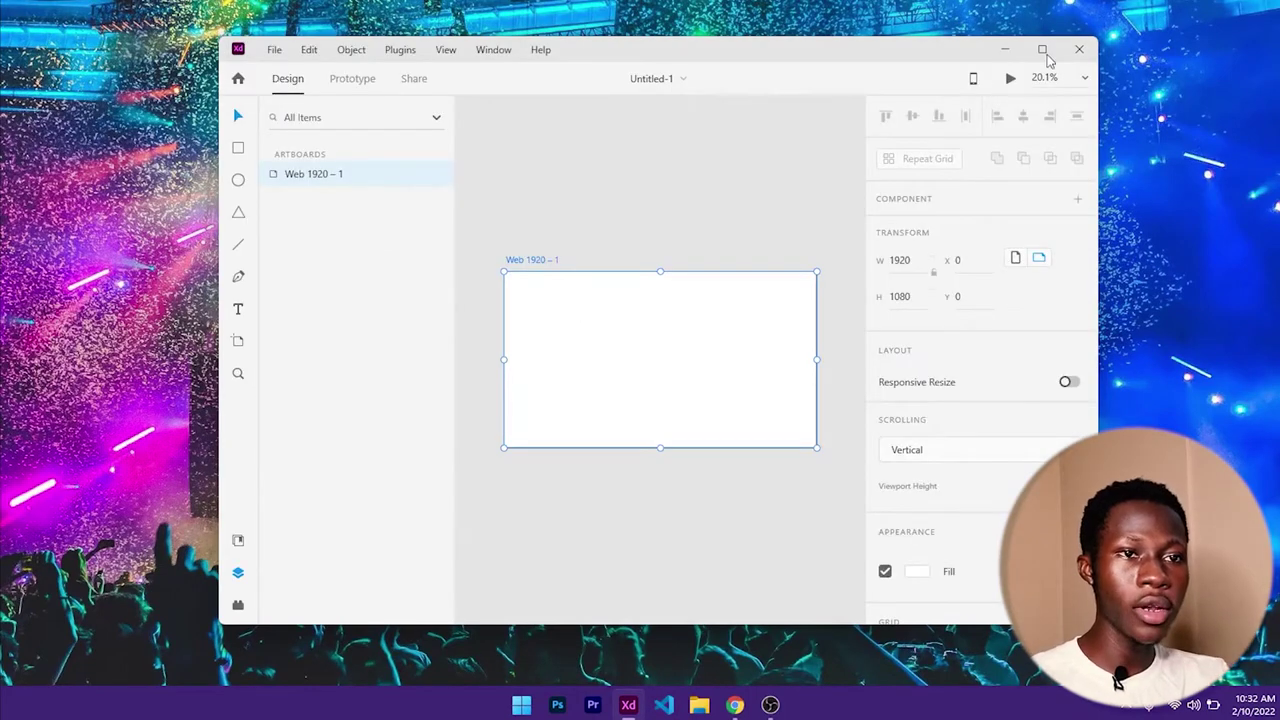
# - Maximize the Adobe XD window and pan to recentre the blank Web 1920 – 1 artboard
pyautogui.click(1041, 49)
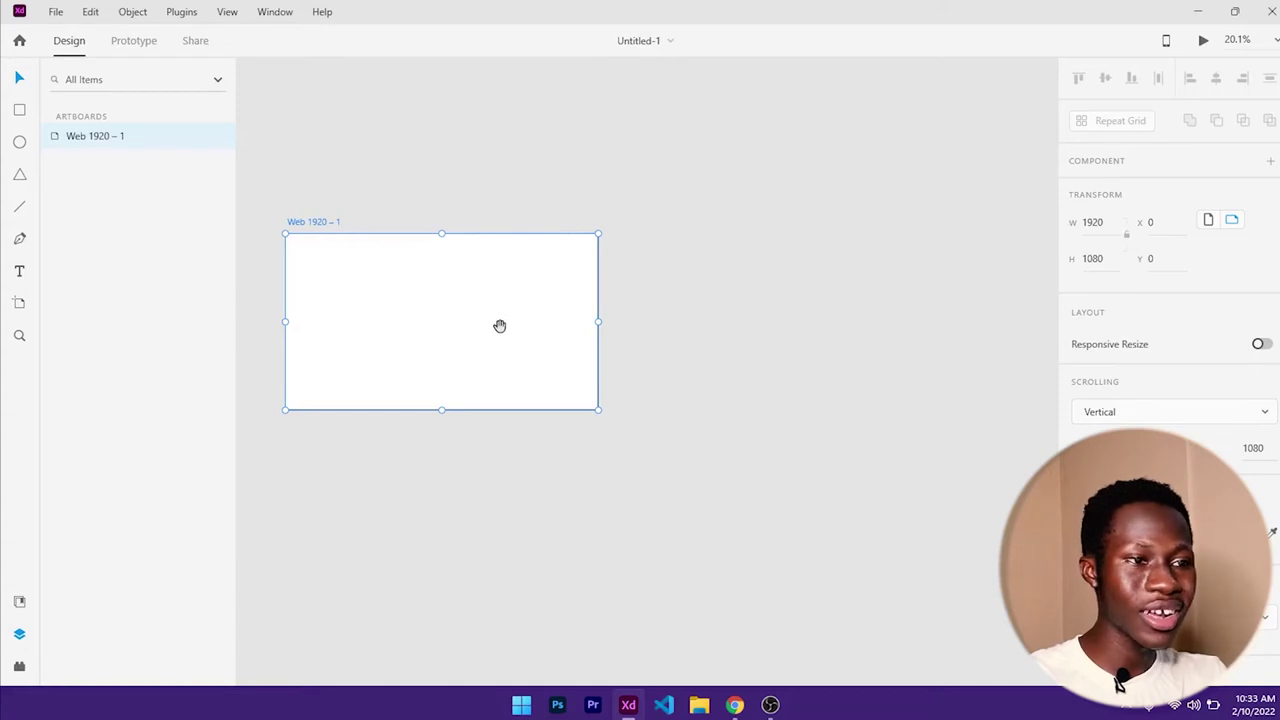
pyautogui.moveTo(500, 326); pyautogui.dragTo(577, 320)
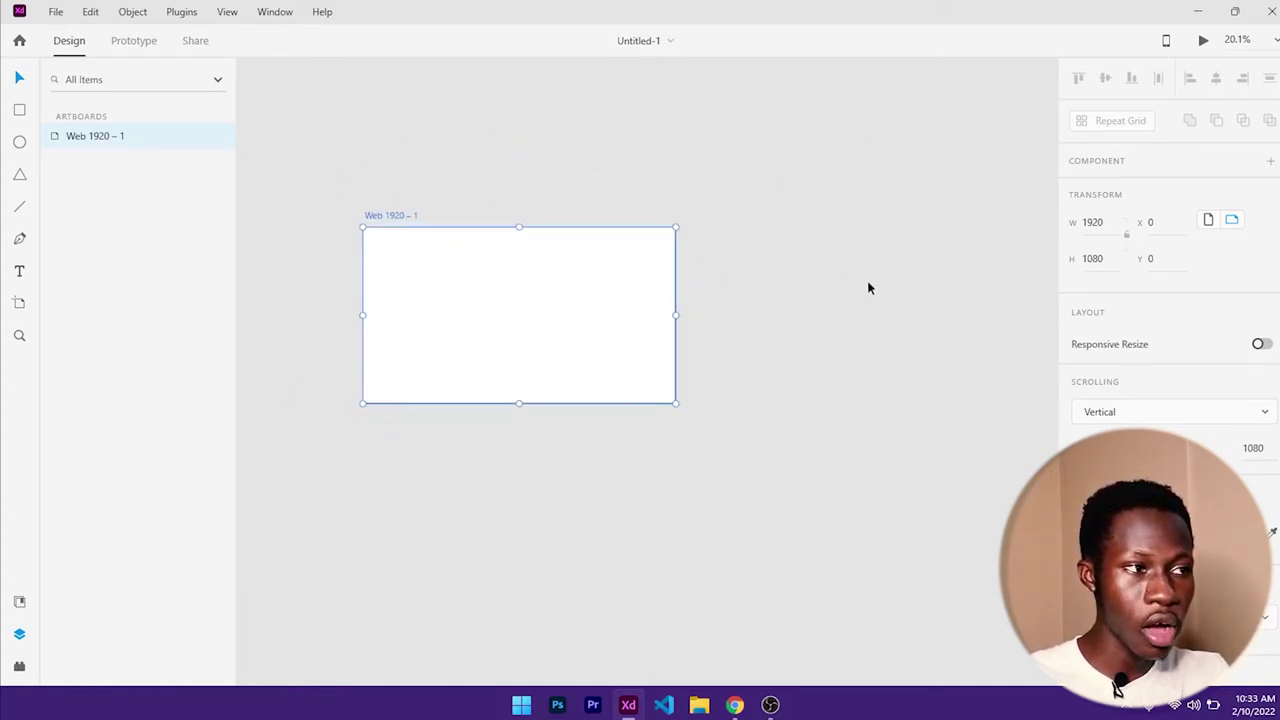
pyautogui.moveTo(537, 337); pyautogui.dragTo(527, 382)
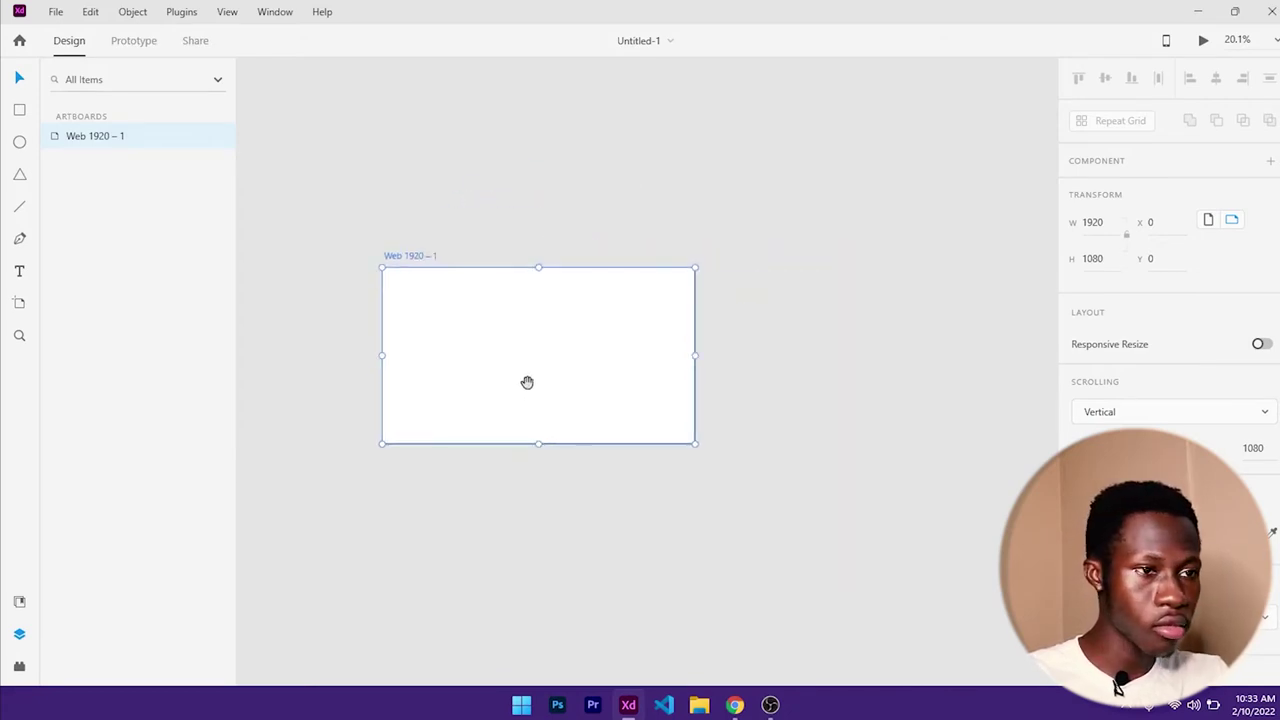
pyautogui.moveTo(606, 377); pyautogui.dragTo(591, 269)
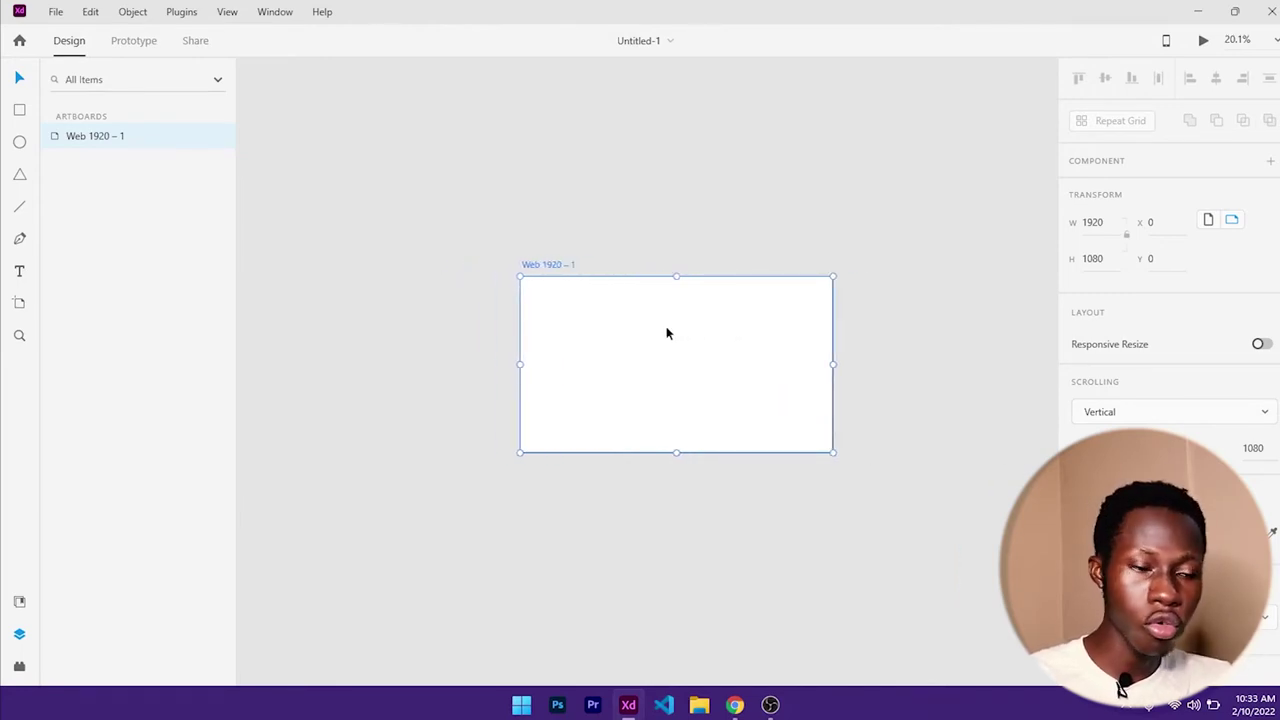
# - Zoom in and out and pan to frame the full 1920 × 1080 artboard
pyautogui.scroll(5, 668, 333)
pyautogui.scroll(-2, 669, 333)
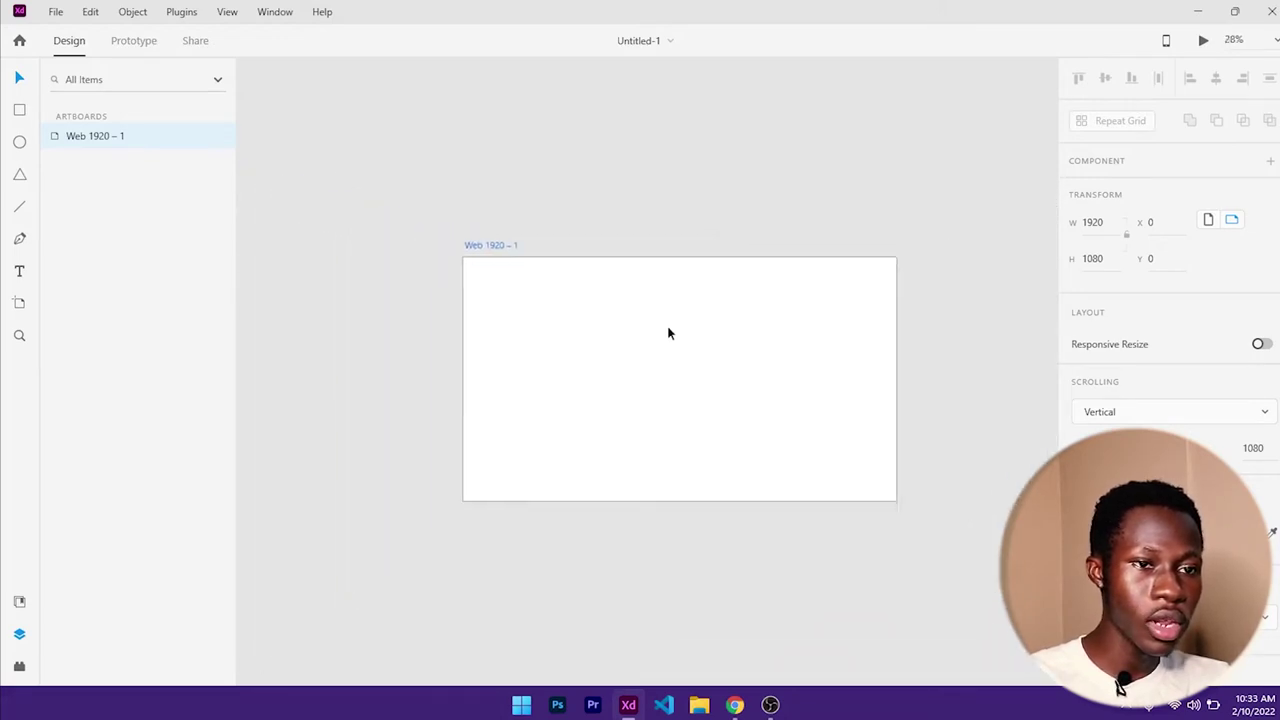
pyautogui.scroll(1, 669, 333)
pyautogui.scroll(-2, 669, 333)
pyautogui.scroll(3, 669, 333)
pyautogui.scroll(-2, 669, 333)
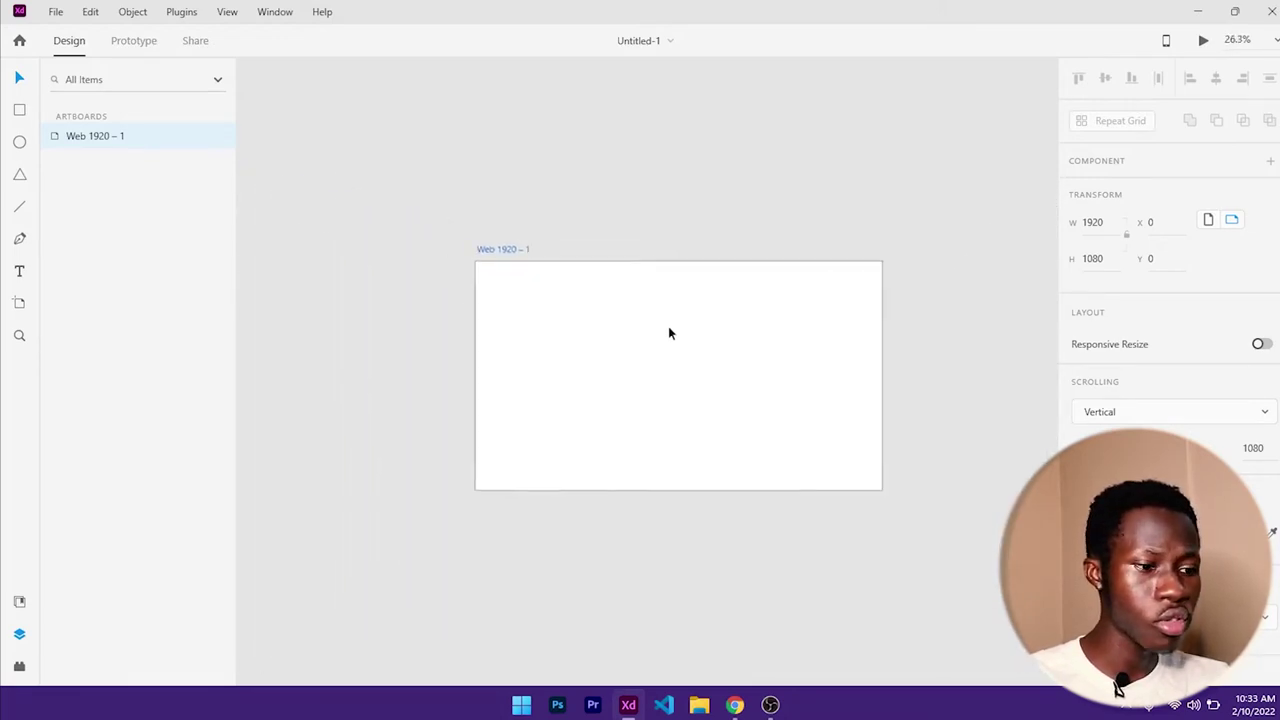
pyautogui.scroll(3, 669, 333)
pyautogui.scroll(-2, 669, 333)
pyautogui.scroll(-2, 669, 333)
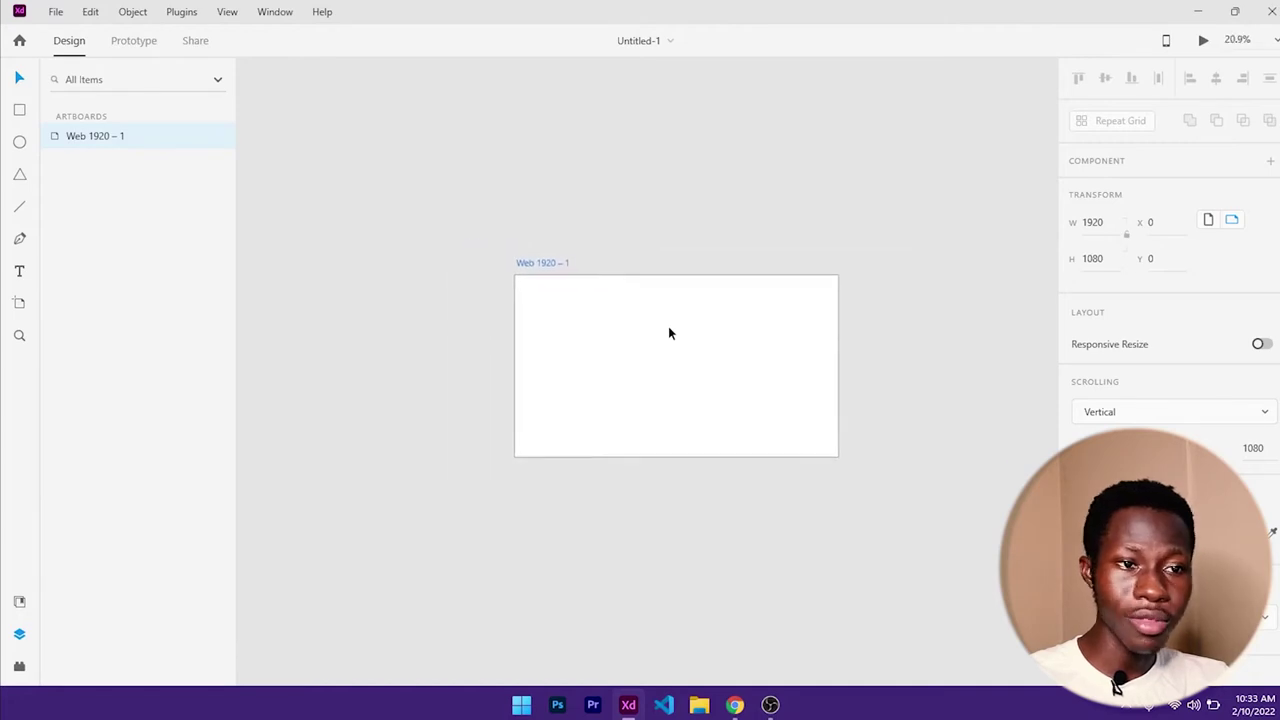
pyautogui.scroll(4, 669, 333)
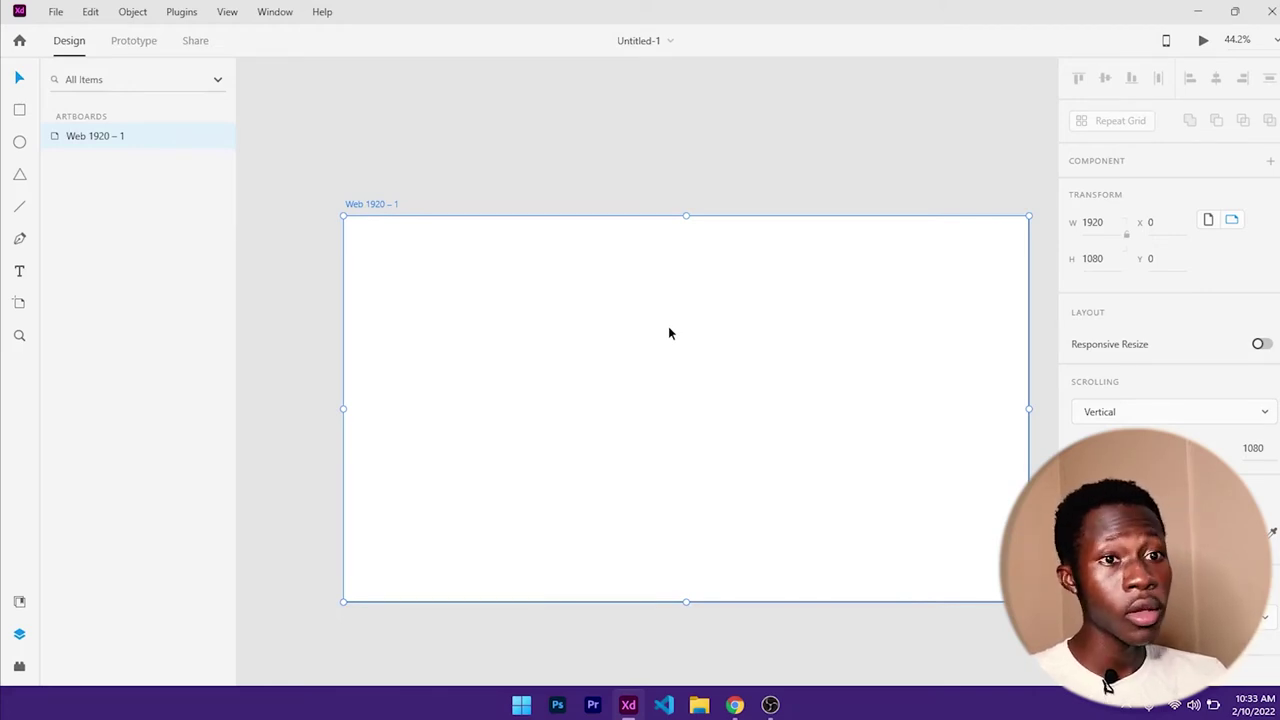
pyautogui.scroll(-2, 669, 327)
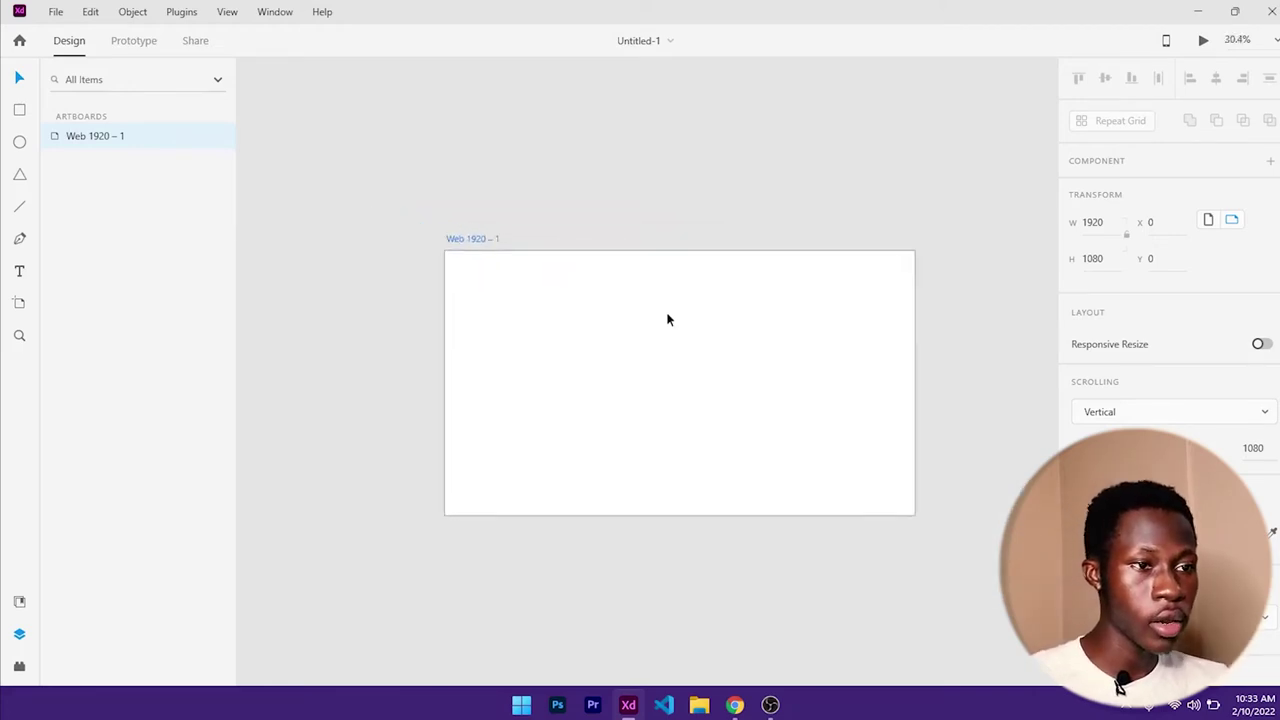
pyautogui.scroll(4, 669, 327)
pyautogui.scroll(-4, 668, 313)
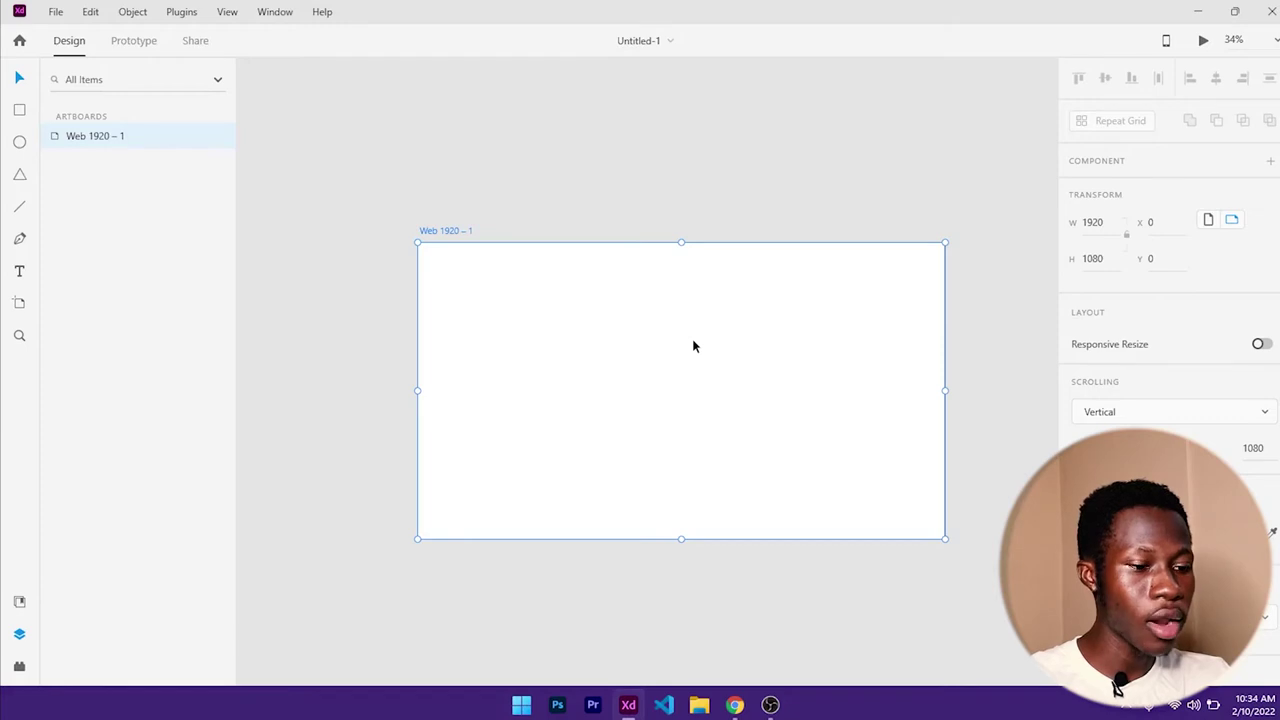
pyautogui.moveTo(693, 346); pyautogui.dragTo(611, 278)
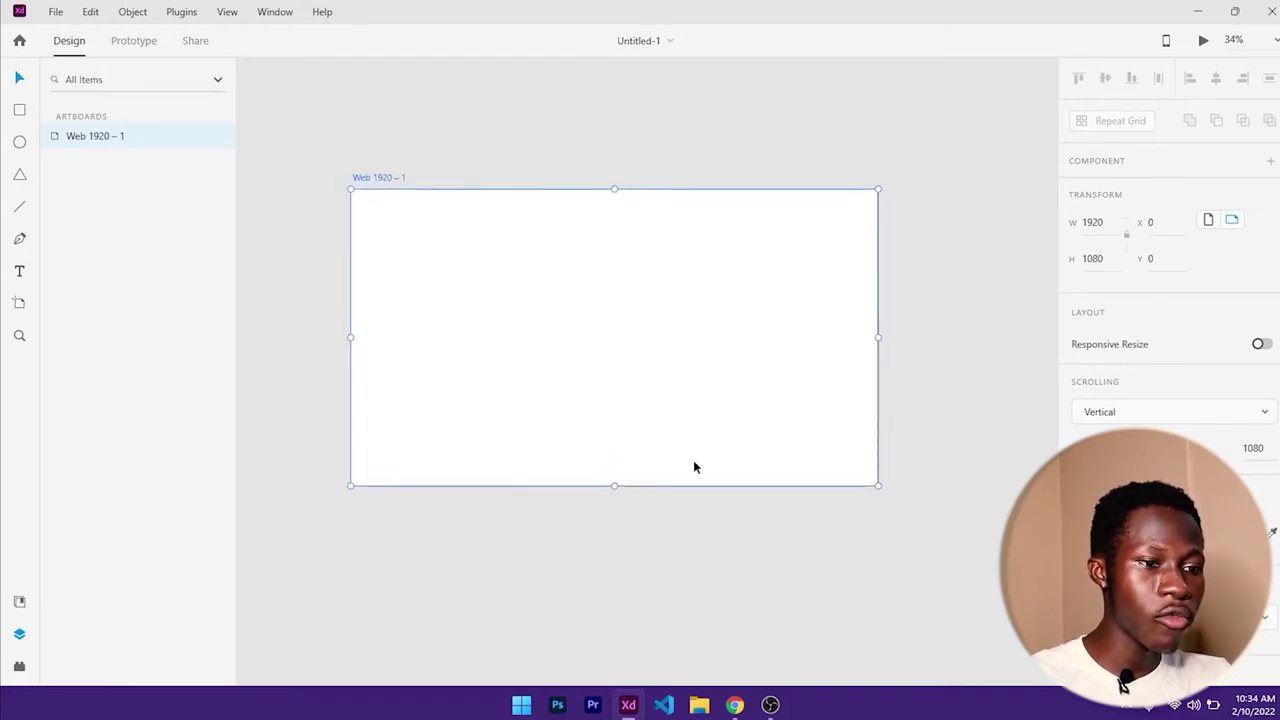
pyautogui.click(735, 705)
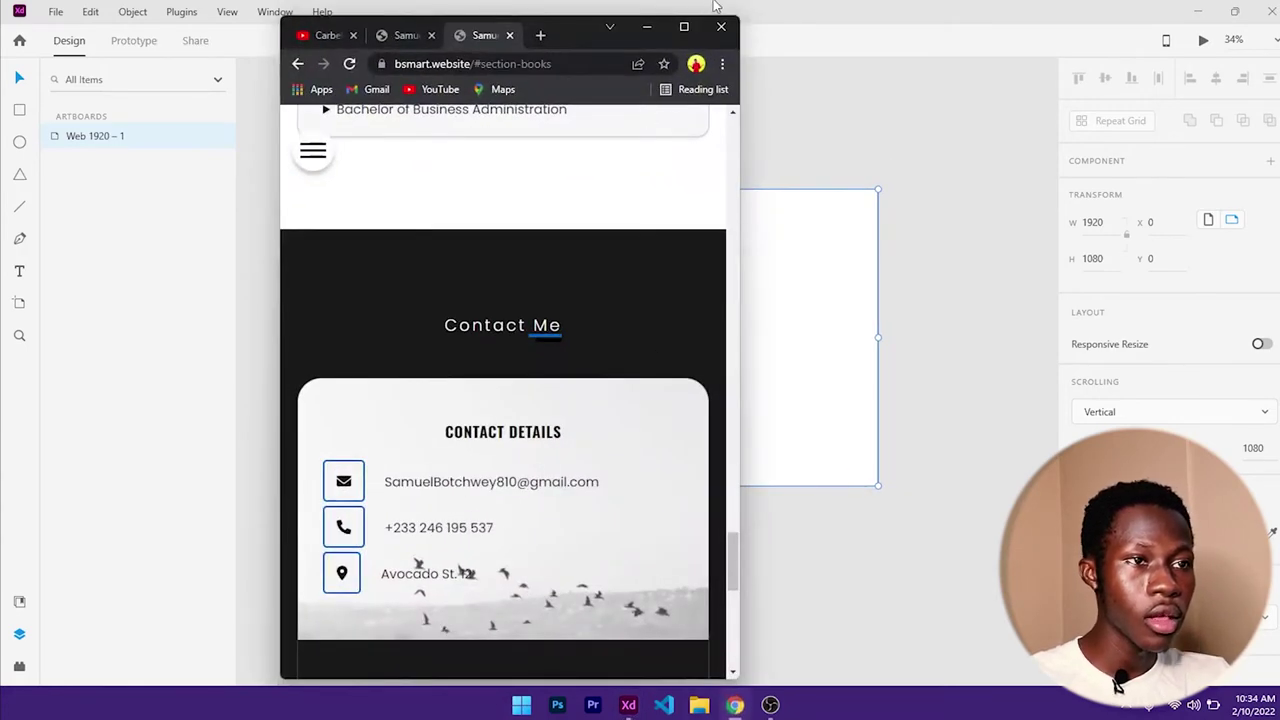
pyautogui.click(684, 26)
pyautogui.scroll(10, 680, 416)
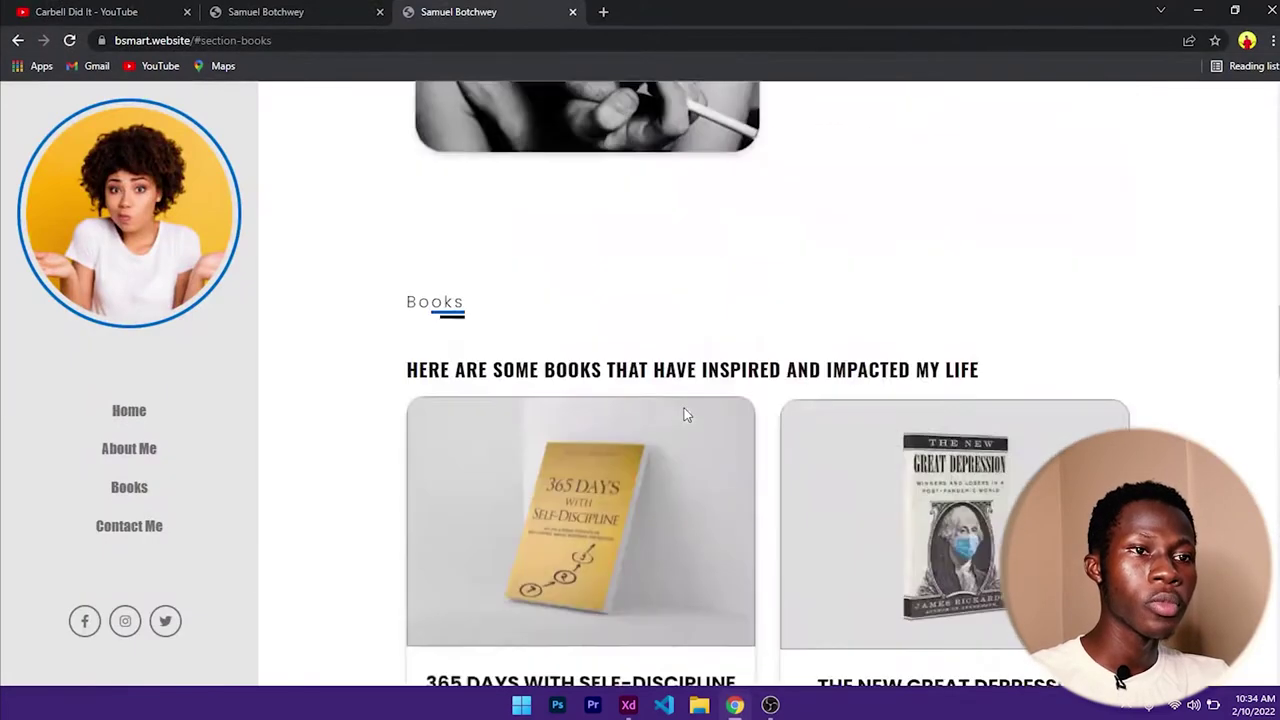
pyautogui.scroll(10, 686, 414)
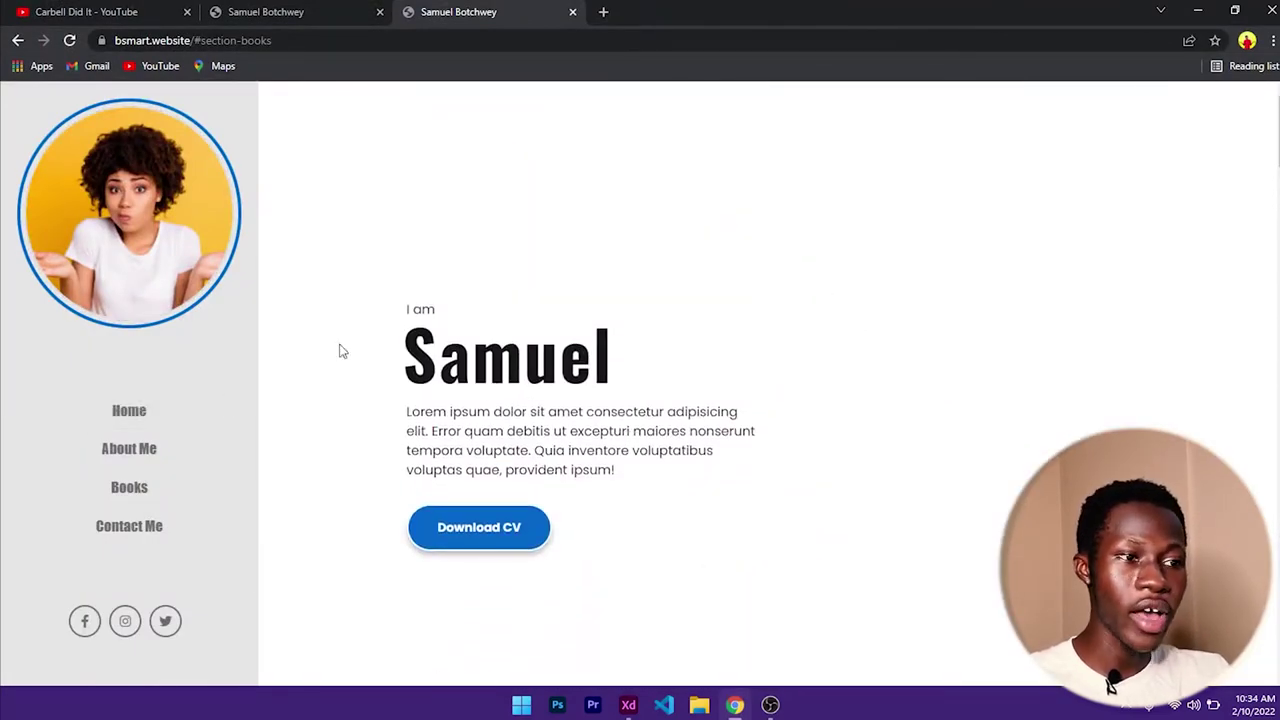
pyautogui.click(1197, 11)
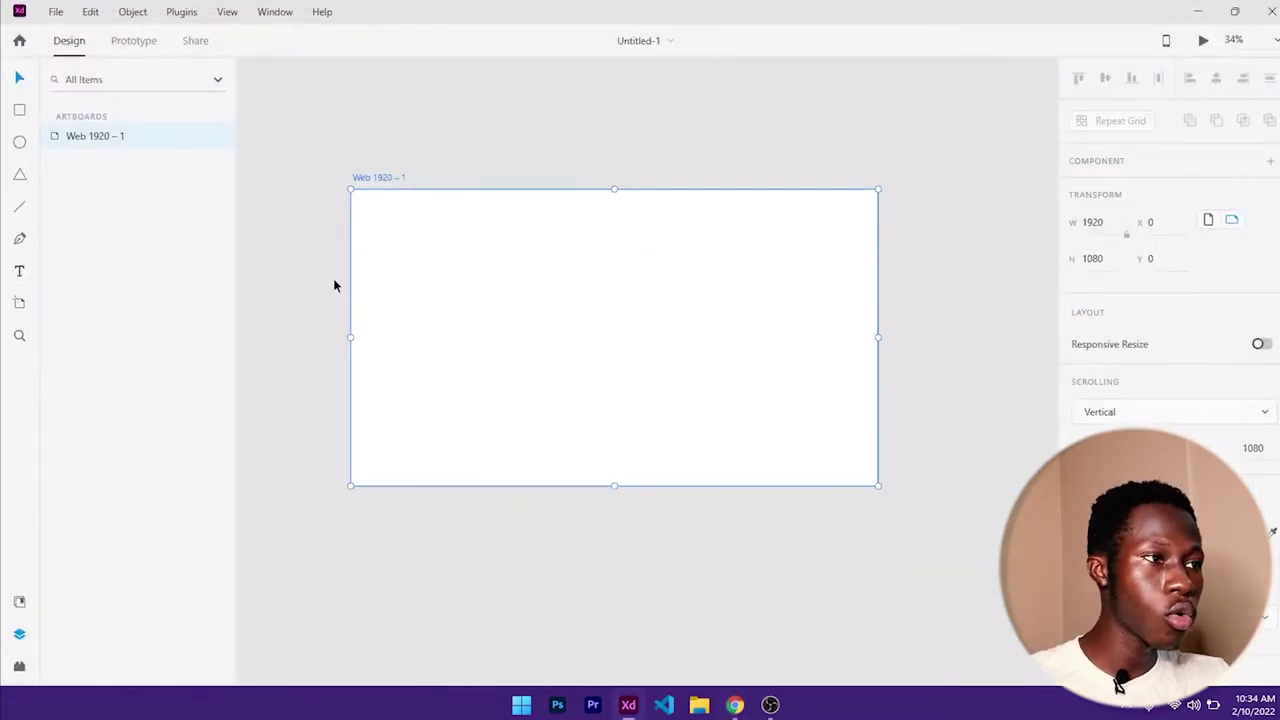
# - Draw a 565 × 1051 rectangle on the artboard's left, snapped to X 0, Y 0
pyautogui.click(22, 112)
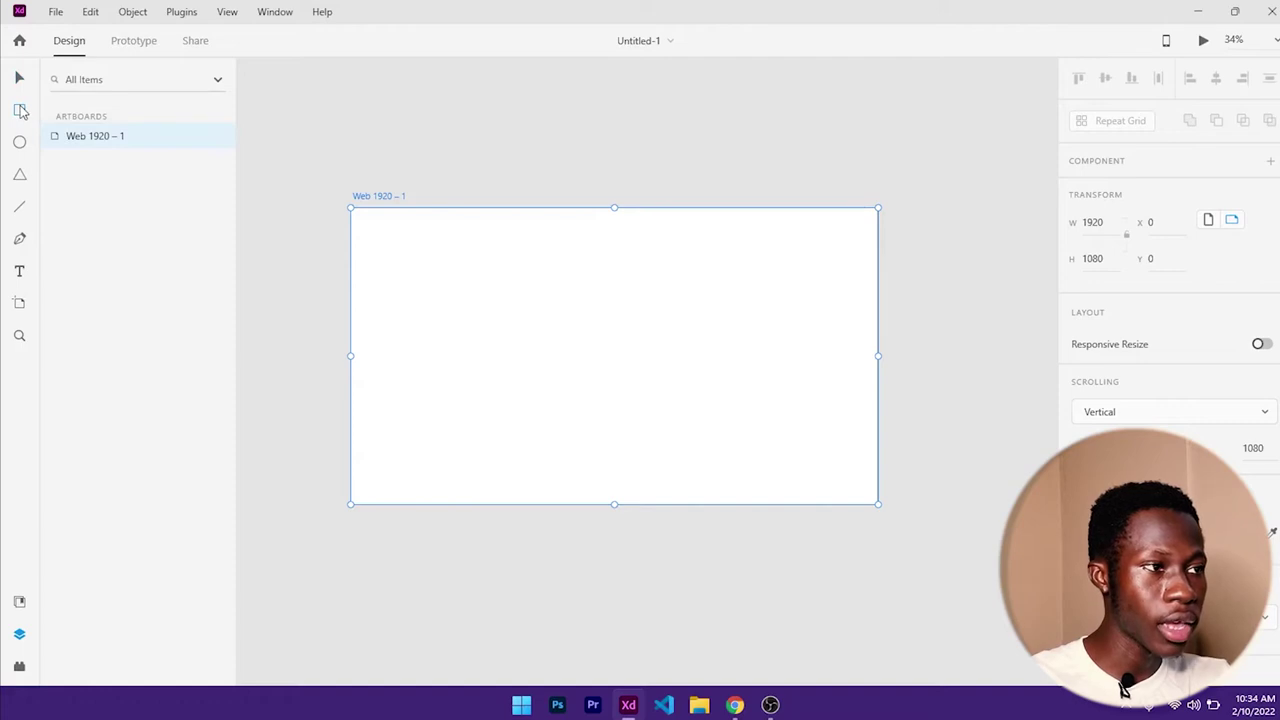
pyautogui.click(362, 222)
pyautogui.moveTo(355, 215); pyautogui.dragTo(510, 496)
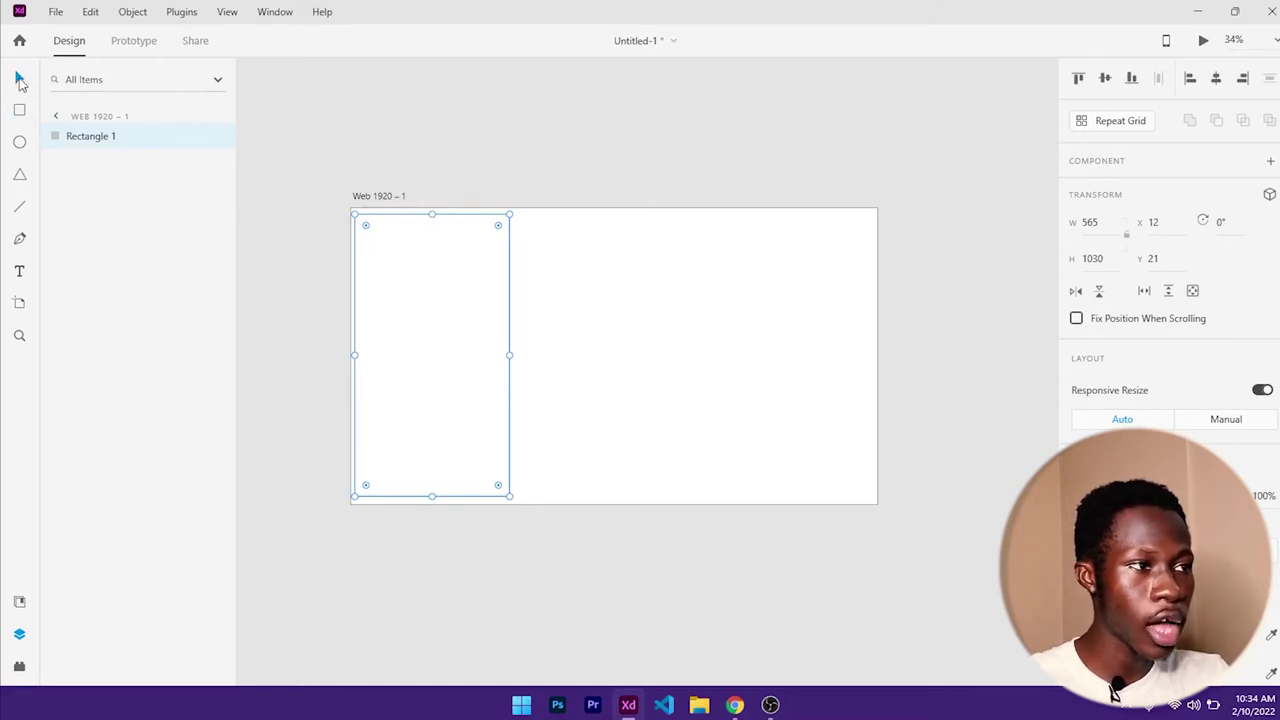
pyautogui.moveTo(432, 214); pyautogui.dragTo(432, 208)
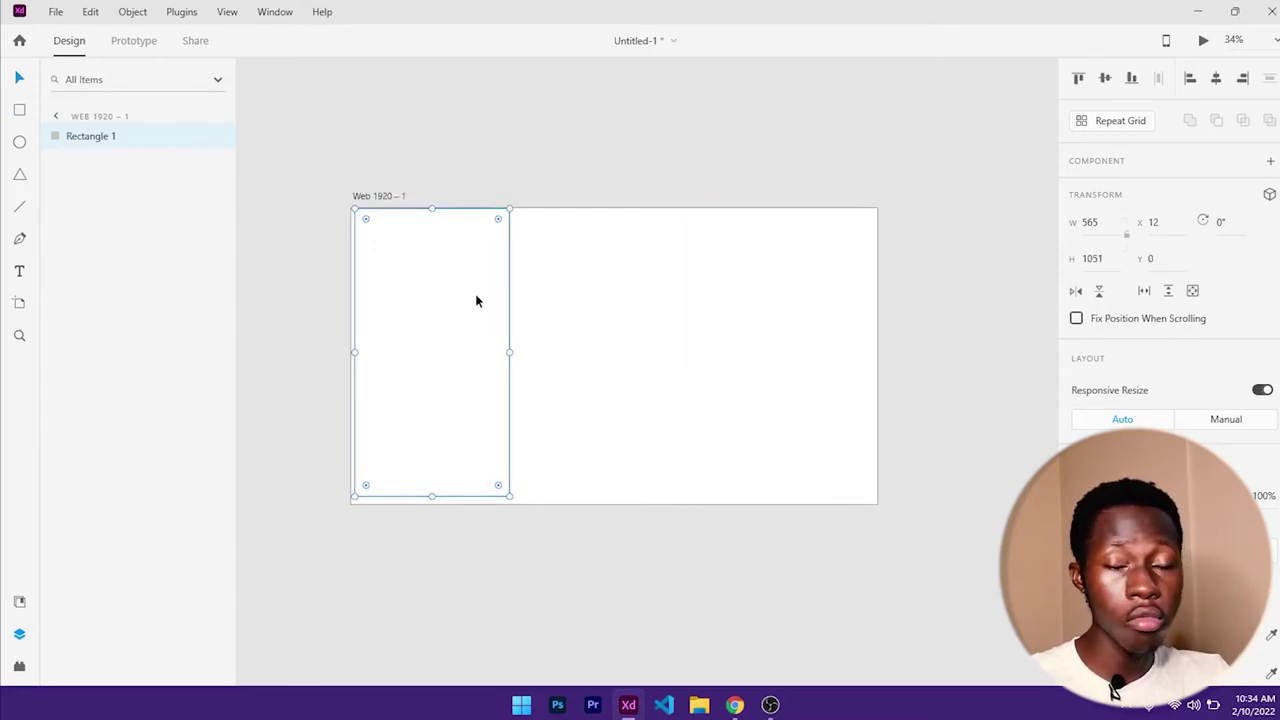
pyautogui.moveTo(450, 305); pyautogui.dragTo(444, 294)
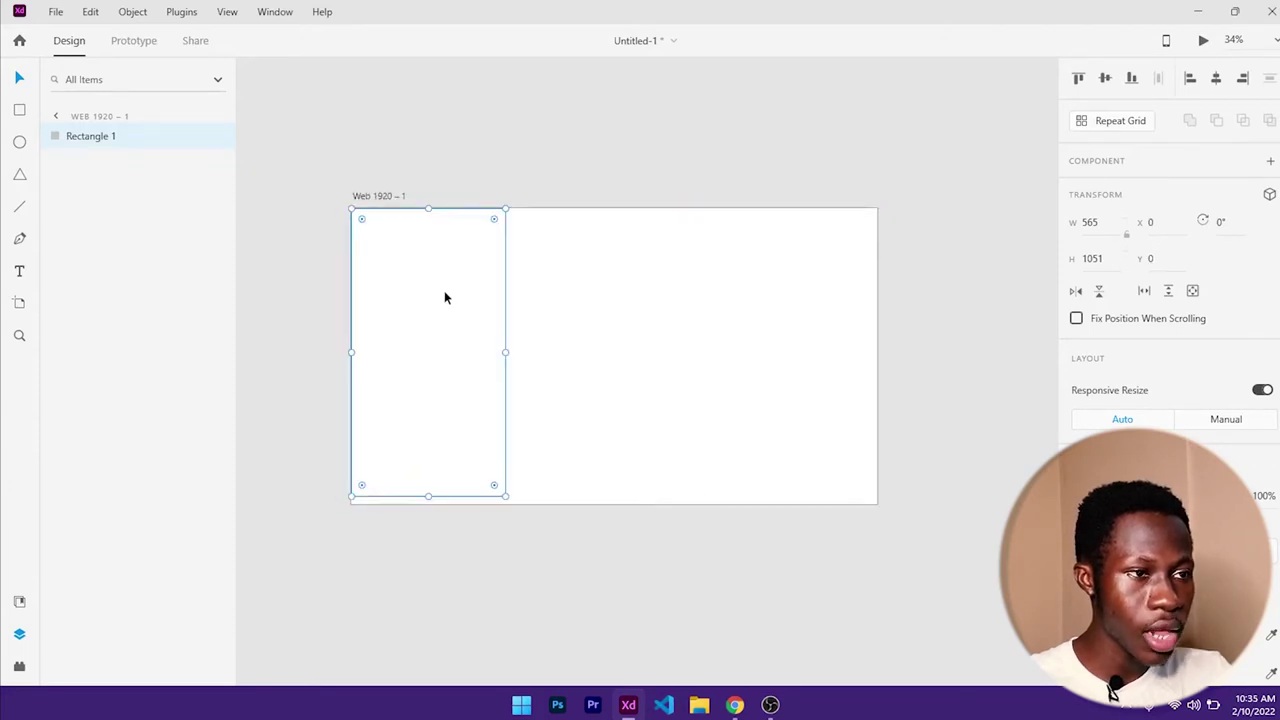
pyautogui.scroll(-4, 1094, 350)
pyautogui.scroll(5, 1105, 365)
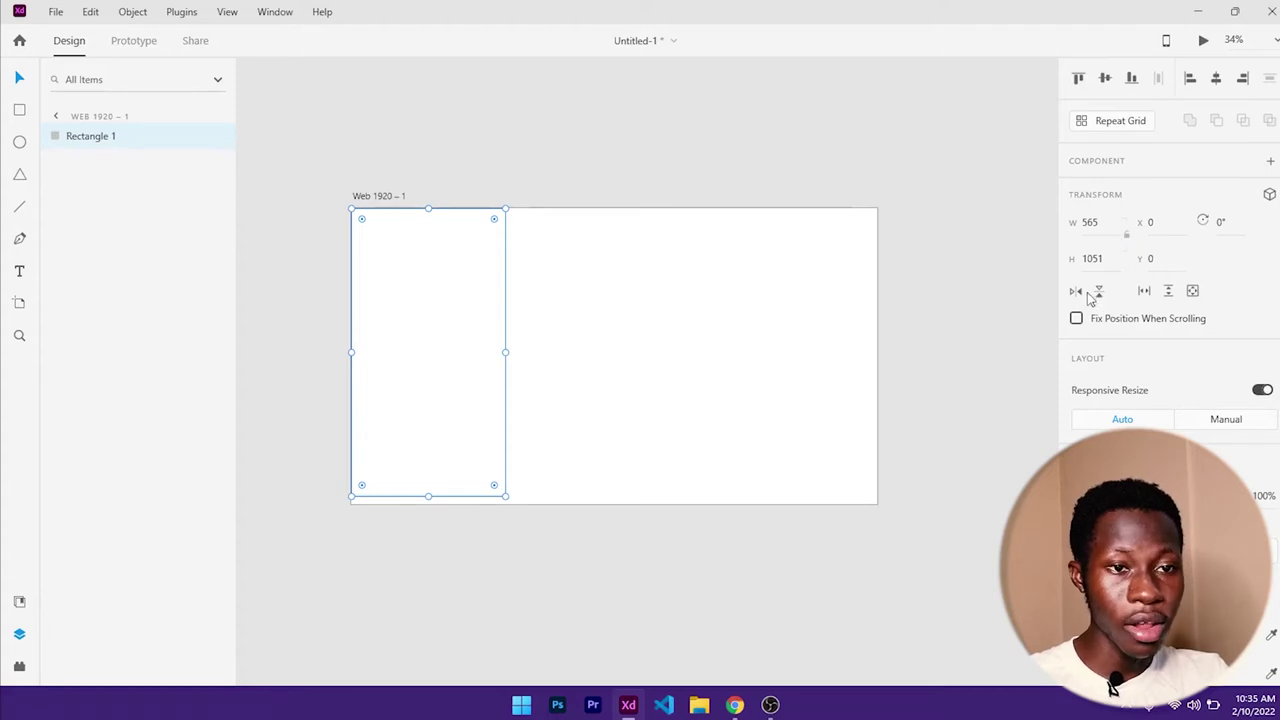
pyautogui.scroll(-3, 1110, 400)
pyautogui.scroll(1, 1114, 274)
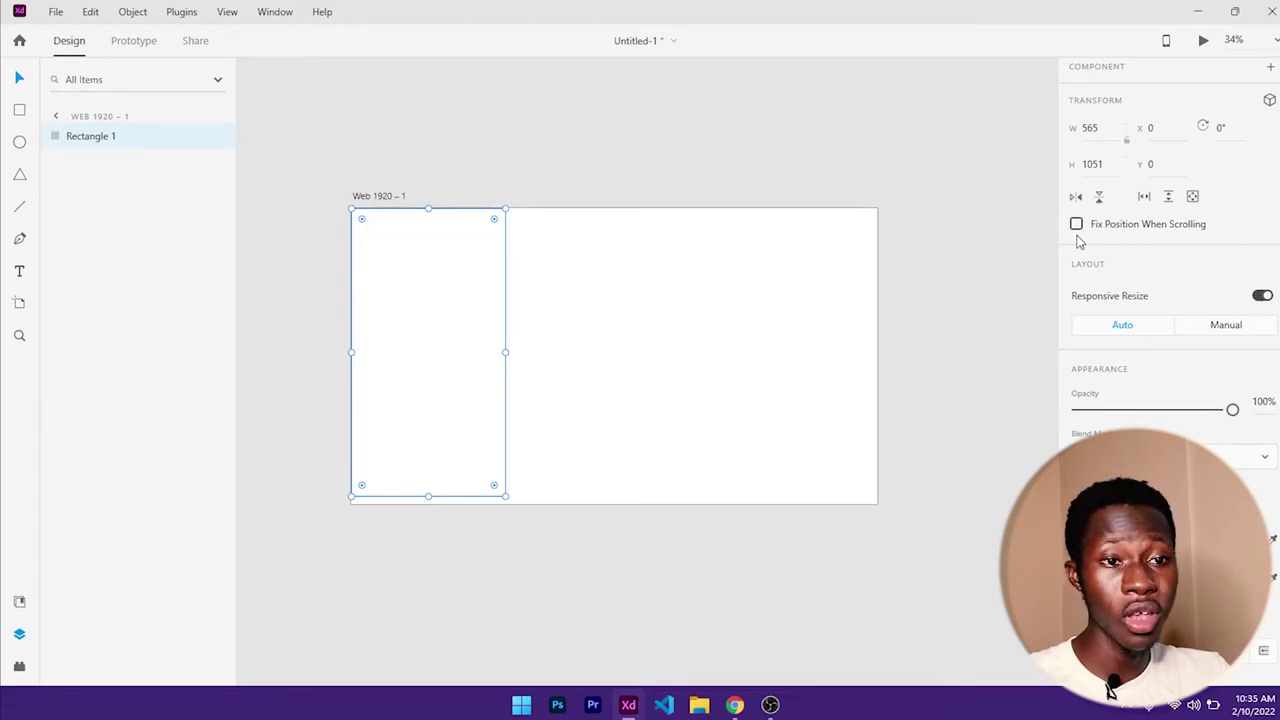
pyautogui.scroll(-2, 1100, 290)
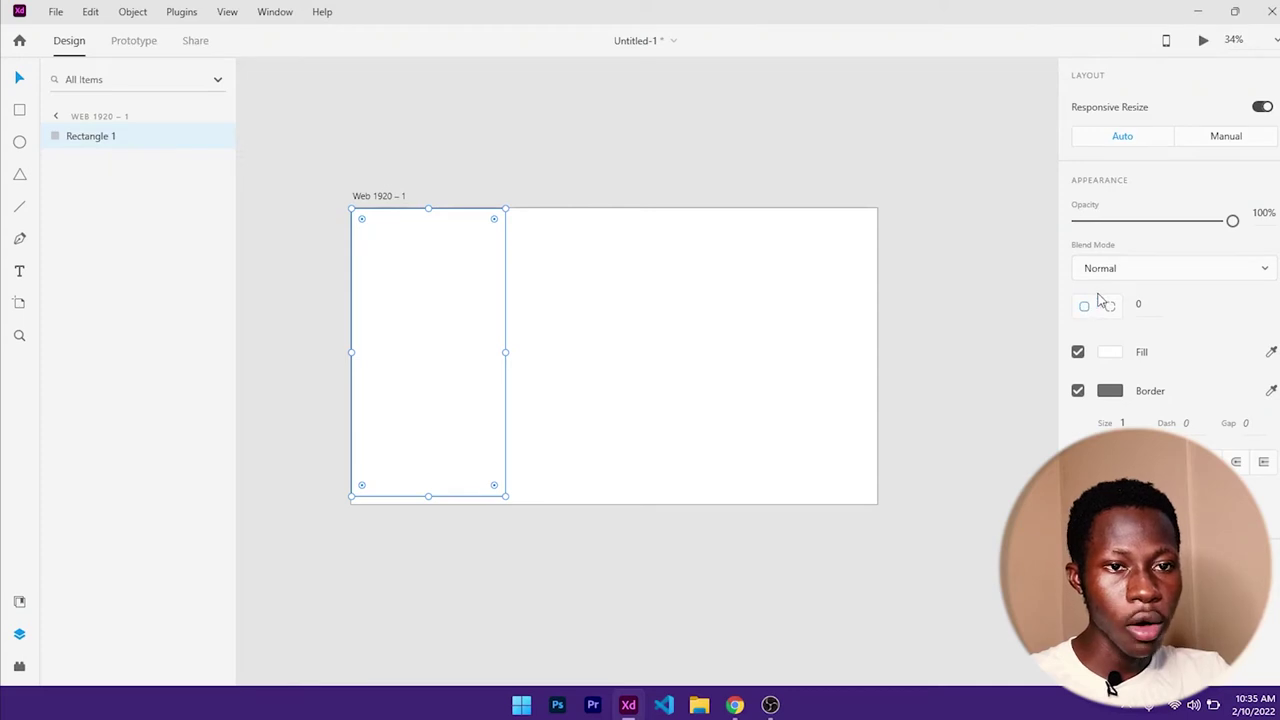
pyautogui.scroll(-1, 1082, 303)
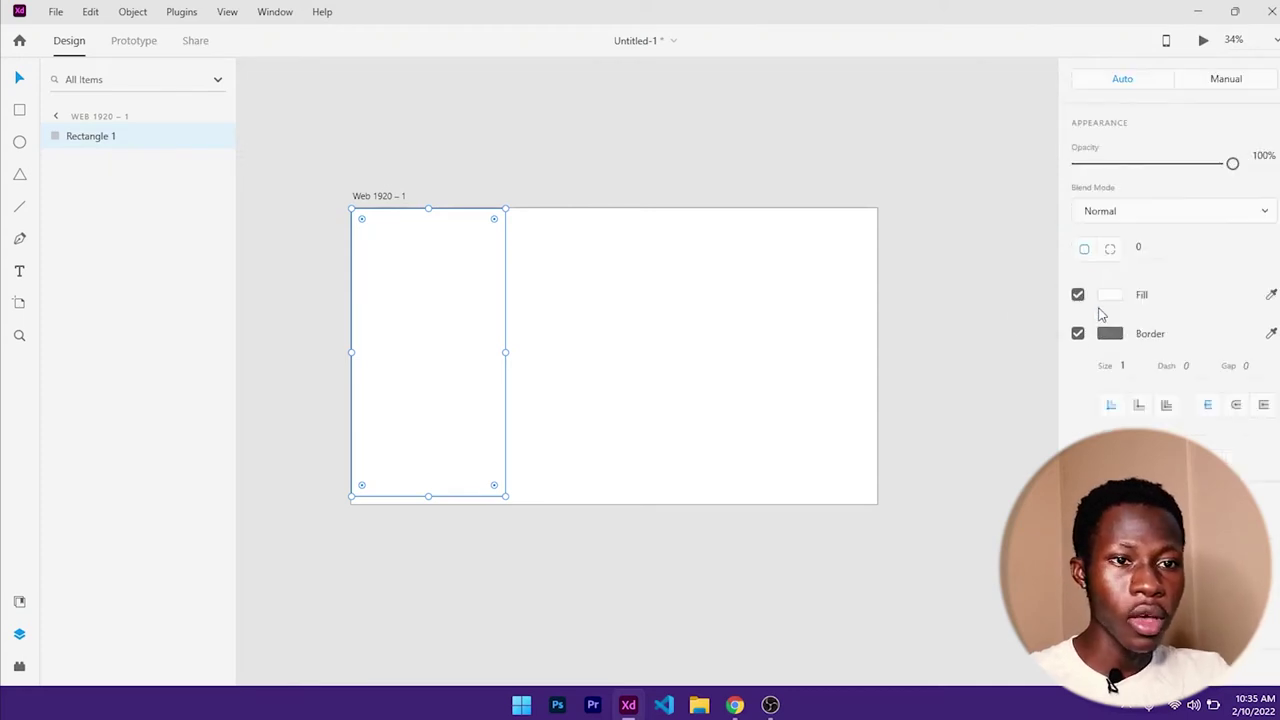
# - Try darker, green and blue fills, then a diagonal linear gradient on the rectangle
pyautogui.click(1108, 300)
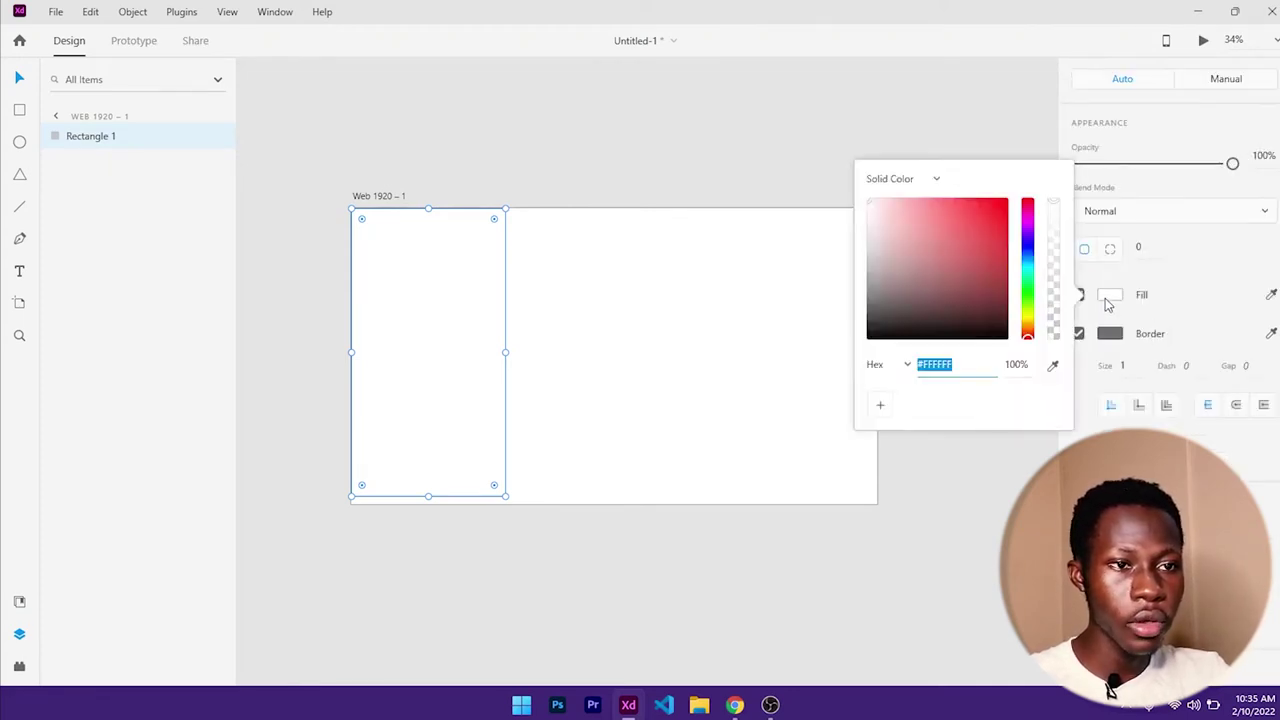
pyautogui.moveTo(970, 237)
pyautogui.mouseDown()
pyautogui.moveTo(989, 209)
pyautogui.moveTo(886, 251)
pyautogui.moveTo(886, 341)
pyautogui.moveTo(928, 251)
pyautogui.moveTo(979, 221)
pyautogui.moveTo(995, 243)
pyautogui.mouseUp()
pyautogui.click(1027, 287)
pyautogui.click(1030, 256)
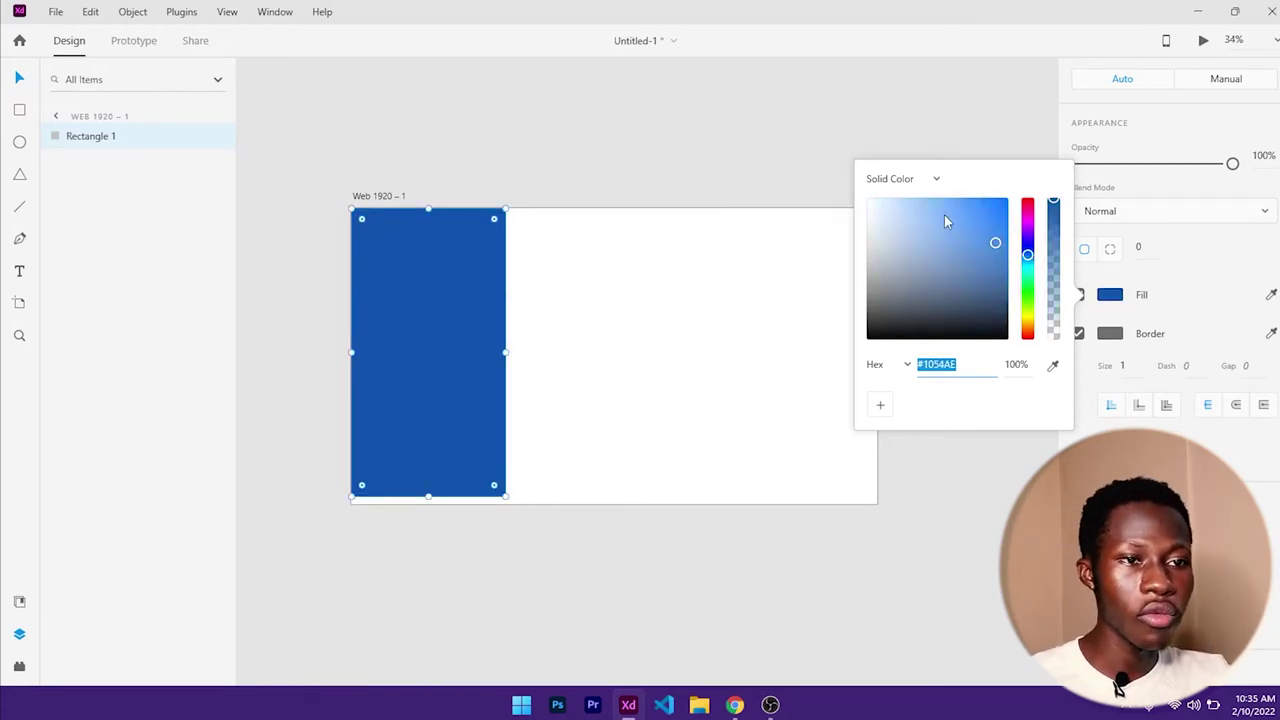
pyautogui.click(905, 178)
pyautogui.click(888, 210)
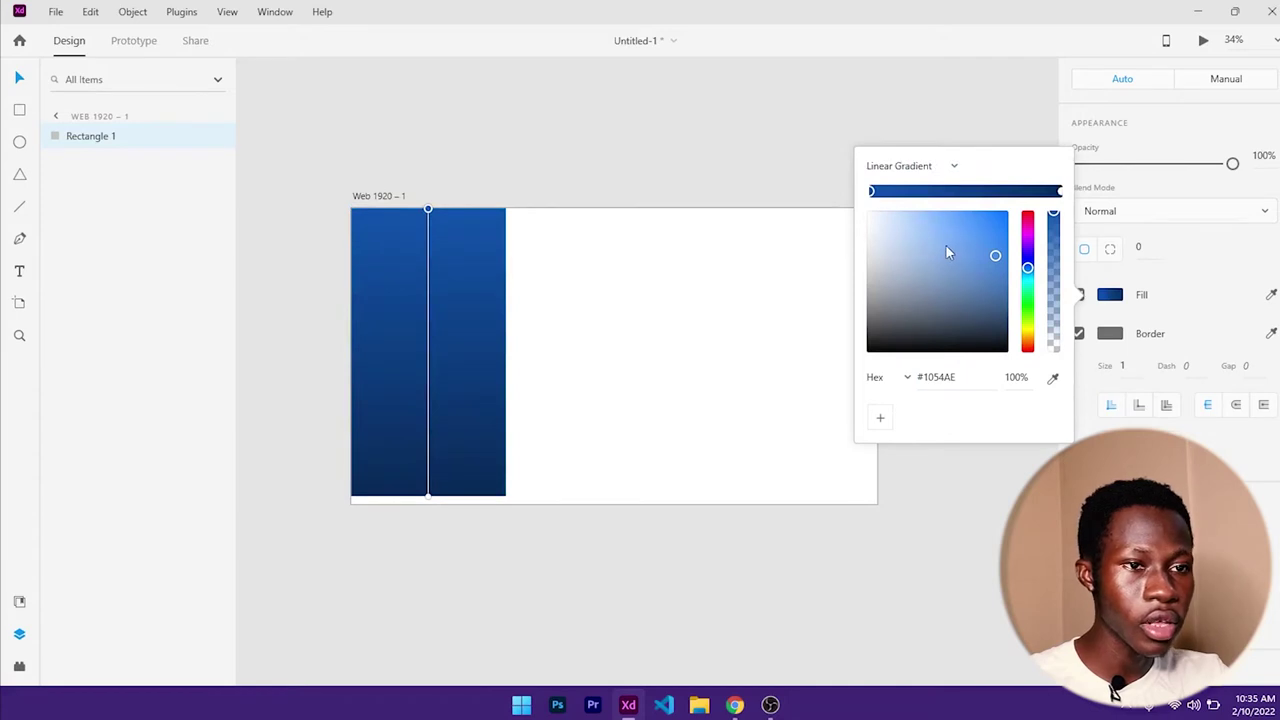
pyautogui.moveTo(431, 211); pyautogui.dragTo(486, 247)
pyautogui.moveTo(427, 490); pyautogui.dragTo(403, 376)
pyautogui.moveTo(933, 268); pyautogui.dragTo(958, 310)
# - Return to a solid fill of light grey #EFEFEF and save it as a swatch
pyautogui.click(952, 166)
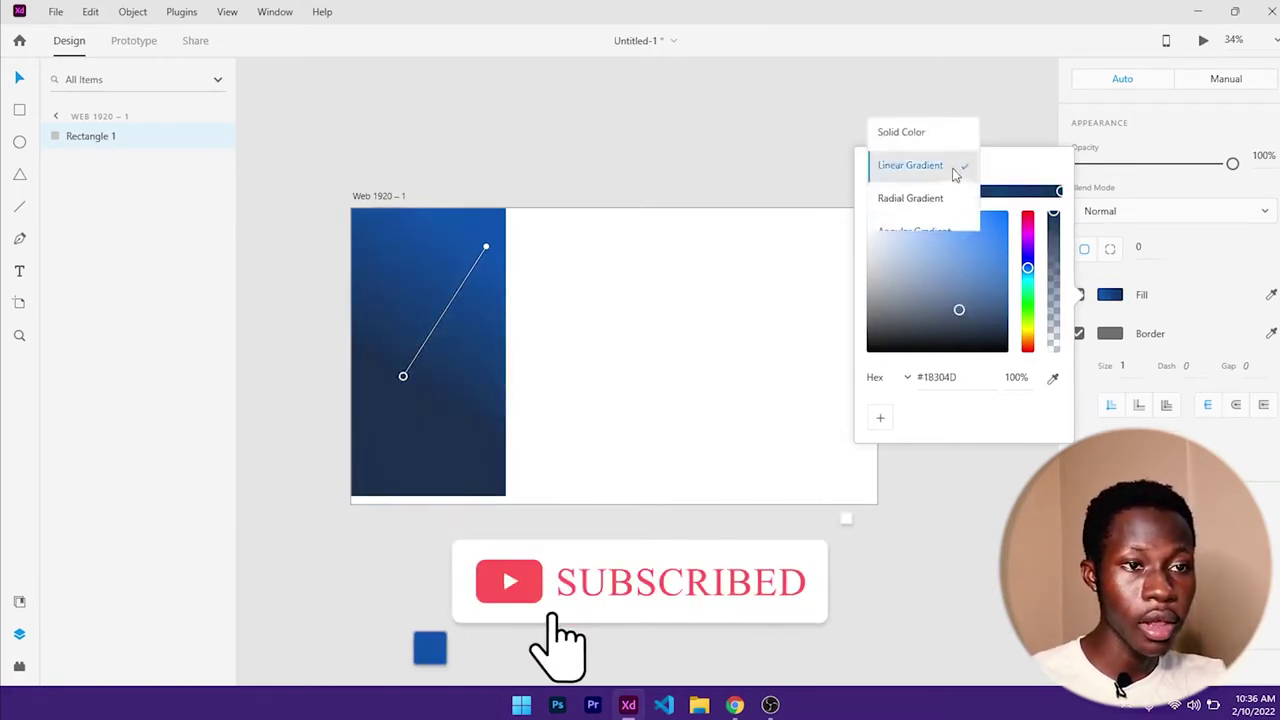
pyautogui.click(918, 232)
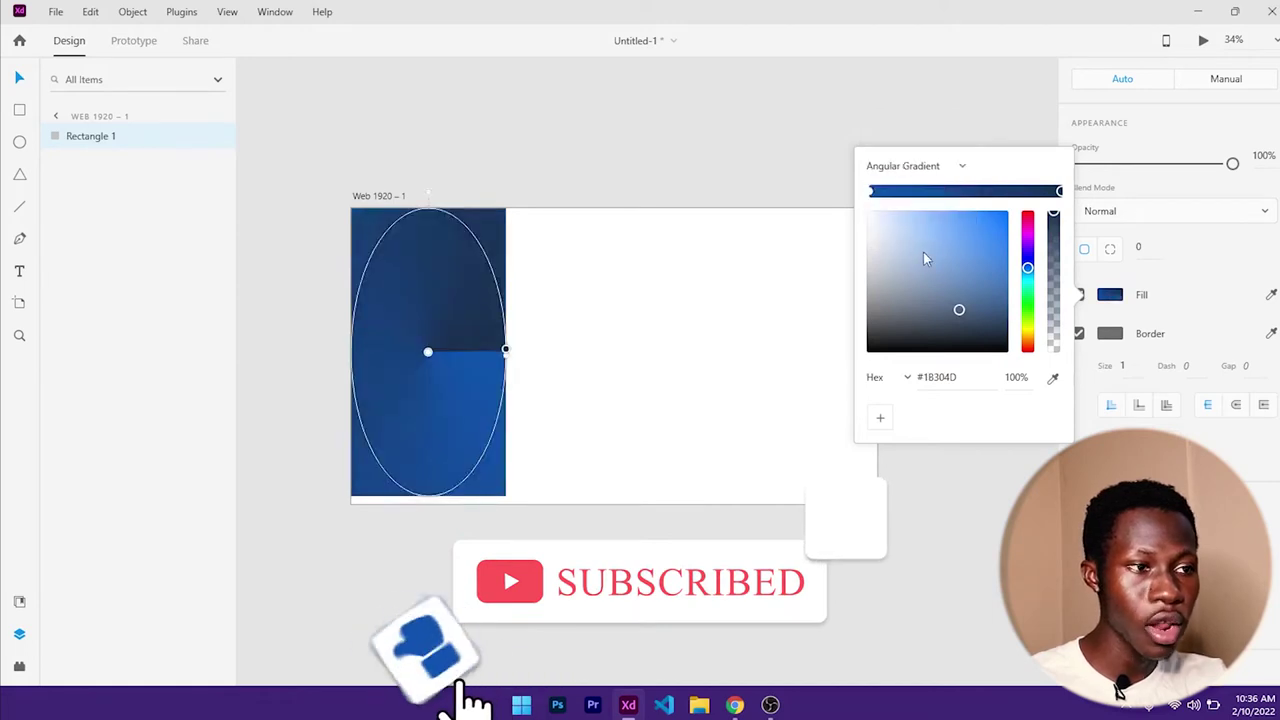
pyautogui.click(957, 166)
pyautogui.click(886, 66)
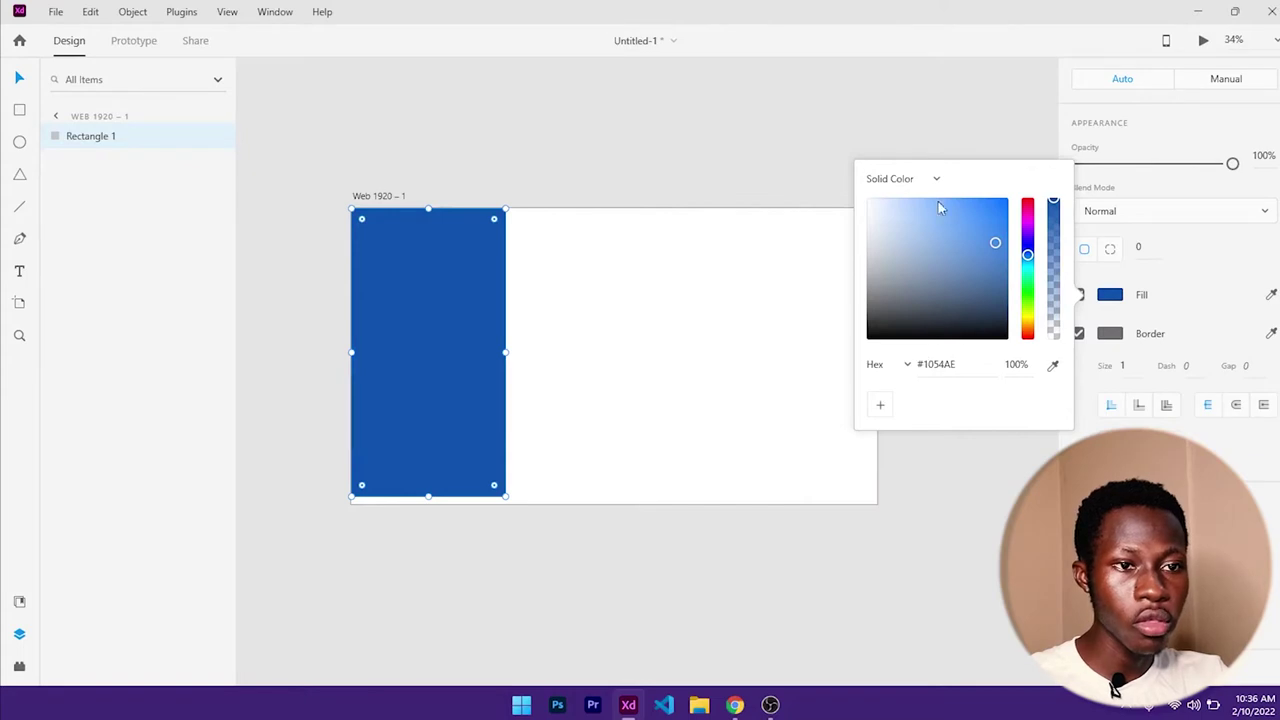
pyautogui.moveTo(882, 214); pyautogui.dragTo(851, 213)
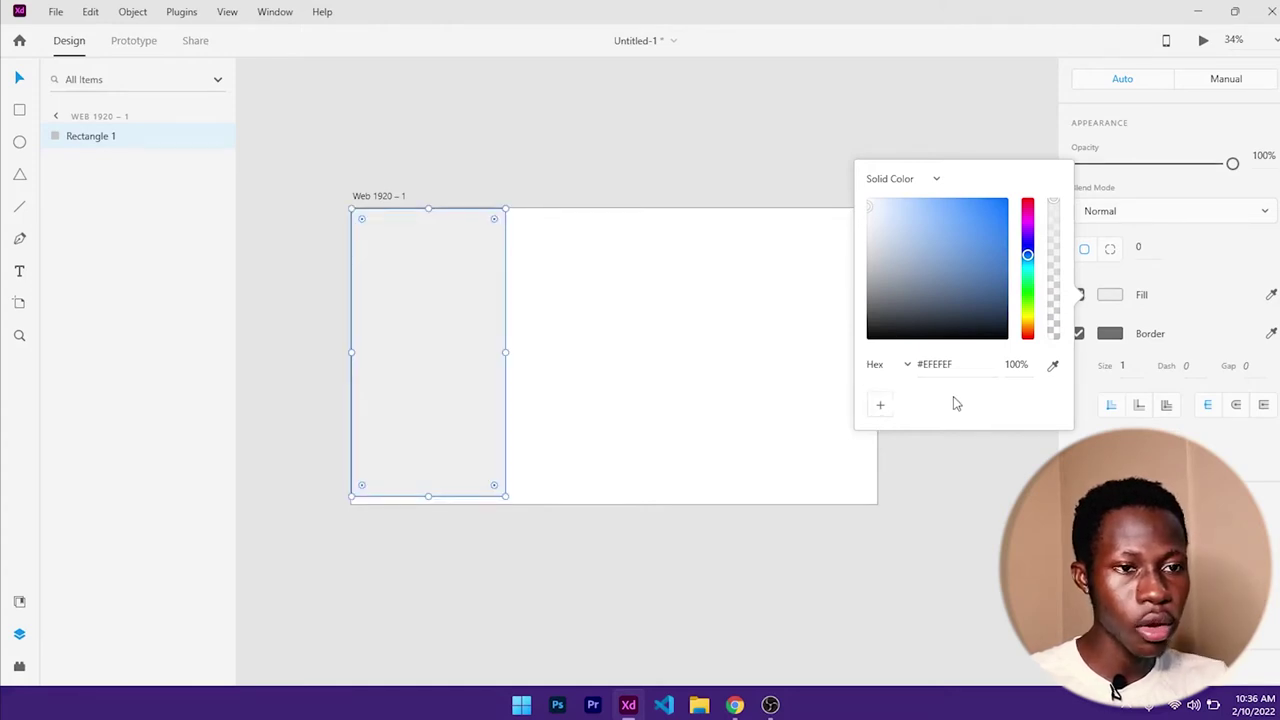
pyautogui.click(879, 412)
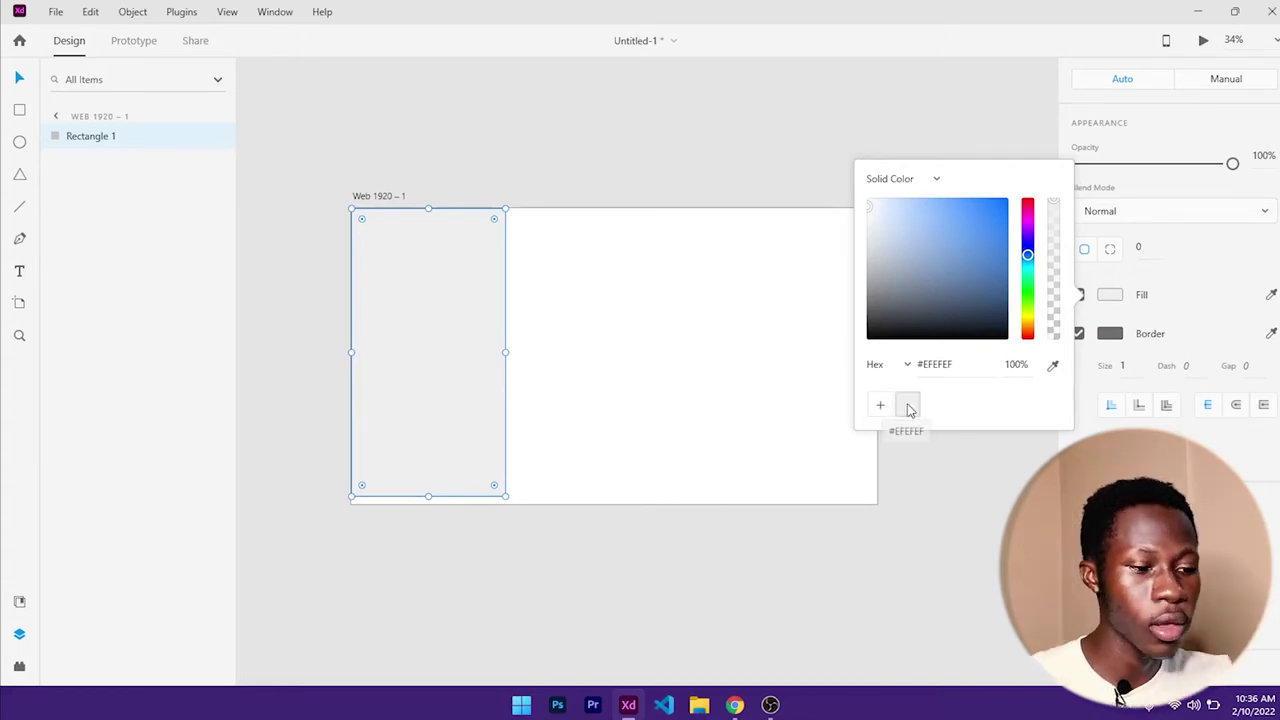
pyautogui.press('Escape')
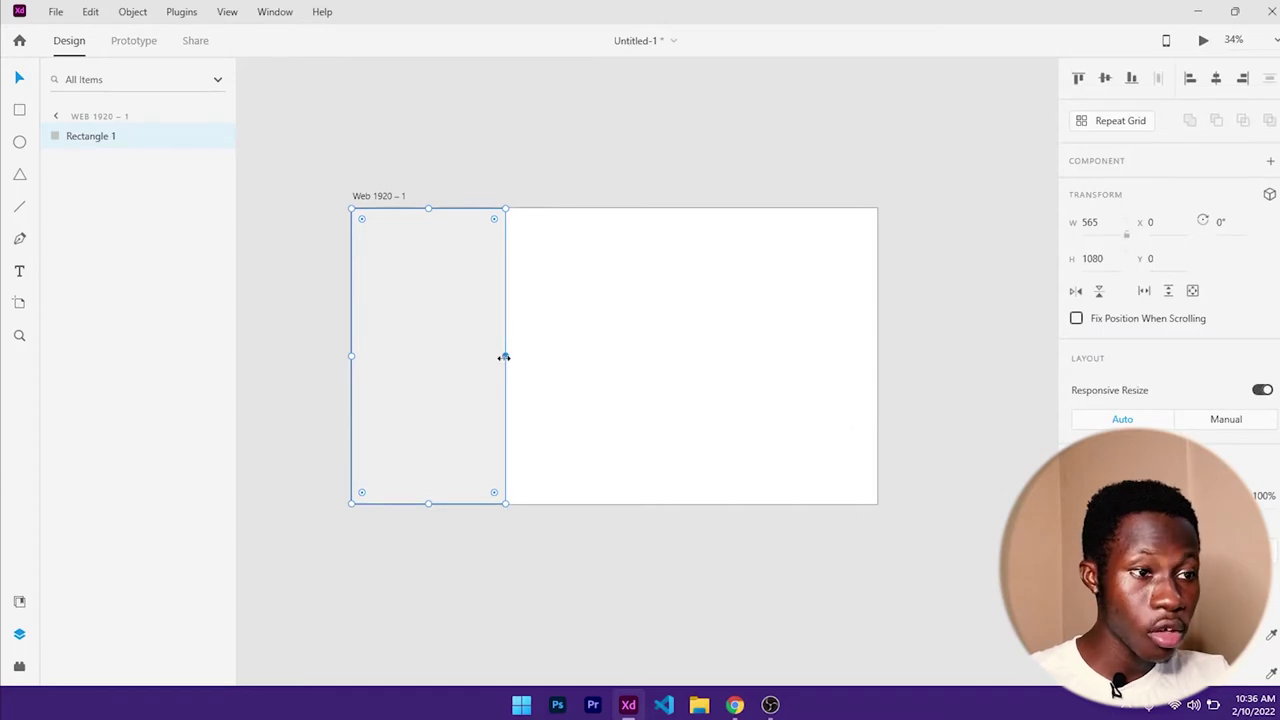
# - Narrow the grey sidebar rectangle to 471 wide and uncheck its border
pyautogui.moveTo(503, 357); pyautogui.dragTo(480, 354)
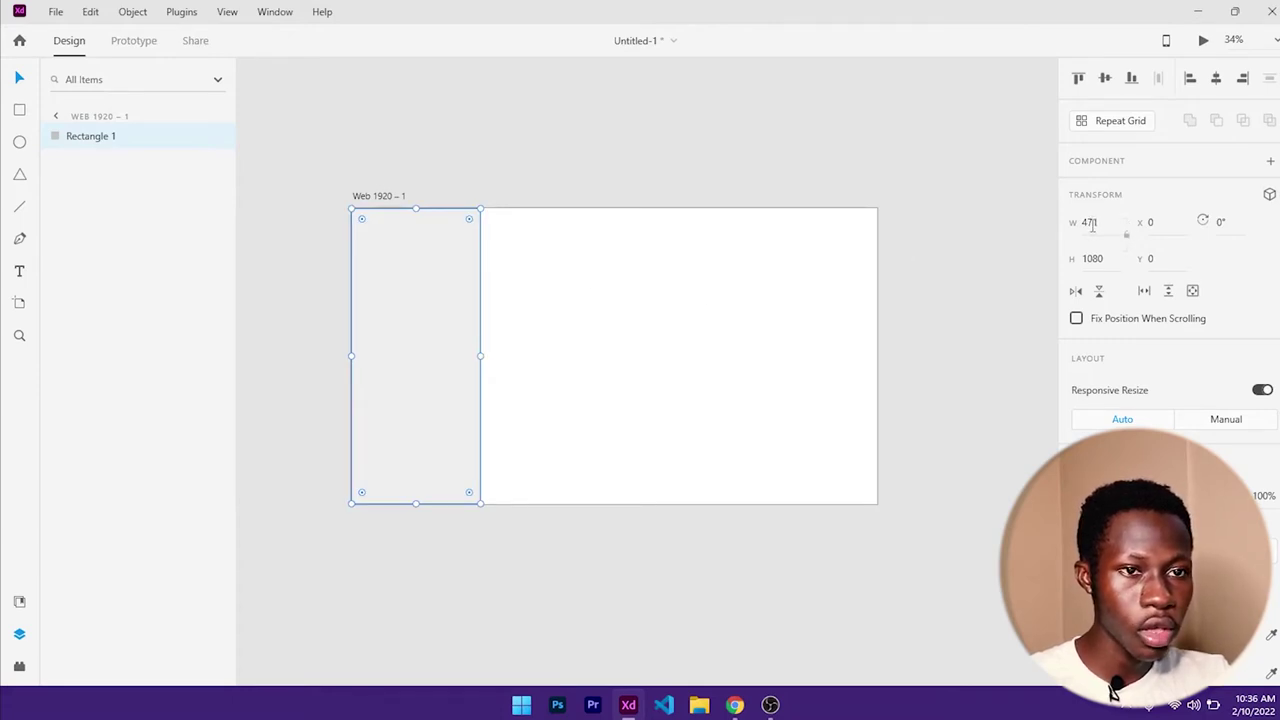
pyautogui.click(532, 333)
pyautogui.click(443, 327)
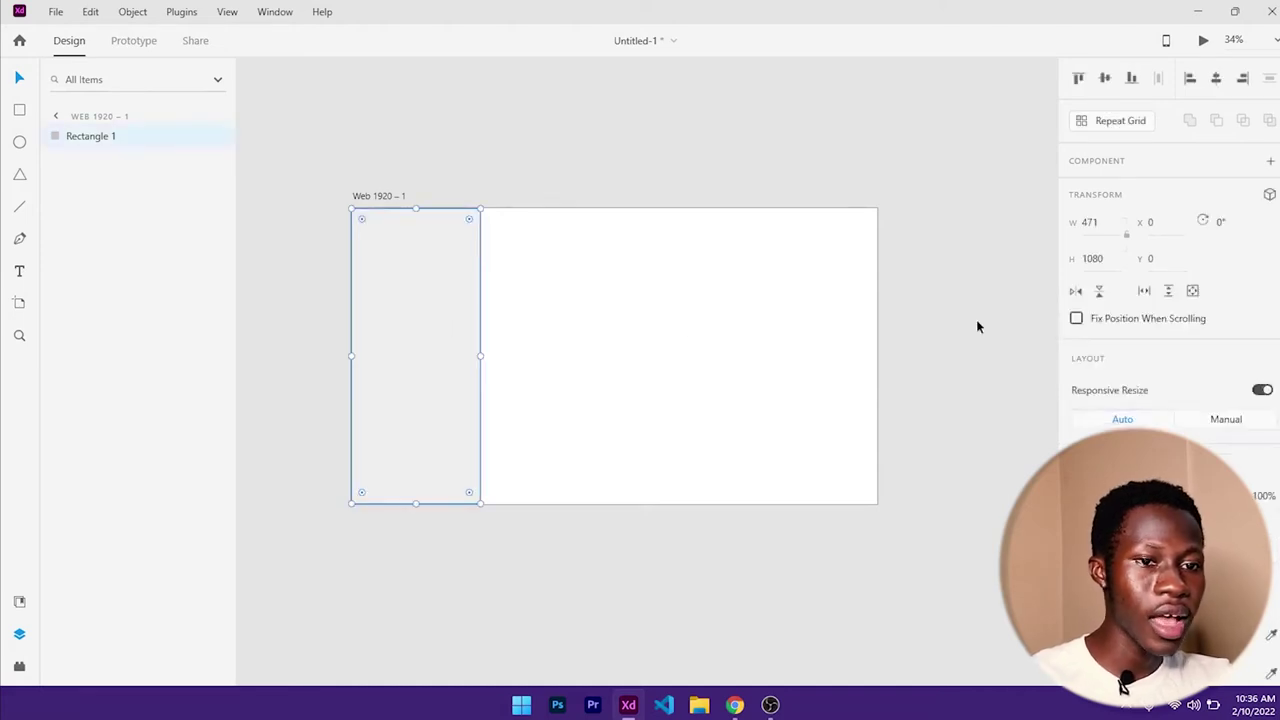
pyautogui.scroll(-5, 1183, 360)
pyautogui.click(1077, 392)
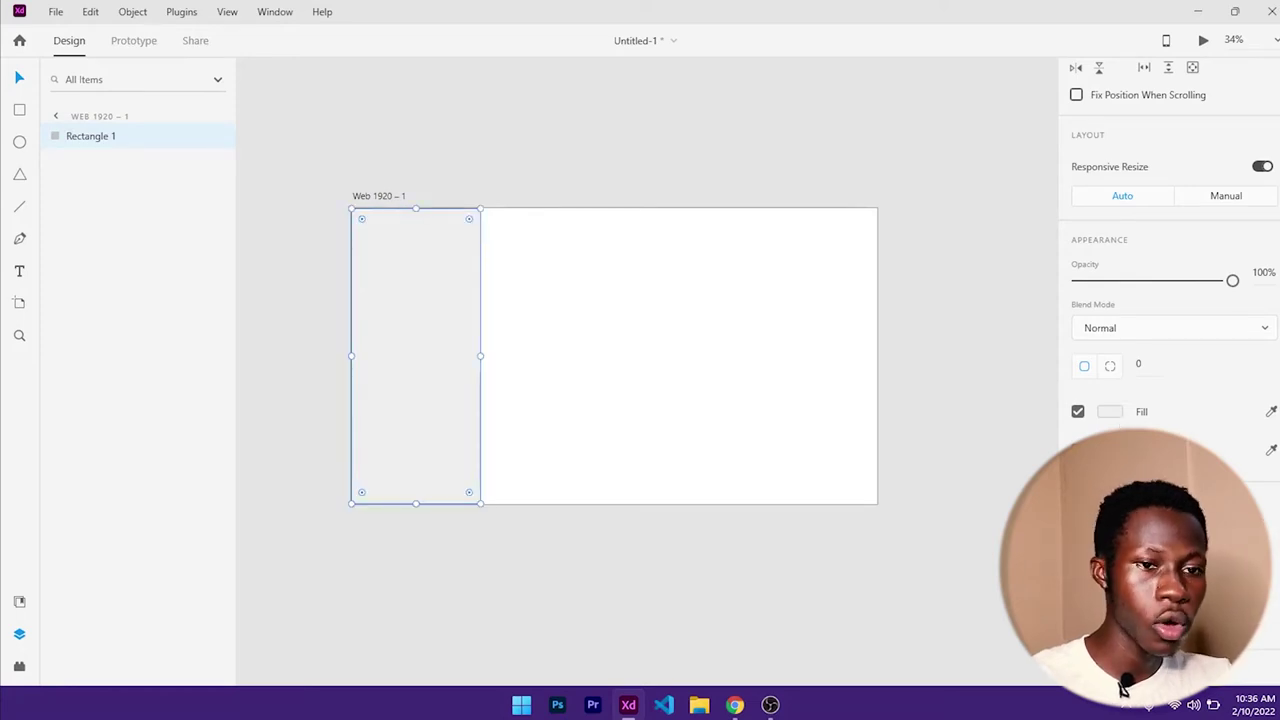
pyautogui.click(550, 320)
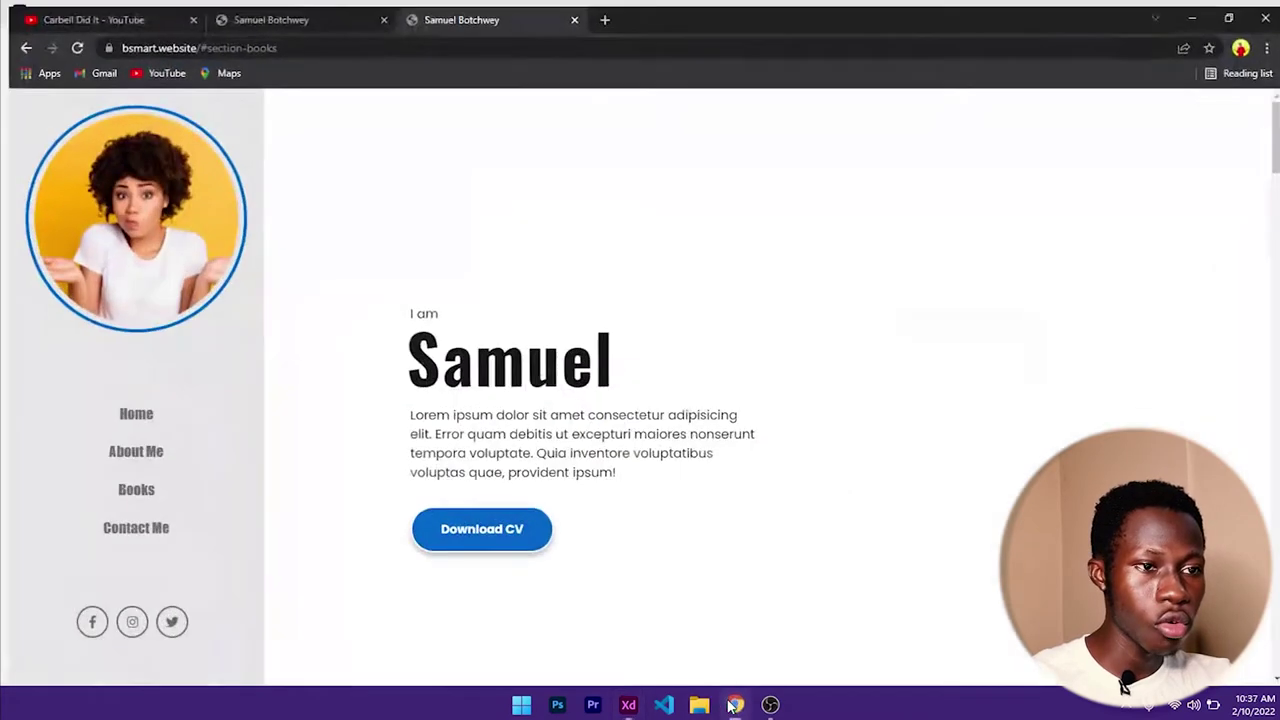
pyautogui.click(734, 705)
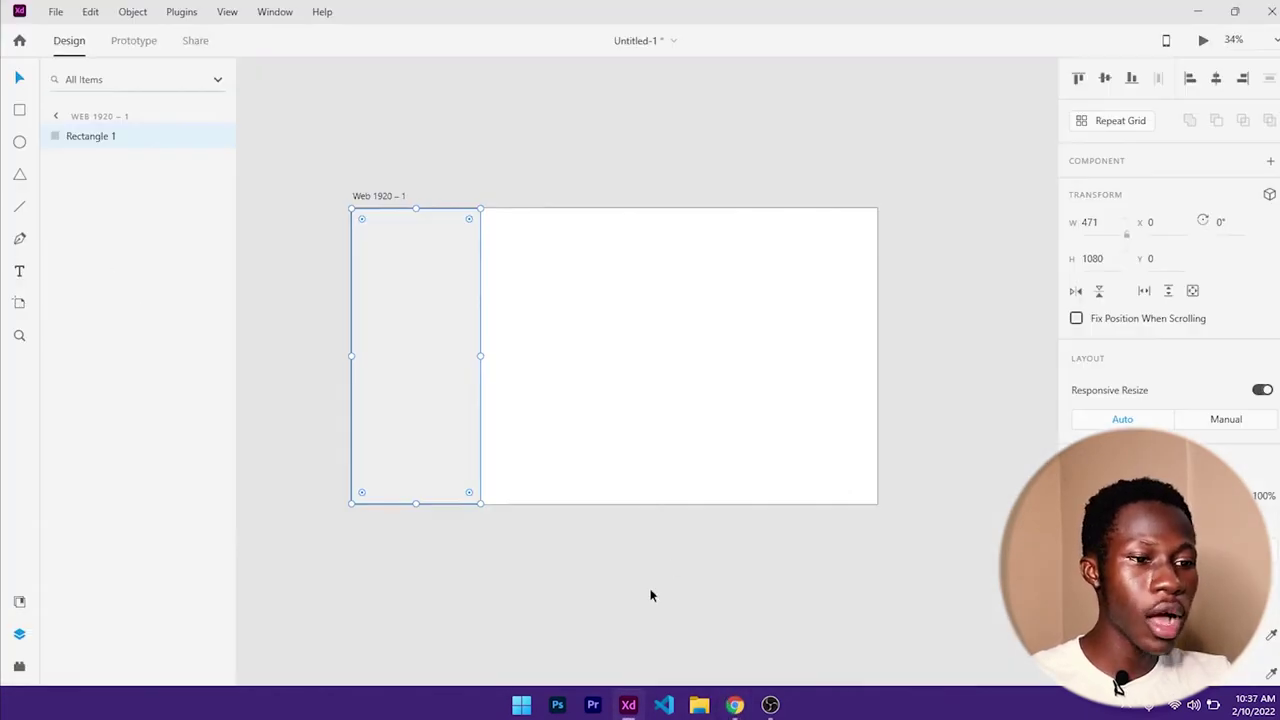
# - Draw a 372 × 372 white circle near the sidebar's top, replacing an uneven first ellipse
pyautogui.click(21, 145)
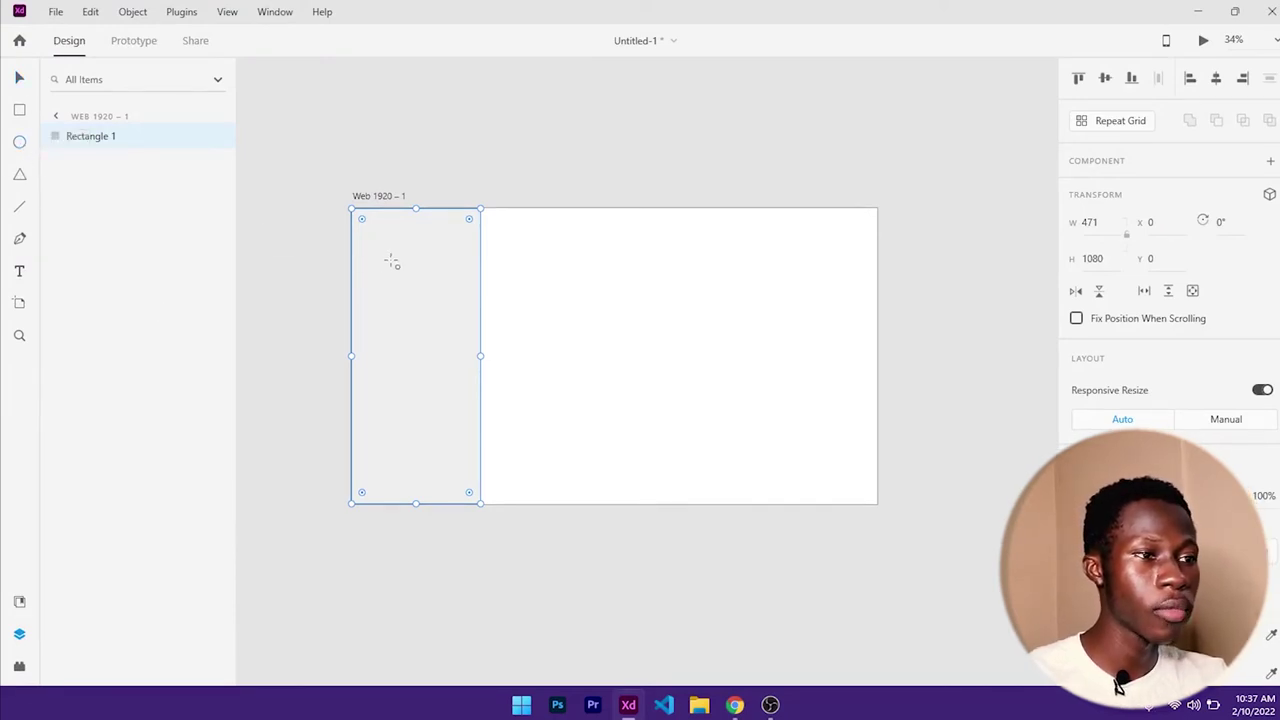
pyautogui.moveTo(381, 244)
pyautogui.mouseDown()
pyautogui.moveTo(457, 352)
pyautogui.moveTo(414, 346)
pyautogui.moveTo(417, 223)
pyautogui.moveTo(418, 395)
pyautogui.moveTo(474, 343)
pyautogui.moveTo(466, 374)
pyautogui.moveTo(458, 333)
pyautogui.mouseUp()
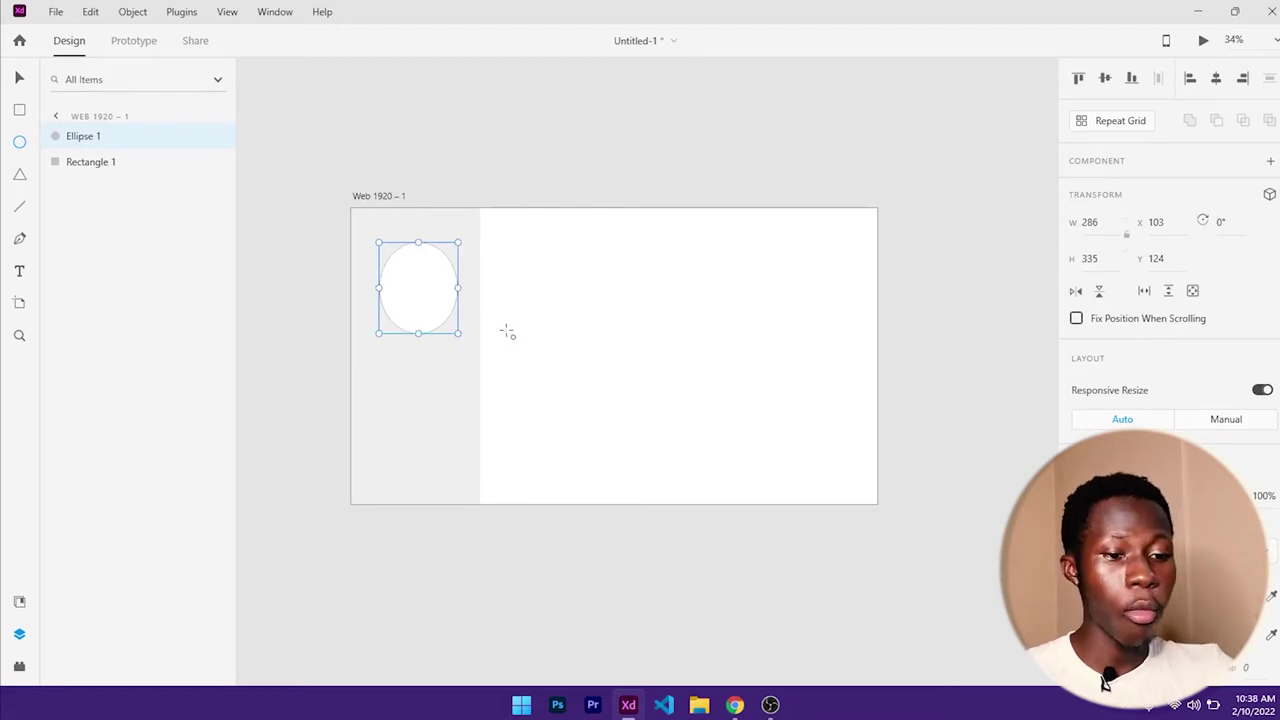
pyautogui.press('Delete')
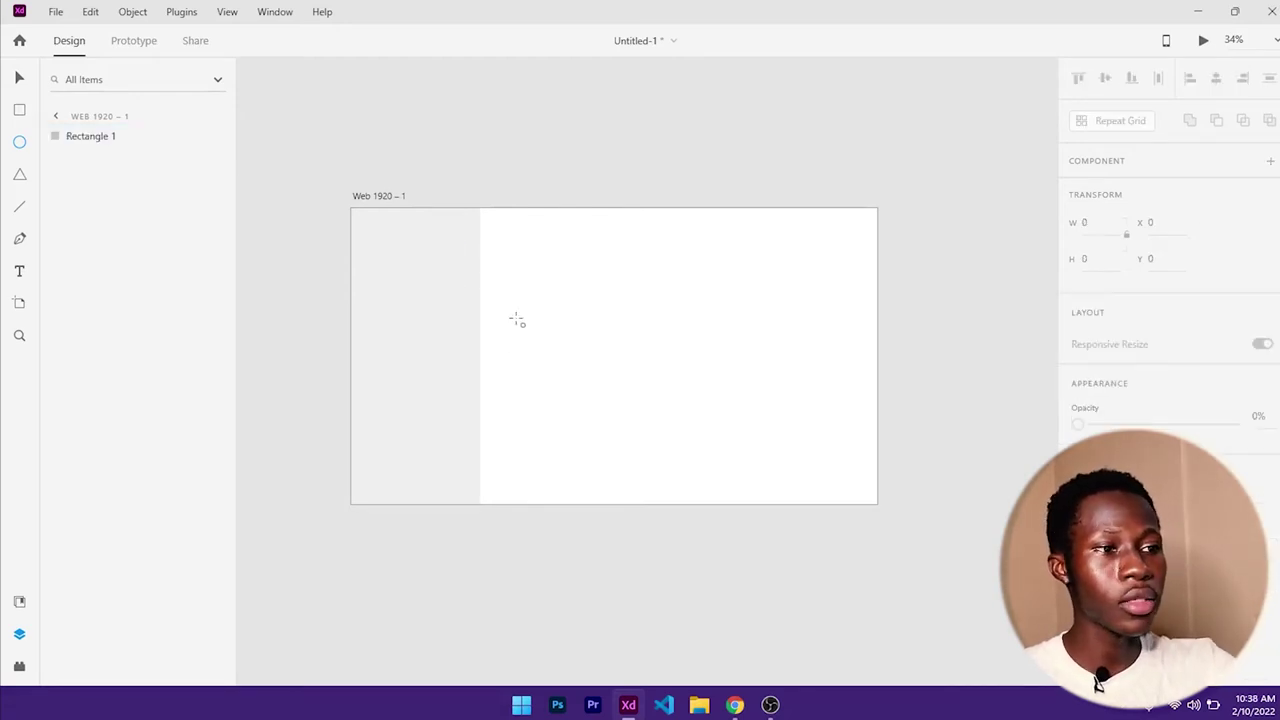
pyautogui.moveTo(373, 258); pyautogui.dragTo(477, 401)
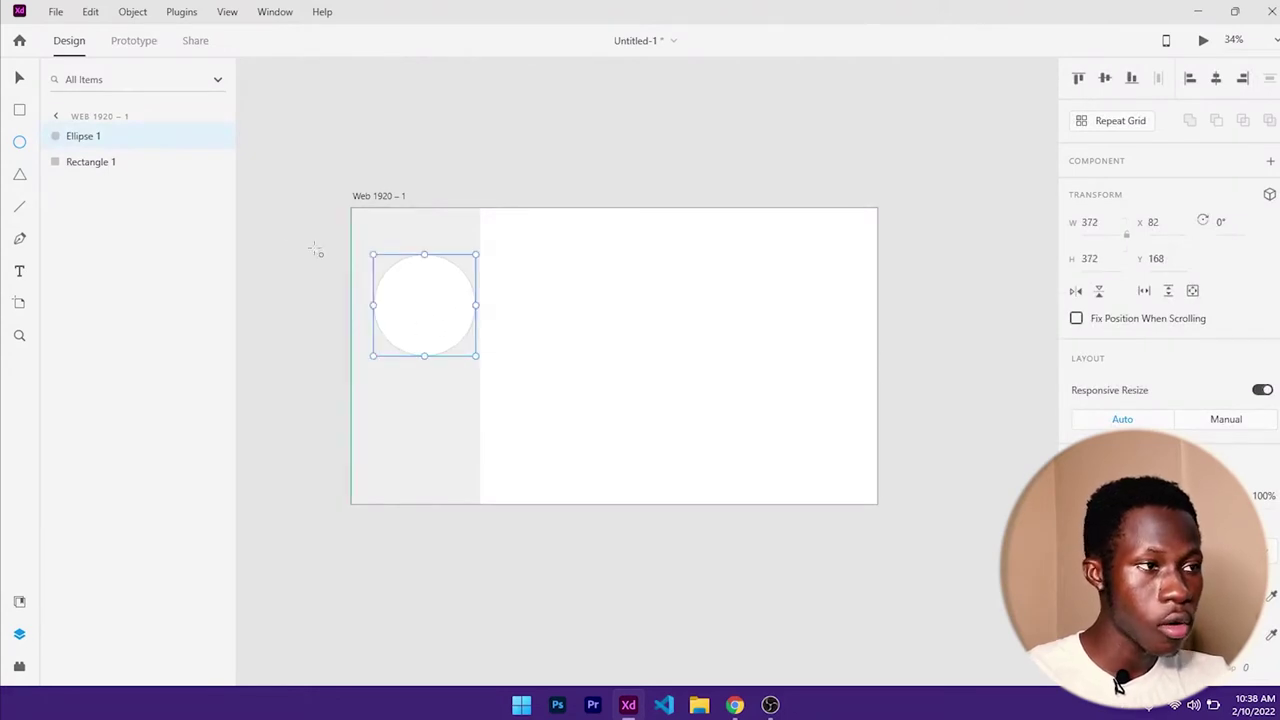
pyautogui.click(20, 82)
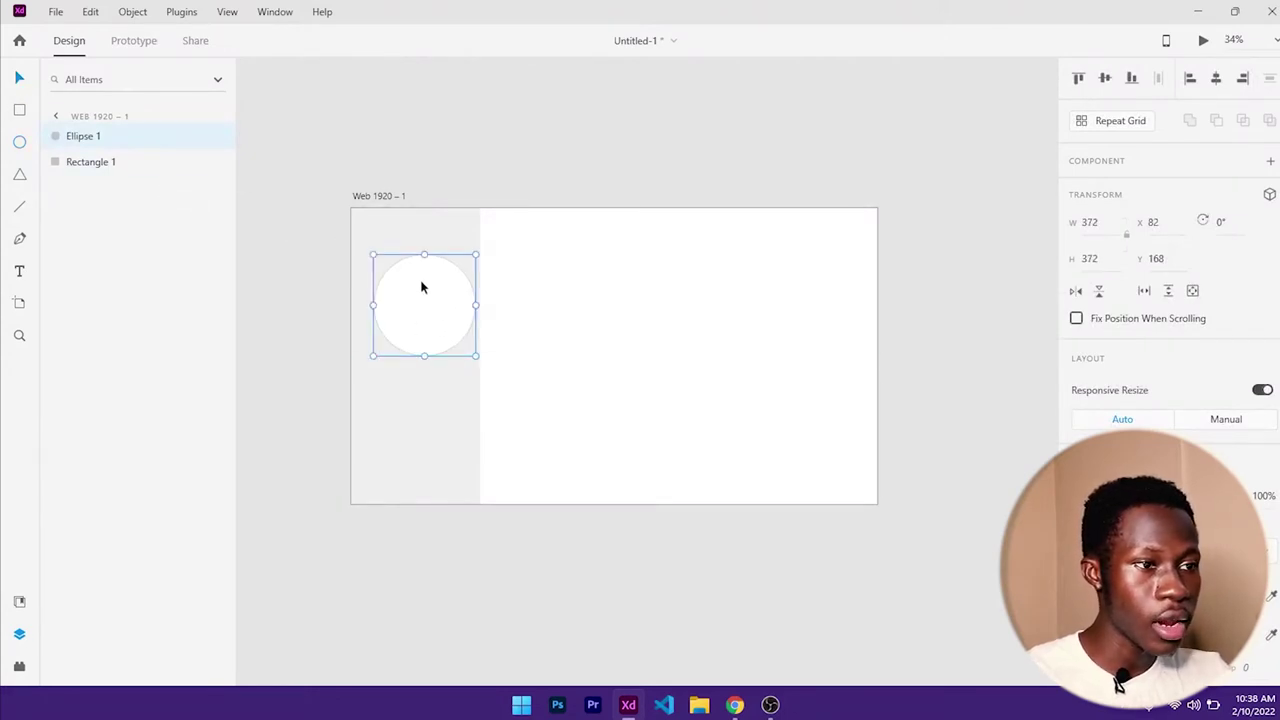
pyautogui.moveTo(428, 309); pyautogui.dragTo(441, 295)
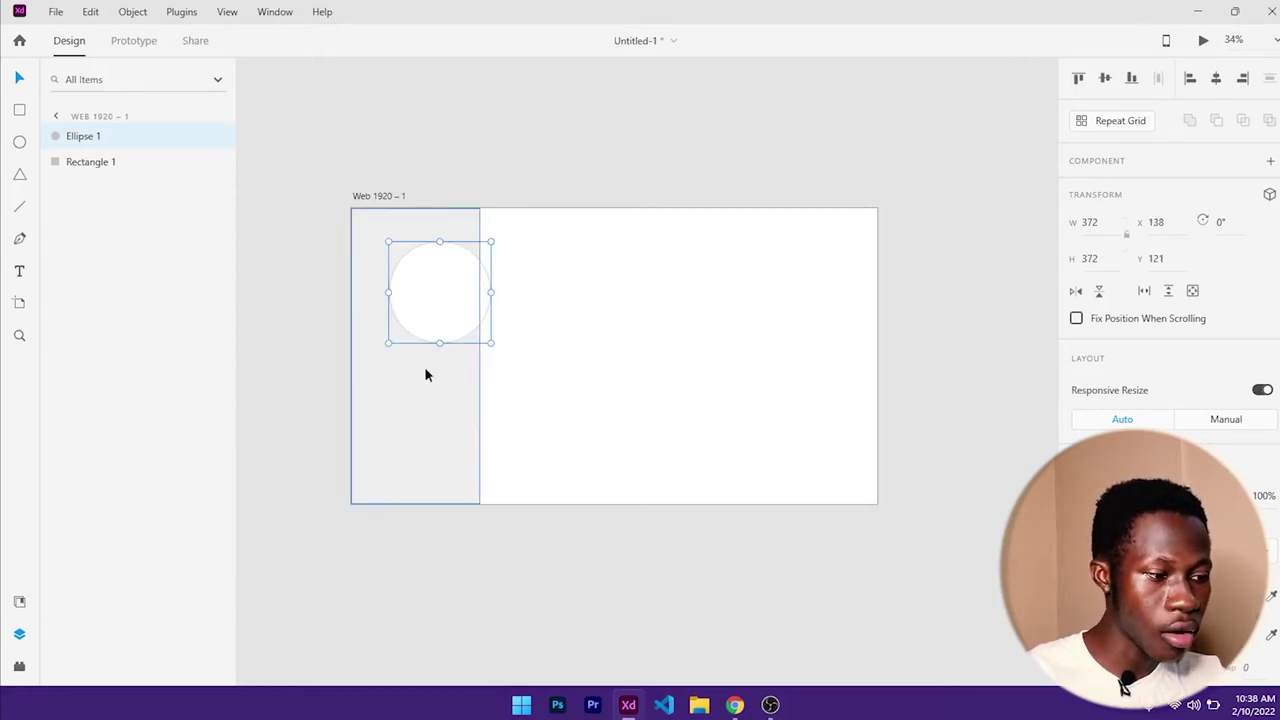
# - Try aligning the circle to the sidebar rectangle, then undo the vertical and top alignments
pyautogui.keyDown('shift'); pyautogui.click(420, 411); pyautogui.keyUp('shift')
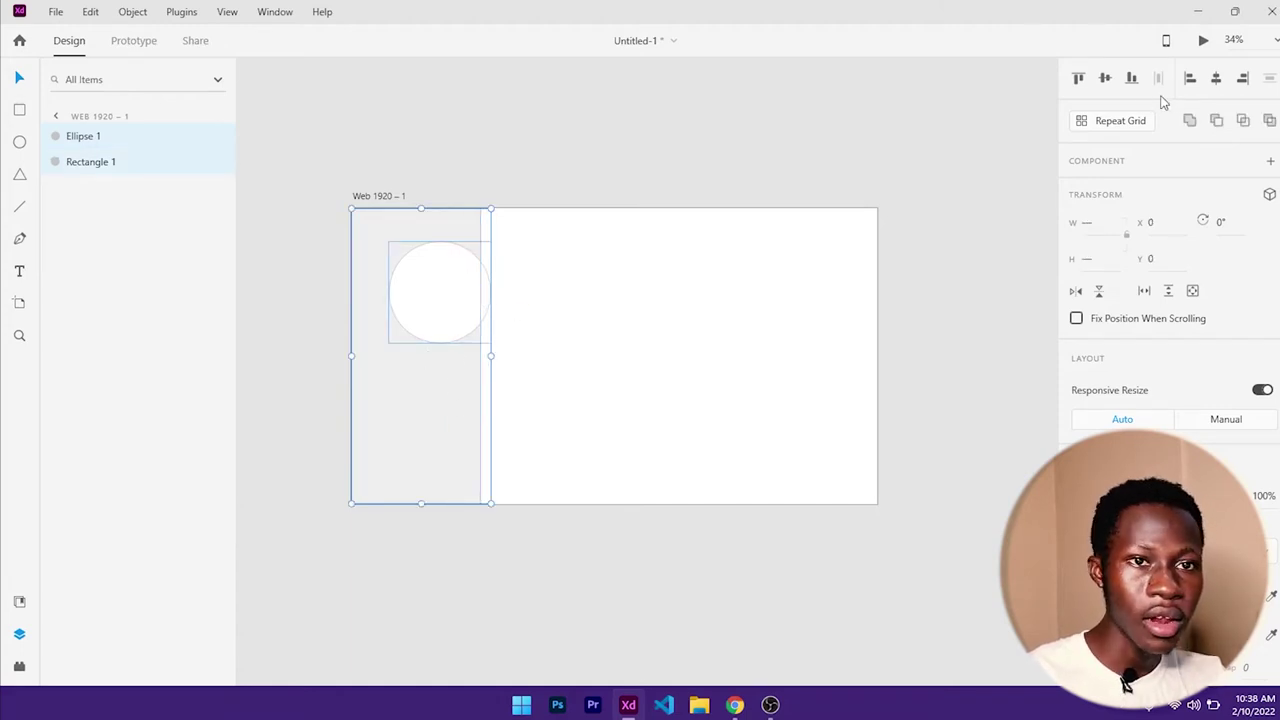
pyautogui.click(1218, 83)
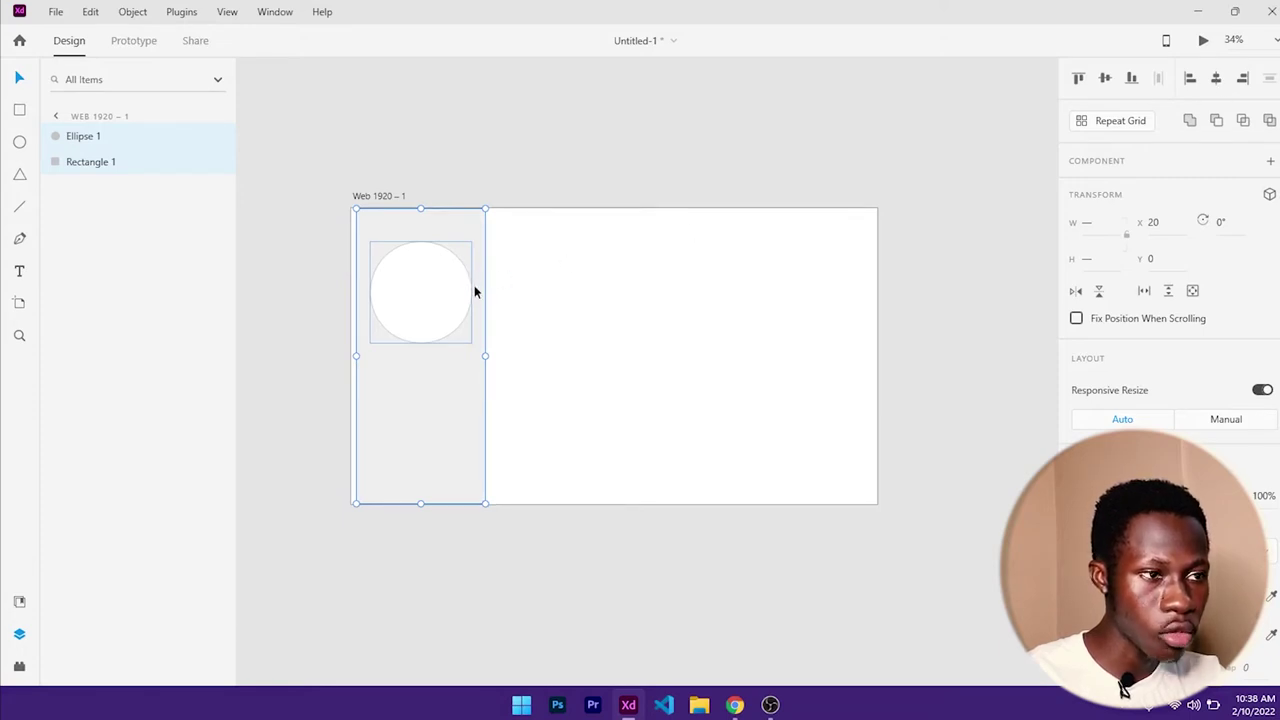
pyautogui.click(1104, 80)
pyautogui.click(1079, 80)
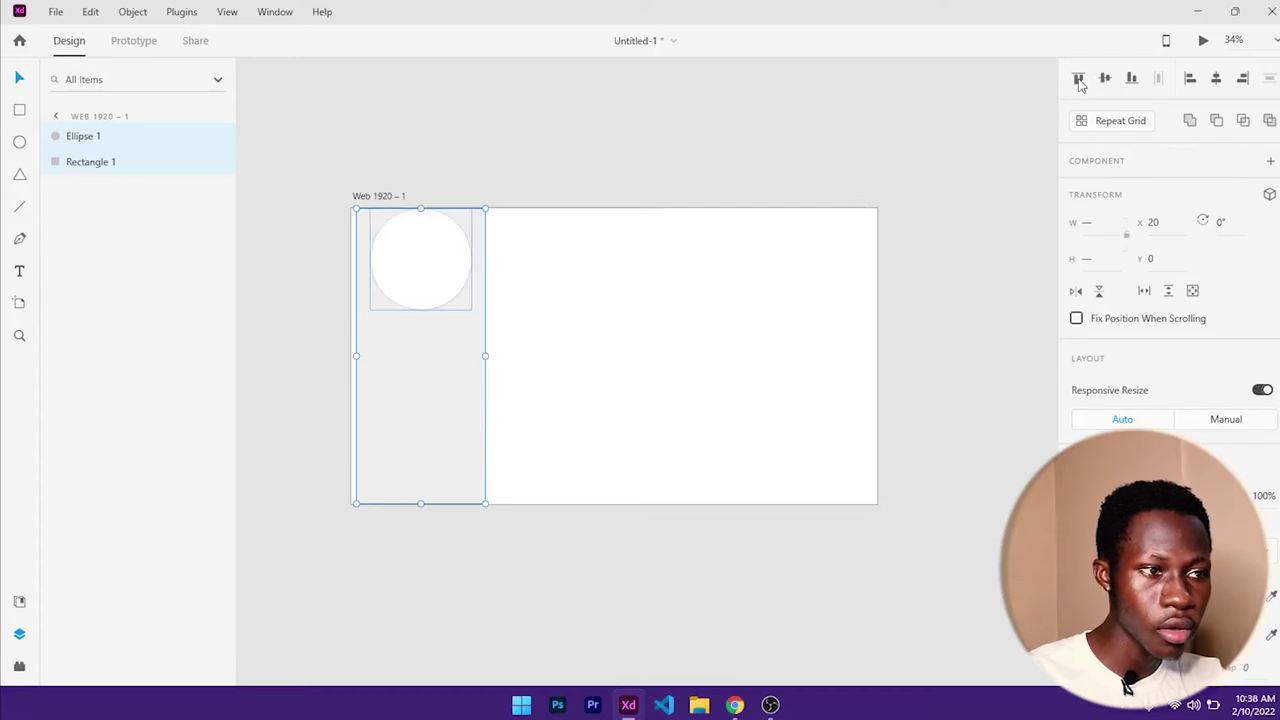
pyautogui.hotkey('ctrl', 'z')
pyautogui.hotkey('ctrl', 'z')
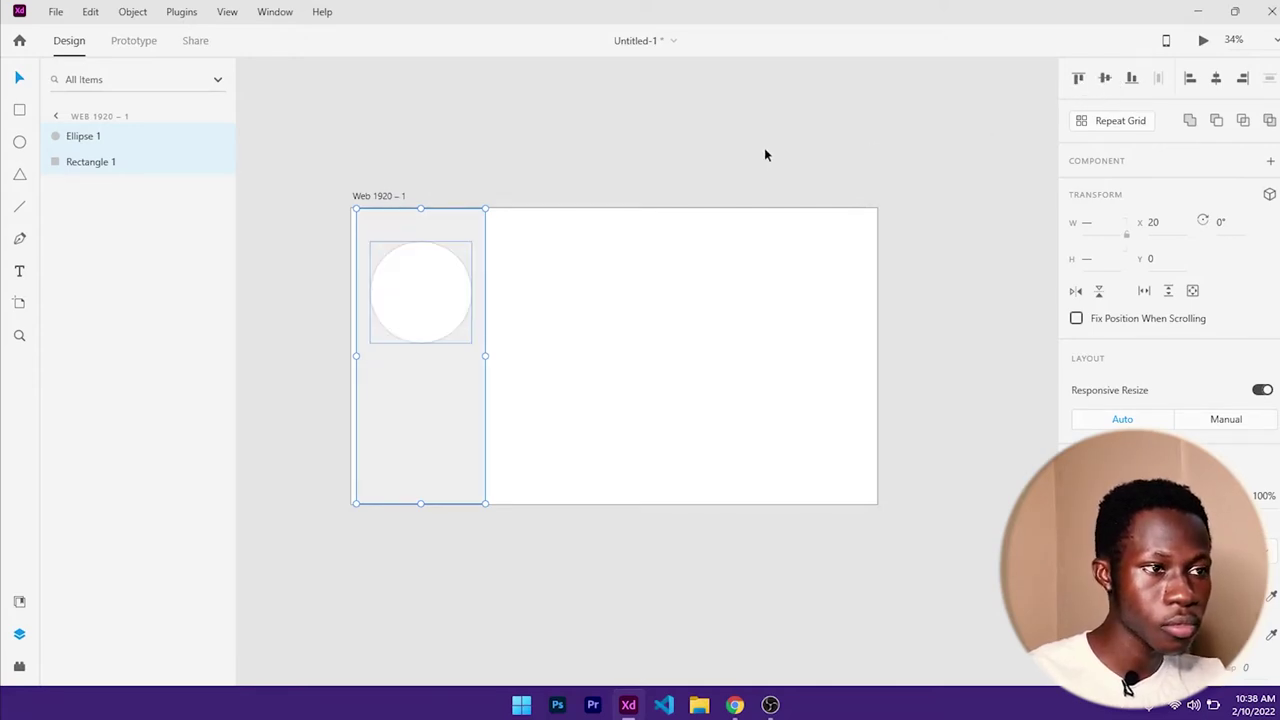
pyautogui.hotkey('ctrl', 'z')
pyautogui.click(638, 282)
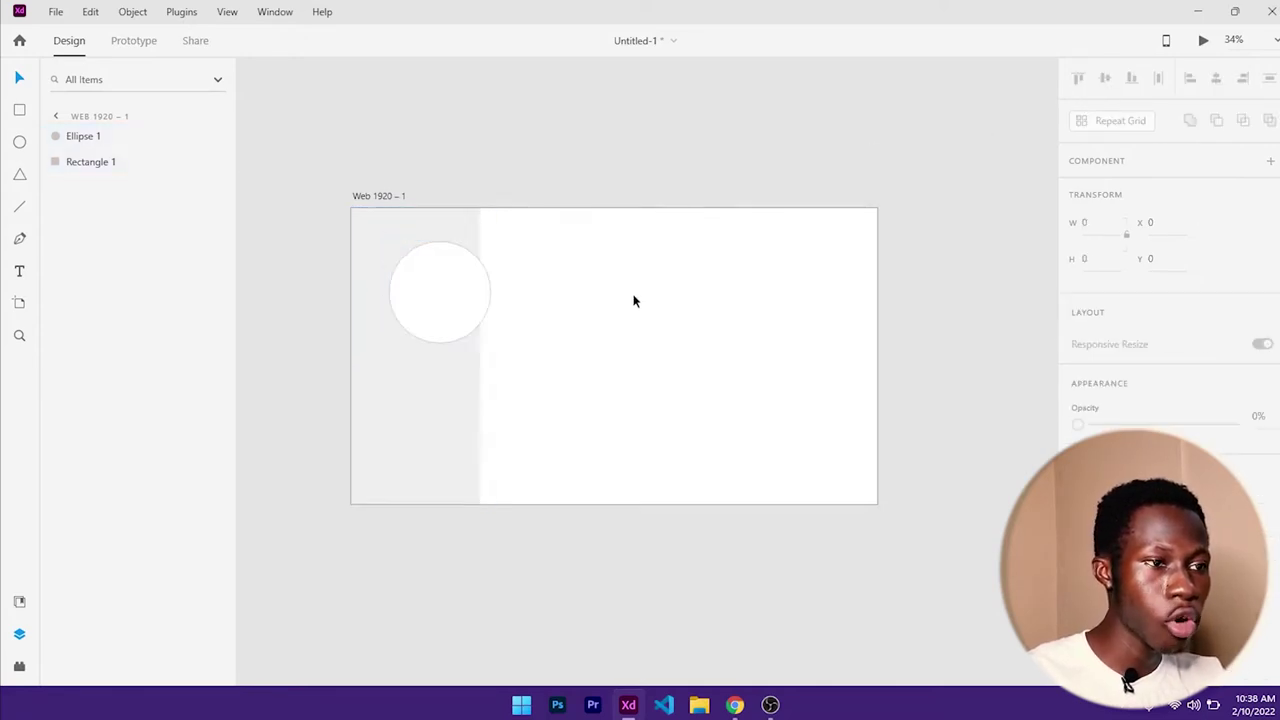
# - Centre the circle horizontally within the sidebar and nudge it up to X 50, Y 73
pyautogui.click(443, 287)
pyautogui.click(1215, 80)
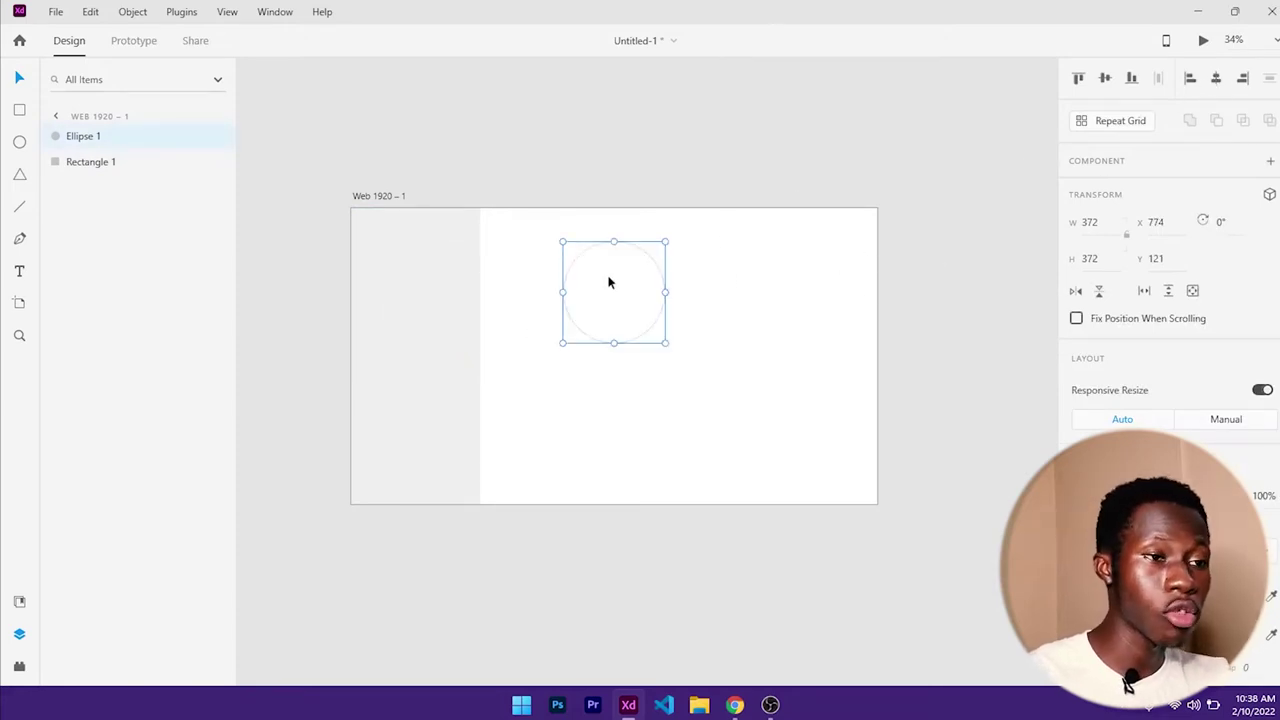
pyautogui.moveTo(613, 290); pyautogui.dragTo(416, 285)
pyautogui.keyDown('shift'); pyautogui.click(438, 382); pyautogui.keyUp('shift')
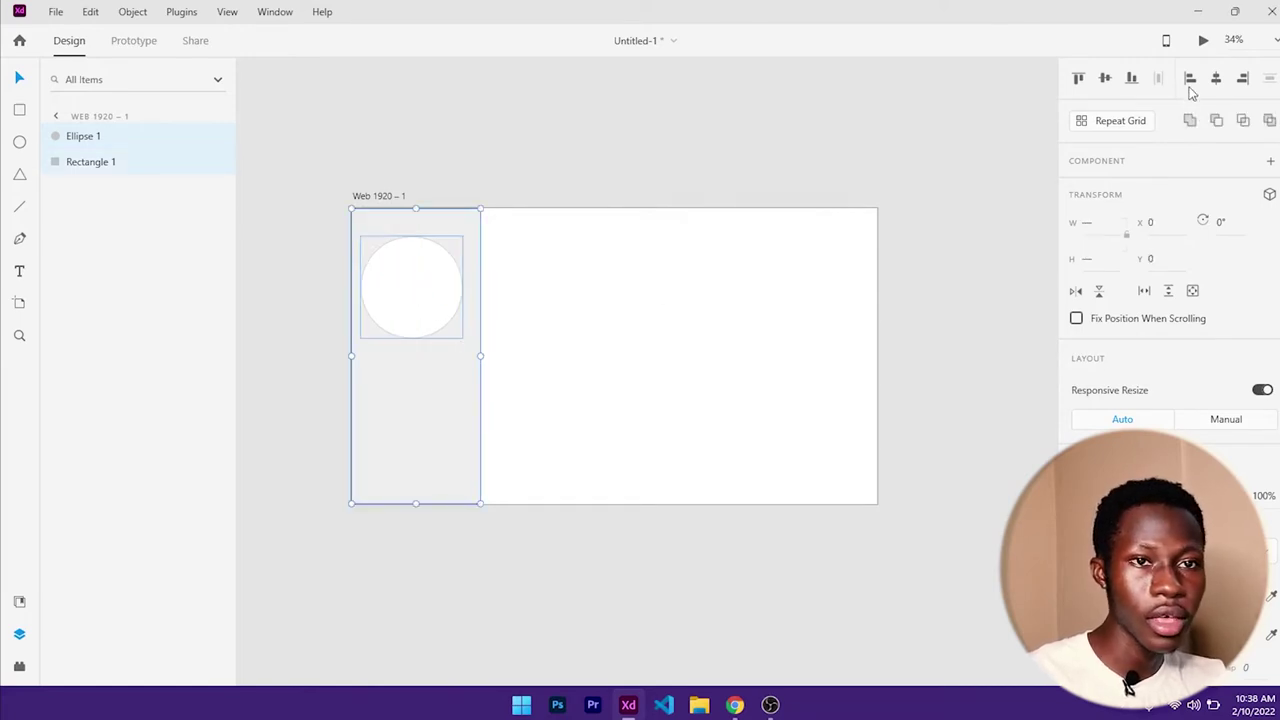
pyautogui.click(1218, 80)
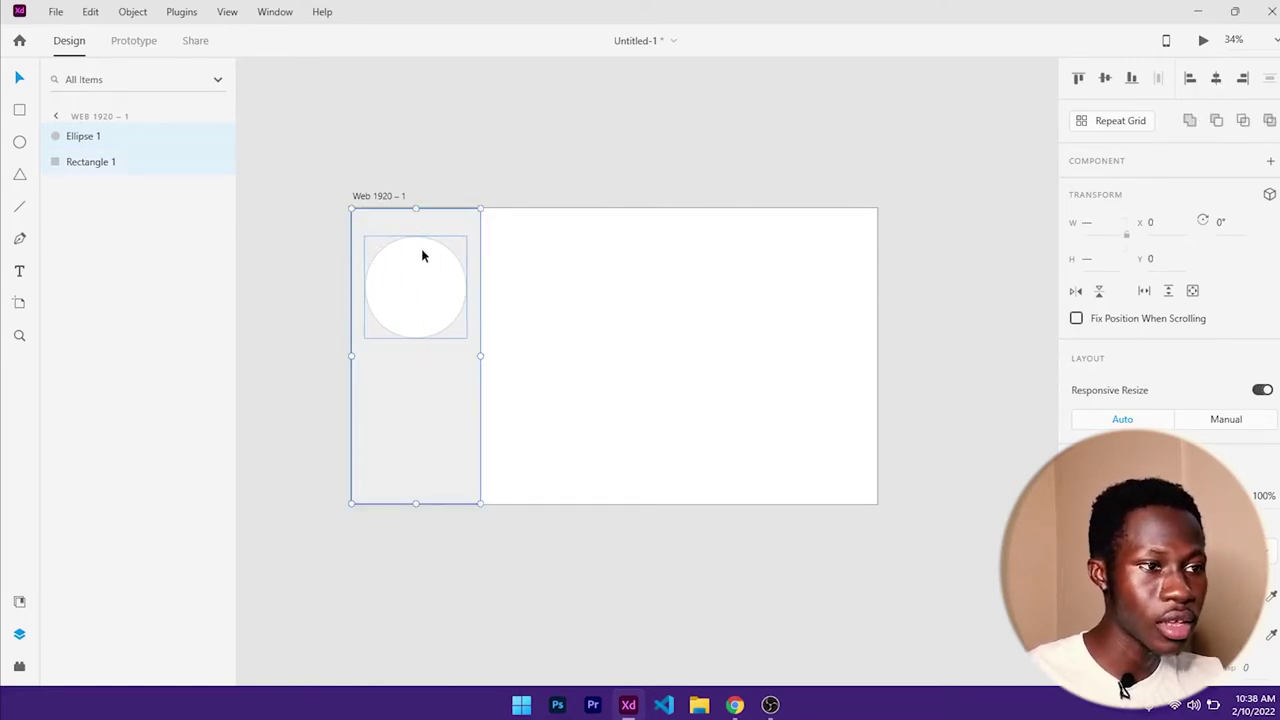
pyautogui.click(545, 276)
pyautogui.click(429, 286)
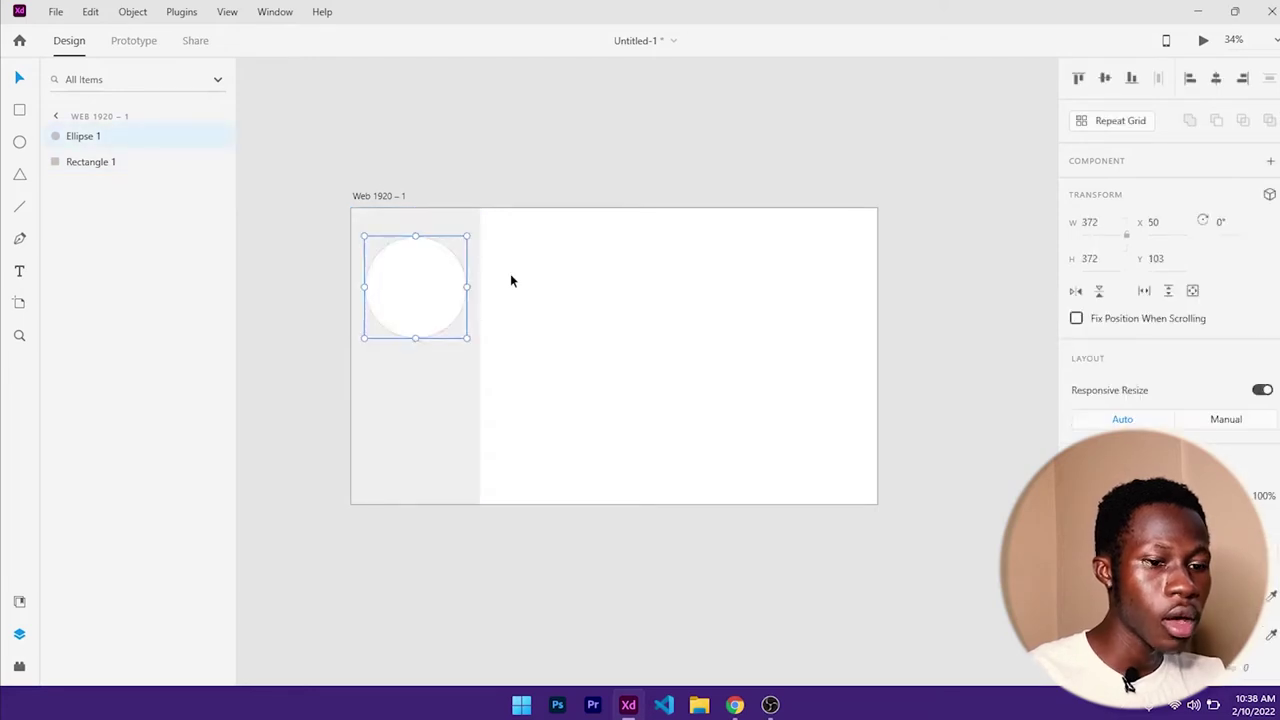
pyautogui.hotkey('shift', 'Up')
pyautogui.hotkey('shift', 'Up')
pyautogui.hotkey('shift', 'Up')
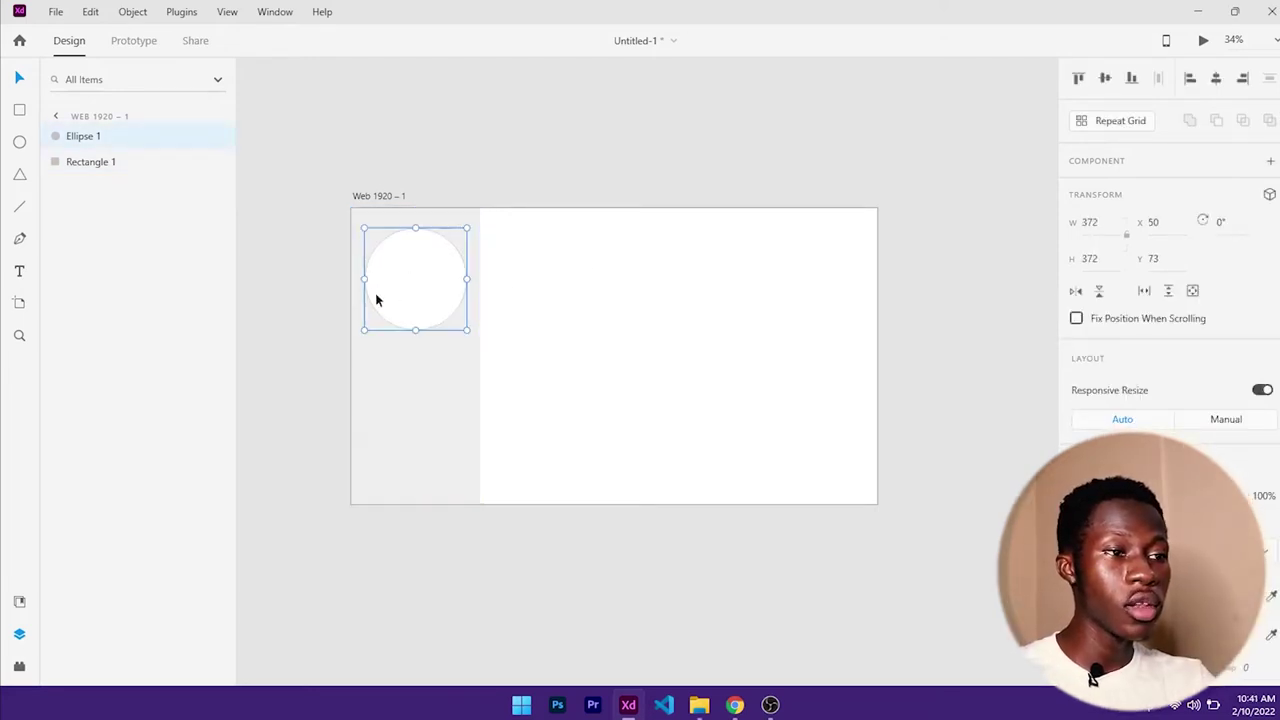
# - Look through the Downloads folder for photos, then hide it
pyautogui.click(699, 705)
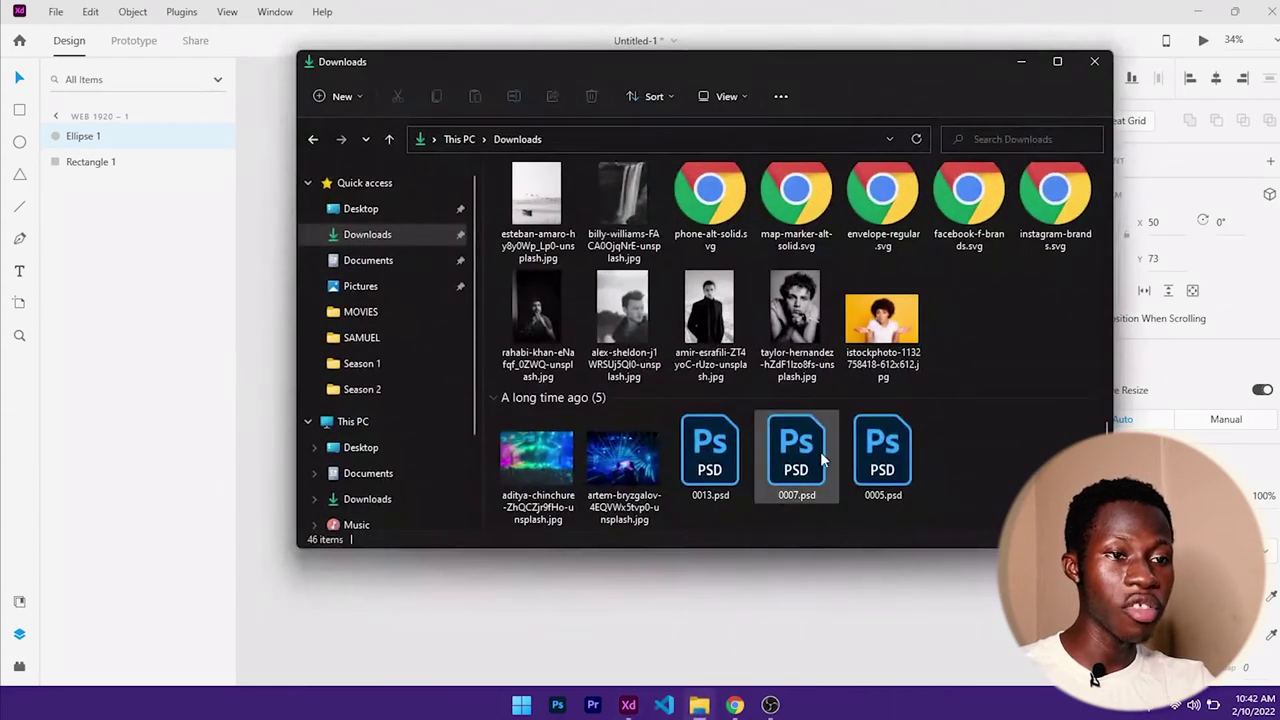
pyautogui.scroll(10, 826, 457)
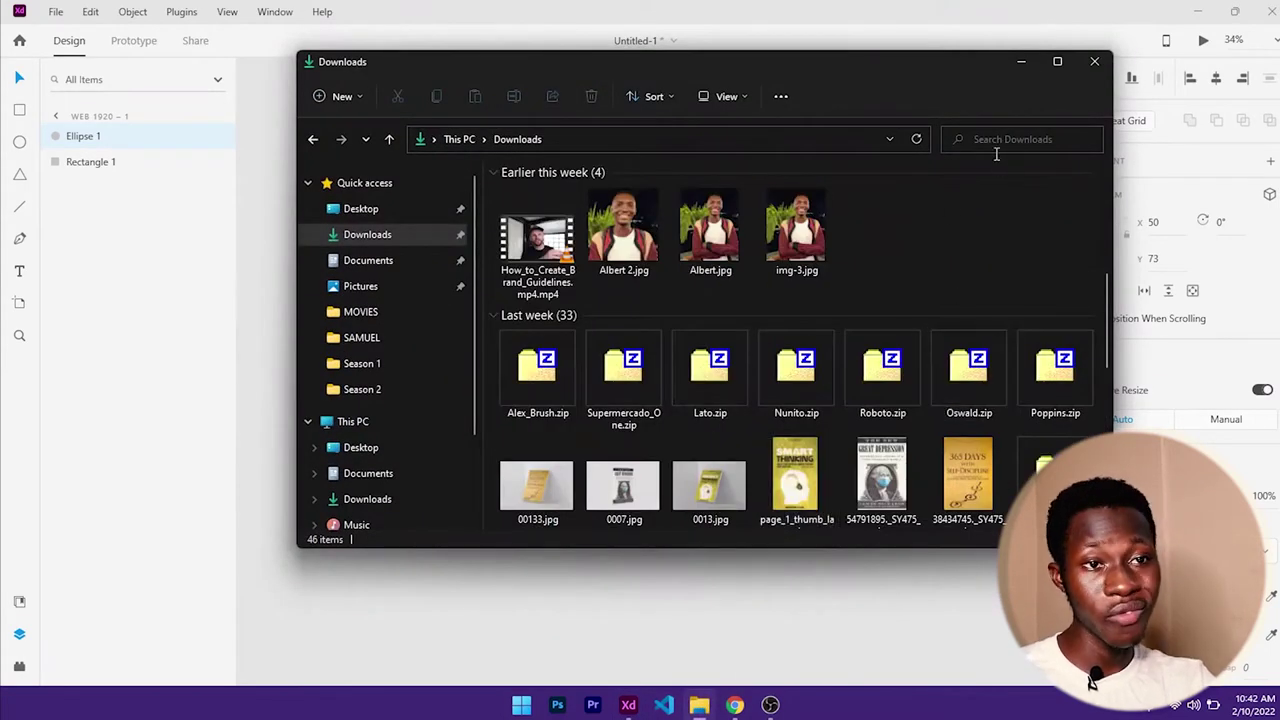
pyautogui.click(1019, 62)
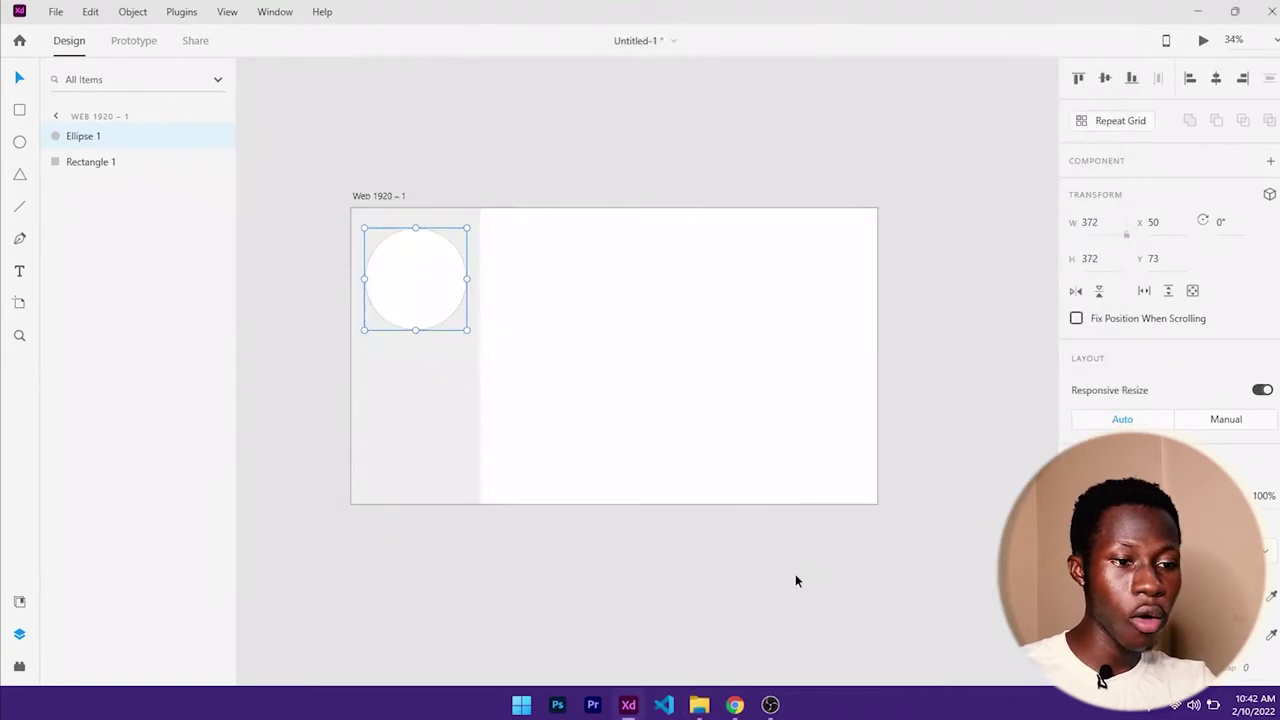
# - Load the Unsplash search results for 'man' in Chrome
pyautogui.click(735, 705)
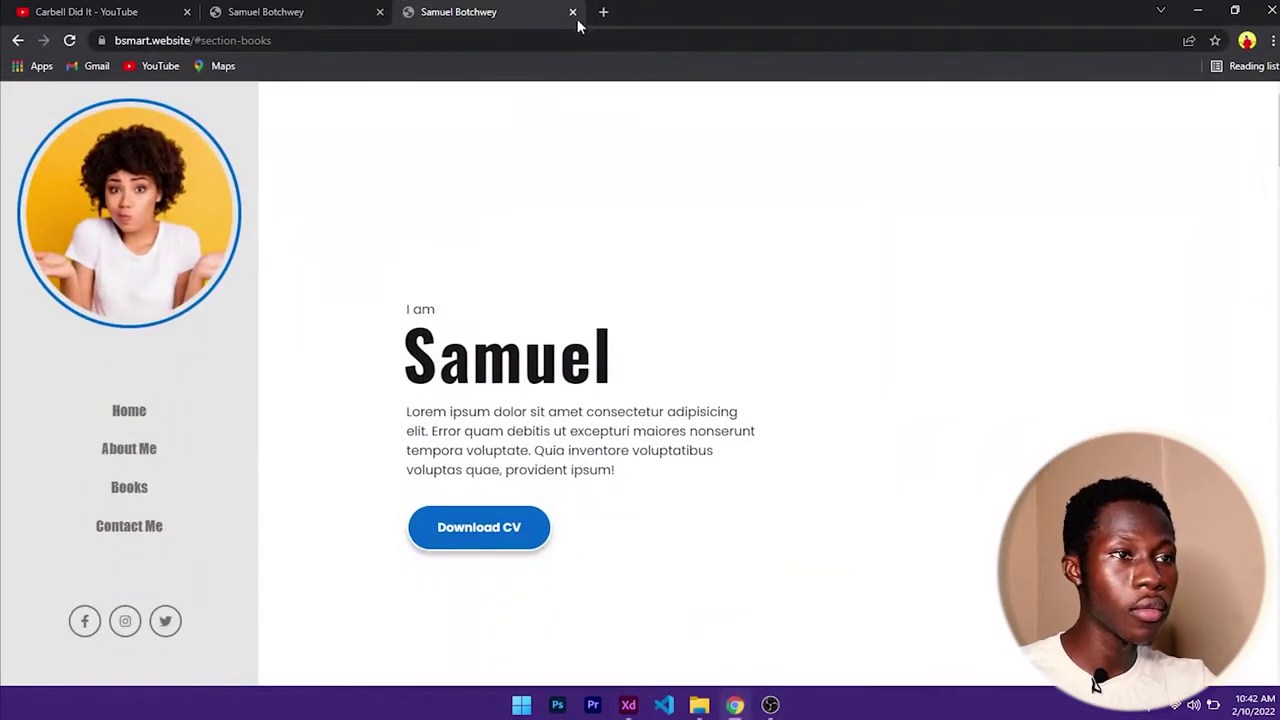
pyautogui.click(550, 38)
pyautogui.write('up')
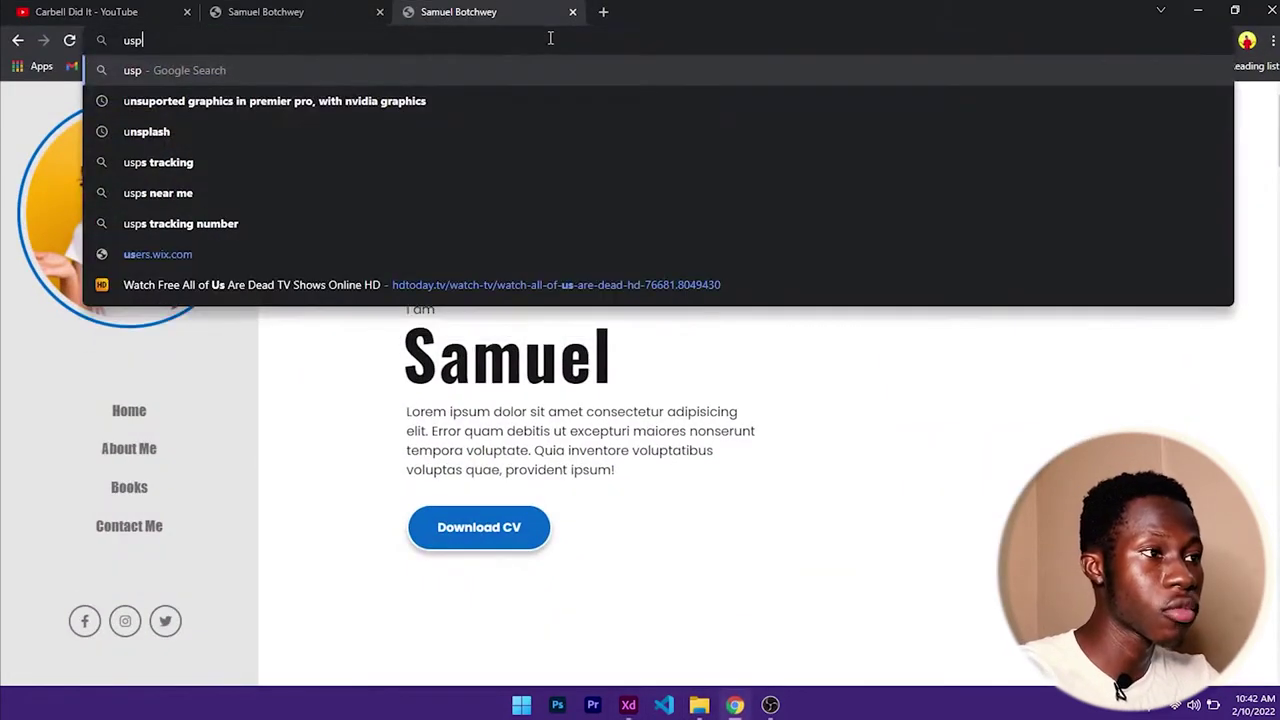
pyautogui.press('BackSpace')
pyautogui.write('ns')
pyautogui.press('Return')
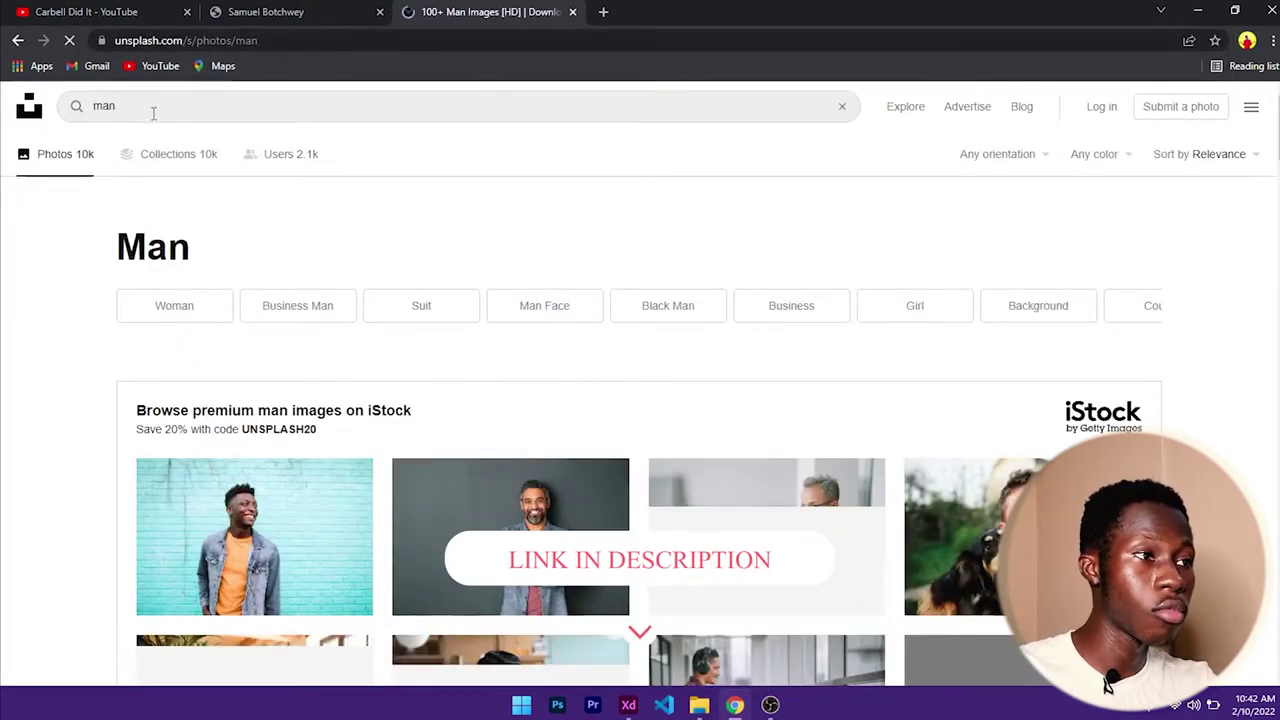
# - Download the smiling curly-haired man's portrait and minimize Chrome
pyautogui.scroll(-4, 472, 364)
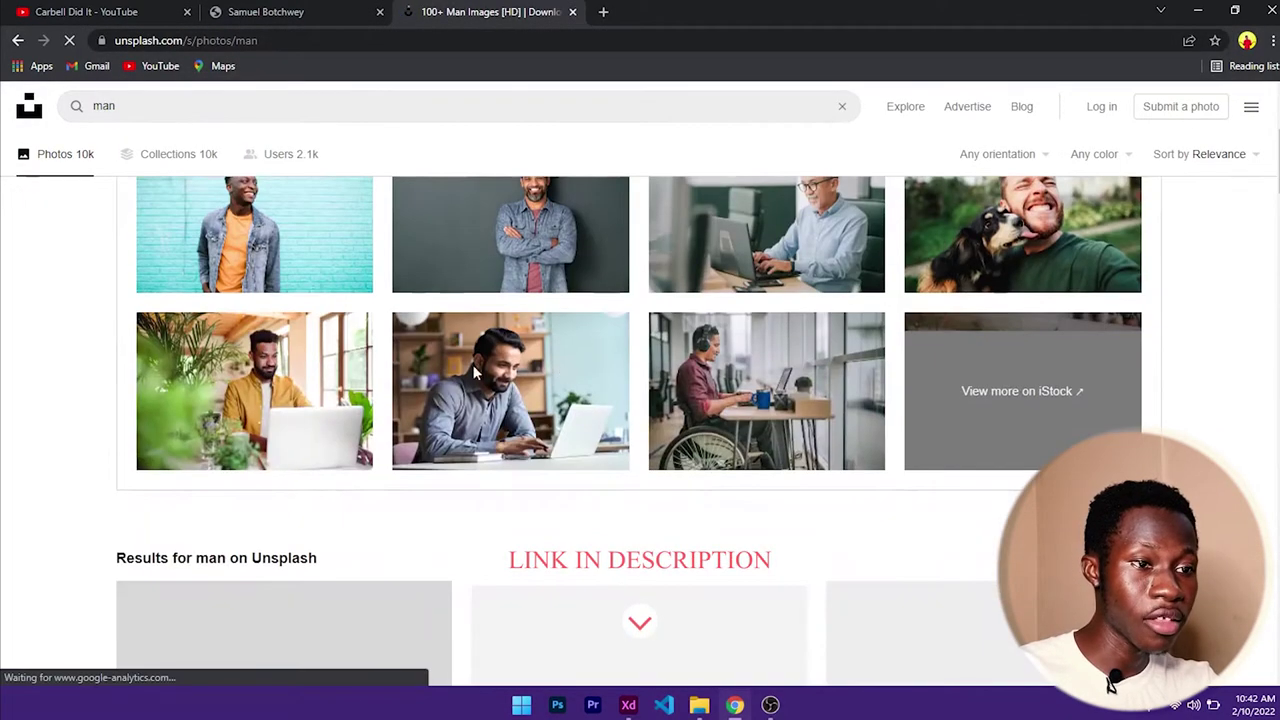
pyautogui.scroll(-3, 526, 450)
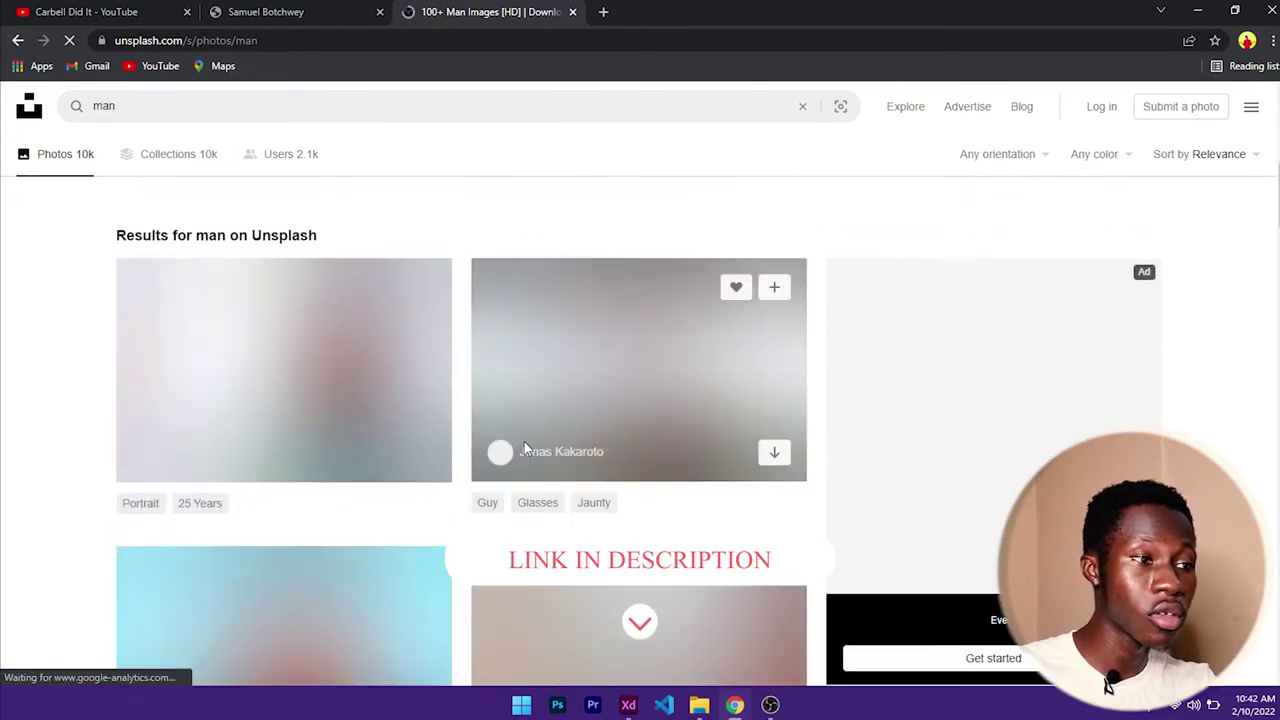
pyautogui.scroll(7, 522, 450)
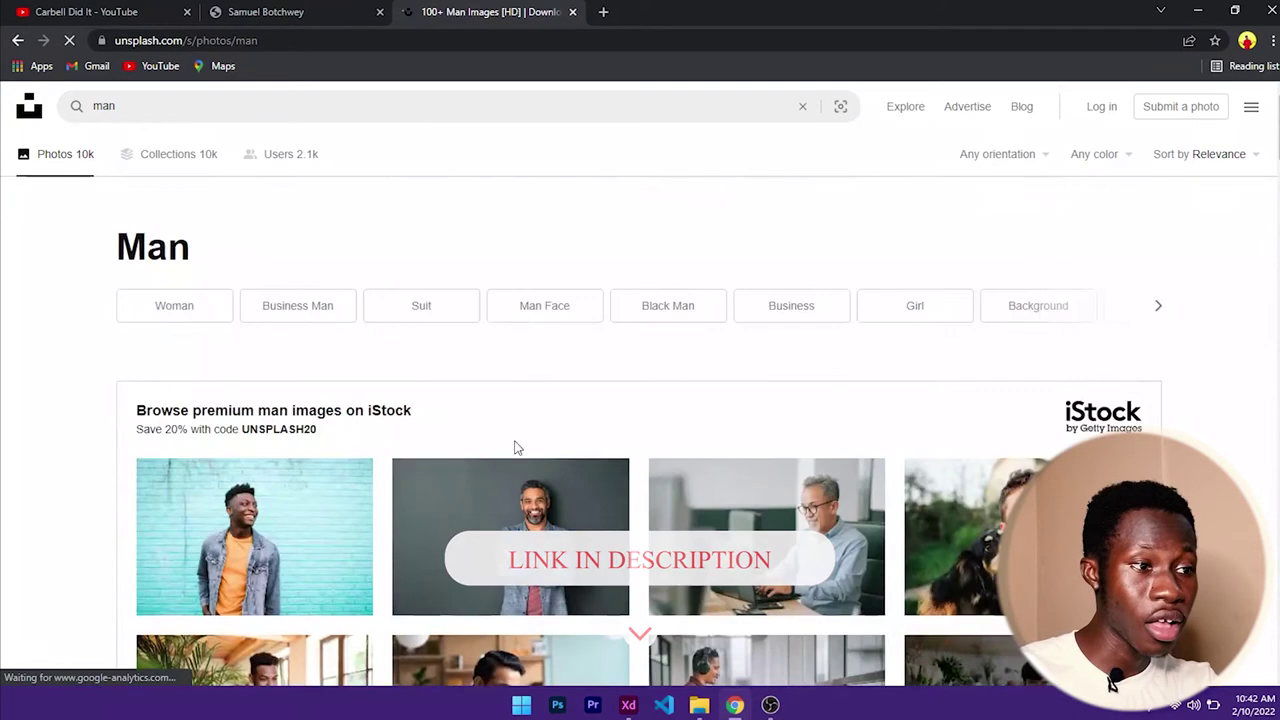
pyautogui.scroll(-3, 426, 510)
pyautogui.scroll(-6, 426, 510)
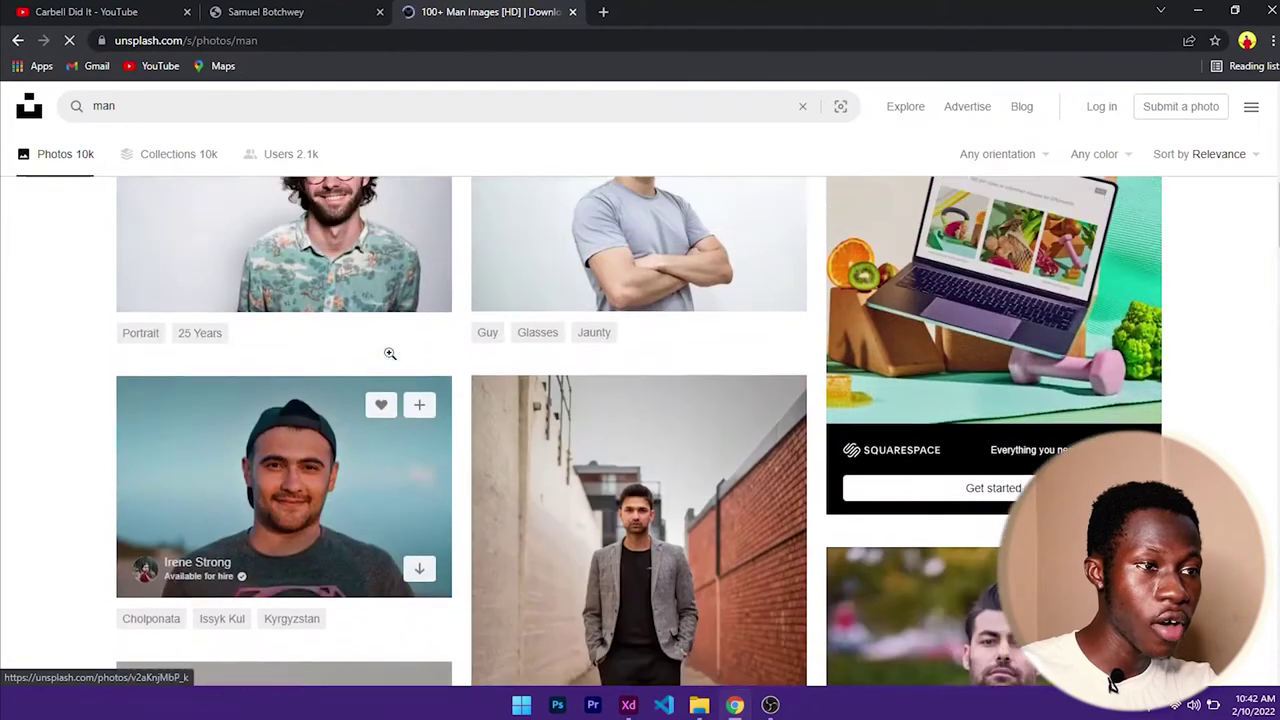
pyautogui.scroll(1, 389, 354)
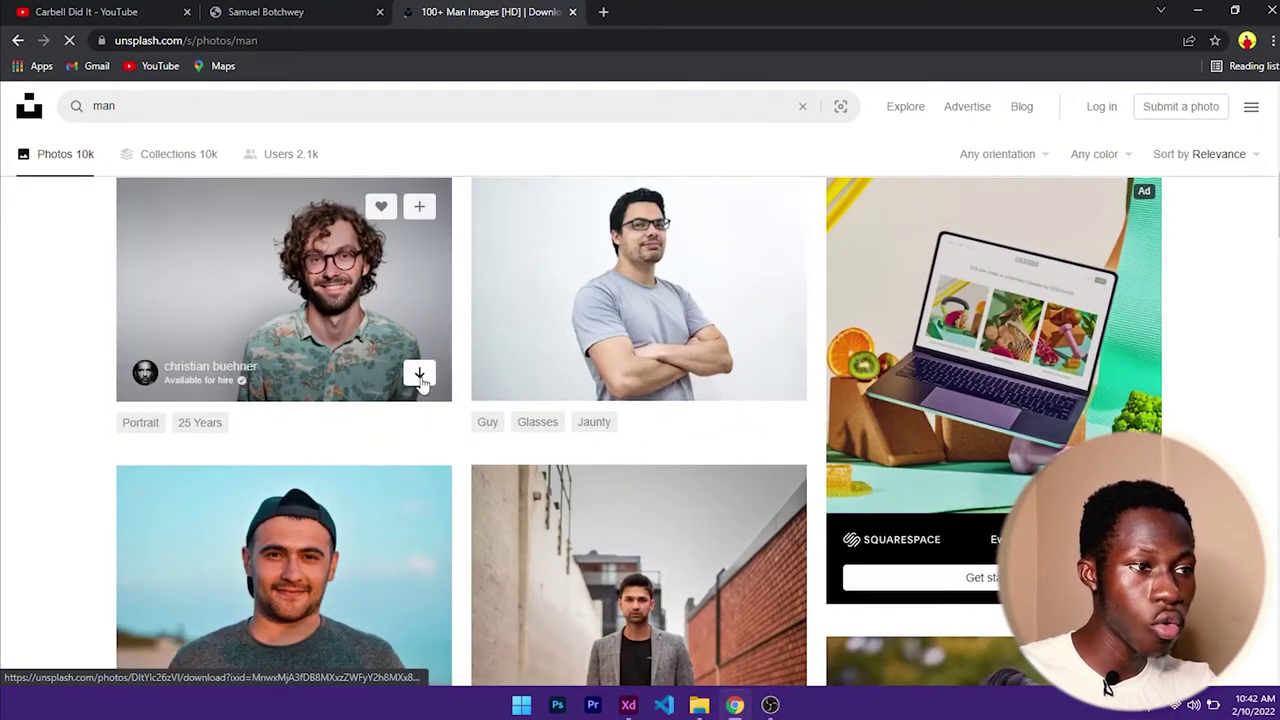
pyautogui.click(420, 376)
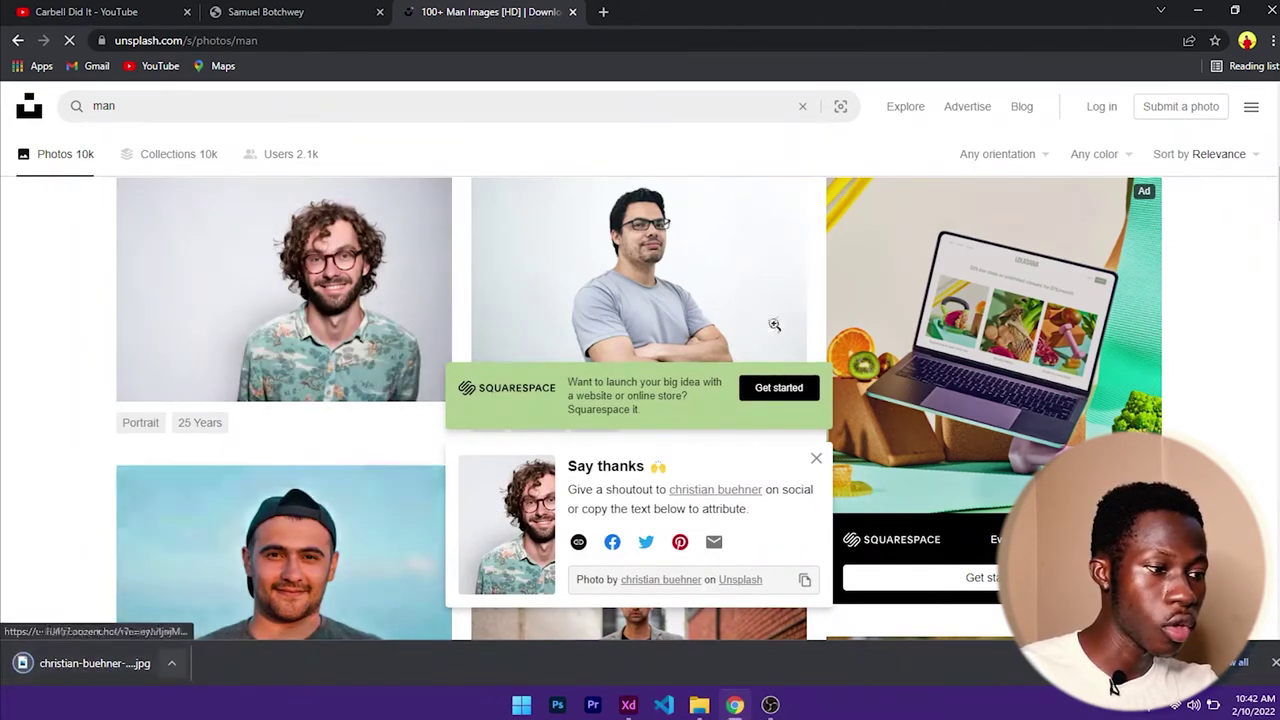
pyautogui.click(1197, 11)
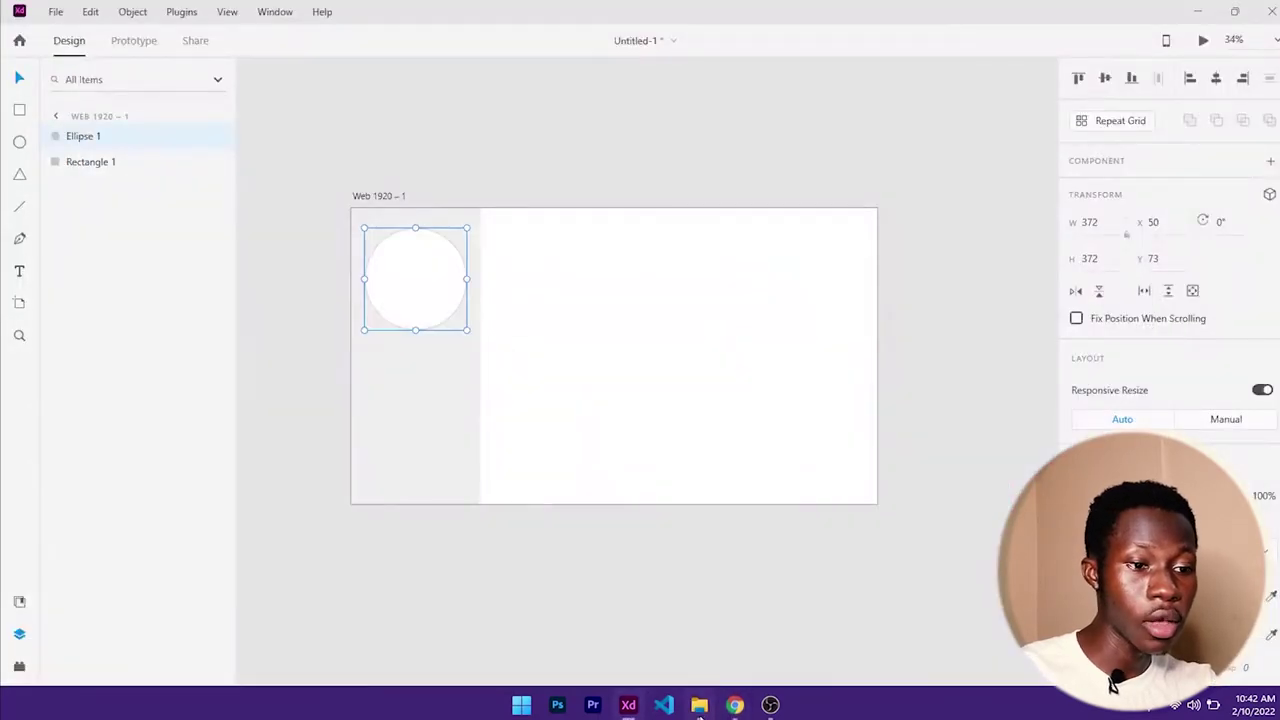
# - Drag the downloaded portrait JPG from Downloads into the 372 × 372 sidebar circle
pyautogui.click(699, 705)
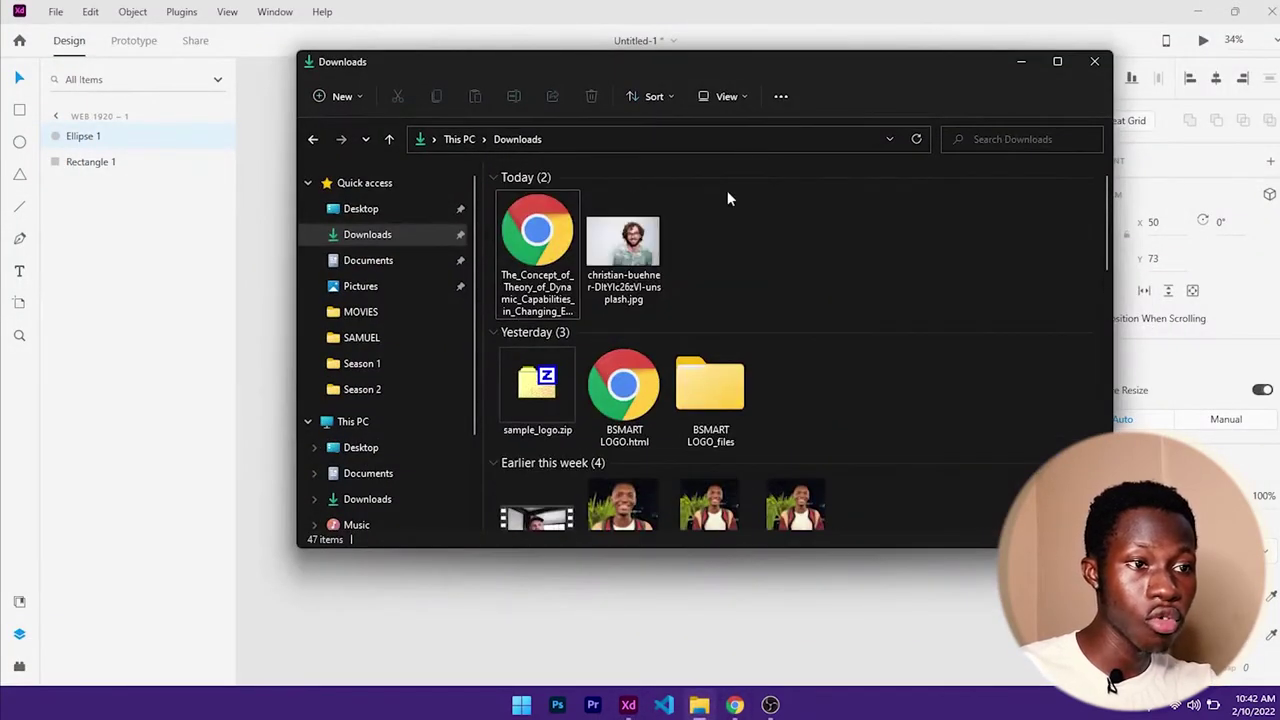
pyautogui.moveTo(762, 61); pyautogui.dragTo(1083, 106)
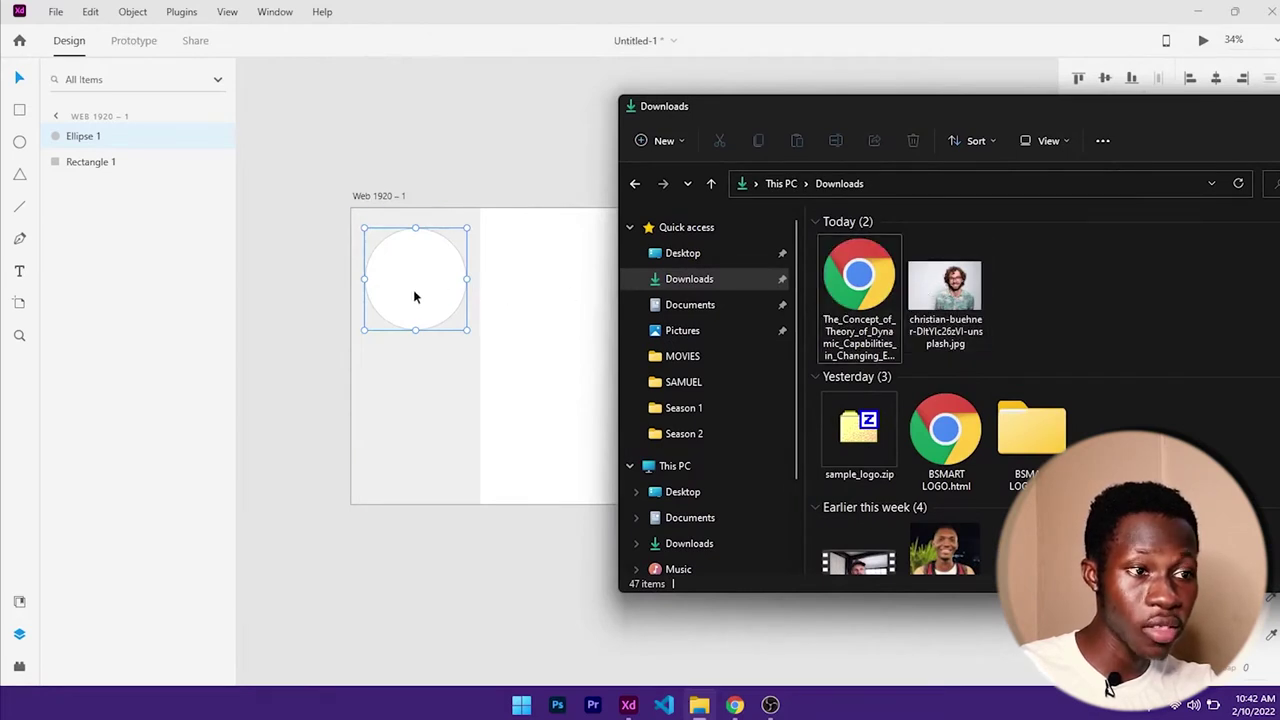
pyautogui.moveTo(945, 296); pyautogui.dragTo(430, 282)
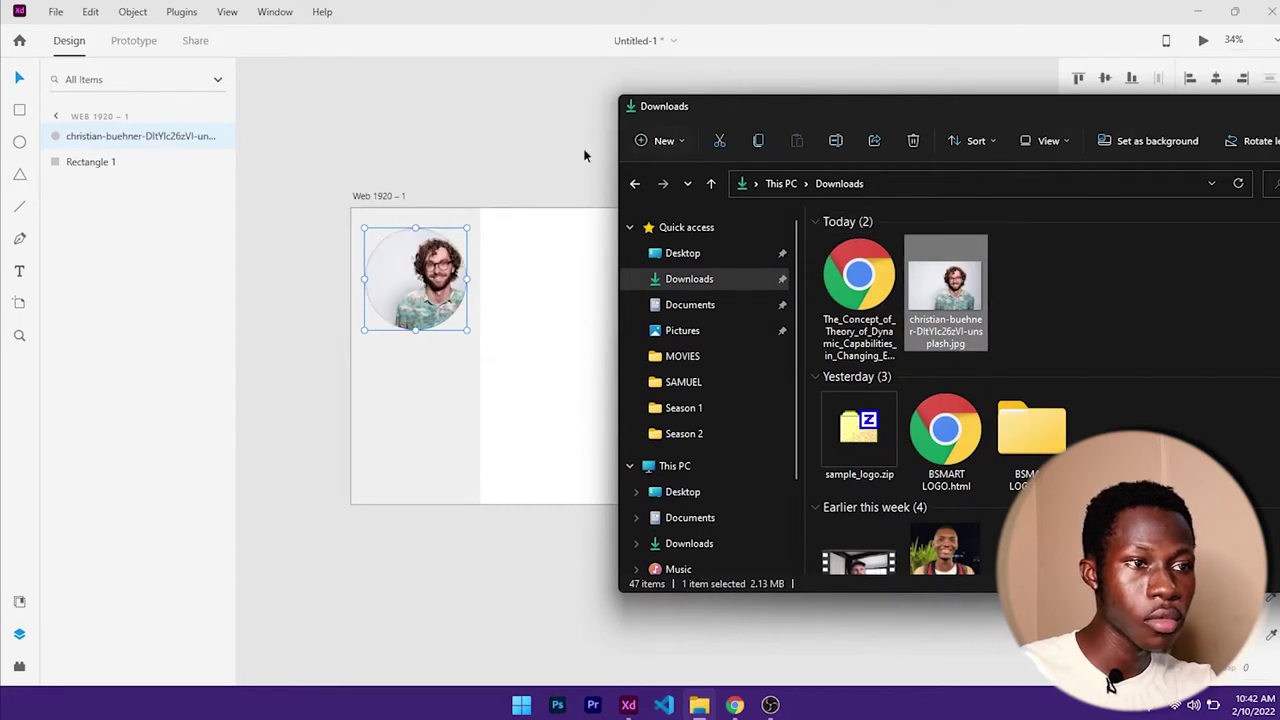
pyautogui.click(585, 155)
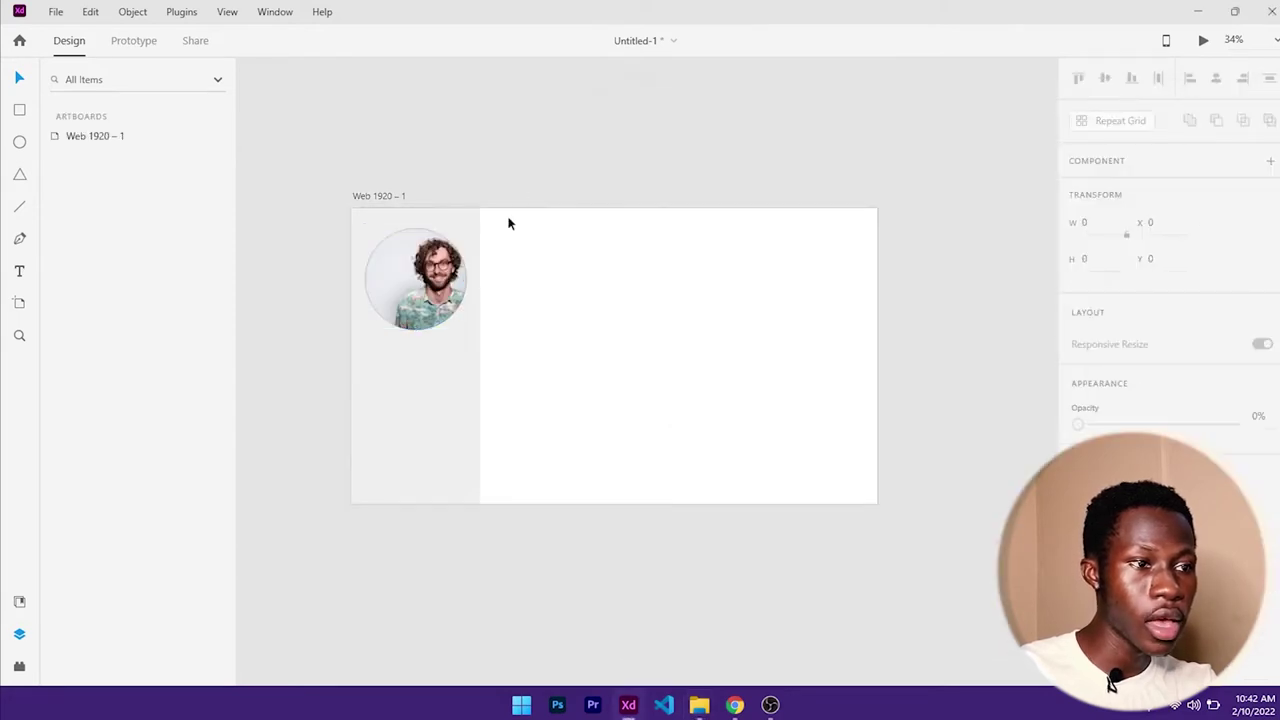
pyautogui.click(427, 292)
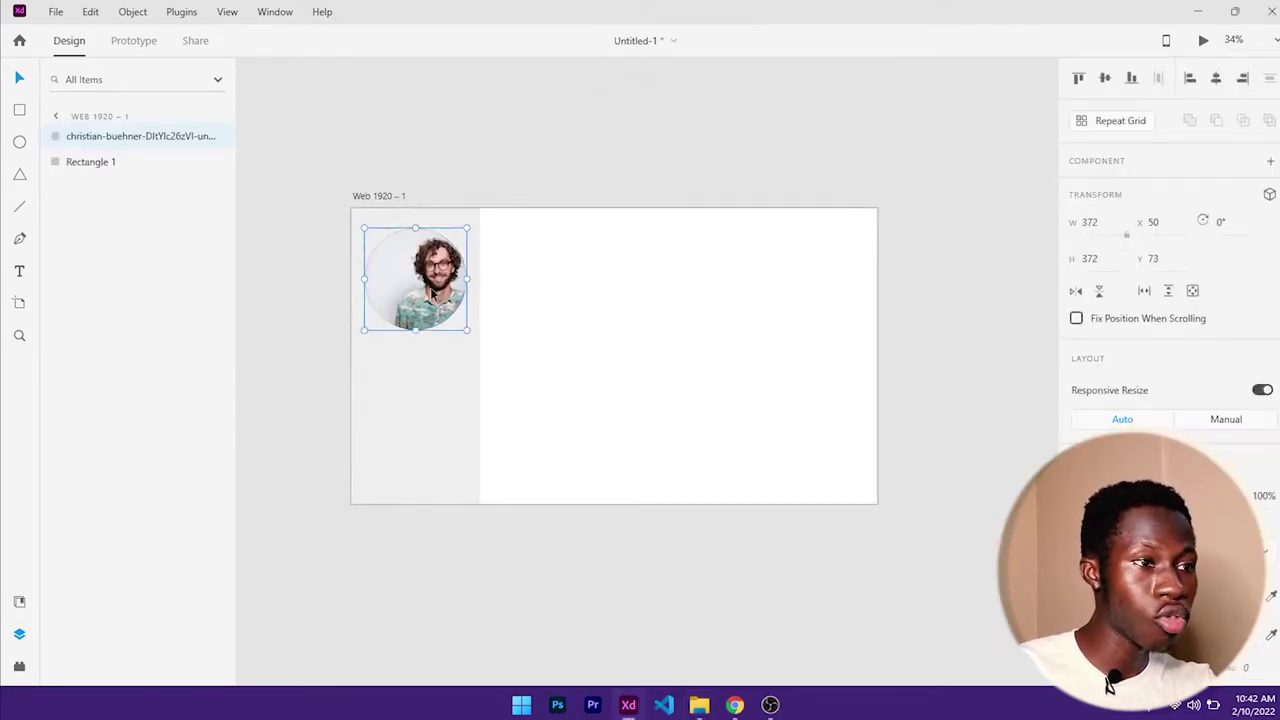
# - Shift the portrait left, up and slightly down inside its circle mask to centre the face
pyautogui.doubleClick(431, 291)
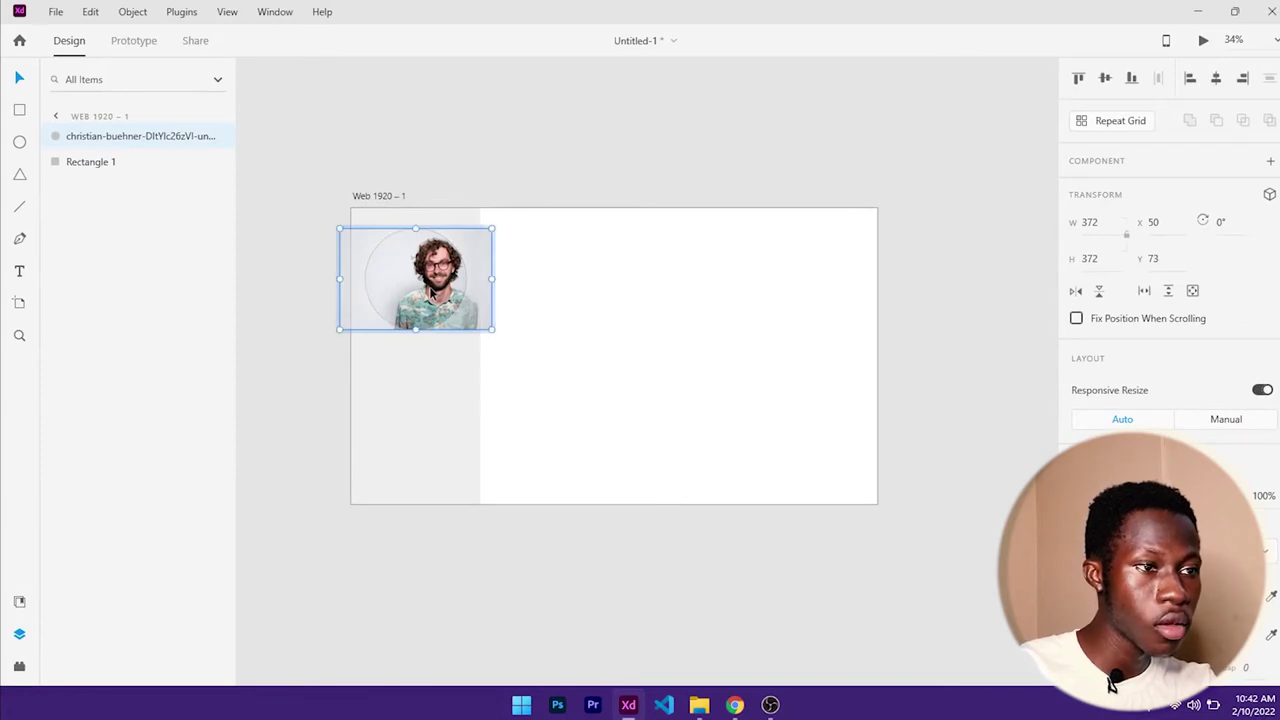
pyautogui.moveTo(433, 291); pyautogui.dragTo(410, 288)
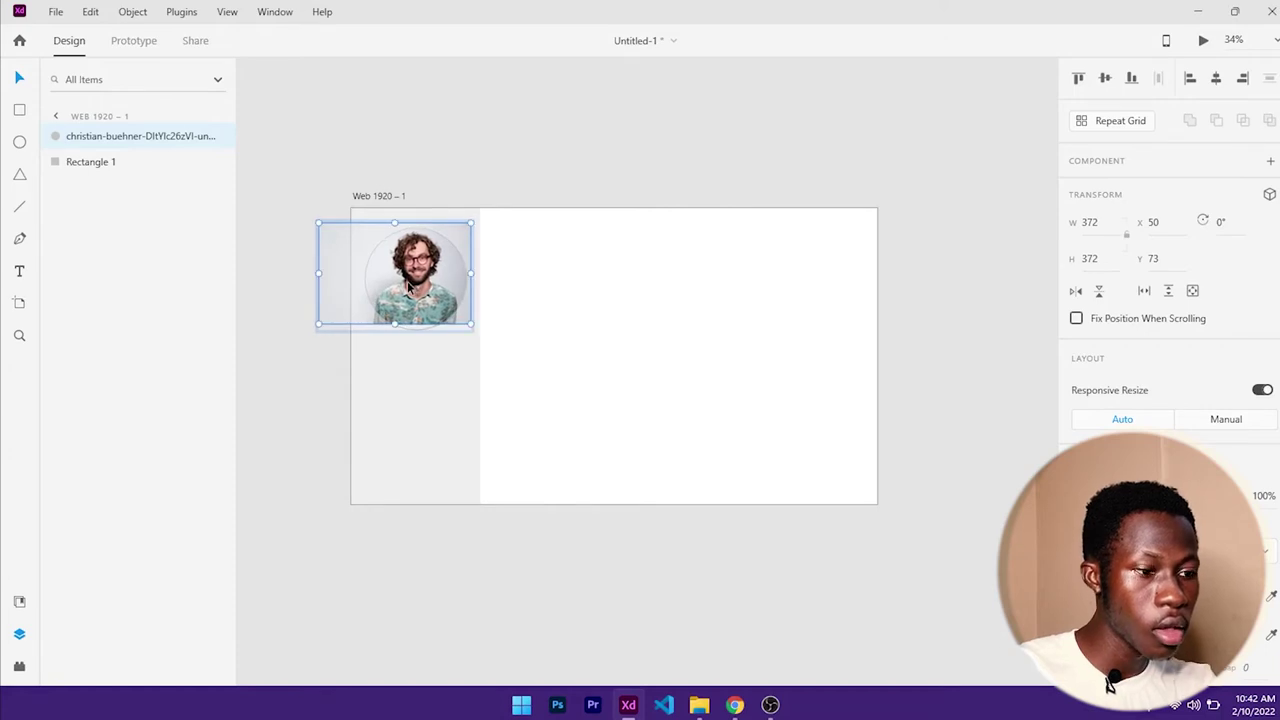
pyautogui.scroll(5, 409, 285)
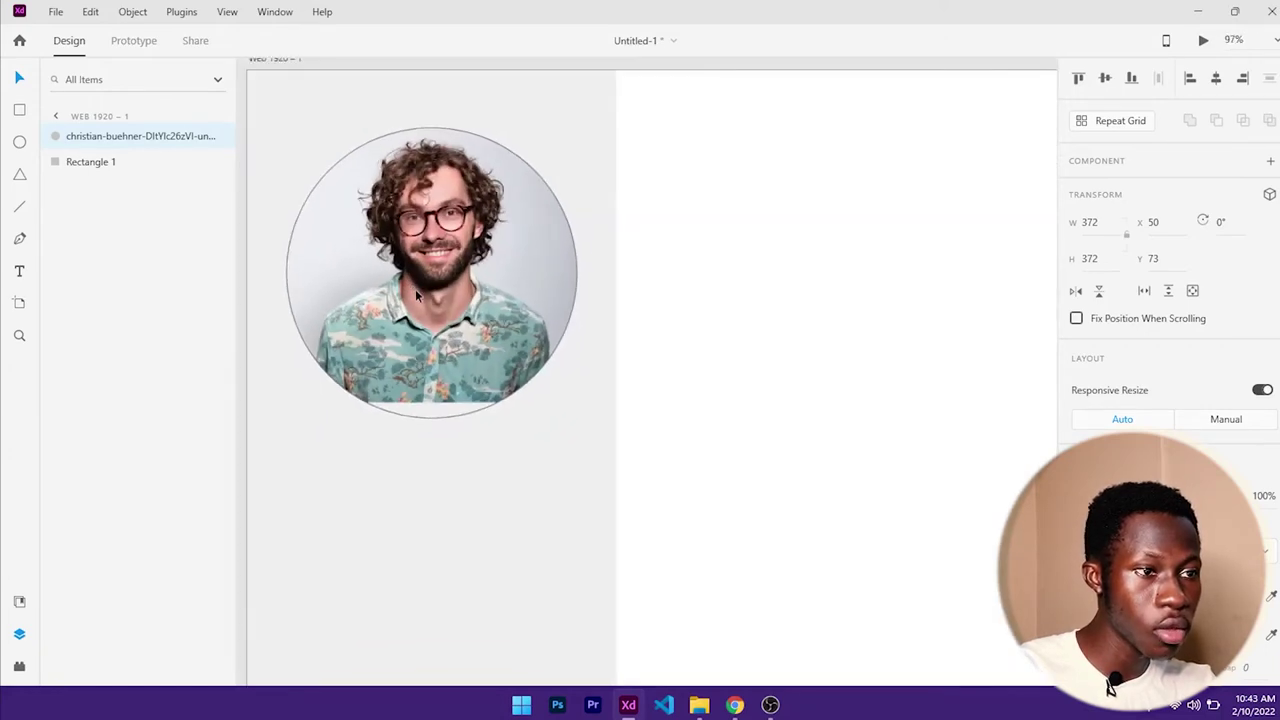
pyautogui.doubleClick(415, 289)
pyautogui.moveTo(425, 305); pyautogui.dragTo(422, 319)
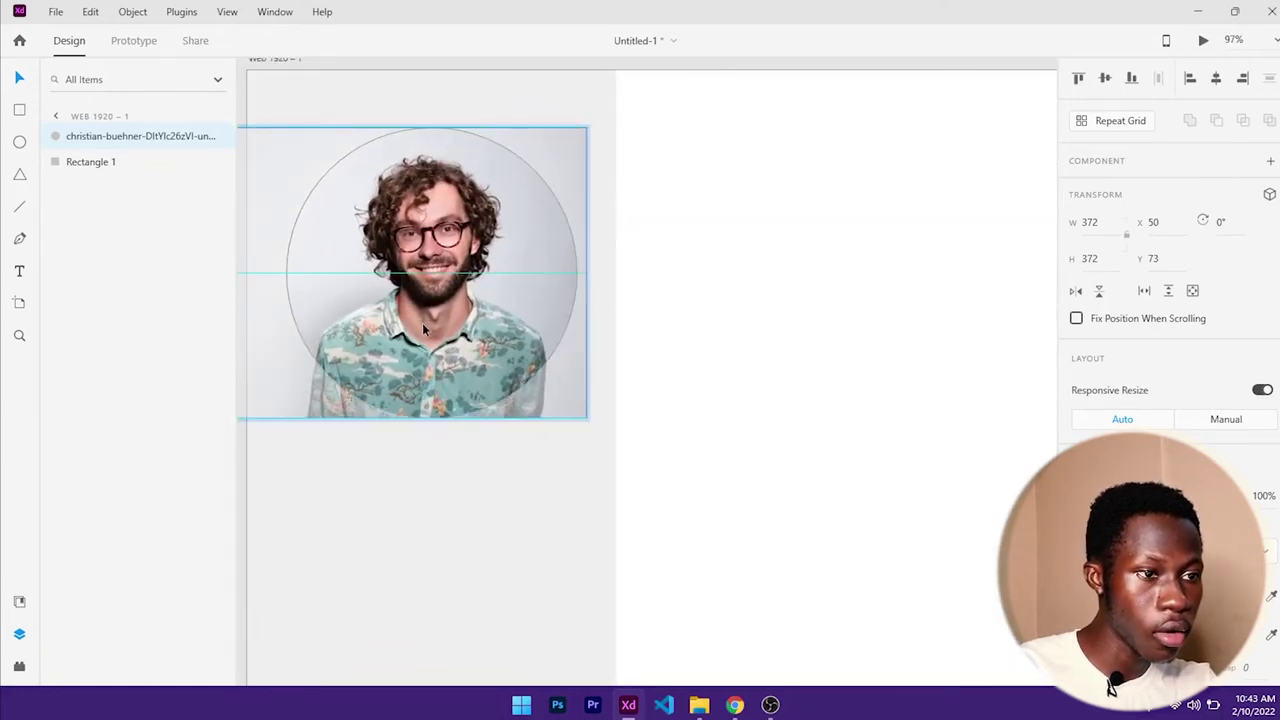
pyautogui.click(654, 296)
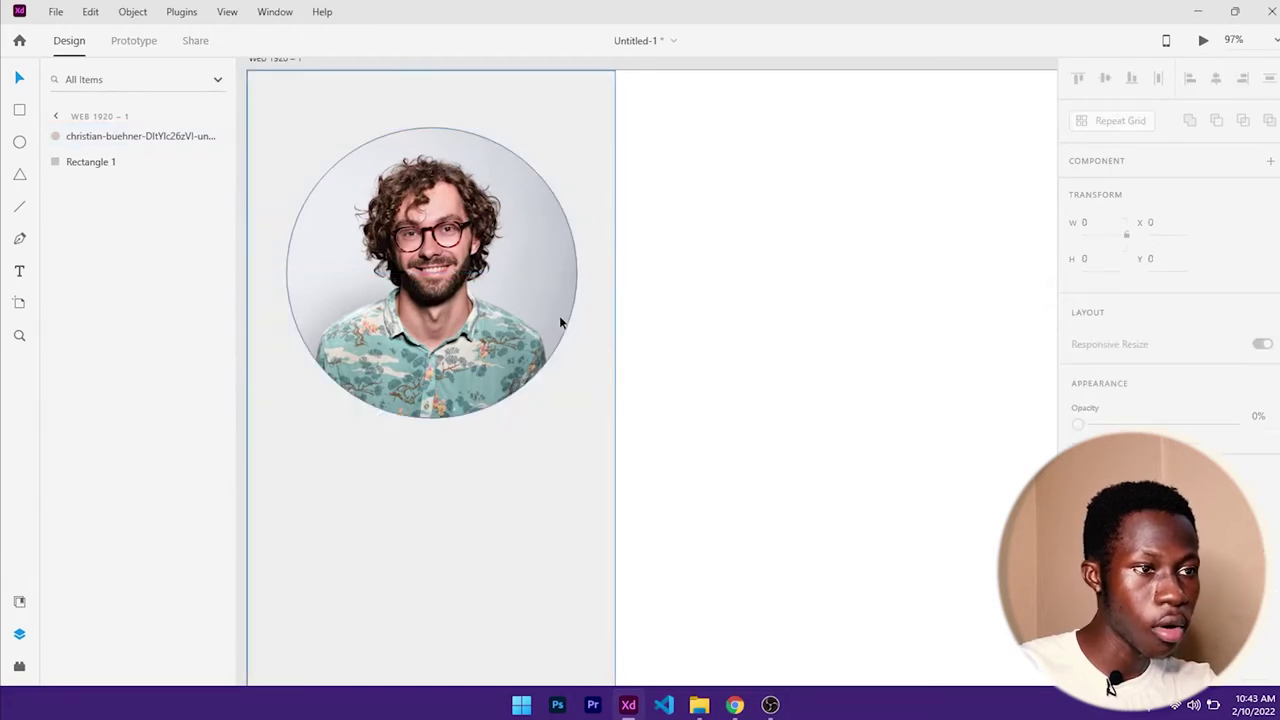
pyautogui.scroll(-4, 504, 300)
pyautogui.moveTo(700, 338); pyautogui.dragTo(668, 256)
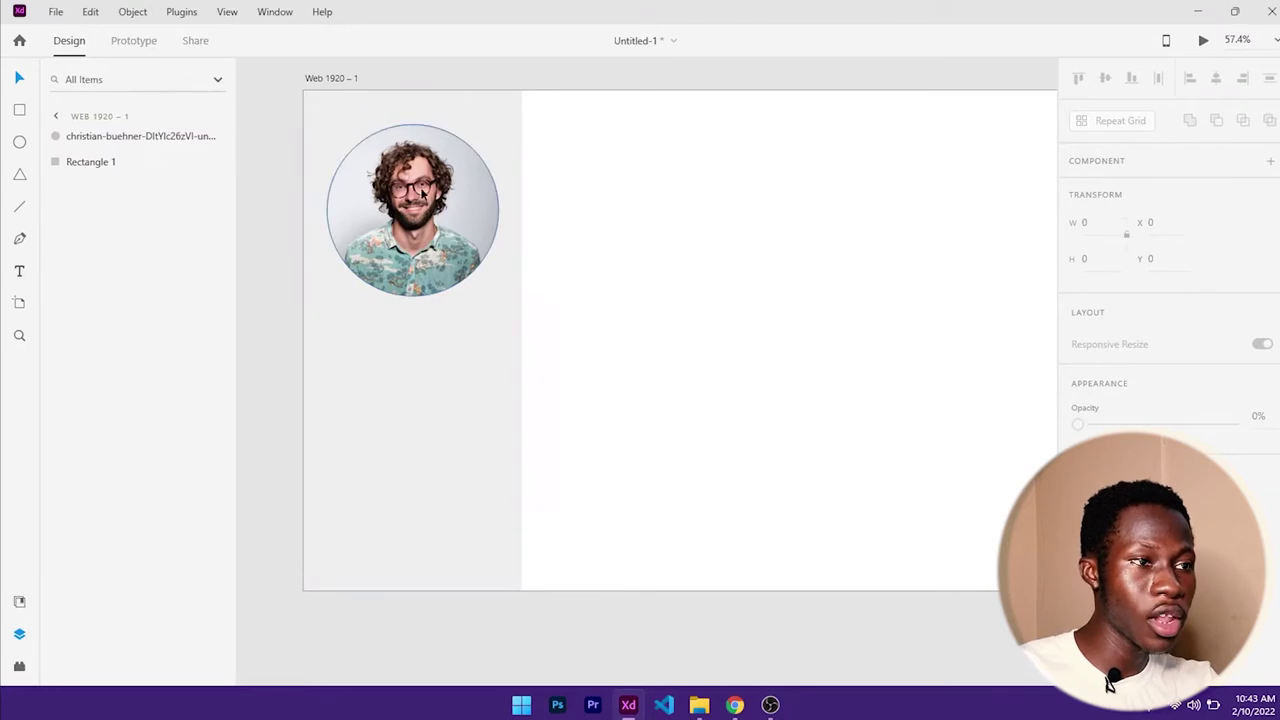
pyautogui.click(478, 172)
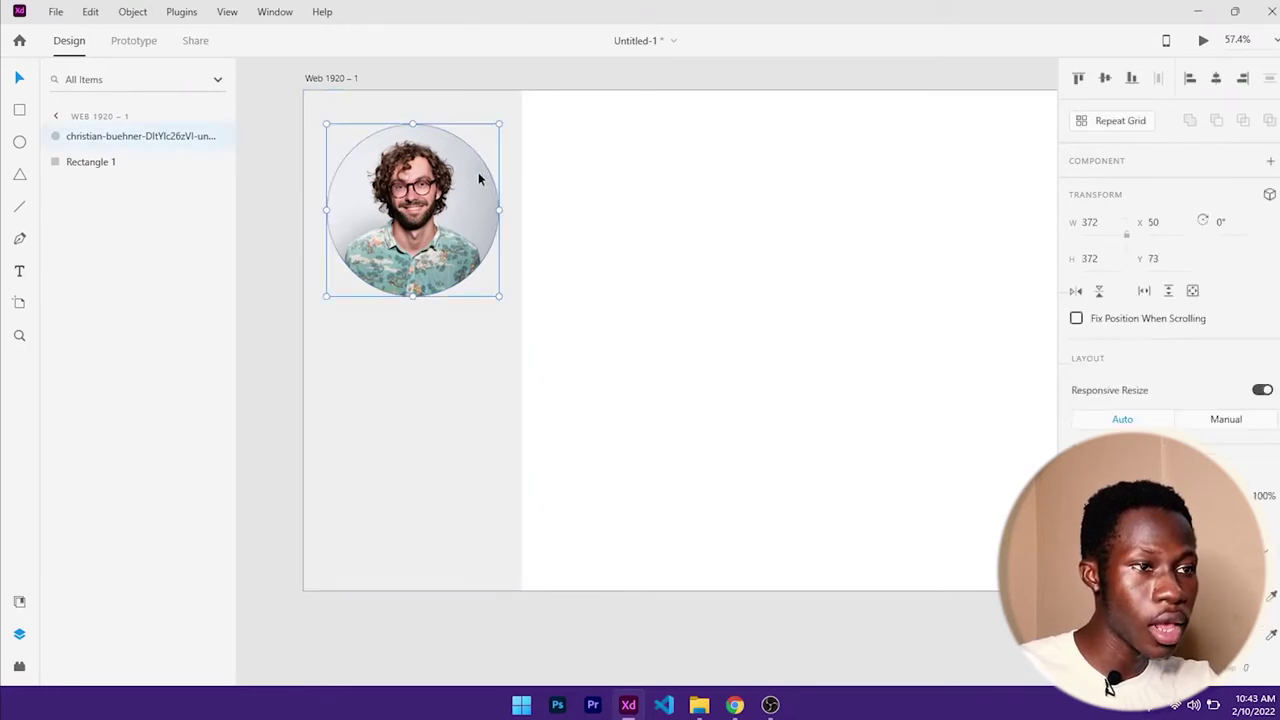
pyautogui.scroll(-3, 1165, 300)
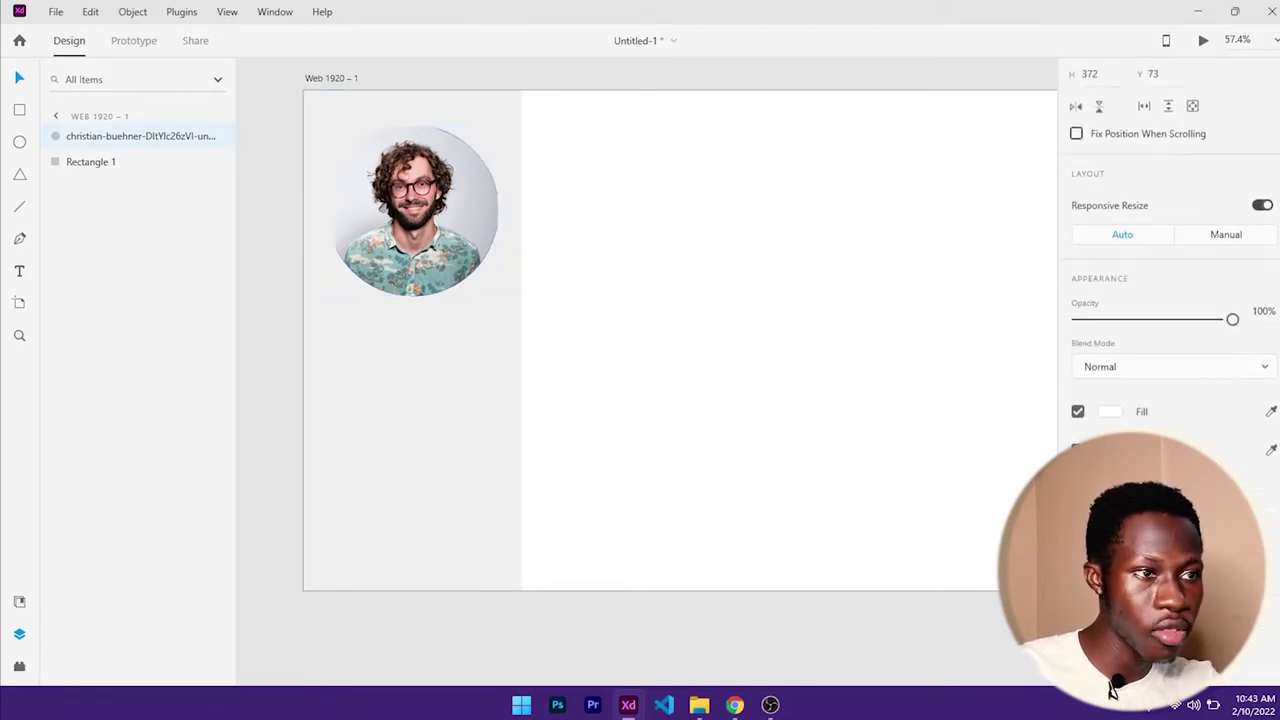
pyautogui.click(427, 355)
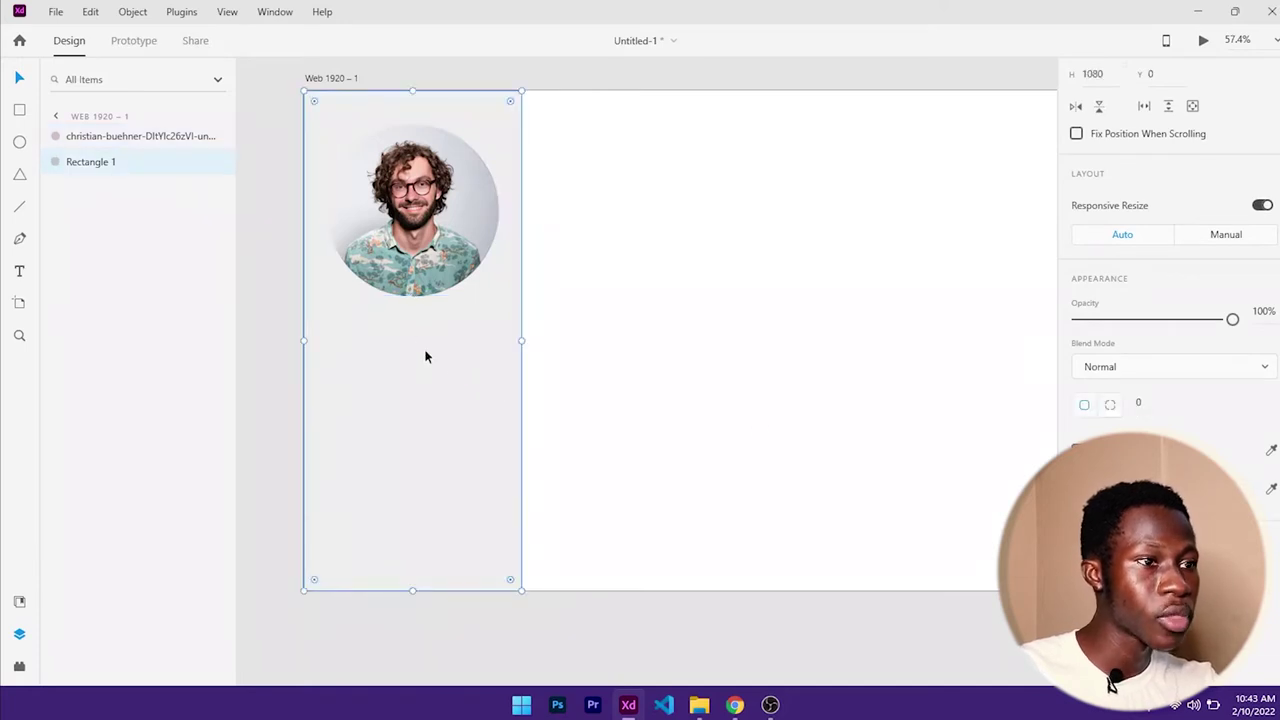
# - Draw a white circle over the portrait, enlarge it to 422 high and move it to Y 83
pyautogui.click(22, 143)
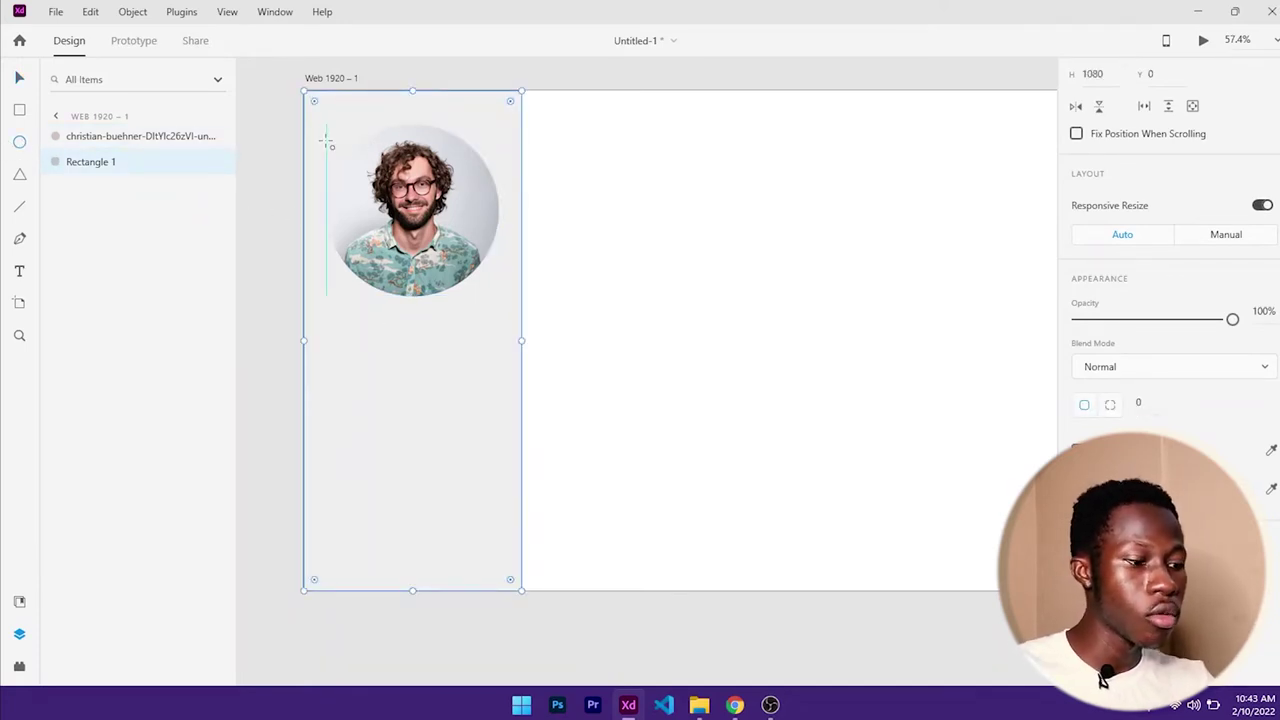
pyautogui.moveTo(322, 136); pyautogui.dragTo(511, 331)
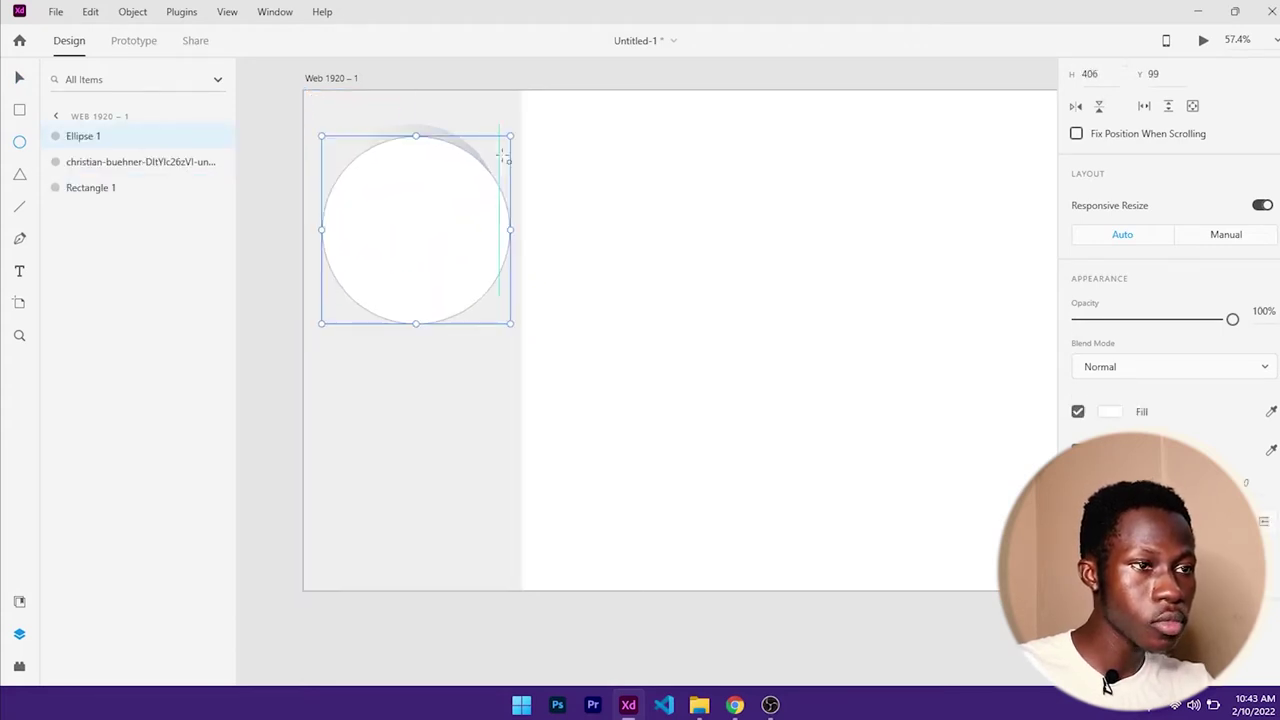
pyautogui.moveTo(510, 136); pyautogui.dragTo(518, 127)
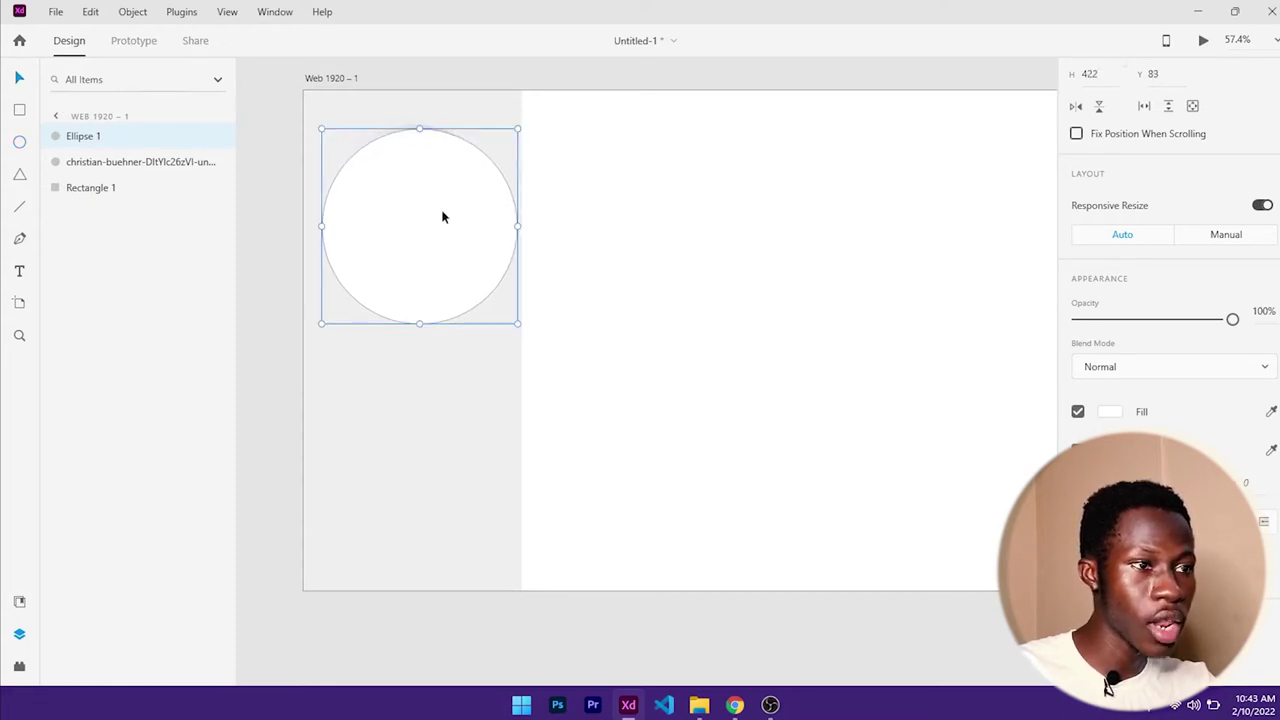
pyautogui.moveTo(442, 212); pyautogui.dragTo(447, 207)
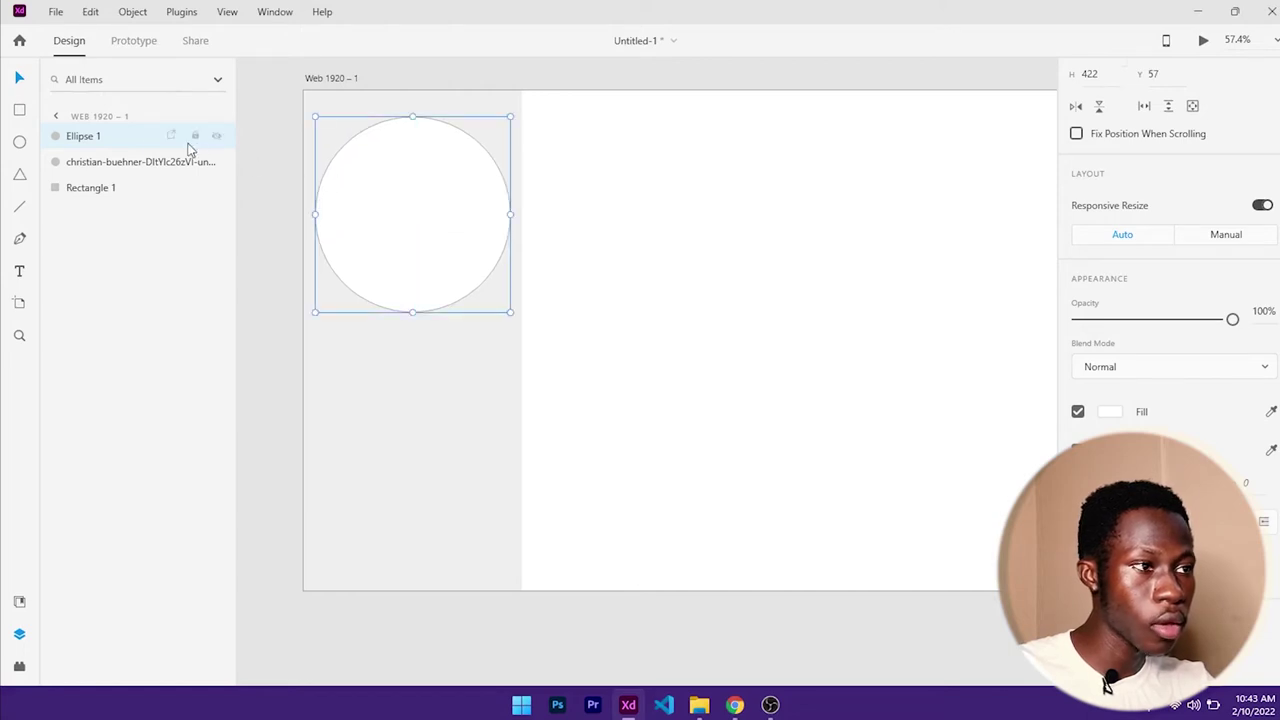
# - Send the 422 × 422 white circle behind the photo and centre the photo on it
pyautogui.moveTo(113, 141); pyautogui.dragTo(111, 177)
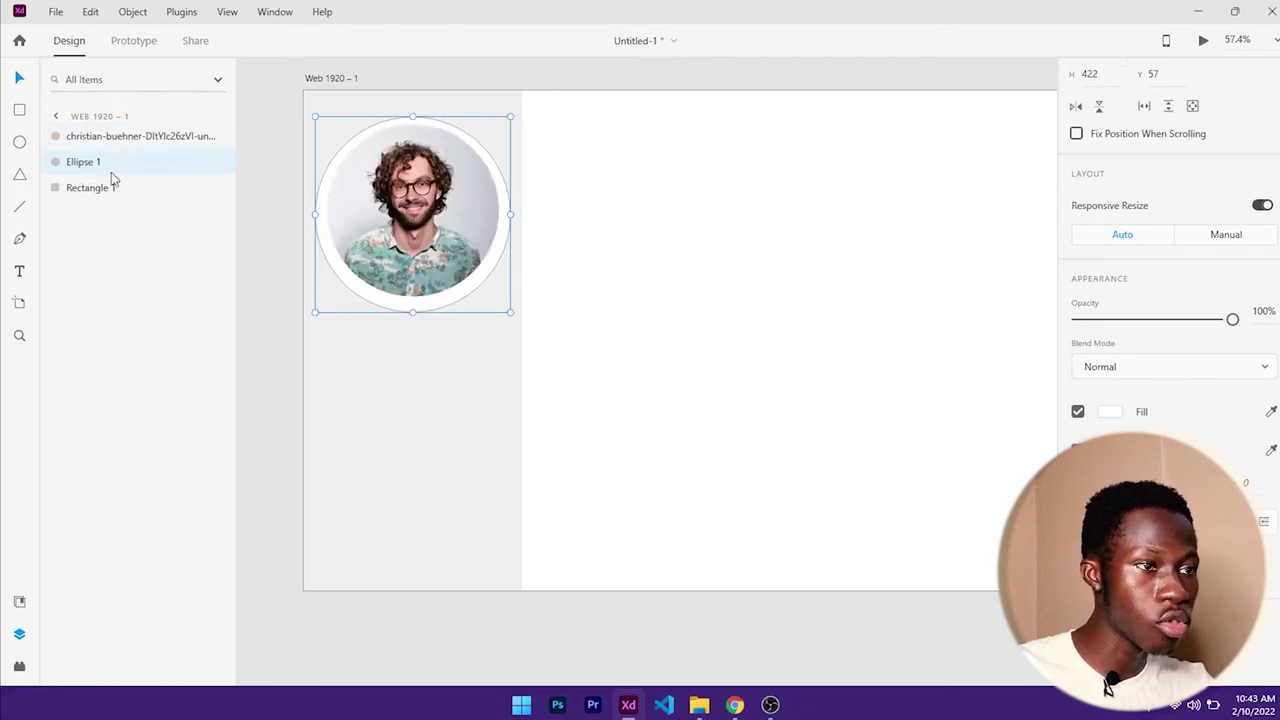
pyautogui.keyDown('shift'); pyautogui.click(425, 220); pyautogui.keyUp('shift')
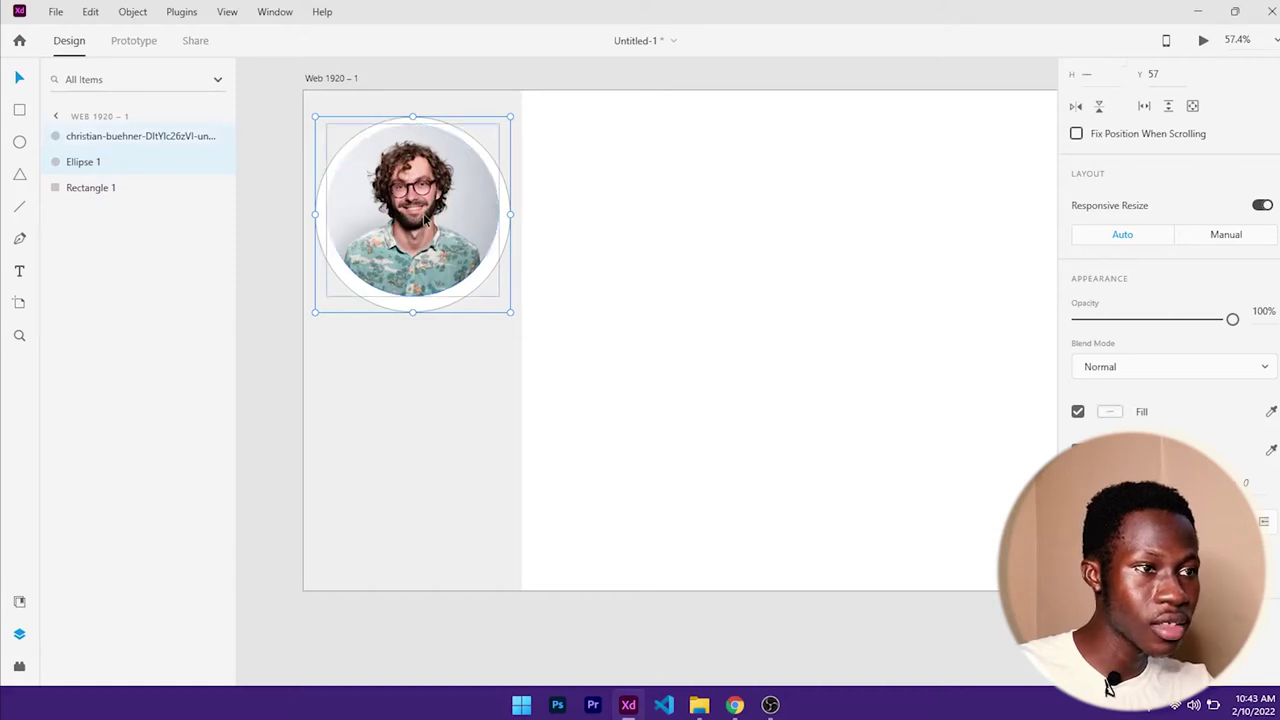
pyautogui.scroll(3, 1108, 108)
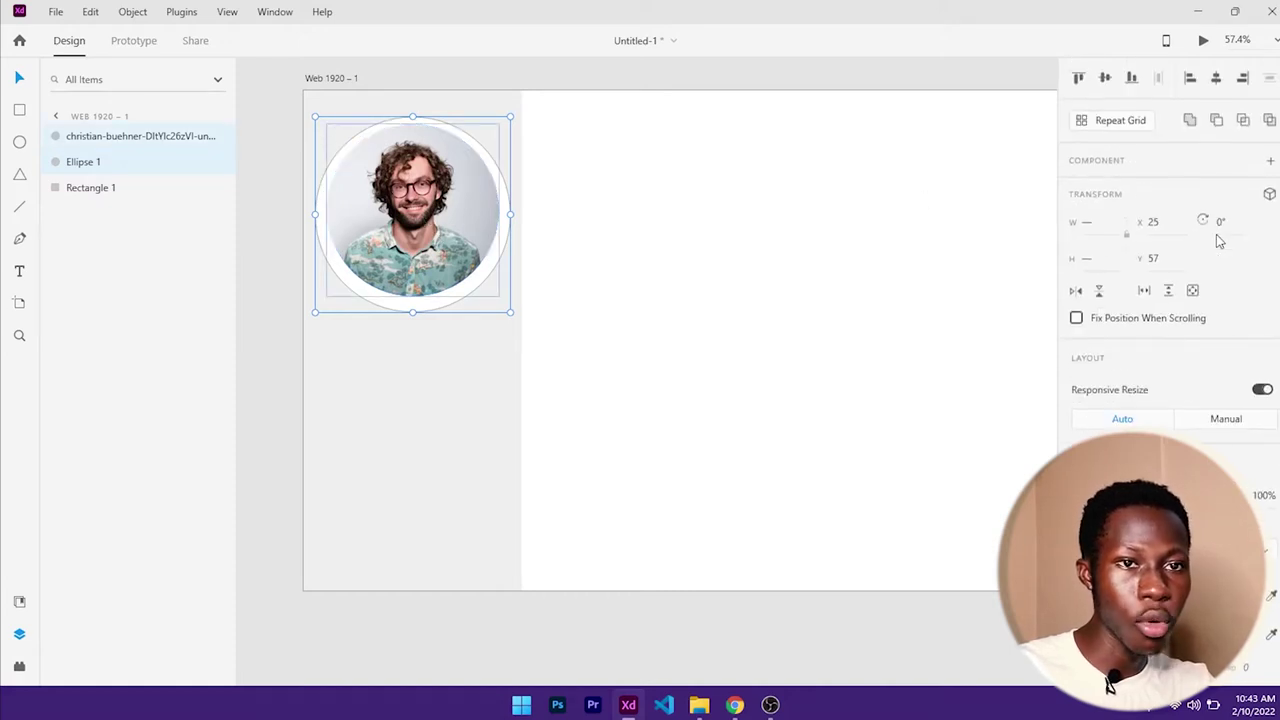
pyautogui.click(1106, 80)
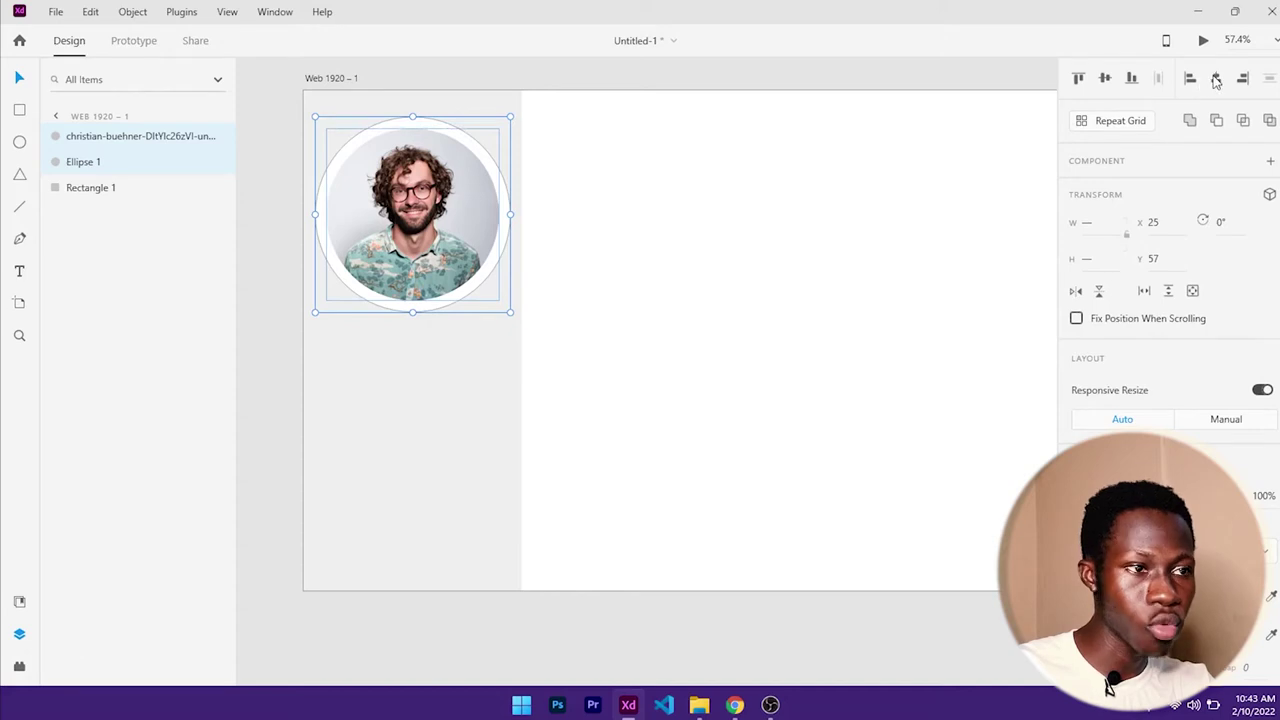
pyautogui.click(660, 291)
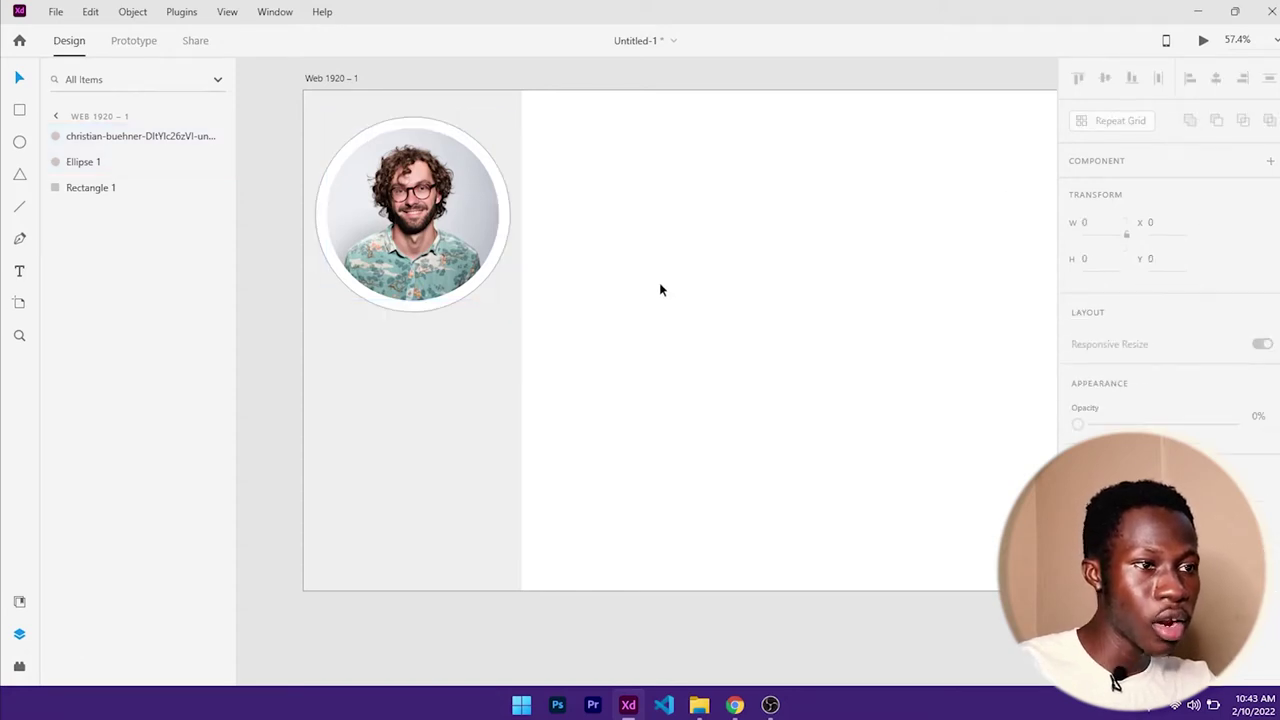
pyautogui.click(416, 310)
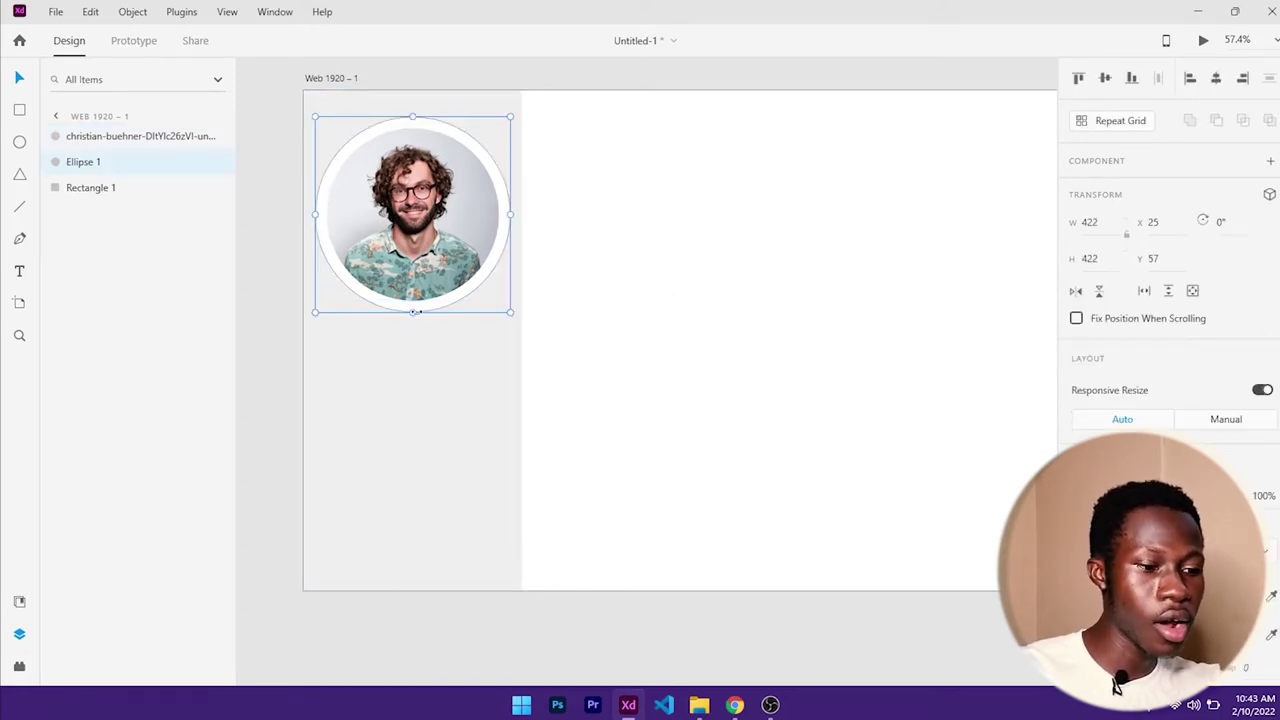
pyautogui.scroll(-5, 1110, 340)
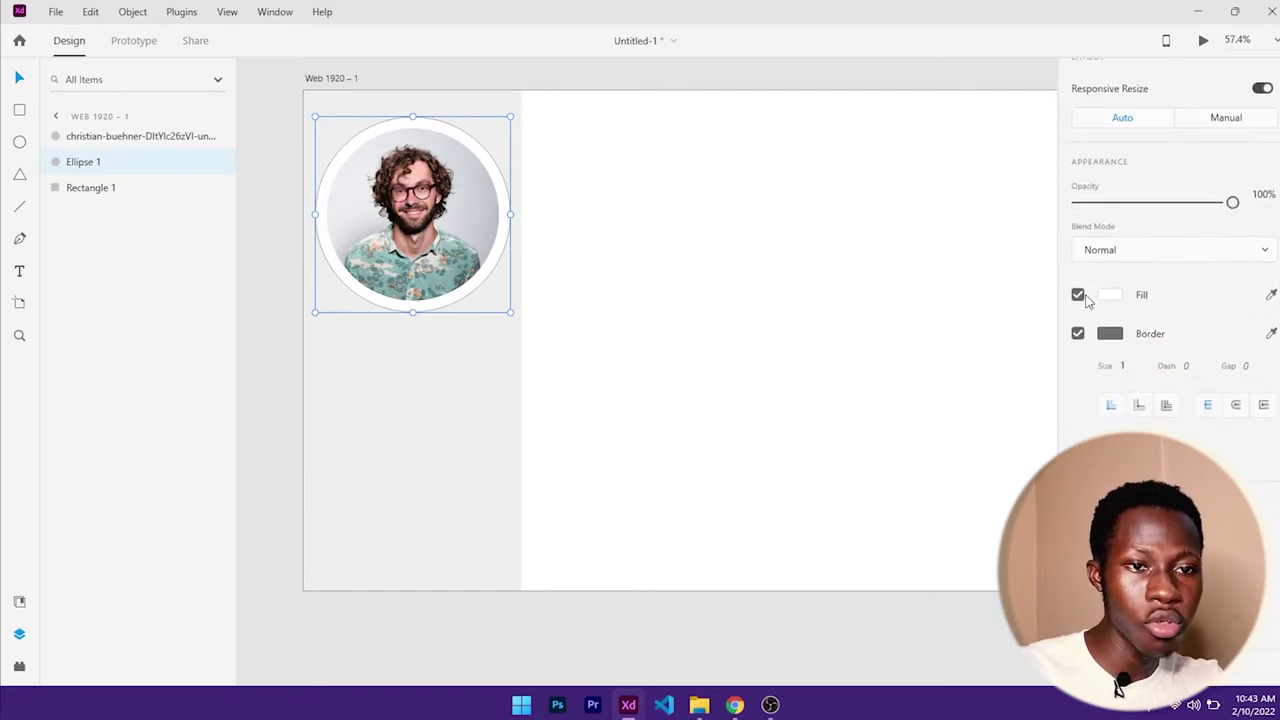
# - Remove the circle's fill and give it a #0466C8 blue border, 4 thick
pyautogui.click(1079, 296)
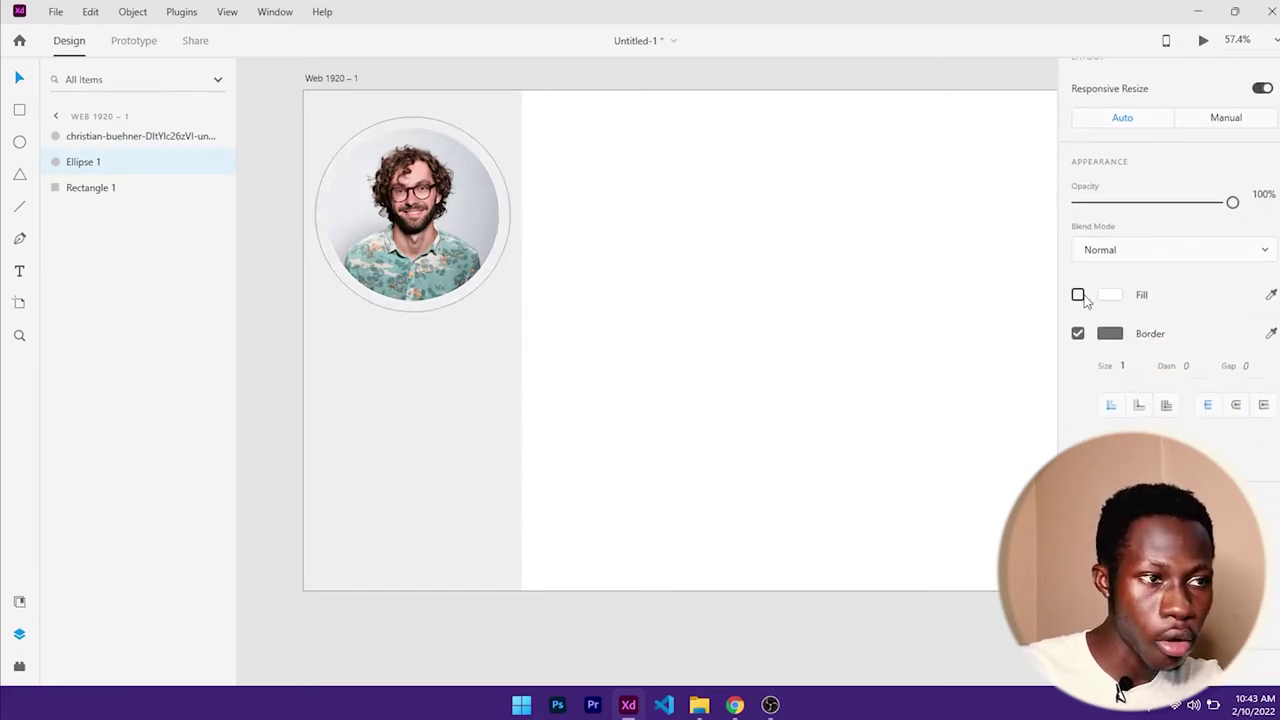
pyautogui.click(1129, 366)
pyautogui.press('Up')
pyautogui.press('Up')
pyautogui.press('Up')
pyautogui.press('Up')
pyautogui.press('Up')
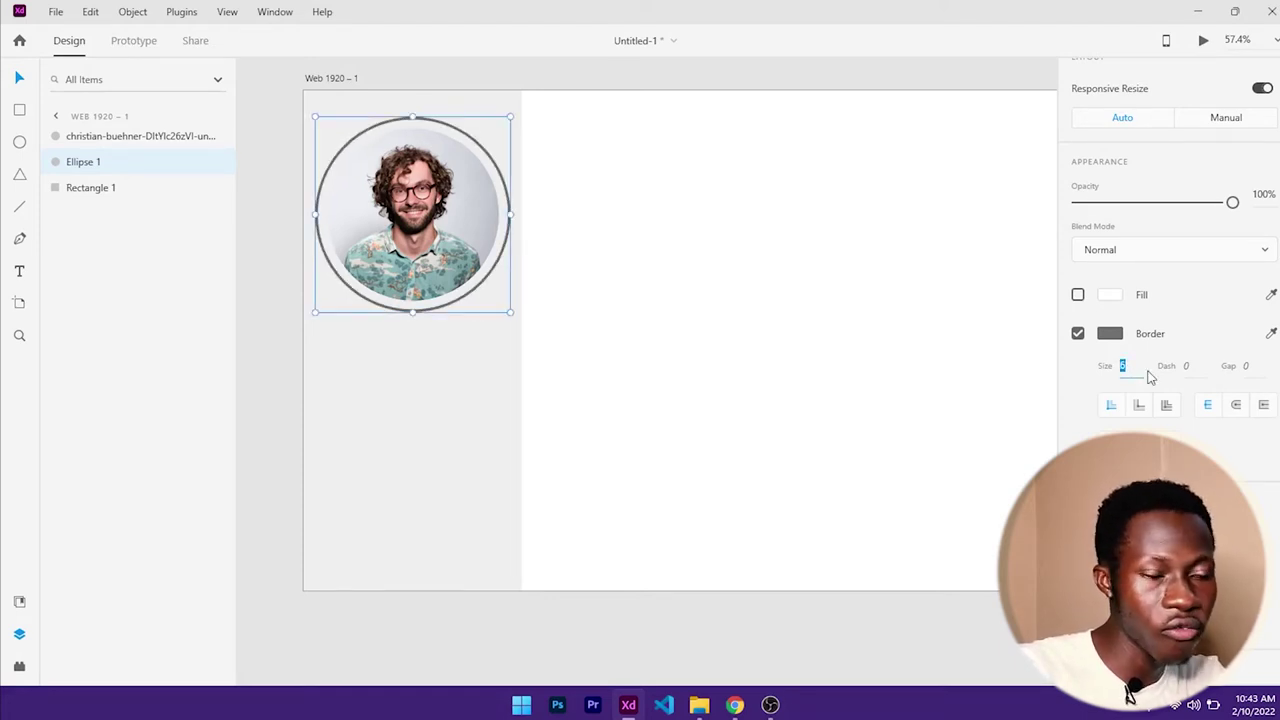
pyautogui.click(1112, 336)
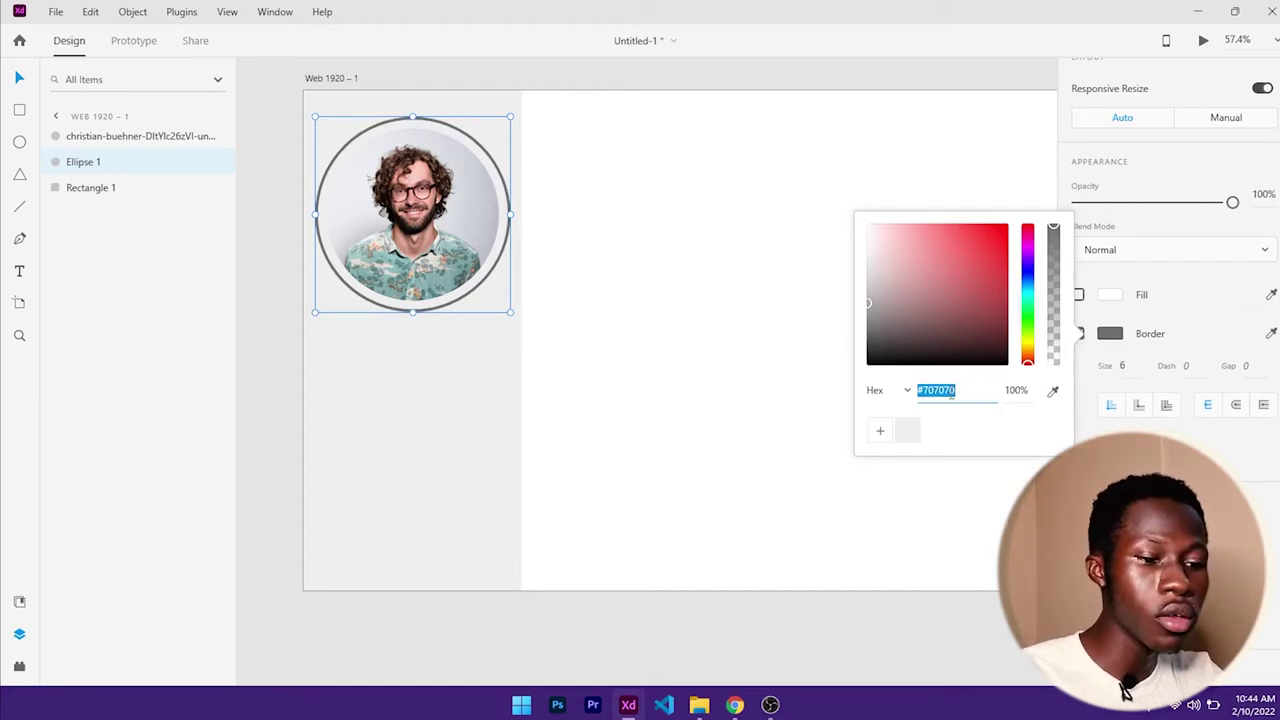
pyautogui.write('0466c8')
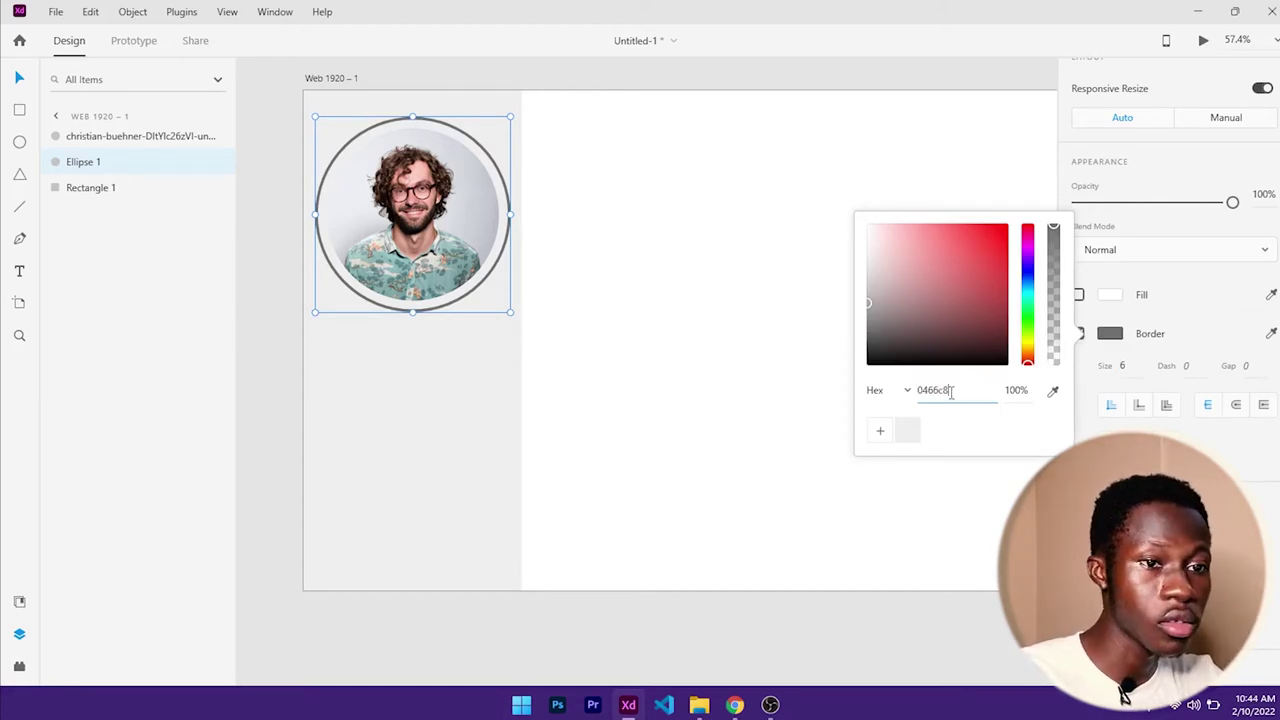
pyautogui.press('Return')
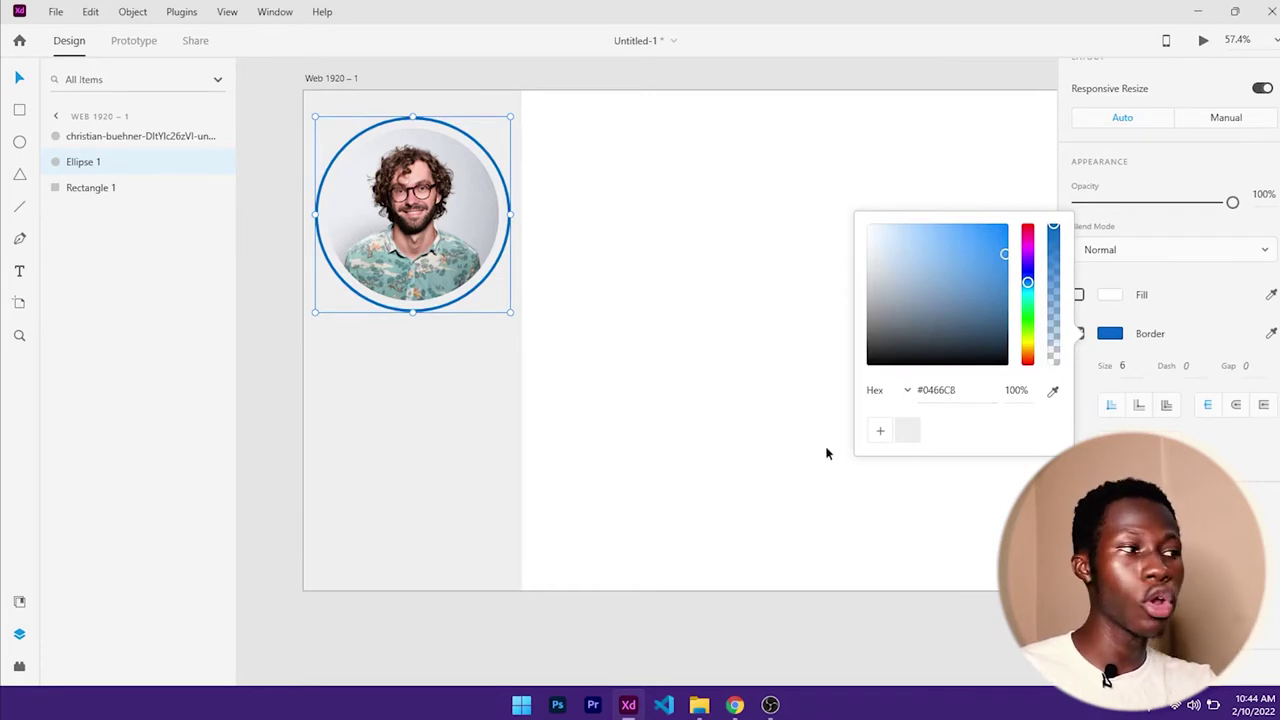
pyautogui.click(1128, 366)
pyautogui.press('Down')
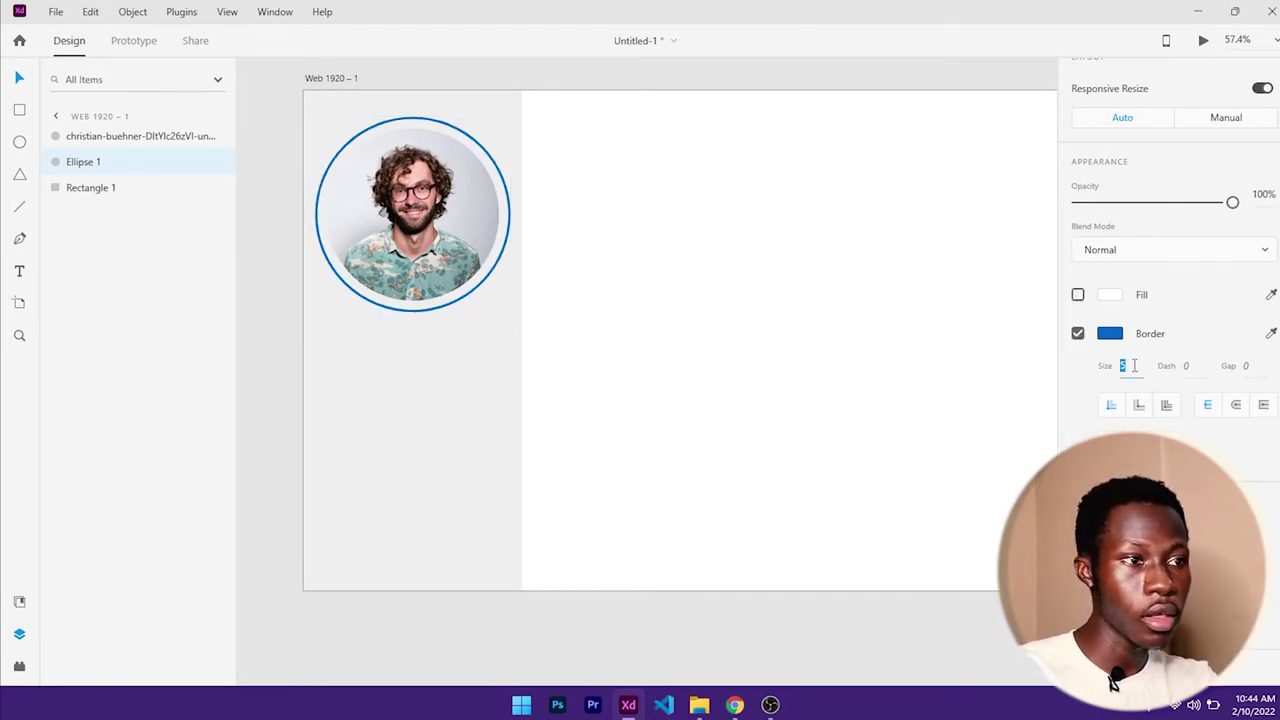
pyautogui.press('Down')
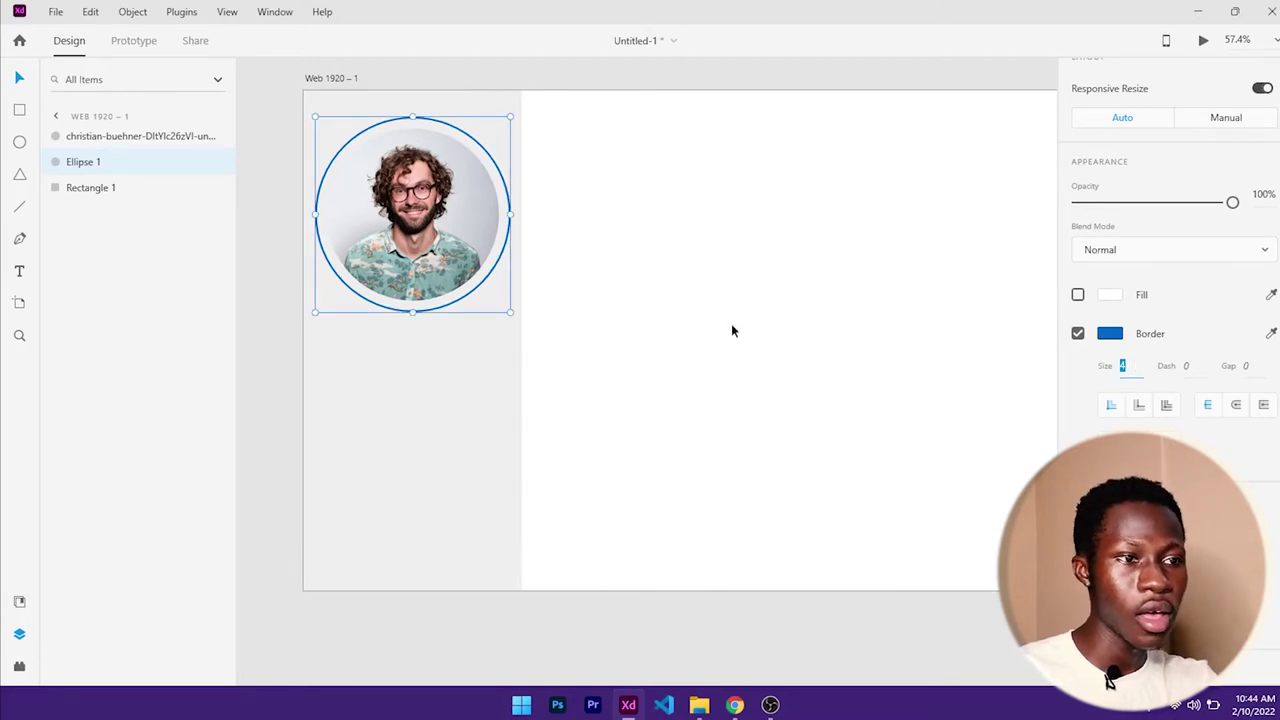
pyautogui.keyDown('shift'); pyautogui.click(505, 308); pyautogui.keyUp('shift')
# - Undo the accidental nudge and shrink the ring around its centre to 402×402
pyautogui.moveTo(505, 308); pyautogui.dragTo(502, 313)
pyautogui.hotkey('ctrl', 'z')
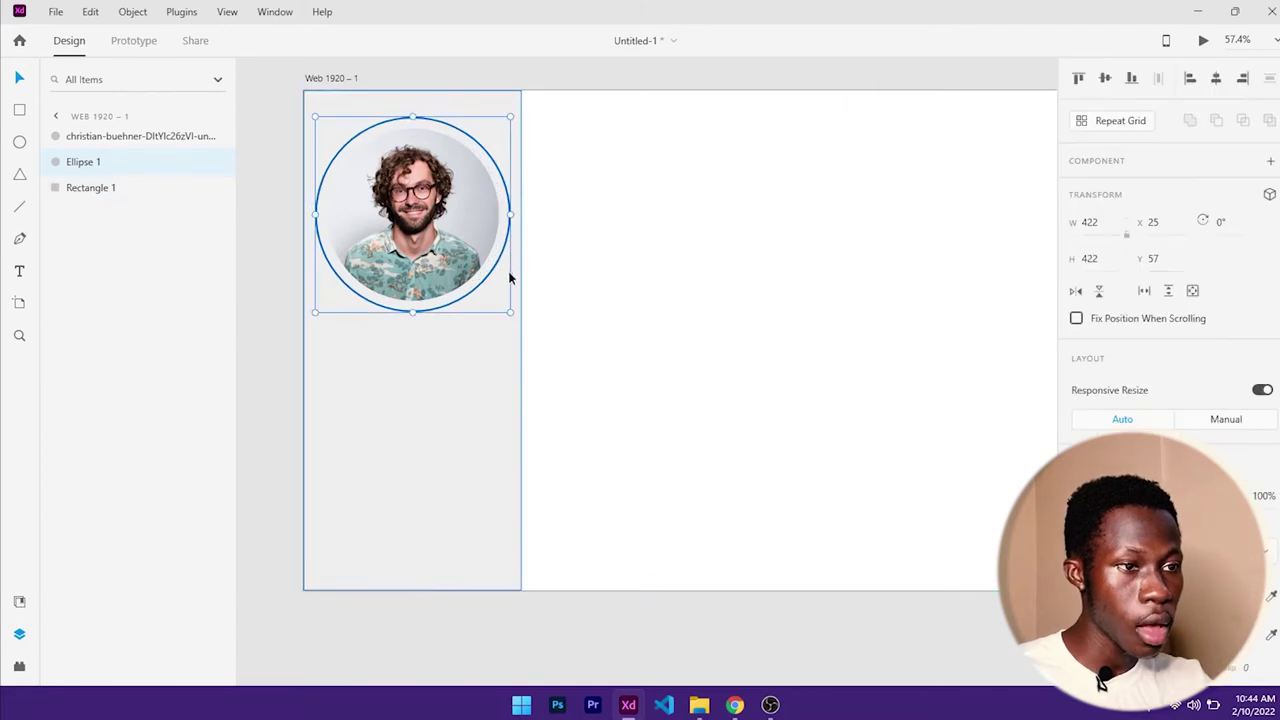
pyautogui.press('alt')
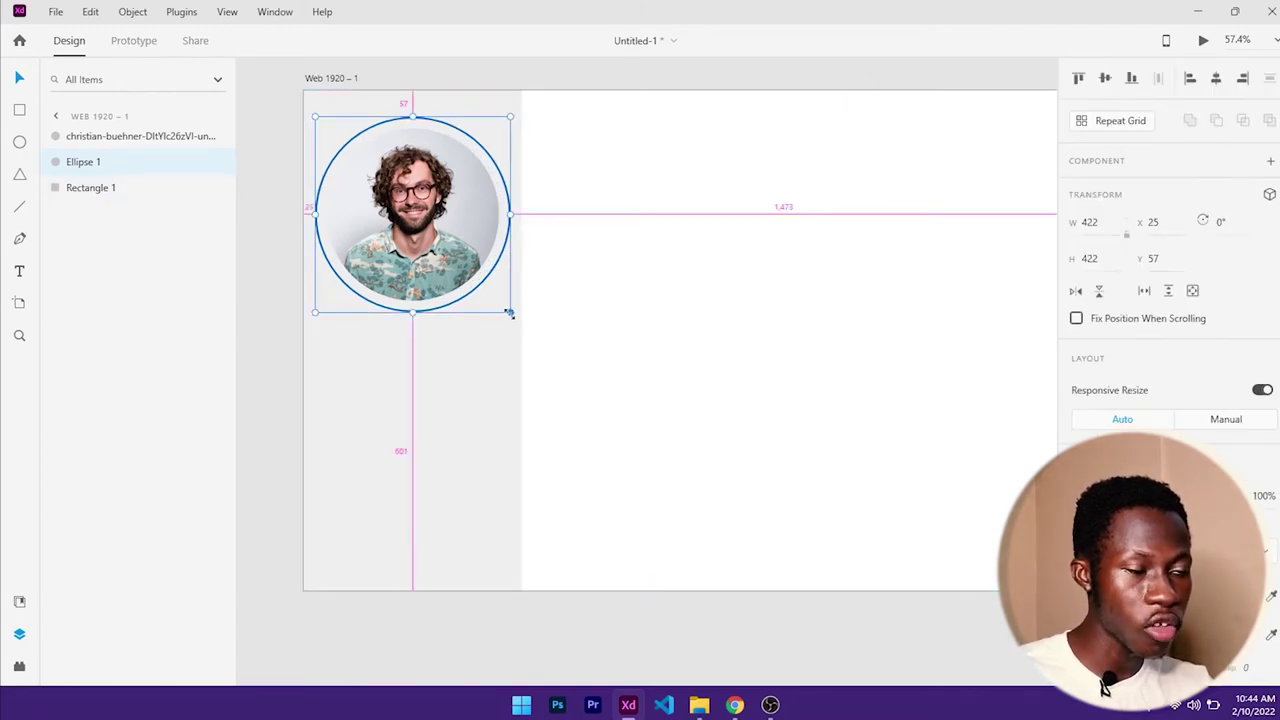
pyautogui.moveTo(509, 313); pyautogui.dragTo(506, 311)
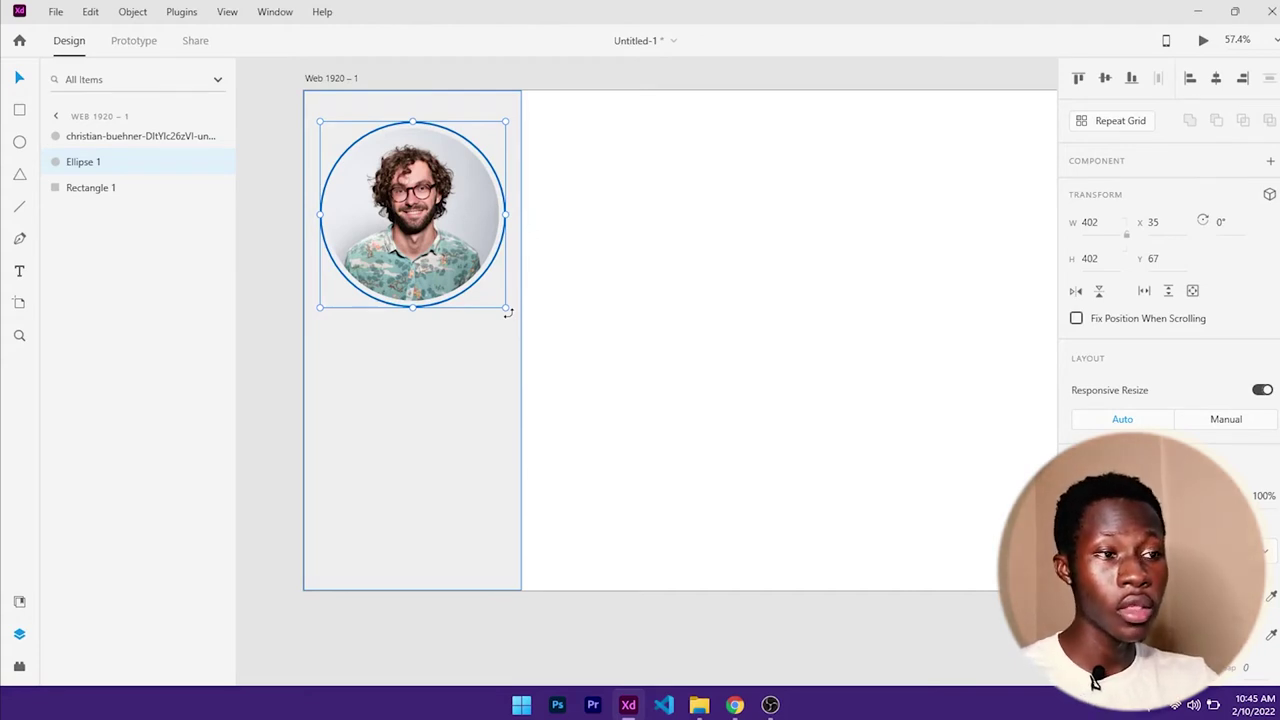
pyautogui.click(612, 293)
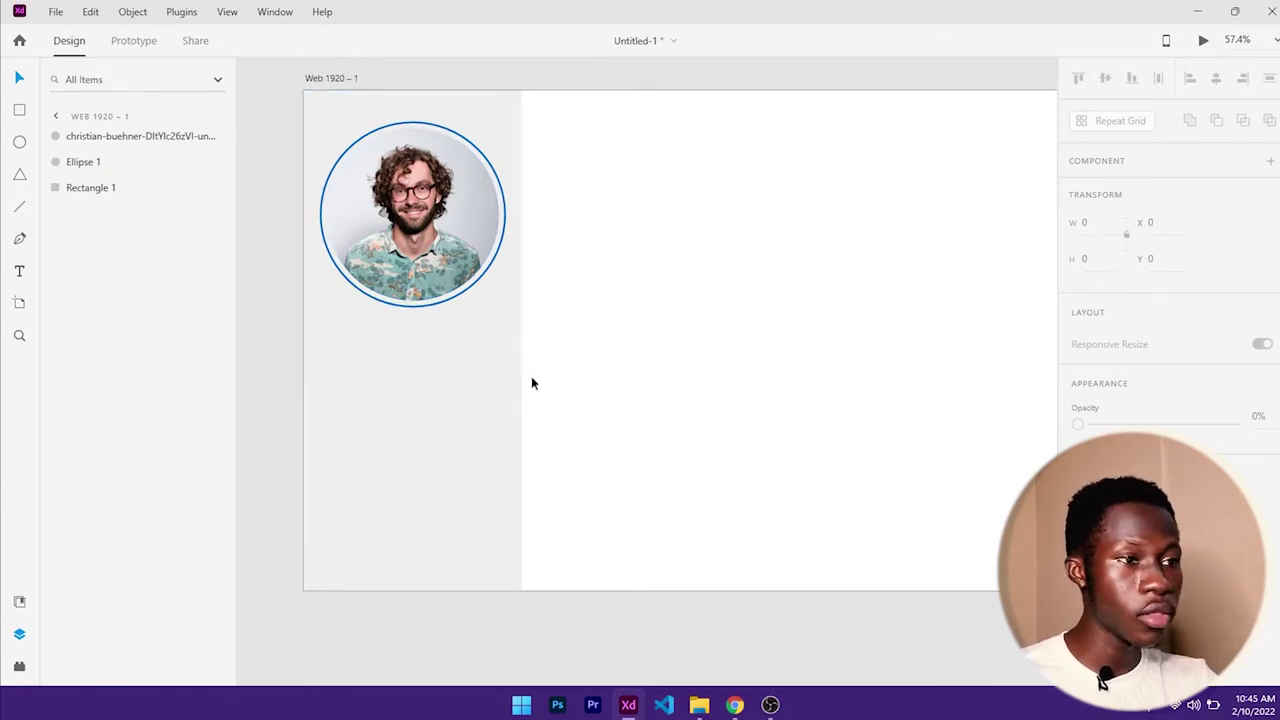
# - Place a 'HOME' text label below the profile photo
pyautogui.click(20, 272)
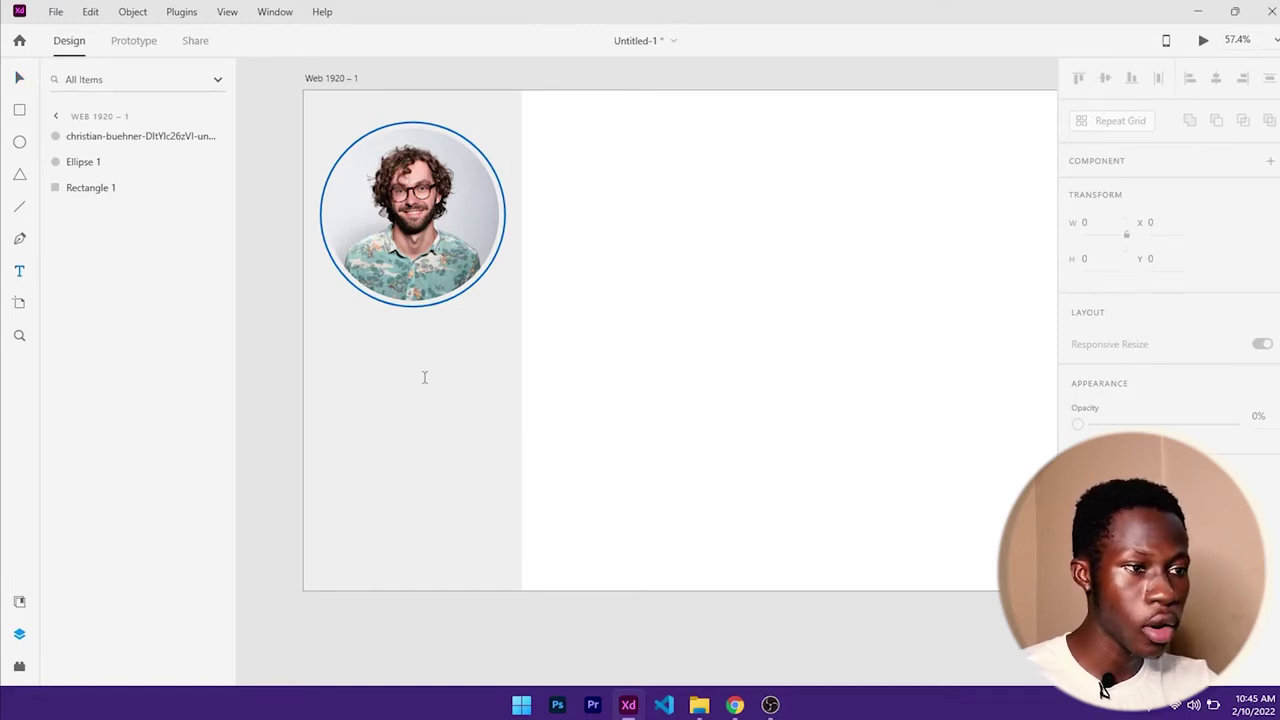
pyautogui.click(377, 379)
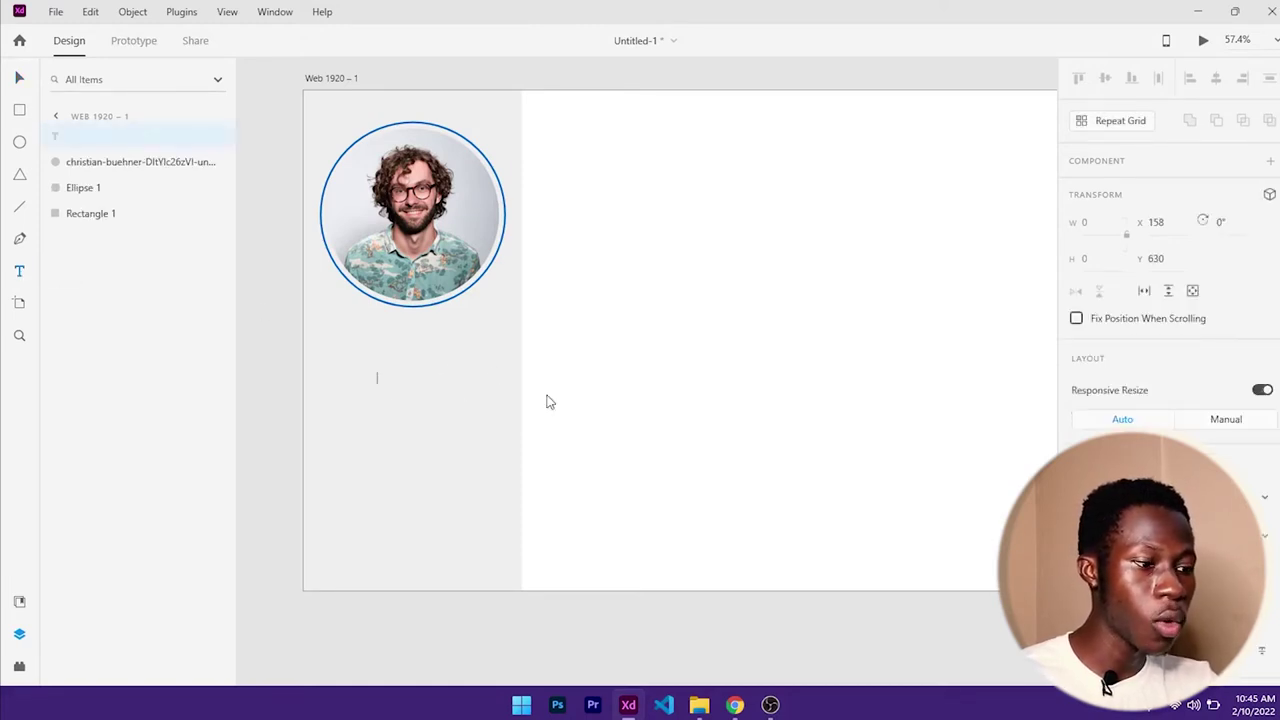
pyautogui.write('HOME')
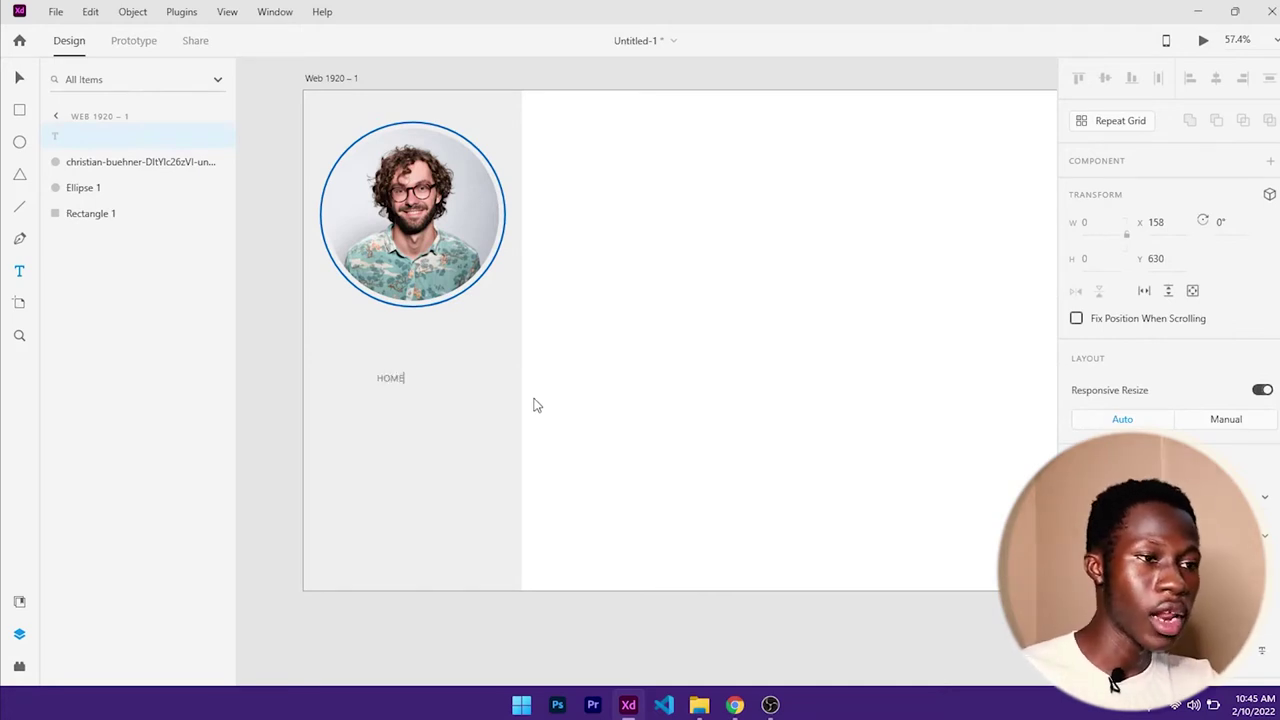
pyautogui.press('Escape')
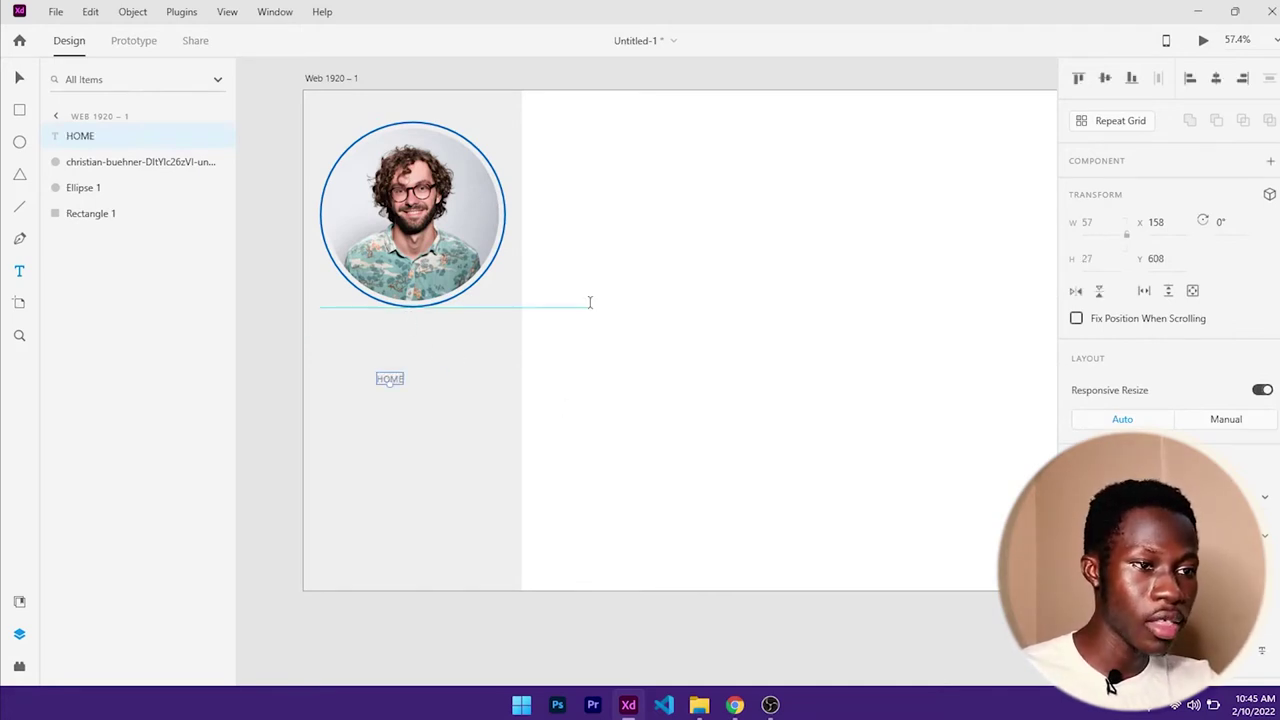
# - Remove the stray test text box and return to the Select tool
pyautogui.moveTo(590, 308); pyautogui.dragTo(786, 406)
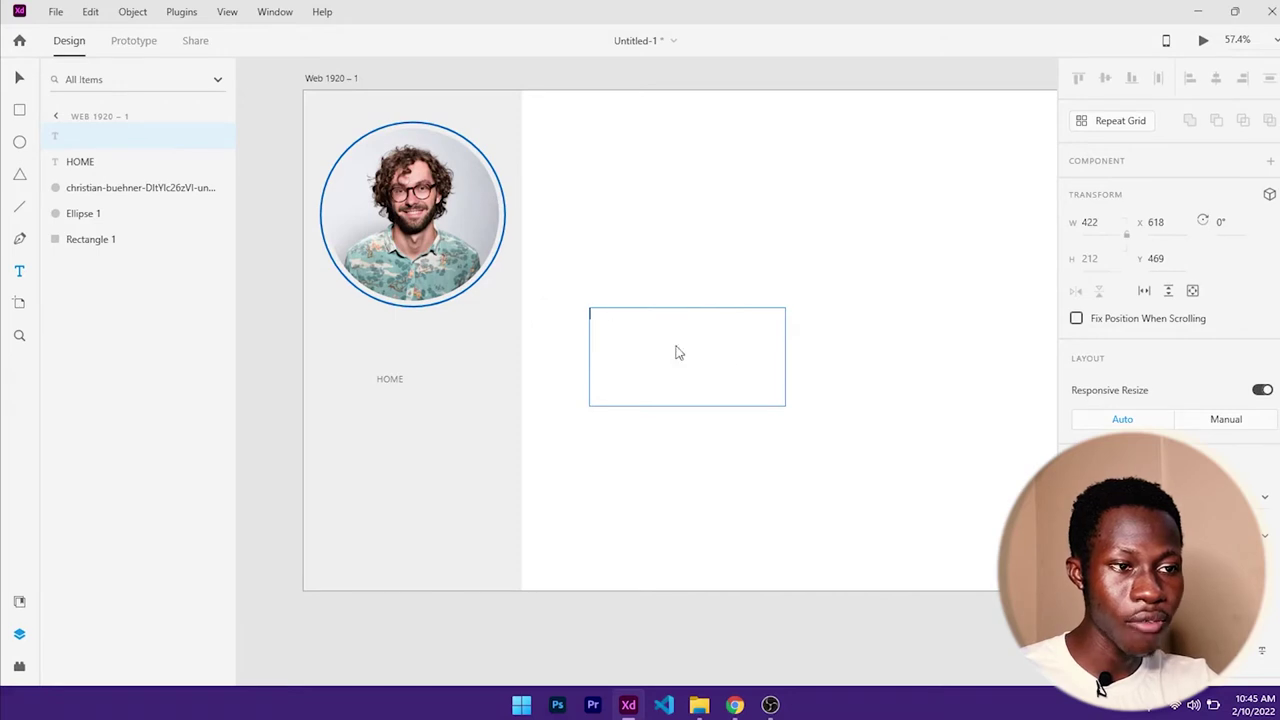
pyautogui.write('ERRRFRR')
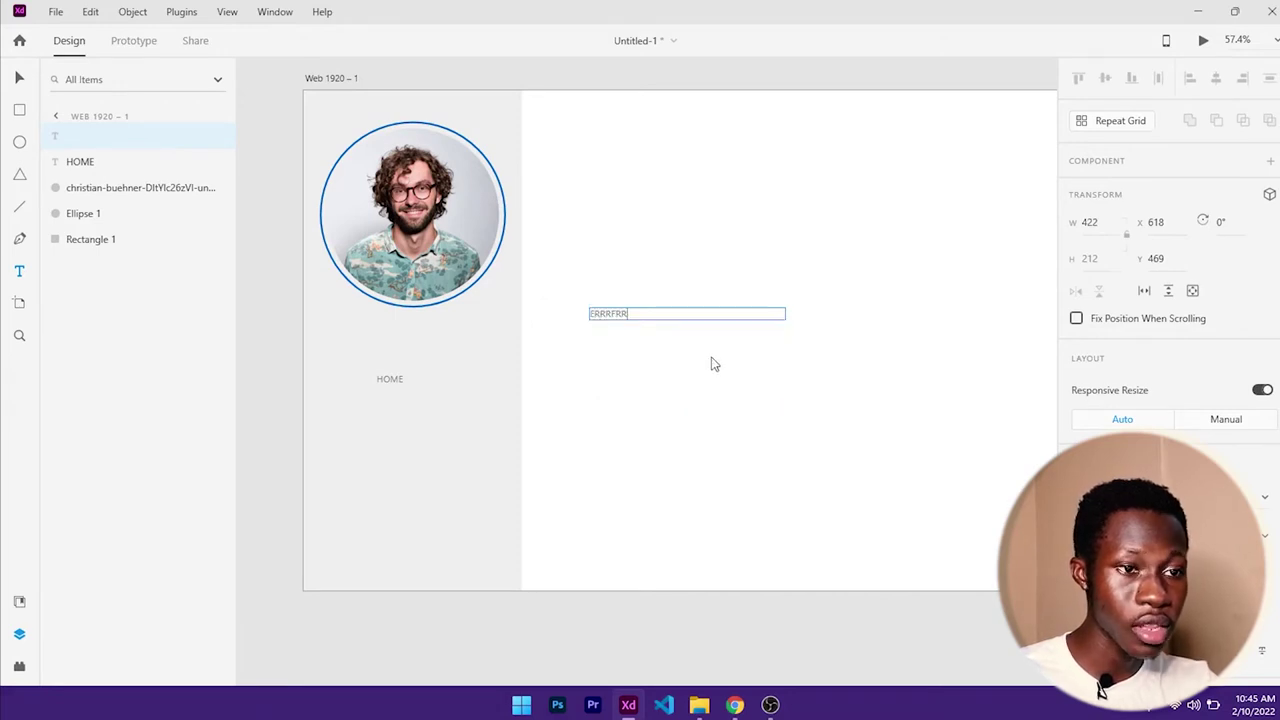
pyautogui.press('BackSpace')
pyautogui.press('BackSpace')
pyautogui.press('Escape')
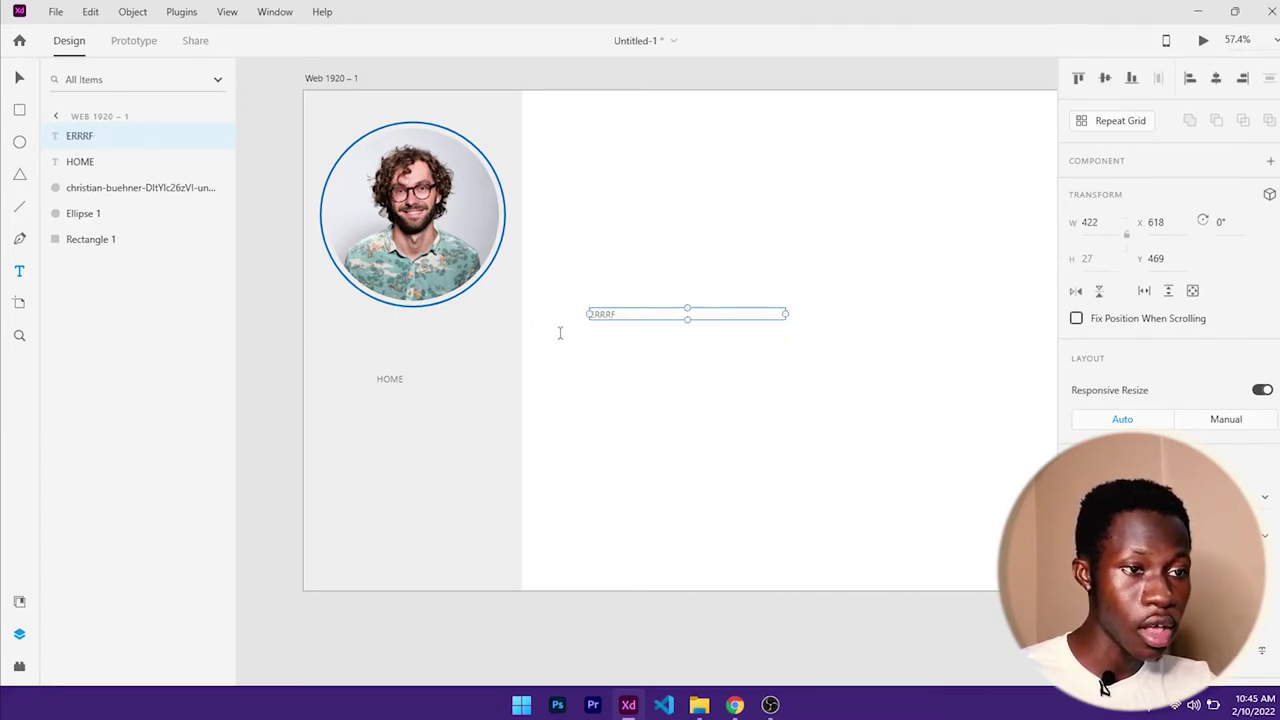
pyautogui.hotkey('ctrl', 'z')
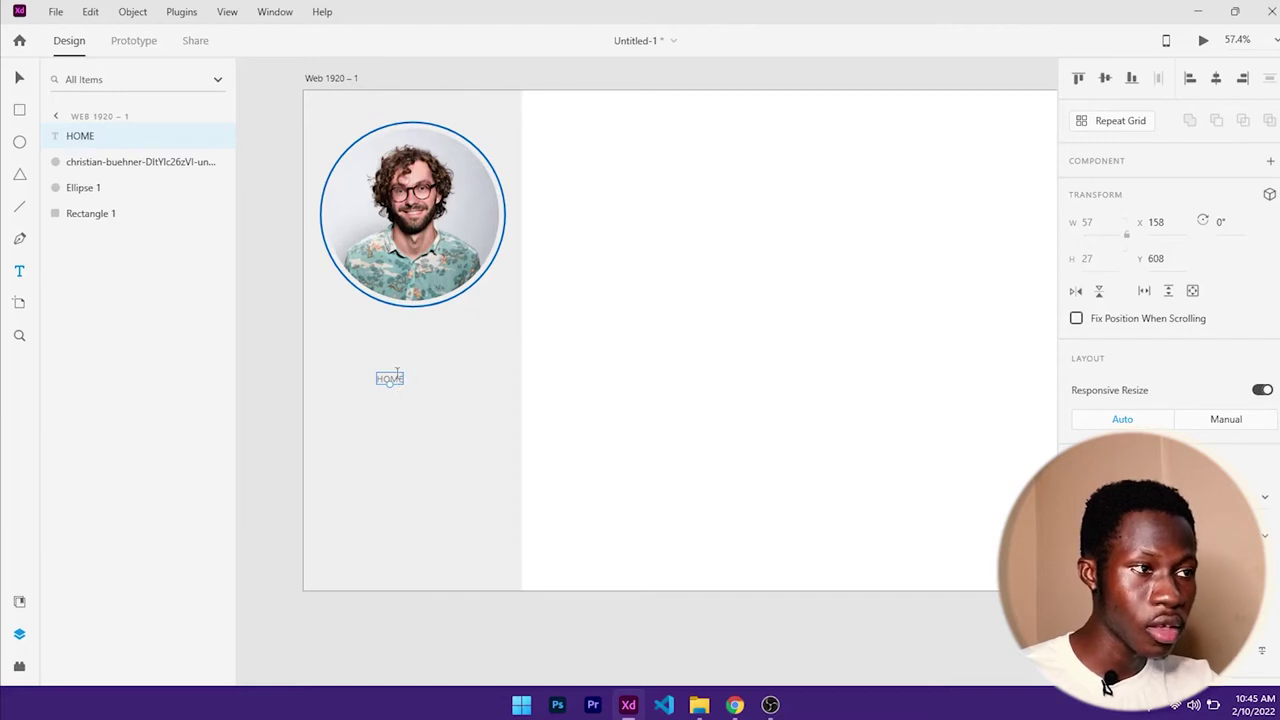
pyautogui.click(19, 77)
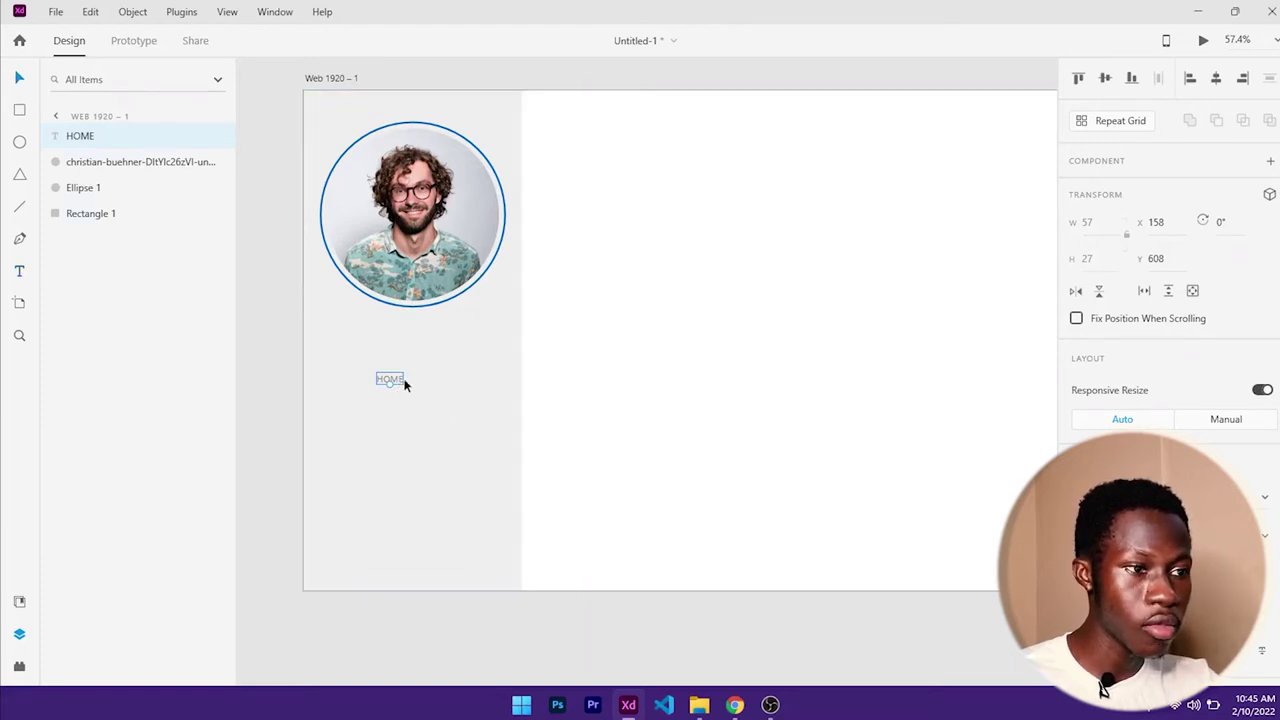
pyautogui.moveTo(399, 380); pyautogui.dragTo(421, 362)
# - Set the HOME label's font to Oswald with Bold weight
pyautogui.scroll(-3, 1162, 372)
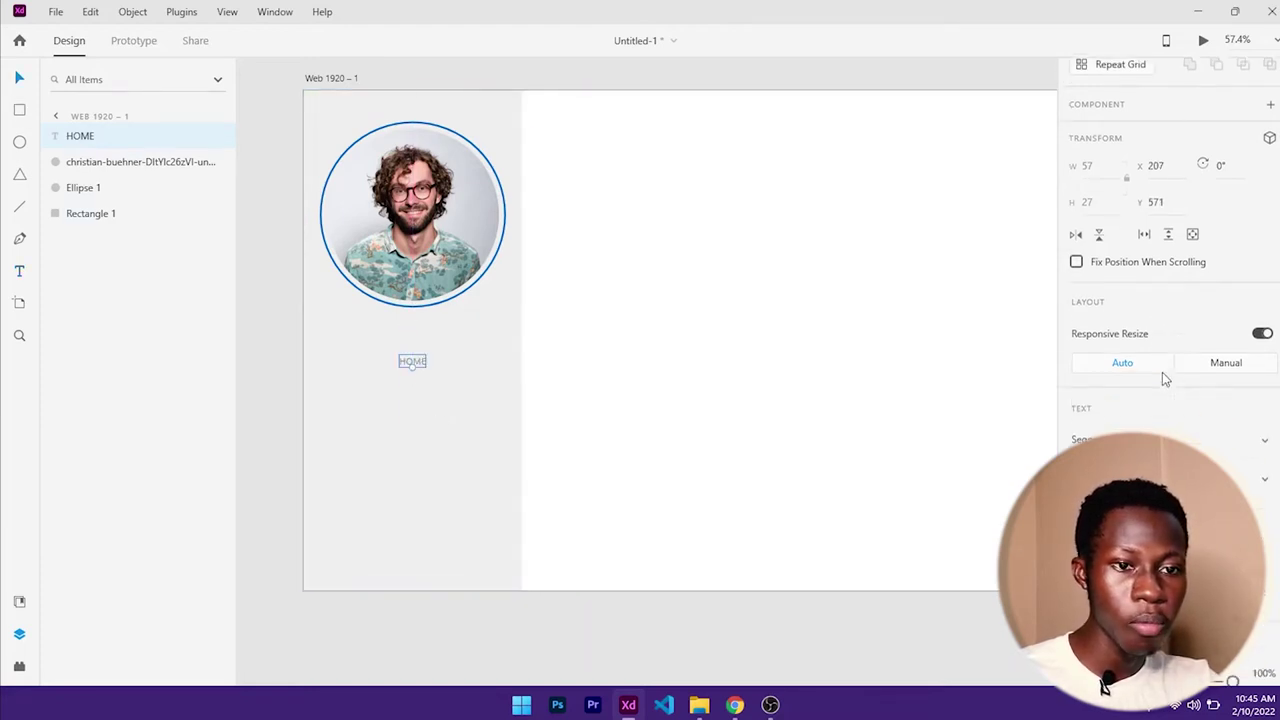
pyautogui.click(1135, 308)
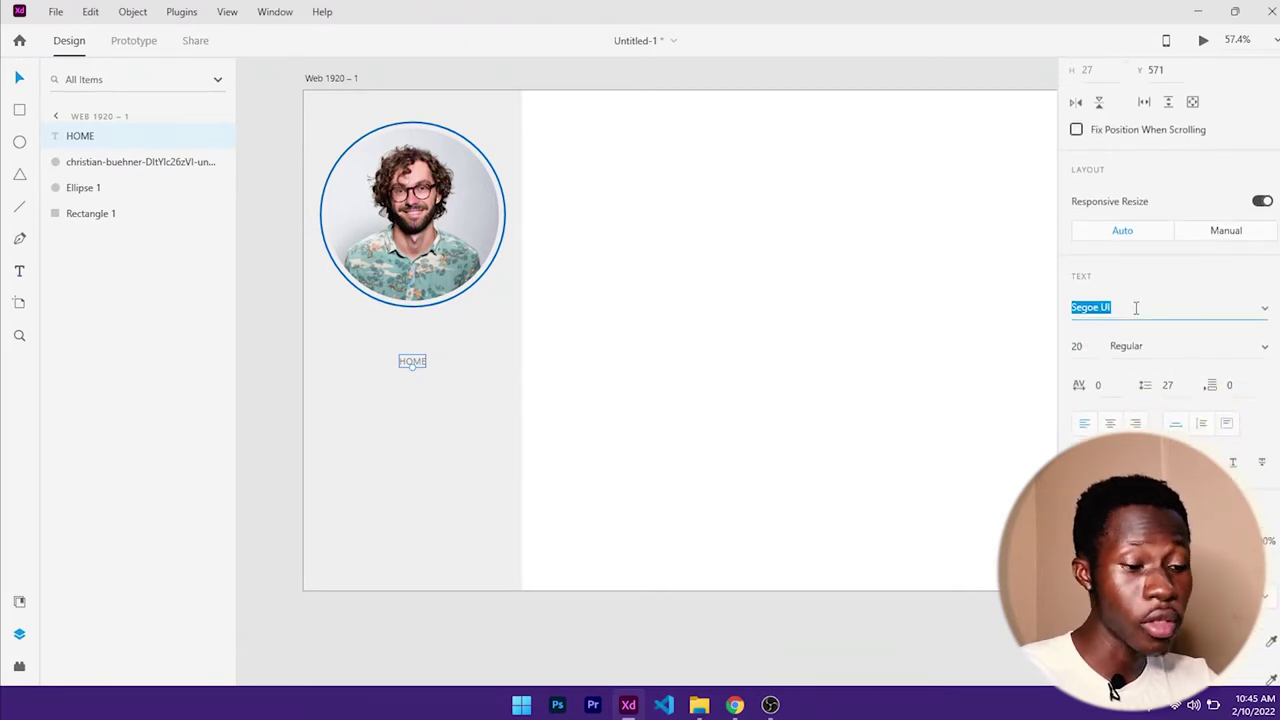
pyautogui.write('Oswald')
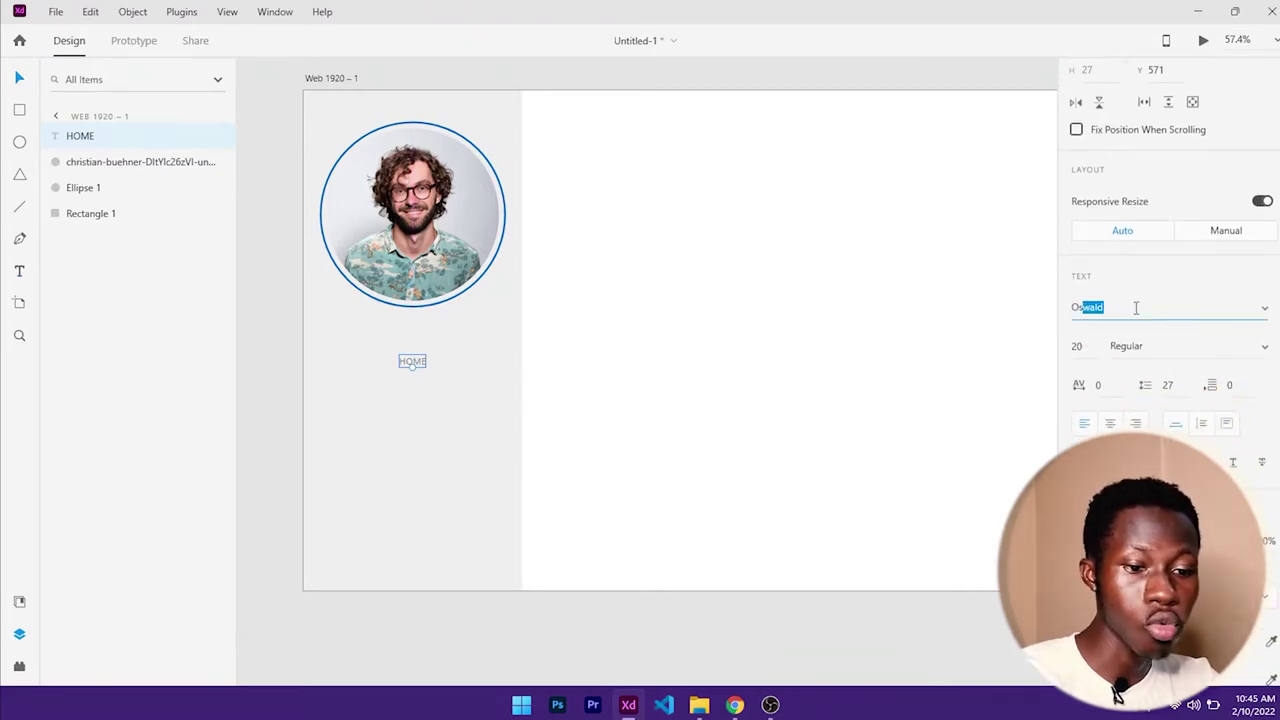
pyautogui.press('Return')
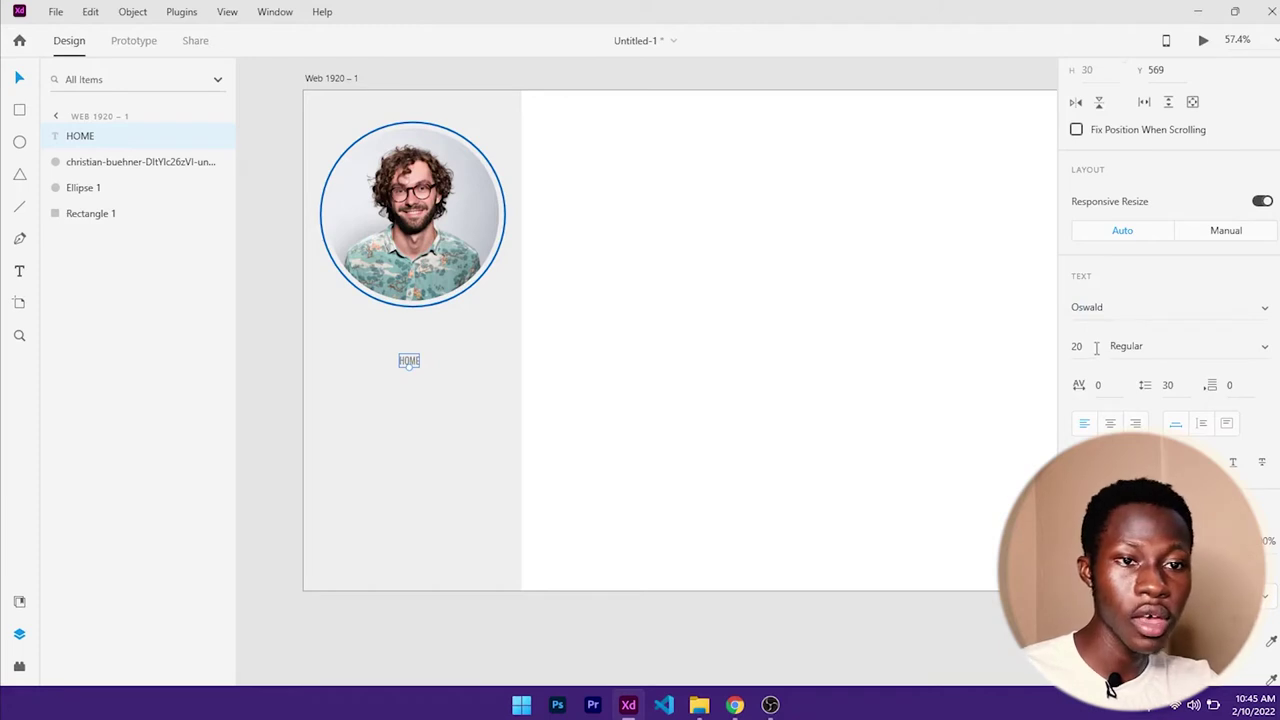
pyautogui.click(1142, 345)
pyautogui.write('Bold')
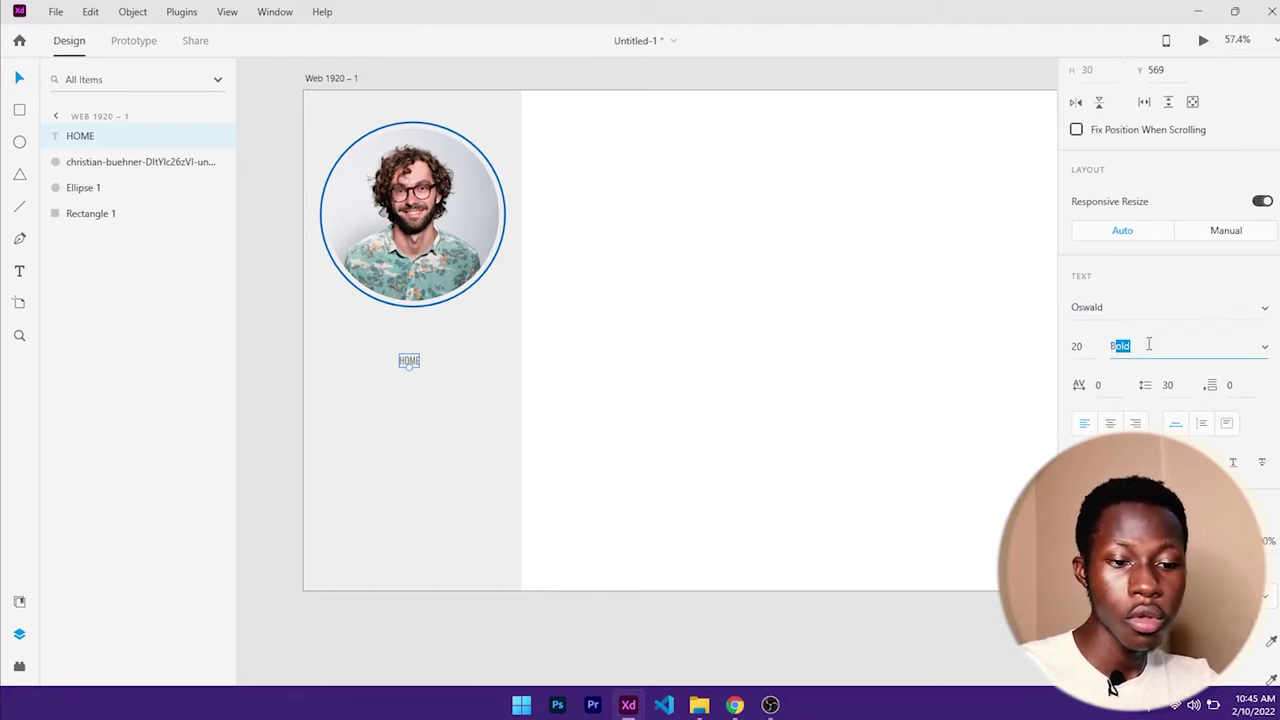
pyautogui.press('Return')
# - Set the HOME label's font size to 30
pyautogui.click(1085, 347)
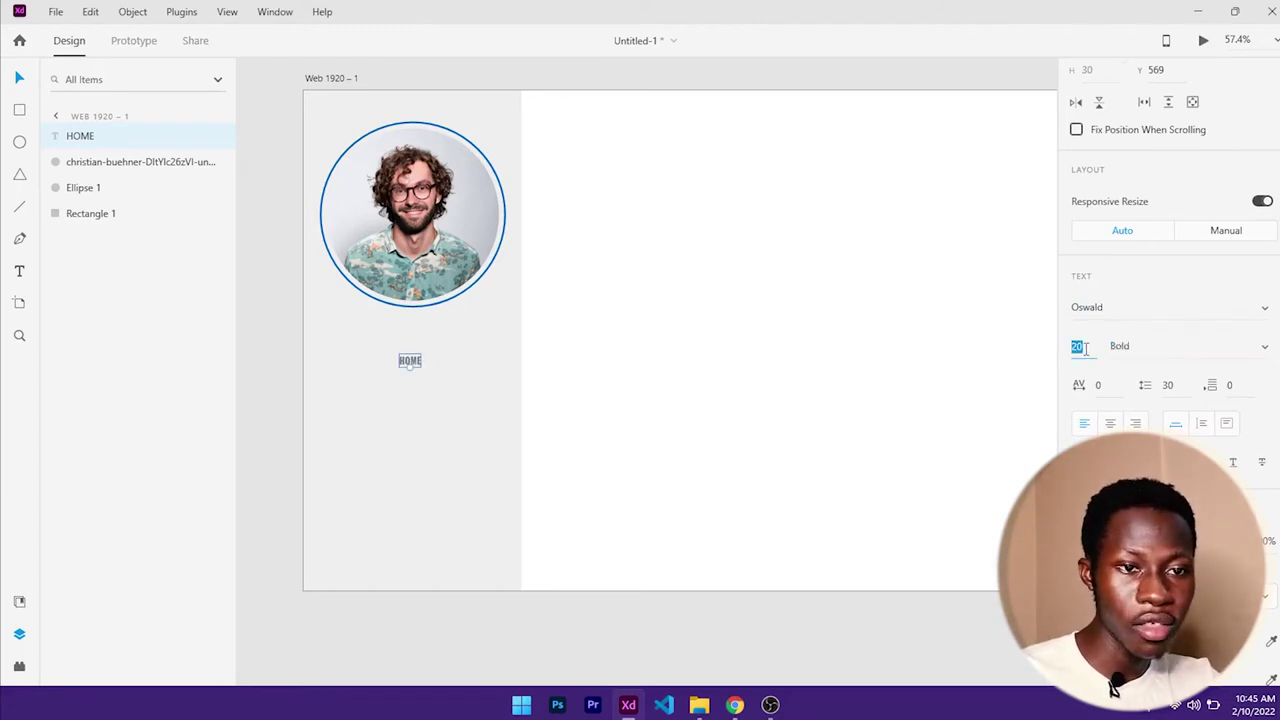
pyautogui.write('25')
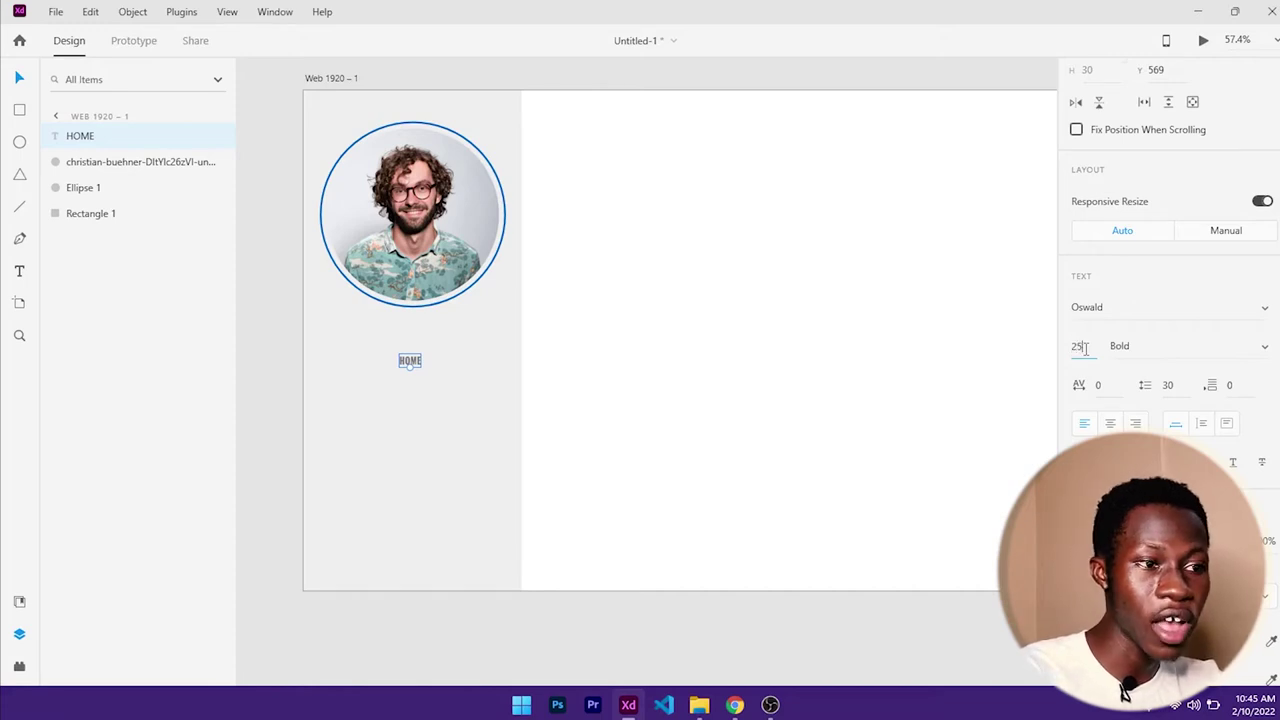
pyautogui.press('Return')
pyautogui.click(1085, 347)
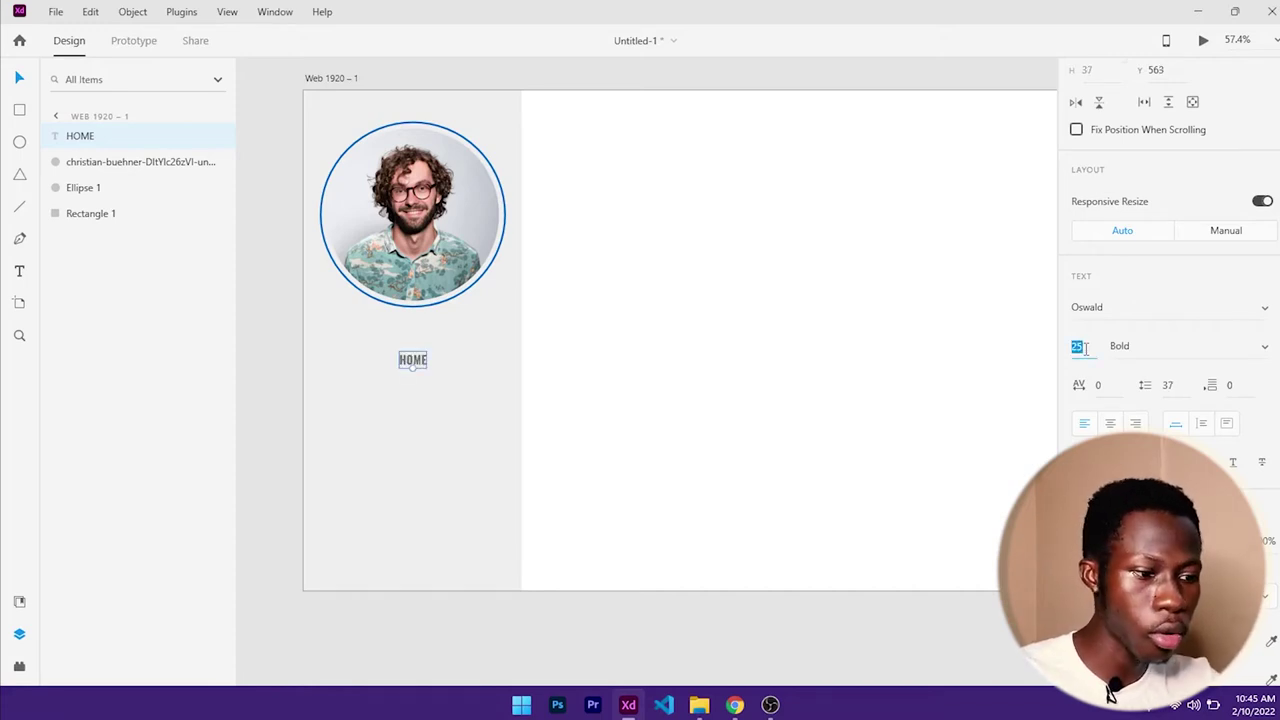
pyautogui.write('30')
pyautogui.press('Return')
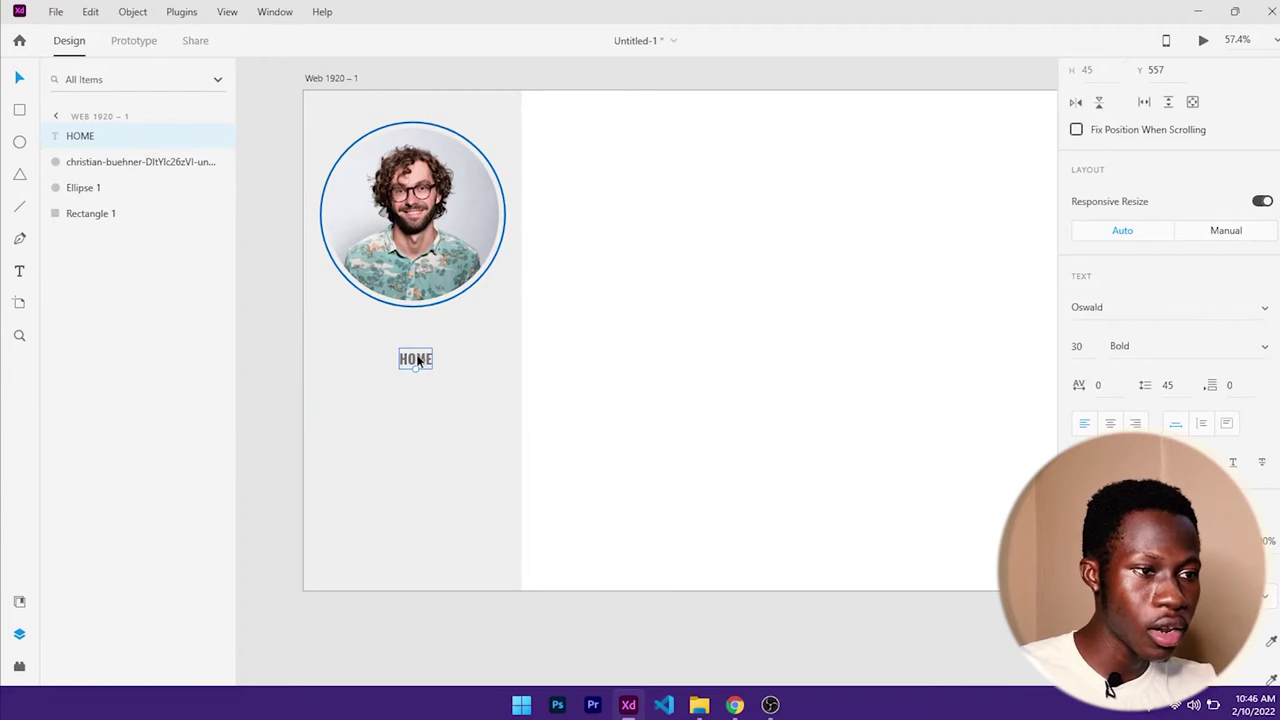
# - Centre the HOME label horizontally on the grey sidebar rectangle
pyautogui.click(480, 374)
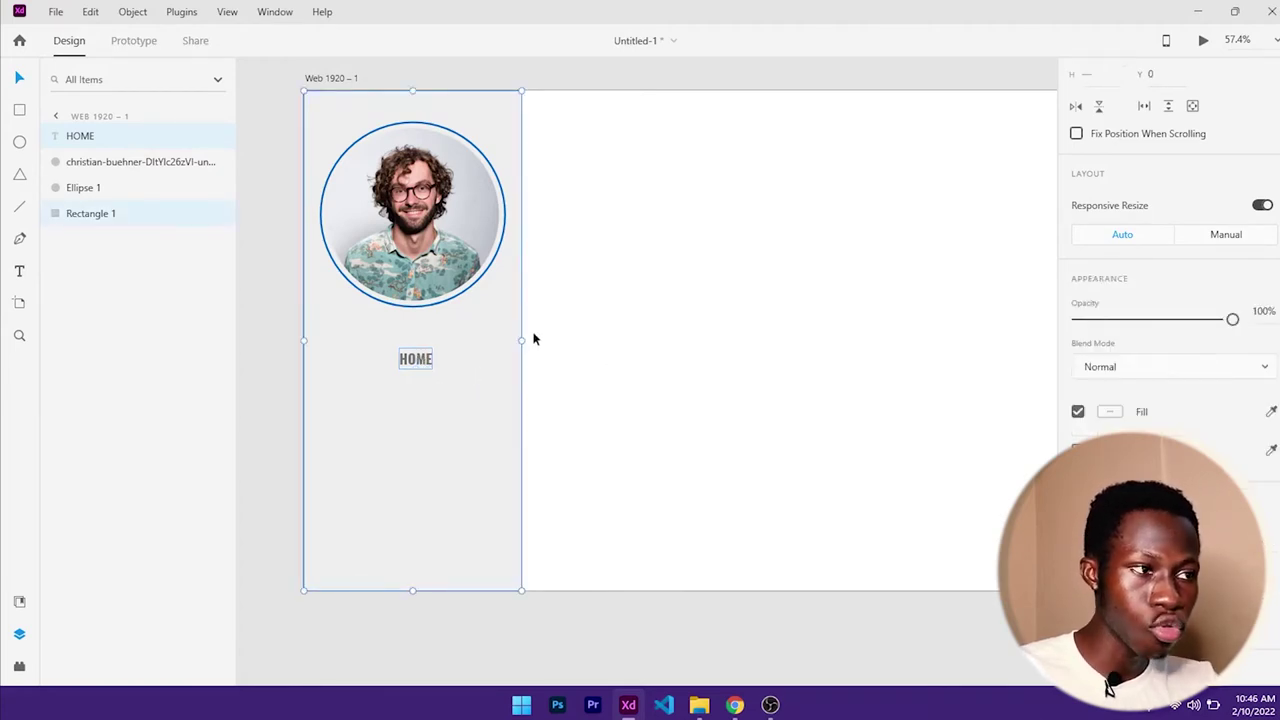
pyautogui.scroll(3, 1206, 170)
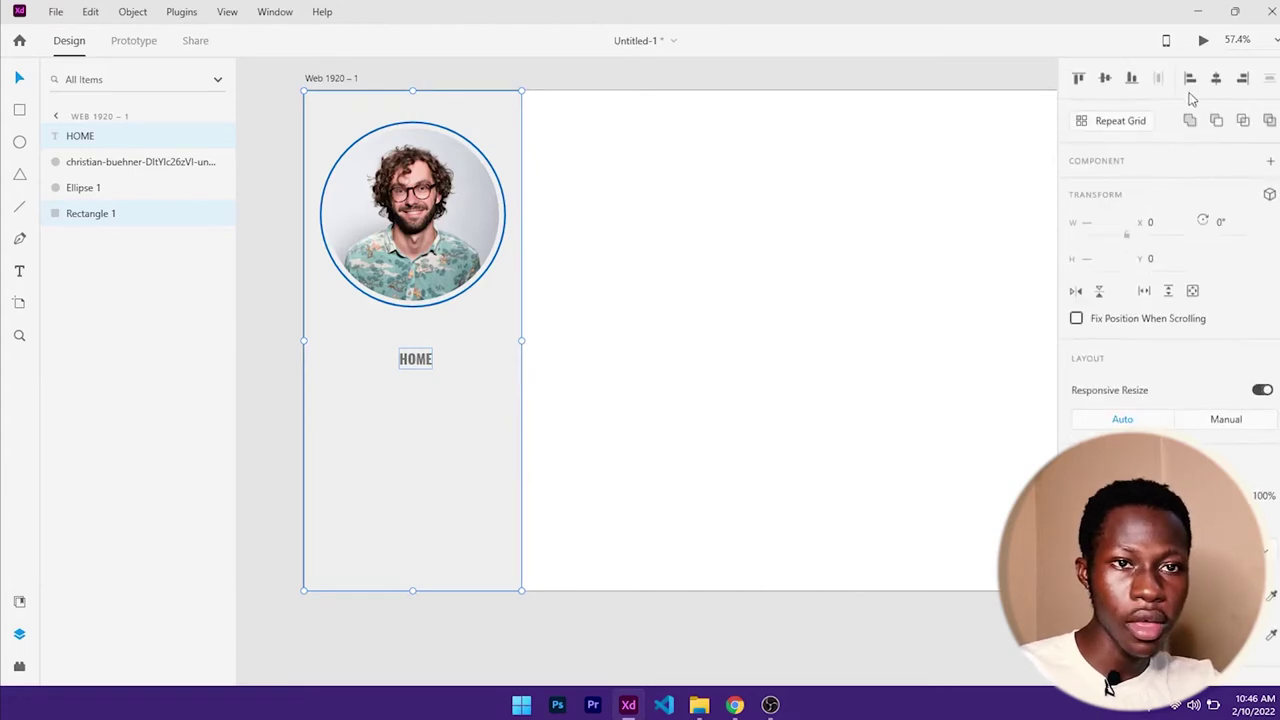
pyautogui.click(1215, 86)
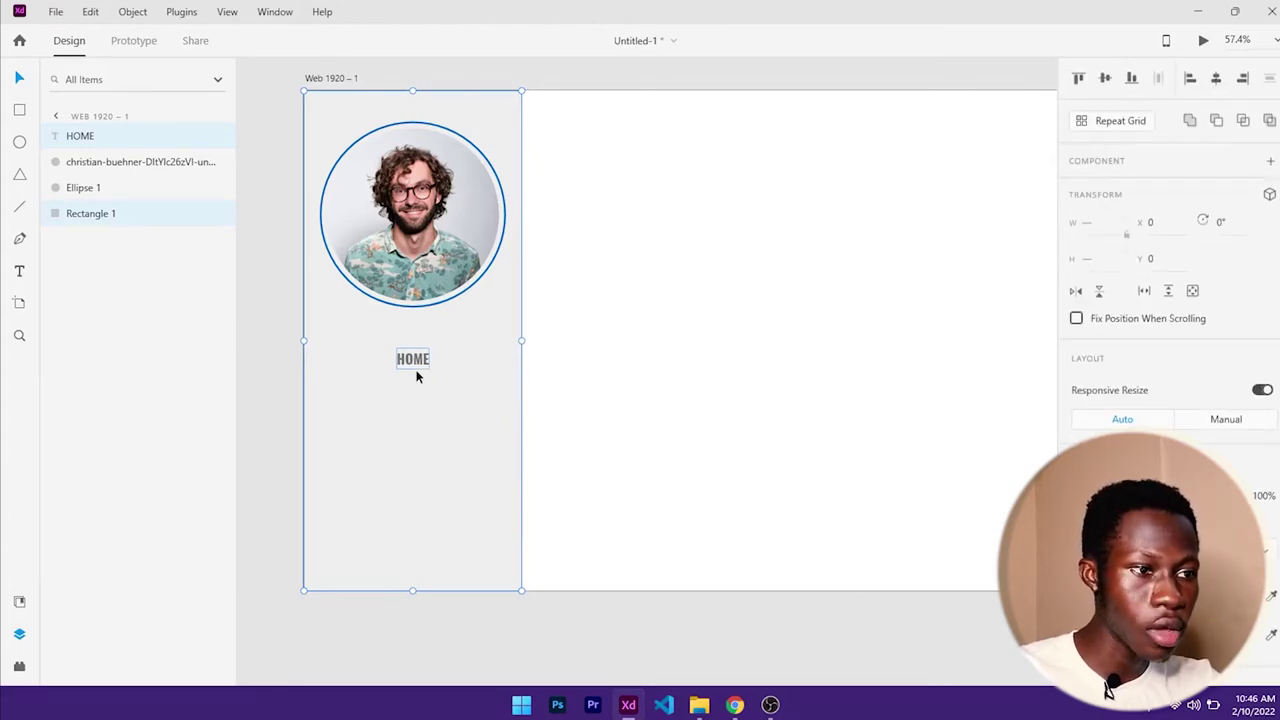
# - Alt-drag a duplicate of HOME onto the white content area
pyautogui.click(604, 364)
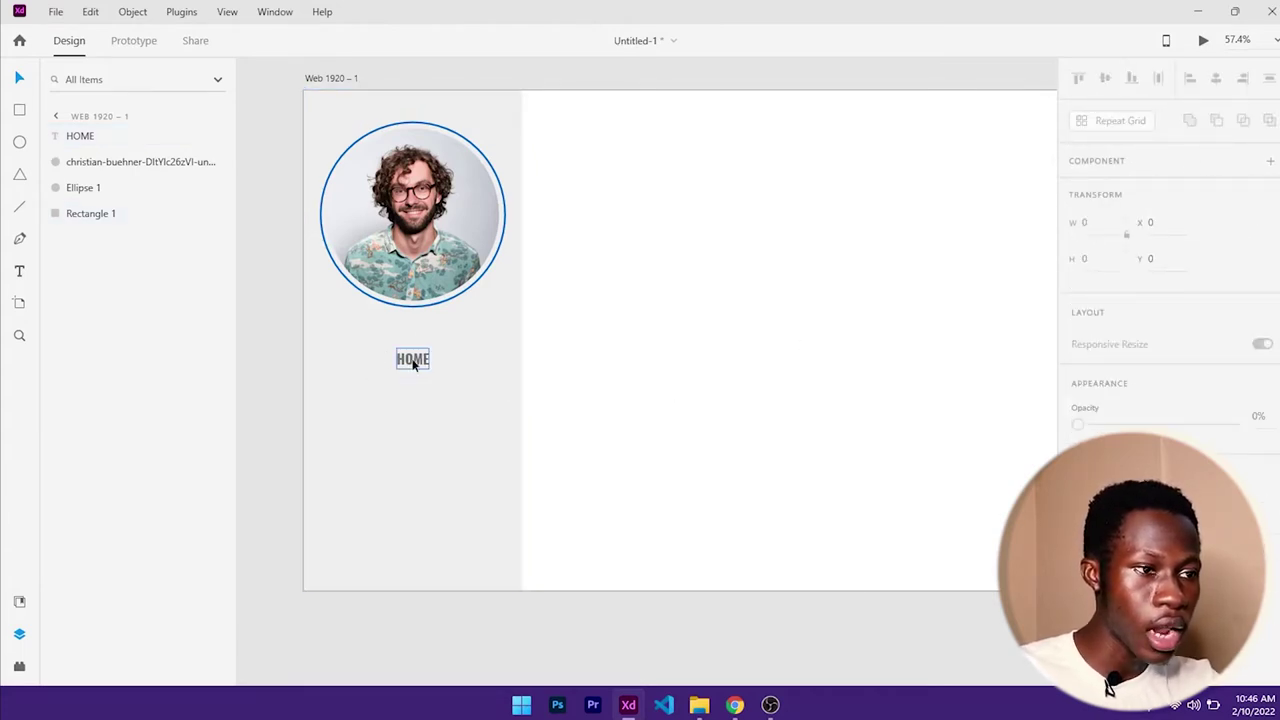
pyautogui.click(413, 362)
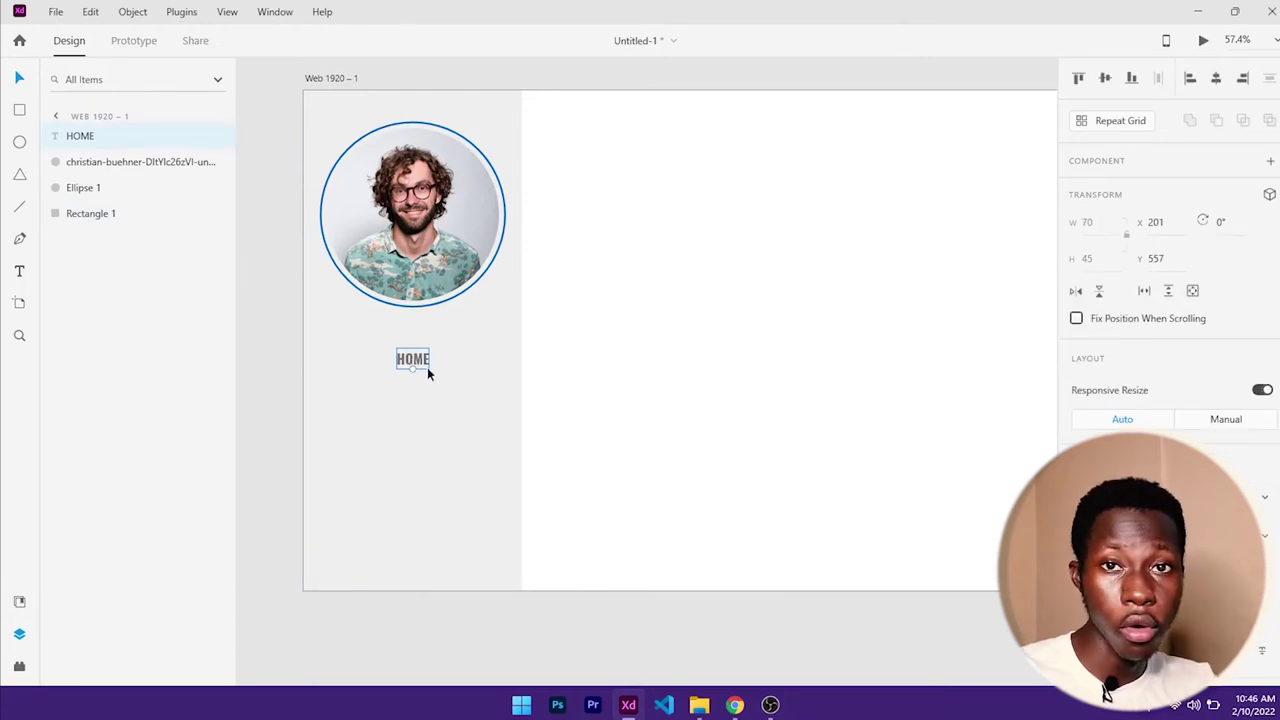
pyautogui.moveTo(427, 367); pyautogui.dragTo(697, 258)
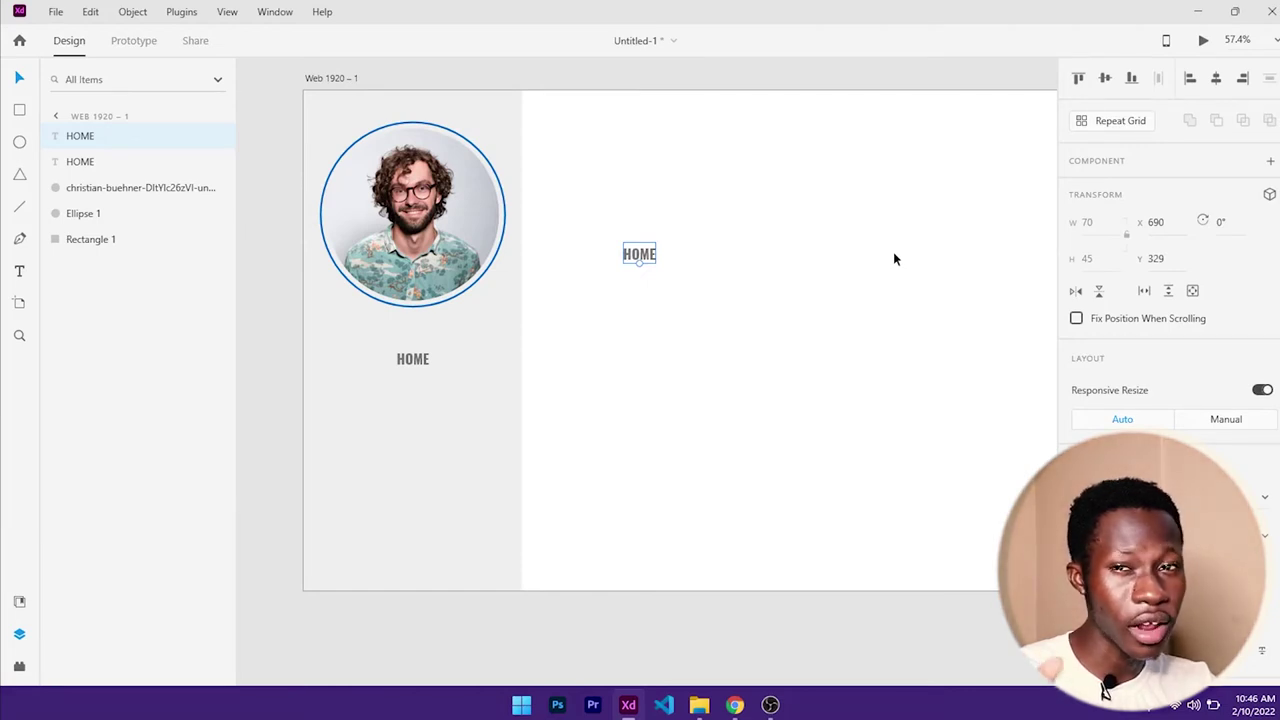
# - Undo the misplaced copy and Alt-drag a HOME copy directly below the original
pyautogui.hotkey('ctrl', 'z')
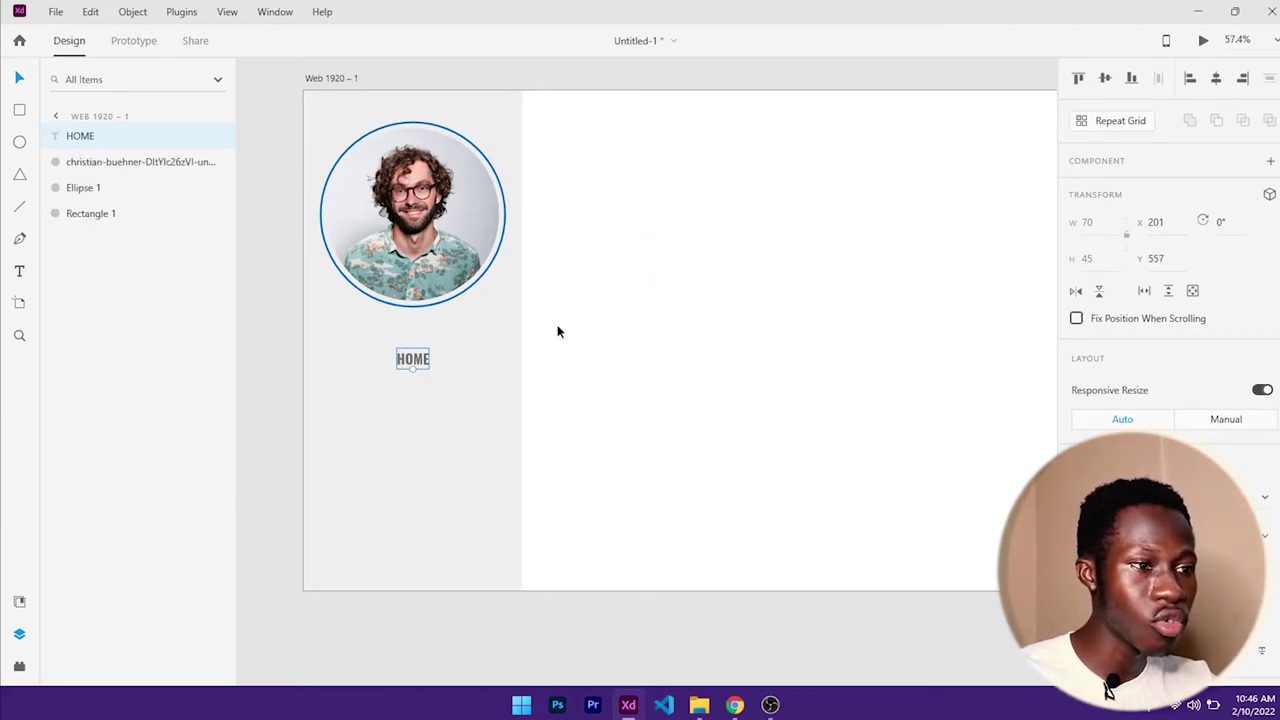
pyautogui.moveTo(411, 364); pyautogui.dragTo(429, 394)
# - Rename the copy to ABOUT ME and Alt-drag more copies down the sidebar
pyautogui.doubleClick(428, 393)
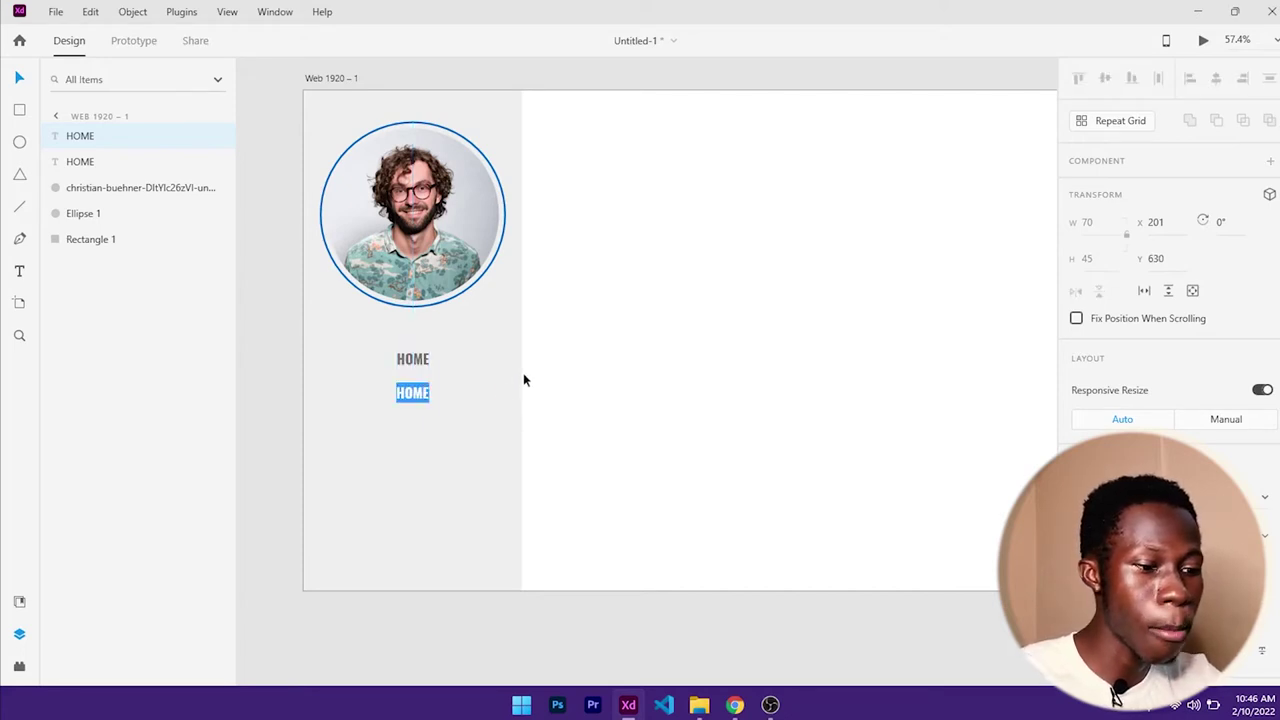
pyautogui.write('ABOUT')
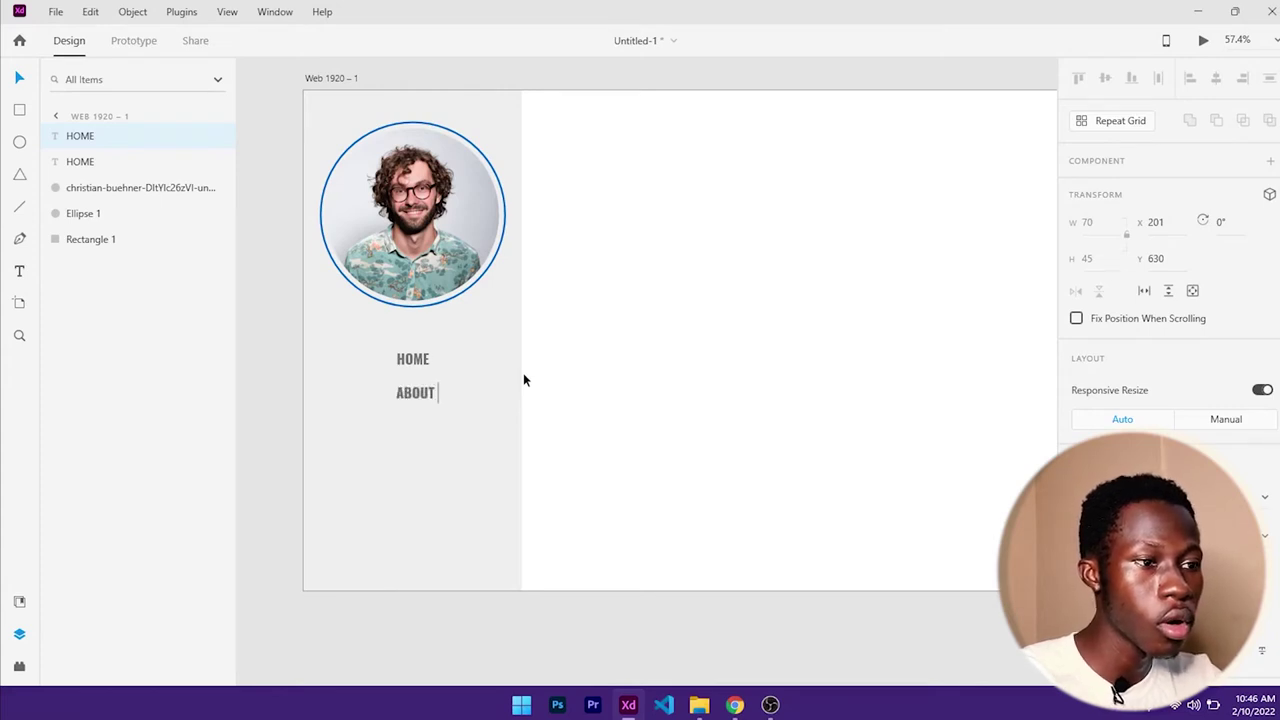
pyautogui.write(' ME')
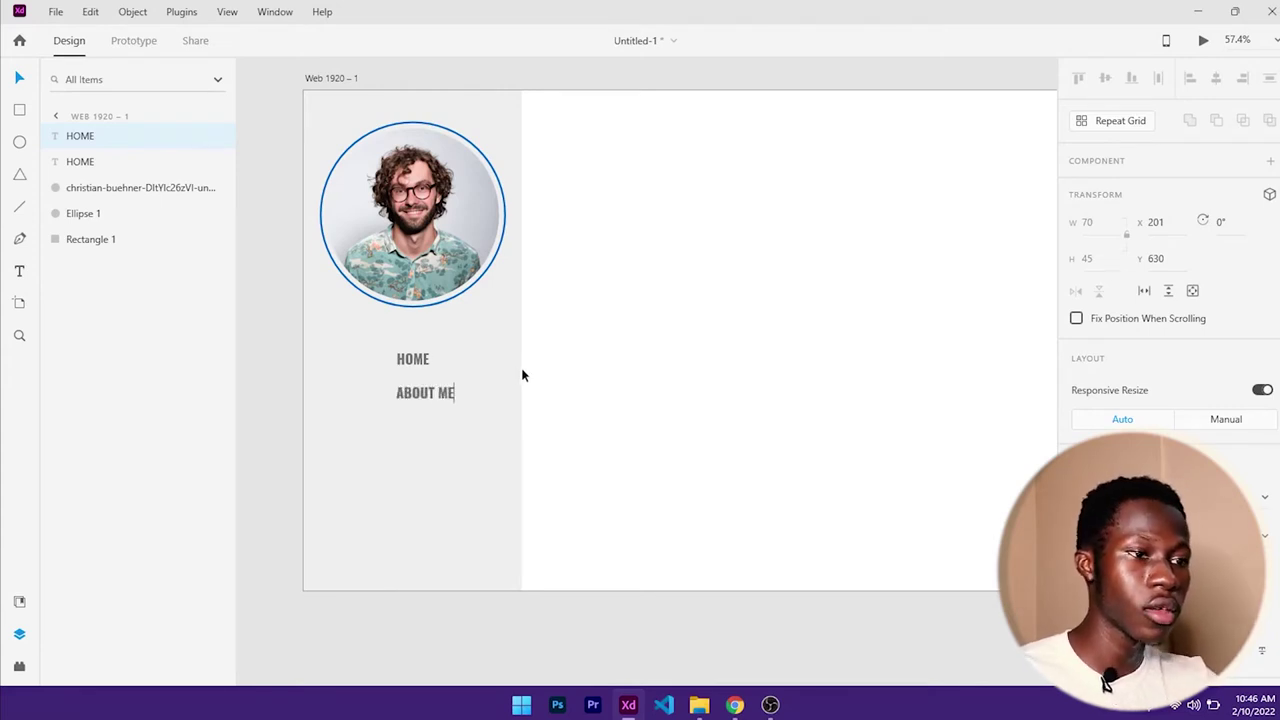
pyautogui.press('Escape')
pyautogui.press('alt')
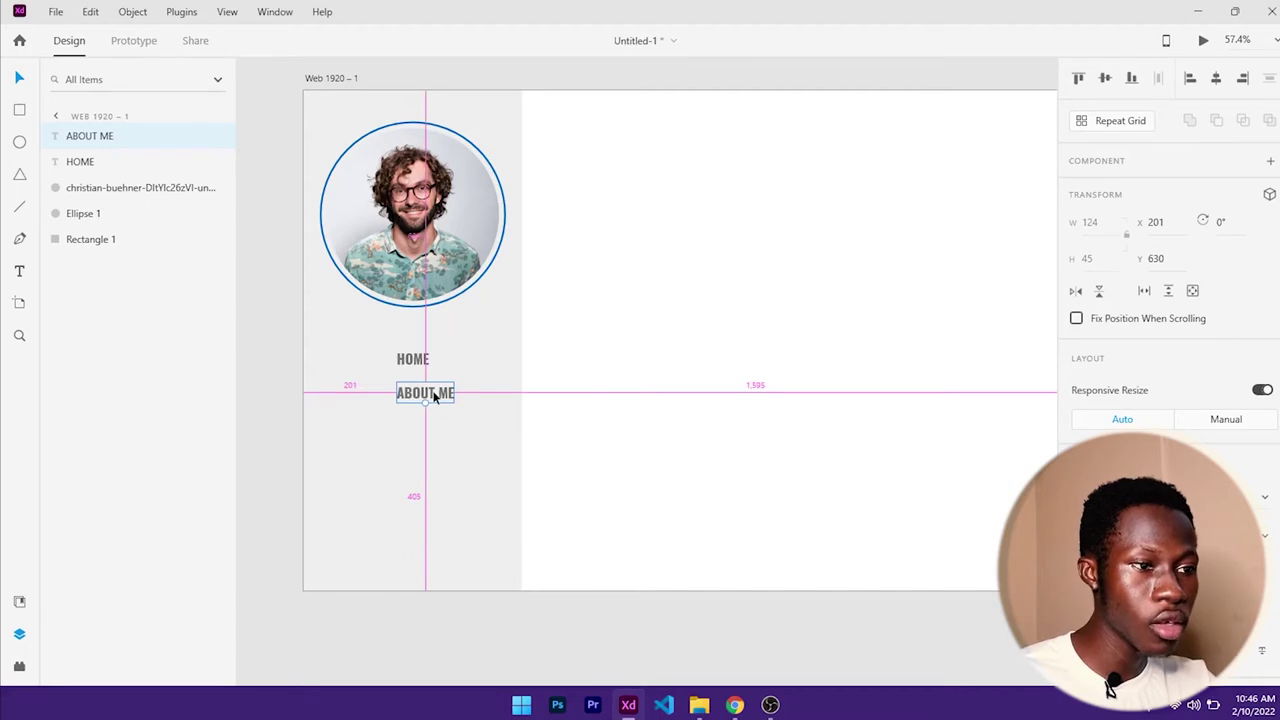
pyautogui.moveTo(433, 397); pyautogui.dragTo(432, 468)
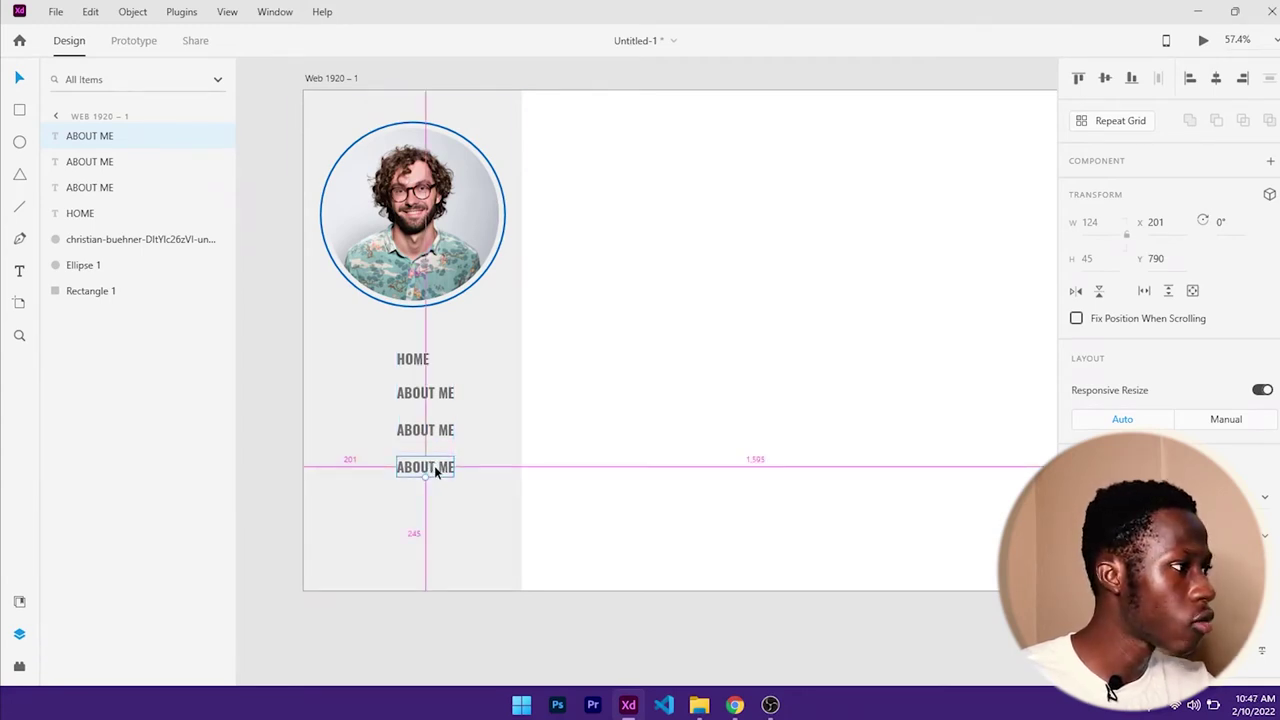
pyautogui.moveTo(435, 472); pyautogui.dragTo(432, 505)
# - Retype the next two copies as BOOKS and EDUCATION
pyautogui.doubleClick(426, 429)
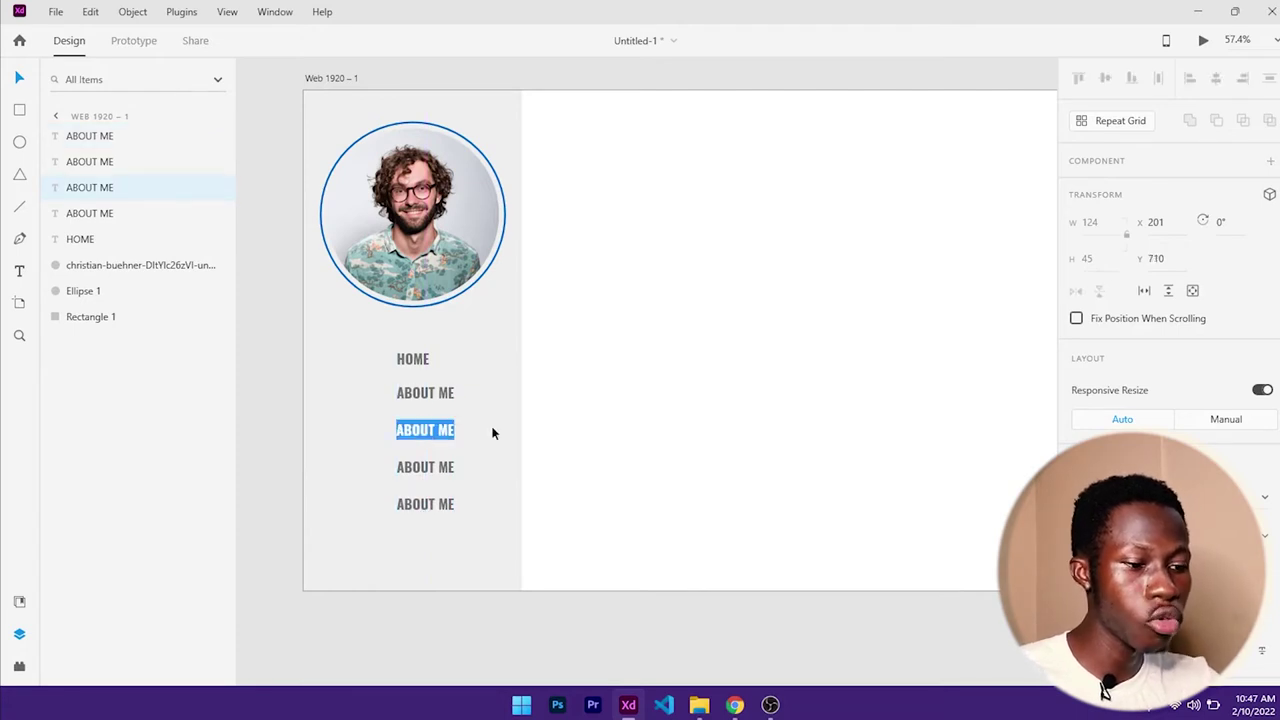
pyautogui.write('BOOKS')
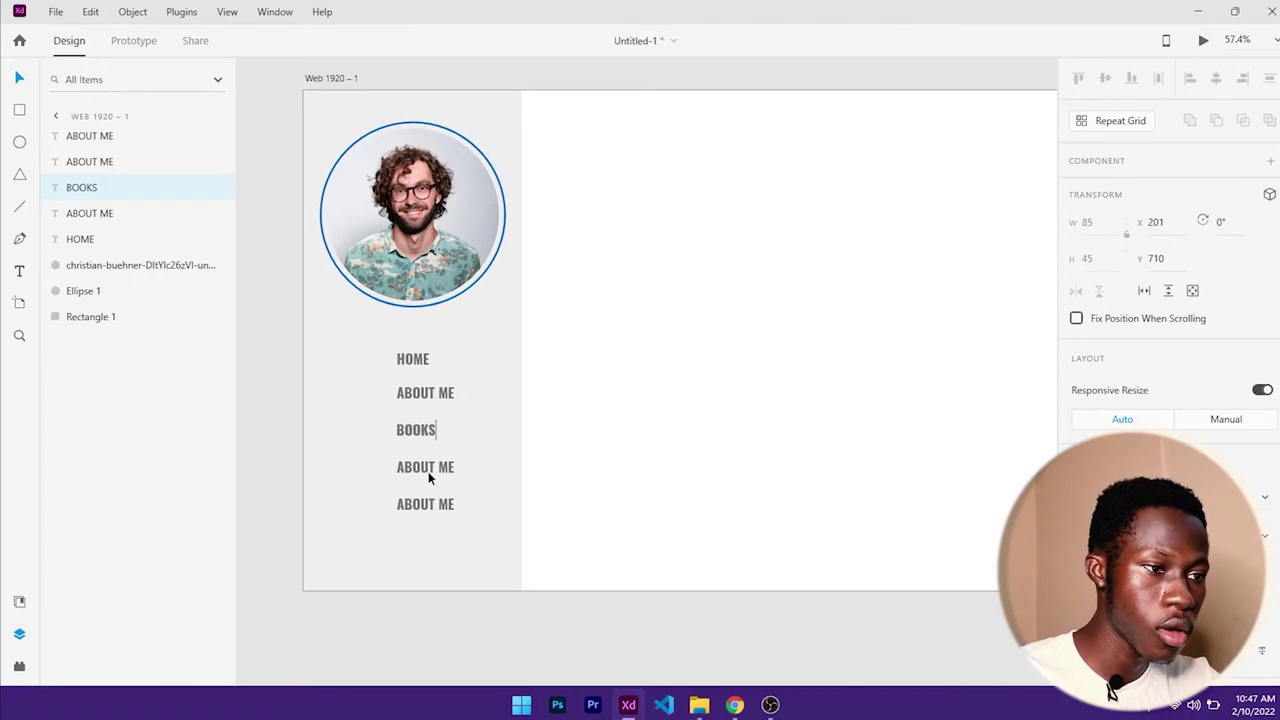
pyautogui.doubleClick(428, 468)
pyautogui.write('EDUCA')
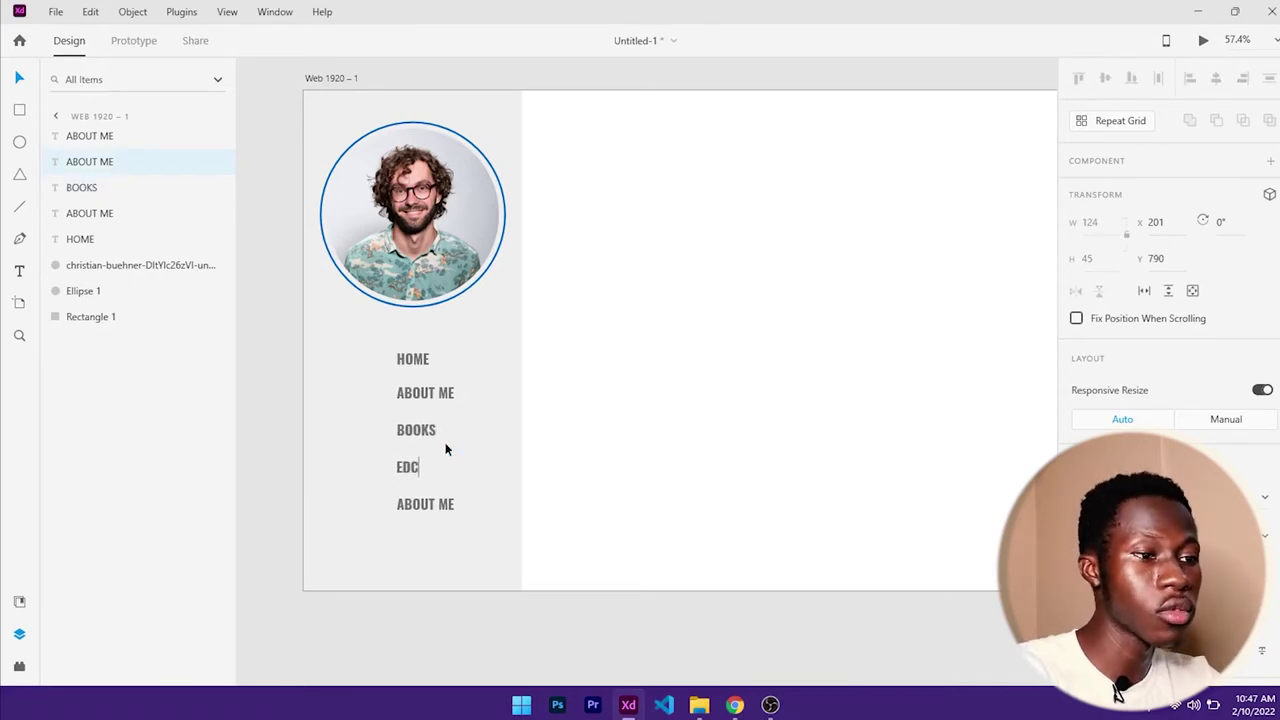
pyautogui.write('TION')
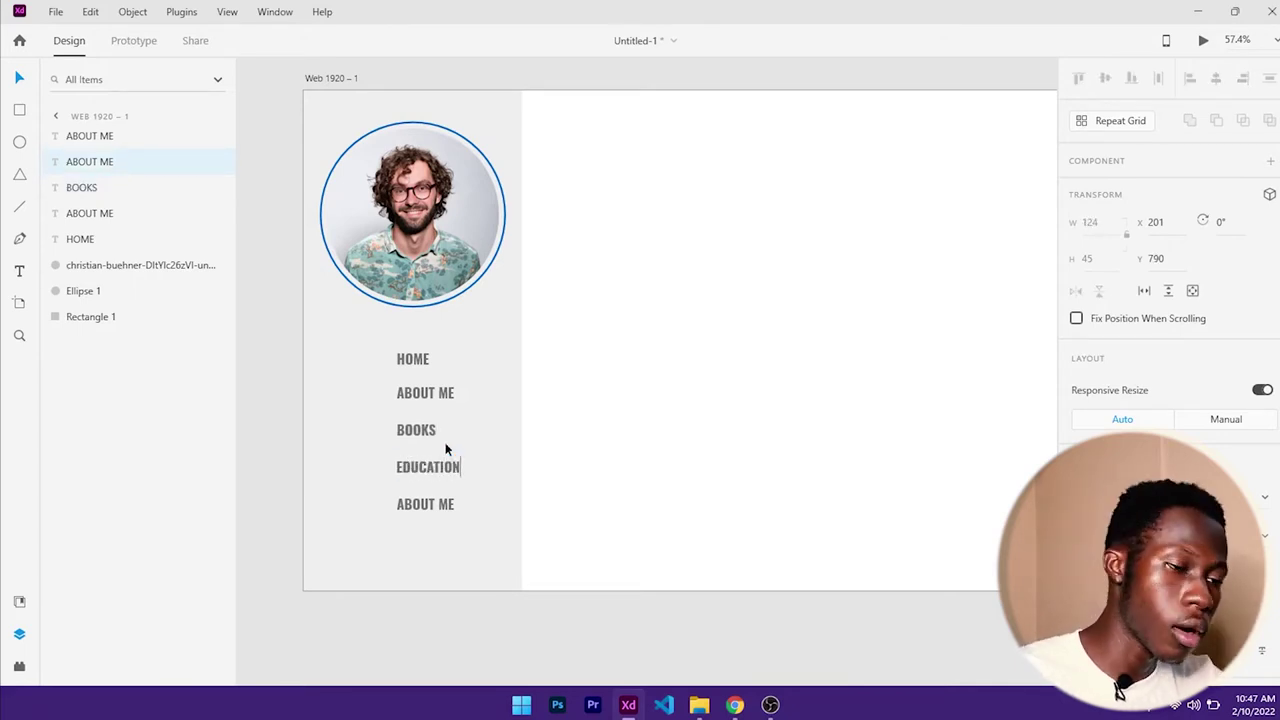
pyautogui.press('Escape')
# - Retype the last menu label as CONTACT ME
pyautogui.click(421, 507)
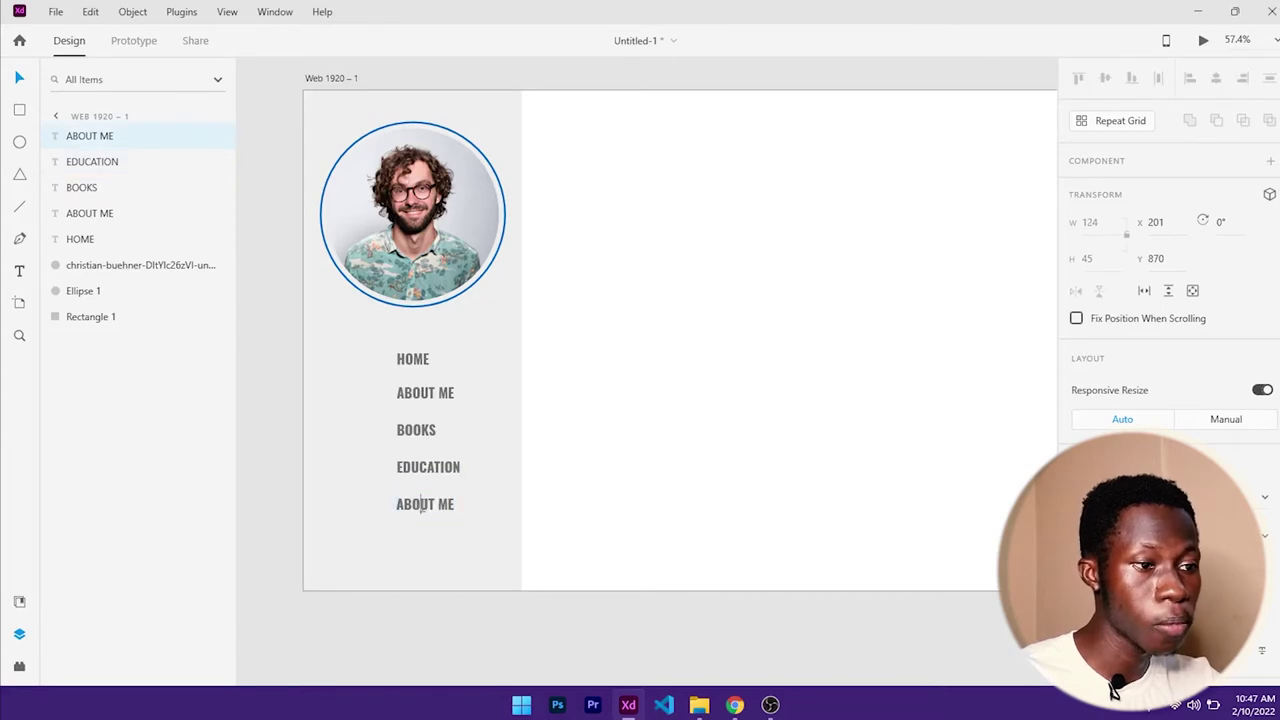
pyautogui.doubleClick(421, 505)
pyautogui.write('CONTAC ME')
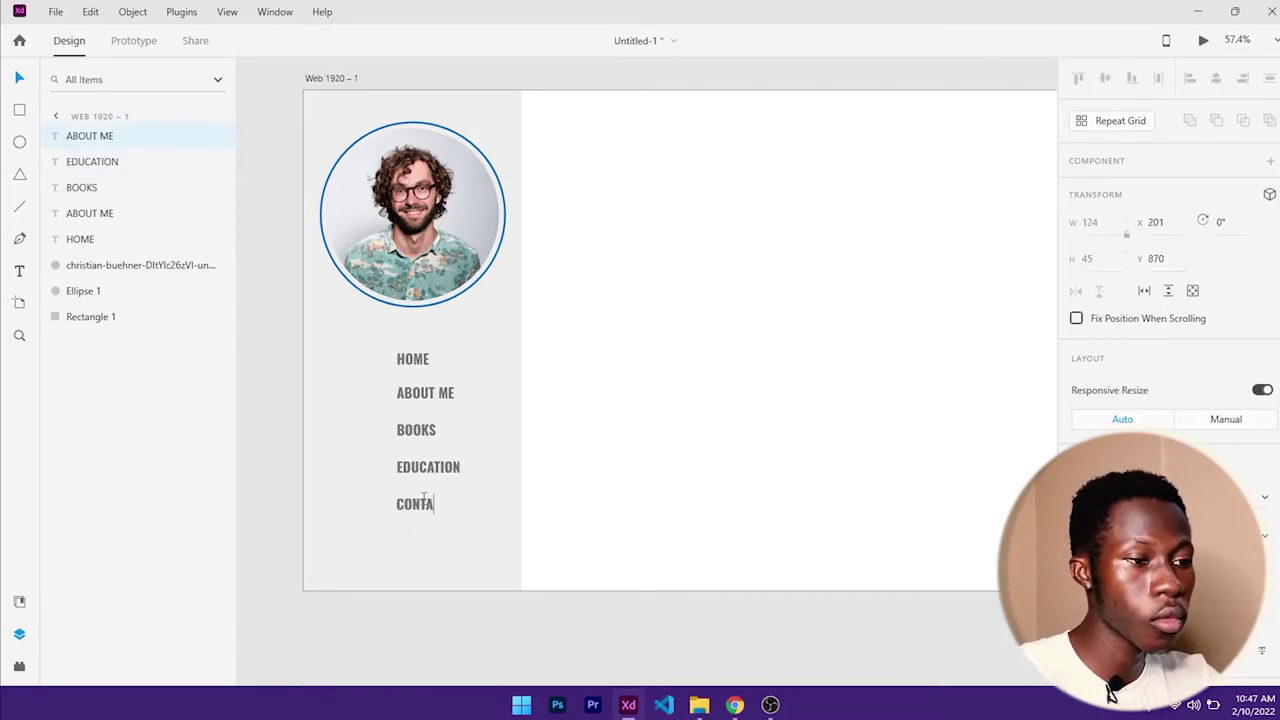
pyautogui.press('BackSpace')
pyautogui.press('BackSpace')
pyautogui.press('BackSpace')
pyautogui.write('T ME')
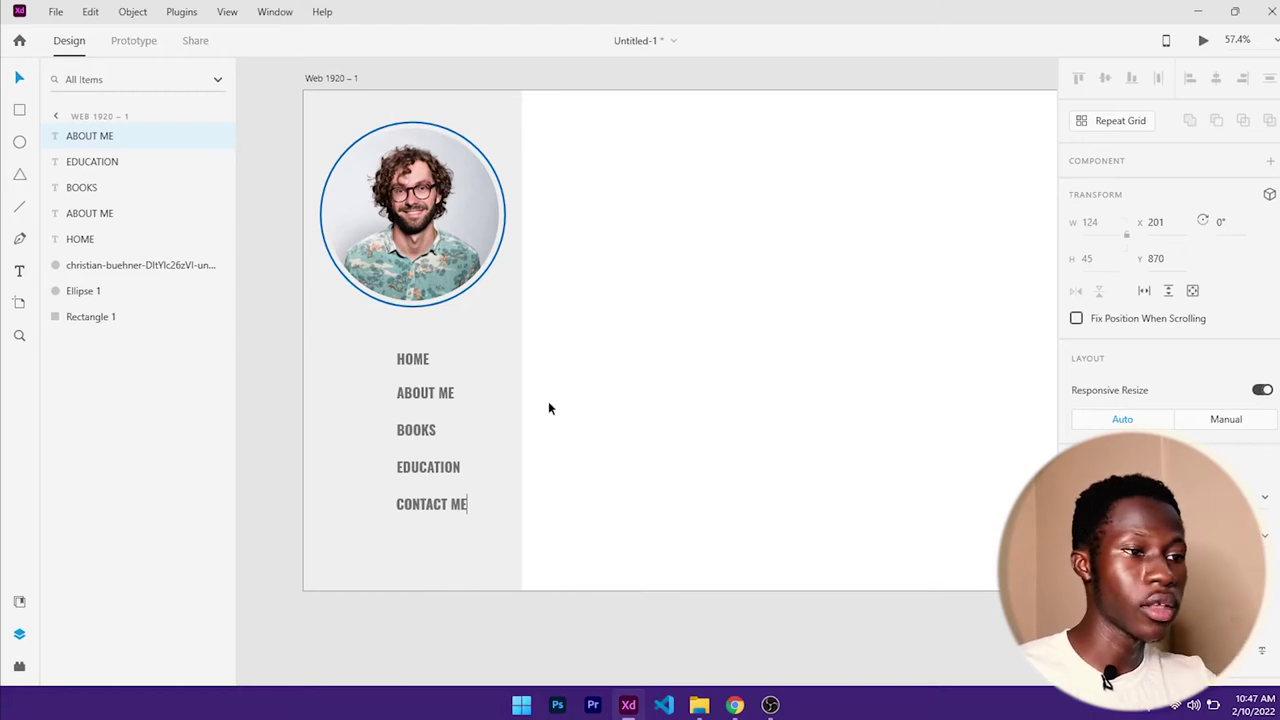
pyautogui.press('Escape')
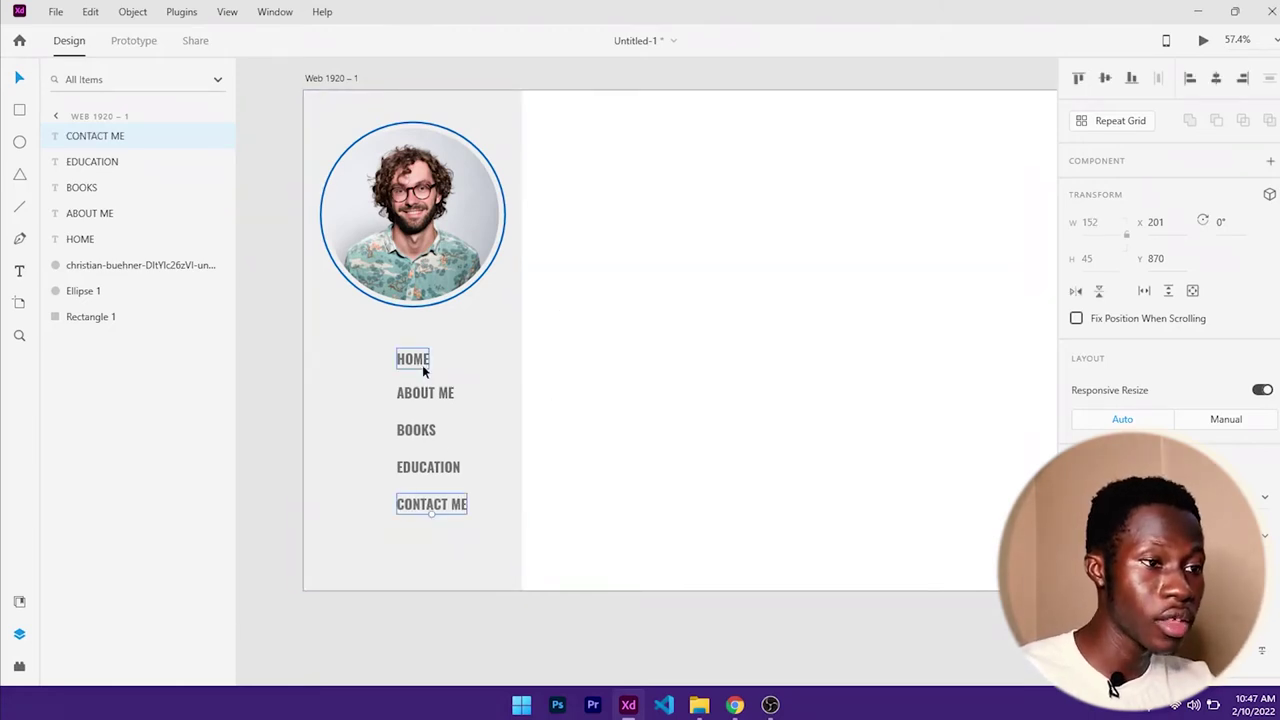
# - Centre HOME, ABOUT ME, BOOKS, EDUCATION and CONTACT ME horizontally on the sidebar rectangle
pyautogui.click(422, 362)
pyautogui.keyDown('shift'); pyautogui.click(426, 393); pyautogui.keyUp('shift')
pyautogui.keyDown('shift'); pyautogui.click(424, 430); pyautogui.keyUp('shift')
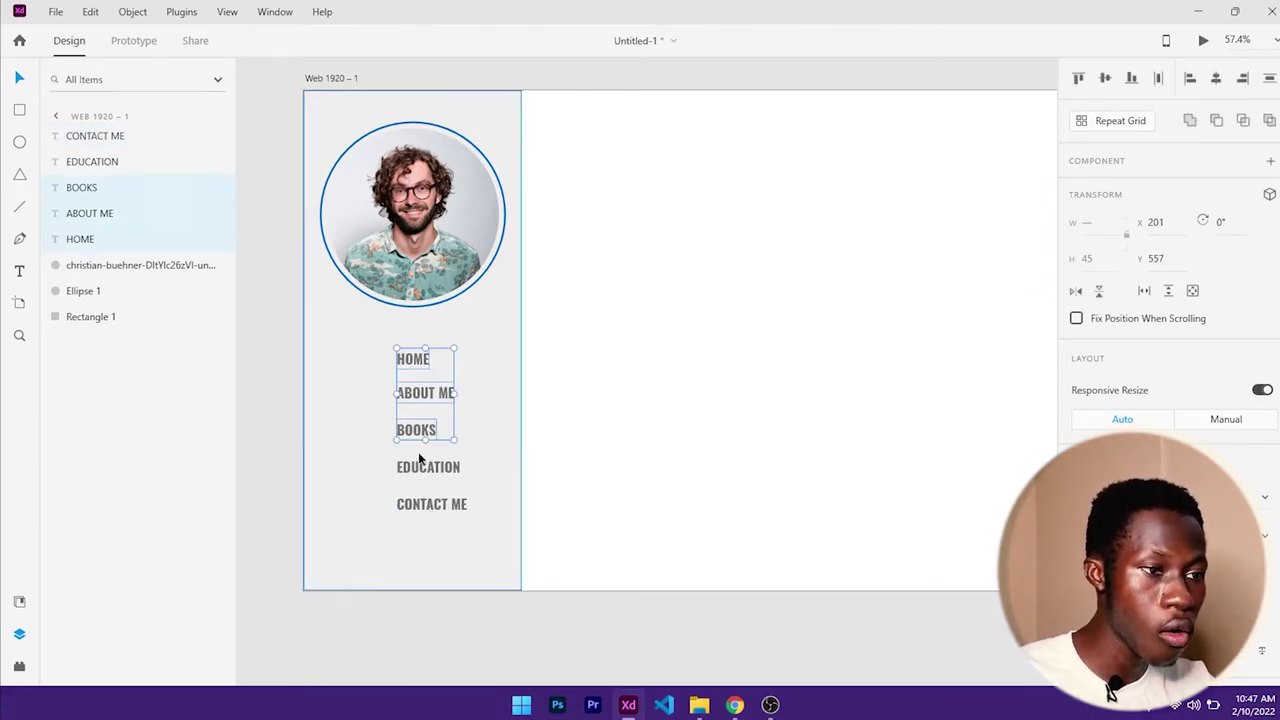
pyautogui.keyDown('shift'); pyautogui.click(420, 467); pyautogui.keyUp('shift')
pyautogui.keyDown('shift'); pyautogui.click(425, 504); pyautogui.keyUp('shift')
pyautogui.keyDown('shift'); pyautogui.click(343, 430); pyautogui.keyUp('shift')
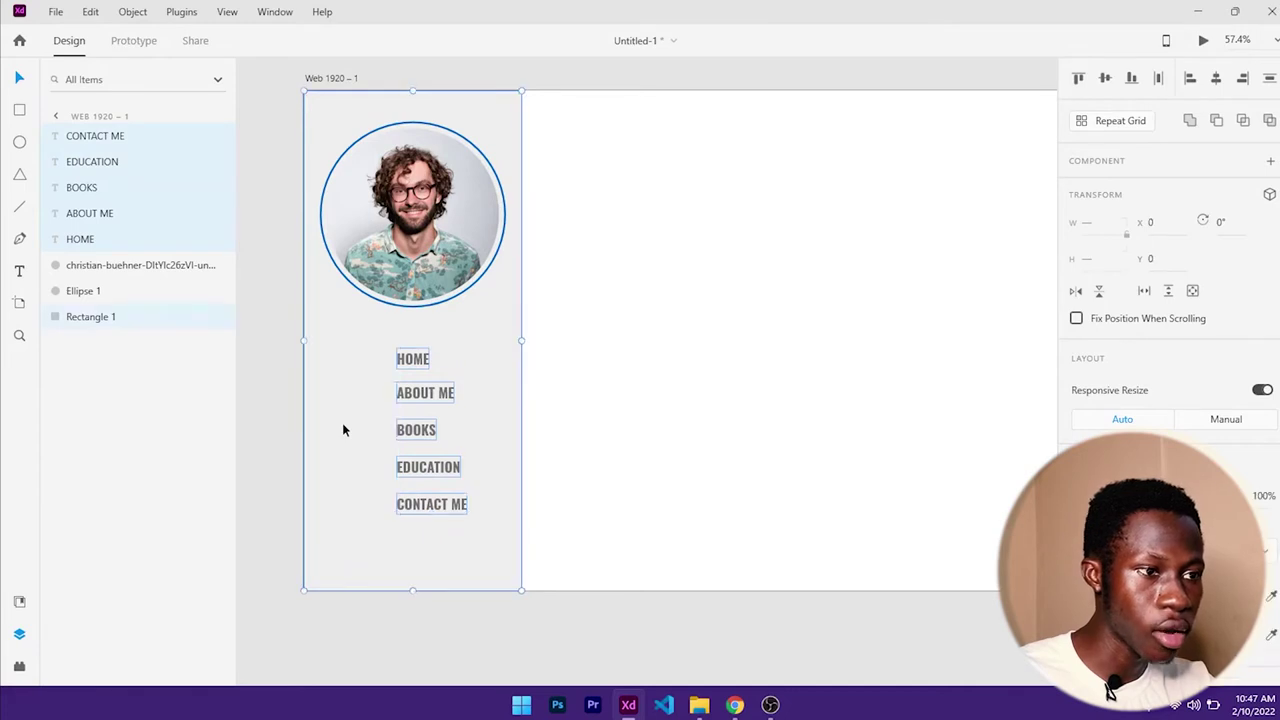
pyautogui.click(1216, 79)
pyautogui.scroll(1, 646, 325)
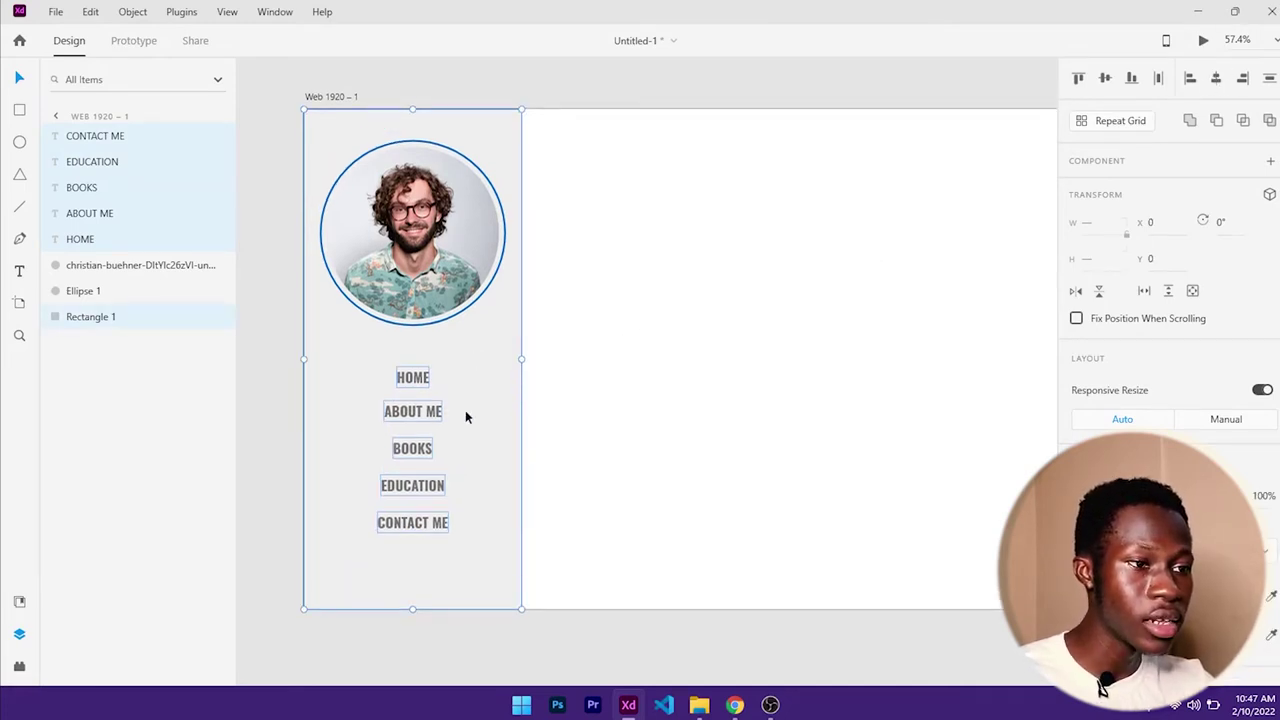
# - Deselect everything, then select the ABOUT ME label
pyautogui.click(598, 377)
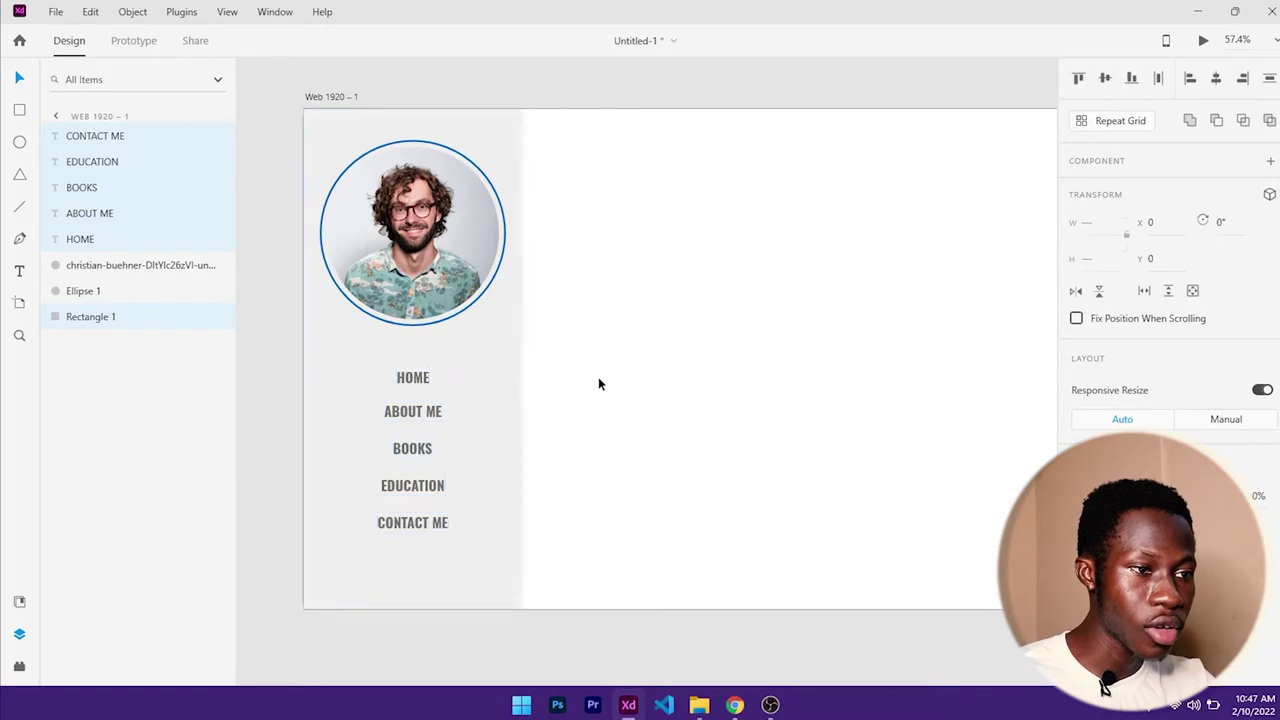
pyautogui.click(416, 410)
pyautogui.press('alt')
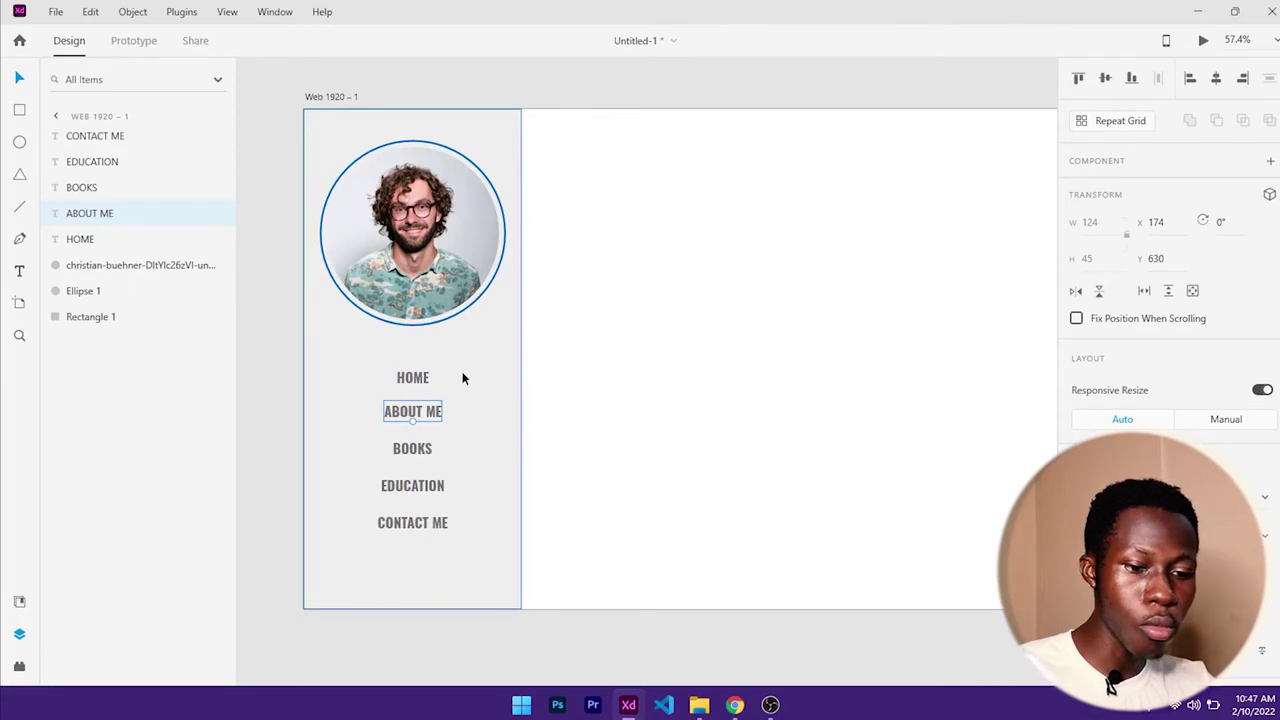
# - Nudge ABOUT ME and BOOKS upward to tighten the spacing below HOME
pyautogui.press('Up')
pyautogui.press('Up')
pyautogui.press('Up')
pyautogui.press('Up')
pyautogui.press('Up')
pyautogui.press('Up')
pyautogui.press('Up')
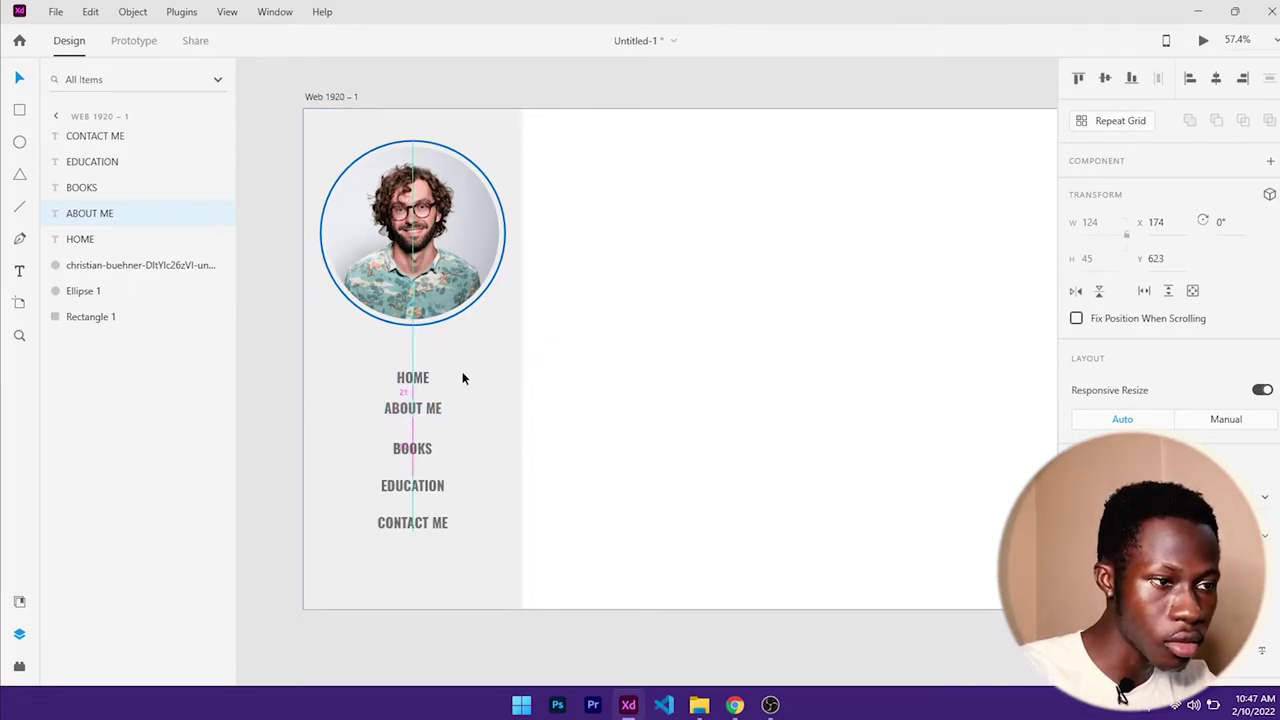
pyautogui.press('Up')
pyautogui.press('Up')
pyautogui.press('Up')
pyautogui.press('Up')
pyautogui.press('Up')
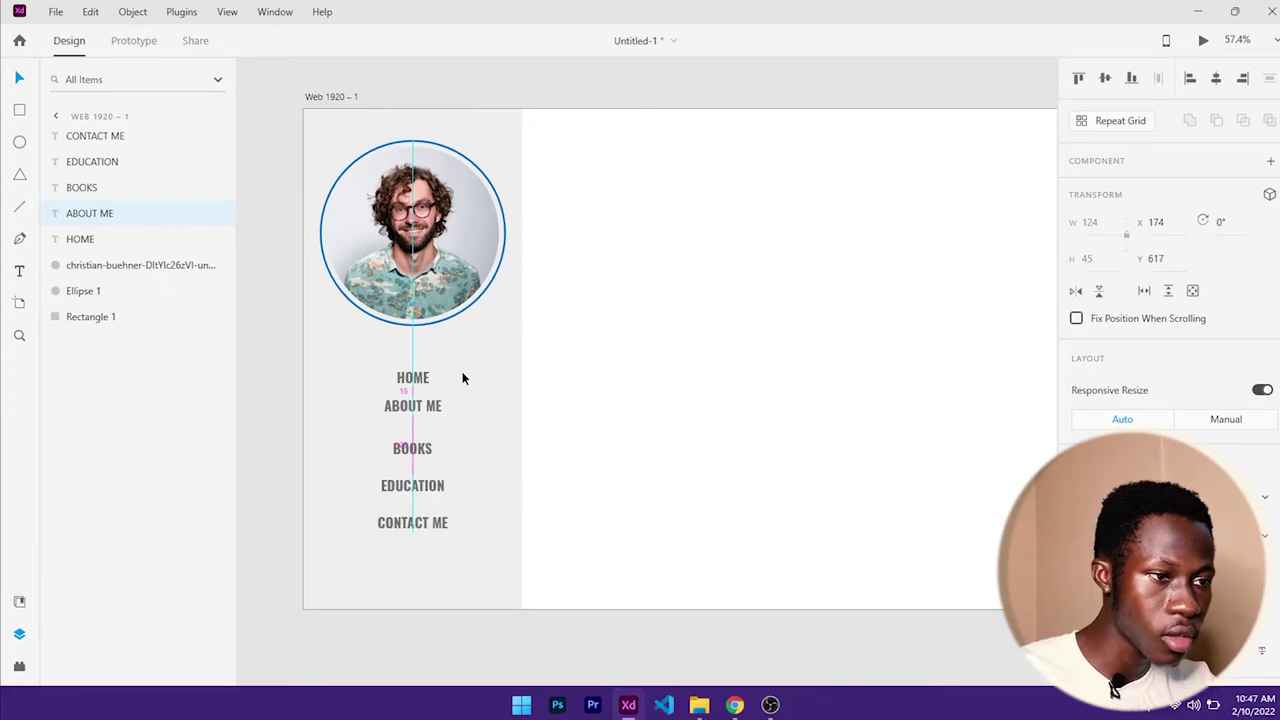
pyautogui.click(410, 449)
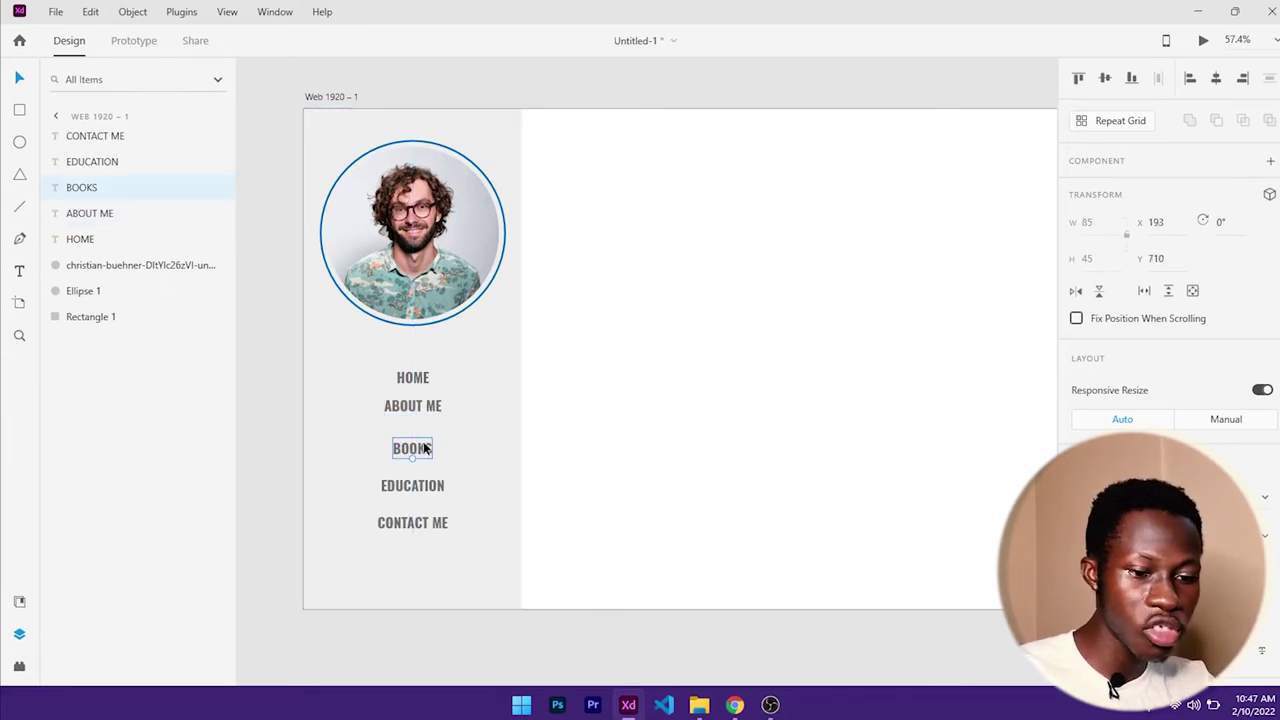
pyautogui.hotkey('shift', 'Up')
pyautogui.hotkey('shift', 'Up')
pyautogui.hotkey('shift', 'Up')
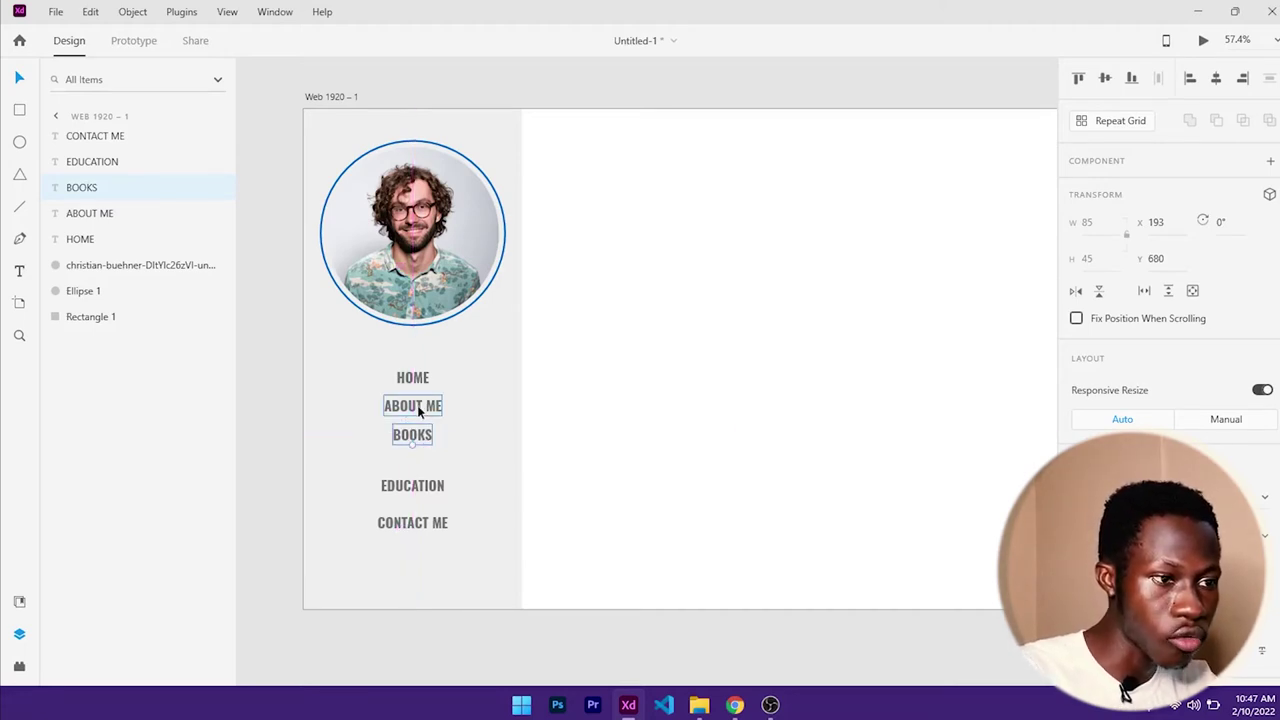
pyautogui.press('Up')
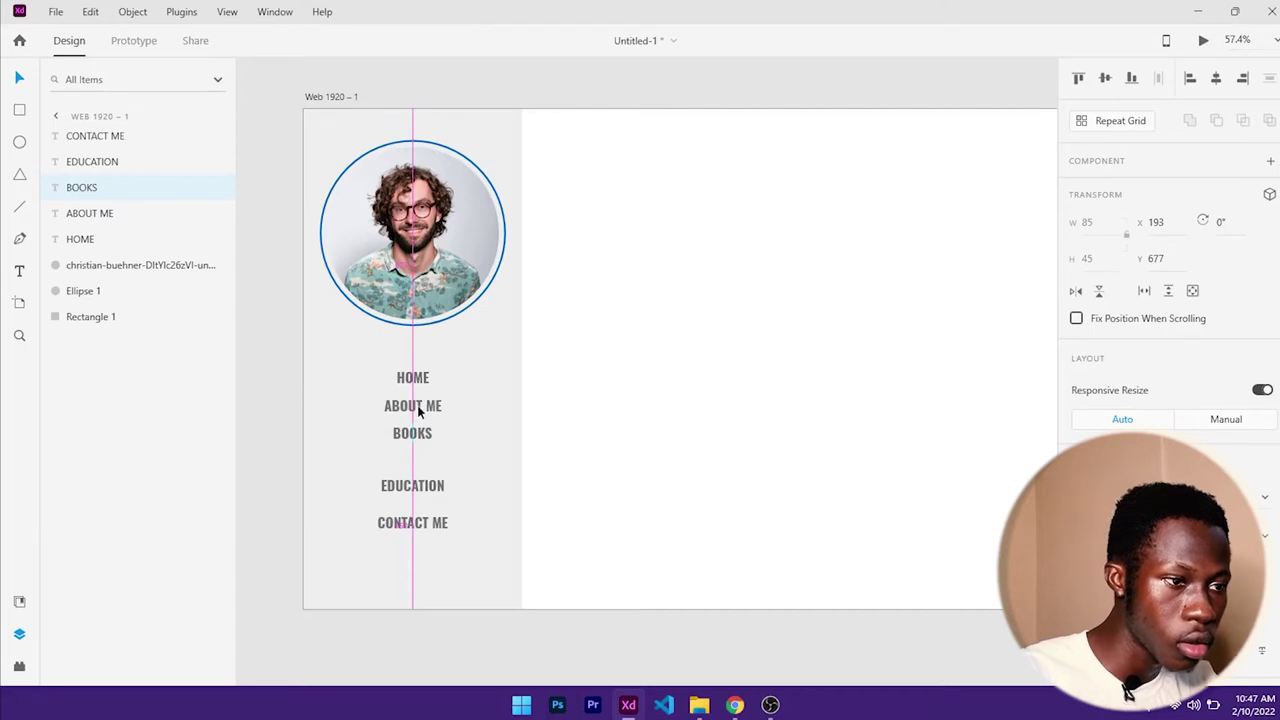
# - Nudge EDUCATION and CONTACT ME upward so all five labels are evenly spaced
pyautogui.click(417, 405)
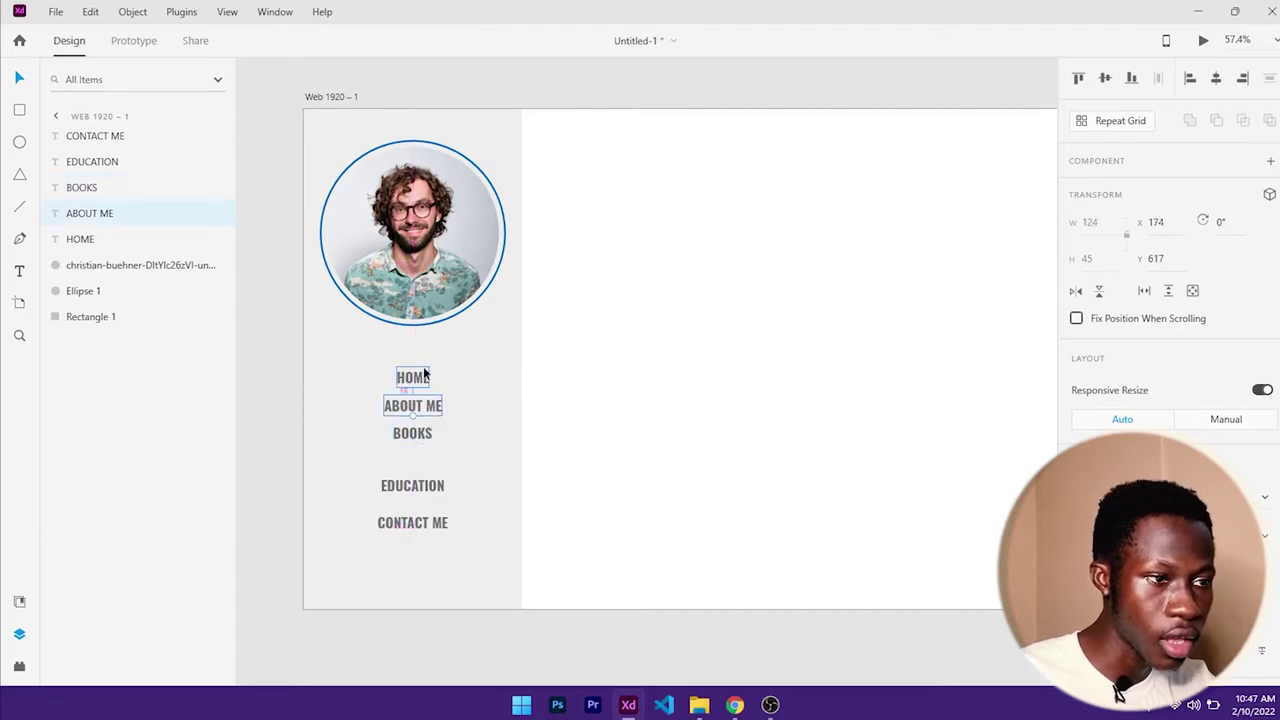
pyautogui.click(411, 489)
pyautogui.hotkey('shift', 'Up')
pyautogui.hotkey('shift', 'Up')
pyautogui.hotkey('shift', 'Up')
pyautogui.hotkey('shift', 'Up')
pyautogui.hotkey('shift', 'Up')
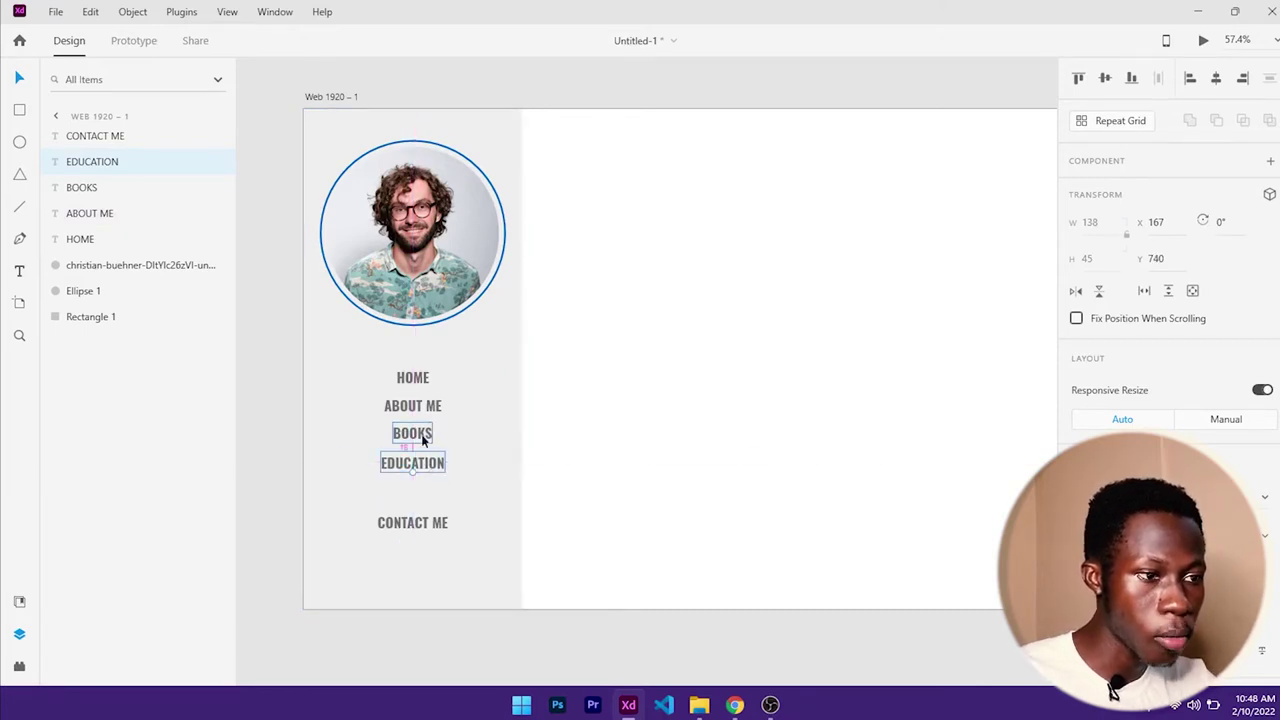
pyautogui.press('Up')
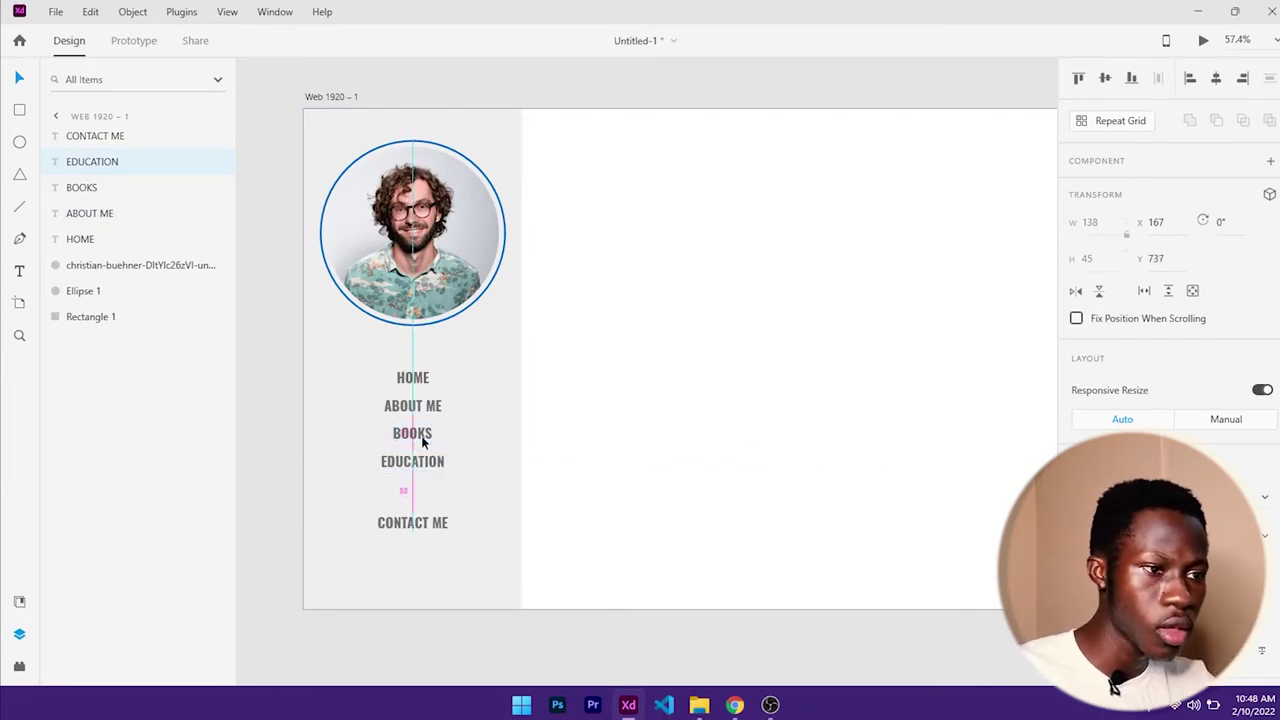
pyautogui.click(413, 522)
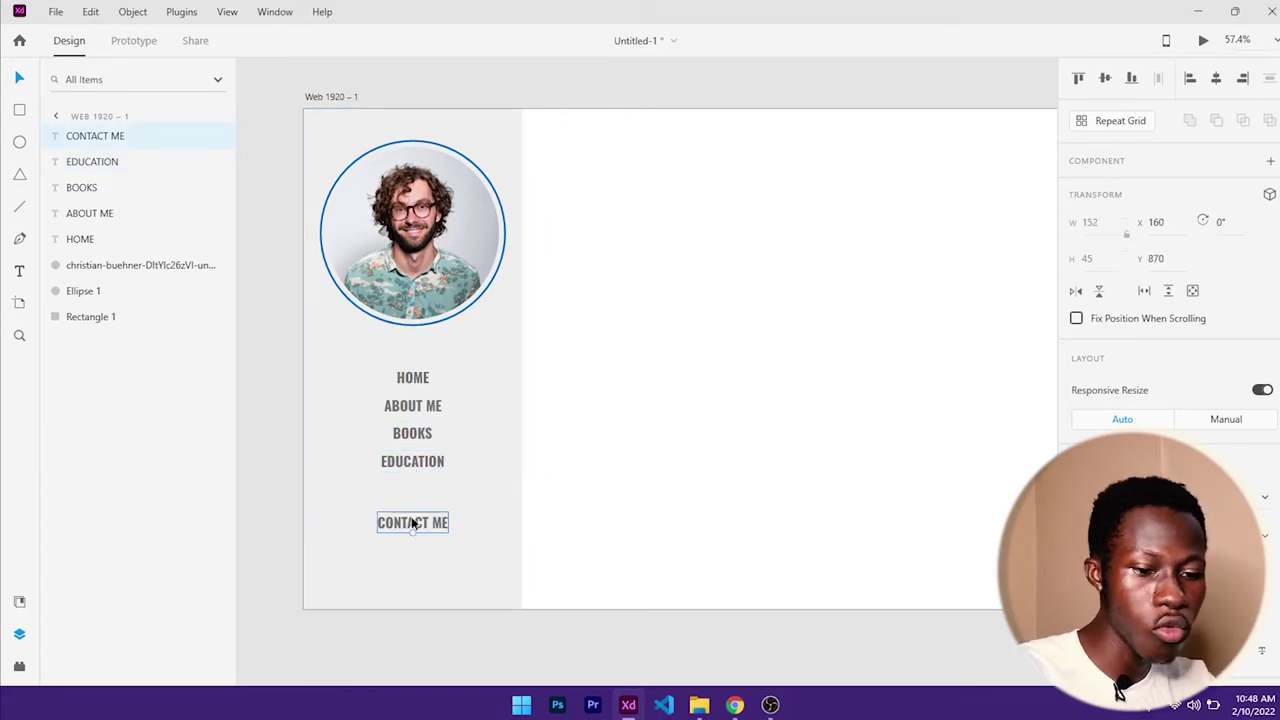
pyautogui.hotkey('shift', 'Up')
pyautogui.hotkey('shift', 'Up')
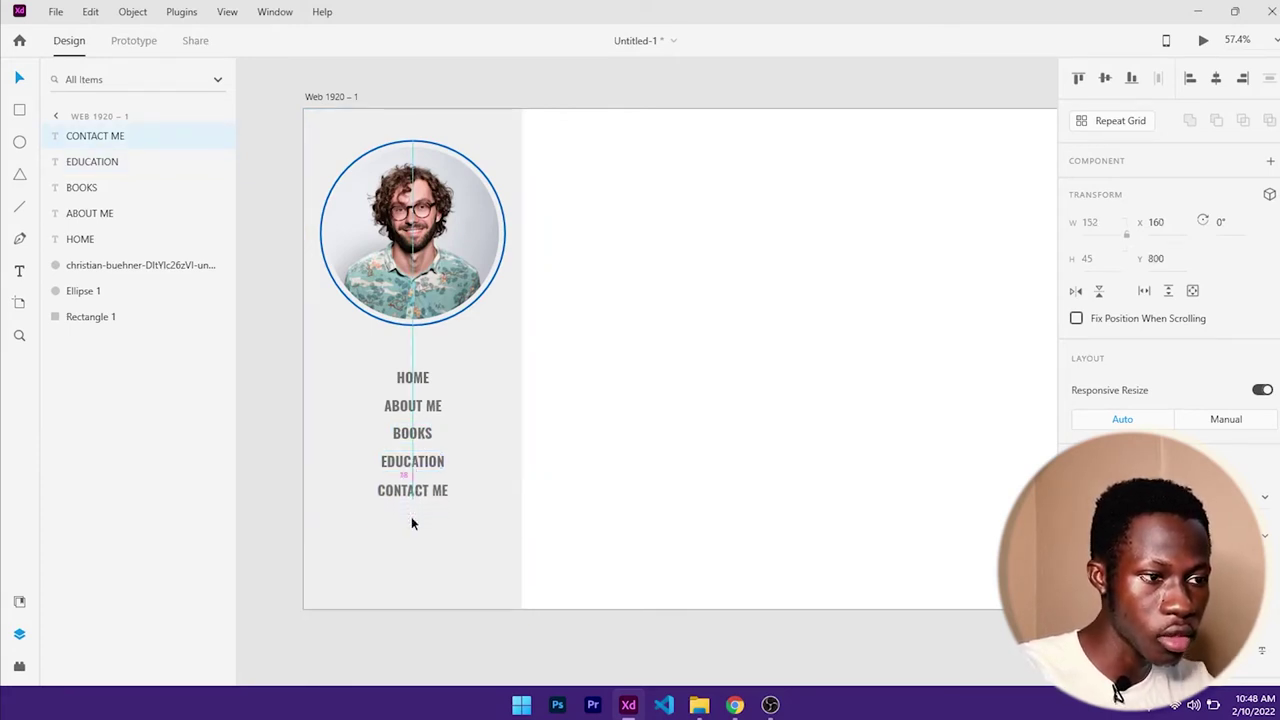
pyautogui.click(413, 487)
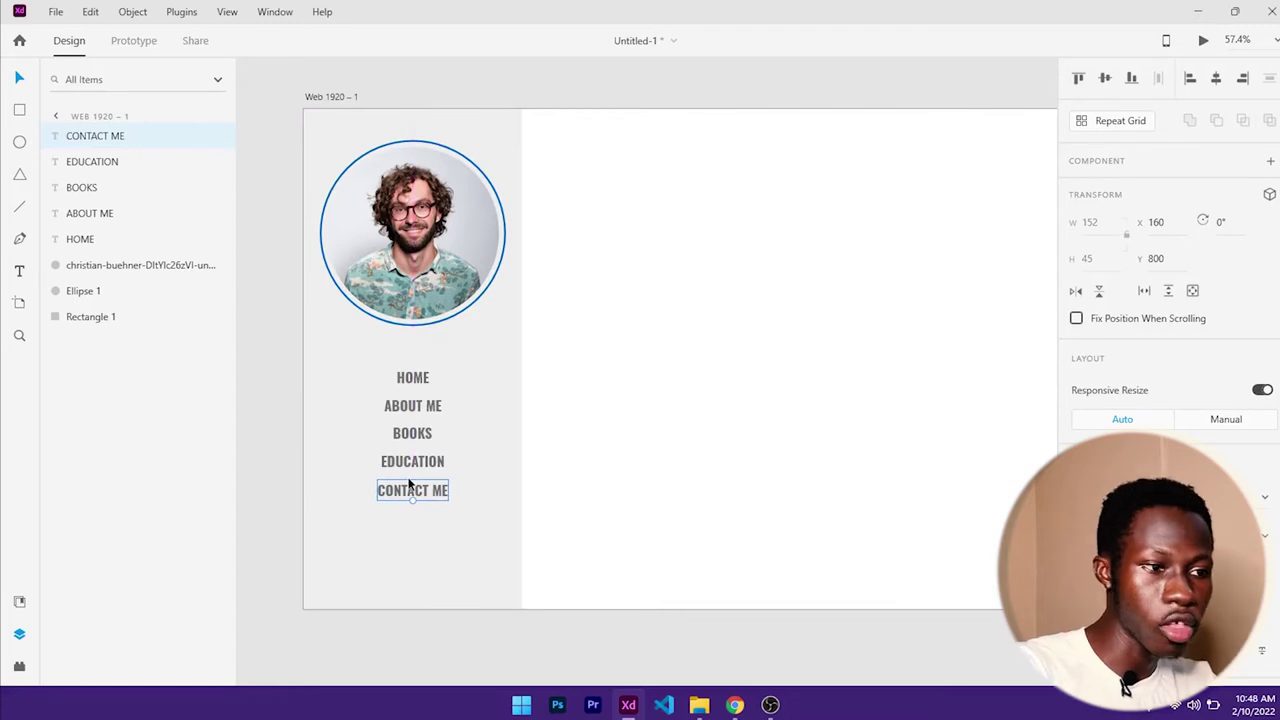
pyautogui.press('Up')
pyautogui.press('Up')
pyautogui.press('Up')
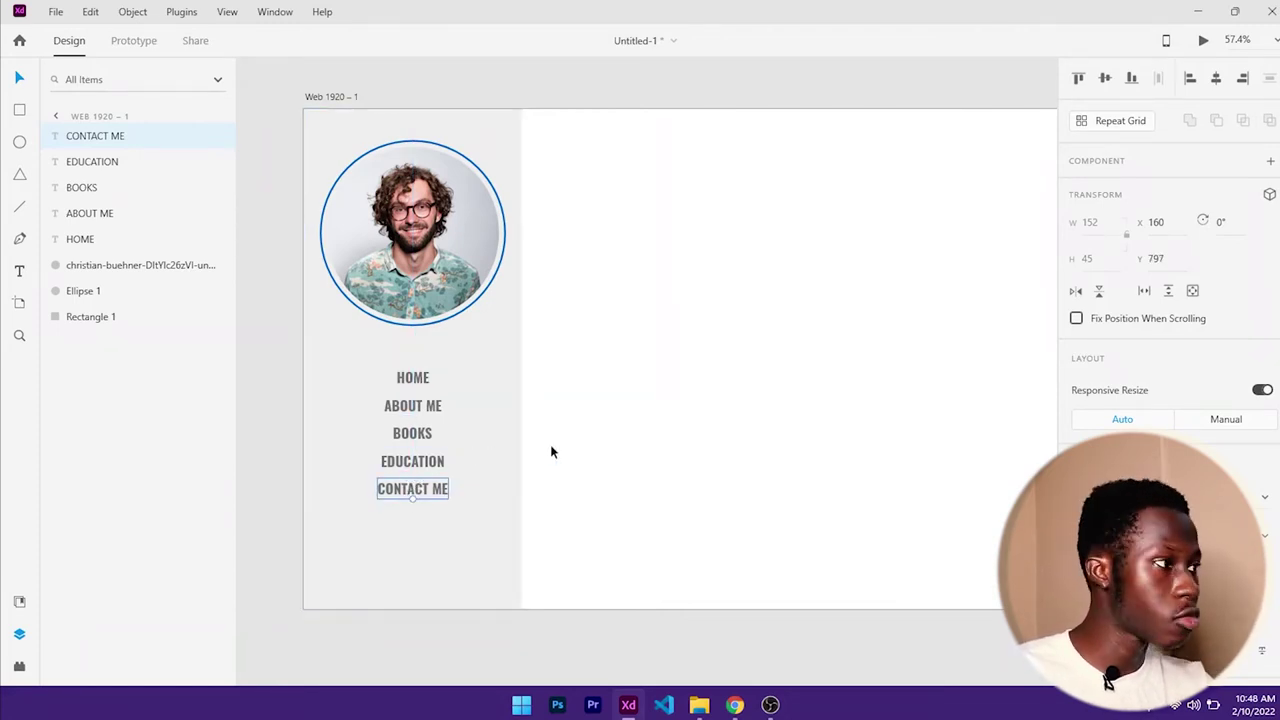
pyautogui.click(568, 466)
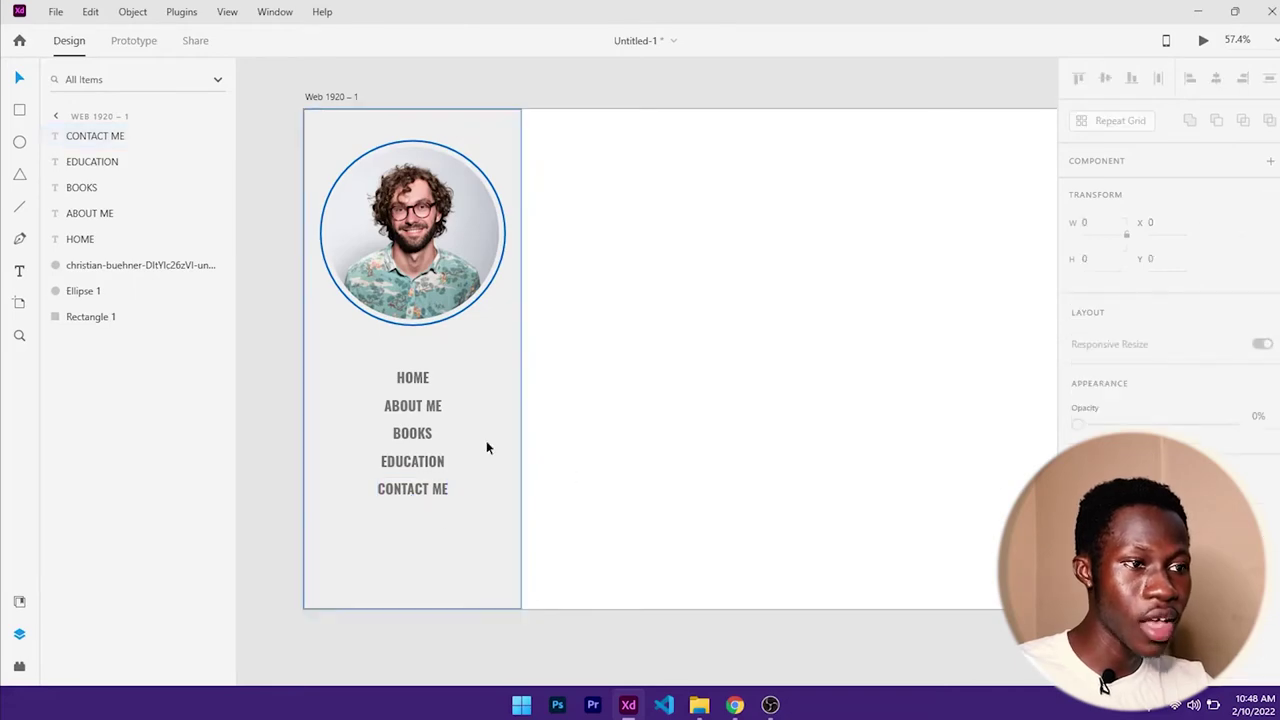
pyautogui.scroll(-1, 511, 405)
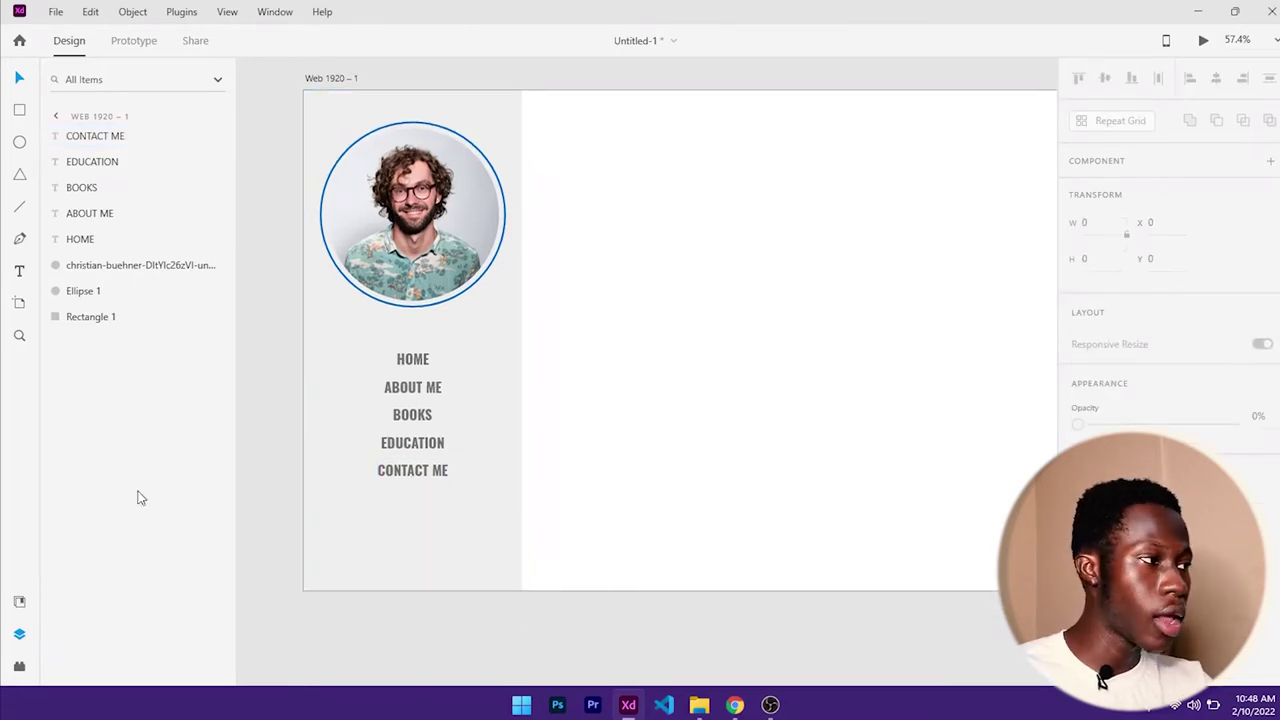
# - Check the reference portfolio tab in Chrome, then switch to the Unsplash 'man' photos tab
pyautogui.click(735, 705)
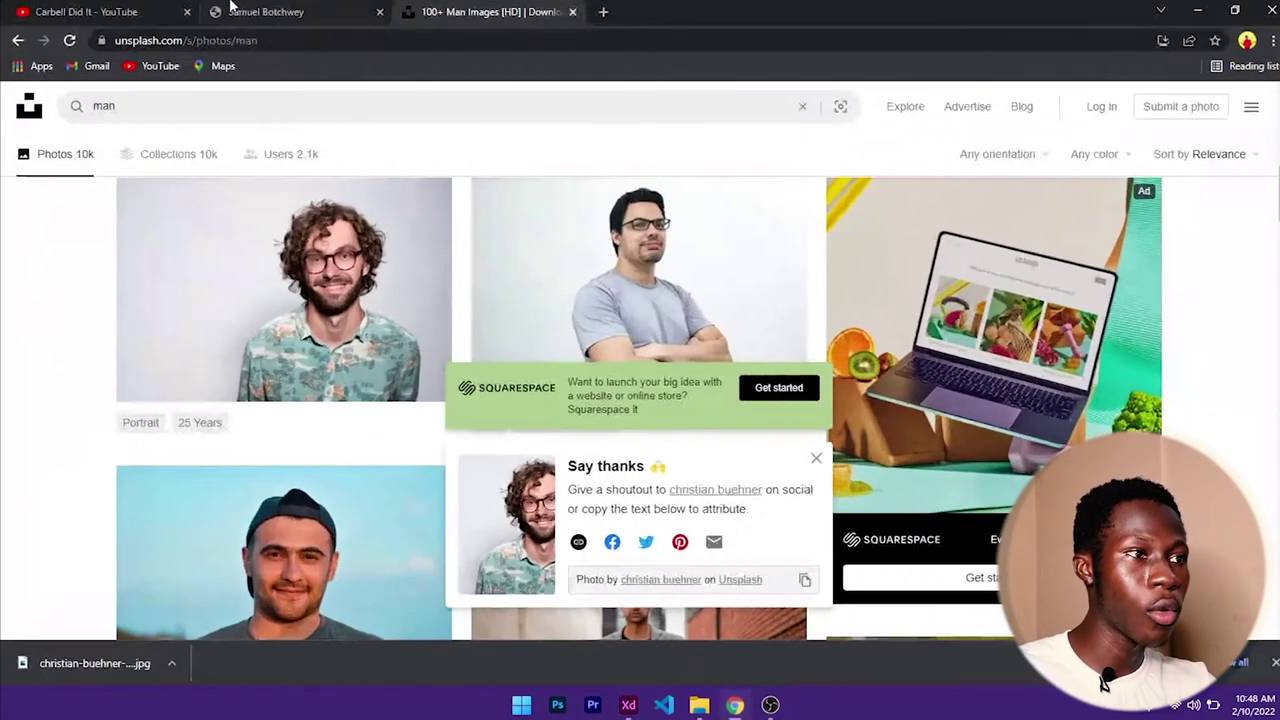
pyautogui.click(240, 12)
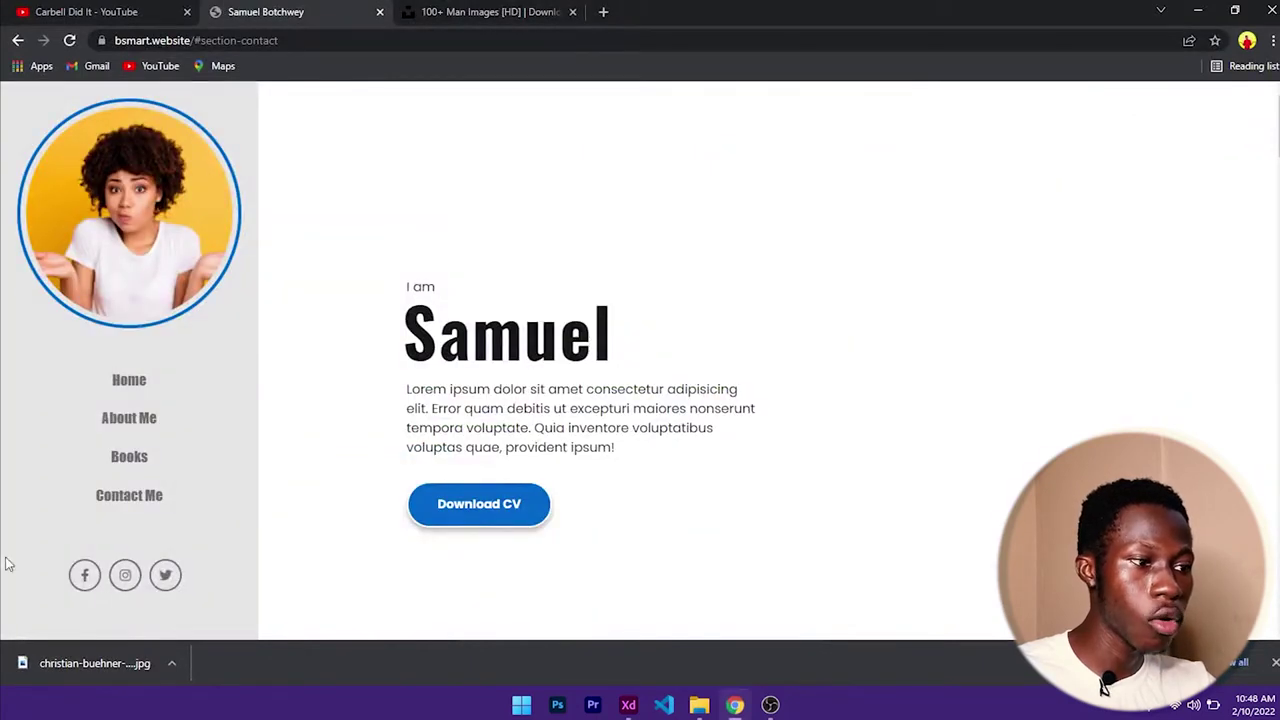
pyautogui.click(1199, 13)
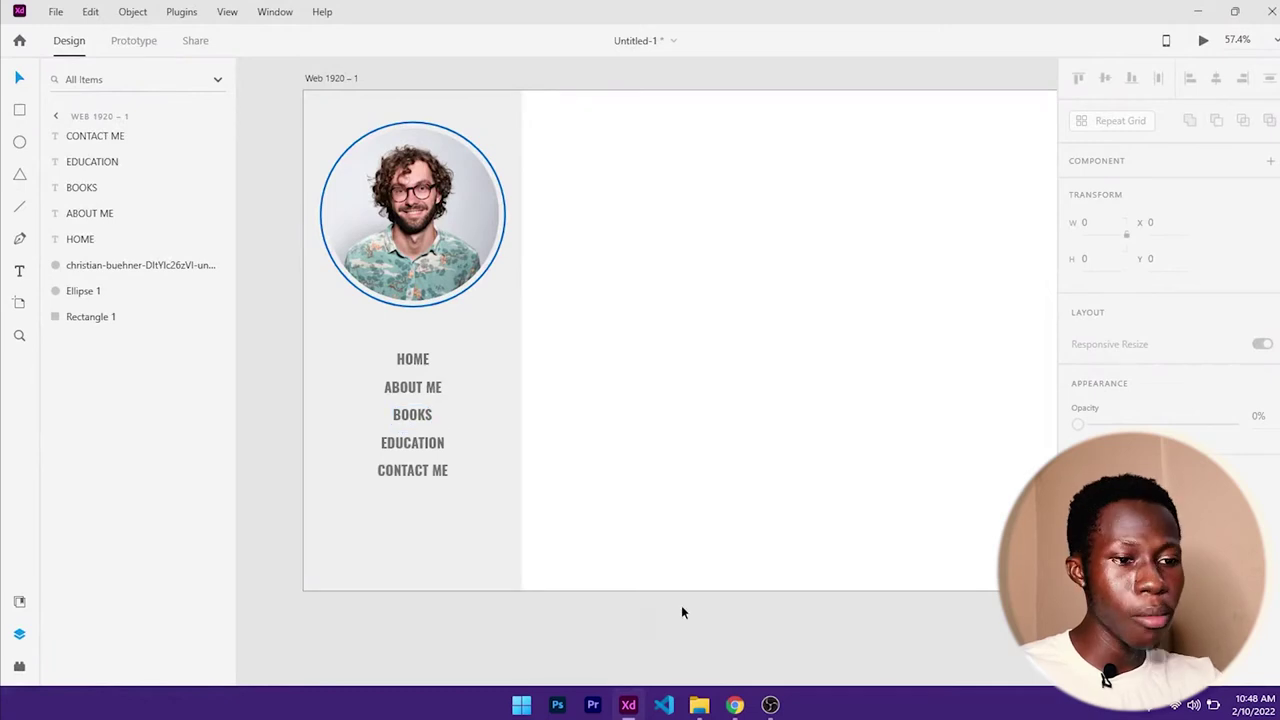
pyautogui.click(735, 705)
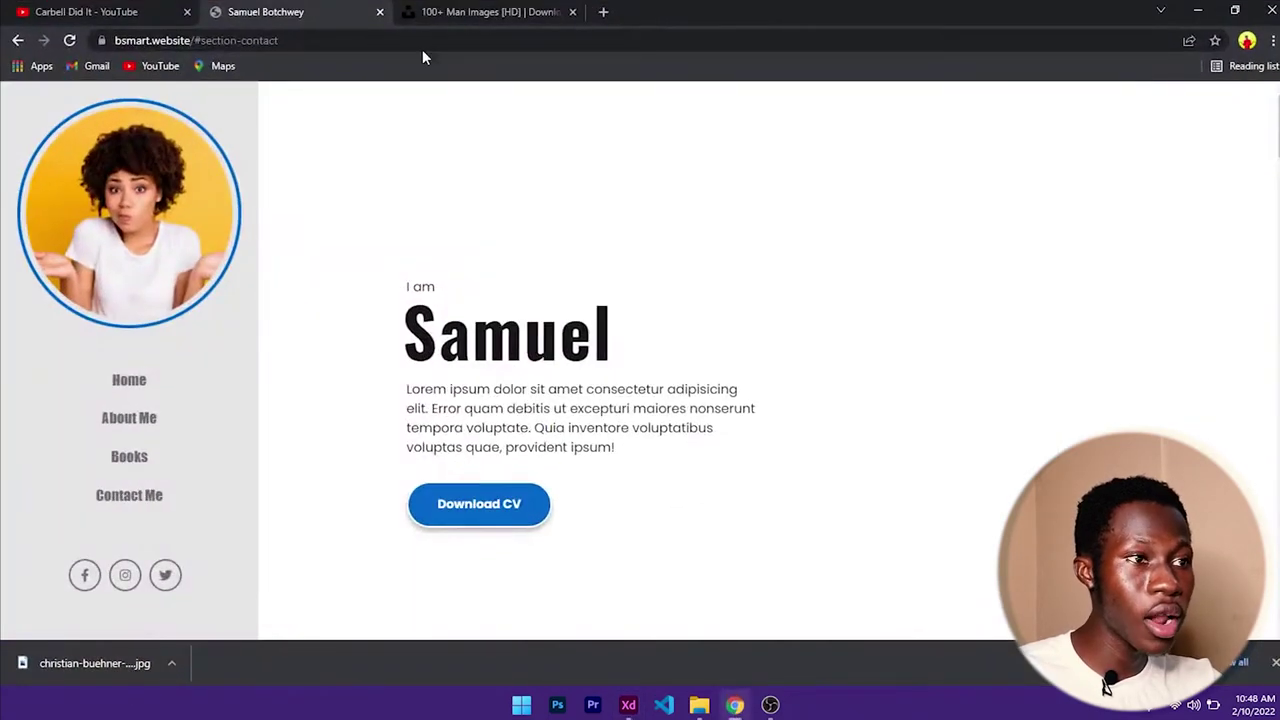
pyautogui.click(500, 11)
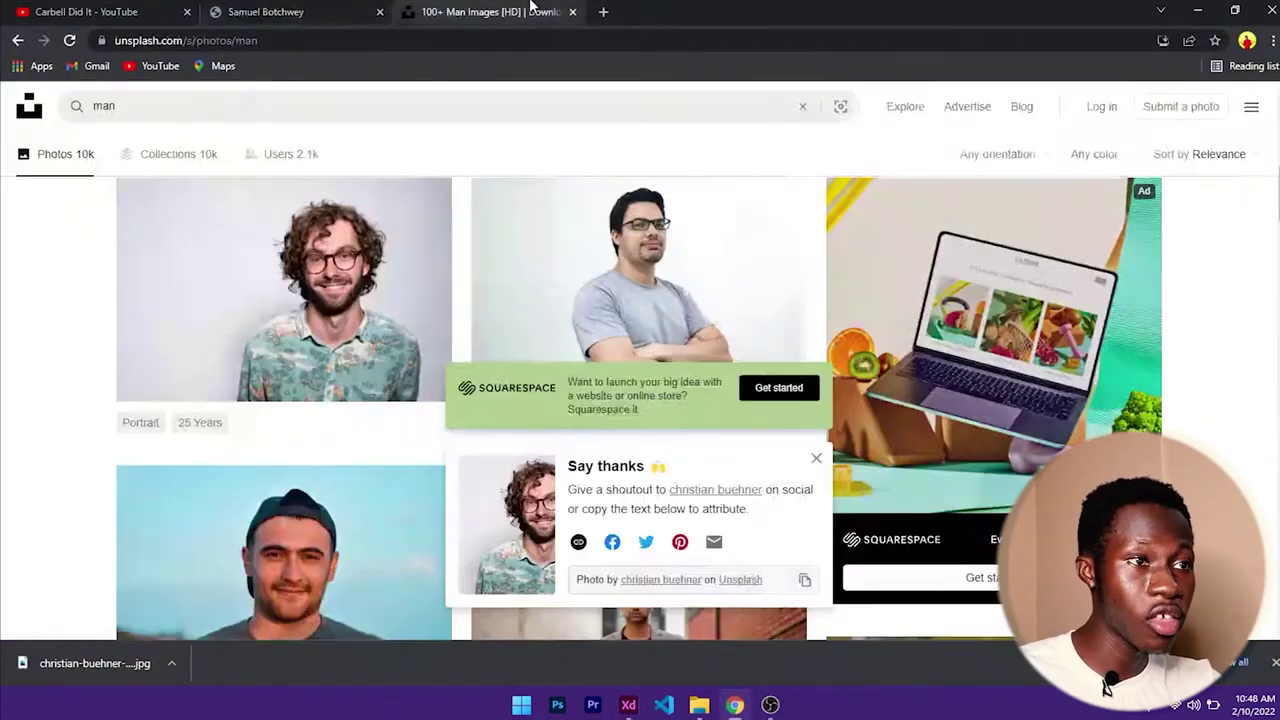
# - Search Google for 'font awesome' in a new Chrome tab and open fontawesome.com
pyautogui.click(604, 12)
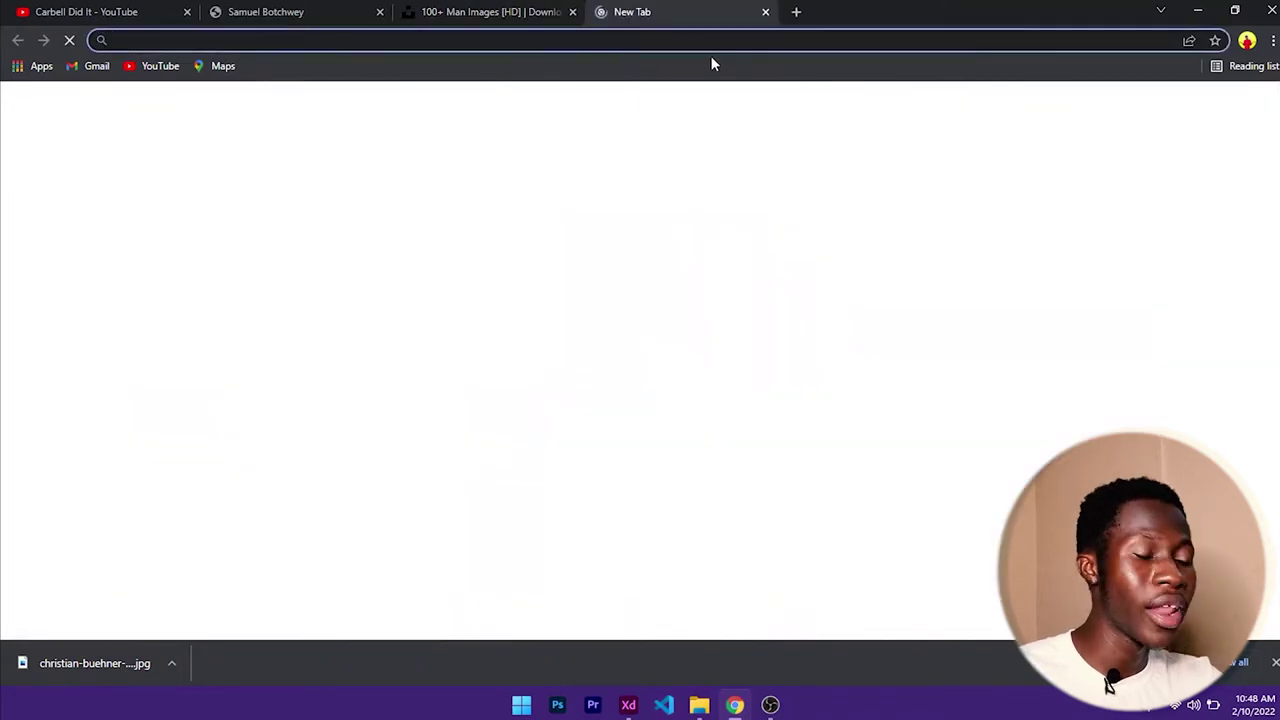
pyautogui.write('FONT')
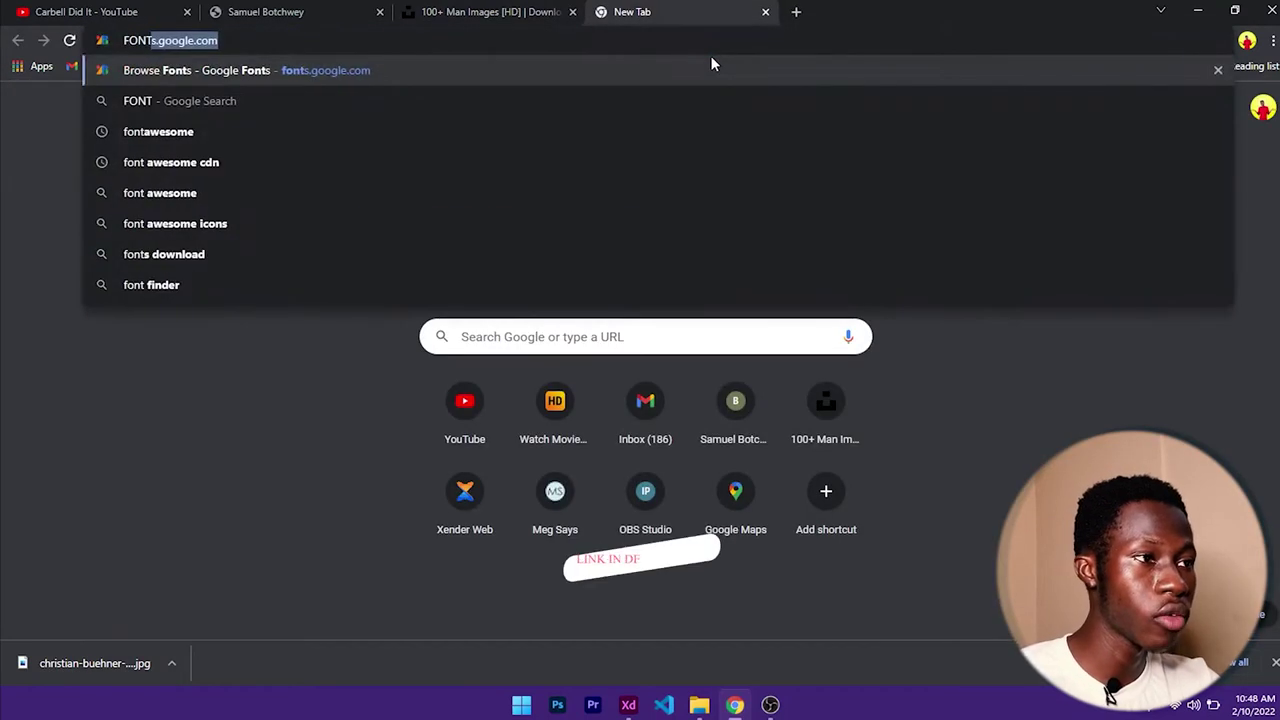
pyautogui.press('BackSpace')
pyautogui.press('BackSpace')
pyautogui.press('BackSpace')
pyautogui.press('BackSpace')
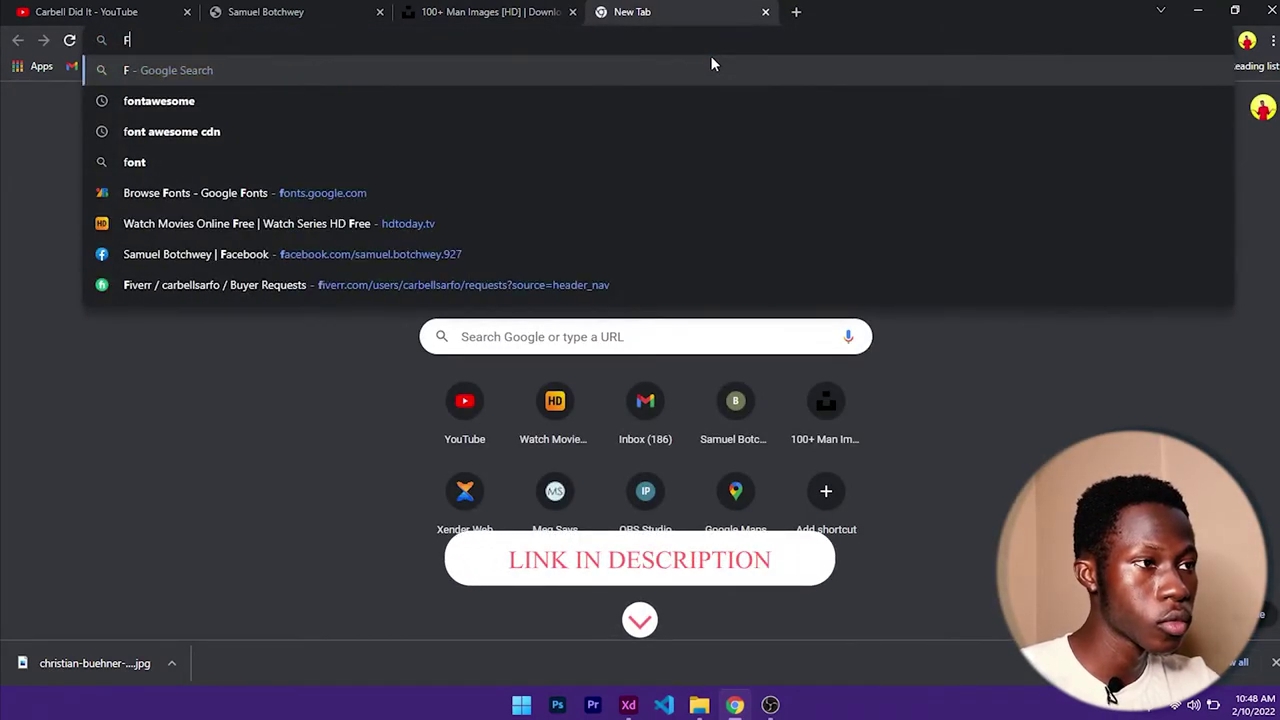
pyautogui.write('ont awesom')
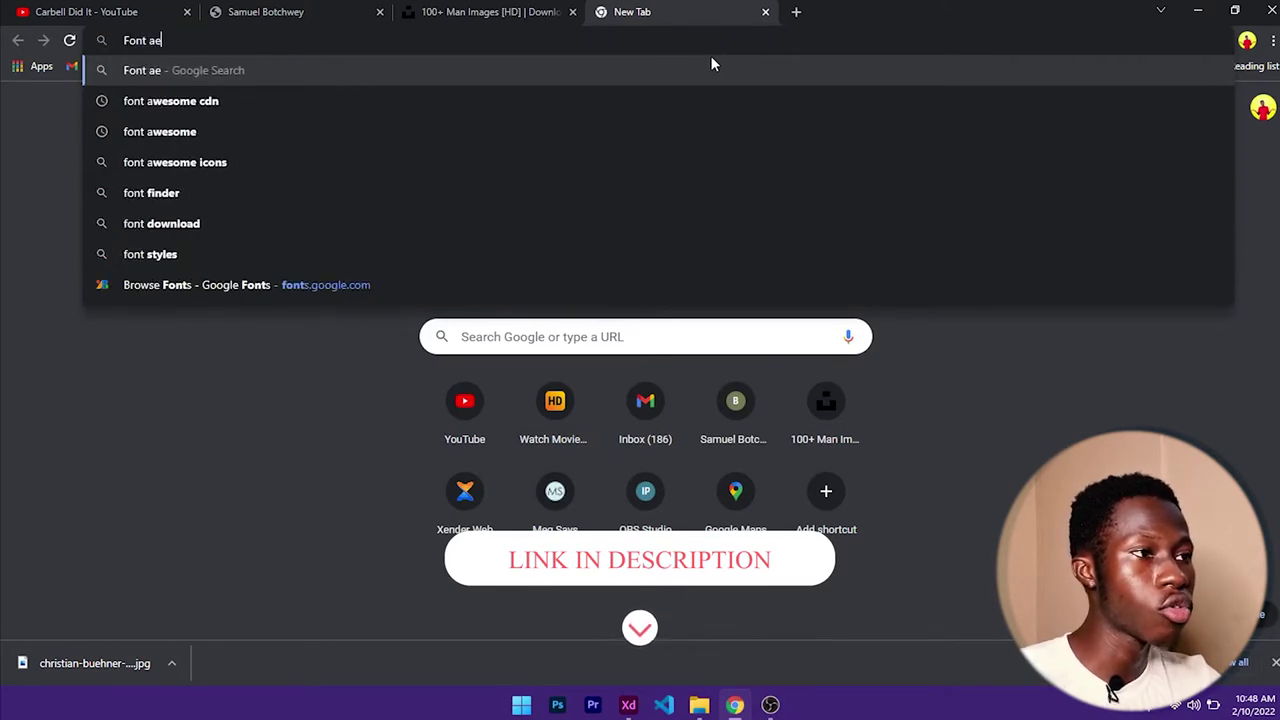
pyautogui.press('Return')
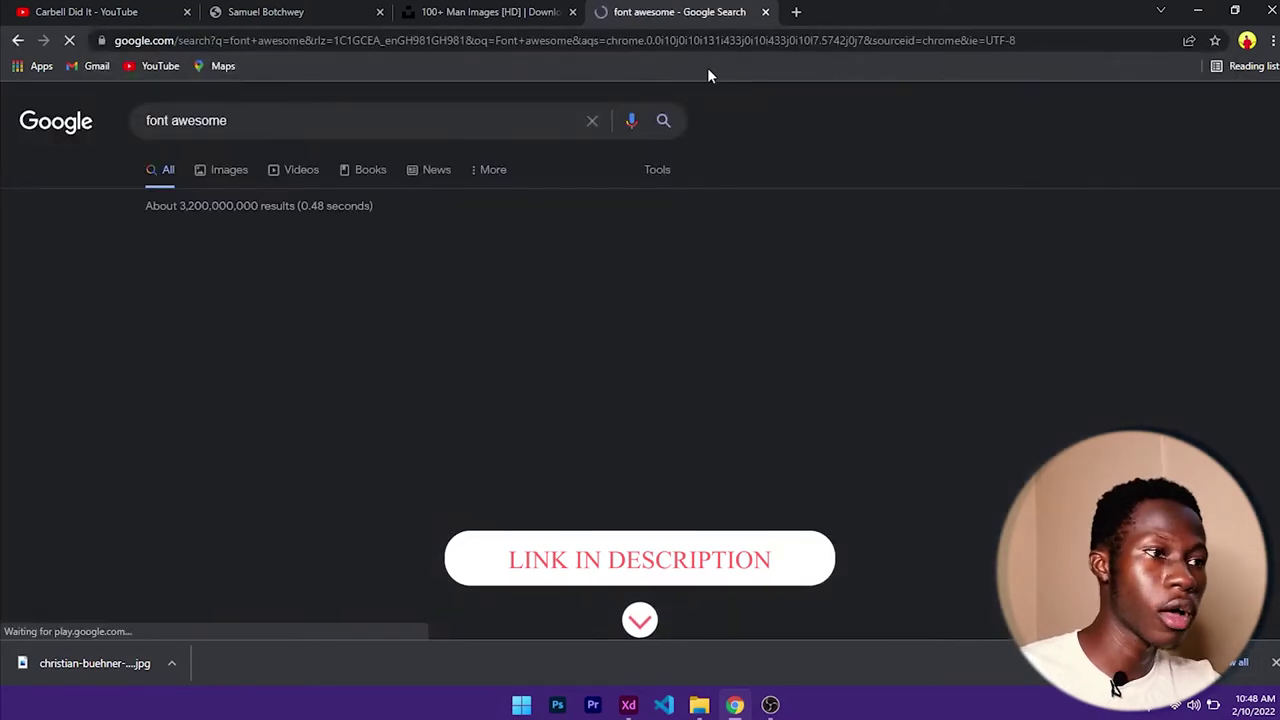
pyautogui.click(200, 263)
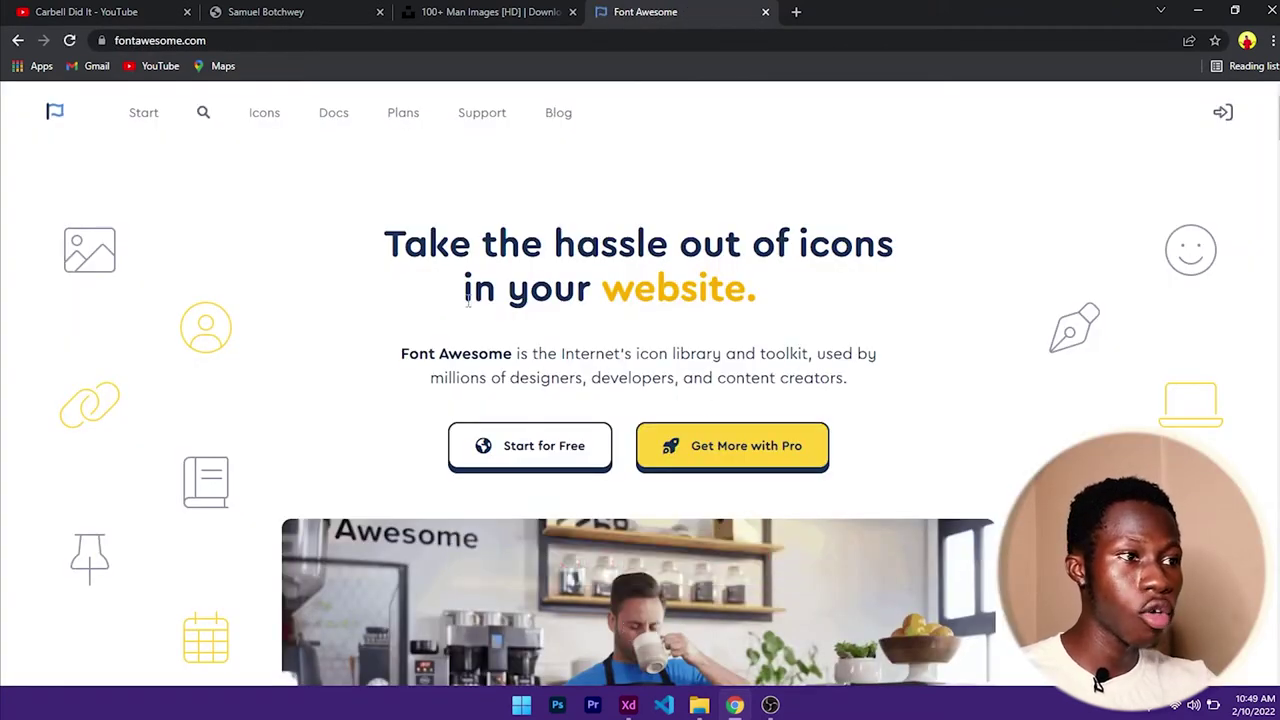
# - Search Font Awesome for 'facebook' and download the facebook-f icon as SVG
pyautogui.click(210, 123)
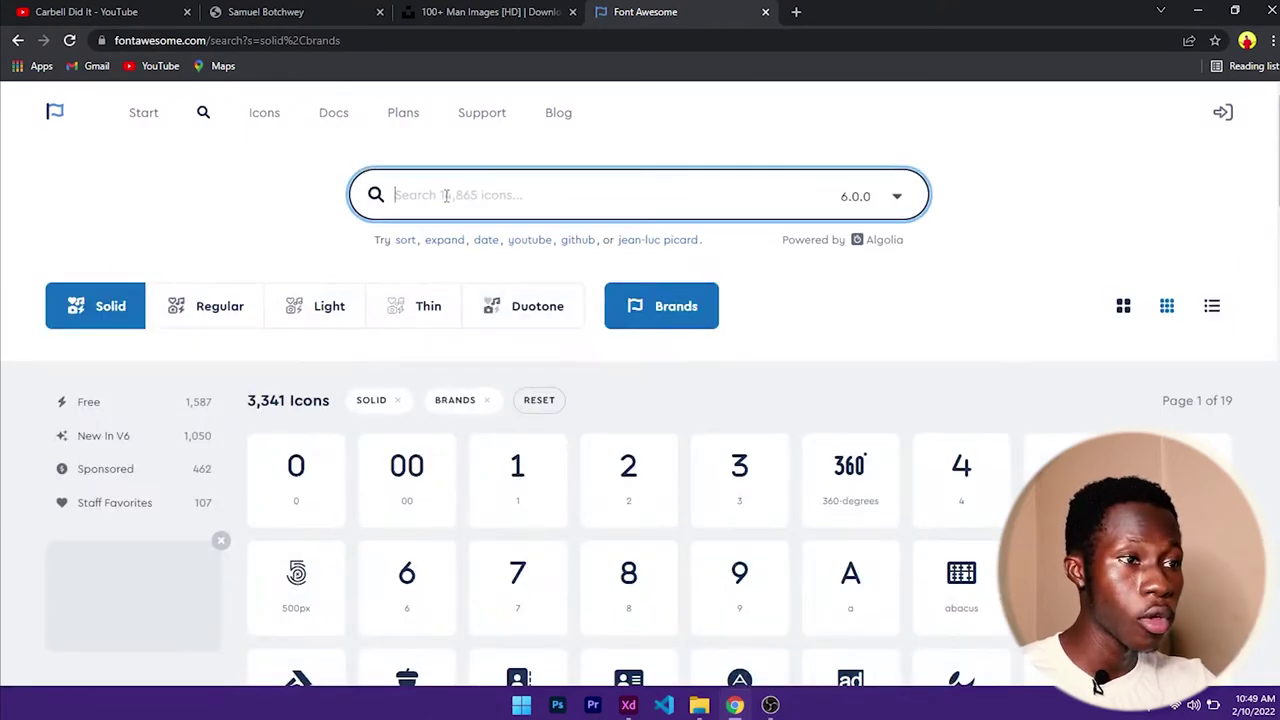
pyautogui.write('face')
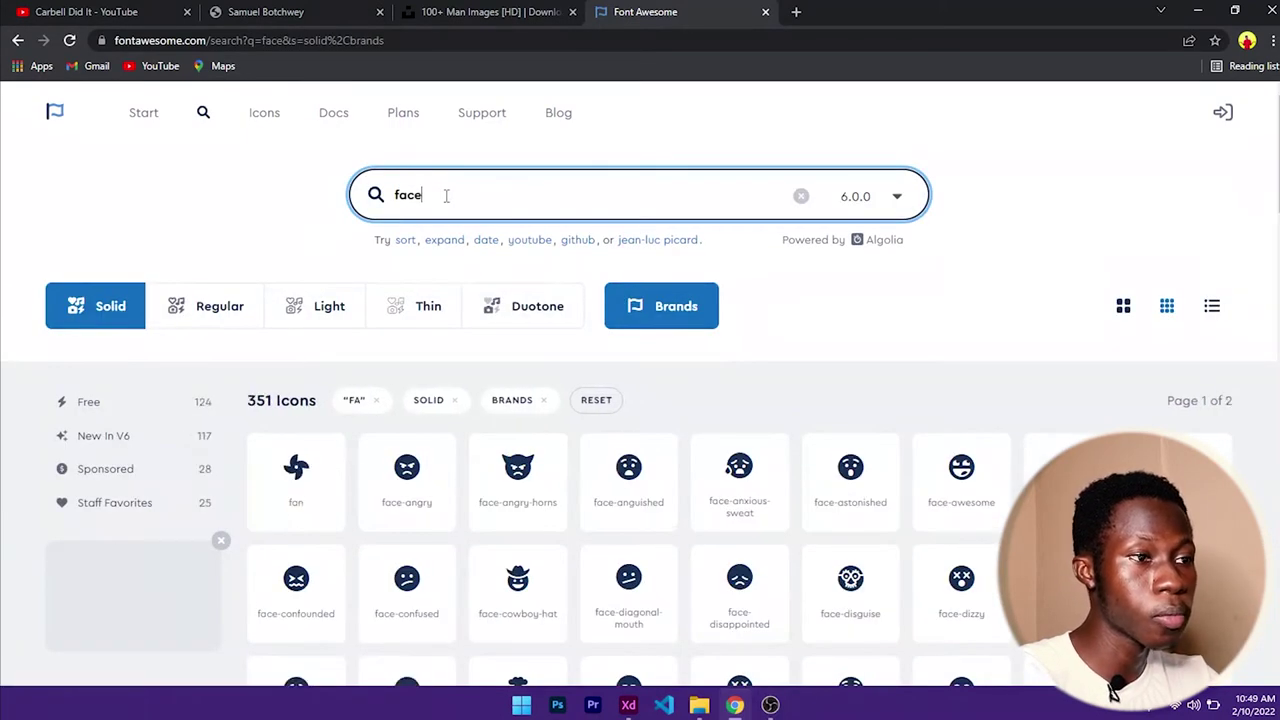
pyautogui.write('book')
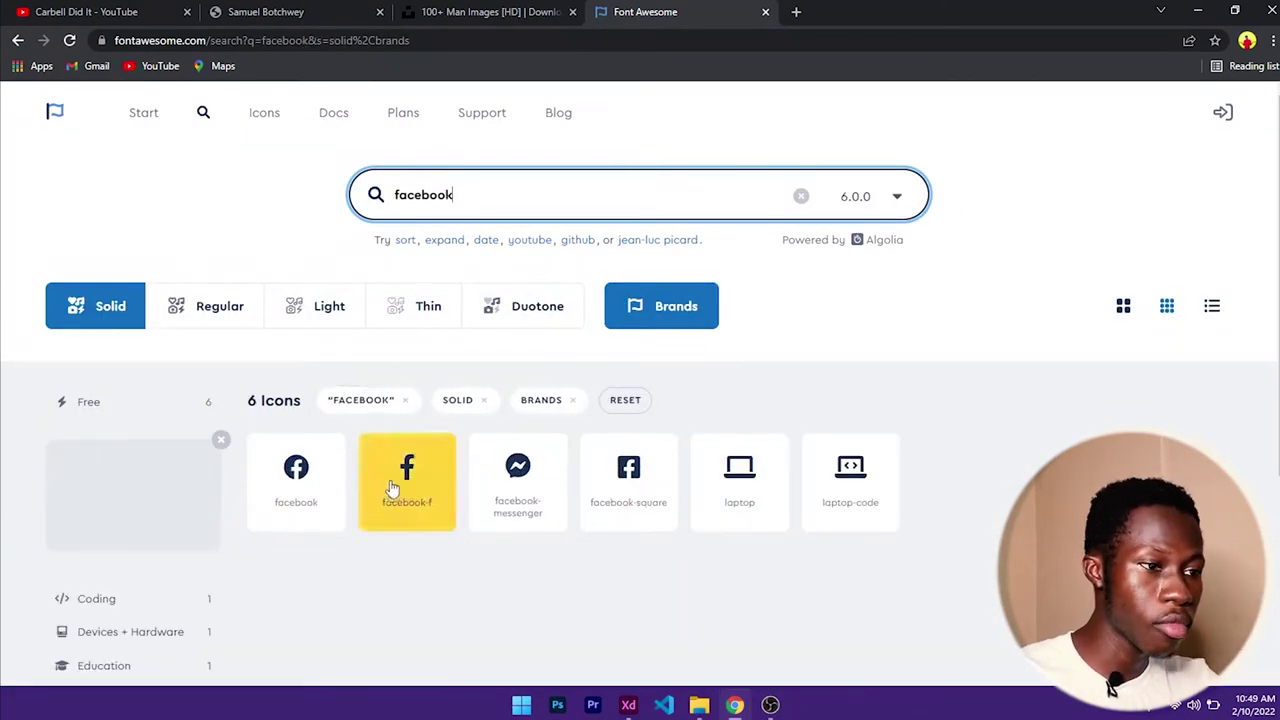
pyautogui.click(418, 484)
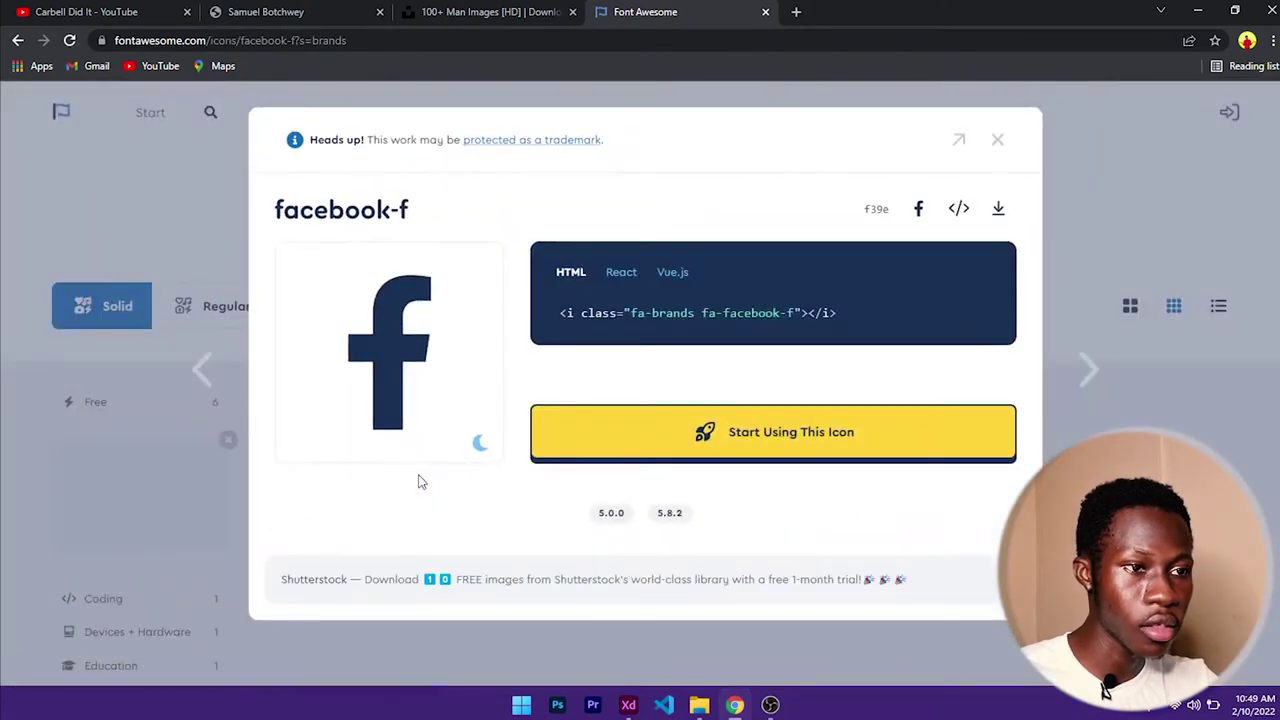
pyautogui.click(1000, 210)
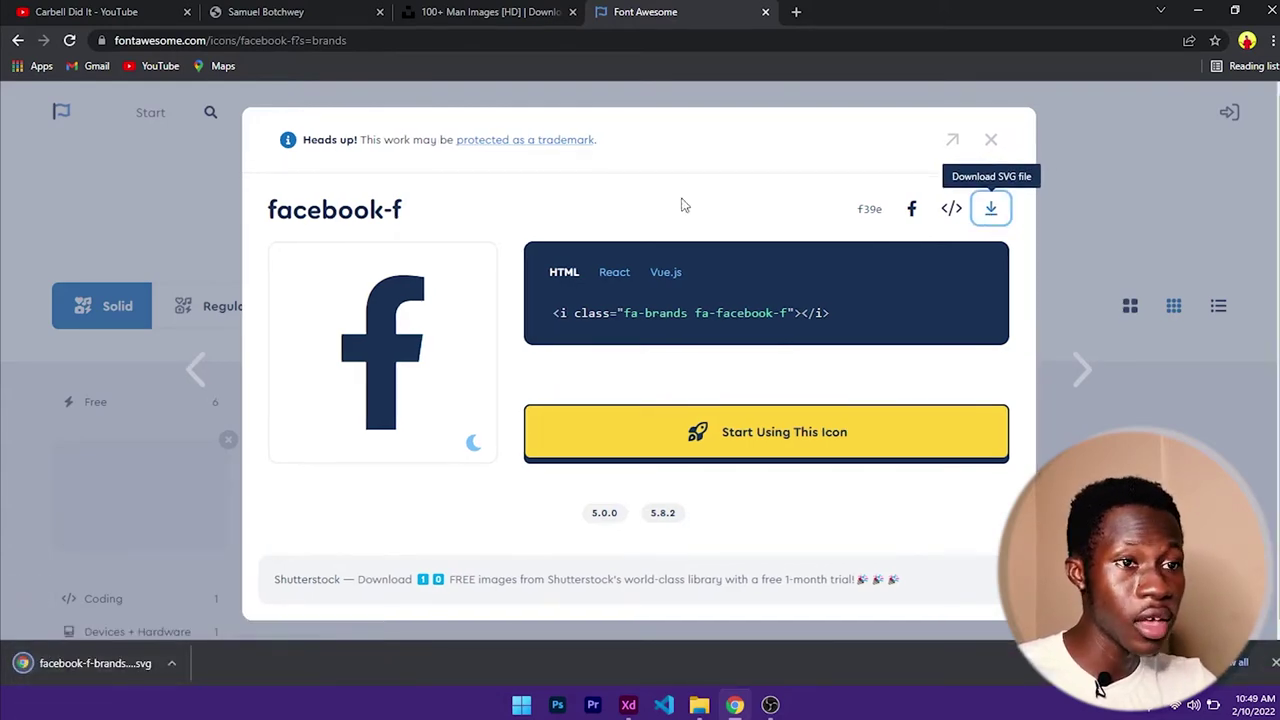
pyautogui.click(991, 140)
# - Search for 'instagram' and download the instagram icon as SVG
pyautogui.hotkey('ctrl', 'a')
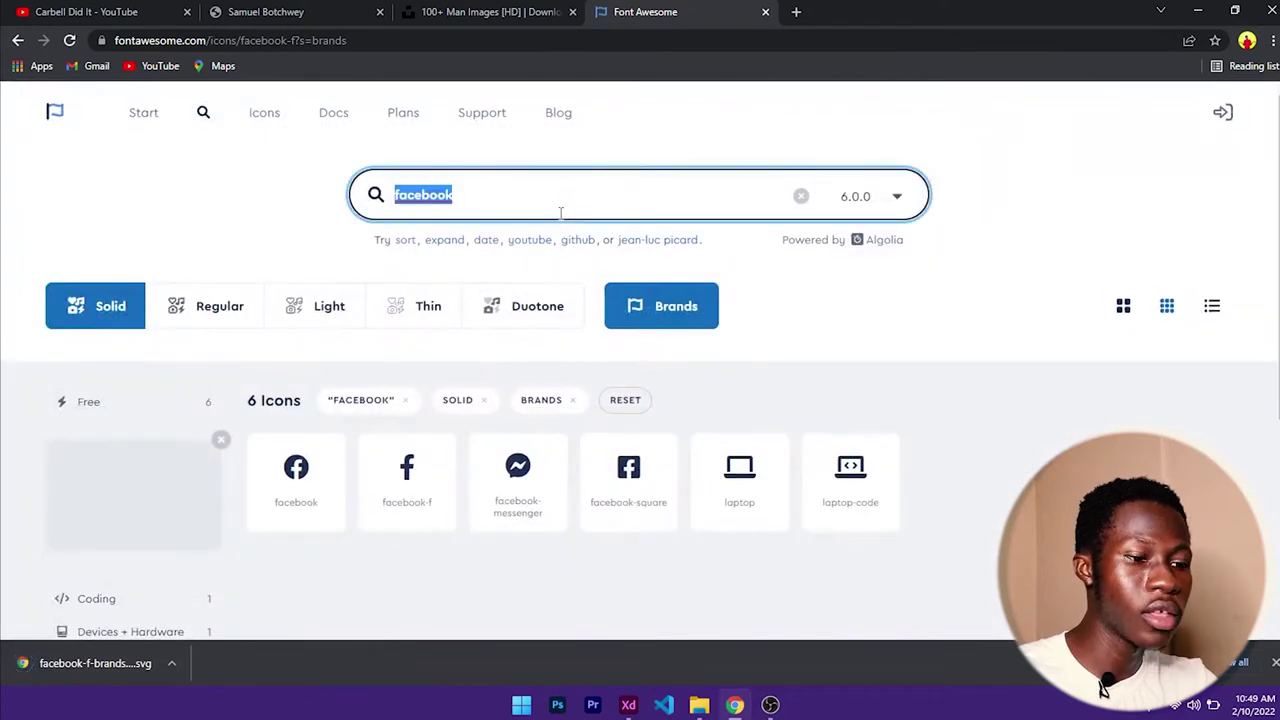
pyautogui.write('instagram')
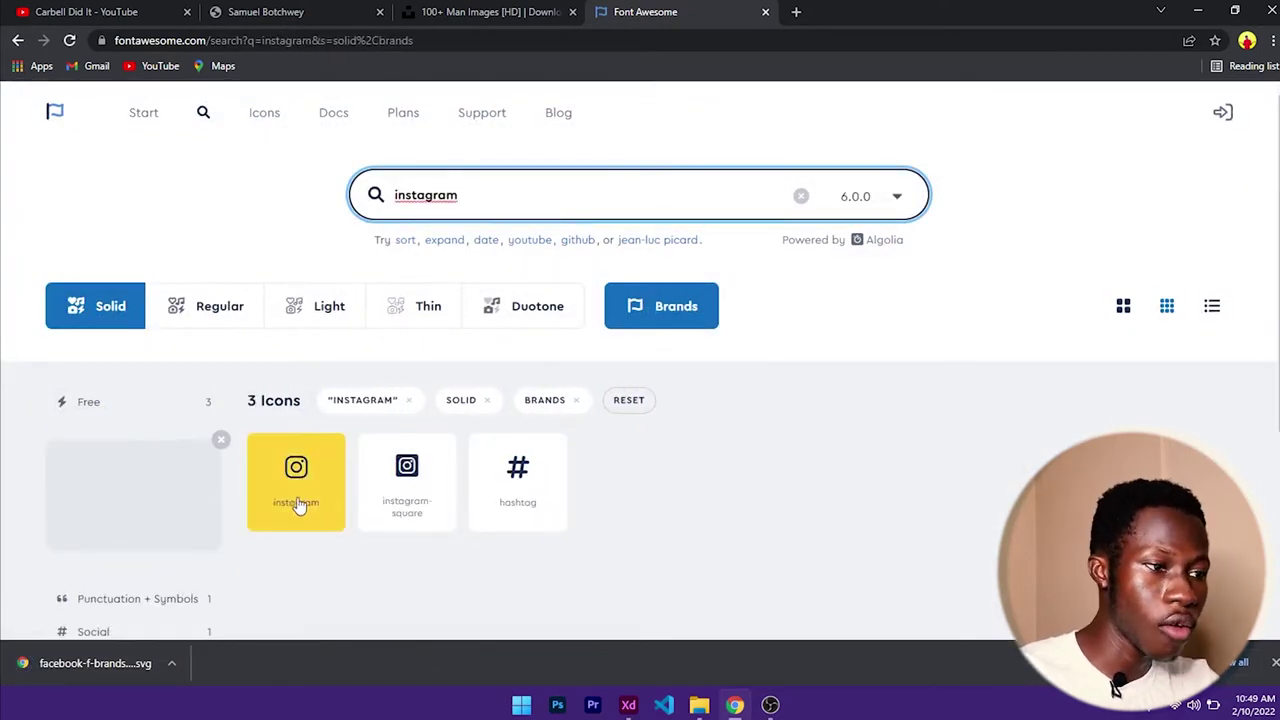
pyautogui.click(305, 495)
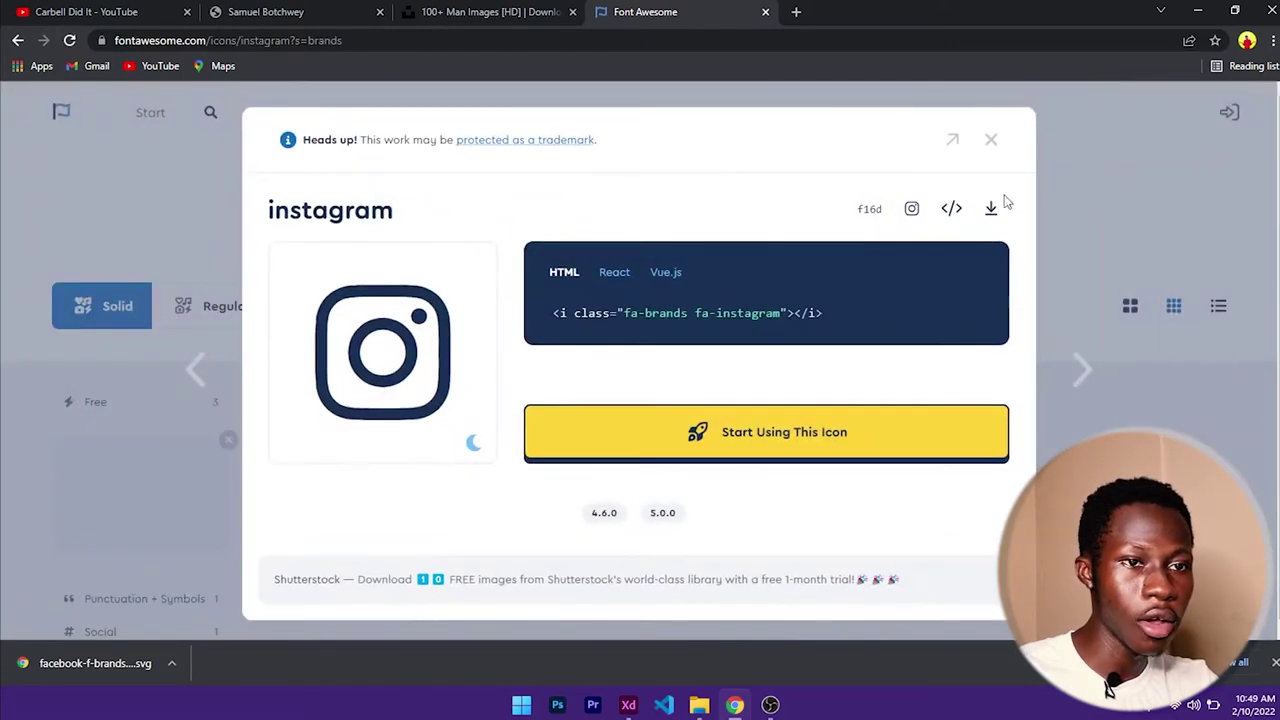
pyautogui.click(991, 208)
pyautogui.click(991, 139)
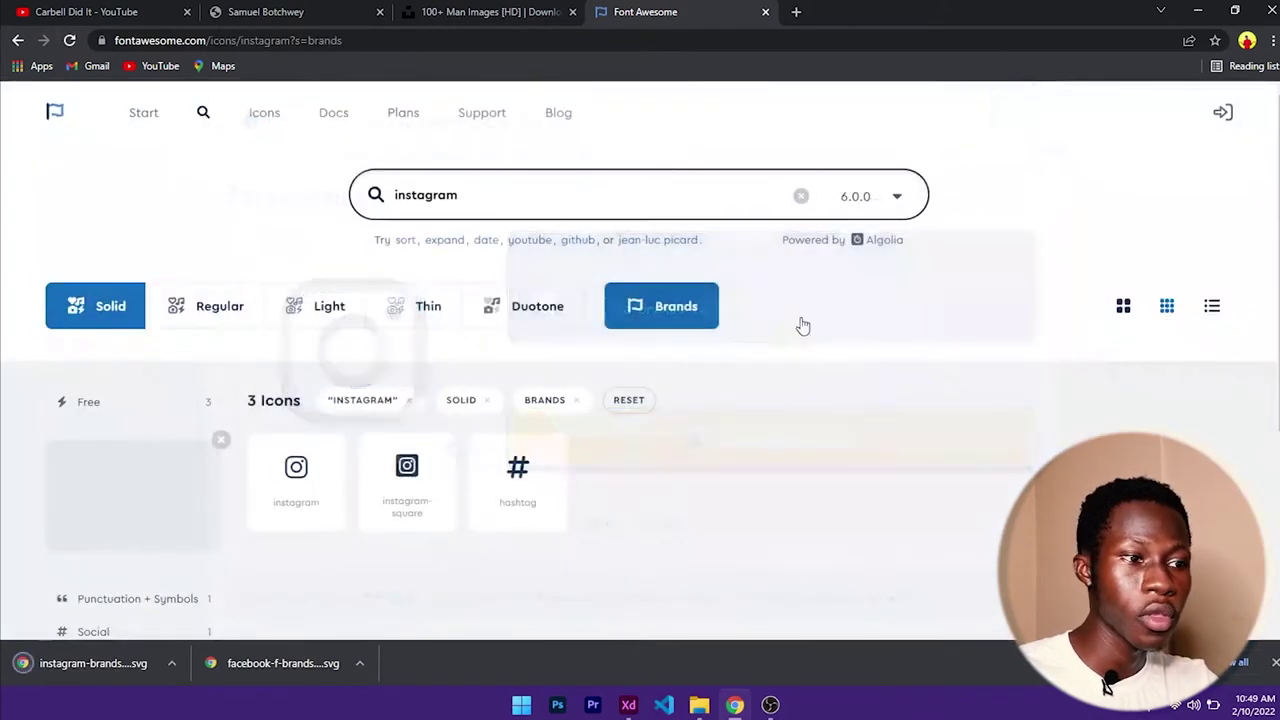
# - Search for 'twitter', download the twitter icon as SVG, and minimize Chrome
pyautogui.click(583, 207)
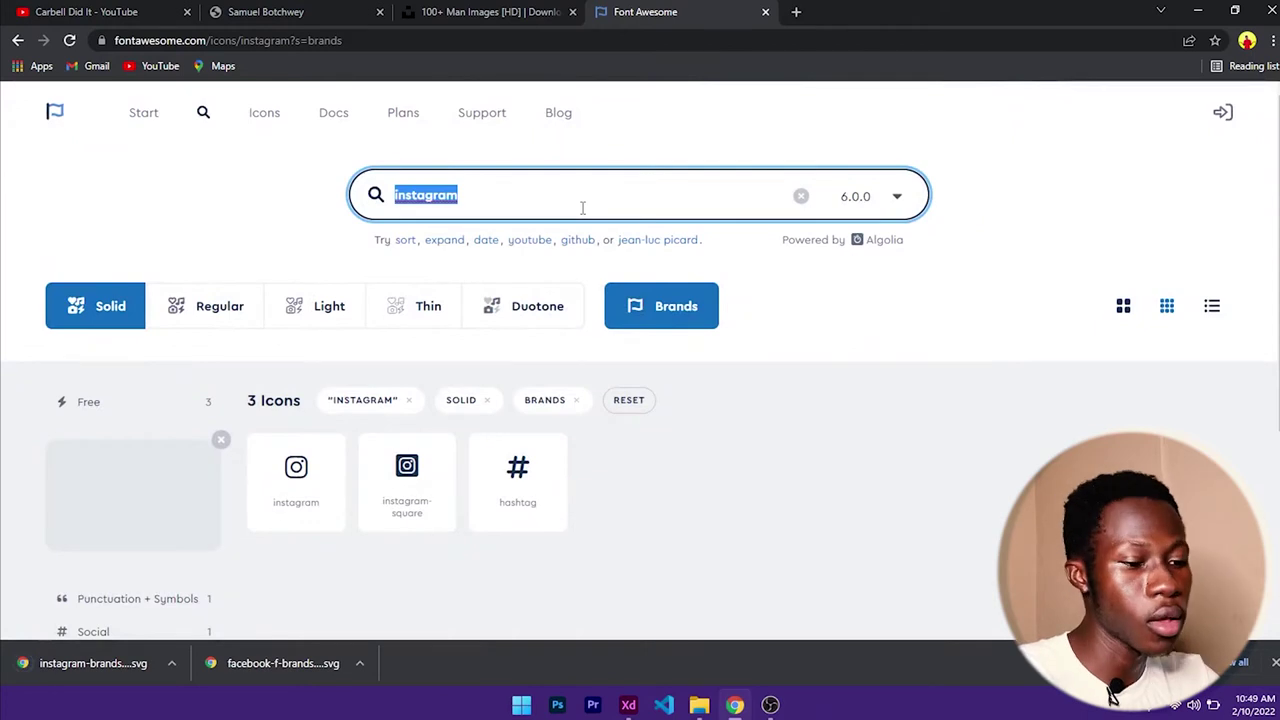
pyautogui.write('twitter')
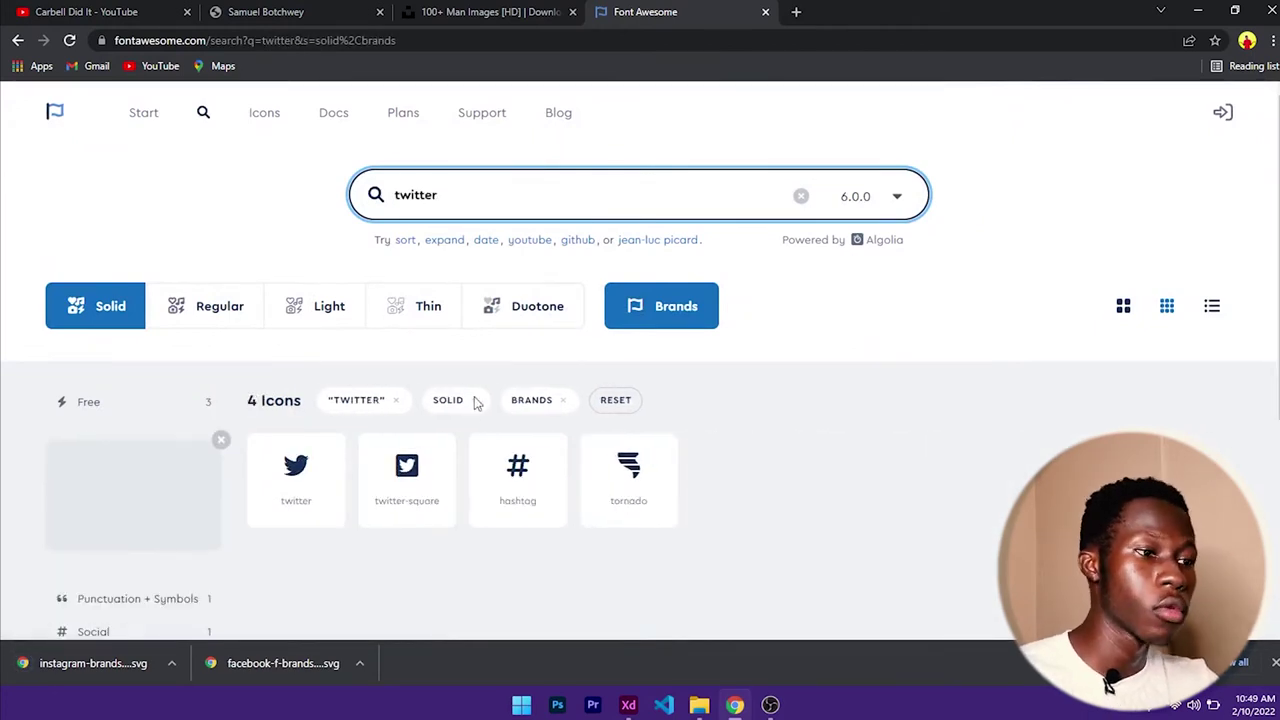
pyautogui.click(295, 472)
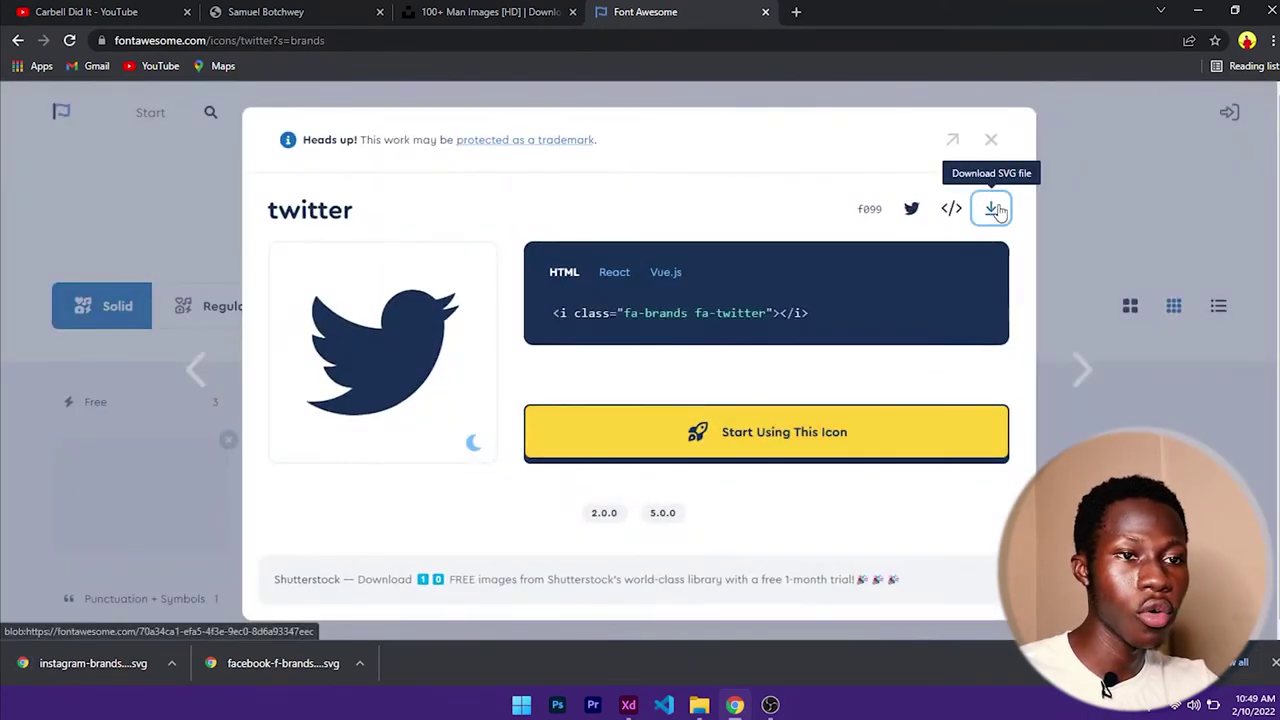
pyautogui.click(993, 209)
pyautogui.click(991, 139)
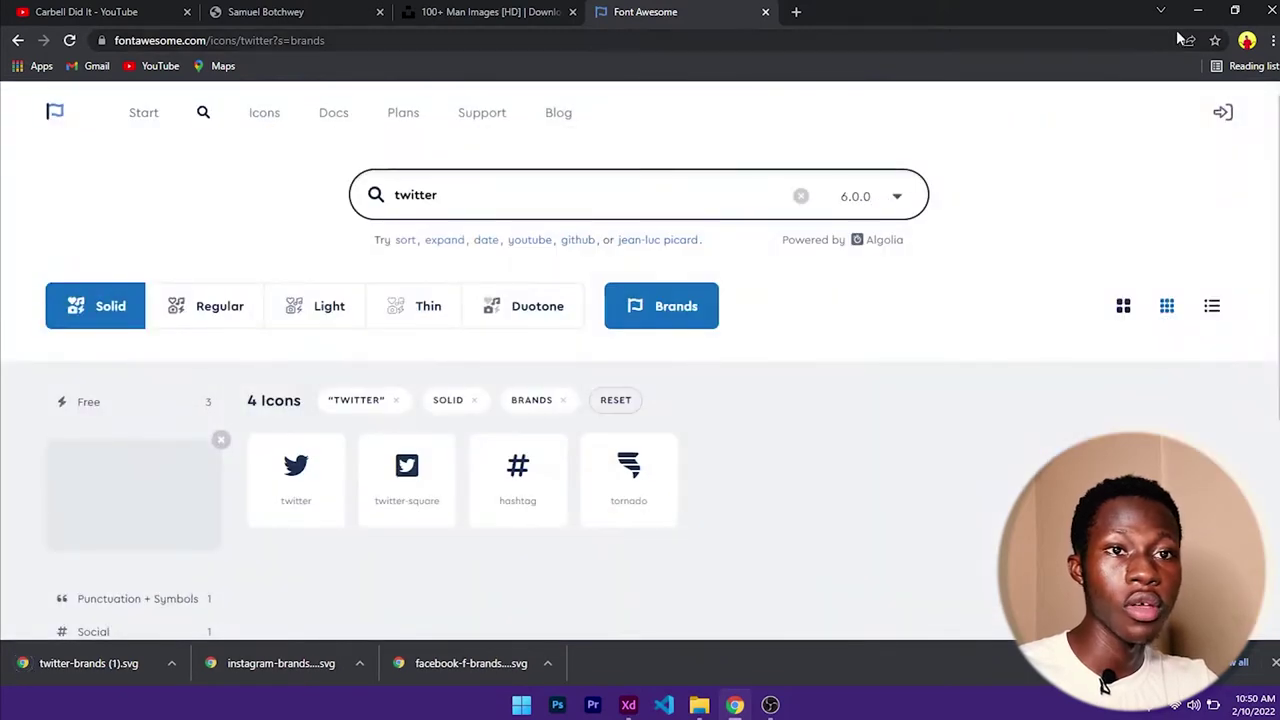
pyautogui.click(1197, 11)
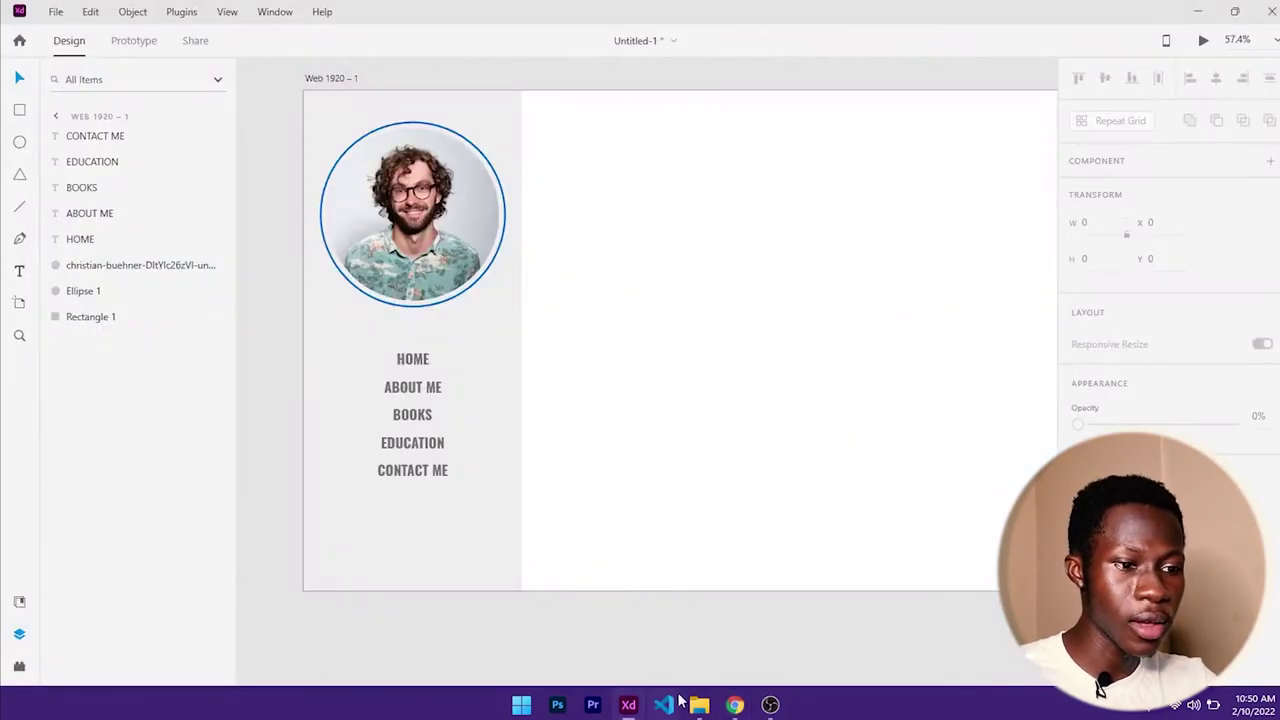
# - Draw a small circle below CONTACT ME with the Ellipse tool
pyautogui.click(699, 704)
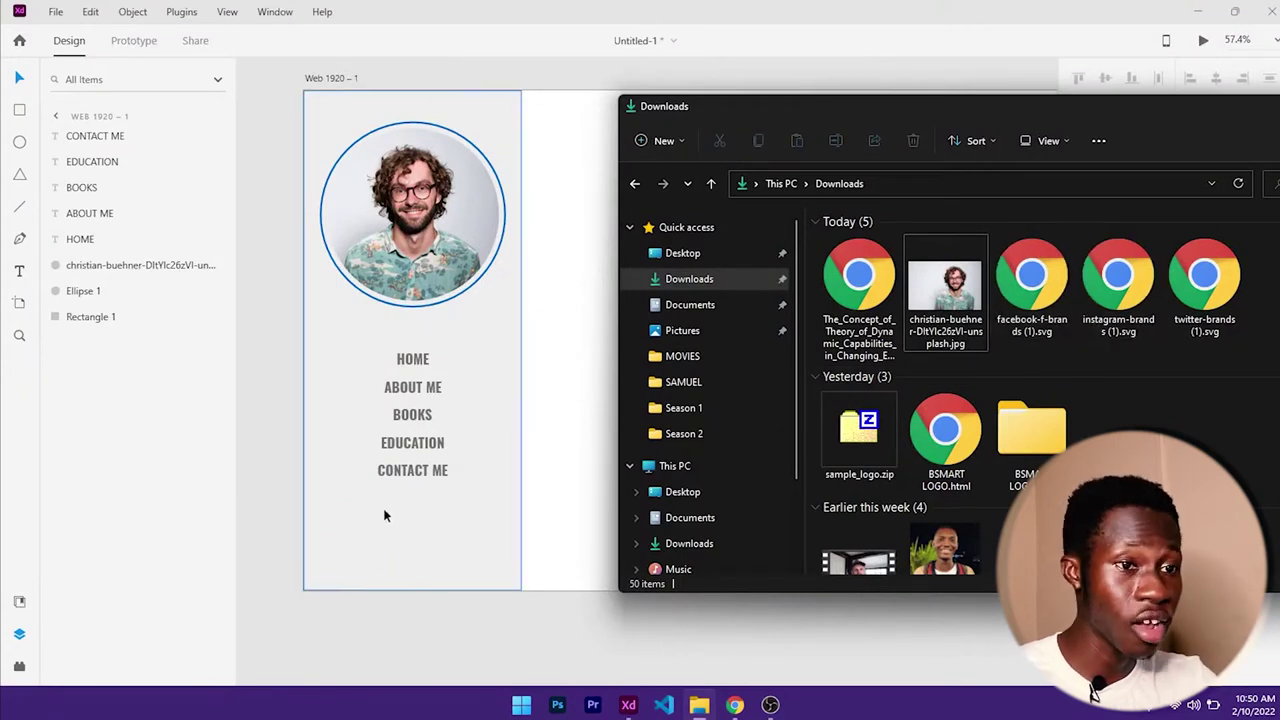
pyautogui.click(257, 557)
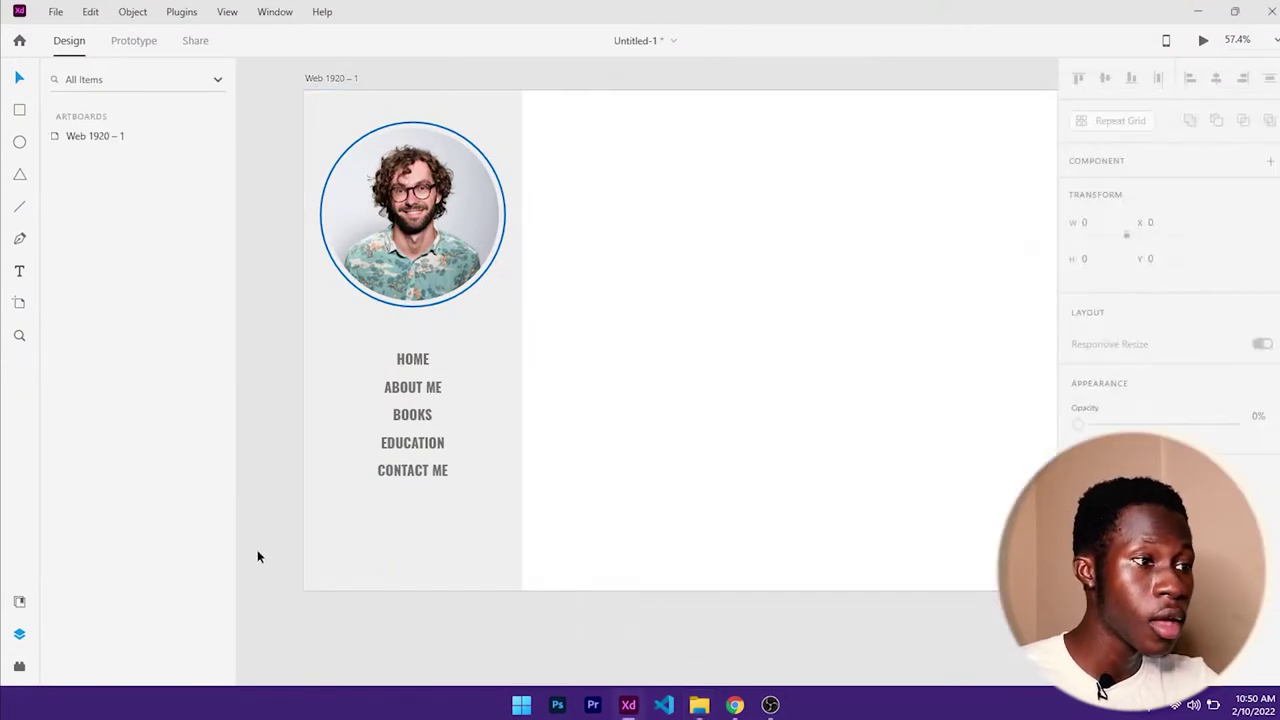
pyautogui.click(20, 146)
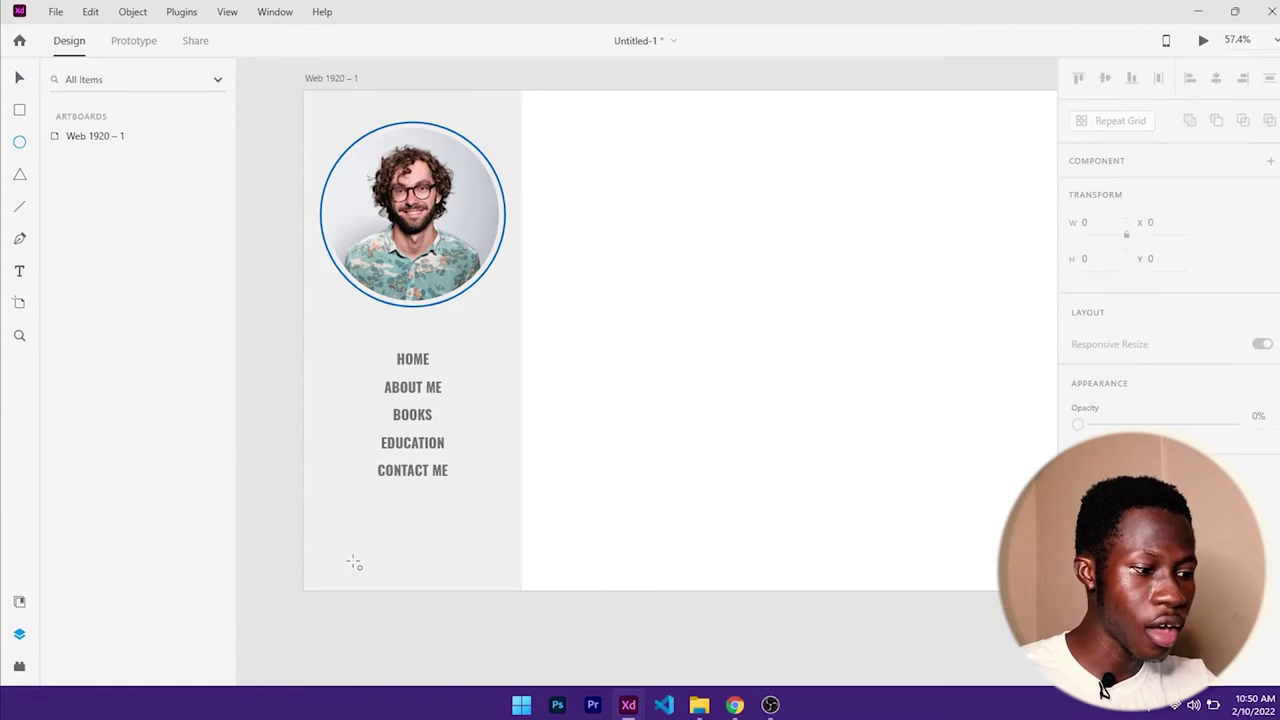
pyautogui.moveTo(341, 527); pyautogui.dragTo(397, 563)
# - Give the circle a border and colour it #626262, saving it as a swatch
pyautogui.scroll(-5, 1250, 450)
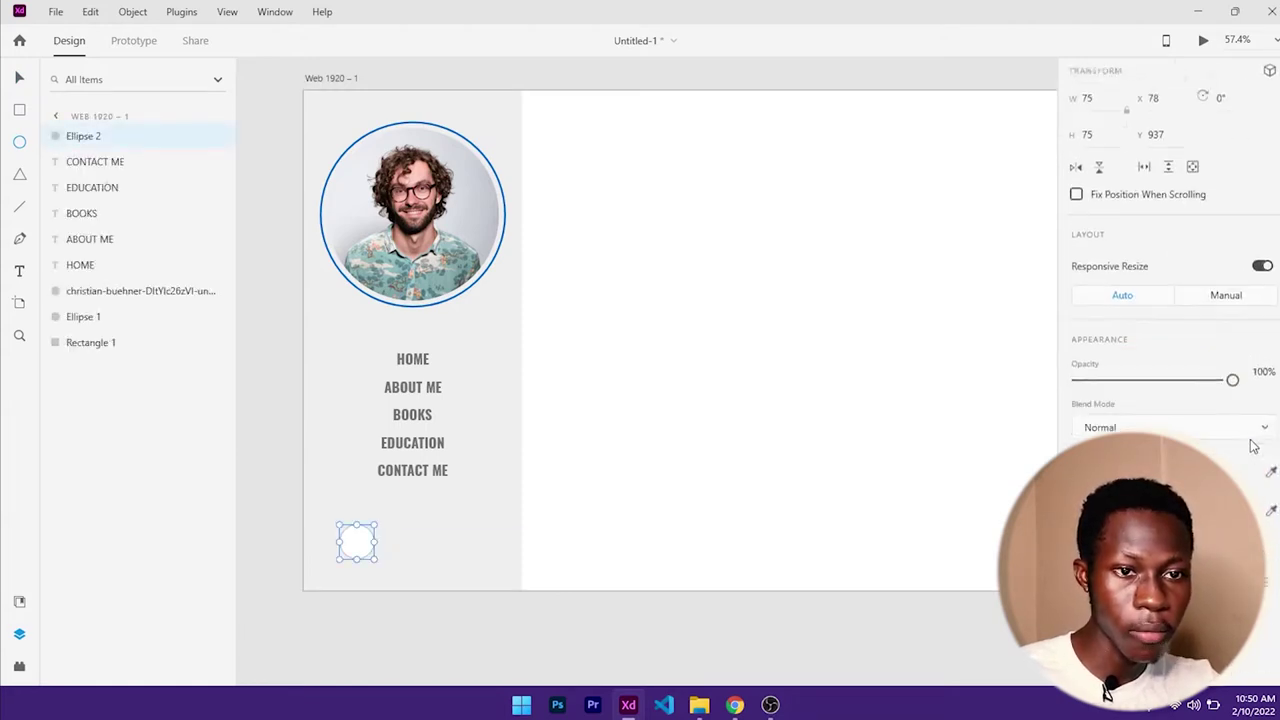
pyautogui.click(1078, 334)
pyautogui.scroll(2, 1080, 342)
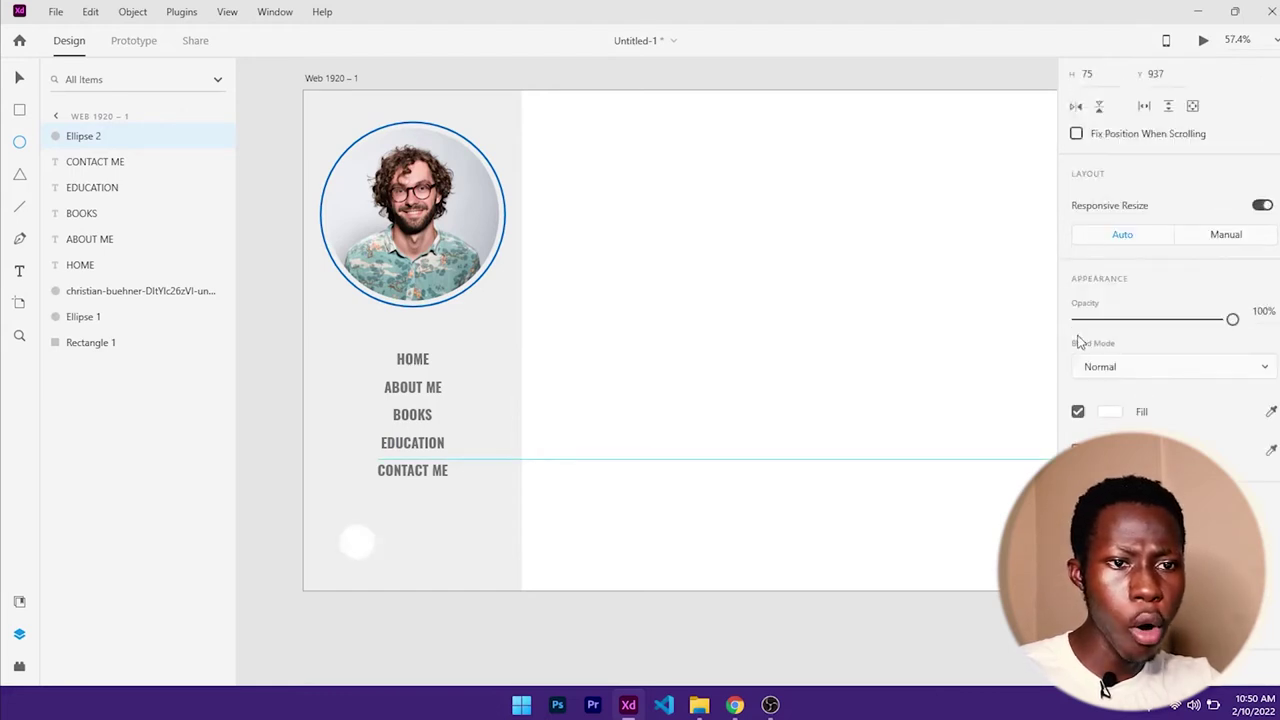
pyautogui.click(1077, 412)
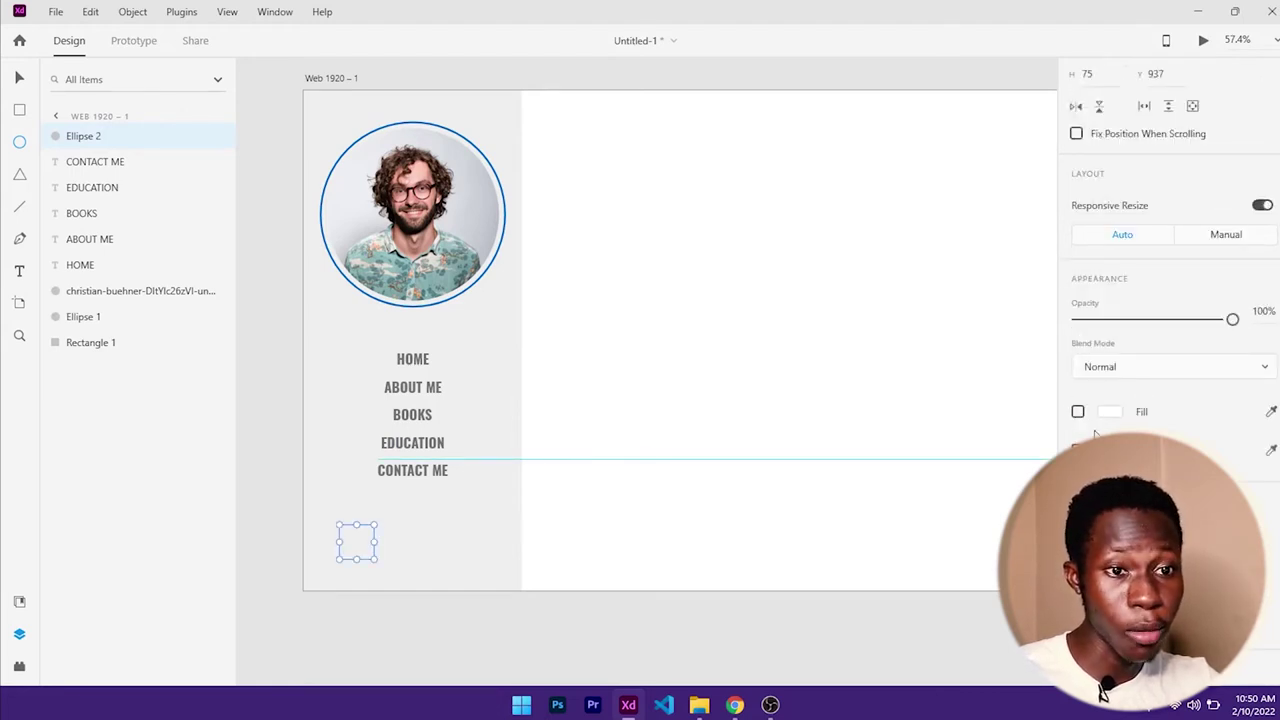
pyautogui.click(1077, 412)
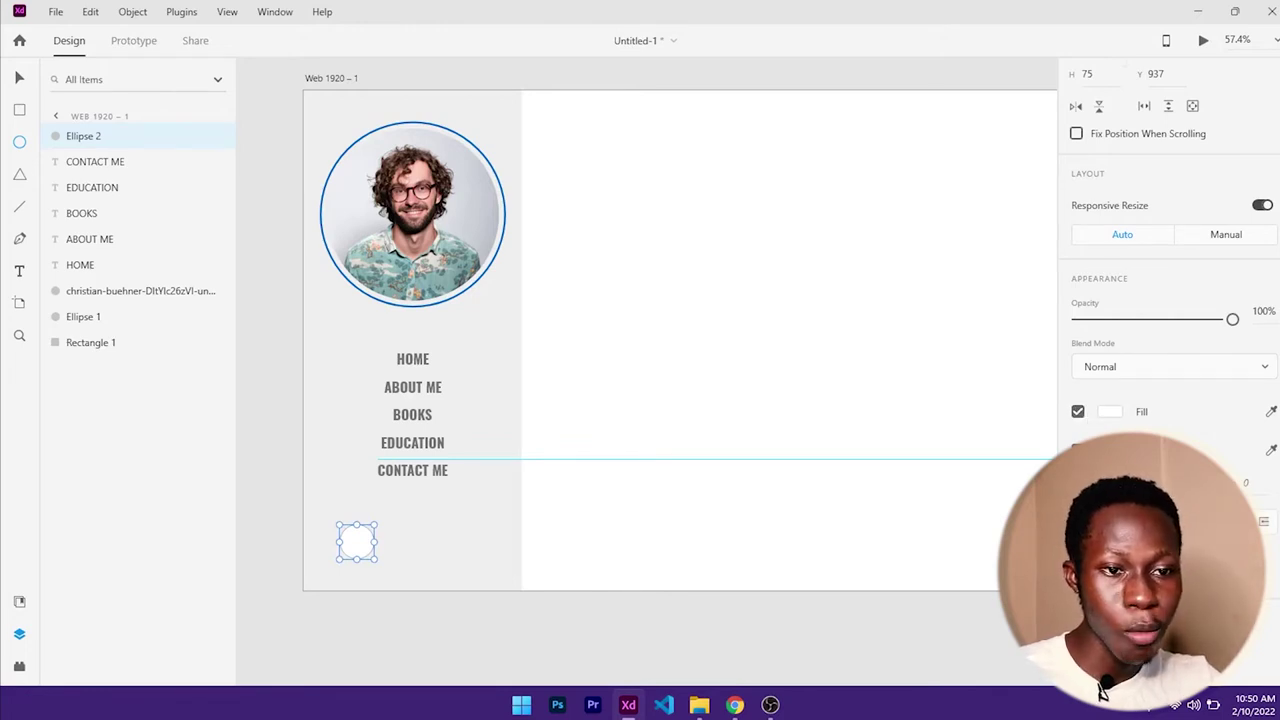
pyautogui.click(1110, 411)
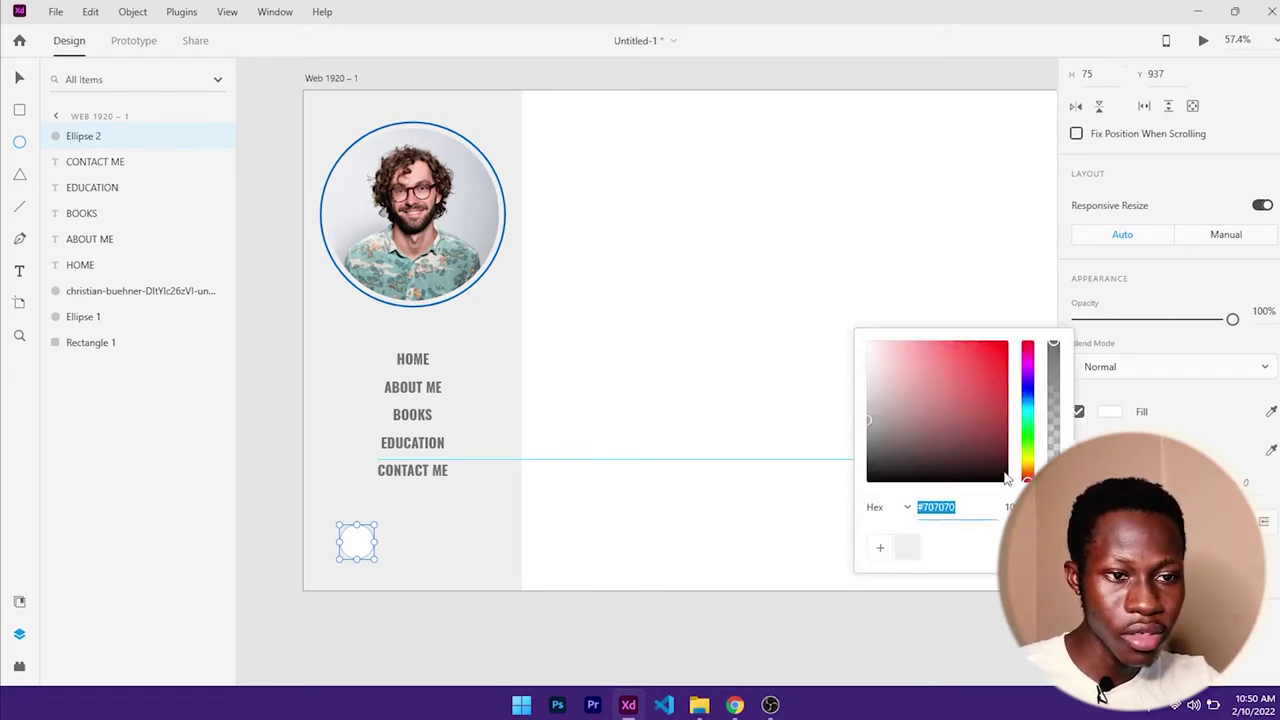
pyautogui.moveTo(872, 428); pyautogui.dragTo(862, 432)
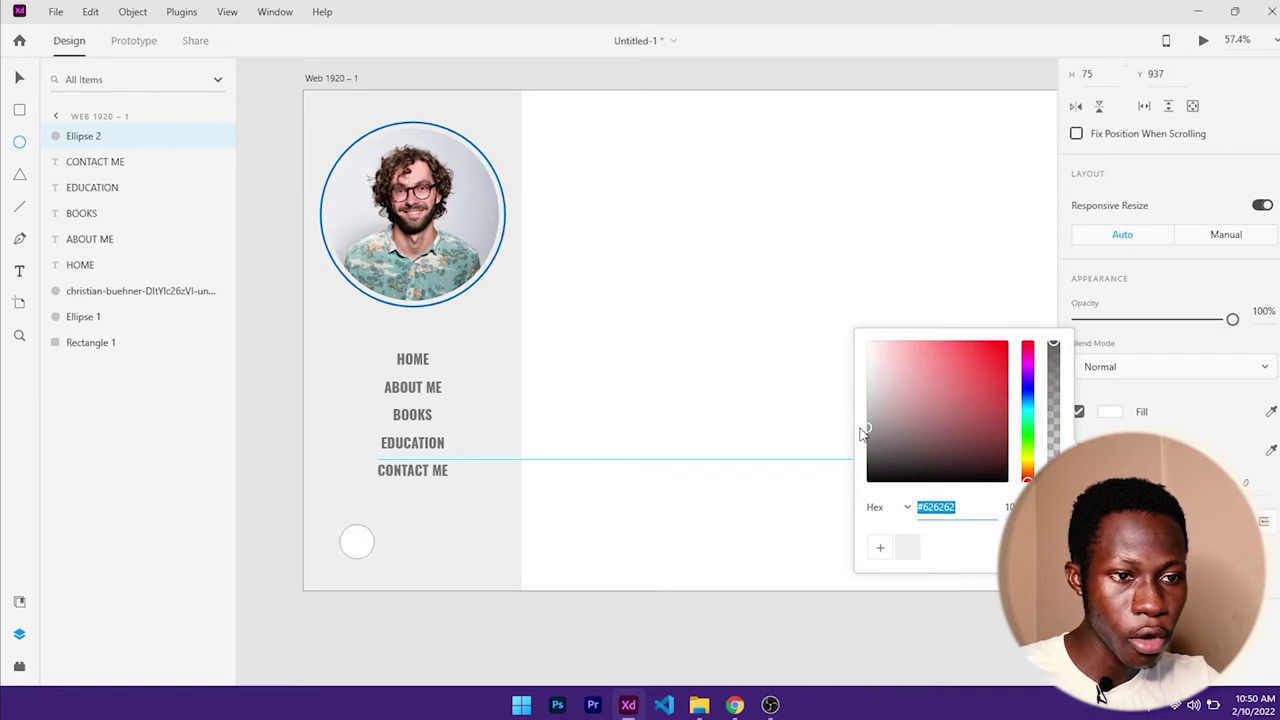
pyautogui.click(880, 547)
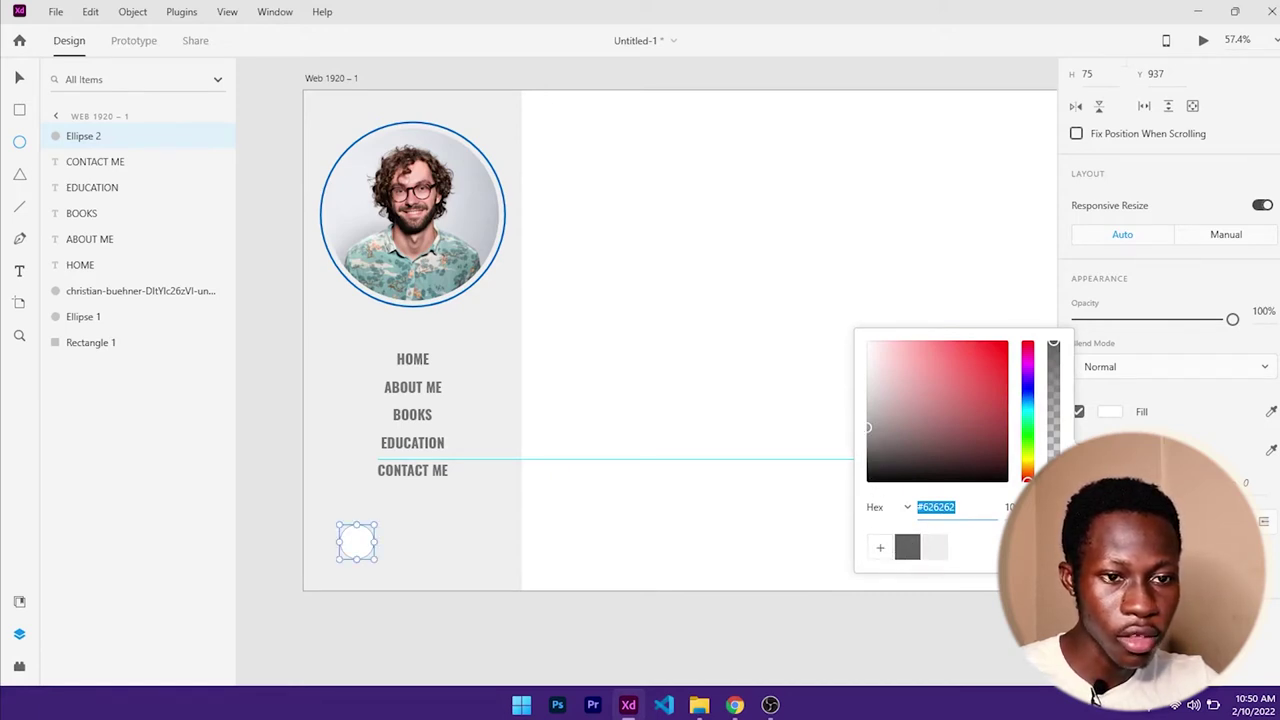
pyautogui.press('Escape')
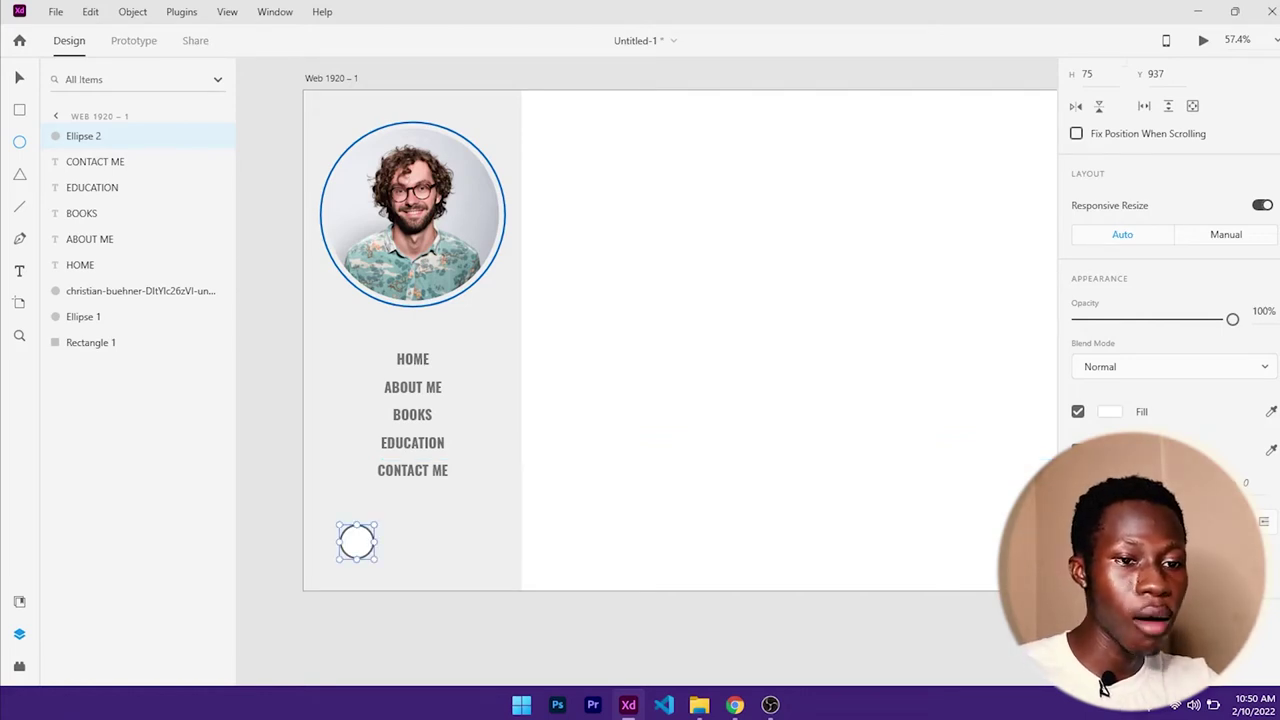
pyautogui.click(18, 80)
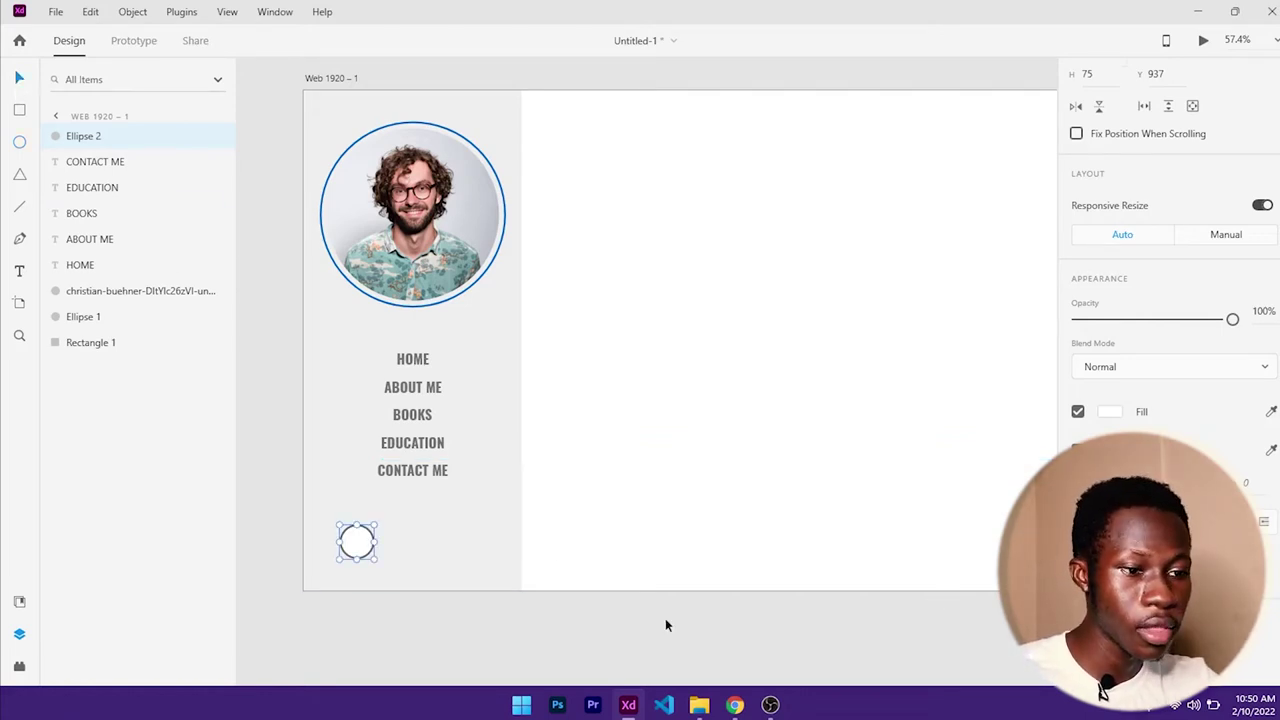
pyautogui.click(697, 704)
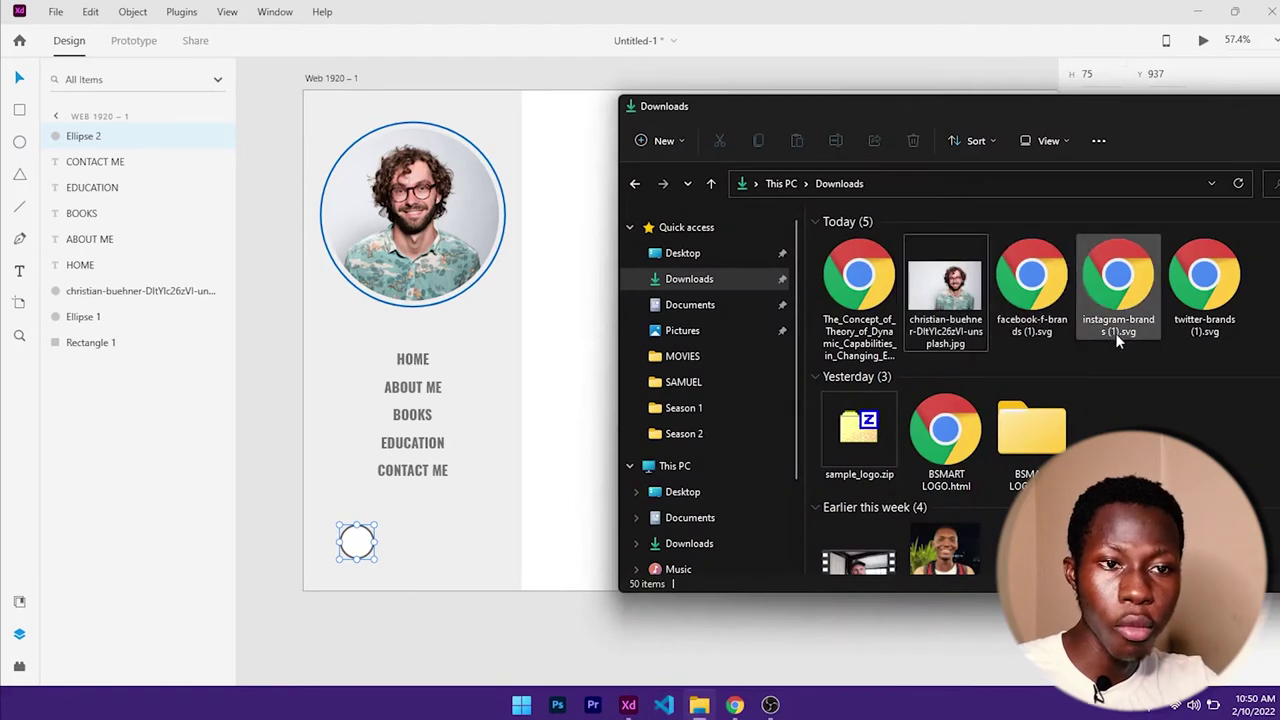
# - Drag facebook-f-brands (1).svg from Downloads onto the XD artboard, then minimize Explorer
pyautogui.moveTo(1052, 310); pyautogui.dragTo(291, 437)
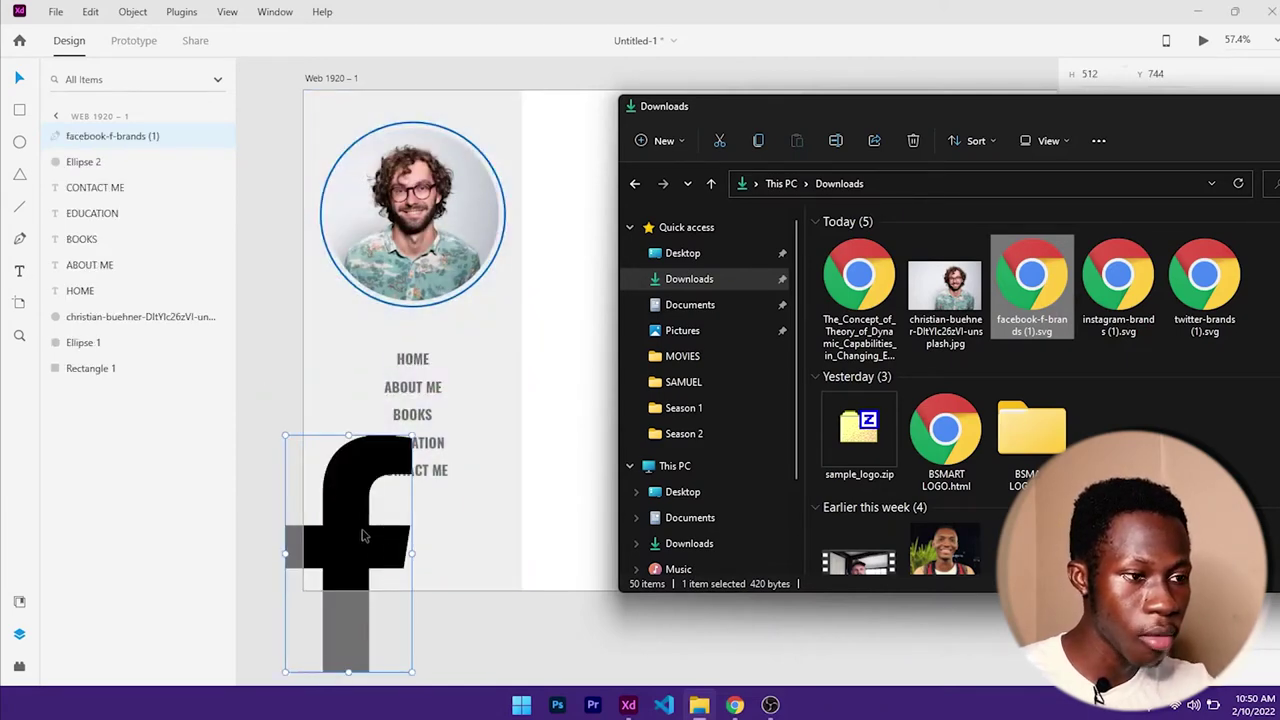
pyautogui.moveTo(1066, 128); pyautogui.dragTo(825, 120)
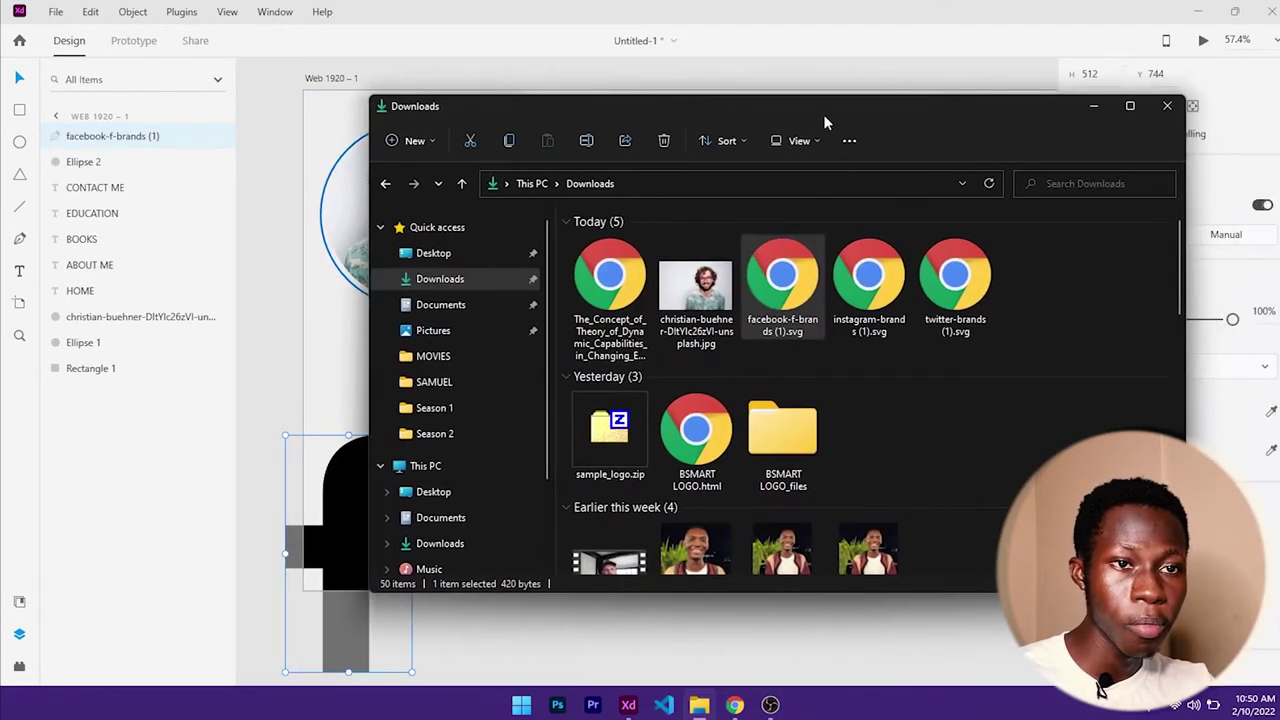
pyautogui.click(1095, 107)
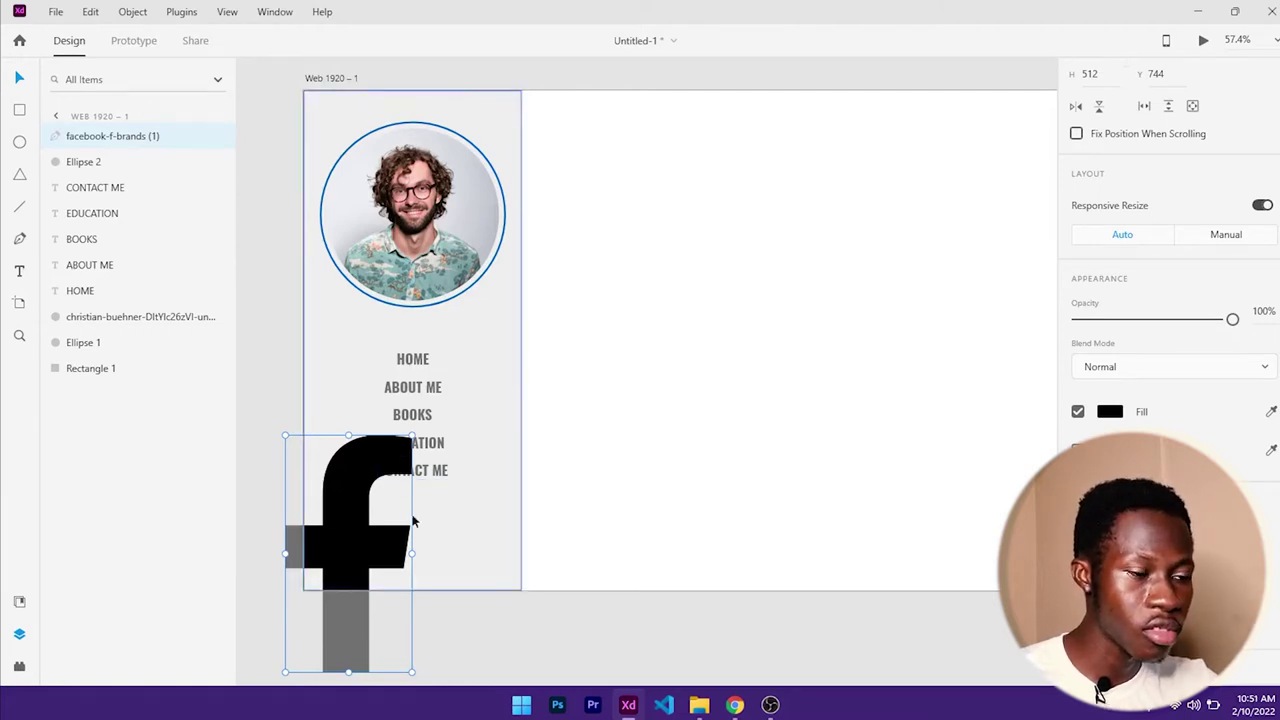
# - Lock proportions and shrink the imported Facebook f icon to a small size
pyautogui.scroll(3, 1214, 425)
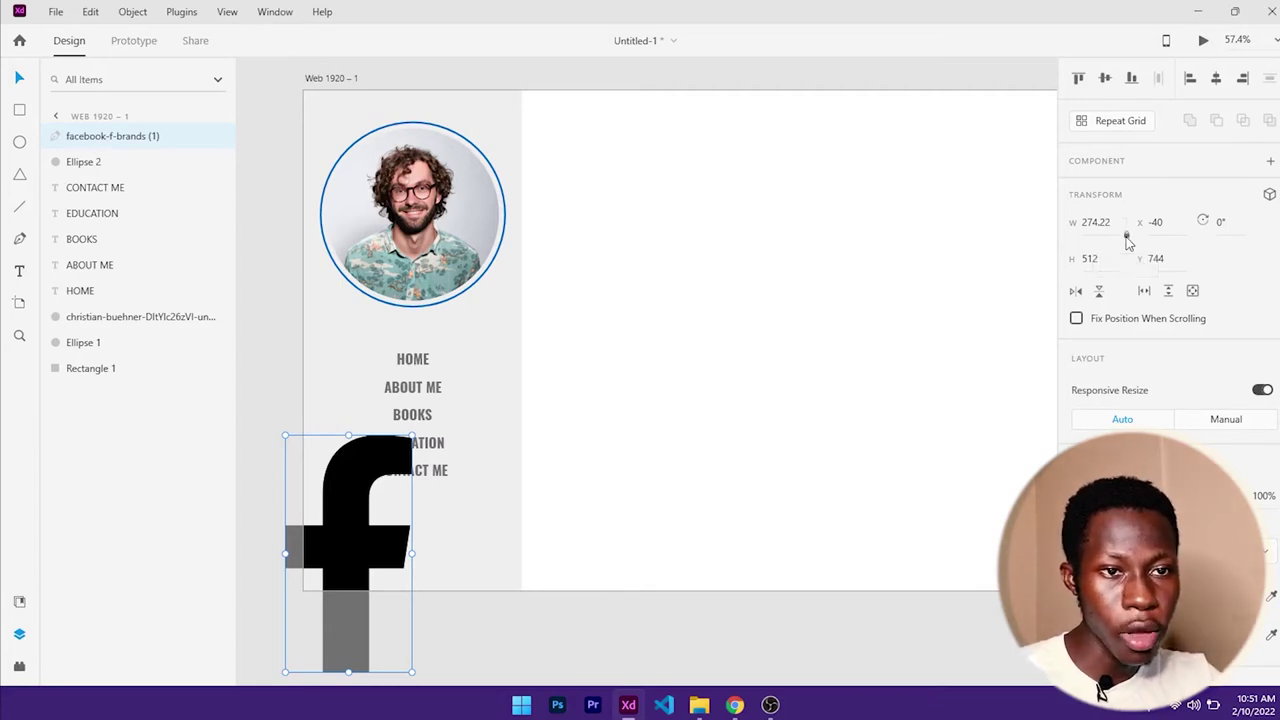
pyautogui.click(1126, 236)
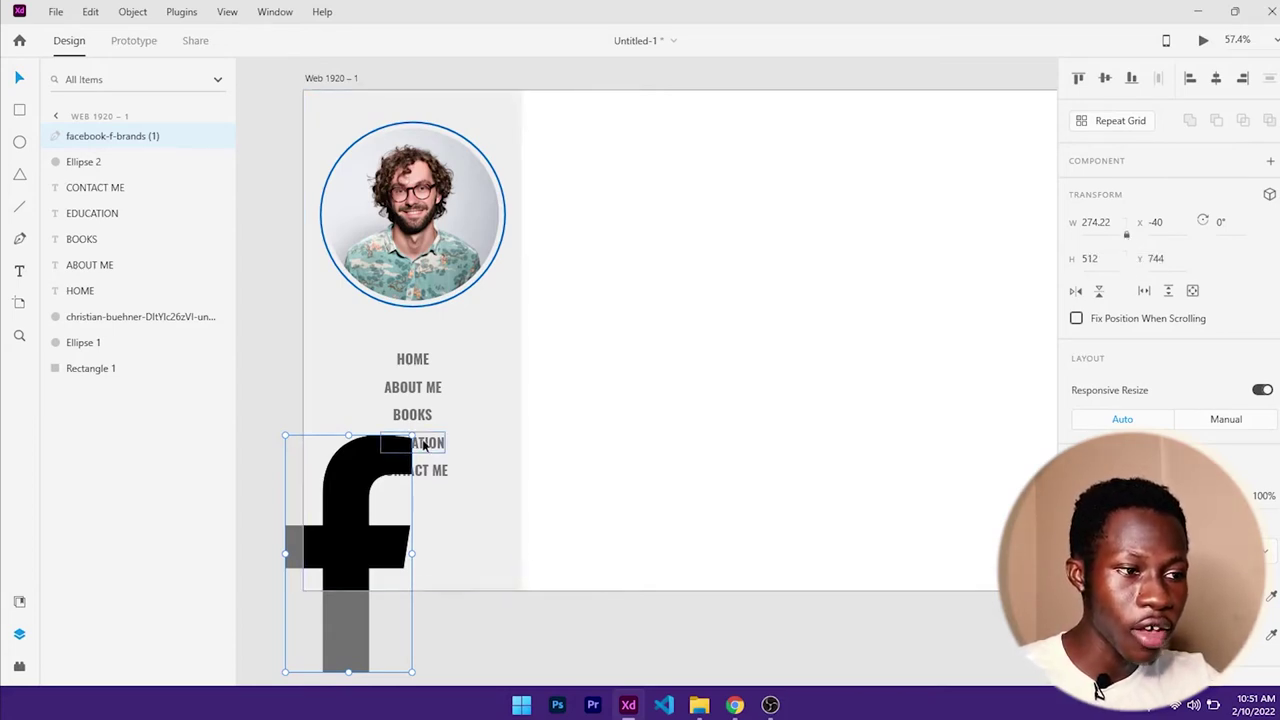
pyautogui.moveTo(412, 436); pyautogui.dragTo(375, 507)
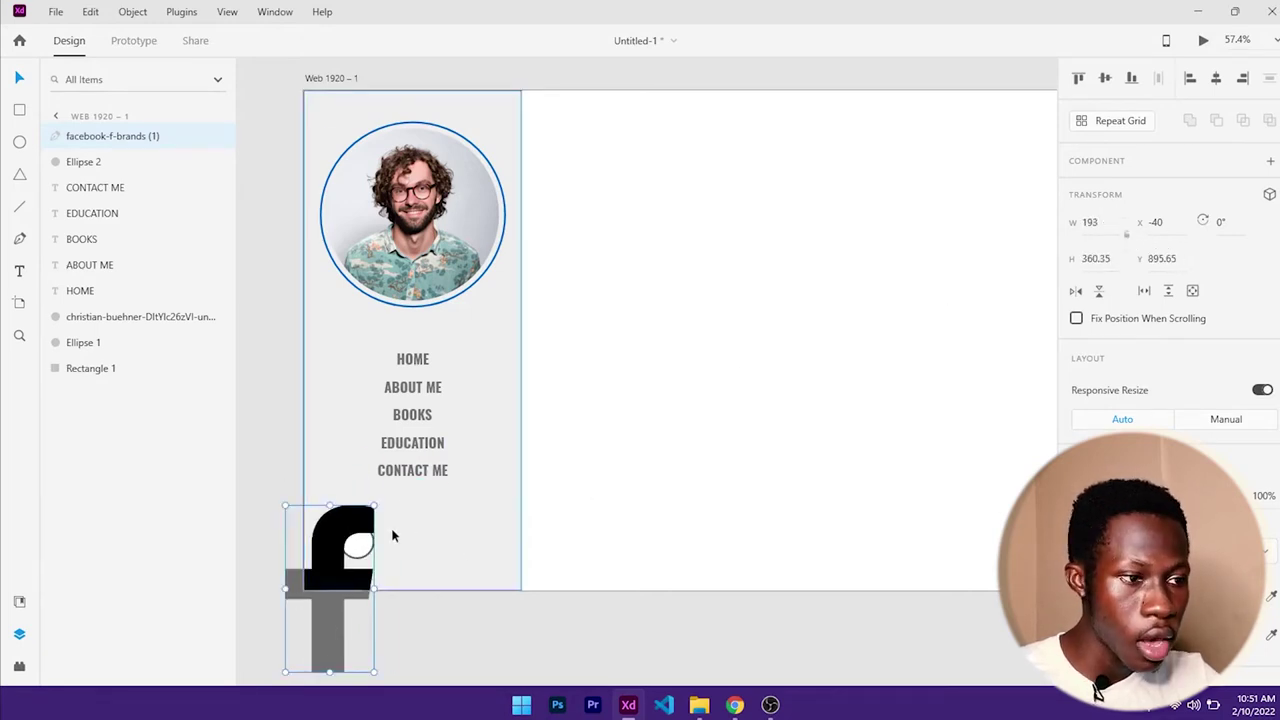
pyautogui.moveTo(375, 507); pyautogui.dragTo(487, 504)
pyautogui.hotkey('ctrl', 'z')
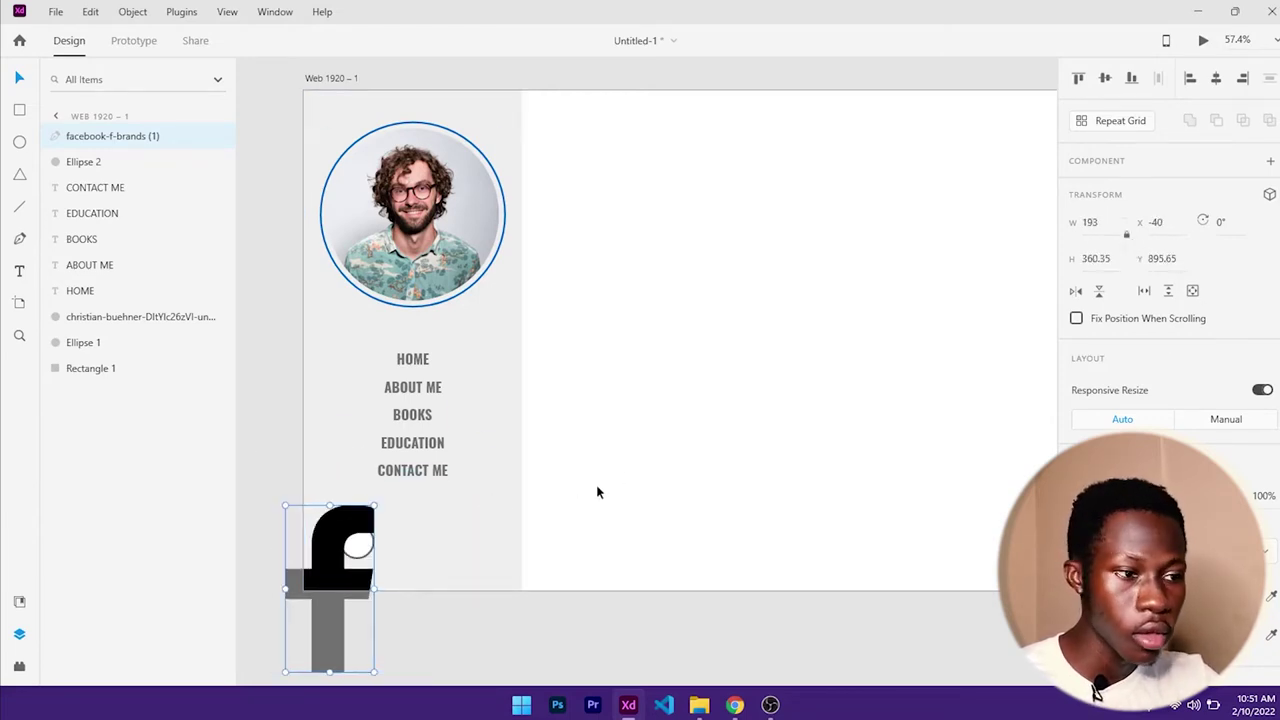
pyautogui.moveTo(284, 670); pyautogui.dragTo(346, 541)
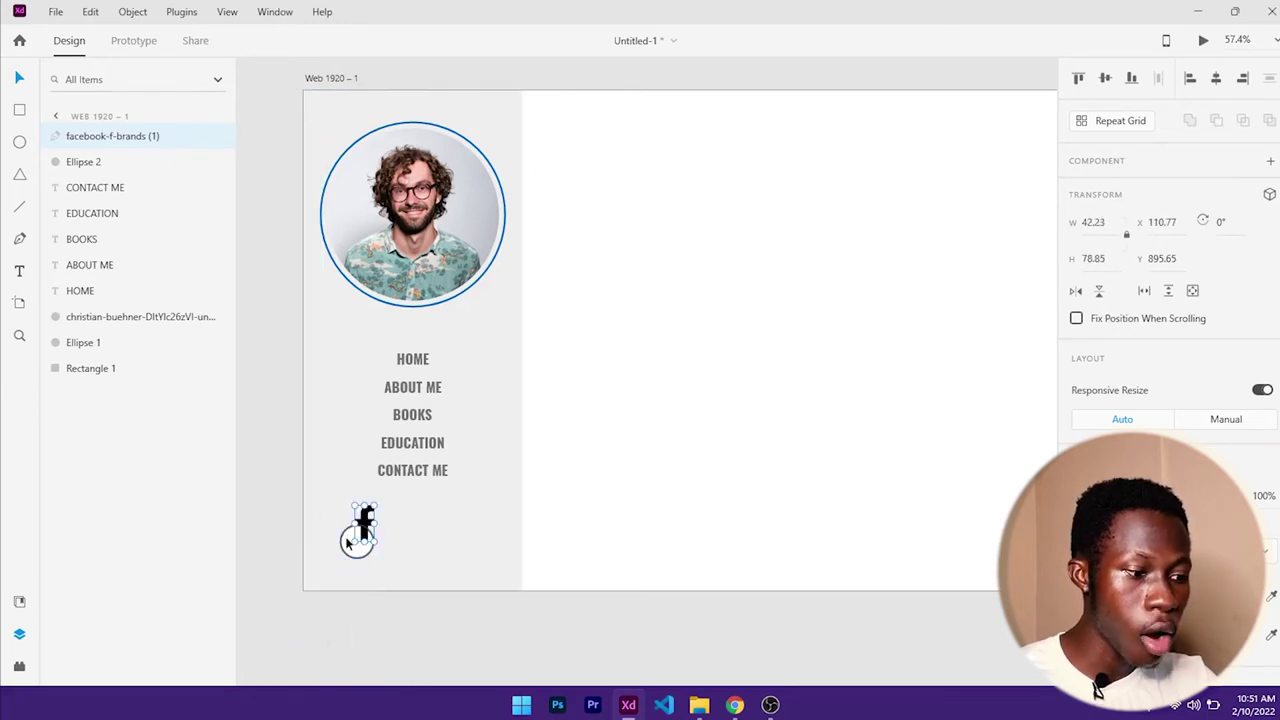
# - Move the f icon into the circle and shrink it to fit inside
pyautogui.scroll(6, 352, 538)
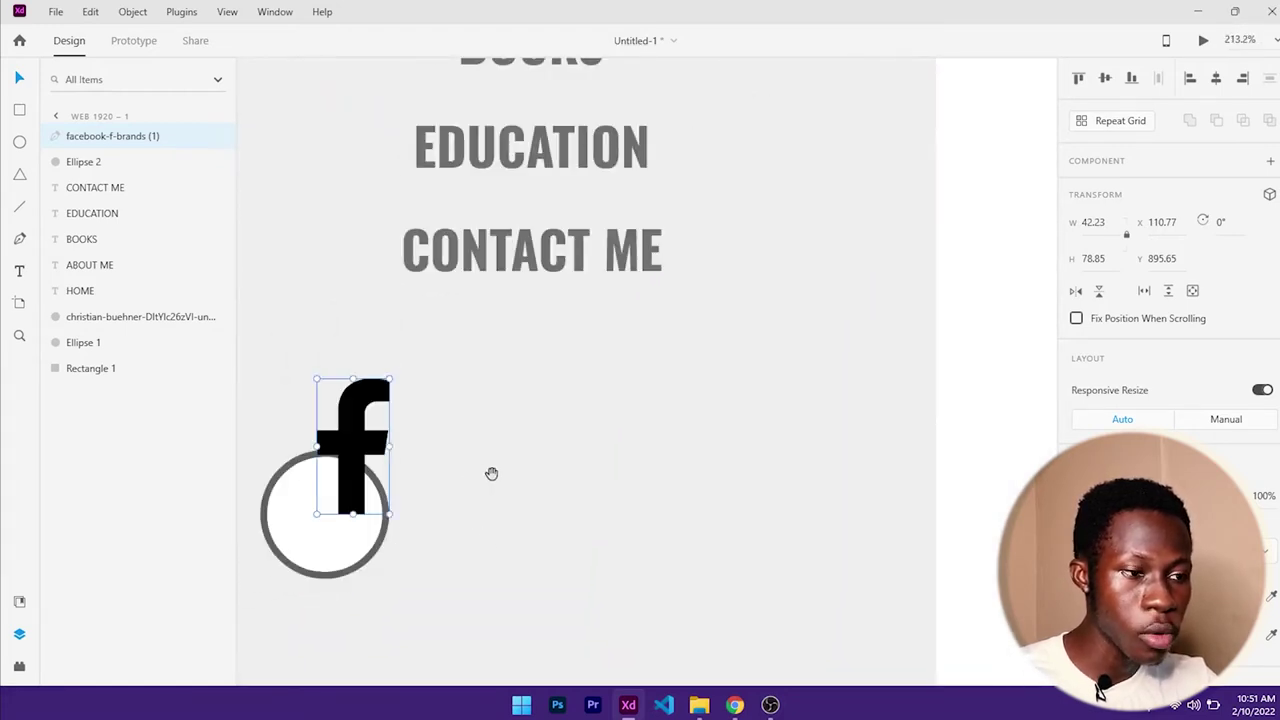
pyautogui.moveTo(491, 473); pyautogui.dragTo(717, 374)
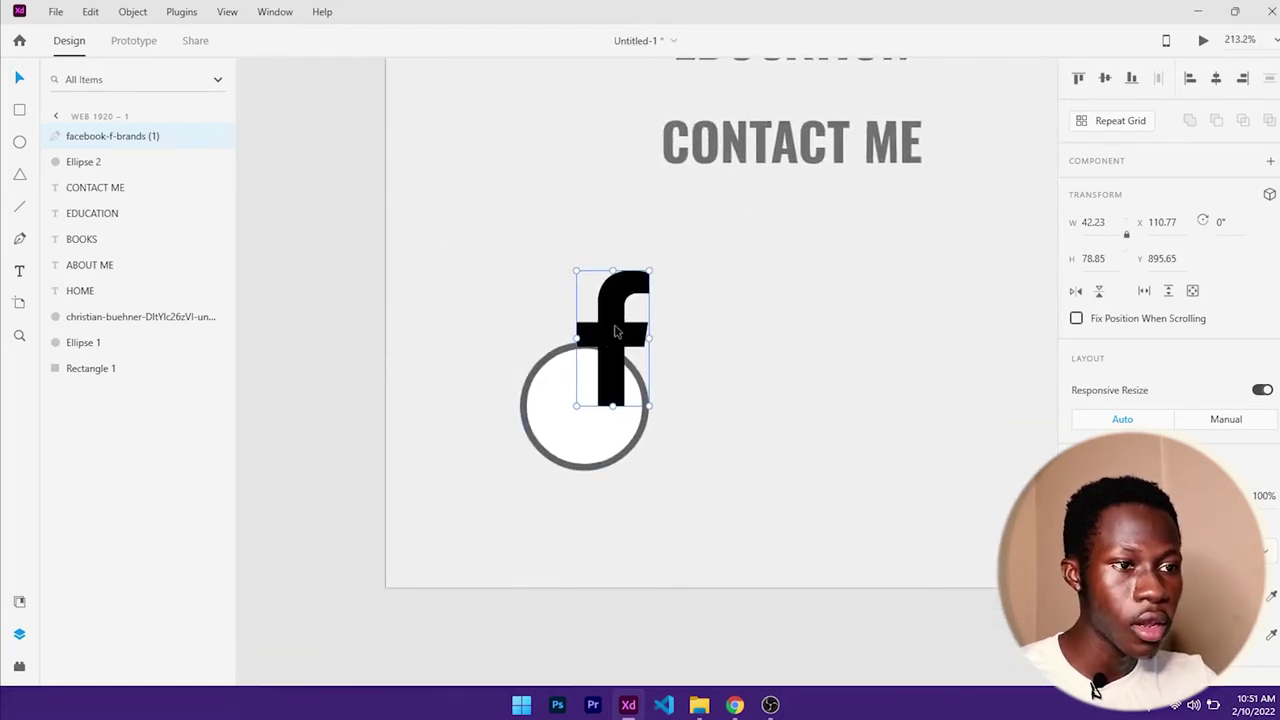
pyautogui.moveTo(615, 332); pyautogui.dragTo(594, 389)
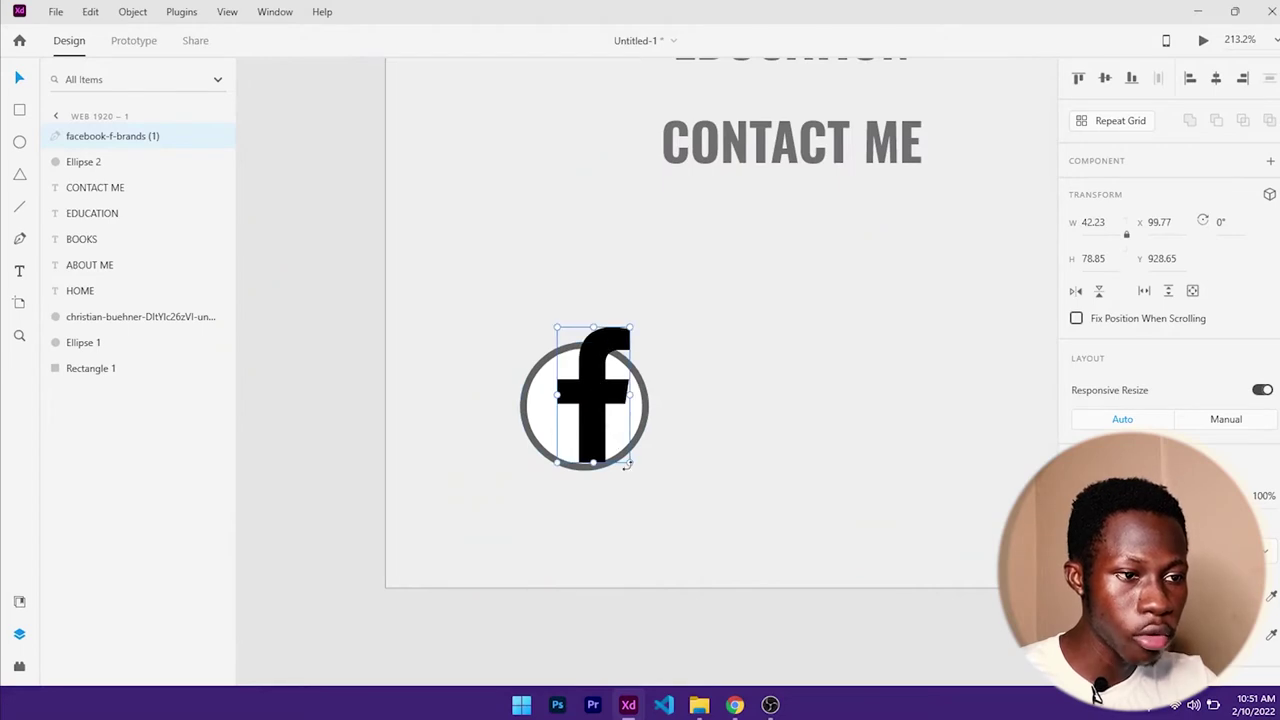
pyautogui.press('alt')
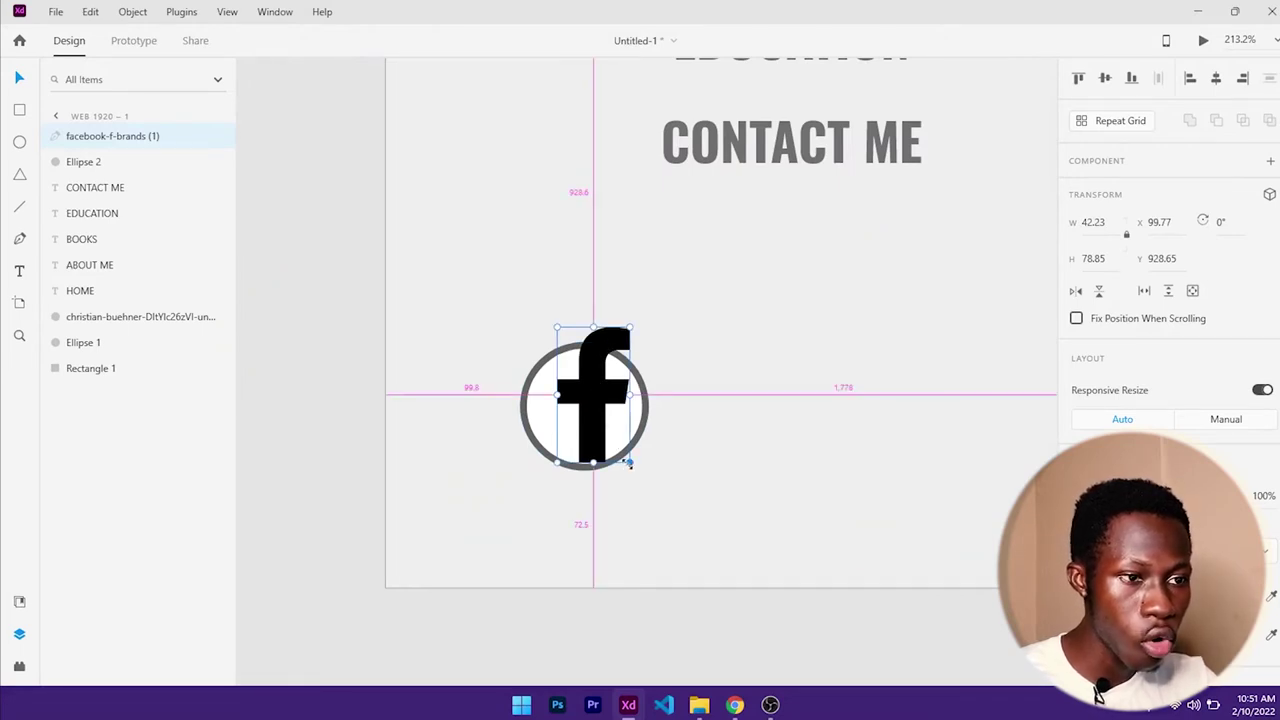
pyautogui.moveTo(630, 464); pyautogui.dragTo(612, 447)
pyautogui.press('Down')
pyautogui.press('Down')
pyautogui.press('Down')
pyautogui.press('Down')
pyautogui.press('Down')
pyautogui.press('Down')
pyautogui.press('Down')
pyautogui.press('Down')
pyautogui.press('Down')
pyautogui.press('Left')
pyautogui.press('Left')
pyautogui.press('Left')
pyautogui.press('Left')
pyautogui.press('Left')
pyautogui.press('Left')
pyautogui.press('Left')
pyautogui.press('Left')
pyautogui.press('Left')
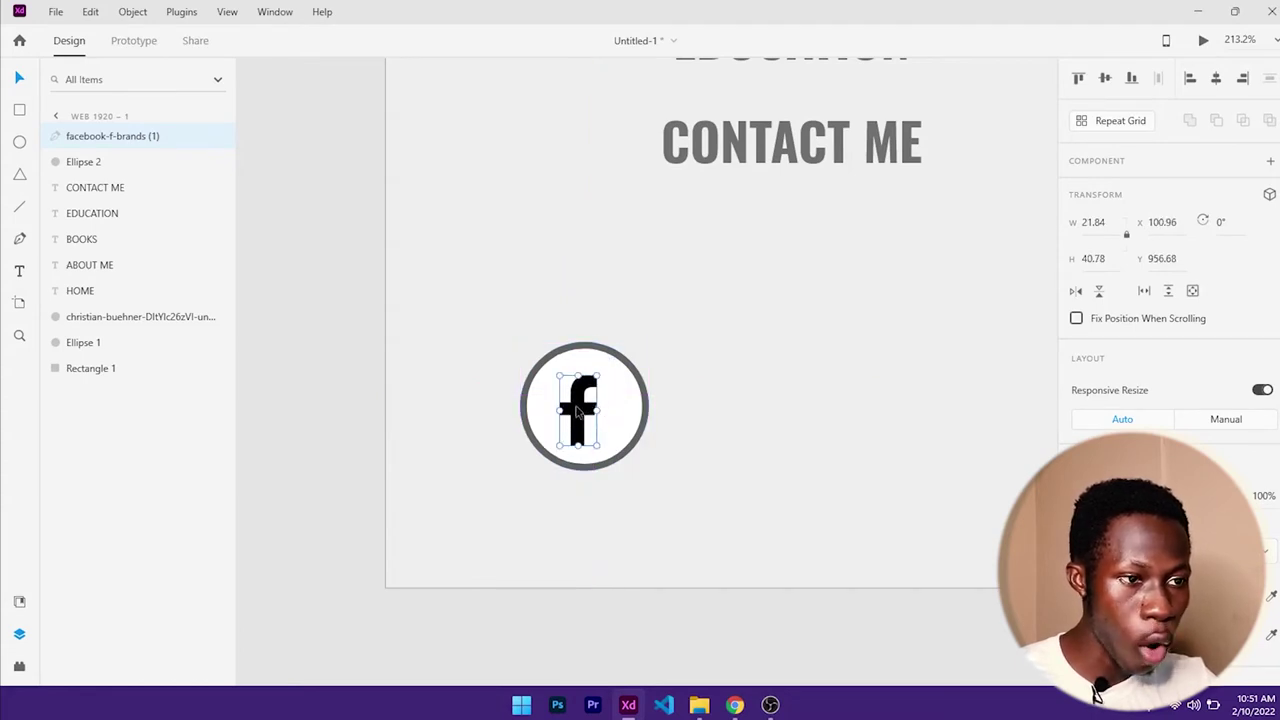
# - Centre the f icon horizontally and vertically within its ring
pyautogui.keyDown('shift'); pyautogui.click(618, 418); pyautogui.keyUp('shift')
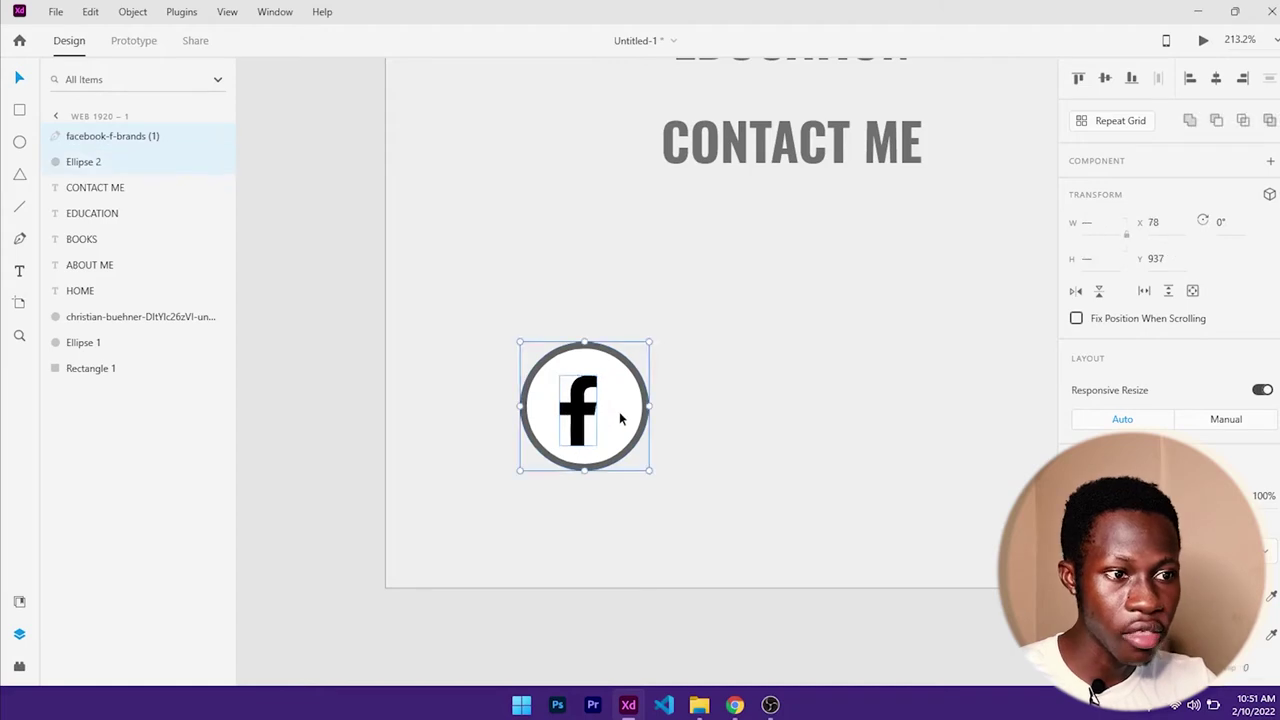
pyautogui.scroll(-3, 1168, 300)
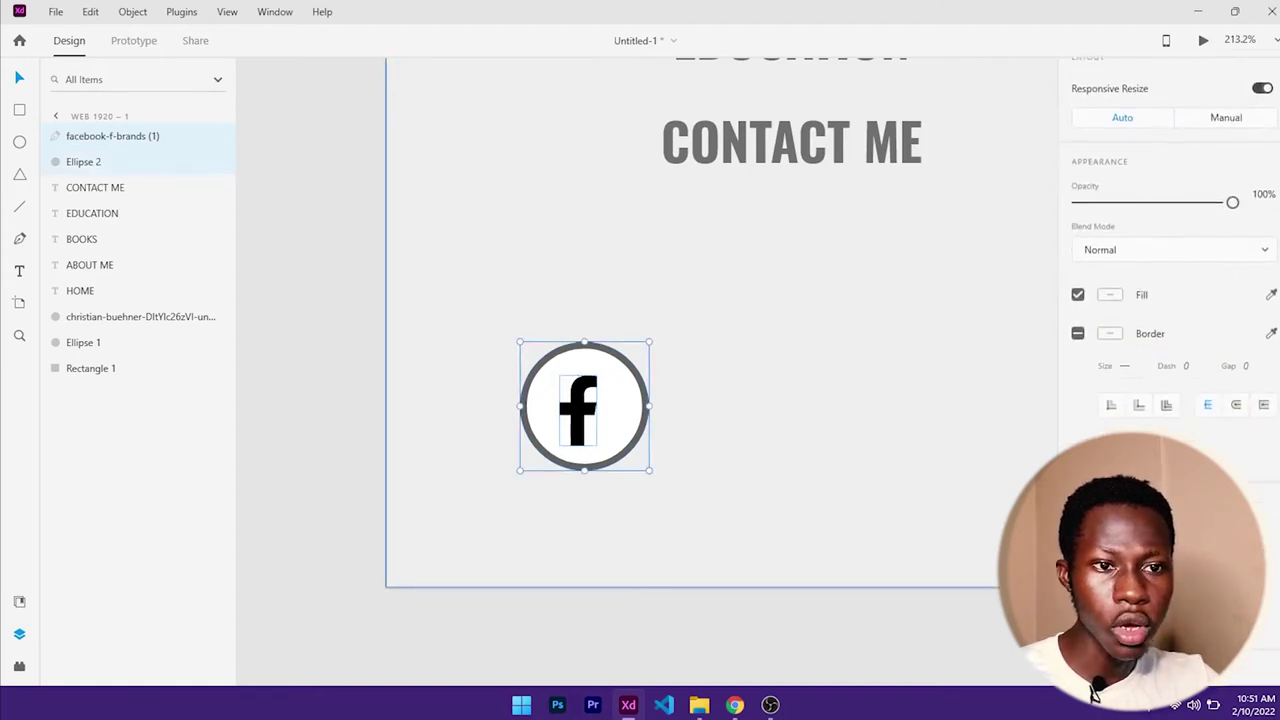
pyautogui.scroll(3, 1168, 300)
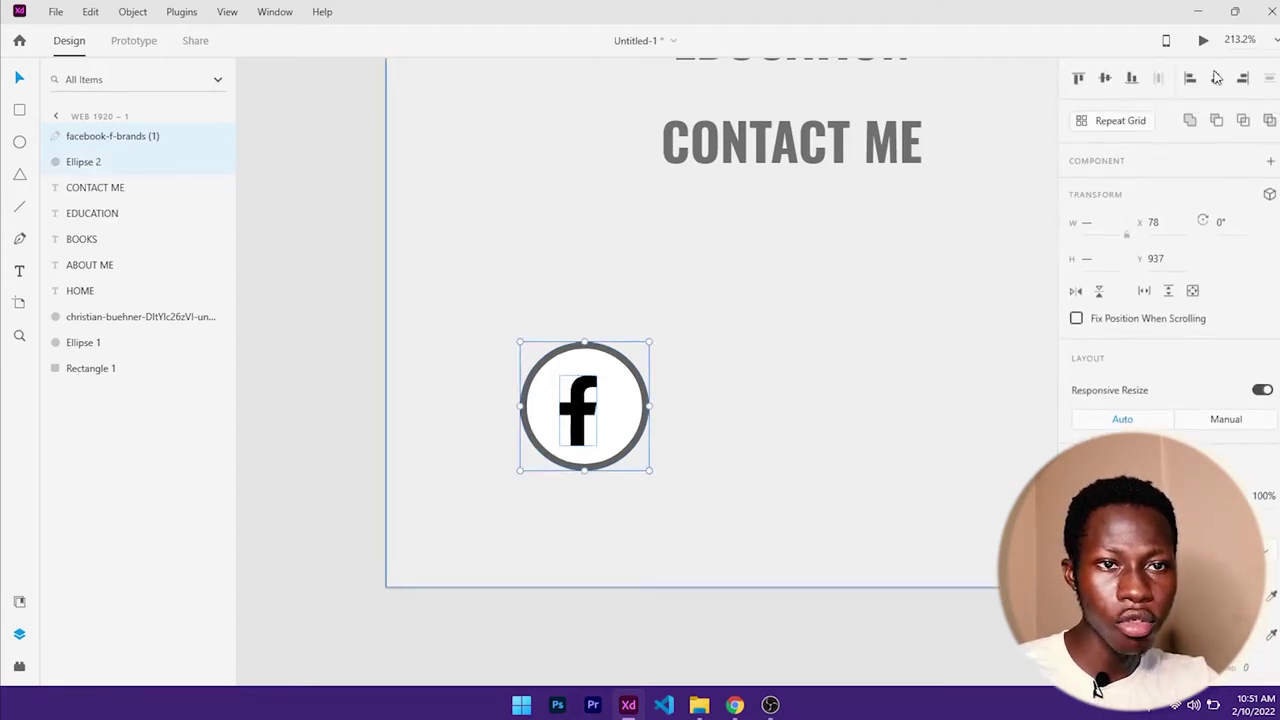
pyautogui.click(1216, 78)
pyautogui.click(1107, 84)
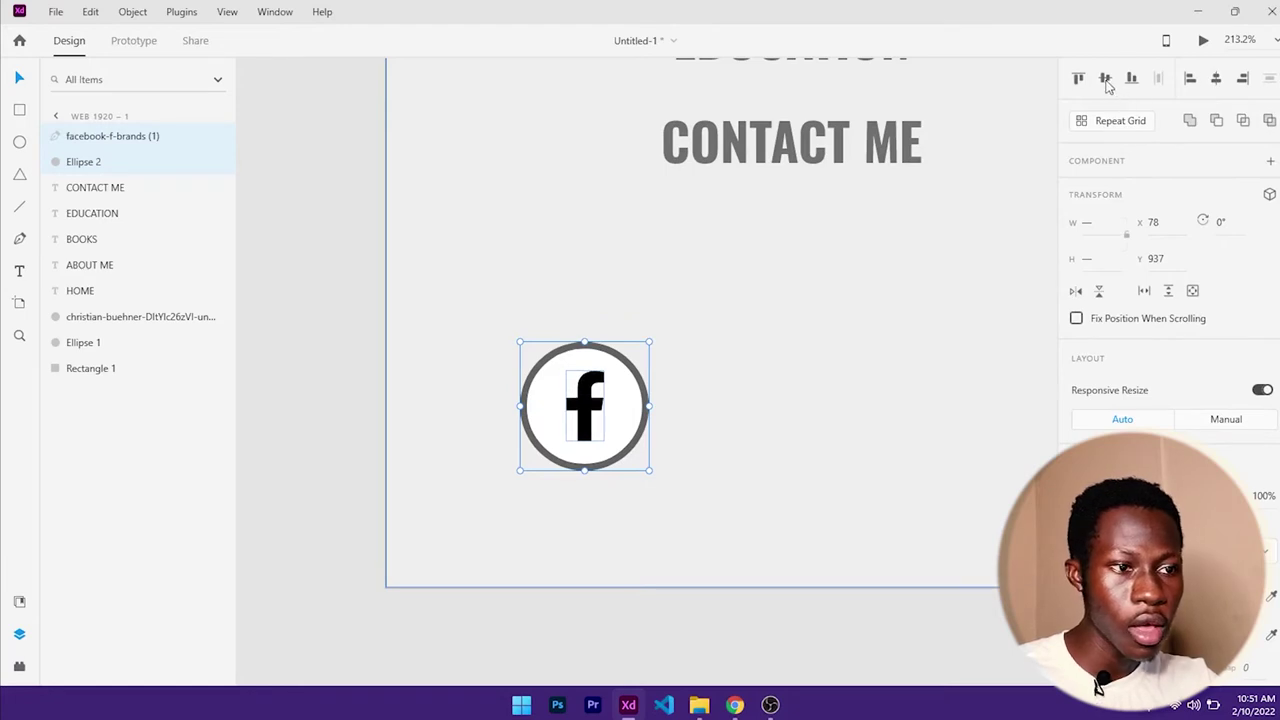
pyautogui.click(702, 350)
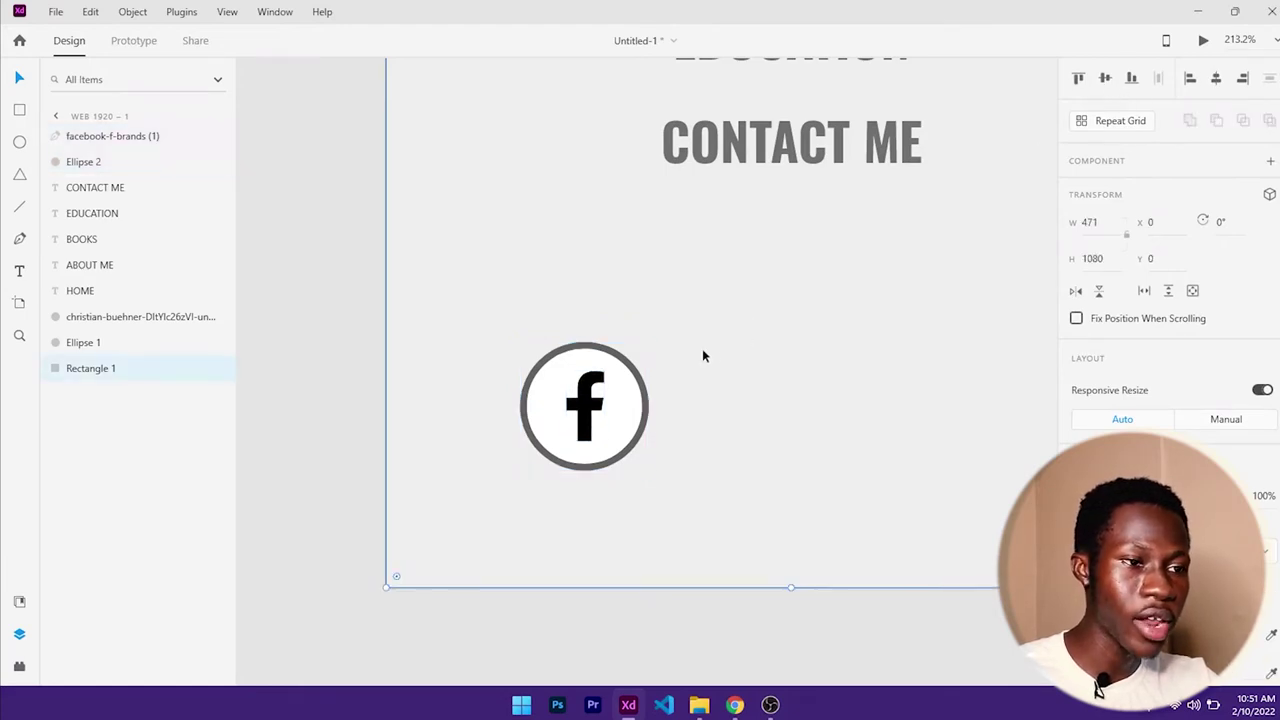
# - Set the f icon's fill to the grey #626262 swatch
pyautogui.click(596, 402)
pyautogui.scroll(-2, 1097, 686)
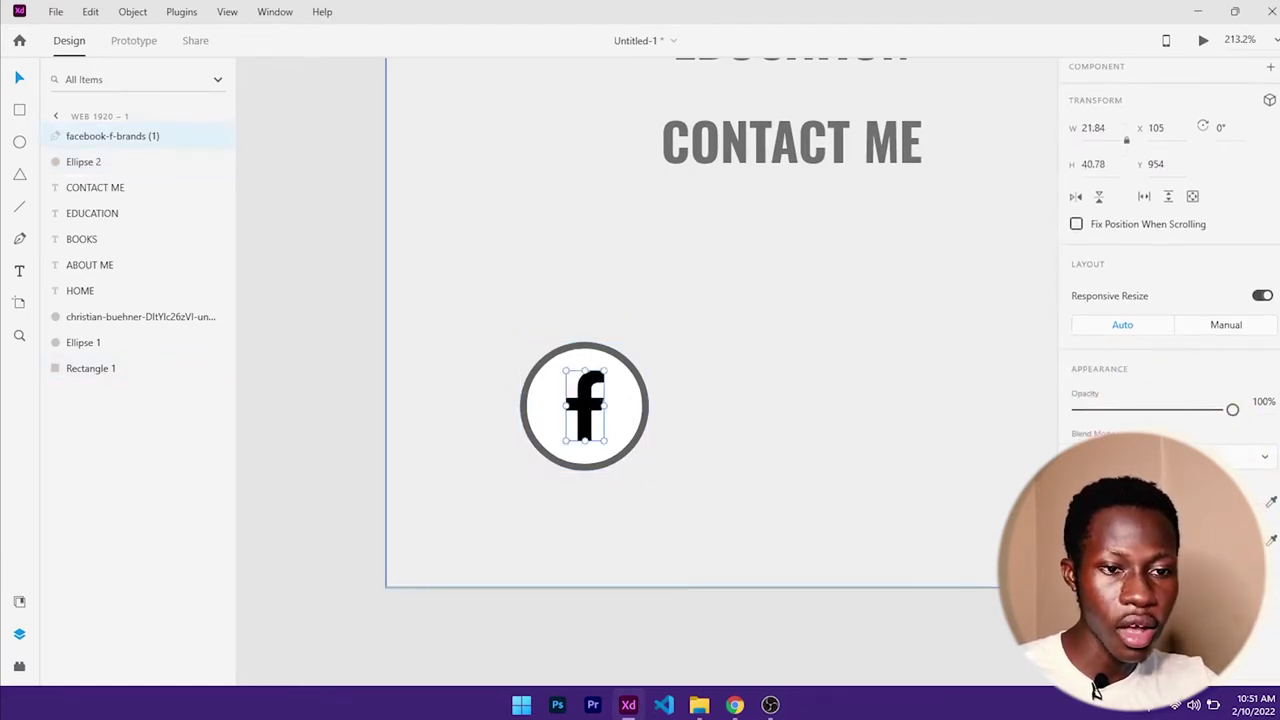
pyautogui.click(1100, 501)
pyautogui.click(906, 614)
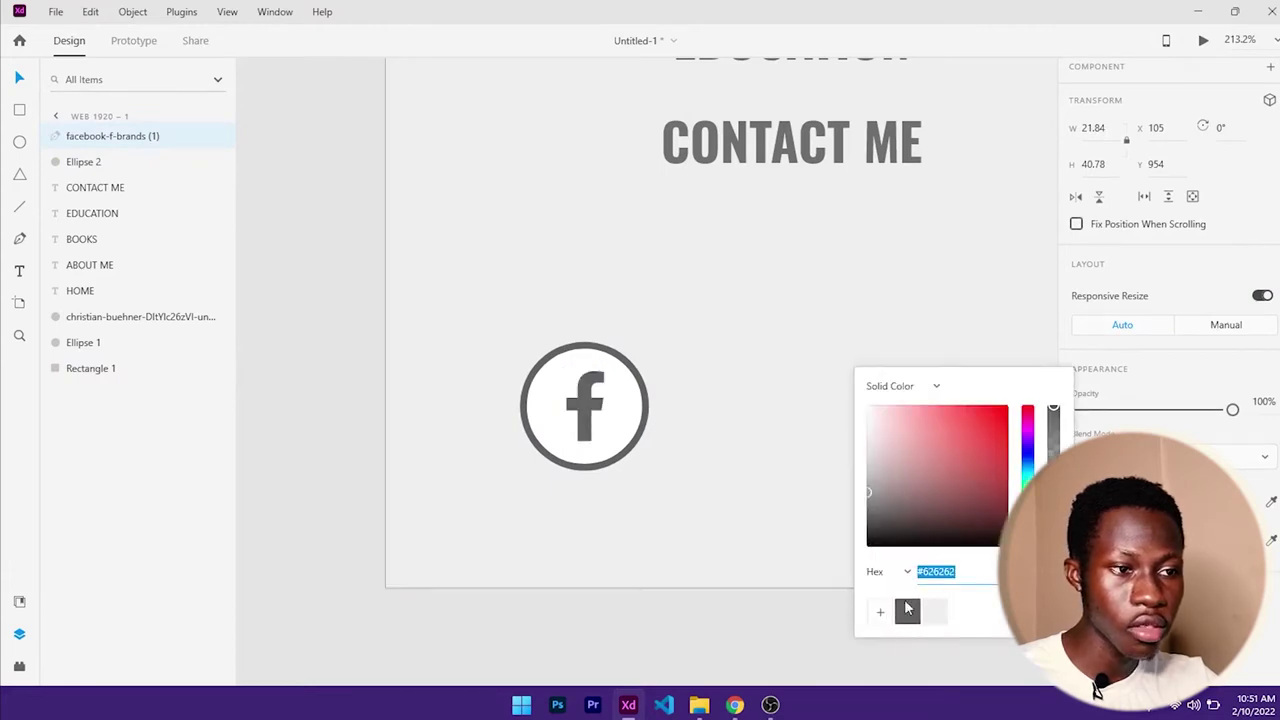
pyautogui.click(749, 363)
pyautogui.scroll(-6, 755, 437)
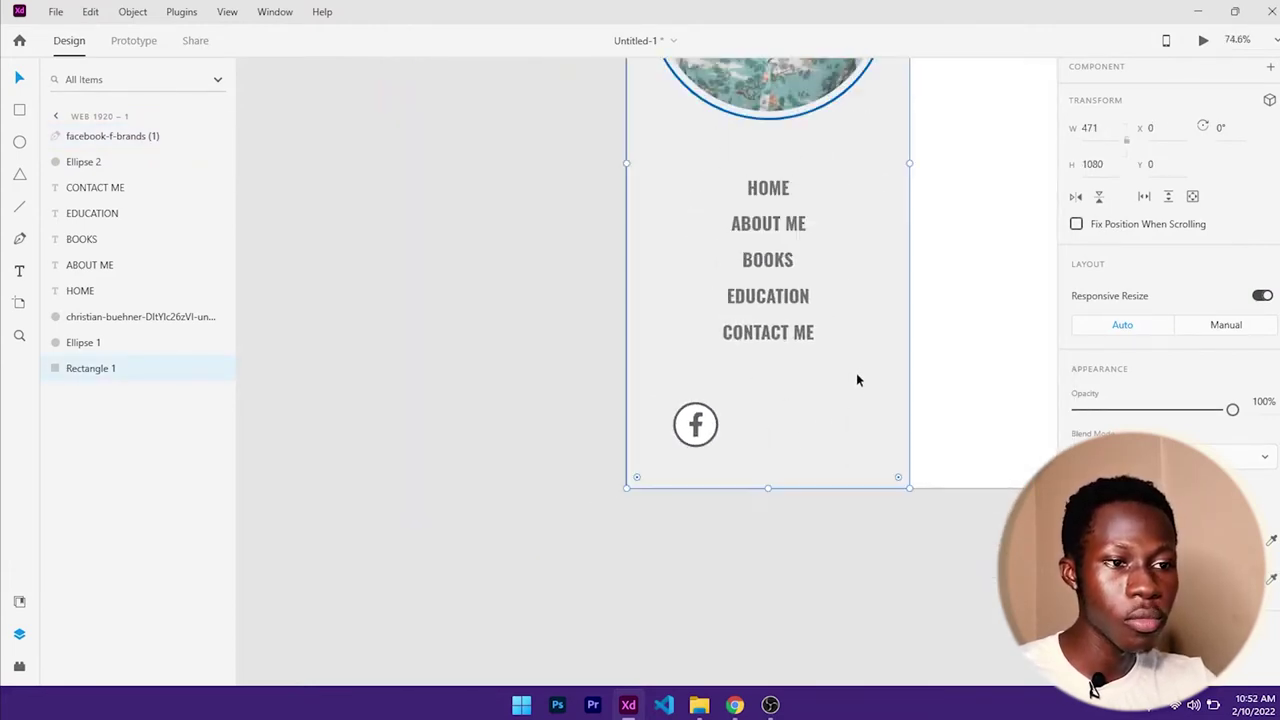
# - Duplicate the Facebook ring and place the copy just to its right
pyautogui.moveTo(854, 377); pyautogui.dragTo(616, 453)
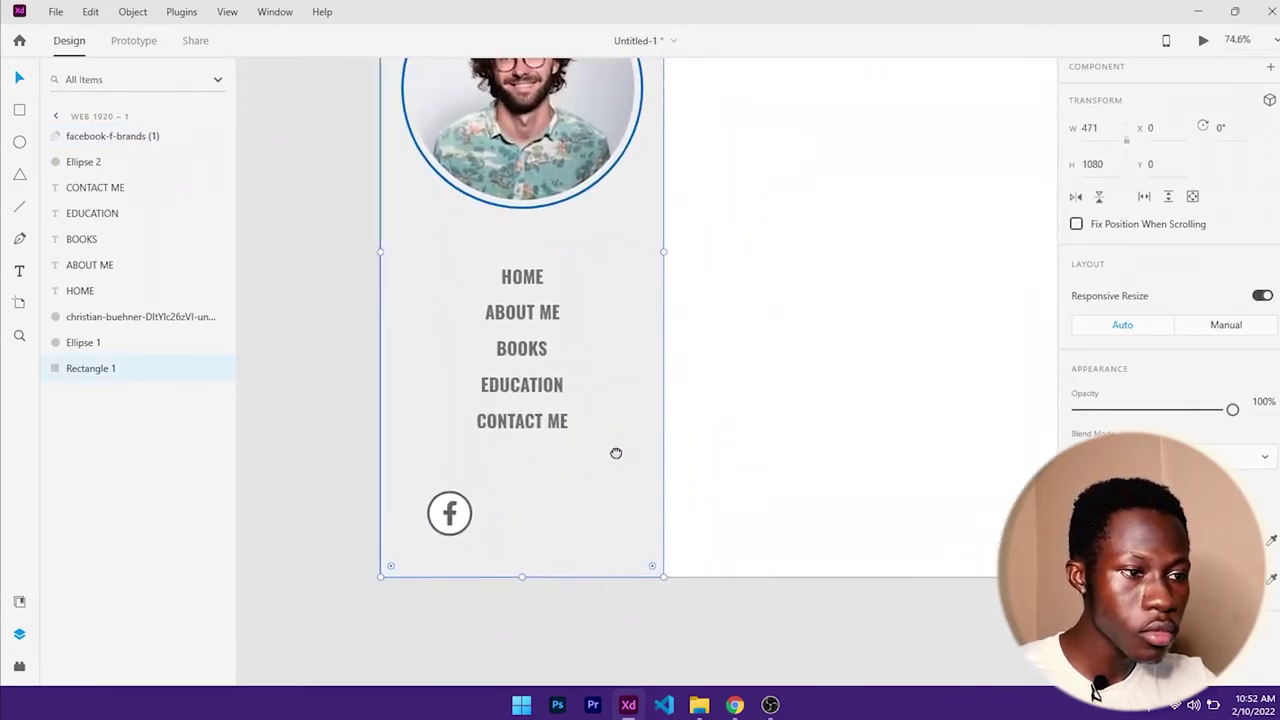
pyautogui.click(474, 516)
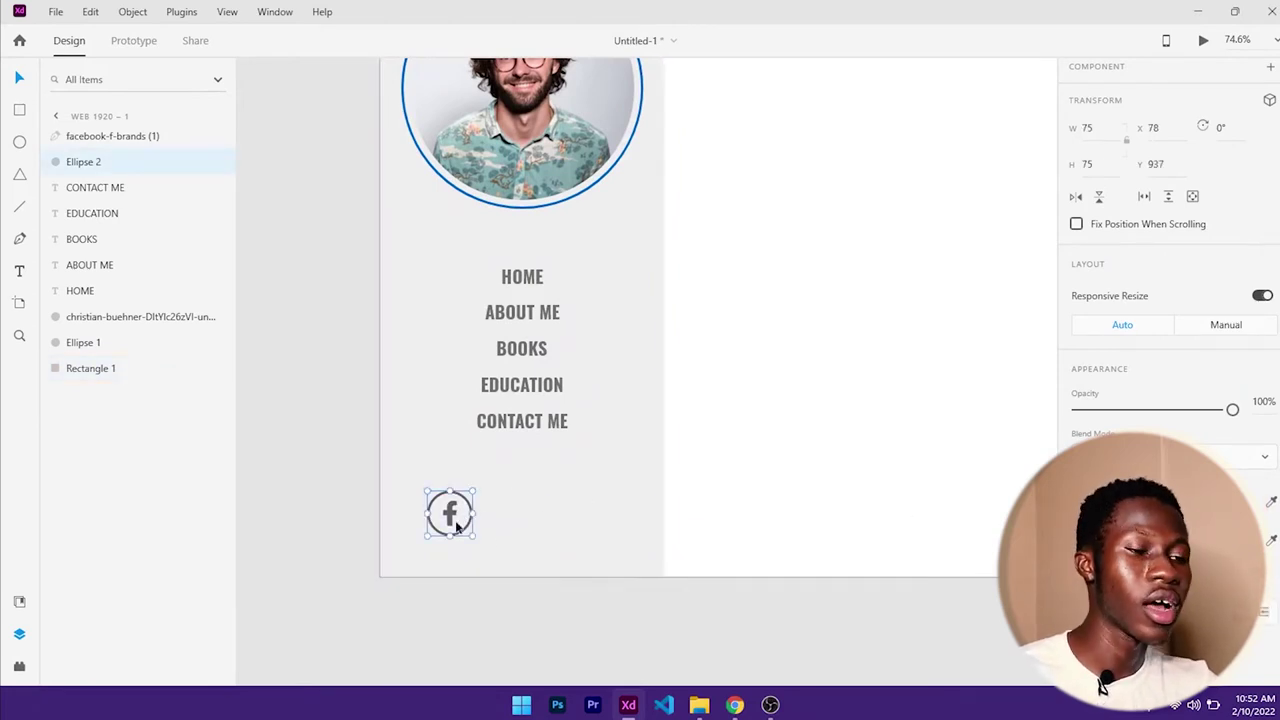
pyautogui.click(778, 408)
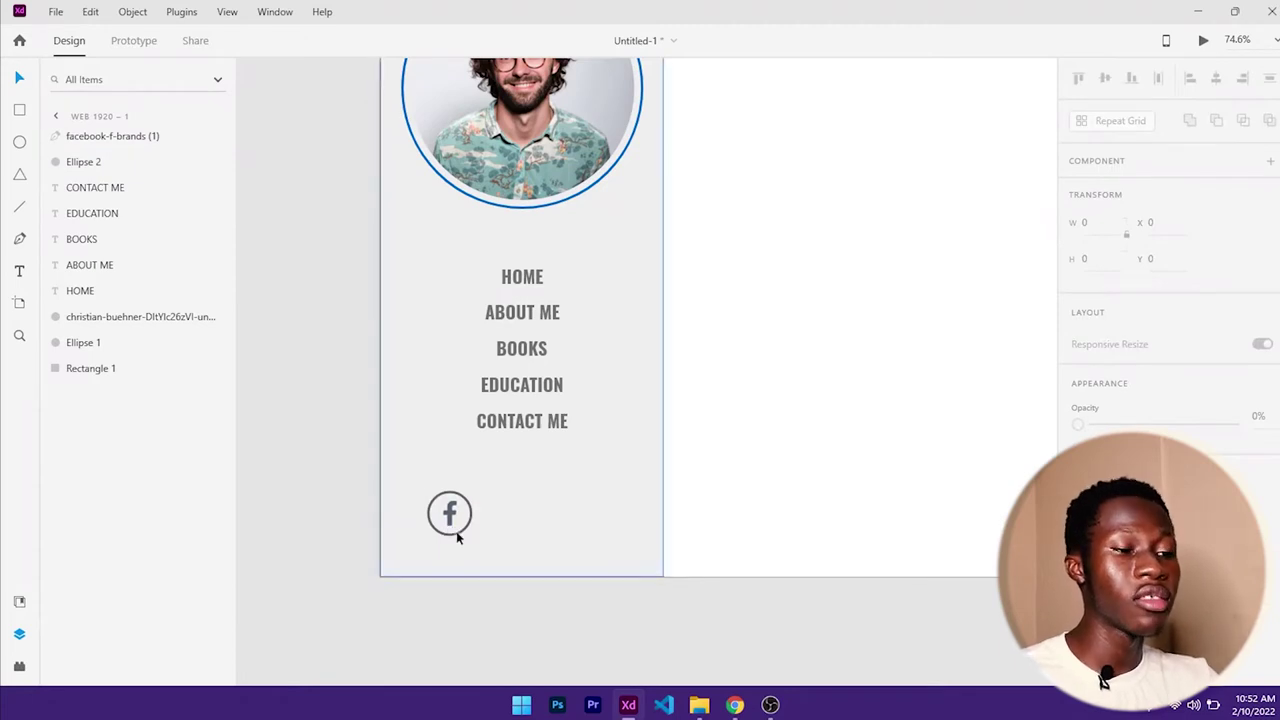
pyautogui.click(468, 530)
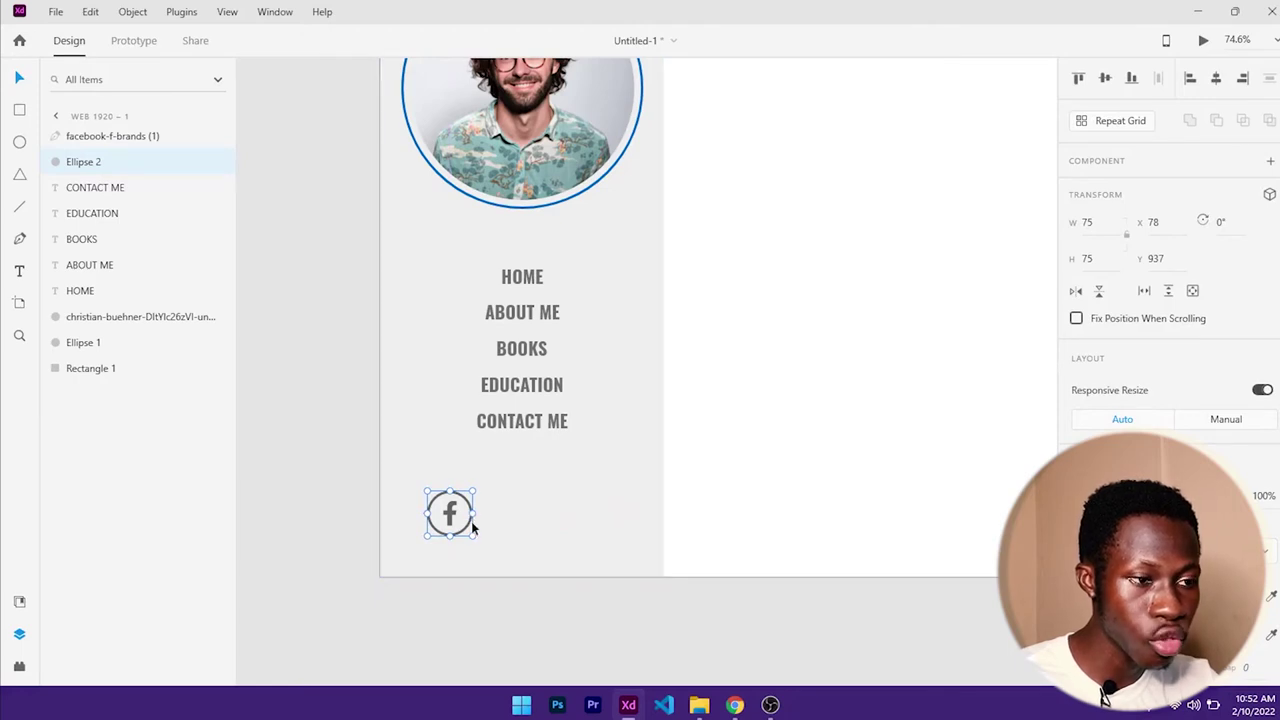
pyautogui.hotkey('ctrl', 'd')
pyautogui.moveTo(471, 521); pyautogui.dragTo(531, 523)
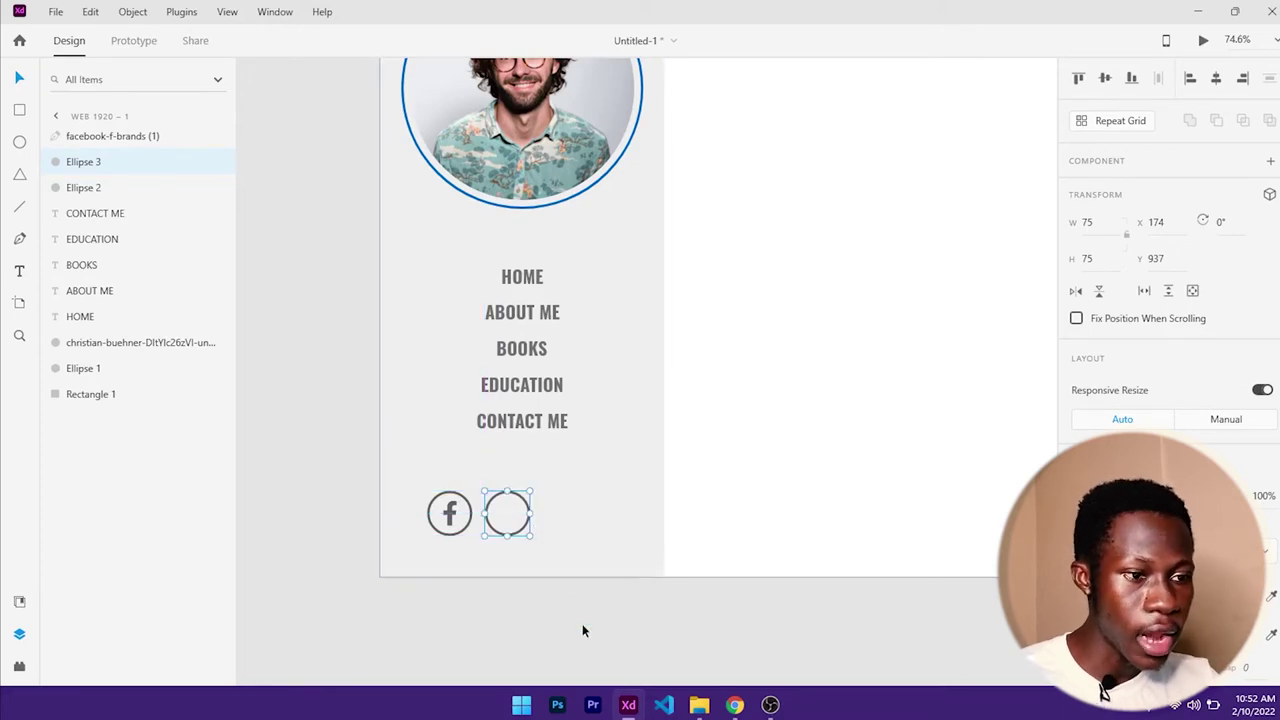
# - Import instagram-brands (1).svg from Downloads and shrink it to ring size
pyautogui.click(703, 706)
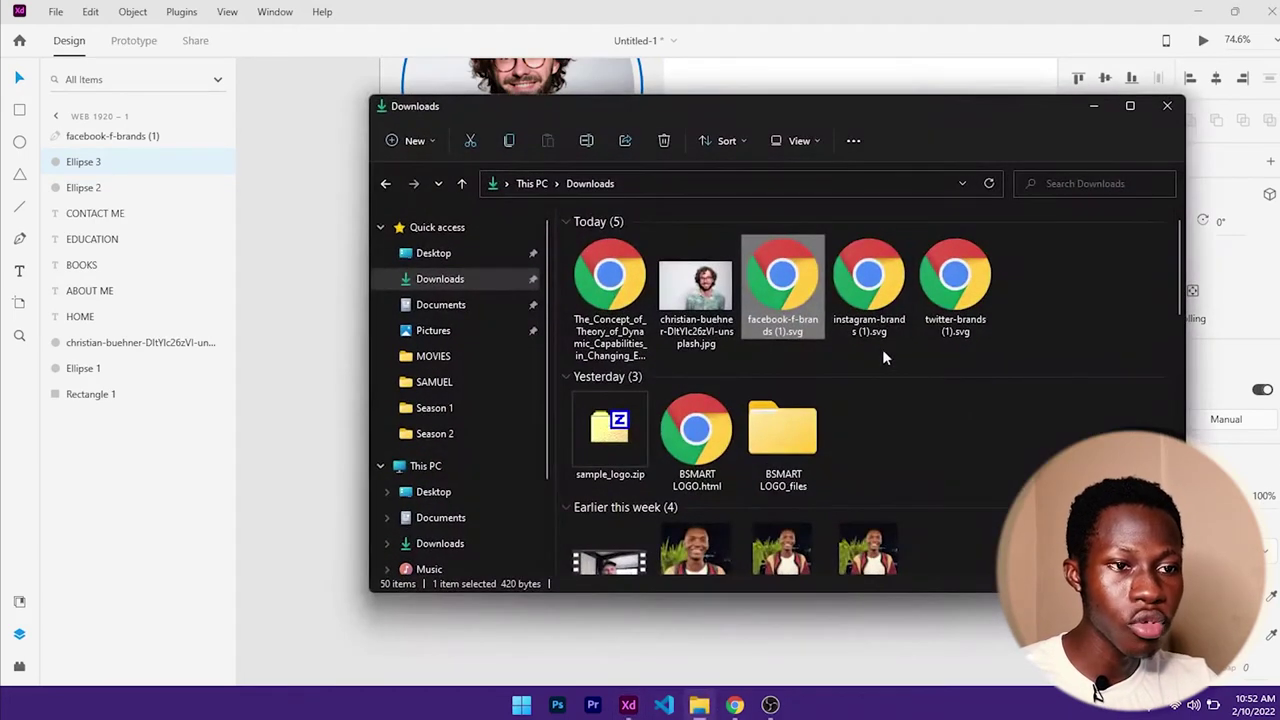
pyautogui.moveTo(869, 290); pyautogui.dragTo(312, 392)
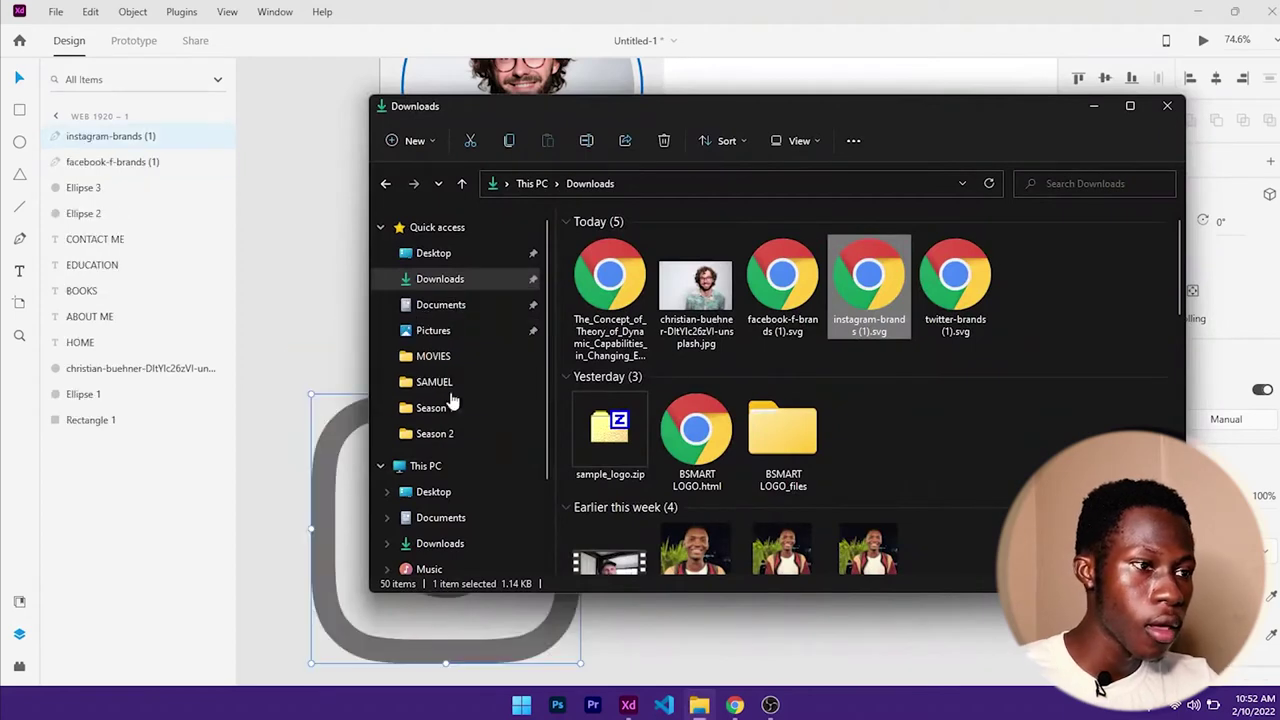
pyautogui.click(1092, 108)
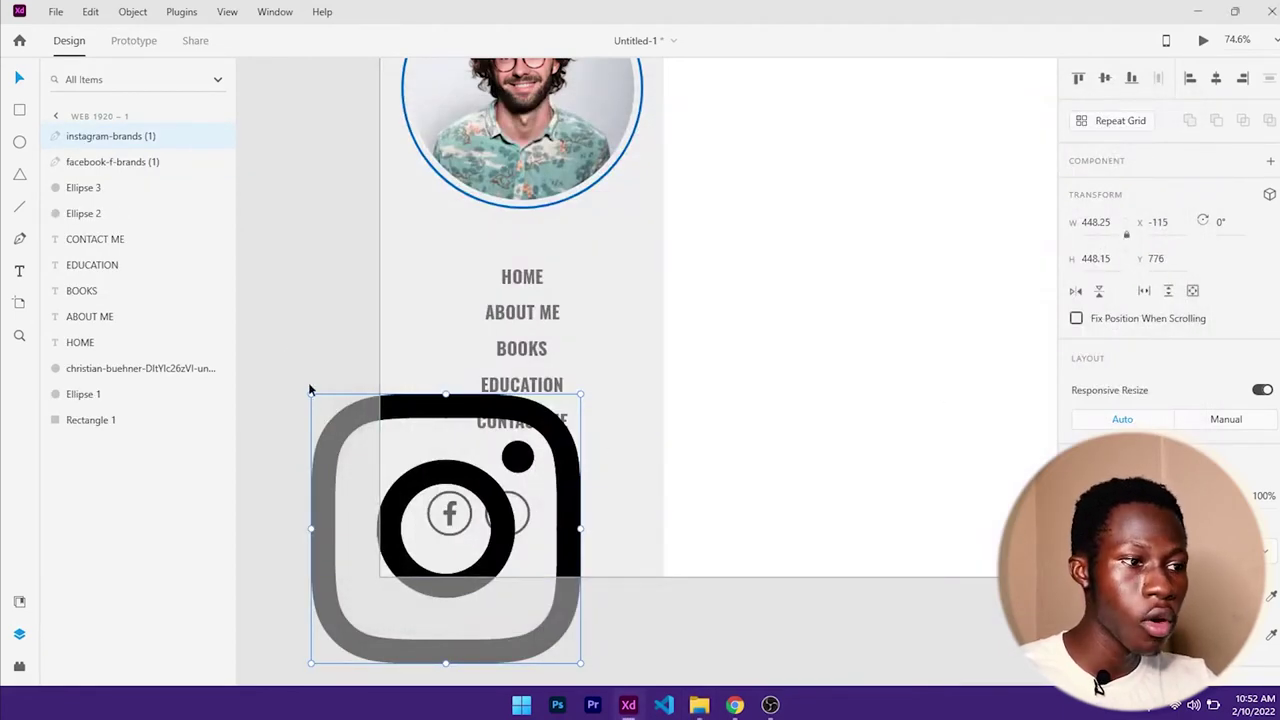
pyautogui.moveTo(309, 393); pyautogui.dragTo(437, 524)
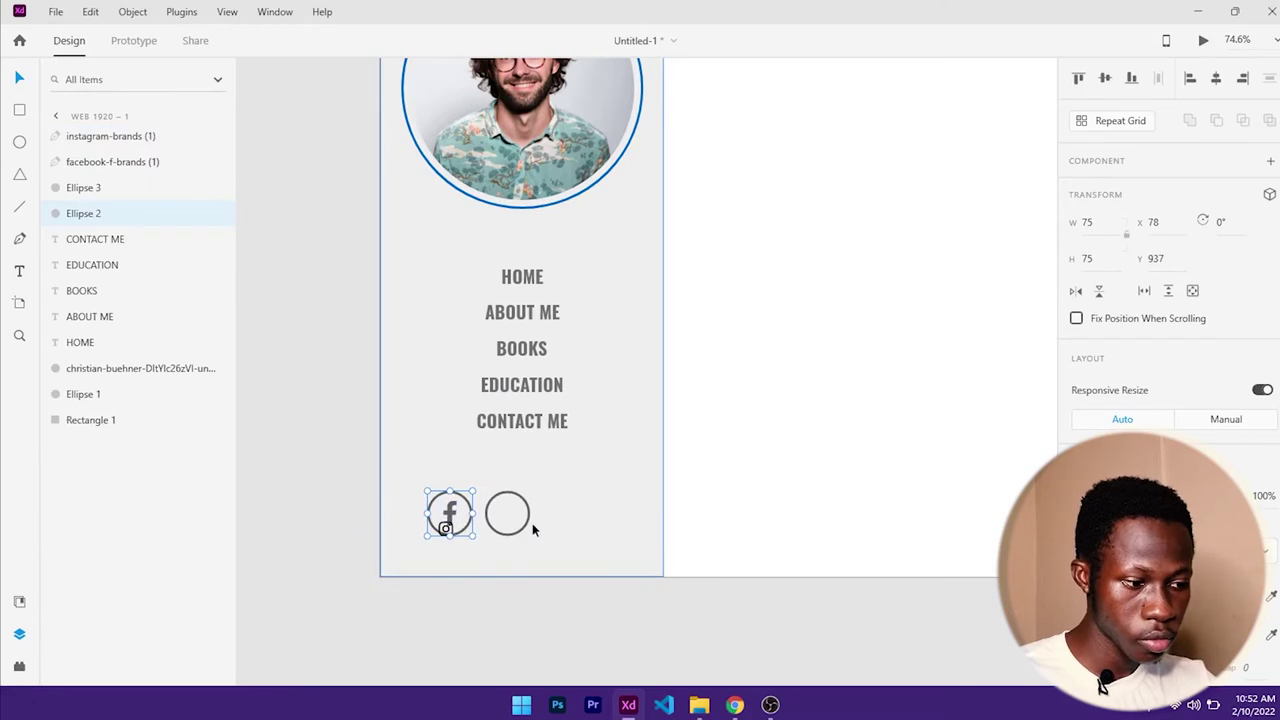
# - Move the Instagram icon into the empty second ring and colour it #626262
pyautogui.scroll(5, 528, 514)
pyautogui.scroll(-1, 524, 378)
pyautogui.hscroll(-1, 524, 378)
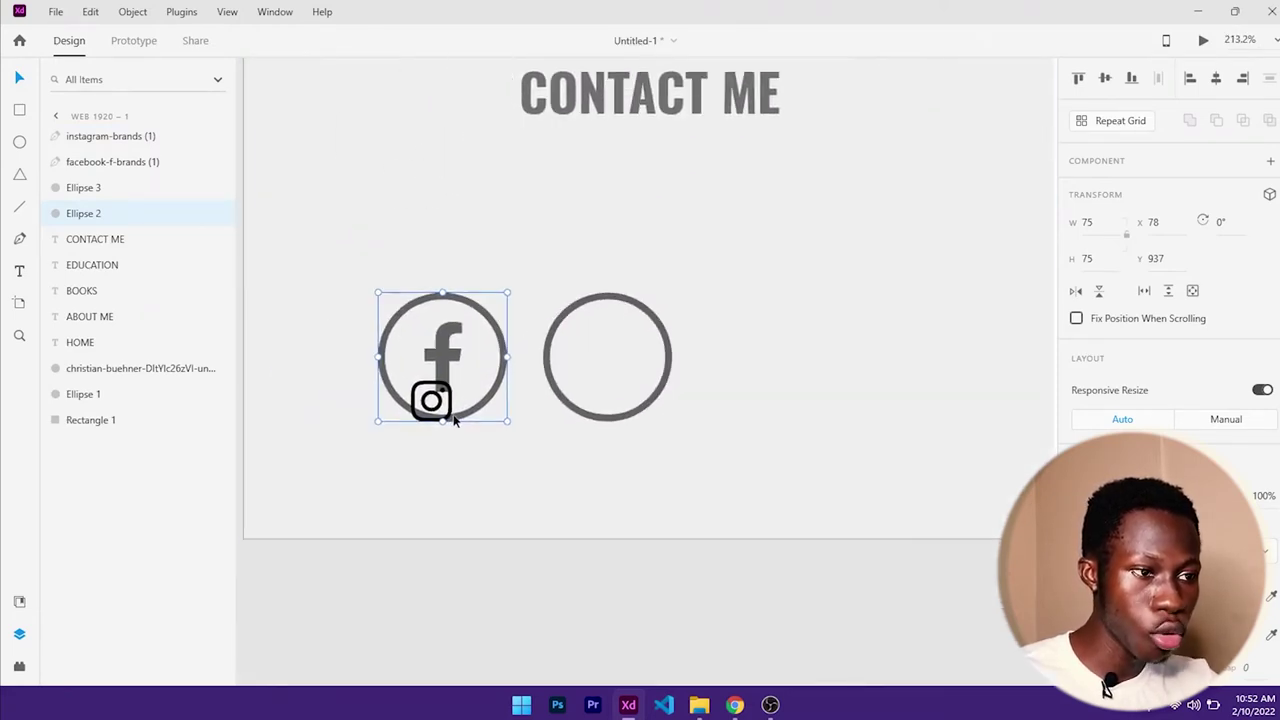
pyautogui.click(448, 400)
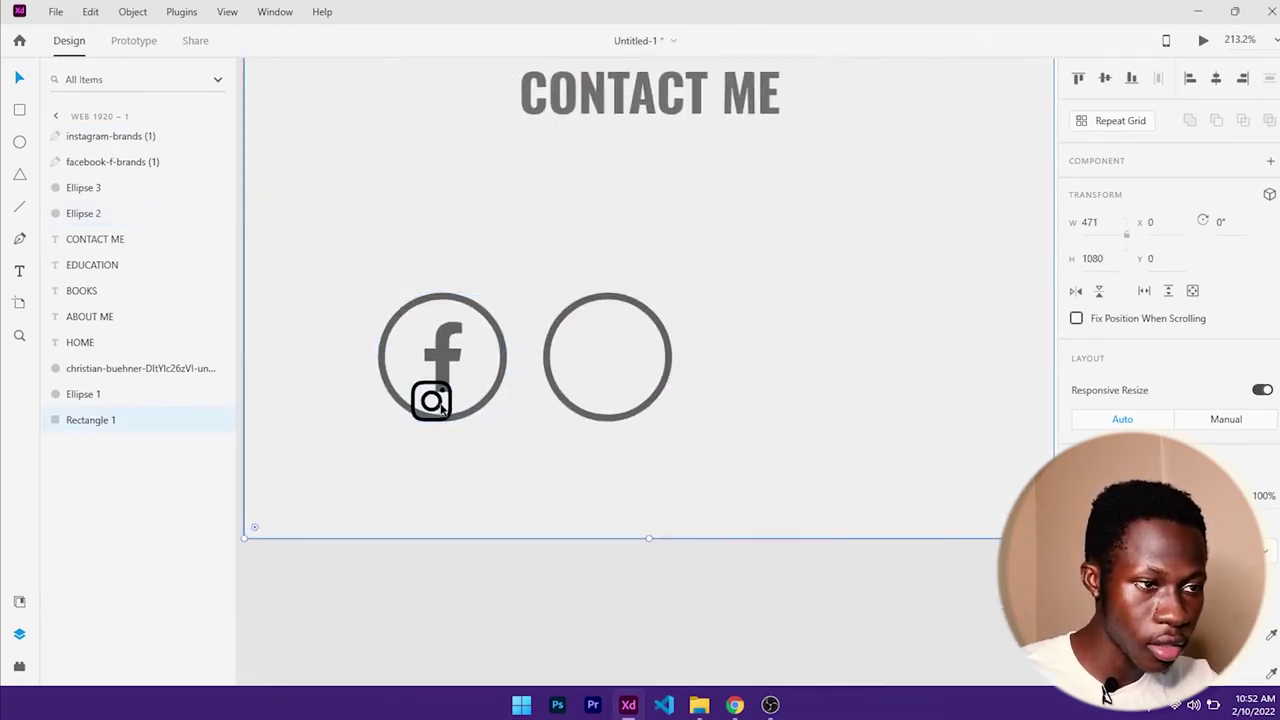
pyautogui.click(439, 405)
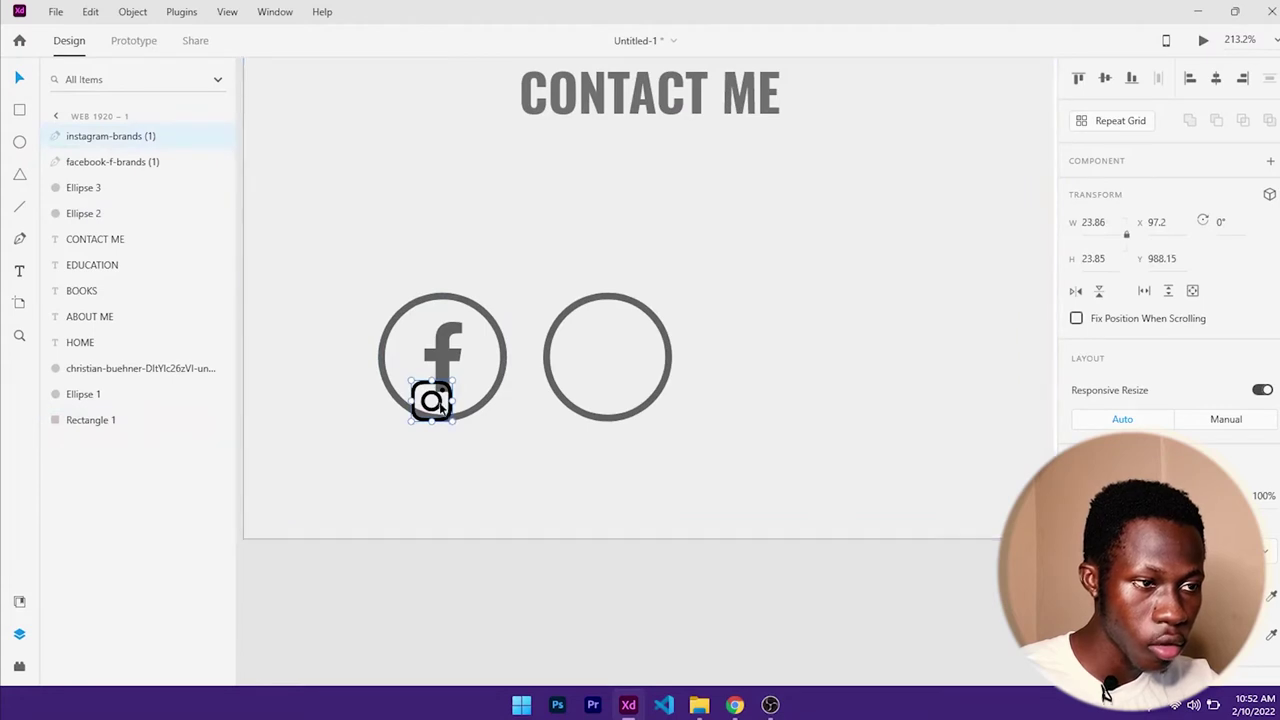
pyautogui.moveTo(445, 408); pyautogui.dragTo(642, 392)
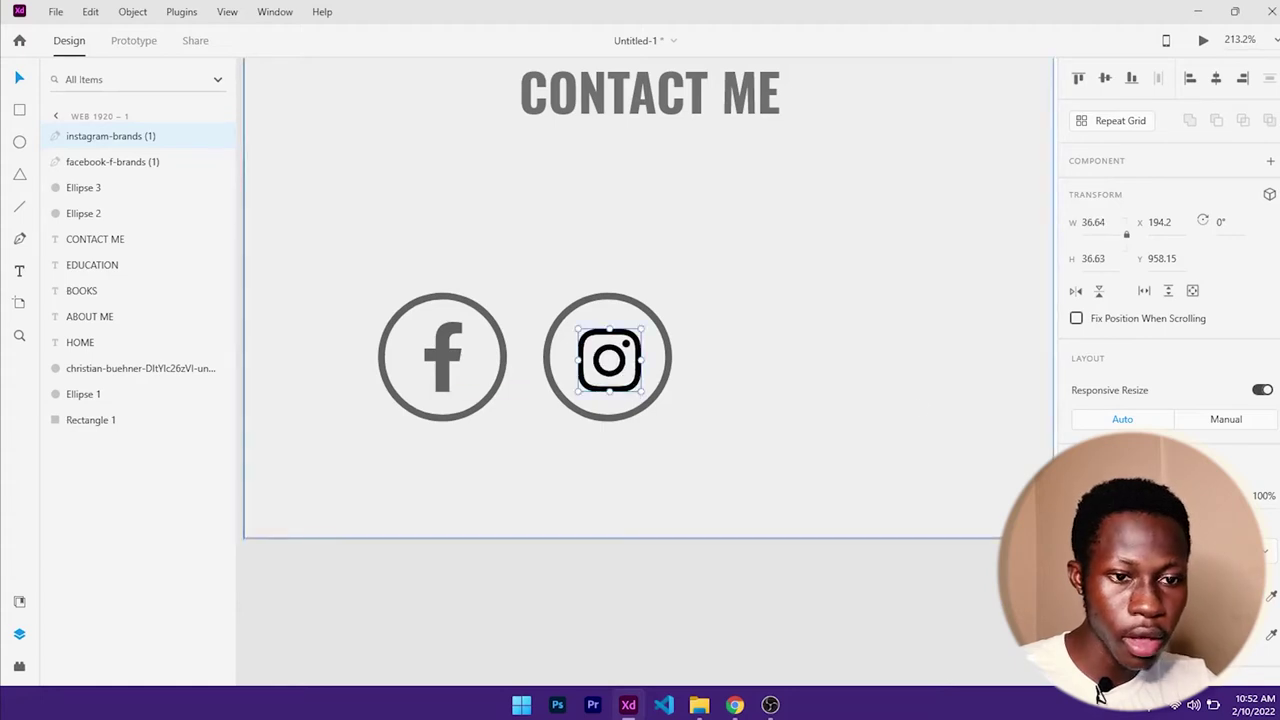
pyautogui.click(1090, 595)
pyautogui.click(907, 657)
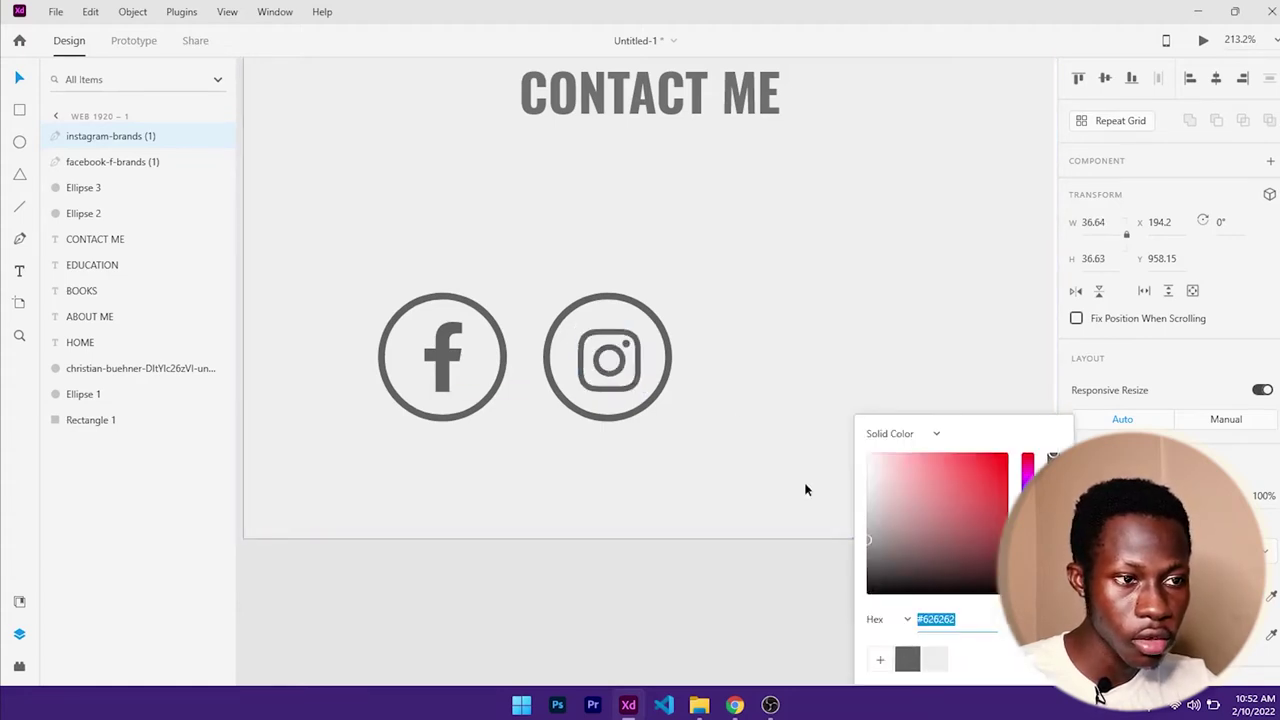
pyautogui.click(664, 268)
# - Centre the Instagram icon horizontally and vertically within its ring
pyautogui.click(636, 340)
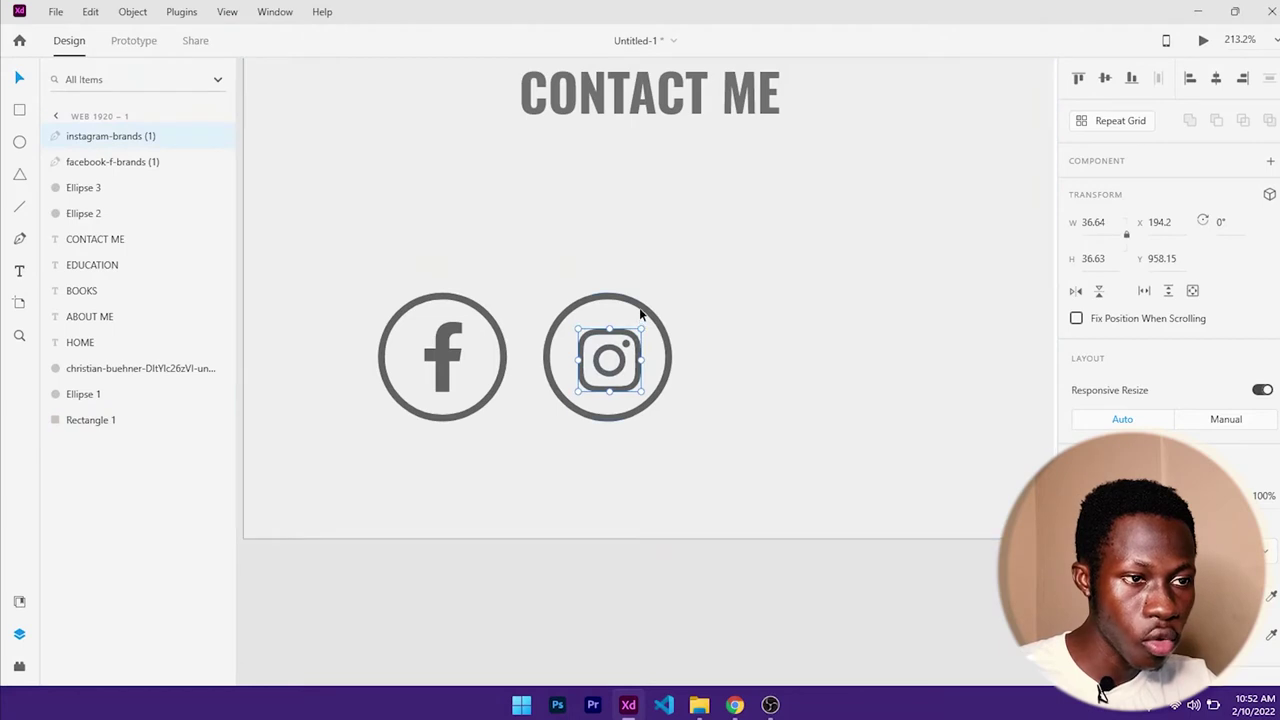
pyautogui.keyDown('shift'); pyautogui.click(643, 309); pyautogui.keyUp('shift')
pyautogui.click(1105, 78)
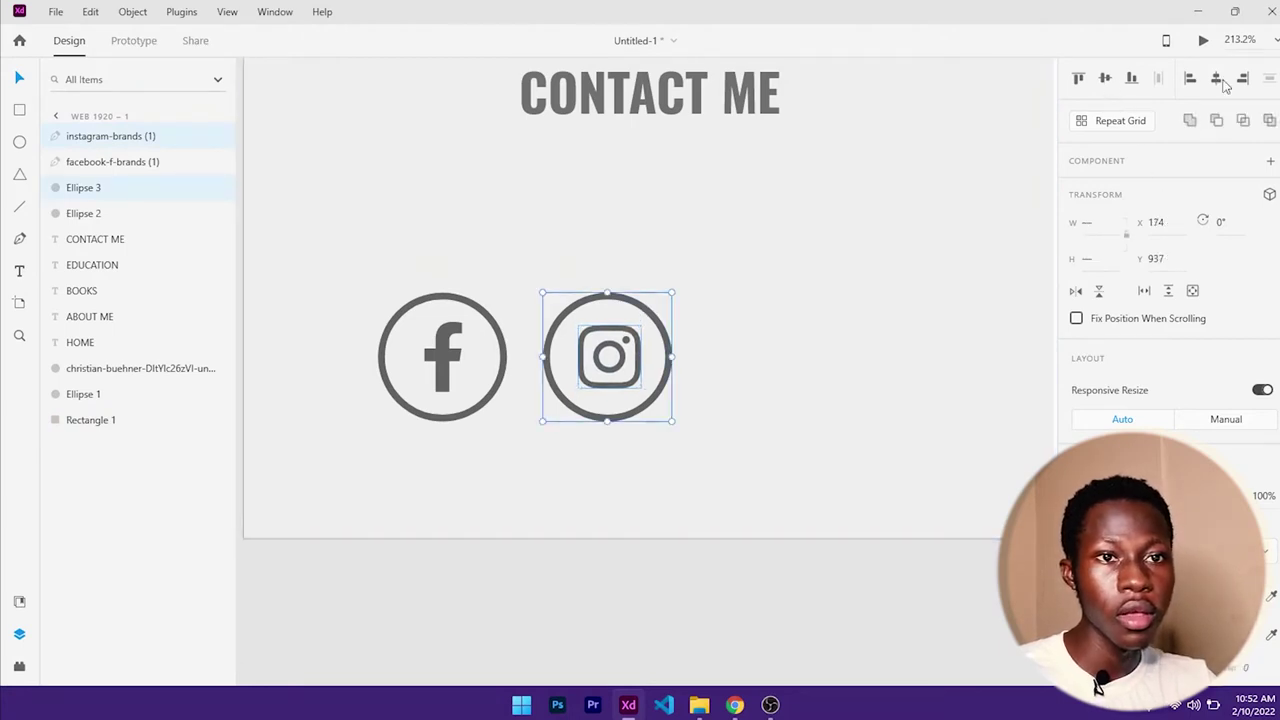
pyautogui.click(1216, 78)
pyautogui.click(800, 328)
pyautogui.hscroll(2, 807, 320)
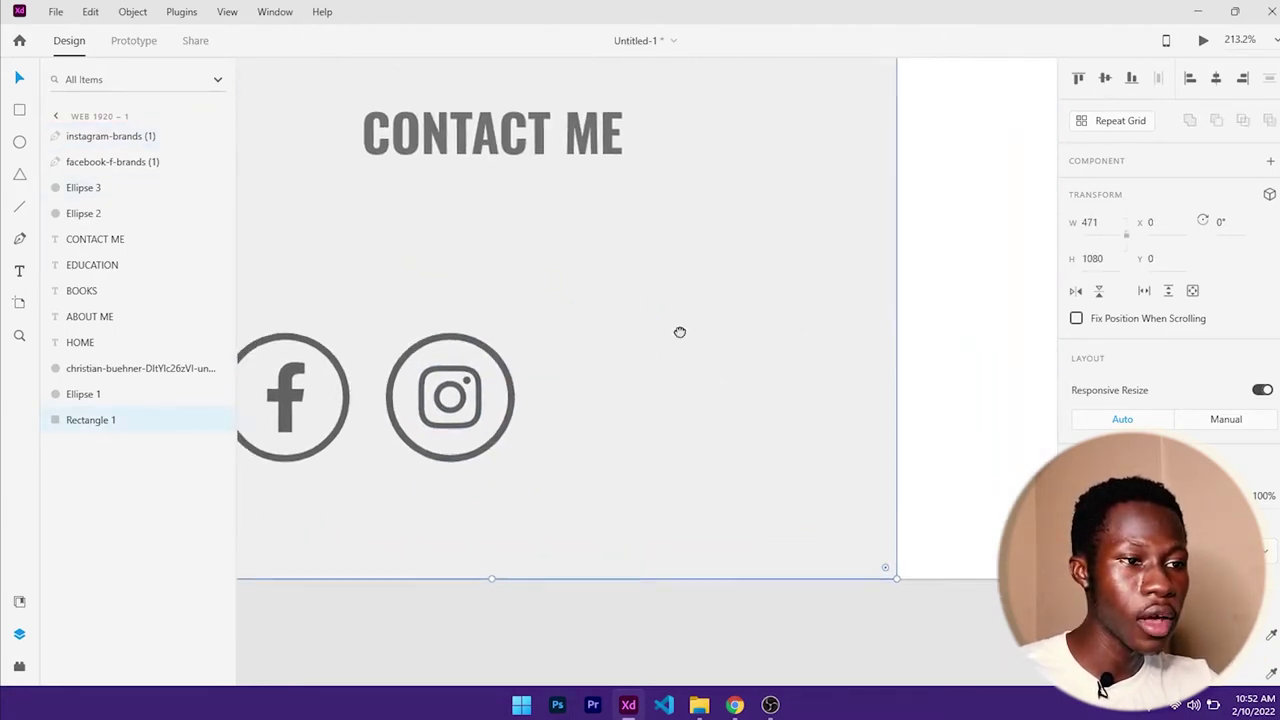
pyautogui.click(548, 355)
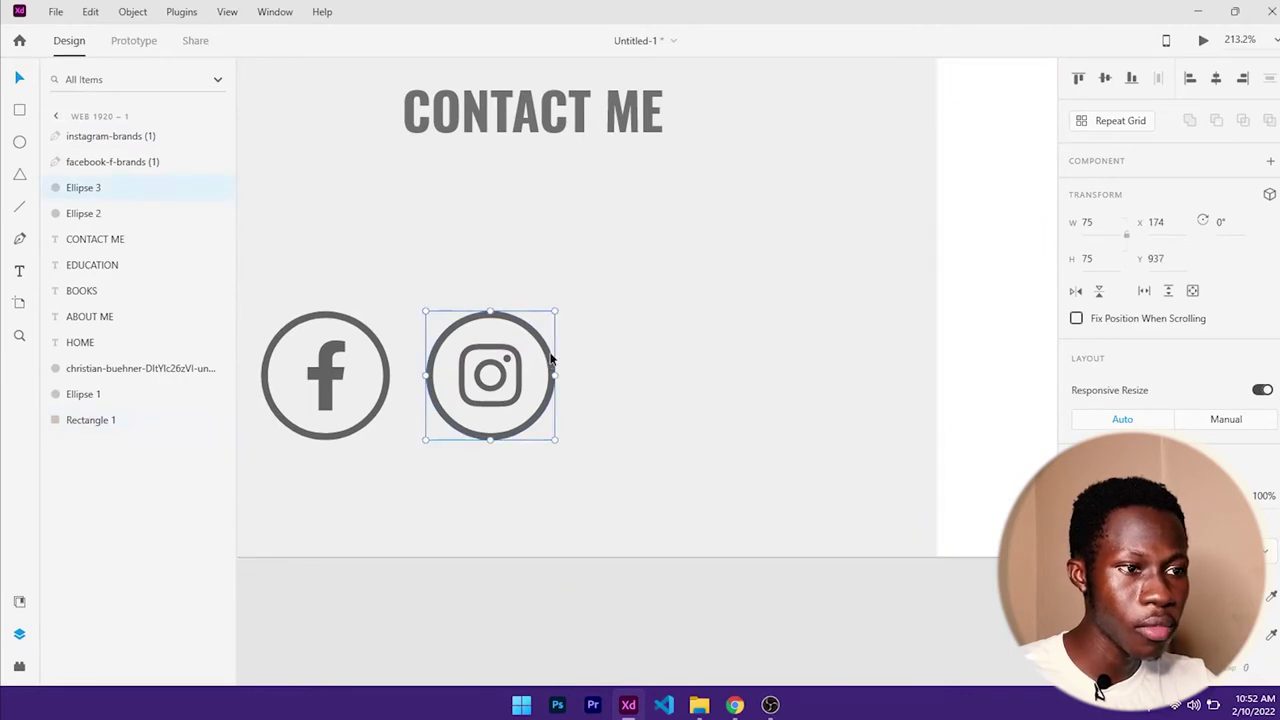
# - Alt-drag a copy of the Instagram ring to its right as a third empty ring
pyautogui.press('alt')
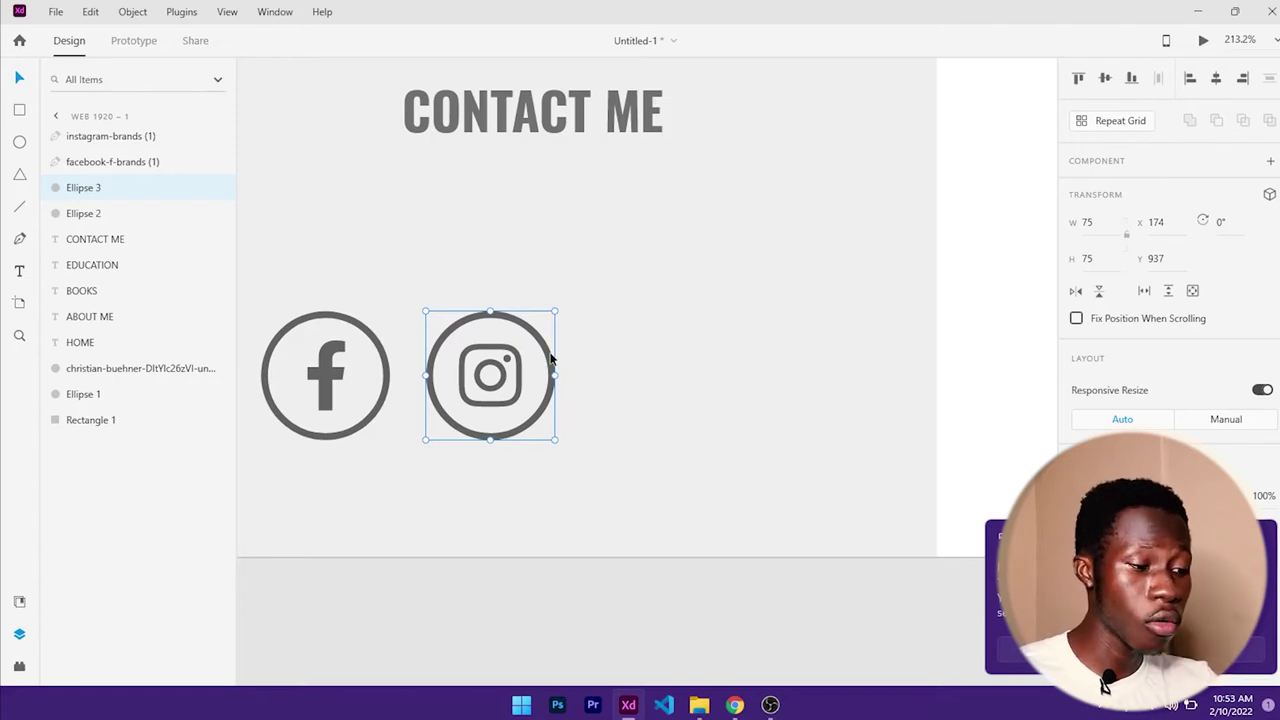
pyautogui.moveTo(550, 358); pyautogui.dragTo(728, 364)
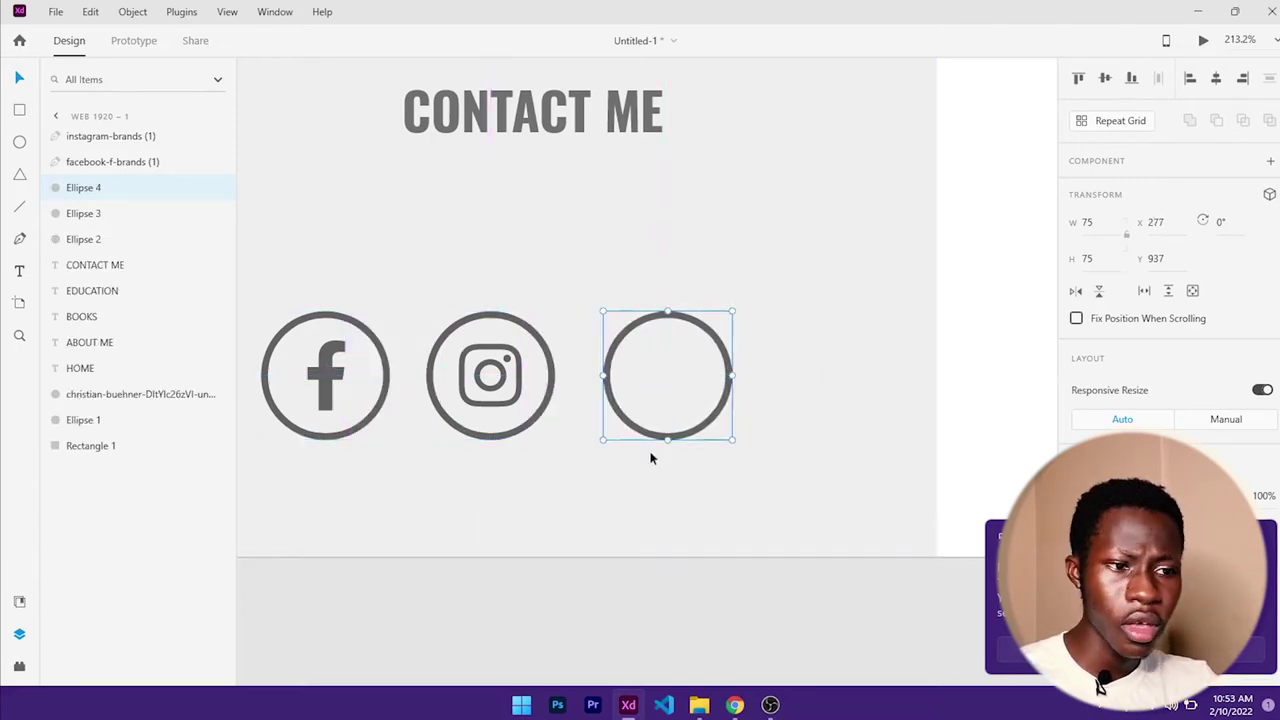
pyautogui.scroll(-3, 638, 426)
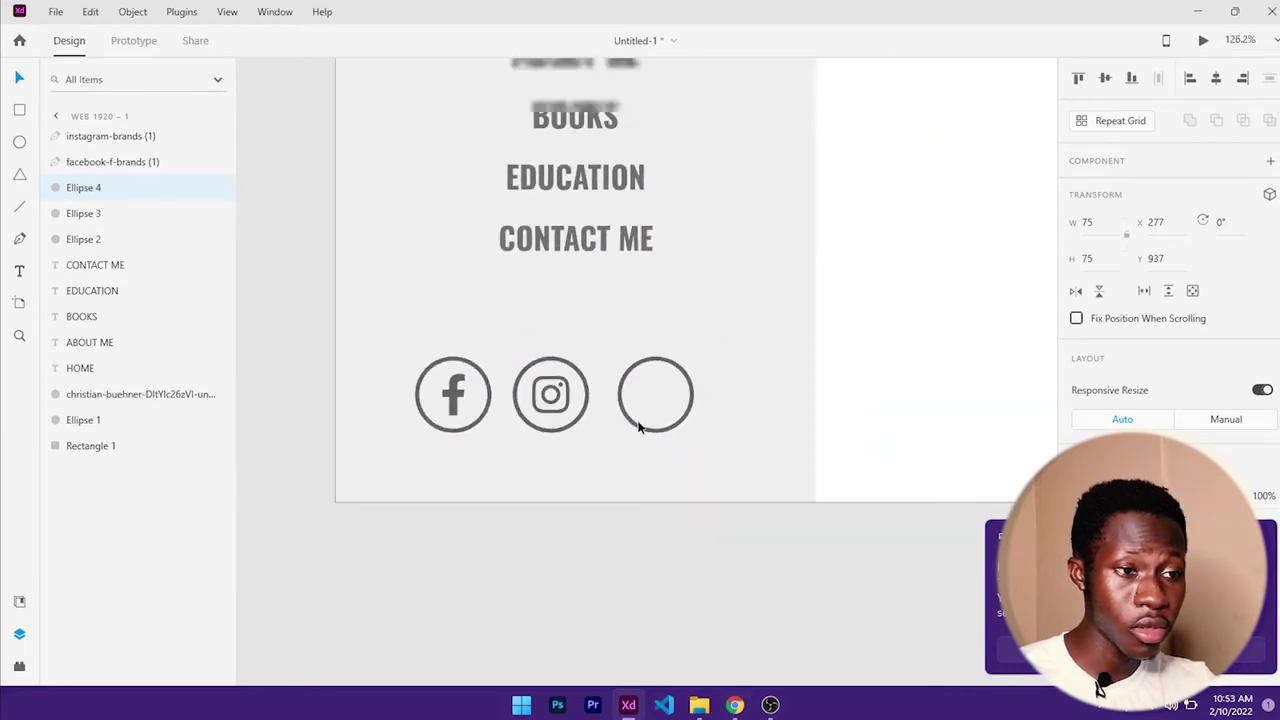
pyautogui.scroll(-3, 638, 426)
pyautogui.moveTo(614, 434); pyautogui.dragTo(701, 440)
# - Import twitter-brands (1).svg from Downloads and shrink the bird to icon size
pyautogui.click(699, 705)
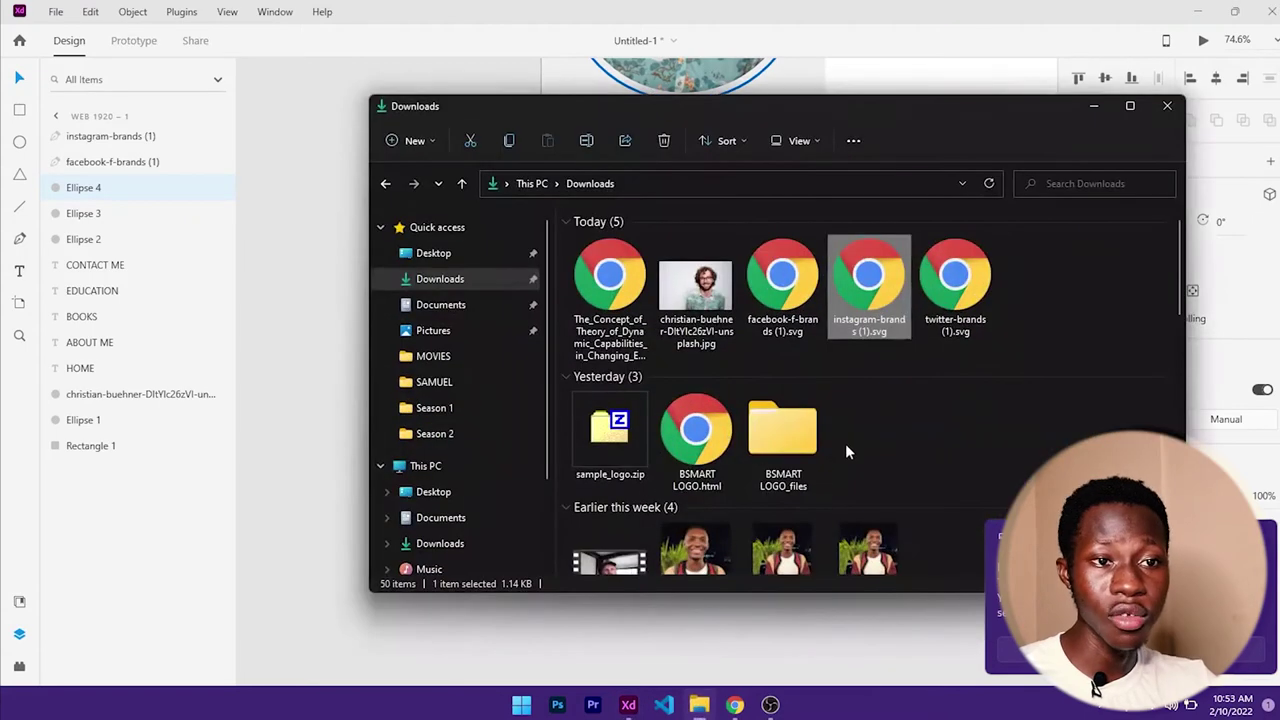
pyautogui.moveTo(551, 246); pyautogui.dragTo(348, 305)
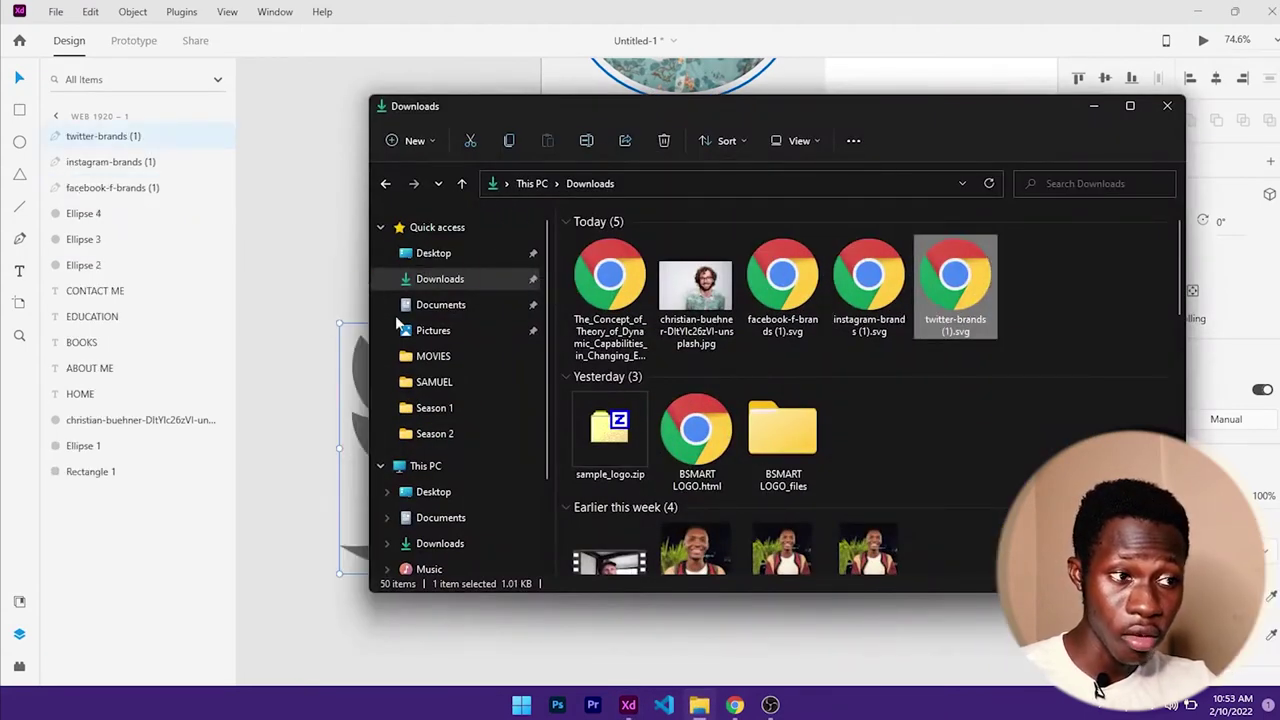
pyautogui.click(1093, 106)
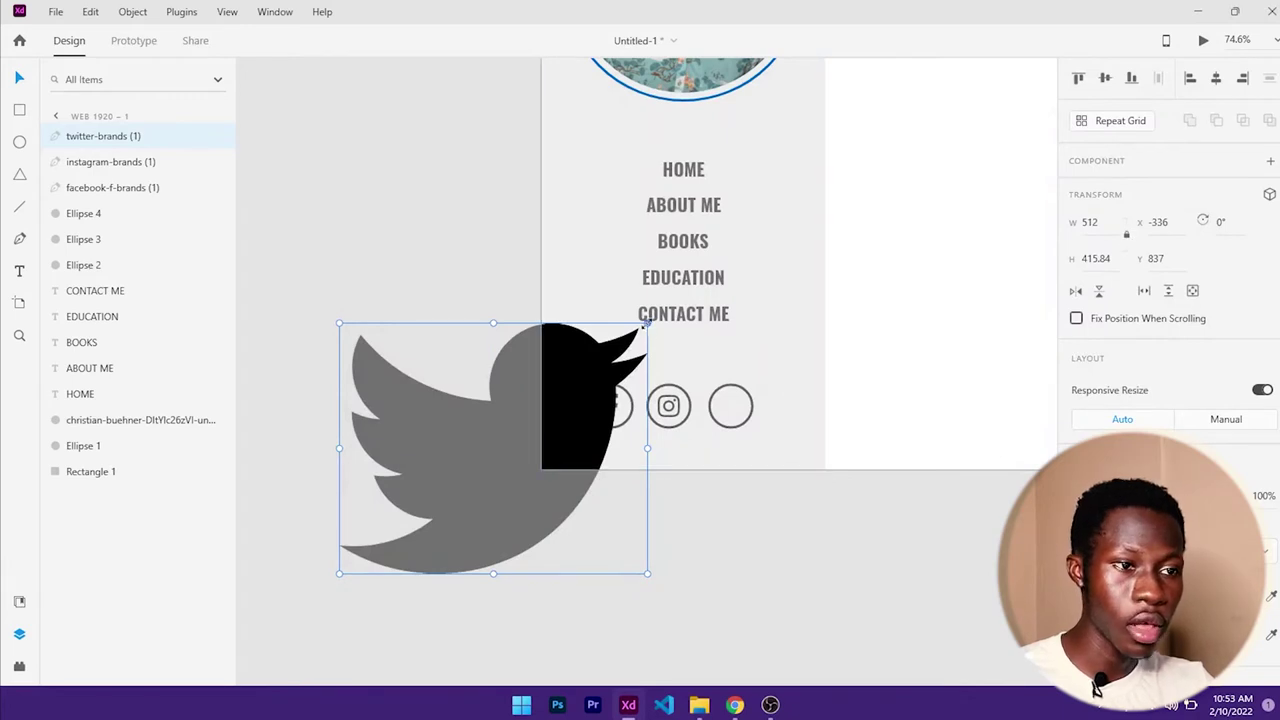
pyautogui.moveTo(645, 325); pyautogui.dragTo(516, 432)
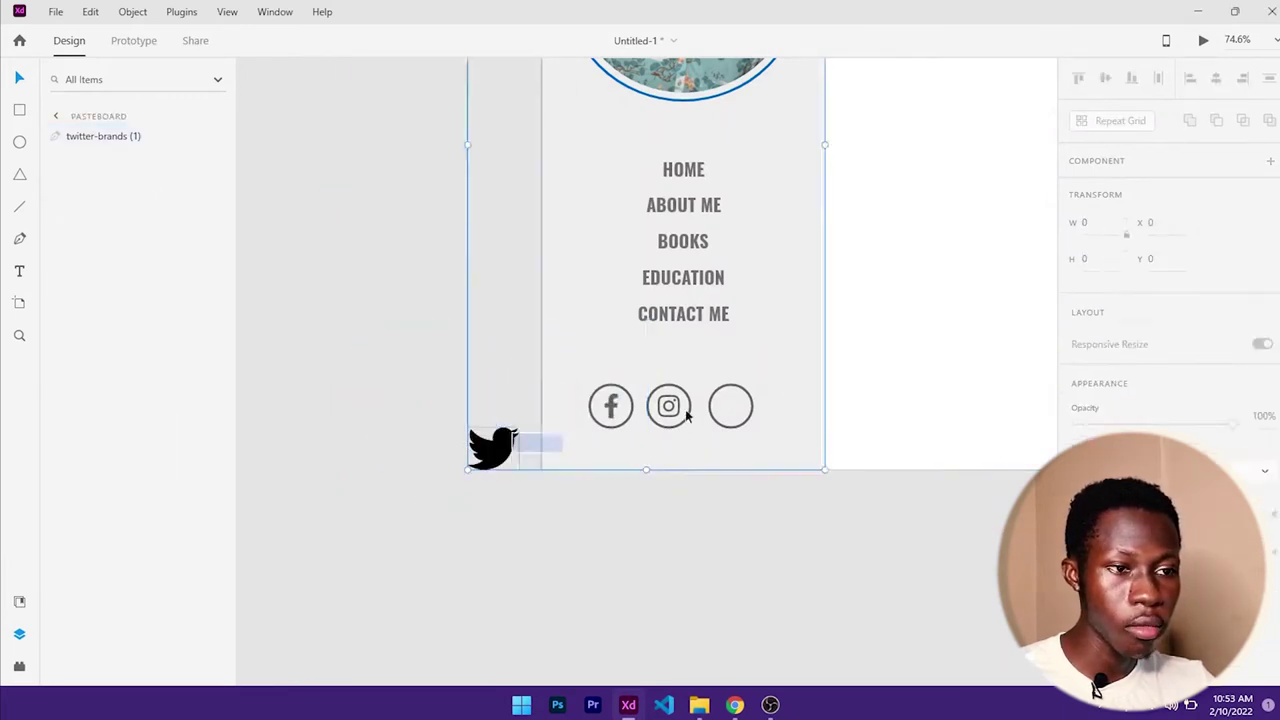
# - Move the Twitter bird into the empty third ring
pyautogui.click(476, 476)
pyautogui.moveTo(493, 447); pyautogui.dragTo(756, 410)
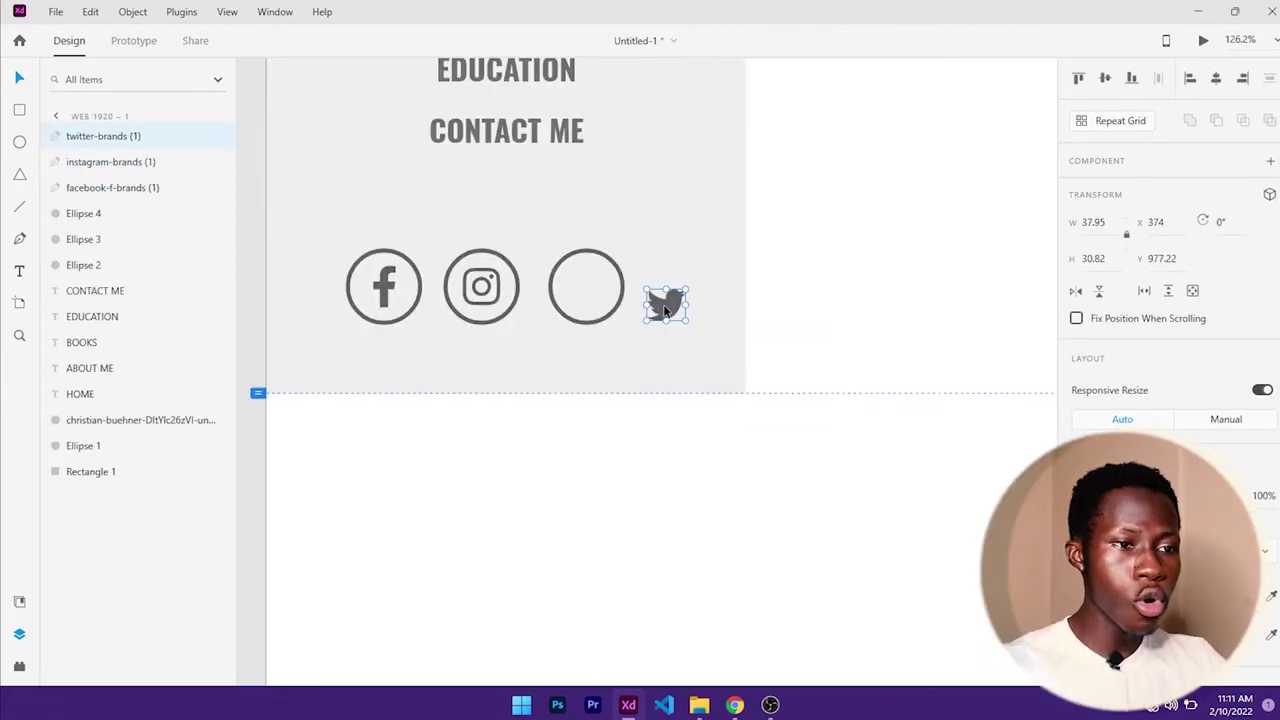
pyautogui.moveTo(665, 310); pyautogui.dragTo(587, 296)
pyautogui.scroll(5, 610, 304)
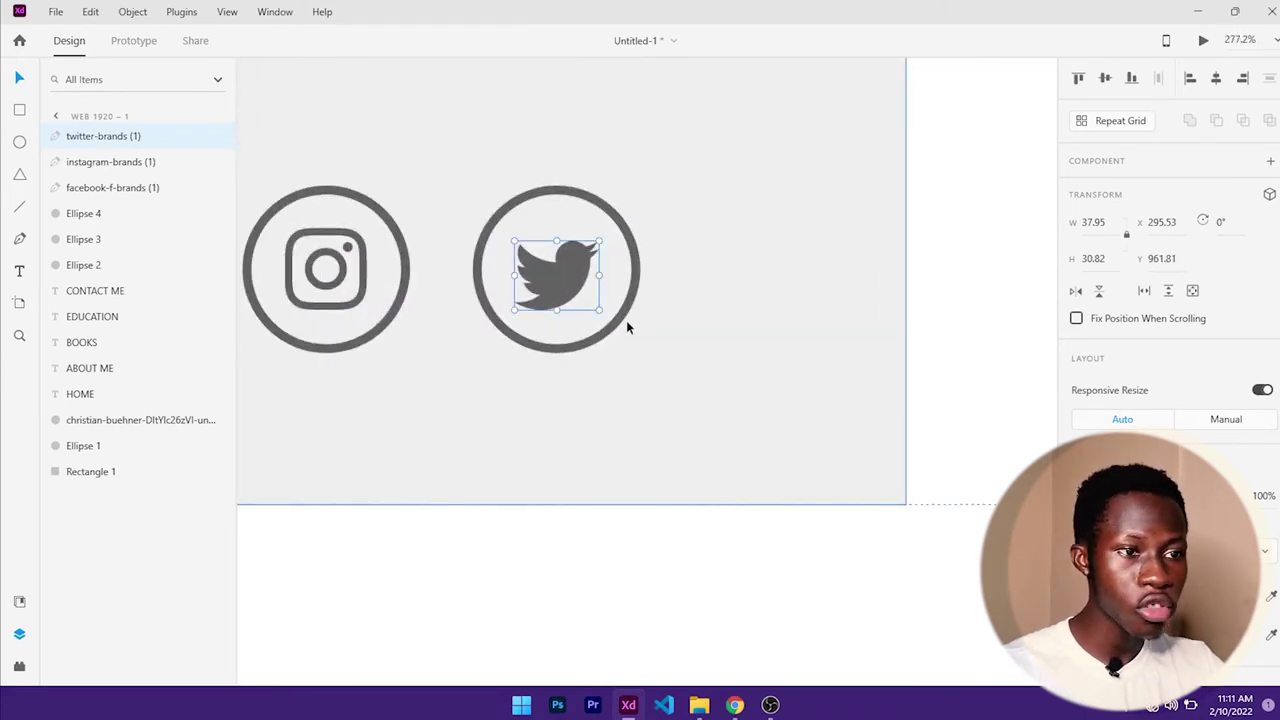
# - Centre the Twitter bird horizontally and vertically within its ring
pyautogui.keyDown('shift'); pyautogui.click(618, 322); pyautogui.keyUp('shift')
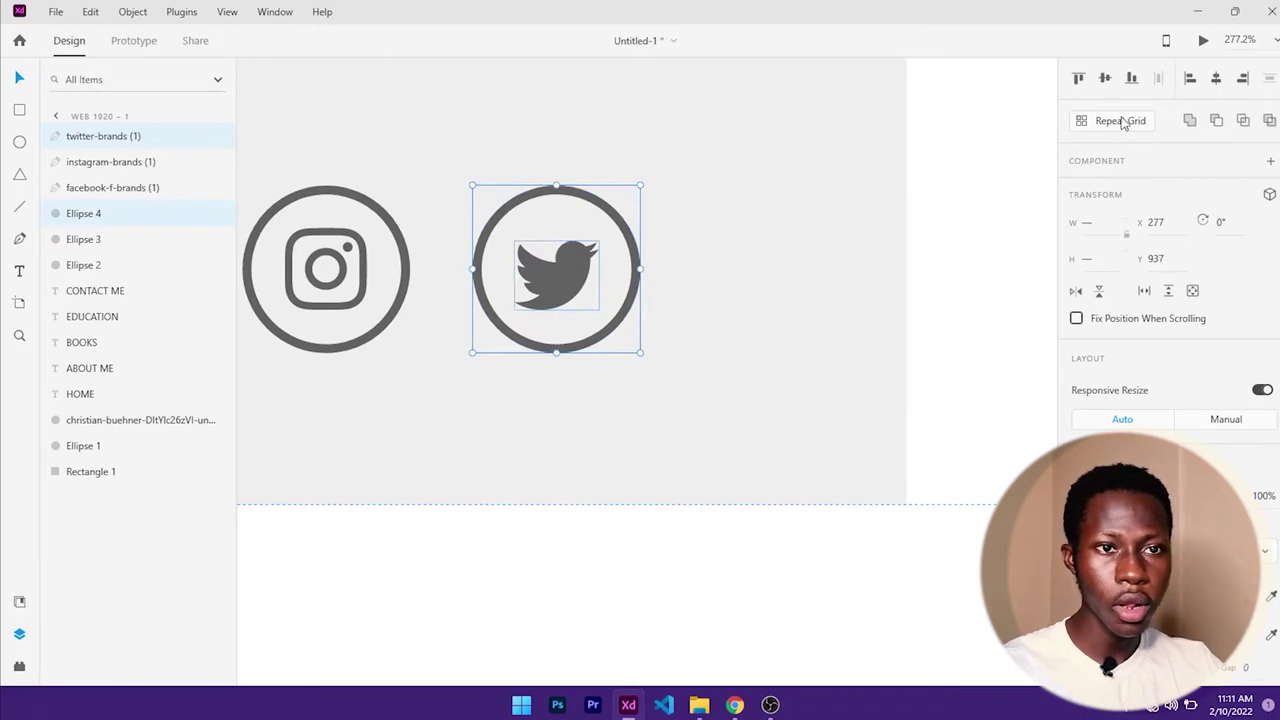
pyautogui.click(1105, 80)
pyautogui.click(1216, 79)
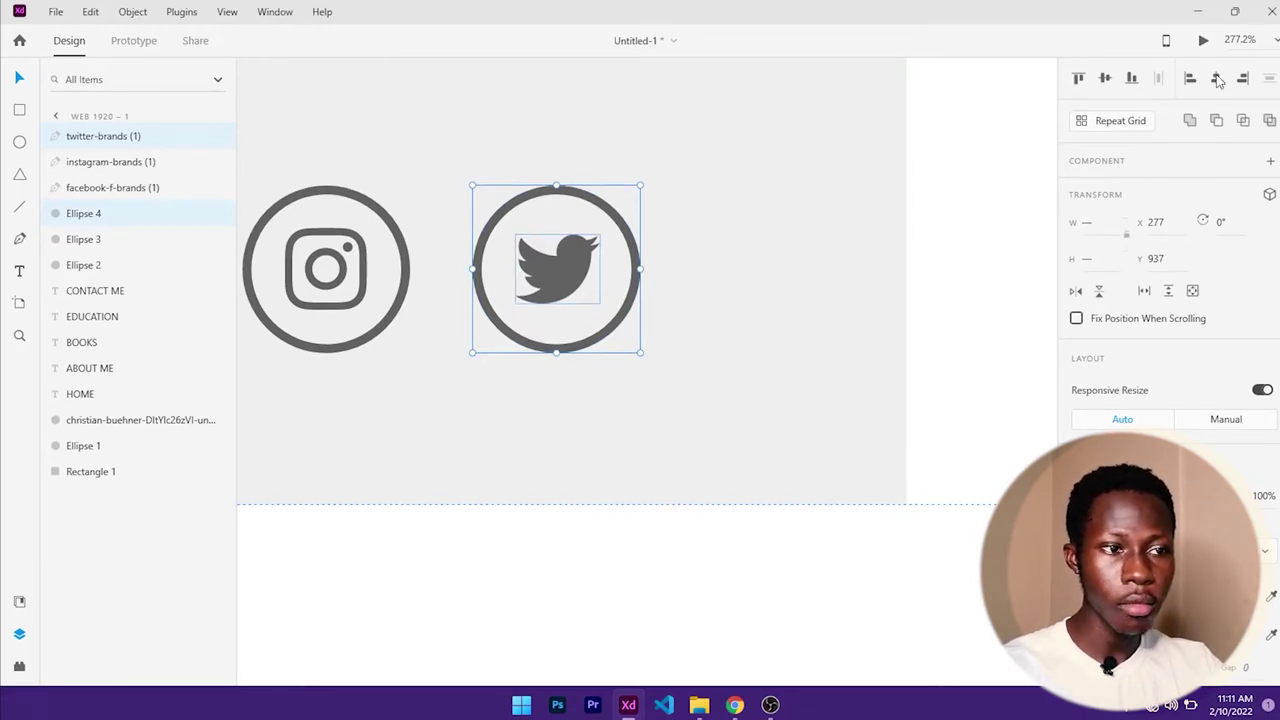
pyautogui.click(890, 296)
pyautogui.scroll(-6, 741, 272)
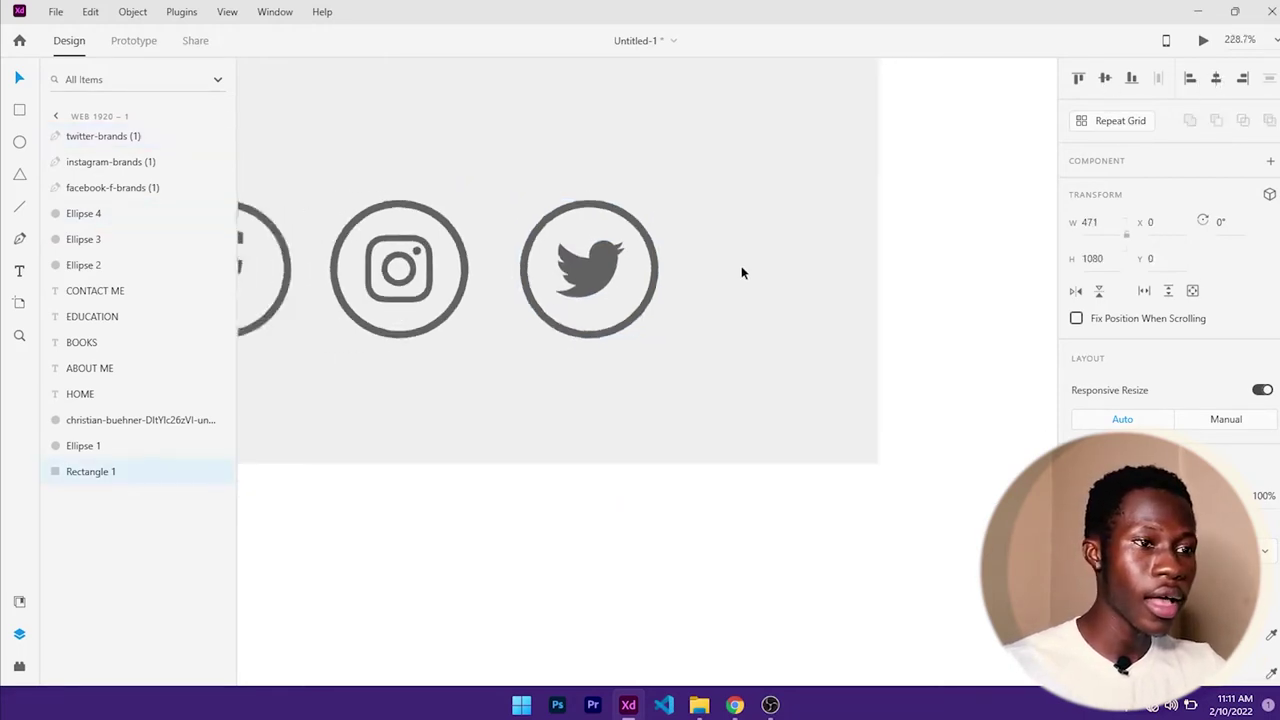
pyautogui.moveTo(741, 272); pyautogui.dragTo(627, 377)
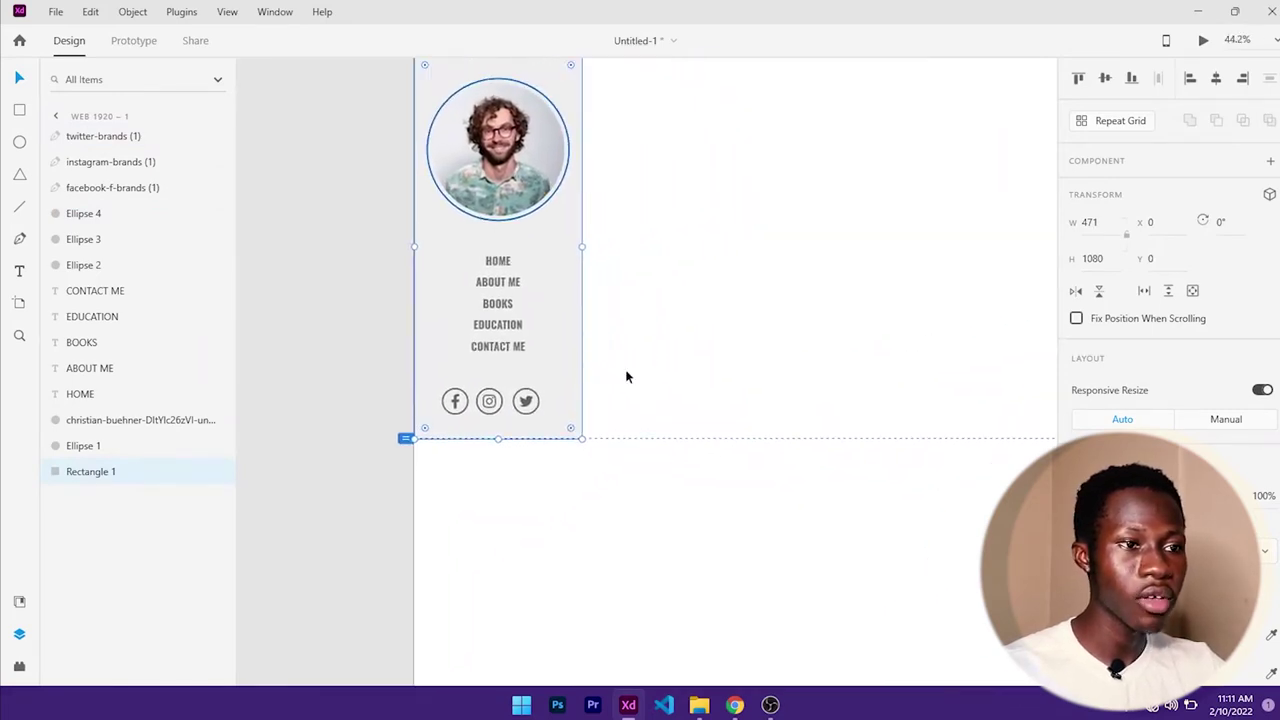
pyautogui.scroll(-3, 697, 381)
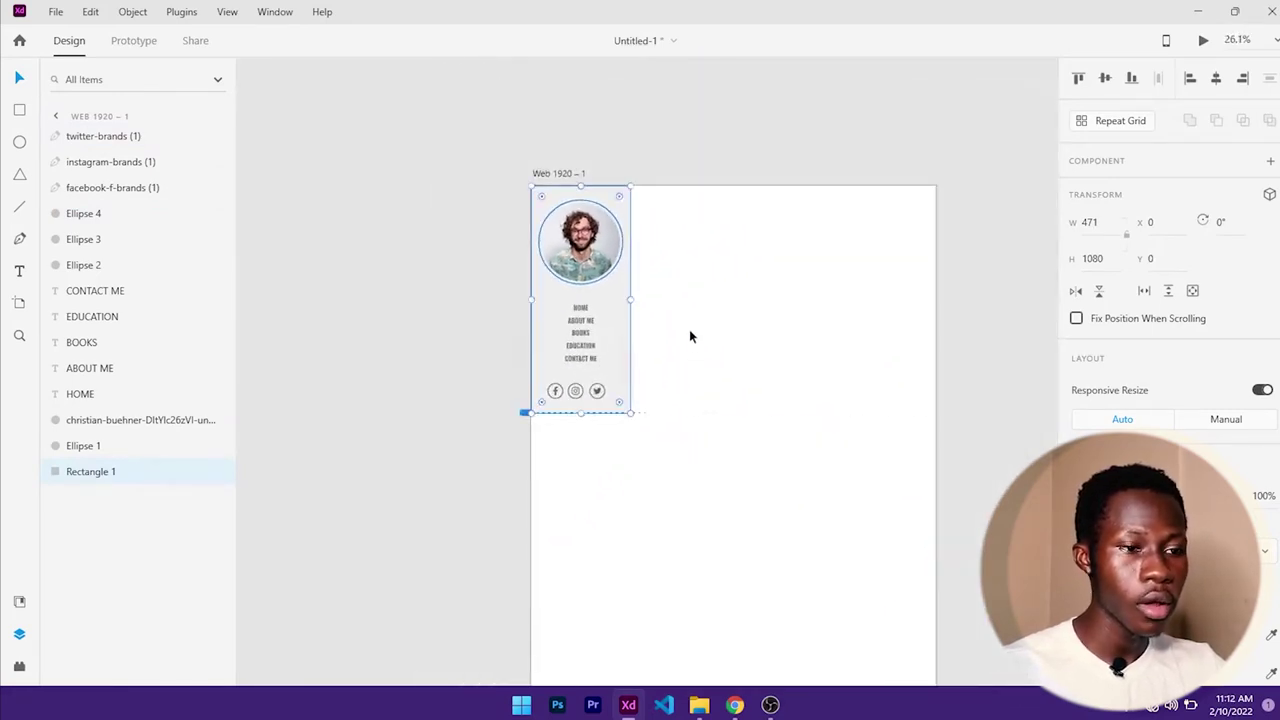
pyautogui.hscroll(1, 689, 334)
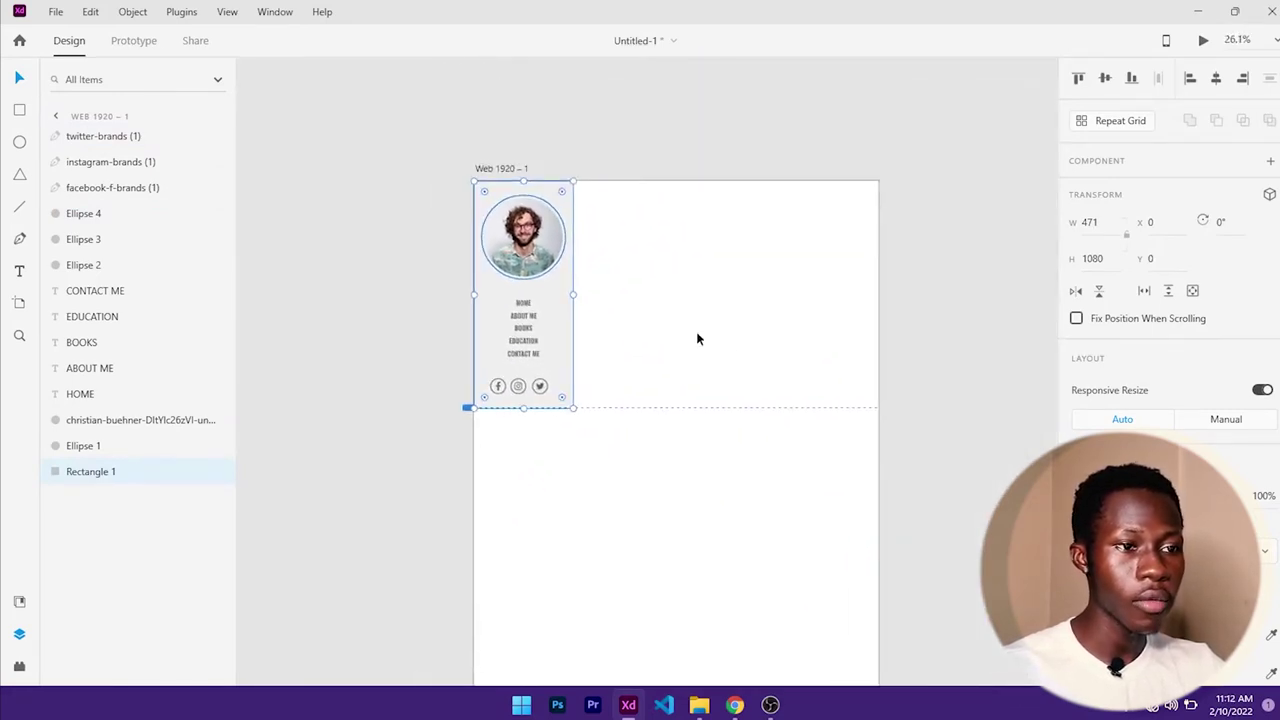
pyautogui.click(716, 447)
pyautogui.scroll(-6, 765, 440)
# - Shorten the Web 1920 – 1 artboard from 4389 to 2510, then 1080 tall
pyautogui.scroll(-3, 770, 426)
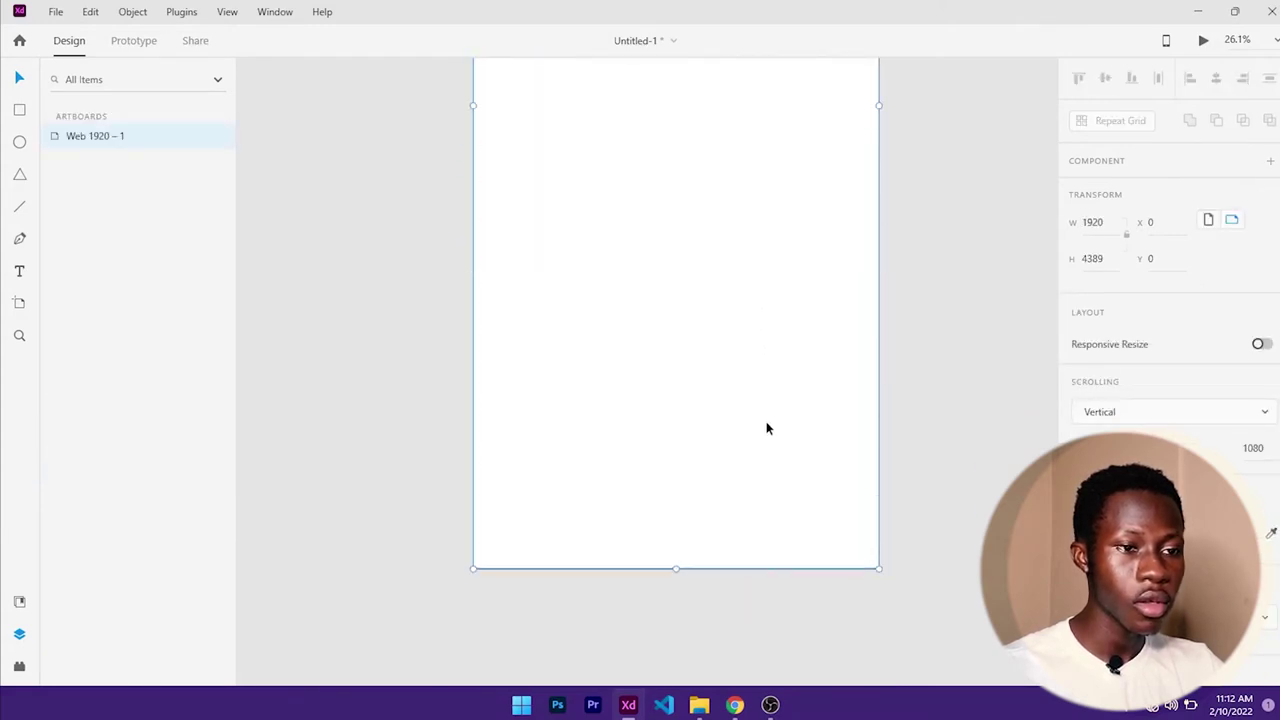
pyautogui.click(660, 583)
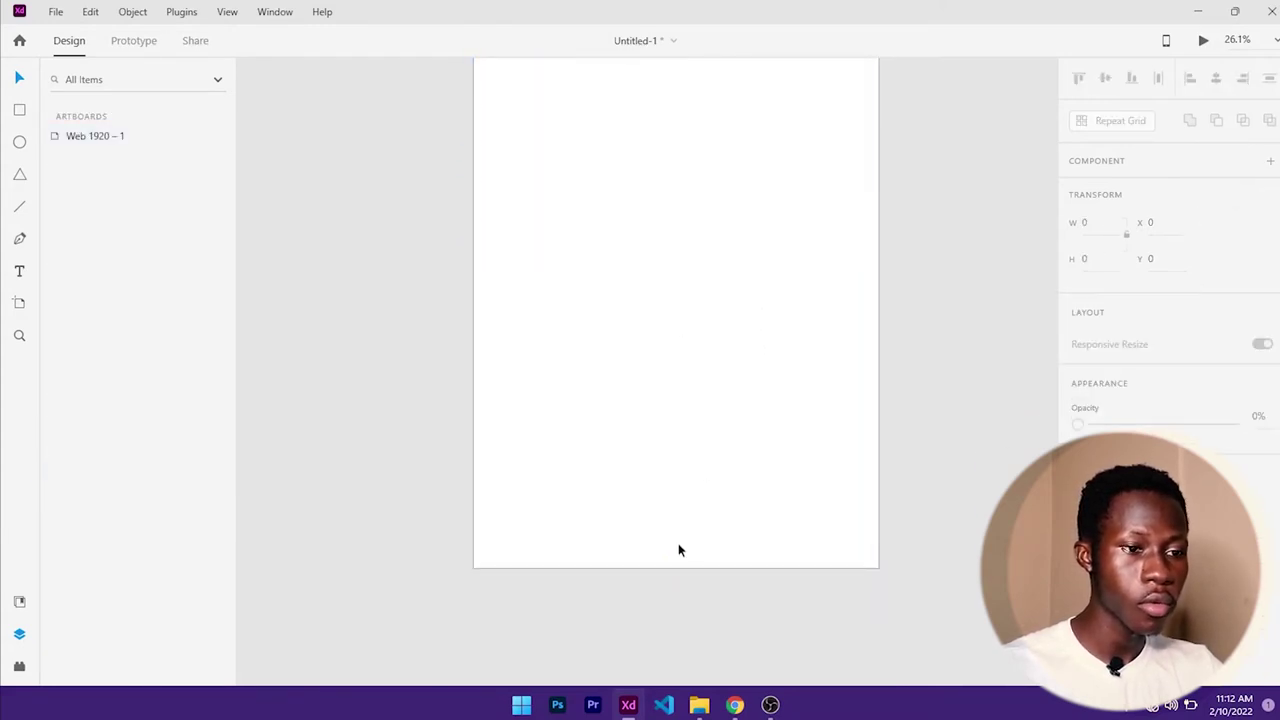
pyautogui.click(678, 550)
pyautogui.moveTo(675, 568); pyautogui.dragTo(674, 166)
pyautogui.scroll(-5, 694, 347)
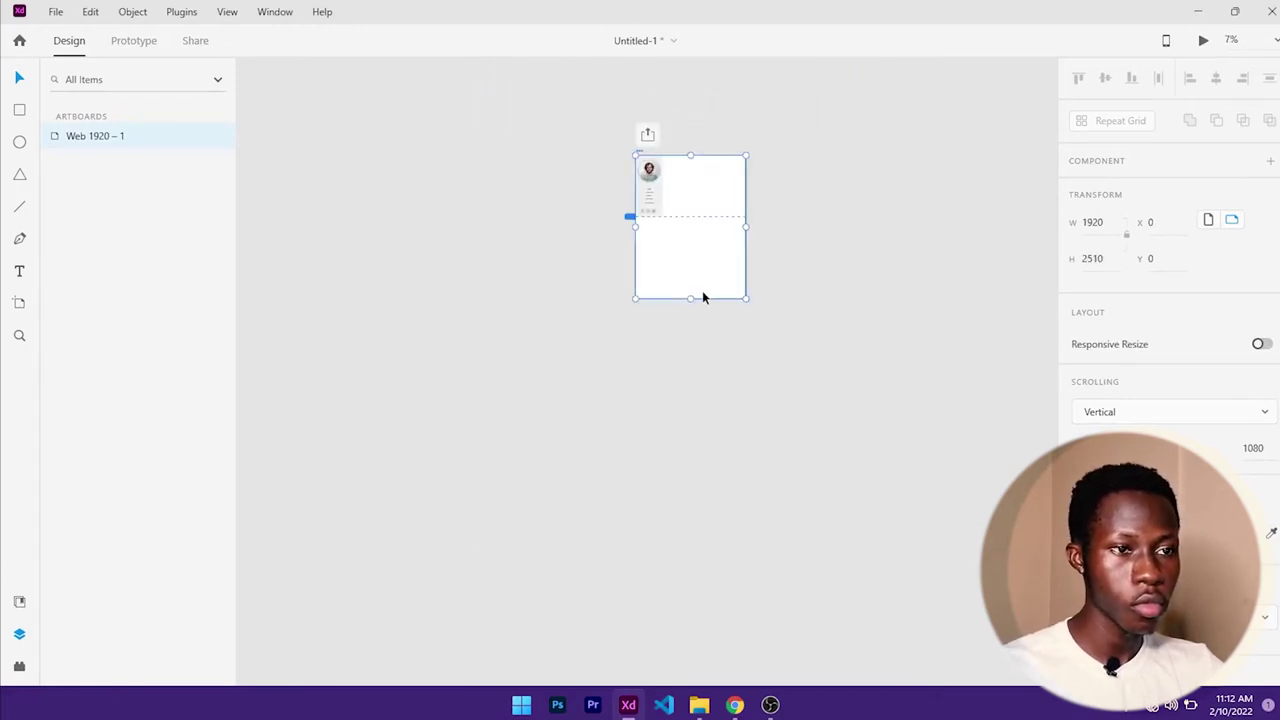
pyautogui.moveTo(690, 298); pyautogui.dragTo(666, 469)
pyautogui.scroll(5, 705, 245)
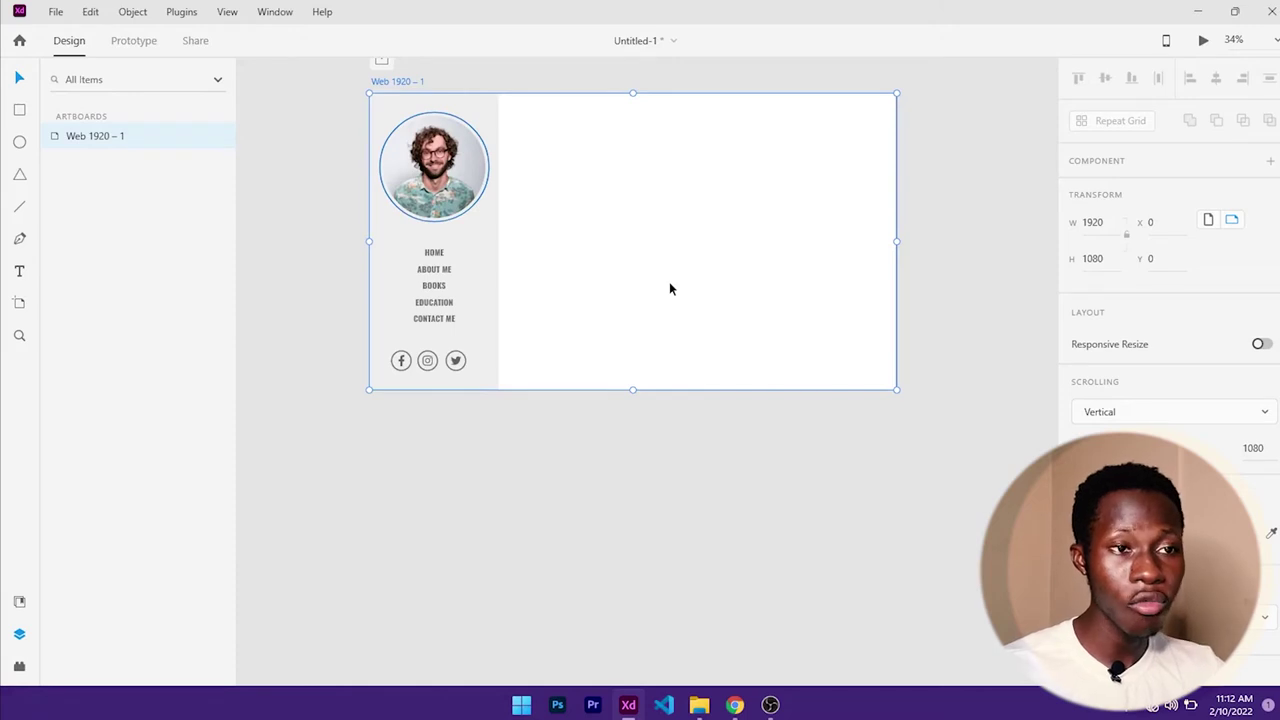
# - Extend the artboard height to 1689 and then to 2676
pyautogui.click(924, 268)
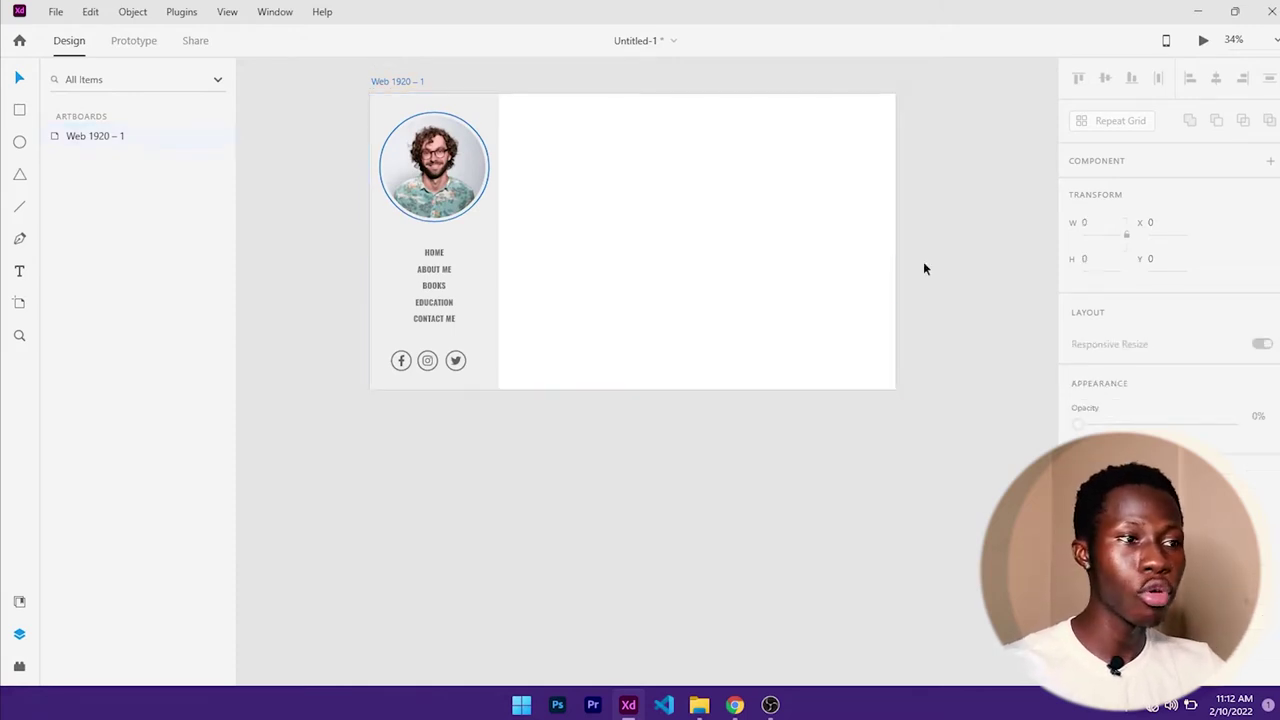
pyautogui.click(409, 81)
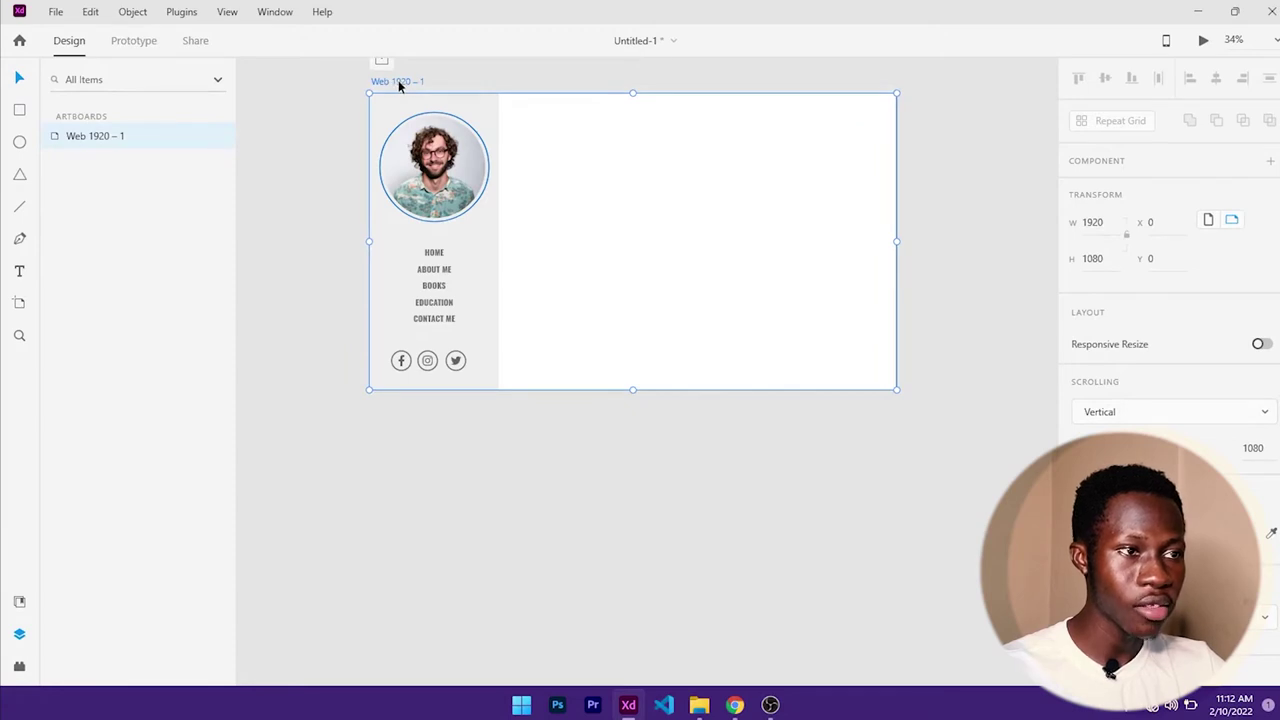
pyautogui.click(951, 209)
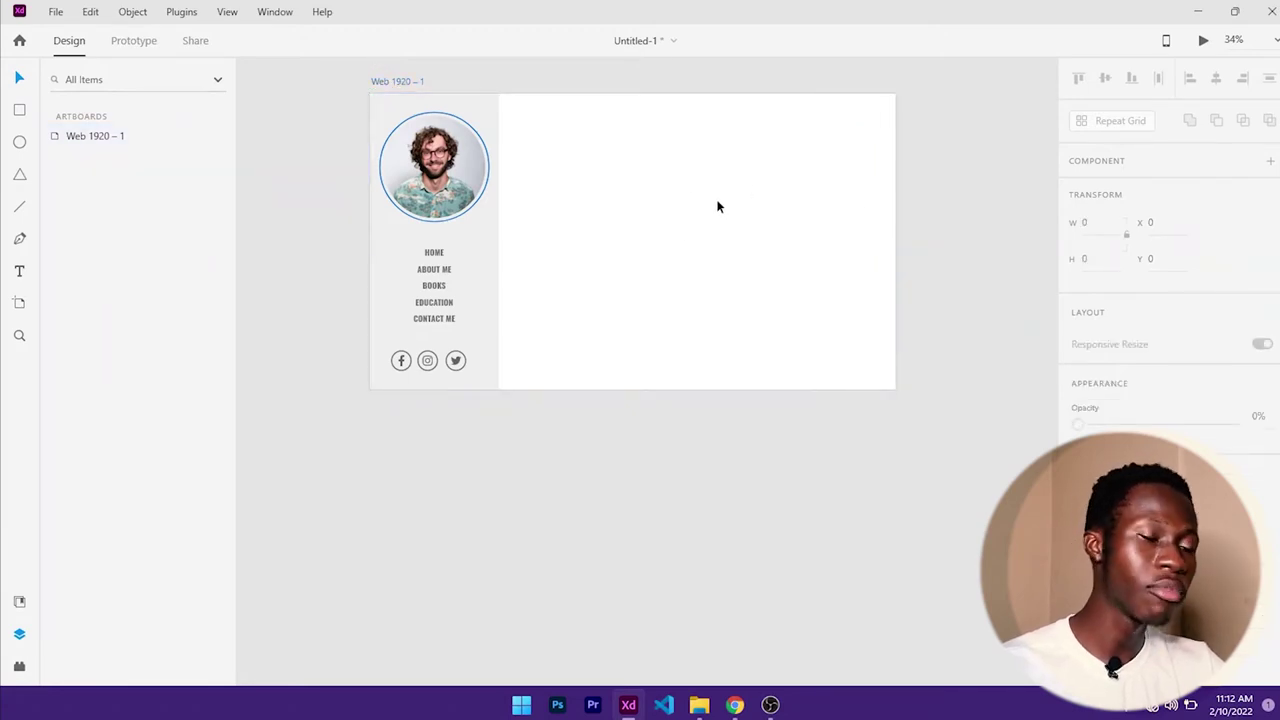
pyautogui.click(693, 248)
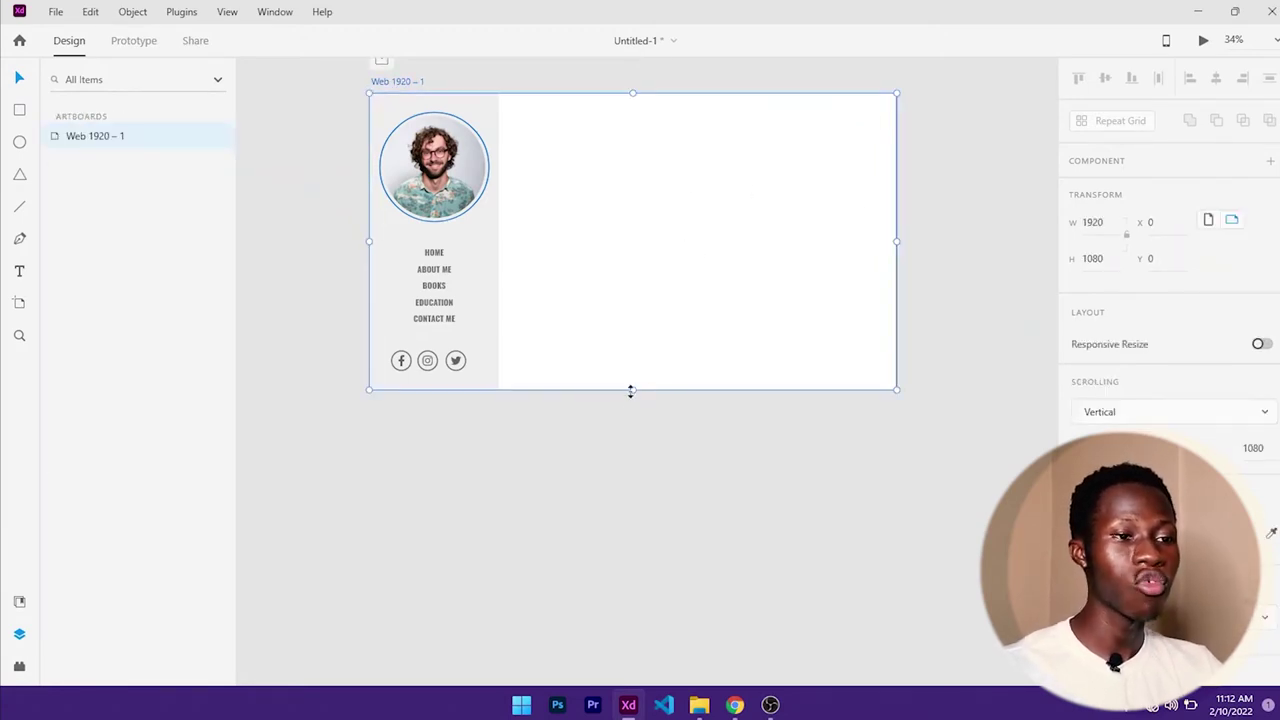
pyautogui.moveTo(630, 391); pyautogui.dragTo(632, 556)
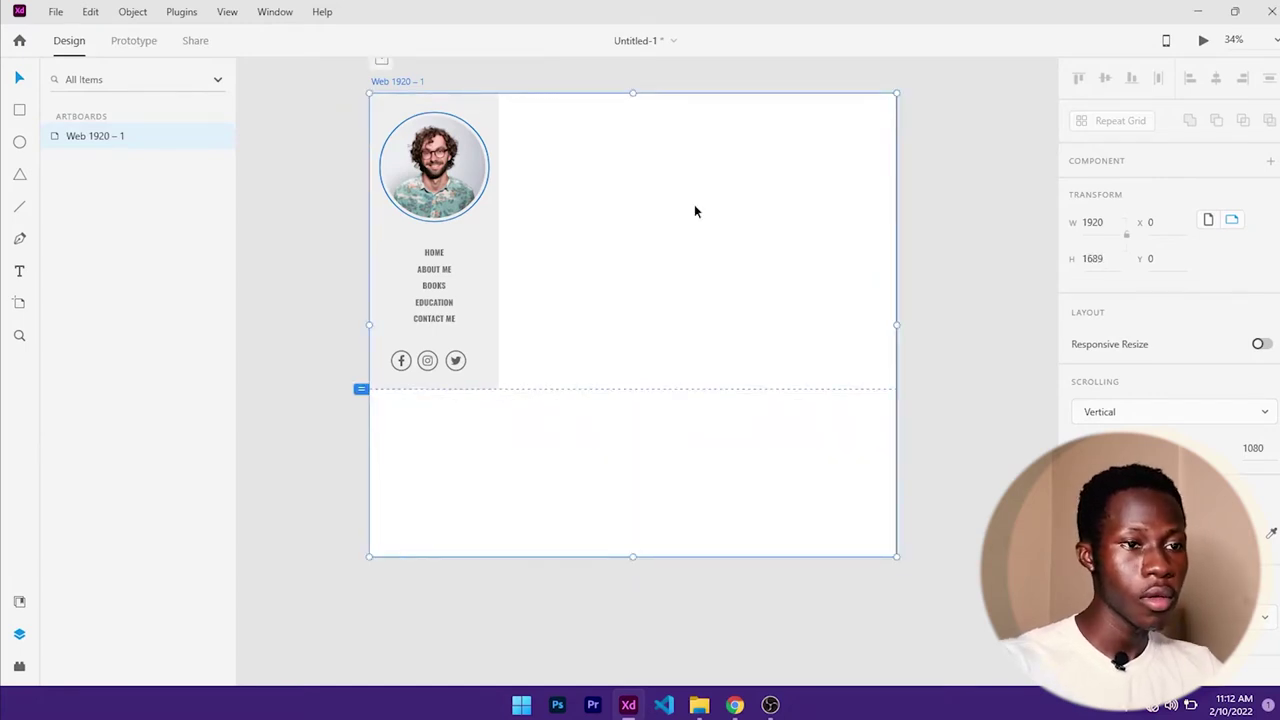
pyautogui.scroll(-3, 694, 204)
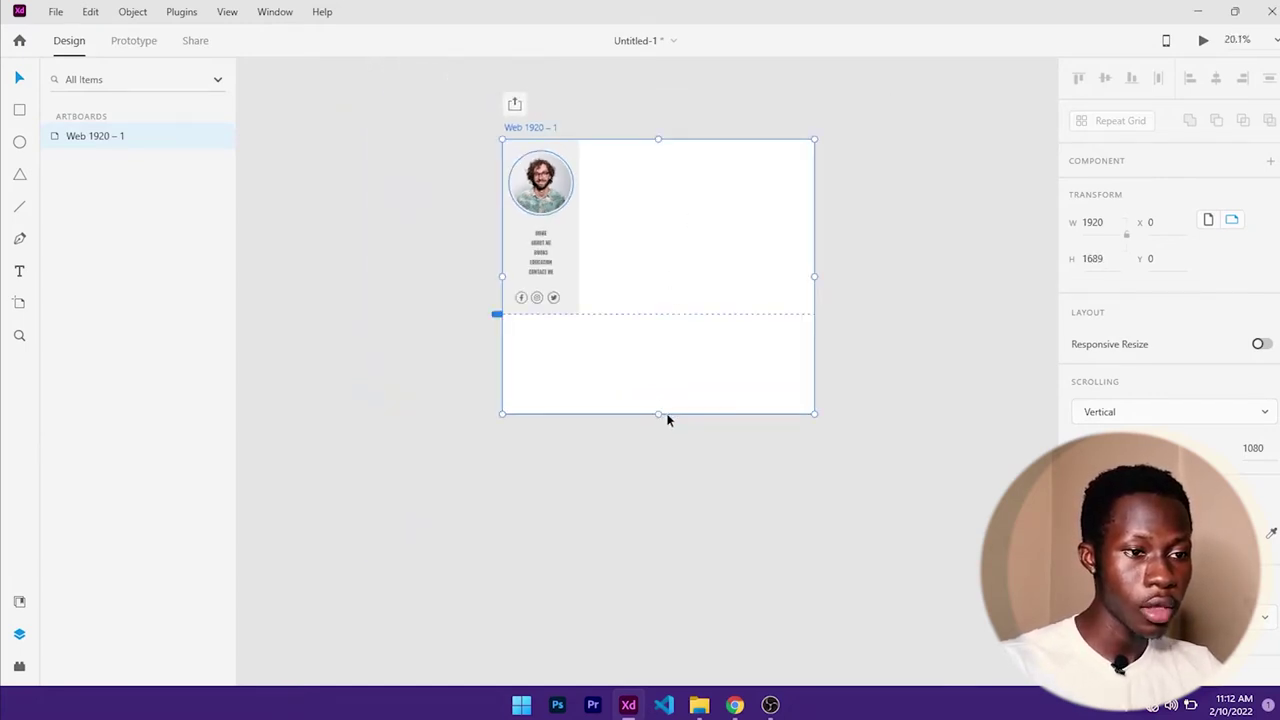
pyautogui.moveTo(658, 414); pyautogui.dragTo(658, 573)
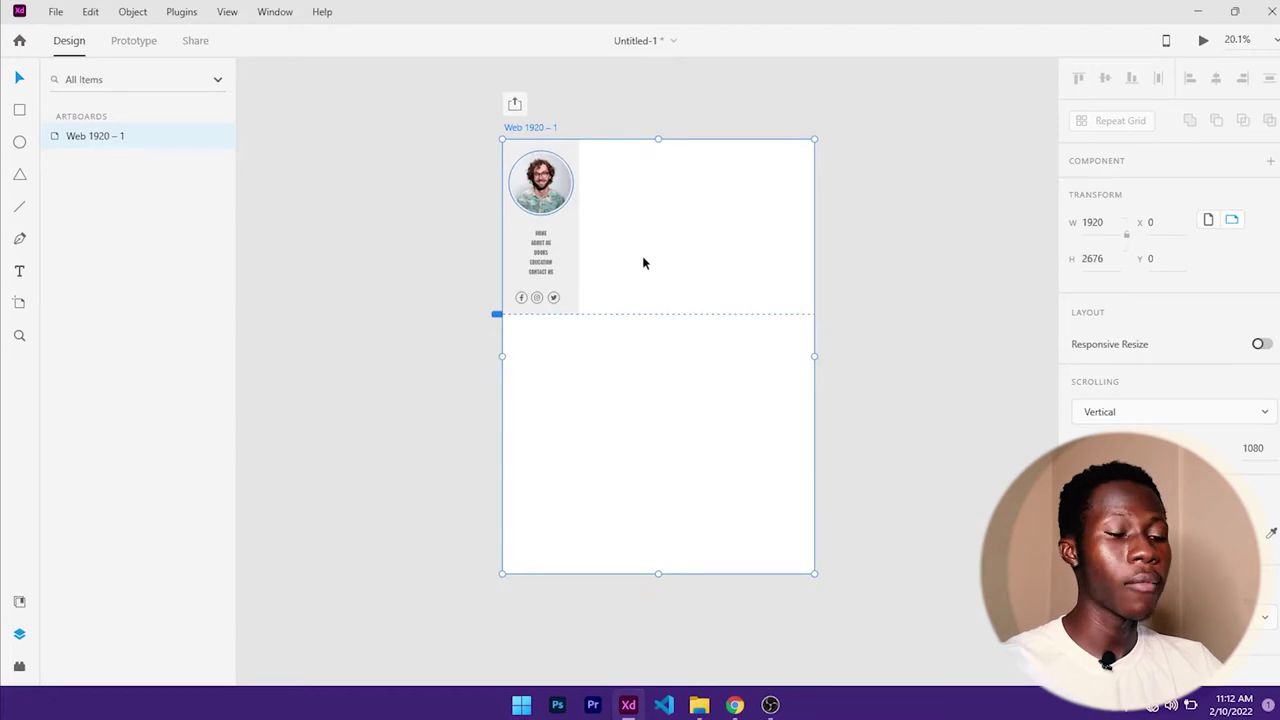
pyautogui.scroll(4, 660, 277)
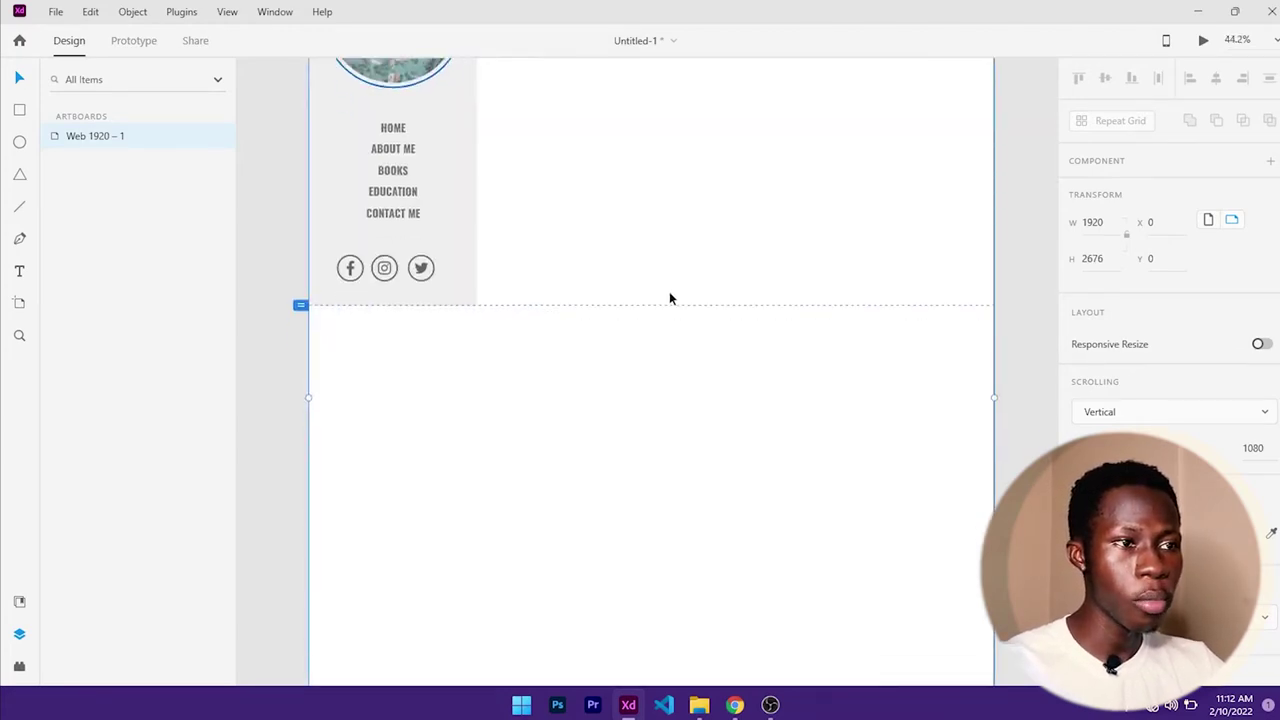
pyautogui.scroll(4, 669, 291)
pyautogui.press('t')
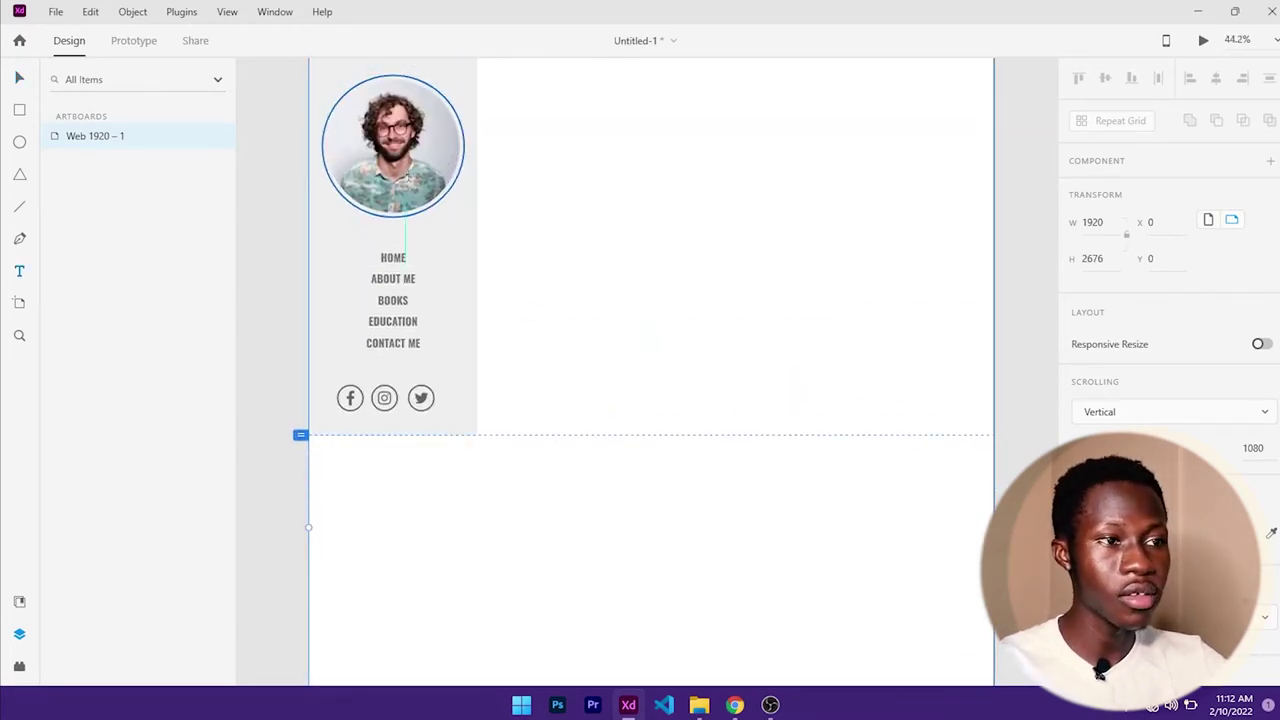
pyautogui.scroll(1, 540, 225)
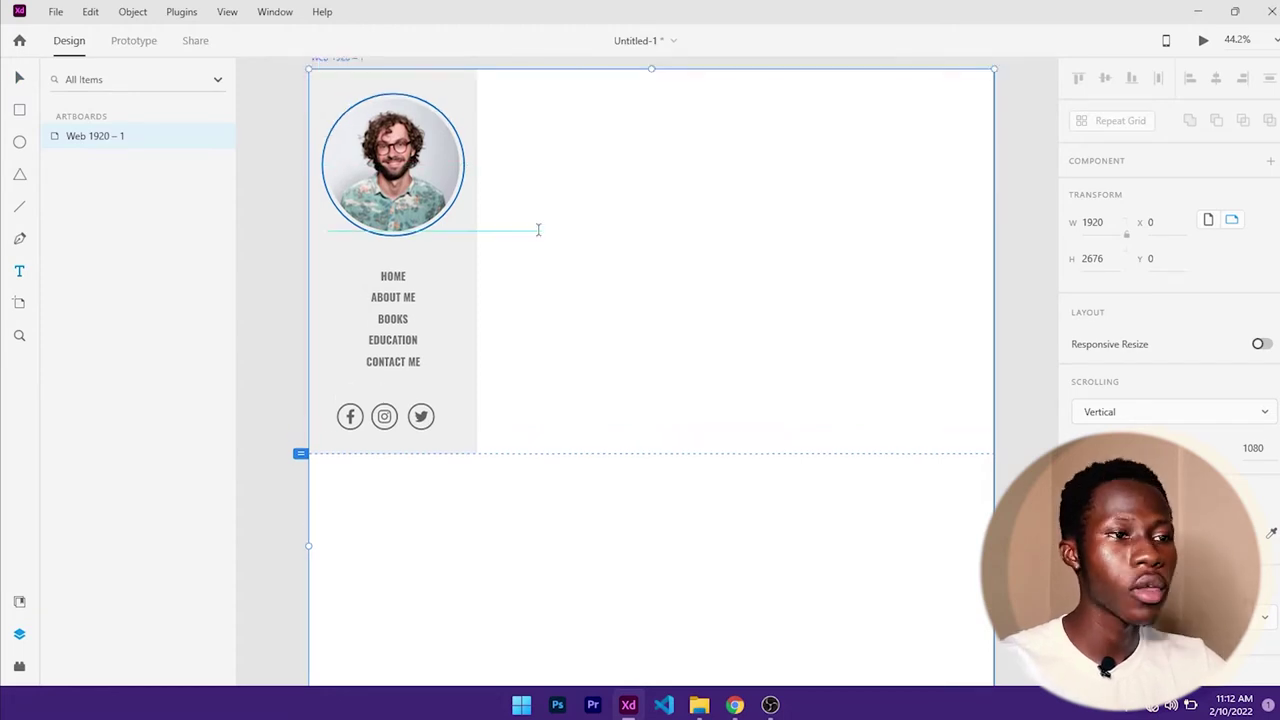
pyautogui.click(552, 170)
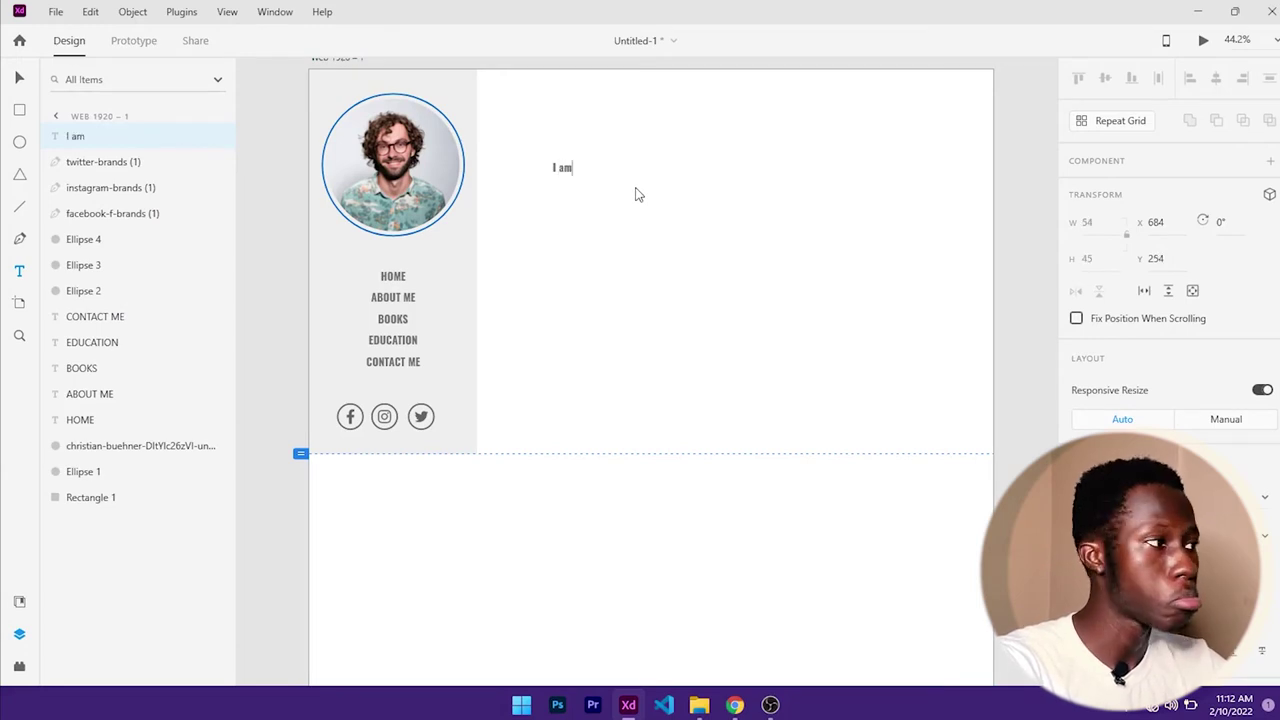
pyautogui.press('Escape')
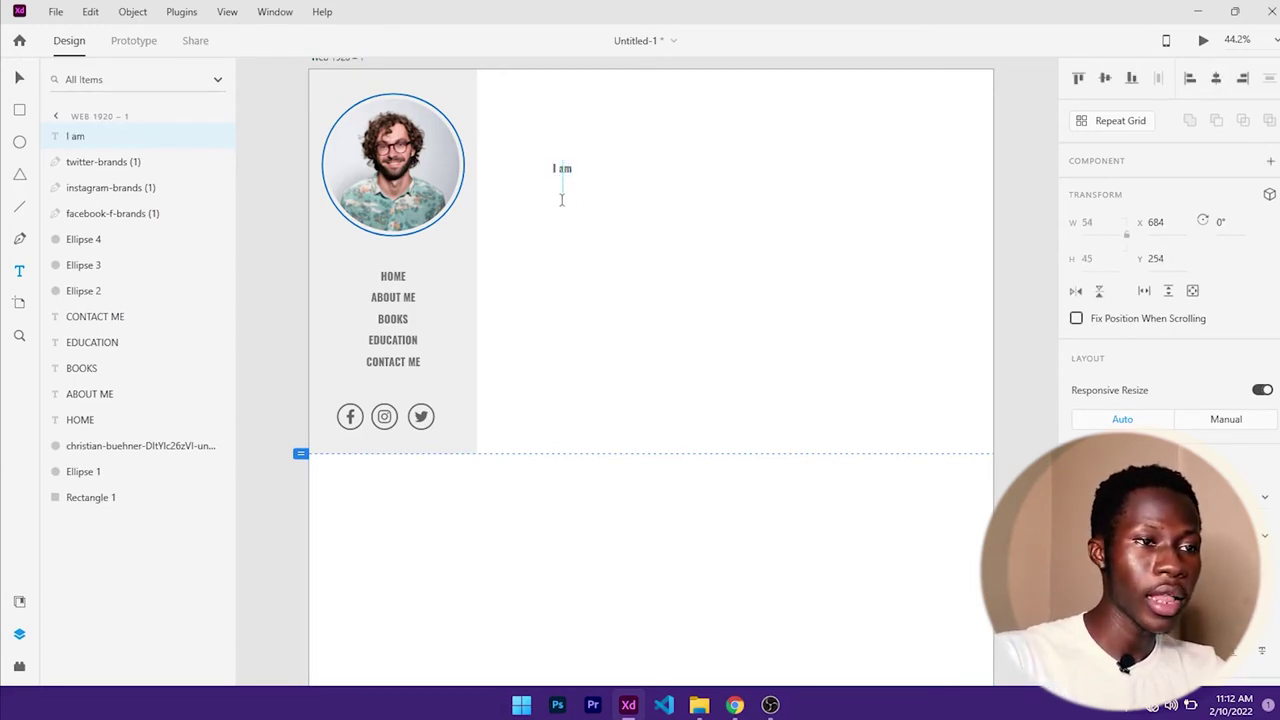
pyautogui.click(562, 200)
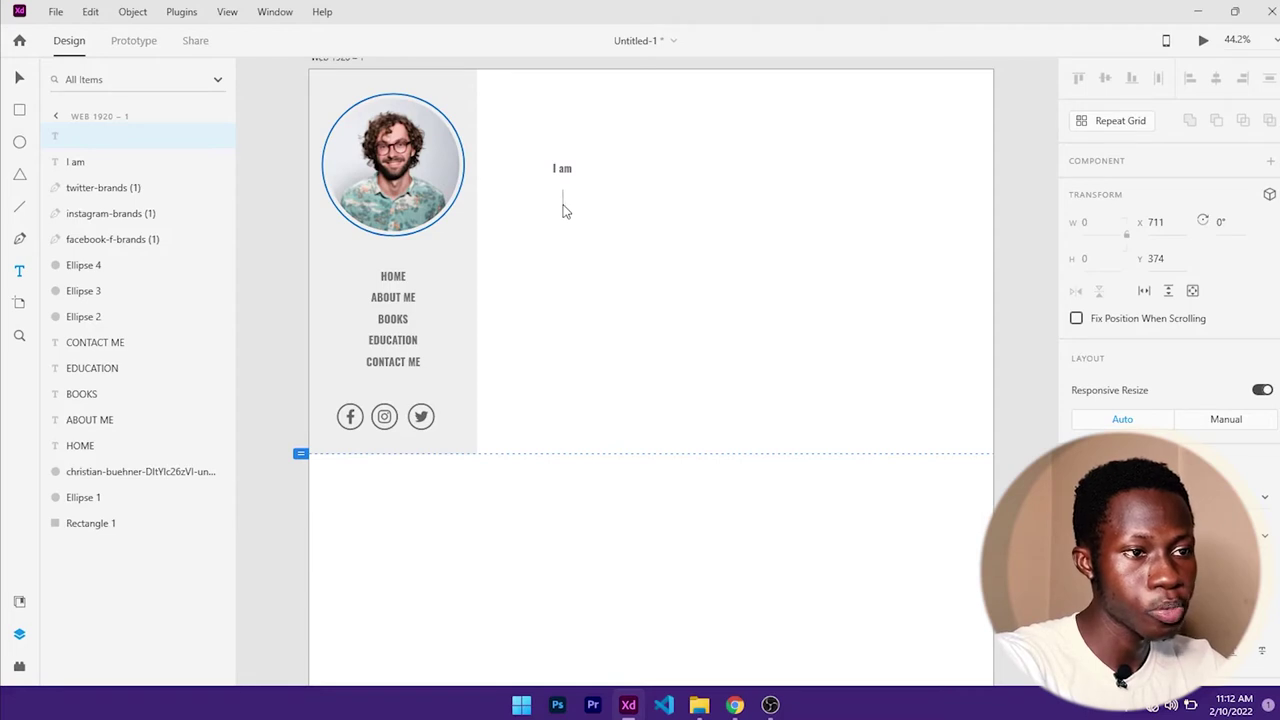
pyautogui.write('Samue')
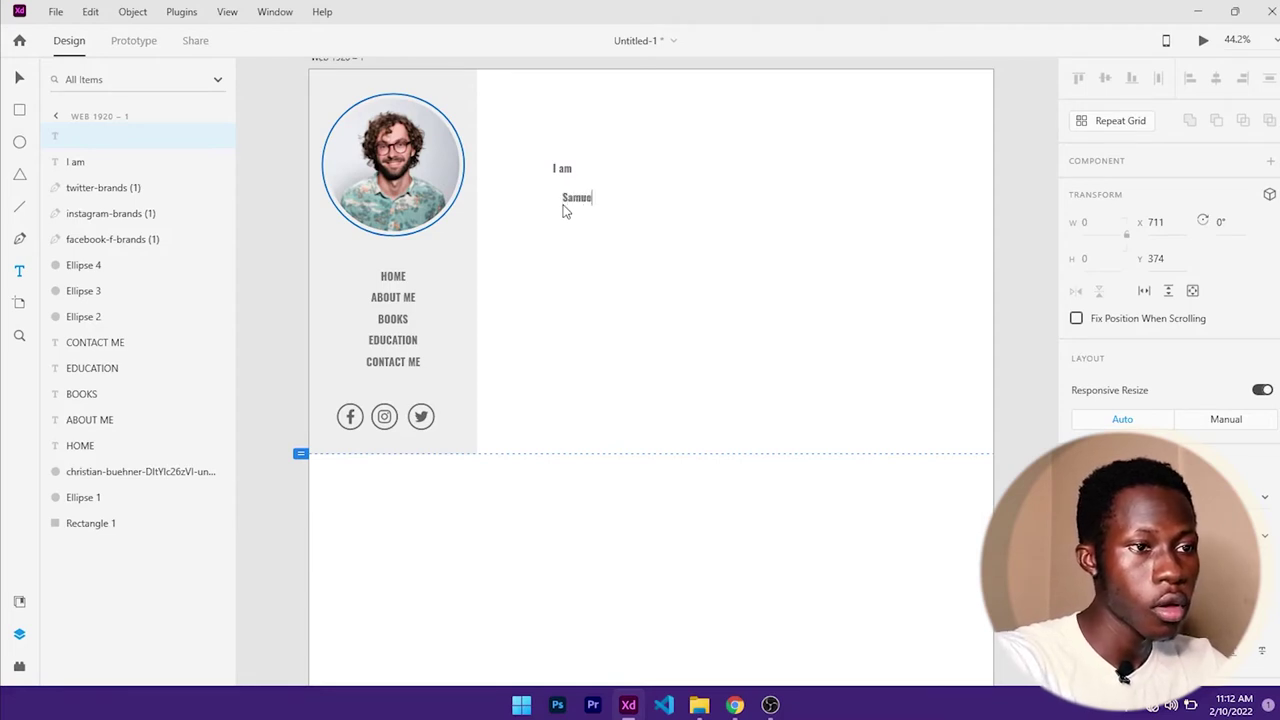
pyautogui.write('l')
pyautogui.press('Escape')
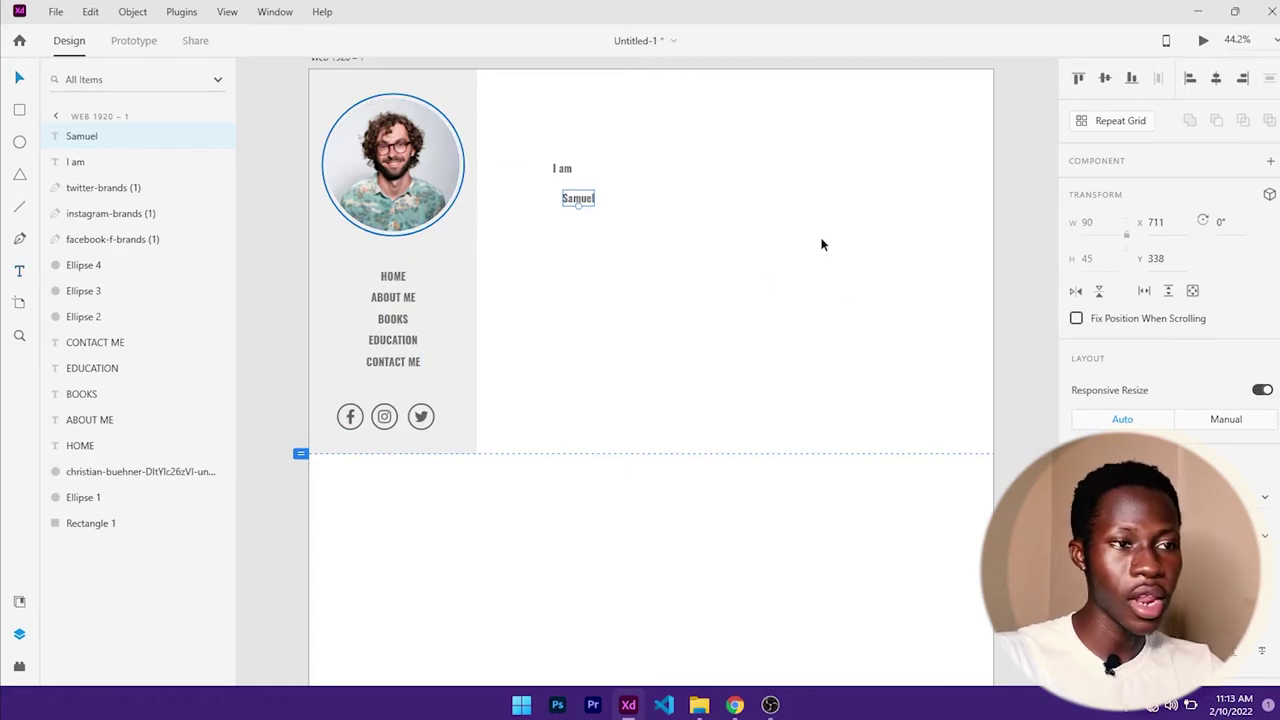
pyautogui.click(565, 171)
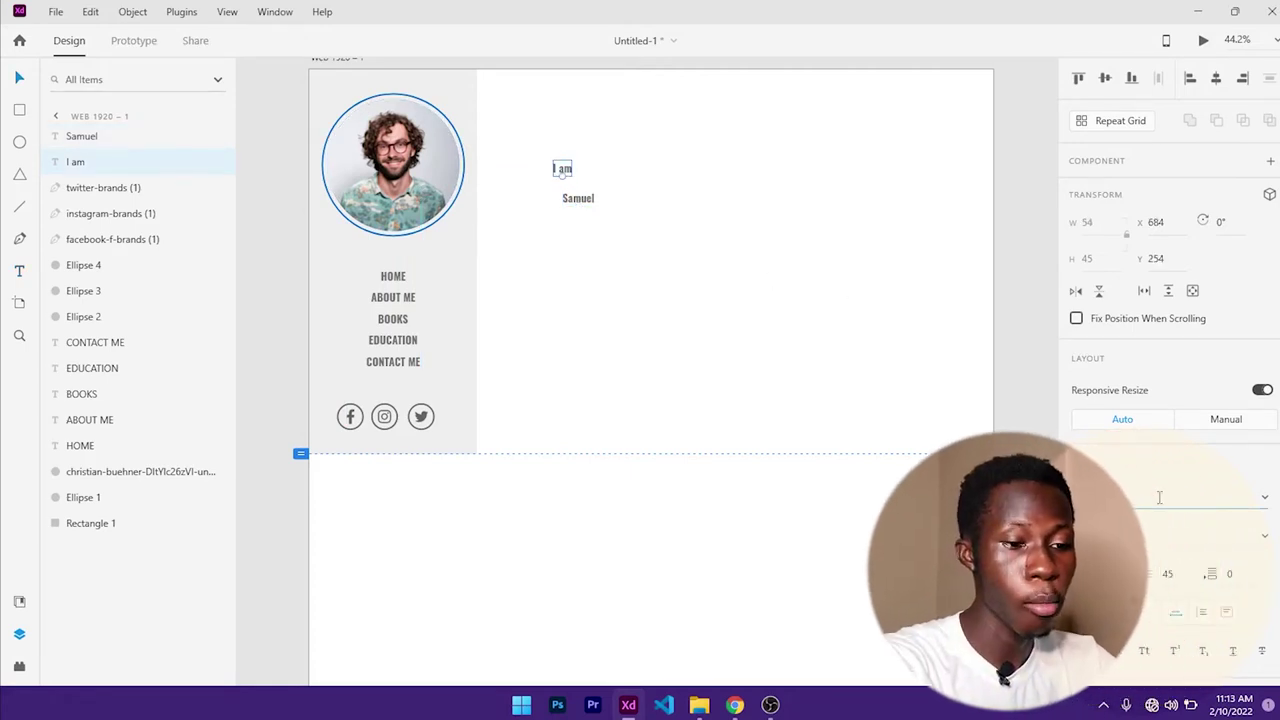
# - Set the 'I am' label's font to Poppins with Regular weight
pyautogui.write('Popin')
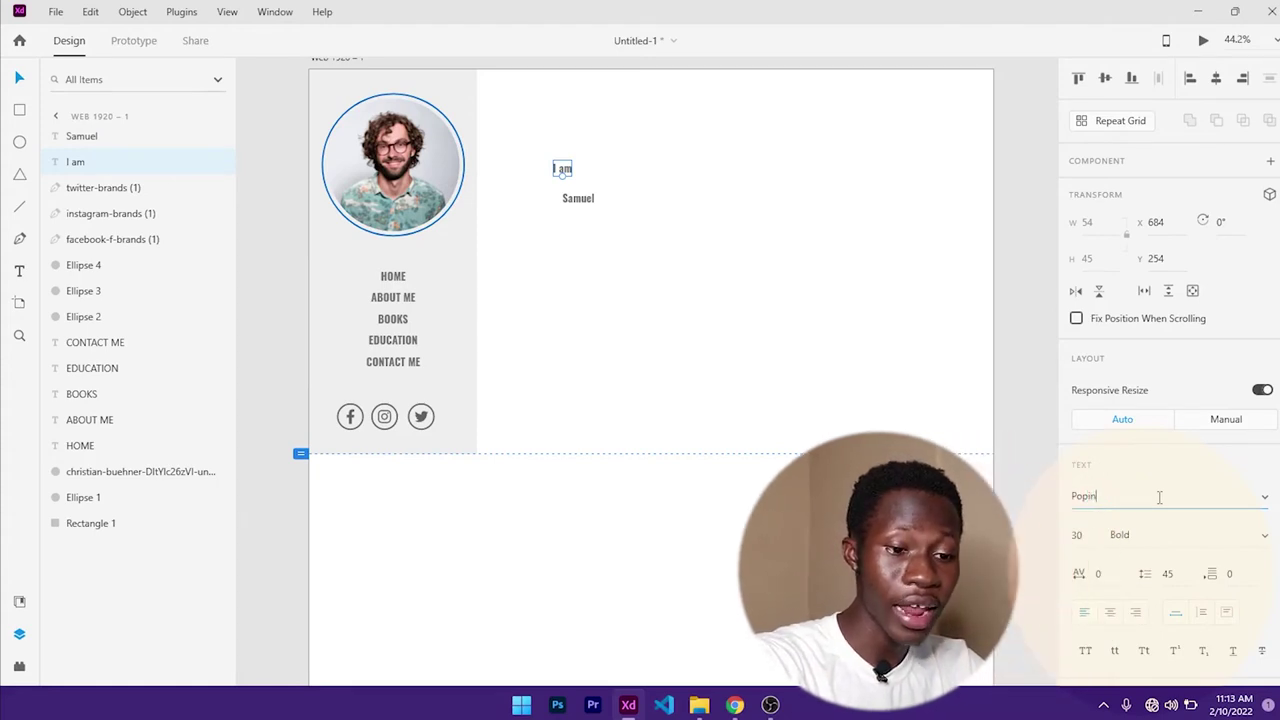
pyautogui.press('BackSpace')
pyautogui.press('BackSpace')
pyautogui.write('p')
pyautogui.press('Return')
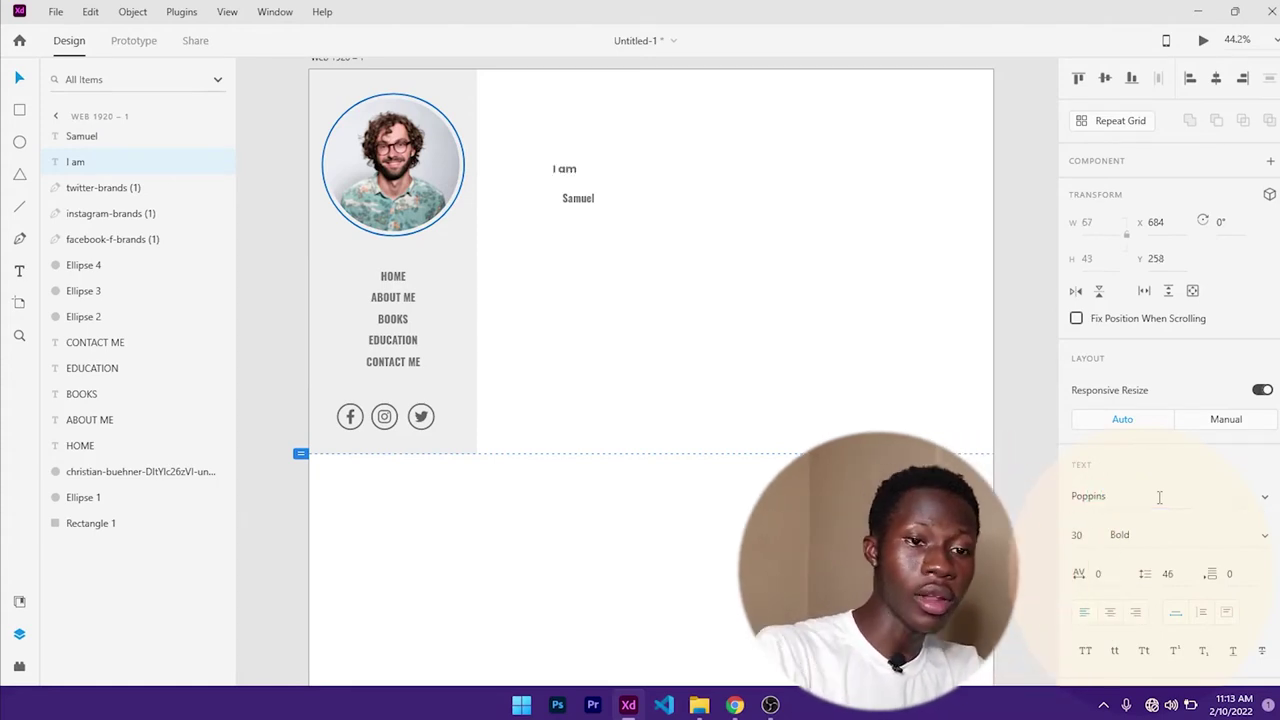
pyautogui.click(1135, 535)
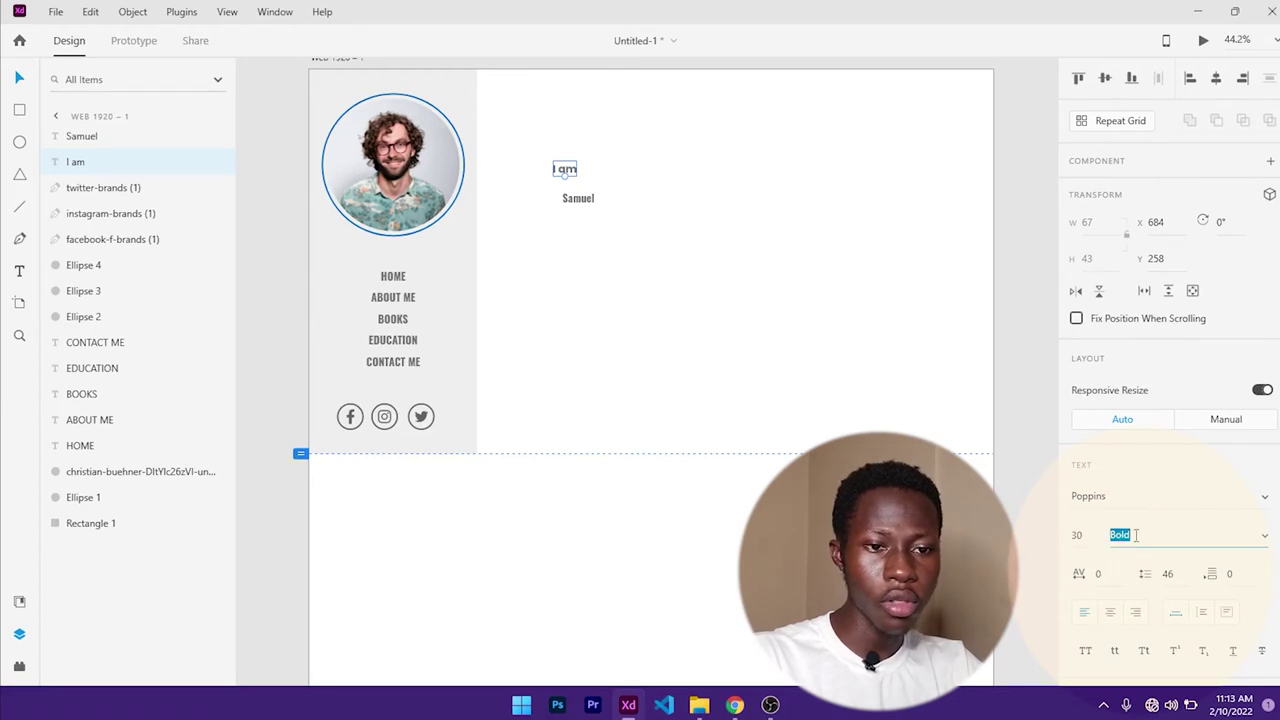
pyautogui.click(1265, 537)
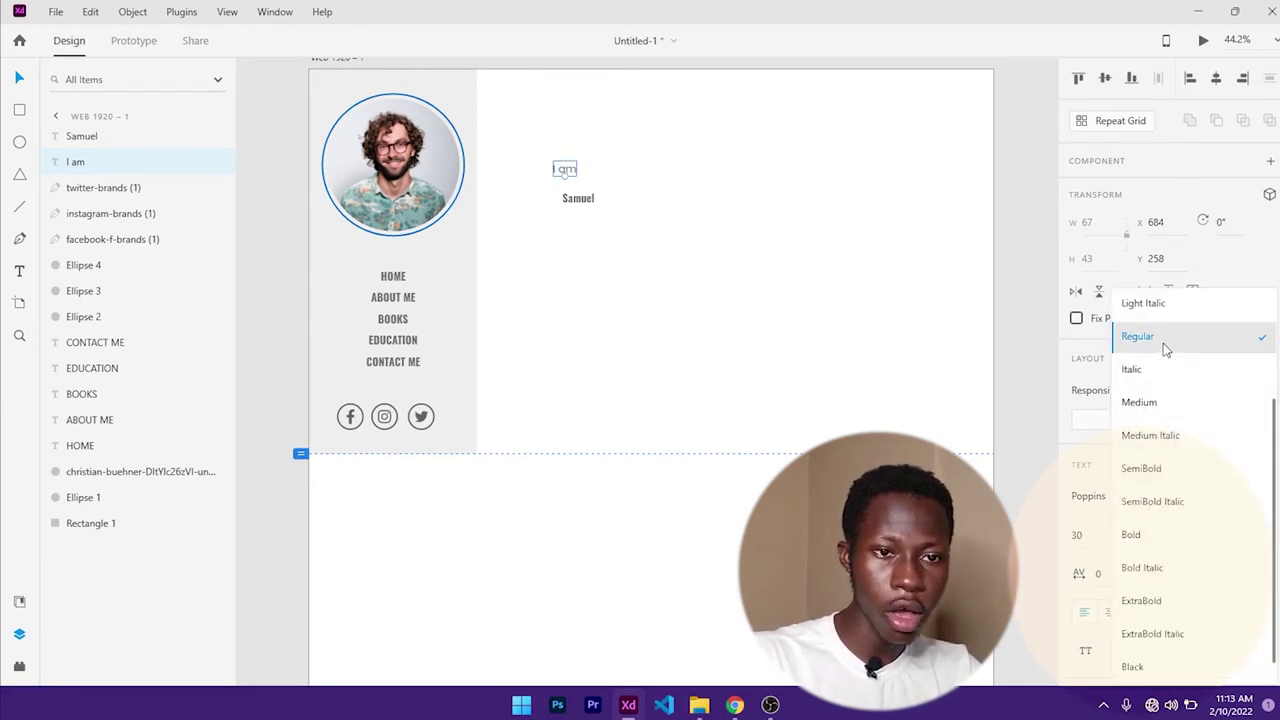
pyautogui.click(1163, 343)
# - Change the 'I am' label's font size to 30
pyautogui.click(1088, 536)
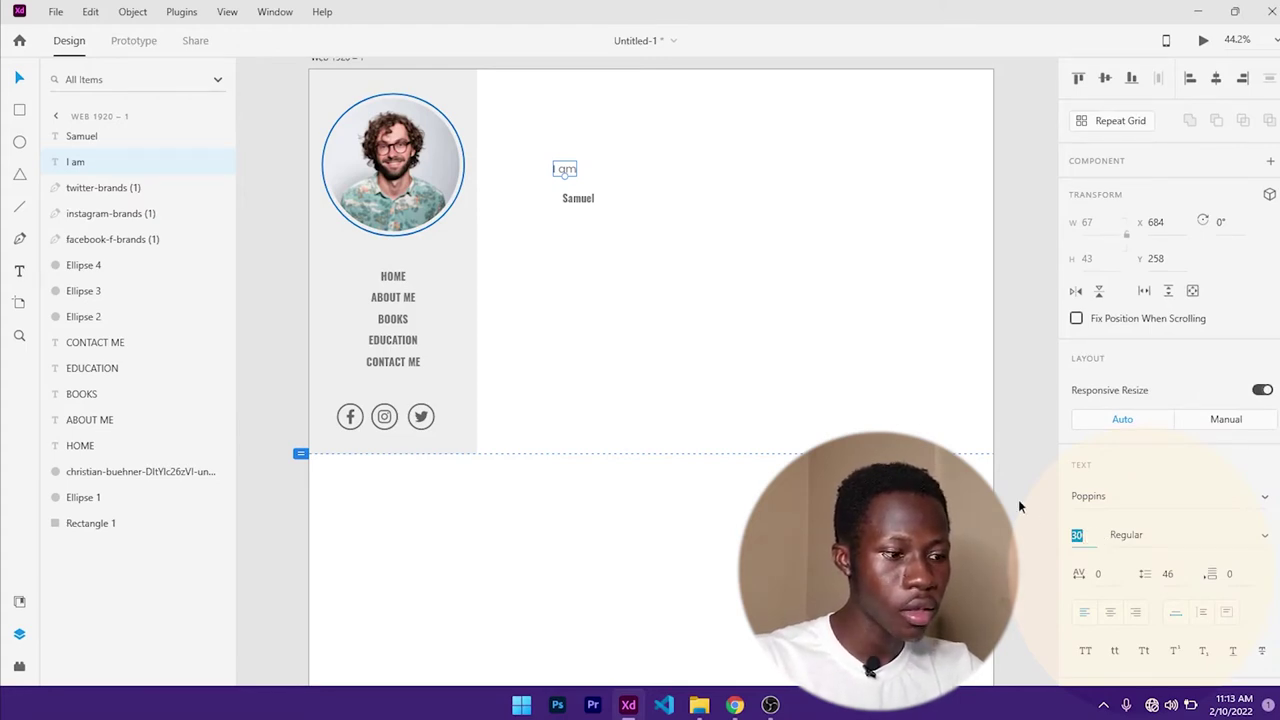
pyautogui.write('25')
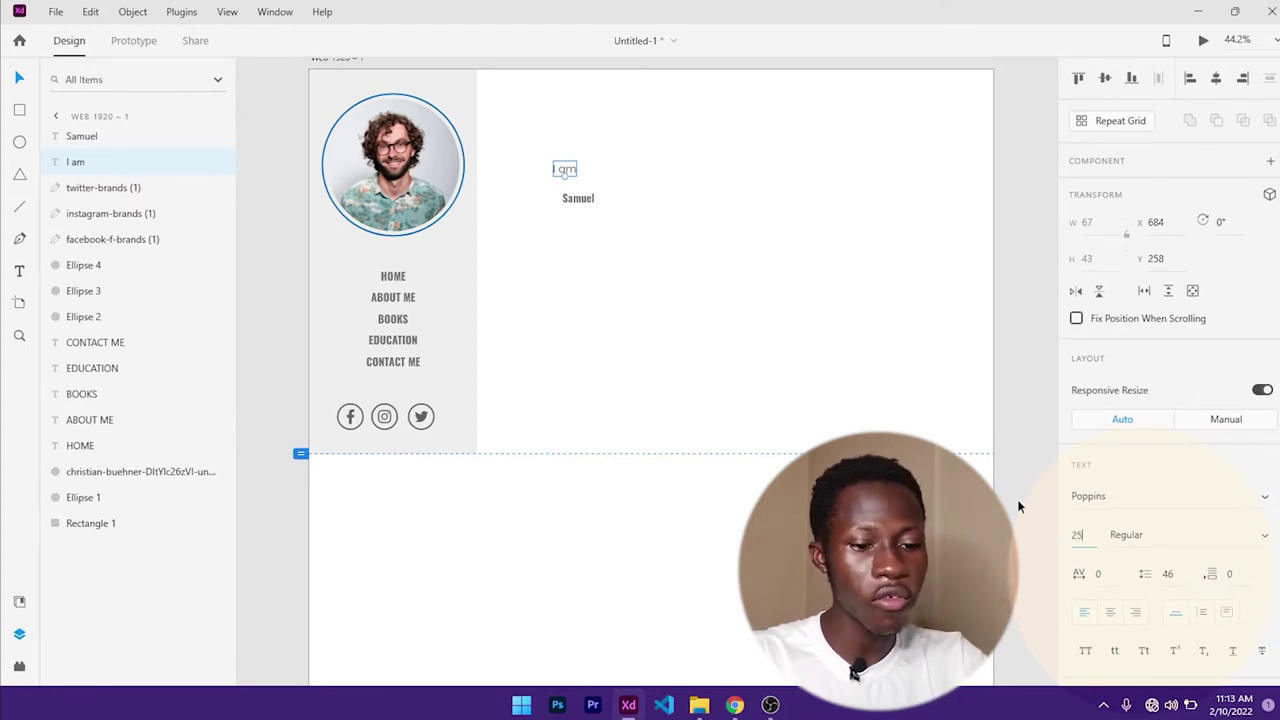
pyautogui.press('Return')
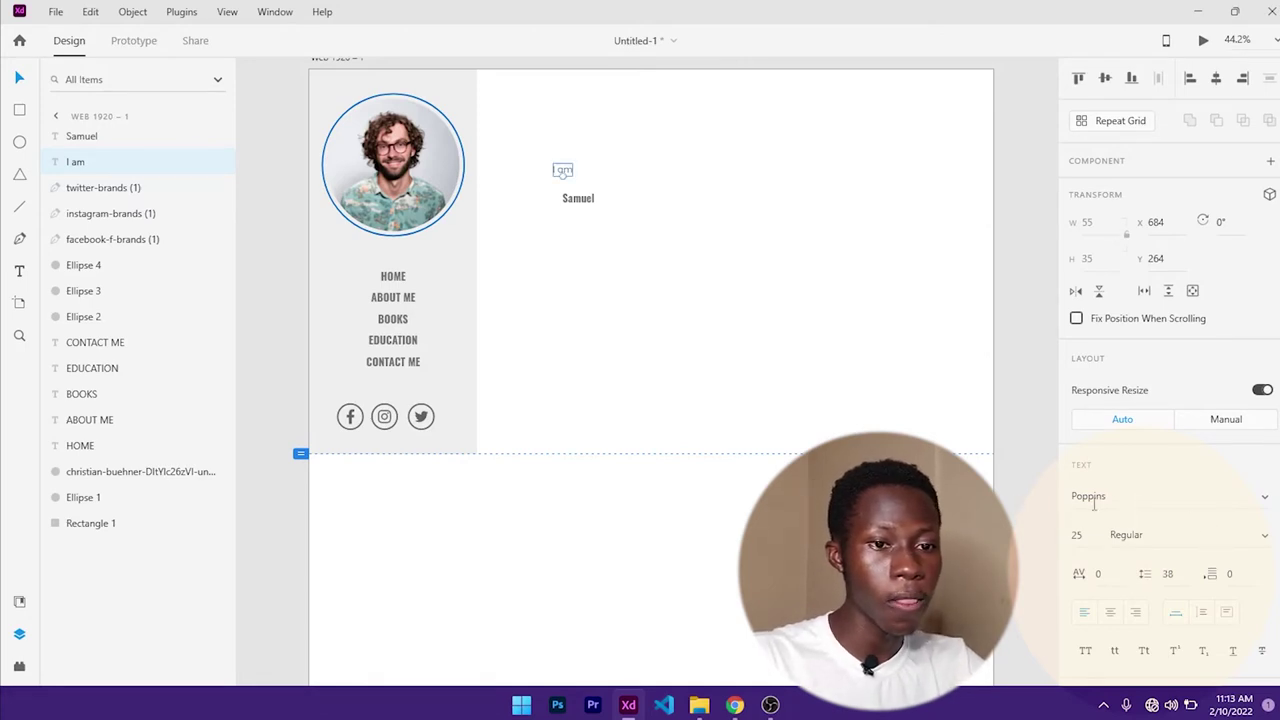
pyautogui.click(1078, 535)
pyautogui.write('30')
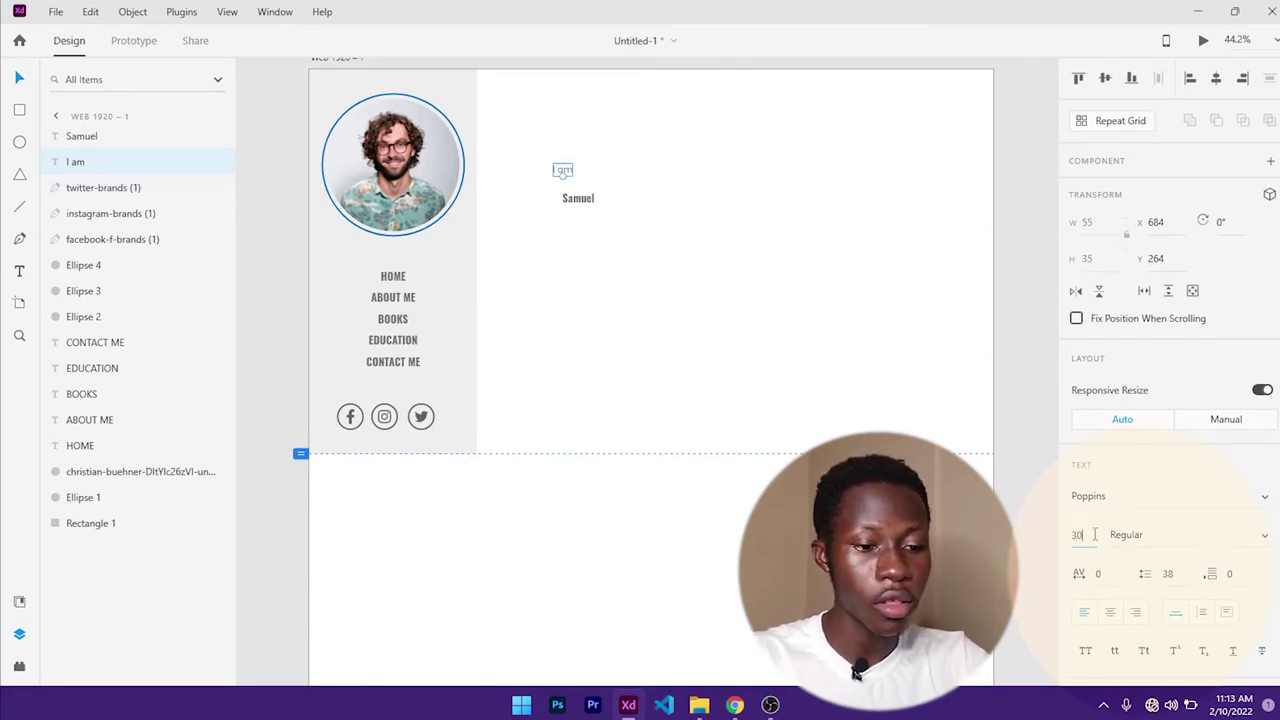
pyautogui.press('Return')
pyautogui.click(580, 200)
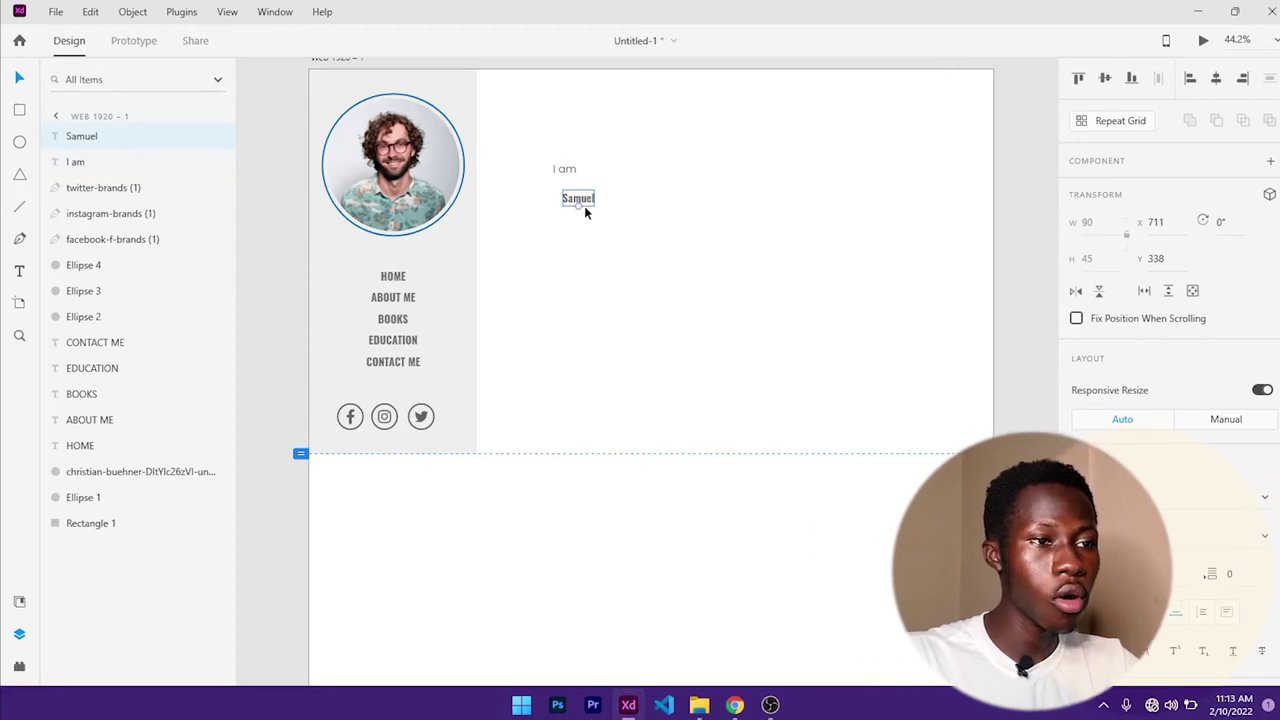
# - Scale 'Samuel' into a large heading, shift both texts left, and fill 'Samuel' black (#000000)
pyautogui.moveTo(579, 206); pyautogui.dragTo(604, 238)
pyautogui.moveTo(565, 169); pyautogui.dragTo(547, 167)
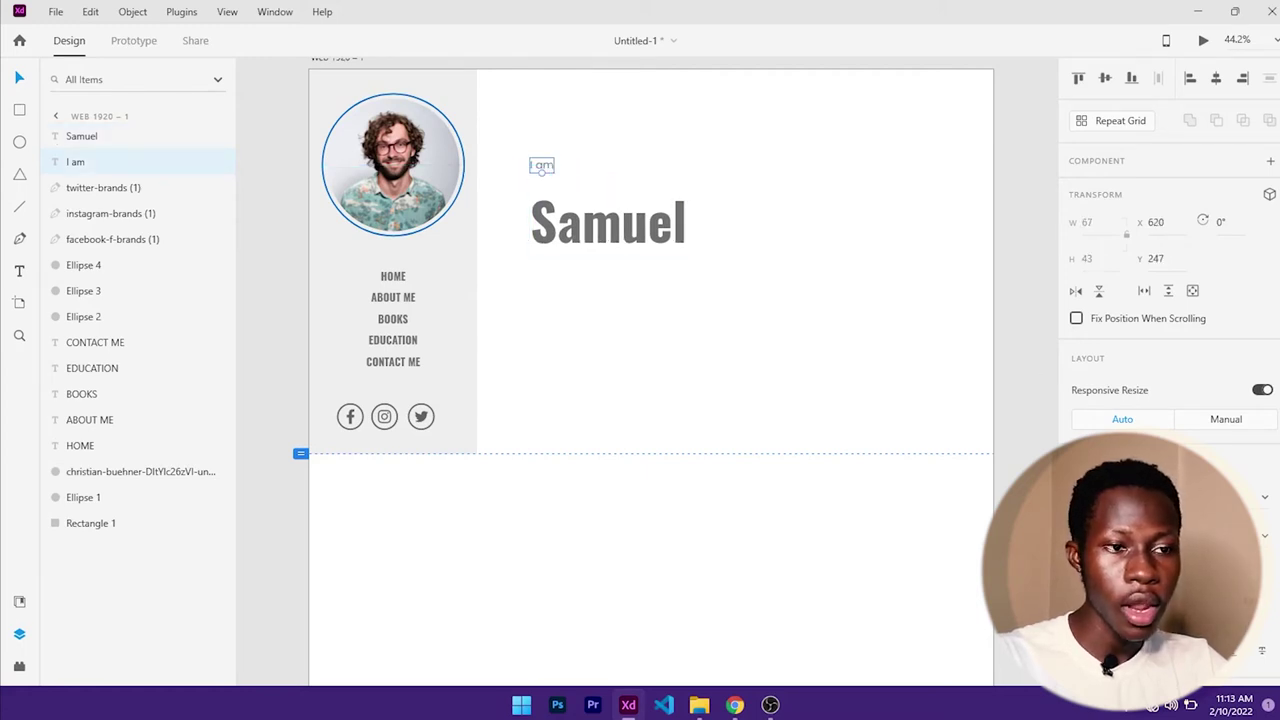
pyautogui.click(608, 222)
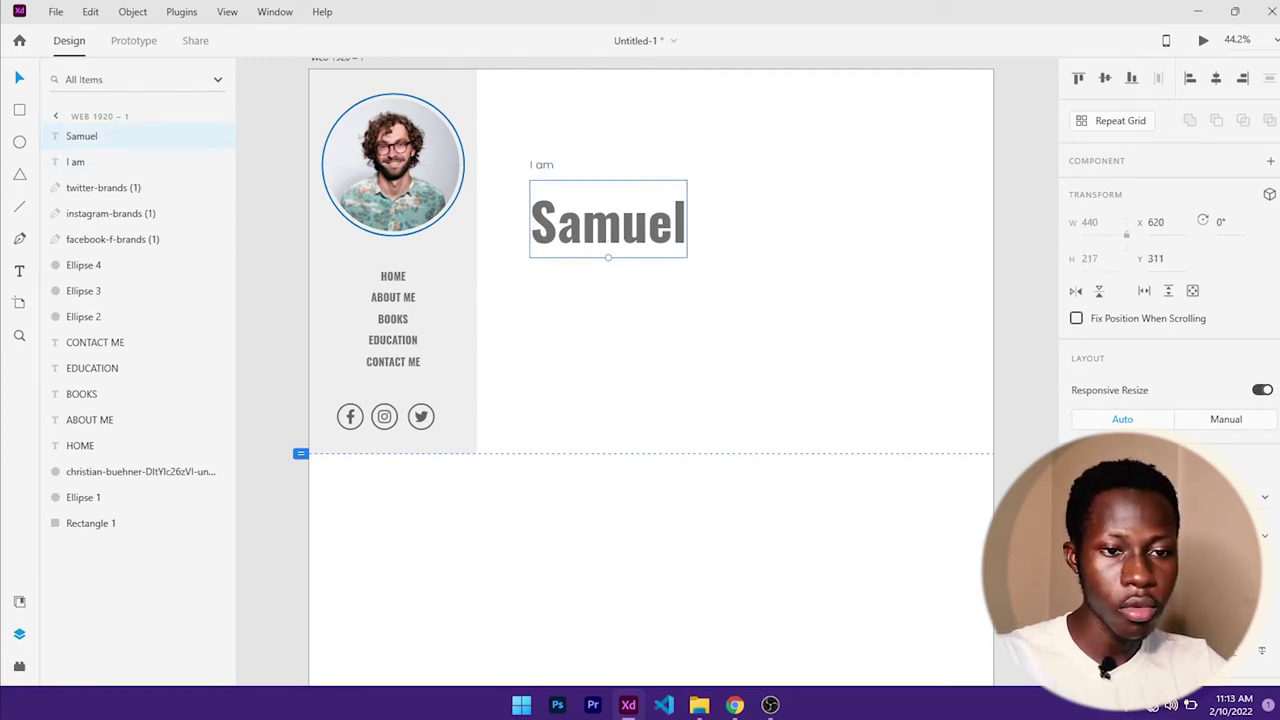
pyautogui.scroll(-3, 1168, 300)
pyautogui.click(1083, 547)
pyautogui.click(868, 577)
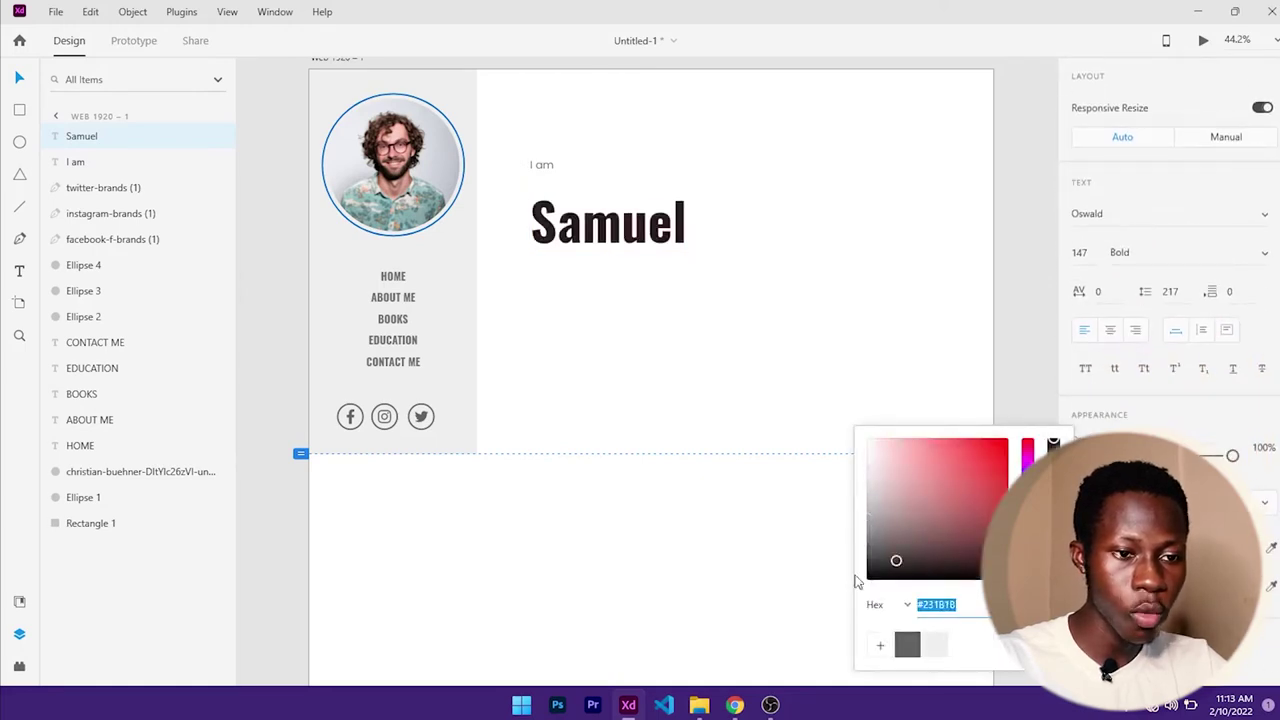
pyautogui.click(684, 255)
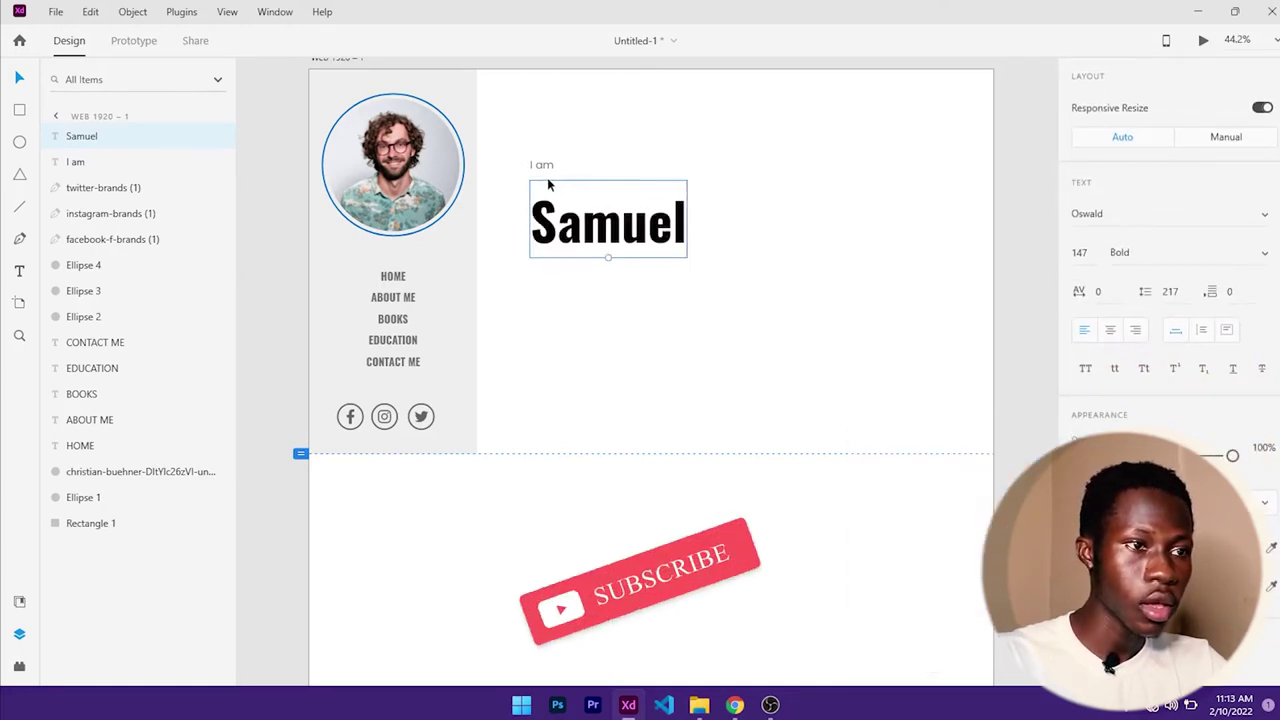
# - Make the 'I am' label black too and save black as a swatch
pyautogui.click(541, 165)
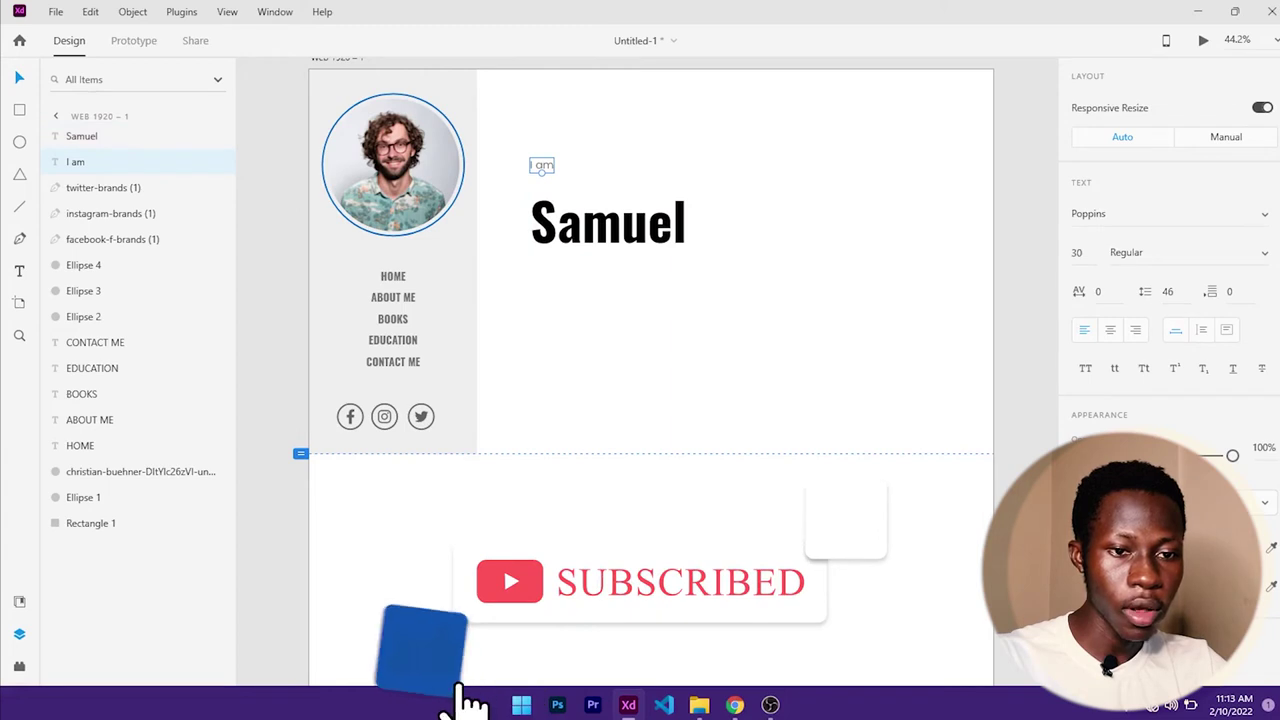
pyautogui.click(1083, 547)
pyautogui.click(868, 577)
pyautogui.click(877, 646)
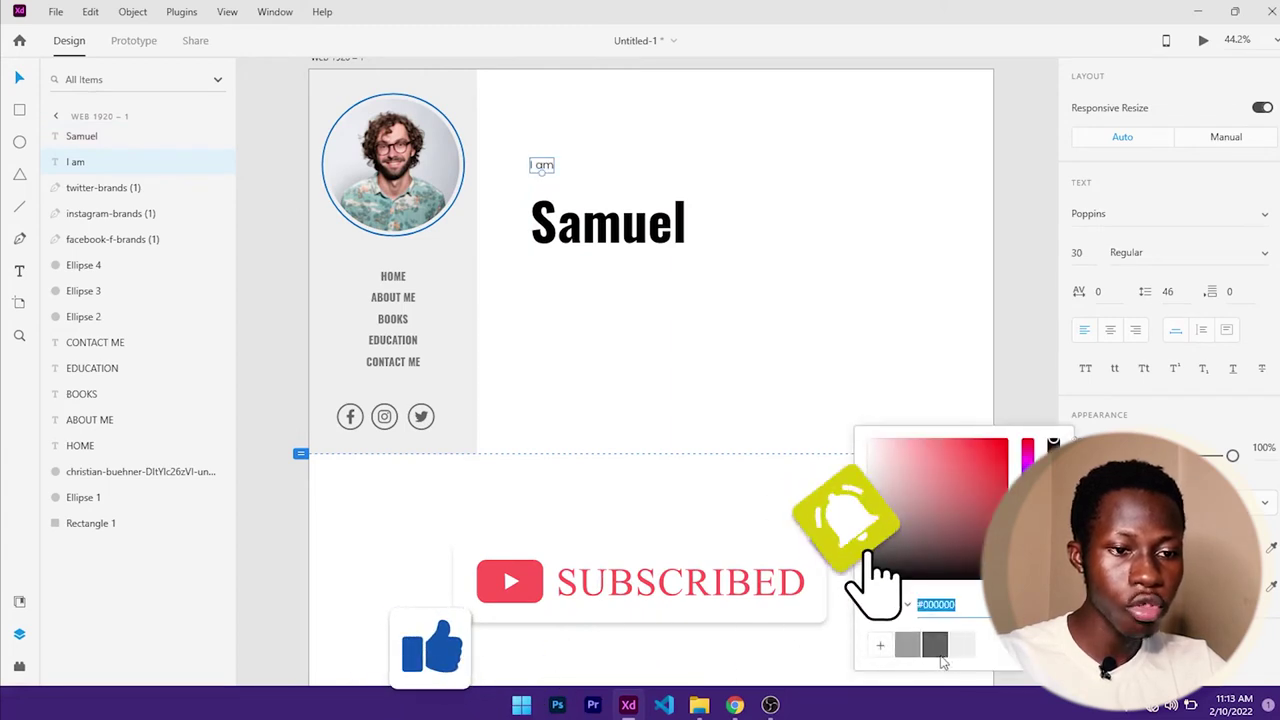
pyautogui.click(889, 345)
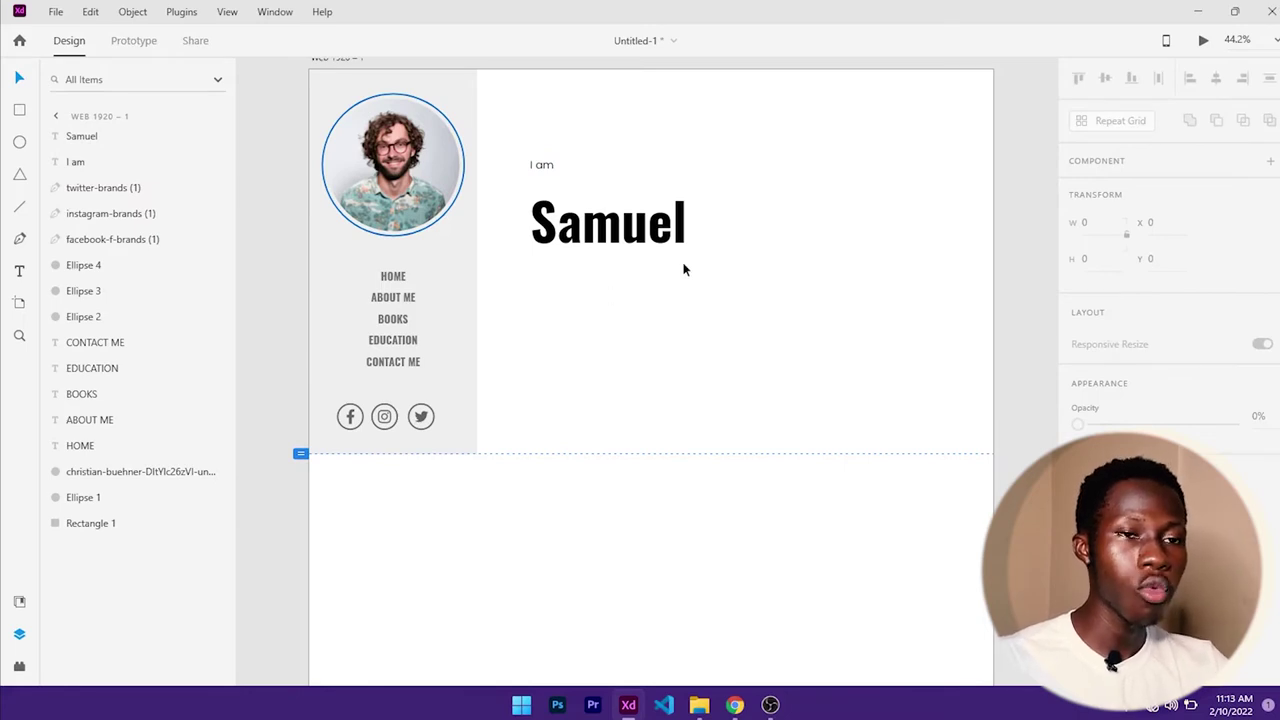
pyautogui.hscroll(2, 694, 229)
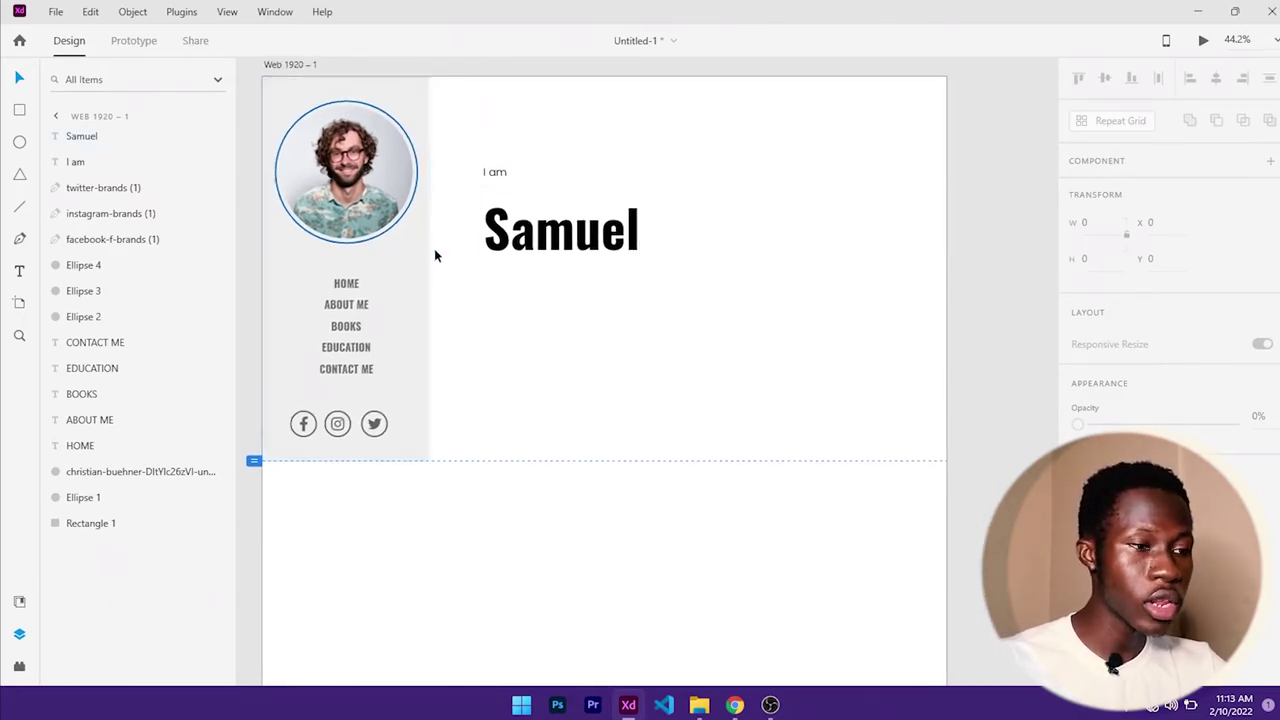
# - Turn on Show Layout Grid from the View menu for the Web 1920 – 1 artboard
pyautogui.click(229, 12)
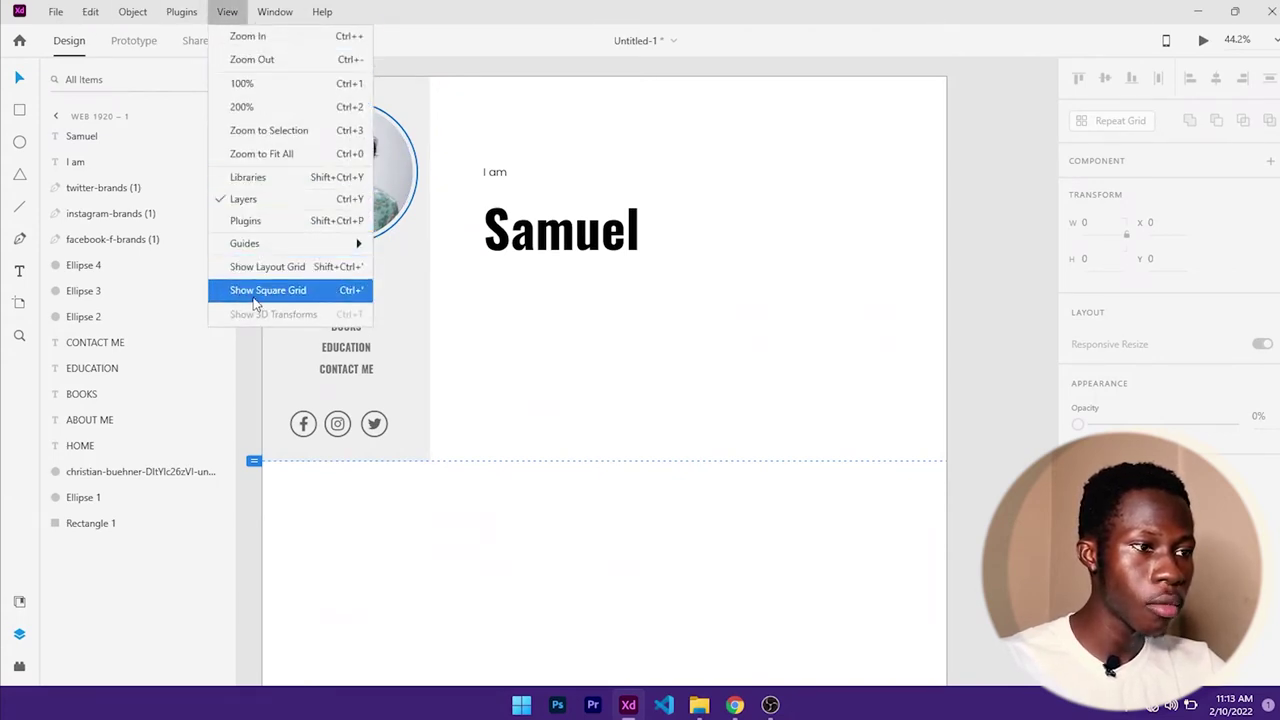
pyautogui.click(270, 266)
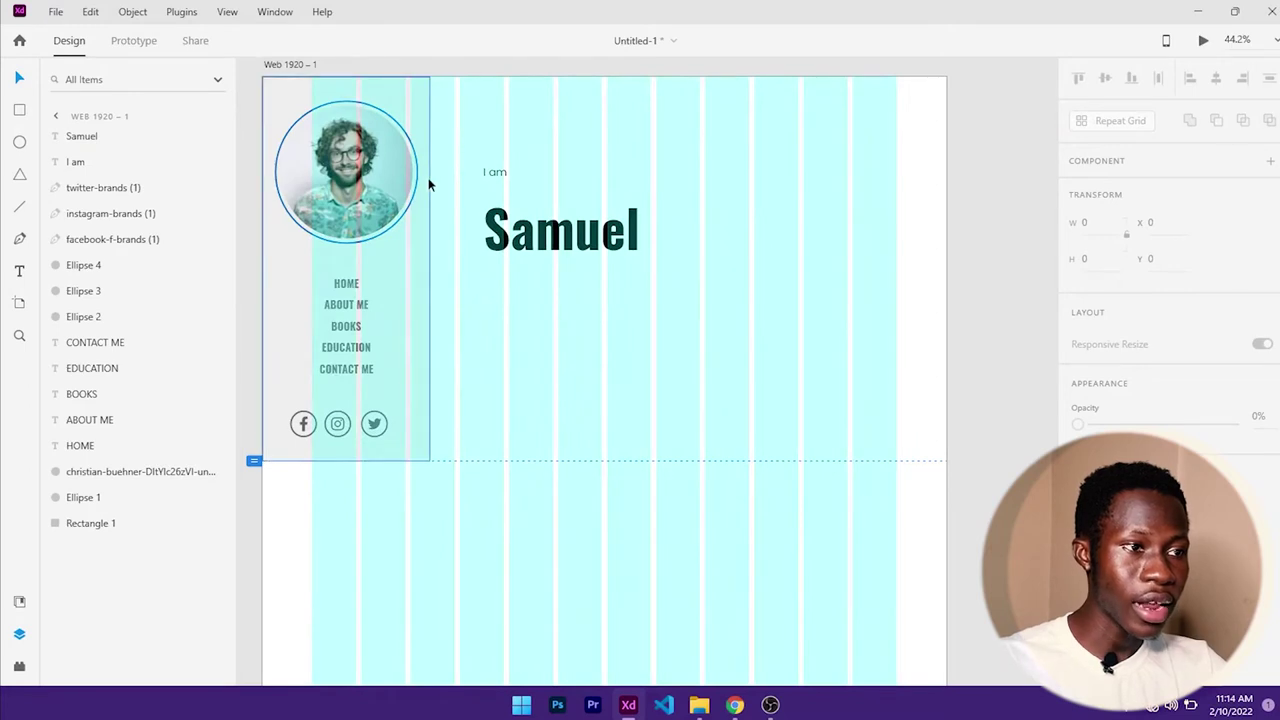
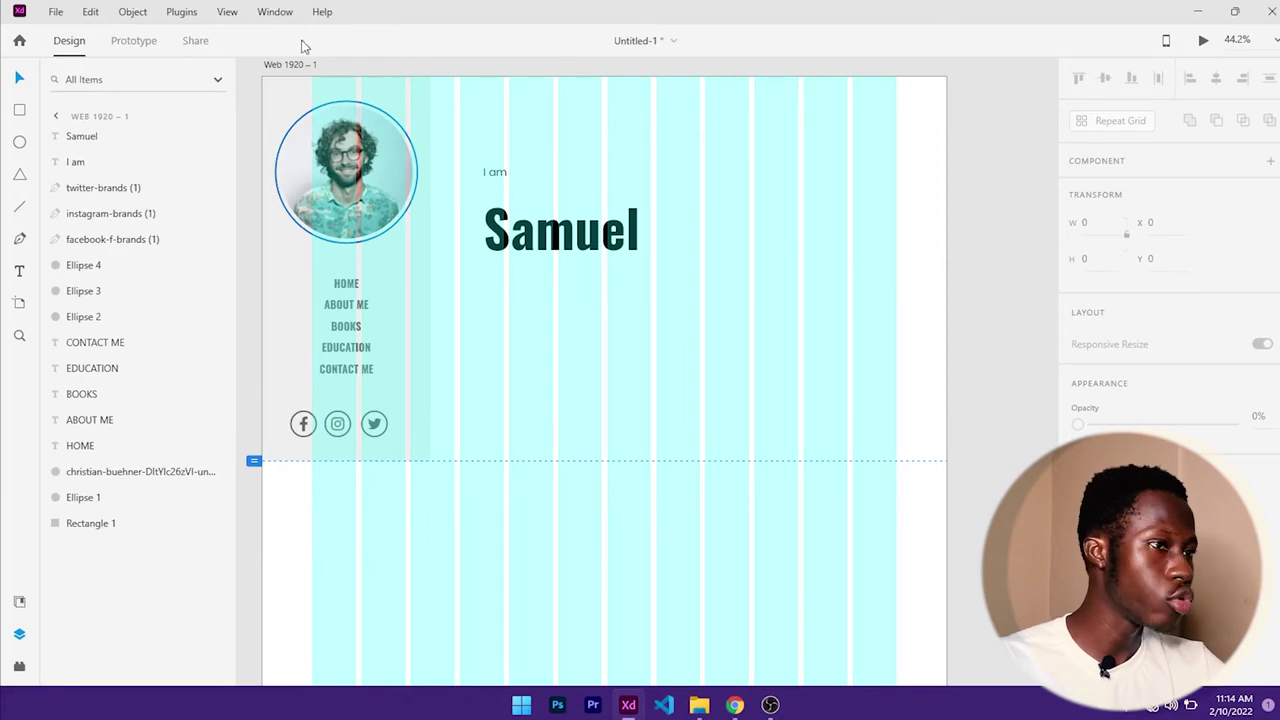
# - Hide the layout grid and draw a rectangle over the page's right side filled #D2D2D2
pyautogui.click(227, 12)
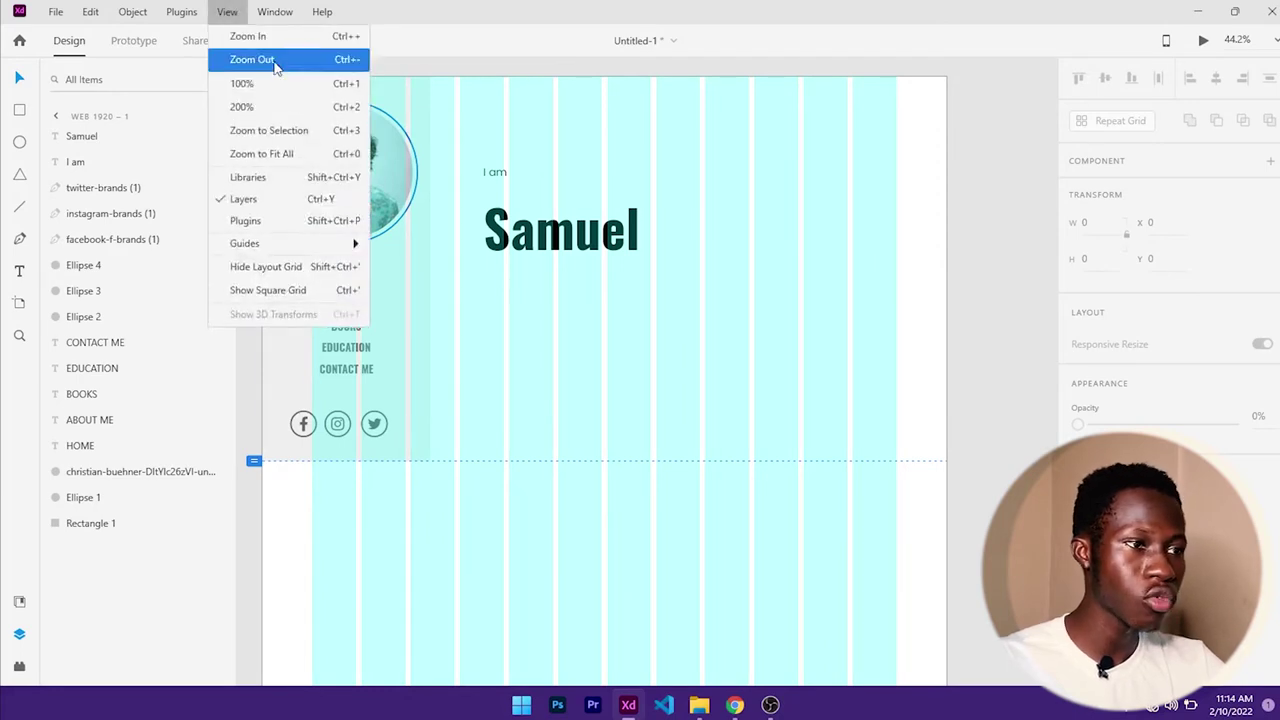
pyautogui.click(301, 267)
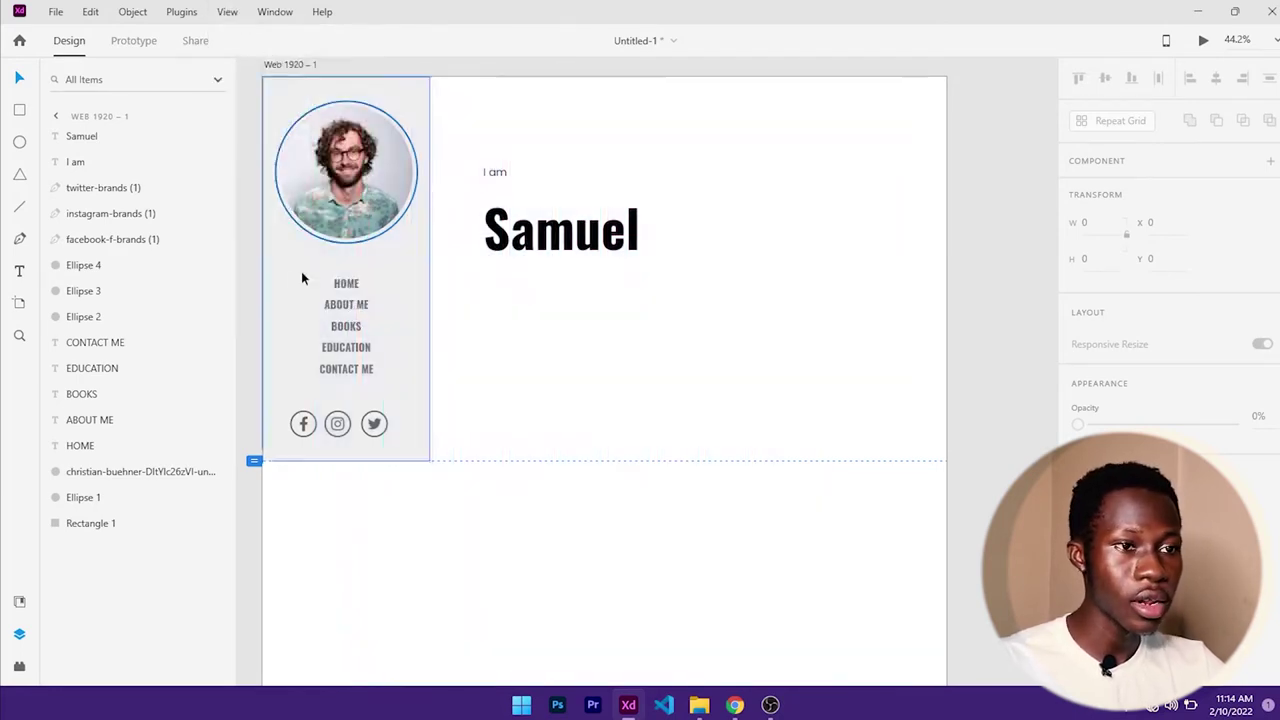
pyautogui.click(20, 111)
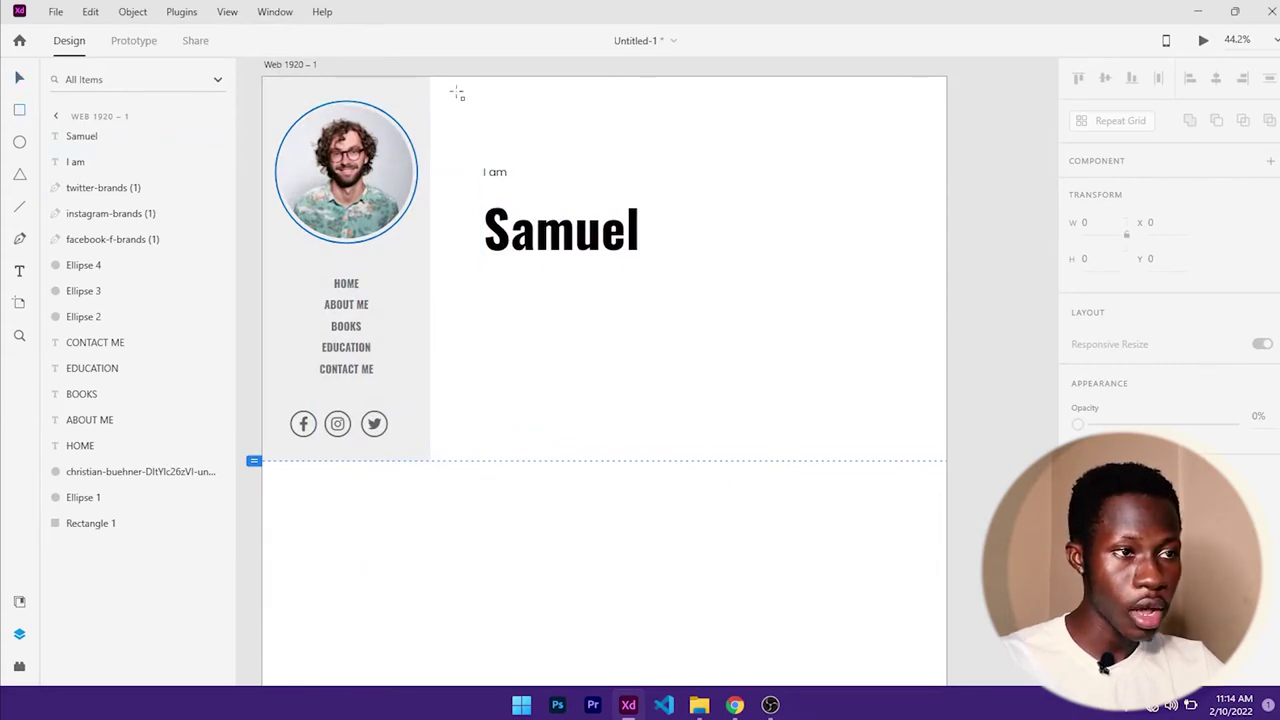
pyautogui.moveTo(455, 82); pyautogui.dragTo(922, 552)
pyautogui.scroll(-2, 1146, 409)
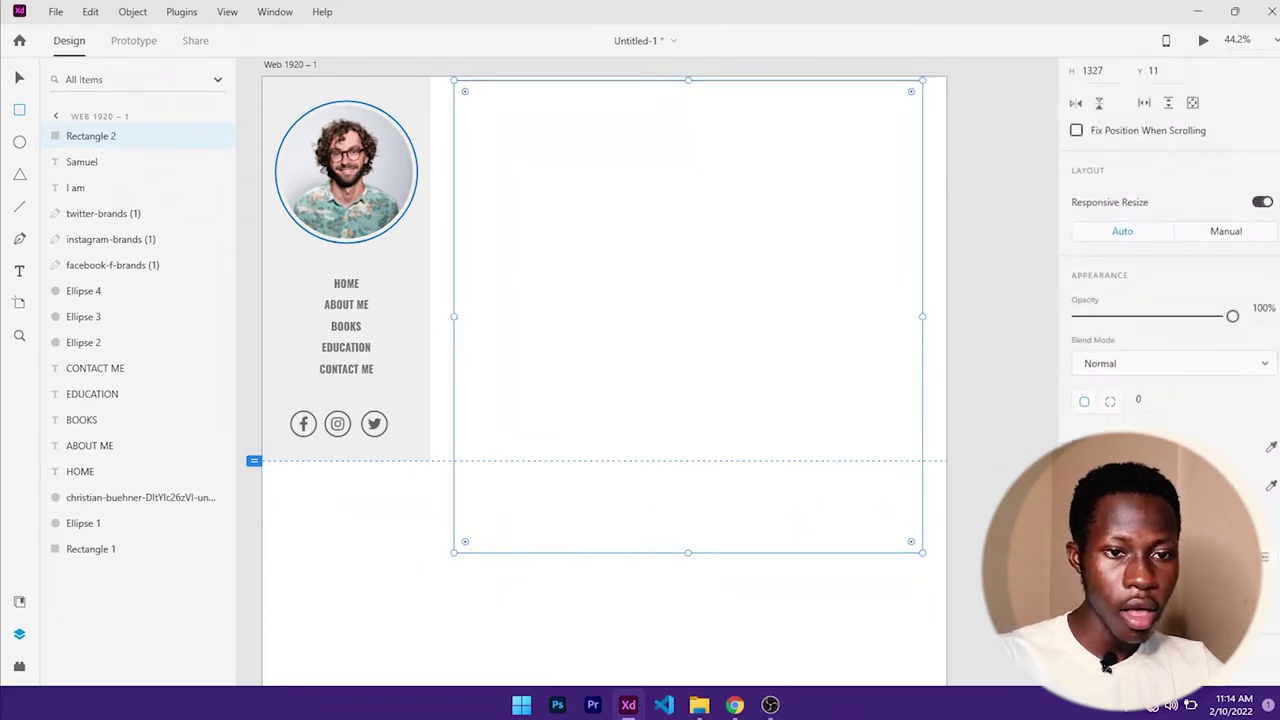
pyautogui.click(1100, 447)
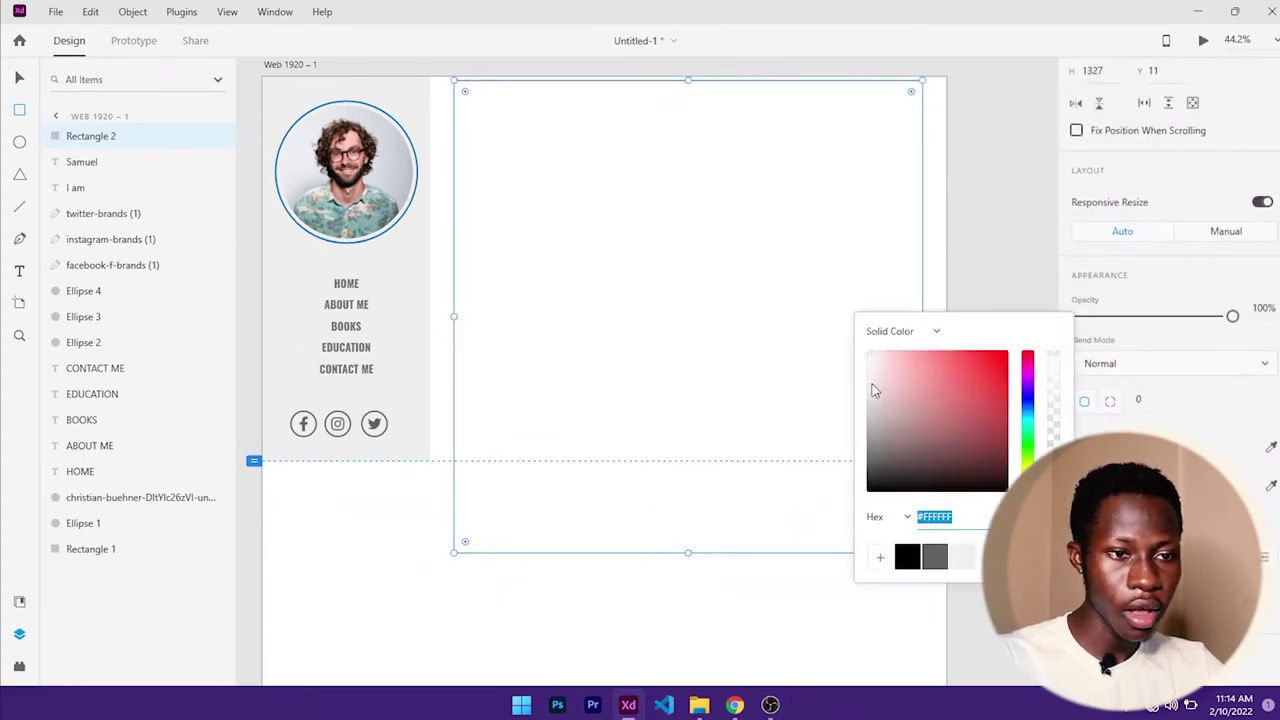
pyautogui.moveTo(873, 390); pyautogui.dragTo(842, 375)
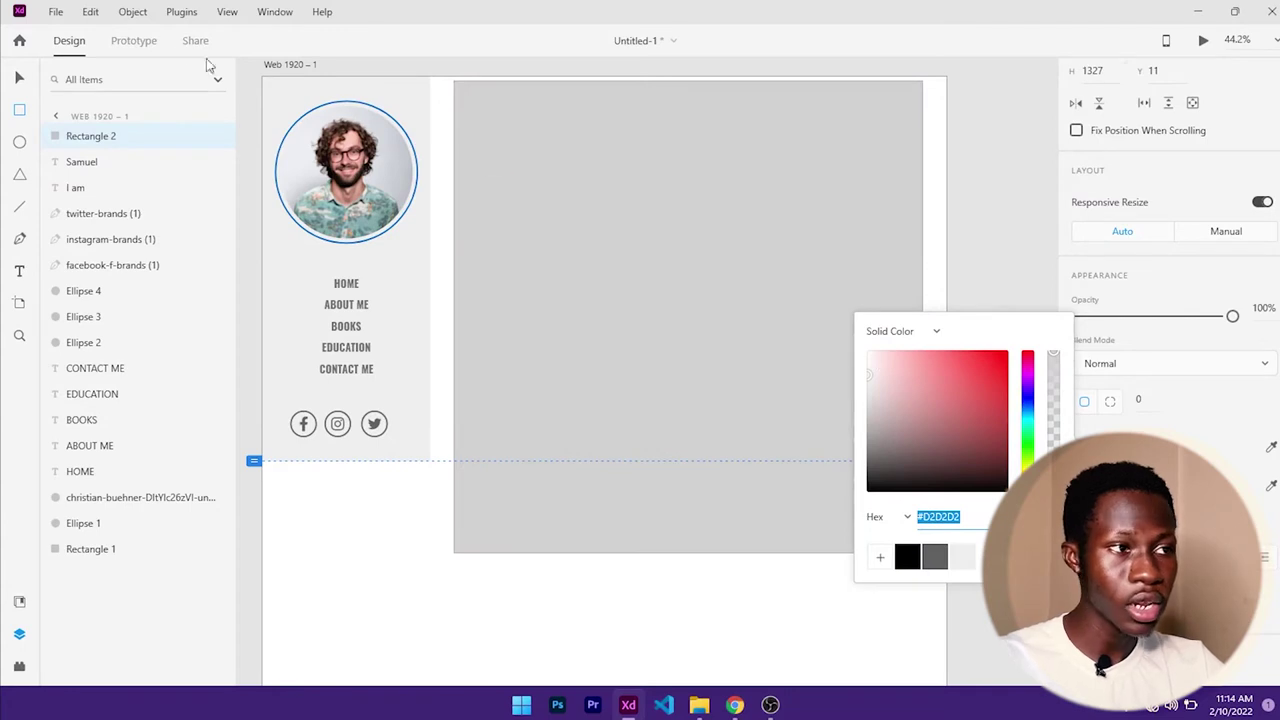
# - Align the grey rectangle to the artboard top, stretch it to 1755 high, and trim its sides
pyautogui.click(19, 77)
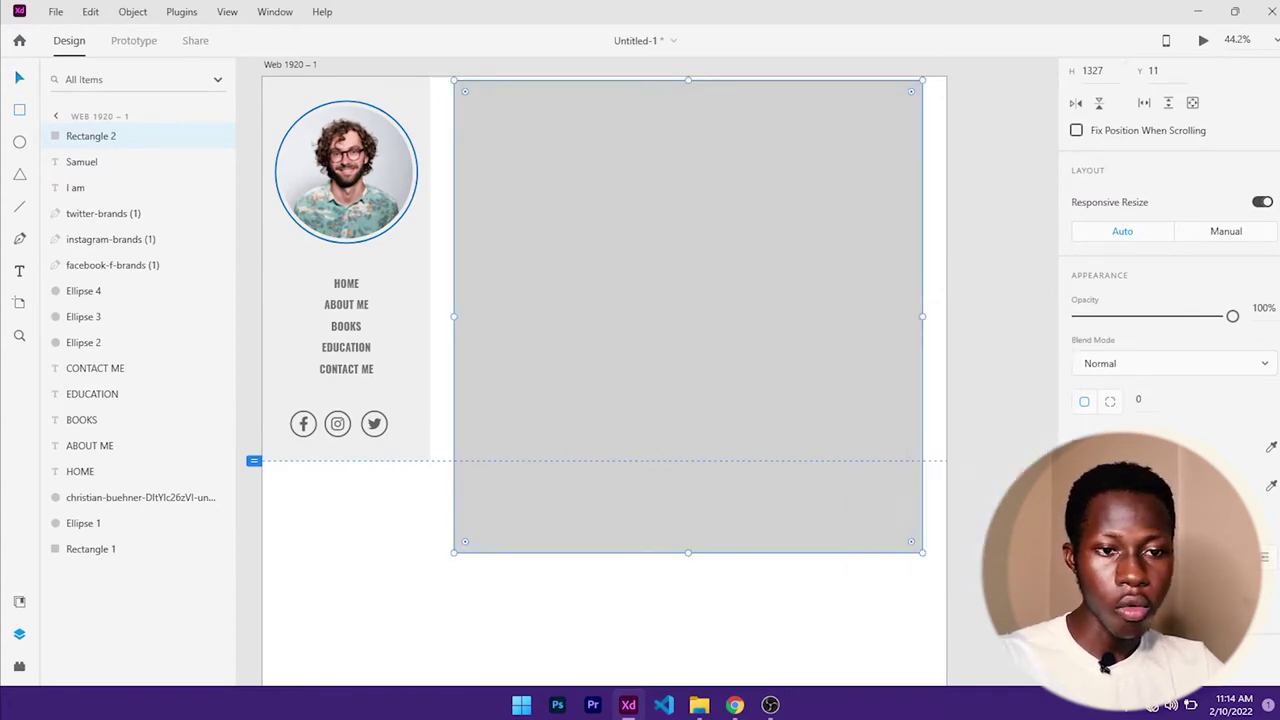
pyautogui.press('Escape')
pyautogui.click(777, 367)
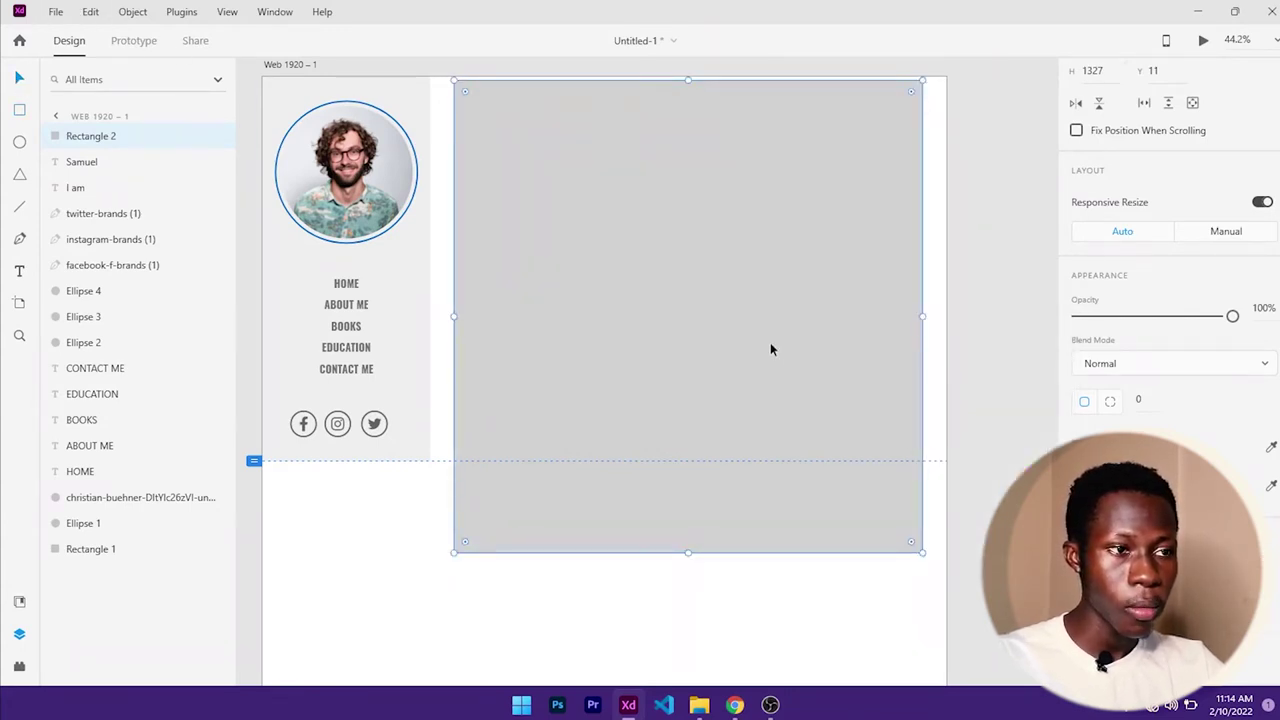
pyautogui.moveTo(770, 342); pyautogui.dragTo(766, 349)
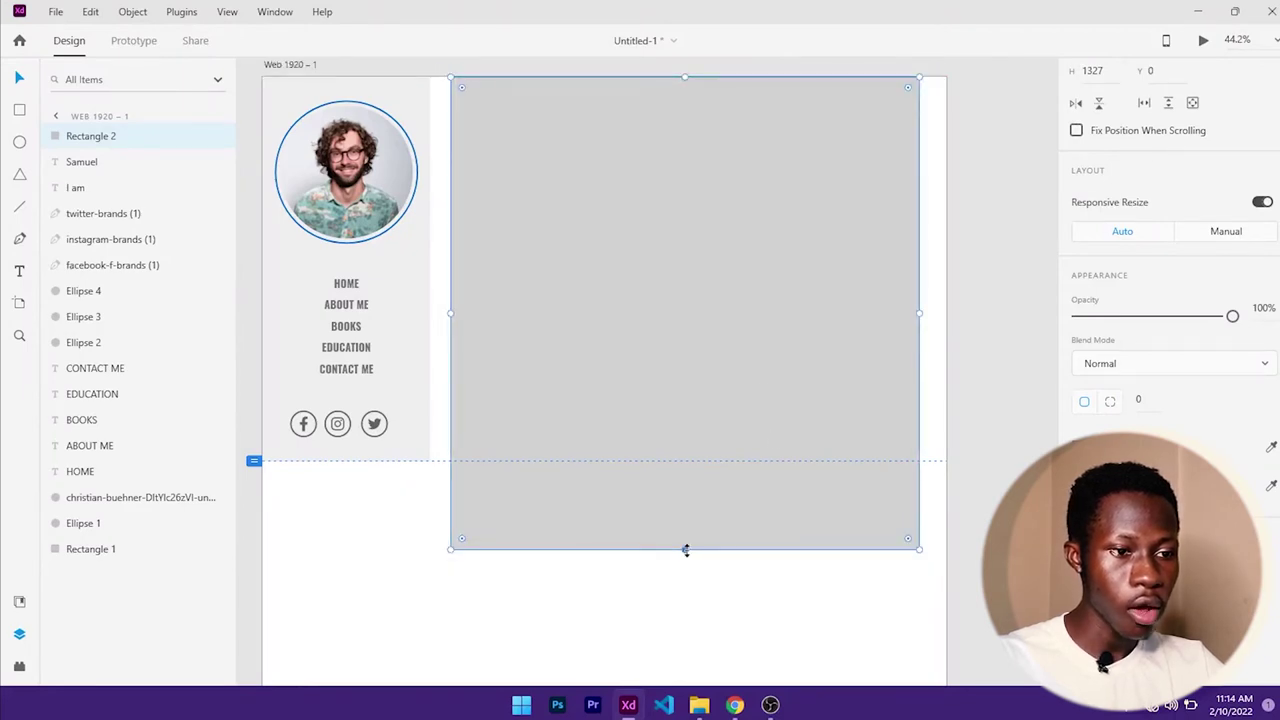
pyautogui.moveTo(685, 550); pyautogui.dragTo(700, 680)
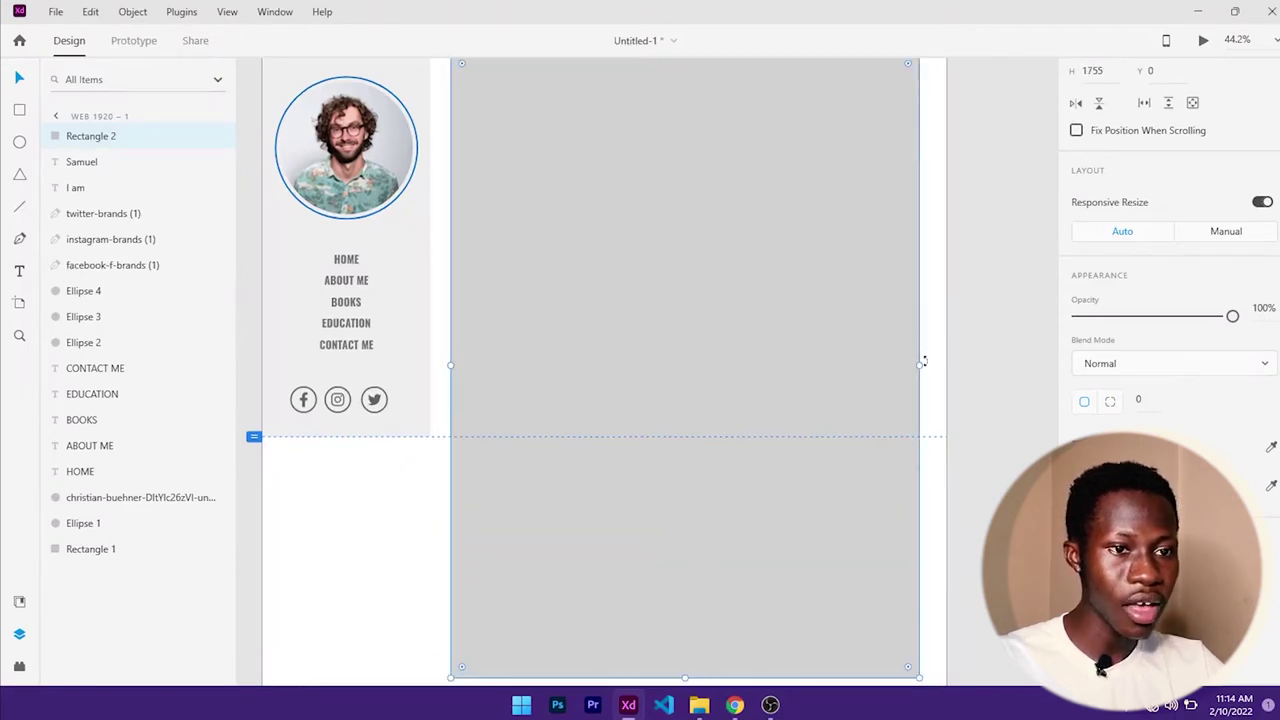
pyautogui.moveTo(919, 365); pyautogui.dragTo(909, 364)
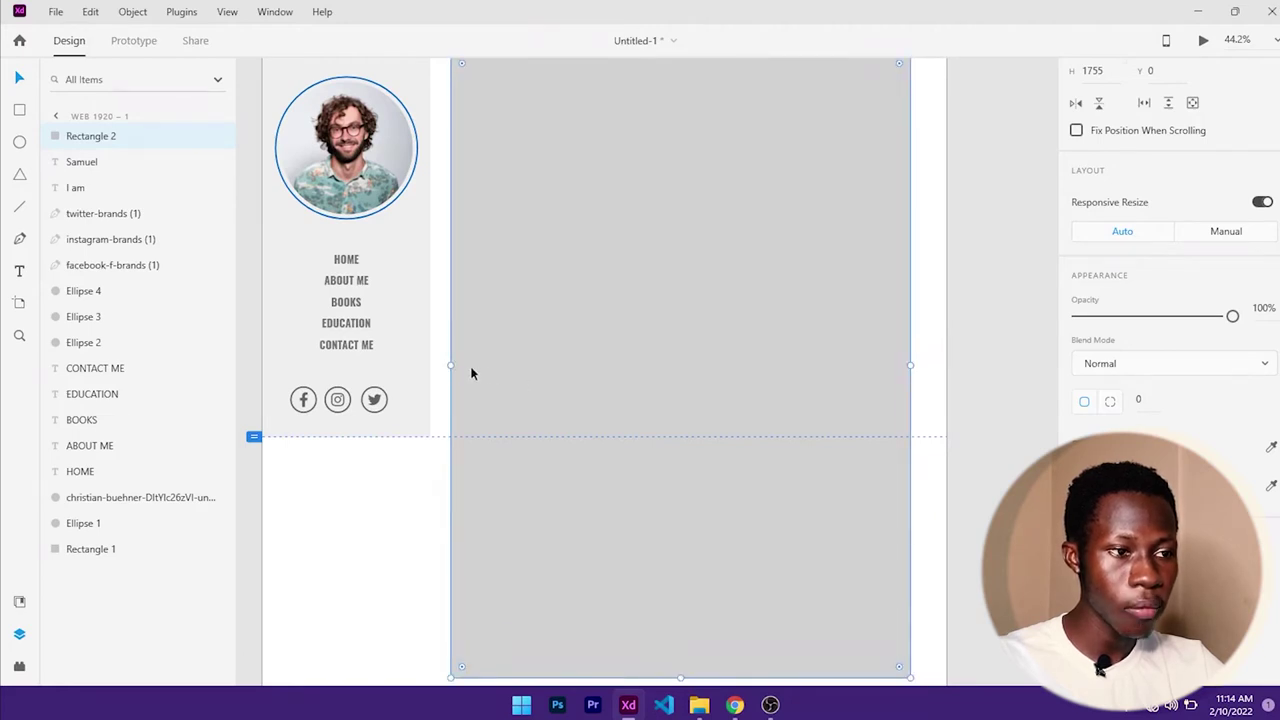
pyautogui.moveTo(451, 364); pyautogui.dragTo(455, 365)
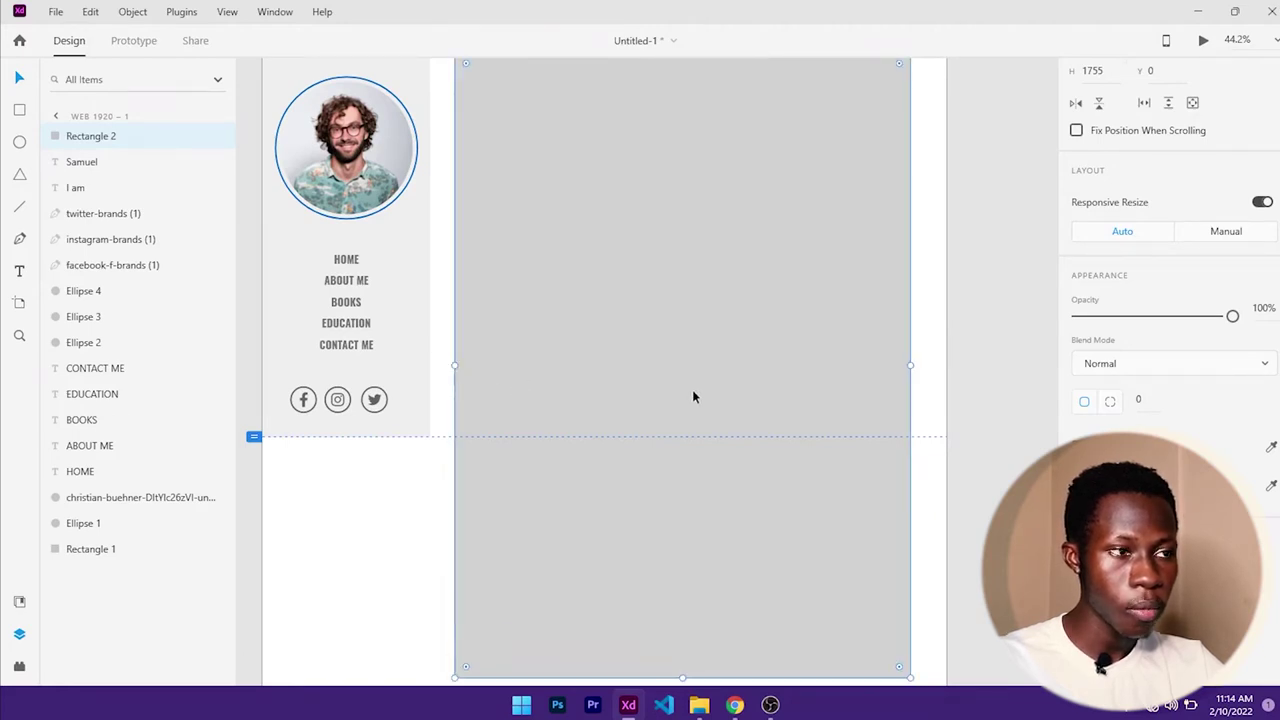
# - Move the grey rectangle below the heading text and photo in Layers
pyautogui.moveTo(100, 136); pyautogui.dragTo(155, 549)
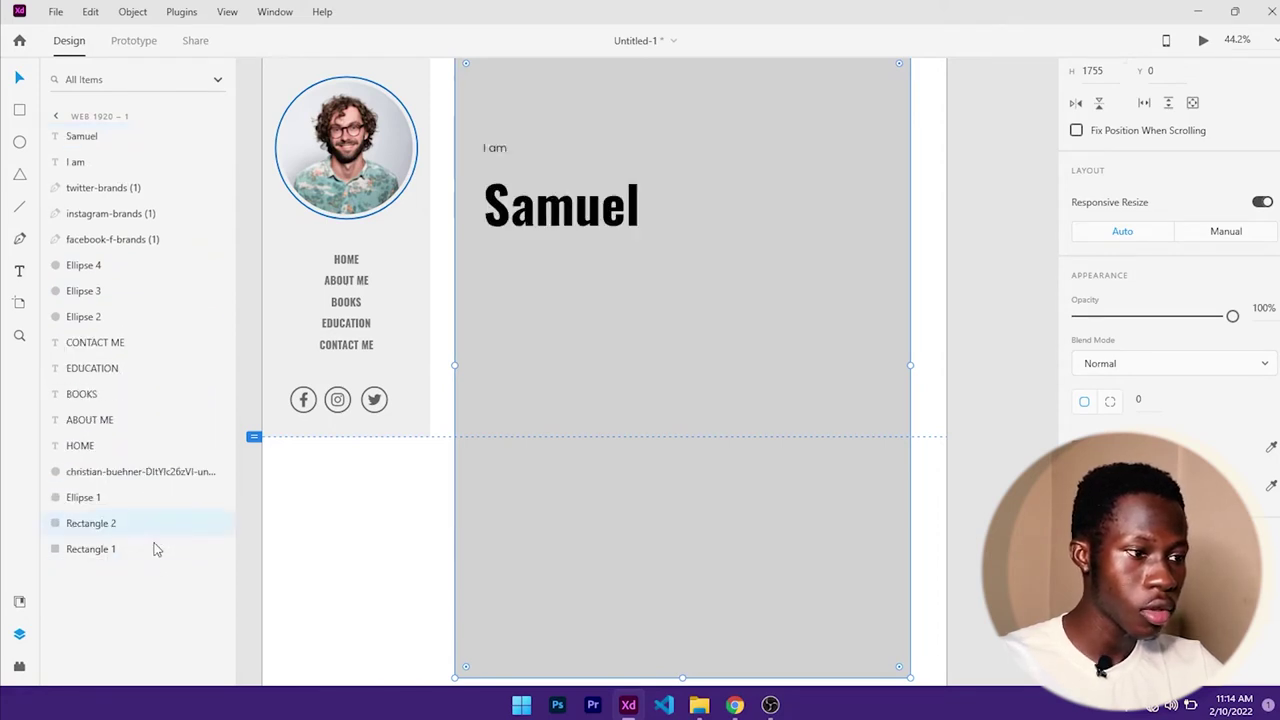
pyautogui.scroll(1, 796, 412)
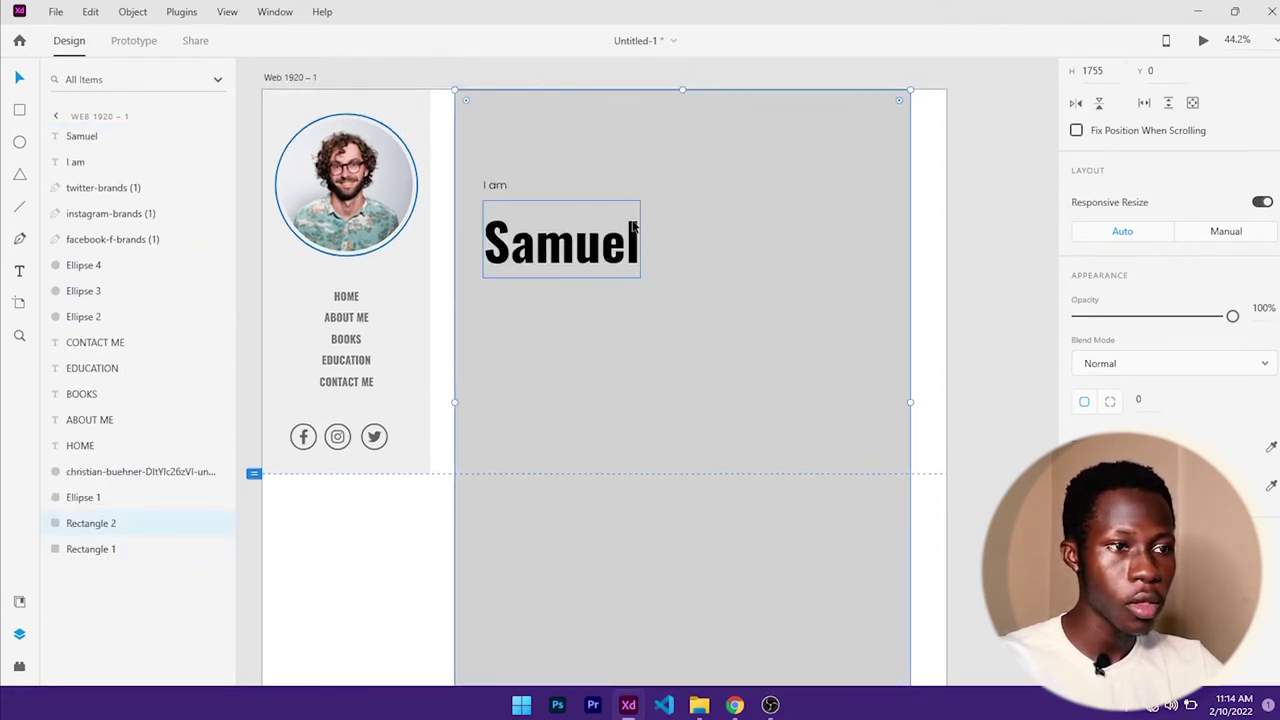
pyautogui.click(519, 257)
# - Reposition the Samuel heading up under the 'I am' label
pyautogui.scroll(3, 519, 257)
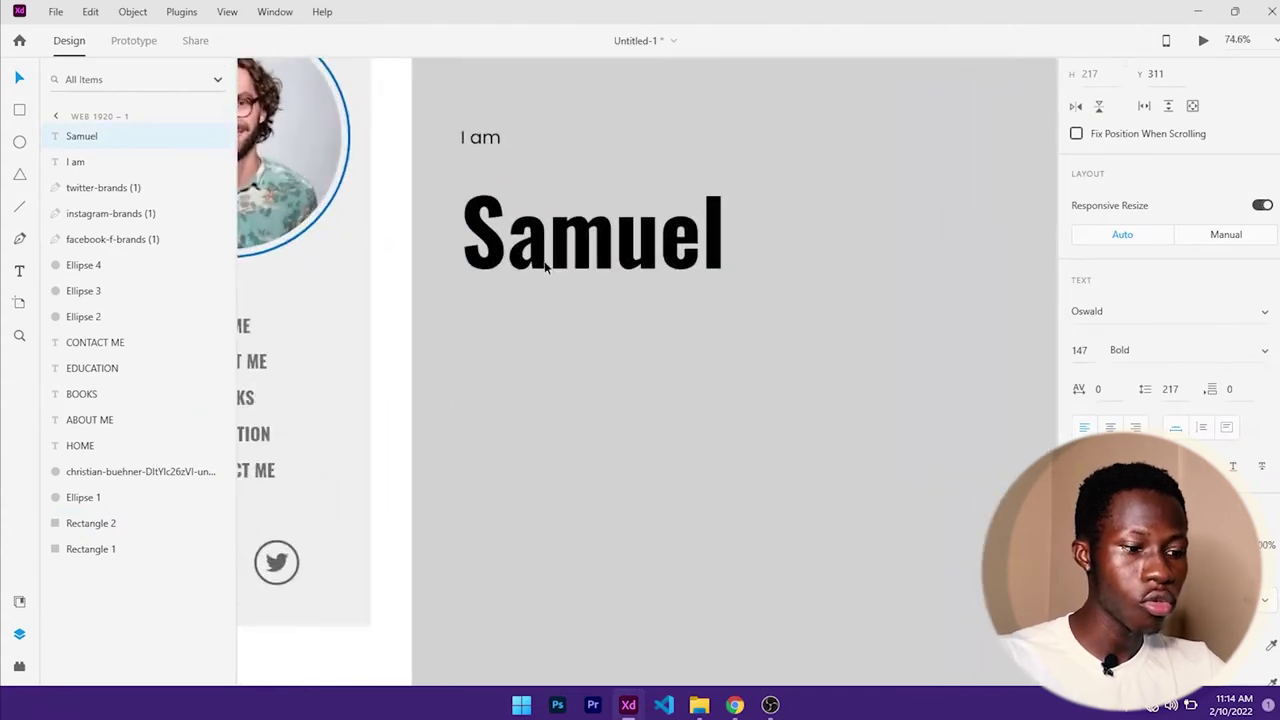
pyautogui.moveTo(545, 235); pyautogui.dragTo(536, 222)
pyautogui.moveTo(471, 137); pyautogui.dragTo(472, 142)
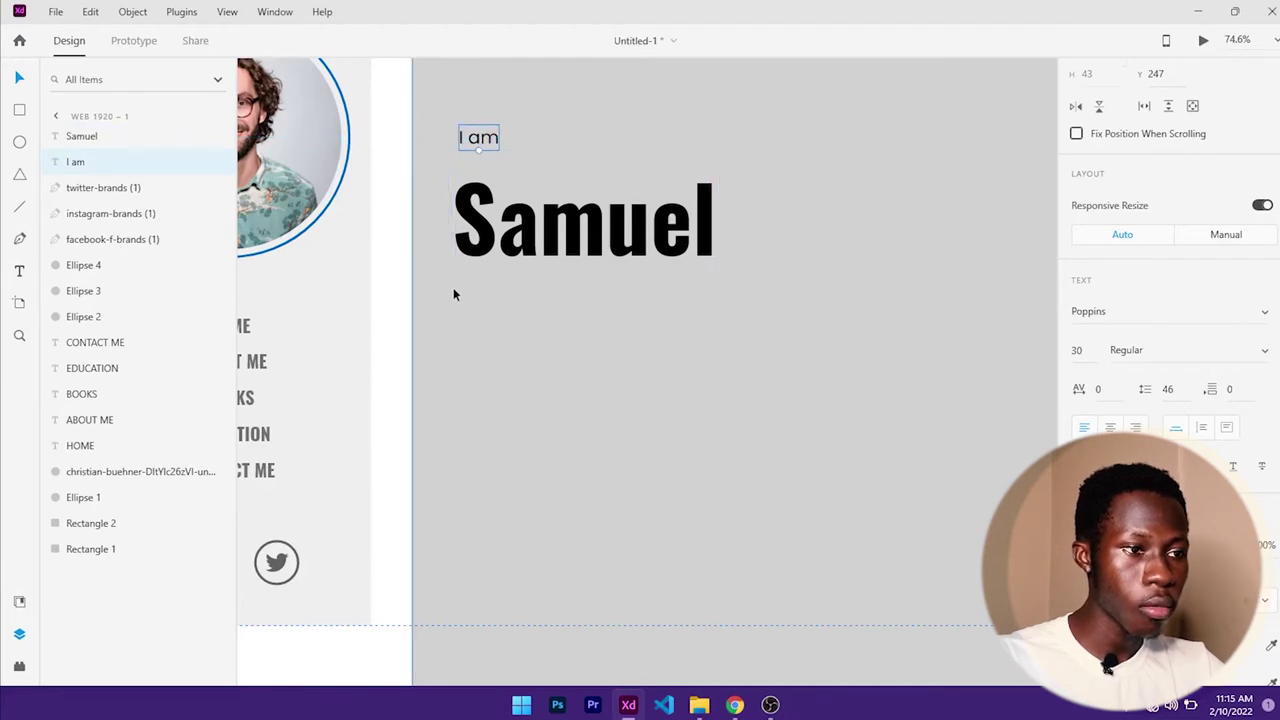
# - Add a paragraph box below the heading filled with repeated 'Lorem ipsum' placeholder text
pyautogui.press('t')
pyautogui.moveTo(462, 300); pyautogui.dragTo(755, 420)
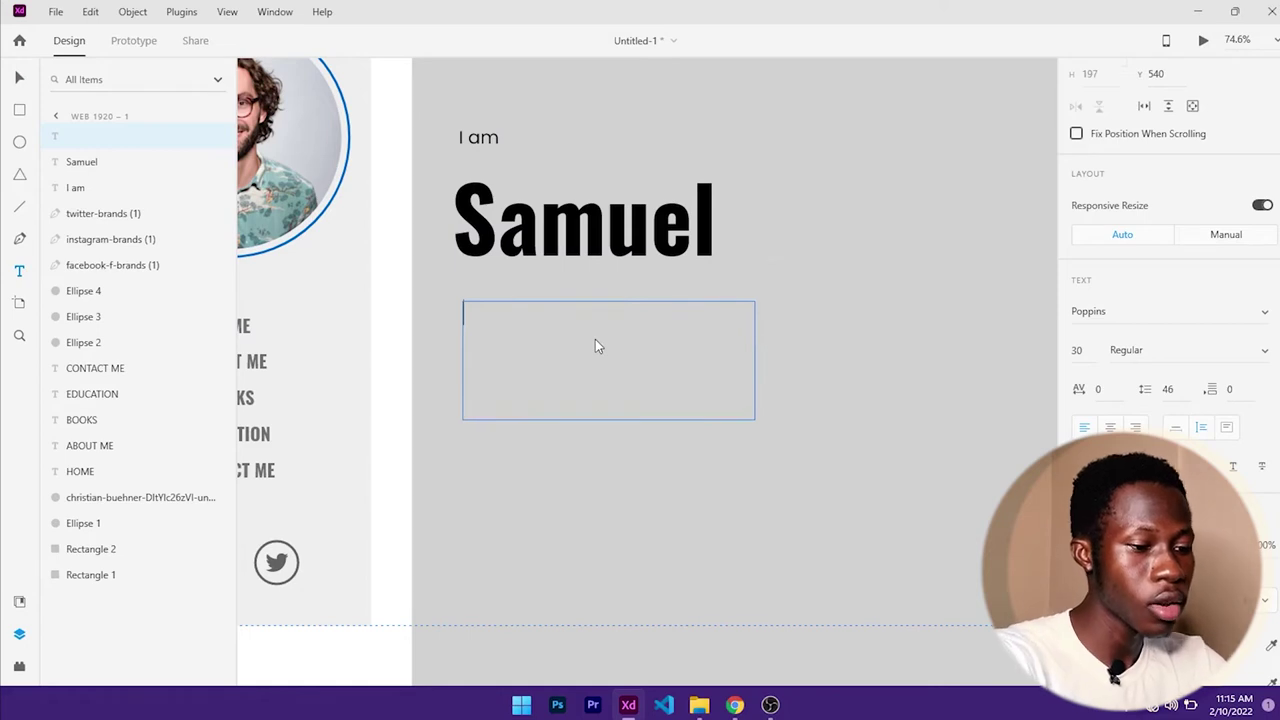
pyautogui.write('Lore')
pyautogui.press('BackSpace')
pyautogui.press('BackSpace')
pyautogui.press('BackSpace')
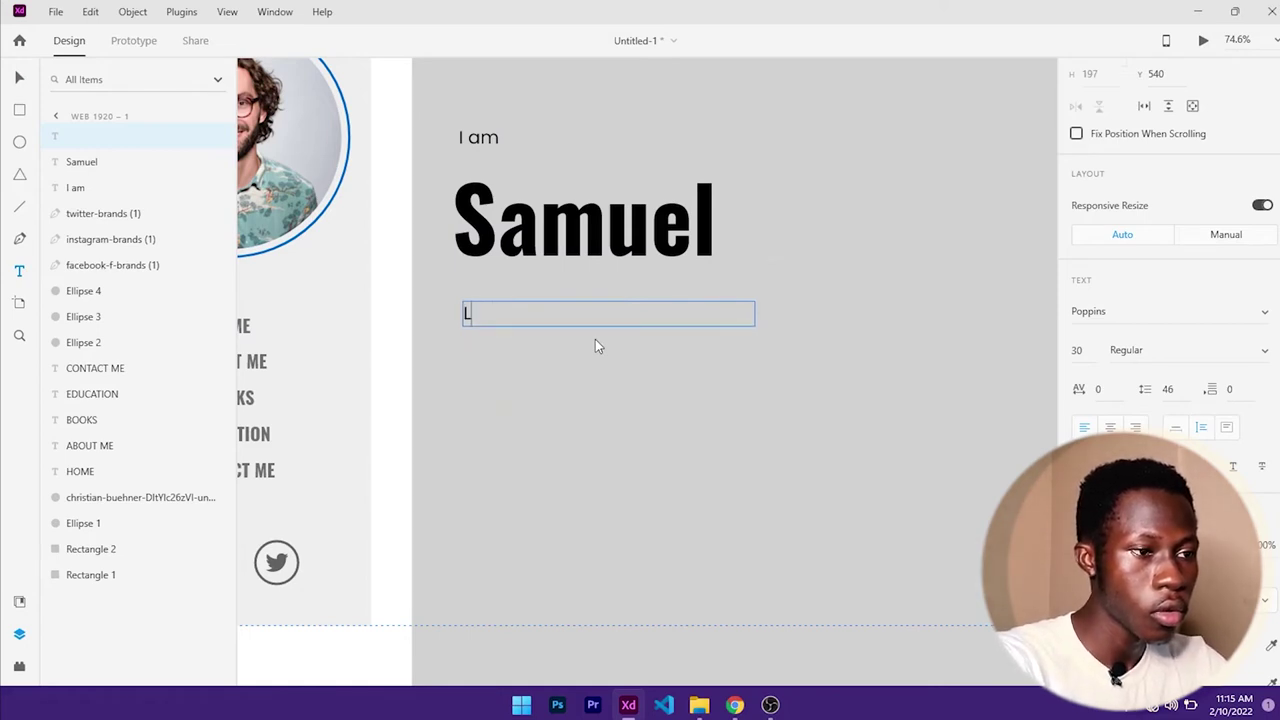
pyautogui.write('orem ipsum')
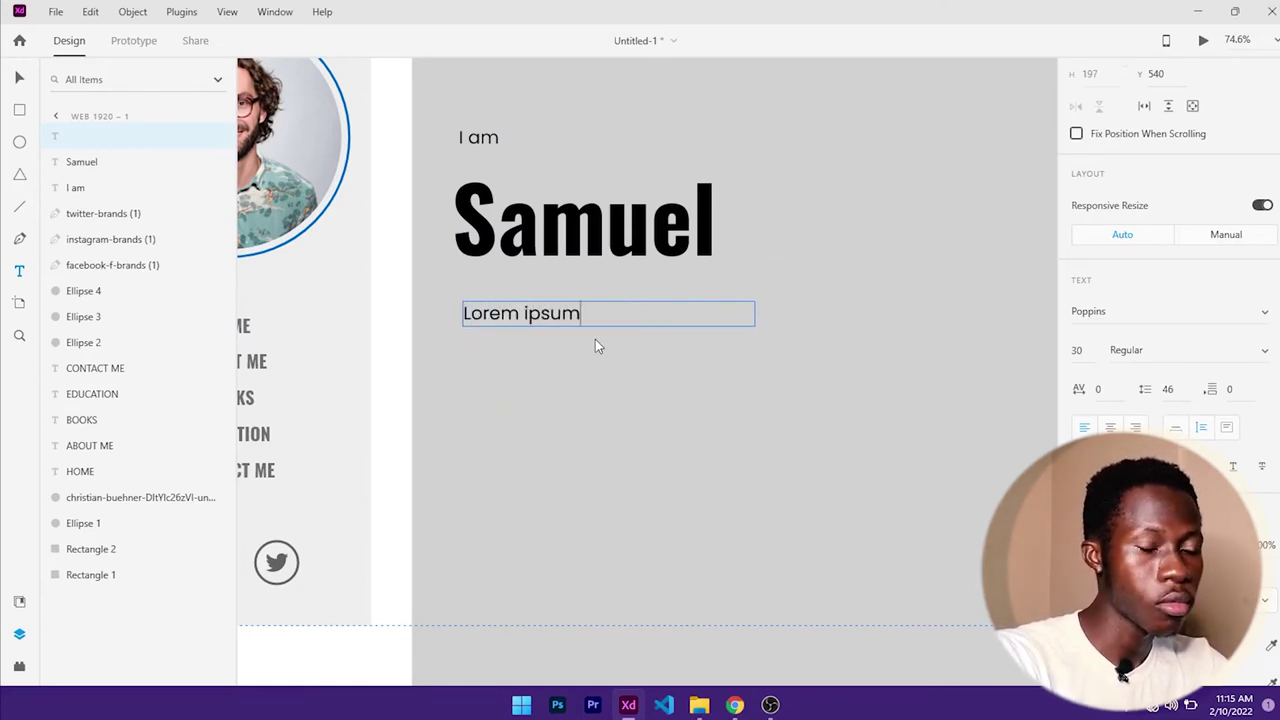
pyautogui.tripleClick(566, 317)
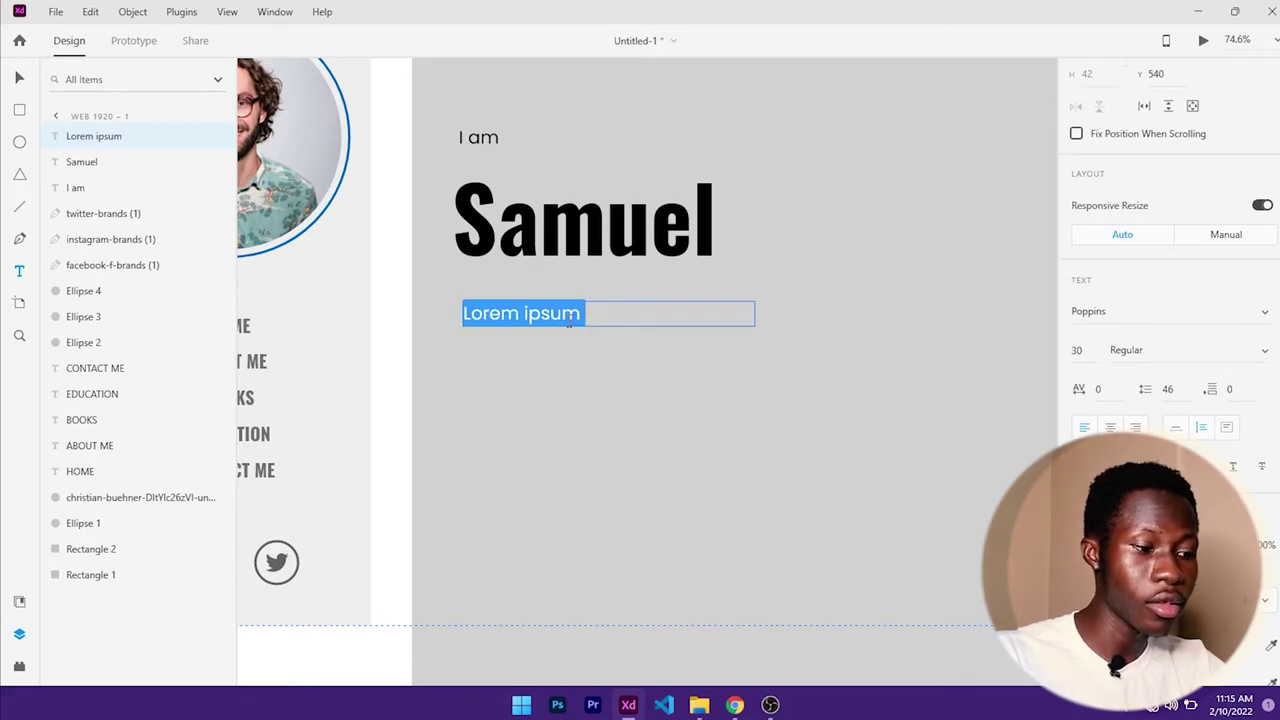
pyautogui.hotkey('ctrl', 'c')
pyautogui.hotkey('ctrl', 'v')
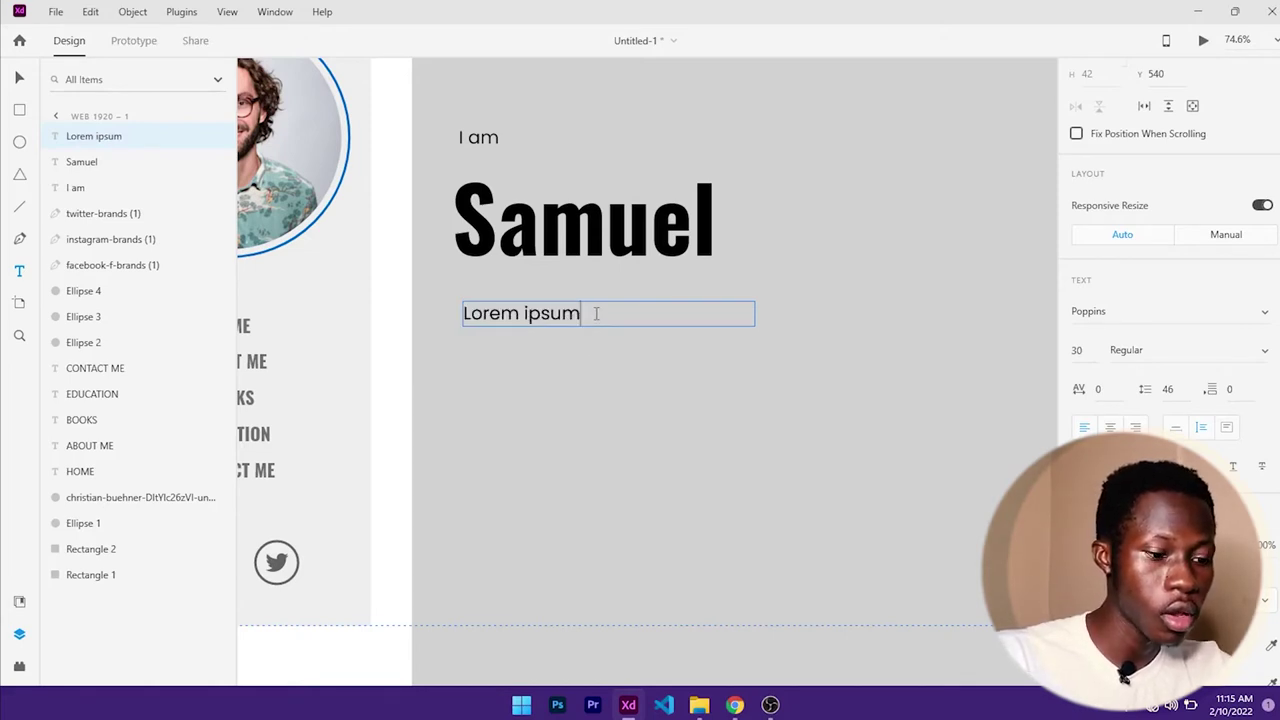
pyautogui.hotkey('ctrl', 'v')
pyautogui.hotkey('ctrl', 'v')
pyautogui.hotkey('ctrl', 'v')
pyautogui.hotkey('ctrl', 'v')
pyautogui.hotkey('ctrl', 'v')
pyautogui.hotkey('ctrl', 'v')
pyautogui.hotkey('ctrl', 'v')
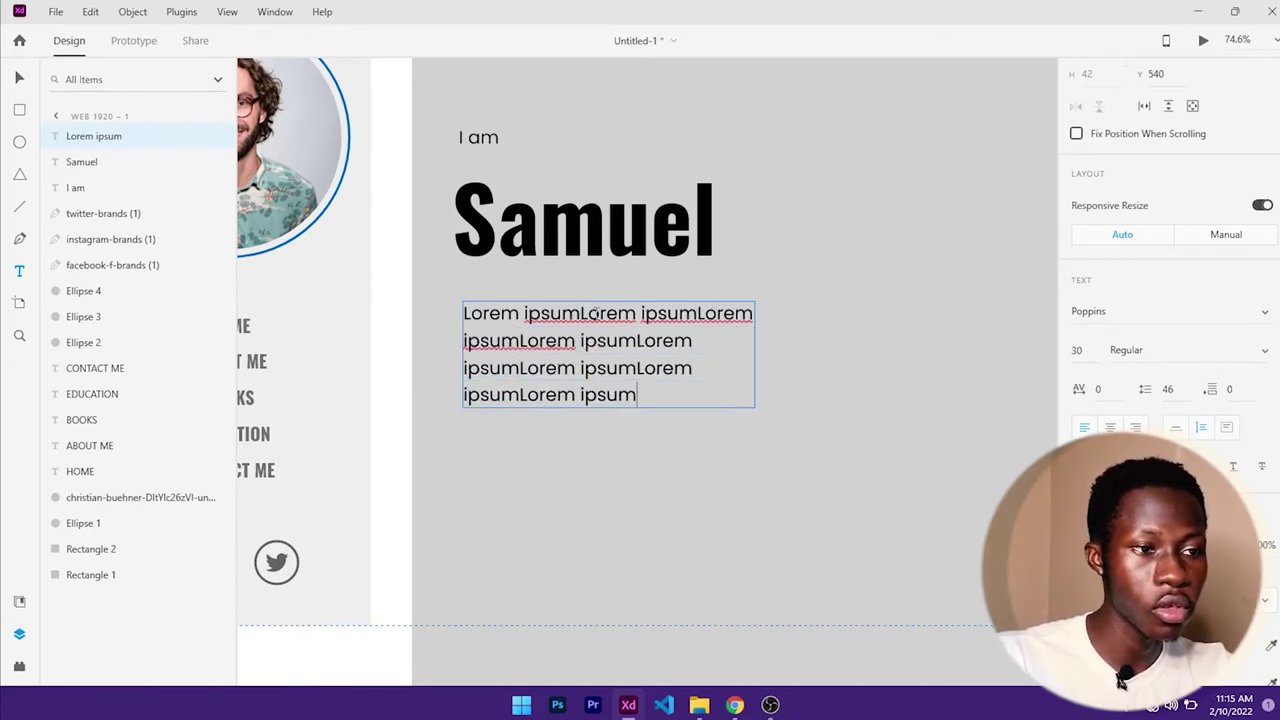
pyautogui.hotkey('ctrl', 'v')
pyautogui.hotkey('ctrl', 'v')
pyautogui.hotkey('ctrl', 'v')
pyautogui.hotkey('ctrl', 'v')
pyautogui.hotkey('ctrl', 'v')
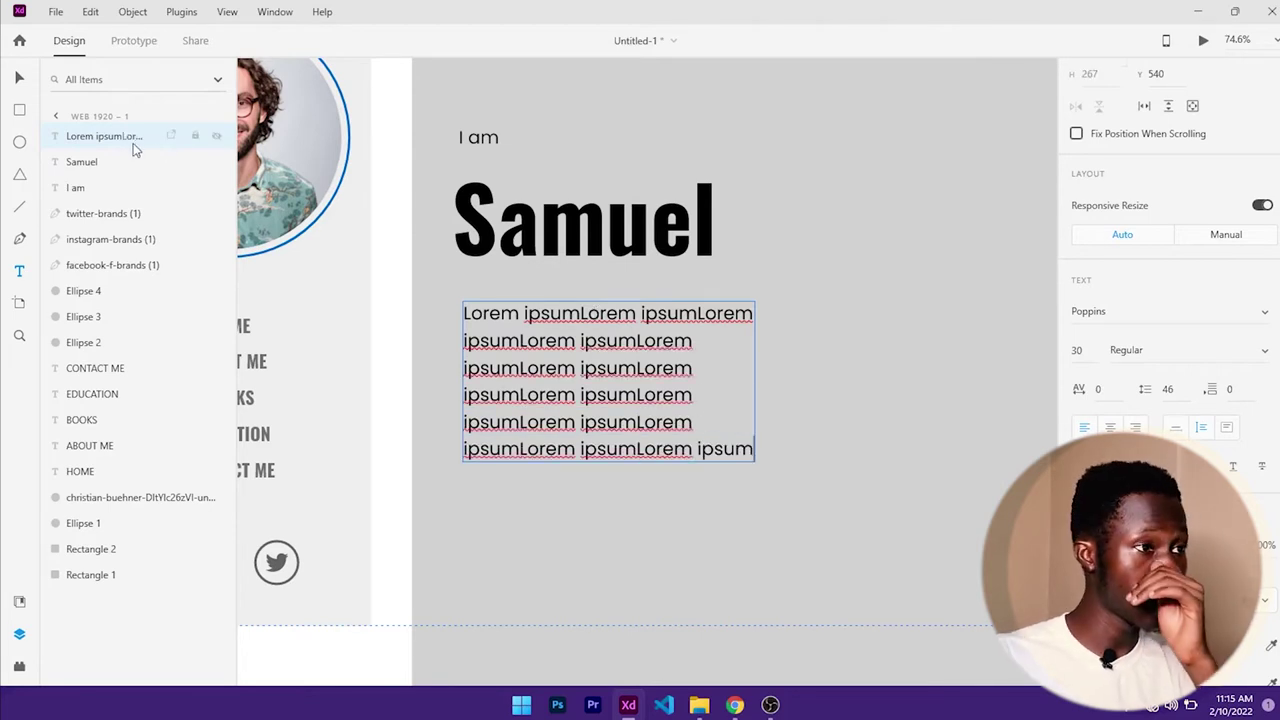
# - Widen the paragraph box and trim it to two lines of placeholder text
pyautogui.click(19, 78)
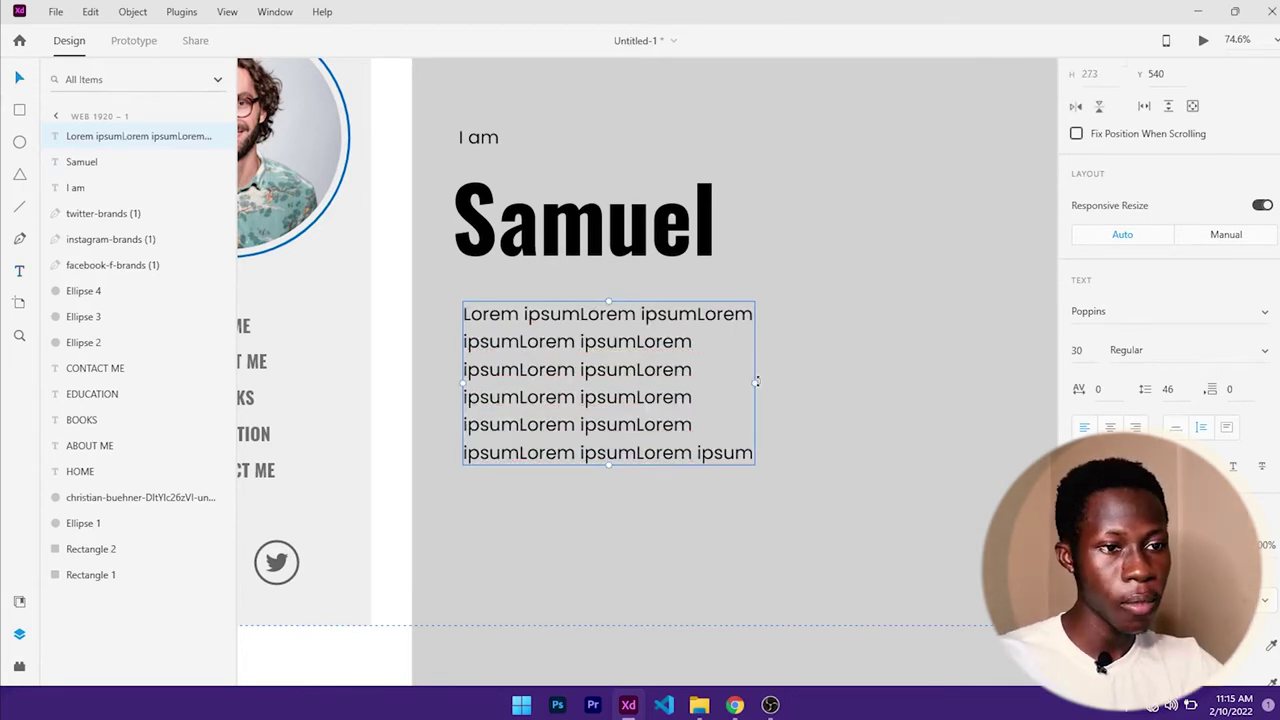
pyautogui.moveTo(760, 381); pyautogui.dragTo(948, 377)
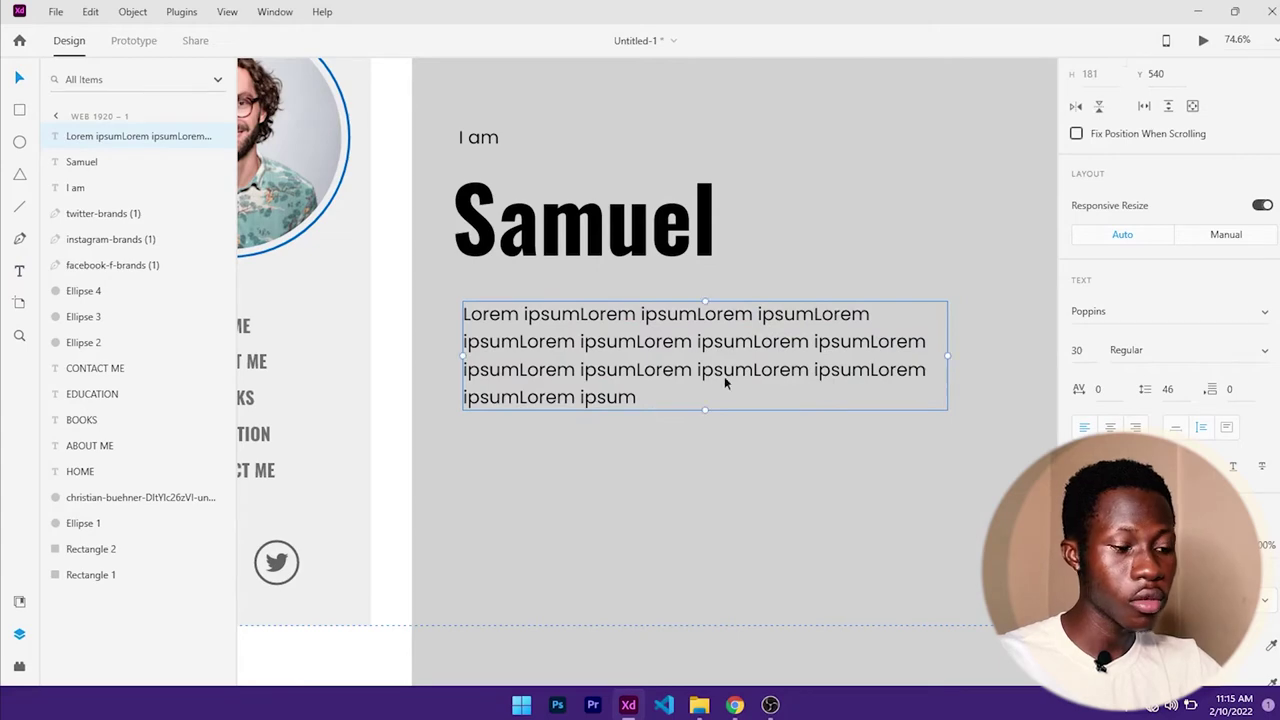
pyautogui.hotkey('ctrl', '0')
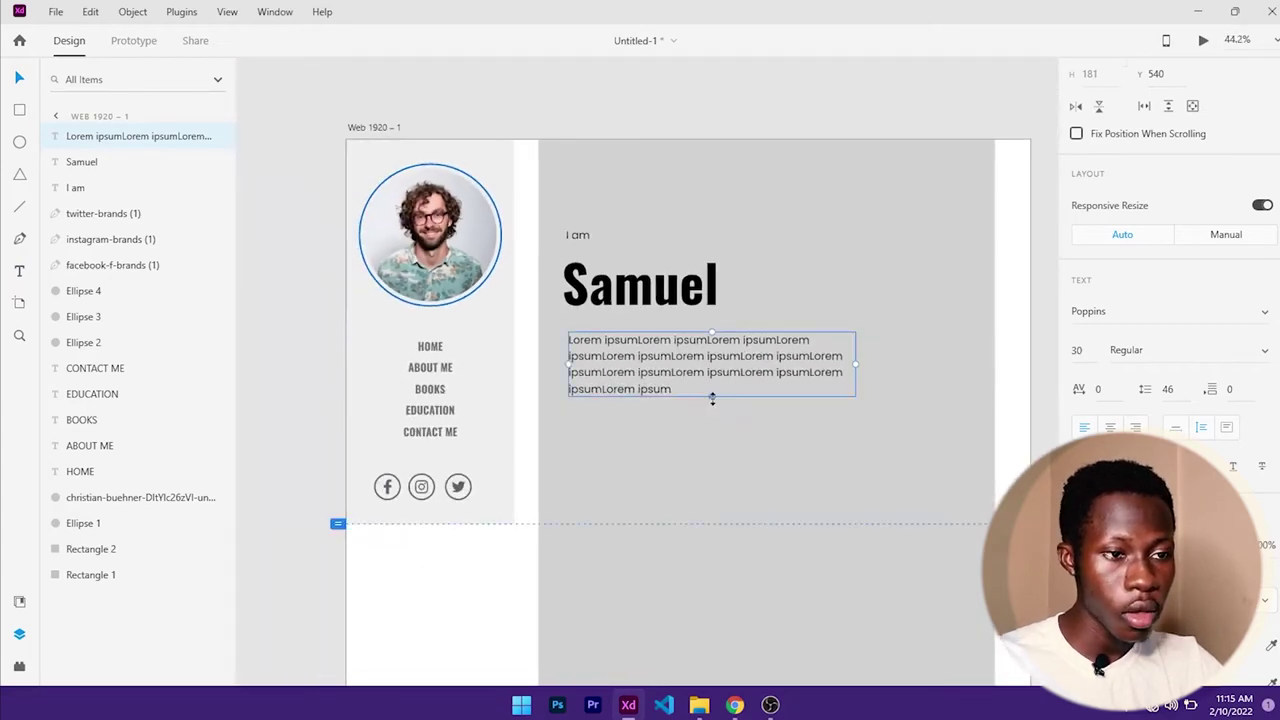
pyautogui.moveTo(712, 398); pyautogui.dragTo(711, 381)
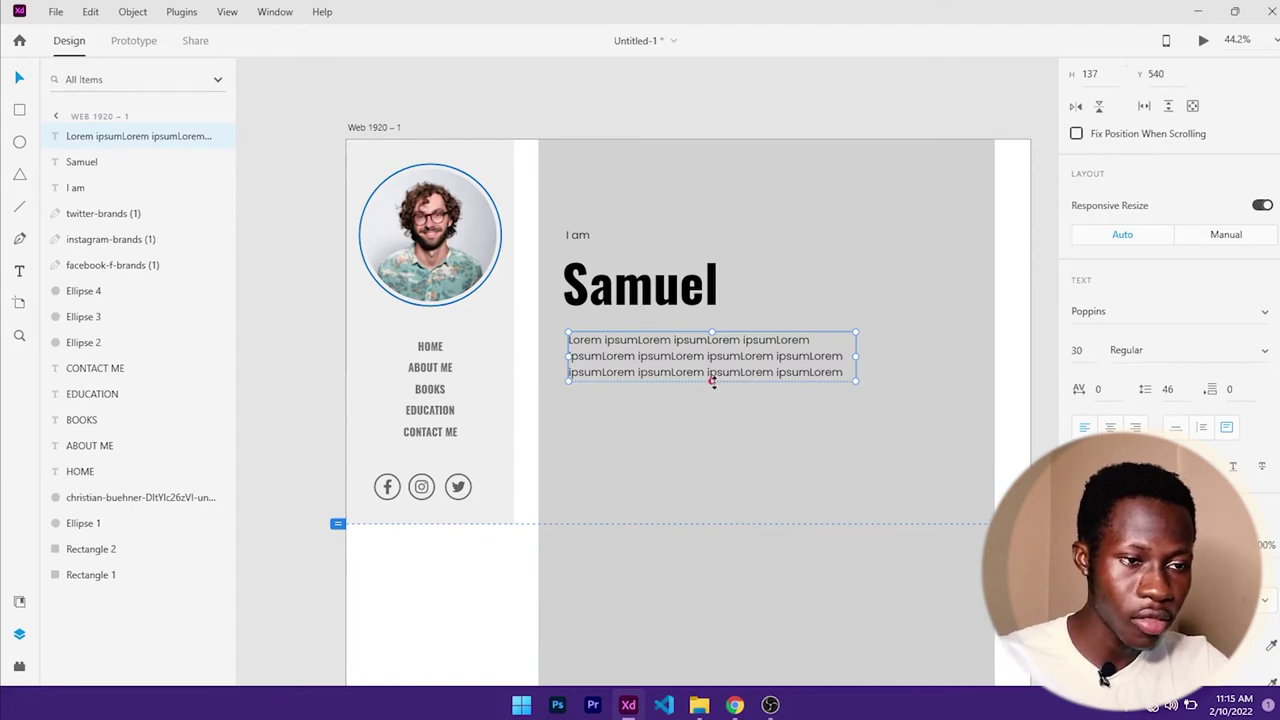
pyautogui.moveTo(710, 381); pyautogui.dragTo(620, 372)
pyautogui.doubleClick(671, 392)
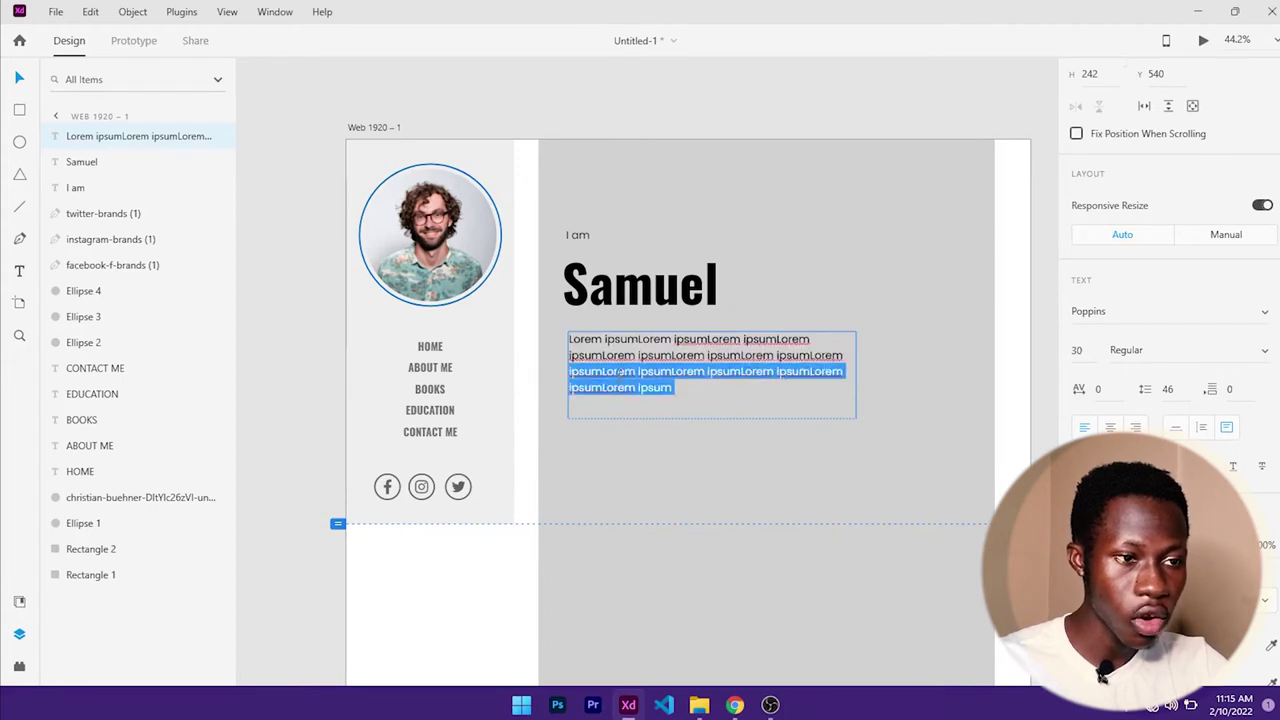
pyautogui.press('BackSpace')
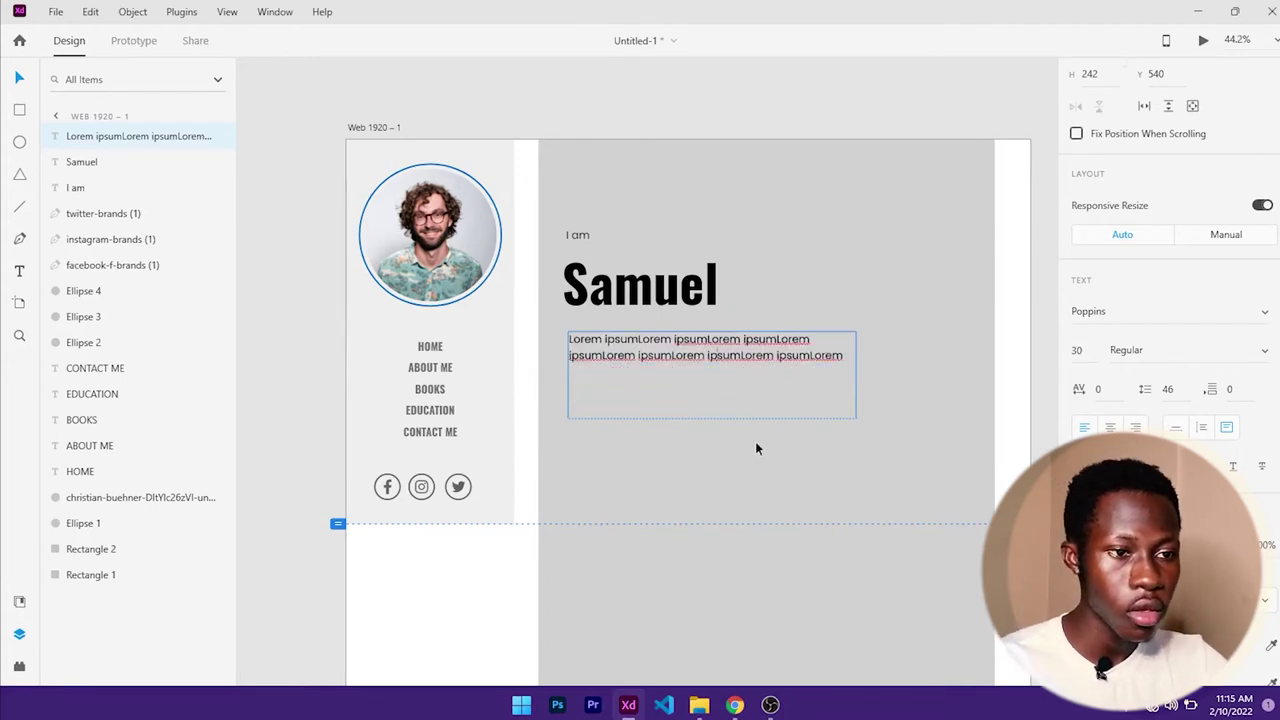
pyautogui.press('Escape')
pyautogui.moveTo(712, 418); pyautogui.dragTo(701, 342)
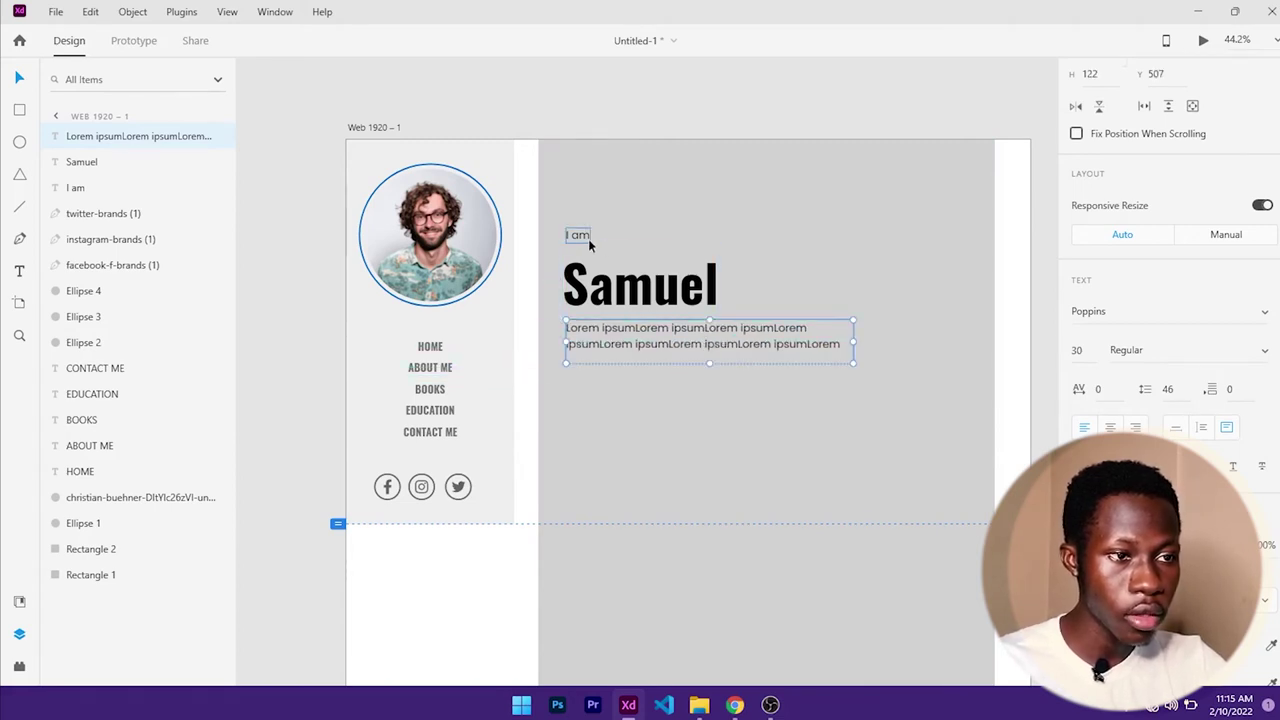
# - Nudge 'I am' down toward the heading and the paragraph down to Y 515
pyautogui.click(592, 240)
pyautogui.click(700, 282)
pyautogui.click(578, 236)
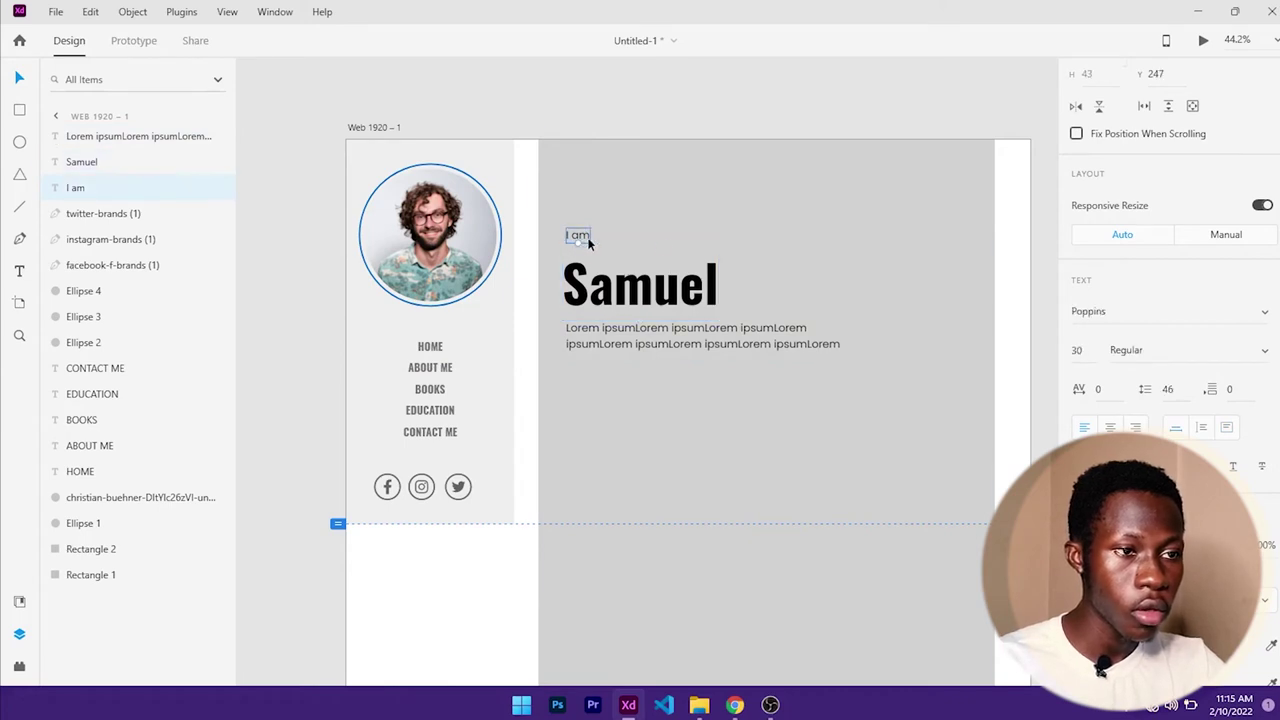
pyautogui.press('Down')
pyautogui.press('Down')
pyautogui.press('Down')
pyautogui.press('Down')
pyautogui.press('Down')
pyautogui.press('Down')
pyautogui.press('Down')
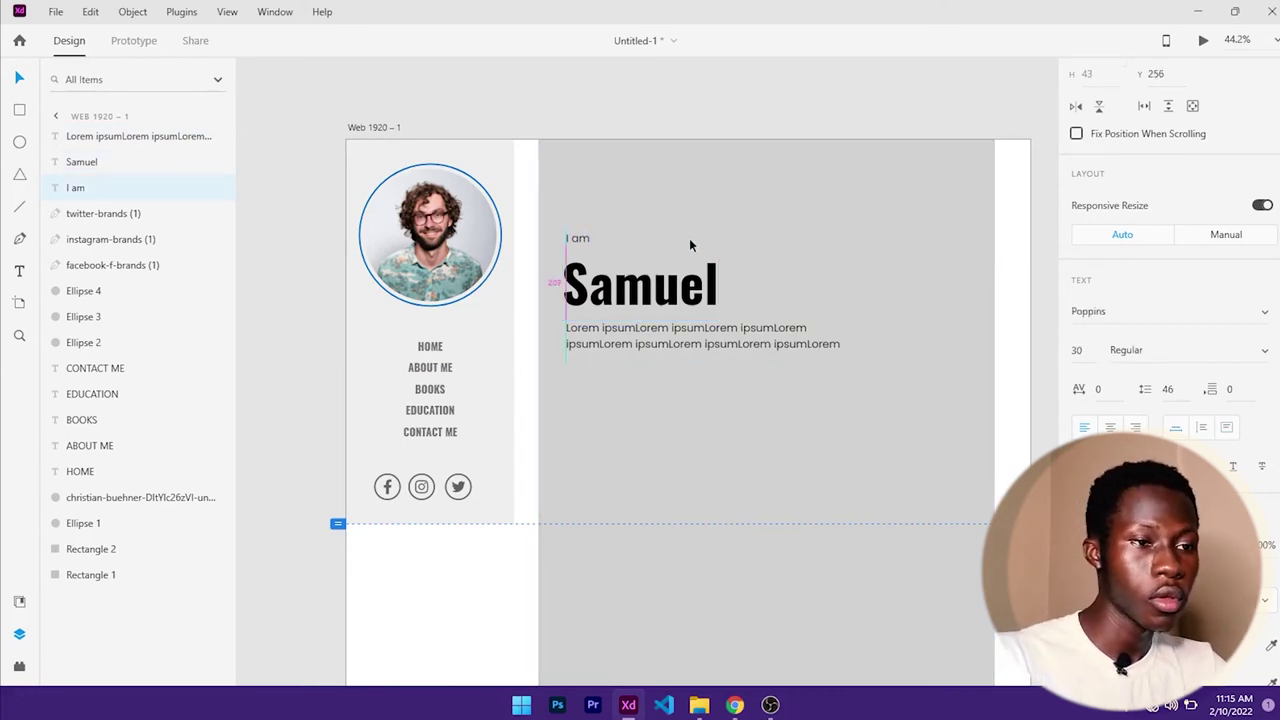
pyautogui.click(652, 346)
pyautogui.press('Down')
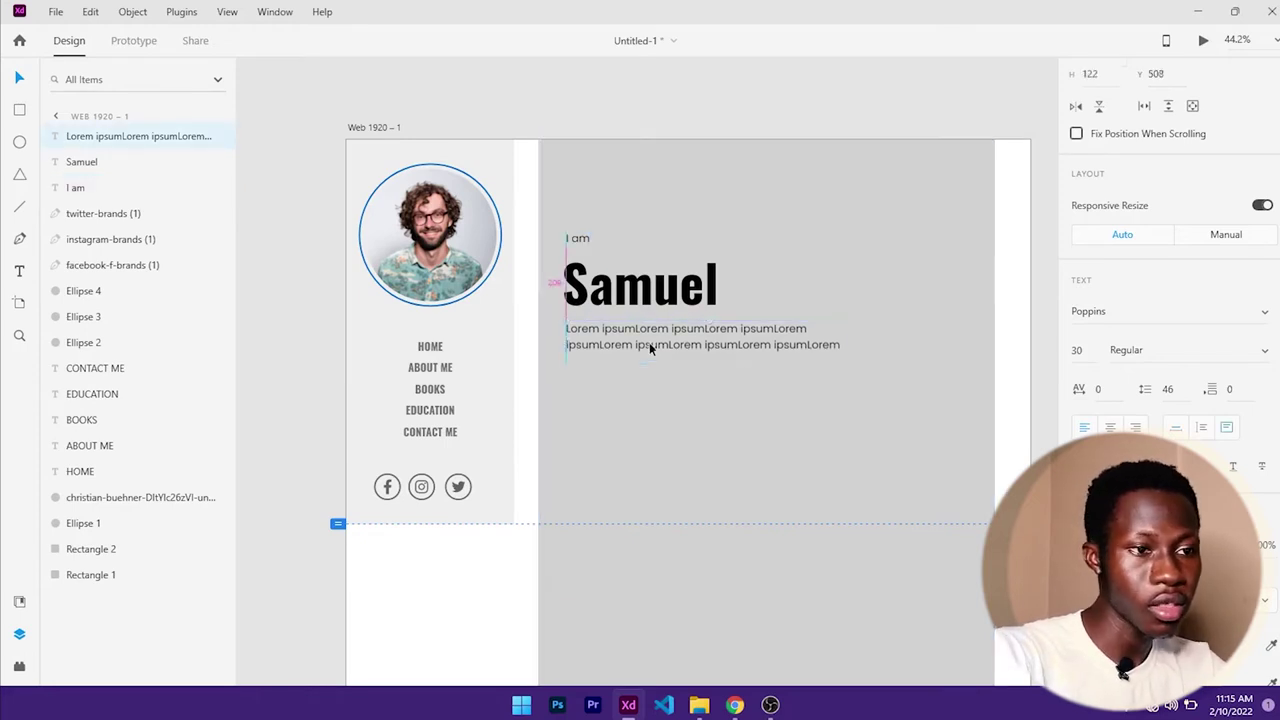
pyautogui.press('Down')
pyautogui.press('Down')
pyautogui.press('Down')
pyautogui.press('Down')
pyautogui.press('Down')
pyautogui.press('Down')
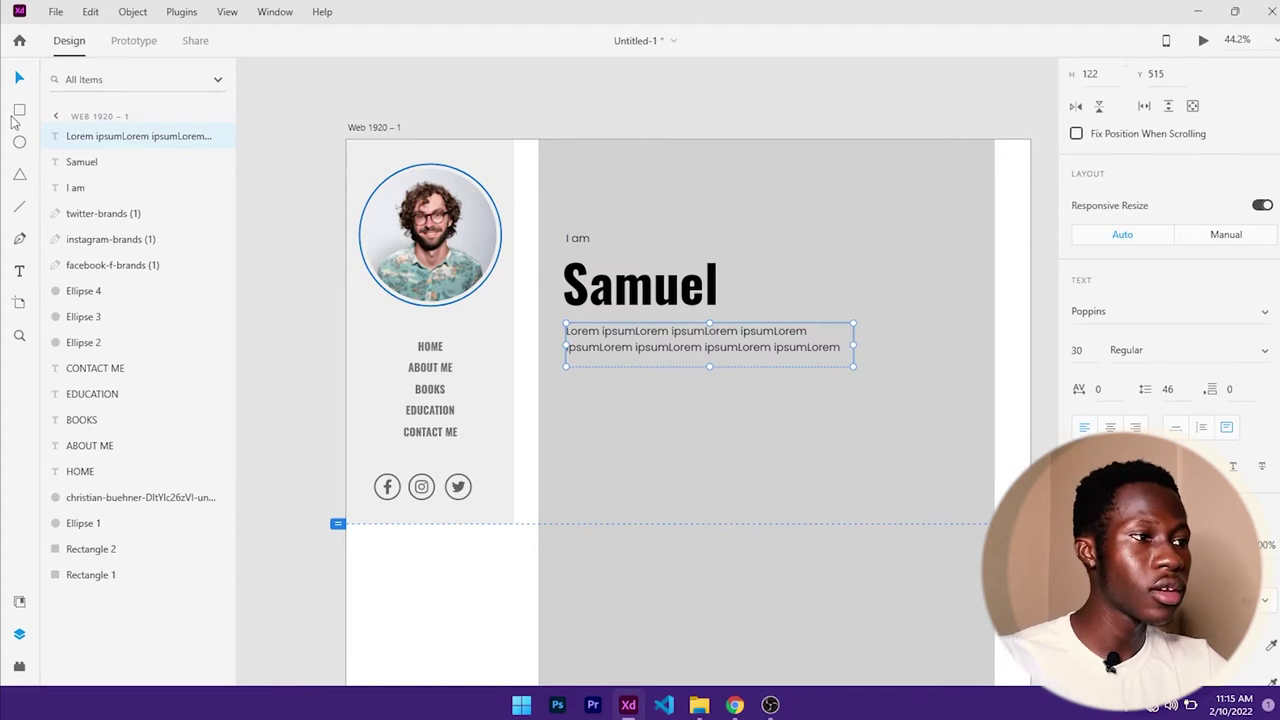
# - Draw a borderless rectangle below the paragraph and give it a sampled fill
pyautogui.click(22, 142)
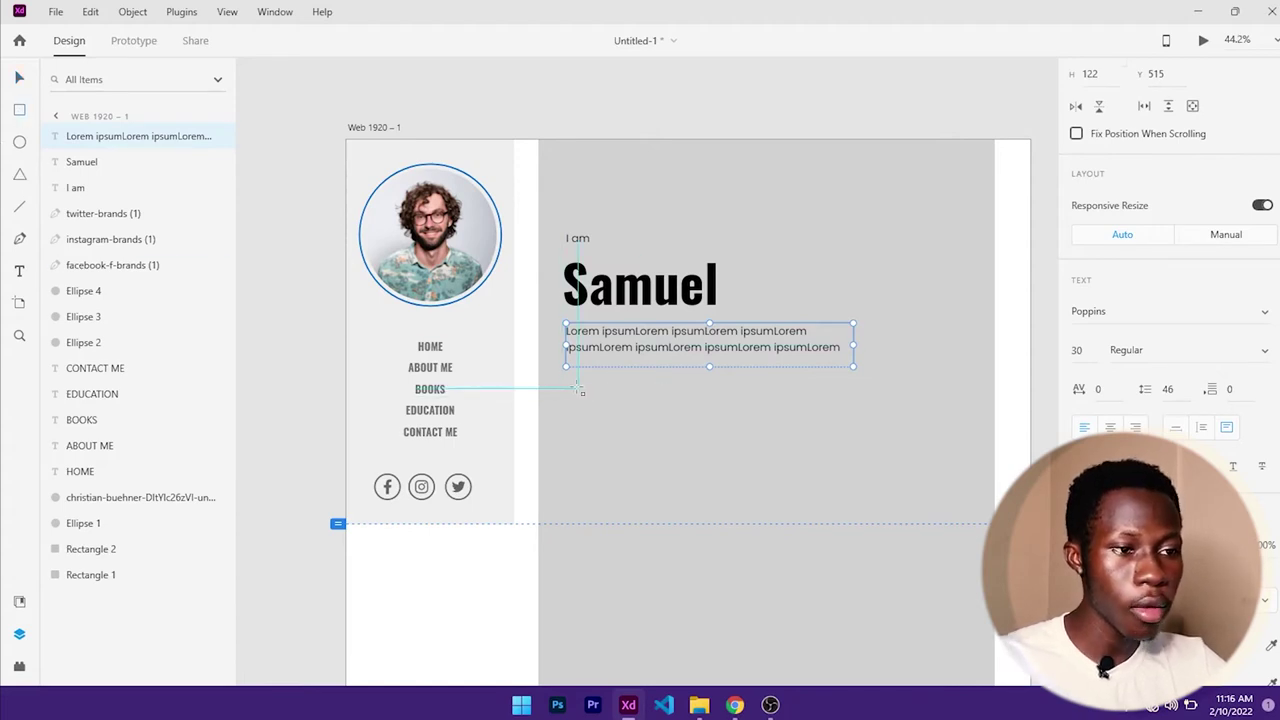
pyautogui.moveTo(566, 388); pyautogui.dragTo(686, 418)
pyautogui.scroll(-2, 1092, 378)
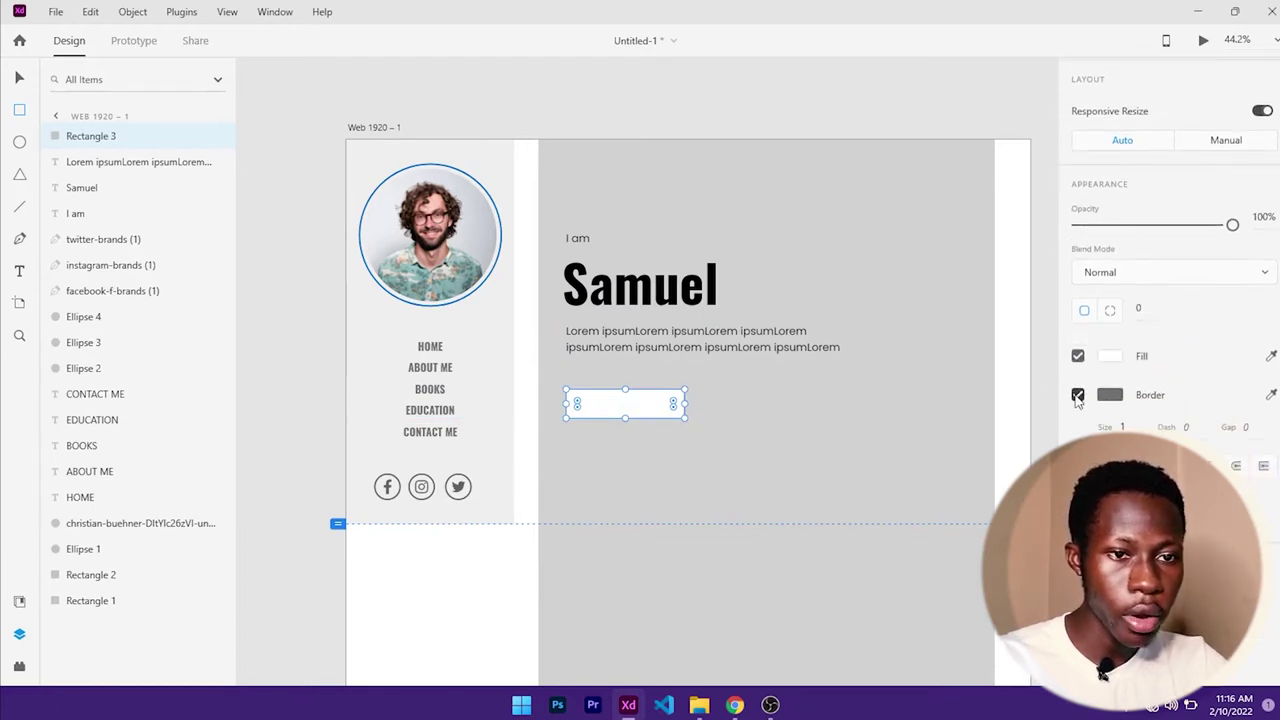
pyautogui.click(1078, 396)
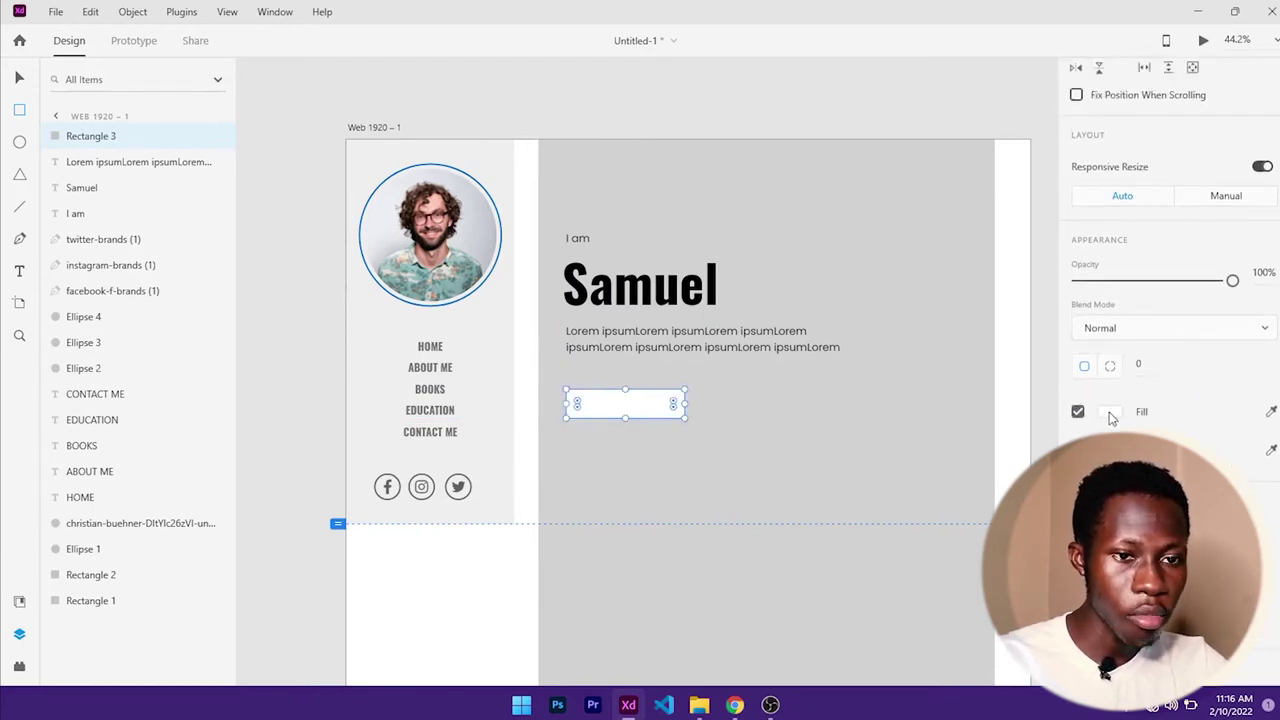
pyautogui.click(1110, 412)
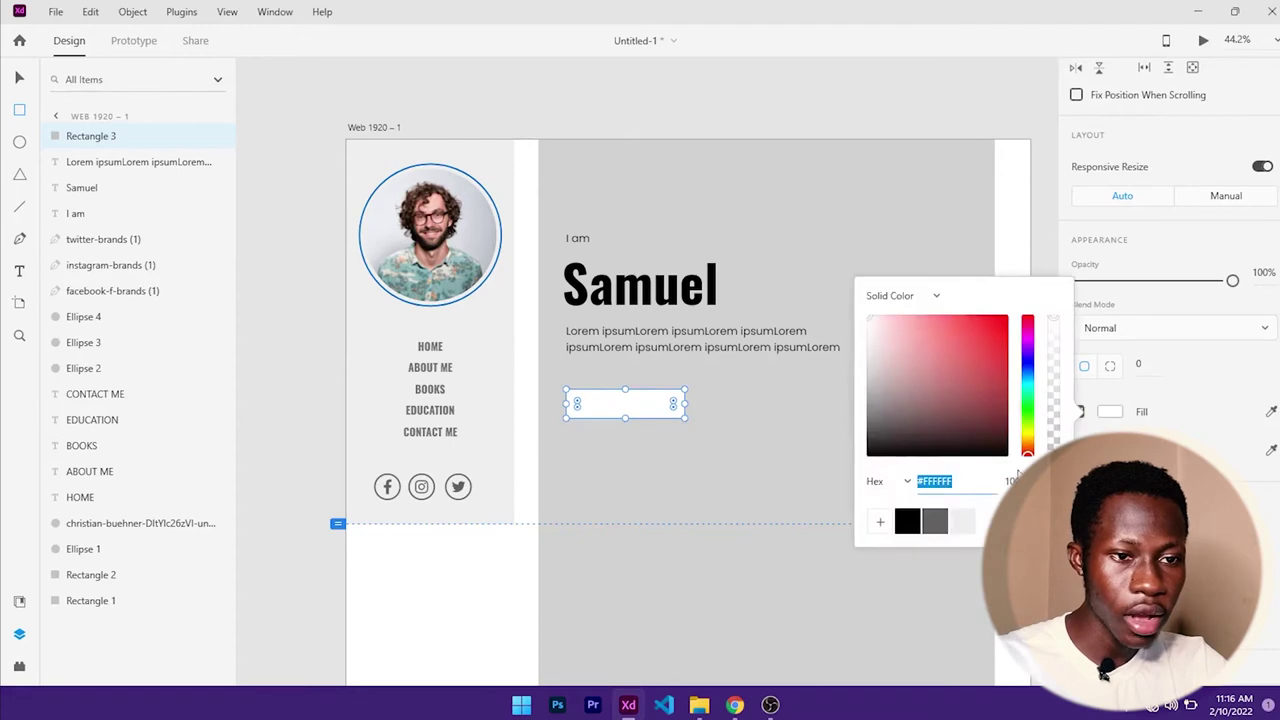
pyautogui.click(922, 478)
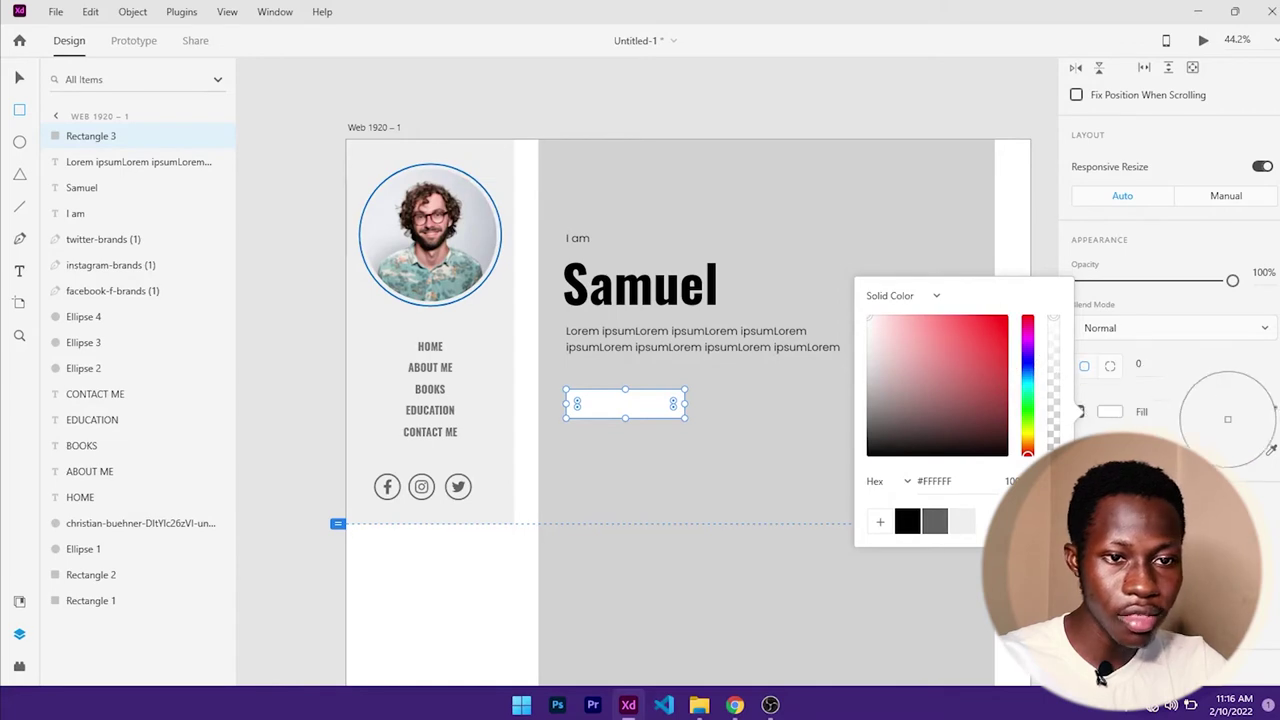
pyautogui.click(1228, 419)
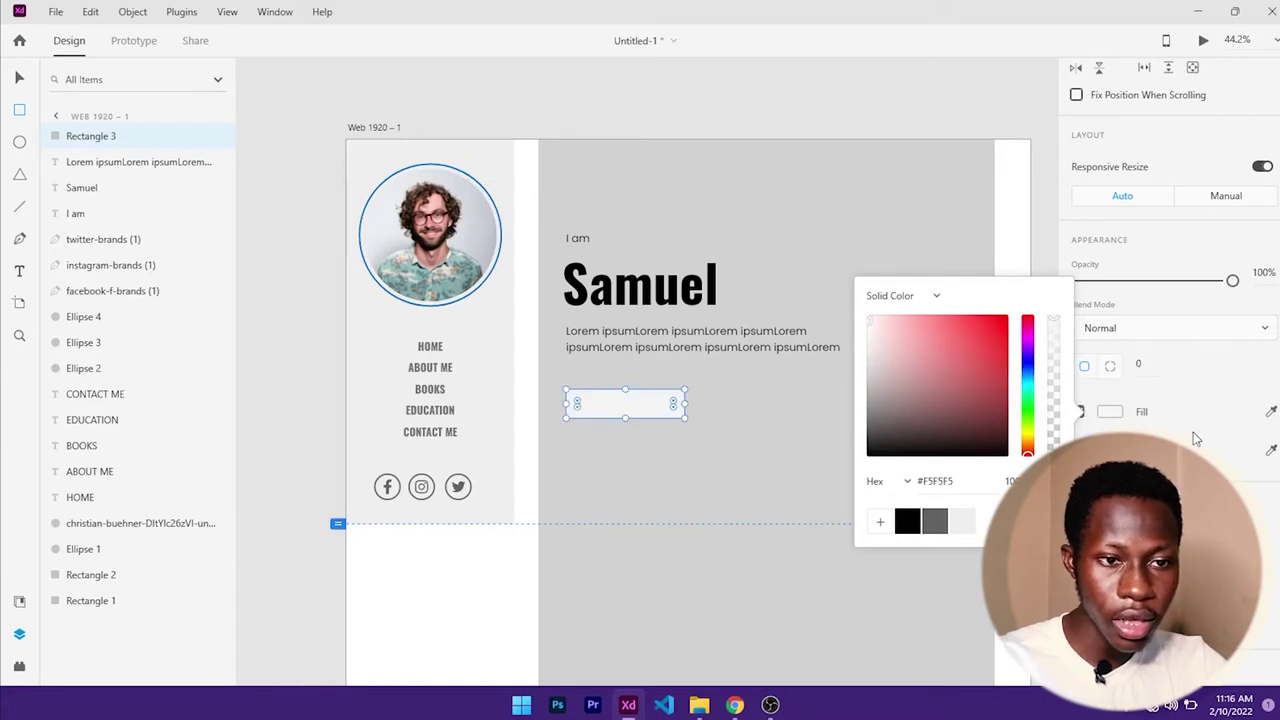
pyautogui.click(1196, 398)
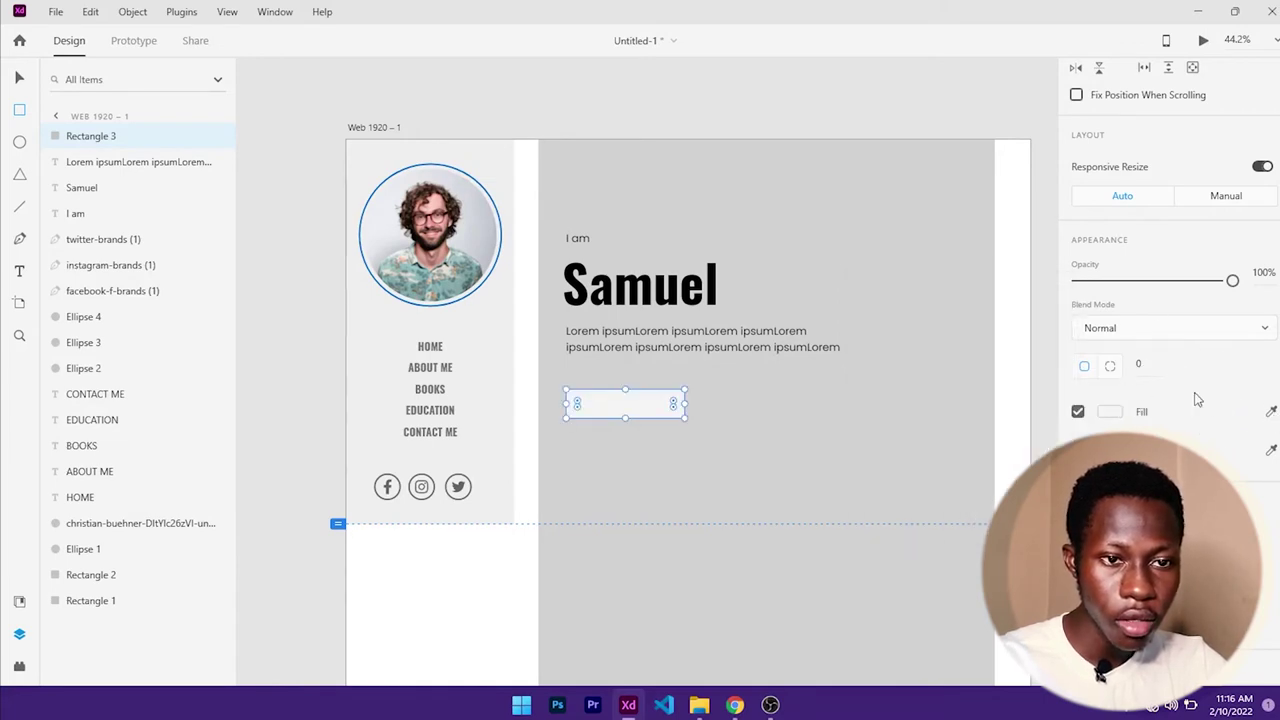
# - Fill the rectangle with the photo ring's blue #0466C8 and save it as a swatch
pyautogui.click(1271, 412)
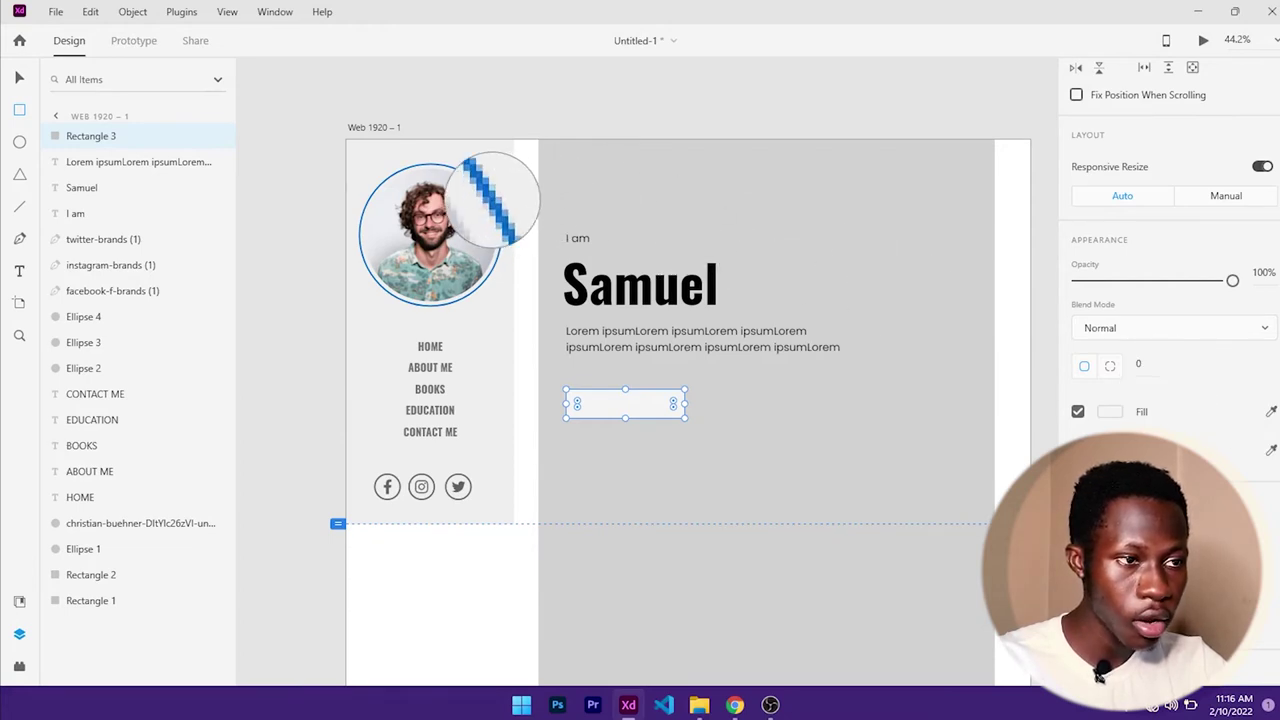
pyautogui.click(493, 200)
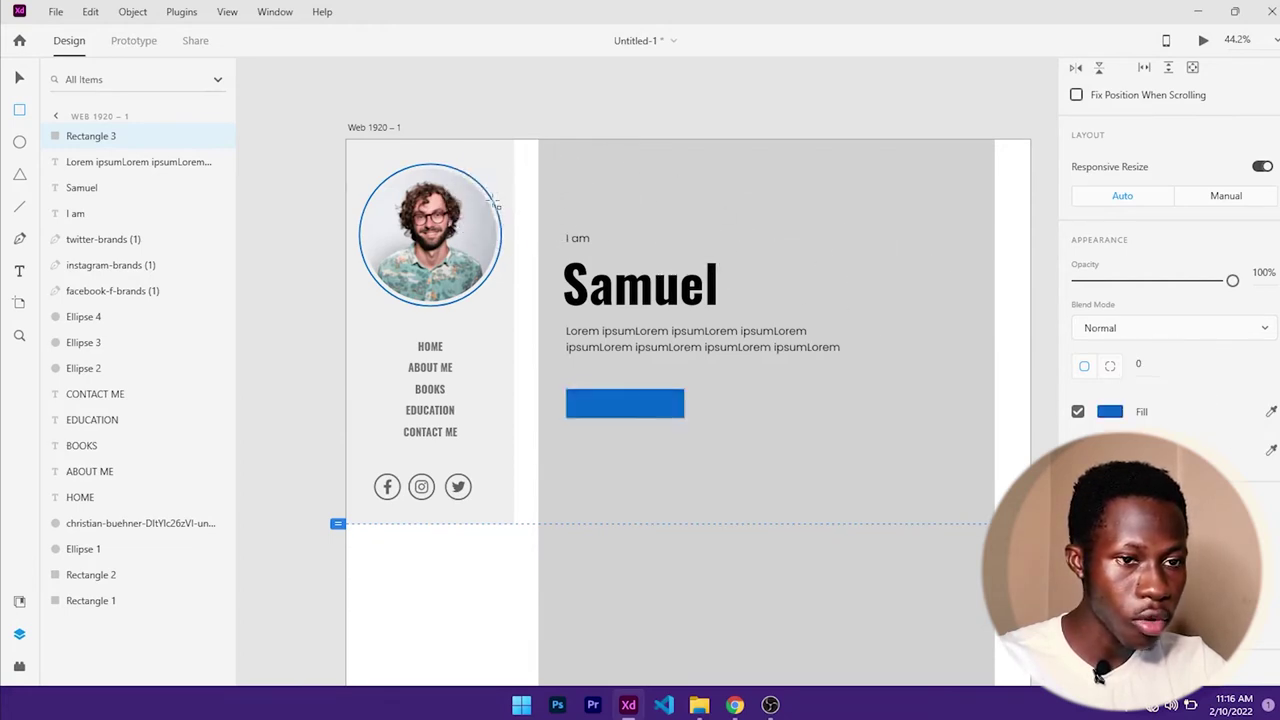
pyautogui.click(1102, 418)
pyautogui.click(880, 520)
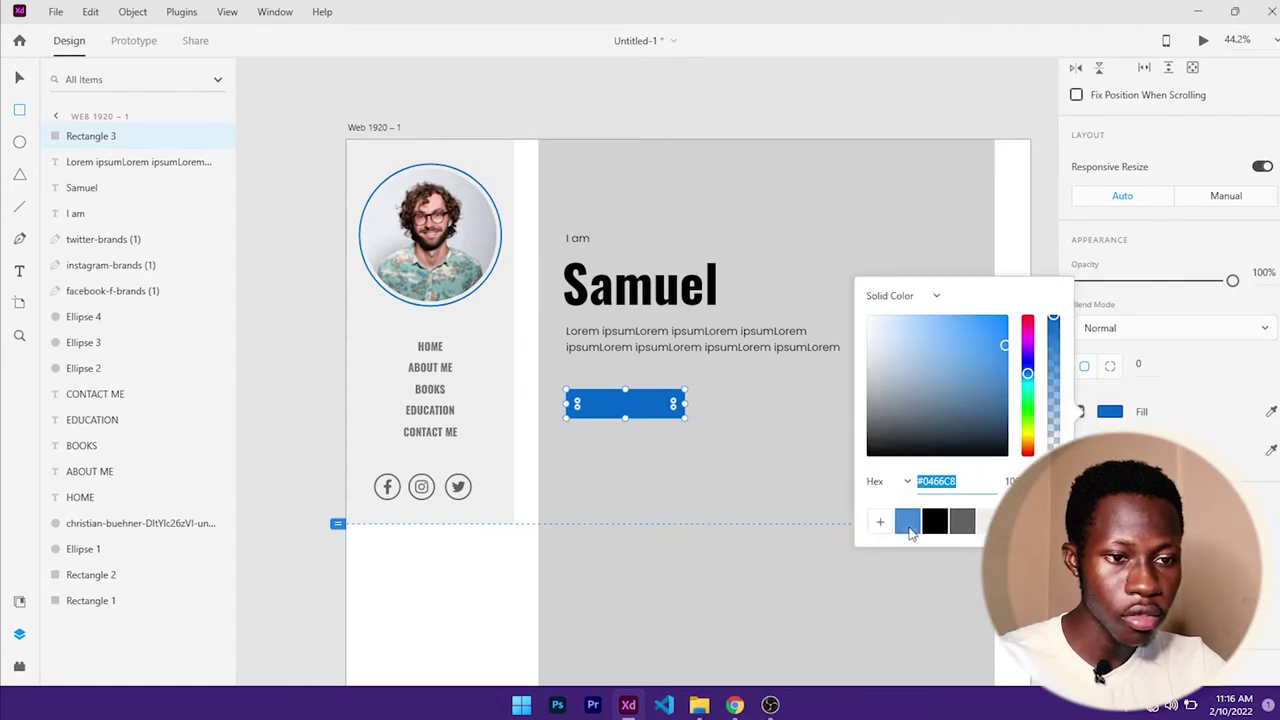
pyautogui.click(310, 222)
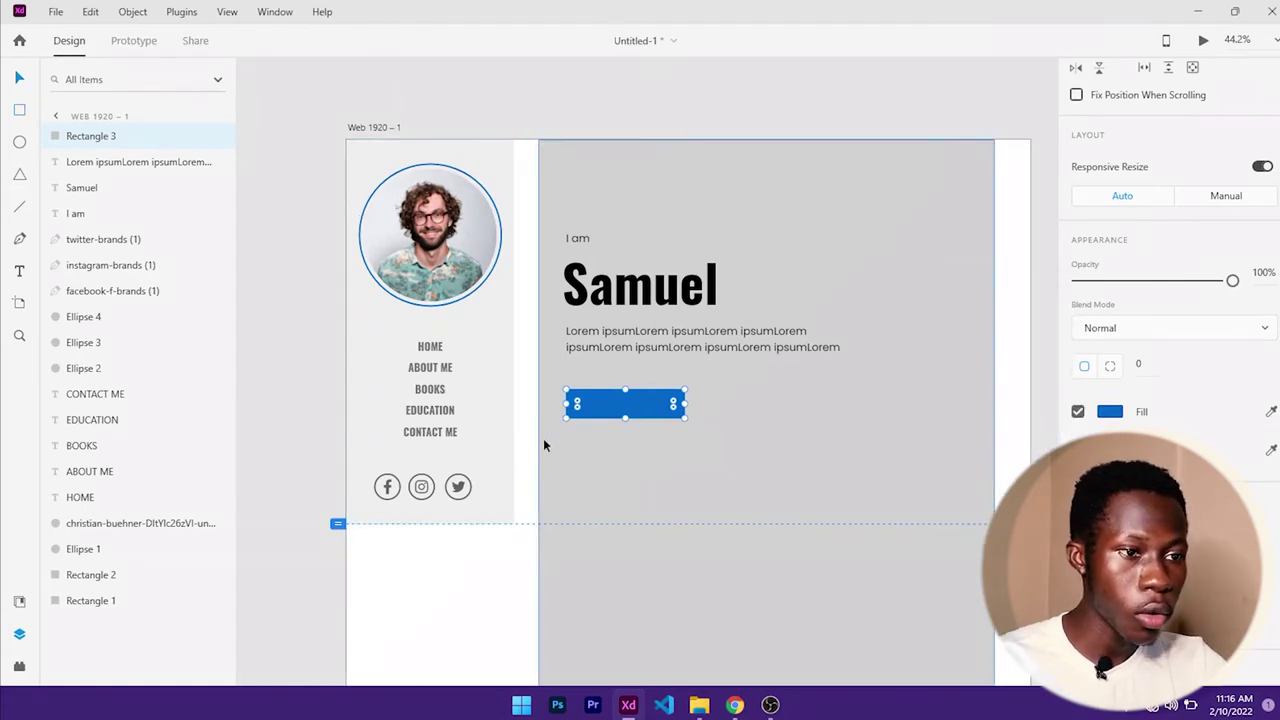
# - Round the rectangle's corners to a radius of 41 to form a pill
pyautogui.scroll(5, 640, 420)
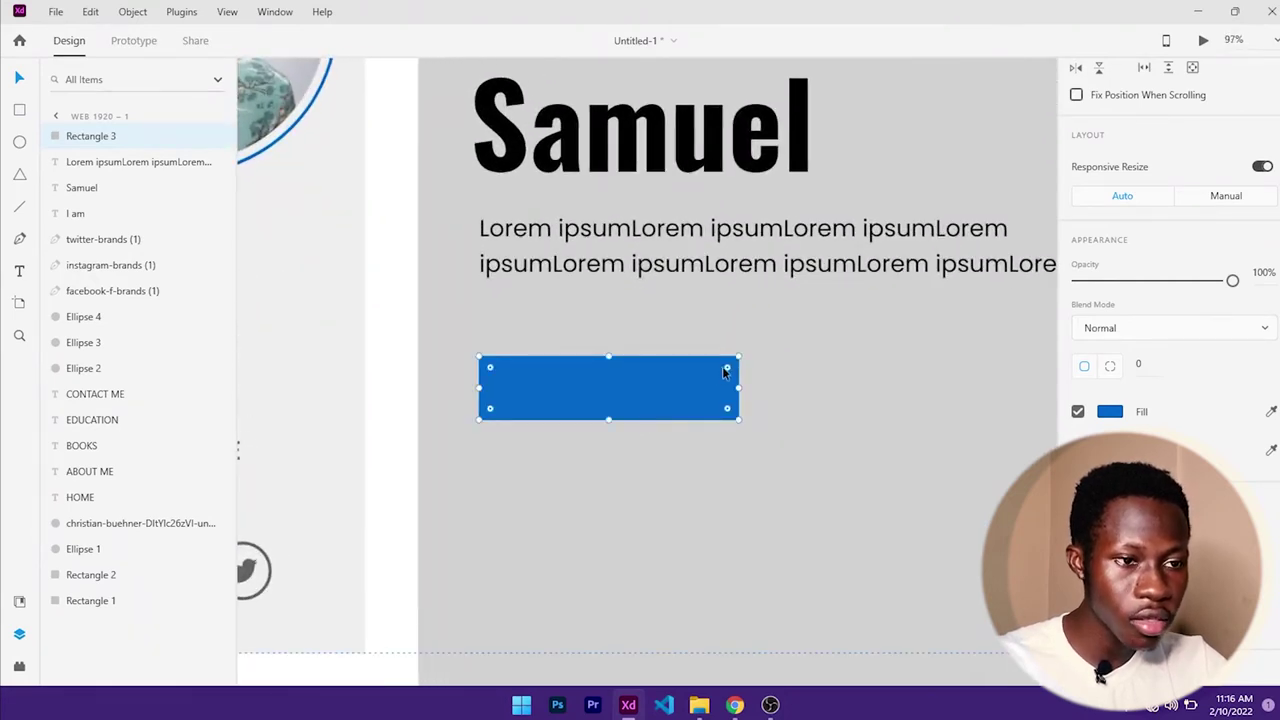
pyautogui.moveTo(727, 368); pyautogui.dragTo(745, 363)
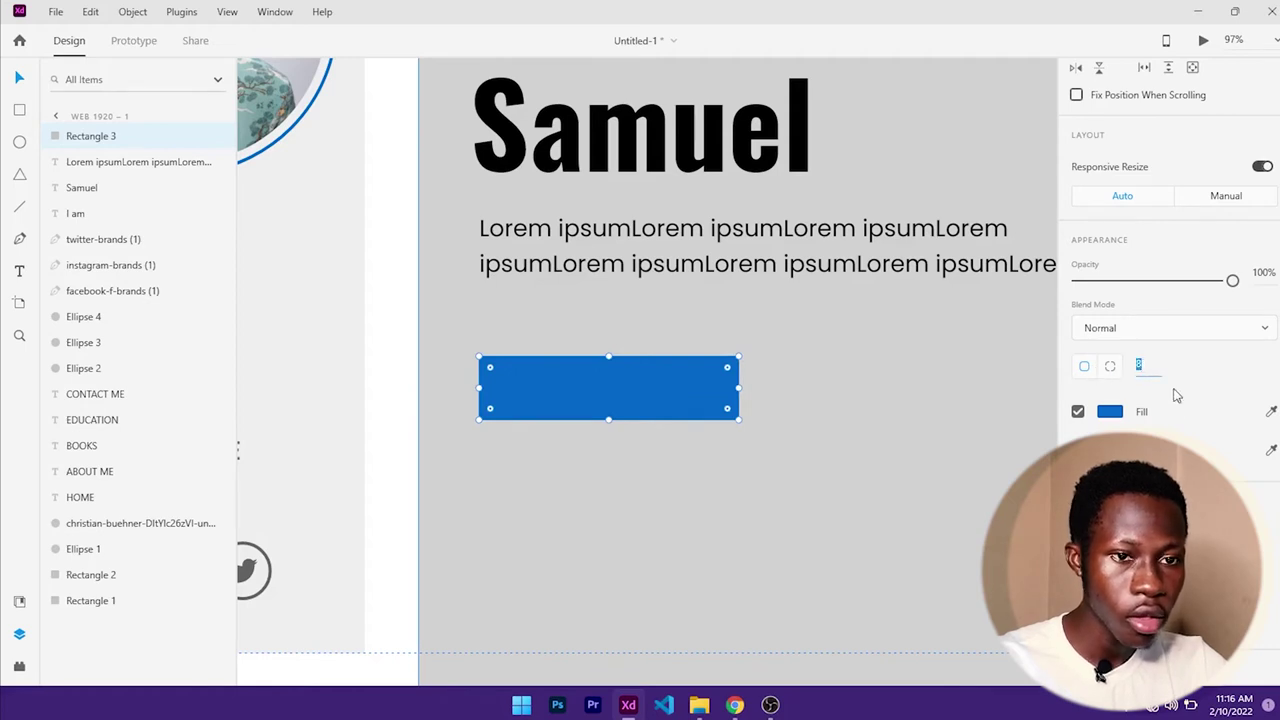
pyautogui.write('41')
pyautogui.press('Return')
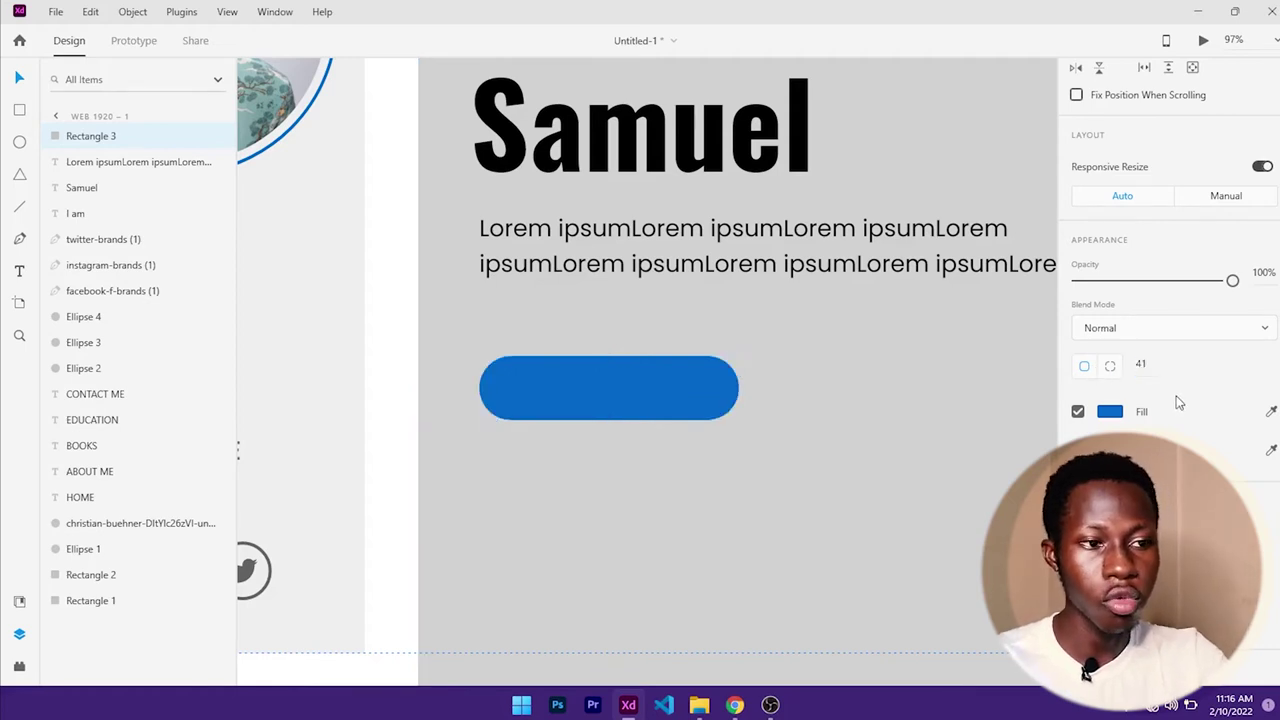
pyautogui.click(706, 382)
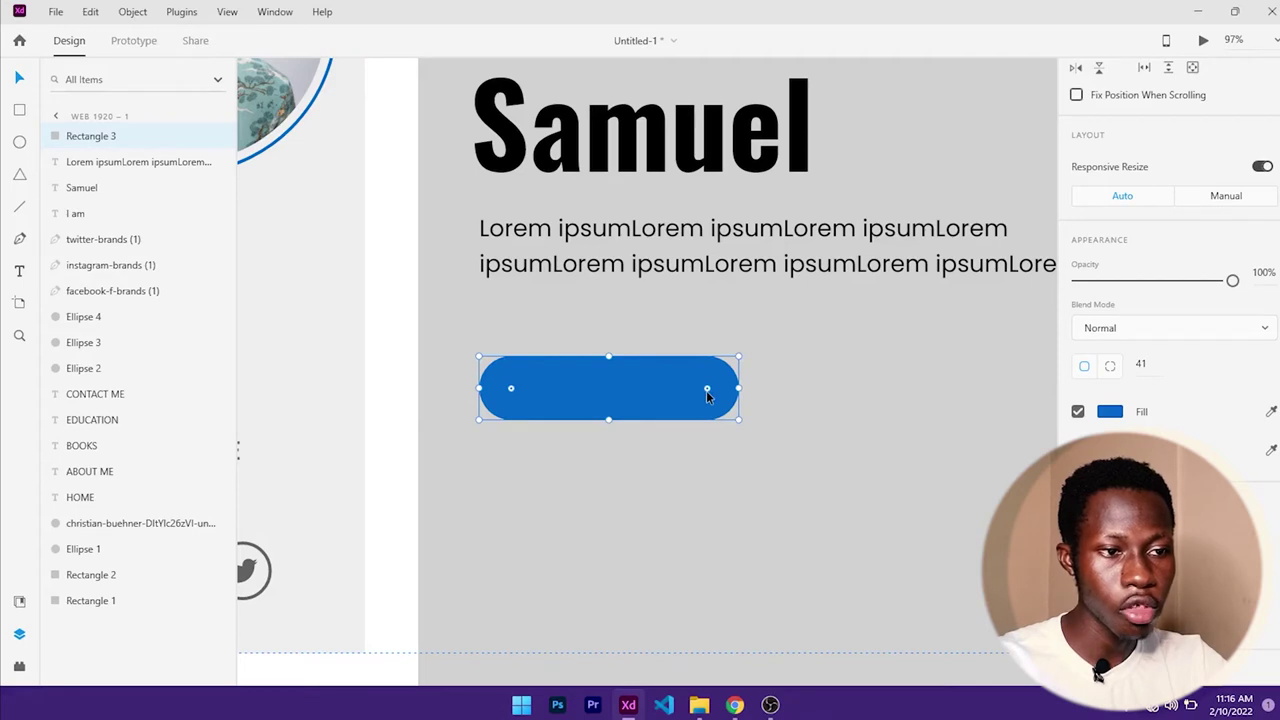
pyautogui.moveTo(707, 397); pyautogui.dragTo(707, 395)
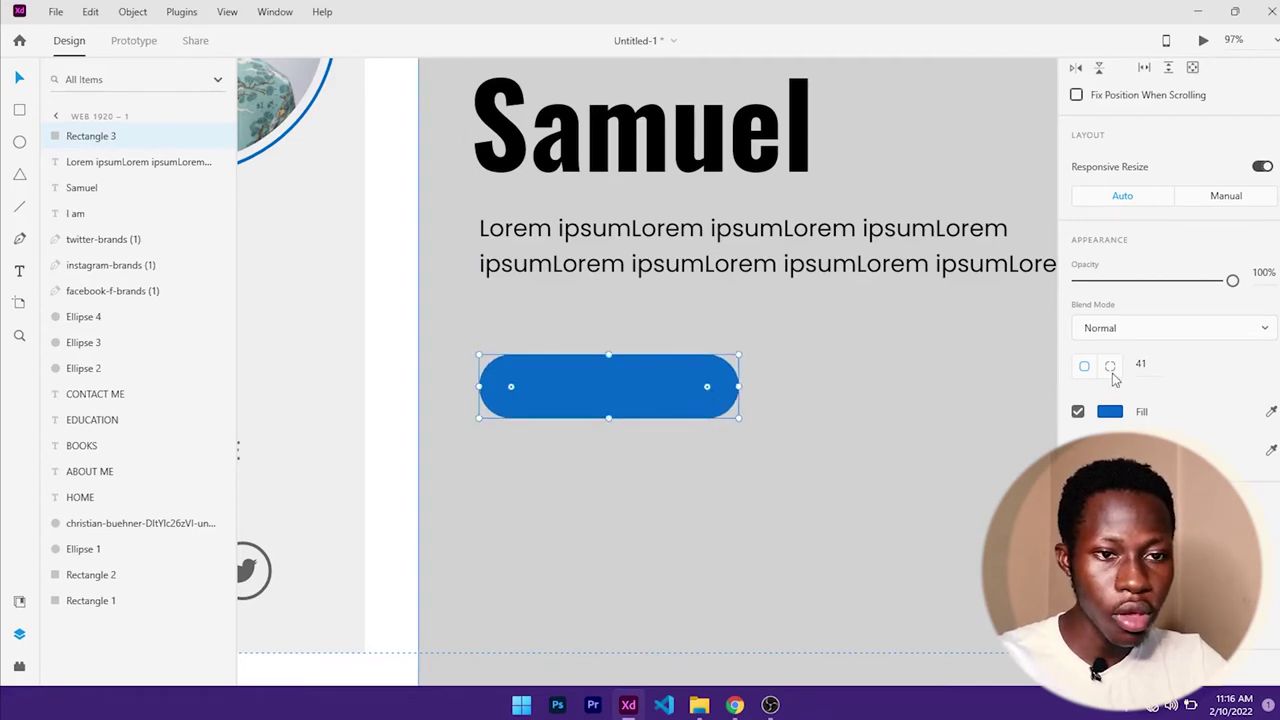
# - Adjust the pill's individual corner radii and move it up toward the paragraph
pyautogui.click(1111, 369)
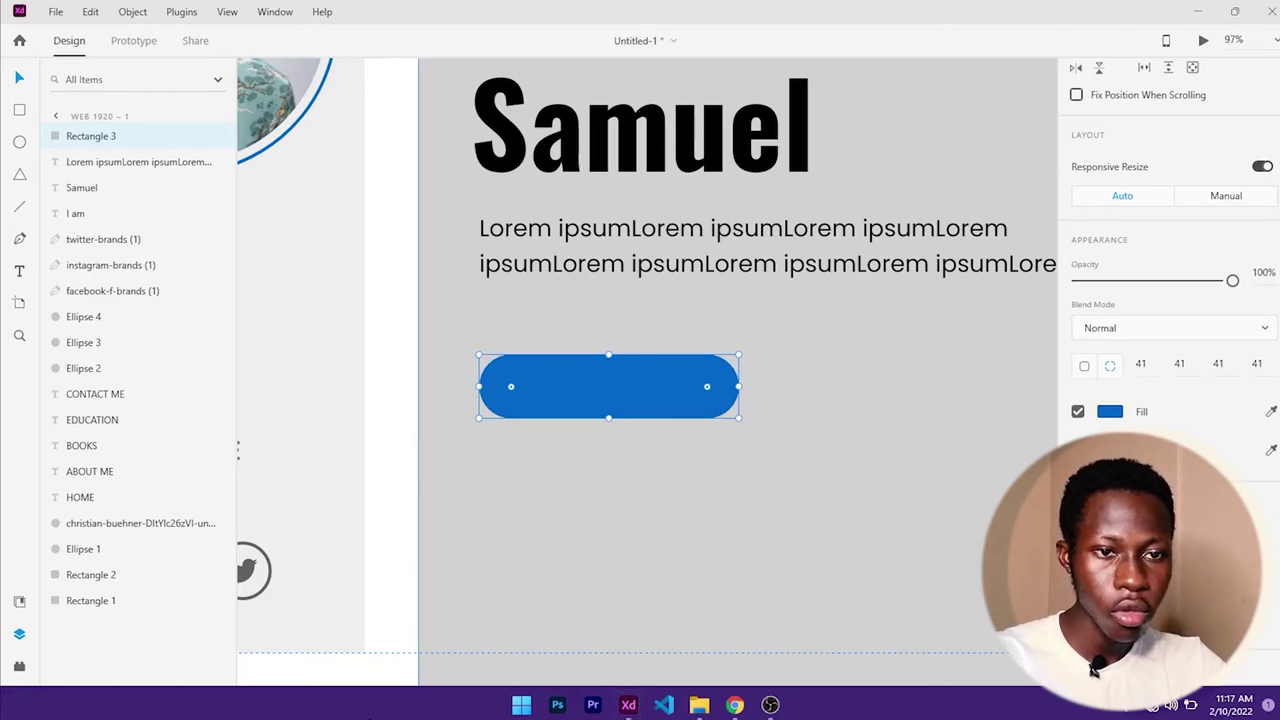
pyautogui.click(1143, 364)
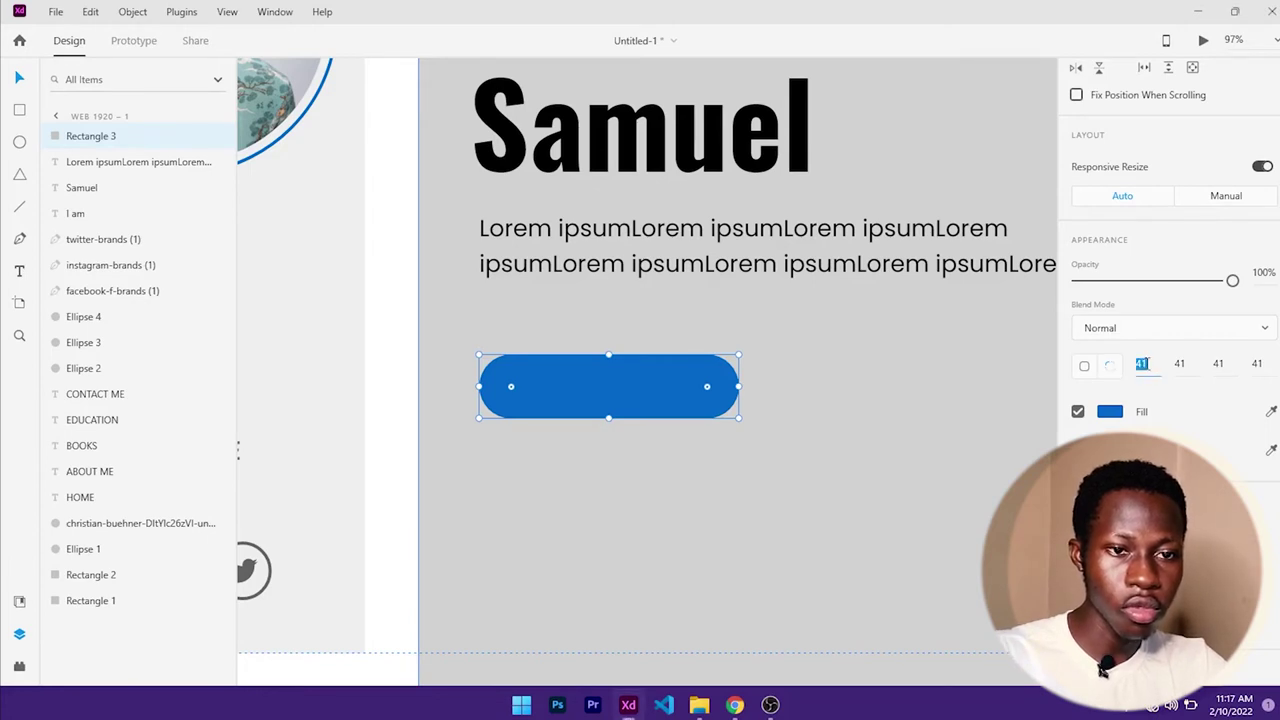
pyautogui.write('0')
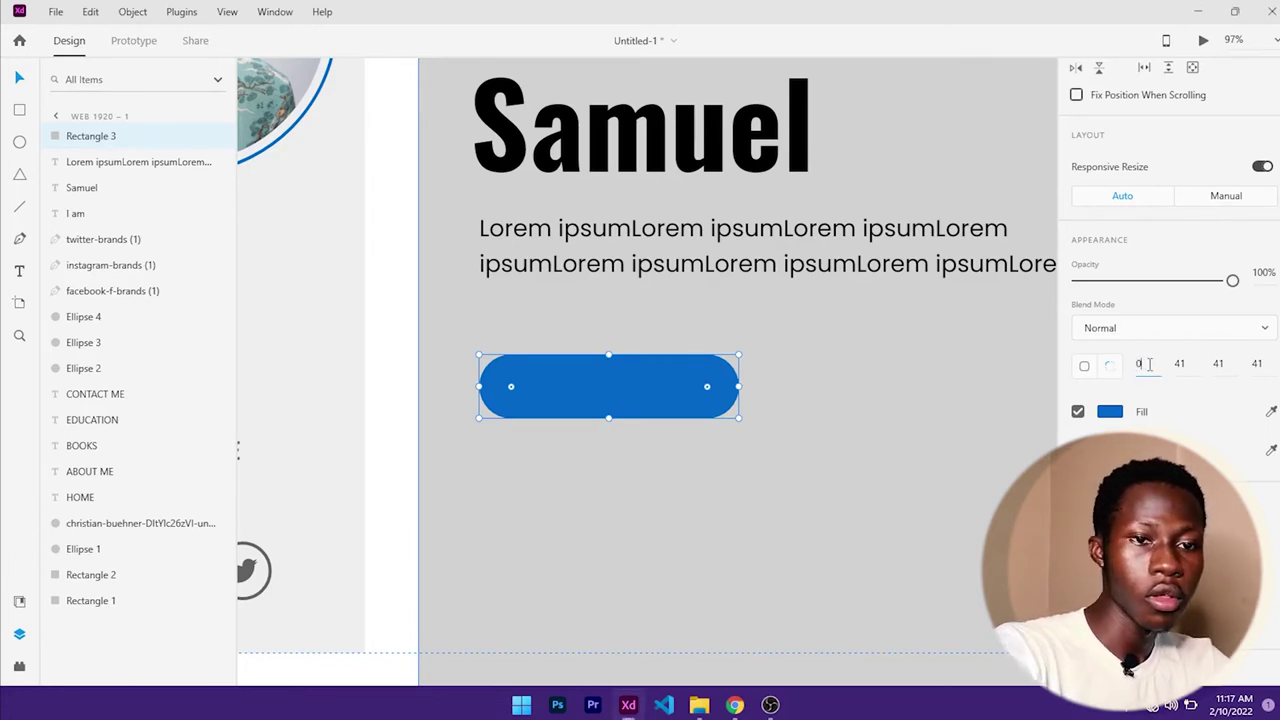
pyautogui.press('Return')
pyautogui.click(603, 388)
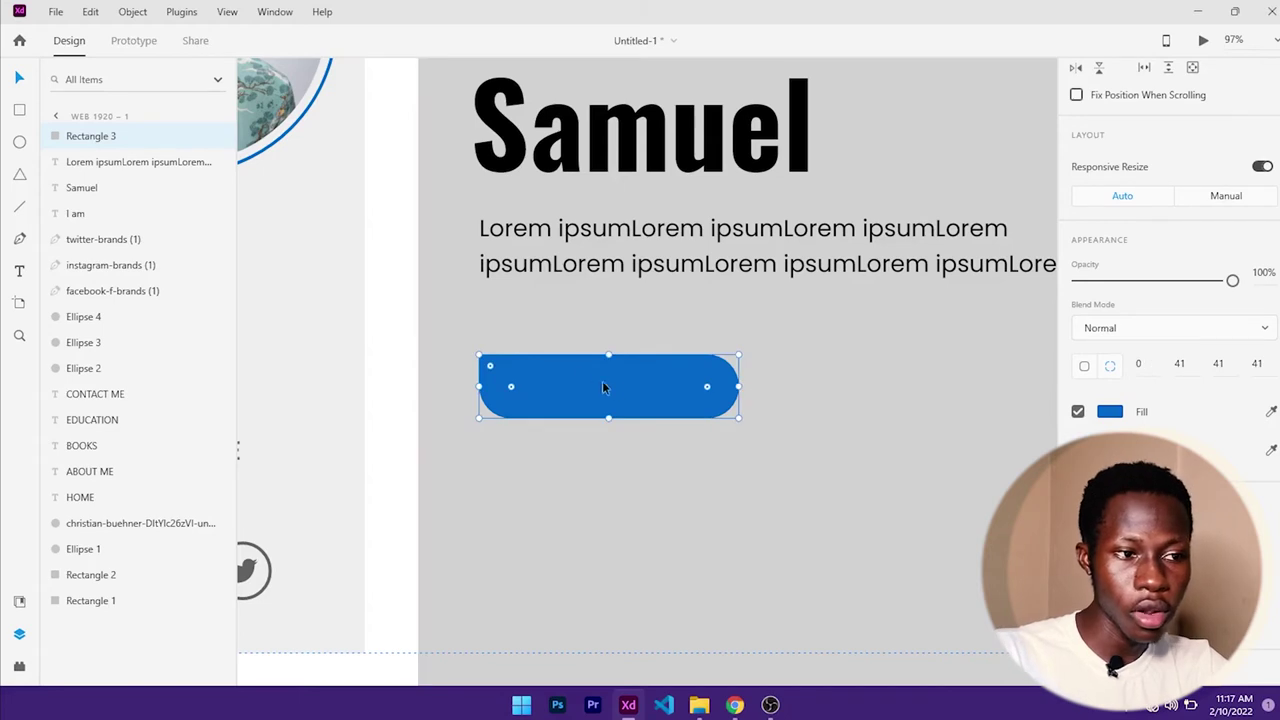
pyautogui.moveTo(491, 372); pyautogui.dragTo(550, 417)
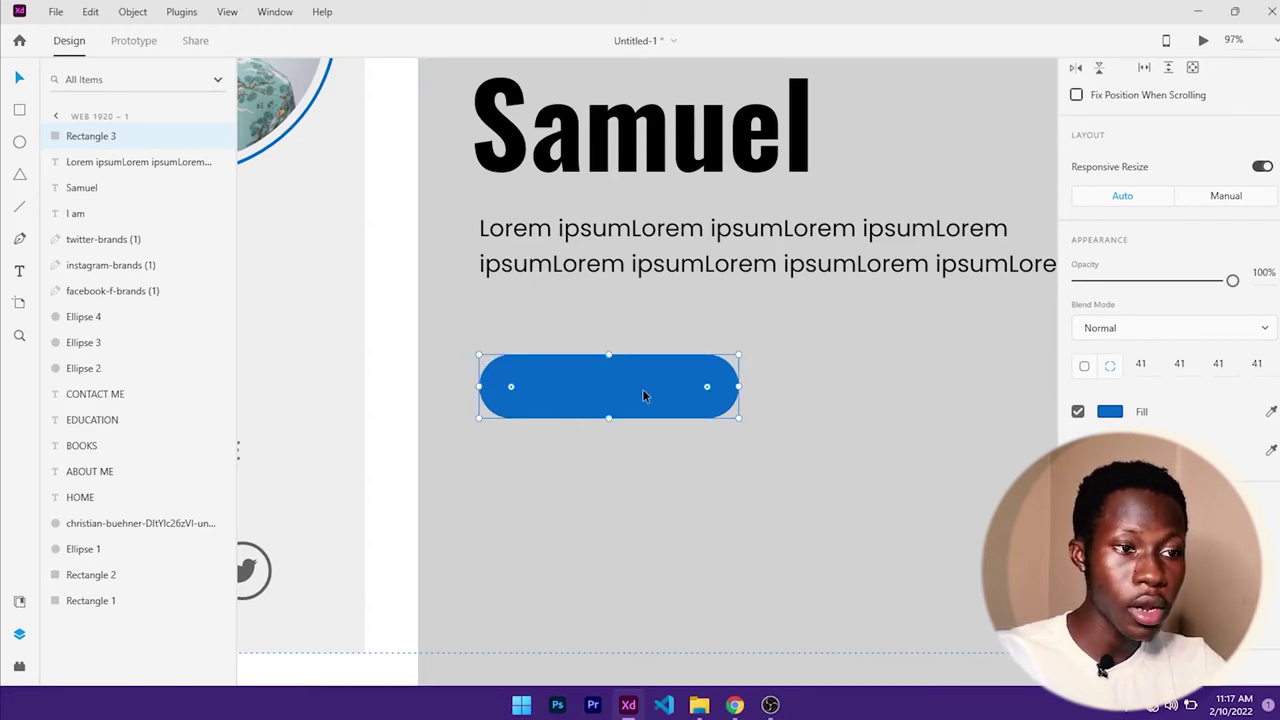
pyautogui.moveTo(643, 390); pyautogui.dragTo(642, 370)
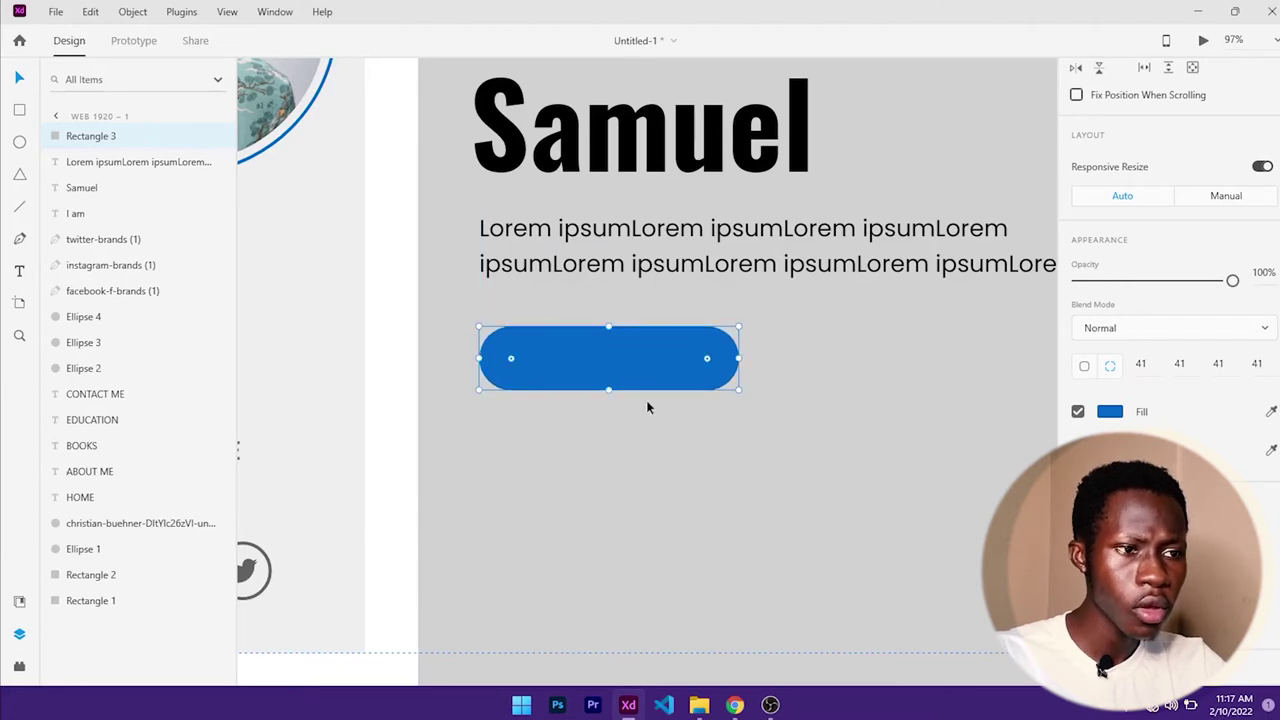
pyautogui.click(693, 405)
pyautogui.click(687, 388)
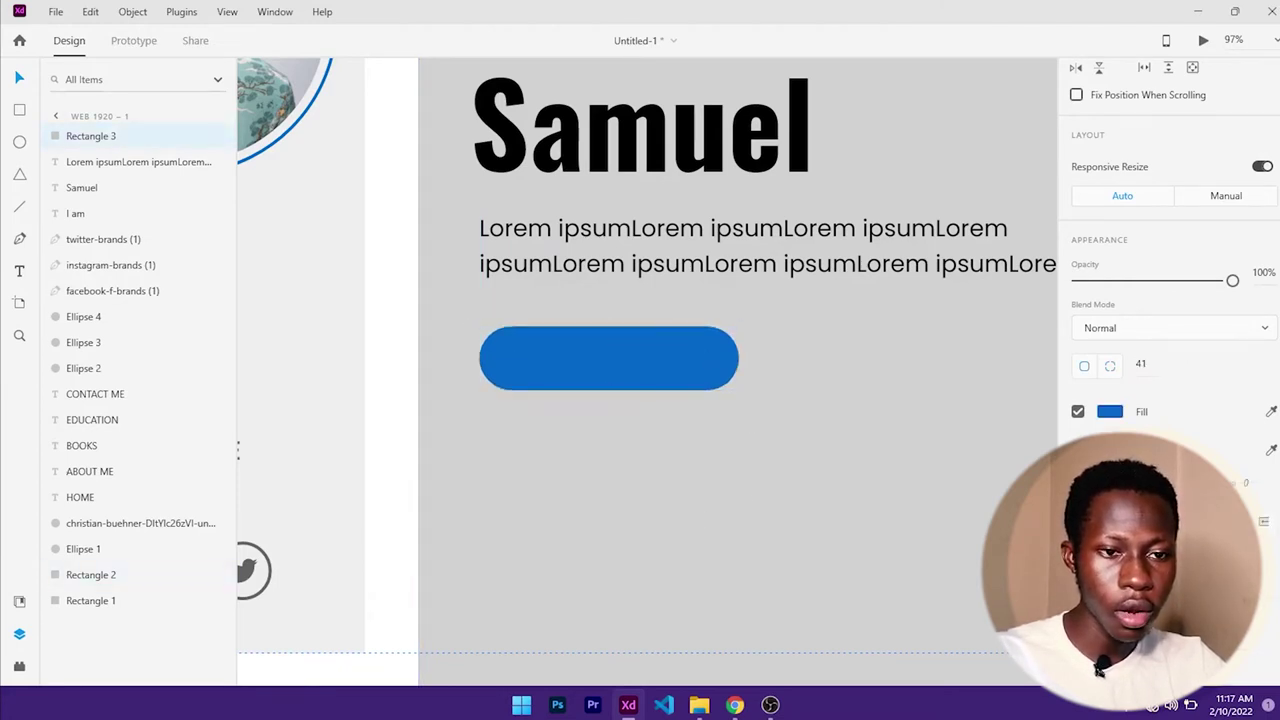
# - Give the blue button a white 3-px border and a drop shadow (0, 3, 6)
pyautogui.click(1109, 411)
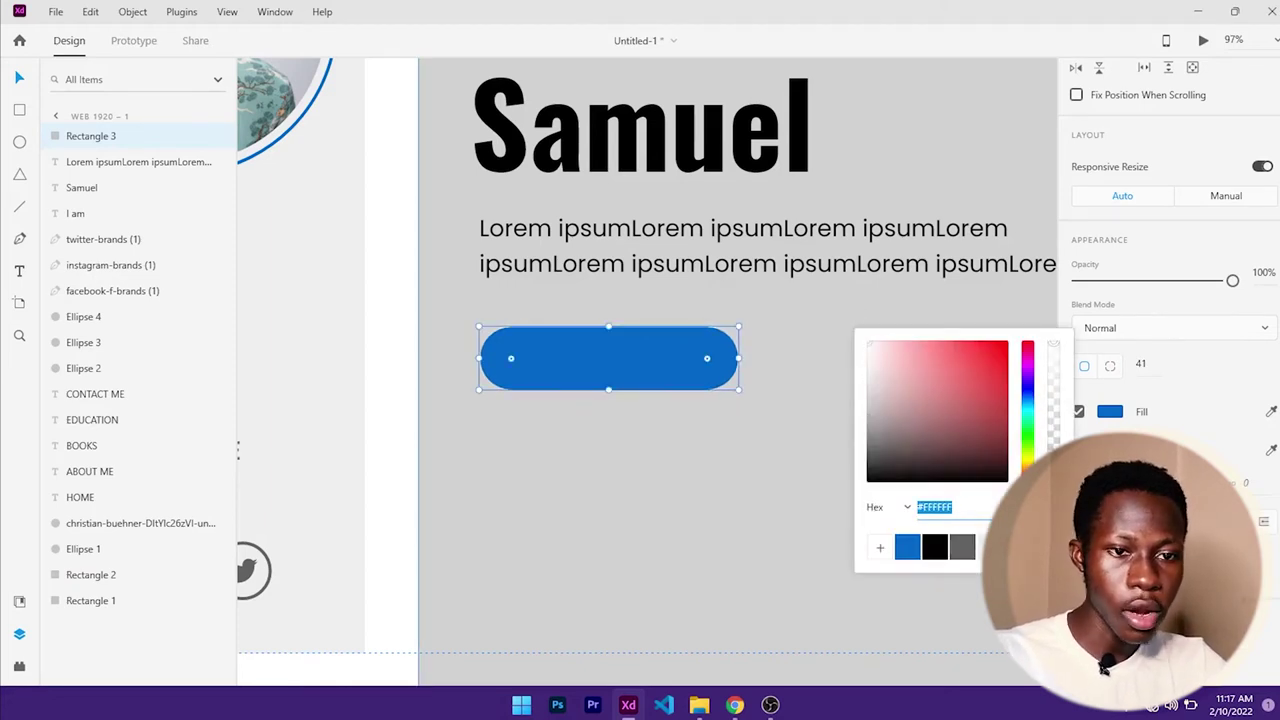
pyautogui.press('Escape')
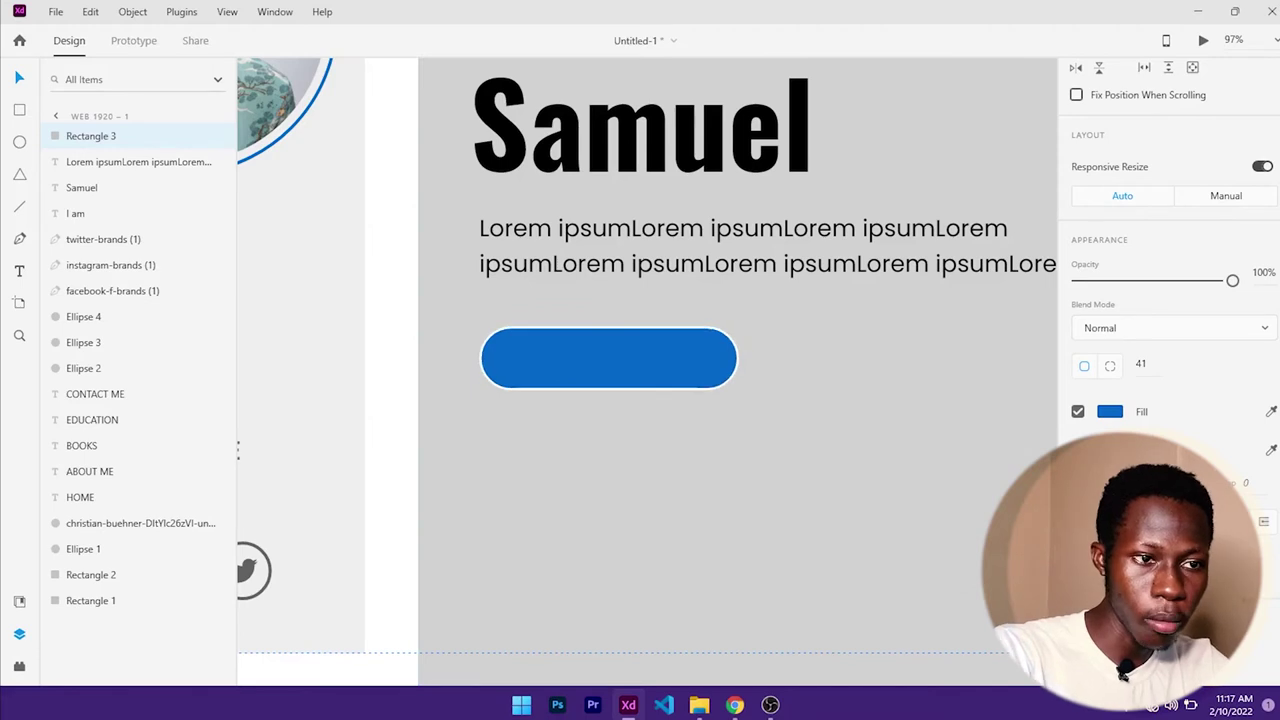
pyautogui.scroll(-3, 1075, 580)
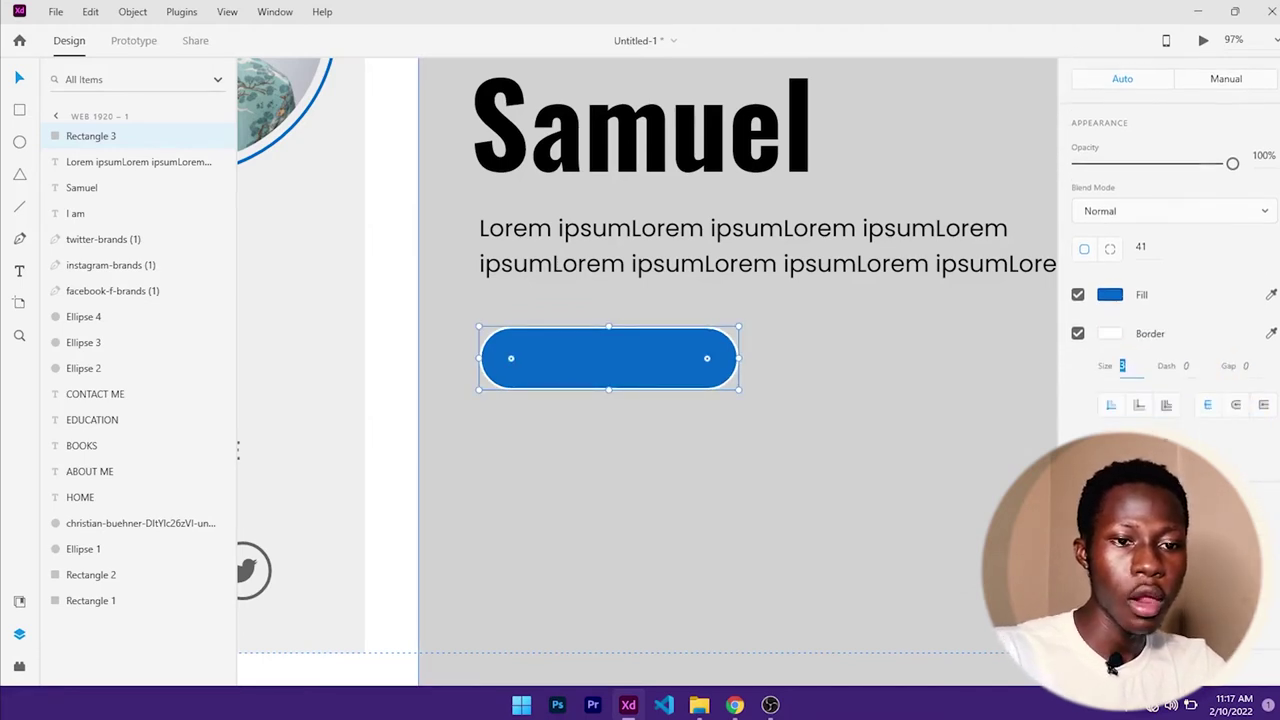
pyautogui.click(1077, 580)
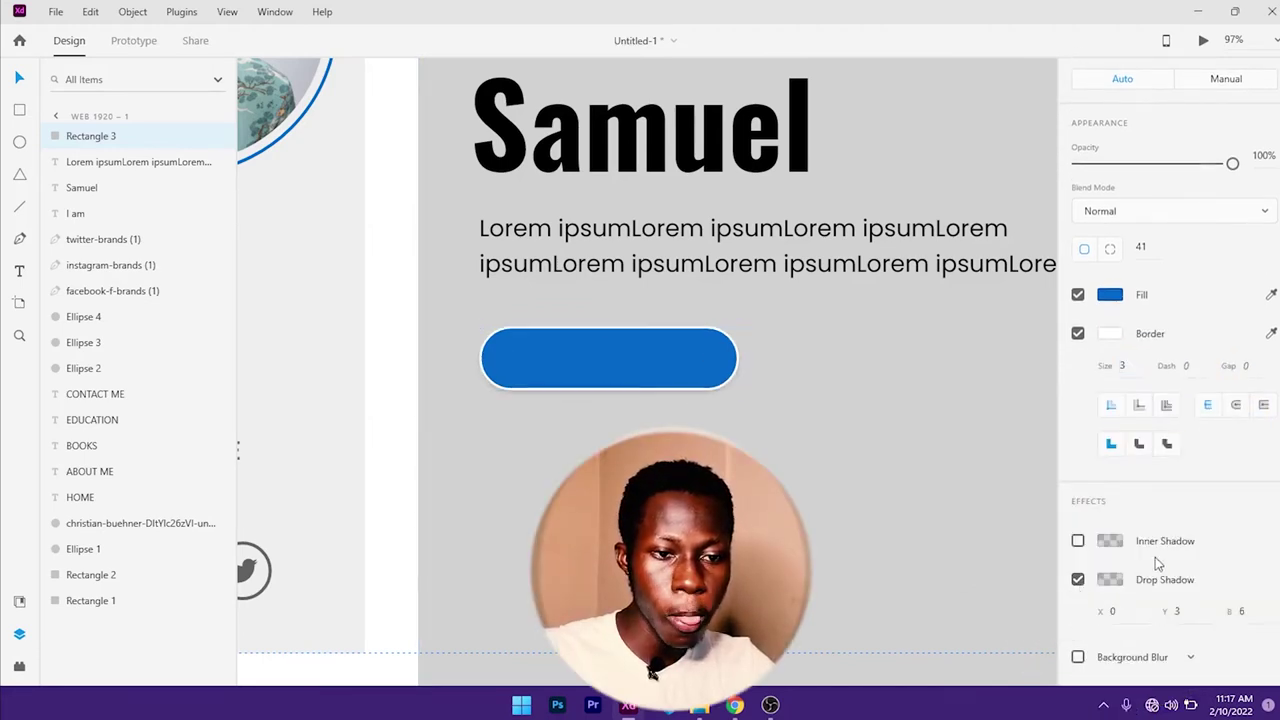
pyautogui.scroll(-1, 1100, 590)
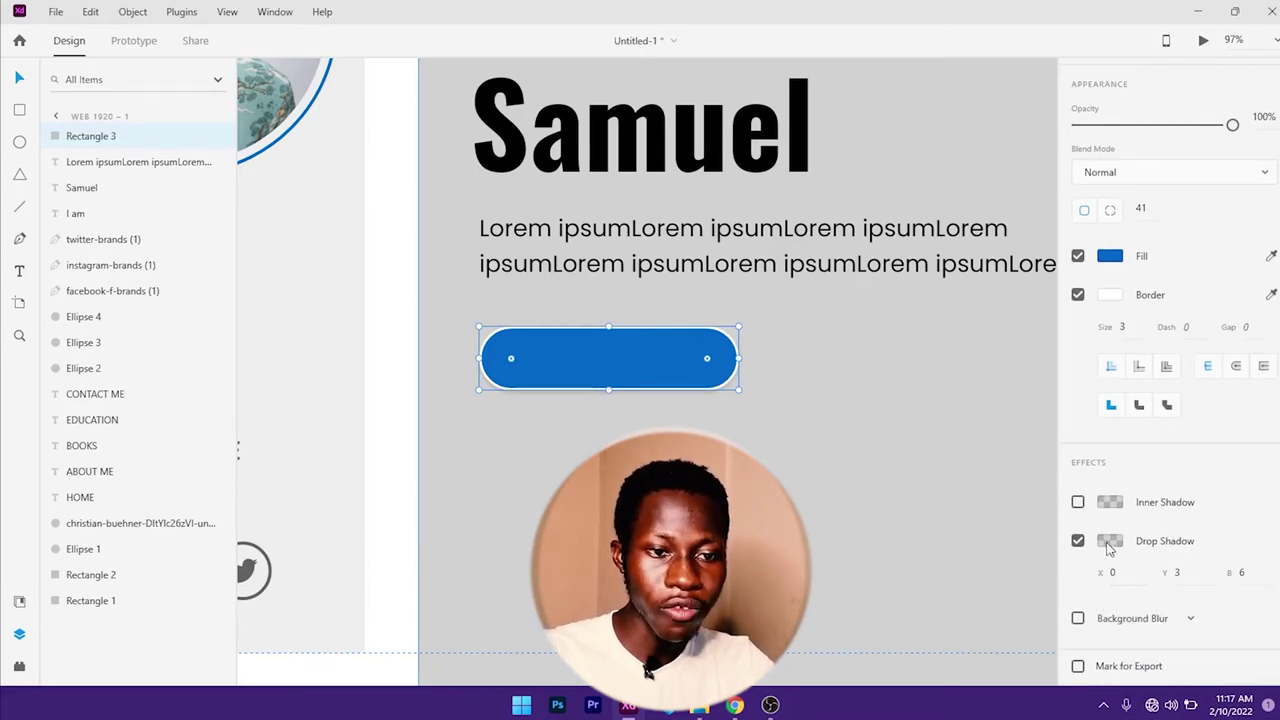
# - Colour the drop shadow a translucent dark blue based on the saved swatch
pyautogui.click(1109, 541)
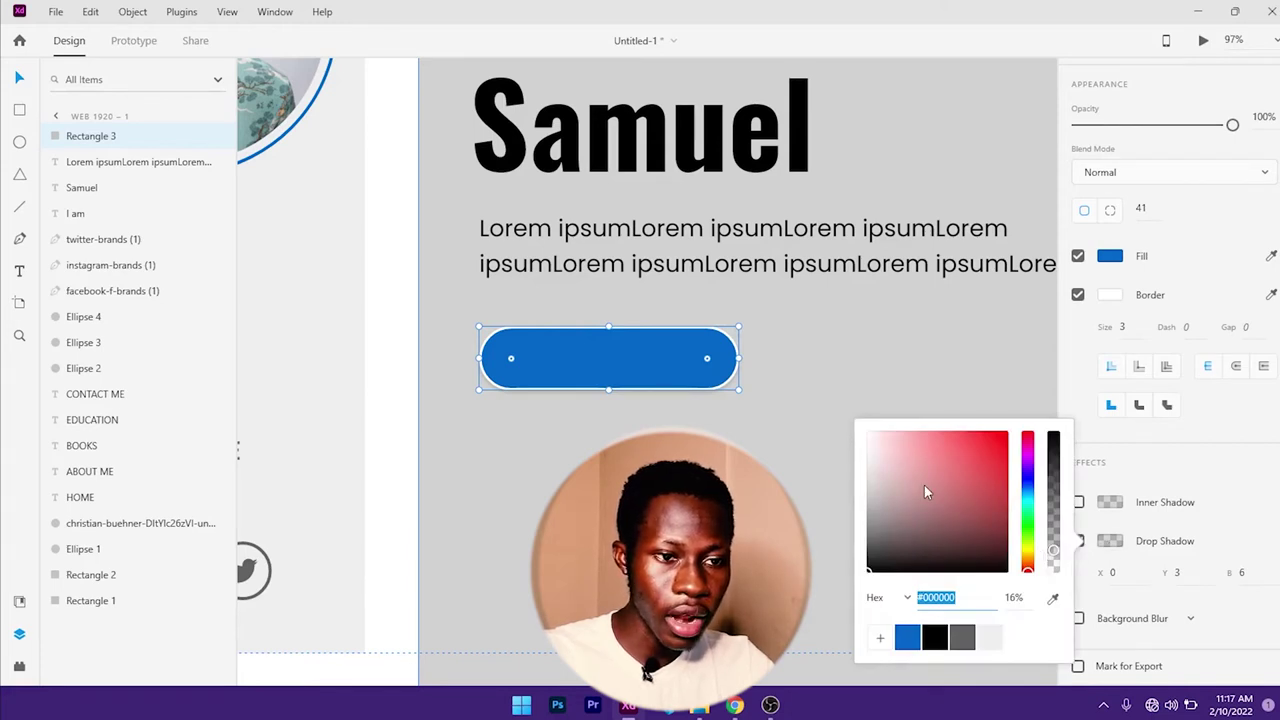
pyautogui.click(1027, 481)
pyautogui.moveTo(1027, 481)
pyautogui.mouseDown()
pyautogui.moveTo(926, 437)
pyautogui.moveTo(906, 443)
pyautogui.moveTo(1005, 530)
pyautogui.moveTo(1002, 488)
pyautogui.moveTo(1007, 511)
pyautogui.moveTo(1055, 514)
pyautogui.moveTo(1004, 516)
pyautogui.moveTo(1008, 552)
pyautogui.moveTo(1052, 538)
pyautogui.mouseUp()
pyautogui.click(912, 639)
pyautogui.click(1016, 532)
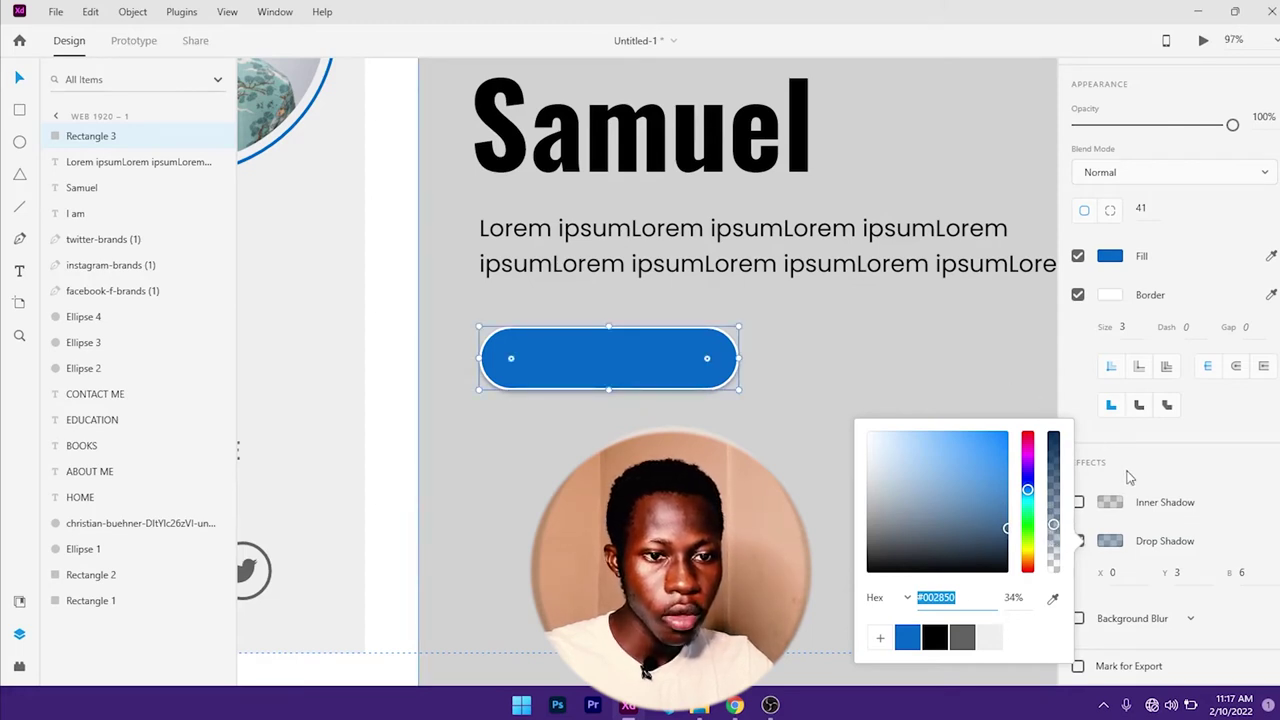
pyautogui.click(1130, 478)
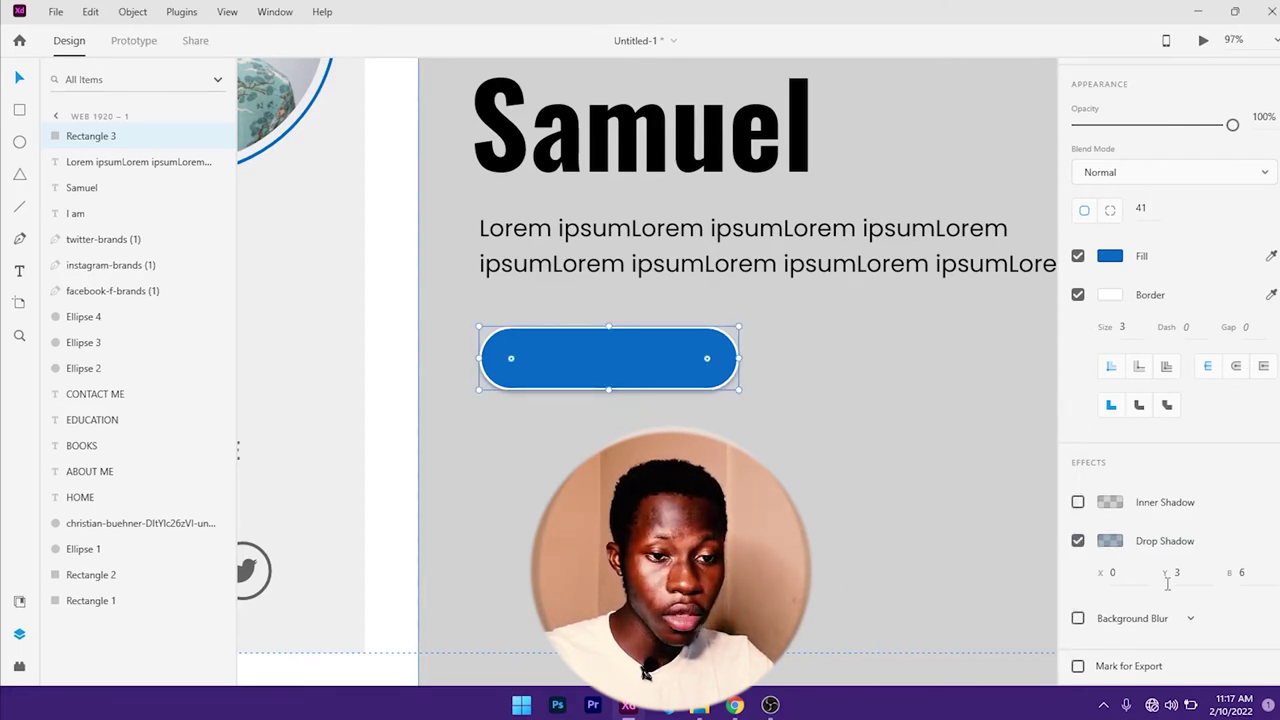
pyautogui.click(866, 418)
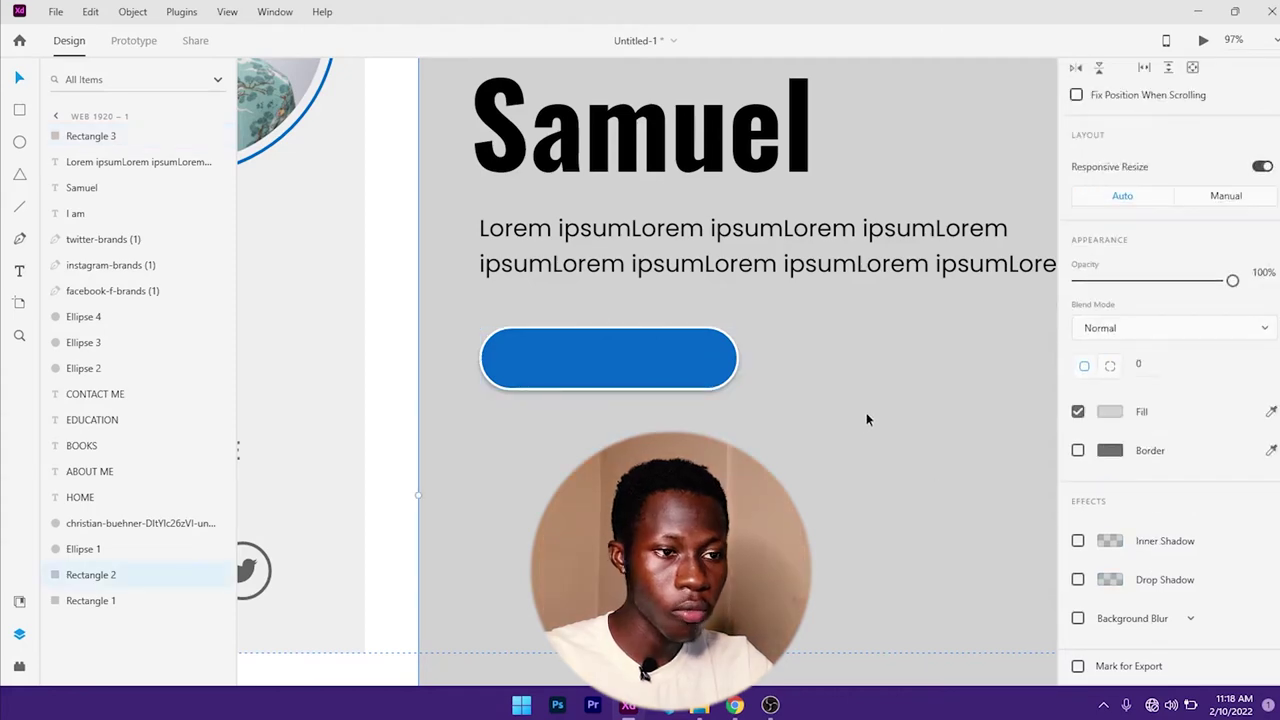
# - Drag the grey rectangle's top edge down below the hero area and nudge the blue button up
pyautogui.scroll(-5, 819, 398)
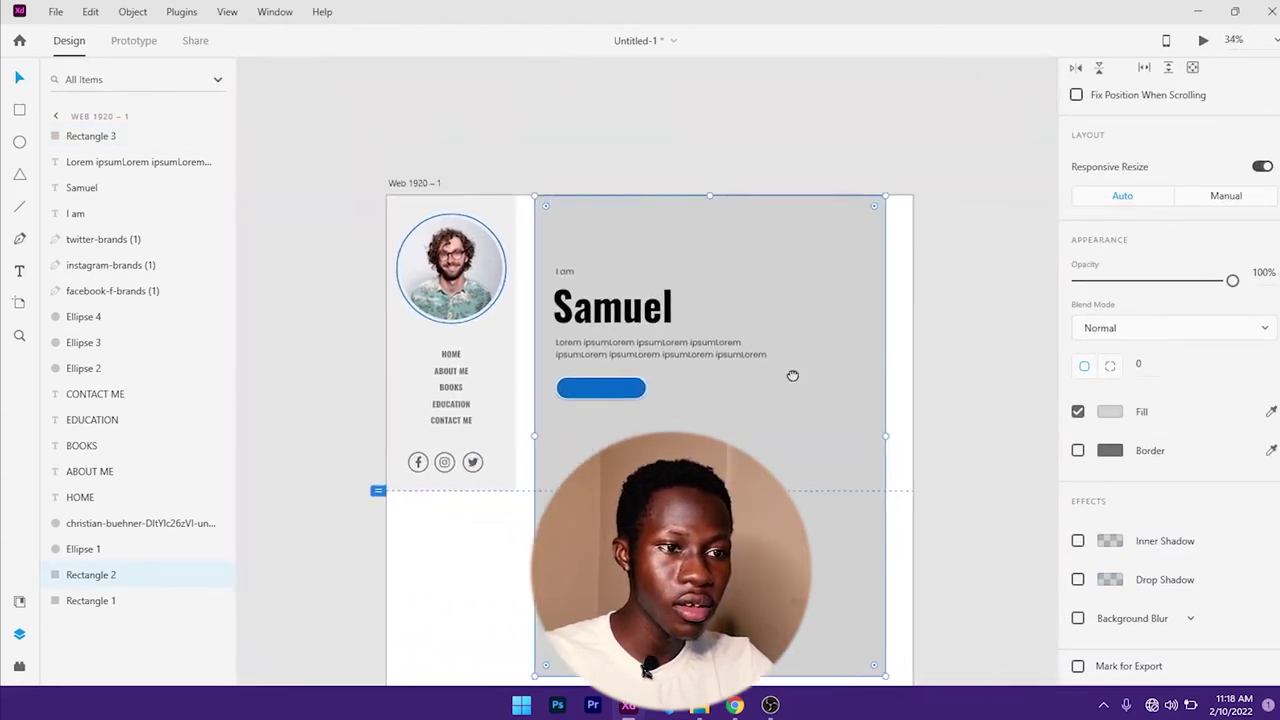
pyautogui.moveTo(792, 375); pyautogui.dragTo(776, 365)
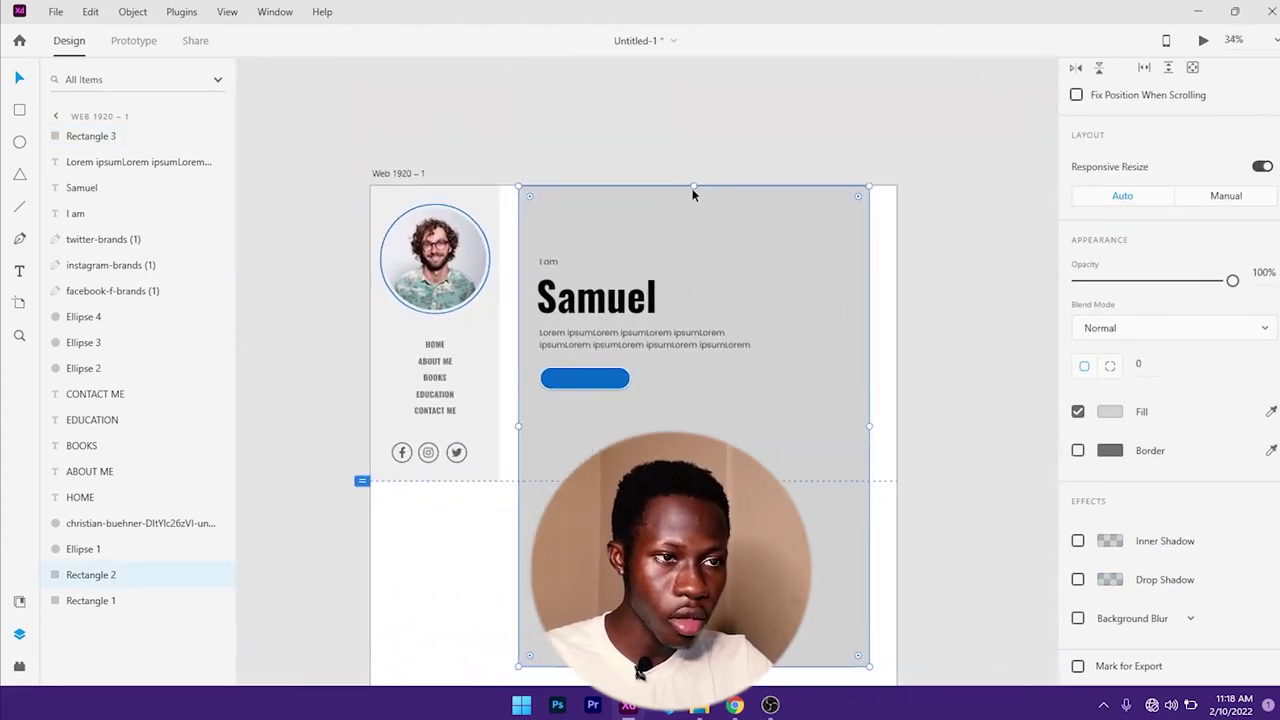
pyautogui.moveTo(693, 188); pyautogui.dragTo(693, 501)
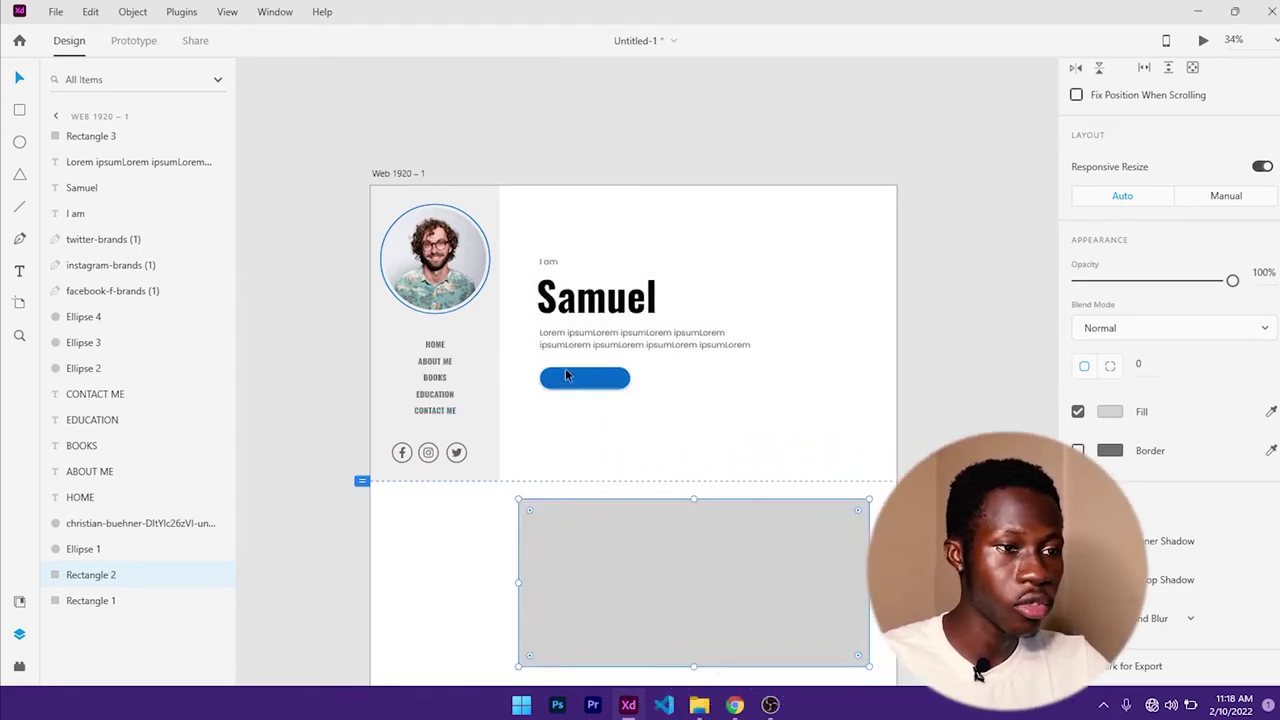
pyautogui.keyDown('ctrl'); pyautogui.scroll(3, 565, 375); pyautogui.keyUp('ctrl')
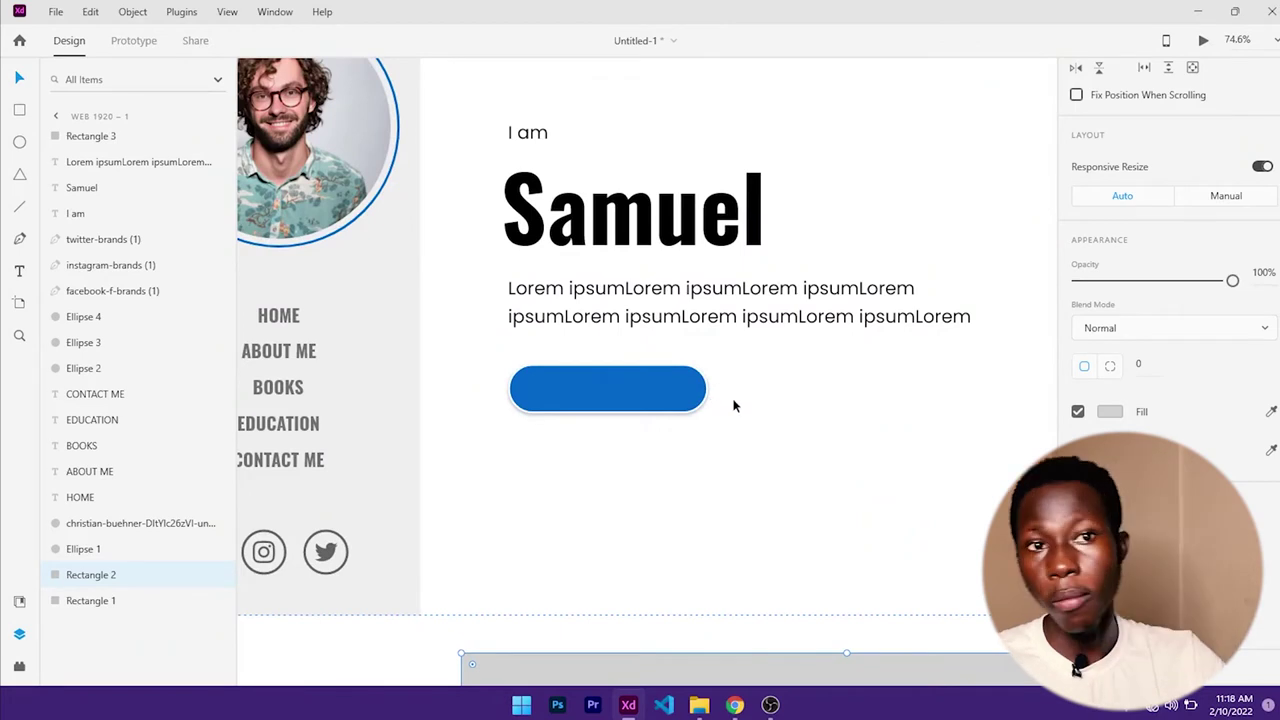
pyautogui.scroll(-1, 733, 405)
pyautogui.moveTo(591, 380); pyautogui.dragTo(595, 385)
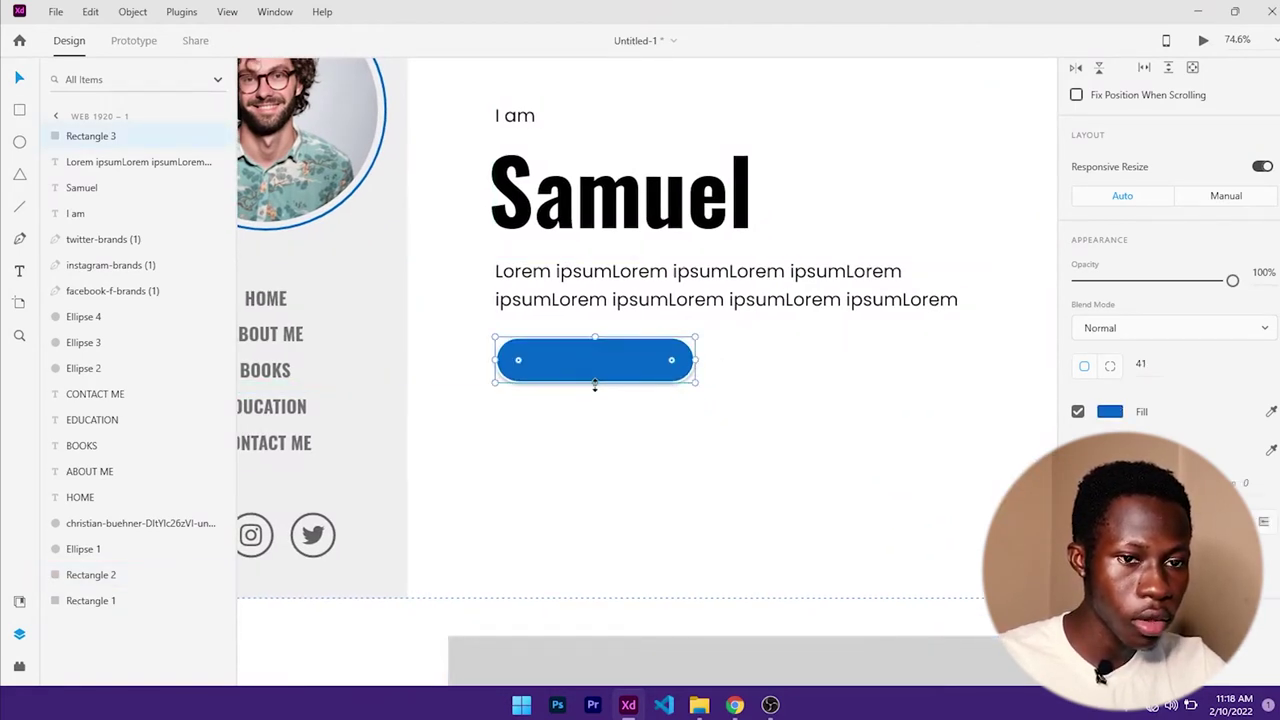
# - Add a 'Download CV' text label inside the blue button
pyautogui.click(632, 420)
pyautogui.press('t')
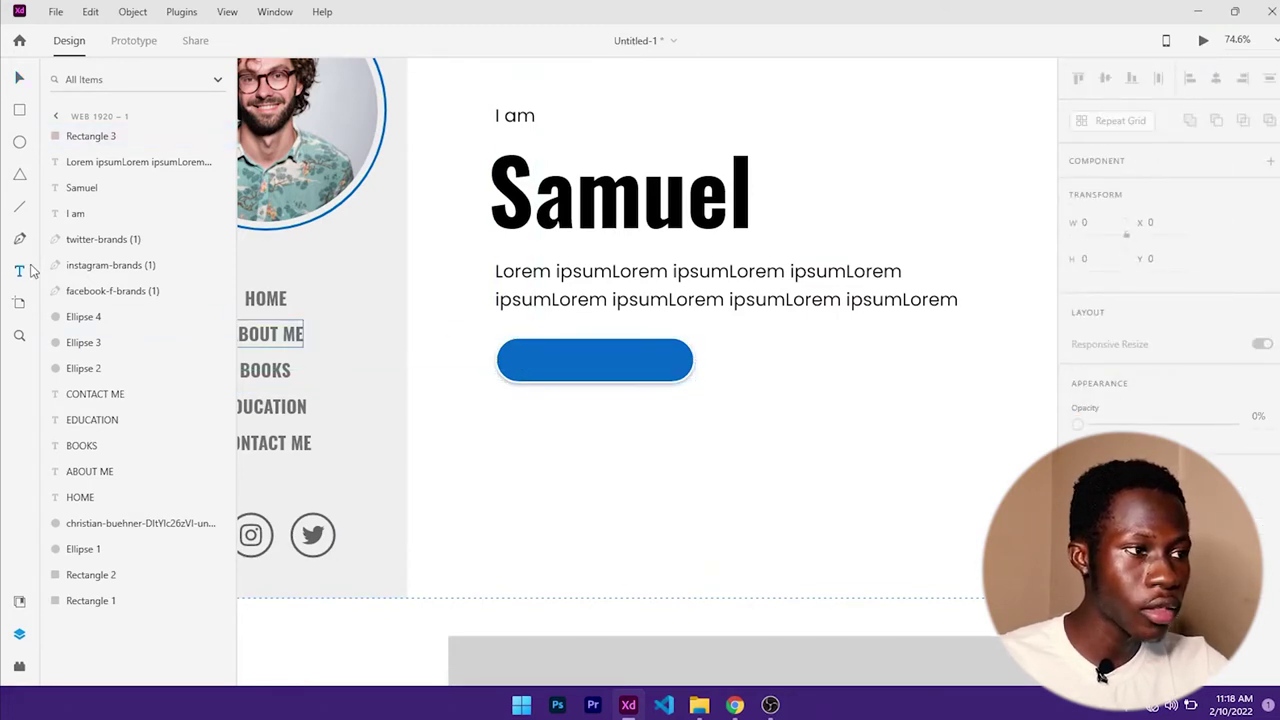
pyautogui.click(536, 360)
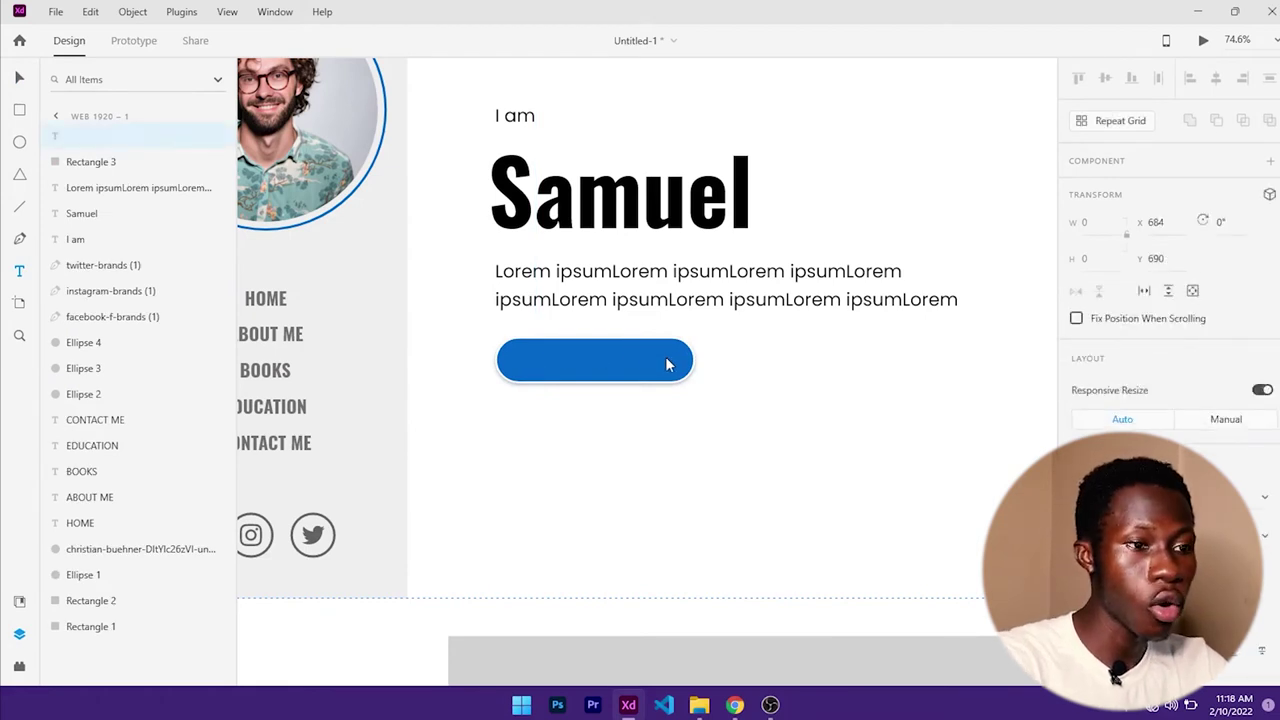
pyautogui.write('Download CV')
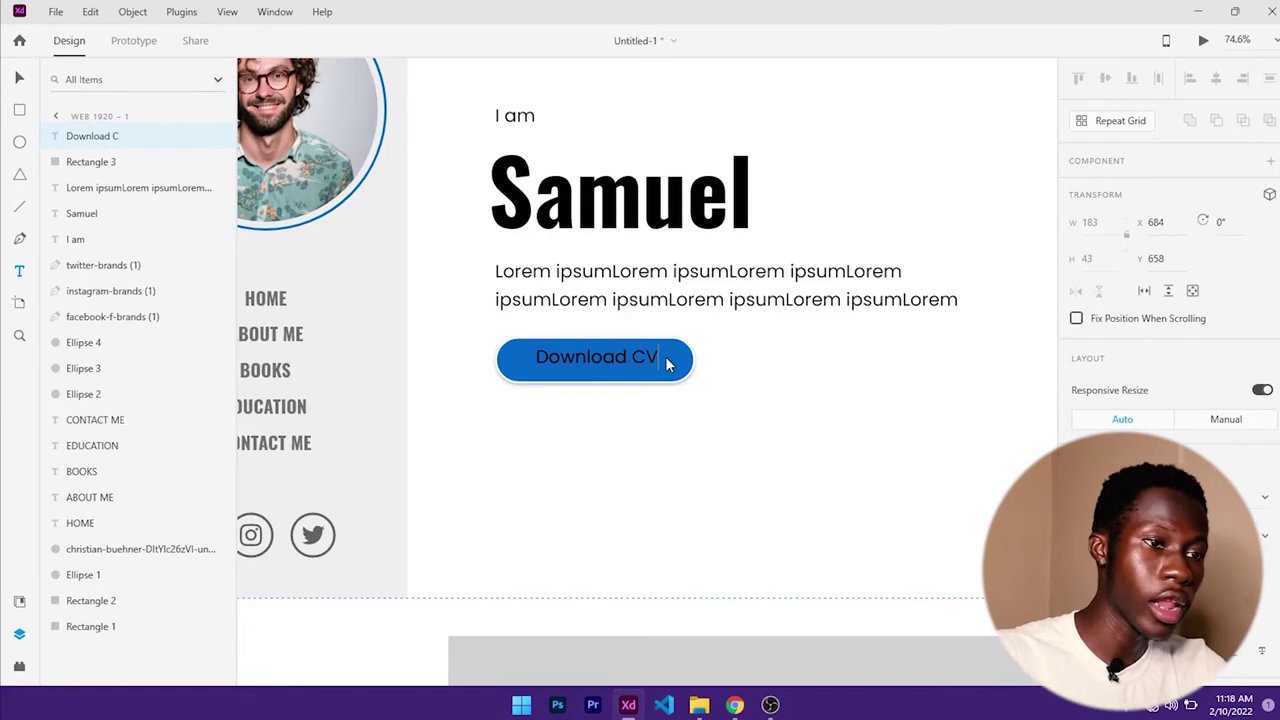
pyautogui.press('Escape')
pyautogui.scroll(-3, 1153, 413)
pyautogui.scroll(-3, 1153, 413)
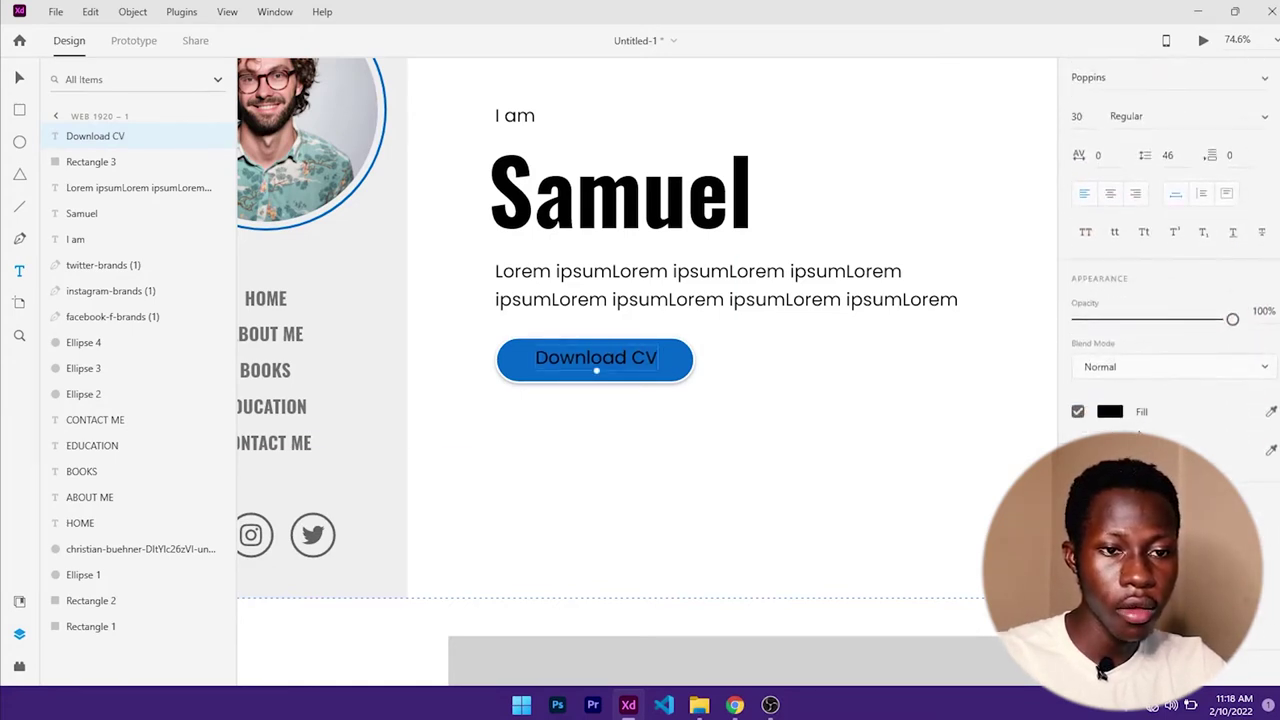
# - Style the label white (#FFFFFF), Bold, size 25
pyautogui.click(1110, 413)
pyautogui.click(989, 508)
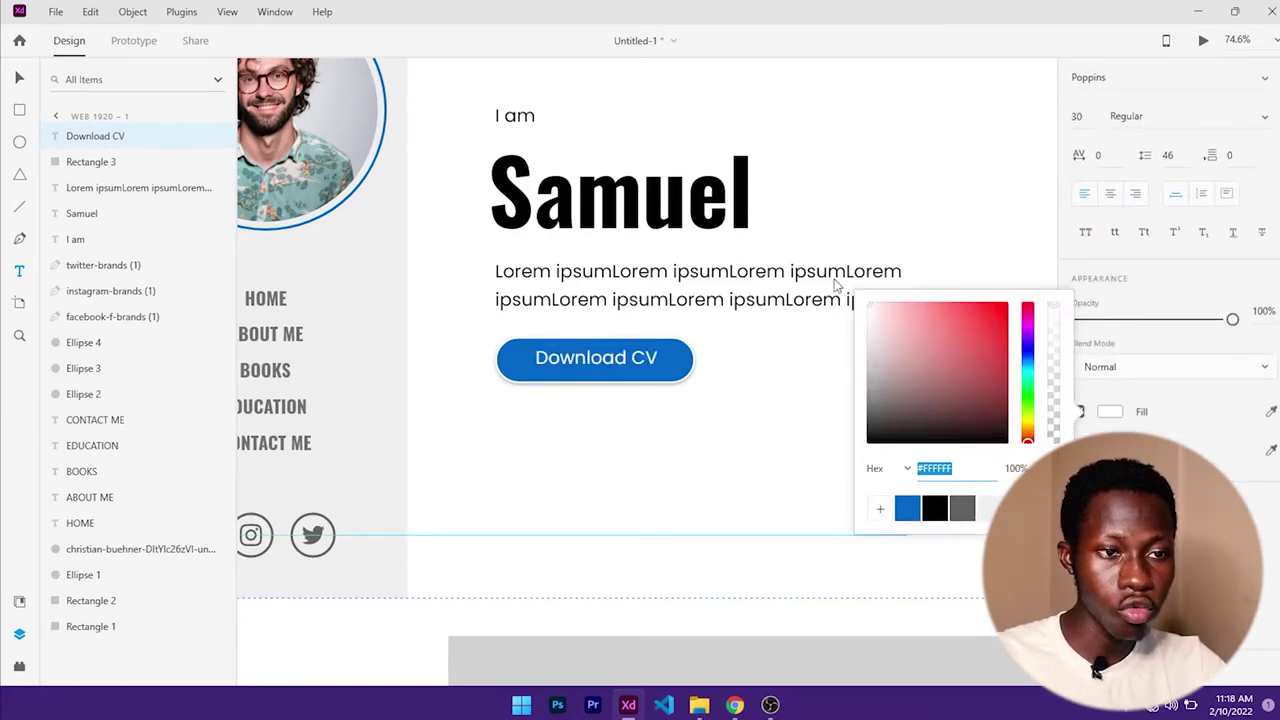
pyautogui.scroll(3, 1153, 230)
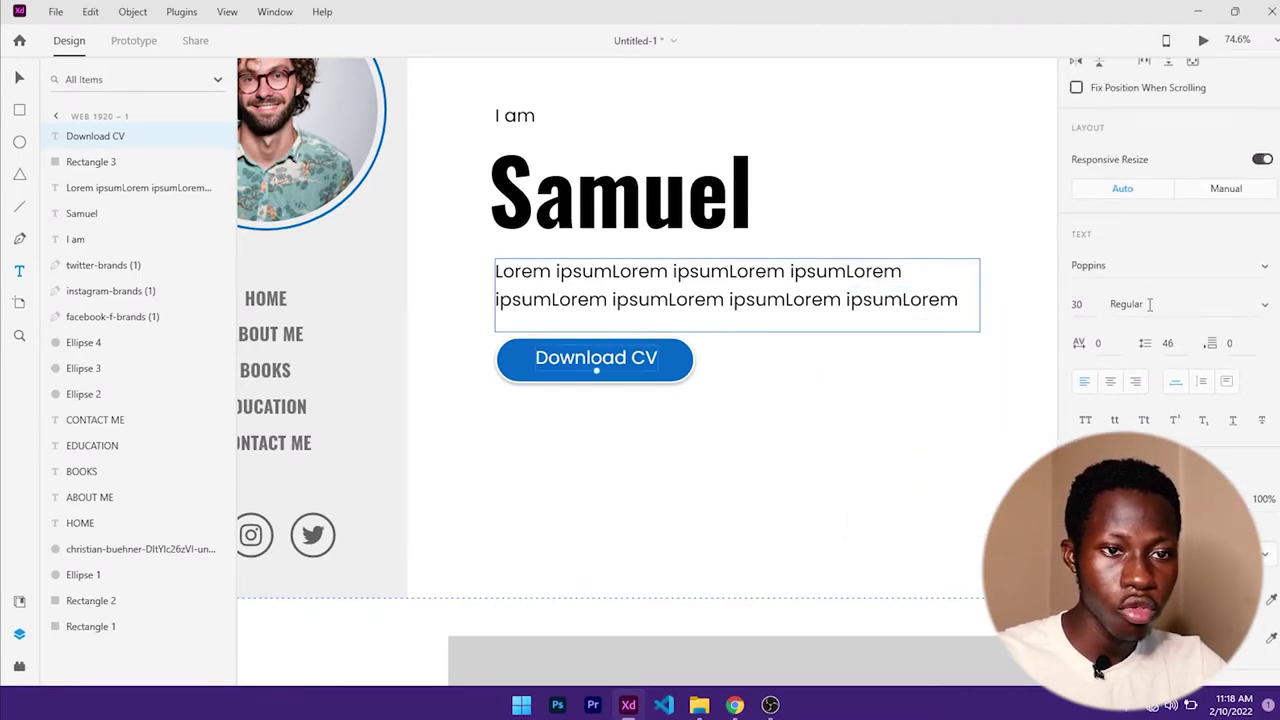
pyautogui.click(1149, 304)
pyautogui.write('Bold')
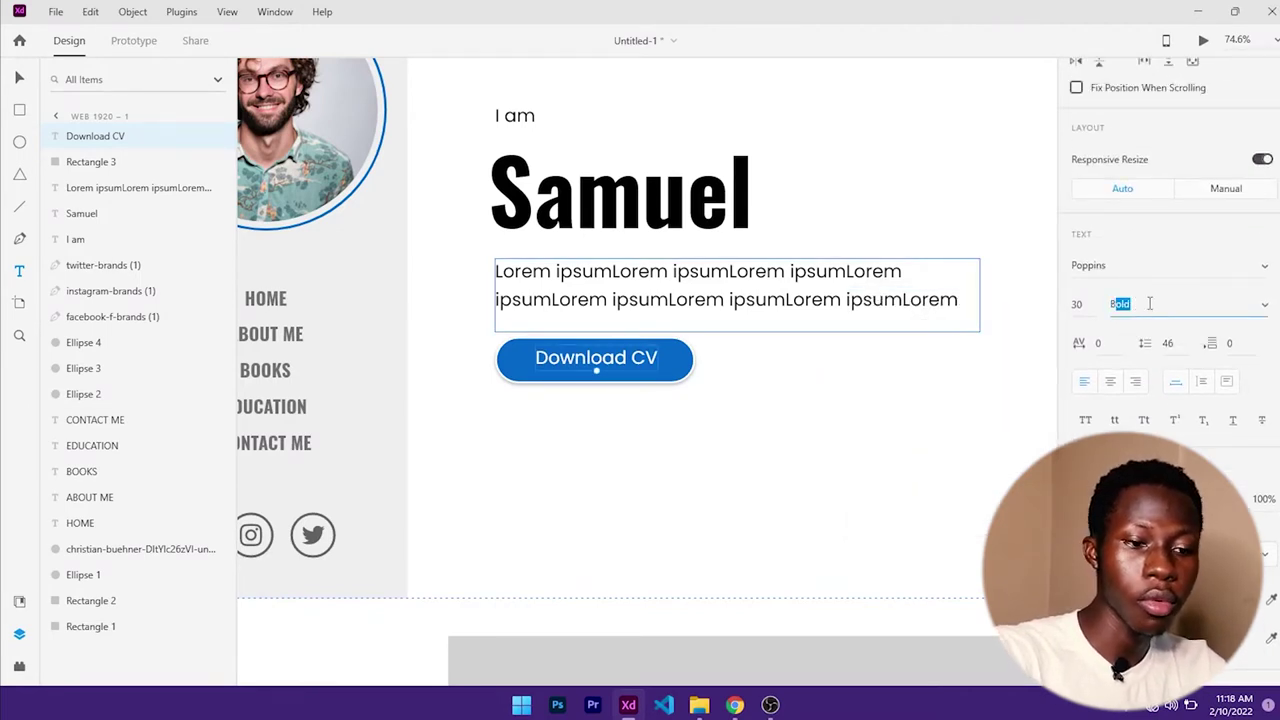
pyautogui.press('Return')
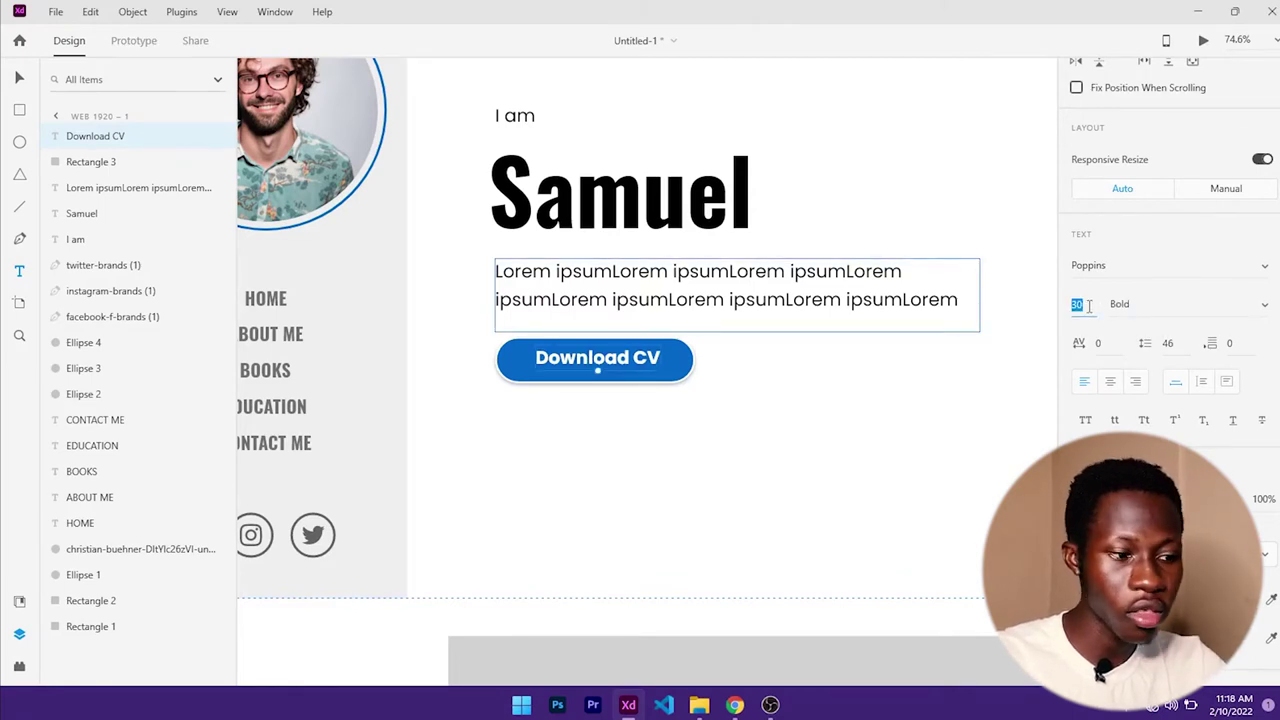
pyautogui.press('Return')
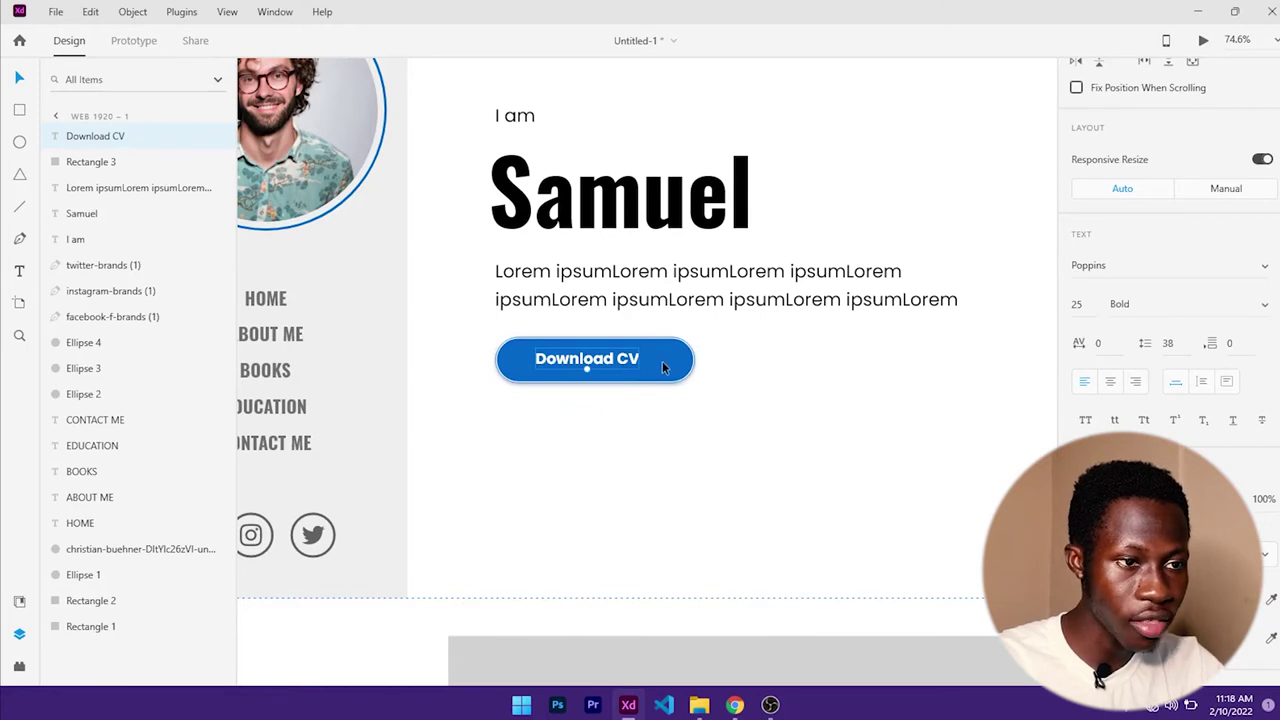
# - Centre the label on the button with Align Middle and Align Center
pyautogui.keyDown('shift'); pyautogui.click(662, 361); pyautogui.keyUp('shift')
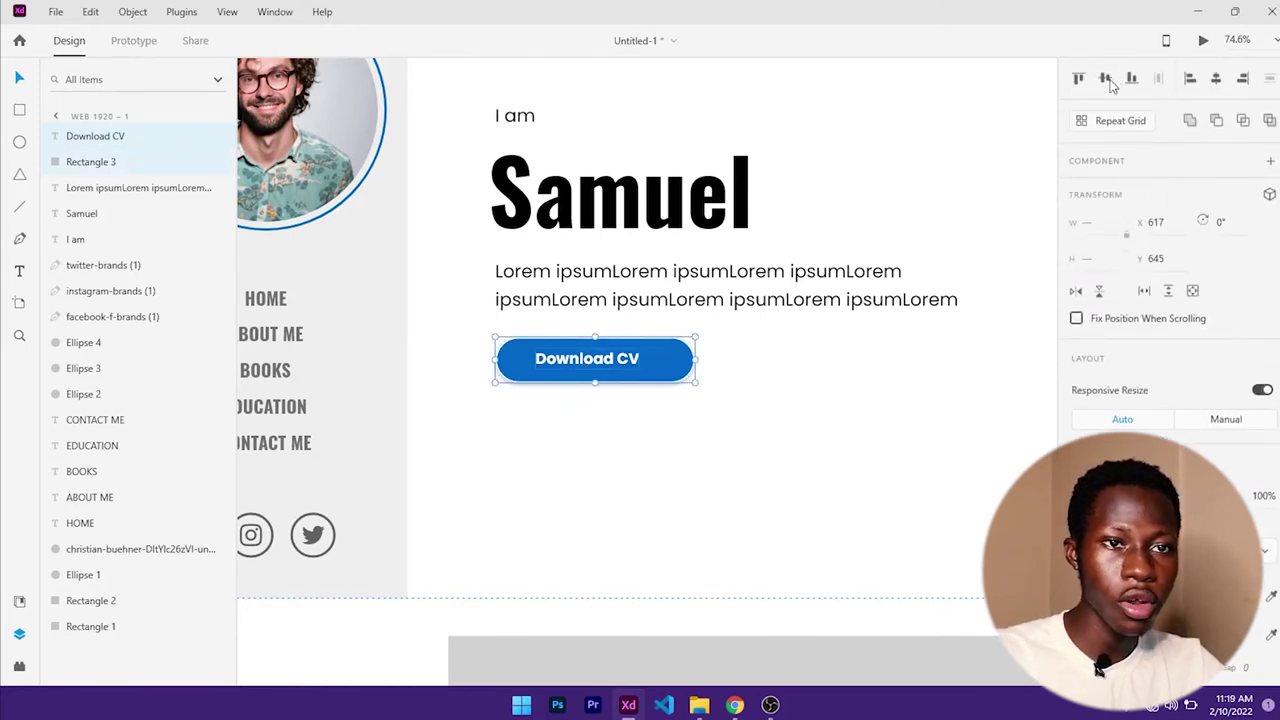
pyautogui.click(1108, 81)
pyautogui.click(1214, 82)
pyautogui.click(807, 400)
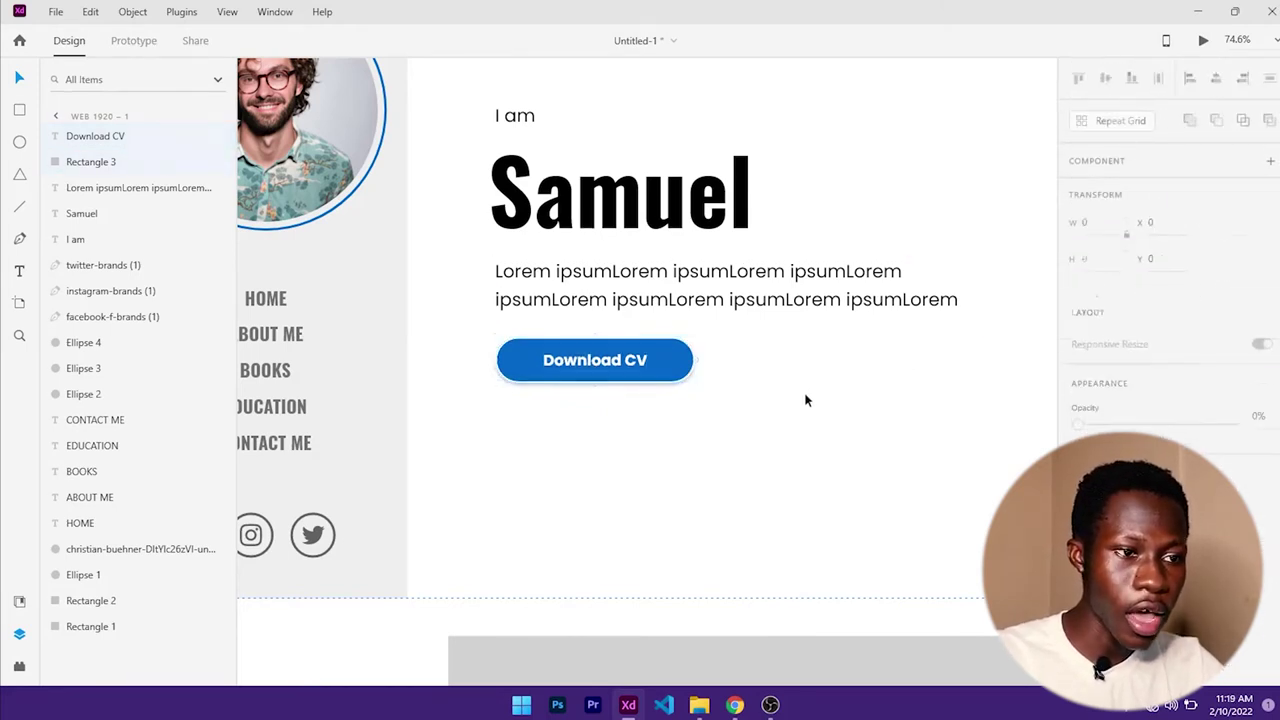
pyautogui.scroll(-1, 631, 381)
pyautogui.scroll(-2, 631, 381)
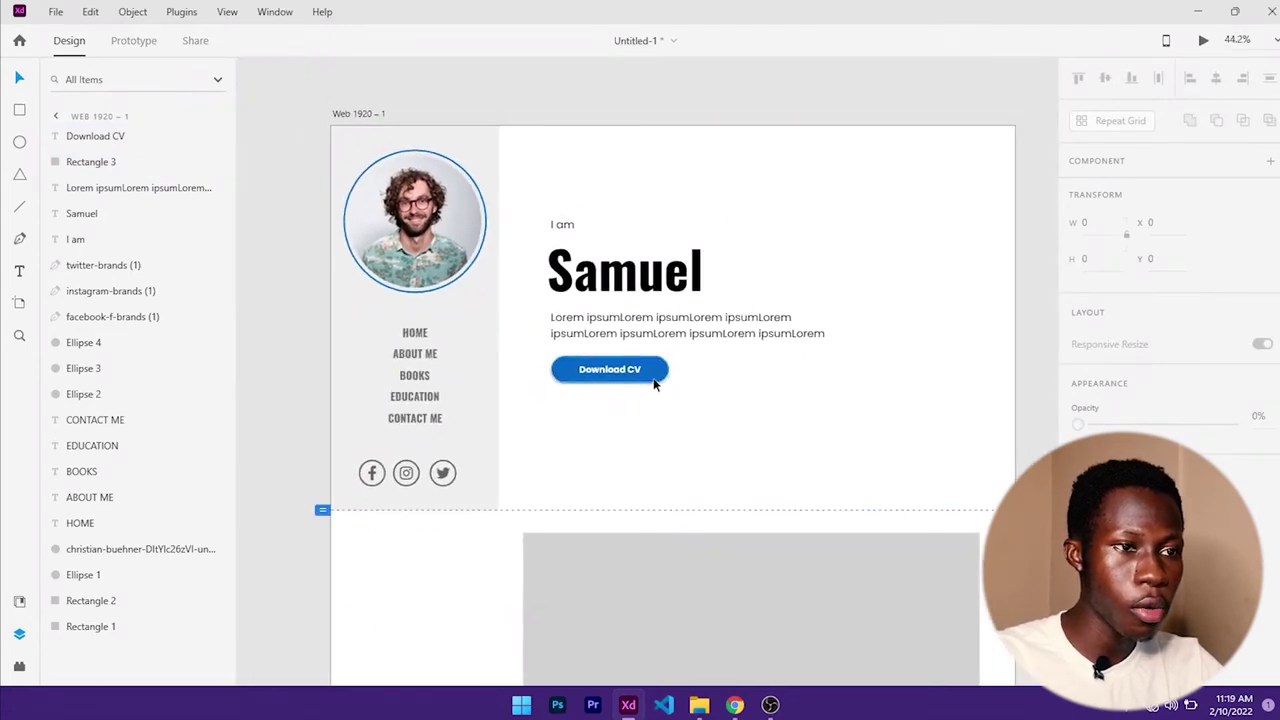
pyautogui.click(734, 705)
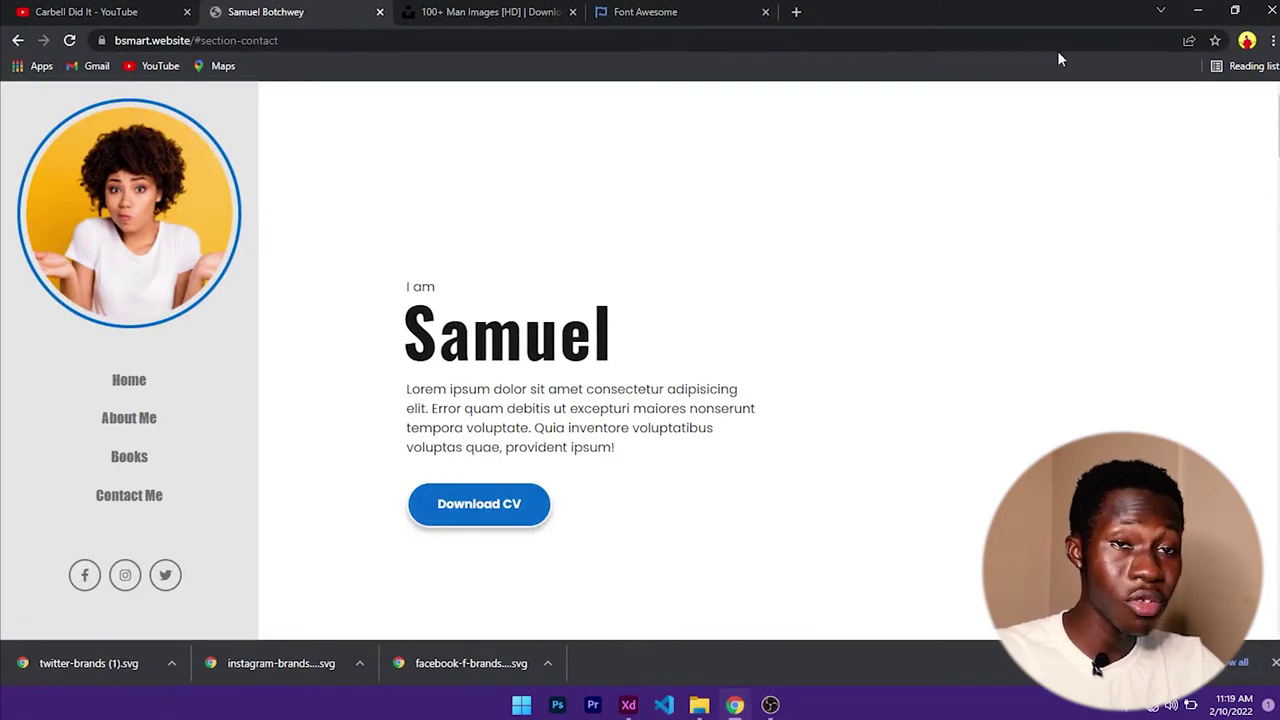
pyautogui.click(1194, 14)
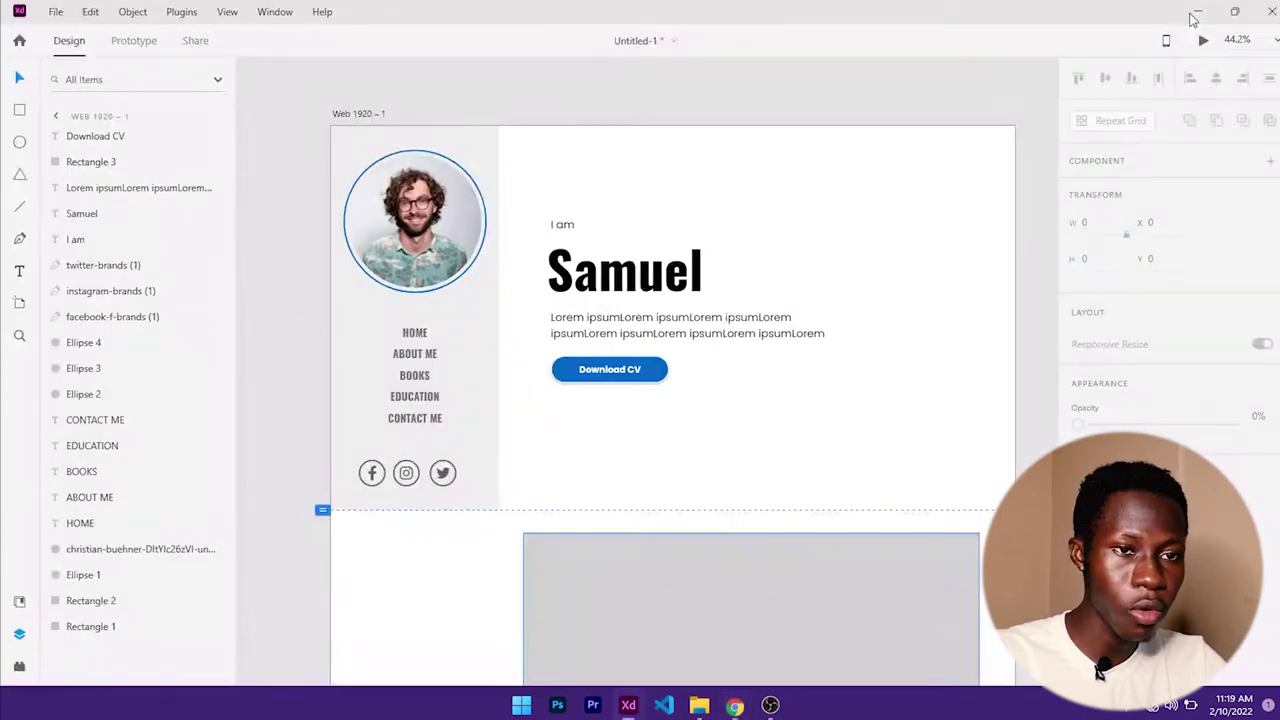
# - Move the 'I am', Samuel, Lorem paragraph and Download CV button group down the panel
pyautogui.click(580, 250)
pyautogui.click(560, 224)
pyautogui.keyDown('shift'); pyautogui.click(598, 265); pyautogui.keyUp('shift')
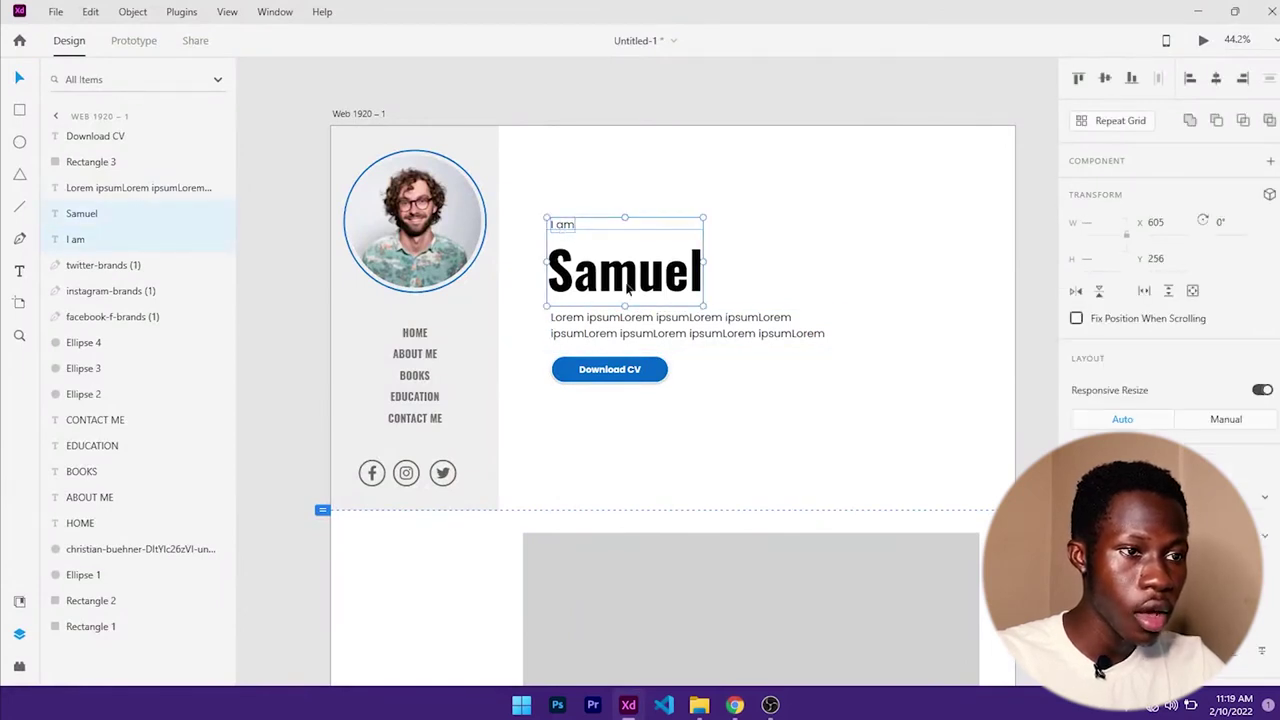
pyautogui.keyDown('shift'); pyautogui.click(660, 333); pyautogui.keyUp('shift')
pyautogui.keyDown('shift'); pyautogui.click(651, 380); pyautogui.keyUp('shift')
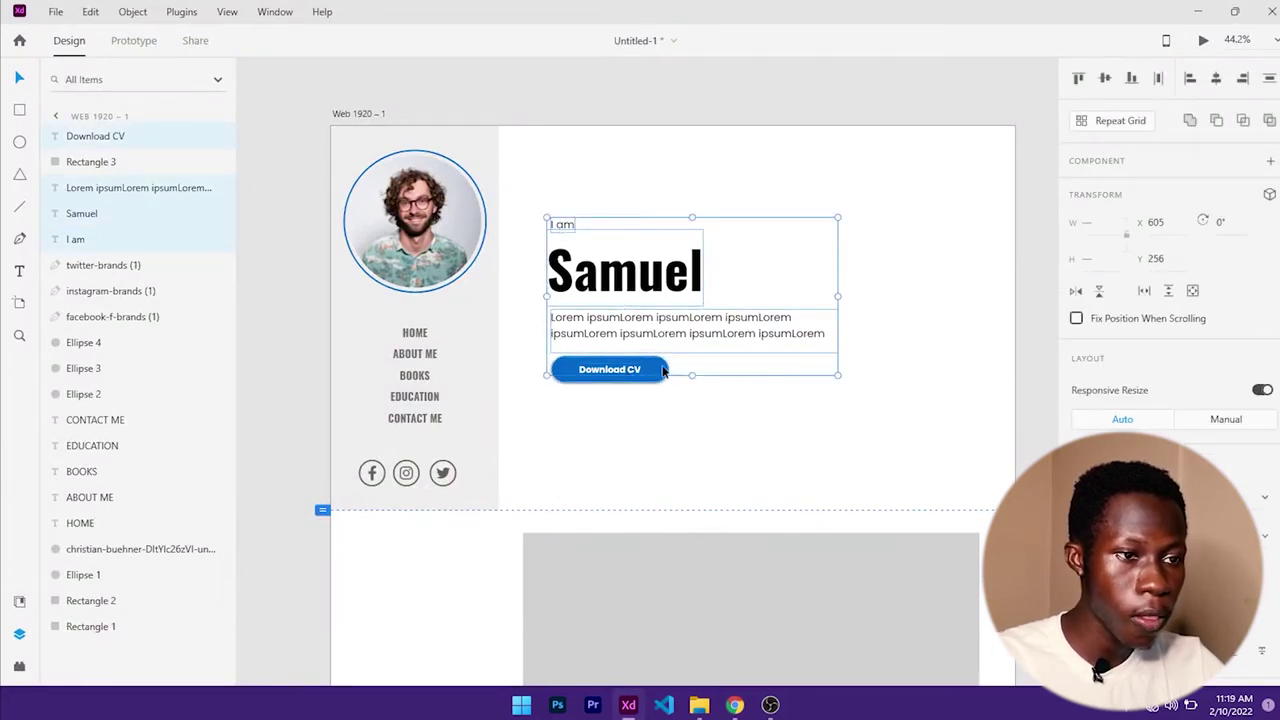
pyautogui.keyDown('shift'); pyautogui.click(662, 371); pyautogui.keyUp('shift')
pyautogui.hotkey('shift', 'Down')
pyautogui.hotkey('shift', 'Down')
pyautogui.hotkey('shift', 'Down')
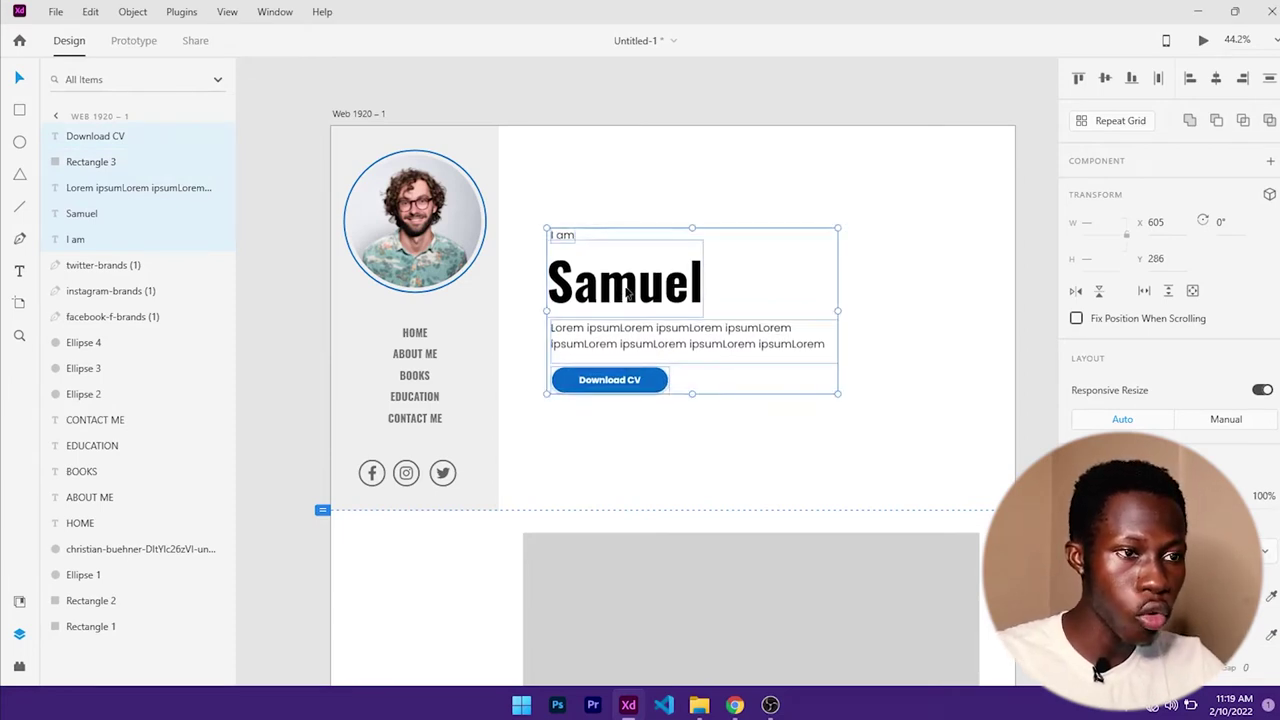
pyautogui.moveTo(628, 290); pyautogui.dragTo(630, 299)
pyautogui.click(966, 194)
# - Stretch the grey rectangle upward to 799 tall, then bring up the reference portfolio site
pyautogui.scroll(-3, 681, 320)
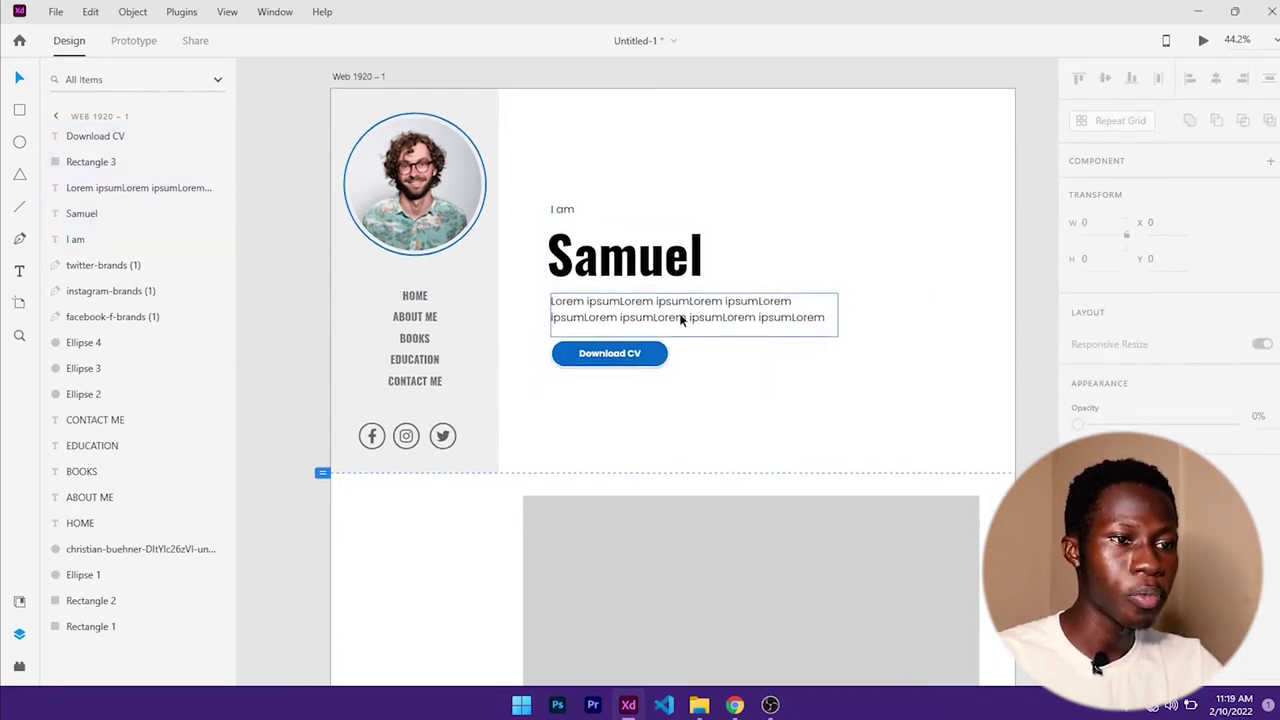
pyautogui.click(773, 443)
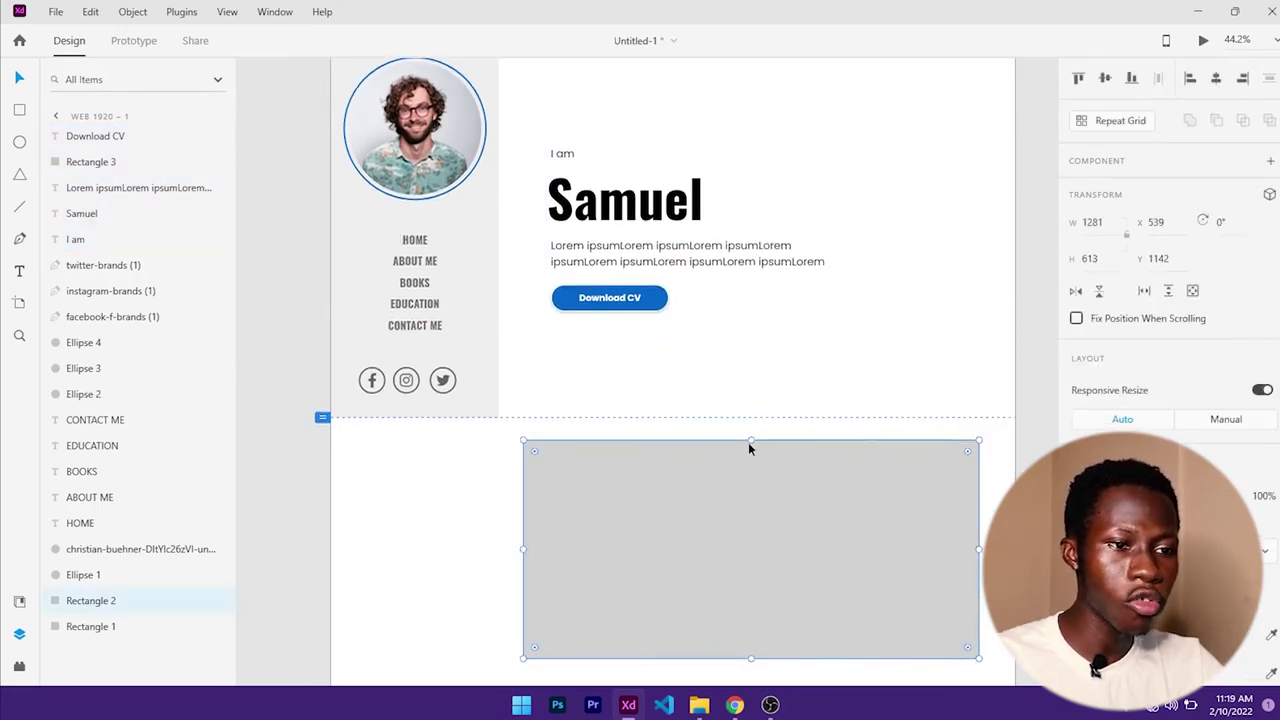
pyautogui.moveTo(750, 440); pyautogui.dragTo(746, 374)
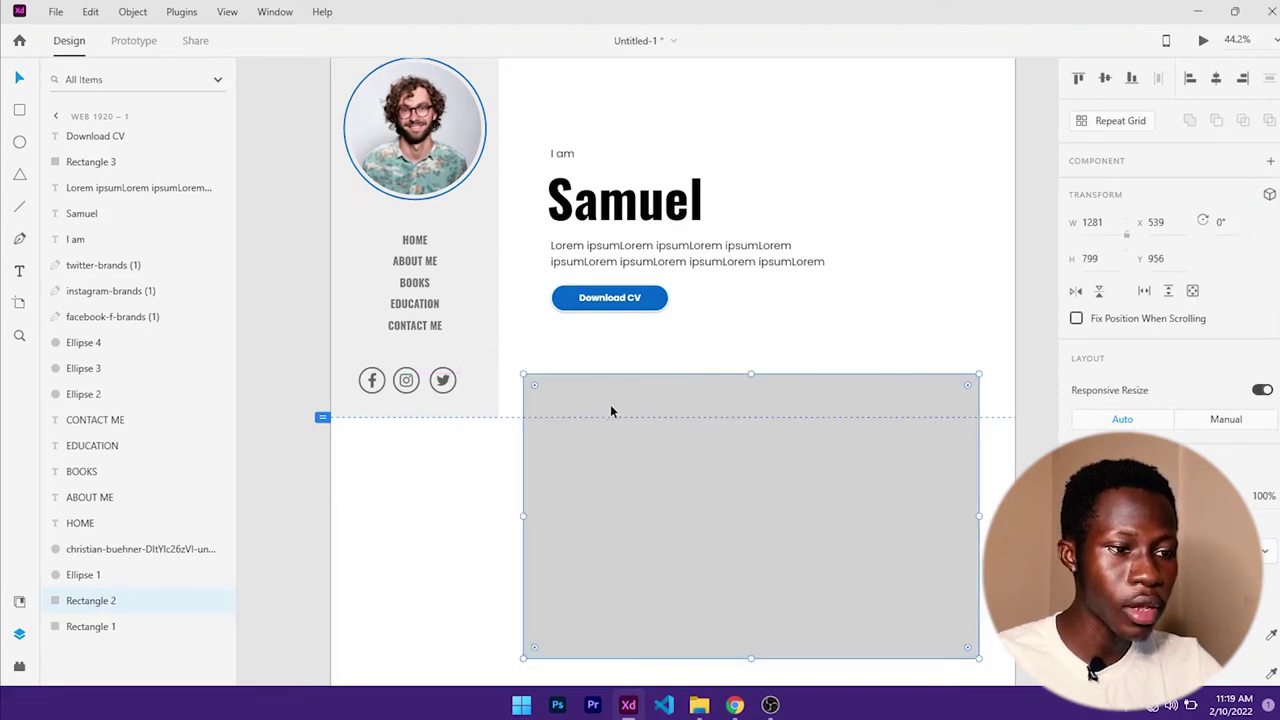
pyautogui.scroll(3, 657, 424)
pyautogui.scroll(-2, 657, 424)
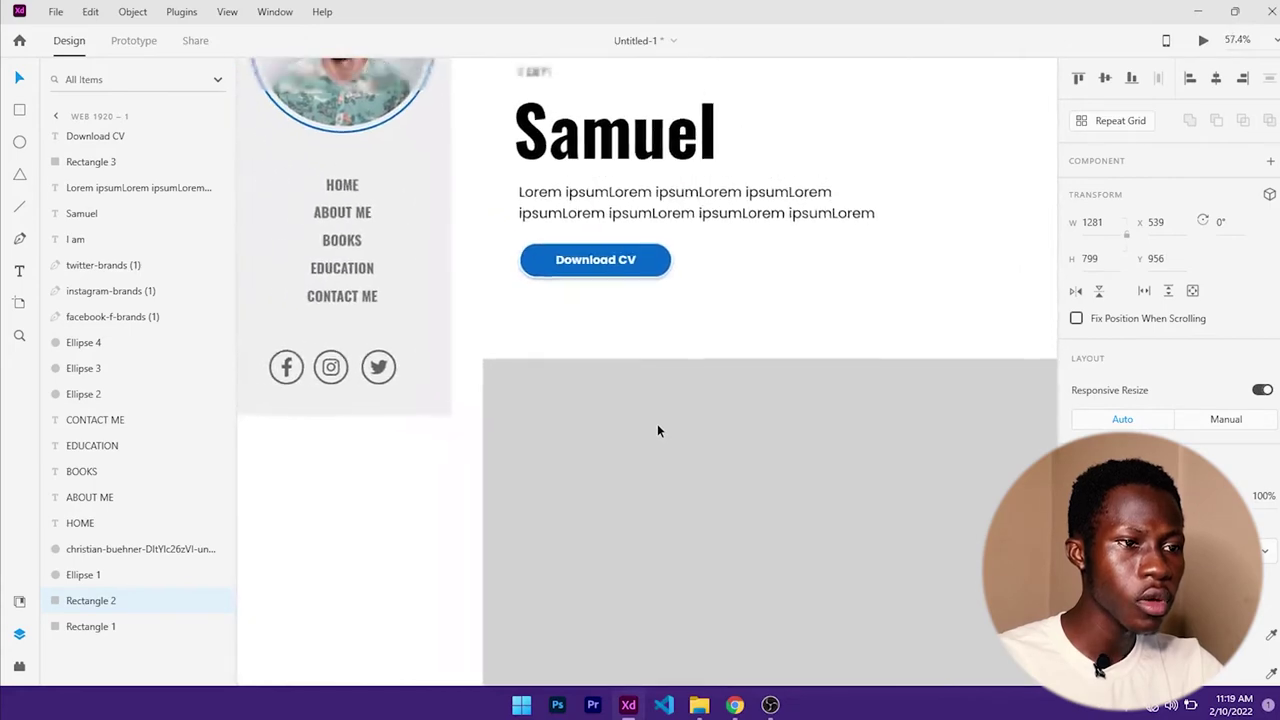
pyautogui.hscroll(3, 727, 410)
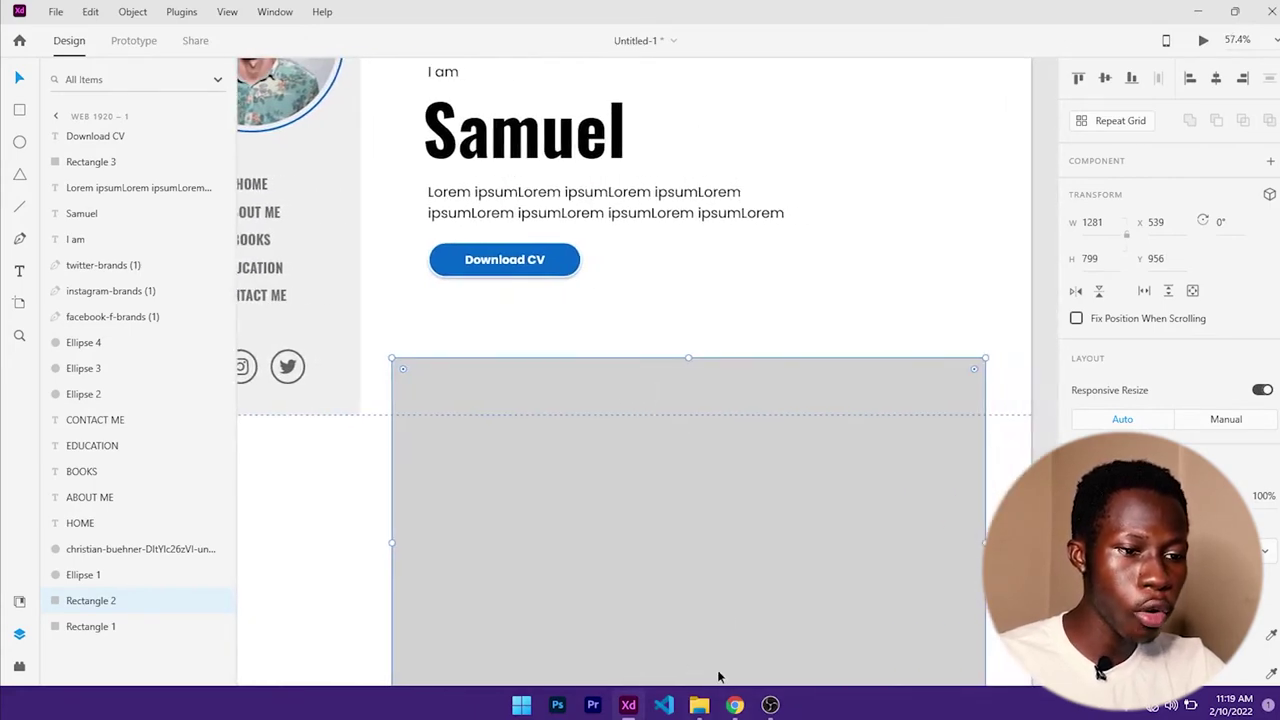
pyautogui.click(734, 705)
pyautogui.scroll(-3, 525, 495)
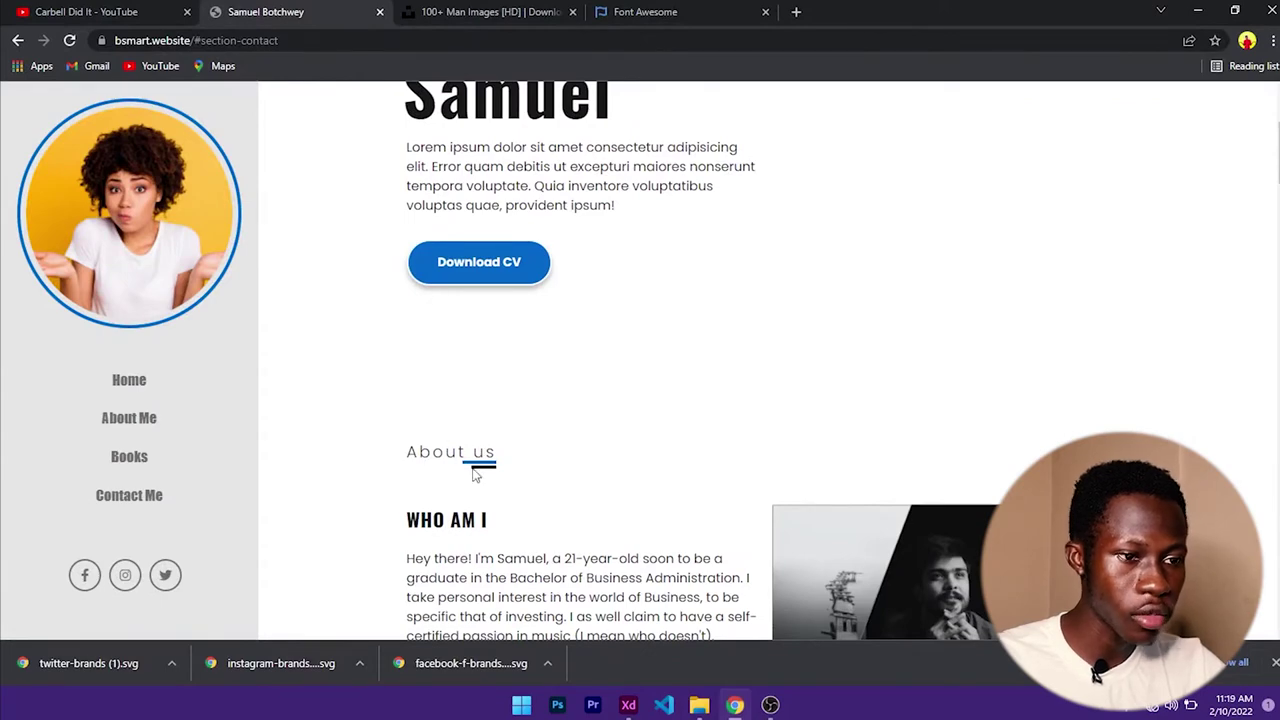
pyautogui.click(1197, 11)
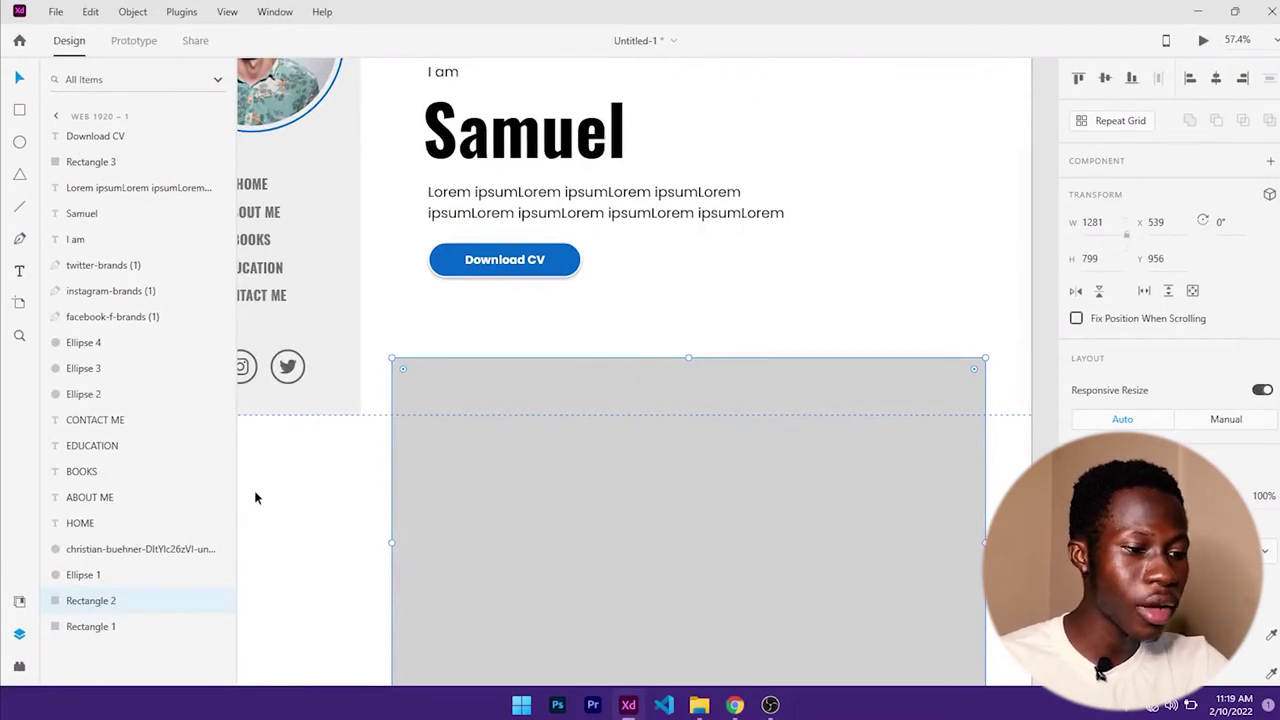
pyautogui.press('t')
# - Type the heading 'About Us' at the top of the grey section
pyautogui.click(459, 397)
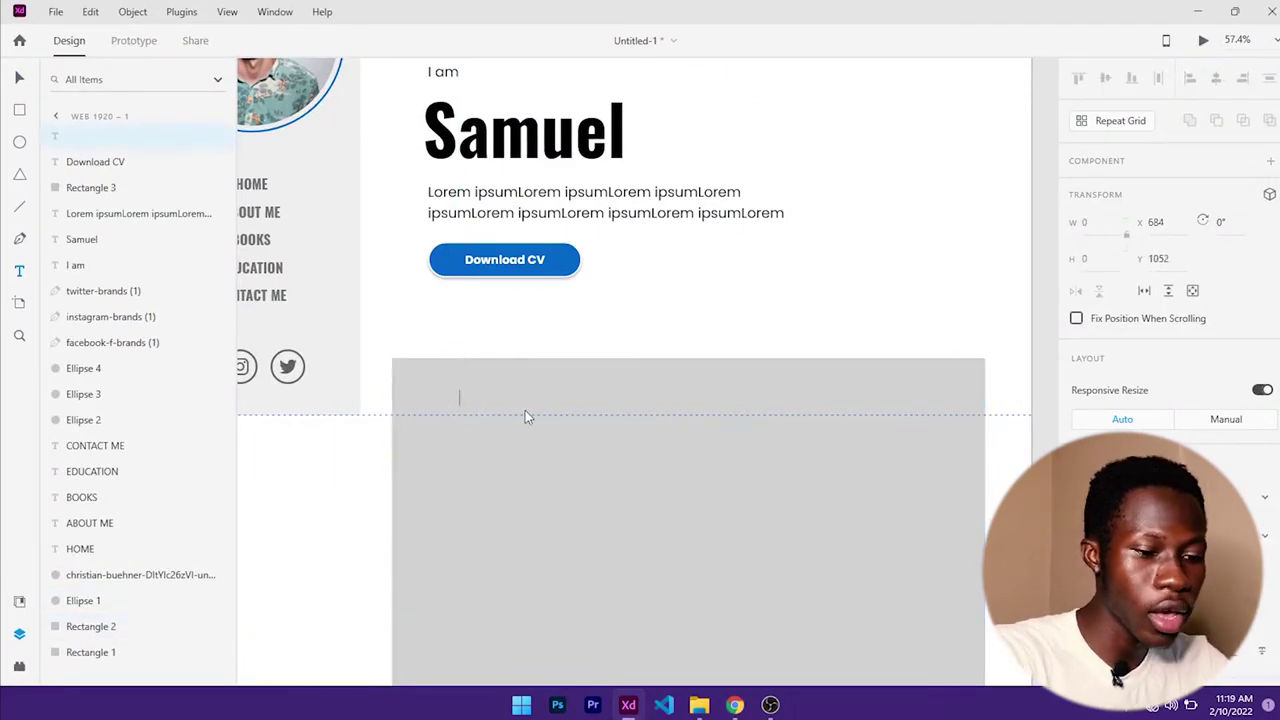
pyautogui.write('About')
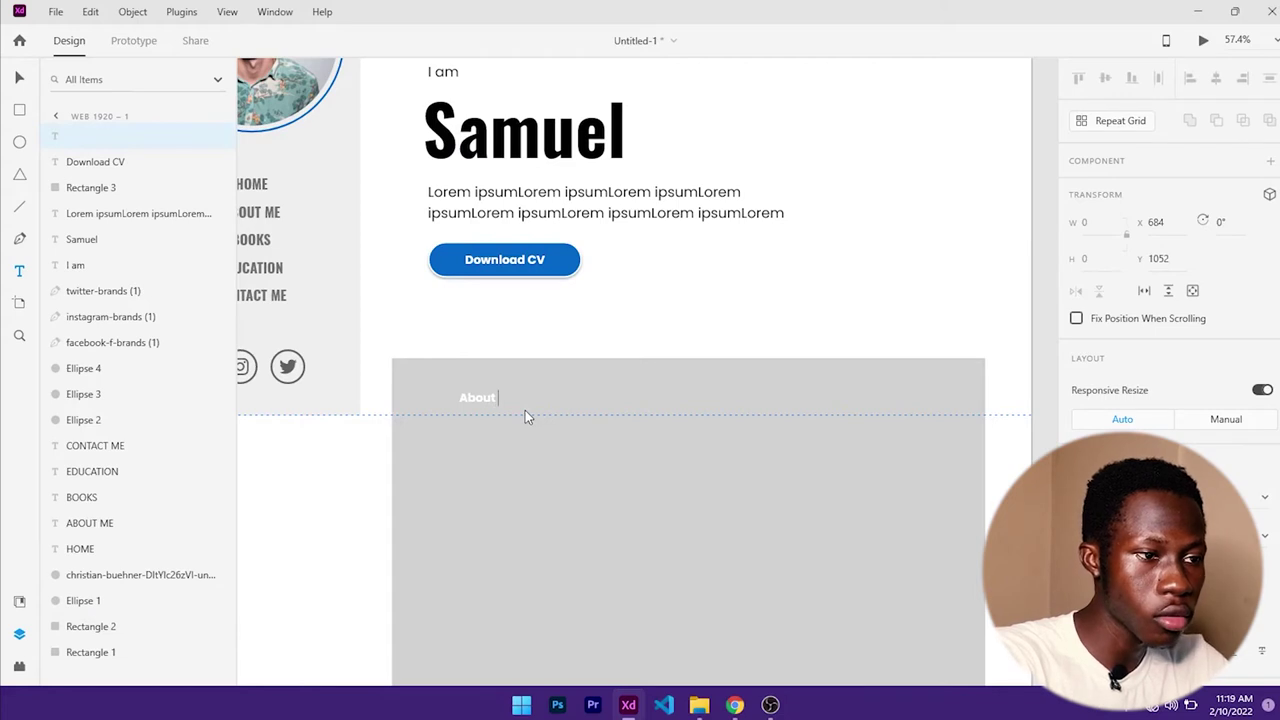
pyautogui.write(' Us')
pyautogui.press('Escape')
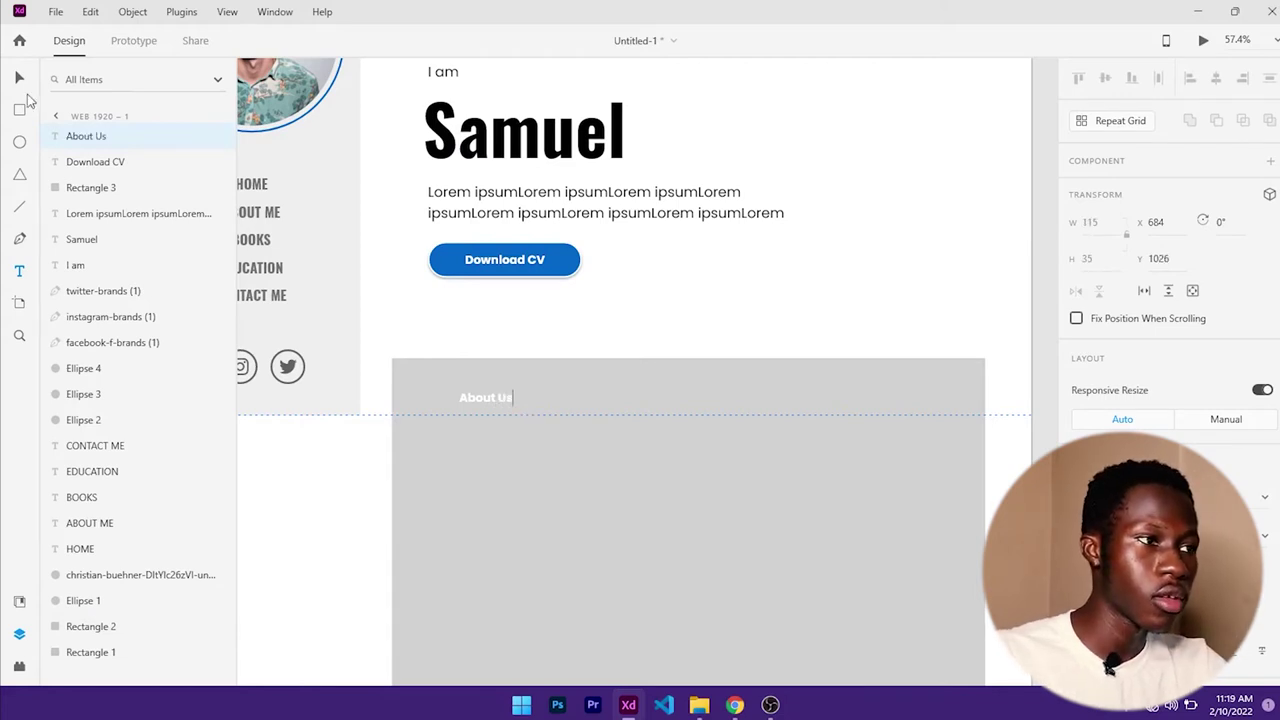
pyautogui.click(18, 80)
pyautogui.scroll(-3, 1160, 414)
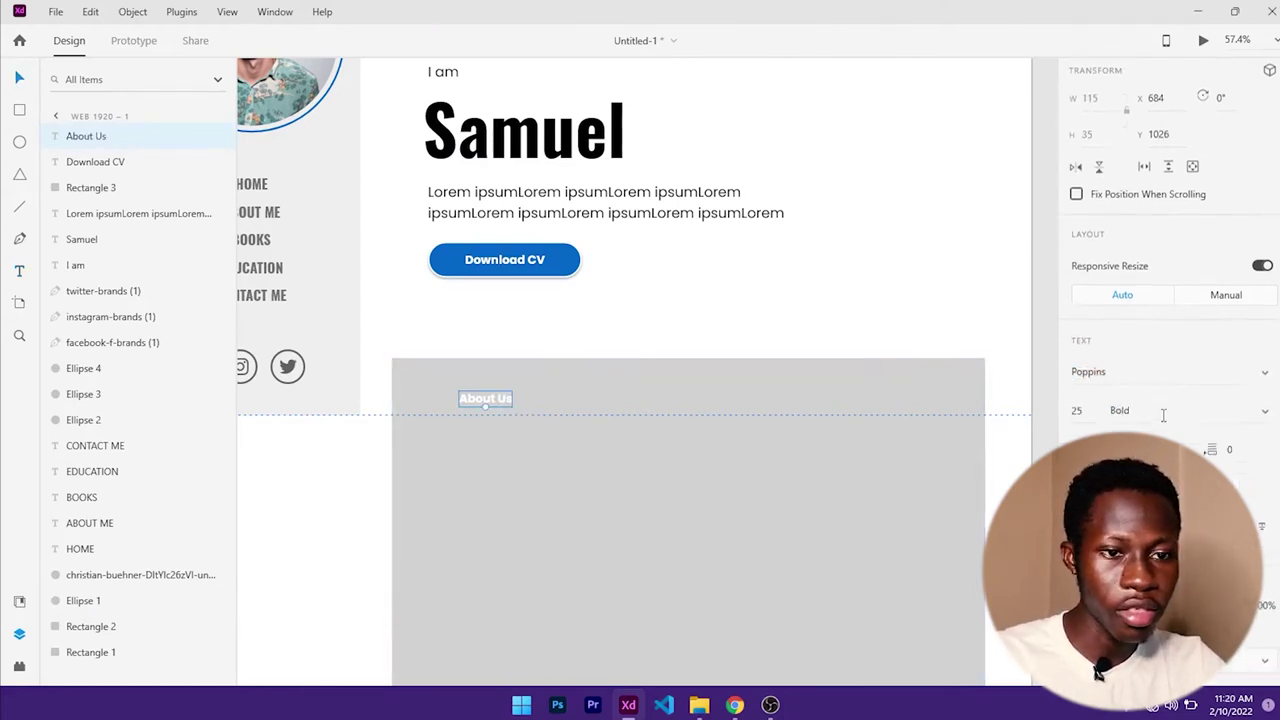
pyautogui.scroll(-2, 1068, 433)
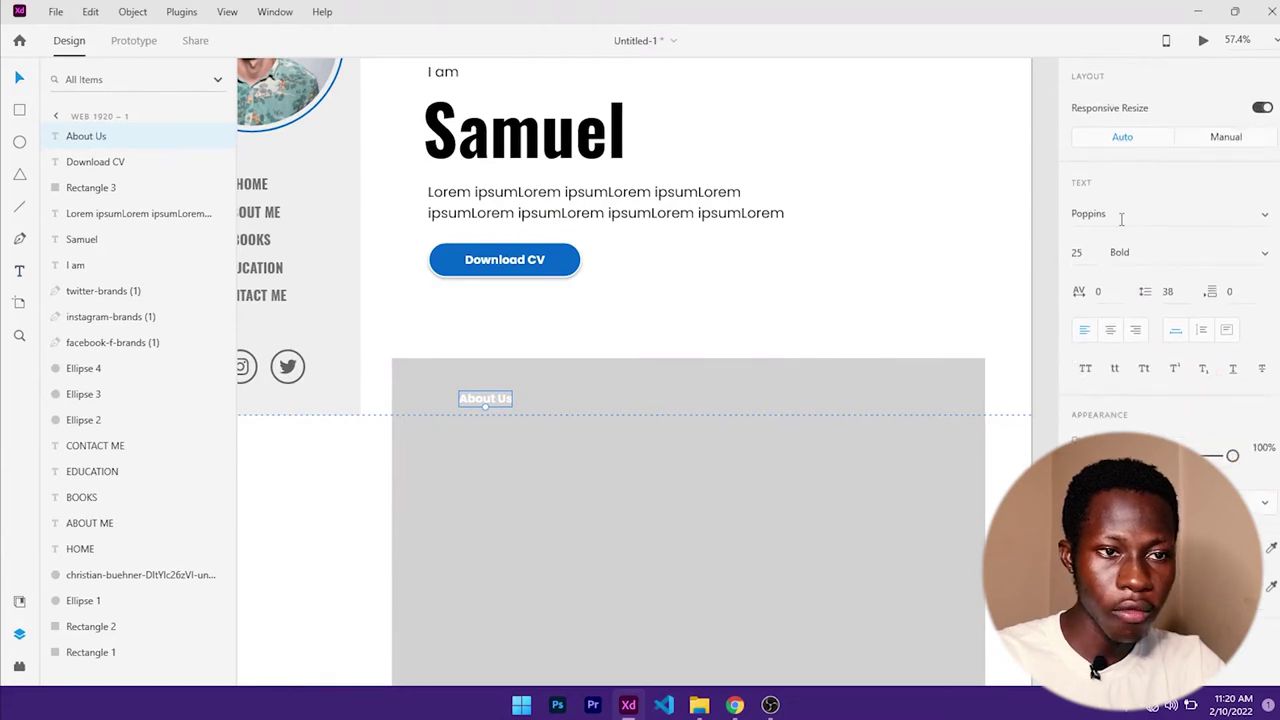
# - Set the About Us heading to Poppins Light, keeping its size at 25
pyautogui.click(1082, 547)
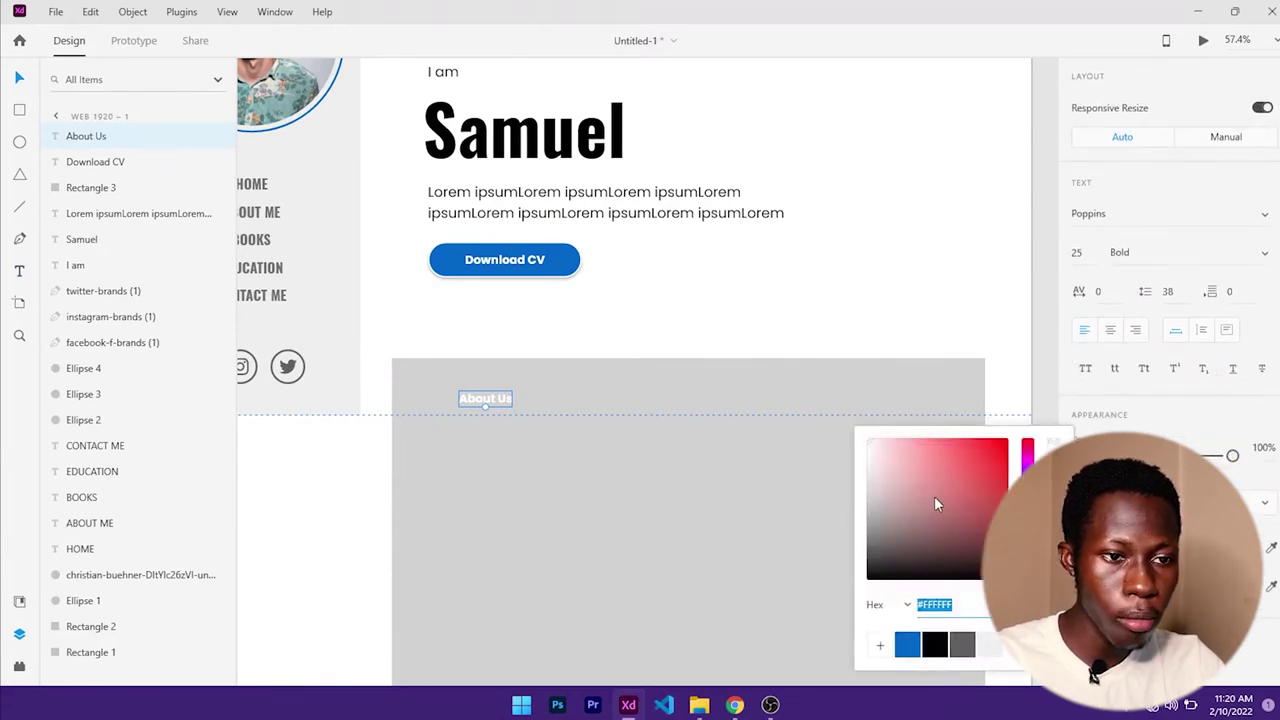
pyautogui.click(1165, 213)
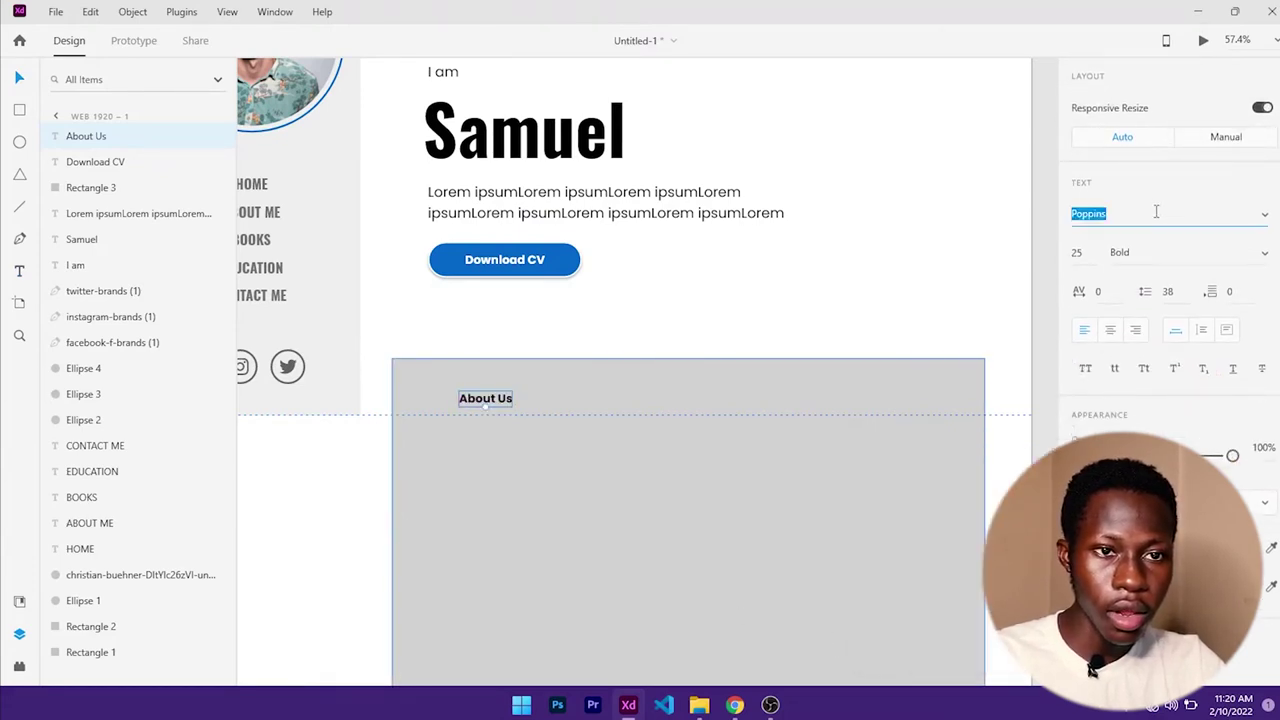
pyautogui.click(1171, 254)
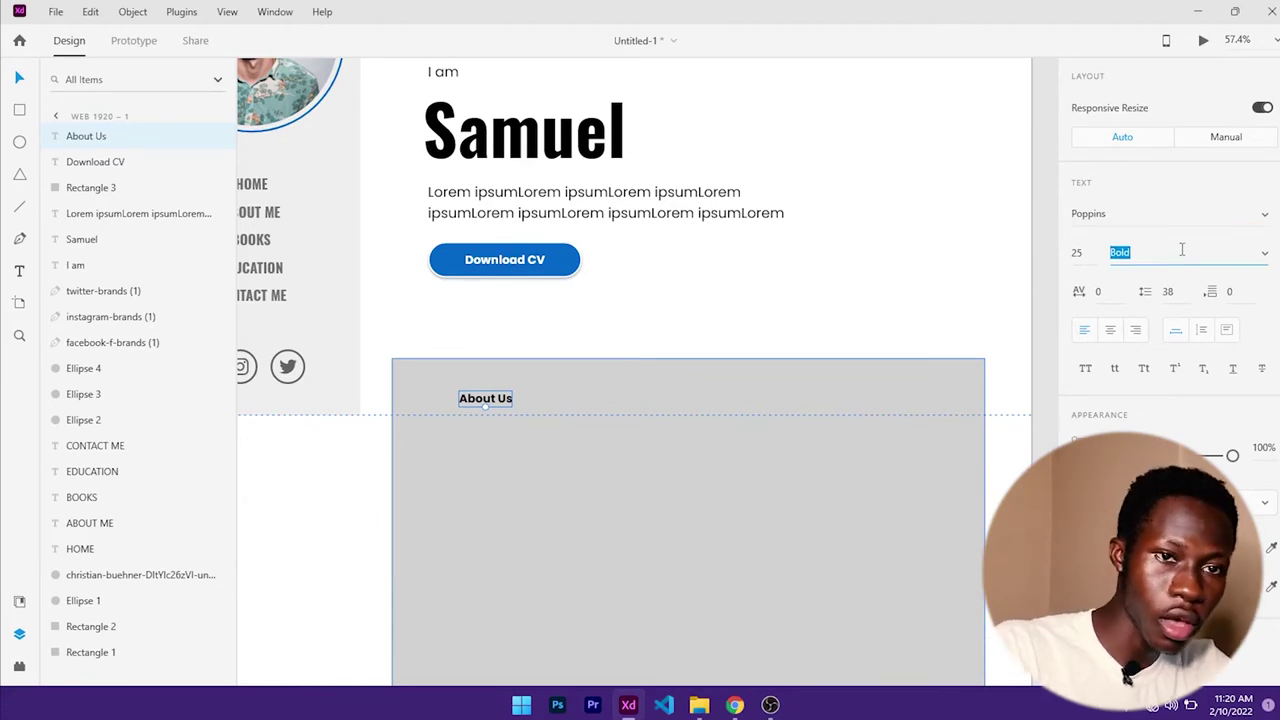
pyautogui.click(1266, 256)
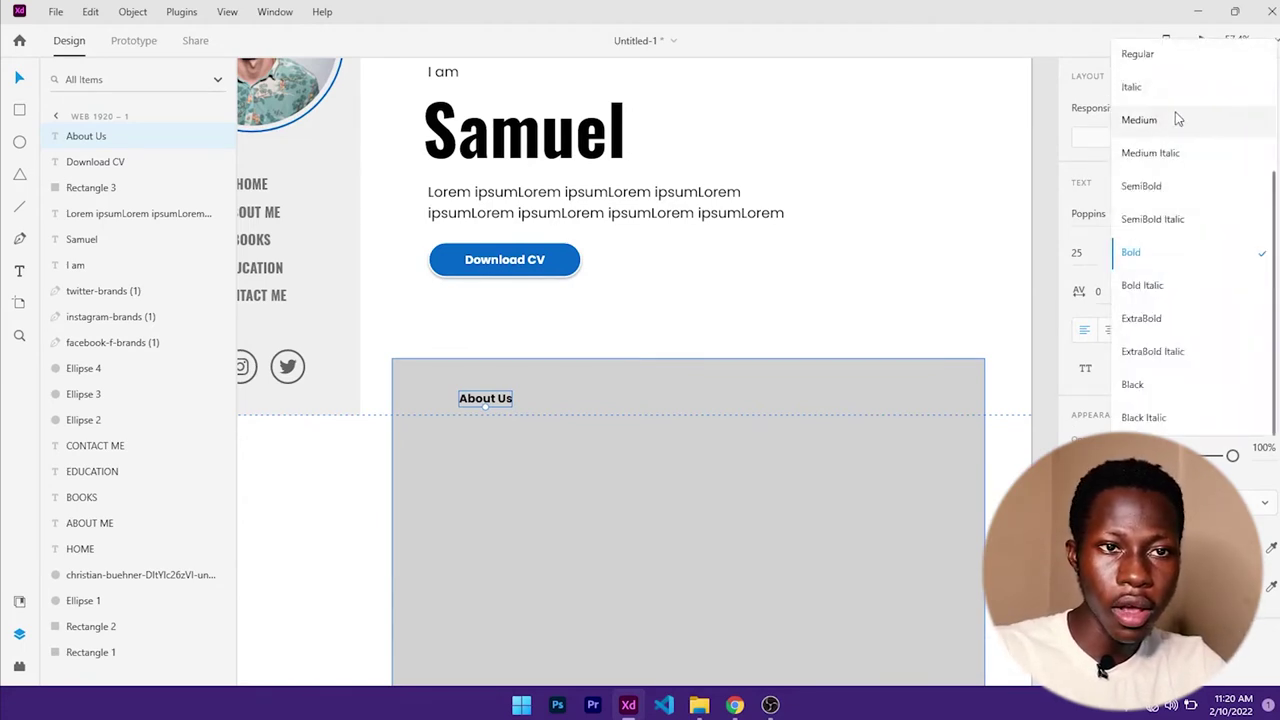
pyautogui.scroll(2, 1178, 160)
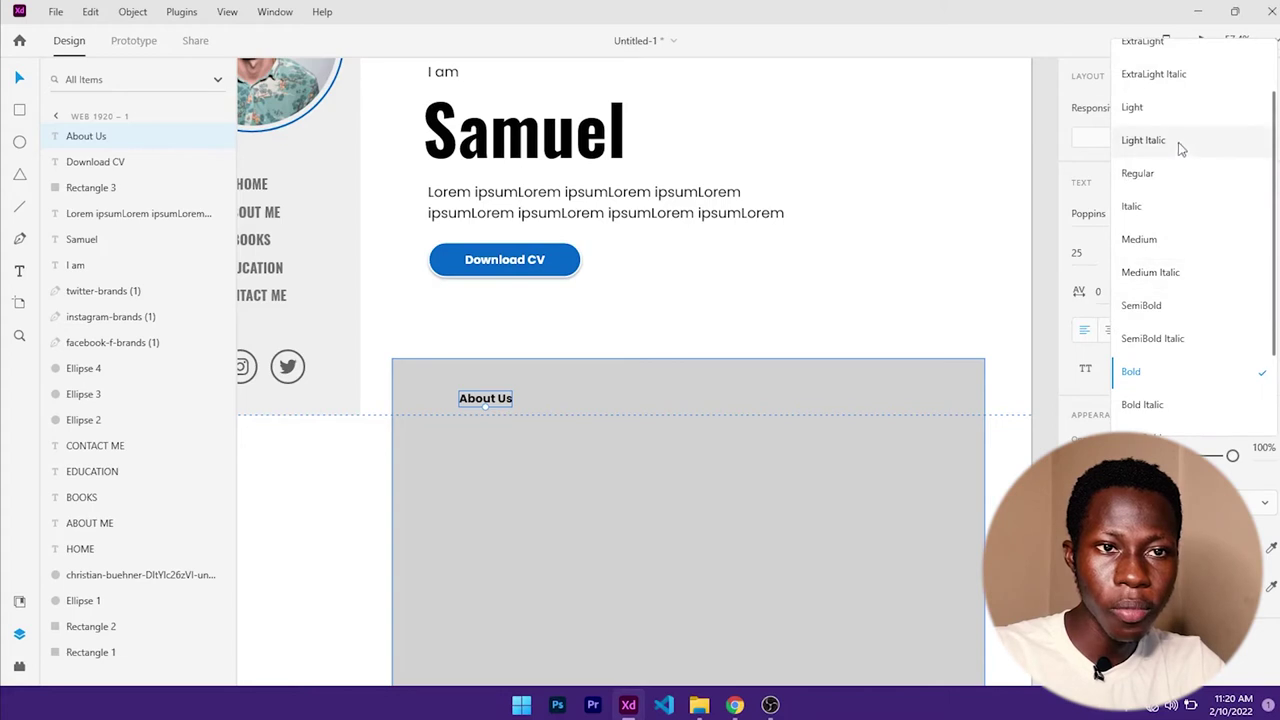
pyautogui.click(1178, 110)
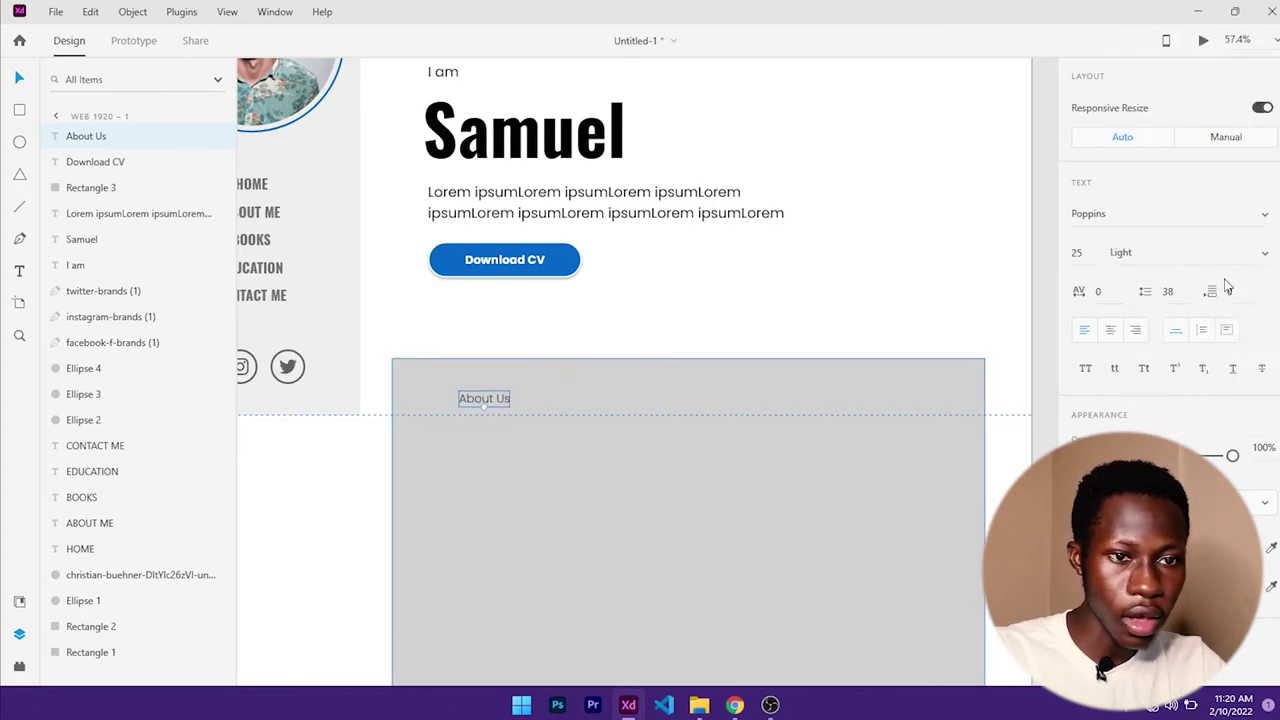
pyautogui.click(1090, 253)
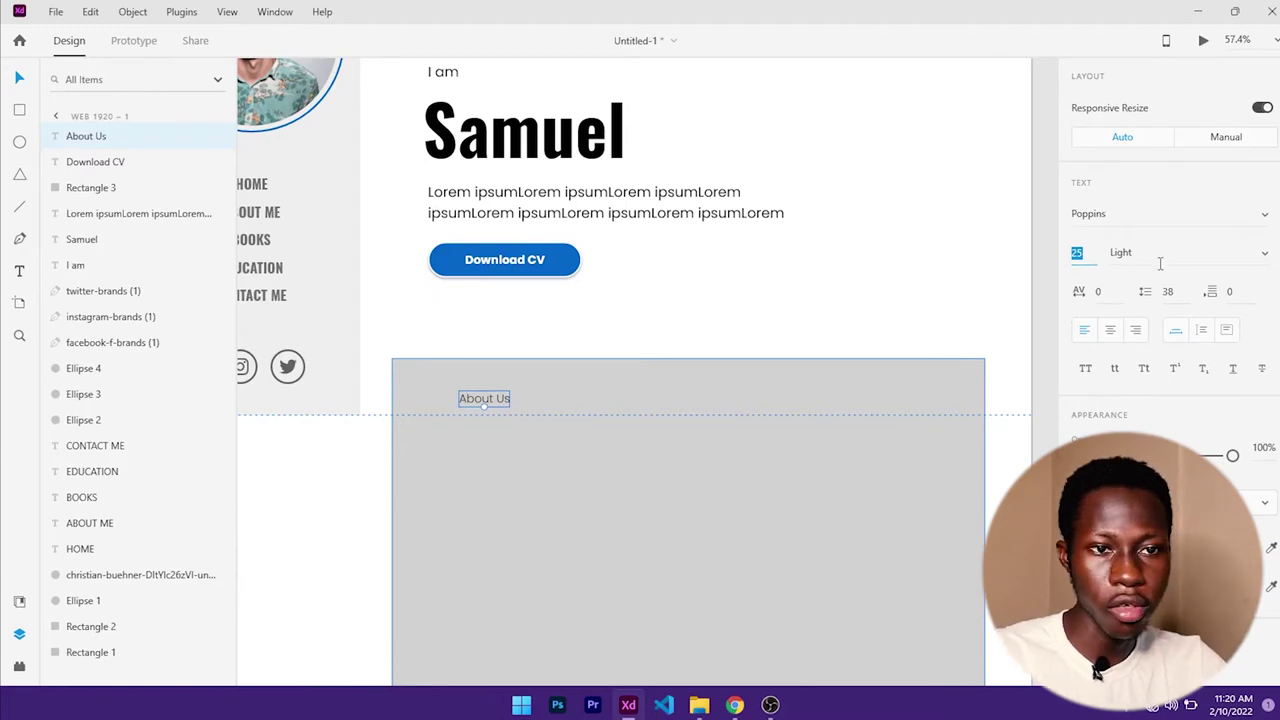
pyautogui.press('Escape')
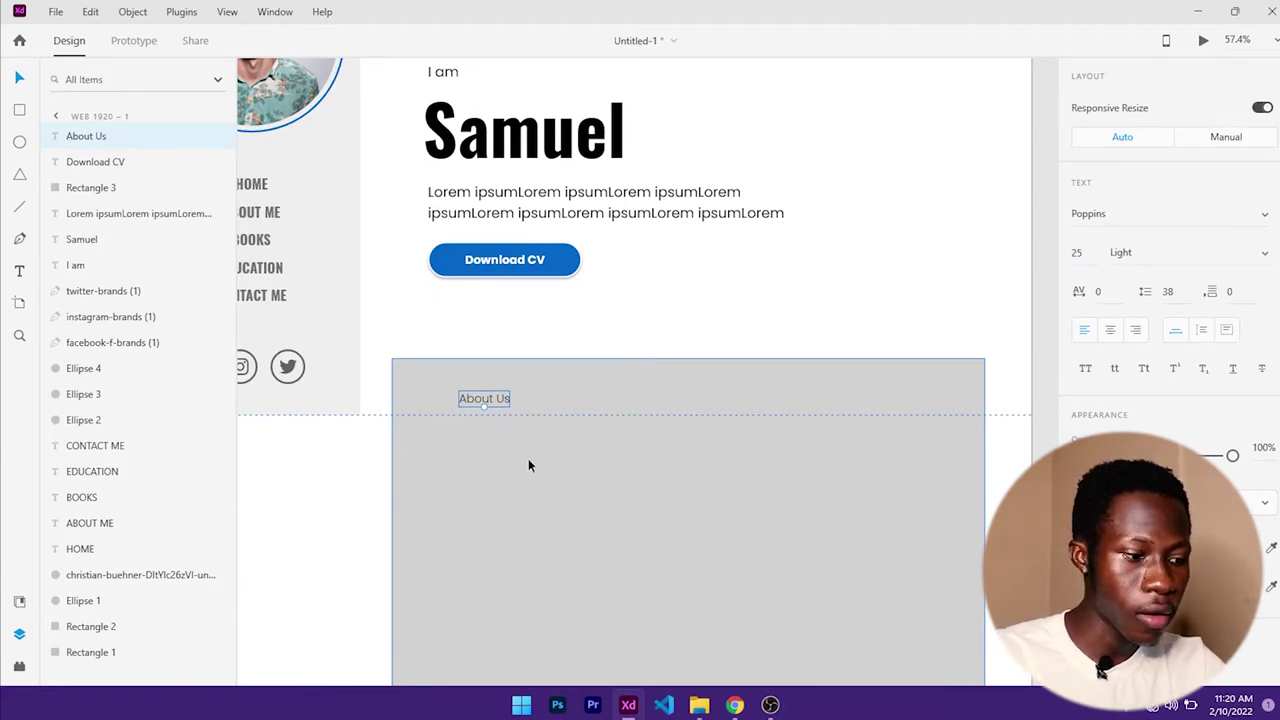
pyautogui.scroll(5, 528, 460)
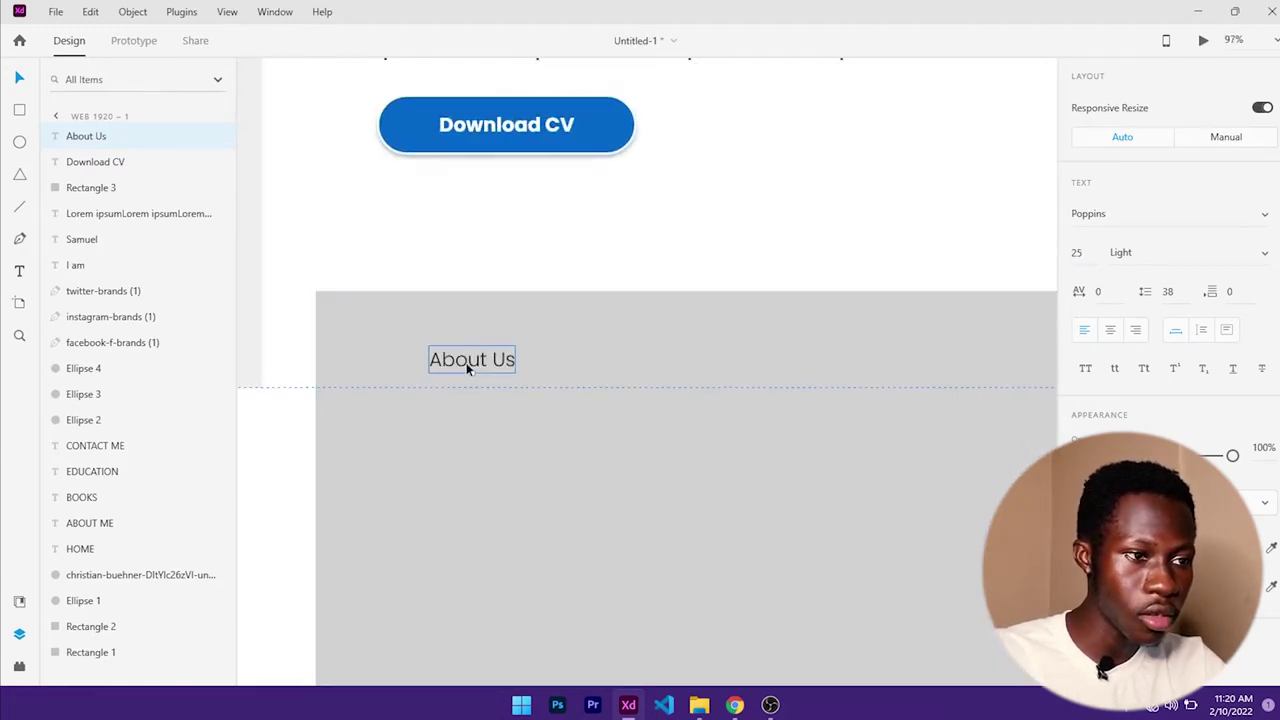
# - Shift About Us slightly left and draw a thin 62 by 6 bar beneath it
pyautogui.moveTo(470, 368); pyautogui.dragTo(413, 378)
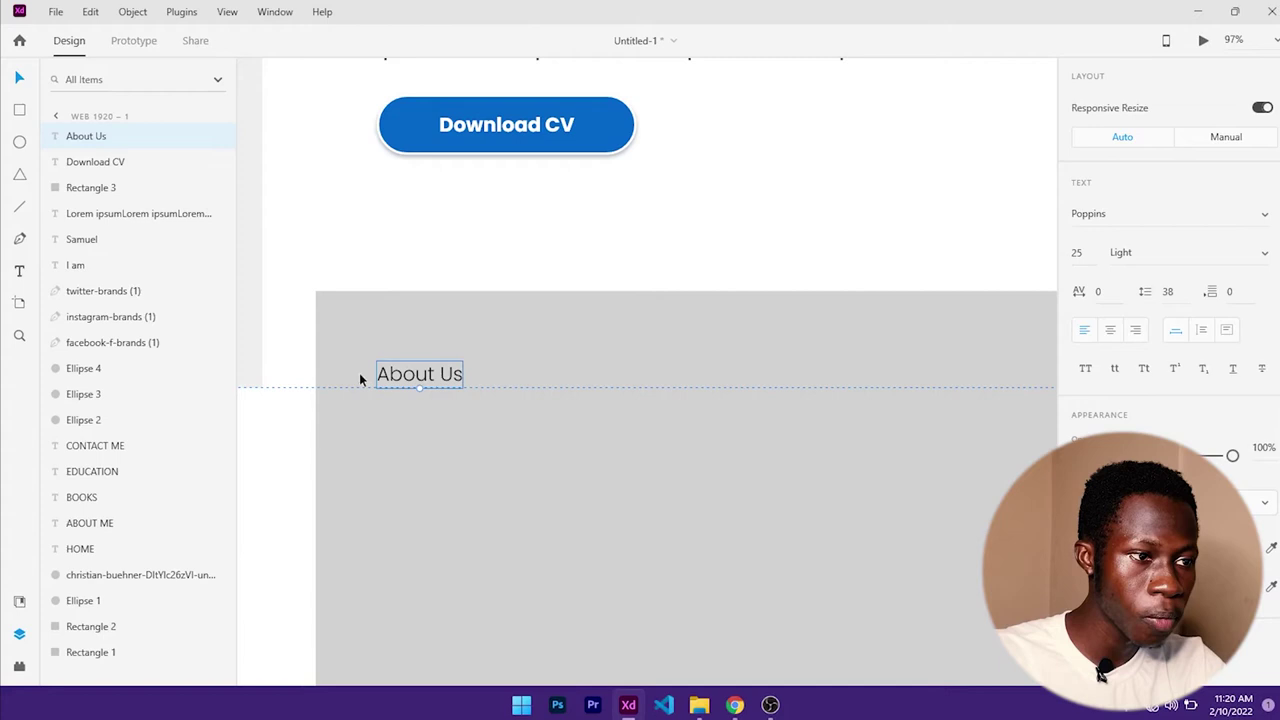
pyautogui.click(19, 110)
pyautogui.moveTo(439, 399); pyautogui.dragTo(490, 421)
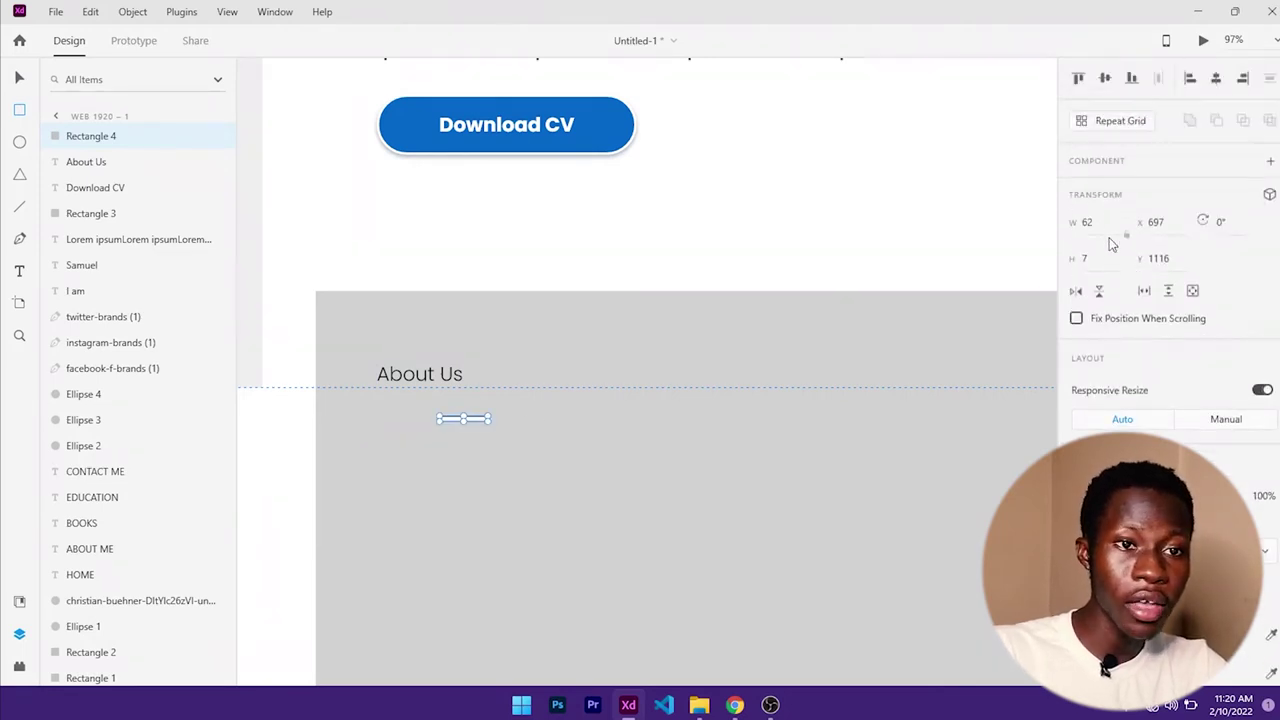
pyautogui.press('Down')
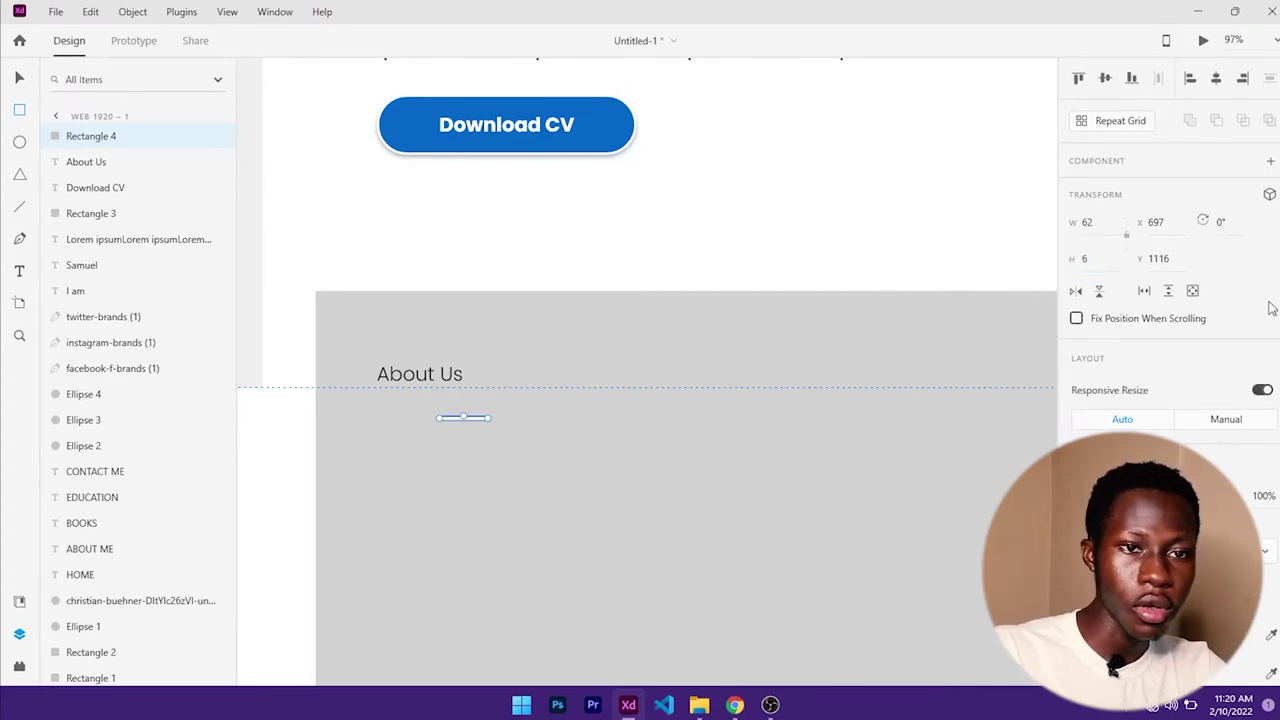
pyautogui.scroll(-3, 1150, 330)
pyautogui.scroll(1, 1117, 362)
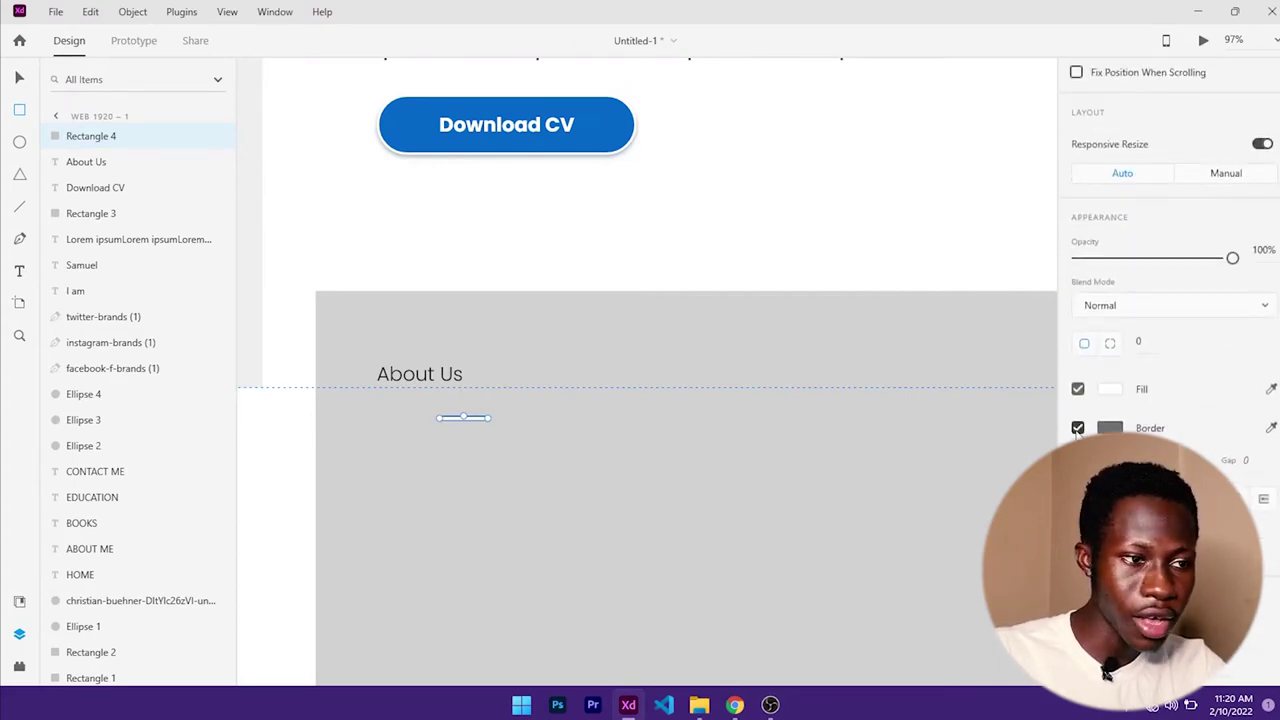
pyautogui.scroll(1, 1077, 430)
# - Open the bar's fill colour picker and check the reference site's blue underline in Chrome
pyautogui.click(1110, 411)
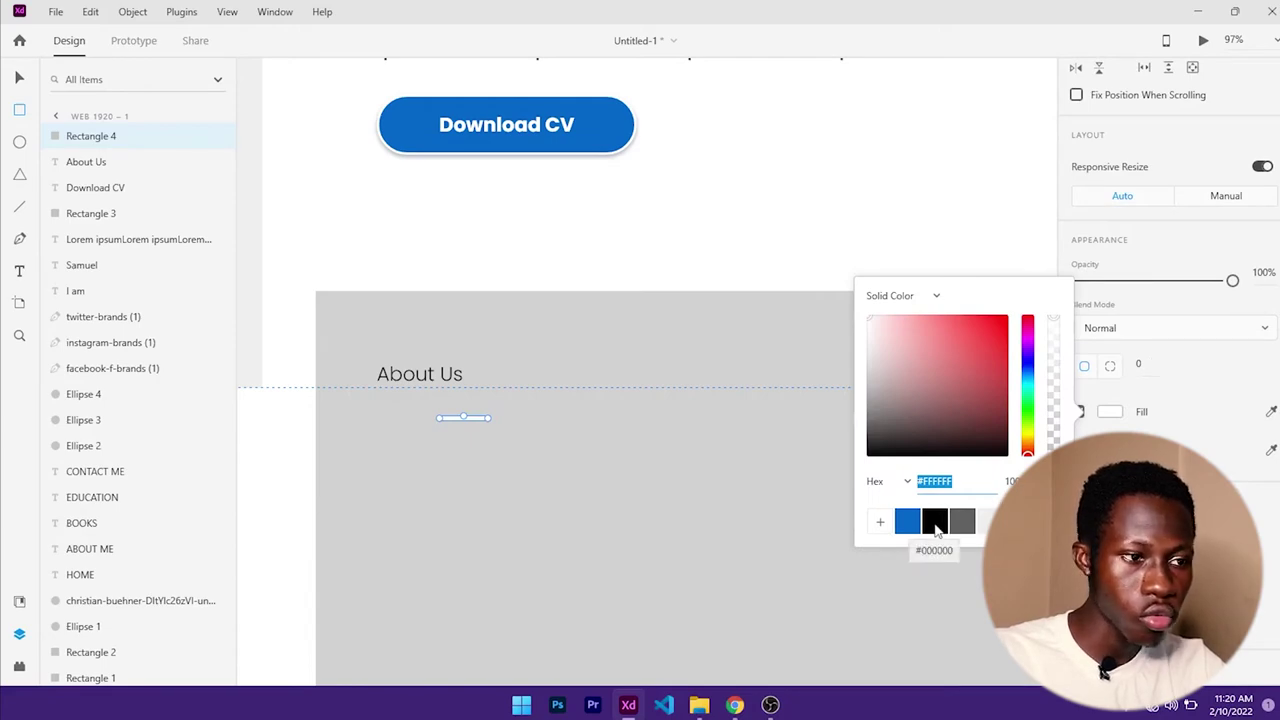
pyautogui.click(735, 705)
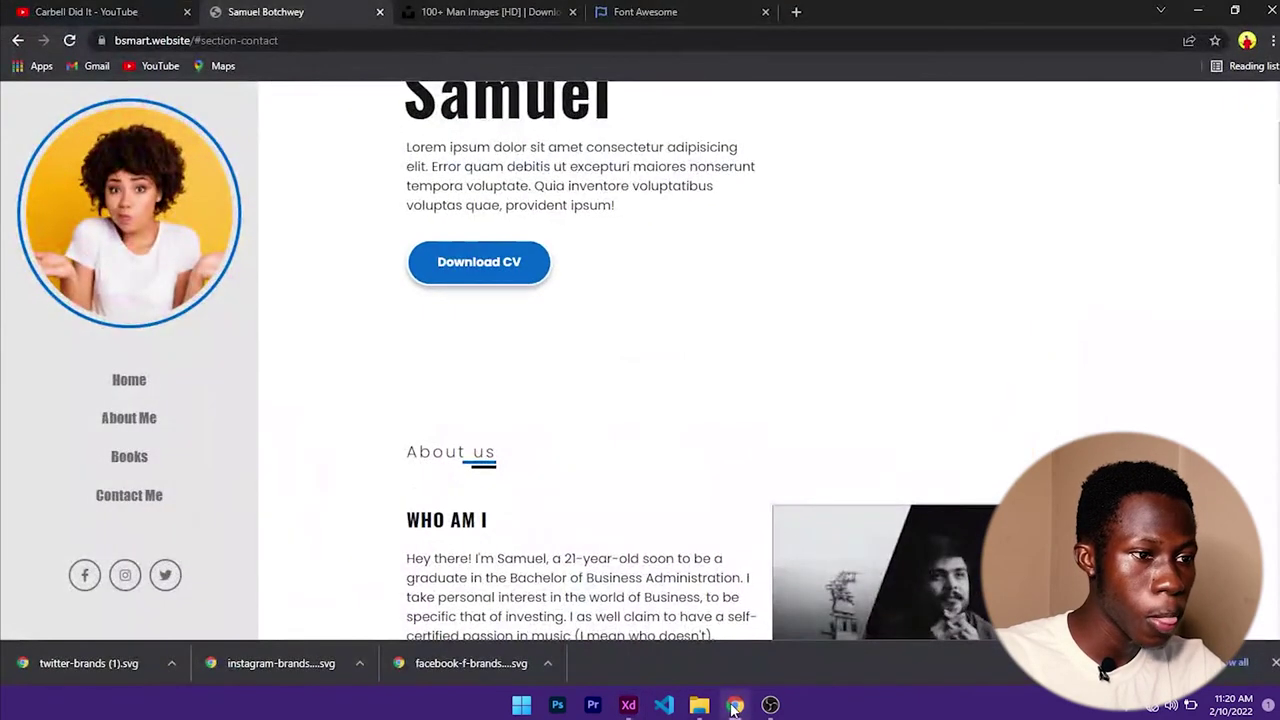
pyautogui.click(735, 705)
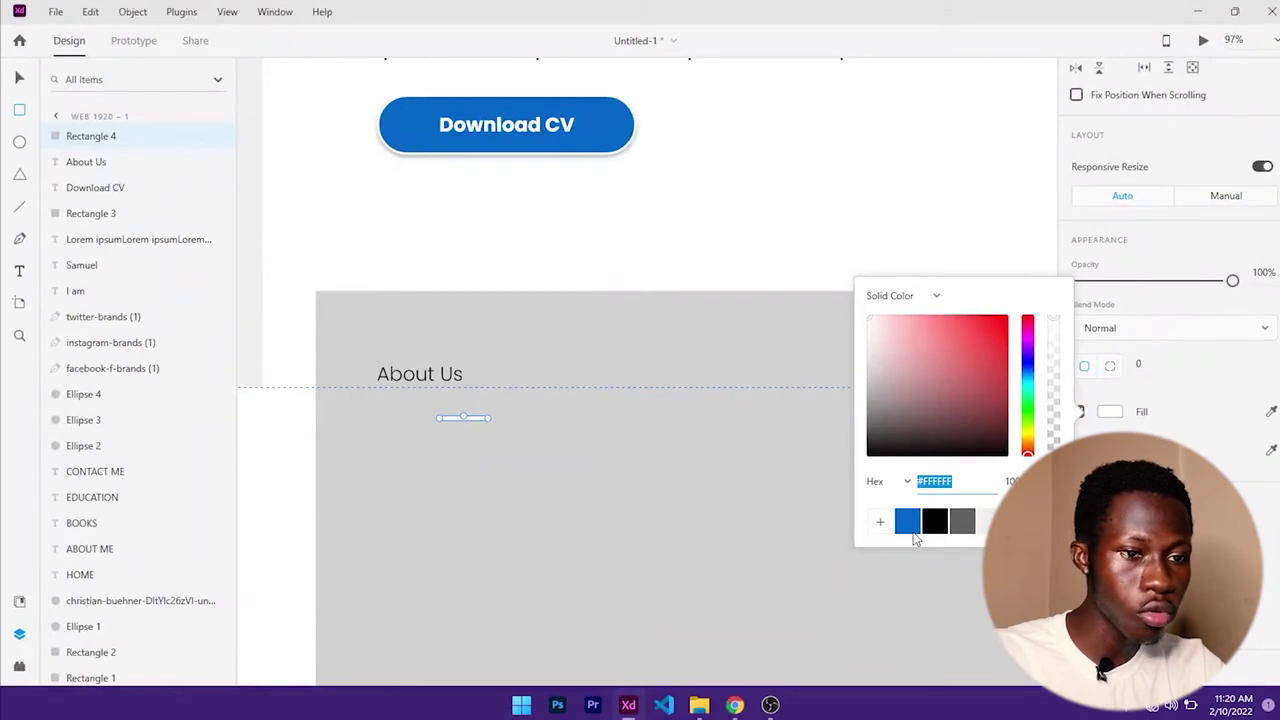
# - Fill the underline bar with blue
pyautogui.click(912, 530)
pyautogui.scroll(5, 431, 411)
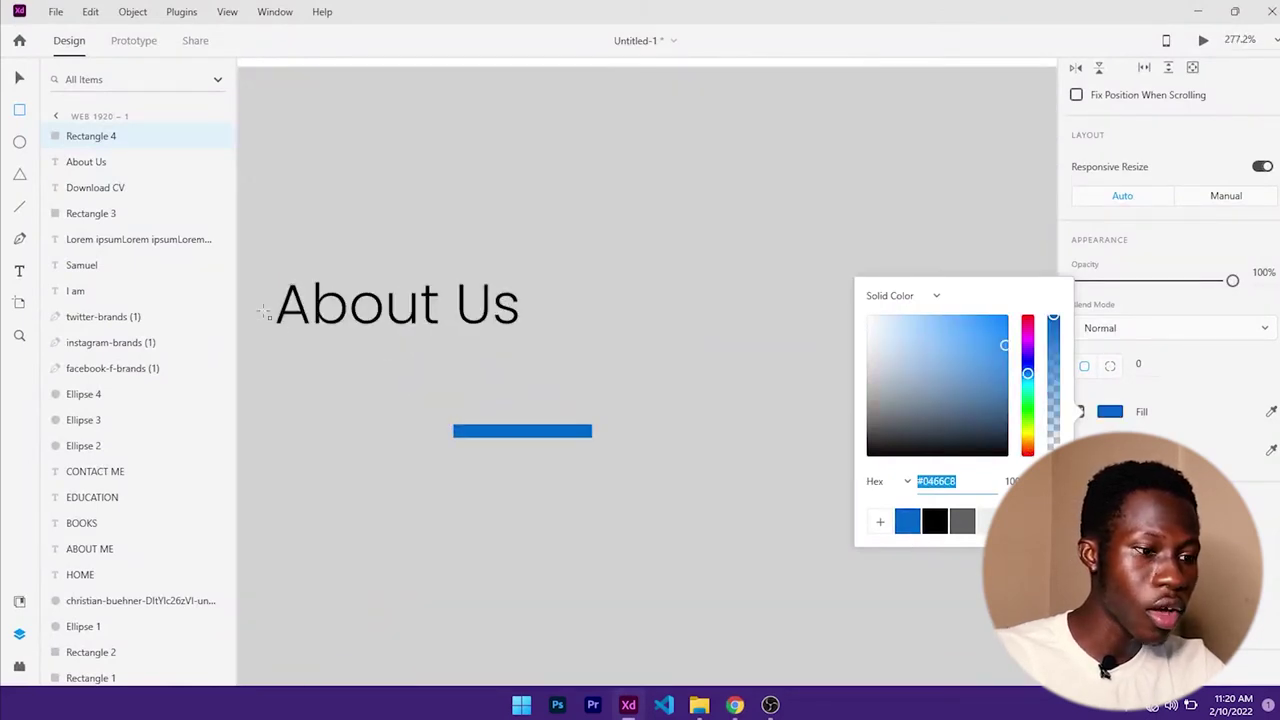
pyautogui.write('v')
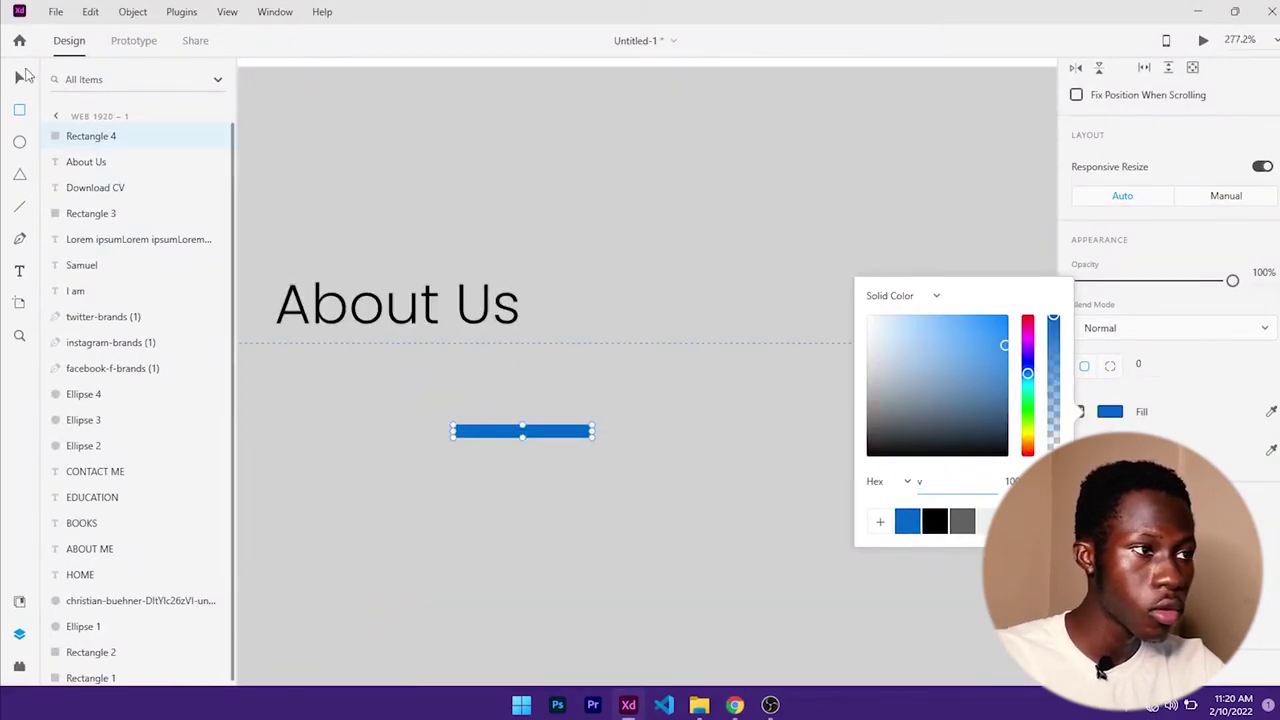
pyautogui.press('Escape')
# - Move the blue bar up under the heading, shortening and thinning it
pyautogui.press('v')
pyautogui.moveTo(551, 433); pyautogui.dragTo(480, 349)
pyautogui.moveTo(389, 343); pyautogui.dragTo(409, 343)
pyautogui.scroll(-5, 514, 366)
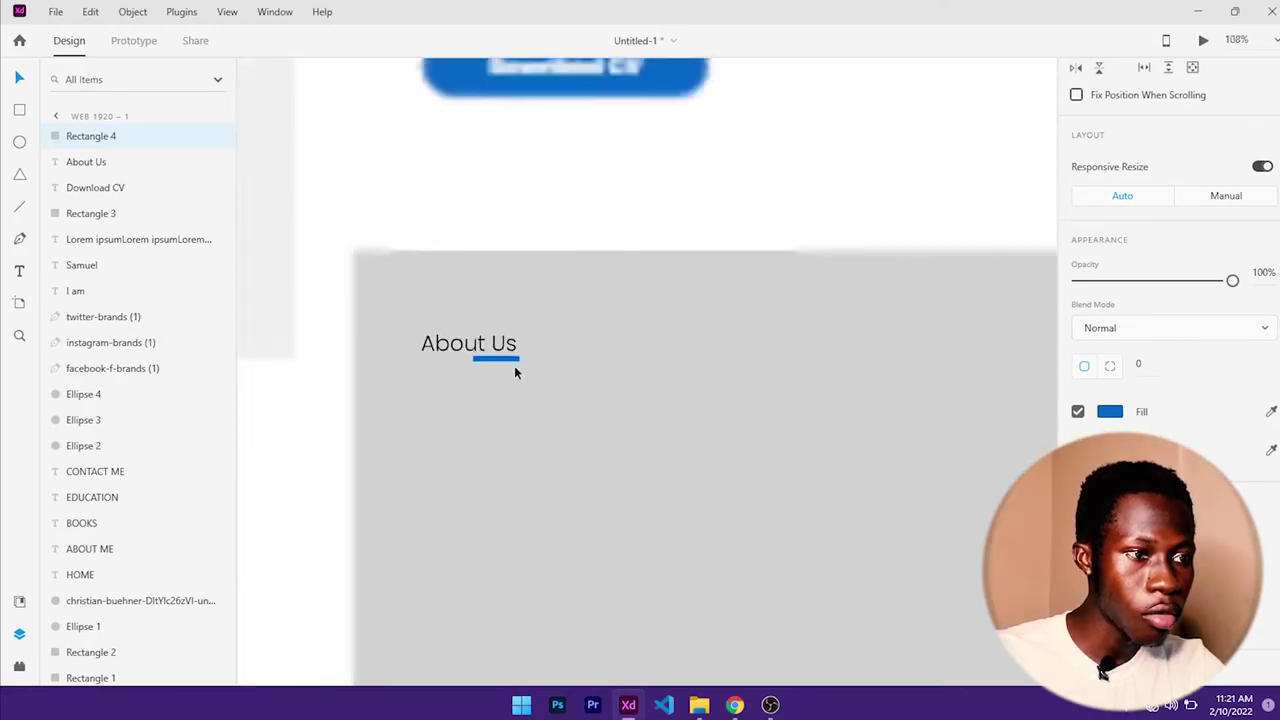
pyautogui.scroll(5, 514, 372)
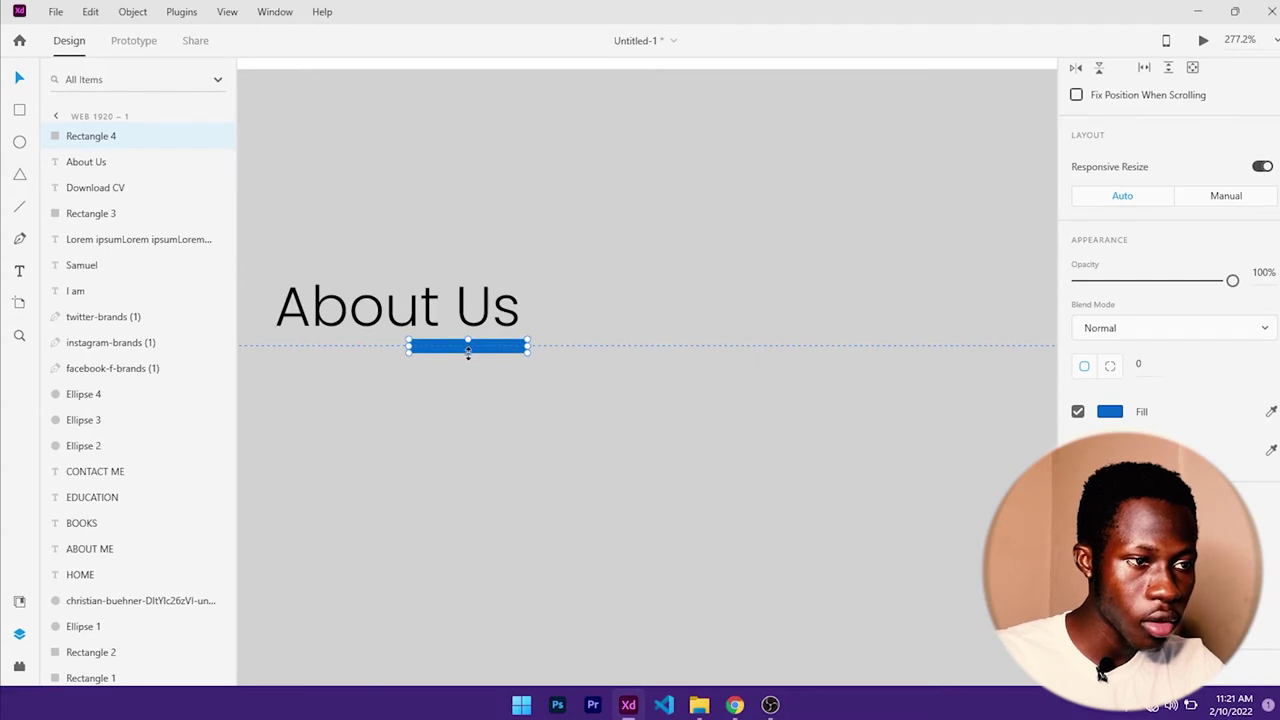
pyautogui.moveTo(468, 352); pyautogui.dragTo(469, 350)
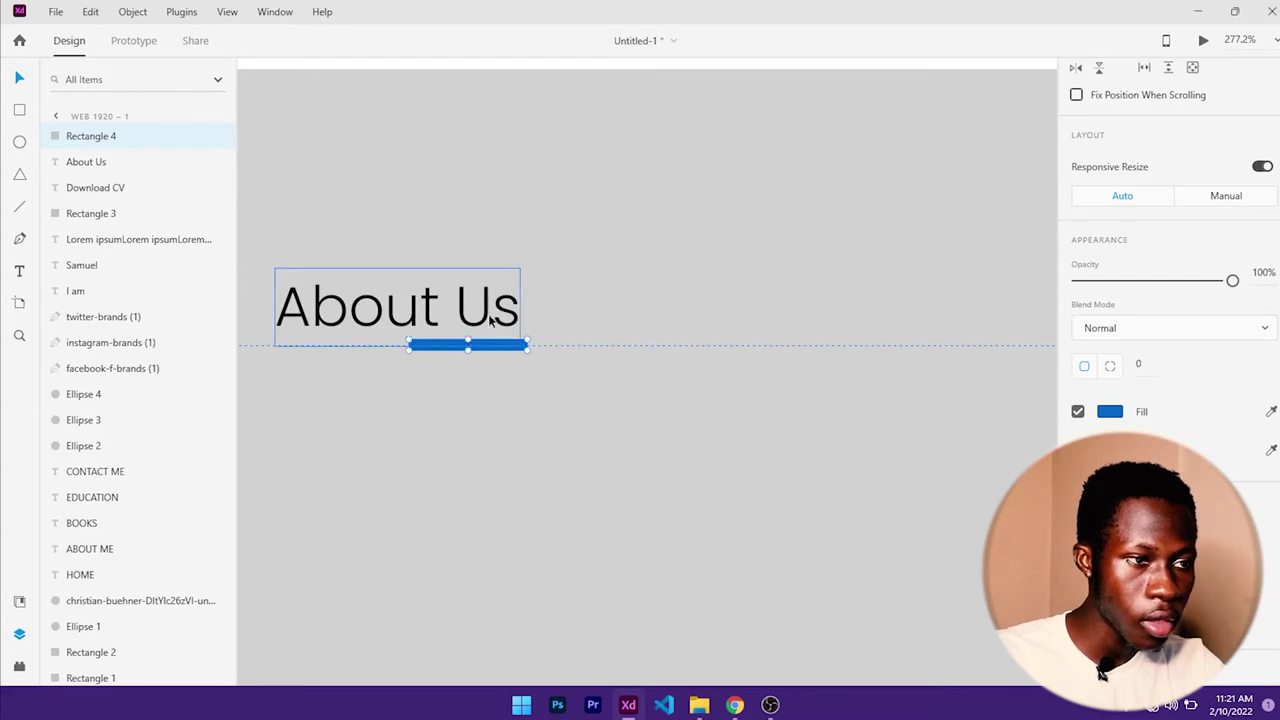
# - Select the About Us heading and set its letter spacing to 5
pyautogui.click(493, 319)
pyautogui.scroll(-1, 1150, 370)
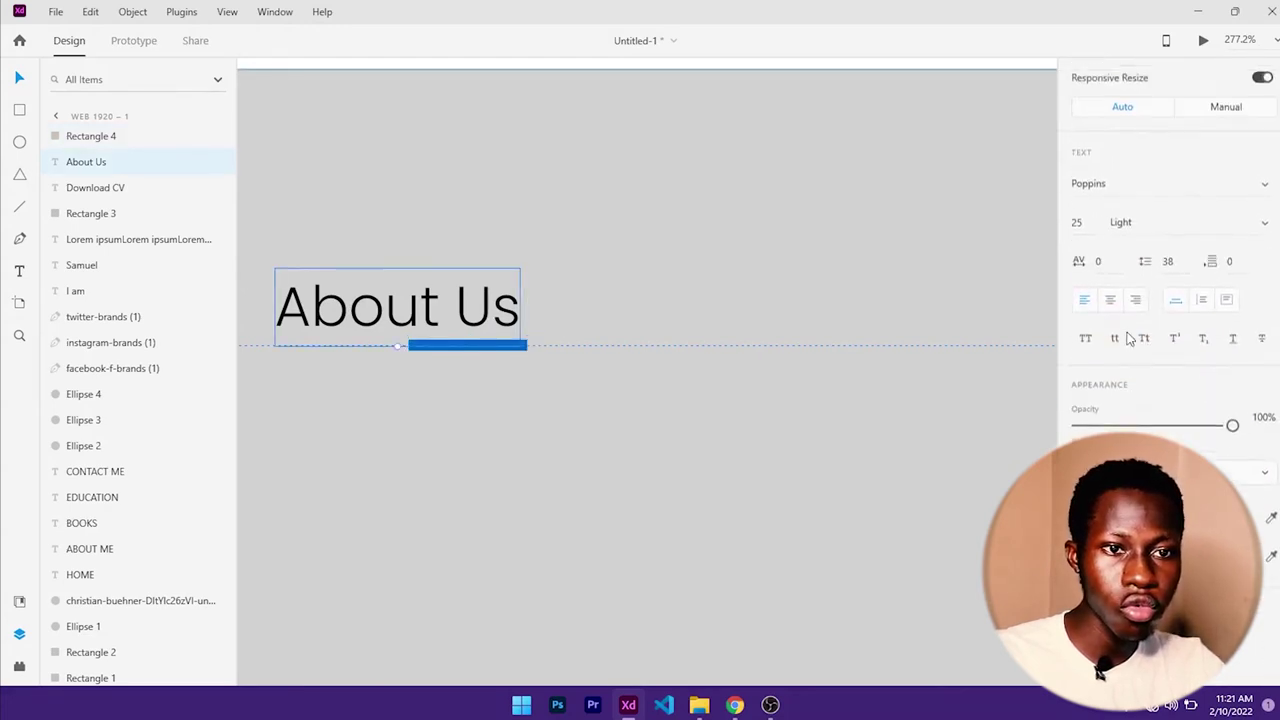
pyautogui.scroll(1, 1110, 320)
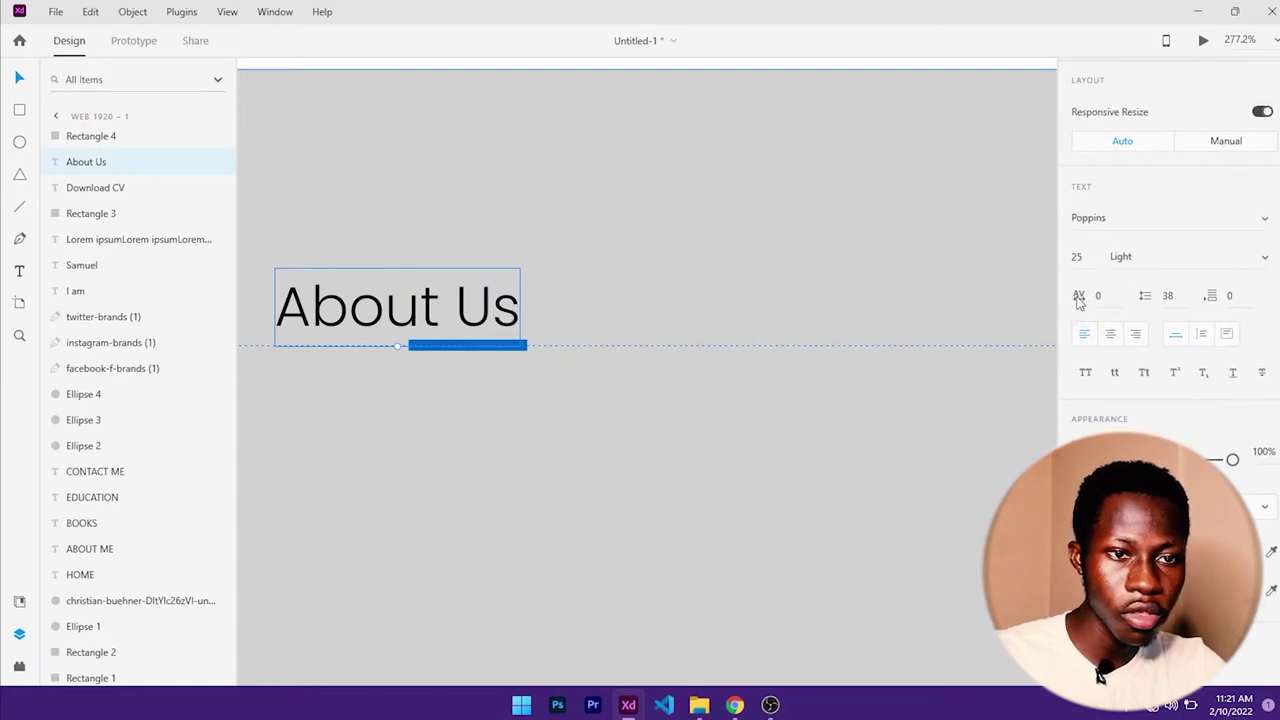
pyautogui.moveTo(1079, 300); pyautogui.dragTo(1106, 297)
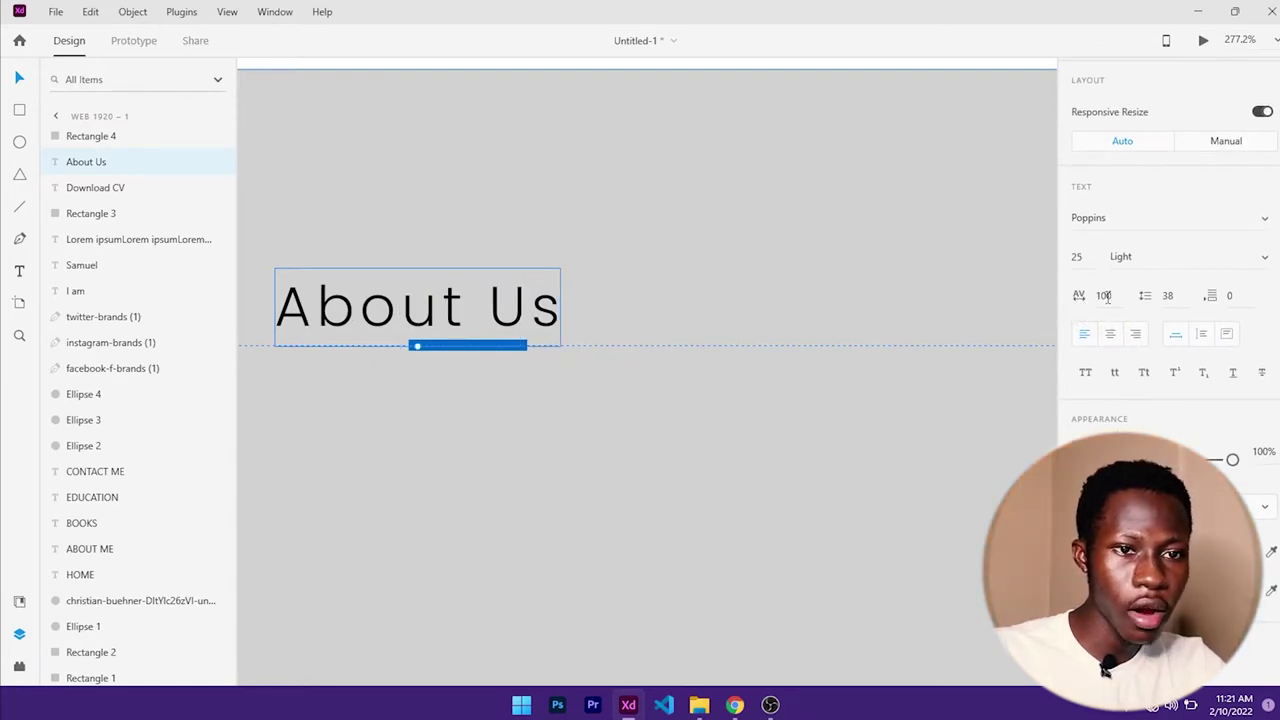
pyautogui.click(1106, 296)
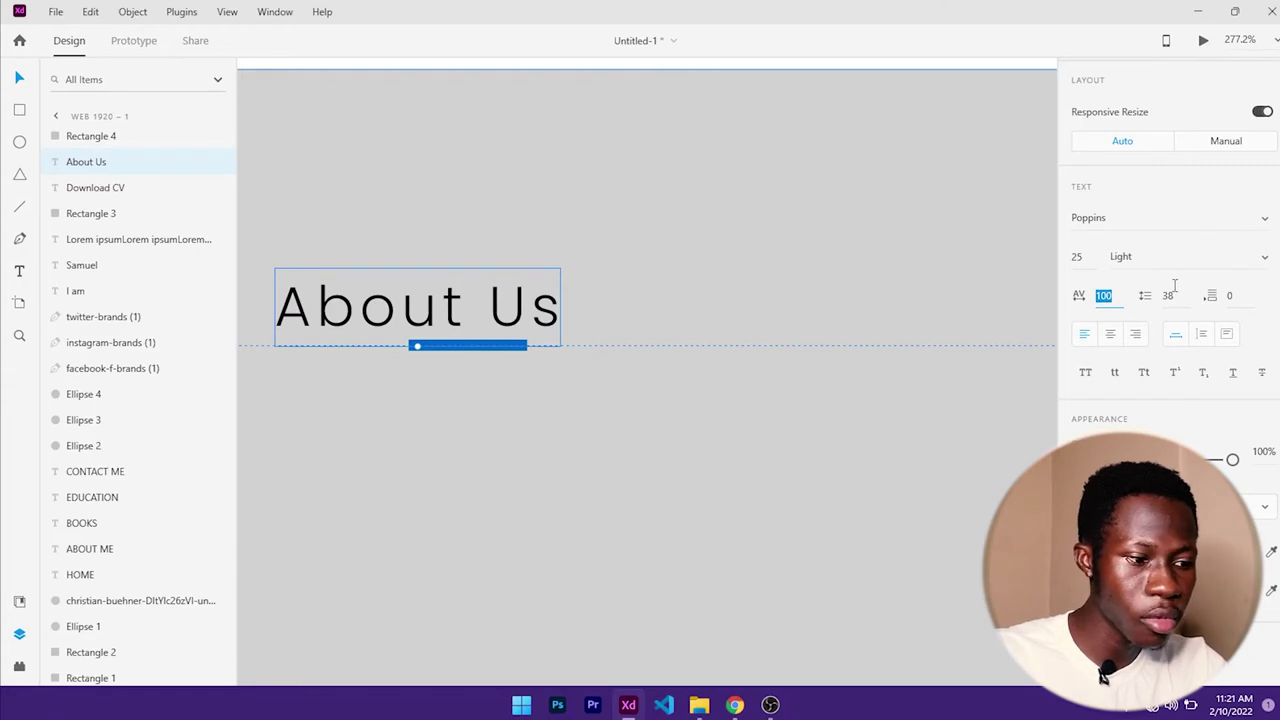
pyautogui.write('5')
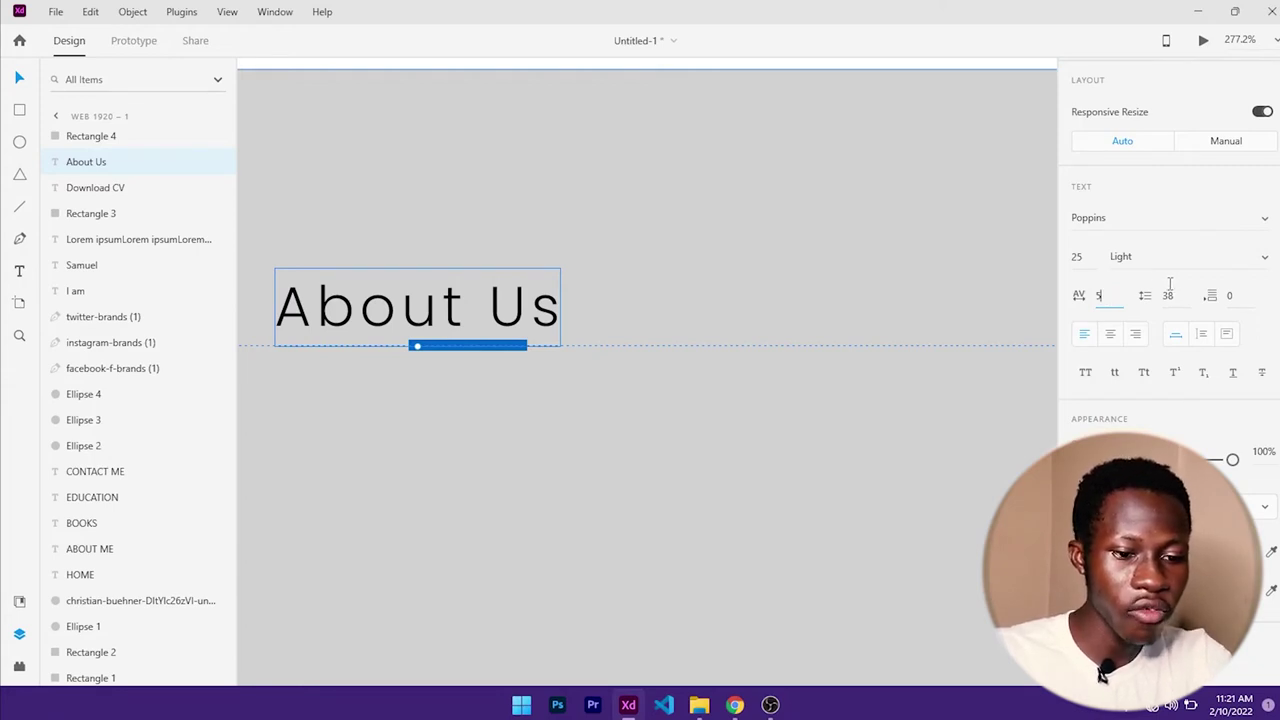
pyautogui.press('Return')
# - Widen the heading's letter spacing to 73 after trying 97
pyautogui.click(1106, 297)
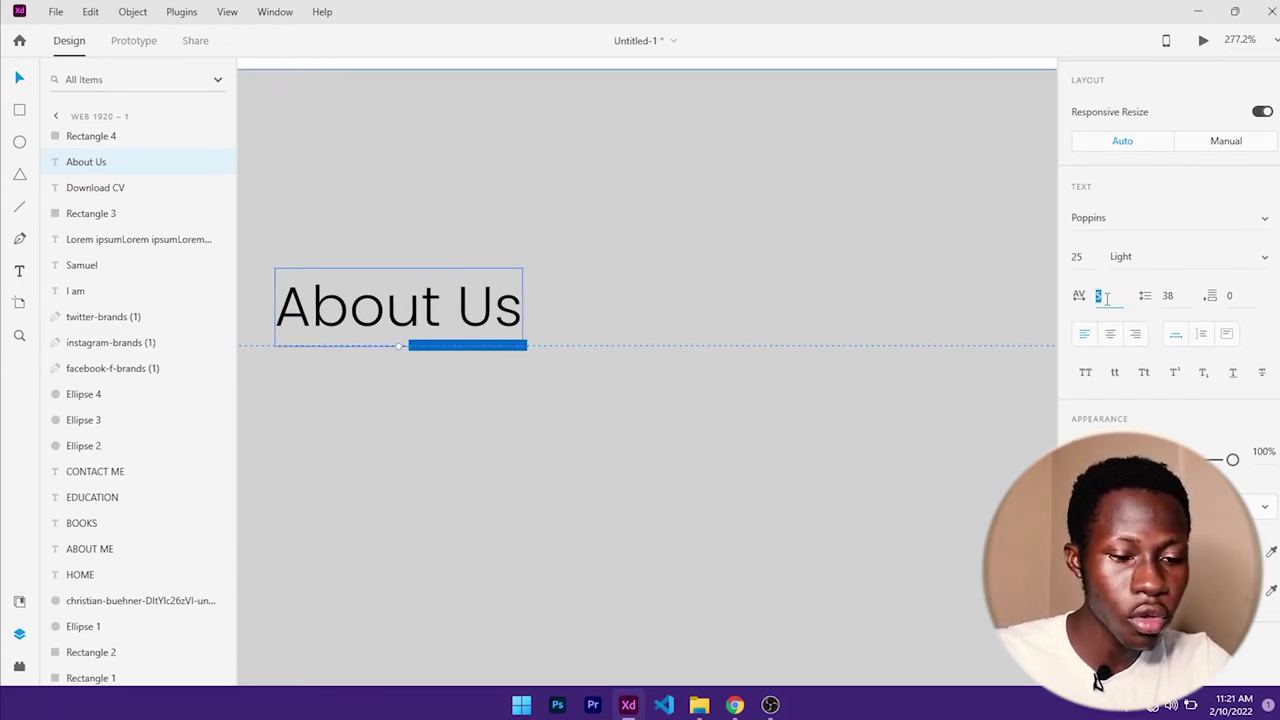
pyautogui.click(1080, 300)
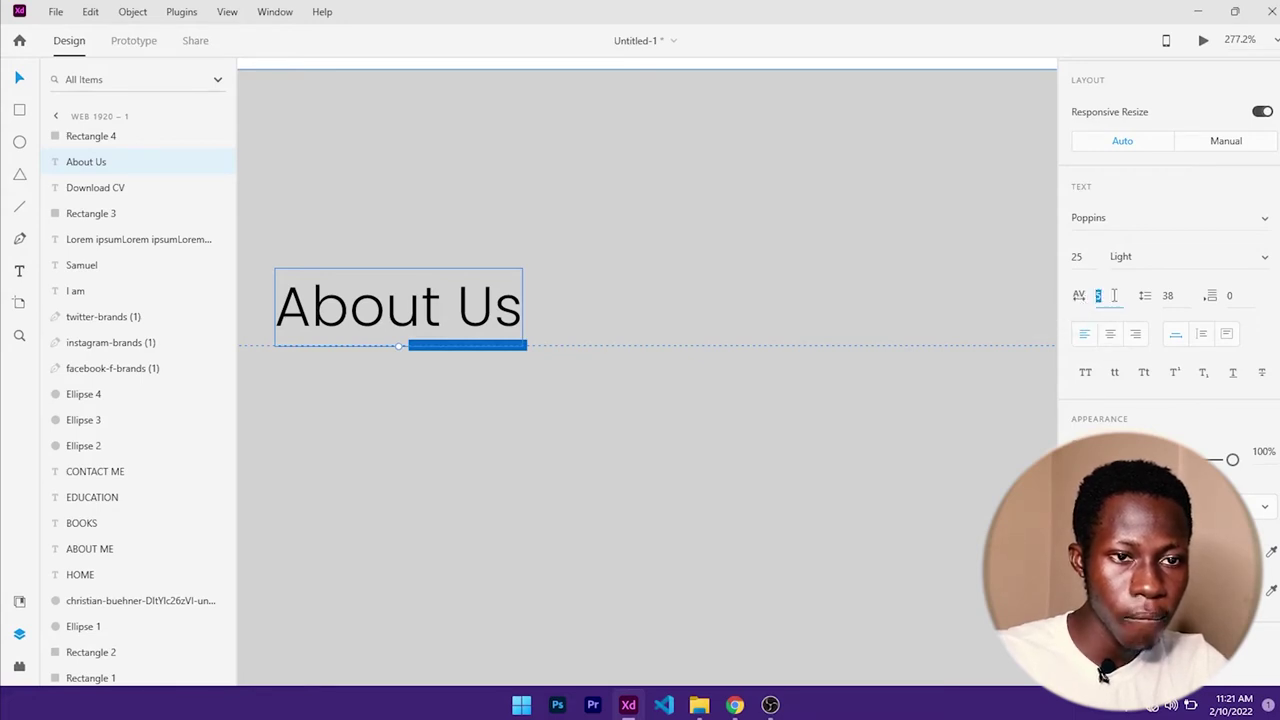
pyautogui.write('-100')
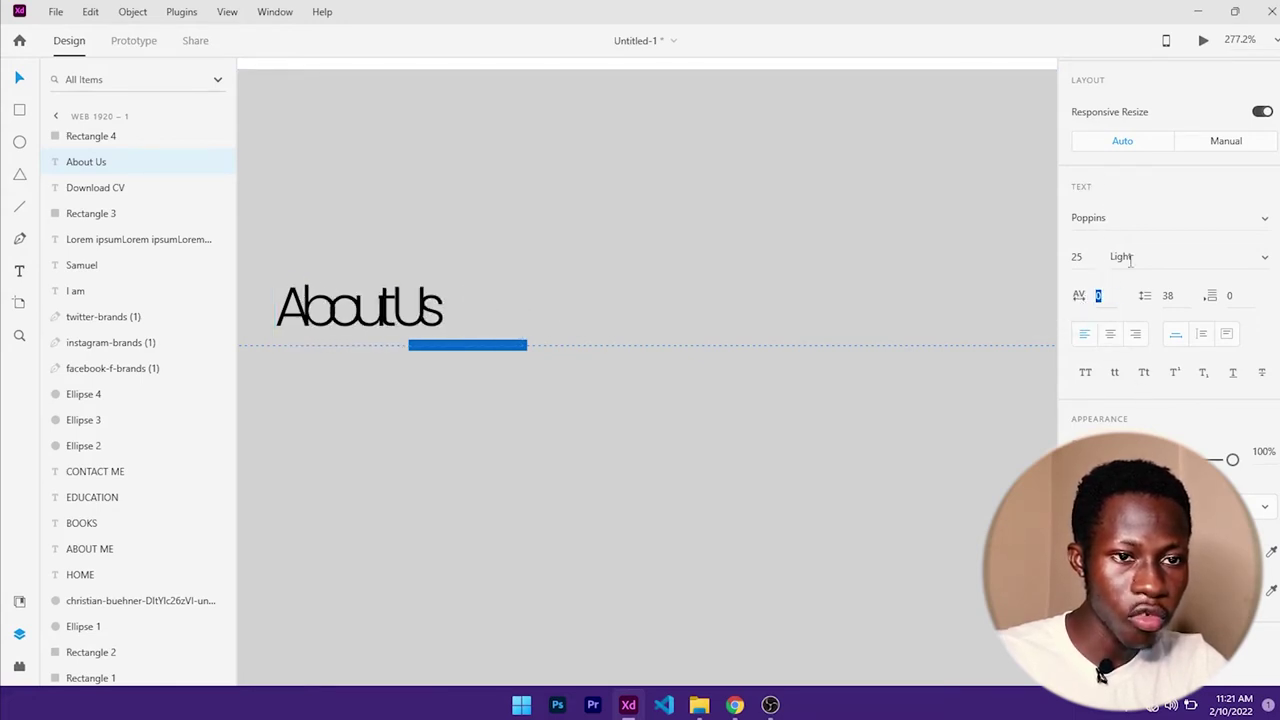
pyautogui.write('-299')
pyautogui.press('Return')
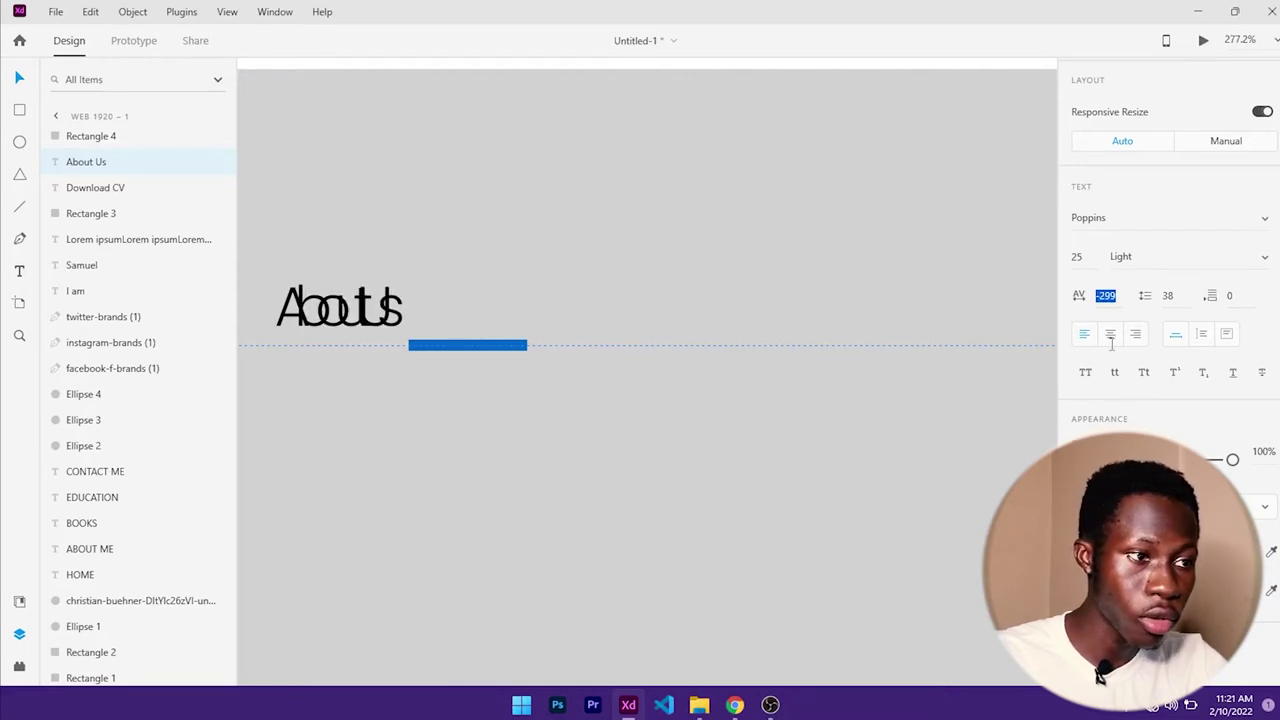
pyautogui.write('97')
pyautogui.press('Return')
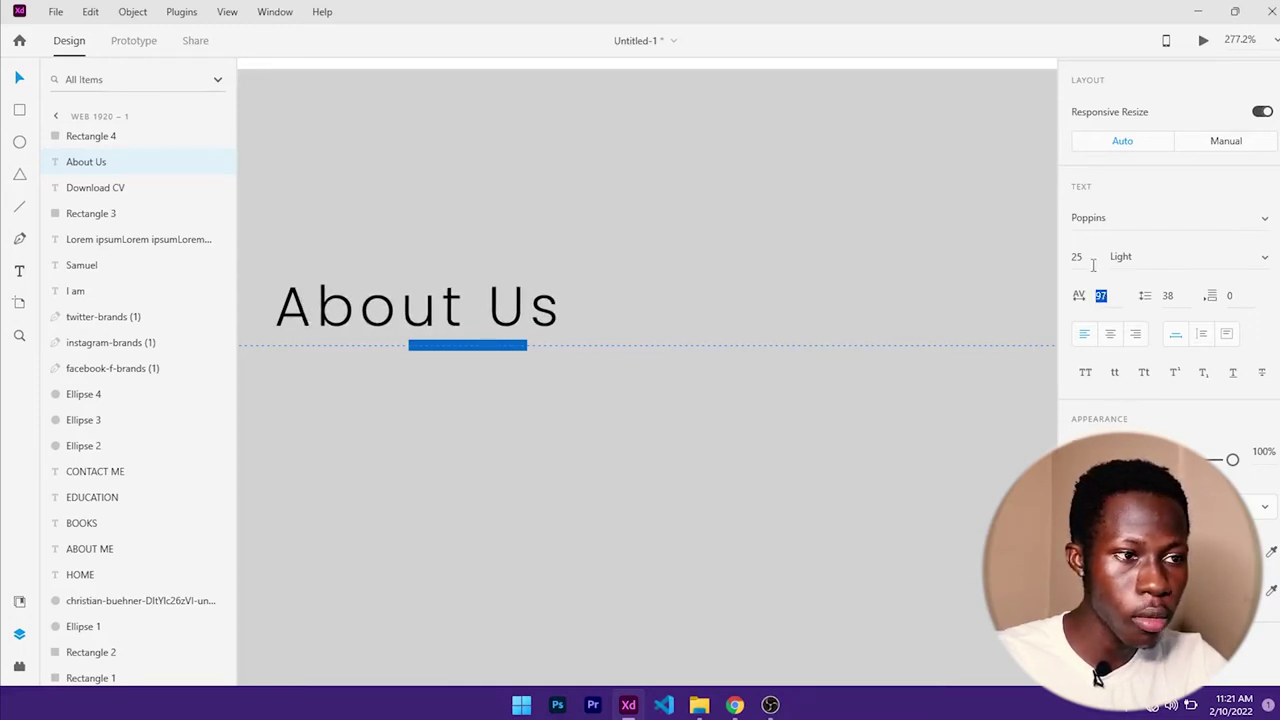
pyautogui.write('73')
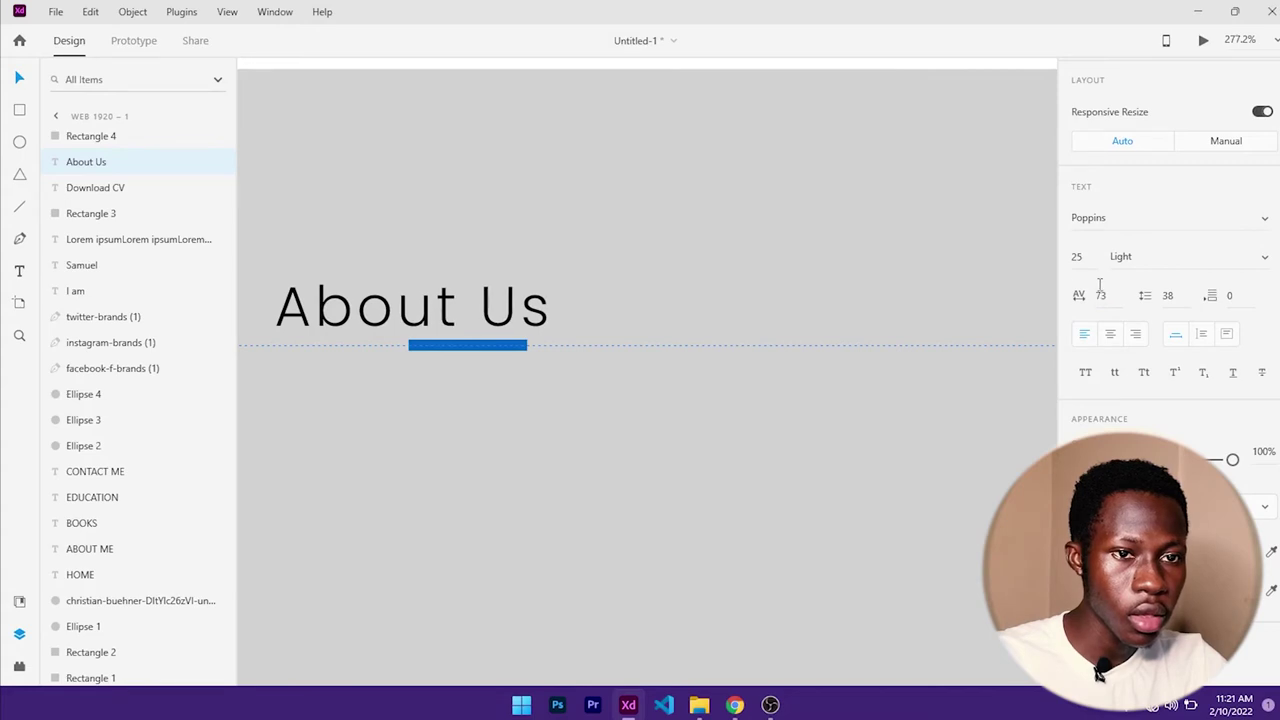
pyautogui.click(660, 425)
pyautogui.click(494, 344)
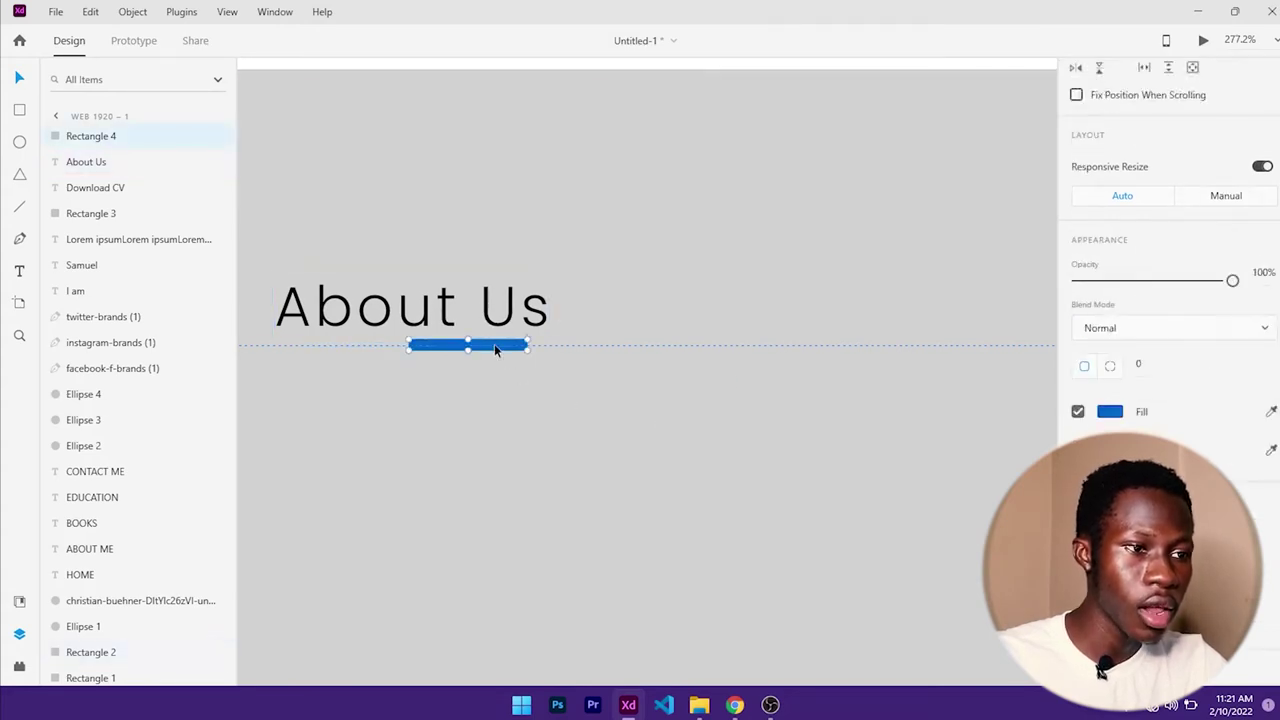
# - Centre the blue bar under About Us and add a shorter black copy beneath it
pyautogui.moveTo(494, 344); pyautogui.dragTo(520, 373)
pyautogui.press('alt')
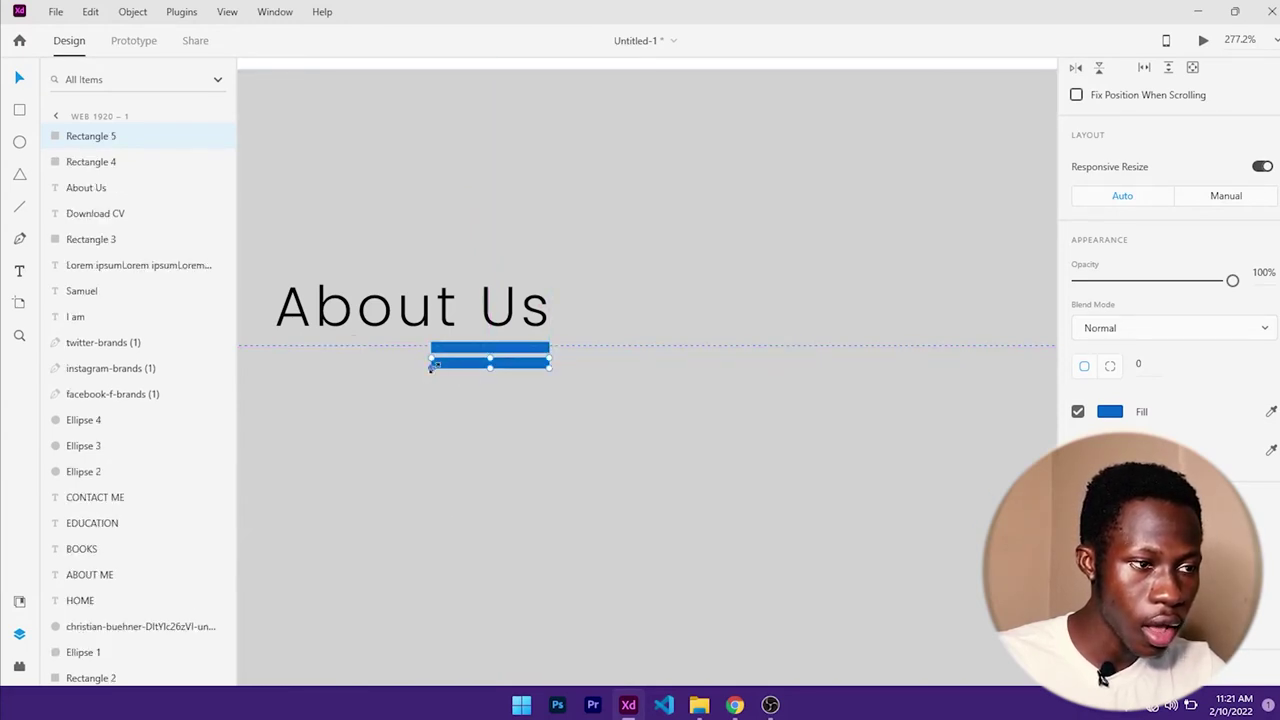
pyautogui.moveTo(432, 366); pyautogui.dragTo(457, 368)
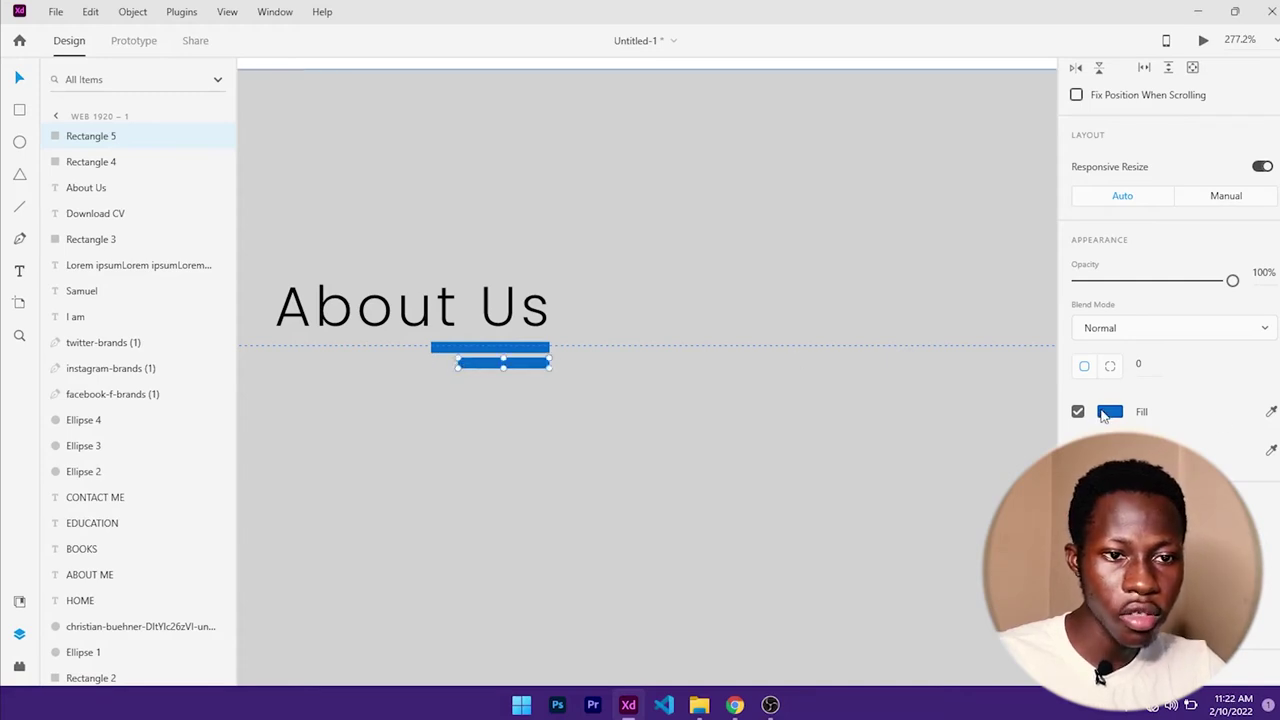
pyautogui.click(1108, 412)
pyautogui.click(934, 521)
pyautogui.click(668, 410)
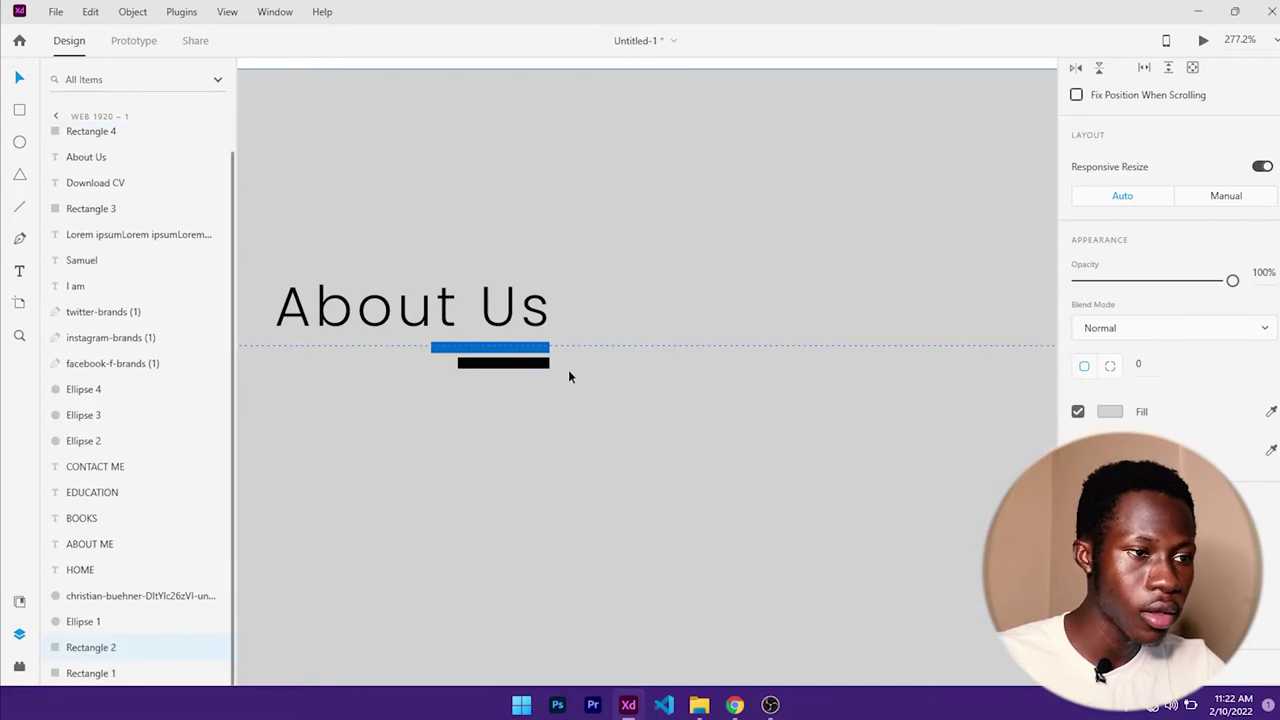
# - Bring the grey section into view and compare it with the live portfolio site in Chrome
pyautogui.scroll(-5, 570, 376)
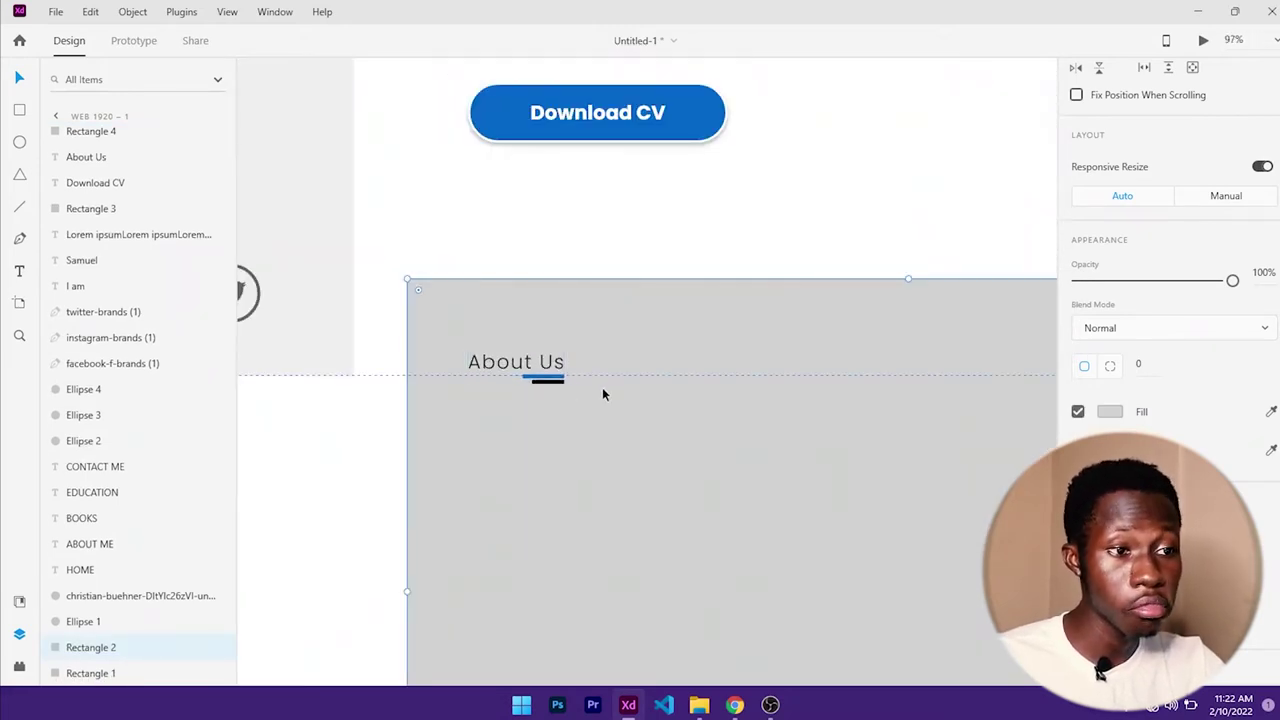
pyautogui.scroll(-1, 634, 416)
pyautogui.scroll(-3, 771, 390)
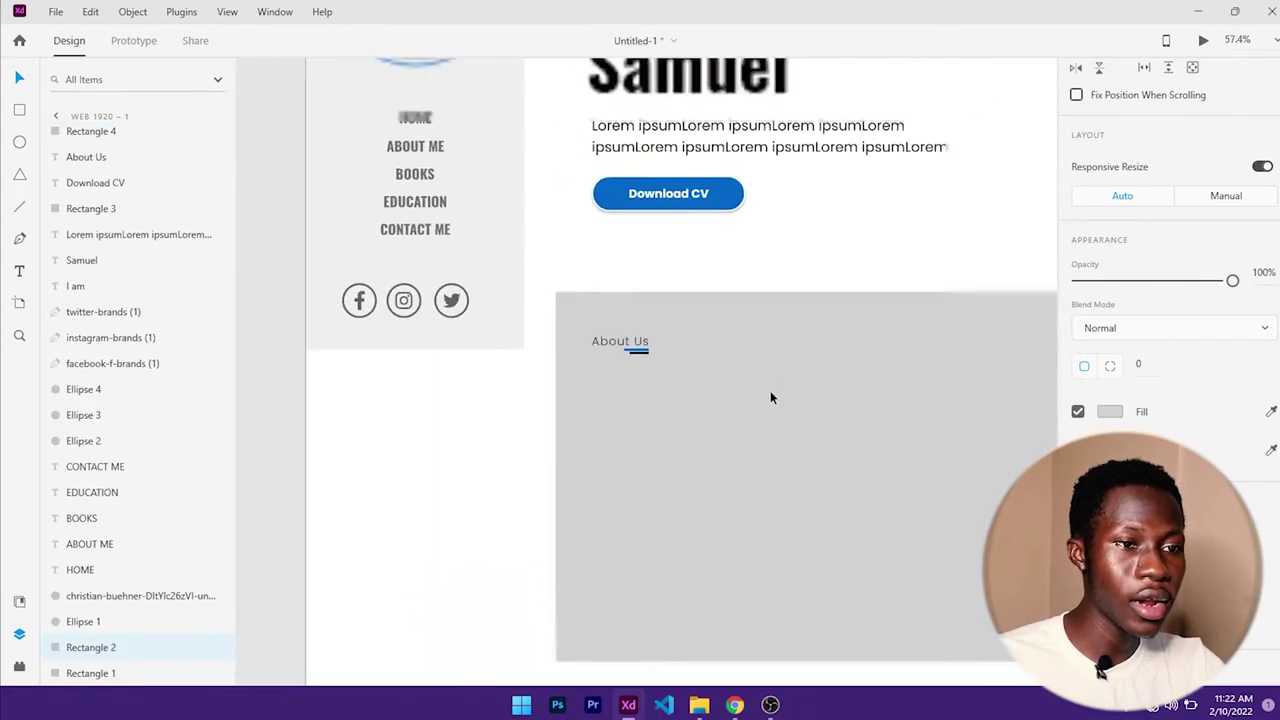
pyautogui.moveTo(871, 374); pyautogui.dragTo(652, 332)
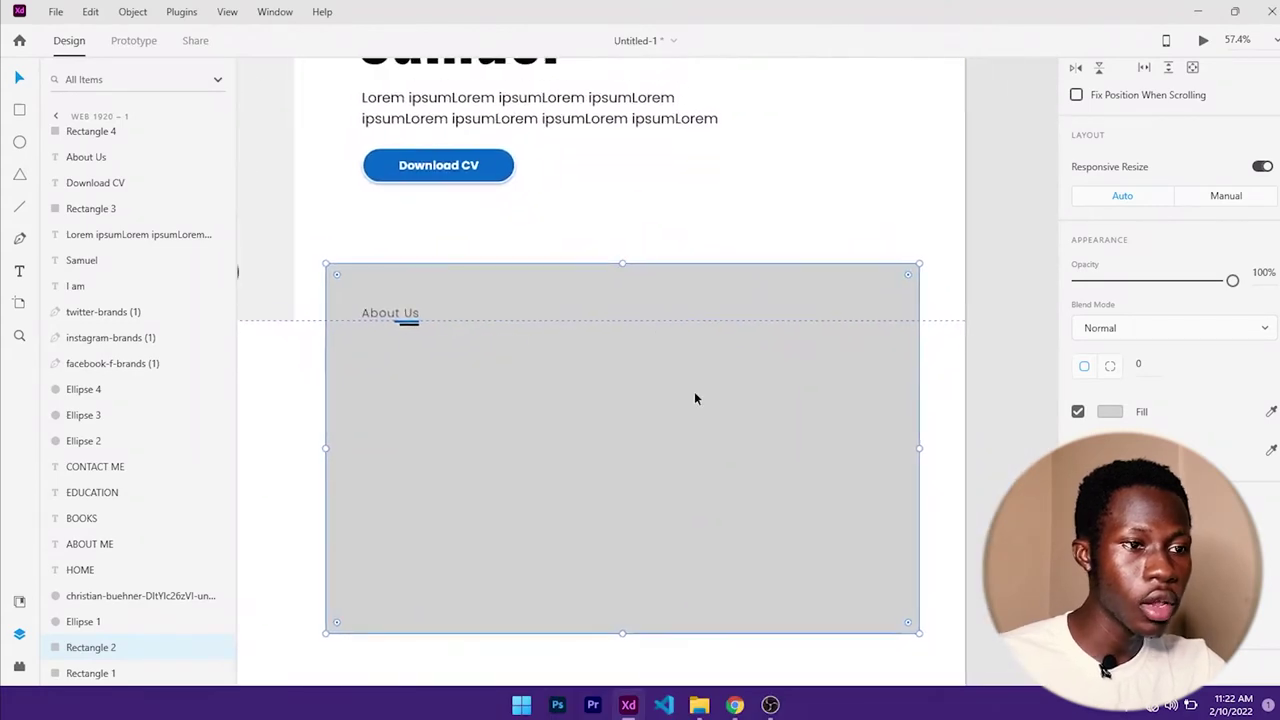
pyautogui.click(734, 704)
pyautogui.scroll(-2, 594, 415)
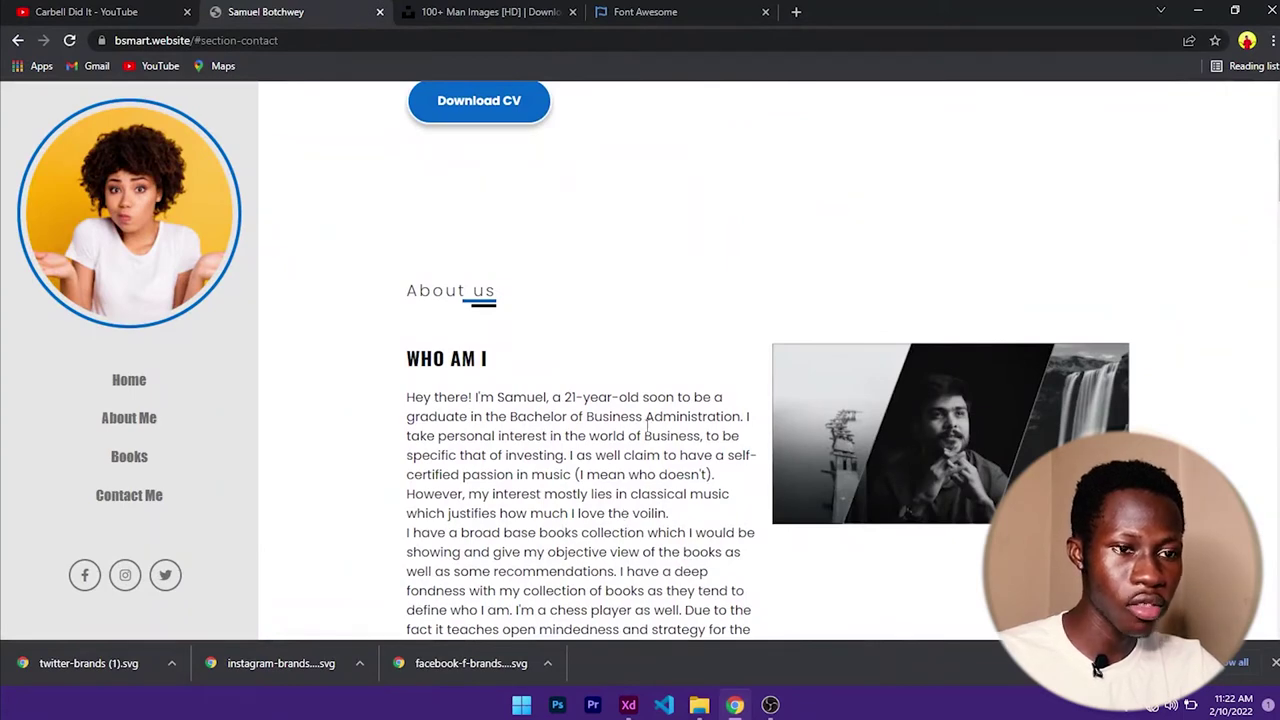
pyautogui.click(1205, 14)
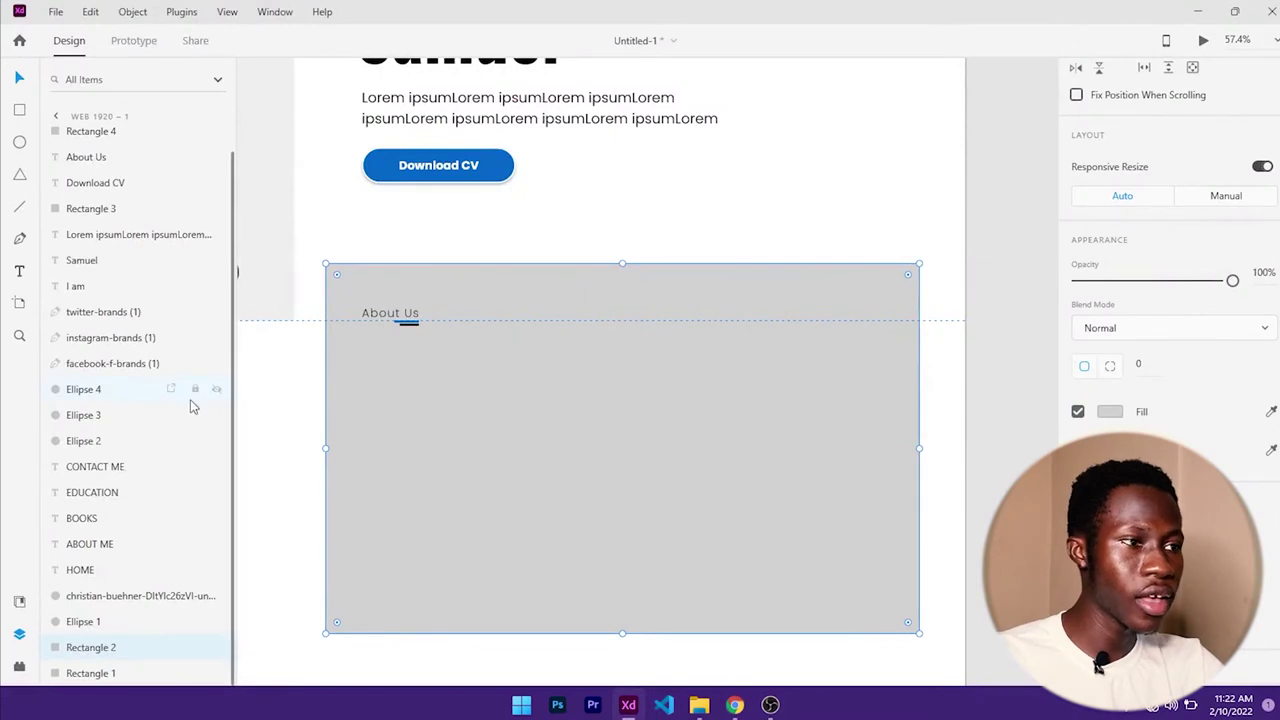
# - Draw a white card rectangle on the left beneath the About Us heading
pyautogui.click(19, 109)
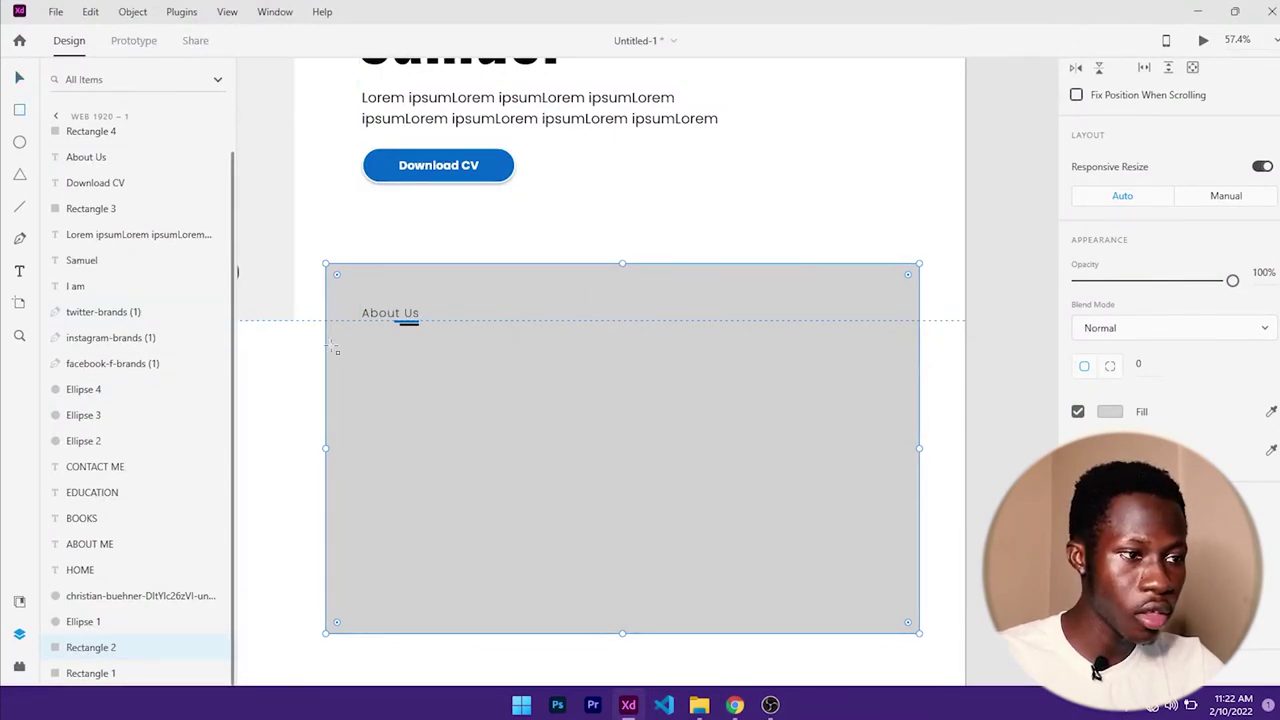
pyautogui.moveTo(331, 340)
pyautogui.mouseDown()
pyautogui.moveTo(562, 412)
pyautogui.moveTo(589, 538)
pyautogui.moveTo(609, 513)
pyautogui.mouseUp()
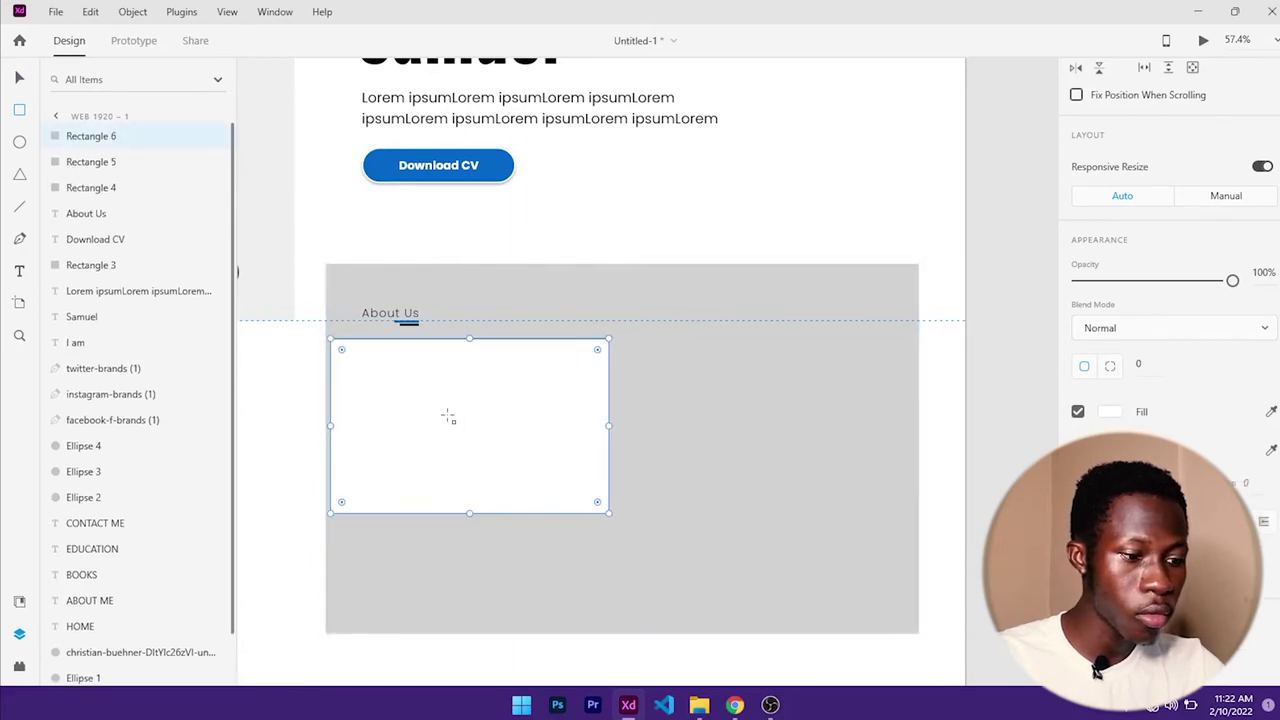
pyautogui.press('v')
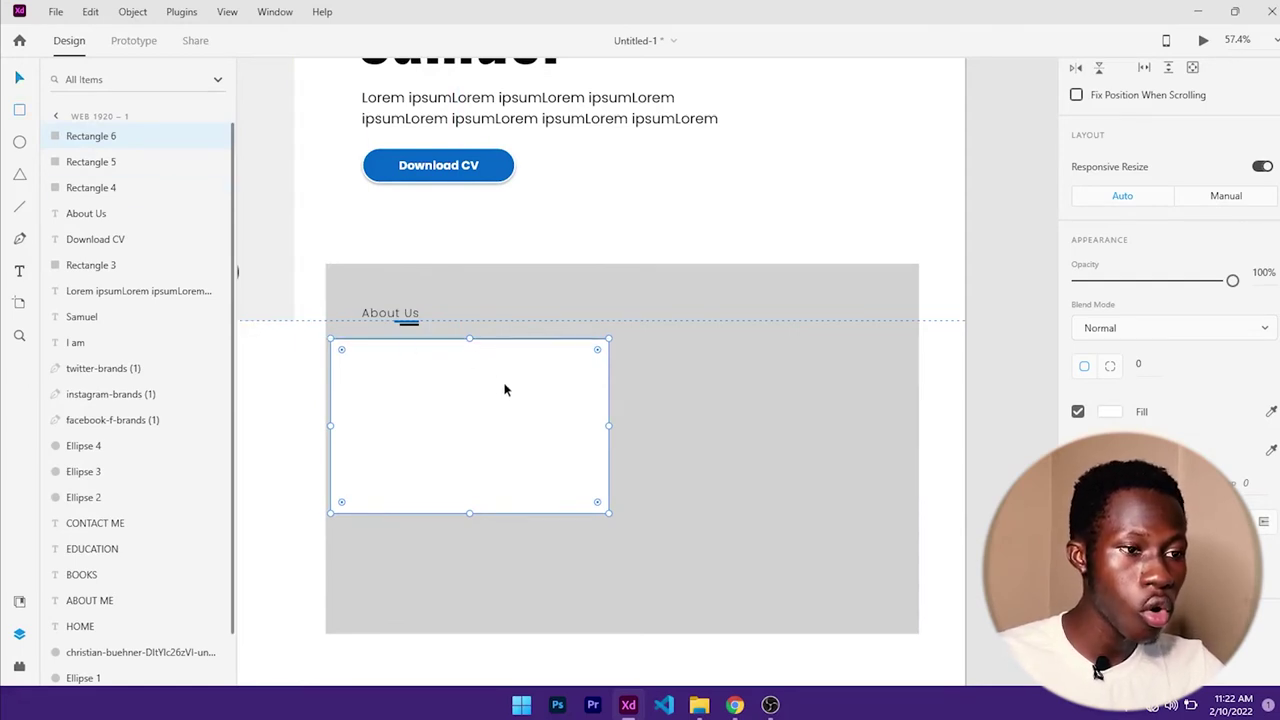
# - Place a copy of the white card to the right of the first, undoing a stray duplicate
pyautogui.moveTo(516, 400); pyautogui.dragTo(572, 406)
pyautogui.hotkey('ctrl', 'z')
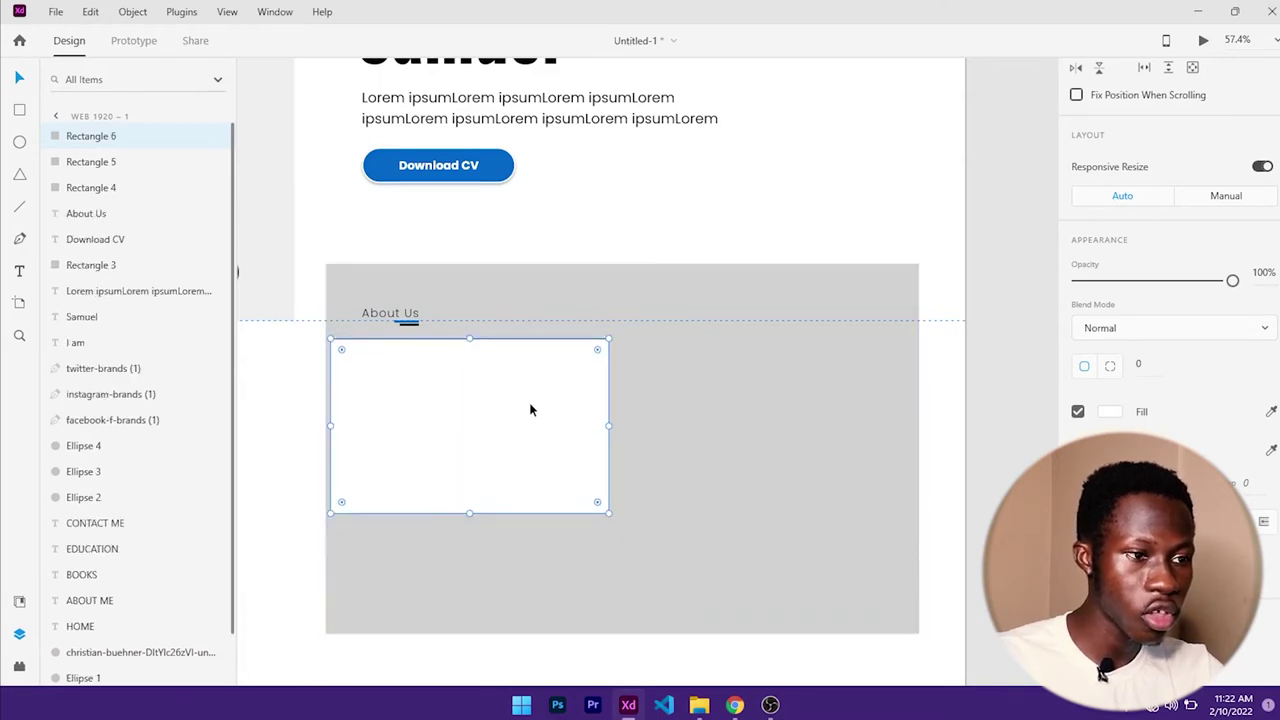
pyautogui.press('alt')
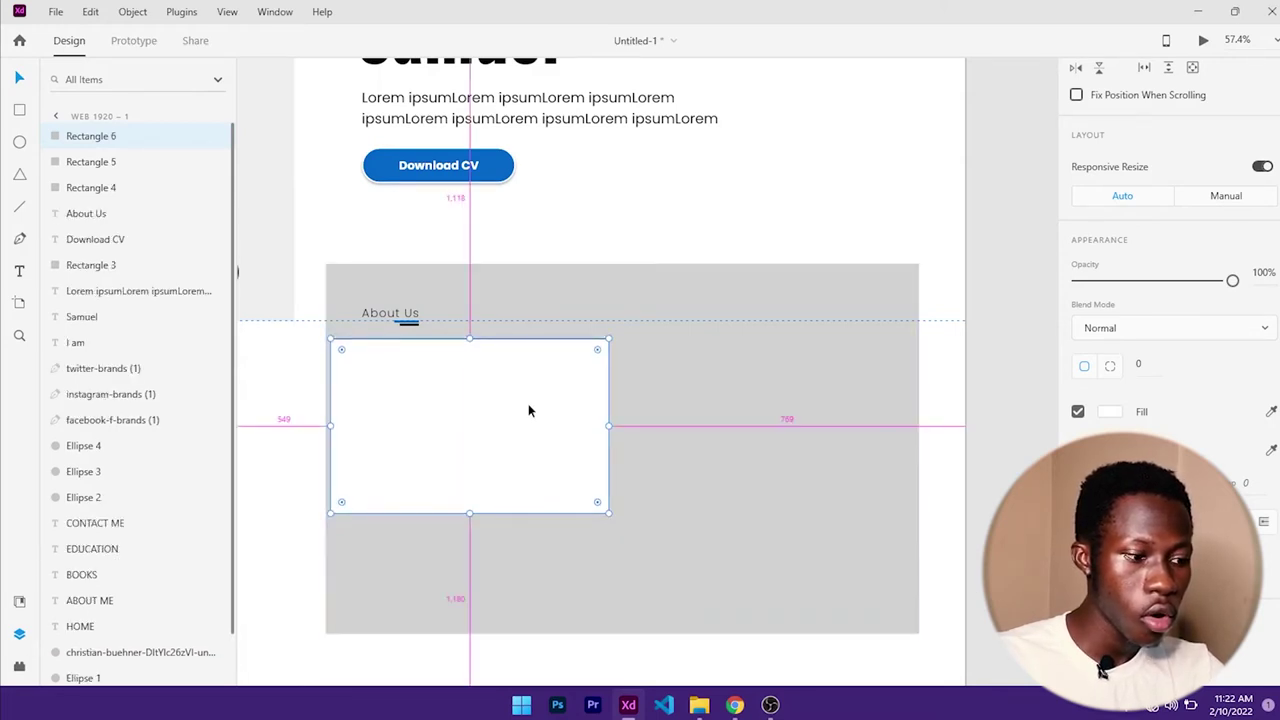
pyautogui.moveTo(529, 410); pyautogui.dragTo(838, 410)
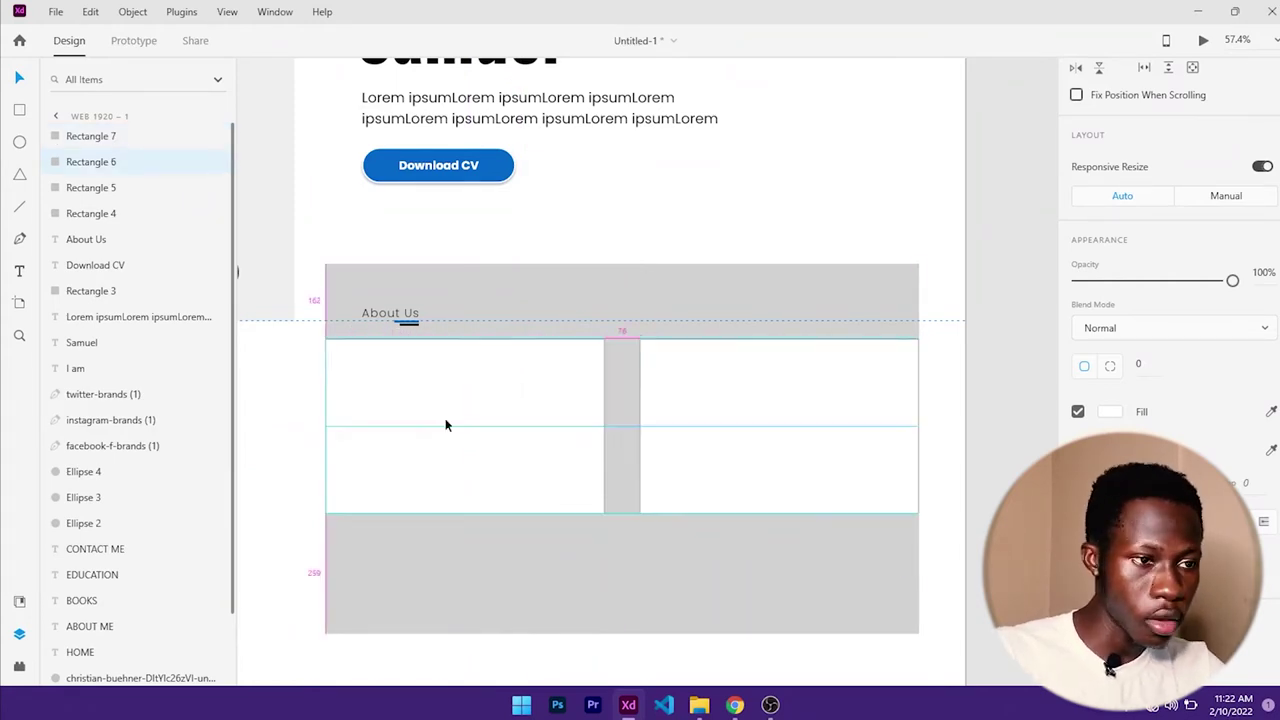
# - Change the left card's width to 612 in the Transform panel
pyautogui.click(445, 418)
pyautogui.scroll(3, 618, 420)
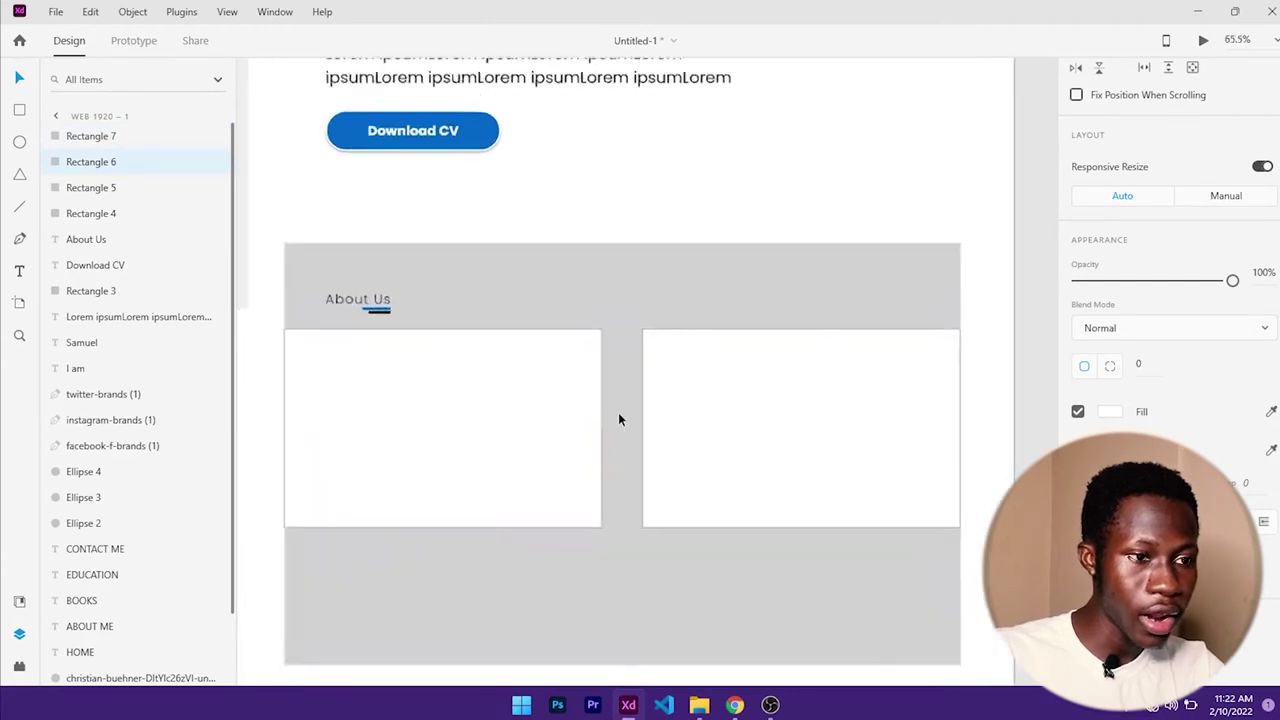
pyautogui.scroll(3, 1150, 250)
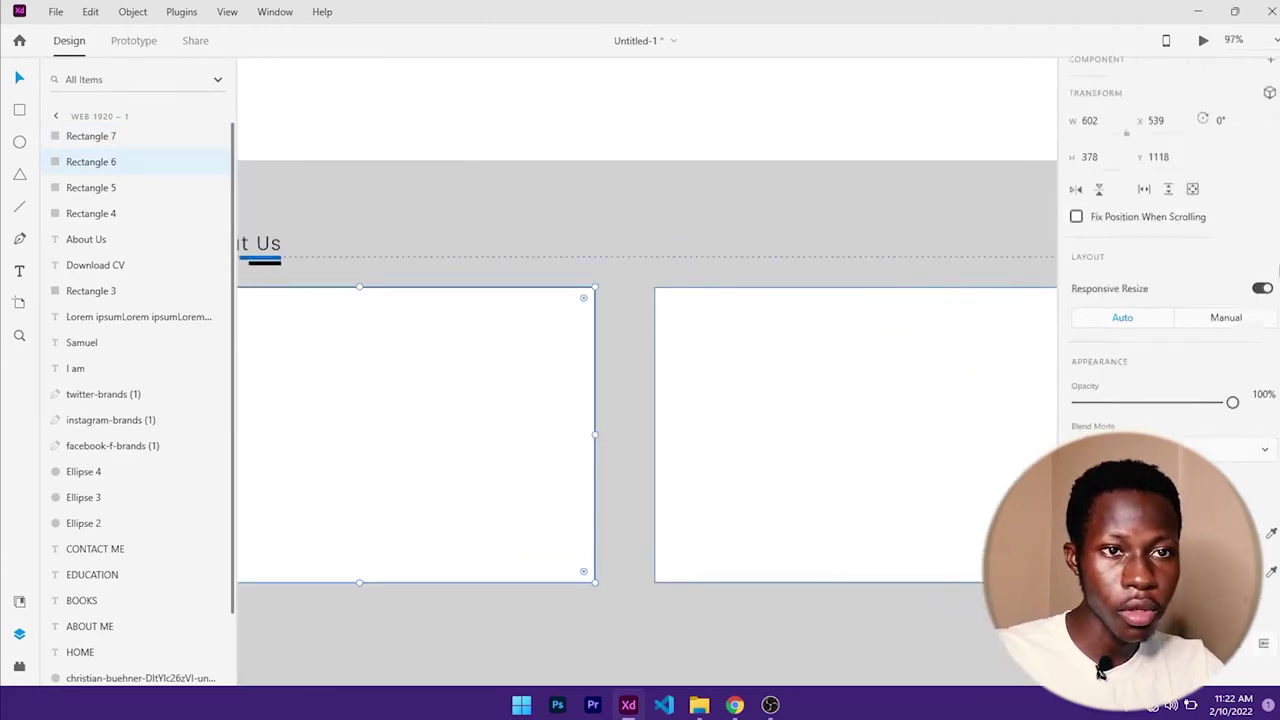
pyautogui.click(1089, 222)
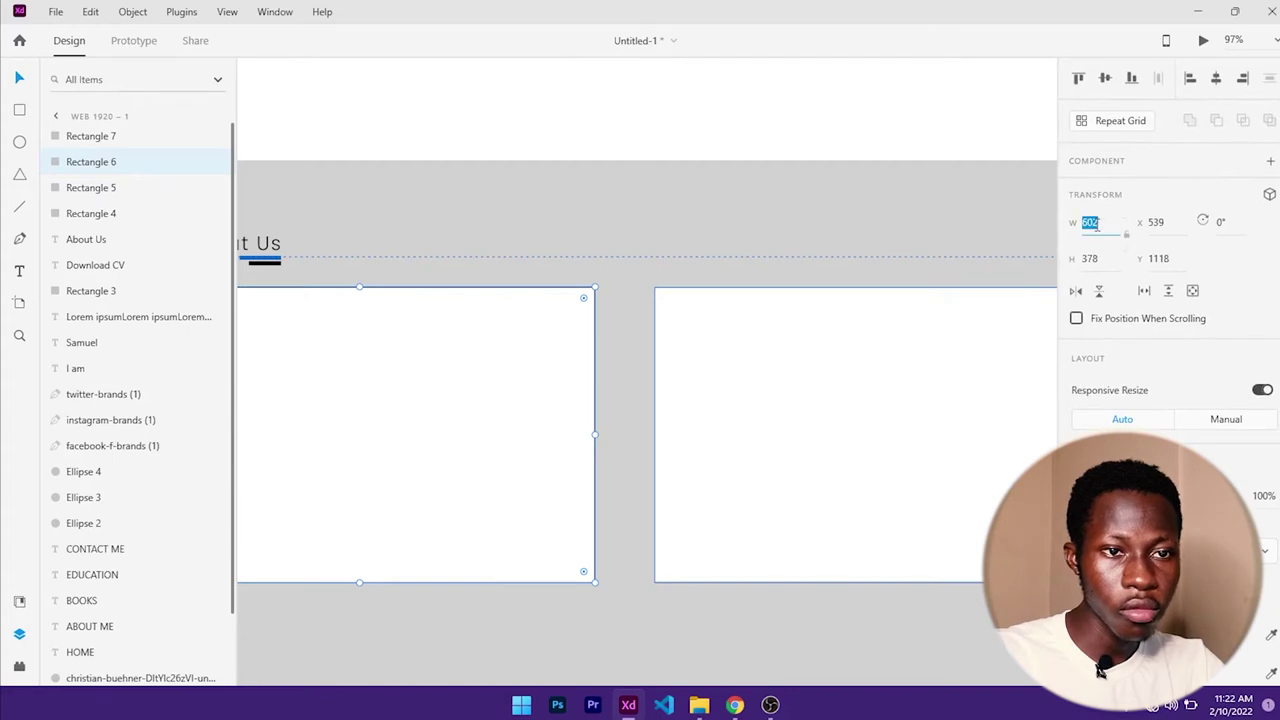
pyautogui.write('62')
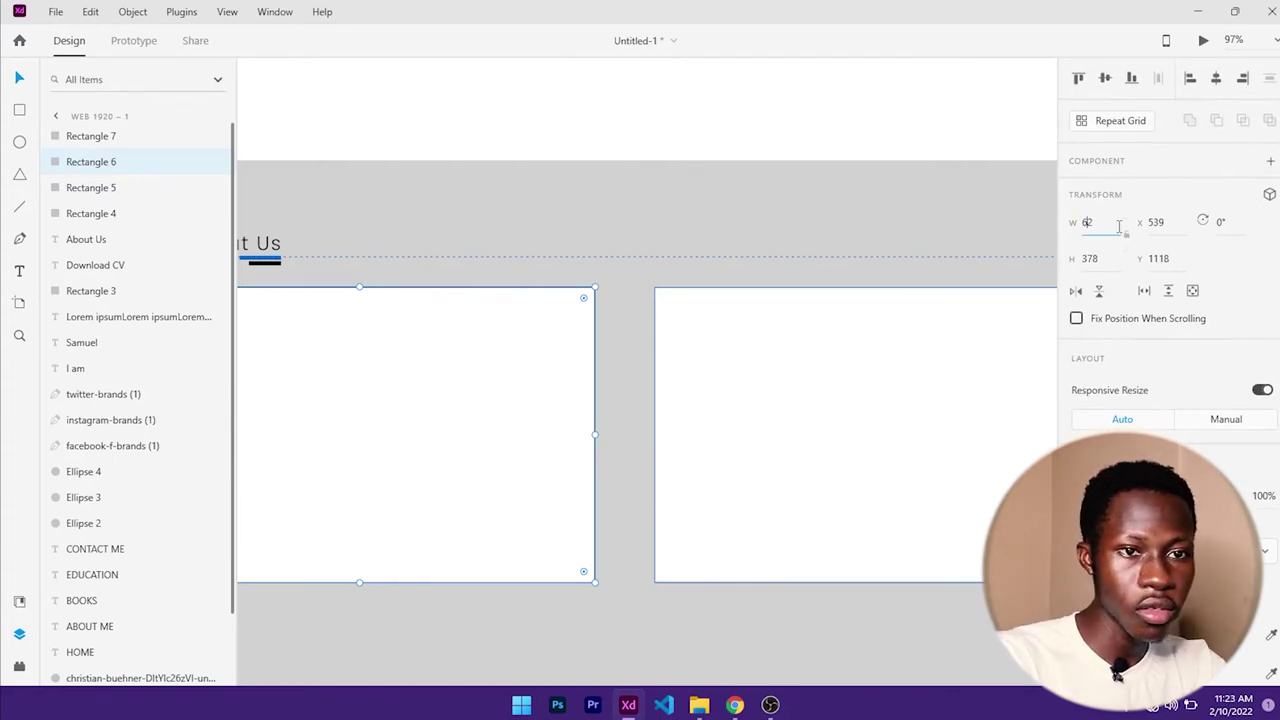
pyautogui.press('Return')
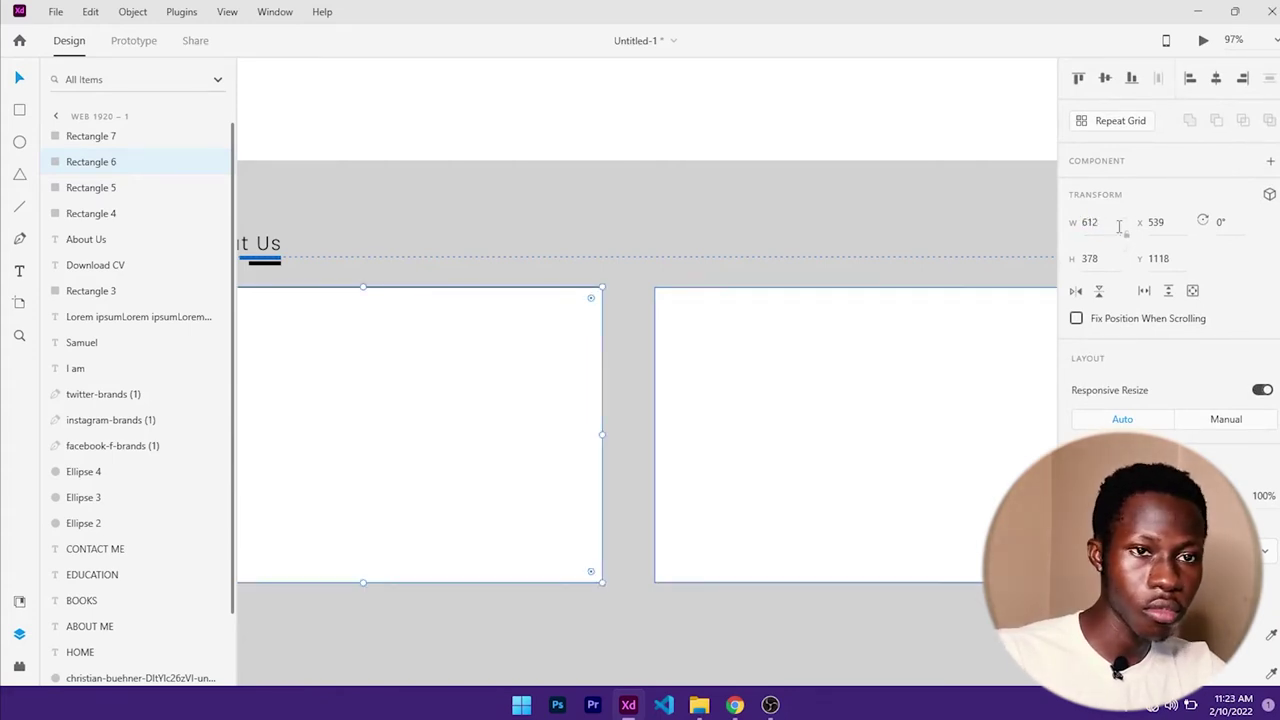
pyautogui.click(1097, 228)
pyautogui.write('62')
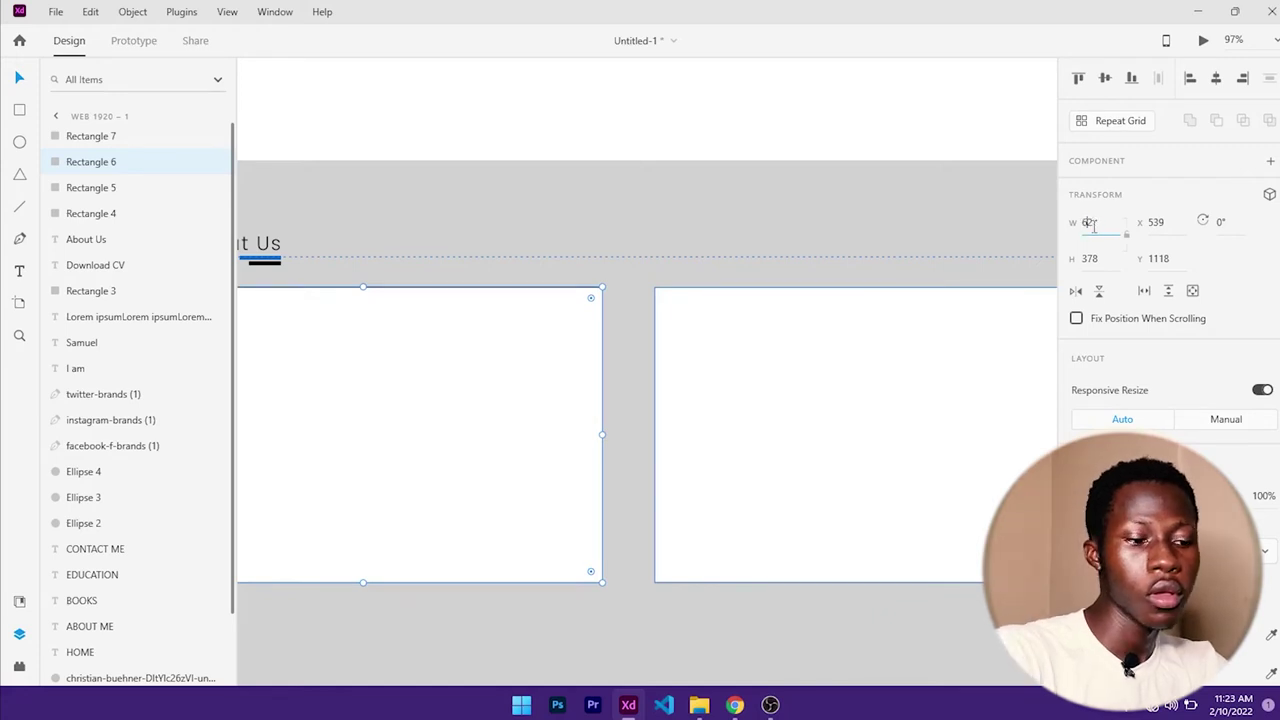
pyautogui.press('Return')
# - Make the right card 632 wide and shift it left toward the first card
pyautogui.click(839, 358)
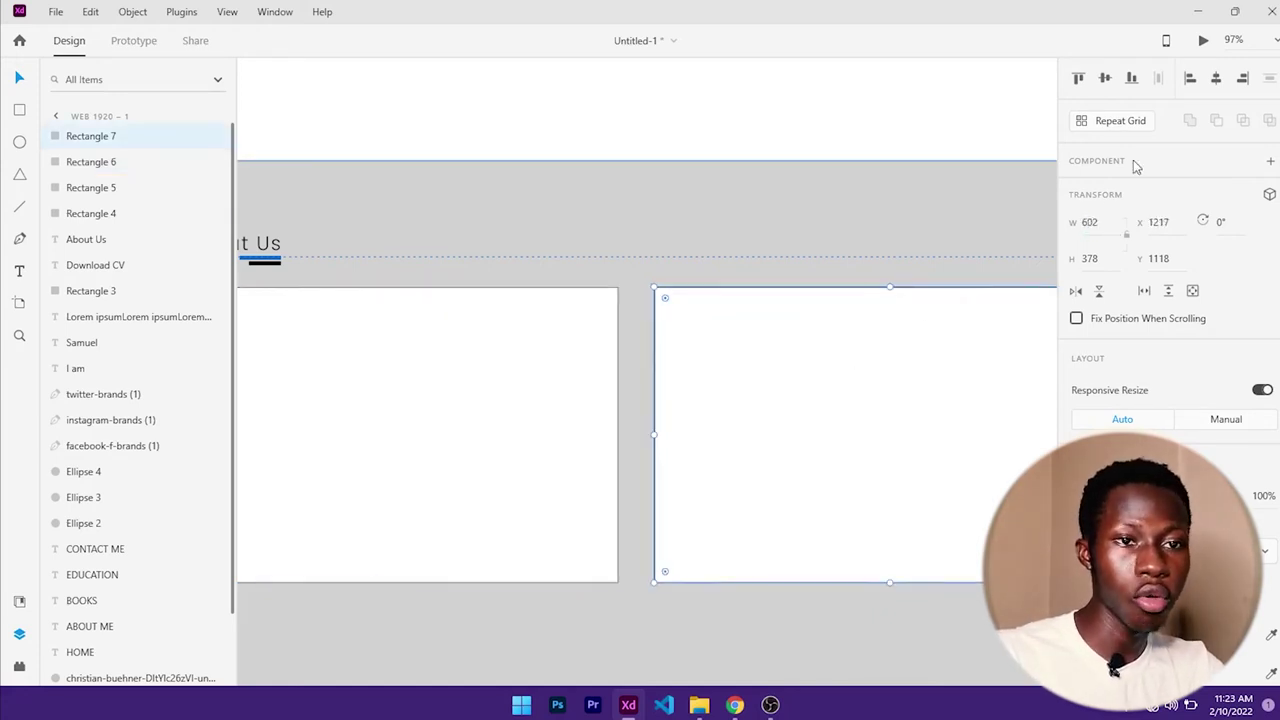
pyautogui.click(1093, 224)
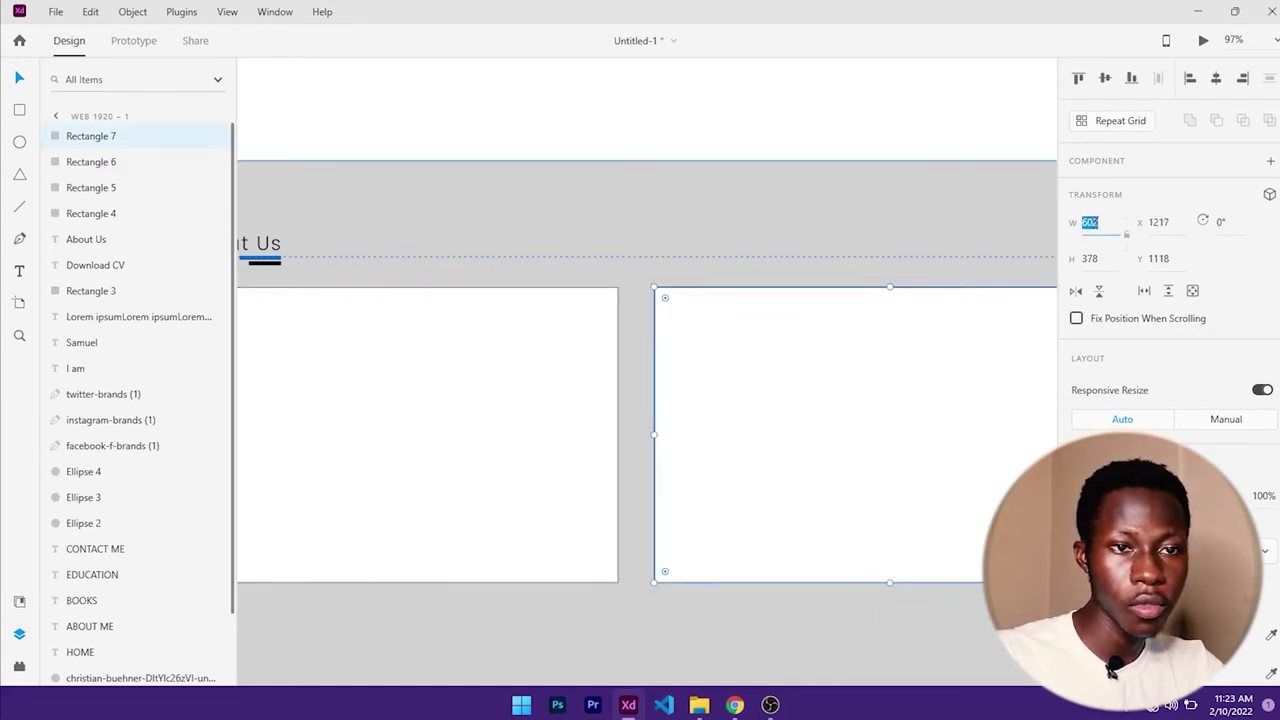
pyautogui.press('Right')
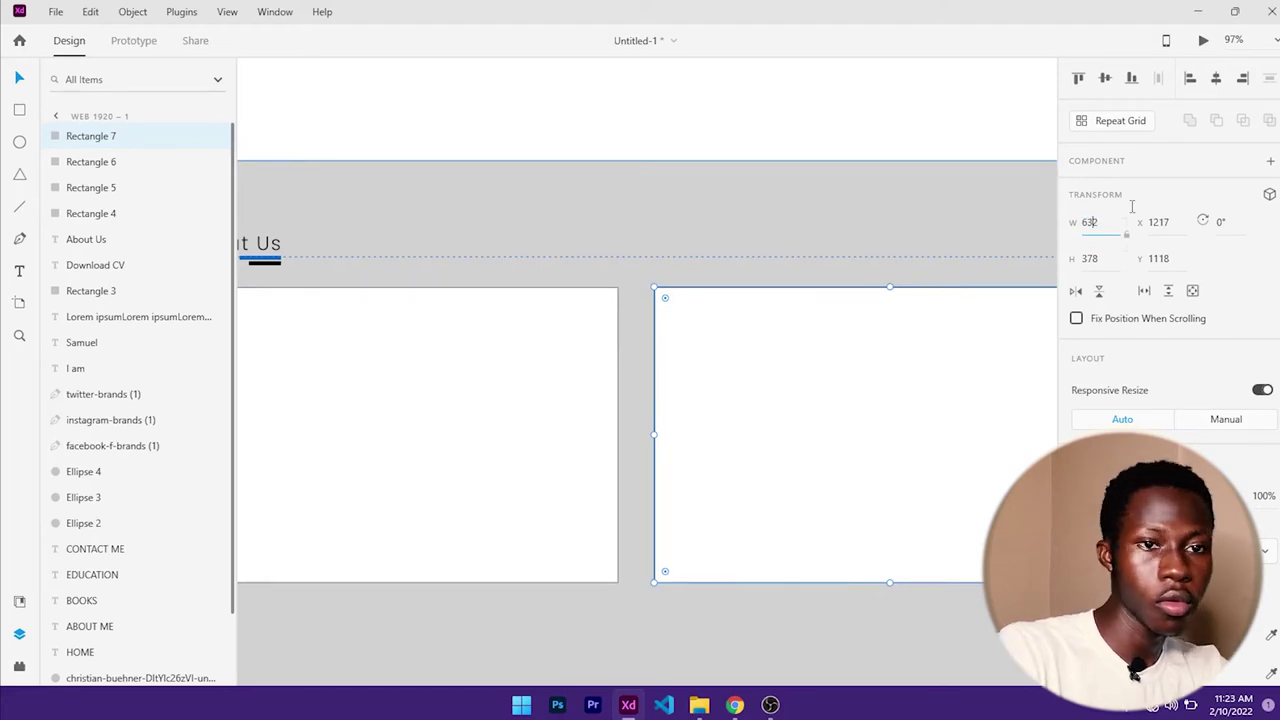
pyautogui.press('Return')
pyautogui.scroll(-5, 701, 462)
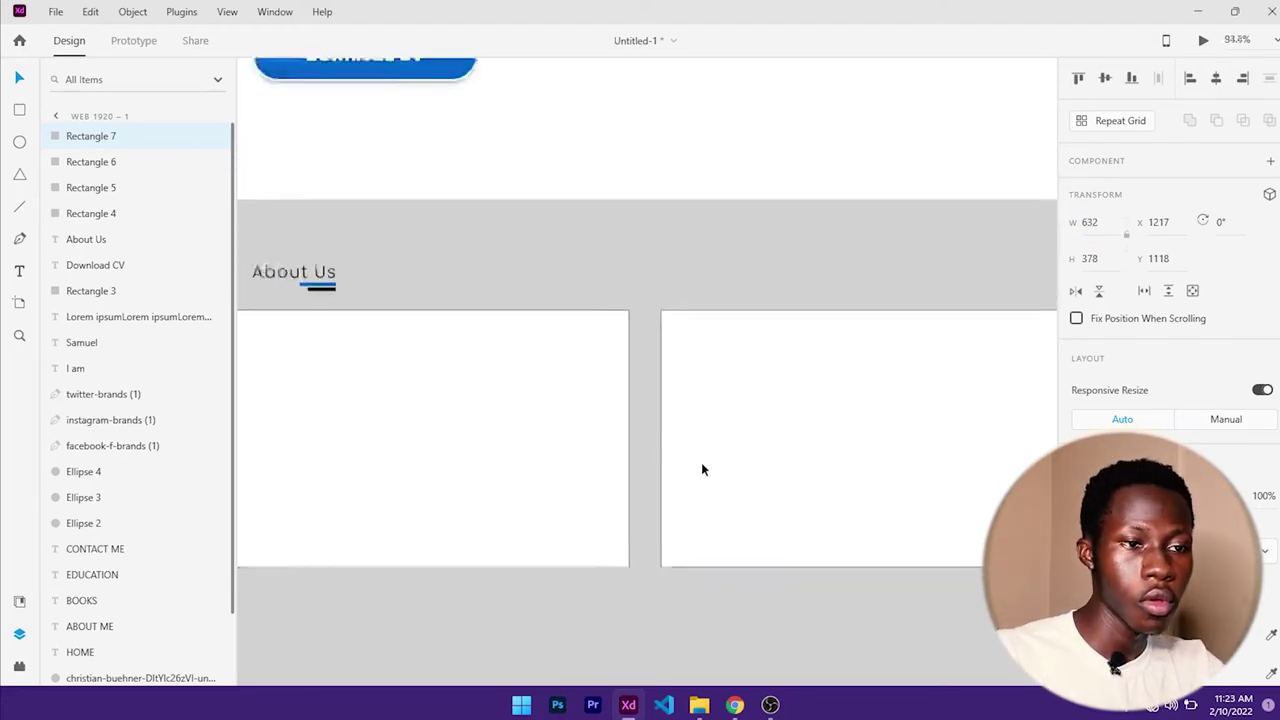
pyautogui.hotkey('shift', 'Left')
pyautogui.hotkey('shift', 'Left')
pyautogui.hotkey('shift', 'Left')
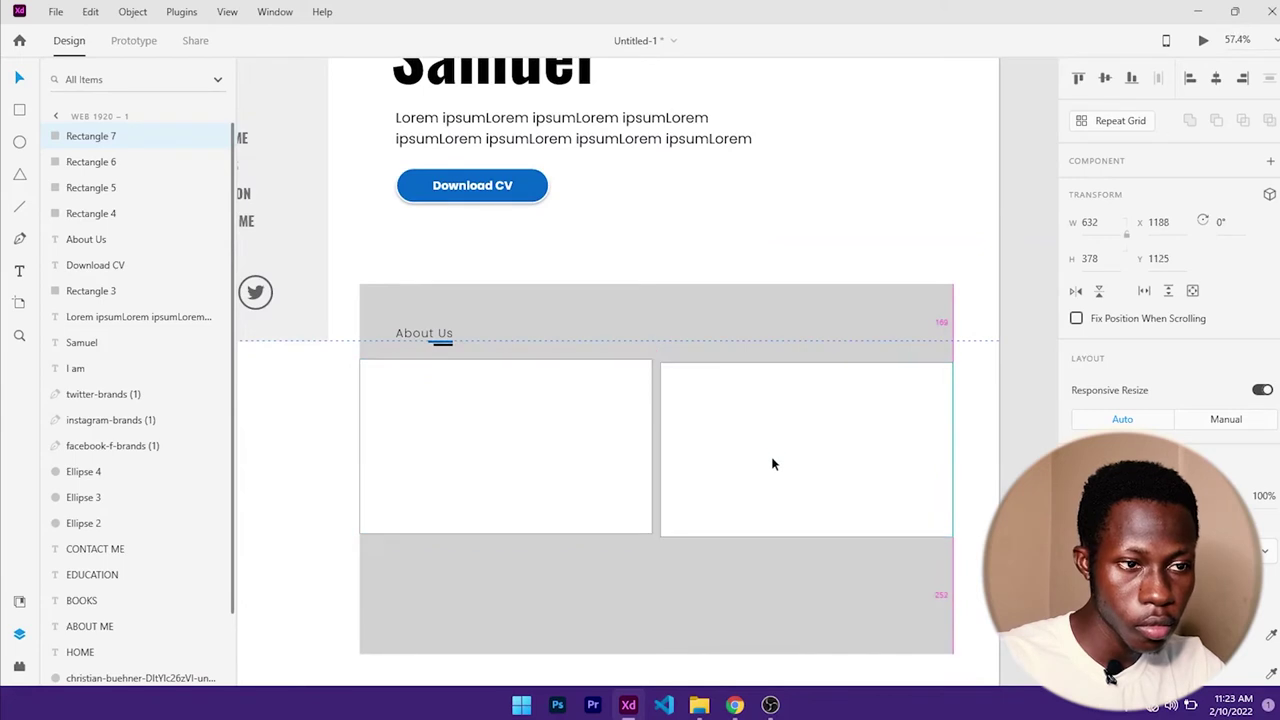
pyautogui.scroll(3, 657, 474)
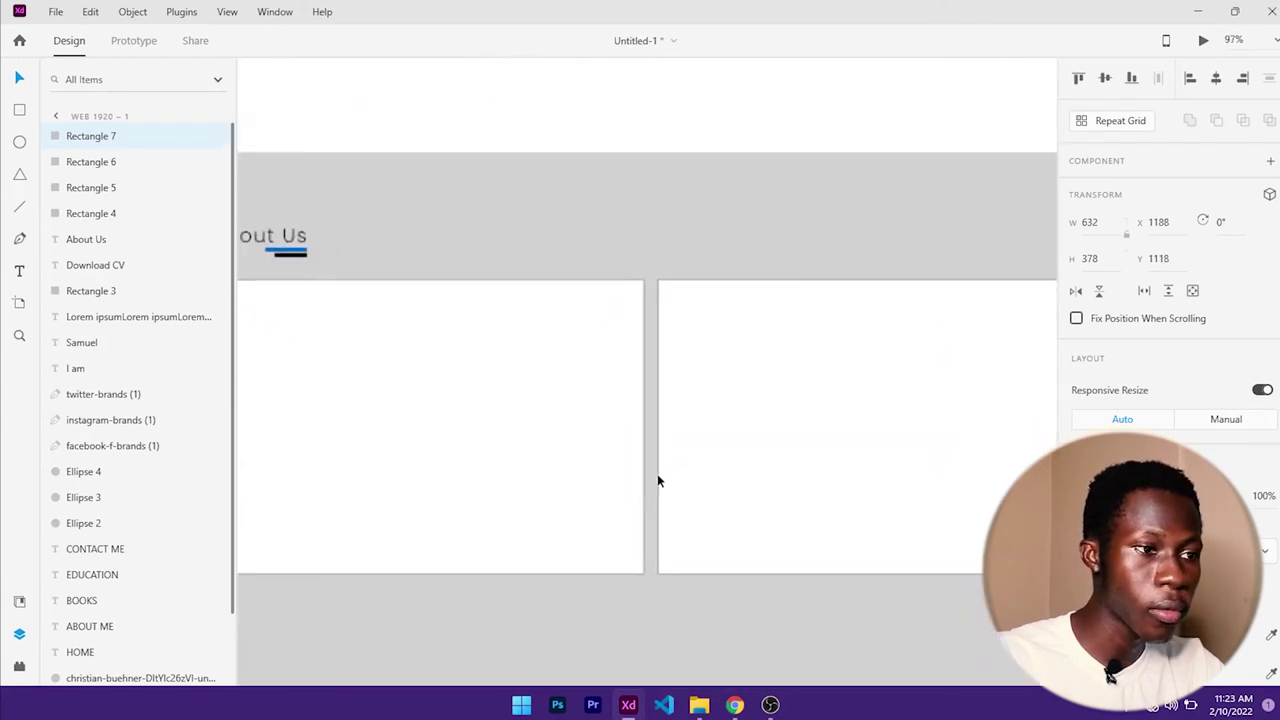
pyautogui.scroll(-1, 655, 474)
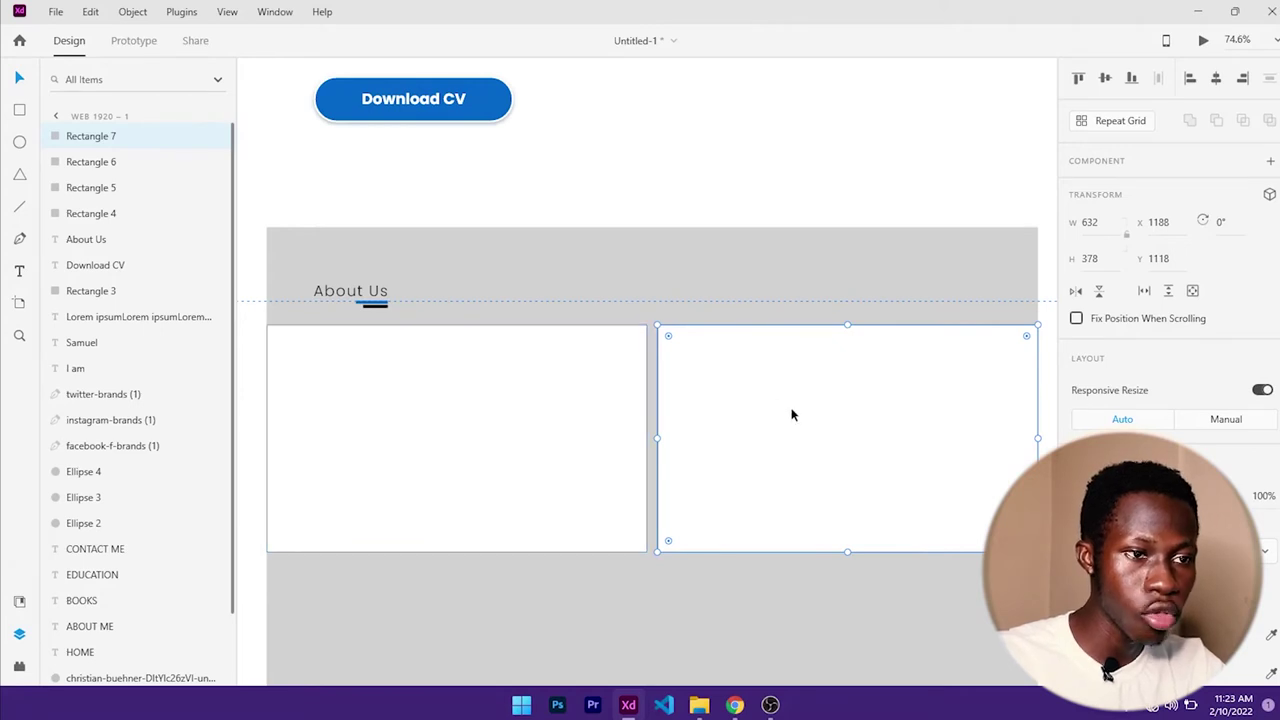
pyautogui.scroll(-2, 1186, 433)
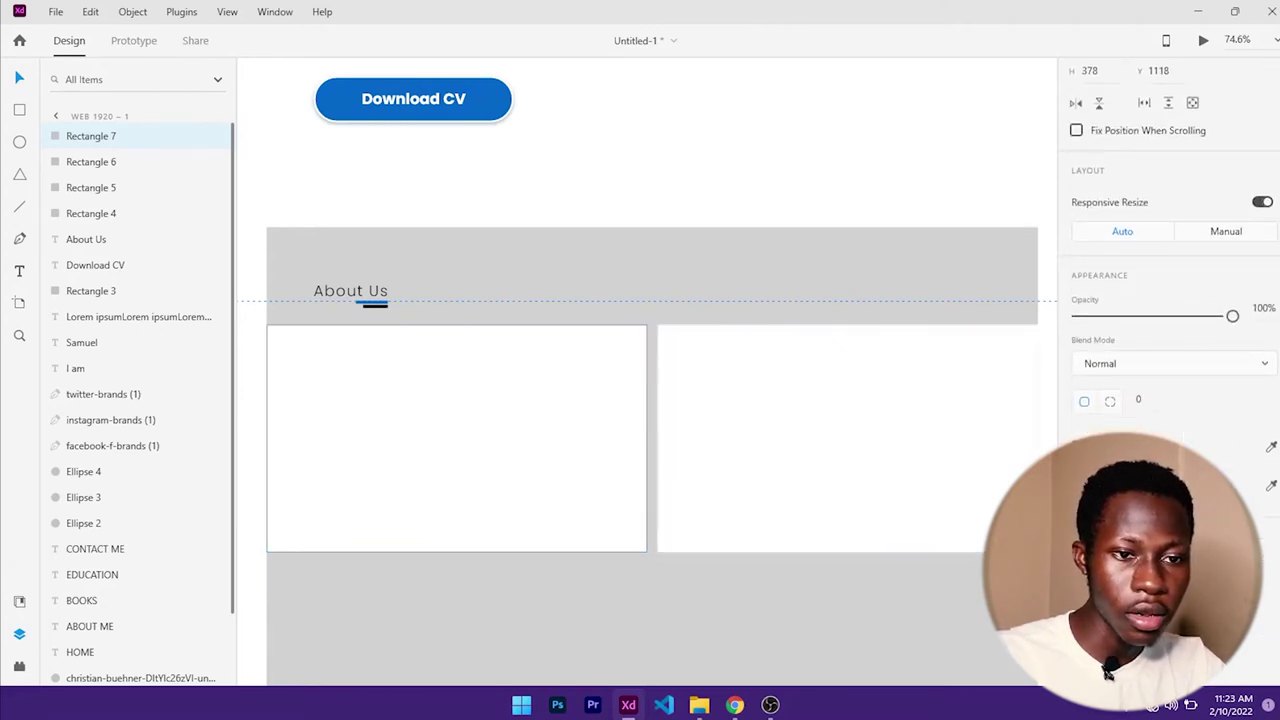
# - Type the heading 'Who am I' inside the left card
pyautogui.click(432, 456)
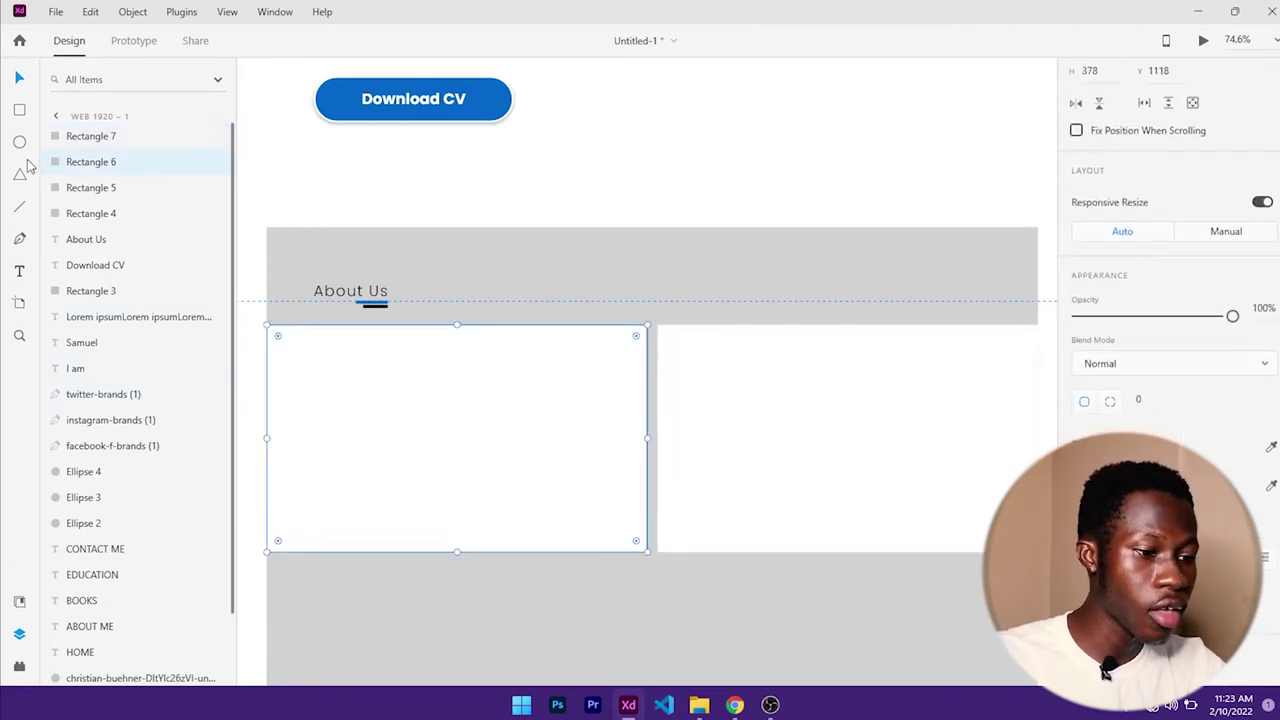
pyautogui.press('t')
pyautogui.click(323, 350)
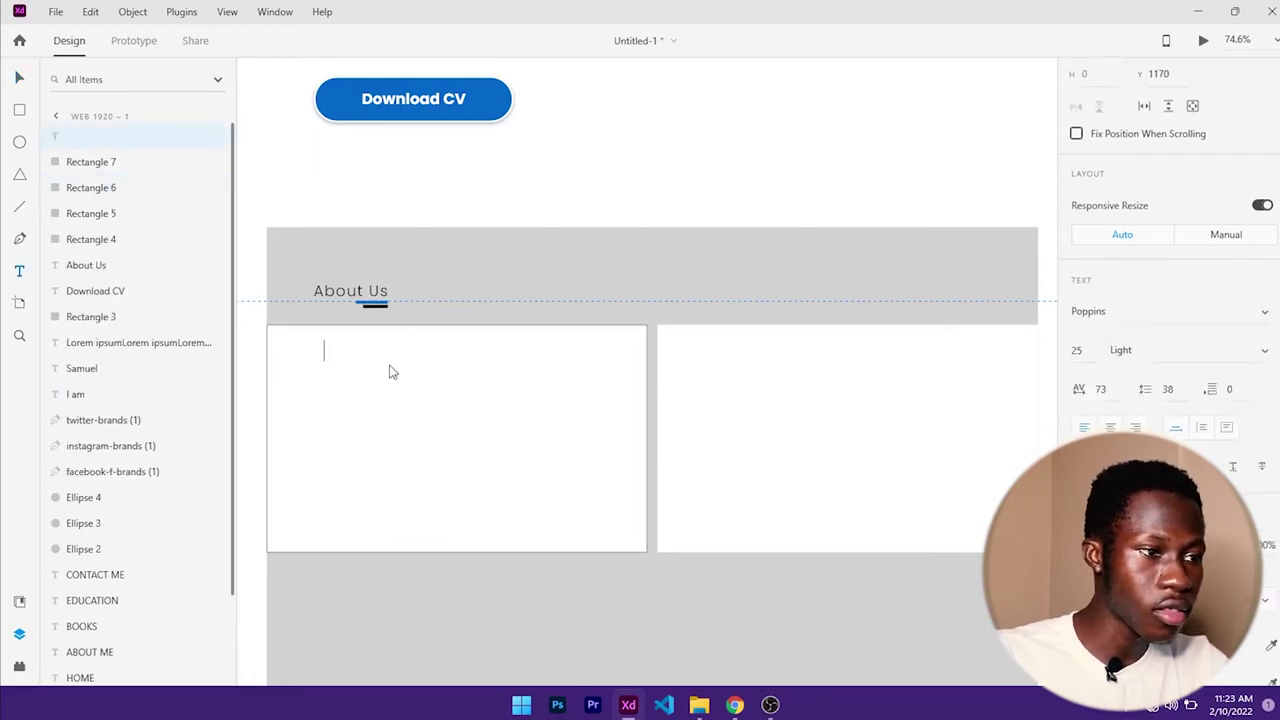
pyautogui.write('who')
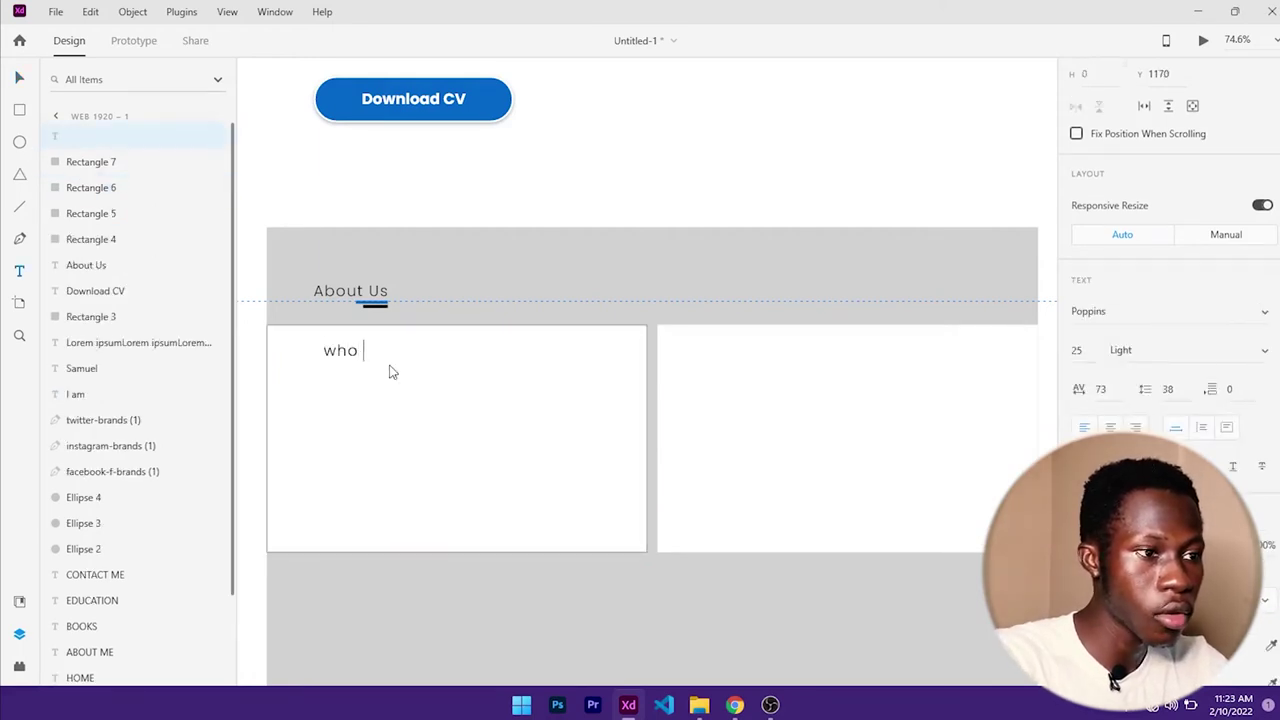
pyautogui.press('BackSpace')
pyautogui.press('BackSpace')
pyautogui.press('BackSpace')
pyautogui.press('BackSpace')
pyautogui.write('Who')
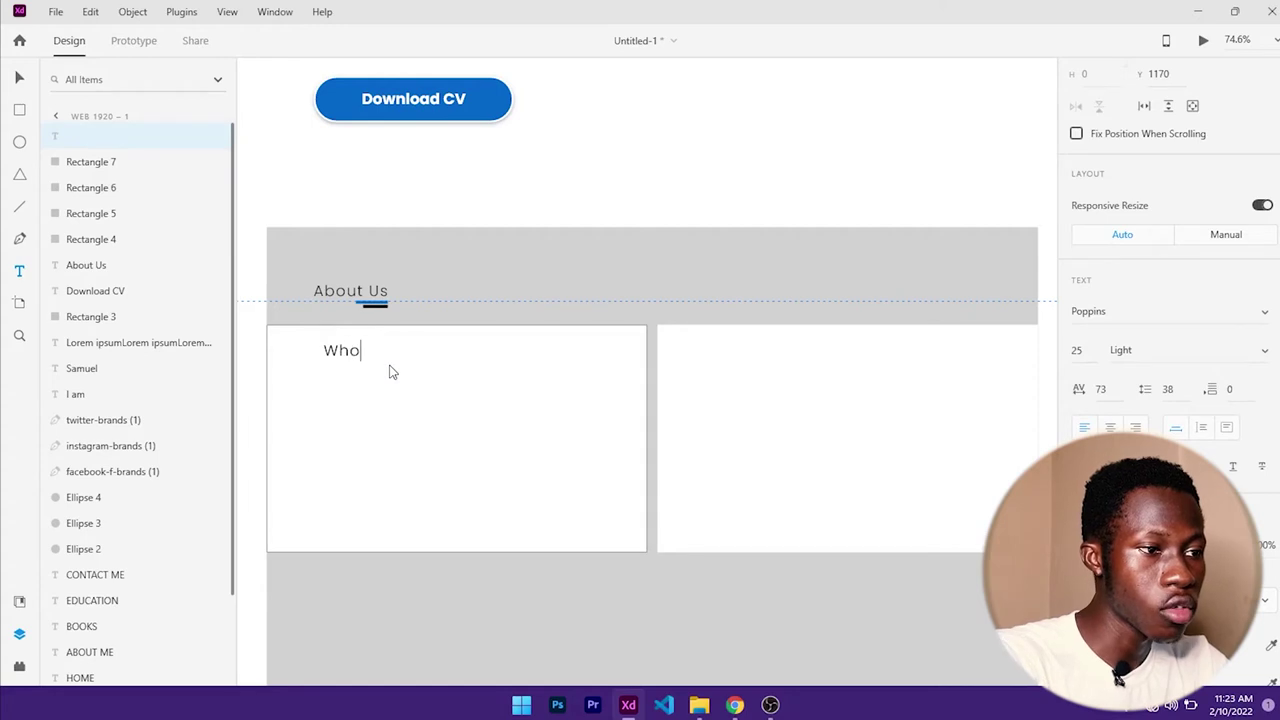
pyautogui.write(' am I')
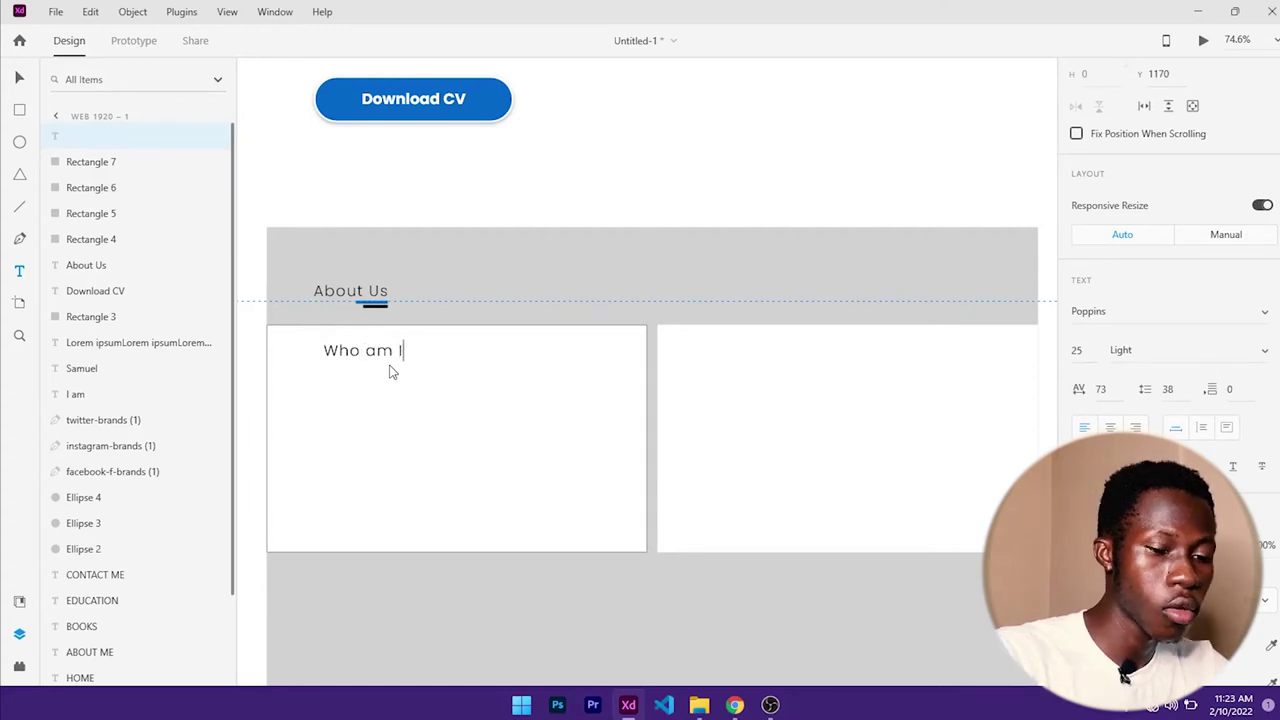
pyautogui.press('Escape')
pyautogui.scroll(-1, 650, 400)
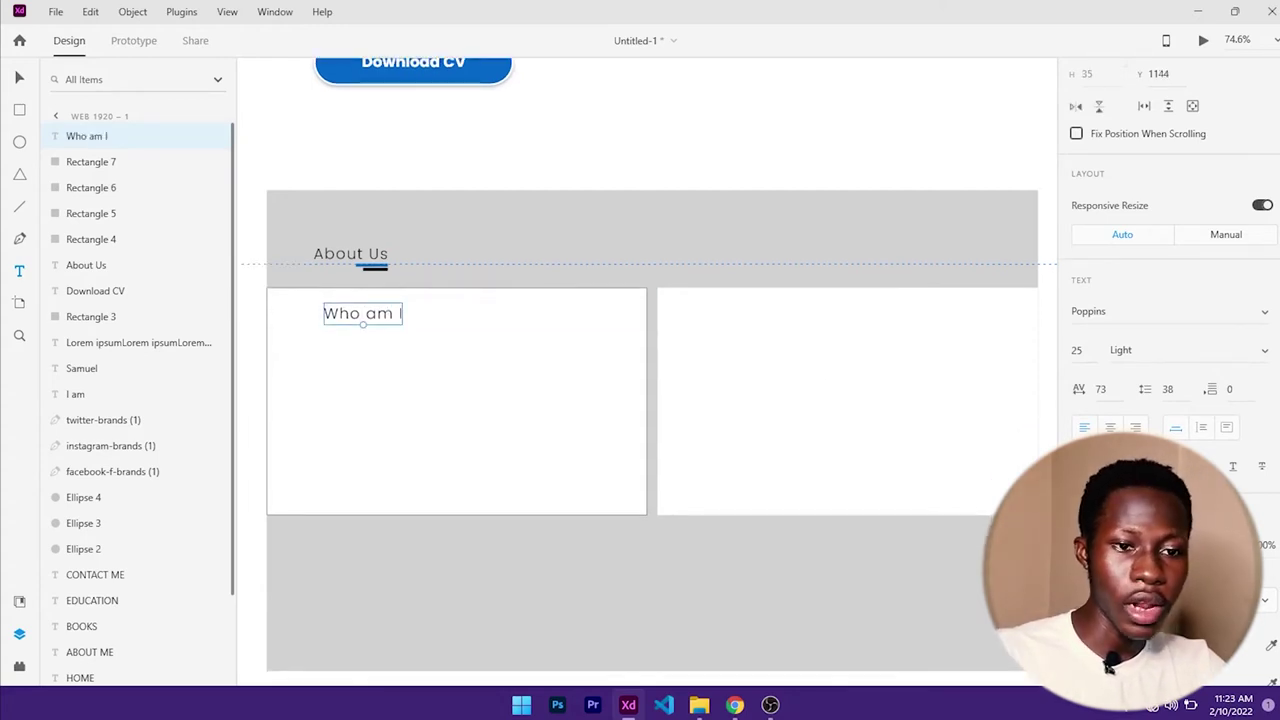
pyautogui.scroll(-2, 1100, 670)
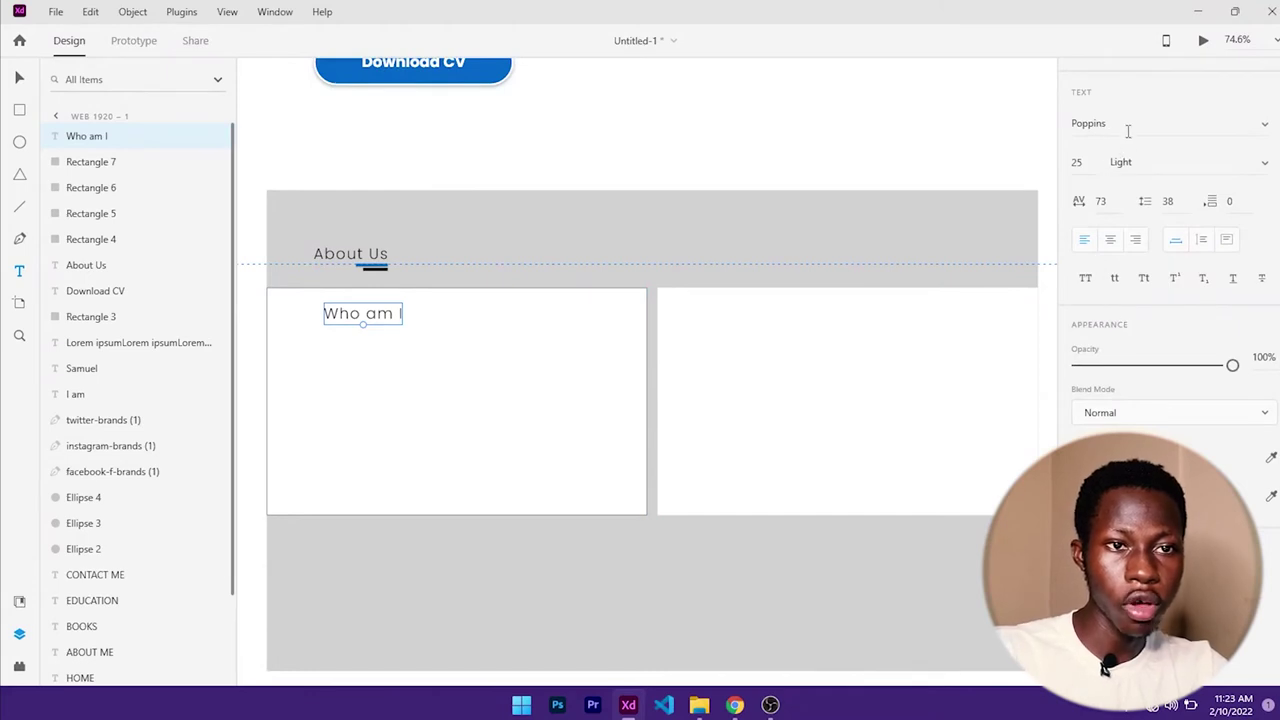
# - Style the Who am I heading in Oswald Bold, size 30
pyautogui.click(1136, 124)
pyautogui.write('Oswald')
pyautogui.press('Return')
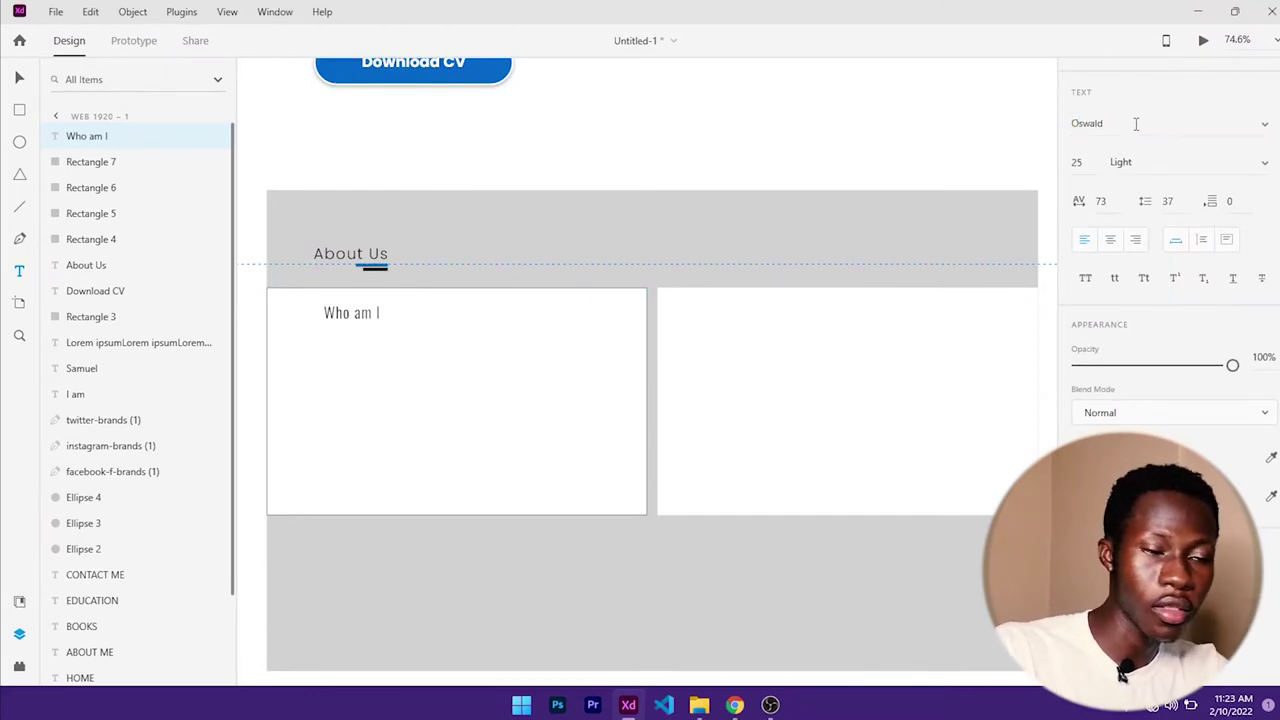
pyautogui.click(1120, 165)
pyautogui.write('Bold')
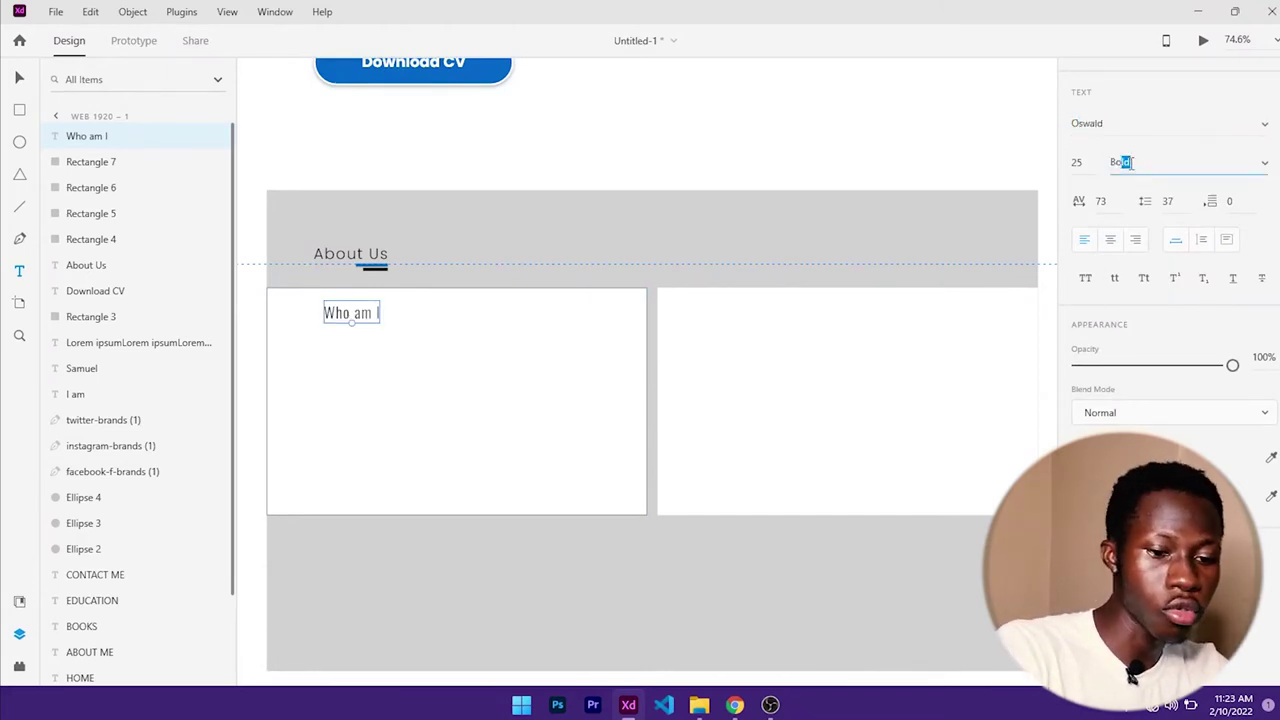
pyautogui.press('Return')
pyautogui.click(1080, 163)
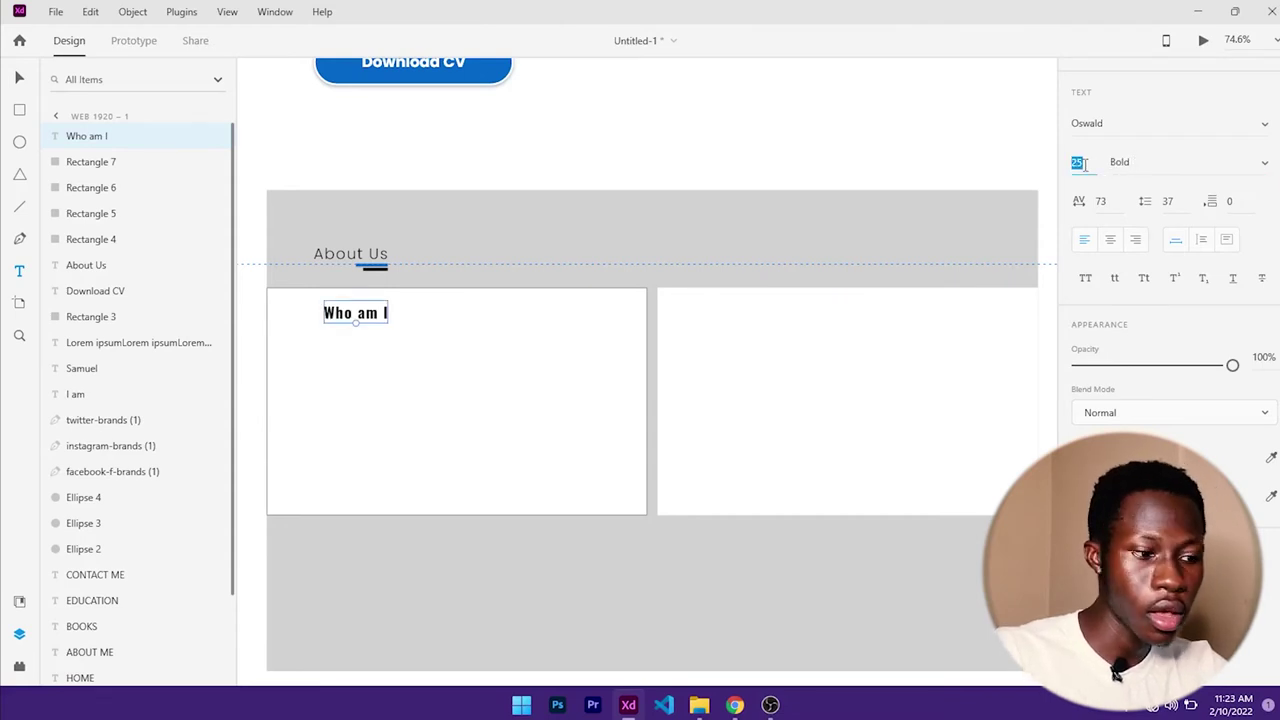
pyautogui.write('30')
pyautogui.press('Return')
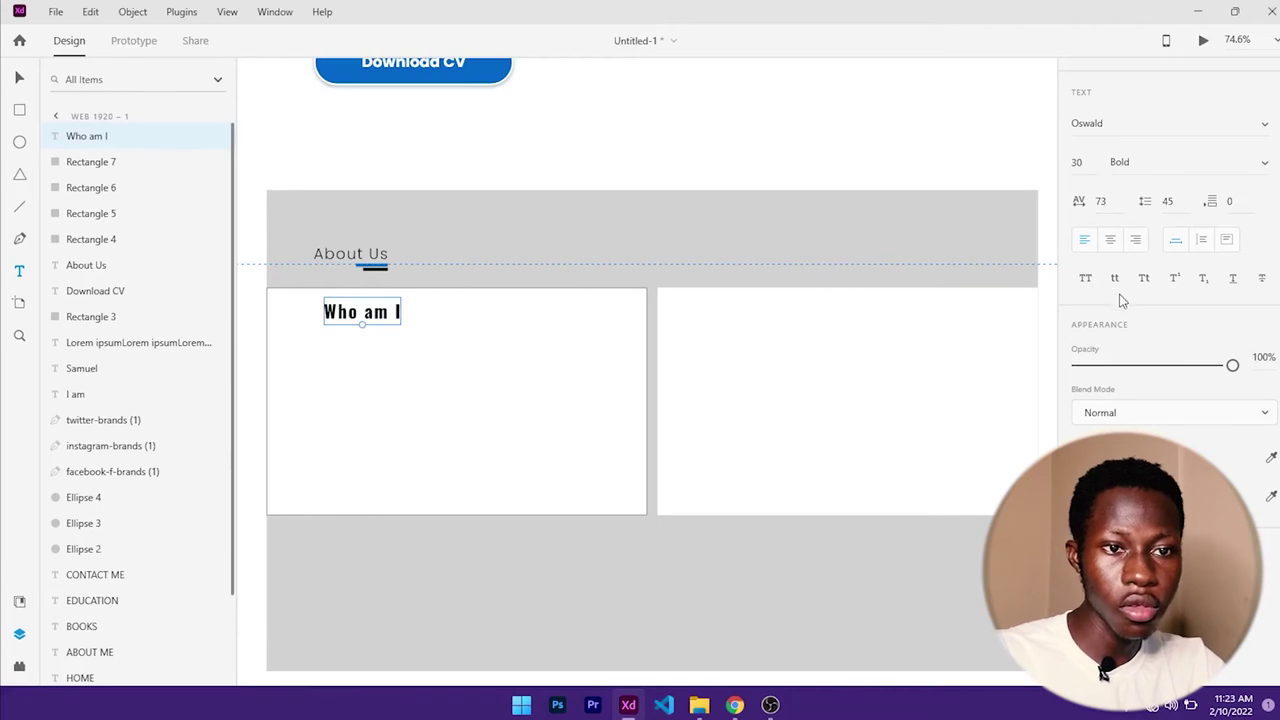
# - Set the heading's letter spacing to 0 and move it toward the card's left edge
pyautogui.scroll(3, 1122, 313)
pyautogui.scroll(1, 1122, 313)
pyautogui.click(1110, 389)
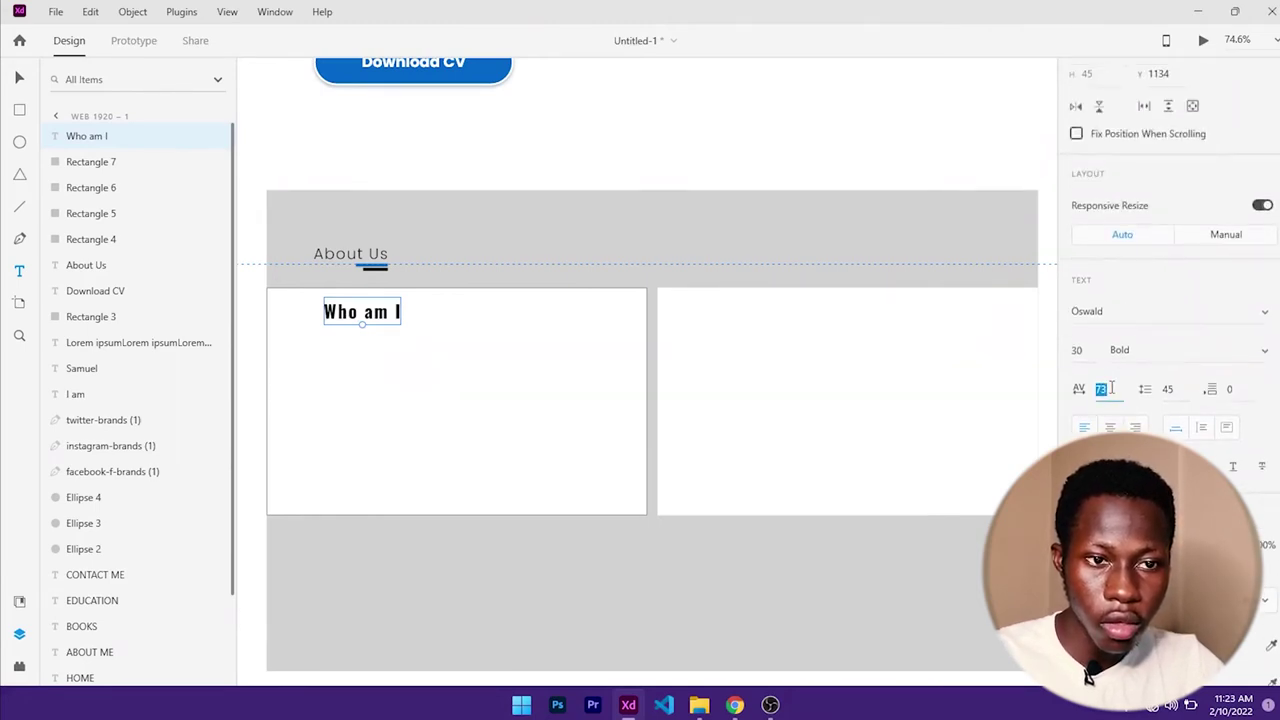
pyautogui.write('0')
pyautogui.press('Return')
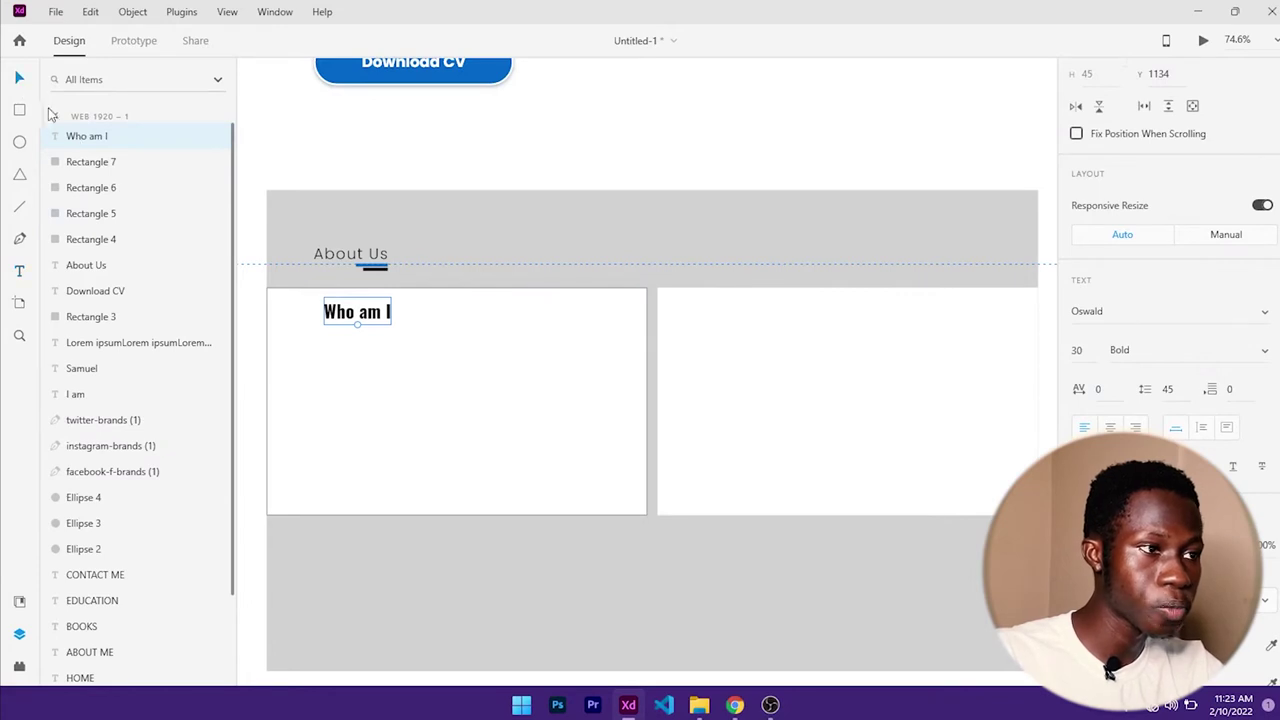
pyautogui.moveTo(364, 314); pyautogui.dragTo(318, 312)
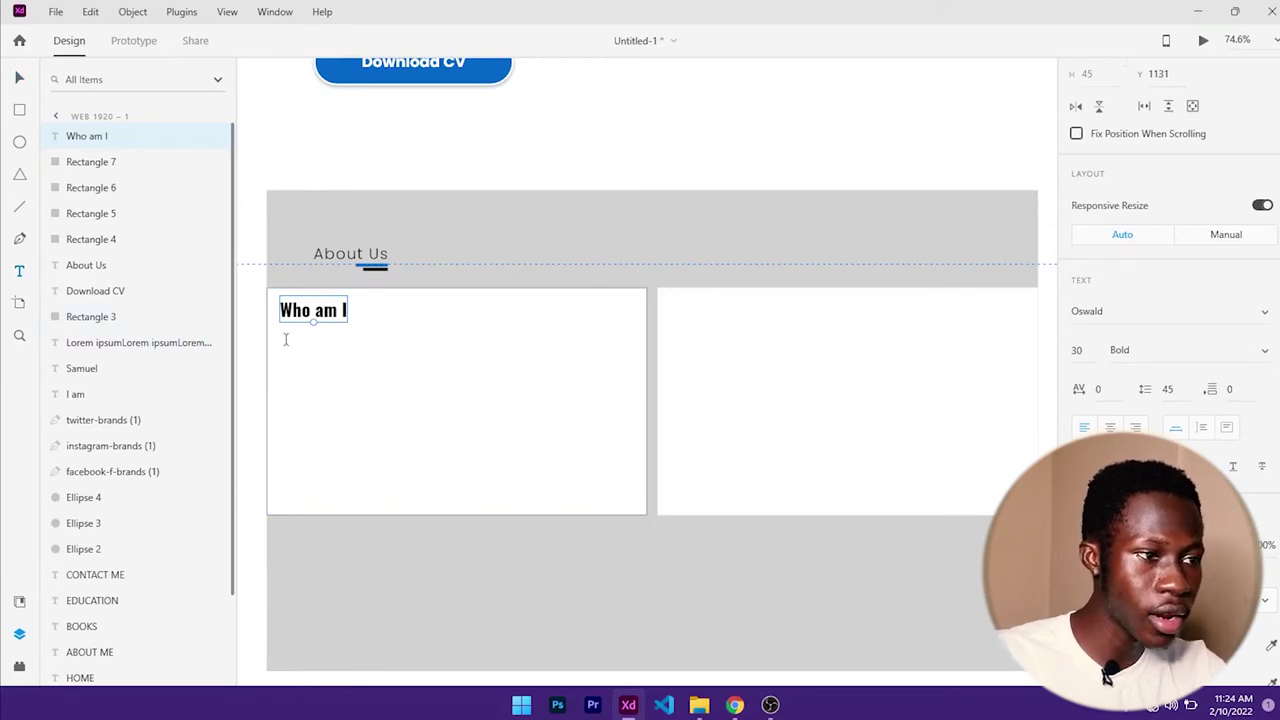
pyautogui.moveTo(285, 340); pyautogui.dragTo(632, 511)
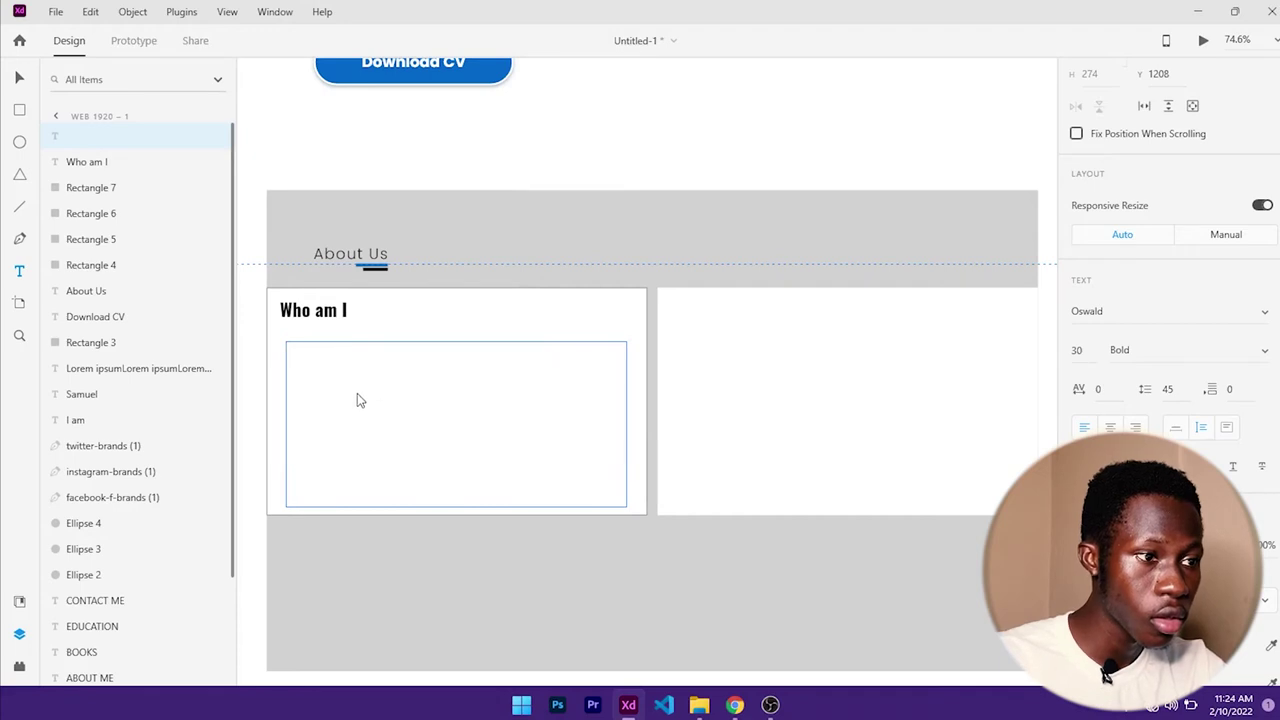
# - Draw a paragraph text box below the heading and fill it with a repeated Lorem ipsum placeholder sentence
pyautogui.press('Escape')
pyautogui.moveTo(280, 348); pyautogui.dragTo(632, 503)
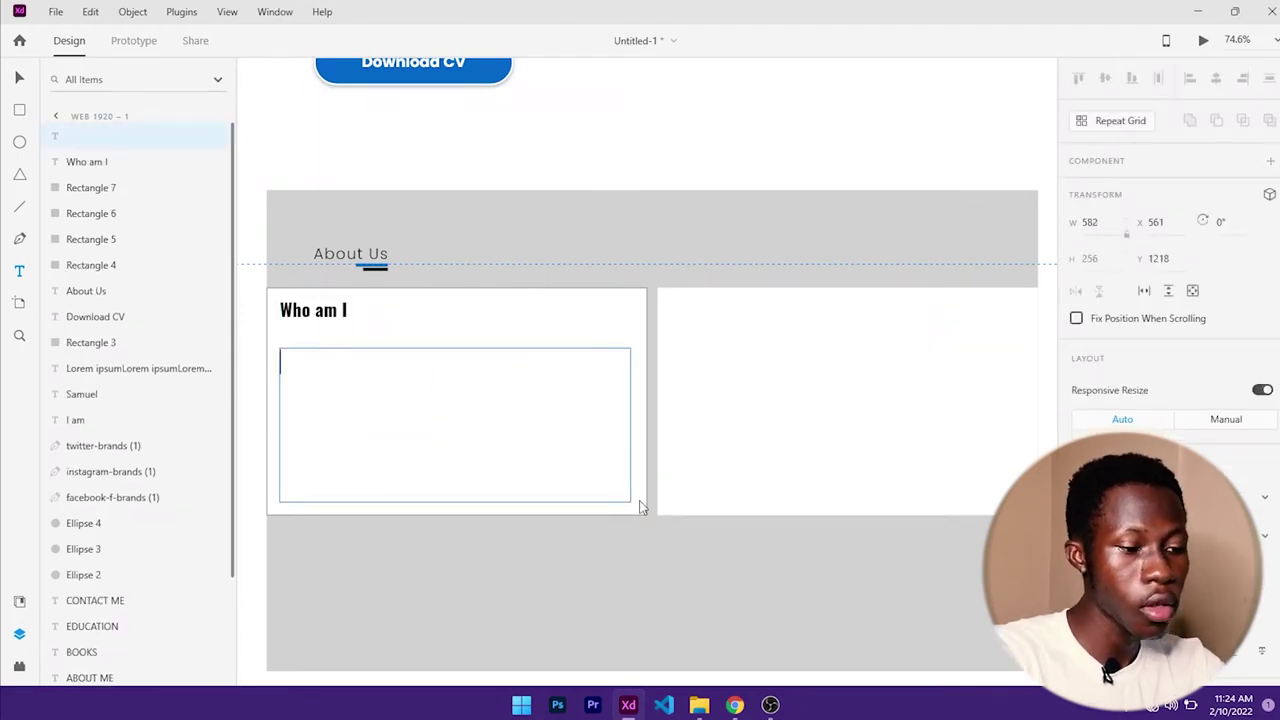
pyautogui.write('lorem')
pyautogui.press('BackSpace')
pyautogui.press('BackSpace')
pyautogui.press('BackSpace')
pyautogui.press('BackSpace')
pyautogui.press('BackSpace')
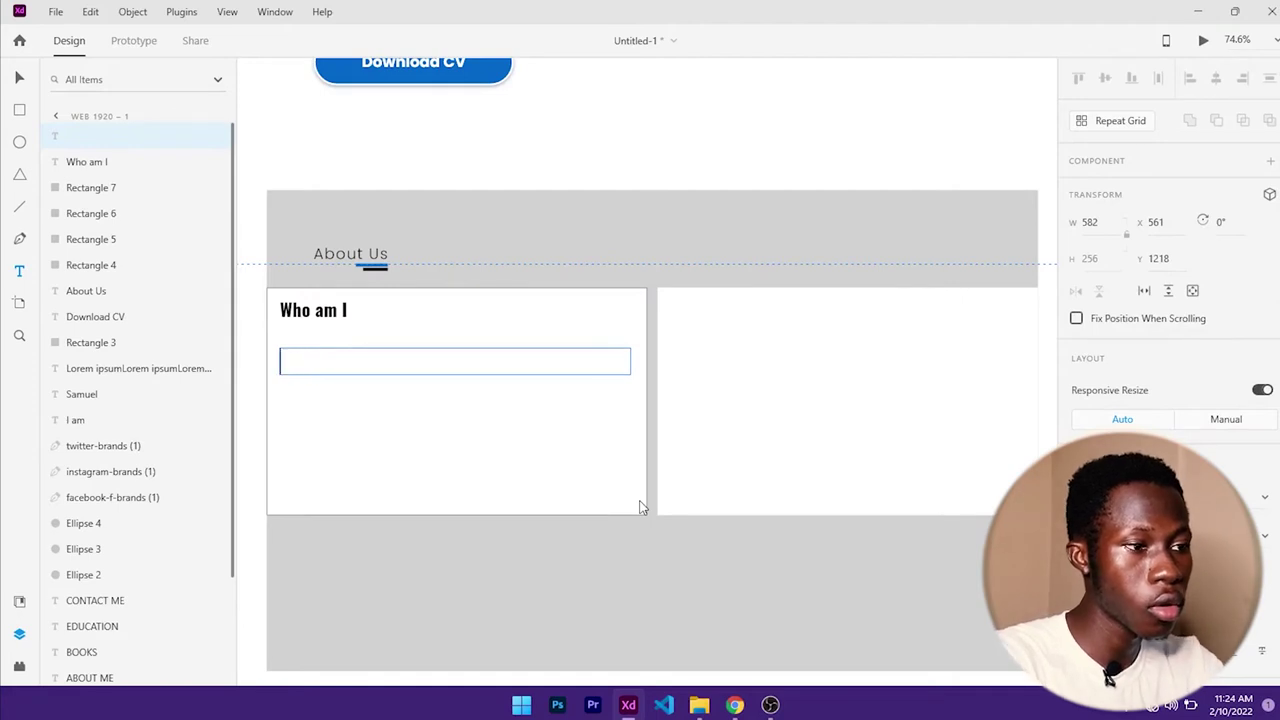
pyautogui.write('Lorem ips')
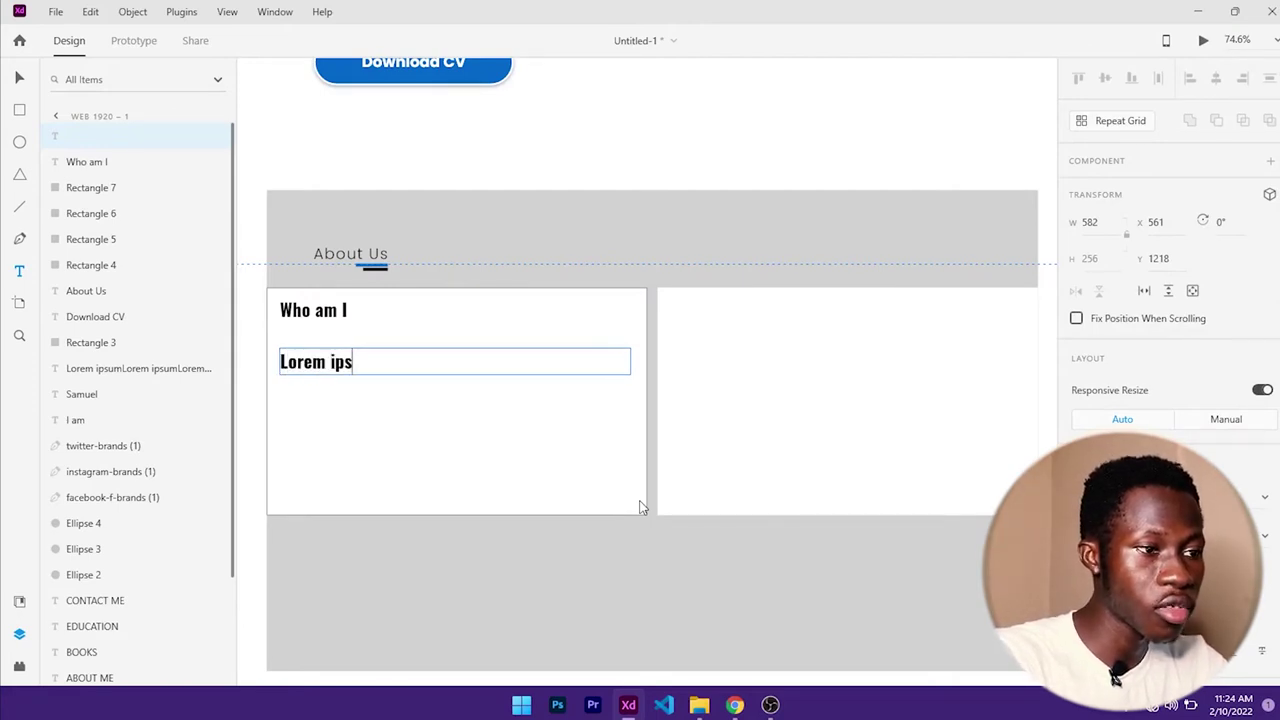
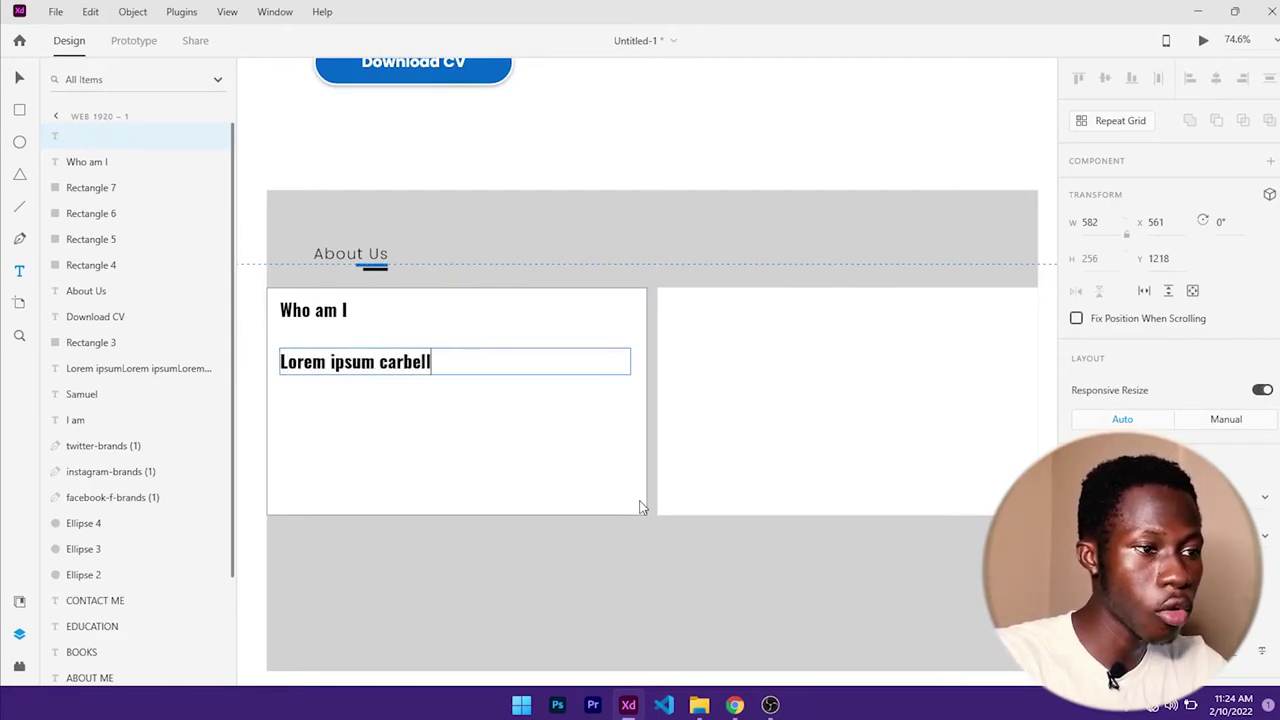
pyautogui.write('fo')
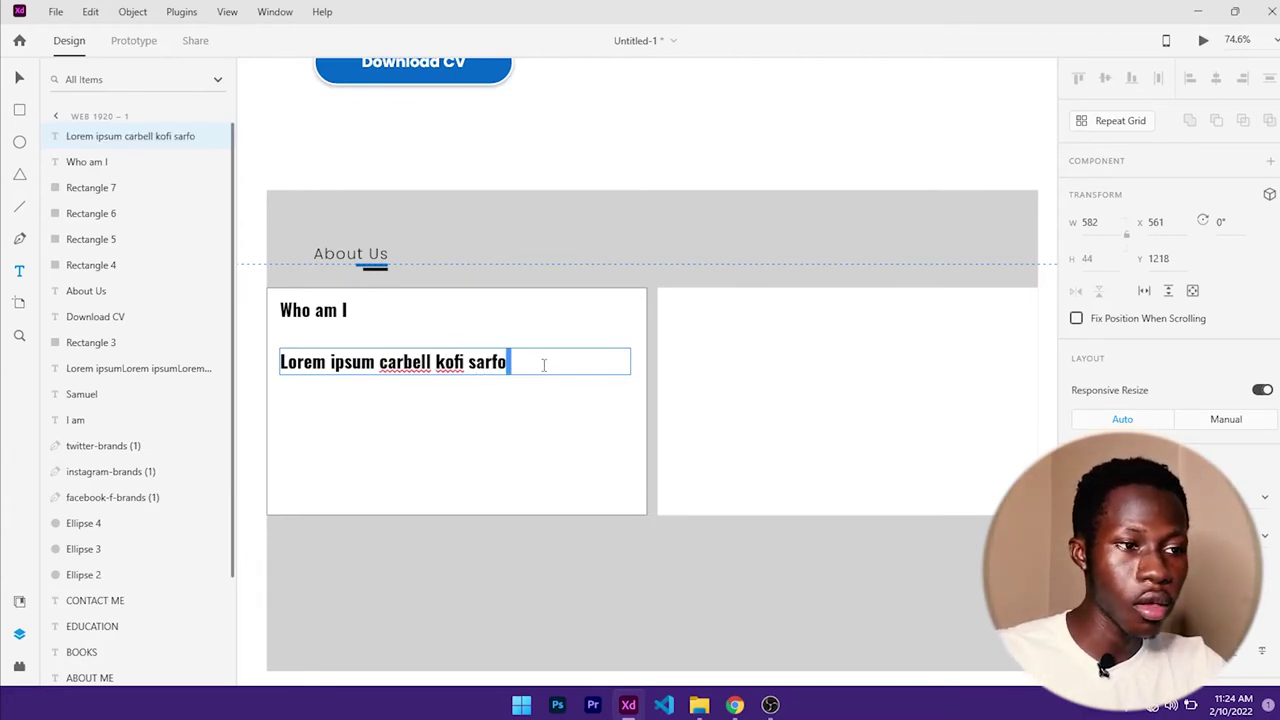
pyautogui.hotkey('ctrl', 'a')
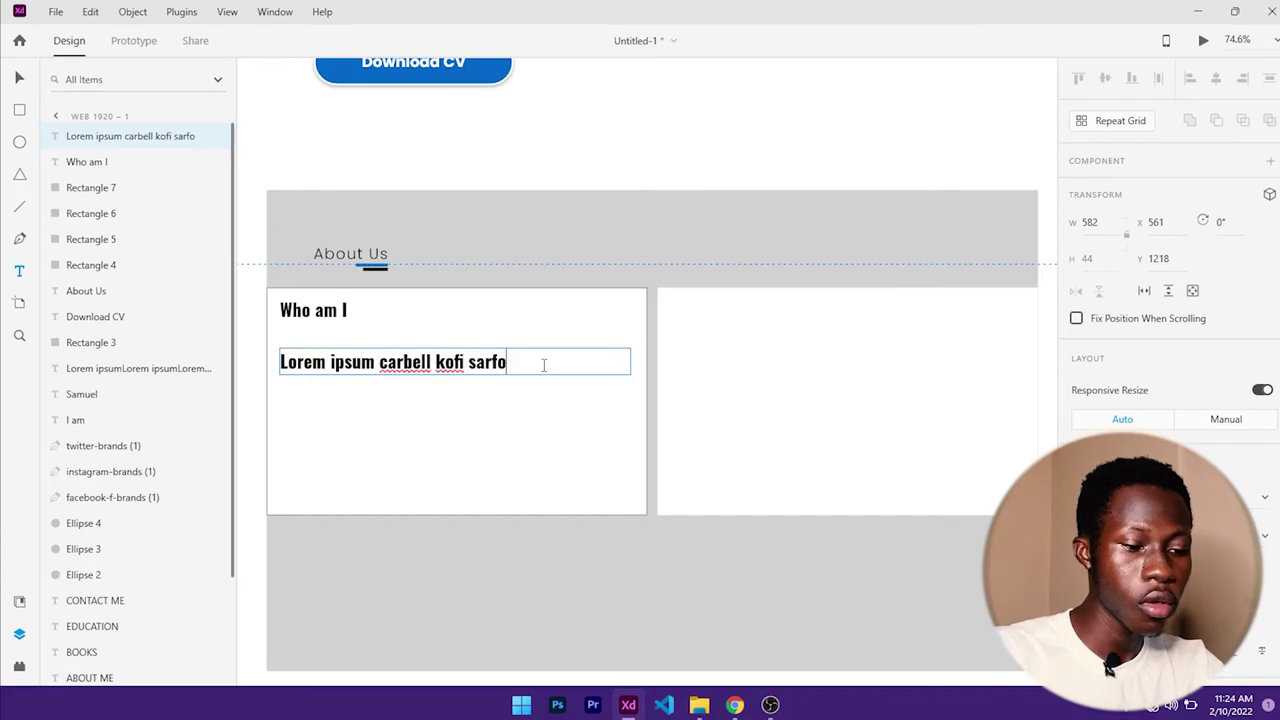
pyautogui.hotkey('ctrl', 'v')
pyautogui.hotkey('ctrl', 'v')
pyautogui.hotkey('ctrl', 'v')
pyautogui.hotkey('ctrl', 'v')
pyautogui.hotkey('ctrl', 'v')
pyautogui.hotkey('ctrl', 'v')
pyautogui.hotkey('ctrl', 'v')
pyautogui.hotkey('ctrl', 'v')
pyautogui.hotkey('ctrl', 'v')
pyautogui.hotkey('ctrl', 'v')
pyautogui.hotkey('ctrl', 'v')
pyautogui.hotkey('ctrl', 'v')
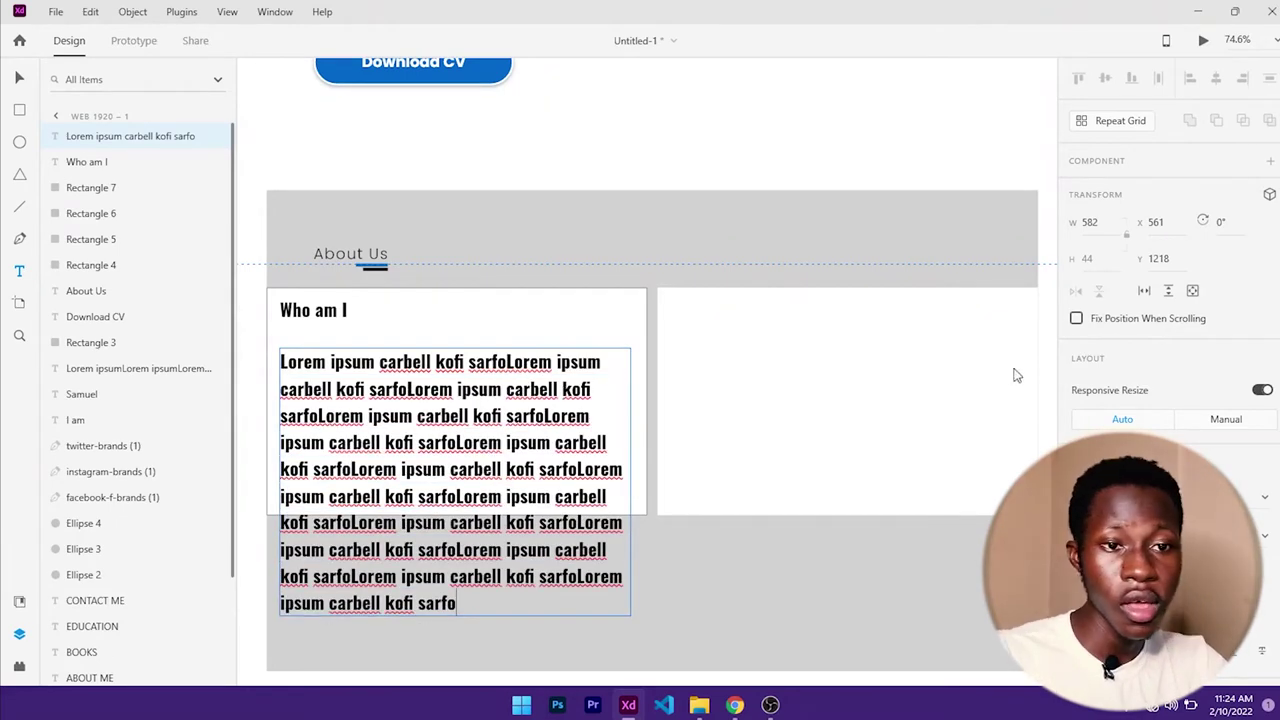
pyautogui.scroll(-4, 1116, 396)
# - Set the paragraph font to Poppins Regular
pyautogui.click(1108, 213)
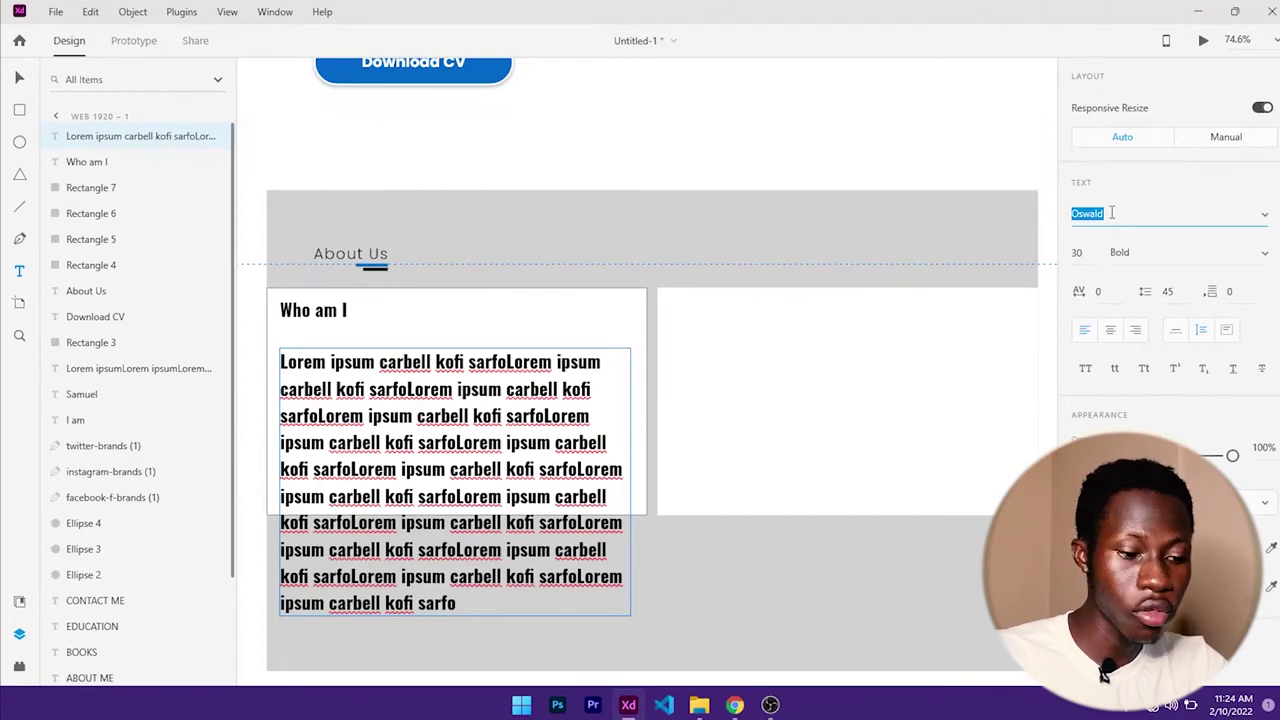
pyautogui.write('Pop')
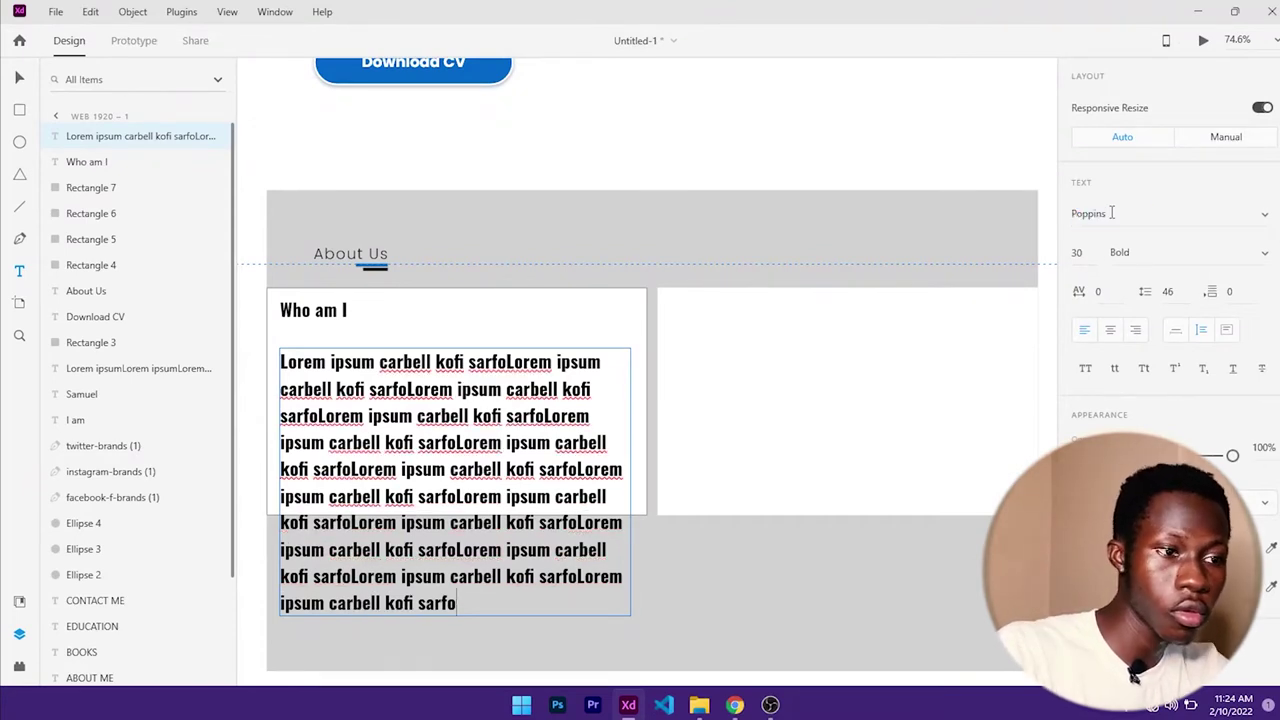
pyautogui.press('Escape')
pyautogui.click(1110, 213)
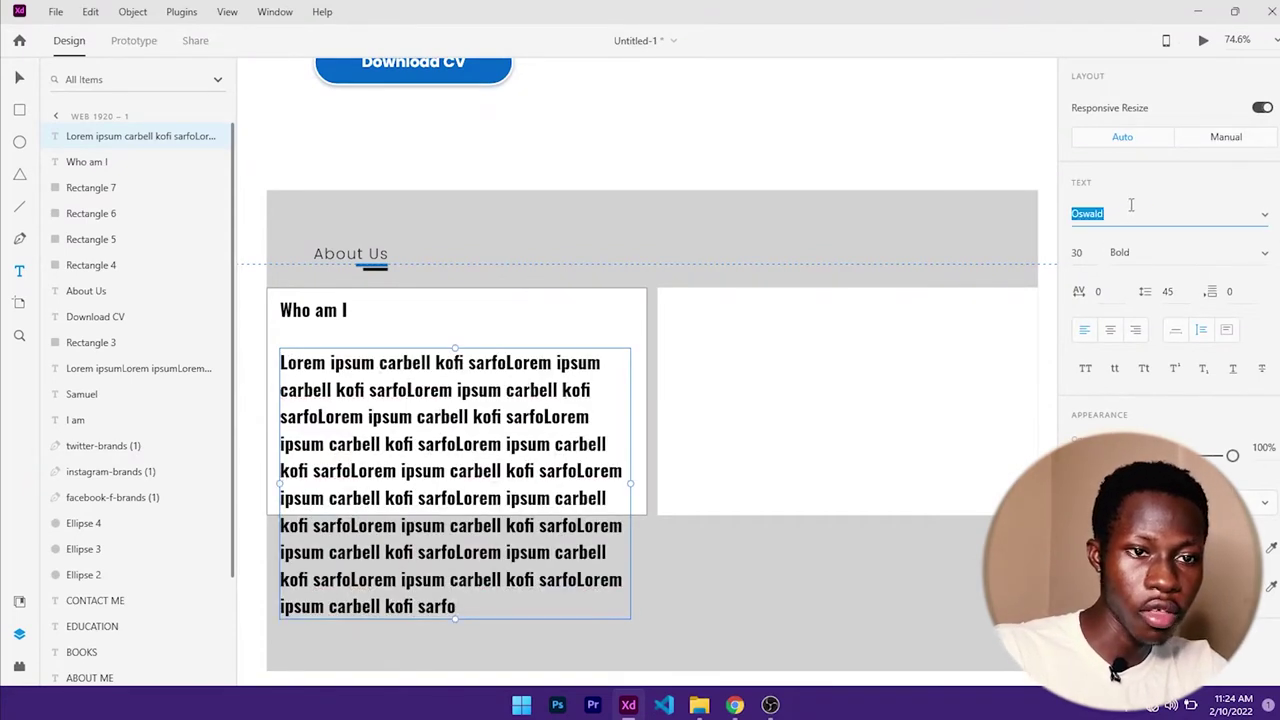
pyautogui.write('Poppins')
pyautogui.press('Return')
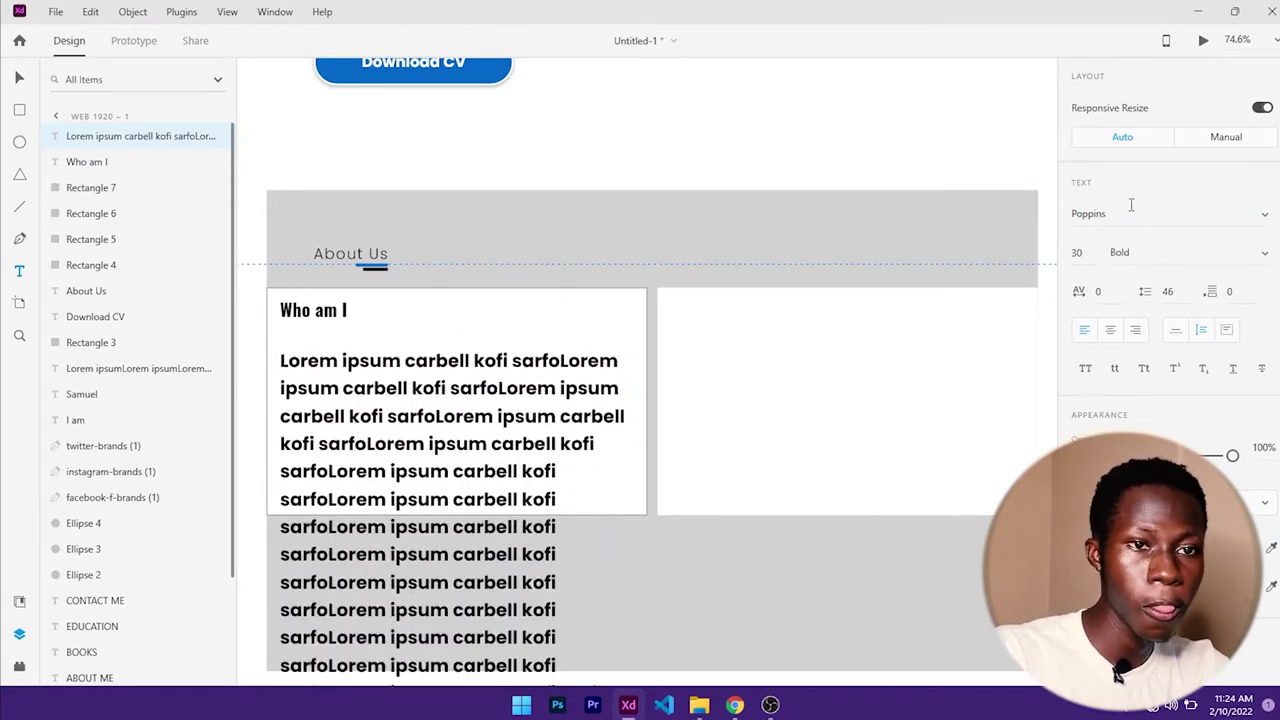
pyautogui.click(1137, 252)
pyautogui.write('Regular')
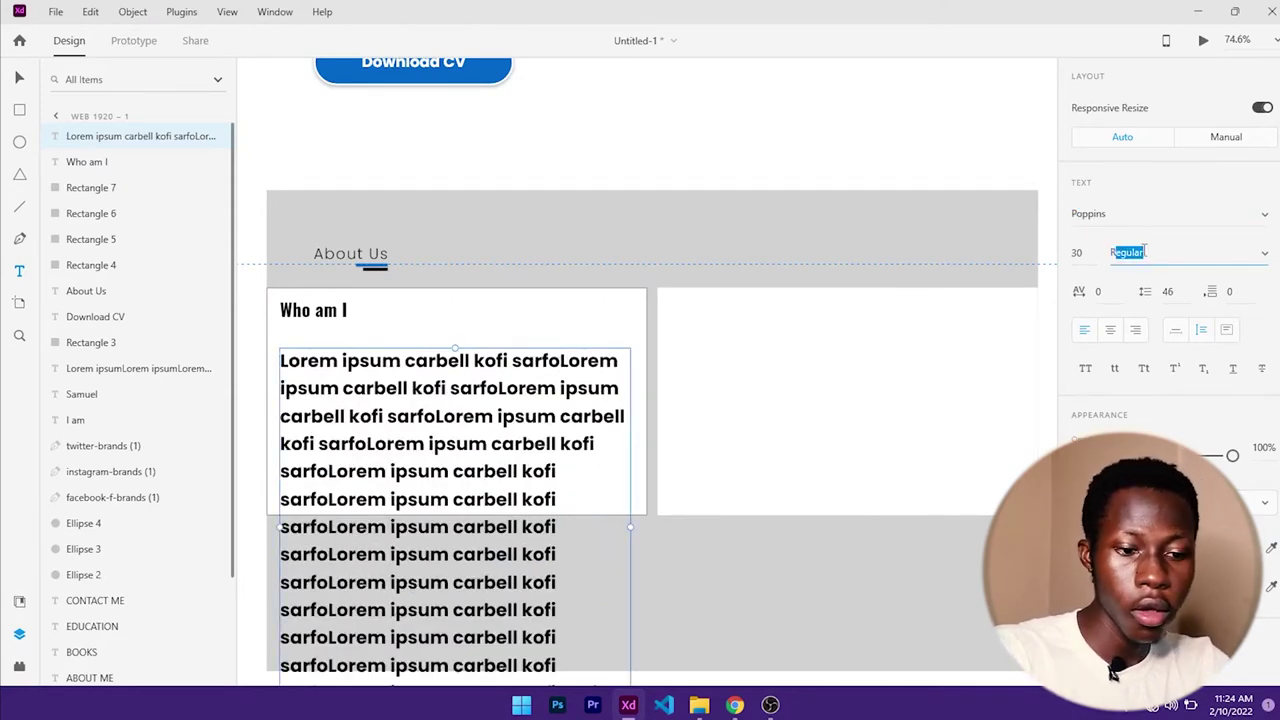
pyautogui.press('Return')
# - Shrink the paragraph text to size 20 and fit its box inside the left card
pyautogui.click(1087, 252)
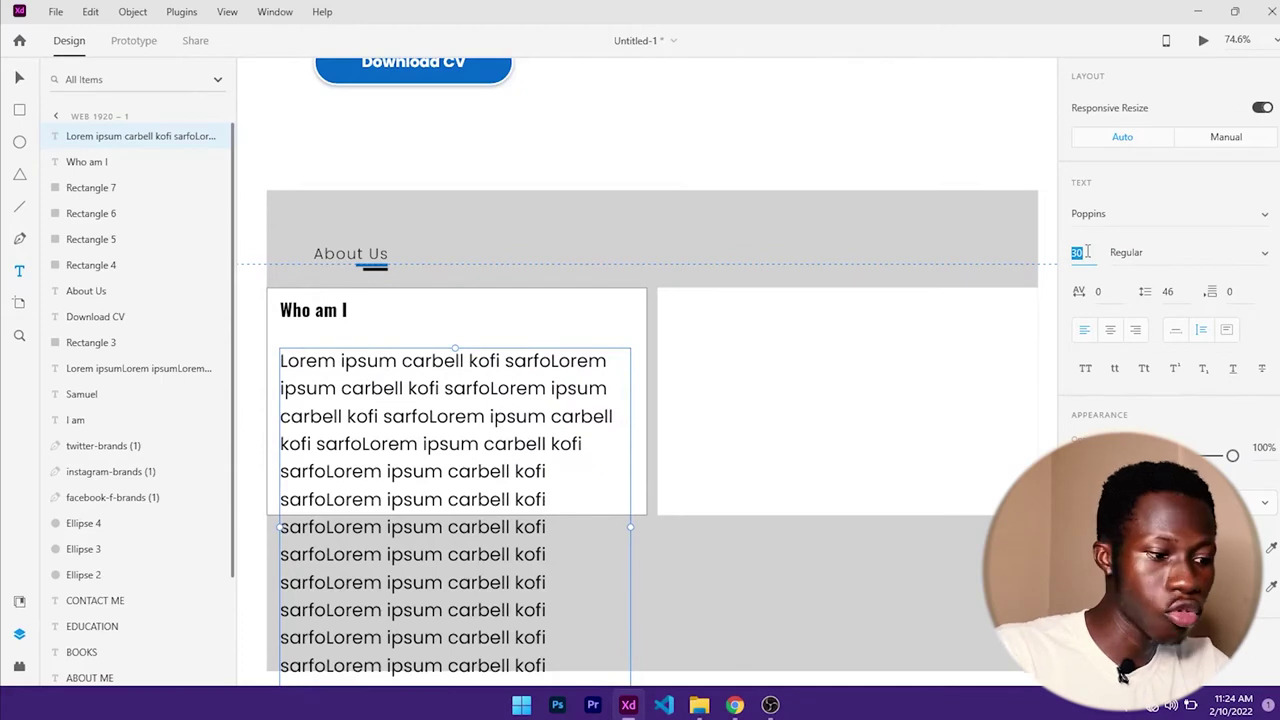
pyautogui.write('25')
pyautogui.press('Return')
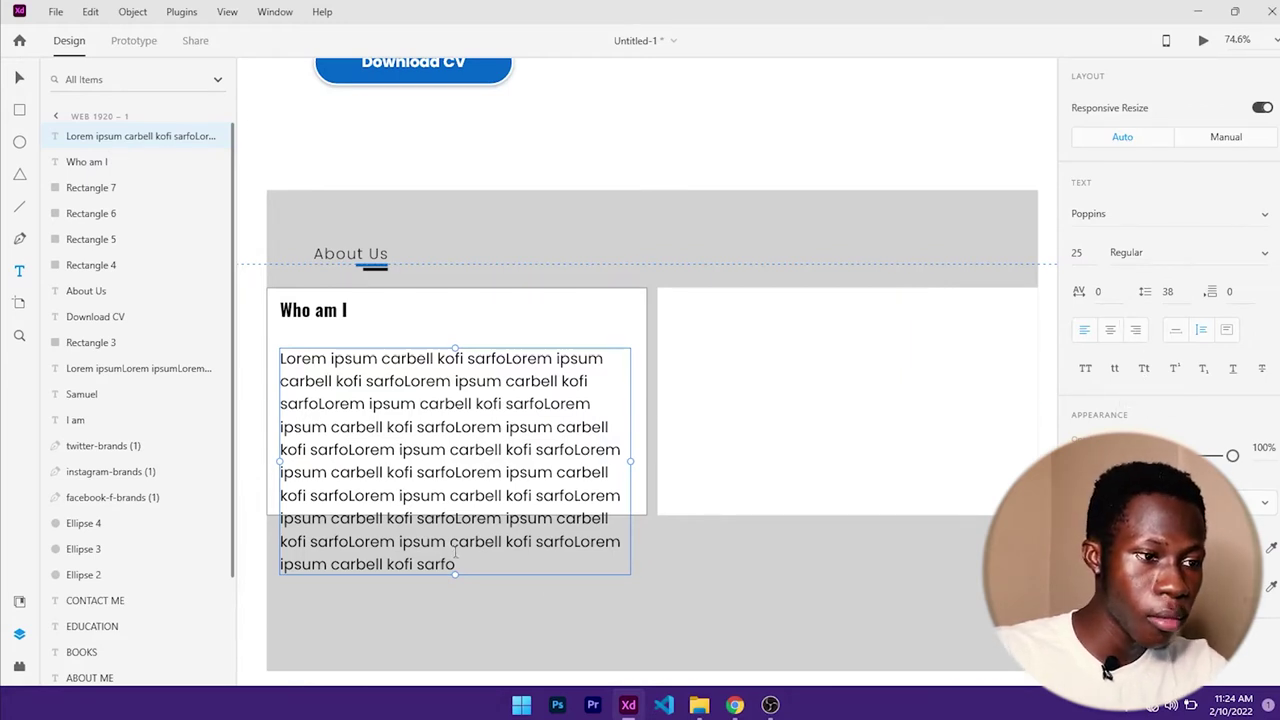
pyautogui.moveTo(454, 578); pyautogui.dragTo(449, 500)
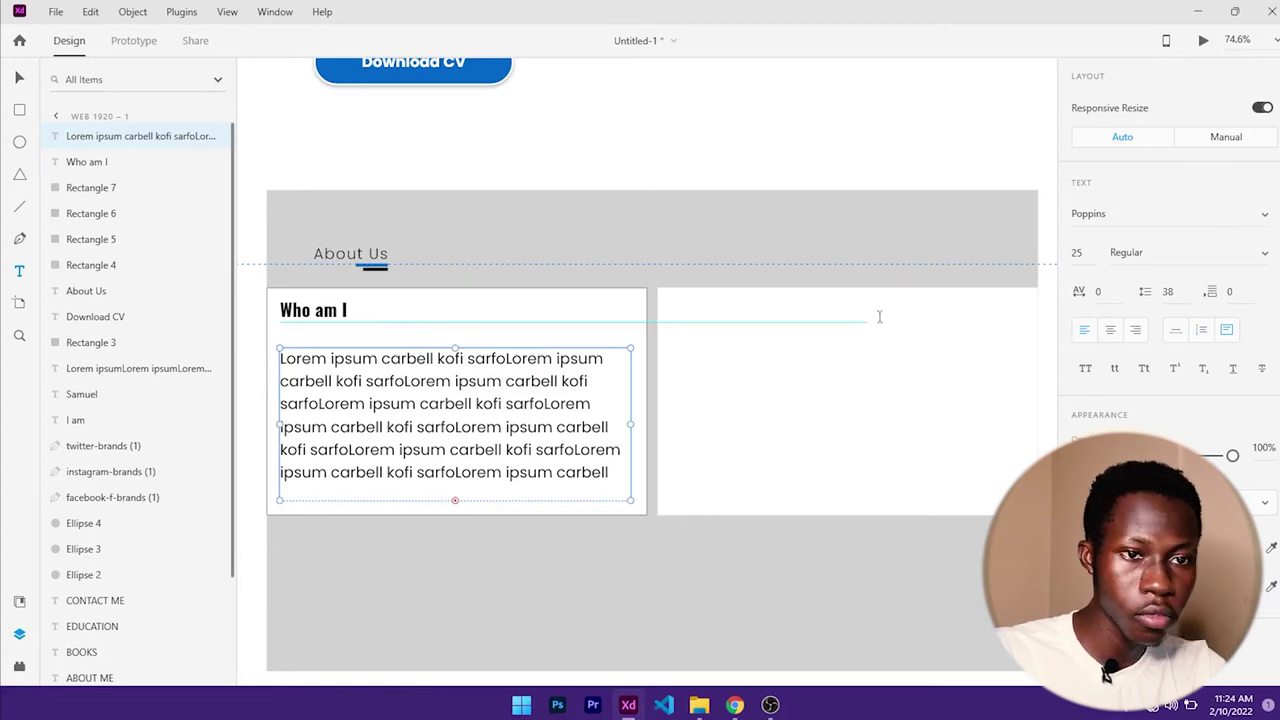
pyautogui.click(1077, 253)
pyautogui.write('20')
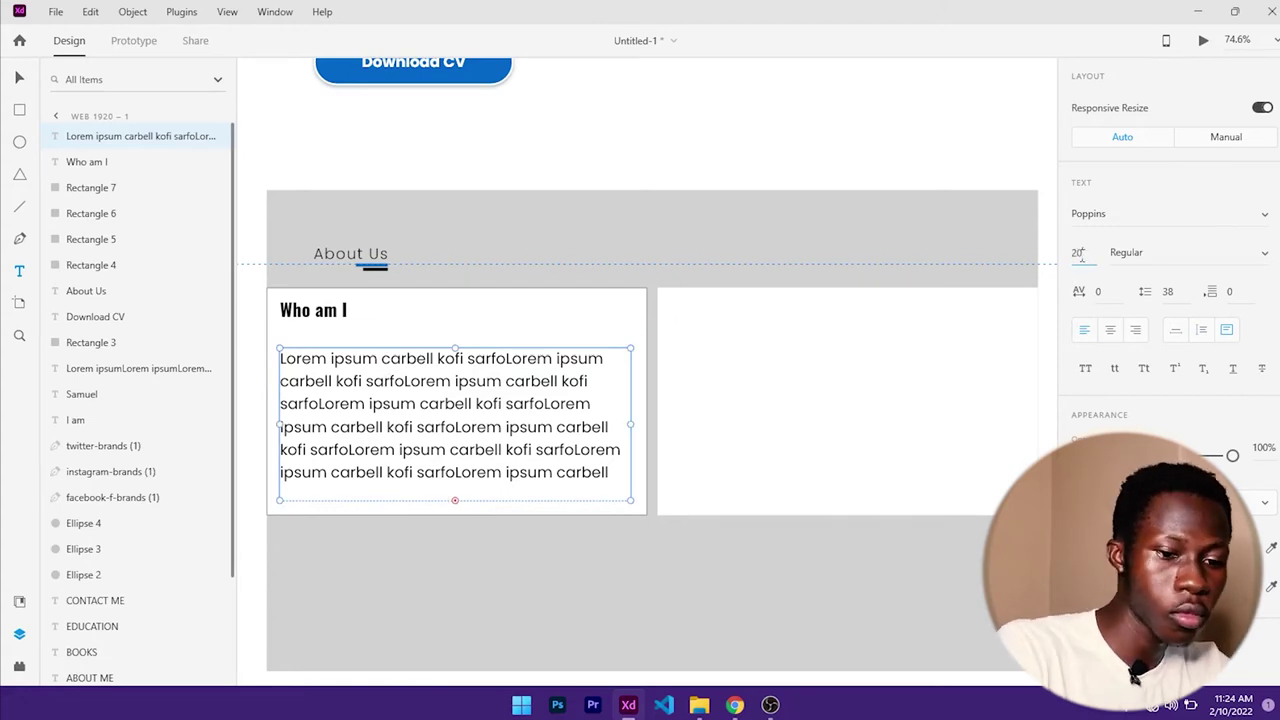
pyautogui.press('Return')
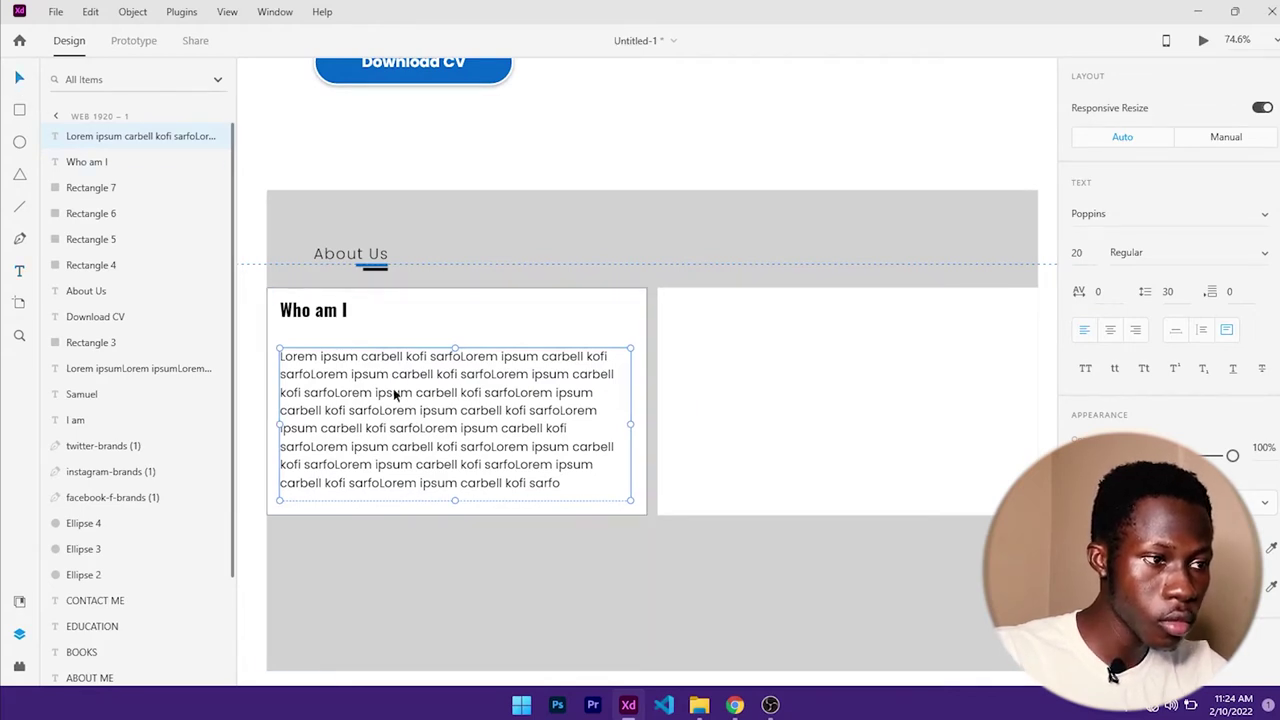
pyautogui.moveTo(395, 395); pyautogui.dragTo(394, 390)
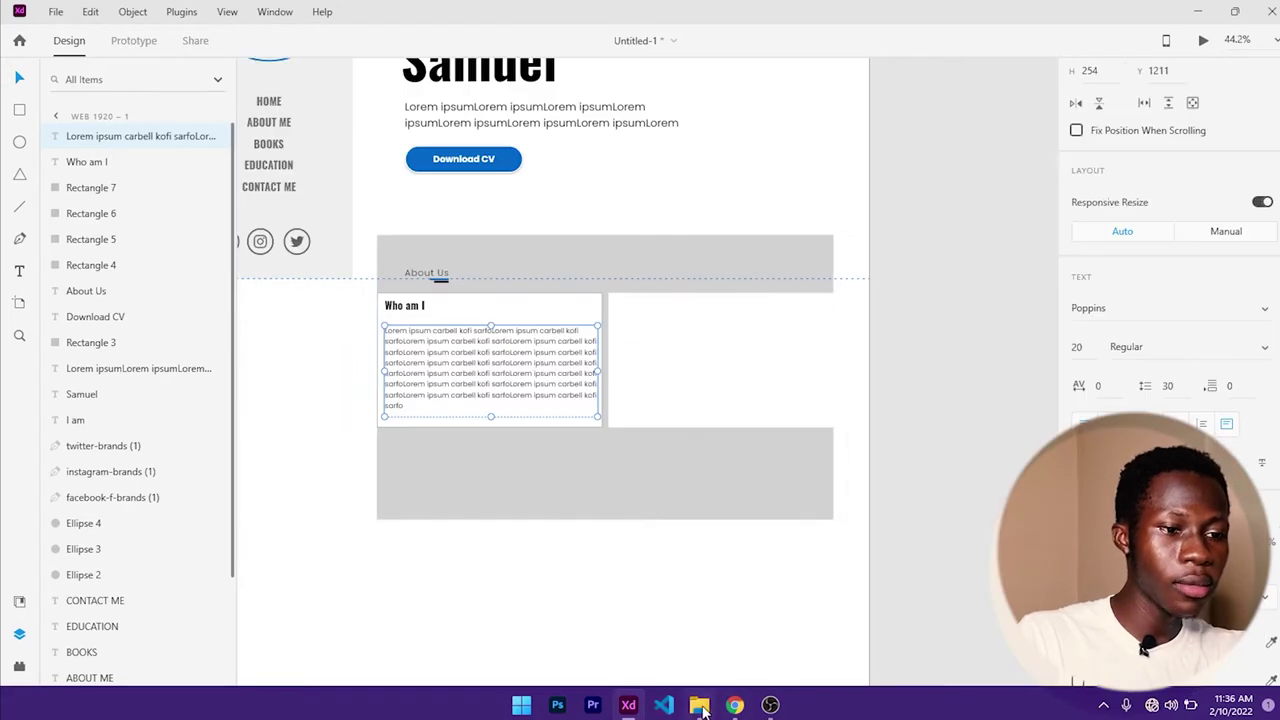
pyautogui.click(699, 705)
pyautogui.click(699, 705)
pyautogui.click(734, 705)
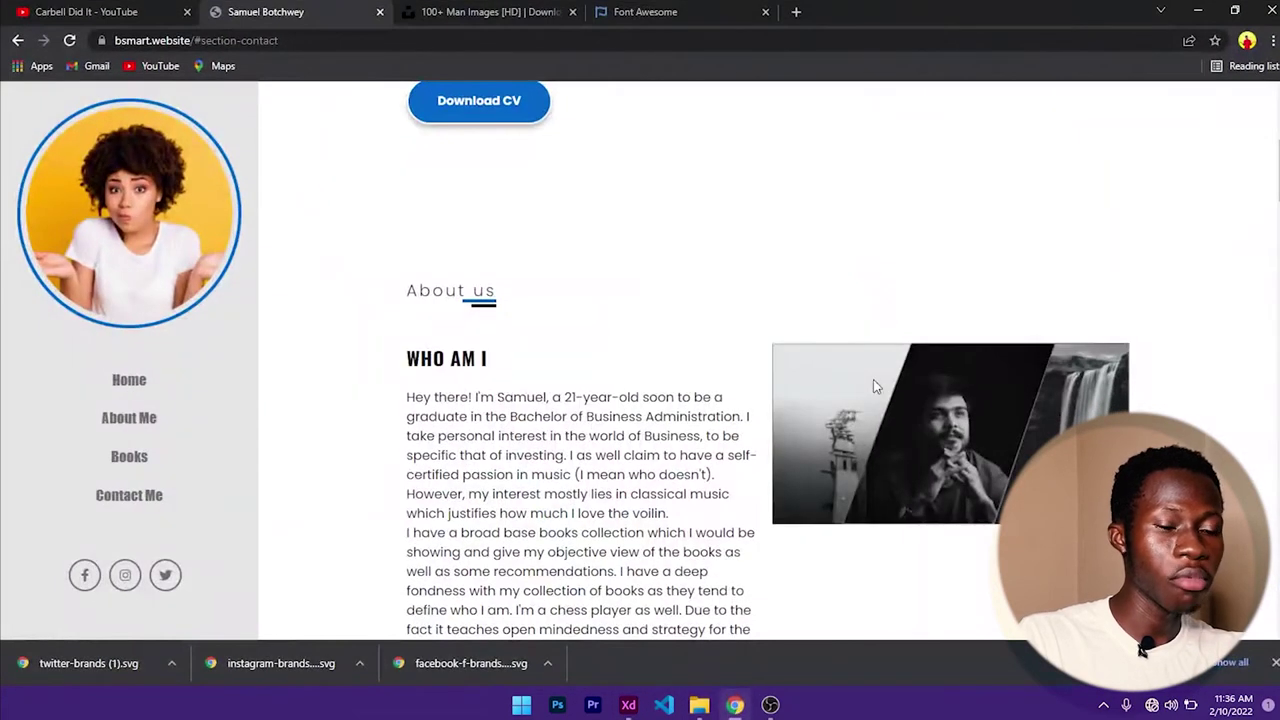
pyautogui.scroll(-1, 874, 449)
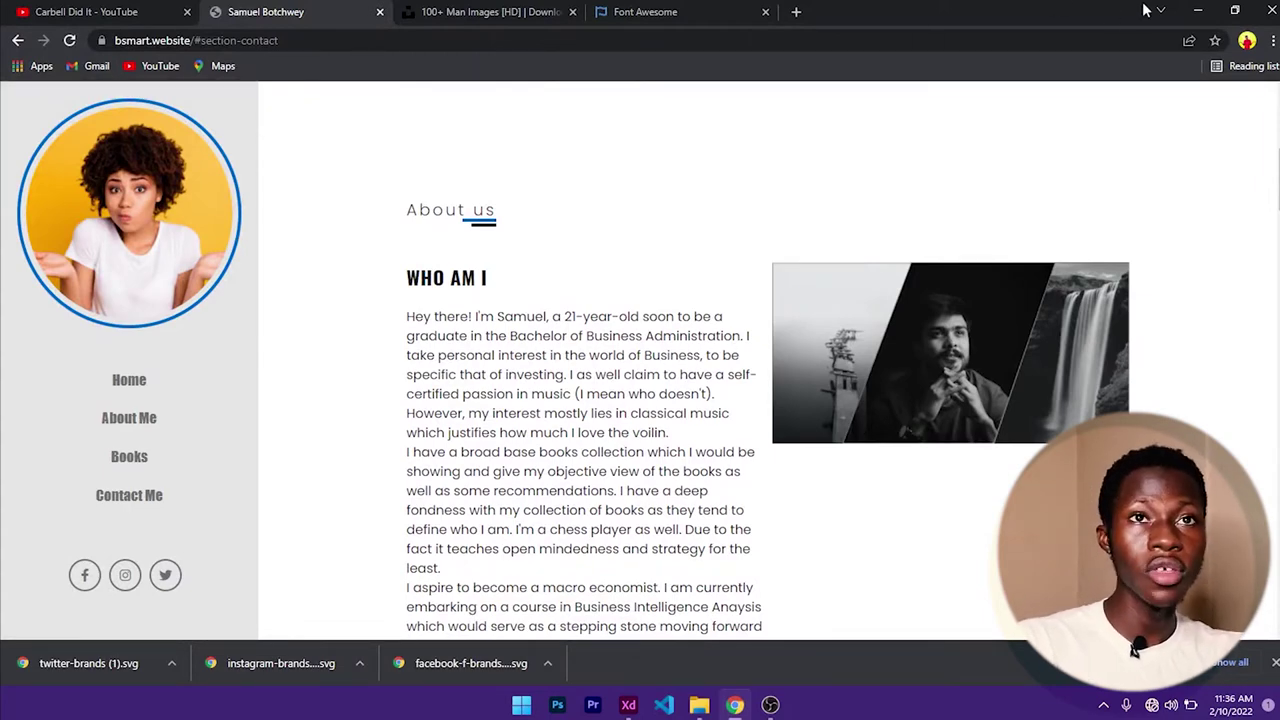
pyautogui.click(1198, 10)
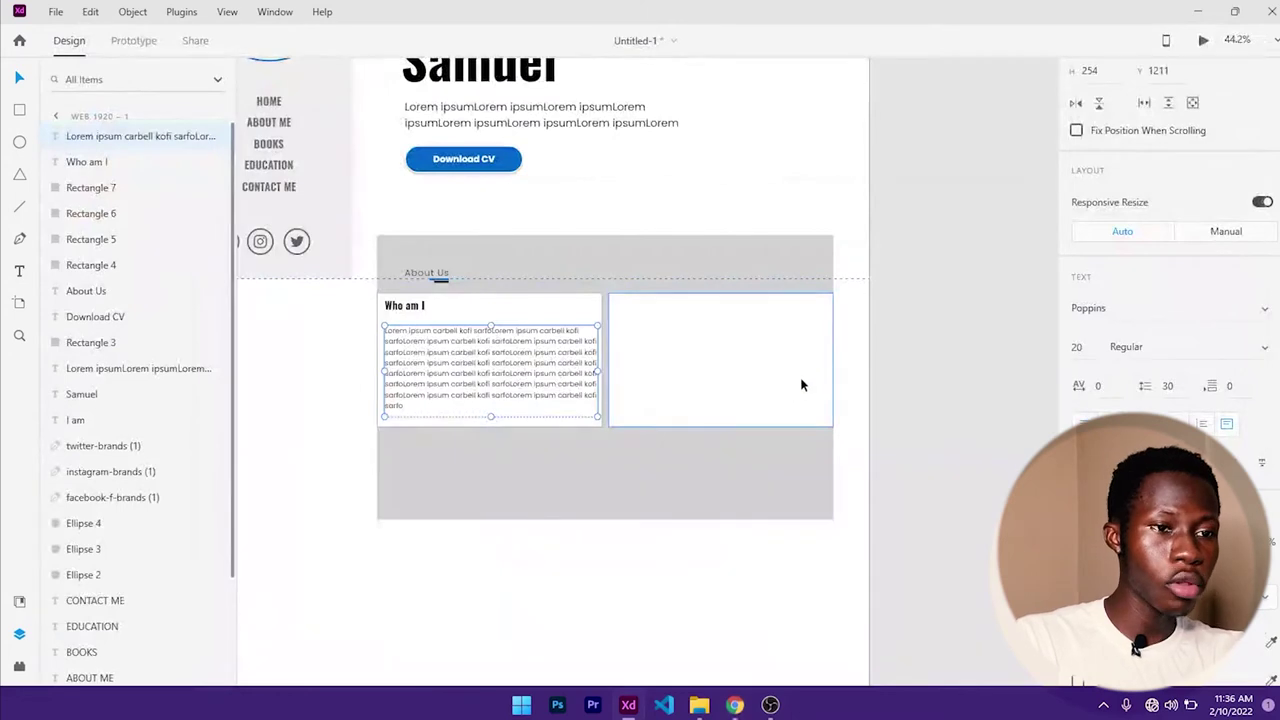
# - Draw a four-point slanted parallelogram path spanning the right card's height
pyautogui.click(752, 318)
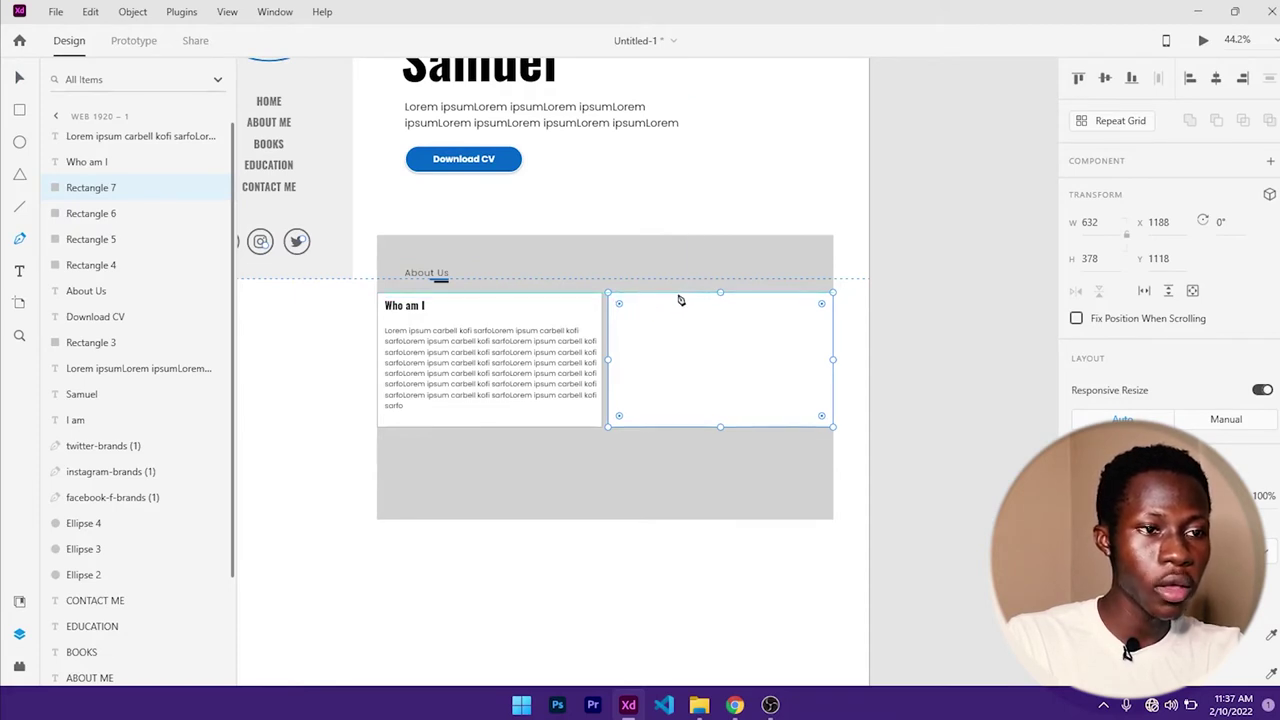
pyautogui.click(678, 294)
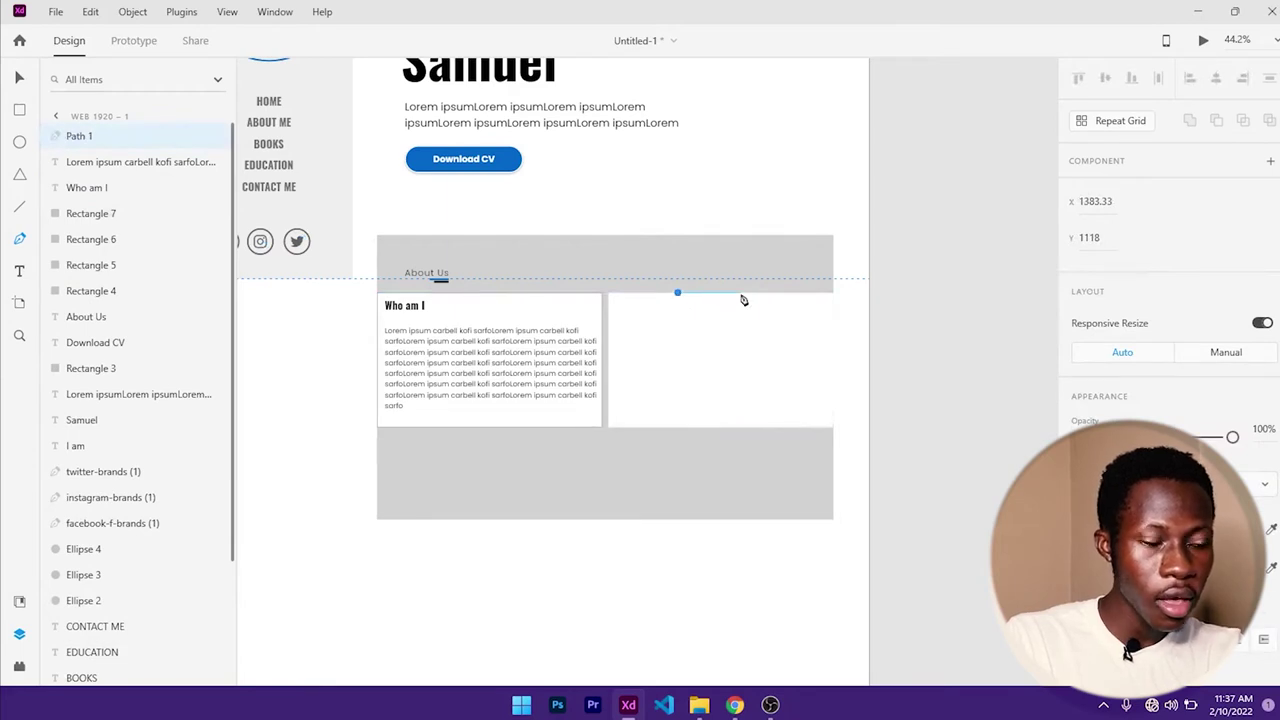
pyautogui.scroll(3, 743, 297)
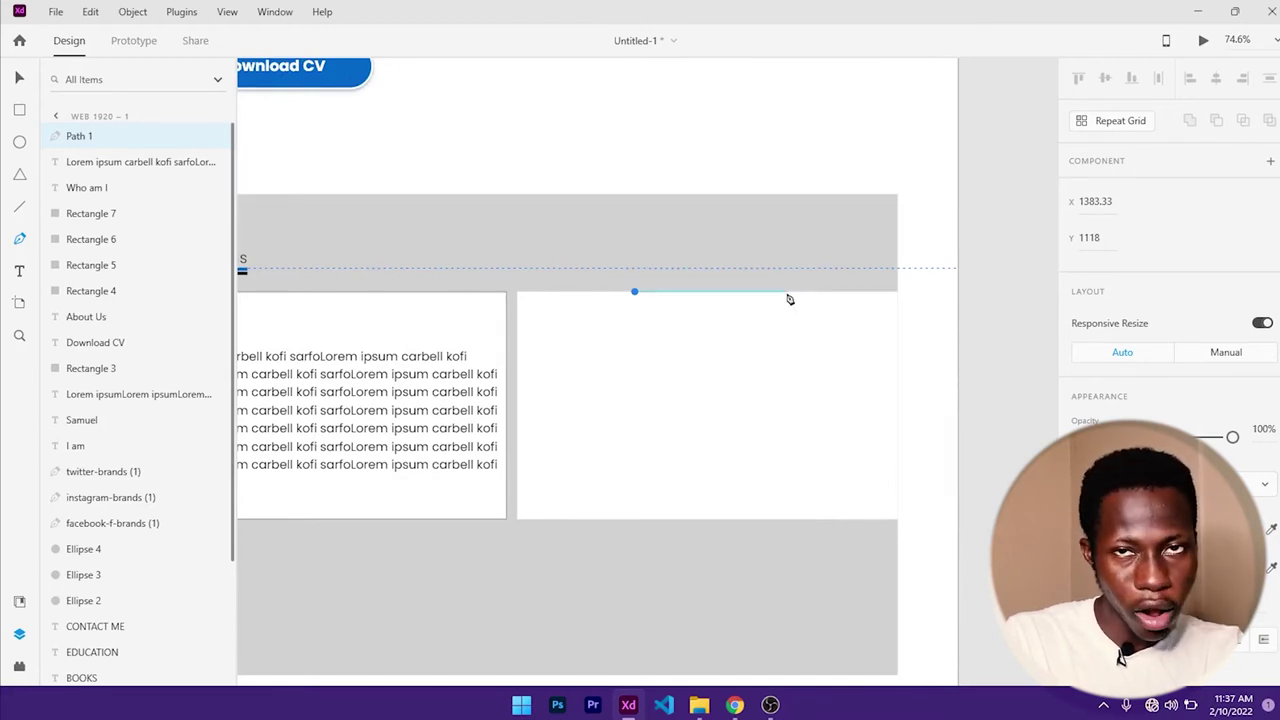
pyautogui.click(787, 294)
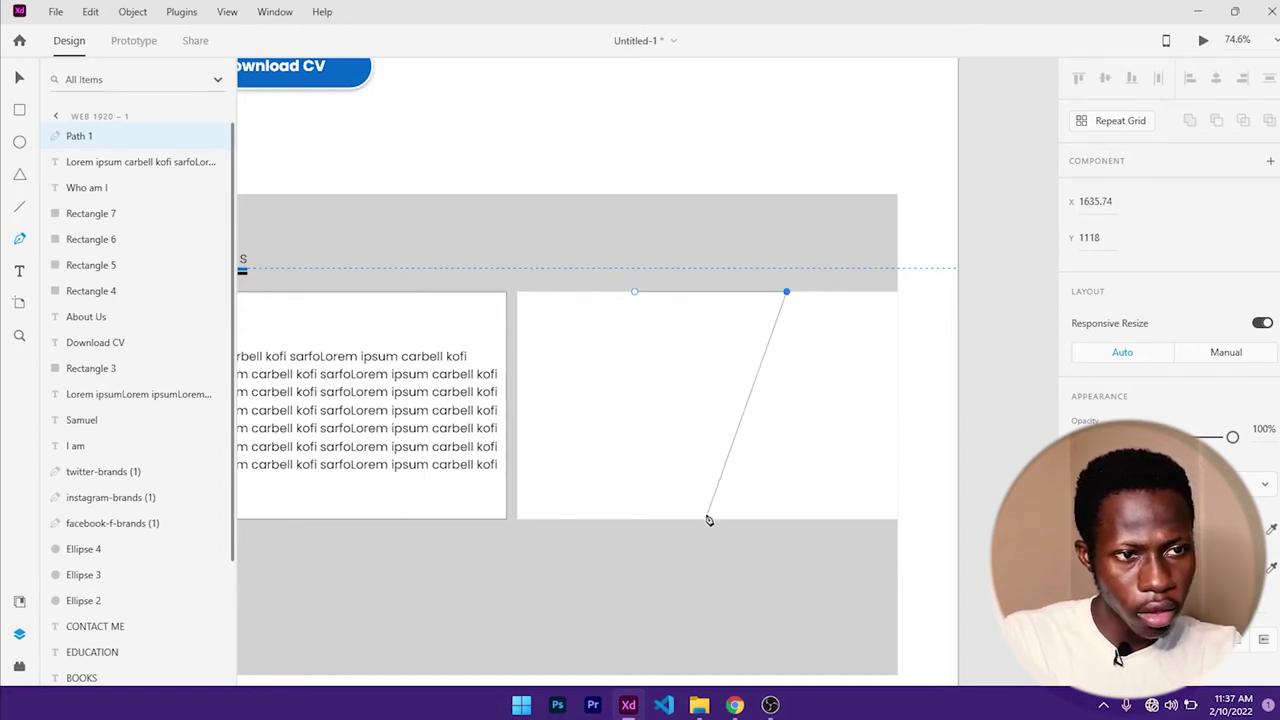
pyautogui.hotkey('ctrl', 'z')
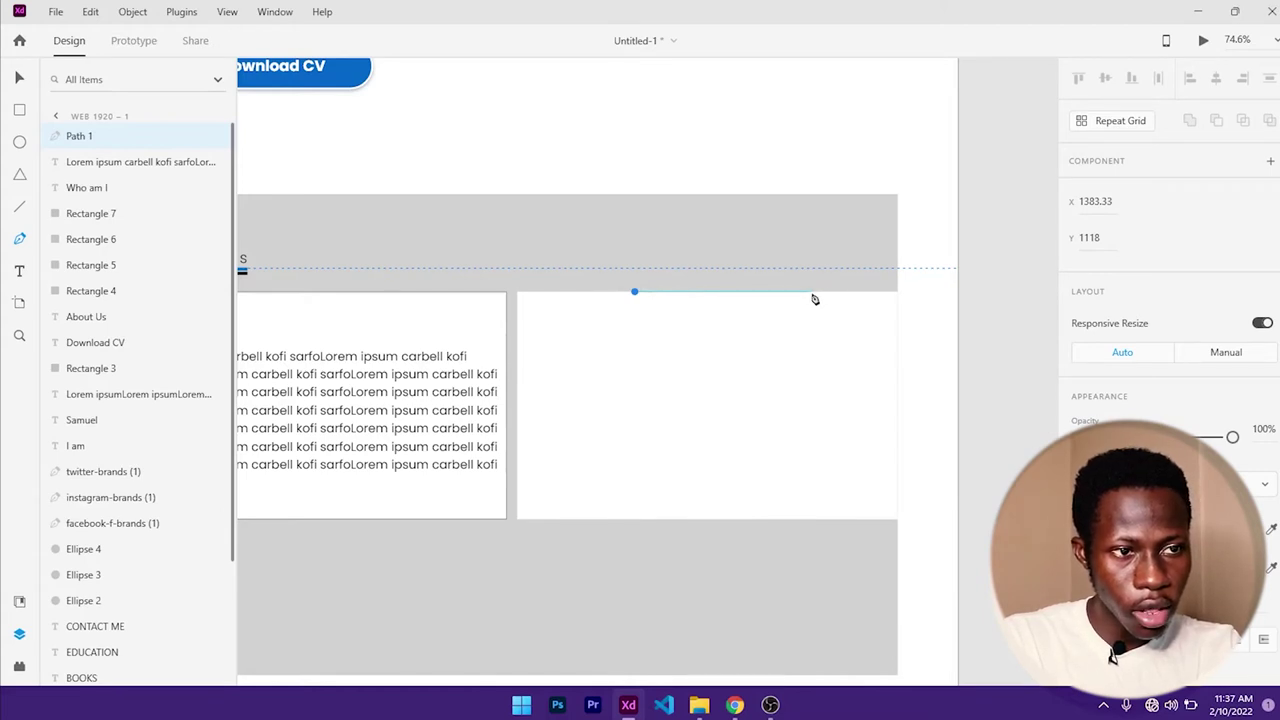
pyautogui.click(816, 292)
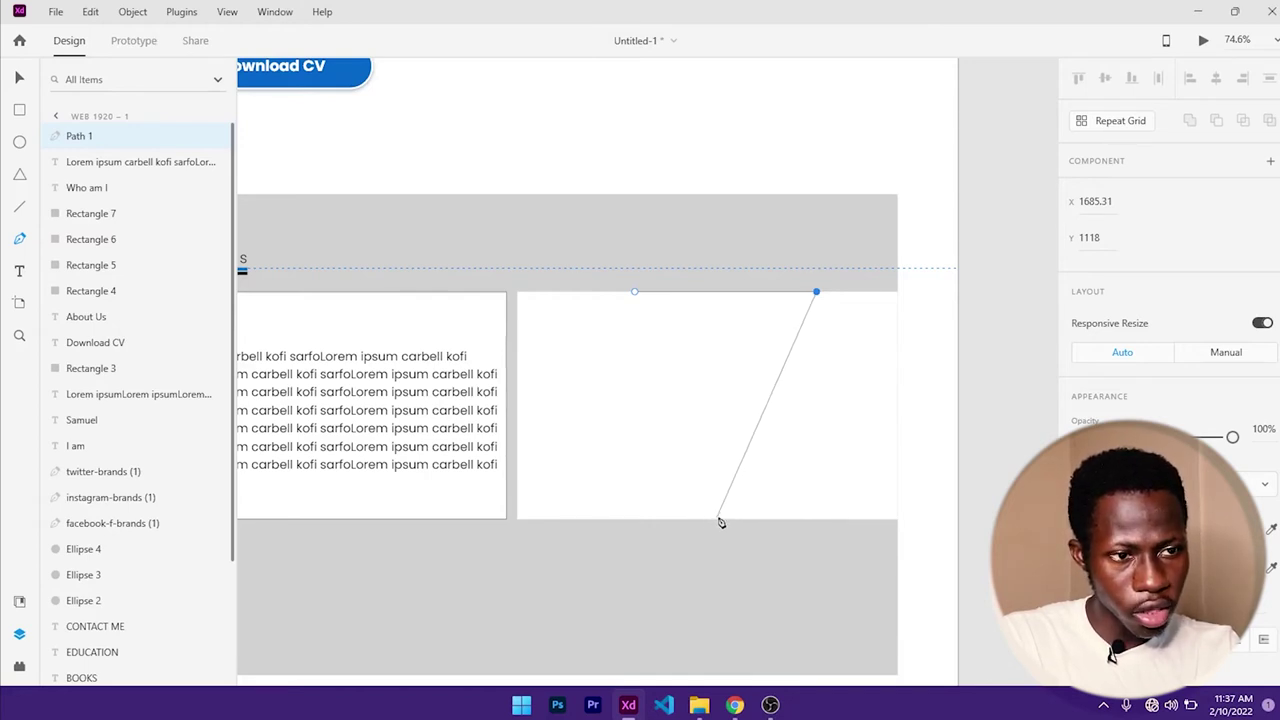
pyautogui.hotkey('ctrl', 'z')
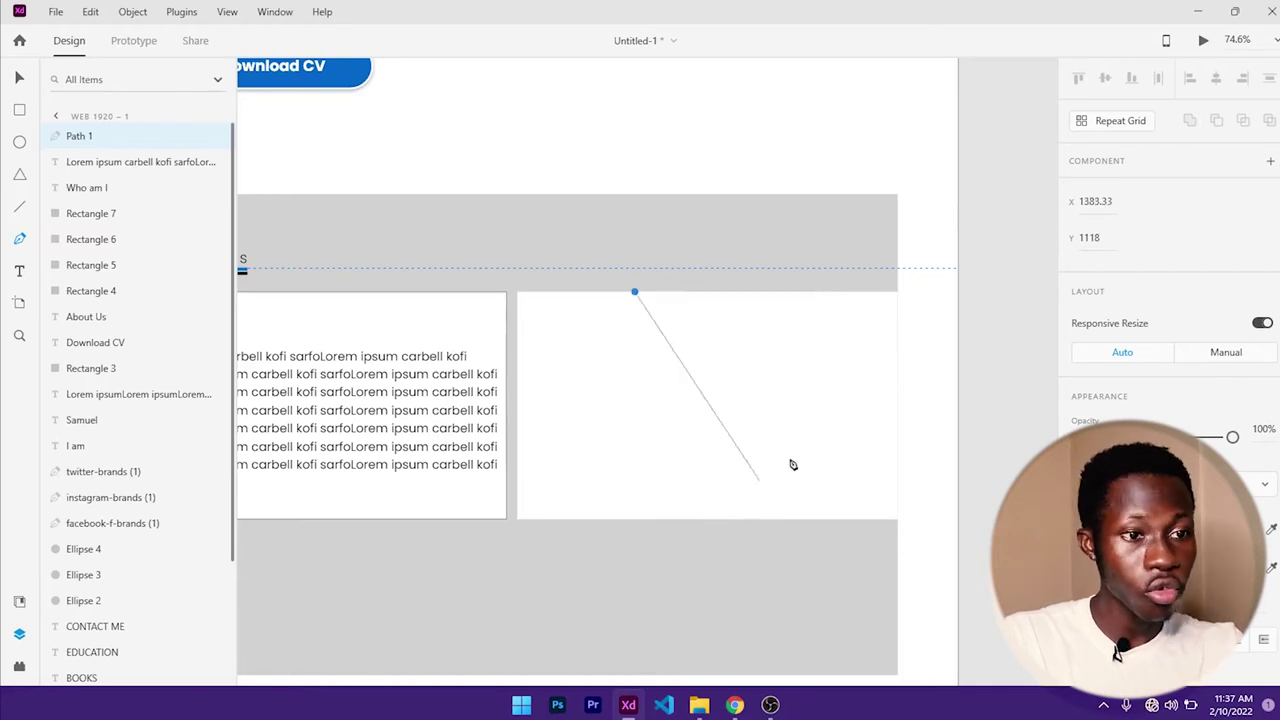
pyautogui.click(833, 297)
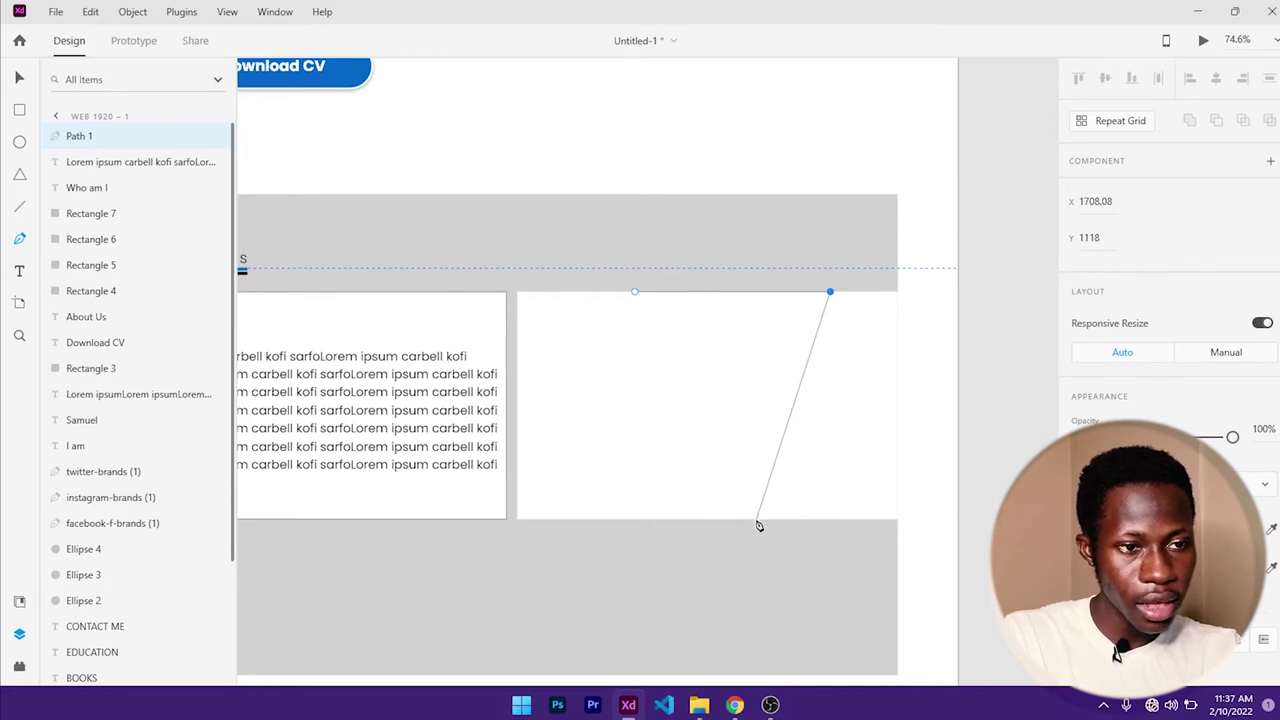
pyautogui.click(757, 522)
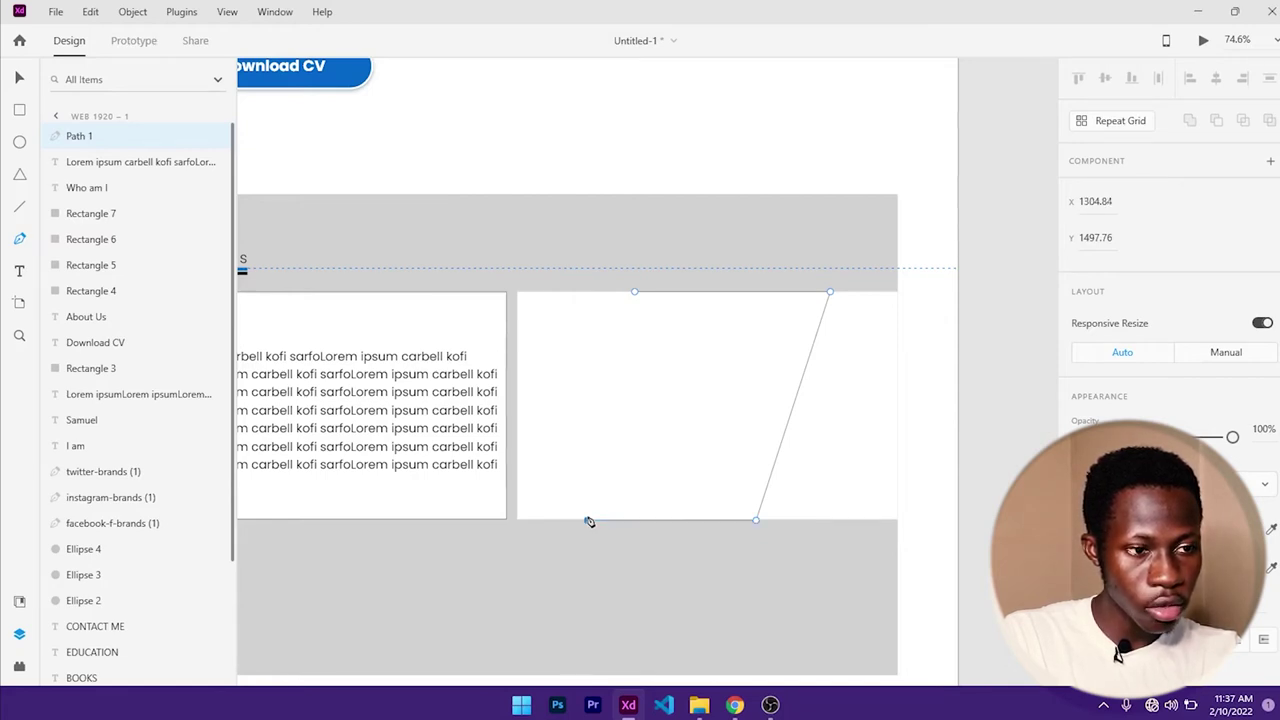
pyautogui.click(588, 520)
pyautogui.click(634, 292)
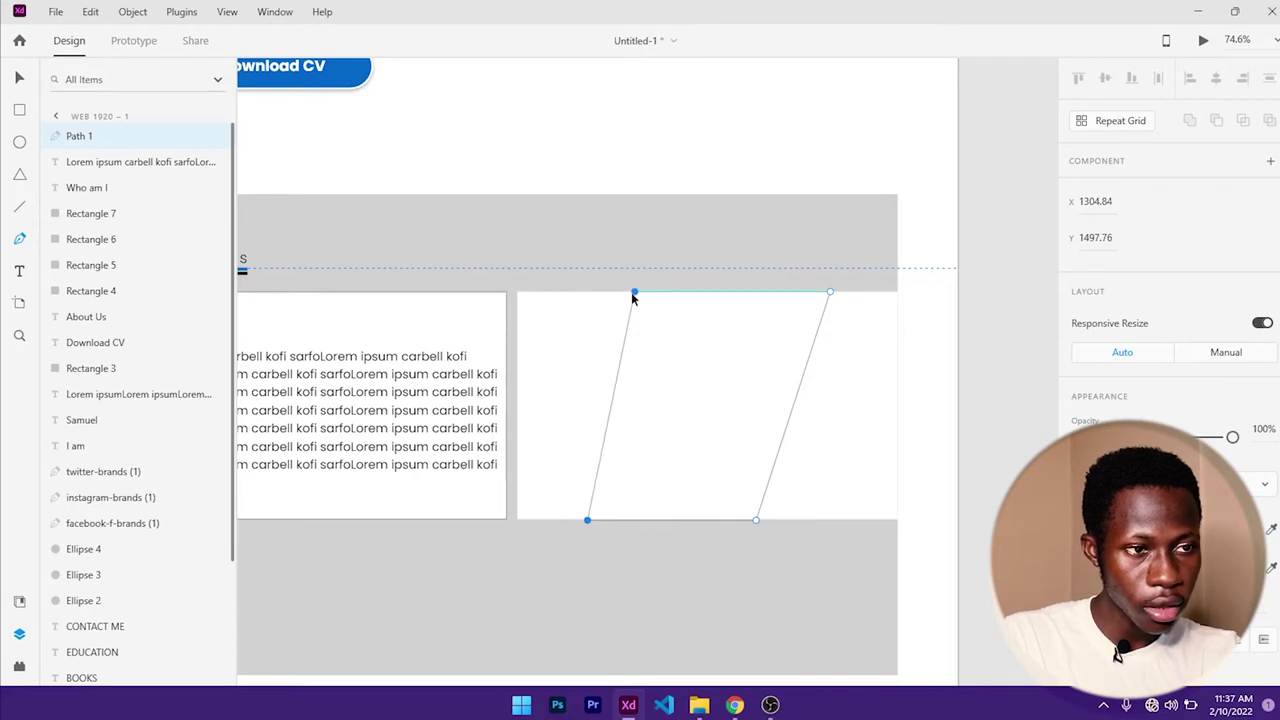
pyautogui.press('Escape')
# - Shift the stripe's top-left corner slightly right to refine its slant
pyautogui.click(586, 323)
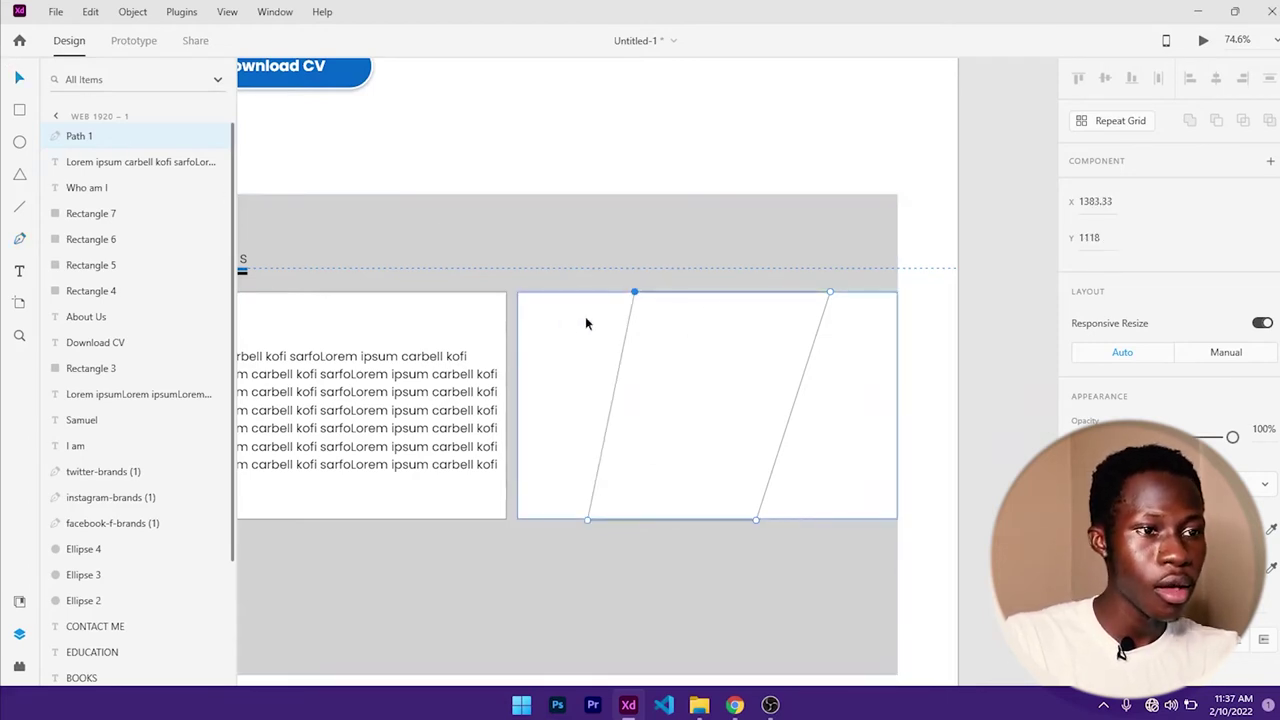
pyautogui.click(637, 292)
pyautogui.moveTo(637, 296); pyautogui.dragTo(655, 297)
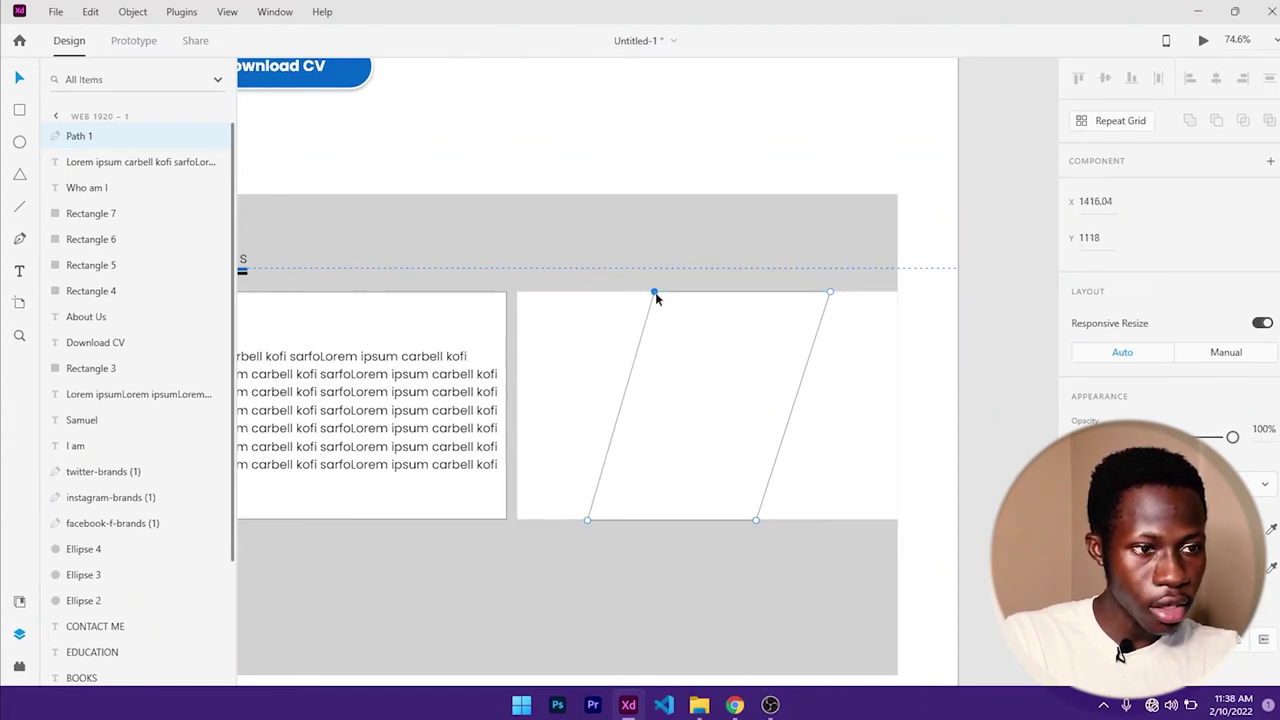
pyautogui.moveTo(655, 297); pyautogui.dragTo(658, 298)
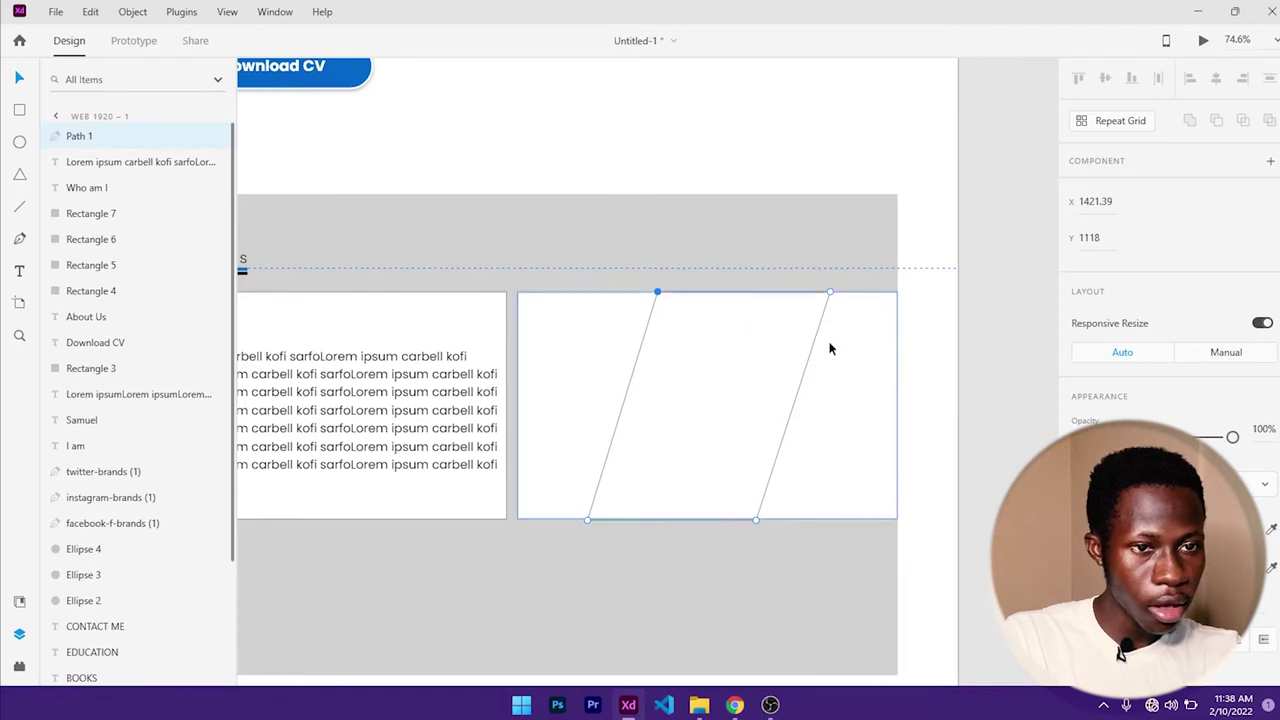
pyautogui.scroll(-3, 1195, 368)
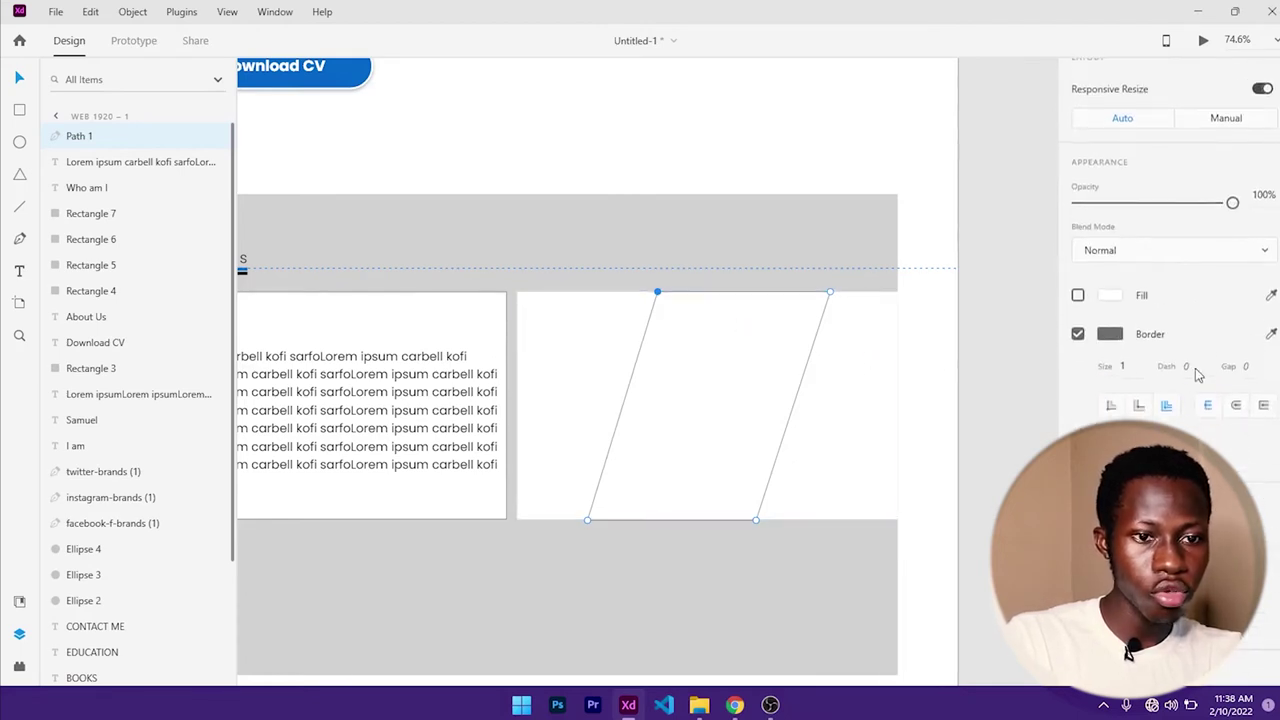
# - Enable the stripe's fill and set it to dark red #8F1F1F
pyautogui.click(1078, 295)
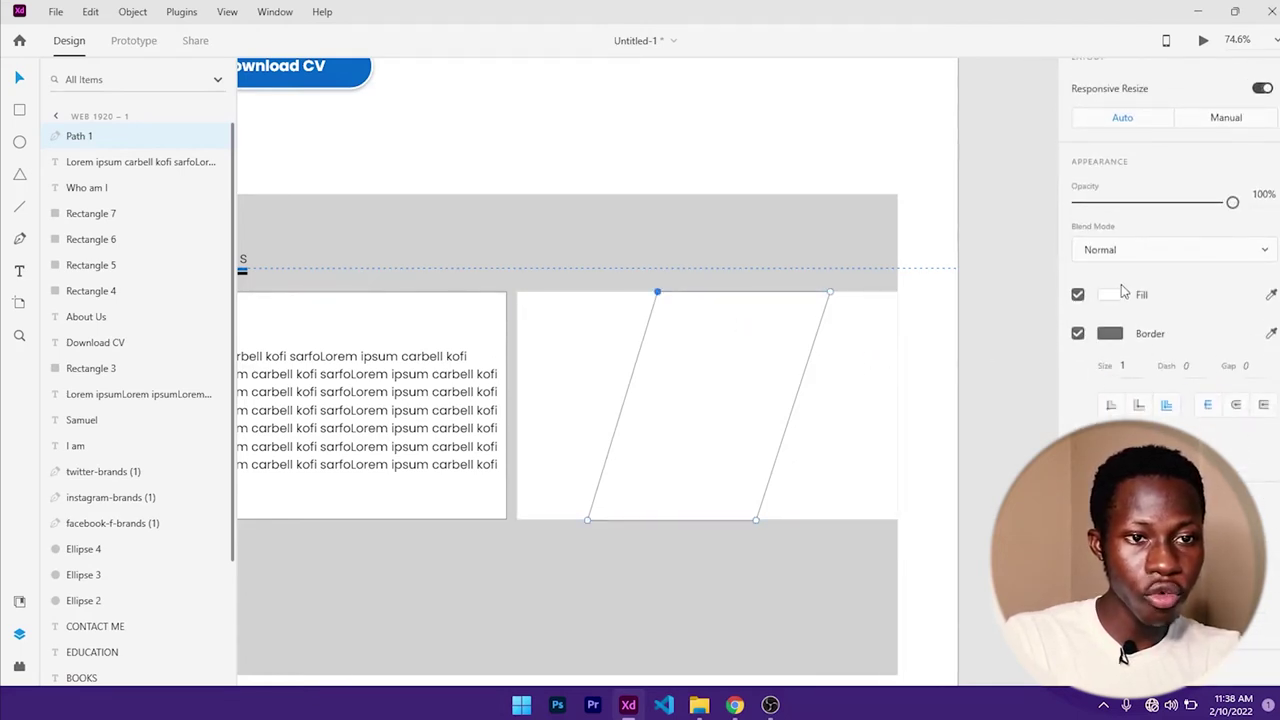
pyautogui.click(1110, 295)
pyautogui.moveTo(955, 250); pyautogui.dragTo(979, 262)
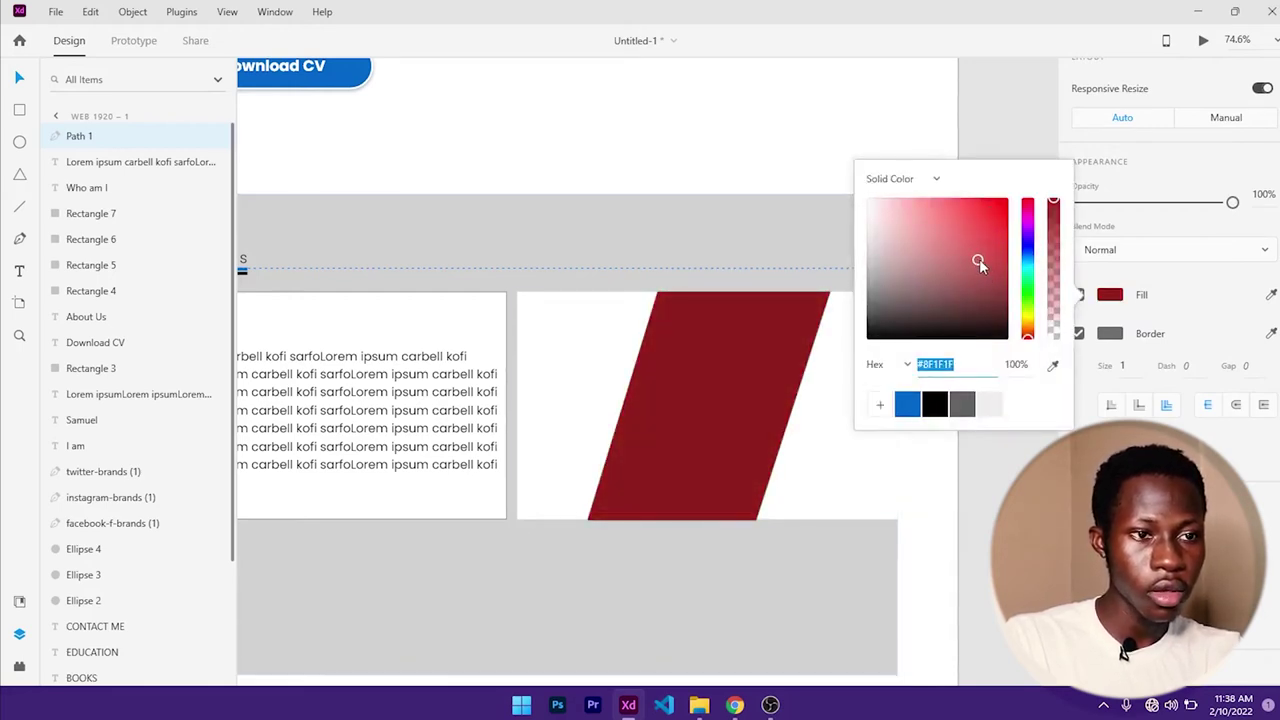
pyautogui.click(38, 85)
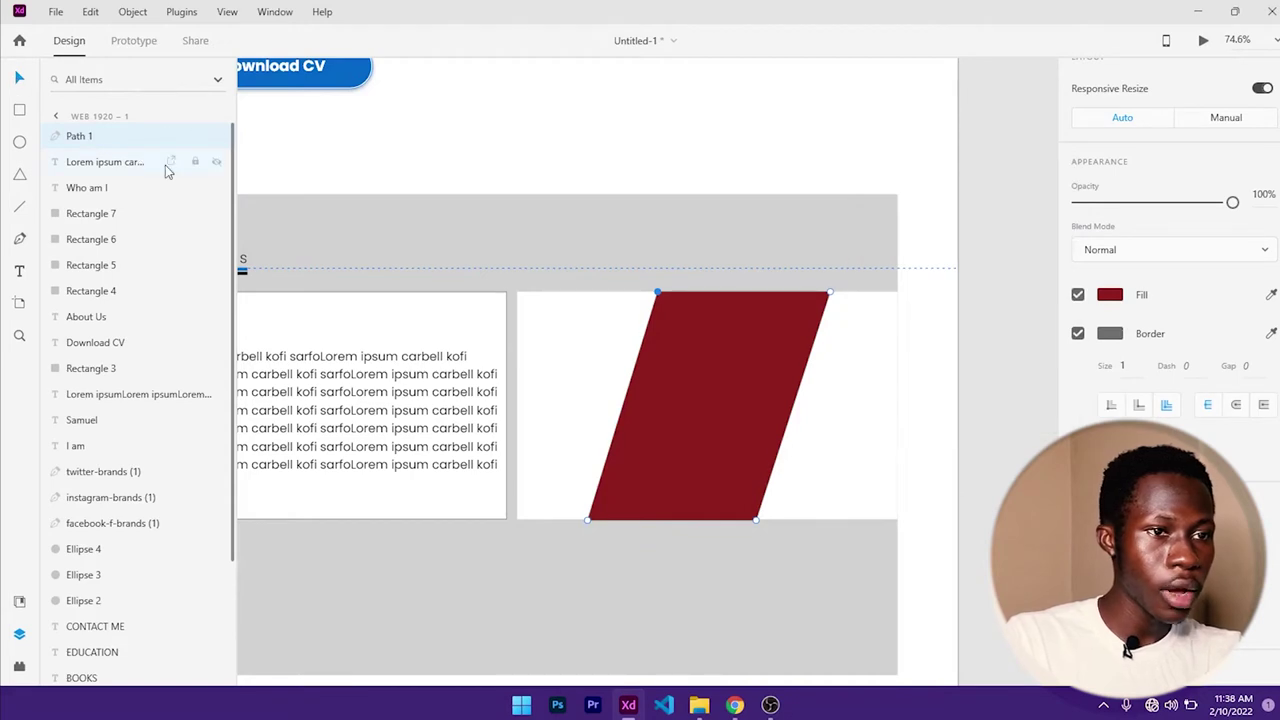
pyautogui.click(19, 238)
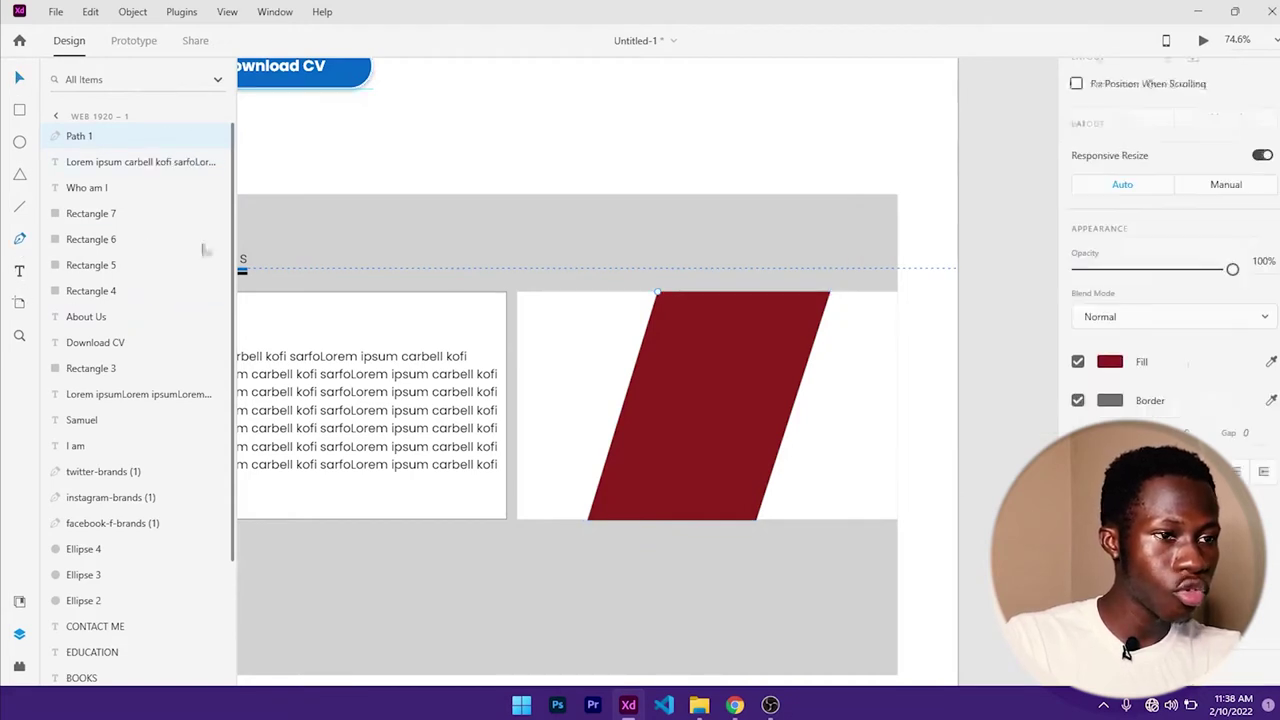
# - Draw a closed wedge from the card's left edge to the red stripe's top corner
pyautogui.click(517, 293)
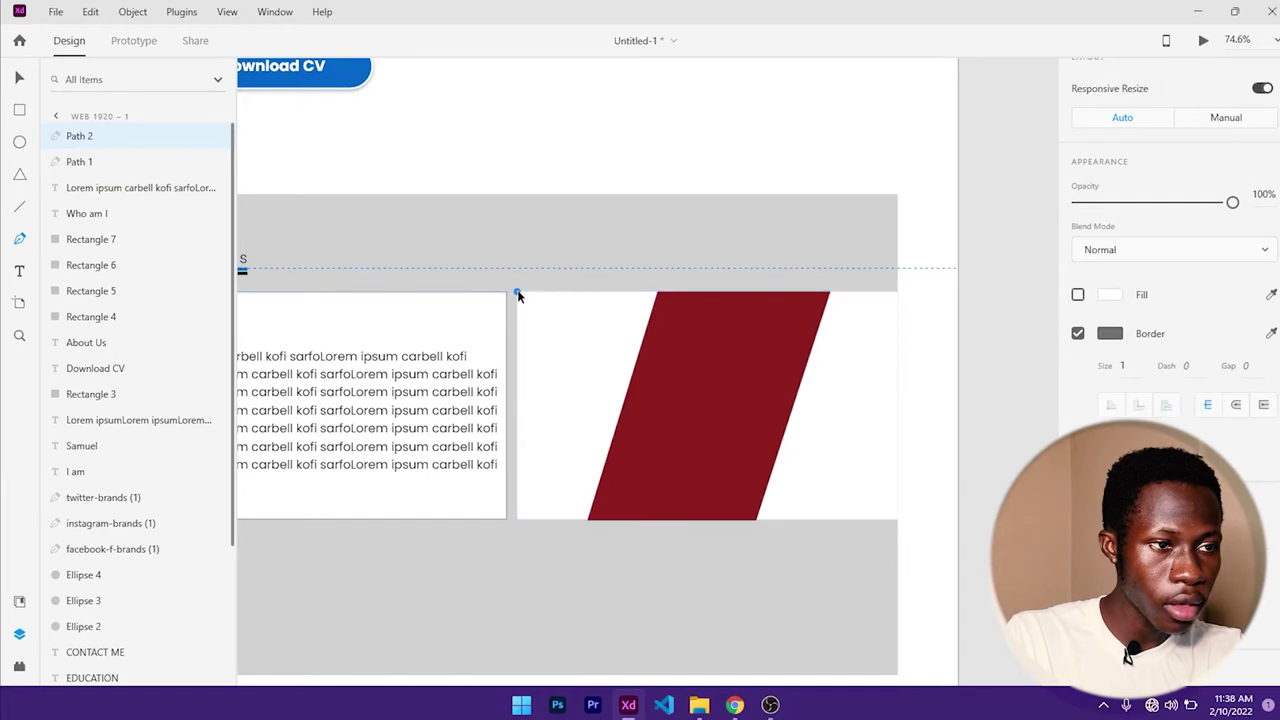
pyautogui.click(656, 294)
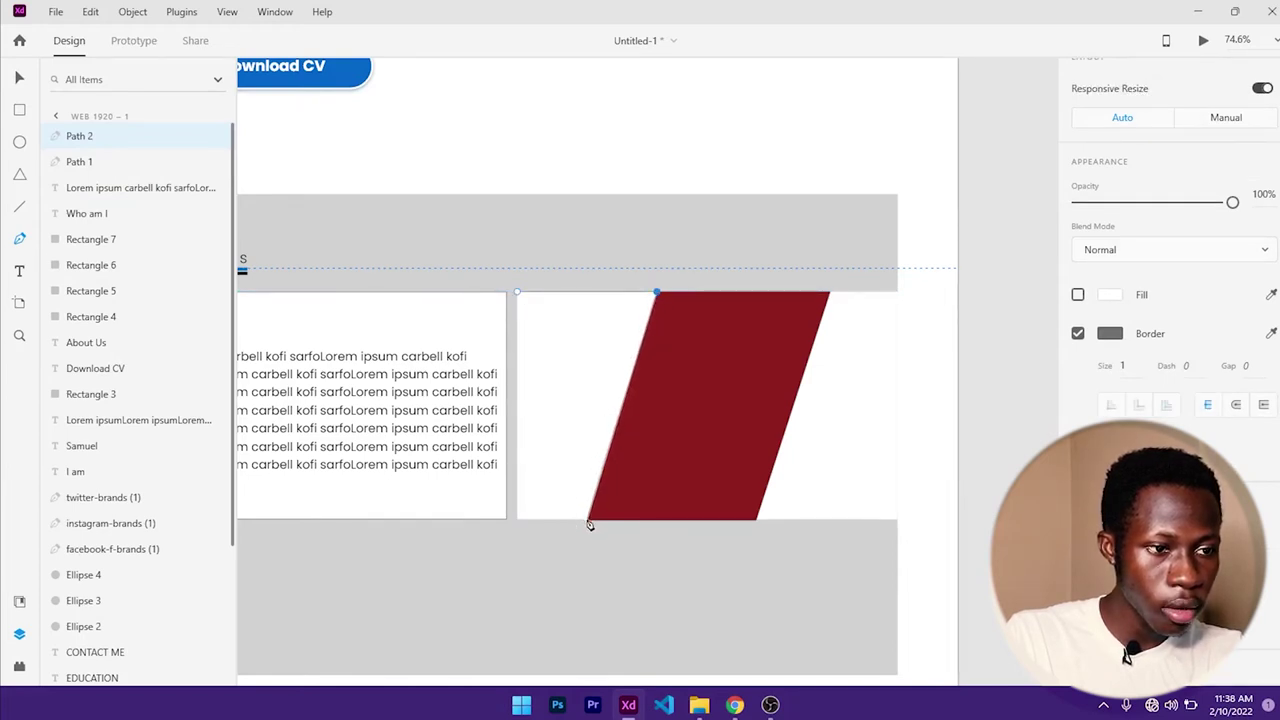
pyautogui.click(517, 519)
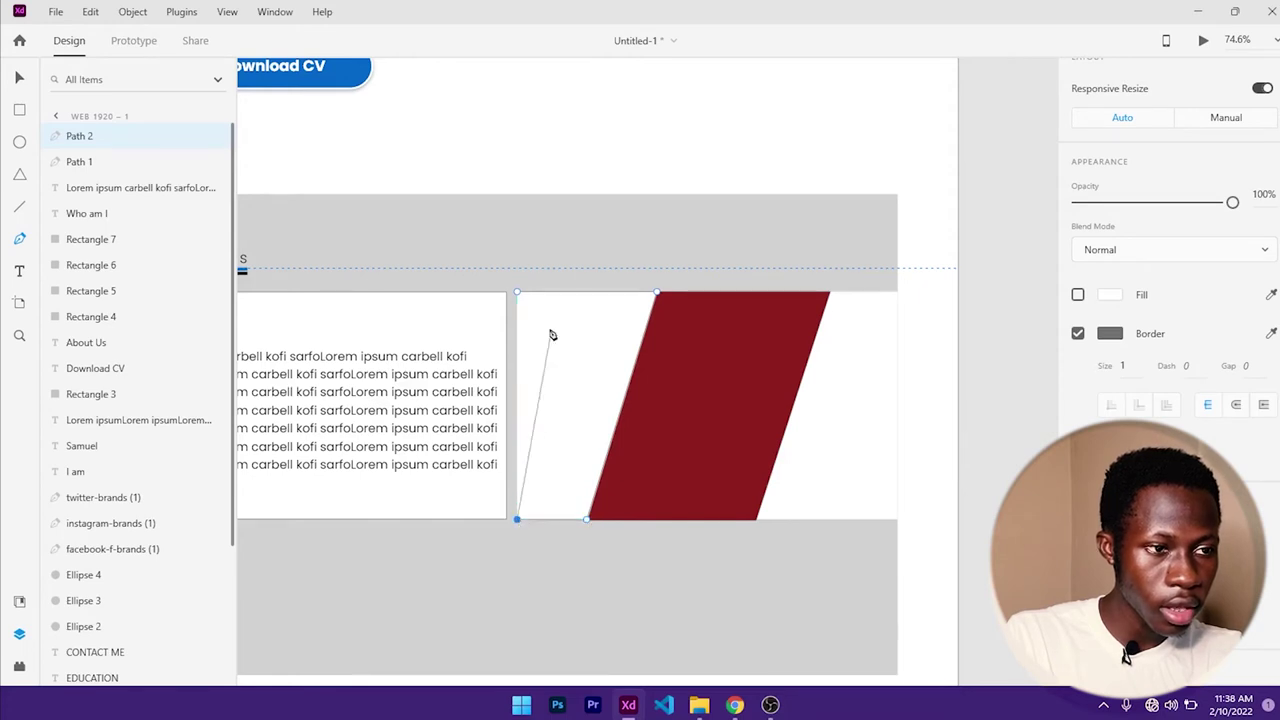
pyautogui.click(517, 291)
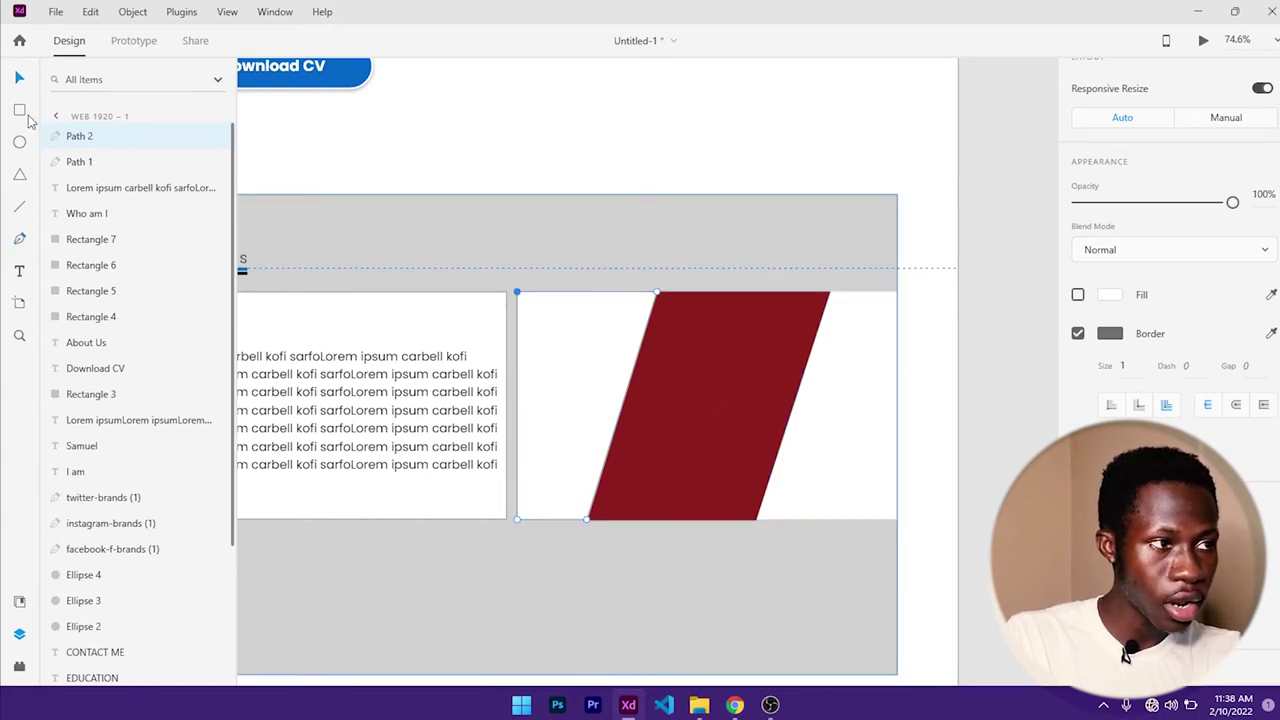
pyautogui.click(19, 77)
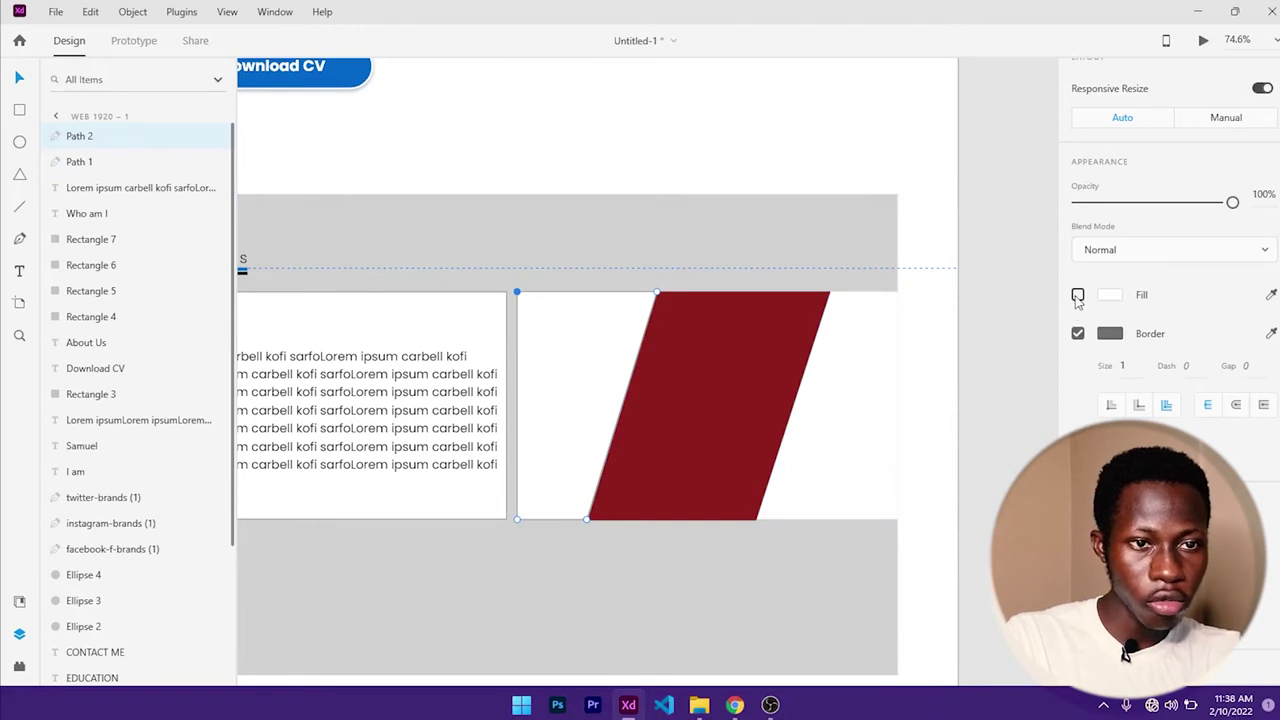
# - Fill the new wedge with blue #0466C8
pyautogui.click(1077, 294)
pyautogui.click(1108, 296)
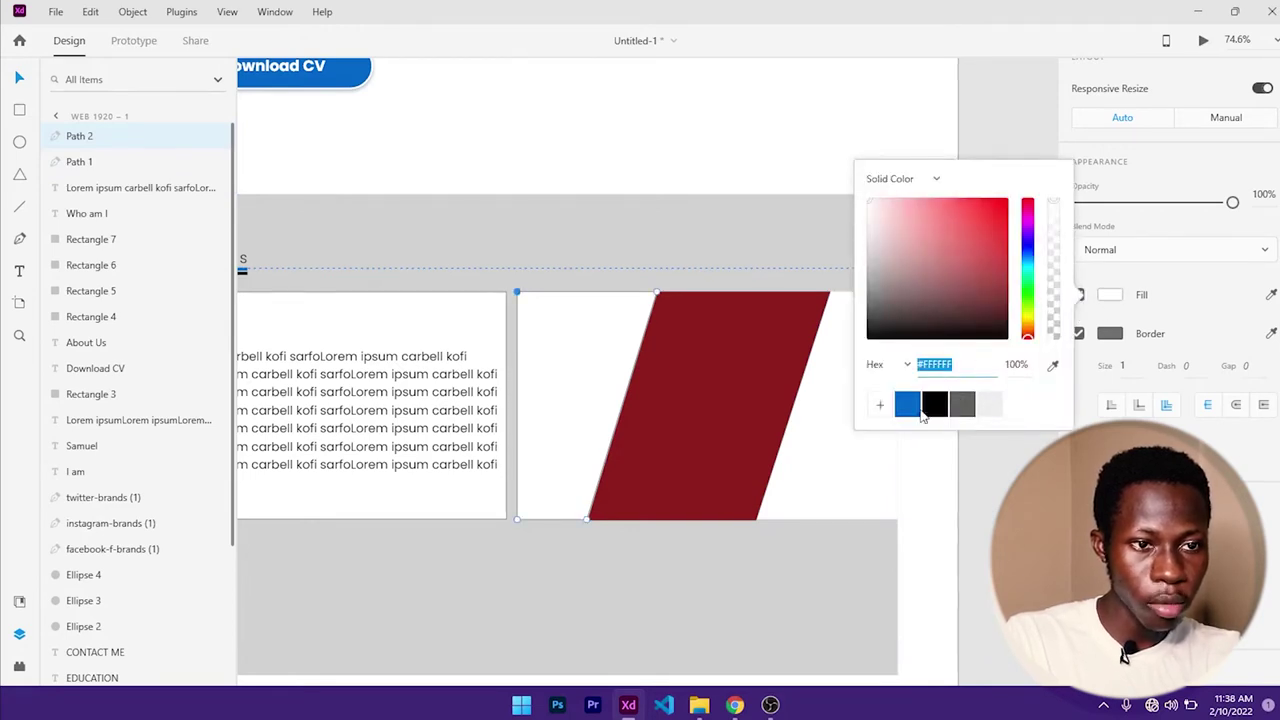
pyautogui.click(907, 404)
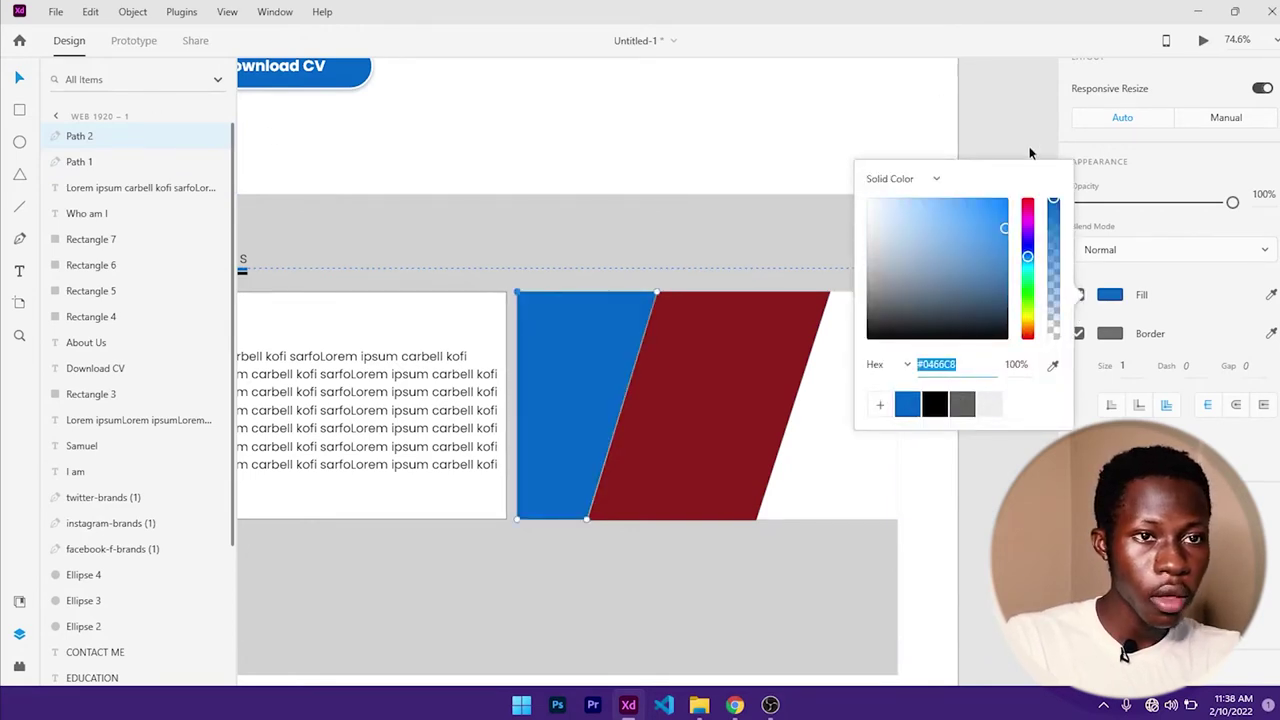
pyautogui.click(1000, 103)
pyautogui.press('p')
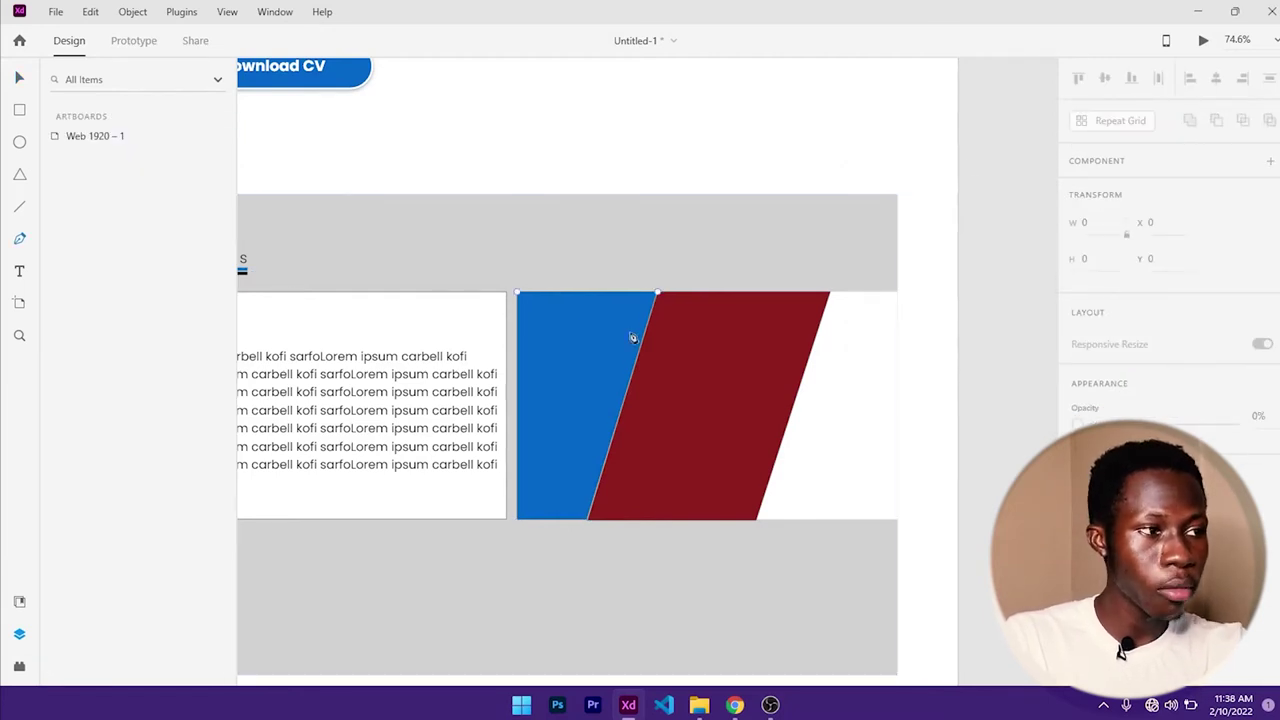
# - Draw a closed wedge over the white area to the right of the red stripe
pyautogui.click(829, 293)
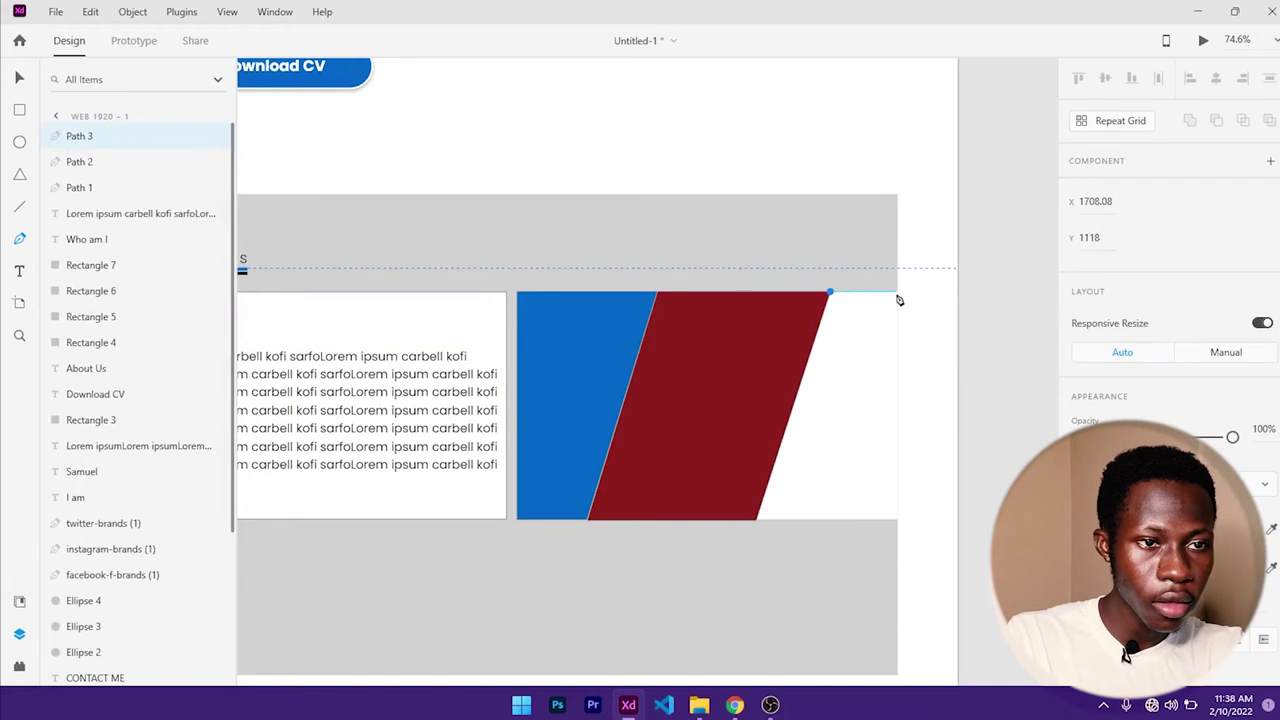
pyautogui.click(896, 292)
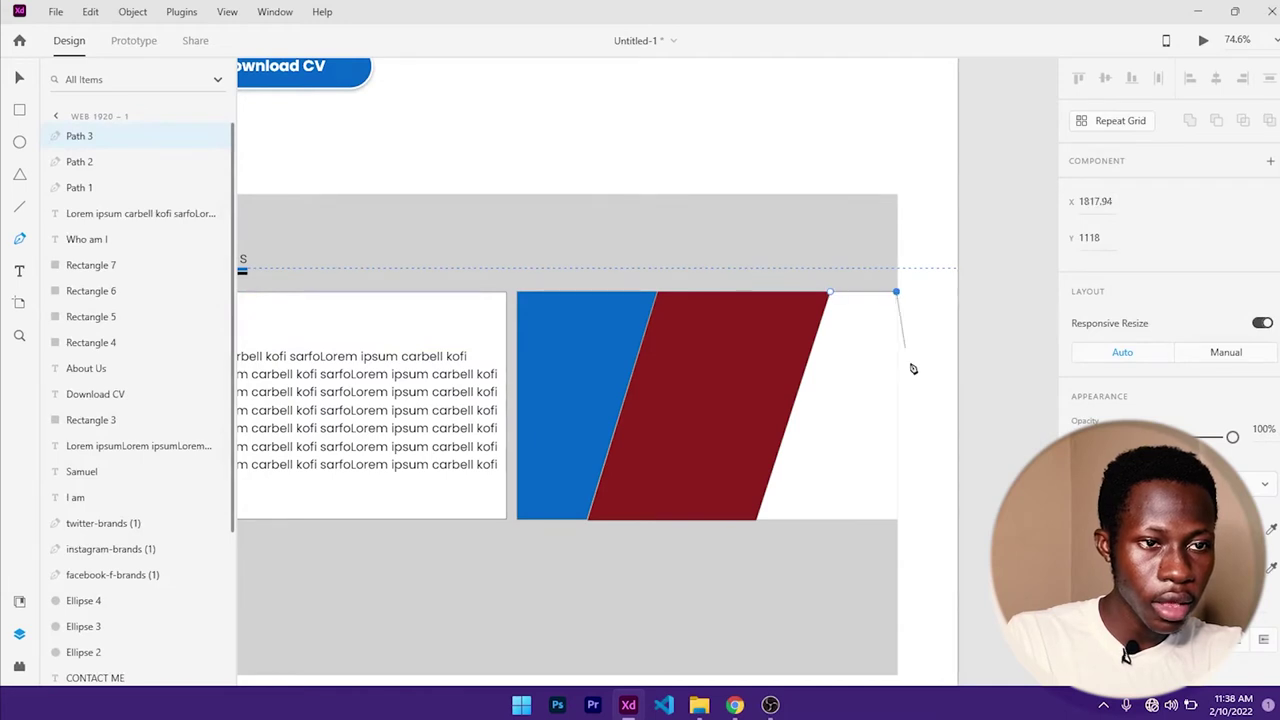
pyautogui.click(897, 519)
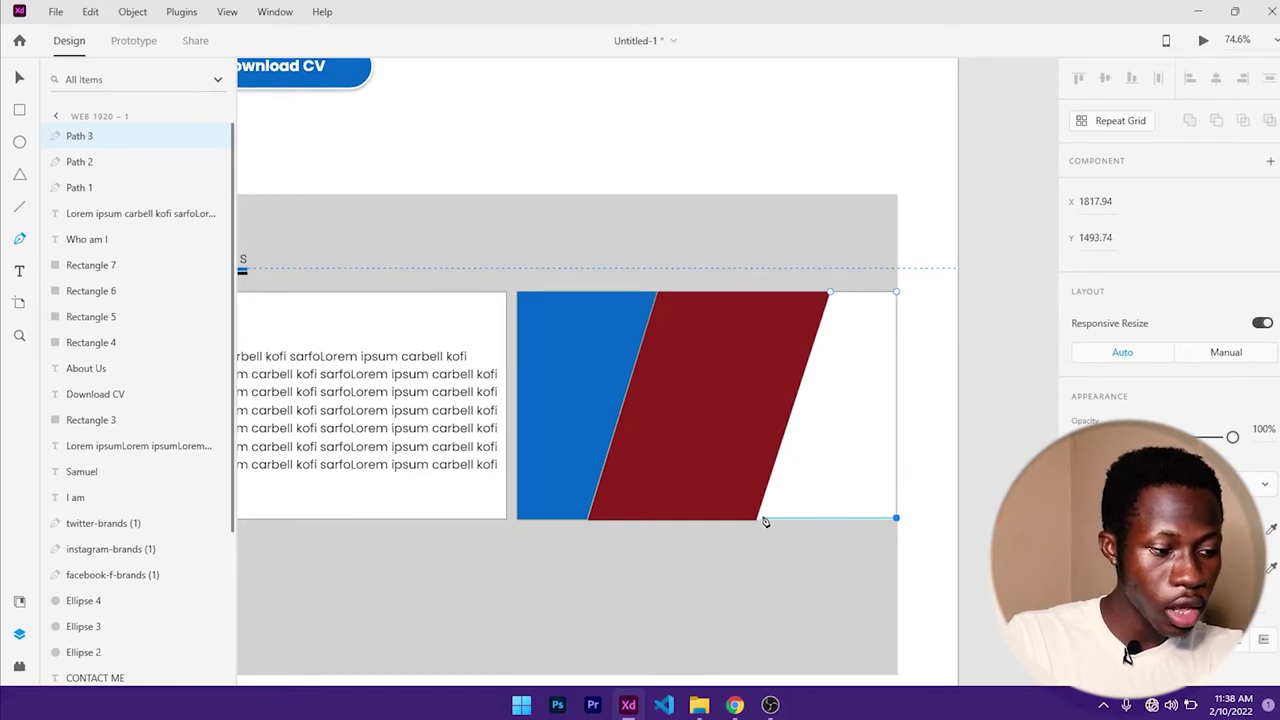
pyautogui.hotkey('ctrl', 'z')
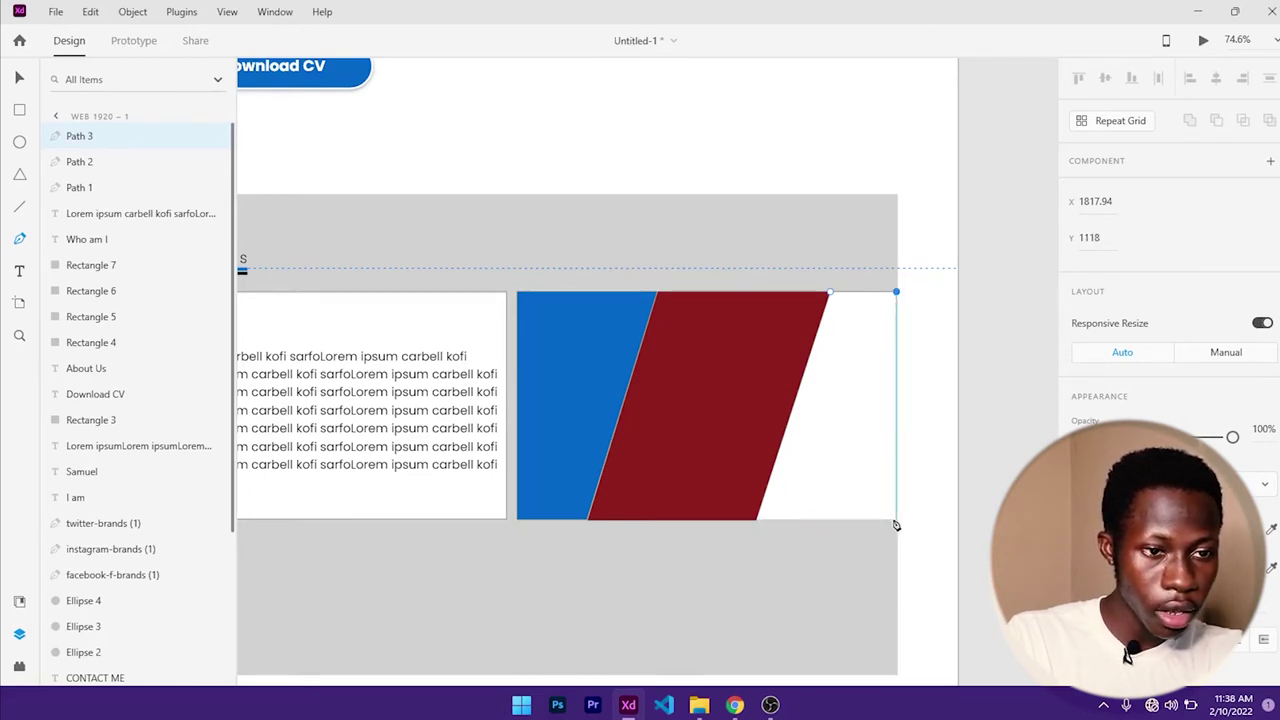
pyautogui.scroll(3, 898, 522)
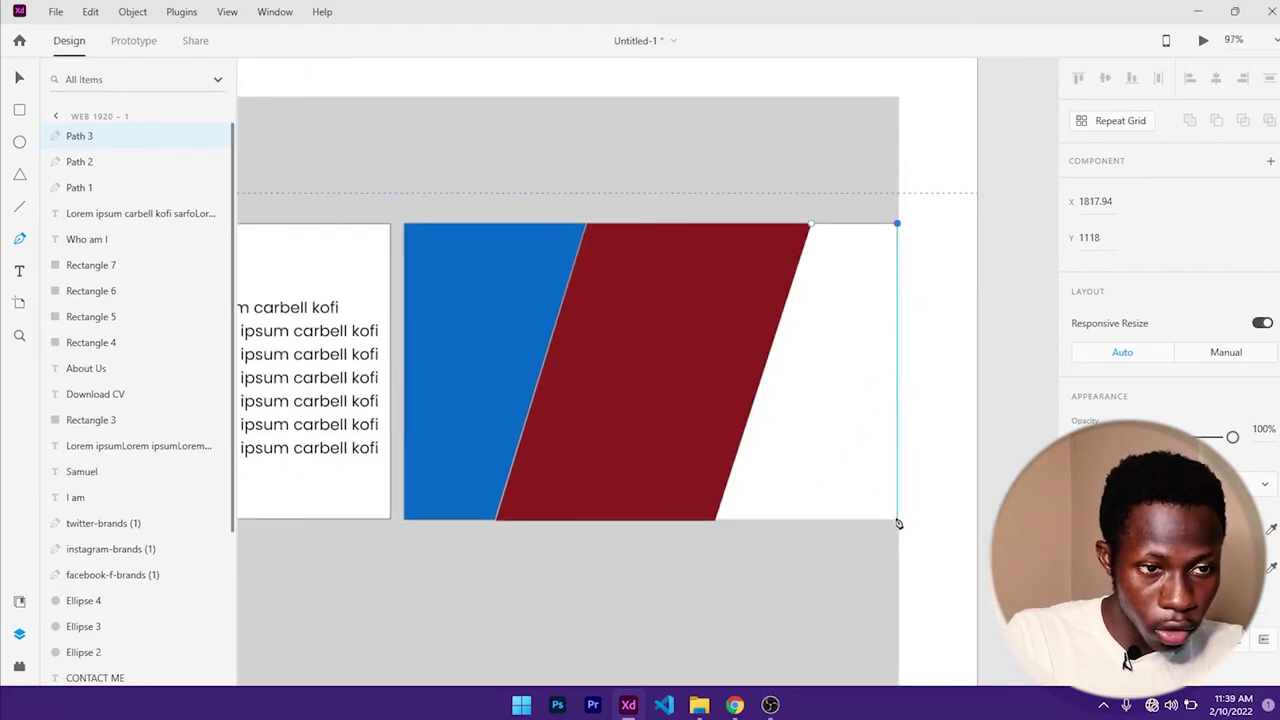
pyautogui.click(897, 519)
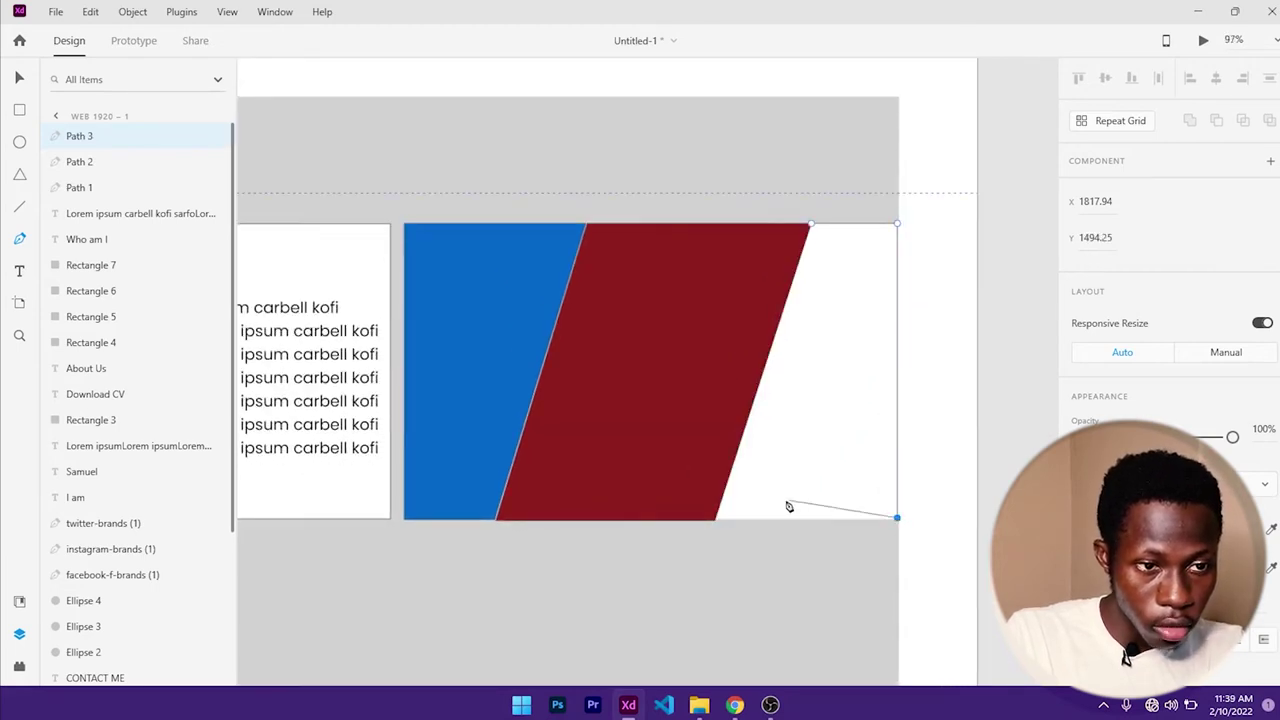
pyautogui.click(716, 521)
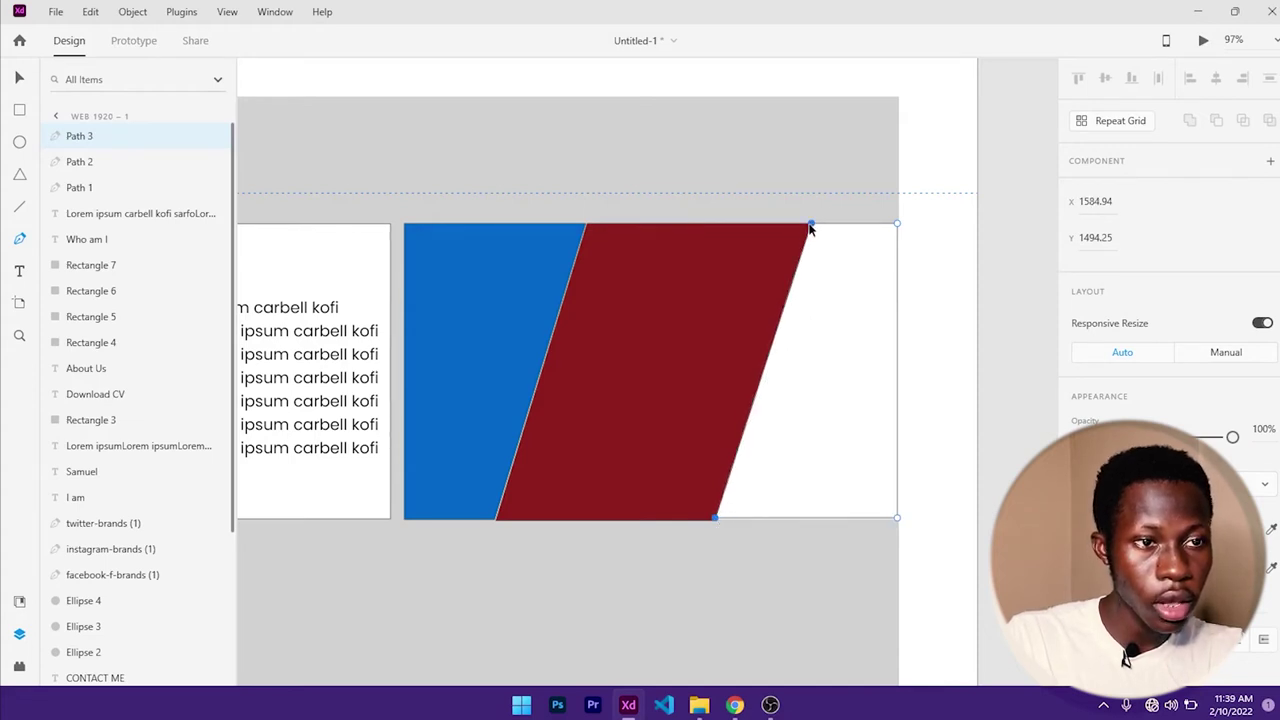
pyautogui.click(810, 227)
pyautogui.scroll(-2, 1171, 291)
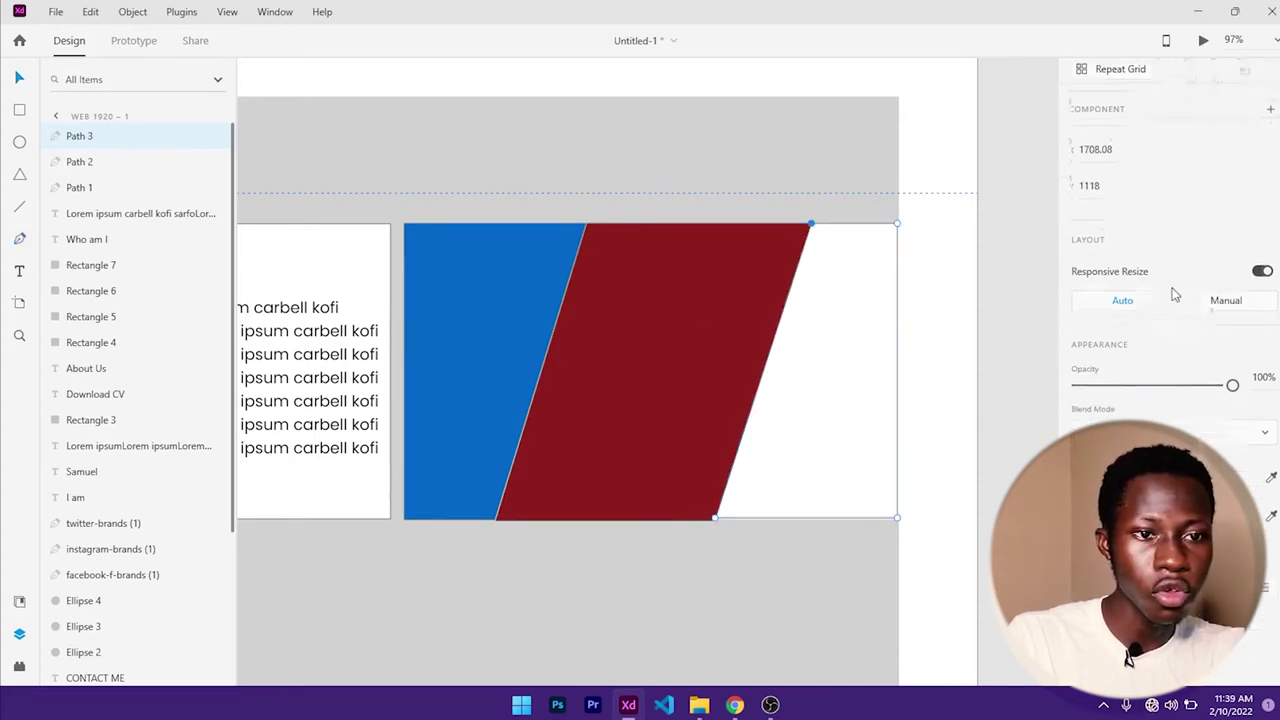
# - Fill the wedge with muted pink #9F5C5C and extend its bottom edge slightly
pyautogui.click(1078, 434)
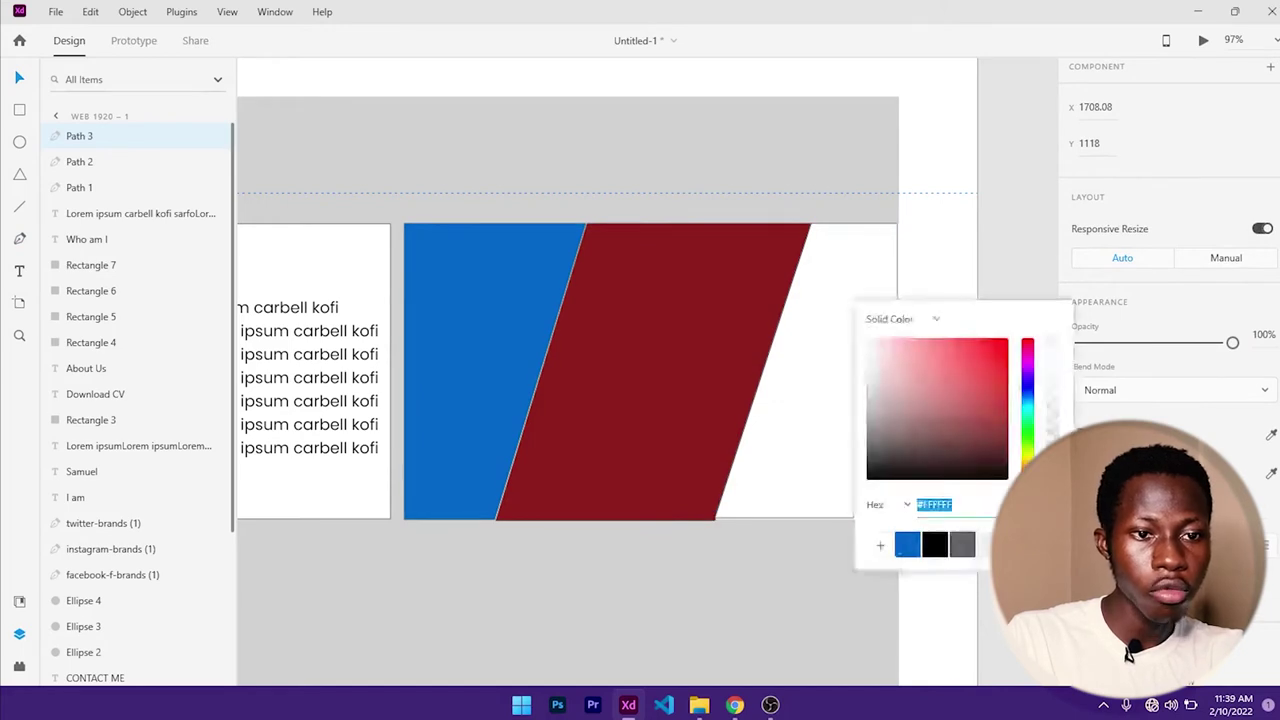
pyautogui.click(926, 388)
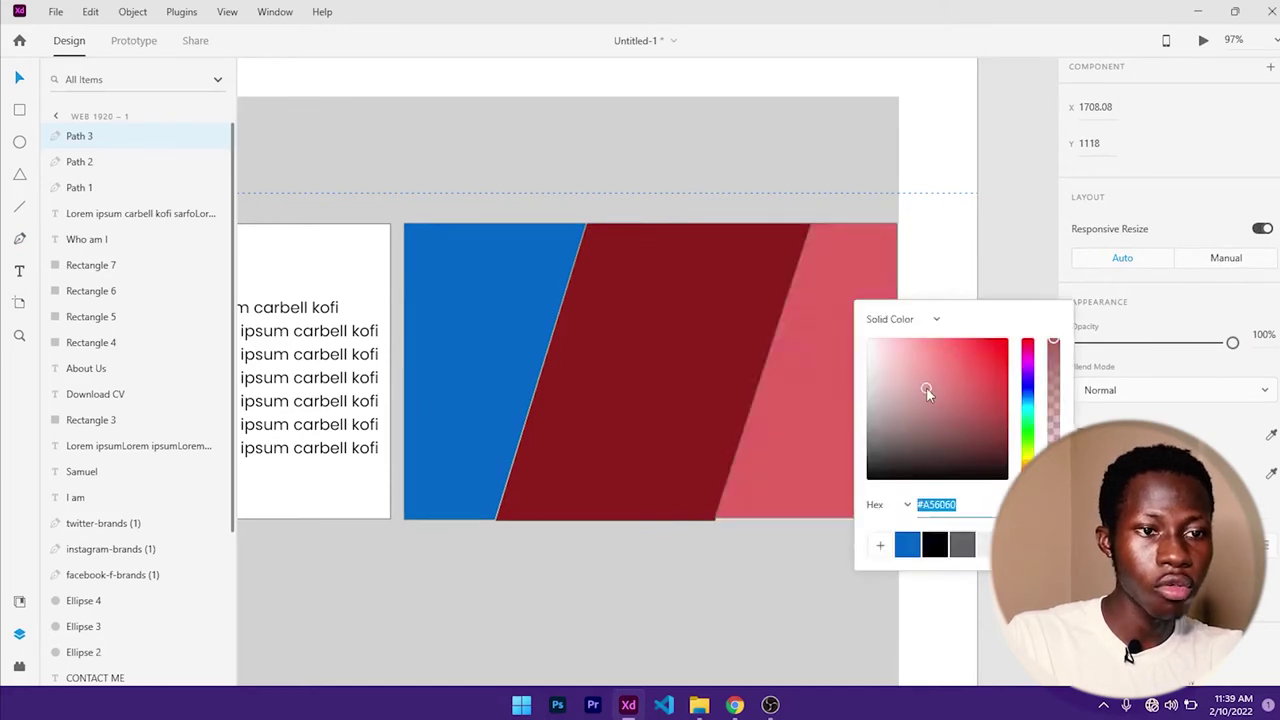
pyautogui.click(1023, 226)
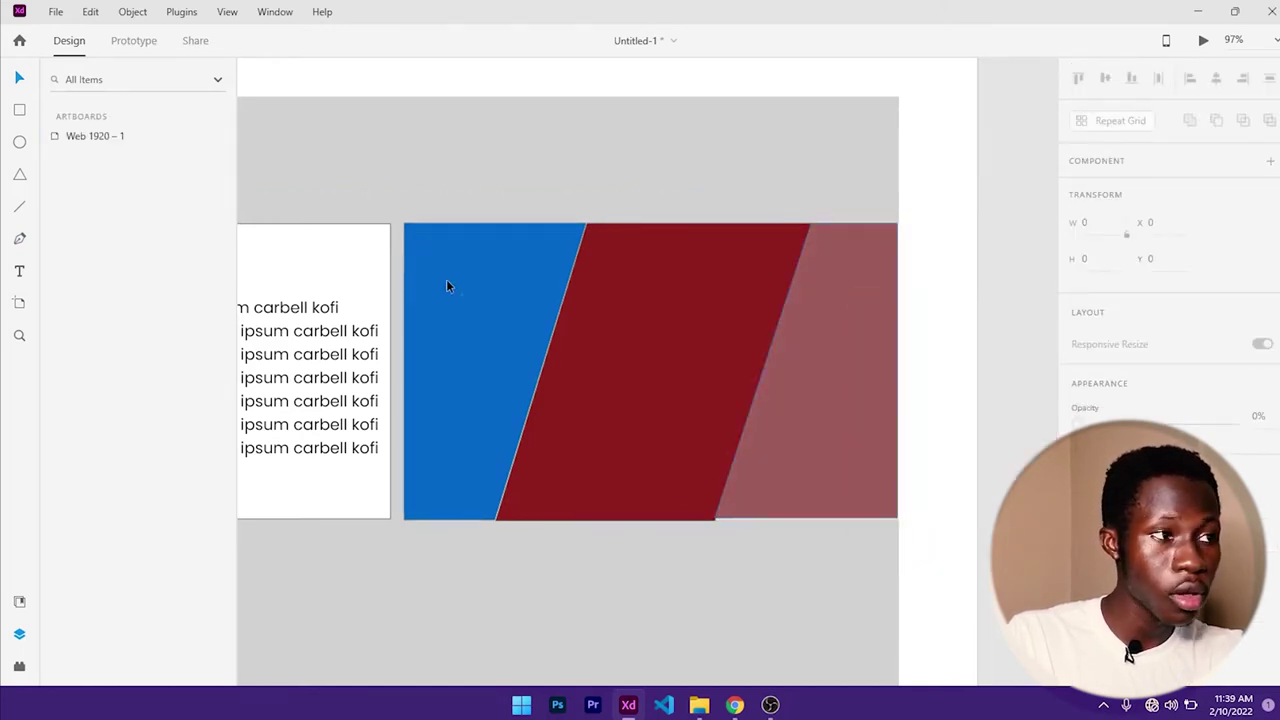
pyautogui.click(821, 477)
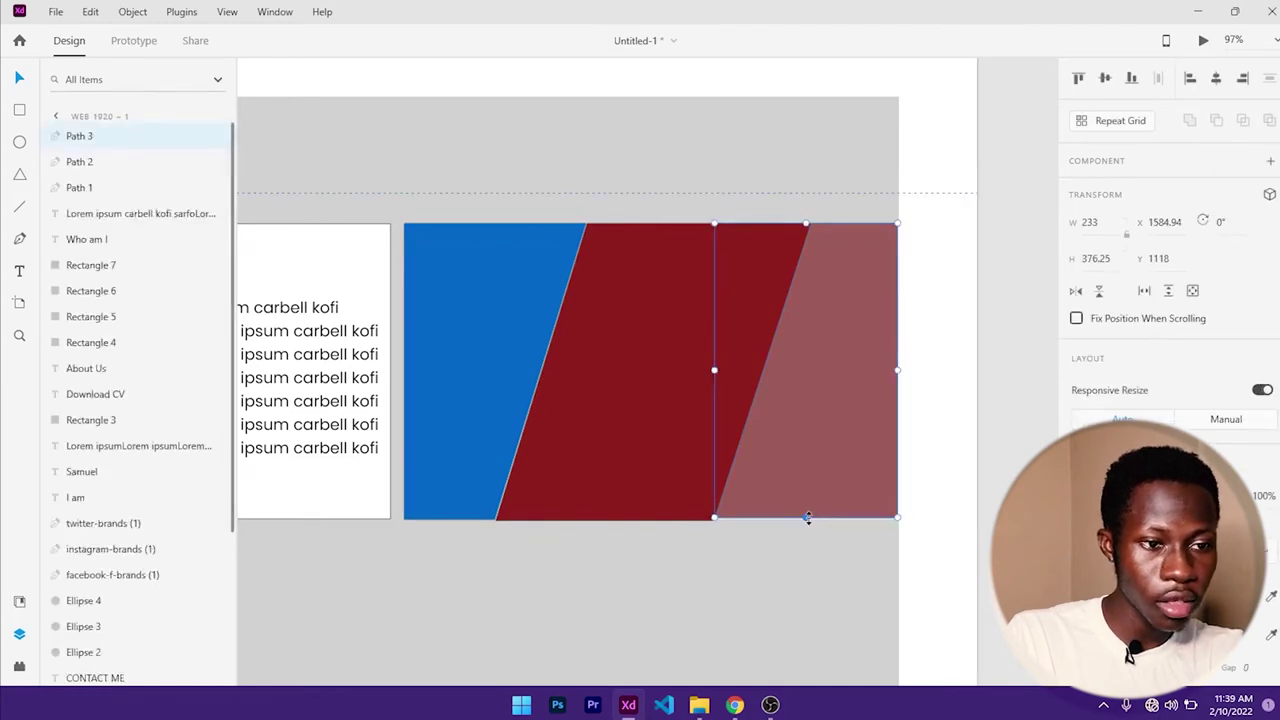
pyautogui.moveTo(806, 518); pyautogui.dragTo(806, 521)
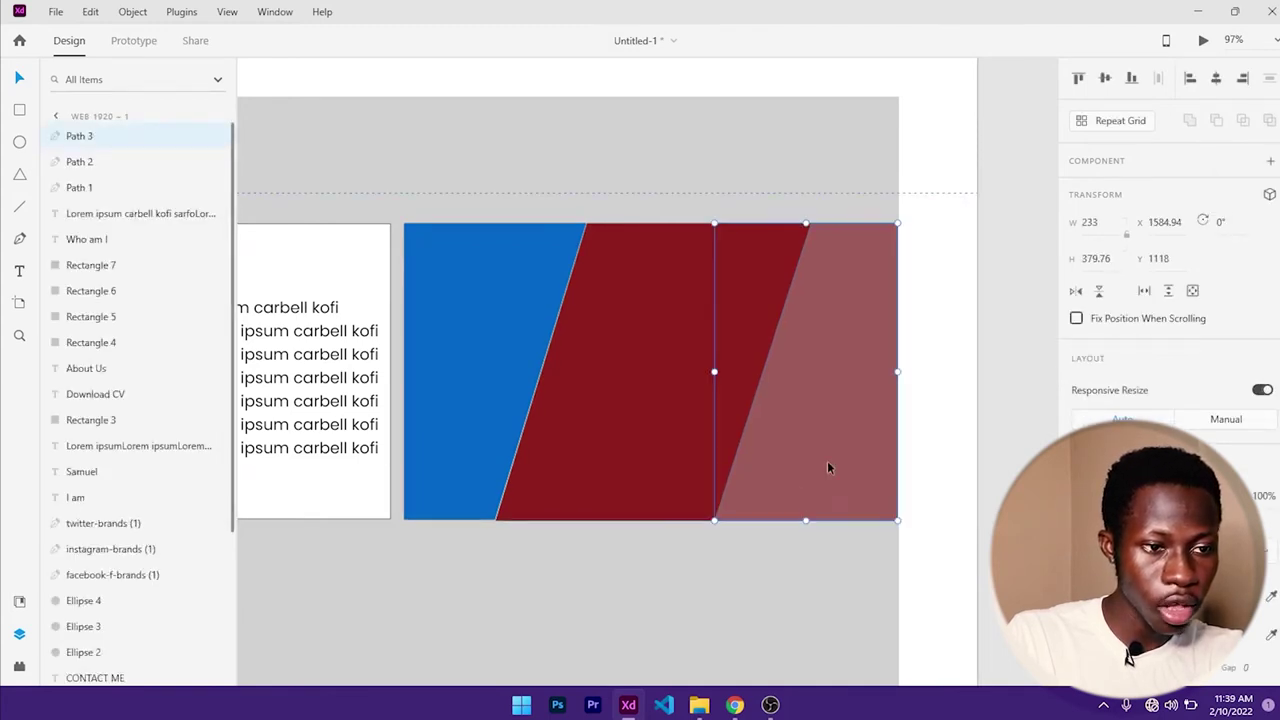
pyautogui.click(534, 331)
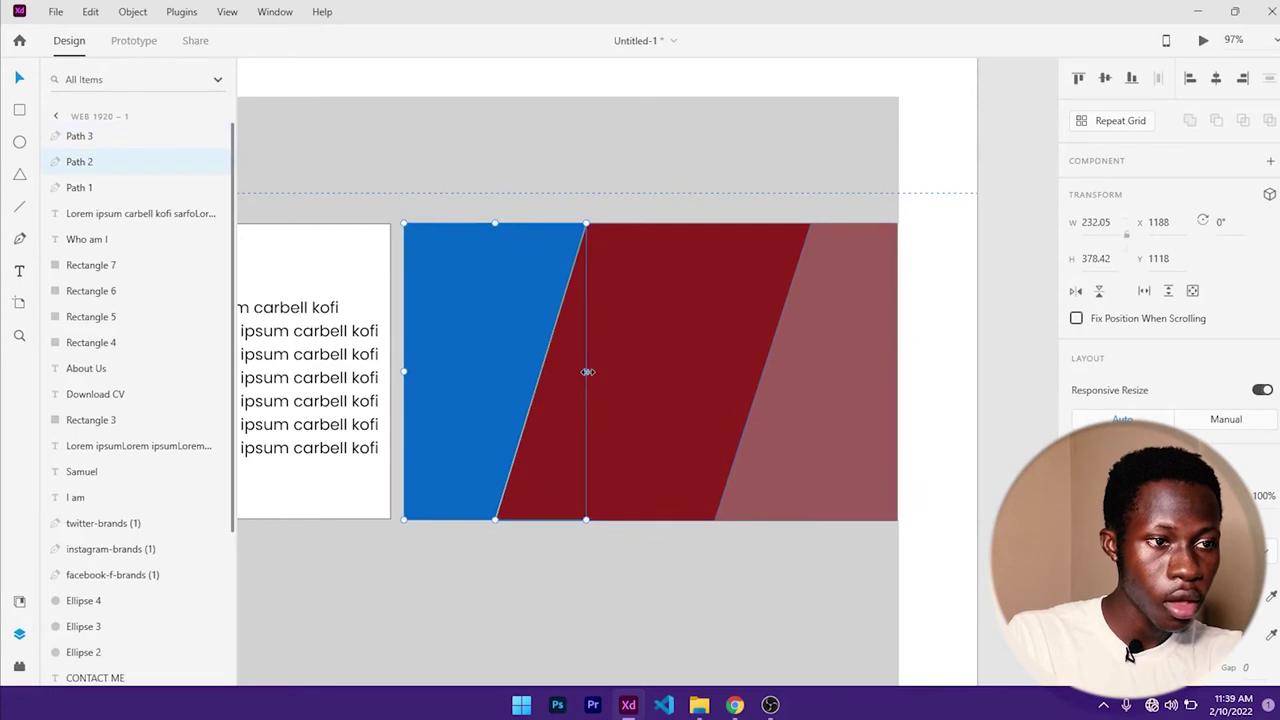
pyautogui.click(716, 260)
pyautogui.click(663, 335)
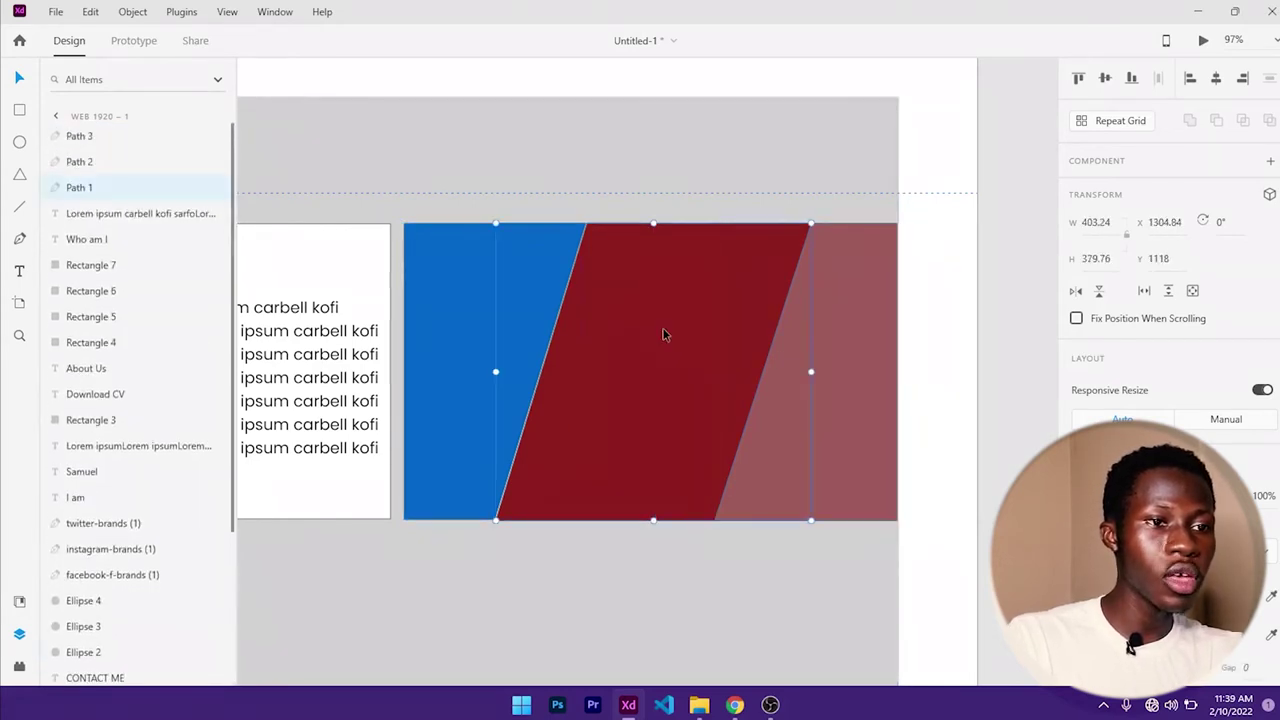
pyautogui.click(460, 306)
pyautogui.click(670, 300)
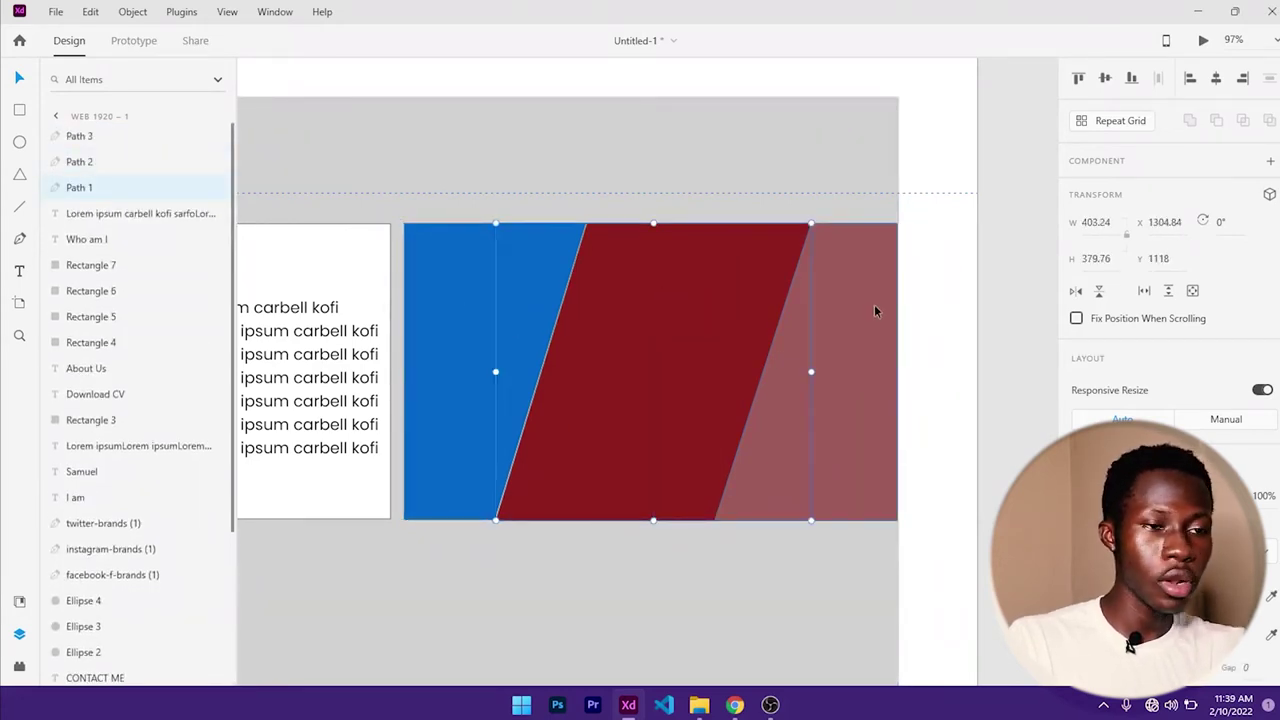
# - Show the Downloads photos folder in a smaller File Explorer window over the design
pyautogui.hotkey('alt', 'Tab')
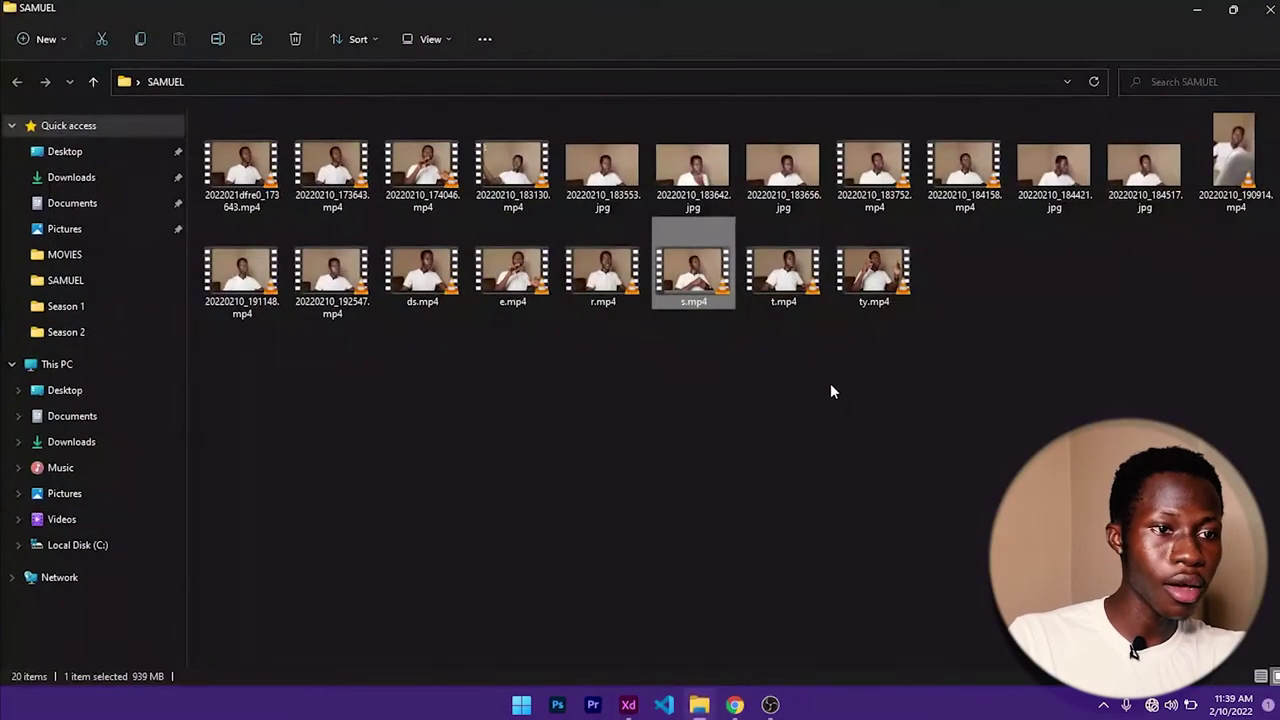
pyautogui.click(72, 180)
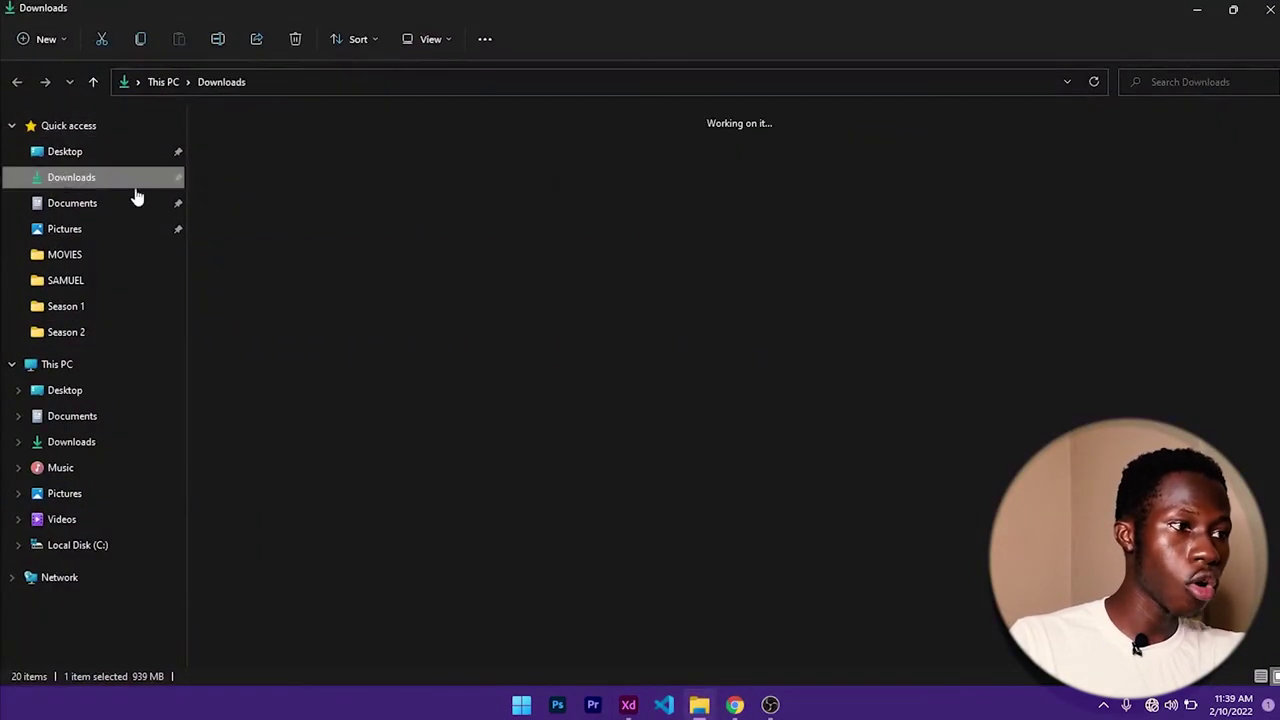
pyautogui.scroll(-5, 497, 259)
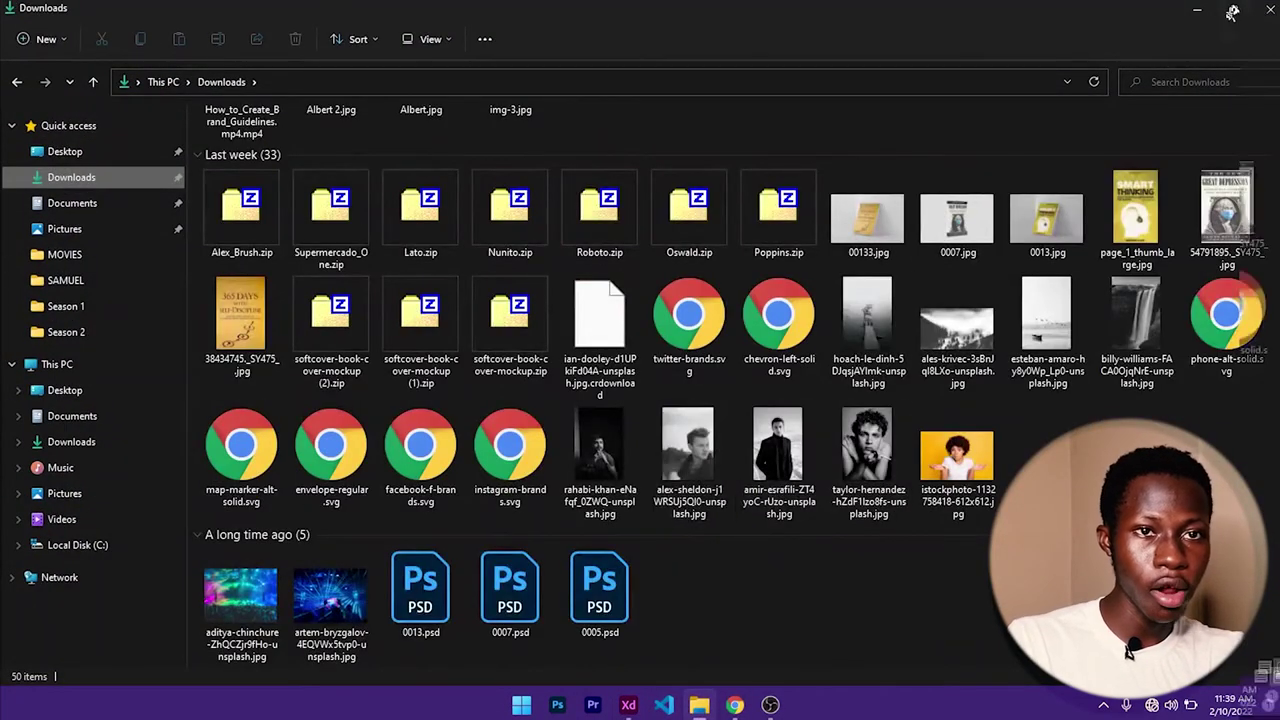
pyautogui.moveTo(775, 8); pyautogui.dragTo(255, 164)
pyautogui.scroll(-1, 316, 514)
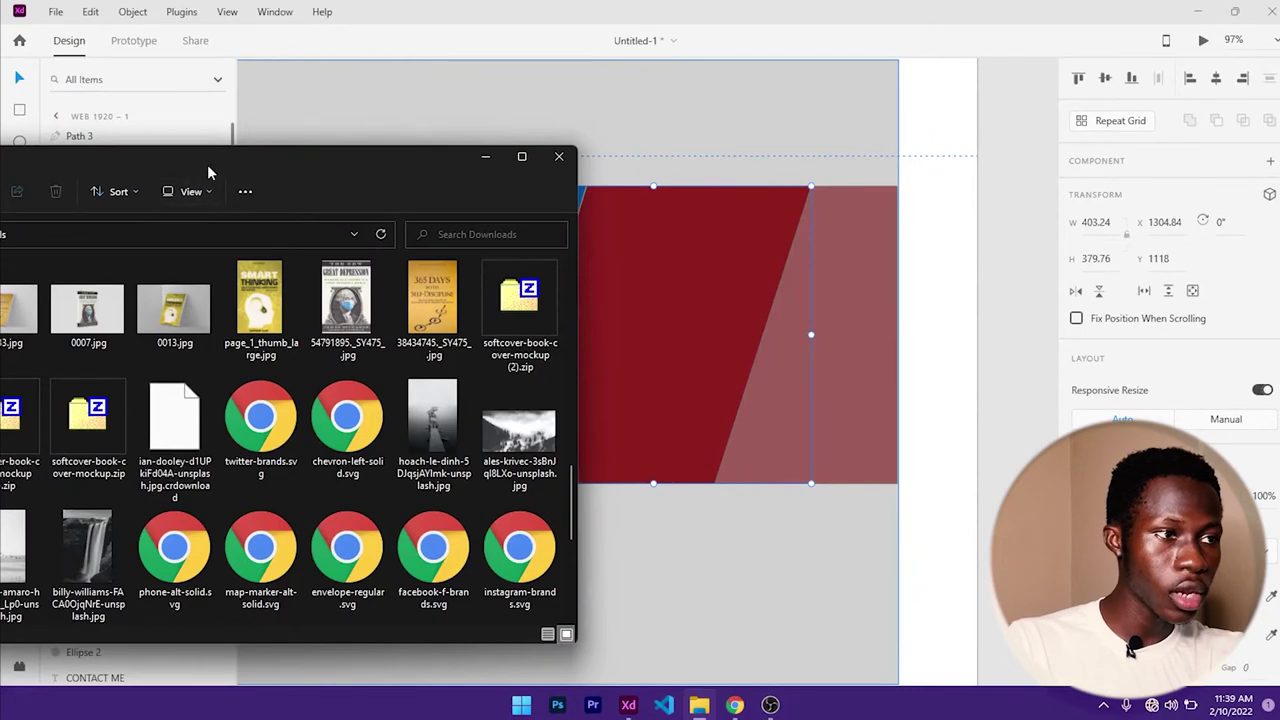
# - Drag the portrait, pier and waterfall photos into the middle, right and left shapes
pyautogui.moveTo(208, 171); pyautogui.dragTo(229, 169)
pyautogui.scroll(-1, 270, 428)
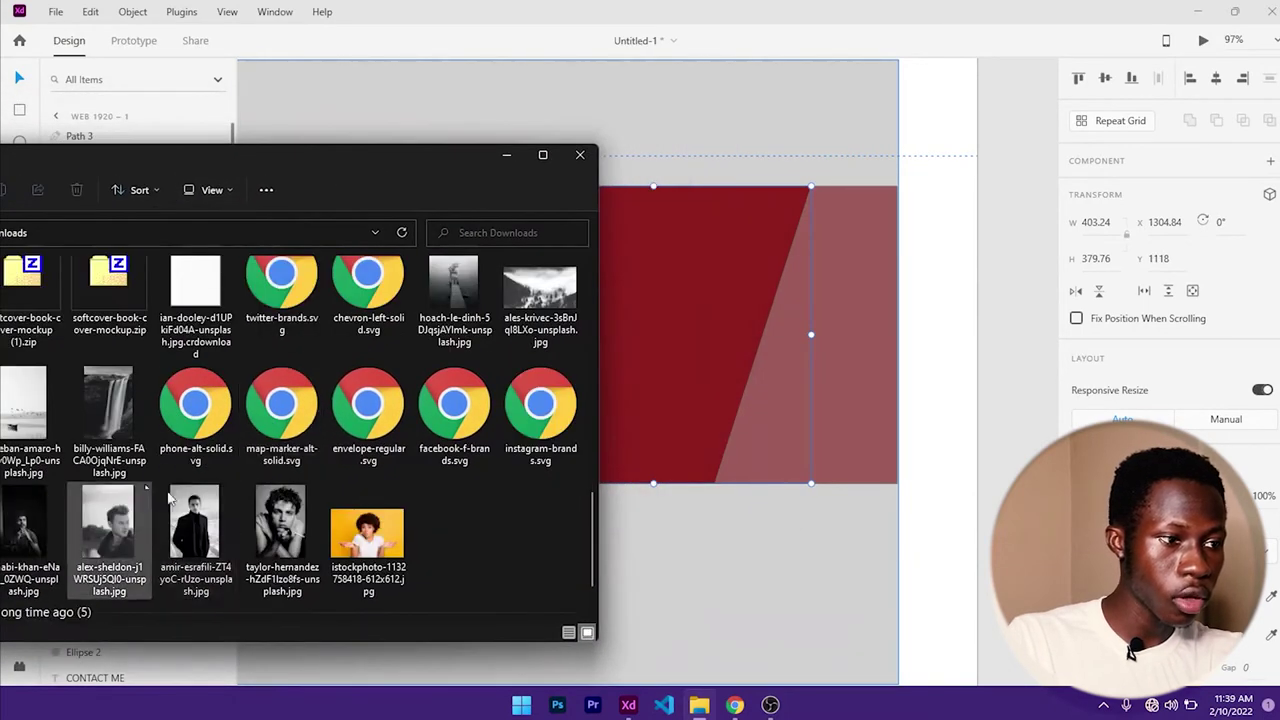
pyautogui.moveTo(30, 530); pyautogui.dragTo(670, 318)
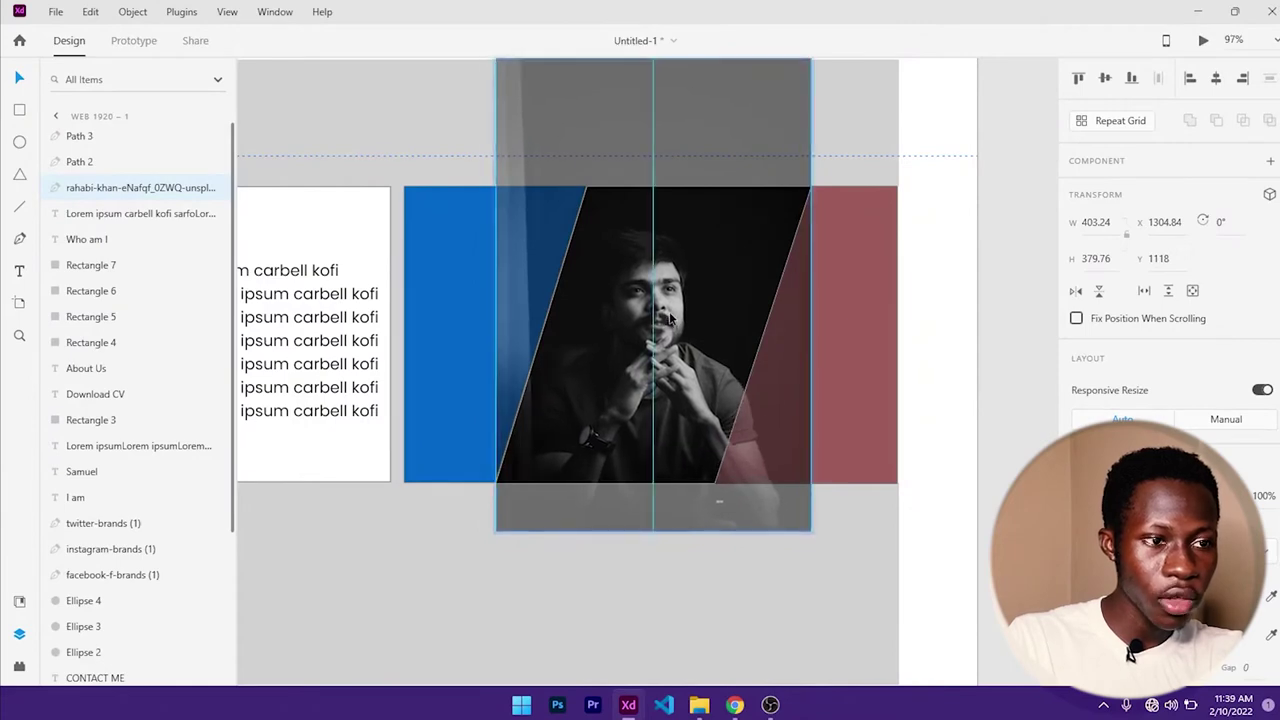
pyautogui.click(825, 604)
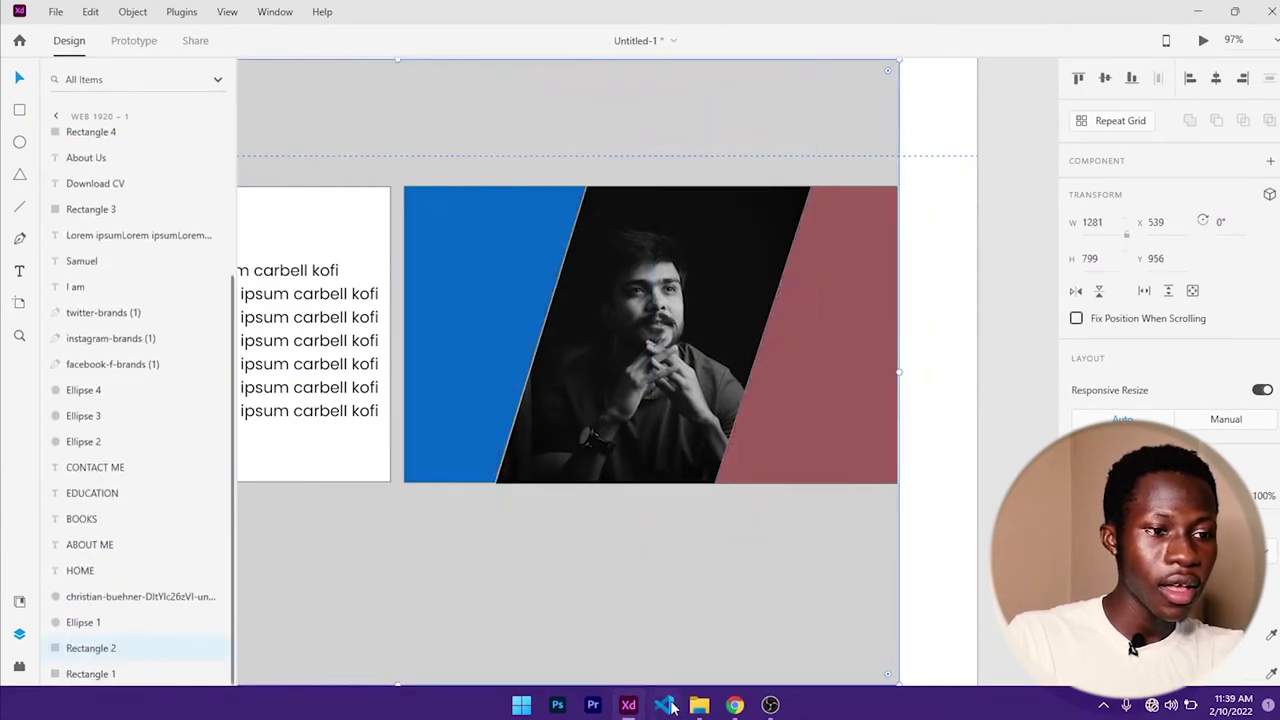
pyautogui.click(477, 331)
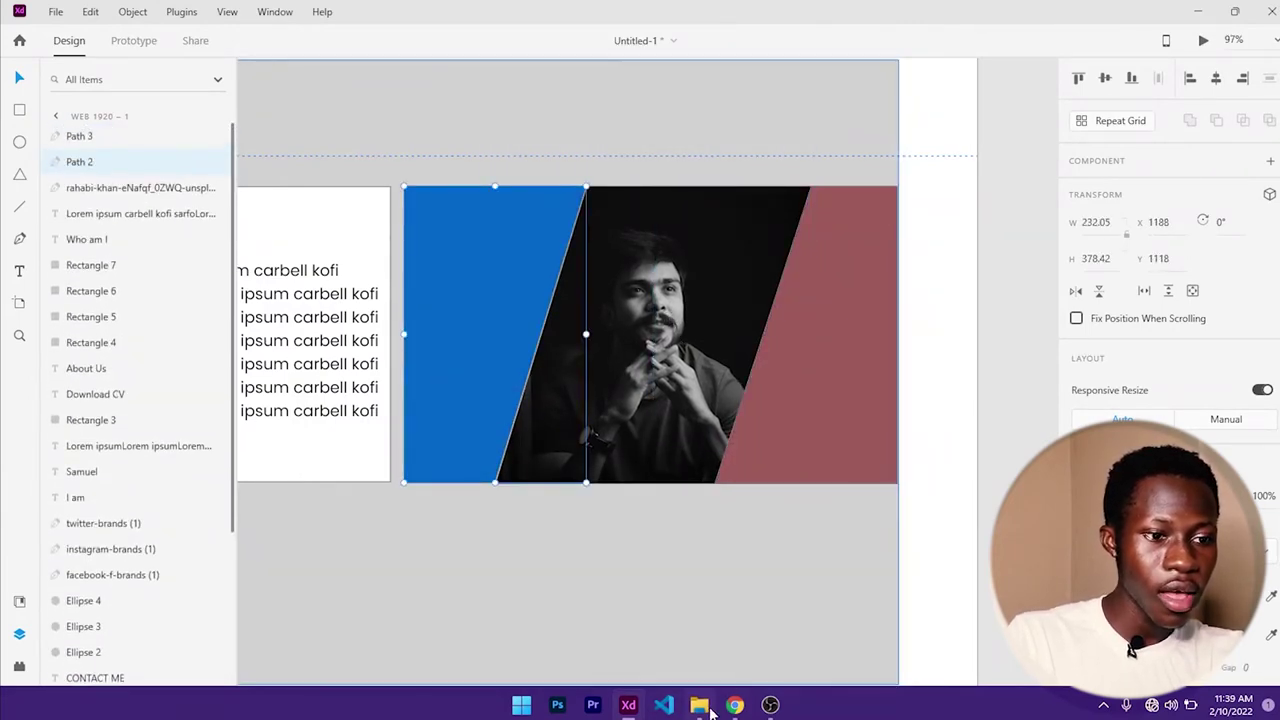
pyautogui.click(705, 707)
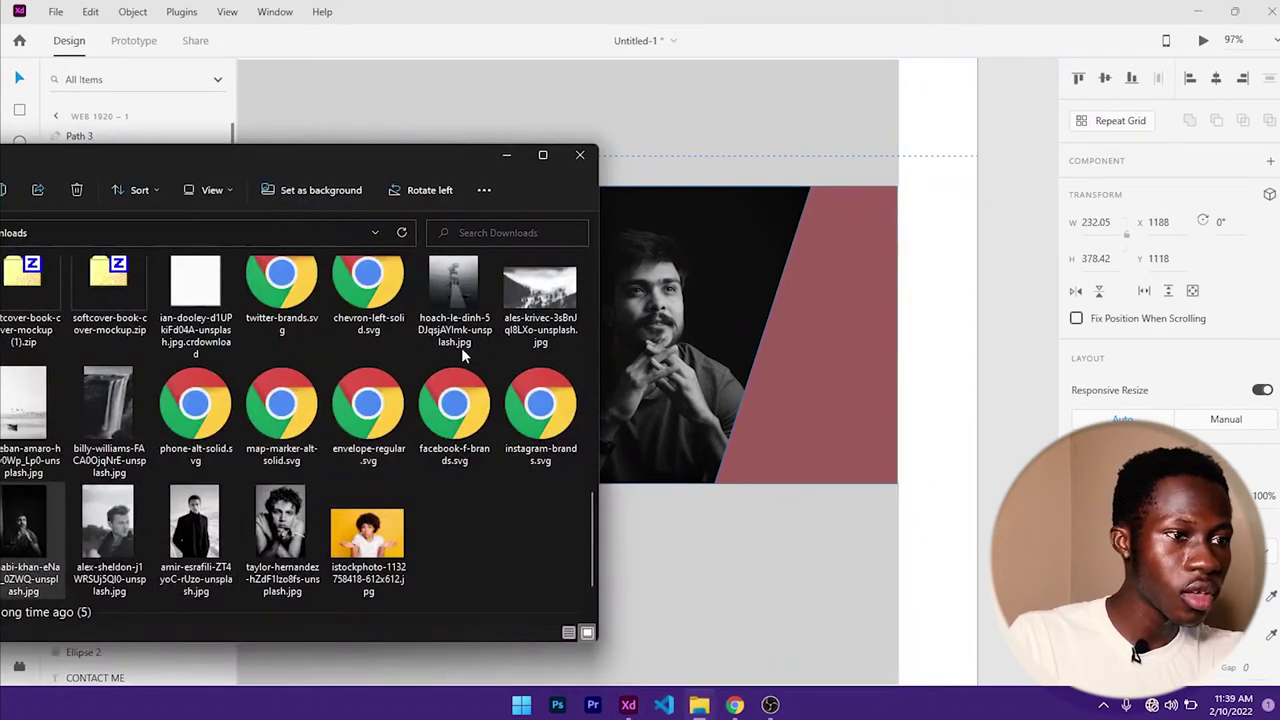
pyautogui.moveTo(455, 305); pyautogui.dragTo(876, 377)
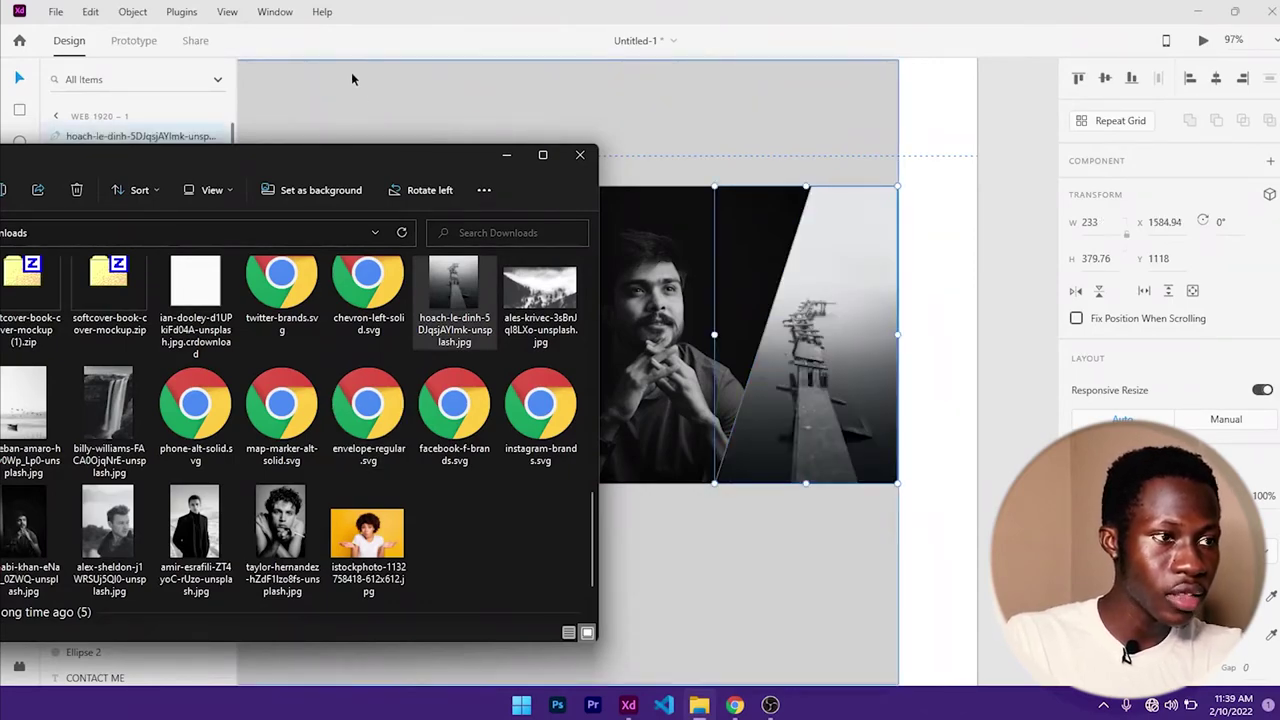
pyautogui.moveTo(334, 163); pyautogui.dragTo(1118, 176)
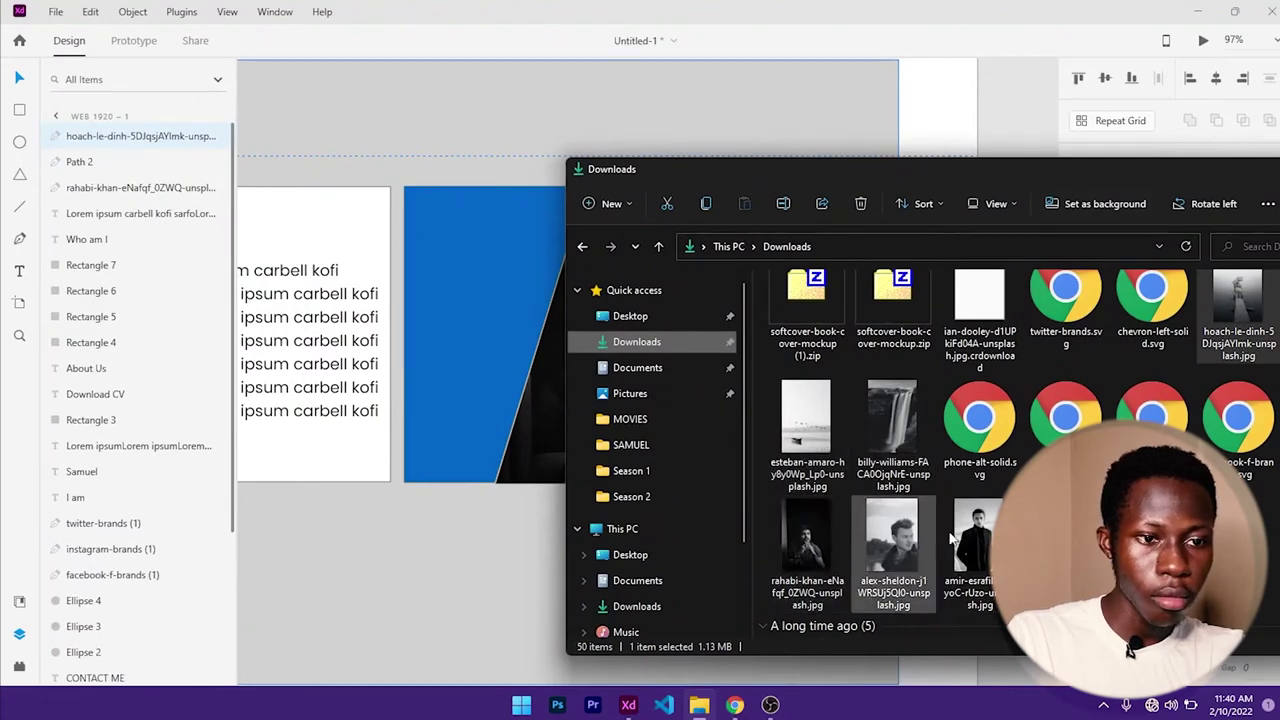
pyautogui.moveTo(892, 425); pyautogui.dragTo(490, 325)
pyautogui.moveTo(990, 181); pyautogui.dragTo(914, 250)
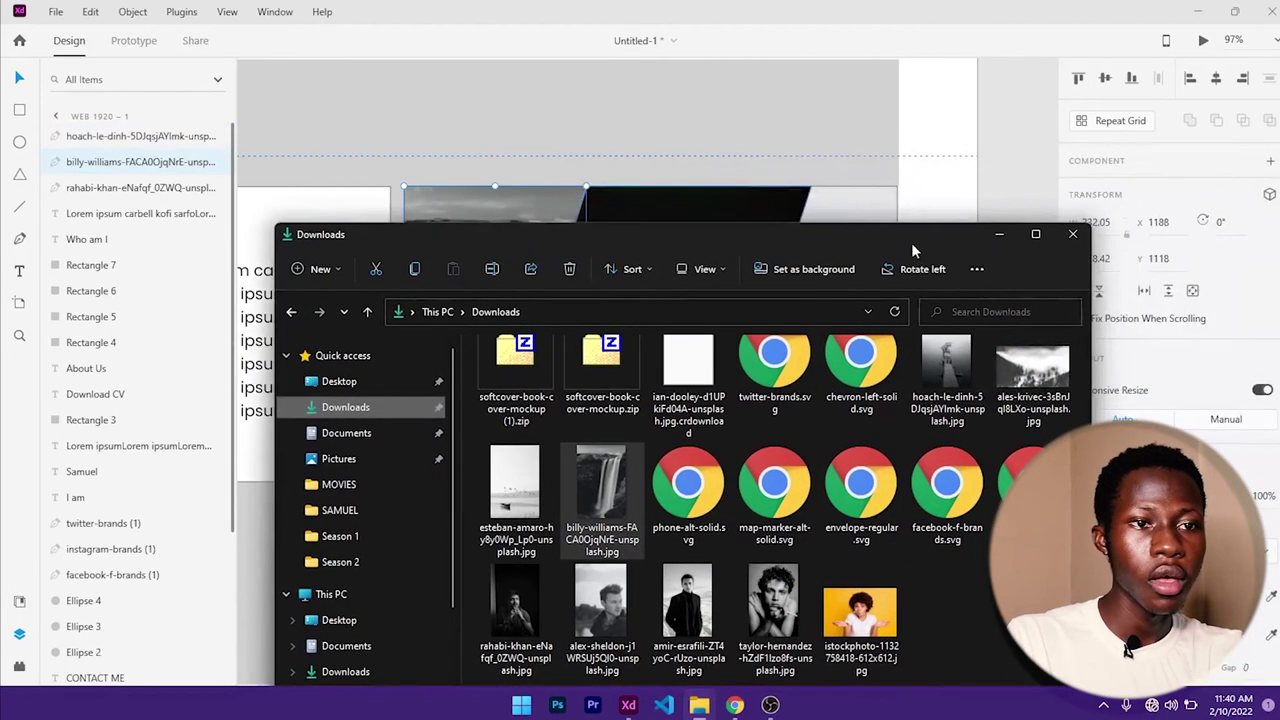
pyautogui.click(999, 236)
# - Reposition and enlarge the waterfall photo so it covers its shape
pyautogui.doubleClick(497, 305)
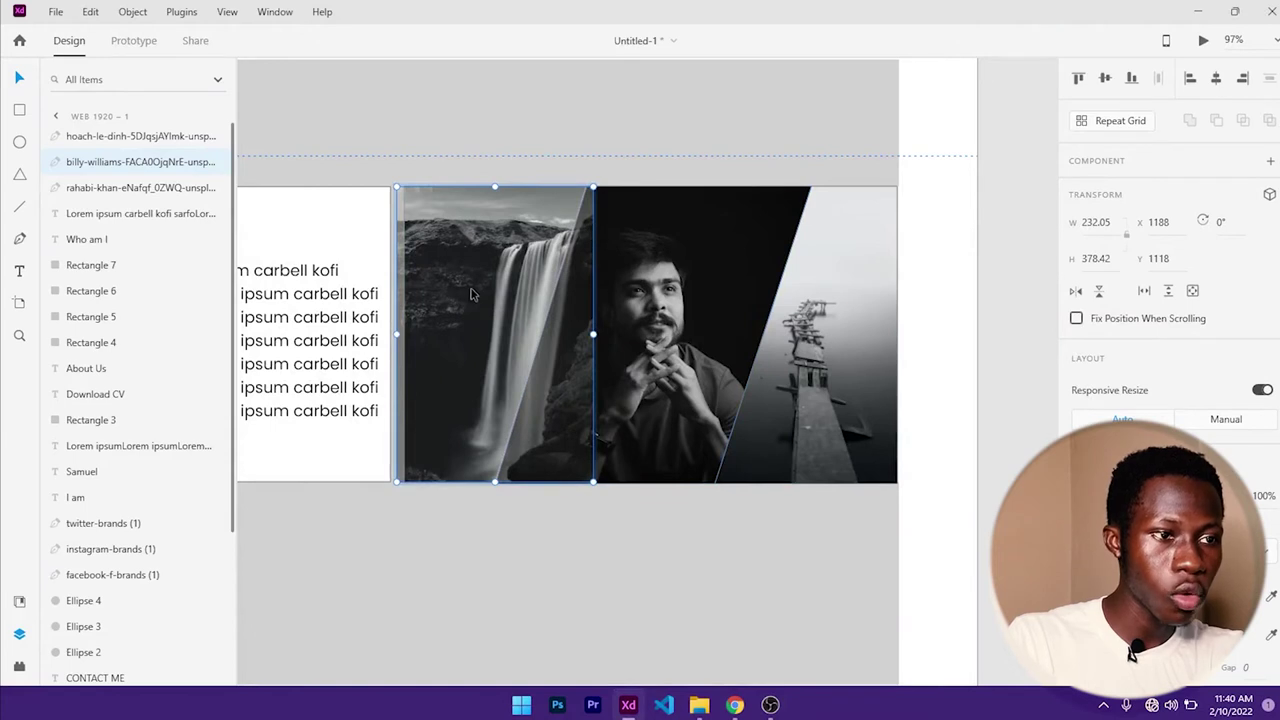
pyautogui.moveTo(473, 294); pyautogui.dragTo(452, 284)
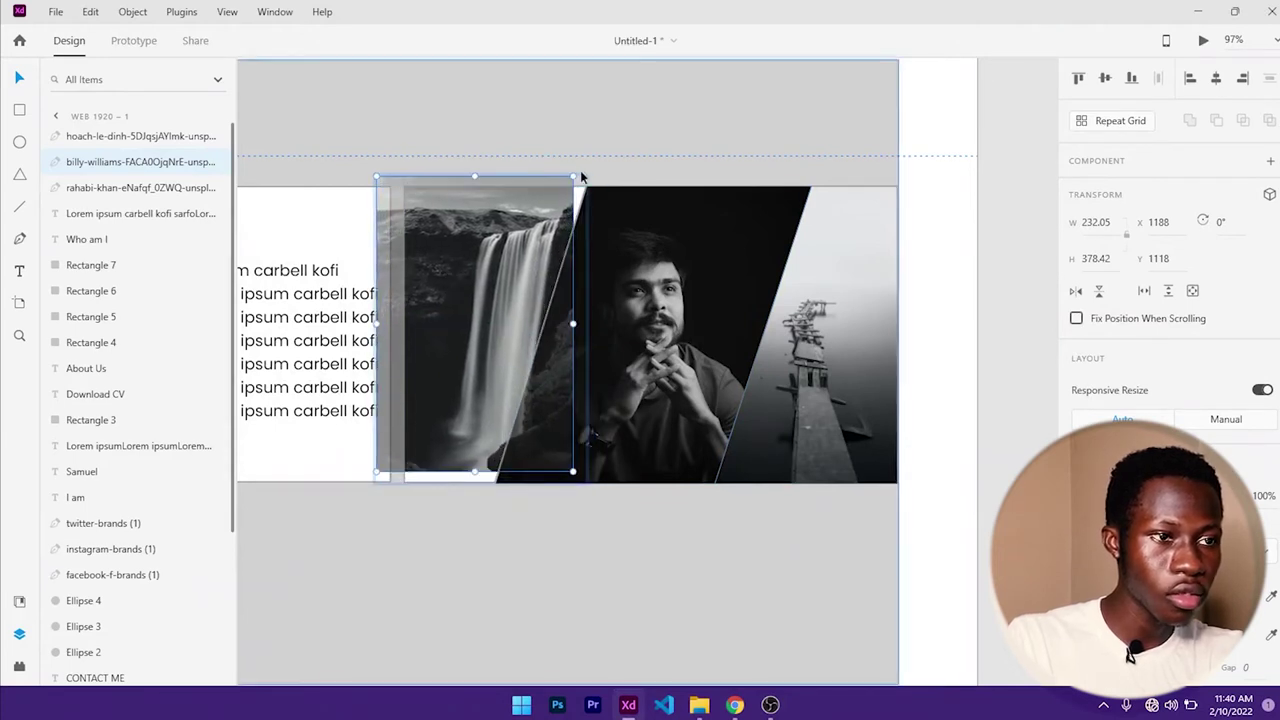
pyautogui.moveTo(582, 177); pyautogui.dragTo(587, 159)
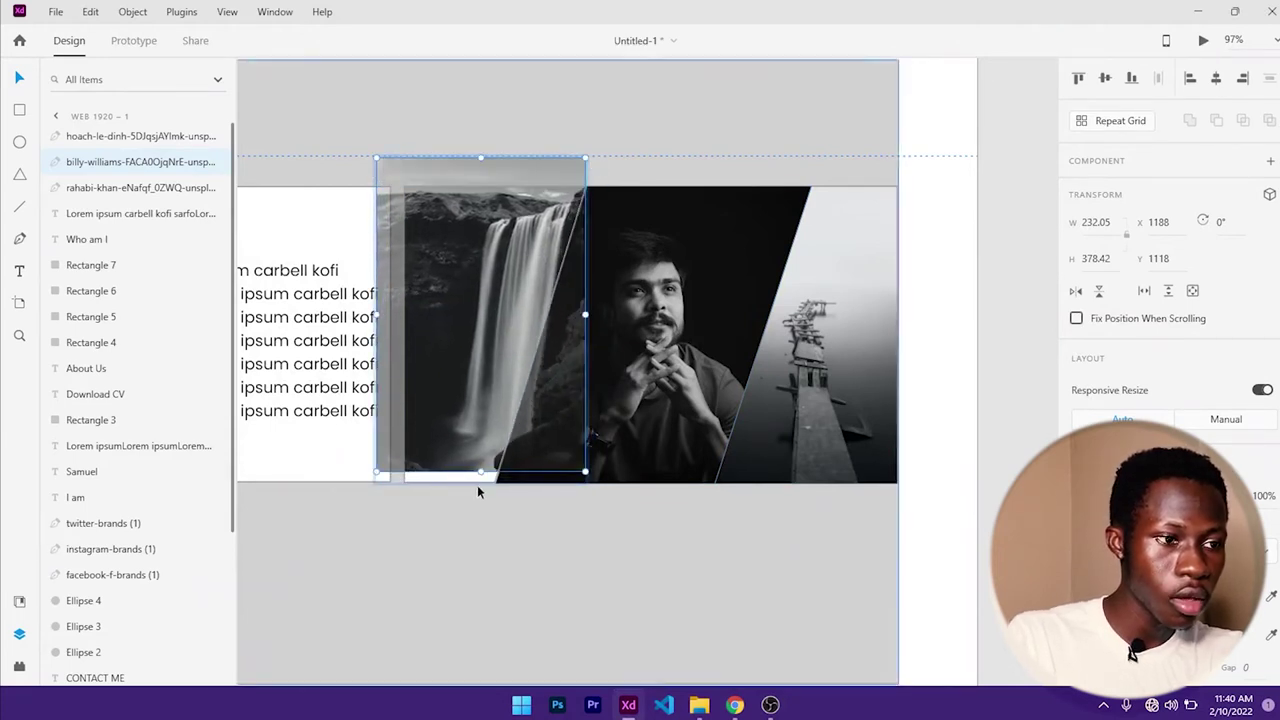
pyautogui.moveTo(480, 475); pyautogui.dragTo(480, 490)
pyautogui.click(697, 509)
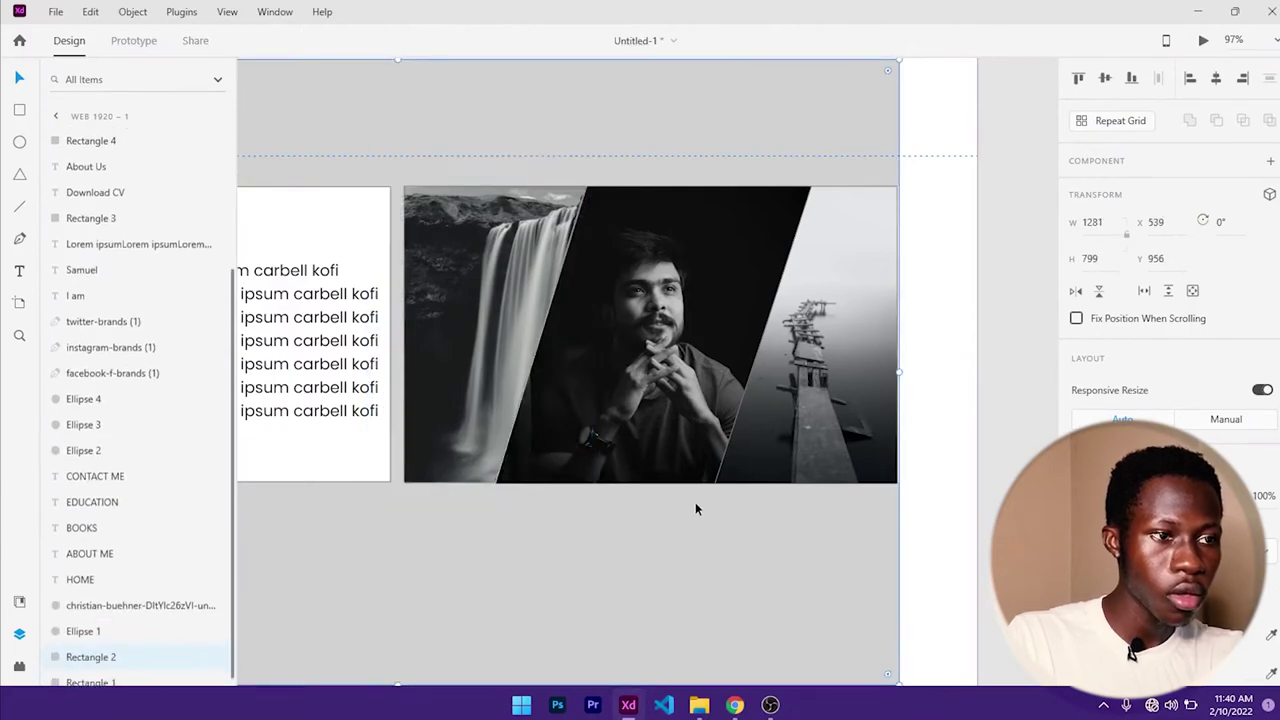
# - Move the grey rectangle below the About Us content and delete the white box behind 'Who am I'
pyautogui.scroll(-5, 549, 420)
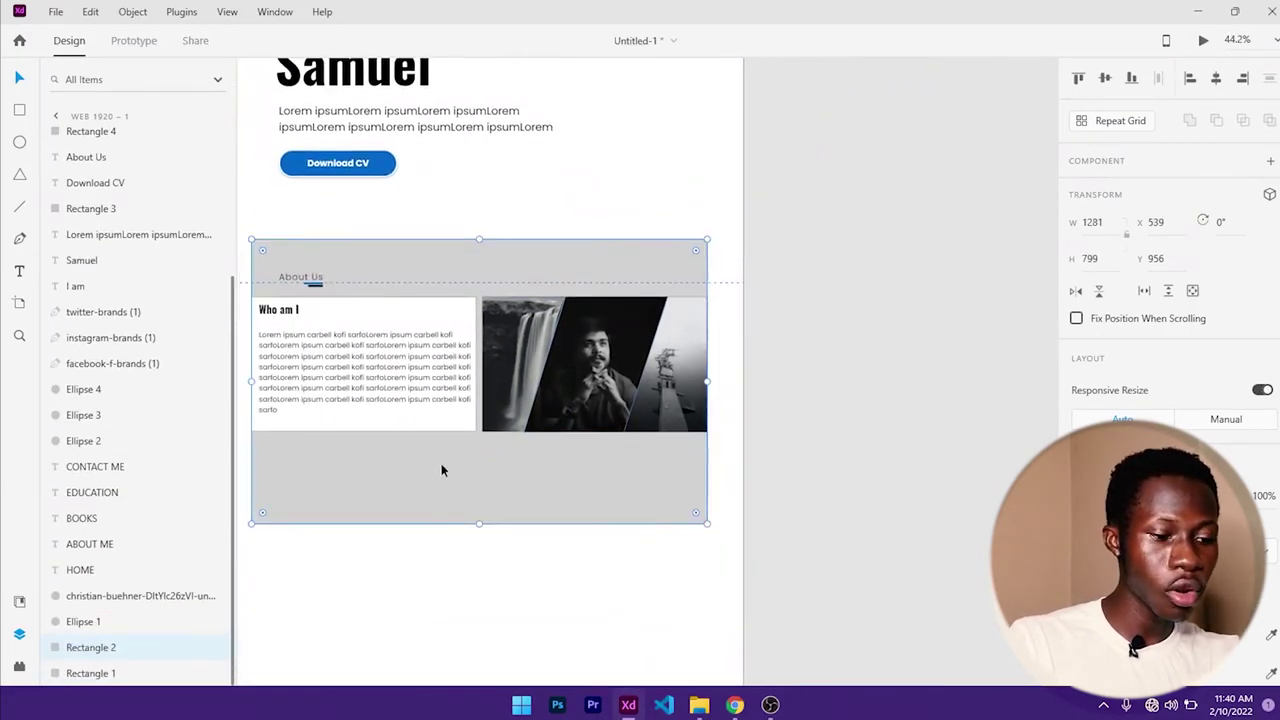
pyautogui.moveTo(443, 466); pyautogui.dragTo(531, 386)
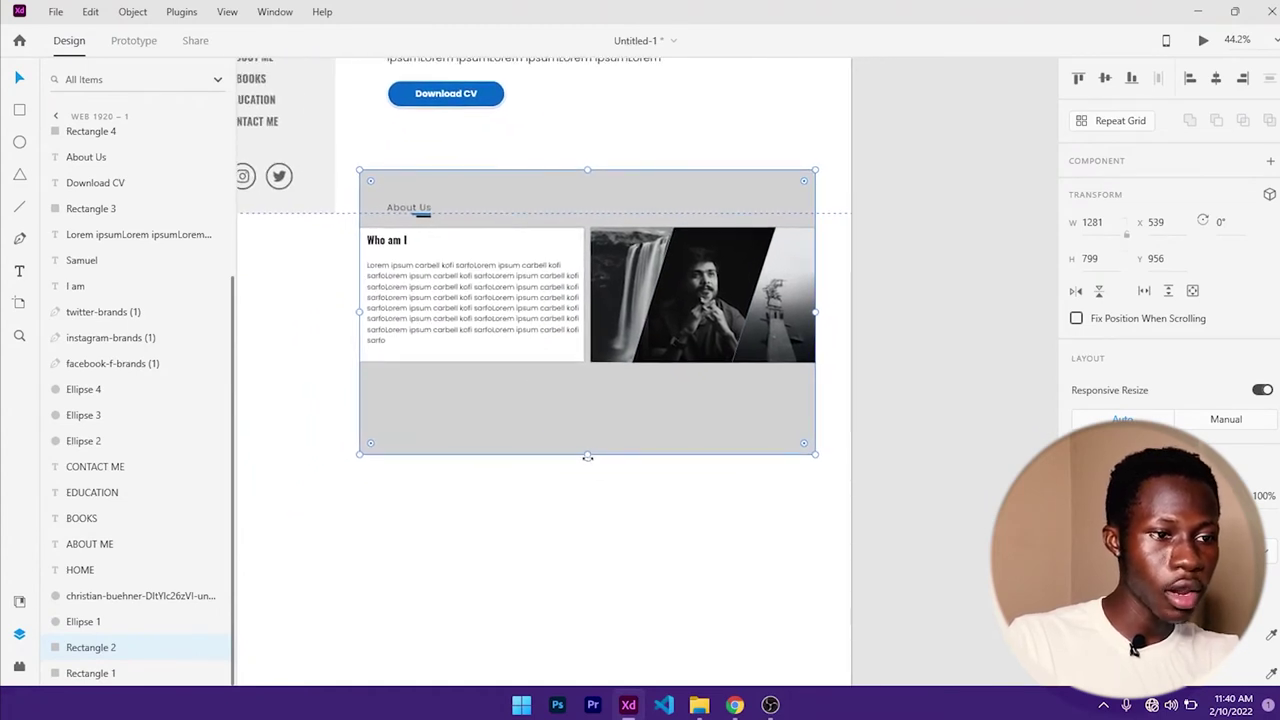
pyautogui.moveTo(587, 456); pyautogui.dragTo(588, 661)
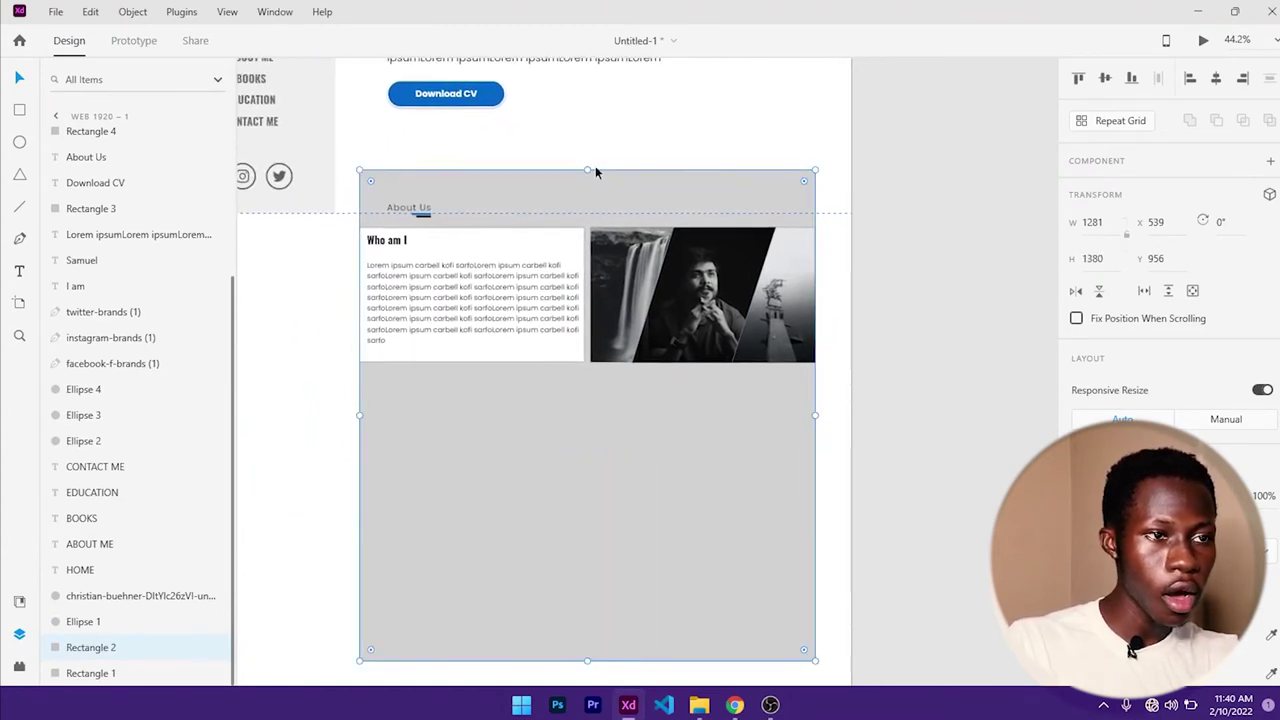
pyautogui.moveTo(595, 172); pyautogui.dragTo(600, 397)
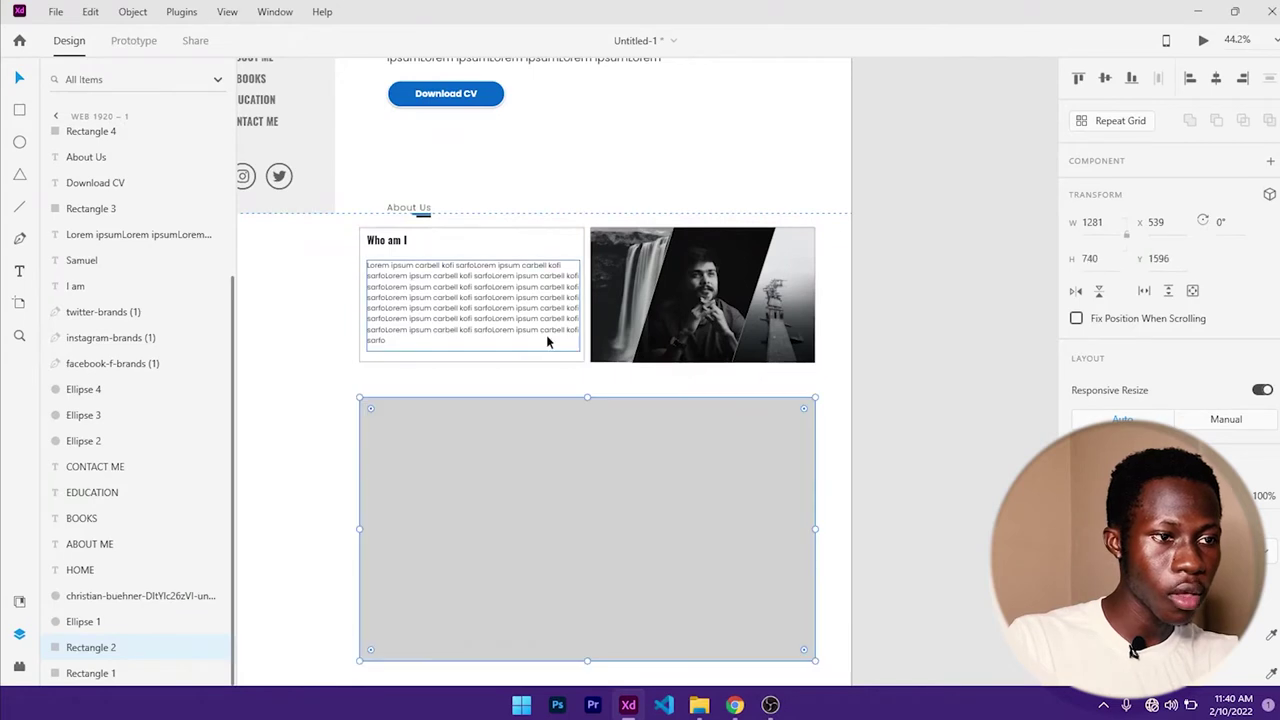
pyautogui.click(531, 346)
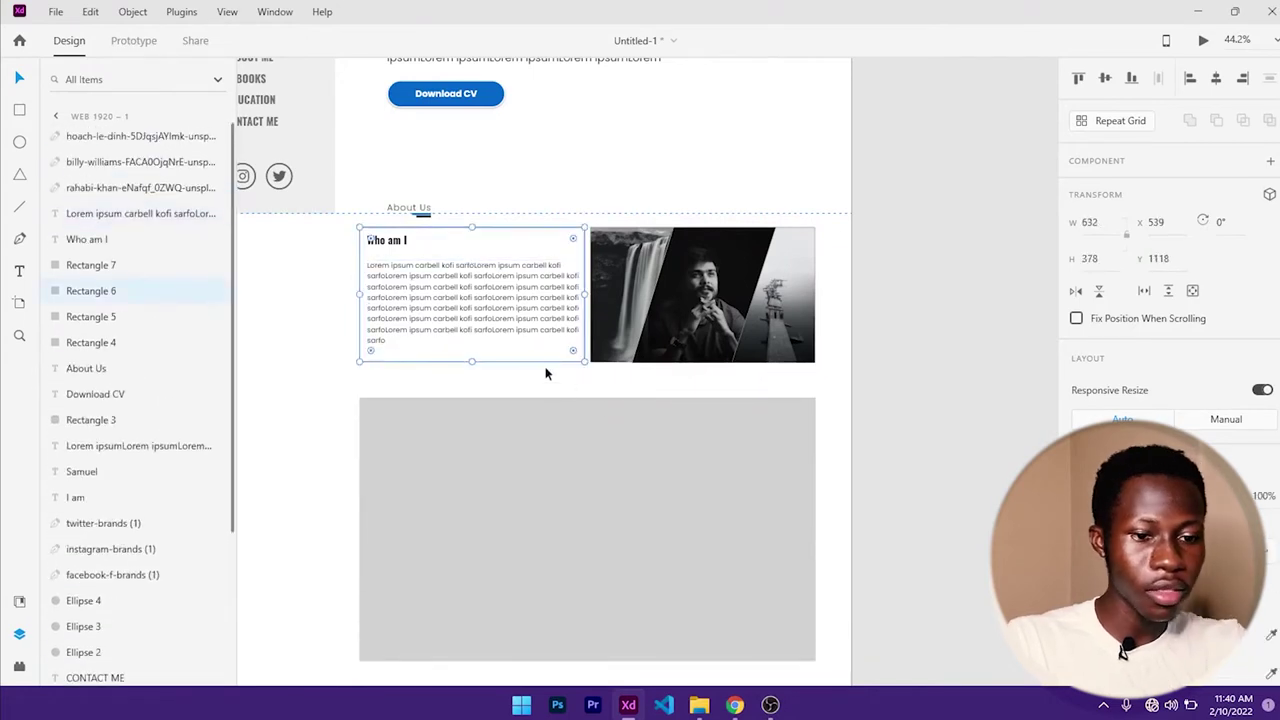
pyautogui.press('Delete')
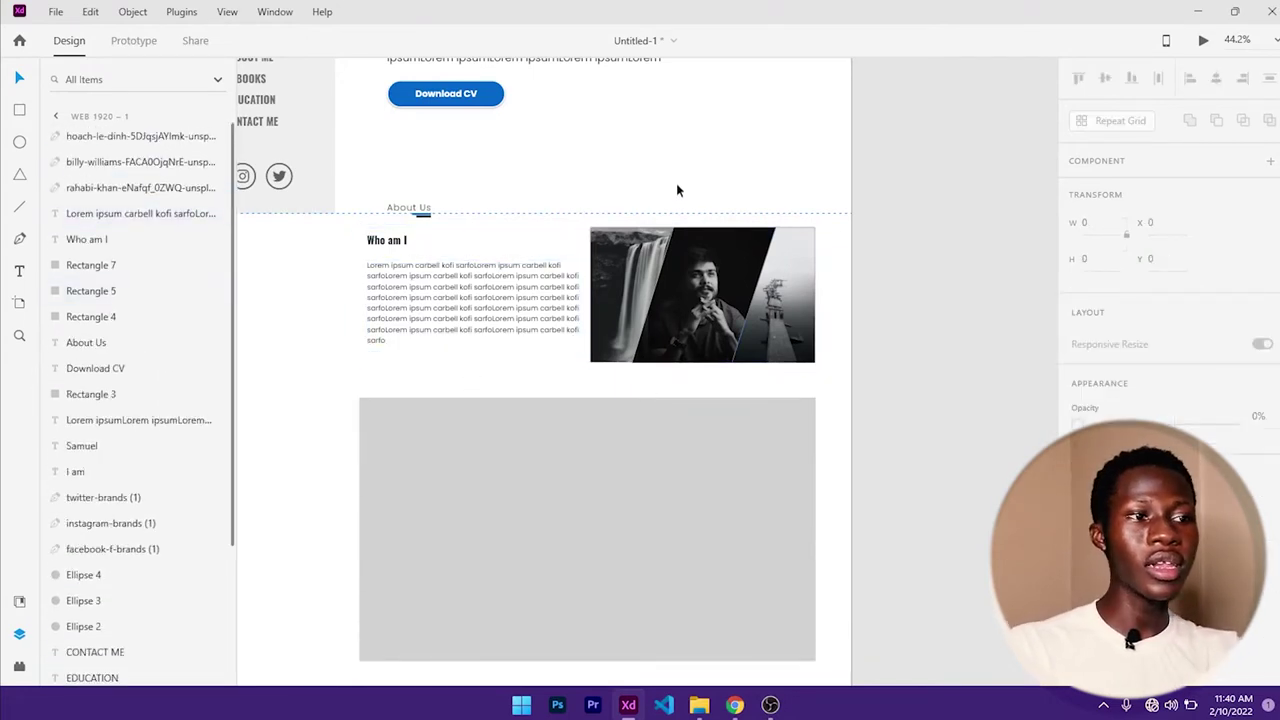
# - Nudge the About Us heading and its two underline bars left to X 553
pyautogui.click(410, 210)
pyautogui.scroll(5, 412, 212)
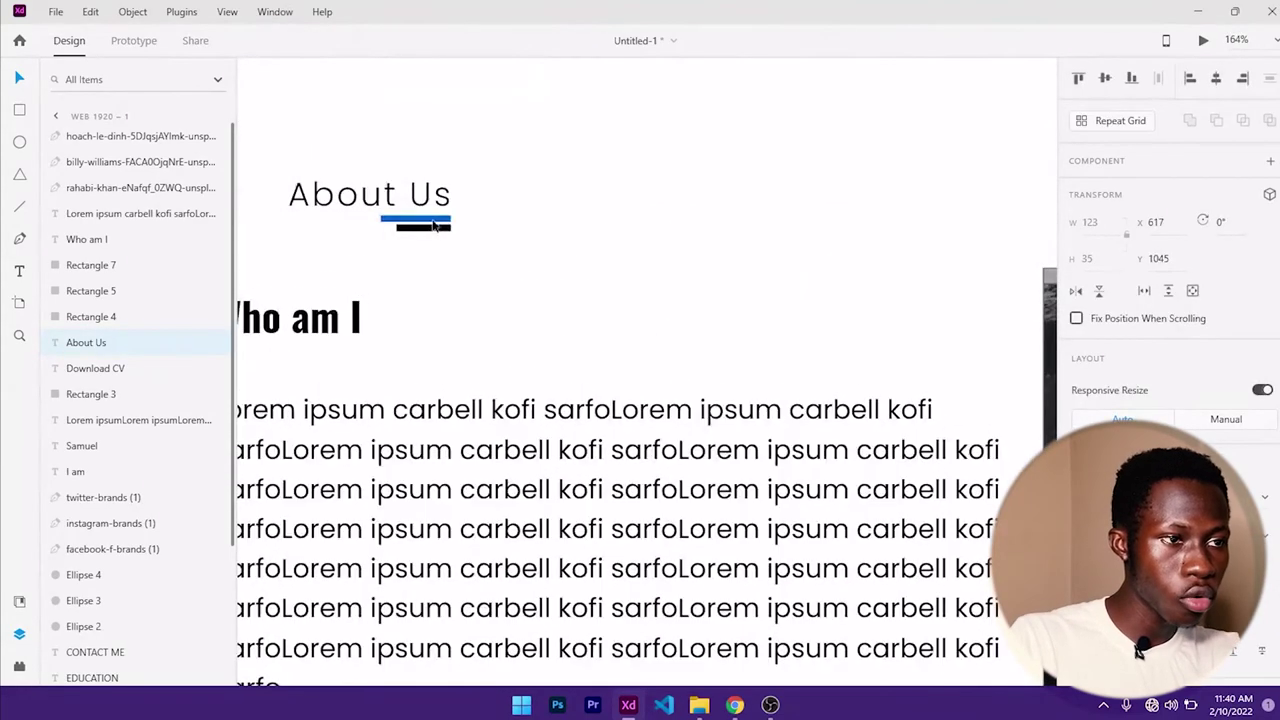
pyautogui.keyDown('shift'); pyautogui.click(438, 229); pyautogui.keyUp('shift')
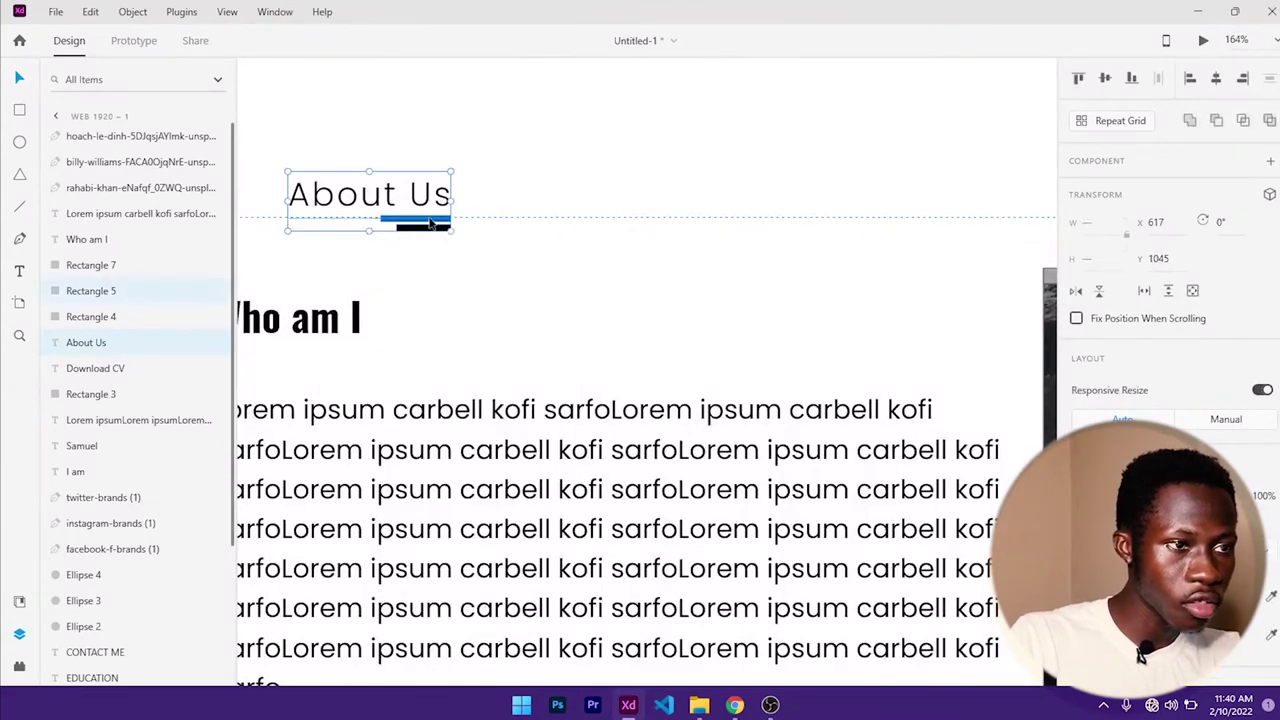
pyautogui.keyDown('shift'); pyautogui.click(432, 219); pyautogui.keyUp('shift')
pyautogui.scroll(-2, 452, 233)
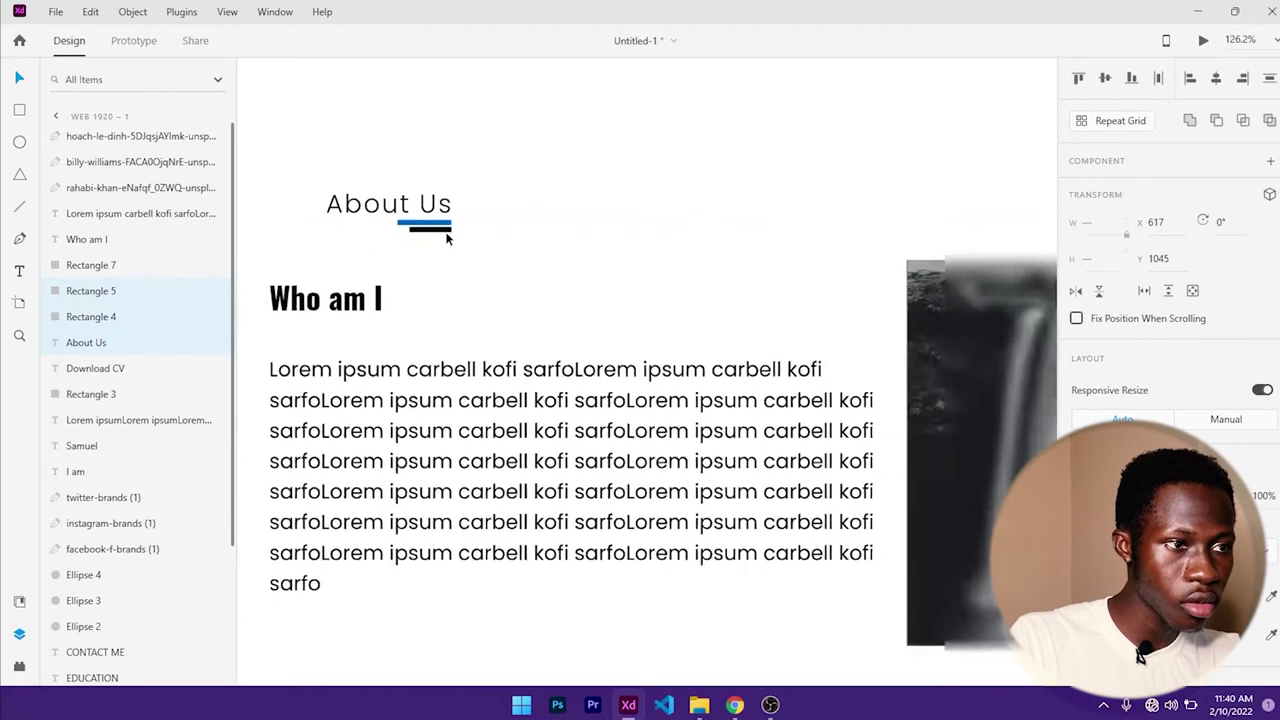
pyautogui.hotkey('shift', 'Left')
pyautogui.hotkey('shift', 'Left')
pyautogui.hotkey('shift', 'Left')
pyautogui.hotkey('shift', 'Left')
pyautogui.hotkey('shift', 'Left')
pyautogui.hotkey('shift', 'Left')
pyautogui.hotkey('shift', 'Left')
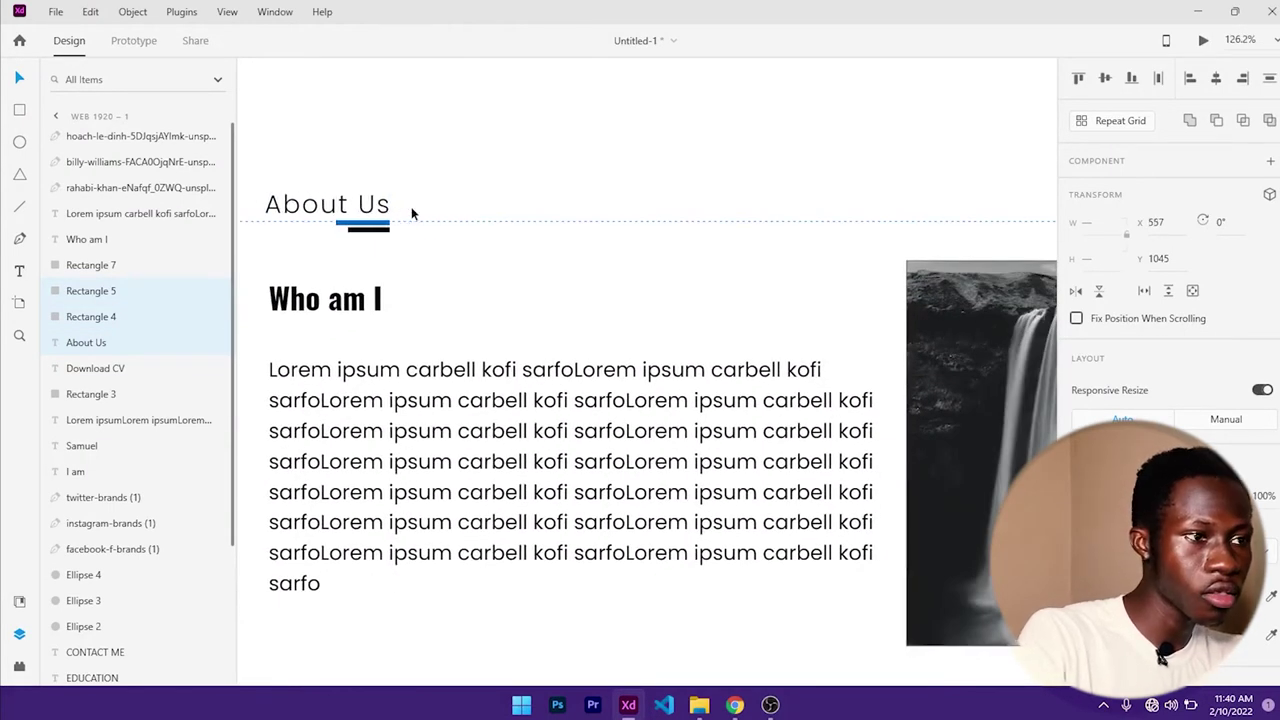
pyautogui.hotkey('shift', 'Right')
pyautogui.press('Left')
pyautogui.press('Left')
pyautogui.press('Left')
pyautogui.press('Left')
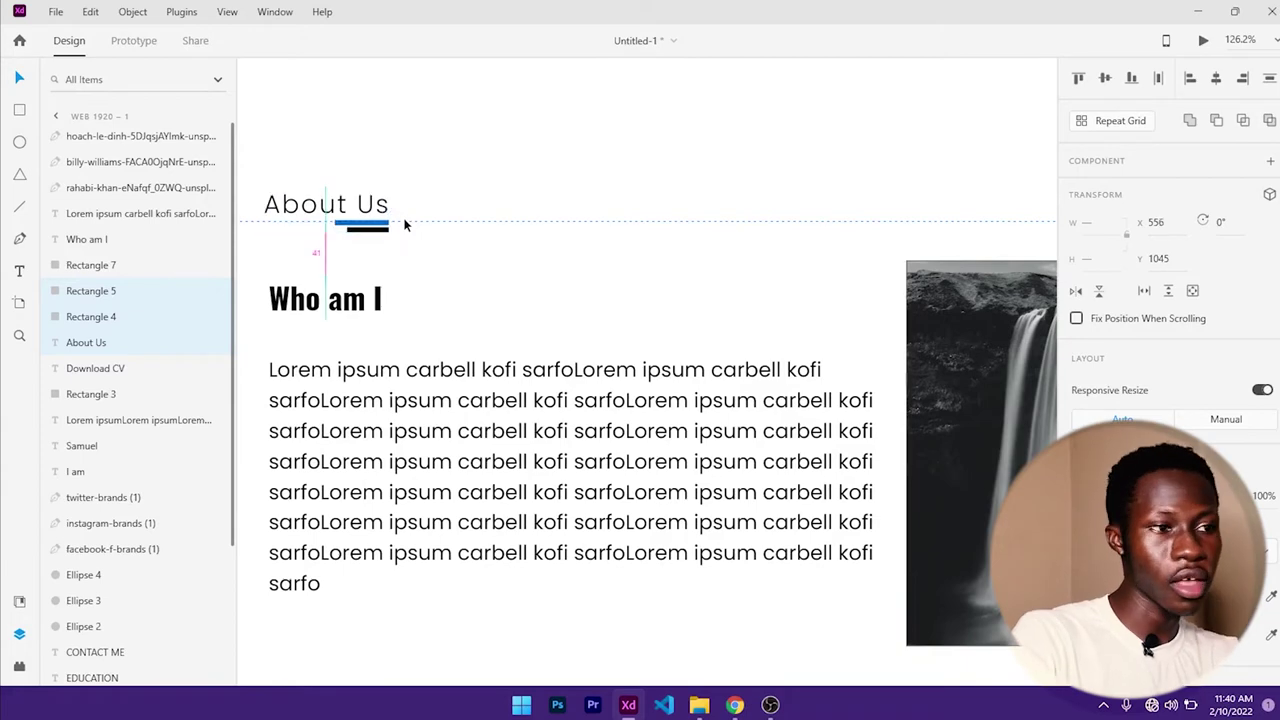
pyautogui.scroll(1, 395, 210)
pyautogui.scroll(-4, 391, 212)
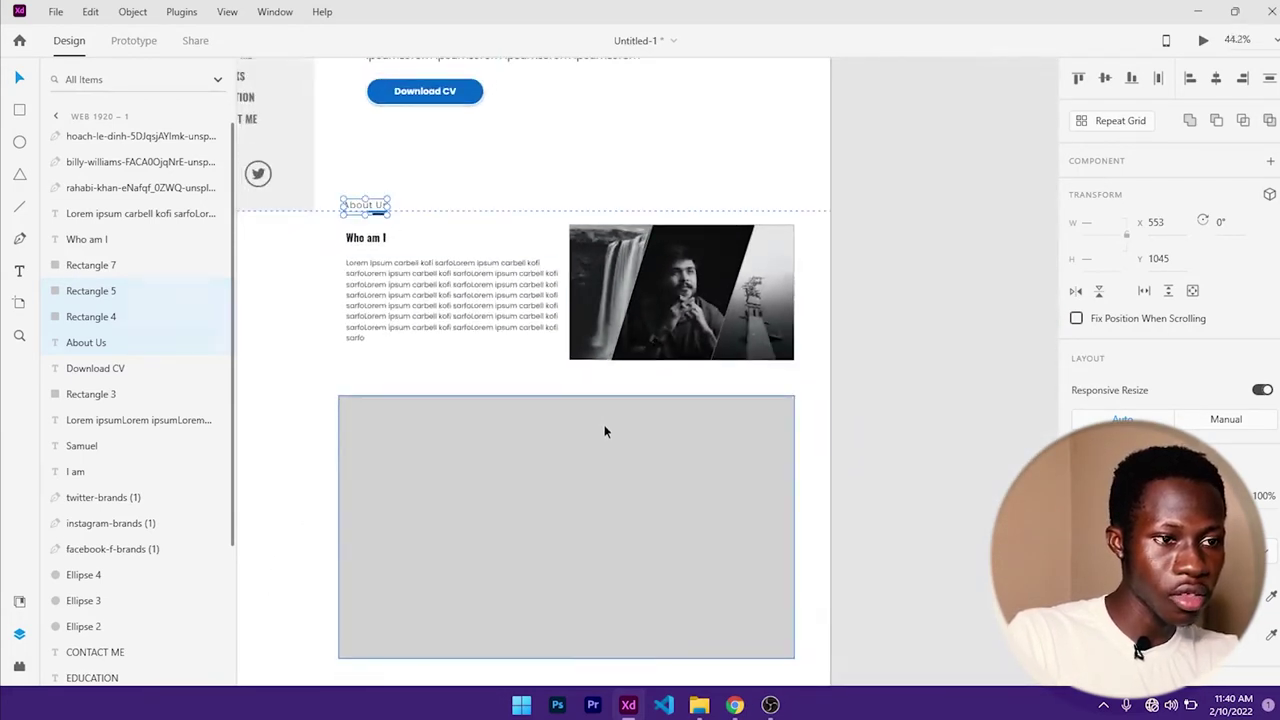
# - Raise the grey rectangle's top slightly and make the page artboard taller
pyautogui.click(590, 412)
pyautogui.moveTo(566, 397); pyautogui.dragTo(566, 374)
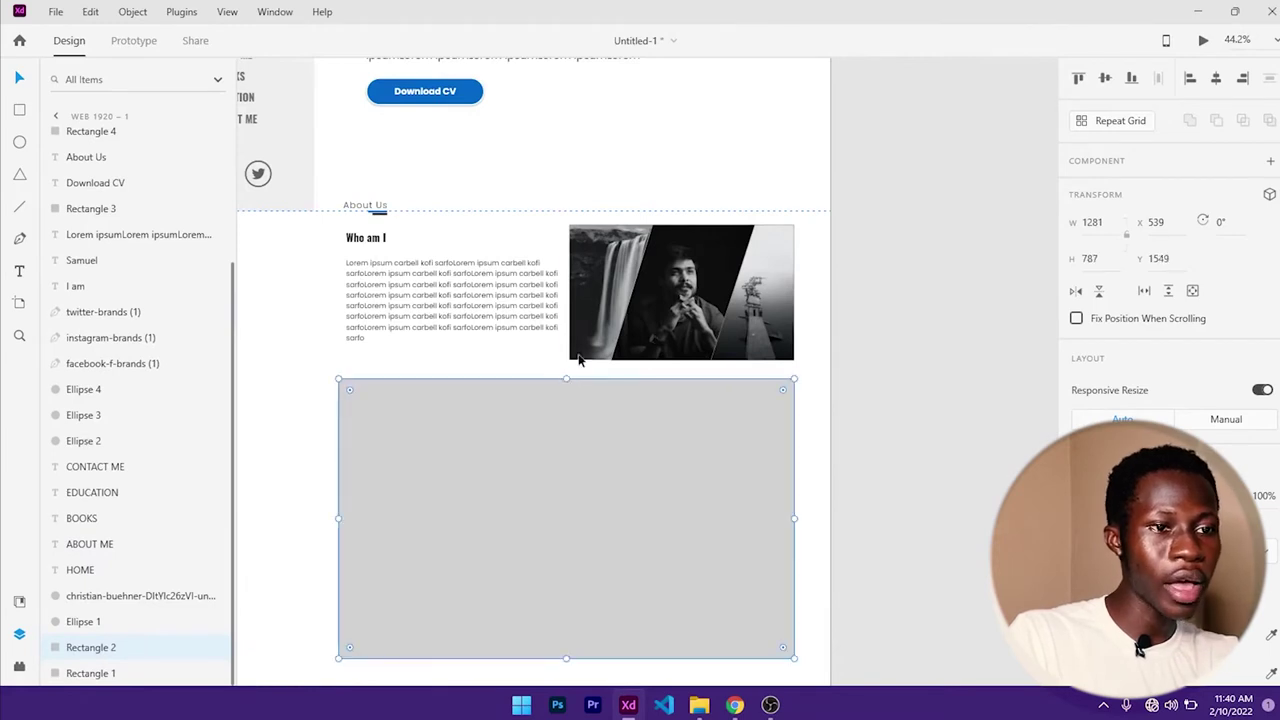
pyautogui.scroll(-3, 614, 323)
pyautogui.scroll(-2, 628, 352)
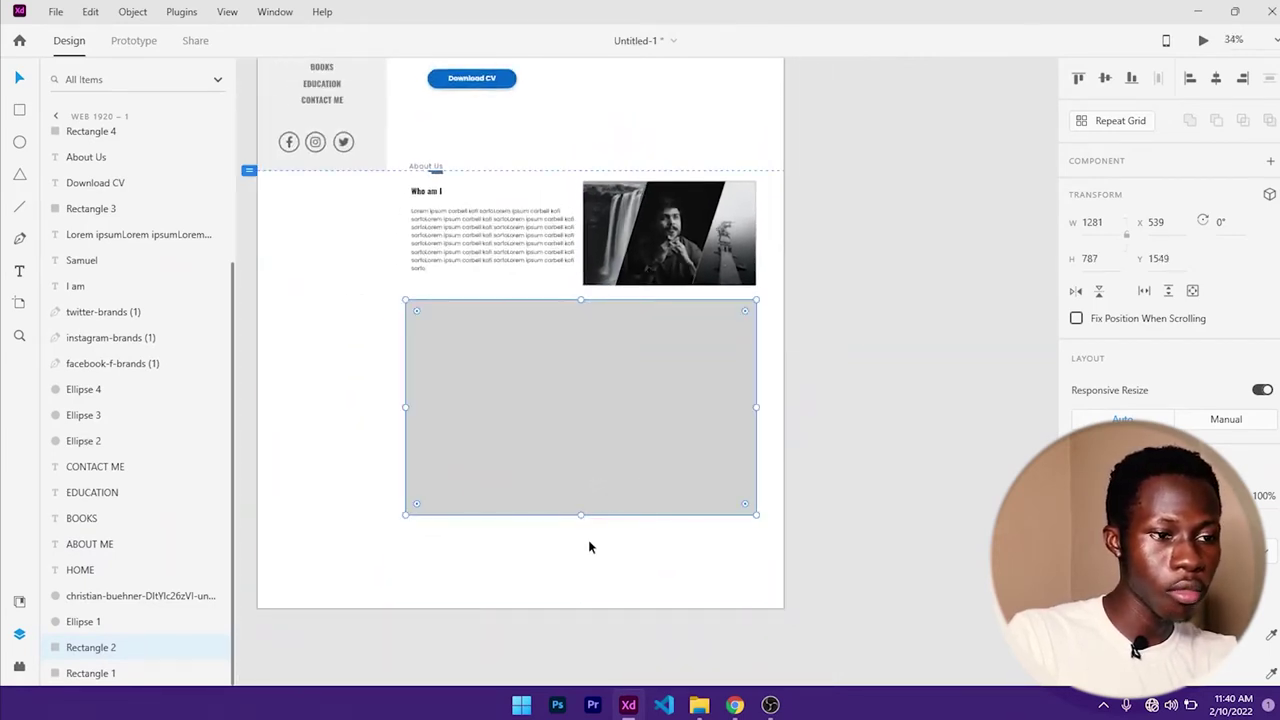
pyautogui.click(589, 574)
pyautogui.scroll(-2, 566, 560)
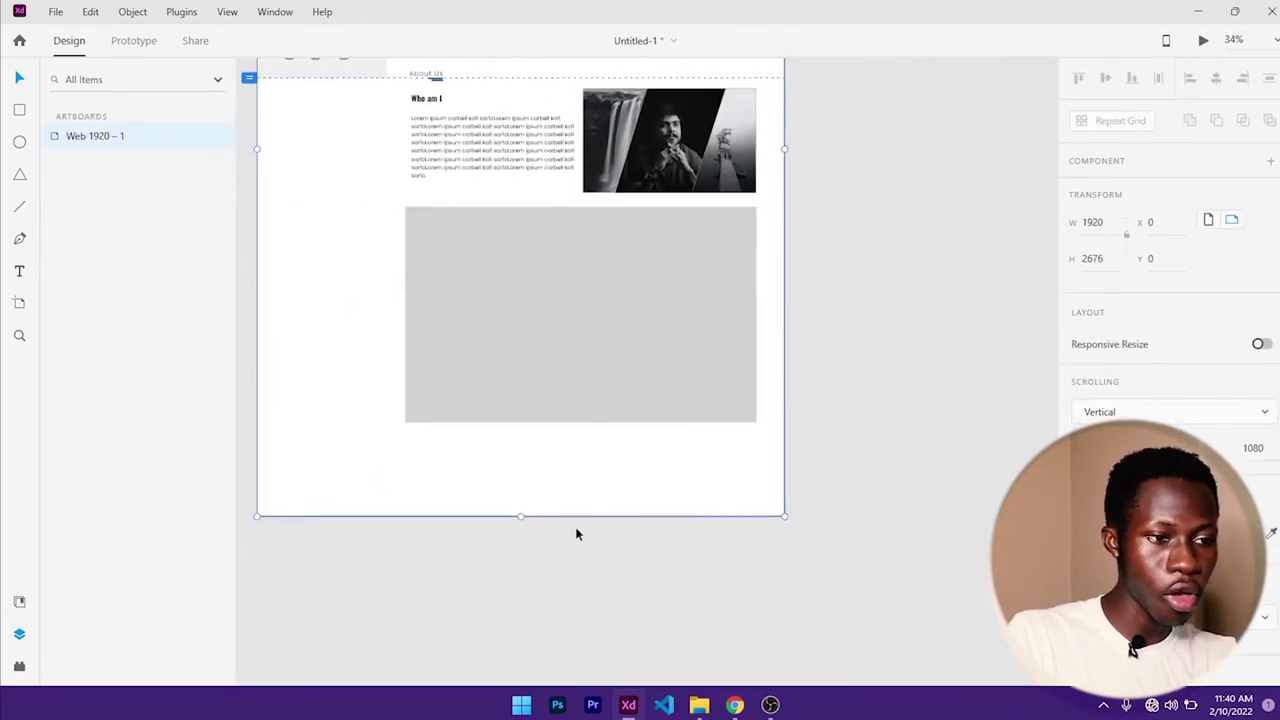
pyautogui.scroll(-5, 574, 531)
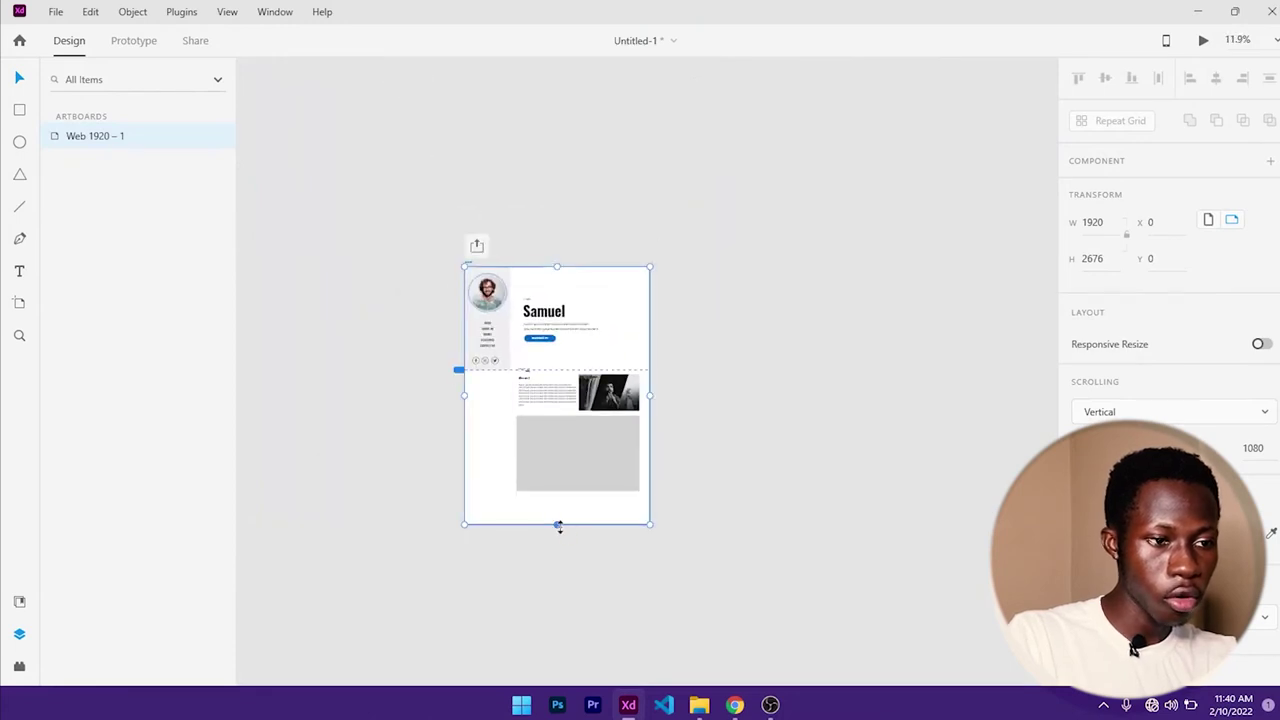
pyautogui.moveTo(558, 525); pyautogui.dragTo(566, 664)
pyautogui.scroll(5, 607, 449)
# - Stretch the left sidebar to 2636 tall and raise the grey block to 803 high
pyautogui.click(343, 262)
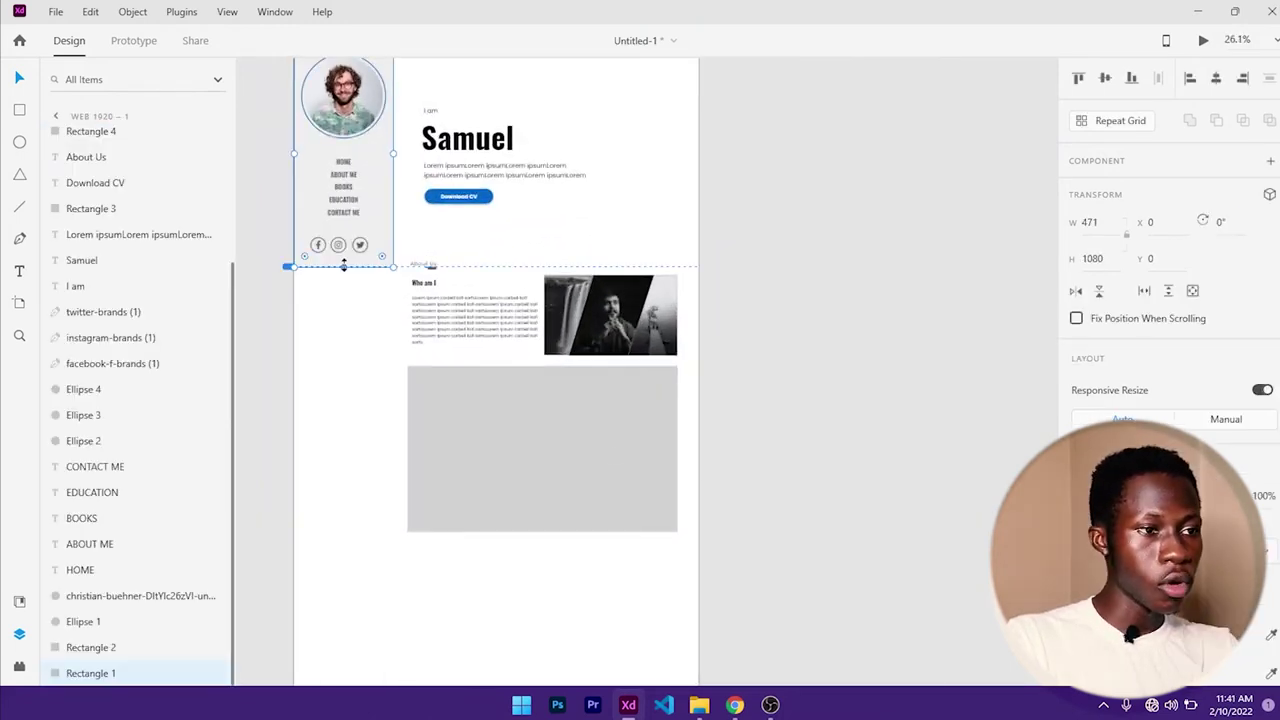
pyautogui.moveTo(343, 262); pyautogui.dragTo(343, 594)
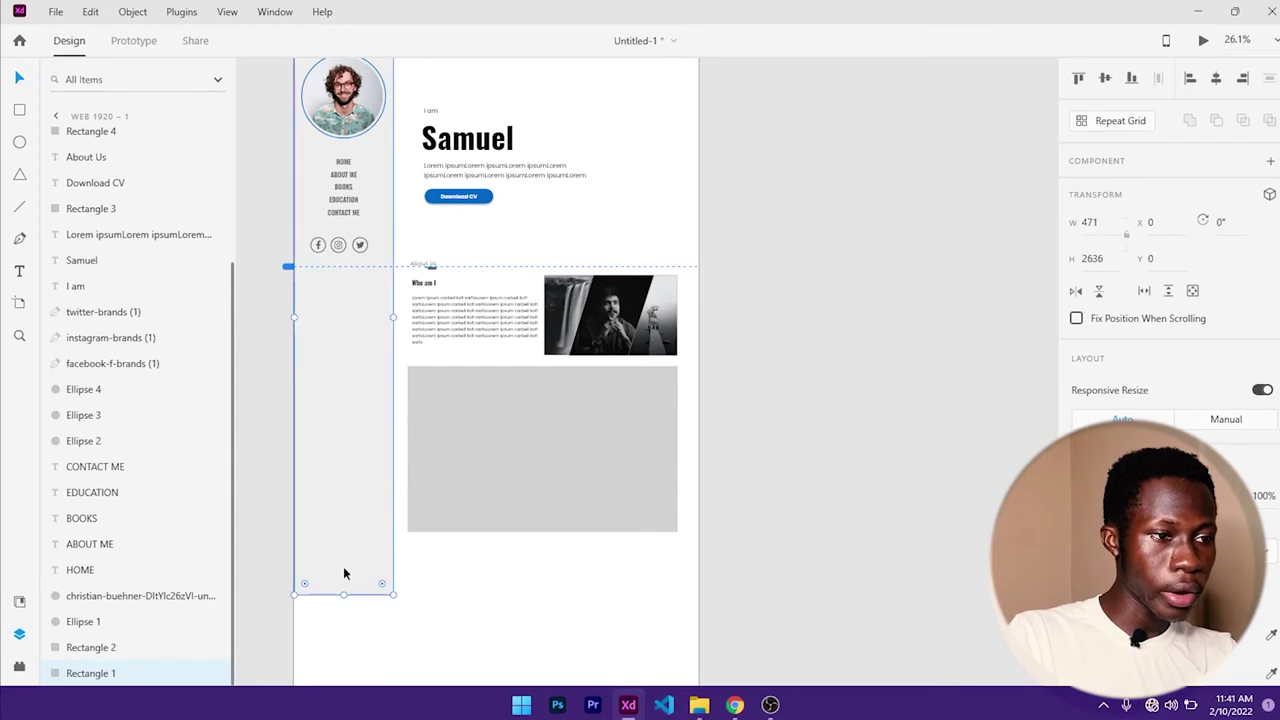
pyautogui.click(518, 406)
pyautogui.scroll(4, 518, 400)
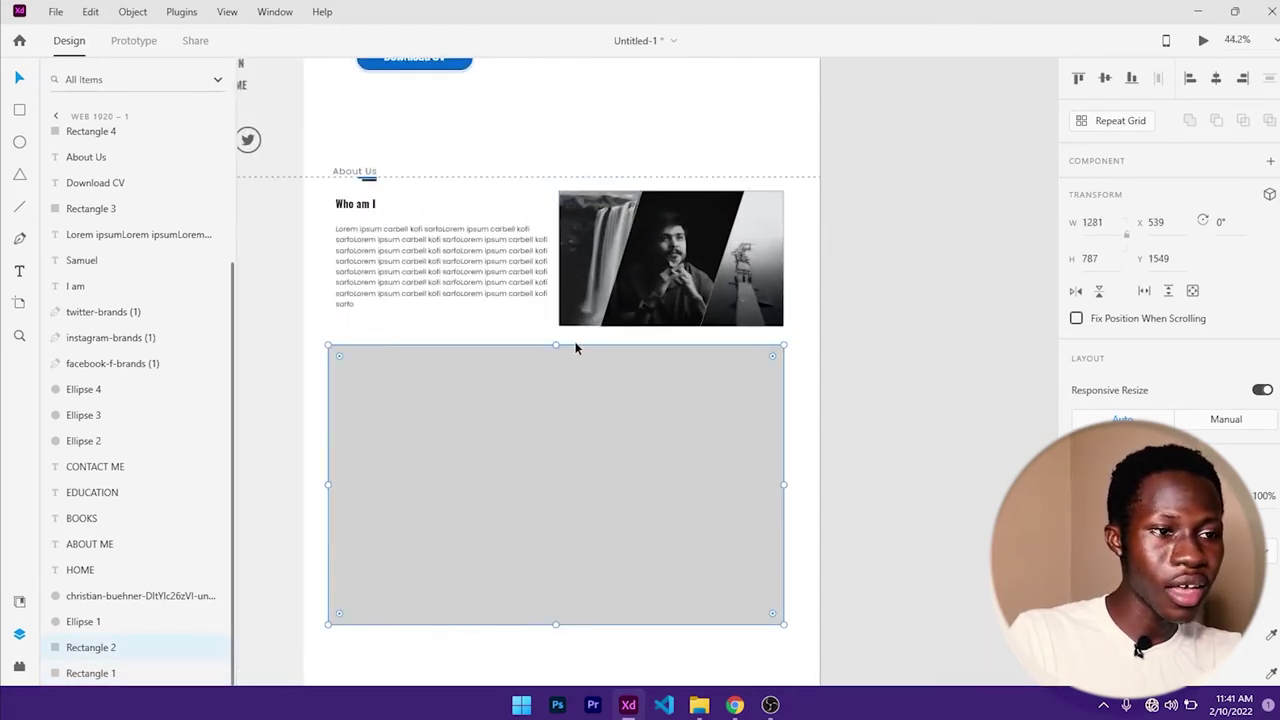
pyautogui.moveTo(555, 344); pyautogui.dragTo(557, 339)
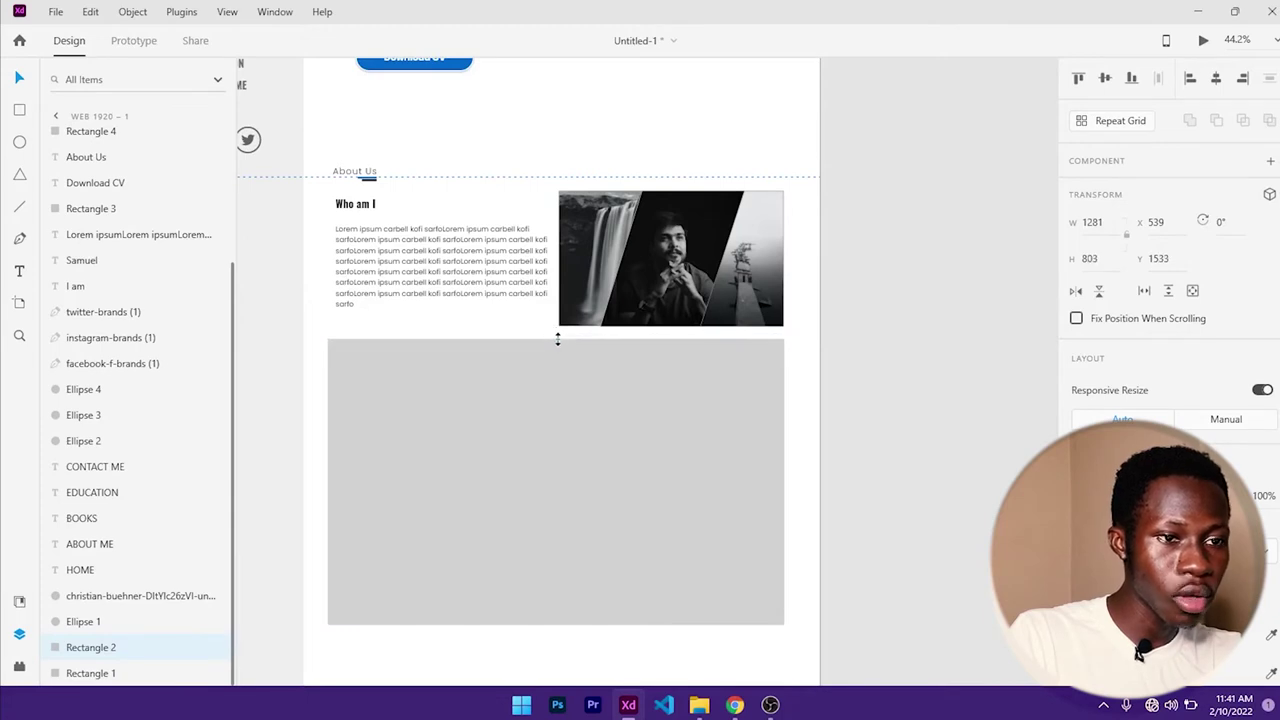
pyautogui.click(19, 113)
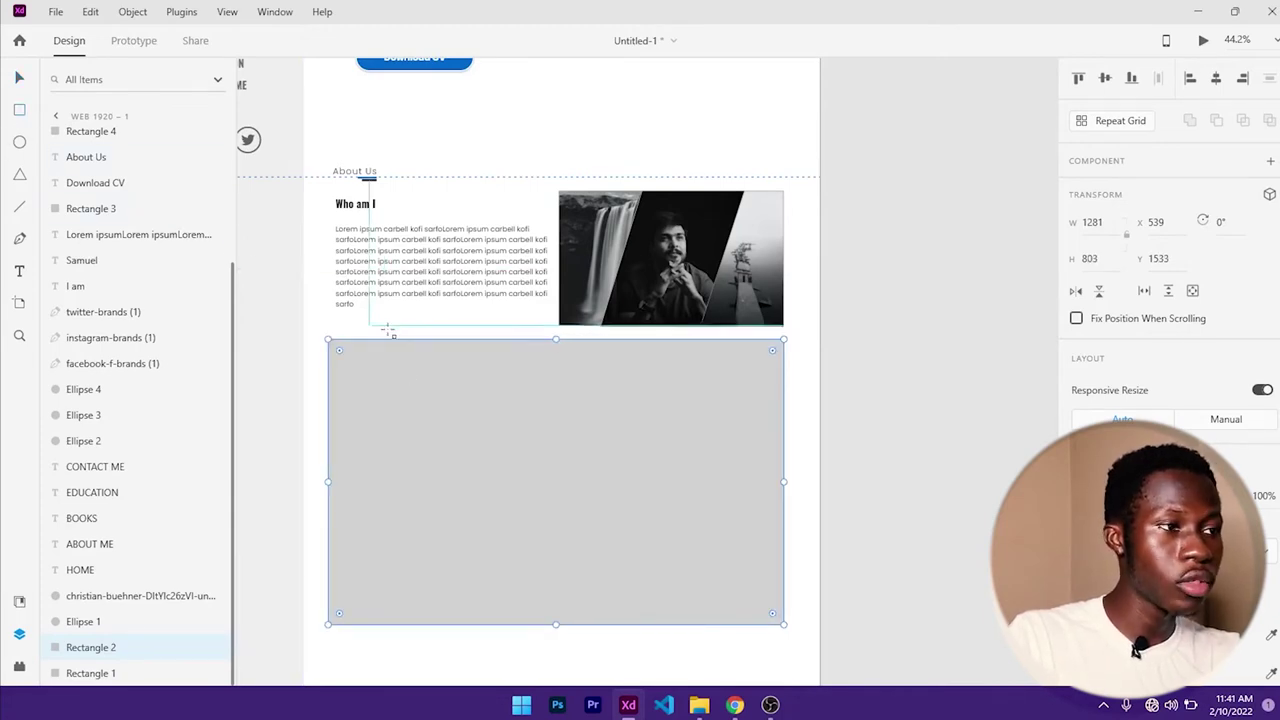
# - Draw a white card snapped to the grey section's top-left corner and widen it
pyautogui.moveTo(358, 360); pyautogui.dragTo(475, 441)
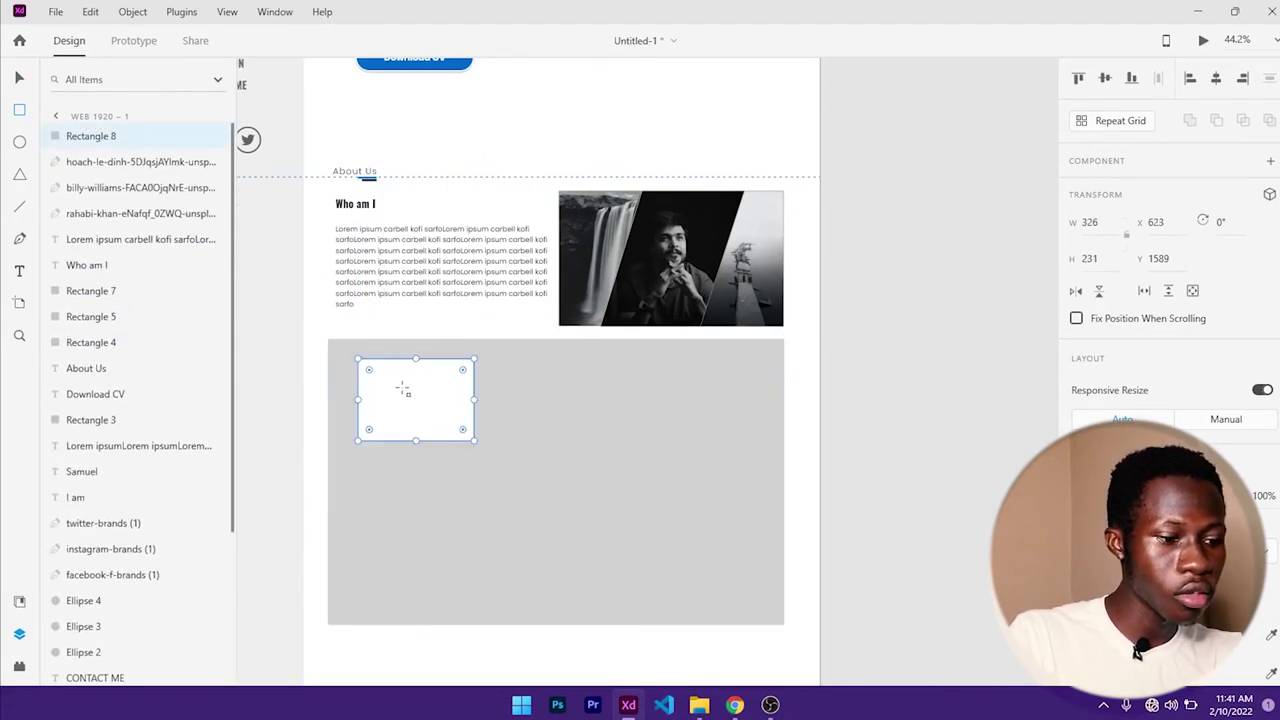
pyautogui.moveTo(398, 386); pyautogui.dragTo(367, 369)
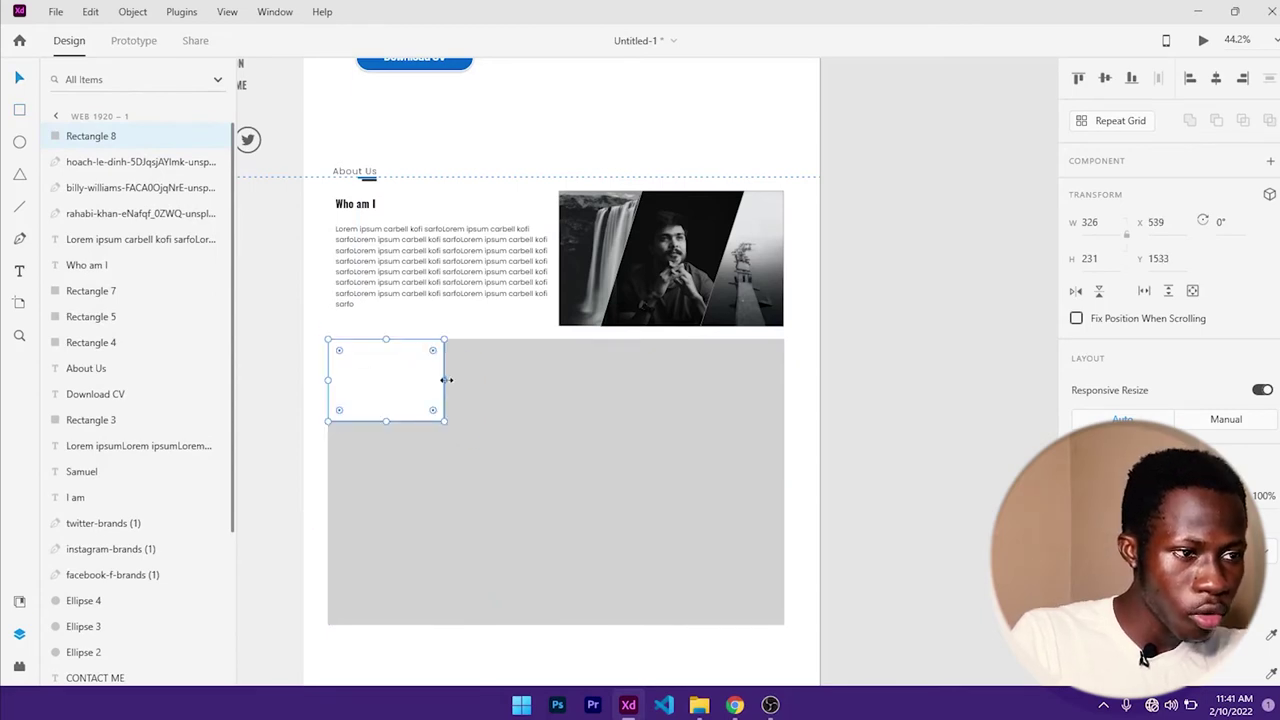
pyautogui.moveTo(443, 380); pyautogui.dragTo(453, 432)
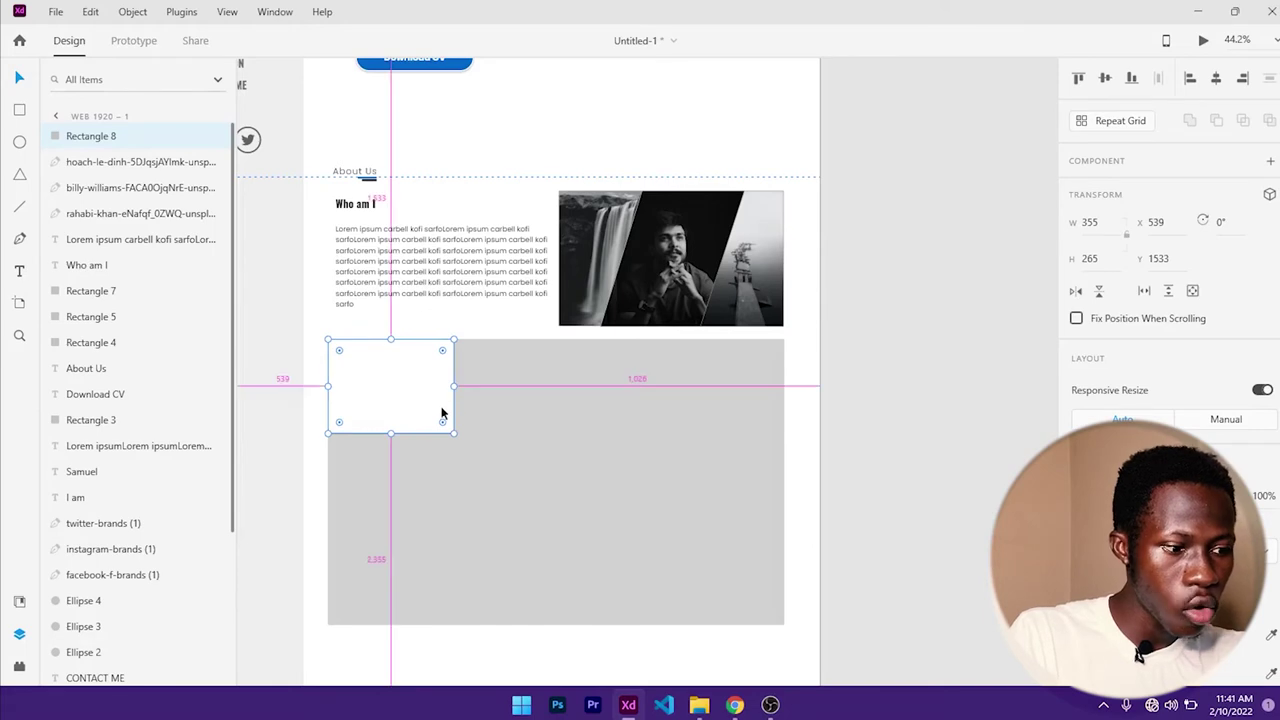
# - Duplicate the card into a row to the right, replacing the small left card with a copy
pyautogui.hotkey('ctrl', 'd')
pyautogui.moveTo(437, 386); pyautogui.dragTo(679, 393)
pyautogui.hotkey('ctrl', 'd')
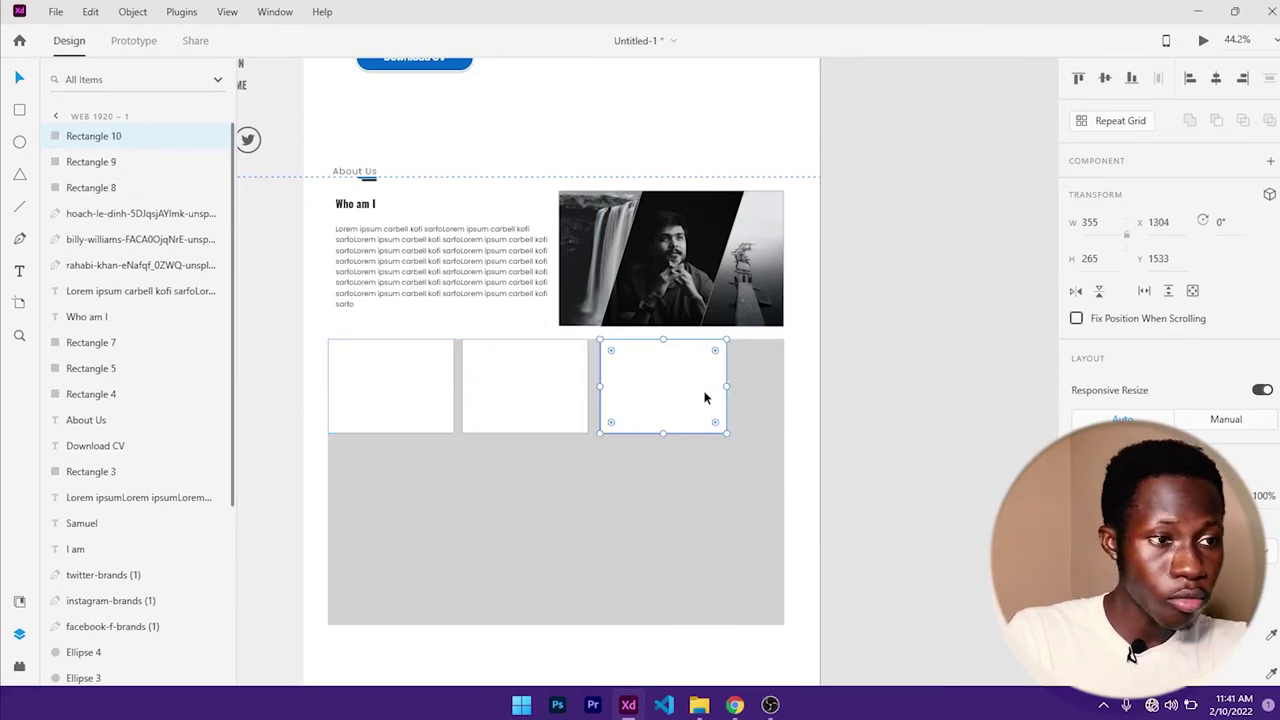
pyautogui.hotkey('ctrl', 'z')
pyautogui.moveTo(690, 408); pyautogui.dragTo(545, 414)
pyautogui.click(396, 403)
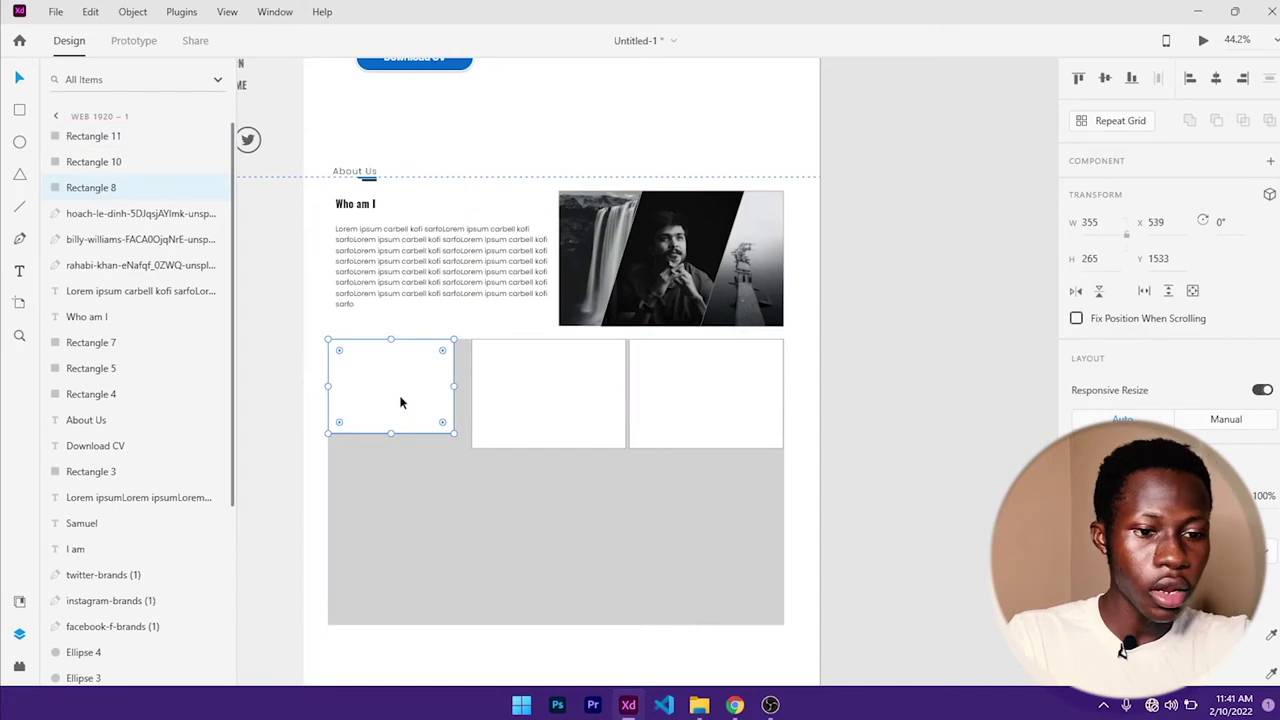
pyautogui.press('Delete')
pyautogui.moveTo(528, 412); pyautogui.dragTo(370, 407)
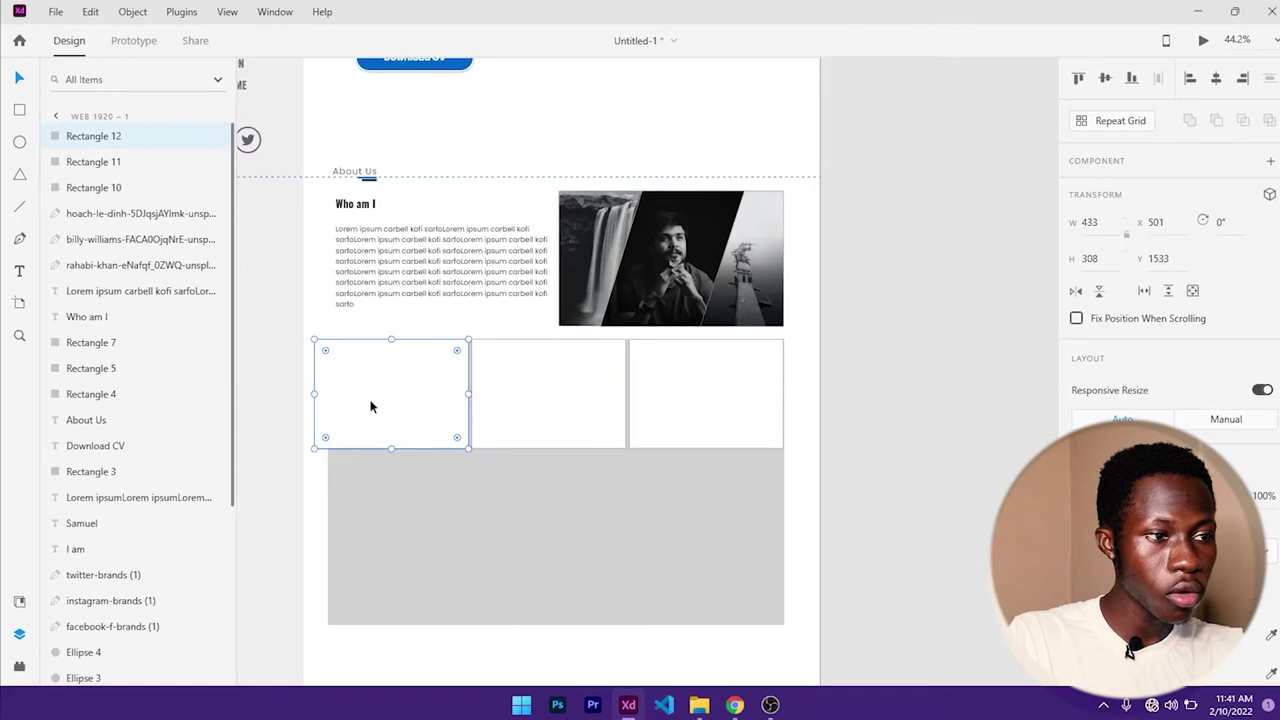
# - Align the three 308-tall cards to the guides, leaving the middle card 416 wide
pyautogui.click(574, 413)
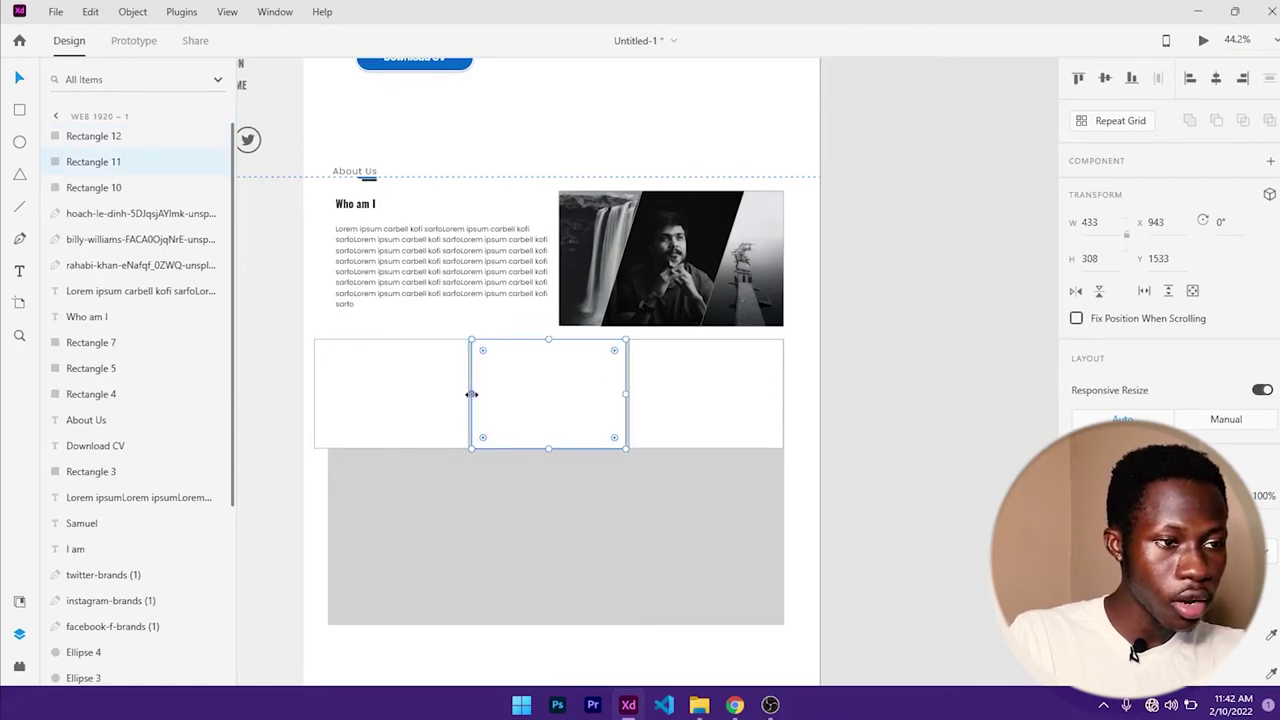
pyautogui.moveTo(471, 394); pyautogui.dragTo(477, 394)
pyautogui.click(727, 392)
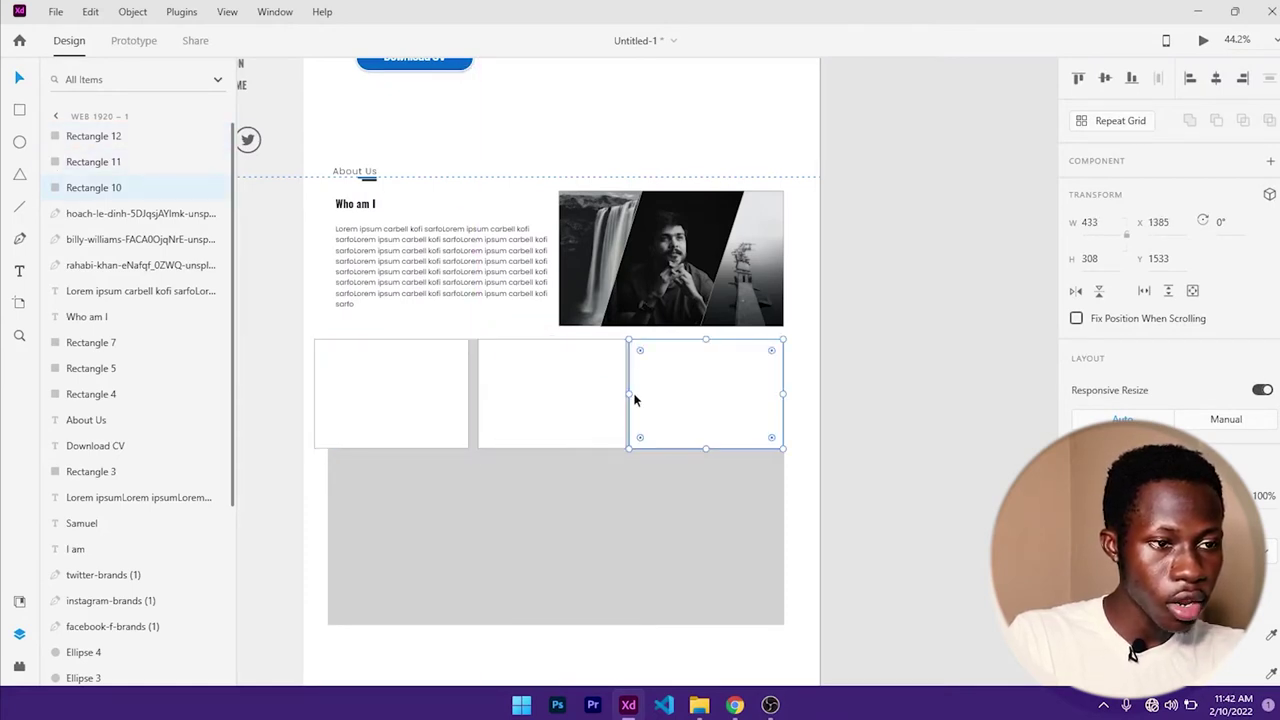
pyautogui.moveTo(431, 394); pyautogui.dragTo(475, 394)
pyautogui.click(562, 395)
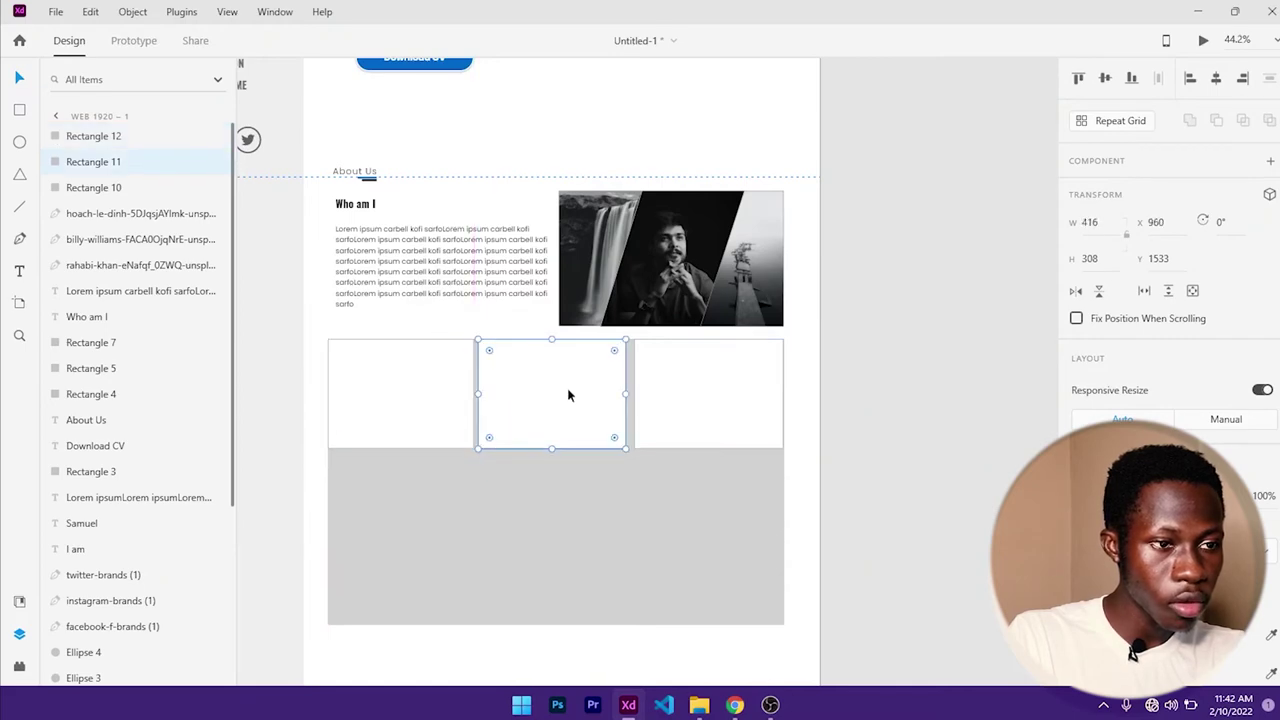
pyautogui.scroll(5, 597, 391)
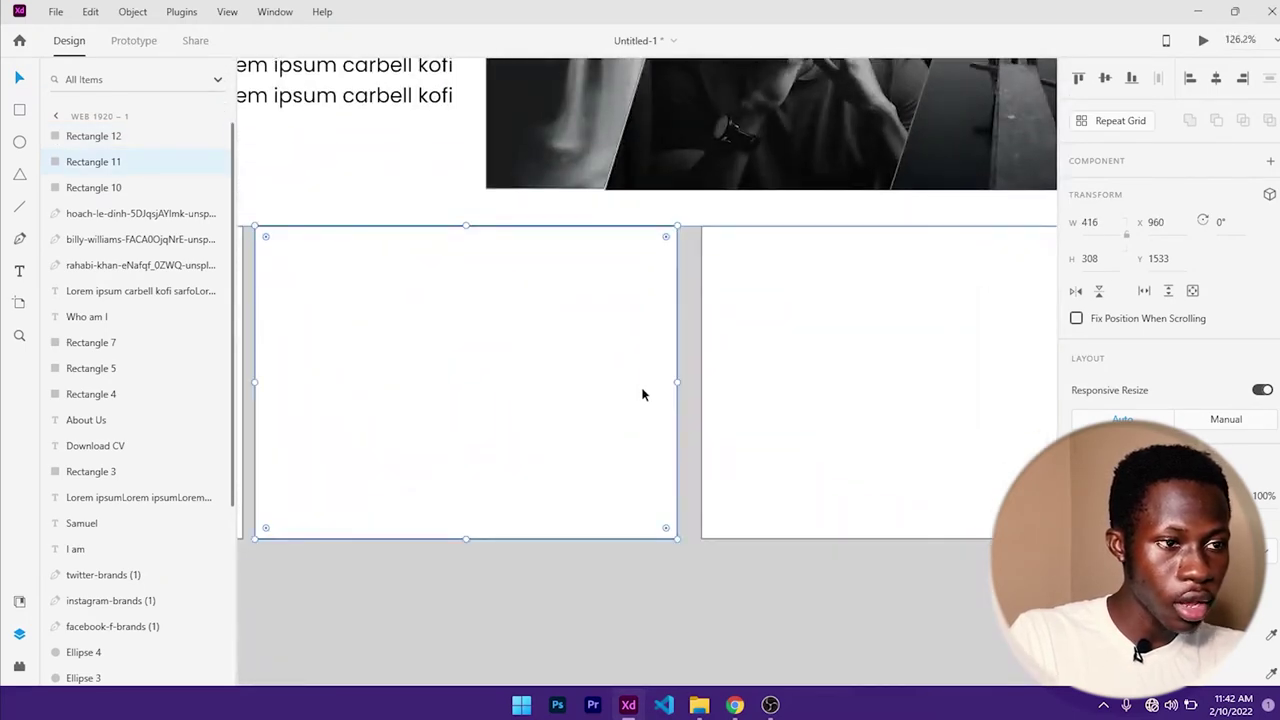
pyautogui.scroll(-3, 643, 393)
pyautogui.moveTo(509, 371); pyautogui.dragTo(576, 338)
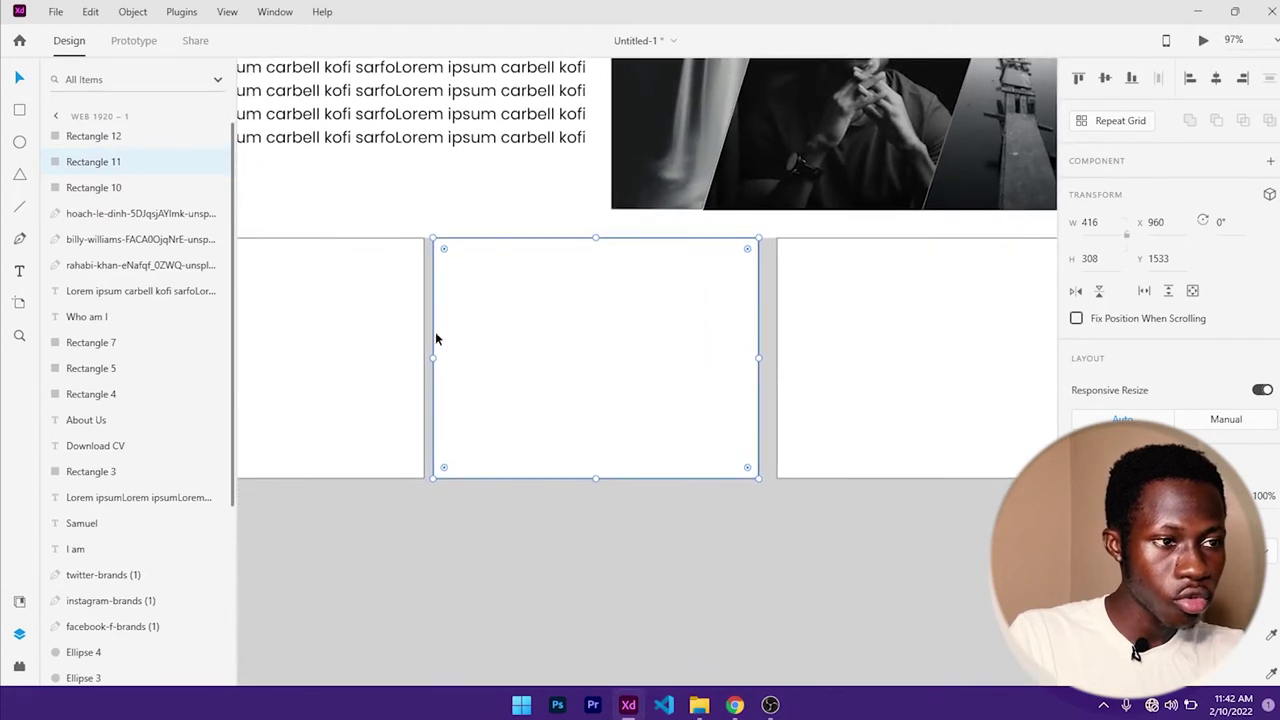
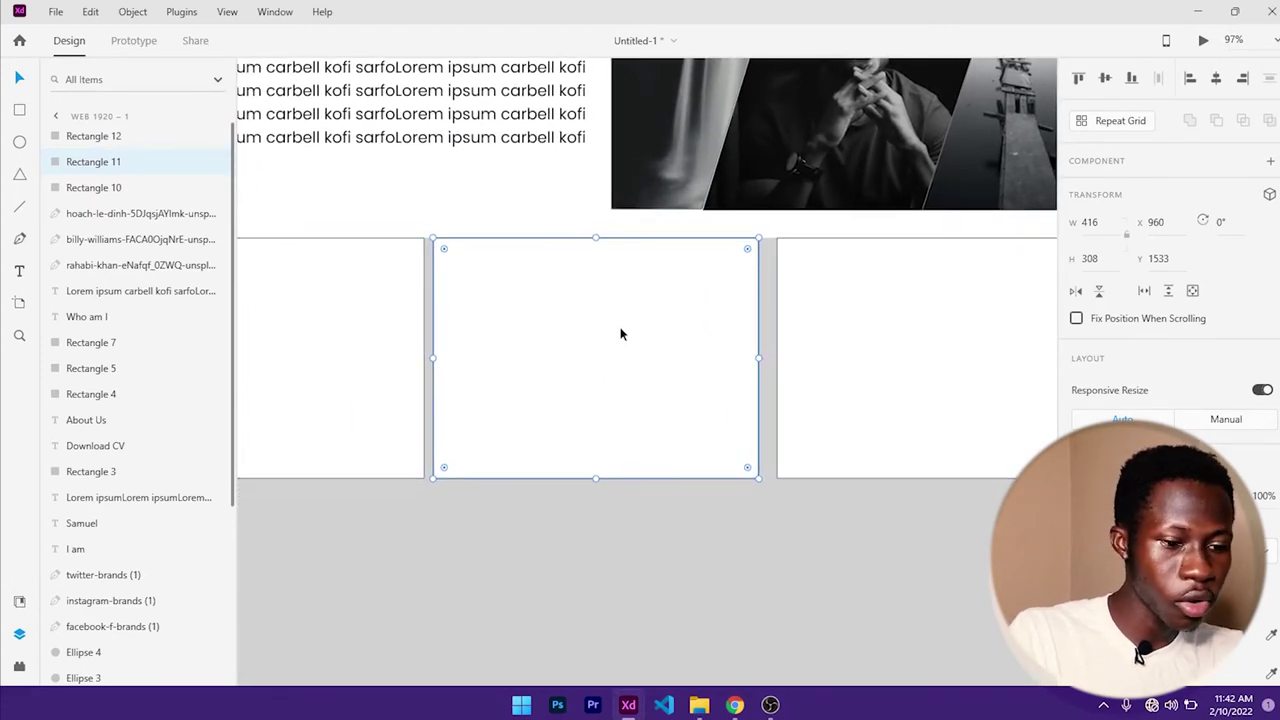
# - Centre the middle card on the page and distribute the three cards evenly across the gray section
pyautogui.hotkey('shift', 'Right')
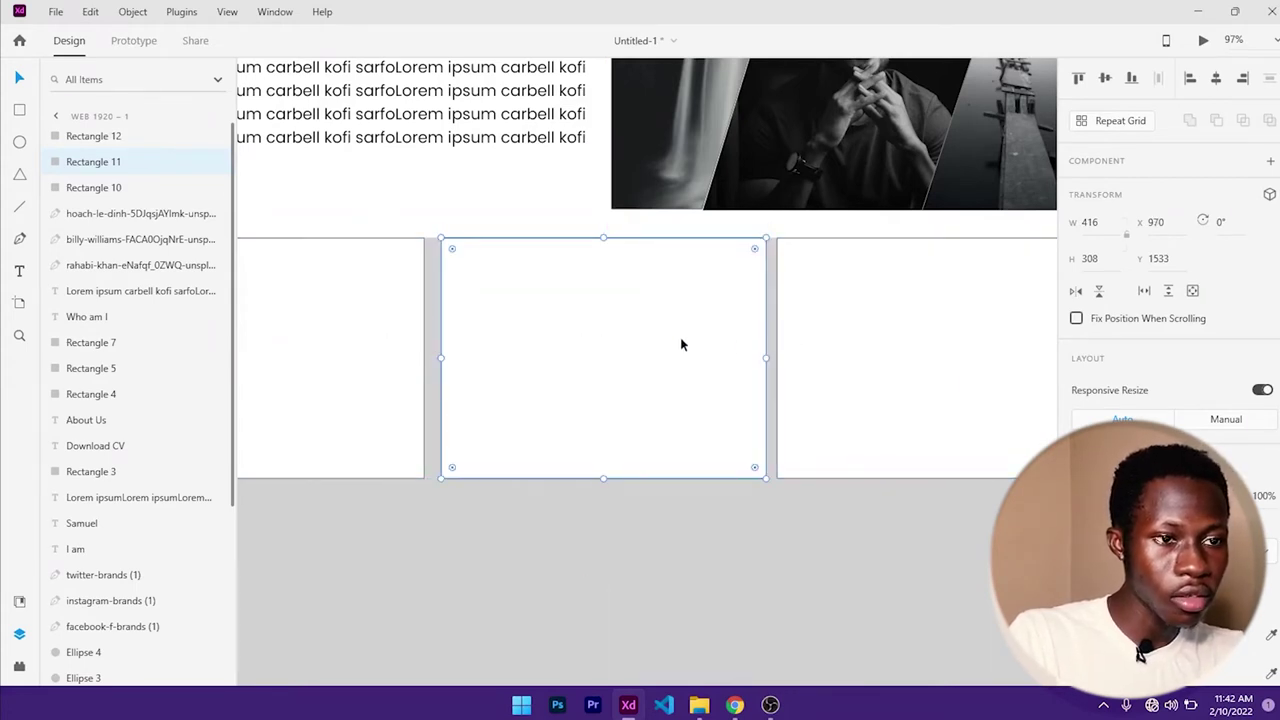
pyautogui.press('Left')
pyautogui.press('Left')
pyautogui.press('Left')
pyautogui.press('Left')
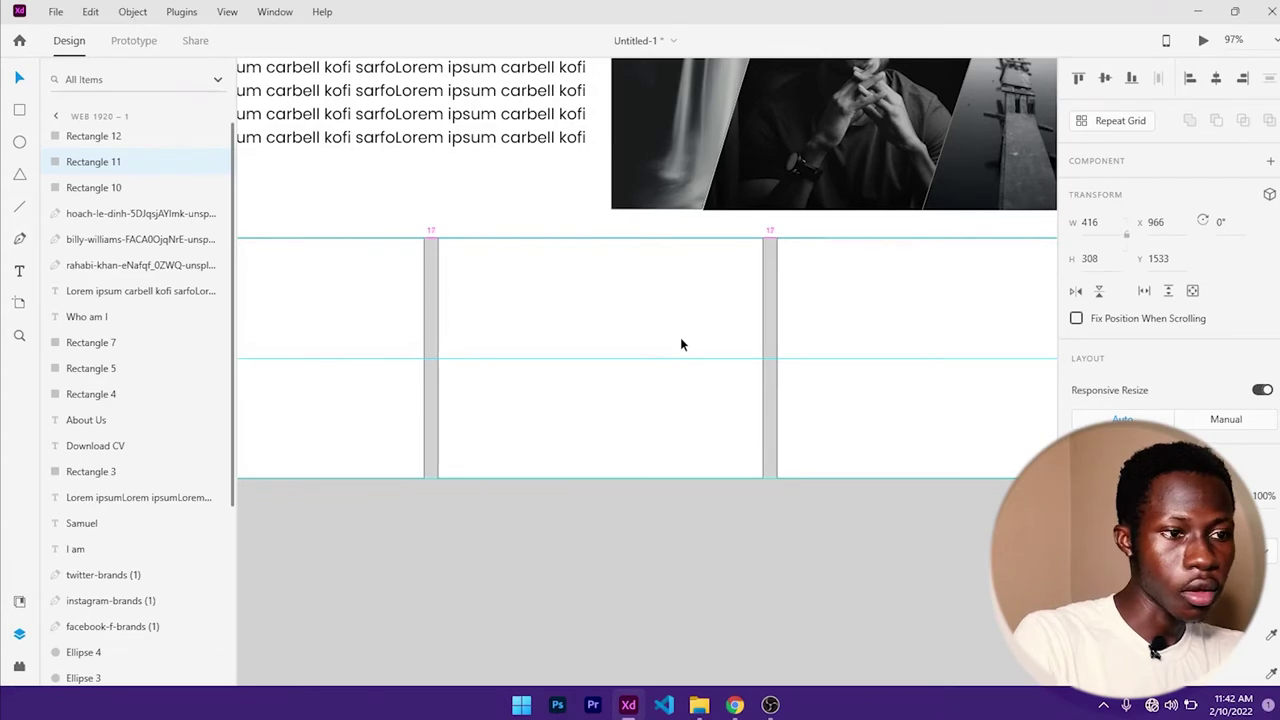
pyautogui.click(1220, 79)
pyautogui.scroll(-3, 832, 280)
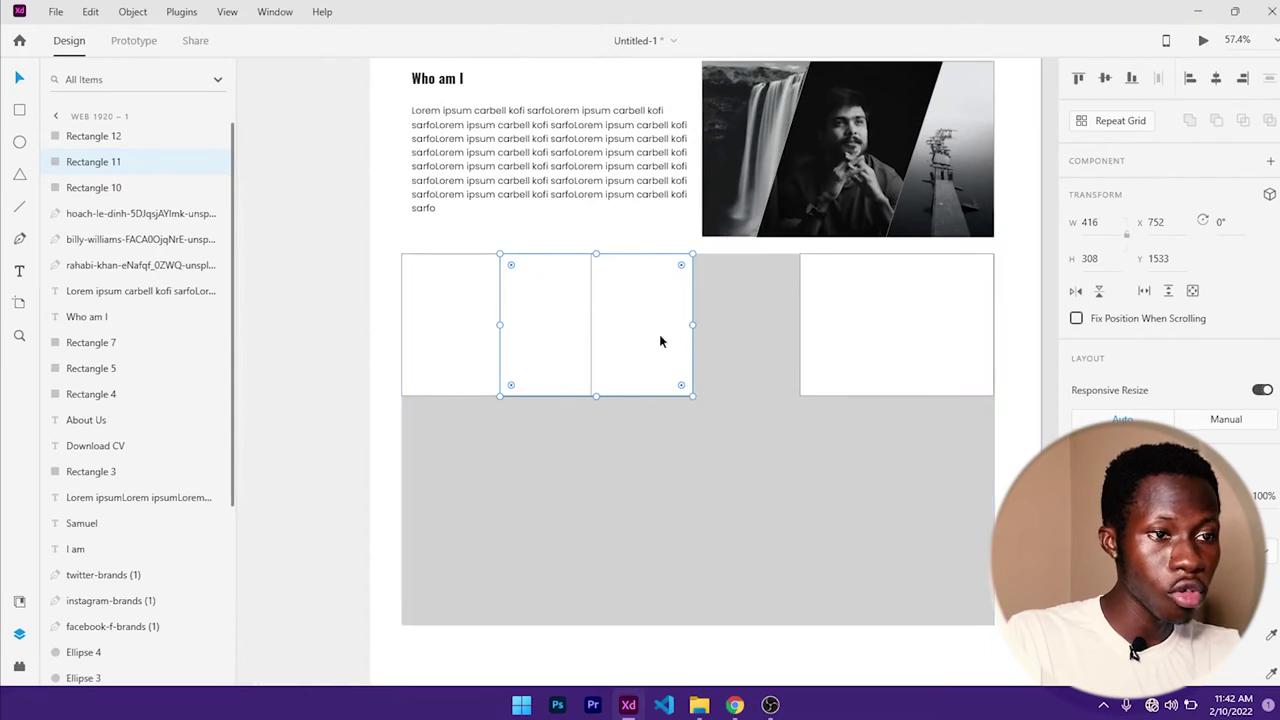
pyautogui.click(771, 421)
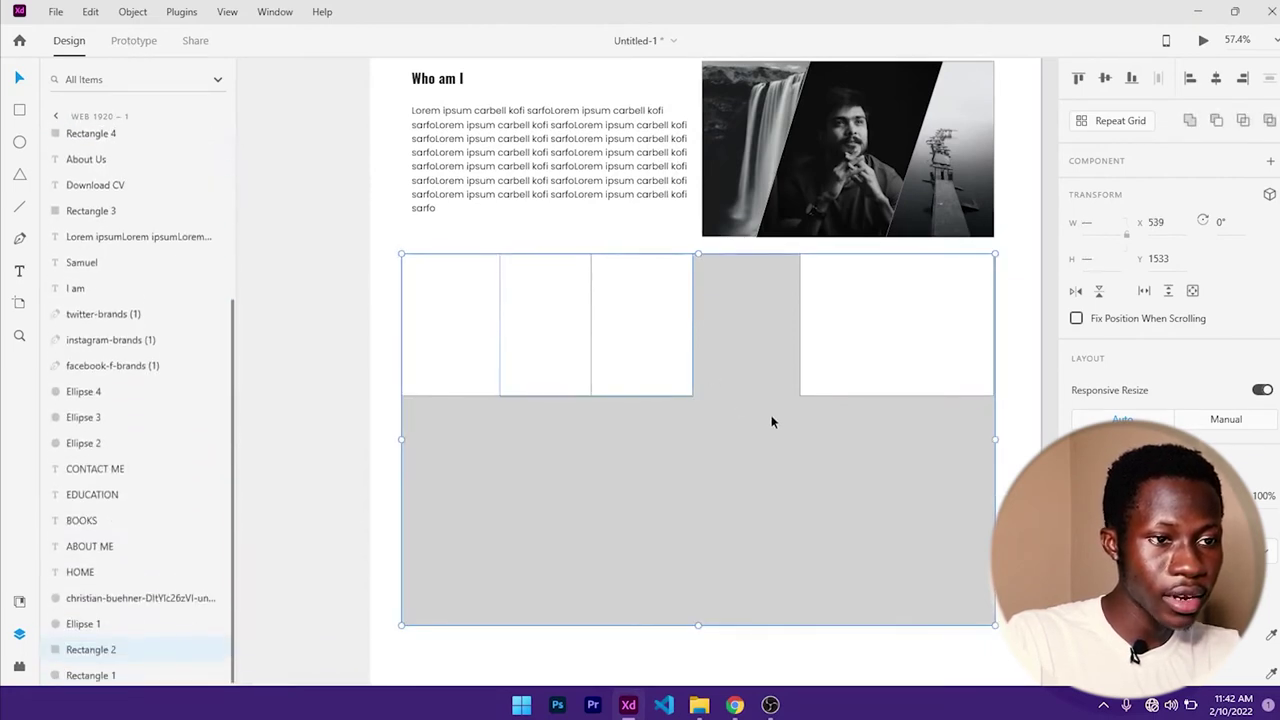
pyautogui.click(1218, 80)
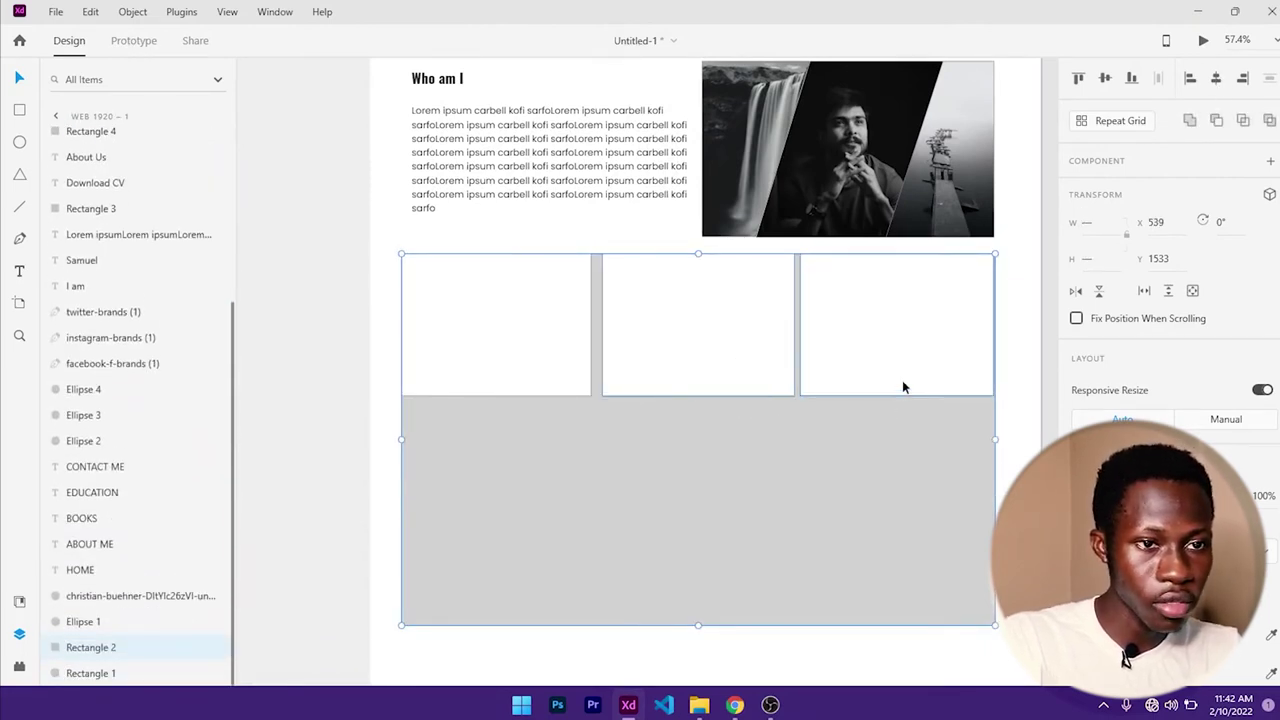
# - Widen the left white card to 421
pyautogui.scroll(5, 895, 375)
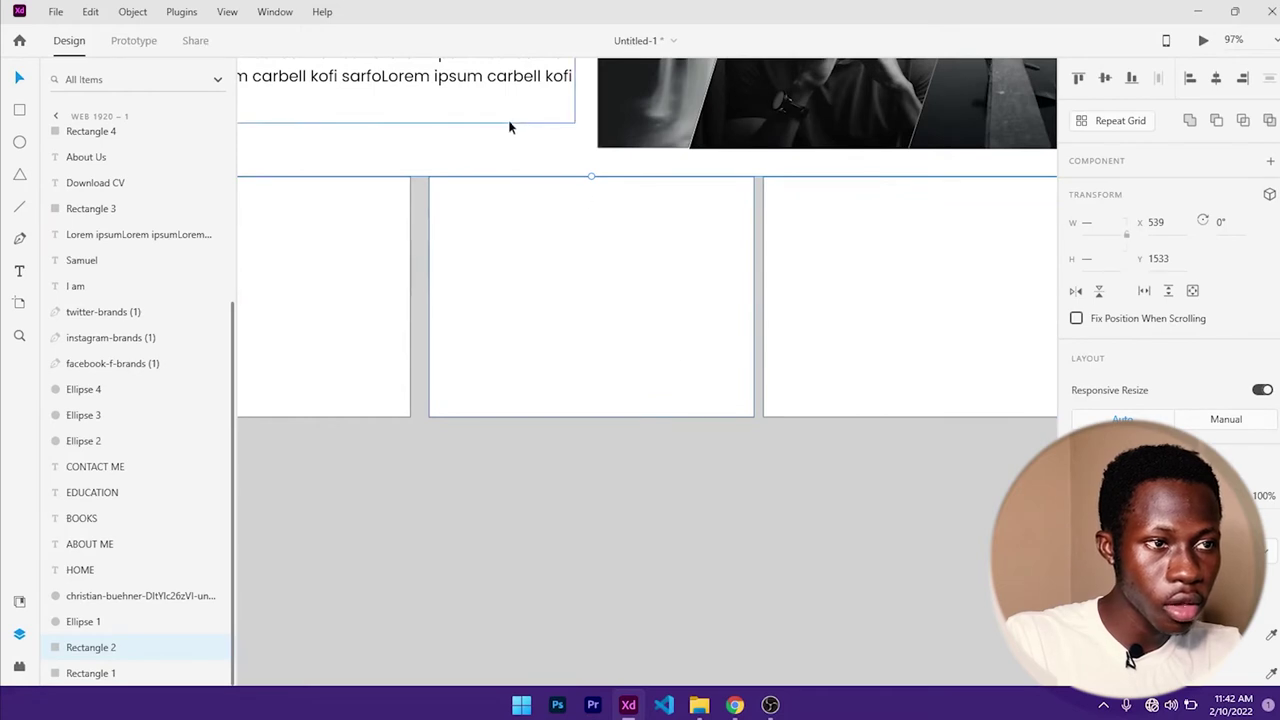
pyautogui.click(597, 286)
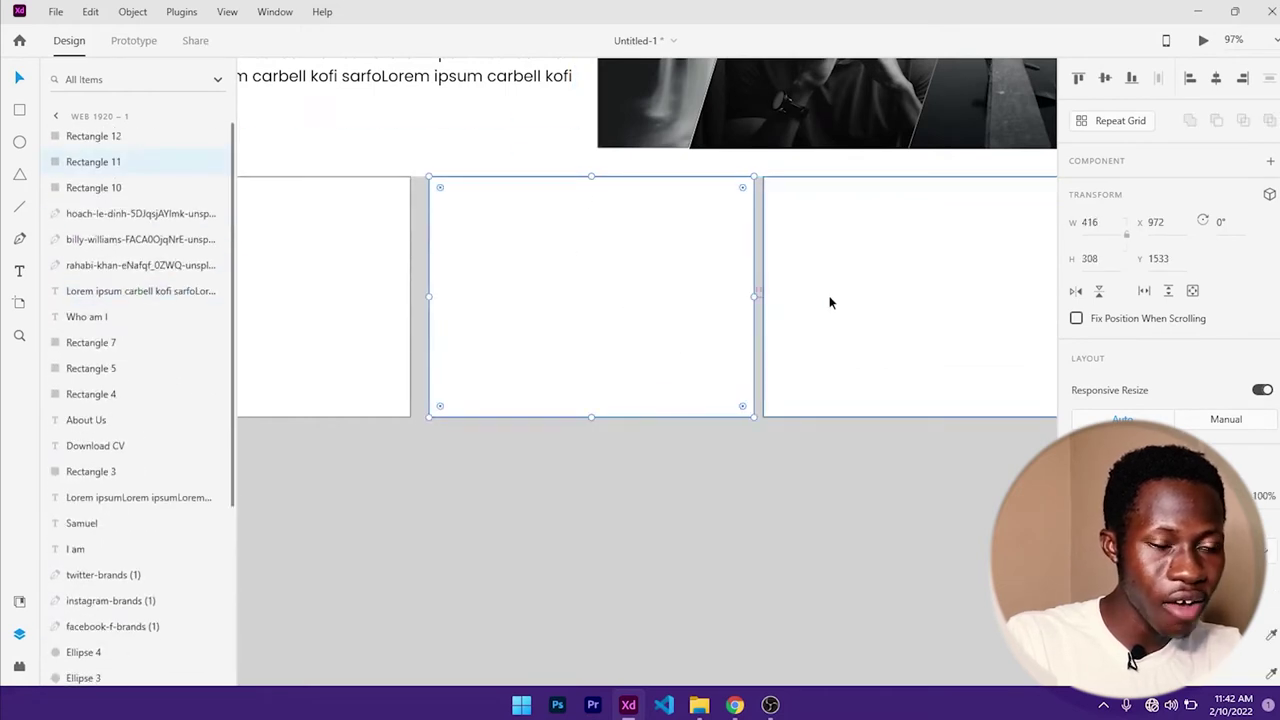
pyautogui.click(372, 279)
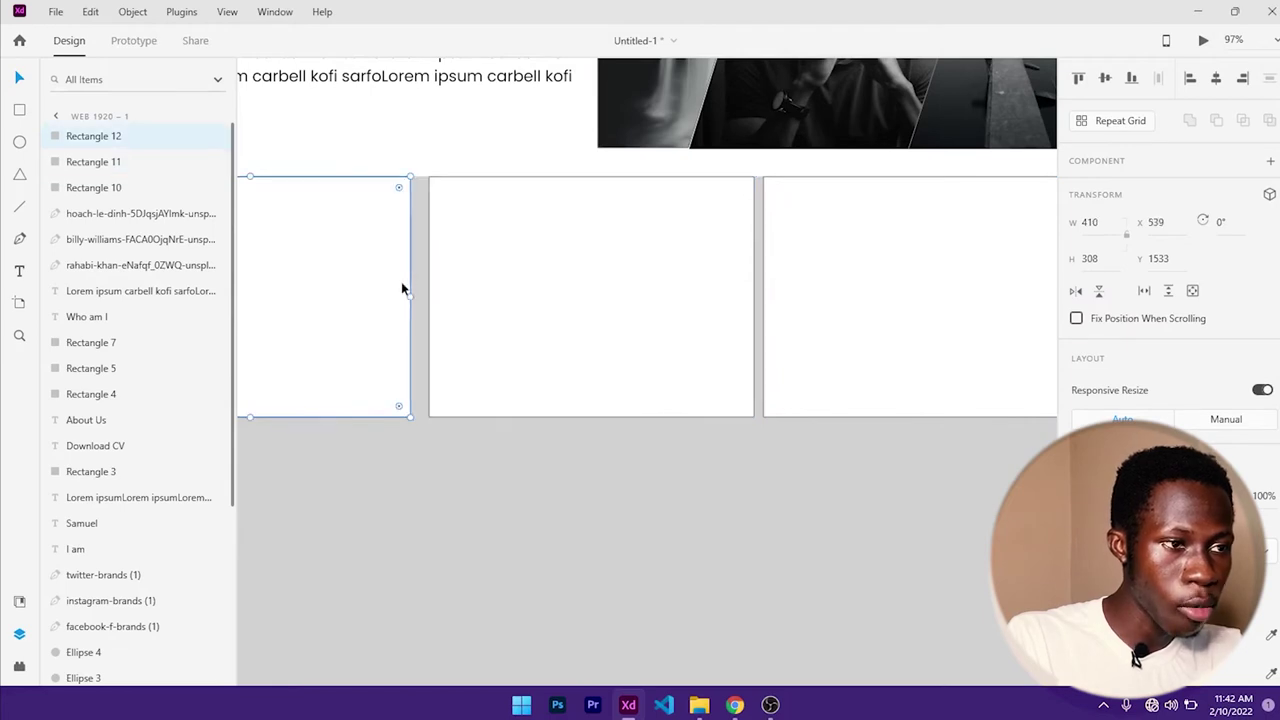
pyautogui.moveTo(411, 296); pyautogui.dragTo(420, 296)
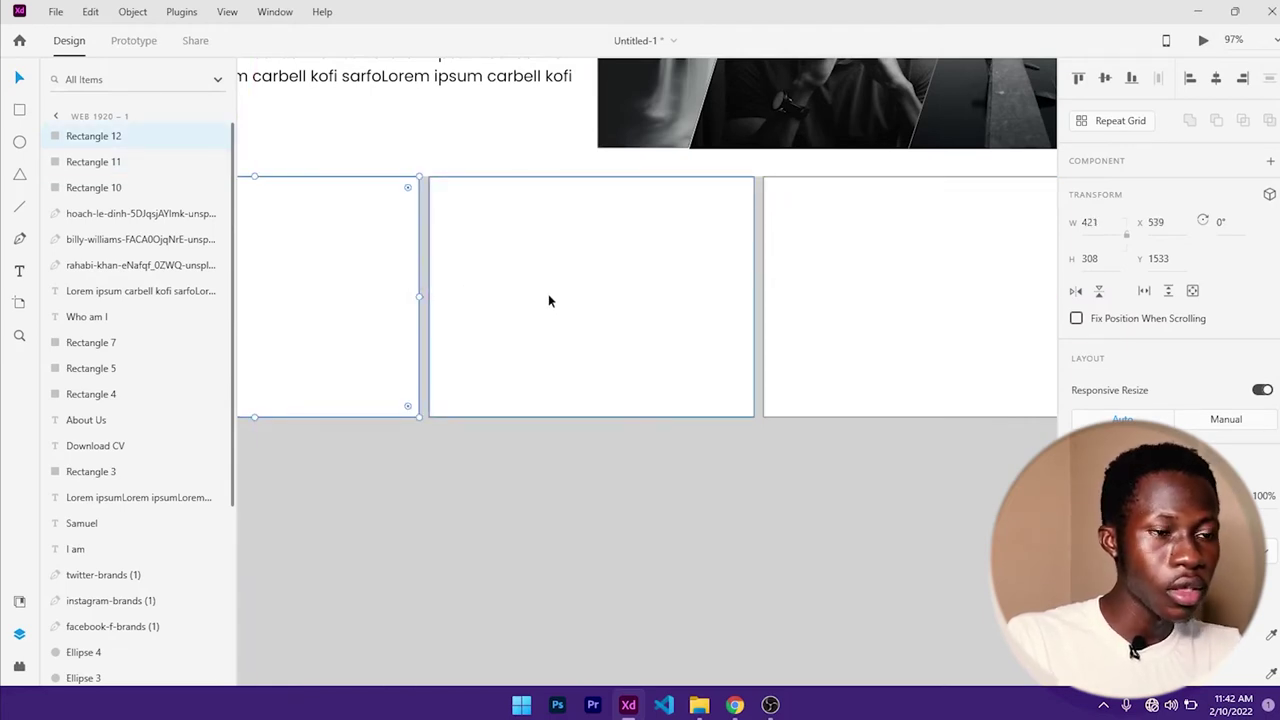
pyautogui.scroll(-5, 551, 294)
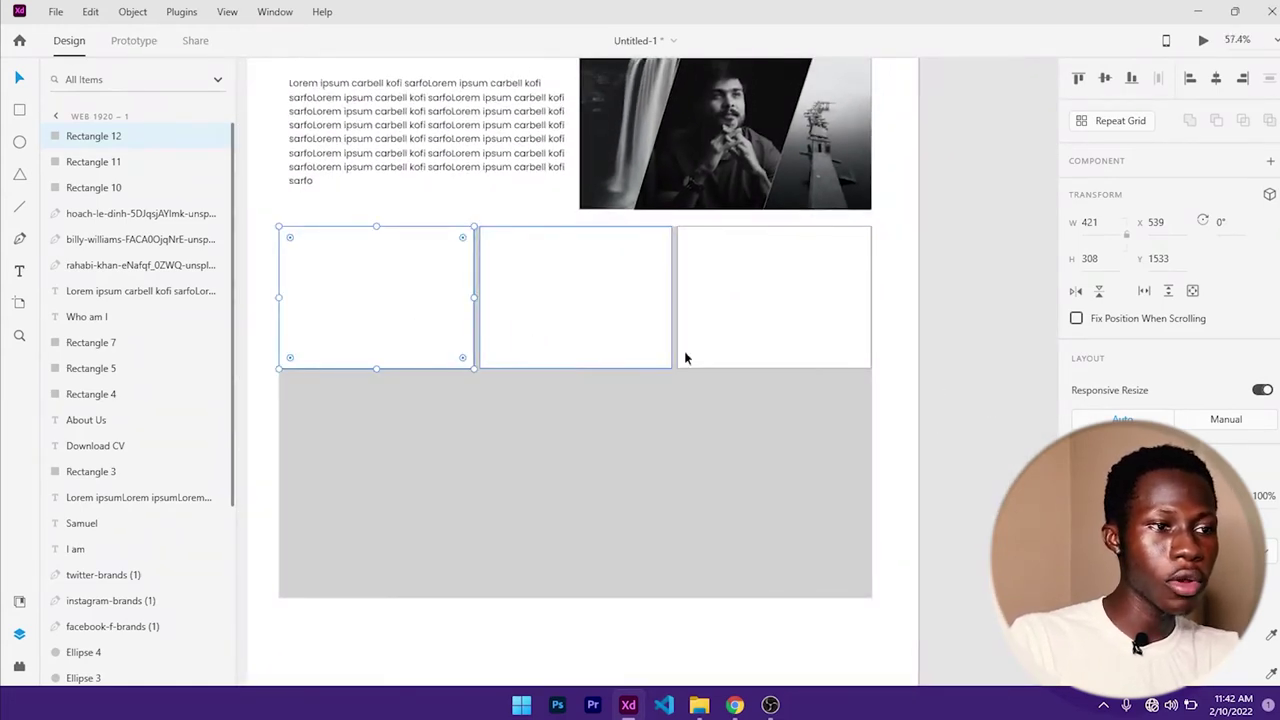
pyautogui.scroll(-5, 1150, 390)
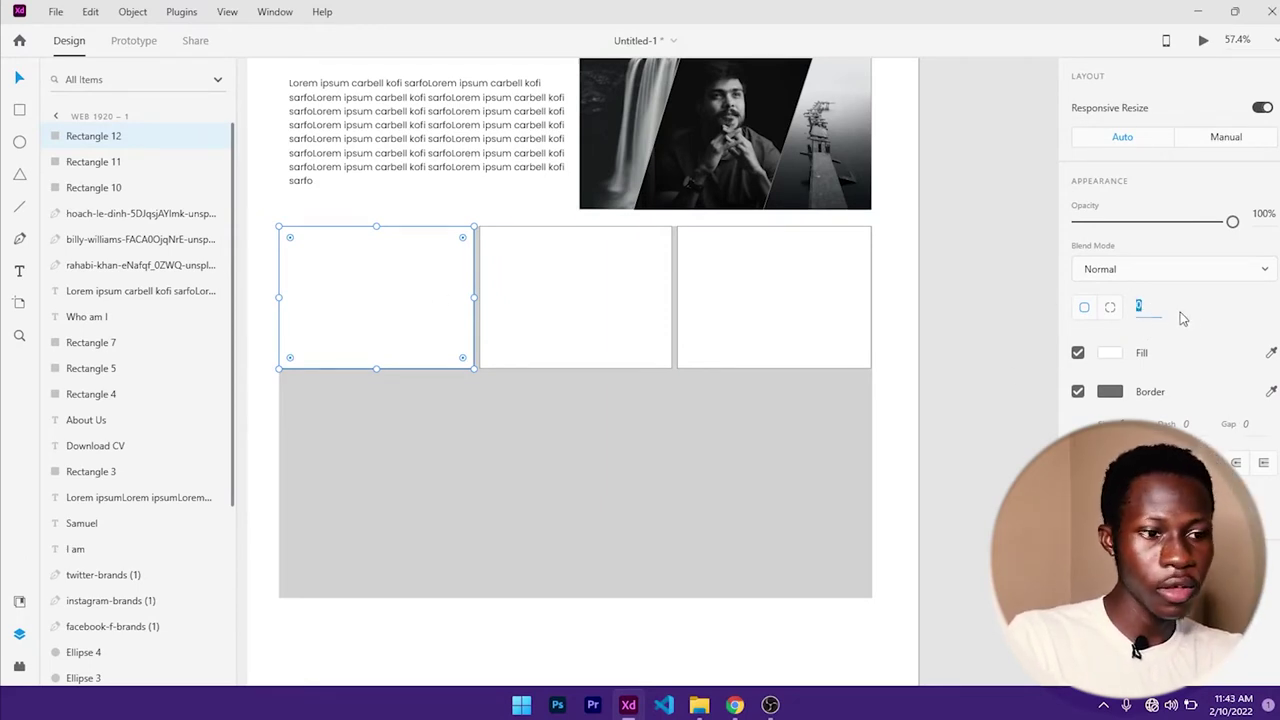
# - Set a corner radius of 30 on the left, middle and right cards, then deselect
pyautogui.press('Return')
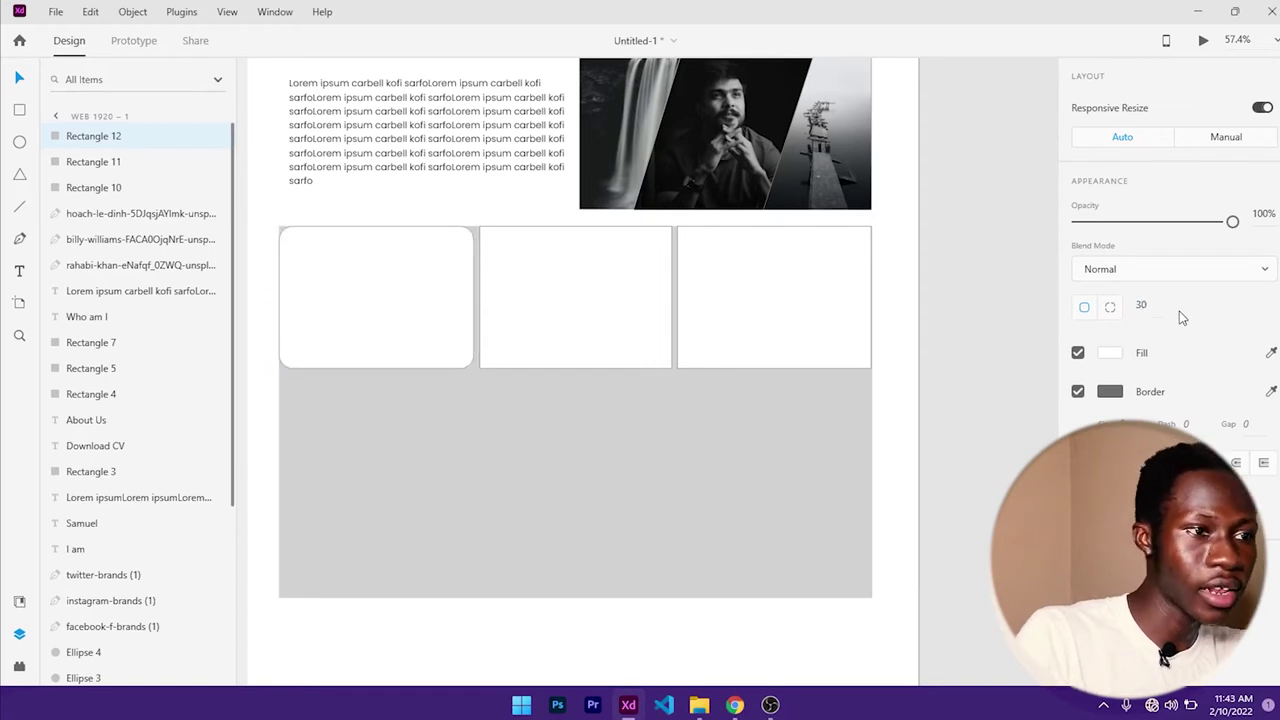
pyautogui.click(593, 299)
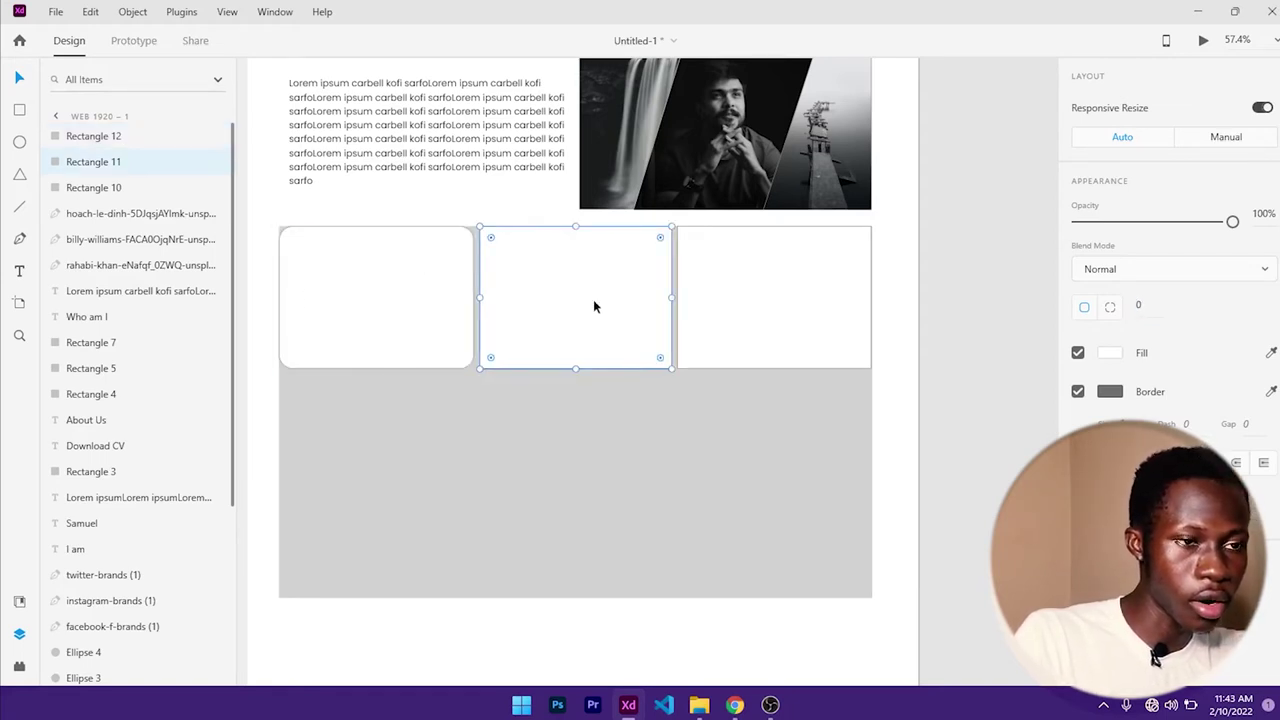
pyautogui.click(1147, 302)
pyautogui.write('30')
pyautogui.press('Return')
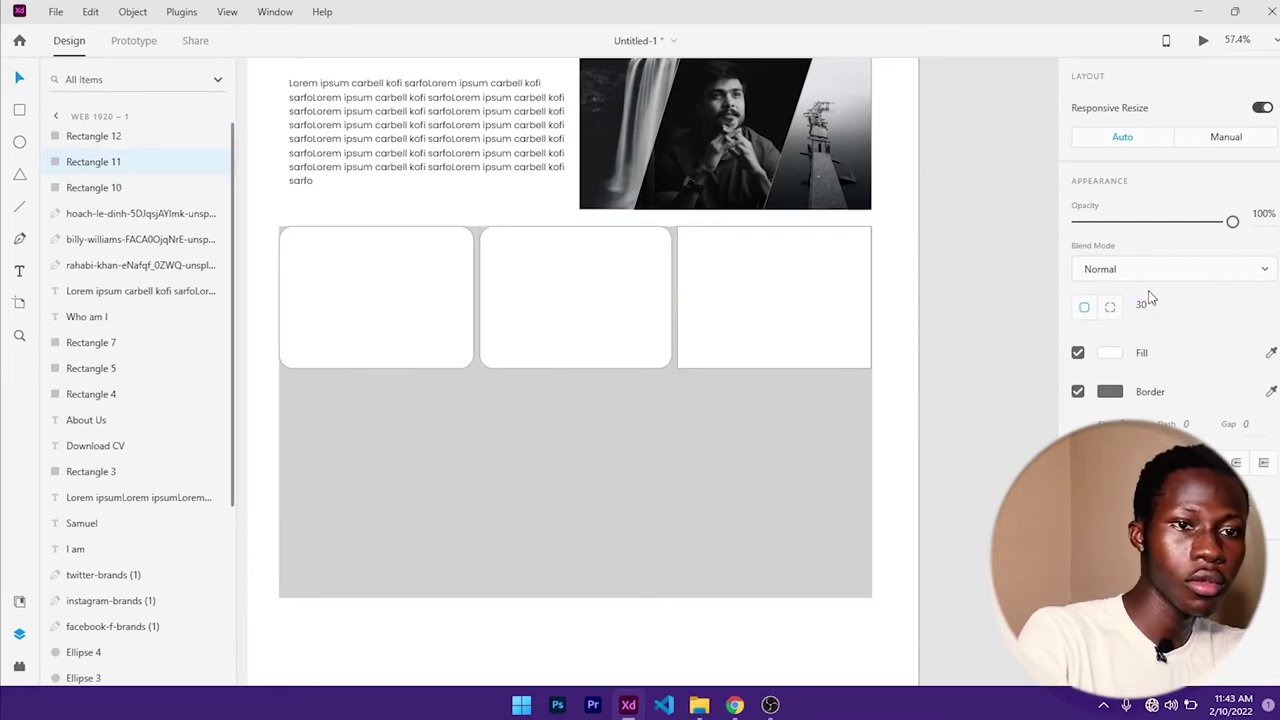
pyautogui.click(783, 301)
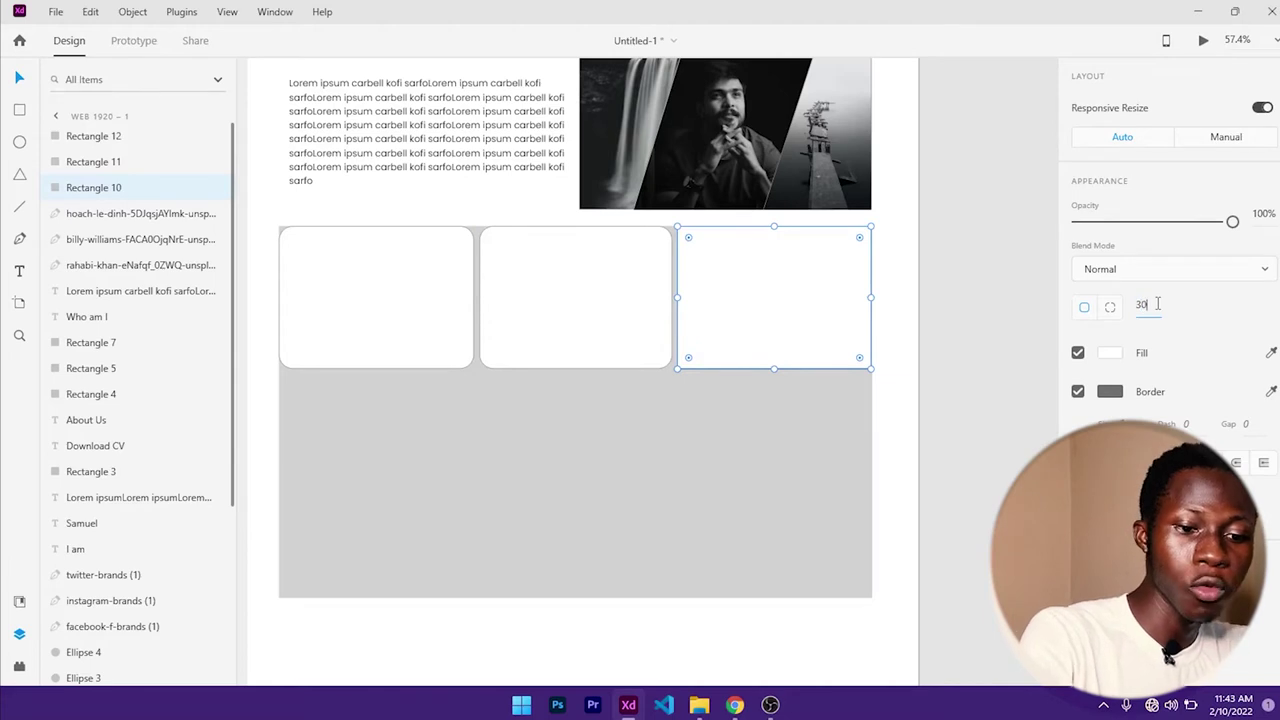
pyautogui.press('Return')
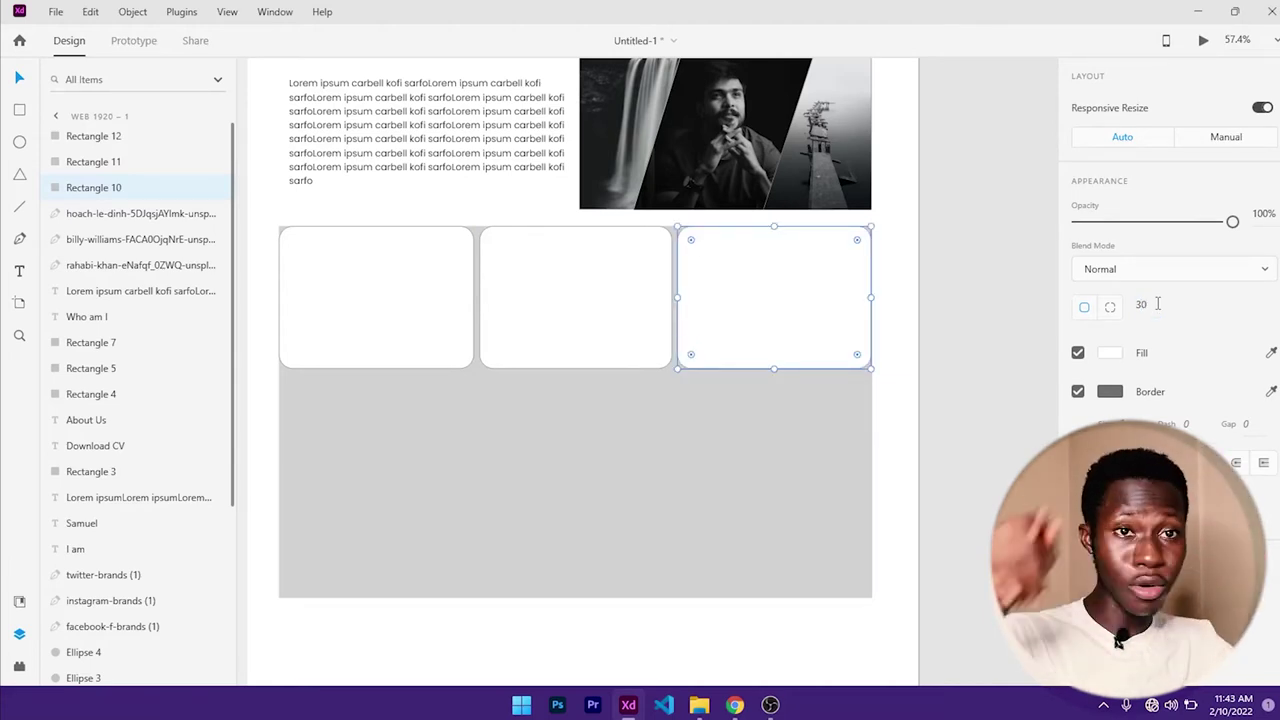
pyautogui.click(944, 269)
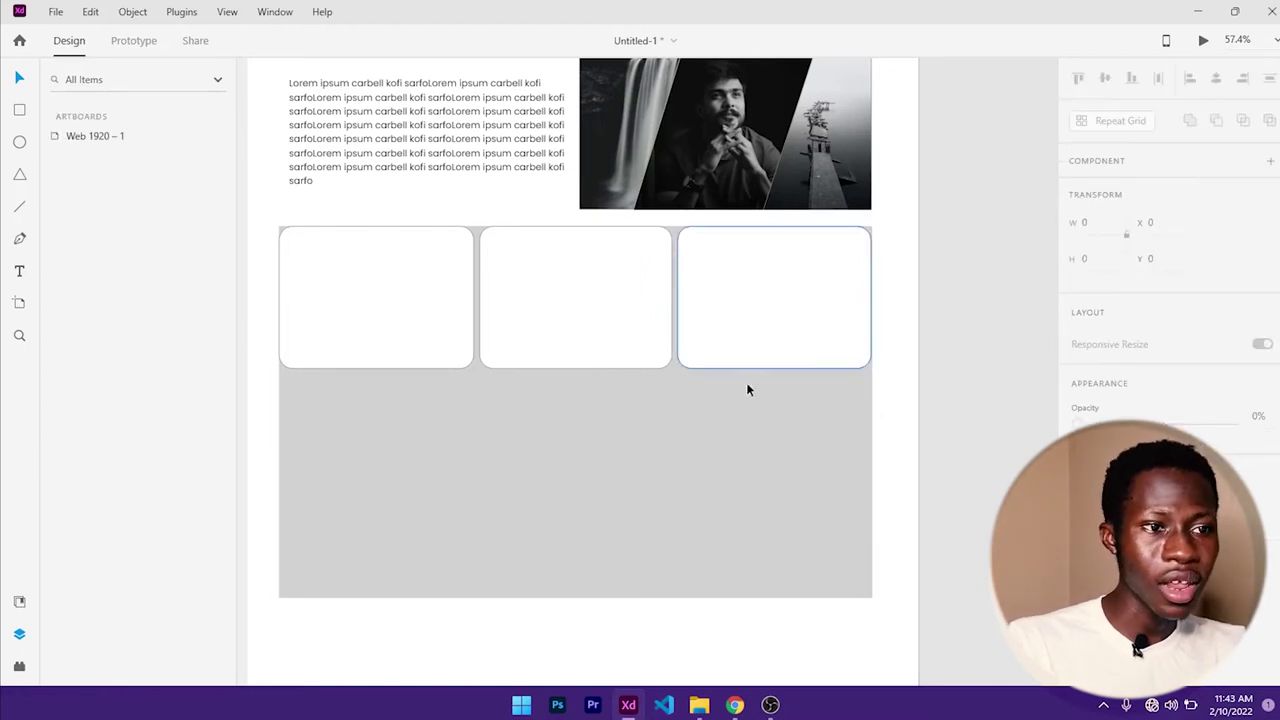
# - Move the gray rectangle's top edge below the cards and stretch it to 747 tall
pyautogui.click(749, 432)
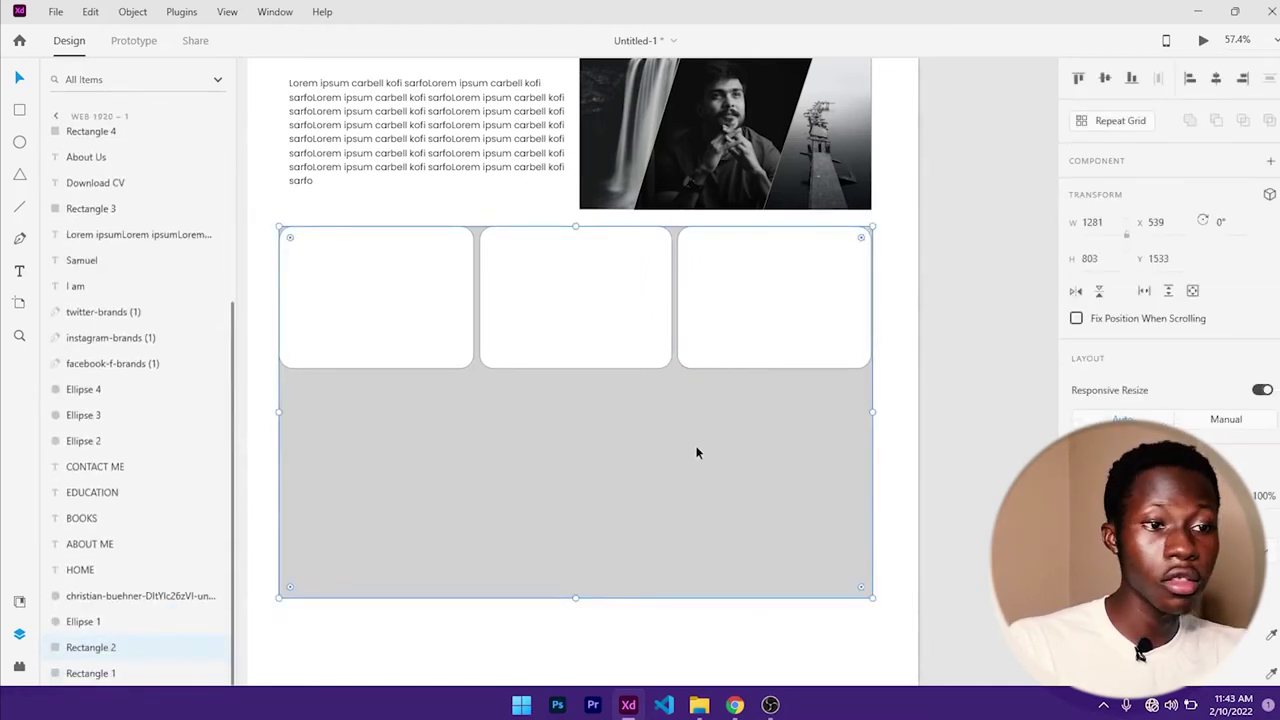
pyautogui.scroll(-2, 703, 438)
pyautogui.scroll(-3, 703, 438)
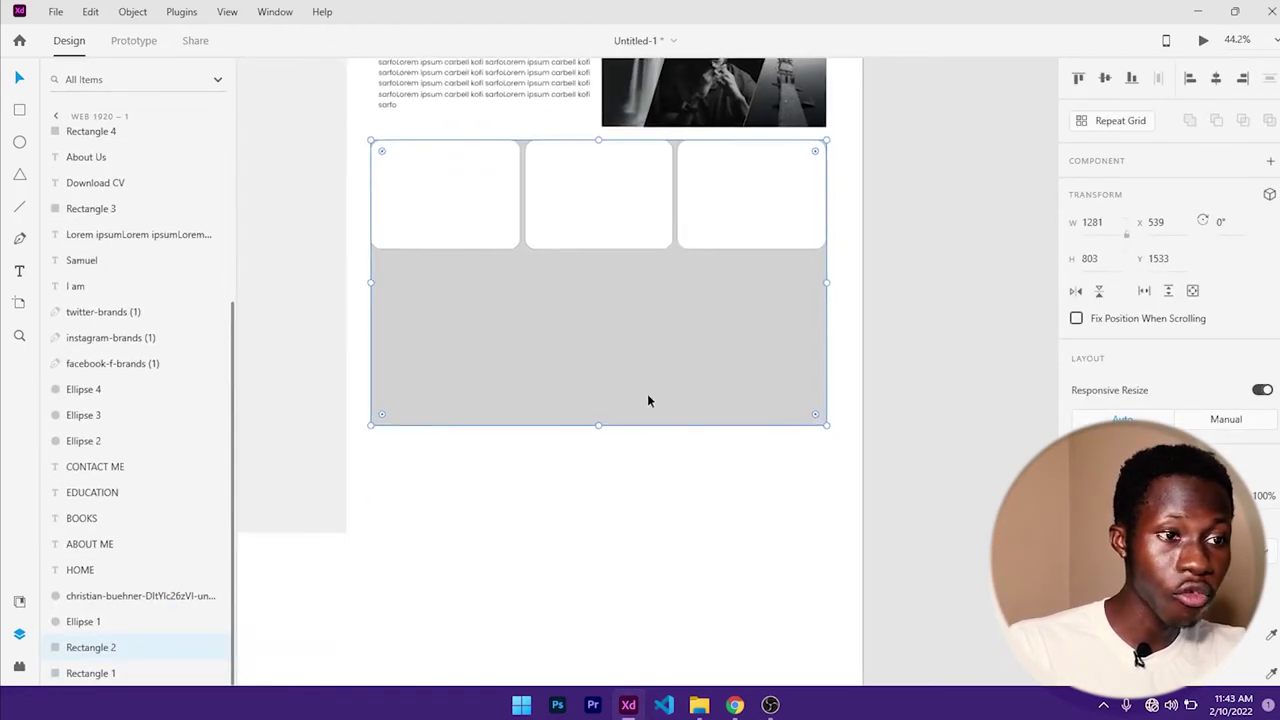
pyautogui.moveTo(598, 140); pyautogui.dragTo(580, 274)
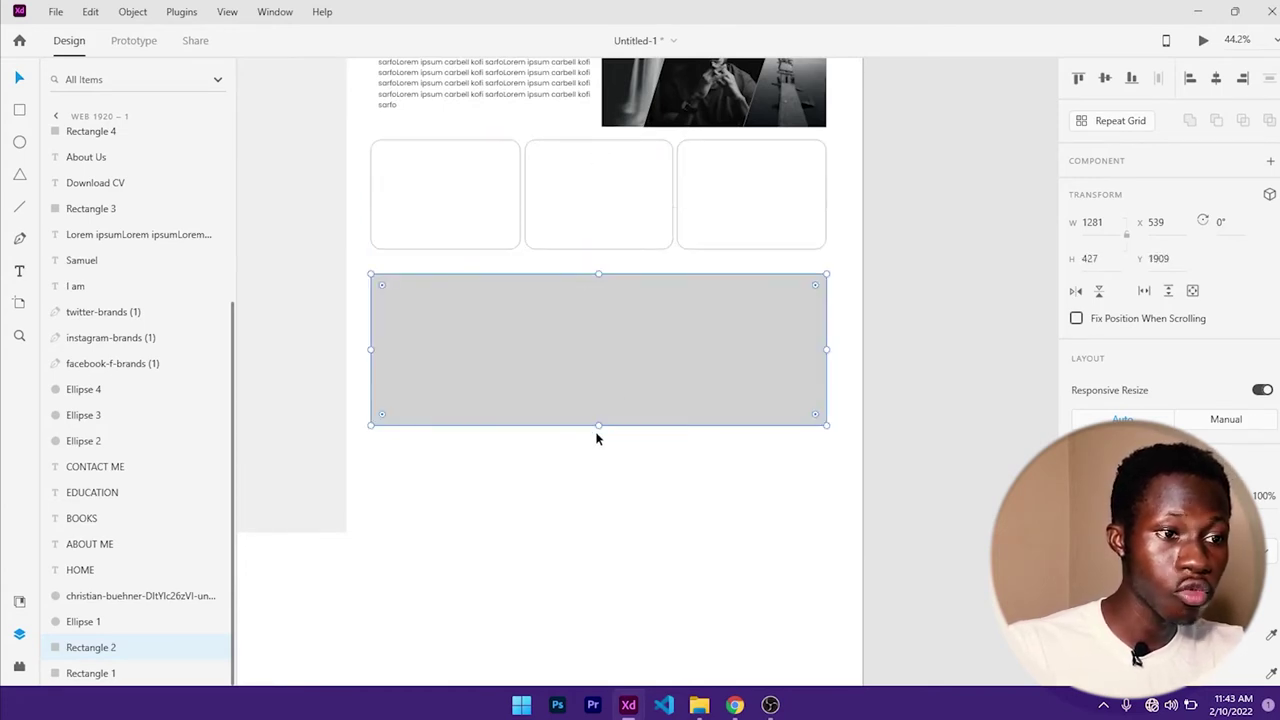
pyautogui.moveTo(598, 426); pyautogui.dragTo(614, 539)
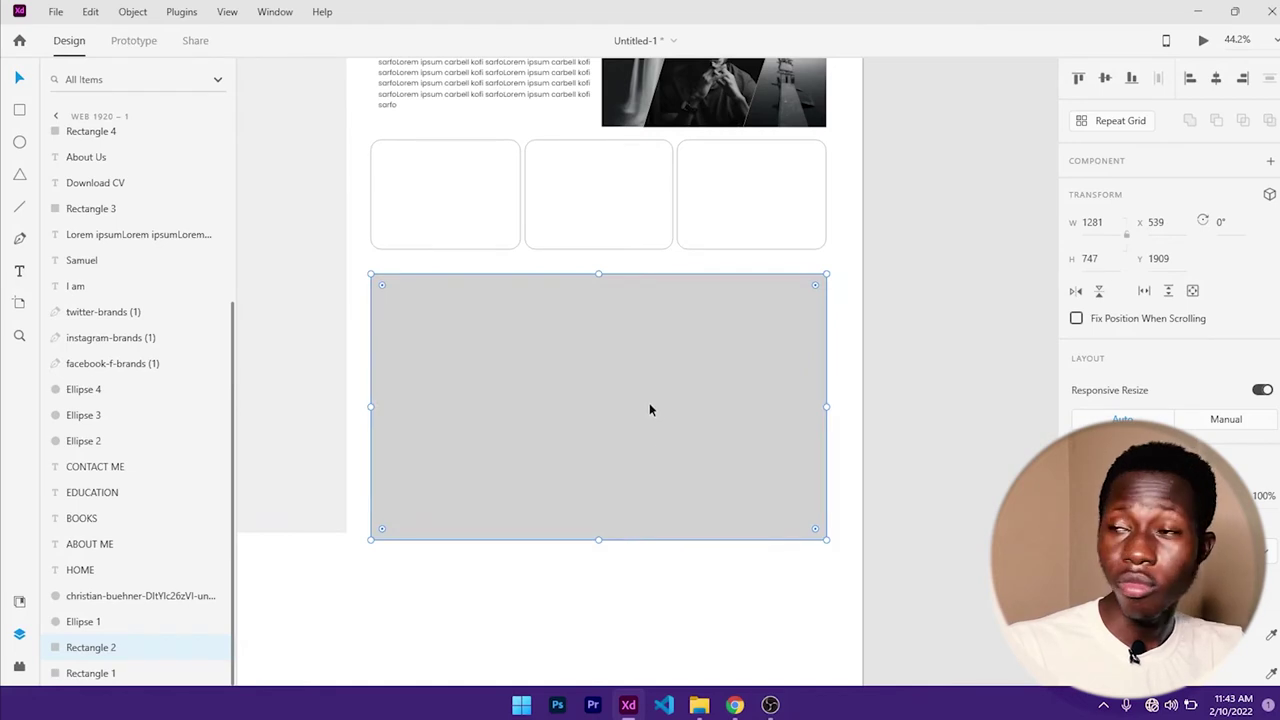
pyautogui.moveTo(649, 409); pyautogui.dragTo(641, 497)
pyautogui.hotkey('ctrl', 'z')
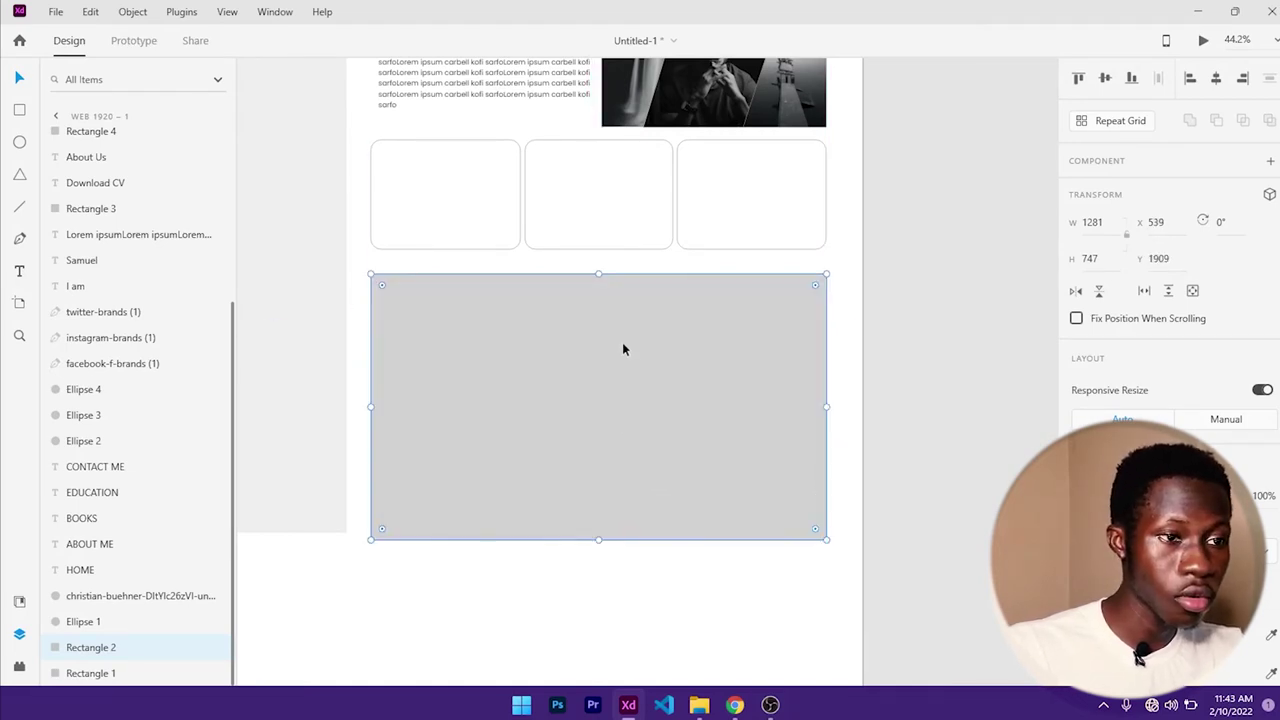
pyautogui.moveTo(622, 348); pyautogui.dragTo(617, 397)
pyautogui.hotkey('ctrl', 'z')
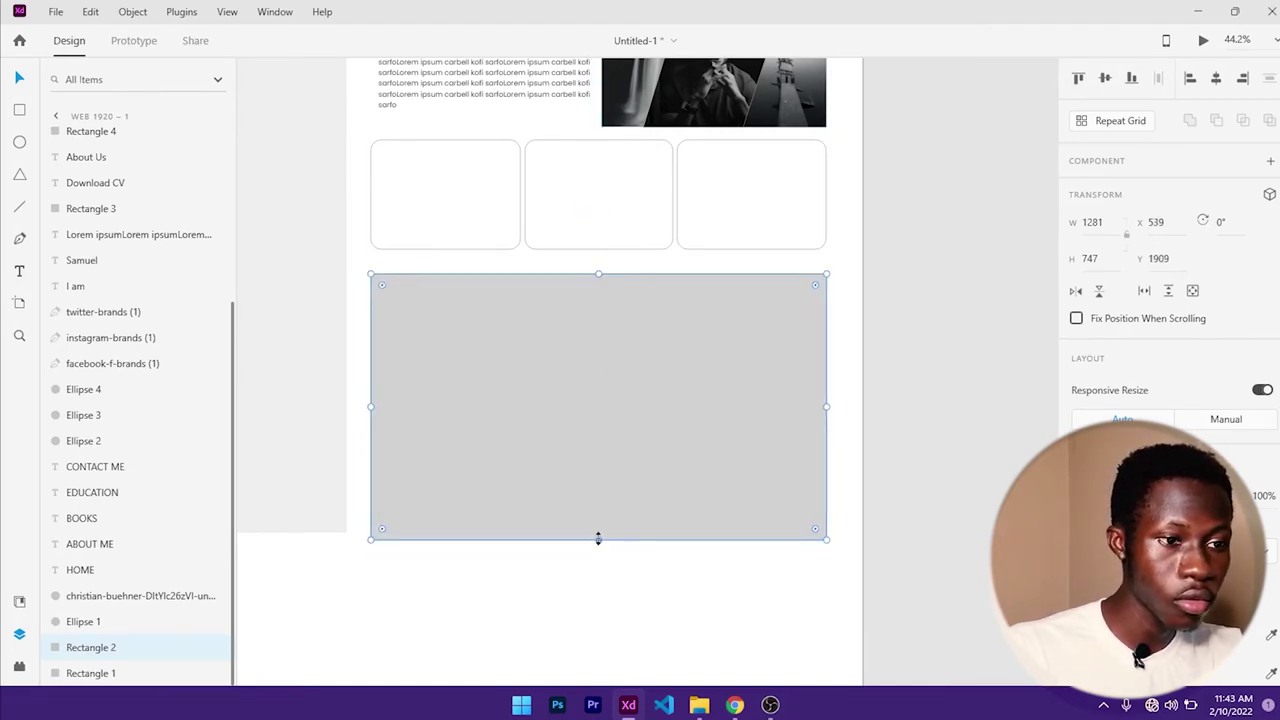
pyautogui.moveTo(598, 539); pyautogui.dragTo(597, 607)
# - Turn off the Border on all three white cards
pyautogui.click(468, 206)
pyautogui.scroll(-1, 1208, 397)
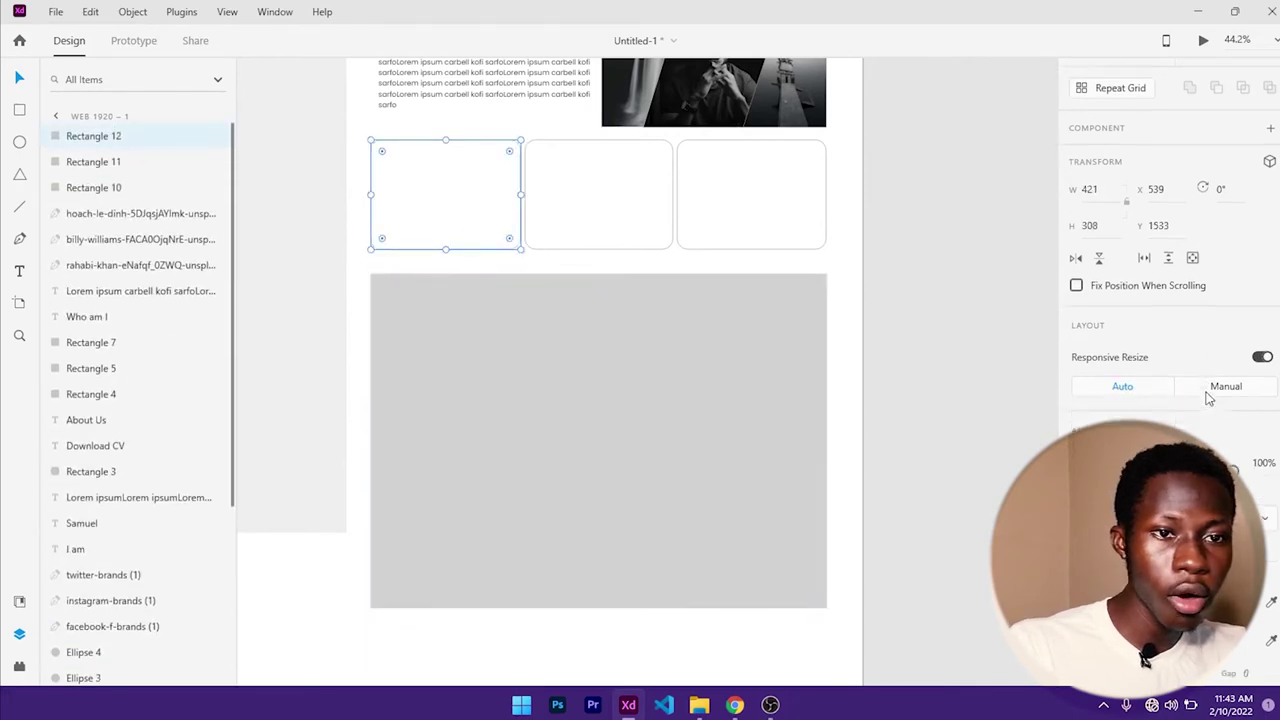
pyautogui.scroll(-3, 1200, 410)
pyautogui.click(1078, 390)
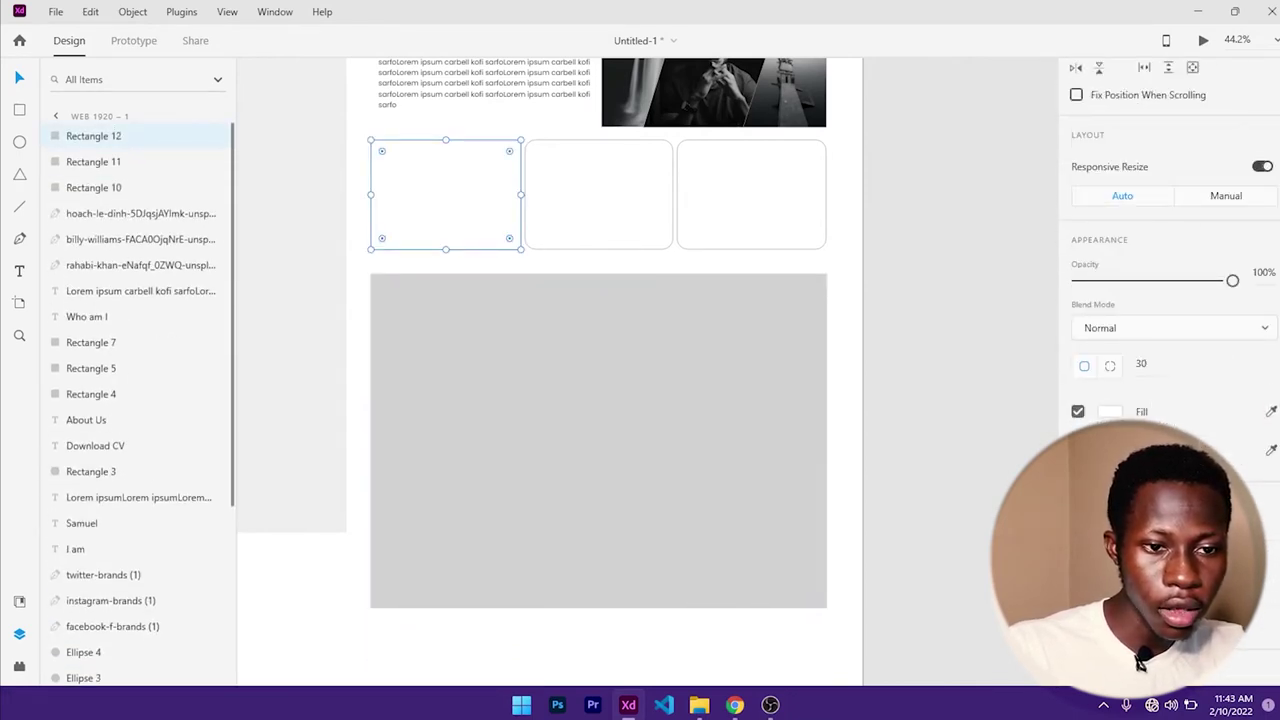
pyautogui.click(665, 230)
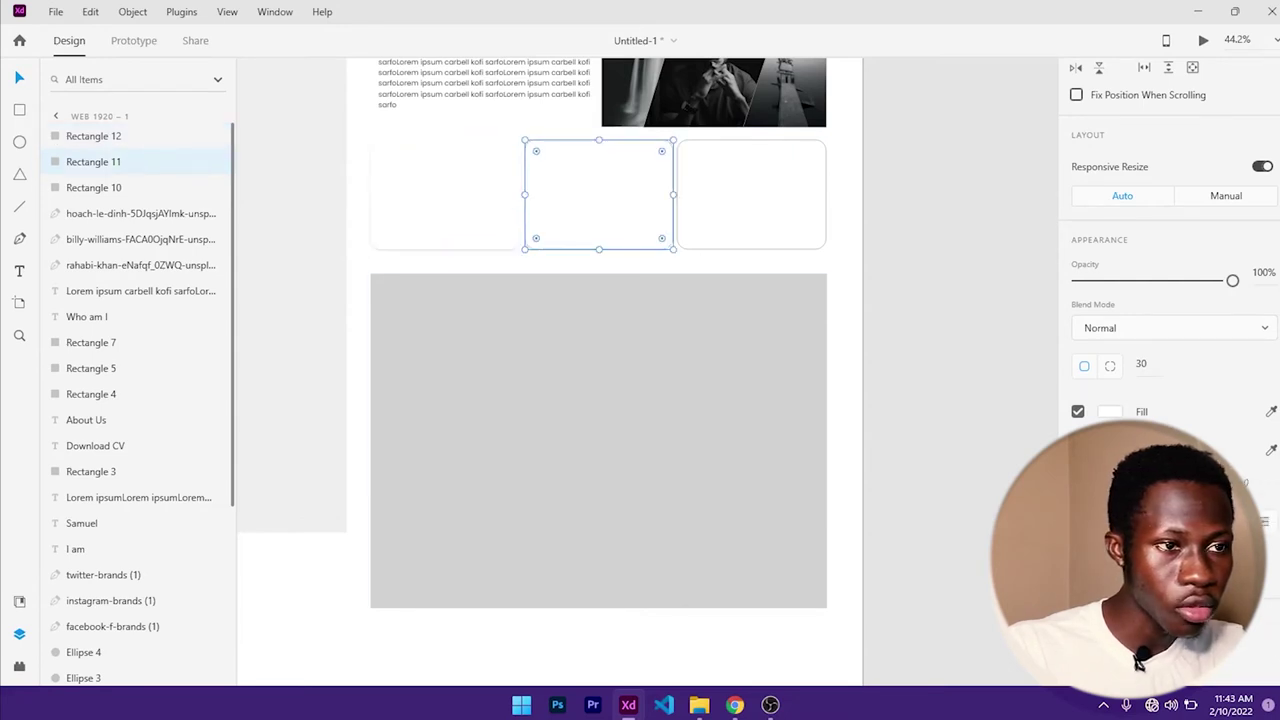
pyautogui.click(1078, 450)
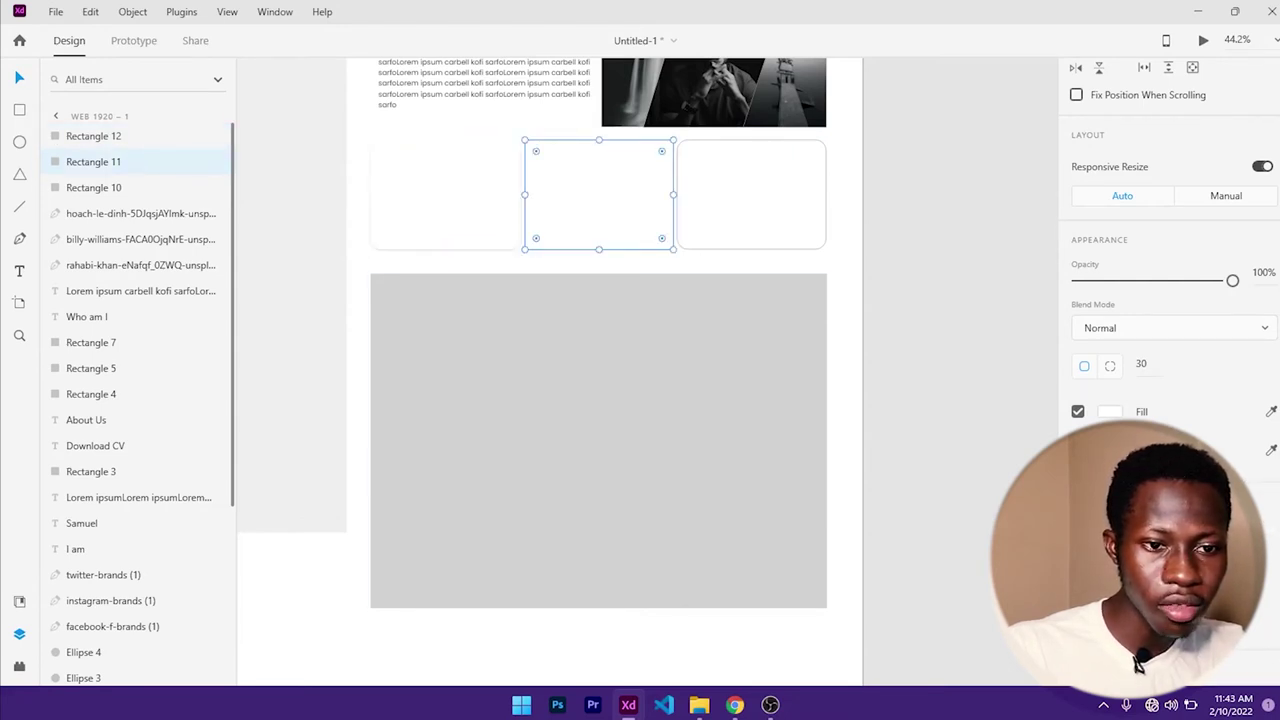
pyautogui.click(728, 202)
pyautogui.scroll(-2, 1048, 330)
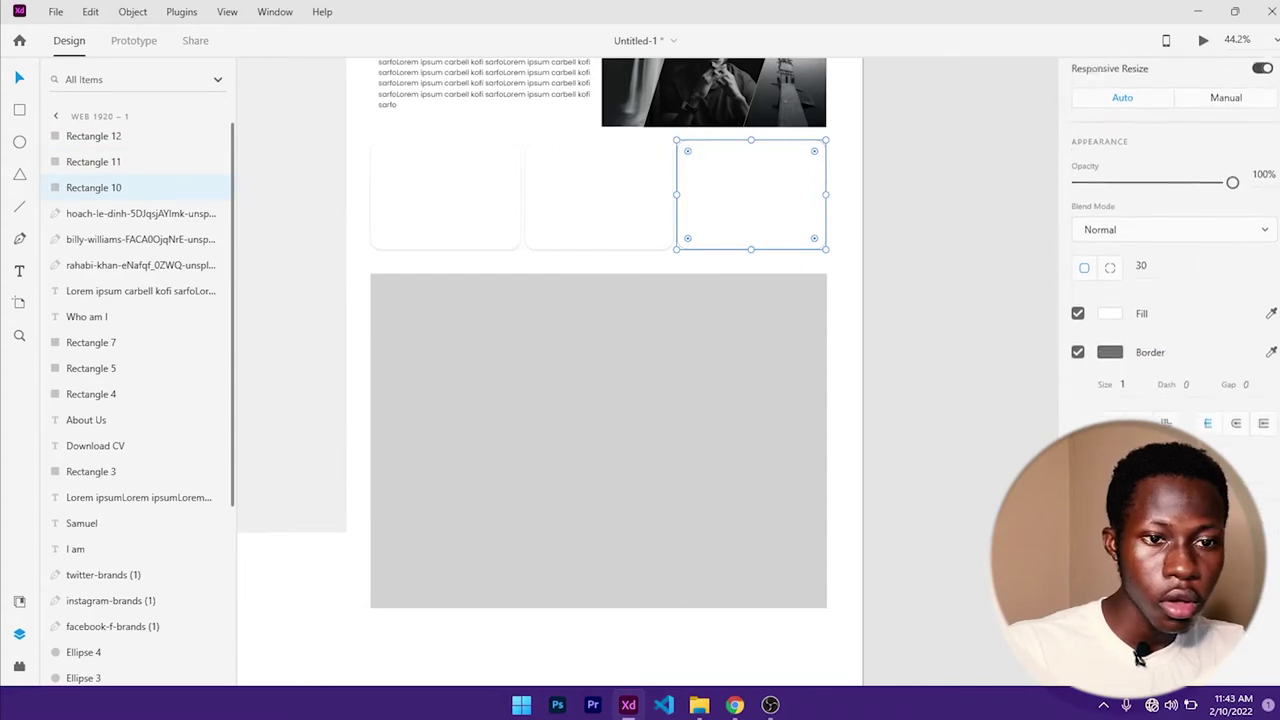
pyautogui.click(1077, 333)
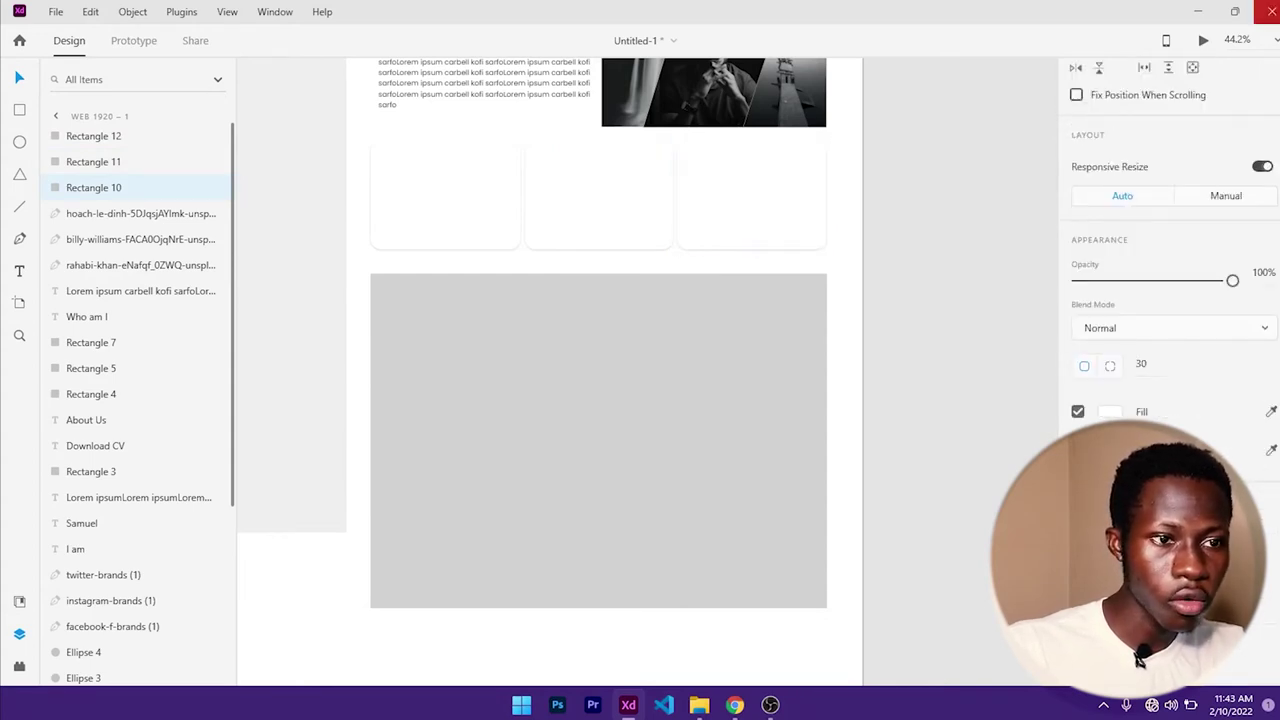
# - Select the left card and open the Downloads folder in File Explorer
pyautogui.click(889, 203)
pyautogui.click(441, 187)
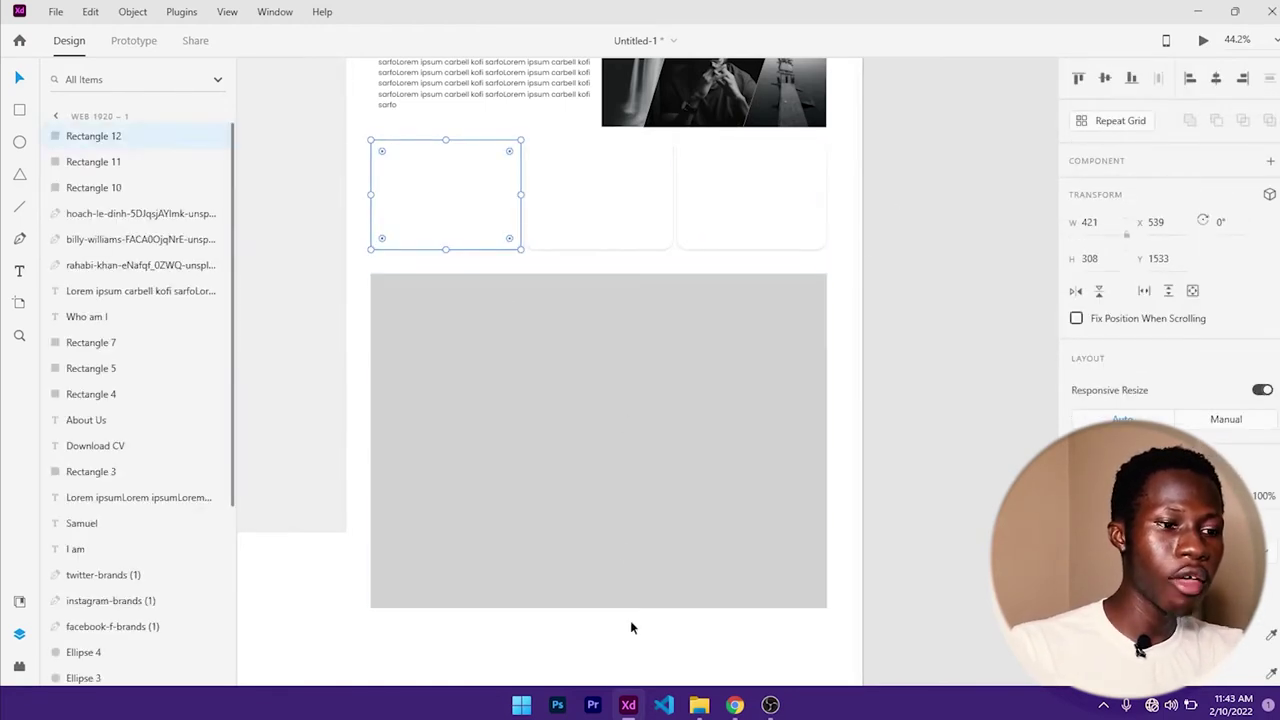
pyautogui.click(699, 705)
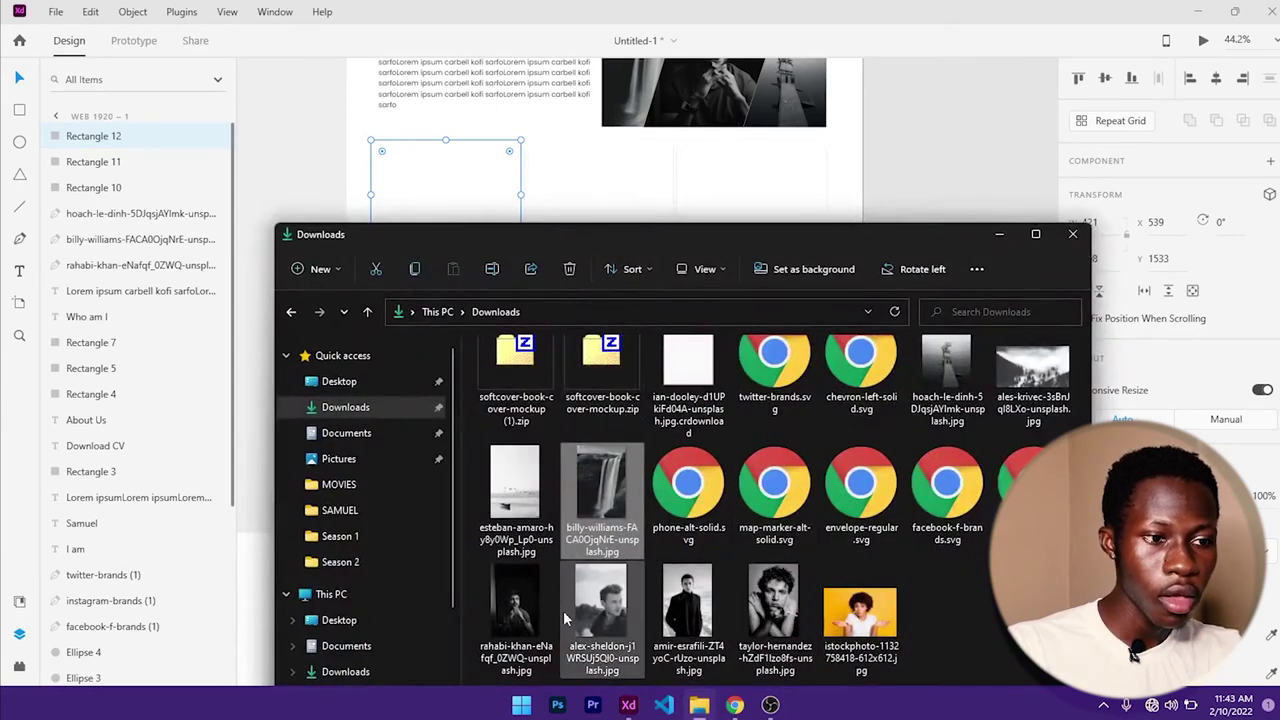
# - Drag portrait photos from Downloads onto the left, middle and right cards, including taylor-hernandez.jpg and alex-sheldon.jpg
pyautogui.click(687, 595)
pyautogui.moveTo(687, 595); pyautogui.dragTo(455, 188)
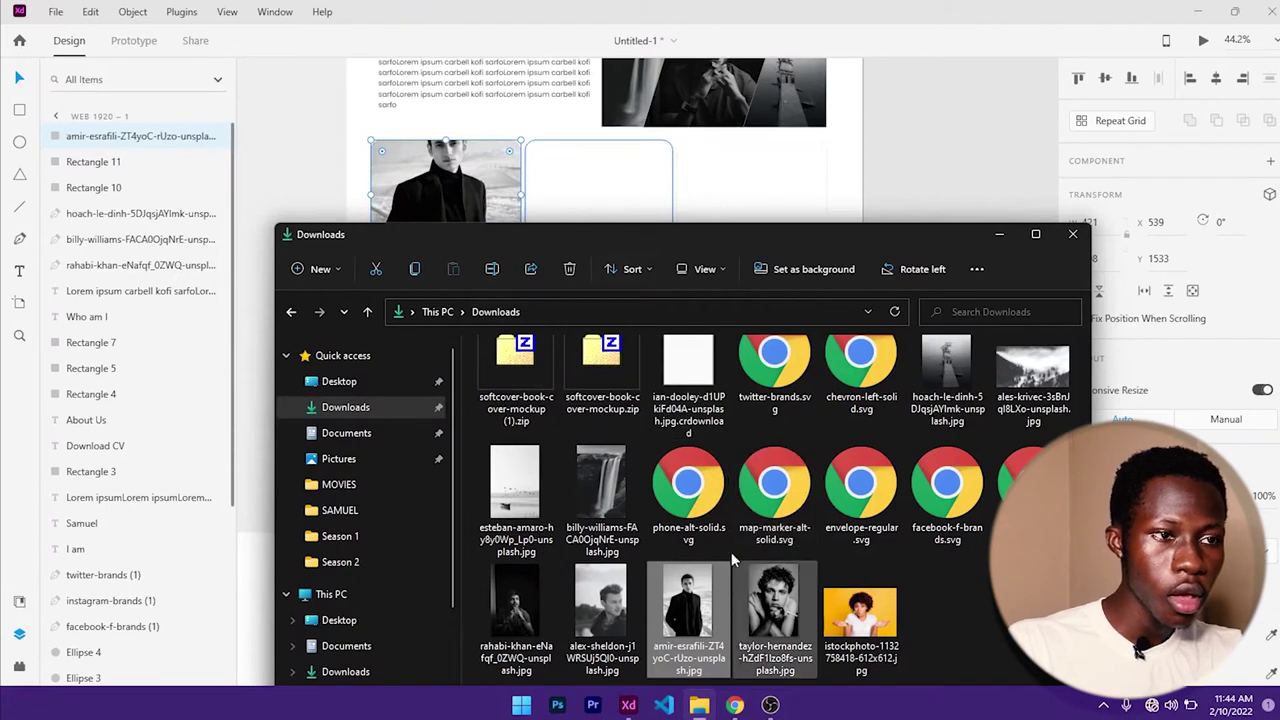
pyautogui.click(762, 590)
pyautogui.moveTo(613, 268); pyautogui.dragTo(612, 200)
pyautogui.moveTo(605, 598); pyautogui.dragTo(751, 214)
pyautogui.click(999, 236)
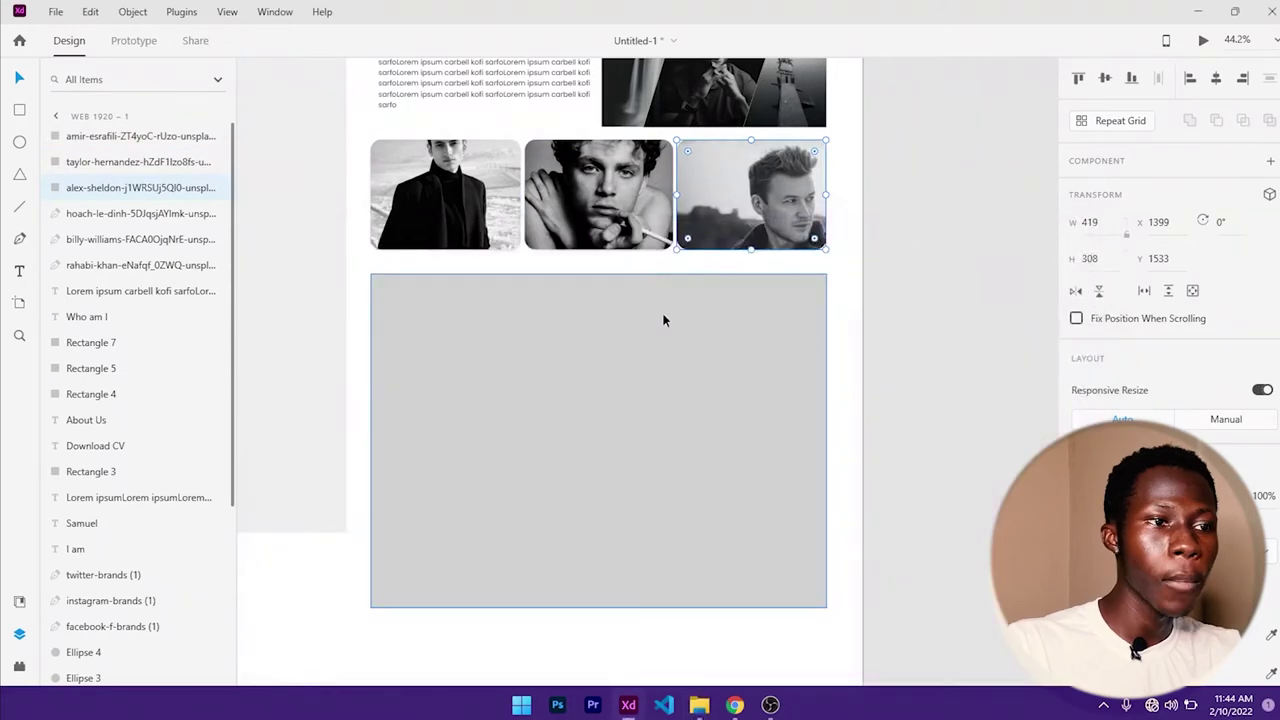
# - Select the first portrait and enter editing of its image inside the frame
pyautogui.click(470, 204)
pyautogui.click(489, 343)
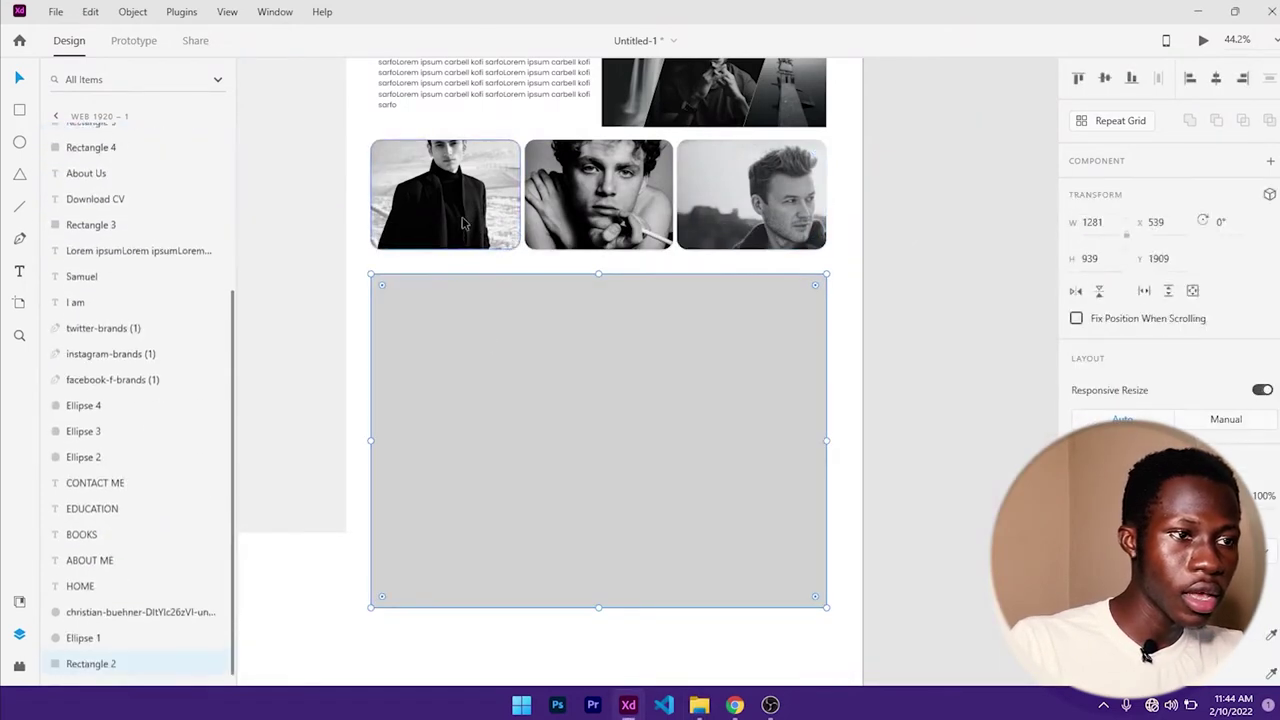
pyautogui.click(460, 218)
pyautogui.doubleClick(460, 218)
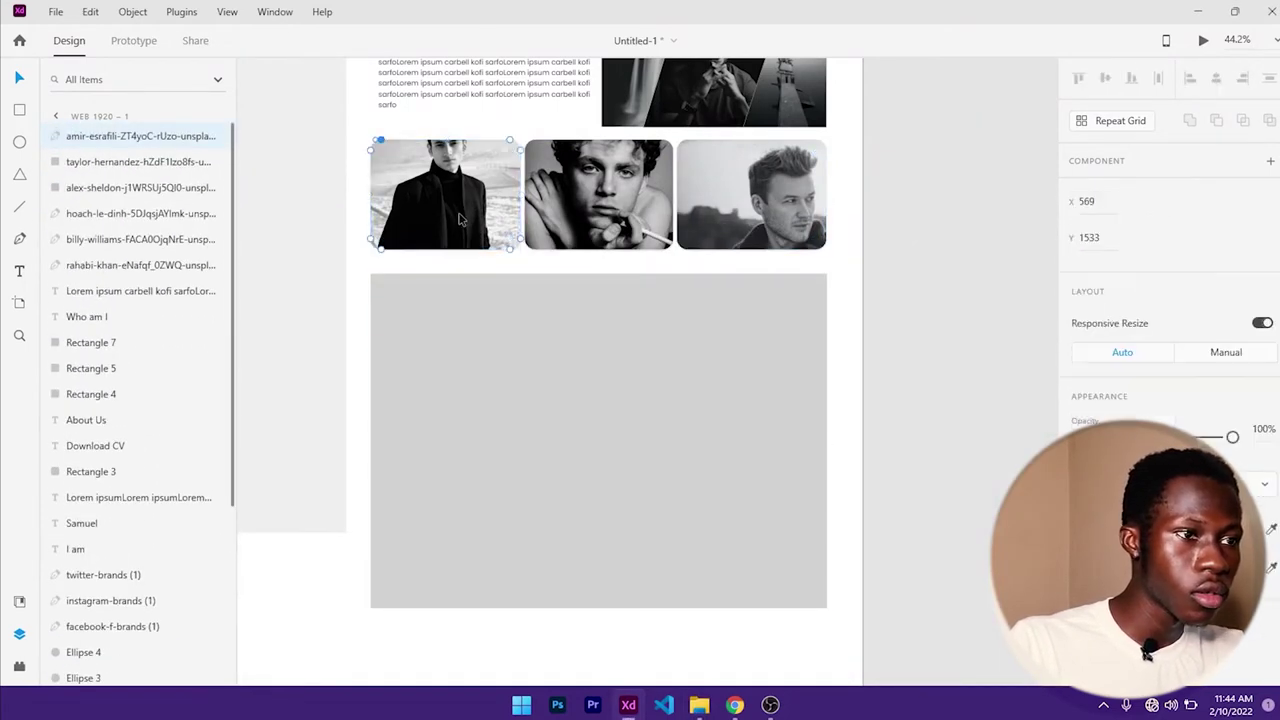
pyautogui.scroll(5, 450, 228)
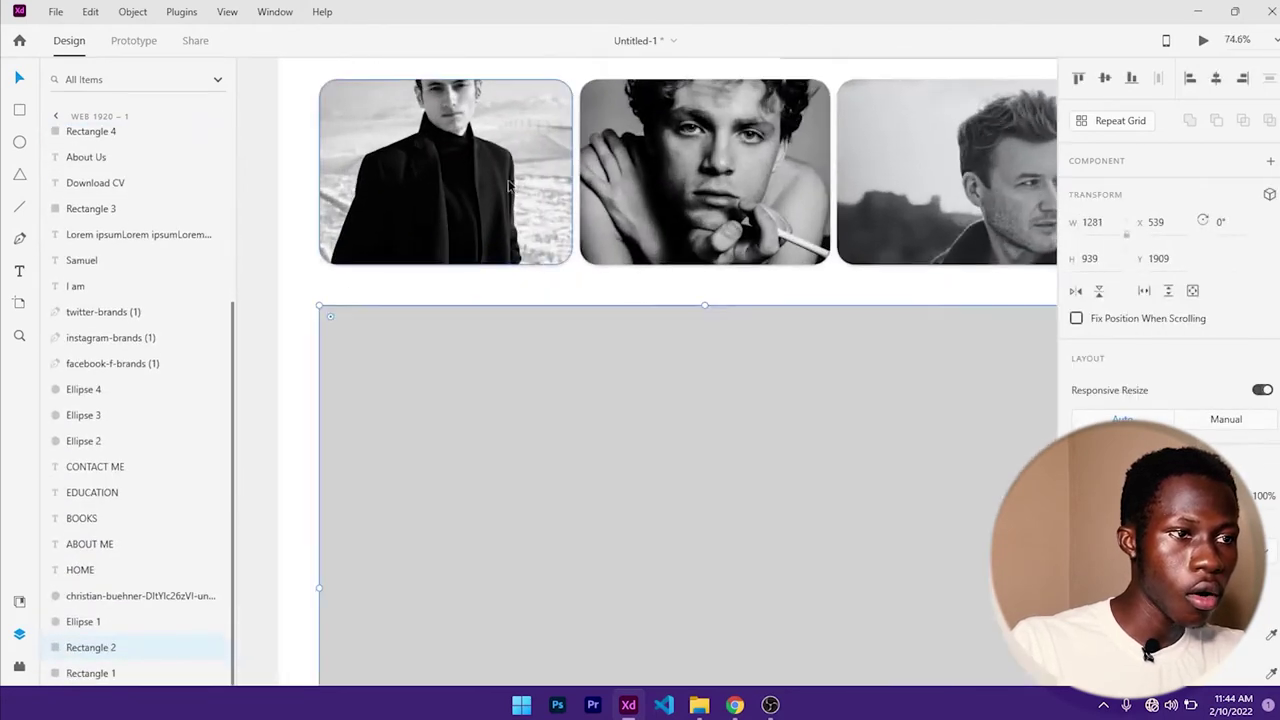
pyautogui.scroll(4, 510, 197)
pyautogui.hscroll(-1, 510, 197)
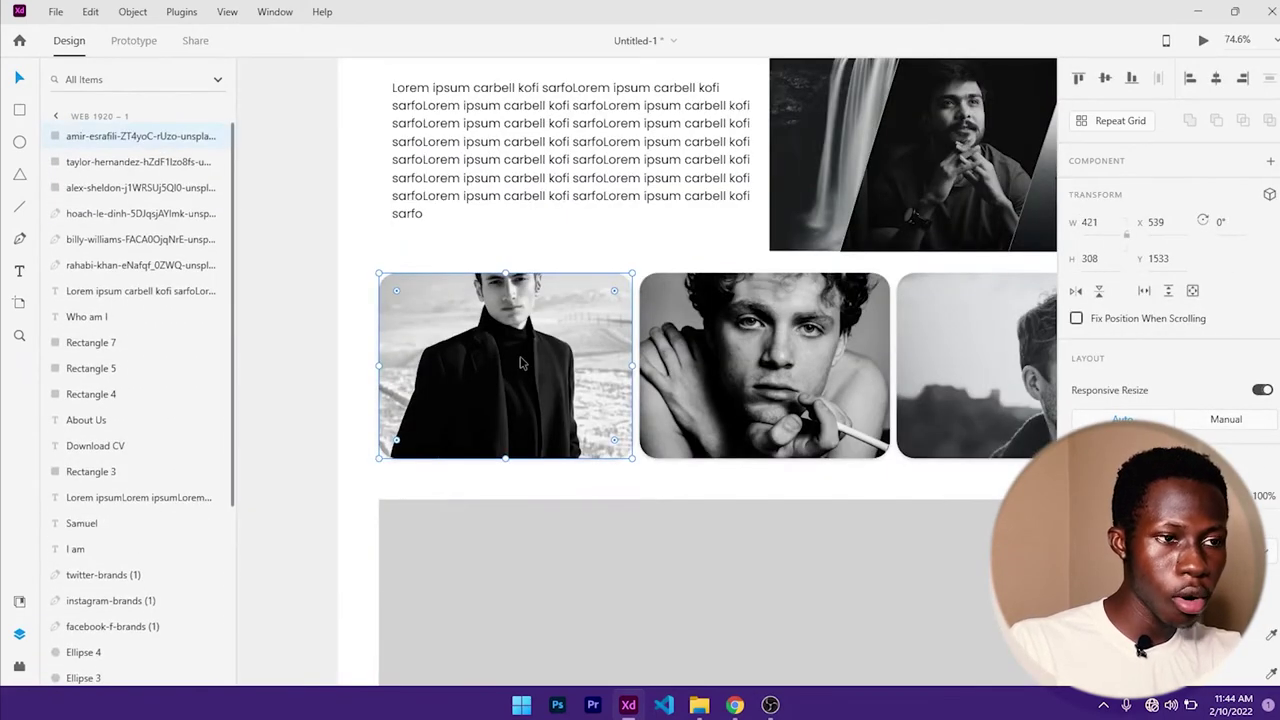
pyautogui.doubleClick(520, 363)
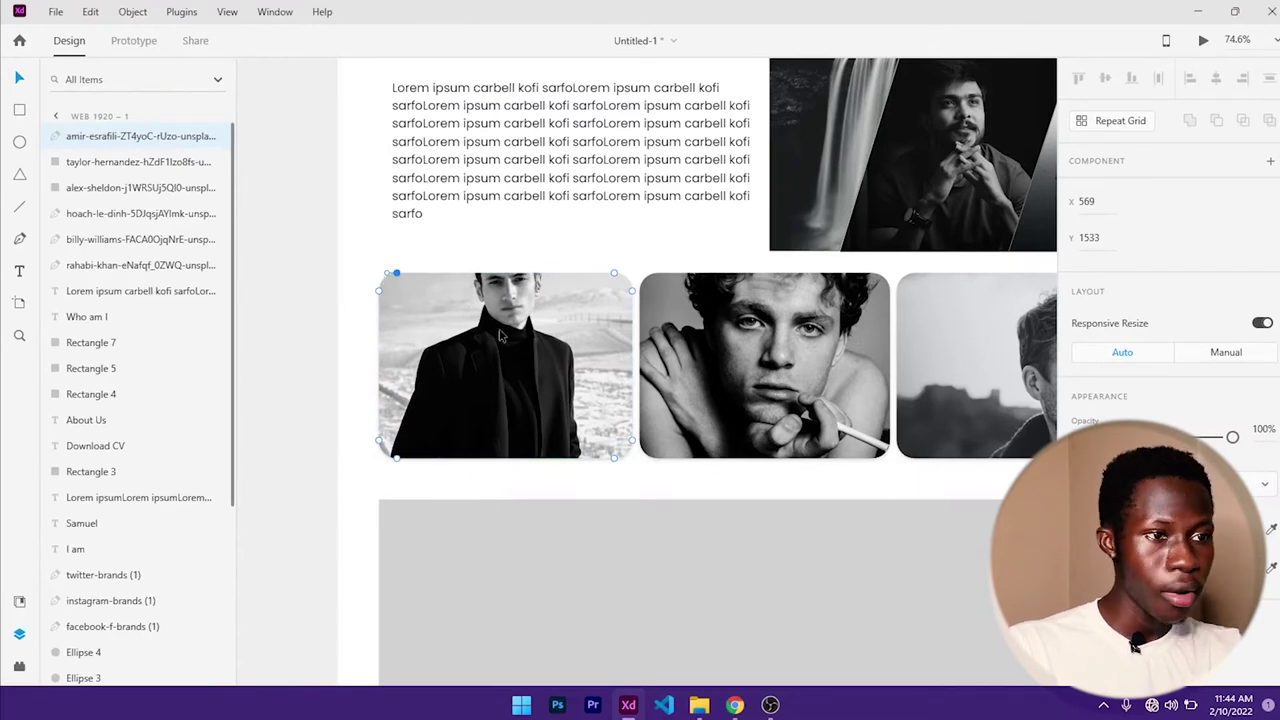
pyautogui.press('Escape')
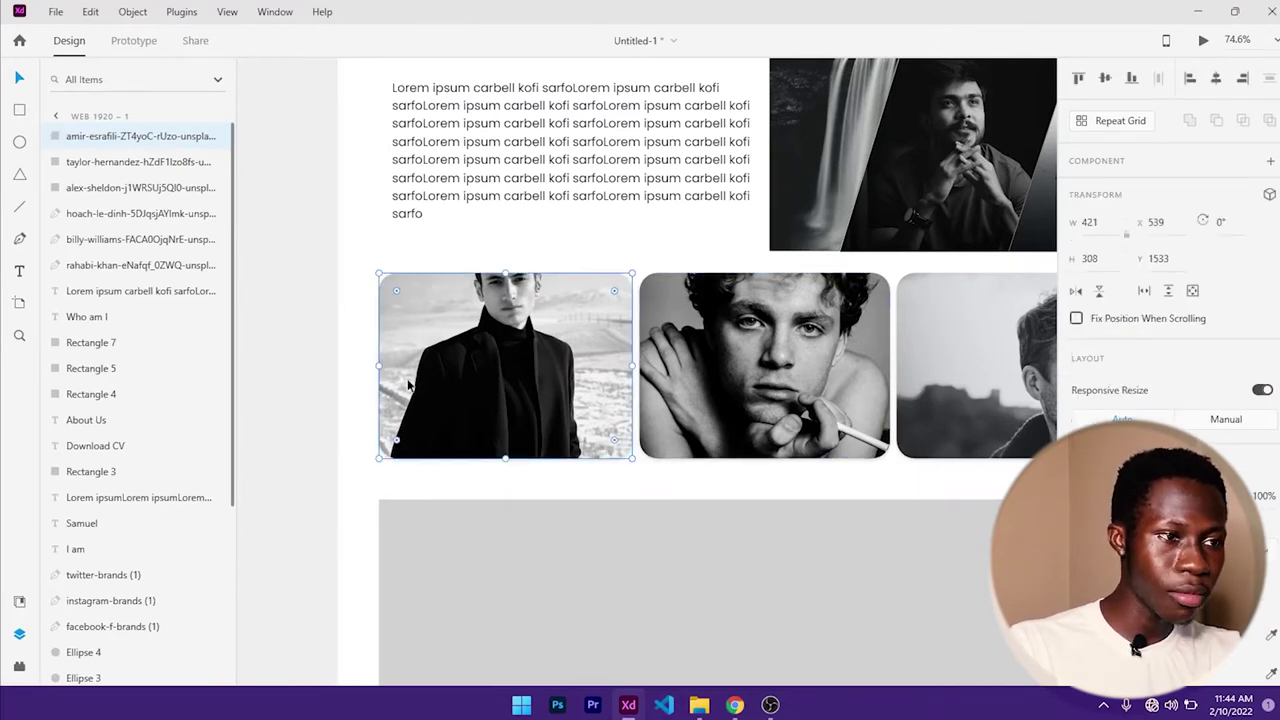
# - Move the first portrait down and widen it slightly within its rounded frame
pyautogui.doubleClick(489, 373)
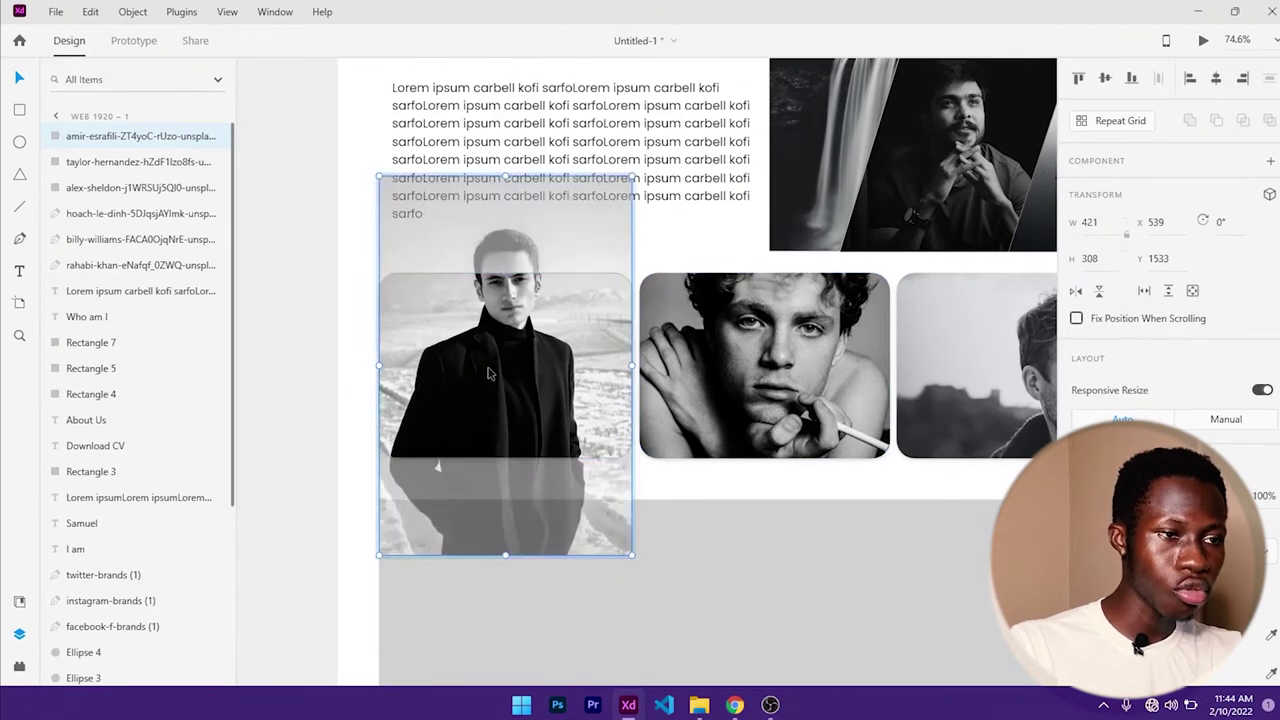
pyautogui.moveTo(532, 385); pyautogui.dragTo(532, 438)
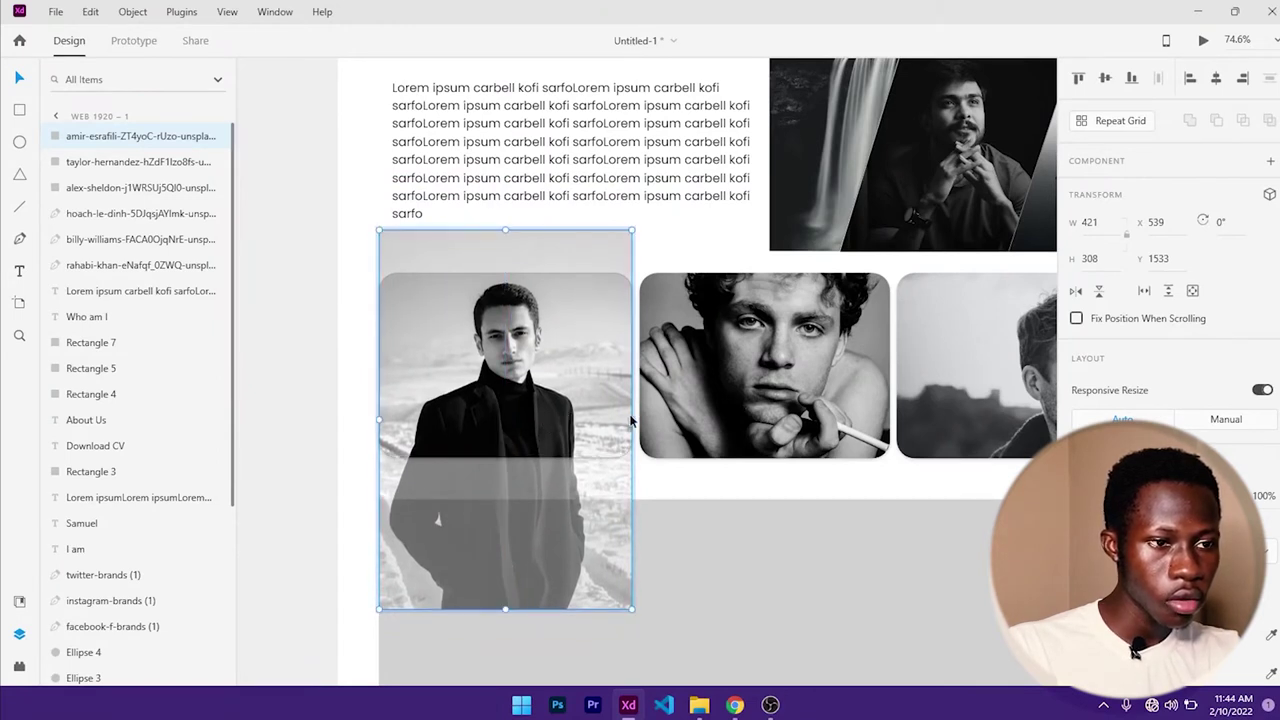
pyautogui.moveTo(631, 421); pyautogui.dragTo(638, 420)
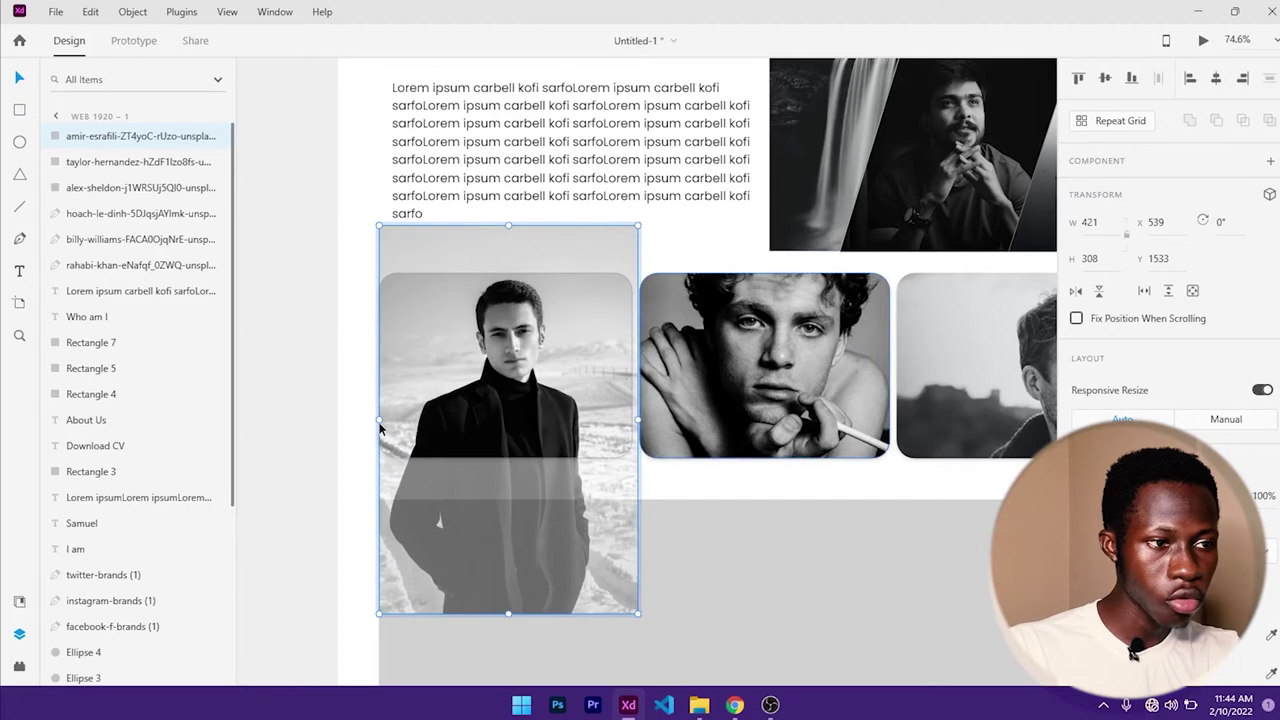
pyautogui.moveTo(379, 422); pyautogui.dragTo(372, 420)
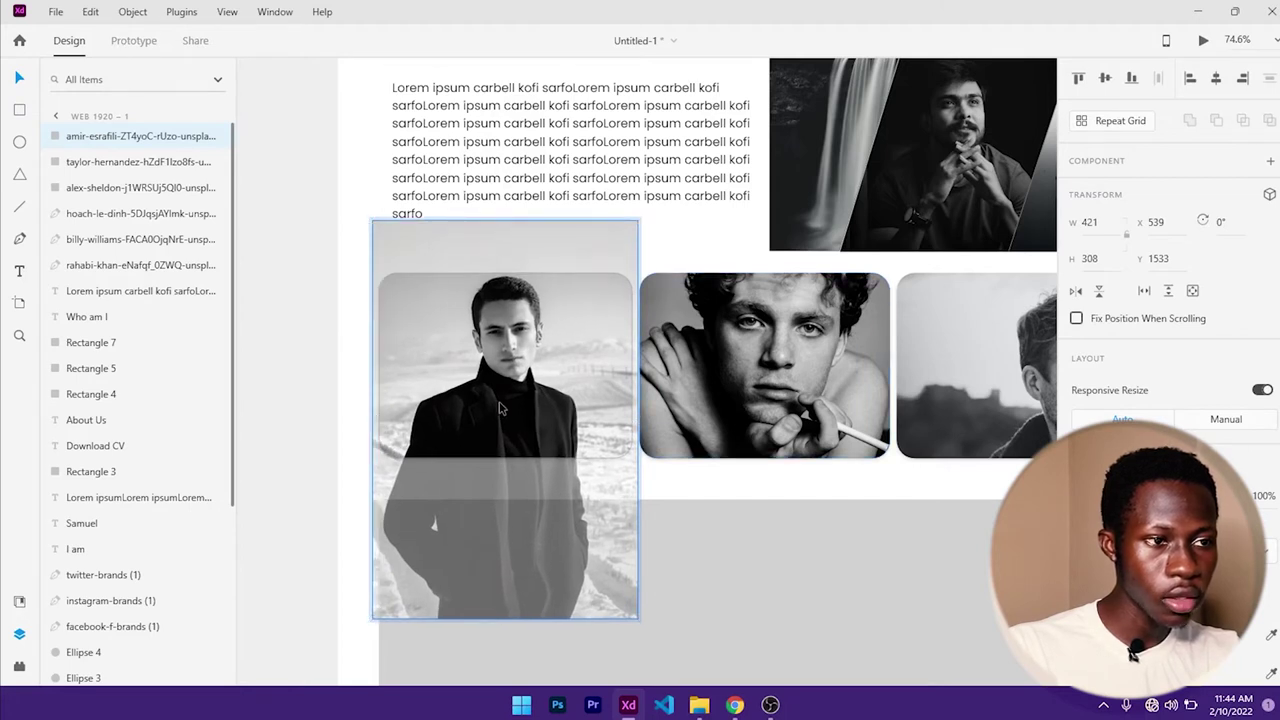
pyautogui.moveTo(502, 408); pyautogui.dragTo(502, 426)
pyautogui.click(720, 226)
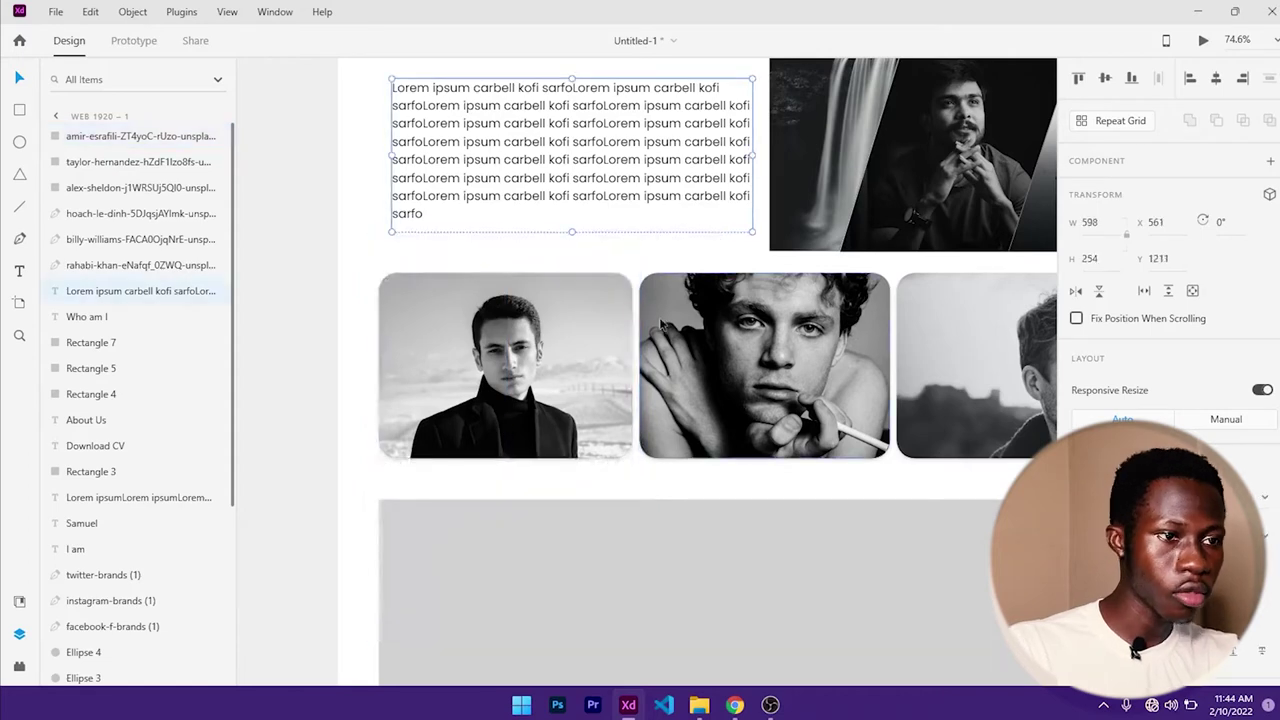
# - Move the middle portrait down and enlarge it slightly inside its frame
pyautogui.hscroll(5, 669, 355)
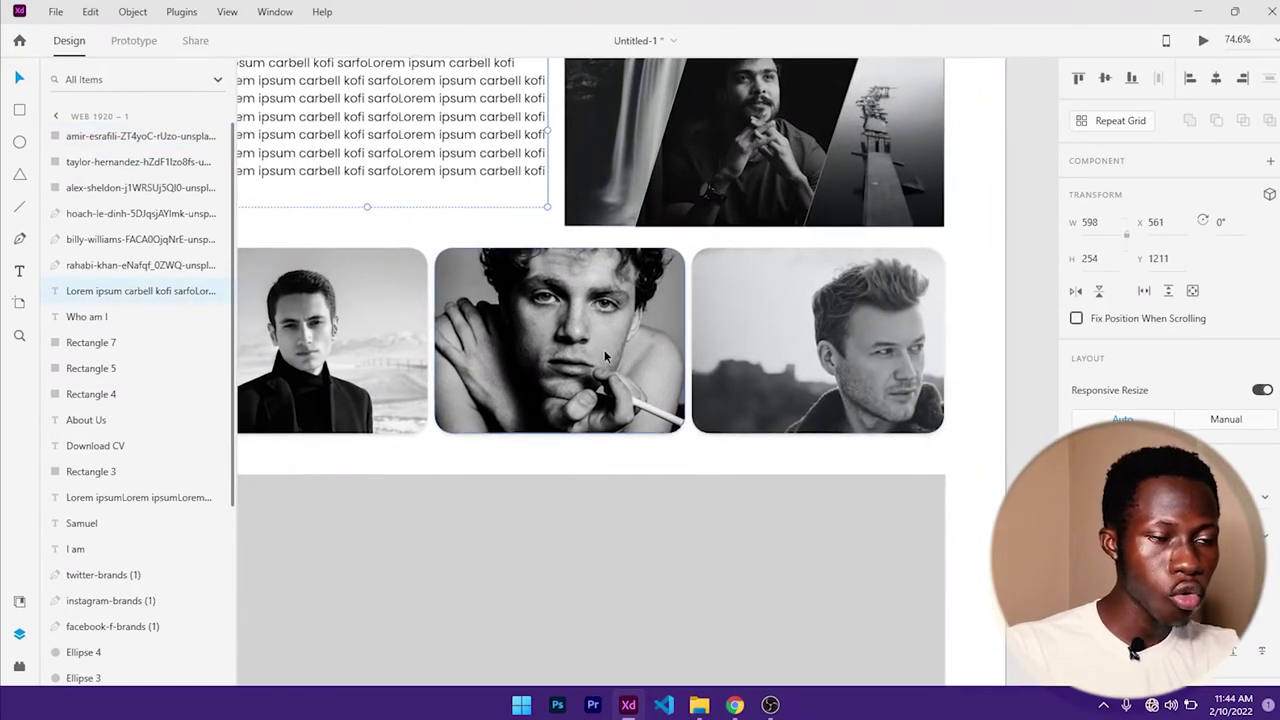
pyautogui.doubleClick(605, 355)
pyautogui.moveTo(592, 331); pyautogui.dragTo(591, 364)
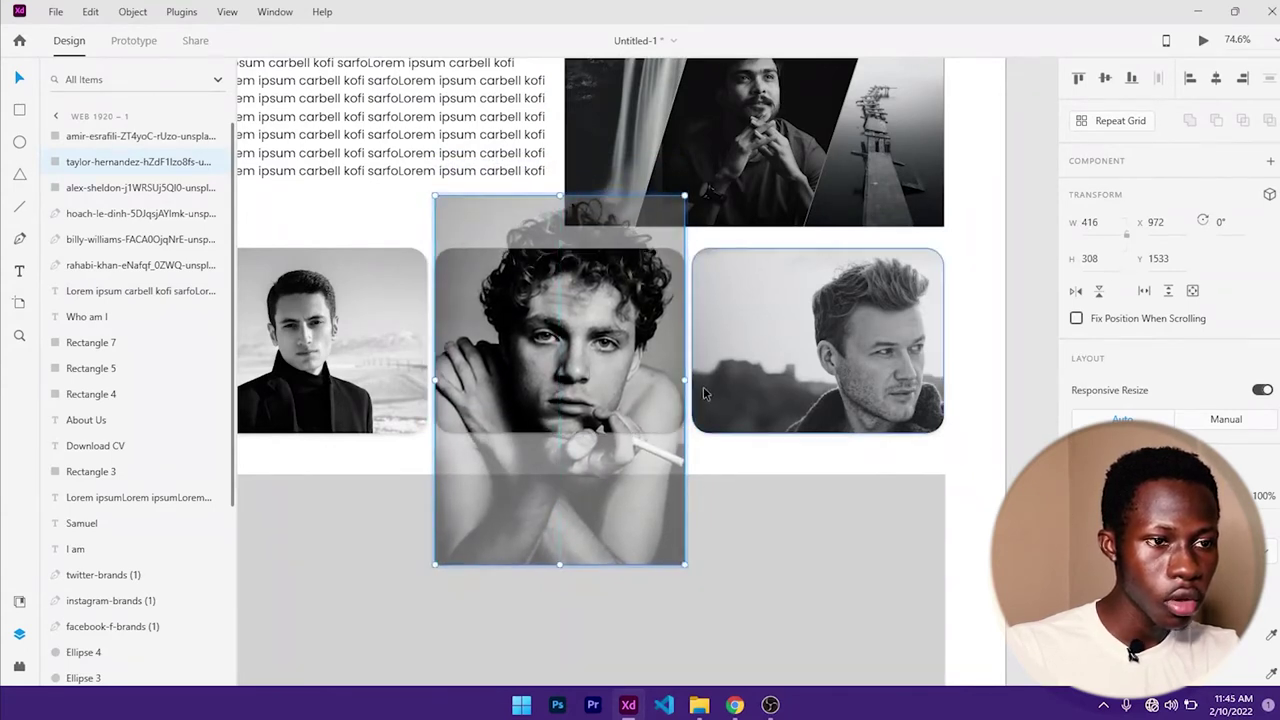
pyautogui.moveTo(684, 378); pyautogui.dragTo(690, 378)
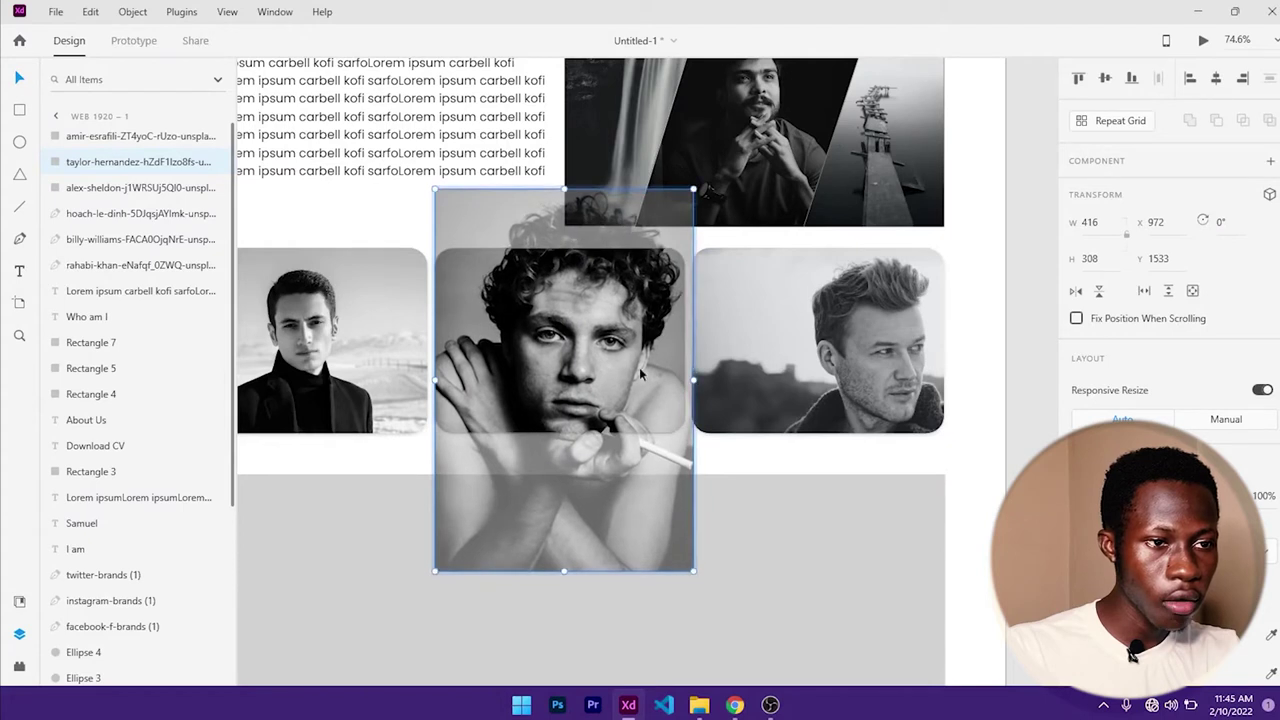
pyautogui.click(811, 478)
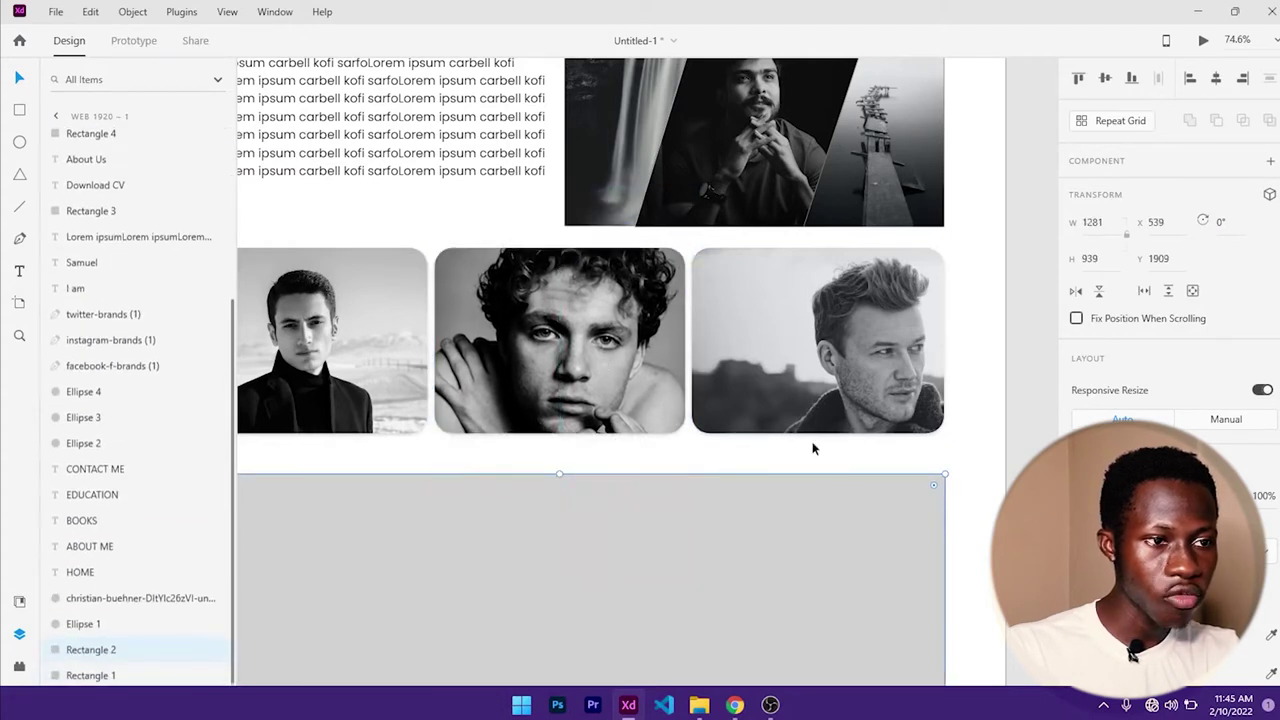
# - Enlarge the right portrait and shift it to centre the face in its frame
pyautogui.doubleClick(843, 364)
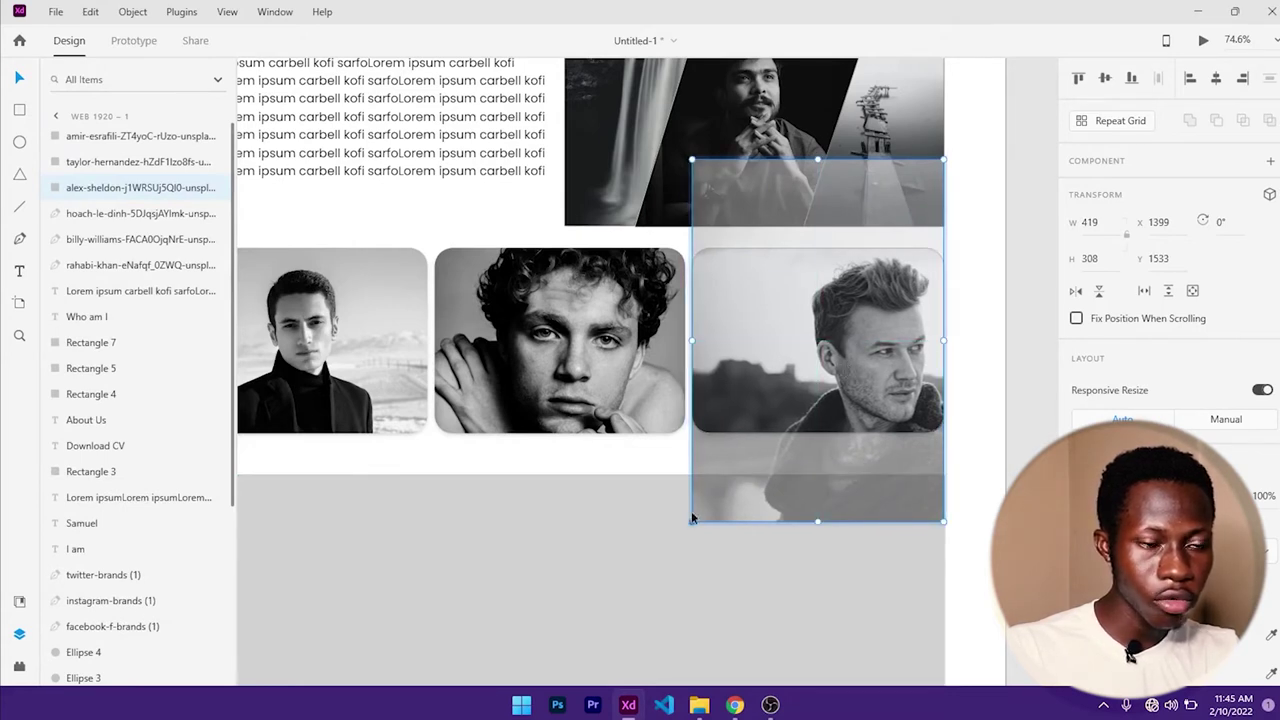
pyautogui.moveTo(691, 519); pyautogui.dragTo(676, 533)
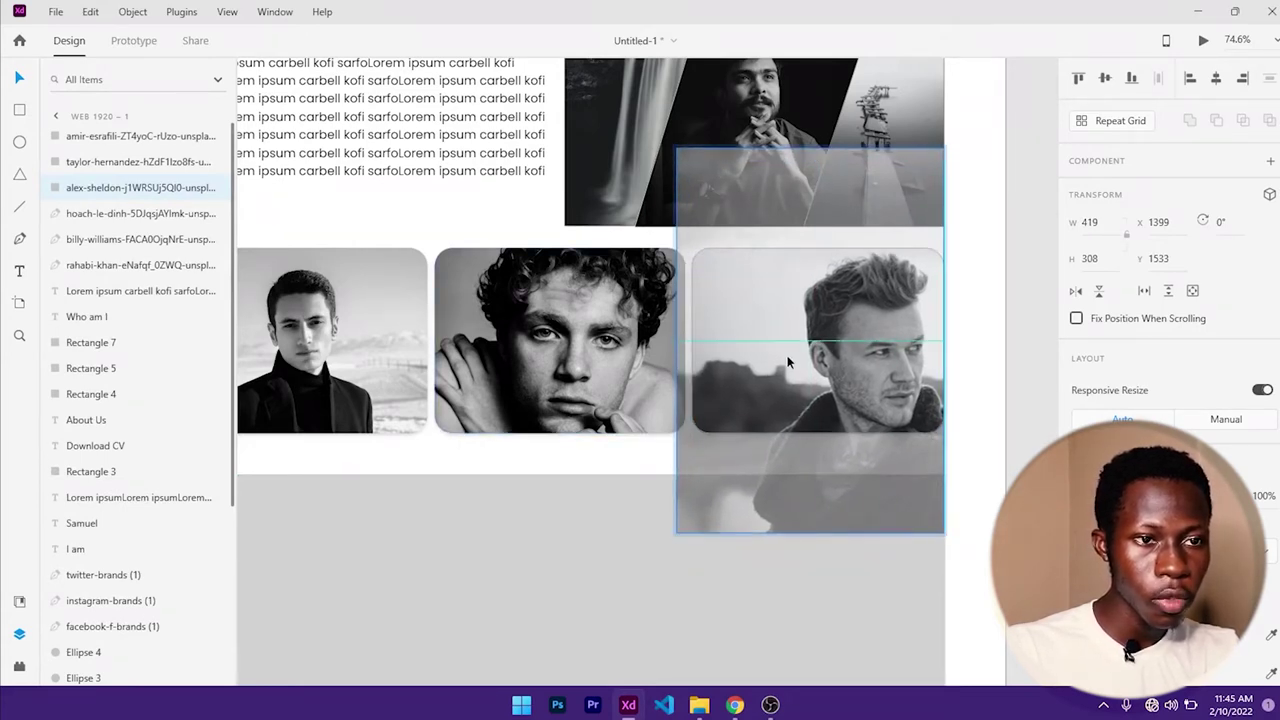
pyautogui.moveTo(787, 355); pyautogui.dragTo(788, 356)
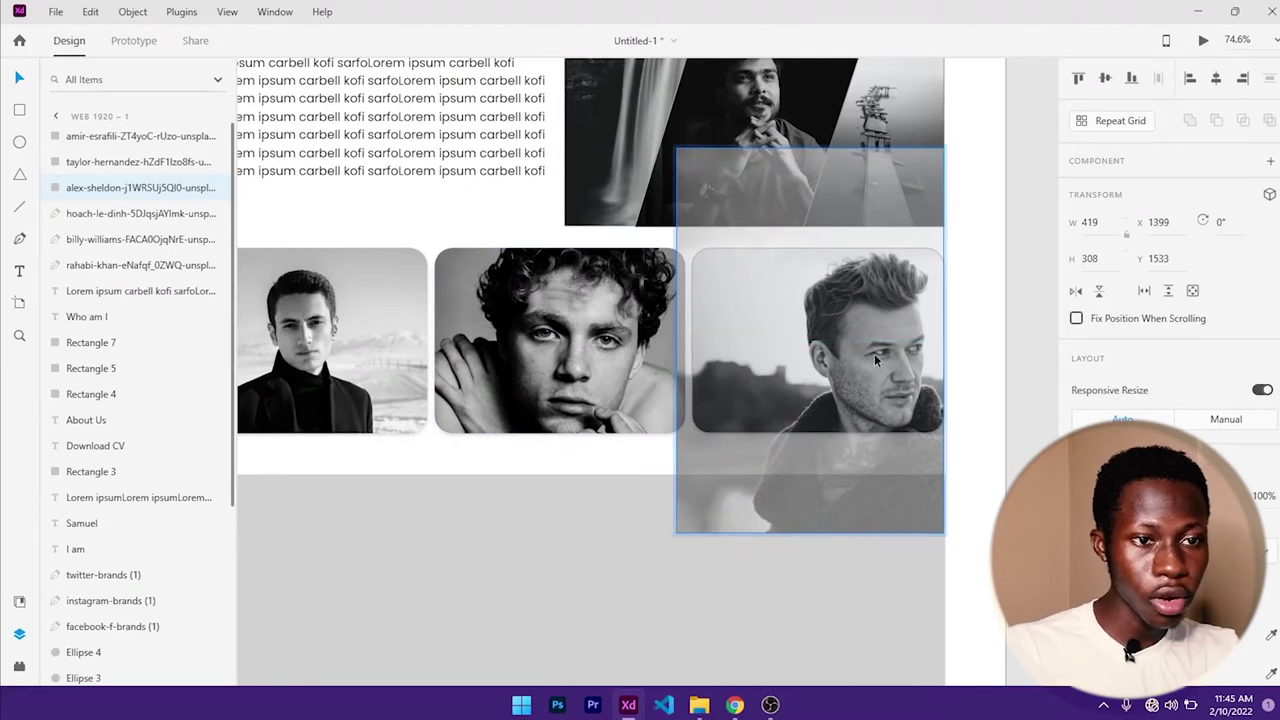
pyautogui.moveTo(874, 355); pyautogui.dragTo(875, 355)
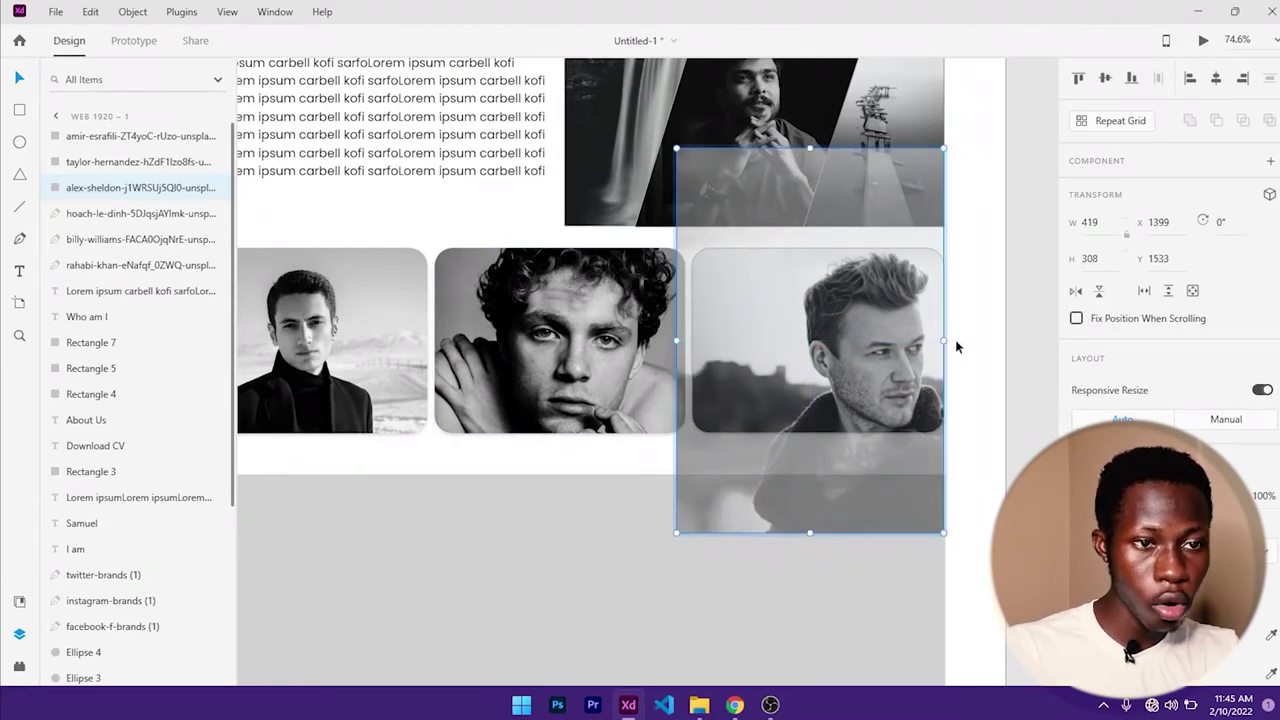
pyautogui.click(972, 343)
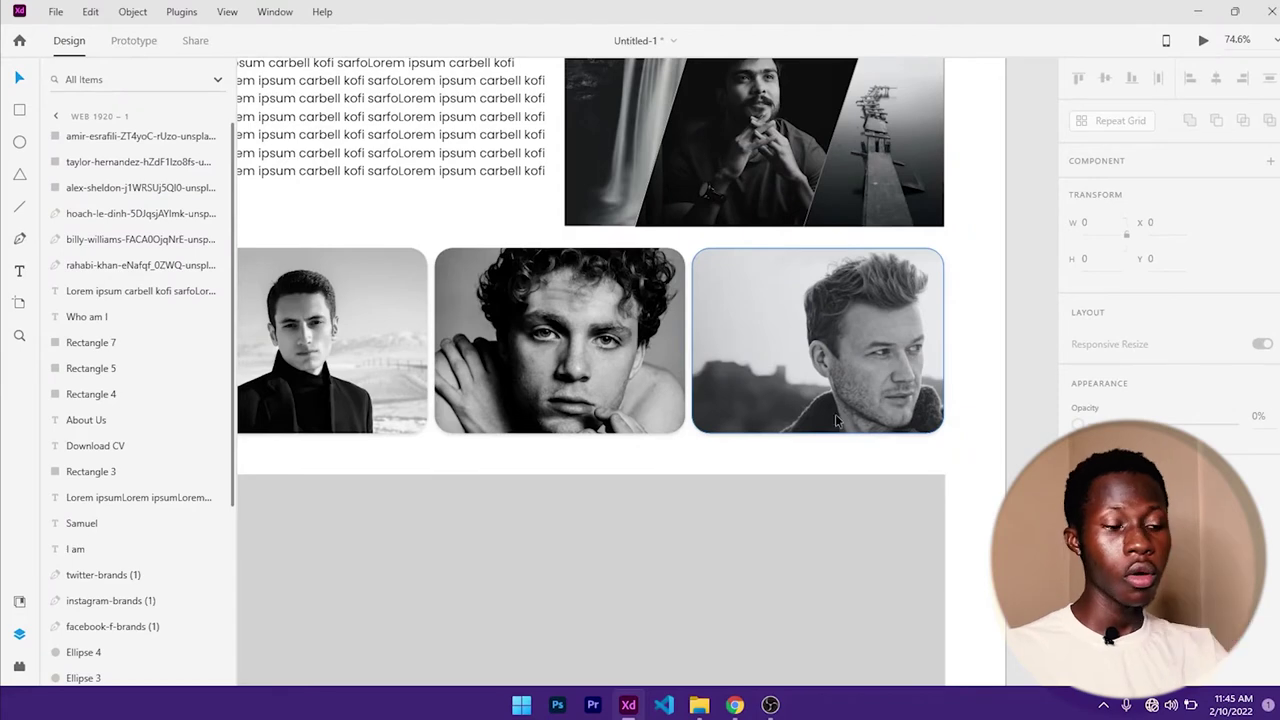
pyautogui.scroll(-3, 819, 411)
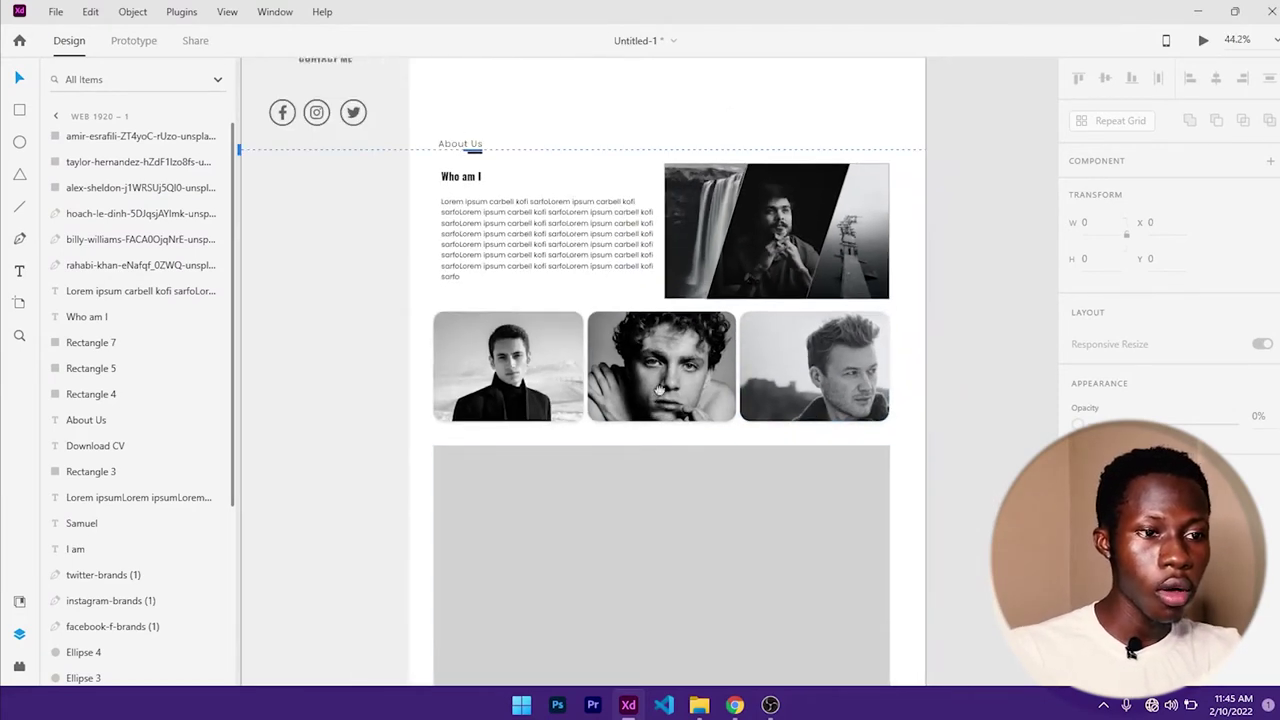
# - Drag the grey section's top edge down to shorten it
pyautogui.scroll(-3, 660, 300)
pyautogui.click(651, 294)
pyautogui.moveTo(643, 266); pyautogui.dragTo(642, 426)
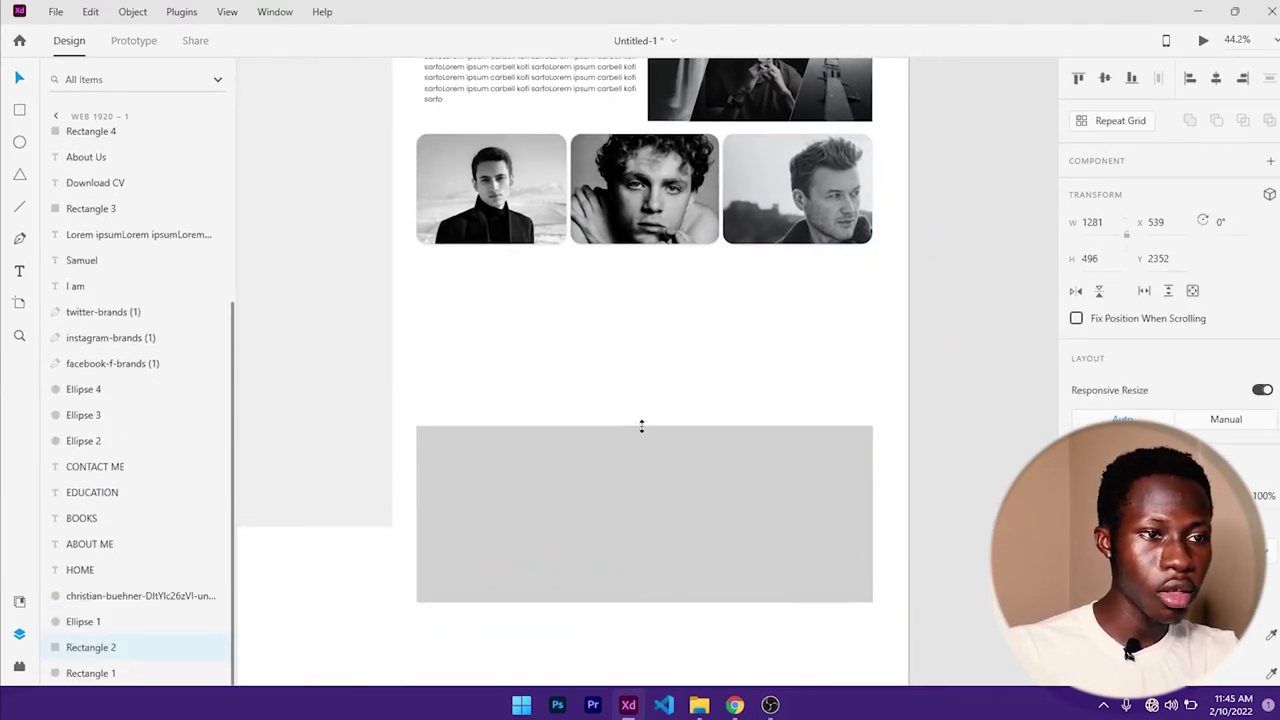
# - Alt-drag the three portrait cards down to duplicate them as a second row
pyautogui.click(500, 208)
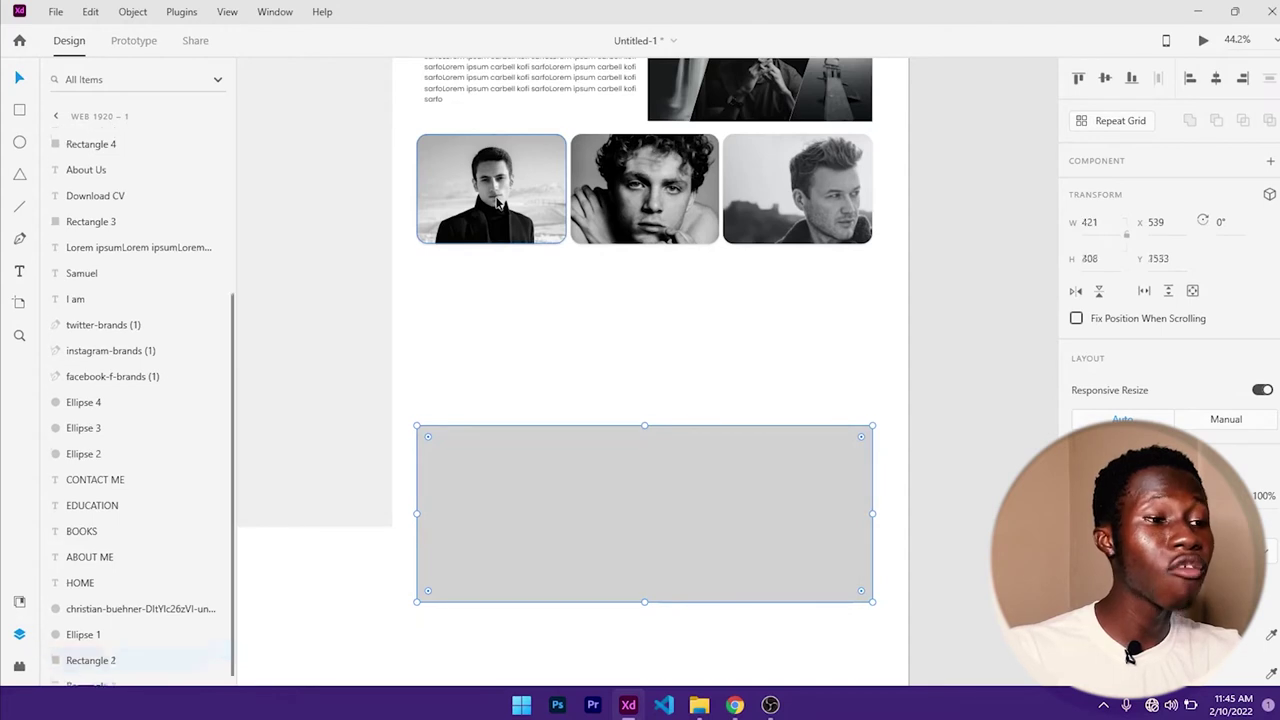
pyautogui.keyDown('shift'); pyautogui.click(660, 213); pyautogui.keyUp('shift')
pyautogui.keyDown('shift'); pyautogui.click(828, 215); pyautogui.keyUp('shift')
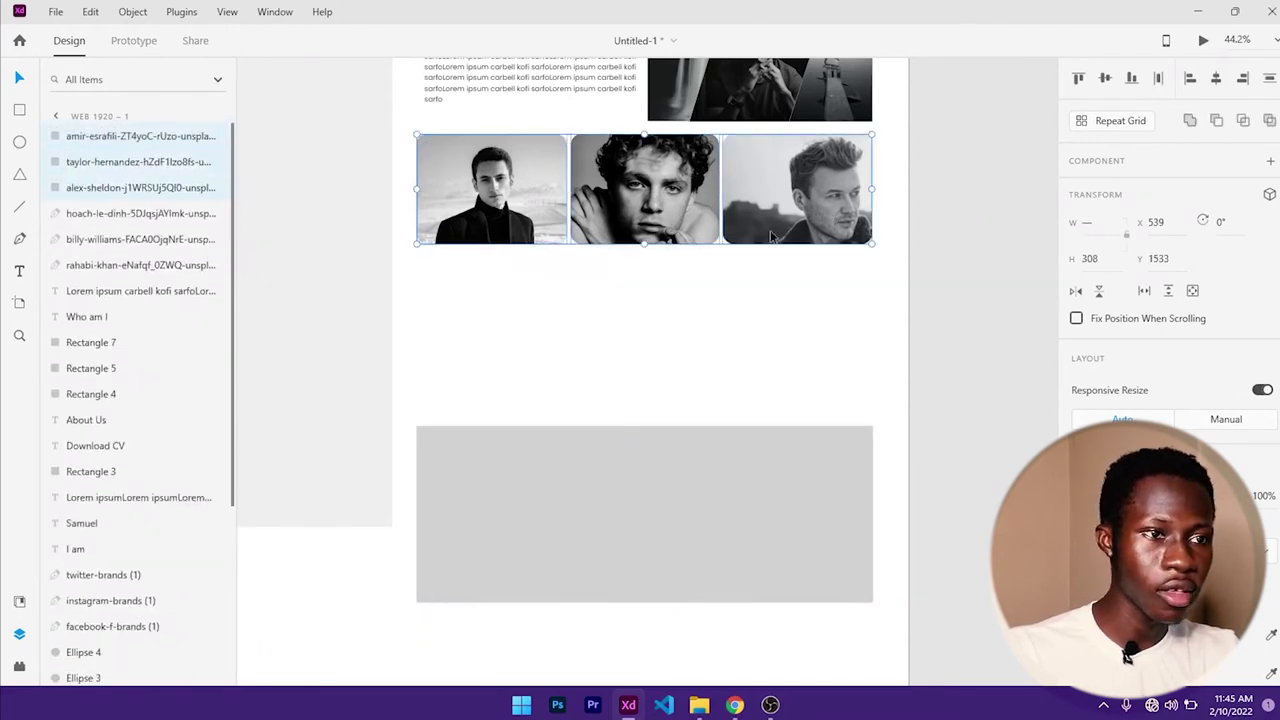
pyautogui.press('alt')
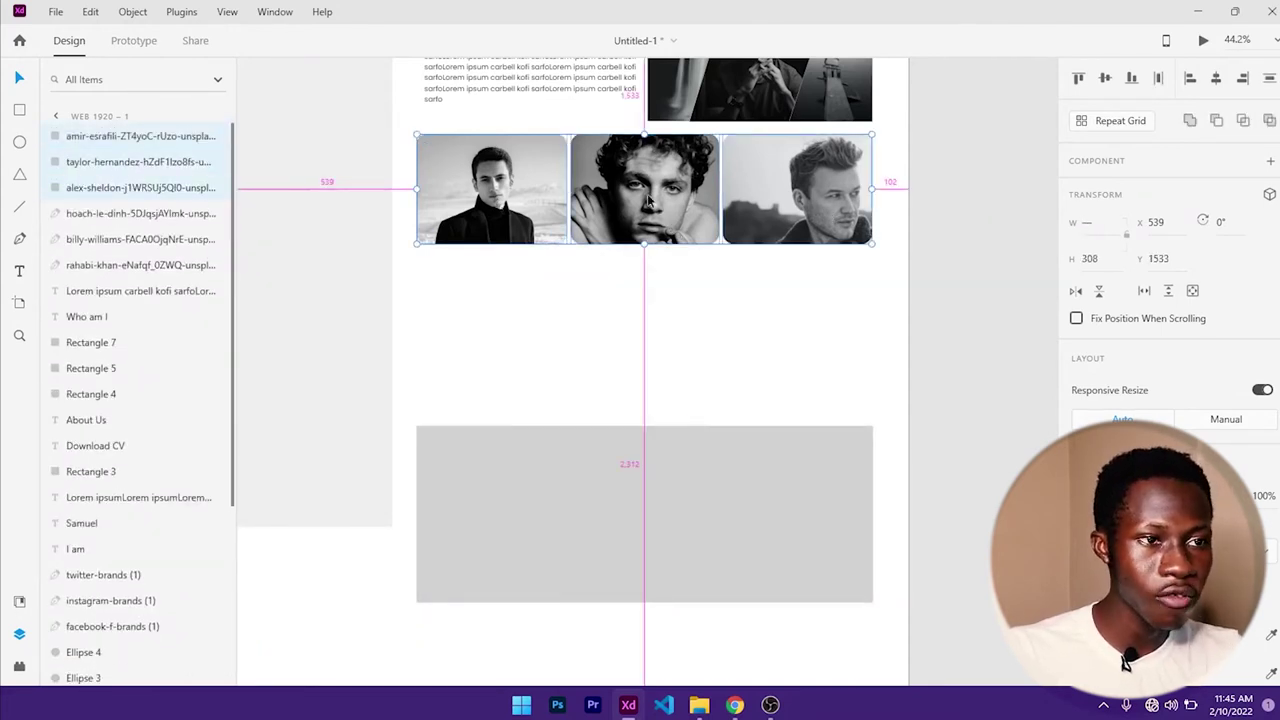
pyautogui.moveTo(648, 202); pyautogui.dragTo(648, 318)
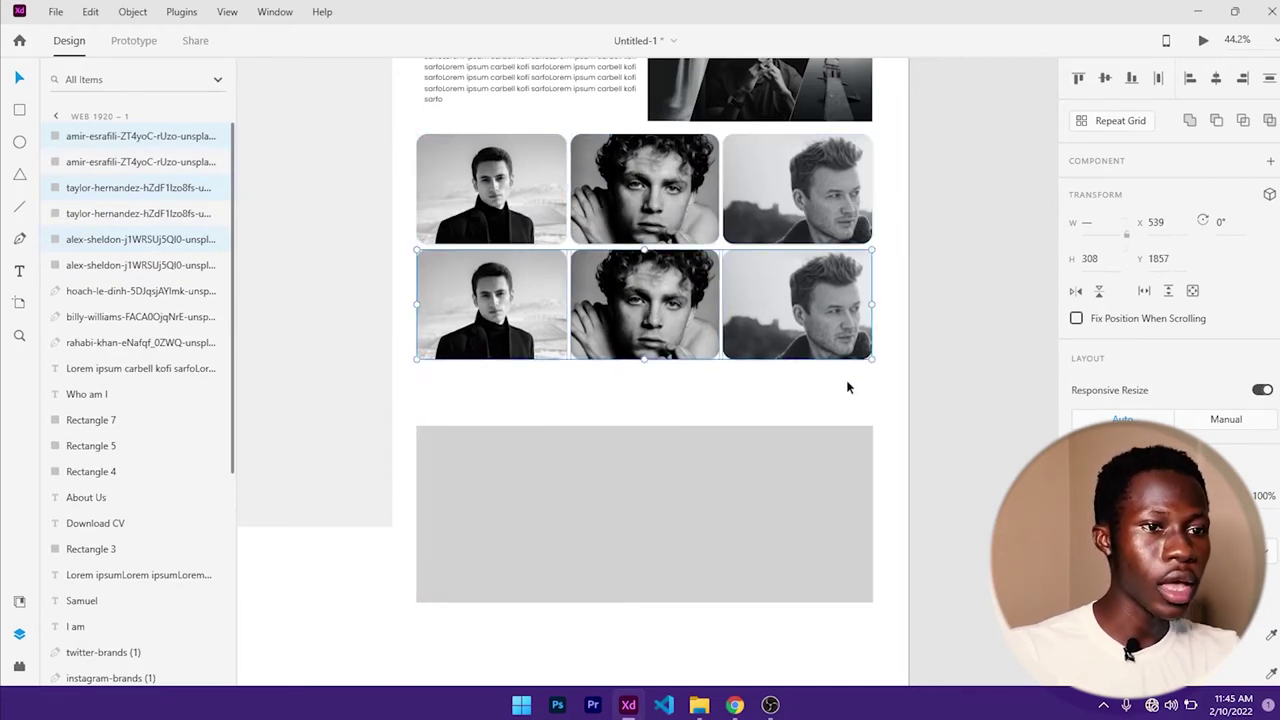
pyautogui.click(790, 382)
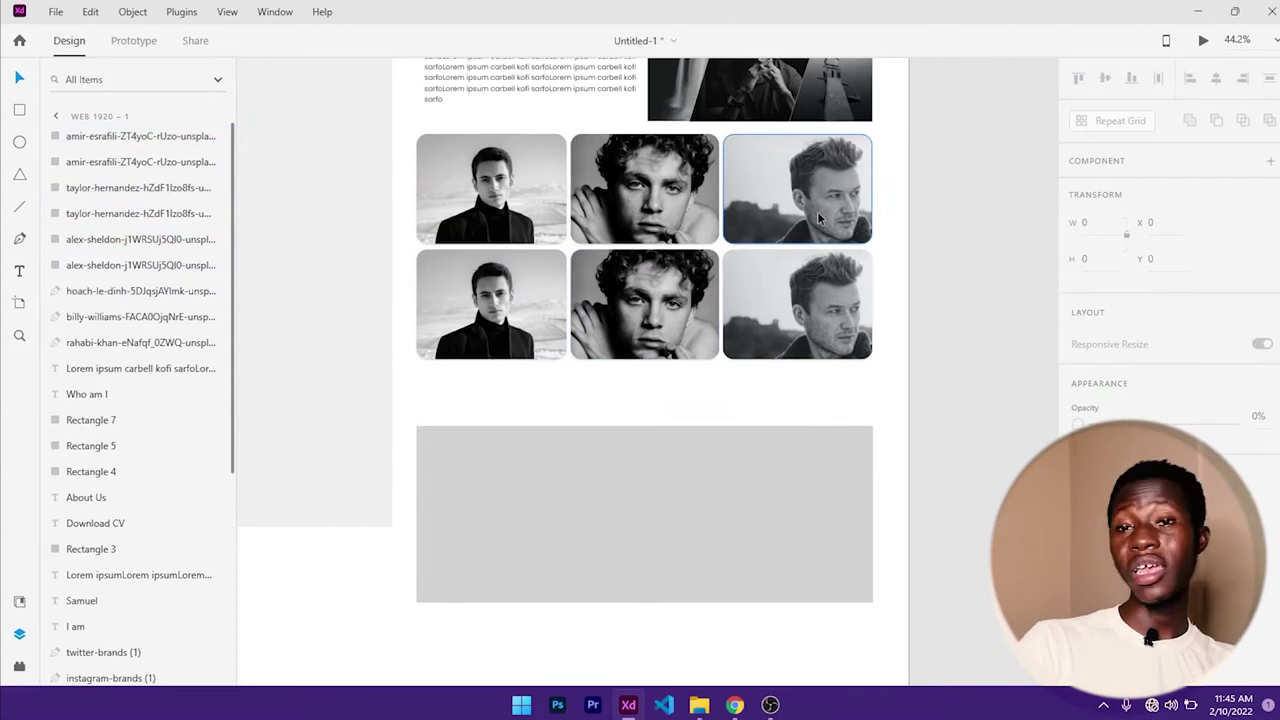
pyautogui.scroll(-5, 817, 215)
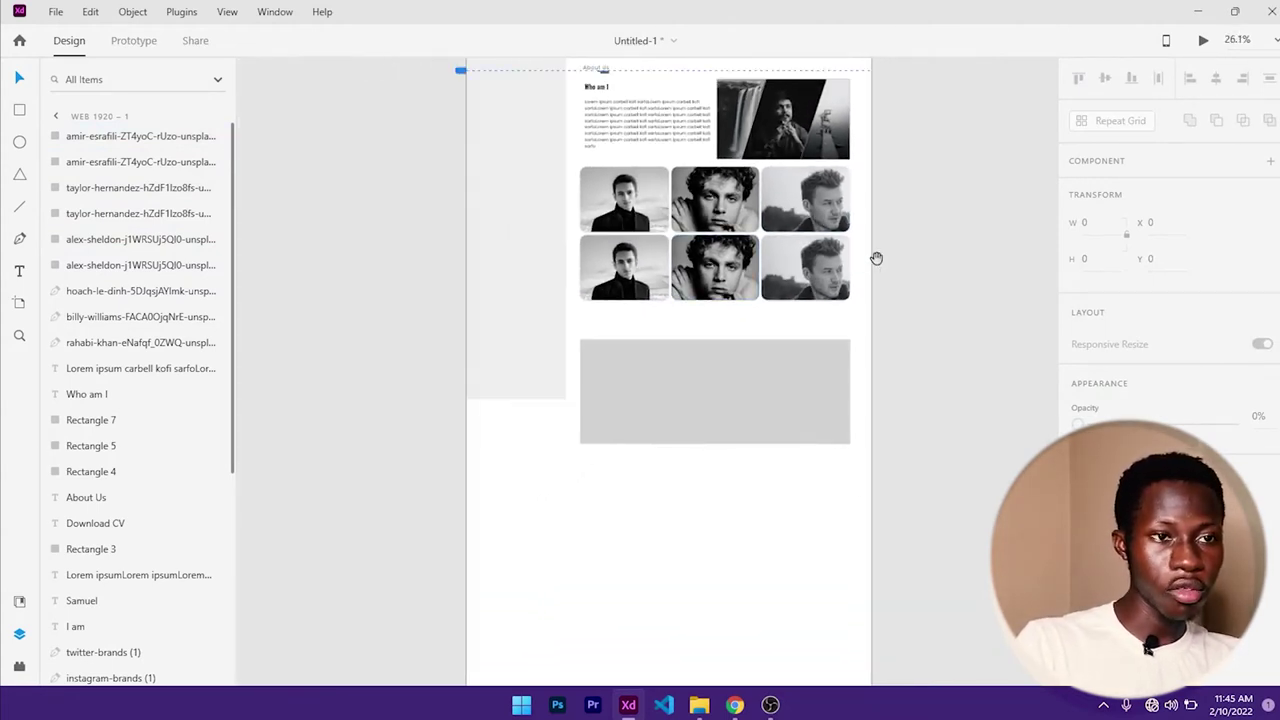
pyautogui.moveTo(874, 257); pyautogui.dragTo(815, 356)
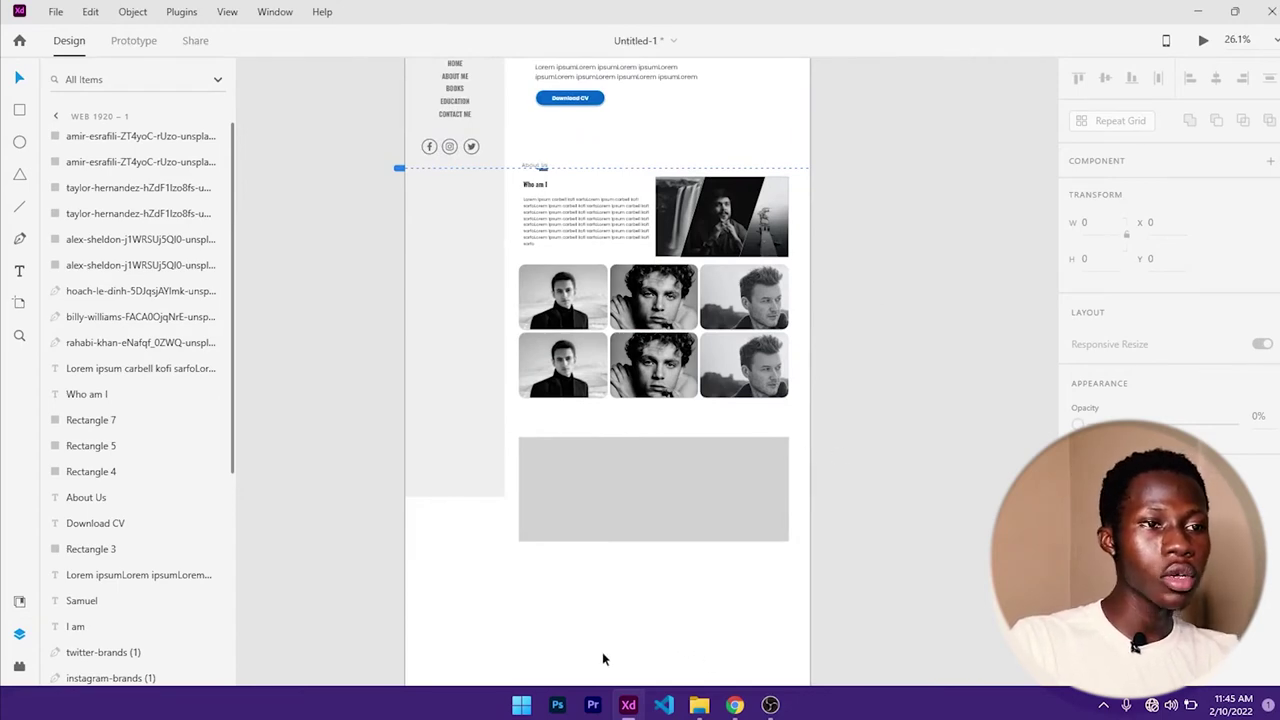
# - Scroll the bsmart.website portfolio in Chrome down to its footer, then minimize Chrome
pyautogui.click(733, 706)
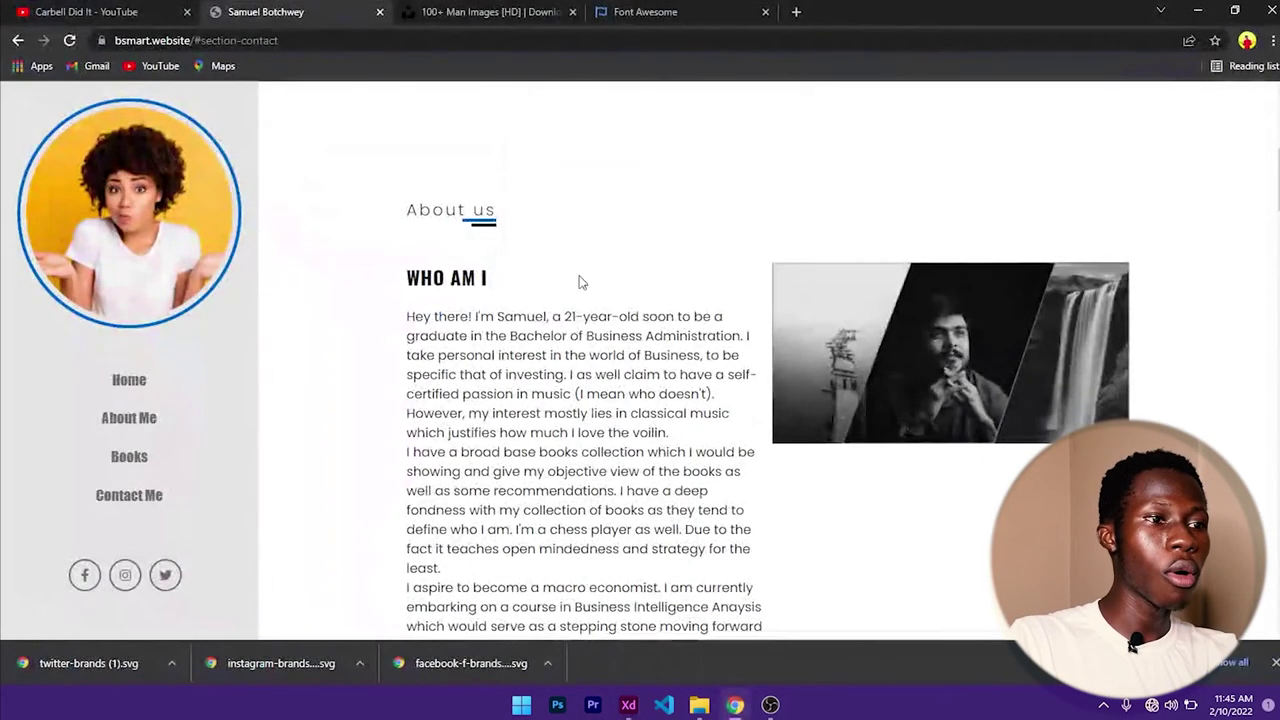
pyautogui.scroll(-10, 591, 286)
pyautogui.scroll(-5, 633, 291)
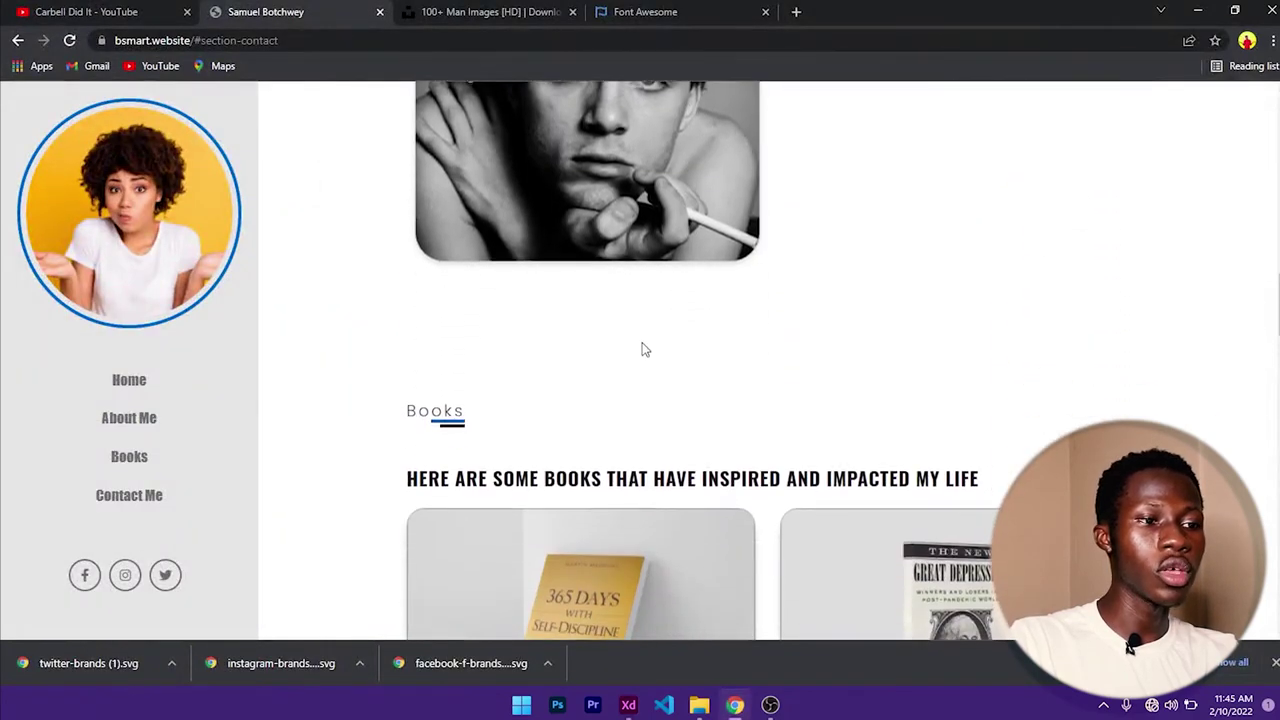
pyautogui.scroll(-12, 784, 388)
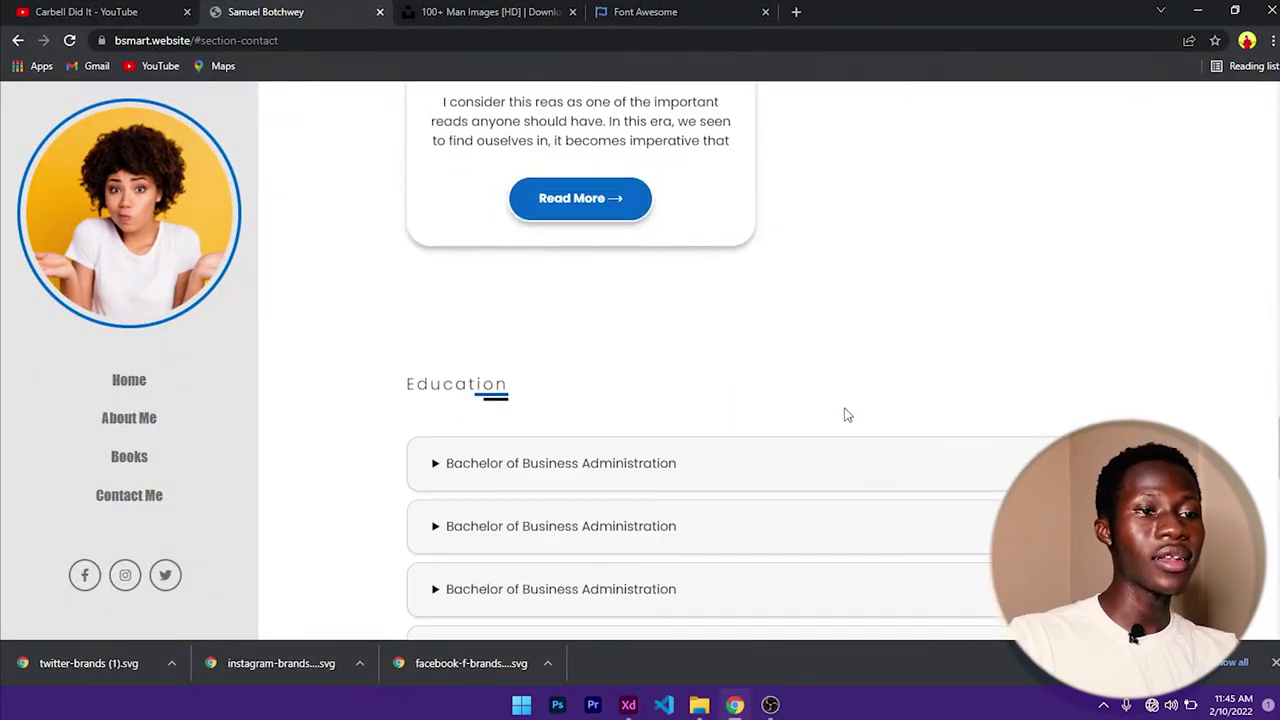
pyautogui.scroll(-9, 741, 456)
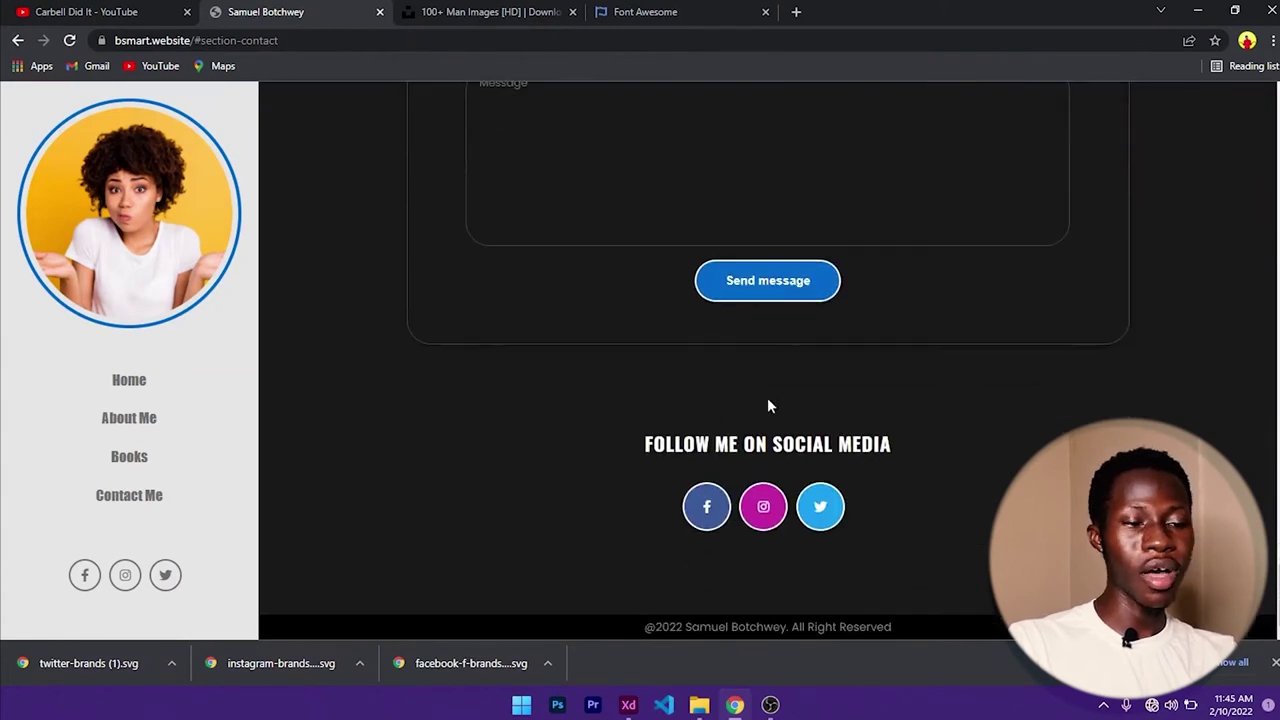
pyautogui.click(1199, 12)
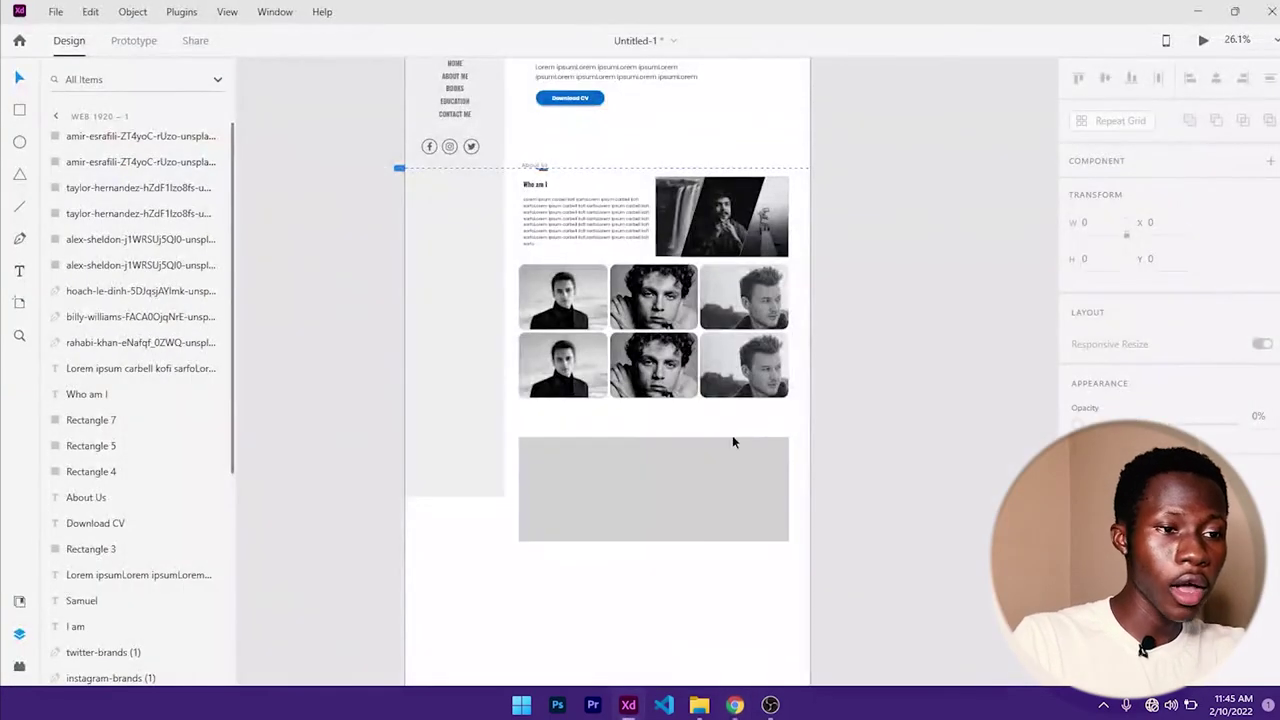
# - Stretch the grey block below the portrait grid to 1256 tall
pyautogui.scroll(-3, 649, 447)
pyautogui.click(606, 294)
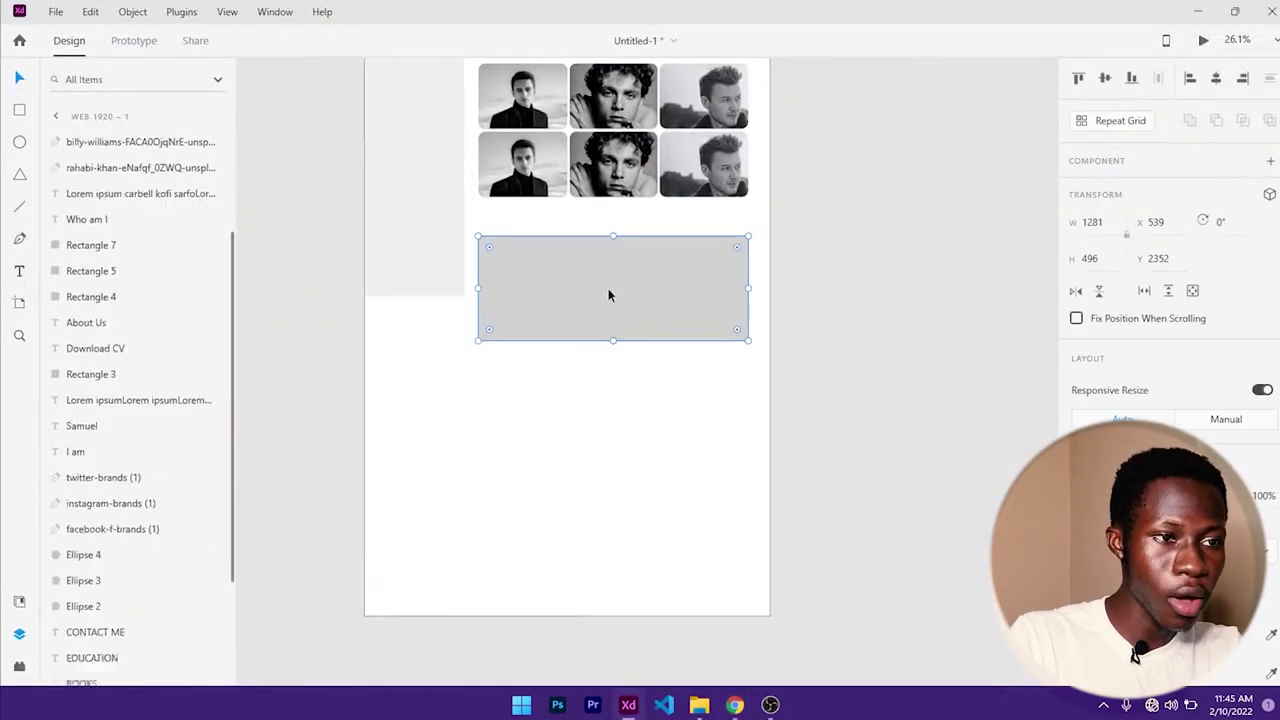
pyautogui.moveTo(615, 341); pyautogui.dragTo(610, 500)
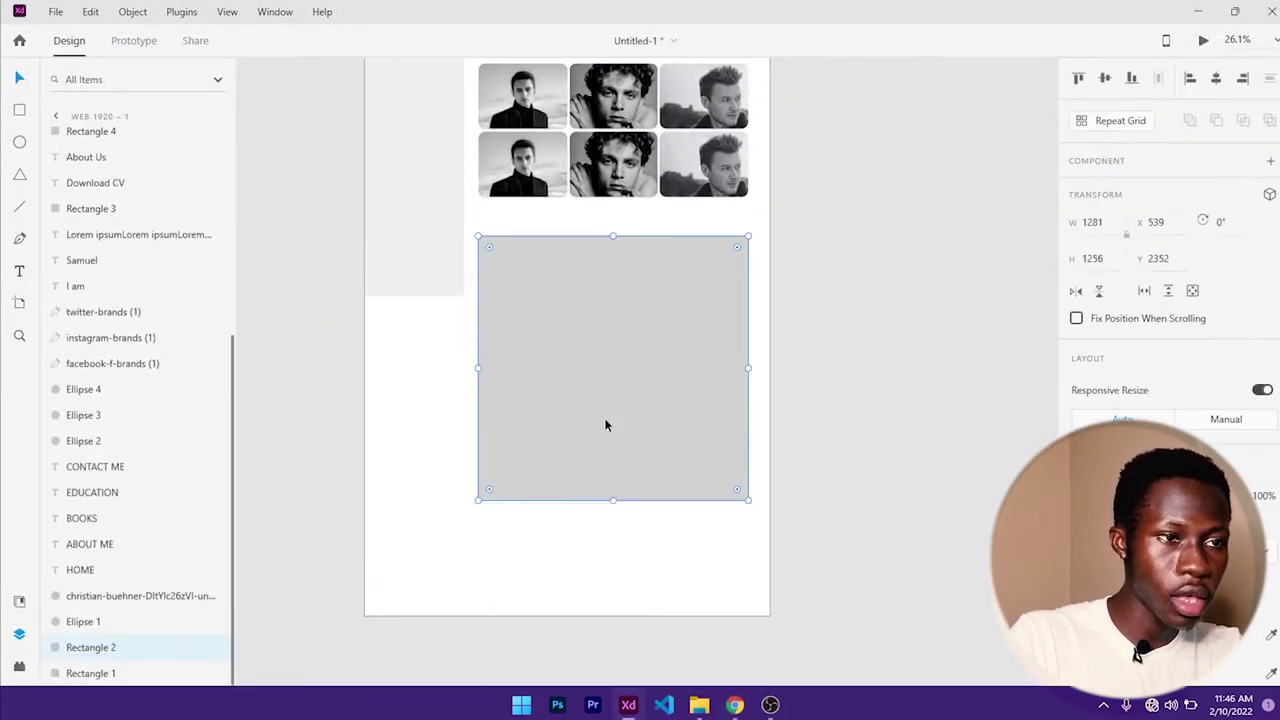
# - Lengthen the Web 1920 artboard to a height of 6124
pyautogui.click(577, 617)
pyautogui.scroll(-4, 580, 583)
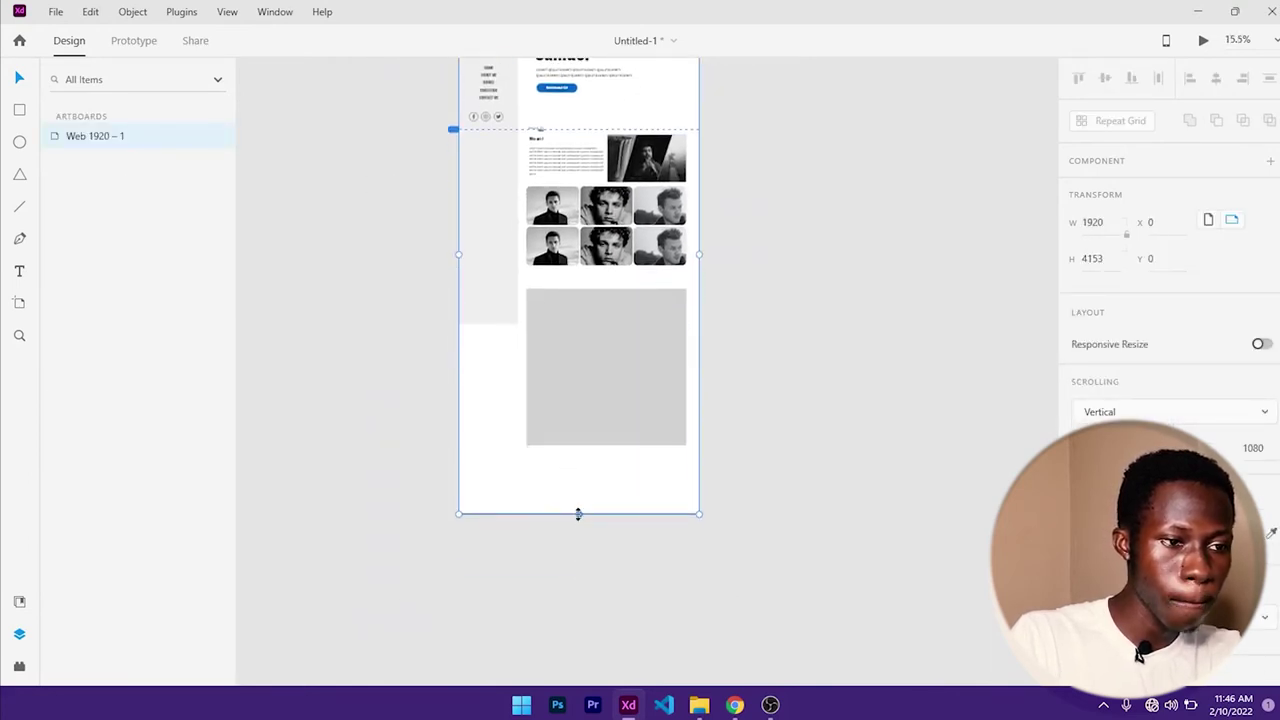
pyautogui.moveTo(582, 515); pyautogui.dragTo(580, 705)
pyautogui.scroll(4, 613, 408)
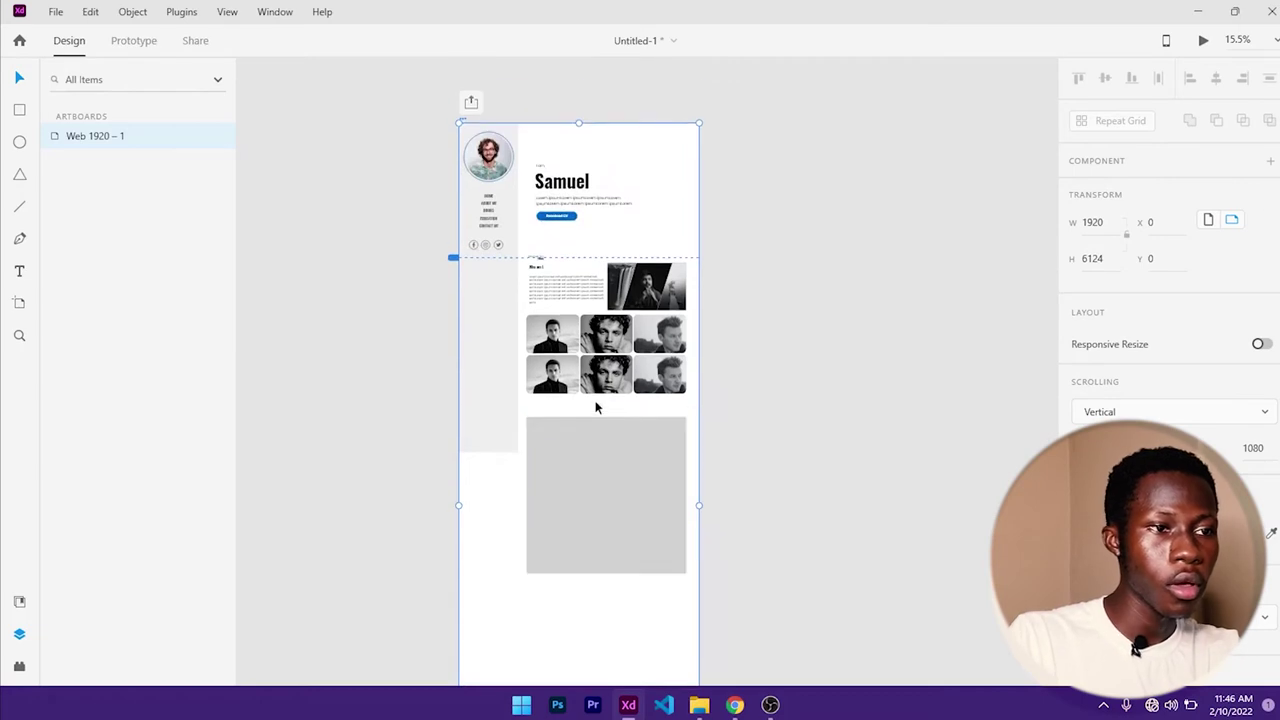
pyautogui.scroll(3, 536, 293)
pyautogui.scroll(2, 536, 299)
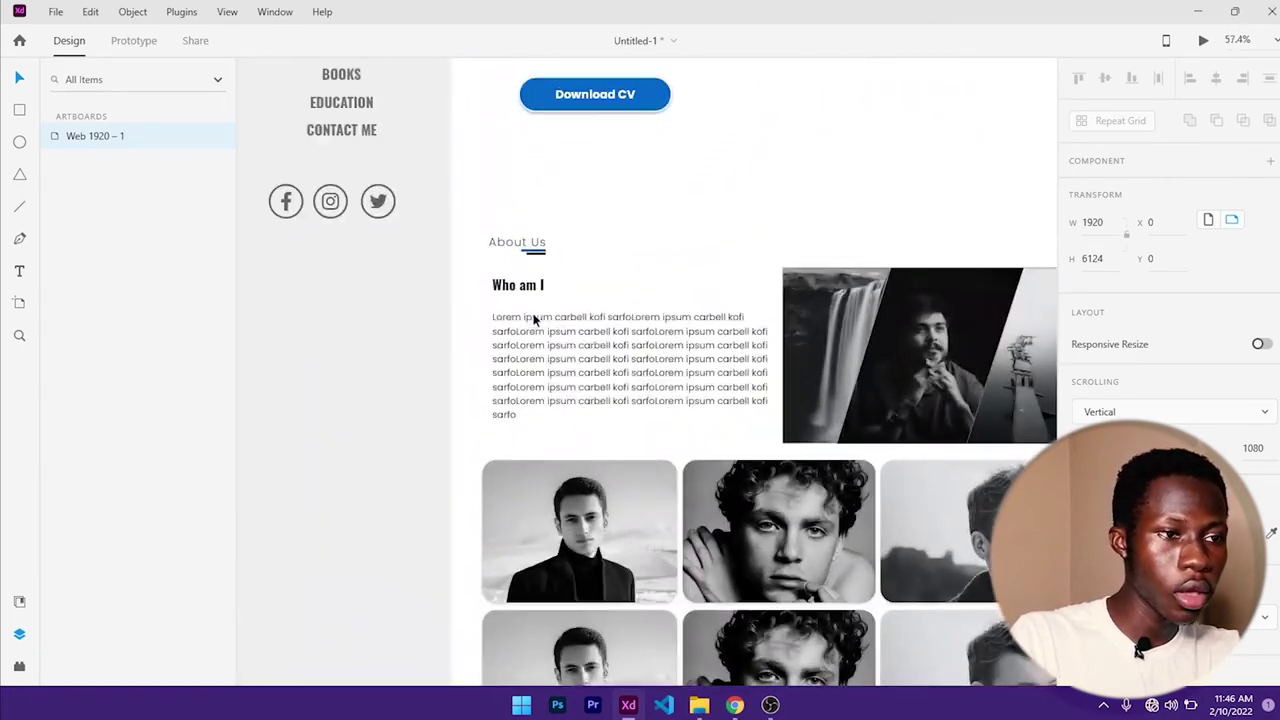
# - Group the About Us text with its blue and black underline bars
pyautogui.click(518, 247)
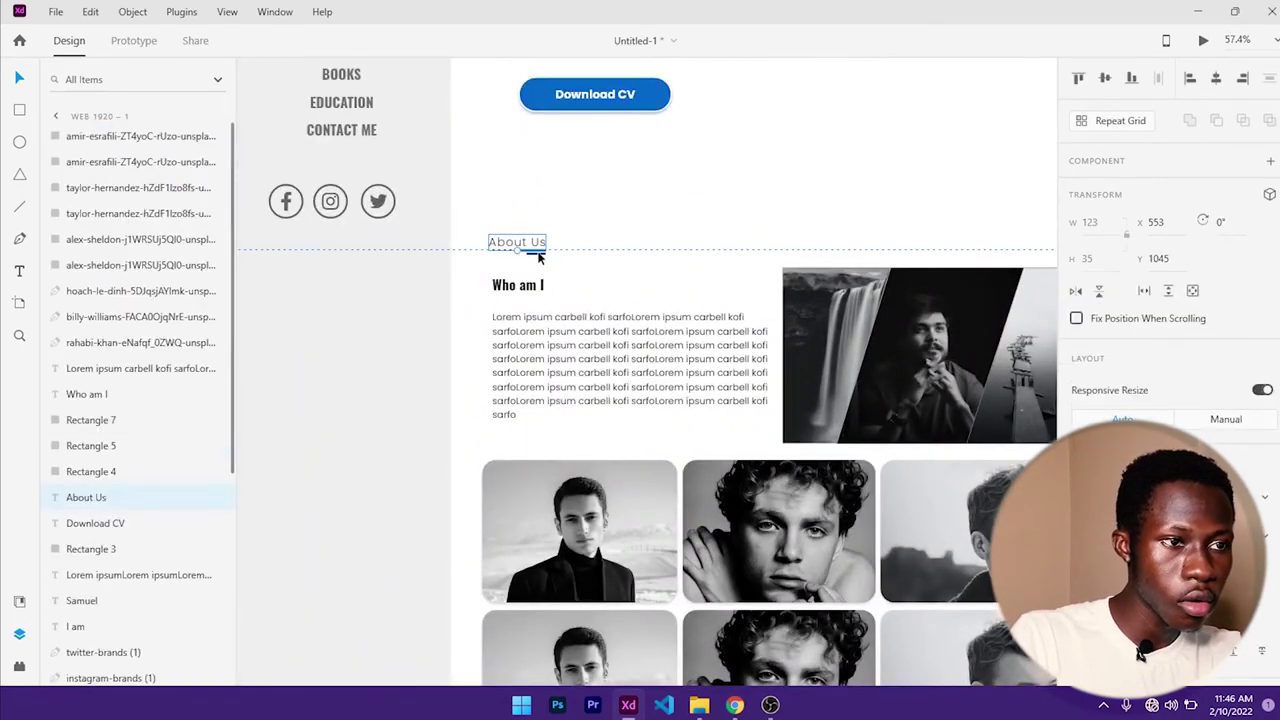
pyautogui.scroll(4, 538, 258)
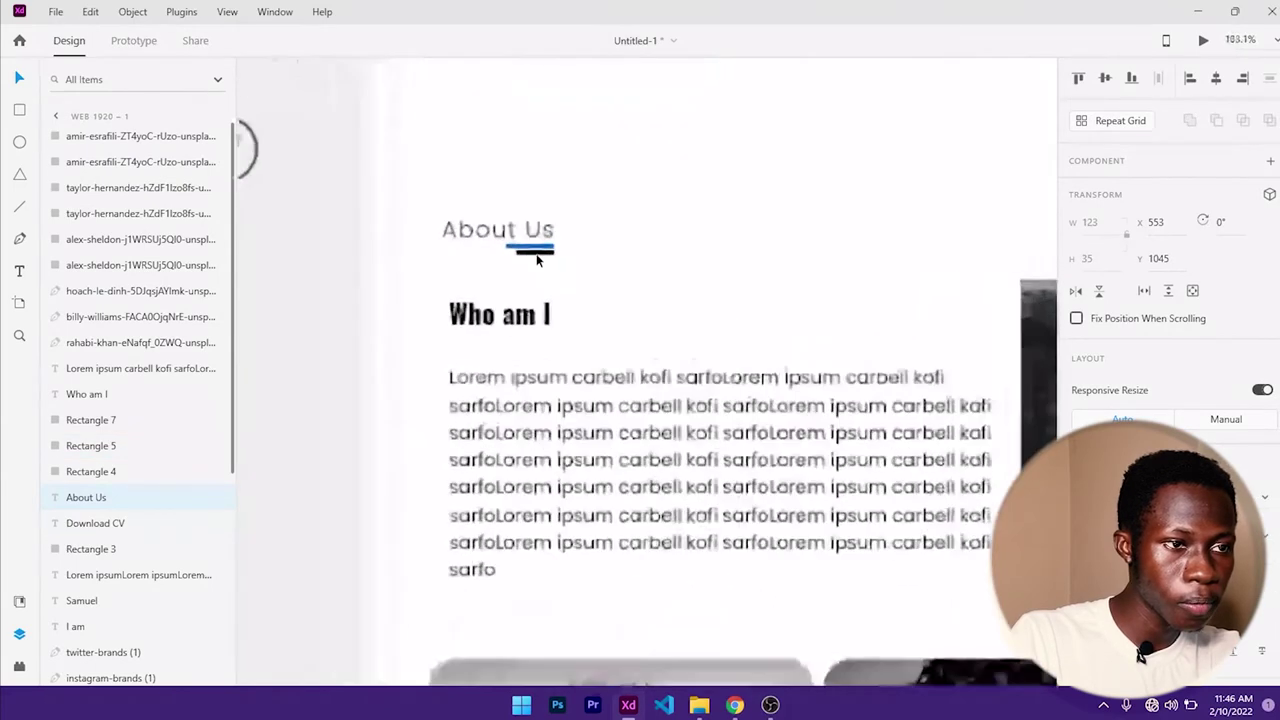
pyautogui.scroll(1, 537, 259)
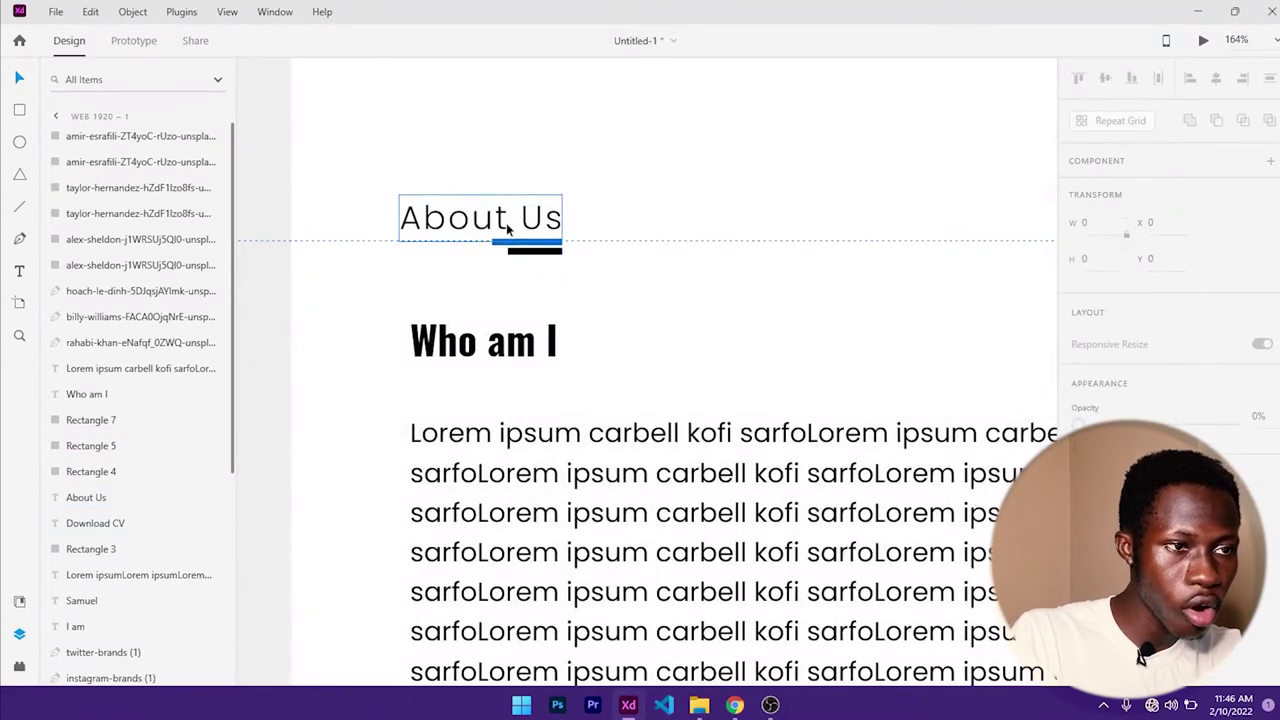
pyautogui.keyDown('shift'); pyautogui.click(541, 251); pyautogui.keyUp('shift')
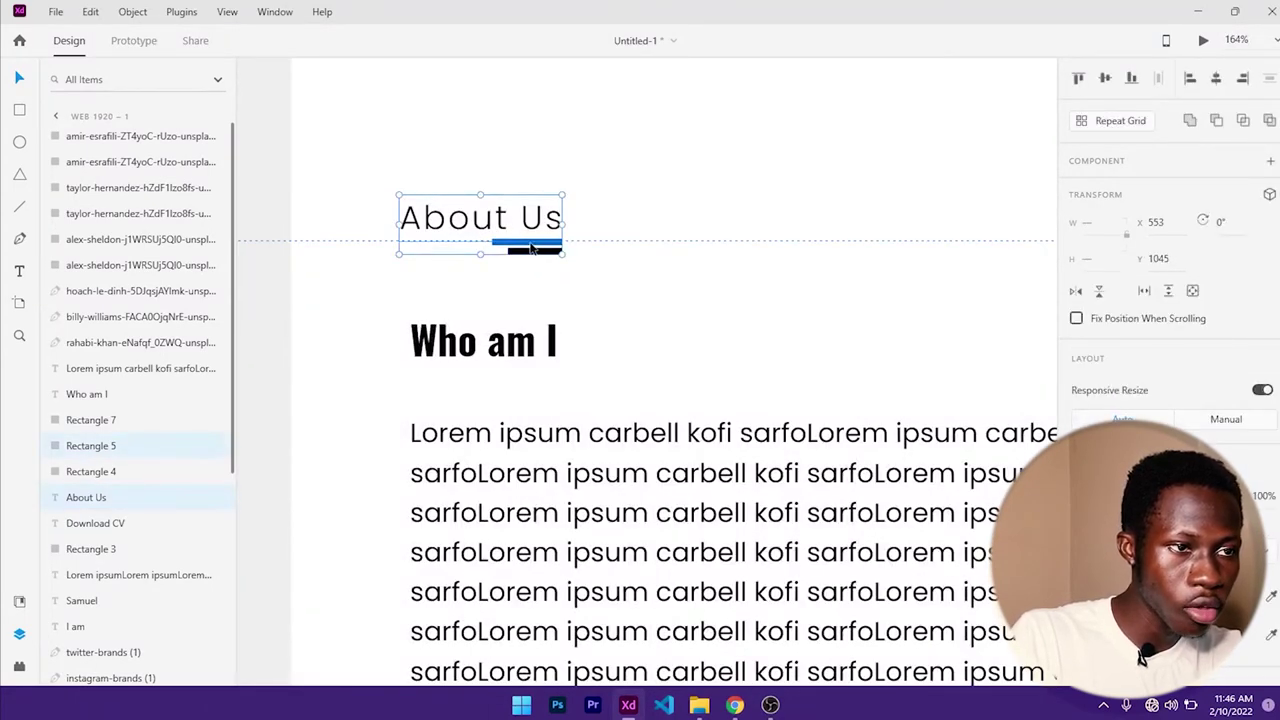
pyautogui.keyDown('shift'); pyautogui.click(531, 243); pyautogui.keyUp('shift')
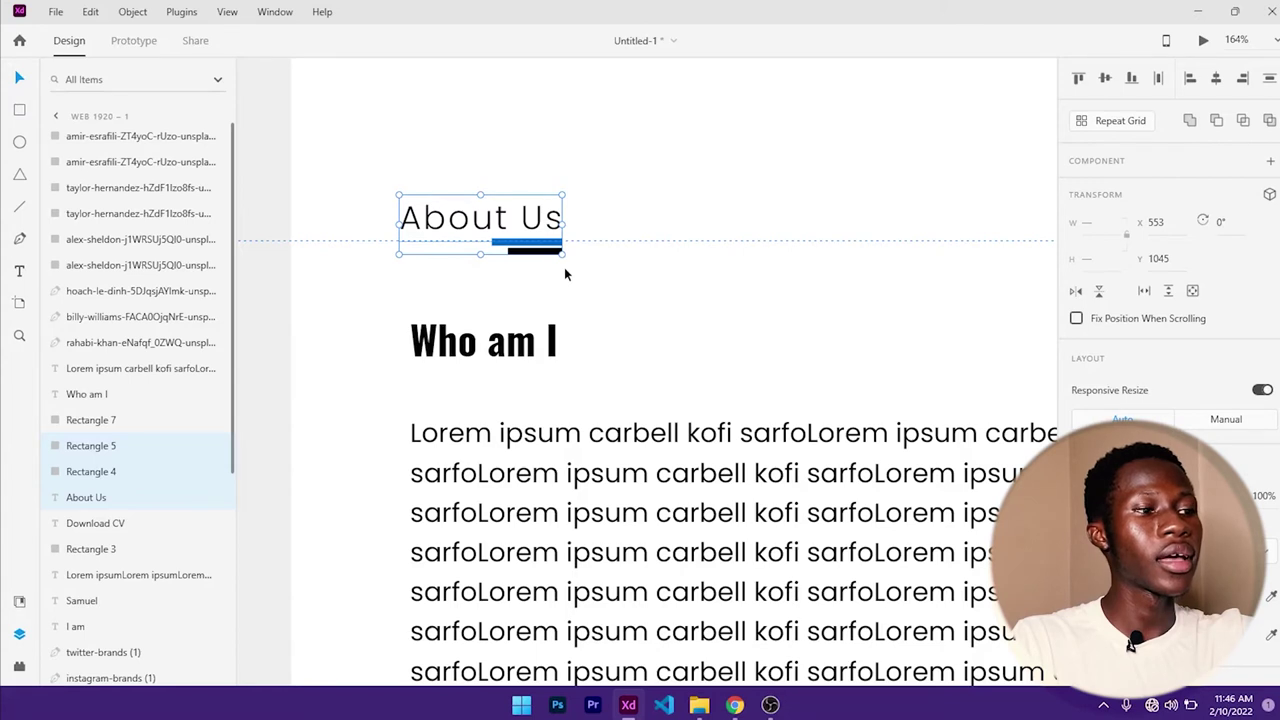
pyautogui.hotkey('ctrl', 'g')
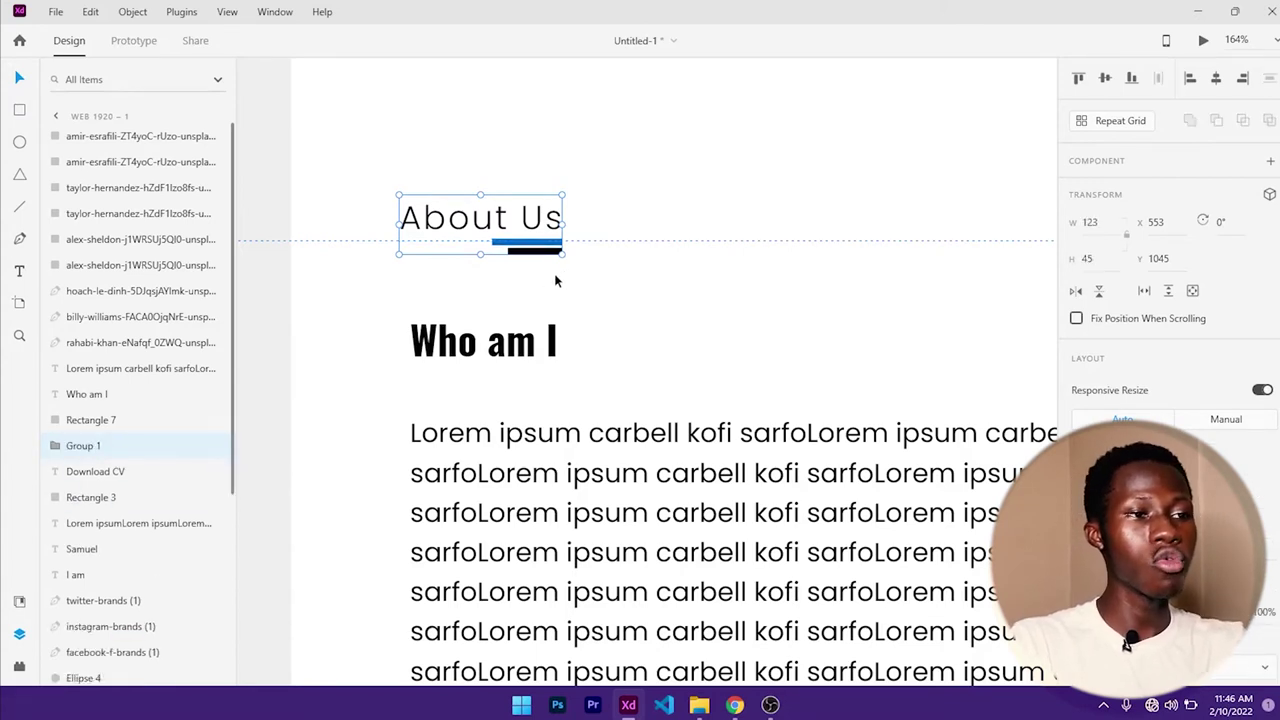
# - Rename the new group to 'heading secondary'
pyautogui.doubleClick(95, 450)
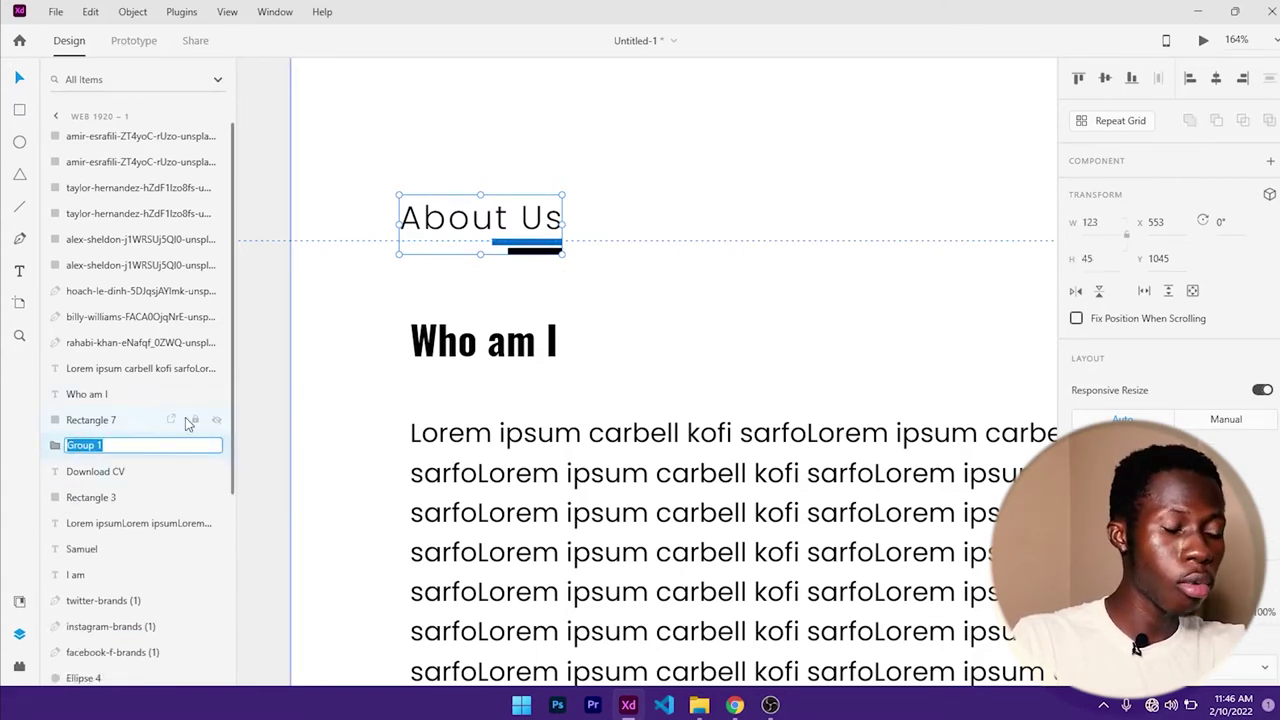
pyautogui.press('Escape')
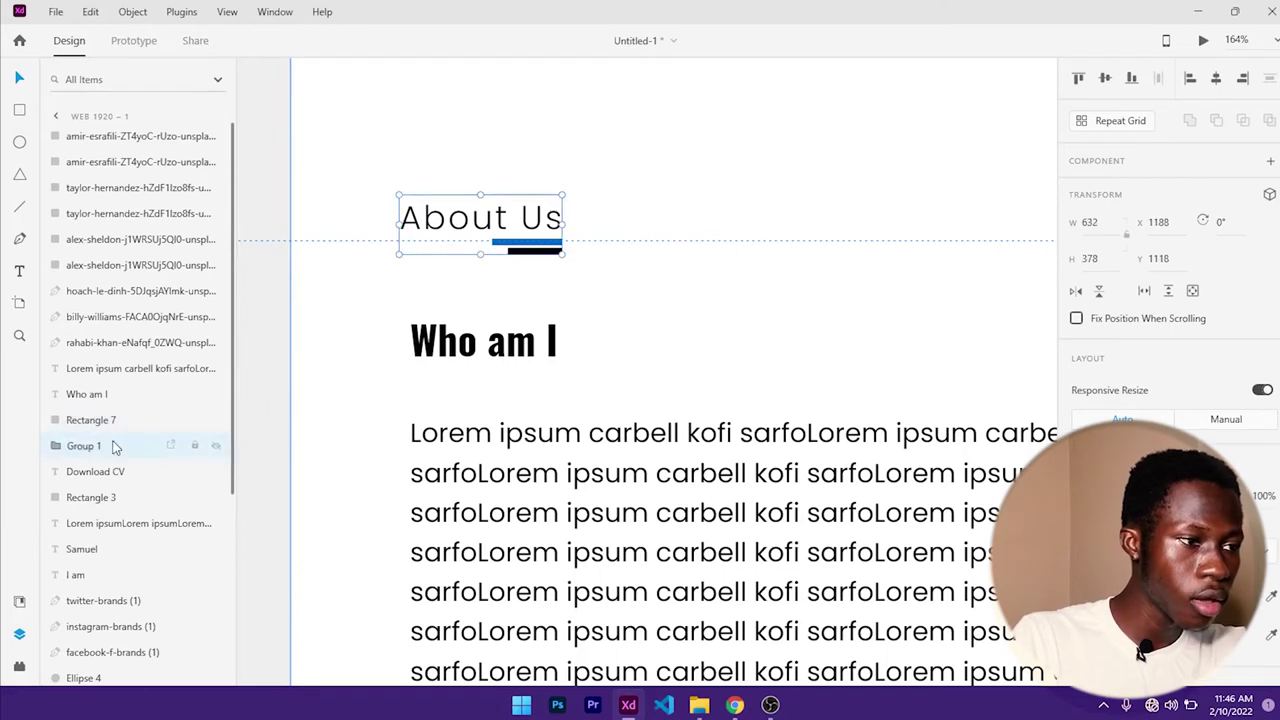
pyautogui.doubleClick(112, 449)
pyautogui.write('heading')
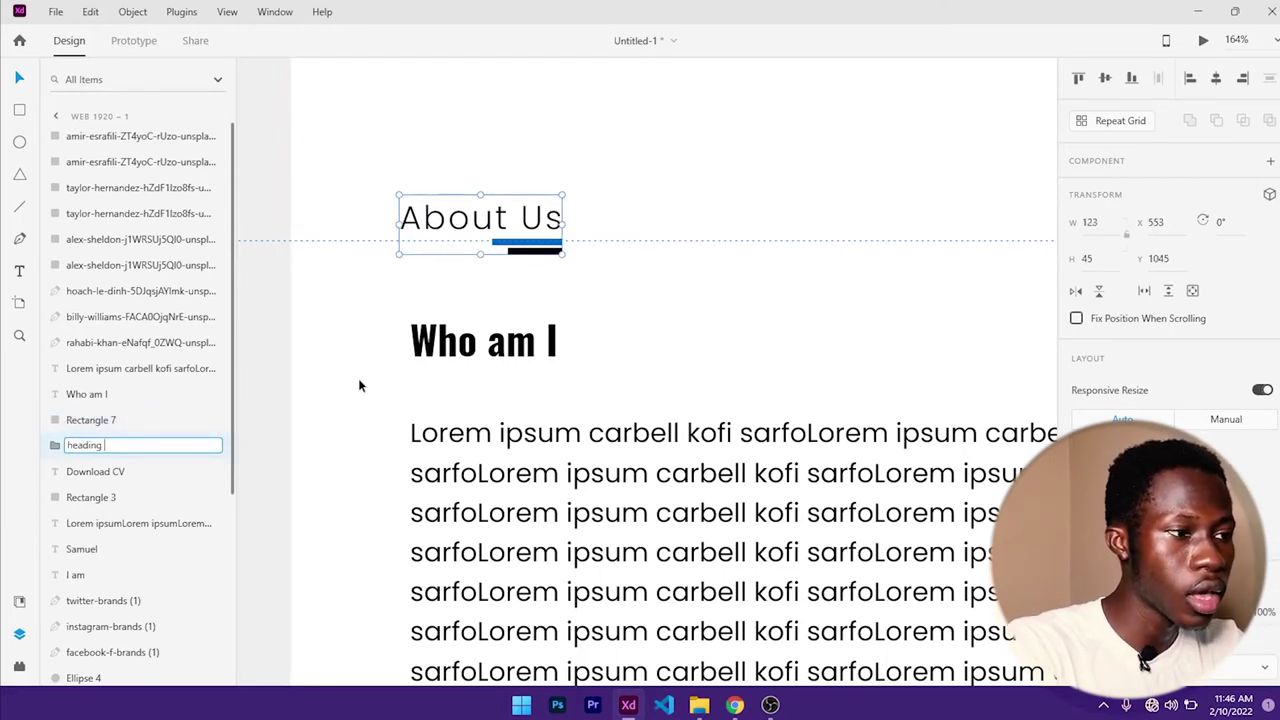
pyautogui.write(' seconda')
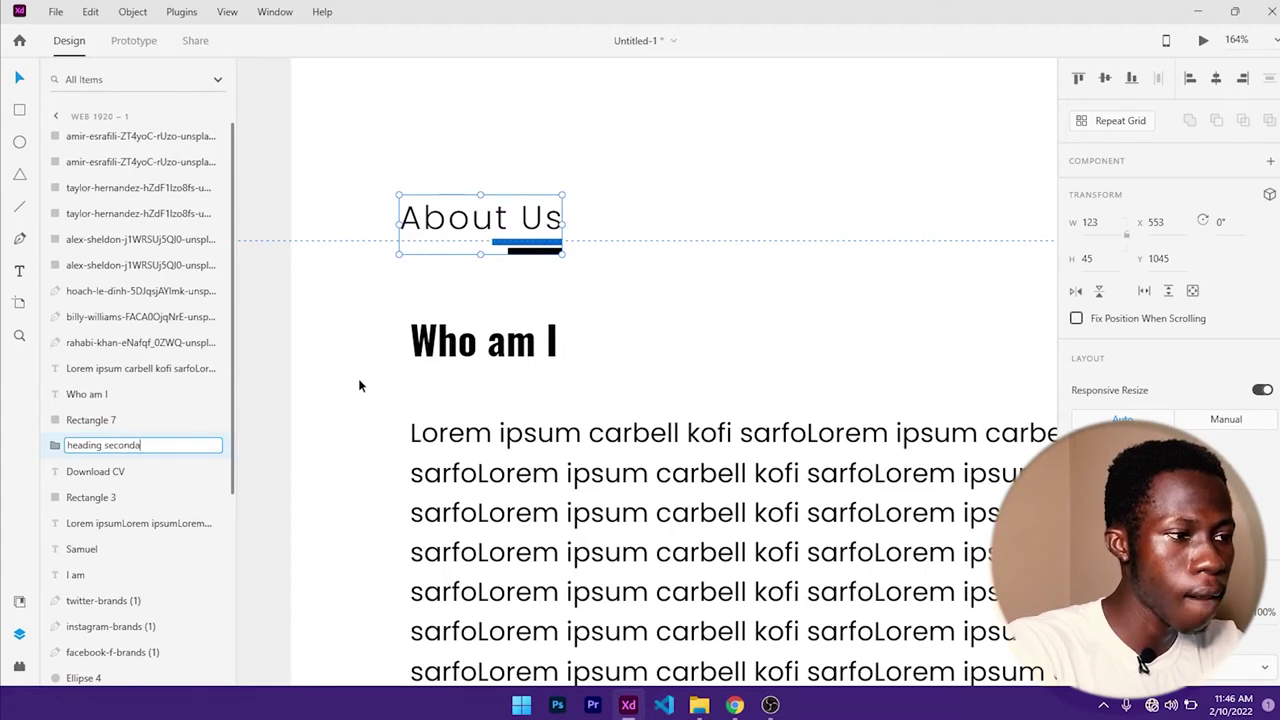
pyautogui.write('ry')
pyautogui.press('Return')
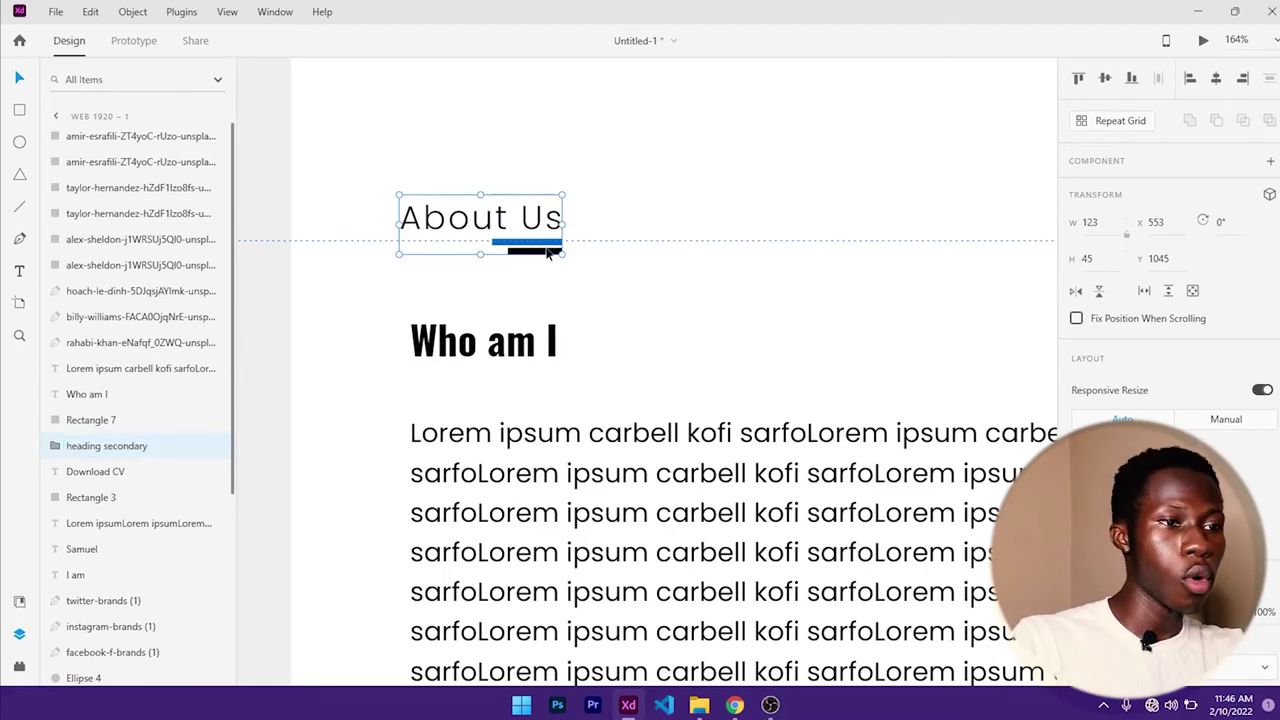
pyautogui.scroll(-6, 548, 253)
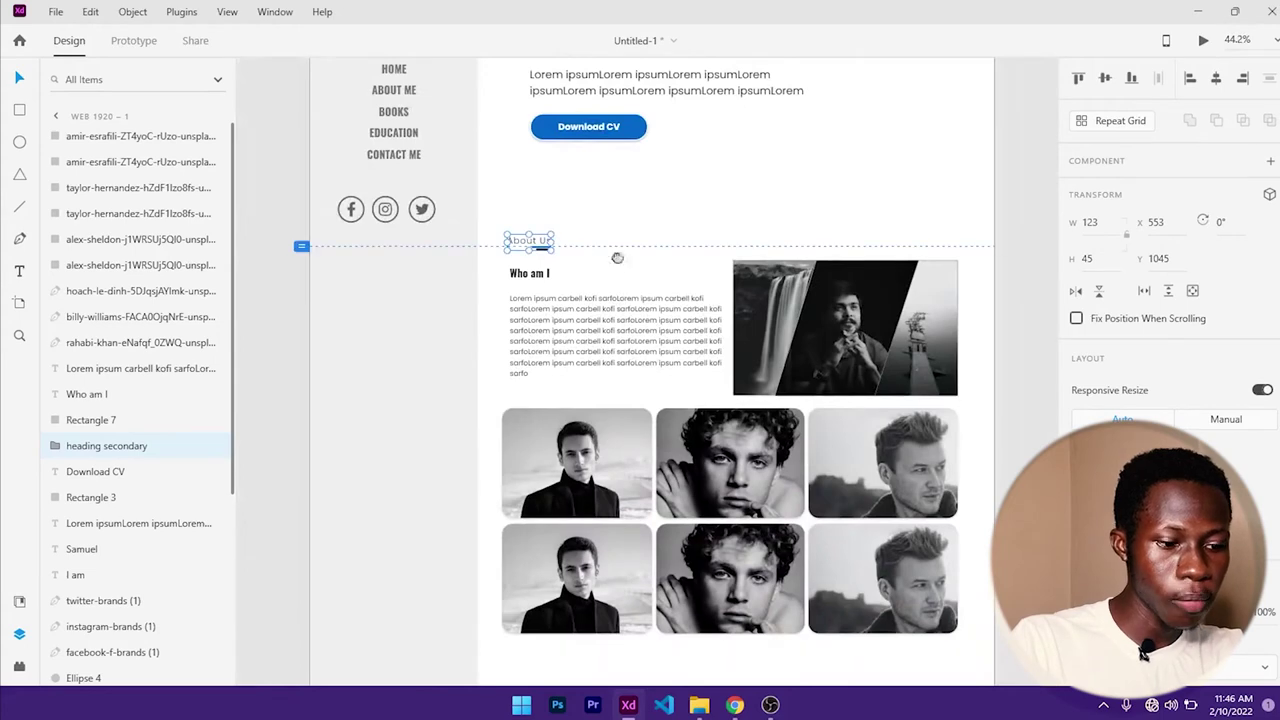
# - Place a copy of the heading group at the top of the grey block
pyautogui.scroll(-2, 530, 222)
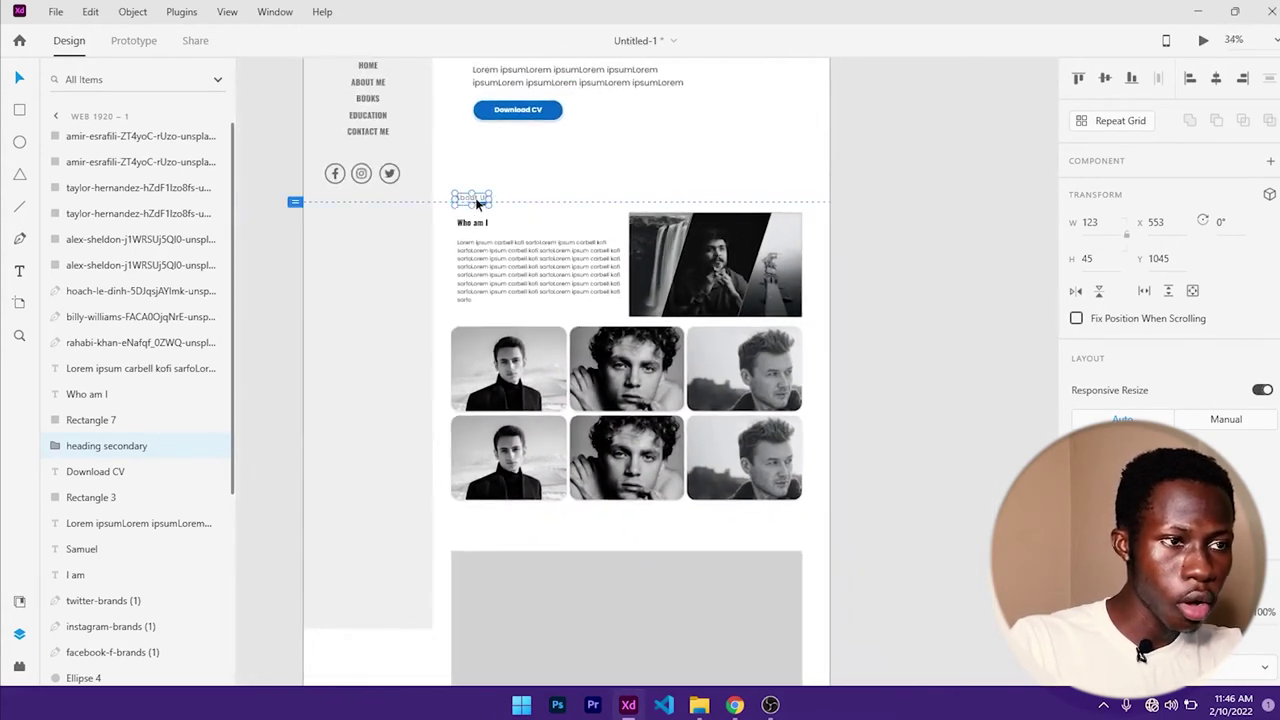
pyautogui.moveTo(477, 203); pyautogui.dragTo(485, 570)
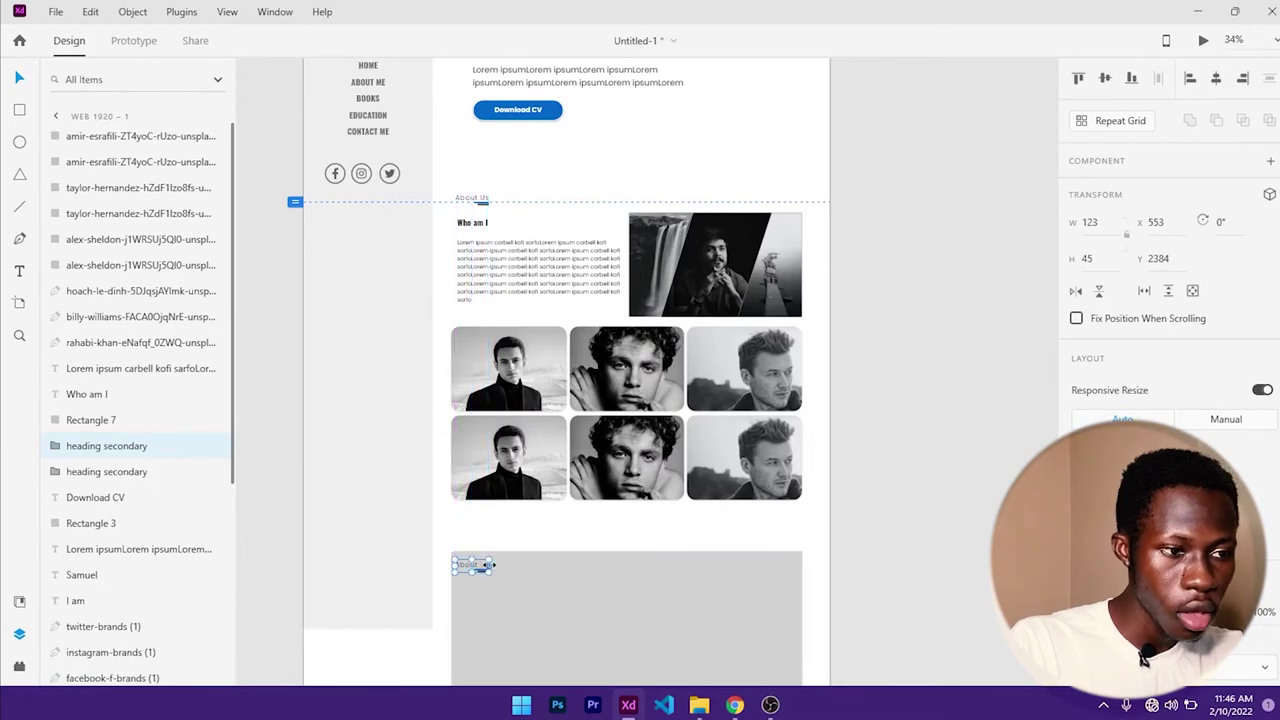
pyautogui.scroll(1, 516, 570)
pyautogui.moveTo(510, 528); pyautogui.dragTo(551, 320)
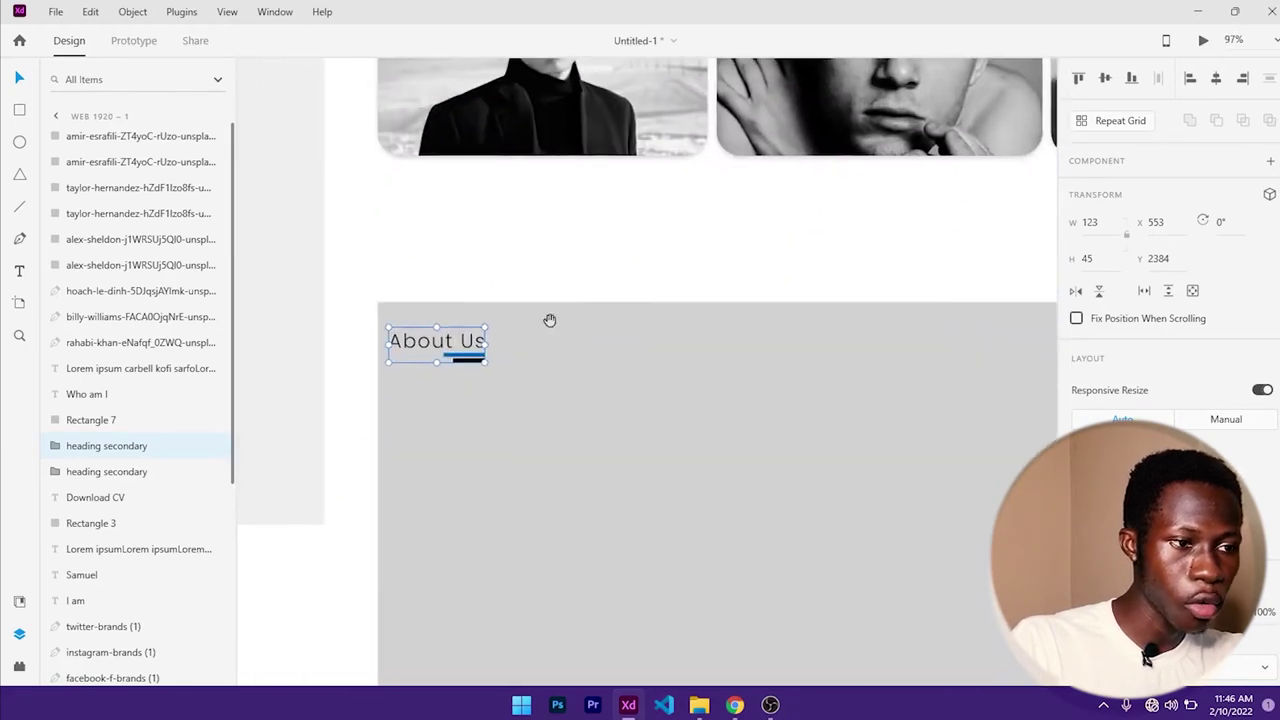
pyautogui.doubleClick(440, 344)
pyautogui.press('Escape')
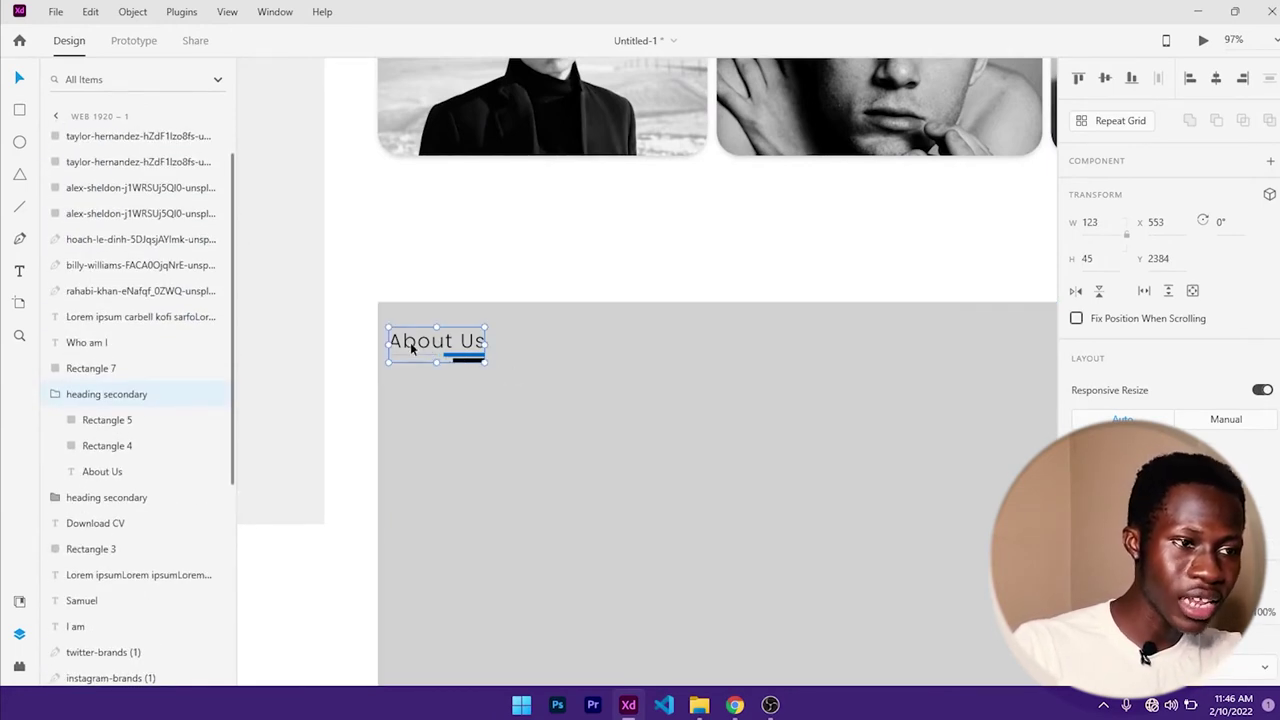
pyautogui.click(556, 276)
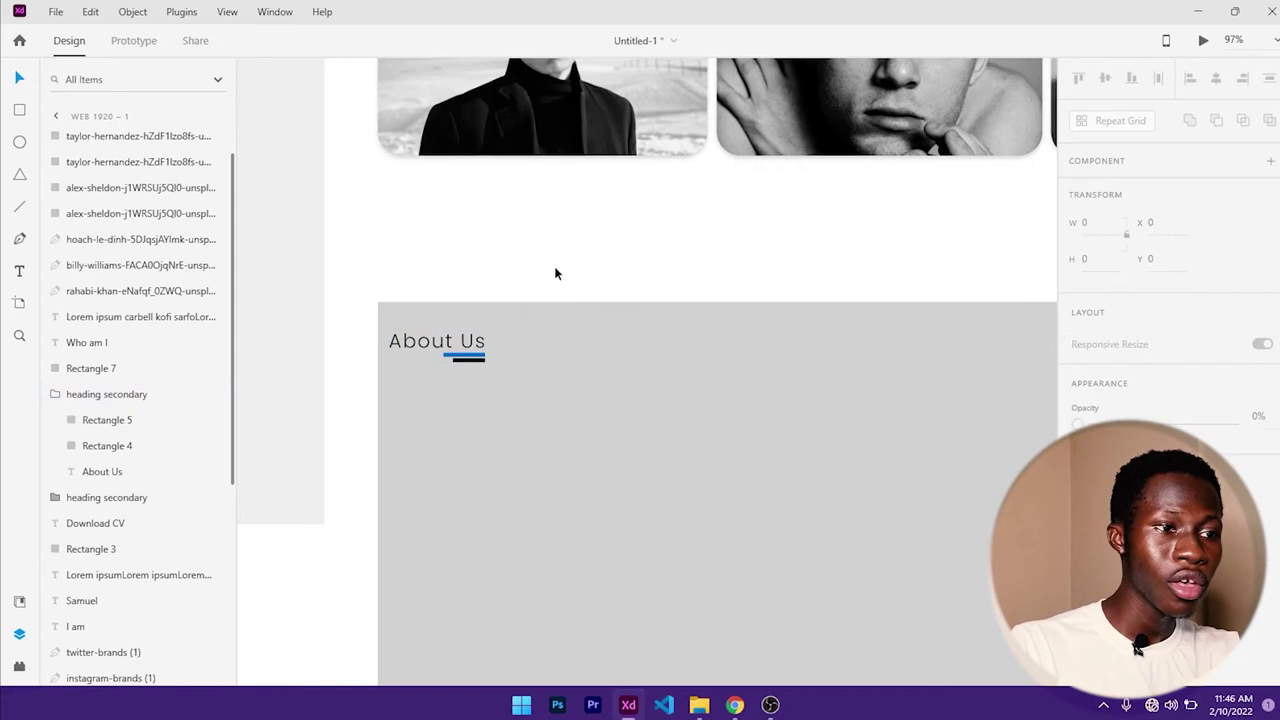
pyautogui.click(447, 350)
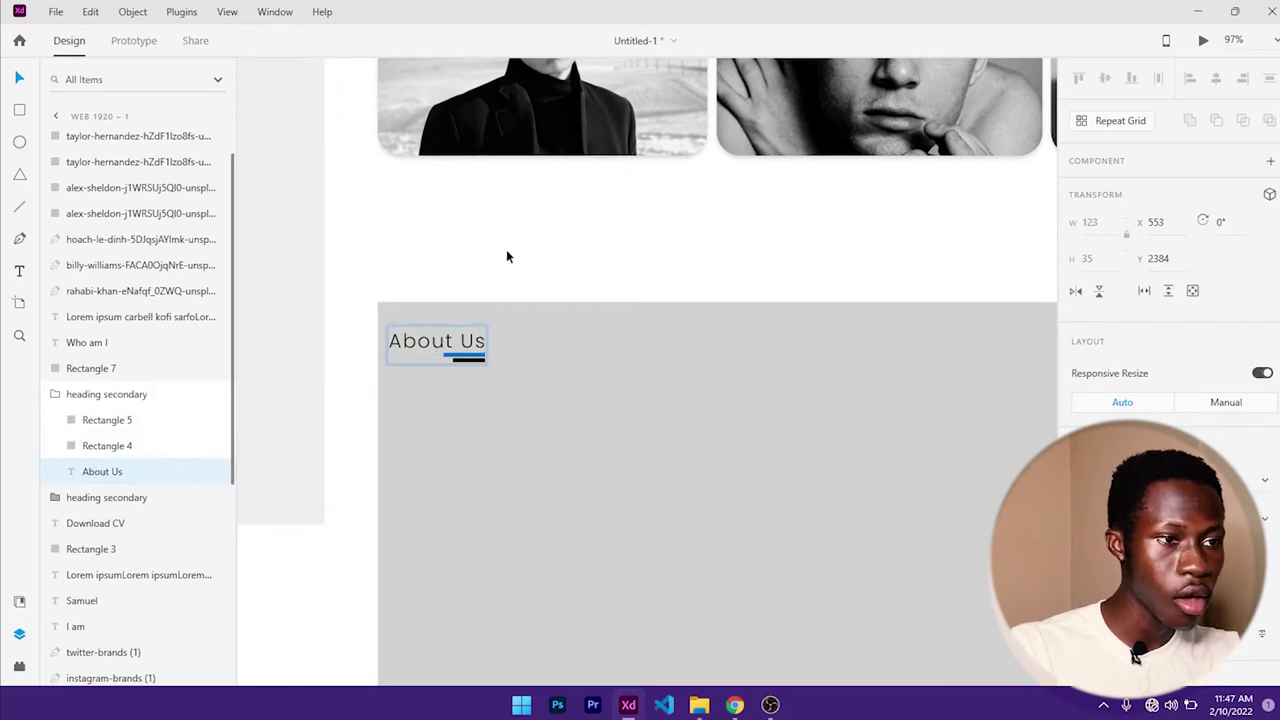
pyautogui.click(488, 389)
pyautogui.click(462, 350)
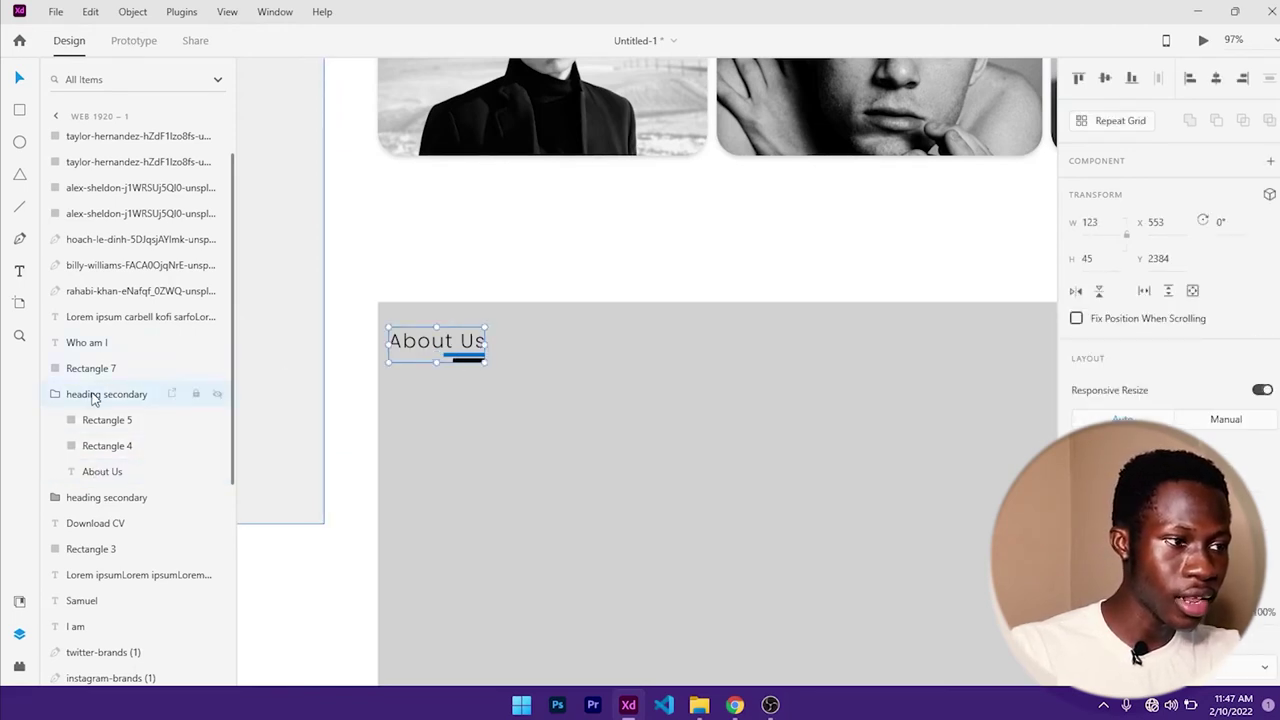
pyautogui.click(414, 371)
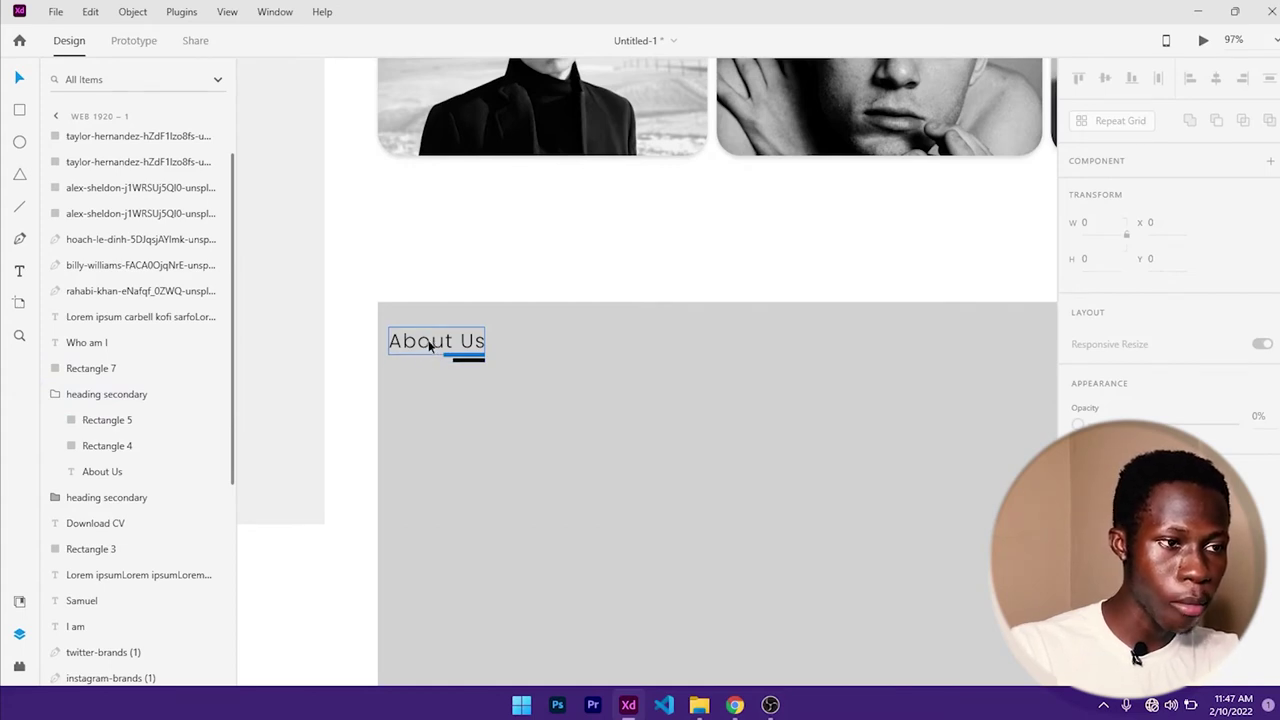
# - Change the copied heading's text from About Us to 'Books'
pyautogui.doubleClick(431, 342)
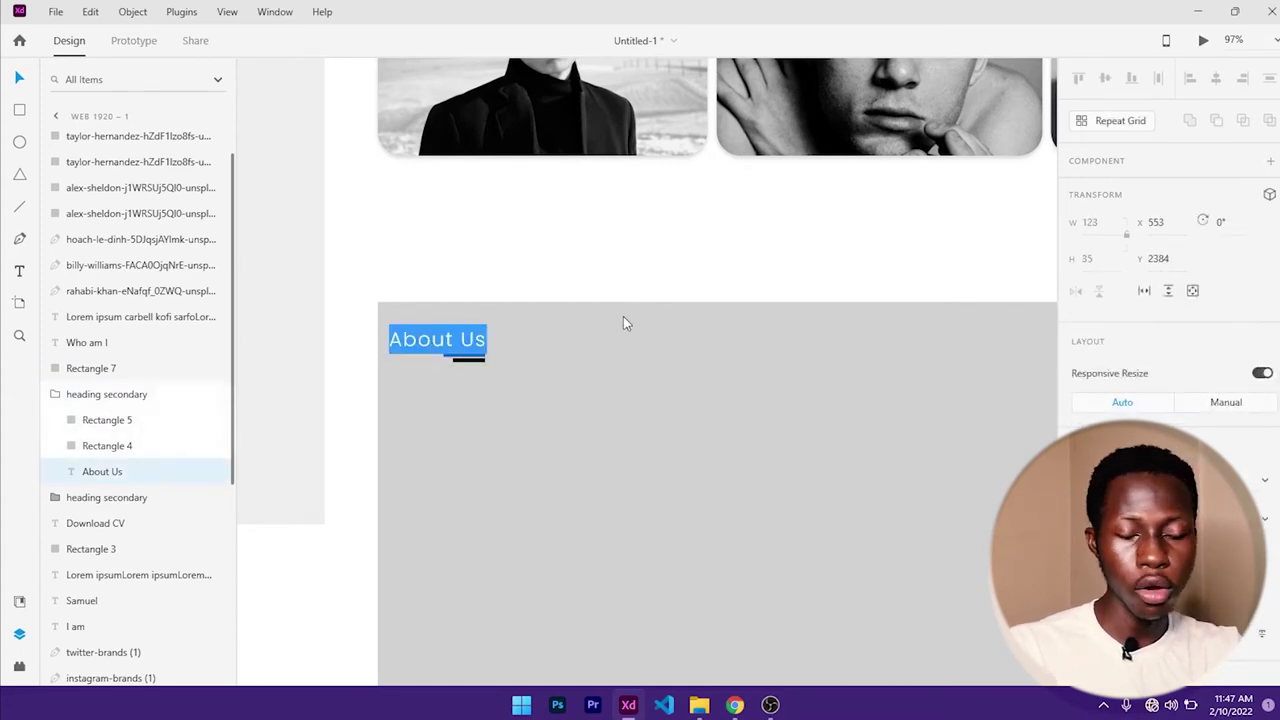
pyautogui.write('boo')
pyautogui.press('BackSpace')
pyautogui.press('BackSpace')
pyautogui.press('BackSpace')
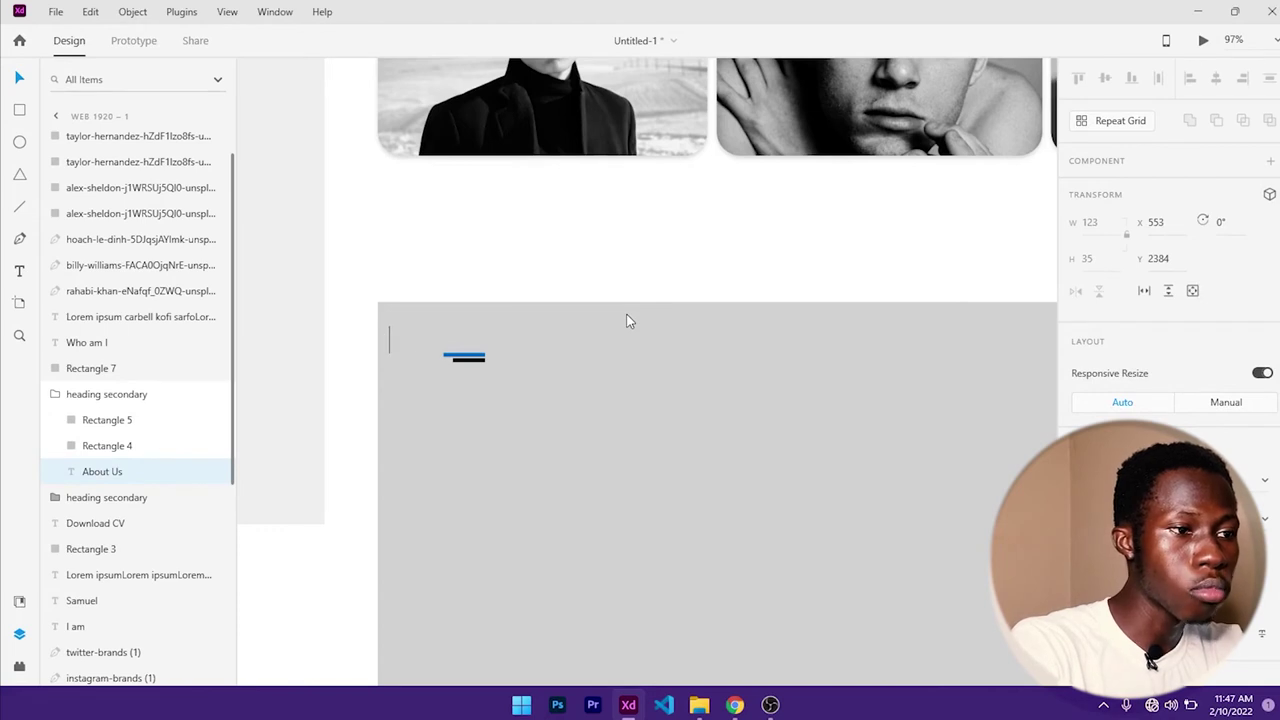
pyautogui.write('Books')
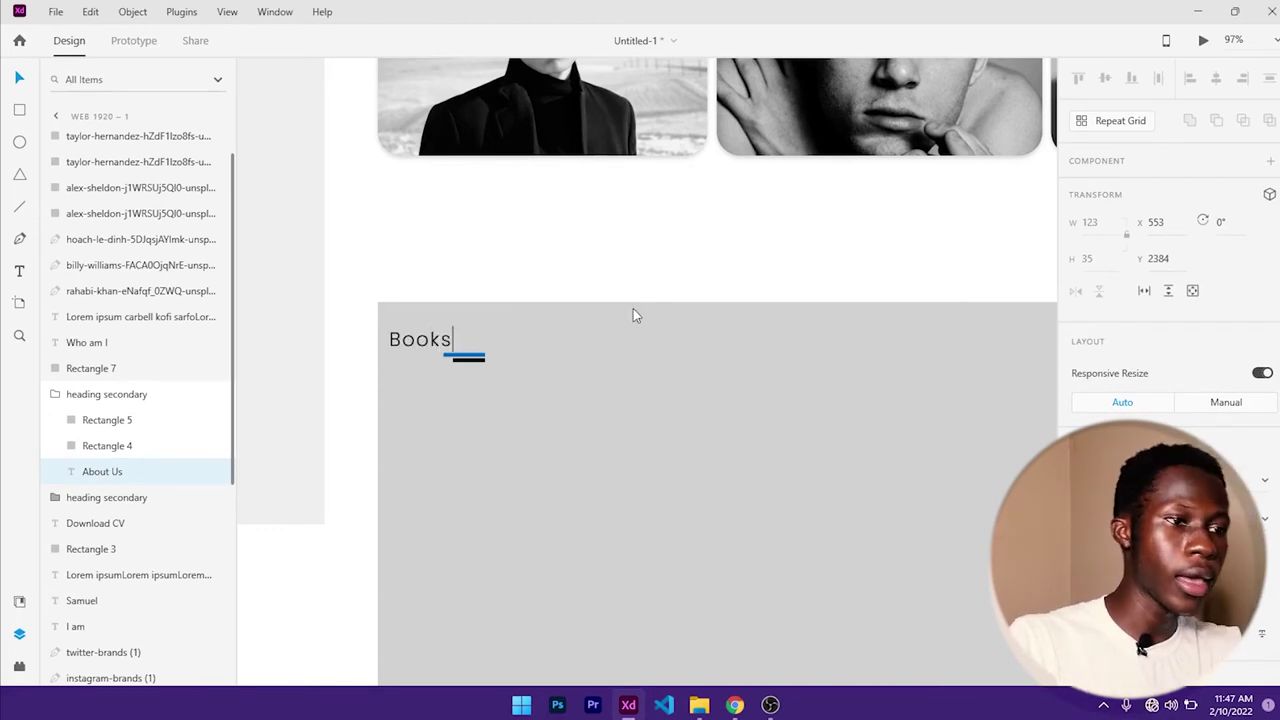
pyautogui.press('Escape')
# - Nudge the blue and black underline bars left beneath the Books title
pyautogui.scroll(3, 447, 362)
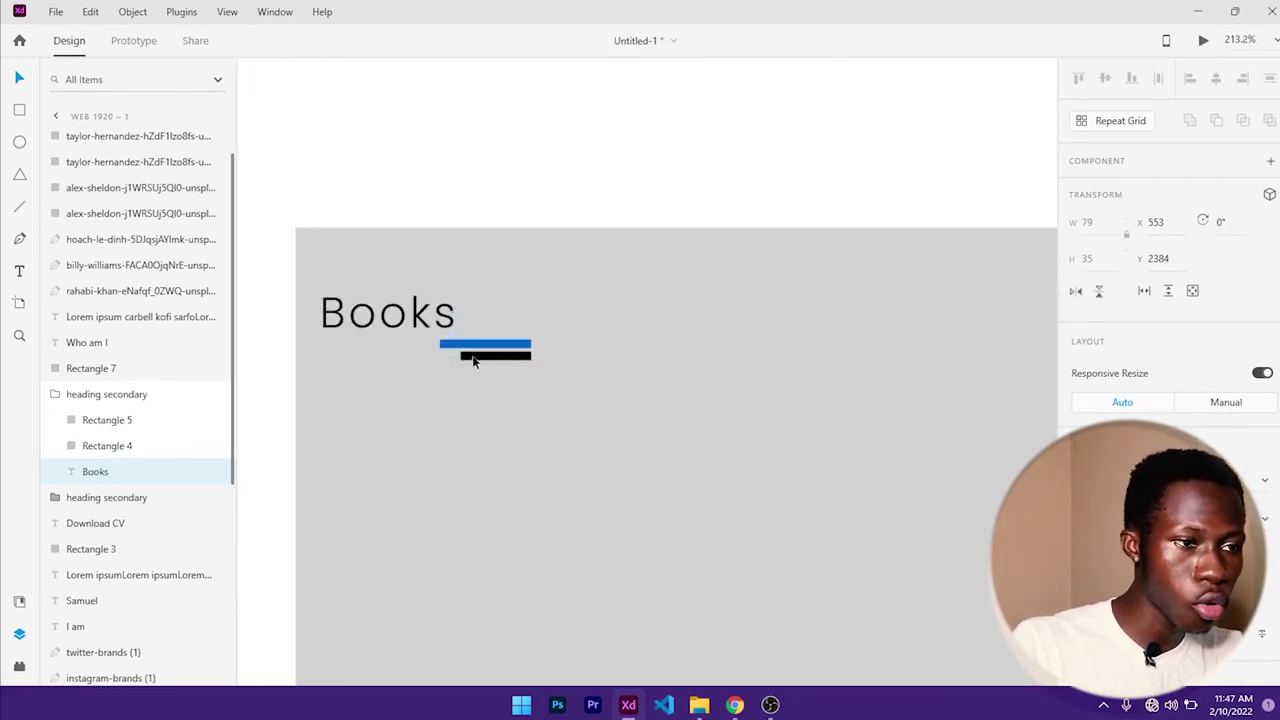
pyautogui.click(486, 345)
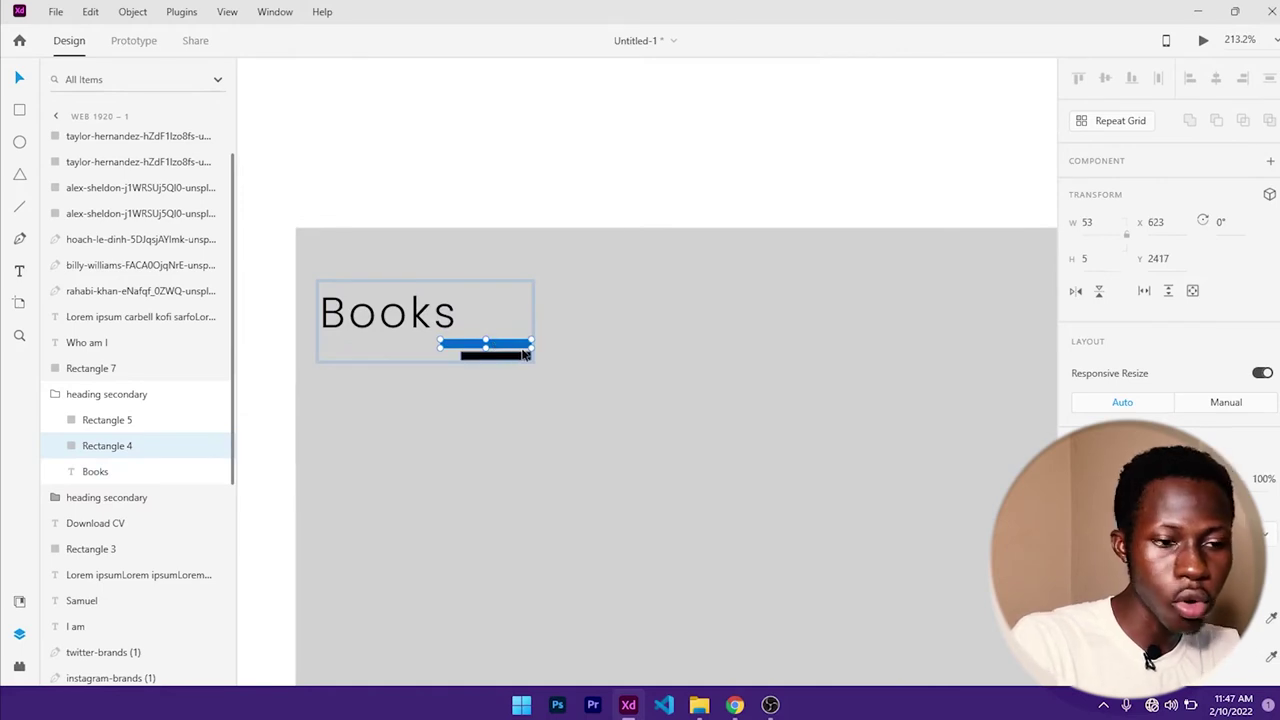
pyautogui.keyDown('shift'); pyautogui.click(510, 357); pyautogui.keyUp('shift')
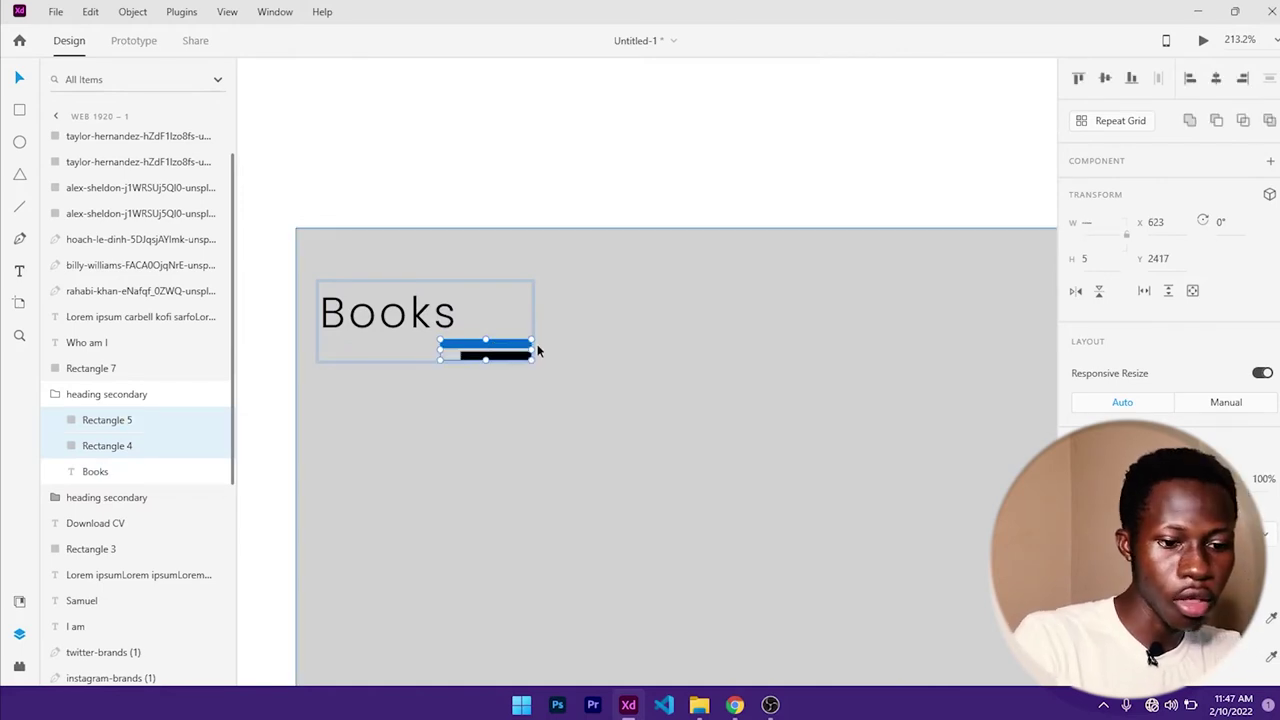
pyautogui.hotkey('shift', 'Left')
pyautogui.hotkey('shift', 'Left')
pyautogui.hotkey('shift', 'Left')
pyautogui.hotkey('shift', 'Left')
pyautogui.click(537, 350)
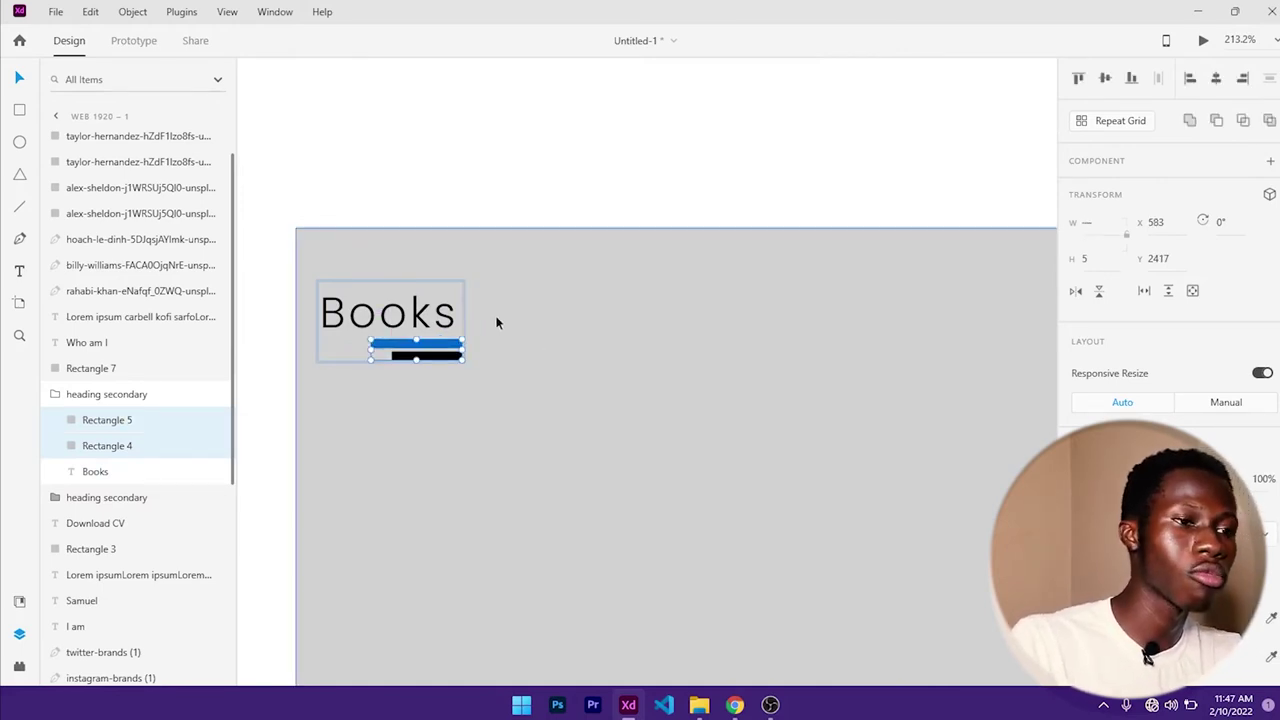
pyautogui.scroll(-5, 530, 348)
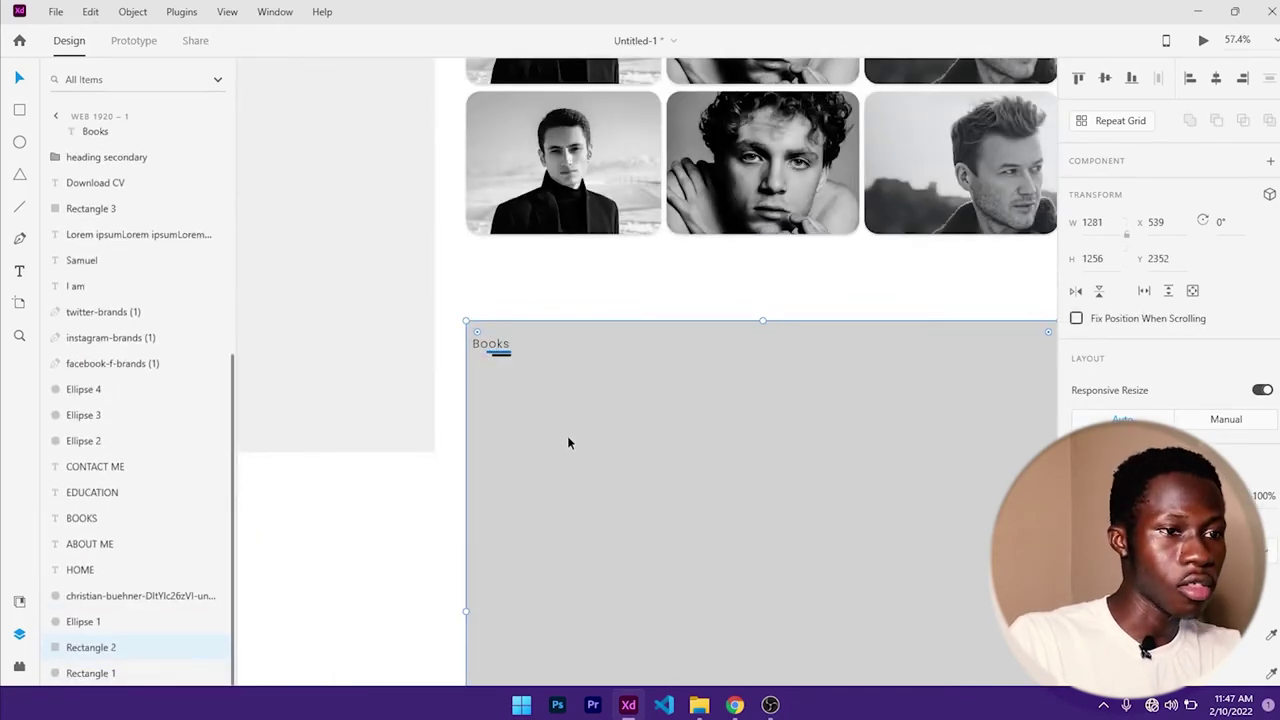
pyautogui.moveTo(605, 381); pyautogui.dragTo(522, 276)
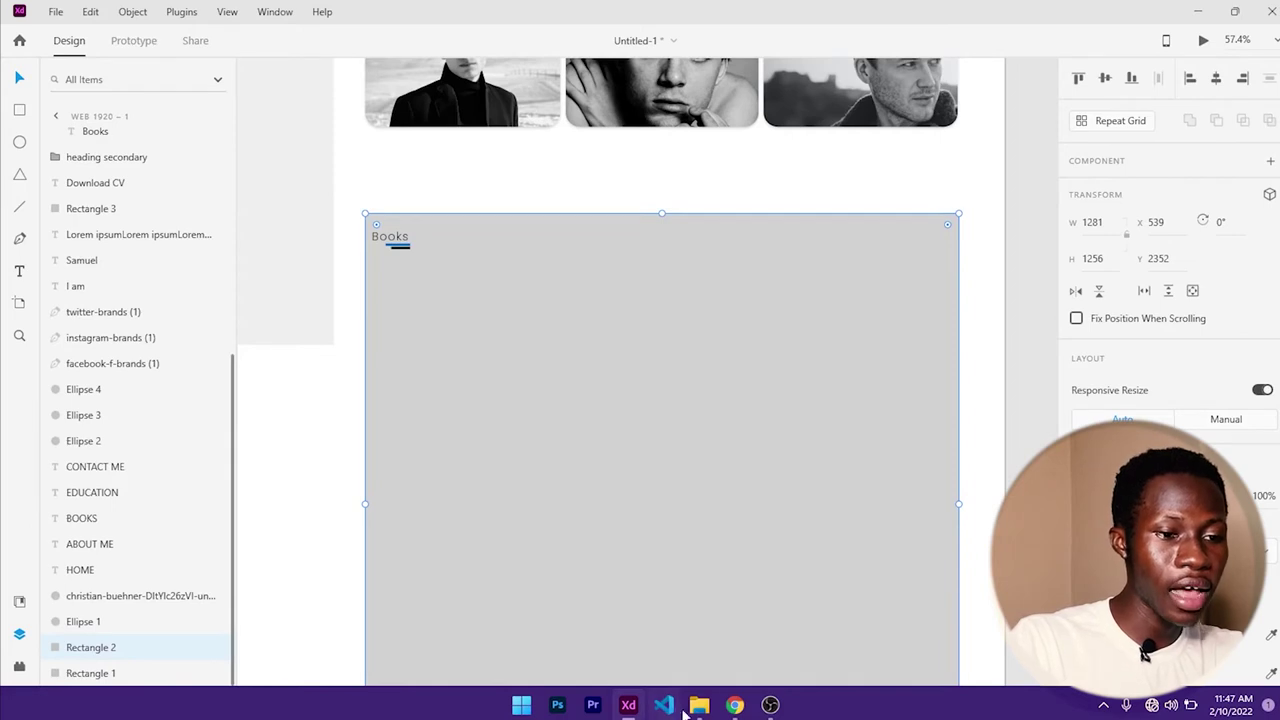
pyautogui.moveTo(697, 711)
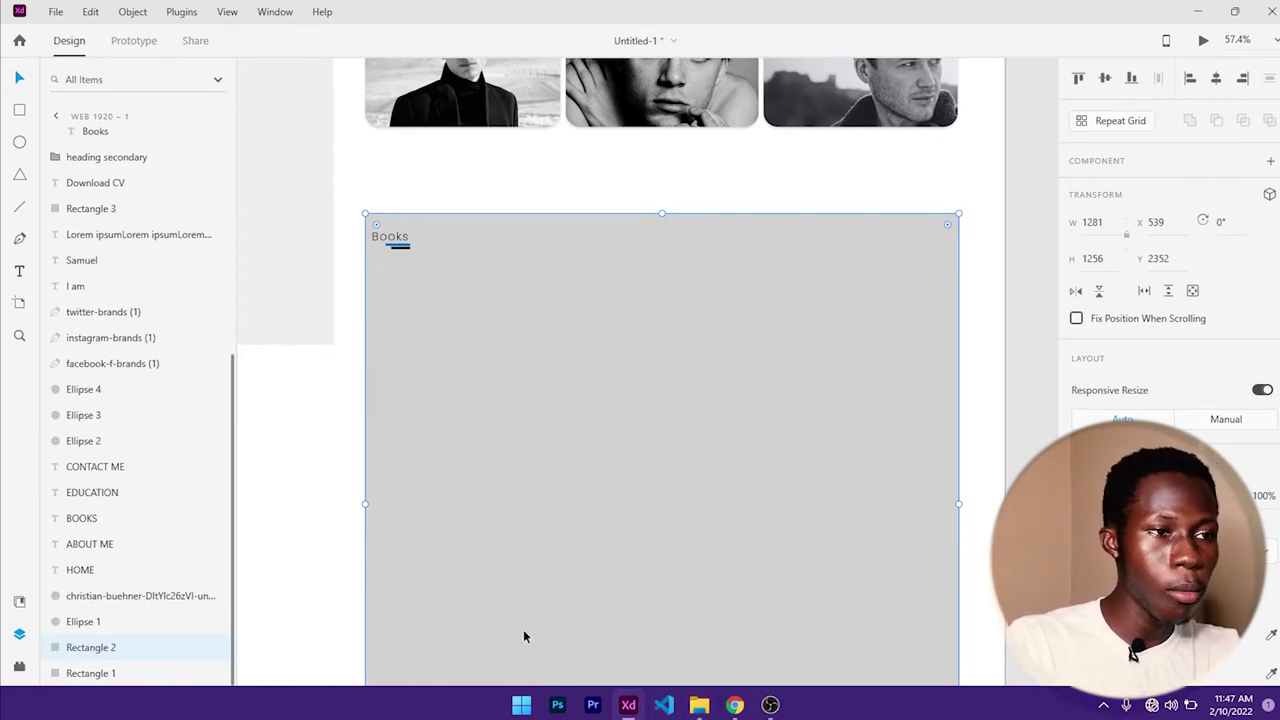
# - Draw a white 349 × 454 card flush with the section's left edge and start a text box above it
pyautogui.click(19, 109)
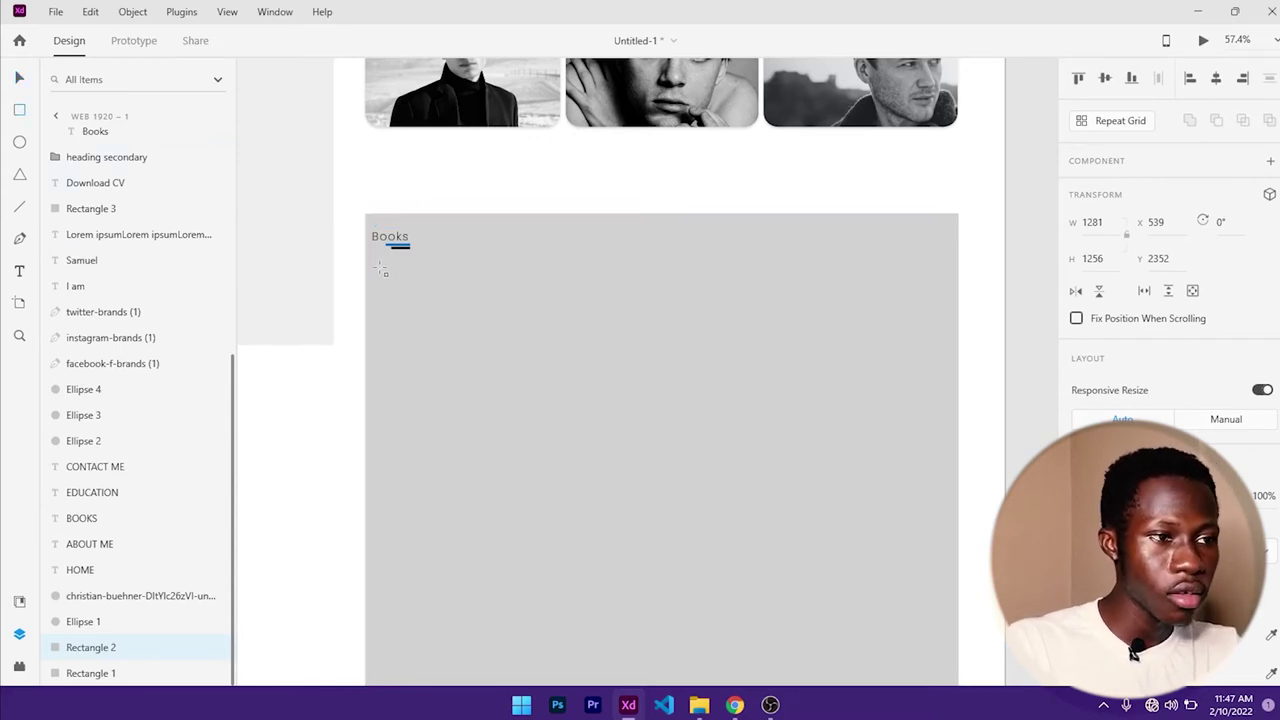
pyautogui.moveTo(380, 268)
pyautogui.mouseDown()
pyautogui.moveTo(557, 452)
pyautogui.moveTo(588, 570)
pyautogui.moveTo(552, 528)
pyautogui.moveTo(545, 483)
pyautogui.mouseUp()
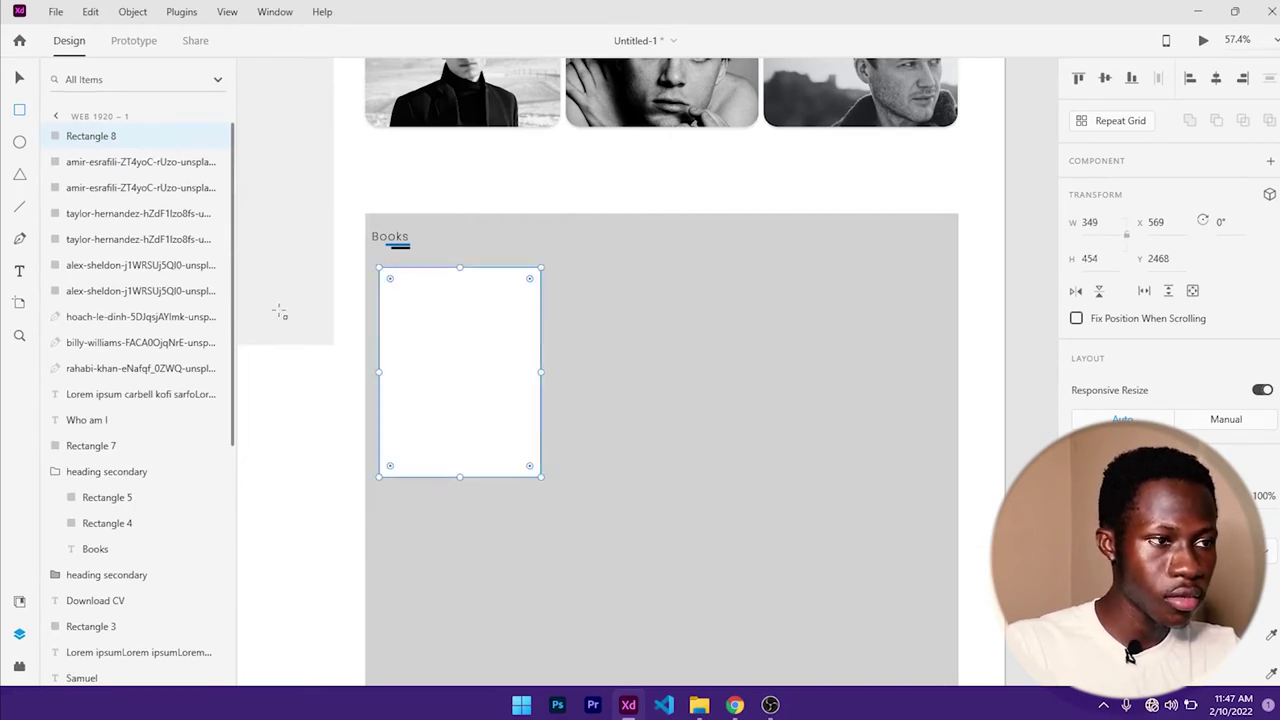
pyautogui.click(19, 77)
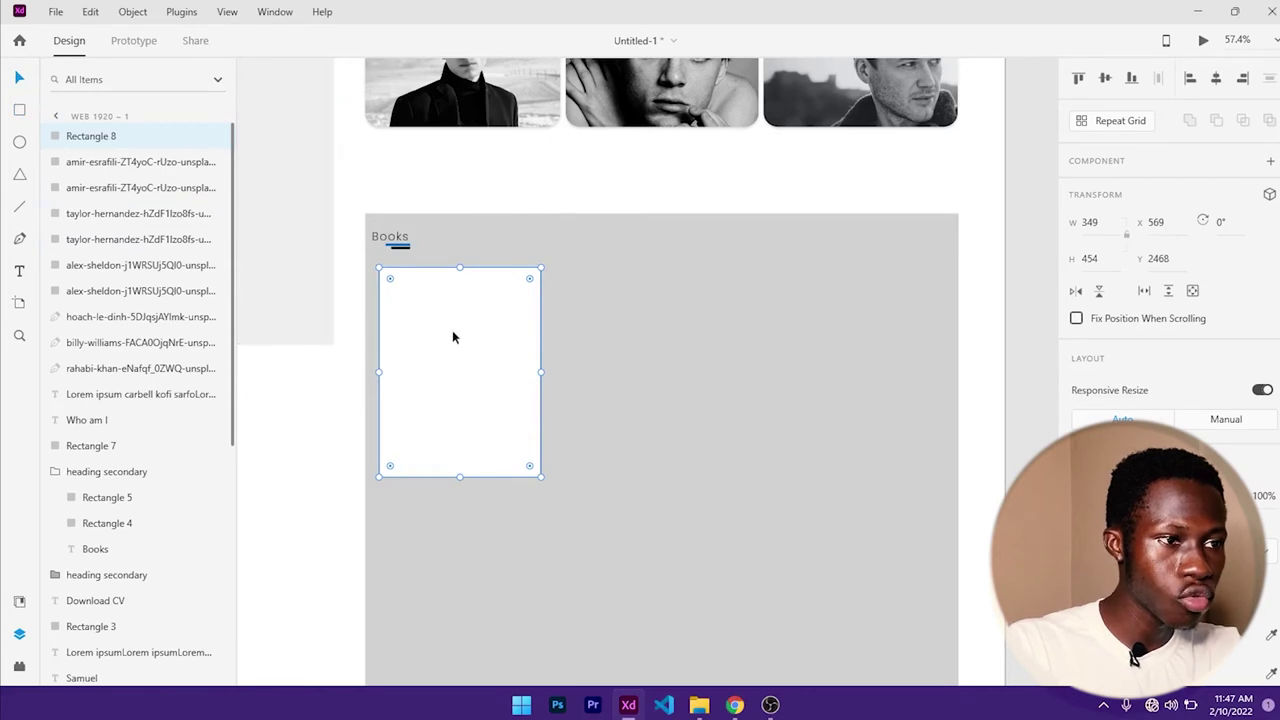
pyautogui.moveTo(452, 333); pyautogui.dragTo(468, 416)
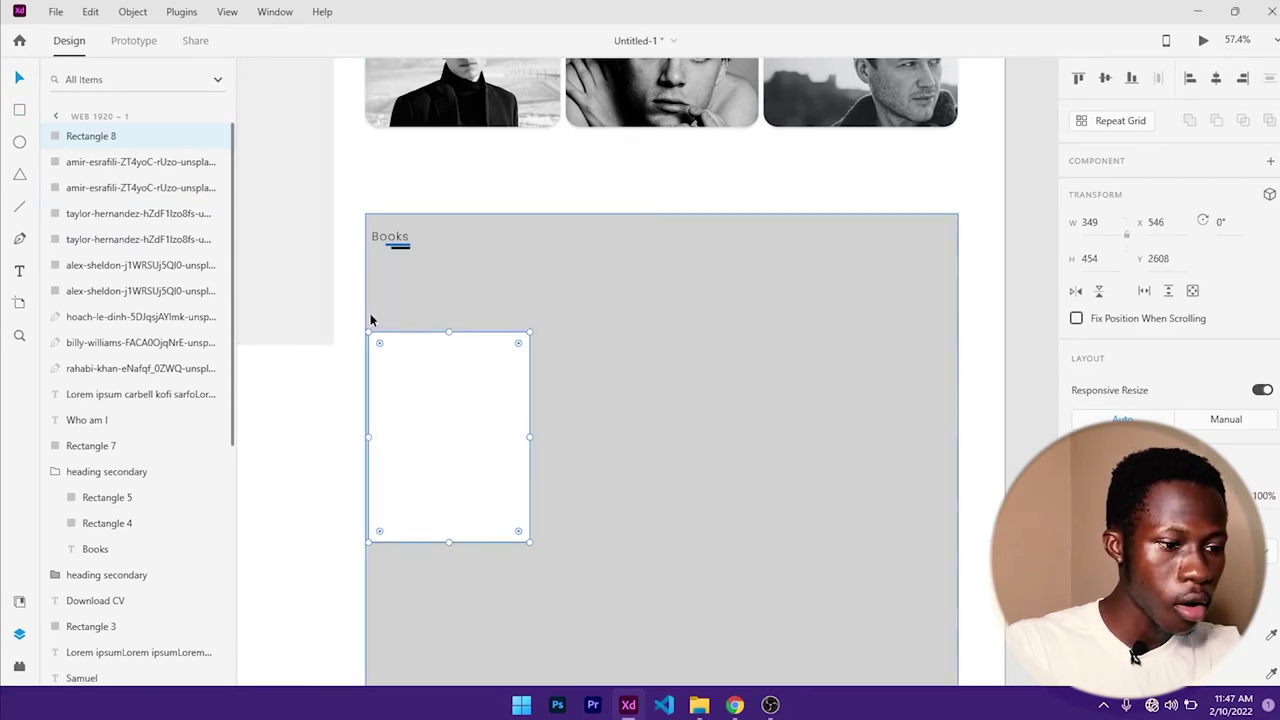
pyautogui.press('t')
pyautogui.click(421, 283)
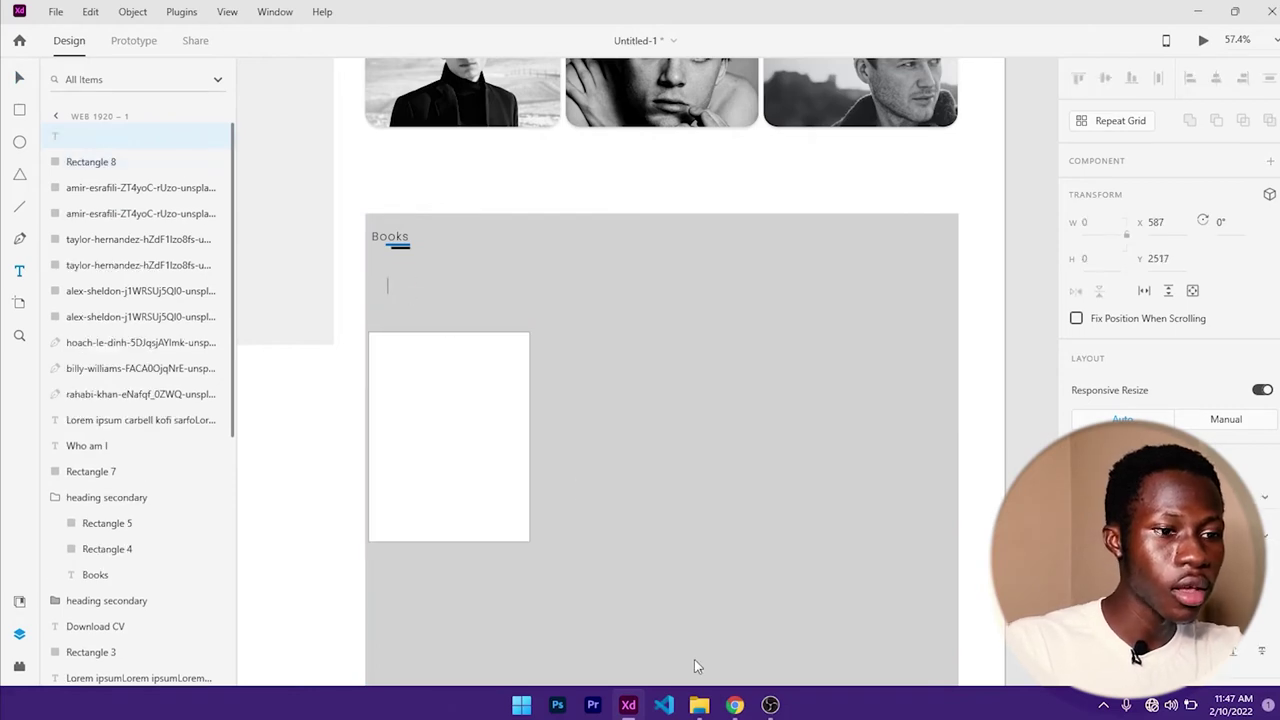
# - On the live site in Chrome, scroll up to Books and copy its subheading text
pyautogui.click(734, 705)
pyautogui.scroll(10, 540, 393)
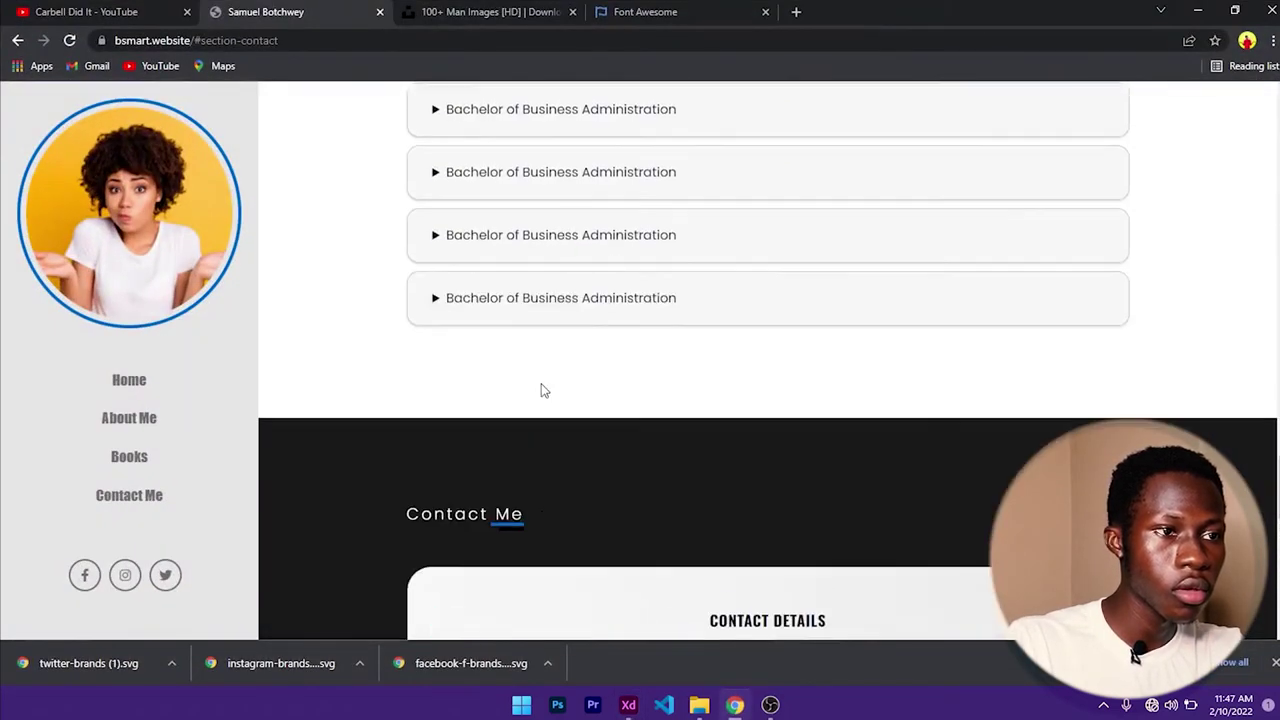
pyautogui.scroll(15, 542, 390)
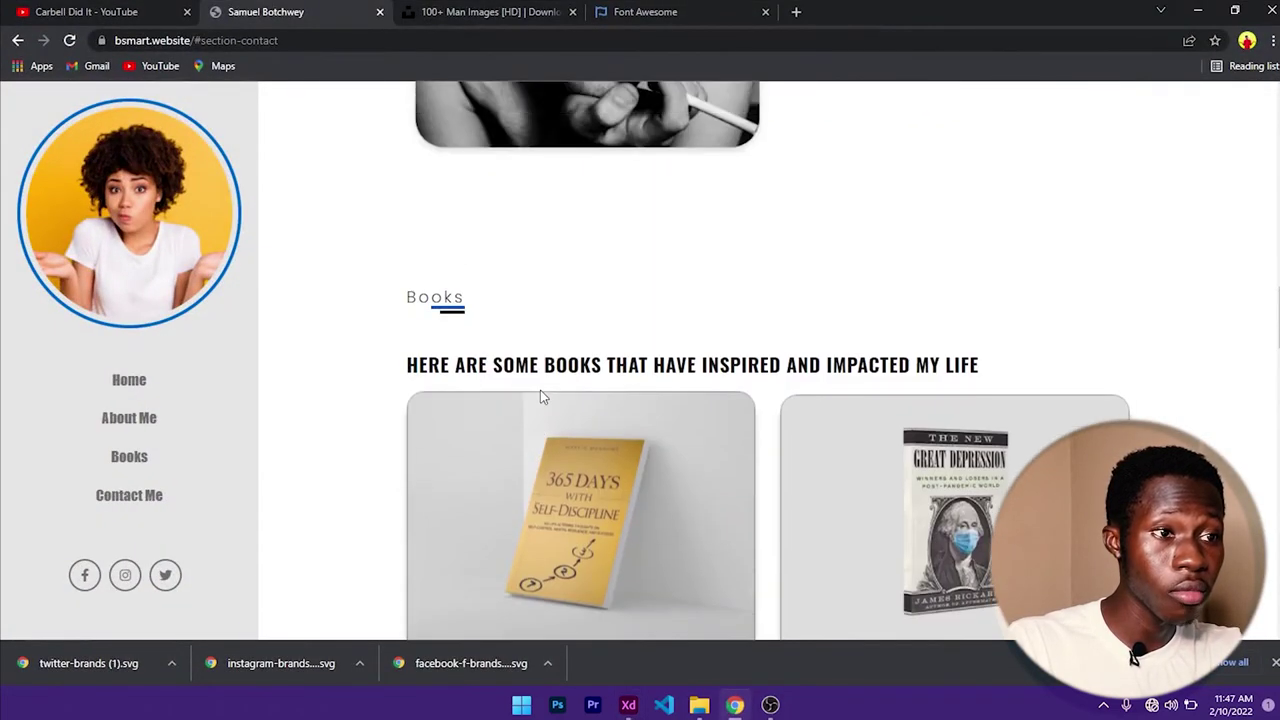
pyautogui.tripleClick(488, 364)
pyautogui.hotkey('ctrl', 'c')
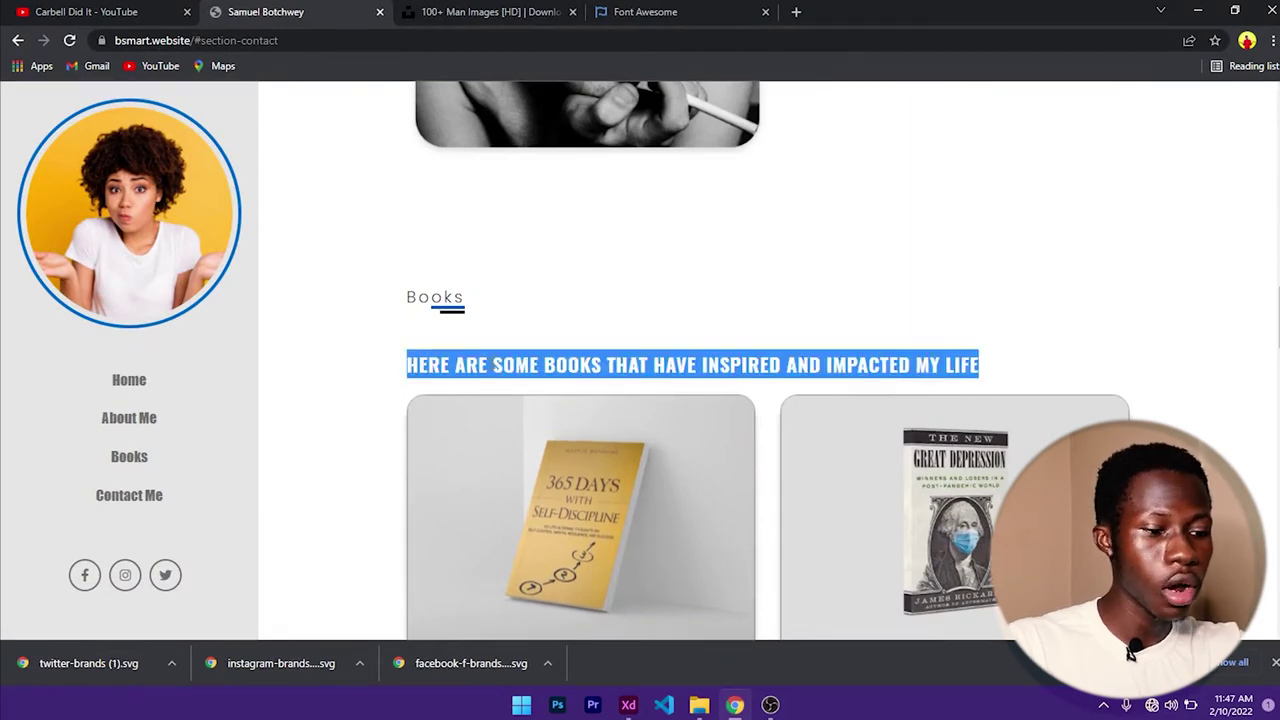
pyautogui.click(1197, 11)
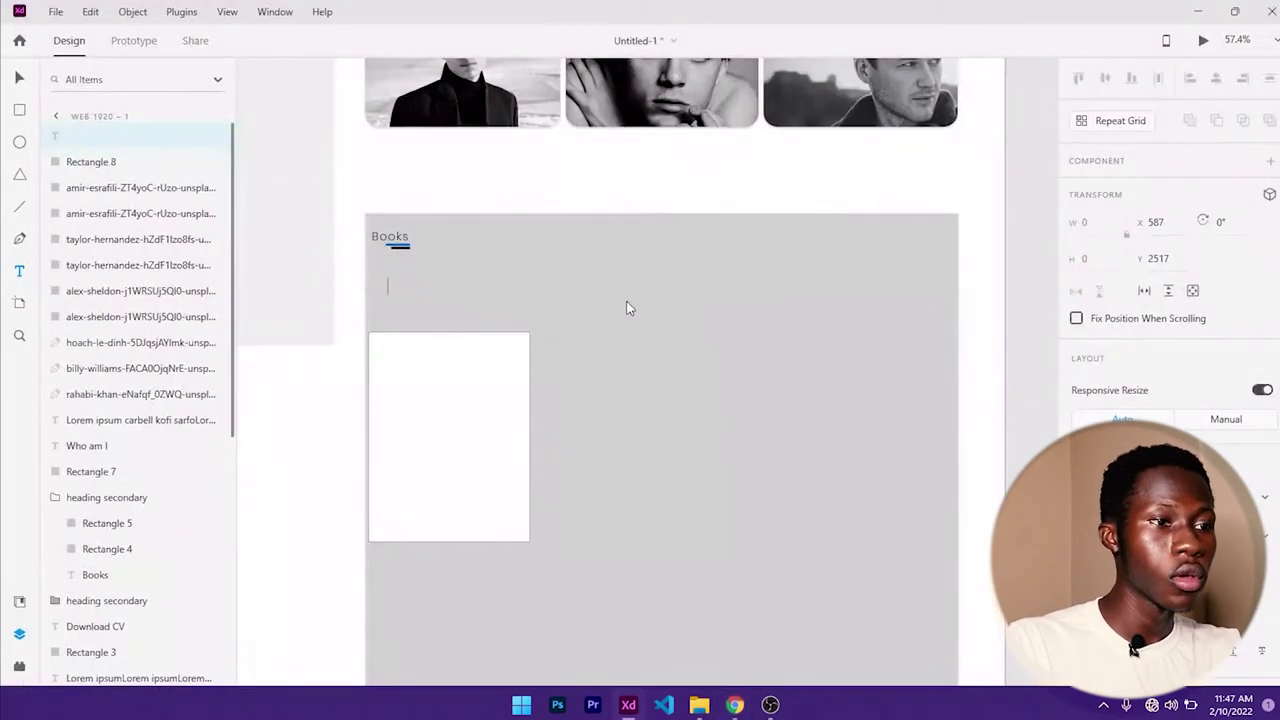
# - Paste the copied subheading into the text box and remove its trailing empty line
pyautogui.hotkey('ctrl', 'v')
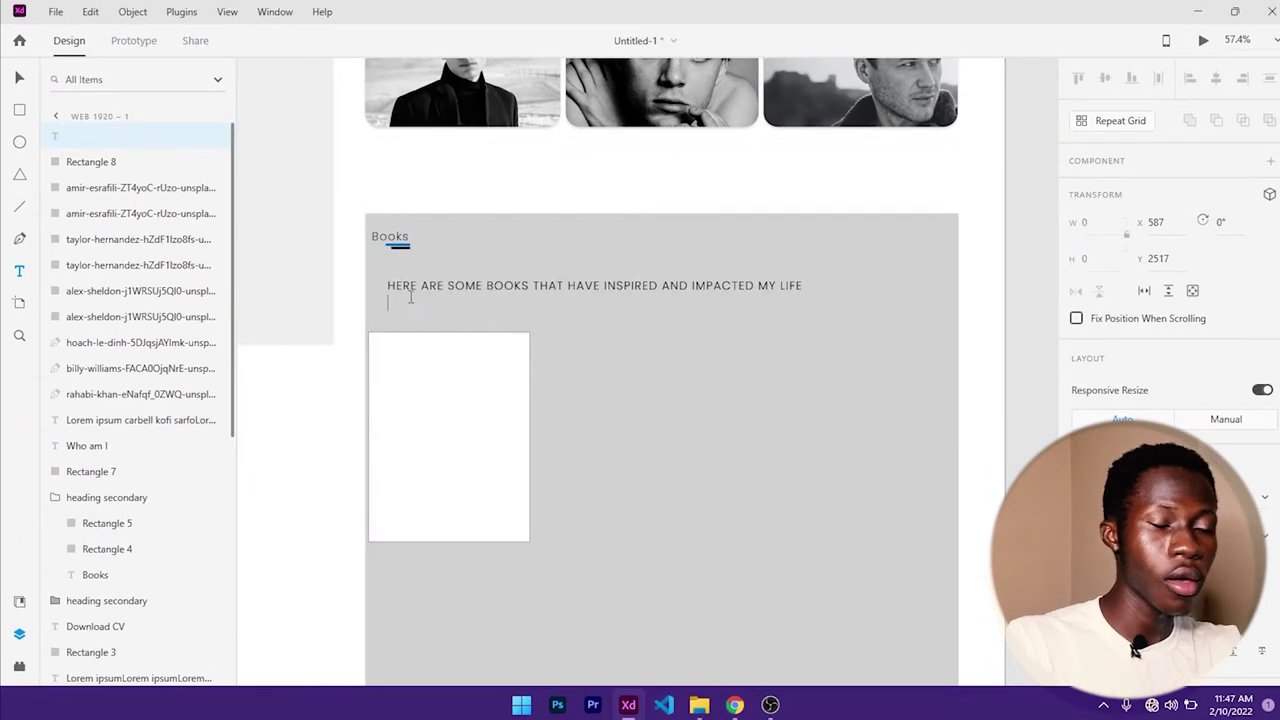
pyautogui.press('BackSpace')
pyautogui.press('Escape')
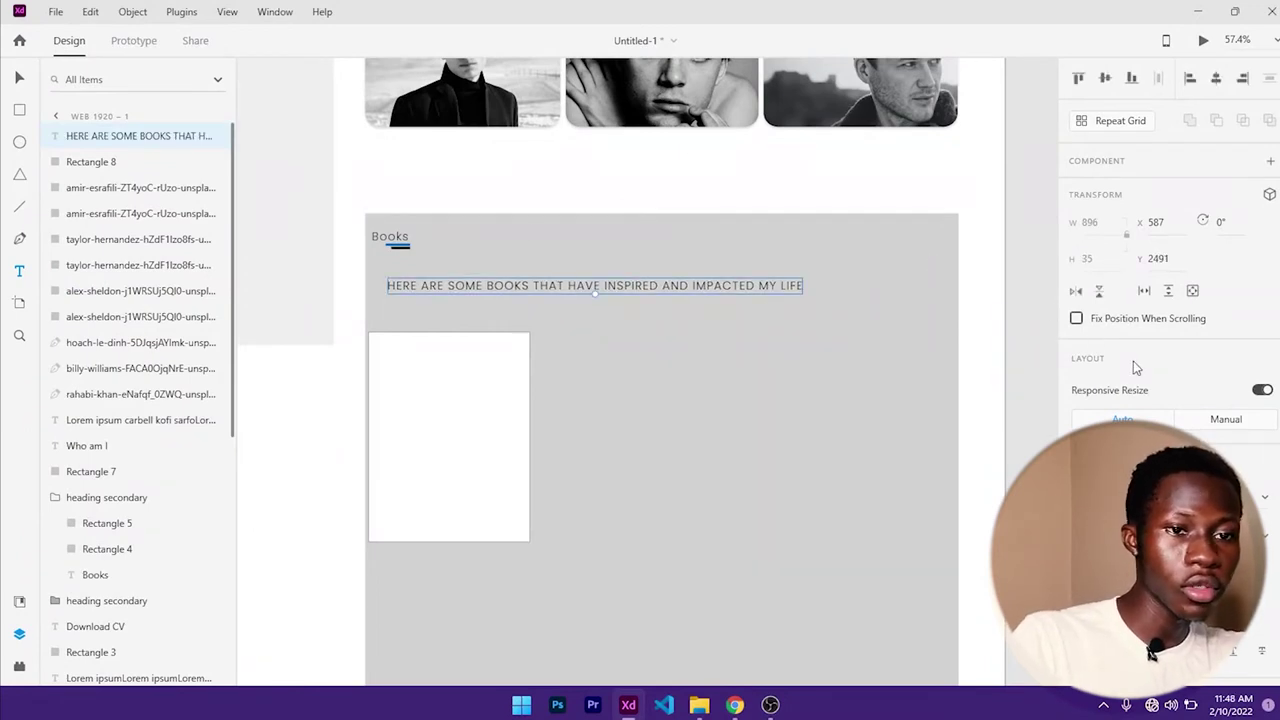
# - Style the subheading as Oswald Bold at size 30
pyautogui.scroll(-3, 1148, 403)
pyautogui.click(1135, 222)
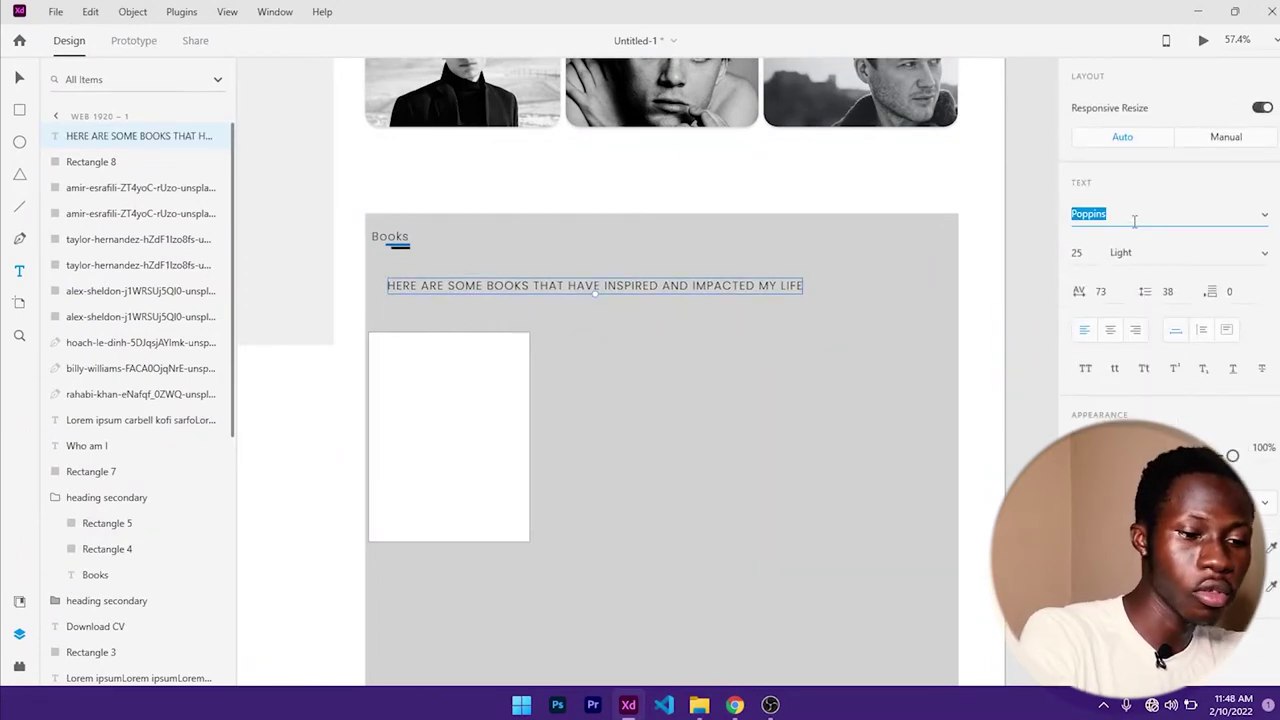
pyautogui.write('Oswald')
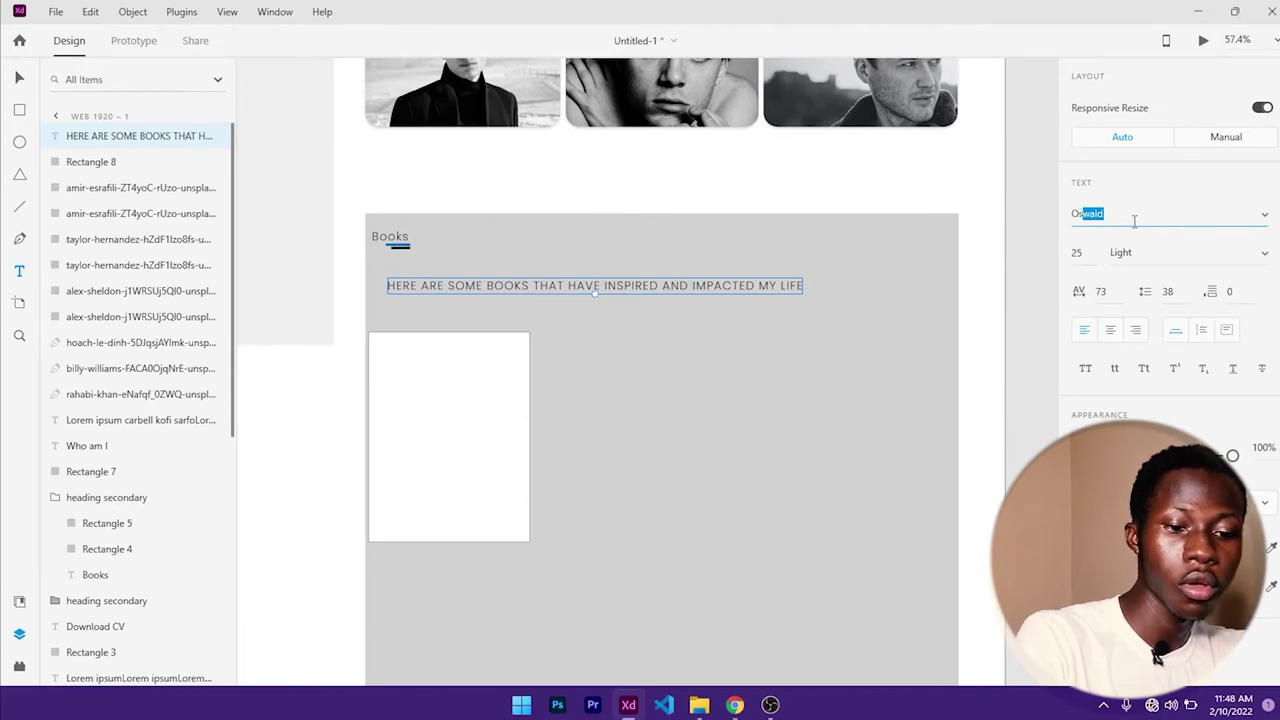
pyautogui.press('Return')
pyautogui.click(1144, 250)
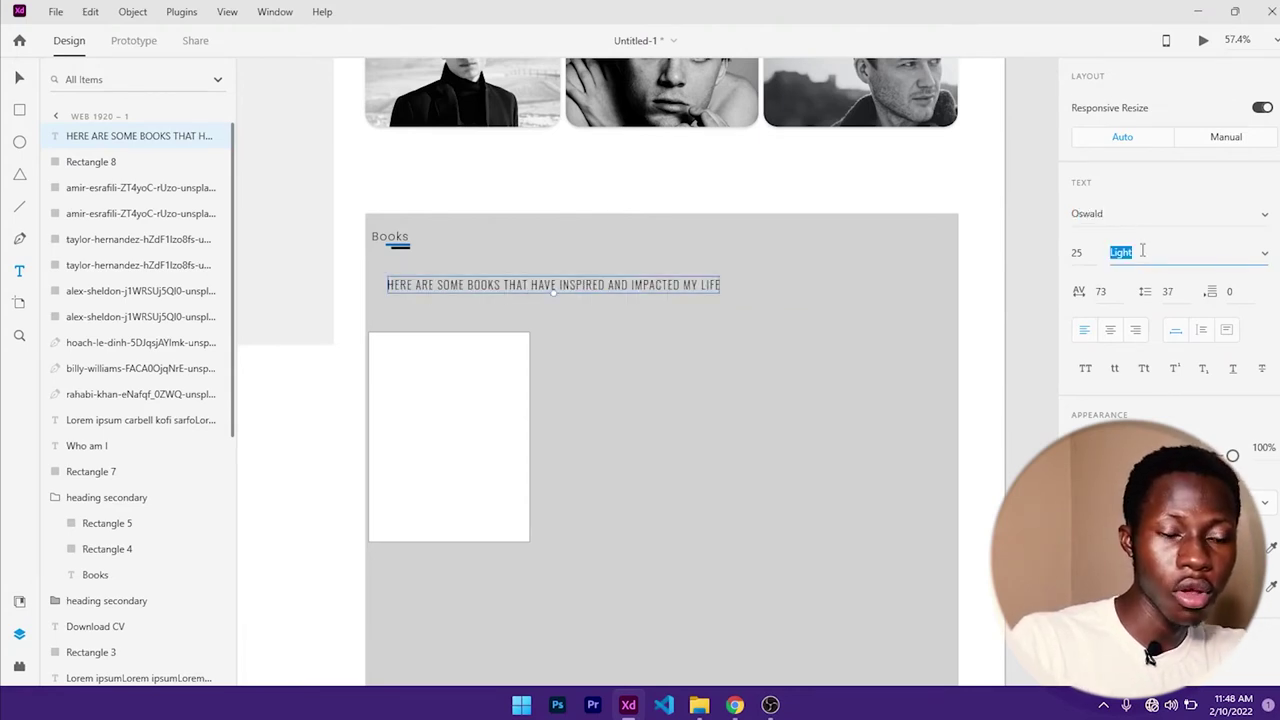
pyautogui.press('Return')
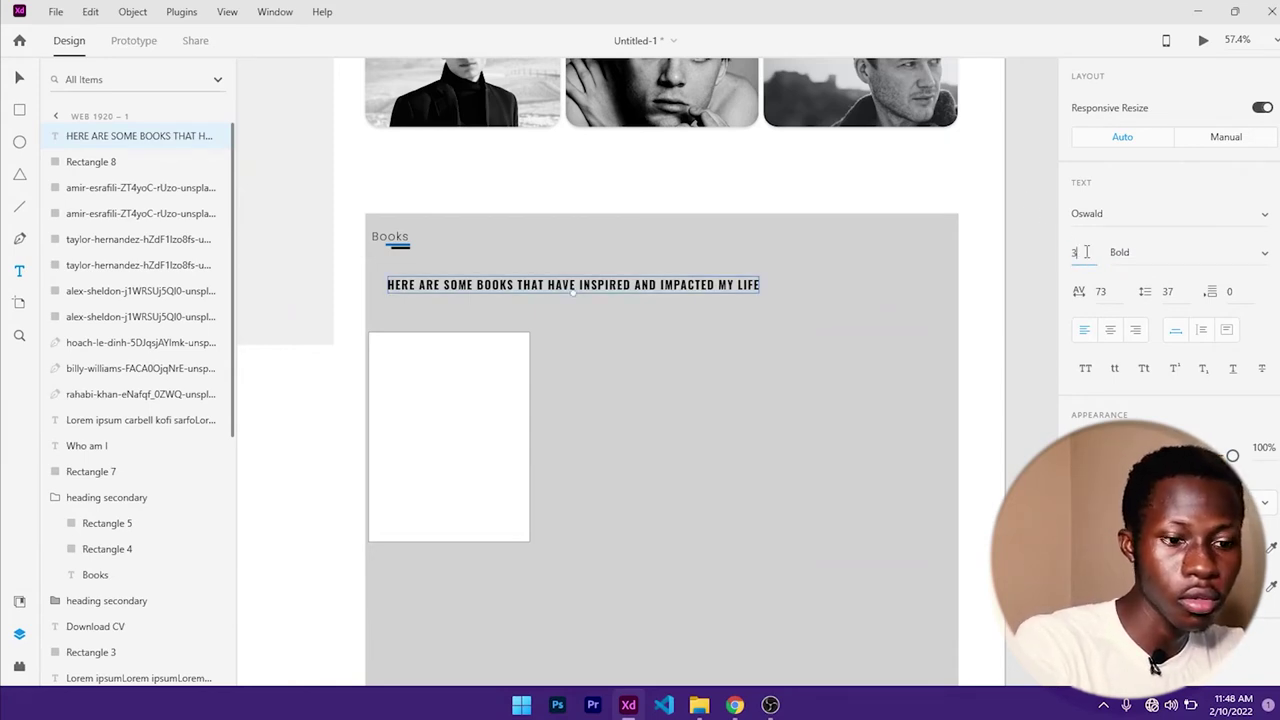
pyautogui.click(1085, 252)
pyautogui.write('30')
pyautogui.press('Return')
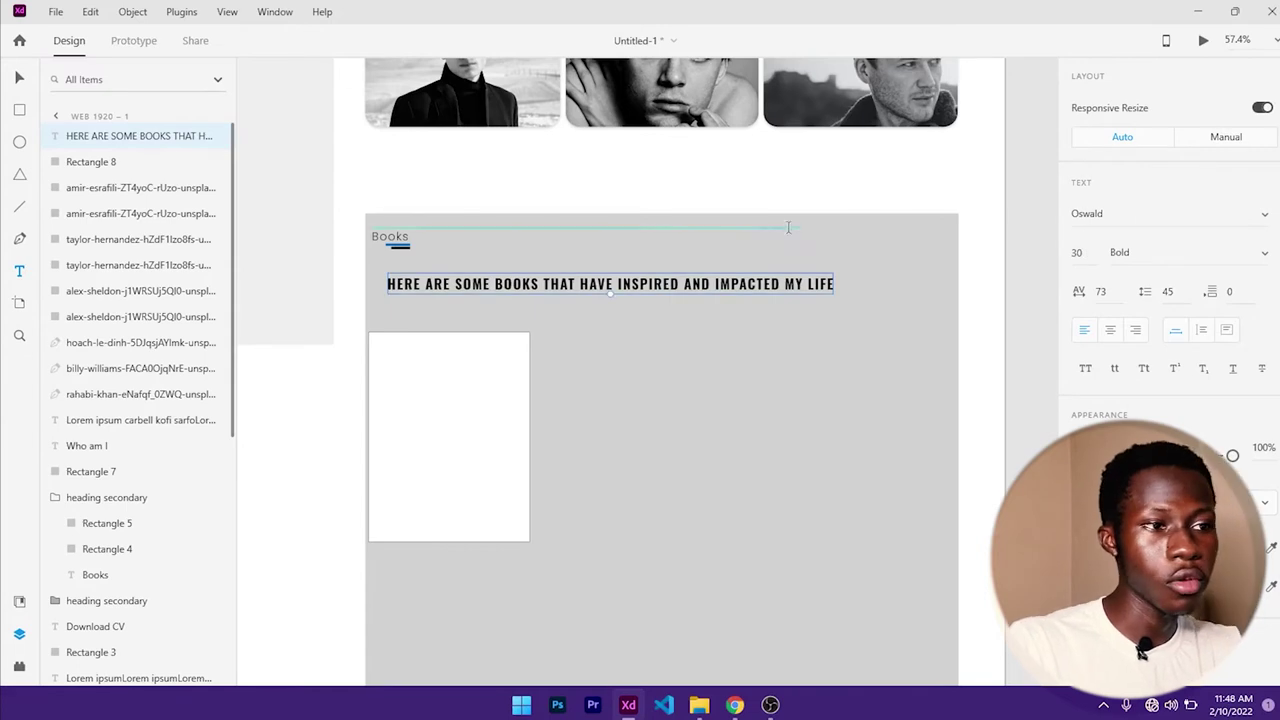
# - Nudge the subheading to the section's left edge and move the white card up beneath it
pyautogui.hotkey('shift', 'Left')
pyautogui.hotkey('shift', 'Left')
pyautogui.hotkey('shift', 'Left')
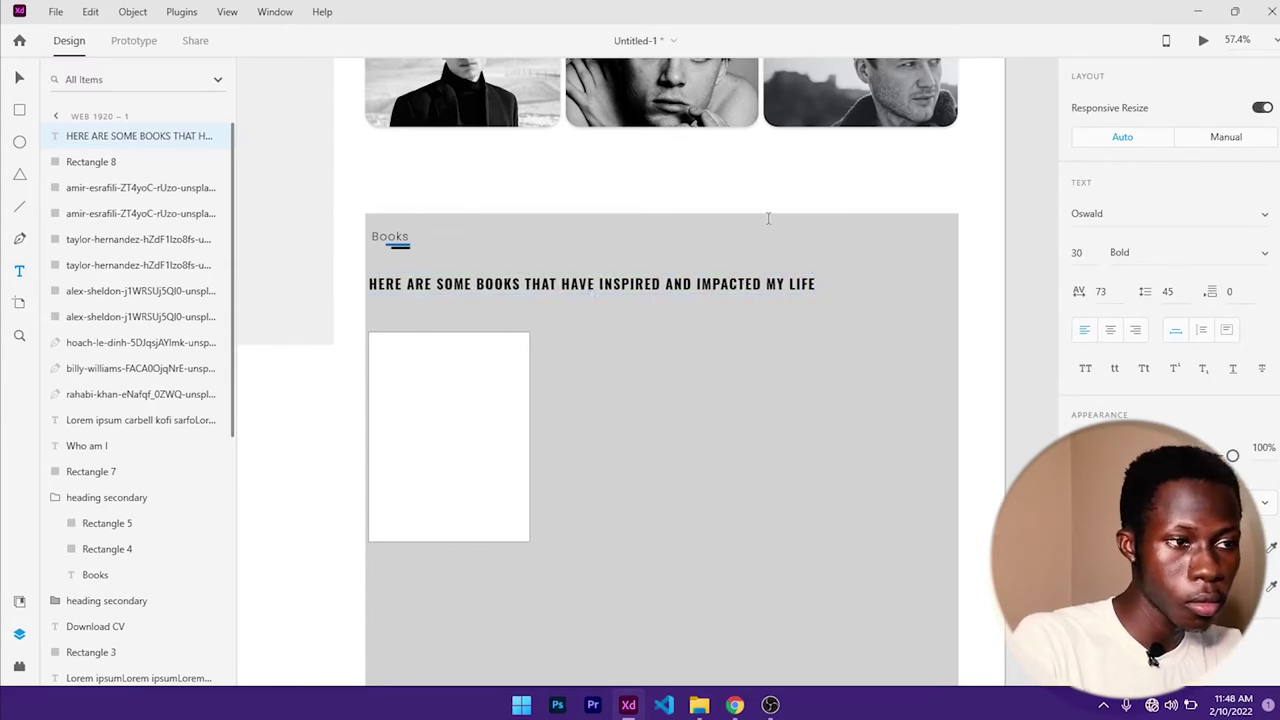
pyautogui.hotkey('shift', 'Up')
pyautogui.hotkey('shift', 'Up')
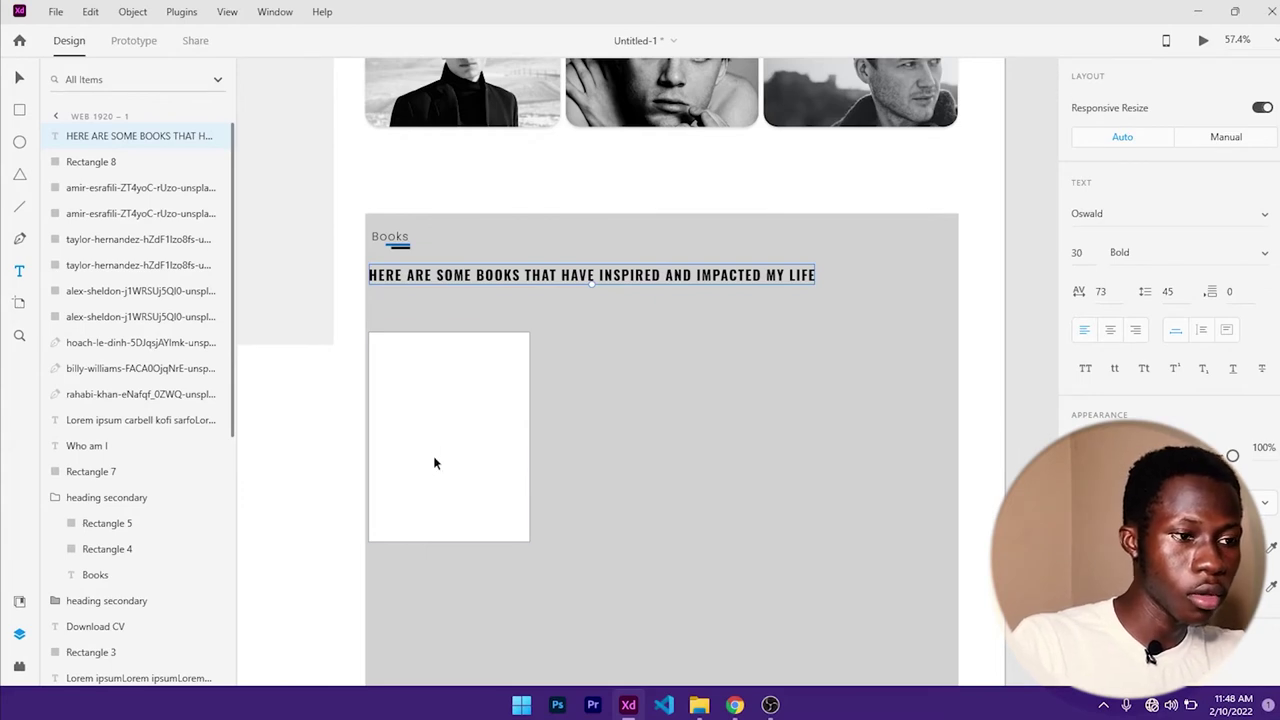
pyautogui.moveTo(443, 434); pyautogui.dragTo(439, 377)
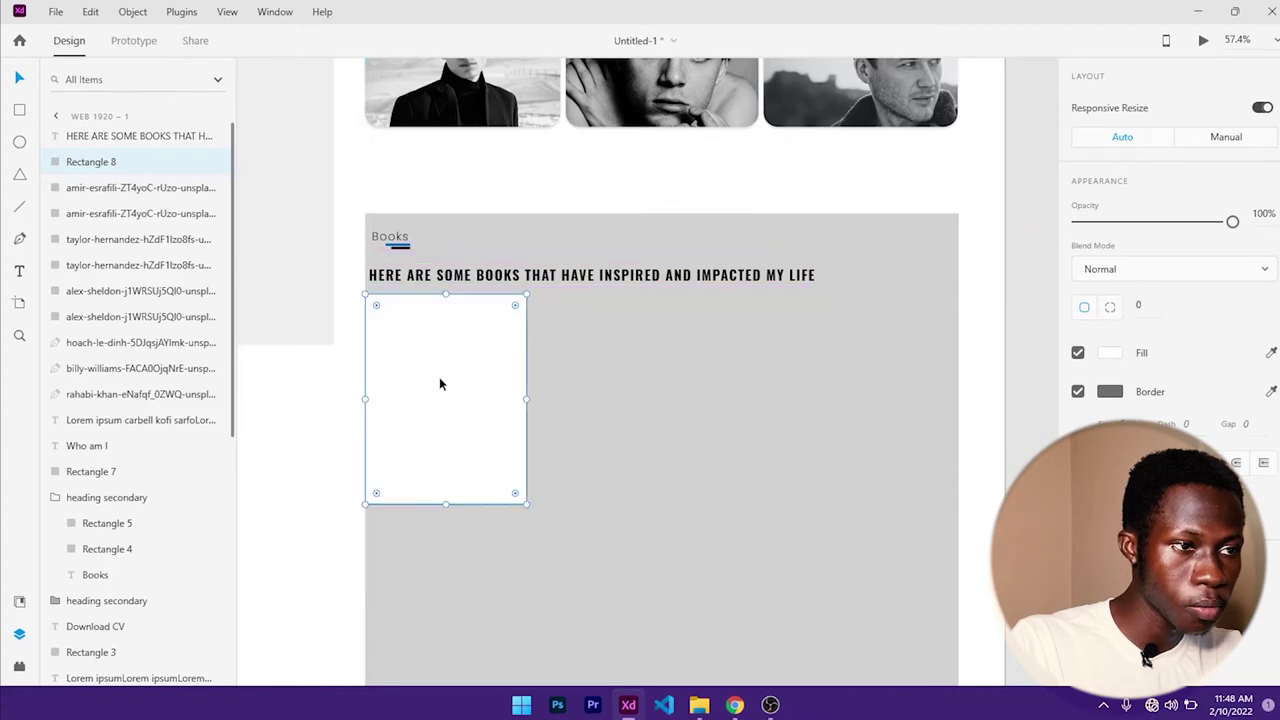
# - Nudge the subheading up slightly and lower the card a little beneath it
pyautogui.click(455, 280)
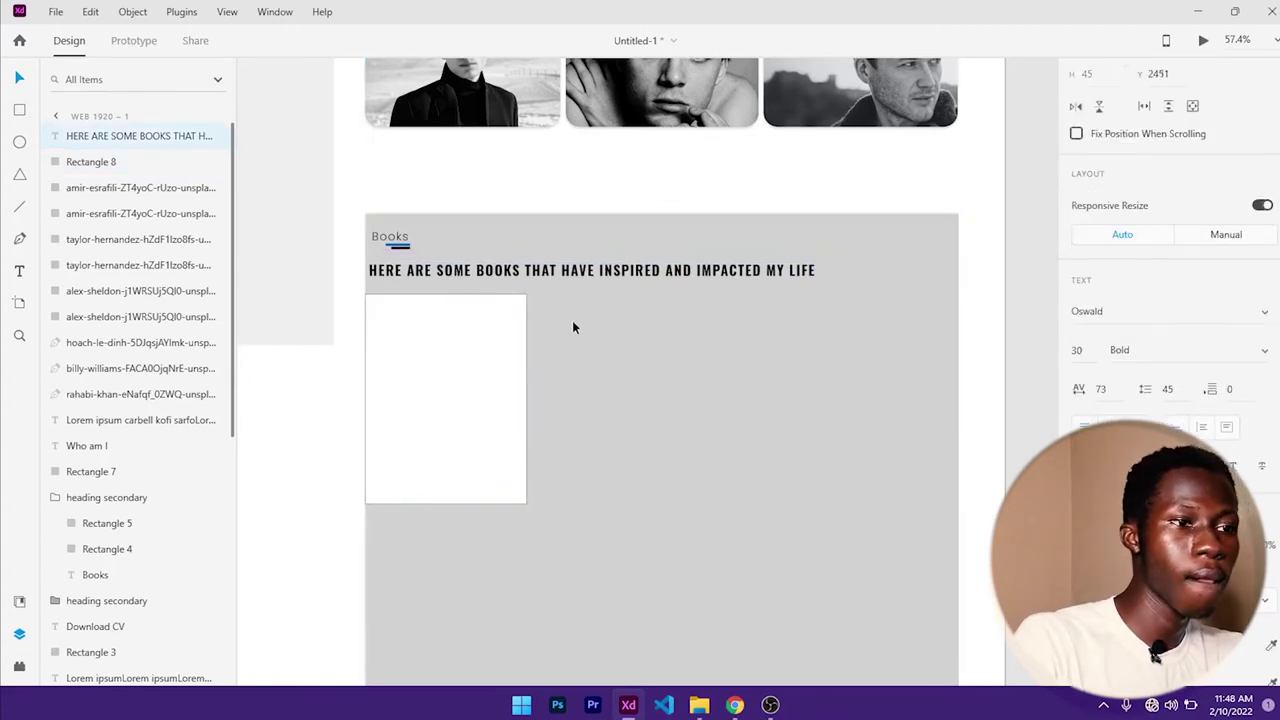
pyautogui.hotkey('shift', 'Up')
pyautogui.moveTo(478, 385); pyautogui.dragTo(478, 388)
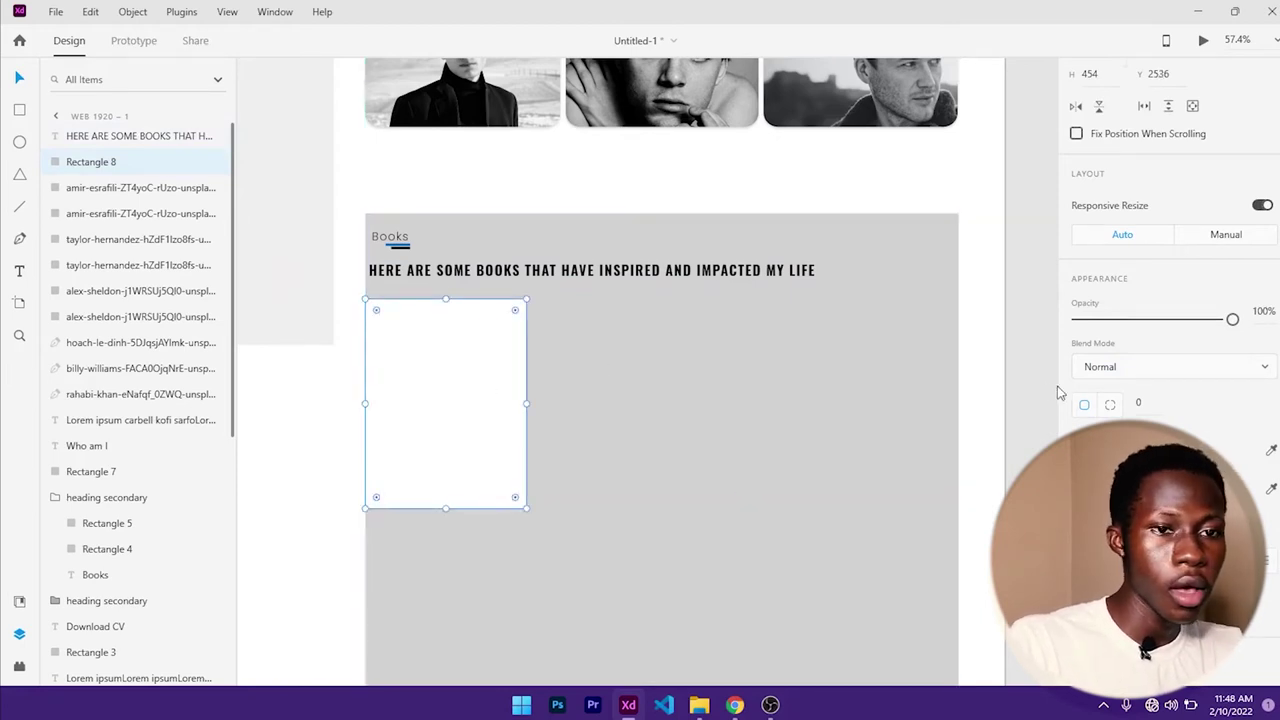
# - Round the card's corners to a radius of 30
pyautogui.scroll(-2, 1130, 378)
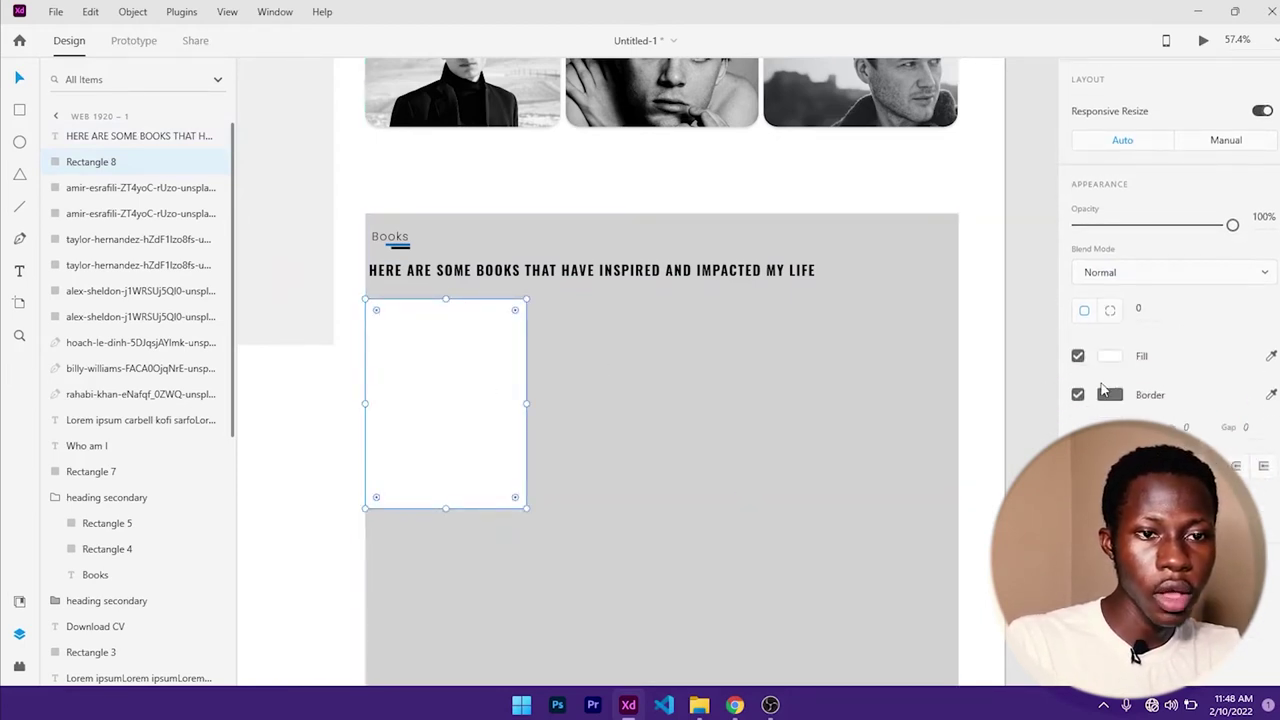
pyautogui.scroll(1, 1080, 405)
pyautogui.click(1150, 364)
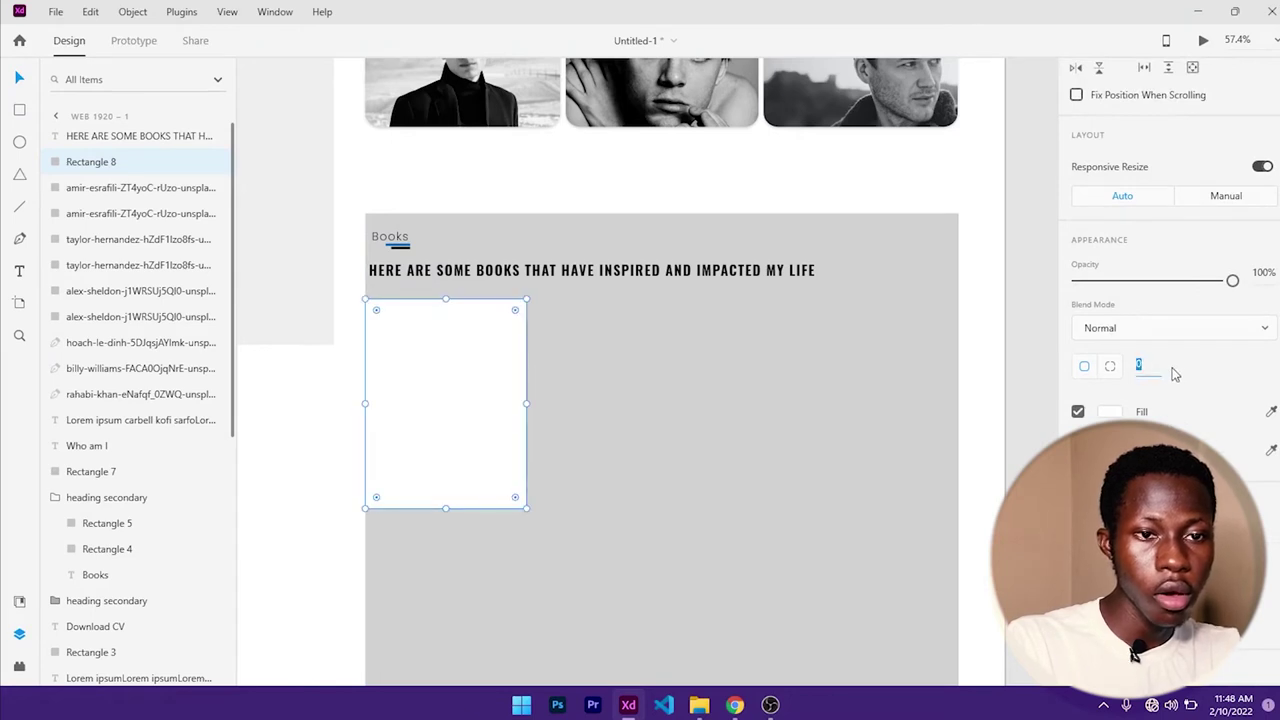
pyautogui.write('30')
pyautogui.press('Return')
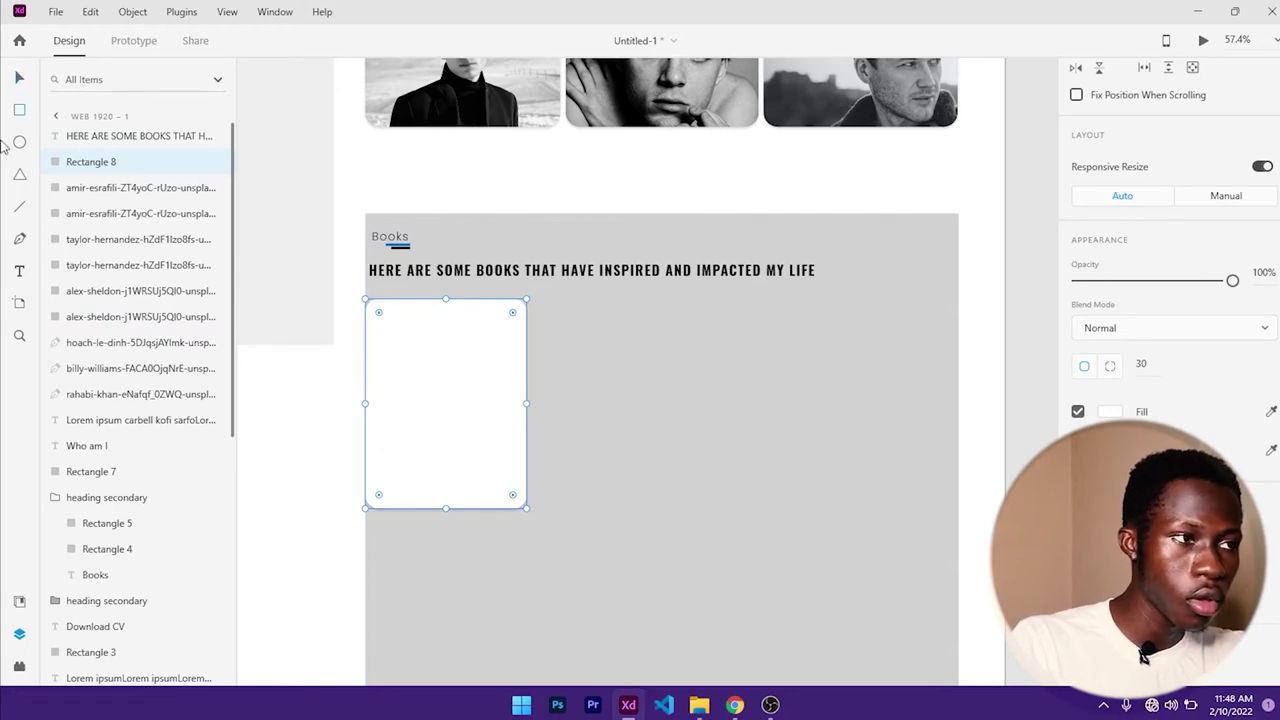
# - Change the card's fill from white to grey #949494
pyautogui.click(19, 78)
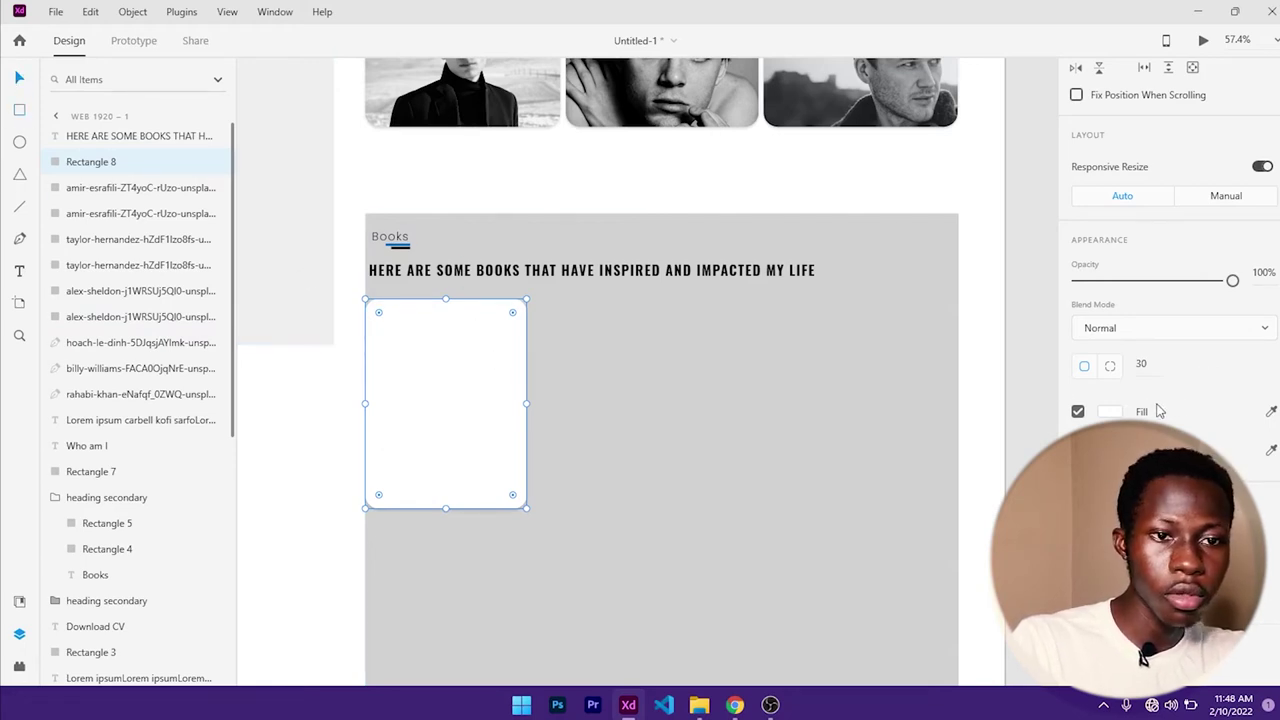
pyautogui.click(1110, 412)
pyautogui.click(898, 377)
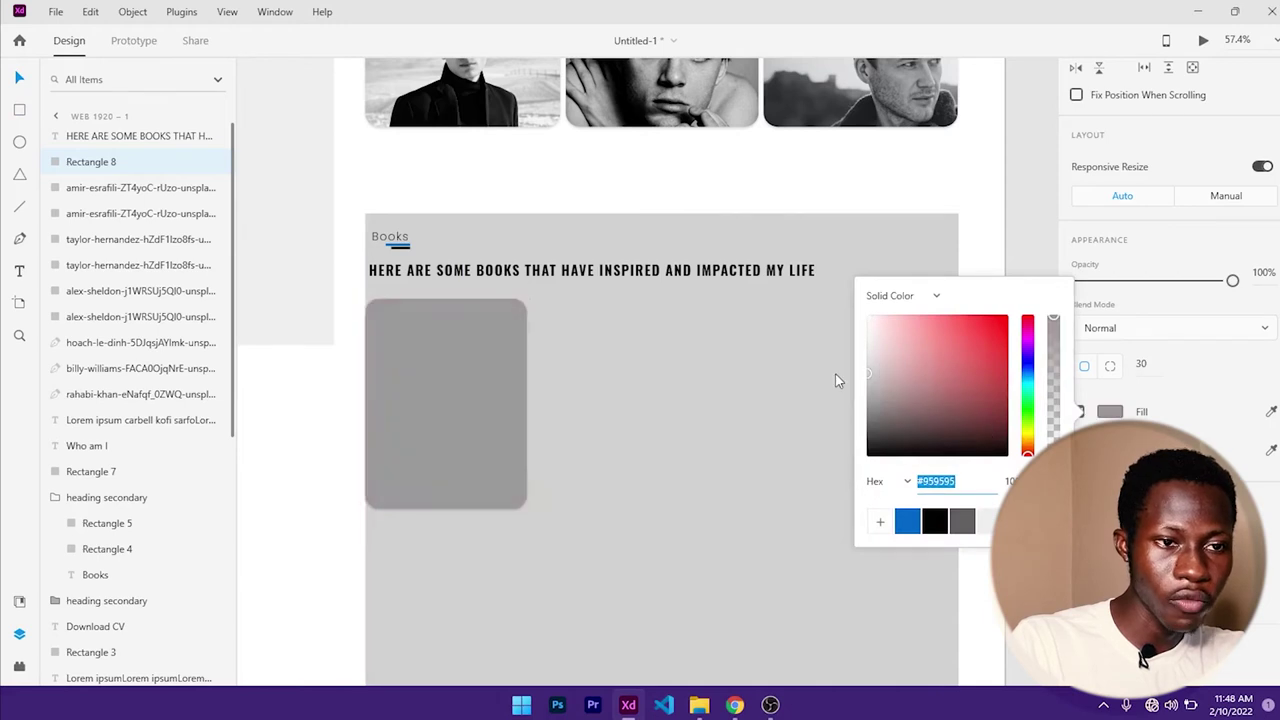
pyautogui.click(755, 339)
pyautogui.scroll(5, 214, 277)
pyautogui.click(19, 109)
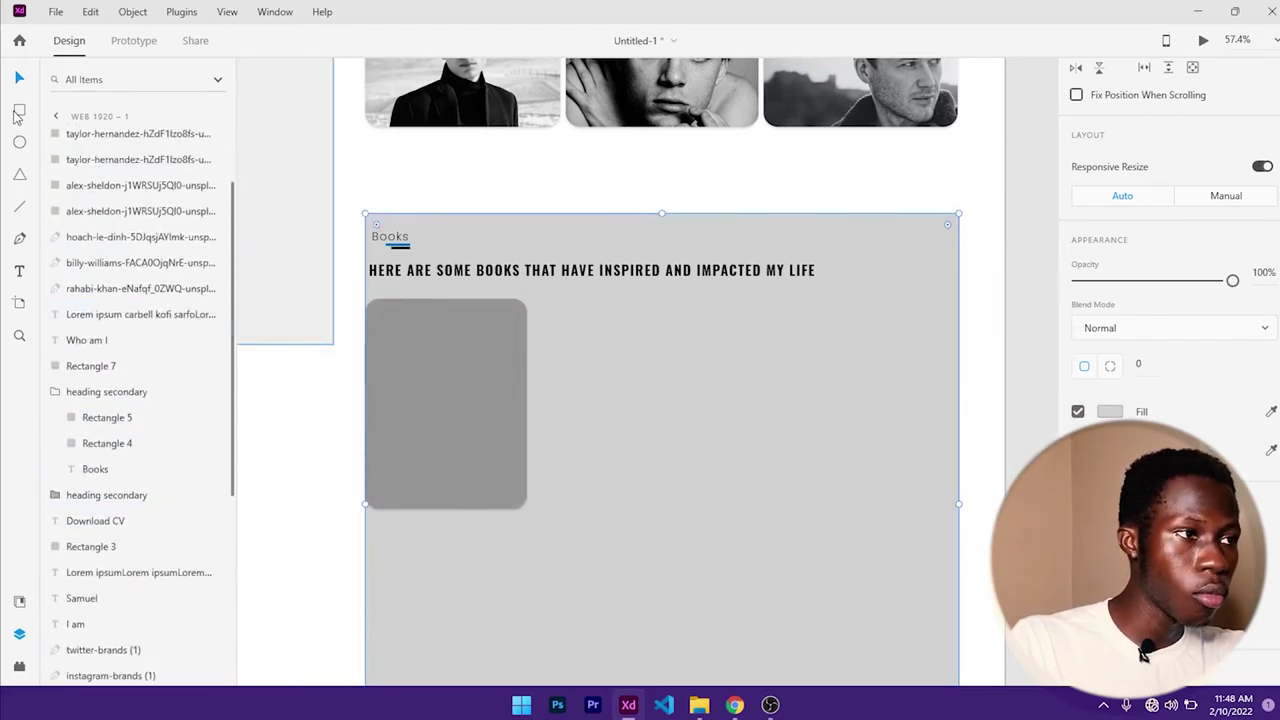
# - Draw a white 349 × 230 rectangle snapped into the grey card's top-left corner
pyautogui.moveTo(379, 316); pyautogui.dragTo(517, 421)
pyautogui.press('v')
pyautogui.moveTo(471, 369); pyautogui.dragTo(527, 364)
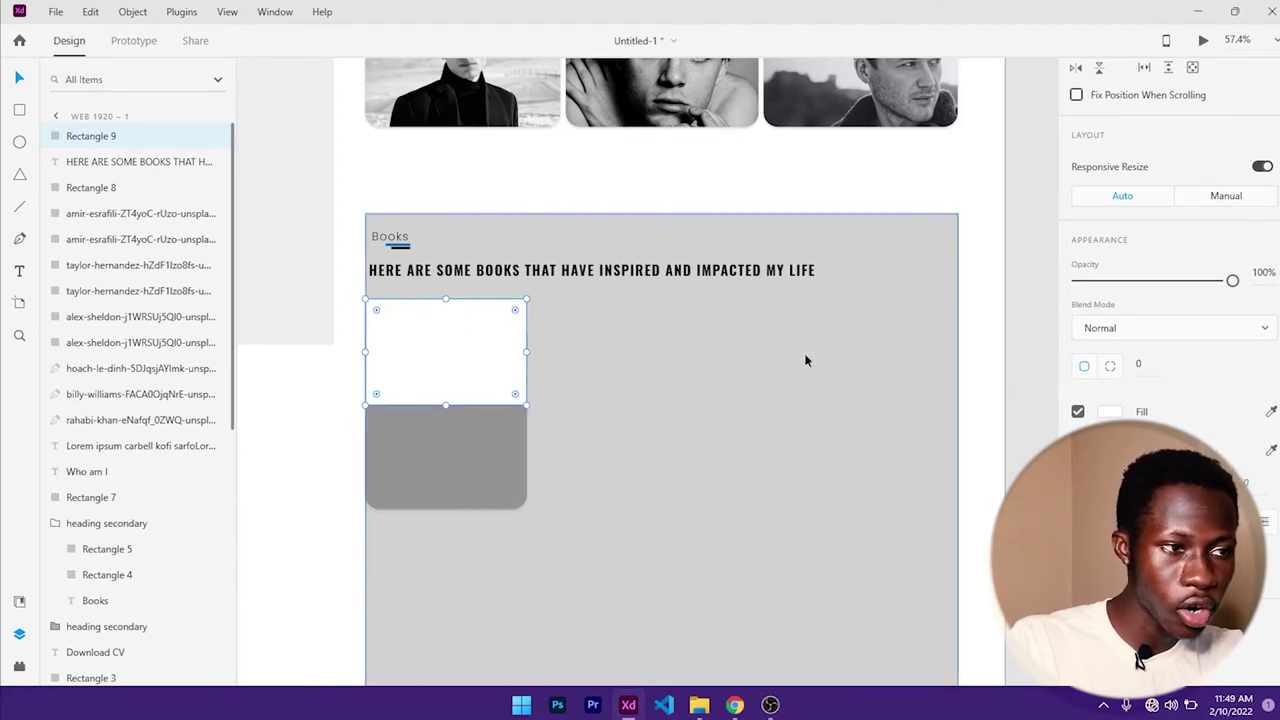
# - Round only the panel's top-left and top-right corners to 30 using per-corner radius
pyautogui.scroll(-2, 1212, 383)
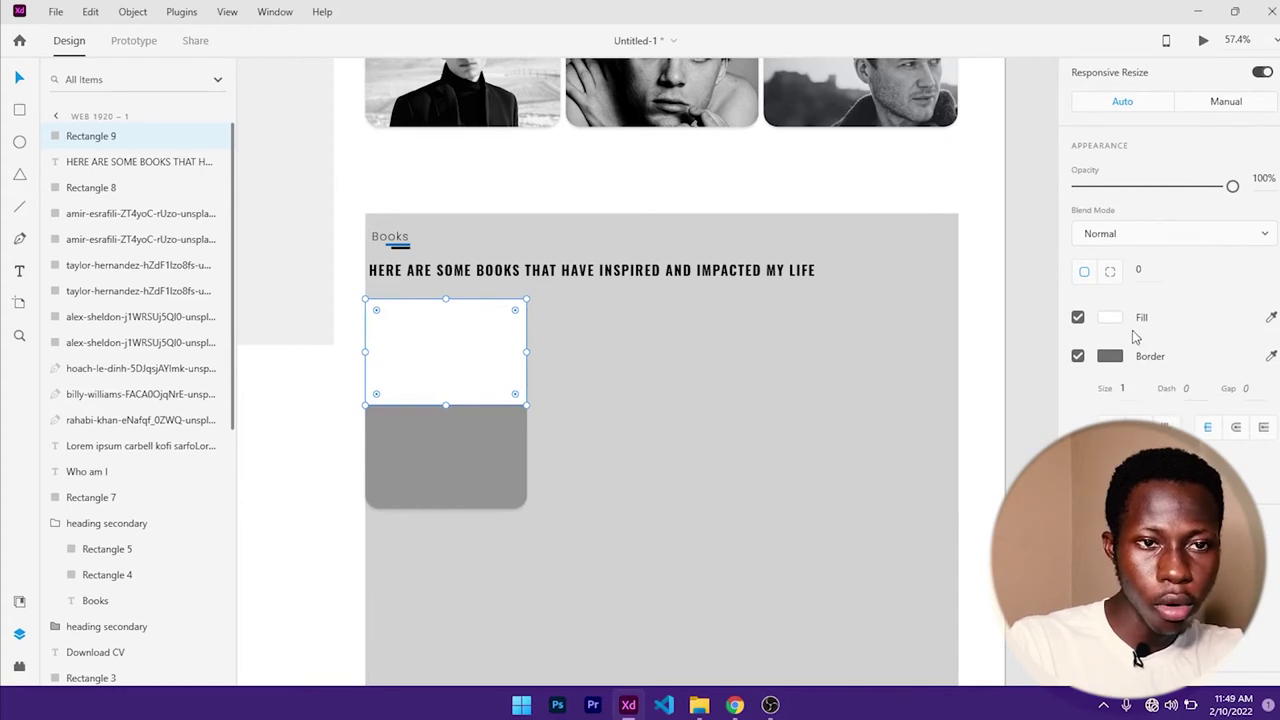
pyautogui.scroll(2, 1135, 337)
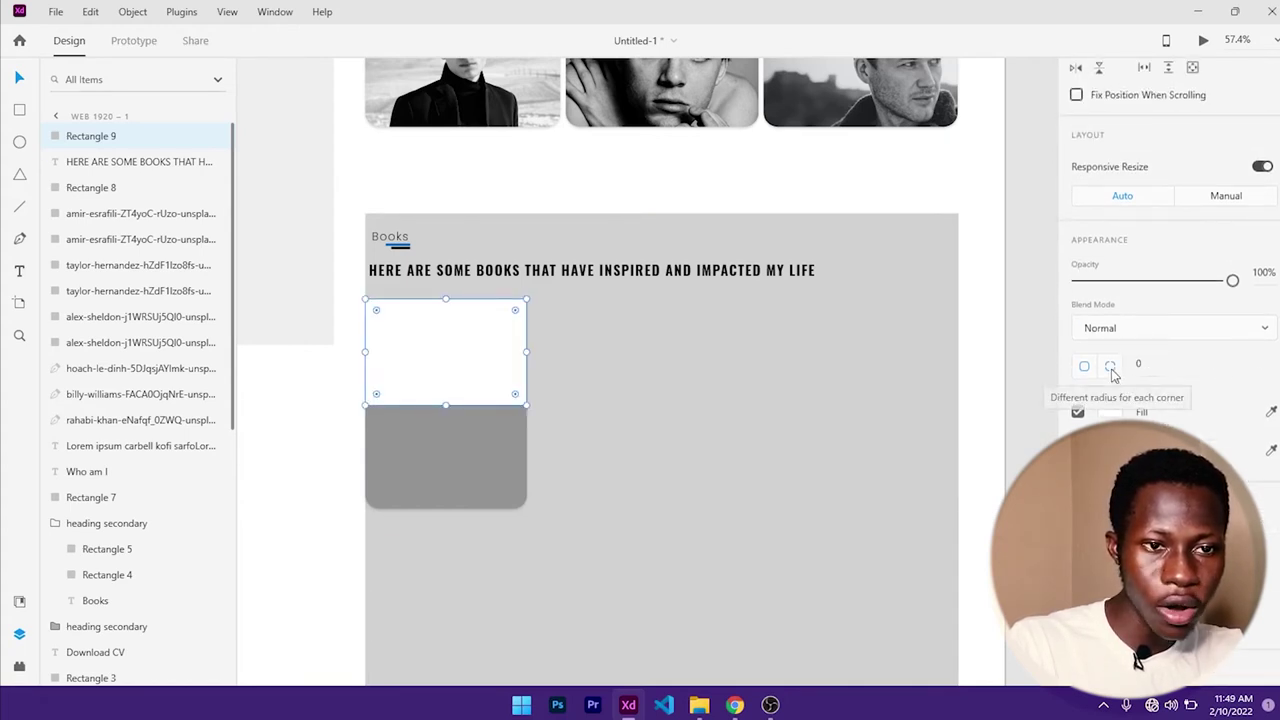
pyautogui.click(1120, 375)
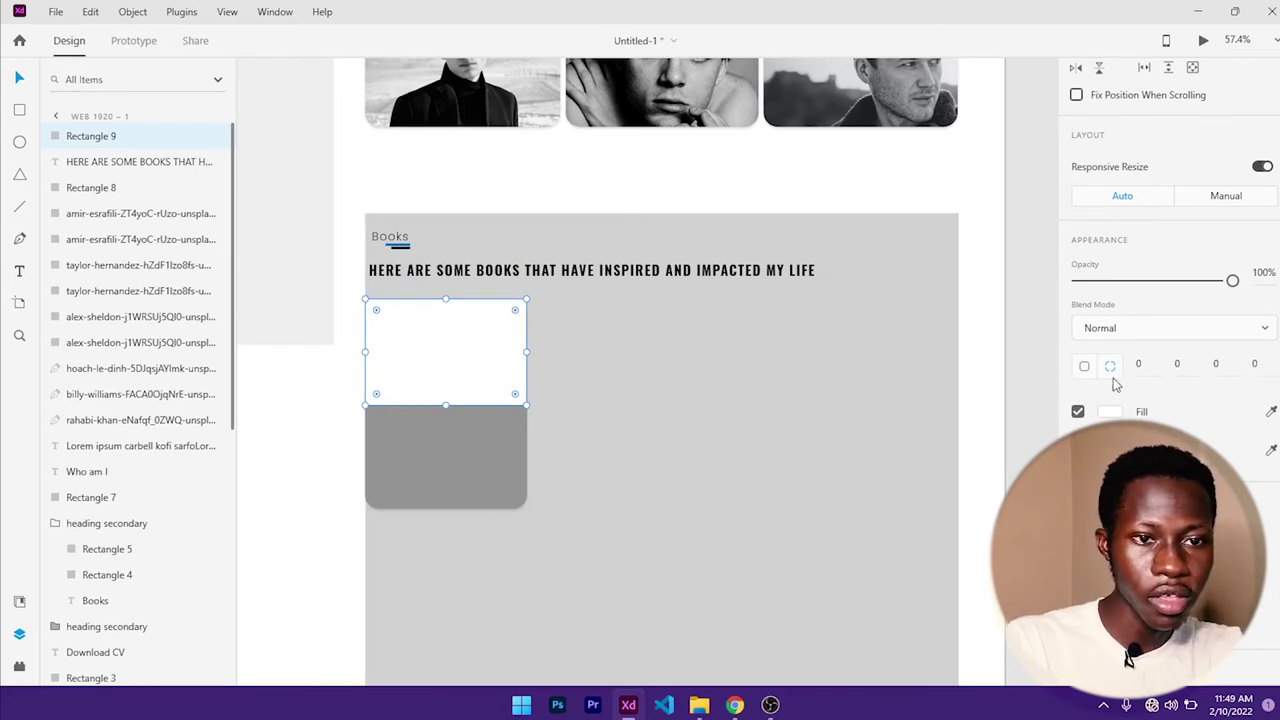
pyautogui.click(1150, 364)
pyautogui.write('30')
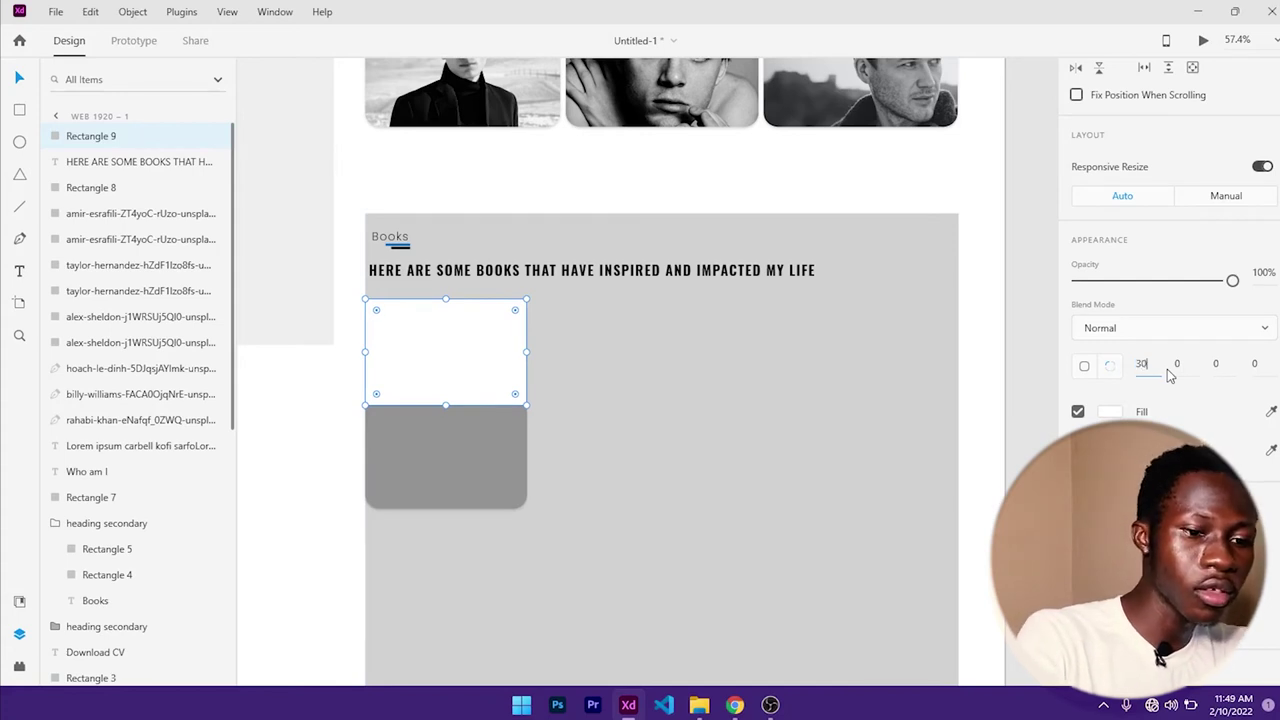
pyautogui.press('Return')
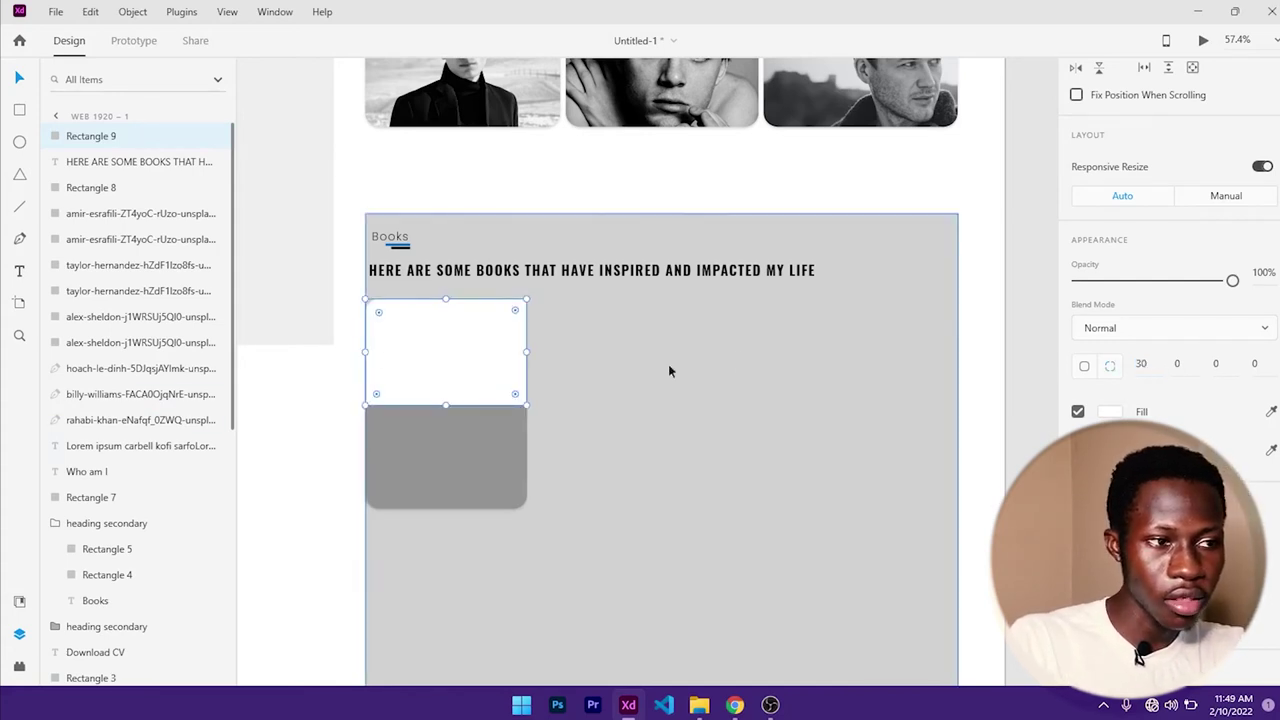
pyautogui.click(1177, 364)
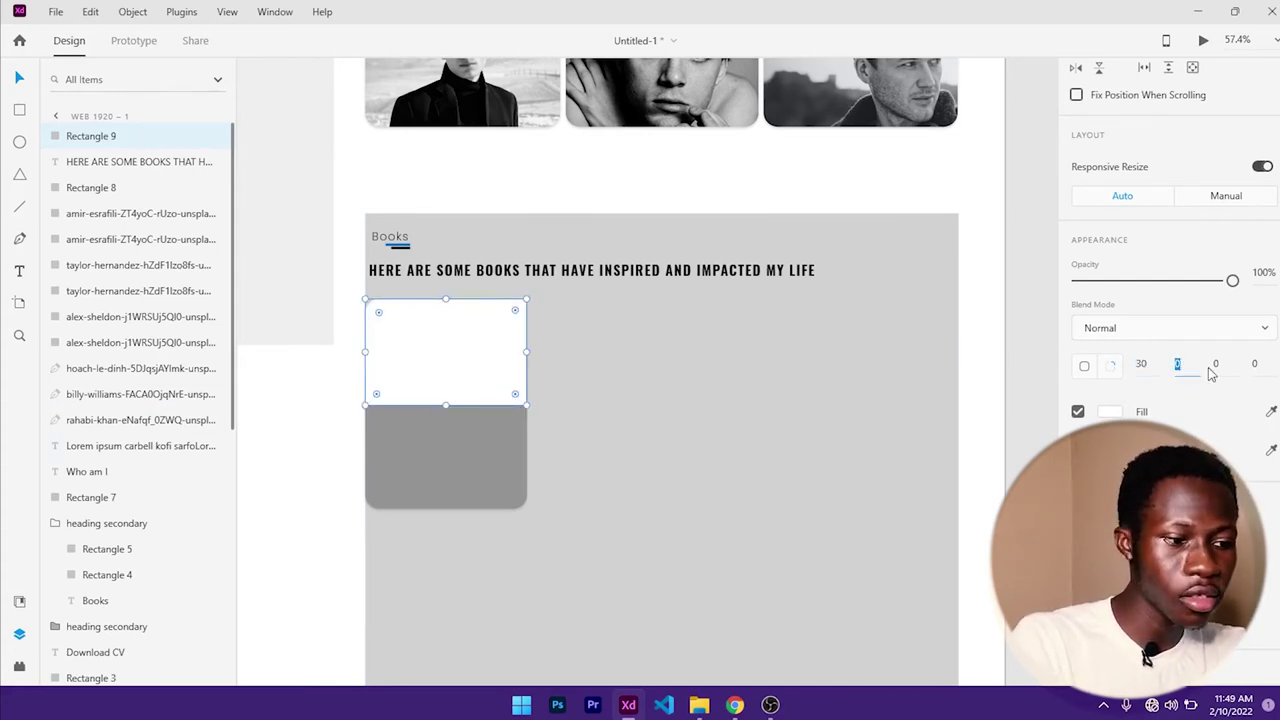
pyautogui.write('30')
pyautogui.press('Return')
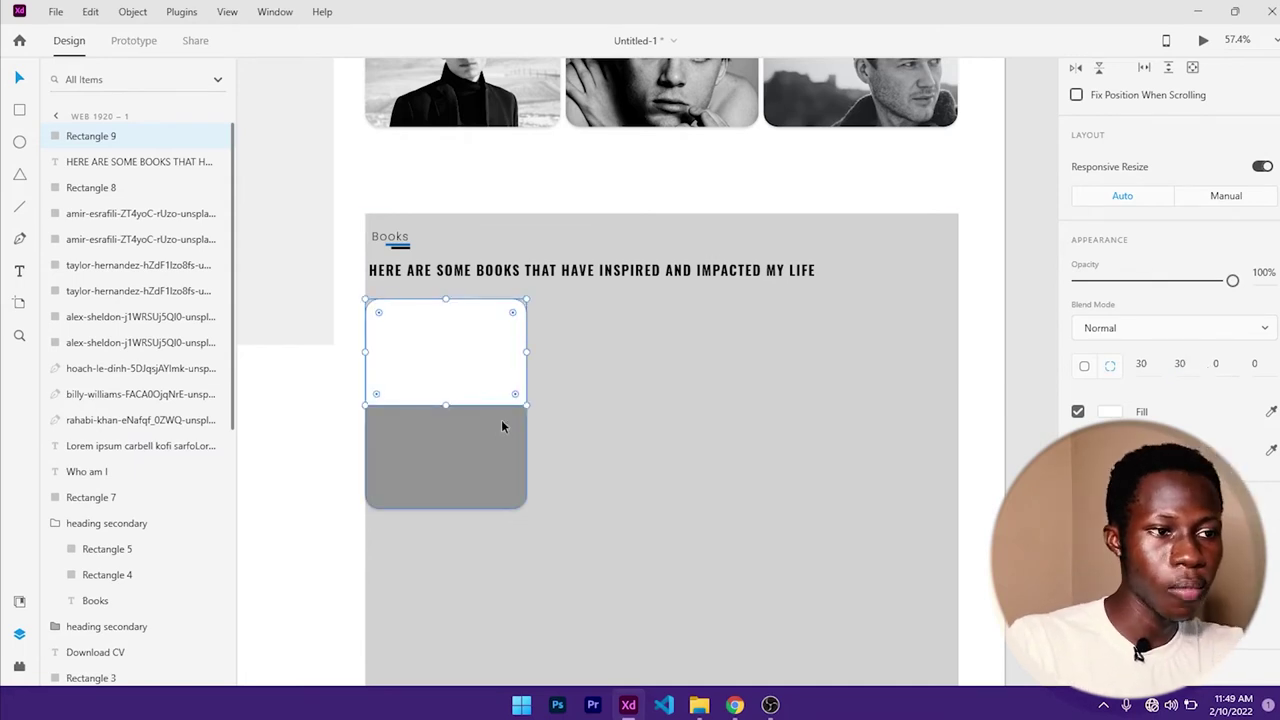
# - Select the white top panel on its own, apart from the grey card
pyautogui.keyDown('shift'); pyautogui.click(480, 465); pyautogui.keyUp('shift')
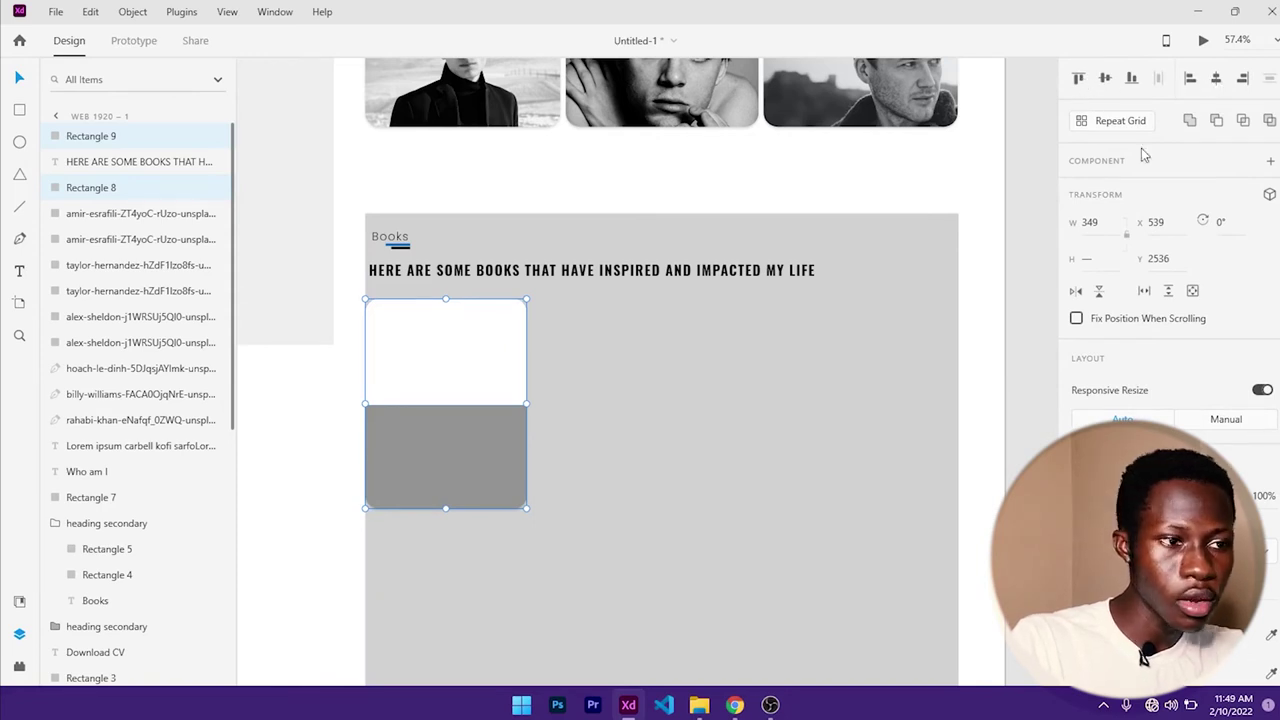
pyautogui.click(608, 423)
pyautogui.click(471, 386)
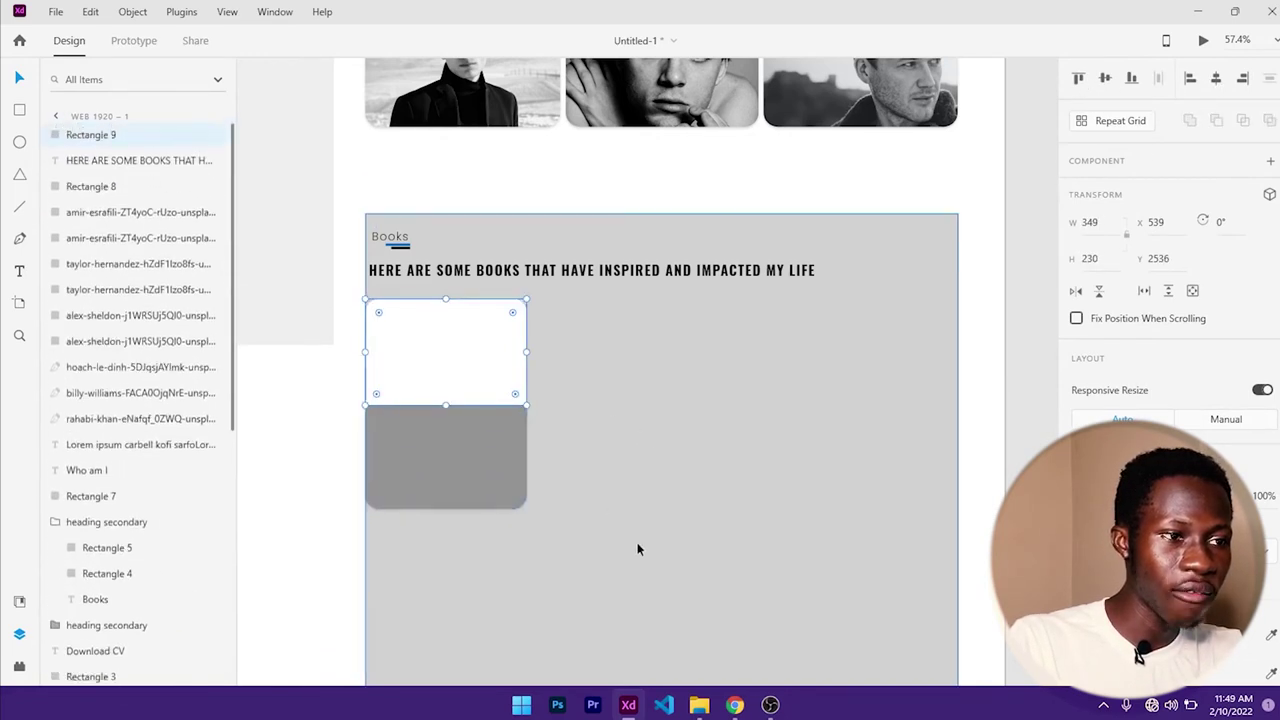
# - Drag 00133.jpg from the Downloads folder into the card's white top panel
pyautogui.click(699, 705)
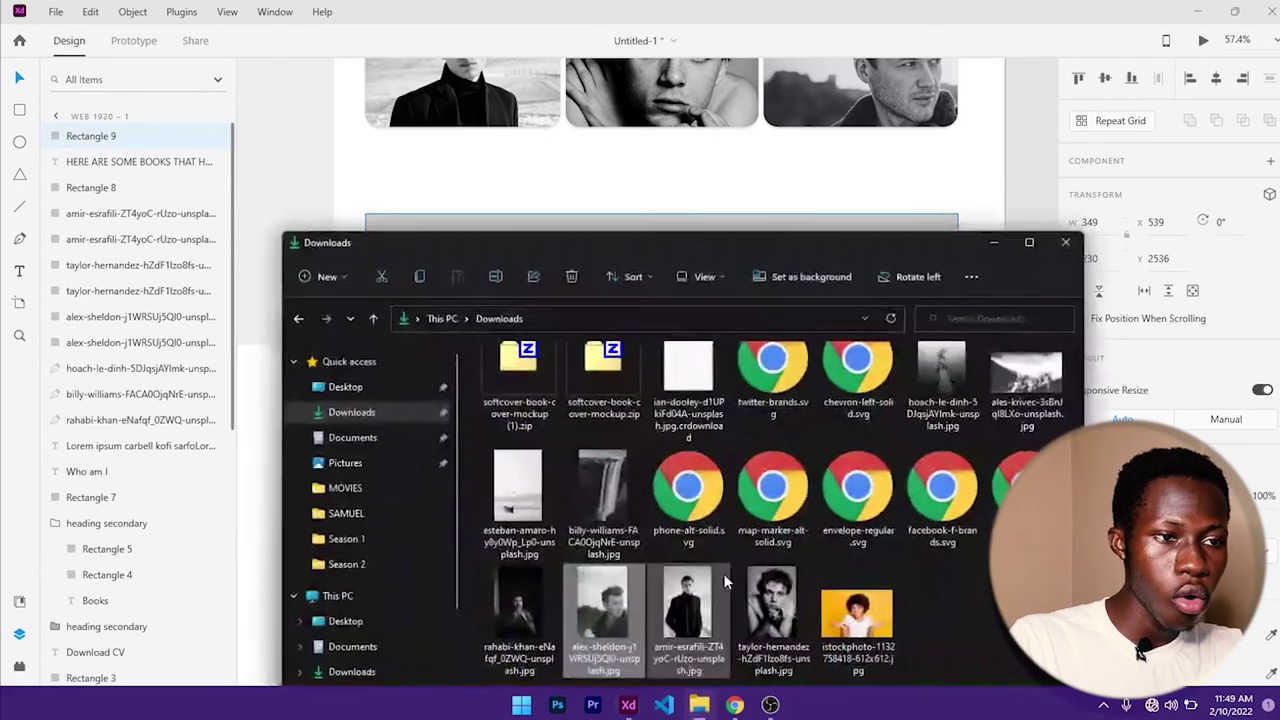
pyautogui.moveTo(774, 236); pyautogui.dragTo(968, 136)
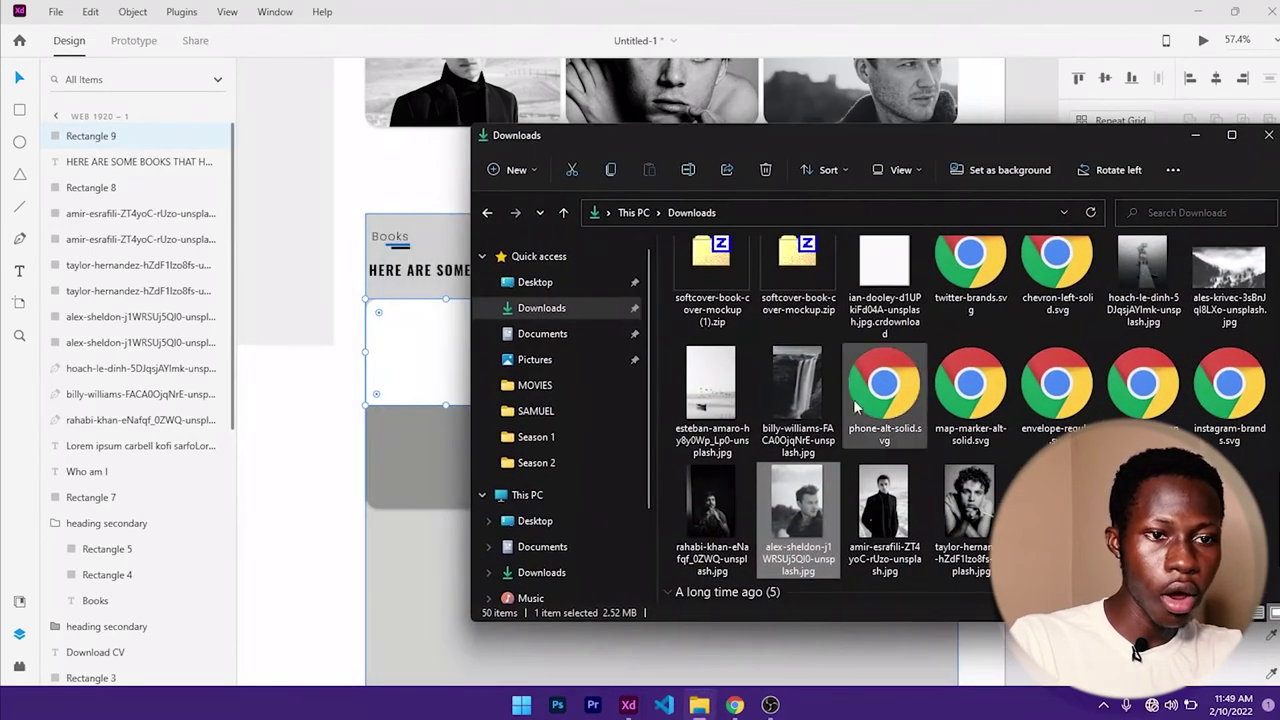
pyautogui.scroll(5, 916, 420)
pyautogui.scroll(-10, 922, 416)
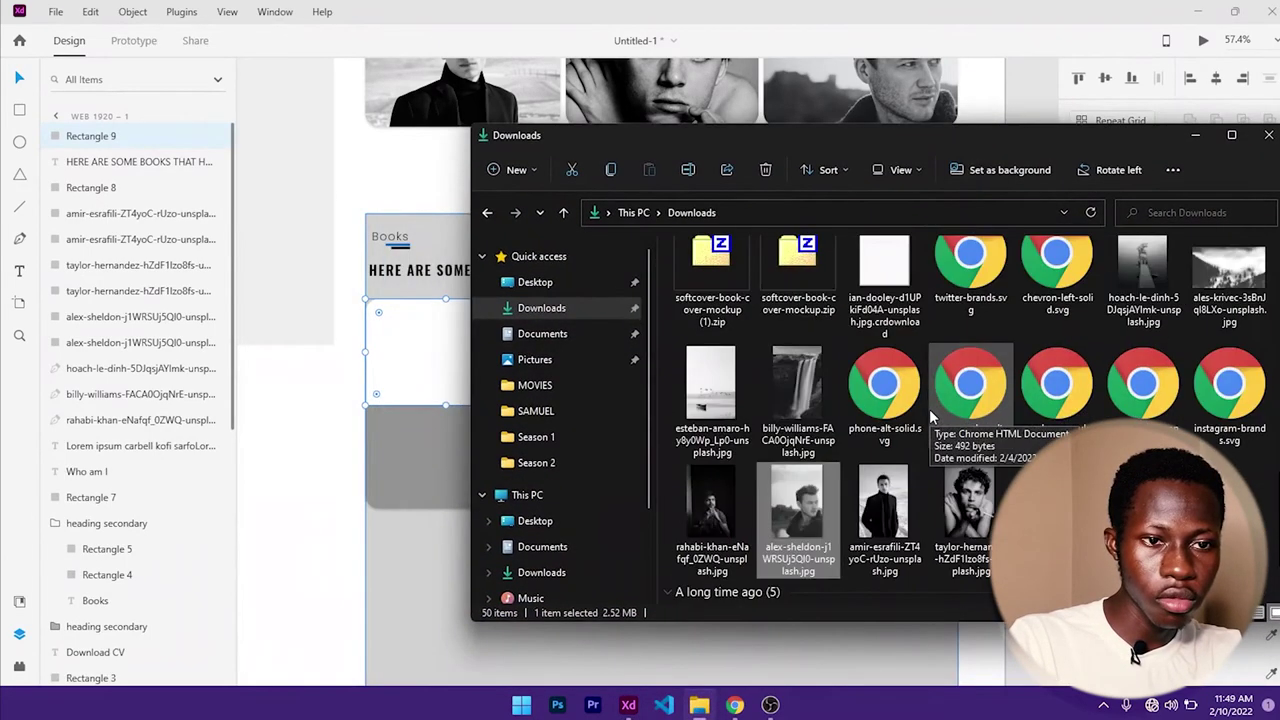
pyautogui.scroll(3, 929, 409)
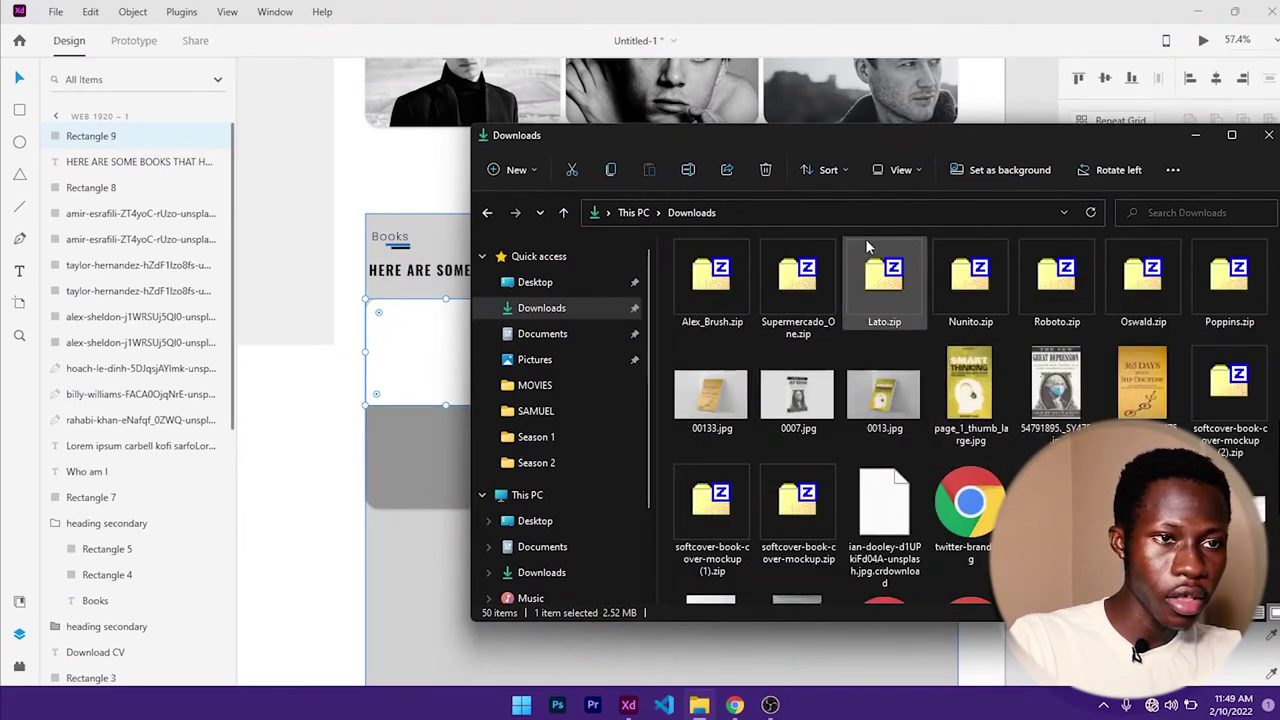
pyautogui.moveTo(916, 140); pyautogui.dragTo(1048, 105)
pyautogui.moveTo(843, 358); pyautogui.dragTo(475, 350)
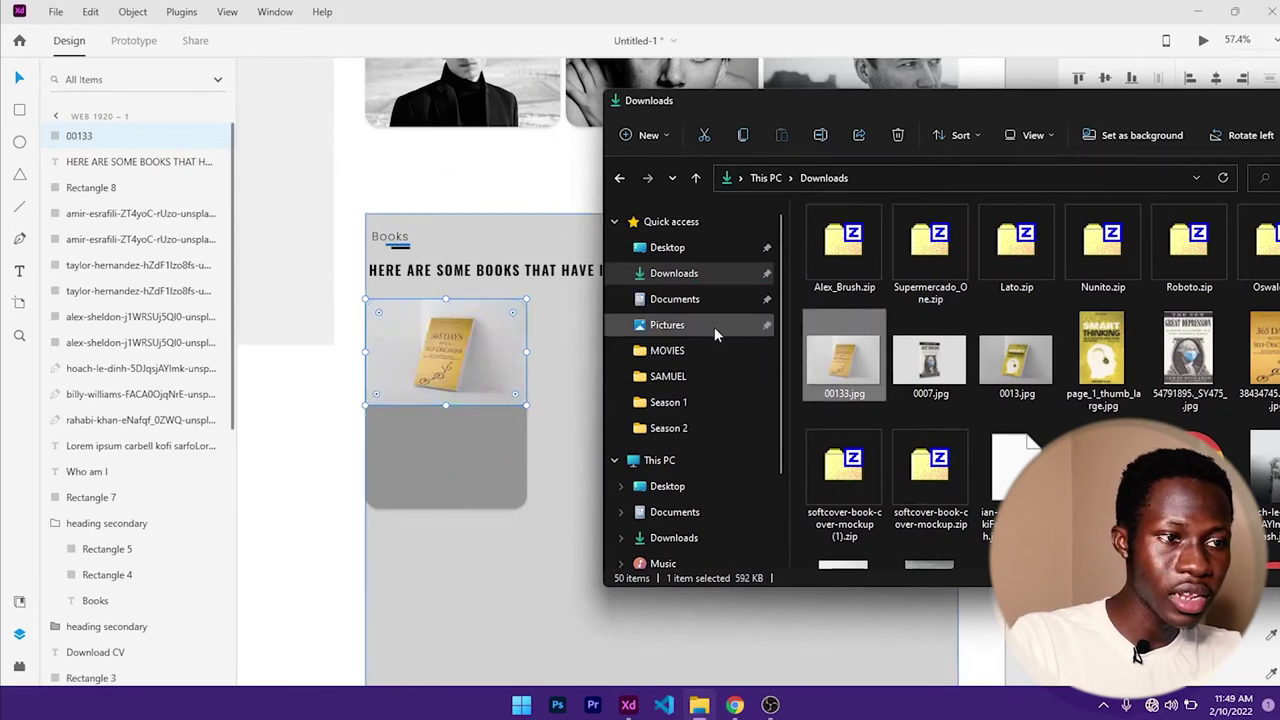
pyautogui.click(590, 373)
# - Type the title "365 DAYS WITH DISCIPLINE" in the card's grey lower half
pyautogui.click(463, 451)
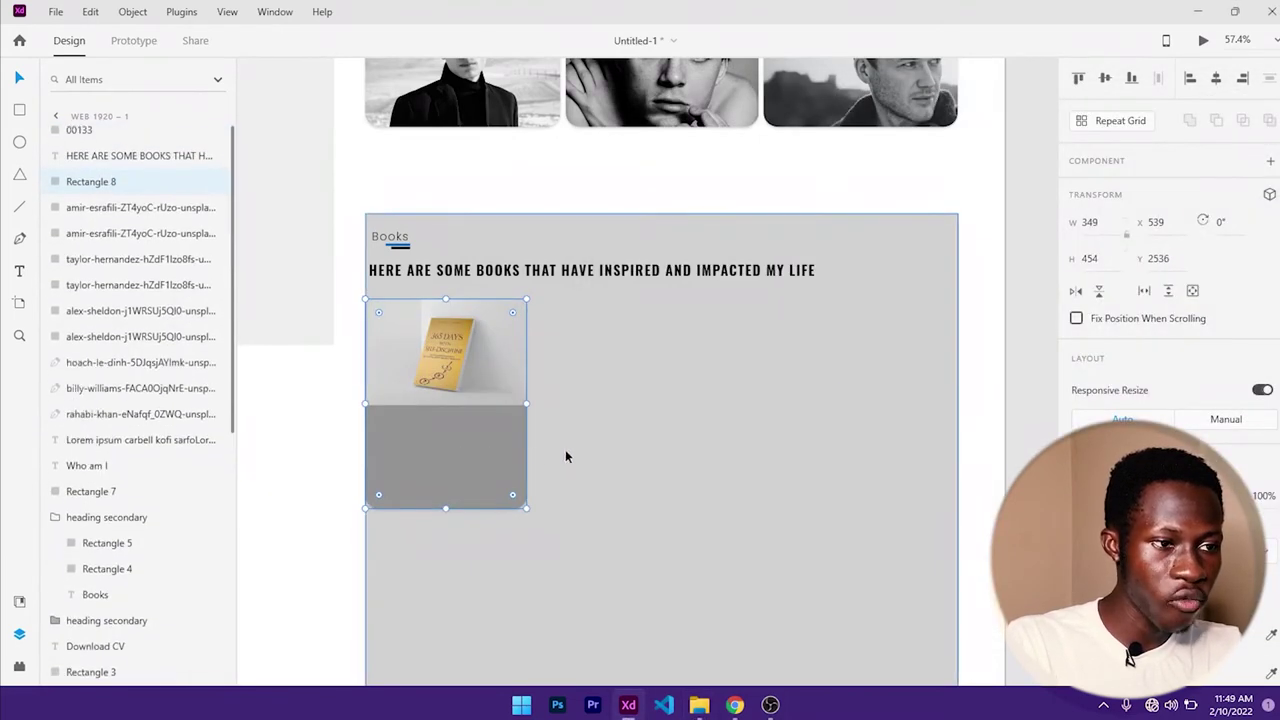
pyautogui.scroll(2, 467, 497)
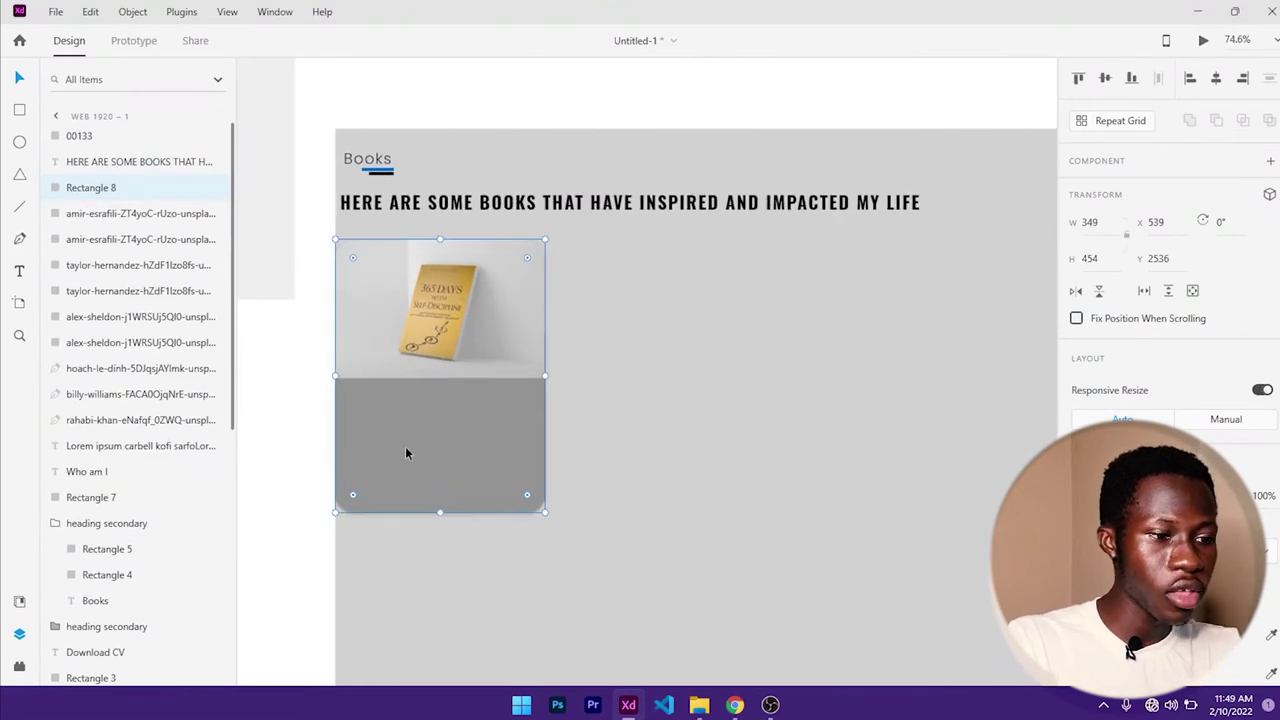
pyautogui.press('t')
pyautogui.click(383, 402)
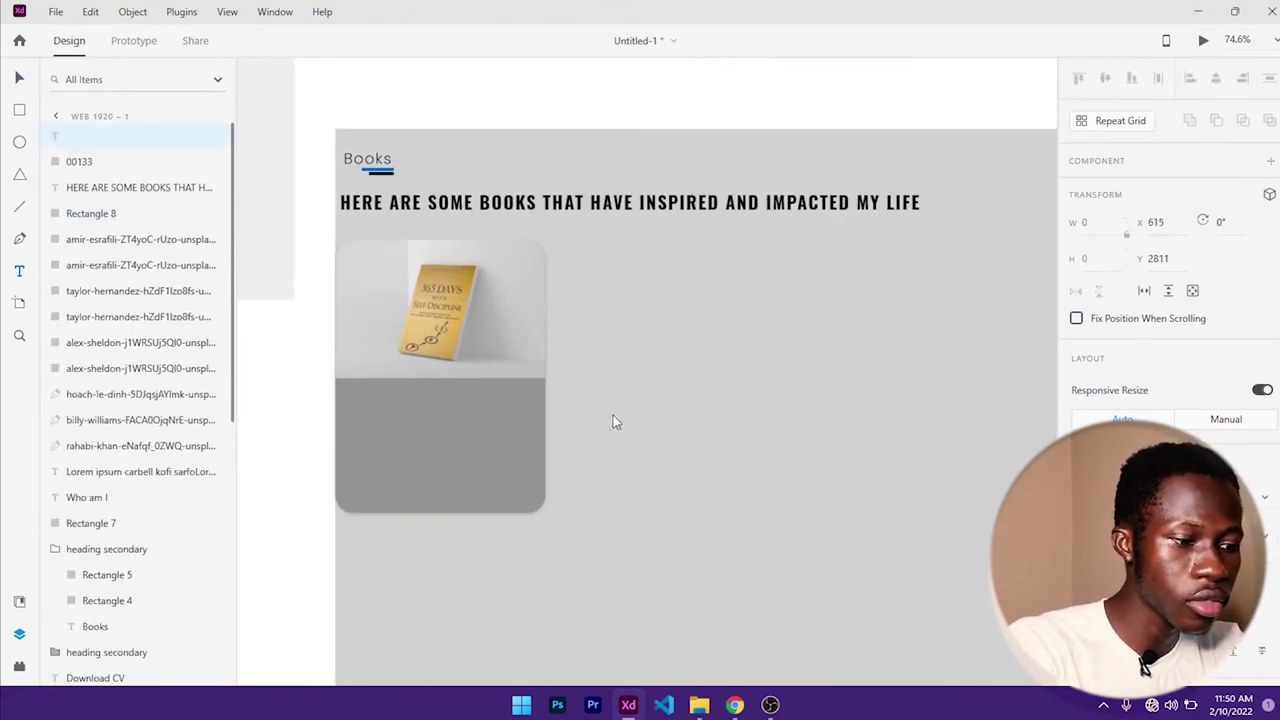
pyautogui.write('365')
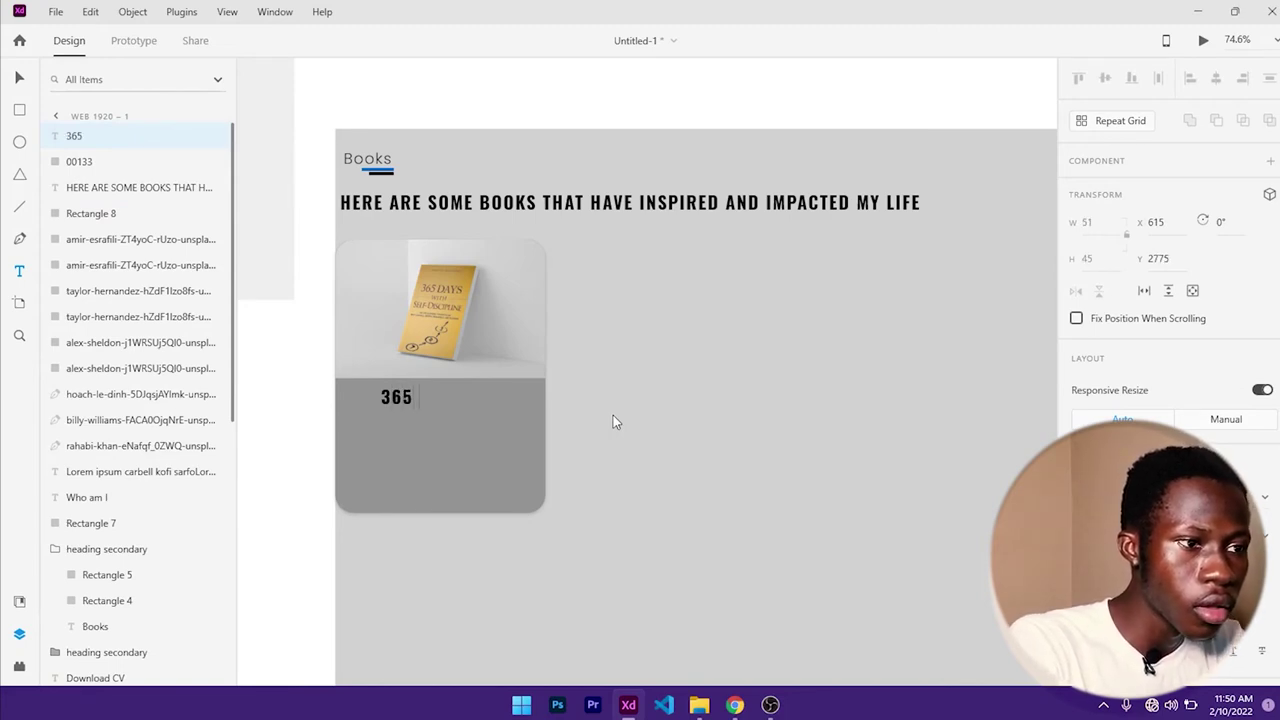
pyautogui.write(' day')
pyautogui.press('BackSpace')
pyautogui.press('BackSpace')
pyautogui.write('DAY')
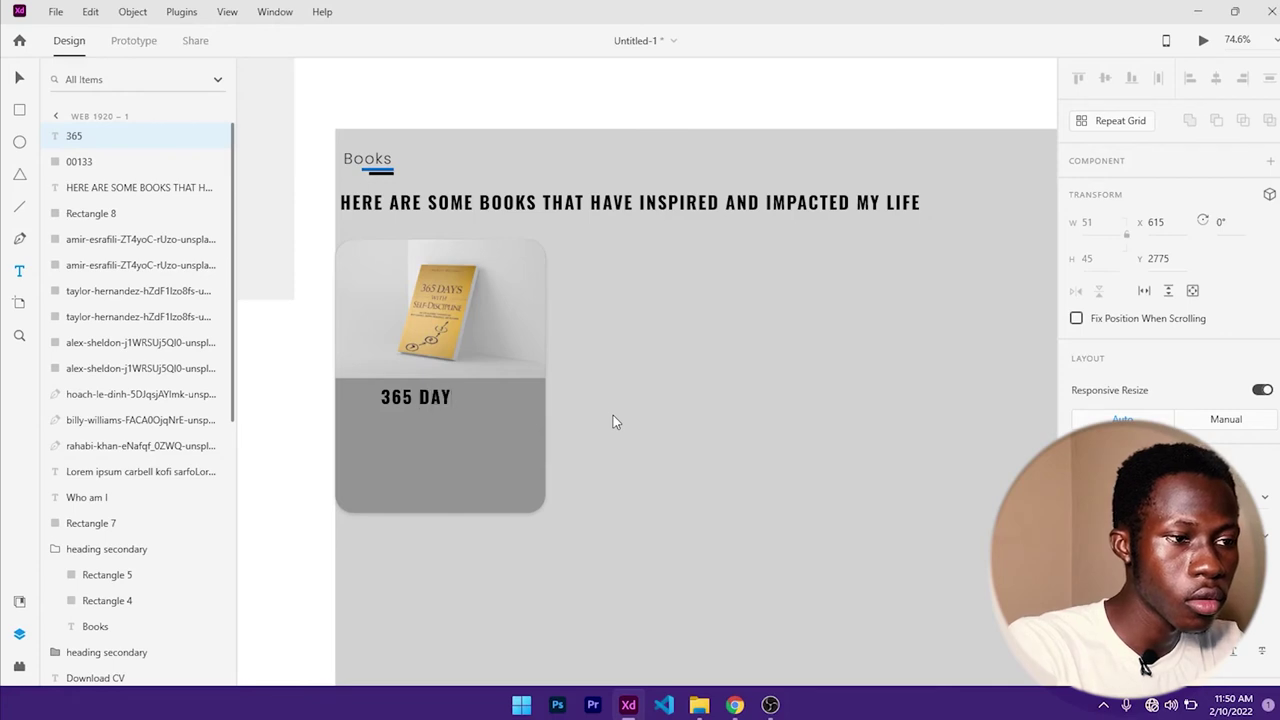
pyautogui.write('S WITH DISCIPLINE')
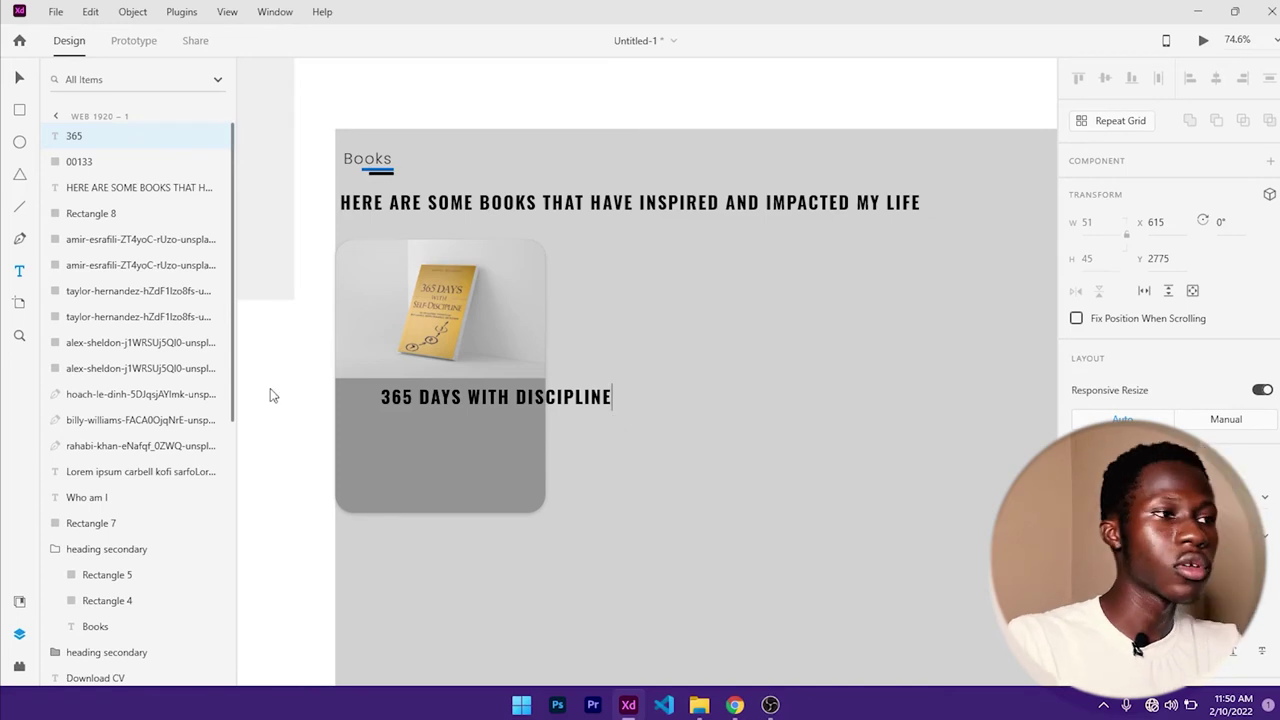
pyautogui.press('Escape')
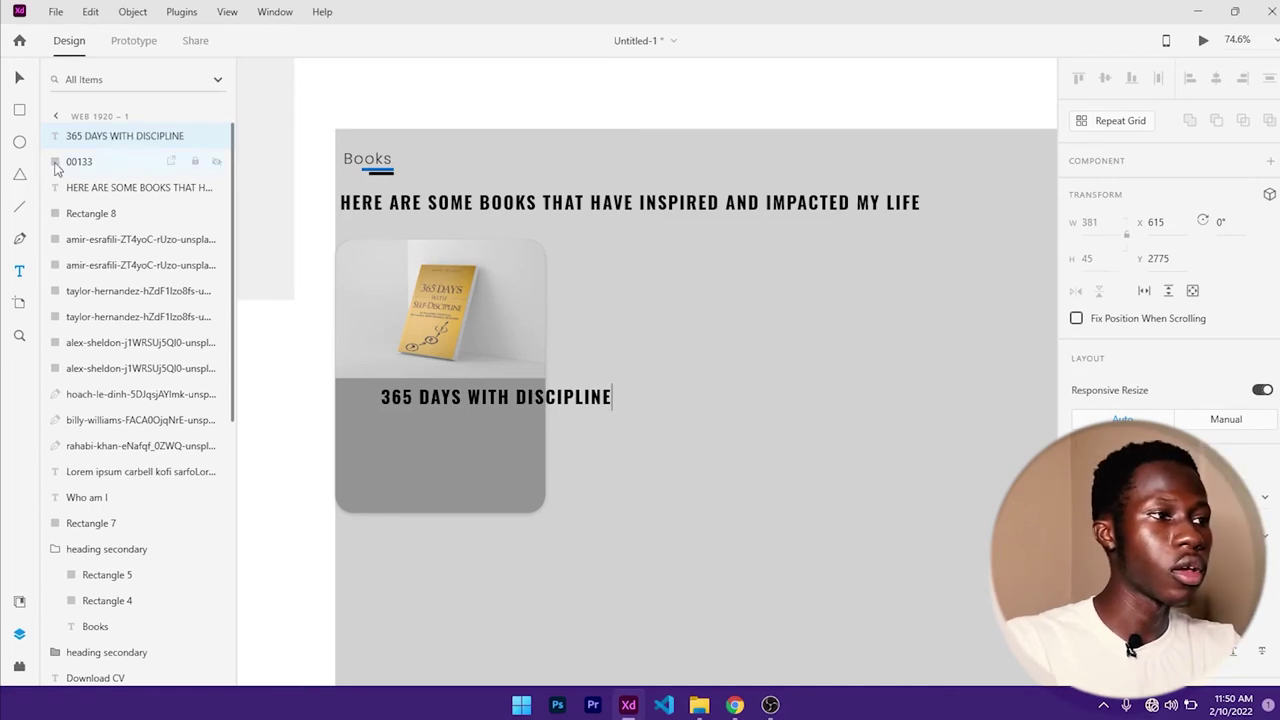
# - Set the title's font size to 20 and its letter spacing to 0
pyautogui.click(19, 77)
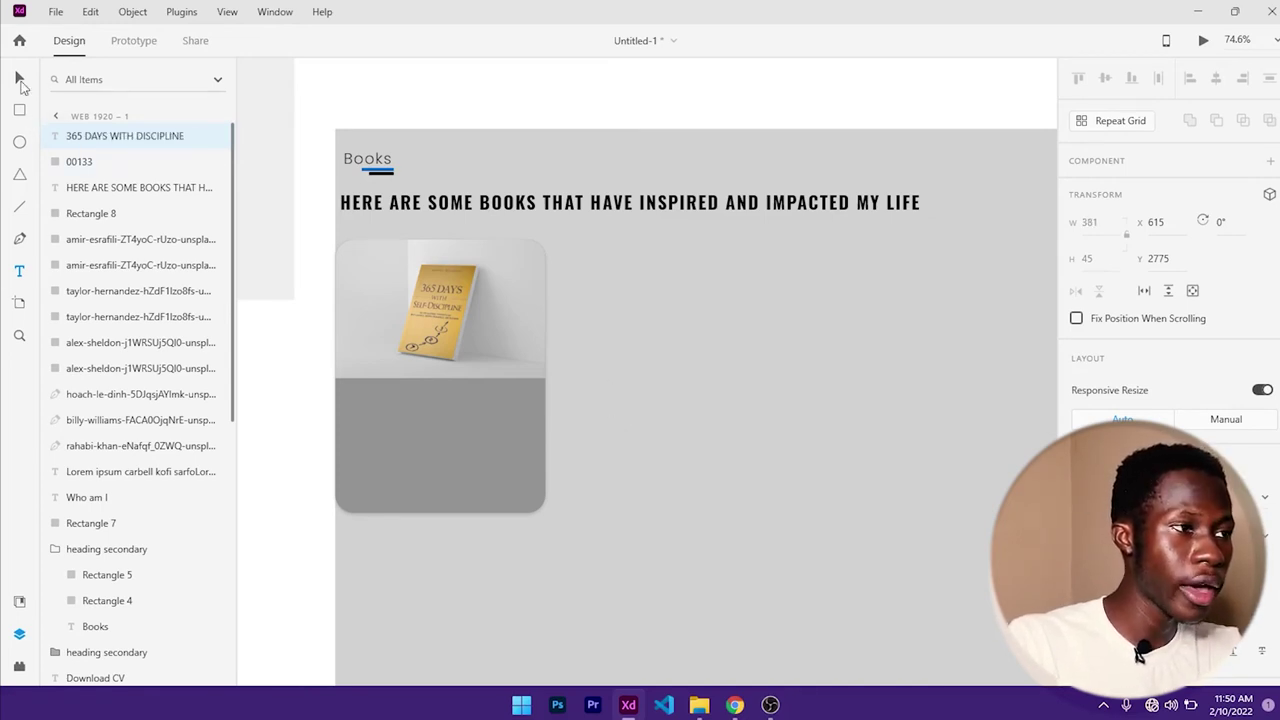
pyautogui.scroll(-3, 1081, 348)
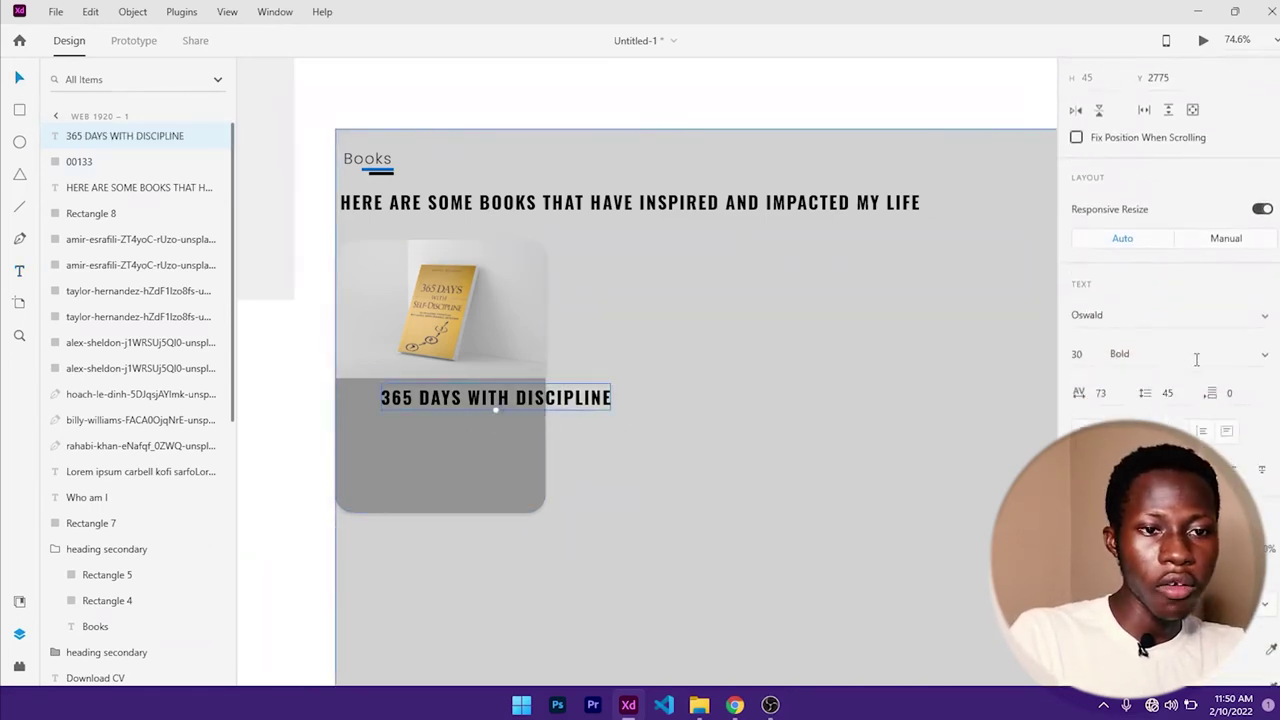
pyautogui.click(1079, 346)
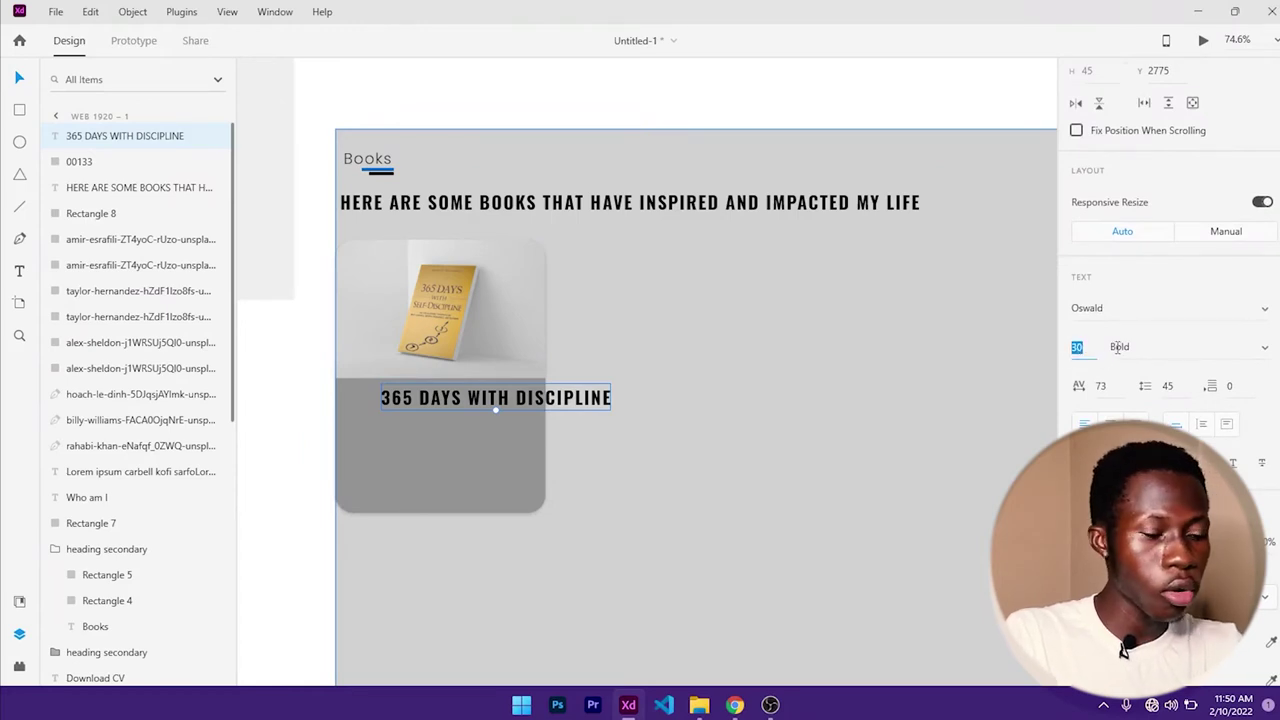
pyautogui.write('20')
pyautogui.press('Return')
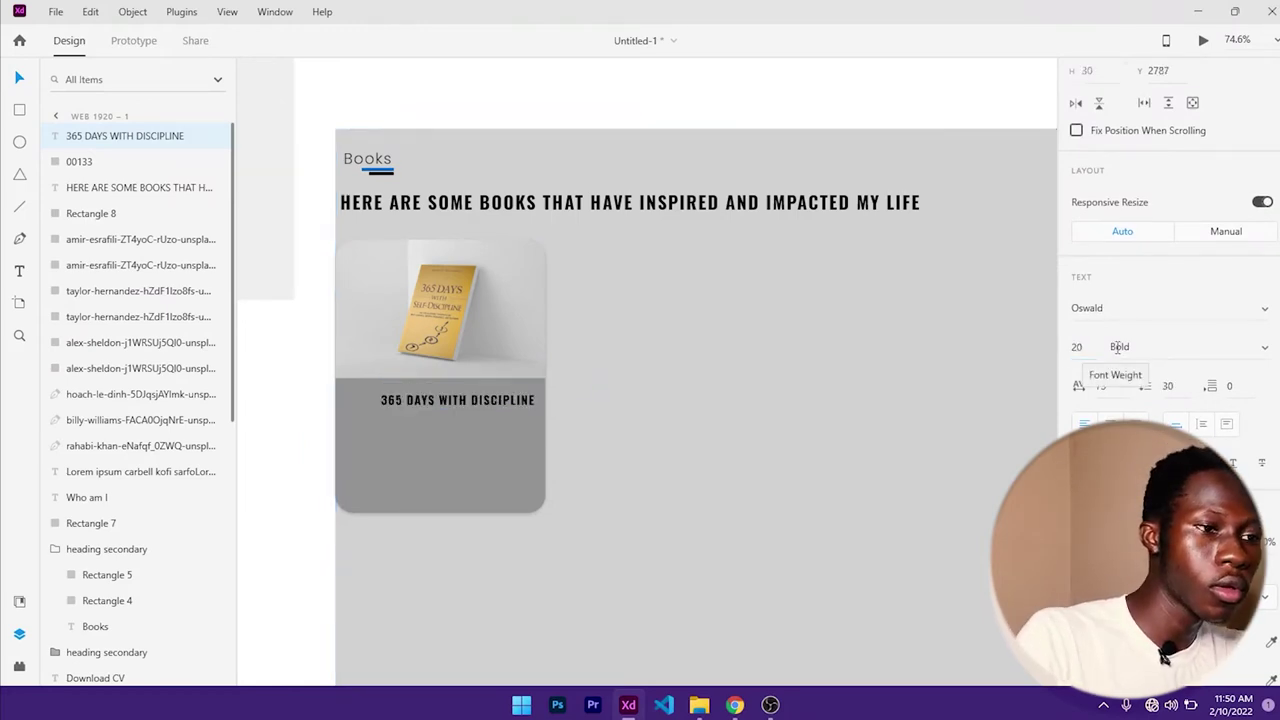
pyautogui.click(483, 450)
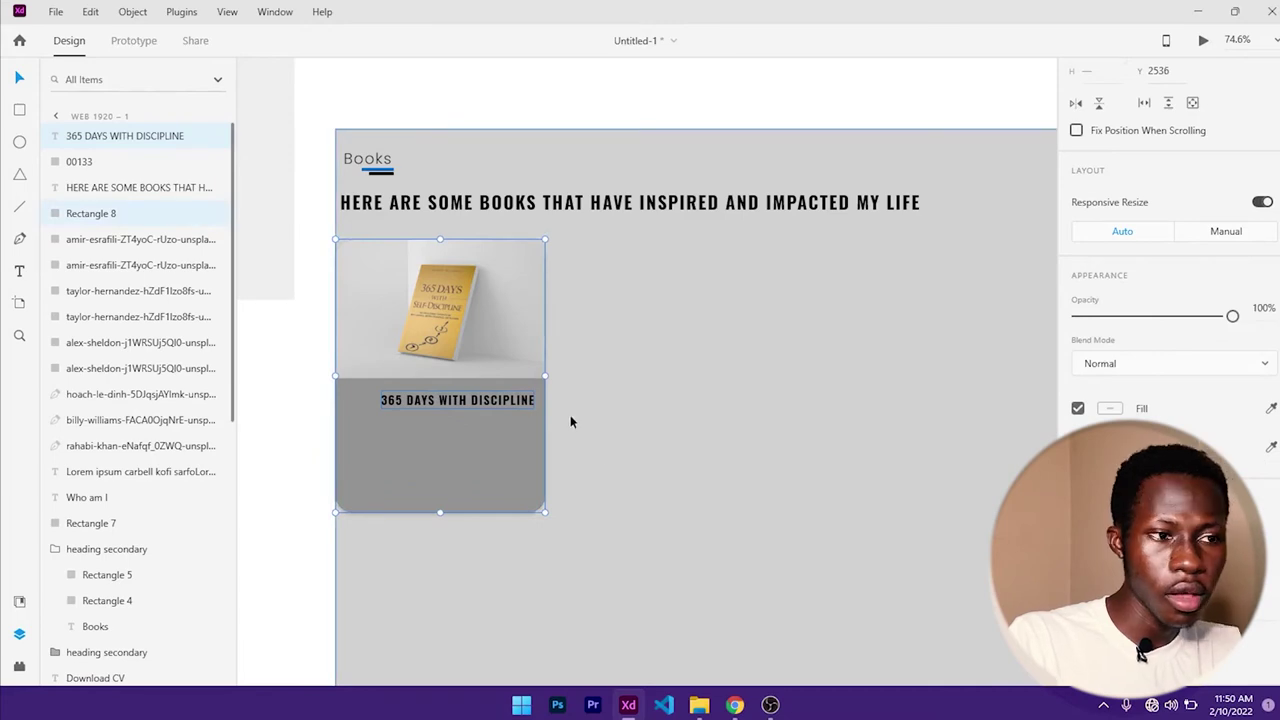
pyautogui.click(655, 416)
pyautogui.click(465, 398)
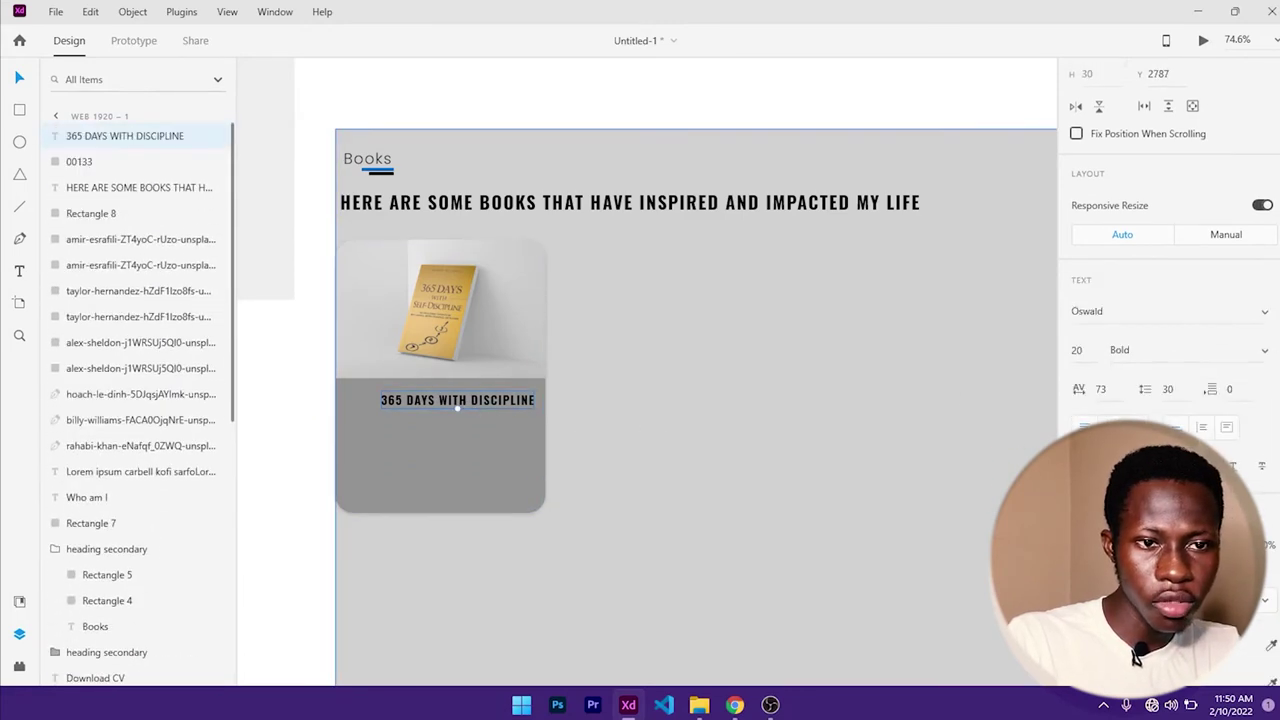
pyautogui.write('0')
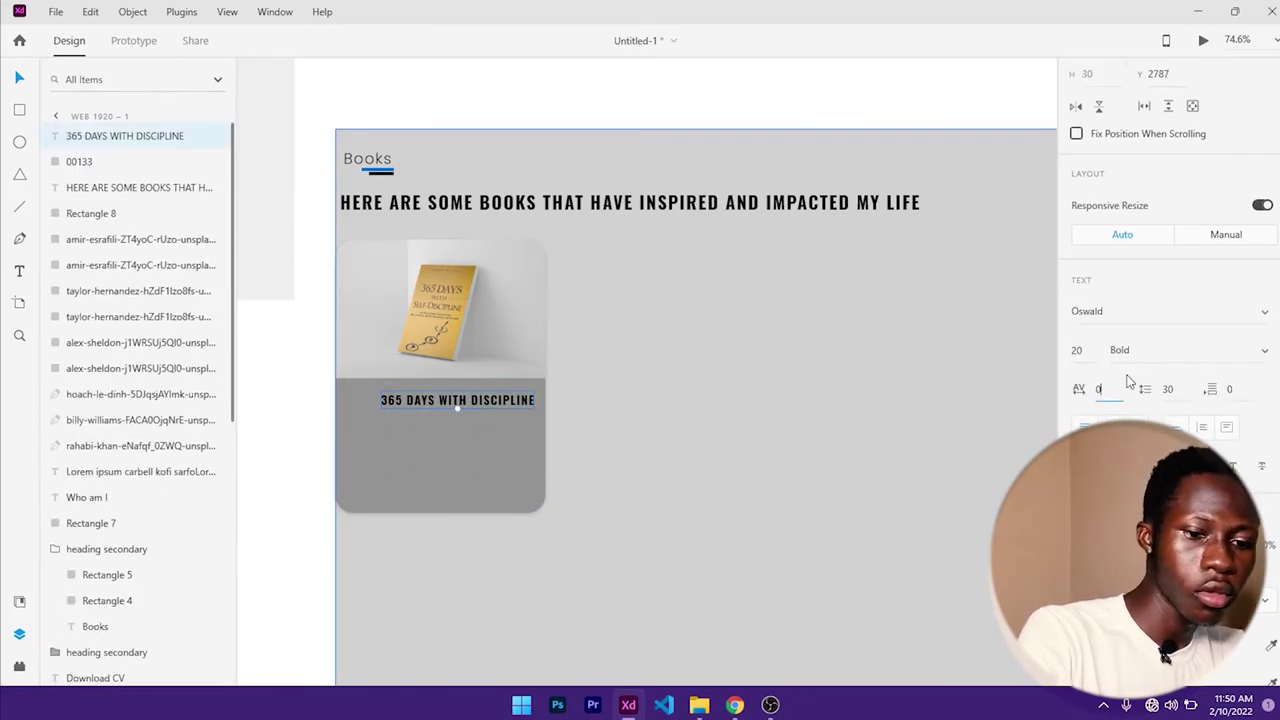
pyautogui.press('Return')
# - Centre the title horizontally within the card and nudge it up slightly
pyautogui.click(926, 413)
pyautogui.click(474, 405)
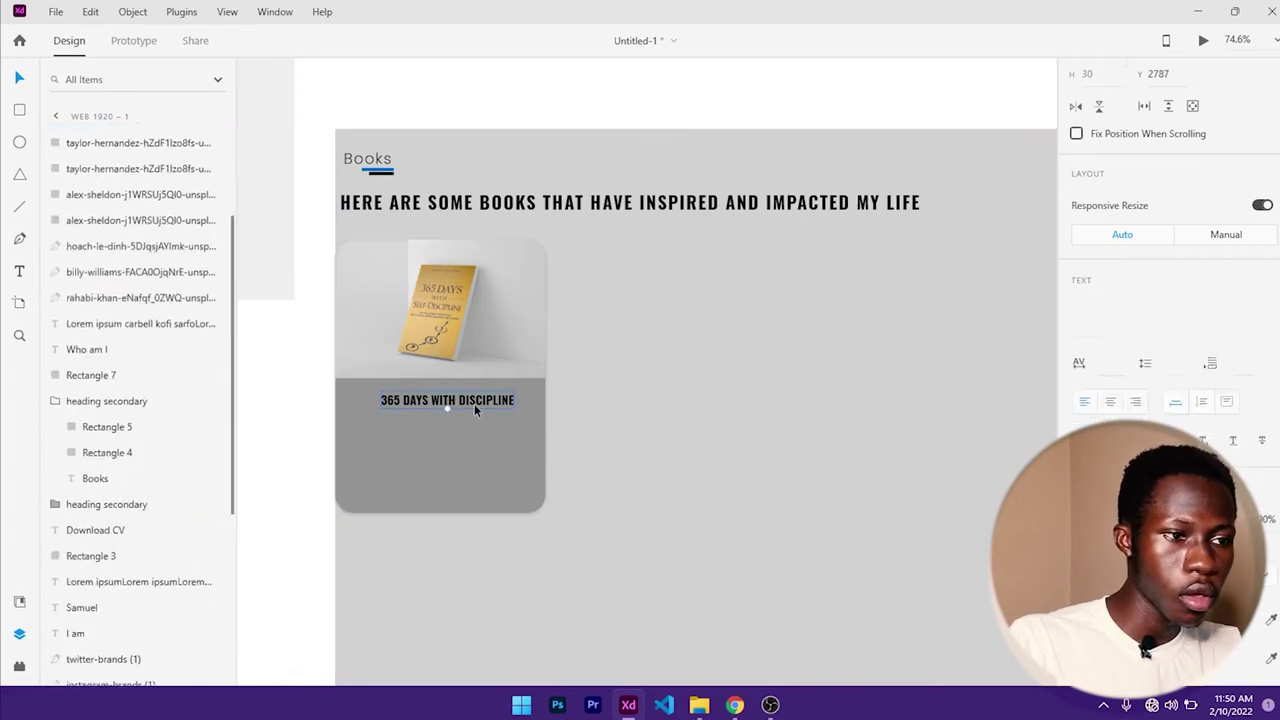
pyautogui.scroll(3, 1236, 289)
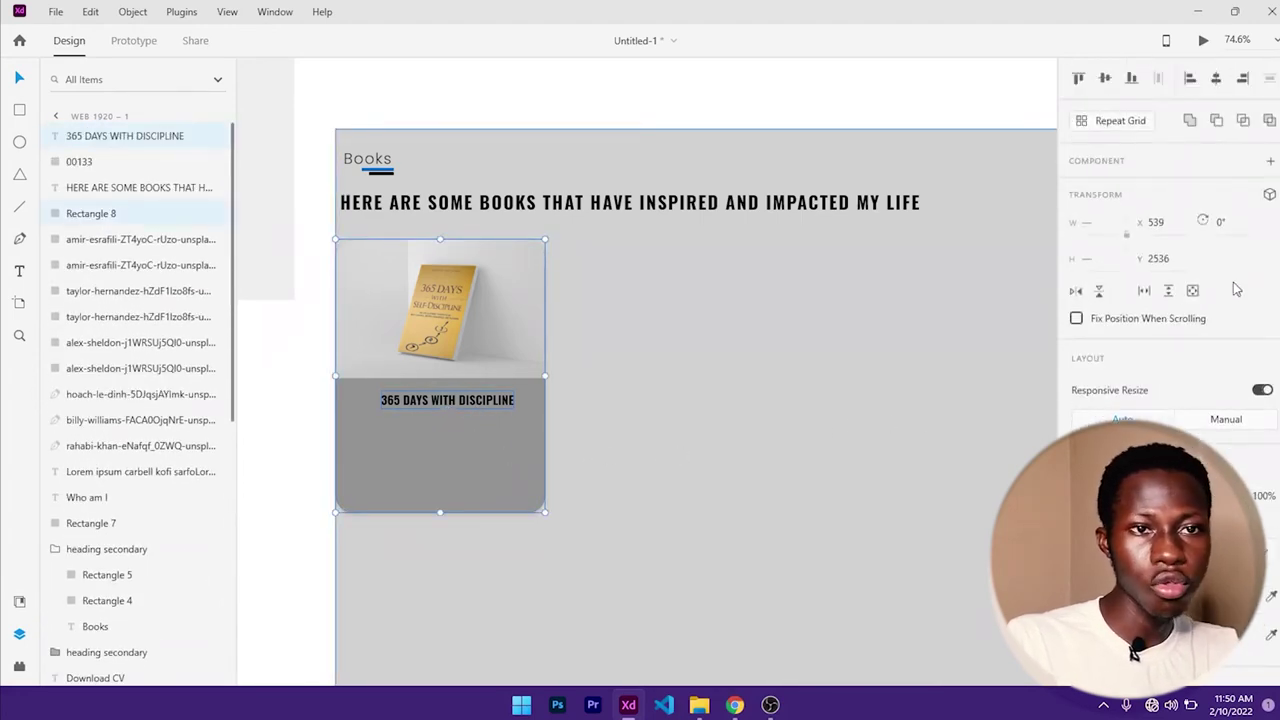
pyautogui.click(1216, 79)
pyautogui.click(595, 453)
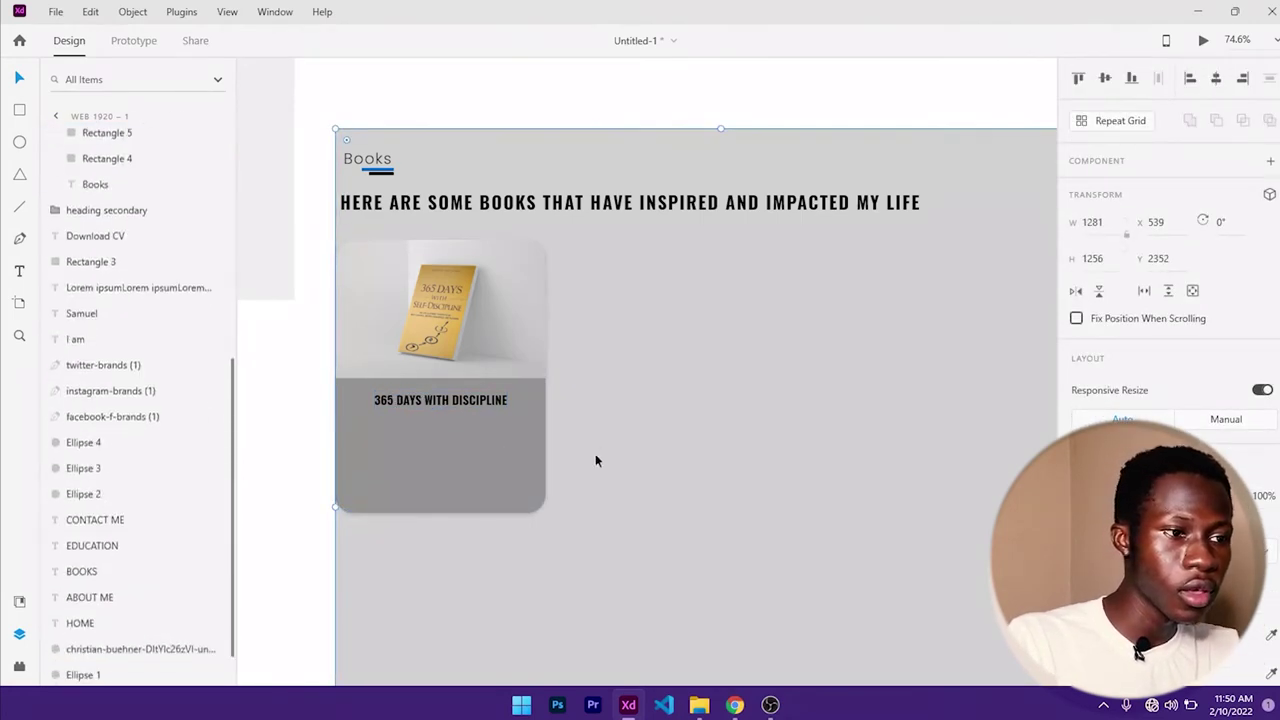
pyautogui.click(479, 405)
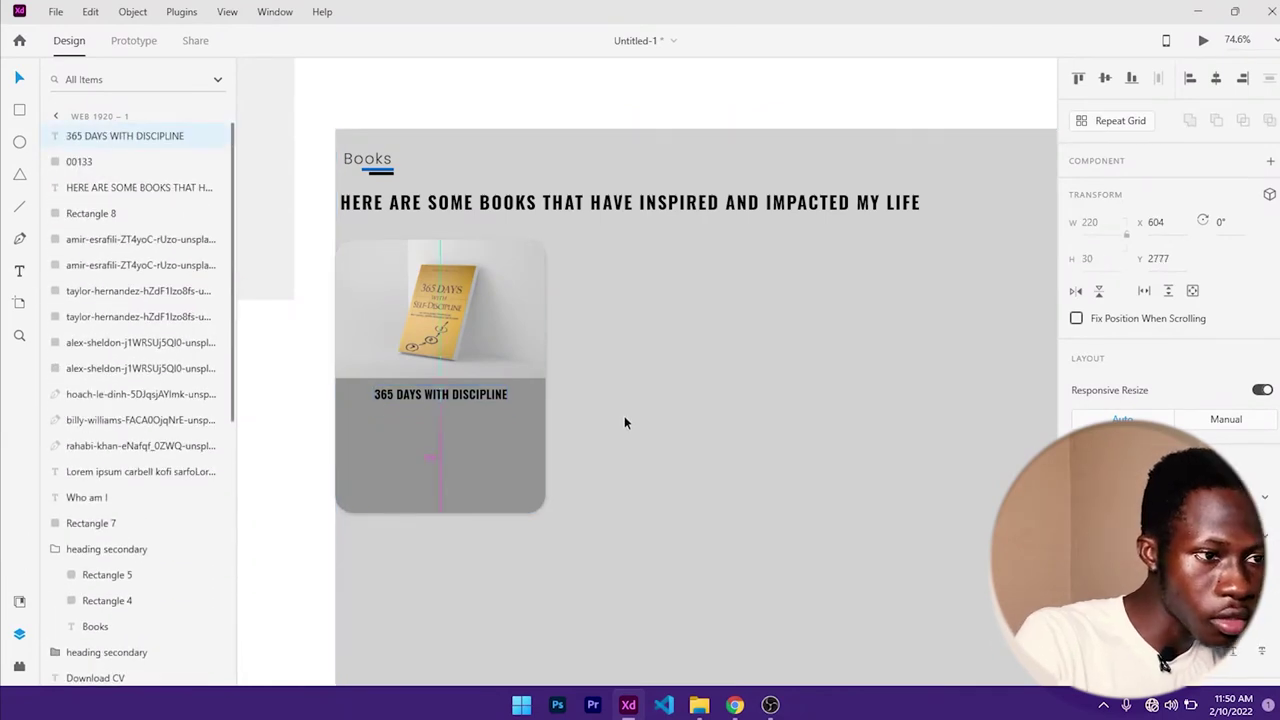
pyautogui.press('Up')
pyautogui.press('Up')
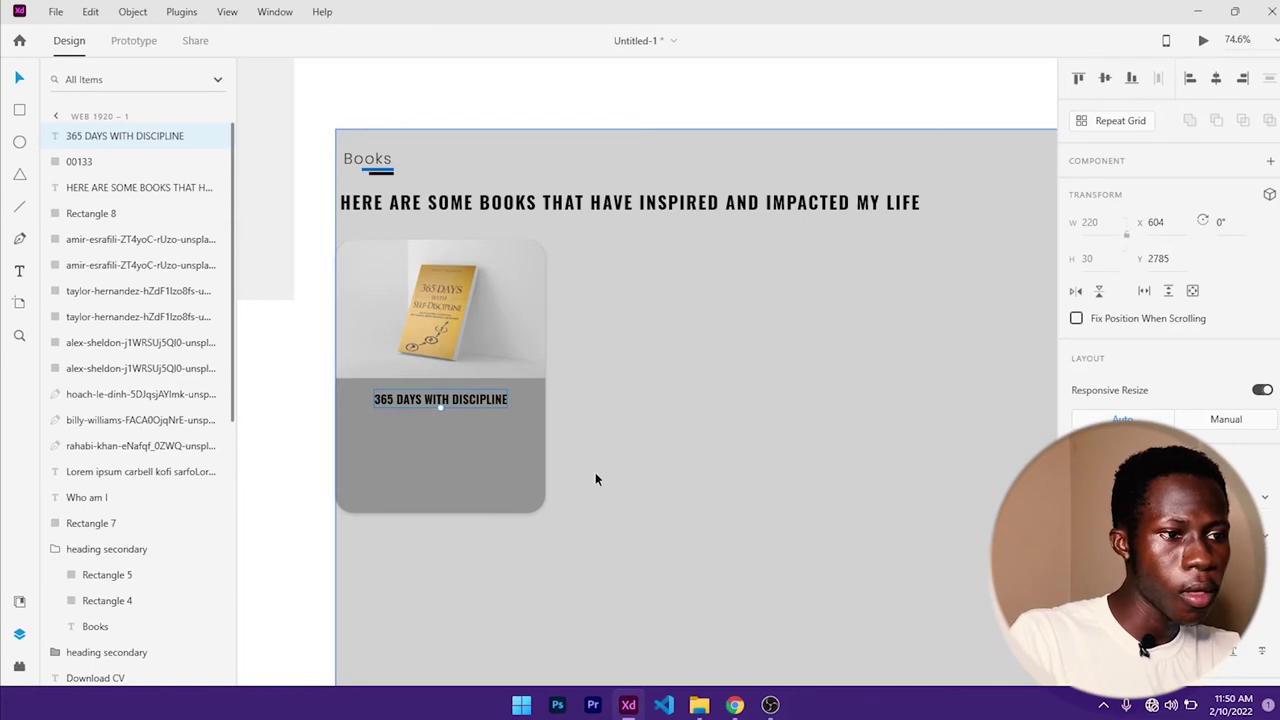
# - Copy the author's name from the reference site and paste it into a new text box below the title
pyautogui.press('t')
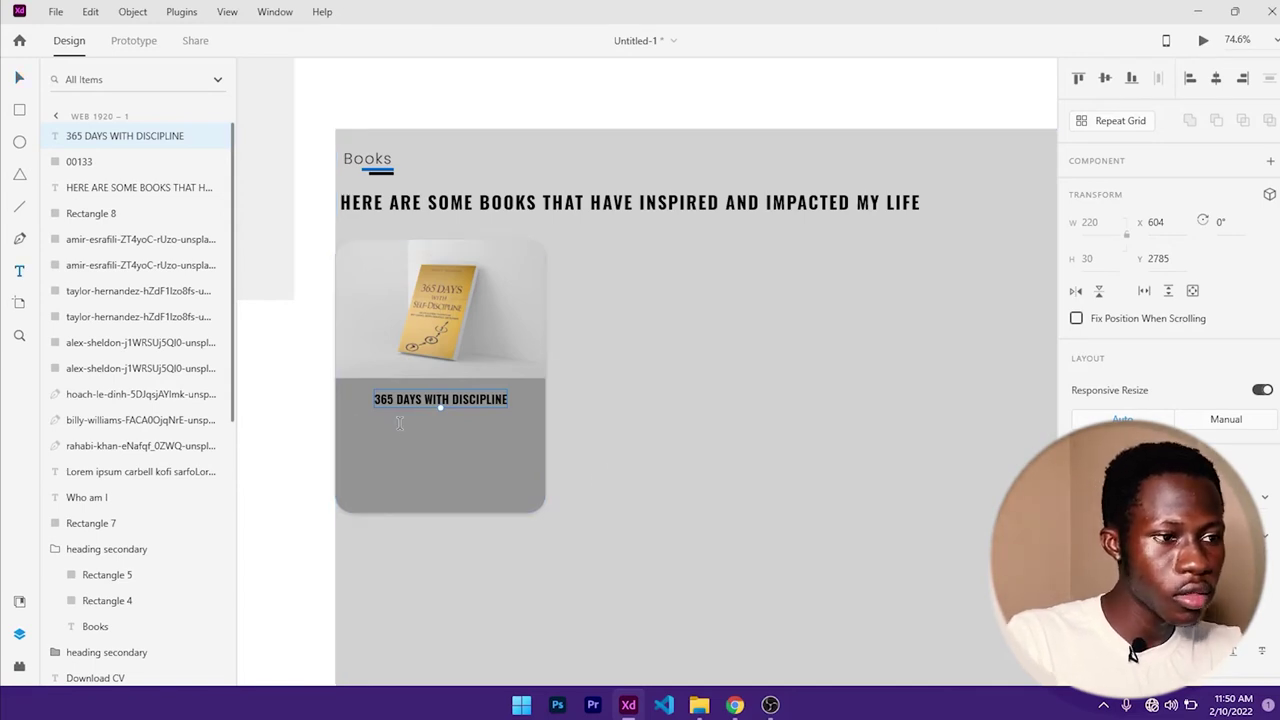
pyautogui.click(402, 424)
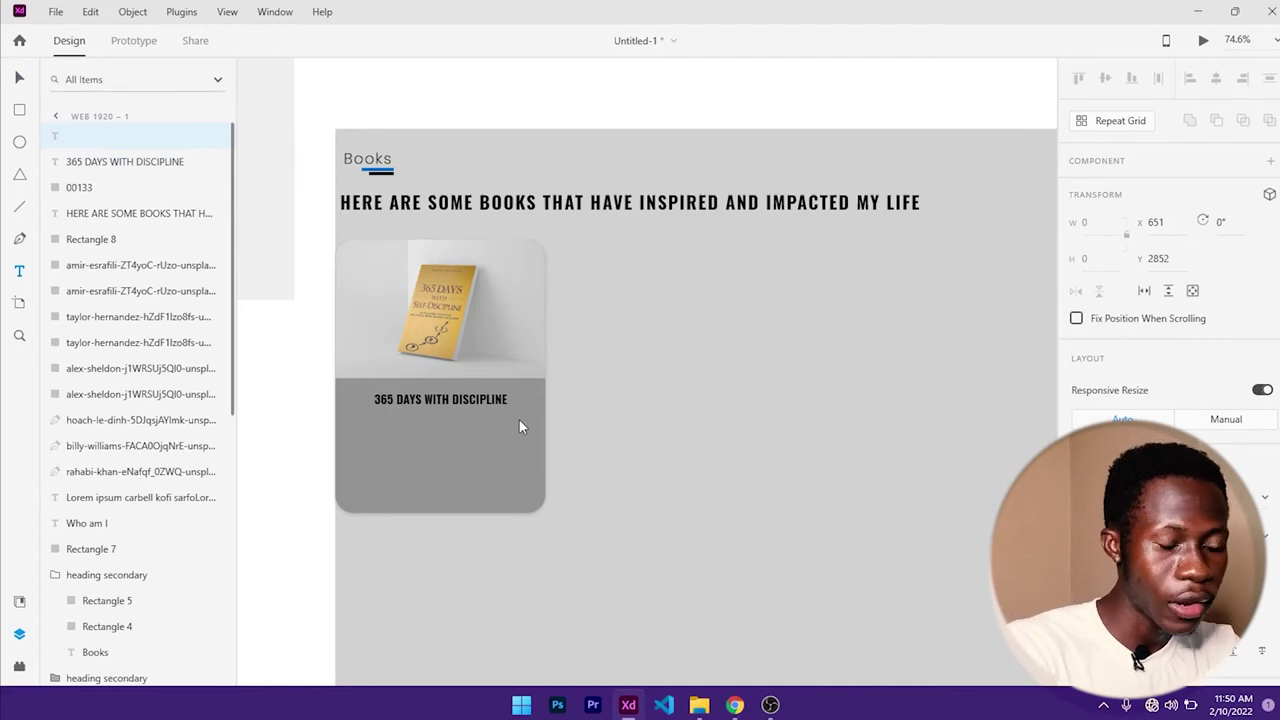
pyautogui.click(734, 704)
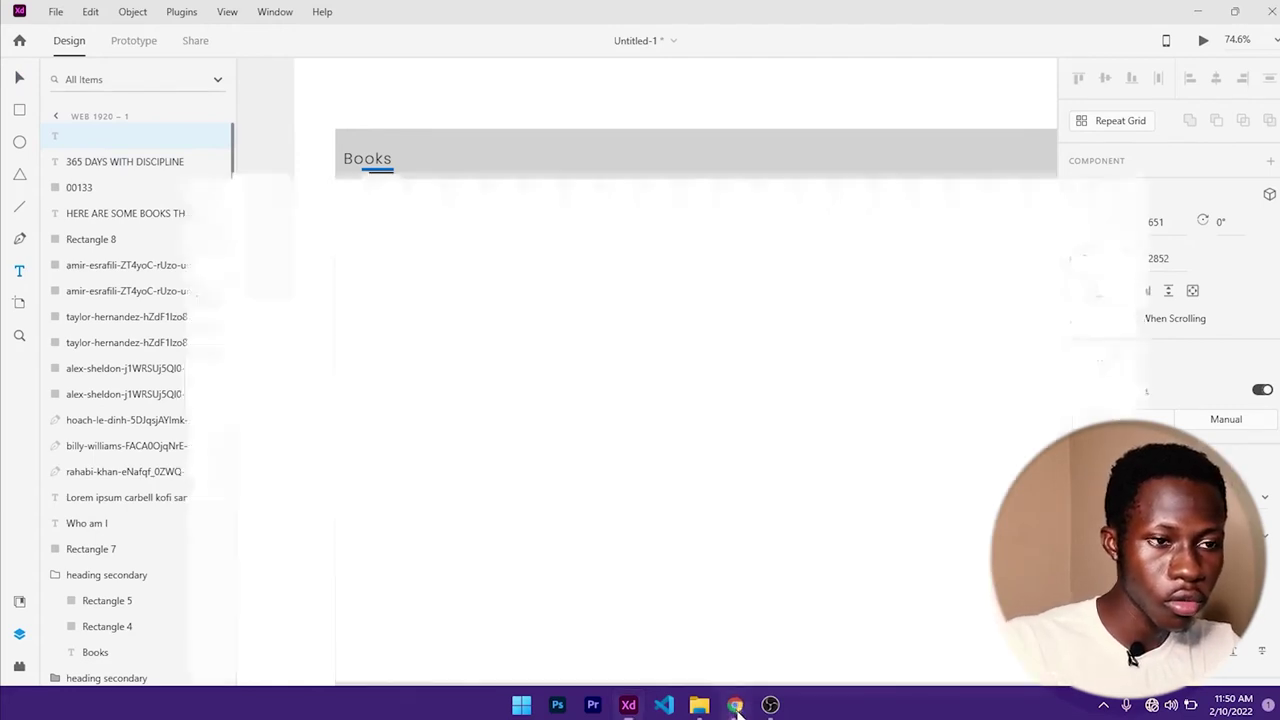
pyautogui.scroll(-2, 615, 568)
pyautogui.tripleClick(608, 543)
pyautogui.hotkey('ctrl', 'c')
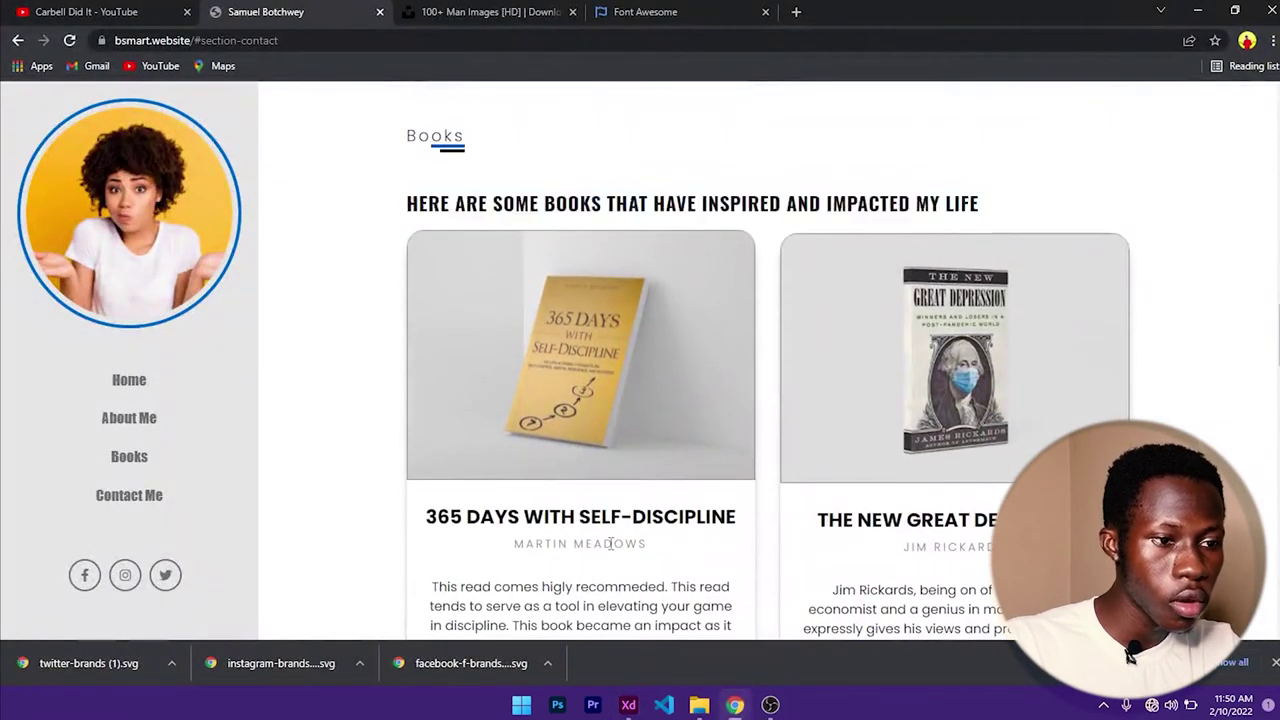
pyautogui.click(1197, 11)
pyautogui.hotkey('ctrl', 'v')
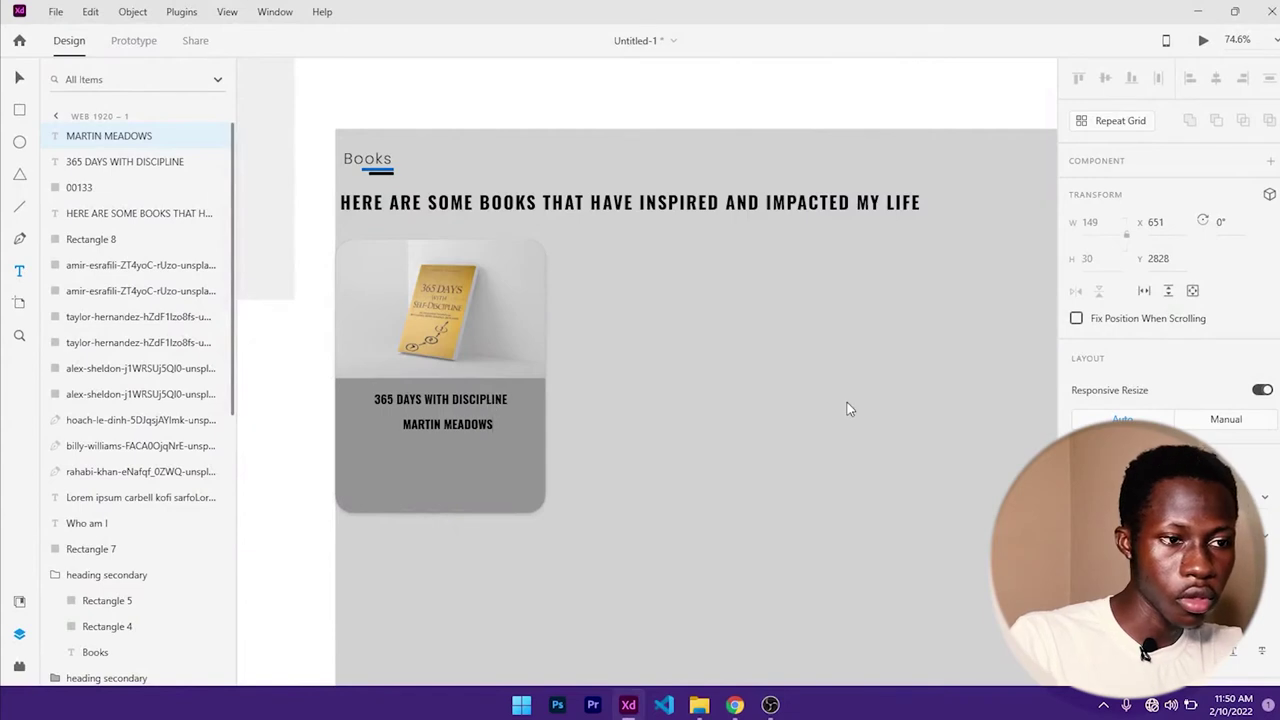
# - Restyle the author name as Poppins Light and reduce its font size
pyautogui.press('Escape')
pyautogui.scroll(-2, 1180, 427)
pyautogui.scroll(-2, 1180, 427)
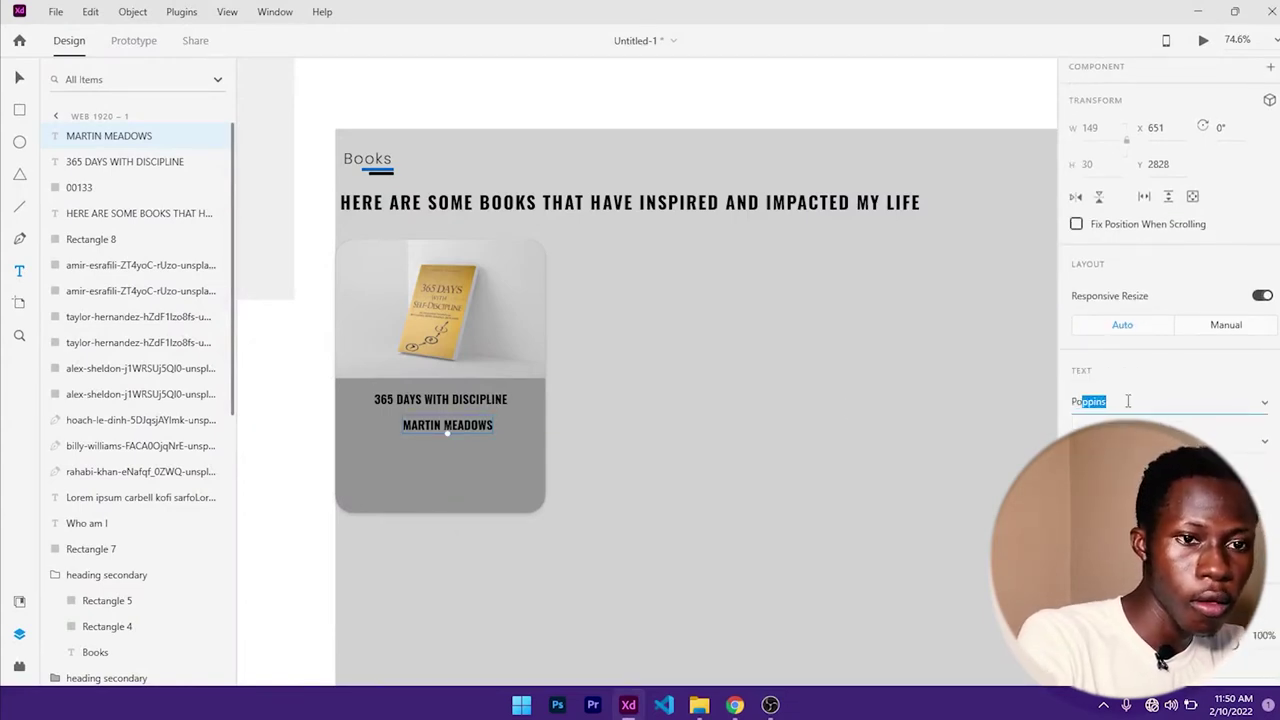
pyautogui.click(1128, 401)
pyautogui.write('Pop')
pyautogui.press('Return')
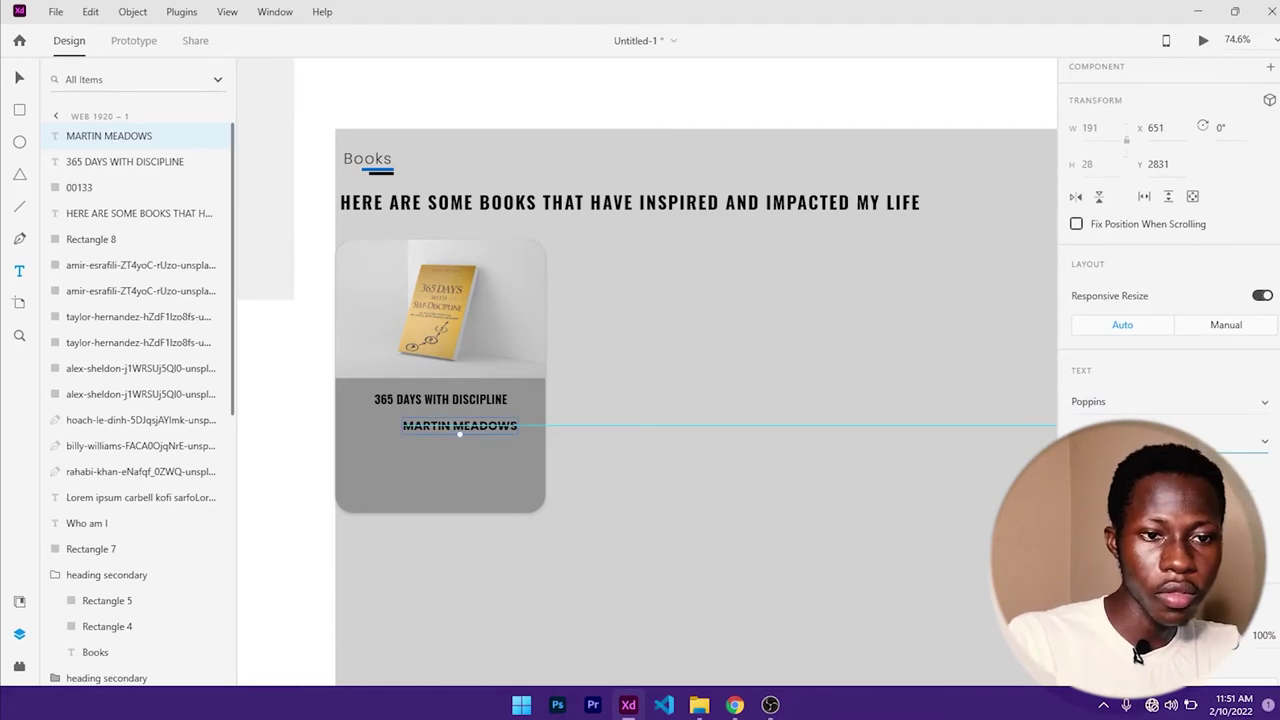
pyautogui.click(1260, 443)
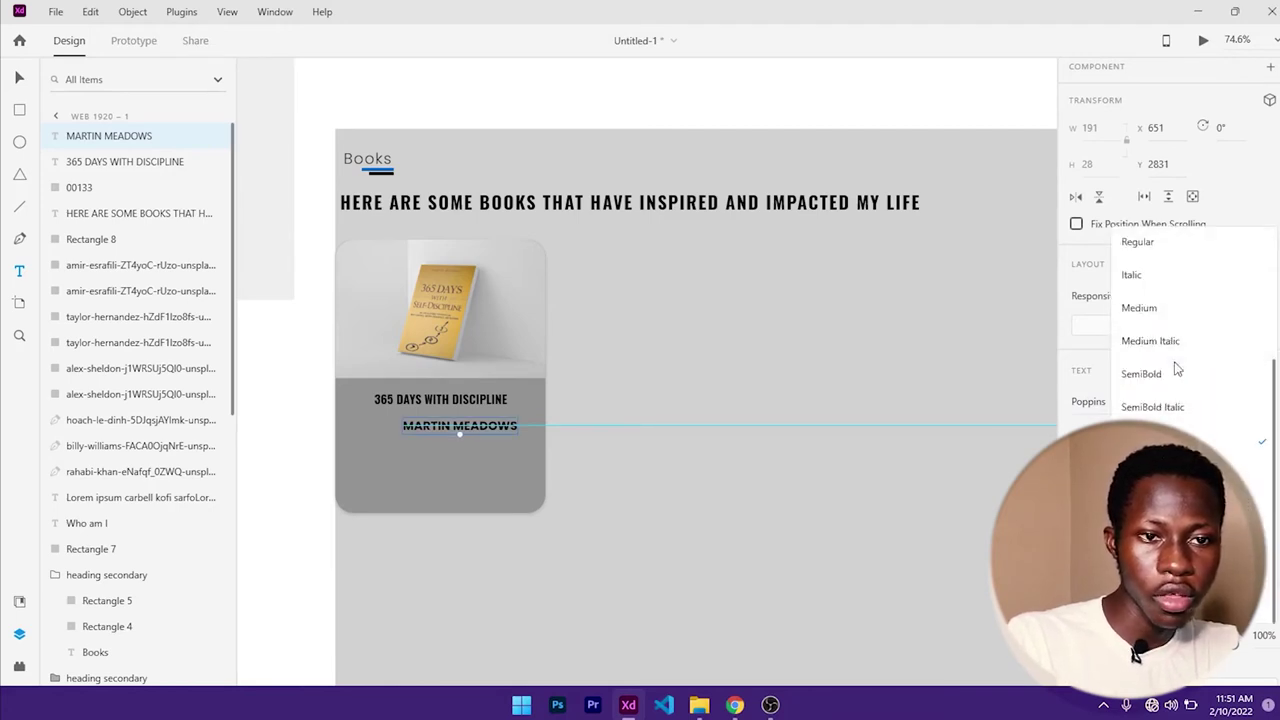
pyautogui.scroll(2, 1166, 336)
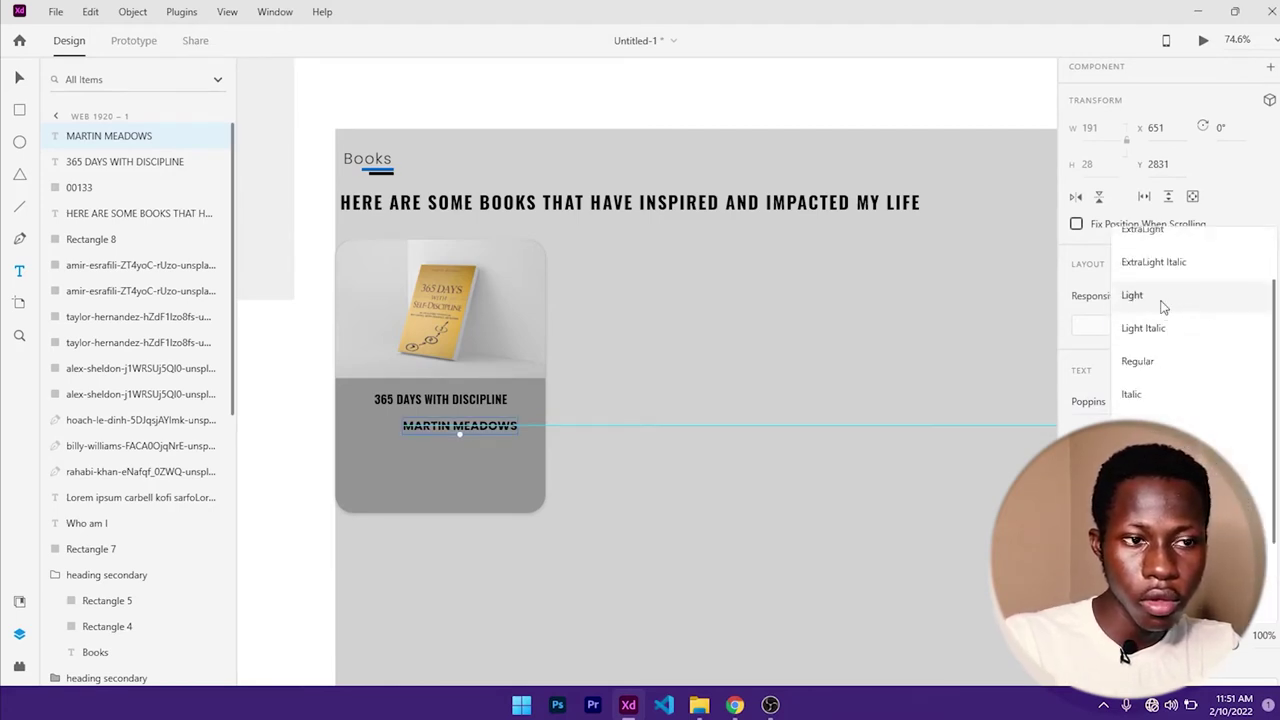
pyautogui.click(1163, 294)
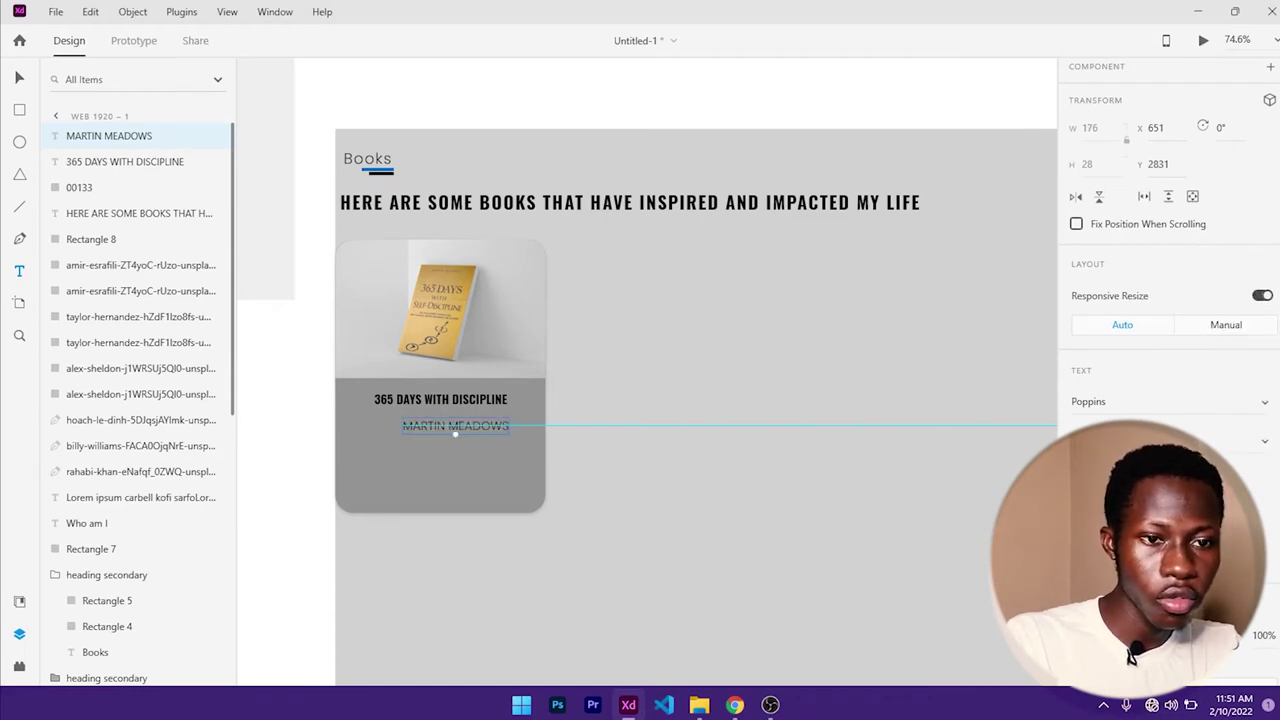
pyautogui.press('Return')
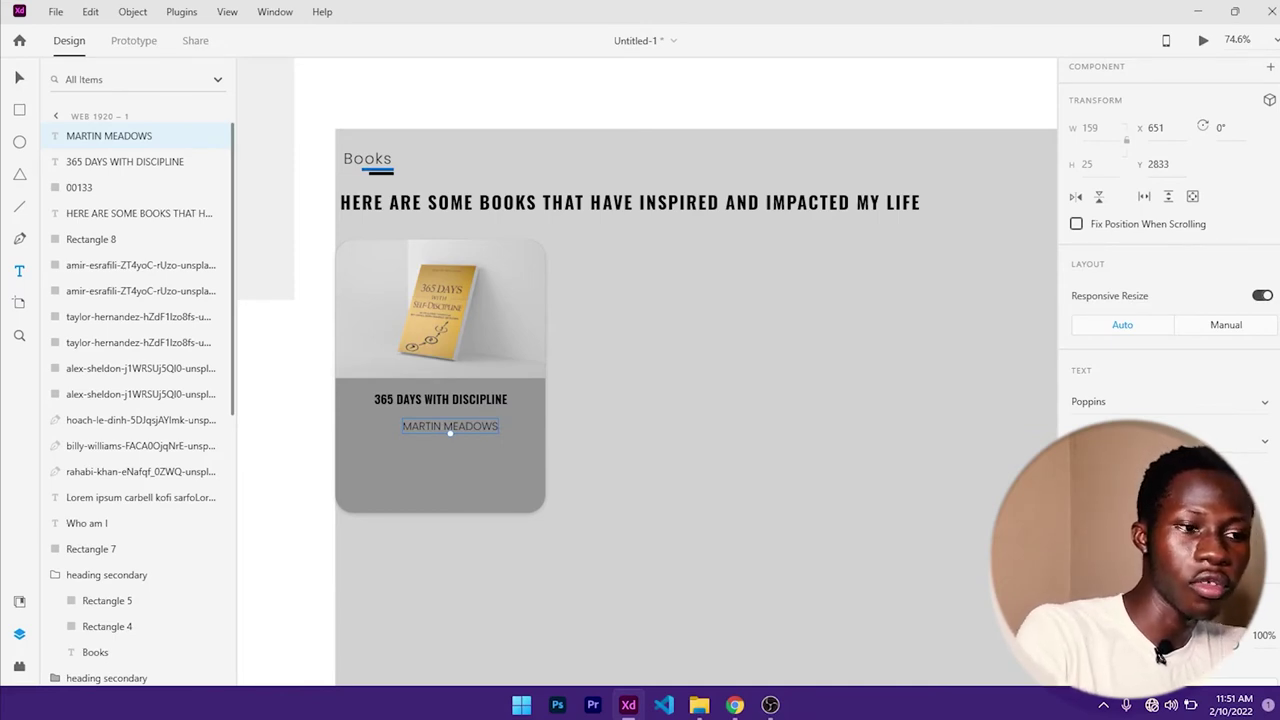
pyautogui.press('Return')
# - Centre the author name in the card just under the title and draw an empty text area below it
pyautogui.click(19, 77)
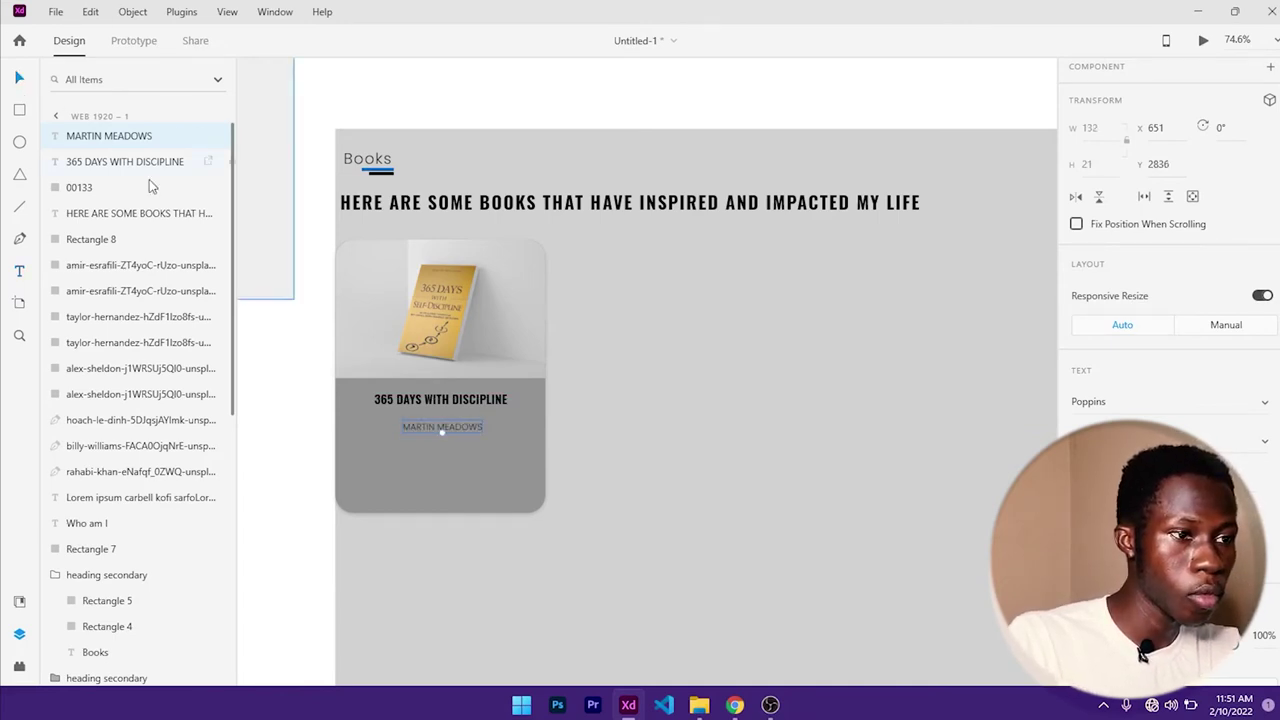
pyautogui.click(514, 450)
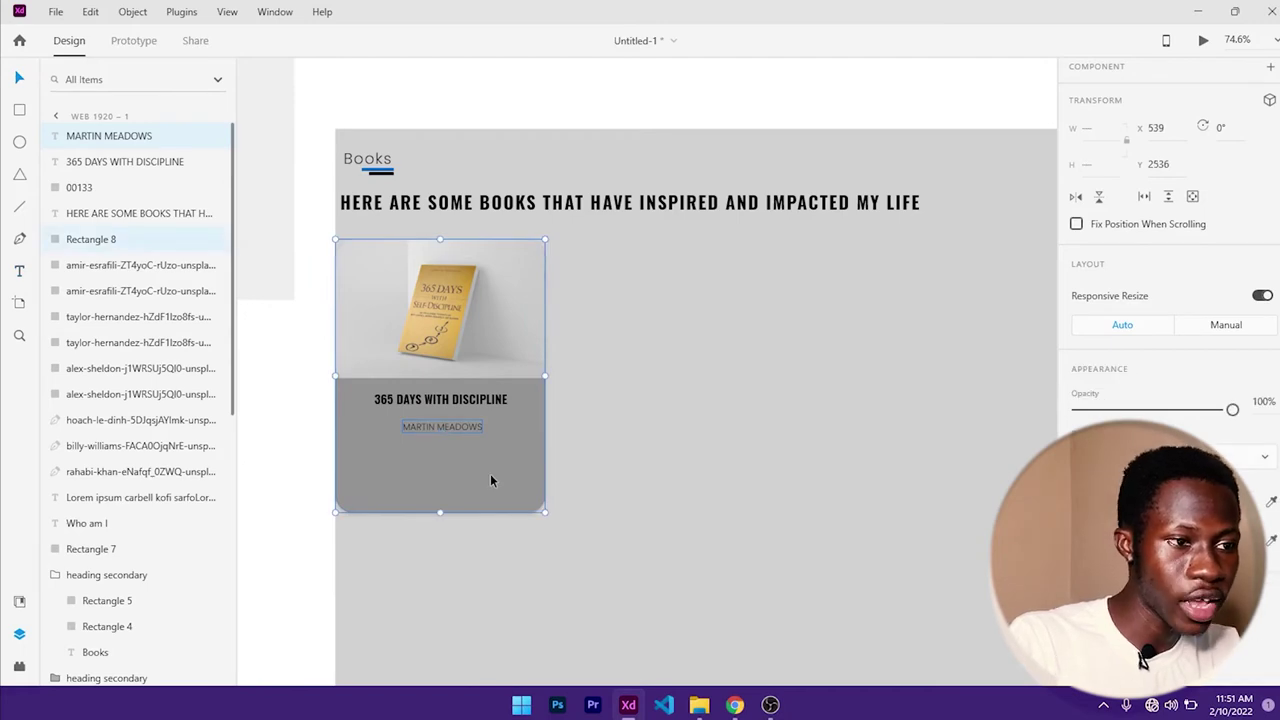
pyautogui.scroll(2, 1249, 219)
pyautogui.click(1216, 78)
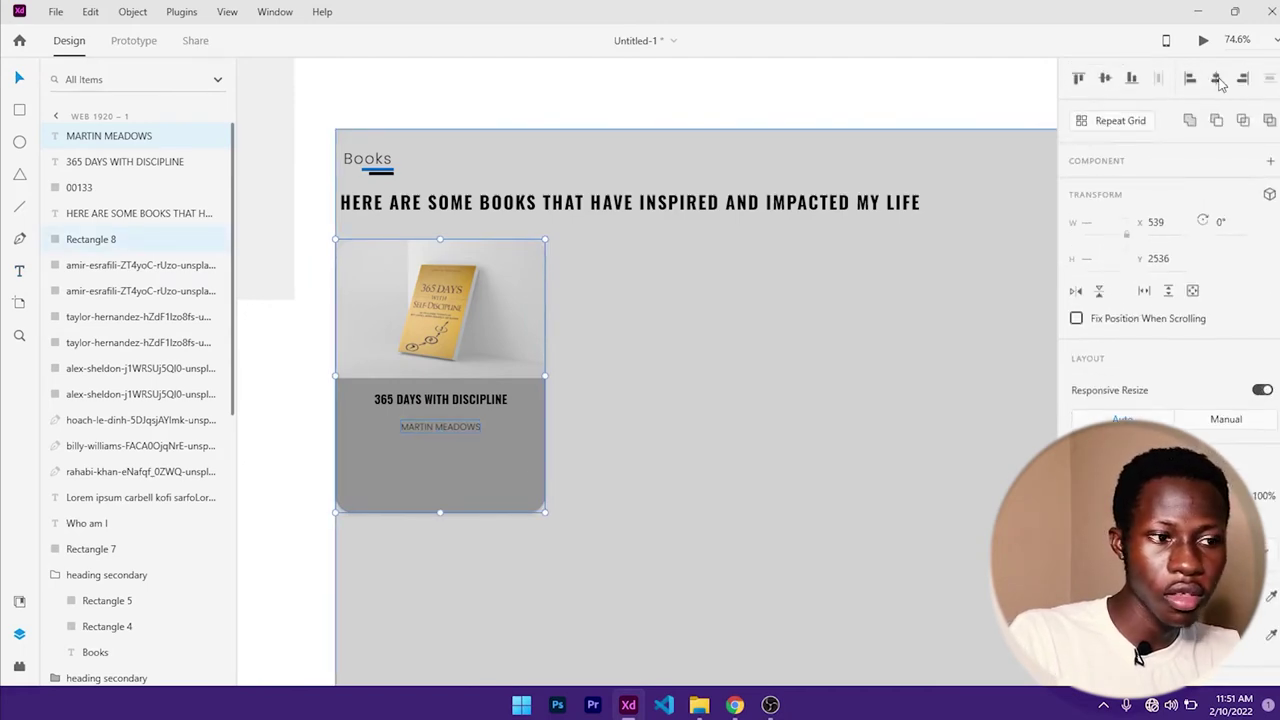
pyautogui.click(677, 357)
pyautogui.click(416, 433)
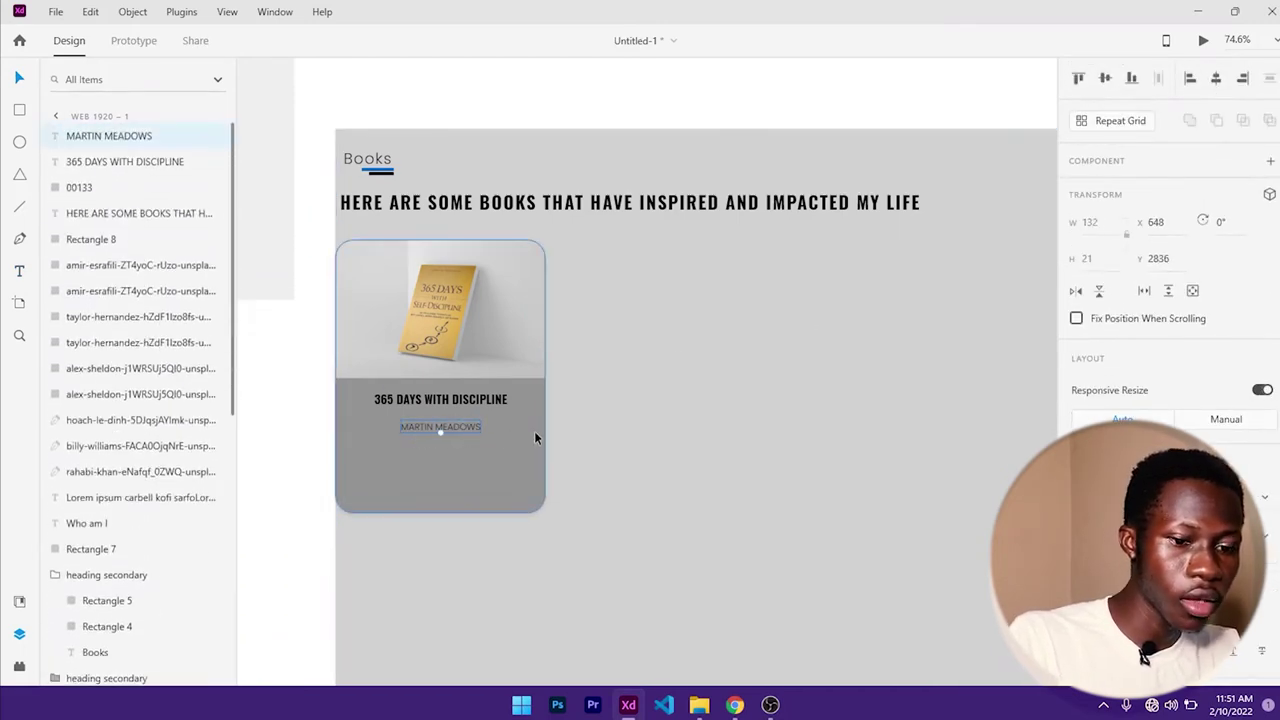
pyautogui.hotkey('shift', 'Up')
pyautogui.hotkey('shift', 'Up')
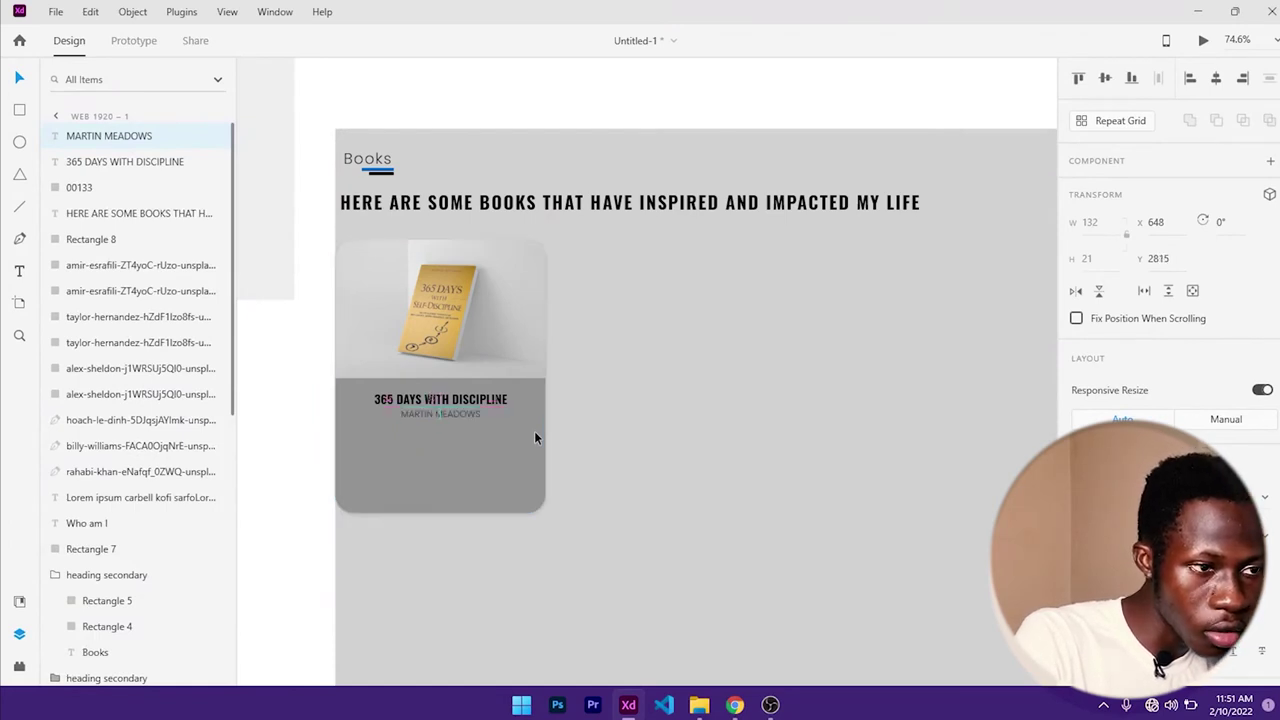
pyautogui.press('Down')
pyautogui.press('Down')
pyautogui.press('Down')
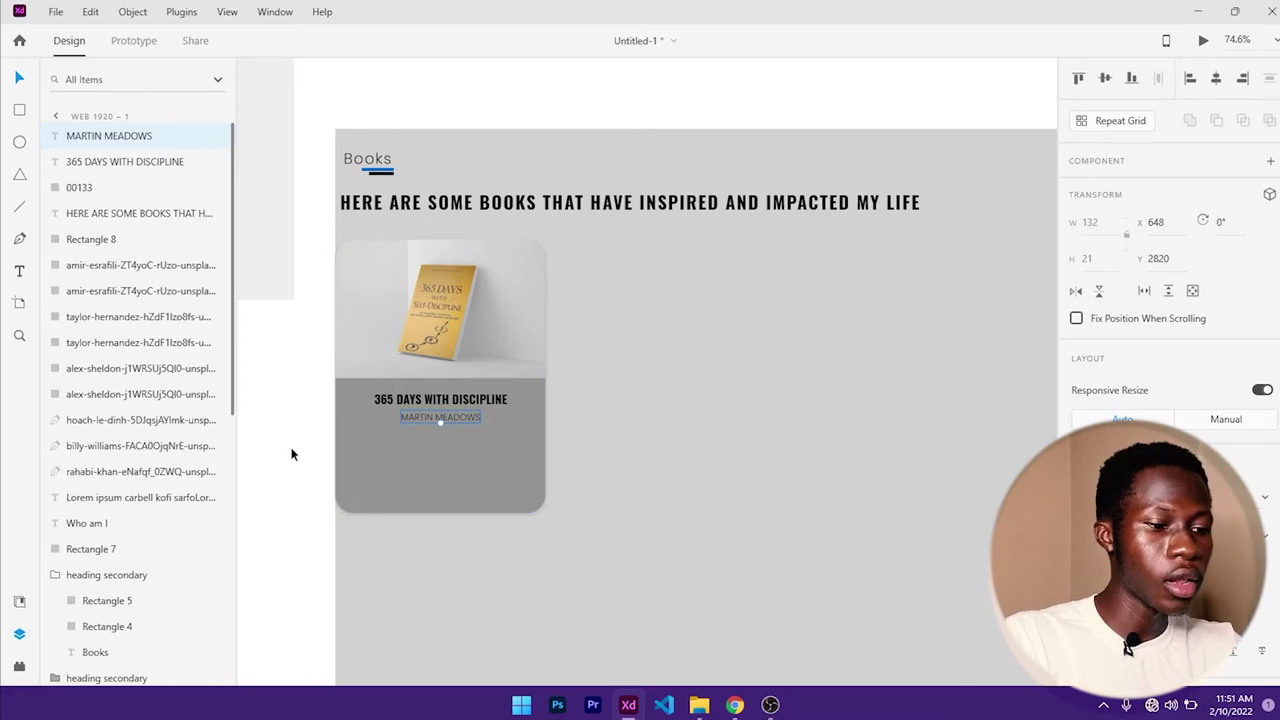
pyautogui.press('t')
pyautogui.moveTo(352, 442); pyautogui.dragTo(526, 482)
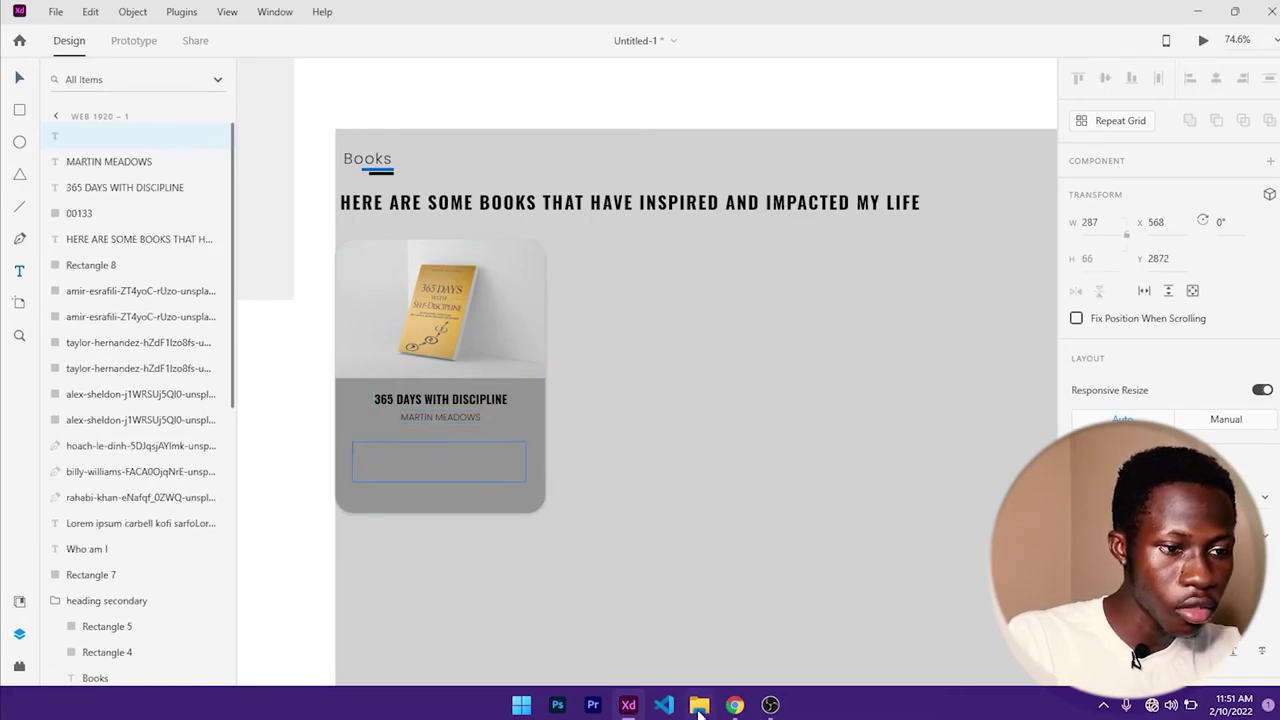
# - Select and copy the 365 Days book's full description paragraph on the live site
pyautogui.click(734, 705)
pyautogui.scroll(-1, 705, 550)
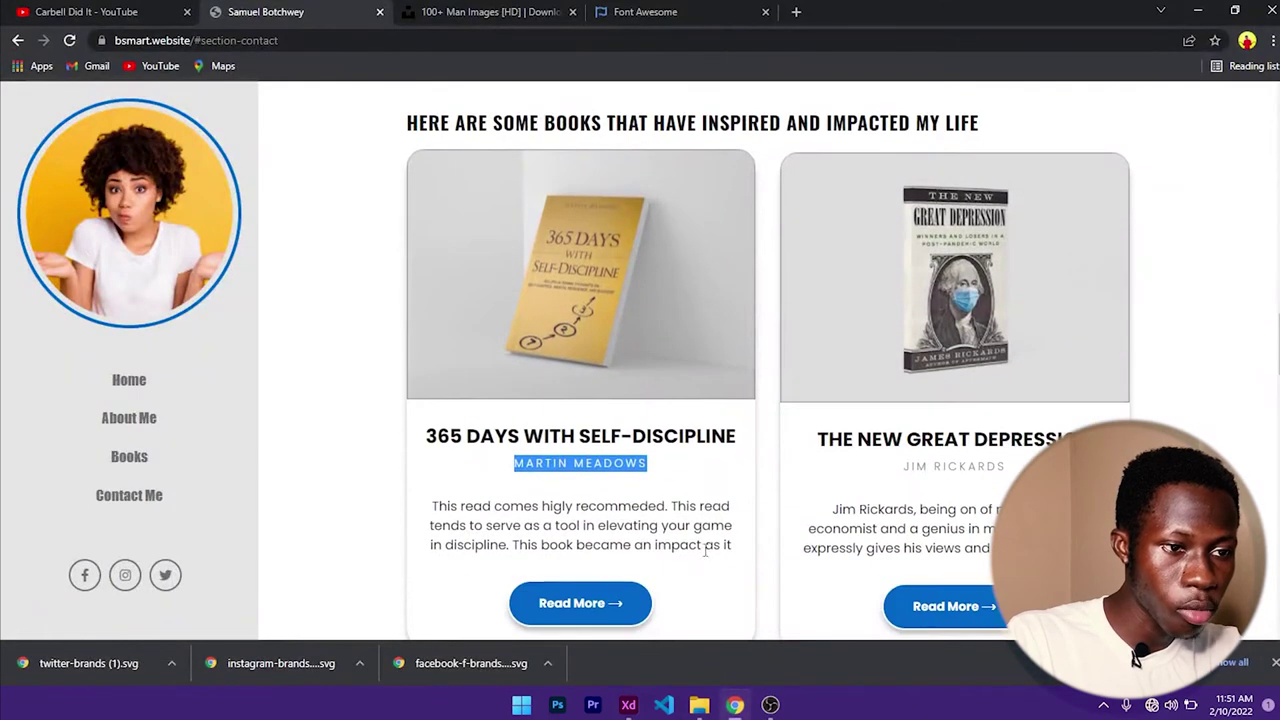
pyautogui.moveTo(735, 550); pyautogui.dragTo(543, 525)
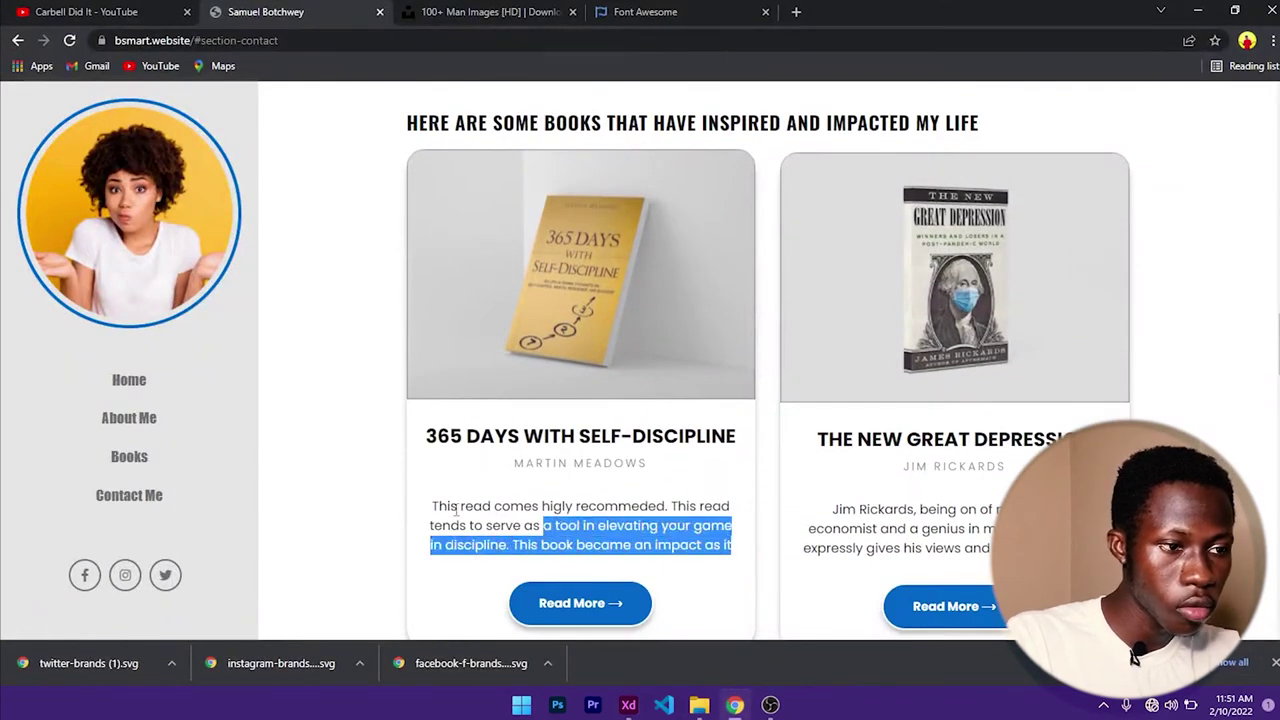
pyautogui.moveTo(438, 506); pyautogui.dragTo(740, 555)
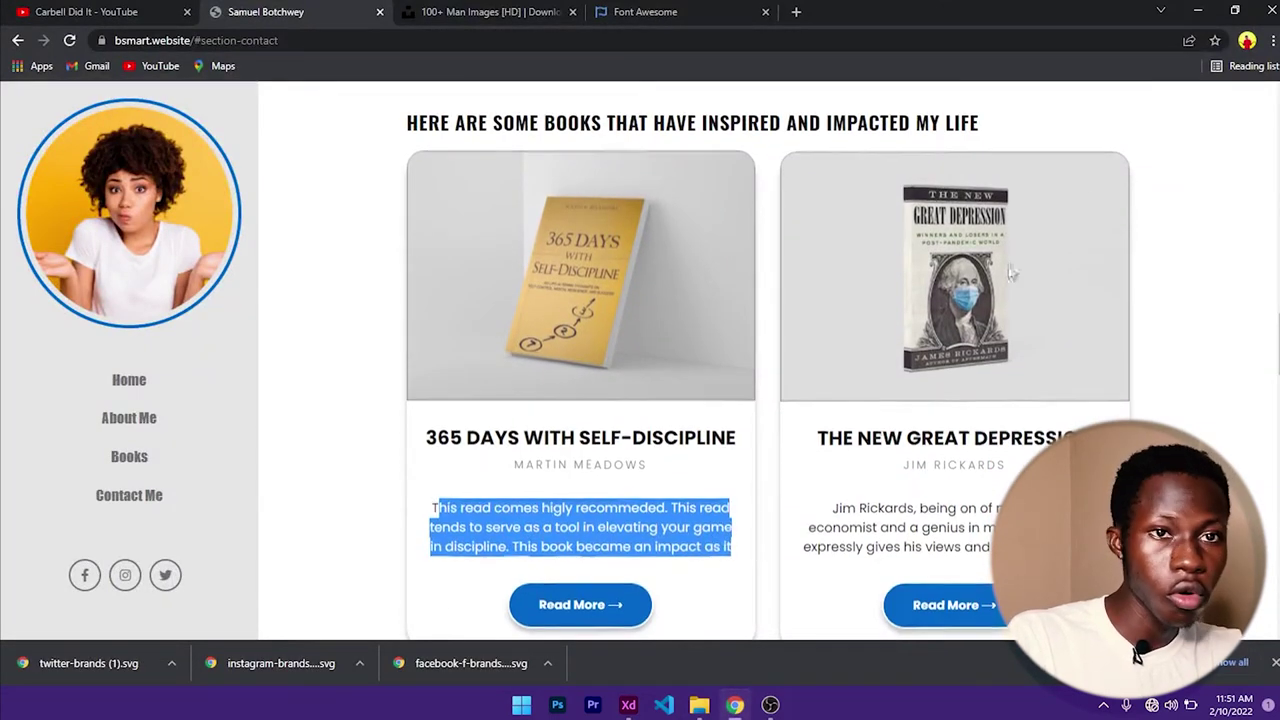
pyautogui.hotkey('alt', 'Tab')
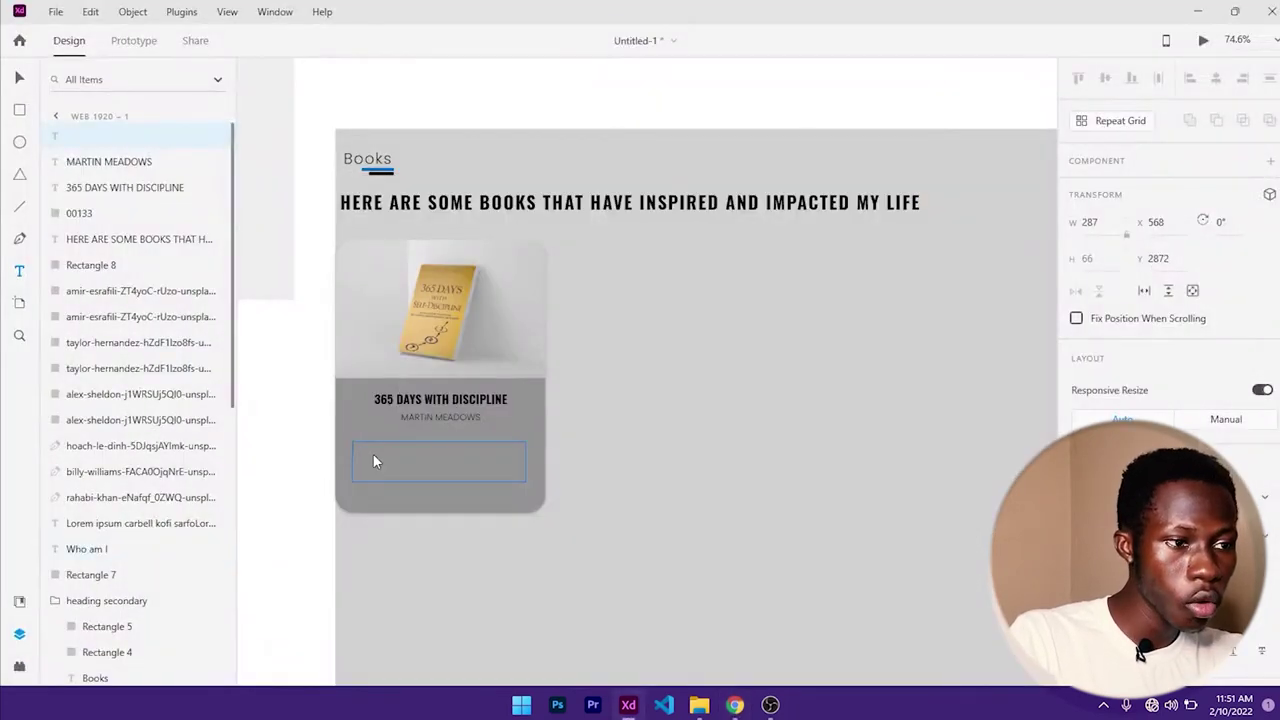
# - Paste the description under the author name and lengthen the grey card to 518
pyautogui.write('his read comes higly recommended. This read tends to serve as a tool in elevating your game in discipline. This book became an impact as it')
pyautogui.press('Escape')
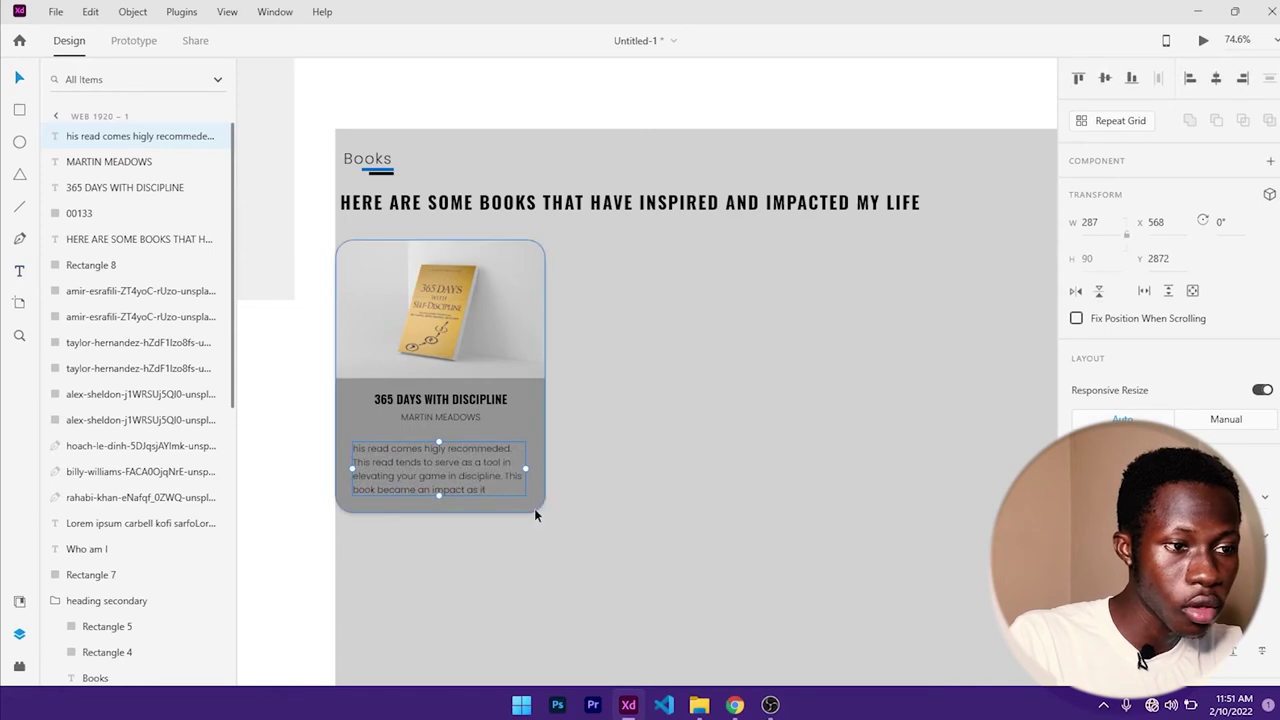
pyautogui.click(437, 504)
pyautogui.moveTo(438, 510); pyautogui.dragTo(441, 553)
pyautogui.scroll(-5, 585, 485)
pyautogui.scroll(-2, 585, 485)
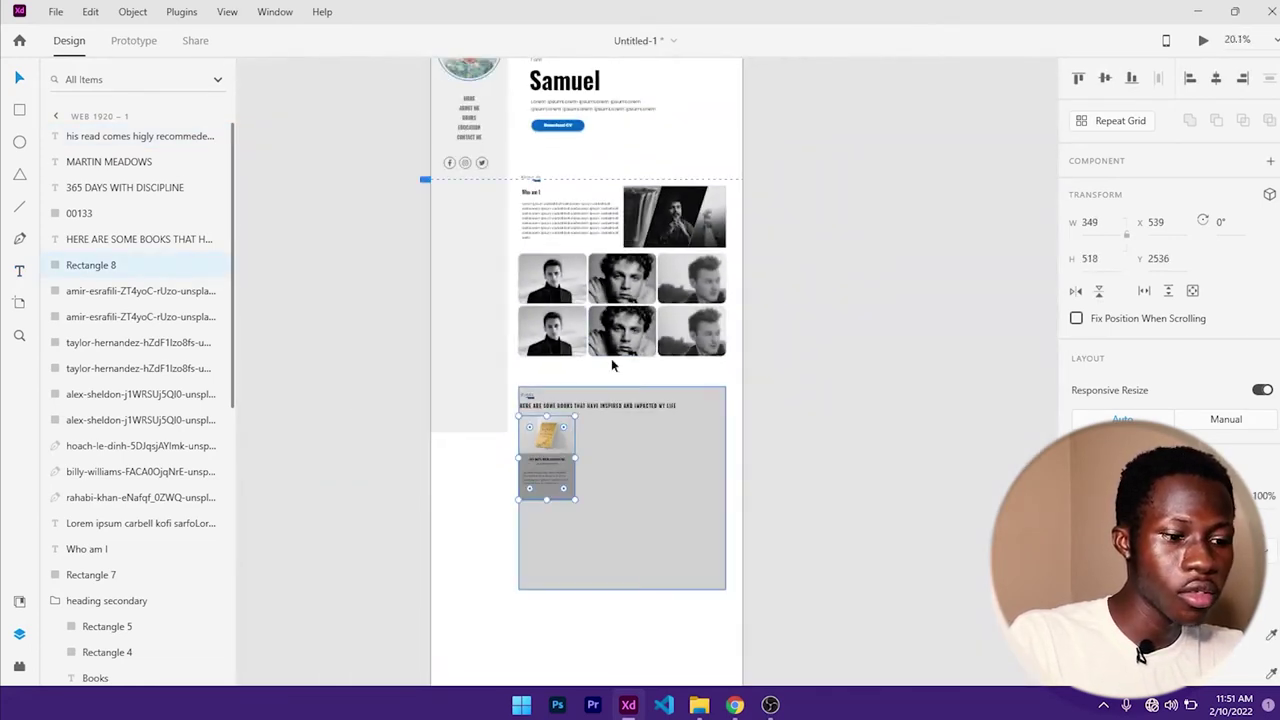
# - Group the Download CV label with its background rectangle
pyautogui.click(563, 131)
pyautogui.scroll(3, 563, 128)
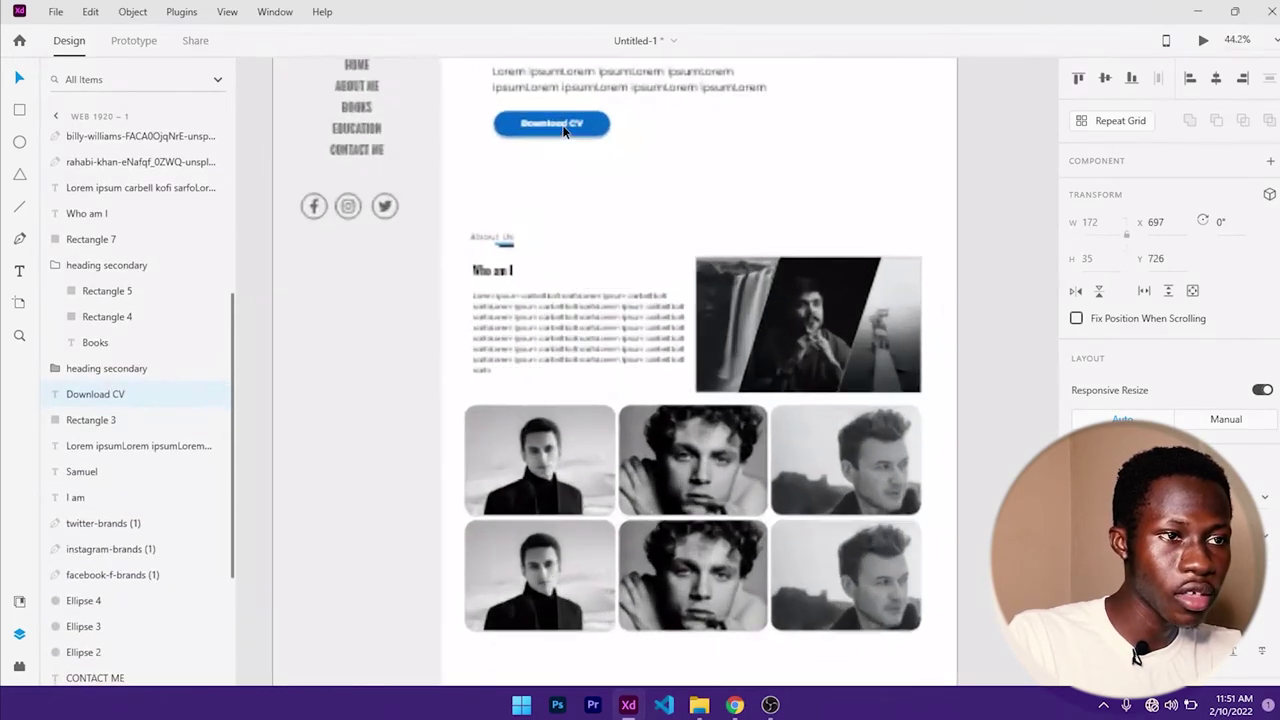
pyautogui.moveTo(589, 157); pyautogui.dragTo(596, 252)
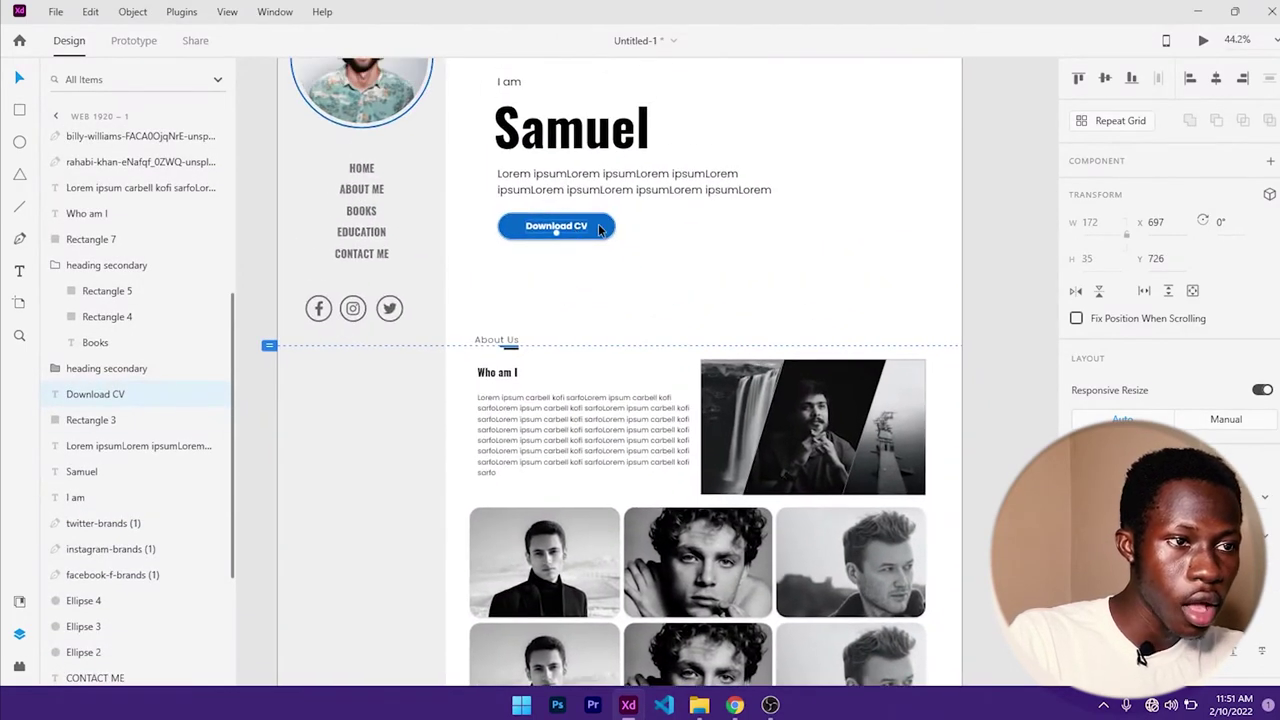
pyautogui.keyDown('shift'); pyautogui.click(599, 230); pyautogui.keyUp('shift')
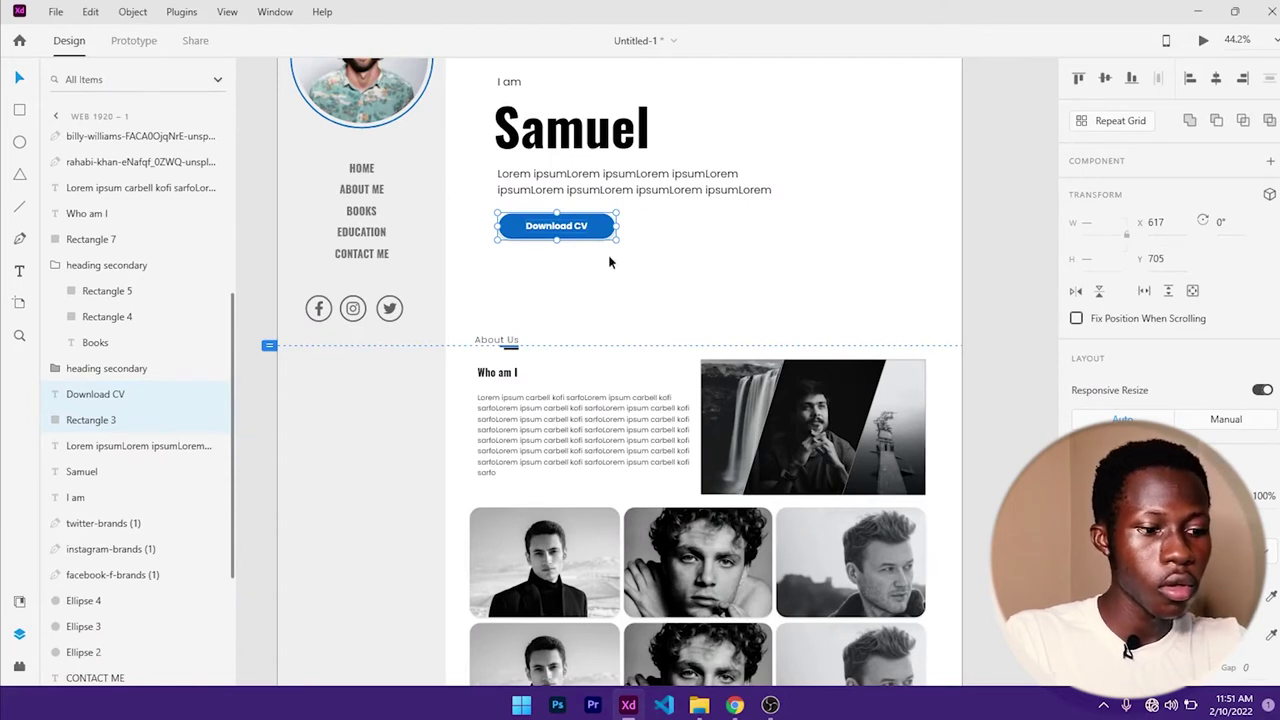
pyautogui.hotkey('ctrl', 'g')
# - Name the new button group BTN in the Layers panel
pyautogui.doubleClick(85, 396)
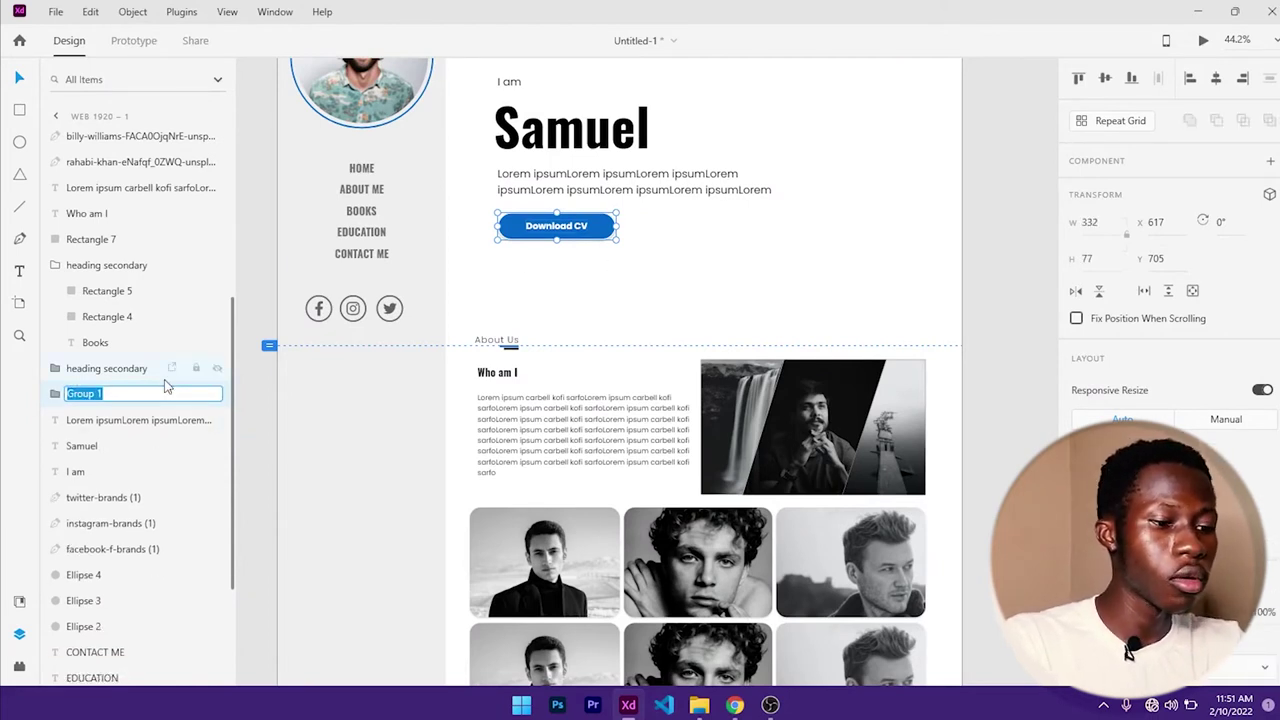
pyautogui.write('BTN')
pyautogui.press('Return')
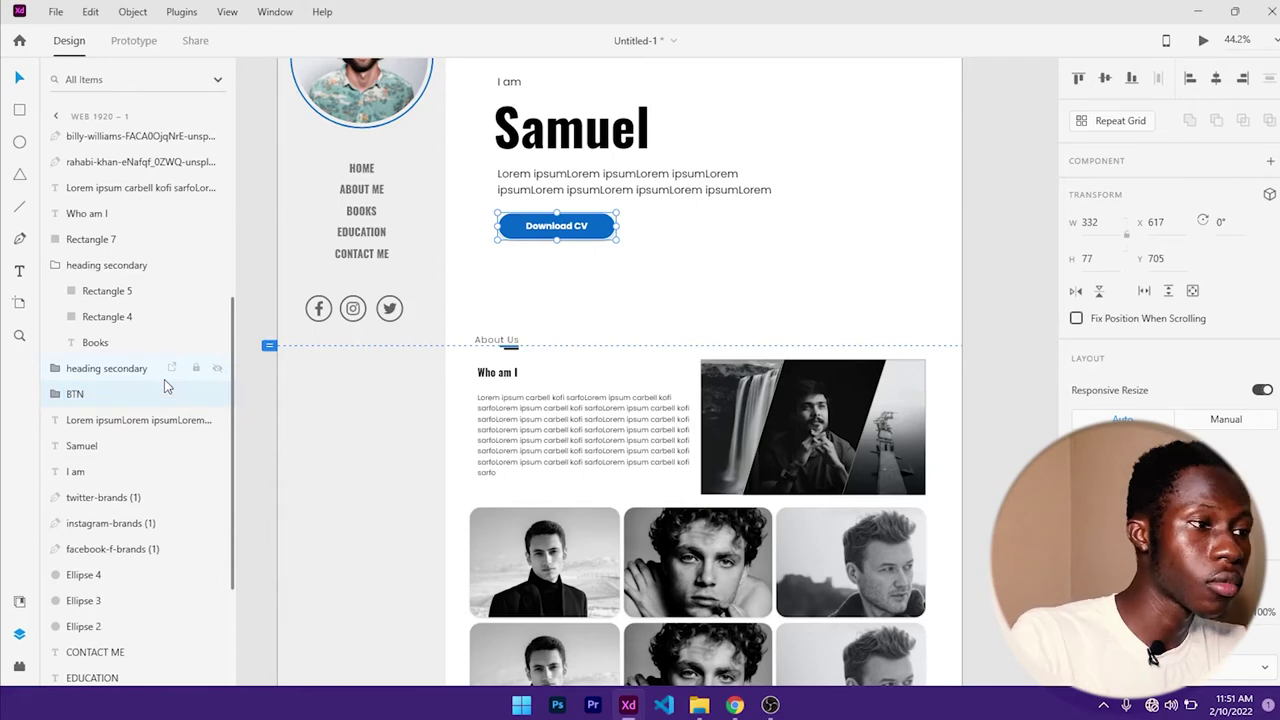
pyautogui.scroll(-3, 318, 390)
pyautogui.scroll(-3, 329, 400)
pyautogui.hscroll(-3, 329, 400)
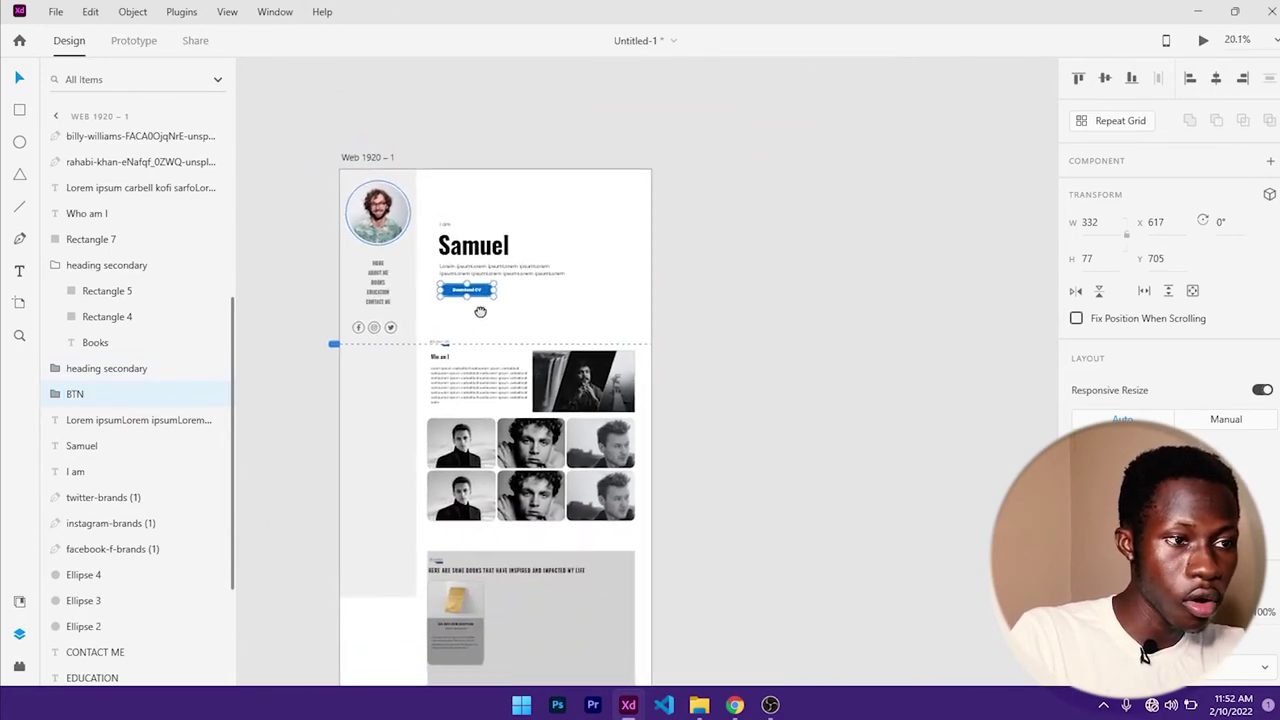
# - Alt-drag a copy of the Download CV button onto the first book card
pyautogui.moveTo(530, 228); pyautogui.dragTo(535, 601)
pyautogui.scroll(5, 533, 598)
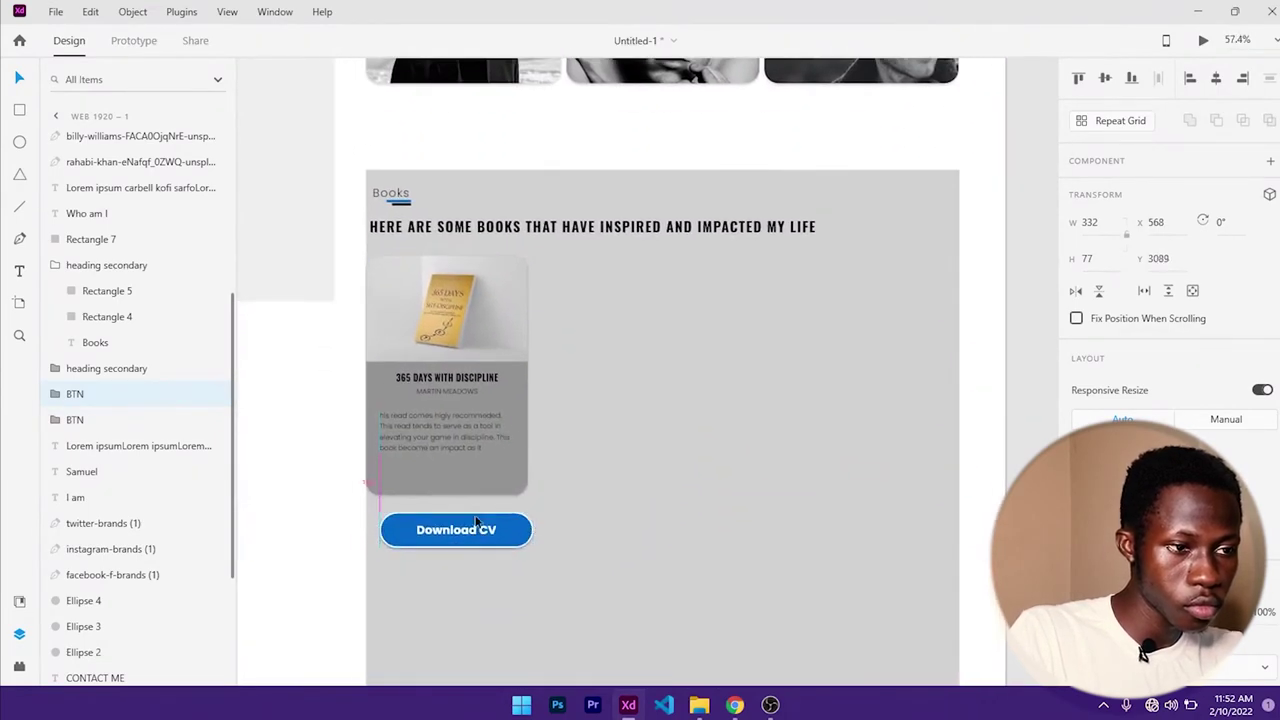
pyautogui.moveTo(466, 527); pyautogui.dragTo(474, 511)
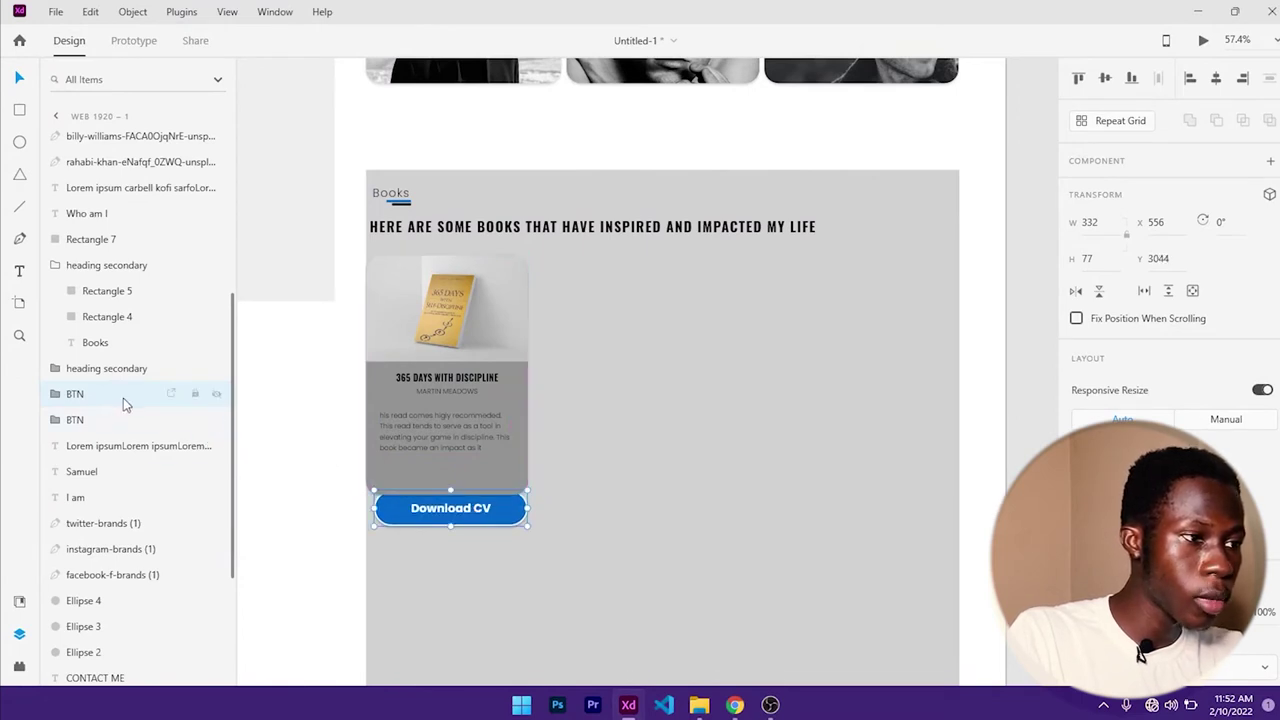
# - Stack the button copy's layer above the card and place it at the card's bottom left
pyautogui.moveTo(88, 396); pyautogui.dragTo(122, 136)
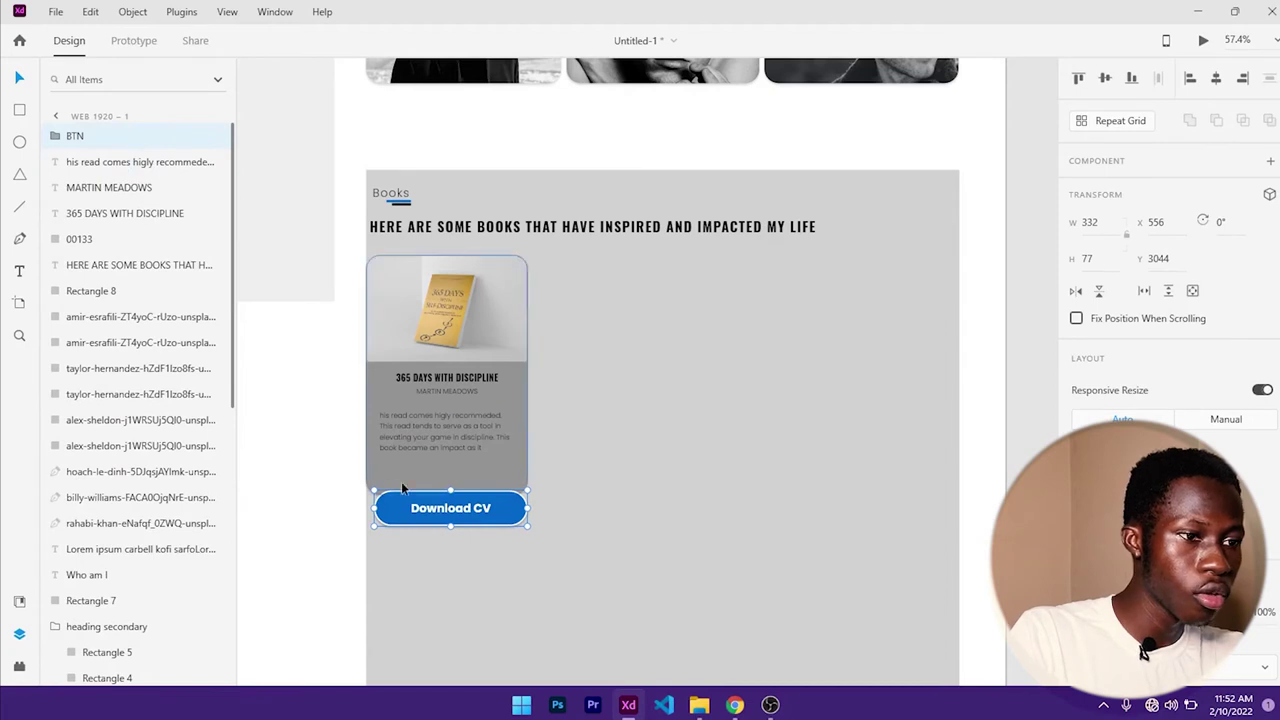
pyautogui.moveTo(464, 513); pyautogui.dragTo(454, 479)
pyautogui.scroll(5, 456, 482)
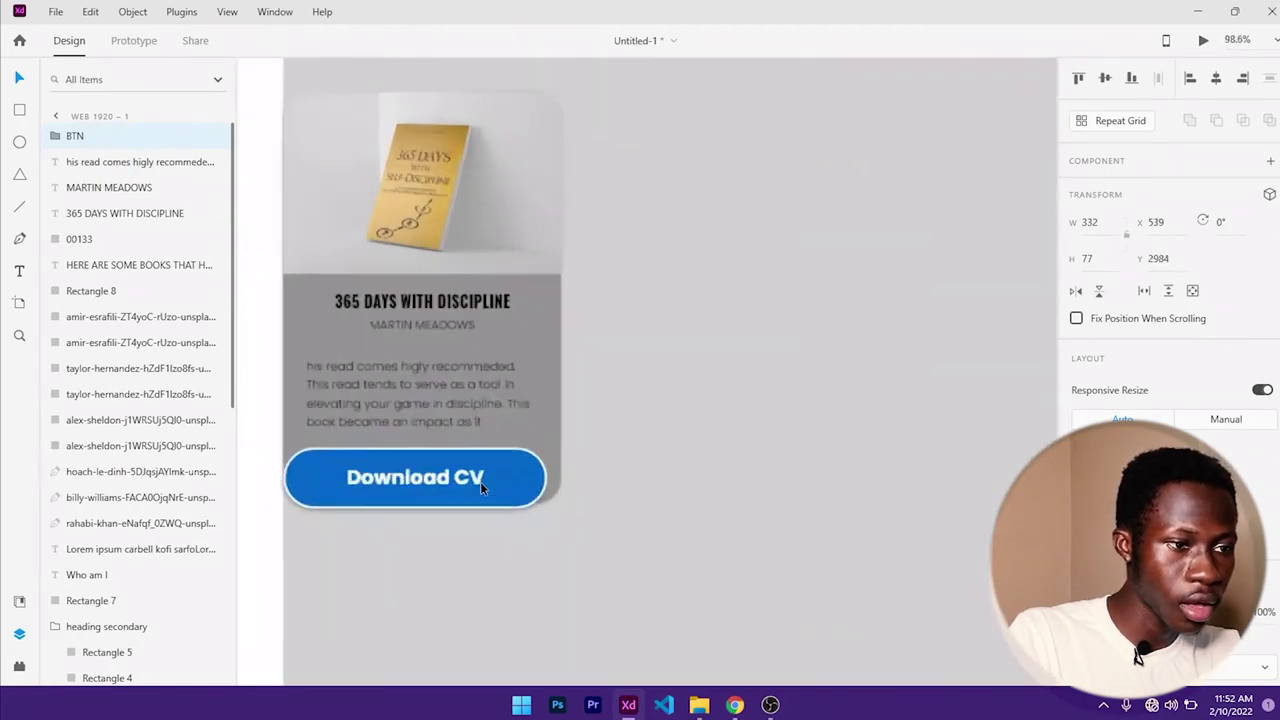
pyautogui.hscroll(-3, 454, 488)
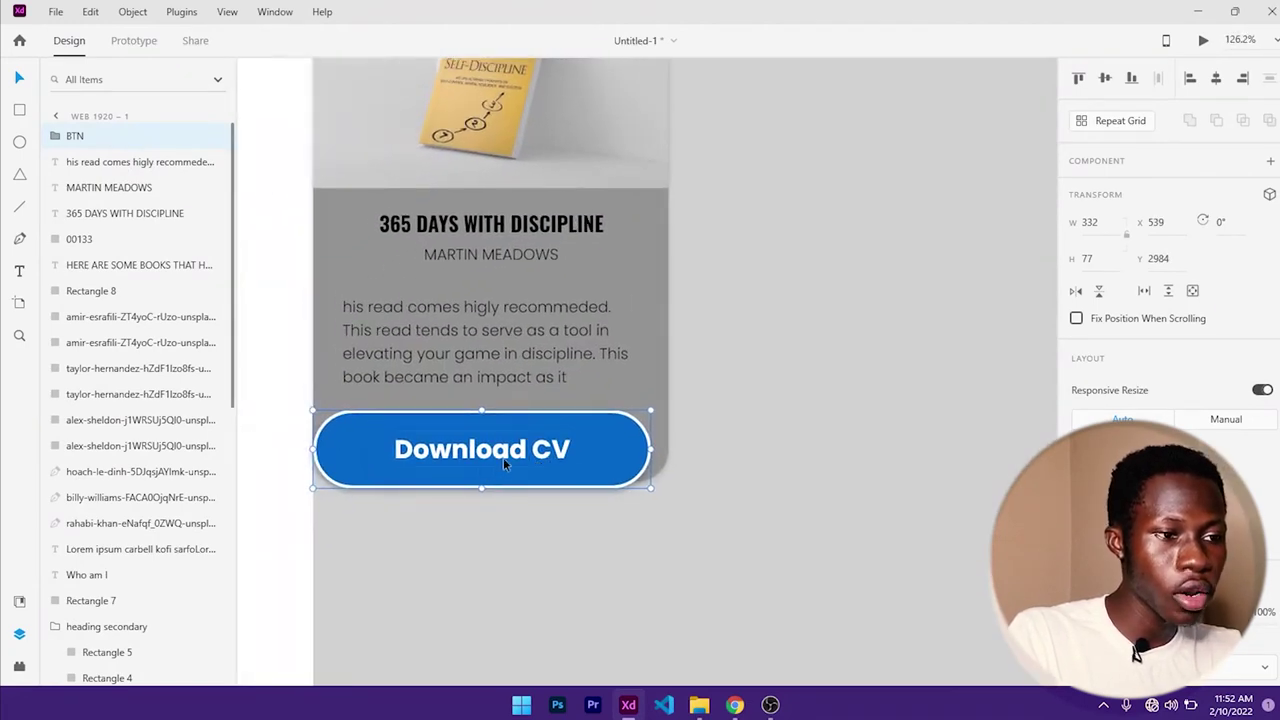
pyautogui.click(495, 457)
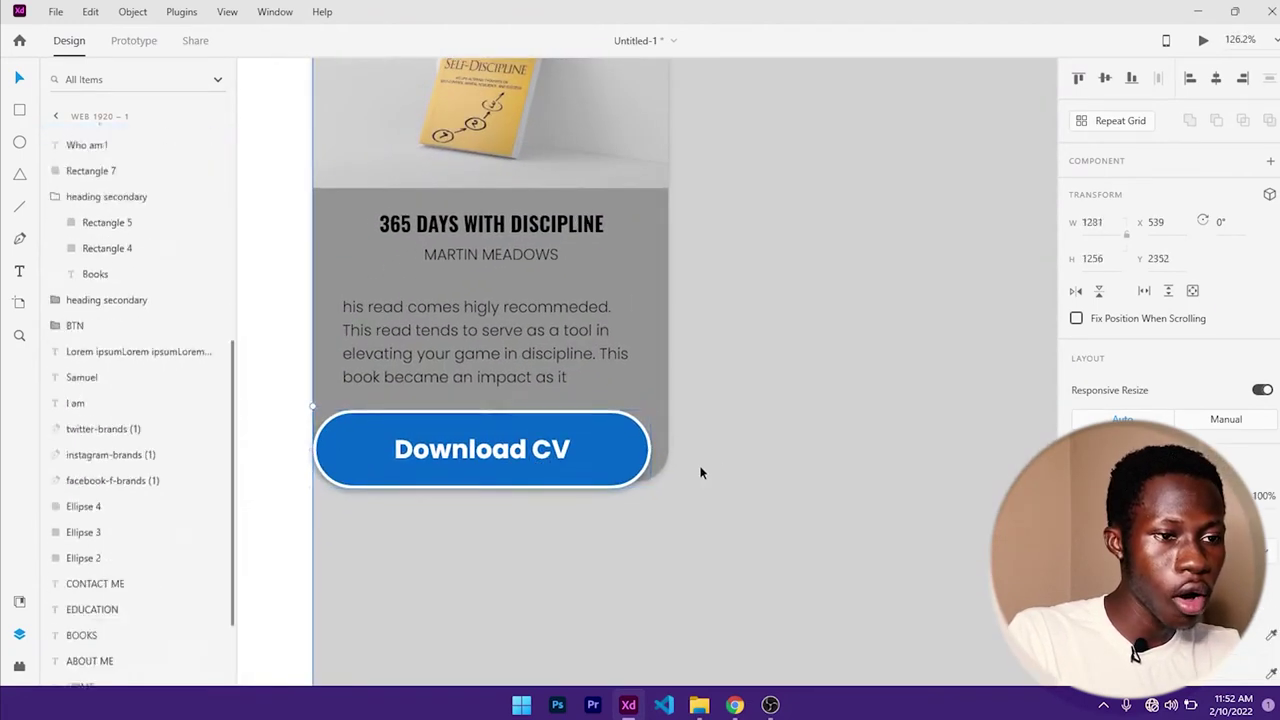
pyautogui.doubleClick(490, 459)
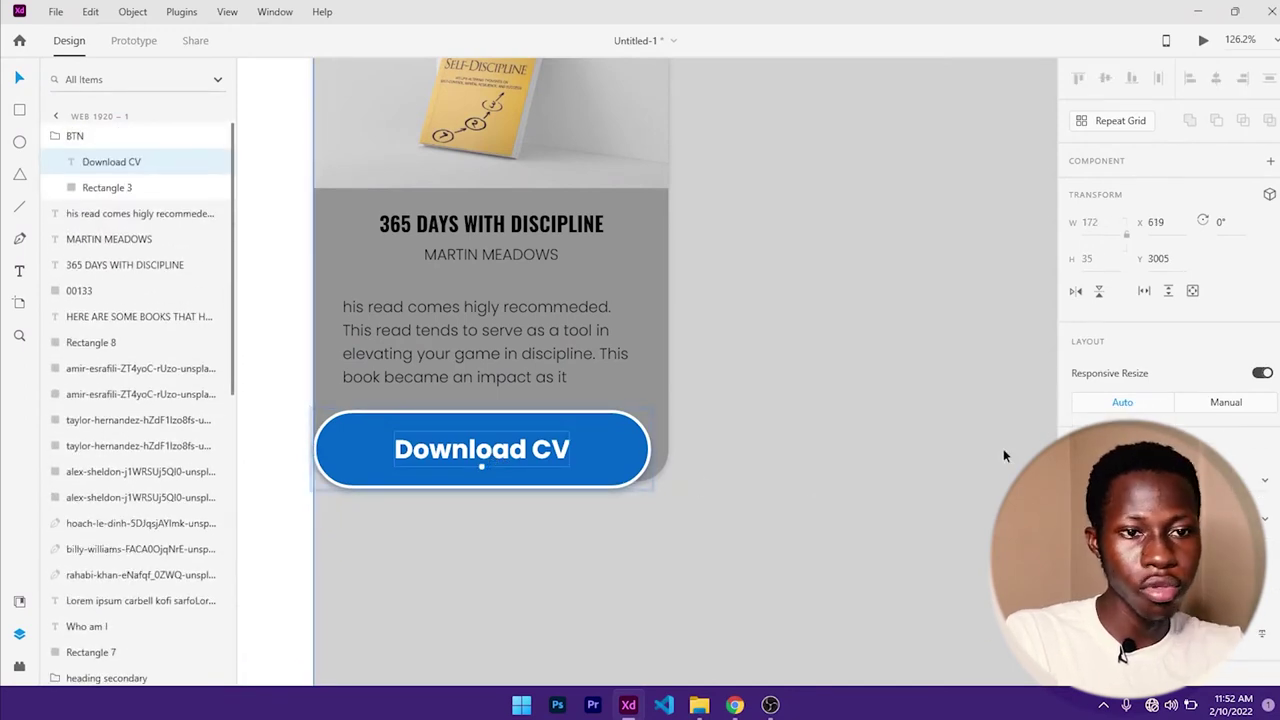
# - Change the copied button's label to 'Read More'
pyautogui.doubleClick(497, 449)
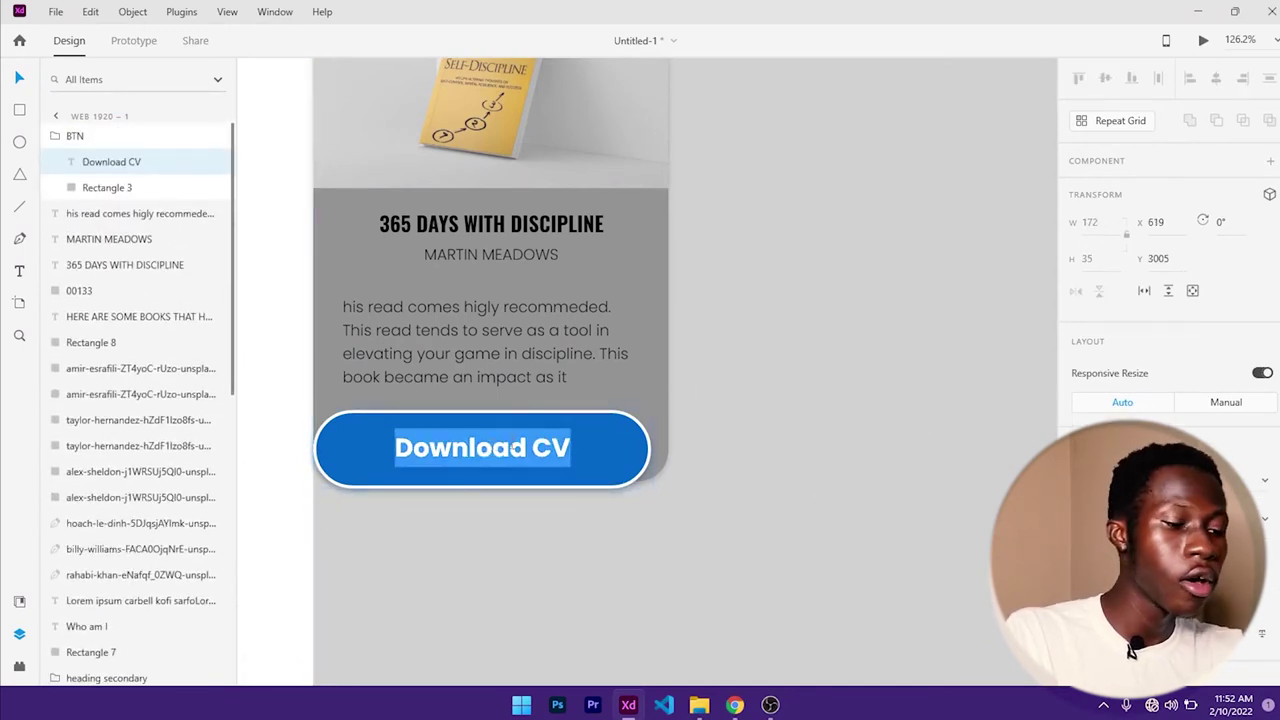
pyautogui.write('Read More')
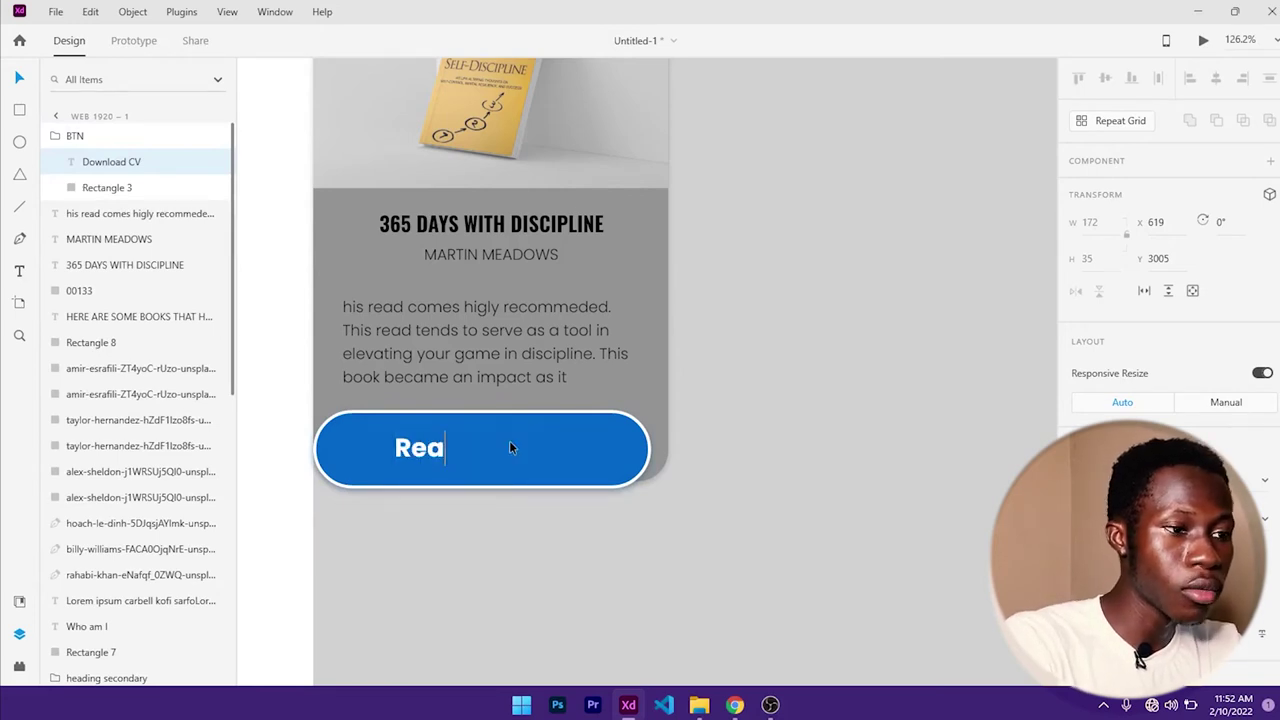
pyautogui.click(584, 459)
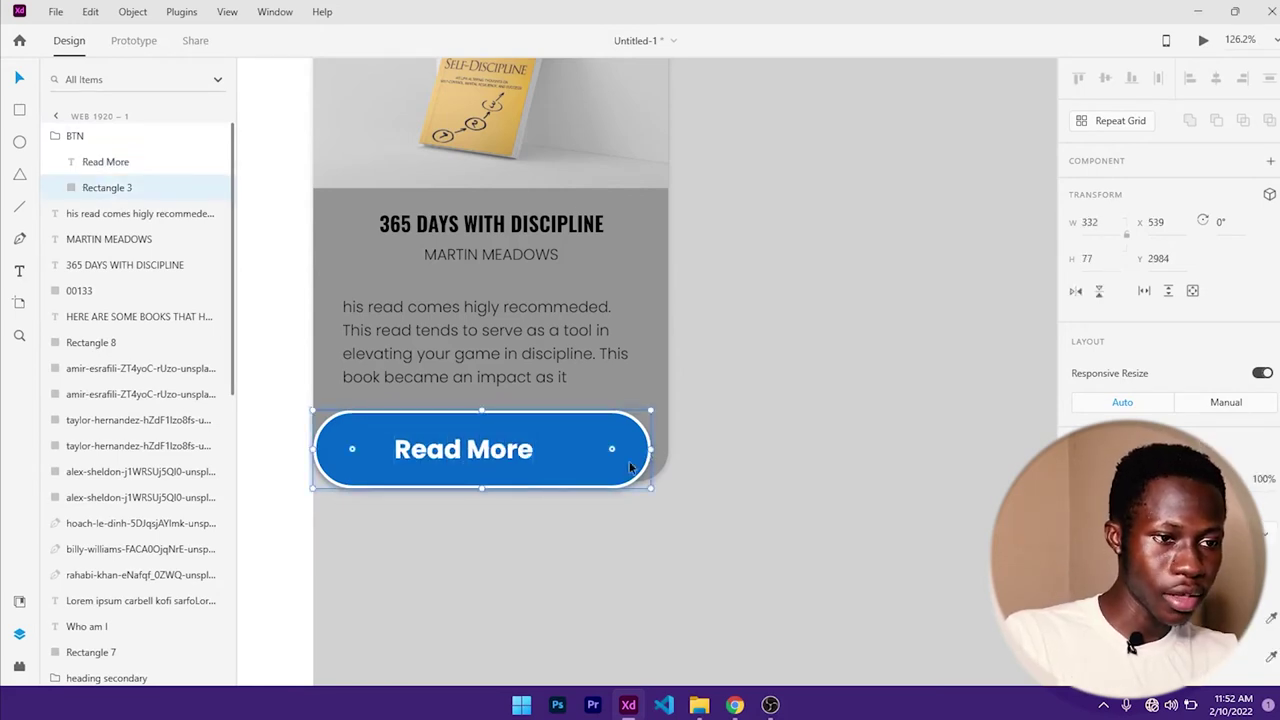
# - Shrink the button's pill shape shorter and narrower, to 215 × 67
pyautogui.moveTo(480, 486); pyautogui.dragTo(481, 476)
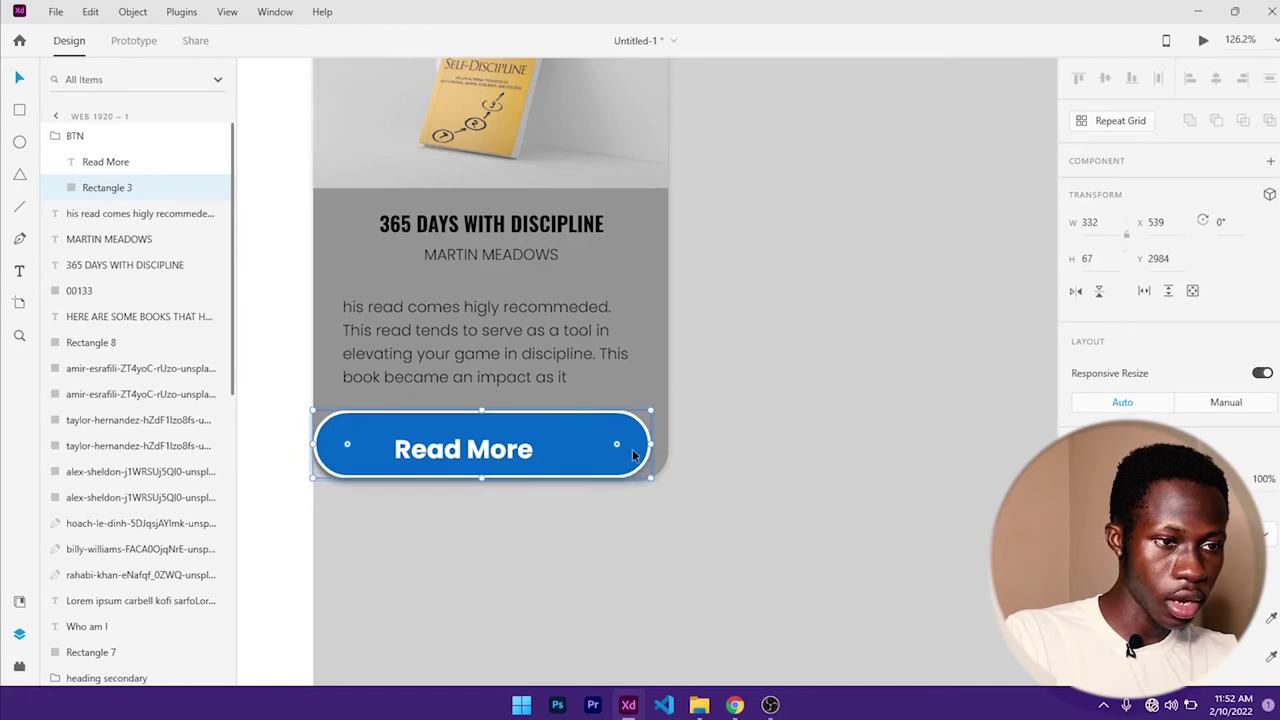
pyautogui.moveTo(646, 444); pyautogui.dragTo(549, 444)
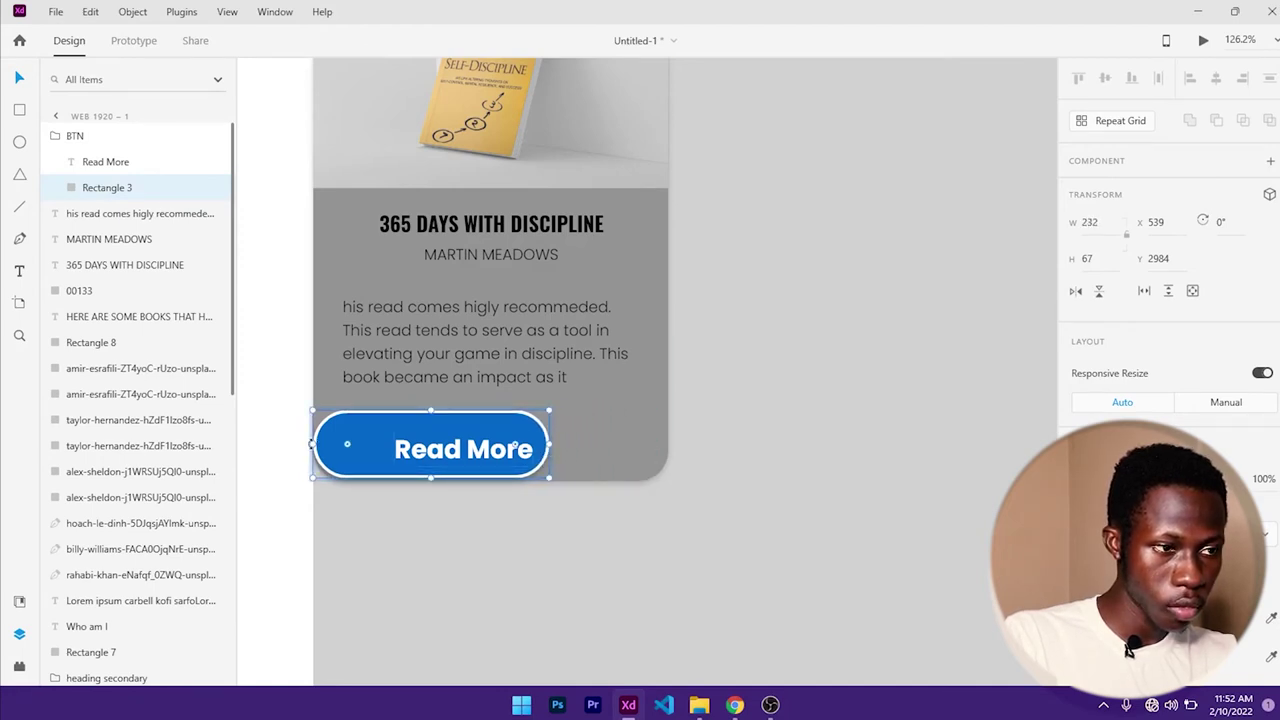
pyautogui.moveTo(310, 444); pyautogui.dragTo(331, 444)
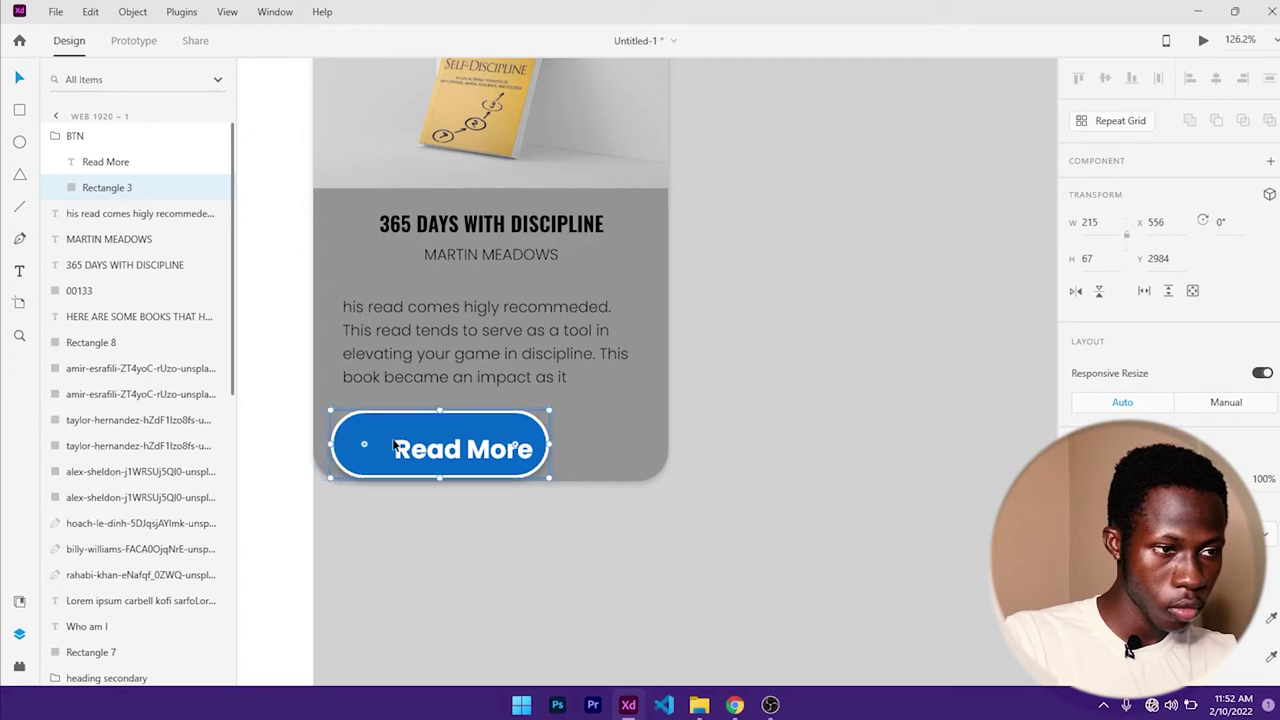
pyautogui.click(638, 450)
# - Set the Read More label's font size to 16
pyautogui.scroll(-5, 1120, 400)
pyautogui.scroll(5, 1105, 384)
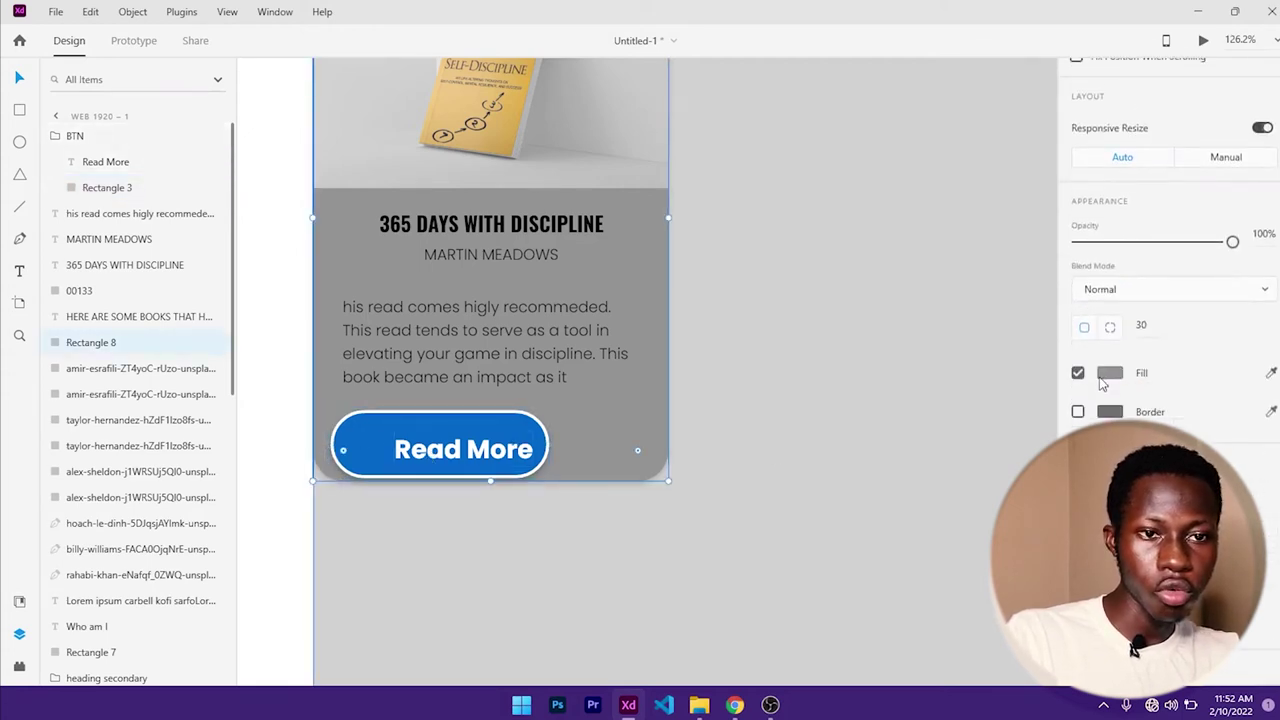
pyautogui.scroll(-4, 1150, 395)
pyautogui.scroll(4, 1165, 398)
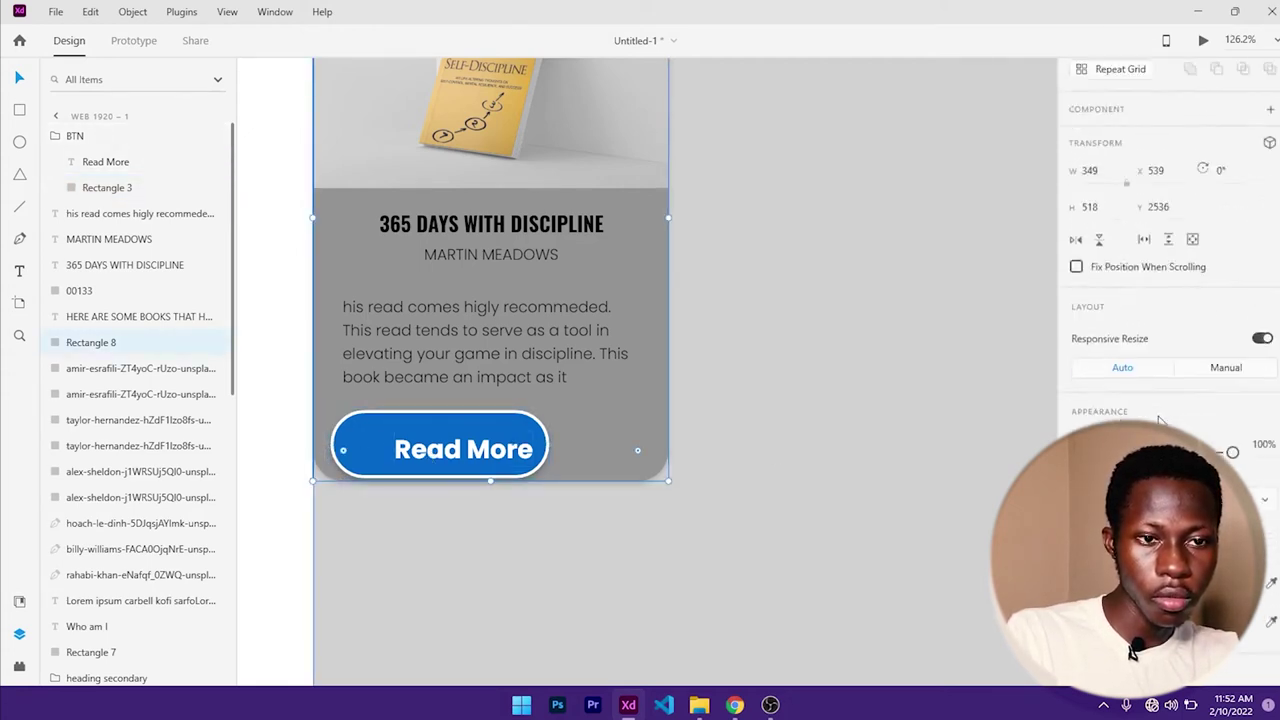
pyautogui.click(526, 473)
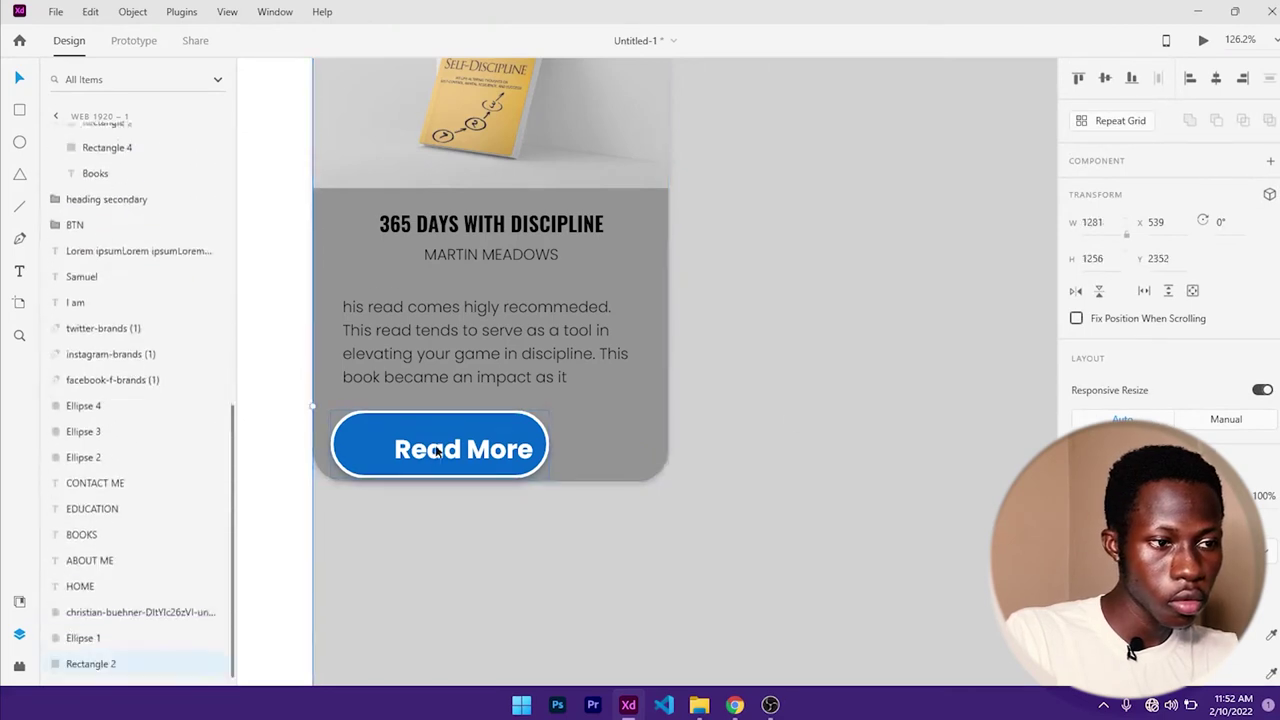
pyautogui.doubleClick(470, 452)
pyautogui.scroll(-2, 1168, 300)
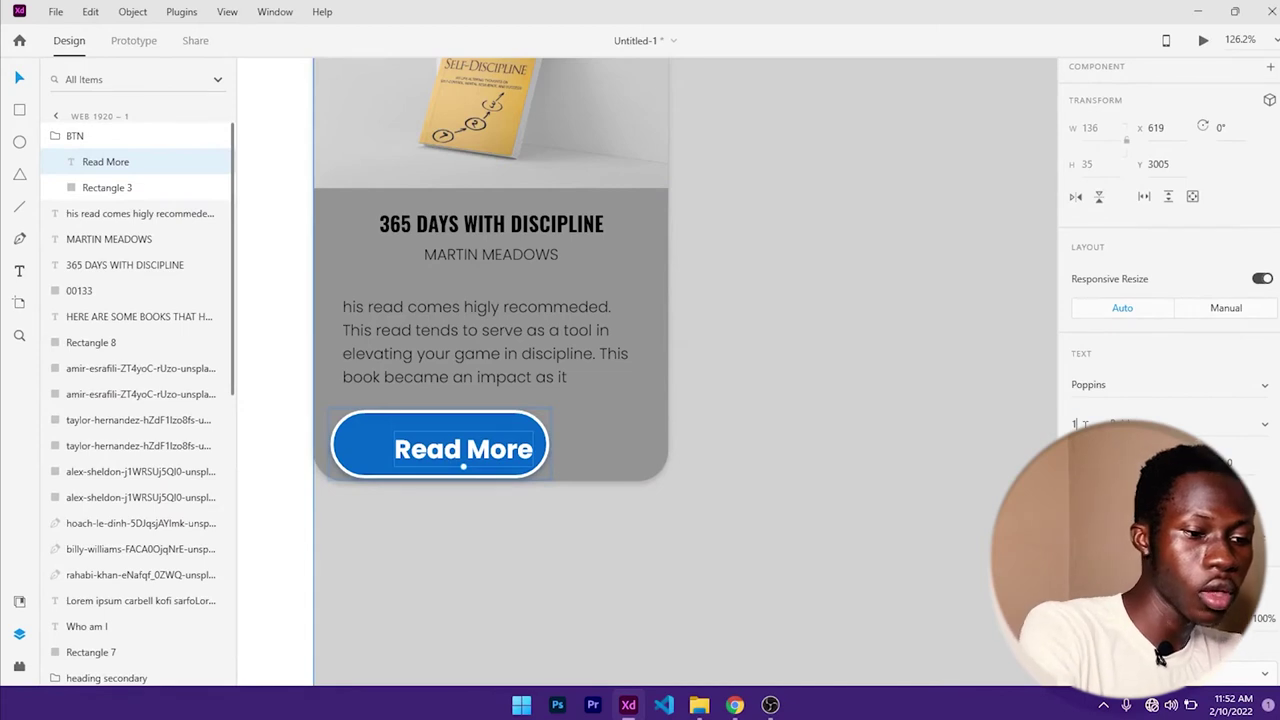
pyautogui.write('16')
pyautogui.press('Return')
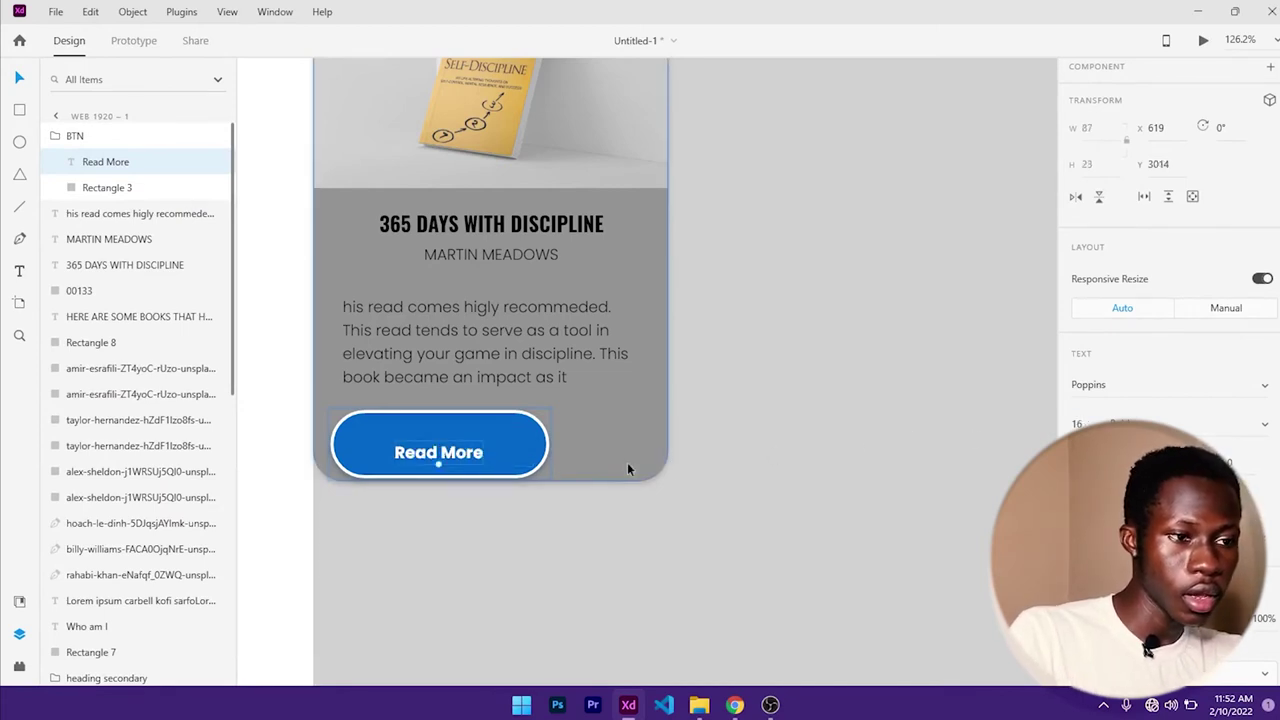
# - Resize the pill to 202 × 51 and centre the label horizontally within it
pyautogui.click(513, 446)
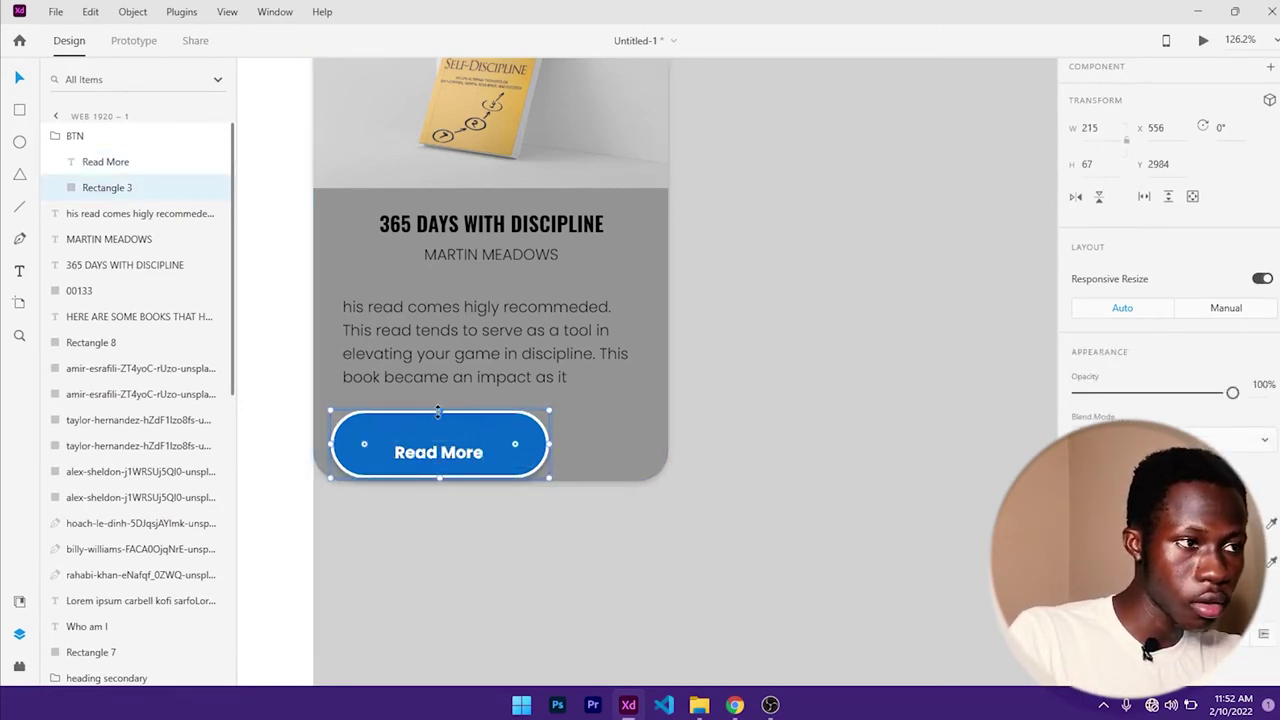
pyautogui.moveTo(438, 410); pyautogui.dragTo(438, 426)
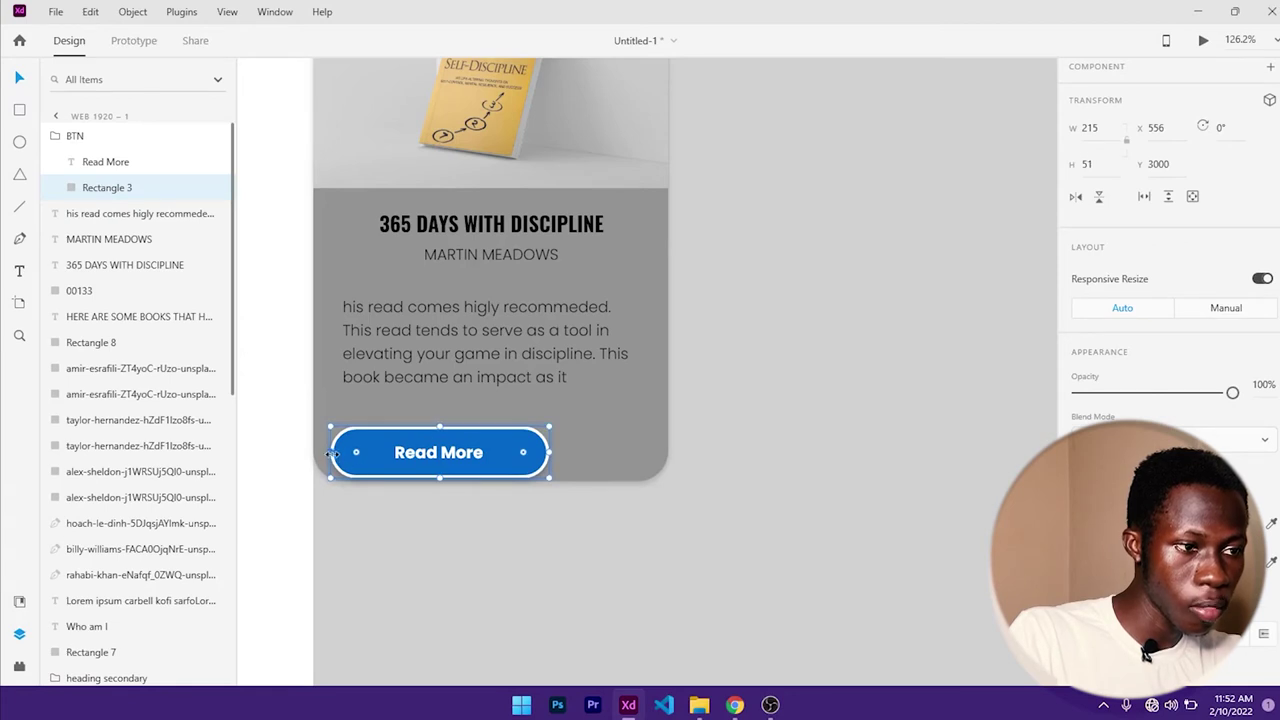
pyautogui.moveTo(332, 455); pyautogui.dragTo(346, 455)
pyautogui.keyDown('shift'); pyautogui.click(430, 458); pyautogui.keyUp('shift')
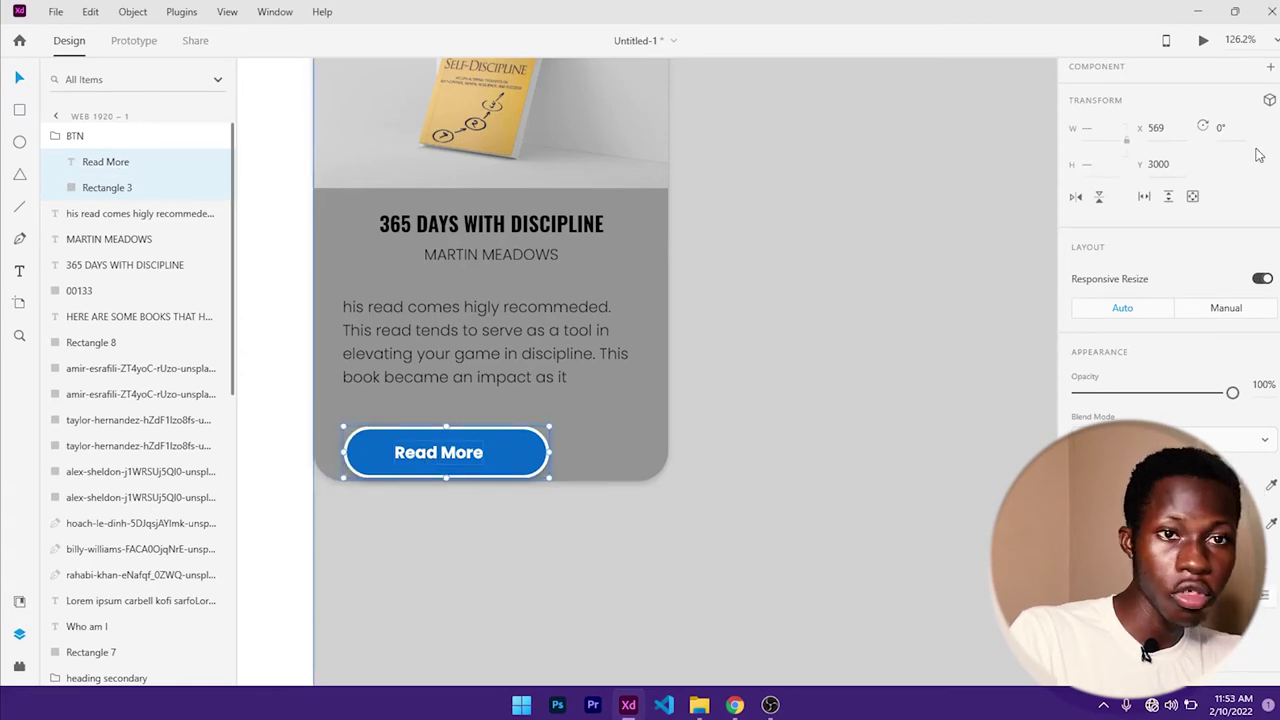
pyautogui.scroll(2, 1252, 148)
pyautogui.click(1216, 80)
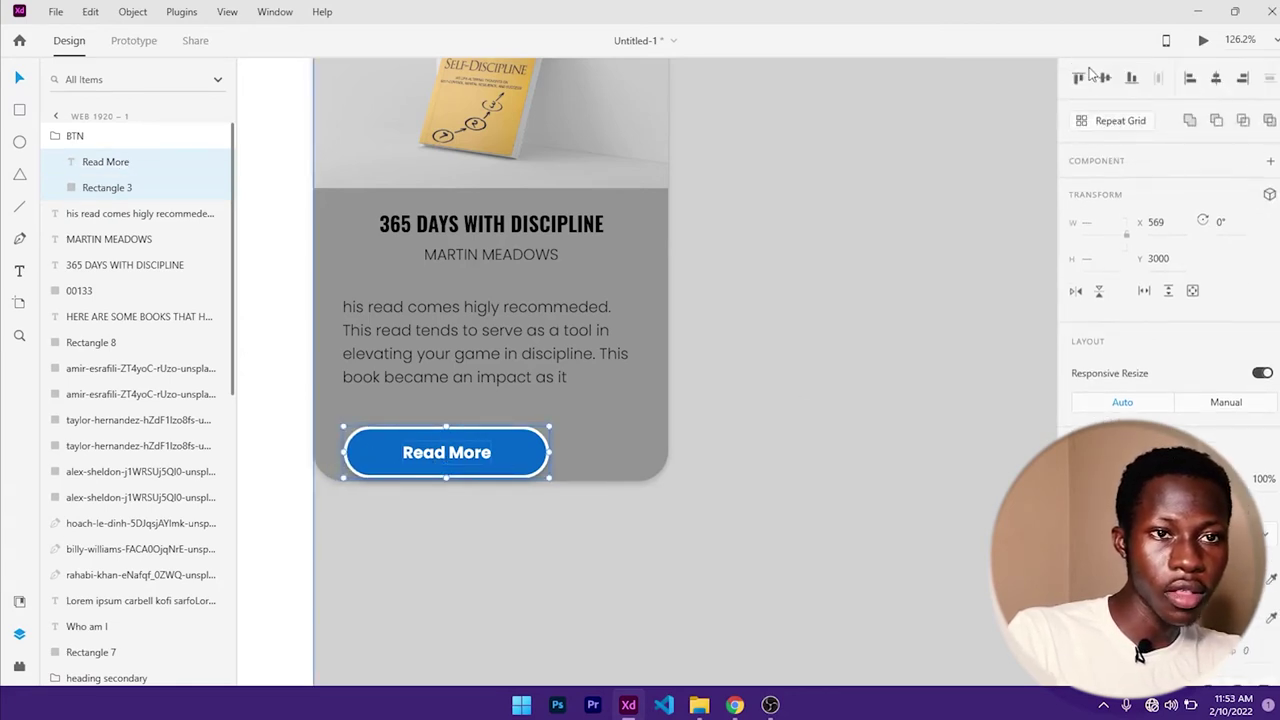
# - Move the Read More button to the card's horizontal centre near its bottom
pyautogui.click(886, 423)
pyautogui.click(493, 453)
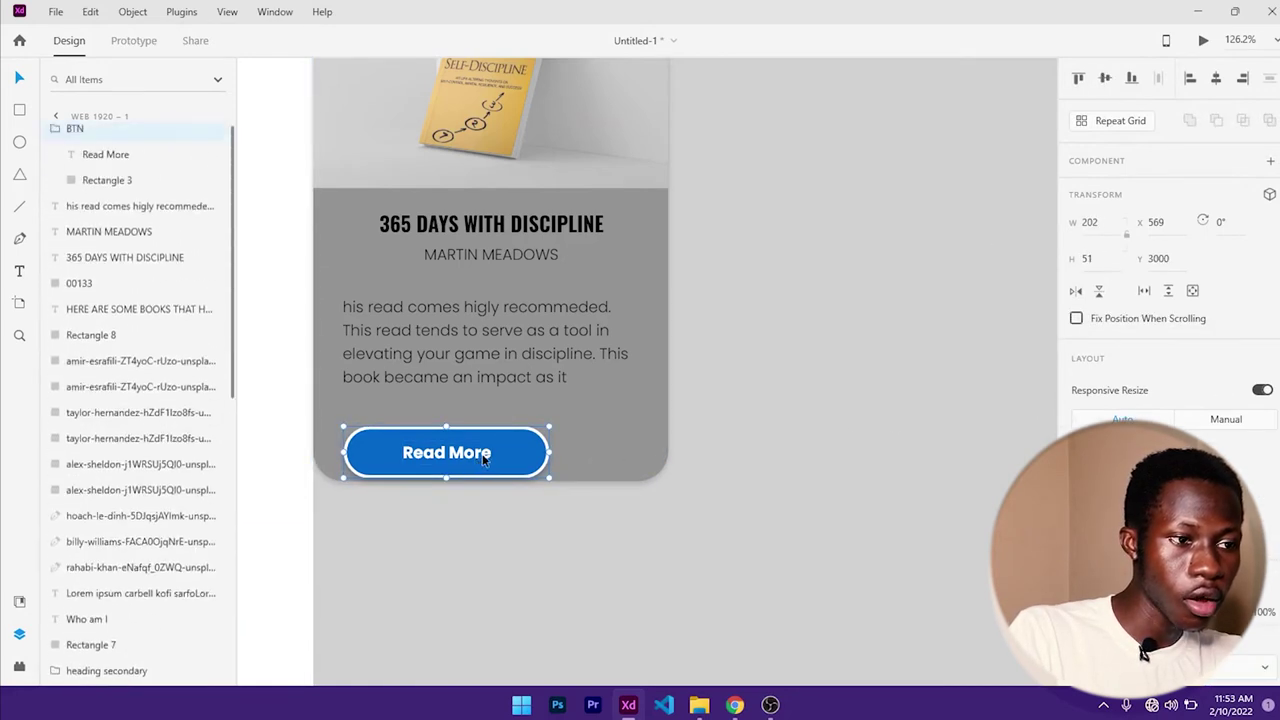
pyautogui.moveTo(493, 453); pyautogui.dragTo(534, 442)
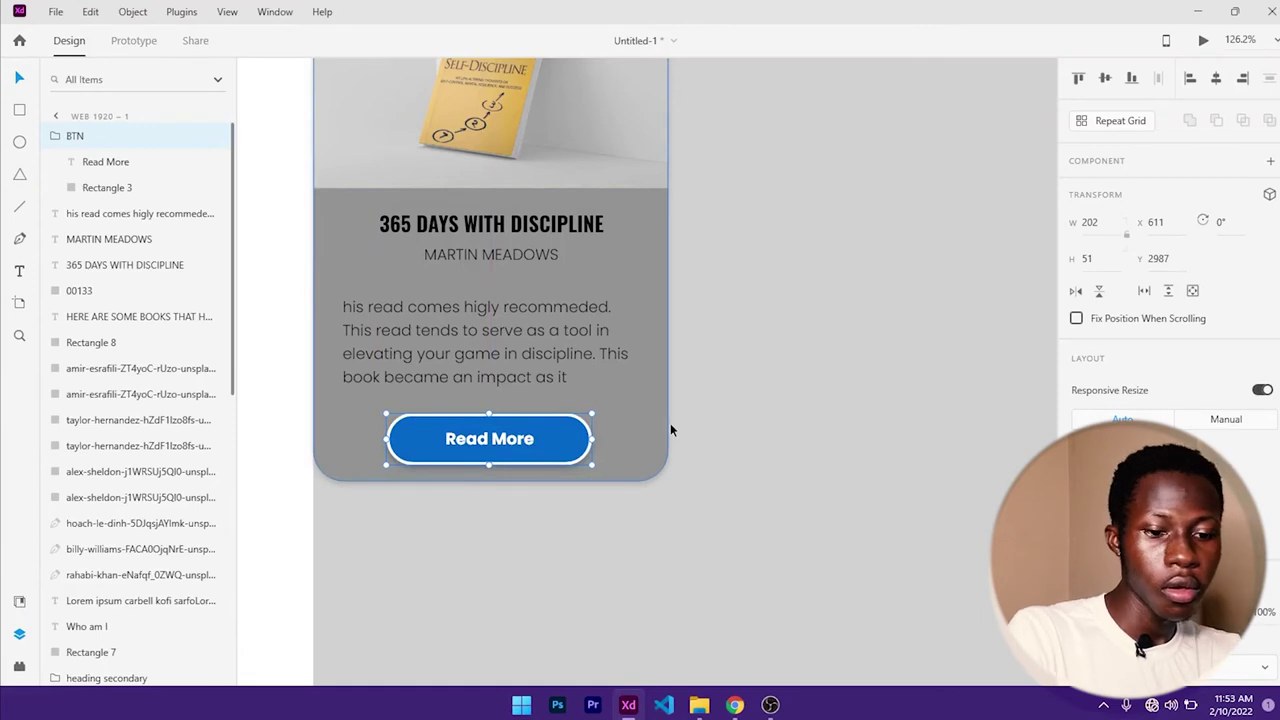
pyautogui.hotkey('shift', 'Up')
pyautogui.press('Up')
pyautogui.press('Left')
pyautogui.press('Left')
pyautogui.press('Down')
pyautogui.press('Down')
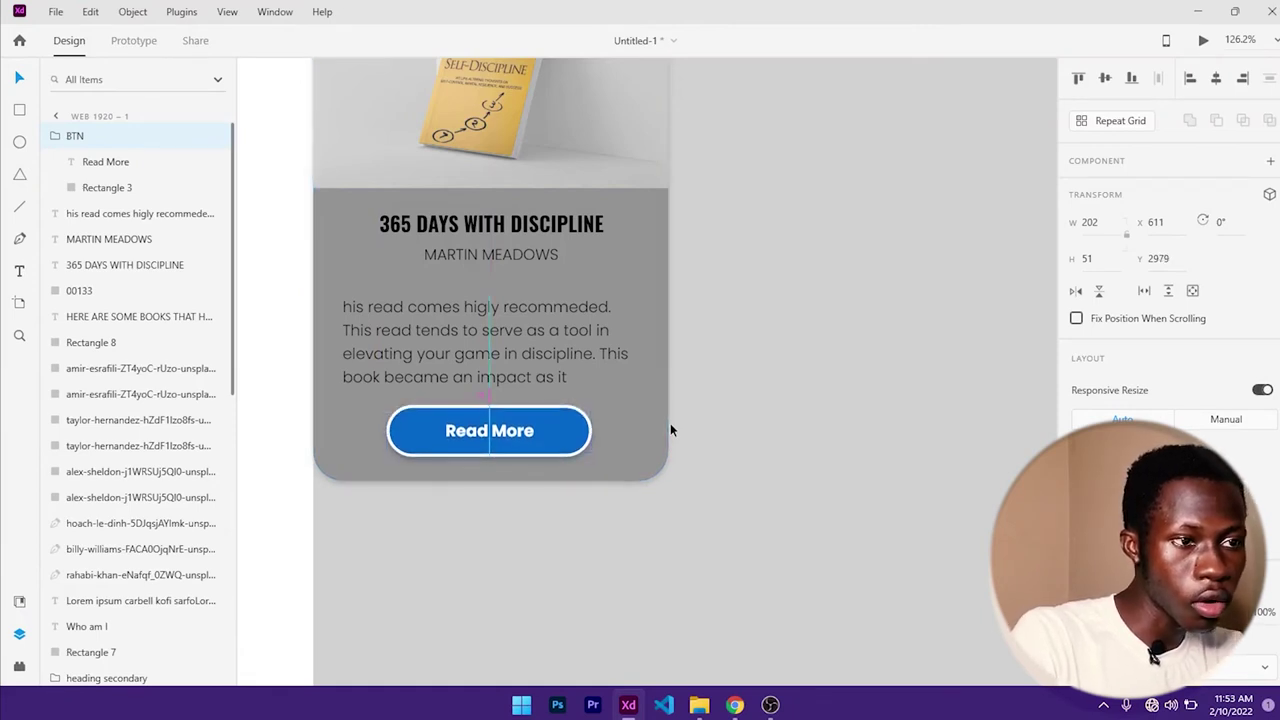
# - Change the book card's fill from grey to white
pyautogui.click(650, 420)
pyautogui.scroll(-2, 811, 446)
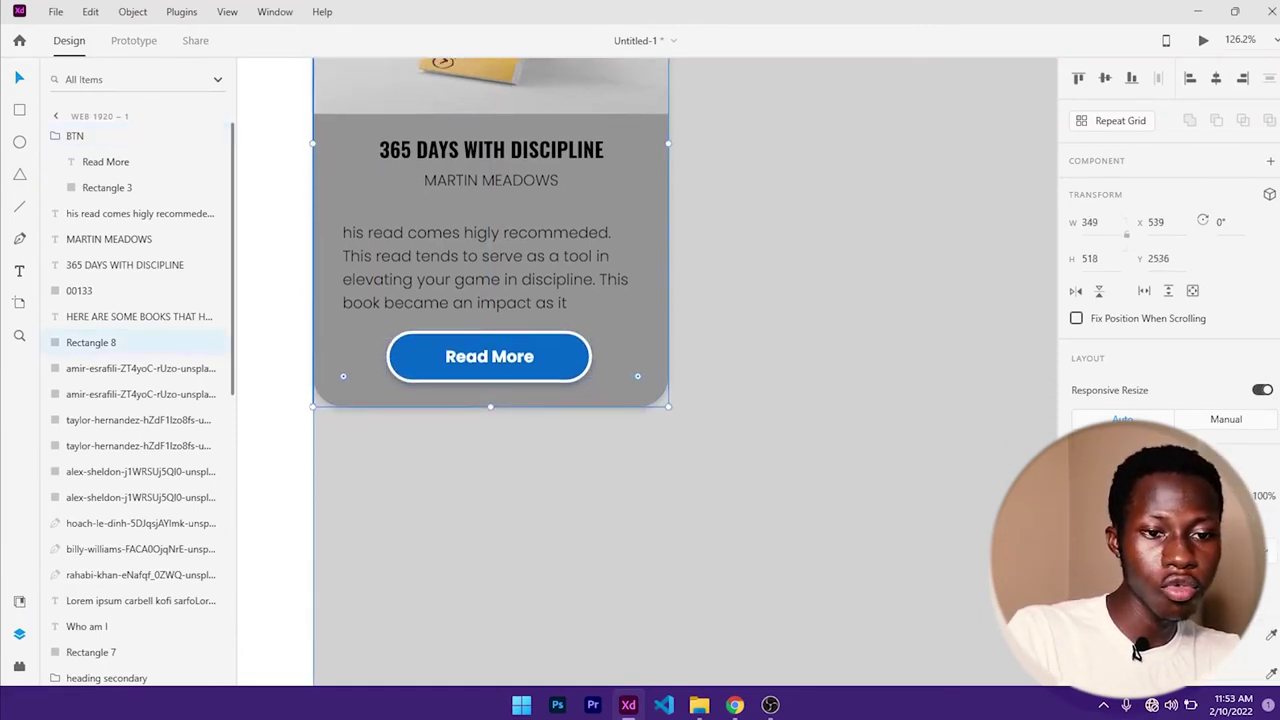
pyautogui.click(1082, 545)
pyautogui.moveTo(970, 507); pyautogui.dragTo(691, 411)
pyautogui.click(758, 335)
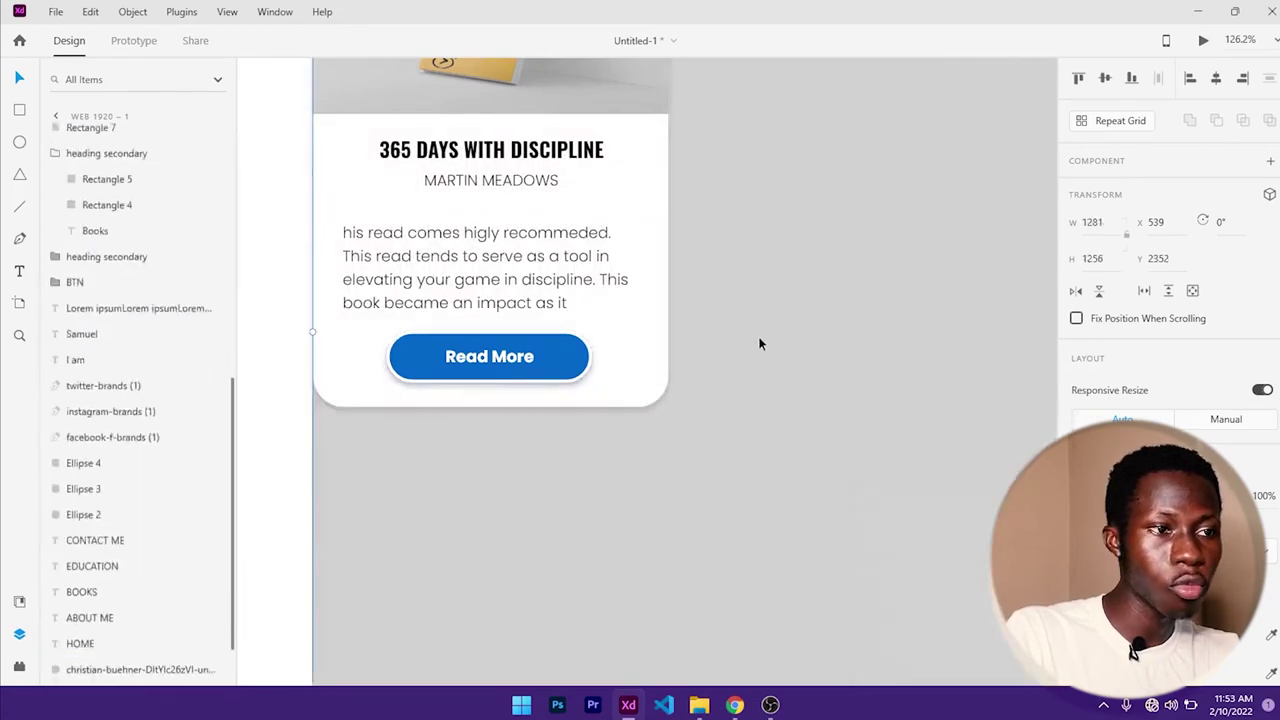
pyautogui.scroll(-3, 679, 343)
# - Select all the card's parts: cover, title, author, description, Read More button and background
pyautogui.moveTo(706, 331); pyautogui.dragTo(581, 421)
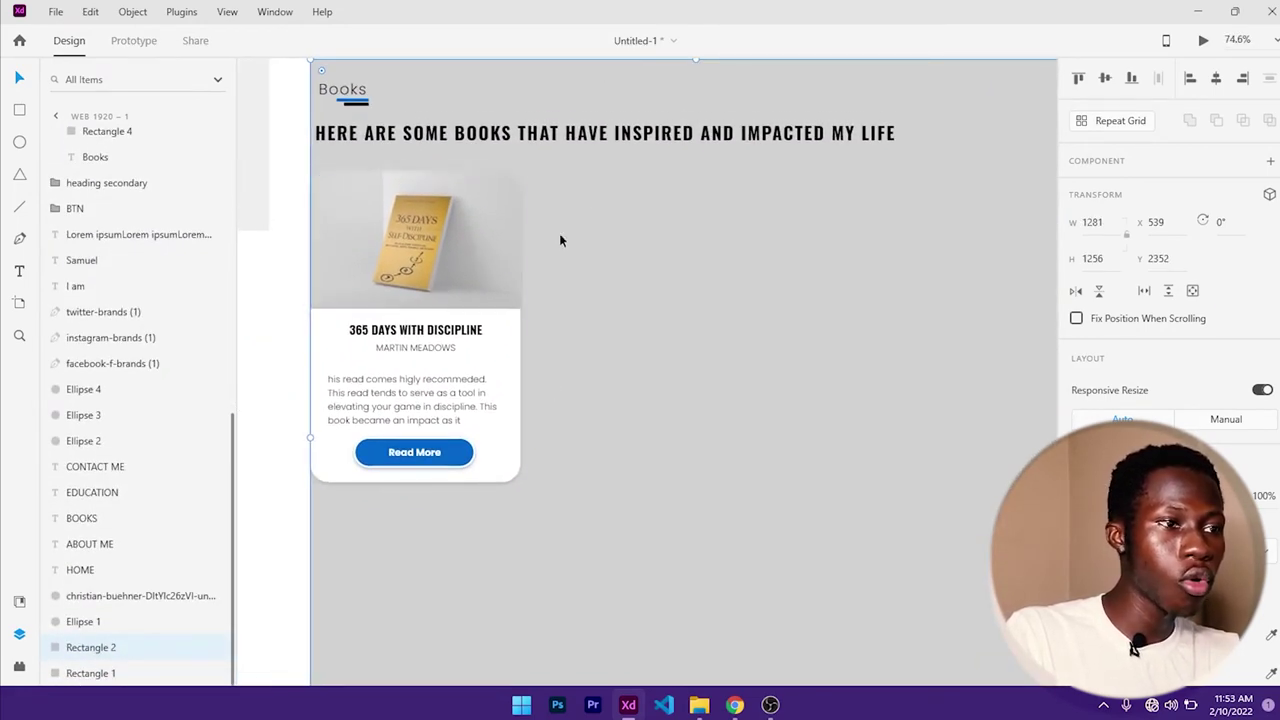
pyautogui.doubleClick(466, 264)
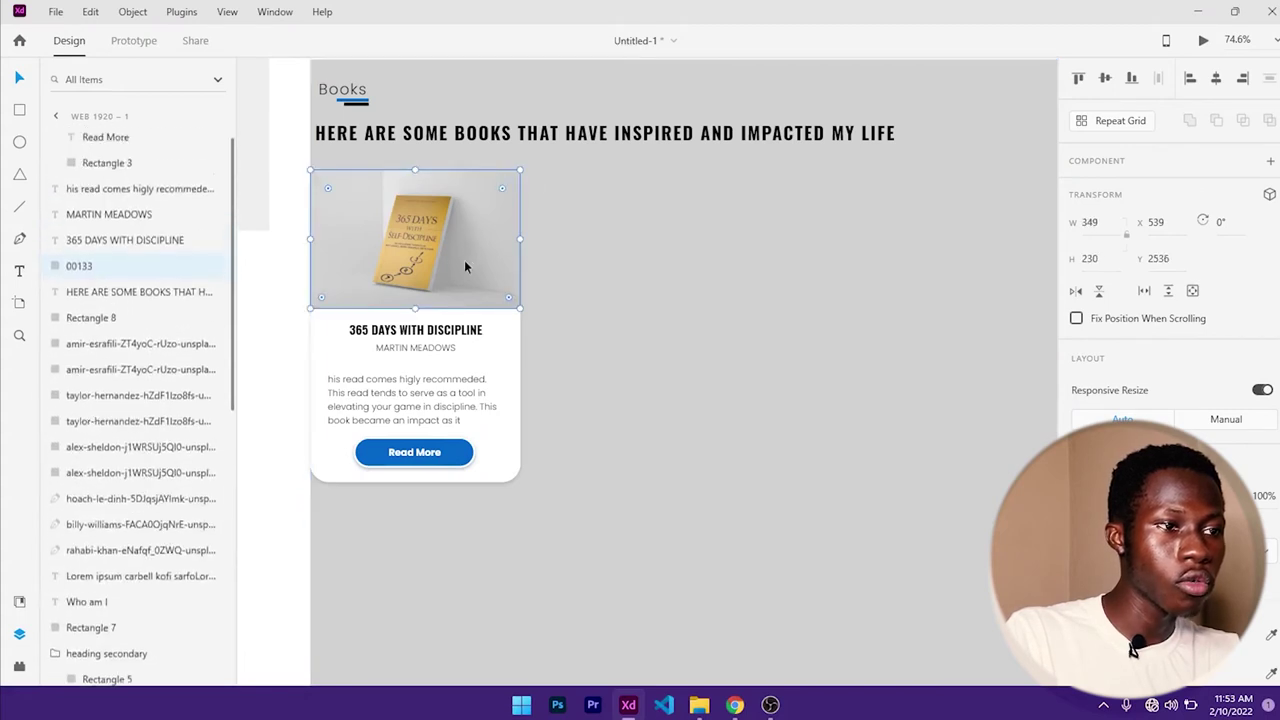
pyautogui.keyDown('shift'); pyautogui.click(466, 332); pyautogui.keyUp('shift')
pyautogui.keyDown('shift'); pyautogui.click(455, 348); pyautogui.keyUp('shift')
pyautogui.keyDown('shift'); pyautogui.click(483, 415); pyautogui.keyUp('shift')
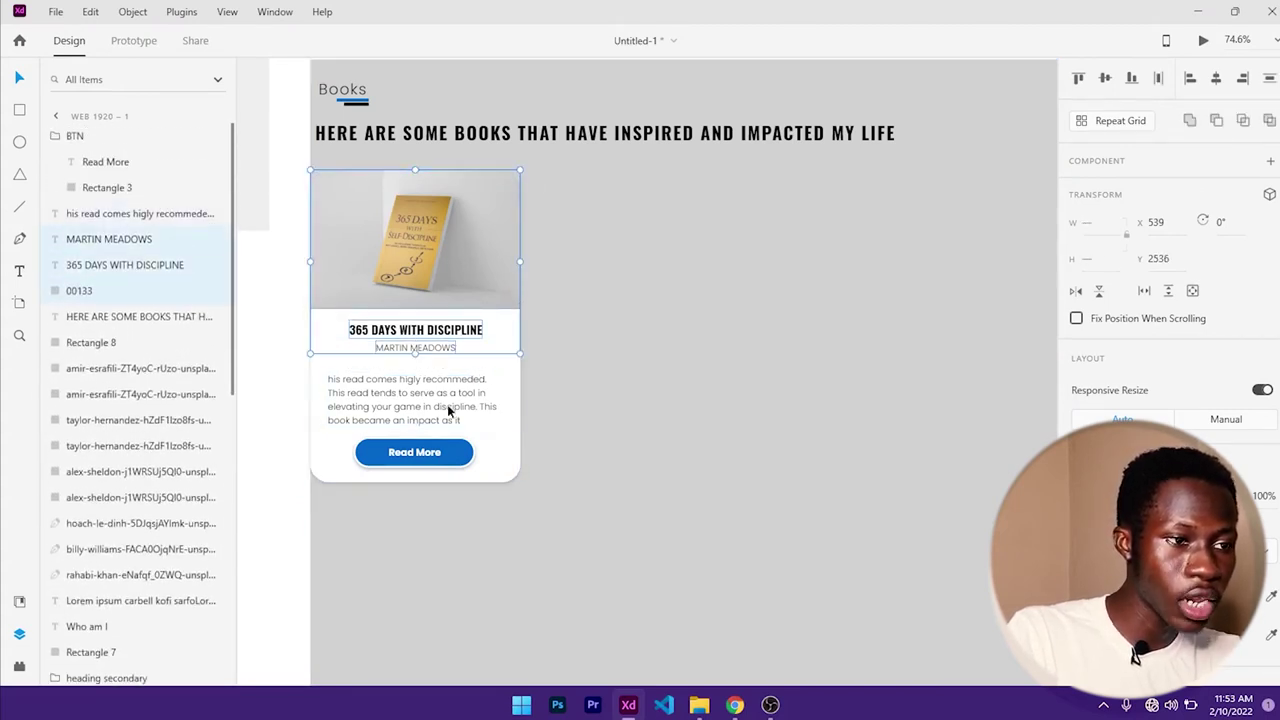
pyautogui.keyDown('shift'); pyautogui.click(476, 455); pyautogui.keyUp('shift')
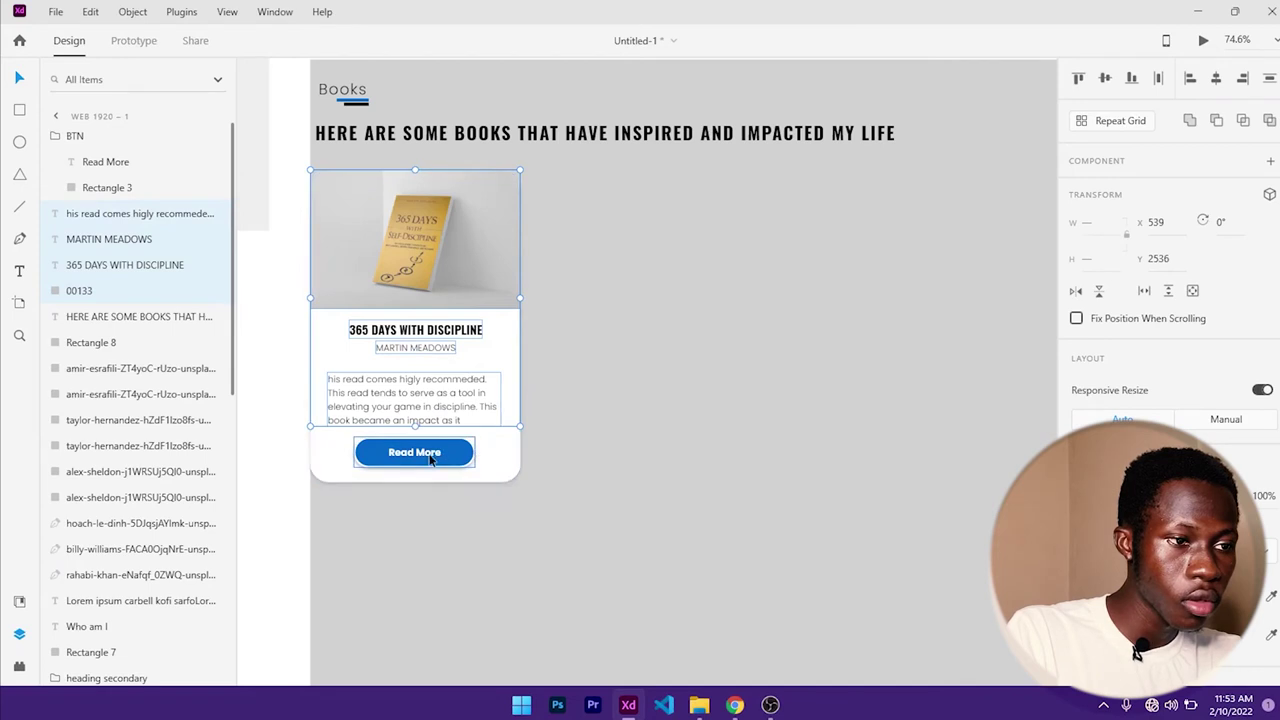
pyautogui.keyDown('shift'); pyautogui.click(483, 477); pyautogui.keyUp('shift')
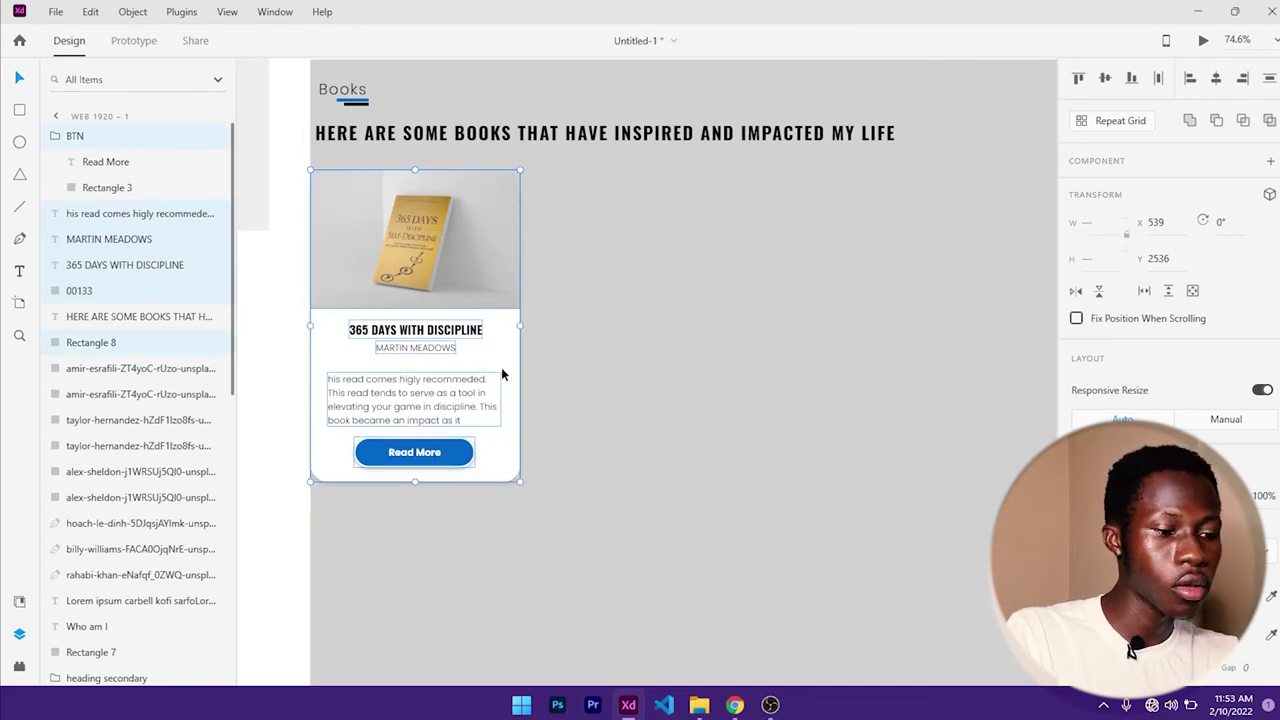
# - Alt-drag copies of the card to the right and nudge them into three aligned cards
pyautogui.press('alt')
pyautogui.moveTo(501, 372); pyautogui.dragTo(1025, 340)
pyautogui.moveTo(974, 334); pyautogui.dragTo(959, 333)
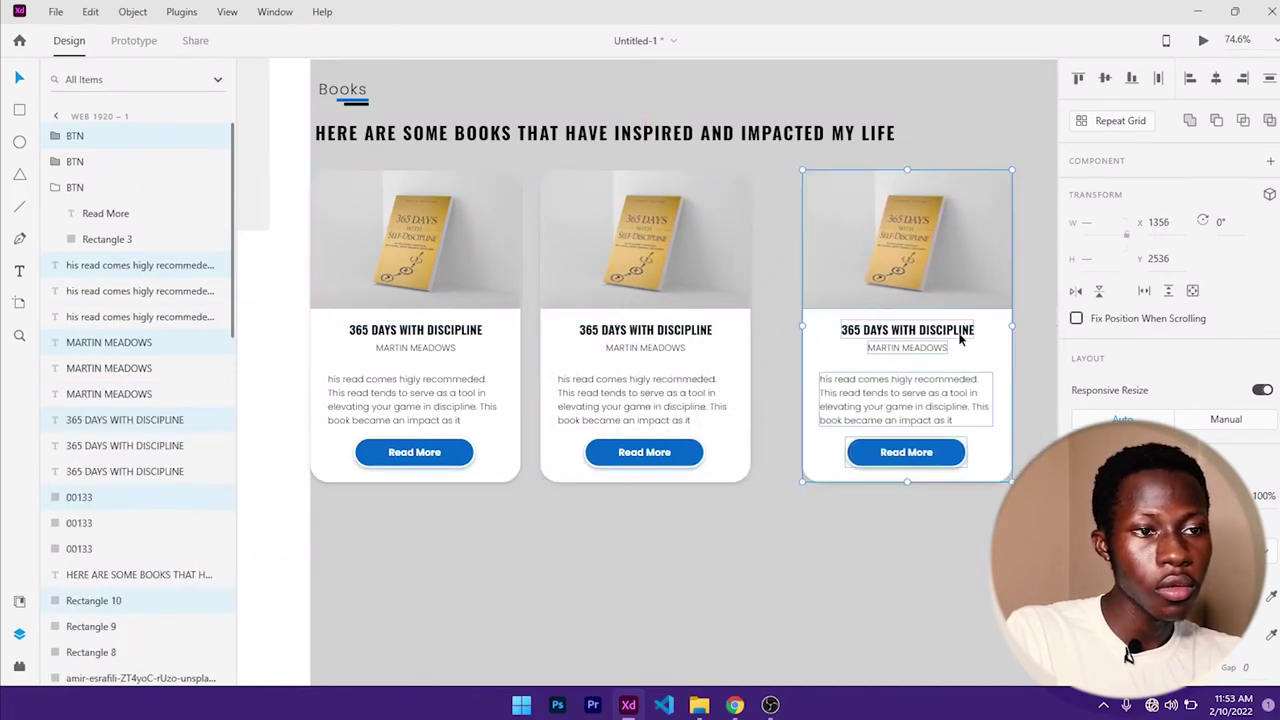
pyautogui.scroll(-3, 843, 325)
pyautogui.moveTo(843, 323); pyautogui.dragTo(739, 367)
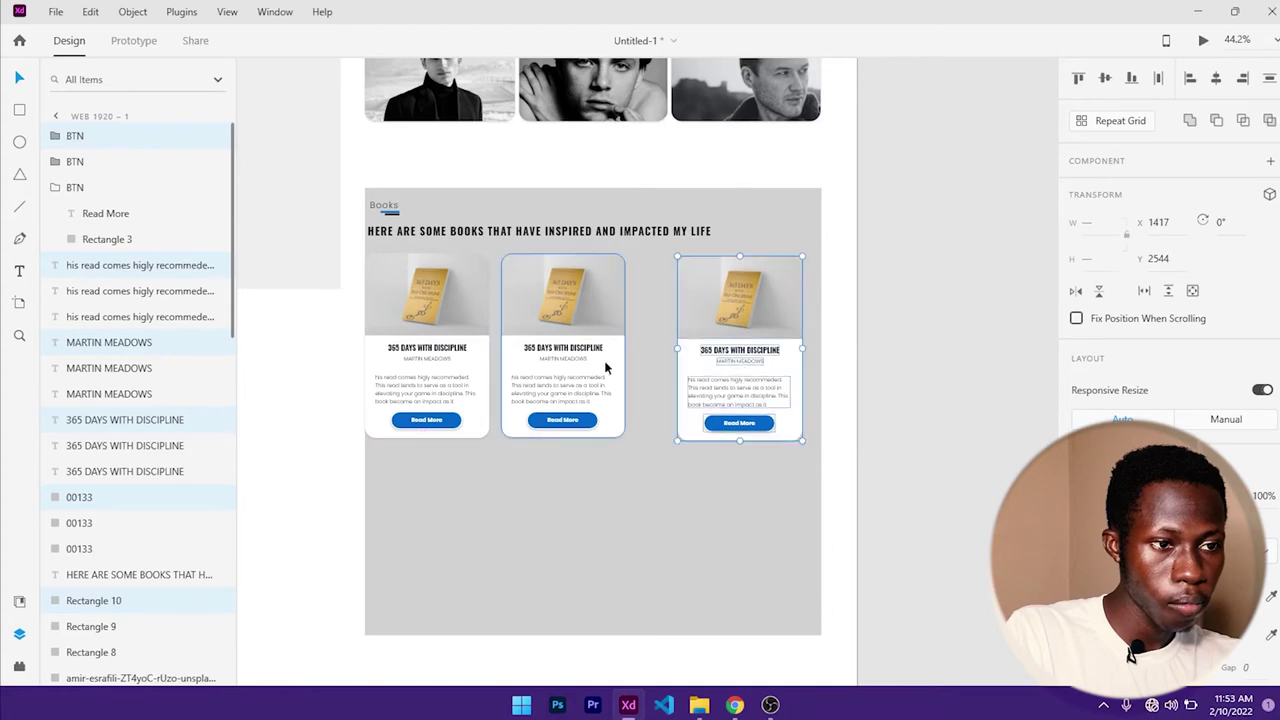
pyautogui.moveTo(603, 366); pyautogui.dragTo(594, 354)
# - Group the middle card's image, title, author, description, button and background
pyautogui.scroll(1, 594, 354)
pyautogui.scroll(2, 594, 350)
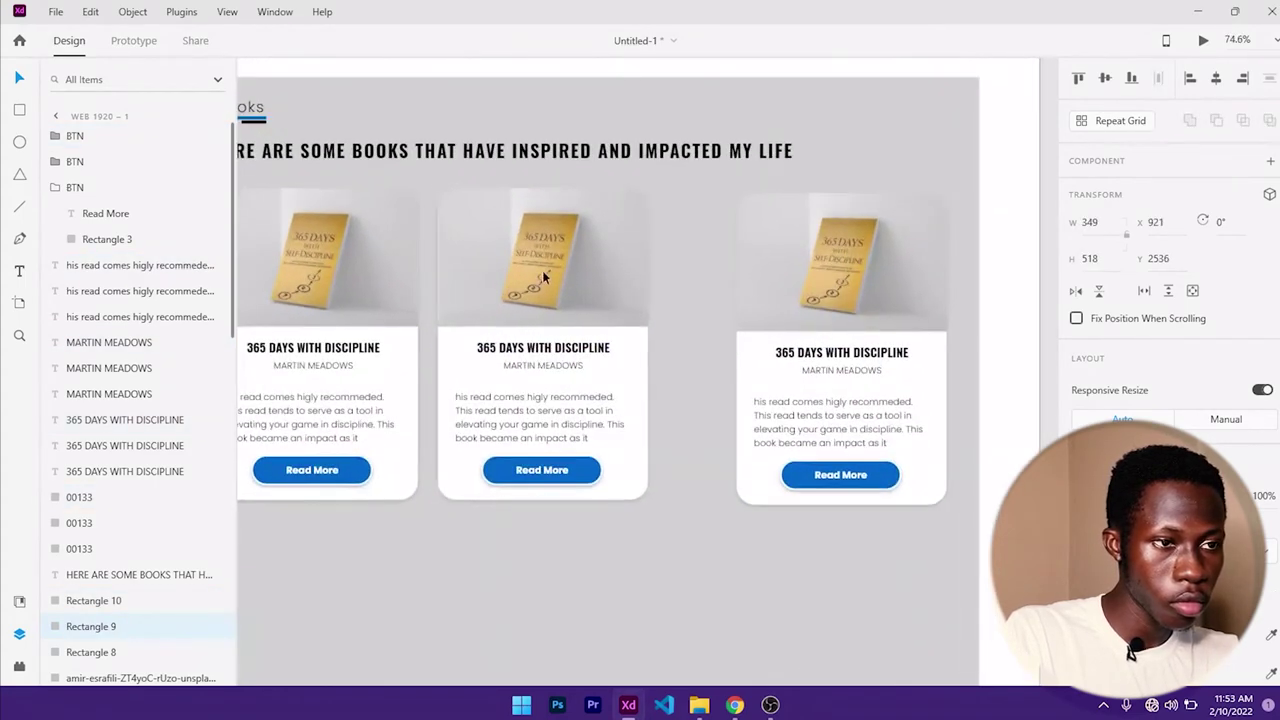
pyautogui.click(542, 270)
pyautogui.keyDown('shift'); pyautogui.click(581, 350); pyautogui.keyUp('shift')
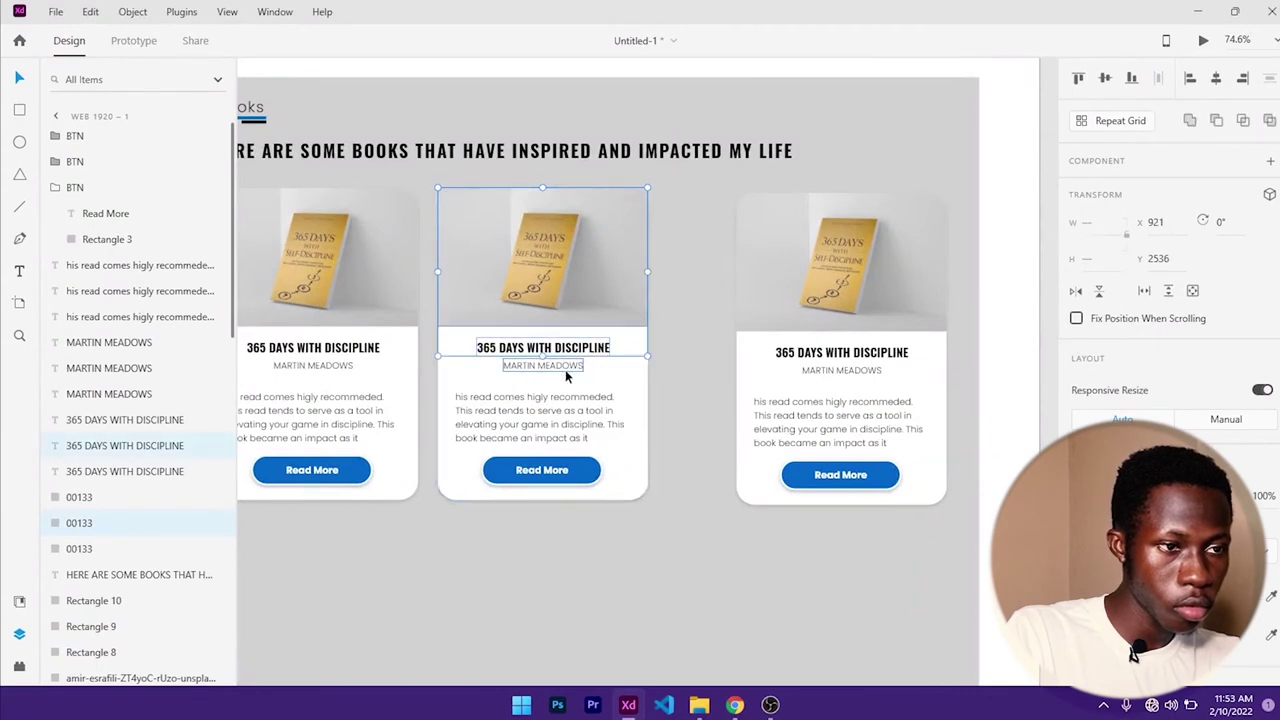
pyautogui.keyDown('shift'); pyautogui.click(567, 367); pyautogui.keyUp('shift')
pyautogui.keyDown('shift'); pyautogui.click(566, 405); pyautogui.keyUp('shift')
pyautogui.keyDown('shift'); pyautogui.click(562, 472); pyautogui.keyUp('shift')
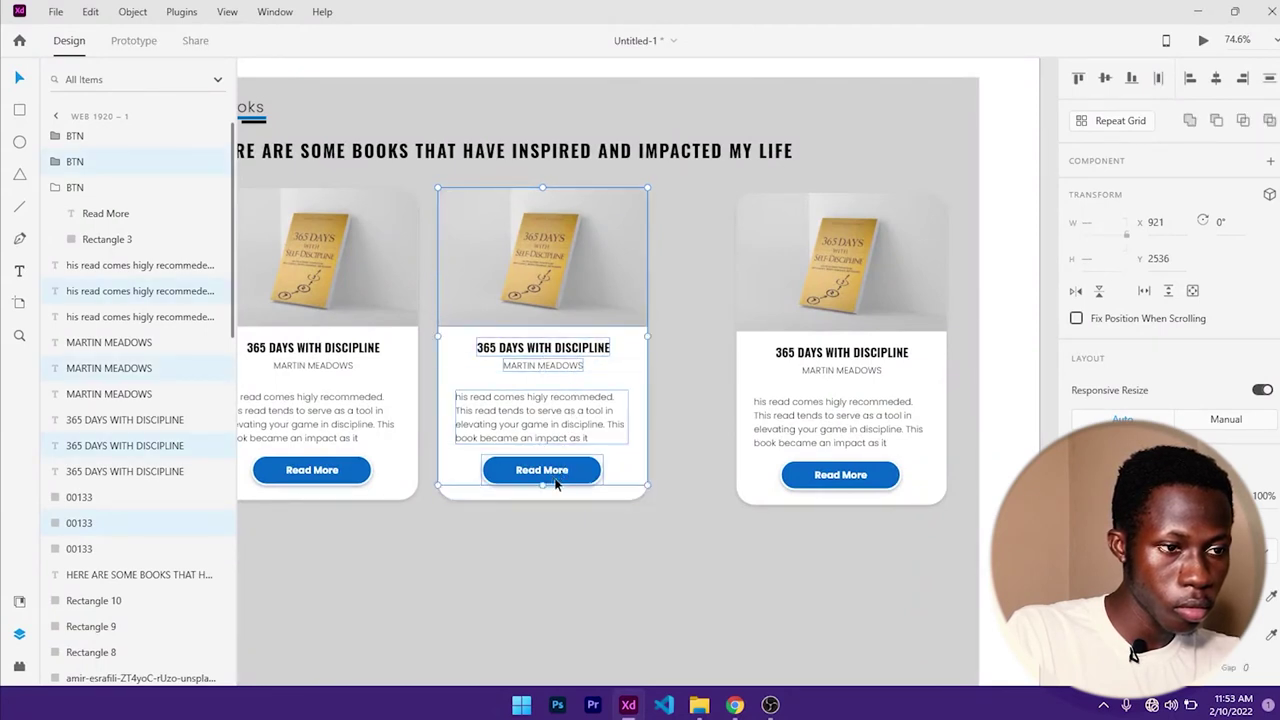
pyautogui.keyDown('shift'); pyautogui.click(564, 492); pyautogui.keyUp('shift')
pyautogui.hotkey('ctrl', 'g')
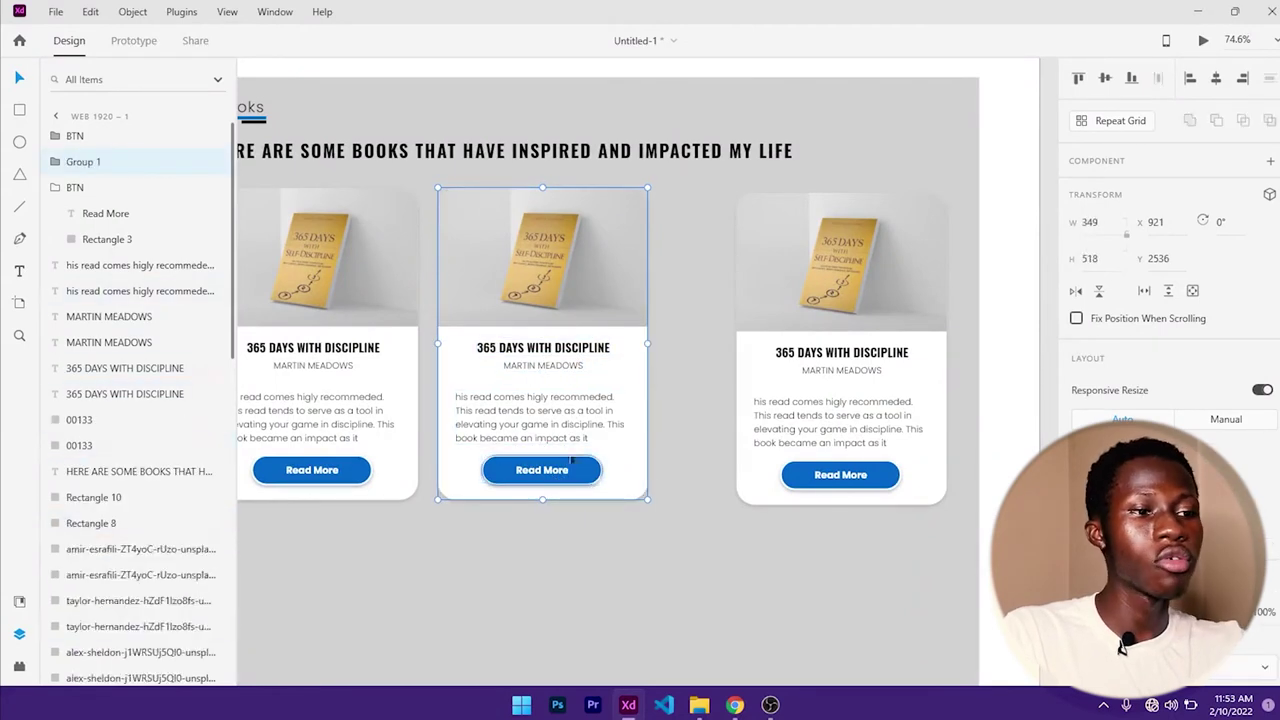
# - Group all elements of the left book card
pyautogui.click(344, 261)
pyautogui.keyDown('shift'); pyautogui.click(340, 350); pyautogui.keyUp('shift')
pyautogui.keyDown('shift'); pyautogui.click(342, 366); pyautogui.keyUp('shift')
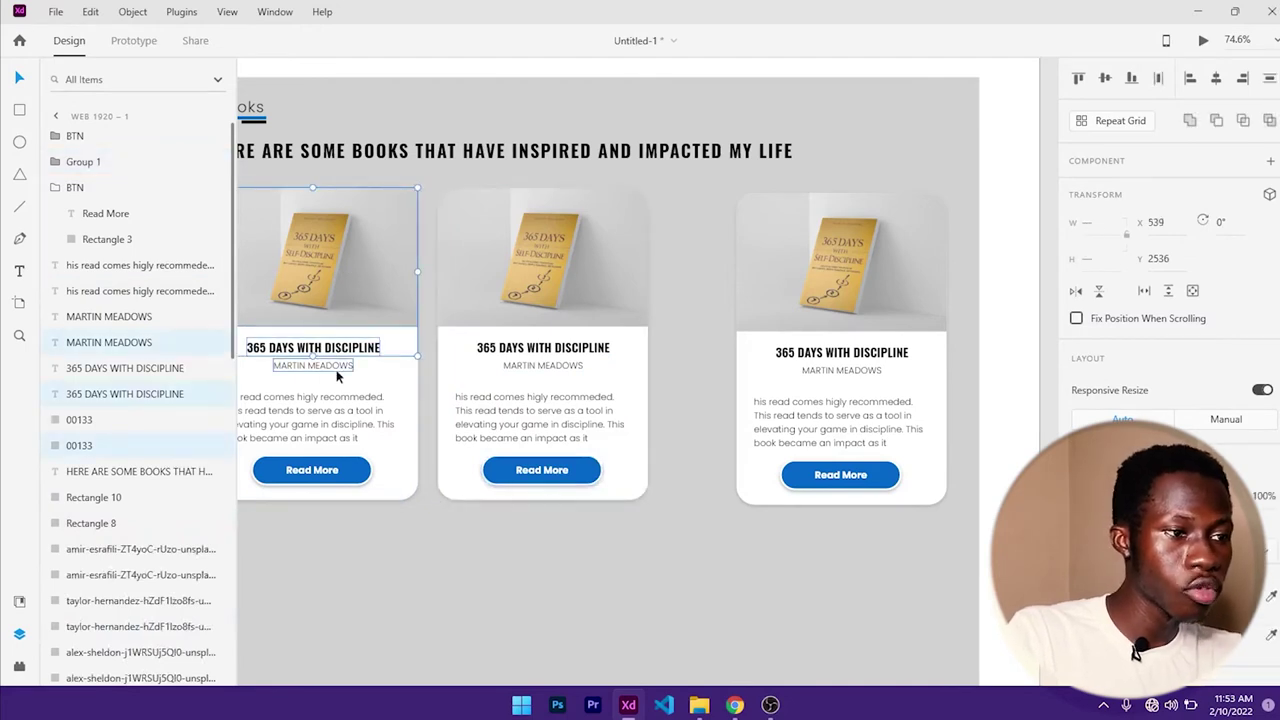
pyautogui.keyDown('shift'); pyautogui.click(341, 412); pyautogui.keyUp('shift')
pyautogui.keyDown('shift'); pyautogui.click(336, 468); pyautogui.keyUp('shift')
pyautogui.keyDown('shift'); pyautogui.click(368, 494); pyautogui.keyUp('shift')
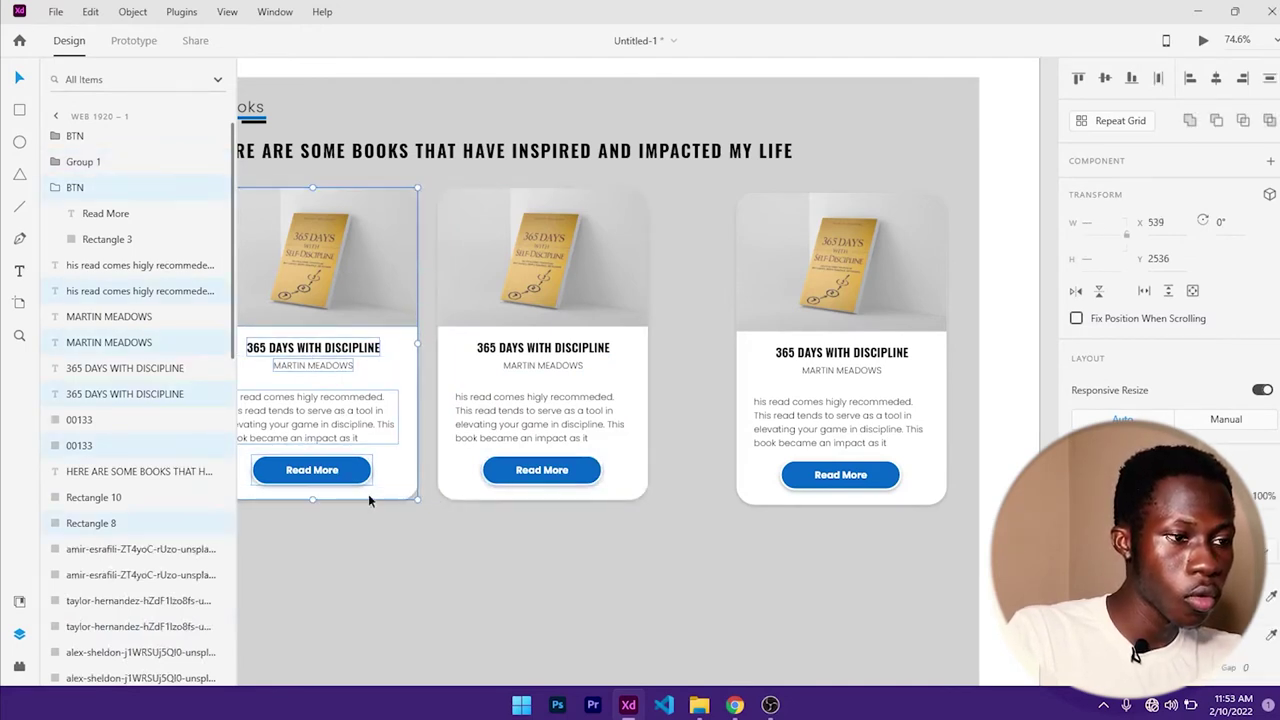
pyautogui.hotkey('ctrl', 'g')
# - Group all elements of the right book card as Group 3
pyautogui.click(840, 262)
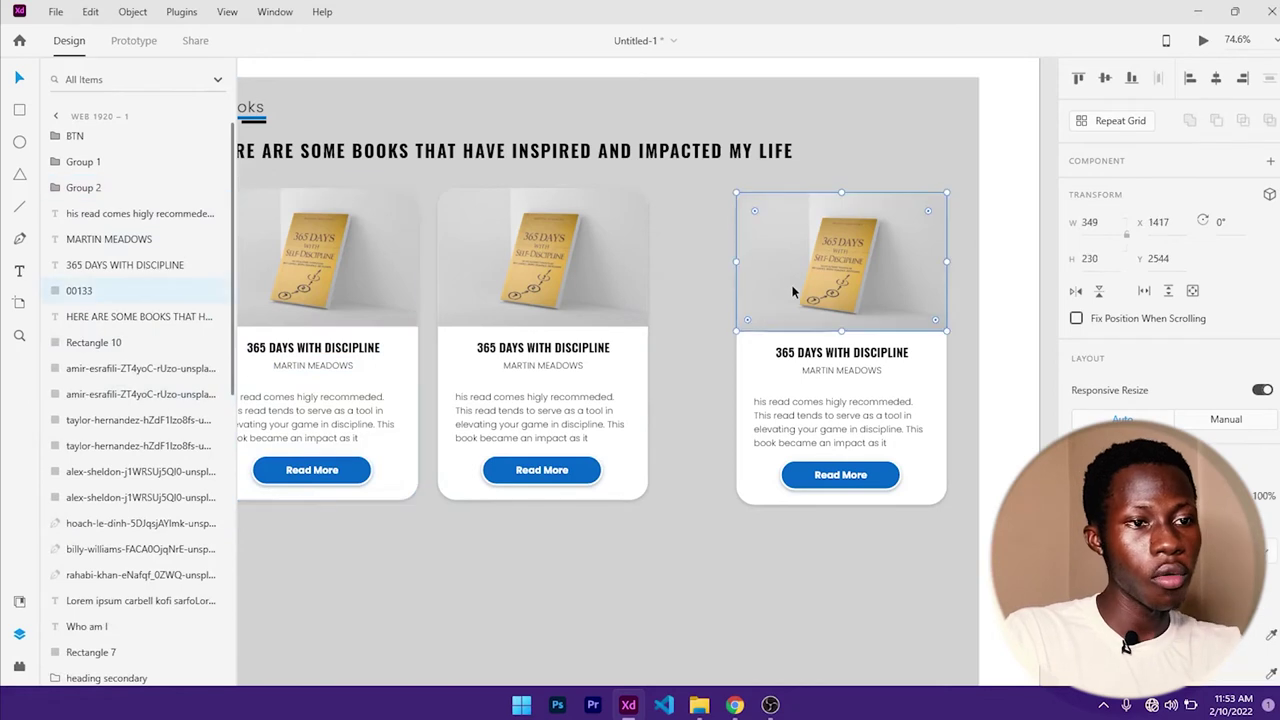
pyautogui.keyDown('shift'); pyautogui.click(842, 352); pyautogui.keyUp('shift')
pyautogui.keyDown('shift'); pyautogui.click(839, 370); pyautogui.keyUp('shift')
pyautogui.keyDown('shift'); pyautogui.click(839, 440); pyautogui.keyUp('shift')
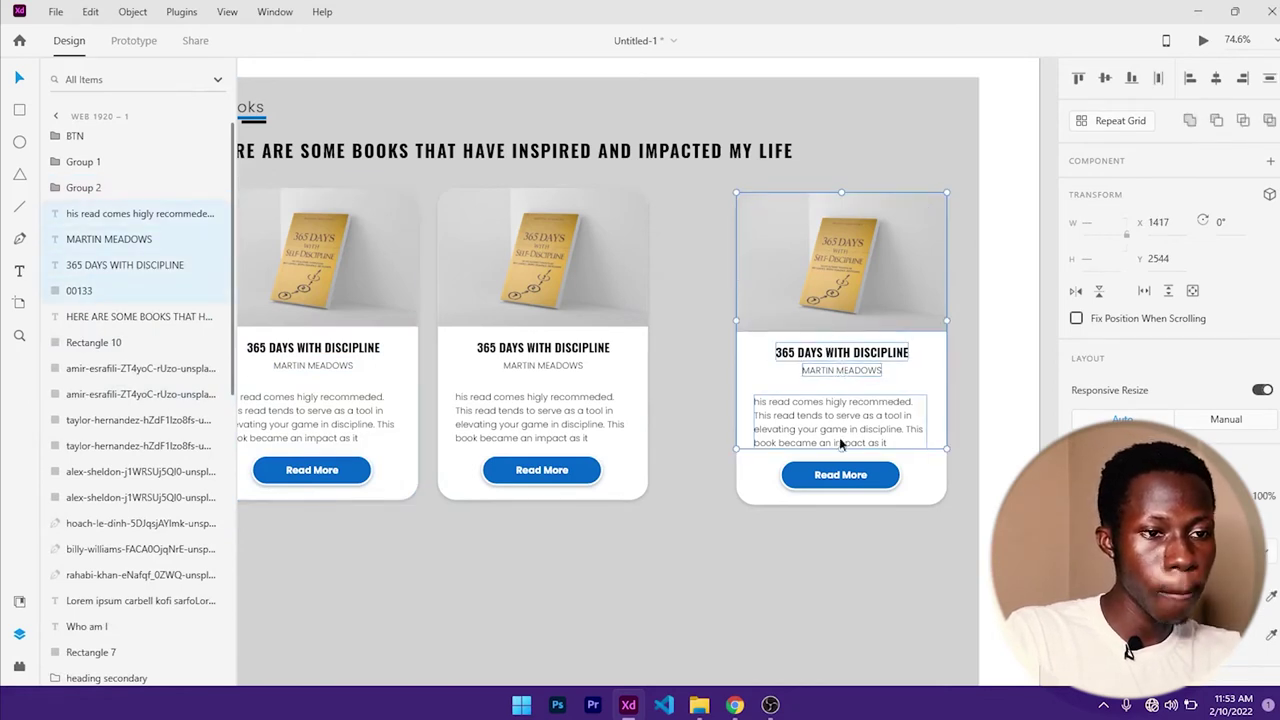
pyautogui.keyDown('shift'); pyautogui.click(840, 476); pyautogui.keyUp('shift')
pyautogui.keyDown('shift'); pyautogui.click(777, 503); pyautogui.keyUp('shift')
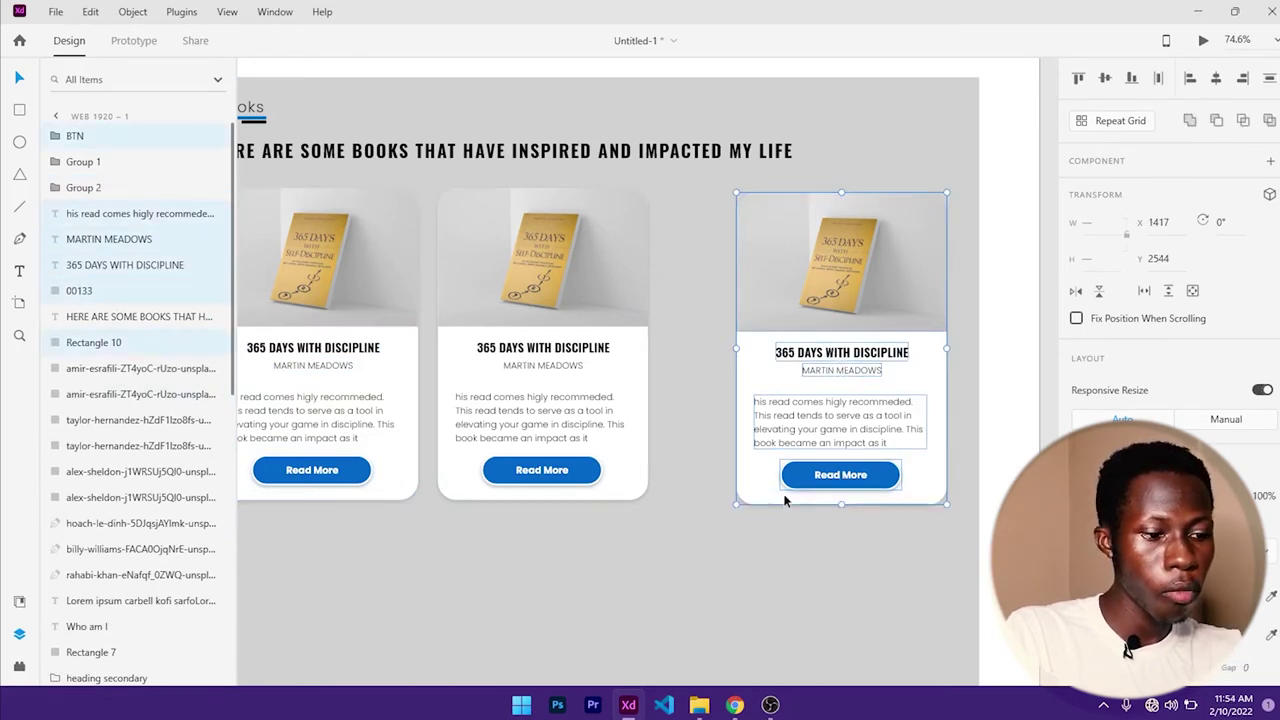
pyautogui.hotkey('ctrl', 'g')
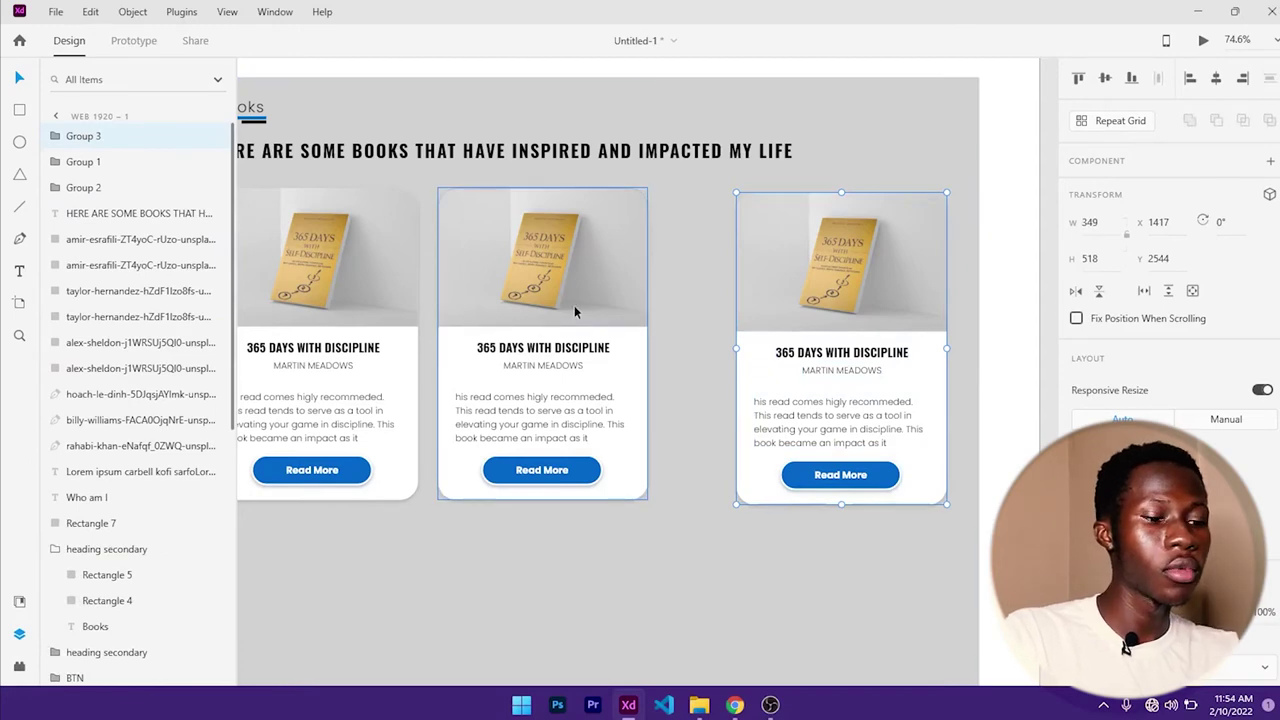
# - Shift the middle and left cards rightward to equalize the gaps
pyautogui.scroll(-2, 621, 309)
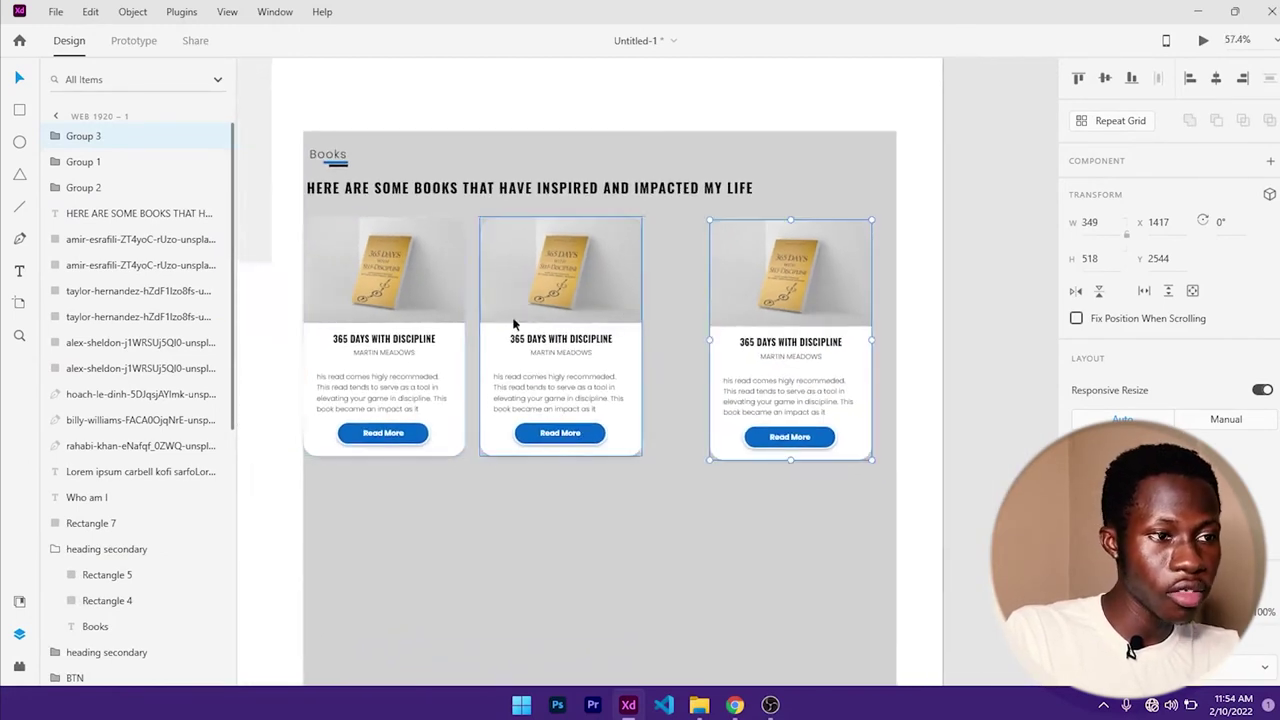
pyautogui.click(559, 333)
pyautogui.moveTo(559, 333); pyautogui.dragTo(585, 333)
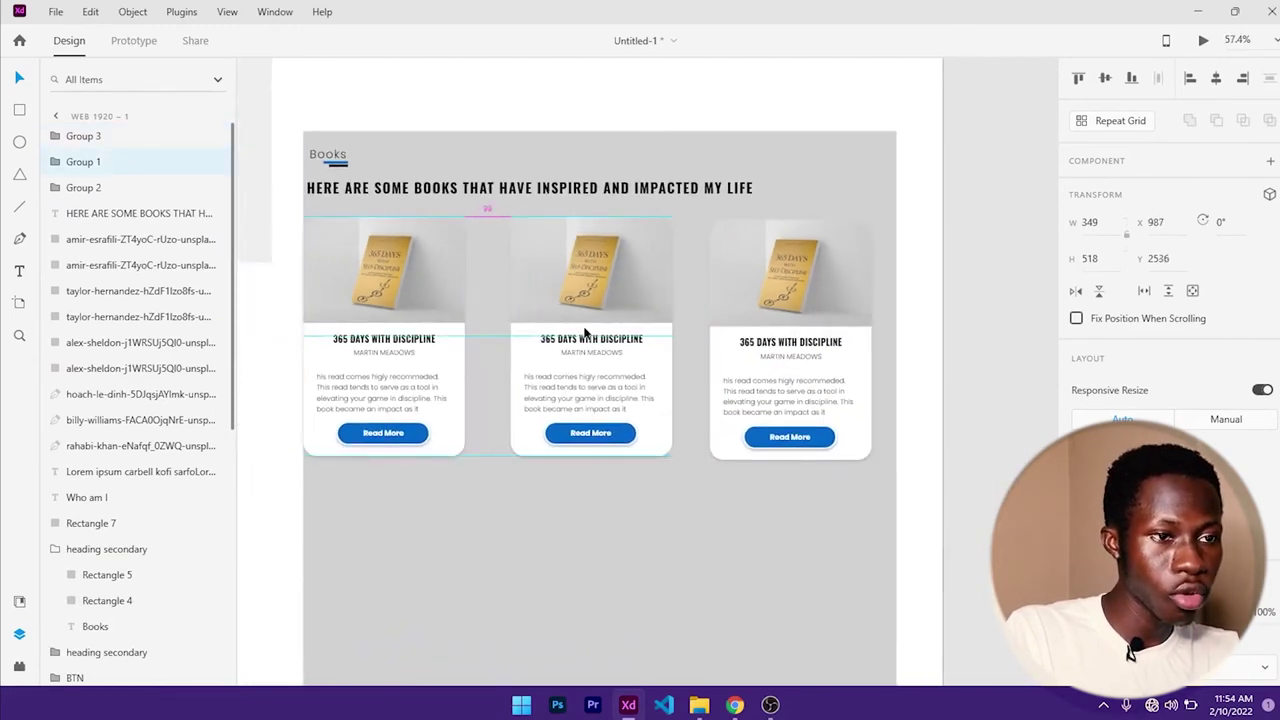
pyautogui.moveTo(419, 317)
pyautogui.mouseDown()
pyautogui.moveTo(447, 318)
pyautogui.moveTo(424, 316)
pyautogui.moveTo(436, 315)
pyautogui.mouseUp()
pyautogui.scroll(1, 436, 315)
pyautogui.scroll(3, 436, 315)
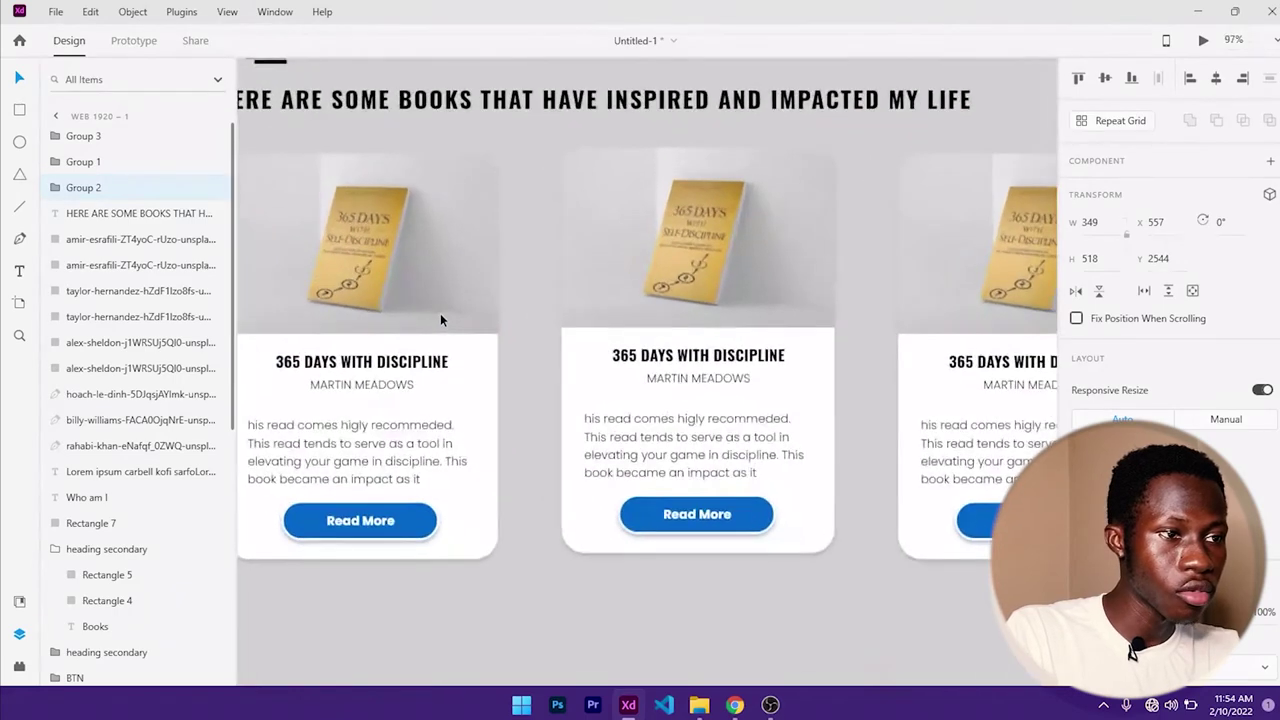
pyautogui.scroll(-2, 443, 320)
# - Widen the left card's white background and stretch its cover image to match
pyautogui.doubleClick(476, 379)
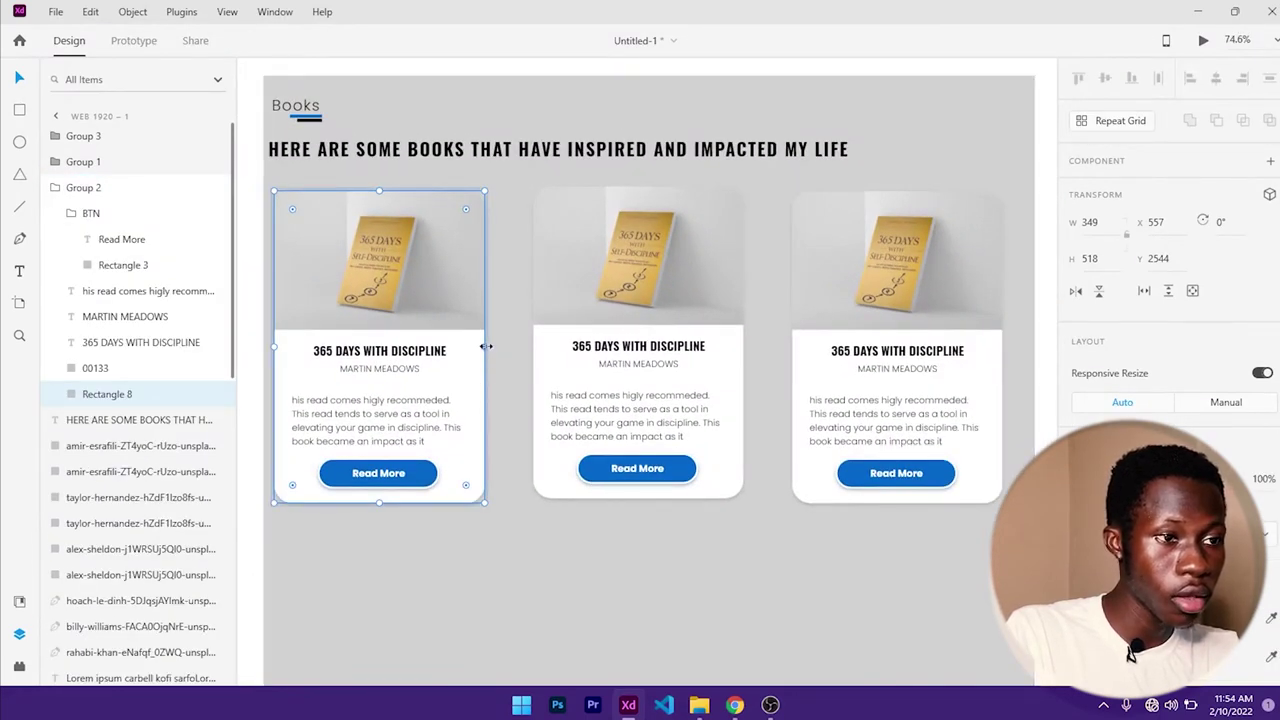
pyautogui.moveTo(486, 346); pyautogui.dragTo(503, 349)
pyautogui.click(452, 276)
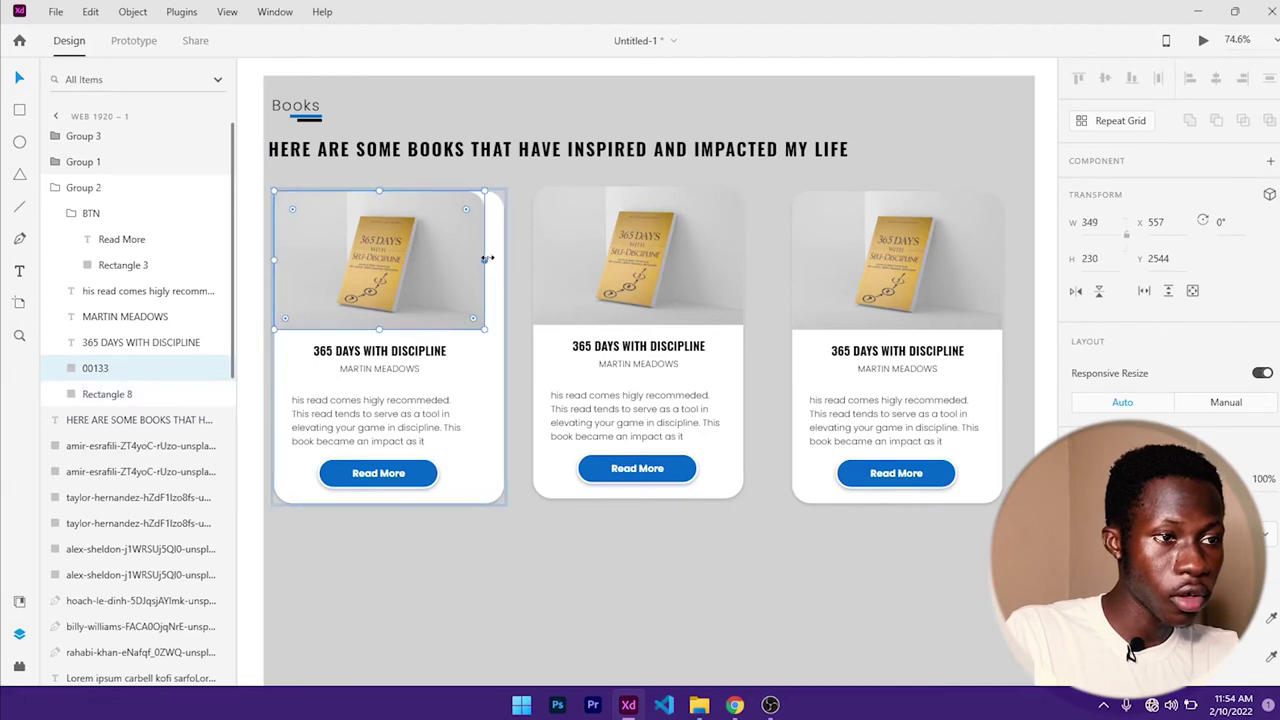
pyautogui.moveTo(486, 259); pyautogui.dragTo(505, 261)
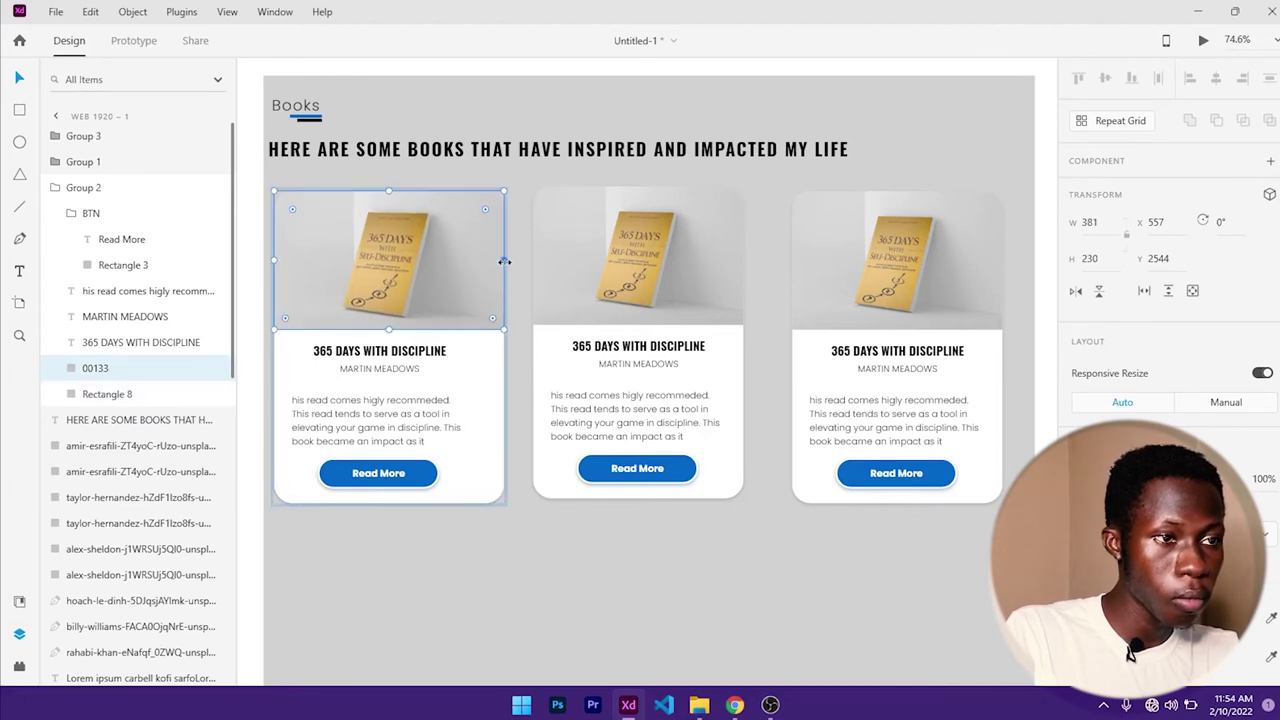
# - Centre the left card's title, author, description and button horizontally on the card
pyautogui.click(420, 355)
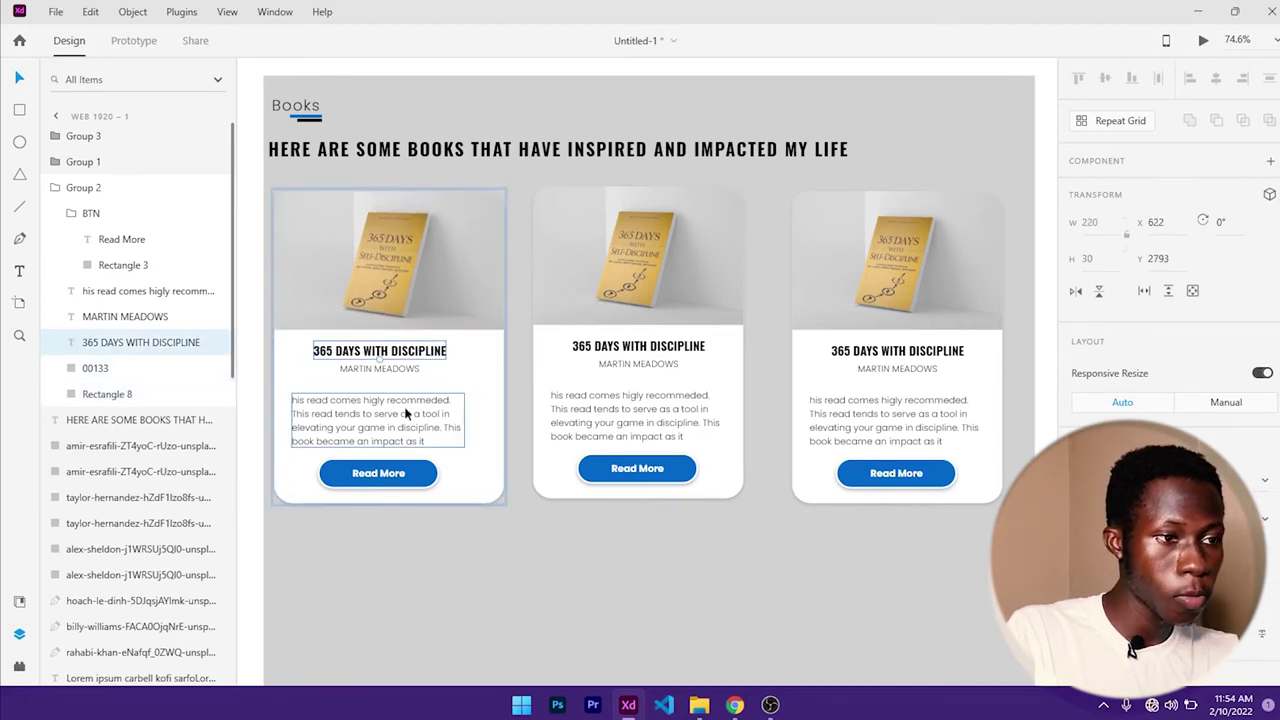
pyautogui.keyDown('shift'); pyautogui.click(407, 368); pyautogui.keyUp('shift')
pyautogui.keyDown('shift'); pyautogui.click(412, 422); pyautogui.keyUp('shift')
pyautogui.keyDown('shift'); pyautogui.click(415, 472); pyautogui.keyUp('shift')
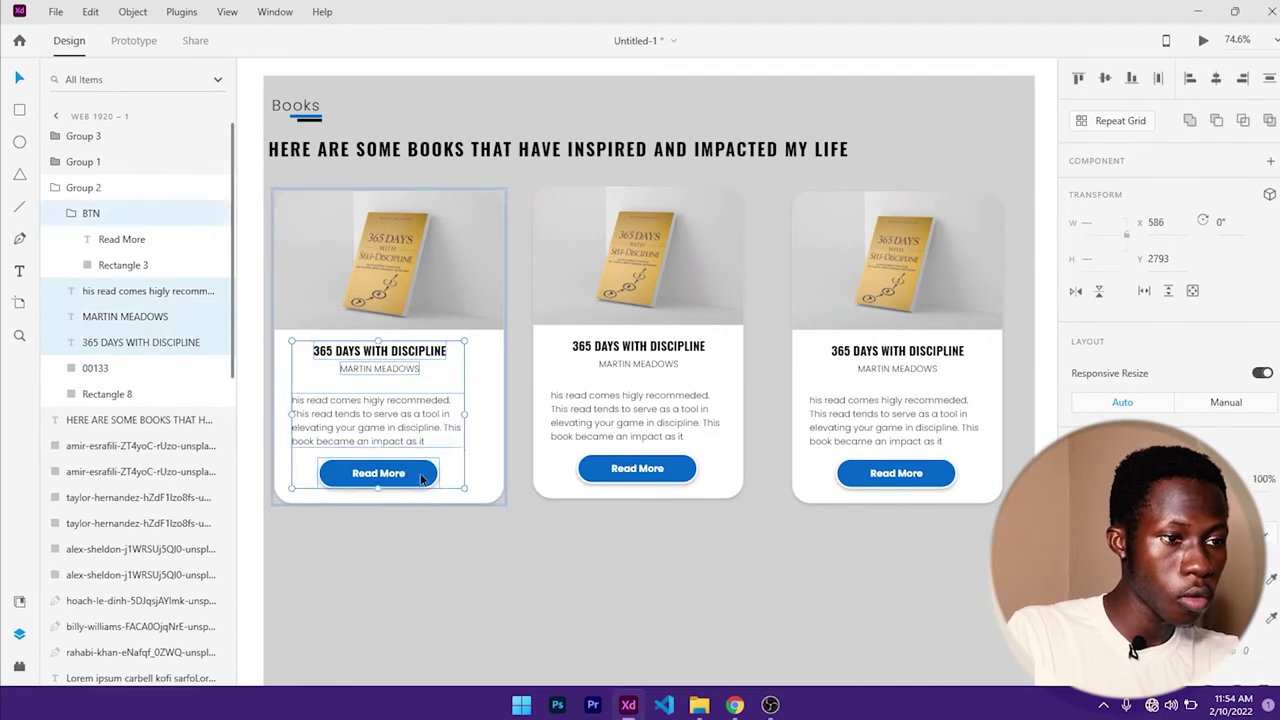
pyautogui.keyDown('shift'); pyautogui.click(485, 486); pyautogui.keyUp('shift')
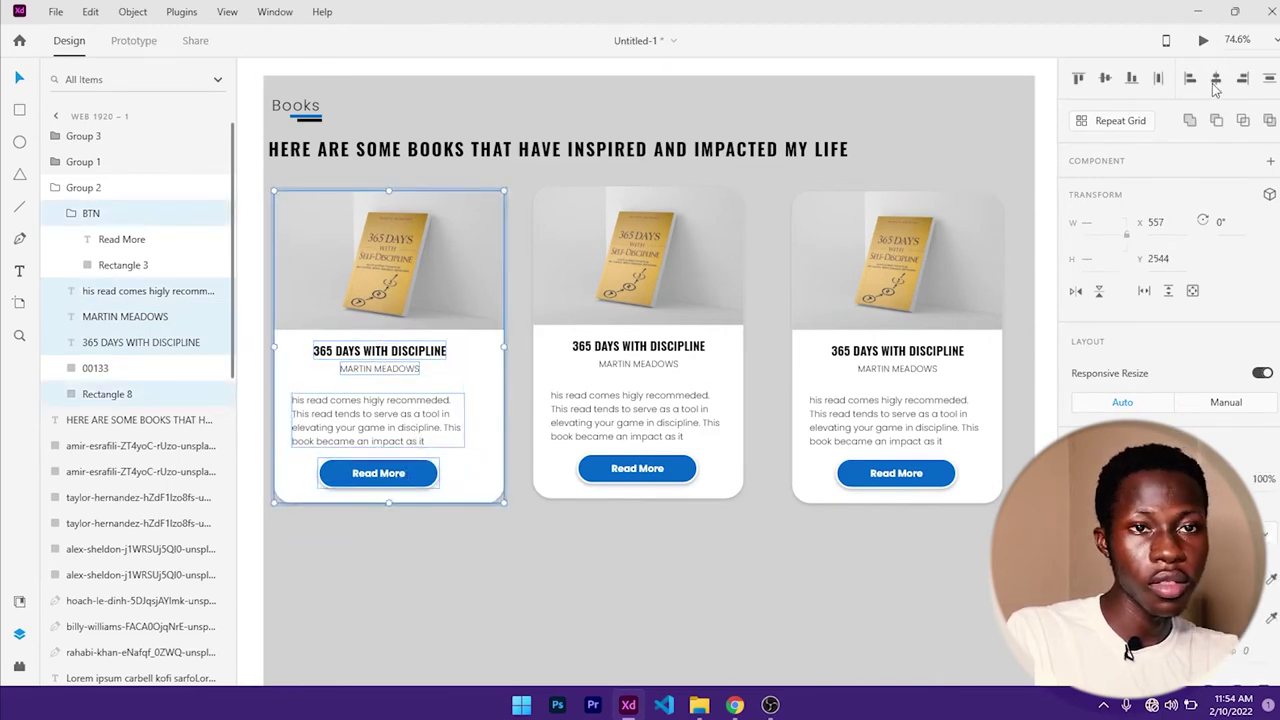
pyautogui.click(1215, 80)
pyautogui.click(535, 424)
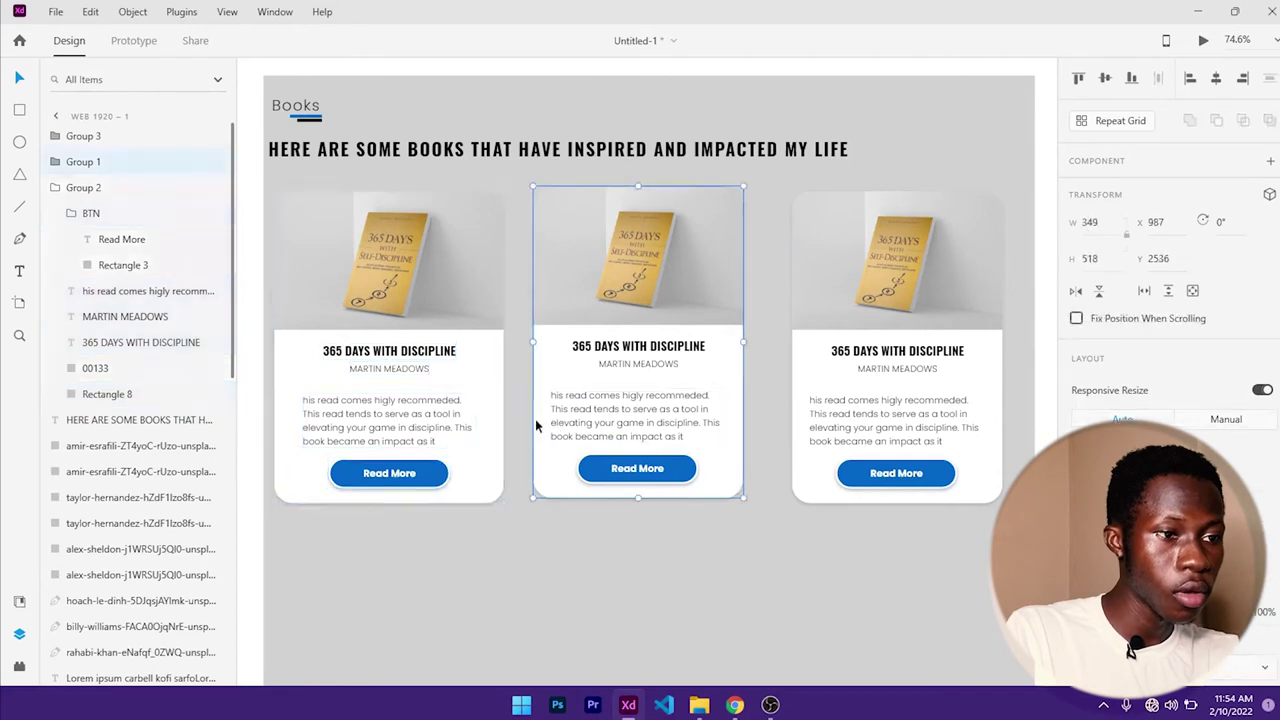
pyautogui.click(457, 423)
# - Widen the left card's description box on both sides and nudge it into place
pyautogui.doubleClick(408, 429)
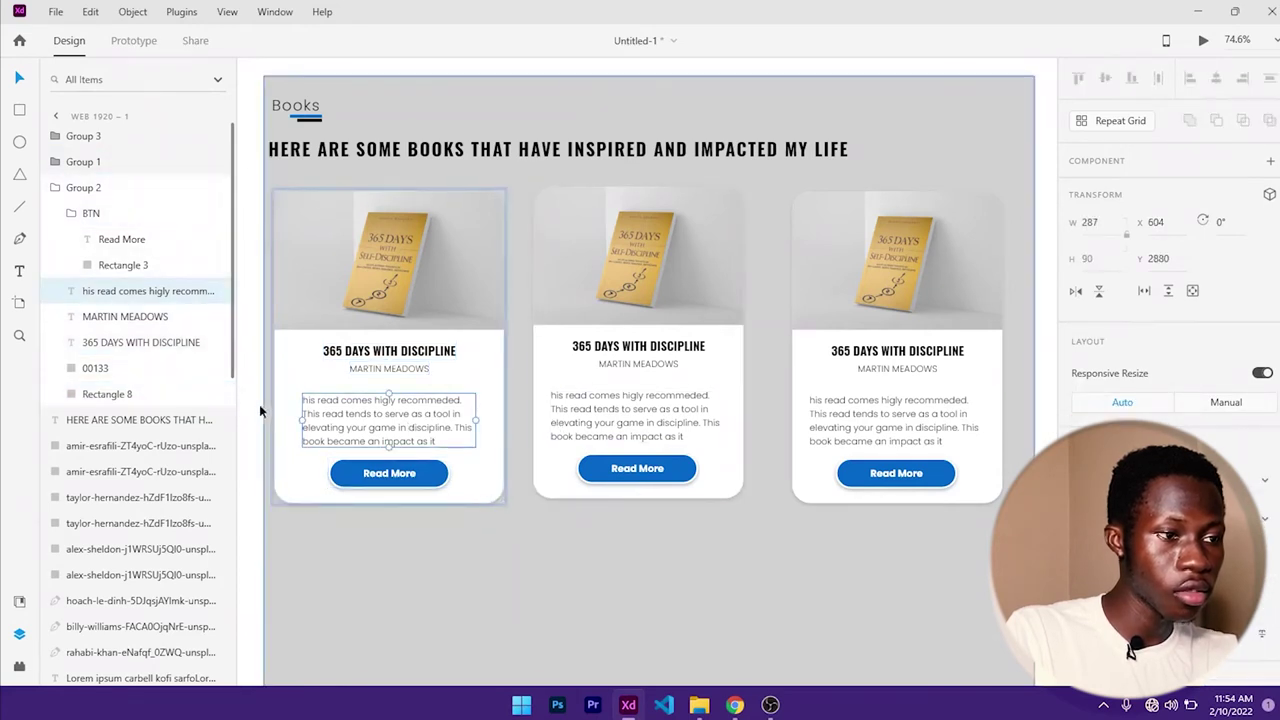
pyautogui.moveTo(297, 420); pyautogui.dragTo(285, 420)
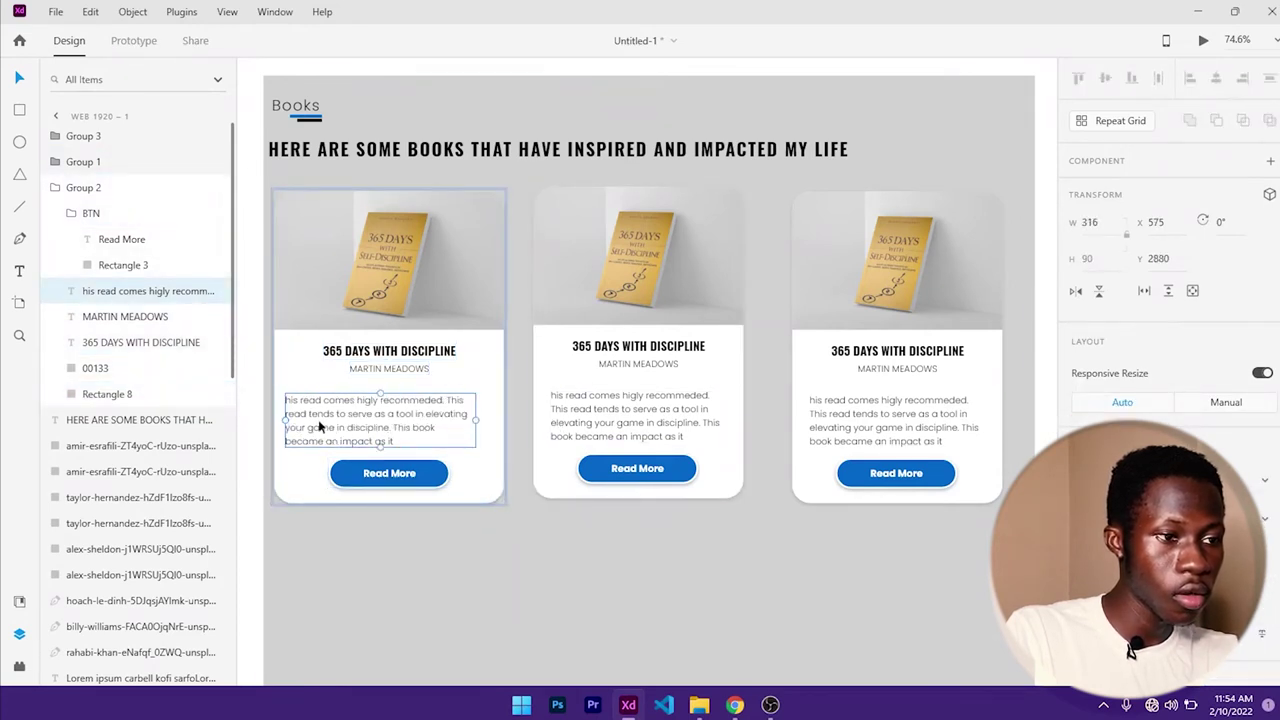
pyautogui.moveTo(475, 421); pyautogui.dragTo(492, 422)
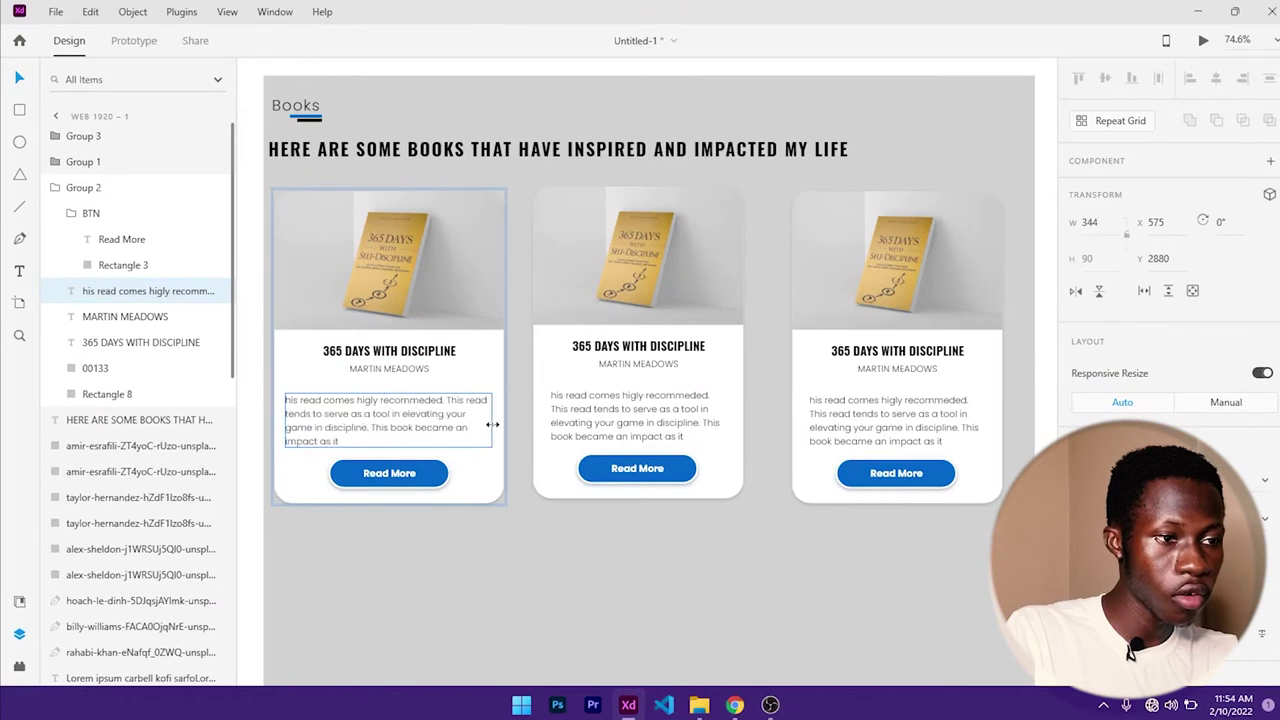
pyautogui.hotkey('shift', 'Up')
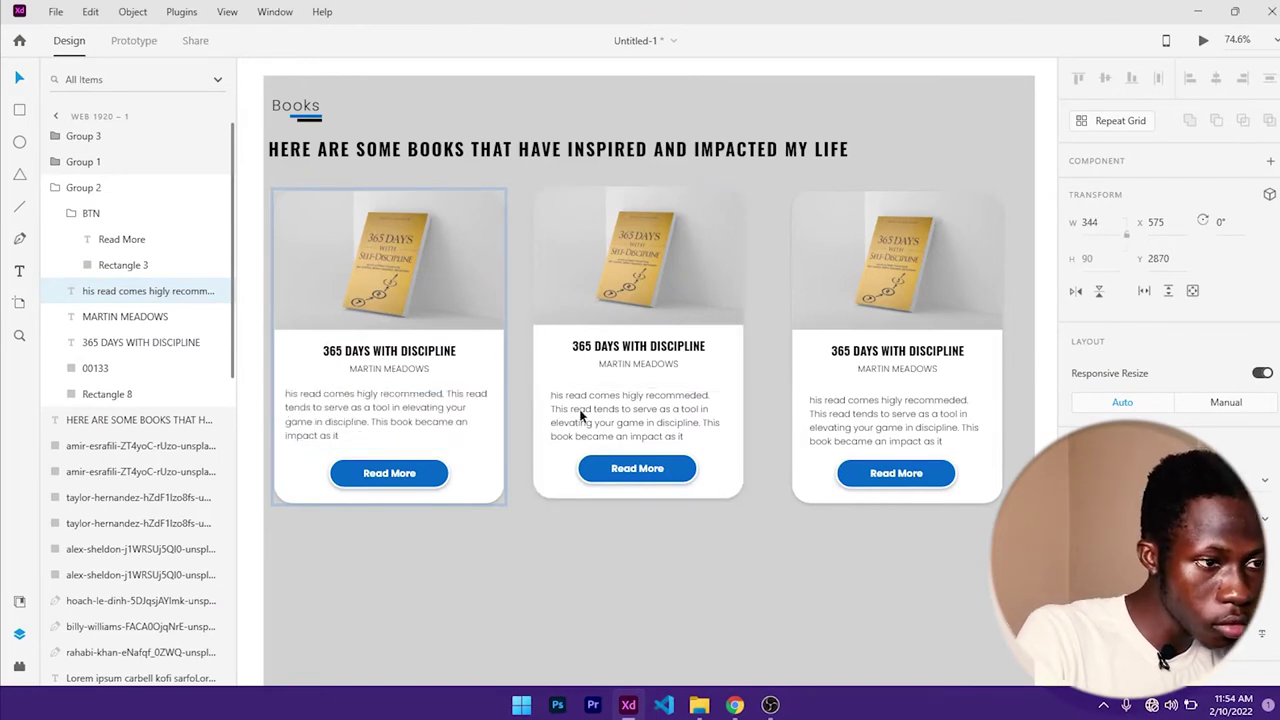
pyautogui.press('Right')
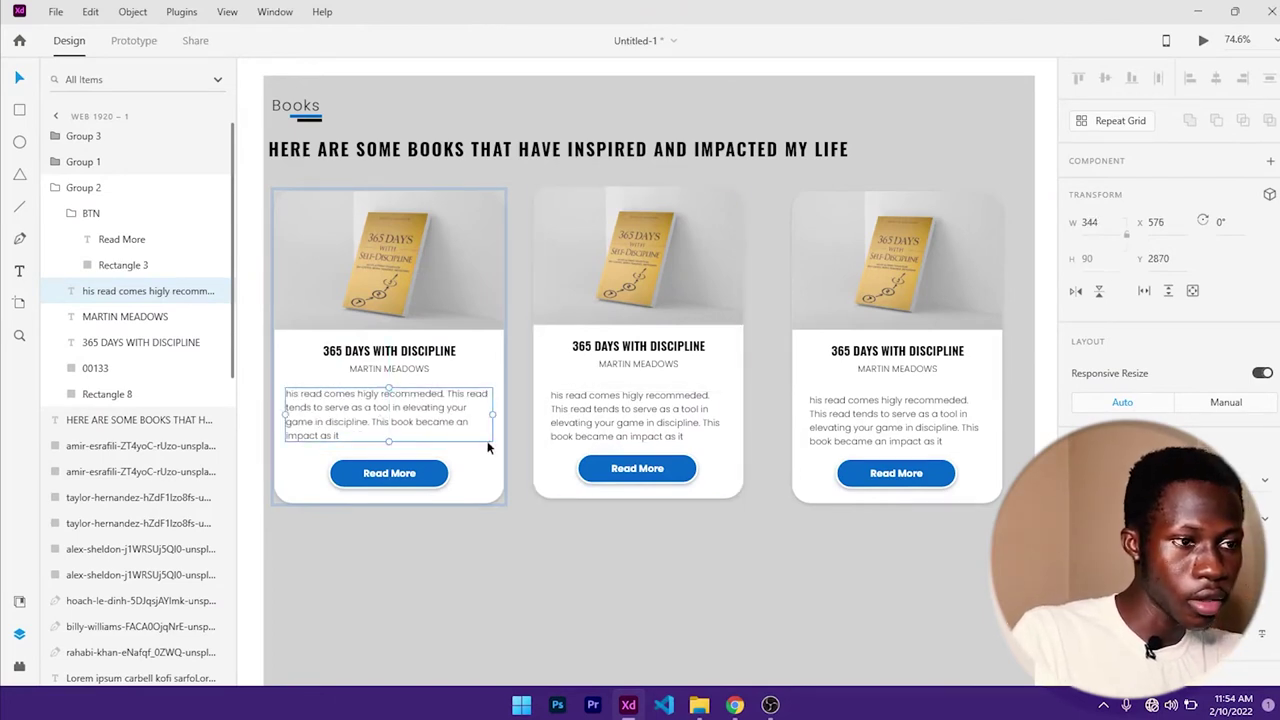
pyautogui.scroll(-3, 1165, 260)
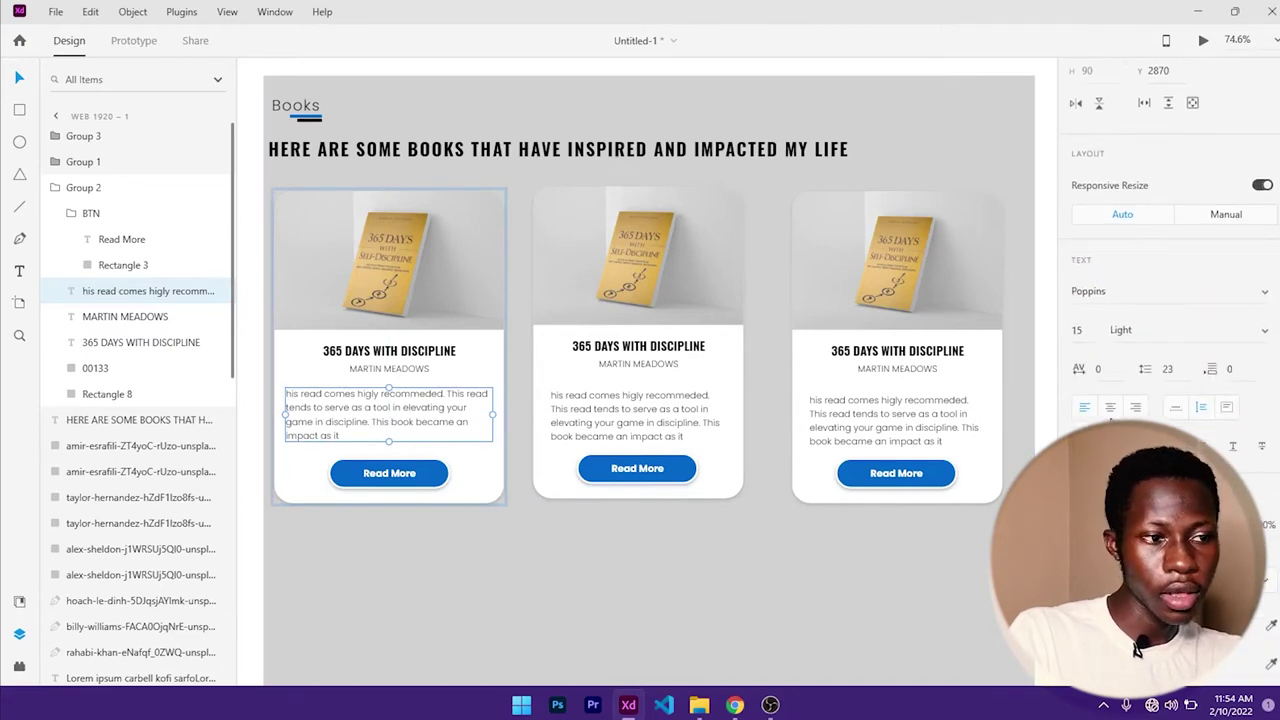
# - Centre-align the description text on all three book cards
pyautogui.hotkey('ctrl', 'shift', 'c')
pyautogui.click(609, 560)
pyautogui.doubleClick(647, 404)
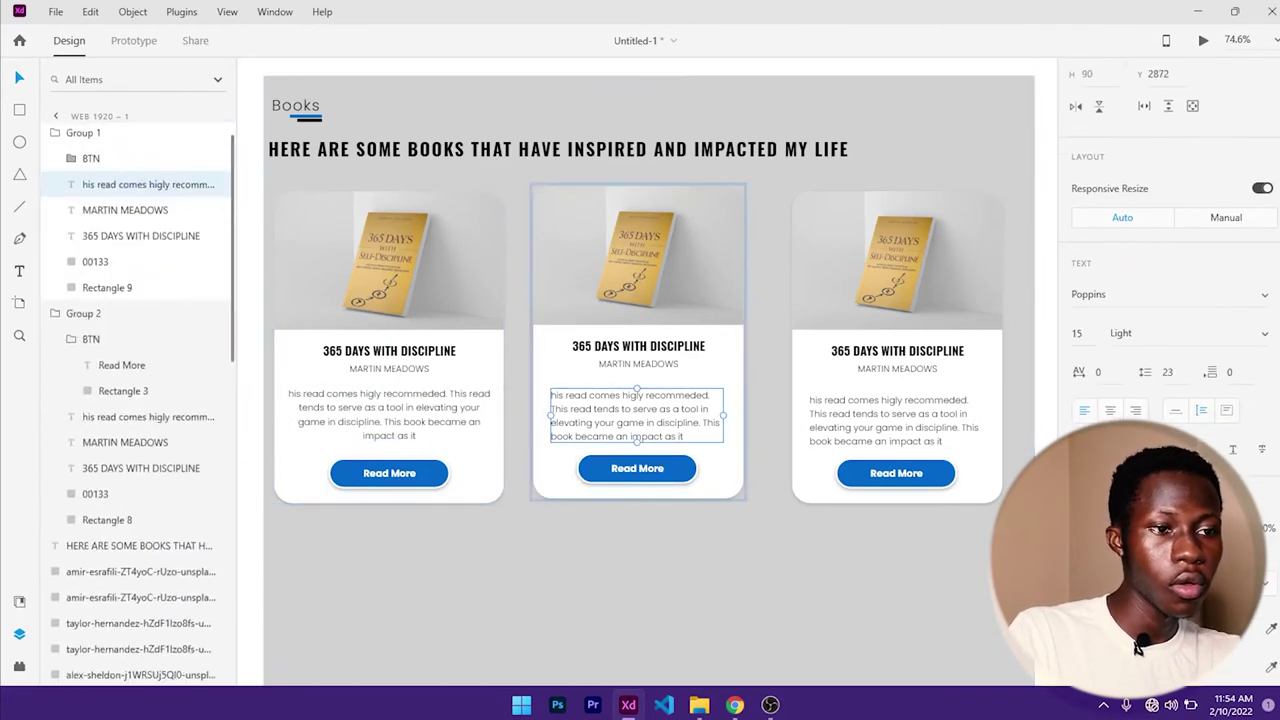
pyautogui.hotkey('ctrl', 'shift', 'c')
pyautogui.doubleClick(895, 420)
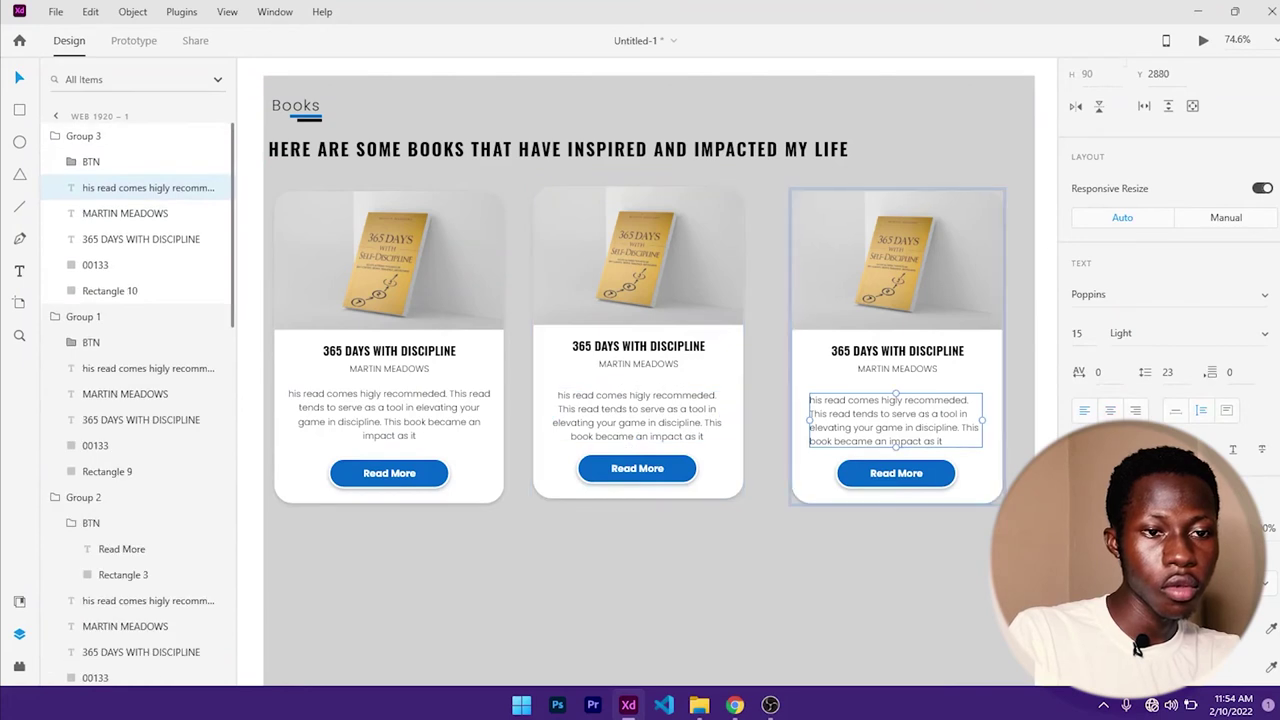
pyautogui.hotkey('ctrl', 'shift', 'c')
# - Delete the middle and right cards and duplicate the left card in their place
pyautogui.click(712, 368)
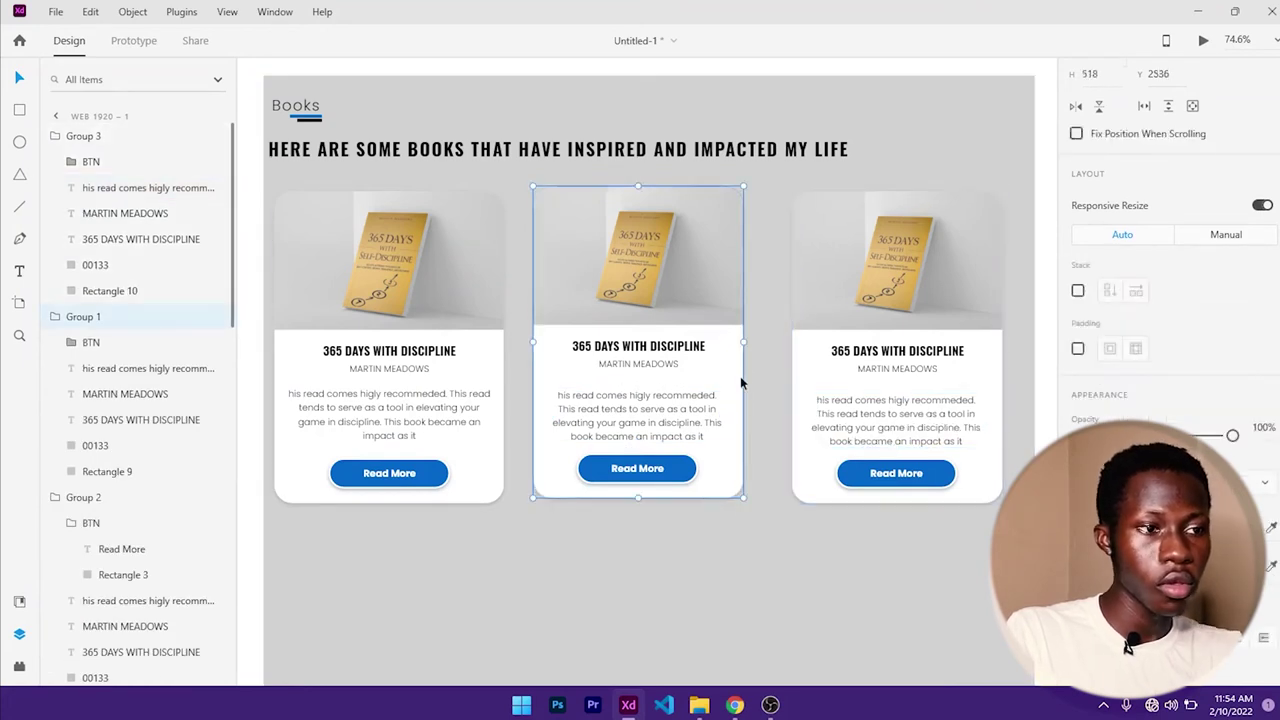
pyautogui.press('Delete')
pyautogui.click(861, 397)
pyautogui.press('Delete')
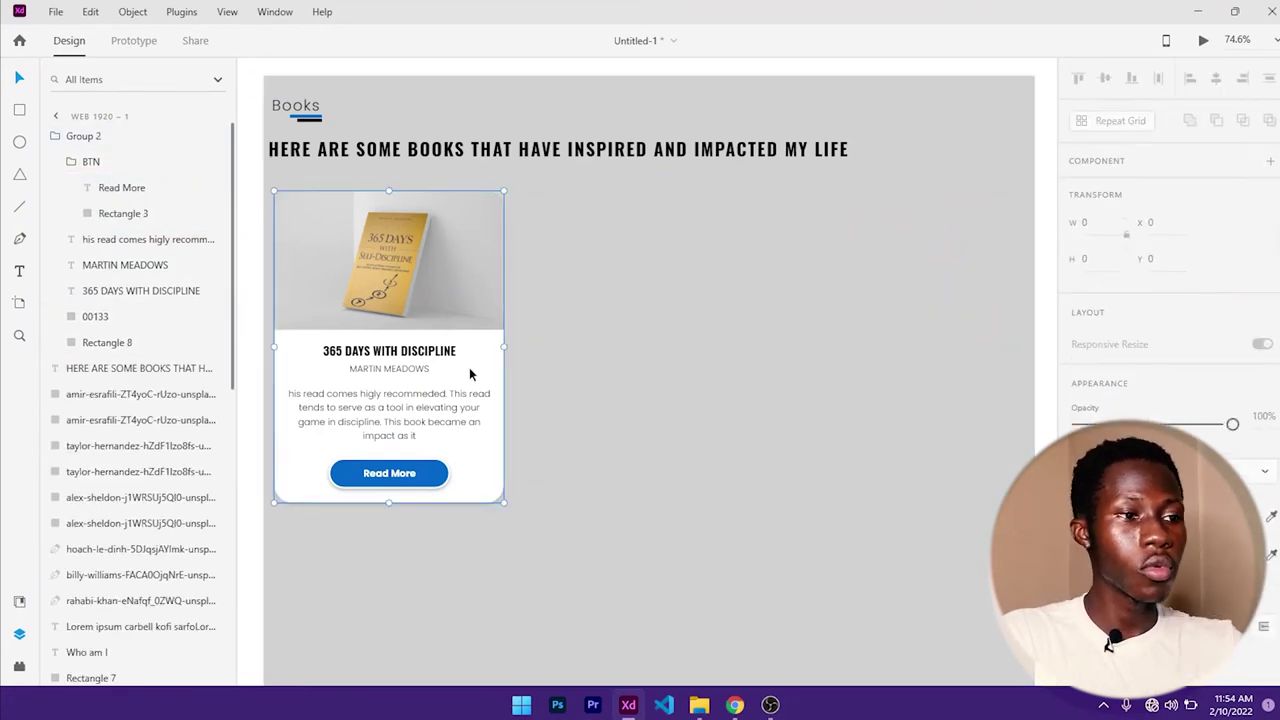
pyautogui.click(469, 367)
pyautogui.moveTo(469, 367); pyautogui.dragTo(966, 374)
# - Nudge the middle card to even the spacing and select its cover image
pyautogui.click(706, 350)
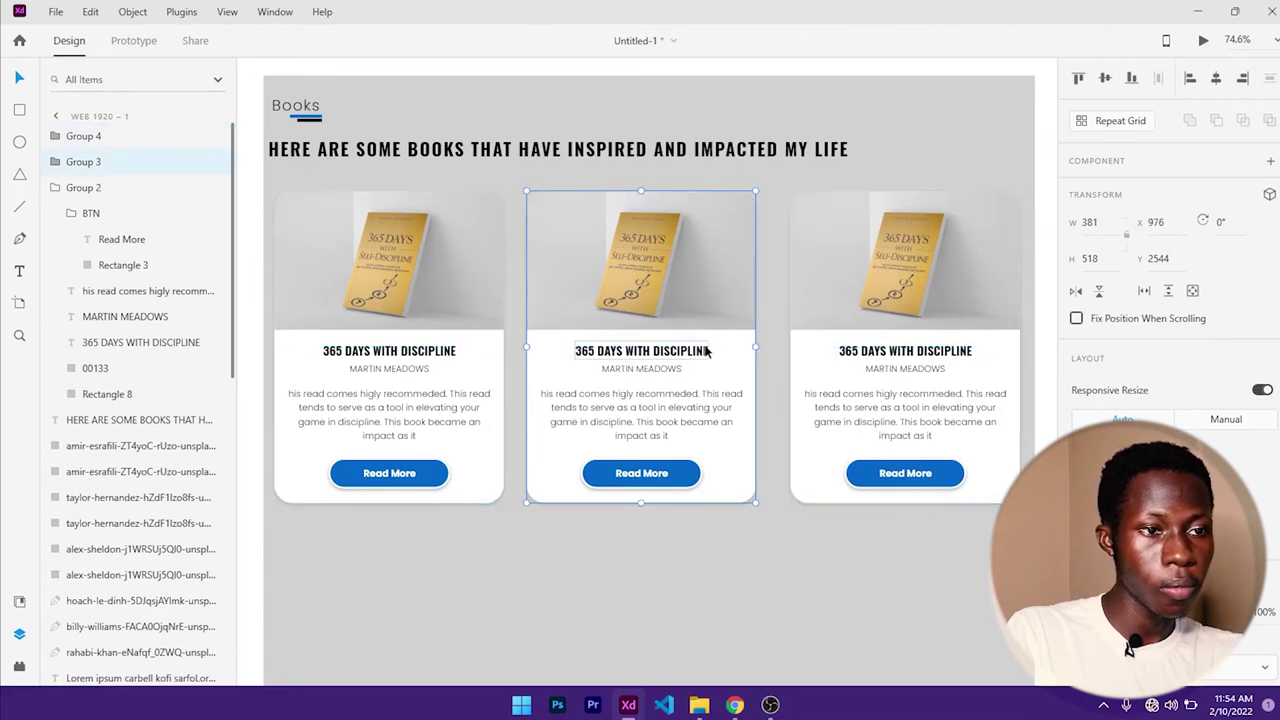
pyautogui.moveTo(706, 350); pyautogui.dragTo(707, 350)
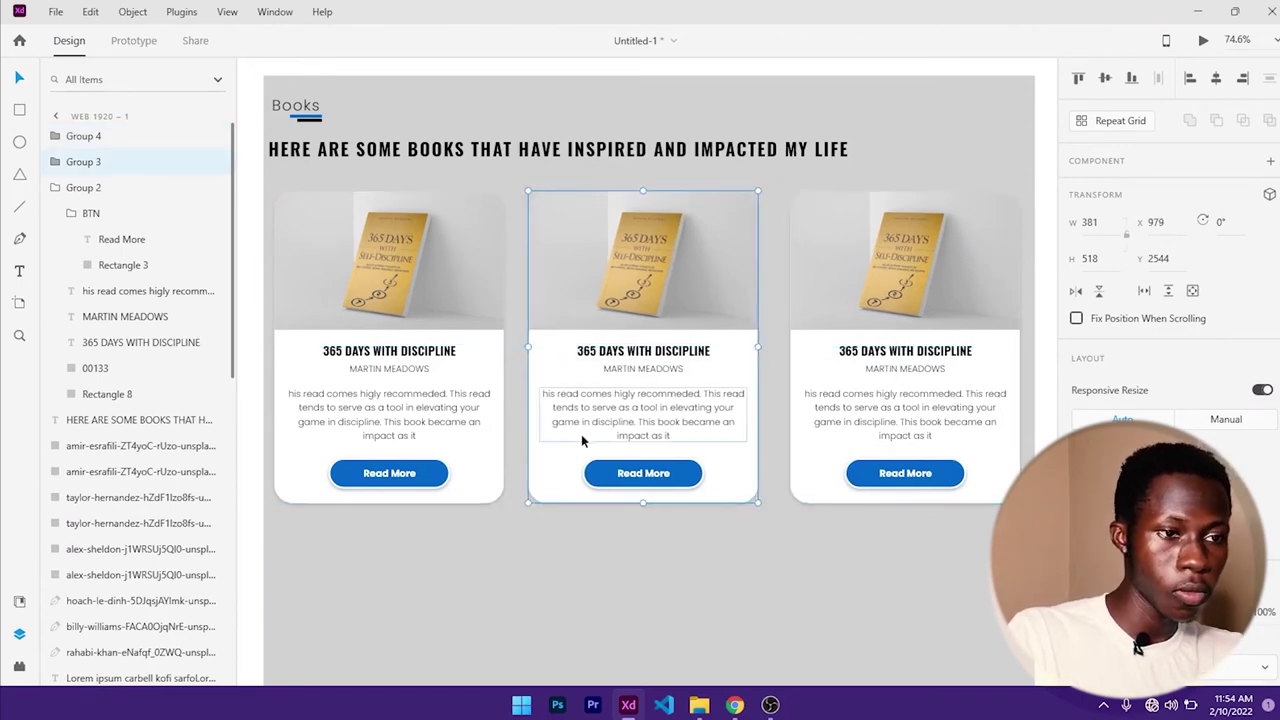
pyautogui.doubleClick(620, 245)
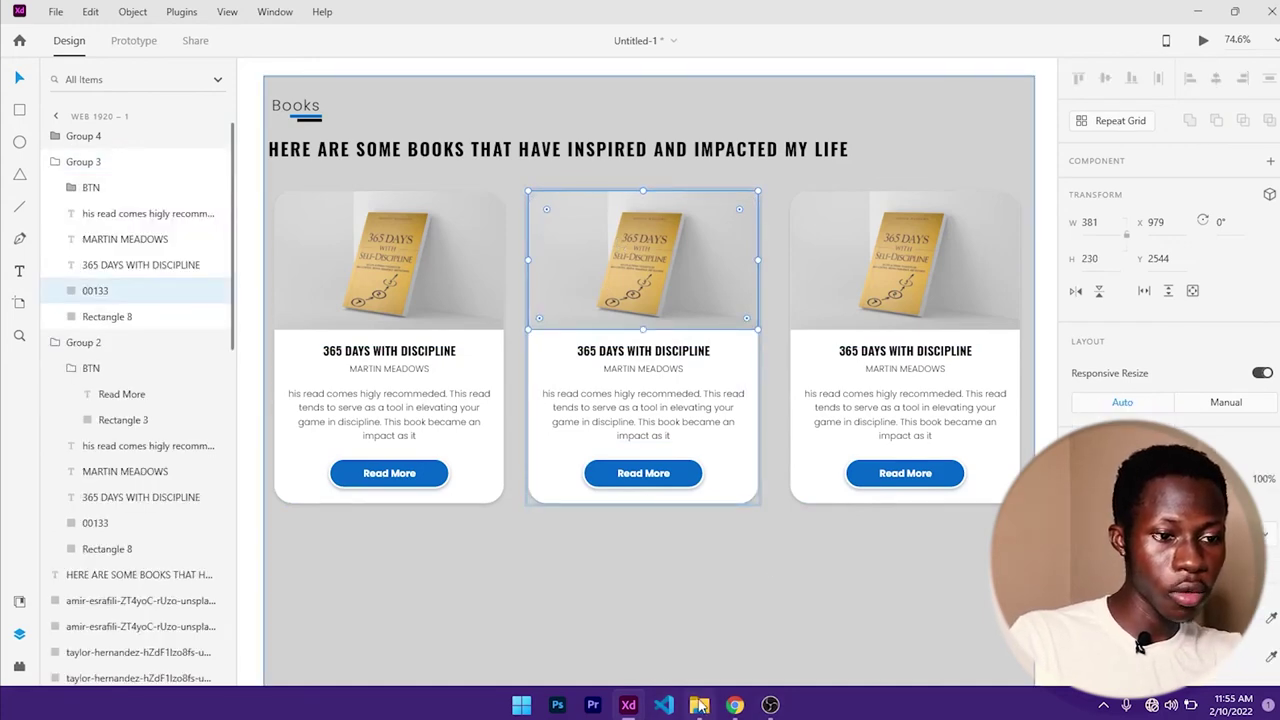
pyautogui.click(672, 383)
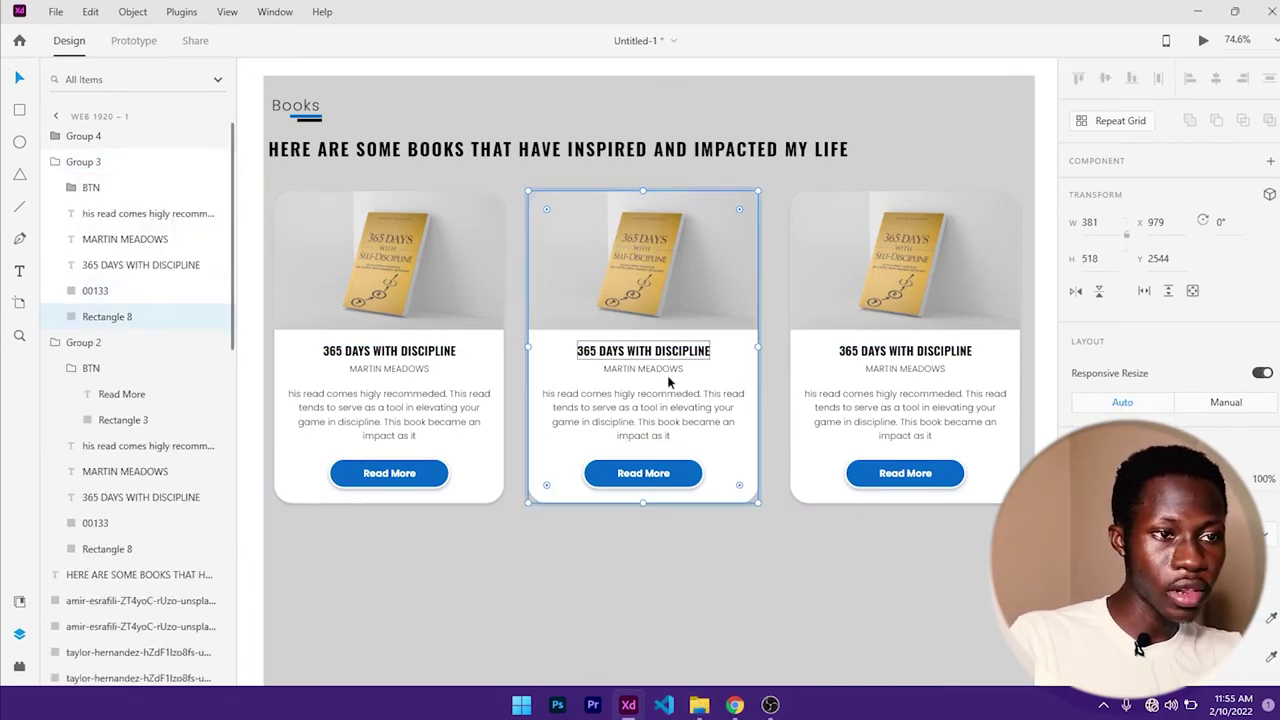
pyautogui.click(716, 562)
pyautogui.doubleClick(644, 237)
# - Drop 0007.jpg from Downloads onto the middle card so it shows the Great Depression cover
pyautogui.click(699, 705)
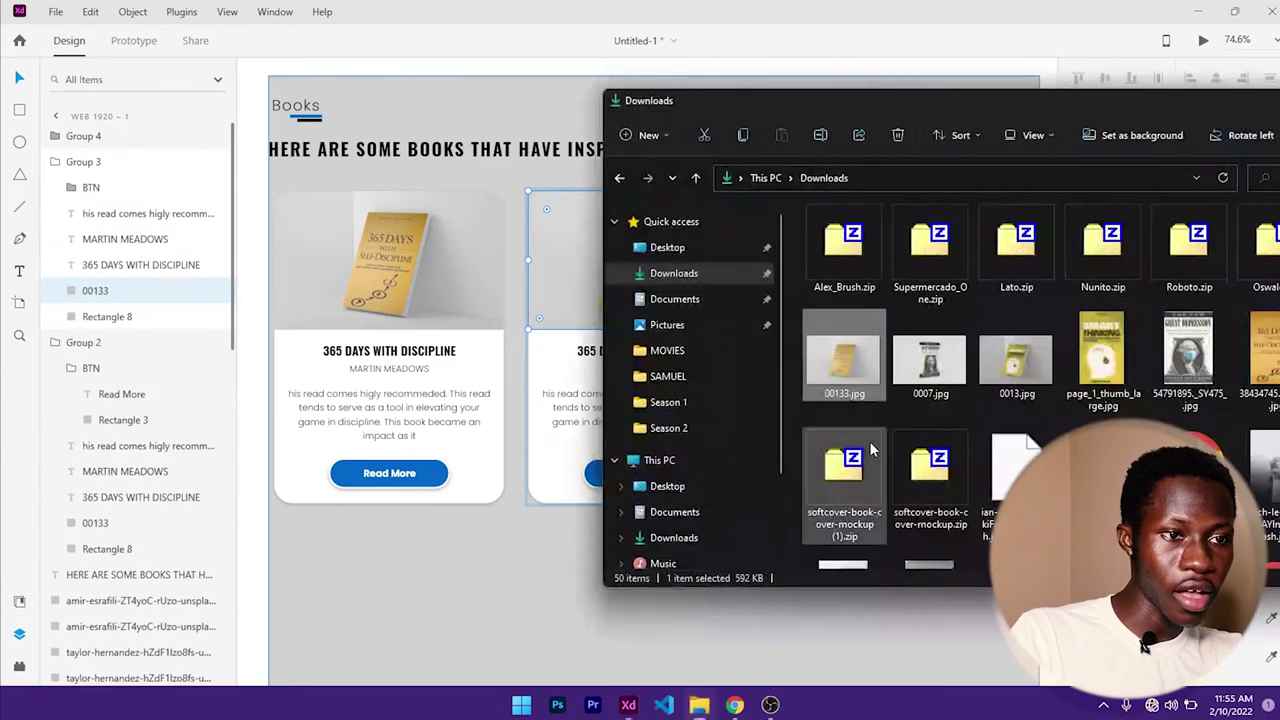
pyautogui.moveTo(930, 355); pyautogui.dragTo(586, 283)
pyautogui.click(600, 310)
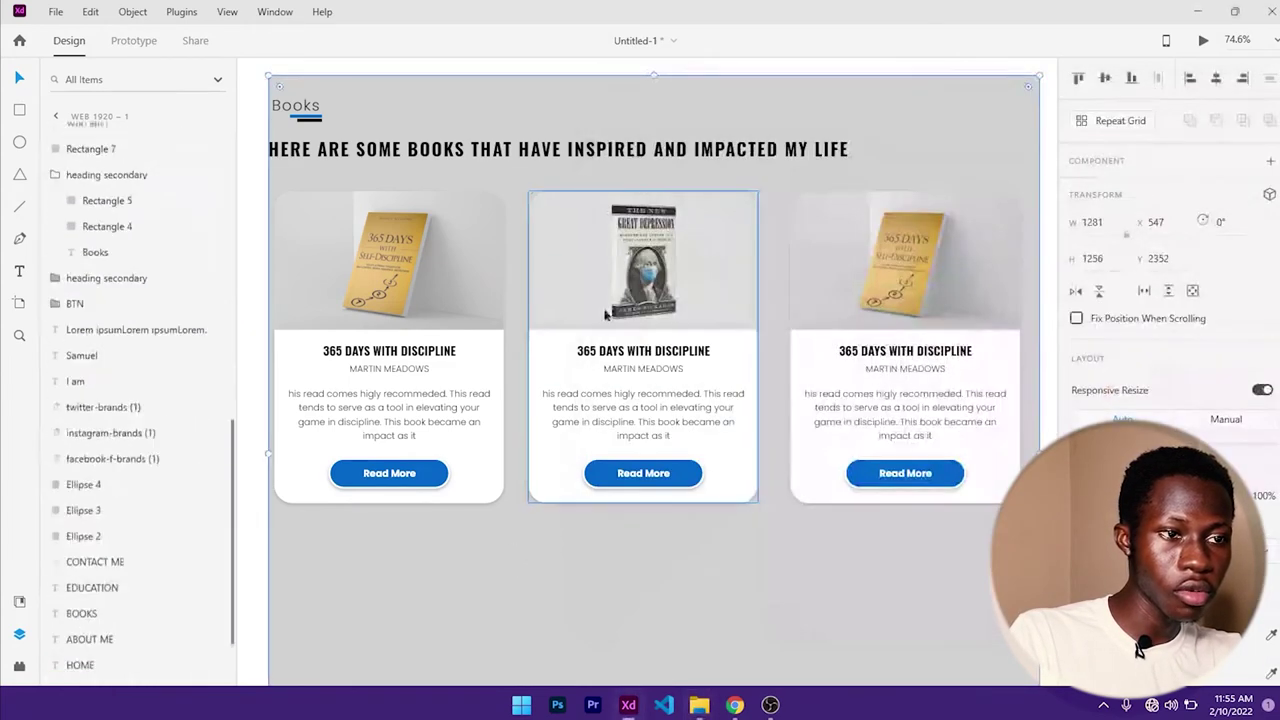
pyautogui.doubleClick(913, 252)
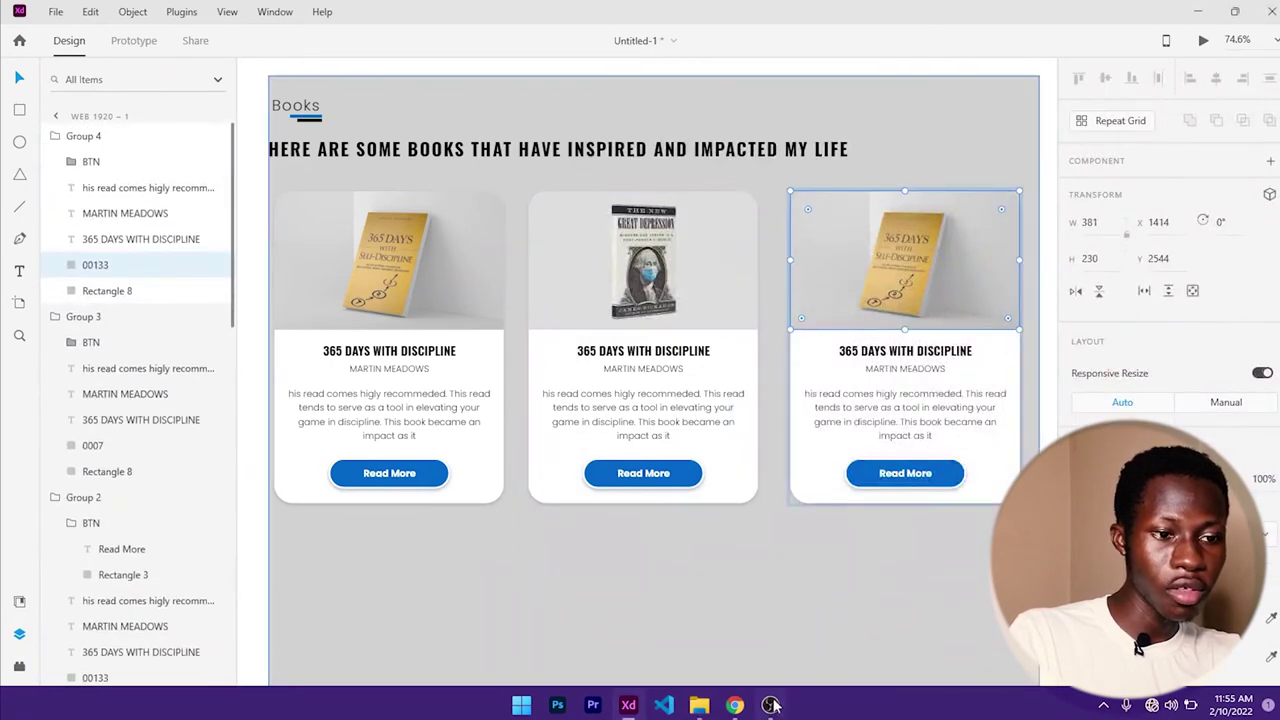
# - Undo a wrong page_1_thumb drop and put 0013.jpg, the Smart Thinking cover, on the right card
pyautogui.click(699, 705)
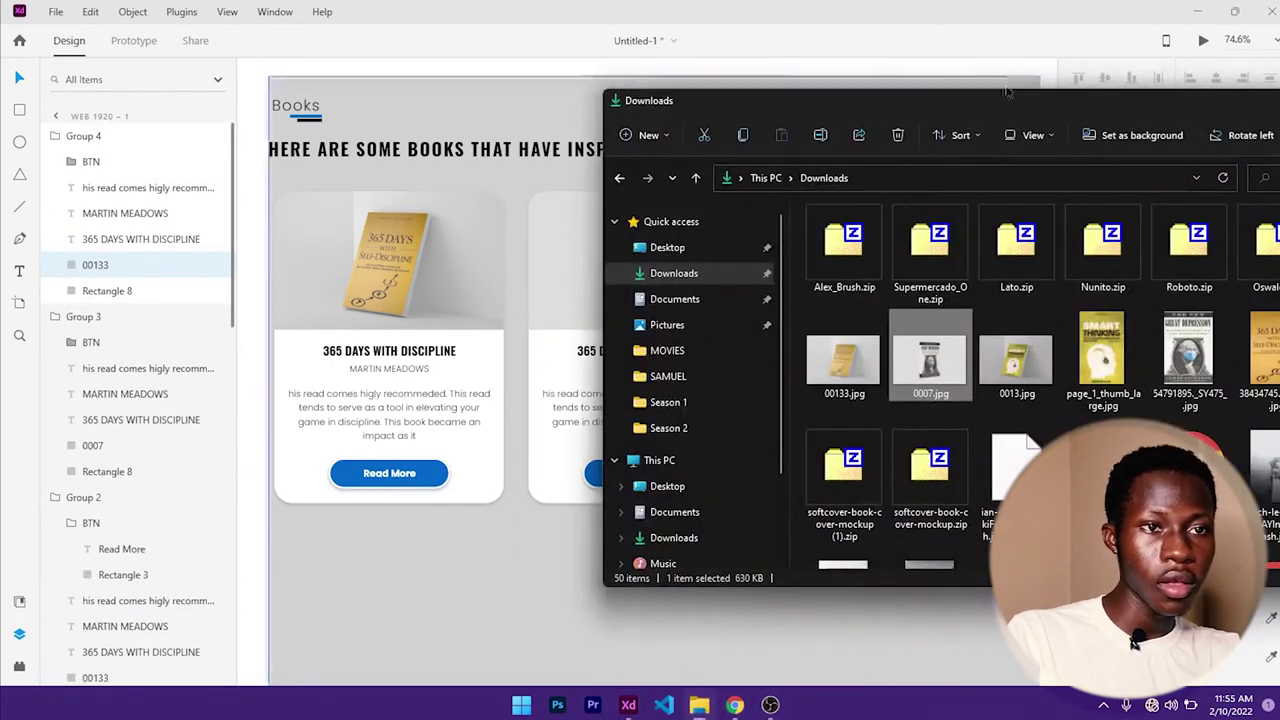
pyautogui.moveTo(1008, 92); pyautogui.dragTo(495, 248)
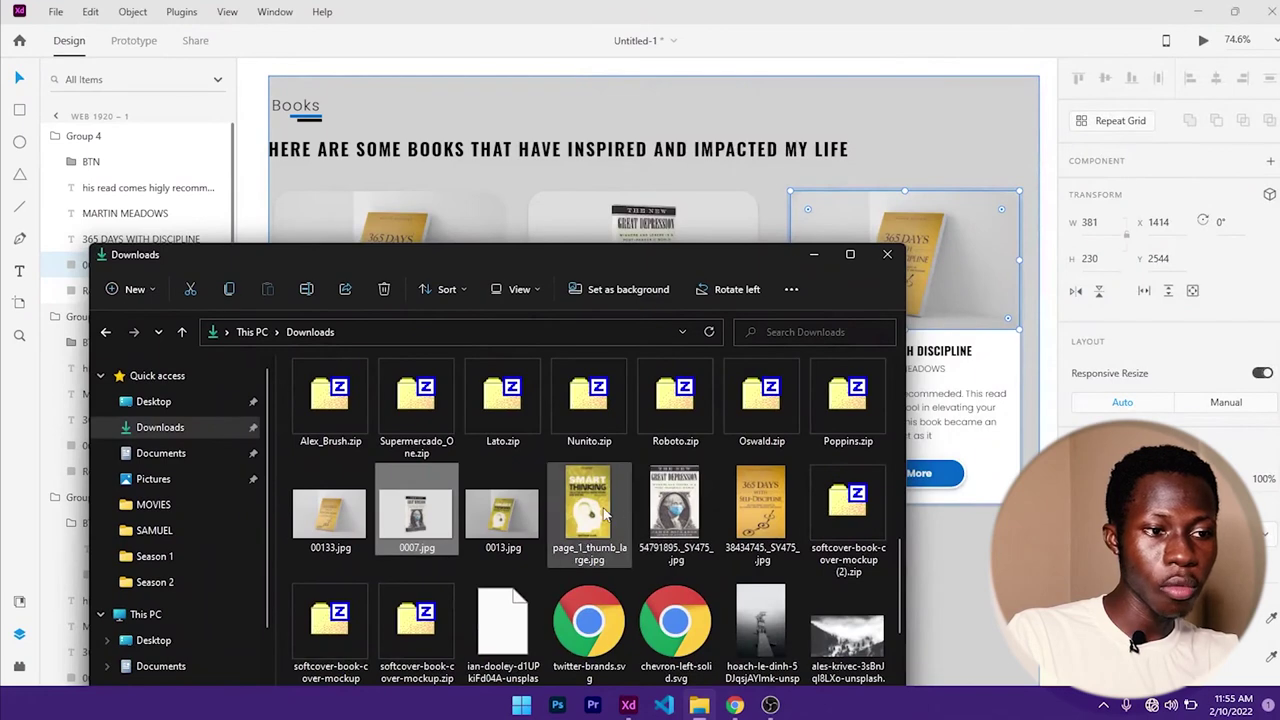
pyautogui.moveTo(600, 512); pyautogui.dragTo(930, 270)
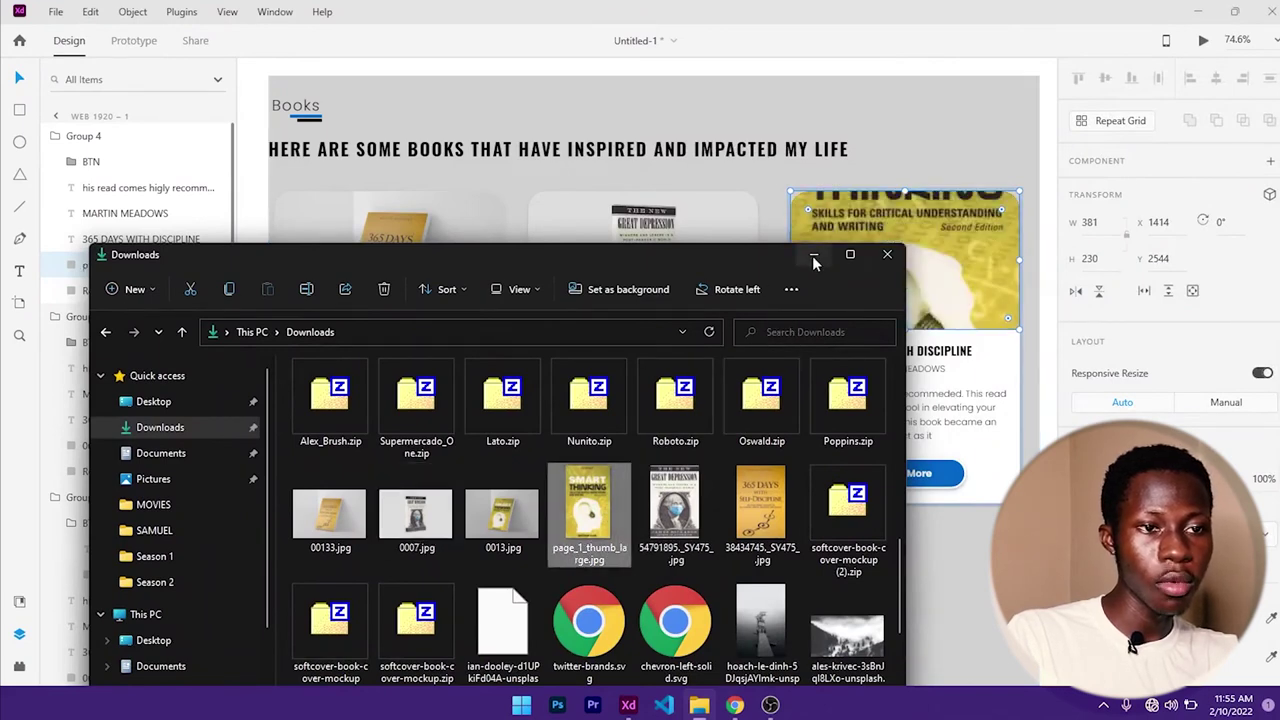
pyautogui.click(1052, 240)
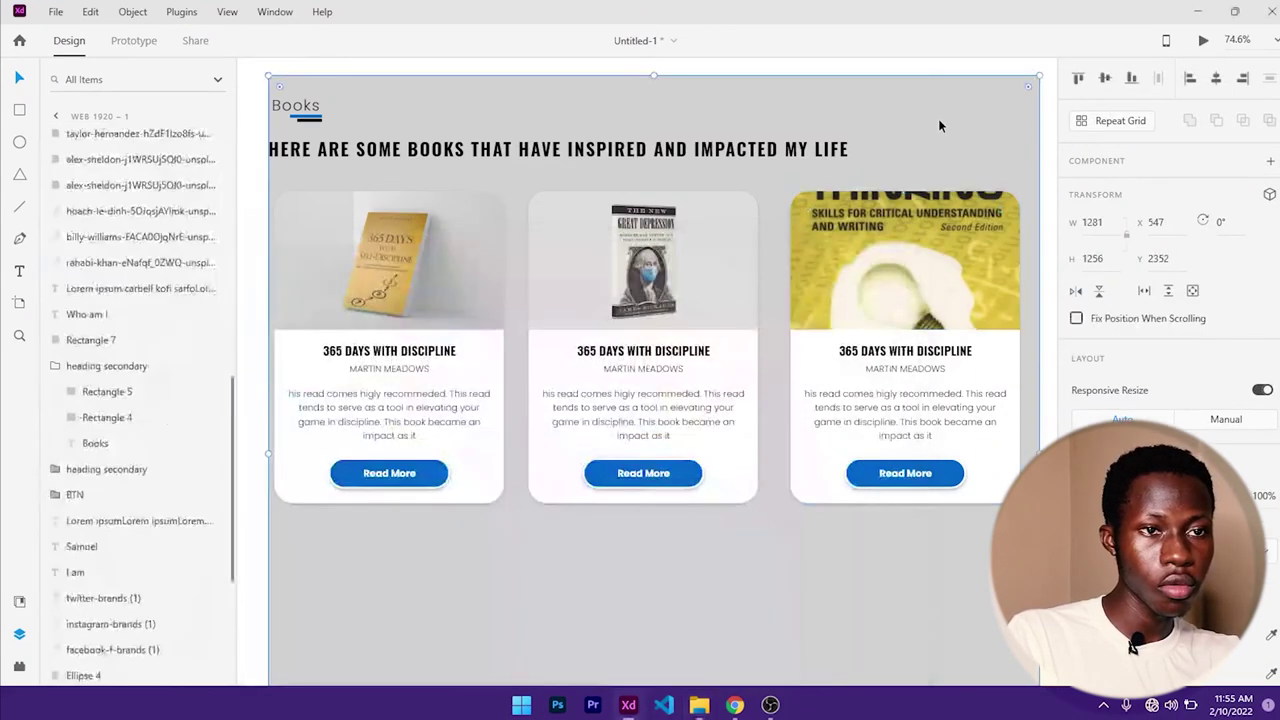
pyautogui.hotkey('ctrl', 'z')
pyautogui.click(699, 705)
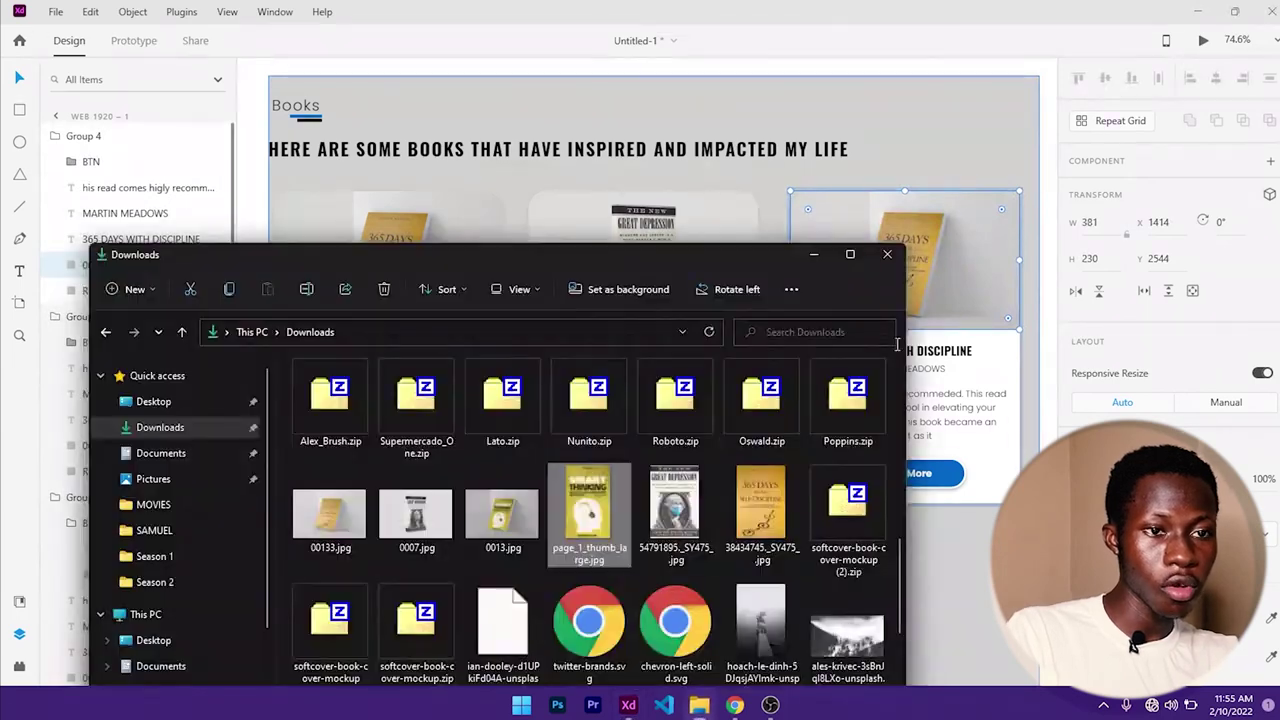
pyautogui.moveTo(487, 524); pyautogui.dragTo(925, 262)
pyautogui.click(799, 251)
pyautogui.scroll(-2, 726, 363)
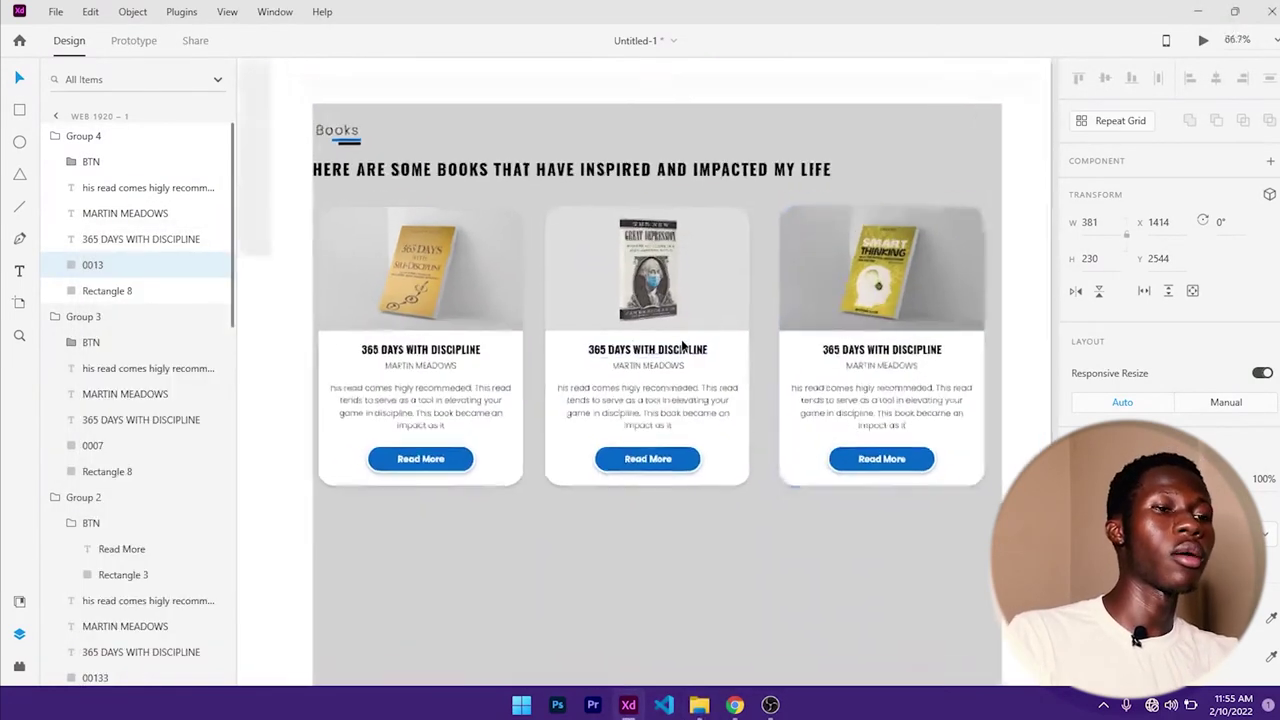
# - Move the gray background's top edge down so it starts below the book cards
pyautogui.click(677, 517)
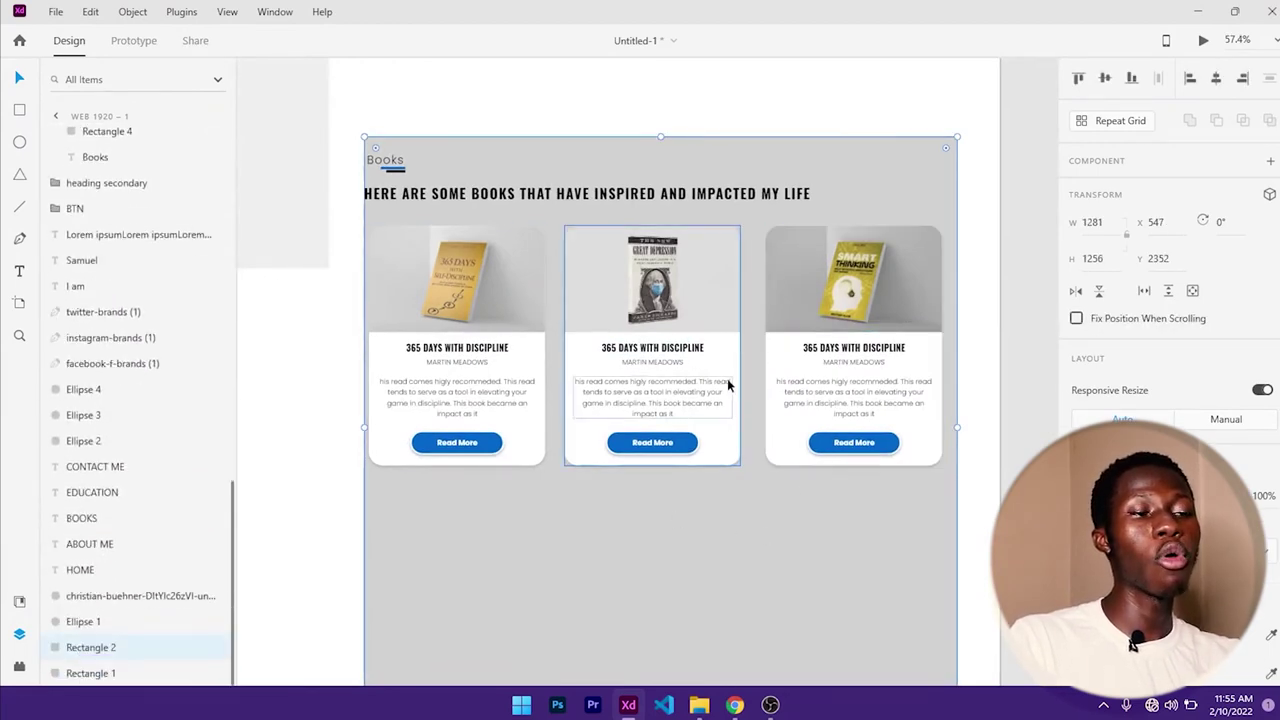
pyautogui.scroll(-2, 614, 366)
pyautogui.scroll(-2, 614, 366)
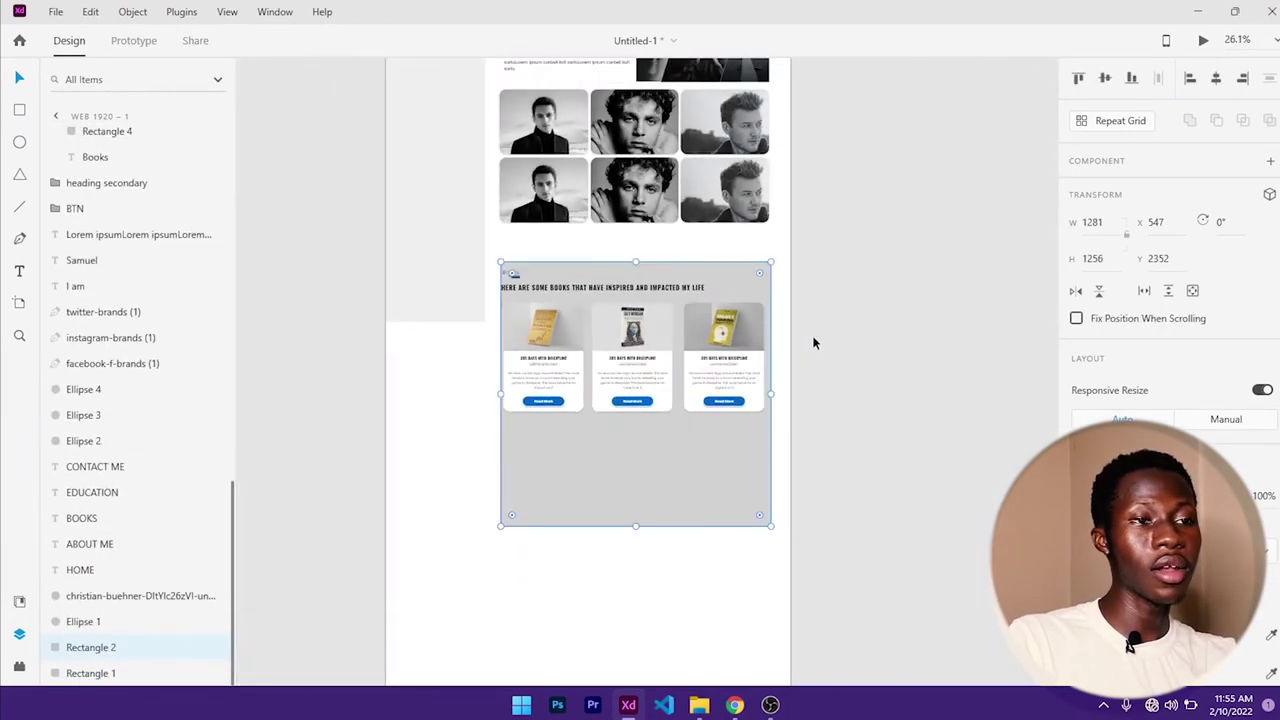
pyautogui.scroll(-2, 801, 350)
pyautogui.scroll(-2, 859, 281)
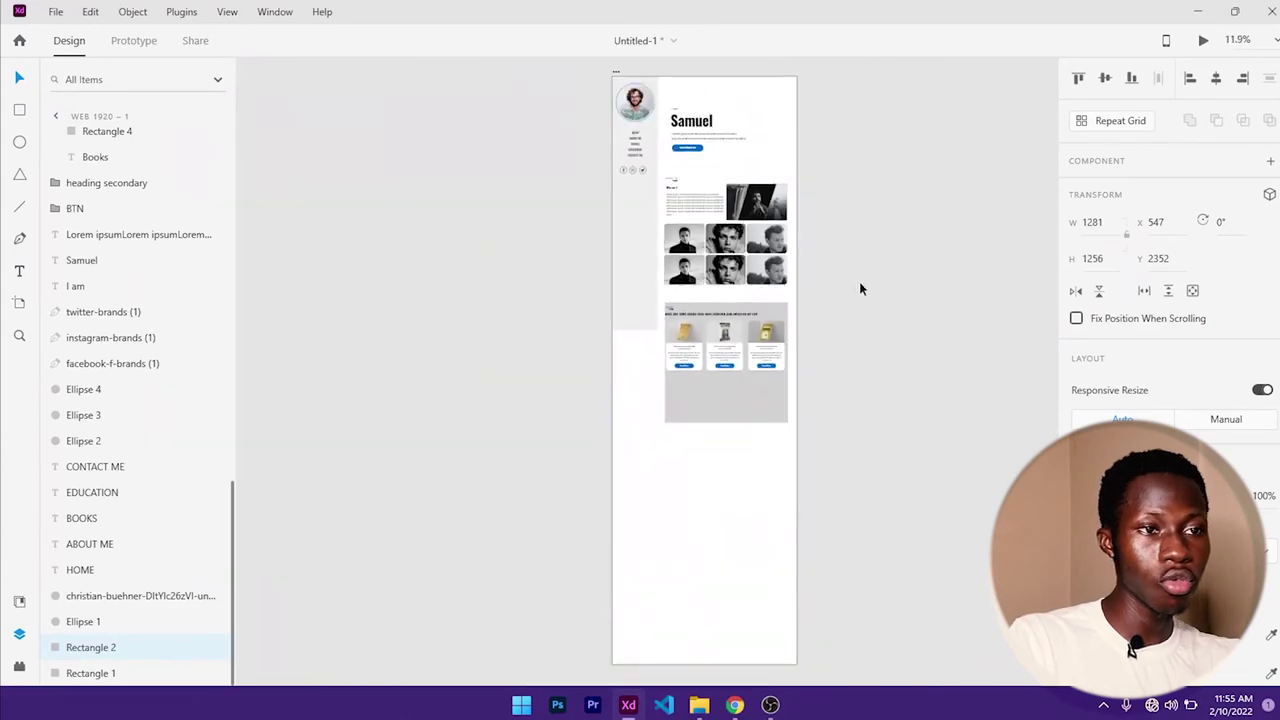
pyautogui.moveTo(859, 281); pyautogui.dragTo(698, 286)
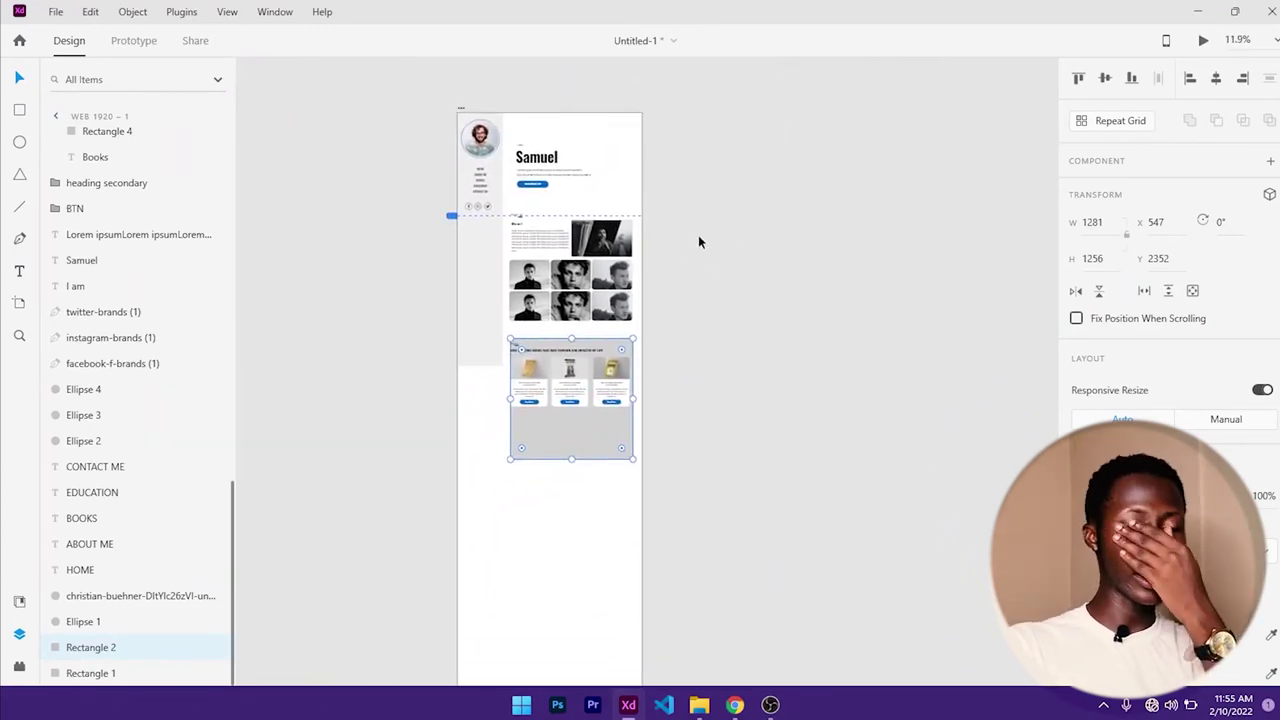
pyautogui.scroll(6, 683, 284)
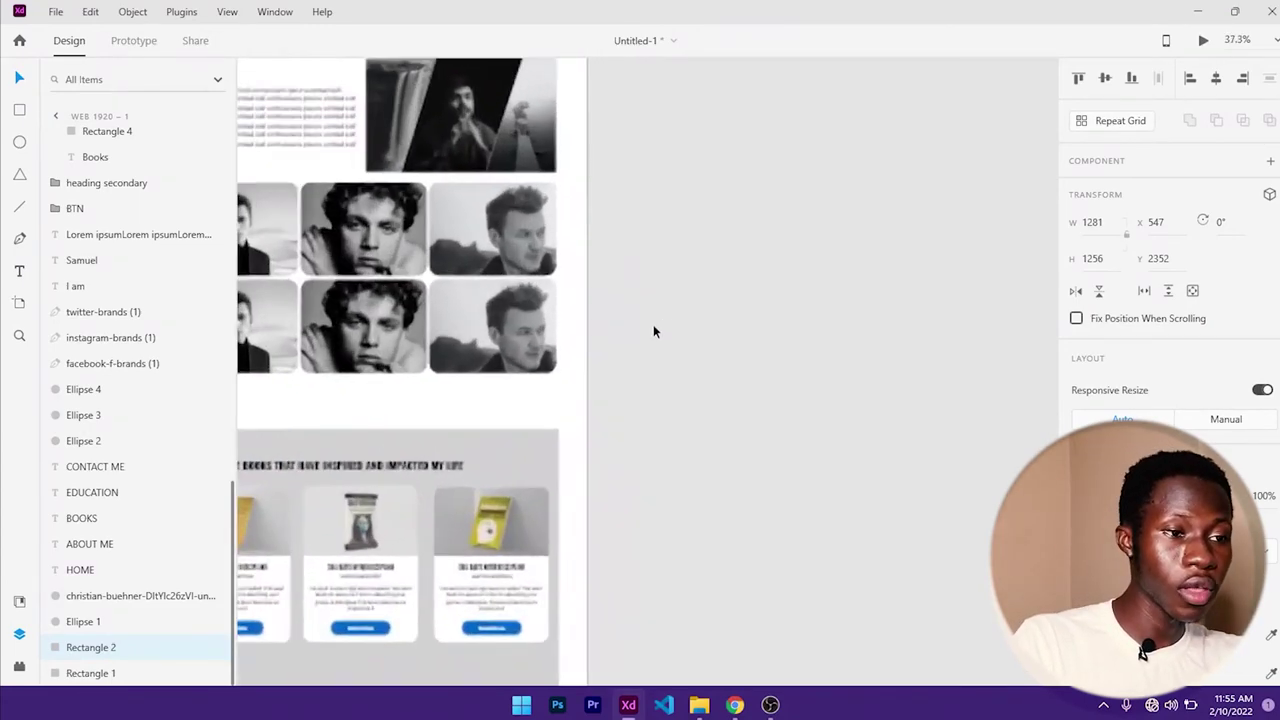
pyautogui.moveTo(500, 414); pyautogui.dragTo(780, 137)
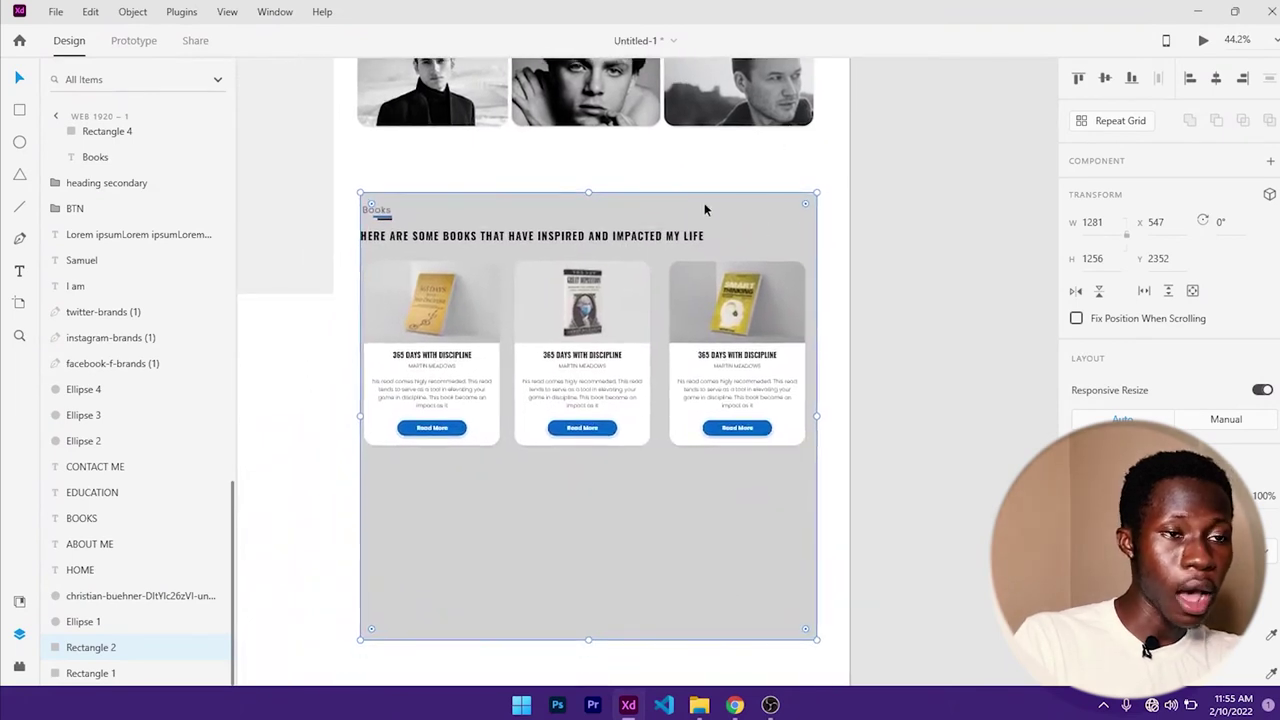
pyautogui.moveTo(590, 192); pyautogui.dragTo(603, 476)
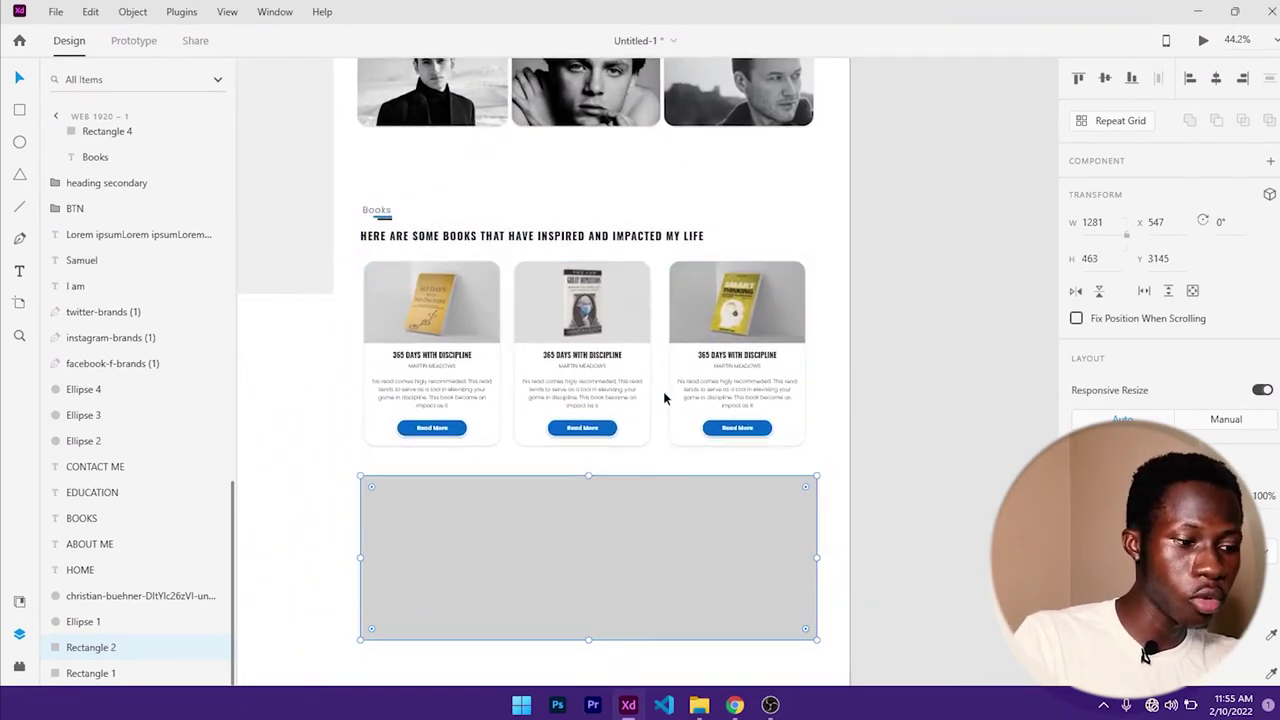
# - Extend the gray background's bottom edge downward until its height is 1058
pyautogui.scroll(-2, 664, 398)
pyautogui.scroll(-3, 720, 380)
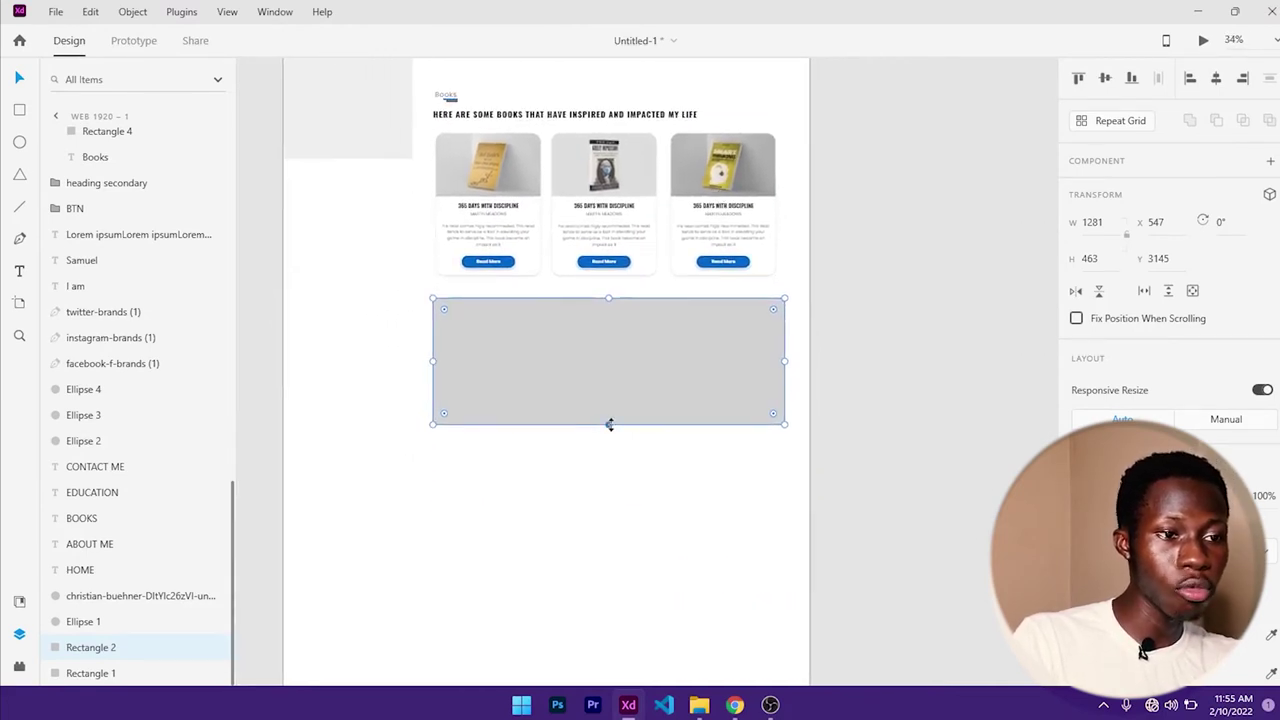
pyautogui.moveTo(609, 424); pyautogui.dragTo(608, 588)
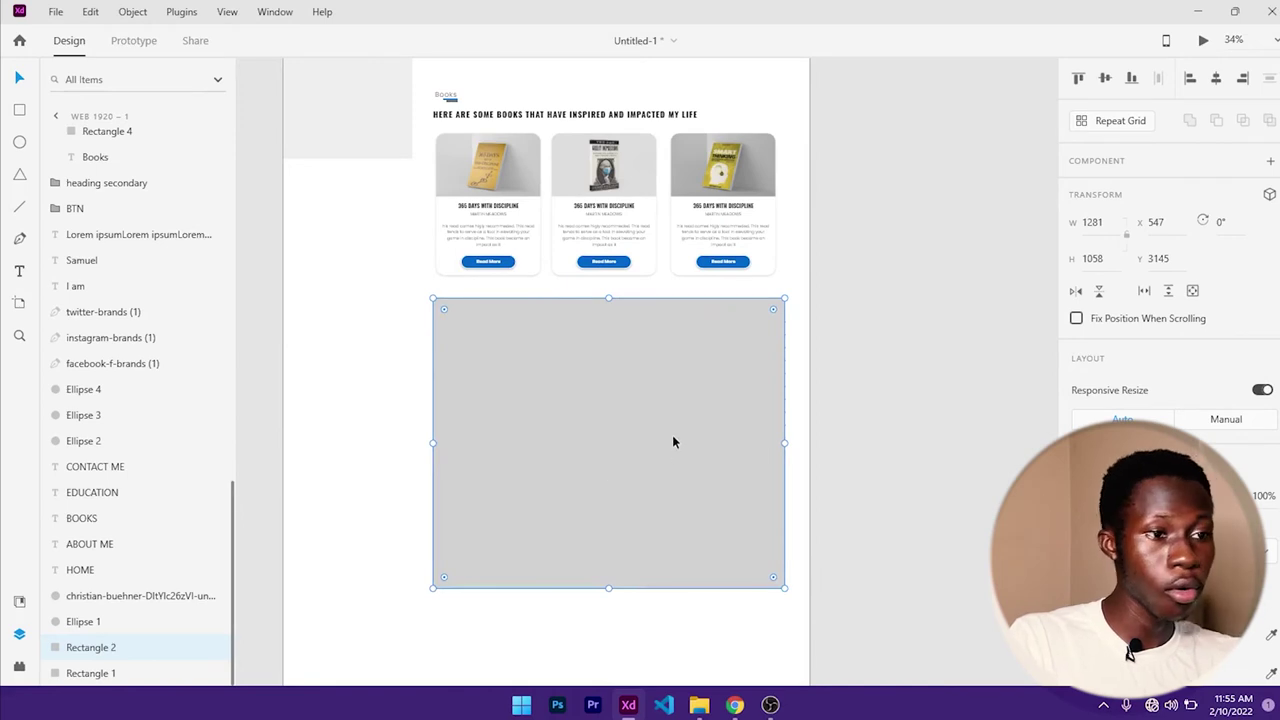
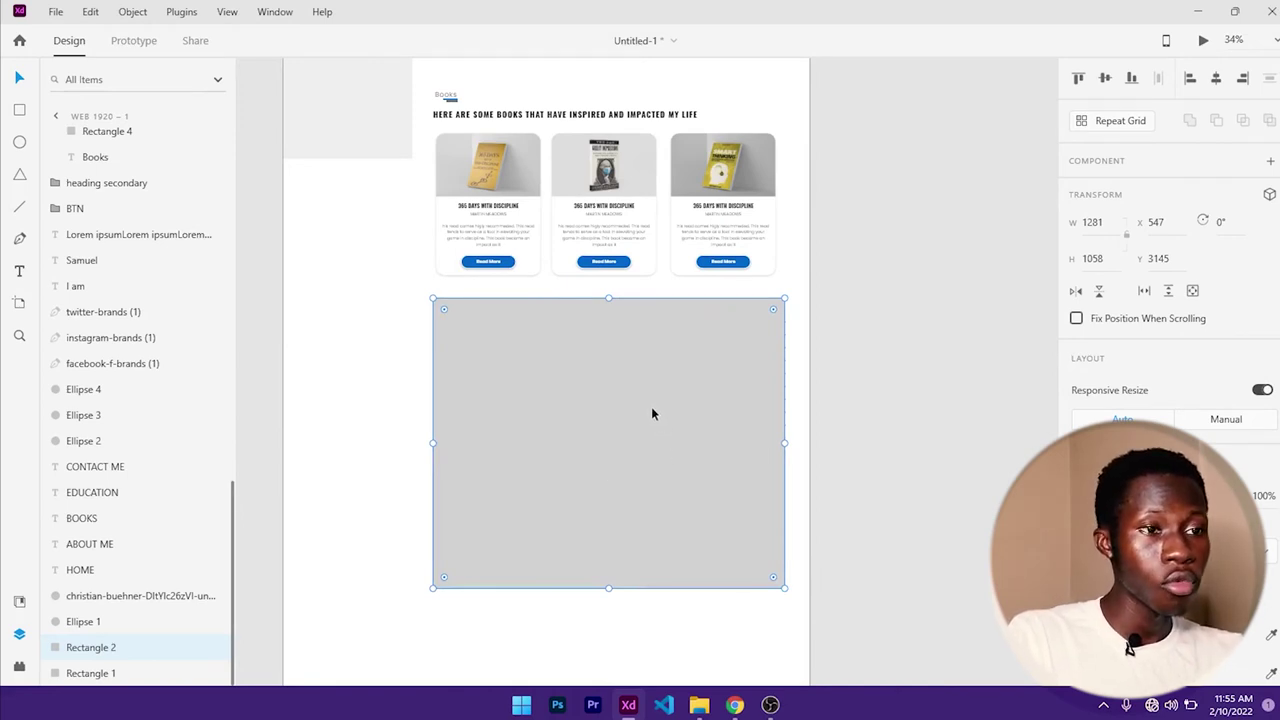
# - Check the live portfolio website in the browser, then return to the XD design
pyautogui.click(735, 705)
pyautogui.scroll(-8, 694, 425)
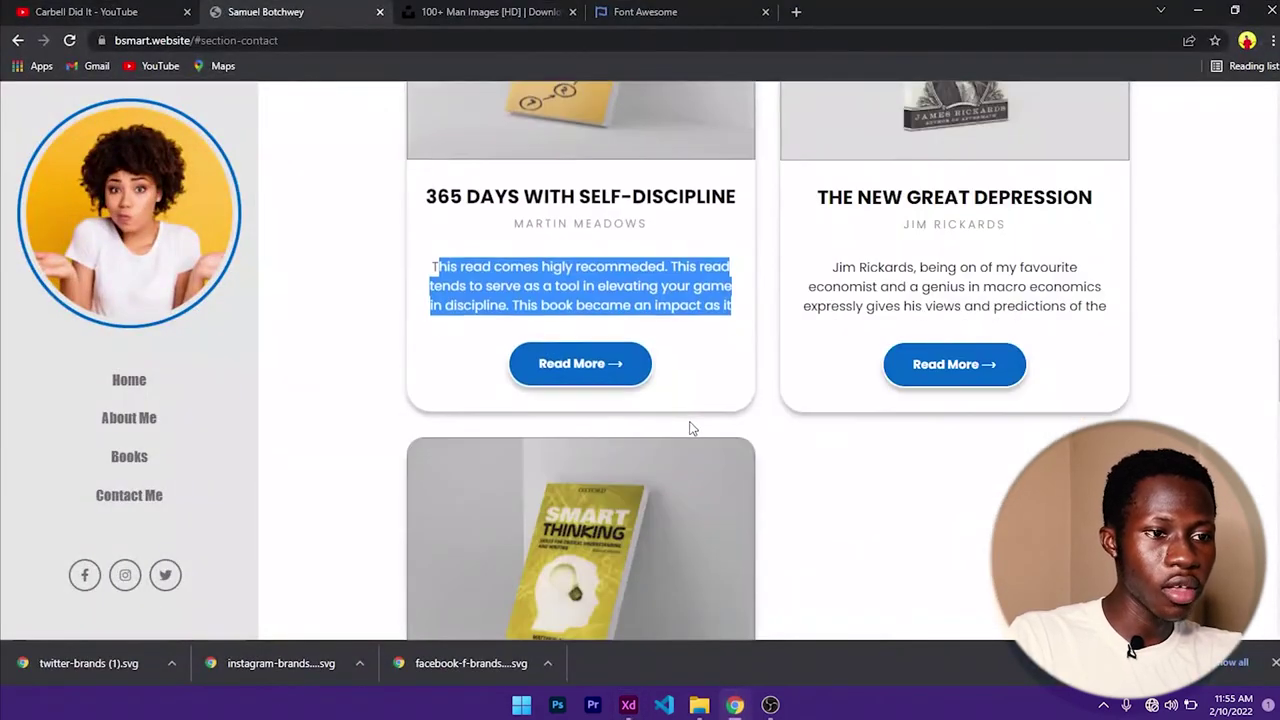
pyautogui.scroll(-3, 708, 429)
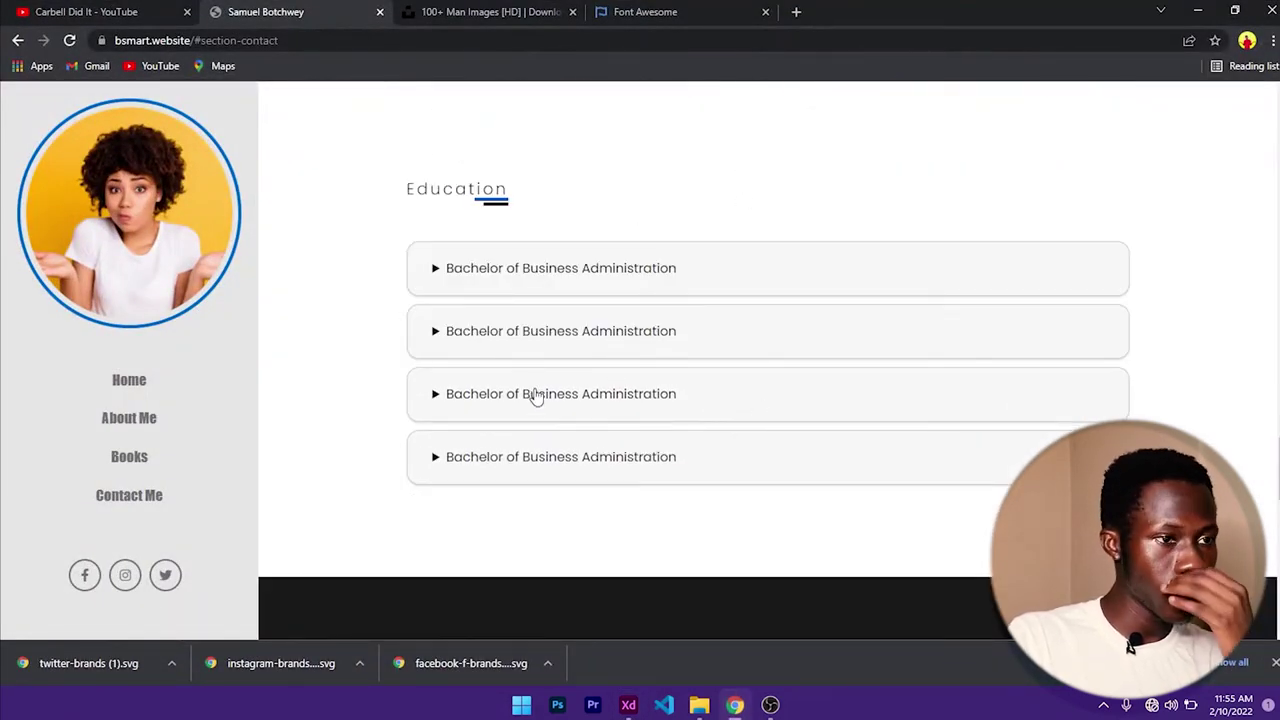
pyautogui.click(1200, 10)
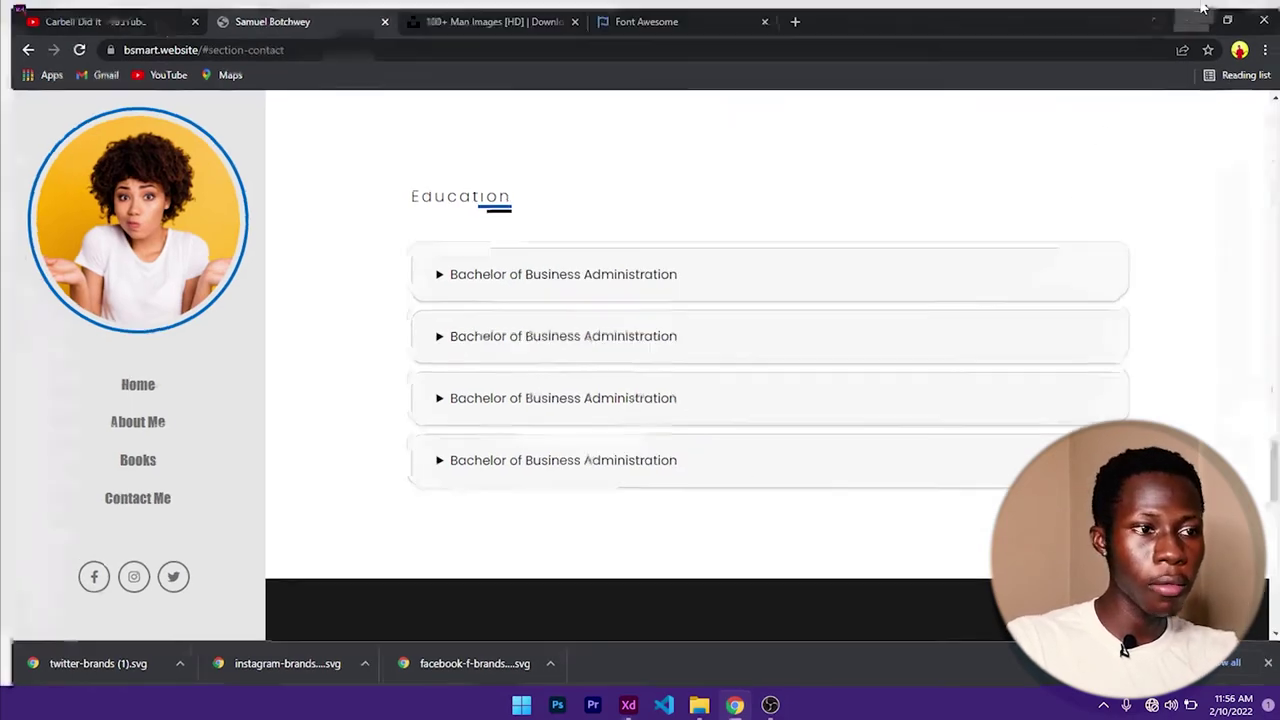
pyautogui.click(844, 415)
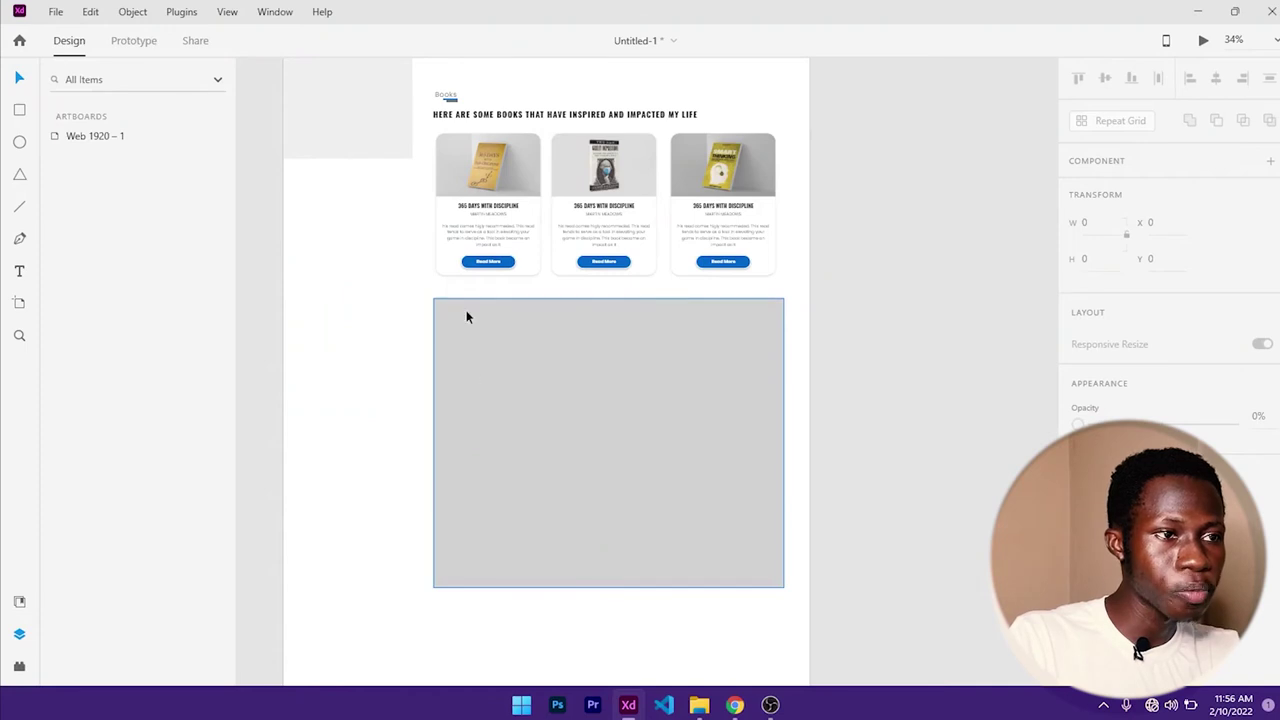
# - Alt-drag a copy of the Books heading into the grey section and retype it as EDUCATION
pyautogui.click(452, 94)
pyautogui.moveTo(452, 94); pyautogui.dragTo(501, 347)
pyautogui.scroll(5, 473, 328)
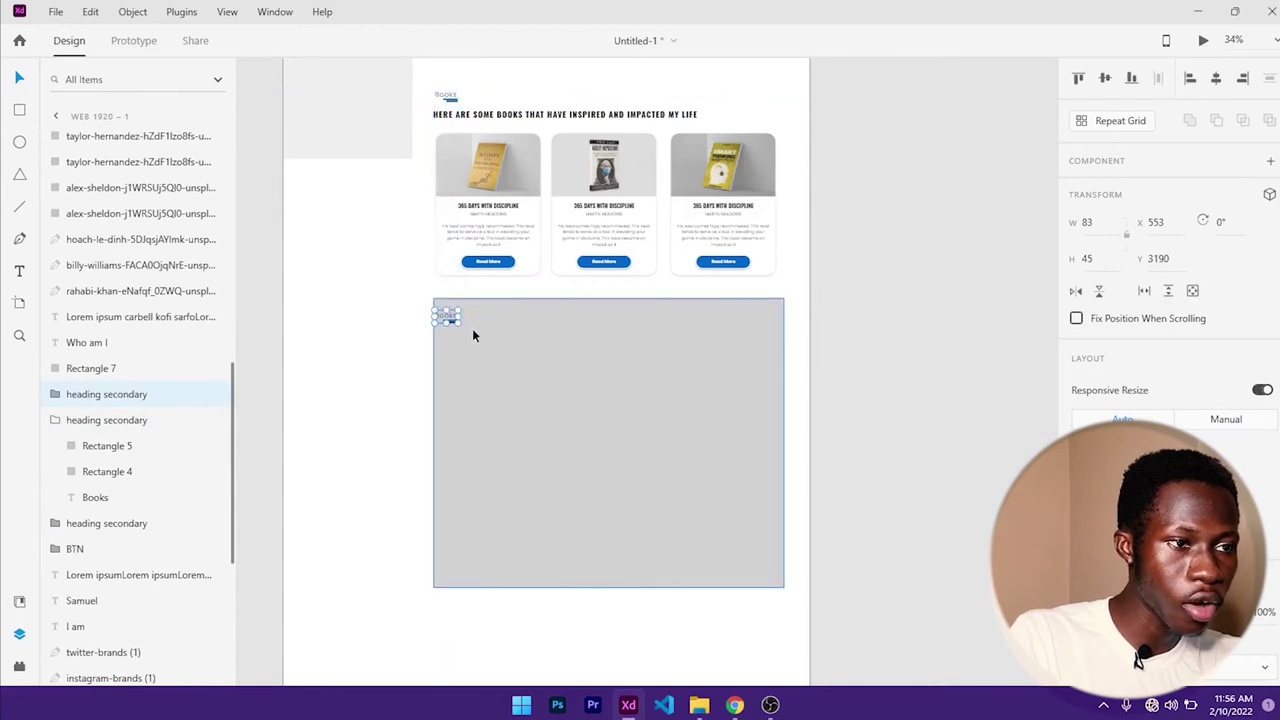
pyautogui.moveTo(417, 297); pyautogui.dragTo(423, 314)
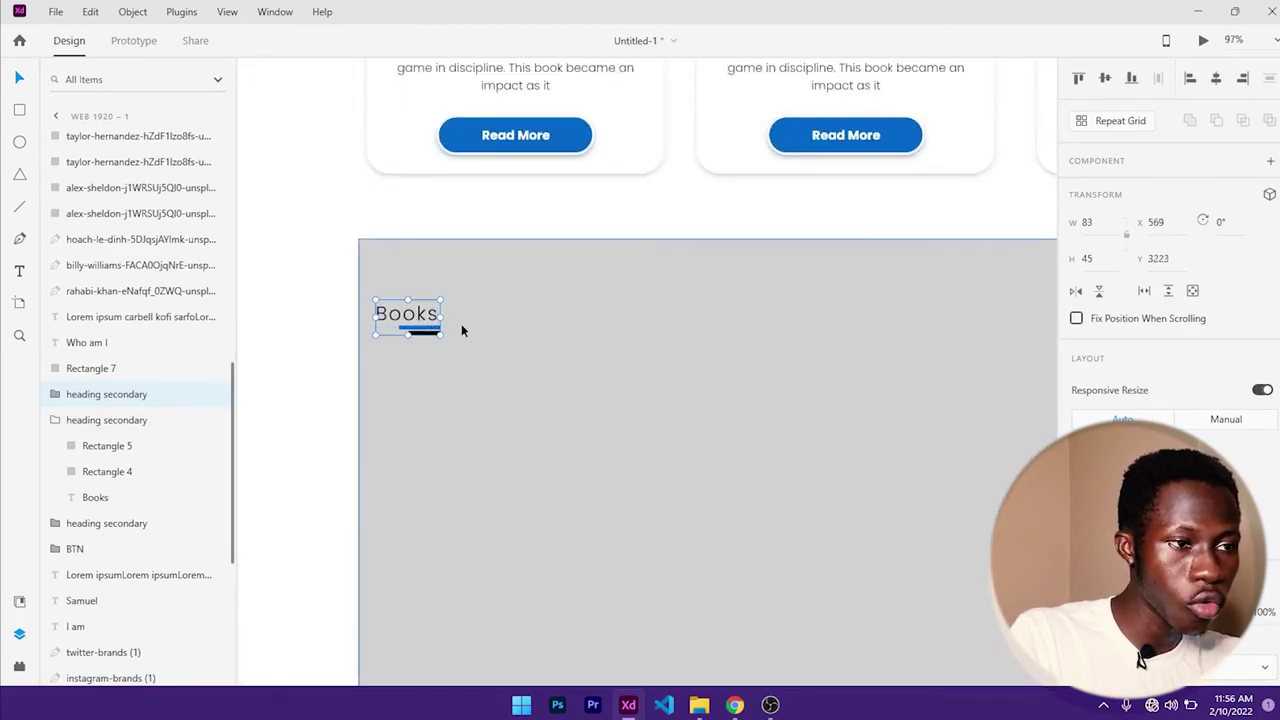
pyautogui.doubleClick(411, 321)
pyautogui.doubleClick(411, 321)
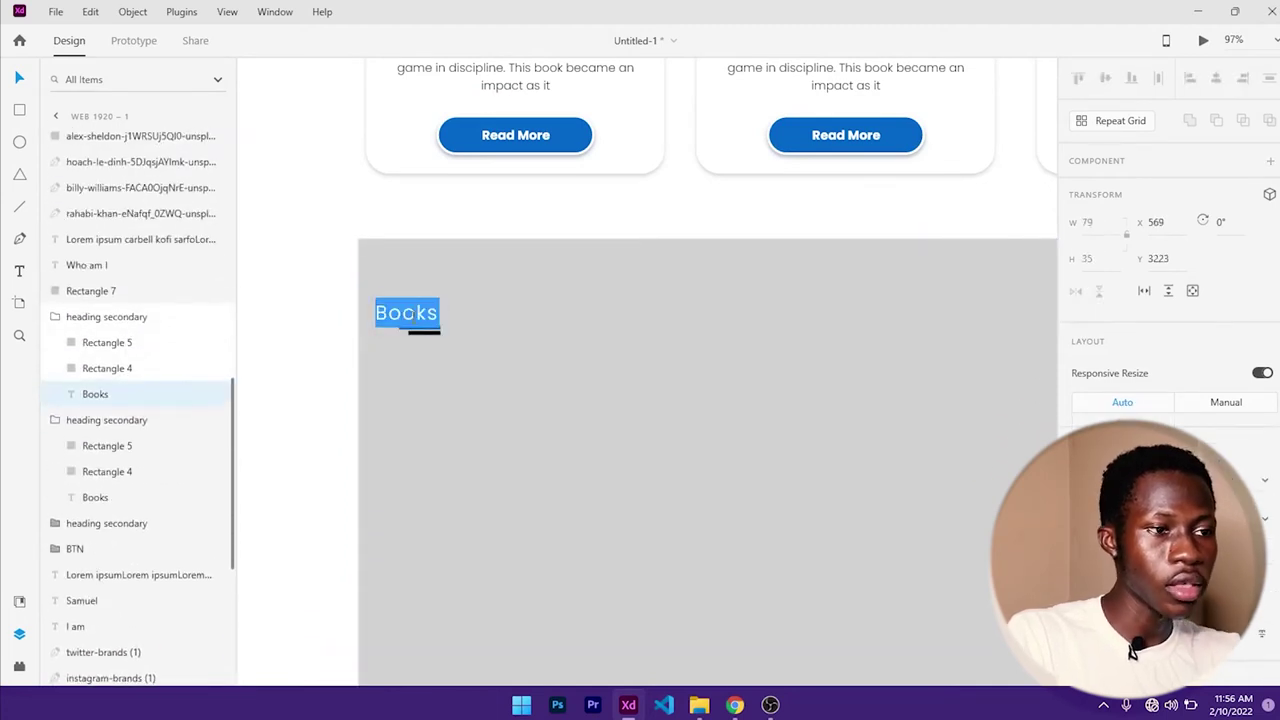
pyautogui.write('EDUCATION')
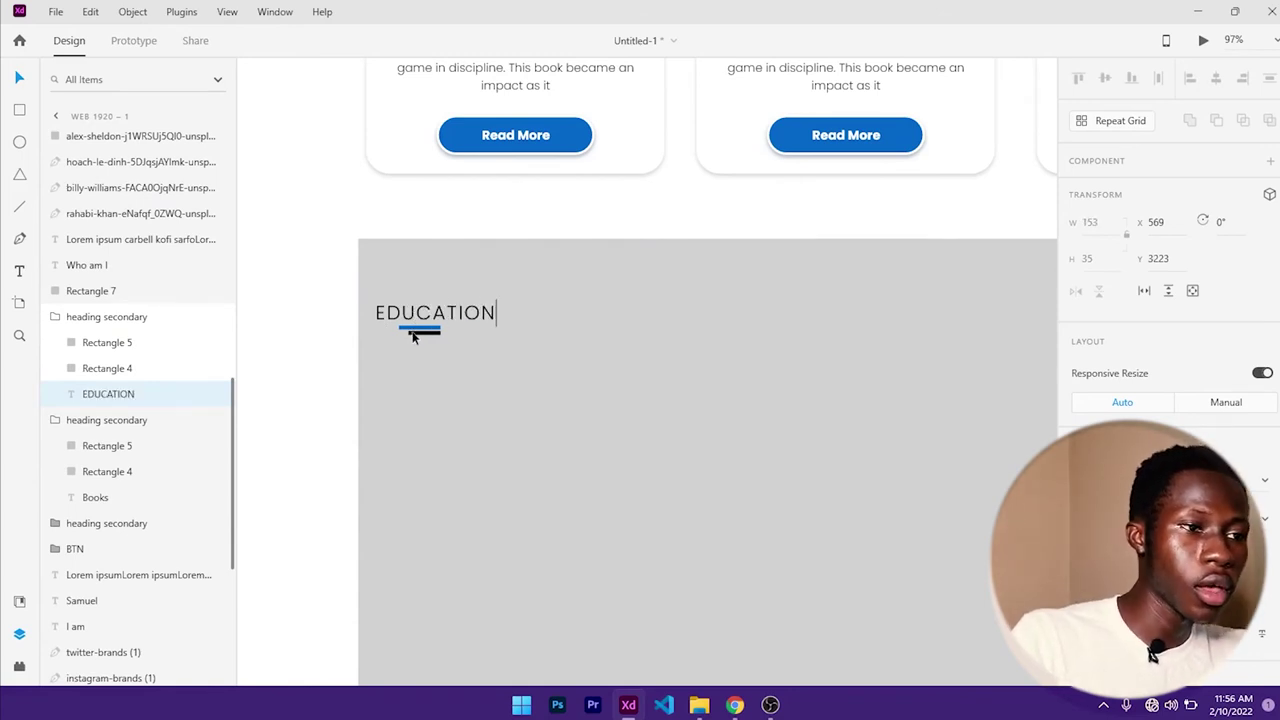
pyautogui.press('Escape')
# - Move the blue and black underline bars right toward the end of the EDUCATION heading
pyautogui.scroll(6, 423, 333)
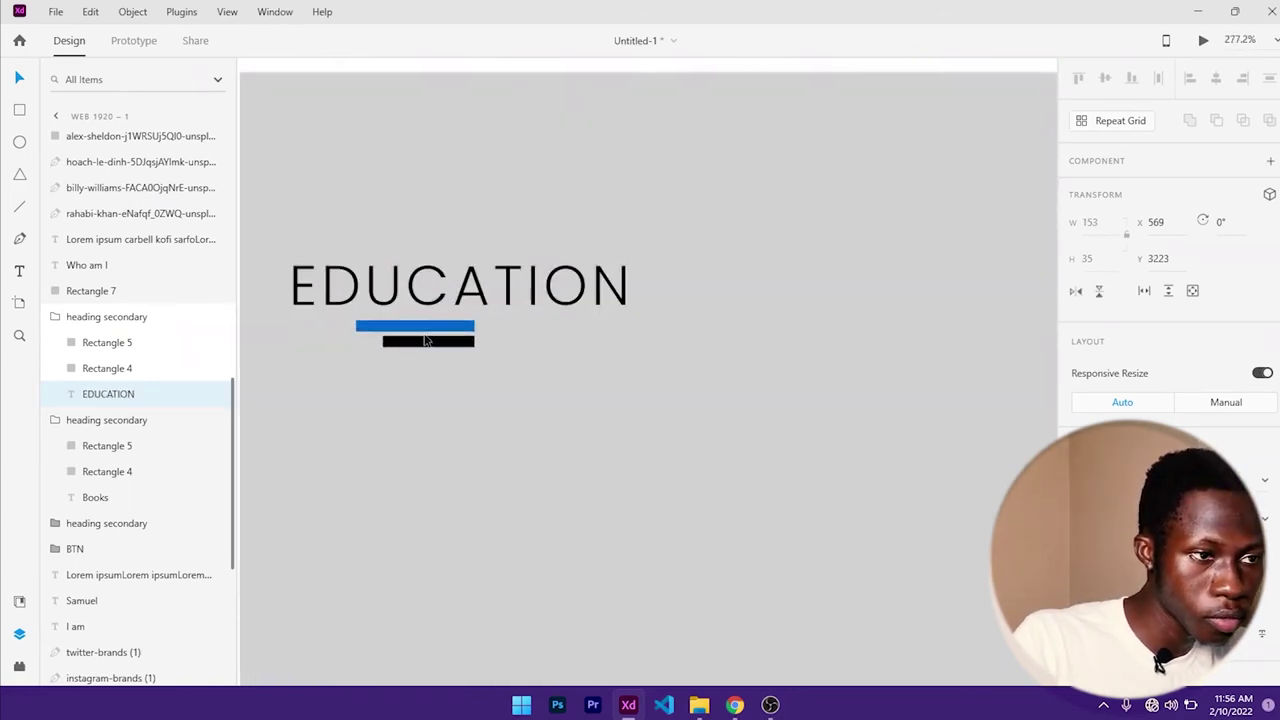
pyautogui.click(427, 328)
pyautogui.click(436, 342)
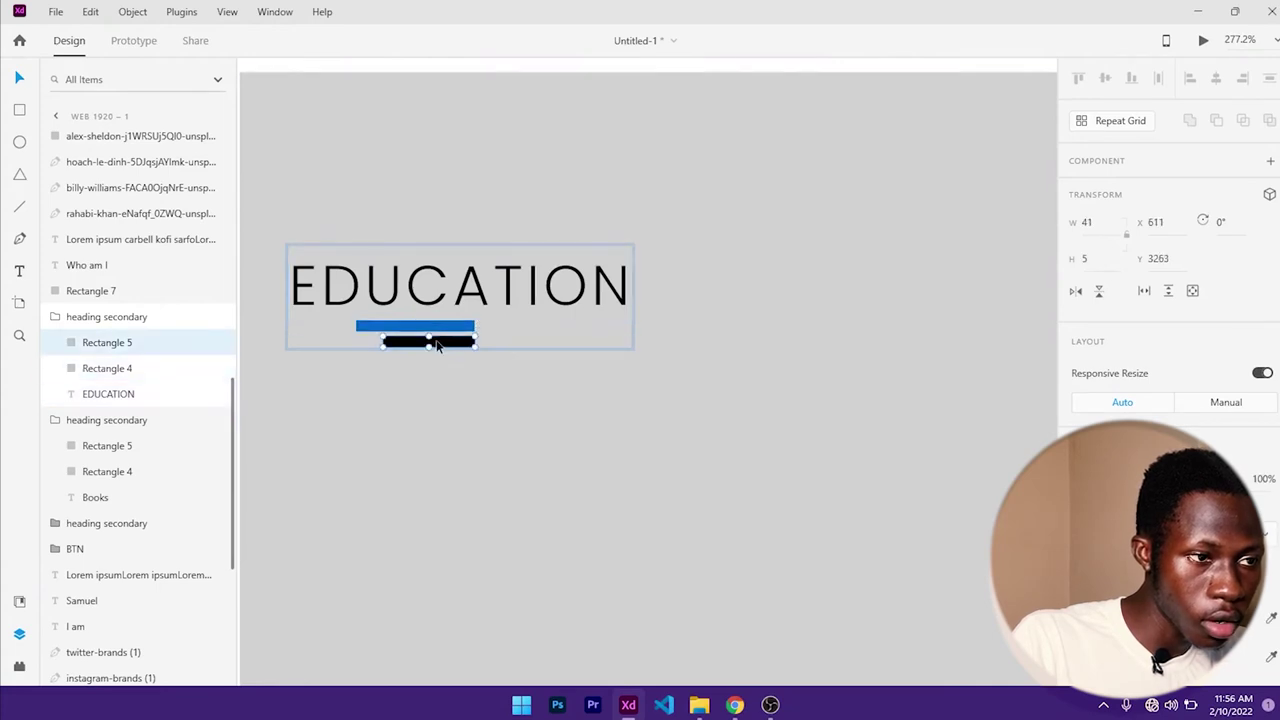
pyautogui.keyDown('shift'); pyautogui.click(445, 330); pyautogui.keyUp('shift')
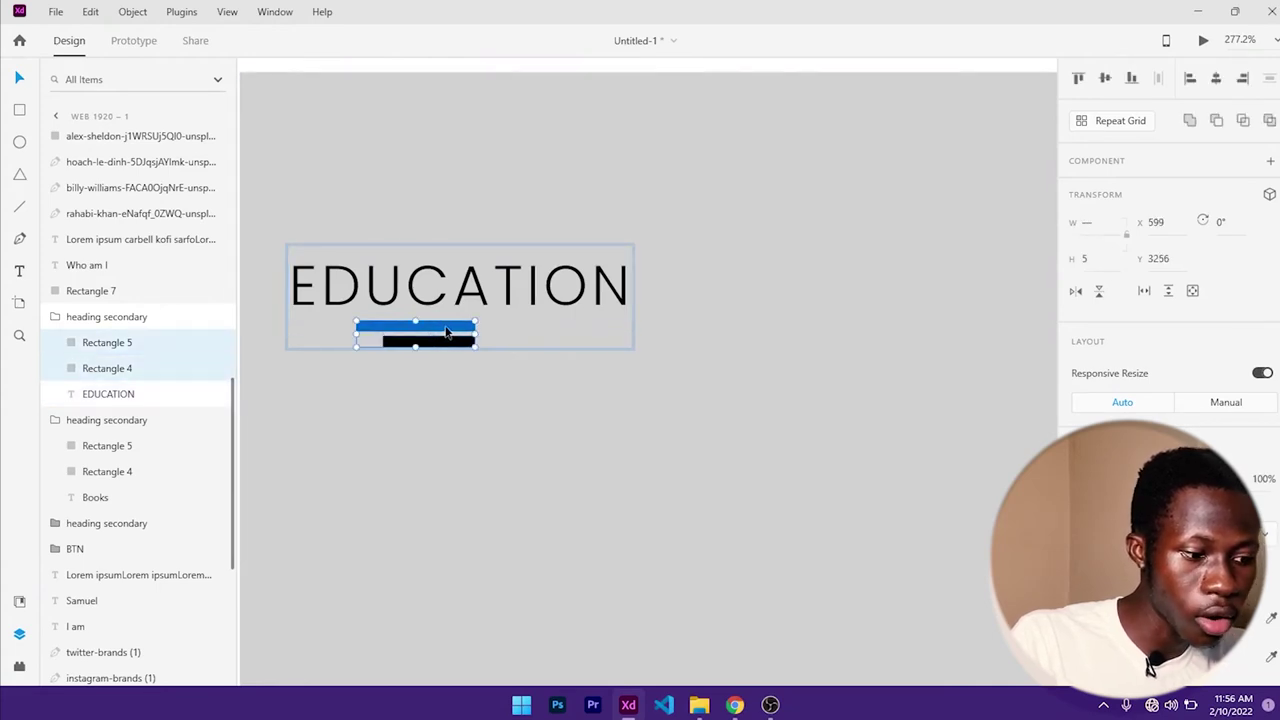
pyautogui.moveTo(447, 333); pyautogui.dragTo(574, 345)
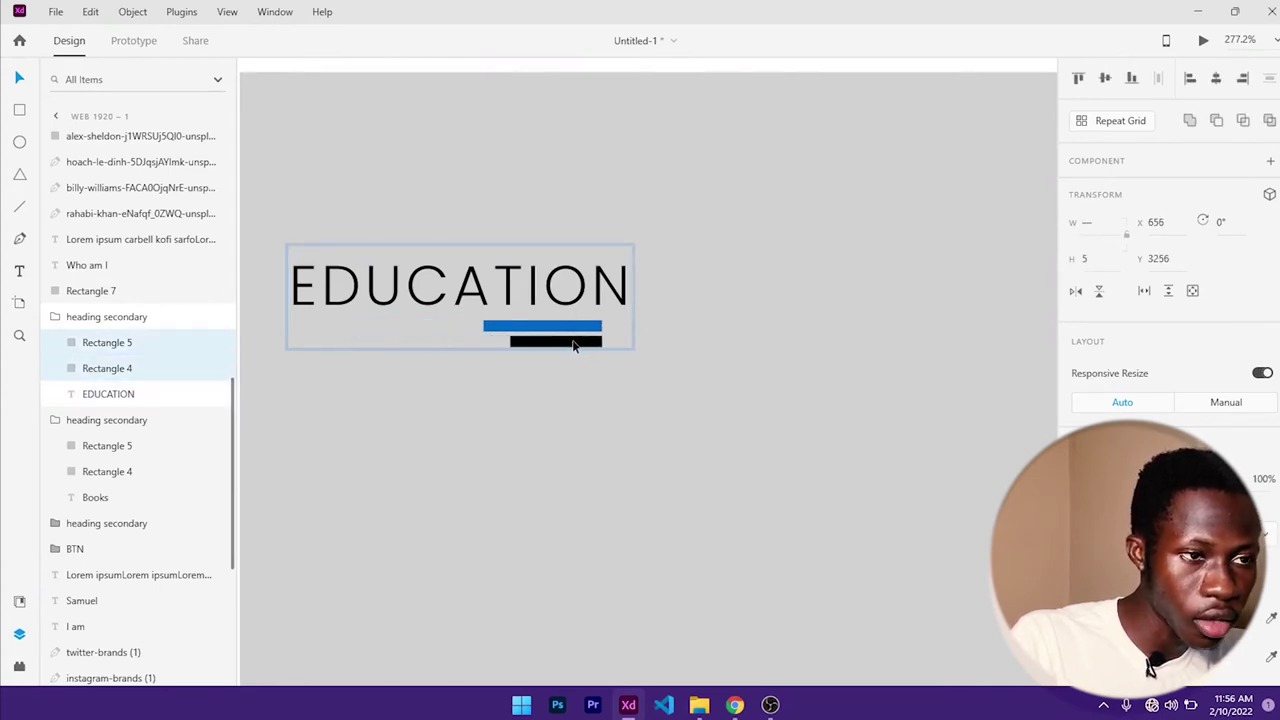
pyautogui.scroll(-5, 601, 348)
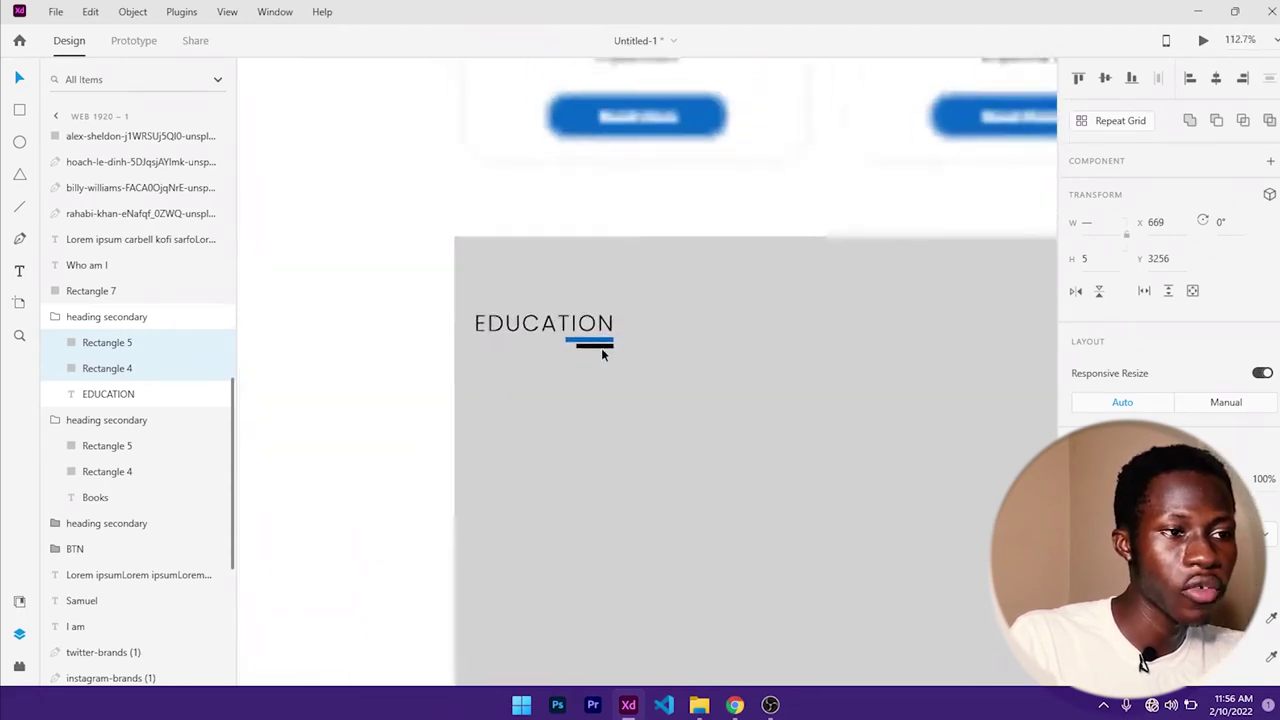
pyautogui.scroll(-4, 546, 325)
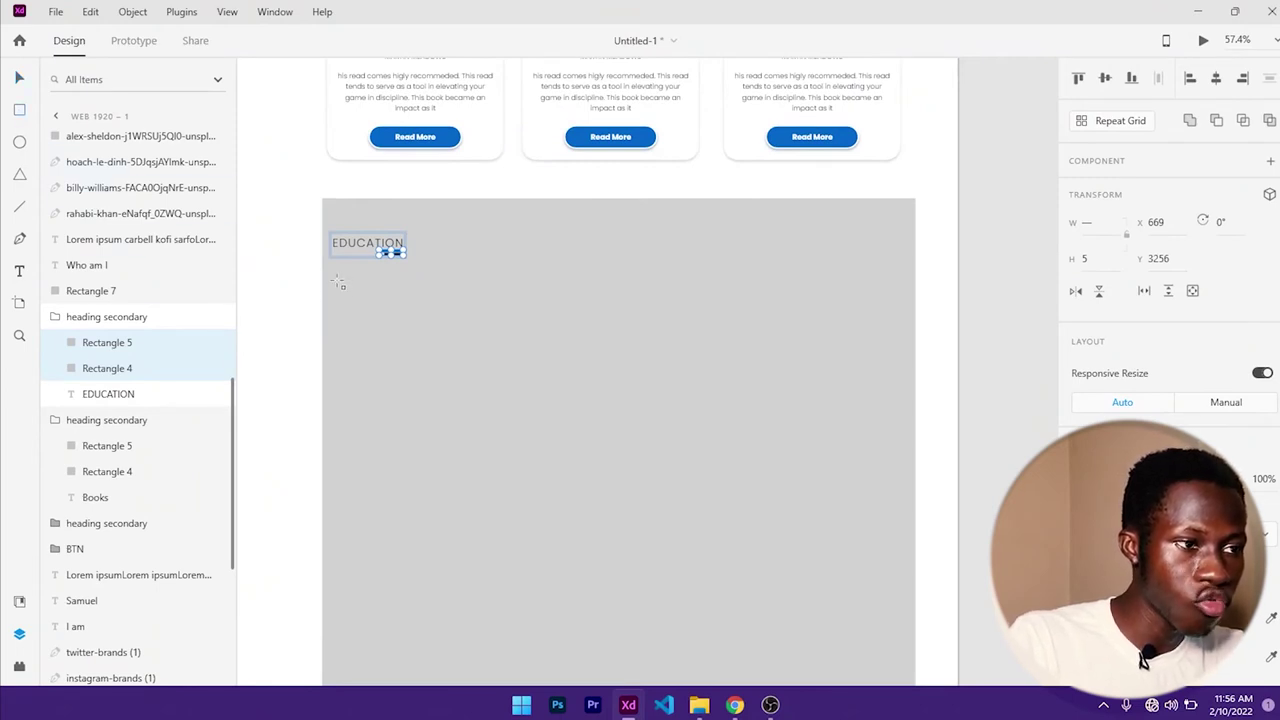
# - Draw a wide white bar under EDUCATION and try corner radii of 30 and 40
pyautogui.moveTo(338, 282)
pyautogui.mouseDown()
pyautogui.moveTo(831, 360)
pyautogui.moveTo(899, 317)
pyautogui.mouseUp()
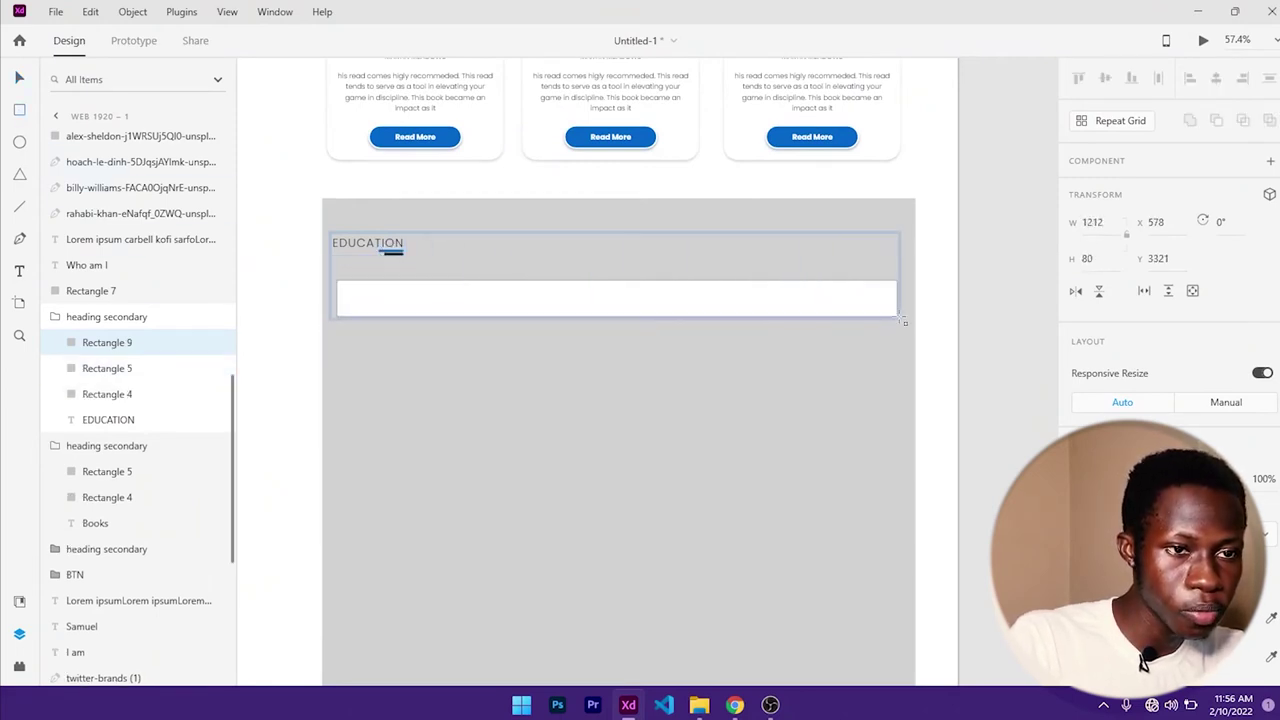
pyautogui.scroll(-3, 1088, 375)
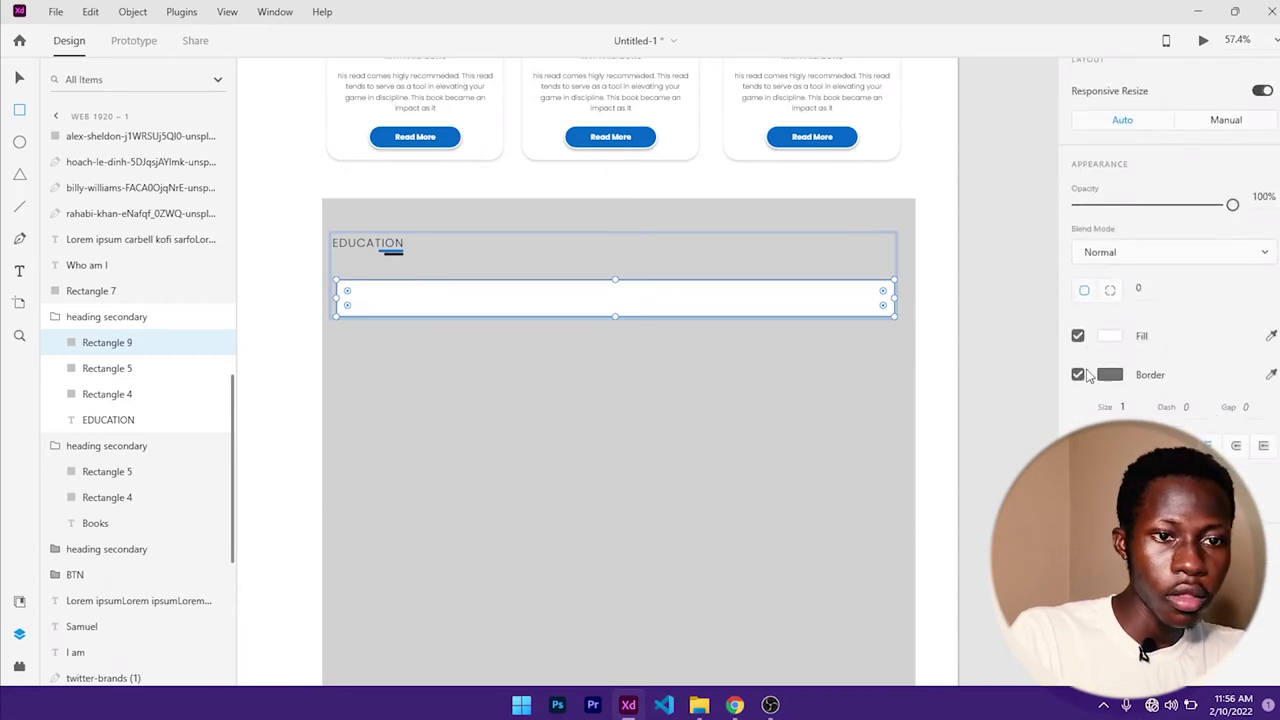
pyautogui.scroll(1, 1080, 383)
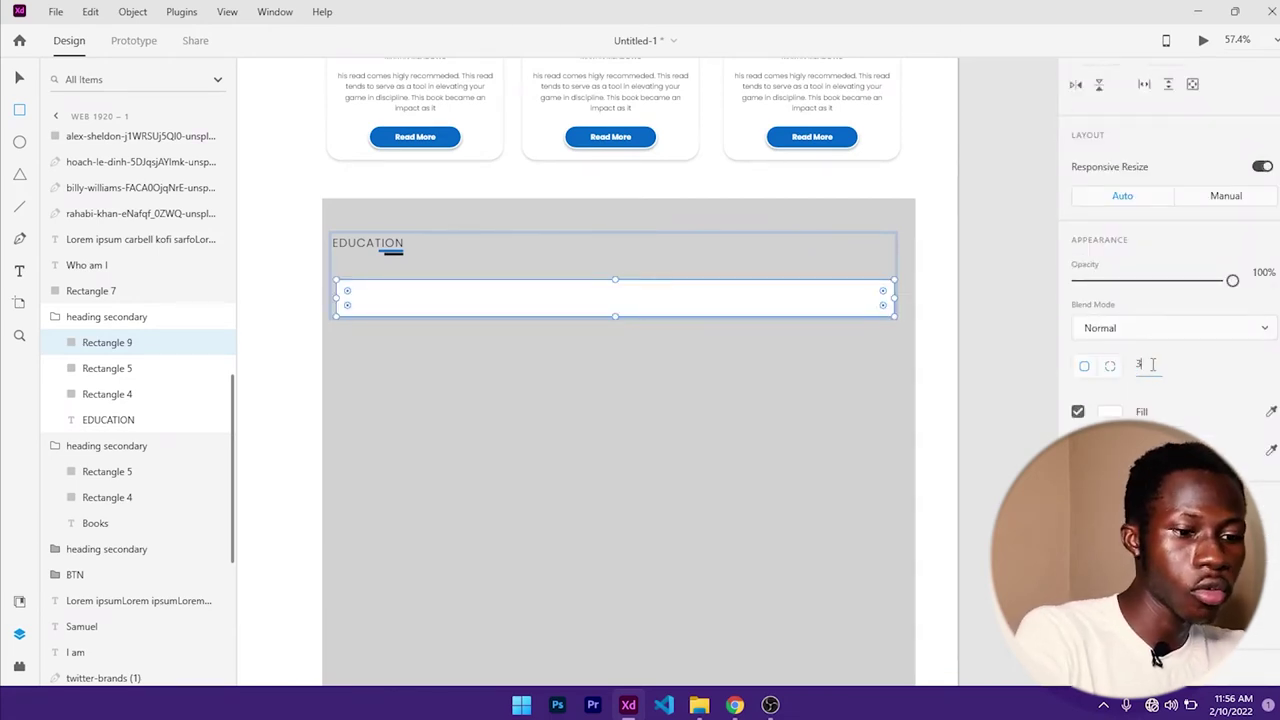
pyautogui.click(1151, 364)
pyautogui.write('30')
pyautogui.press('Return')
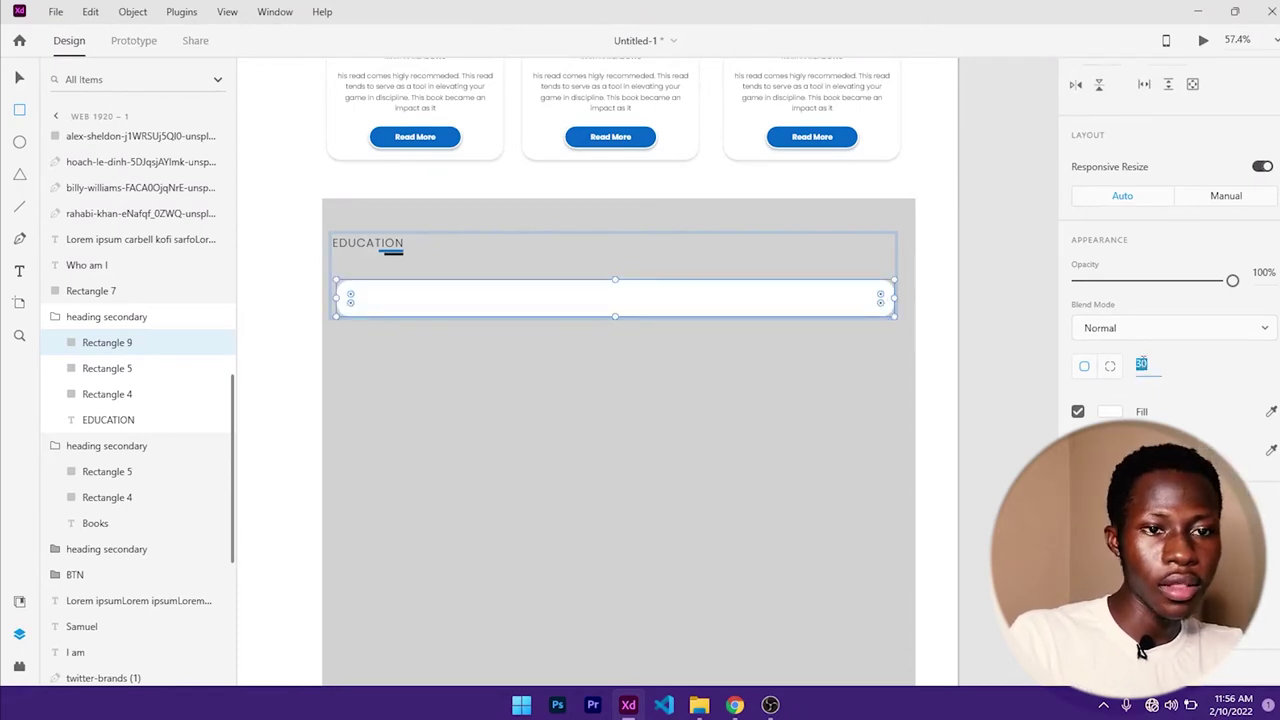
pyautogui.write('40')
pyautogui.press('Return')
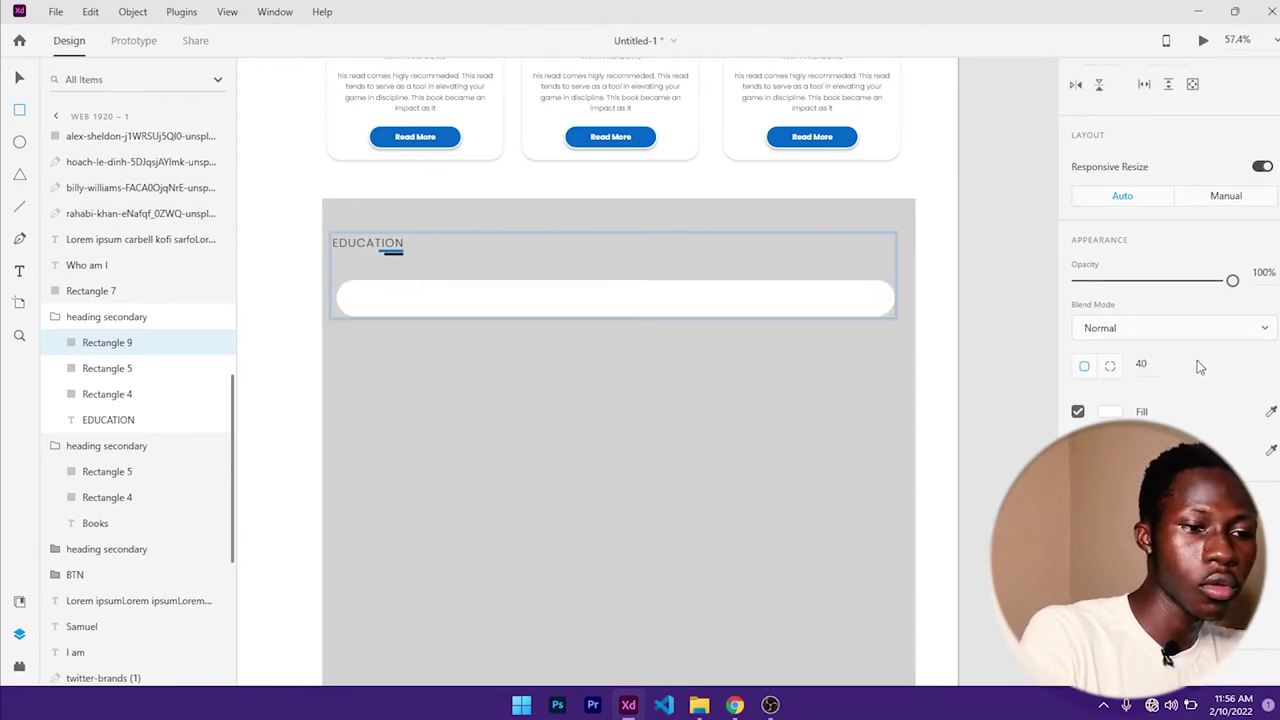
pyautogui.click(1141, 366)
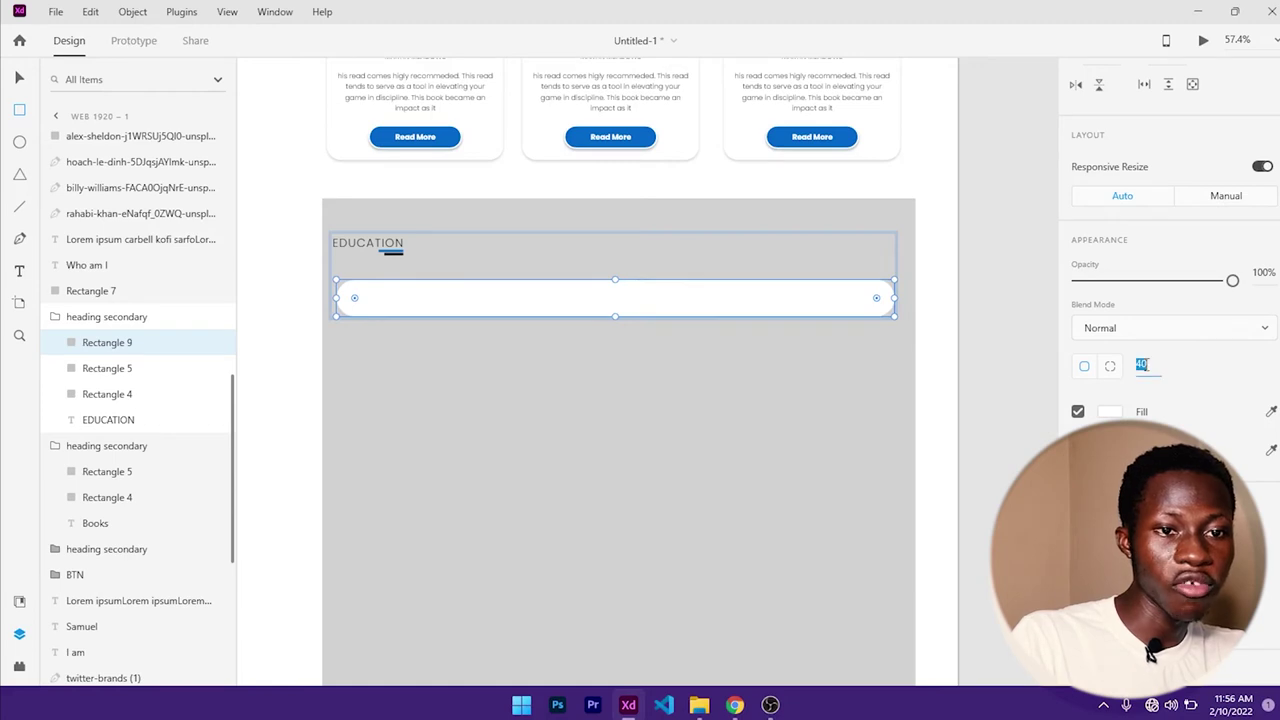
pyautogui.press('Return')
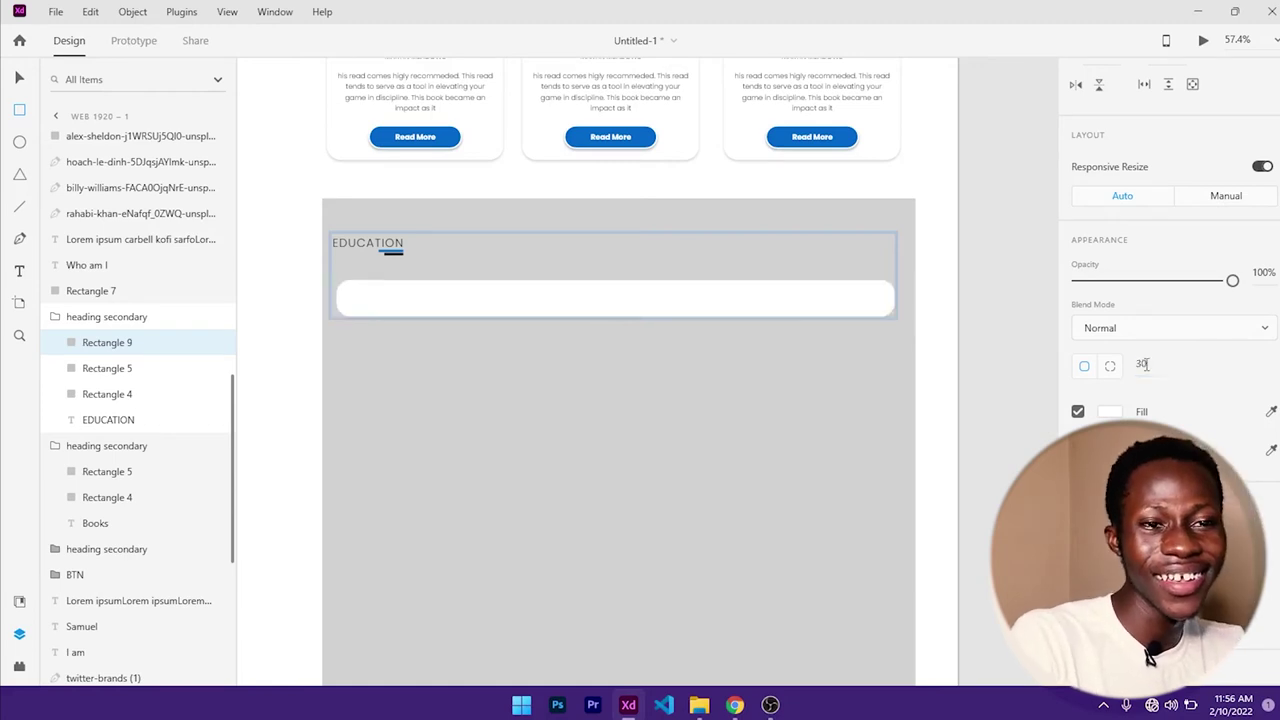
# - Nudge the white bar slightly up and settle its corner radius at 20
pyautogui.click(12, 80)
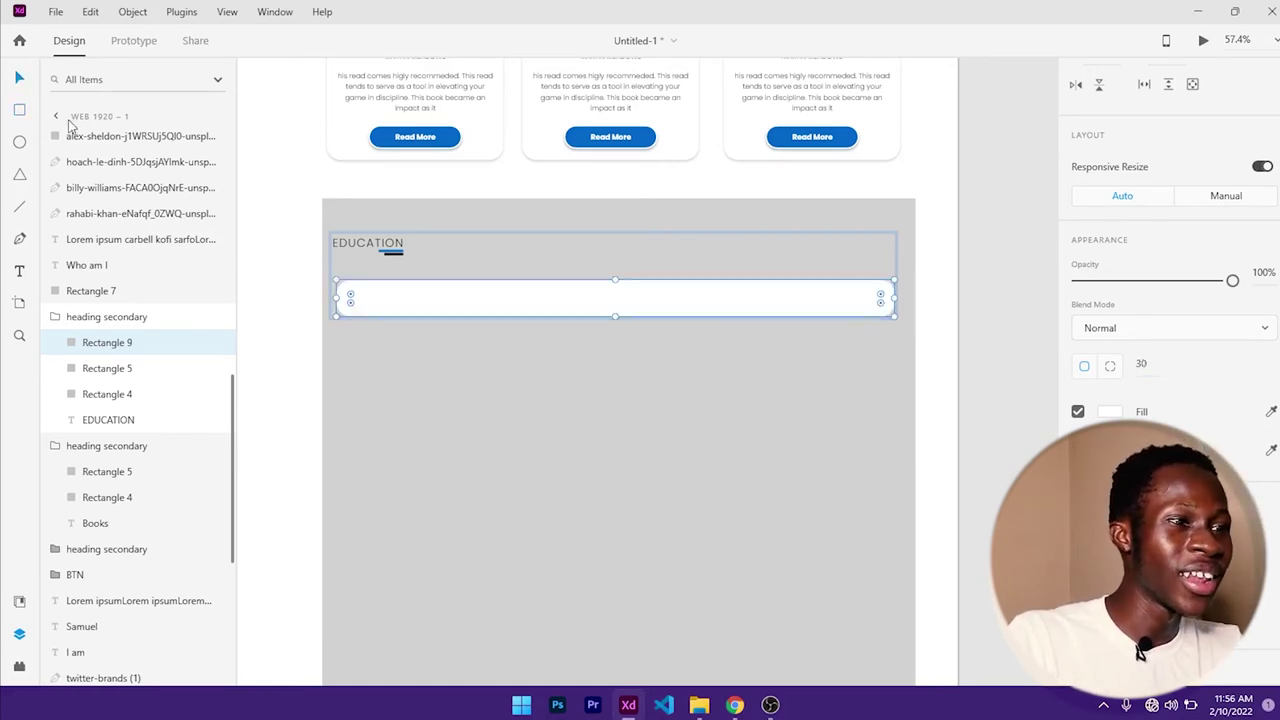
pyautogui.moveTo(500, 309); pyautogui.dragTo(497, 307)
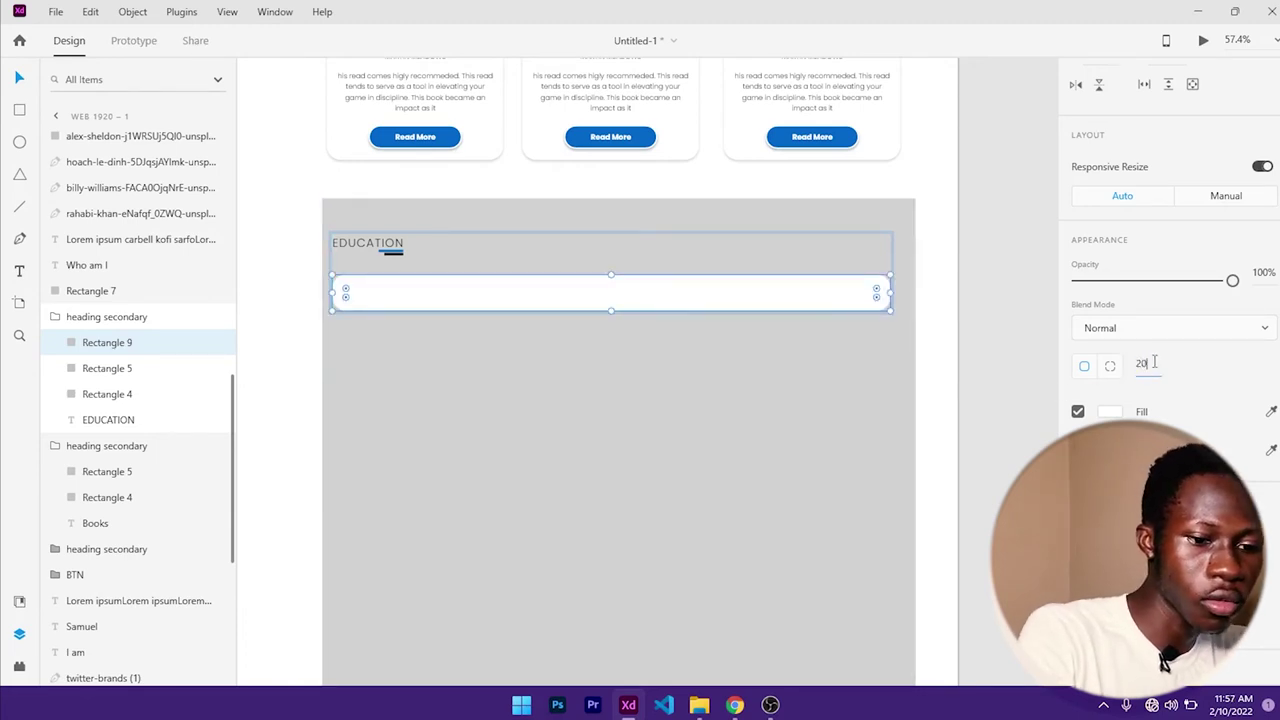
pyautogui.press('Return')
pyautogui.click(828, 402)
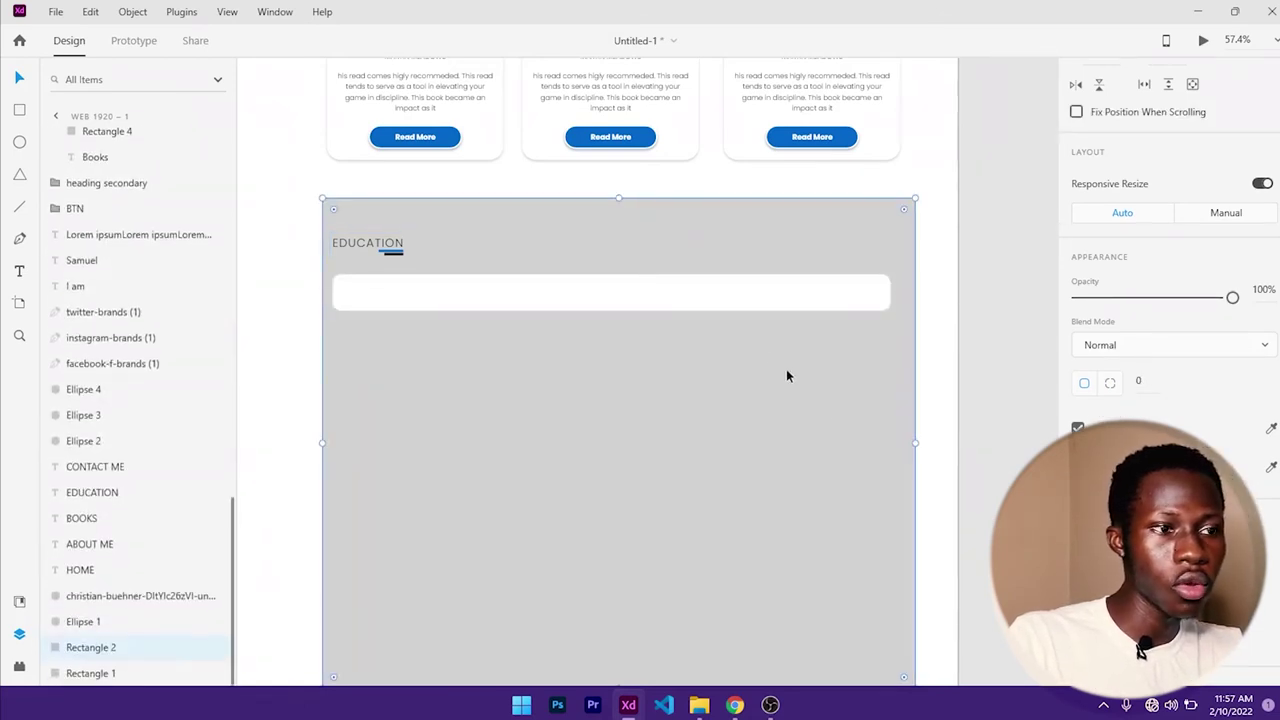
pyautogui.click(610, 305)
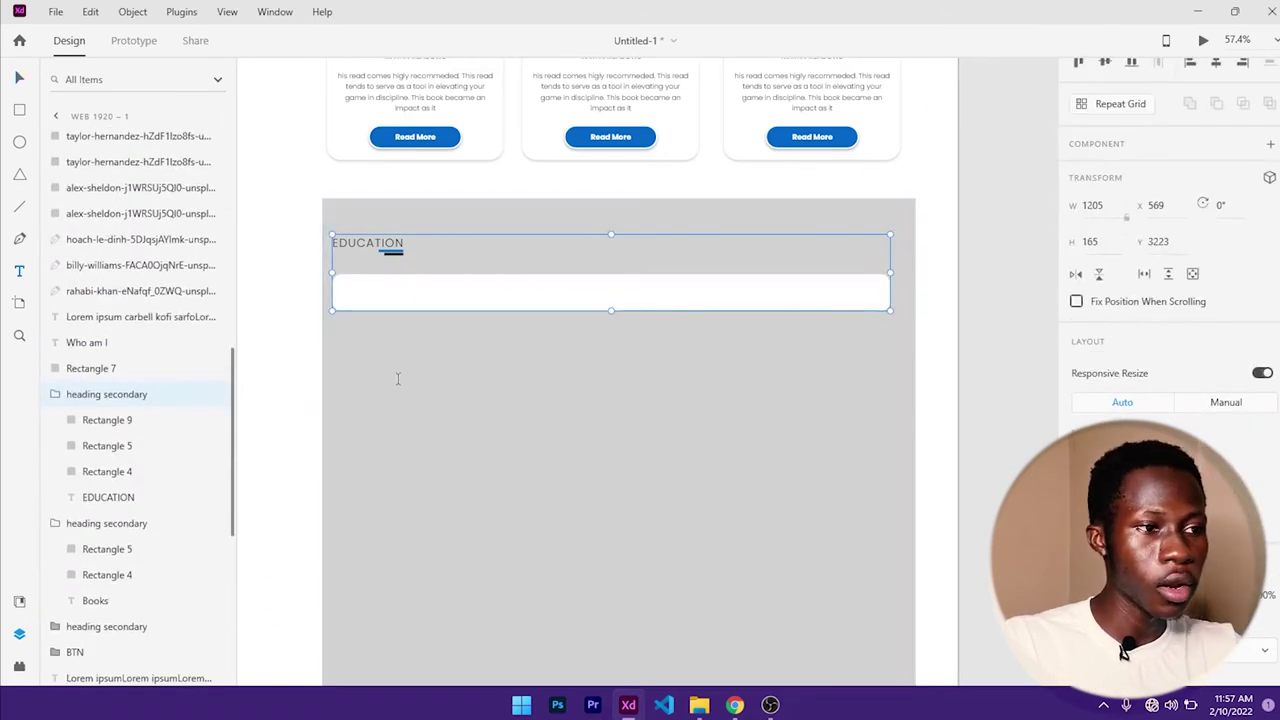
# - Add 'BACHELOR OF BUSINESS ADMINISTRATION' text at size 20 and move it onto the white bar
pyautogui.click(360, 293)
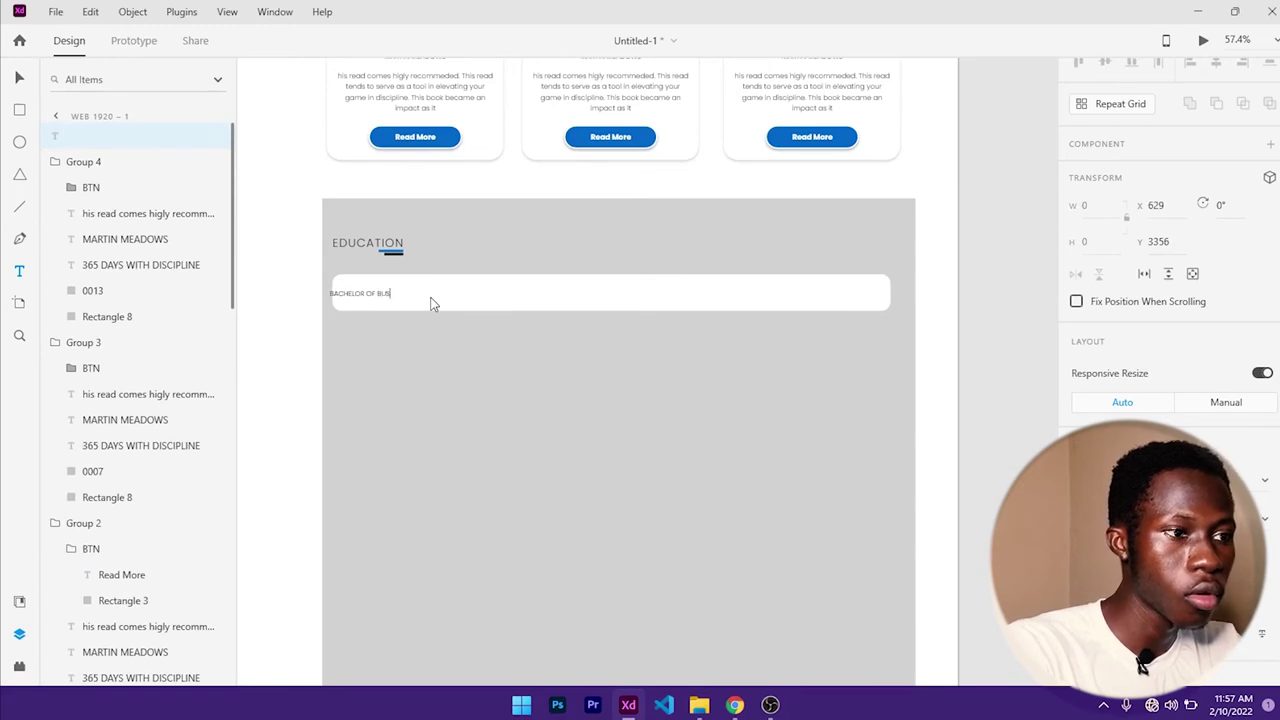
pyautogui.write('BACHELOR OF BUSINESS ADM')
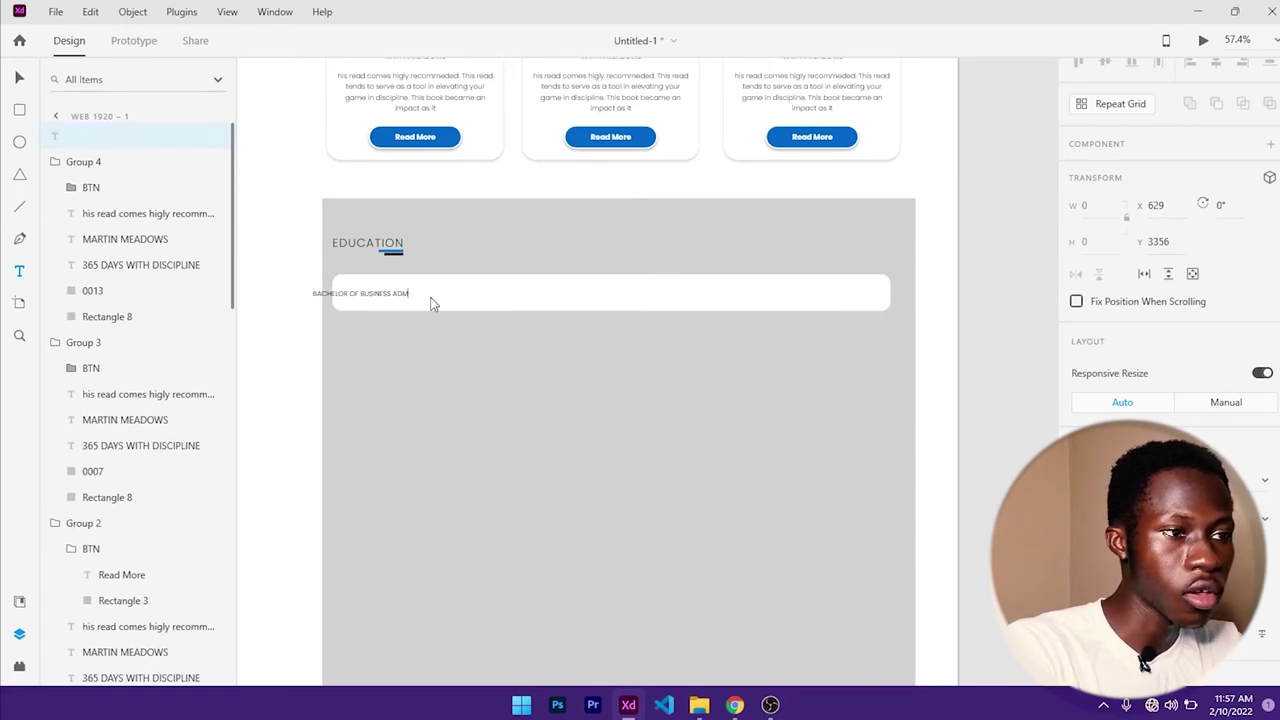
pyautogui.write('INISTRATION')
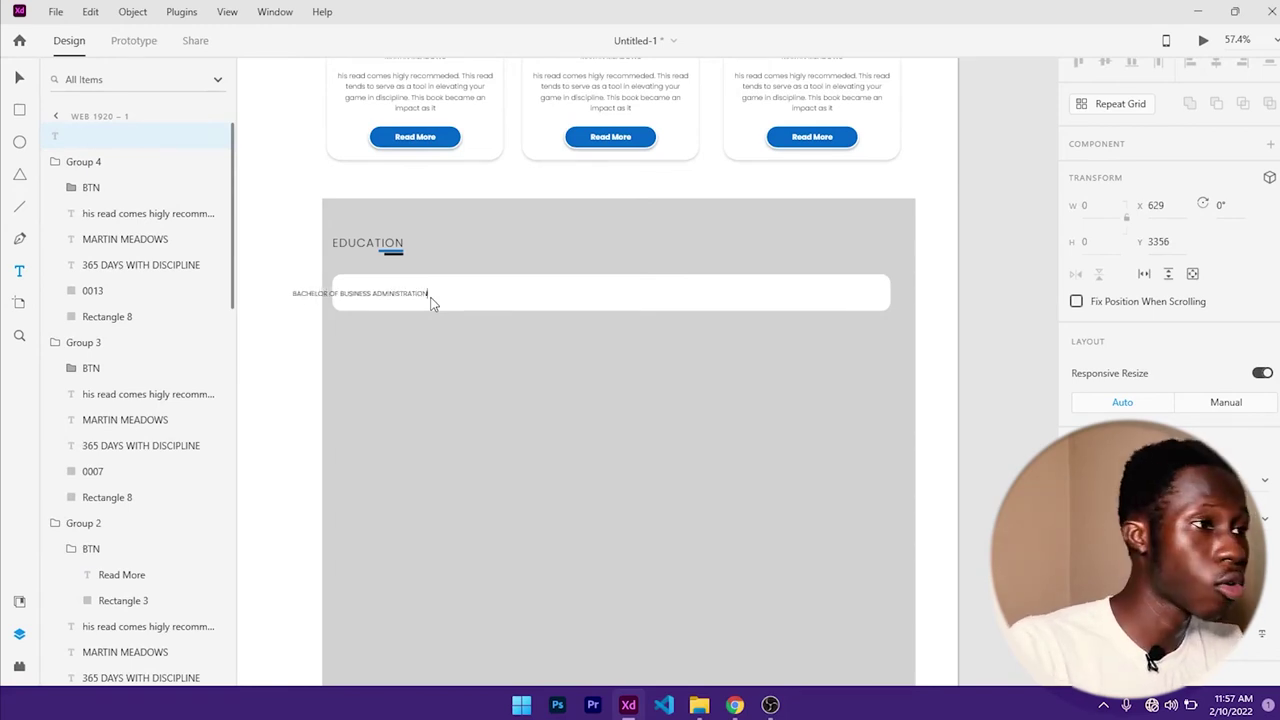
pyautogui.click(20, 79)
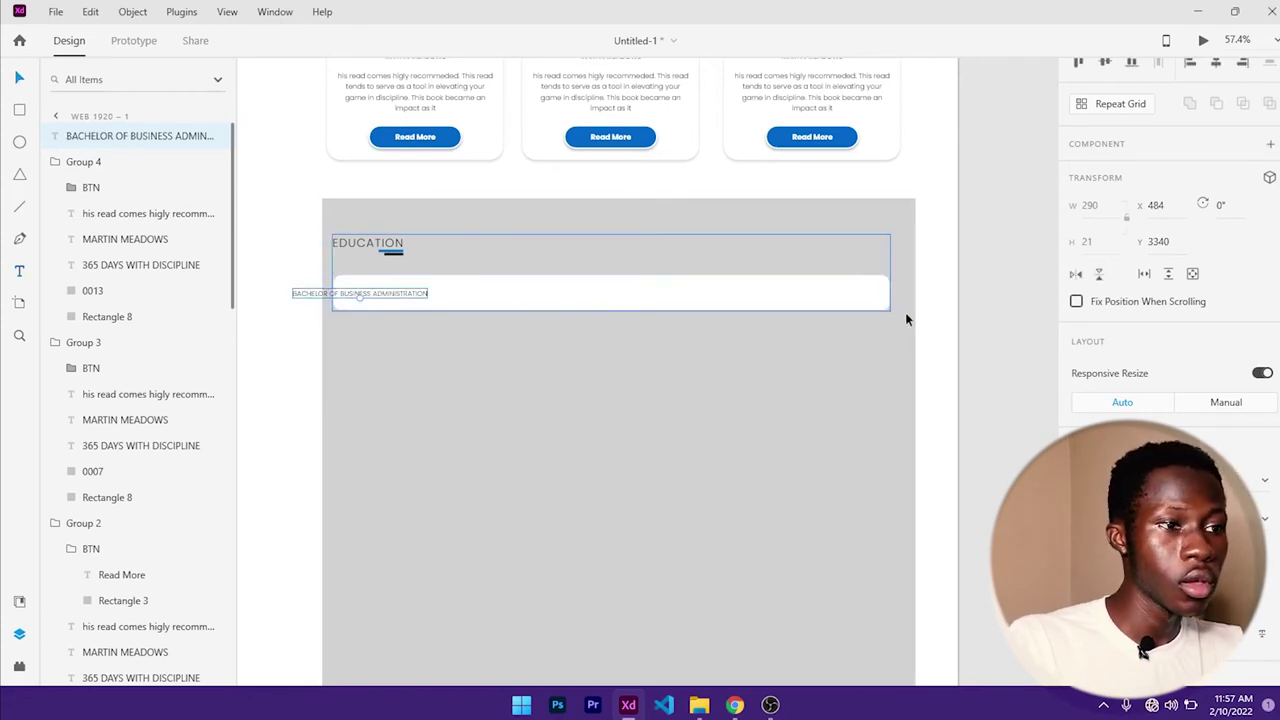
pyautogui.scroll(-3, 1194, 284)
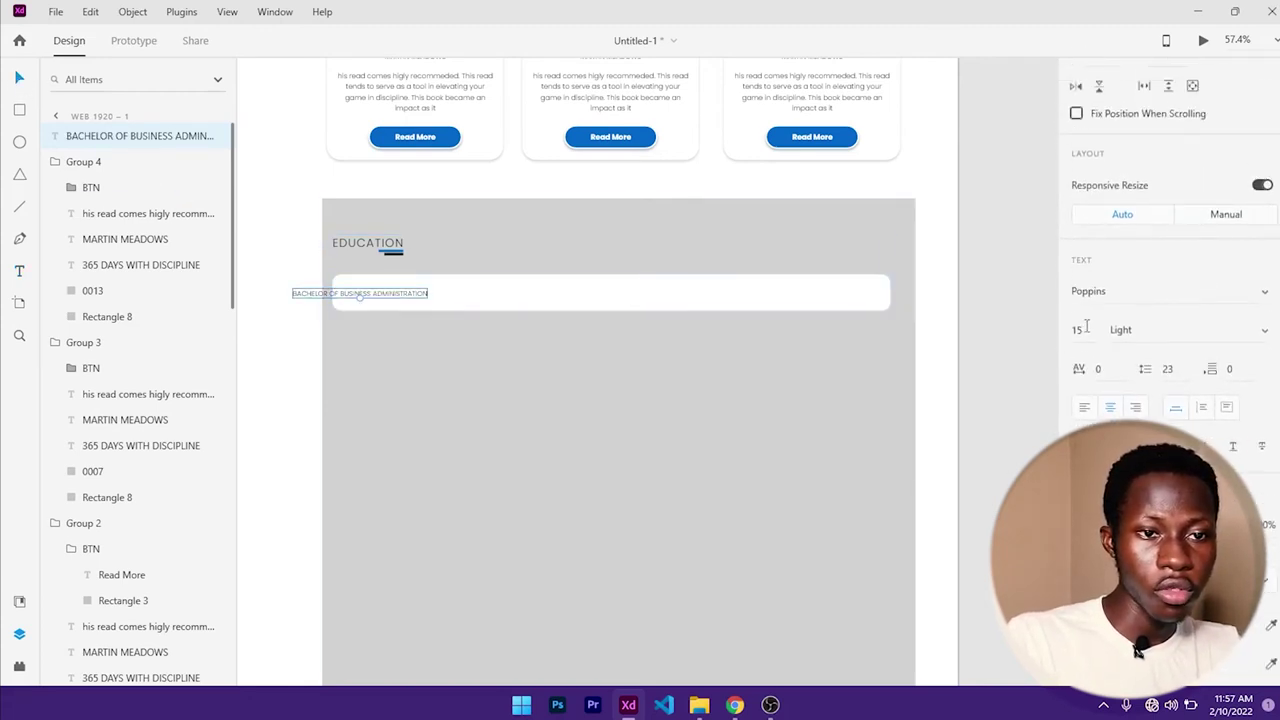
pyautogui.press('Return')
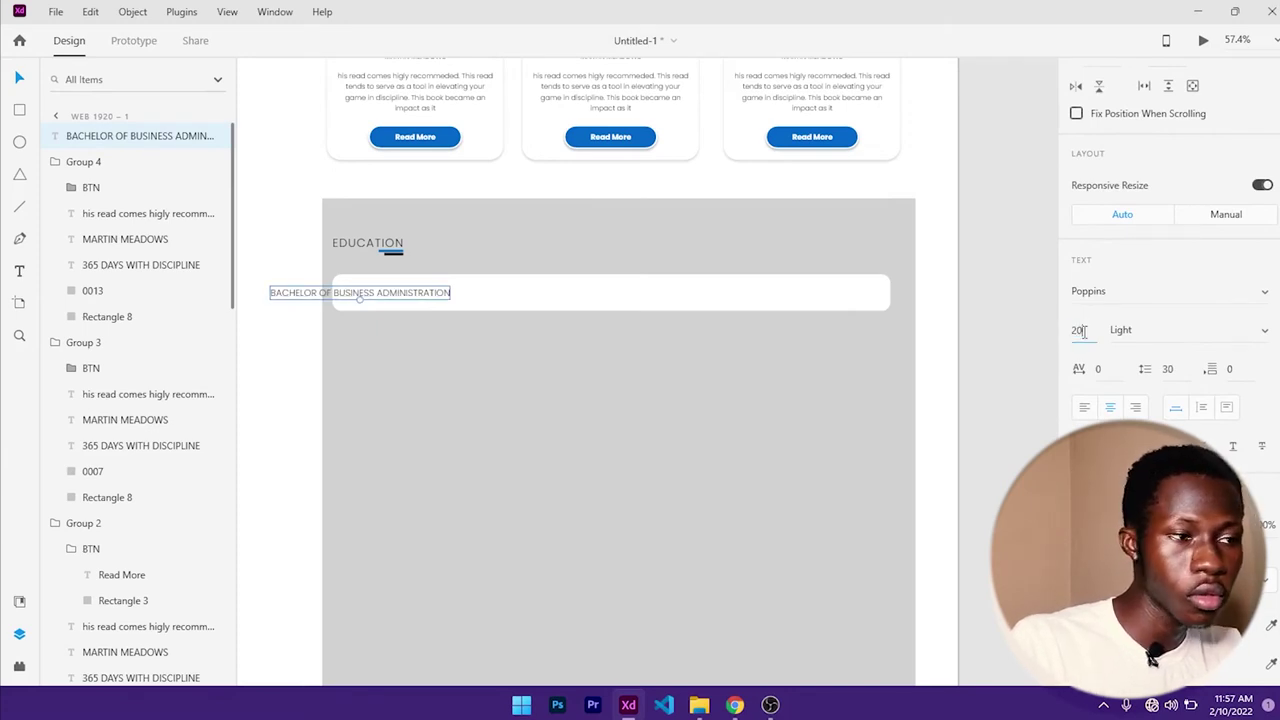
pyautogui.moveTo(423, 293); pyautogui.dragTo(563, 307)
# - Move the white bar Rectangle 9 layer to the top of the layer list
pyautogui.click(613, 288)
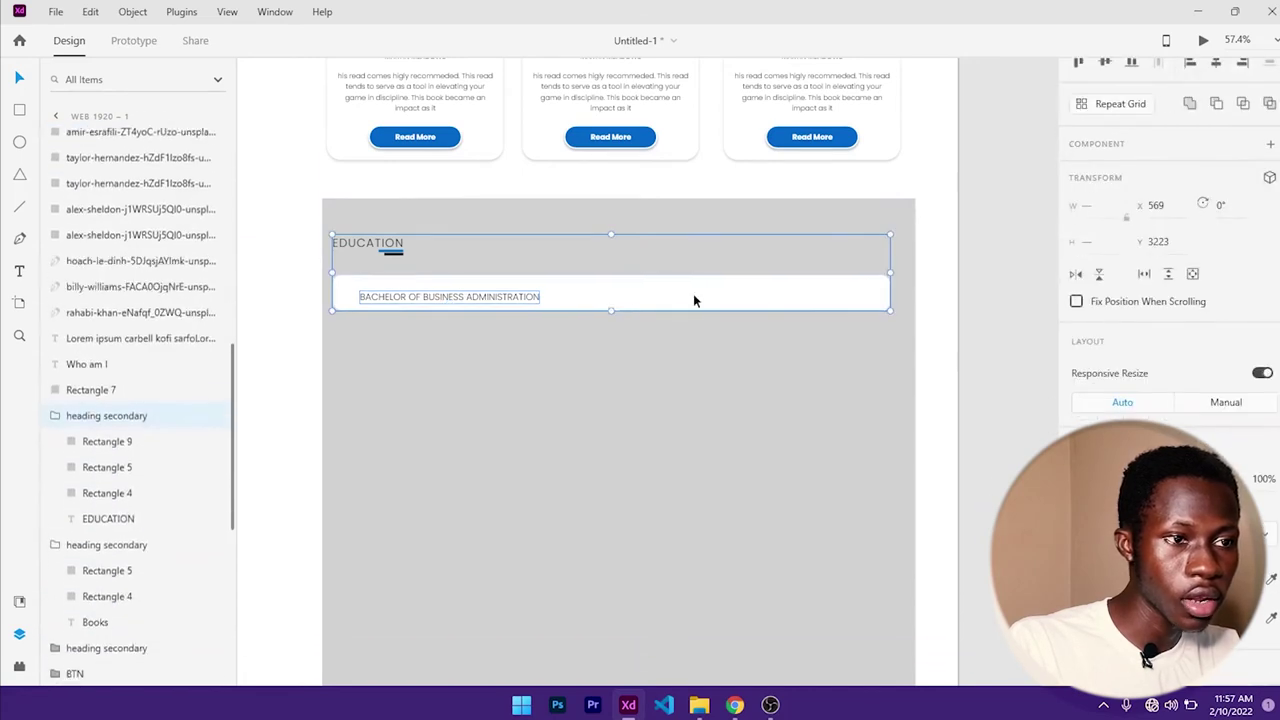
pyautogui.click(703, 386)
pyautogui.click(489, 296)
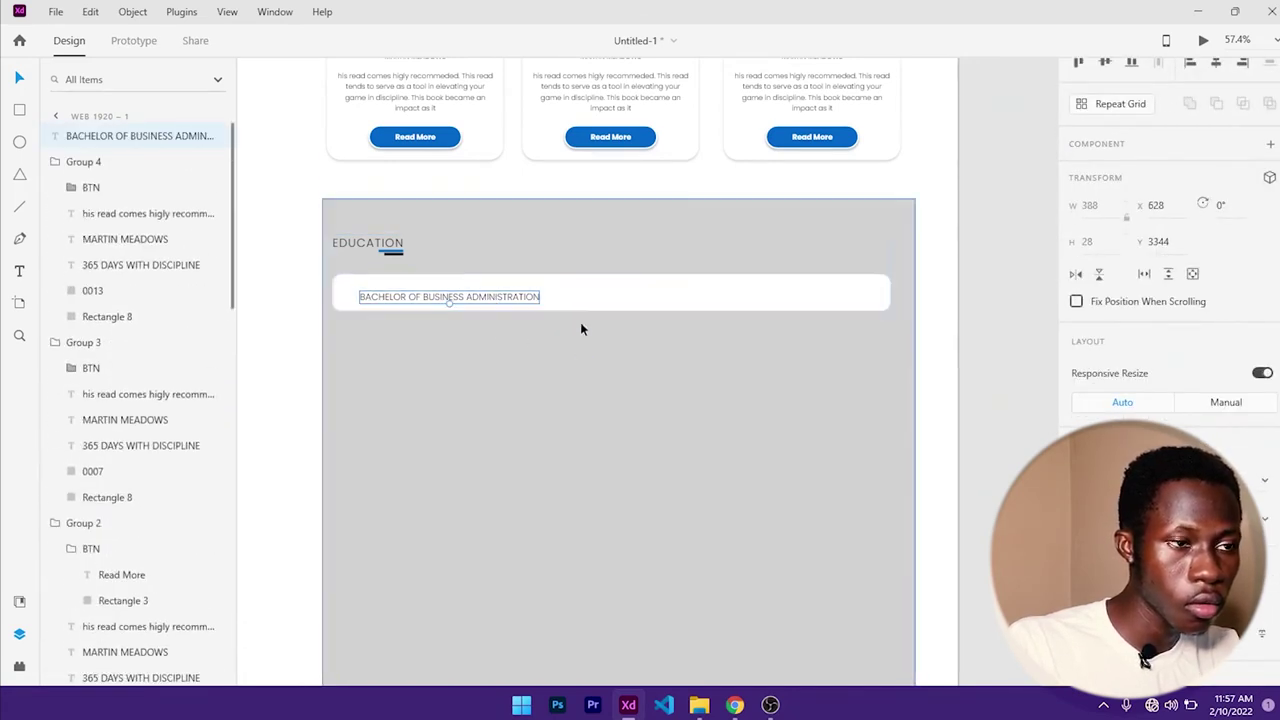
pyautogui.click(586, 364)
pyautogui.click(590, 300)
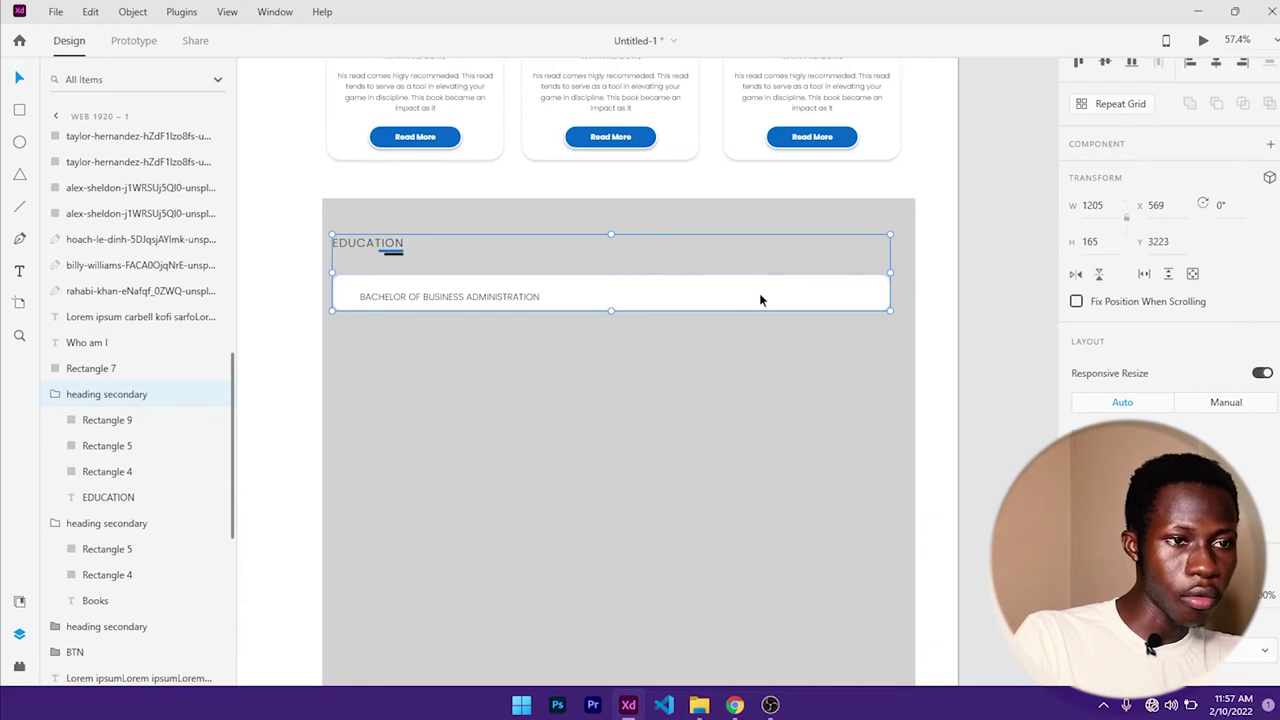
pyautogui.click(100, 369)
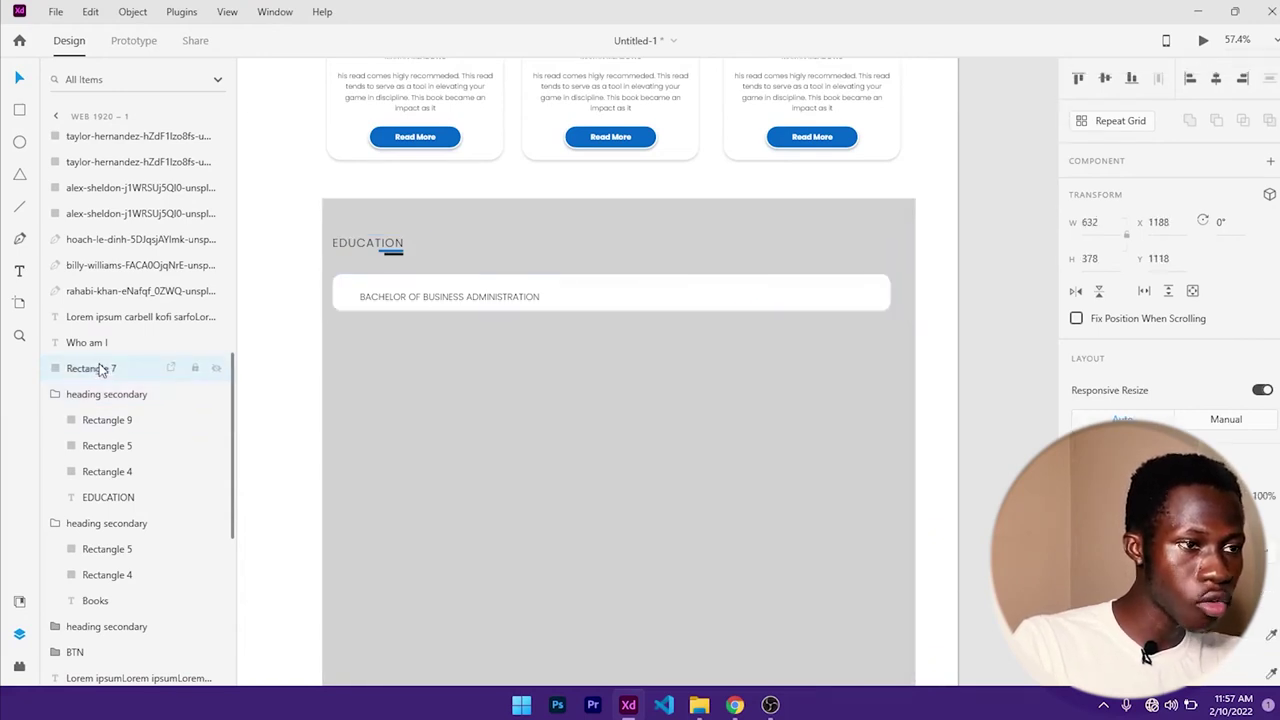
pyautogui.click(100, 394)
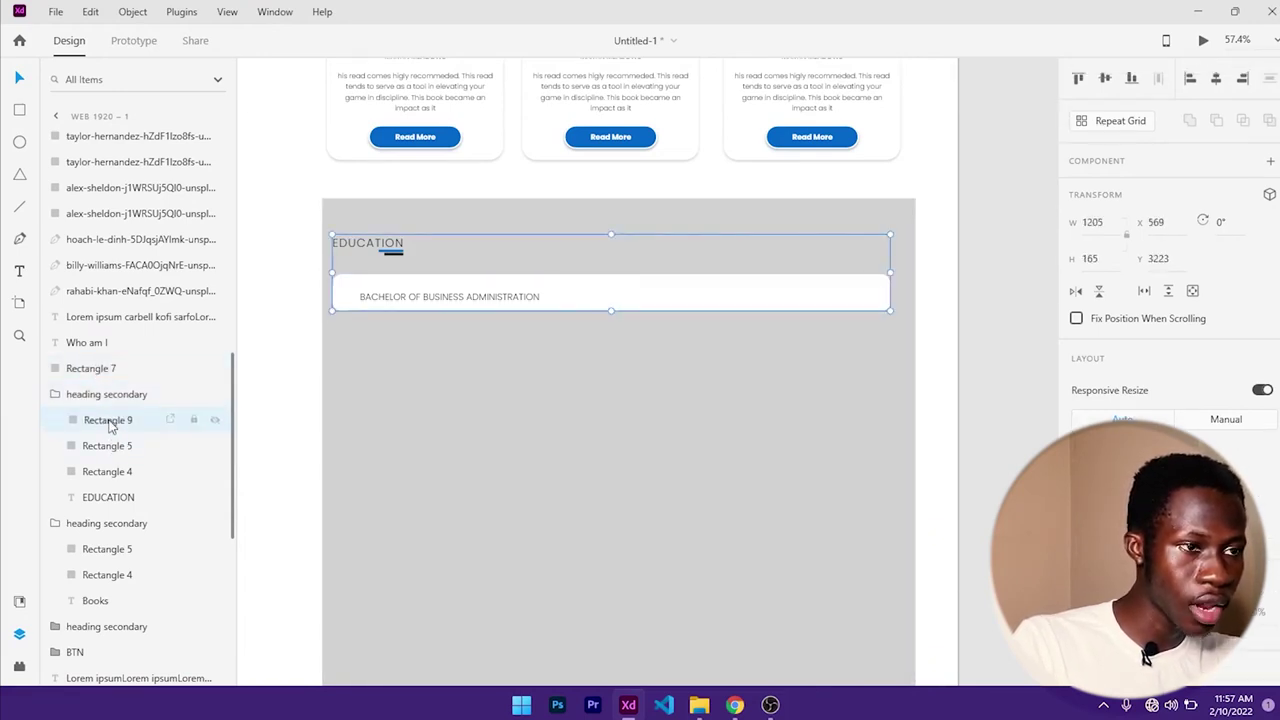
pyautogui.click(108, 421)
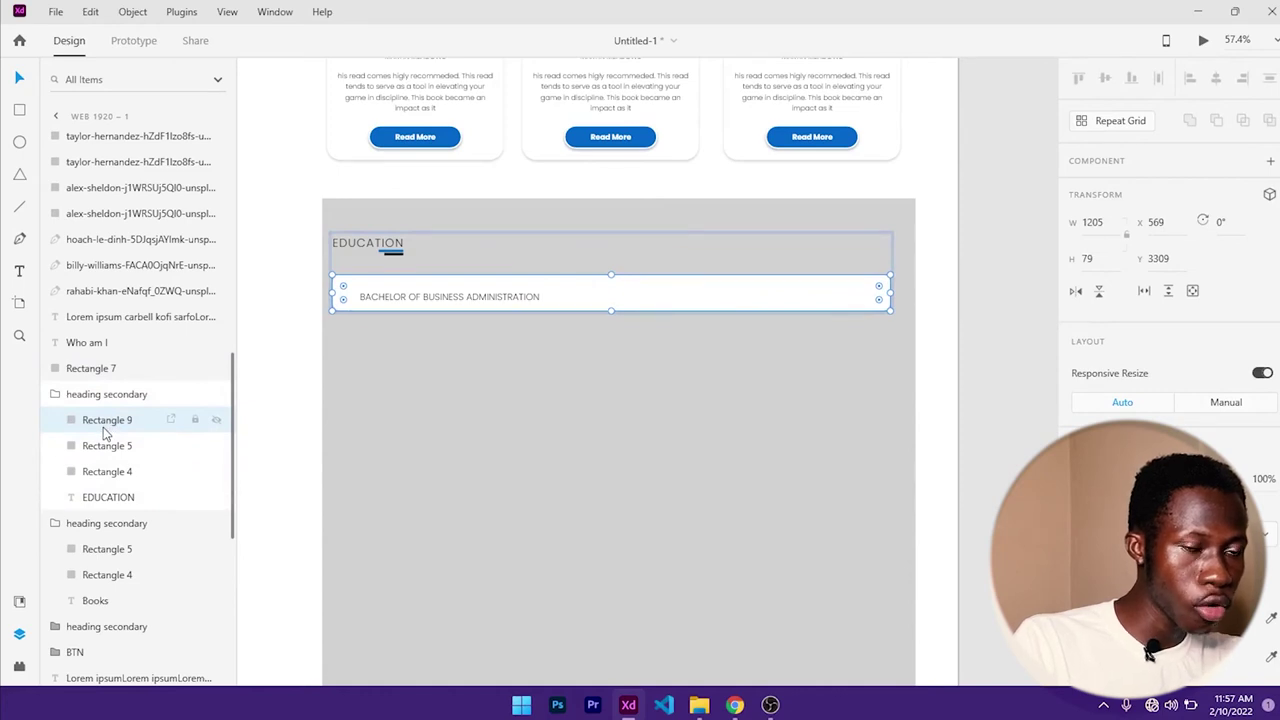
pyautogui.moveTo(108, 425); pyautogui.dragTo(118, 130)
# - Reposition the white bar and place the degree text layer above it
pyautogui.click(610, 324)
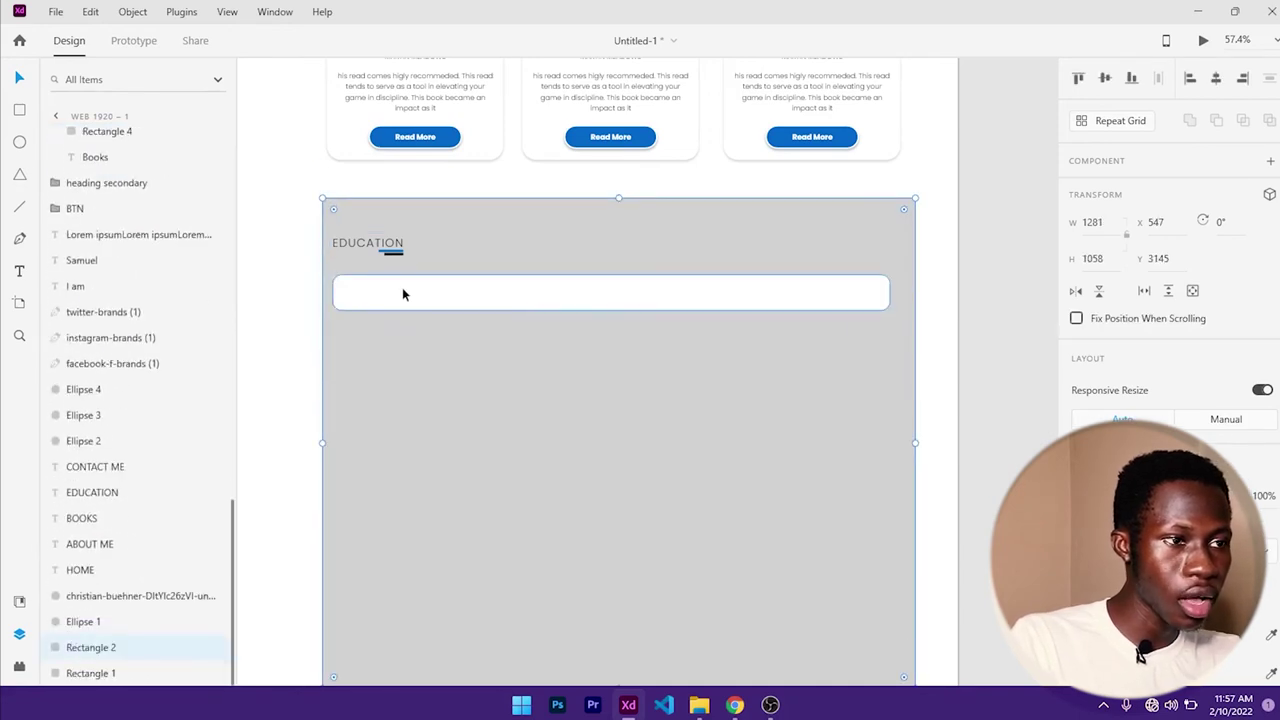
pyautogui.moveTo(369, 300); pyautogui.dragTo(393, 292)
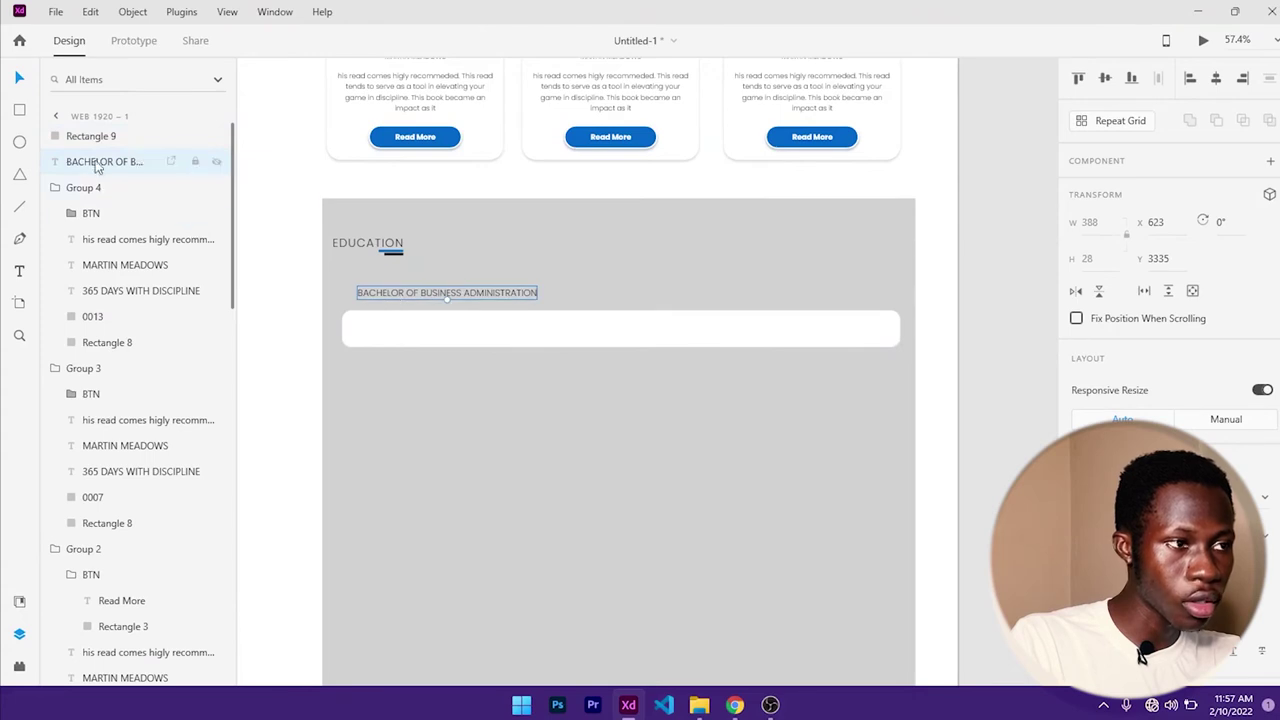
pyautogui.moveTo(97, 168); pyautogui.dragTo(96, 132)
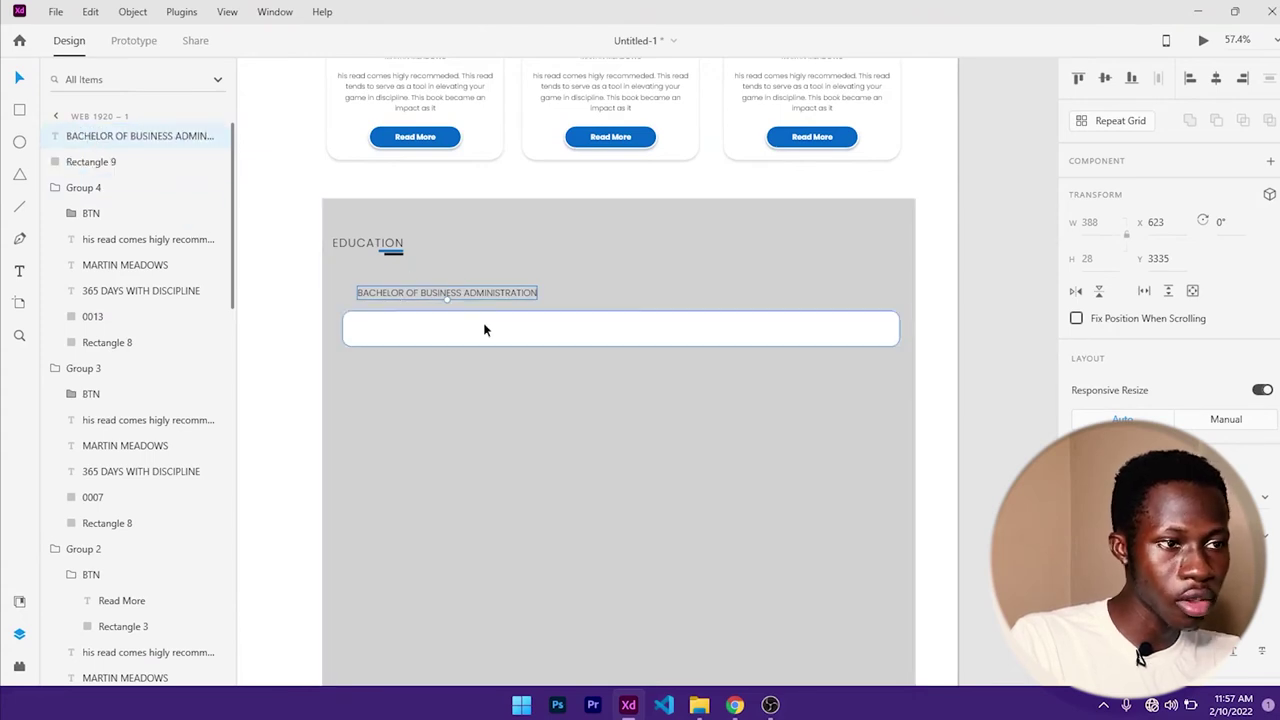
pyautogui.moveTo(483, 328); pyautogui.dragTo(468, 298)
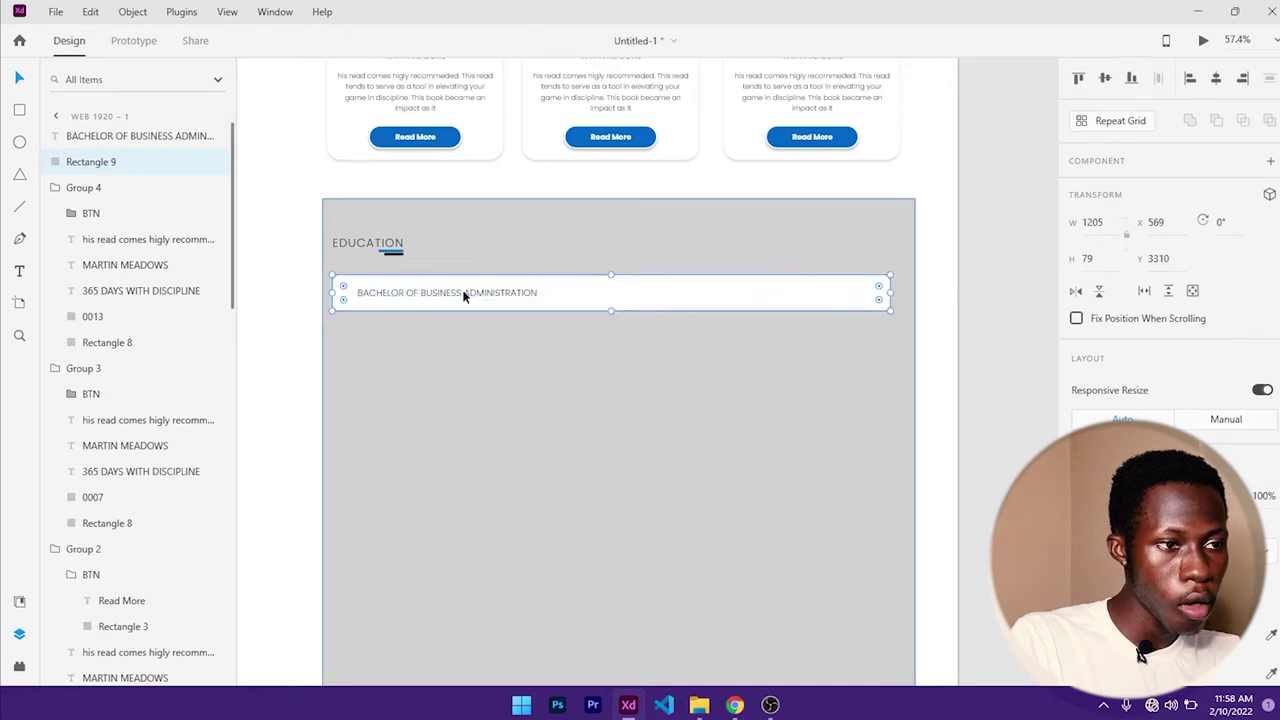
# - Nudge the degree text into place and centre it vertically within the white bar
pyautogui.click(463, 295)
pyautogui.click(456, 293)
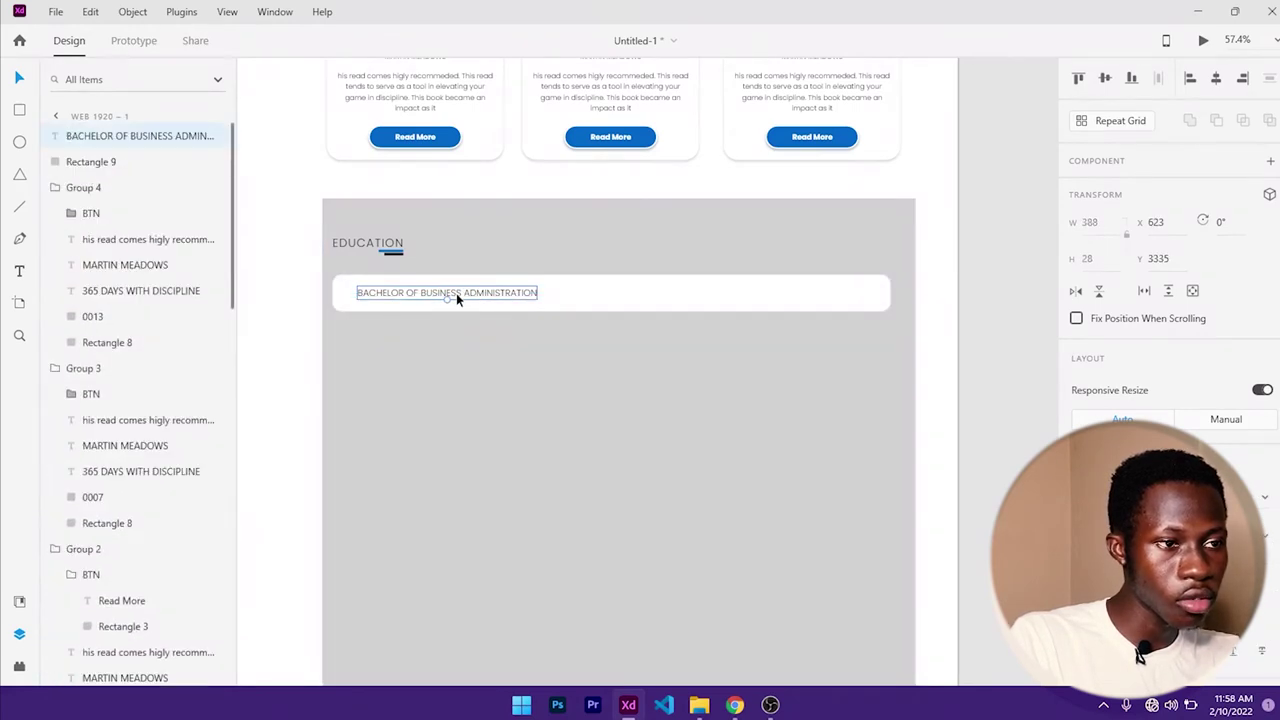
pyautogui.keyDown('shift'); pyautogui.click(571, 306); pyautogui.keyUp('shift')
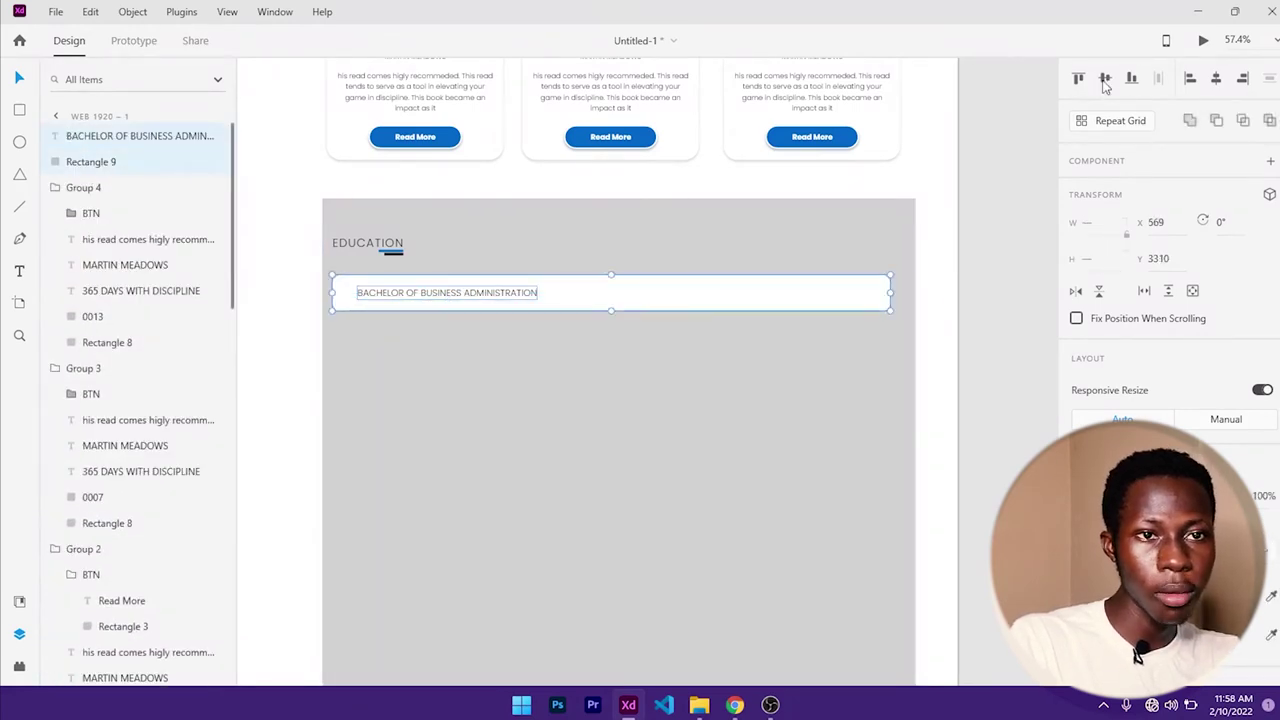
pyautogui.click(447, 317)
pyautogui.click(481, 304)
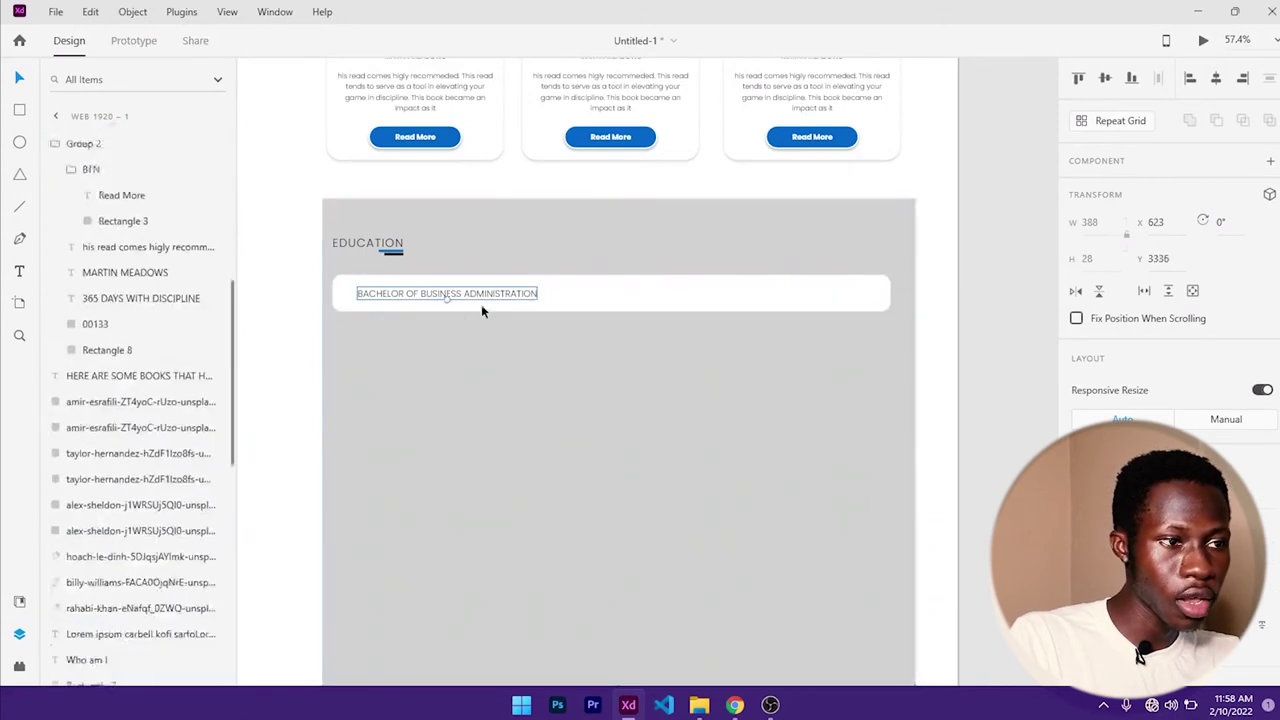
pyautogui.hotkey('shift', 'Left')
pyautogui.hotkey('shift', 'Up')
pyautogui.hotkey('shift', 'Left')
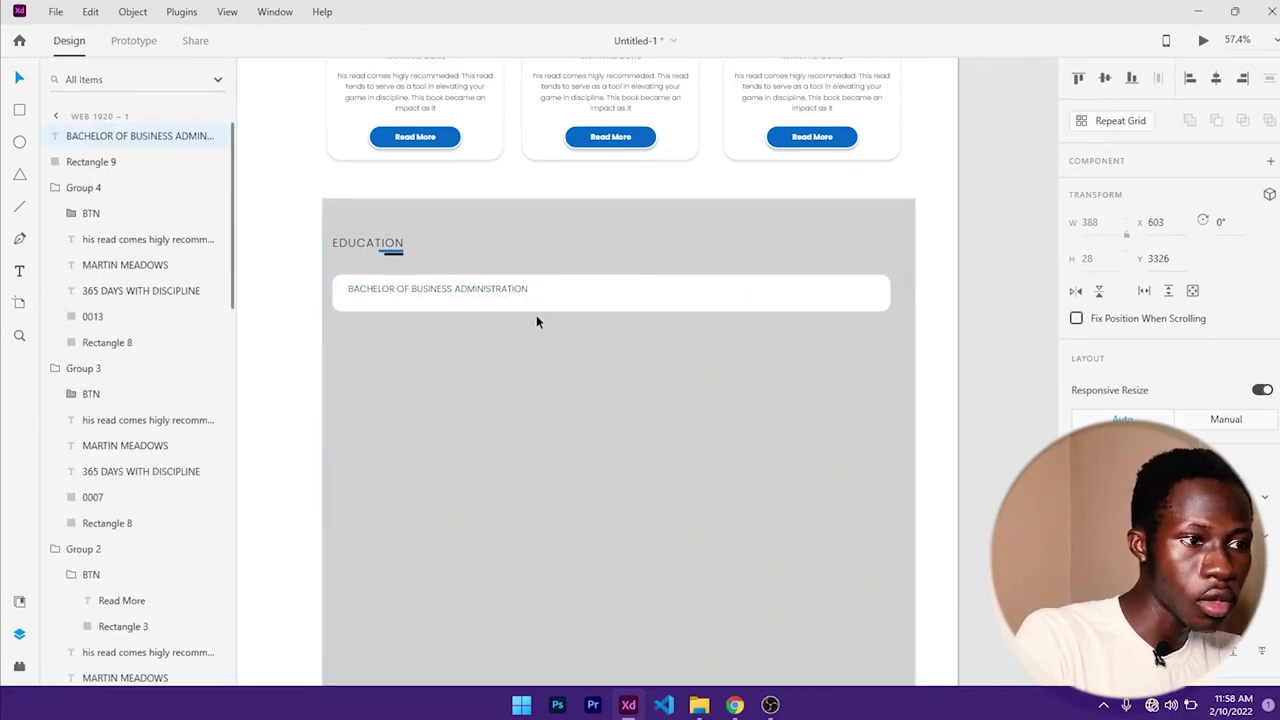
pyautogui.keyDown('shift'); pyautogui.click(540, 300); pyautogui.keyUp('shift')
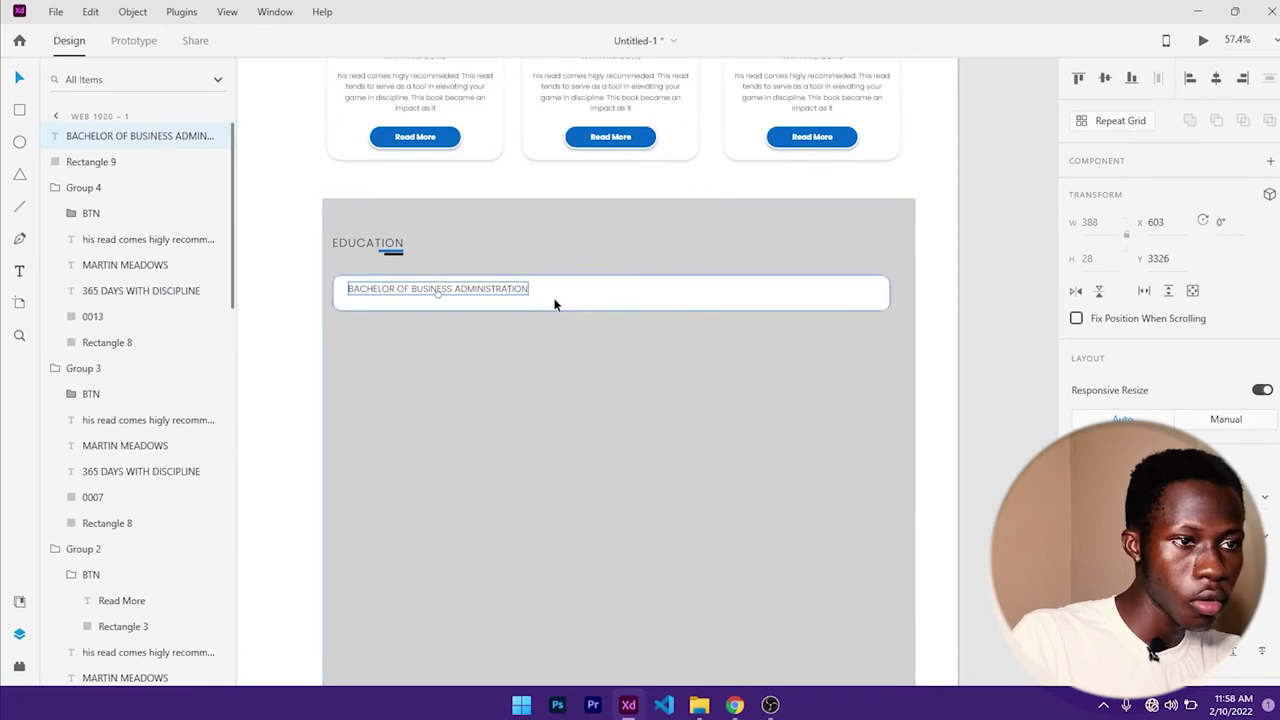
pyautogui.click(1105, 78)
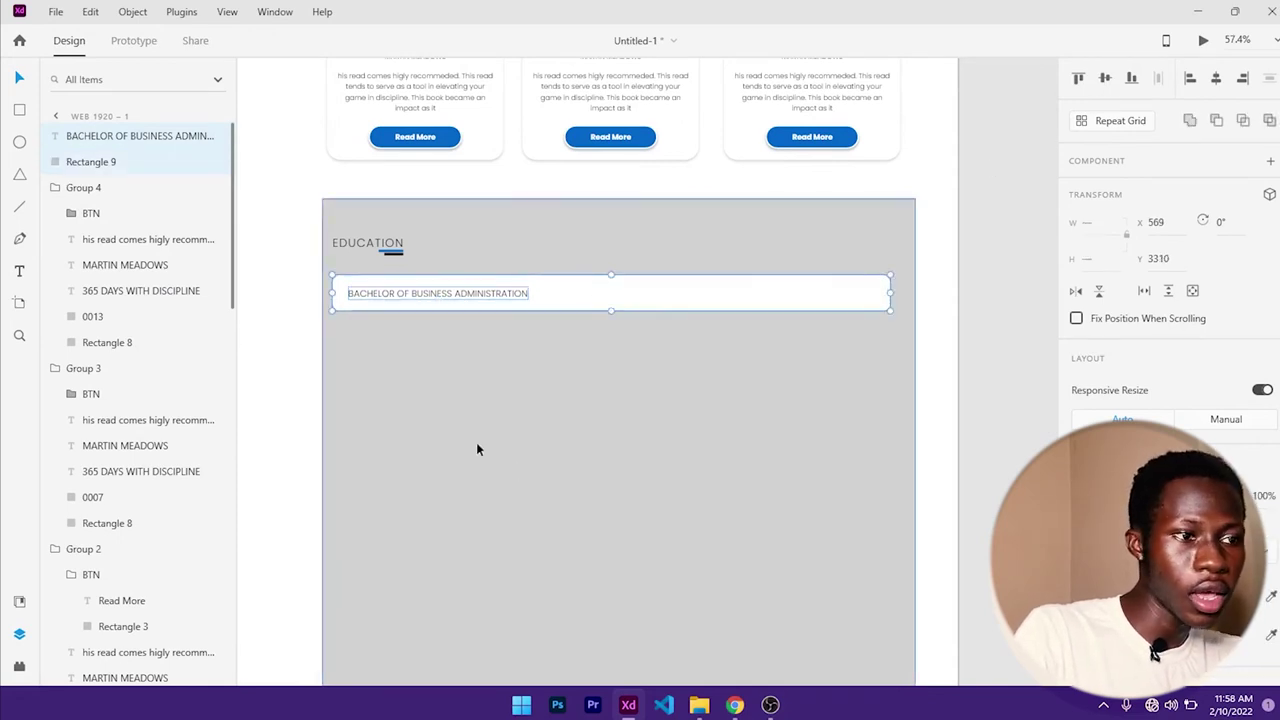
# - Shrink the grey backdrop away from the row, then Alt-drag to duplicate the degree row below
pyautogui.click(470, 430)
pyautogui.click(589, 306)
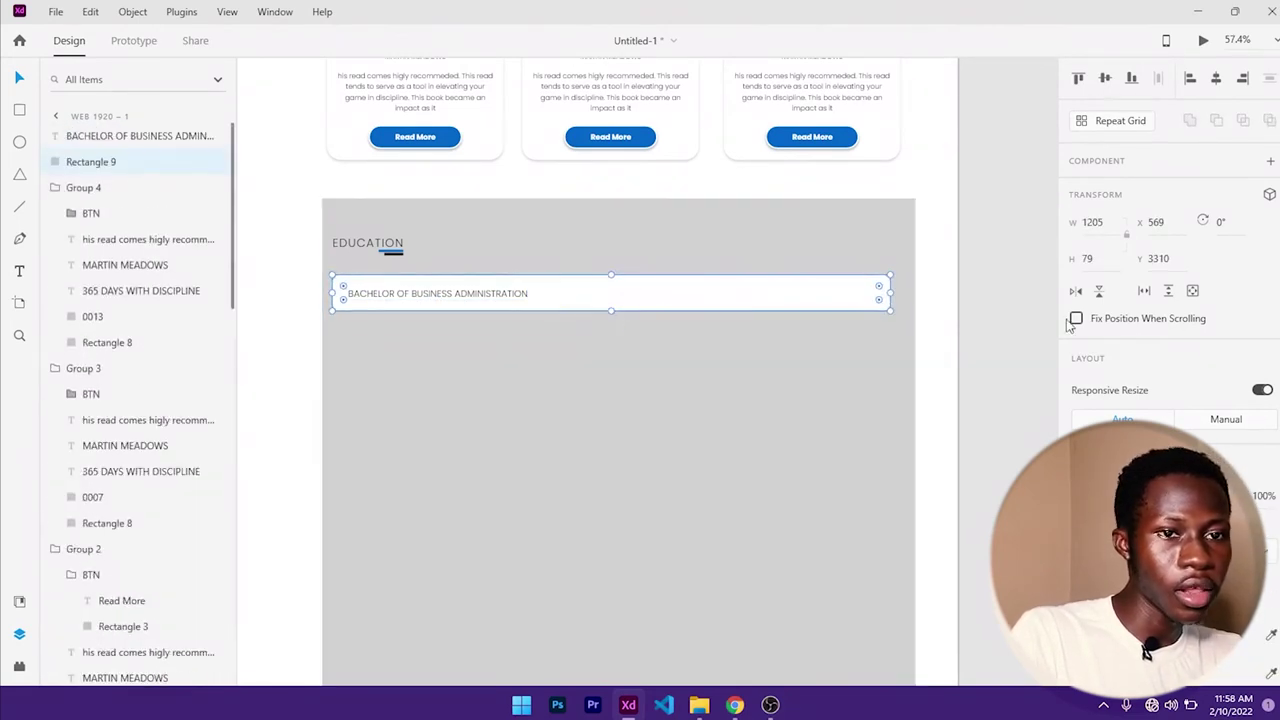
pyautogui.scroll(-5, 1140, 380)
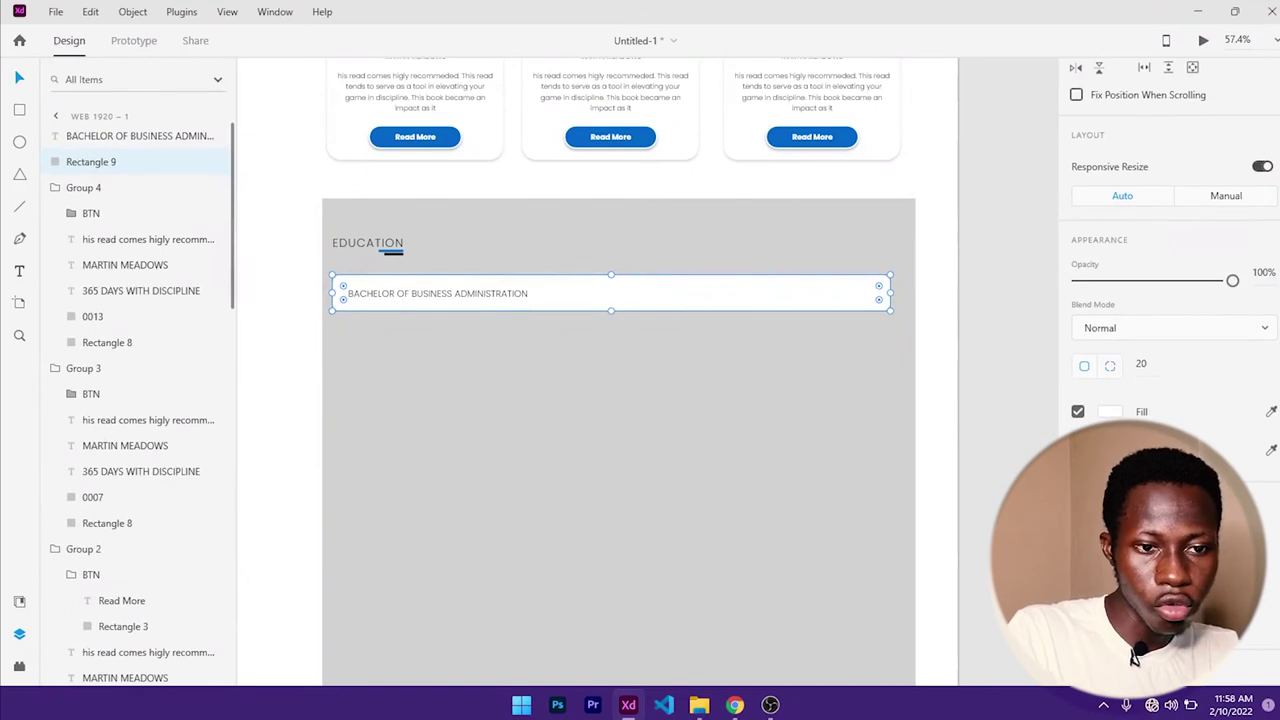
pyautogui.press('Escape')
pyautogui.click(610, 300)
pyautogui.click(586, 260)
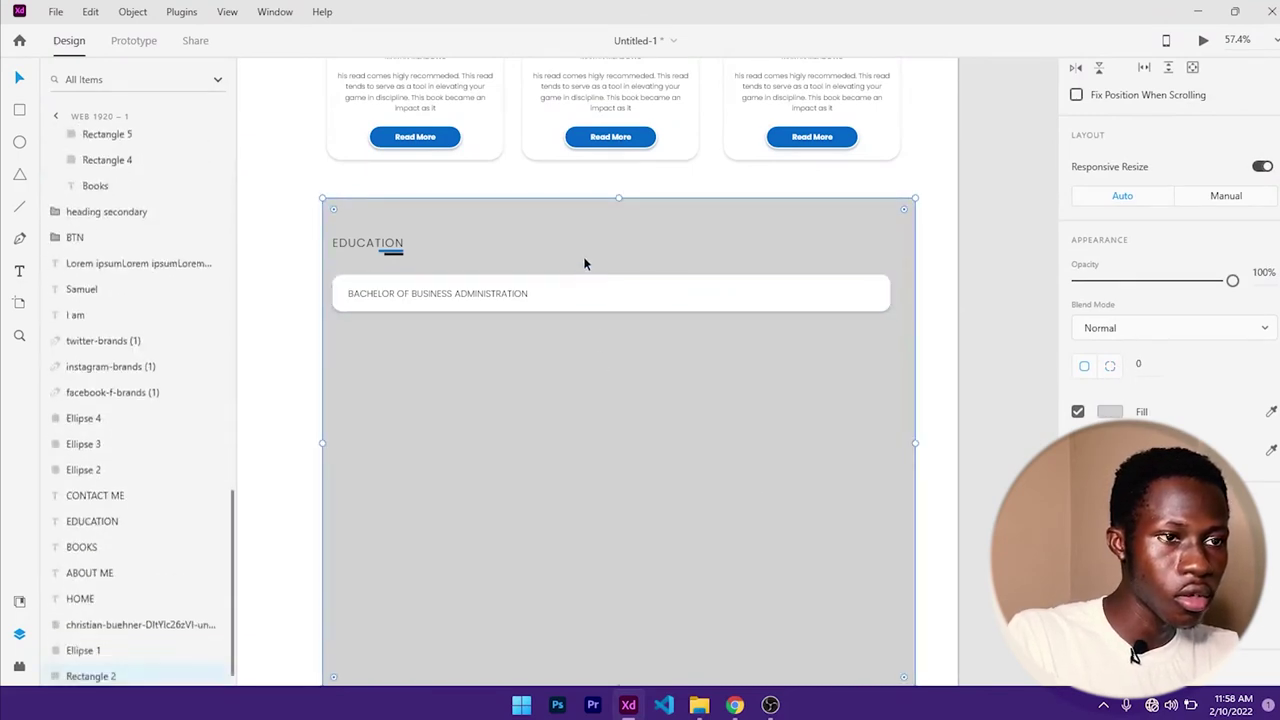
pyautogui.moveTo(620, 200); pyautogui.dragTo(640, 600)
pyautogui.click(598, 301)
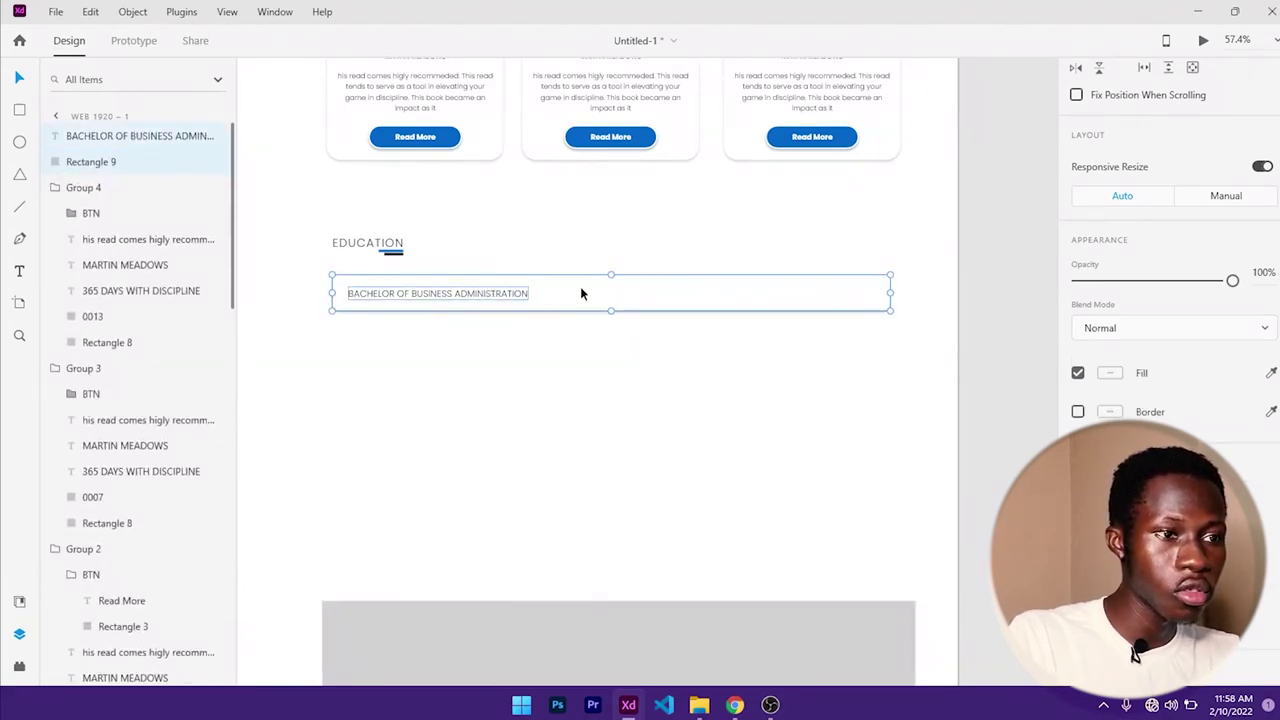
pyautogui.moveTo(580, 293); pyautogui.dragTo(574, 428)
# - Give the top education row a grey #9C9C9C border
pyautogui.click(650, 294)
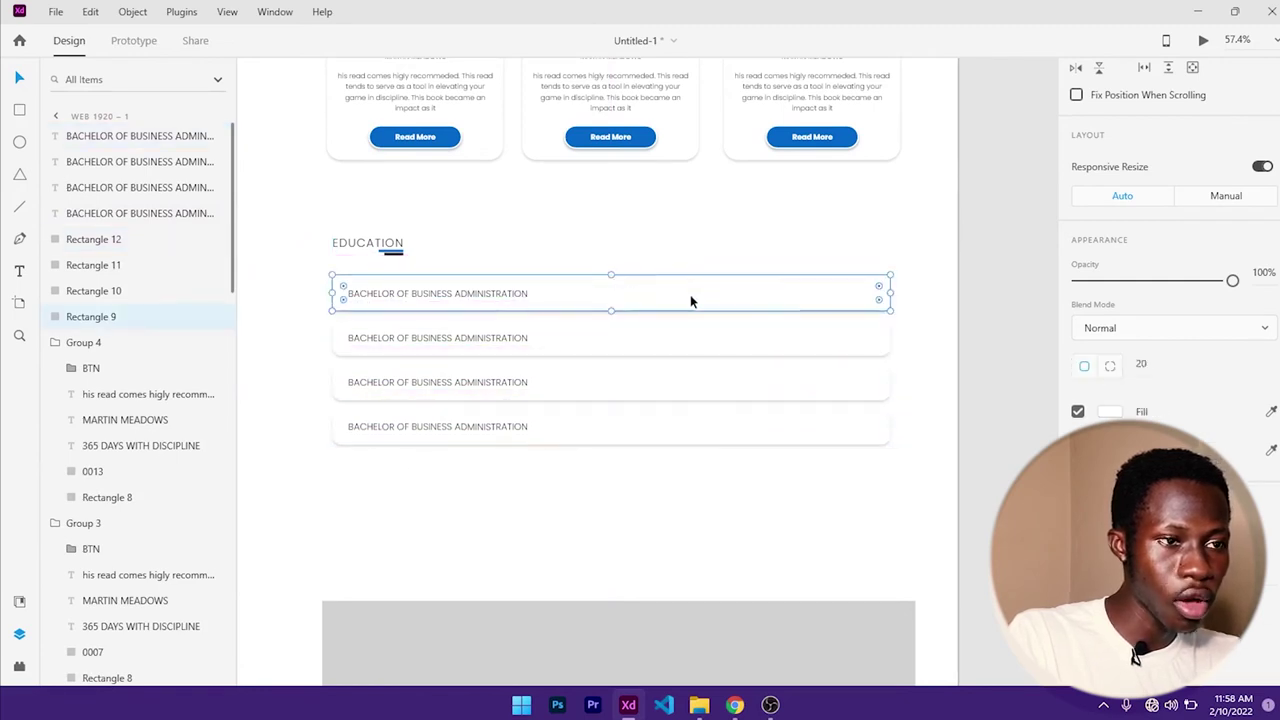
pyautogui.click(1110, 376)
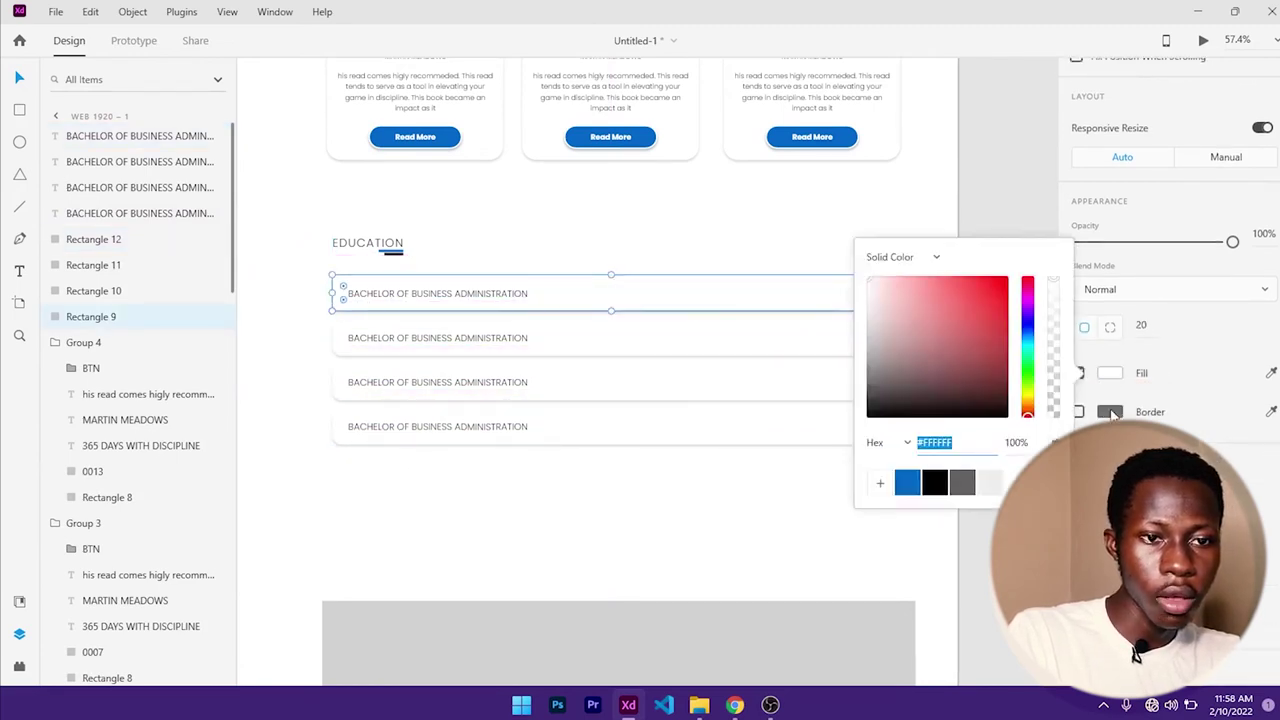
pyautogui.click(1113, 415)
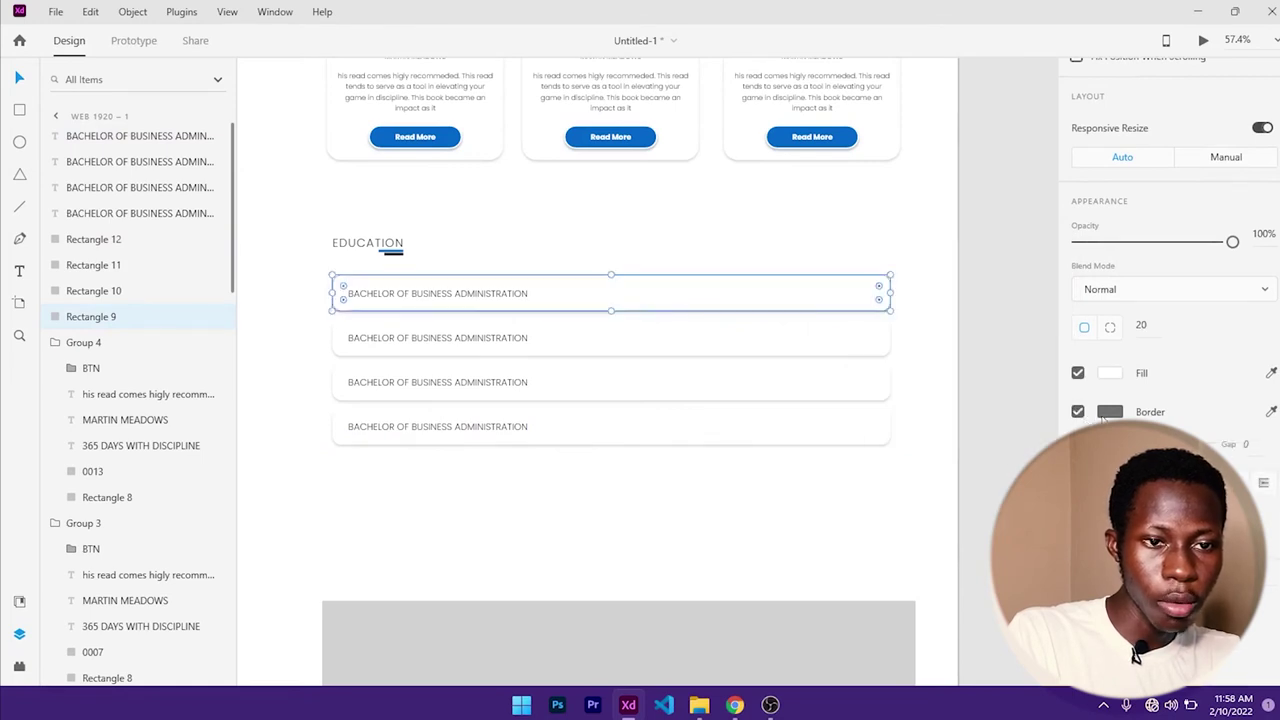
pyautogui.click(1108, 414)
pyautogui.click(754, 531)
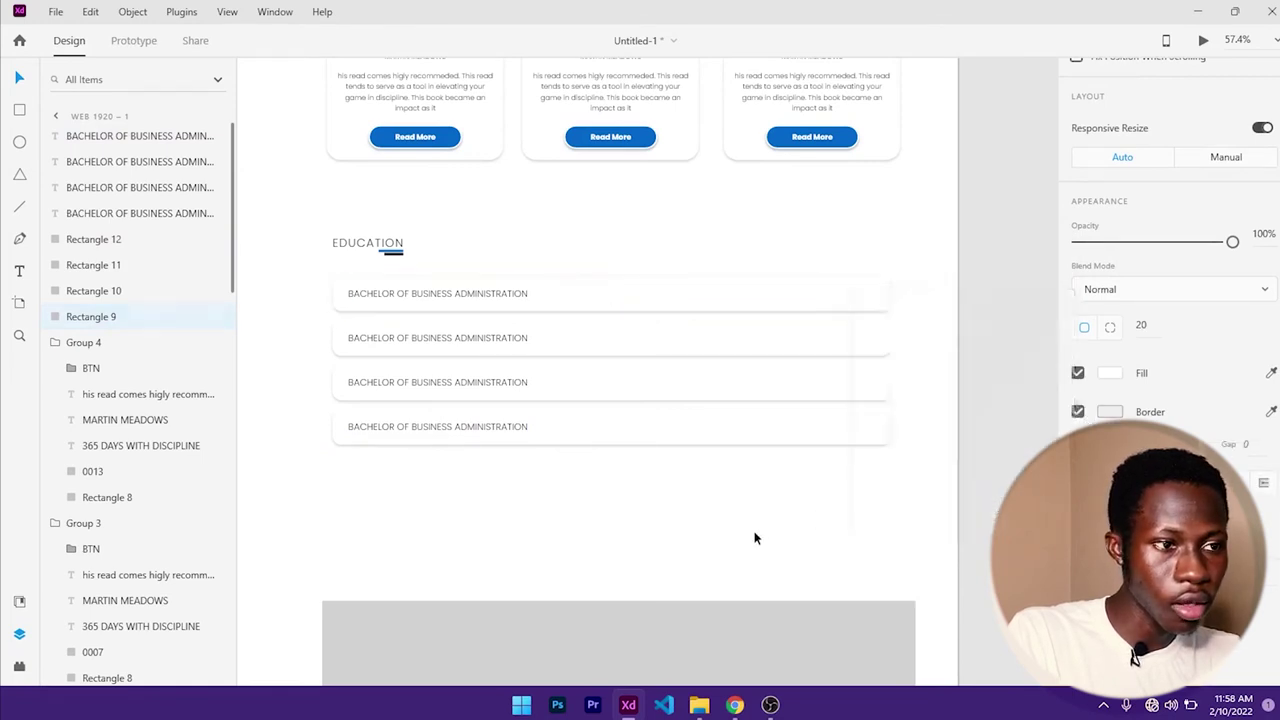
pyautogui.click(749, 304)
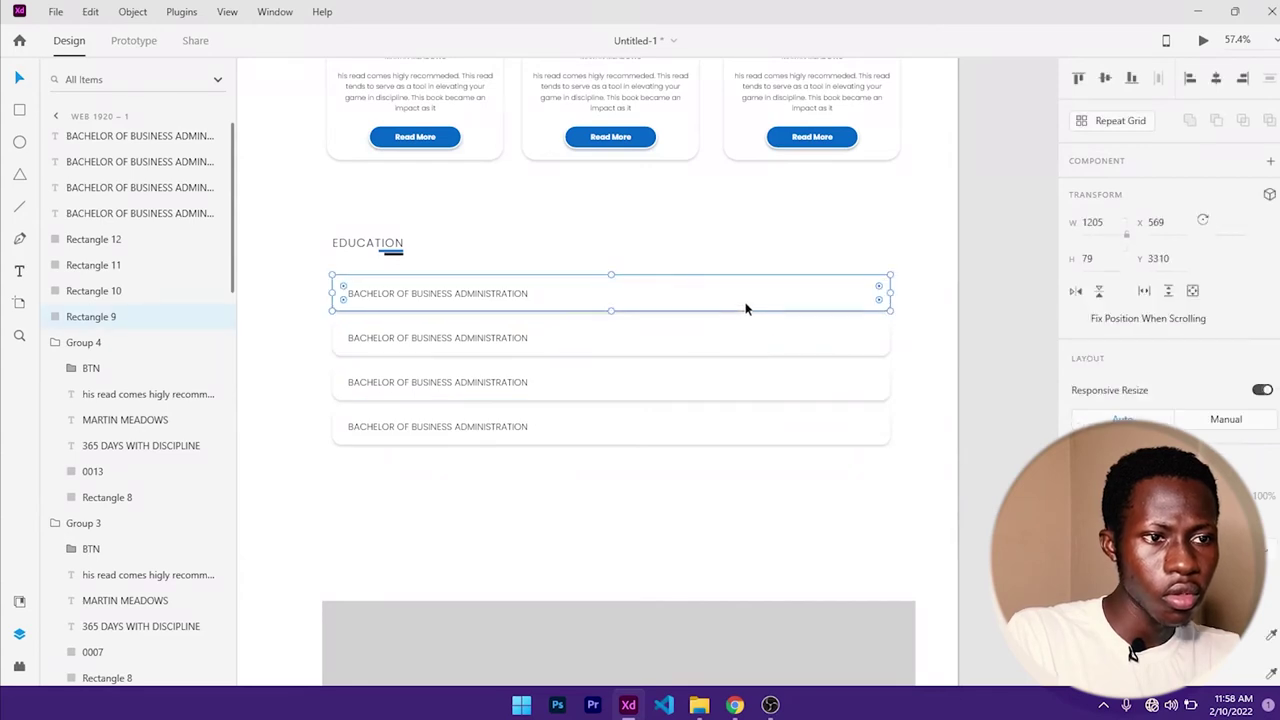
pyautogui.scroll(-3, 1137, 376)
pyautogui.click(1109, 392)
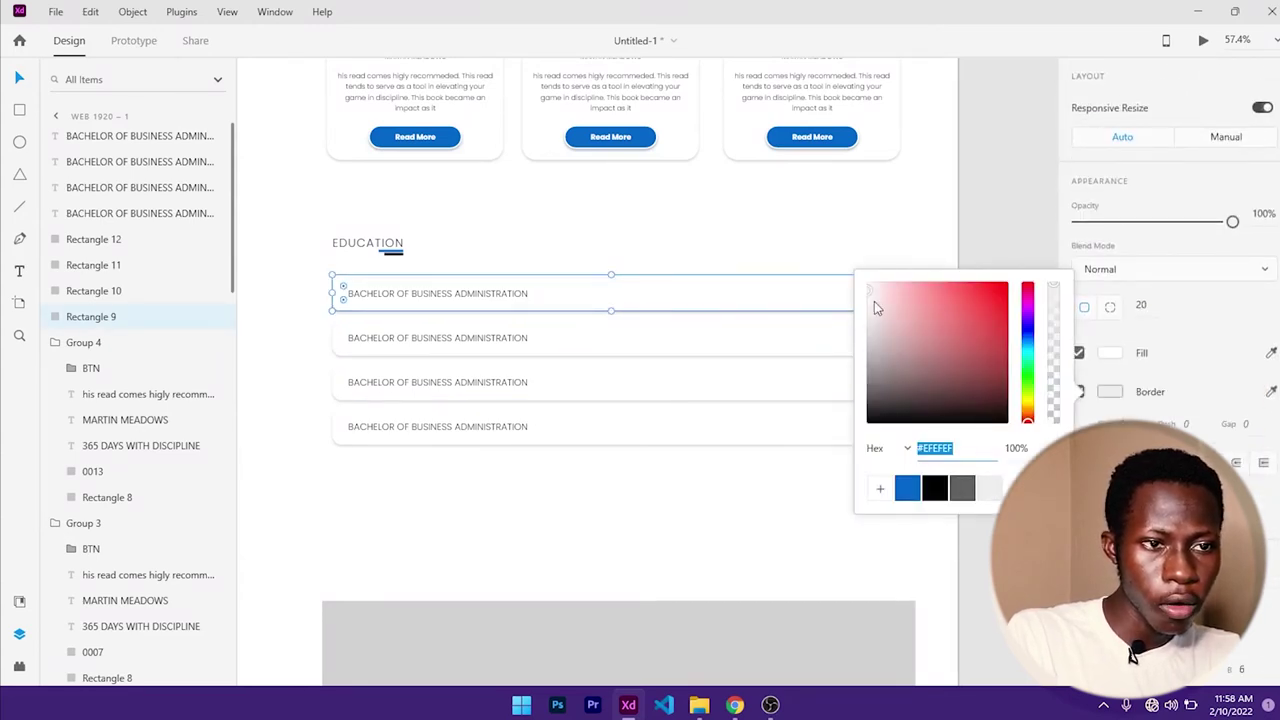
pyautogui.moveTo(874, 301); pyautogui.dragTo(857, 345)
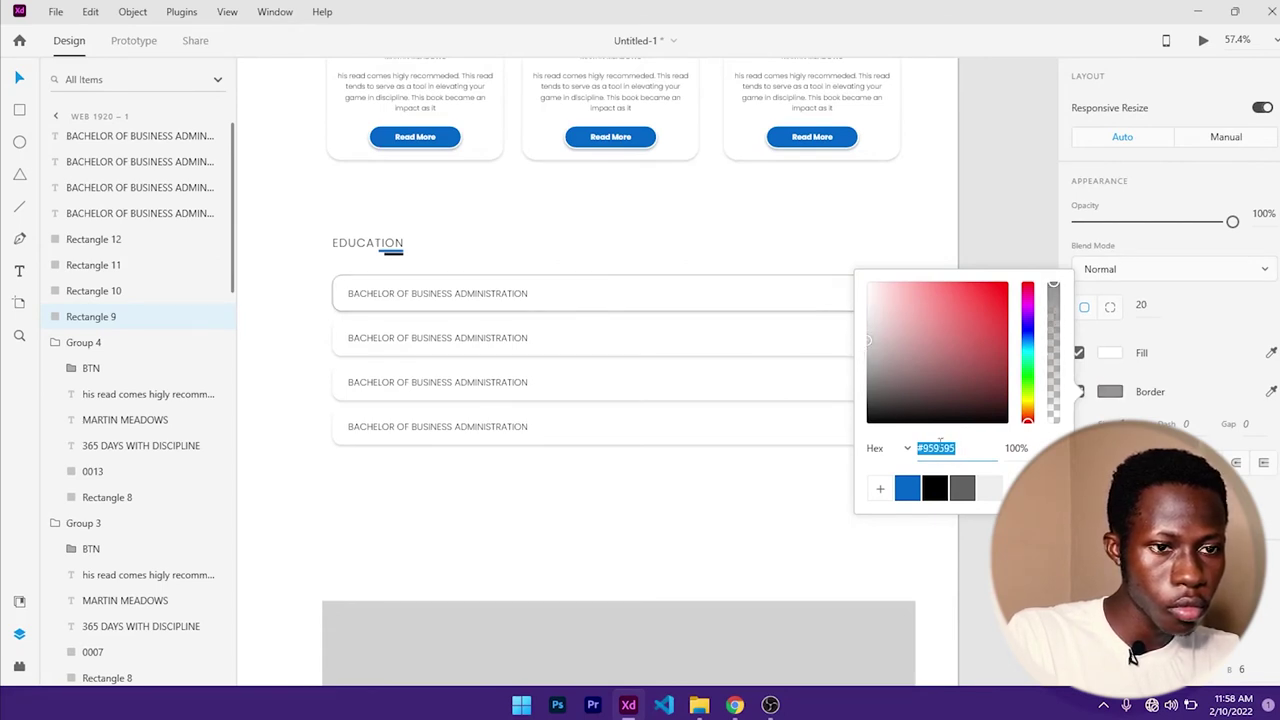
# - Turn on the border for the remaining education rows
pyautogui.click(663, 346)
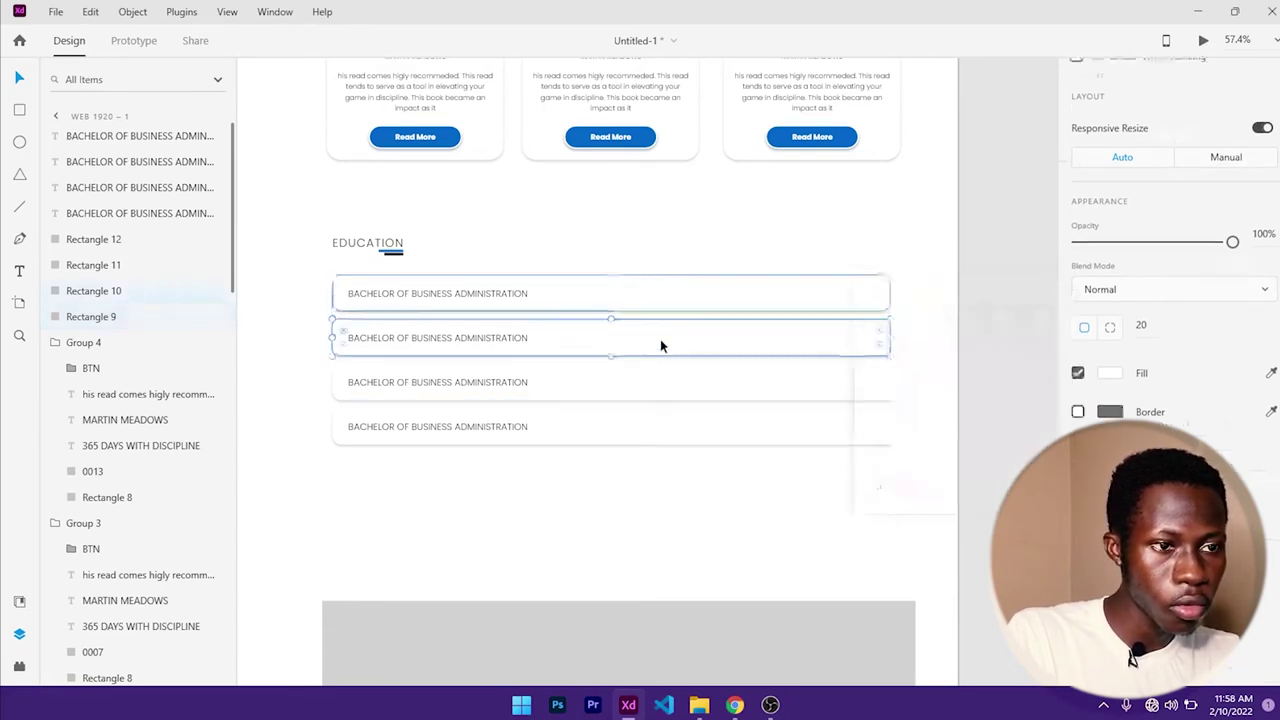
pyautogui.click(694, 391)
pyautogui.click(1077, 411)
pyautogui.click(884, 428)
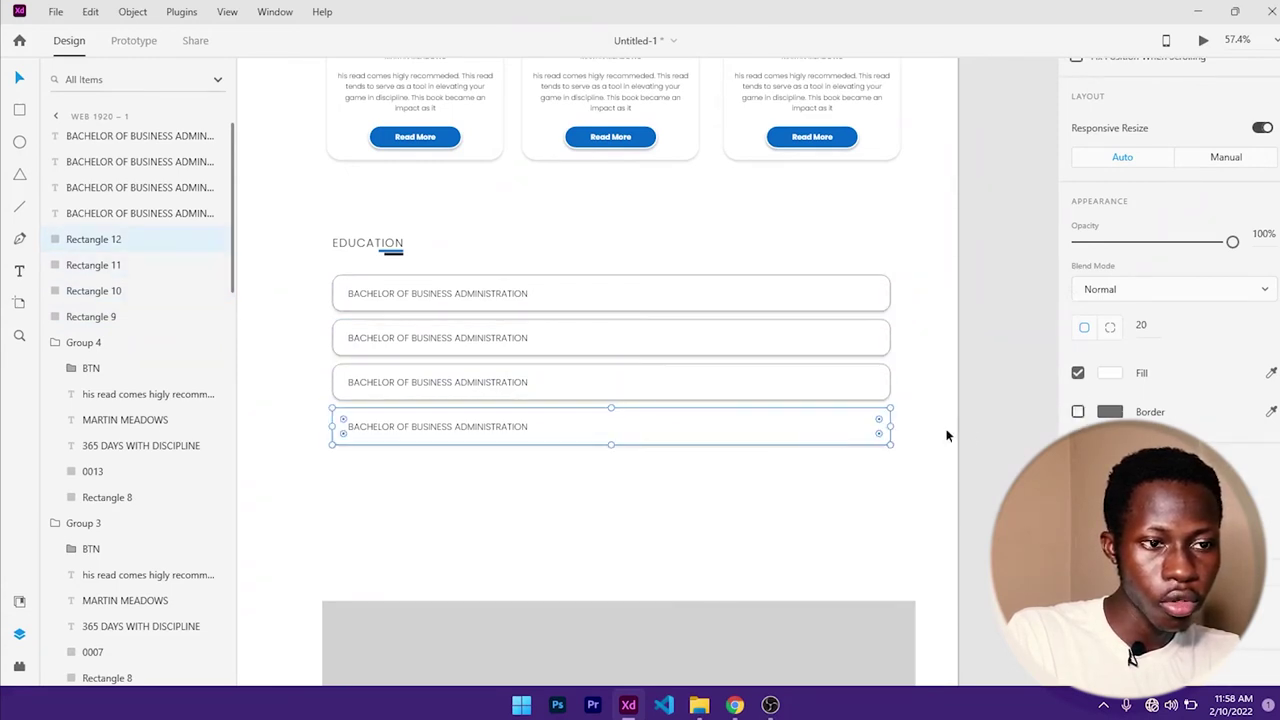
pyautogui.click(1077, 412)
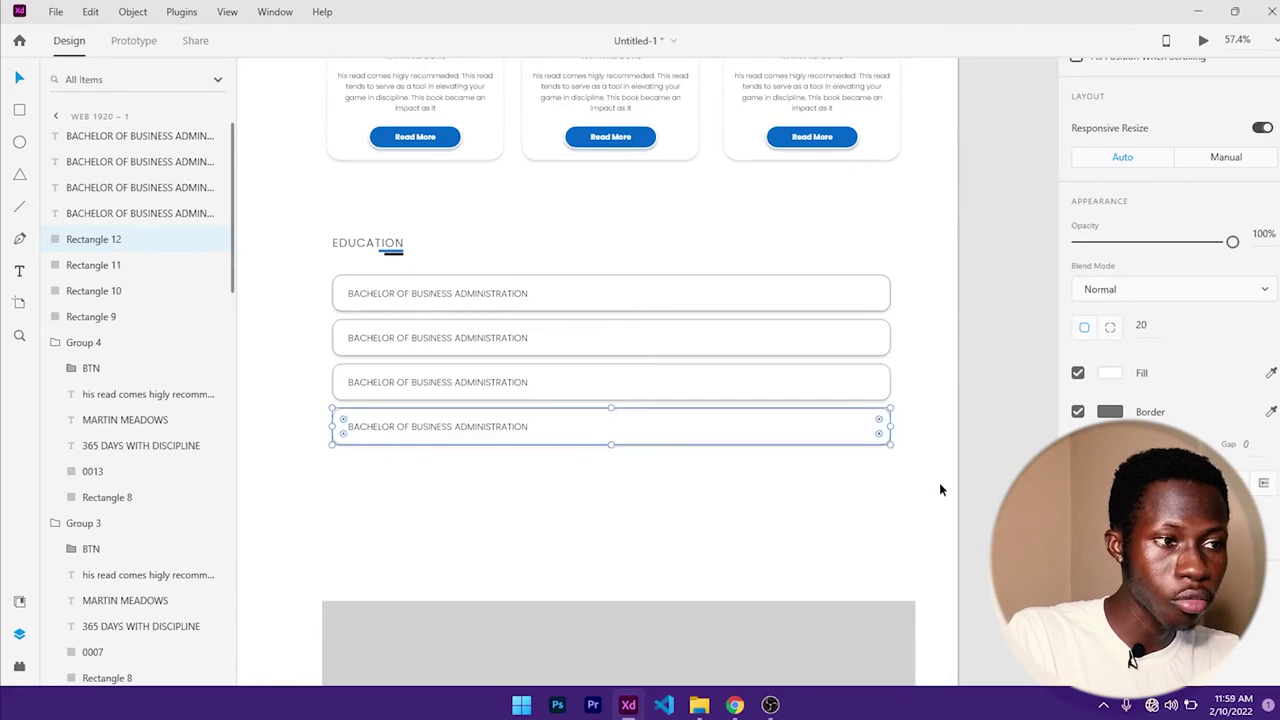
pyautogui.scroll(-2, 928, 447)
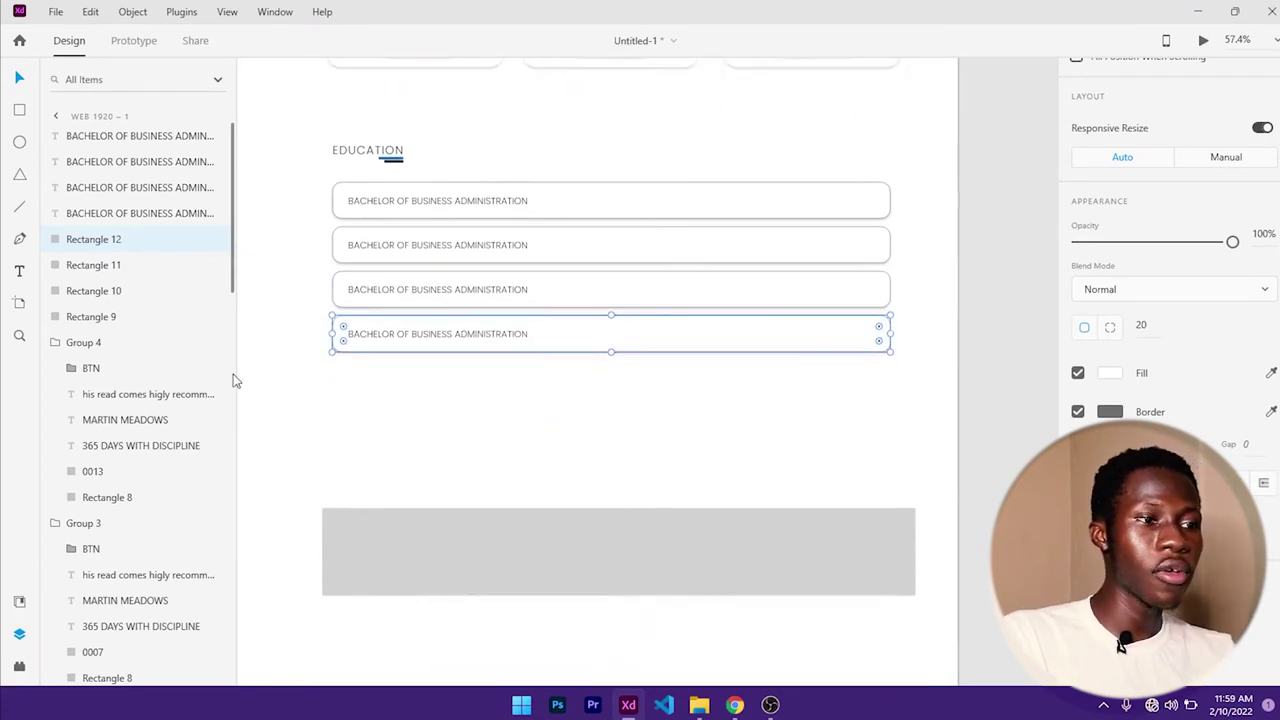
# - Raise the top edge of the grey block below the Education list
pyautogui.scroll(-1, 517, 397)
pyautogui.click(548, 440)
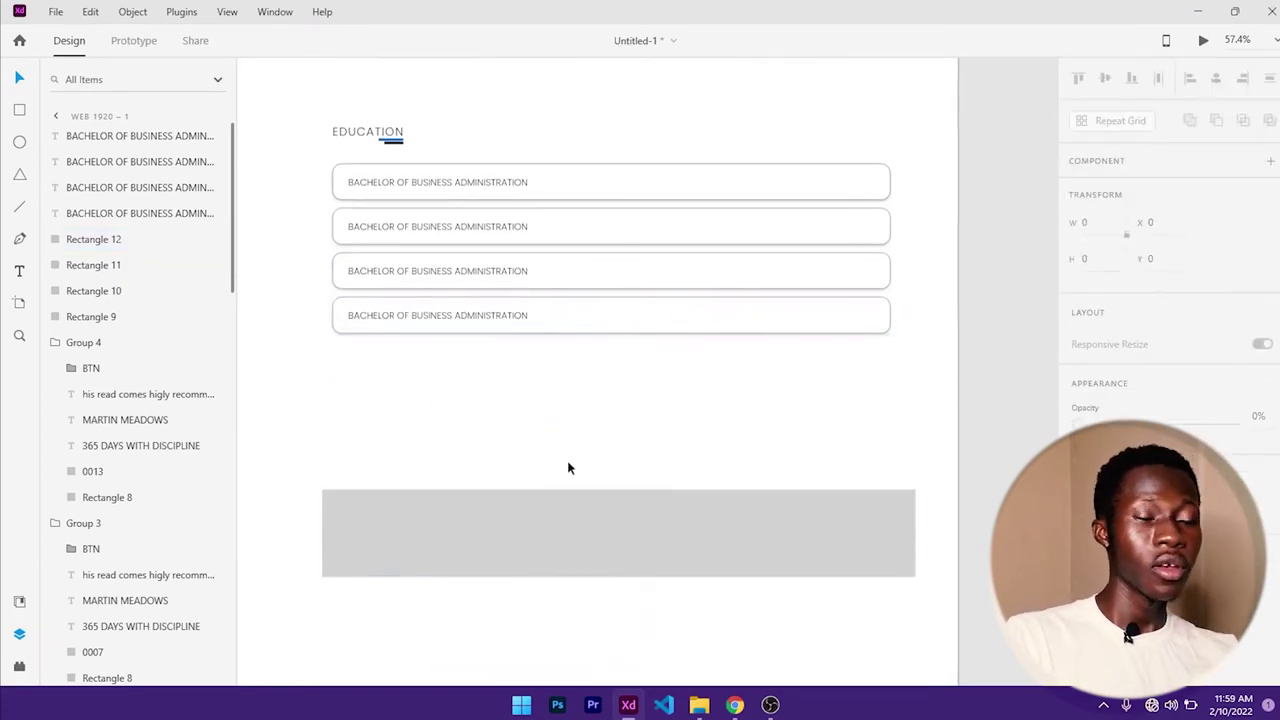
pyautogui.click(627, 565)
pyautogui.moveTo(618, 490); pyautogui.dragTo(600, 375)
pyautogui.scroll(-3, 629, 478)
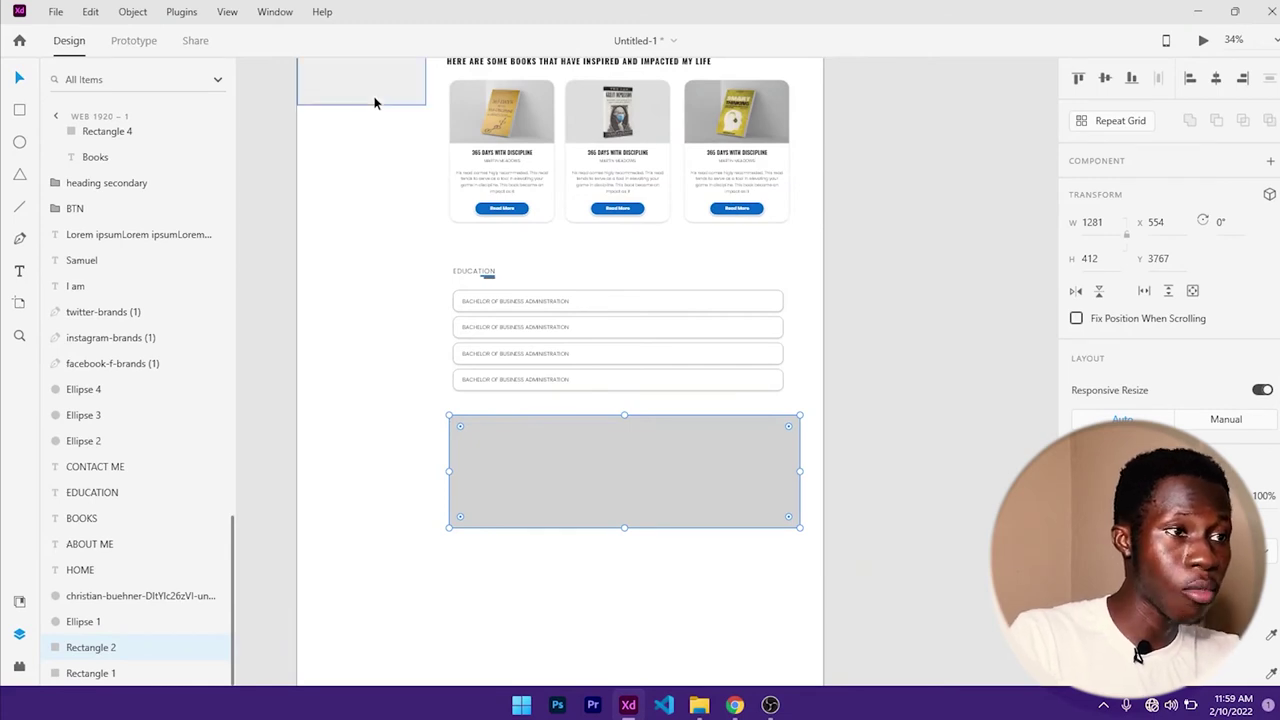
# - Extend the left sidebar down, stretch the grey block to height 1307, and draw a rectangle over it
pyautogui.click(380, 83)
pyautogui.moveTo(362, 104); pyautogui.dragTo(354, 654)
pyautogui.click(610, 504)
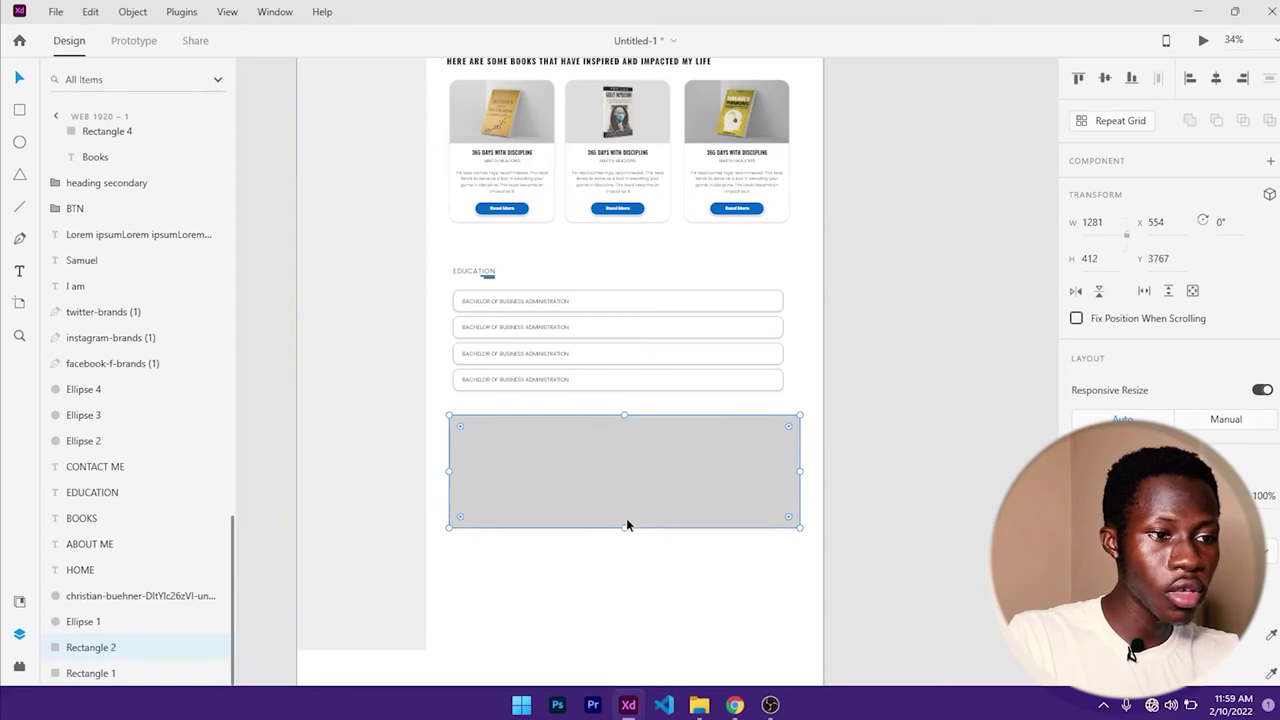
pyautogui.moveTo(626, 527); pyautogui.dragTo(648, 593)
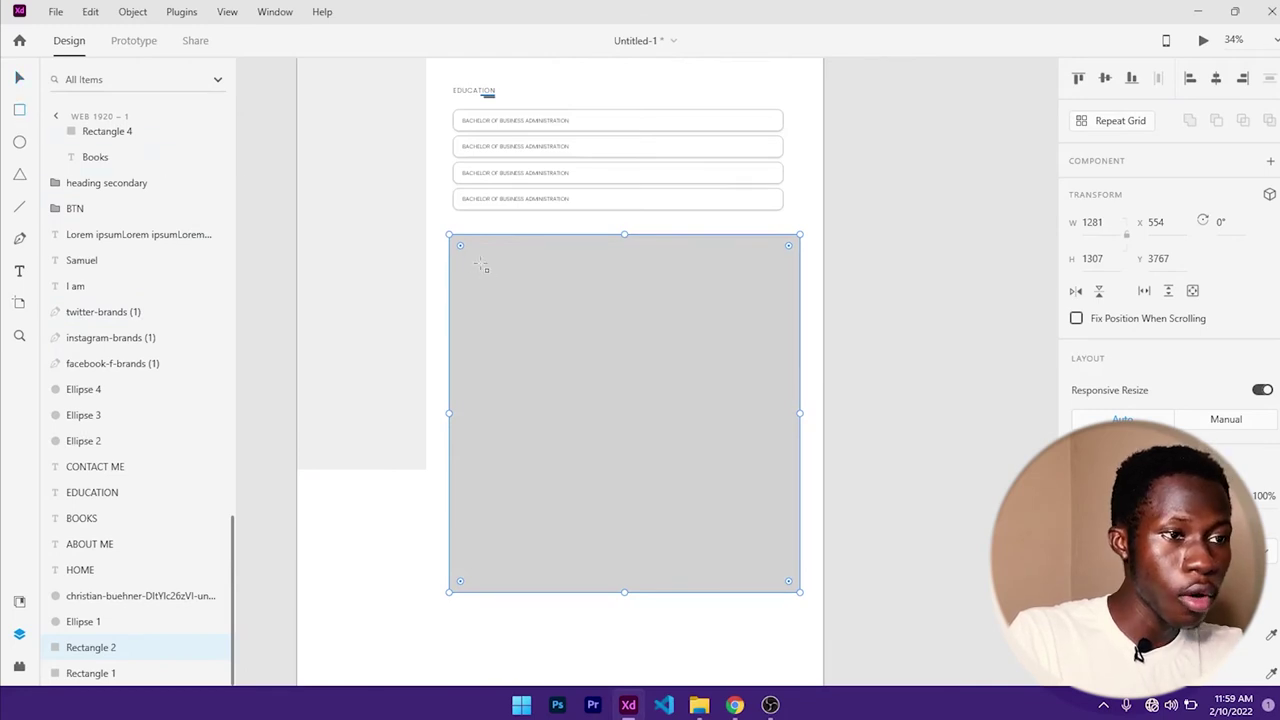
pyautogui.moveTo(475, 261)
pyautogui.mouseDown()
pyautogui.moveTo(623, 409)
pyautogui.moveTo(784, 525)
pyautogui.mouseUp()
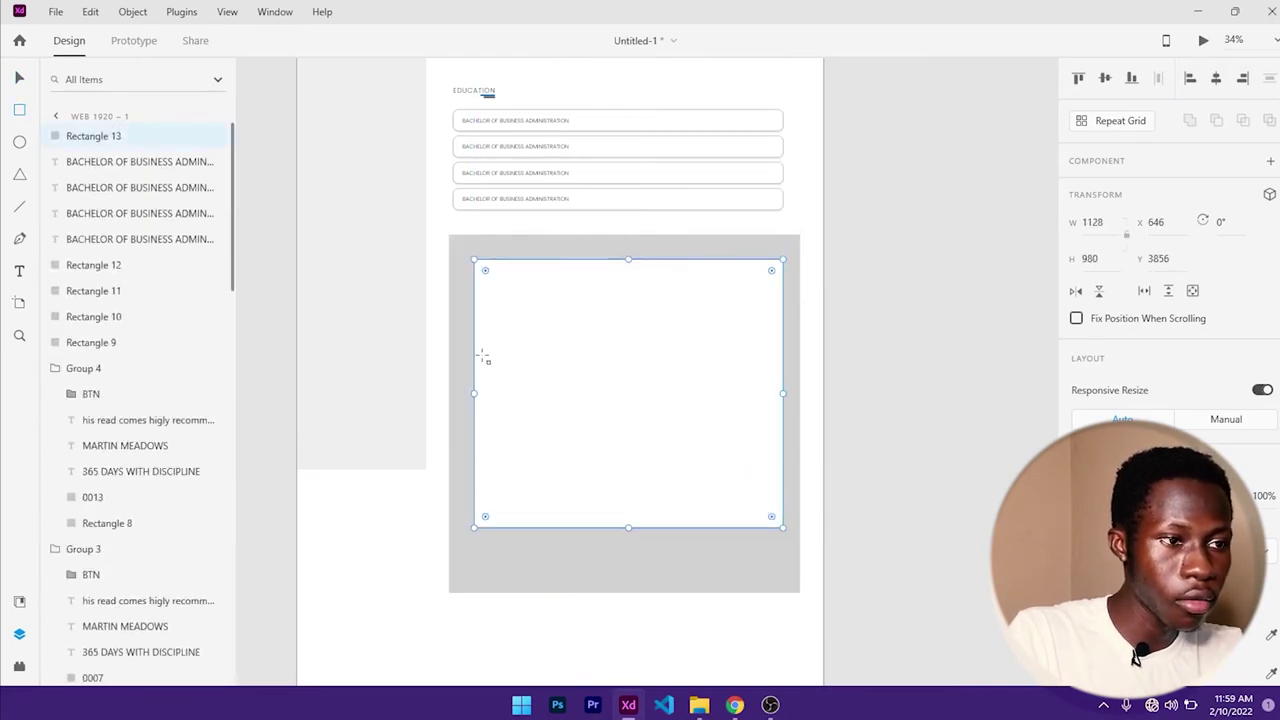
# - Stretch the new rectangle to both artboard edges and align its top with the grey block
pyautogui.moveTo(474, 393); pyautogui.dragTo(426, 375)
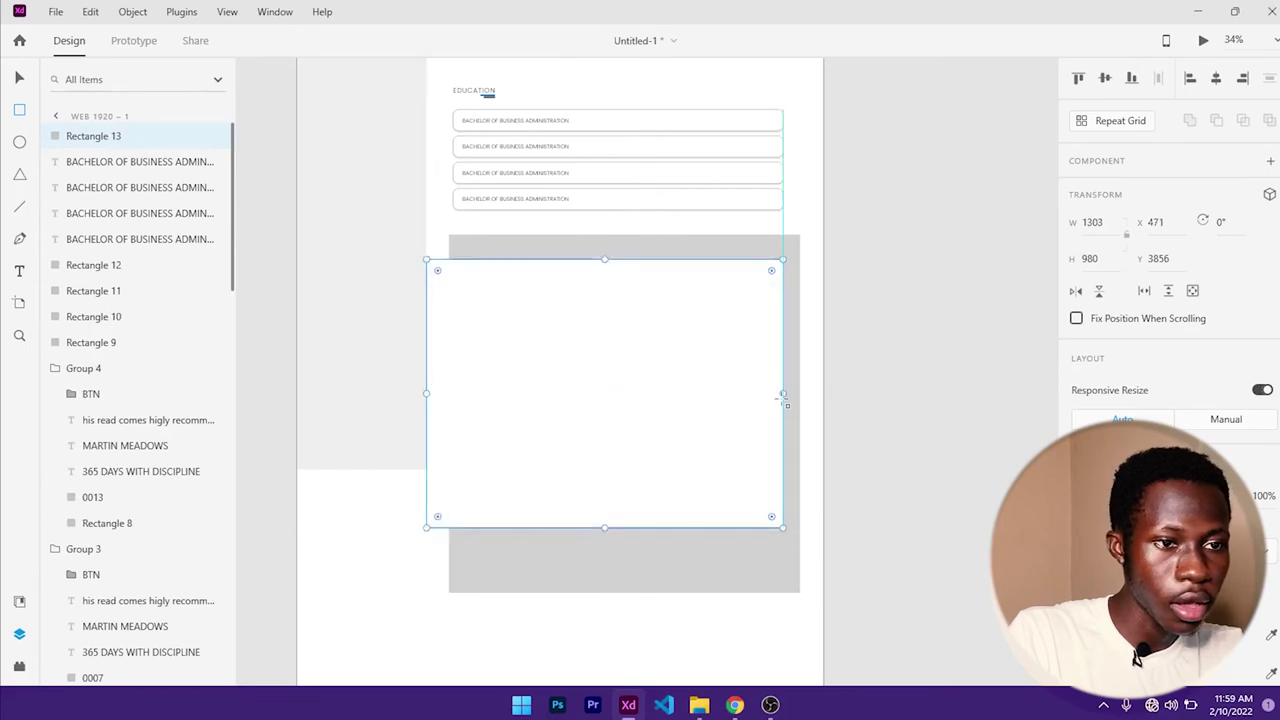
pyautogui.moveTo(784, 397); pyautogui.dragTo(823, 401)
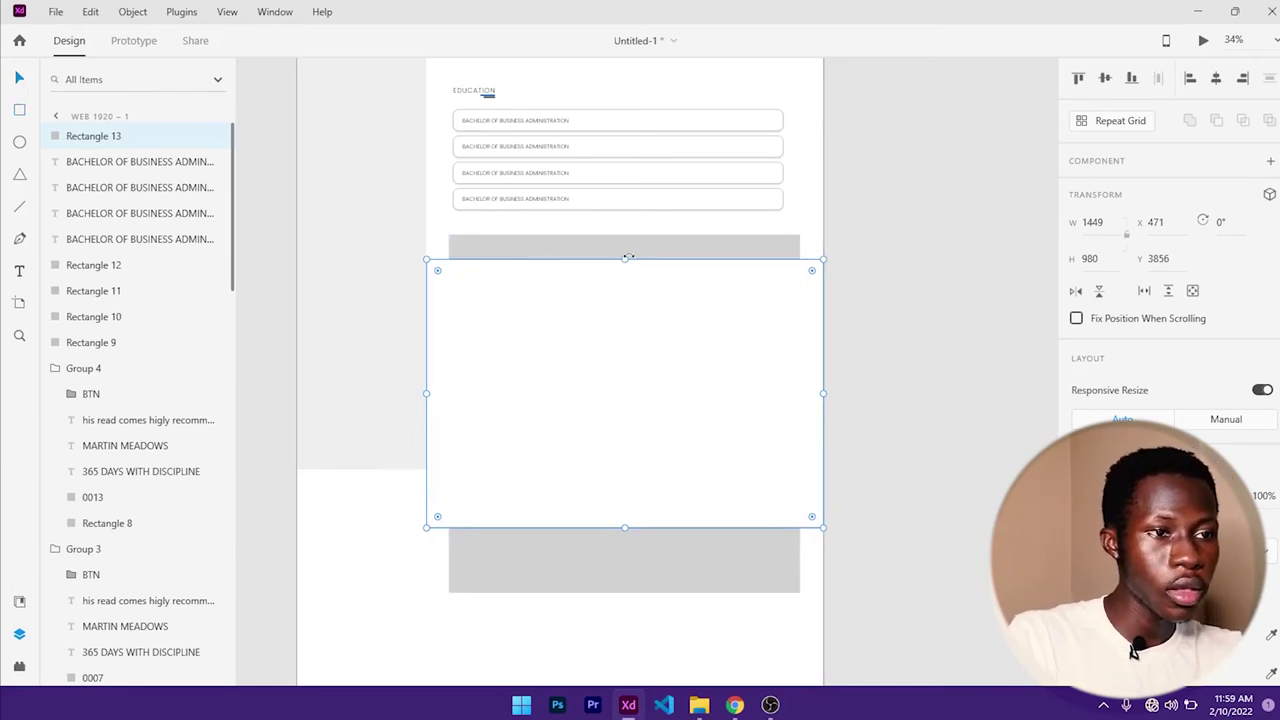
pyautogui.moveTo(624, 261); pyautogui.dragTo(617, 237)
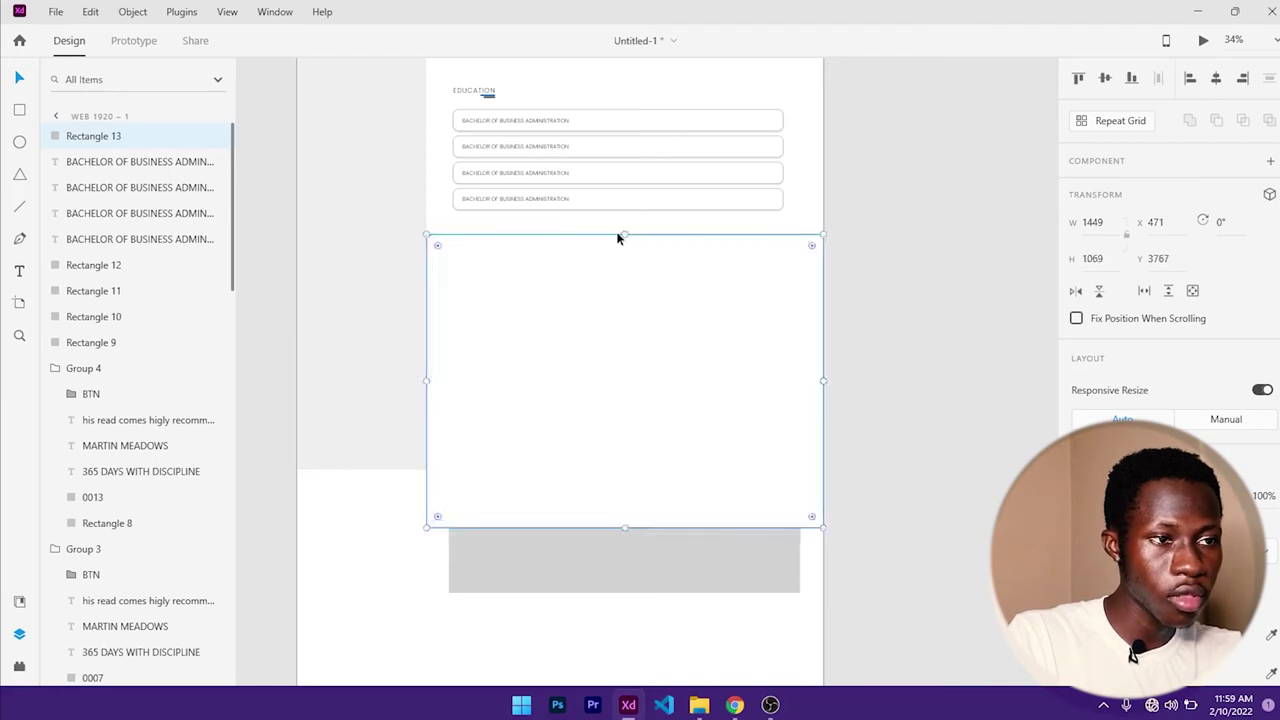
pyautogui.scroll(-3, 1197, 424)
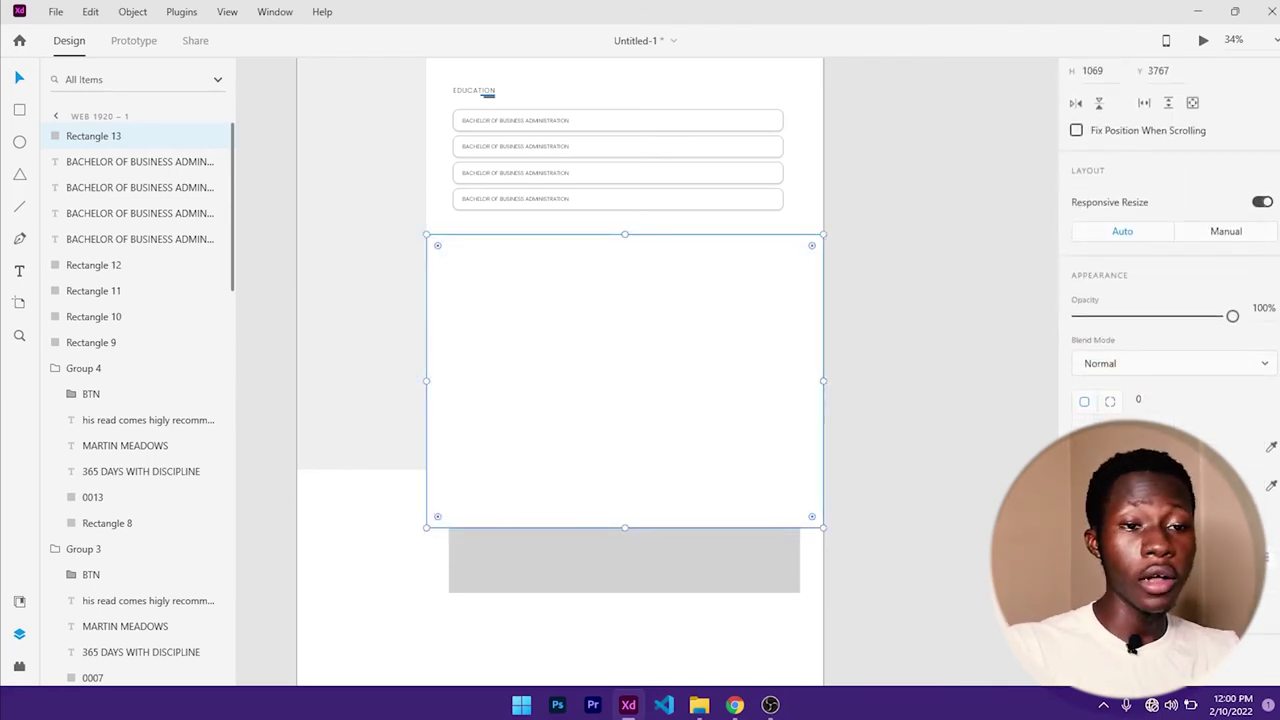
# - Fill the new rectangle with dark grey #212121
pyautogui.click(1084, 447)
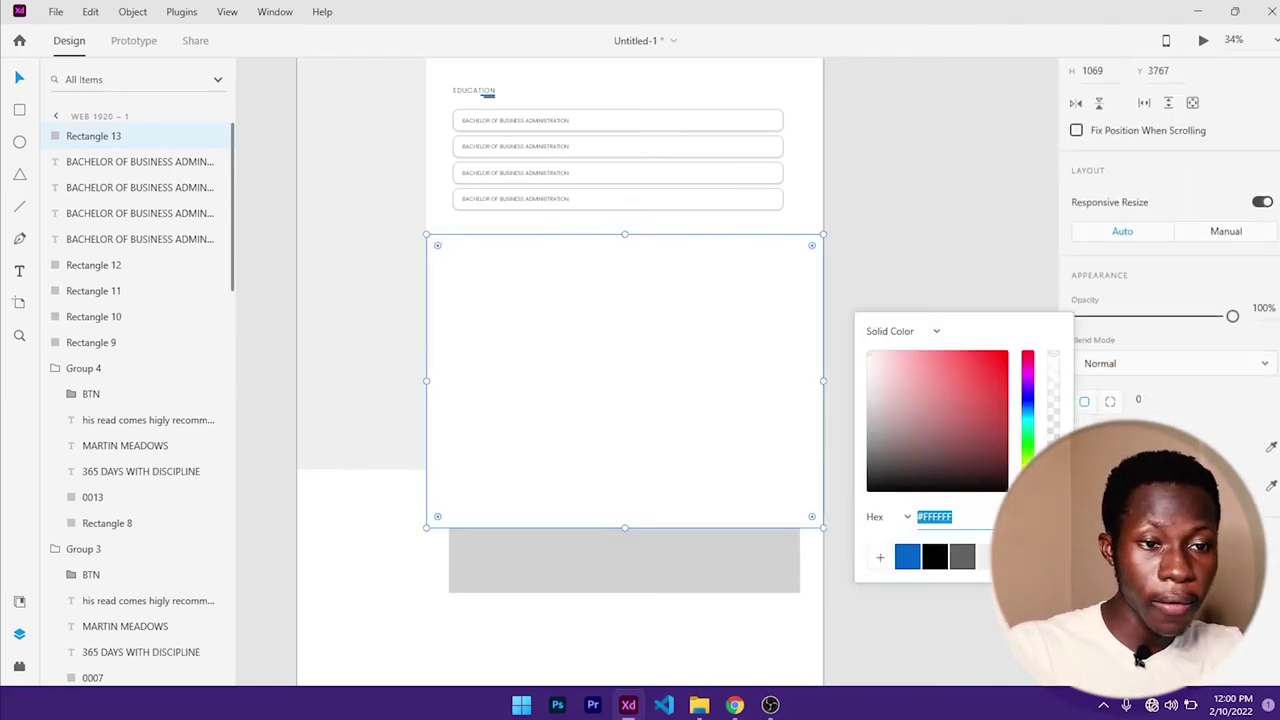
pyautogui.click(938, 563)
pyautogui.moveTo(876, 468); pyautogui.dragTo(859, 479)
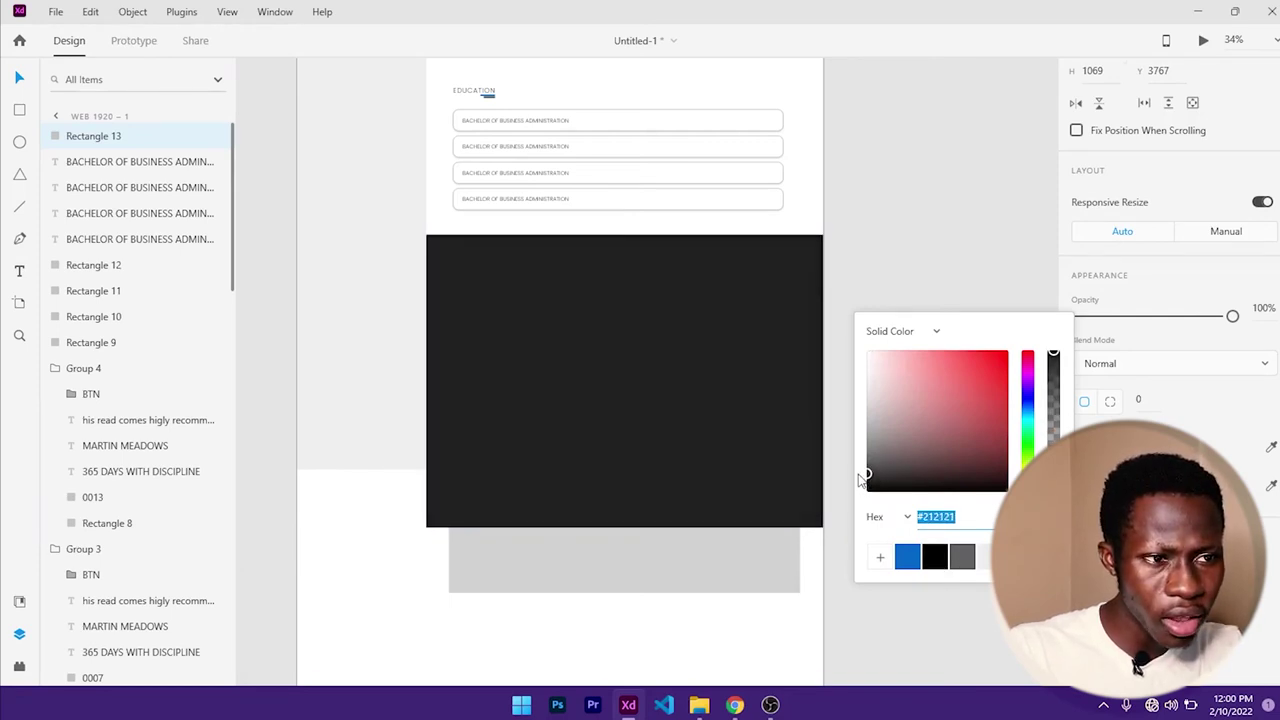
pyautogui.press('Escape')
pyautogui.press('Escape')
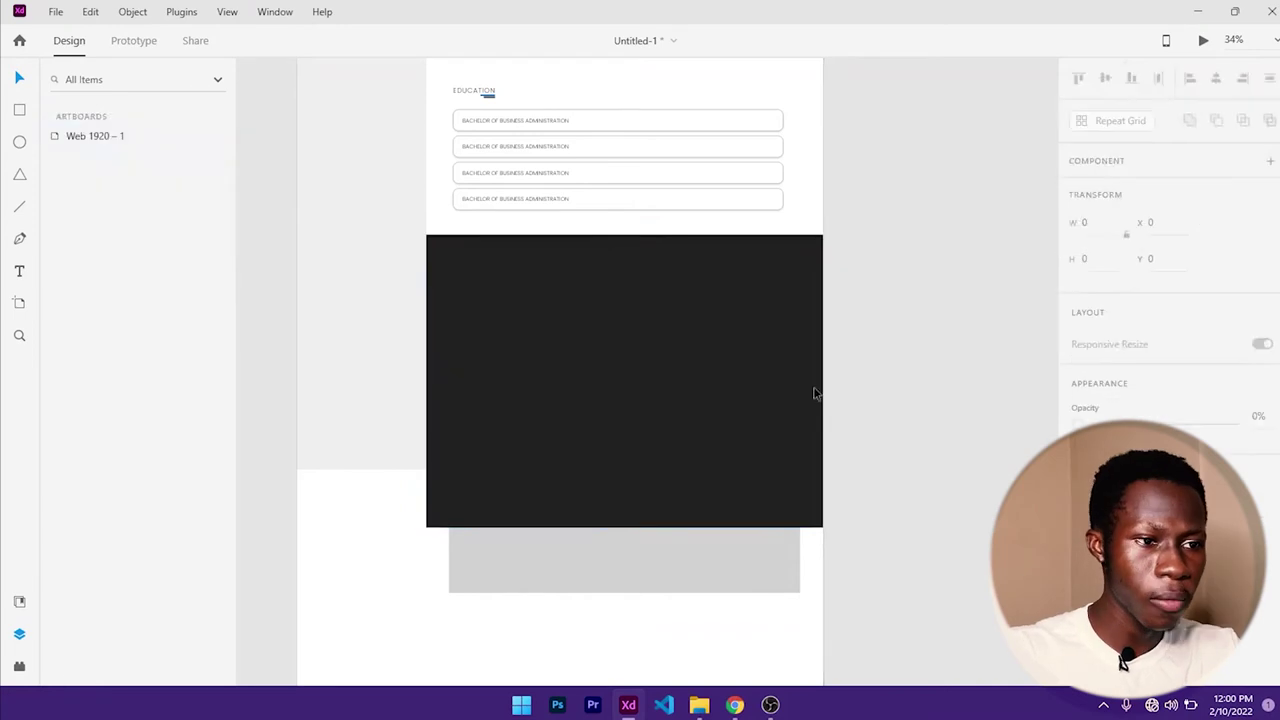
pyautogui.click(663, 566)
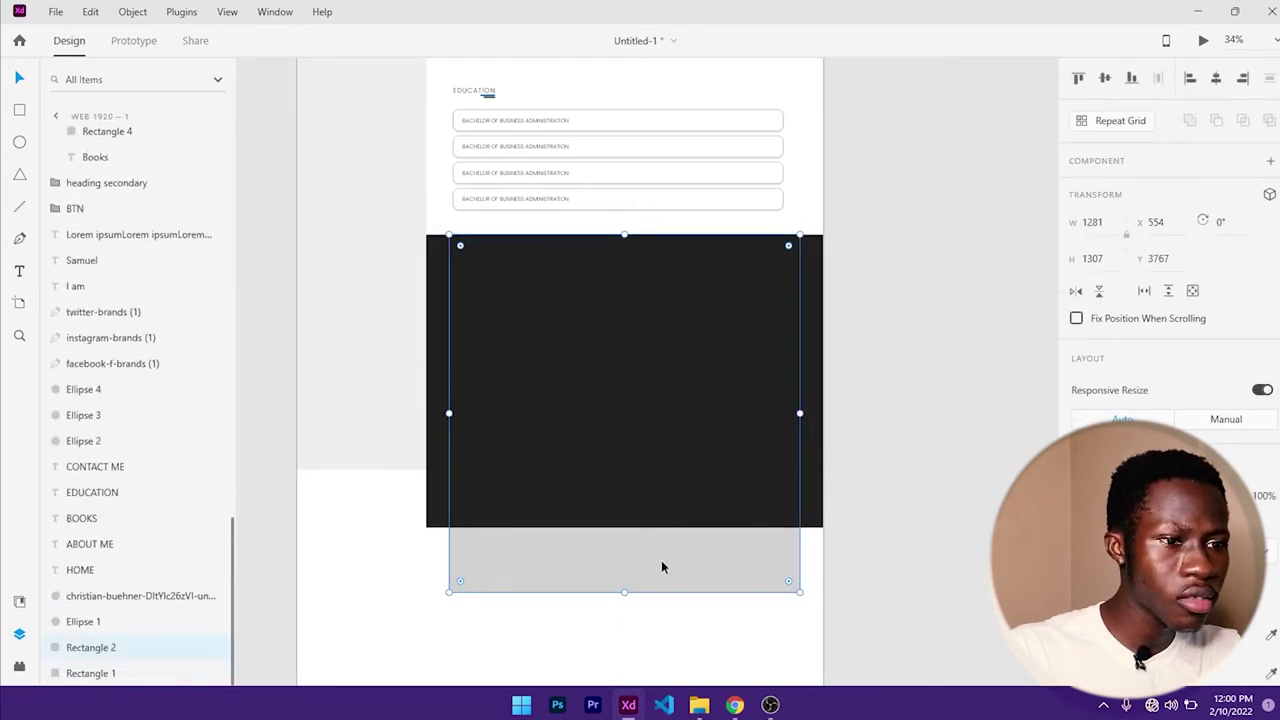
# - Apply Bring Forward twice so the 1281×1307 grey block sits above the #212121 rectangle
pyautogui.rightClick(659, 567)
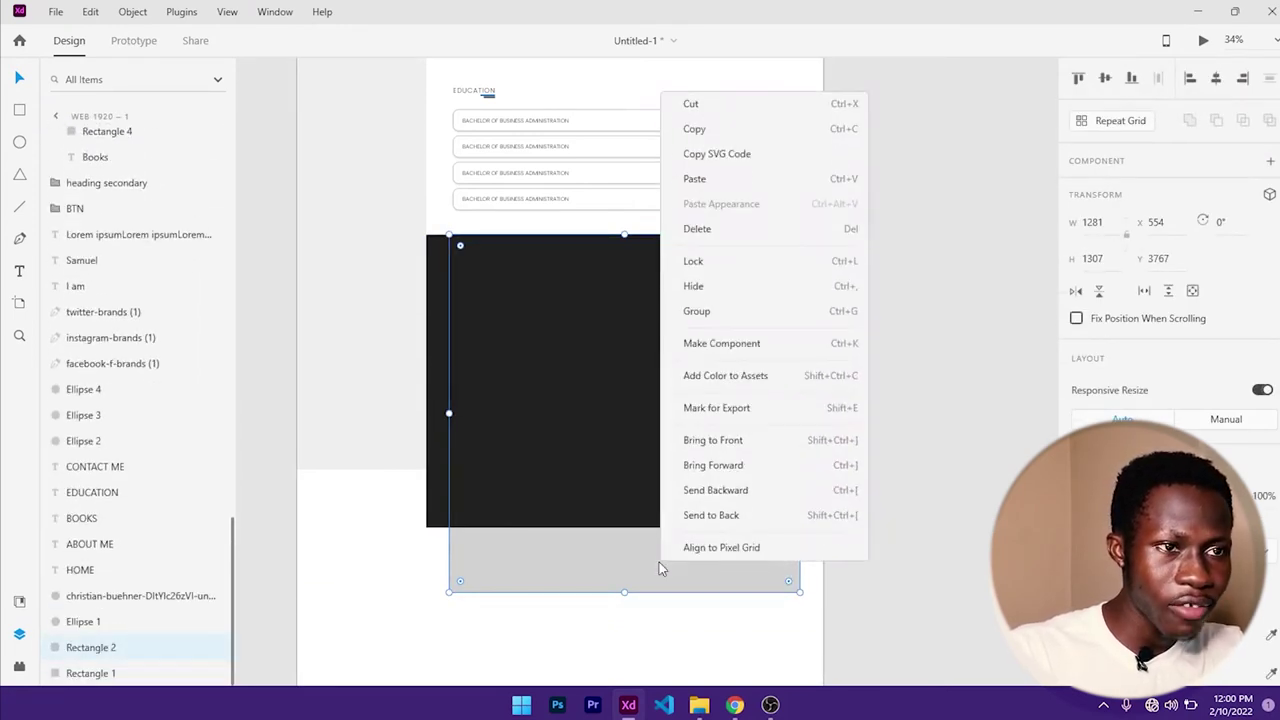
pyautogui.click(690, 465)
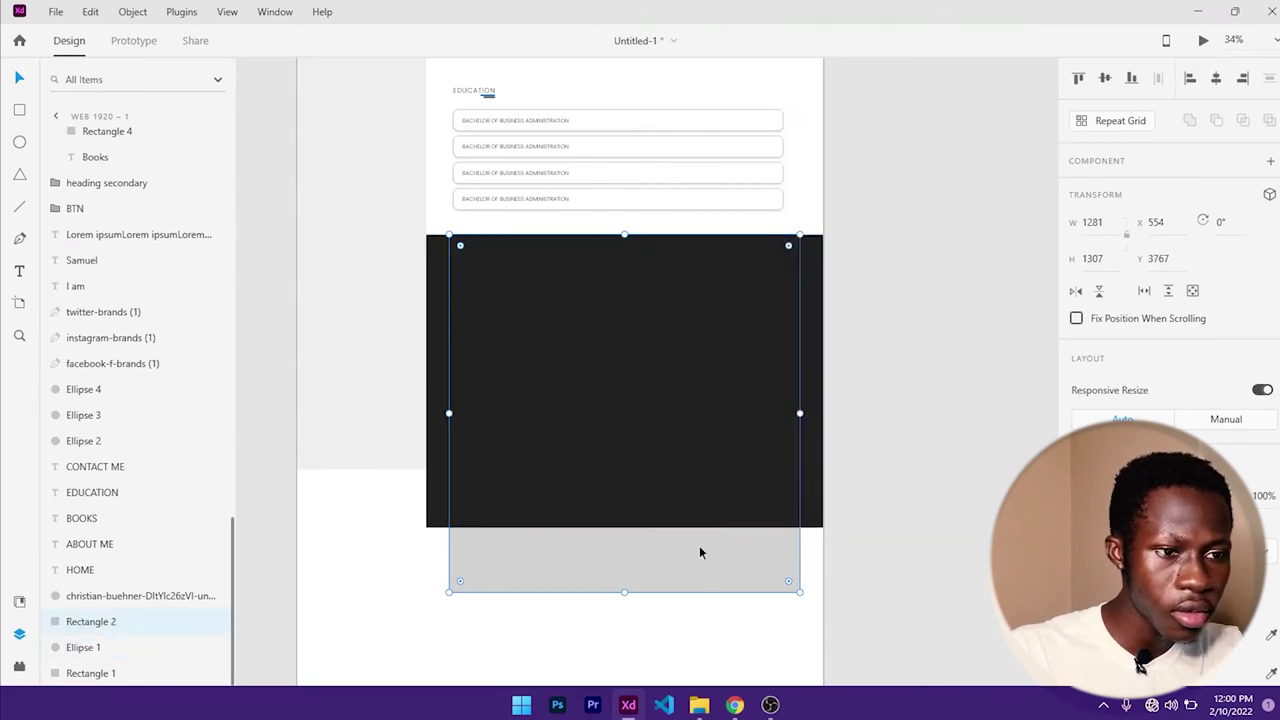
pyautogui.click(625, 625)
pyautogui.rightClick(634, 565)
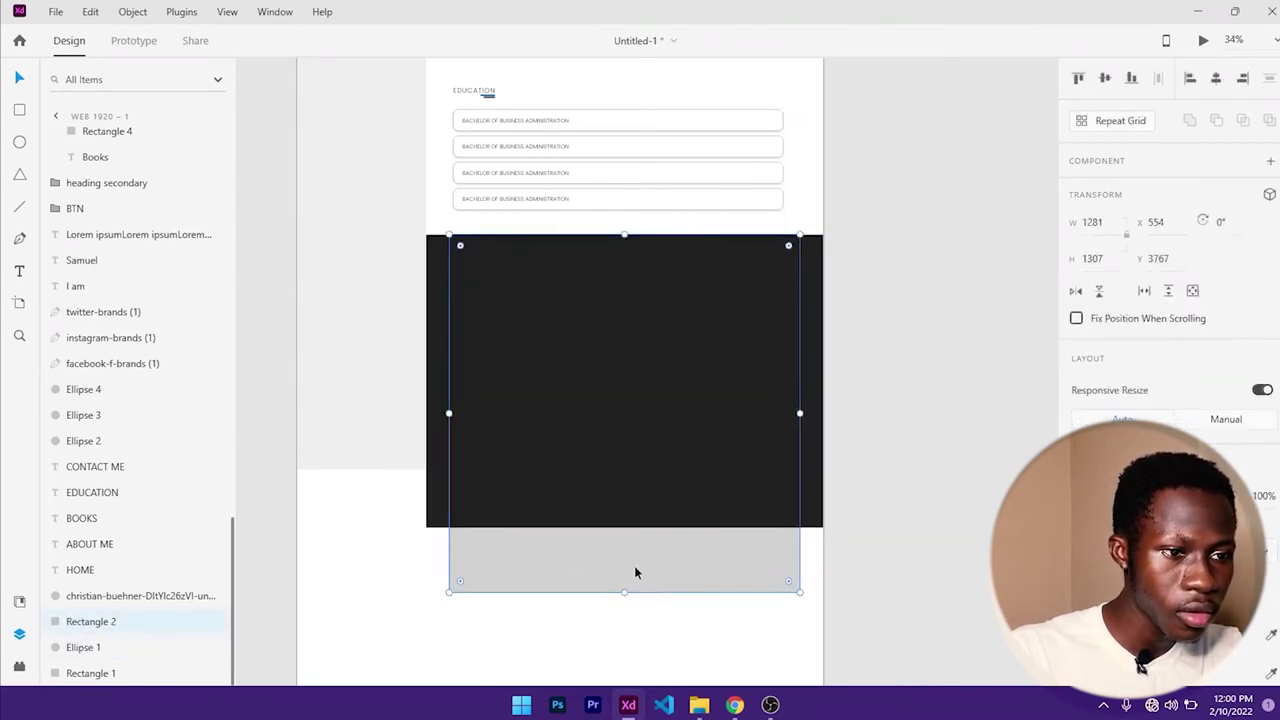
pyautogui.click(686, 465)
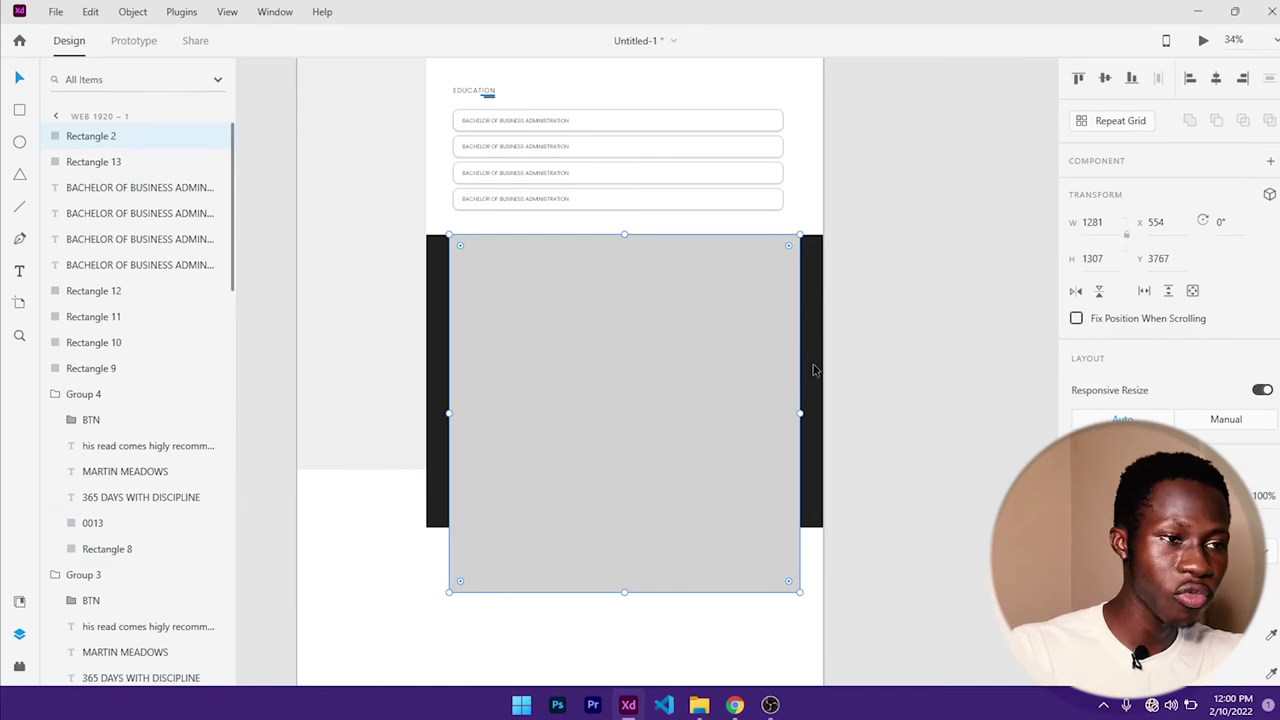
pyautogui.click(860, 390)
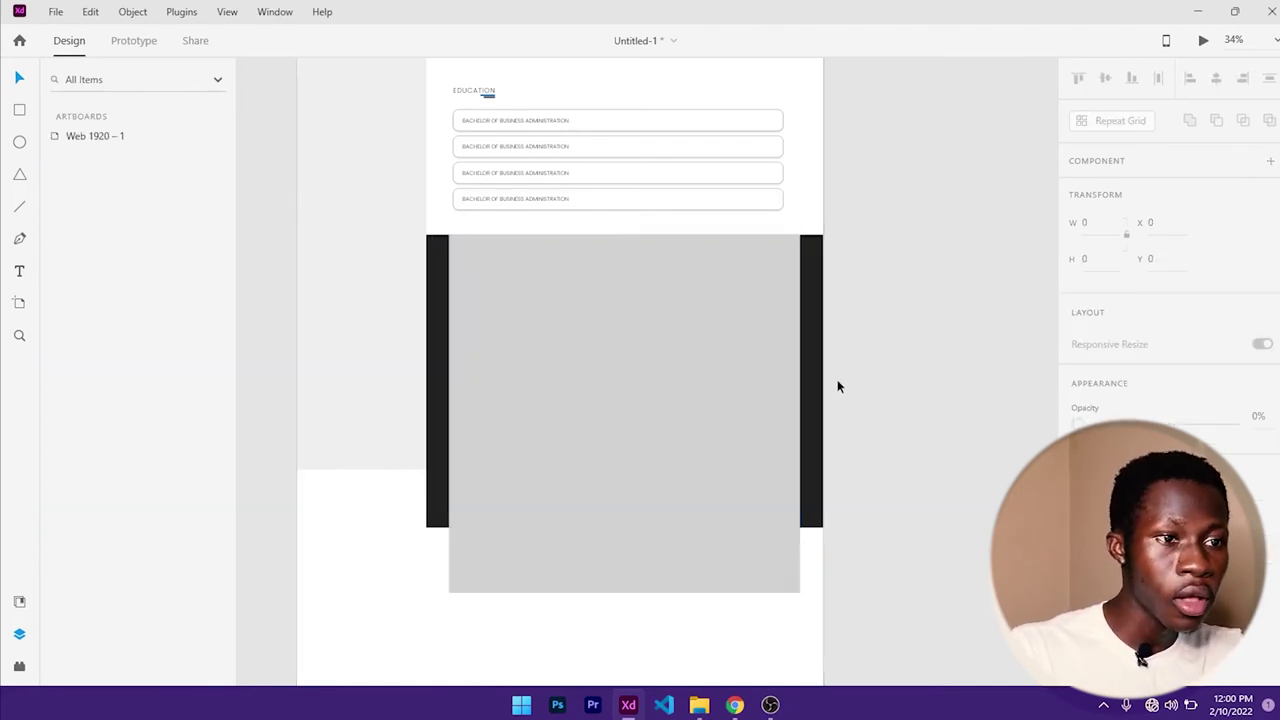
pyautogui.click(743, 397)
pyautogui.click(734, 705)
pyautogui.scroll(-8, 785, 535)
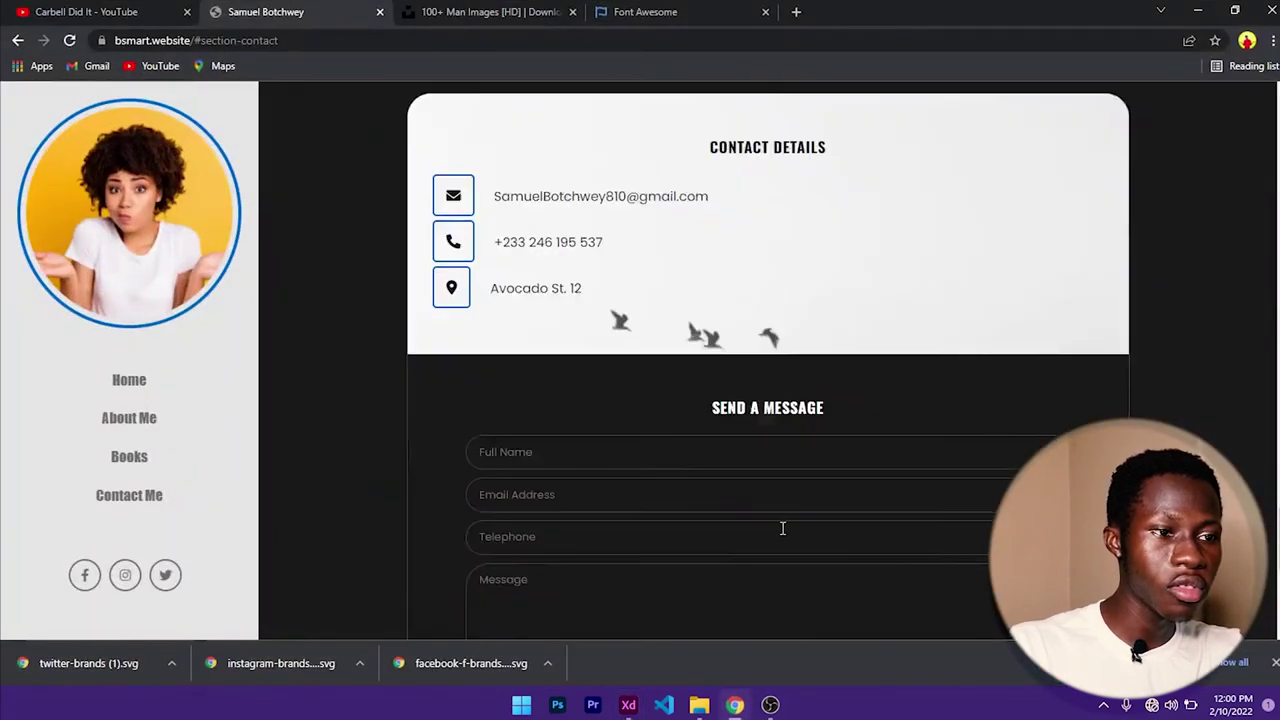
pyautogui.scroll(3, 795, 518)
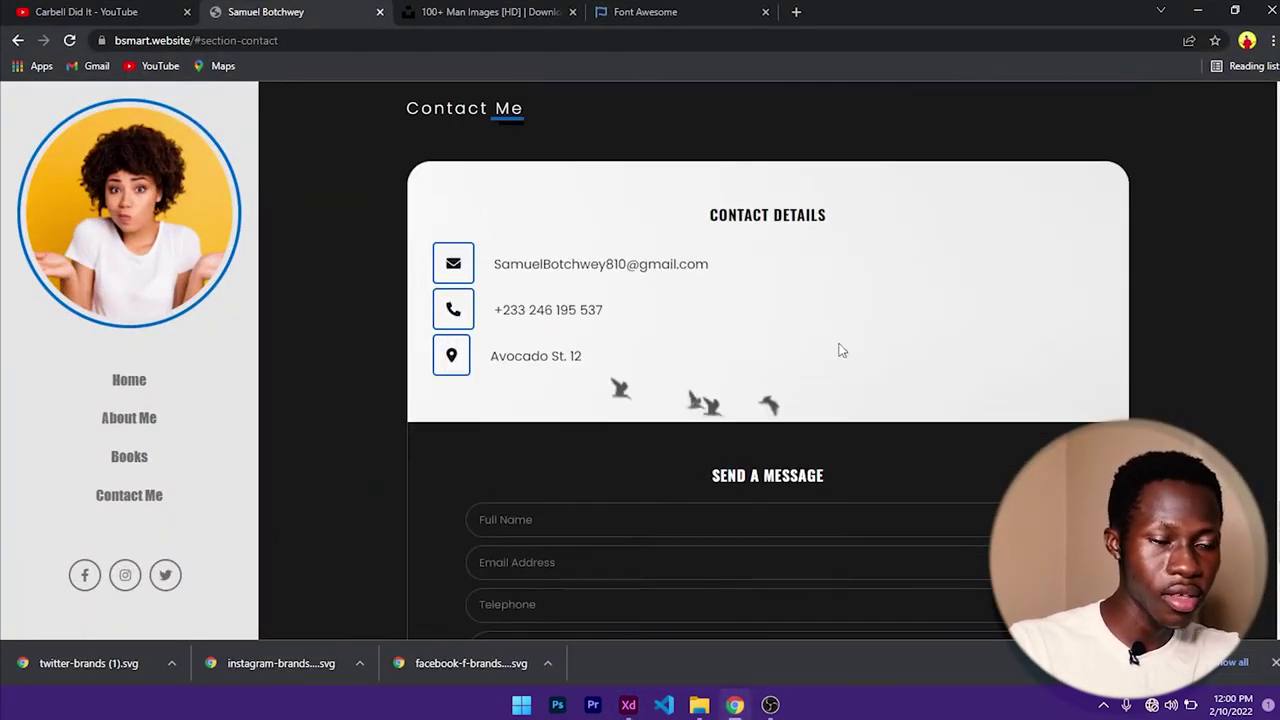
pyautogui.click(1198, 11)
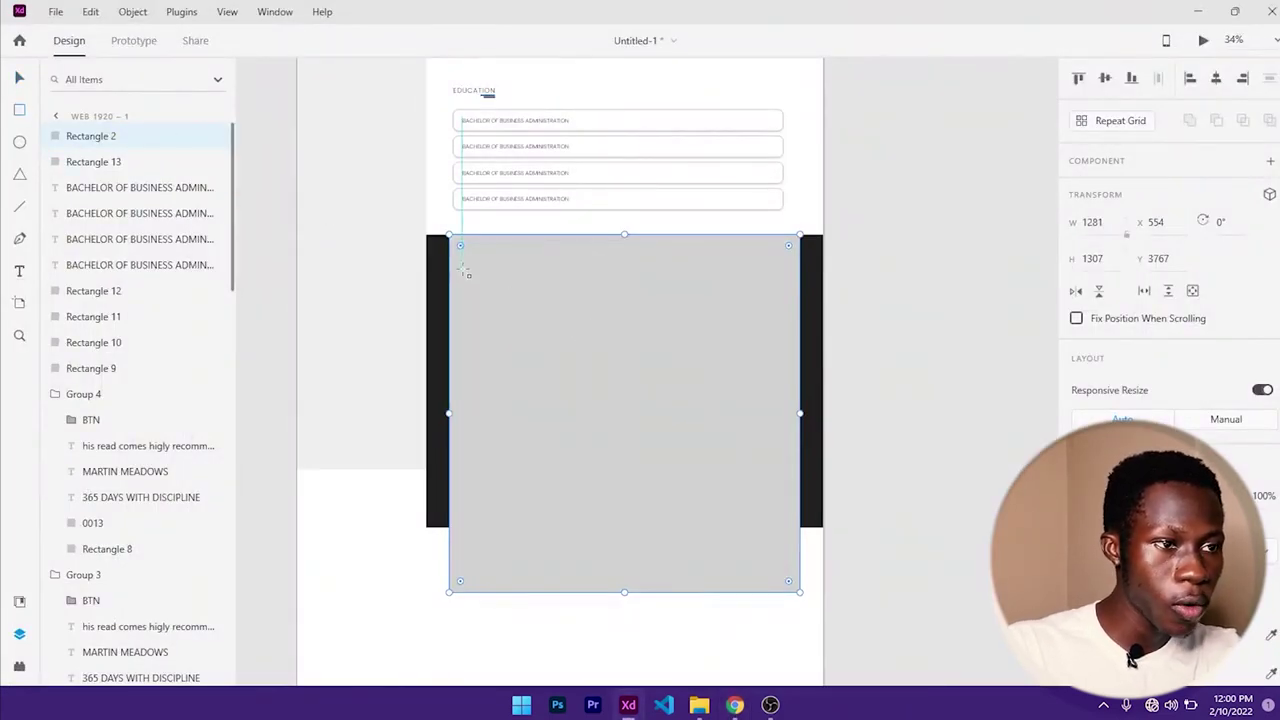
# - Draw a new rectangle on the grey block with a corner radius of 30
pyautogui.moveTo(456, 261)
pyautogui.mouseDown()
pyautogui.moveTo(805, 402)
pyautogui.moveTo(800, 469)
pyautogui.mouseUp()
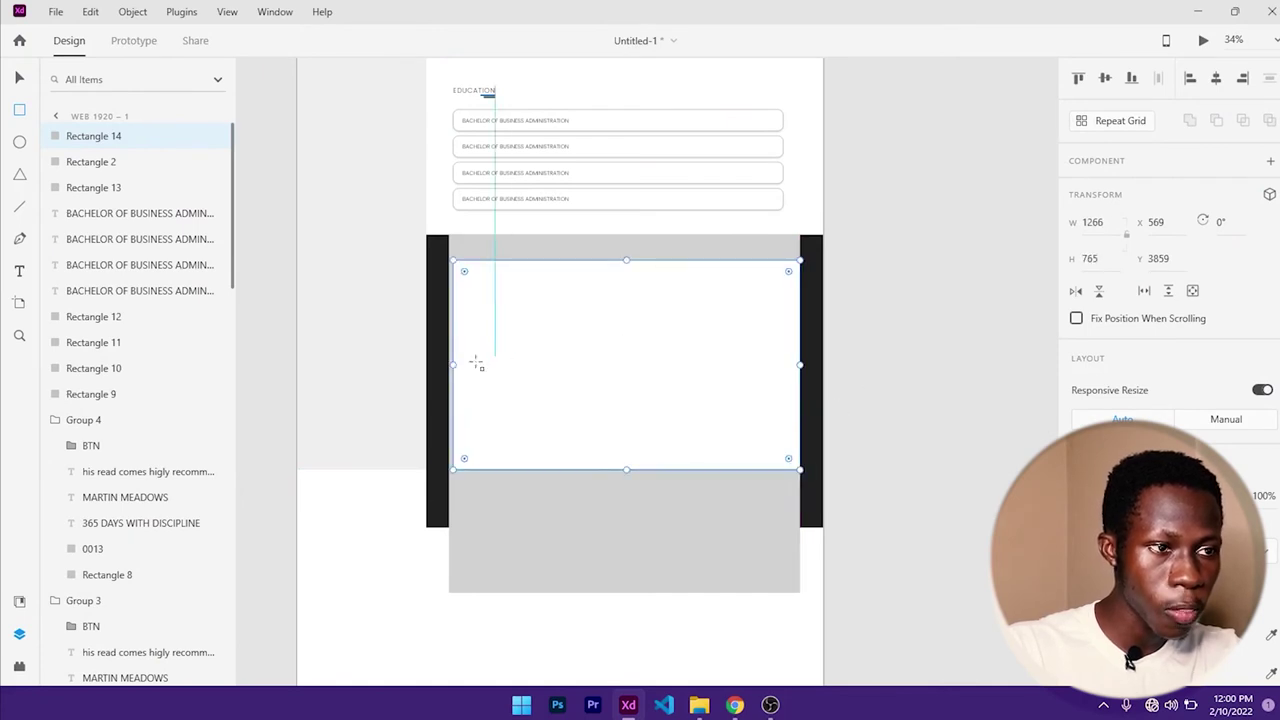
pyautogui.moveTo(455, 365); pyautogui.dragTo(449, 365)
pyautogui.scroll(-3, 1150, 300)
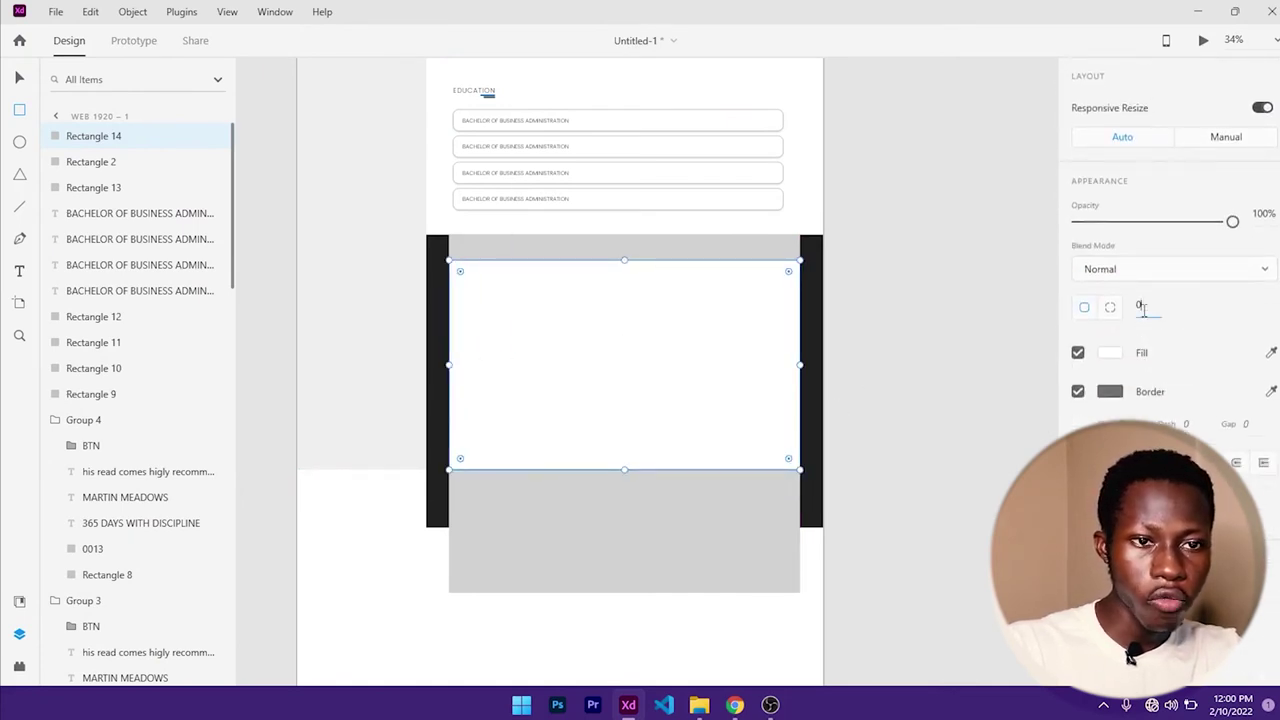
pyautogui.write('30')
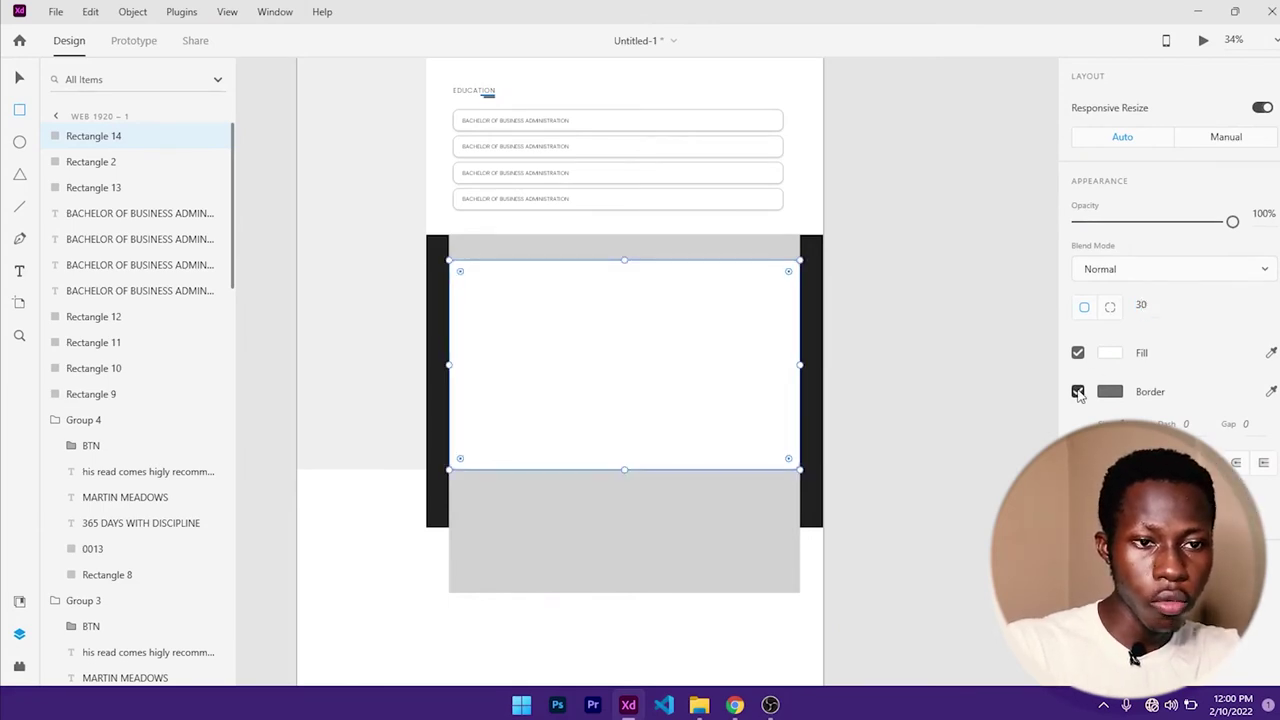
pyautogui.press('Return')
pyautogui.scroll(1, 1091, 381)
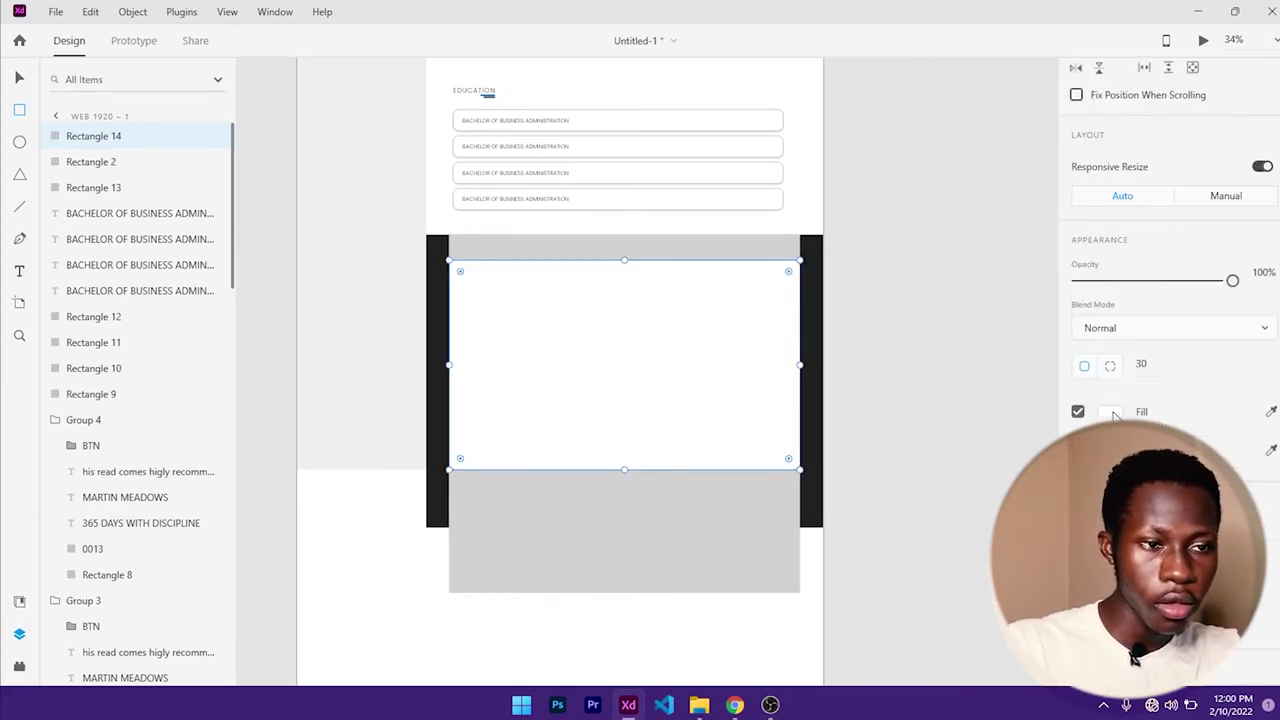
# - Eyedrop the black bar's colour into the rectangle's fill, checking the reference page
pyautogui.click(1109, 413)
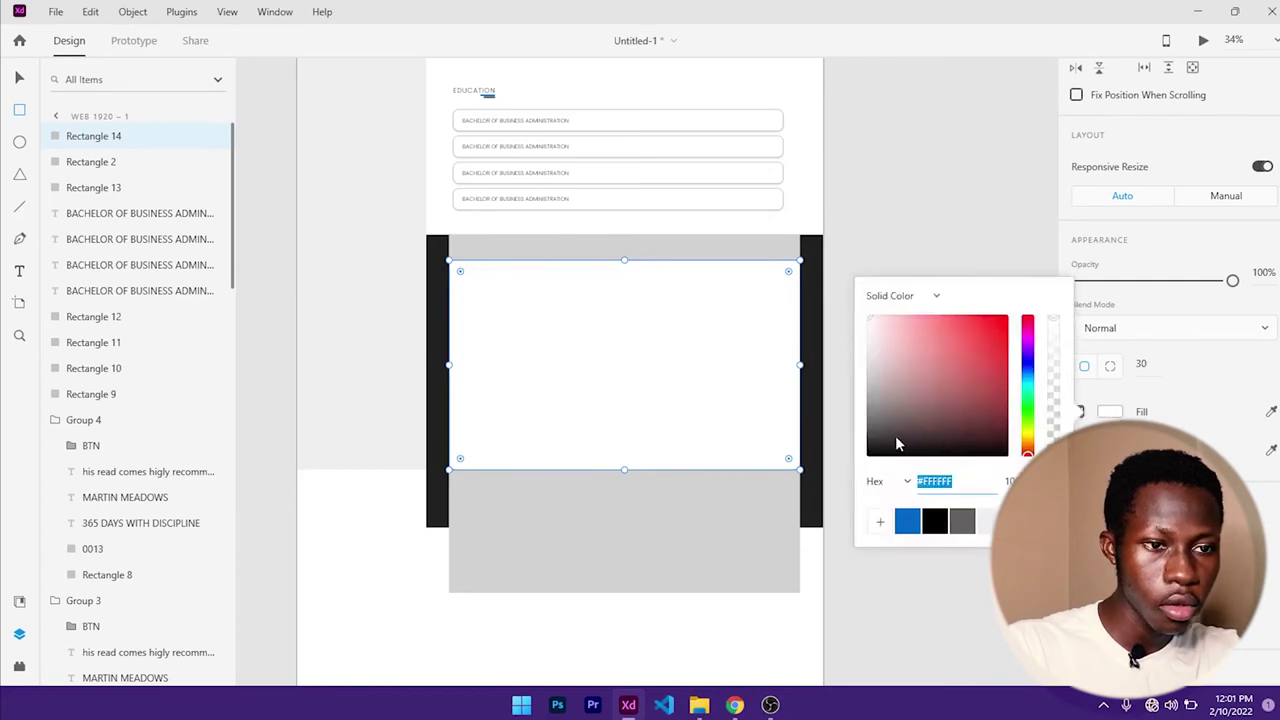
pyautogui.click(1045, 481)
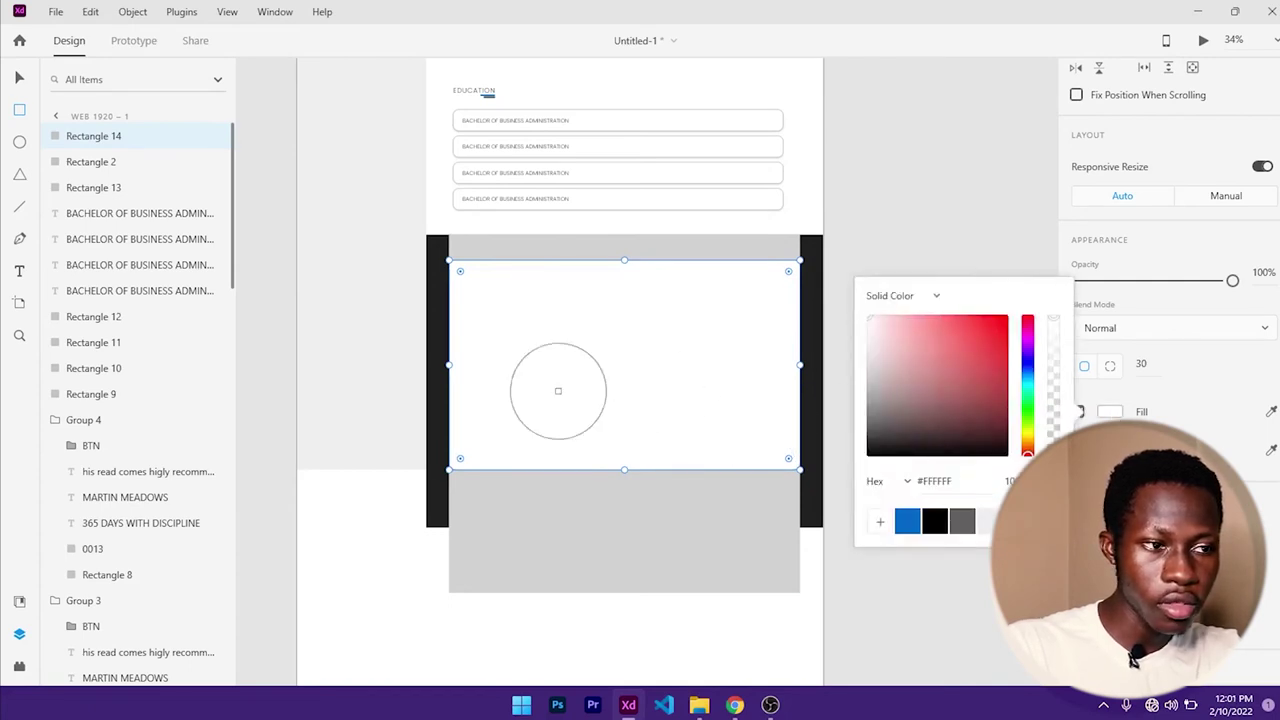
pyautogui.click(433, 385)
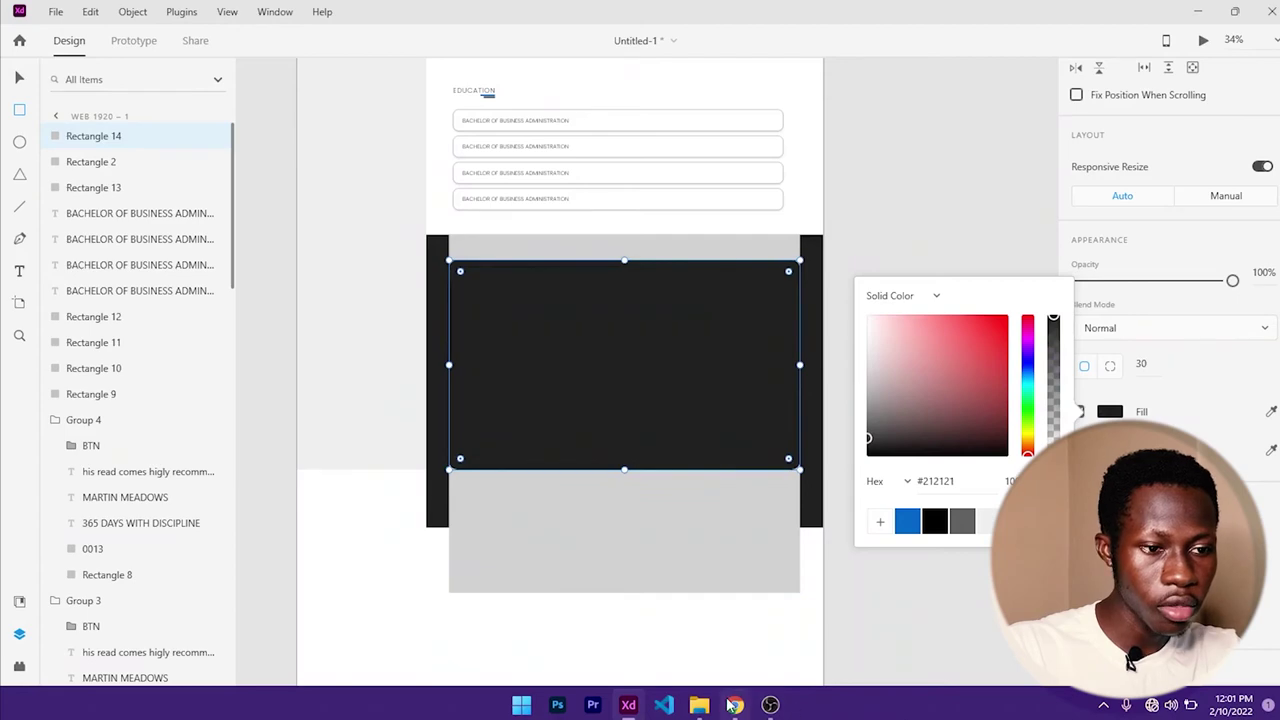
pyautogui.click(734, 705)
pyautogui.click(734, 705)
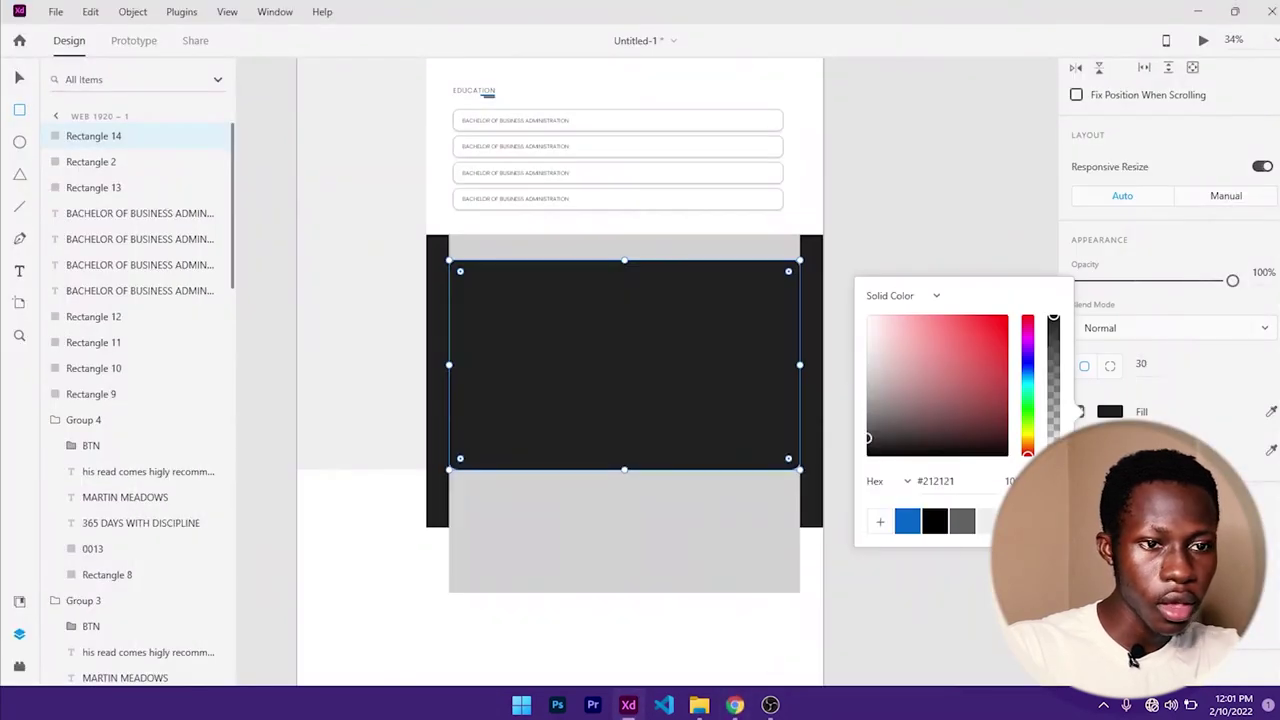
pyautogui.press('Escape')
pyautogui.press('Escape')
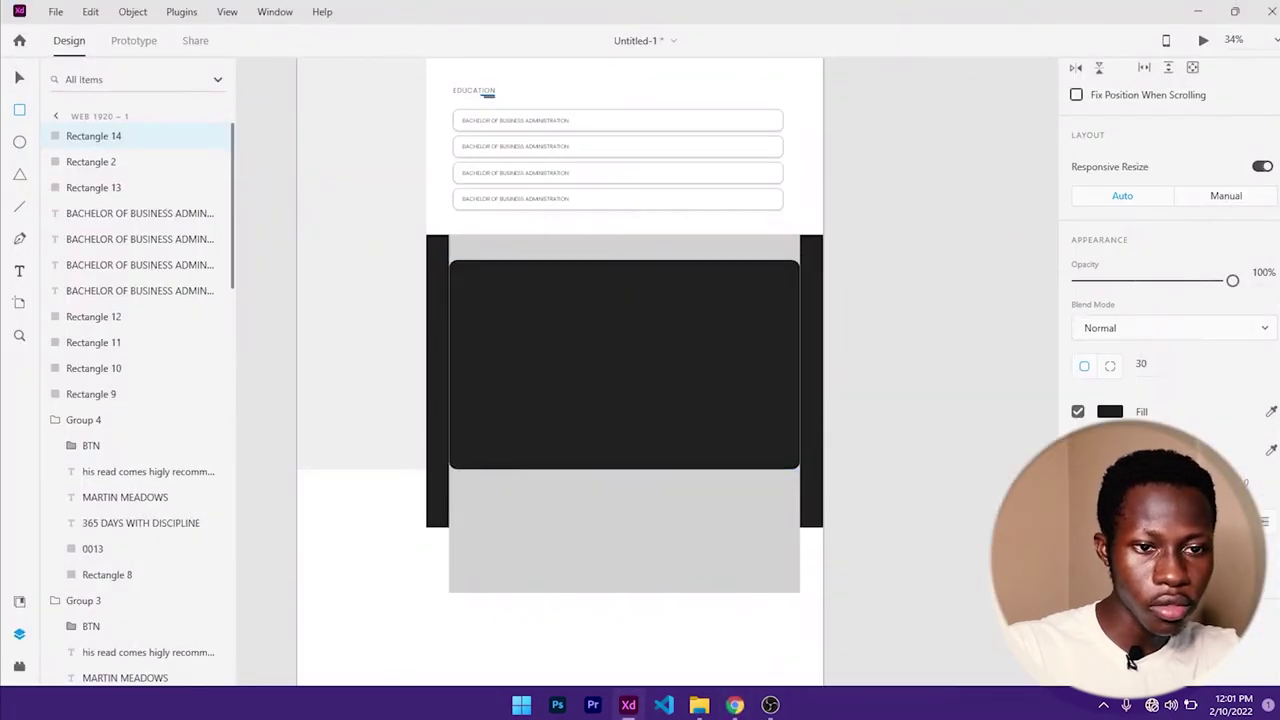
# - Give the dark panel a grey border and shorten the grey block beneath it
pyautogui.click(624, 365)
pyautogui.click(1110, 411)
pyautogui.click(985, 549)
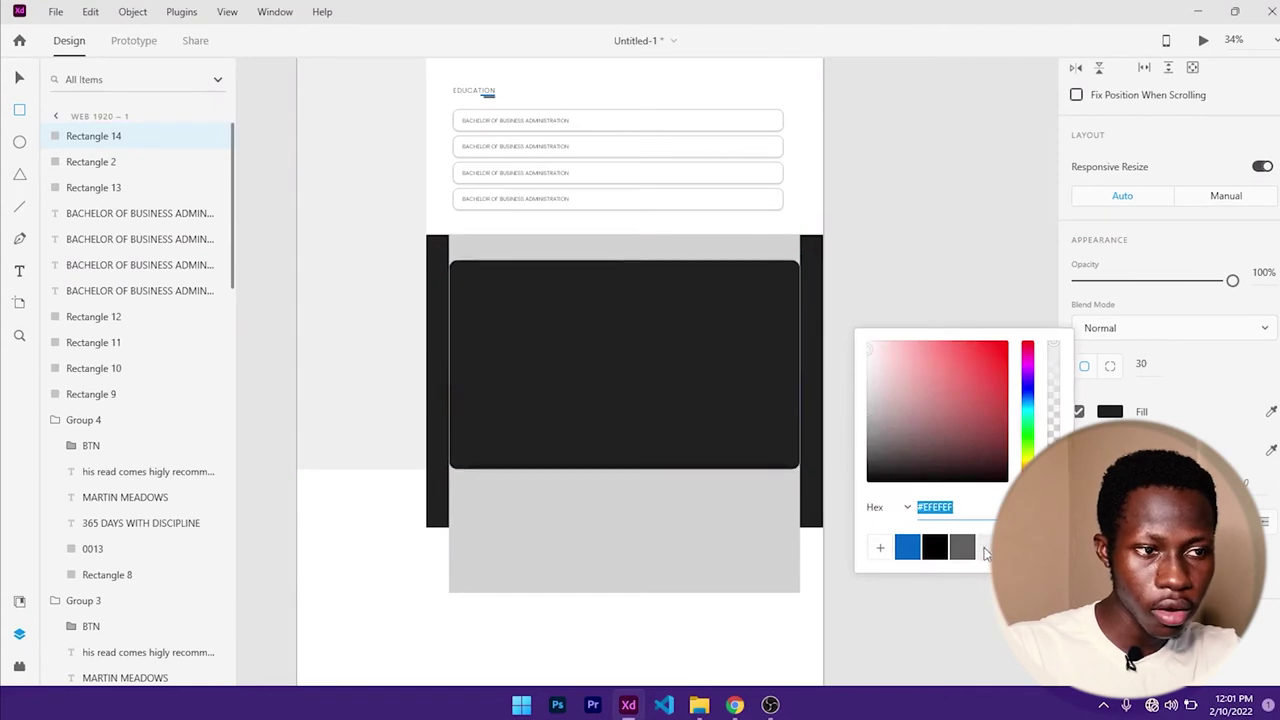
pyautogui.moveTo(873, 392); pyautogui.dragTo(851, 423)
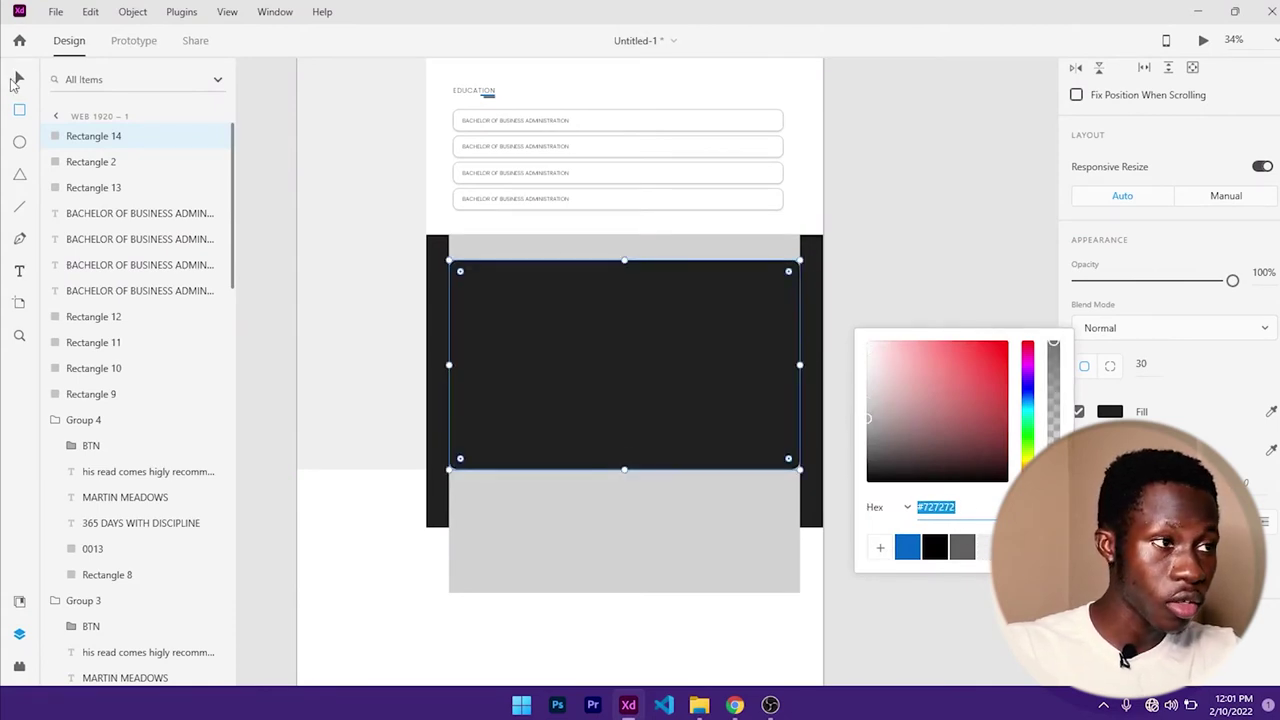
pyautogui.click(19, 77)
pyautogui.click(617, 251)
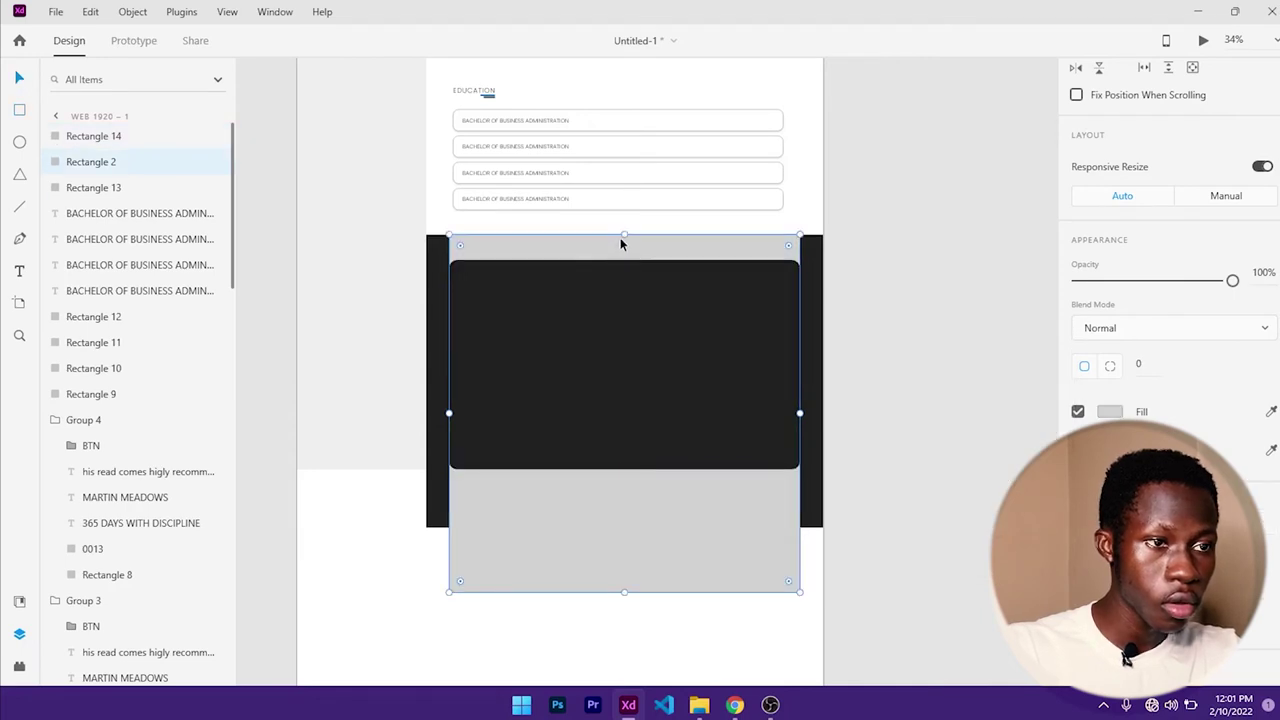
pyautogui.moveTo(624, 233); pyautogui.dragTo(617, 503)
# - Adjust the dark panel's border to a subtle #4B4B4B grey
pyautogui.click(657, 377)
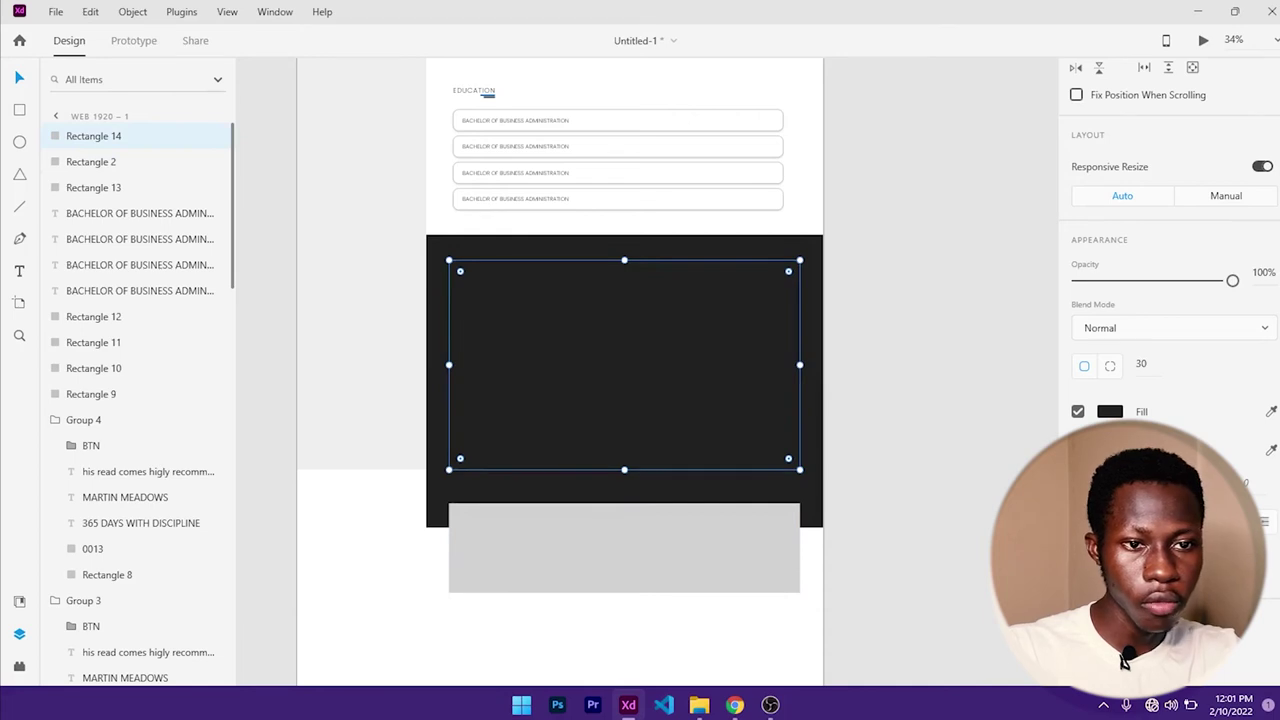
pyautogui.scroll(-2, 1124, 660)
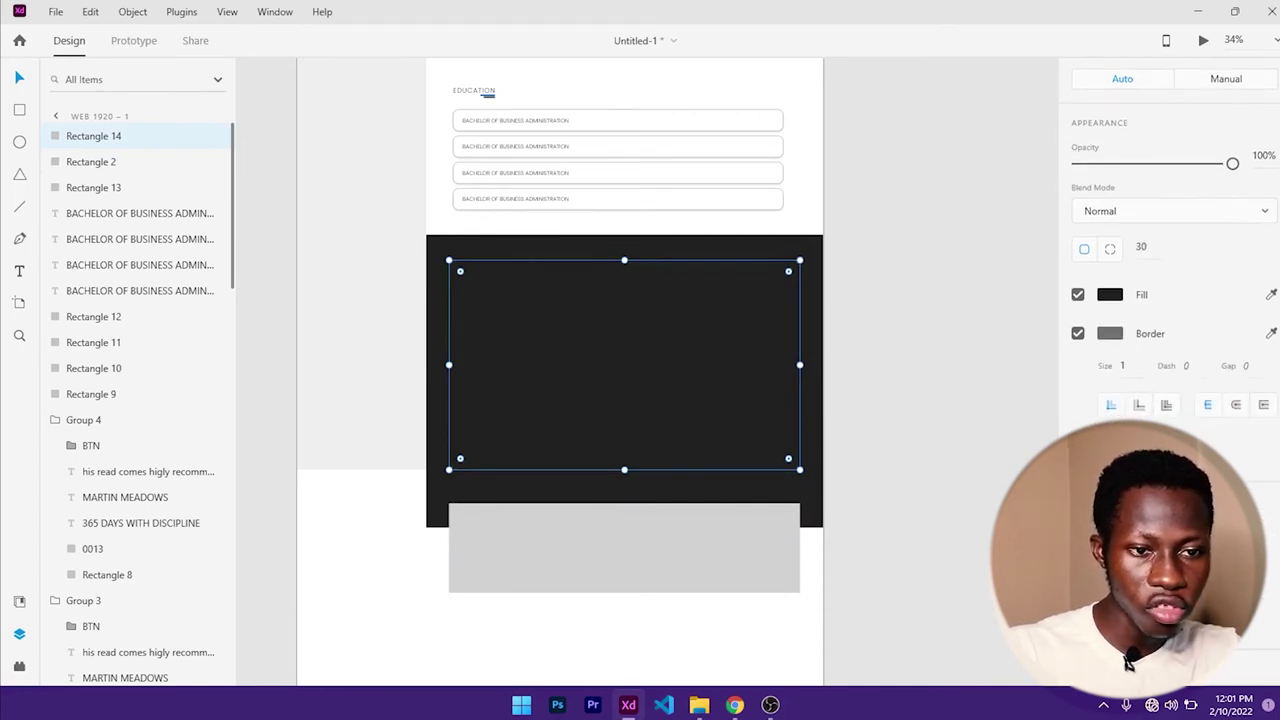
pyautogui.click(1110, 452)
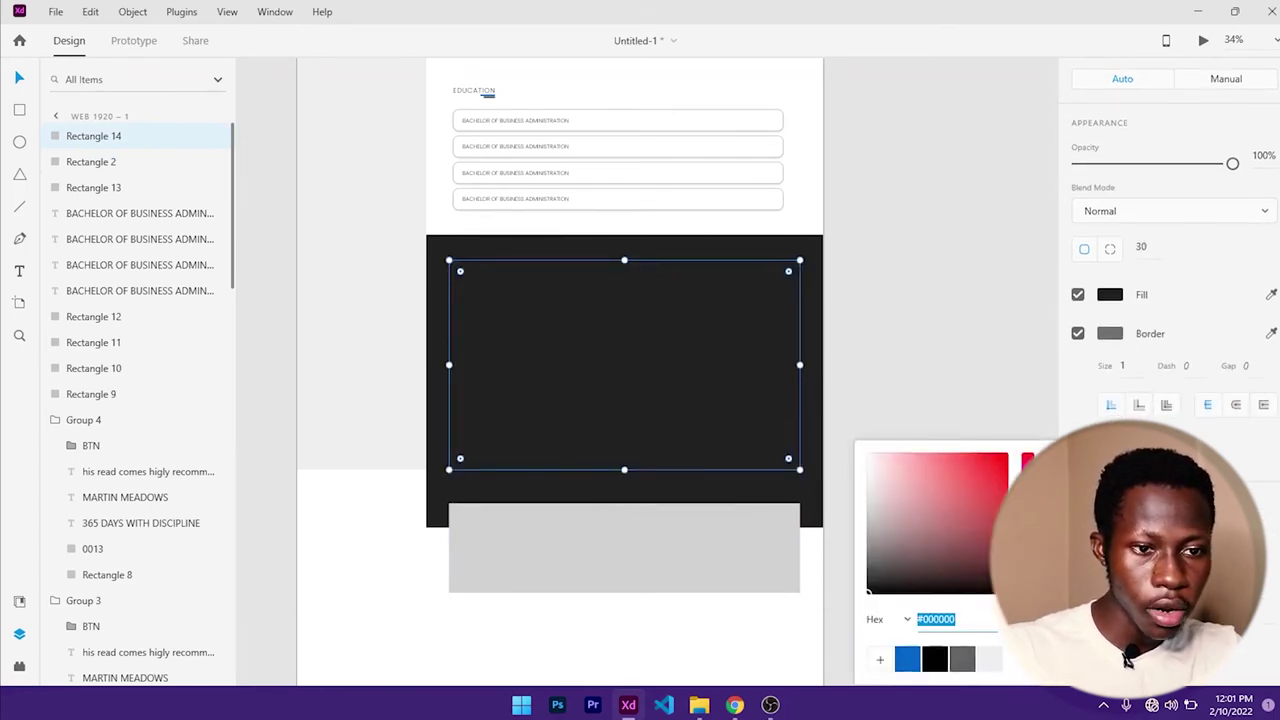
pyautogui.moveTo(908, 549)
pyautogui.mouseDown()
pyautogui.moveTo(869, 512)
pyautogui.moveTo(857, 560)
pyautogui.mouseUp()
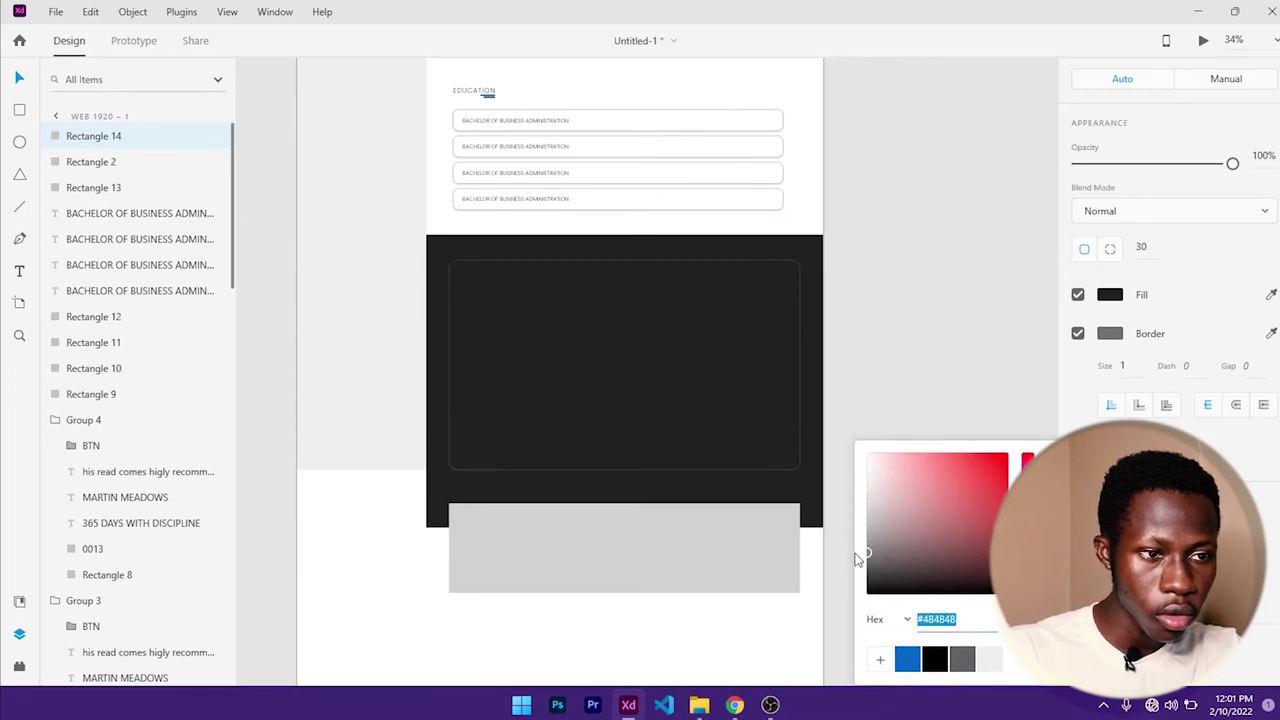
pyautogui.click(831, 340)
pyautogui.click(776, 340)
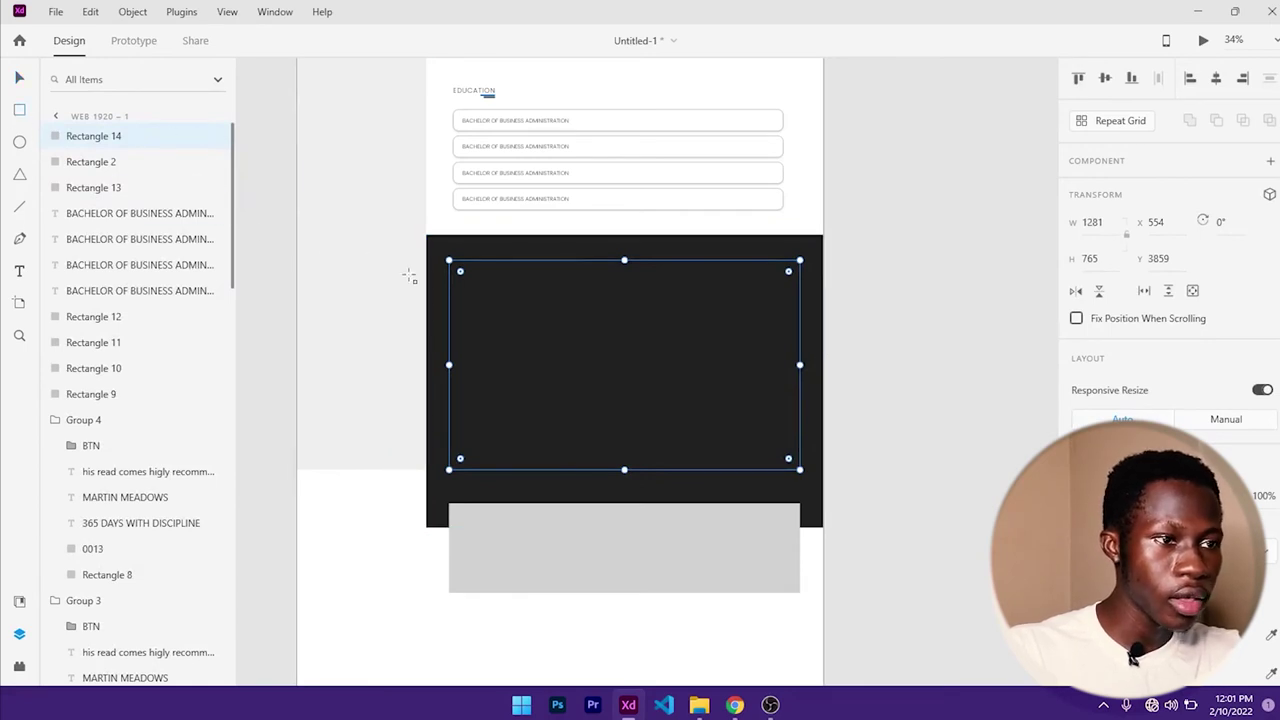
# - Draw a white rectangle across the top of the dark panel, matching its full width
pyautogui.moveTo(474, 270); pyautogui.dragTo(588, 470)
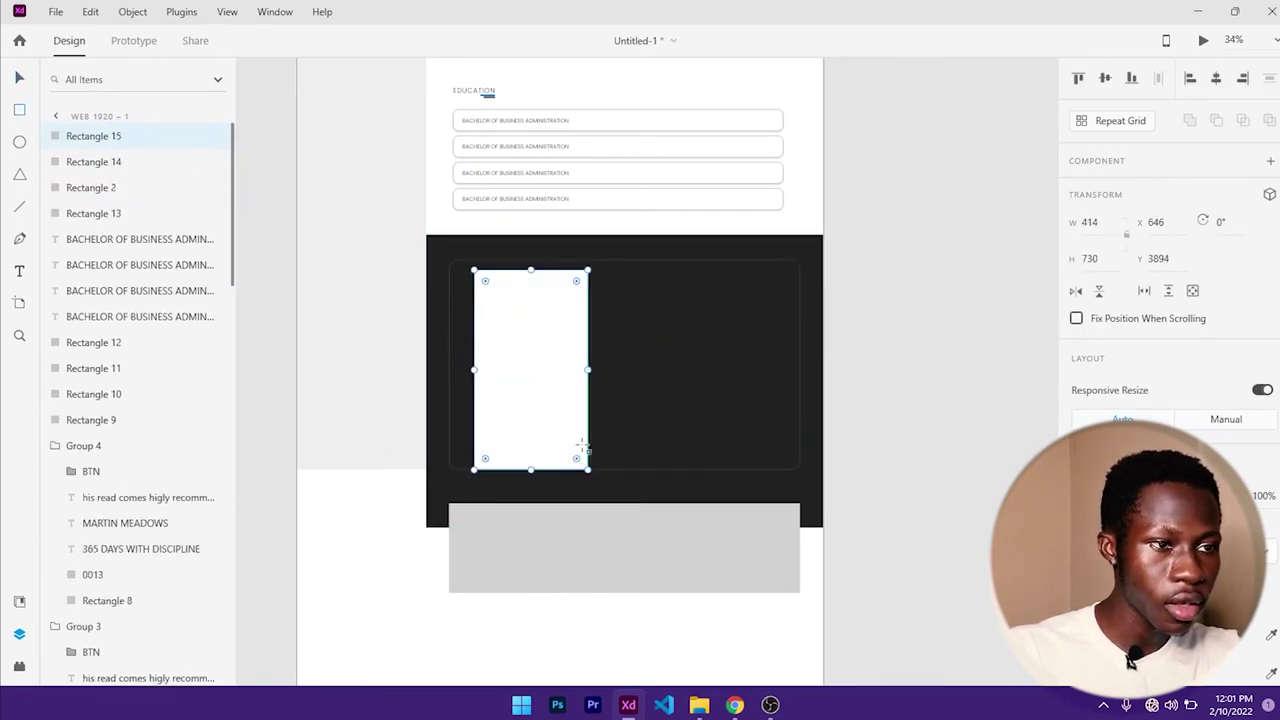
pyautogui.click(20, 79)
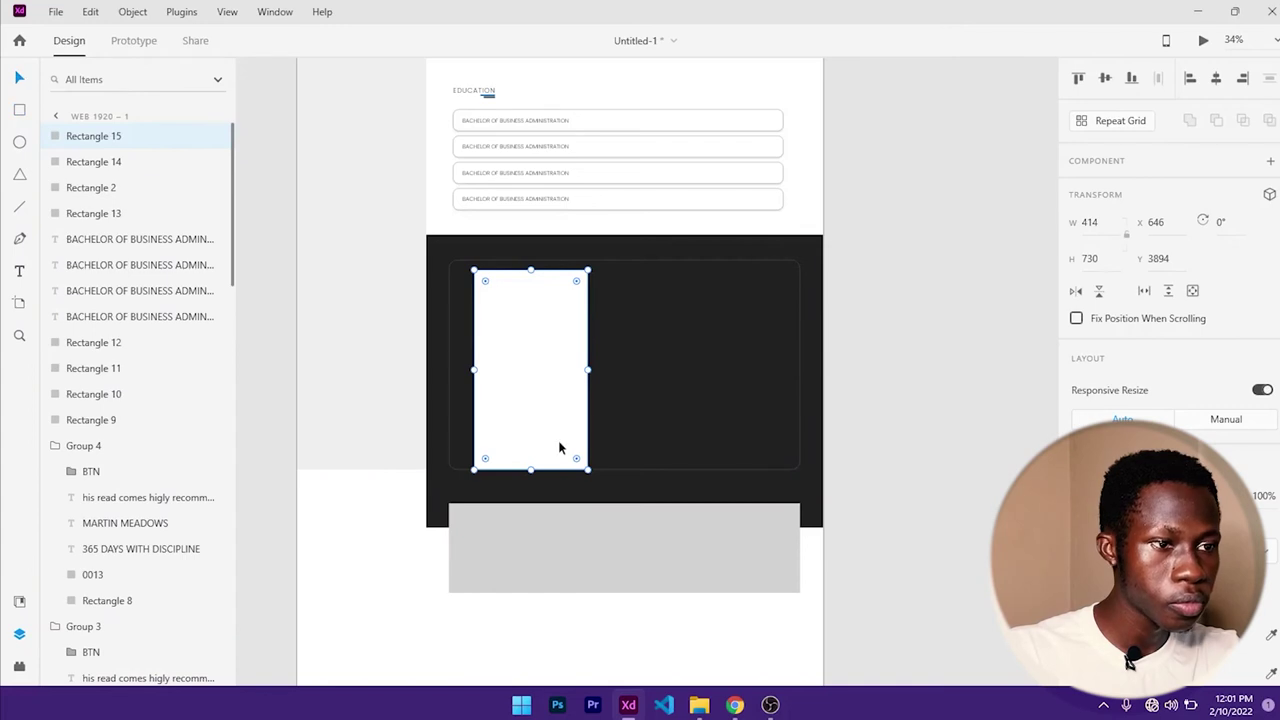
pyautogui.moveTo(531, 470); pyautogui.dragTo(530, 365)
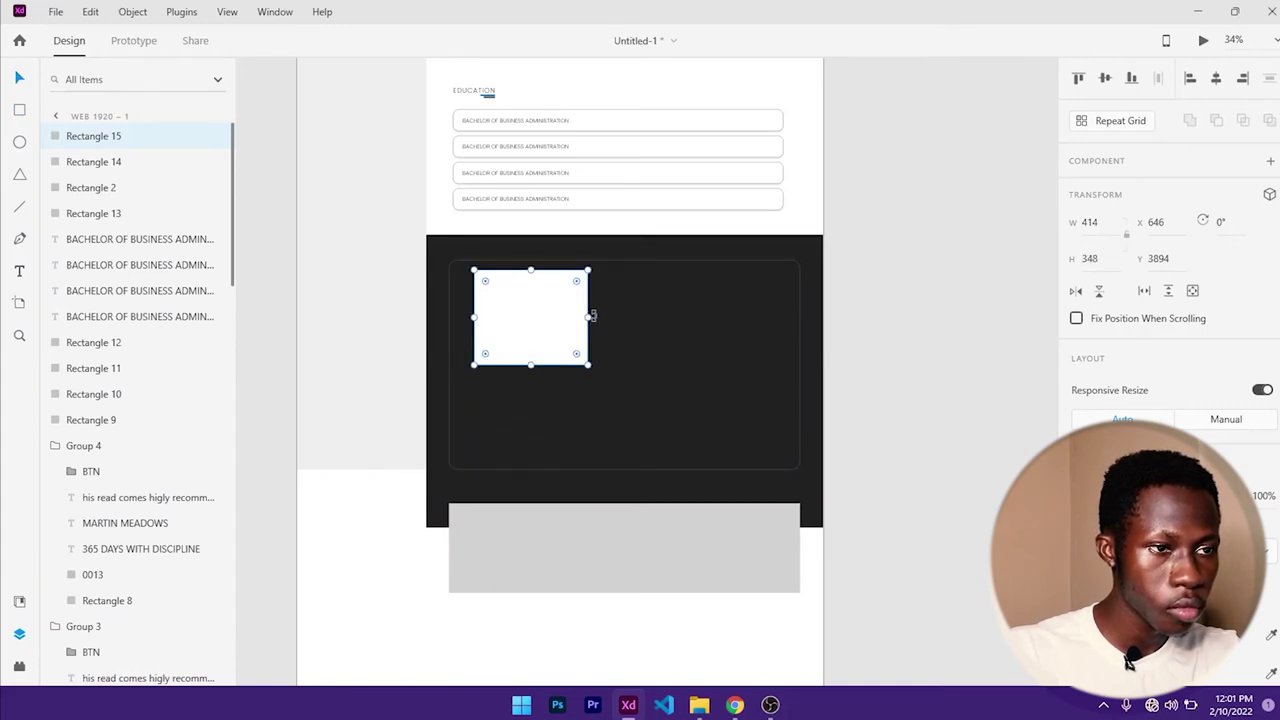
pyautogui.moveTo(590, 316); pyautogui.dragTo(801, 300)
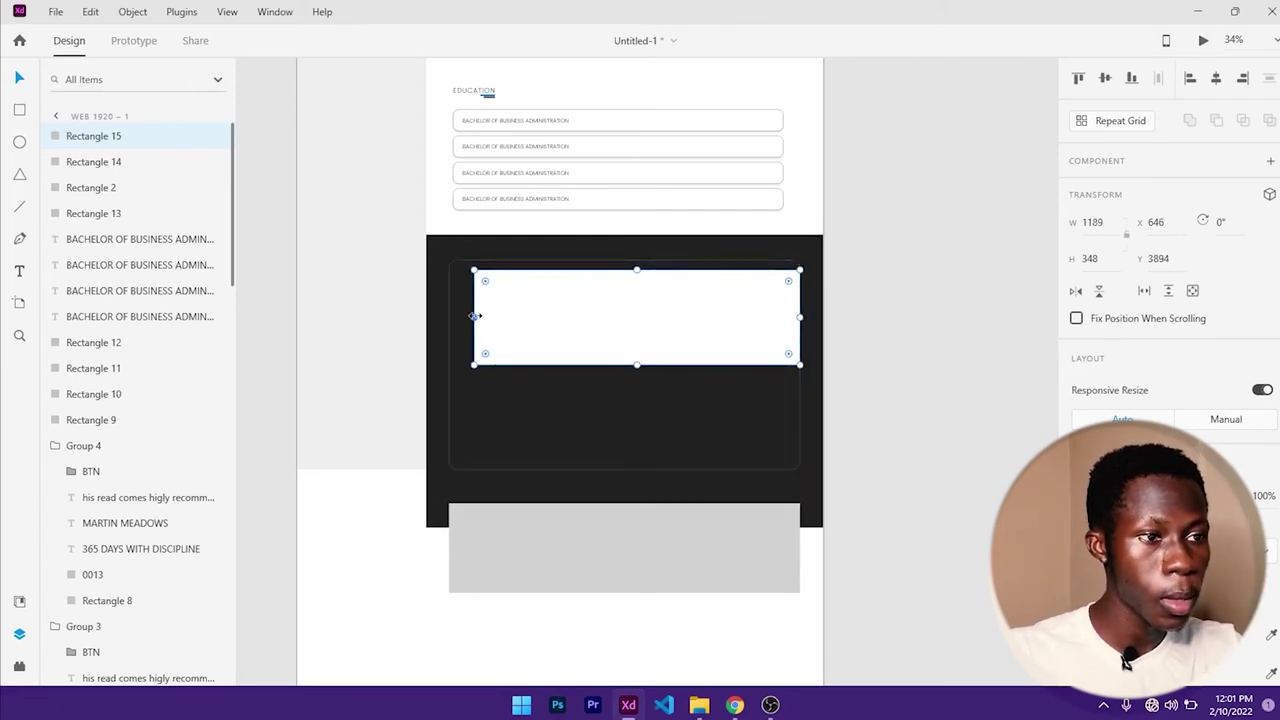
pyautogui.moveTo(474, 316); pyautogui.dragTo(448, 316)
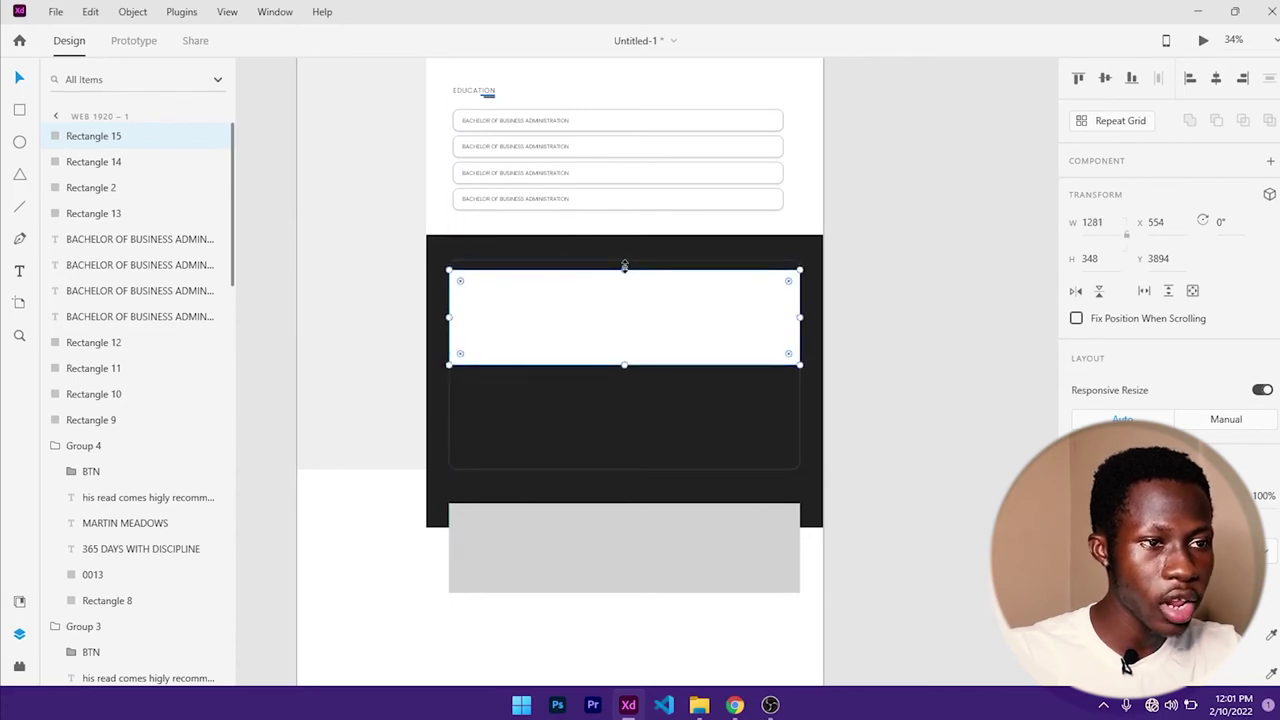
pyautogui.moveTo(625, 270); pyautogui.dragTo(624, 260)
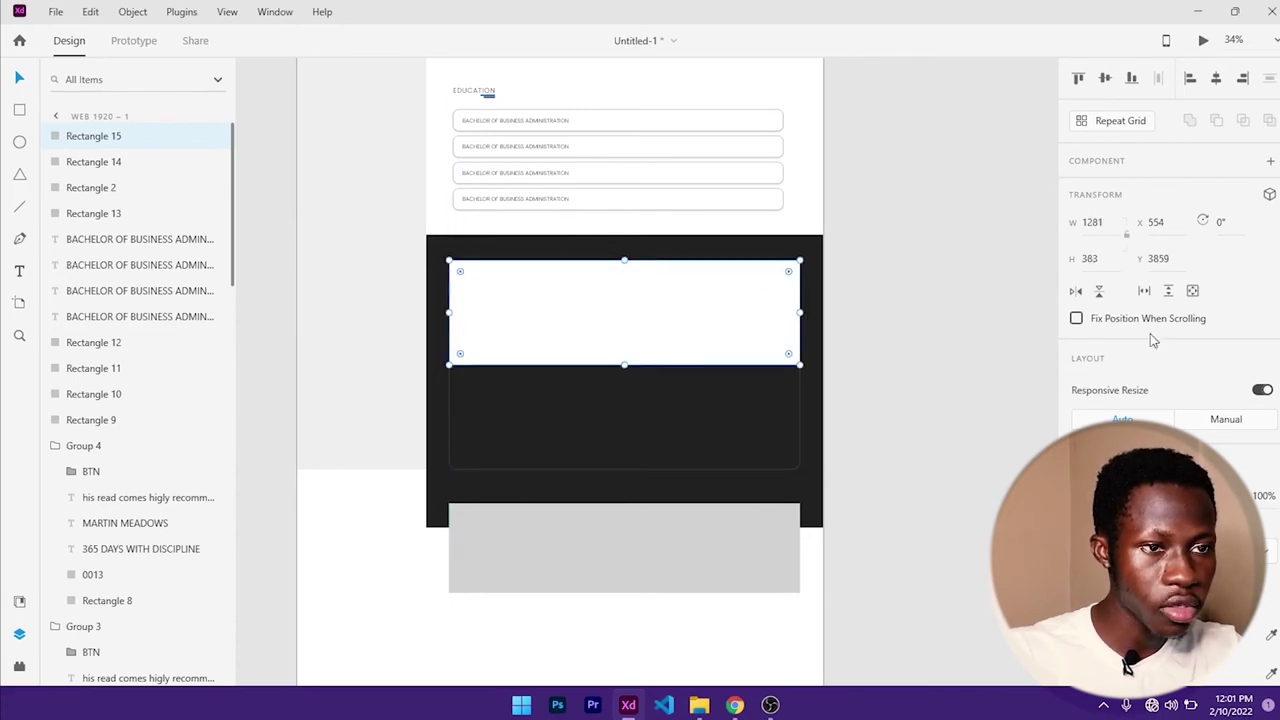
# - Round the strip's two top corners to radius 30 and make it slightly shorter
pyautogui.scroll(-3, 1150, 345)
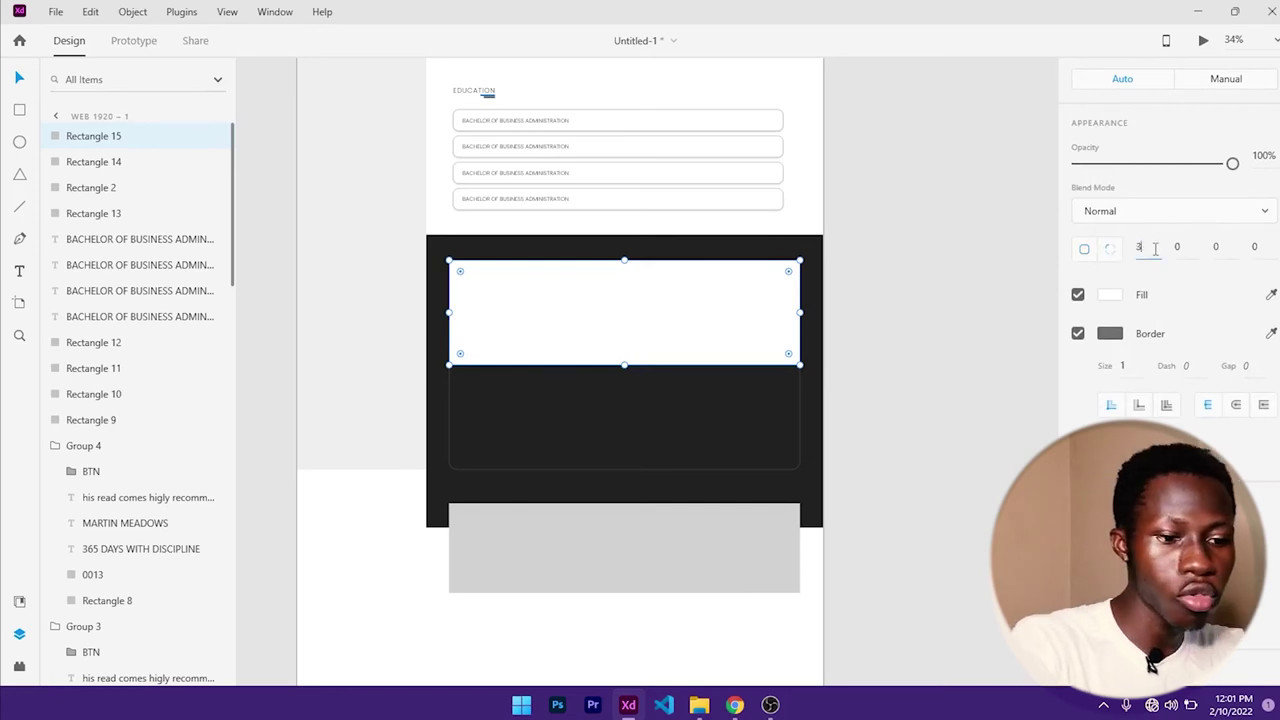
pyautogui.write('30')
pyautogui.click(1178, 246)
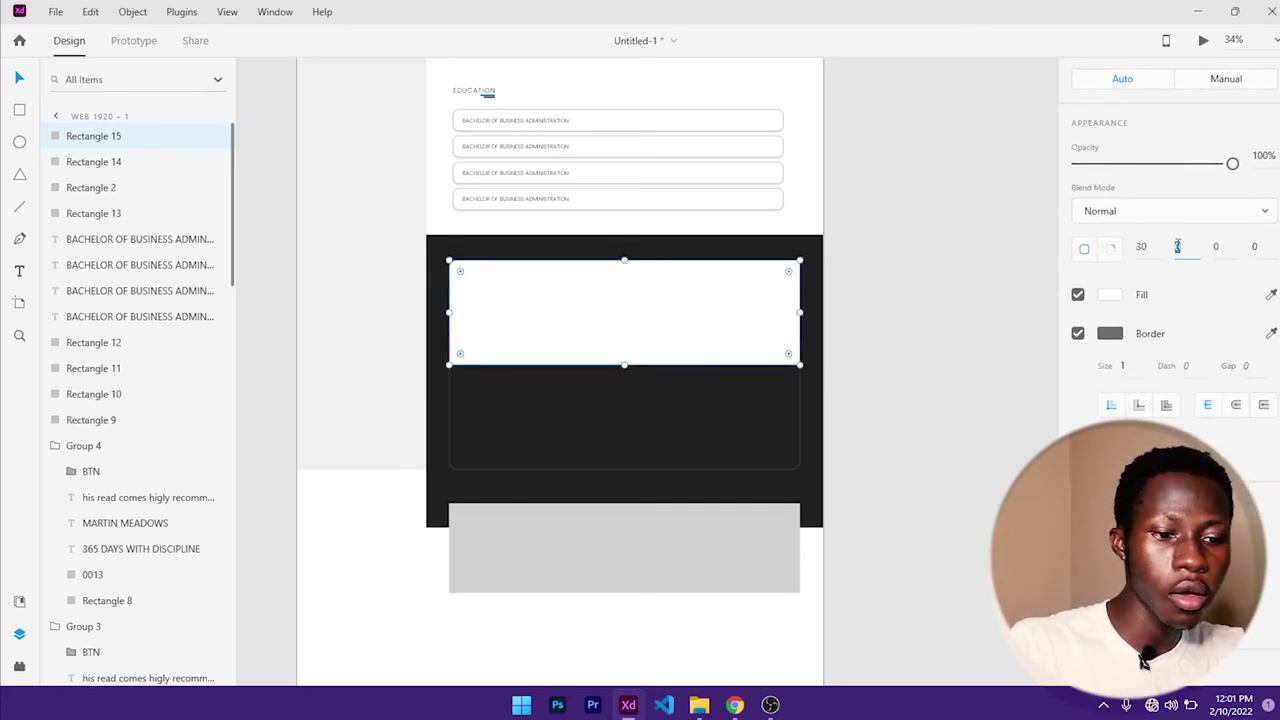
pyautogui.write('30')
pyautogui.press('Return')
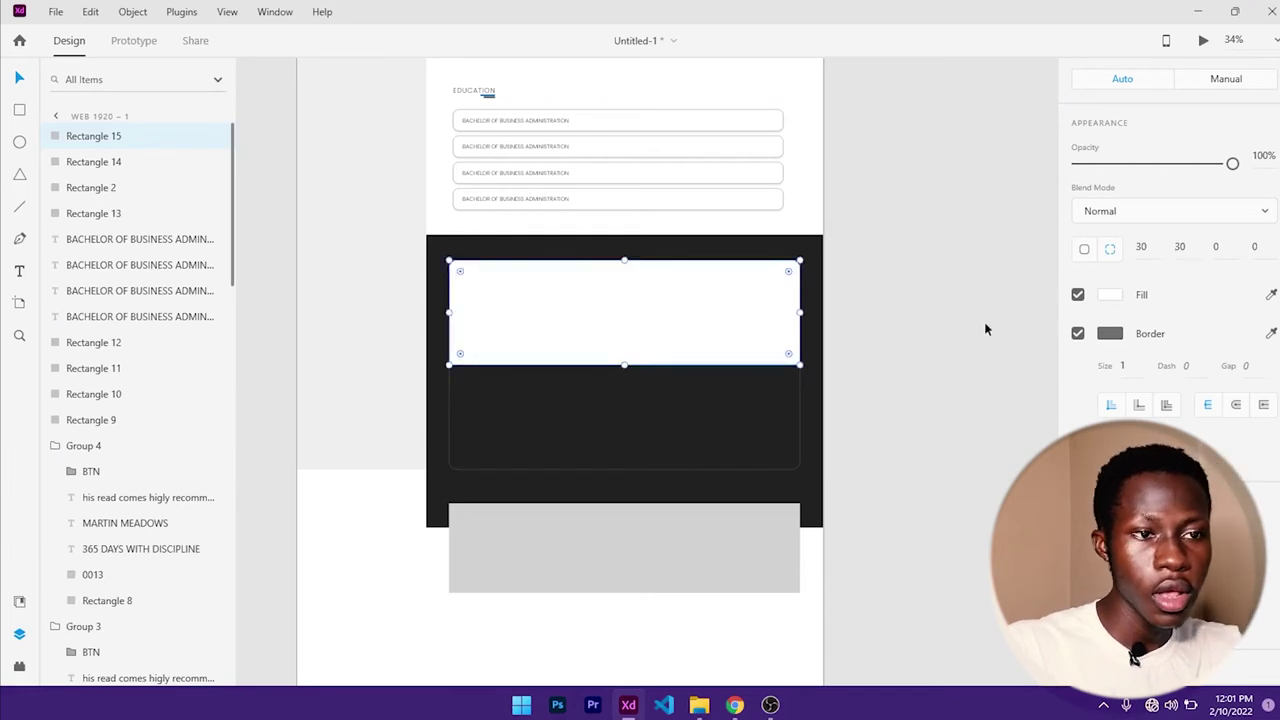
pyautogui.moveTo(623, 367); pyautogui.dragTo(624, 347)
# - Lengthen the dark form panel (Rectangle 14) down to the grey block
pyautogui.click(620, 380)
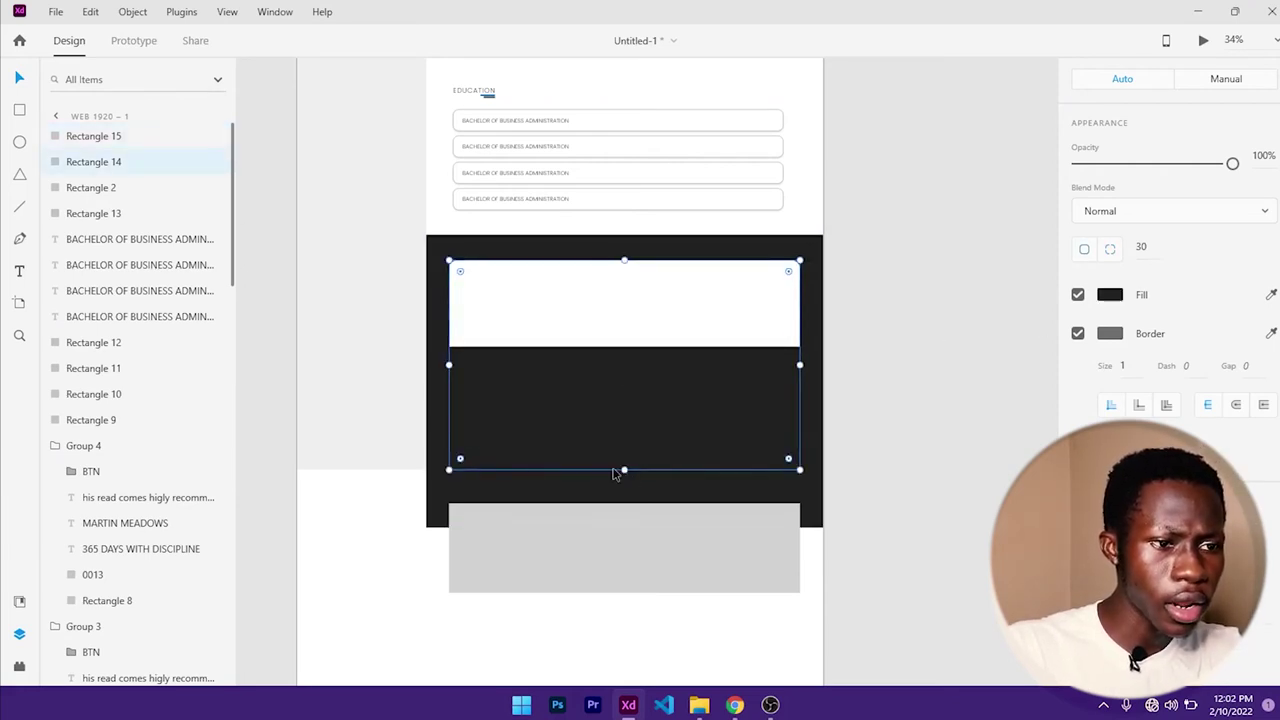
pyautogui.moveTo(624, 471); pyautogui.dragTo(624, 497)
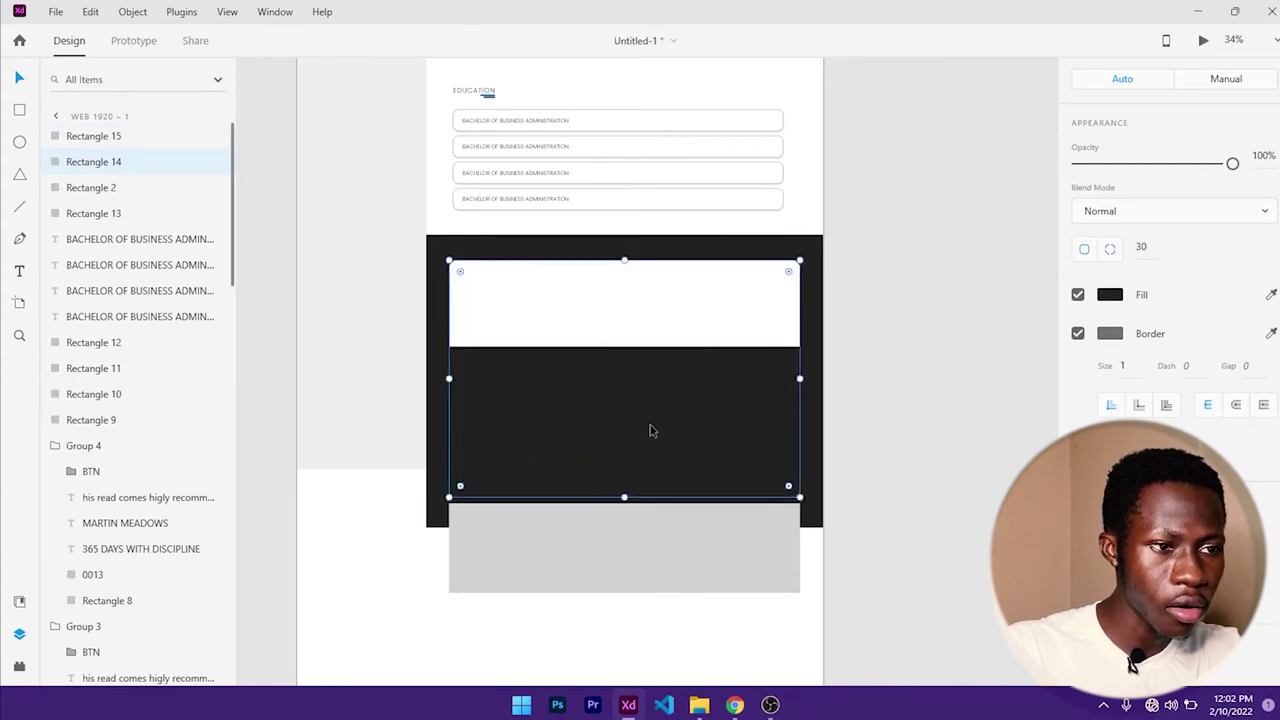
pyautogui.click(636, 322)
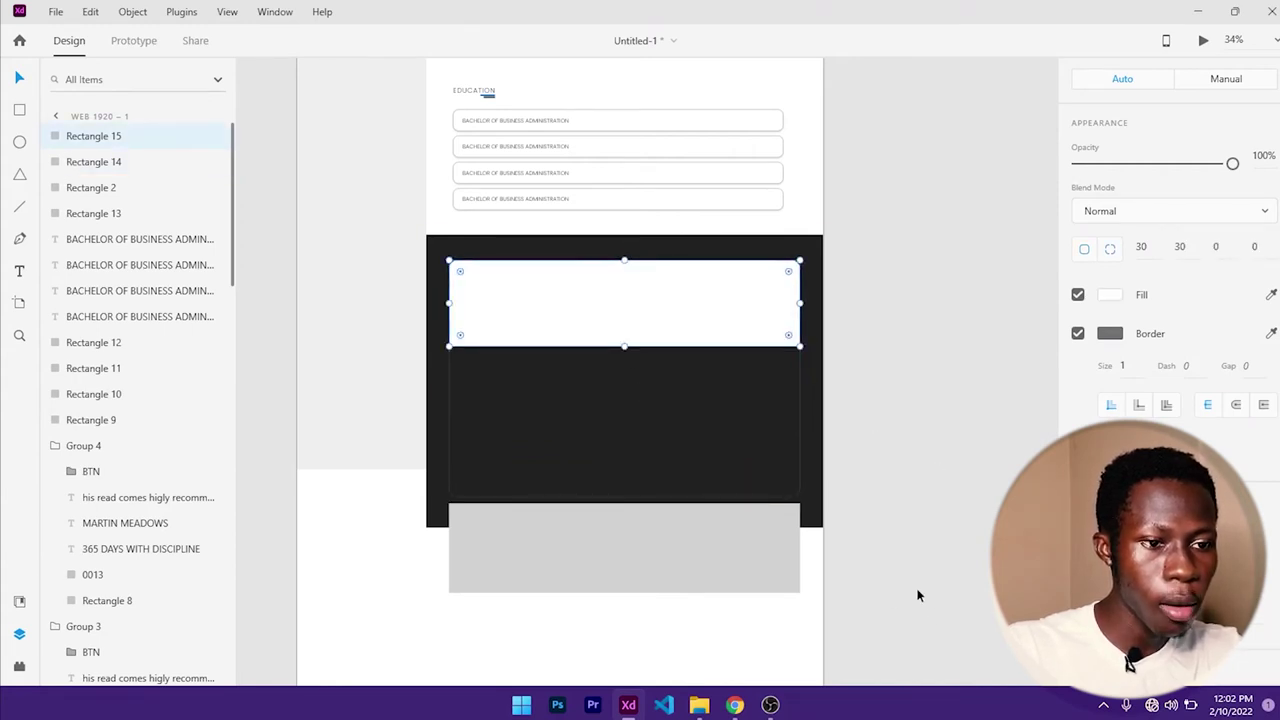
pyautogui.click(699, 705)
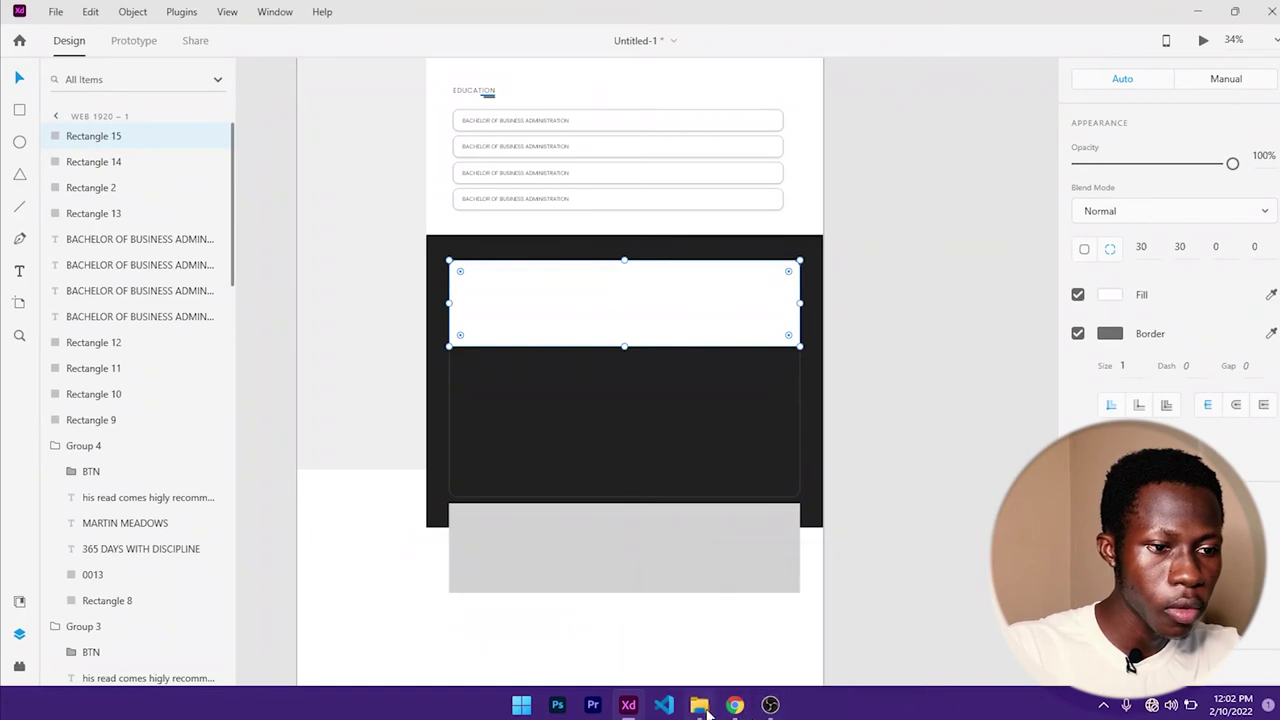
# - Drop esteban-amaro-hy8y0Wp_Lp0-unsplash.jpg from Downloads into the white header strip
pyautogui.moveTo(635, 256); pyautogui.dragTo(1040, 151)
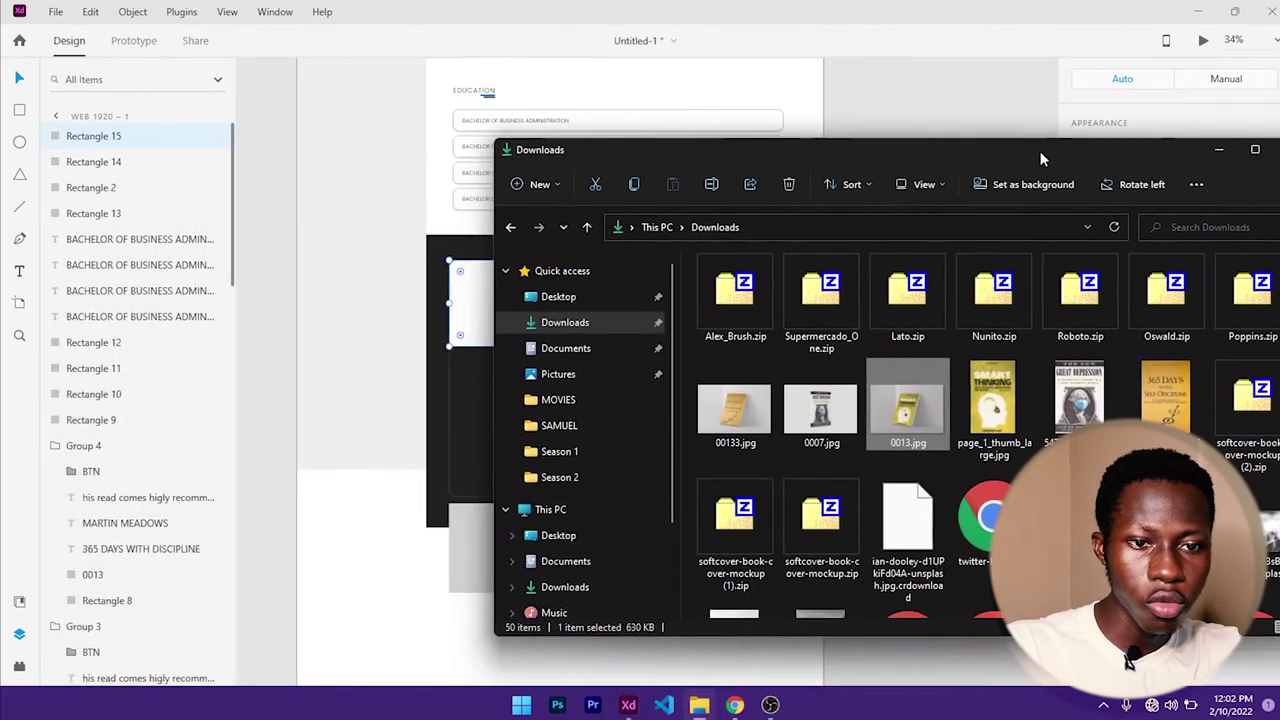
pyautogui.scroll(-1, 956, 468)
pyautogui.scroll(-1, 960, 469)
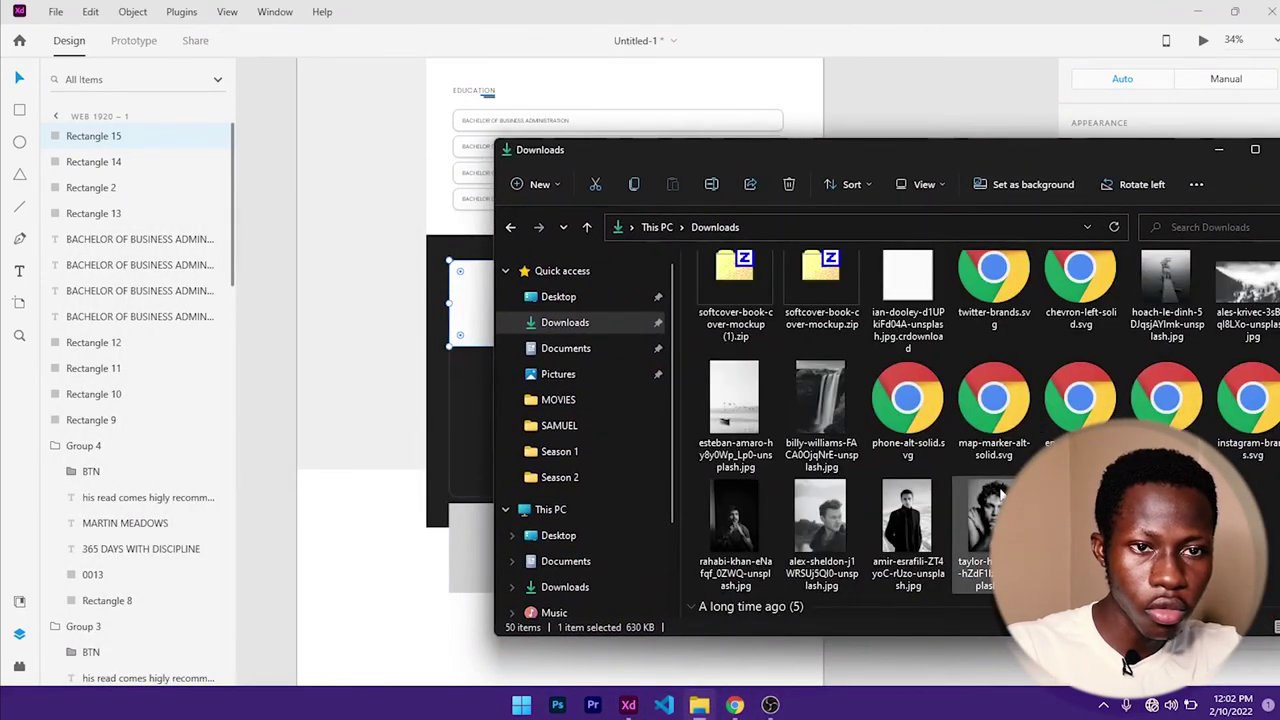
pyautogui.scroll(5, 960, 469)
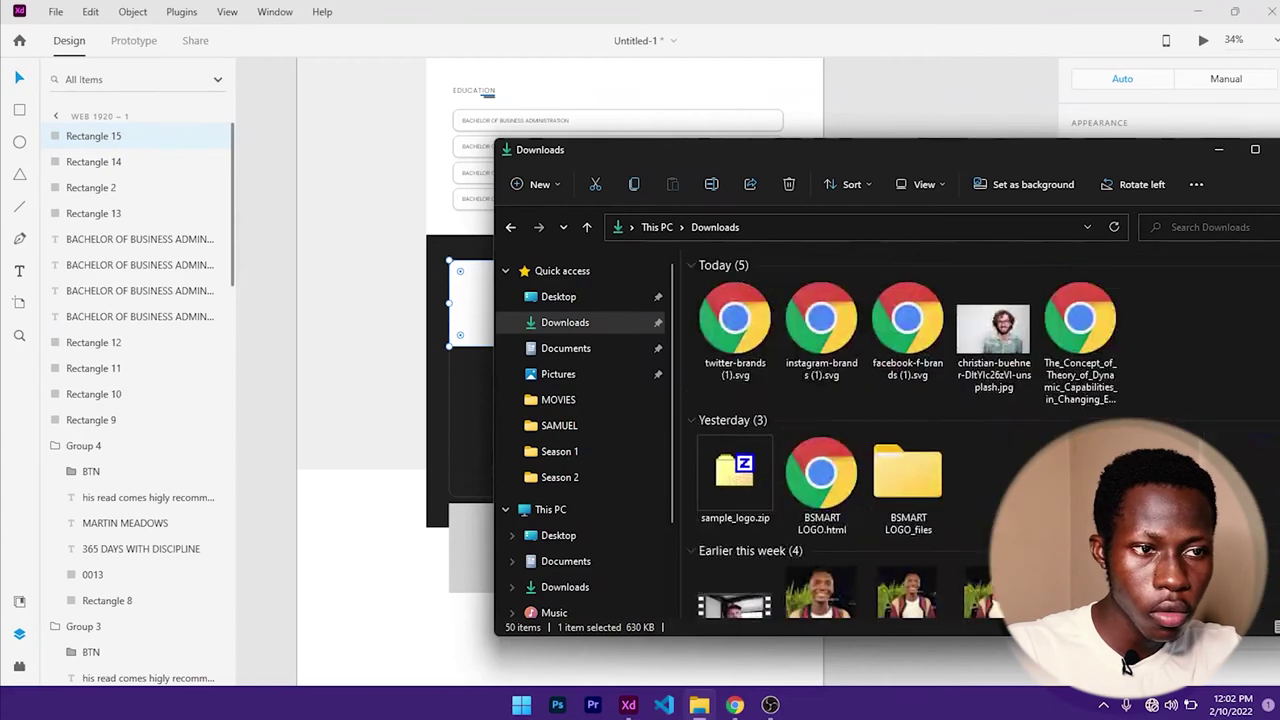
pyautogui.scroll(-7, 955, 450)
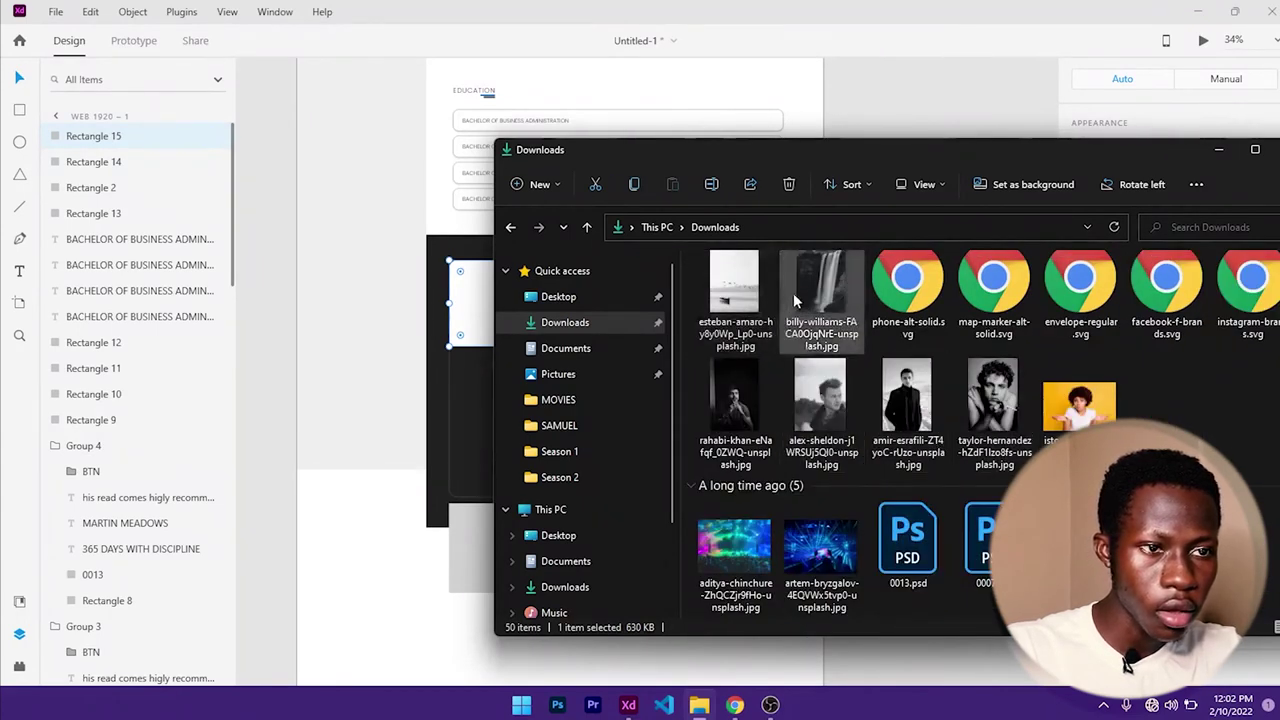
pyautogui.moveTo(740, 295); pyautogui.dragTo(470, 295)
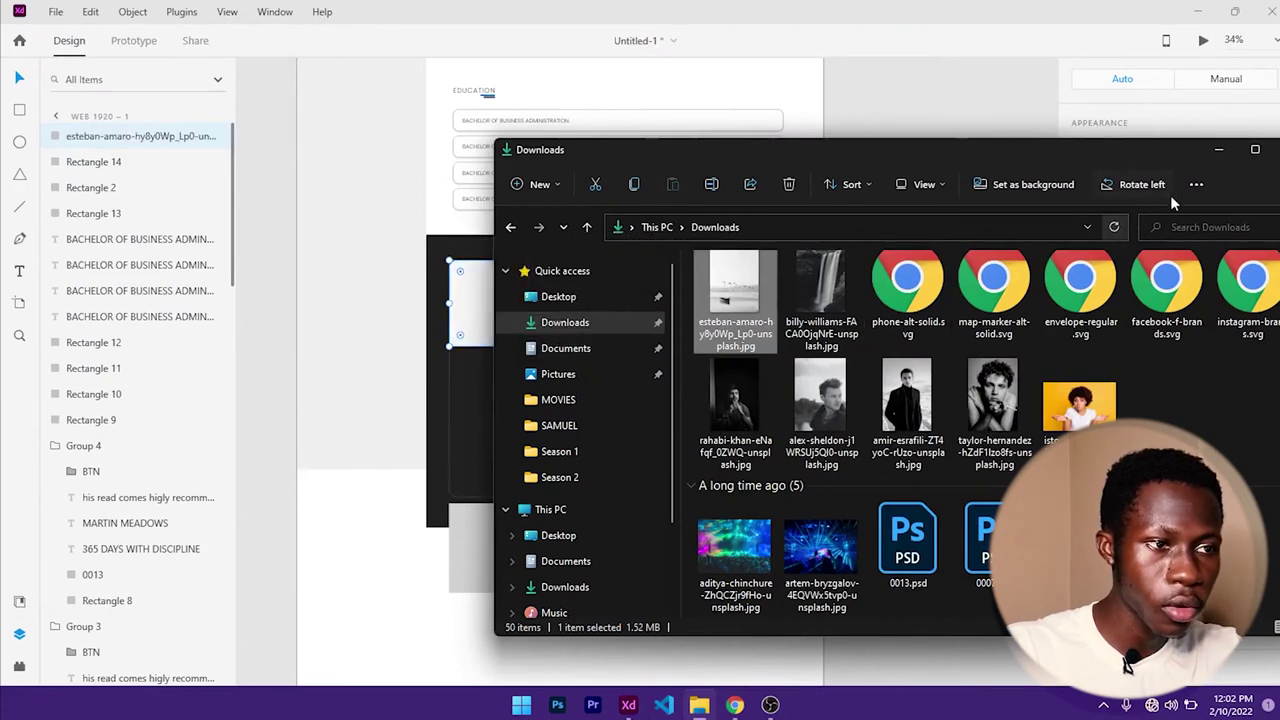
pyautogui.click(1218, 153)
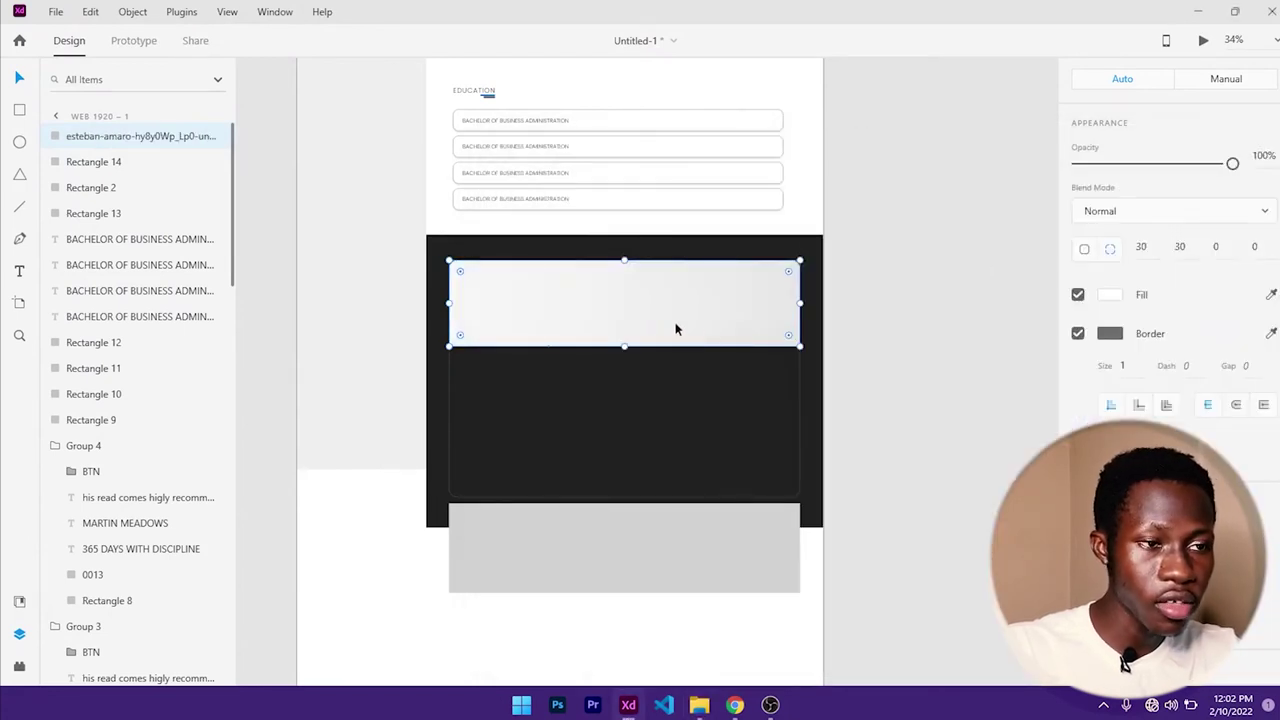
# - Shift the photo up inside the header frame so the flock of birds shows
pyautogui.press('Escape')
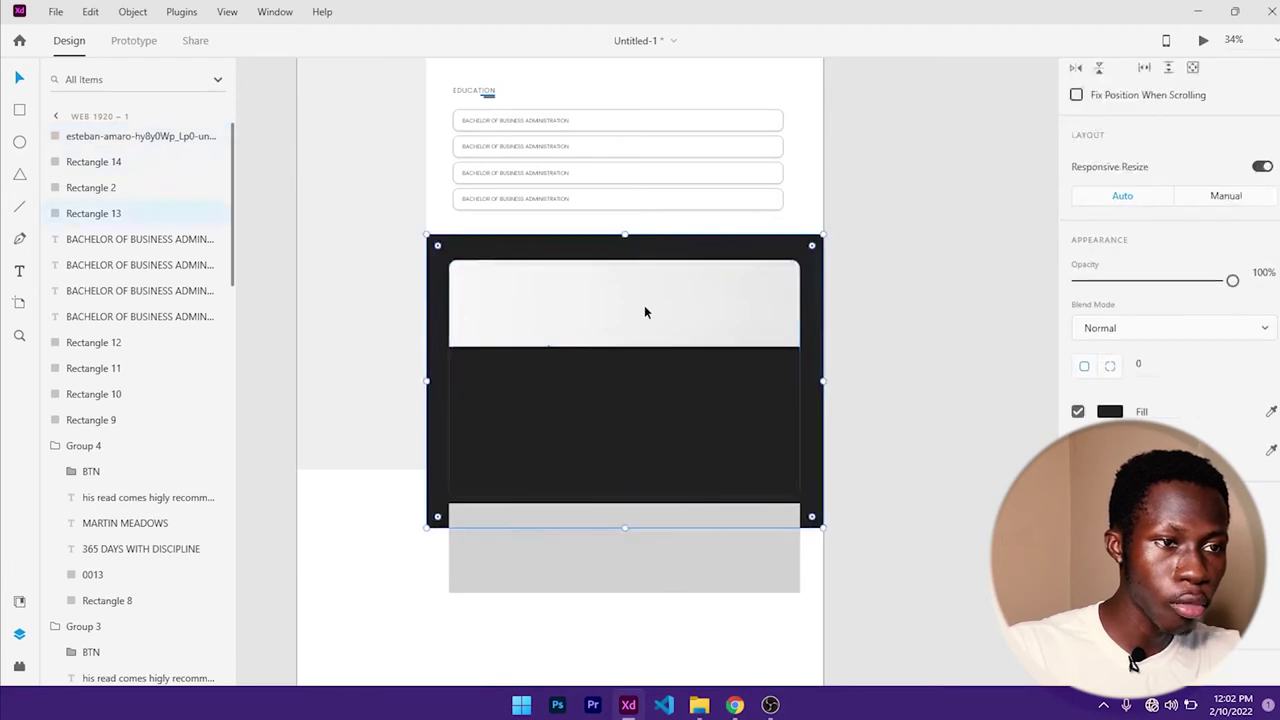
pyautogui.press('Escape')
pyautogui.click(666, 315)
pyautogui.click(661, 311)
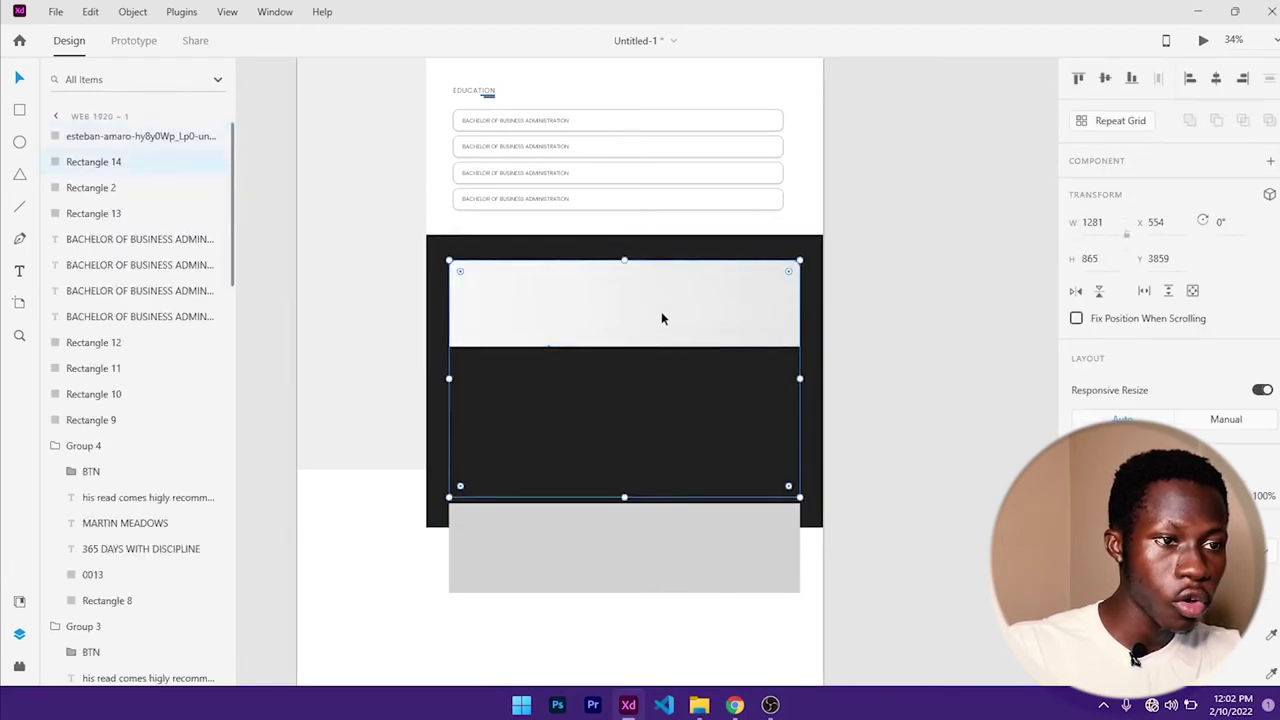
pyautogui.click(661, 311)
pyautogui.click(706, 315)
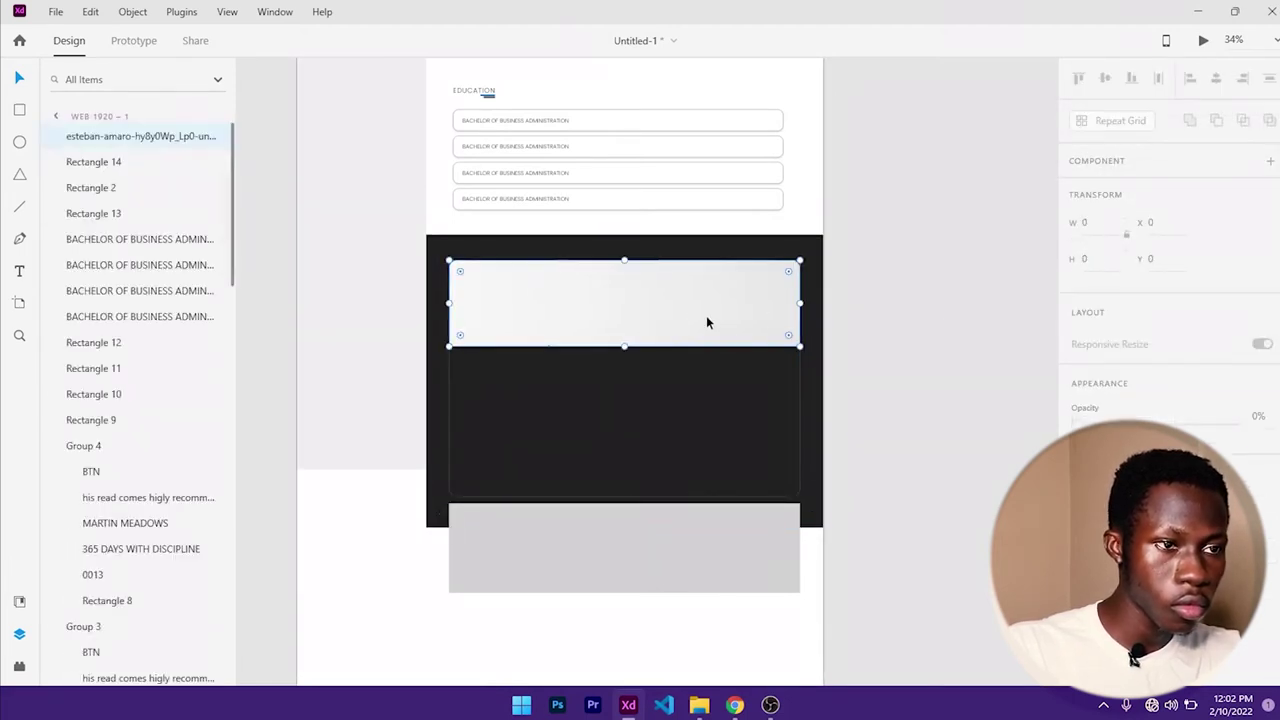
pyautogui.doubleClick(638, 328)
pyautogui.moveTo(642, 381); pyautogui.dragTo(647, 312)
pyautogui.click(914, 291)
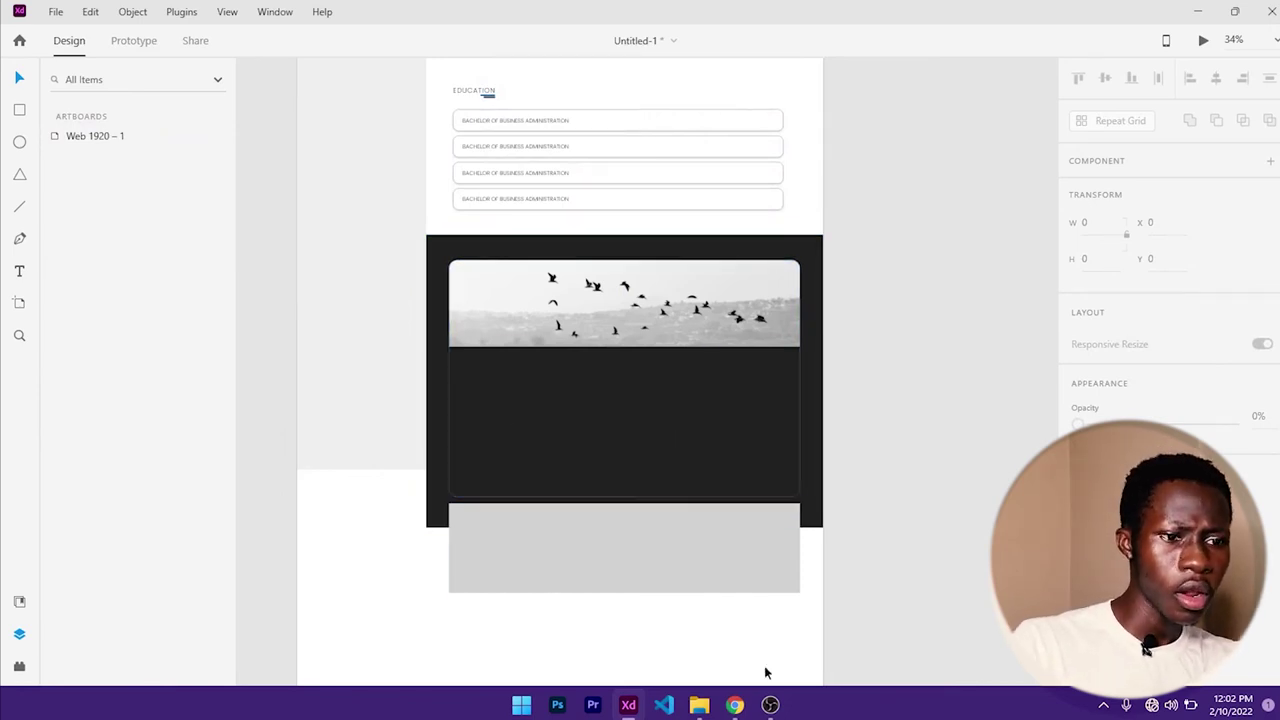
# - Check the live contact page in Chrome for reference
pyautogui.click(735, 704)
pyautogui.scroll(-1, 540, 468)
pyautogui.scroll(1, 543, 380)
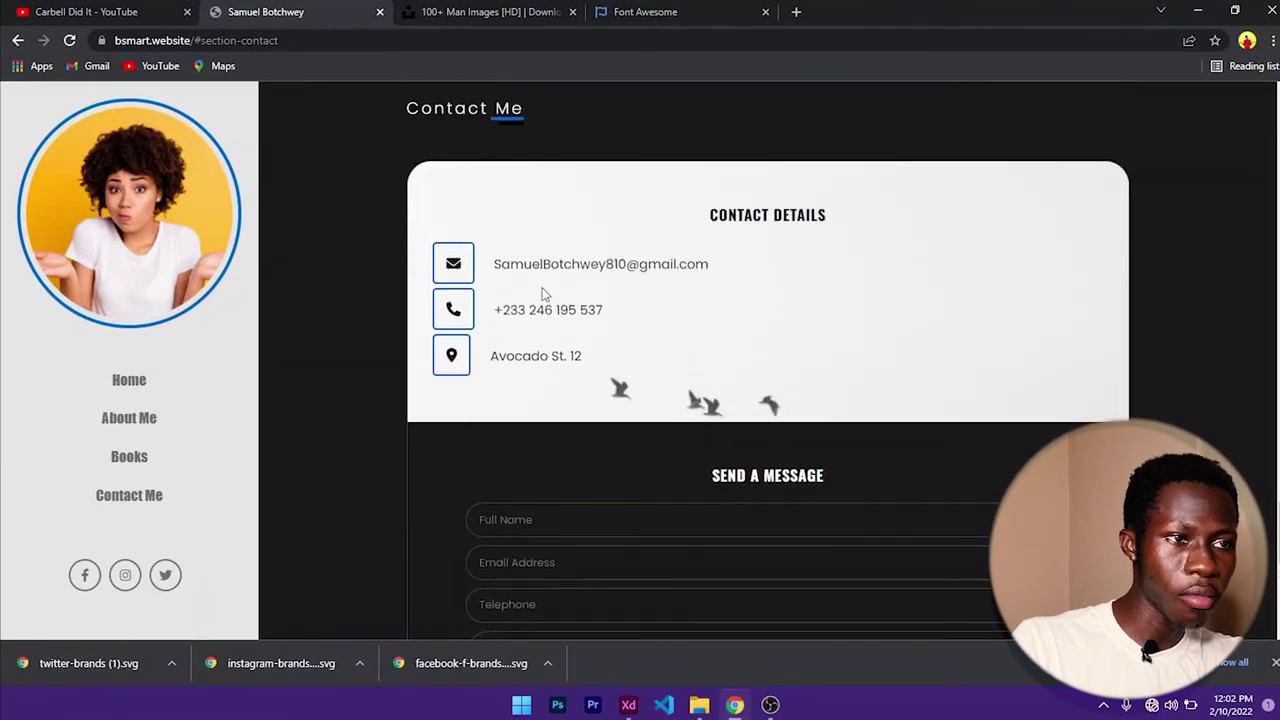
pyautogui.click(1197, 11)
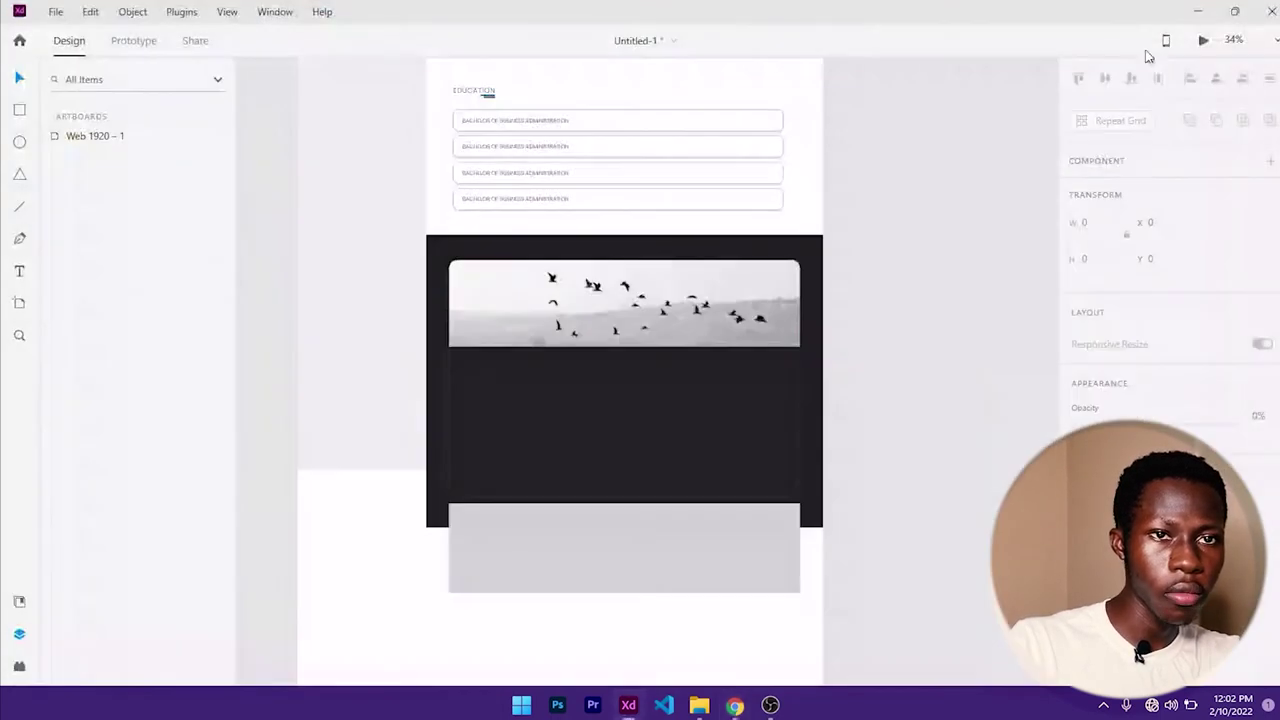
# - Type a 'CONTACT DETAILS' heading on the bird image in Oswald, size 30, Bold
pyautogui.press('t')
pyautogui.click(574, 284)
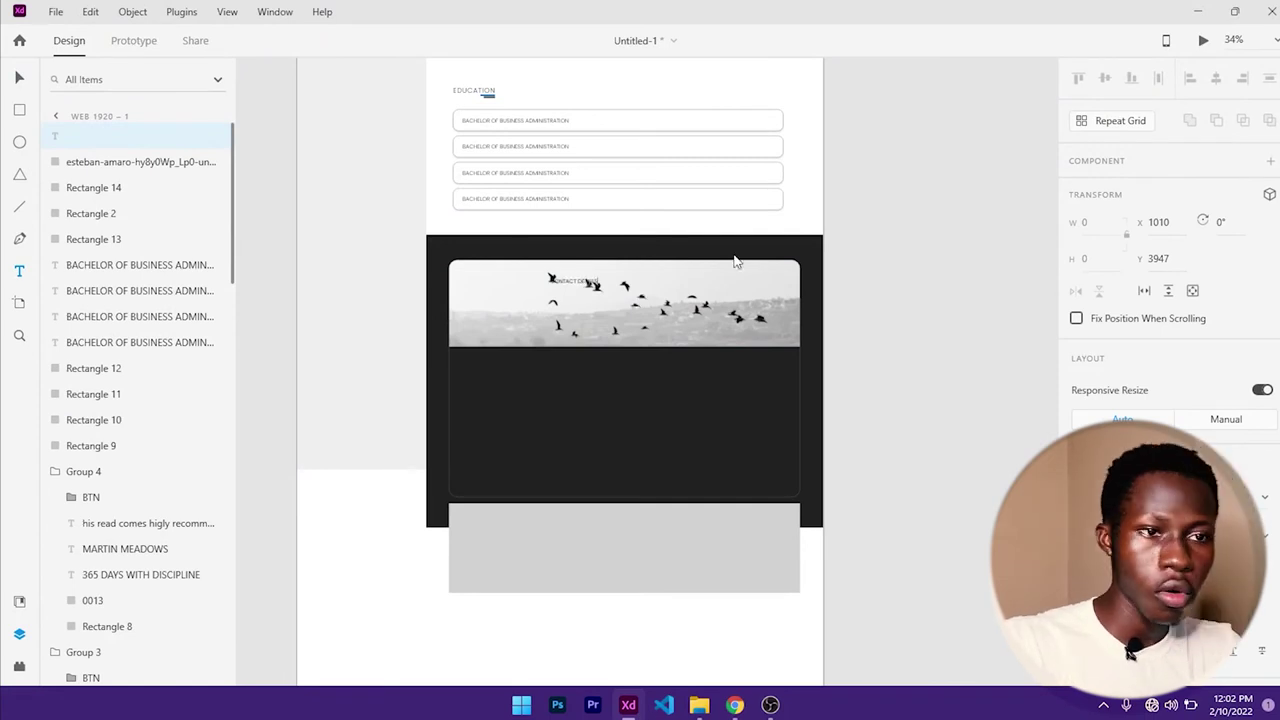
pyautogui.press('Escape')
pyautogui.scroll(-3, 1150, 350)
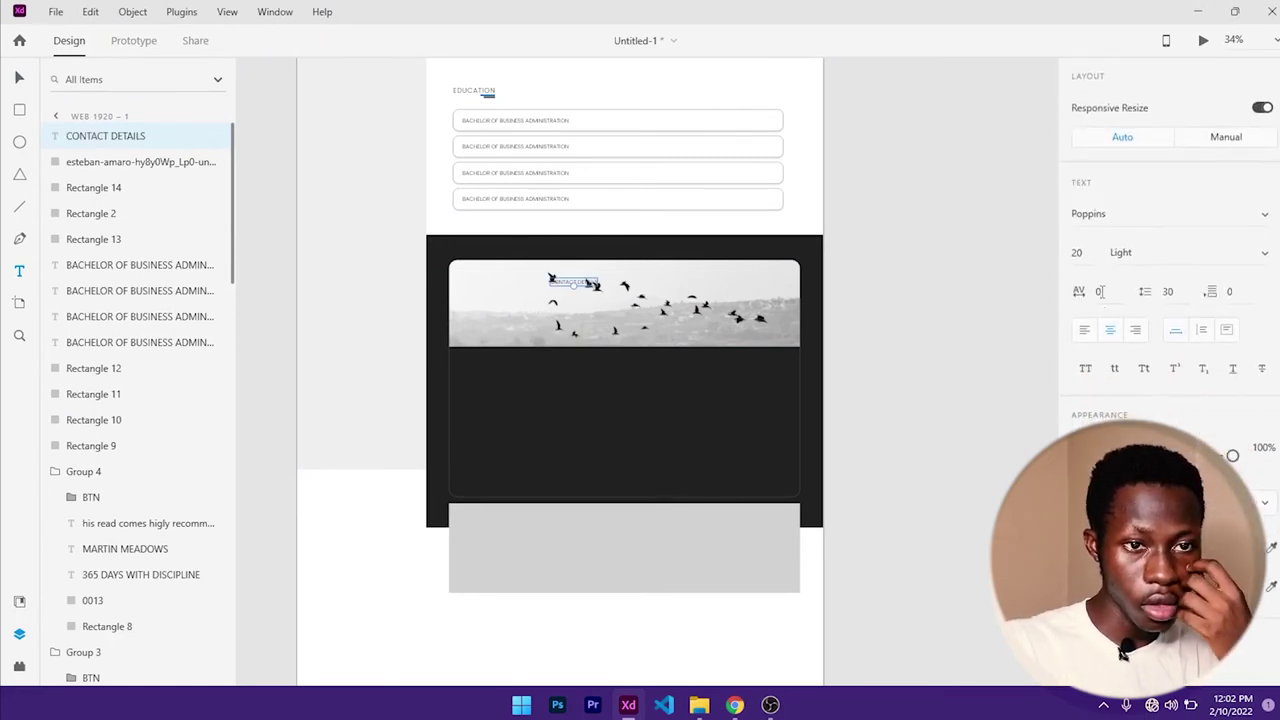
pyautogui.click(1133, 225)
pyautogui.write('Oswald')
pyautogui.press('Return')
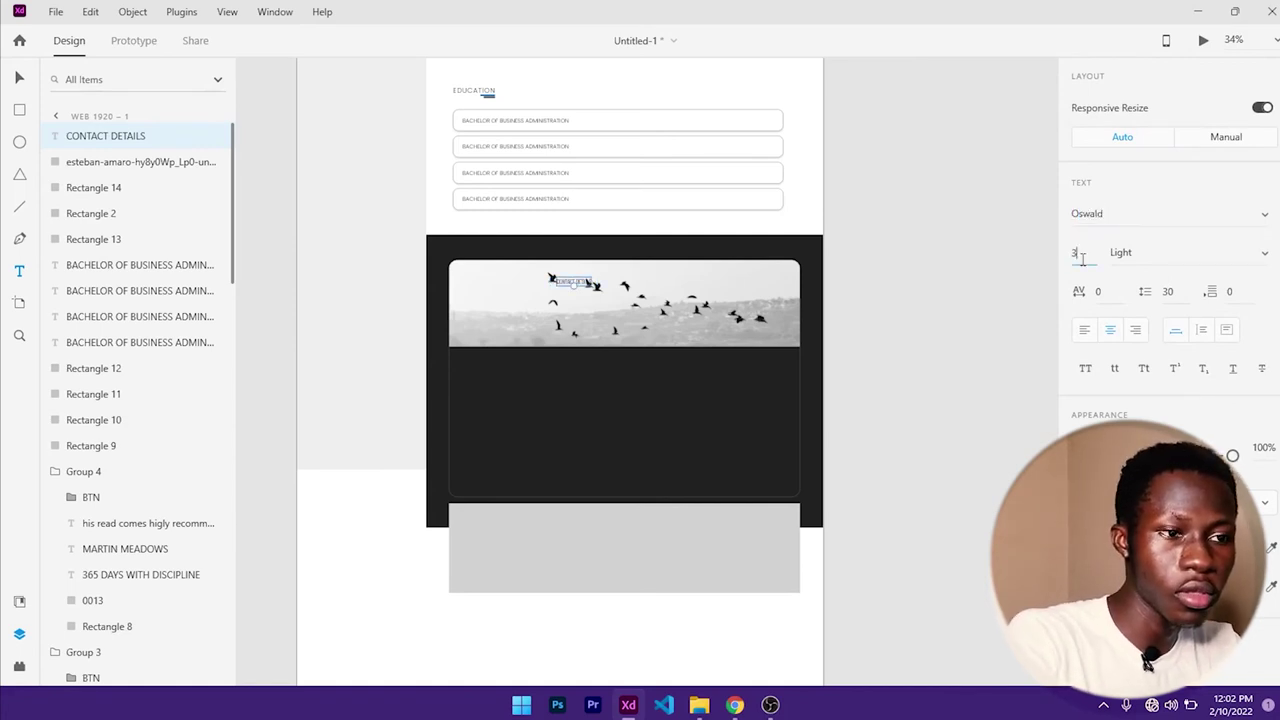
pyautogui.click(1078, 253)
pyautogui.write('30')
pyautogui.press('Return')
pyautogui.click(1134, 252)
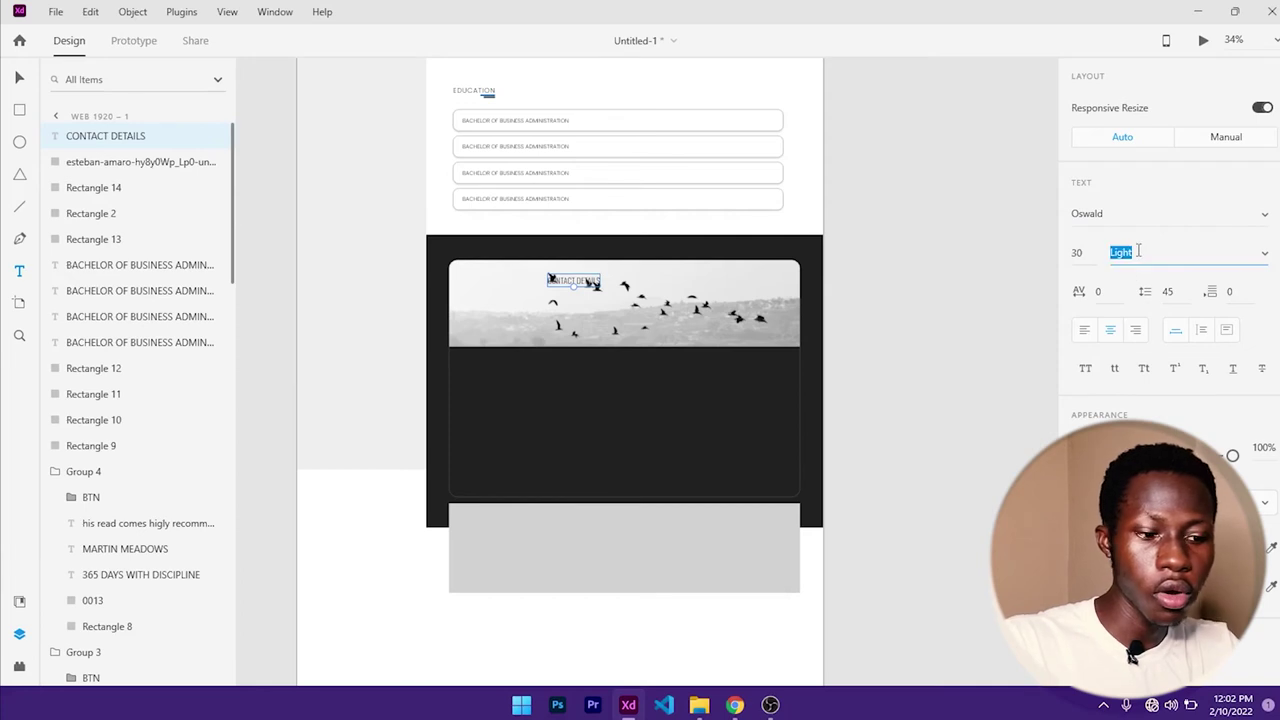
pyautogui.press('Return')
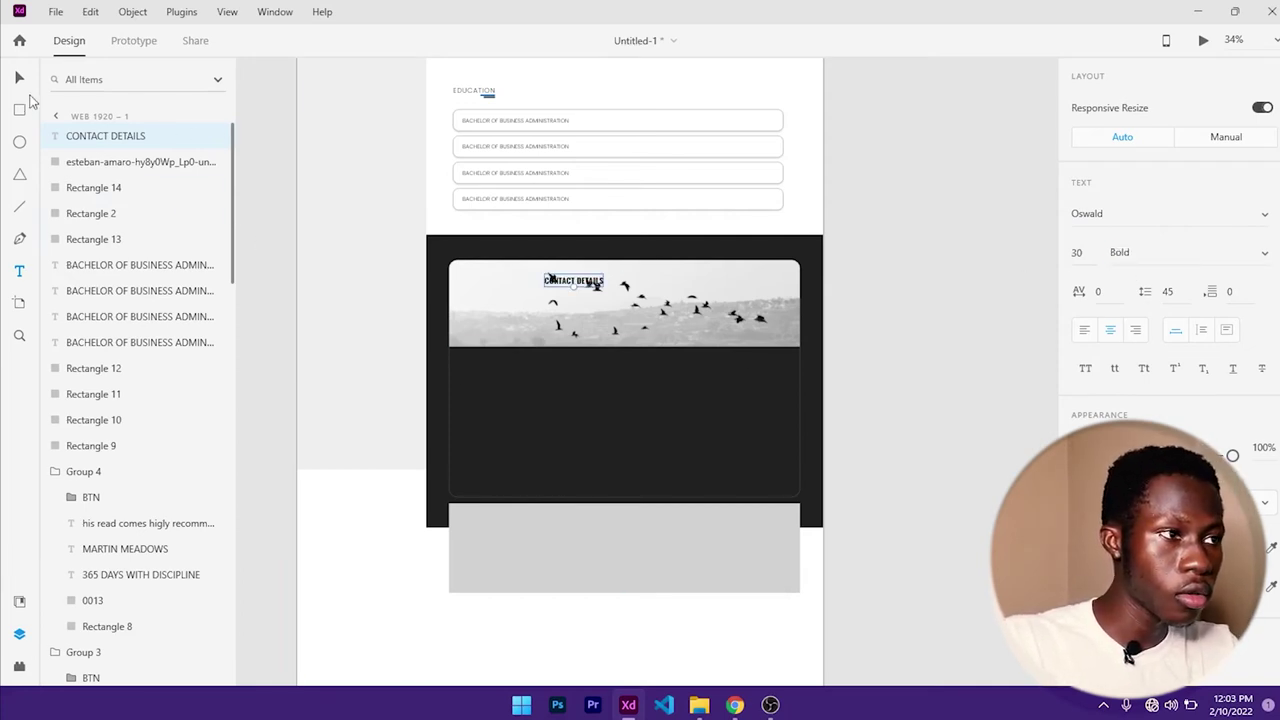
# - Centre the heading horizontally over the image and nudge it near the top
pyautogui.click(20, 80)
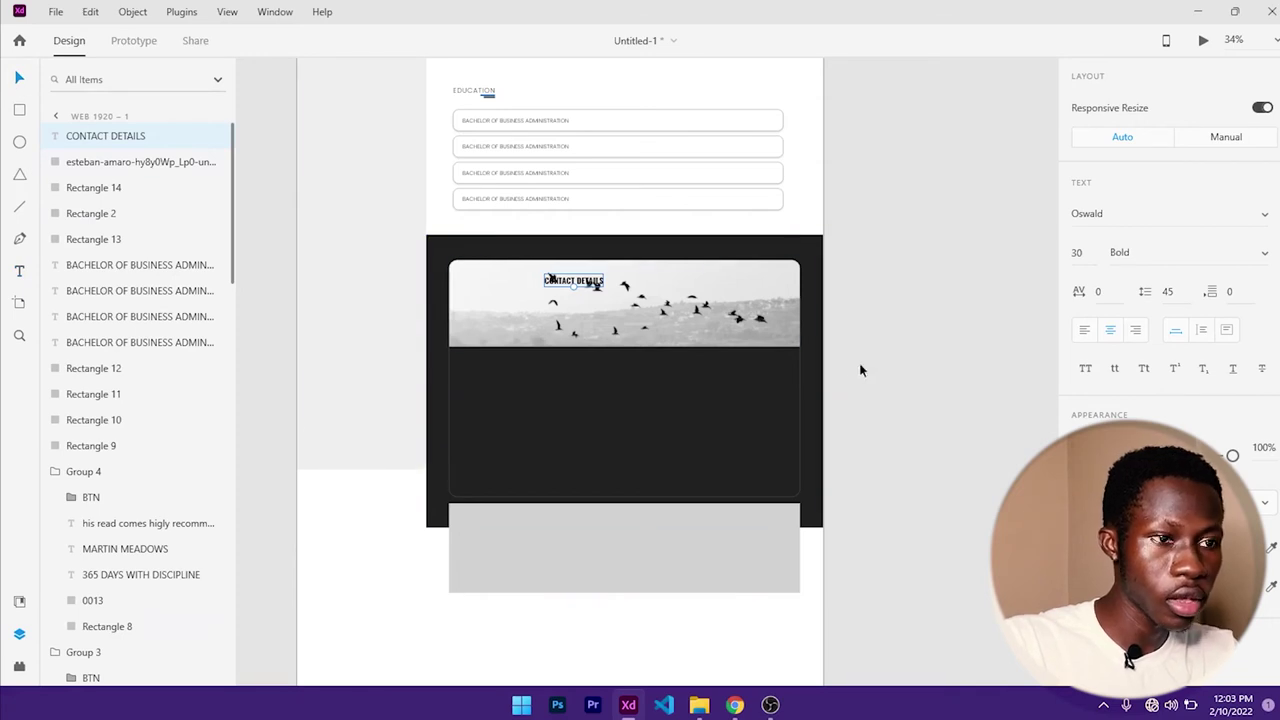
pyautogui.click(672, 318)
pyautogui.scroll(3, 1201, 270)
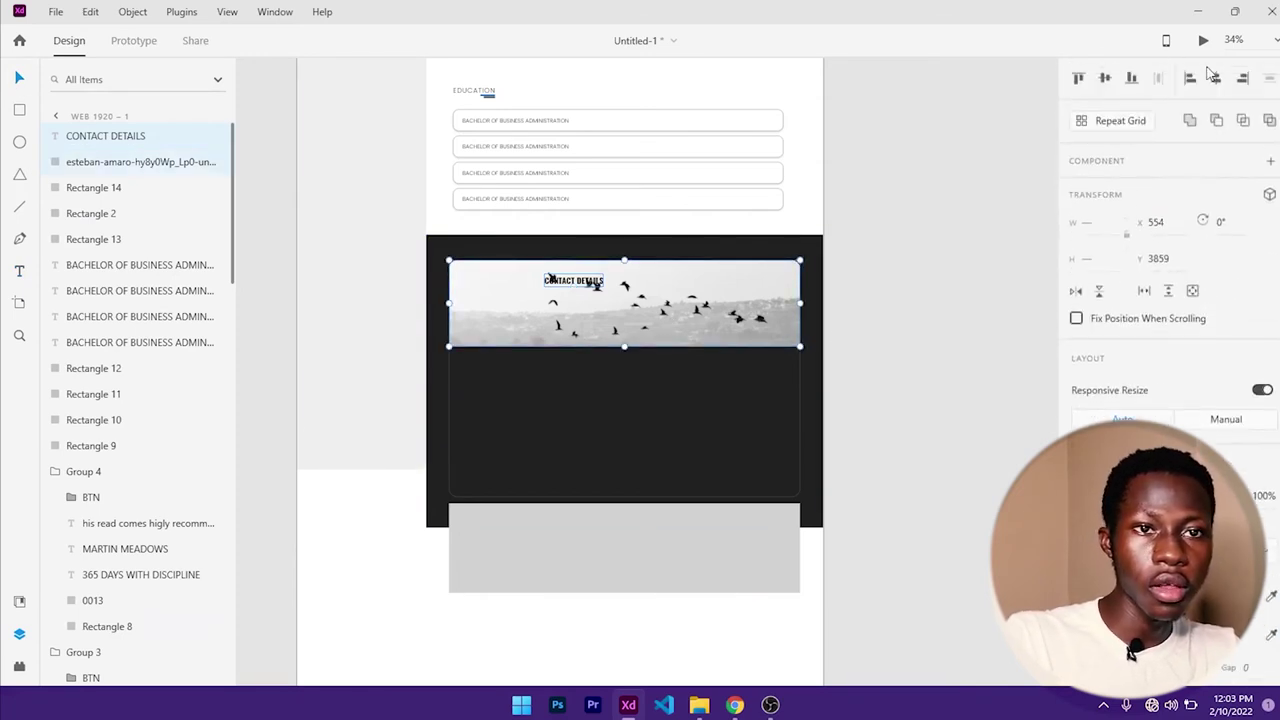
pyautogui.click(1216, 80)
pyautogui.click(1009, 221)
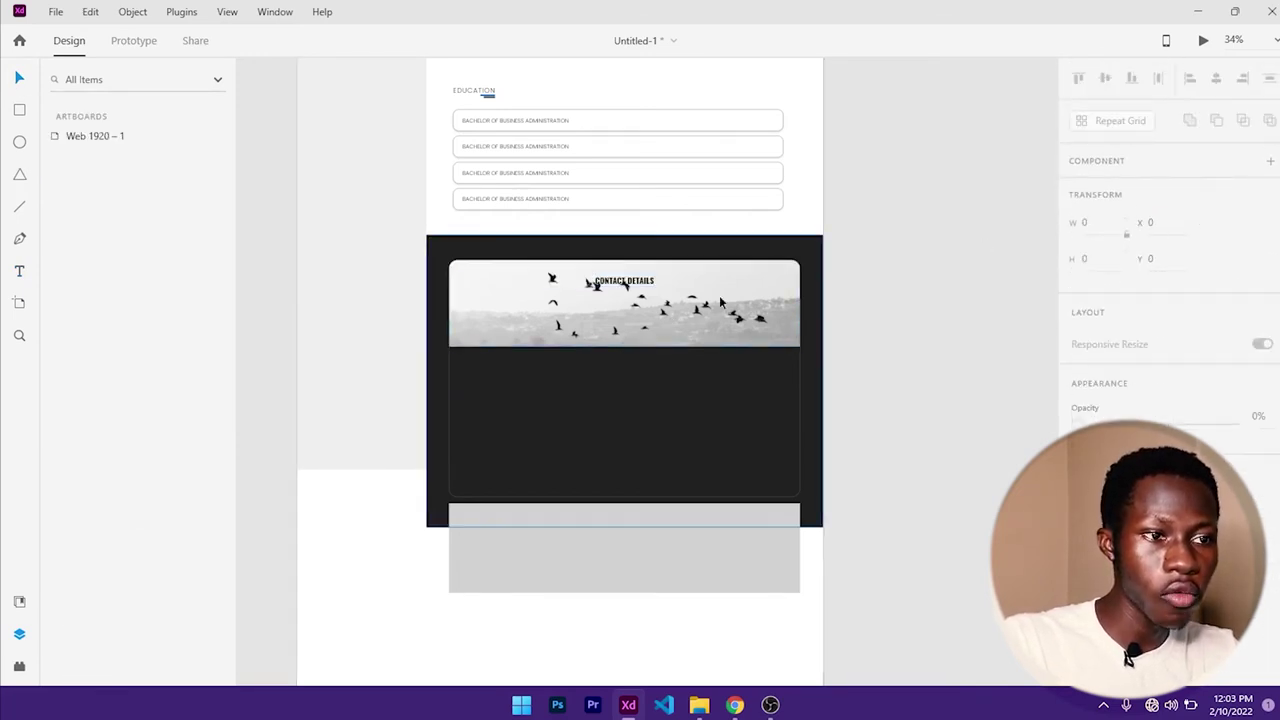
pyautogui.click(627, 285)
pyautogui.moveTo(625, 284); pyautogui.dragTo(625, 278)
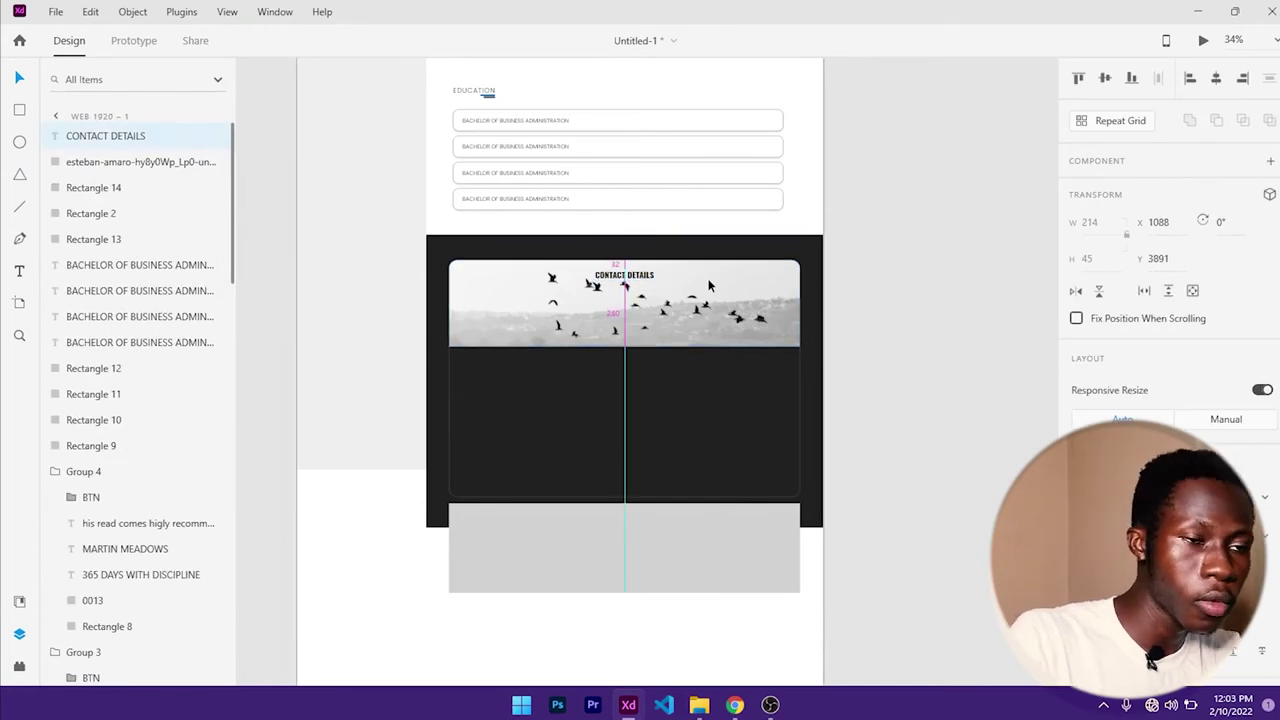
pyautogui.scroll(1, 583, 386)
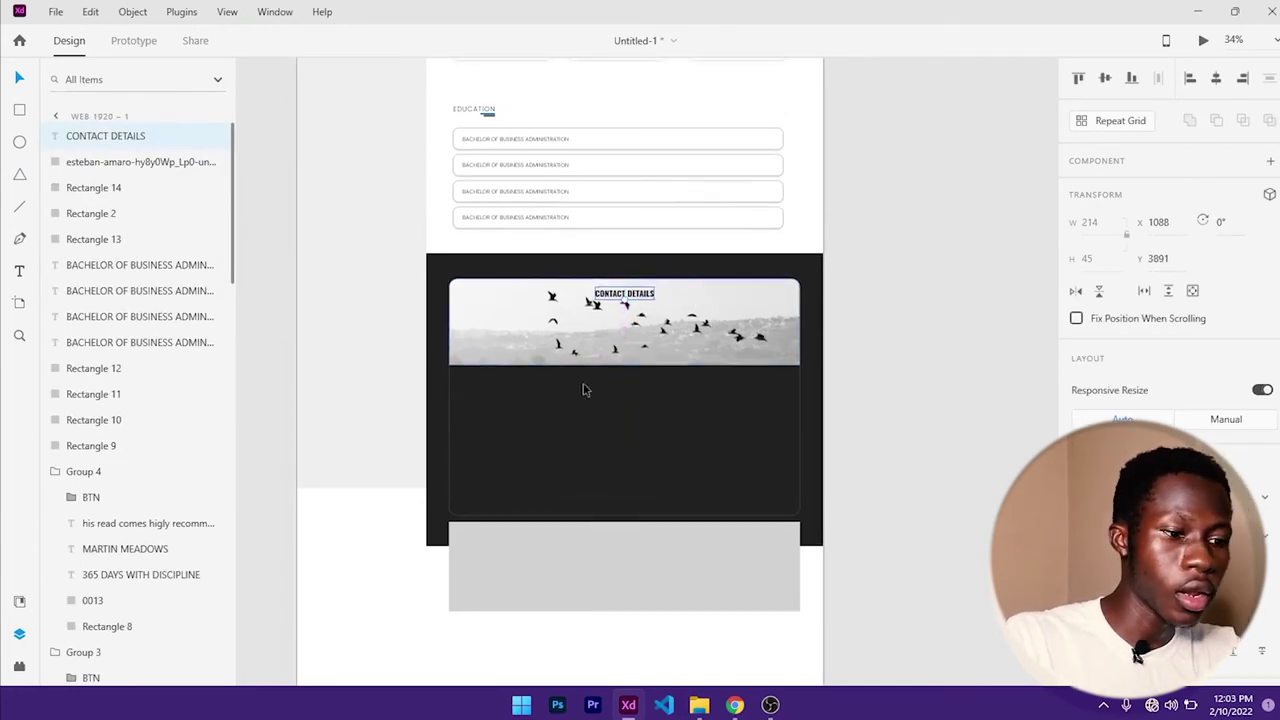
# - Replace the earlier twitter search on Font Awesome with 'envelope'
pyautogui.click(735, 705)
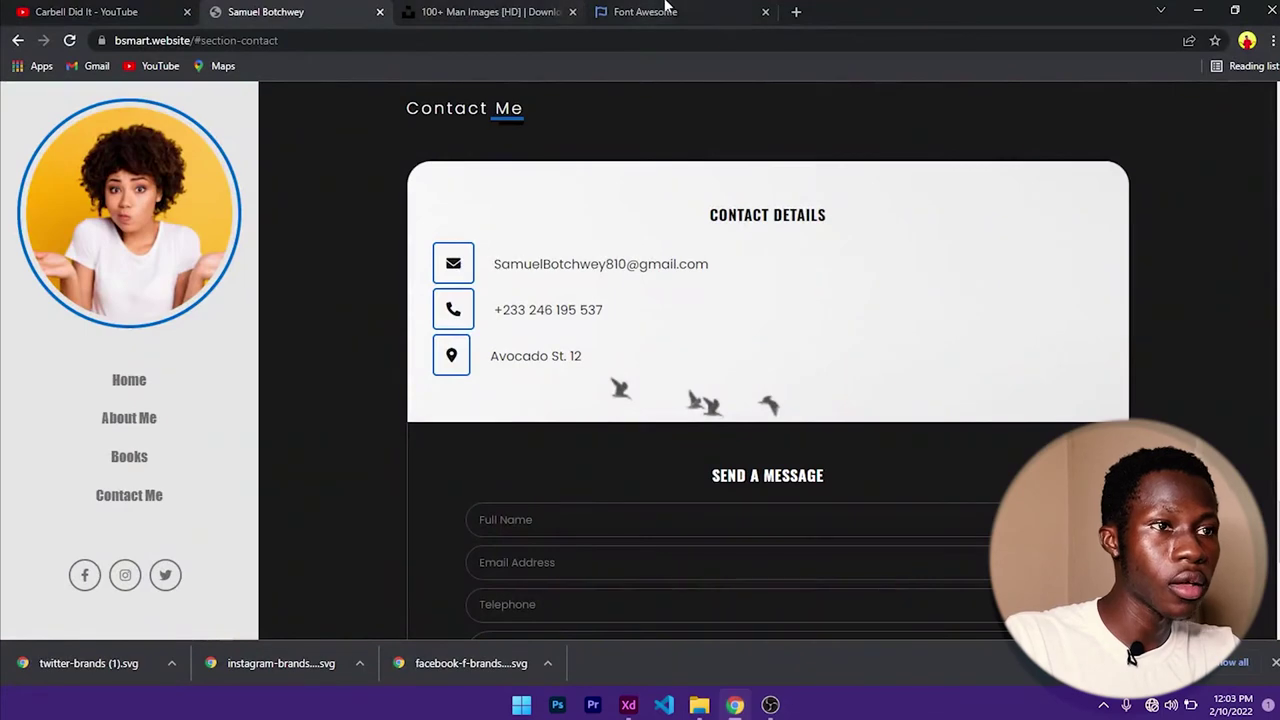
pyautogui.click(667, 10)
pyautogui.click(549, 194)
pyautogui.hotkey('ctrl', 'a')
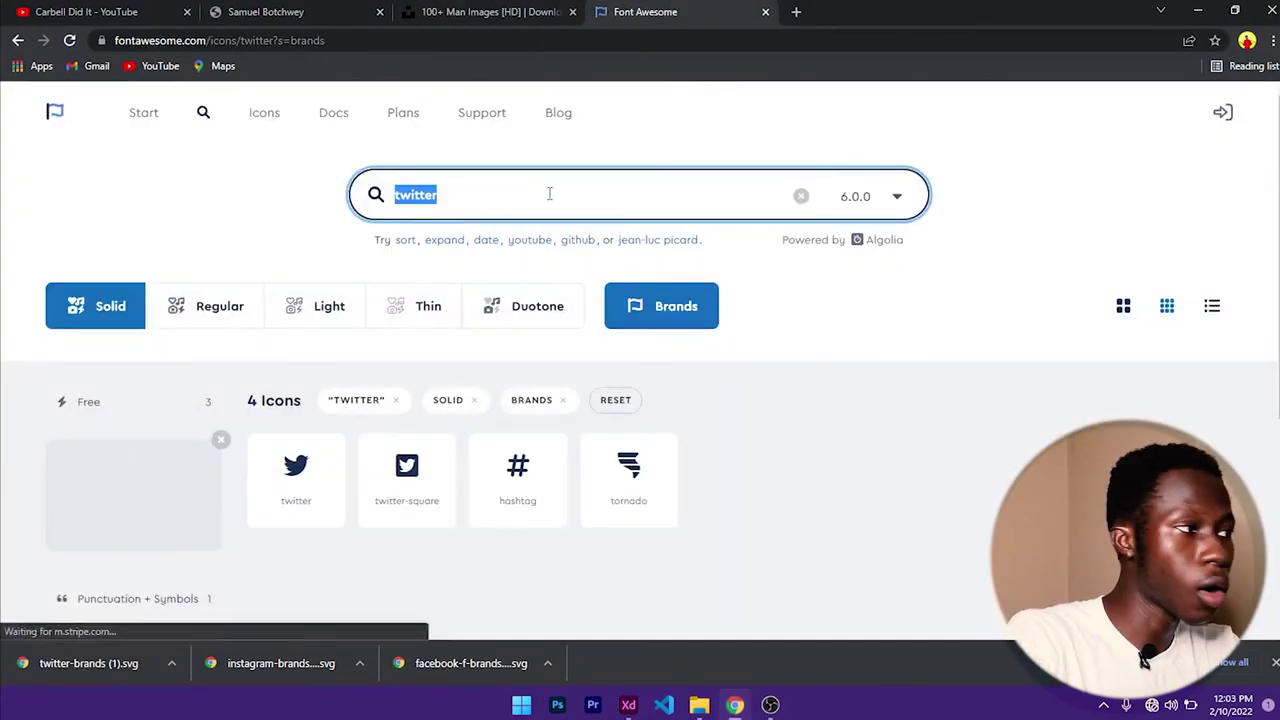
pyautogui.click(265, 11)
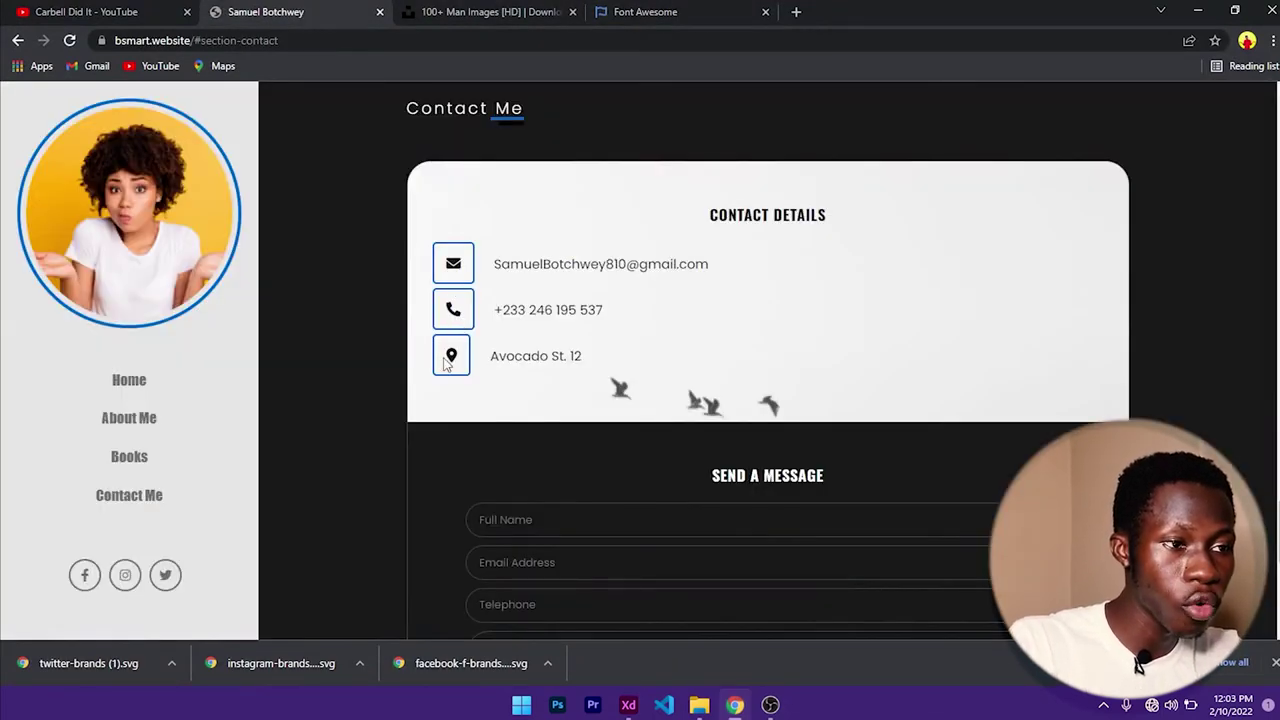
pyautogui.click(667, 20)
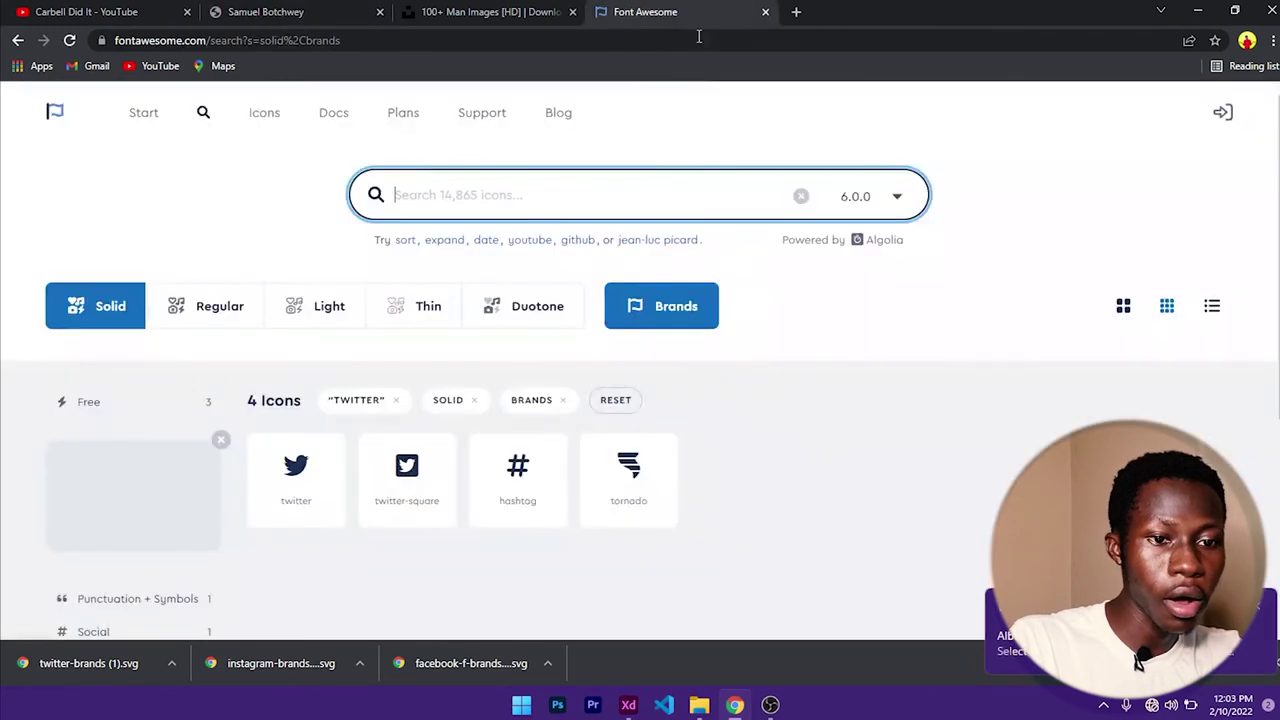
pyautogui.write('ENVE')
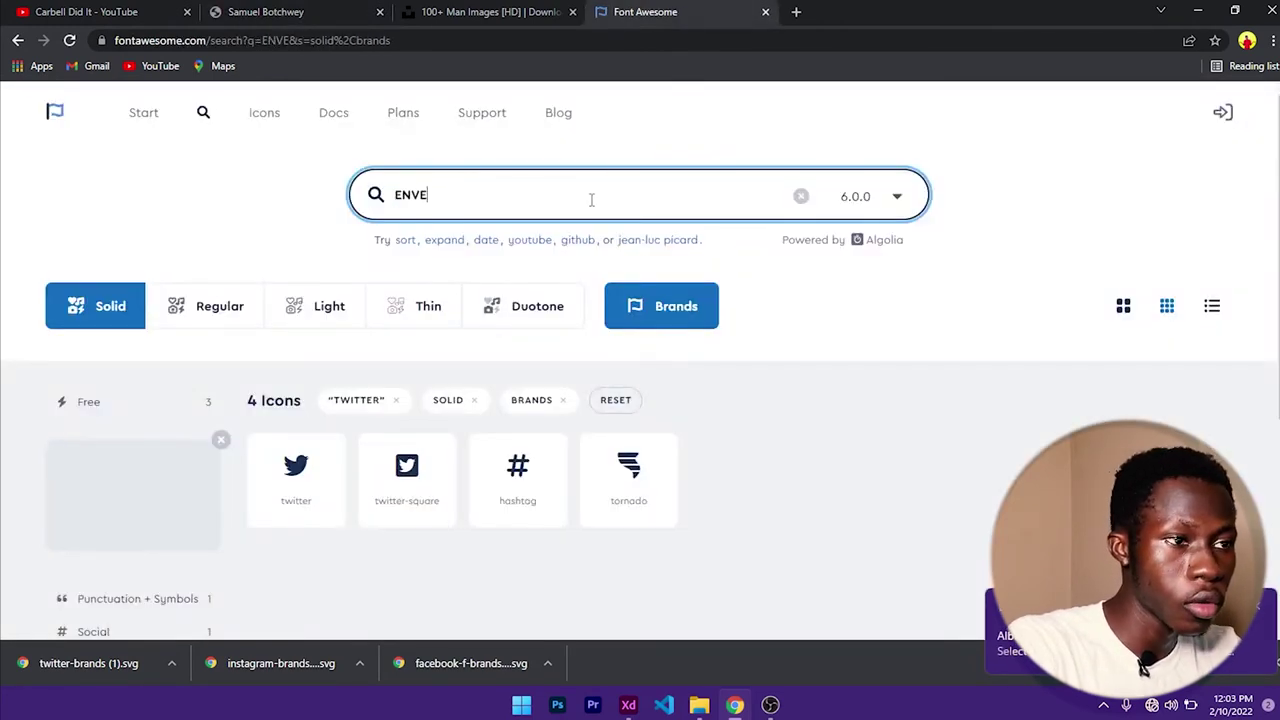
pyautogui.press('BackSpace')
pyautogui.press('BackSpace')
pyautogui.press('BackSpace')
pyautogui.press('BackSpace')
pyautogui.write('enveo')
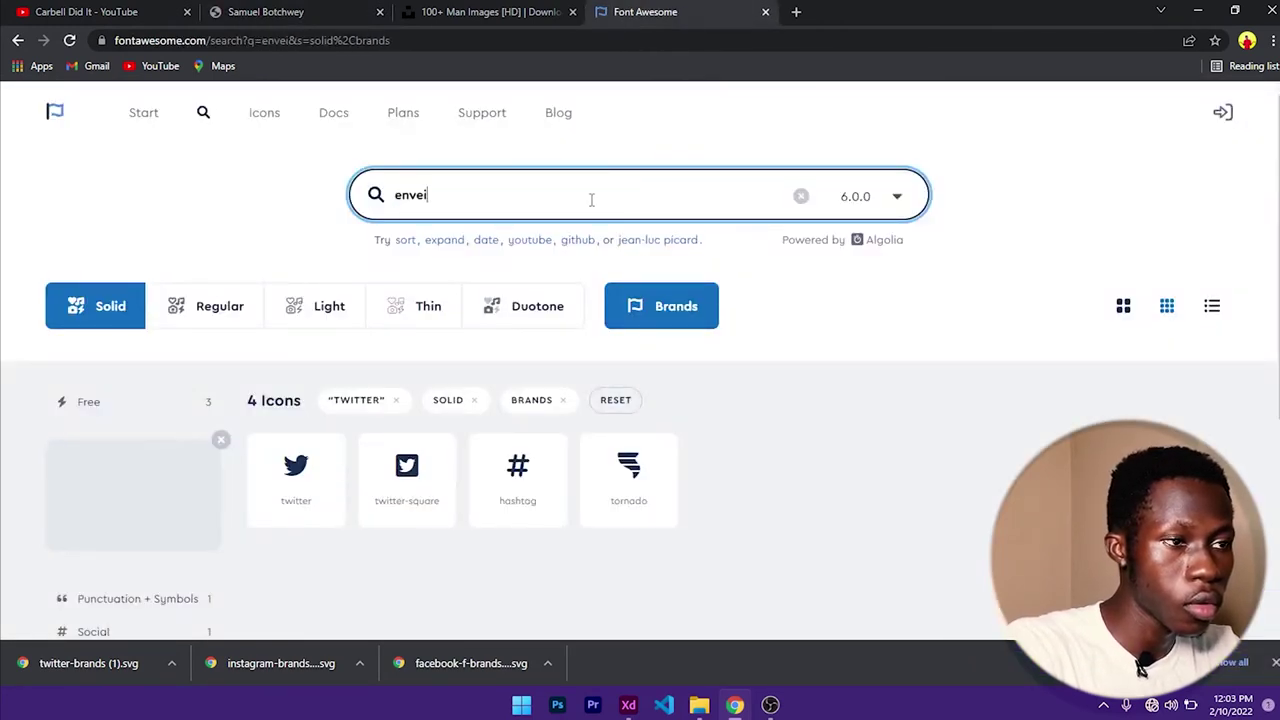
pyautogui.press('BackSpace')
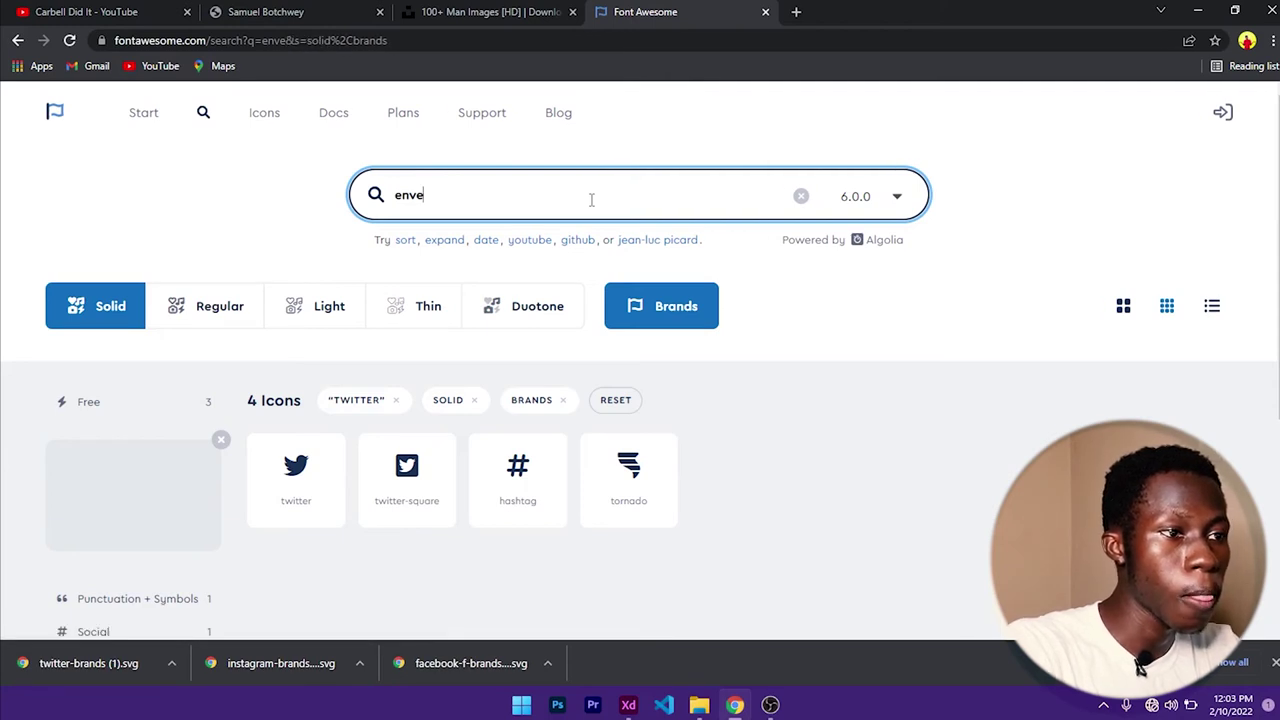
pyautogui.write('lope')
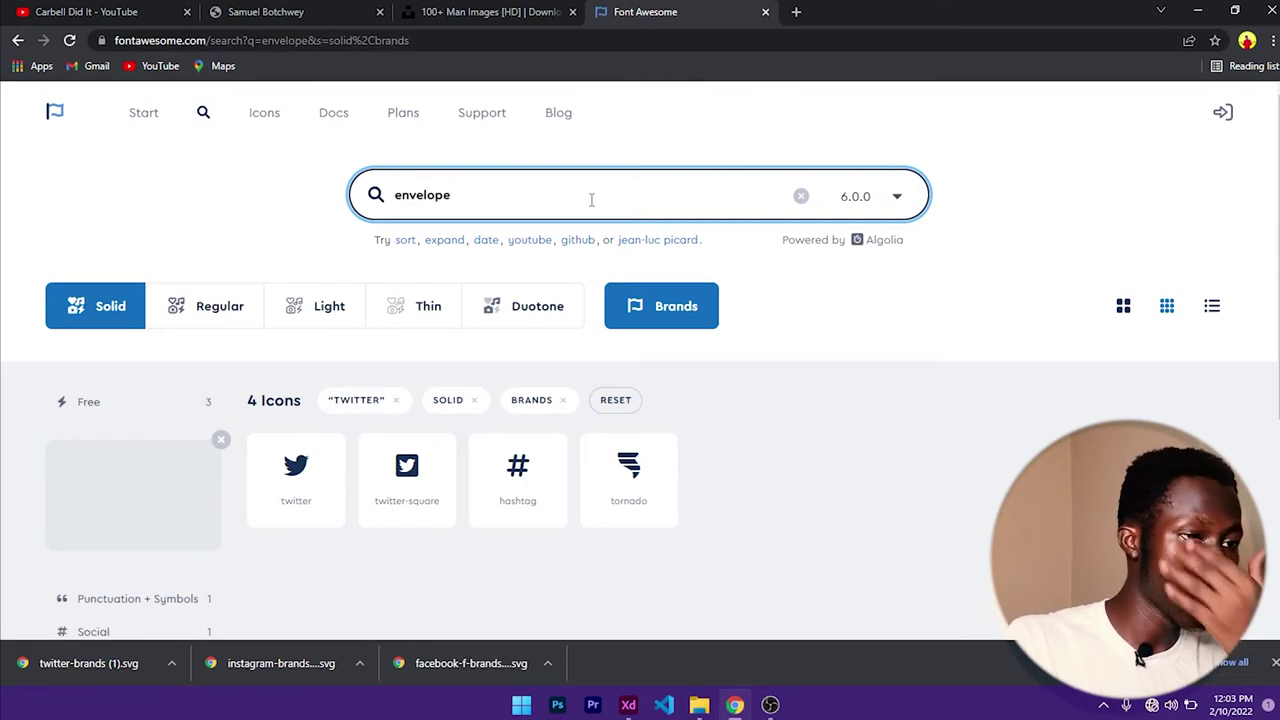
pyautogui.click(699, 705)
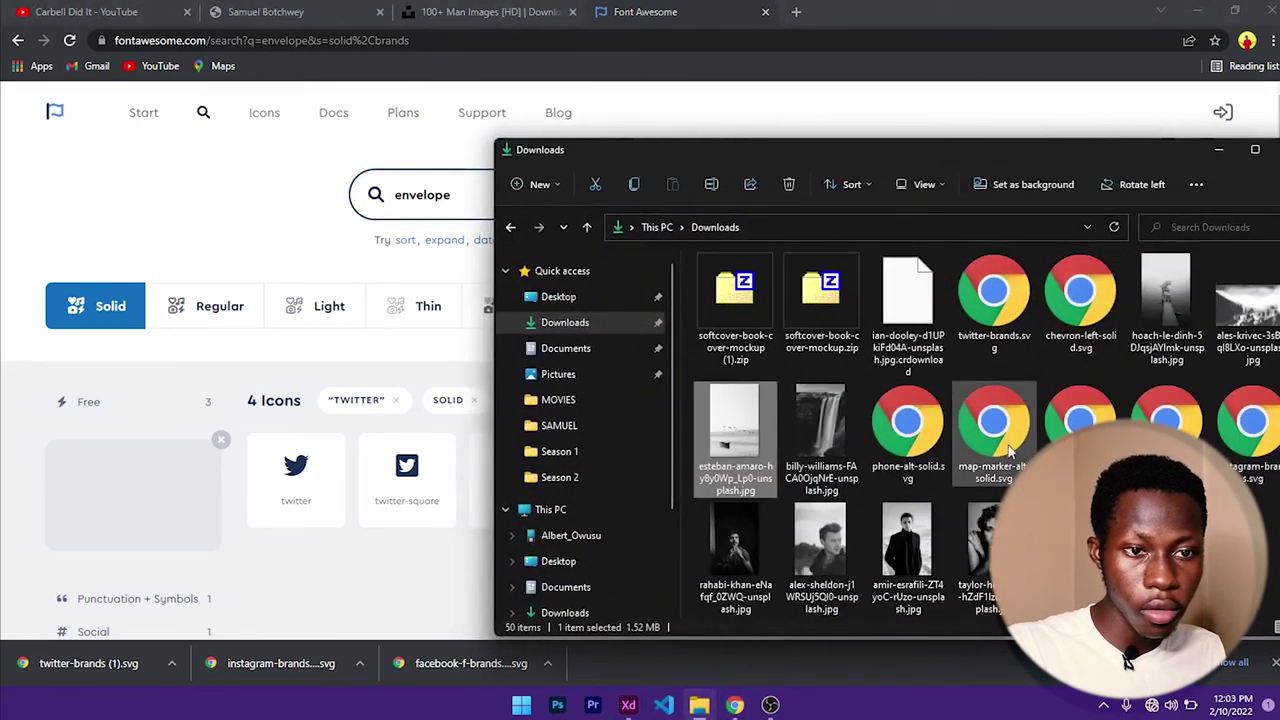
# - Import envelope-regular.svg from Downloads and place it on the CONTACT DETAILS header
pyautogui.click(1193, 8)
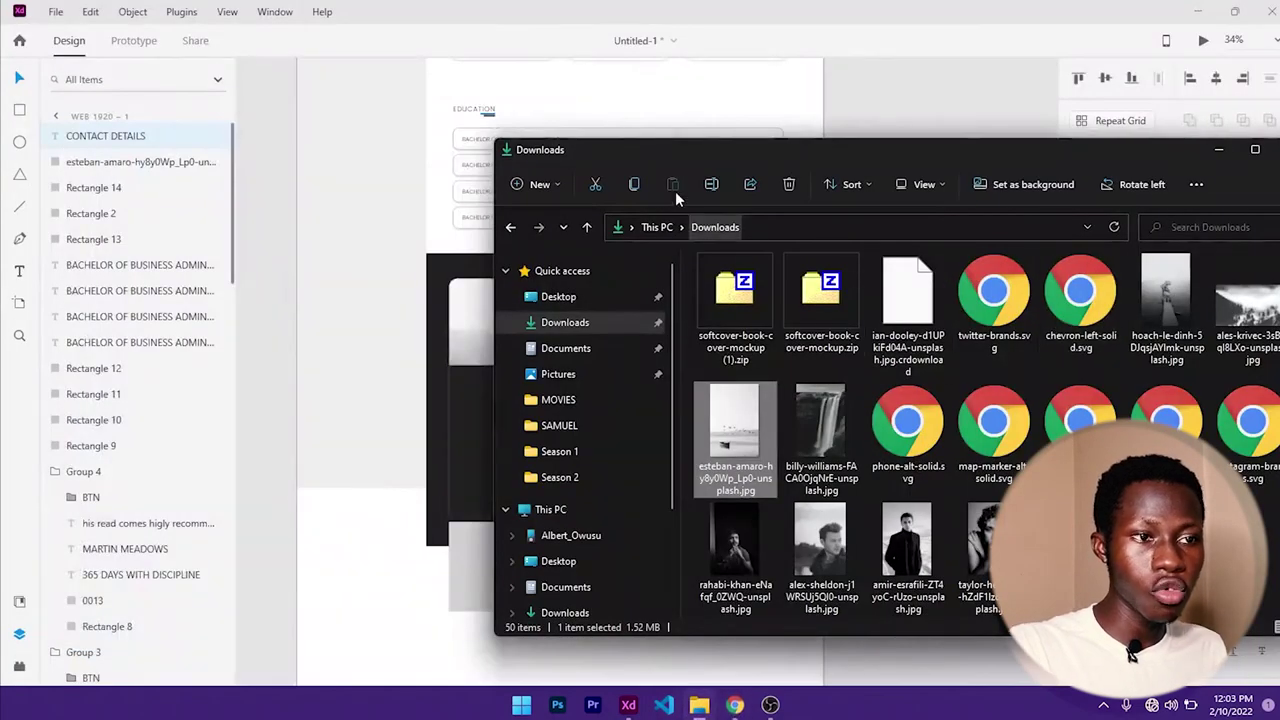
pyautogui.moveTo(813, 150); pyautogui.dragTo(699, 266)
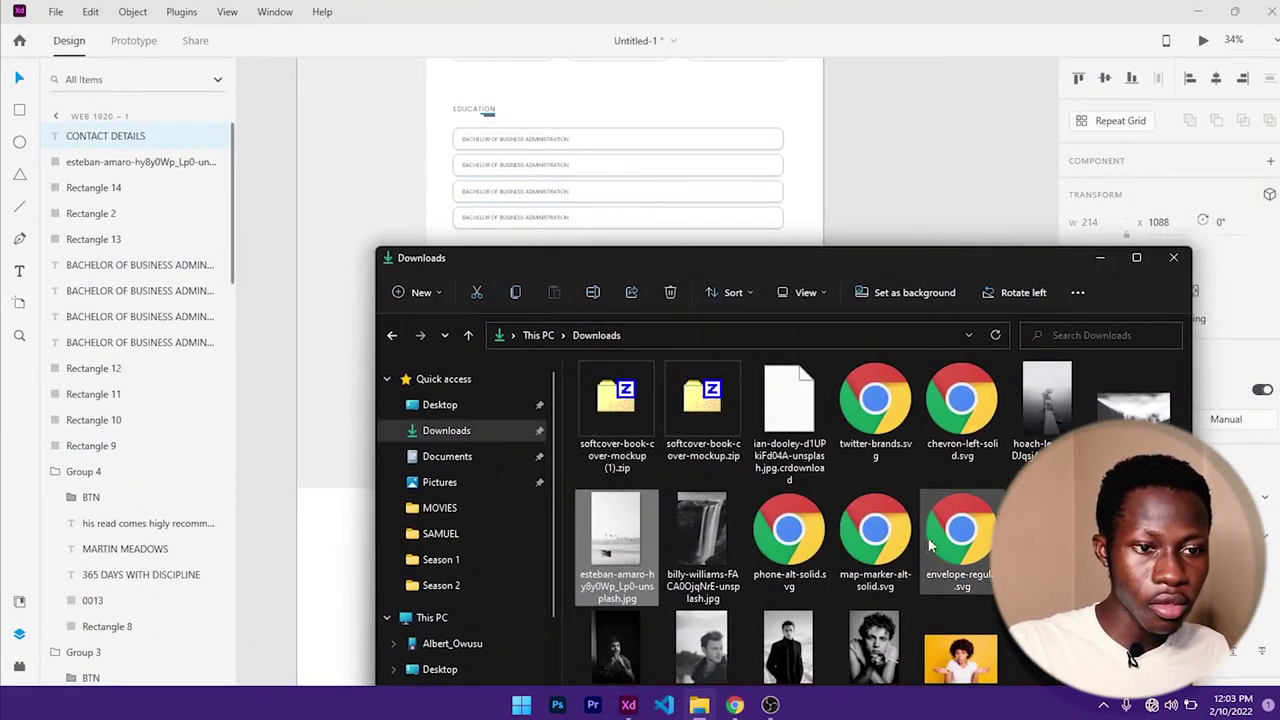
pyautogui.moveTo(960, 405); pyautogui.dragTo(935, 192)
pyautogui.click(1097, 260)
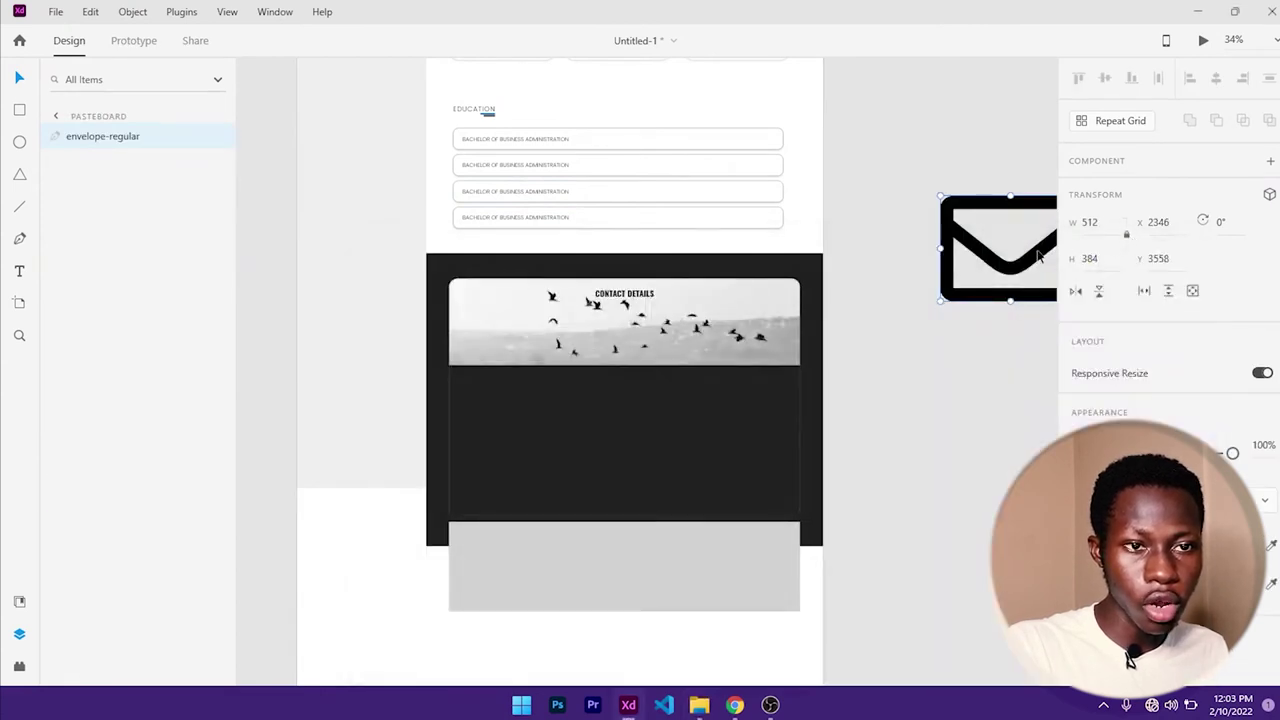
pyautogui.moveTo(1040, 257); pyautogui.dragTo(540, 347)
# - Shrink the envelope icon to about 75×56 and draw a 70×70 square at left
pyautogui.scroll(4, 540, 347)
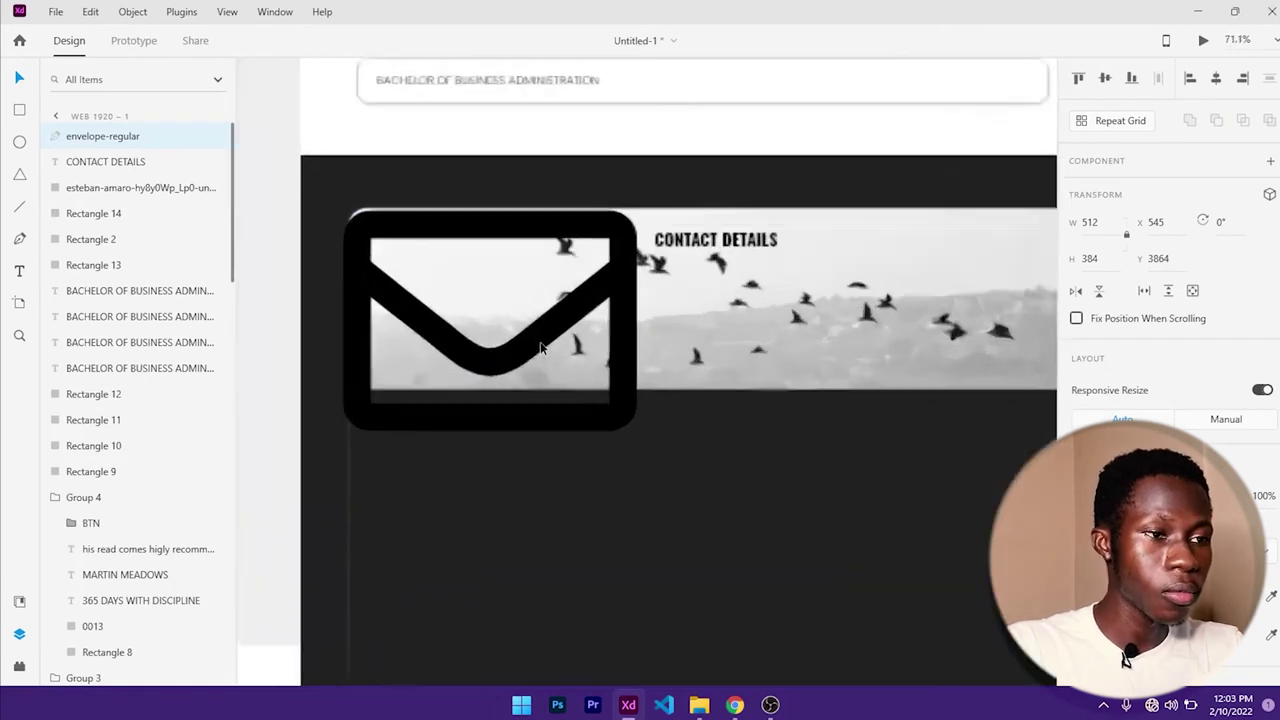
pyautogui.scroll(2, 540, 347)
pyautogui.scroll(-2, 400, 250)
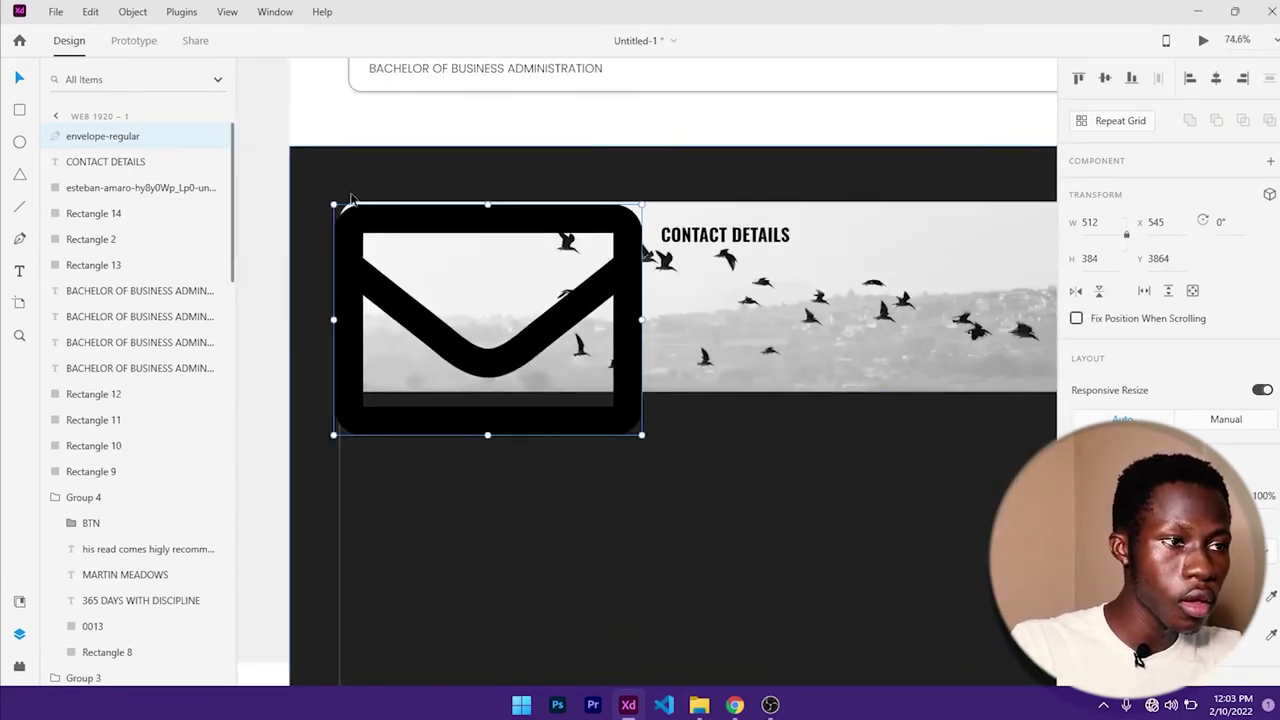
pyautogui.moveTo(333, 203); pyautogui.dragTo(752, 307)
pyautogui.click(19, 113)
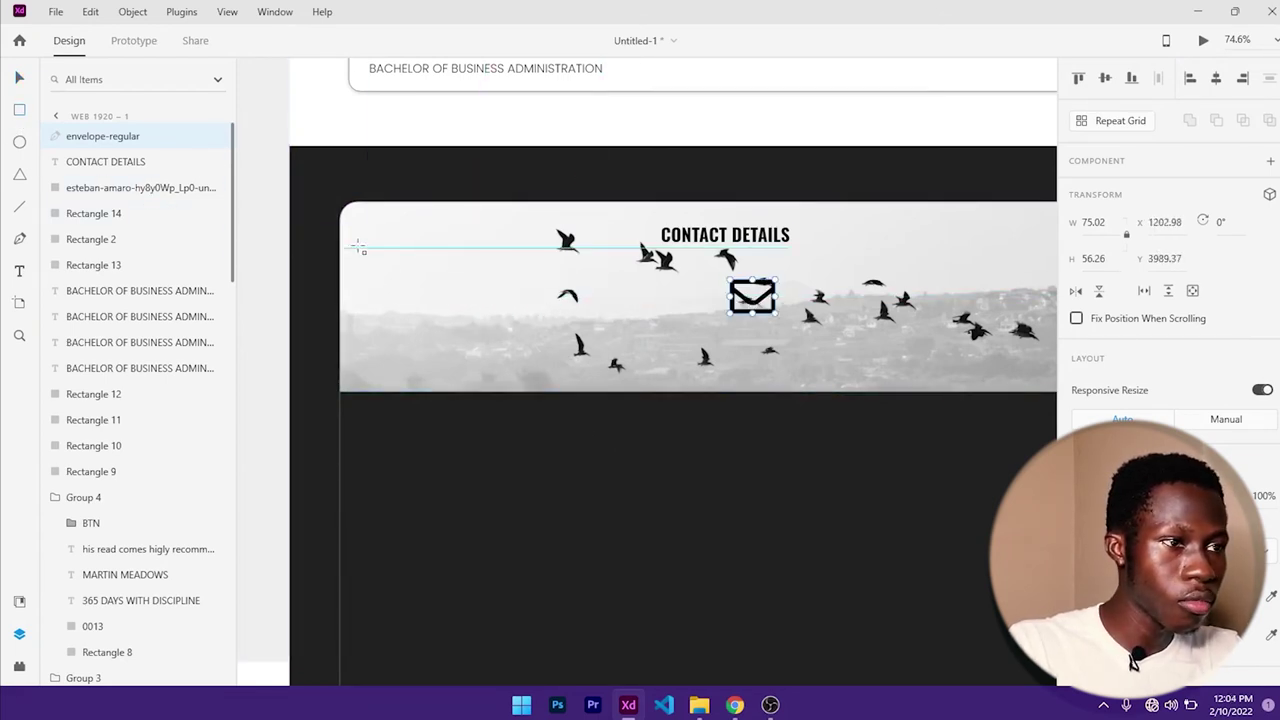
pyautogui.moveTo(419, 254); pyautogui.dragTo(478, 297)
# - Give the square a blue border, undoing two accidental moves of the bird image
pyautogui.scroll(-3, 1140, 305)
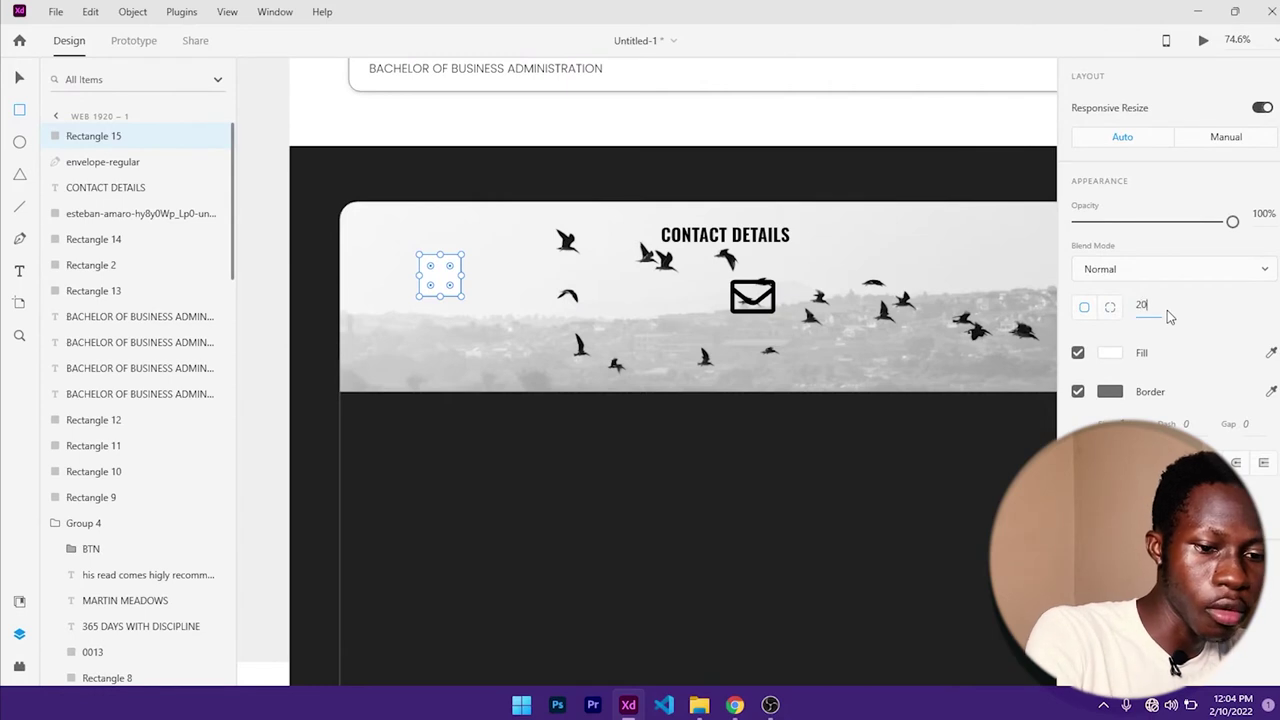
pyautogui.click(1110, 391)
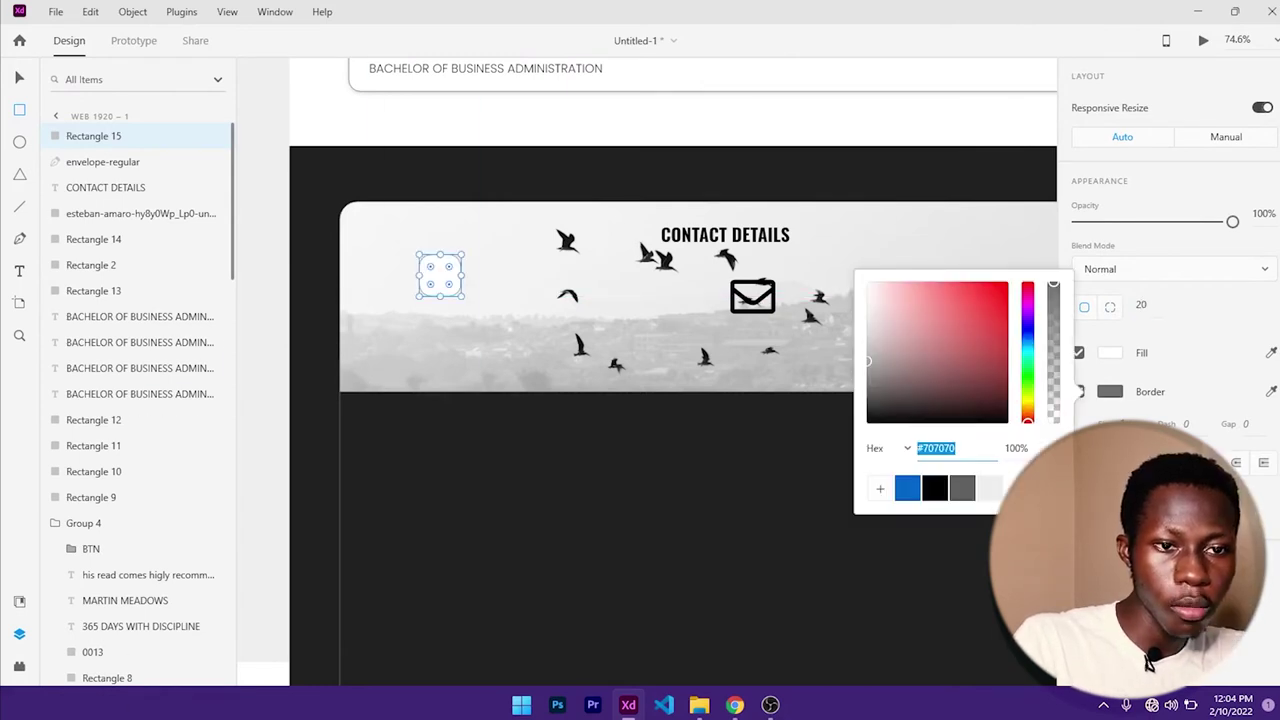
pyautogui.click(906, 490)
pyautogui.click(1124, 418)
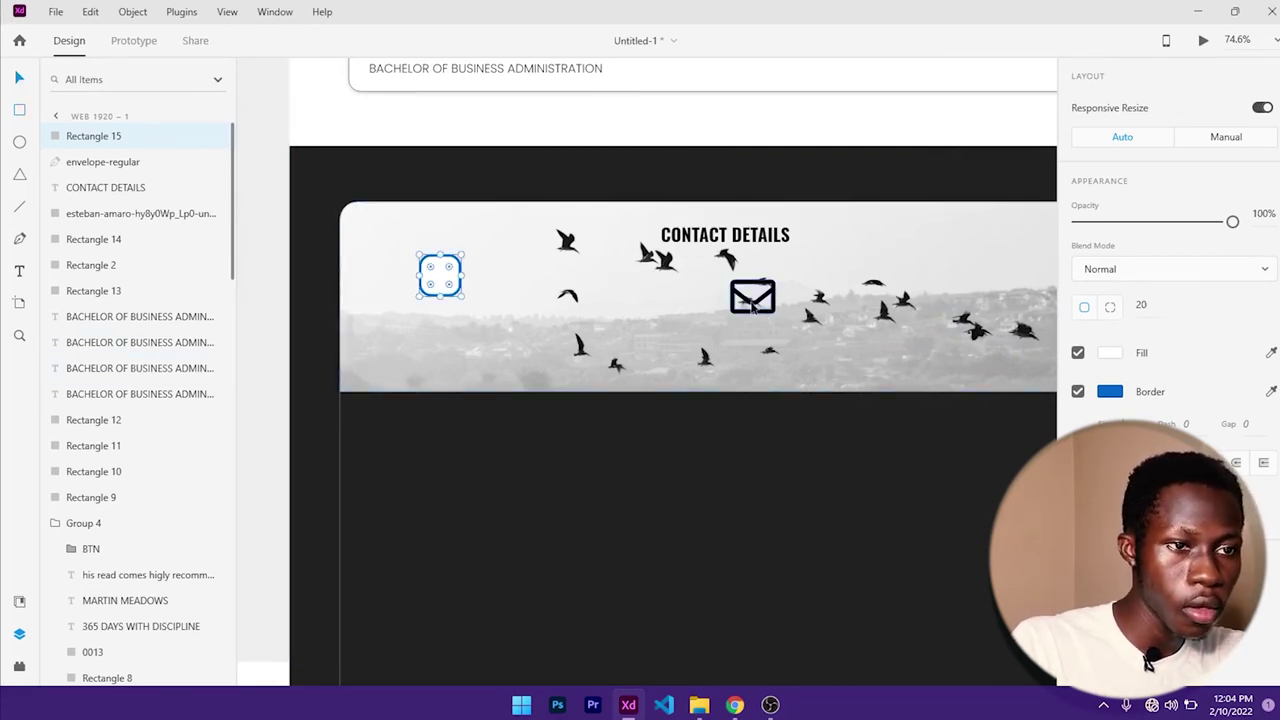
pyautogui.moveTo(762, 295); pyautogui.dragTo(430, 292)
pyautogui.hotkey('ctrl', 'z')
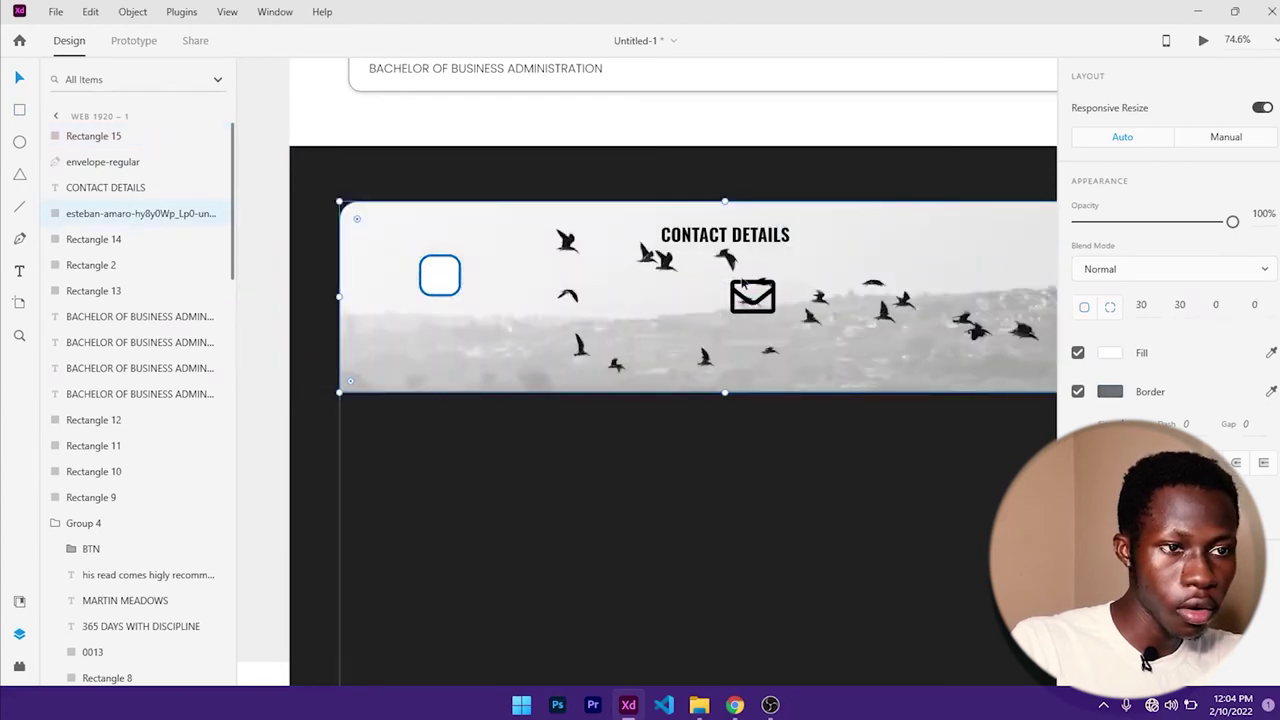
pyautogui.moveTo(760, 310); pyautogui.dragTo(647, 299)
pyautogui.hotkey('ctrl', 'z')
# - Move the envelope icon into the rounded square and centre it vertically and horizontally
pyautogui.scroll(3, 716, 302)
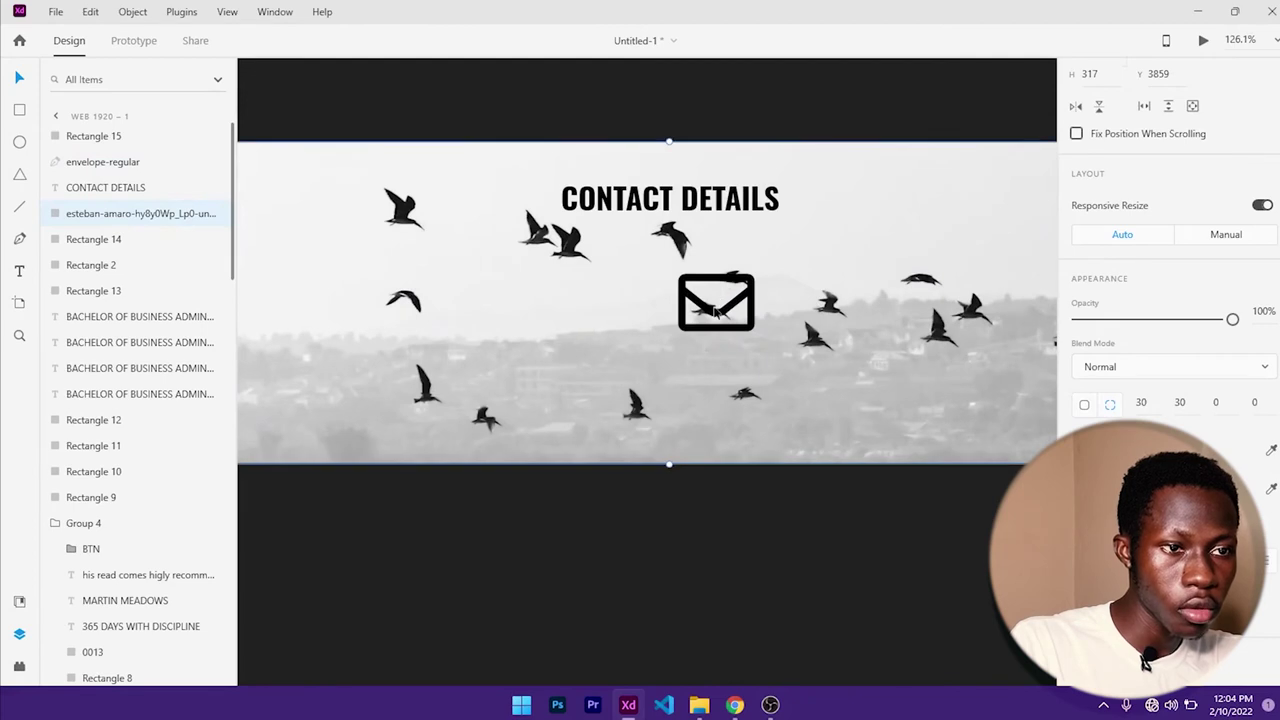
pyautogui.click(713, 313)
pyautogui.moveTo(624, 279); pyautogui.dragTo(794, 283)
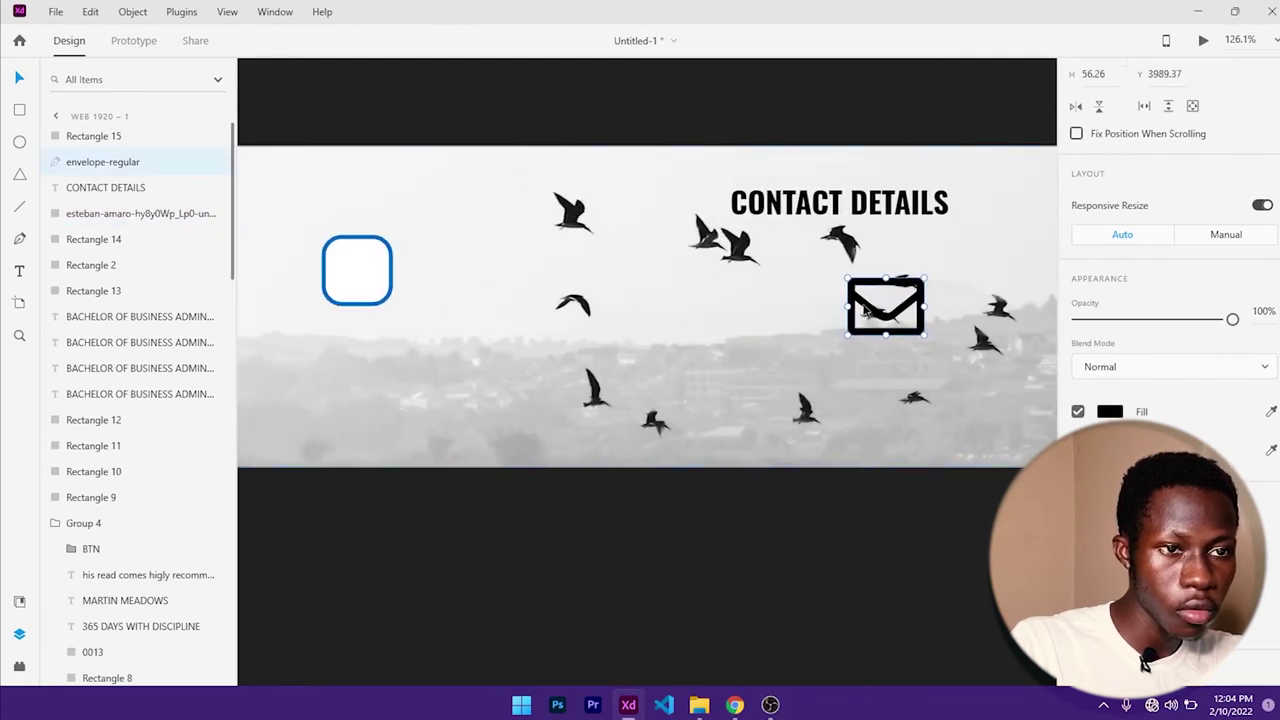
pyautogui.moveTo(866, 310); pyautogui.dragTo(424, 301)
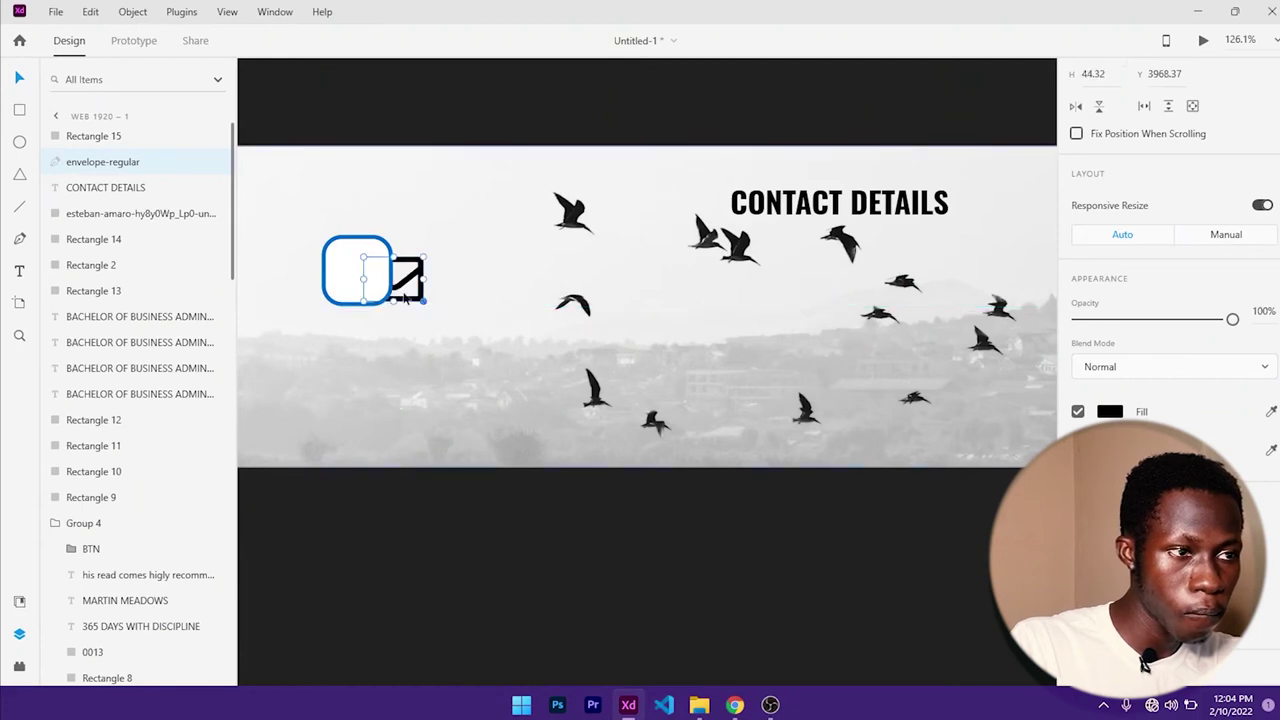
pyautogui.click(346, 279)
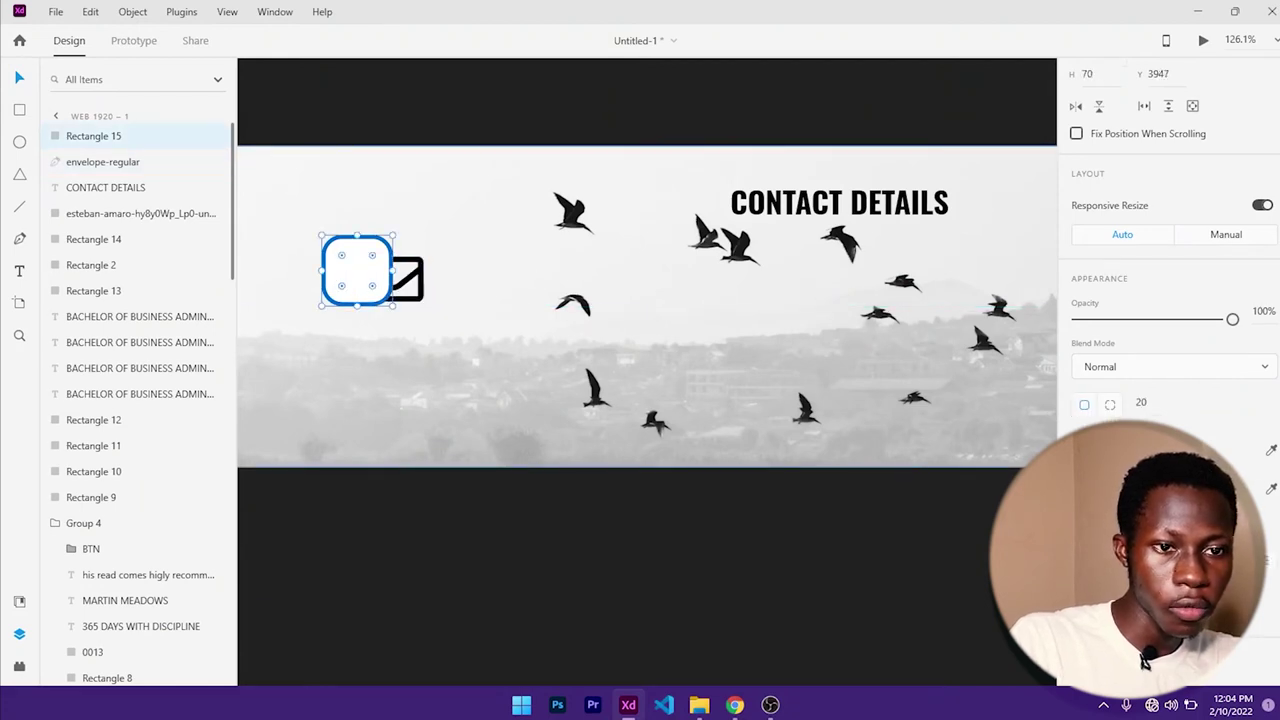
pyautogui.press('Escape')
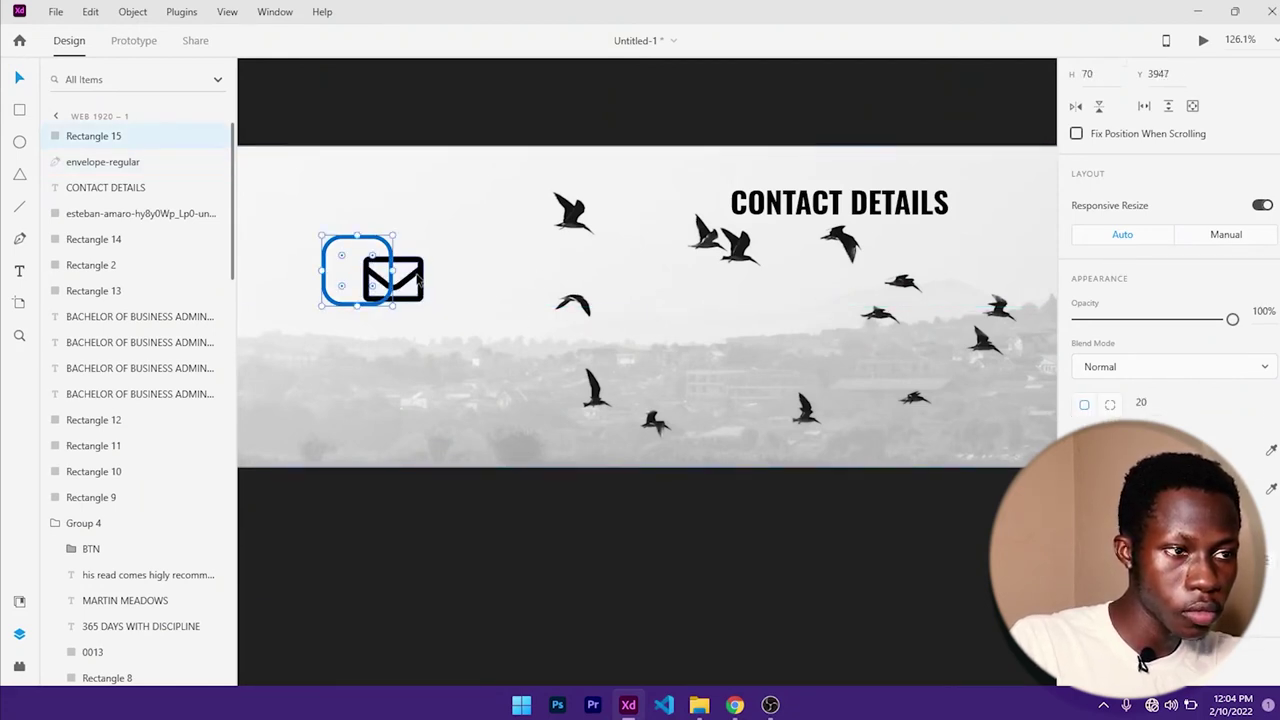
pyautogui.moveTo(420, 288); pyautogui.dragTo(381, 288)
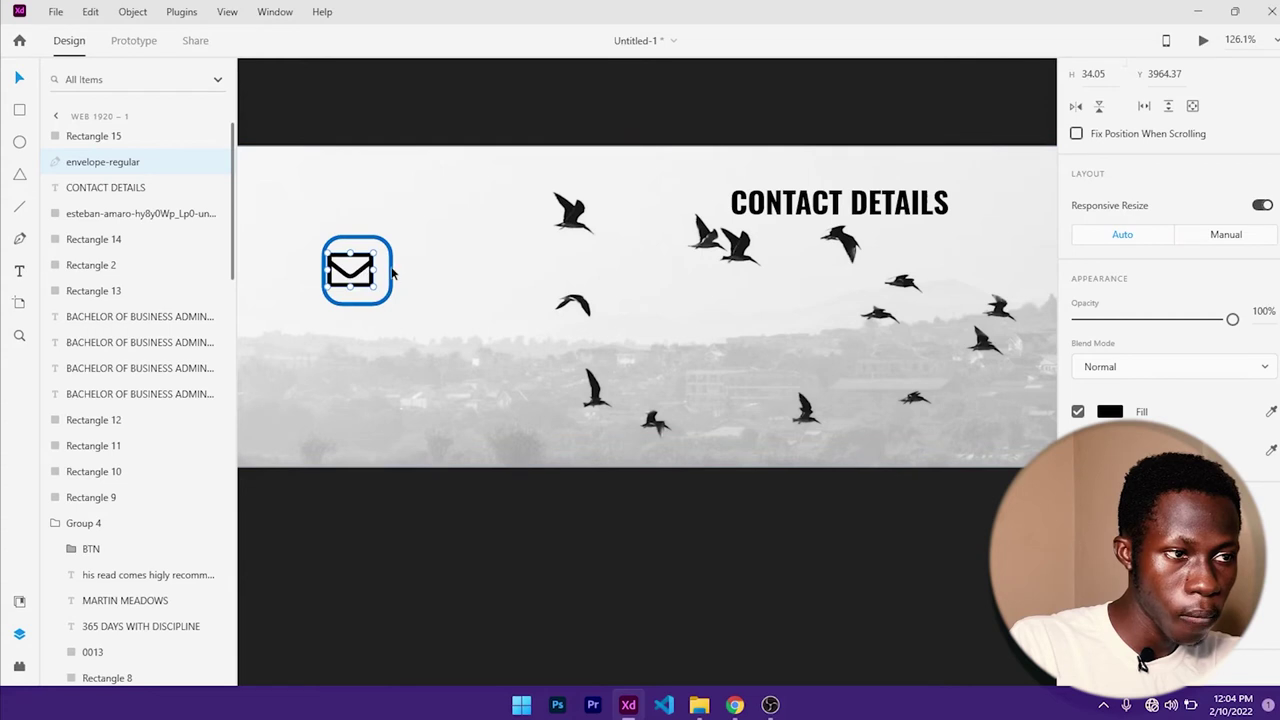
pyautogui.keyDown('shift'); pyautogui.click(392, 272); pyautogui.keyUp('shift')
pyautogui.scroll(3, 1148, 103)
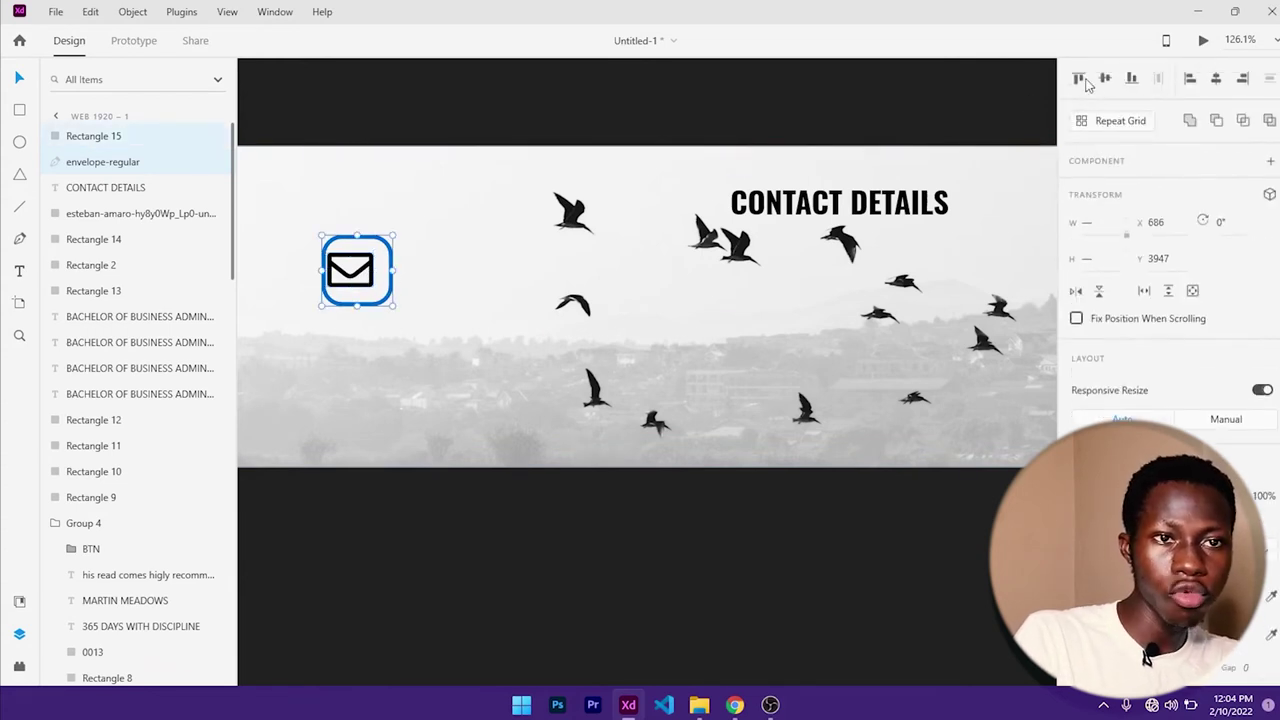
pyautogui.click(1105, 79)
pyautogui.click(1218, 82)
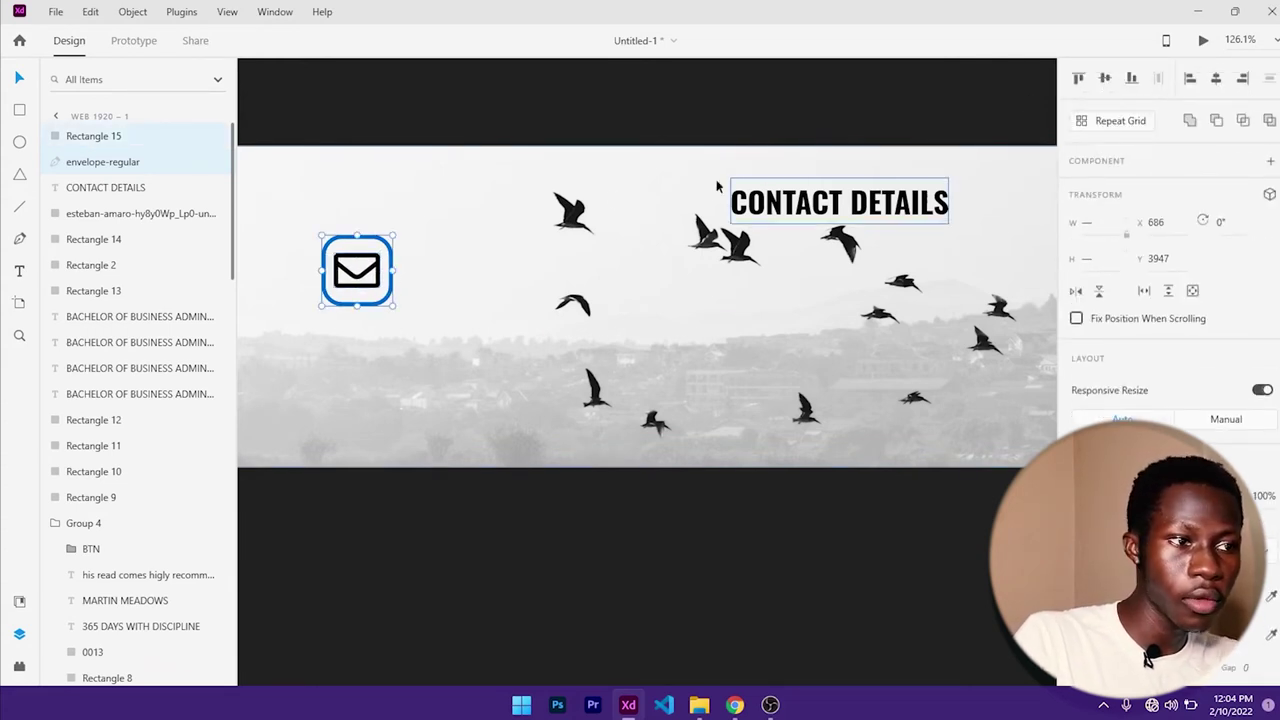
pyautogui.click(413, 263)
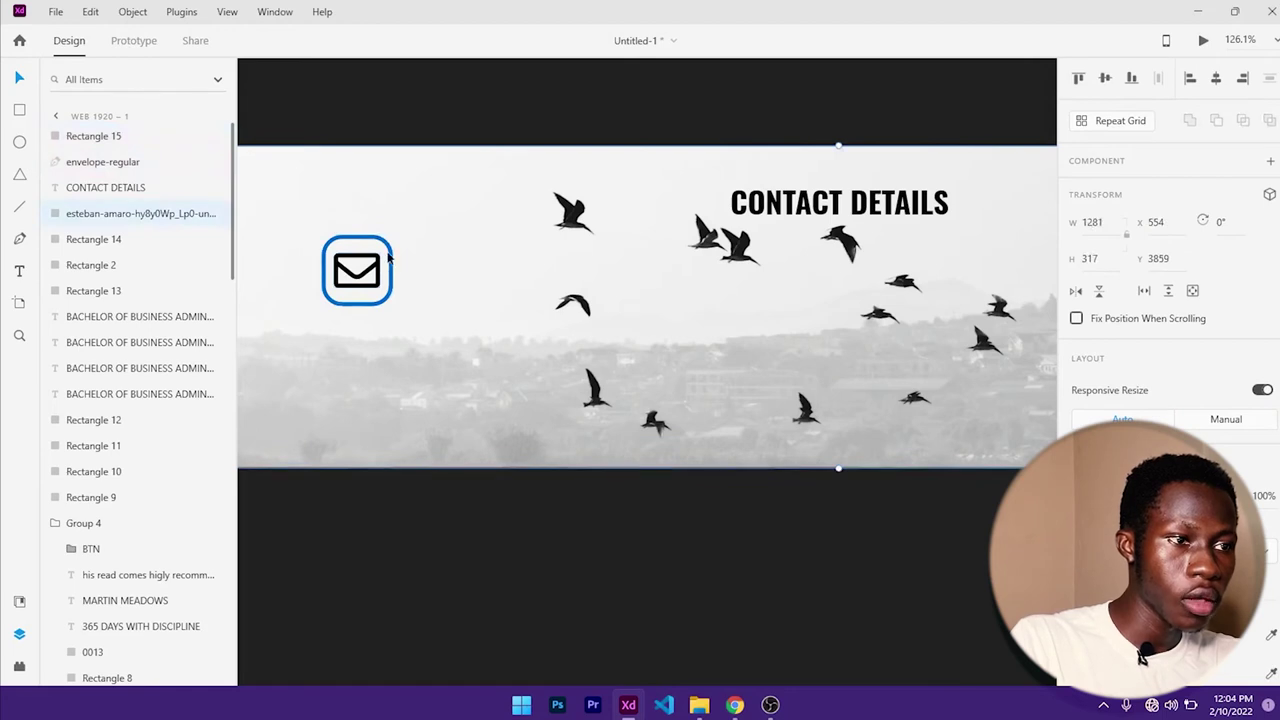
# - Change the square's border to black, fill it white, and layer the envelope above it
pyautogui.click(392, 264)
pyautogui.scroll(-3, 1187, 338)
pyautogui.scroll(-1, 1187, 338)
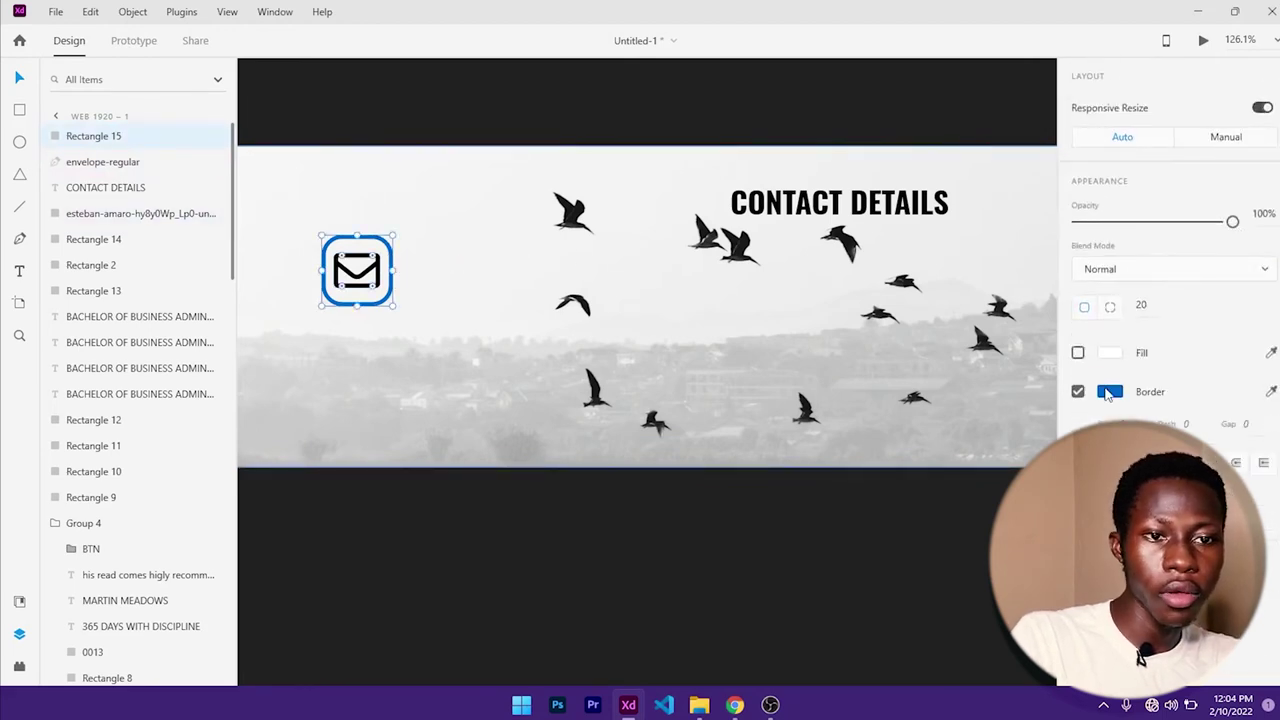
pyautogui.click(1121, 394)
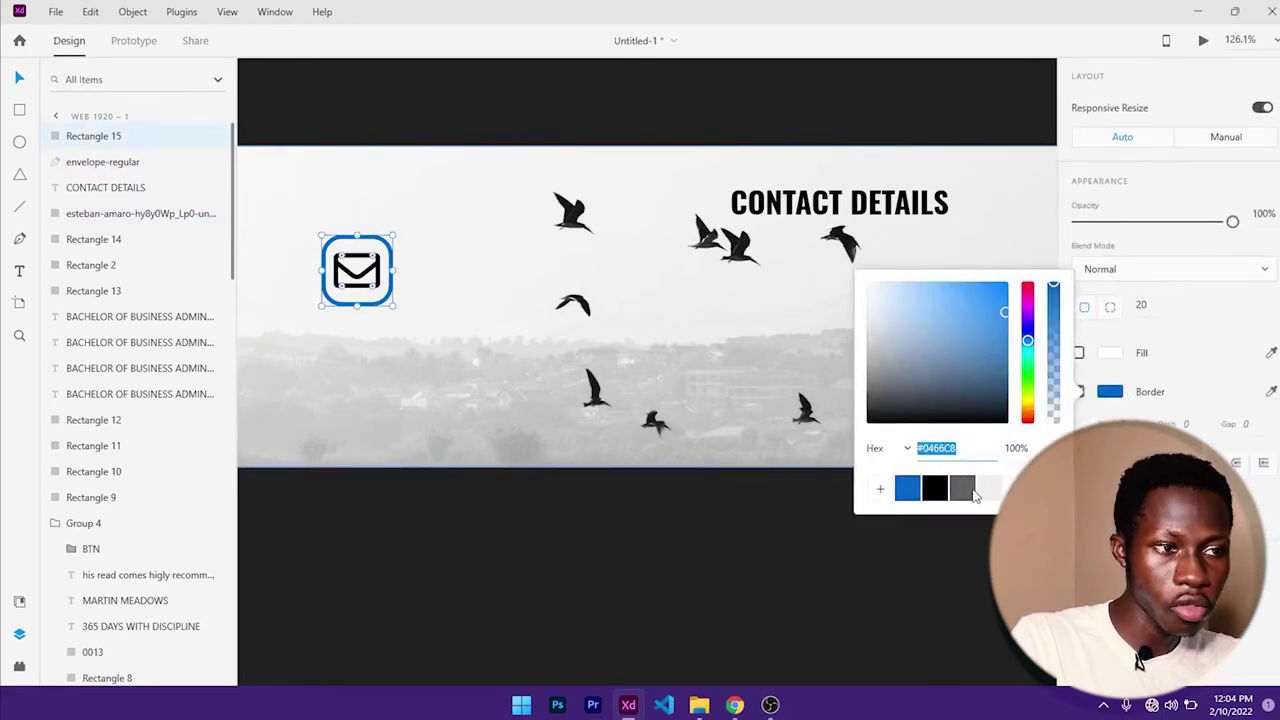
pyautogui.click(968, 492)
pyautogui.click(936, 490)
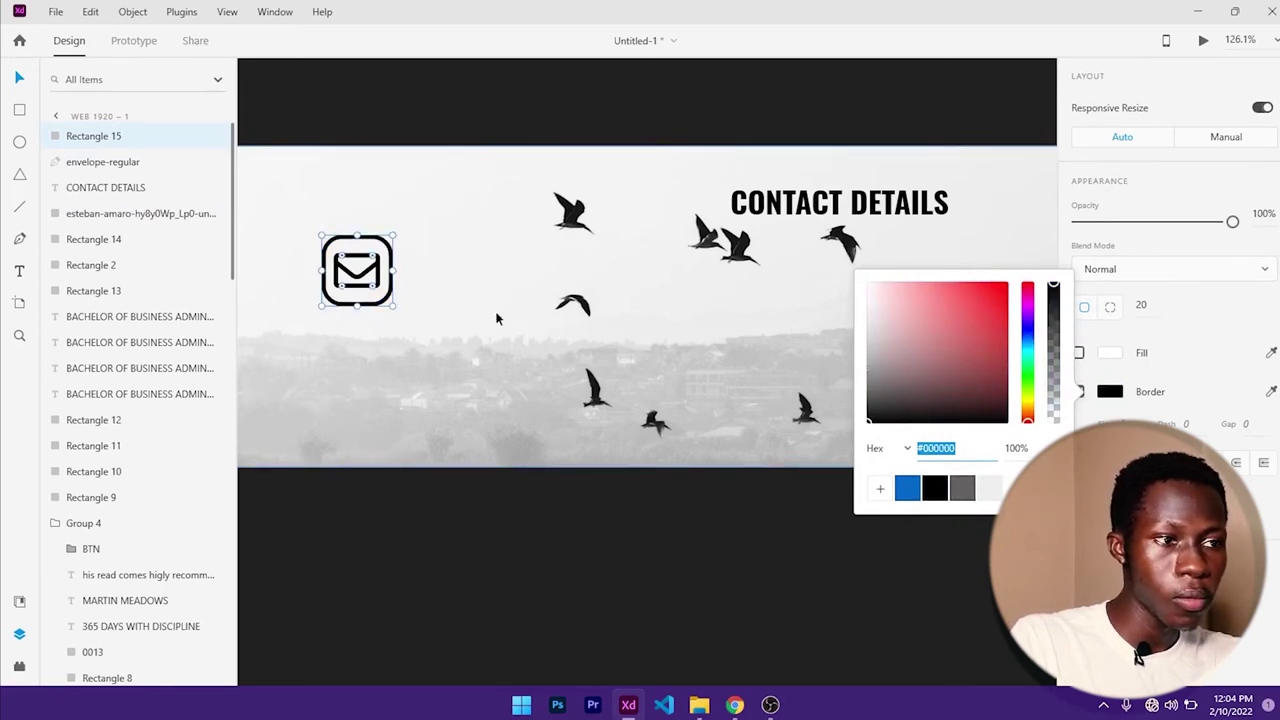
pyautogui.click(1085, 358)
pyautogui.click(1078, 354)
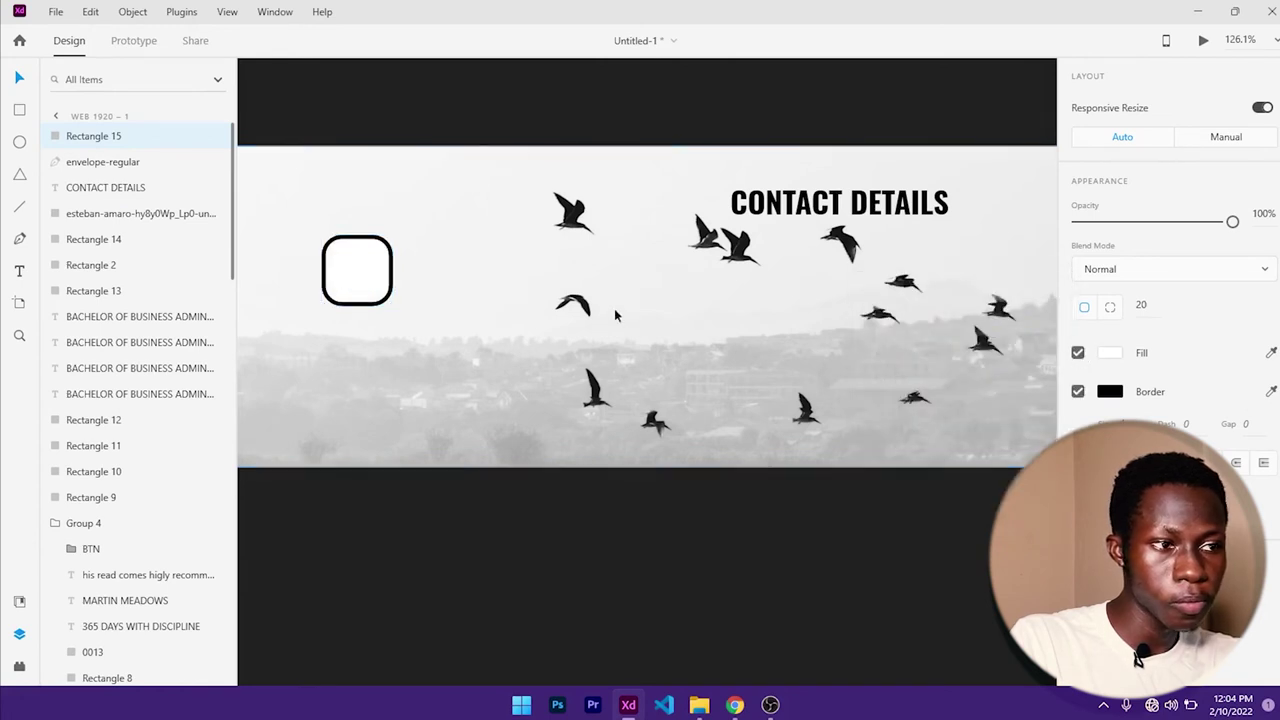
pyautogui.moveTo(105, 162); pyautogui.dragTo(103, 127)
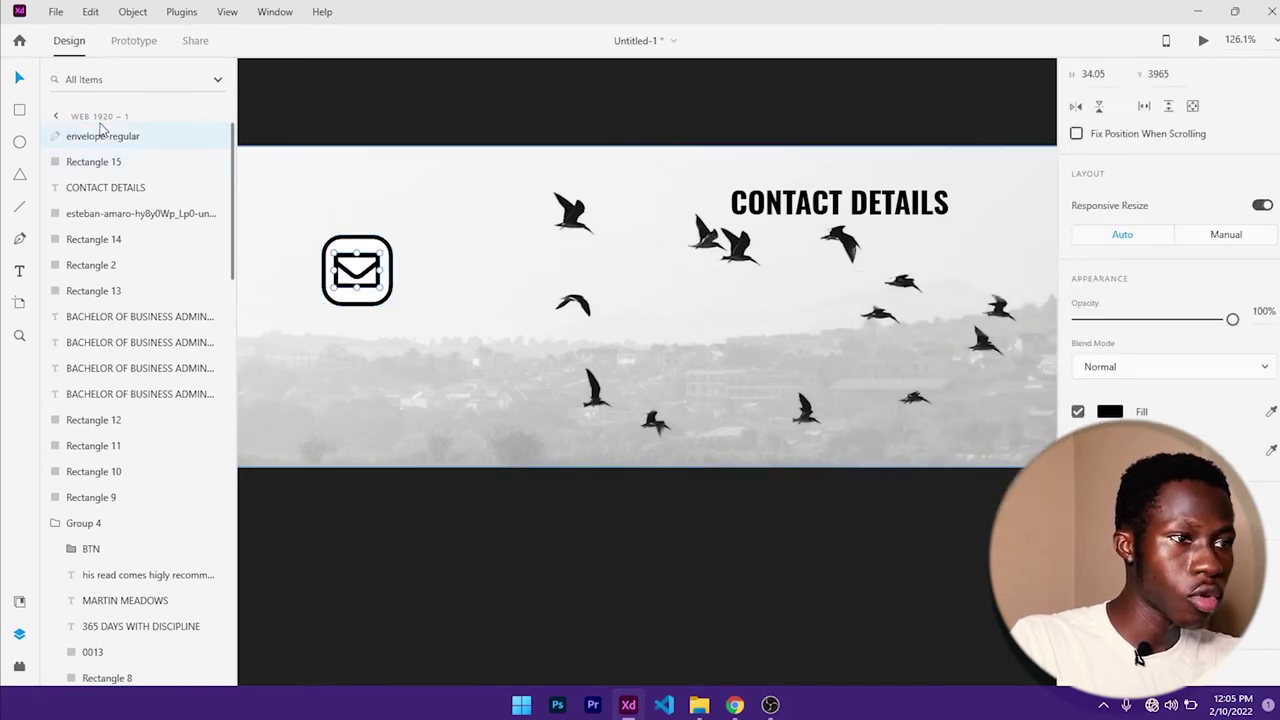
pyautogui.scroll(-3, 486, 196)
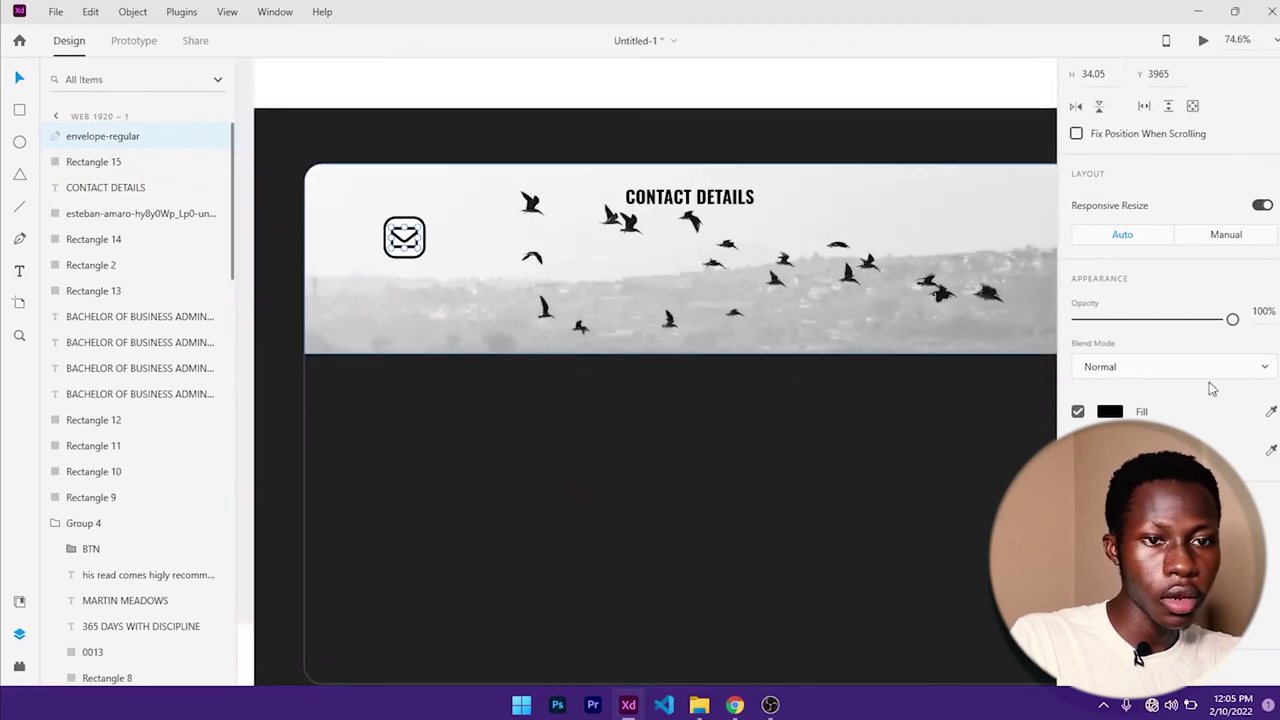
pyautogui.click(415, 230)
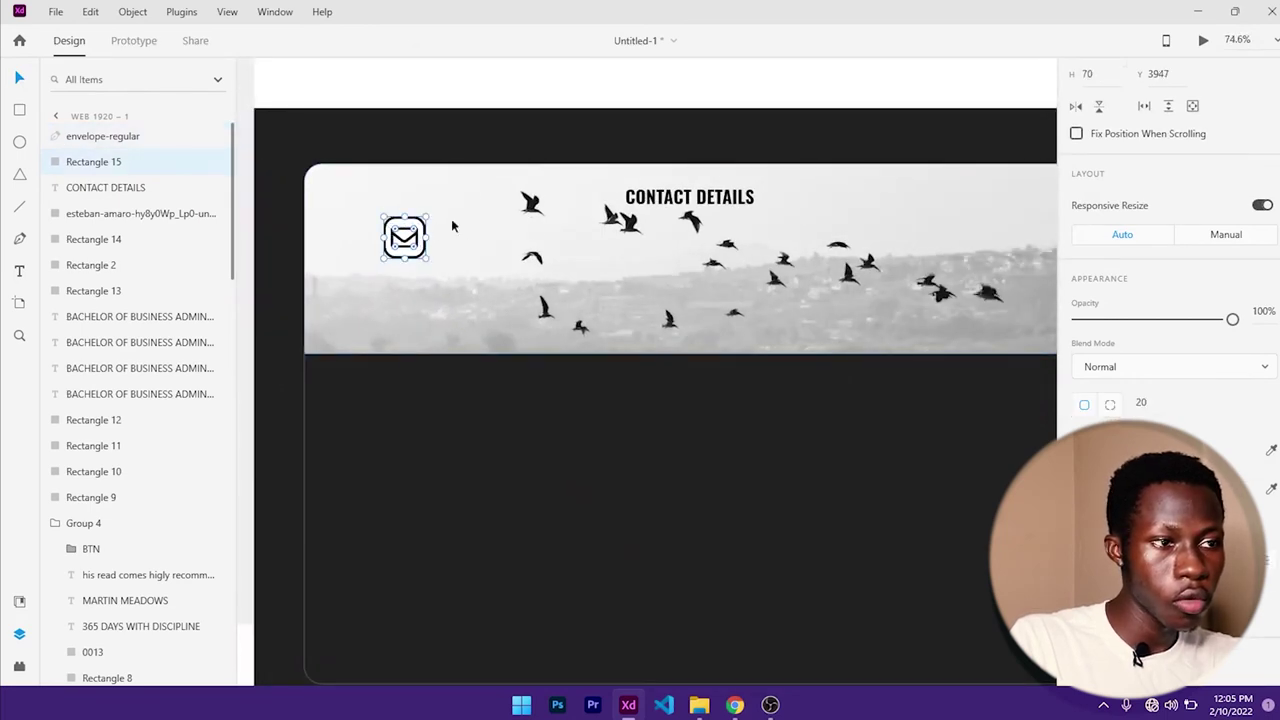
# - Set the box corner radius to 10 and duplicate it into Rectangles 16 and 17 below
pyautogui.scroll(-2, 1140, 300)
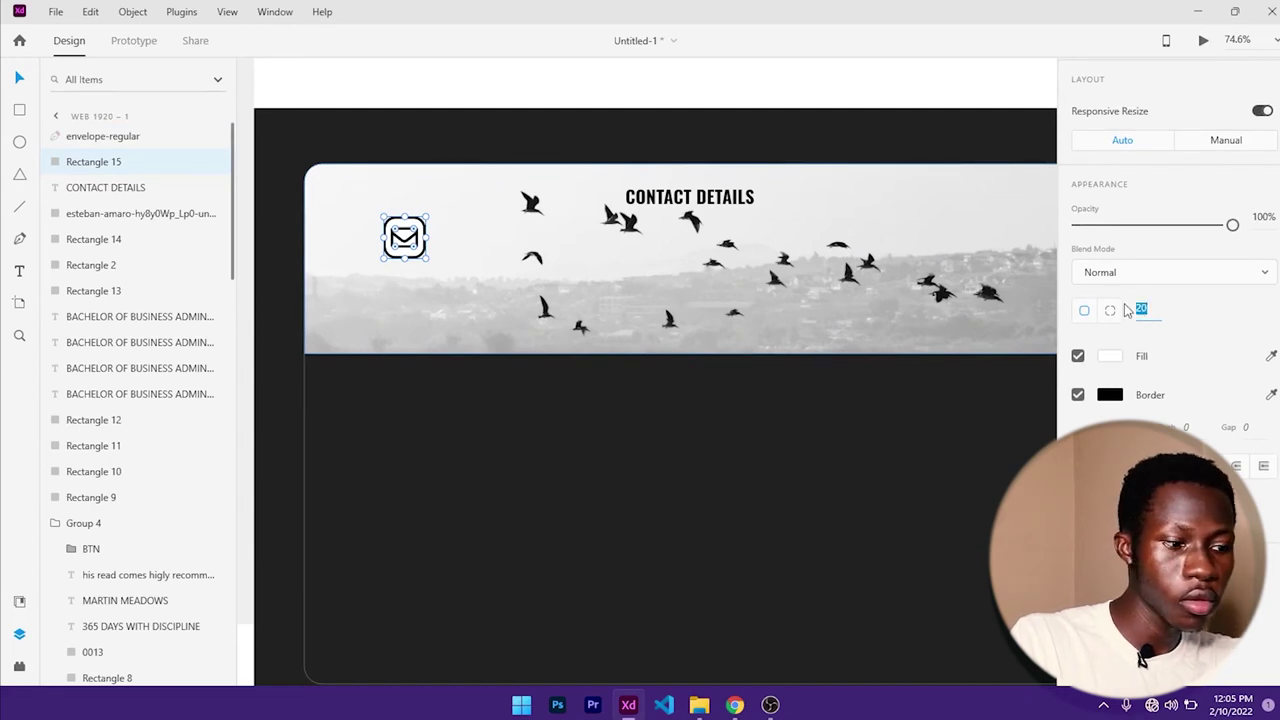
pyautogui.write('10')
pyautogui.press('Return')
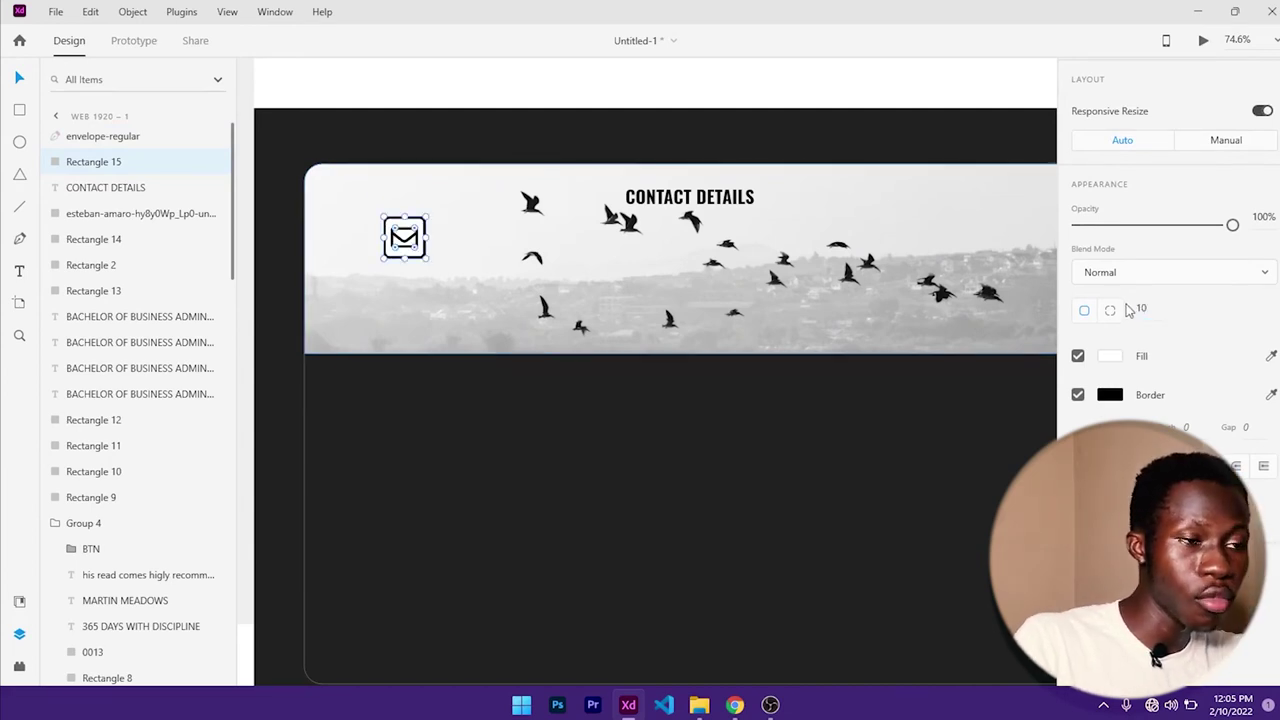
pyautogui.click(476, 255)
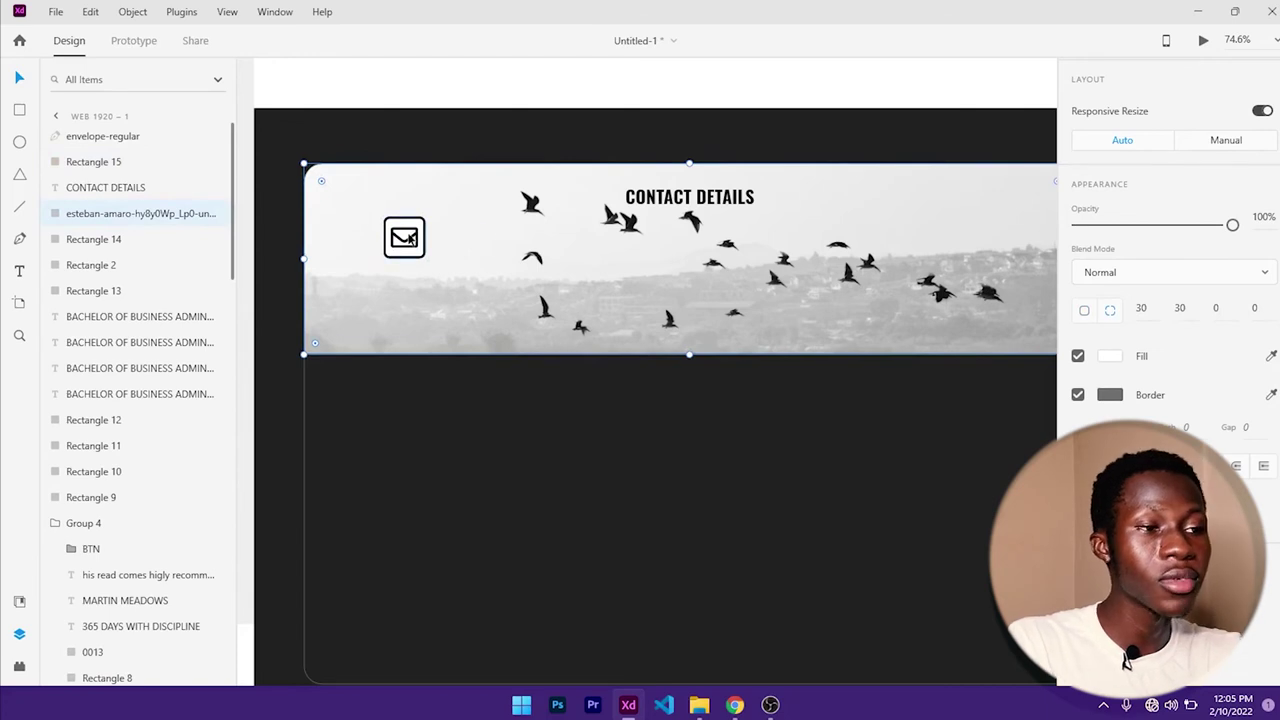
pyautogui.click(421, 254)
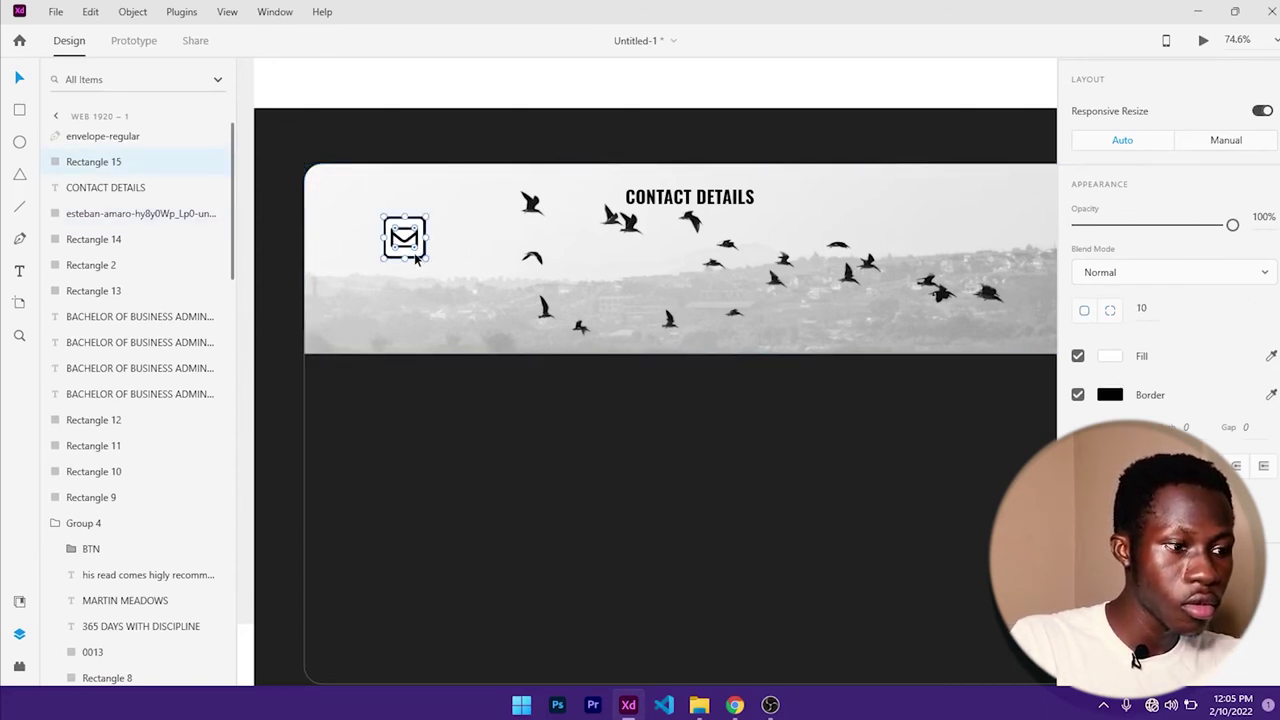
pyautogui.moveTo(416, 258); pyautogui.dragTo(404, 337)
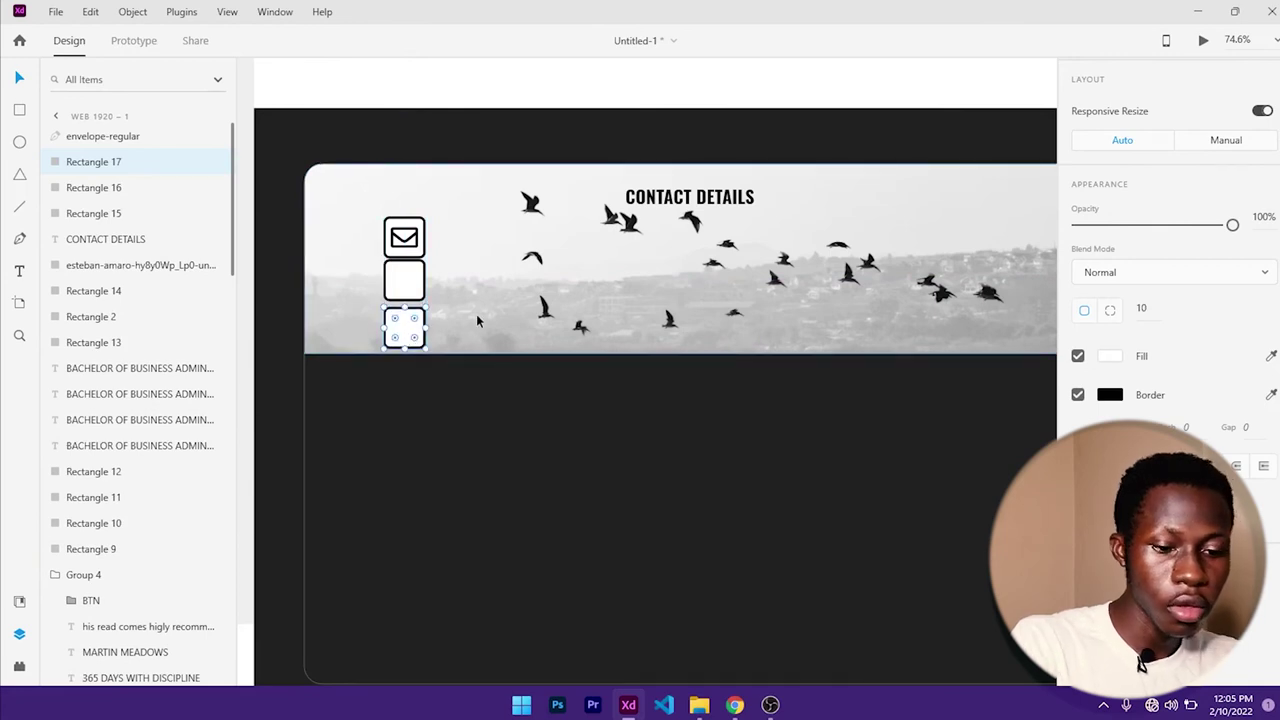
pyautogui.click(392, 288)
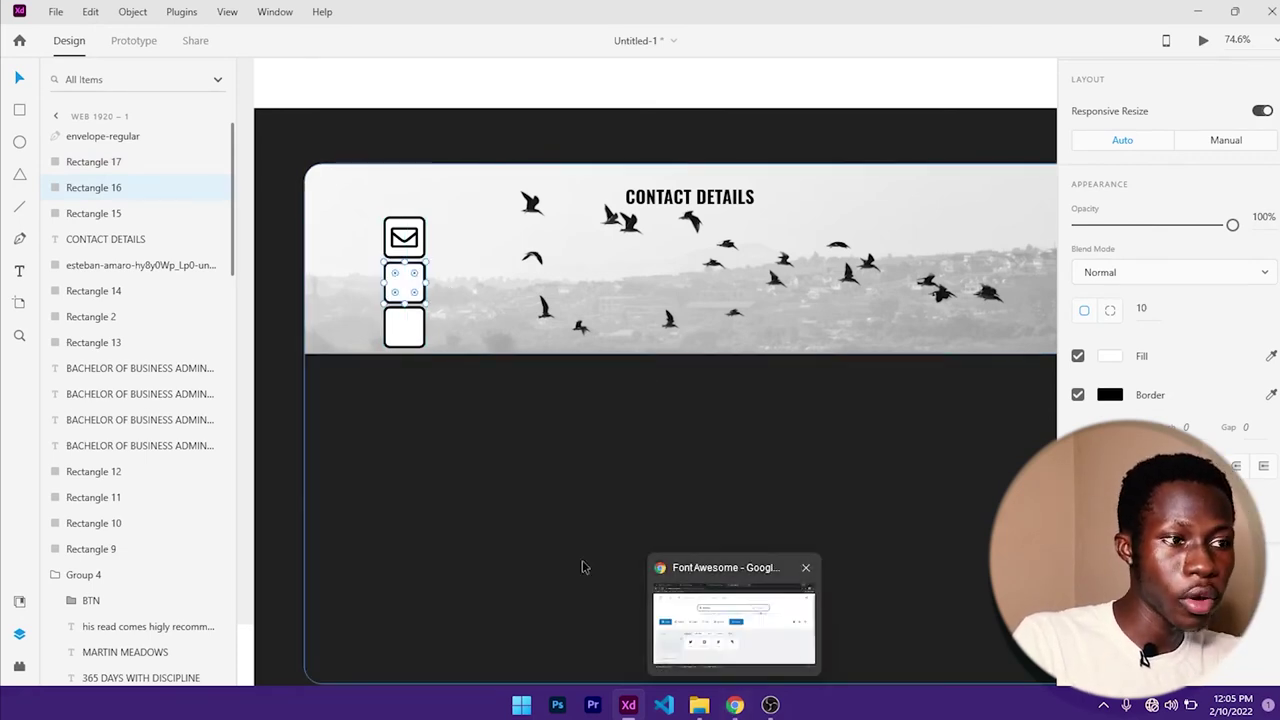
pyautogui.scroll(-5, 620, 431)
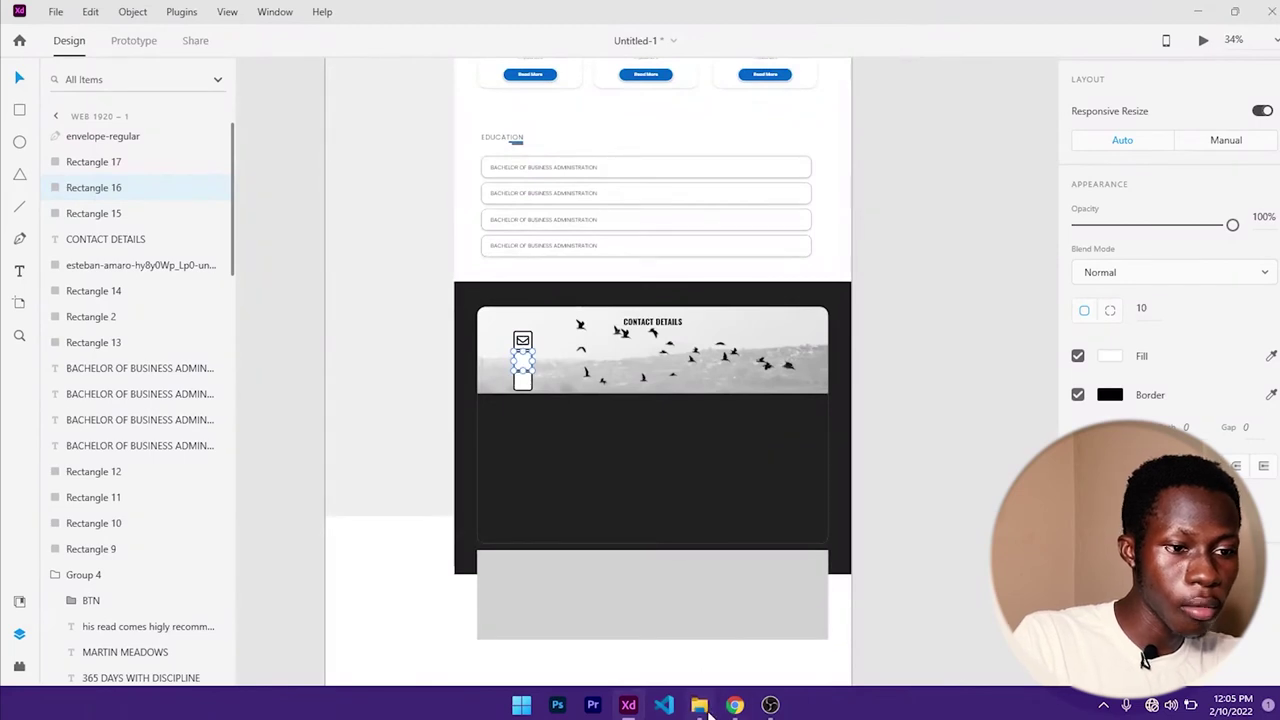
# - Import the phone and map-marker SVGs from Downloads and shrink the map marker
pyautogui.click(700, 705)
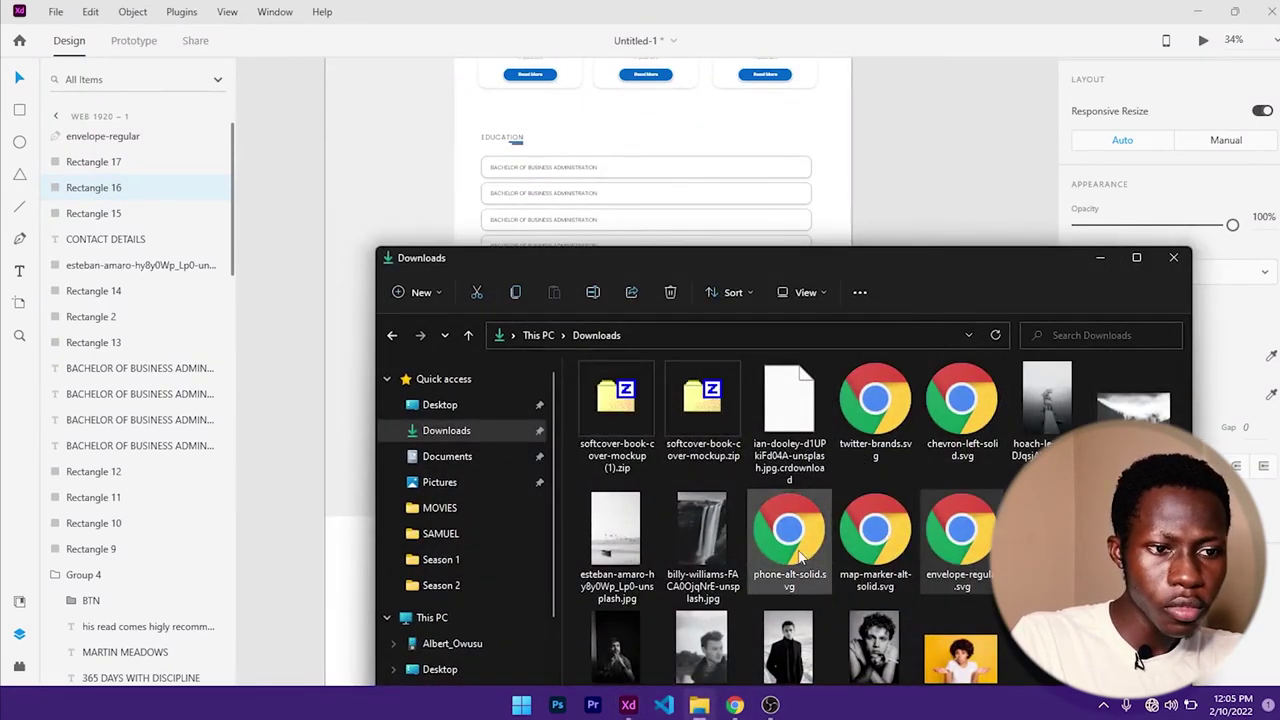
pyautogui.moveTo(790, 535); pyautogui.dragTo(966, 200)
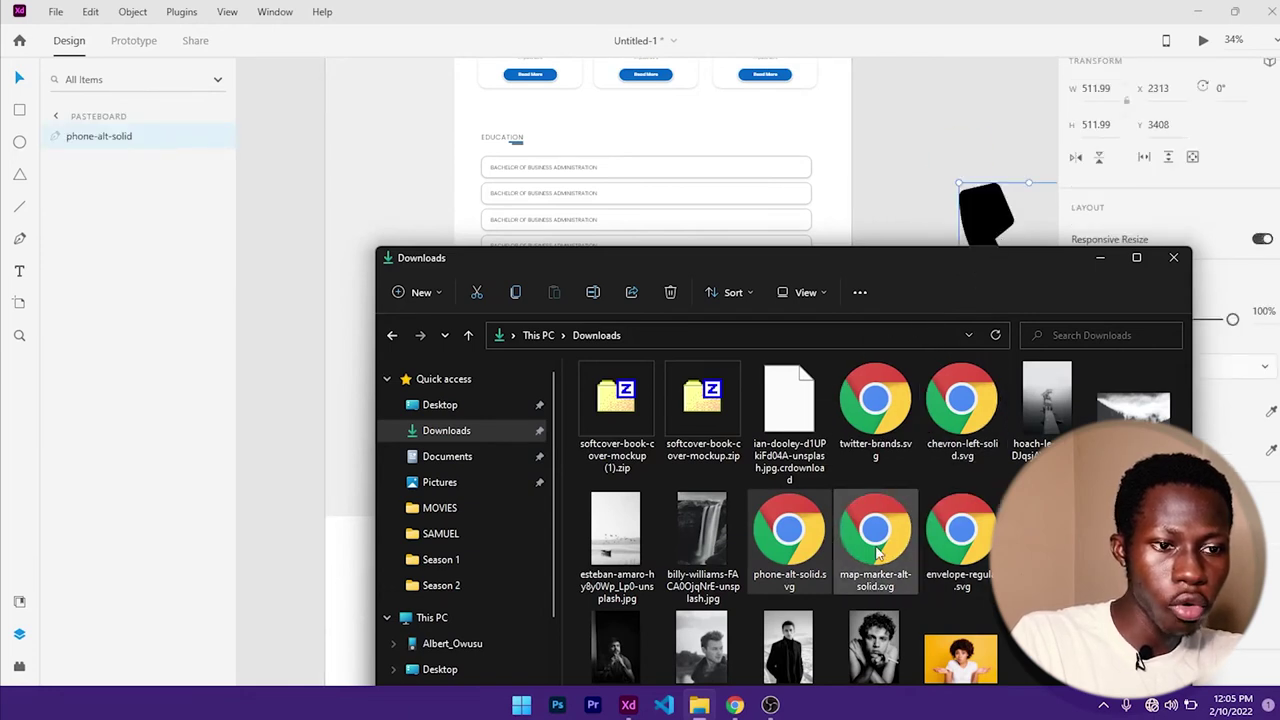
pyautogui.moveTo(875, 540)
pyautogui.mouseDown()
pyautogui.moveTo(932, 107)
pyautogui.moveTo(937, 140)
pyautogui.mouseUp()
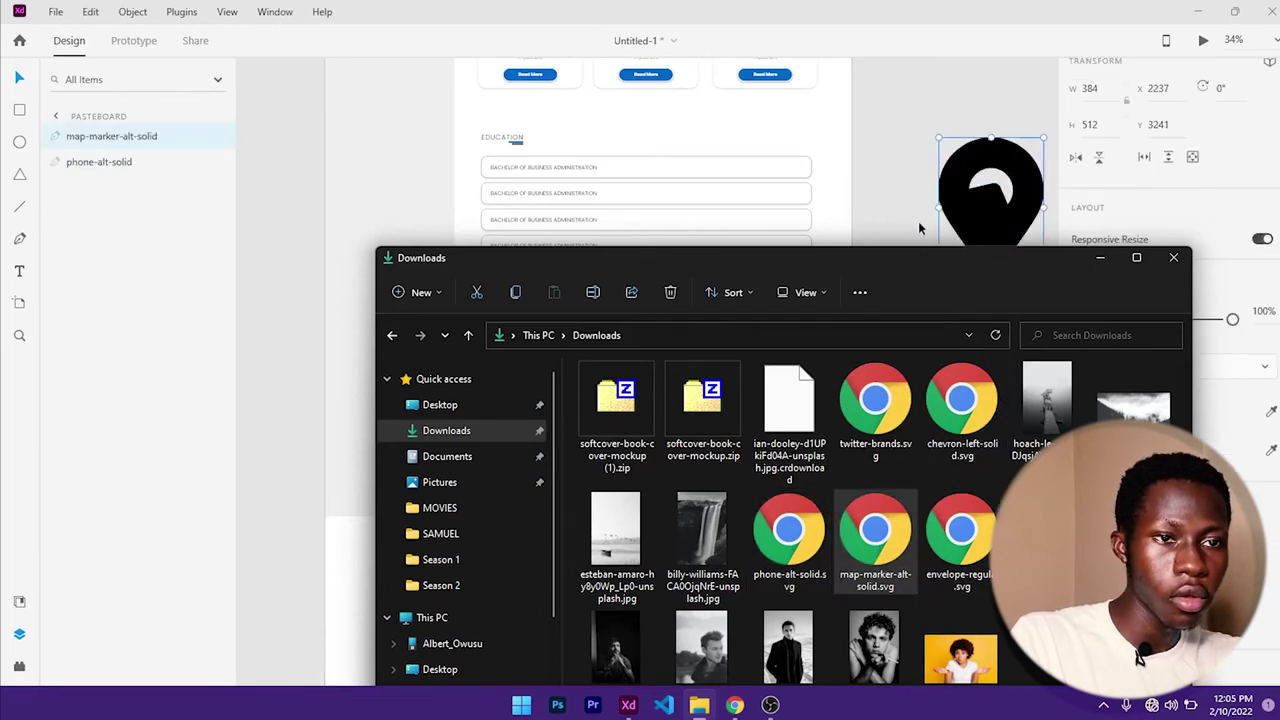
pyautogui.click(1101, 259)
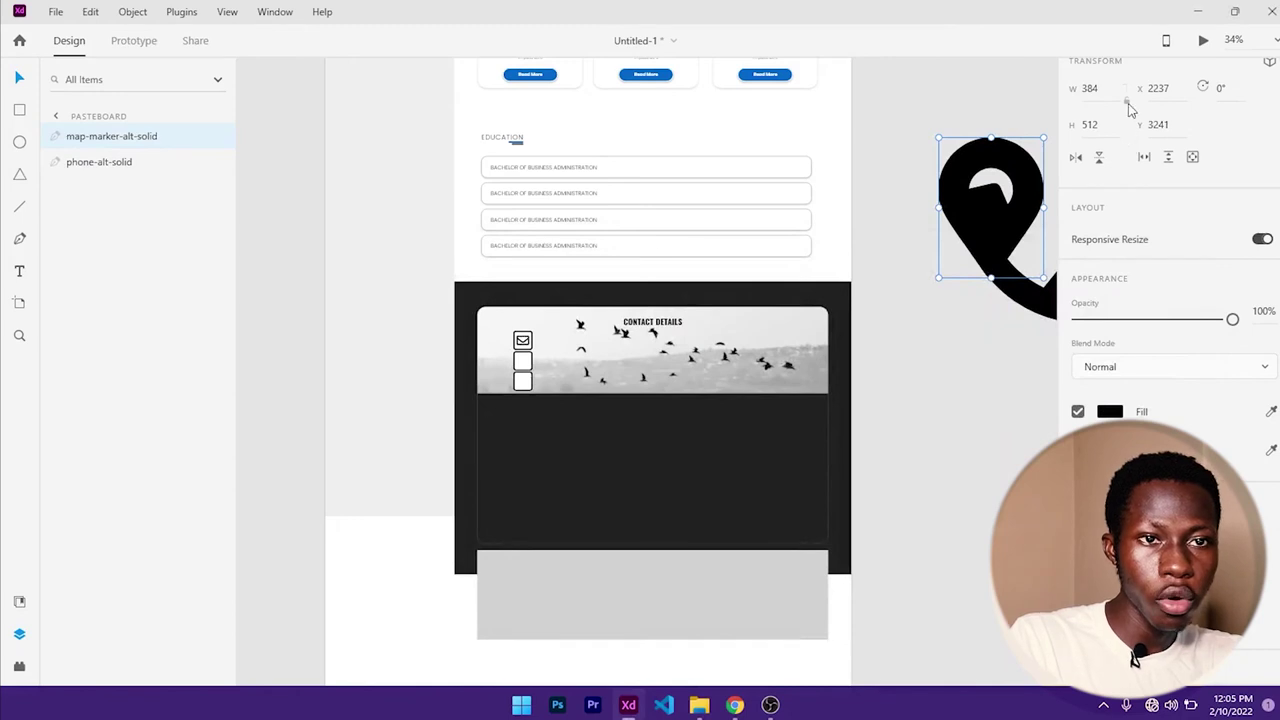
pyautogui.moveTo(981, 177)
pyautogui.mouseDown()
pyautogui.moveTo(773, 257)
pyautogui.moveTo(615, 269)
pyautogui.moveTo(535, 397)
pyautogui.mouseUp()
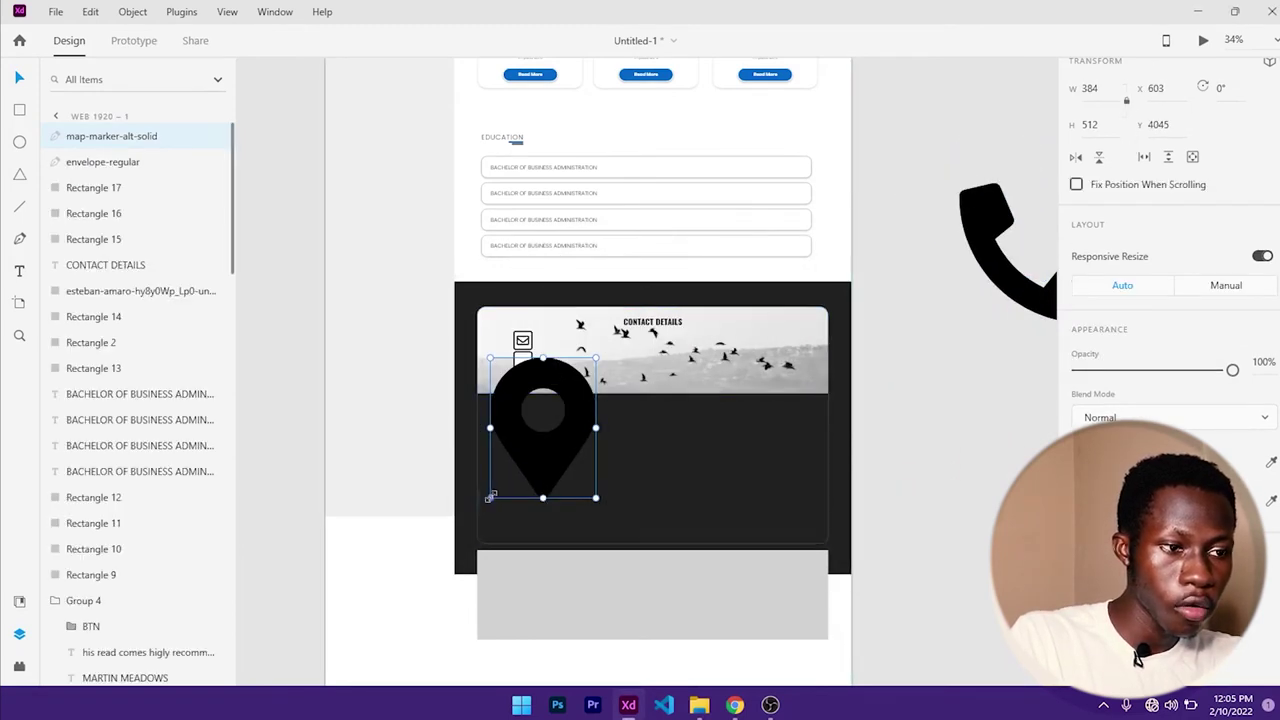
pyautogui.moveTo(490, 497); pyautogui.dragTo(567, 393)
# - Resize the phone icon to fit and place it in the bottom white box
pyautogui.moveTo(1012, 222); pyautogui.dragTo(633, 322)
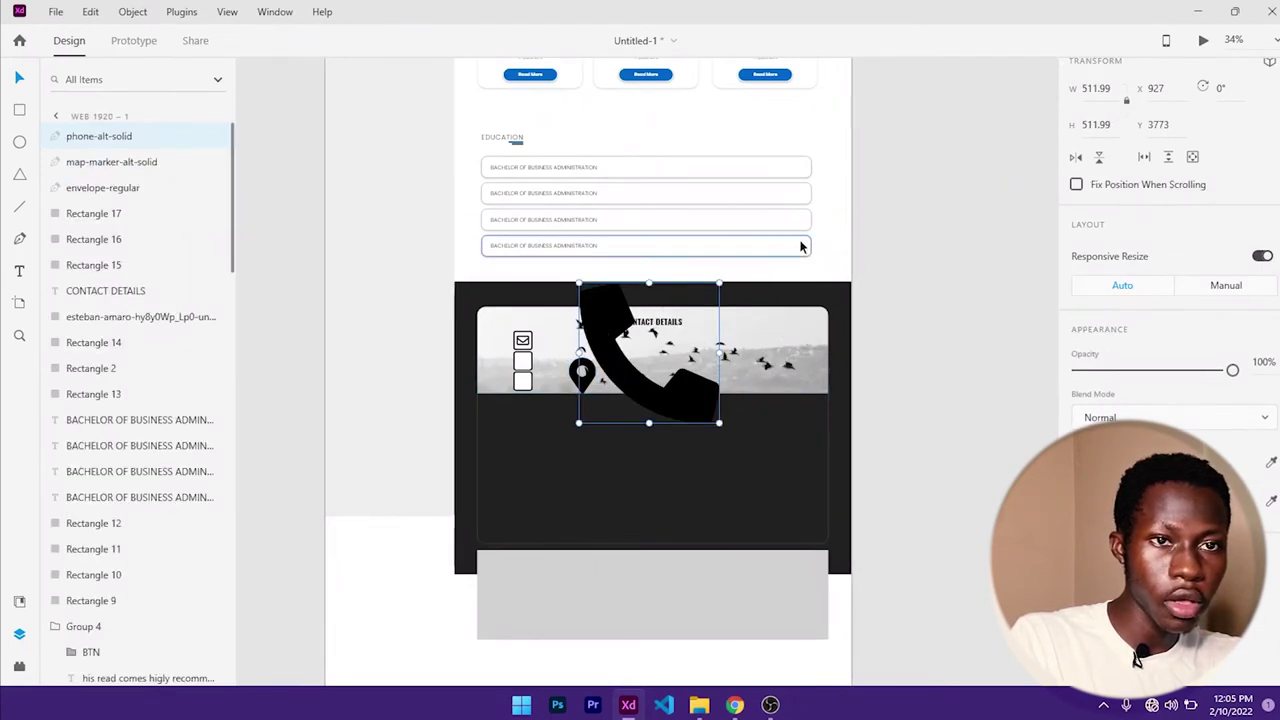
pyautogui.scroll(5, 600, 290)
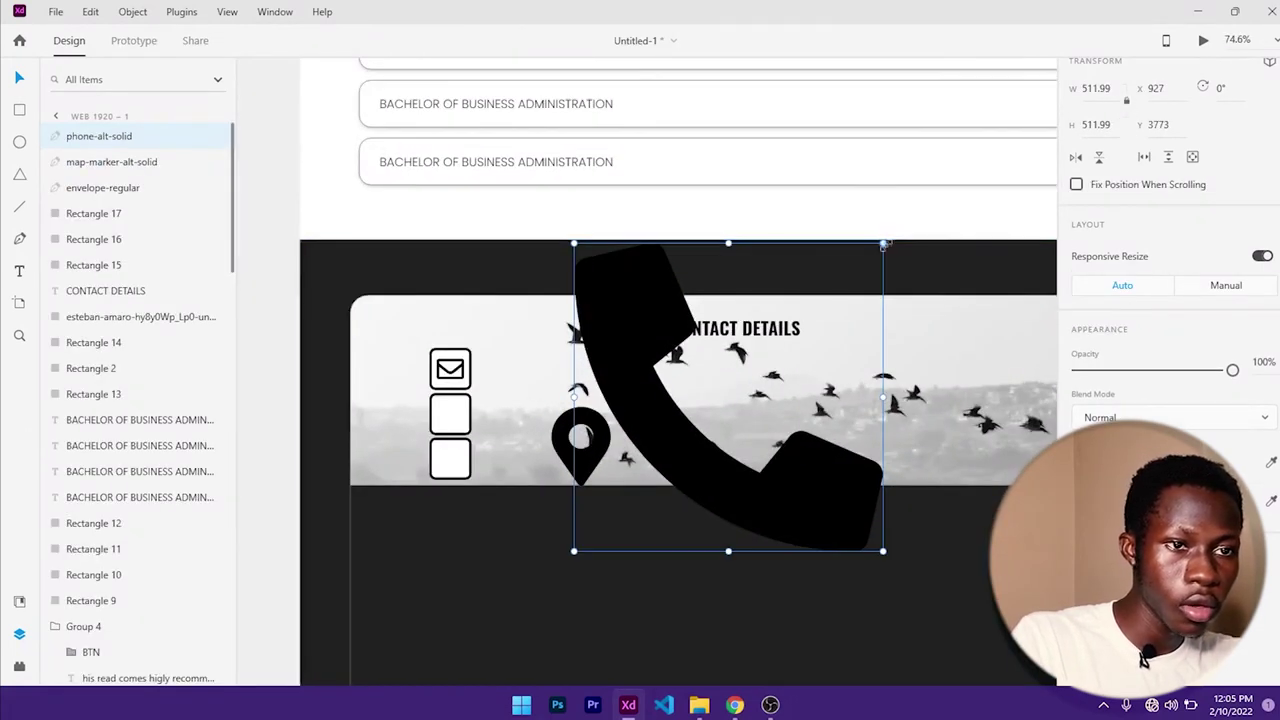
pyautogui.moveTo(884, 244); pyautogui.dragTo(786, 341)
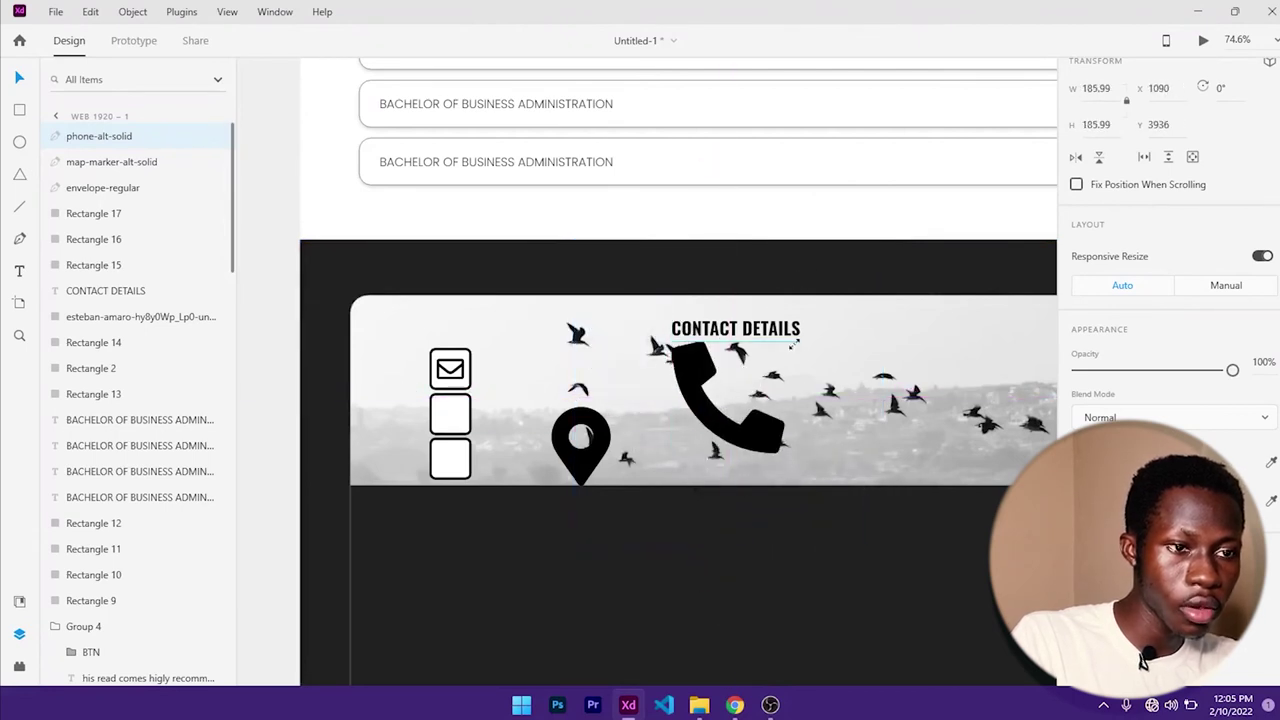
pyautogui.moveTo(705, 365); pyautogui.dragTo(417, 482)
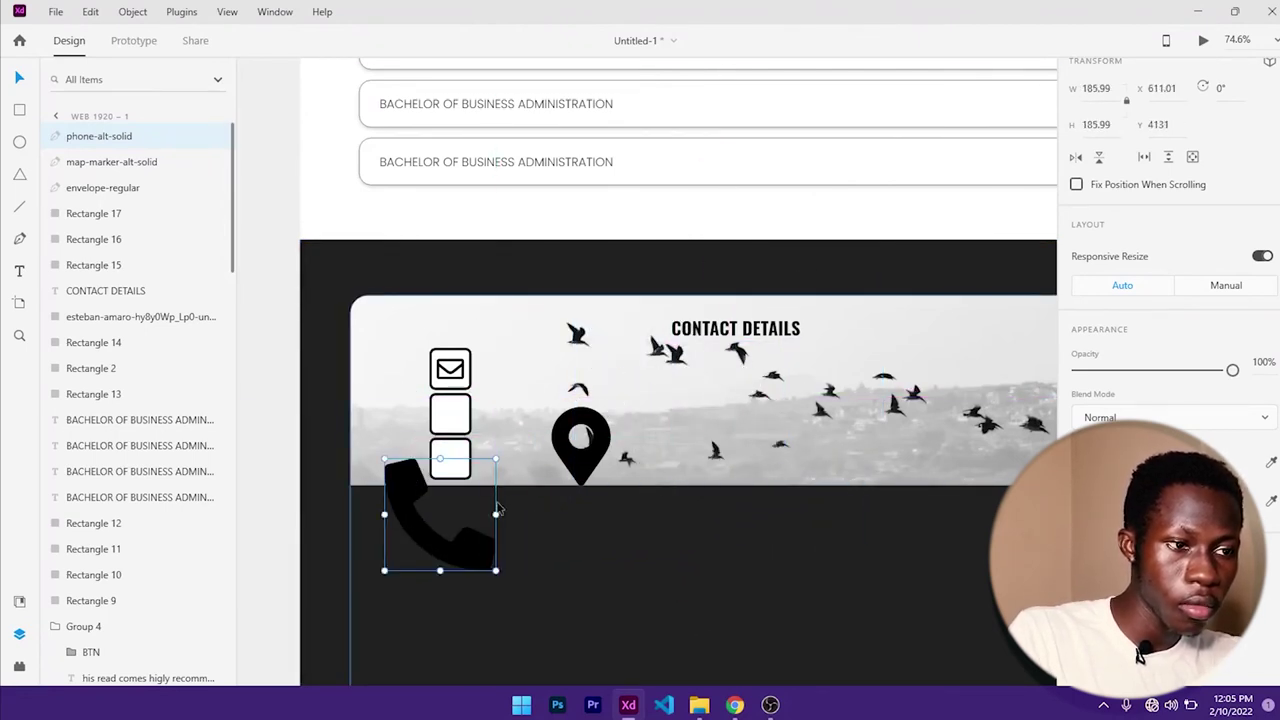
pyautogui.moveTo(496, 572); pyautogui.dragTo(444, 534)
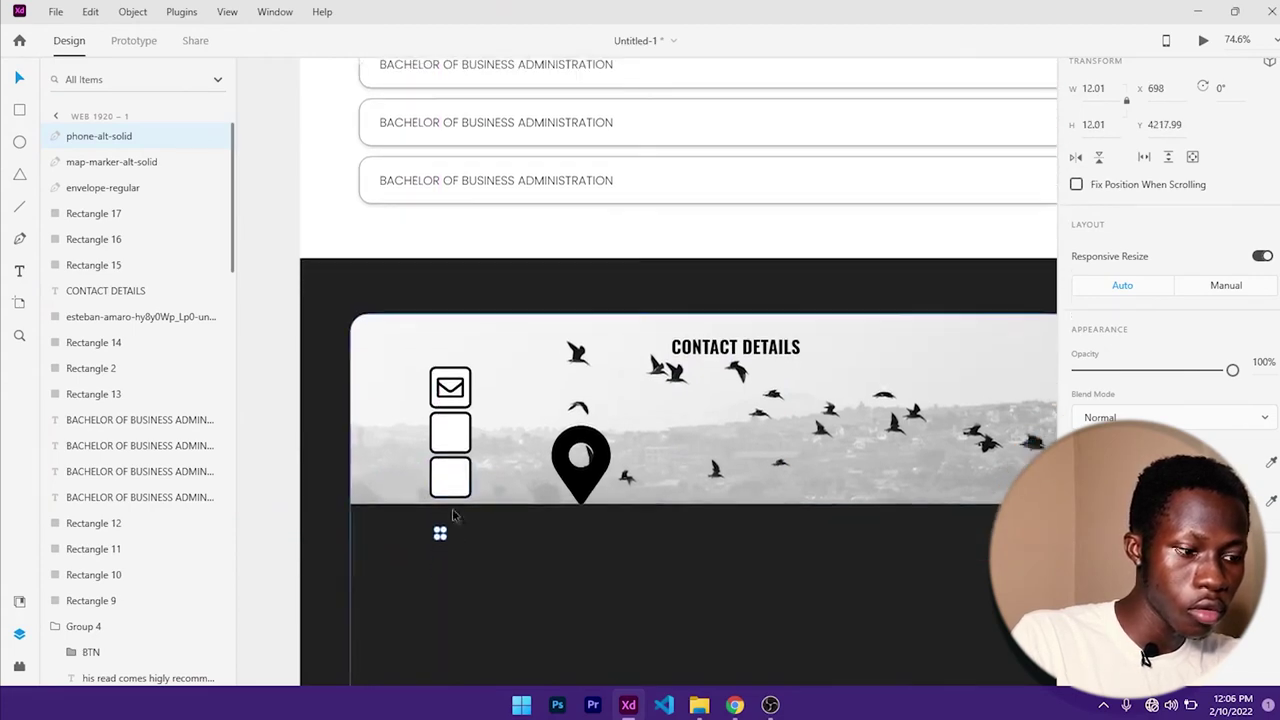
pyautogui.keyDown('ctrl'); pyautogui.scroll(2, 446, 530); pyautogui.keyUp('ctrl')
pyautogui.keyDown('ctrl'); pyautogui.scroll(3, 446, 530); pyautogui.keyUp('ctrl')
pyautogui.moveTo(430, 505); pyautogui.dragTo(508, 328)
# - Fit the map-marker icon into the middle box and make the envelope slightly smaller
pyautogui.moveTo(604, 198); pyautogui.dragTo(608, 386)
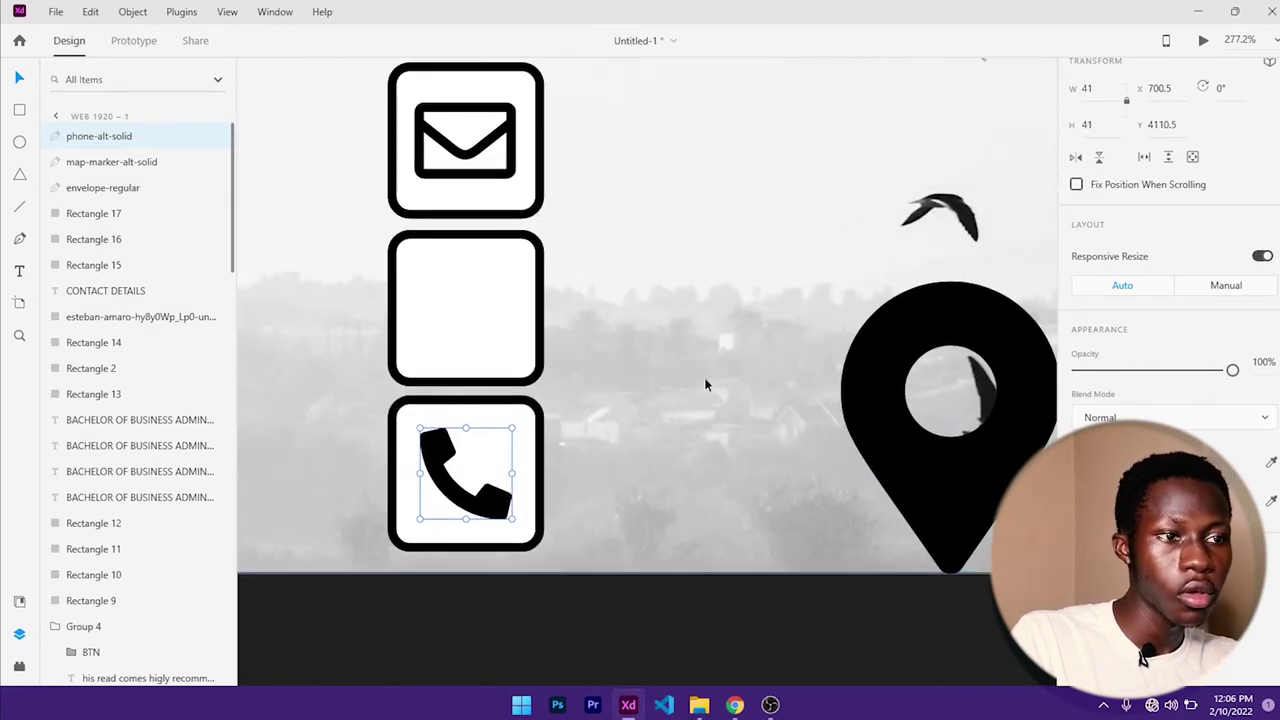
pyautogui.moveTo(874, 376)
pyautogui.mouseDown()
pyautogui.moveTo(630, 365)
pyautogui.moveTo(571, 345)
pyautogui.mouseUp()
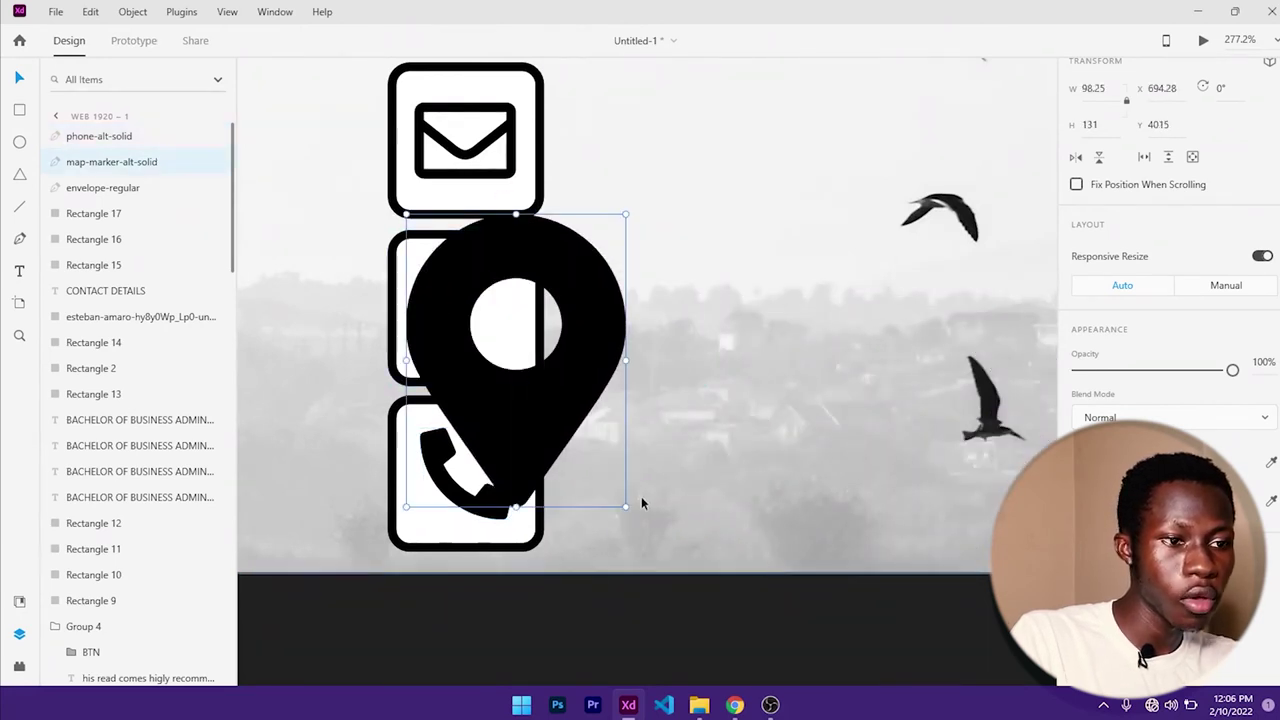
pyautogui.moveTo(625, 507); pyautogui.dragTo(466, 320)
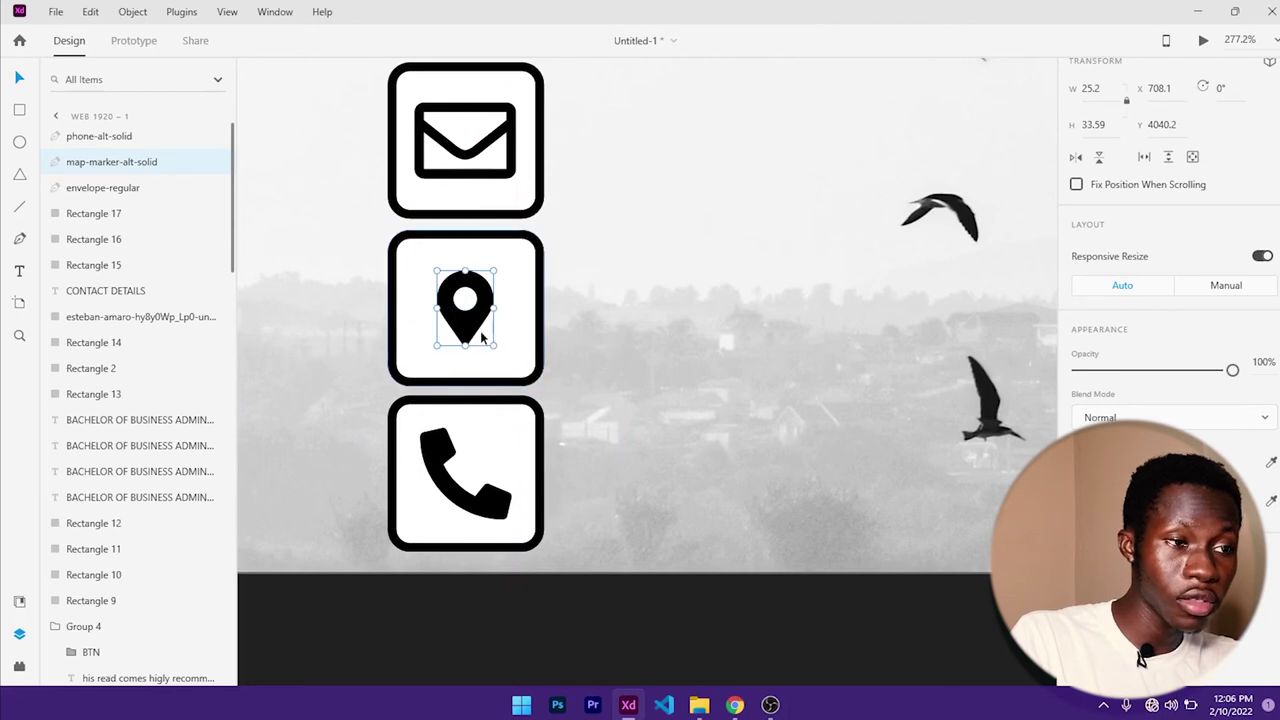
pyautogui.click(517, 176)
pyautogui.moveTo(518, 180); pyautogui.dragTo(513, 178)
pyautogui.scroll(-5, 597, 259)
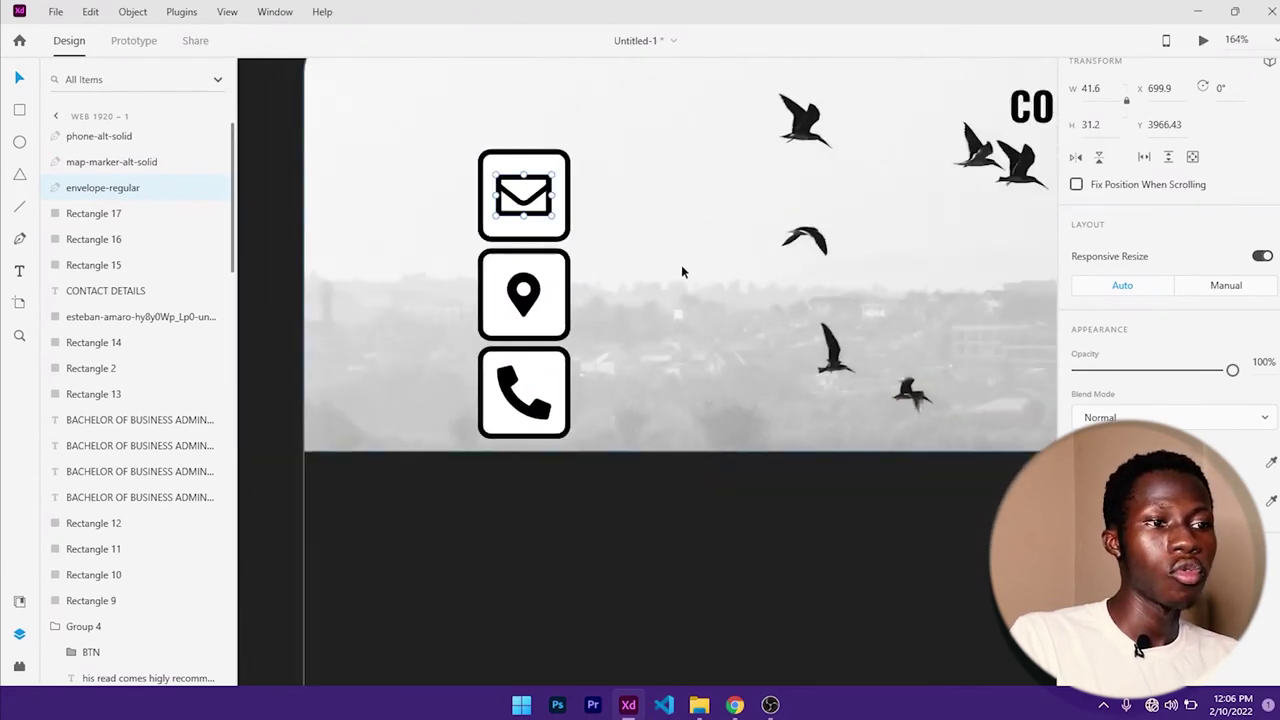
pyautogui.scroll(-4, 731, 243)
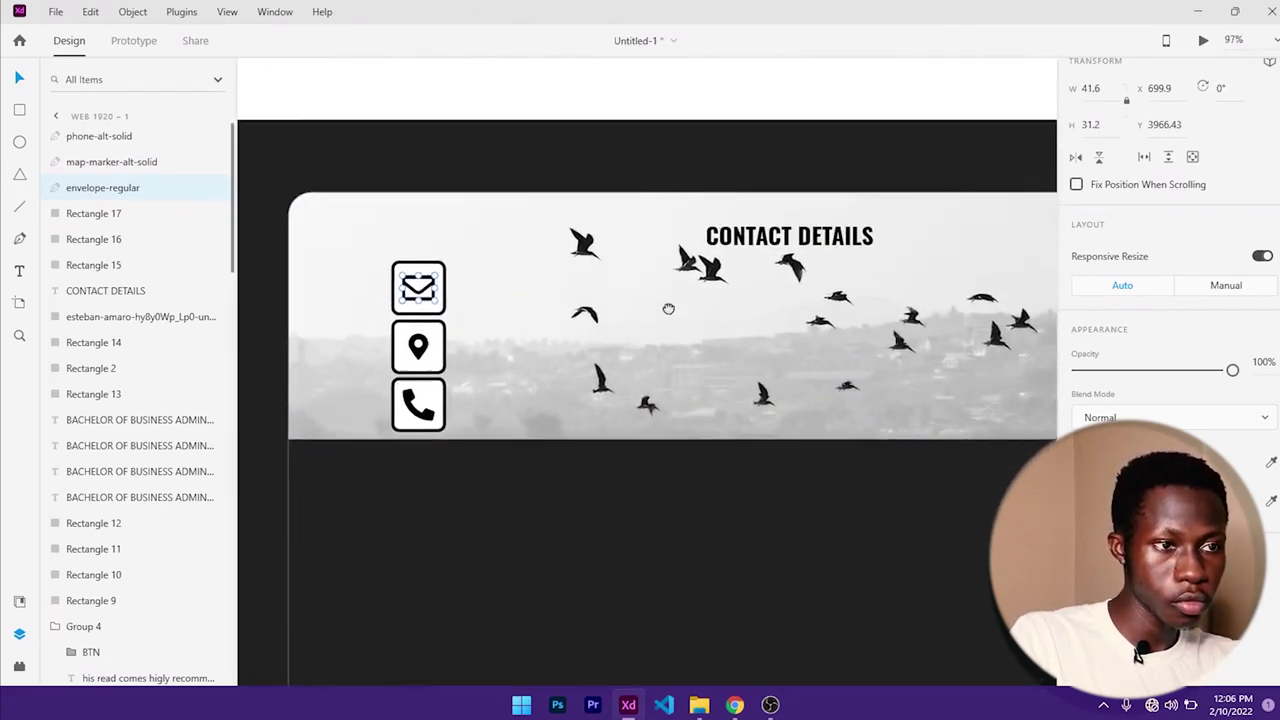
# - Type the e-mail address in a new text box beside the envelope icon
pyautogui.click(484, 280)
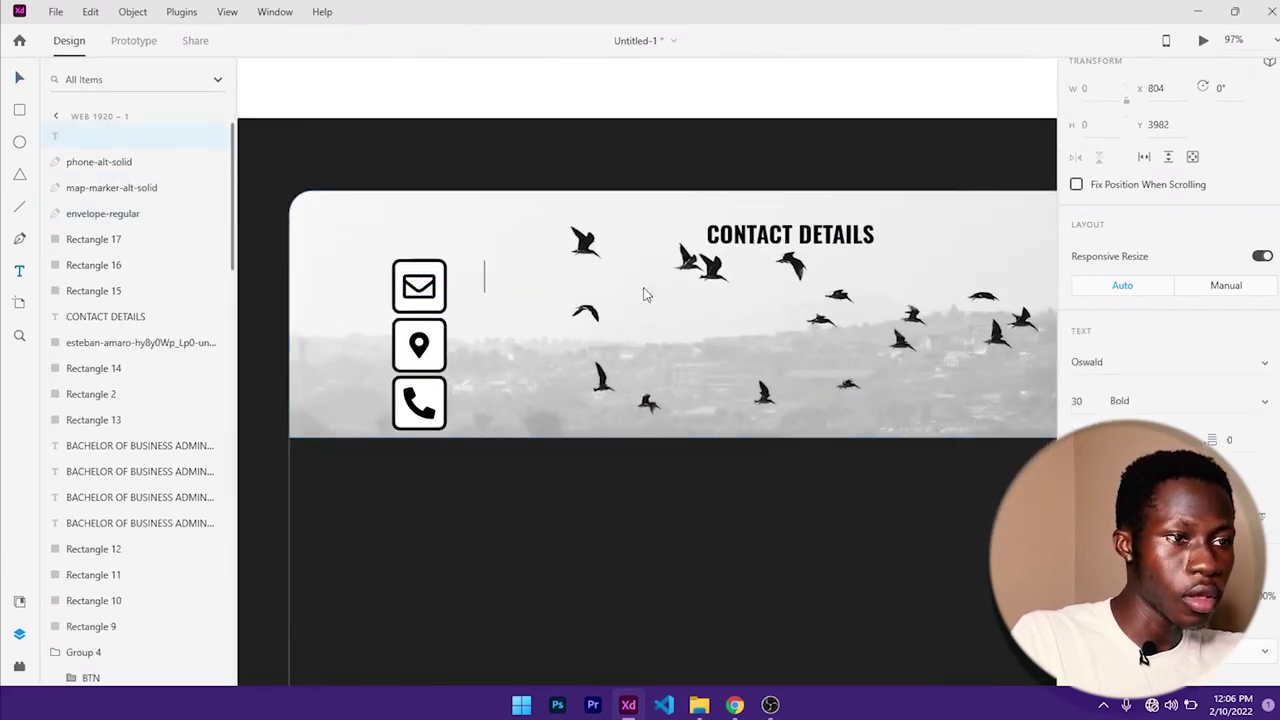
pyautogui.write('ca')
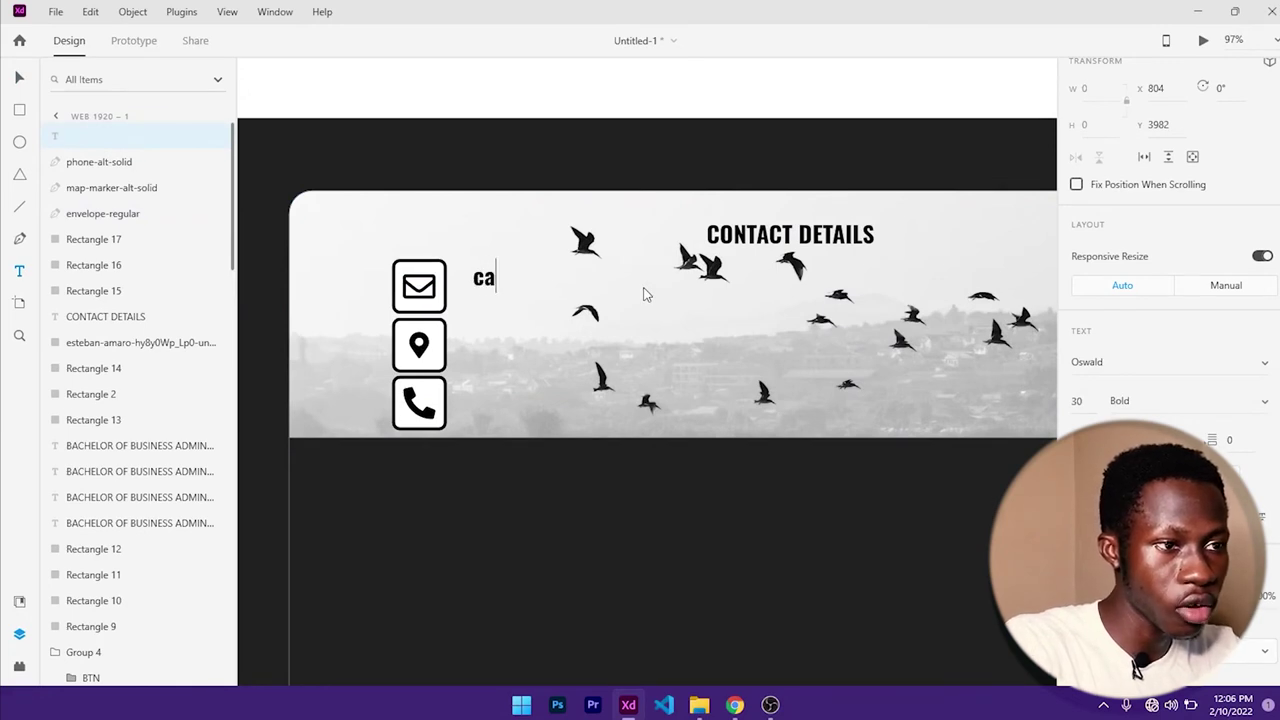
pyautogui.press('BackSpace')
pyautogui.press('BackSpace')
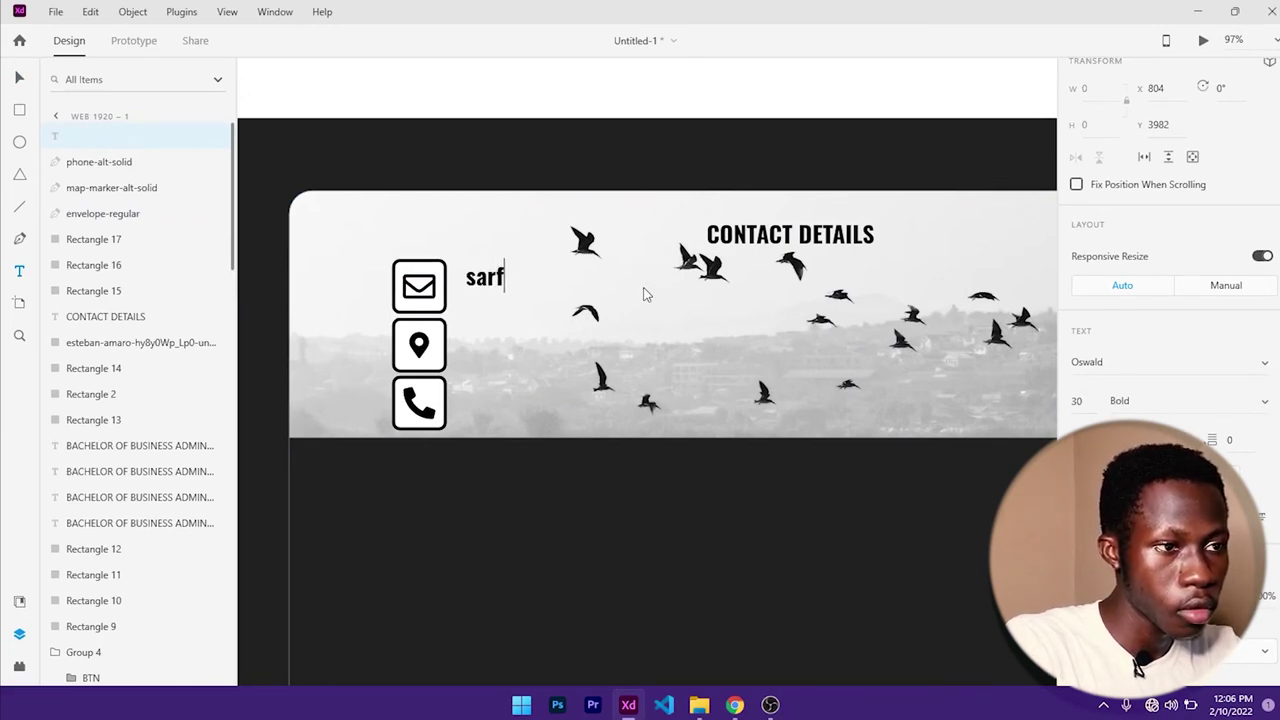
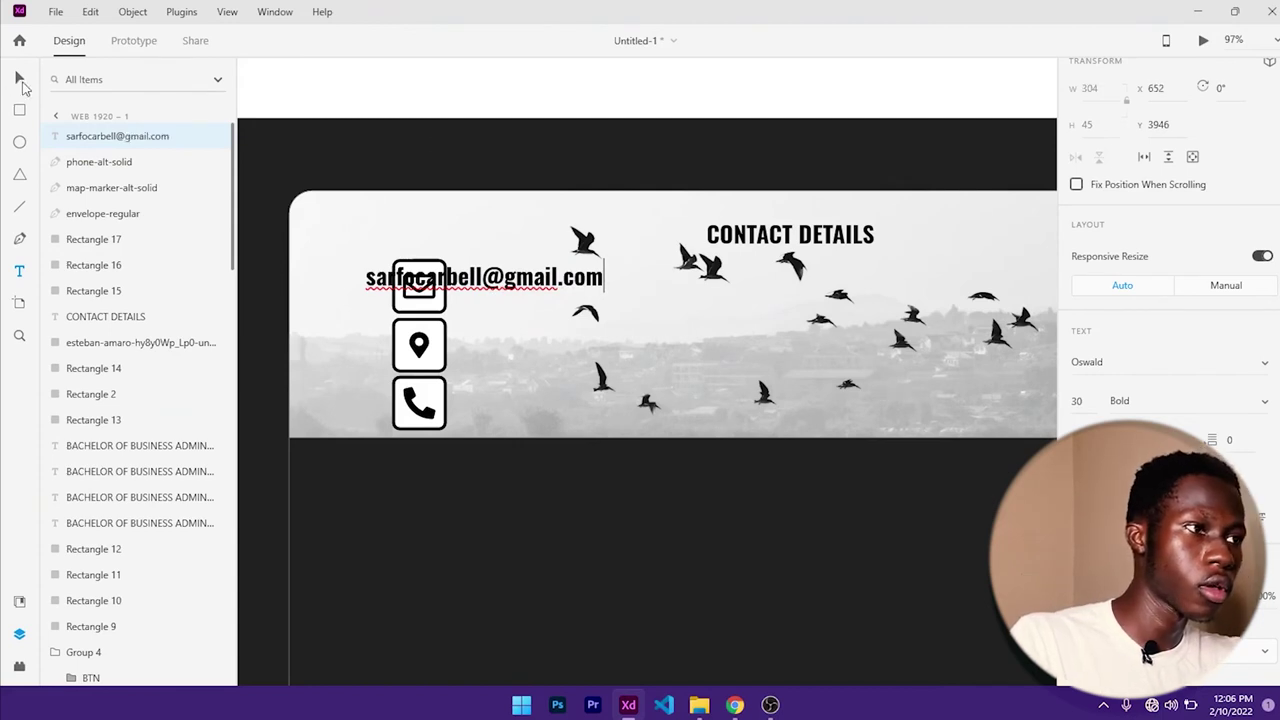
pyautogui.click(19, 77)
# - Restyle the e-mail text in a lighter regular font and align it beside the envelope icon
pyautogui.moveTo(530, 285); pyautogui.dragTo(636, 285)
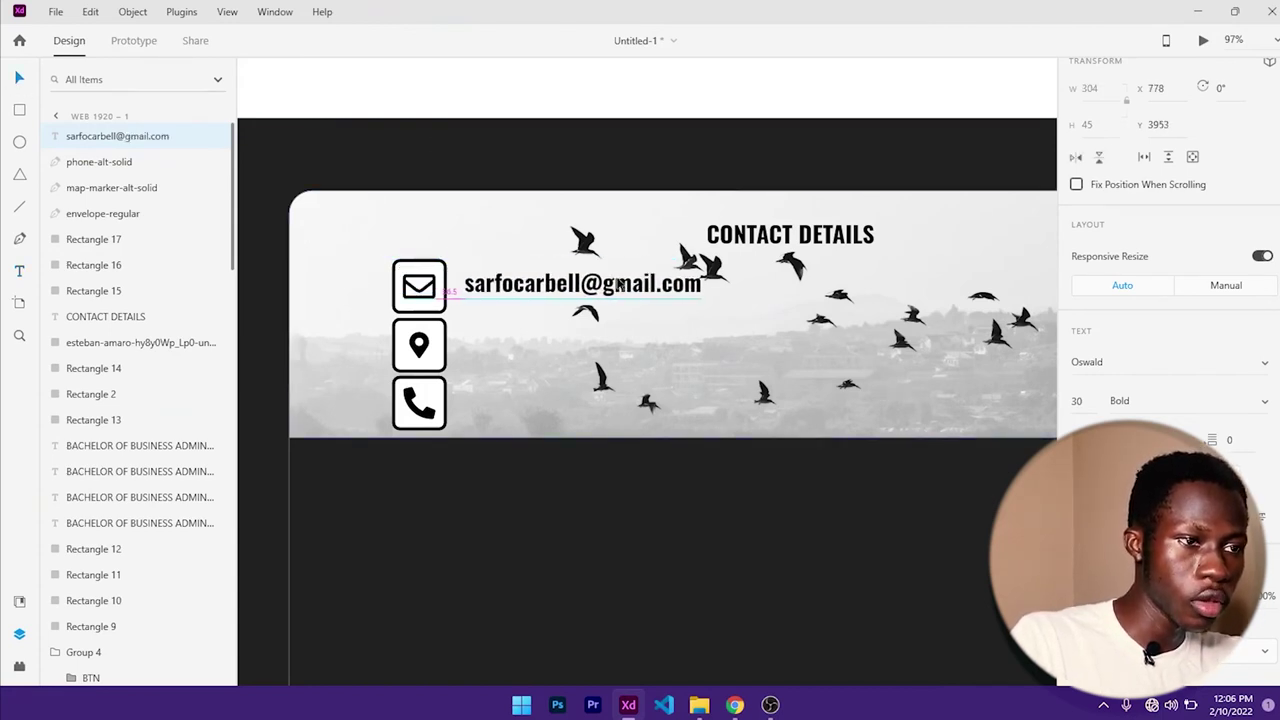
pyautogui.scroll(2, 1100, 418)
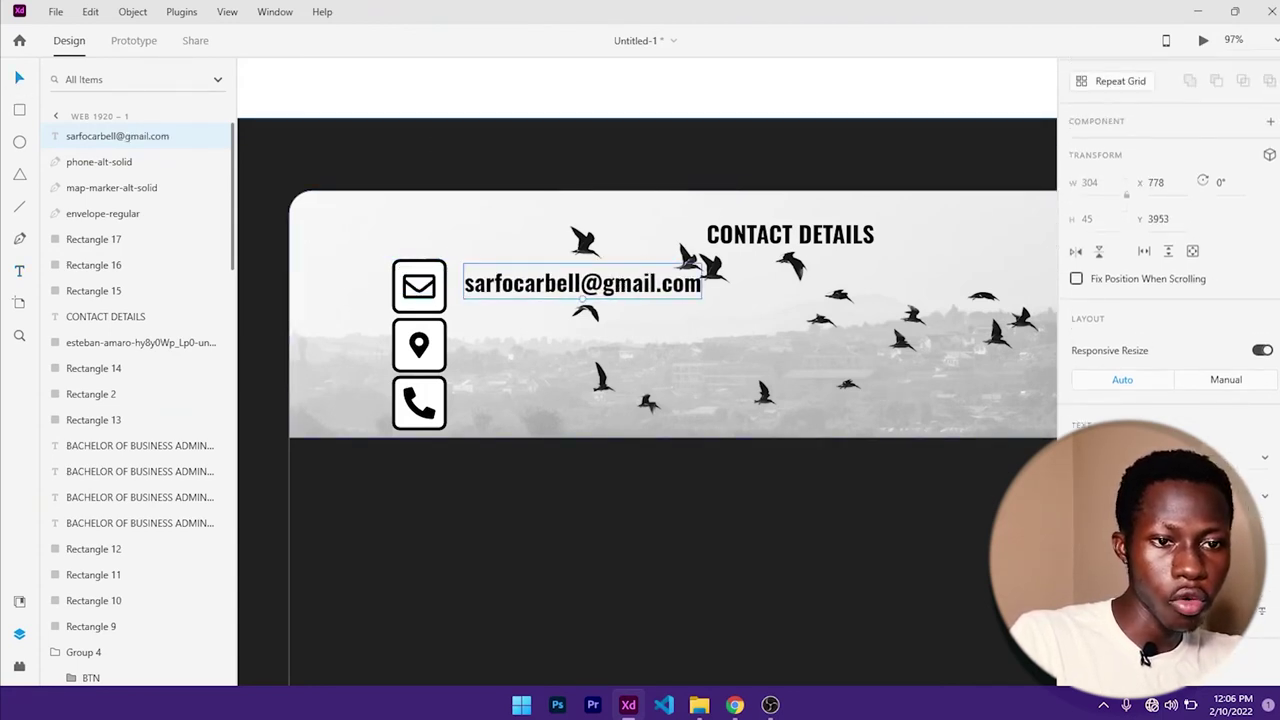
pyautogui.press('Return')
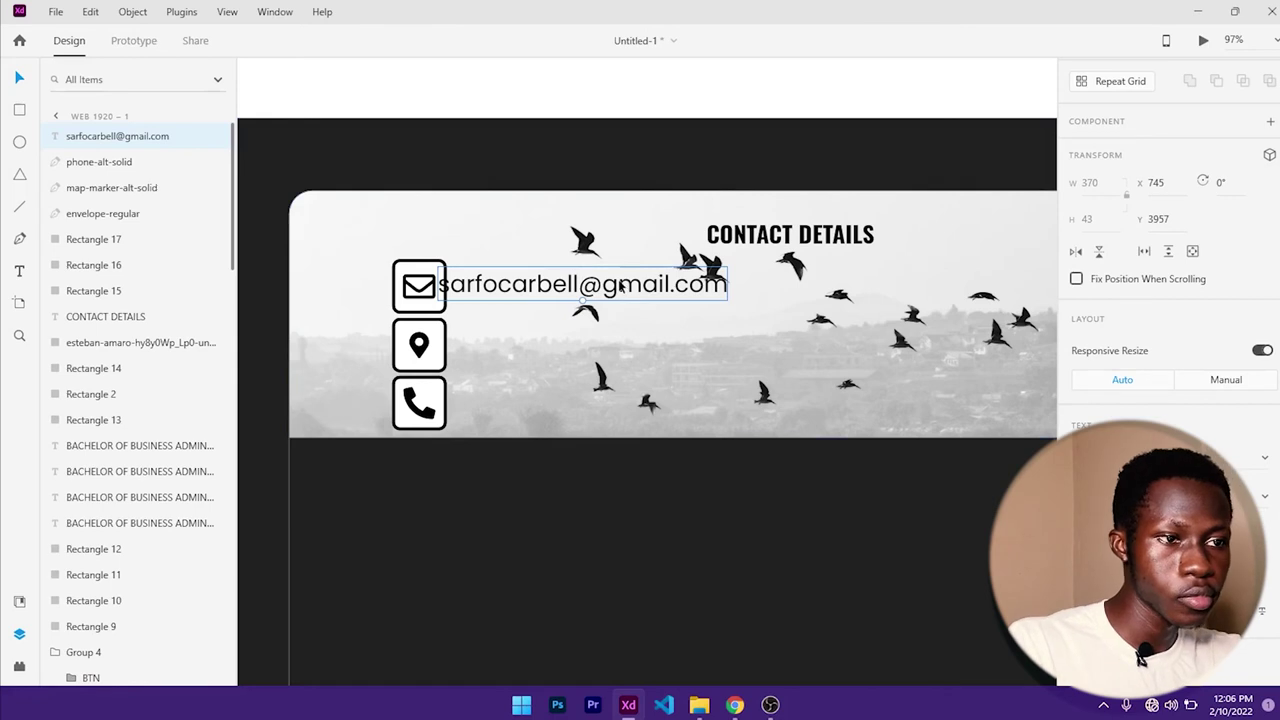
pyautogui.moveTo(616, 285); pyautogui.dragTo(632, 410)
# - Duplicate the CONTACT DETAILS heading into the dark card and fill the copy #FFFFFF
pyautogui.scroll(-5, 662, 366)
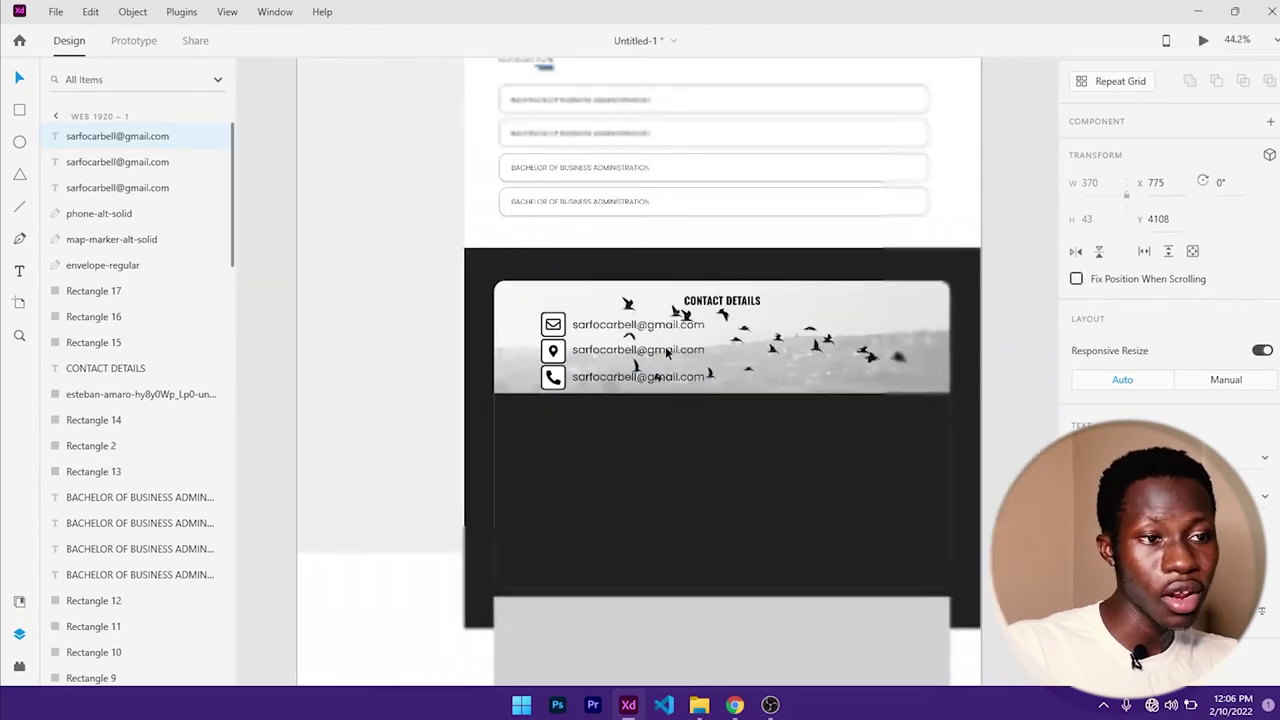
pyautogui.moveTo(728, 393); pyautogui.dragTo(626, 330)
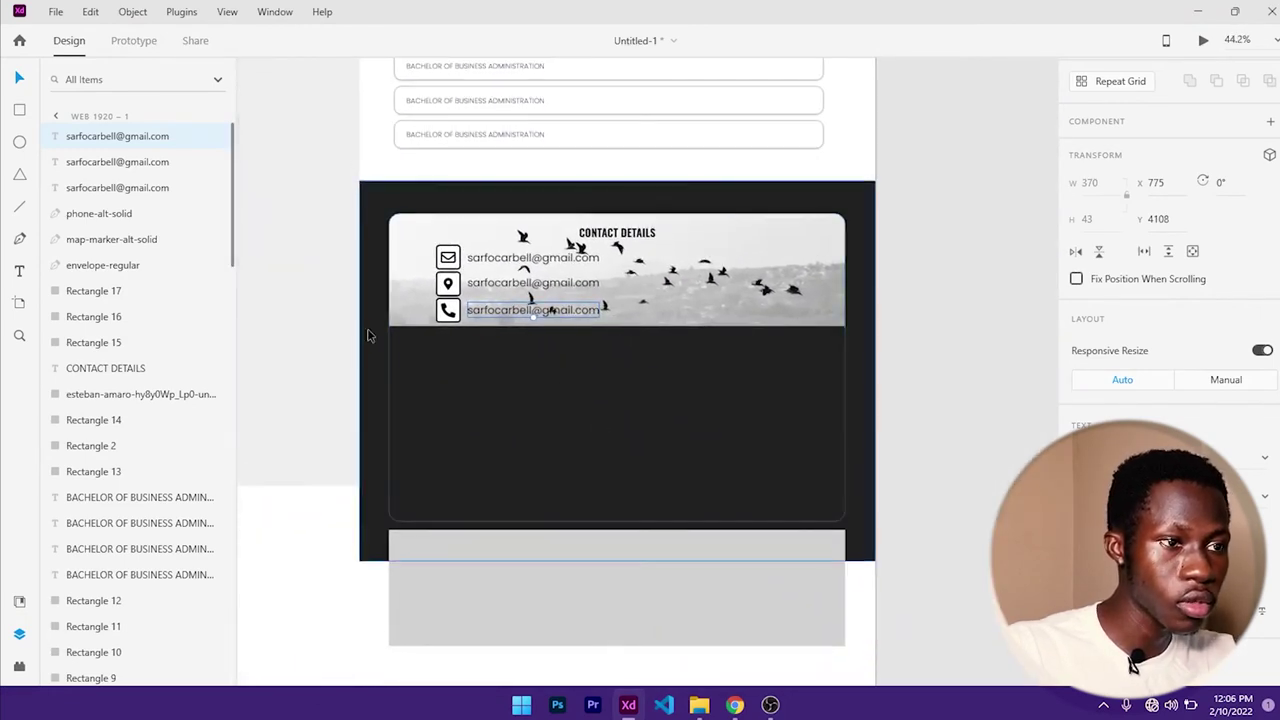
pyautogui.click(622, 240)
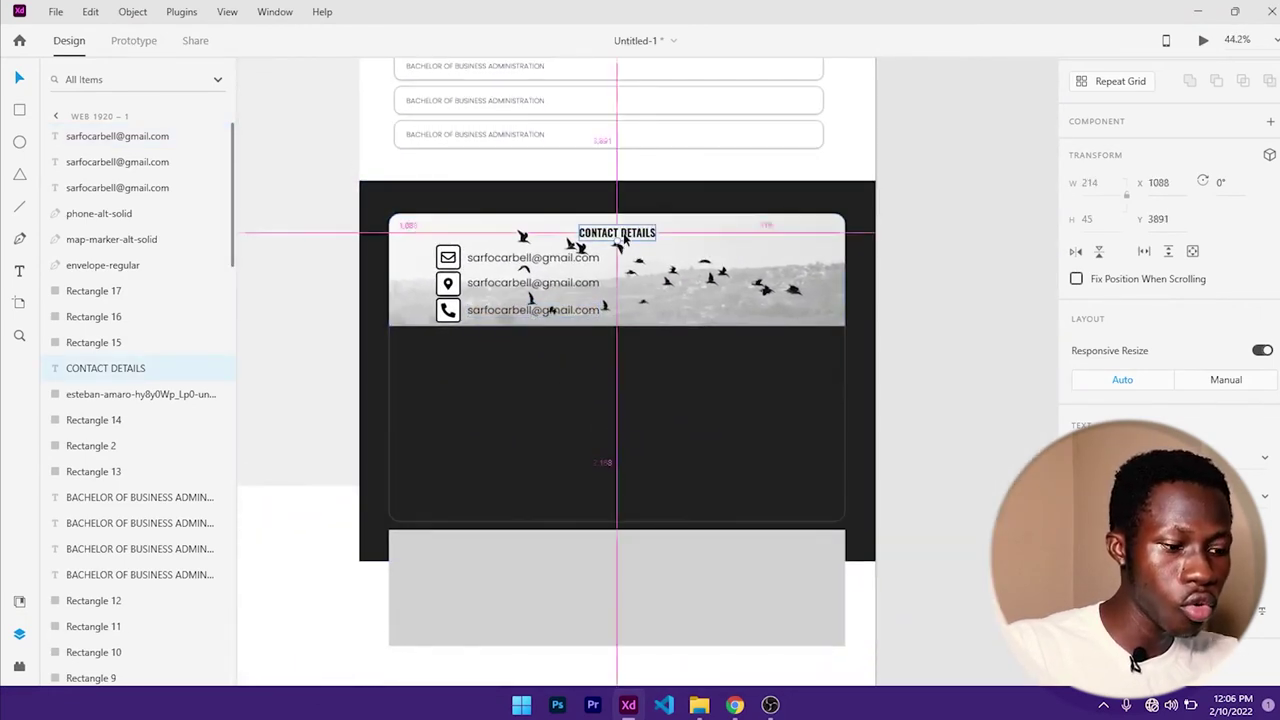
pyautogui.moveTo(622, 238); pyautogui.dragTo(622, 352)
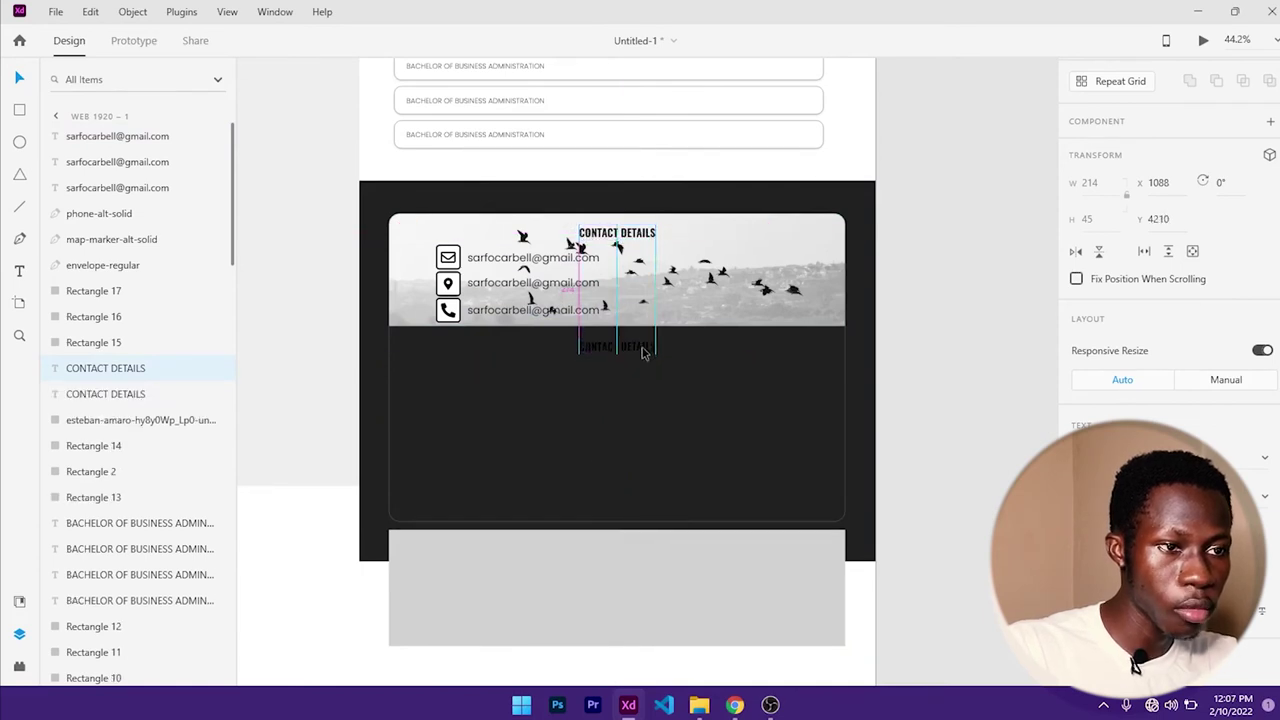
pyautogui.scroll(-4, 1143, 340)
pyautogui.click(1109, 413)
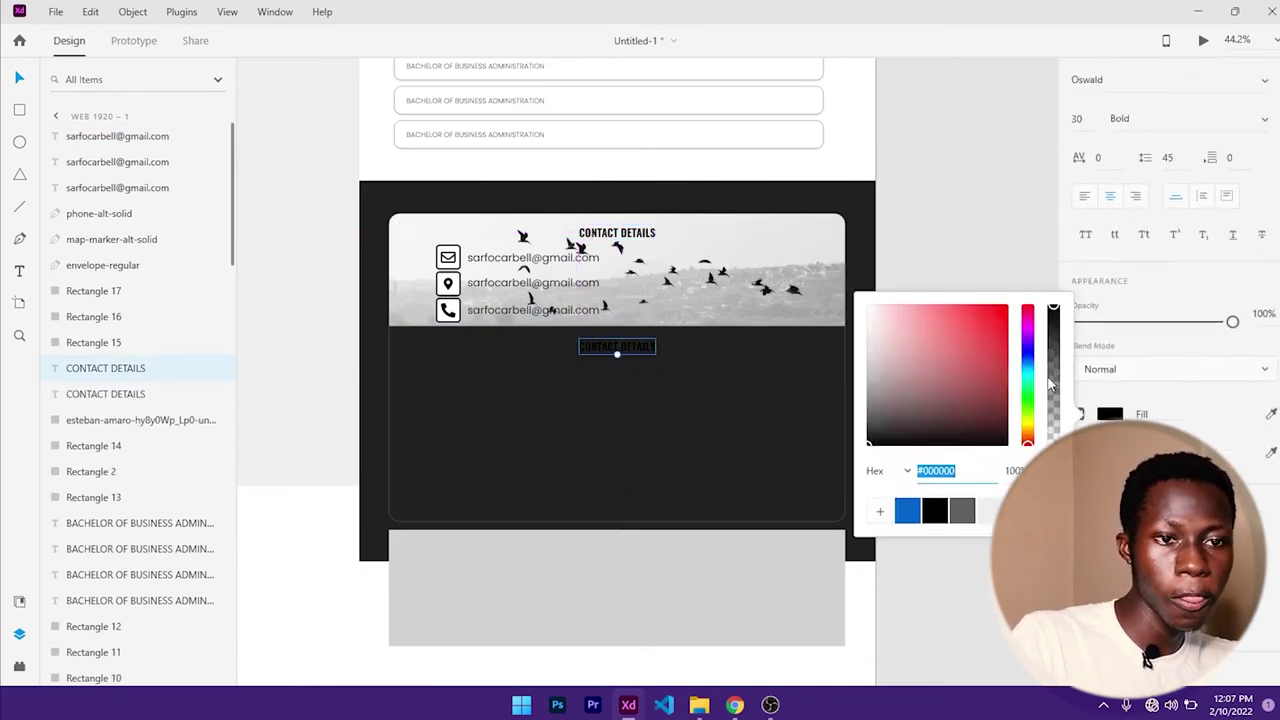
pyautogui.write('ffffff')
pyautogui.press('Return')
pyautogui.click(690, 413)
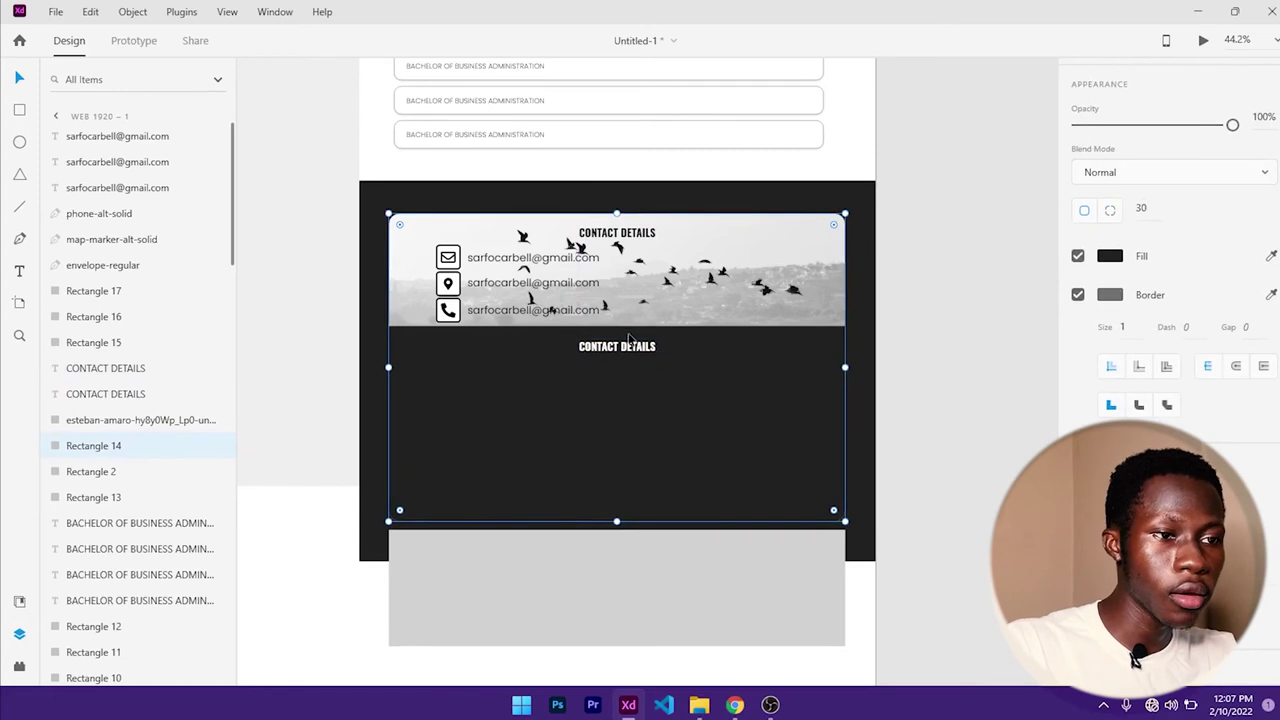
# - Change the white heading copy's text to SEND A MESSAGE
pyautogui.click(622, 346)
pyautogui.tripleClick(622, 346)
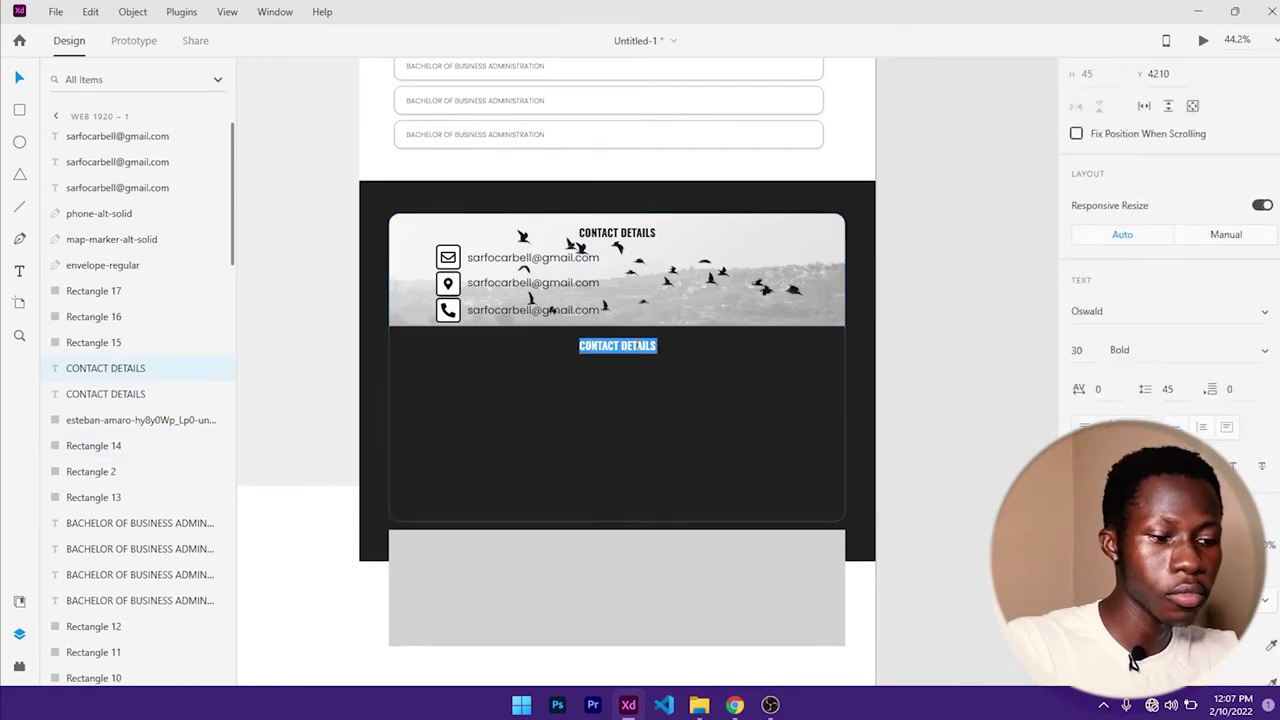
pyautogui.write('send')
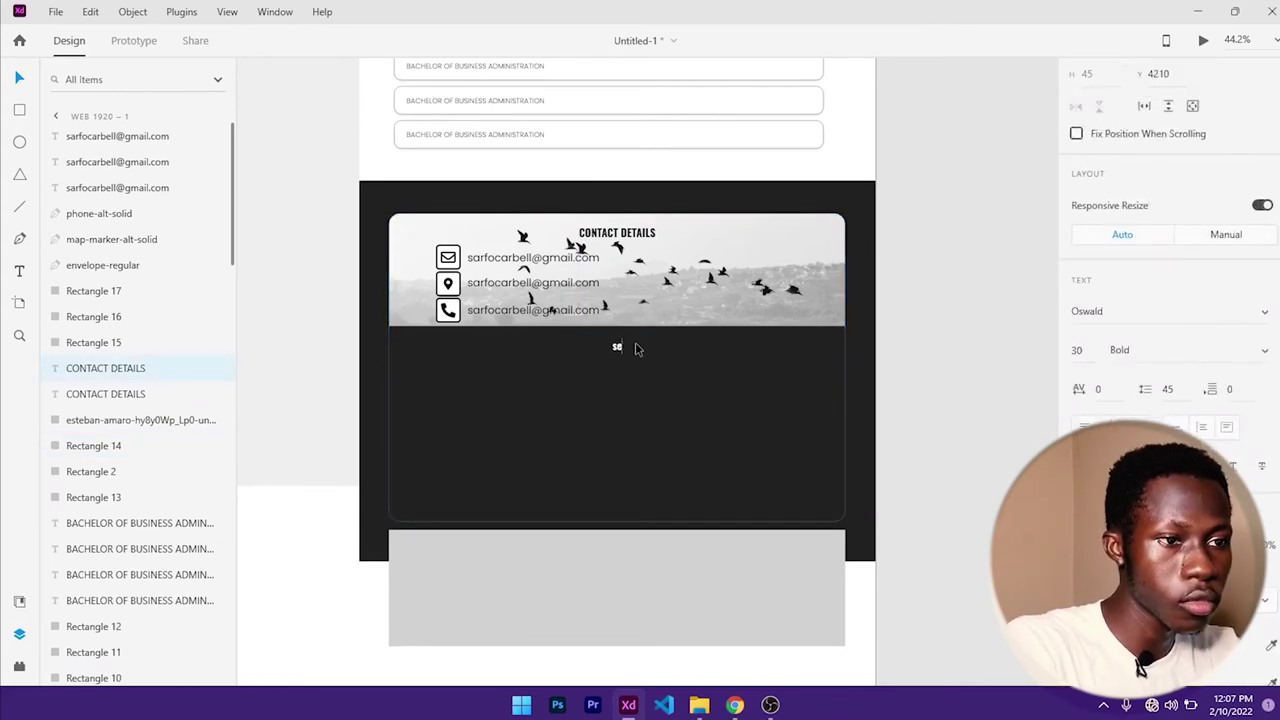
pyautogui.write(' a message')
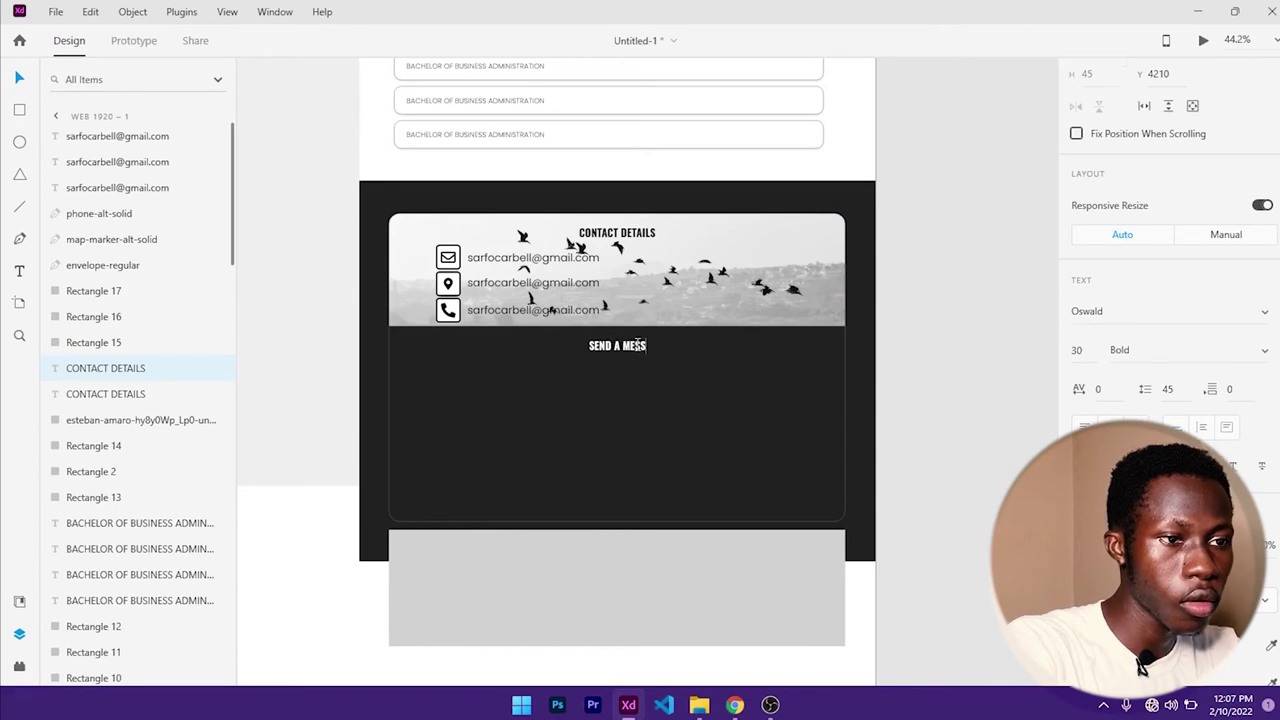
pyautogui.press('Escape')
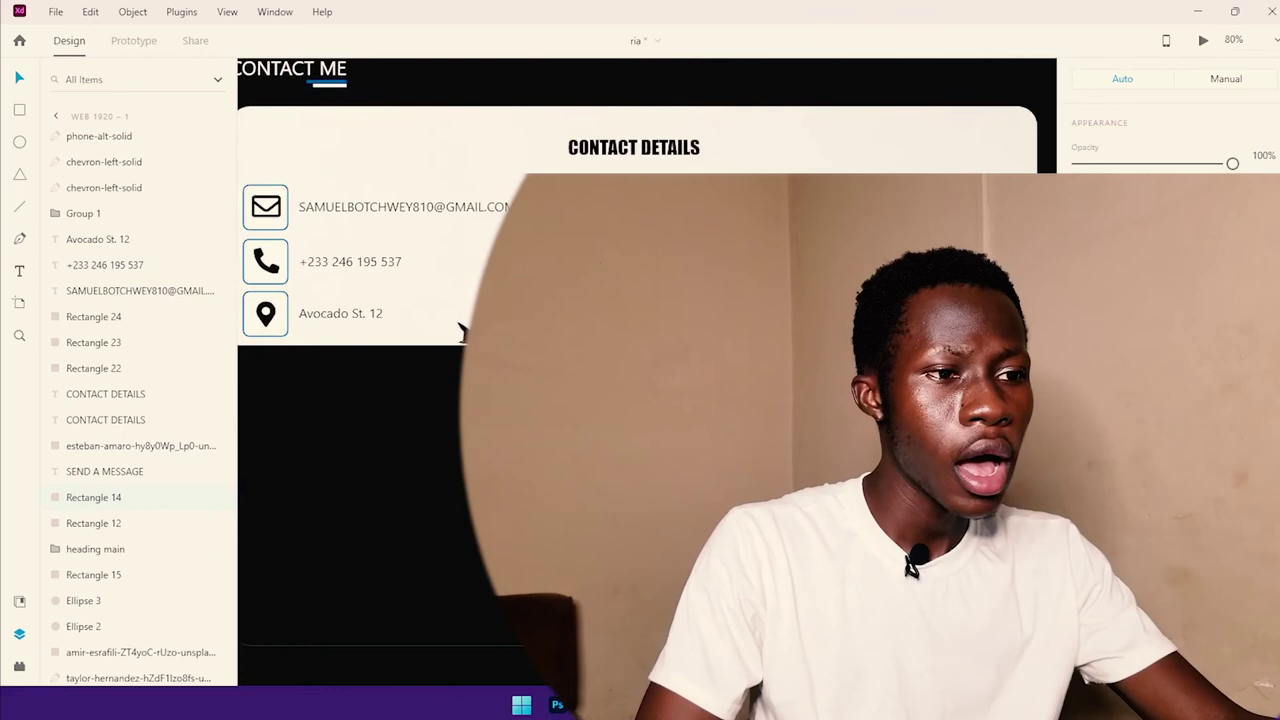
# - Draw a long unfilled bar with corner radius 30 inside the dark card, made thinner and centred
pyautogui.scroll(-3, 462, 330)
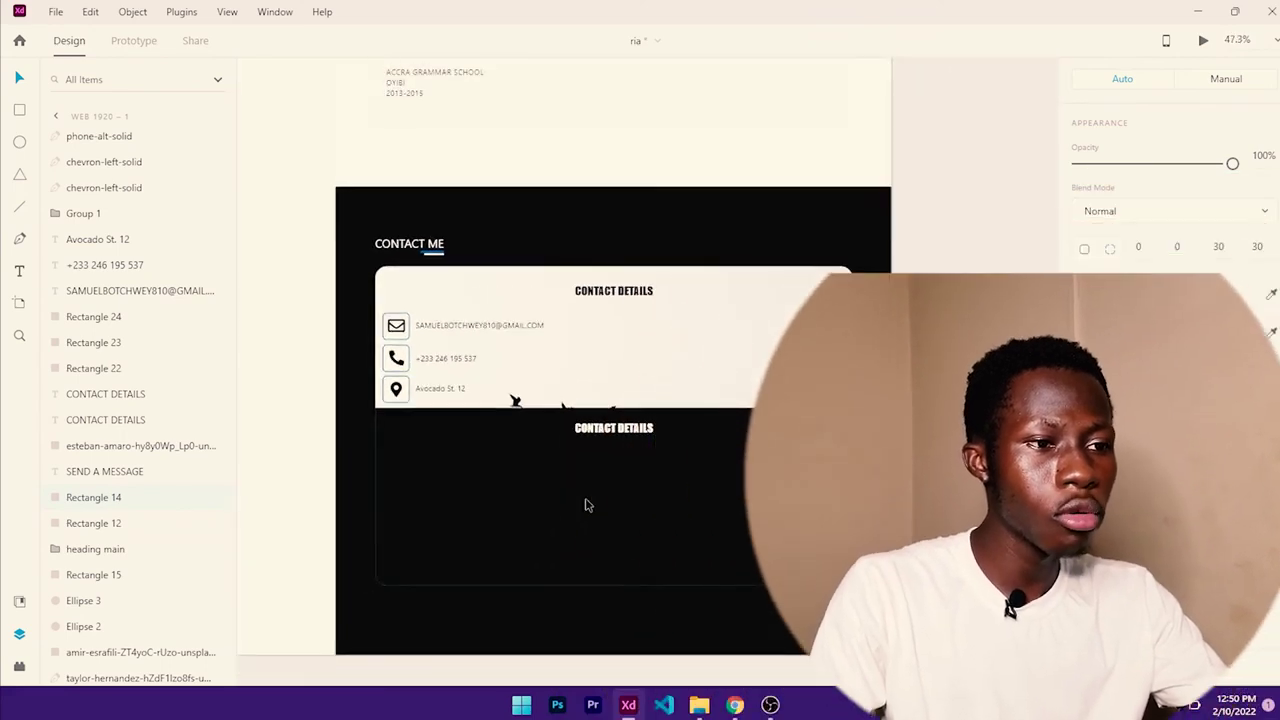
pyautogui.click(21, 111)
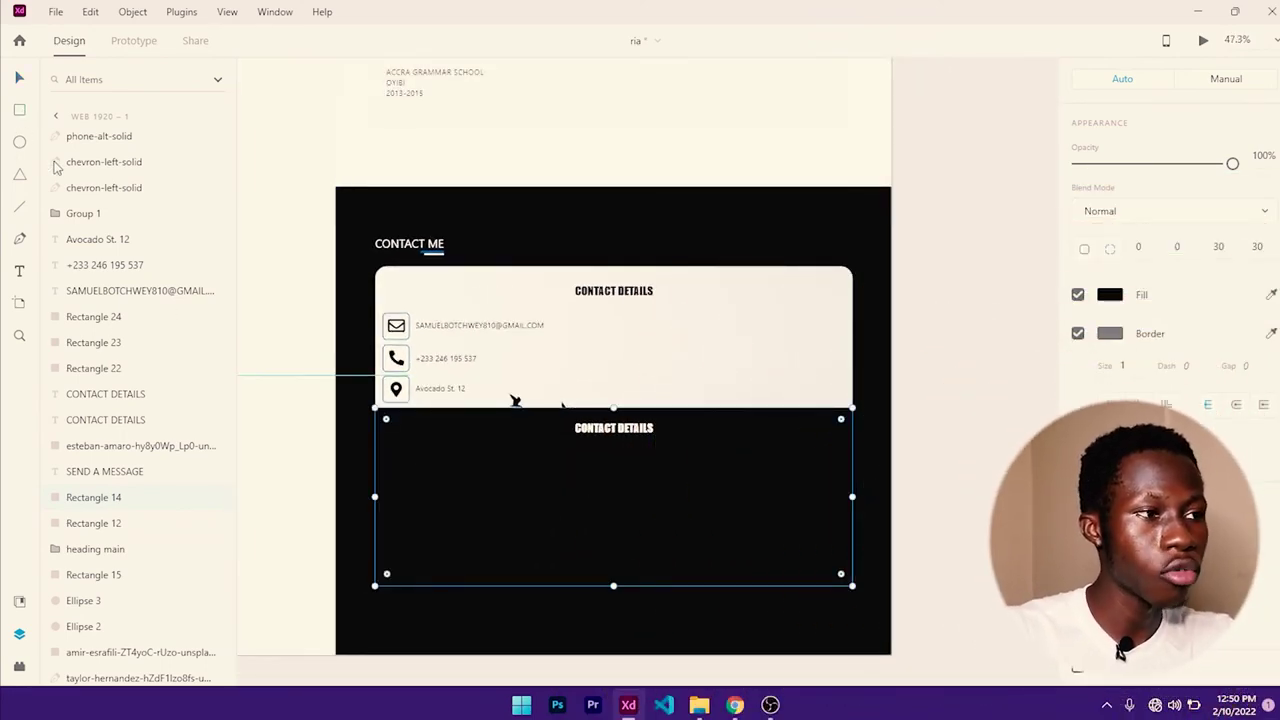
pyautogui.moveTo(409, 459); pyautogui.dragTo(827, 490)
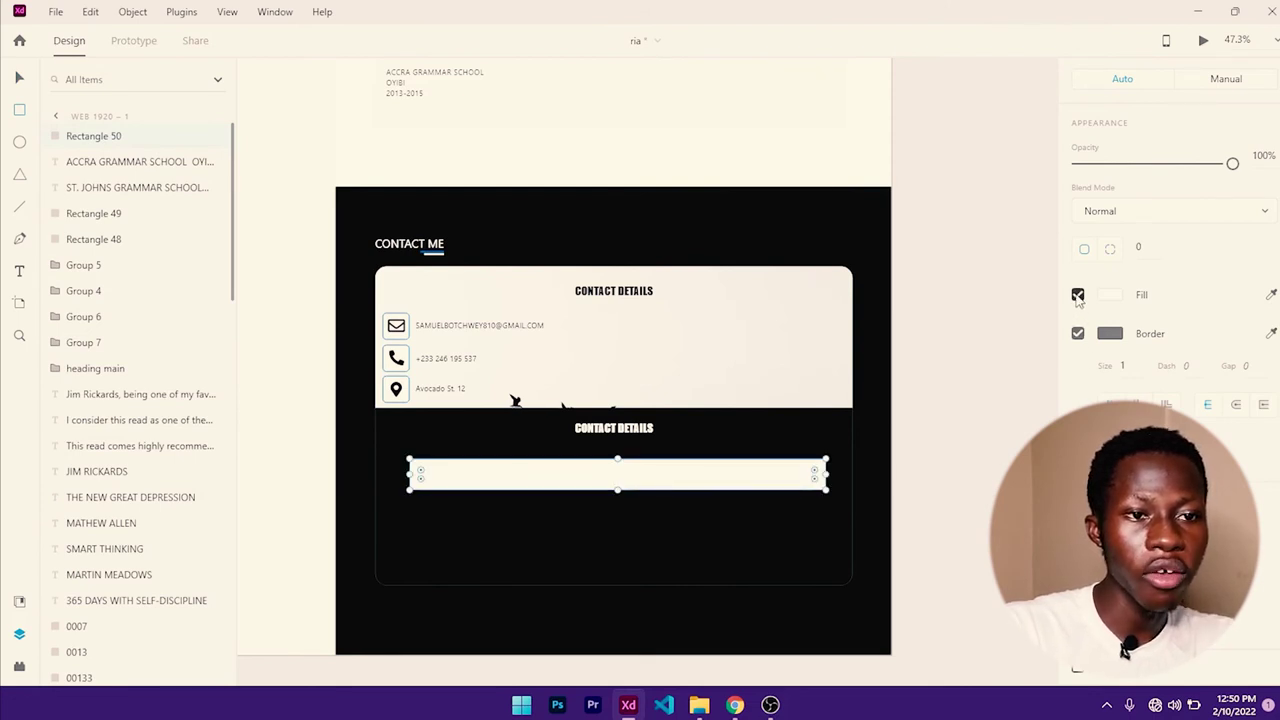
pyautogui.click(1077, 295)
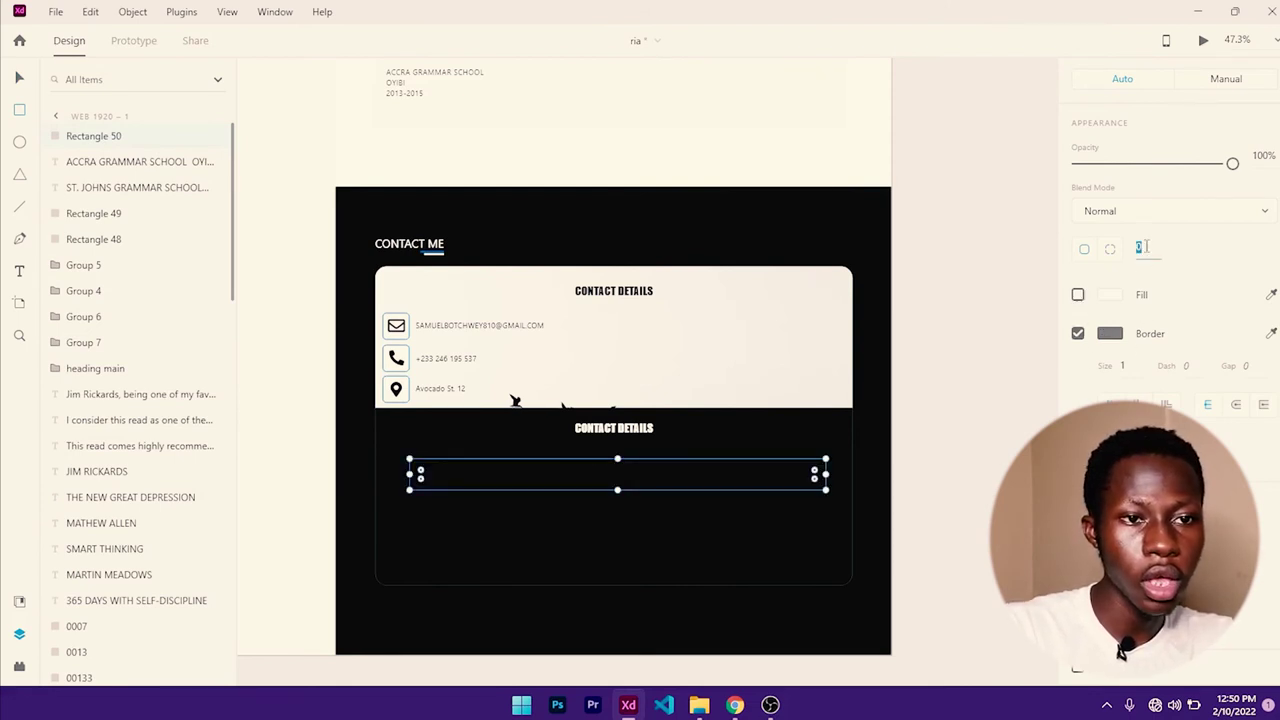
pyautogui.write('30')
pyautogui.press('Return')
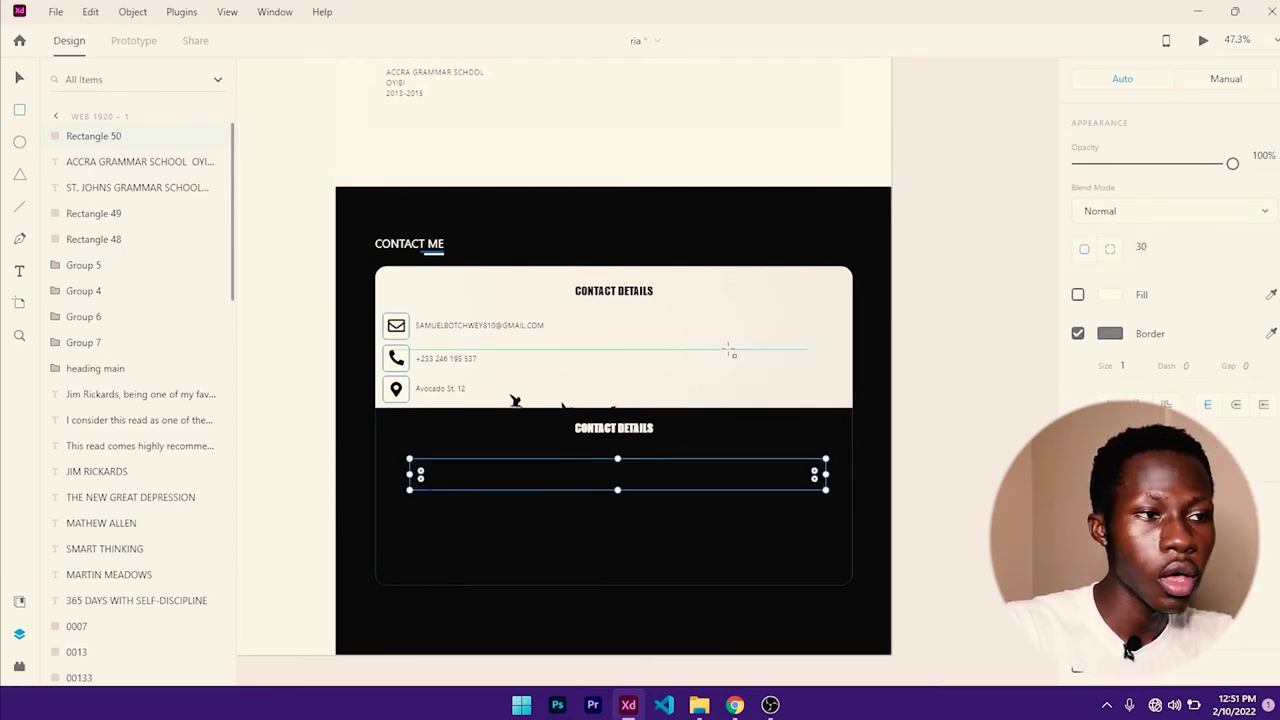
pyautogui.scroll(2, 616, 489)
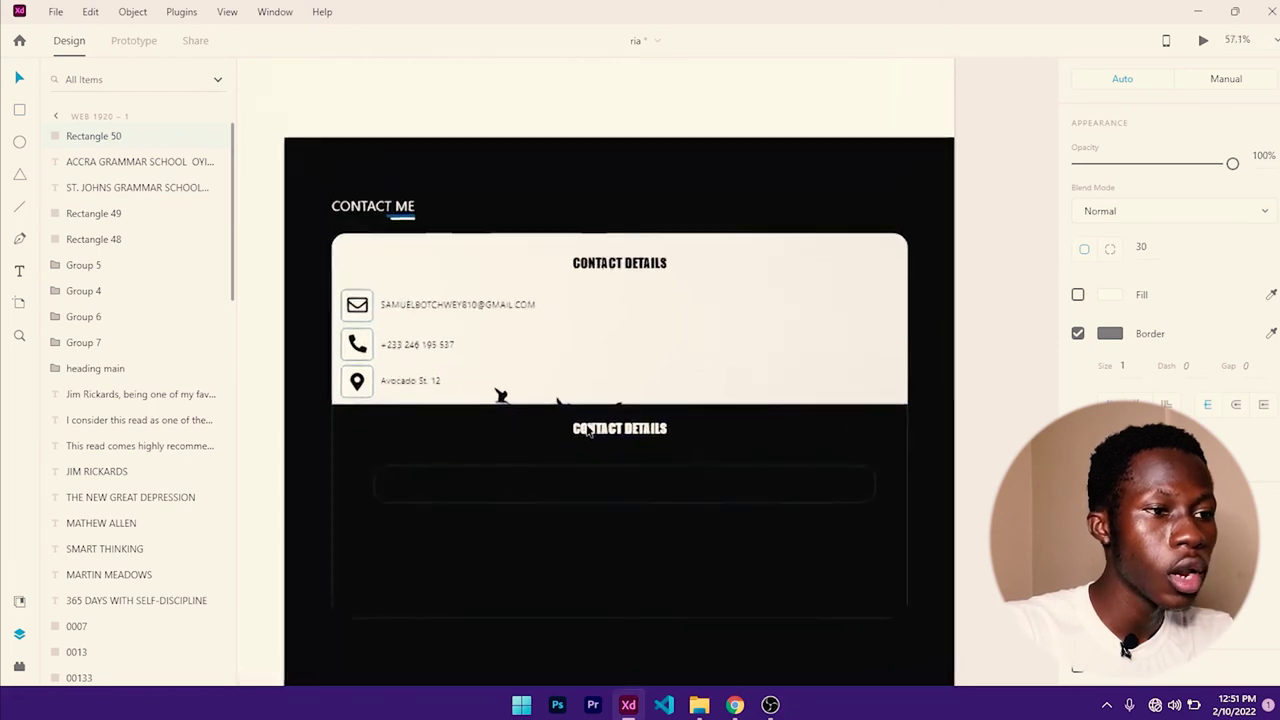
pyautogui.moveTo(629, 510); pyautogui.dragTo(637, 474)
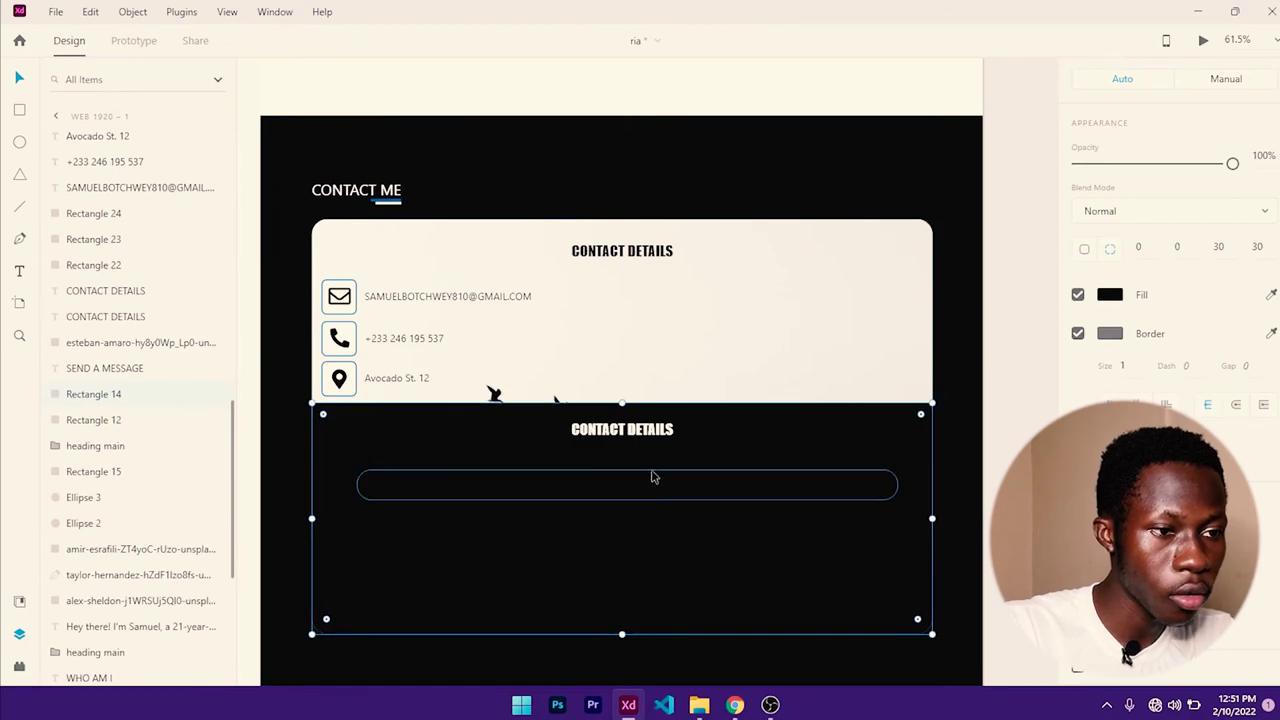
# - Add a FULL NAME text label inside the rounded input bar
pyautogui.click(652, 476)
pyautogui.click(648, 478)
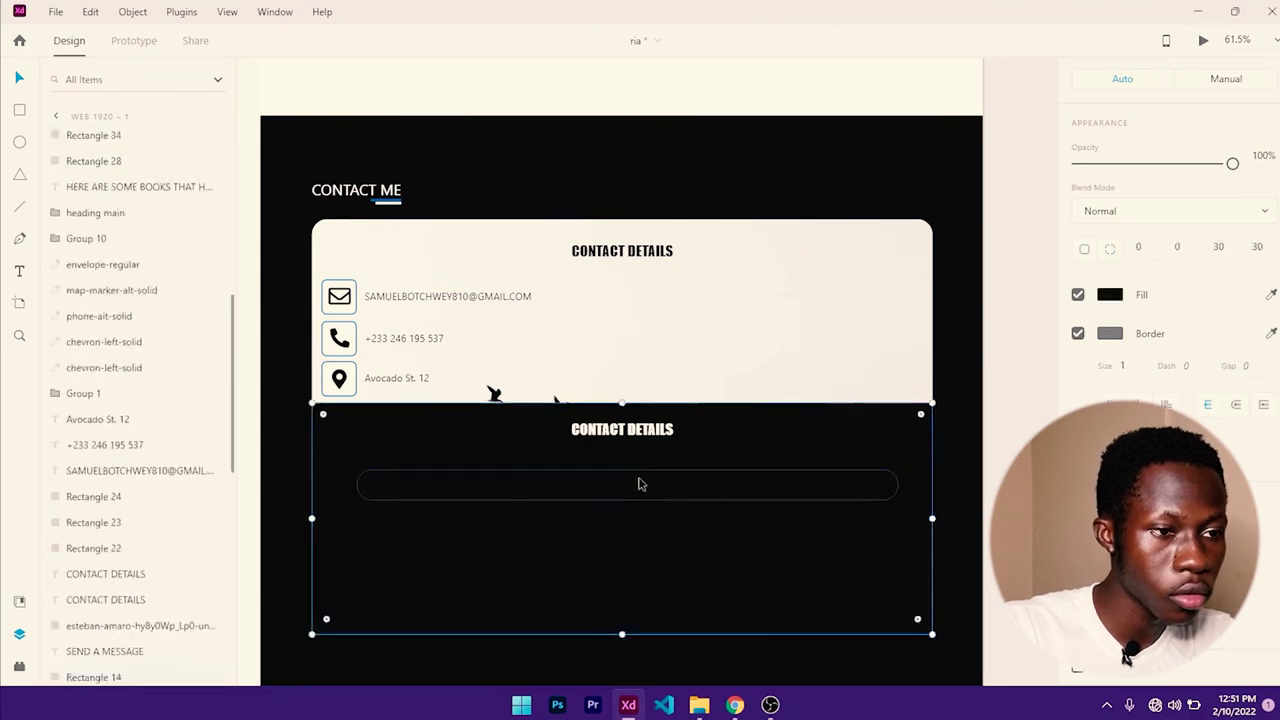
pyautogui.click(658, 472)
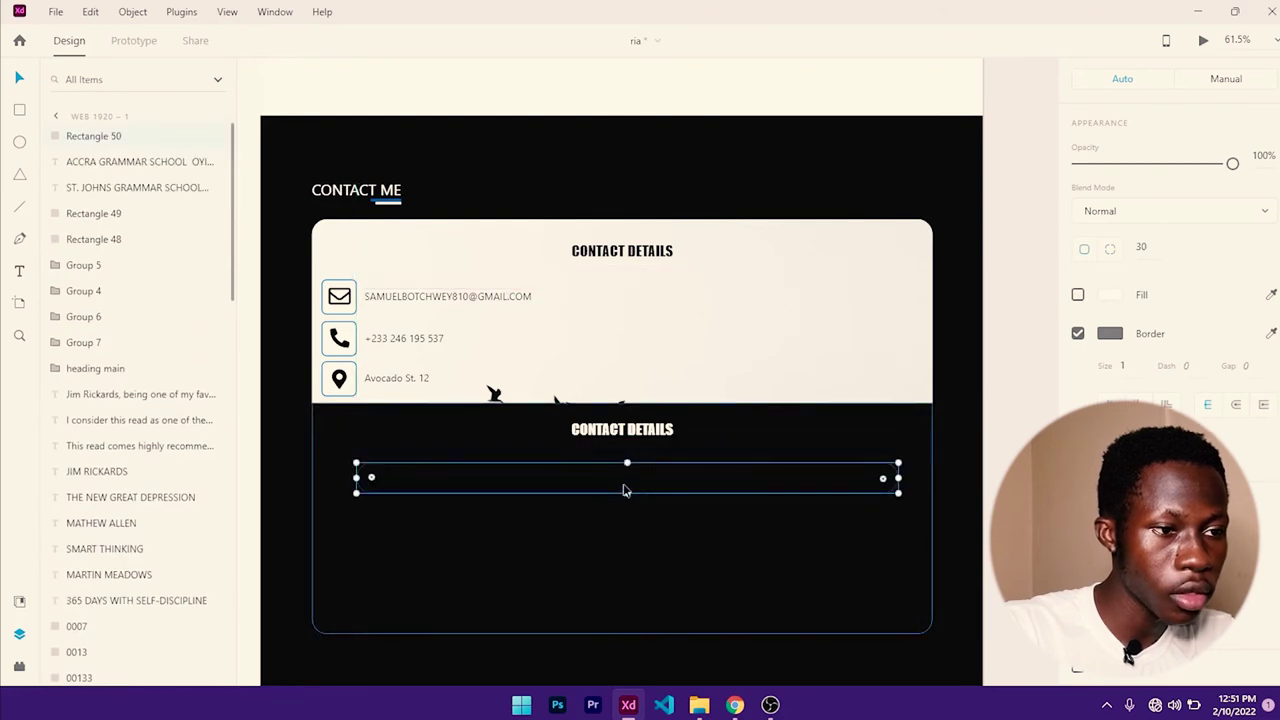
pyautogui.click(722, 548)
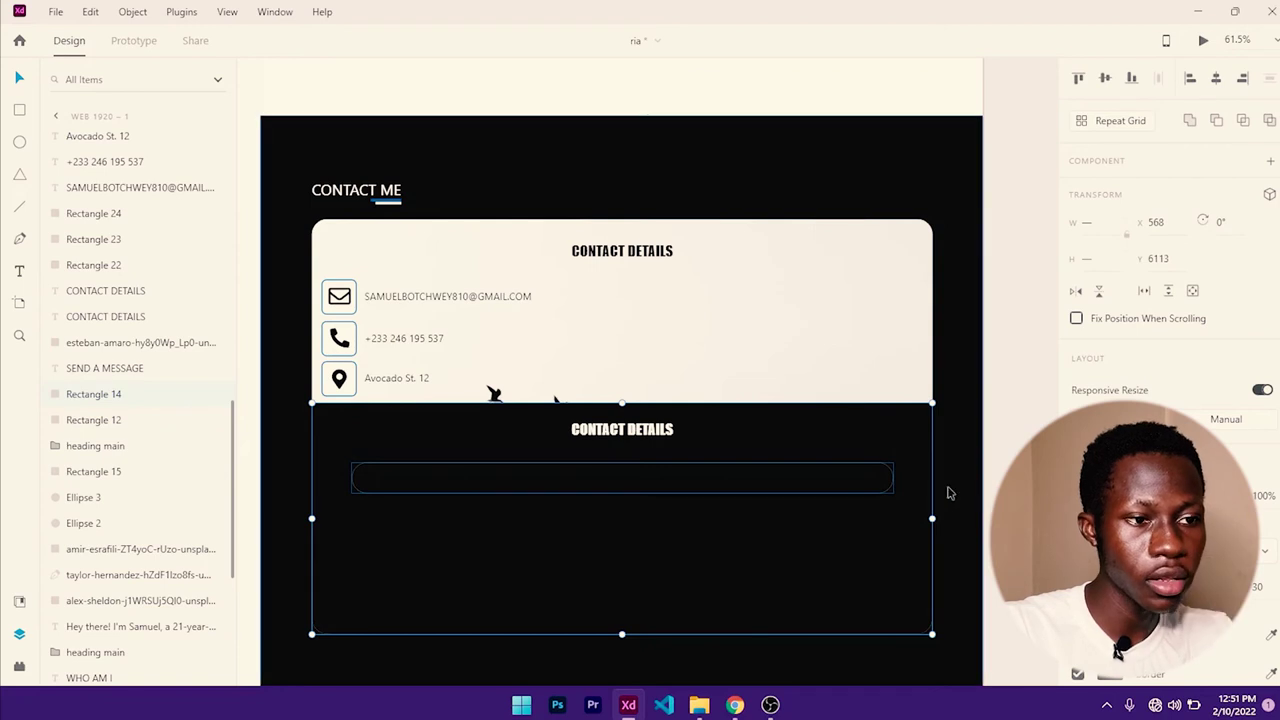
pyautogui.press('Escape')
pyautogui.press('t')
pyautogui.click(389, 479)
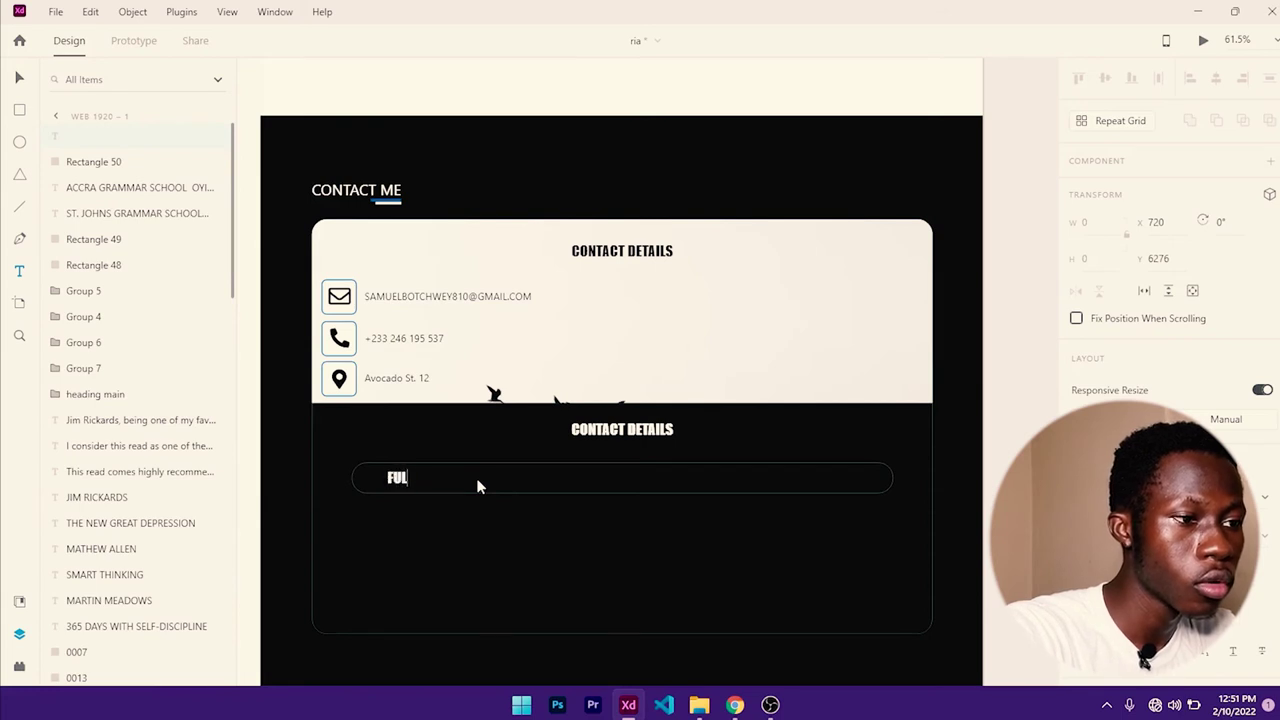
pyautogui.write('FULL NAME')
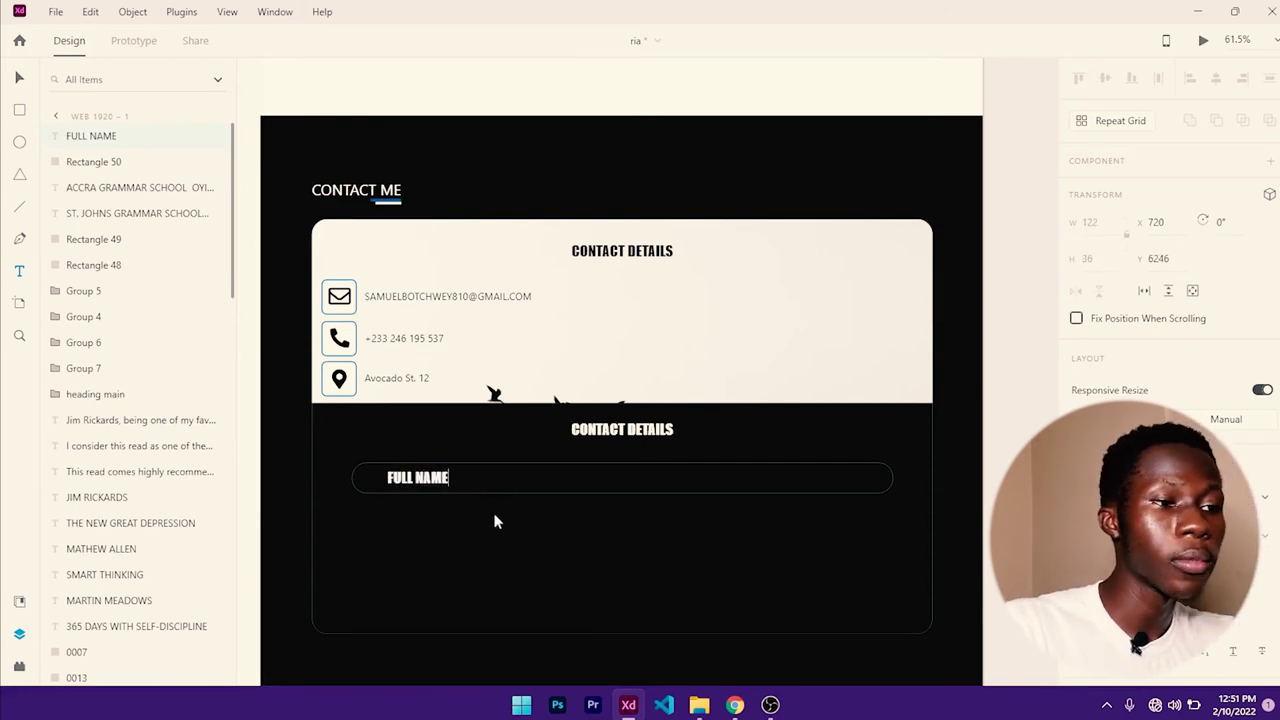
pyautogui.press('Escape')
pyautogui.scroll(-4, 1128, 273)
pyautogui.scroll(4, 1130, 330)
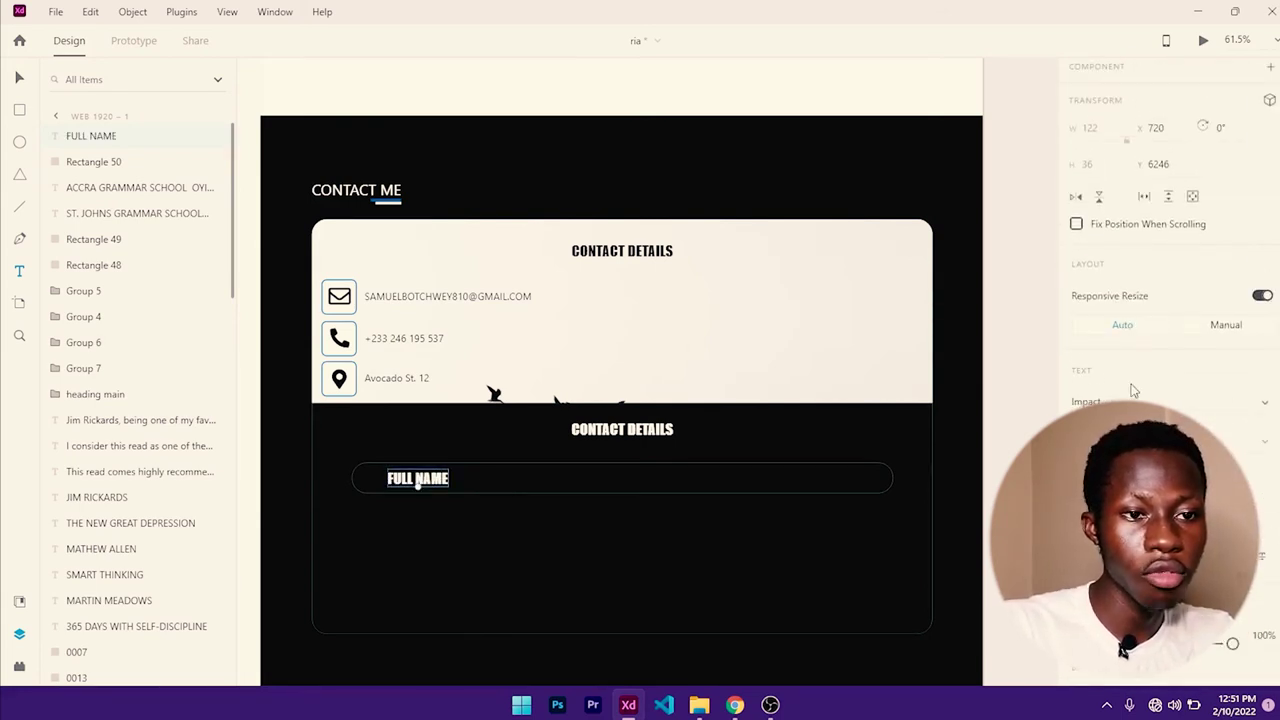
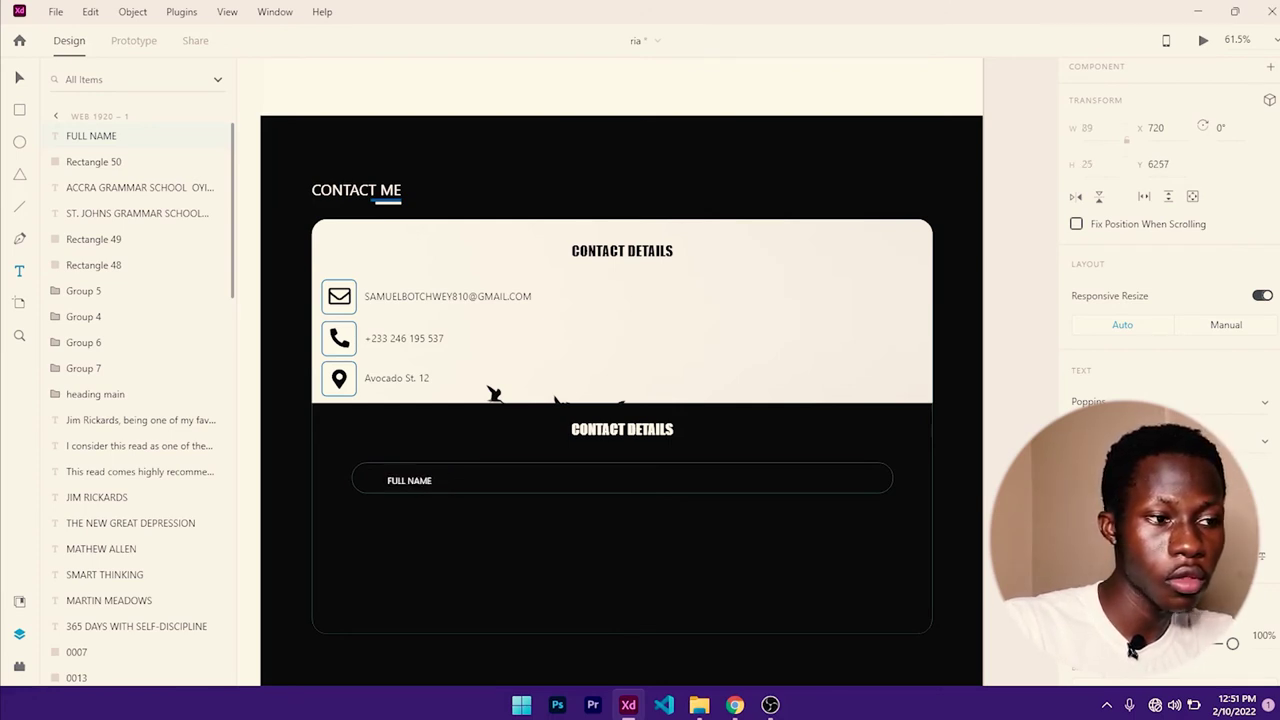
# - Make the FULL NAME placeholder text grey
pyautogui.scroll(-3, 1165, 300)
pyautogui.click(1080, 595)
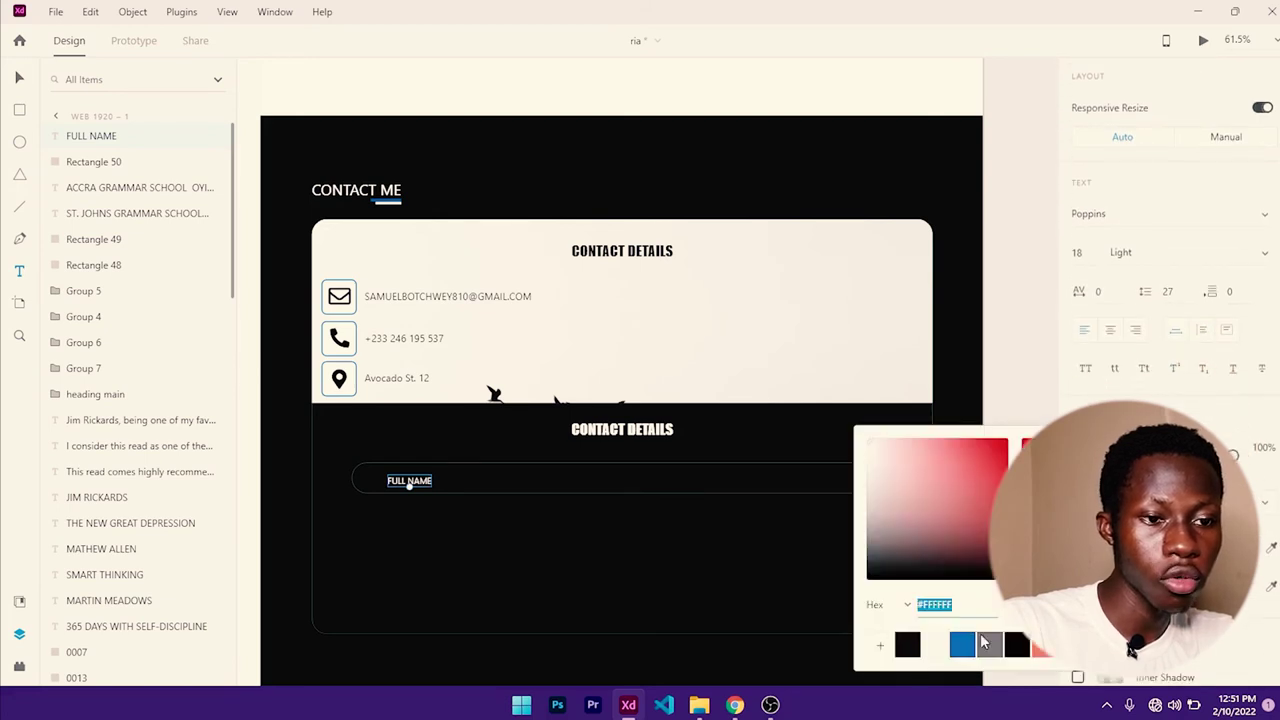
pyautogui.click(990, 647)
pyautogui.press('Escape')
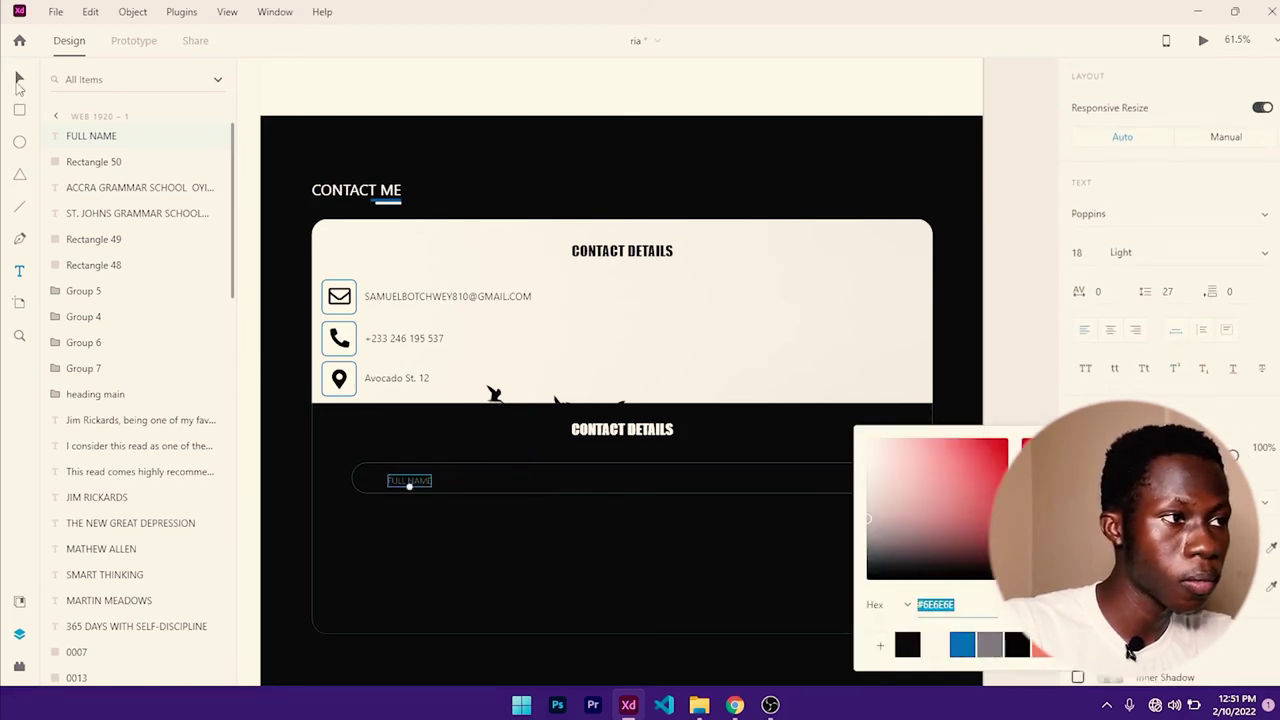
# - Nudge the FULL NAME text 21 px left, group it with its input box, and copy the field below
pyautogui.click(517, 466)
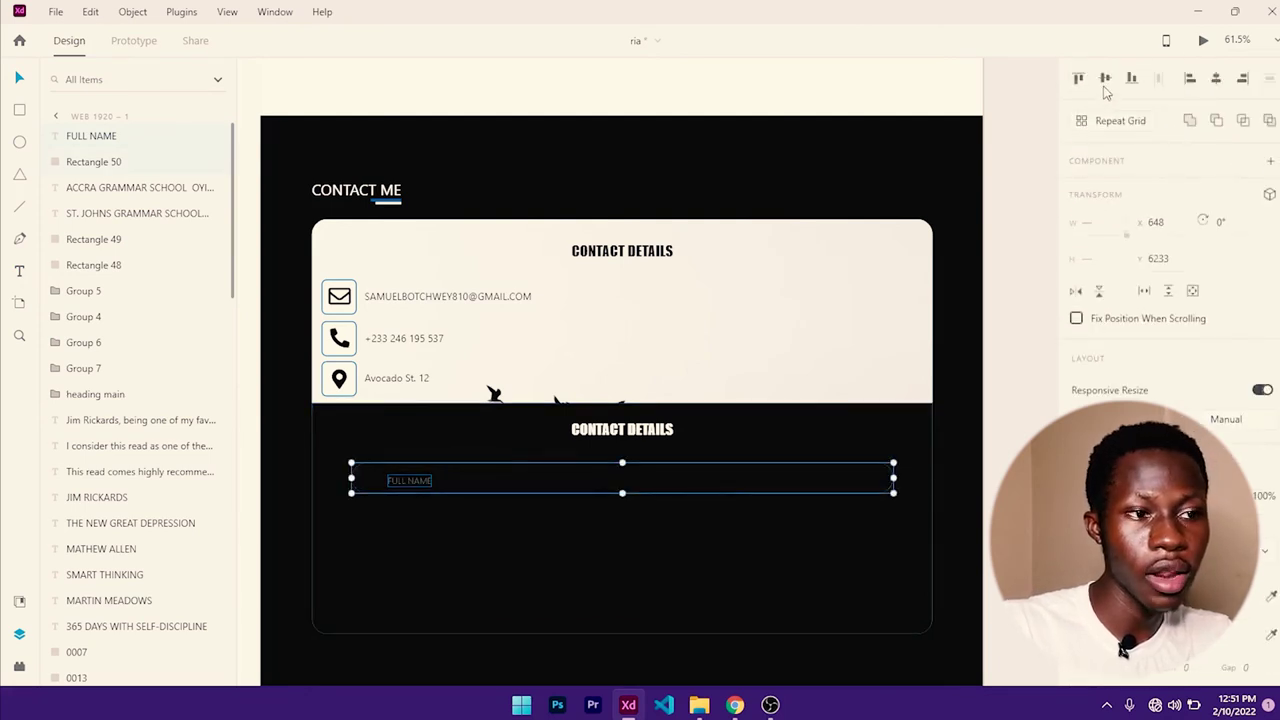
pyautogui.click(537, 537)
pyautogui.doubleClick(425, 480)
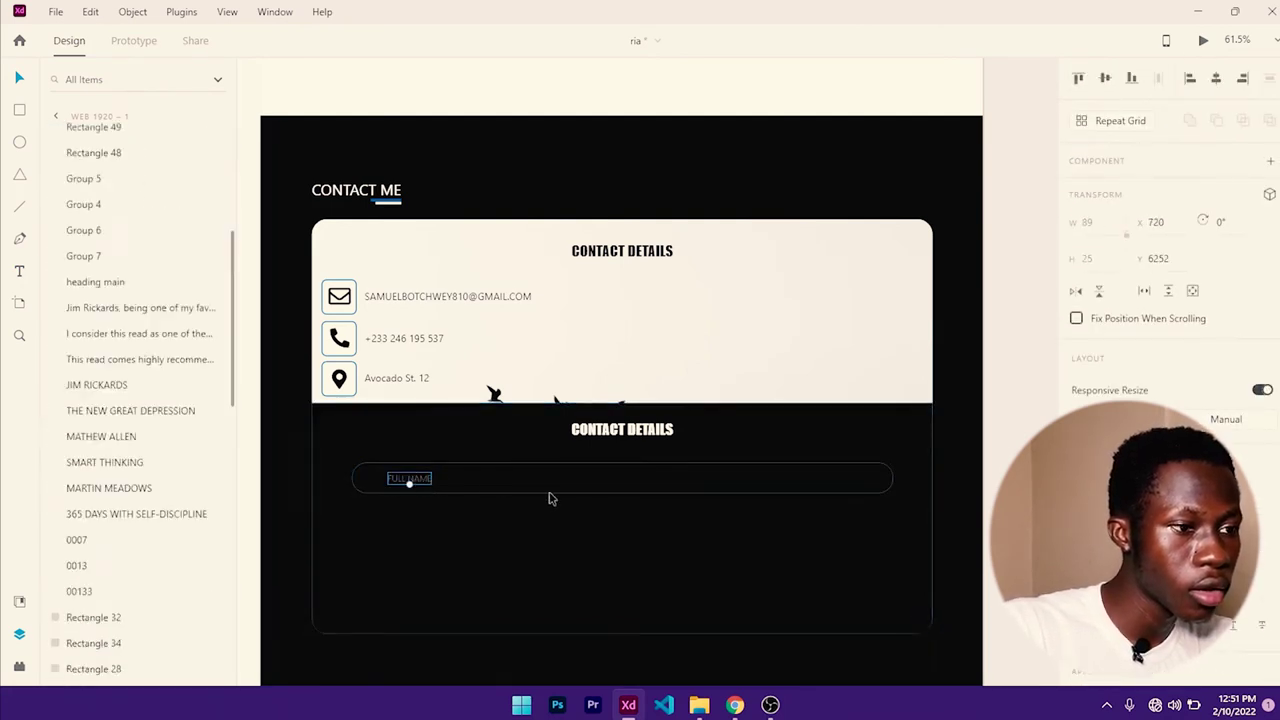
pyautogui.hotkey('shift', 'Left')
pyautogui.hotkey('shift', 'Left')
pyautogui.press('Left')
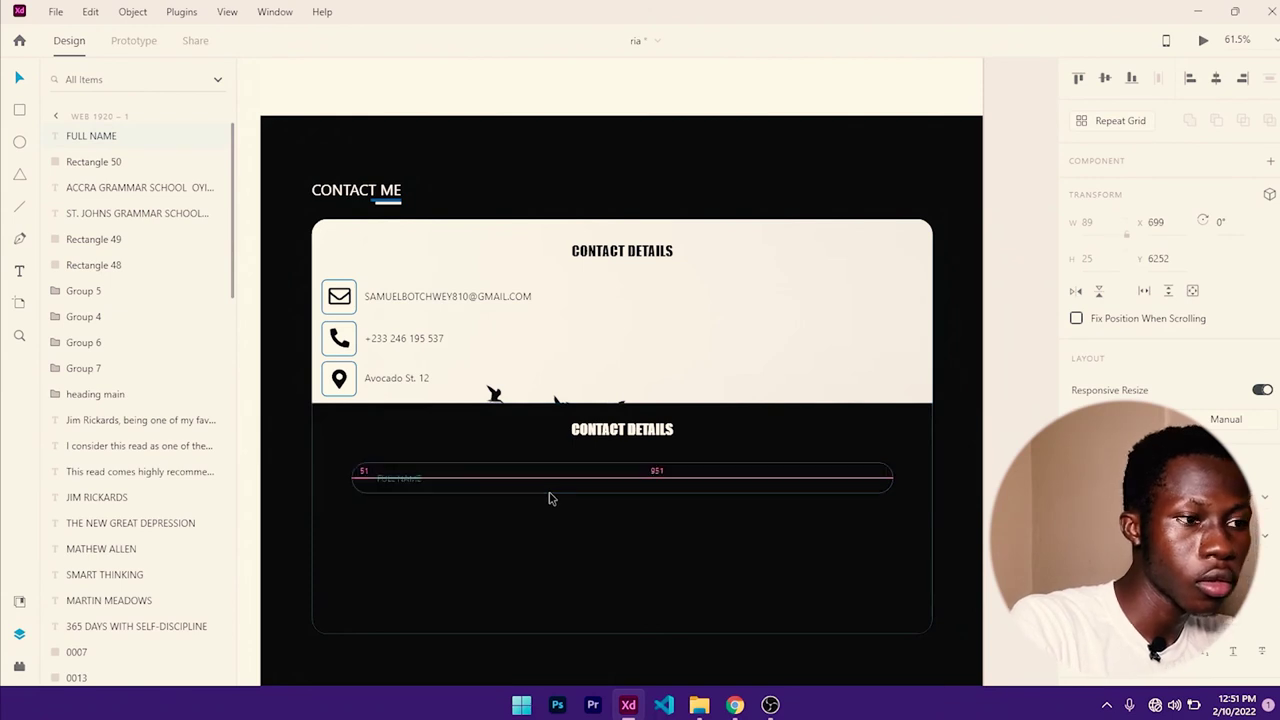
pyautogui.keyDown('shift'); pyautogui.click(445, 468); pyautogui.keyUp('shift')
pyautogui.hotkey('ctrl', 'g')
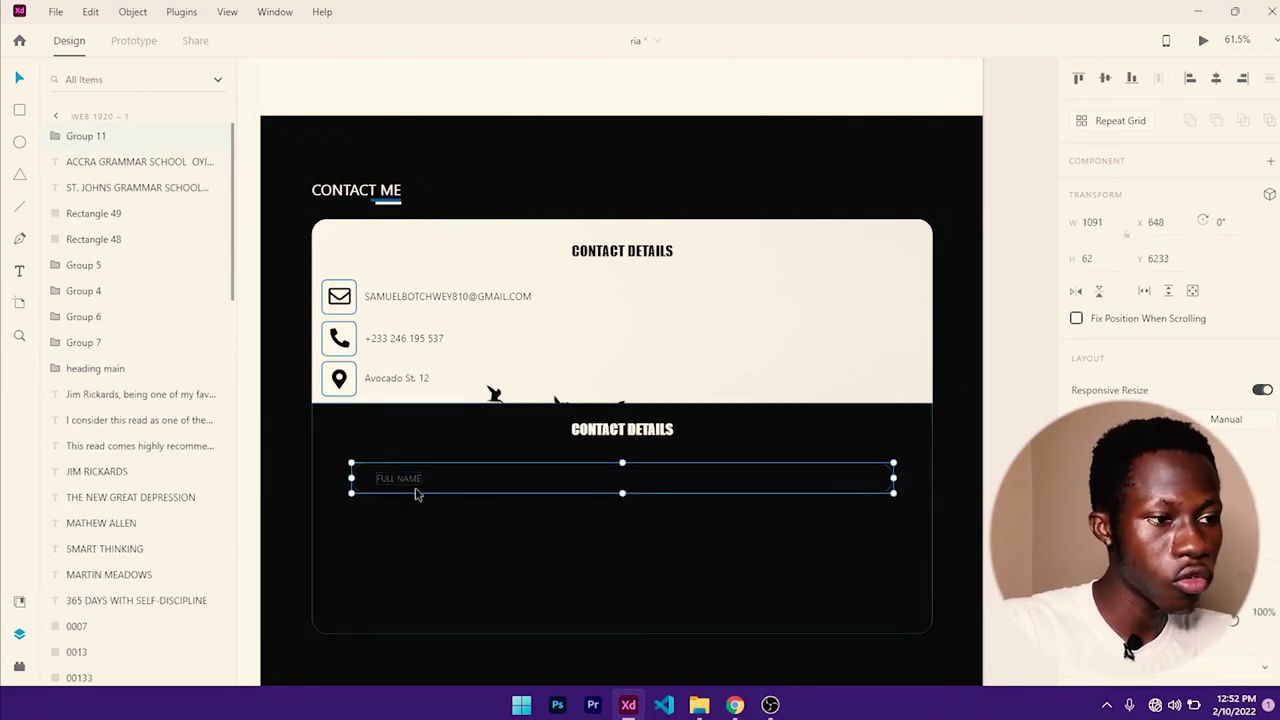
pyautogui.moveTo(400, 482); pyautogui.dragTo(406, 590)
# - Add a third field copy and relabel the second field EMAIL ADDRESS
pyautogui.hotkey('ctrl', 'd')
pyautogui.hotkey('ctrl', 'd')
pyautogui.doubleClick(400, 518)
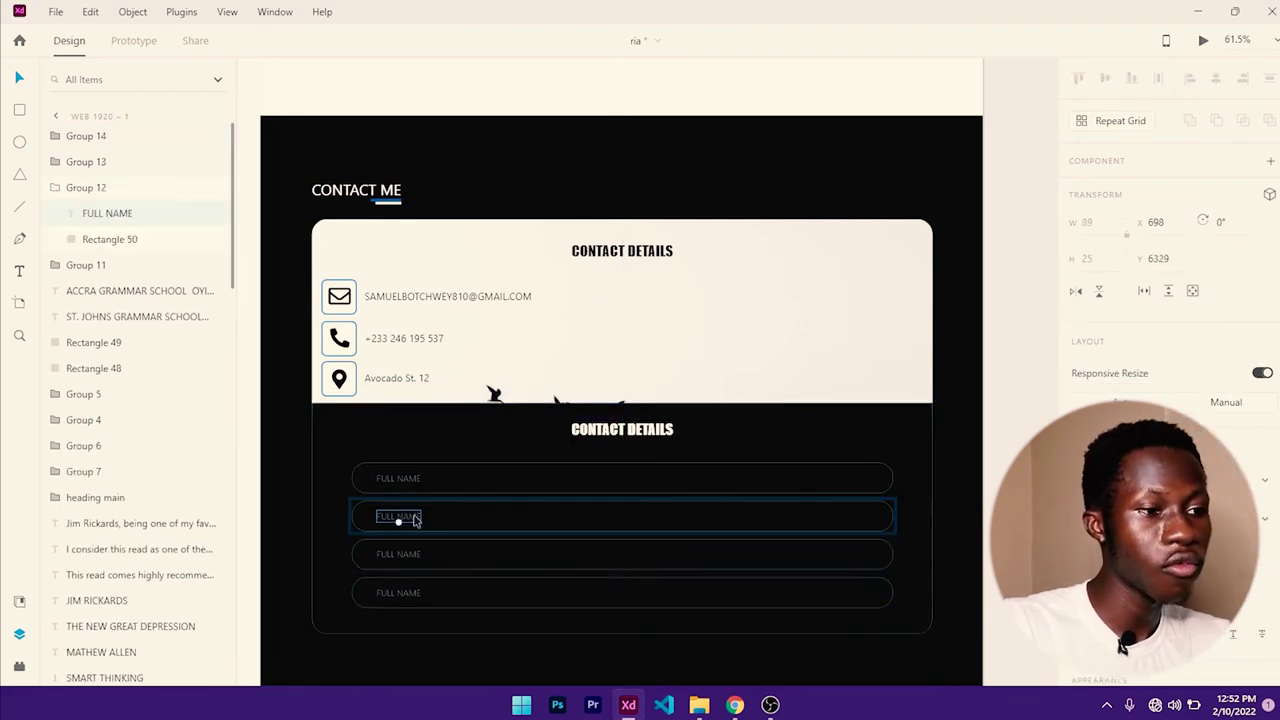
pyautogui.doubleClick(410, 519)
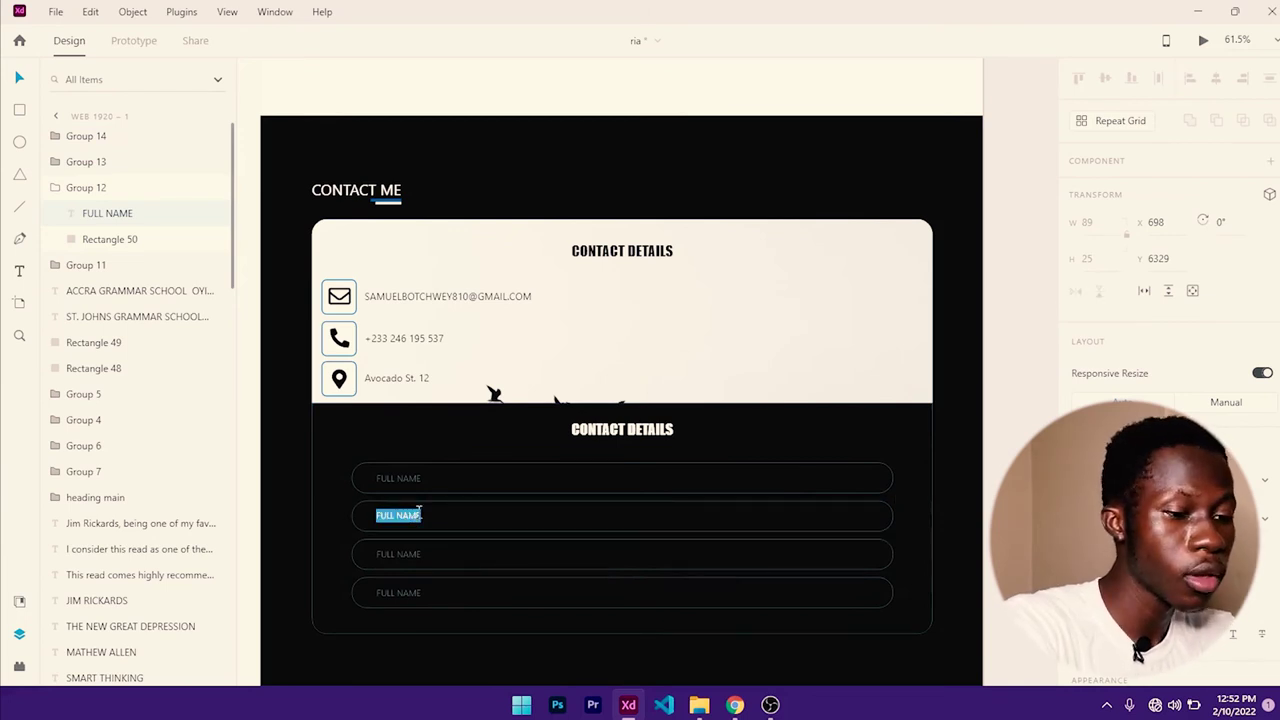
pyautogui.write('EMAIL ADDRESS')
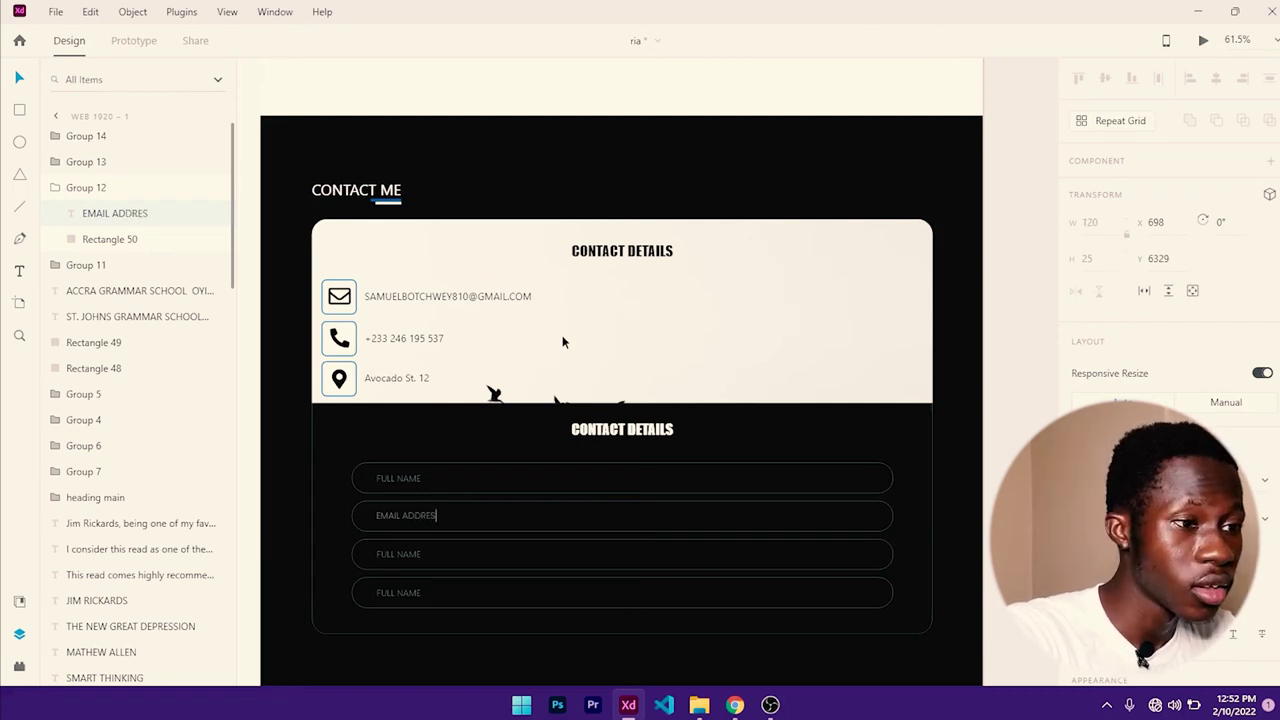
# - Relabel the third and fourth fields TELEPHONE and MESSAGE
pyautogui.doubleClick(399, 558)
pyautogui.doubleClick(401, 558)
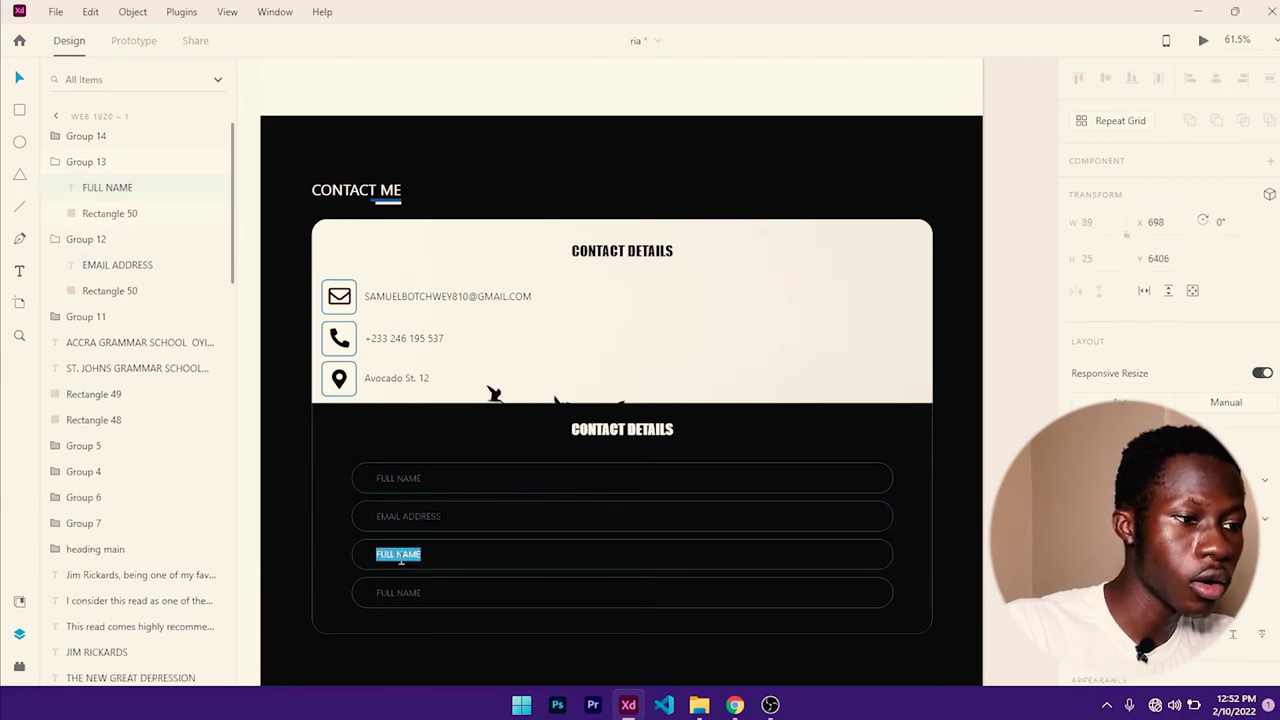
pyautogui.write('TELEPHONE')
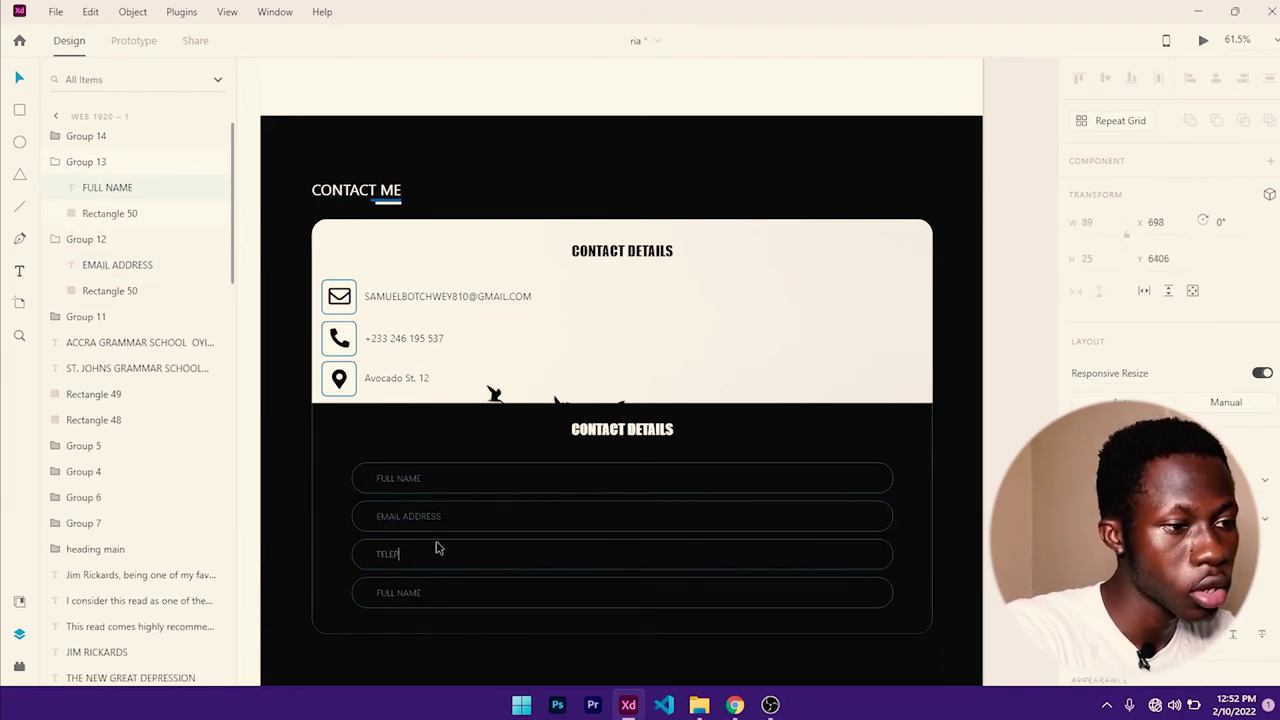
pyautogui.click(383, 596)
pyautogui.doubleClick(389, 596)
pyautogui.doubleClick(393, 595)
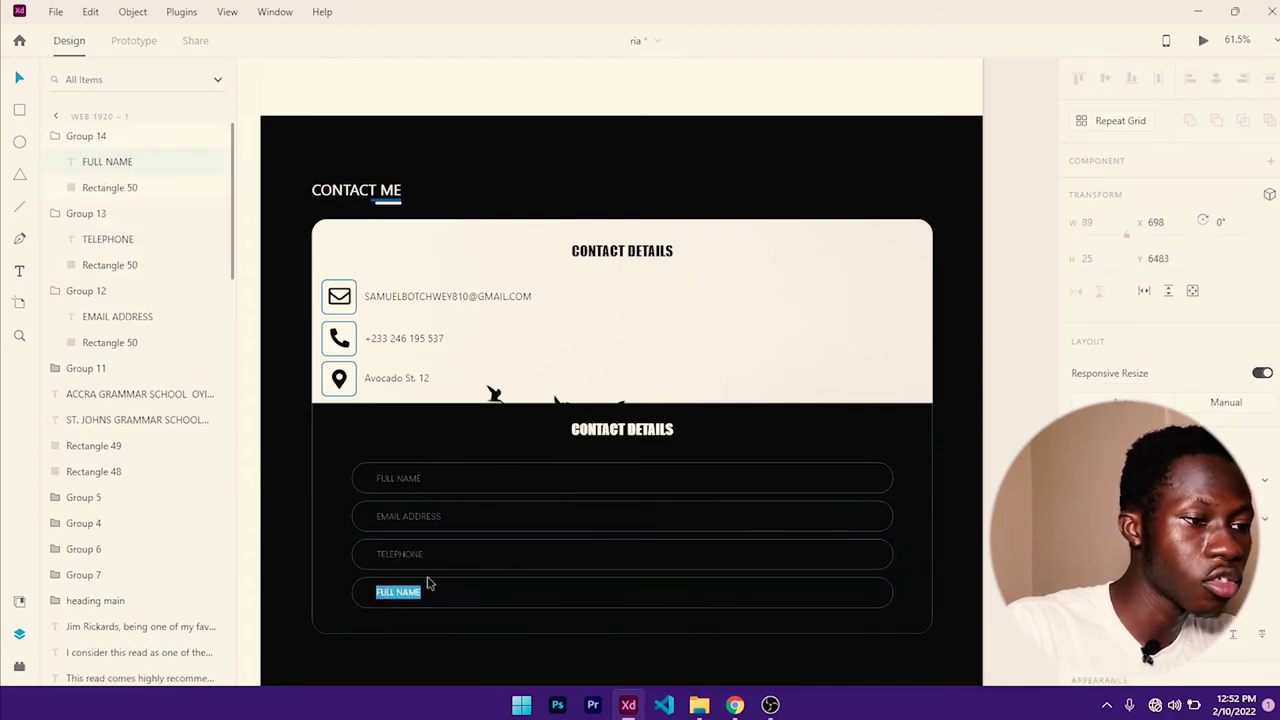
pyautogui.write('MESSAGE')
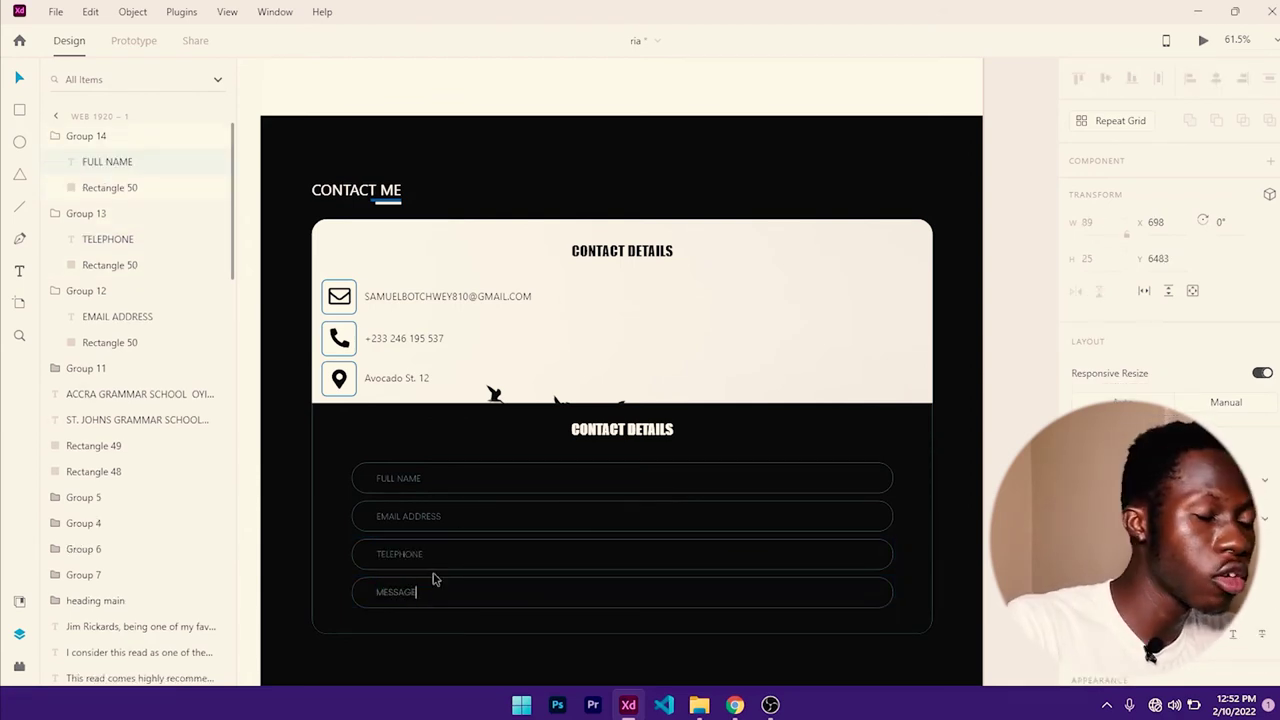
pyautogui.press('Escape')
# - Extend the dark contact section and the rounded form card further down
pyautogui.scroll(-3, 677, 494)
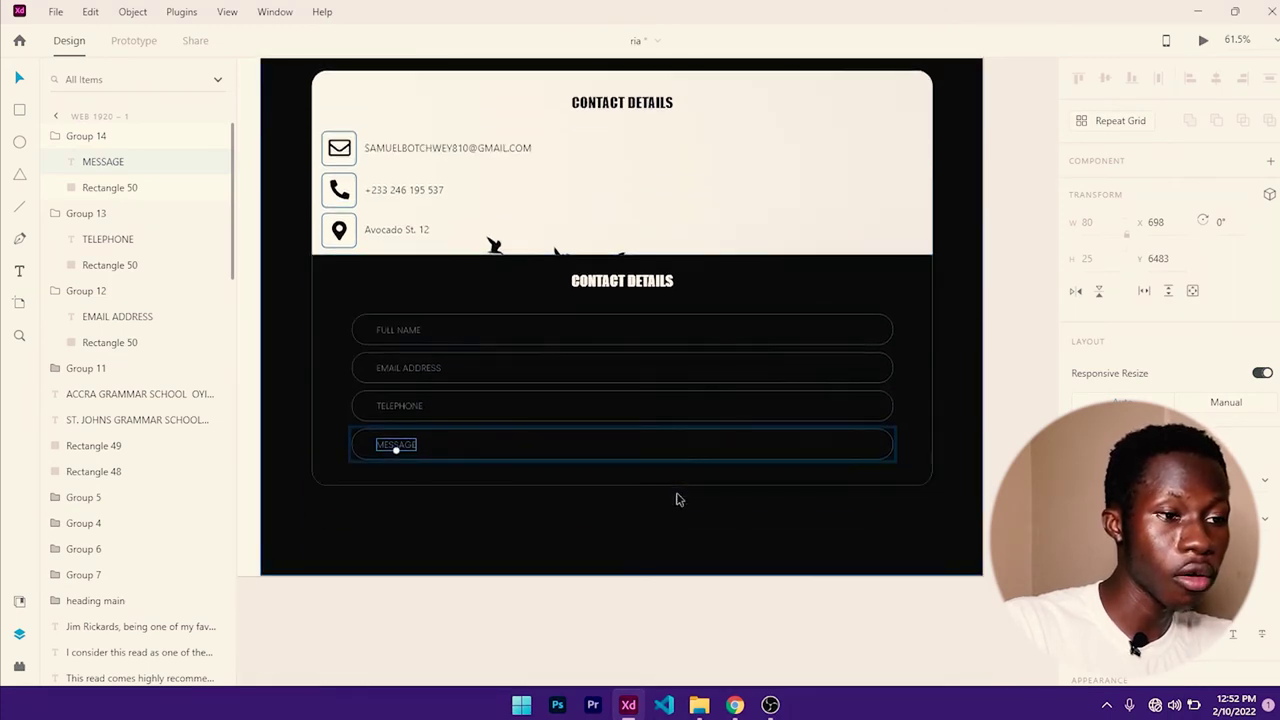
pyautogui.click(672, 512)
pyautogui.keyDown('ctrl'); pyautogui.scroll(-5, 374, 457); pyautogui.keyUp('ctrl')
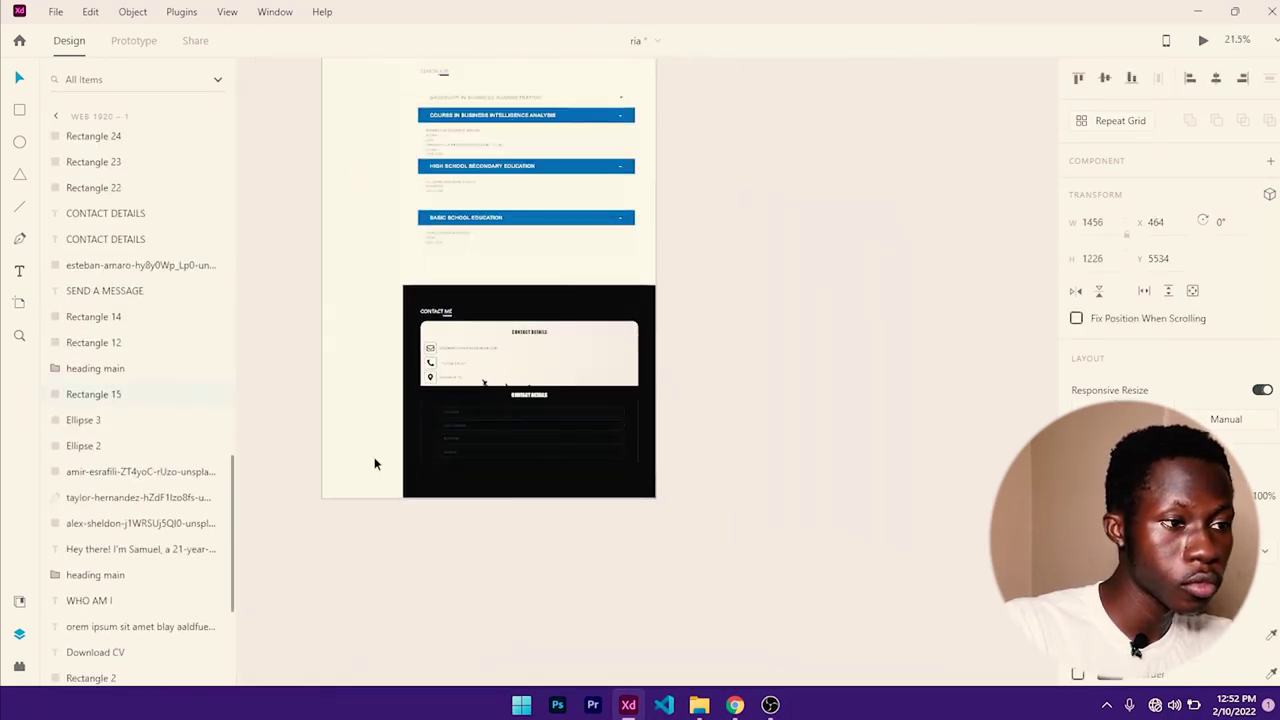
pyautogui.click(589, 278)
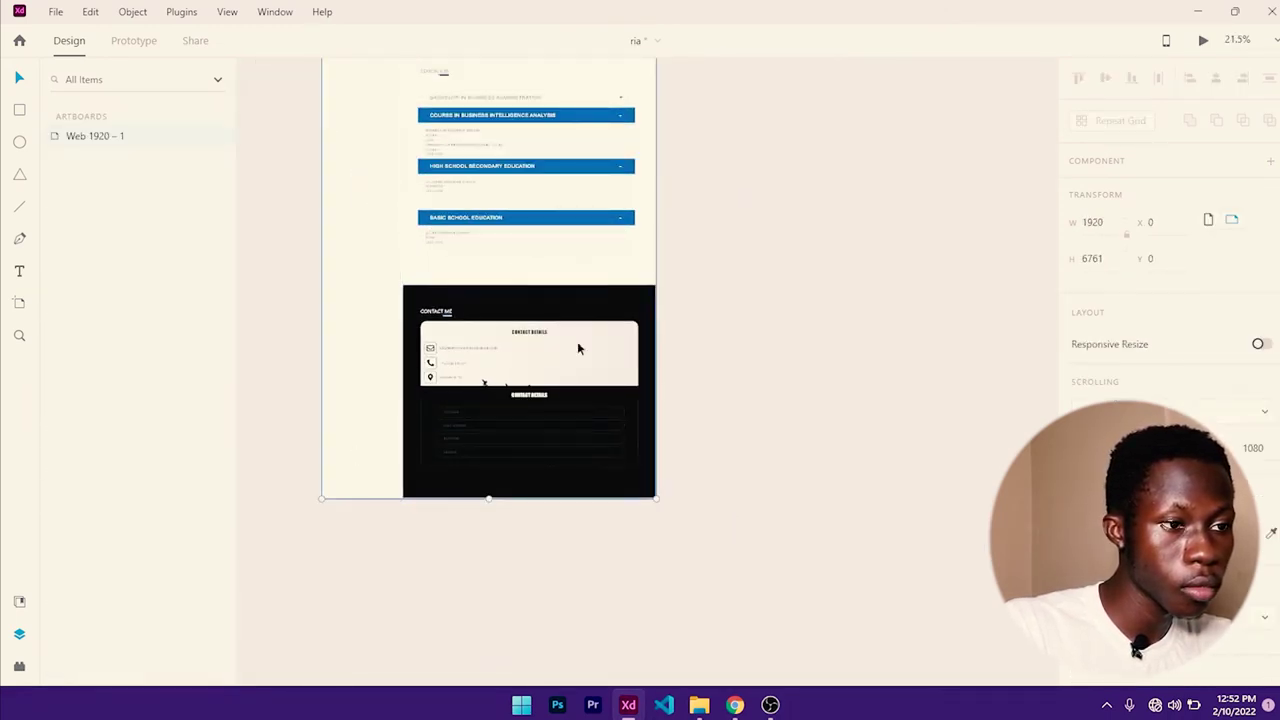
pyautogui.keyDown('ctrl'); pyautogui.scroll(3, 505, 515); pyautogui.keyUp('ctrl')
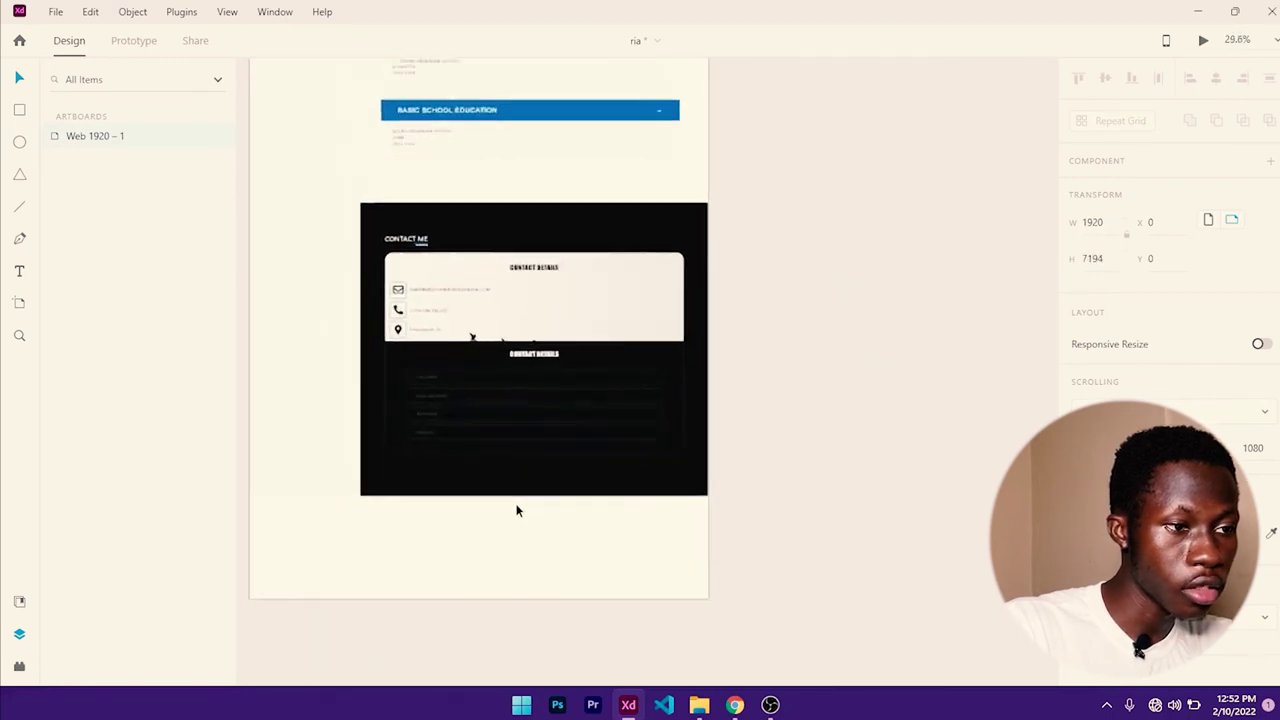
pyautogui.click(518, 483)
pyautogui.moveTo(518, 486); pyautogui.dragTo(512, 545)
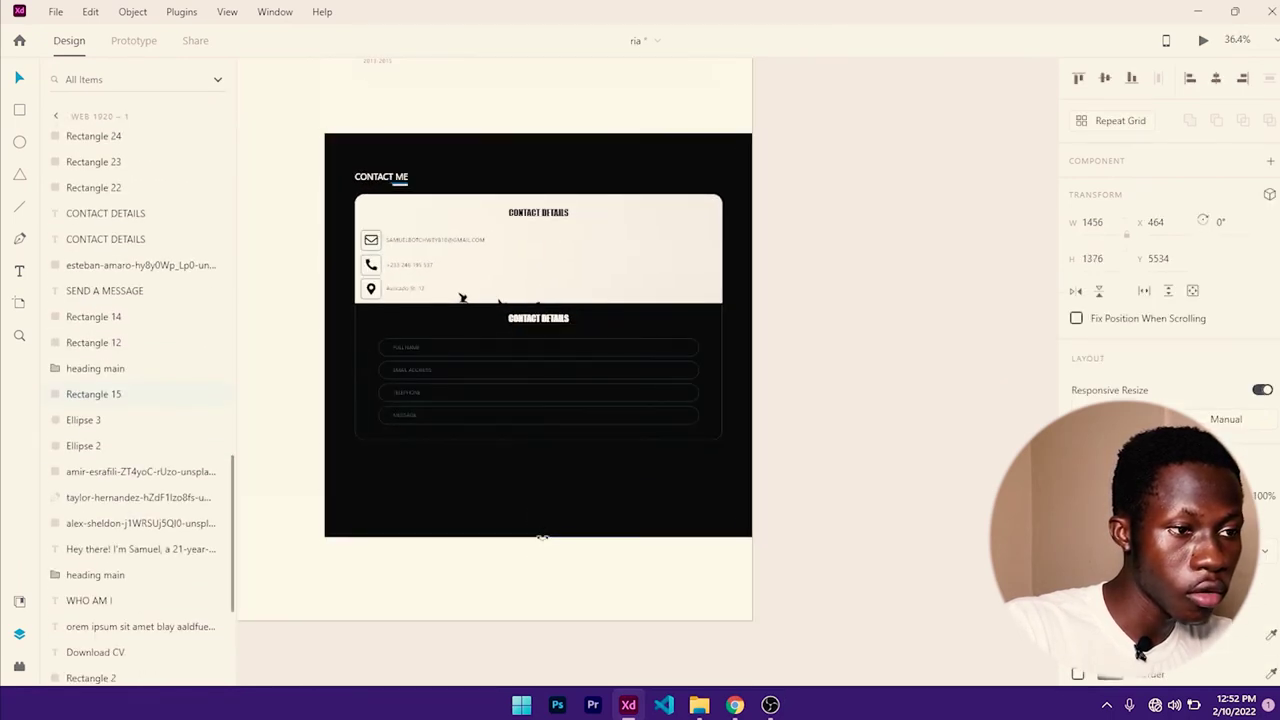
pyautogui.keyDown('ctrl'); pyautogui.scroll(3, 500, 449); pyautogui.keyUp('ctrl')
pyautogui.click(498, 430)
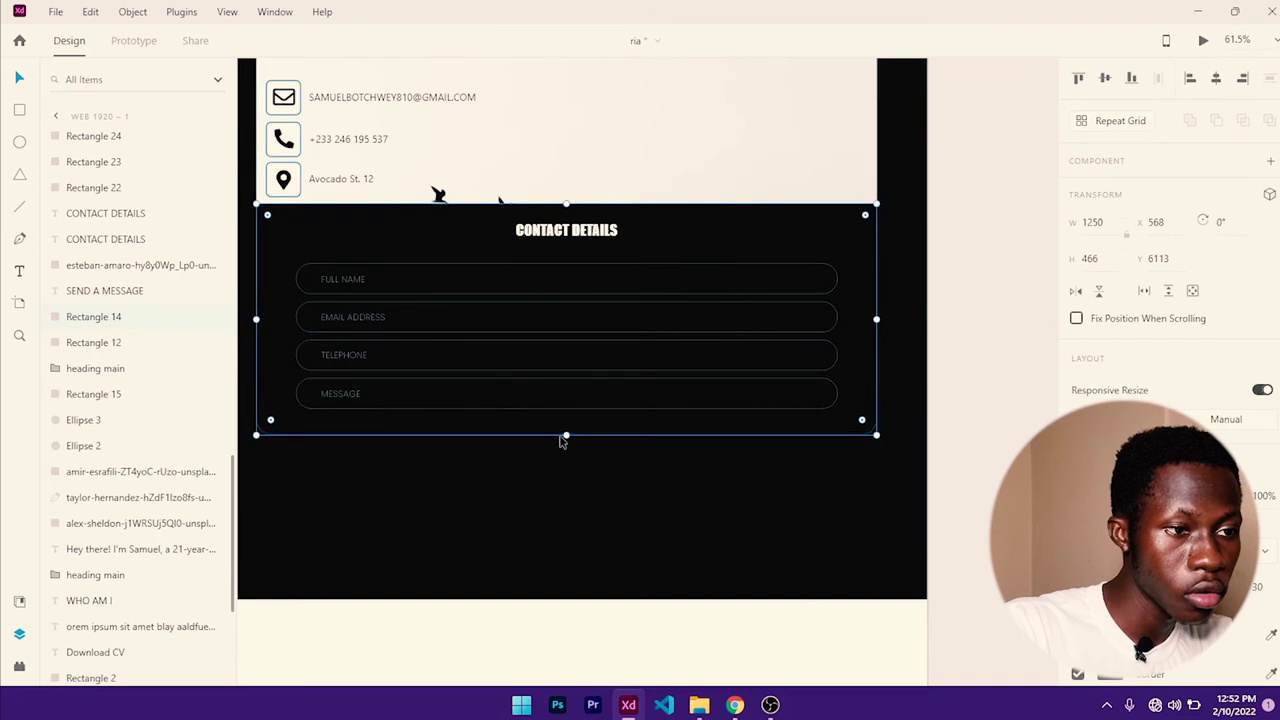
pyautogui.moveTo(563, 437); pyautogui.dragTo(569, 542)
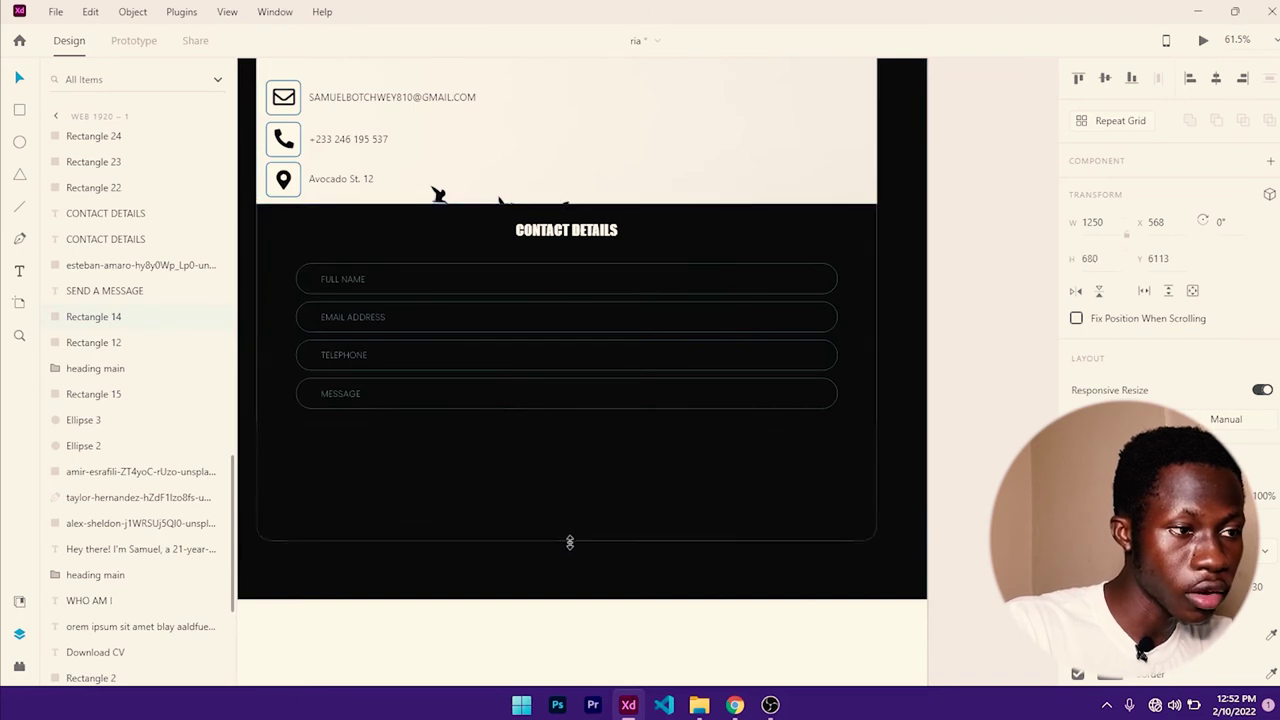
# - Stretch the MESSAGE box to 277 px high to form a message area
pyautogui.click(470, 412)
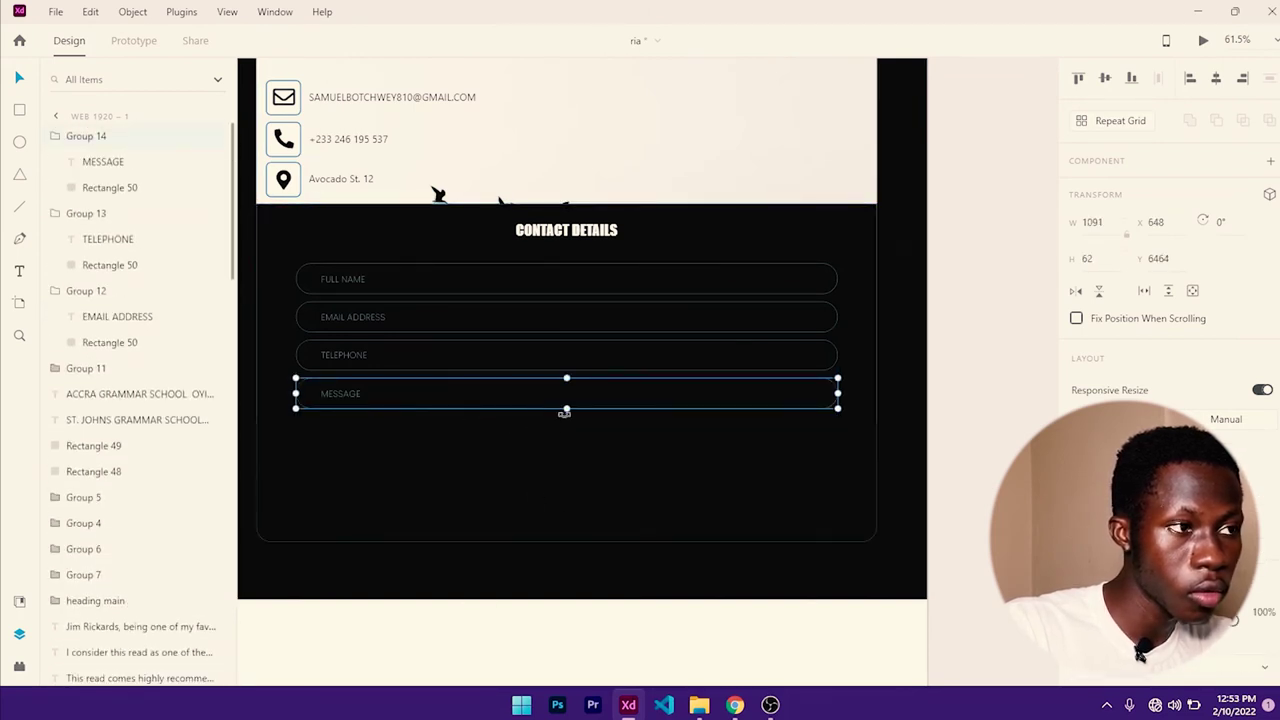
pyautogui.click(110, 187)
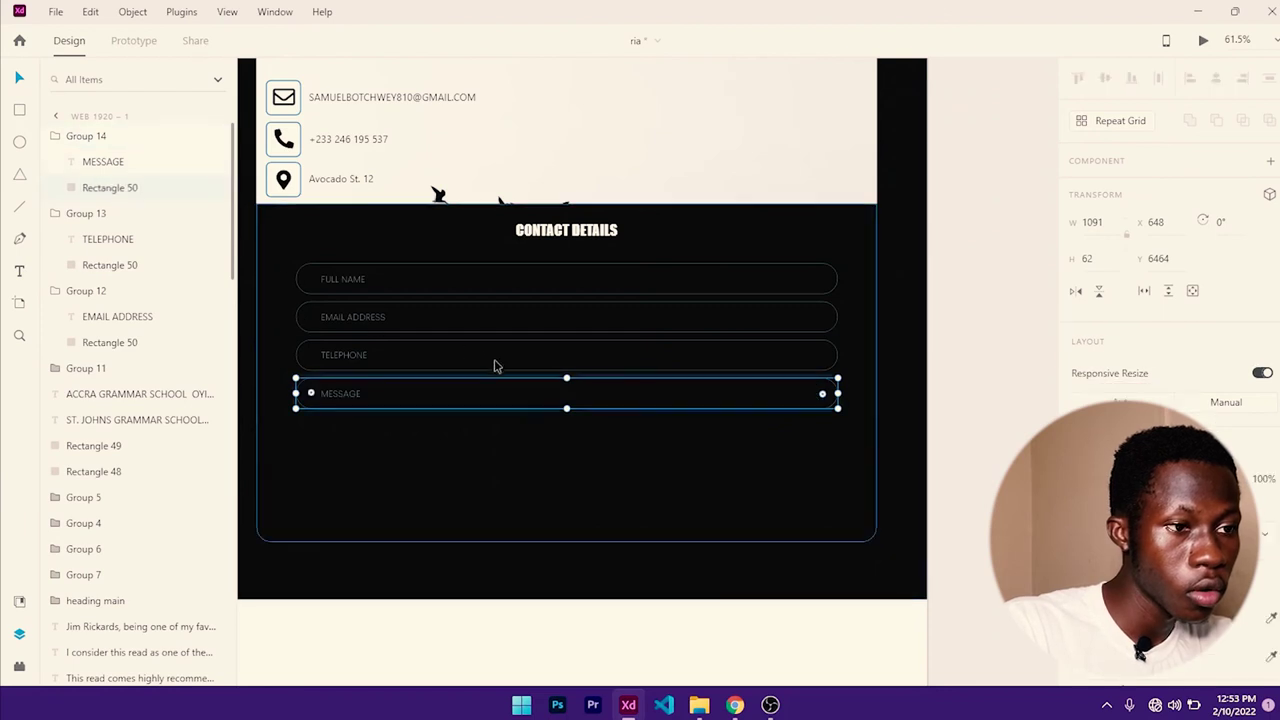
pyautogui.moveTo(566, 412); pyautogui.dragTo(577, 515)
pyautogui.scroll(-10, 594, 446)
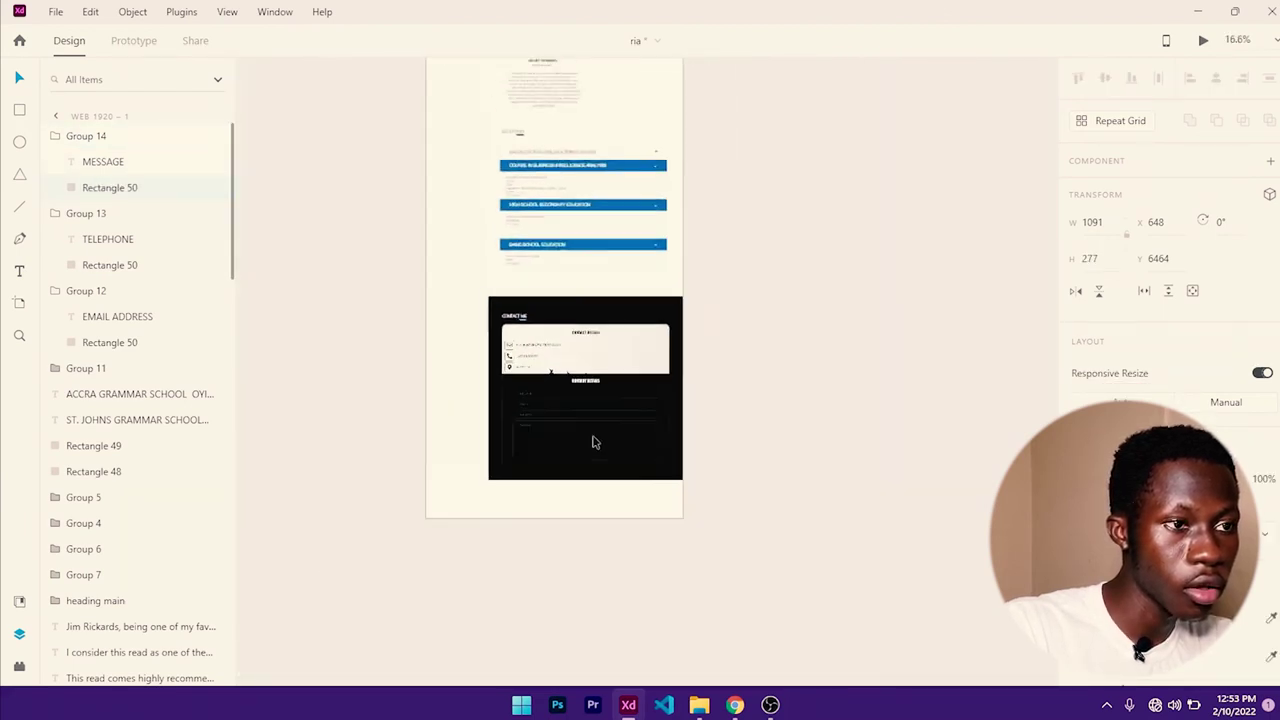
pyautogui.scroll(5, 611, 183)
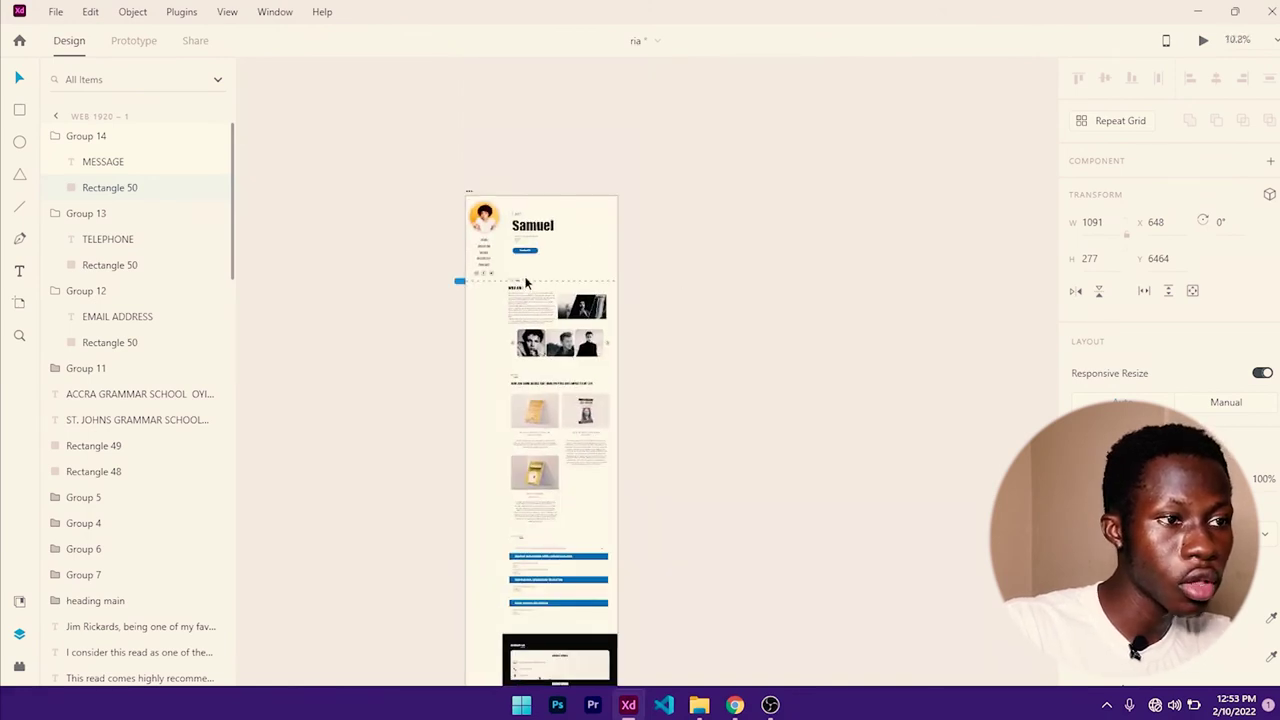
pyautogui.scroll(5, 523, 283)
# - Duplicate the Download CV button and move the copy into the contact form
pyautogui.click(550, 180)
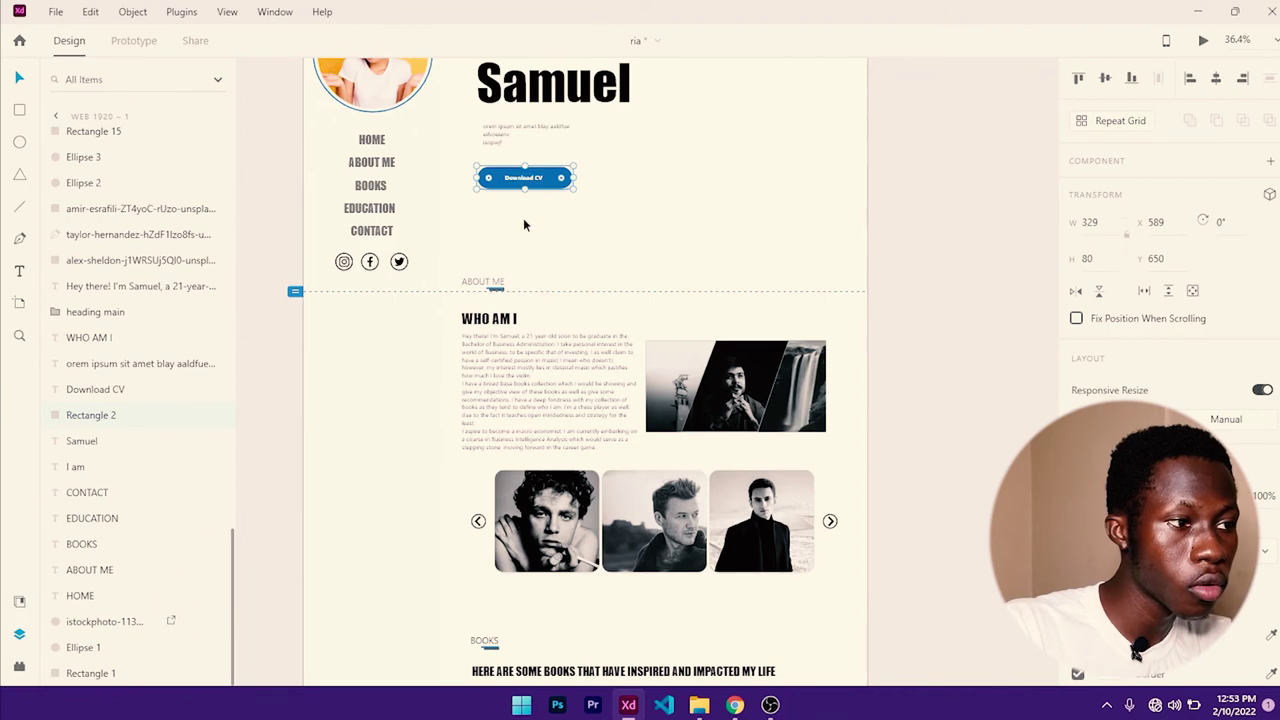
pyautogui.keyDown('shift'); pyautogui.click(526, 184); pyautogui.keyUp('shift')
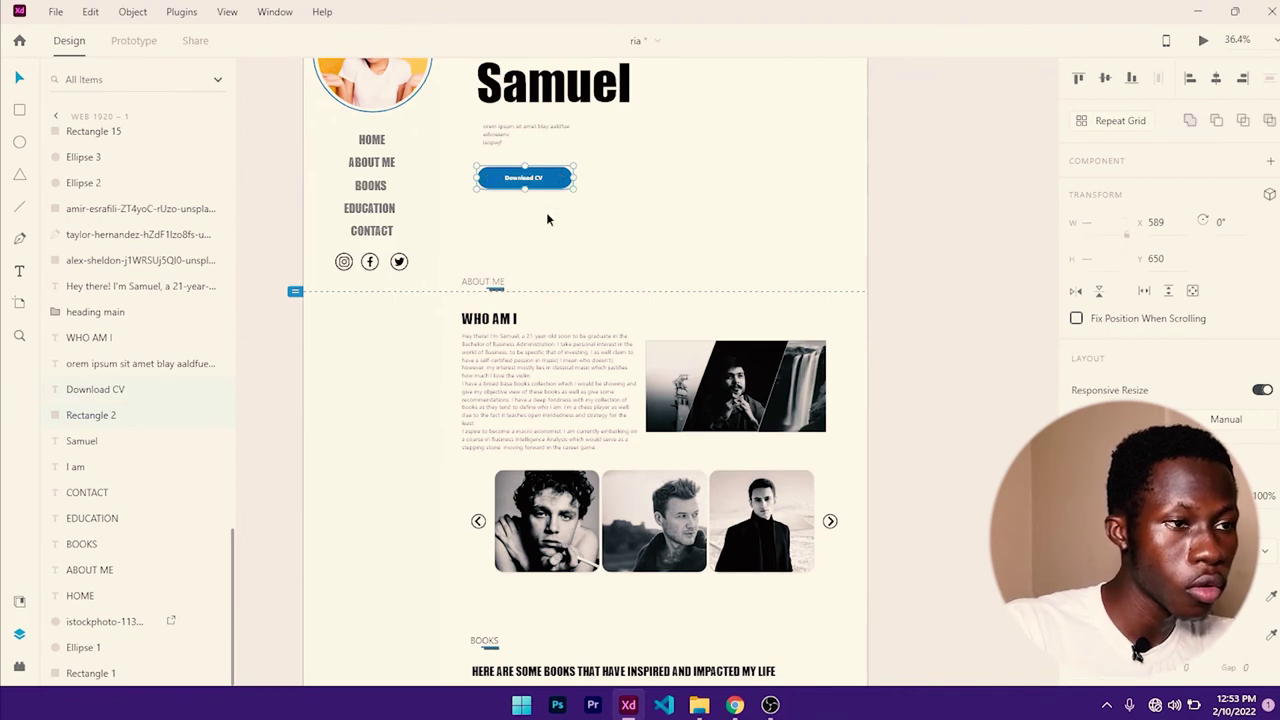
pyautogui.hotkey('ctrl', 'v')
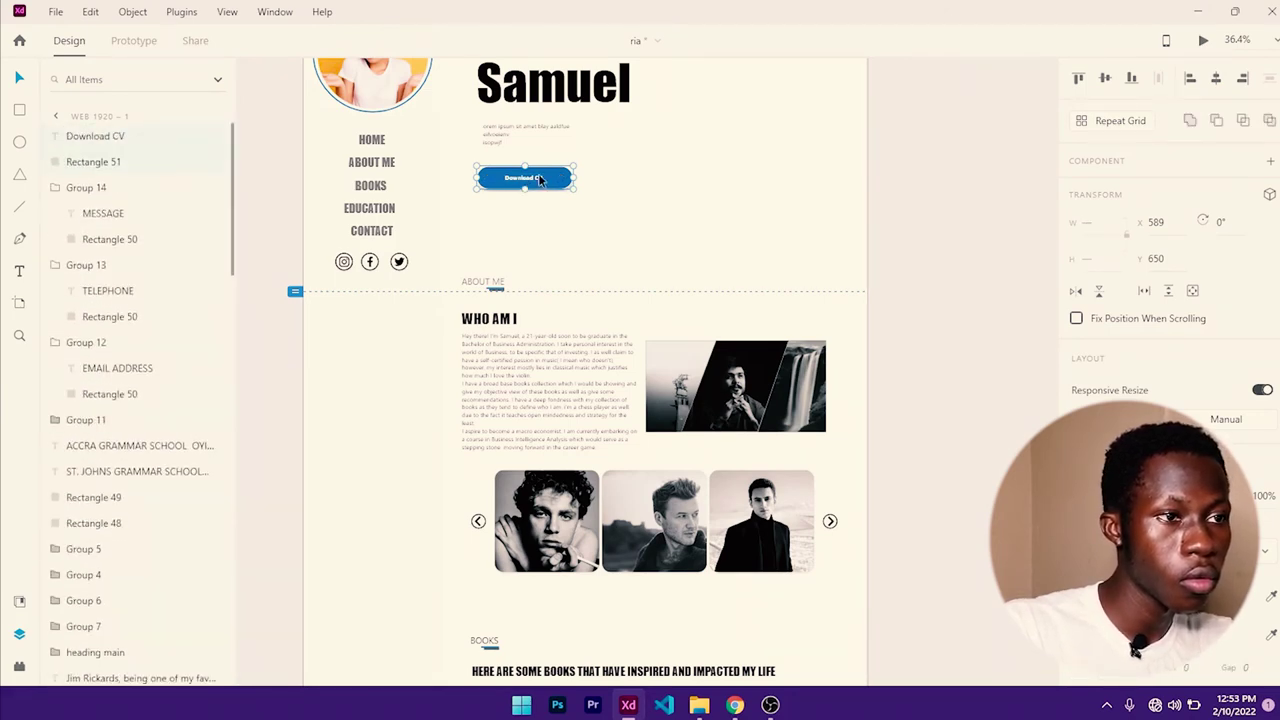
pyautogui.moveTo(538, 173); pyautogui.dragTo(600, 585)
pyautogui.scroll(-5, 630, 505)
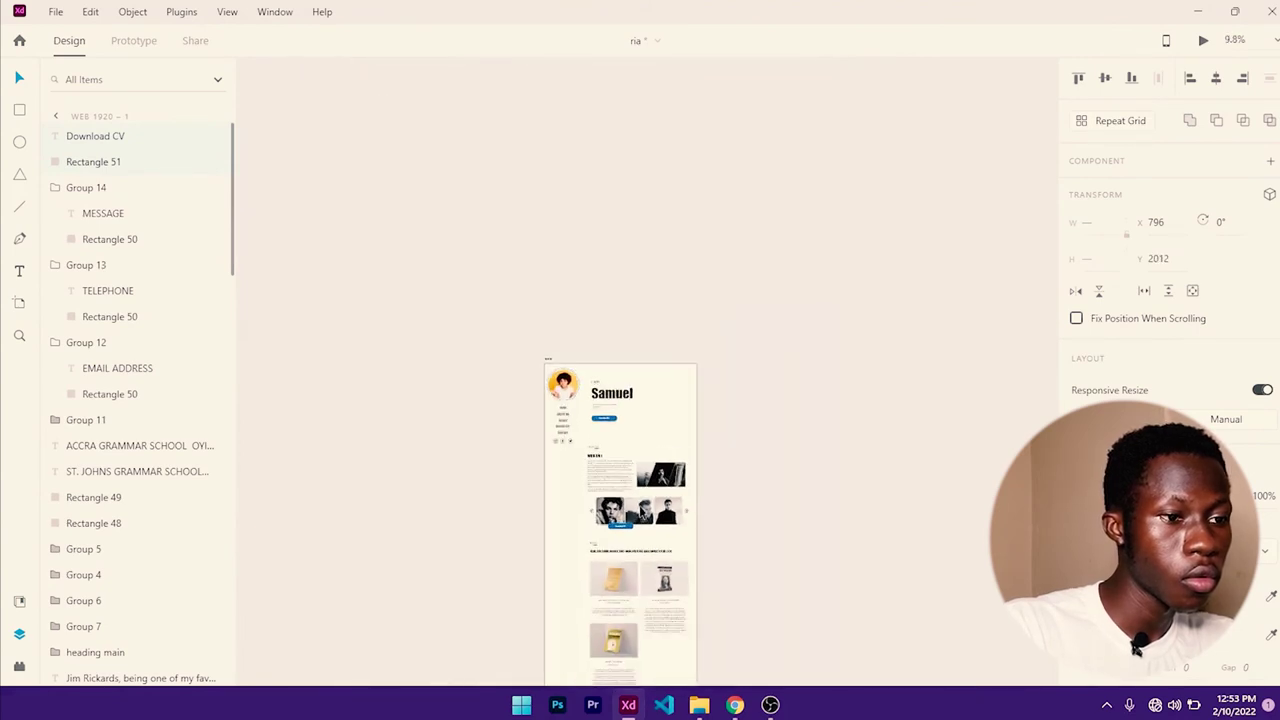
pyautogui.scroll(-5, 558, 237)
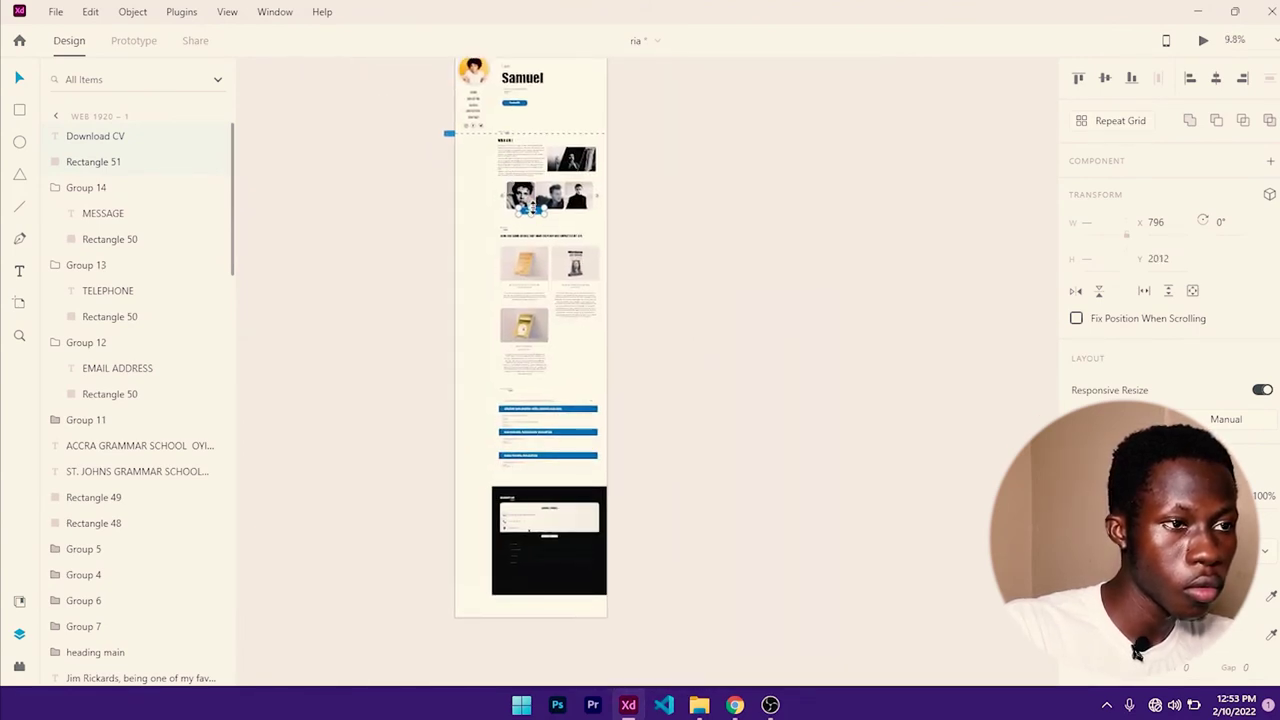
pyautogui.moveTo(538, 215); pyautogui.dragTo(562, 574)
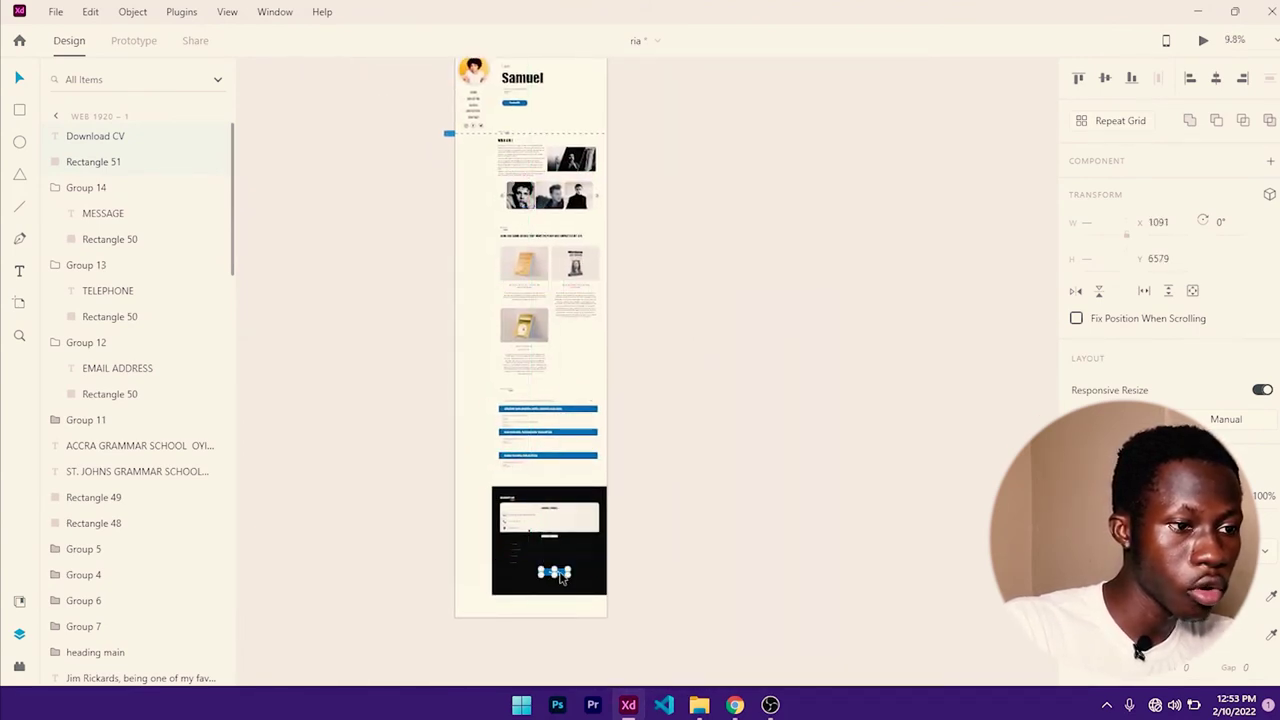
pyautogui.scroll(3, 562, 576)
pyautogui.scroll(4, 562, 576)
pyautogui.scroll(2, 573, 557)
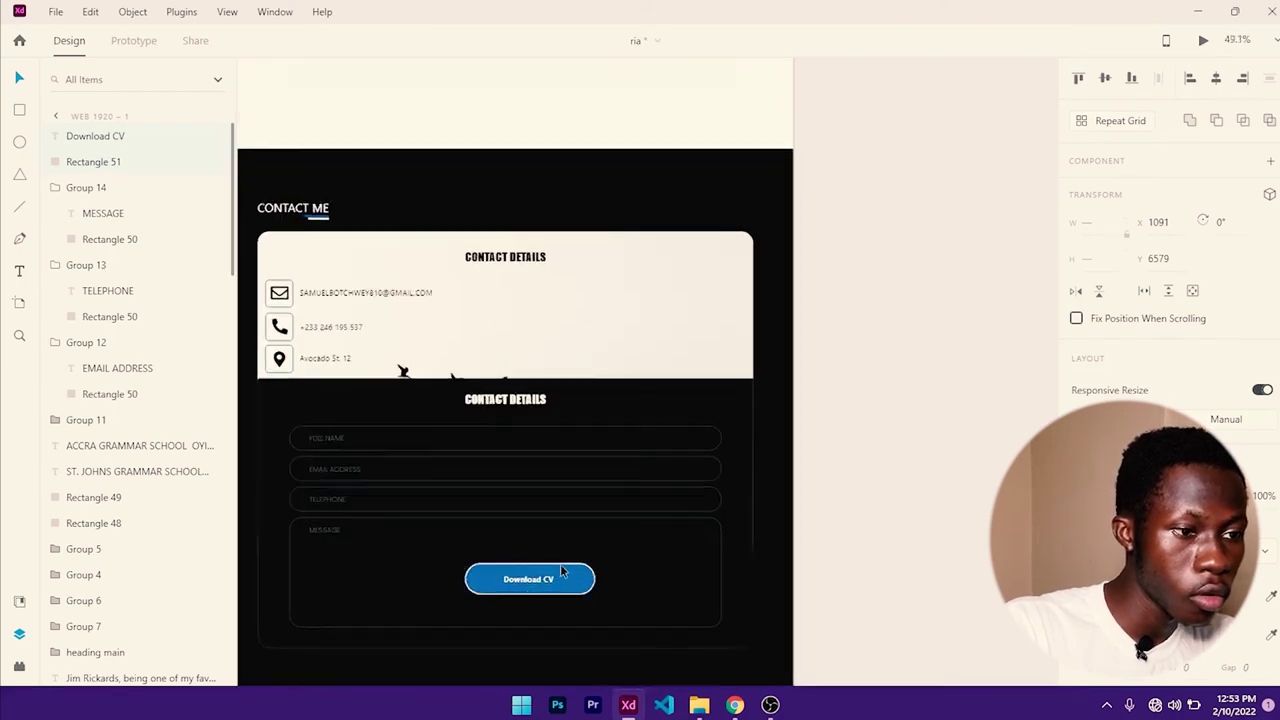
pyautogui.scroll(-3, 588, 524)
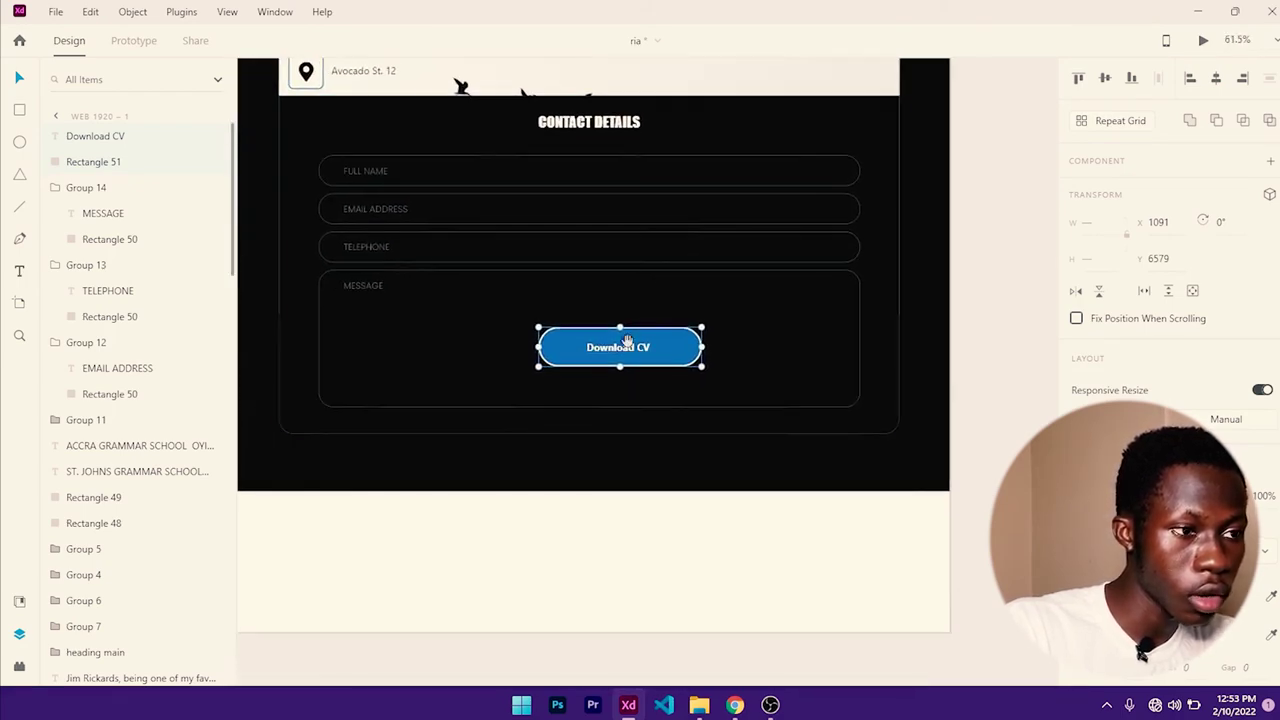
# - Group the Download CV label and button below the MESSAGE box and lengthen the form card to 862 px
pyautogui.click(497, 432)
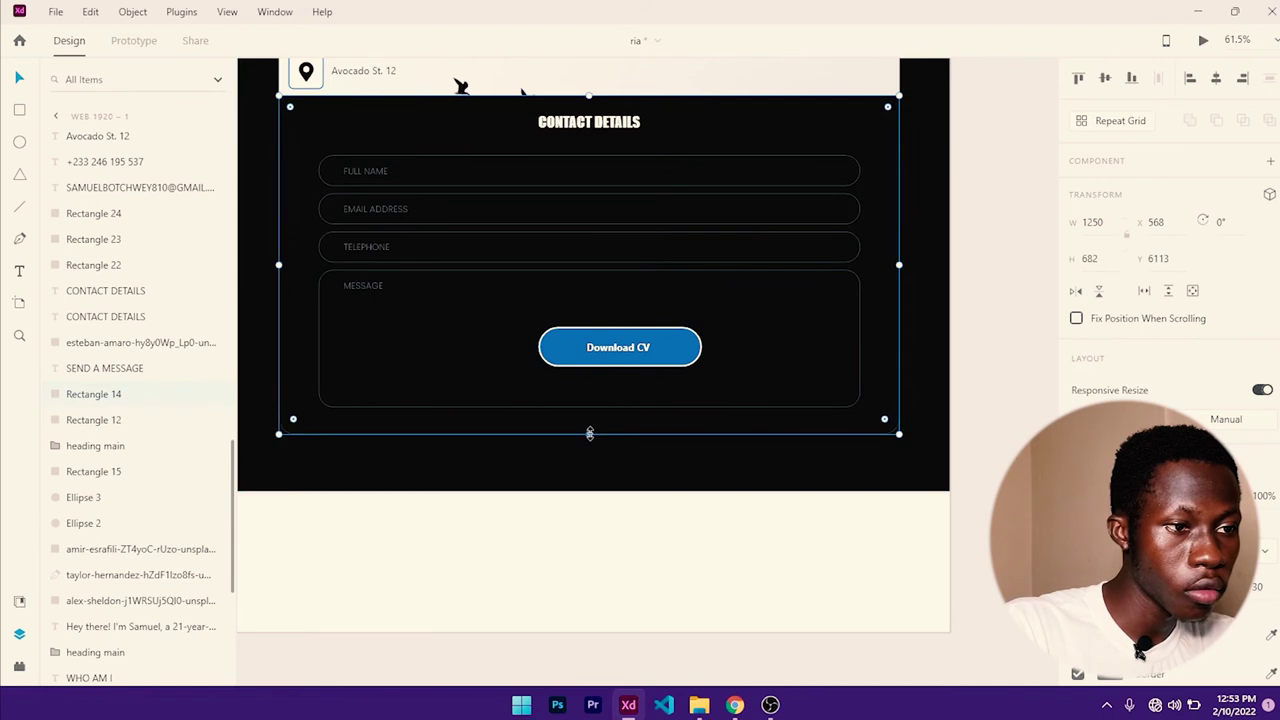
pyautogui.moveTo(589, 433); pyautogui.dragTo(606, 618)
pyautogui.click(592, 495)
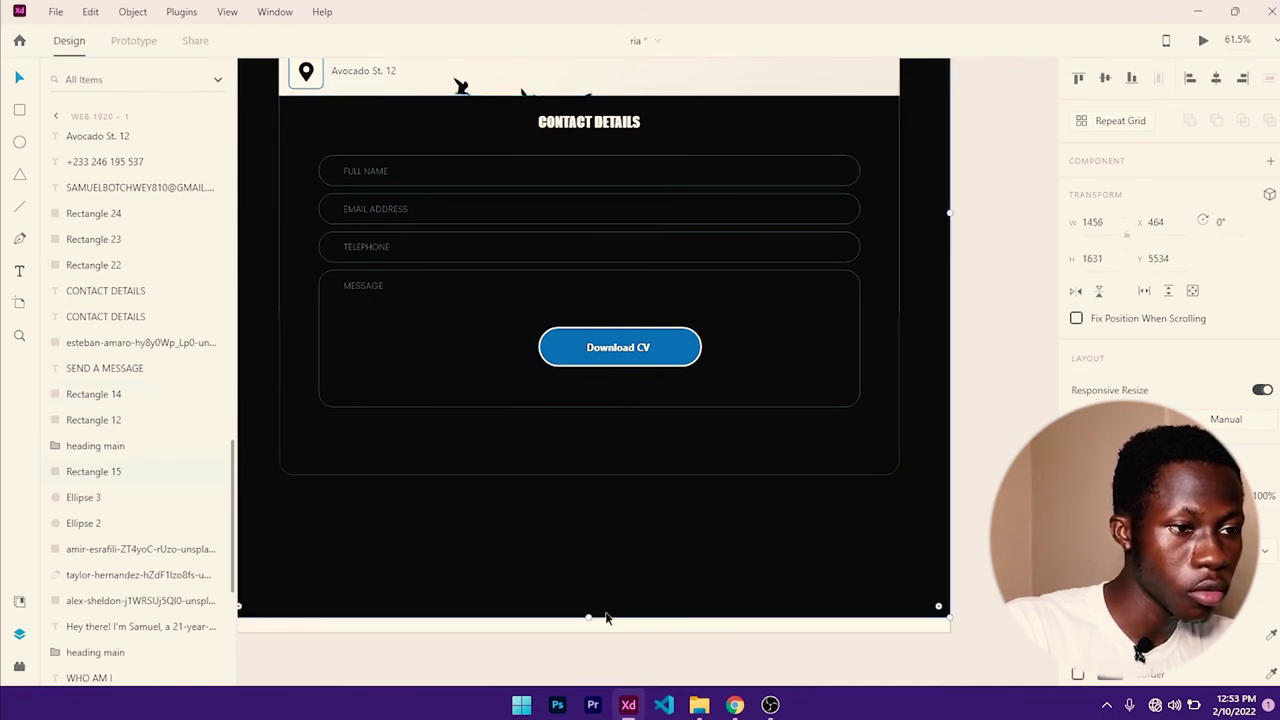
pyautogui.moveTo(616, 349); pyautogui.dragTo(630, 352)
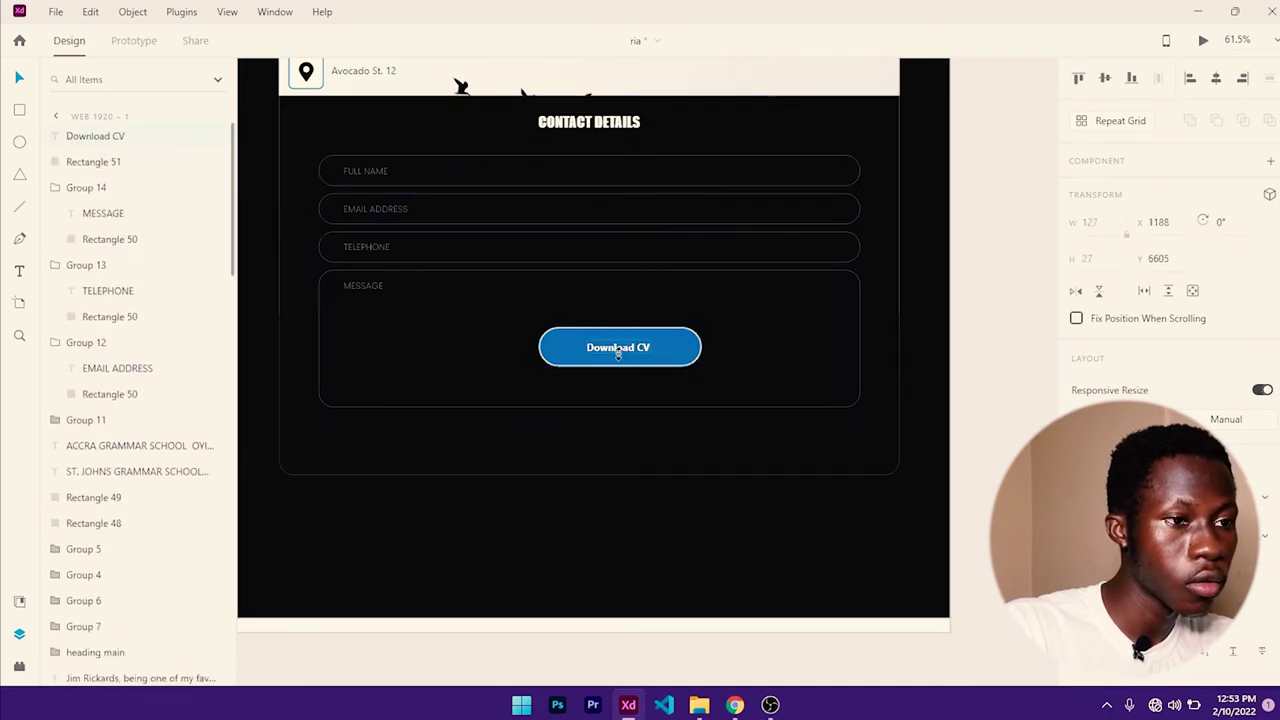
pyautogui.click(679, 354)
pyautogui.hotkey('ctrl', 'g')
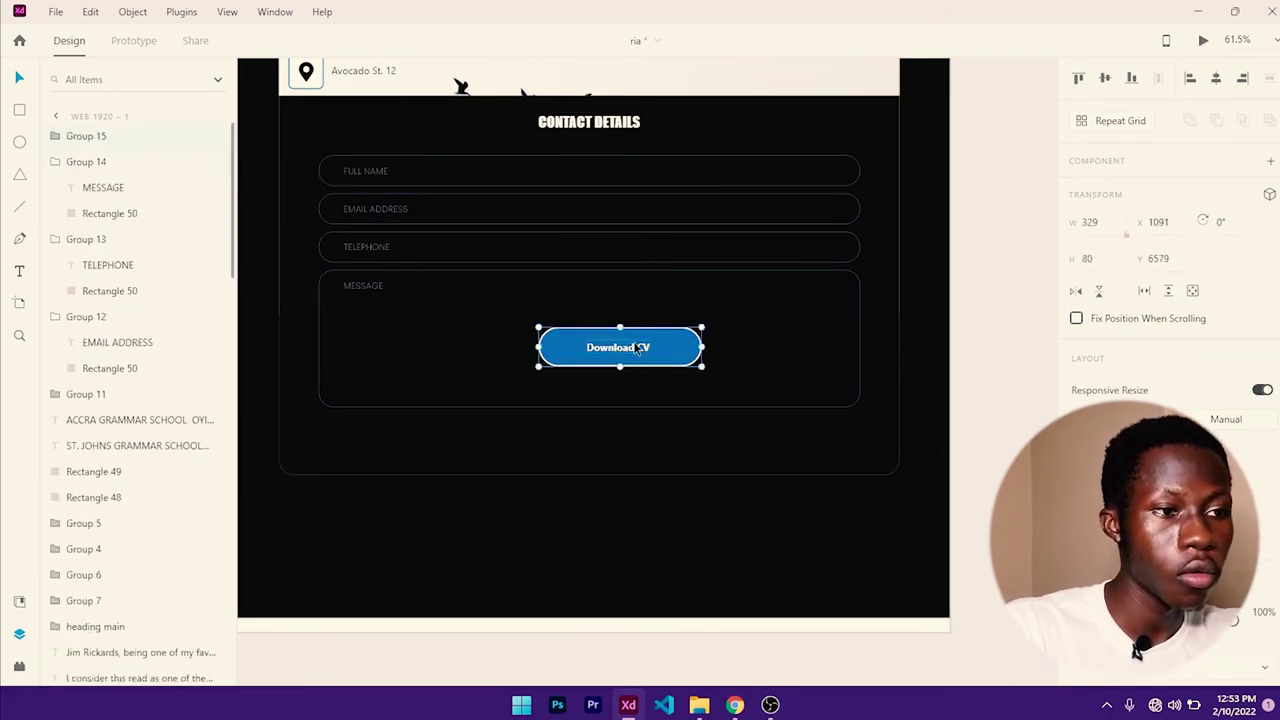
pyautogui.moveTo(608, 347); pyautogui.dragTo(596, 463)
pyautogui.click(717, 449)
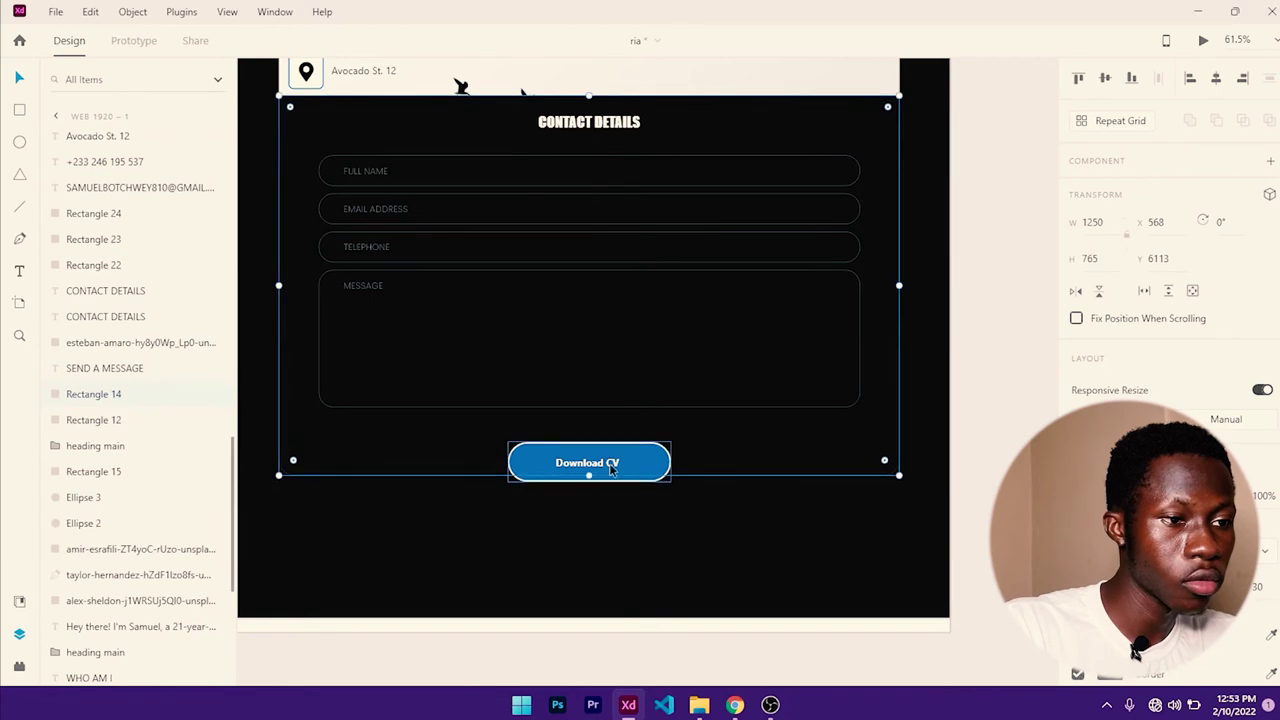
pyautogui.moveTo(589, 477); pyautogui.dragTo(591, 523)
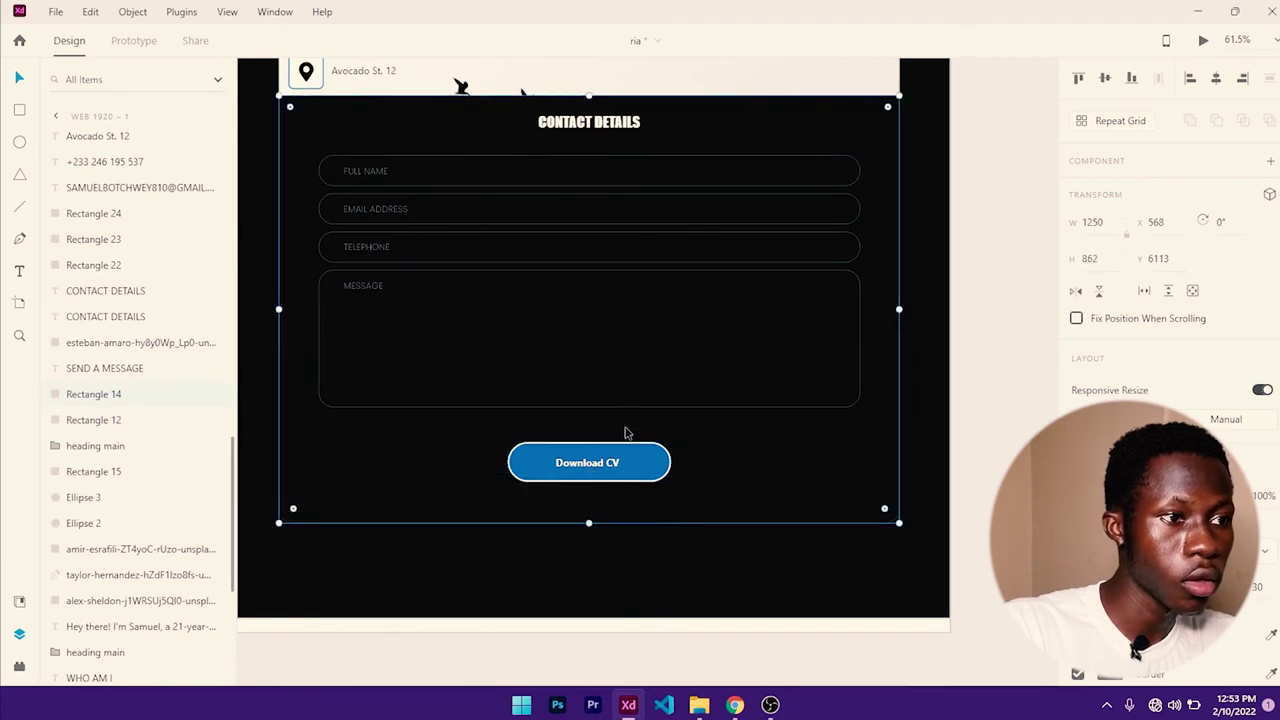
pyautogui.scroll(-5, 626, 429)
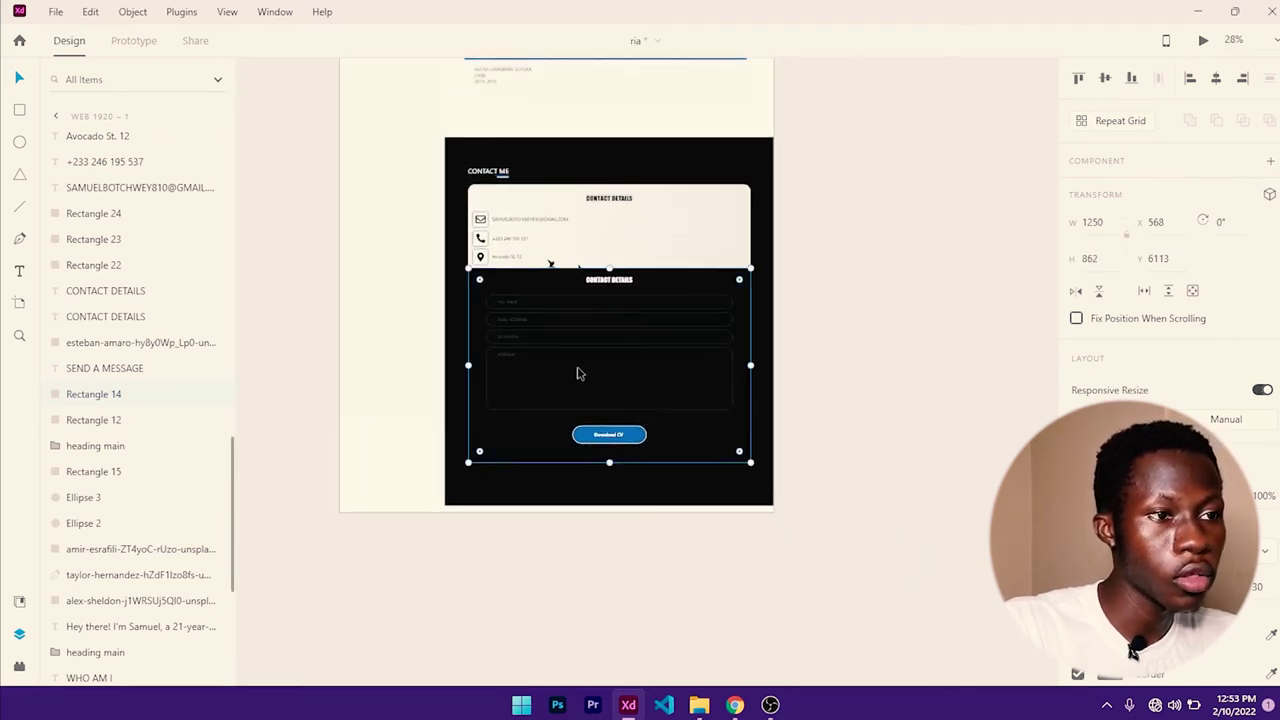
# - Make the desktop artboard and its dark contact background taller
pyautogui.click(649, 236)
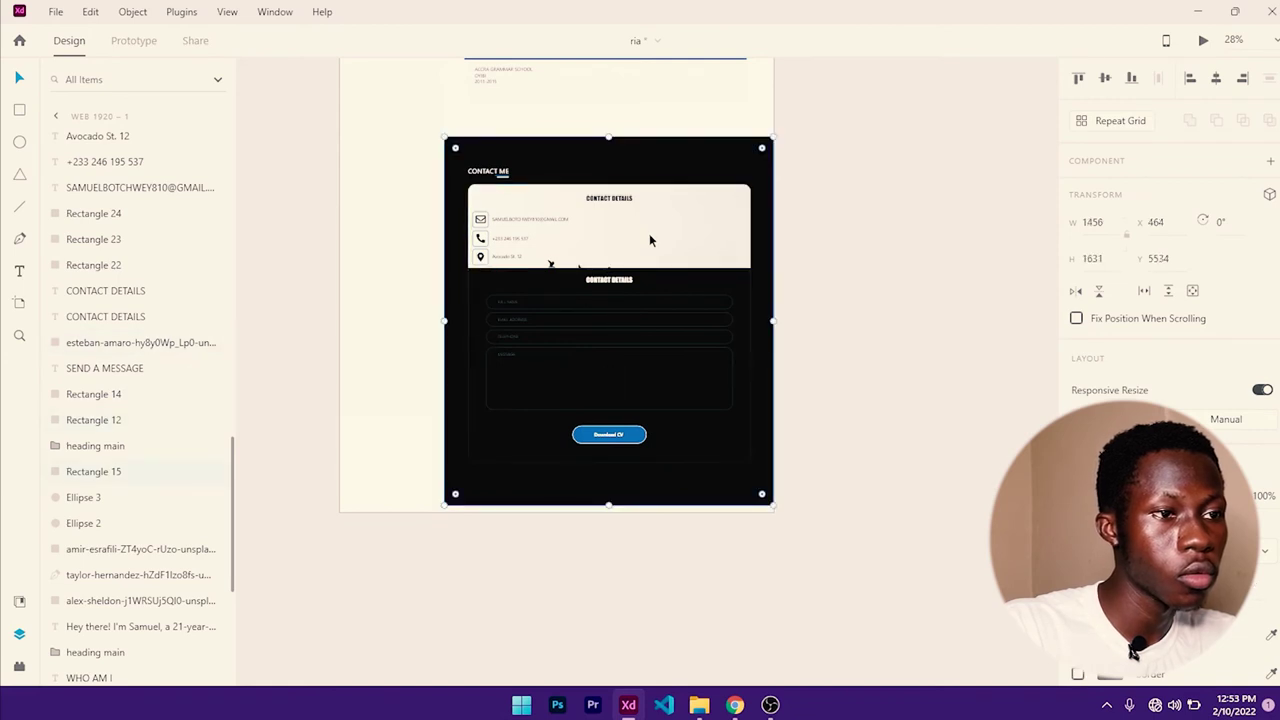
pyautogui.click(647, 238)
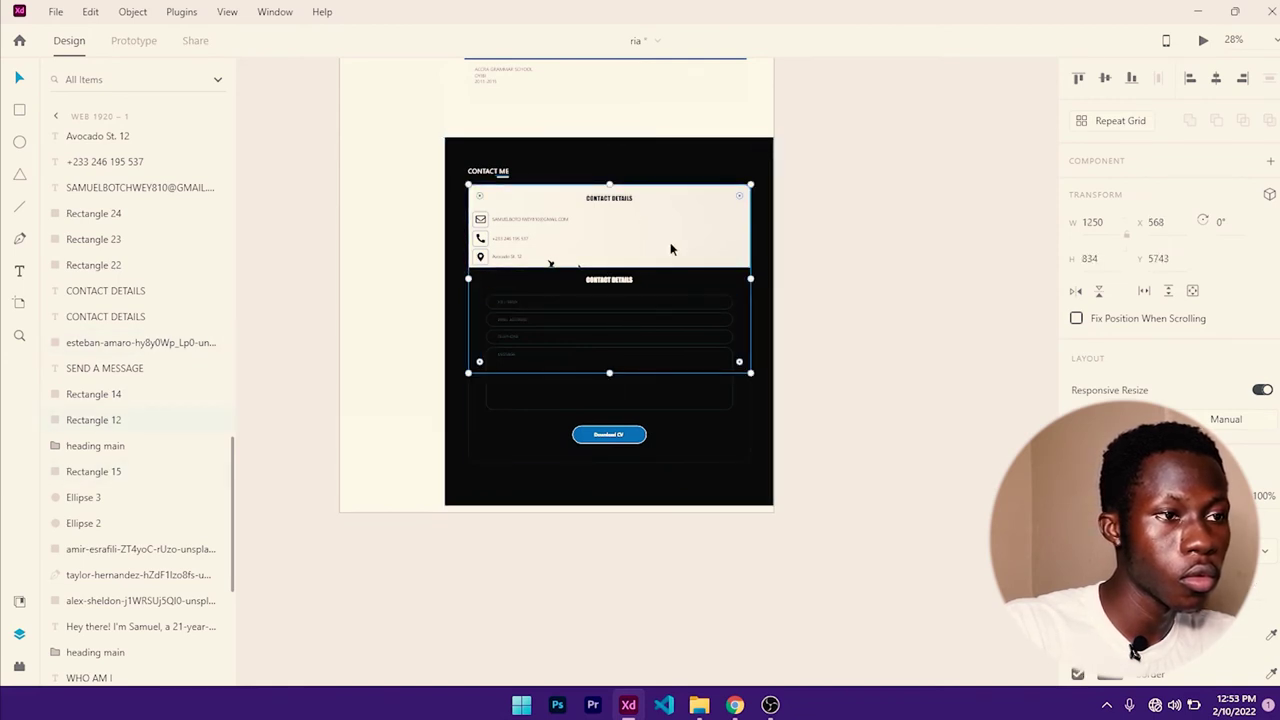
pyautogui.click(834, 266)
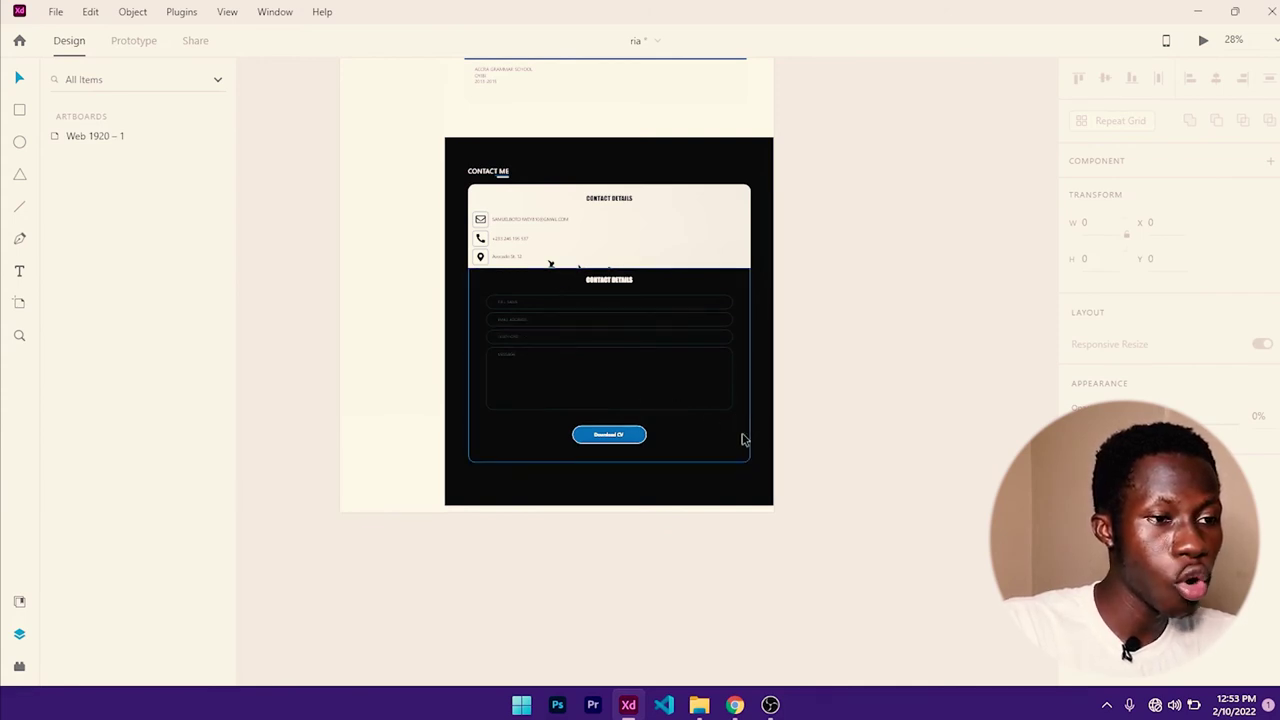
pyautogui.click(612, 509)
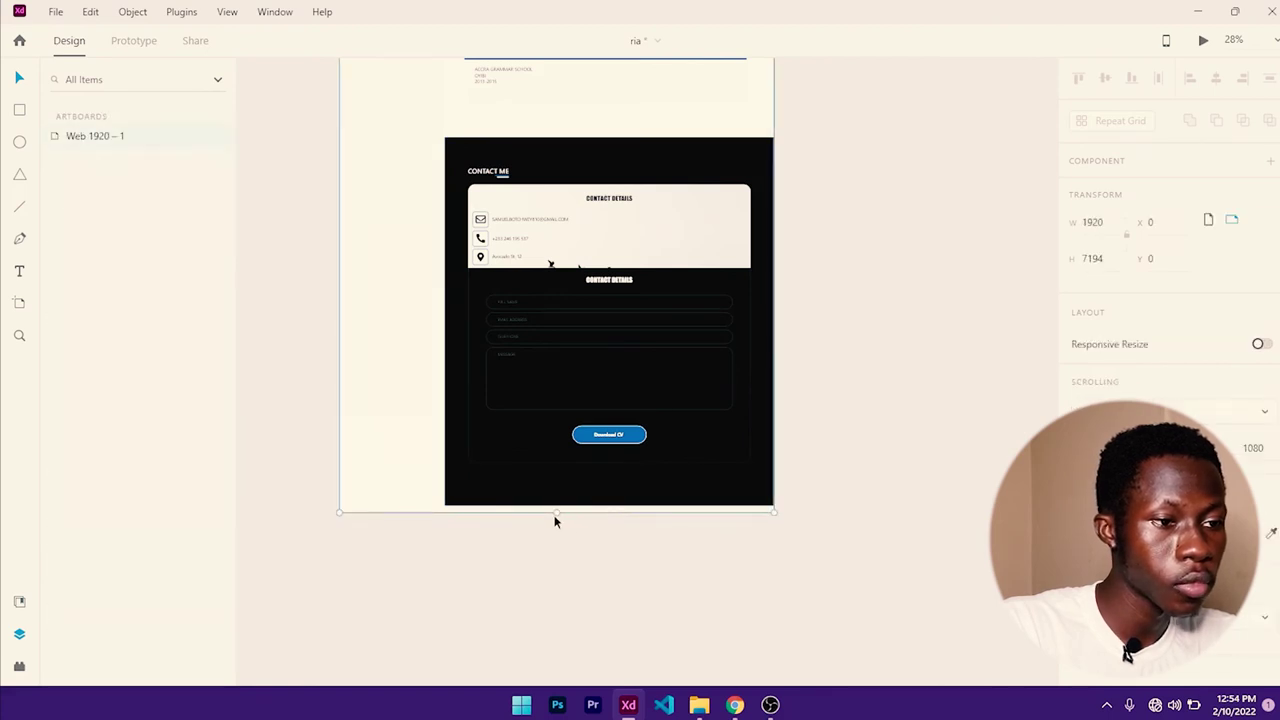
pyautogui.moveTo(559, 522); pyautogui.dragTo(555, 624)
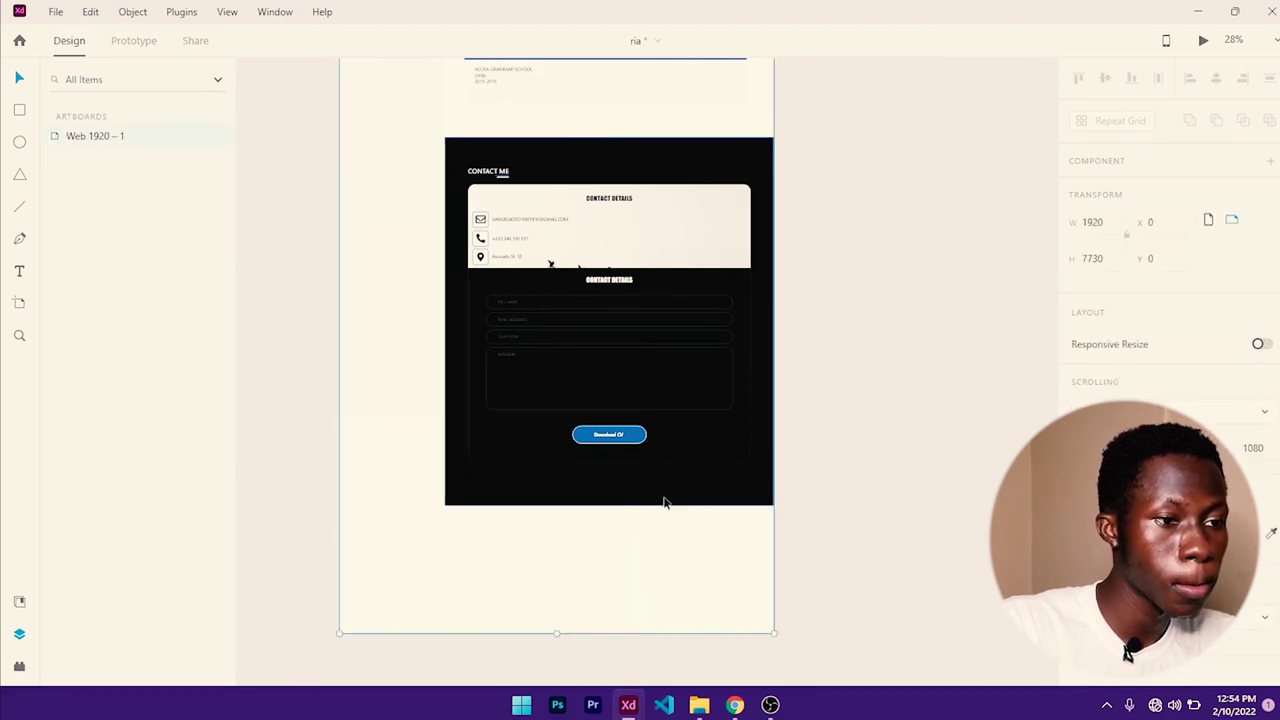
pyautogui.click(663, 500)
pyautogui.moveTo(608, 505); pyautogui.dragTo(592, 612)
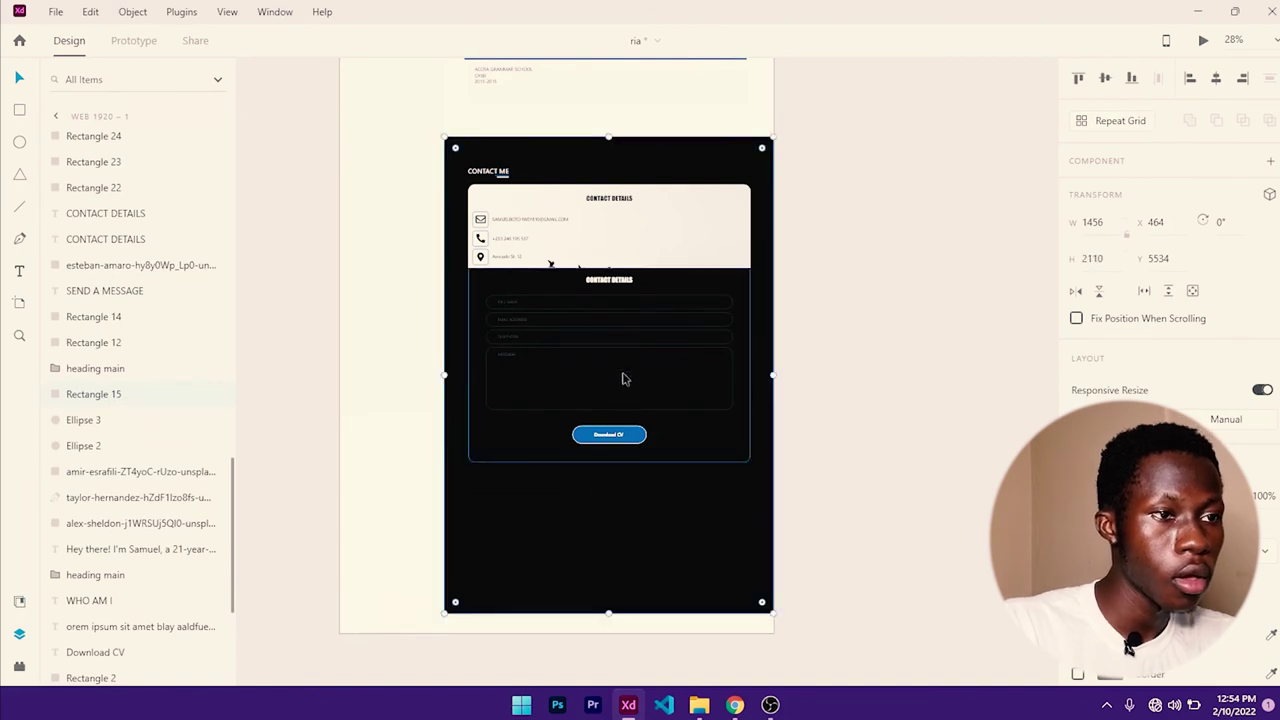
# - Copy the CONTACT DETAILS heading below the form and retype it as FOLLOW ME ON SOCIAL MEDIA
pyautogui.click(610, 199)
pyautogui.moveTo(617, 285); pyautogui.dragTo(622, 505)
pyautogui.doubleClick(625, 497)
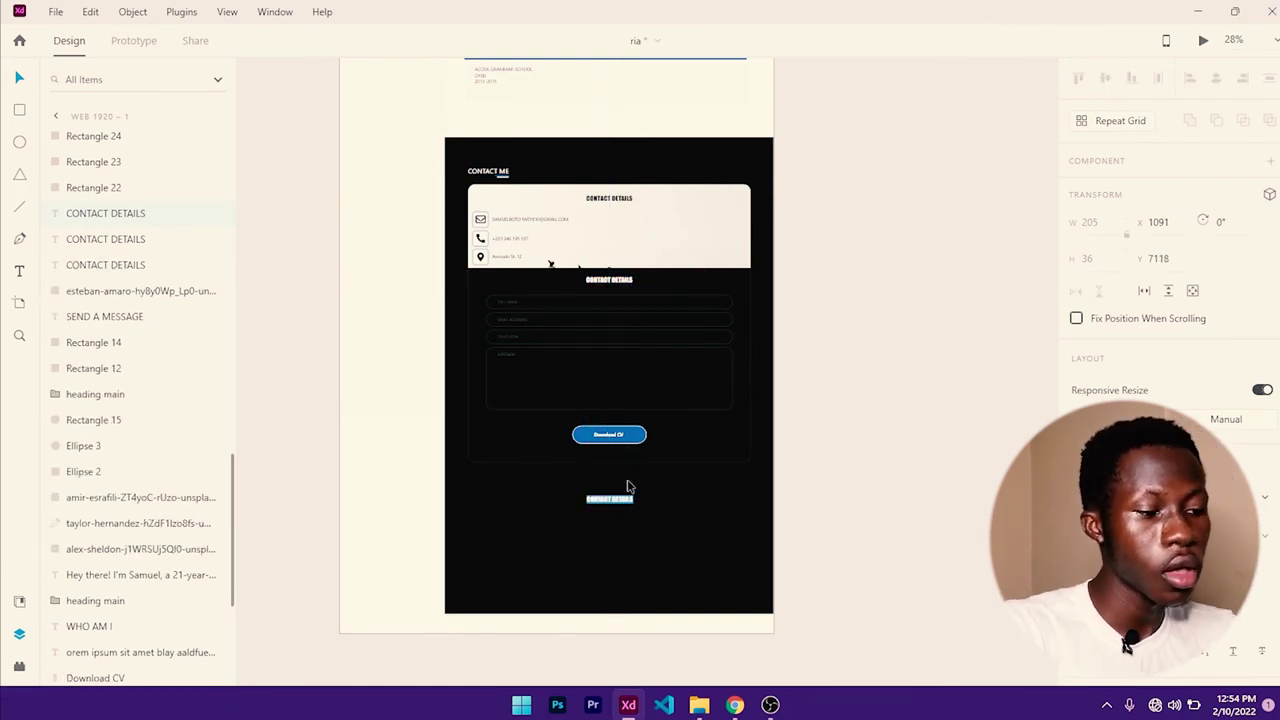
pyautogui.write('SOCIAL MEDIA')
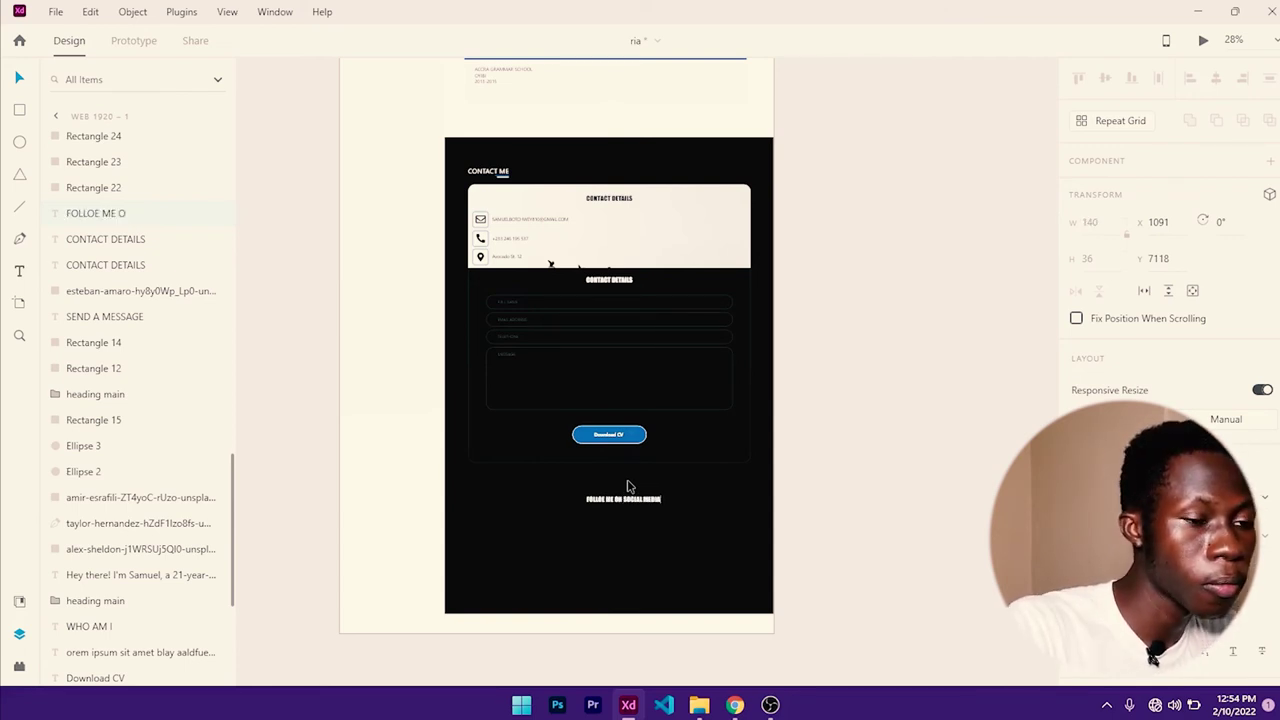
pyautogui.write('OLLOE ME ON SOCIAL MEDIA')
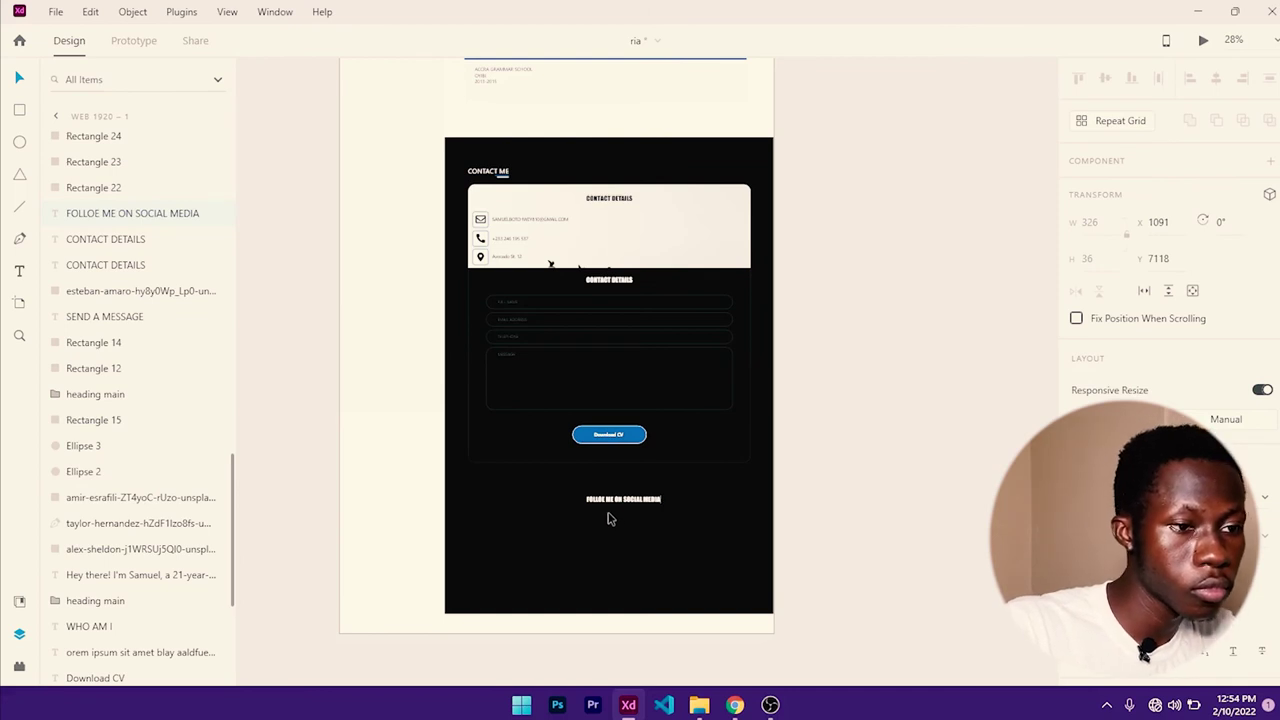
pyautogui.scroll(5, 610, 519)
pyautogui.tripleClick(605, 474)
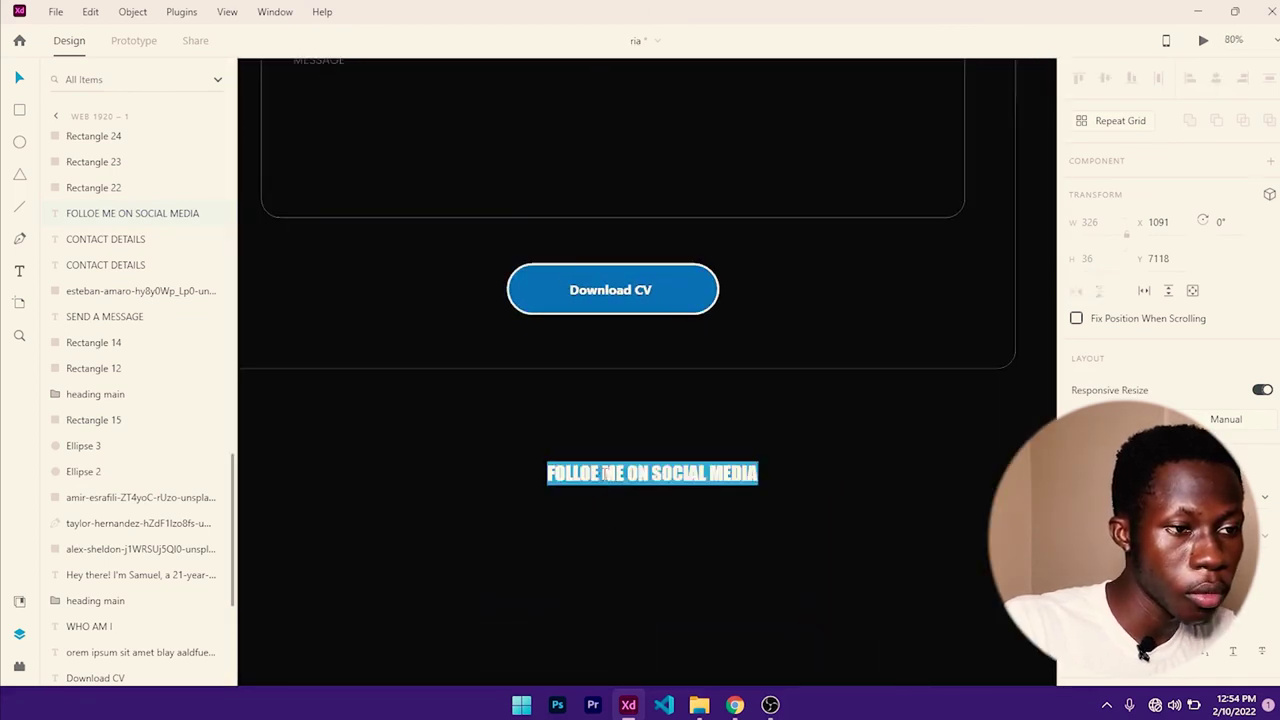
pyautogui.click(603, 474)
pyautogui.press('BackSpace')
pyautogui.write('W')
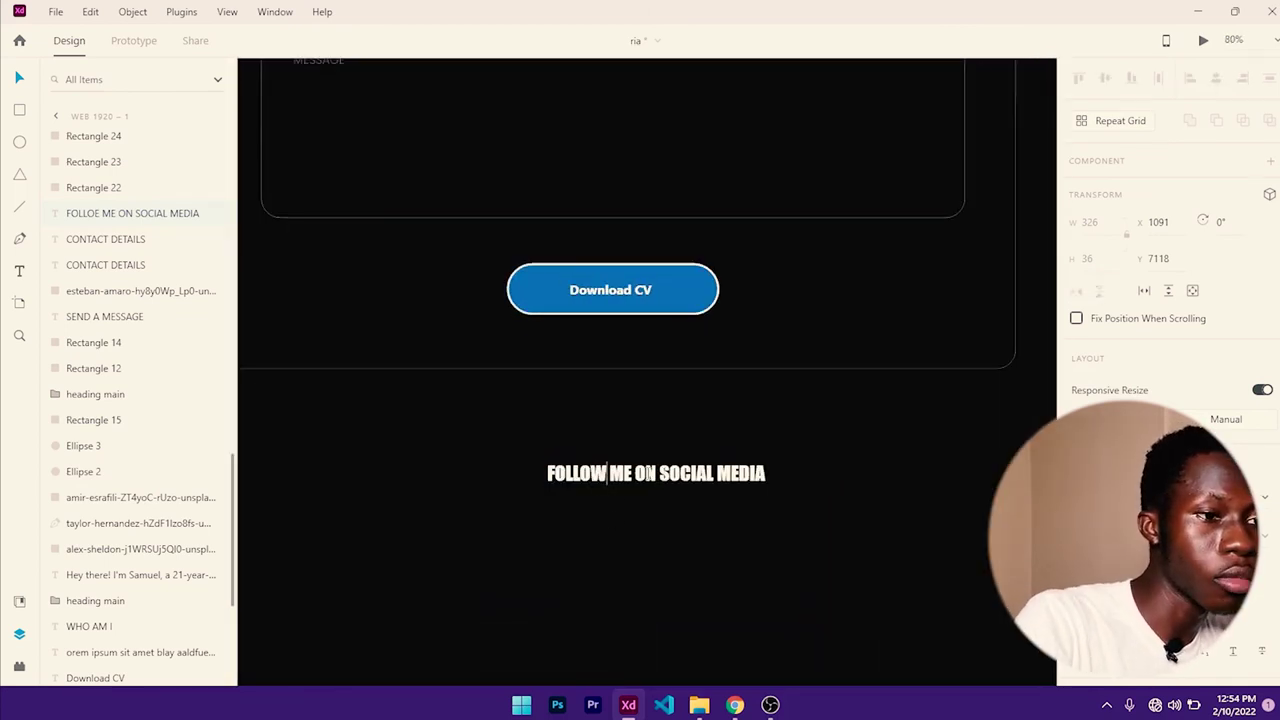
pyautogui.press('Escape')
pyautogui.scroll(-3, 666, 529)
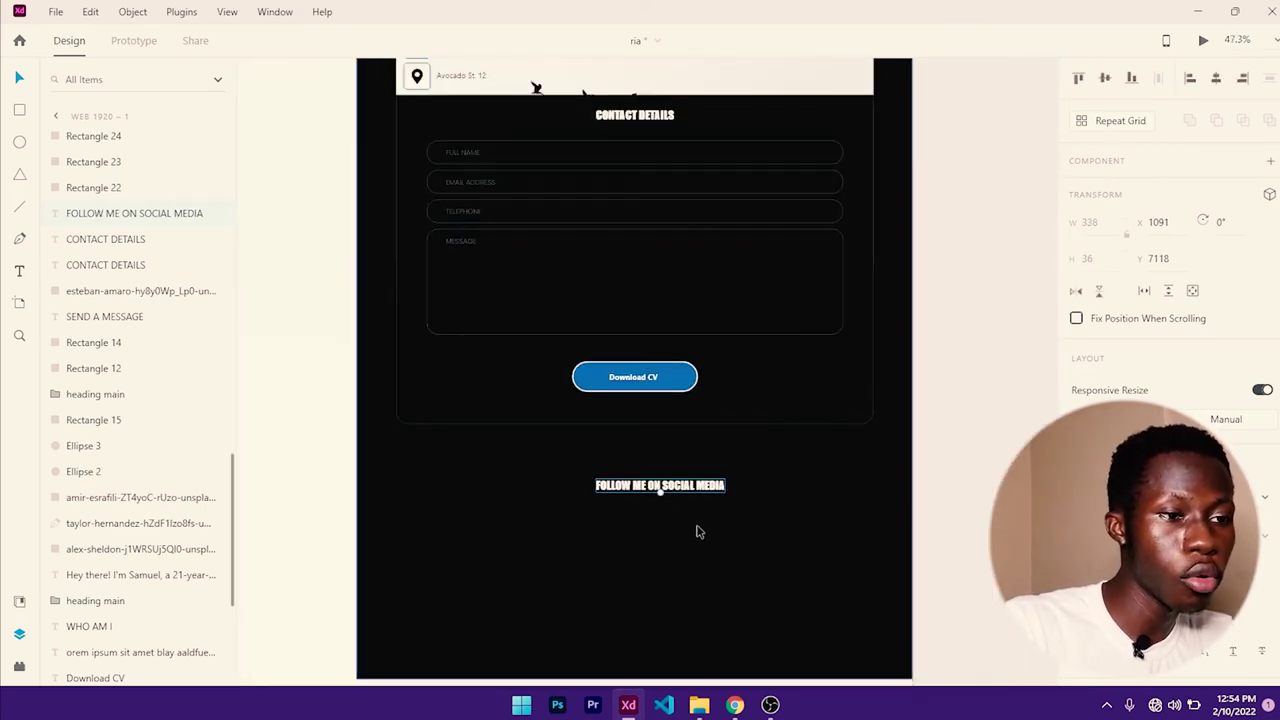
pyautogui.moveTo(690, 503); pyautogui.dragTo(636, 426)
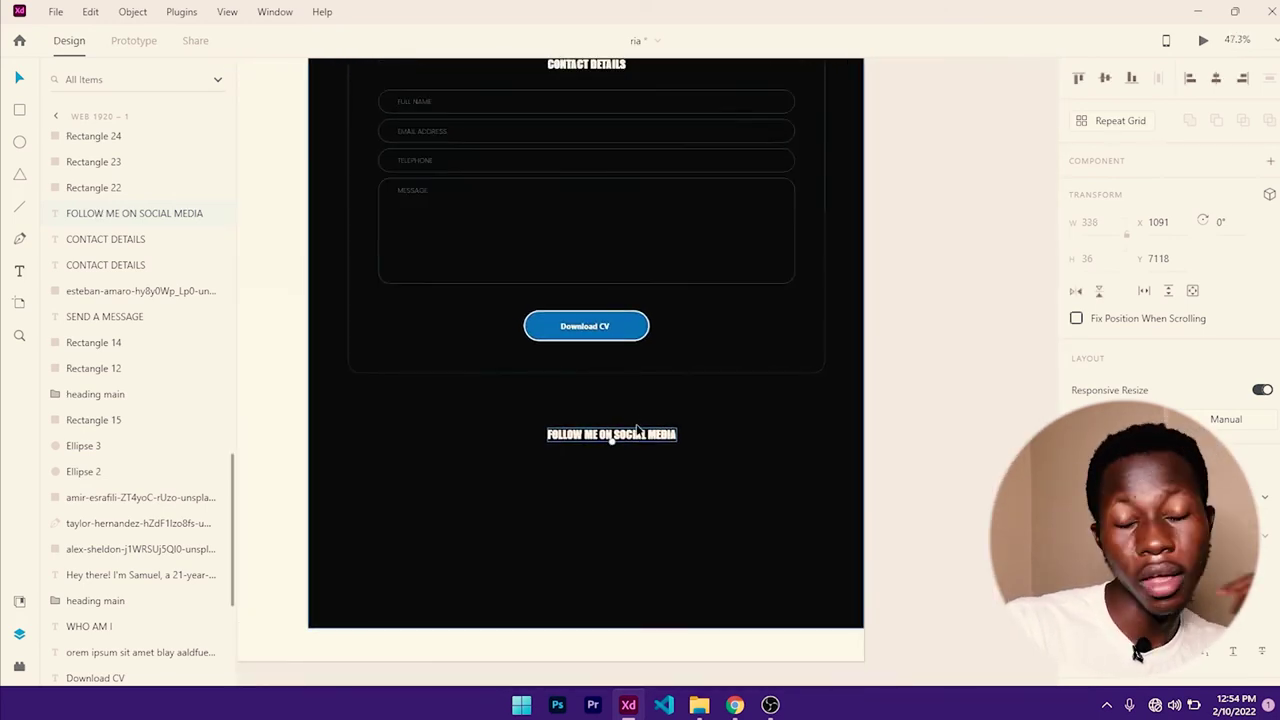
pyautogui.click(19, 141)
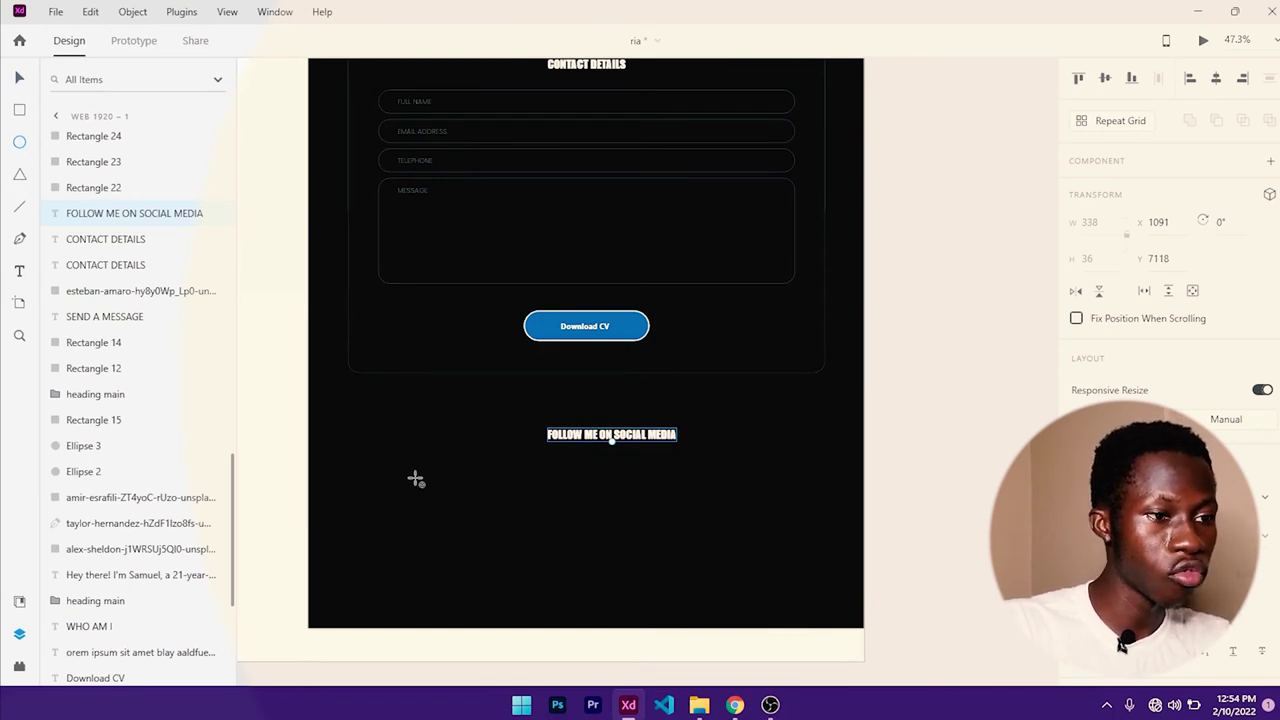
# - Draw a circle below the social media heading and fill it blue #385998
pyautogui.moveTo(415, 479); pyautogui.dragTo(507, 535)
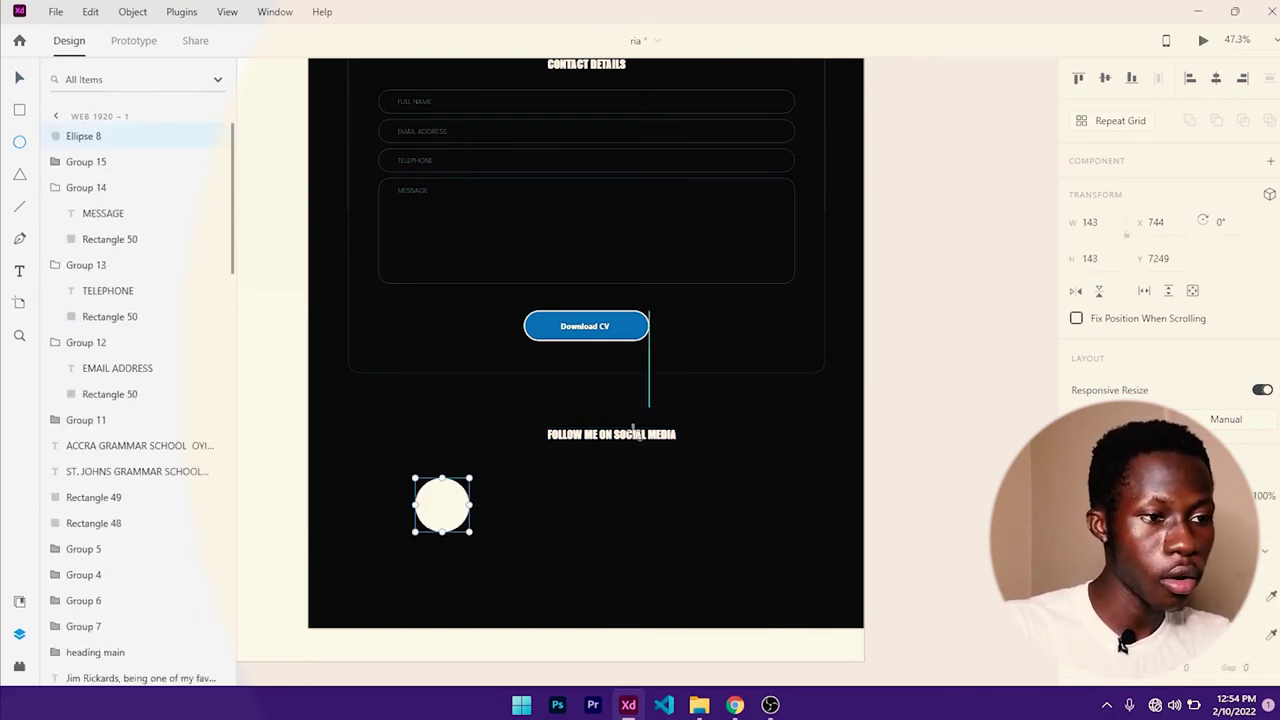
pyautogui.scroll(-3, 1165, 250)
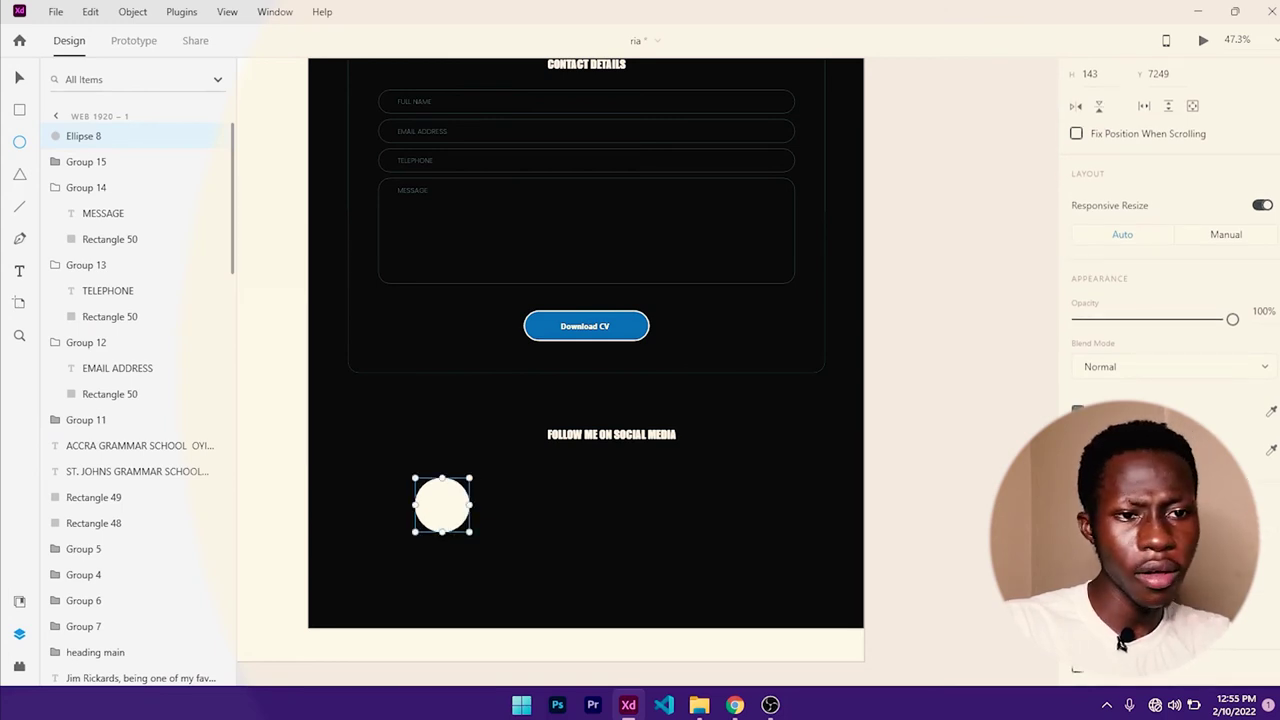
pyautogui.click(1077, 411)
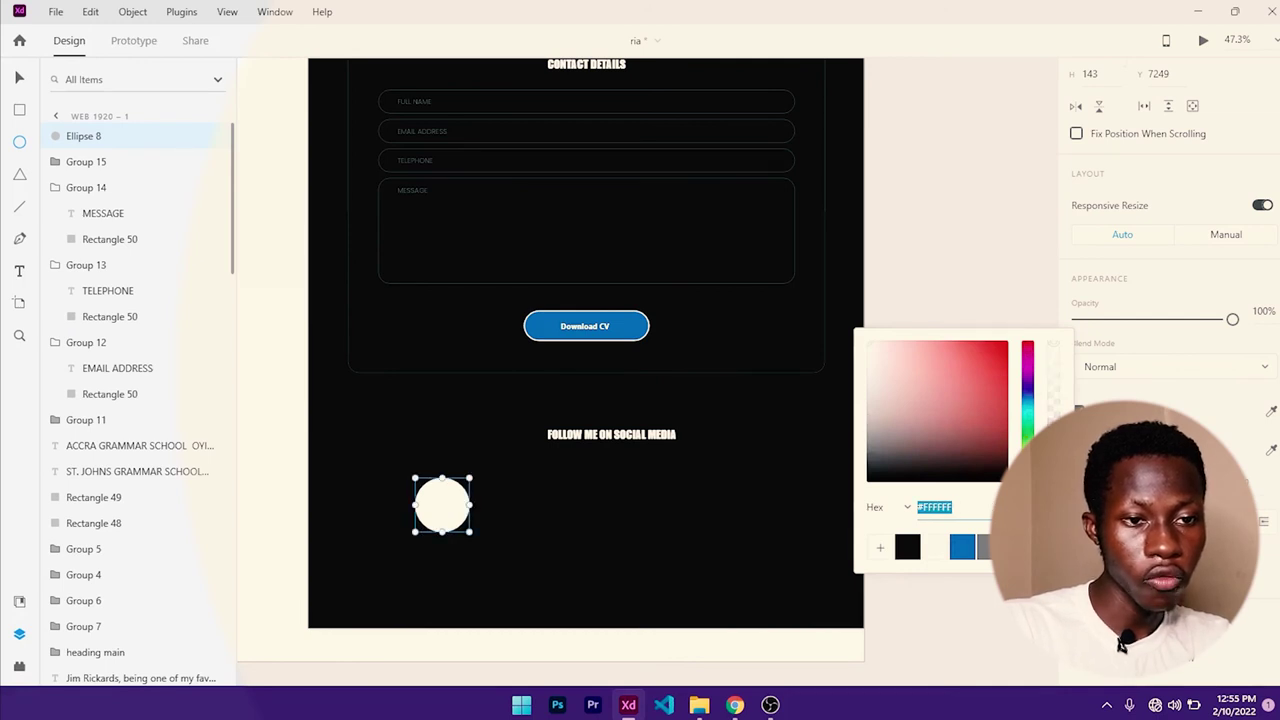
pyautogui.press('Escape')
pyautogui.press('Escape')
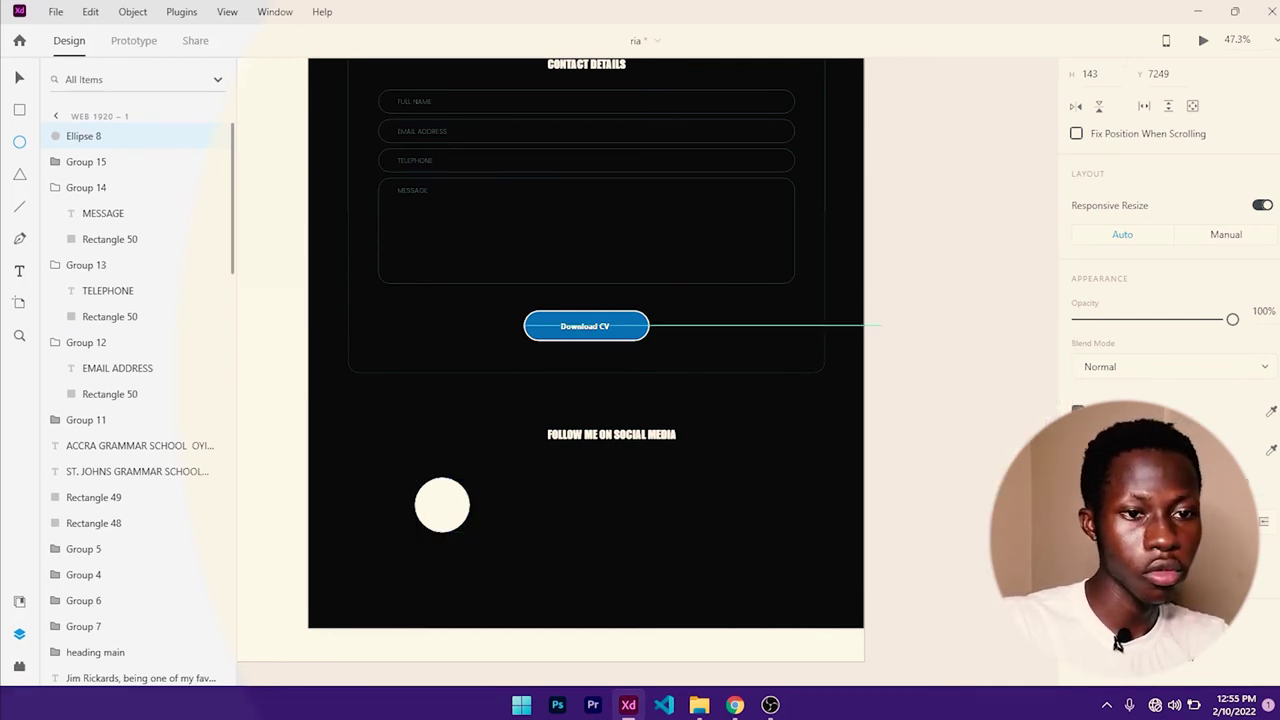
pyautogui.click(442, 505)
pyautogui.click(1077, 411)
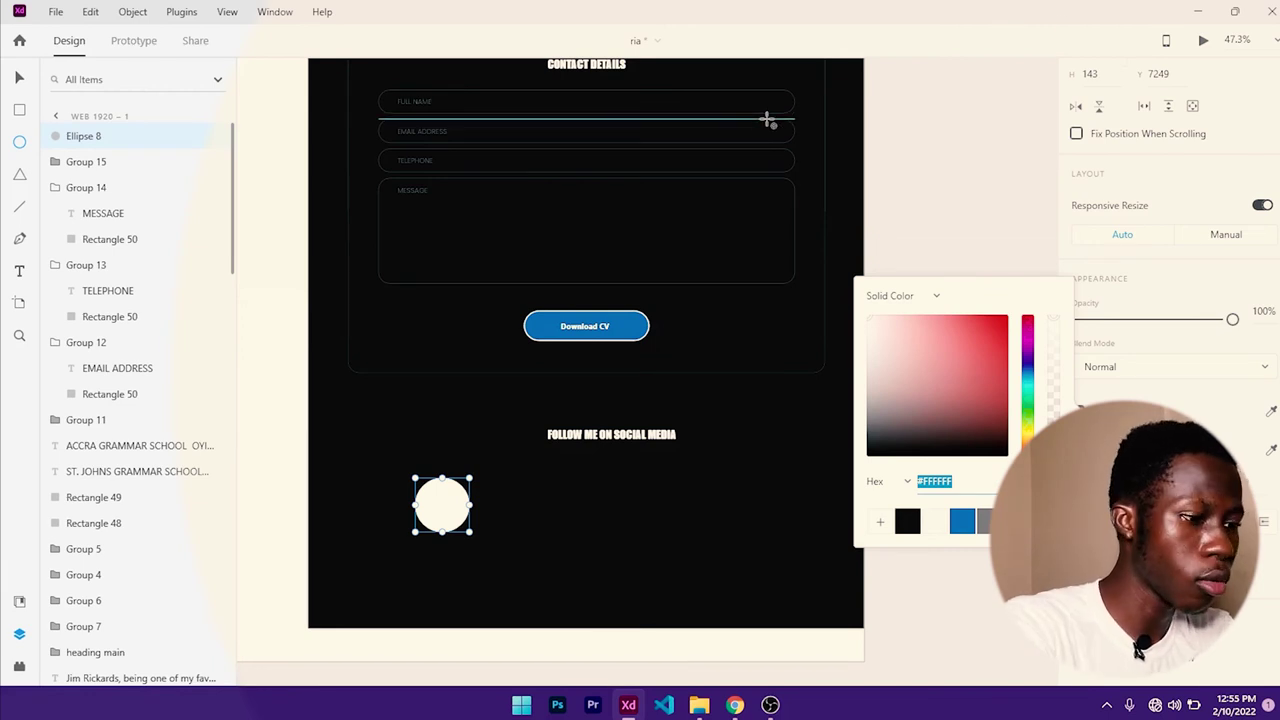
pyautogui.write('#385998')
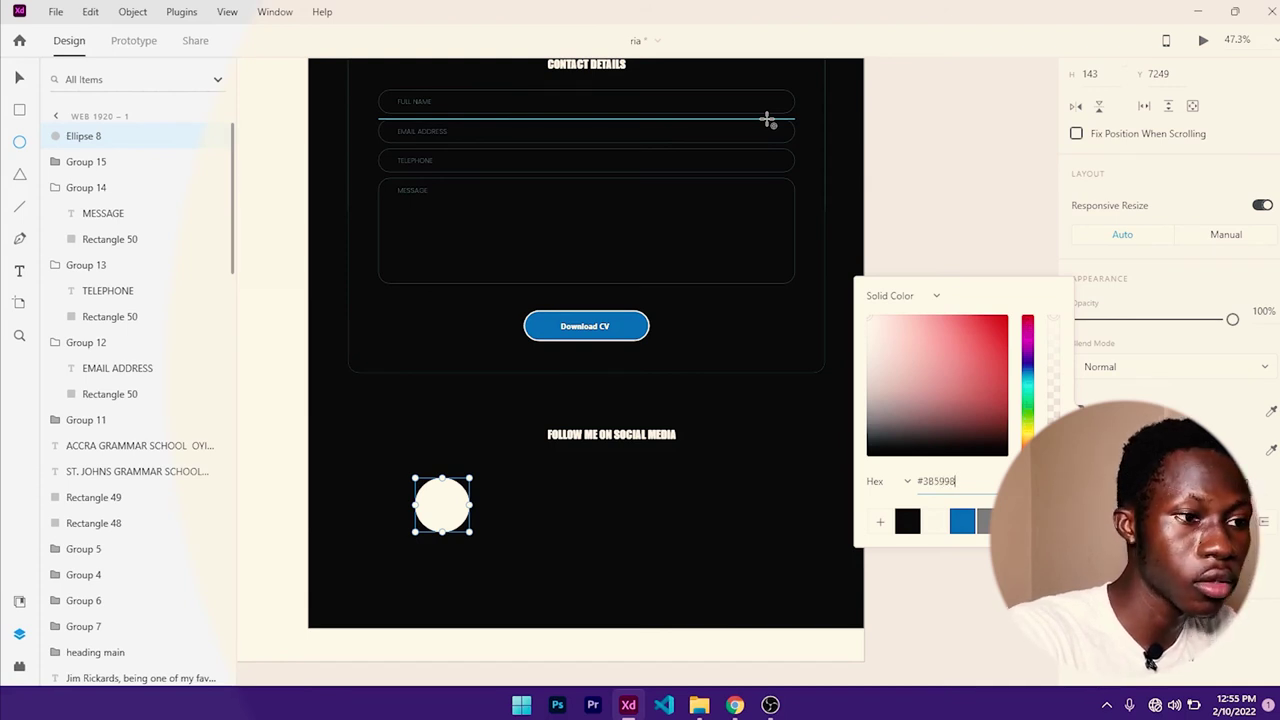
pyautogui.press('Return')
pyautogui.press('Escape')
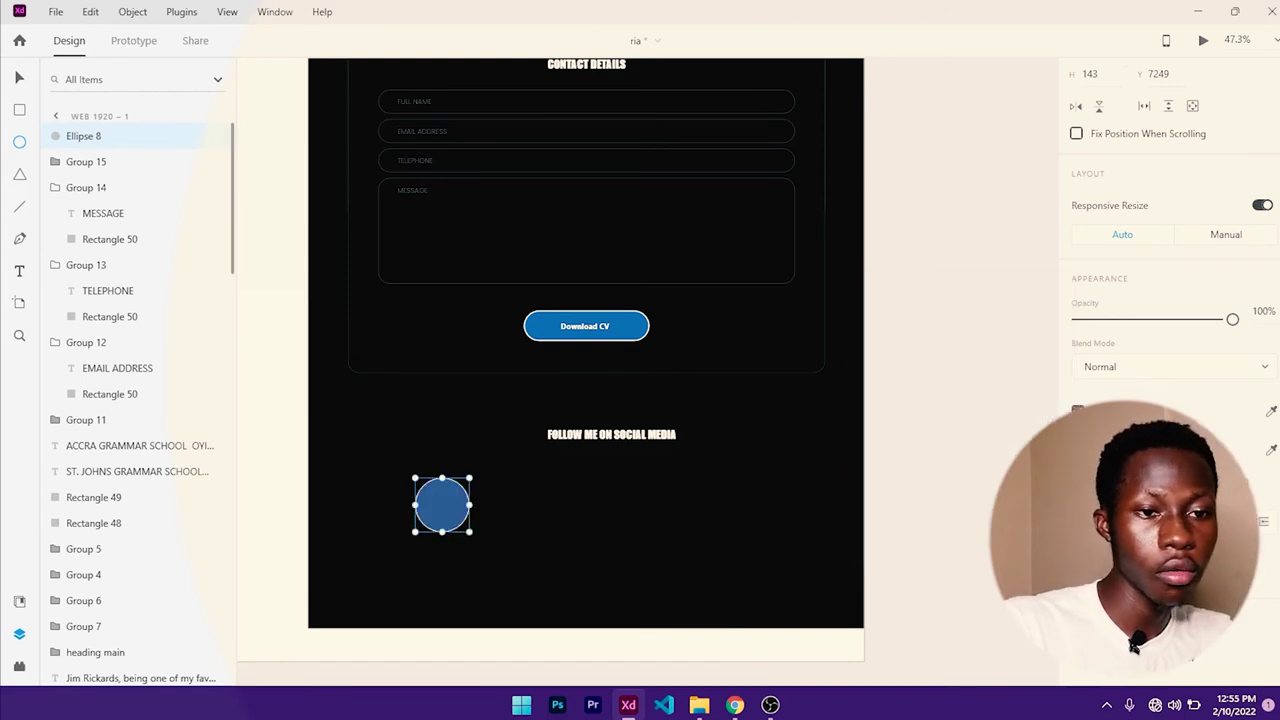
pyautogui.press('Escape')
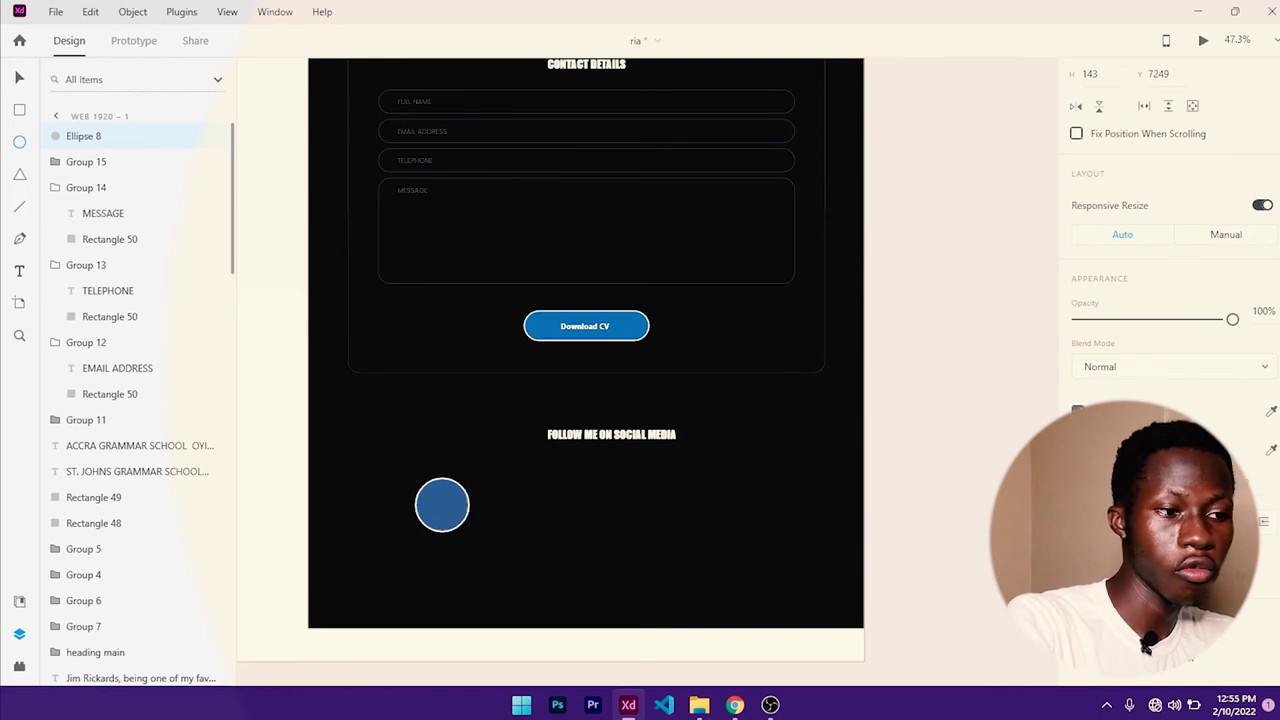
# - Drag facebook-f-brands.svg from Downloads onto the XD canvas
pyautogui.scroll(-5, 657, 314)
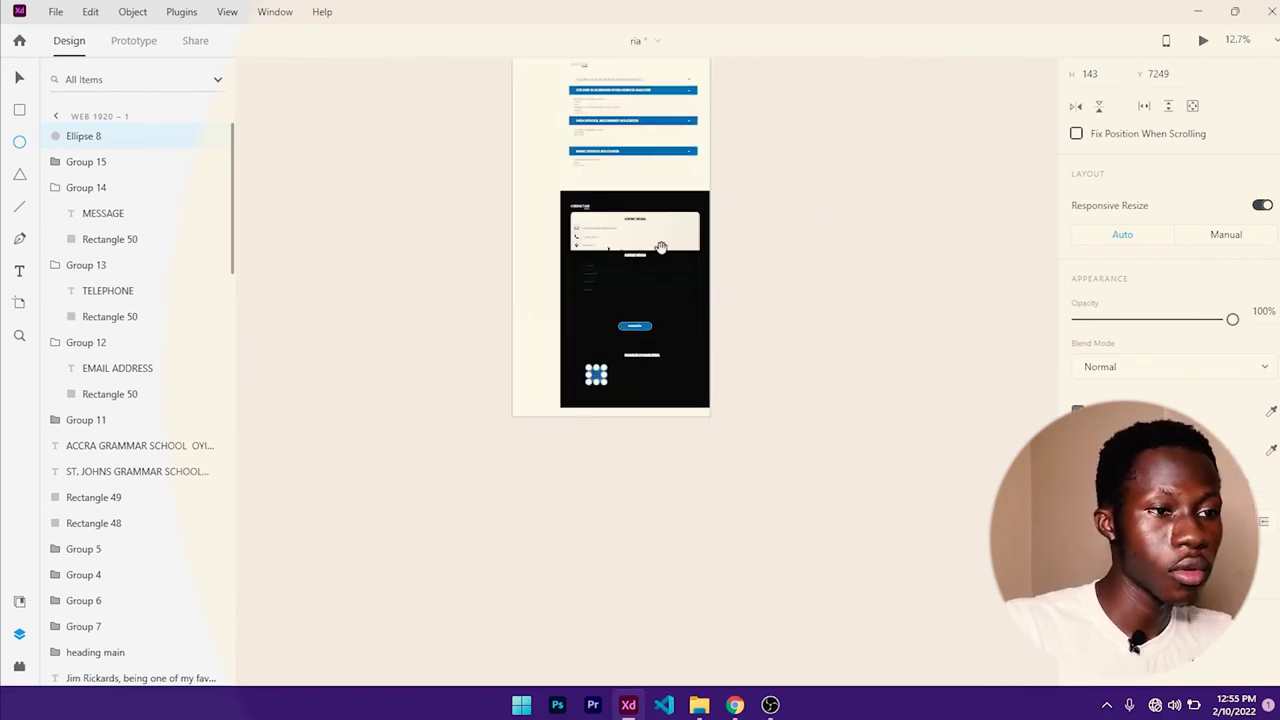
pyautogui.moveTo(663, 251); pyautogui.dragTo(682, 451)
pyautogui.scroll(5, 702, 246)
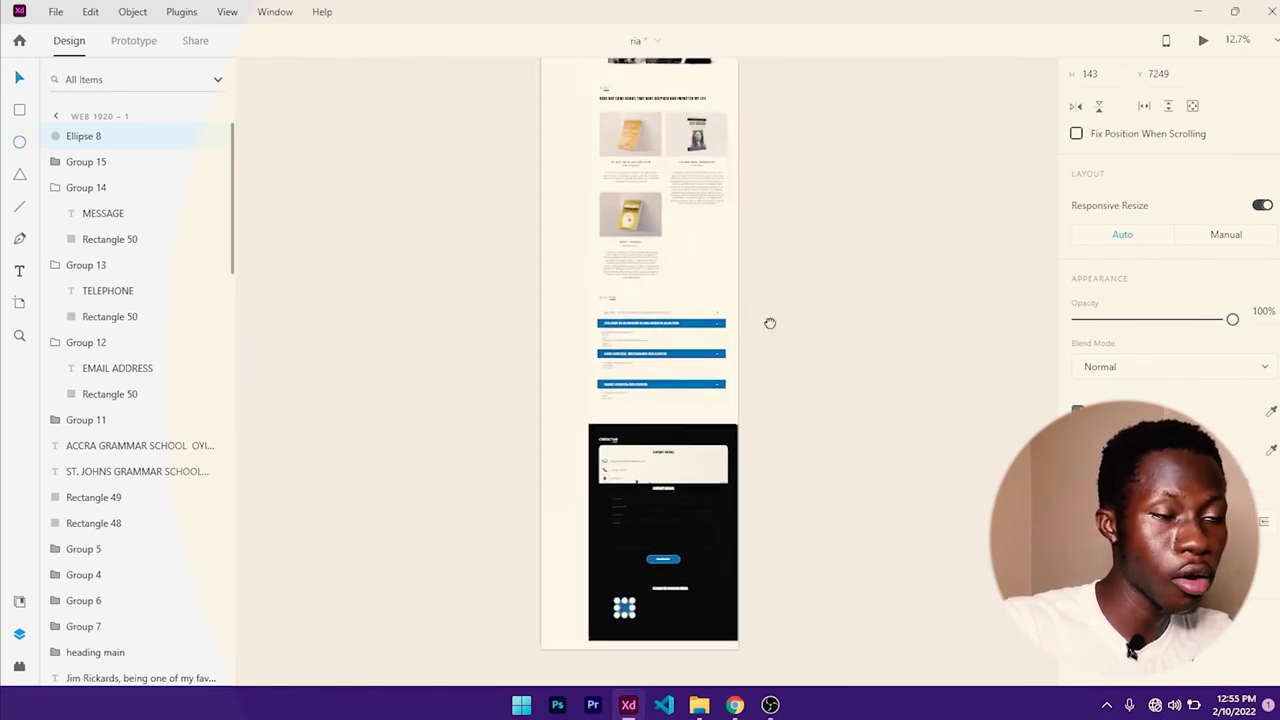
pyautogui.scroll(-6, 701, 249)
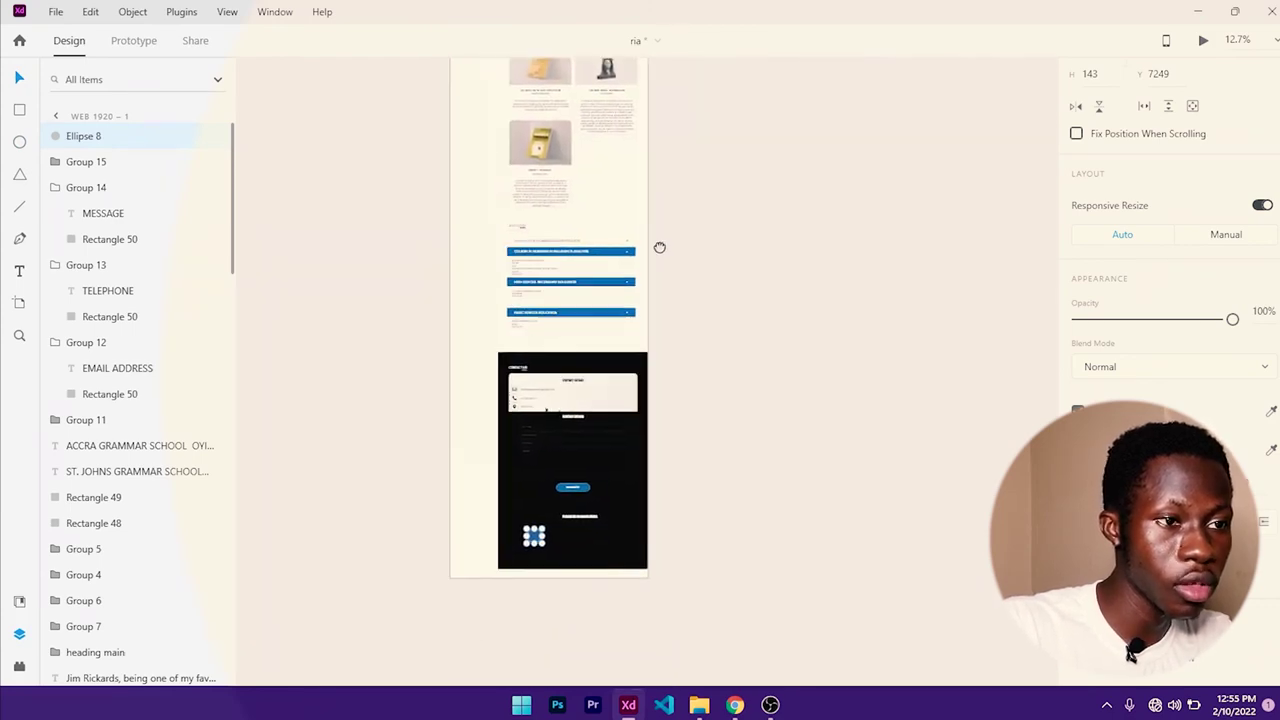
pyautogui.scroll(5, 596, 412)
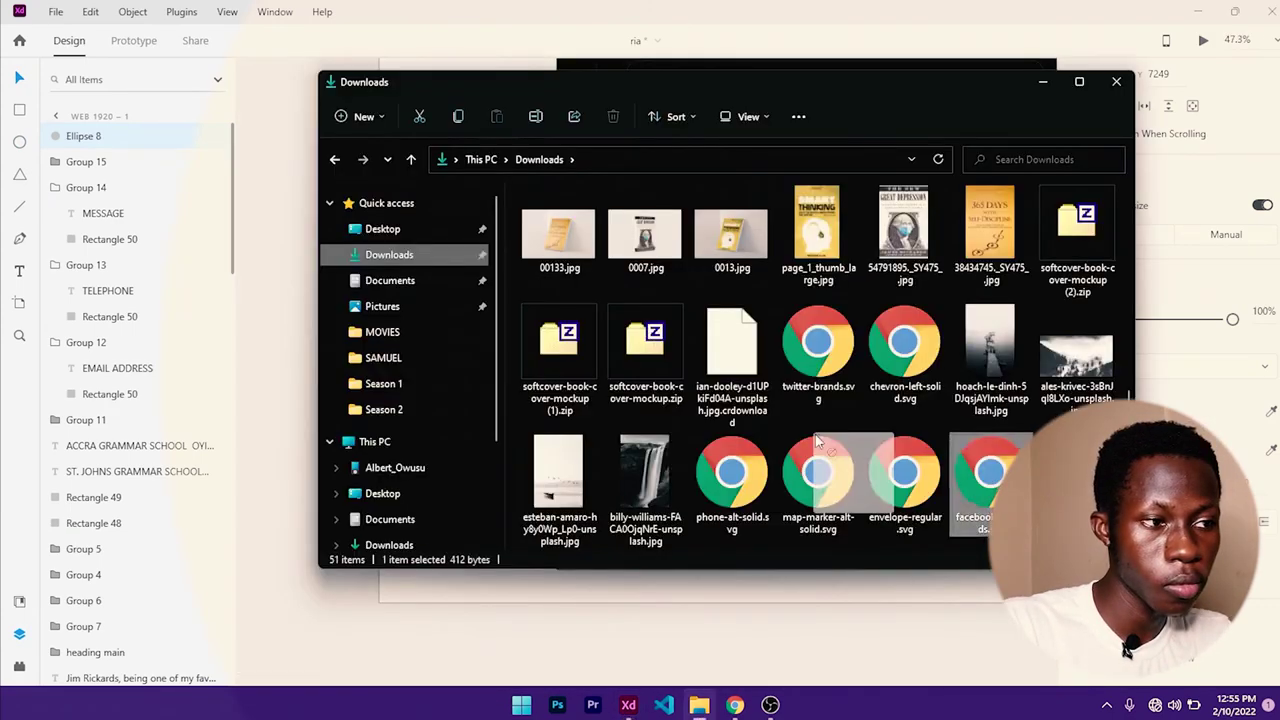
pyautogui.moveTo(817, 441); pyautogui.dragTo(272, 345)
# - Move the Facebook f onto the blue circle, shrink it, and fill it #FFFFFF
pyautogui.click(1042, 83)
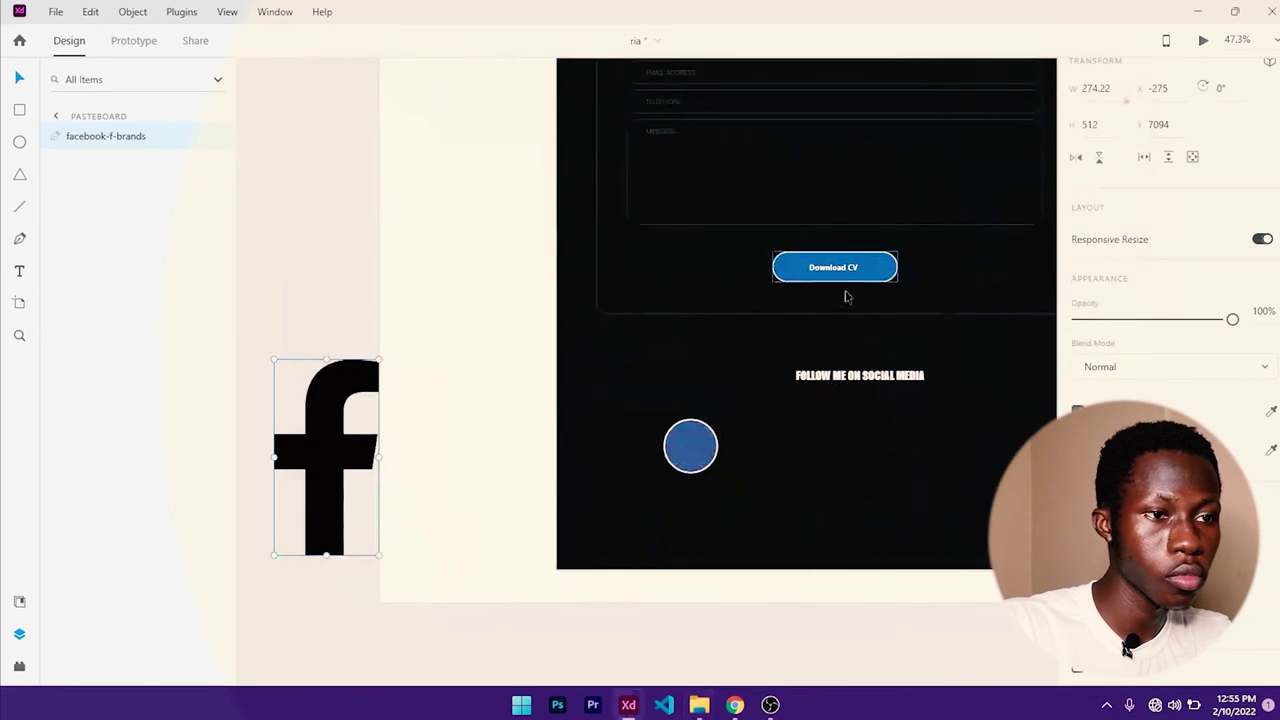
pyautogui.scroll(3, 1146, 190)
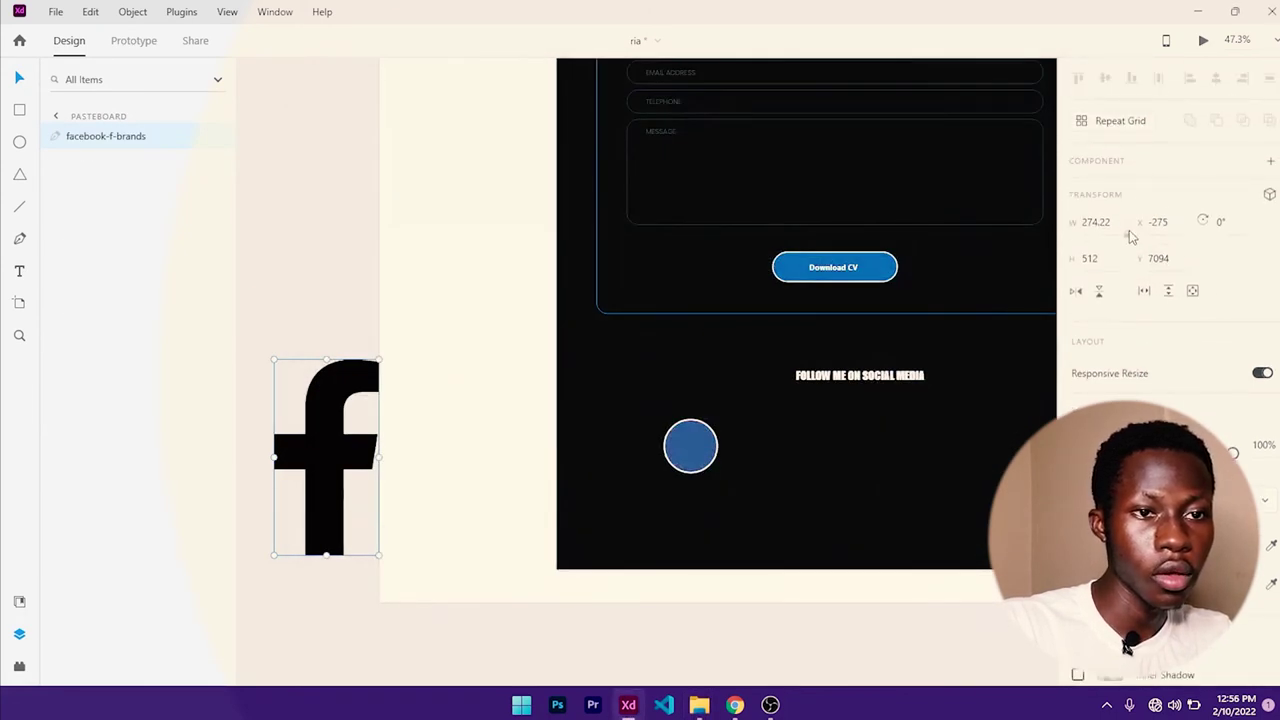
pyautogui.moveTo(348, 449); pyautogui.dragTo(705, 430)
pyautogui.moveTo(737, 551); pyautogui.dragTo(698, 450)
pyautogui.click(1082, 545)
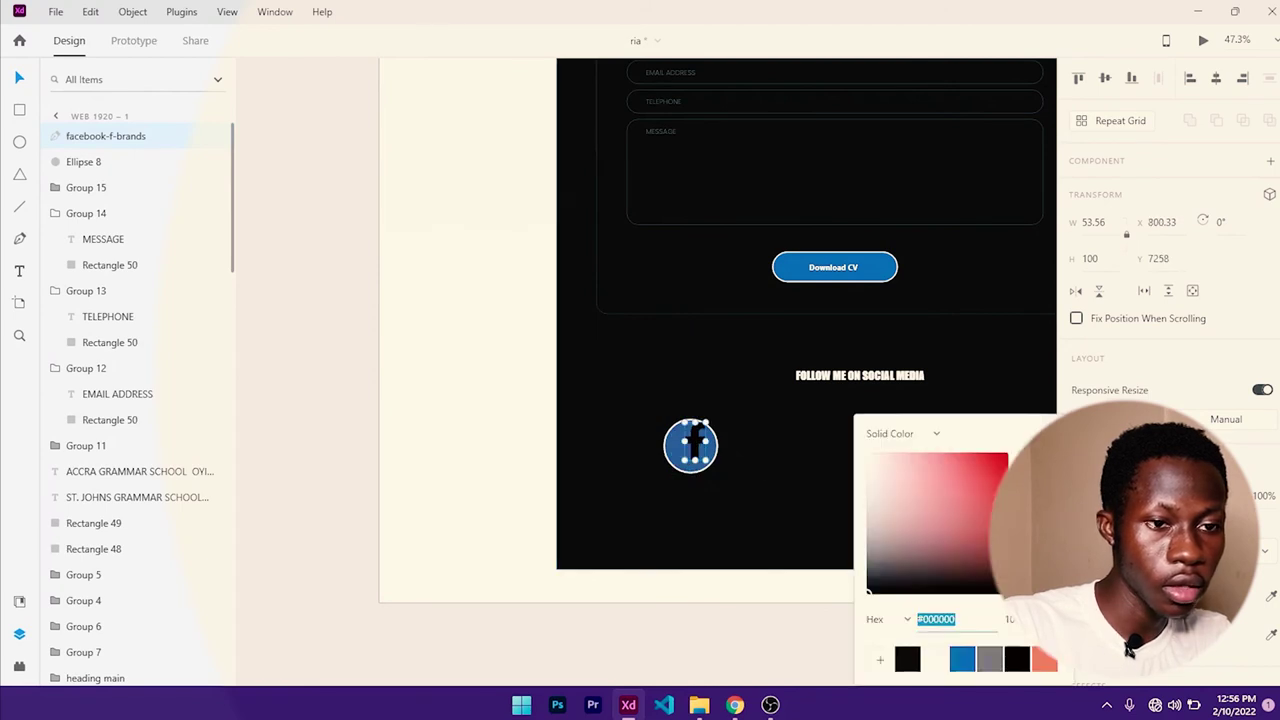
pyautogui.write('ffffff')
# - Centre the white f horizontally and vertically on the blue circle
pyautogui.scroll(2, 745, 500)
pyautogui.scroll(3, 745, 500)
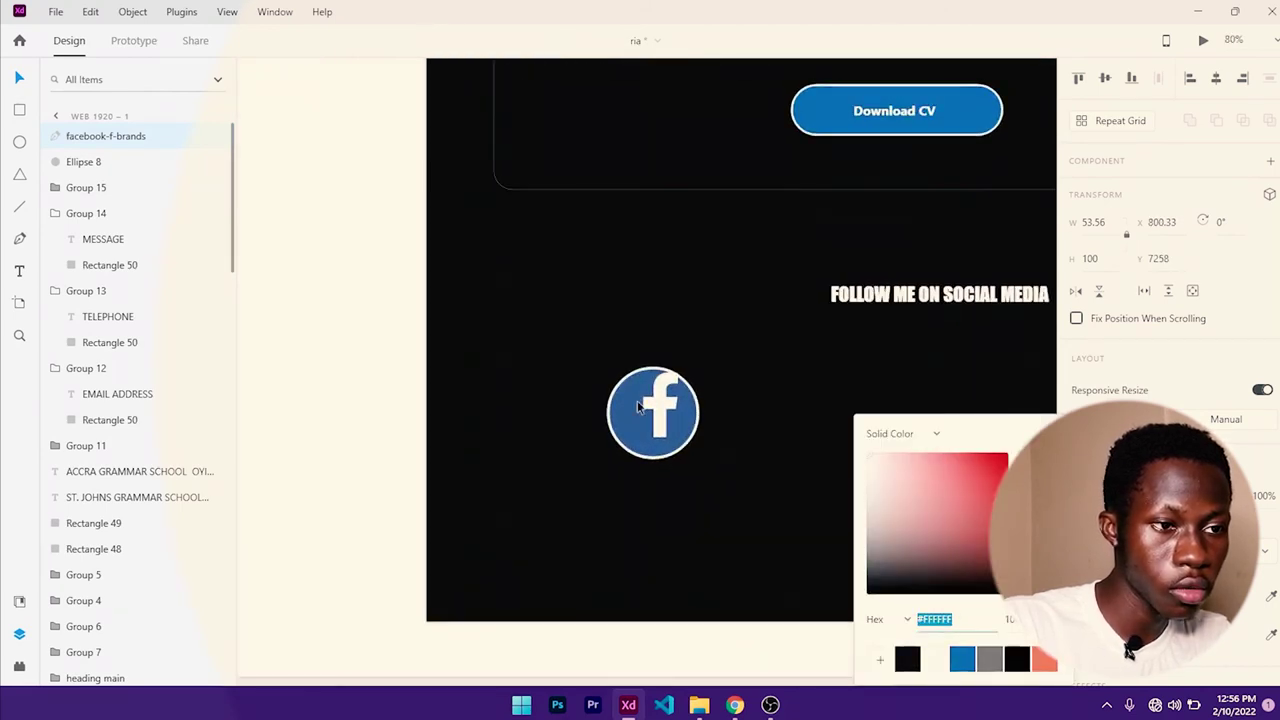
pyautogui.moveTo(654, 400); pyautogui.dragTo(665, 430)
pyautogui.keyDown('shift'); pyautogui.click(692, 425); pyautogui.keyUp('shift')
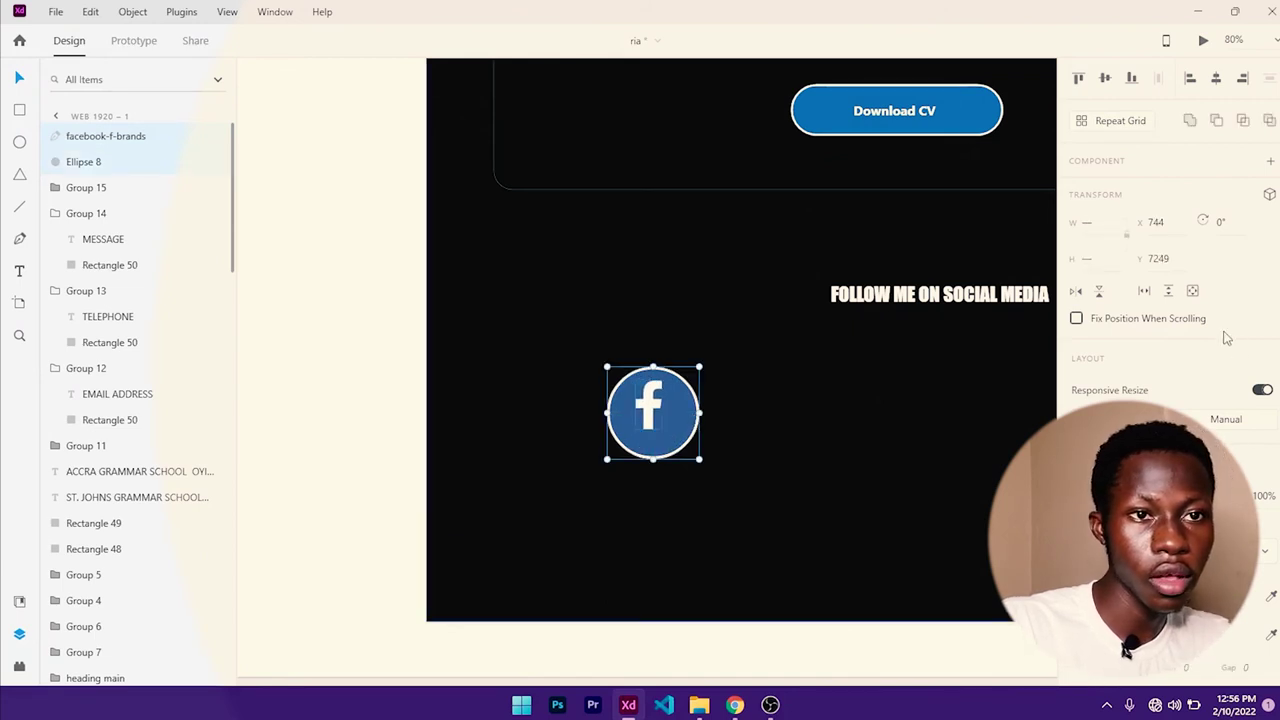
pyautogui.click(1216, 78)
pyautogui.click(1078, 78)
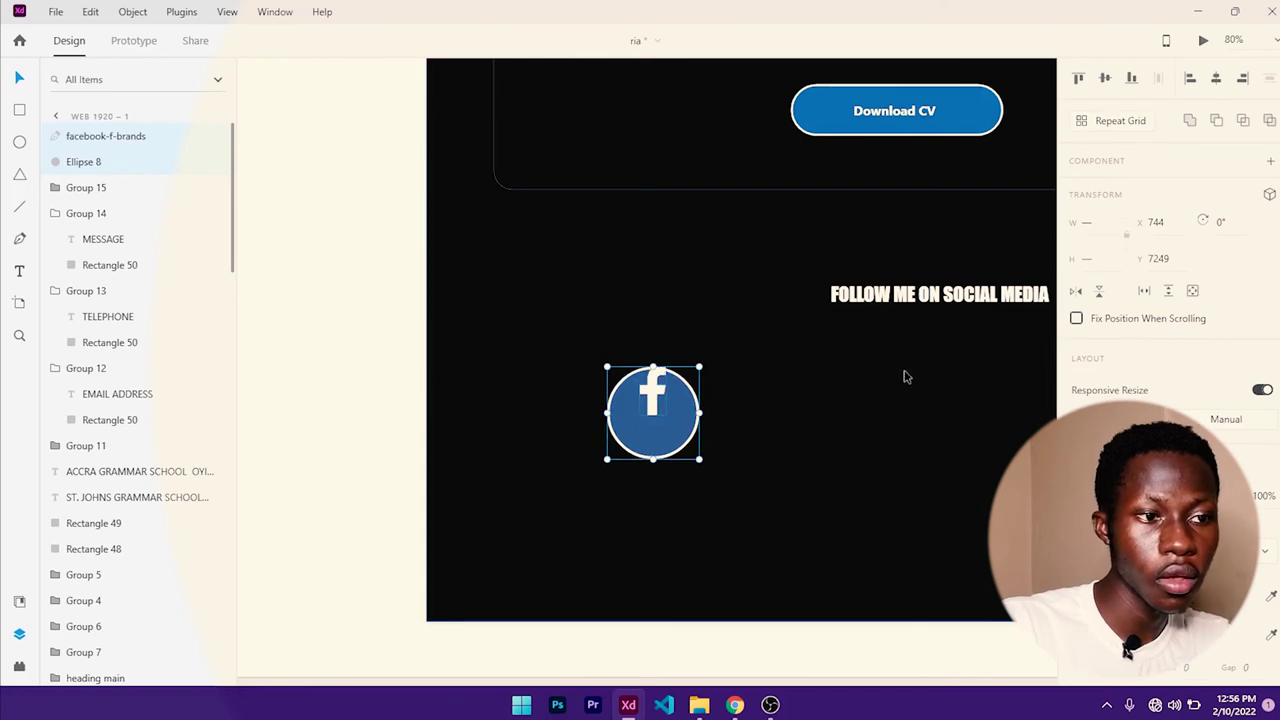
pyautogui.click(1105, 78)
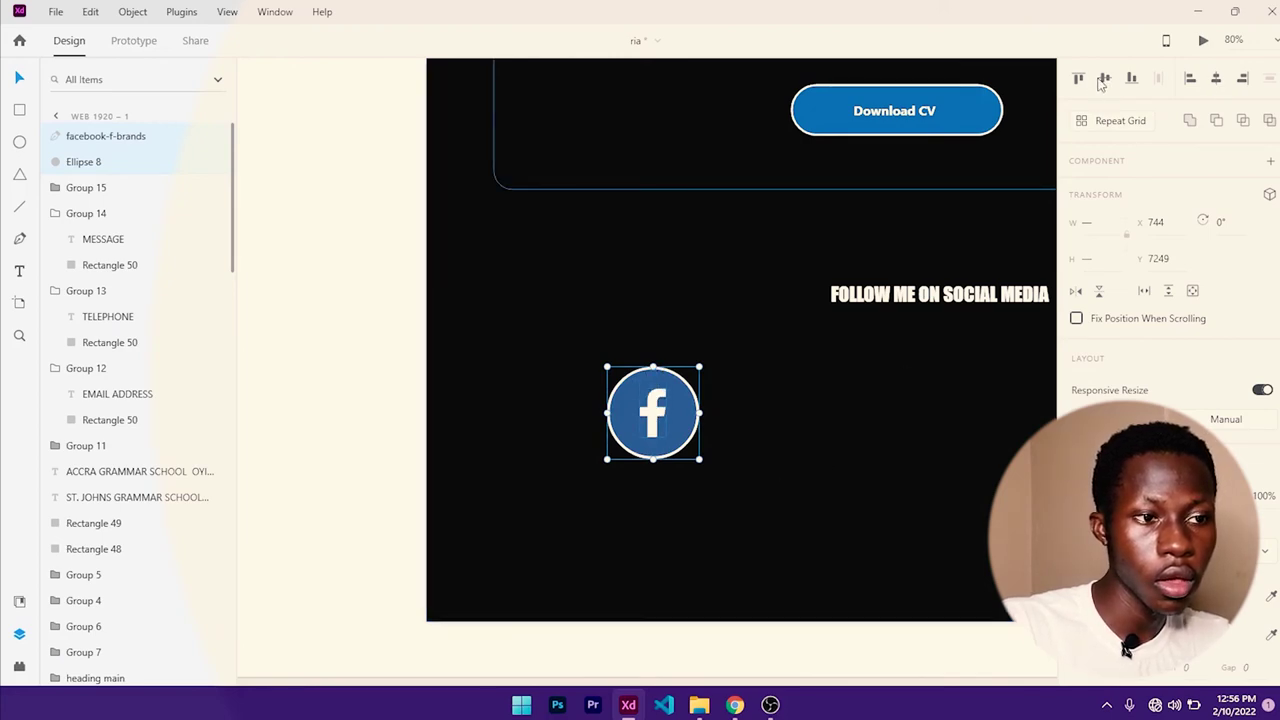
# - Alt-drag a copy of the blue circle to its right
pyautogui.click(768, 475)
pyautogui.click(686, 429)
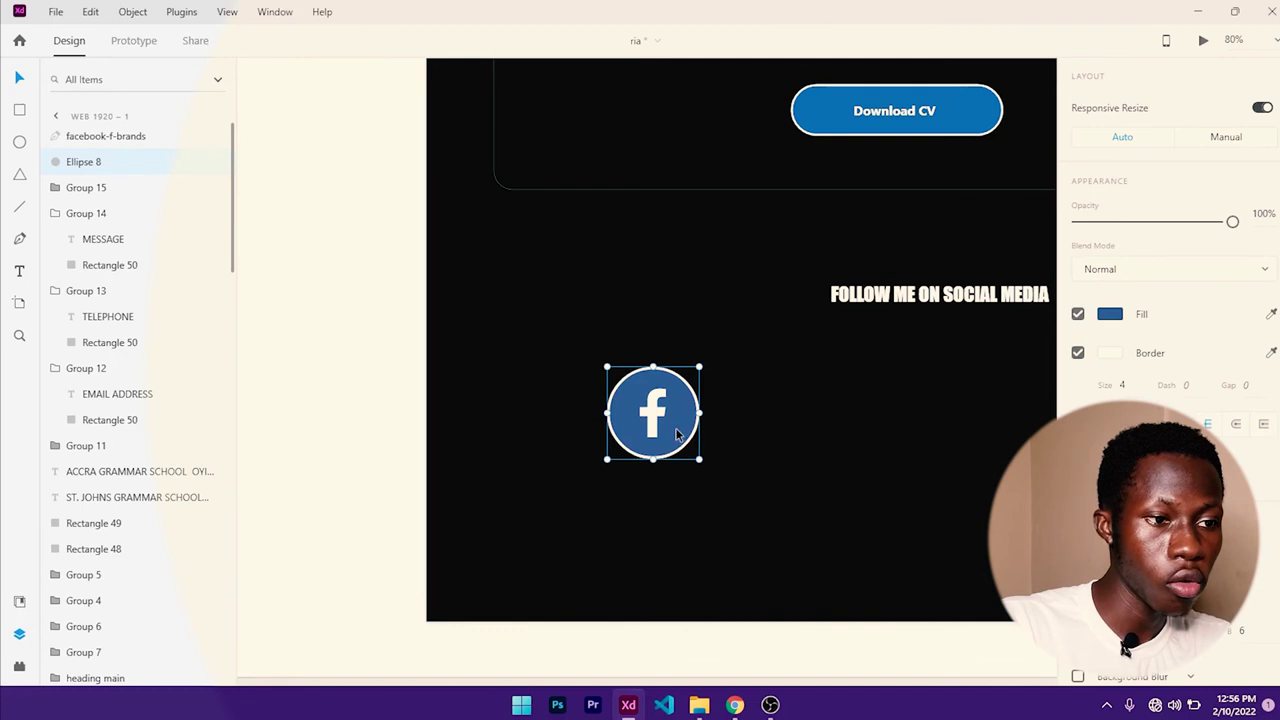
pyautogui.press('alt')
pyautogui.moveTo(676, 432); pyautogui.dragTo(972, 430)
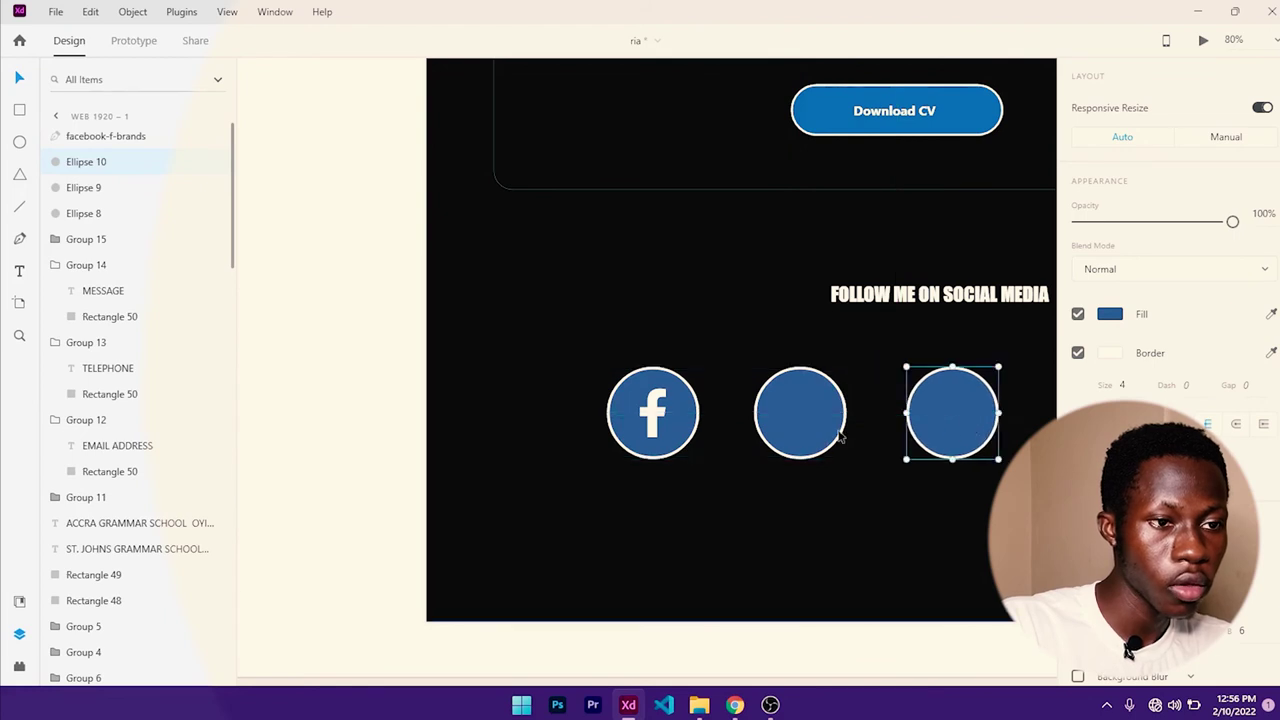
# - Add a third circle, then fill the middle one #C32AA3 and the right one #1DA1F2
pyautogui.click(802, 430)
pyautogui.click(1110, 257)
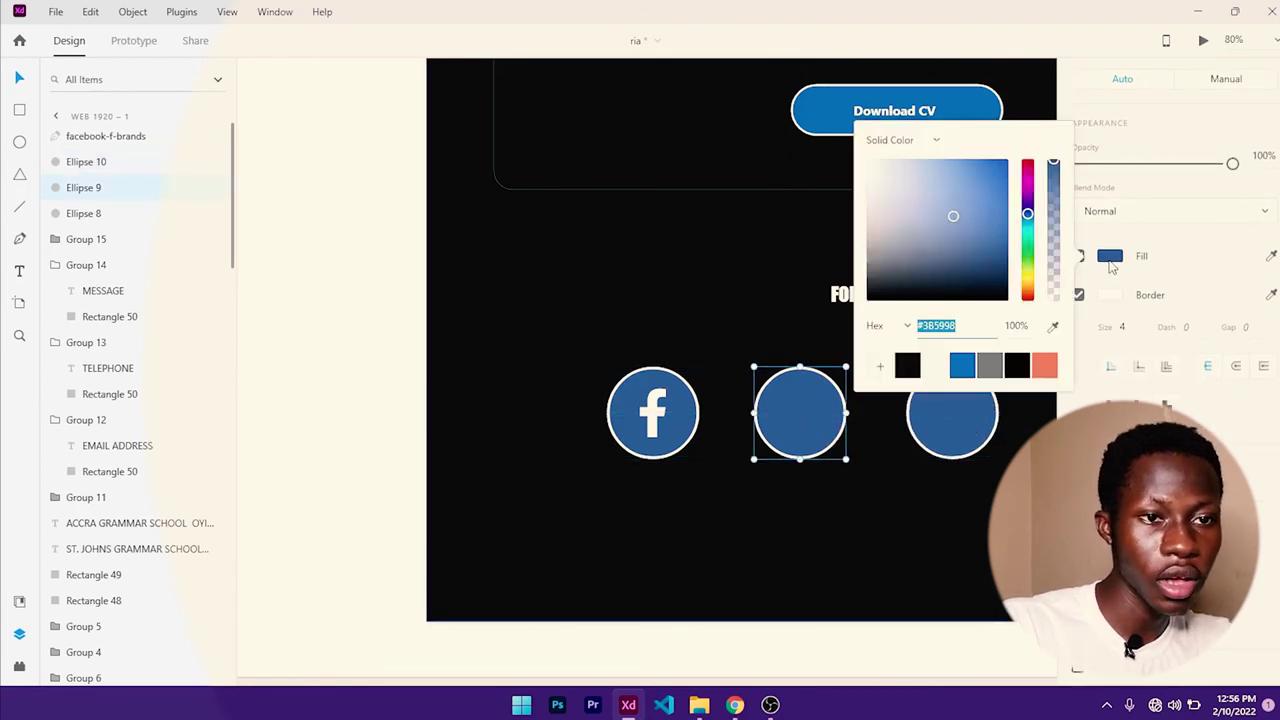
pyautogui.write('C')
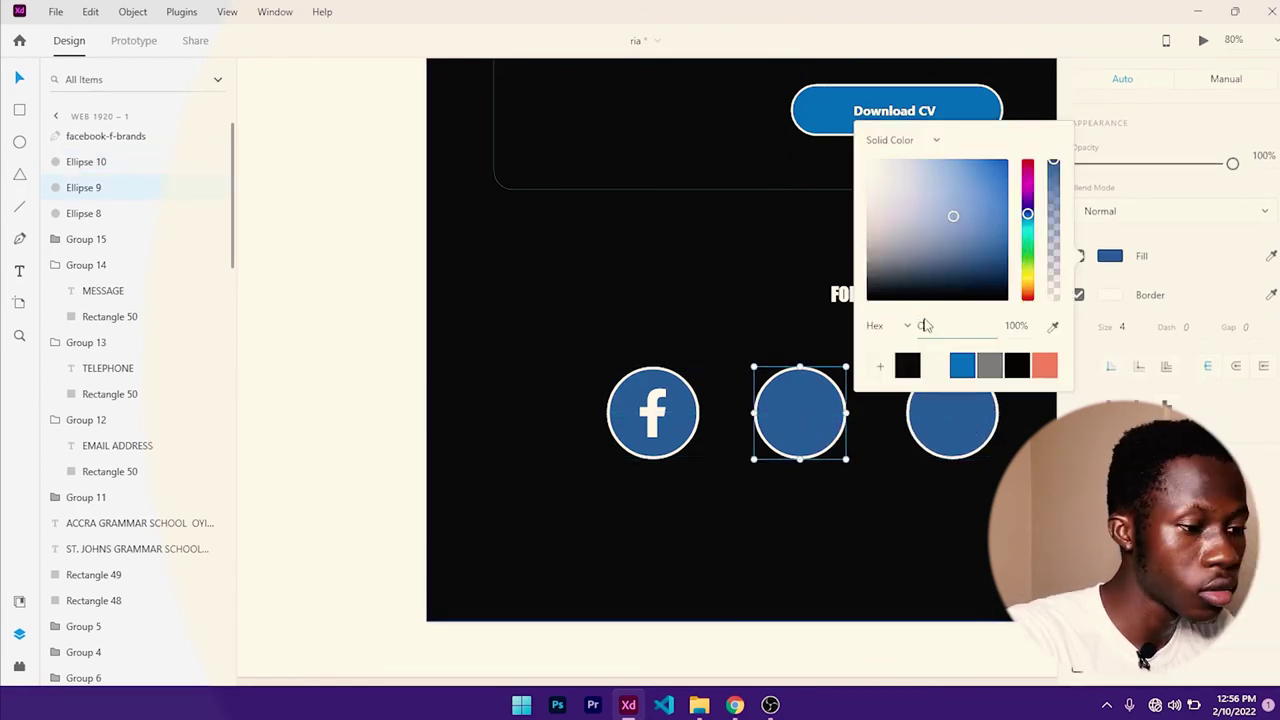
pyautogui.write('32AA3')
pyautogui.press('Return')
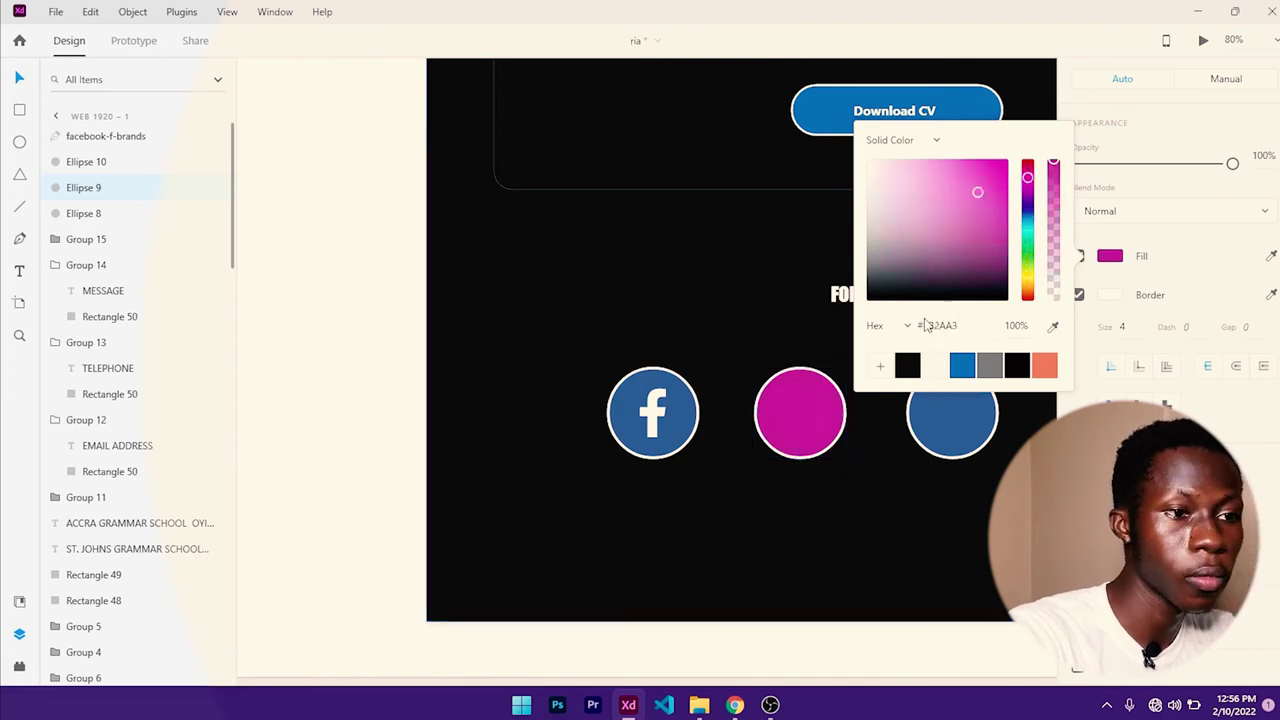
pyautogui.click(951, 423)
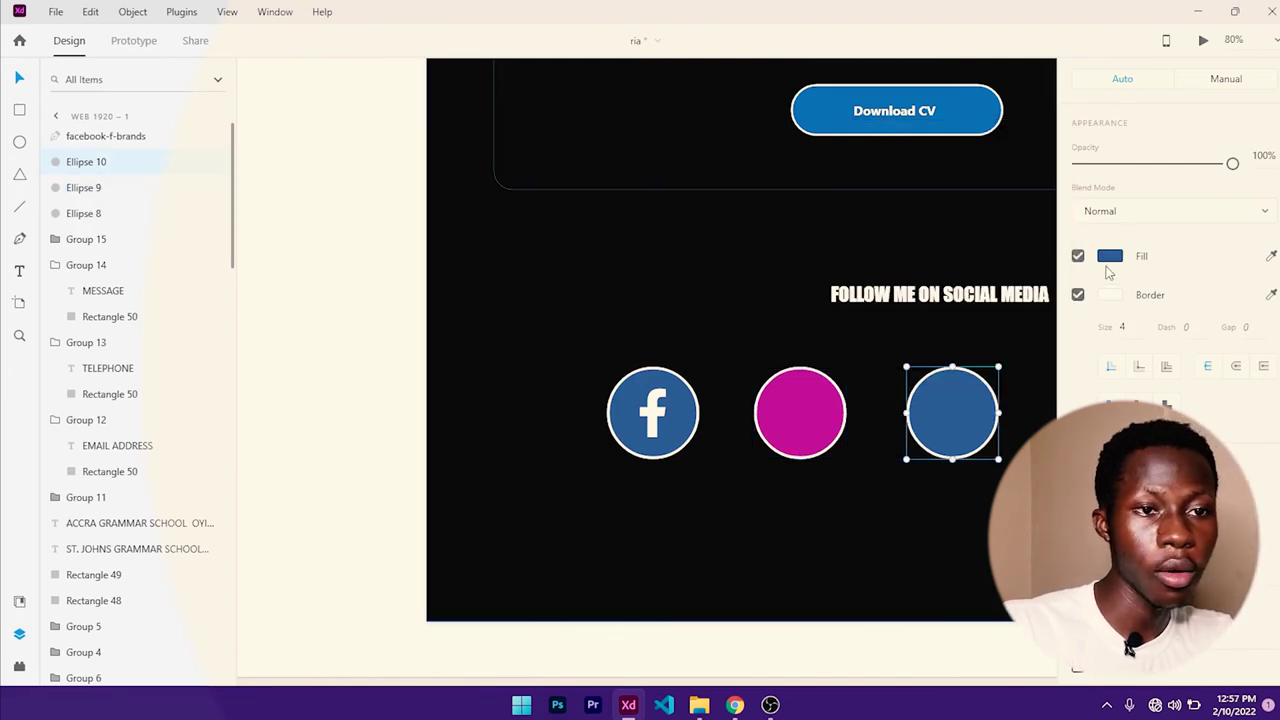
pyautogui.click(1108, 257)
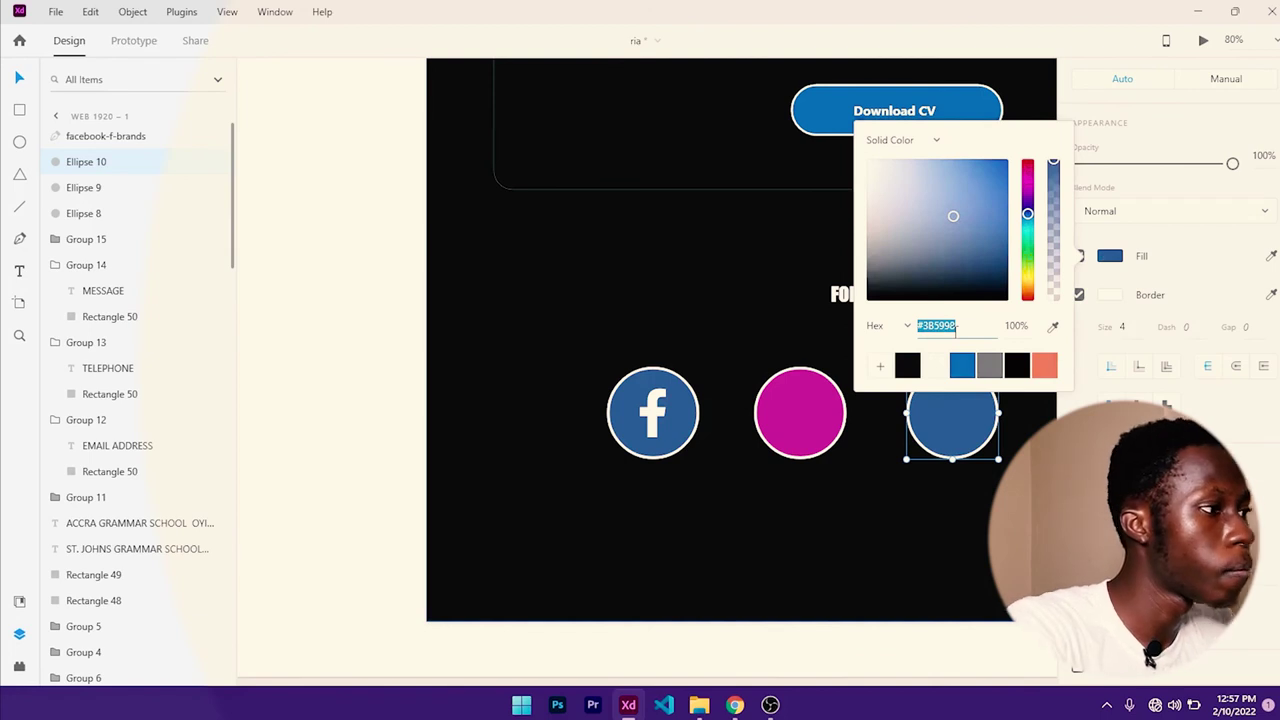
pyautogui.write('1DA1F2')
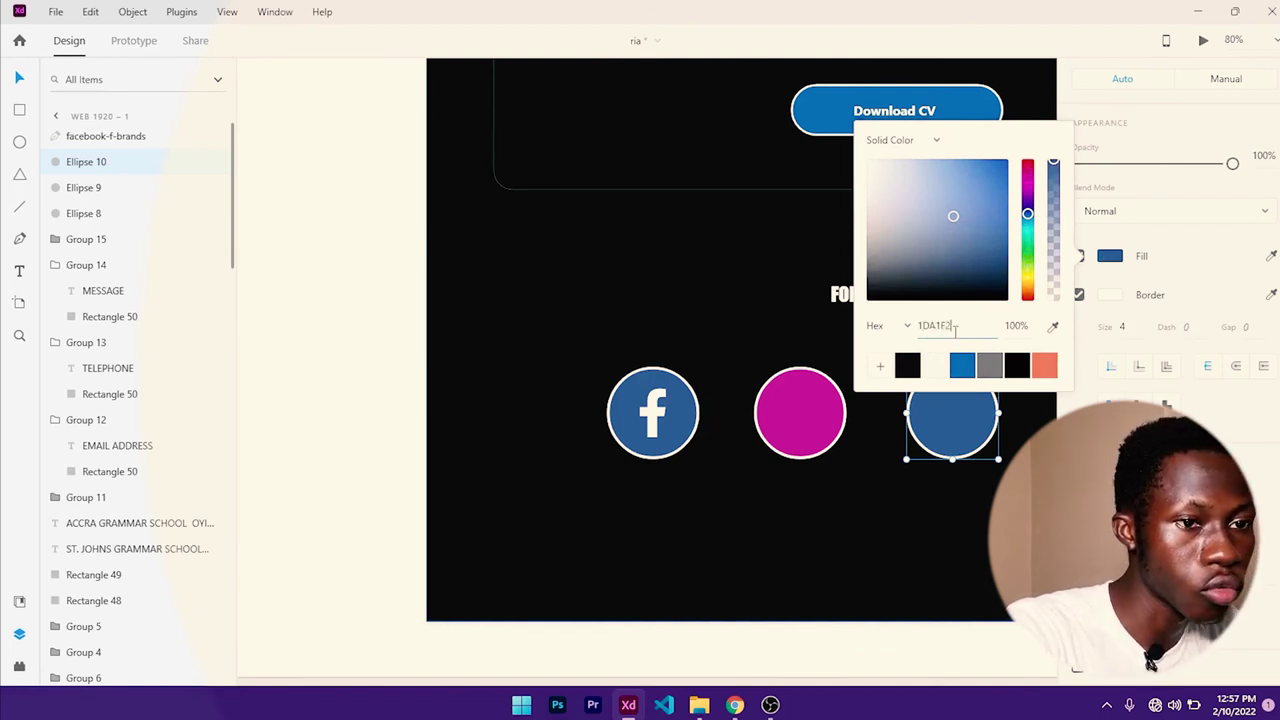
pyautogui.press('Return')
pyautogui.click(927, 536)
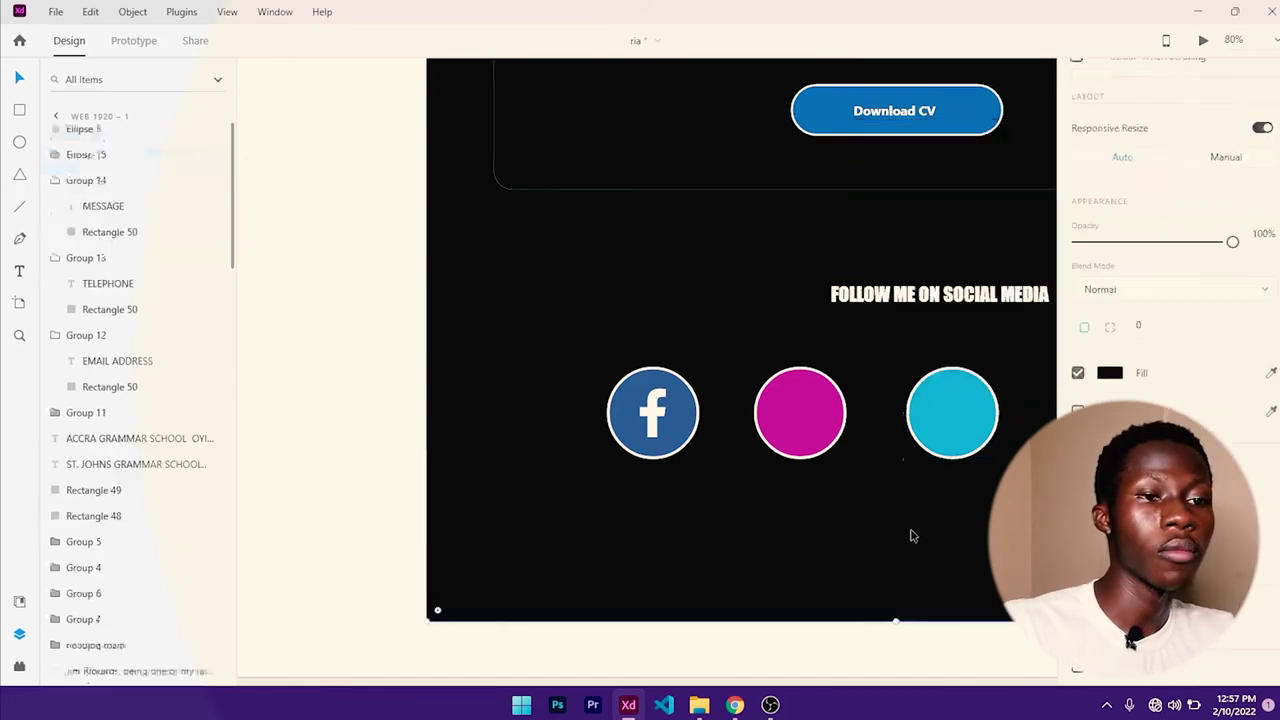
# - Drag instagram-brands.svg and twitter-brands.svg from Downloads onto the XD pasteboard
pyautogui.click(697, 705)
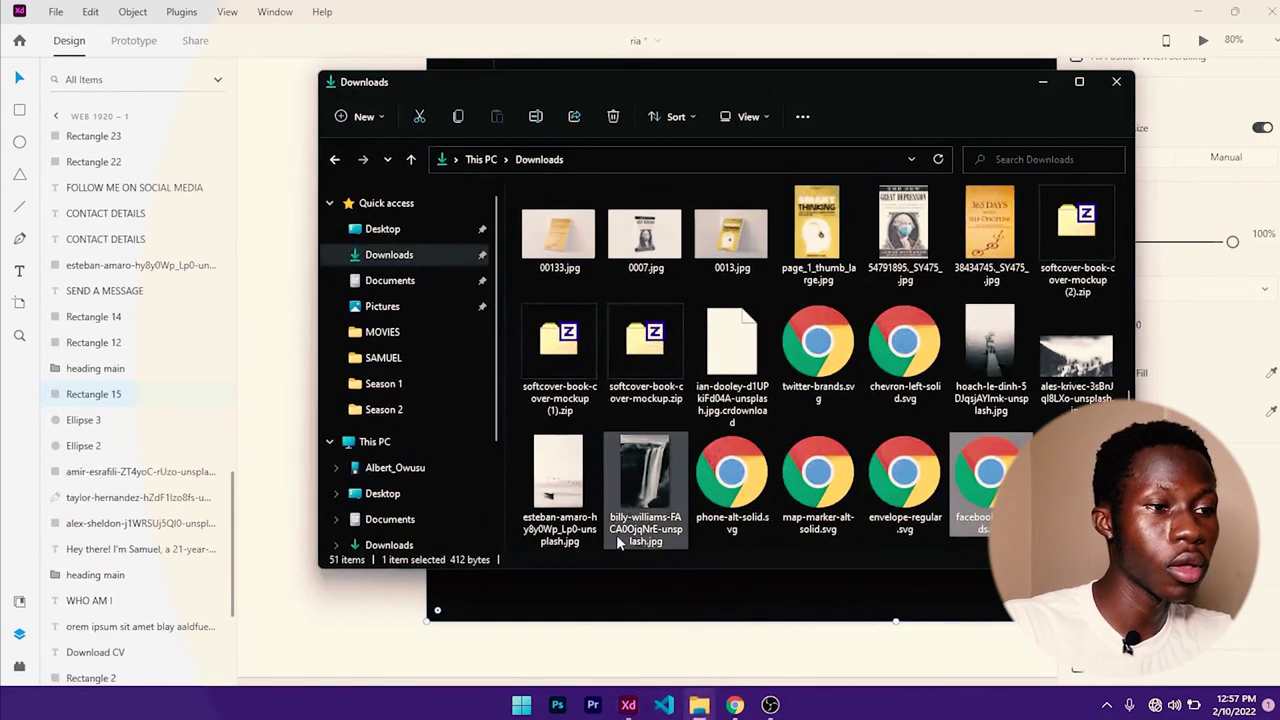
pyautogui.click(781, 22)
pyautogui.scroll(-4, 806, 300)
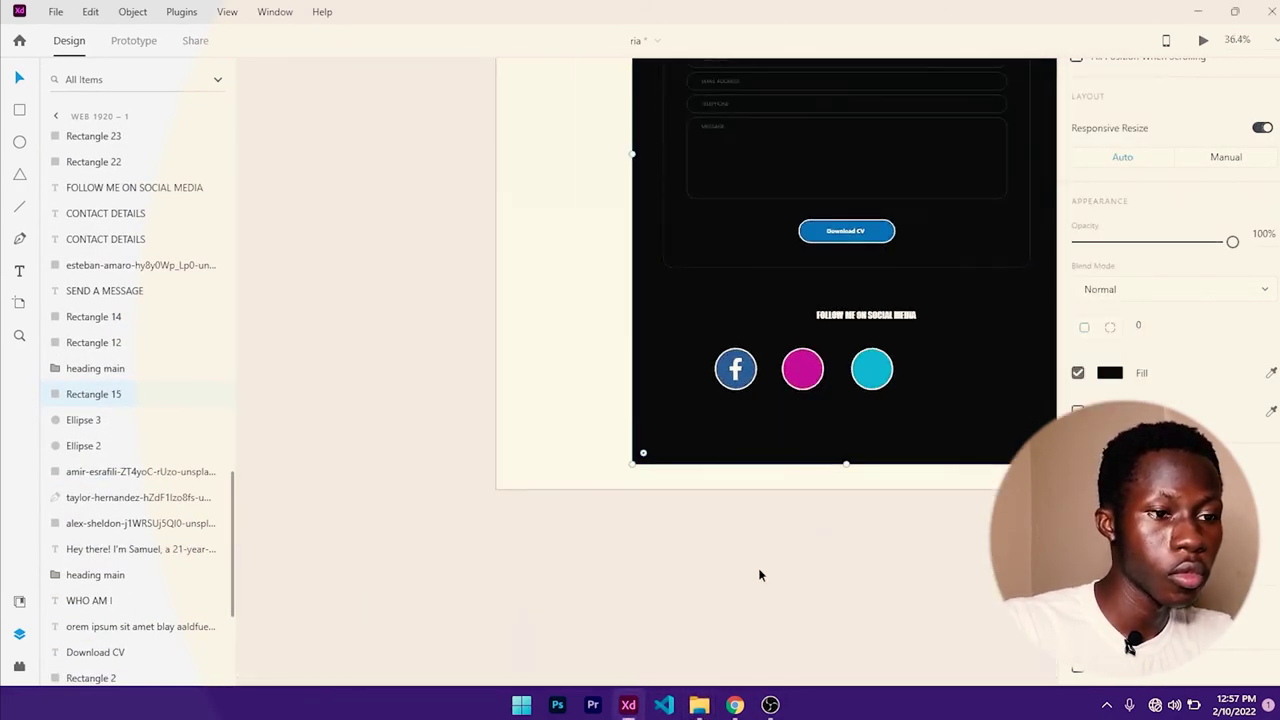
pyautogui.click(699, 705)
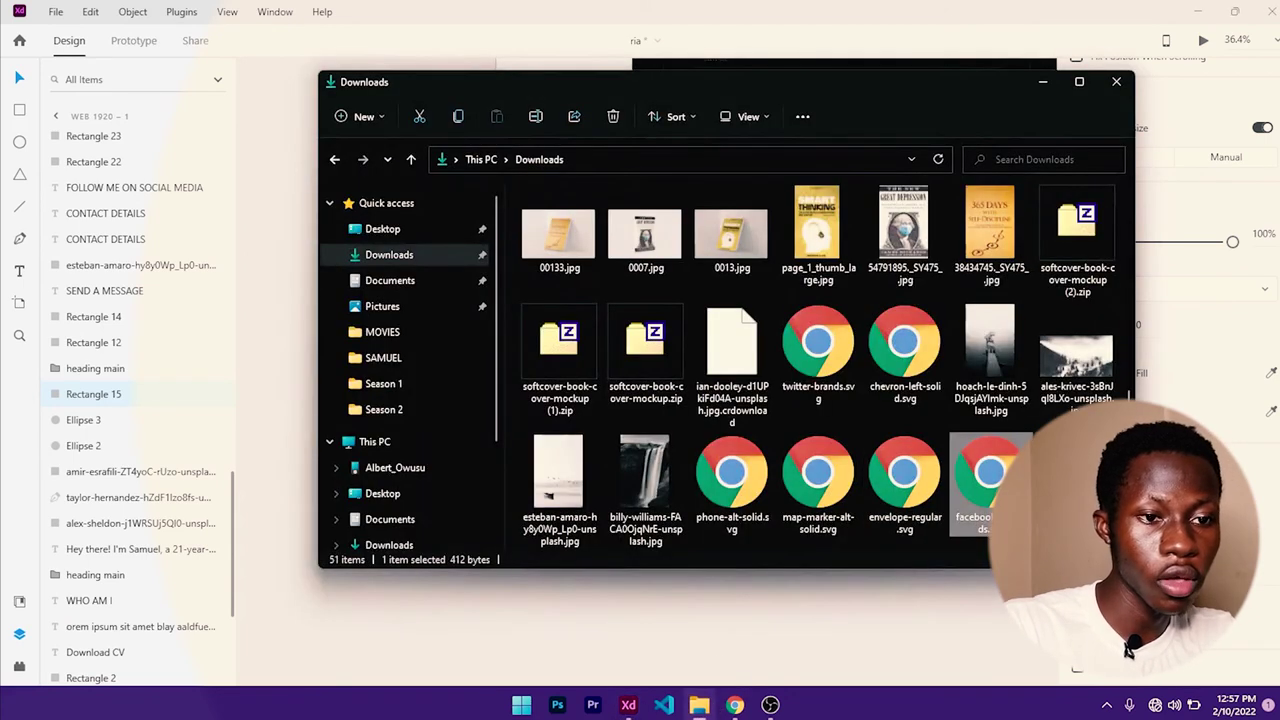
pyautogui.moveTo(990, 475); pyautogui.dragTo(297, 354)
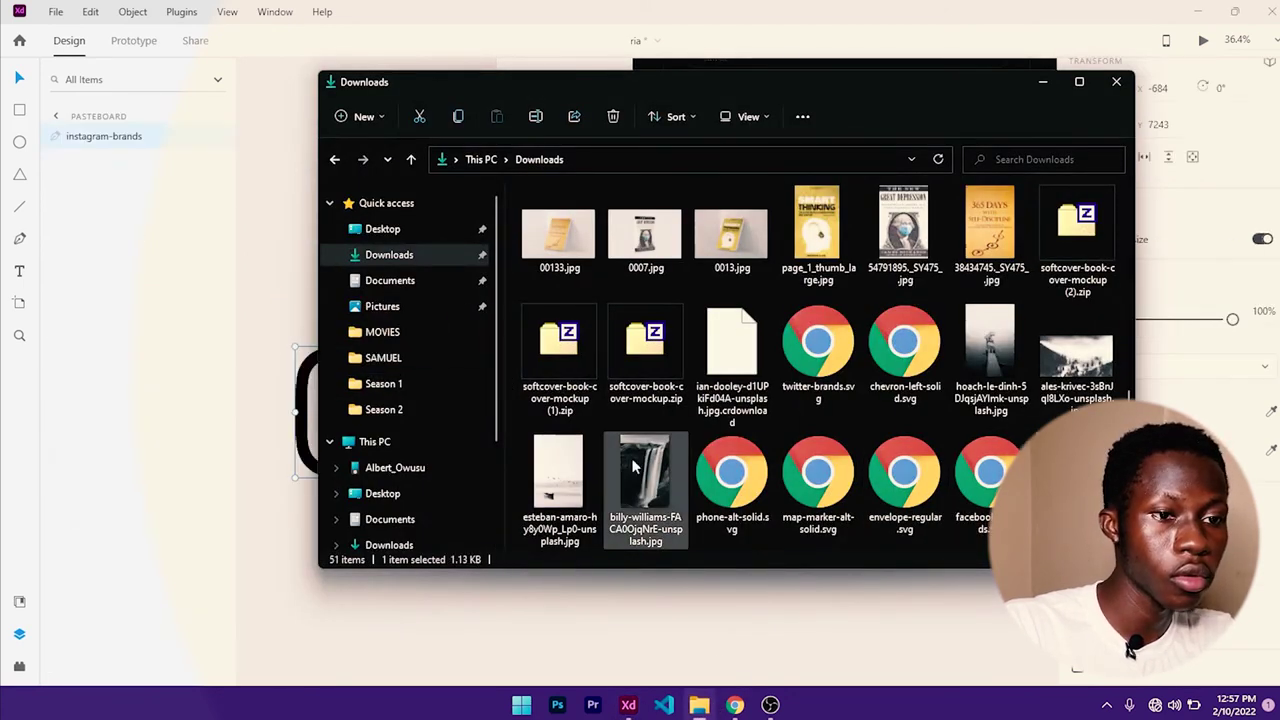
pyautogui.click(884, 482)
pyautogui.click(993, 478)
pyautogui.scroll(-1, 993, 478)
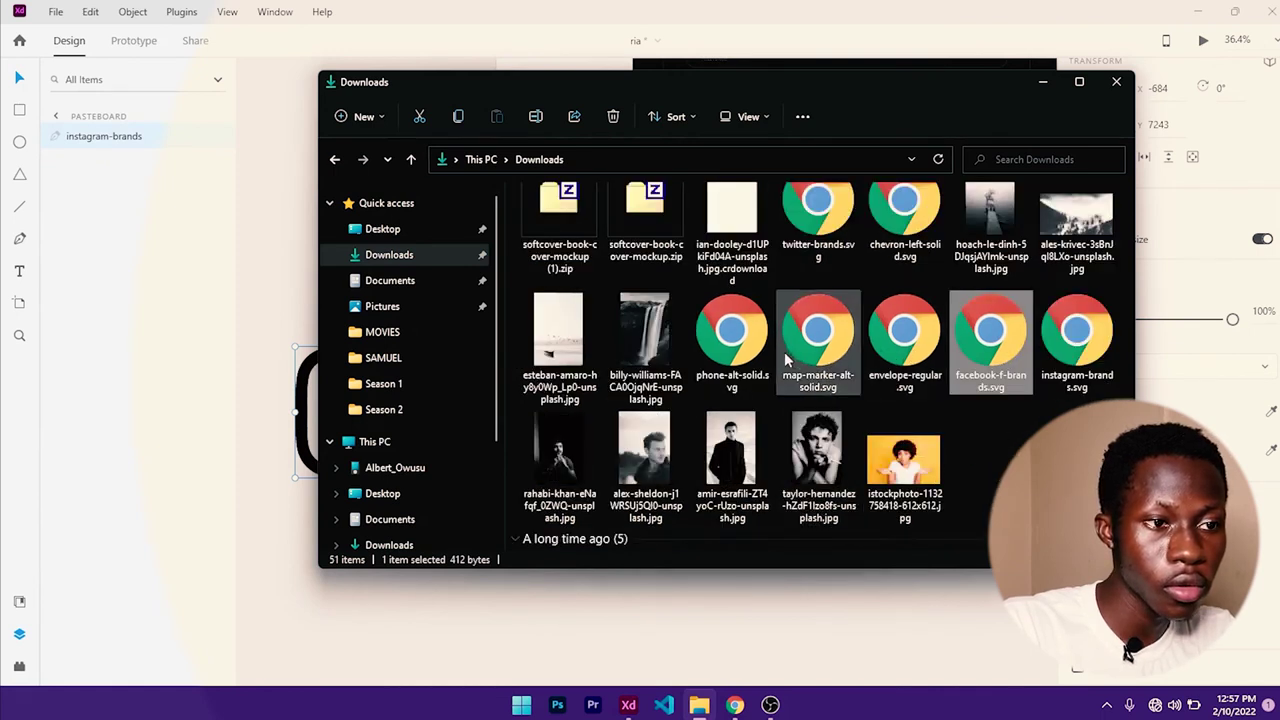
pyautogui.moveTo(835, 230); pyautogui.dragTo(303, 272)
pyautogui.click(1043, 81)
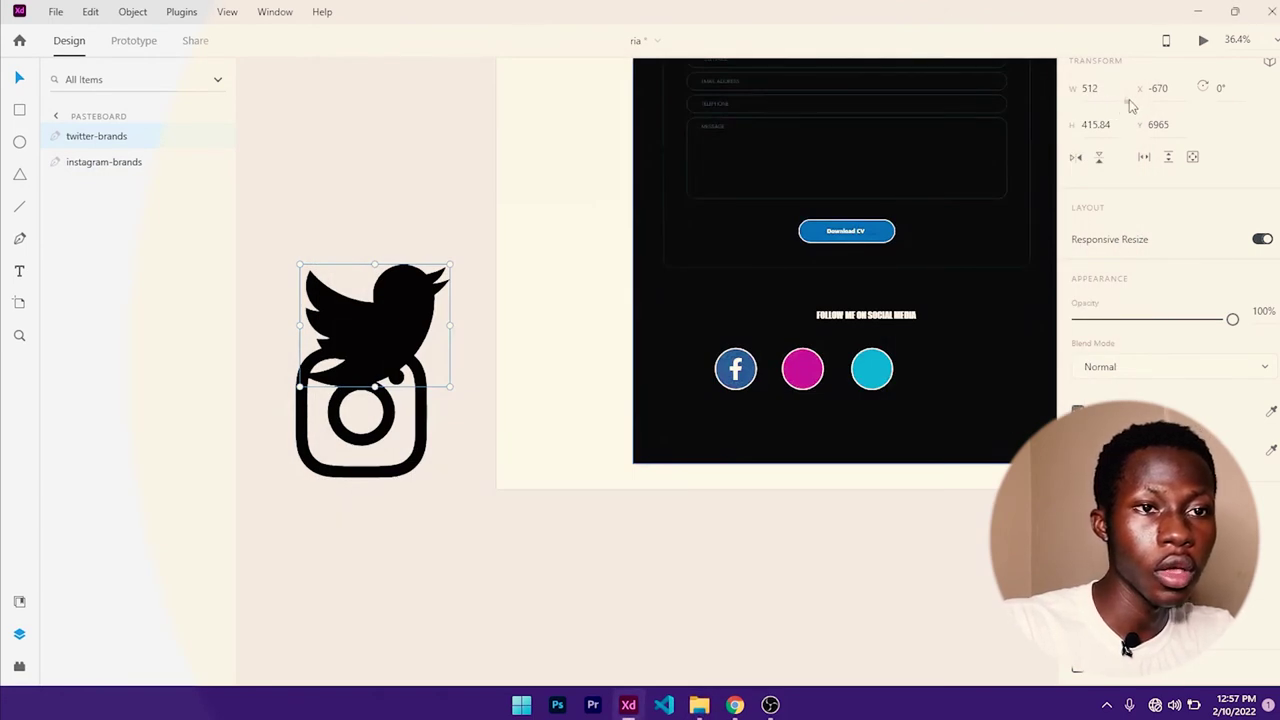
# - Place the Twitter bird over the cyan circle and a shrunken Instagram icon over the magenta circle
pyautogui.moveTo(398, 324); pyautogui.dragTo(948, 354)
pyautogui.press('Tab')
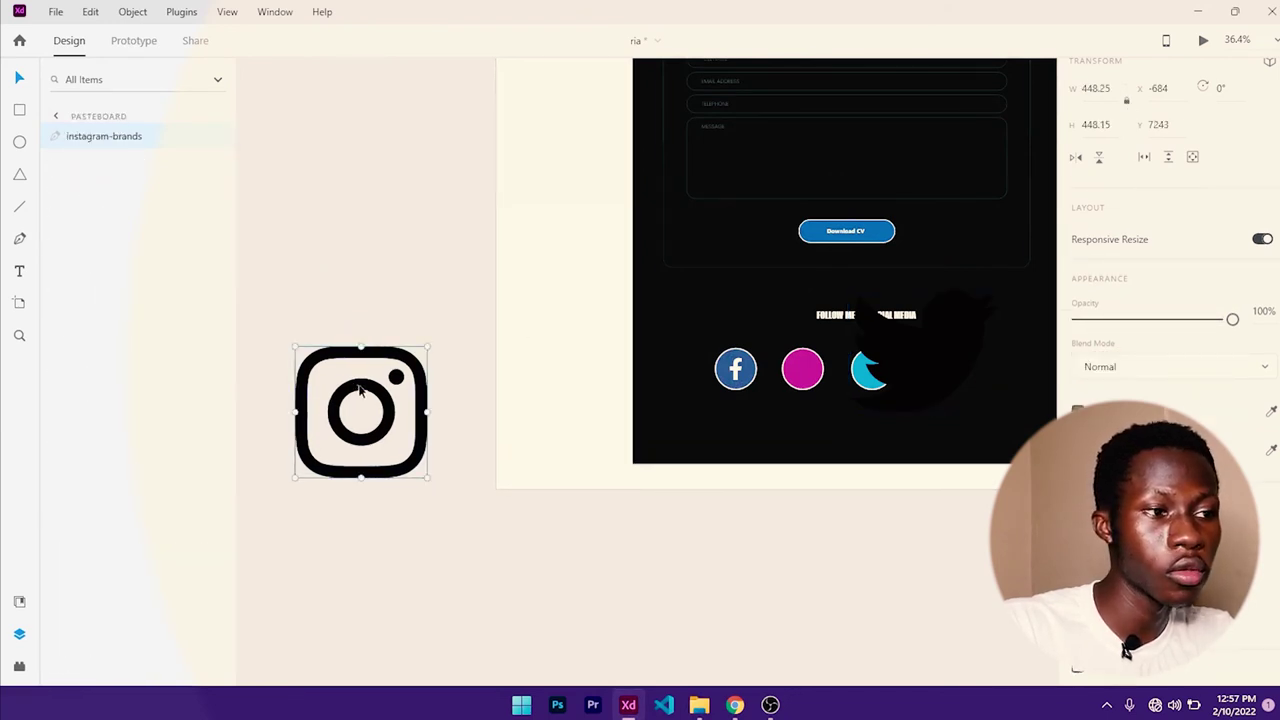
pyautogui.moveTo(361, 390); pyautogui.dragTo(802, 344)
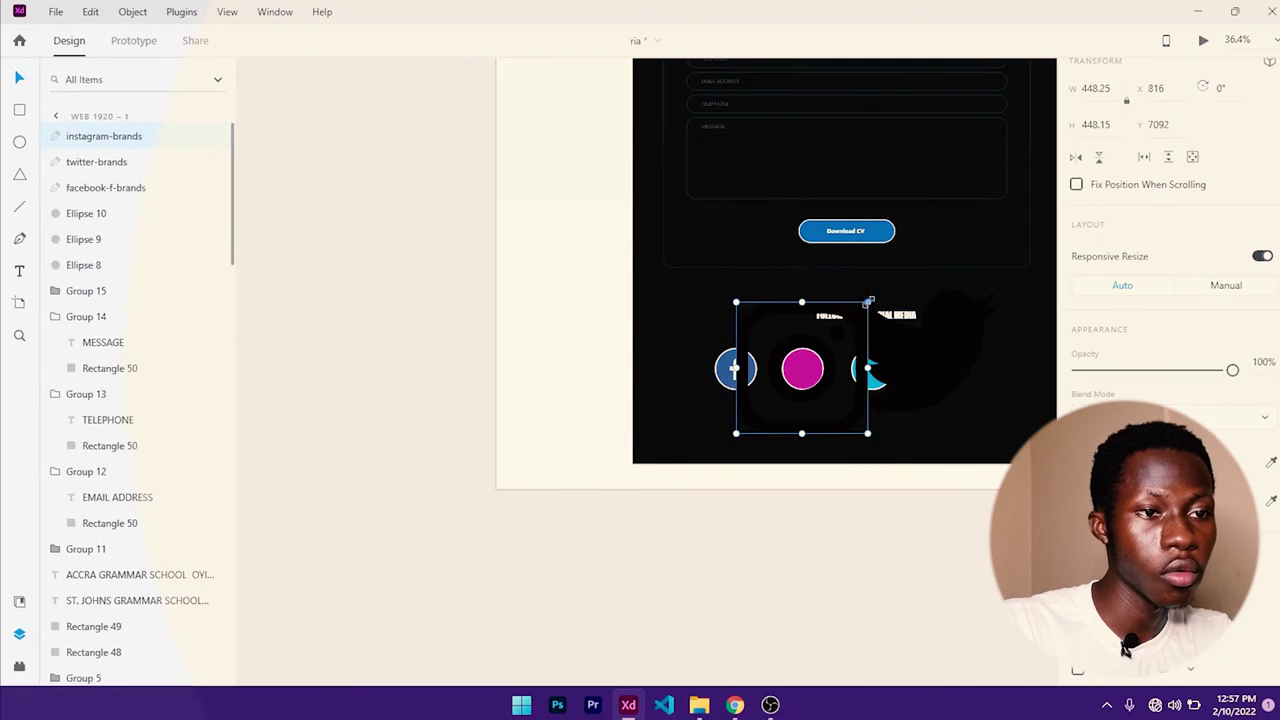
pyautogui.moveTo(868, 301); pyautogui.dragTo(813, 357)
pyautogui.scroll(3, 863, 403)
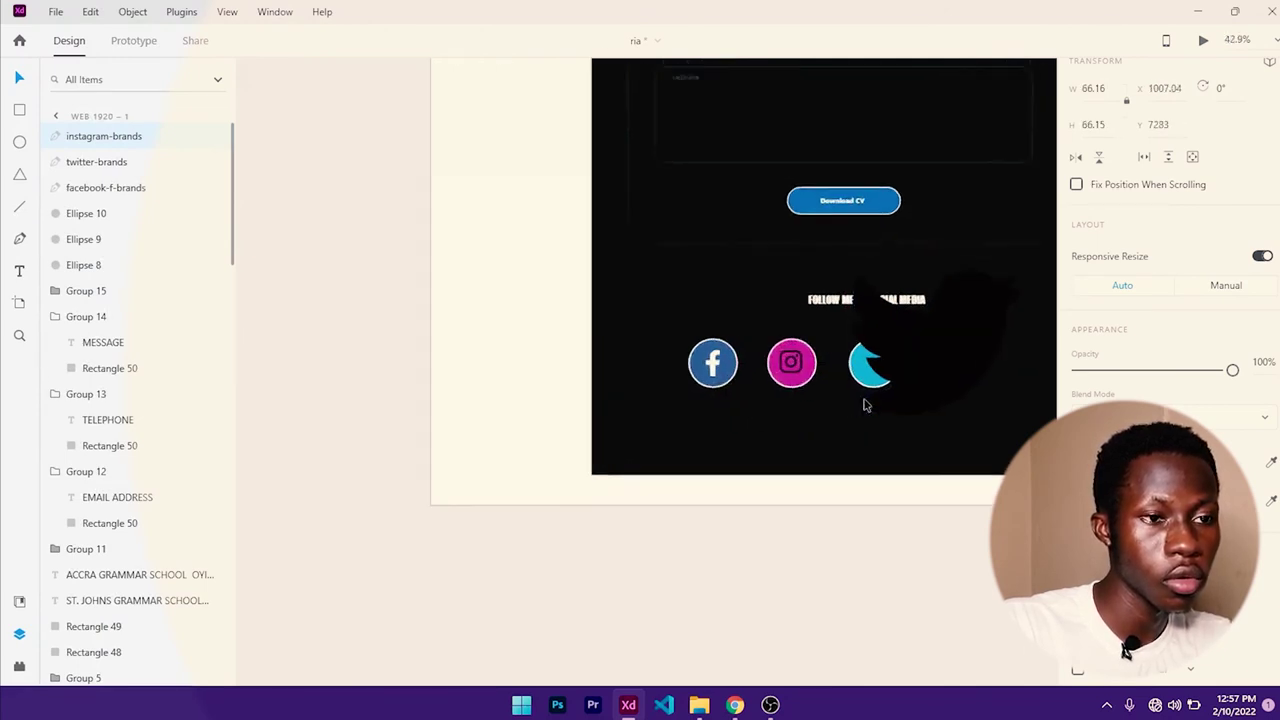
pyautogui.hscroll(3, 896, 347)
pyautogui.scroll(1, 896, 347)
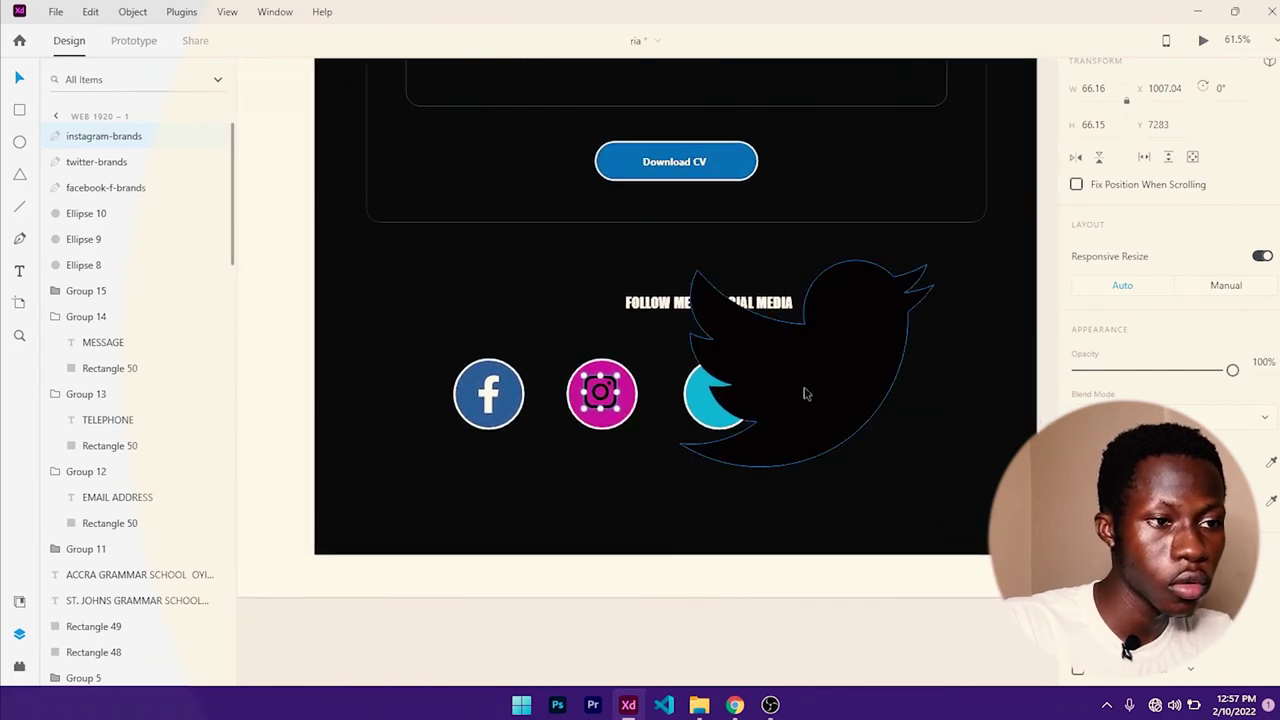
pyautogui.click(1098, 460)
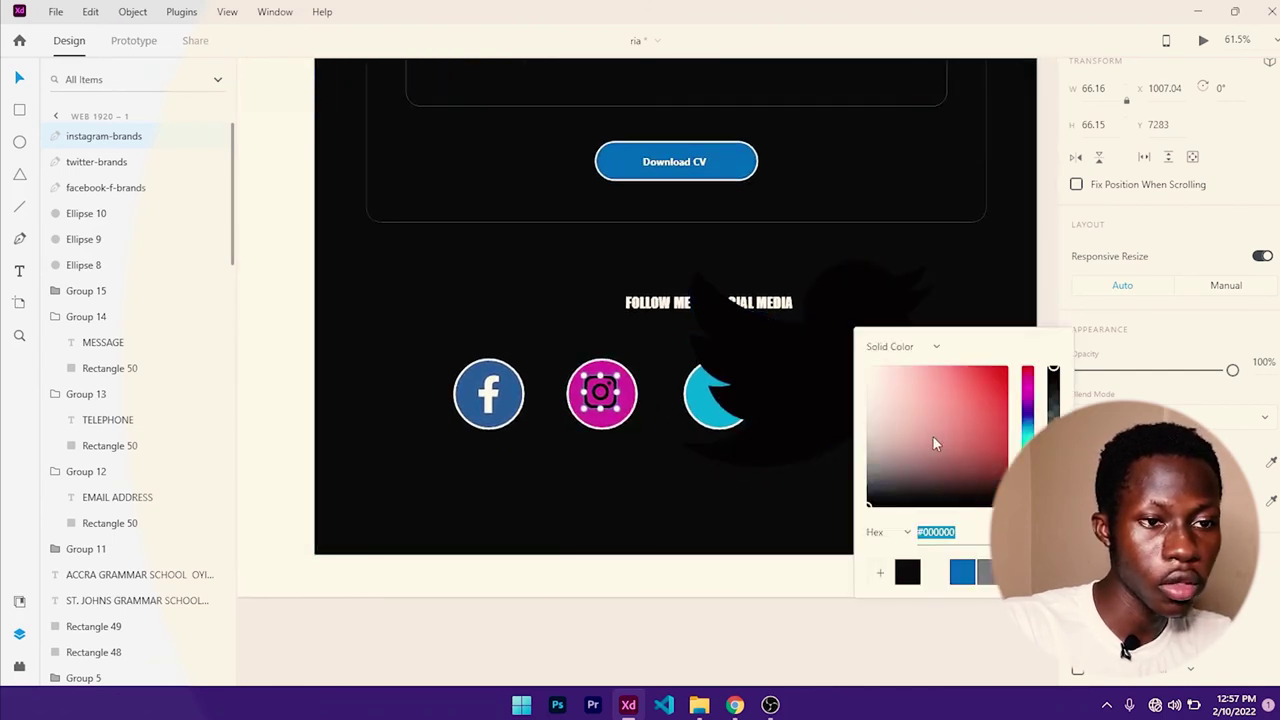
pyautogui.click(633, 393)
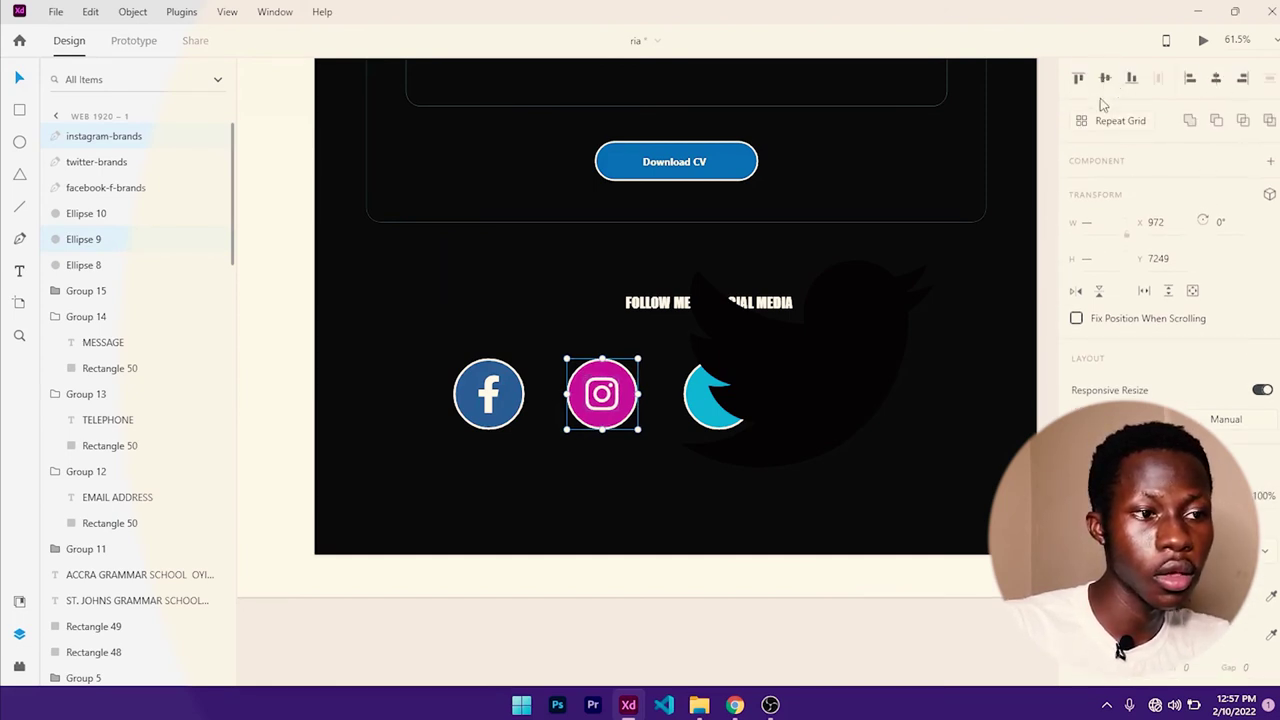
# - Make the Twitter bird's fill white (#ffffff)
pyautogui.click(869, 380)
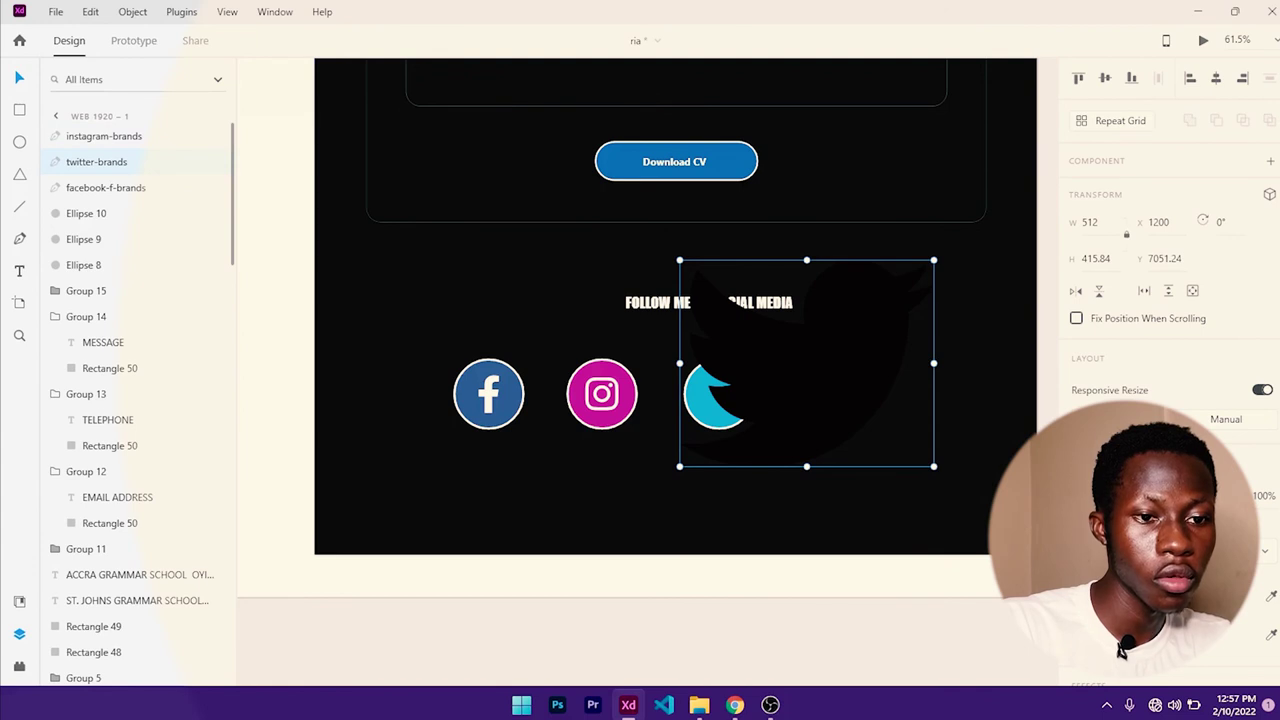
pyautogui.click(1080, 595)
pyautogui.write('ffffff')
pyautogui.press('Return')
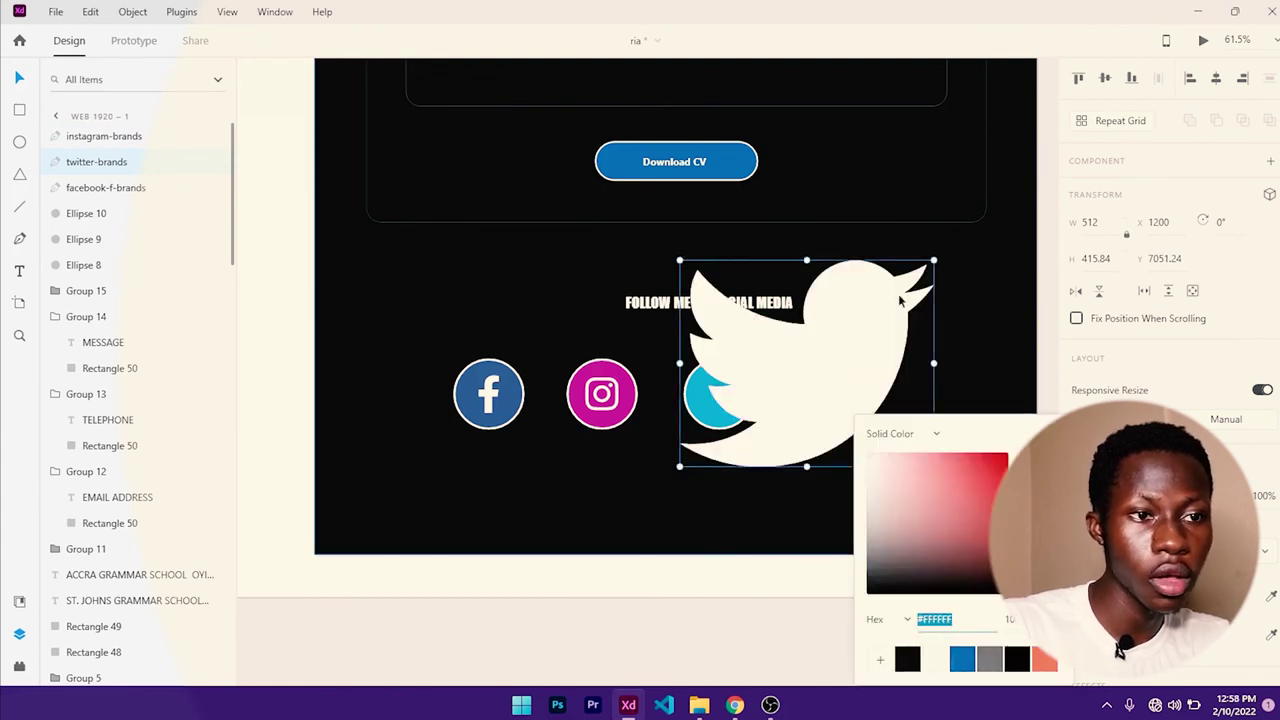
pyautogui.click(934, 260)
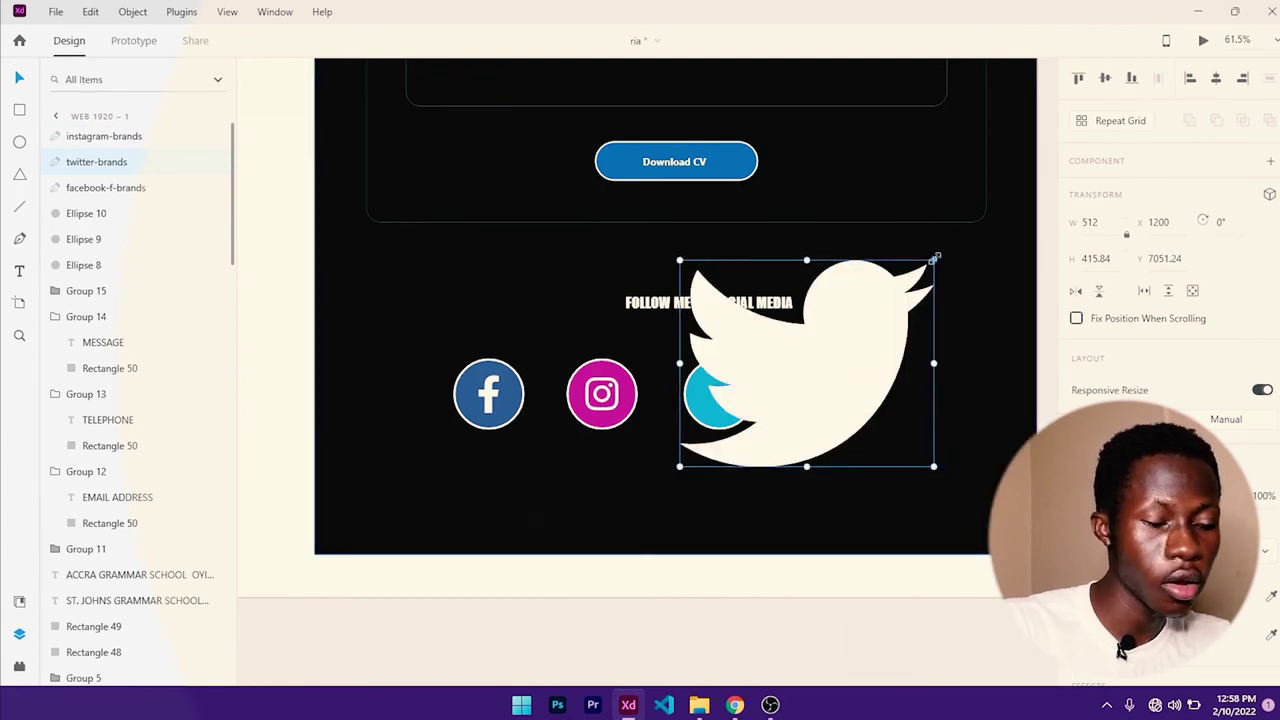
# - Shrink the Twitter bird to fit and centre it on the cyan circle
pyautogui.moveTo(934, 260); pyautogui.dragTo(741, 398)
pyautogui.click(745, 412)
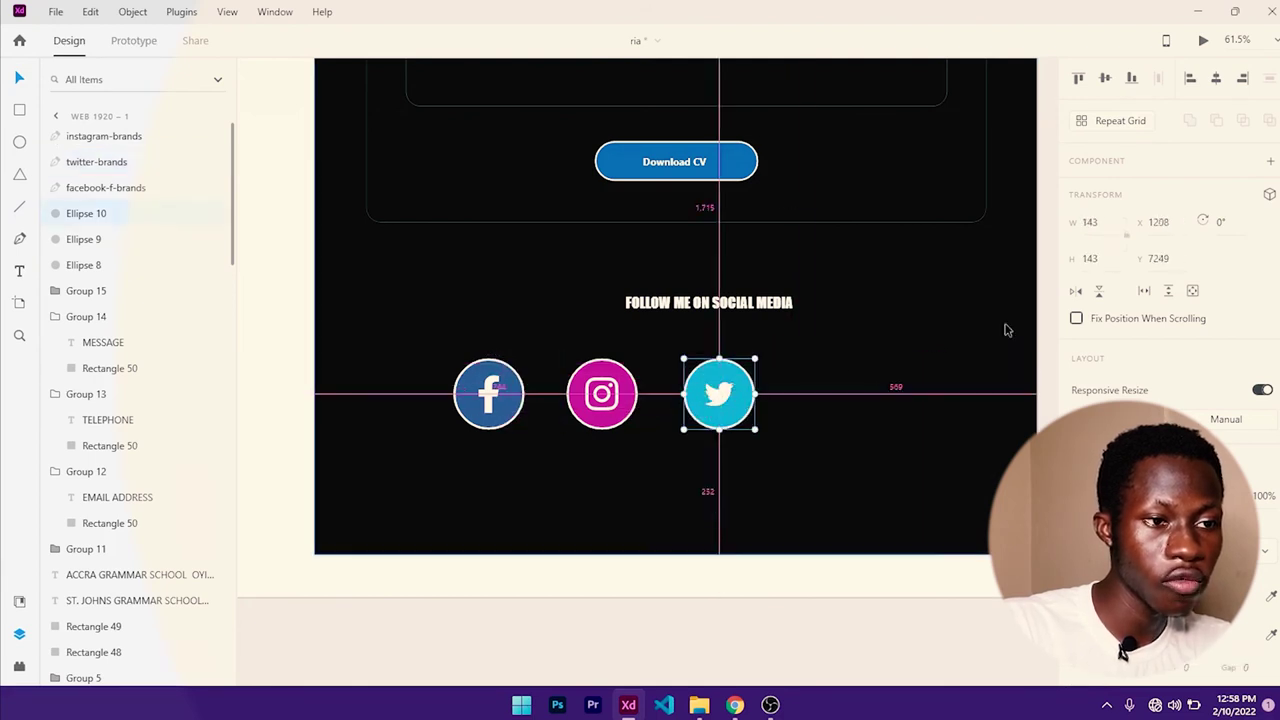
pyautogui.click(1105, 78)
pyautogui.hotkey('ctrl', 'z')
pyautogui.click(871, 372)
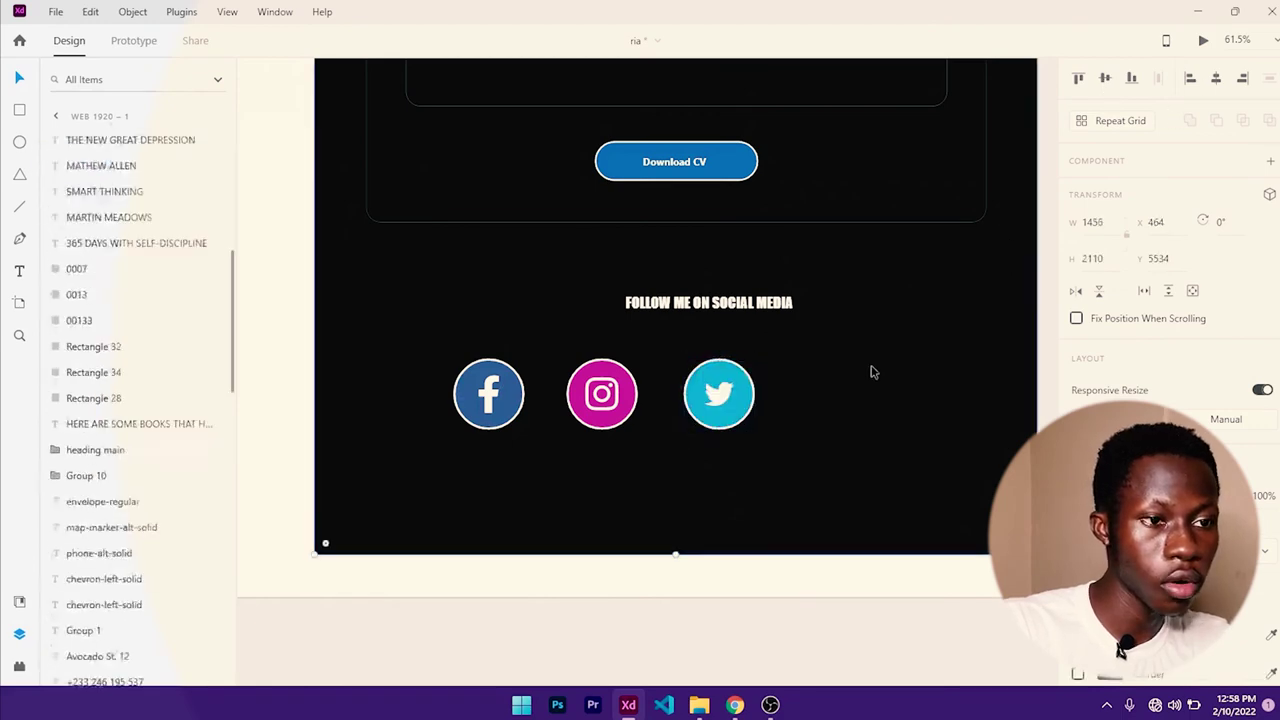
pyautogui.click(719, 393)
pyautogui.keyDown('shift'); pyautogui.click(745, 412); pyautogui.keyUp('shift')
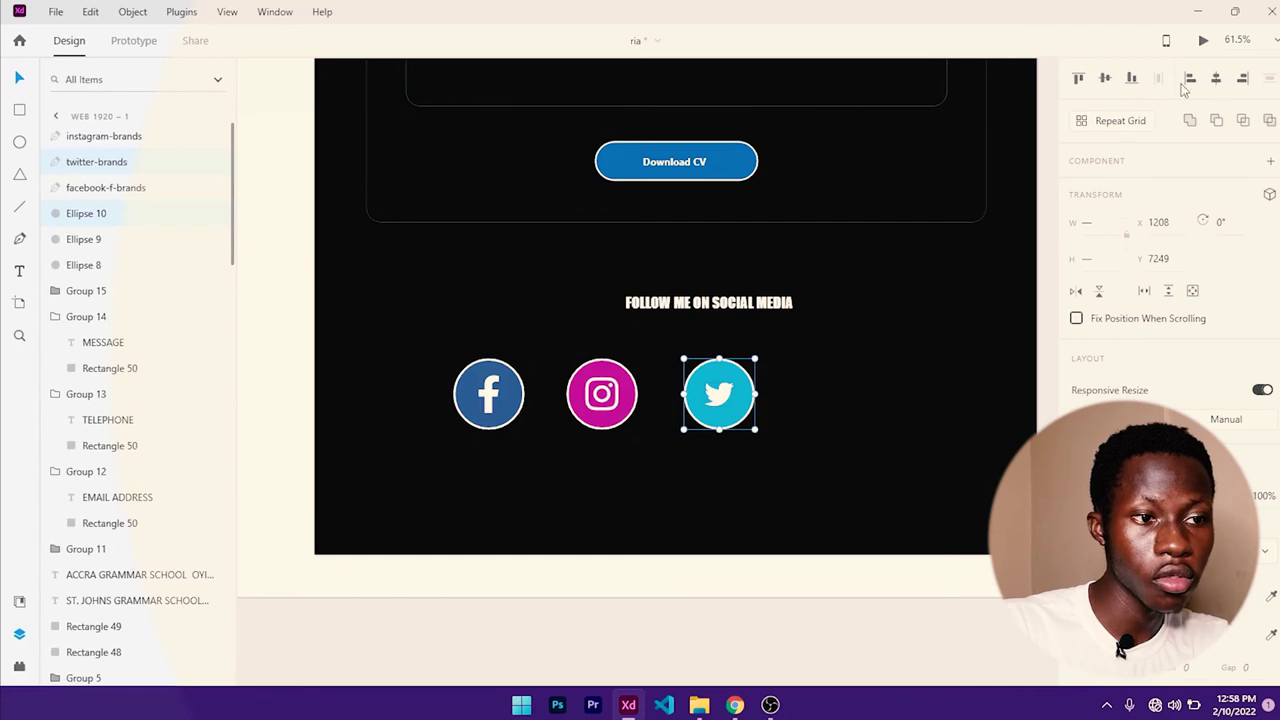
pyautogui.scroll(-2, 751, 423)
pyautogui.click(565, 400)
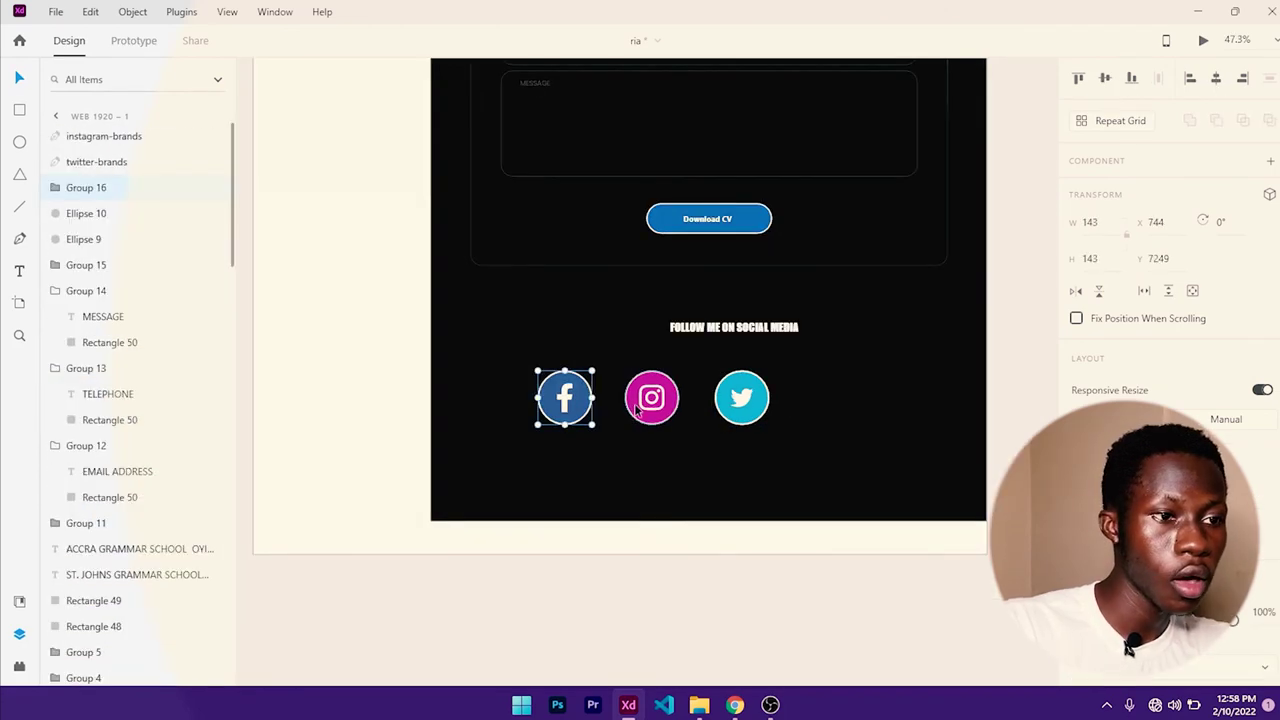
# - Group the Instagram glyph and the Twitter bird each with its circle
pyautogui.click(642, 402)
pyautogui.click(660, 400)
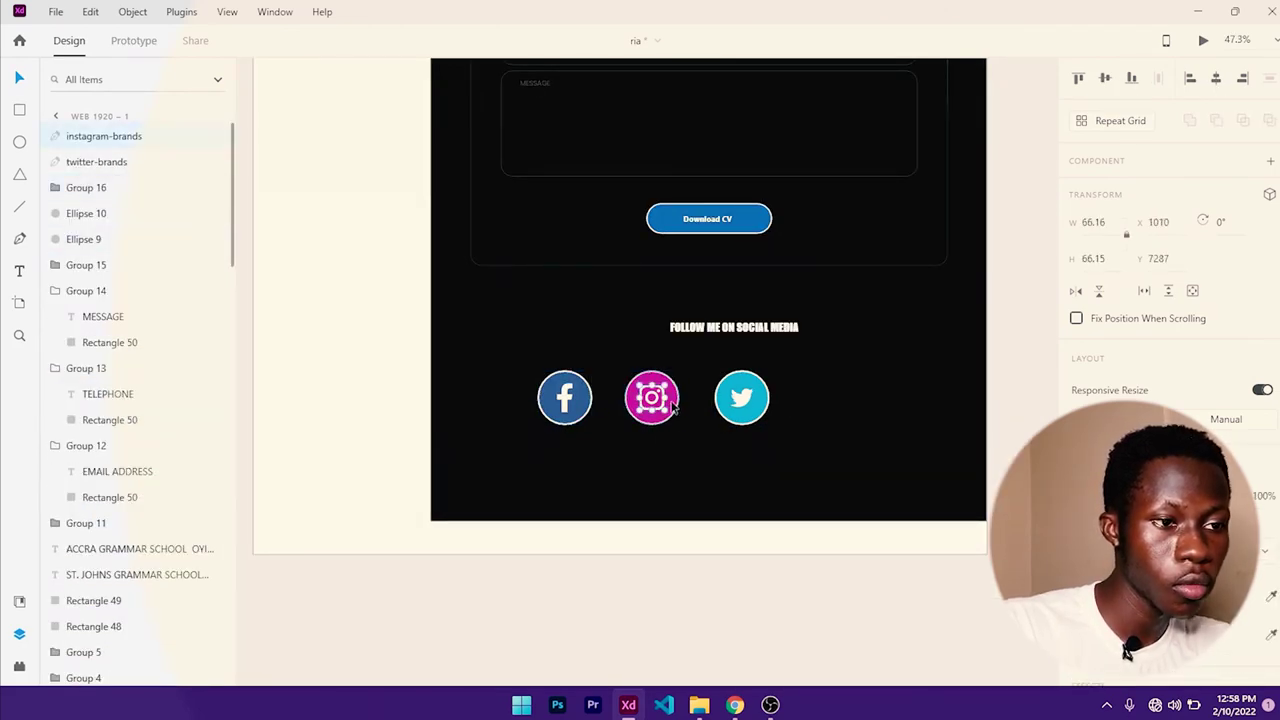
pyautogui.keyDown('shift'); pyautogui.click(674, 405); pyautogui.keyUp('shift')
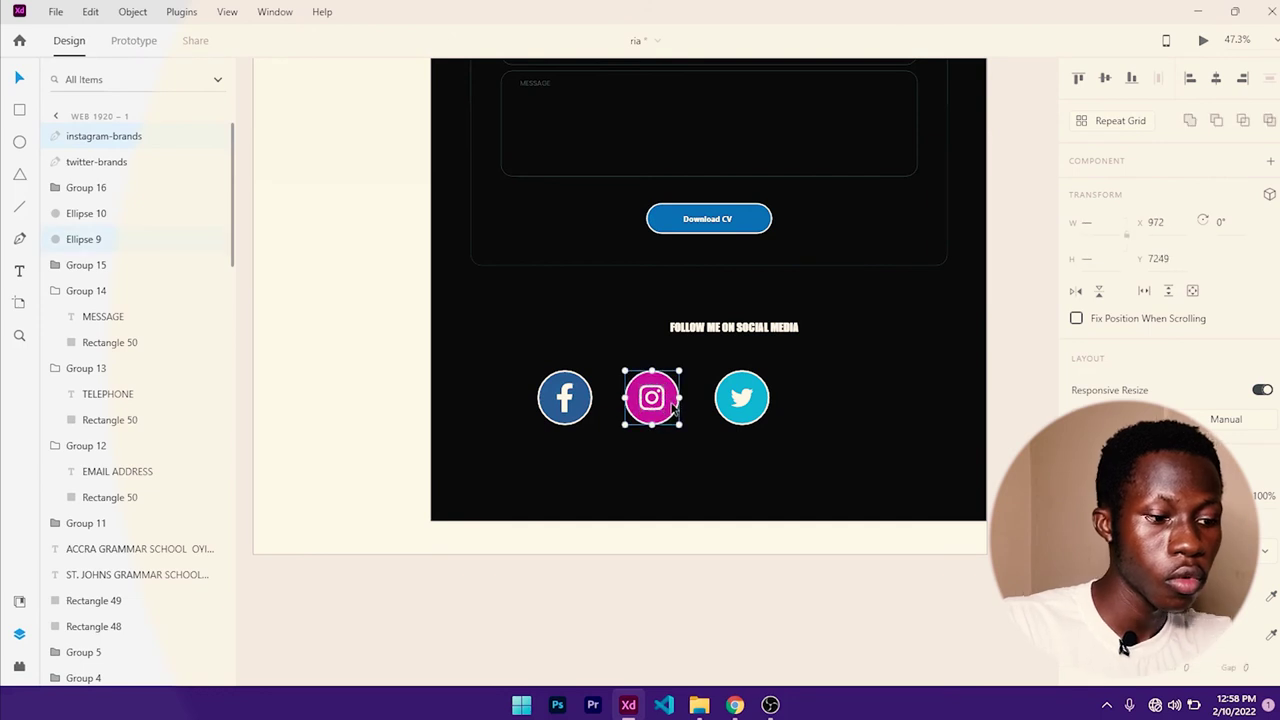
pyautogui.hotkey('ctrl', 'g')
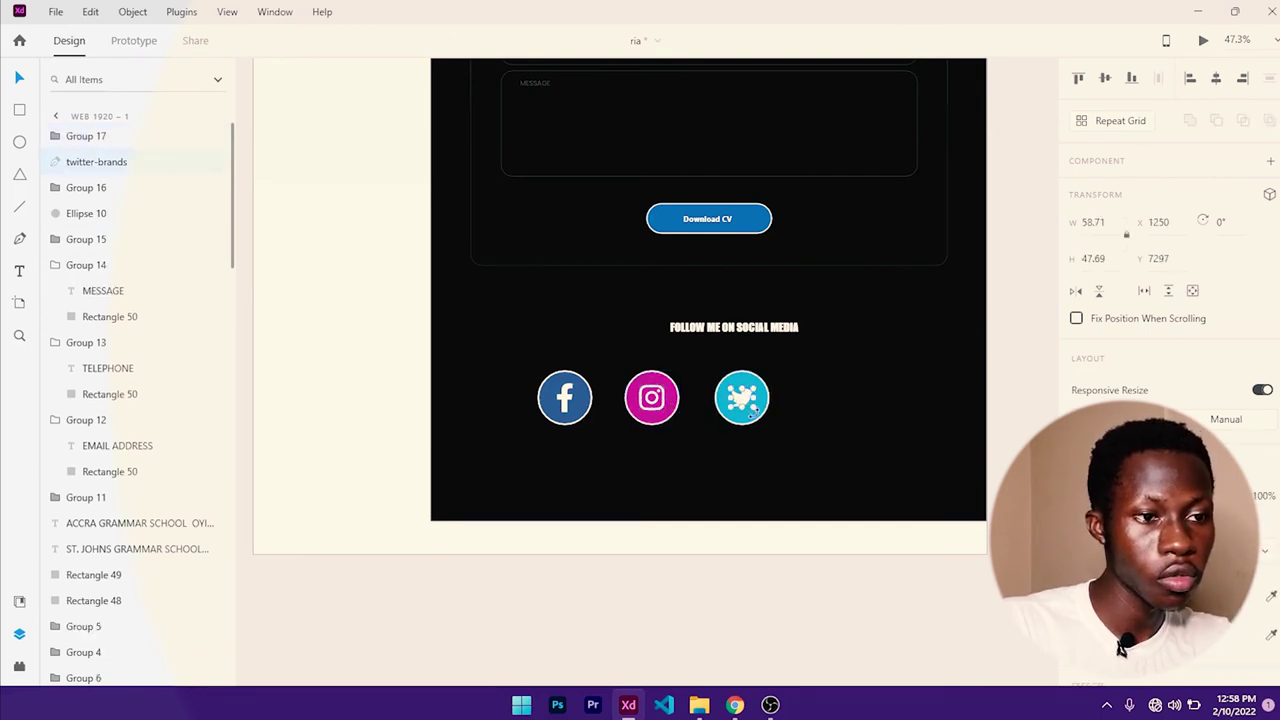
pyautogui.click(740, 421)
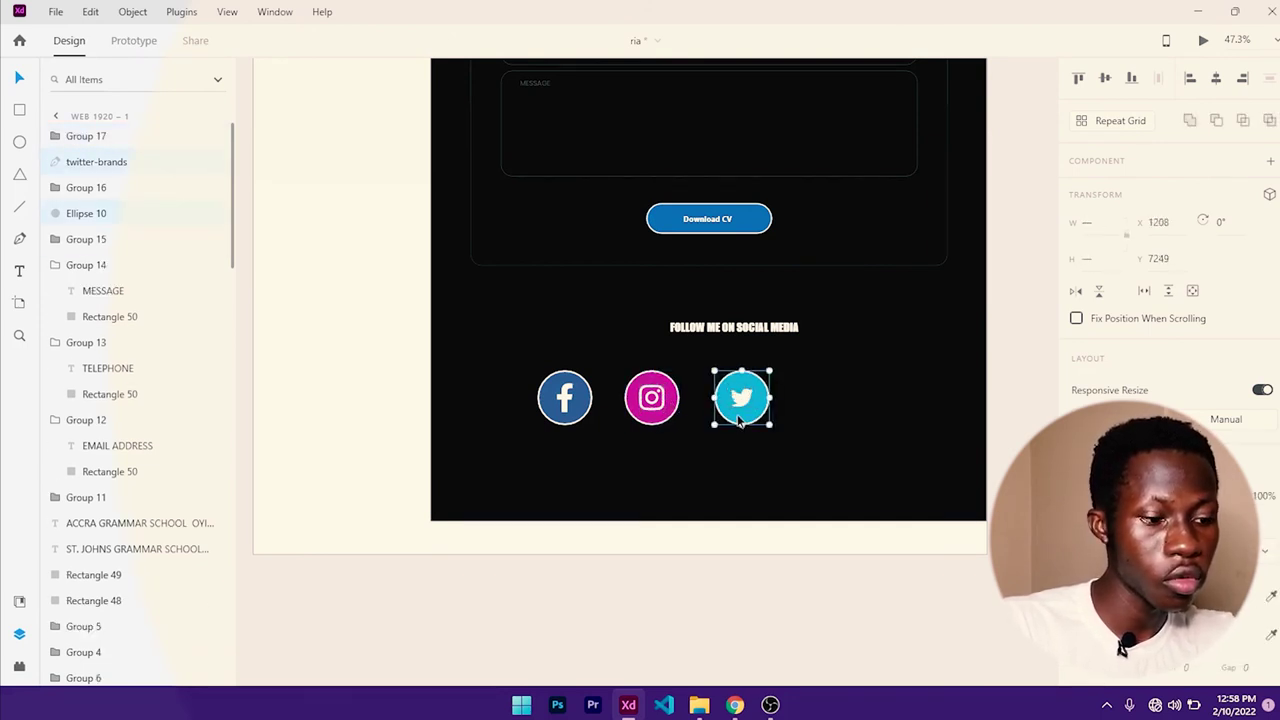
pyautogui.hotkey('ctrl', 'g')
# - Centre the Facebook, Instagram and Twitter icons horizontally on the page
pyautogui.click(584, 410)
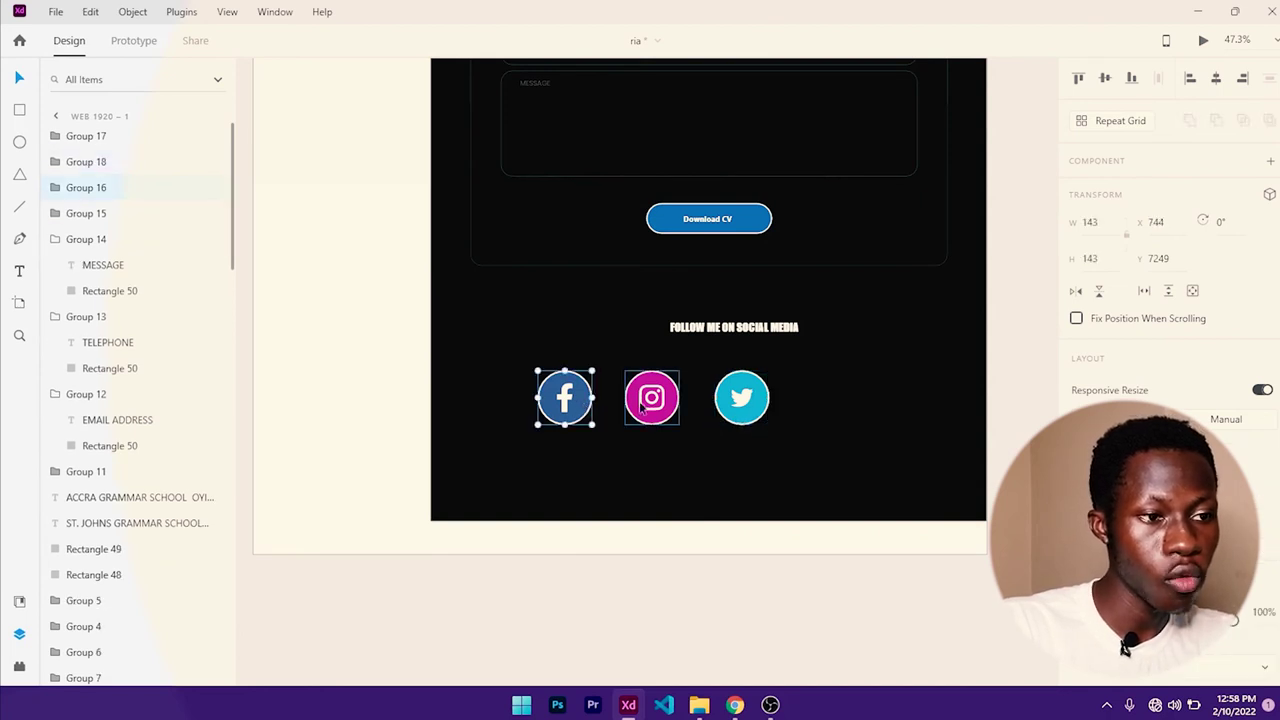
pyautogui.keyDown('shift'); pyautogui.click(641, 407); pyautogui.keyUp('shift')
pyautogui.keyDown('shift'); pyautogui.click(725, 410); pyautogui.keyUp('shift')
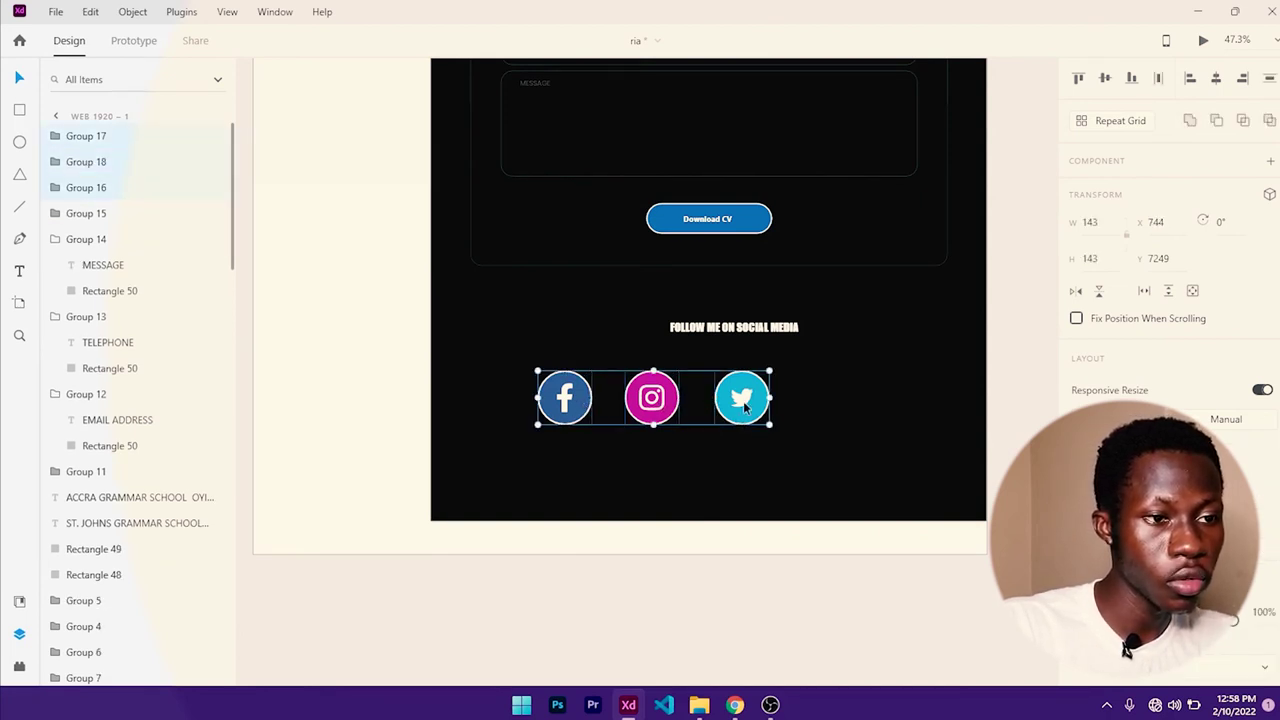
pyautogui.click(836, 411)
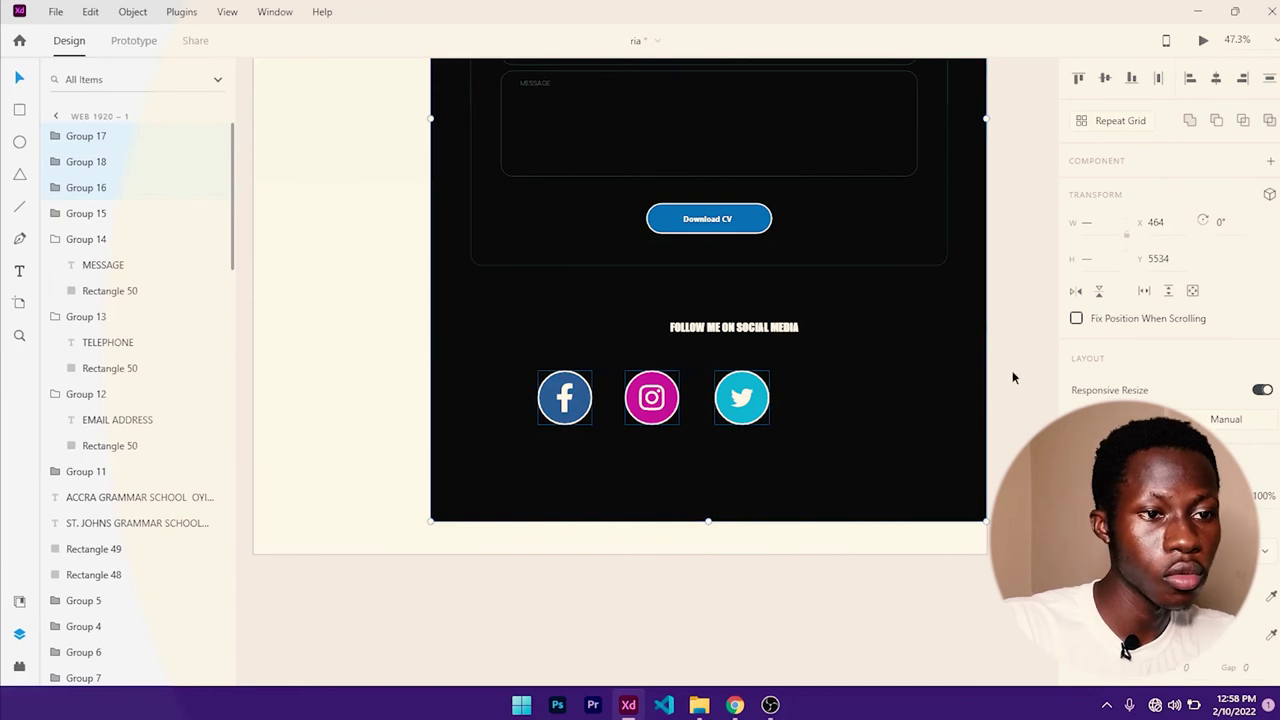
pyautogui.click(1008, 378)
pyautogui.click(549, 388)
pyautogui.keyDown('shift'); pyautogui.click(645, 403); pyautogui.keyUp('shift')
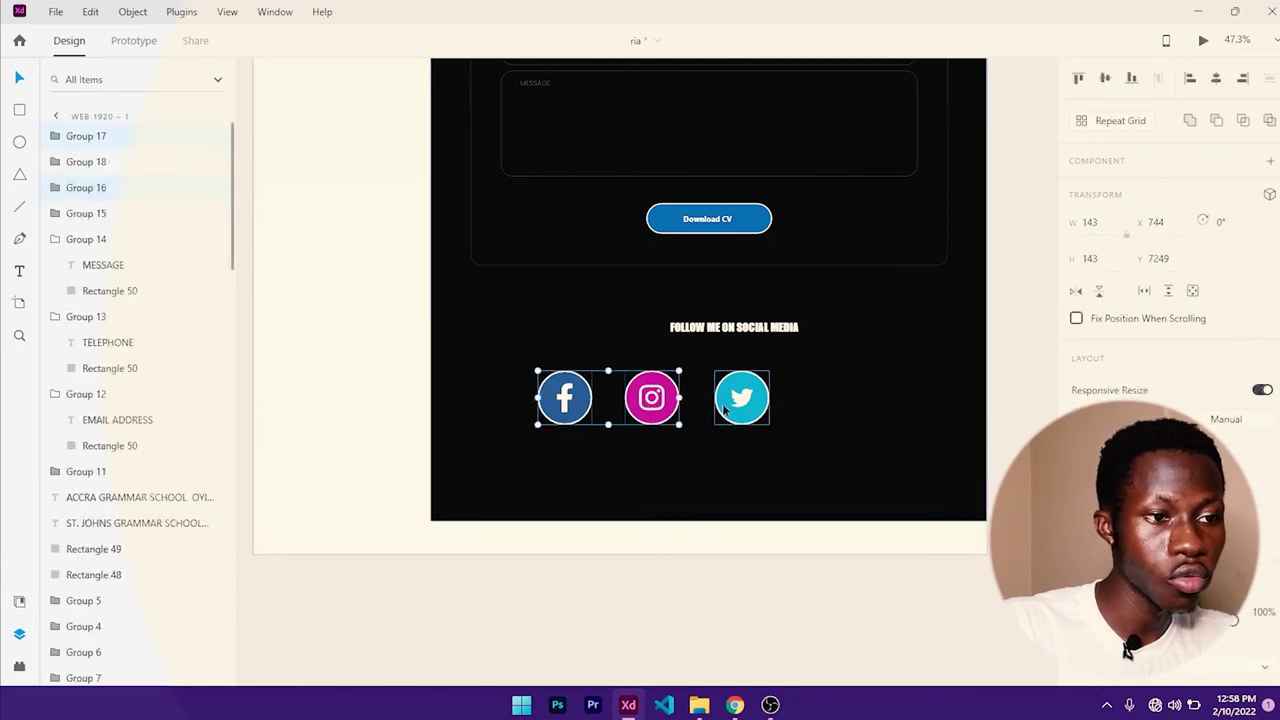
pyautogui.keyDown('shift'); pyautogui.click(737, 406); pyautogui.keyUp('shift')
pyautogui.click(835, 415)
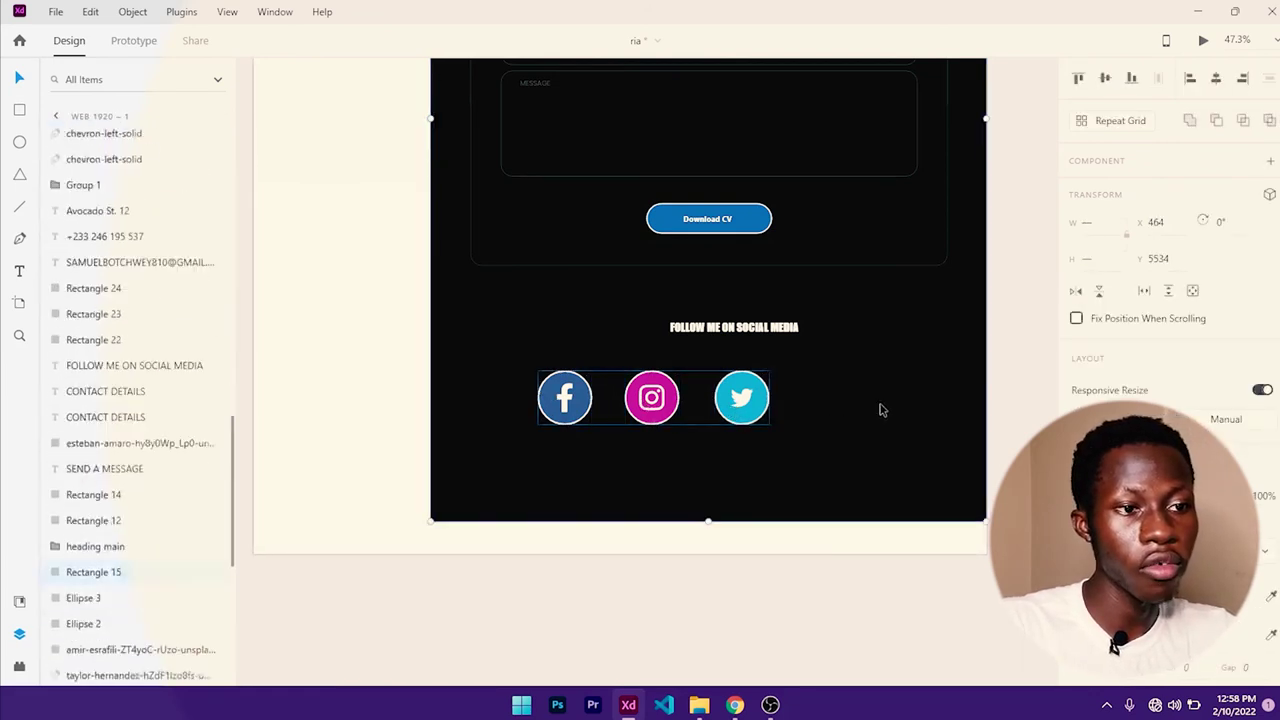
pyautogui.click(1217, 79)
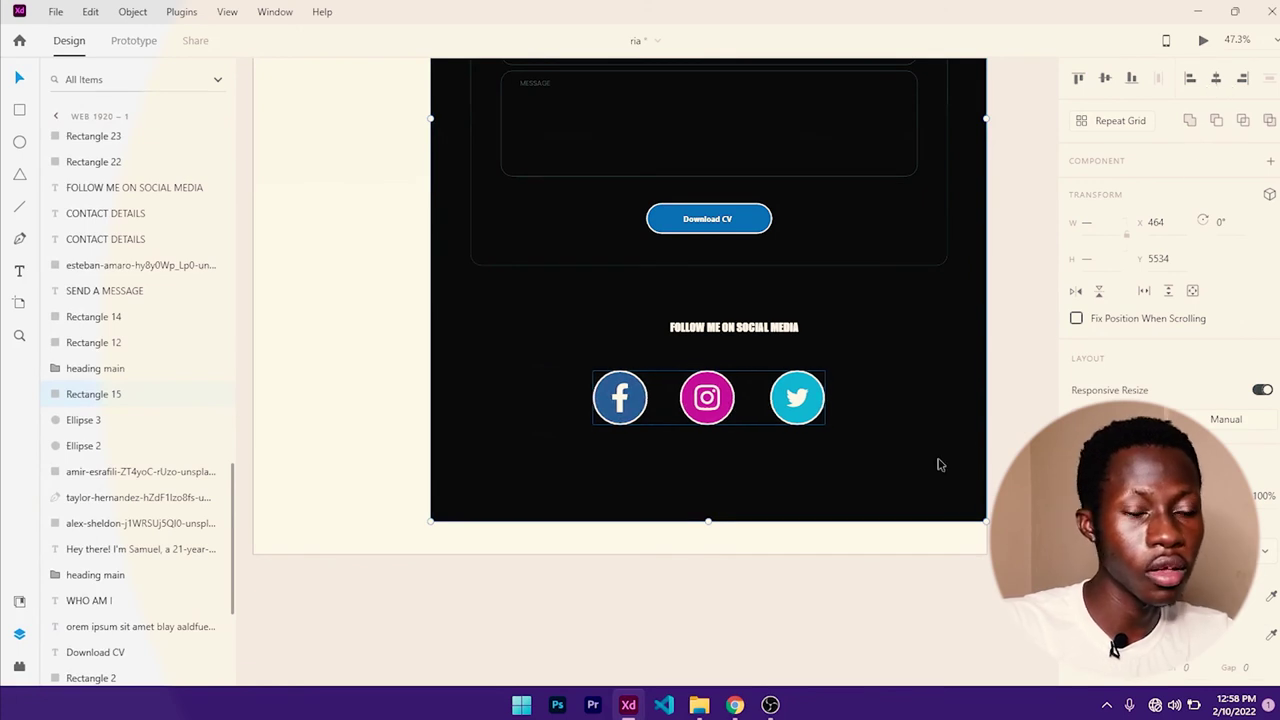
# - Centre the FOLLOW ME ON SOCIAL MEDIA heading horizontally on the page
pyautogui.click(1042, 369)
pyautogui.click(745, 335)
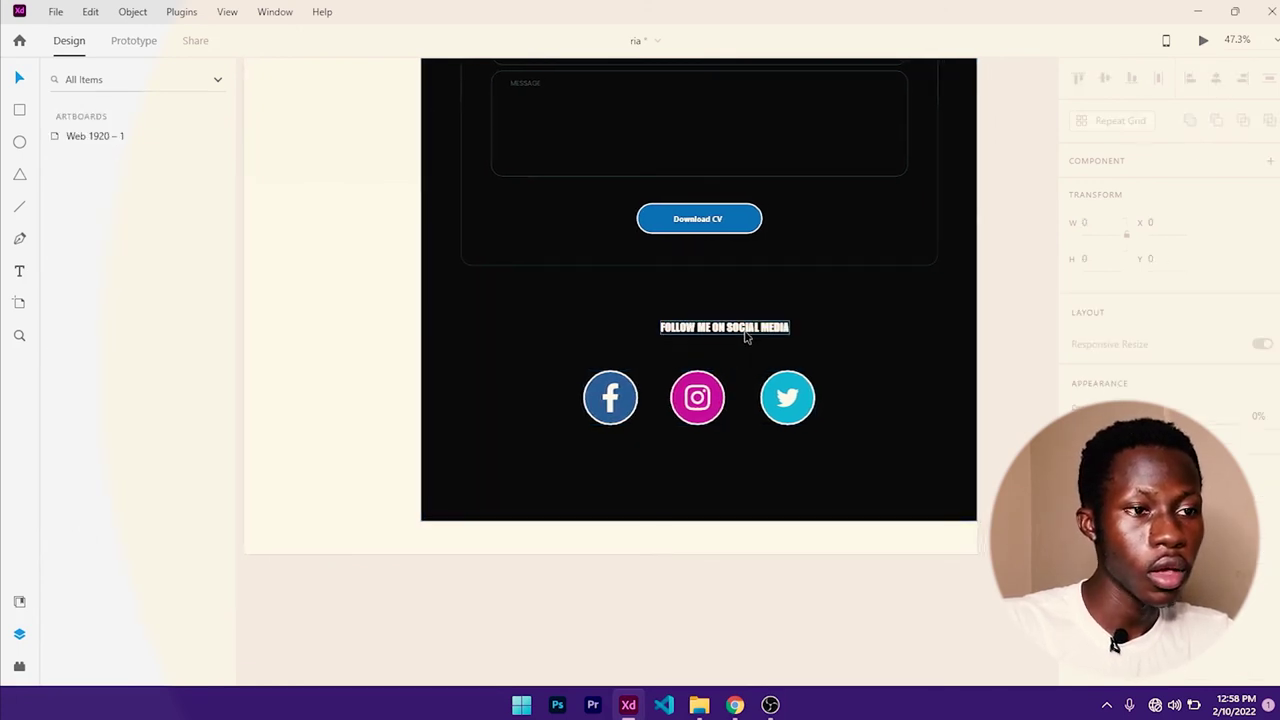
pyautogui.click(1217, 79)
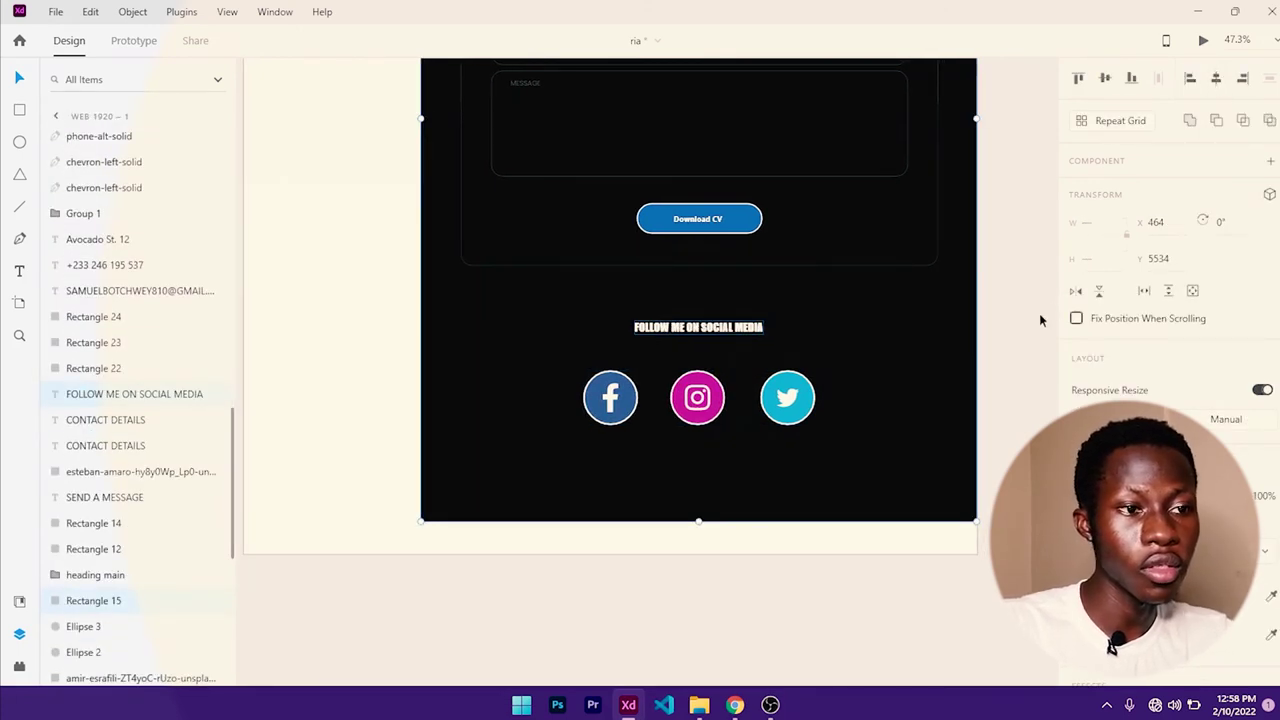
pyautogui.click(1008, 351)
# - Raise the icon row toward the heading and pull the Facebook and Twitter icons inward
pyautogui.click(716, 400)
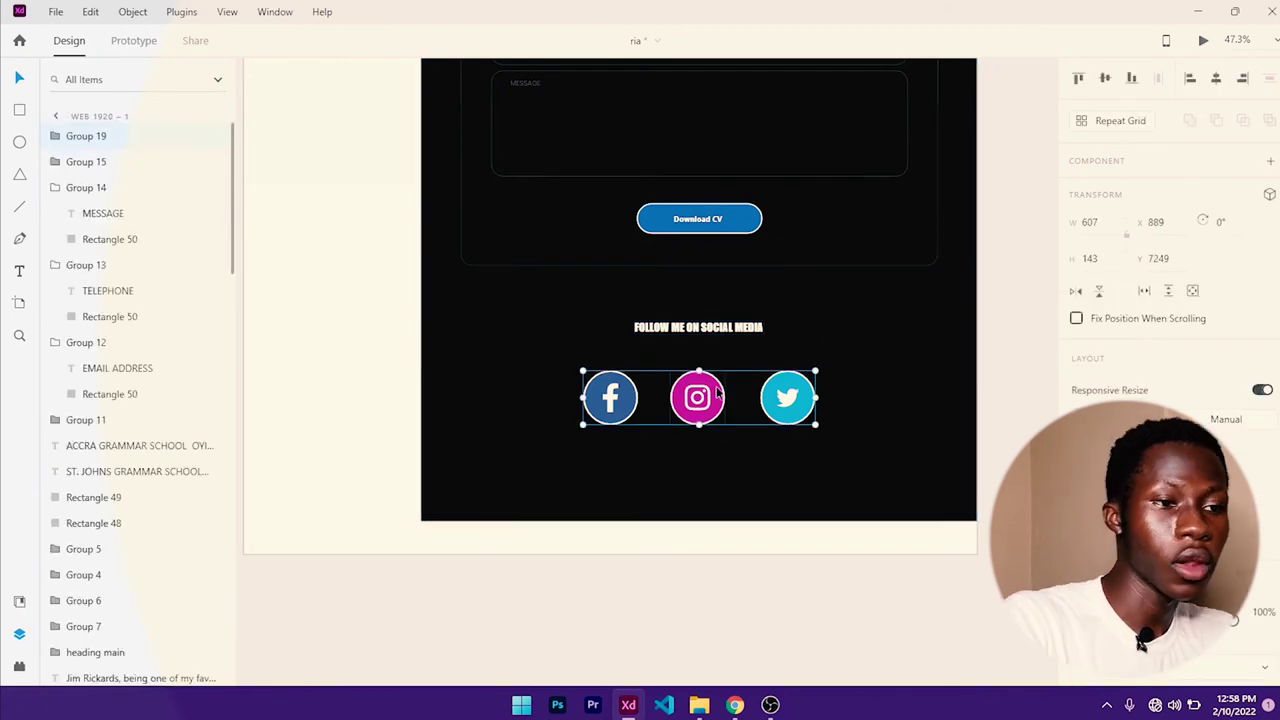
pyautogui.moveTo(716, 400); pyautogui.dragTo(716, 386)
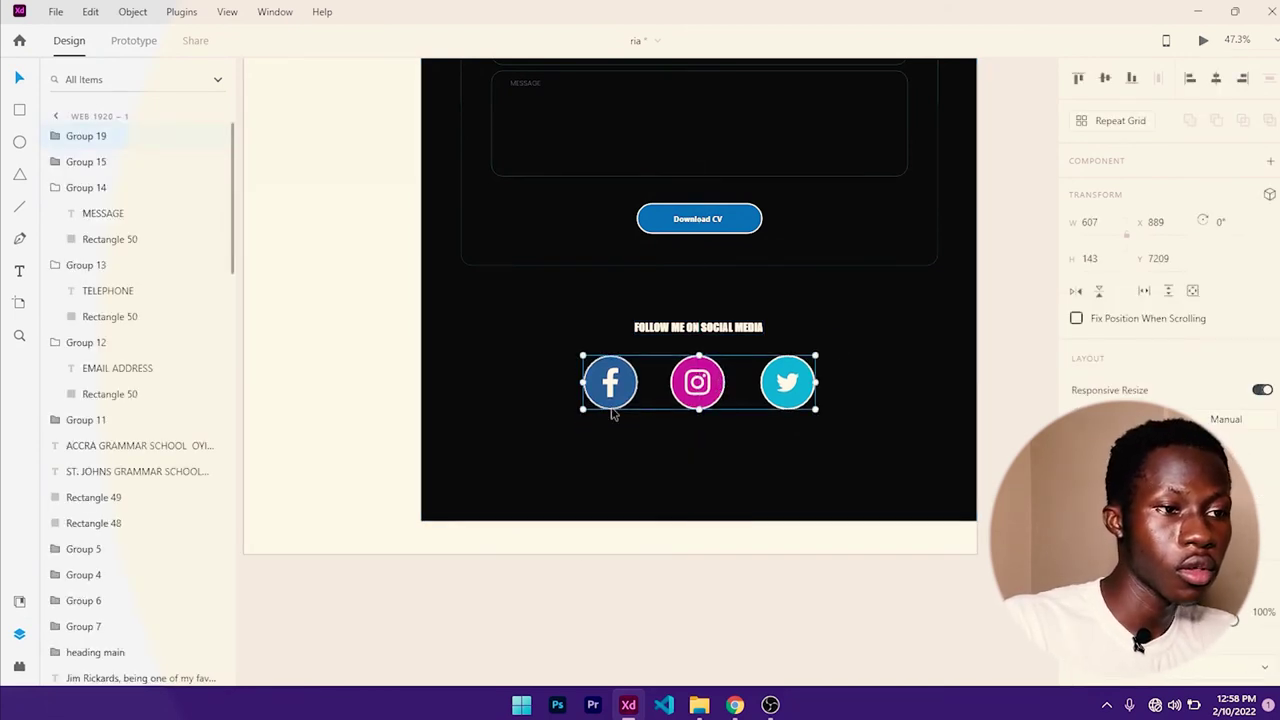
pyautogui.doubleClick(622, 402)
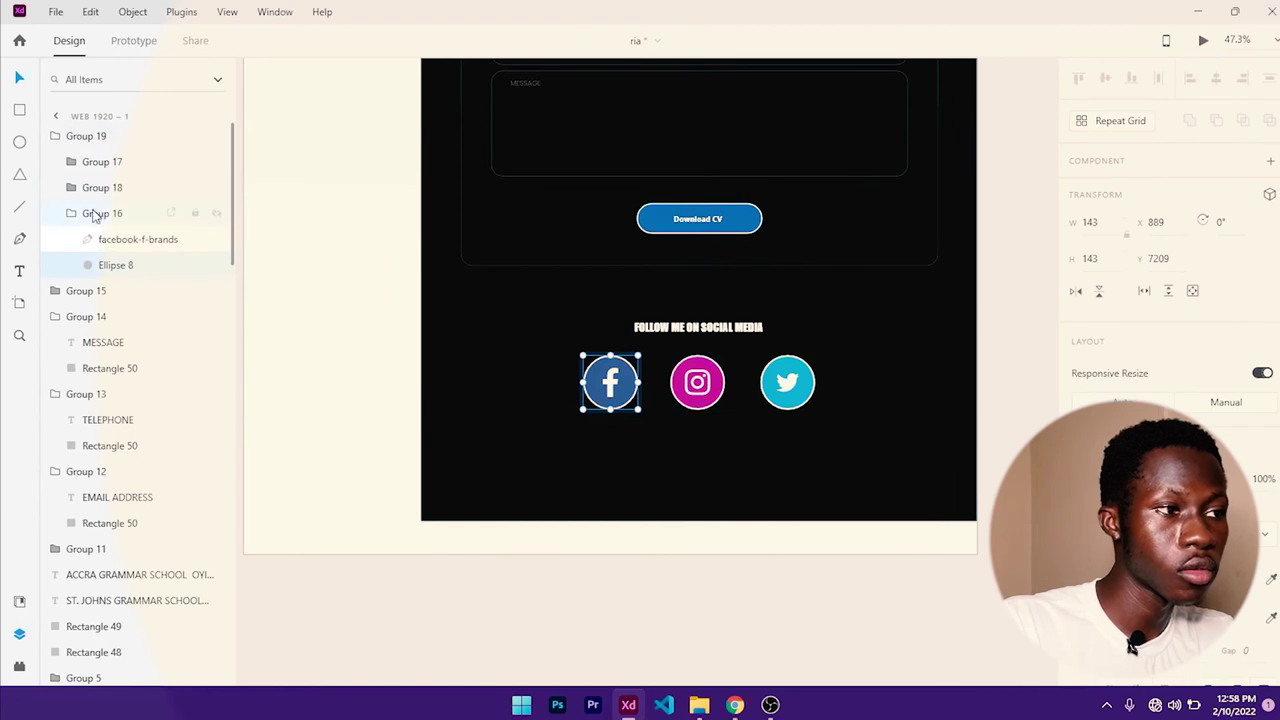
pyautogui.hotkey('shift', 'Right')
pyautogui.hotkey('shift', 'Right')
pyautogui.hotkey('shift', 'Right')
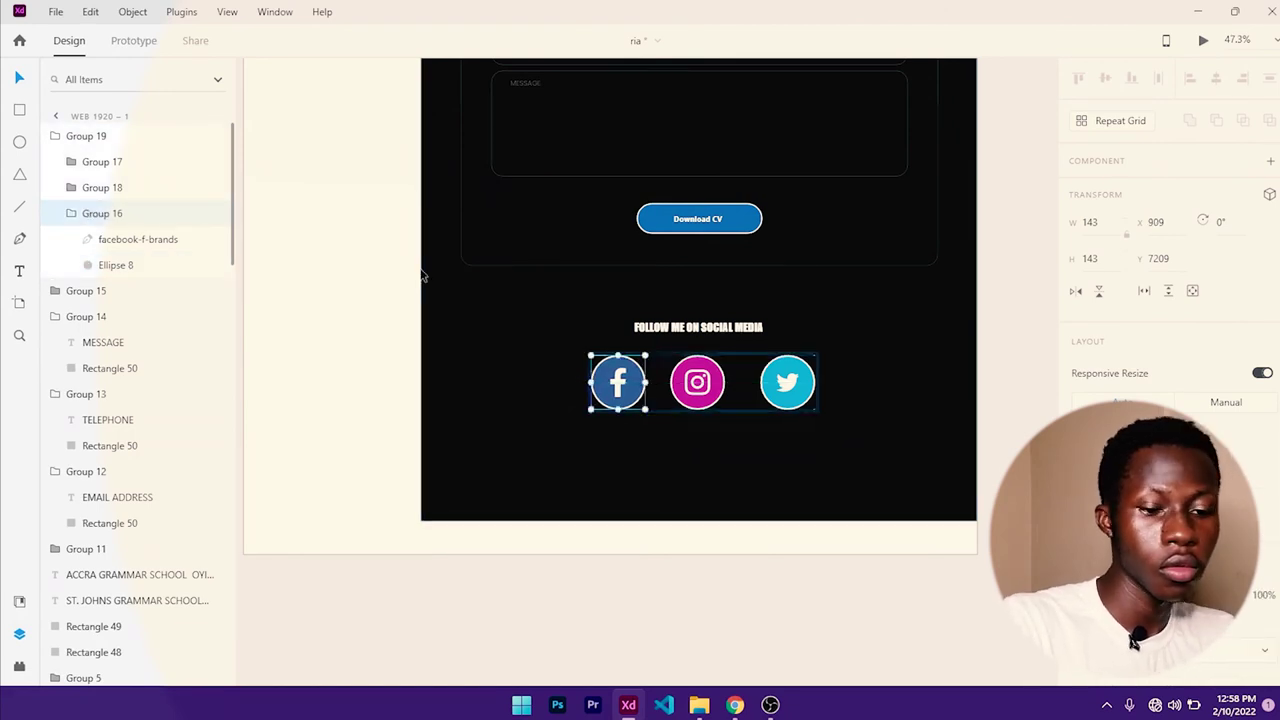
pyautogui.click(790, 405)
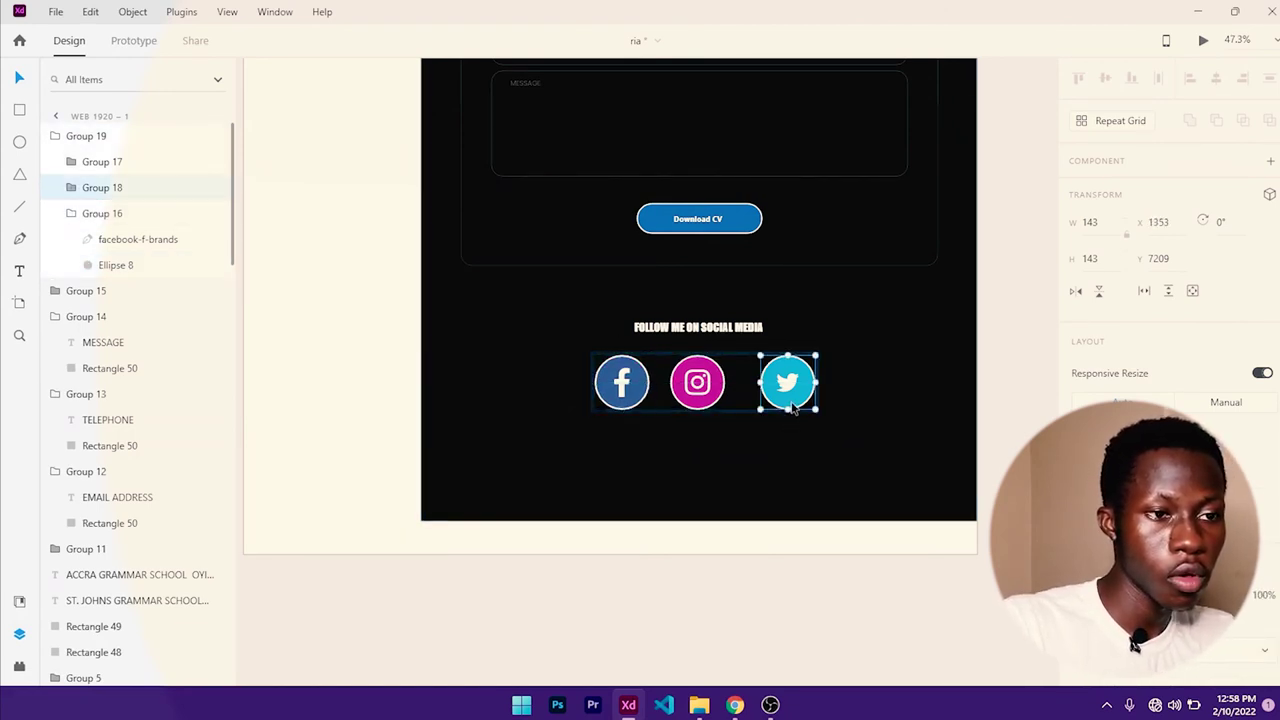
pyautogui.hotkey('shift', 'Left')
pyautogui.hotkey('shift', 'Left')
pyautogui.hotkey('shift', 'Left')
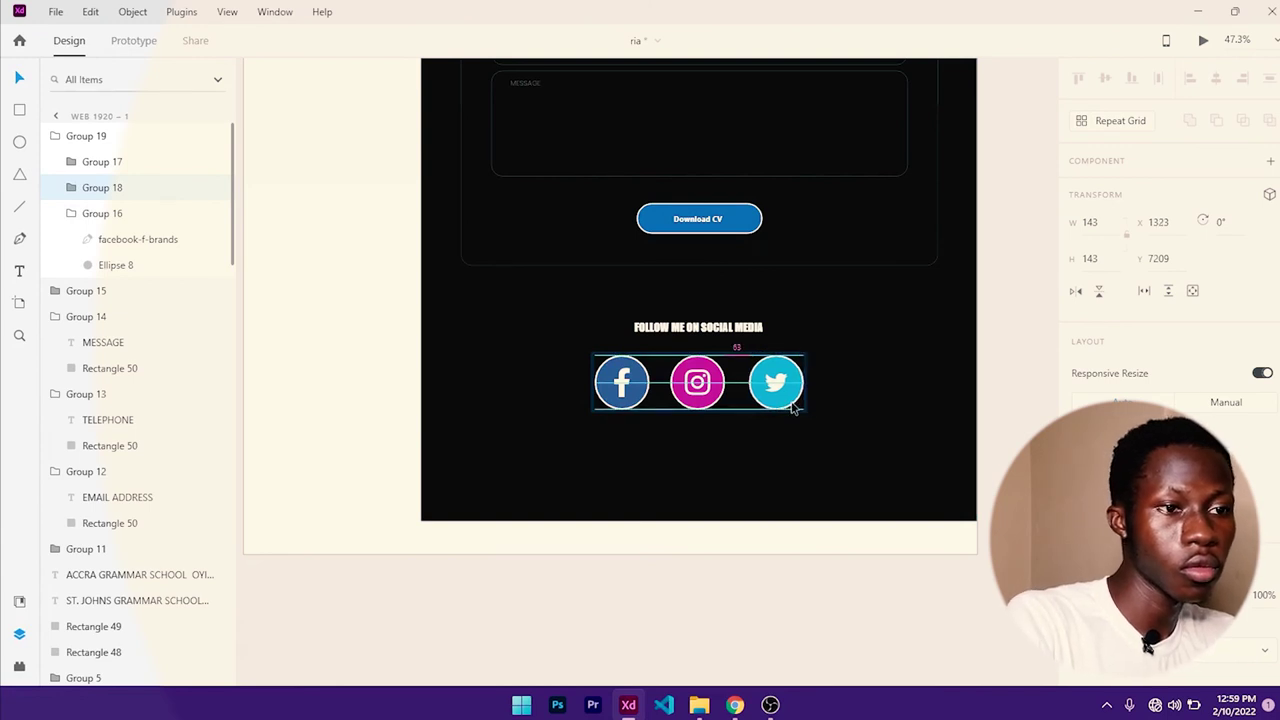
pyautogui.scroll(-1, 808, 404)
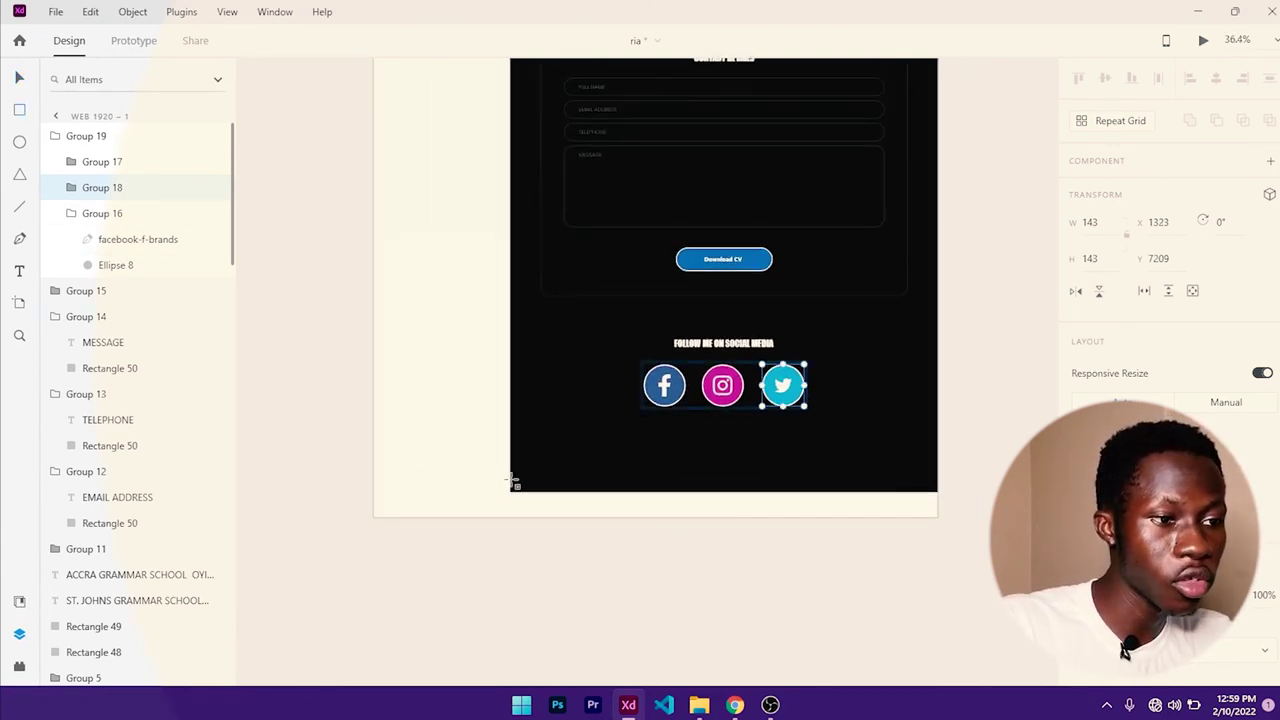
# - Draw a thin rectangle across the page bottom with border and fill both #191919
pyautogui.moveTo(514, 483); pyautogui.dragTo(937, 490)
pyautogui.scroll(-4, 1113, 397)
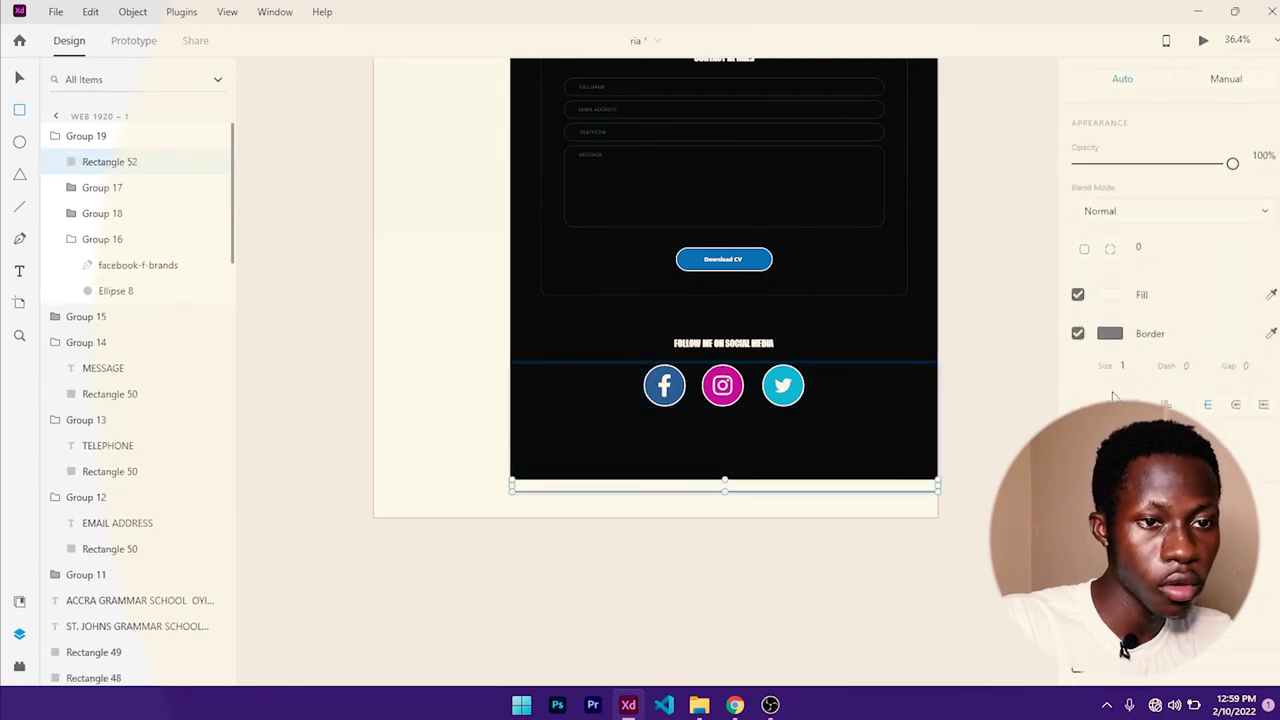
pyautogui.click(1111, 334)
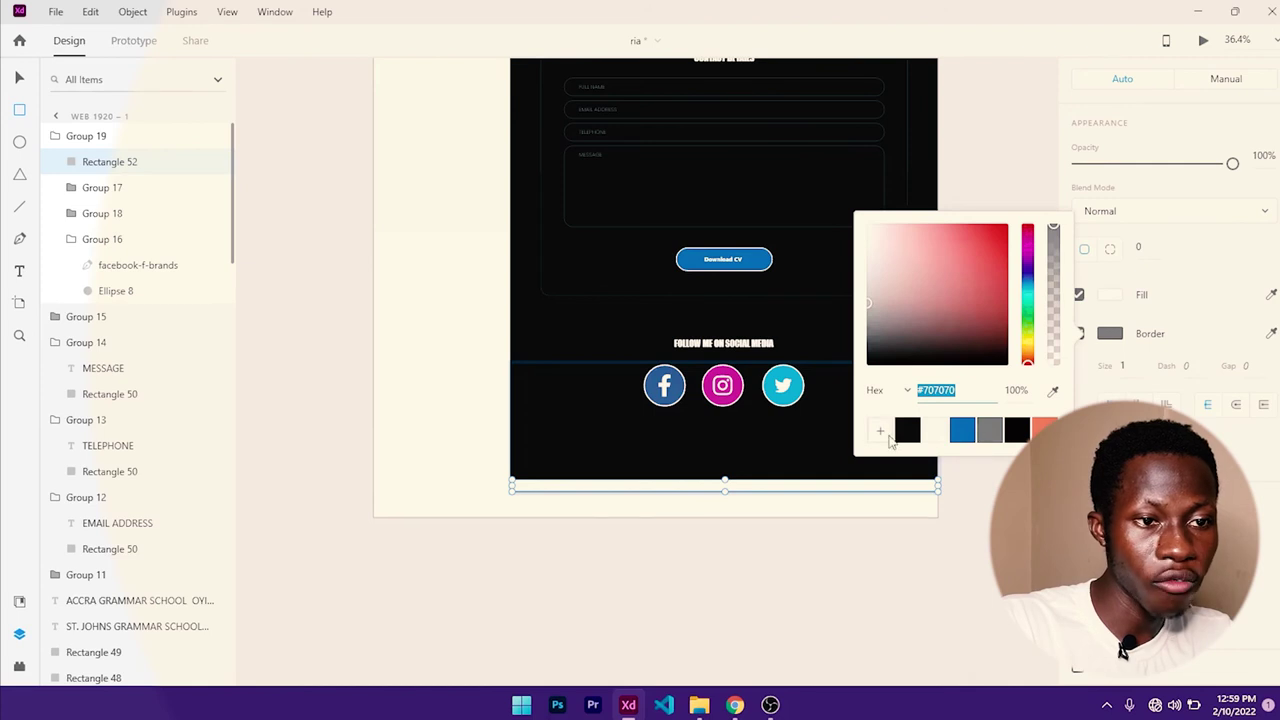
pyautogui.click(907, 432)
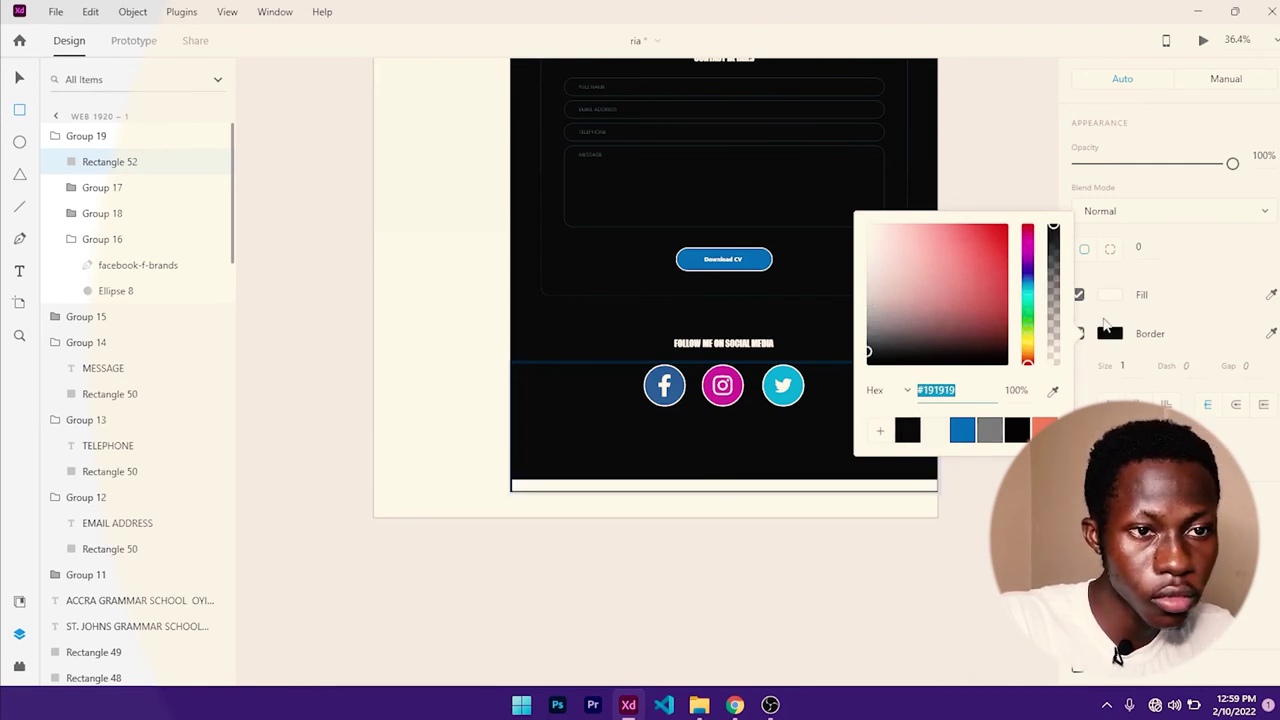
pyautogui.click(1108, 296)
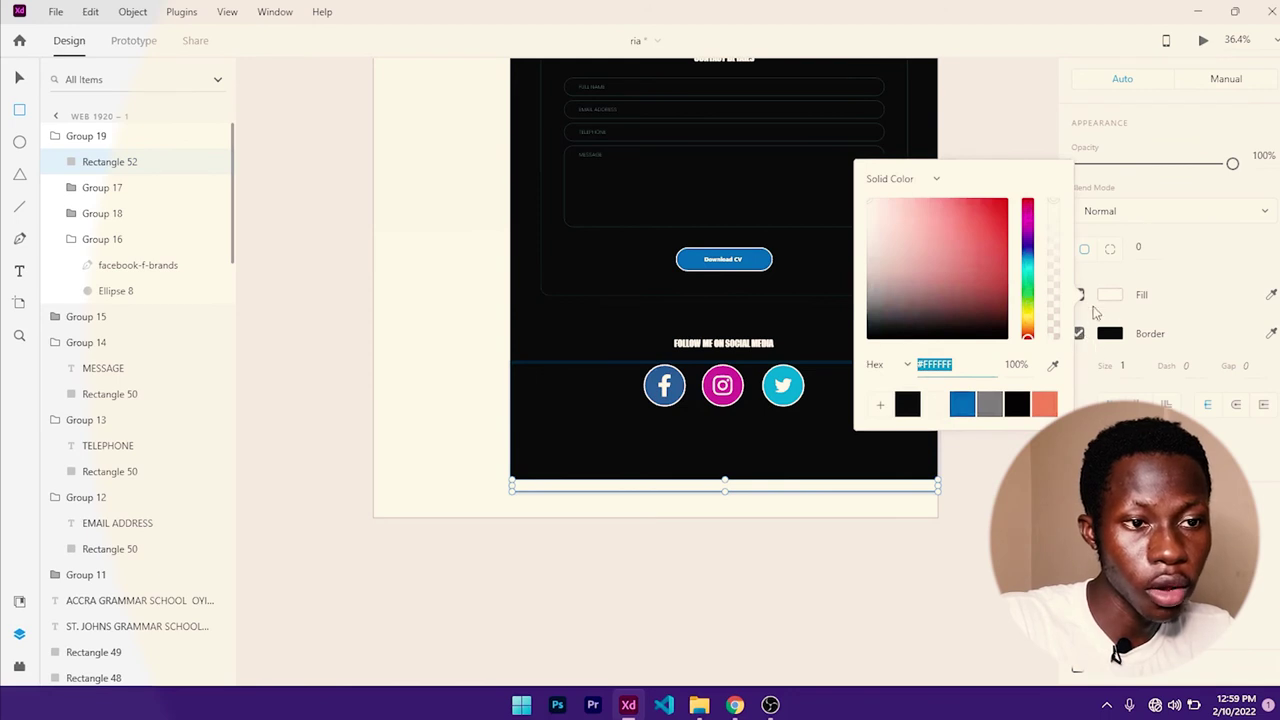
pyautogui.click(907, 403)
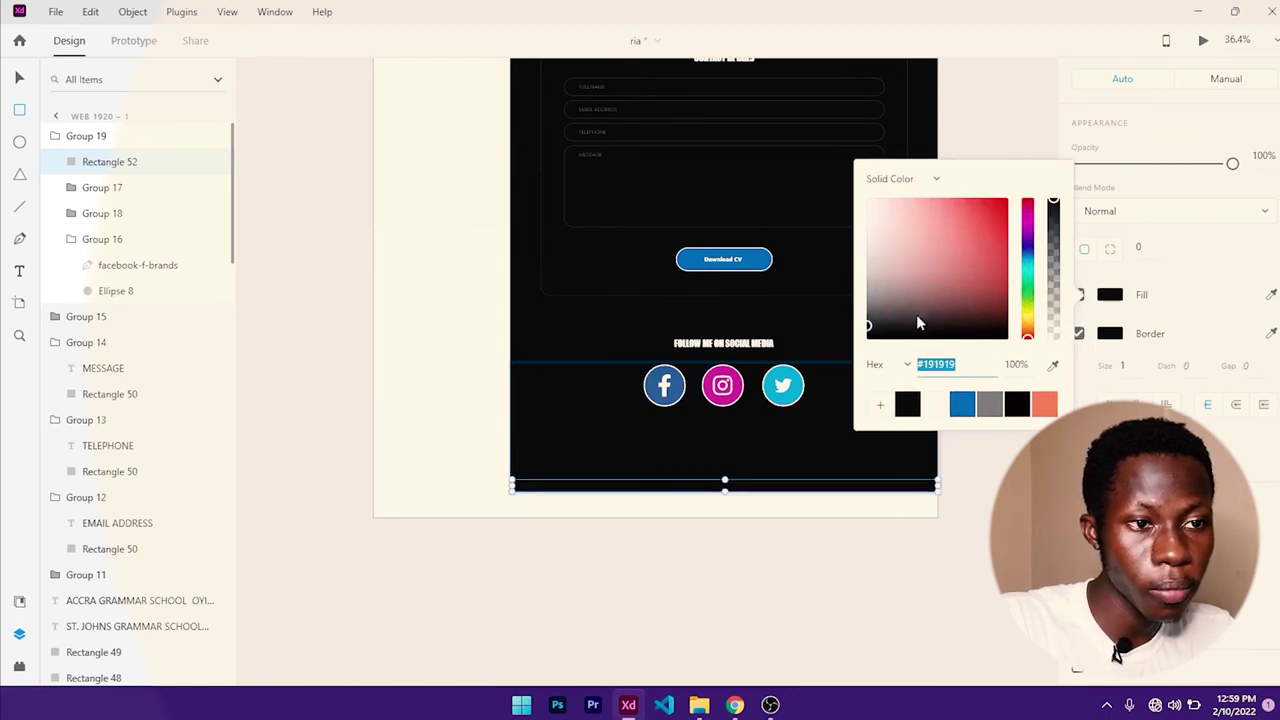
pyautogui.click(1150, 310)
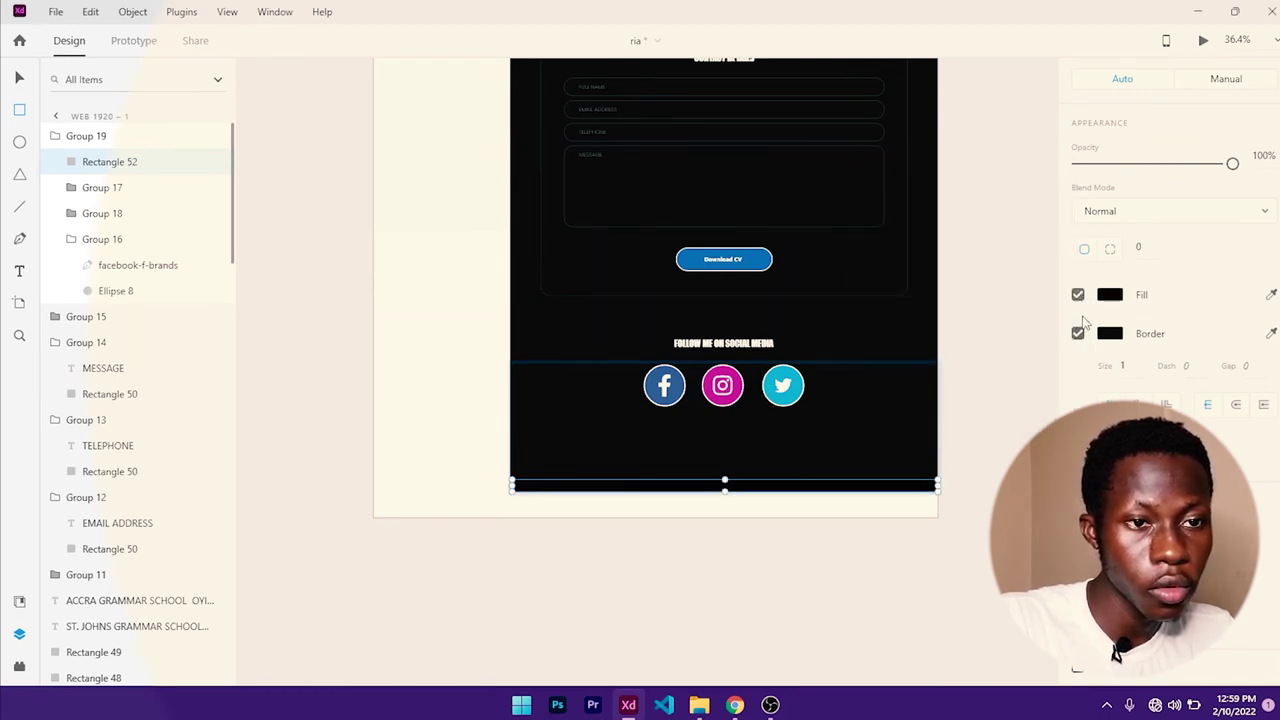
pyautogui.scroll(2, 1083, 320)
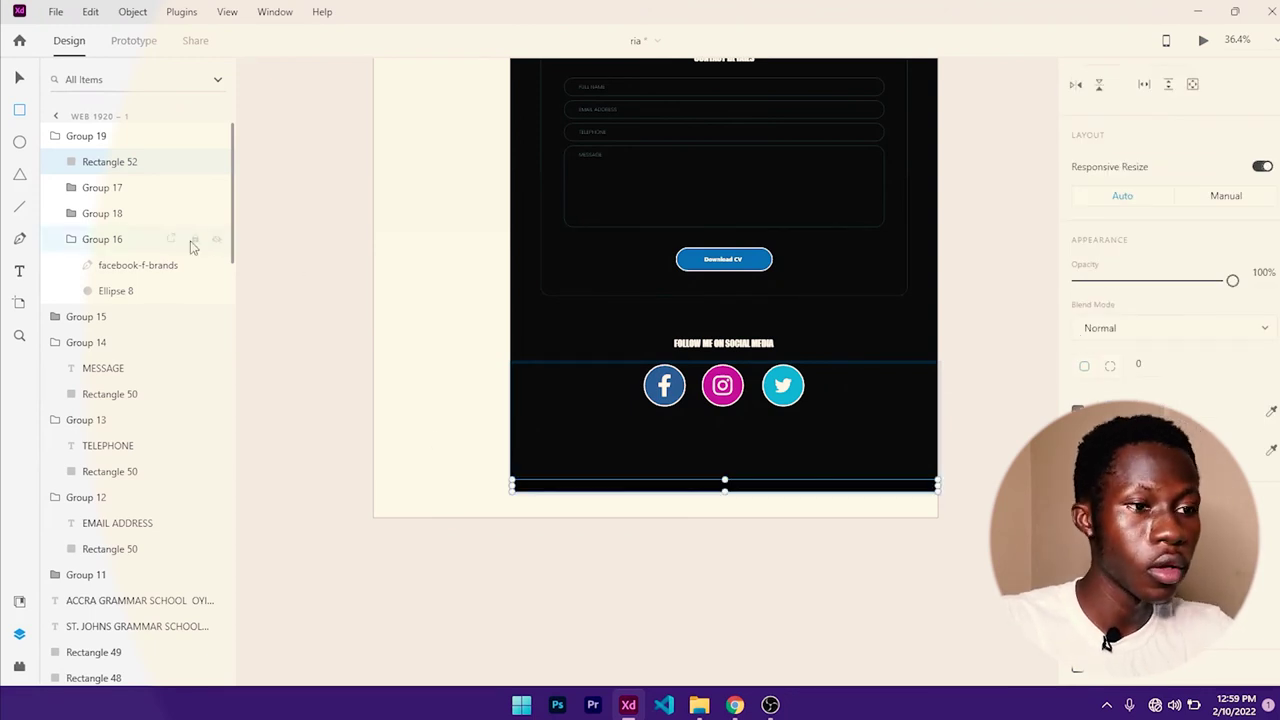
# - Type the copyright notice with the owner's full name into the dark footer strip
pyautogui.press('t')
pyautogui.click(702, 483)
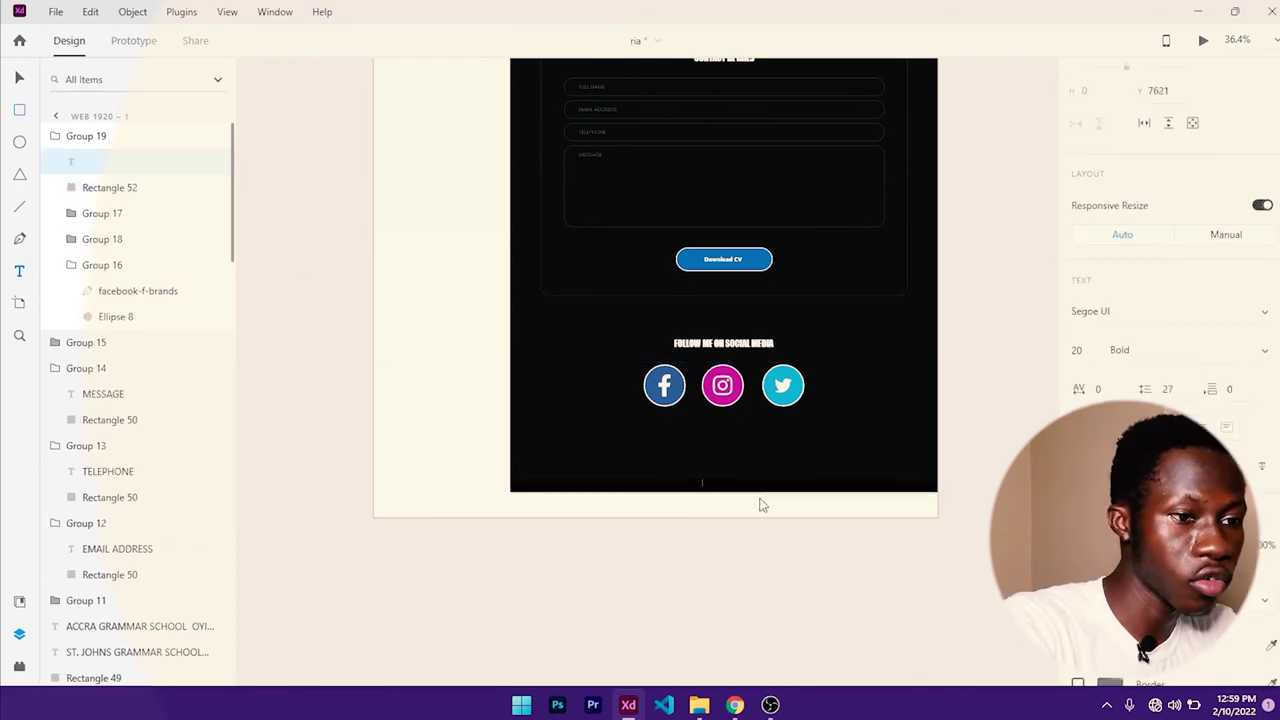
pyautogui.write('COPYRIGHT @ 2020. AL RIGHT')
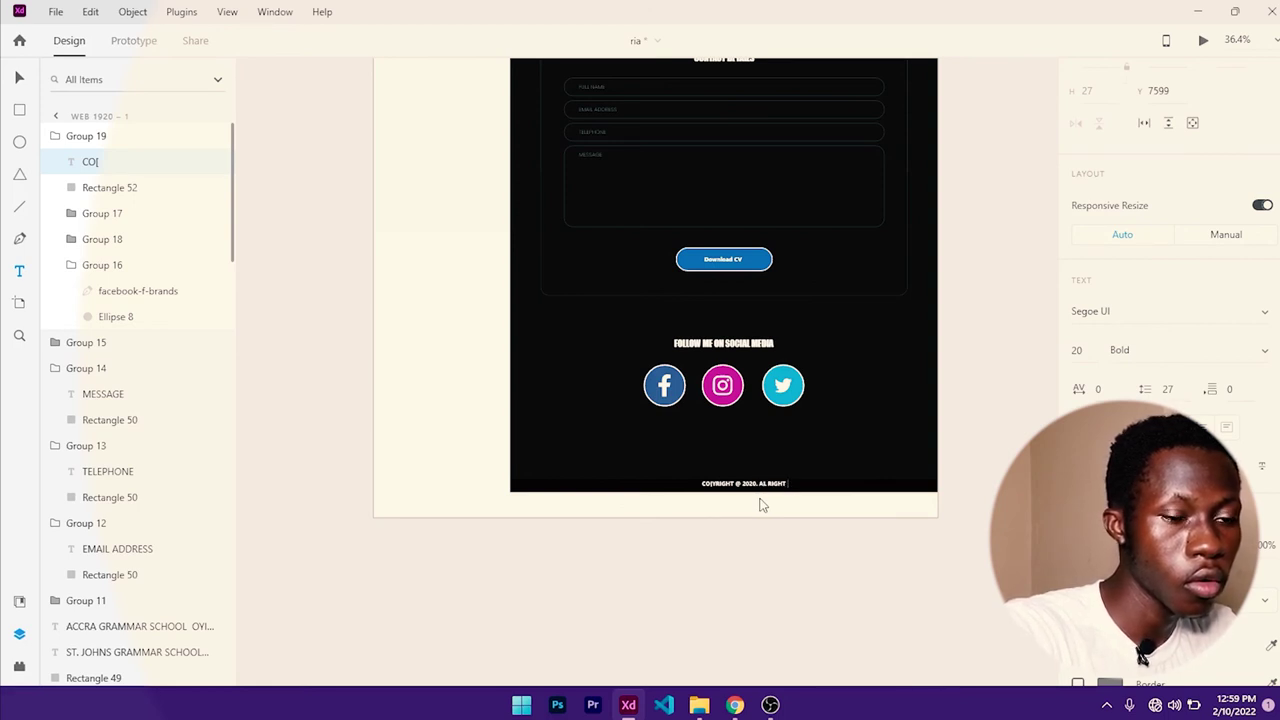
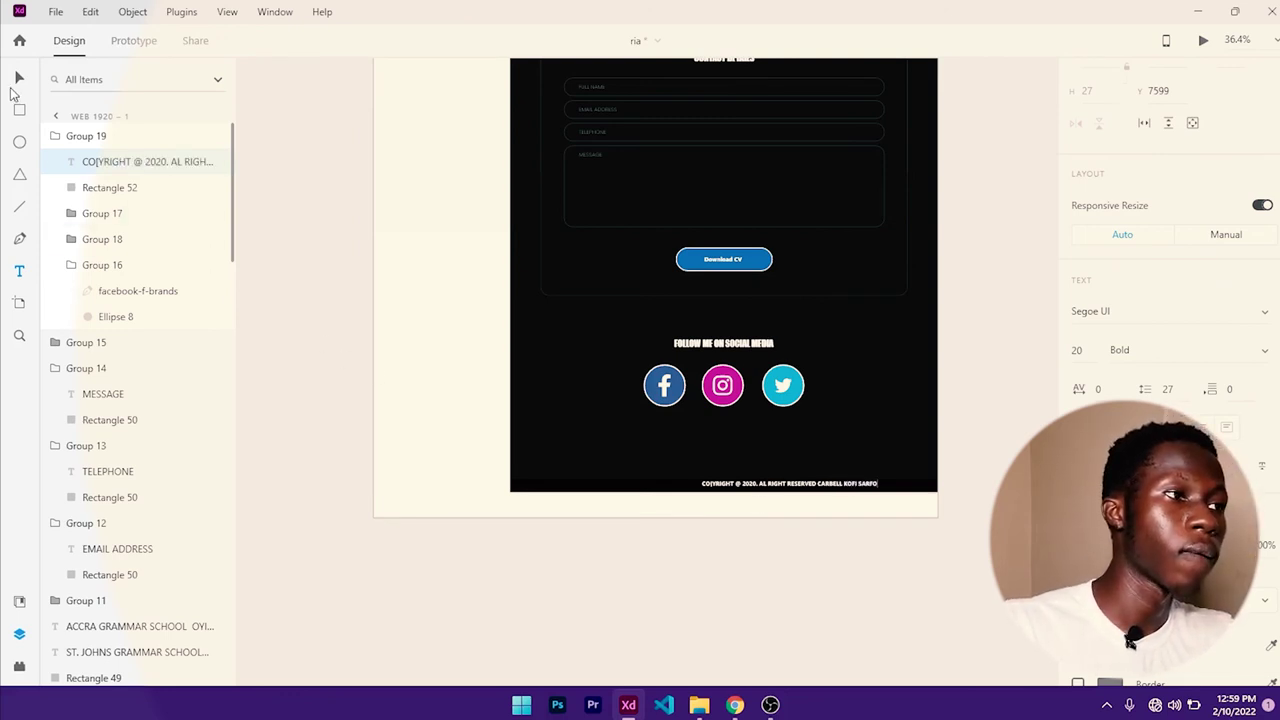
pyautogui.click(18, 80)
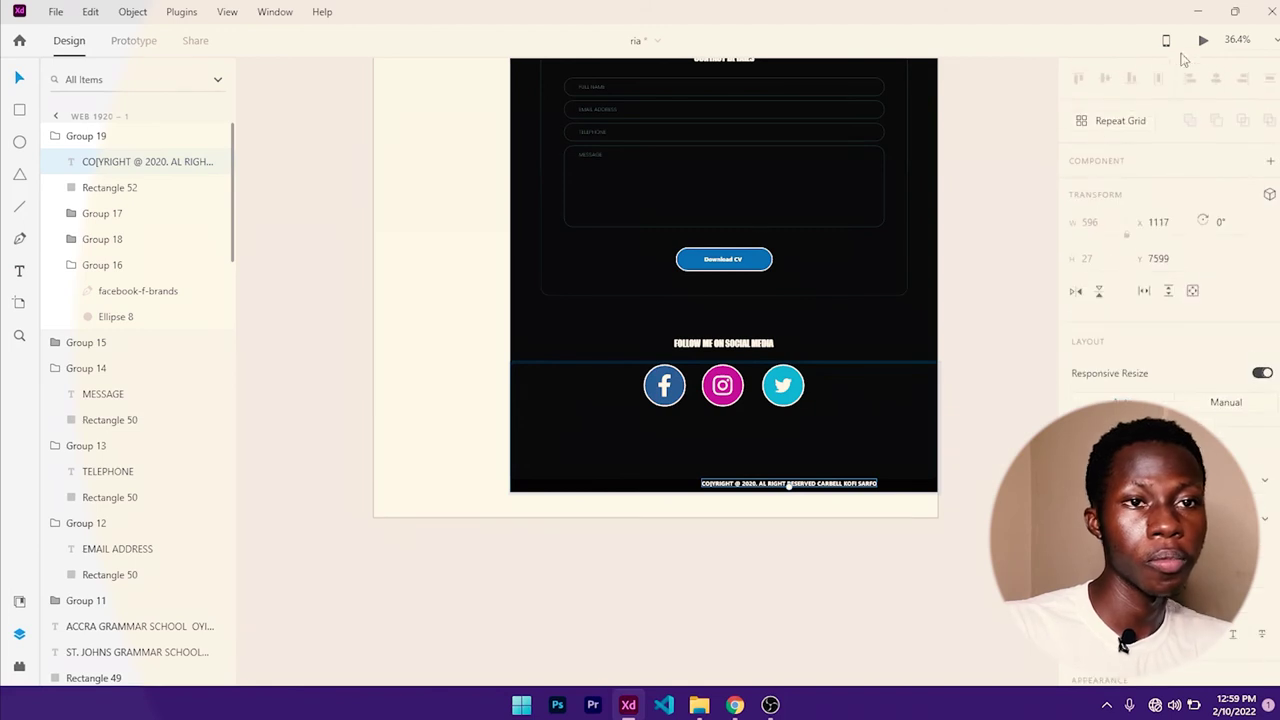
# - Centre the copyright text horizontally on footer bar Rectangle 52
pyautogui.click(975, 431)
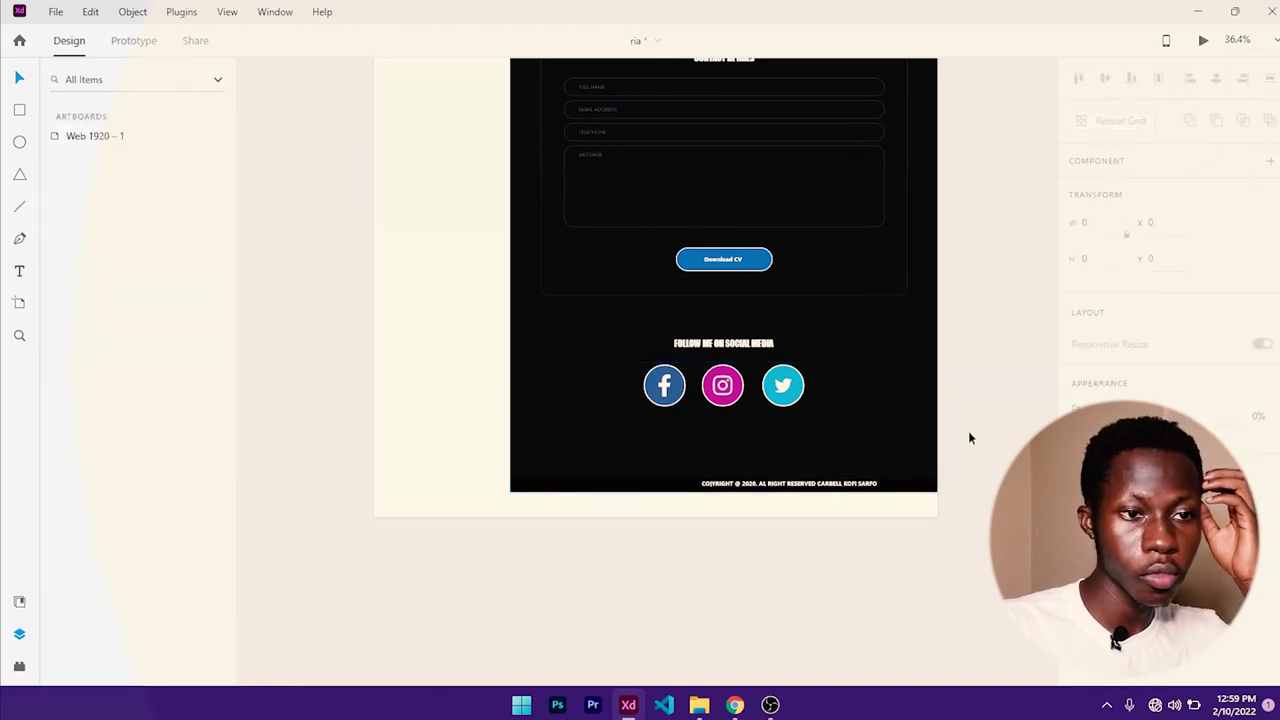
pyautogui.click(828, 487)
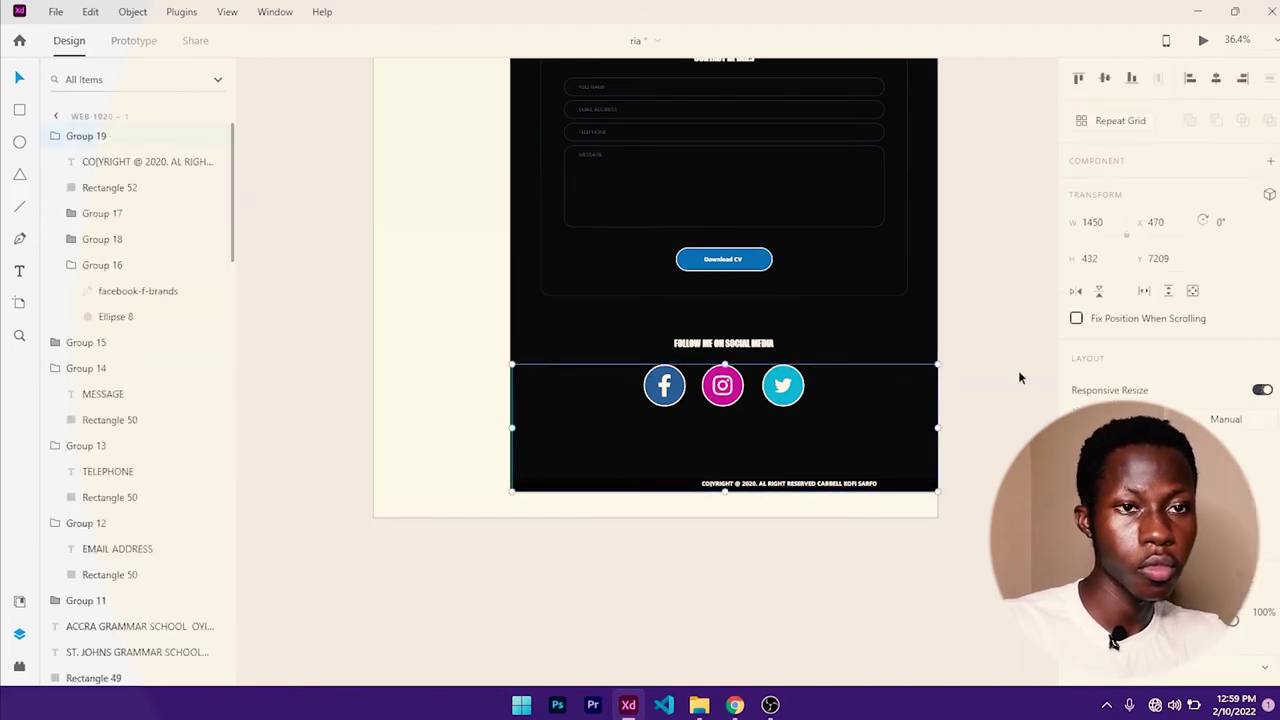
pyautogui.doubleClick(676, 487)
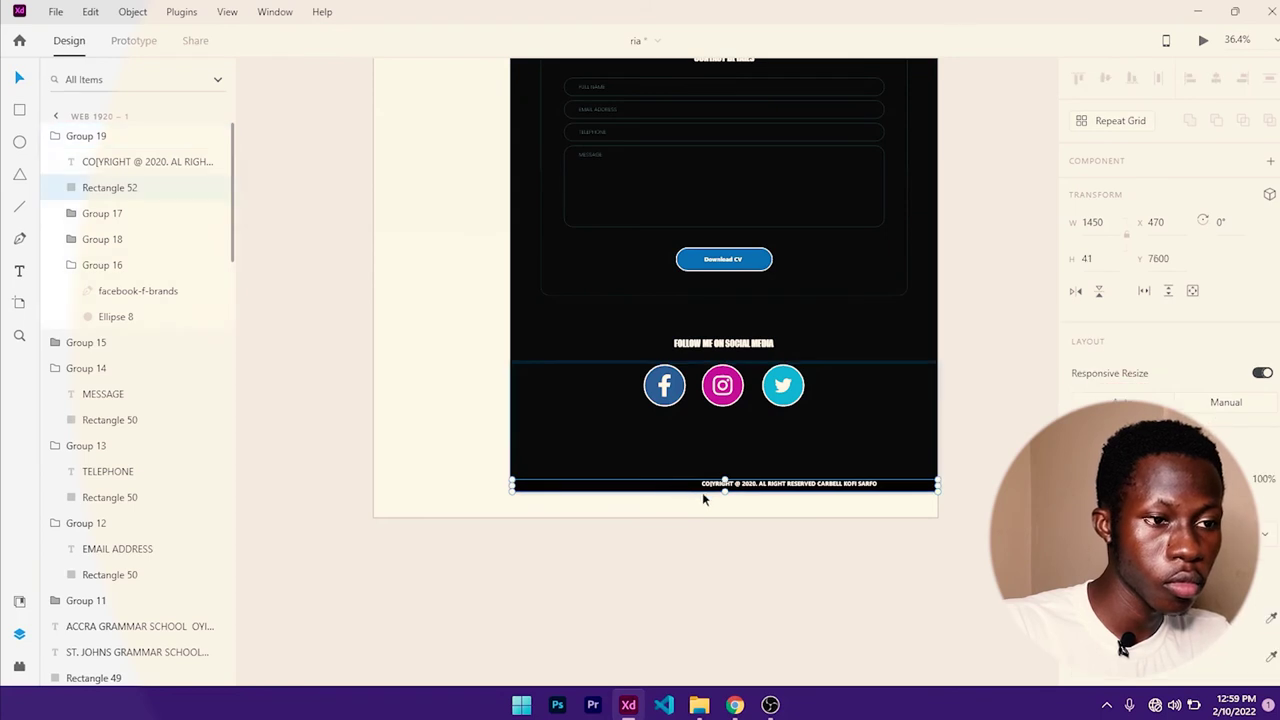
pyautogui.keyDown('shift'); pyautogui.click(715, 485); pyautogui.keyUp('shift')
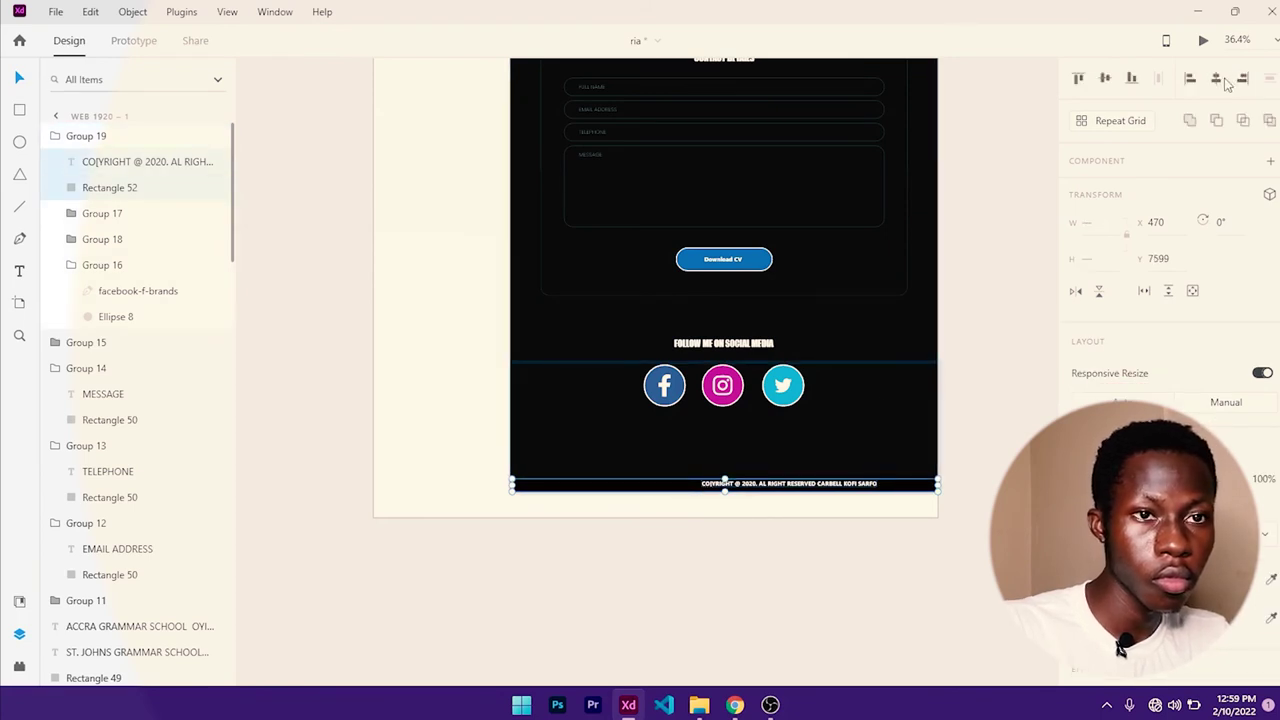
pyautogui.click(1222, 80)
pyautogui.click(770, 517)
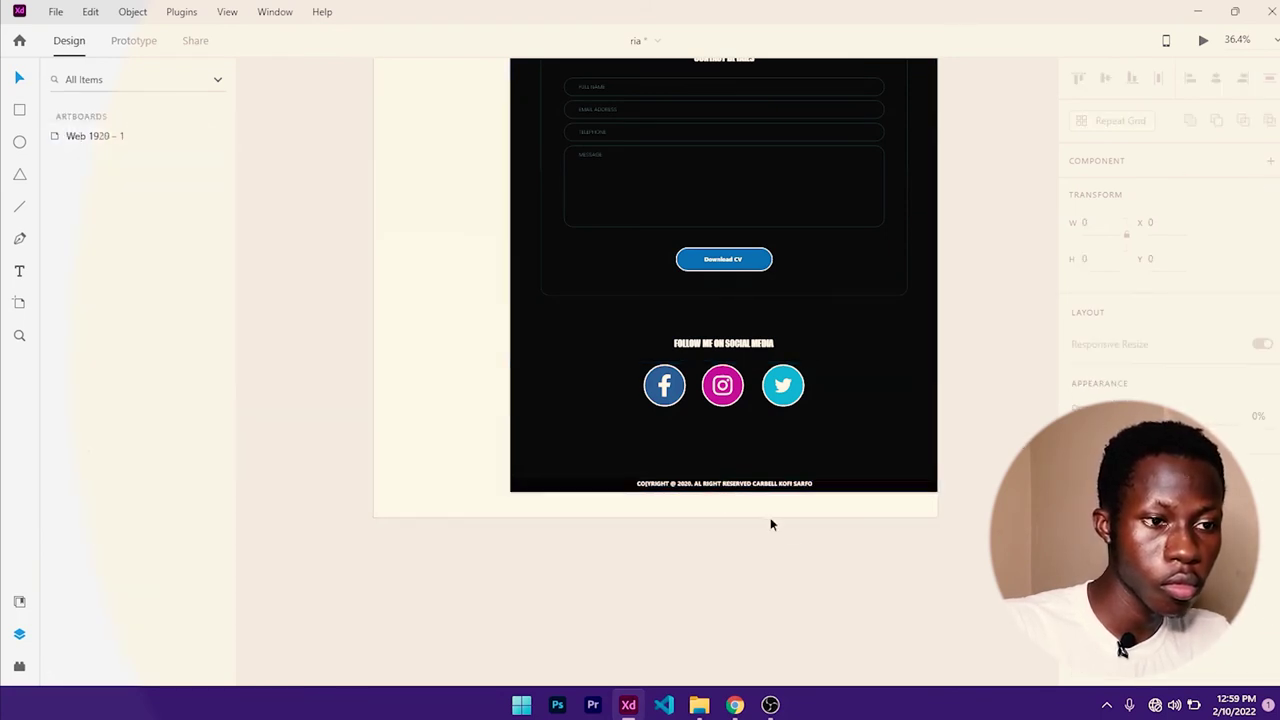
# - Nudge the footer group slightly down and to the right
pyautogui.scroll(3, 730, 487)
pyautogui.click(724, 488)
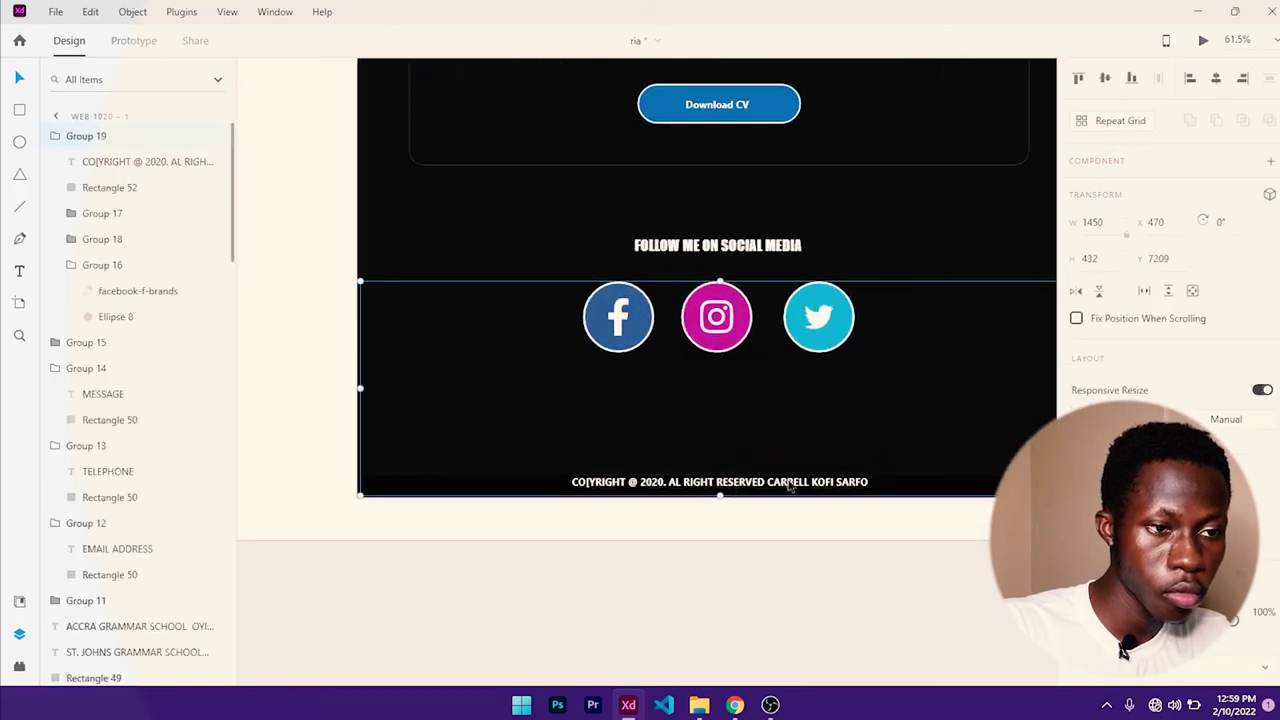
pyautogui.click(828, 518)
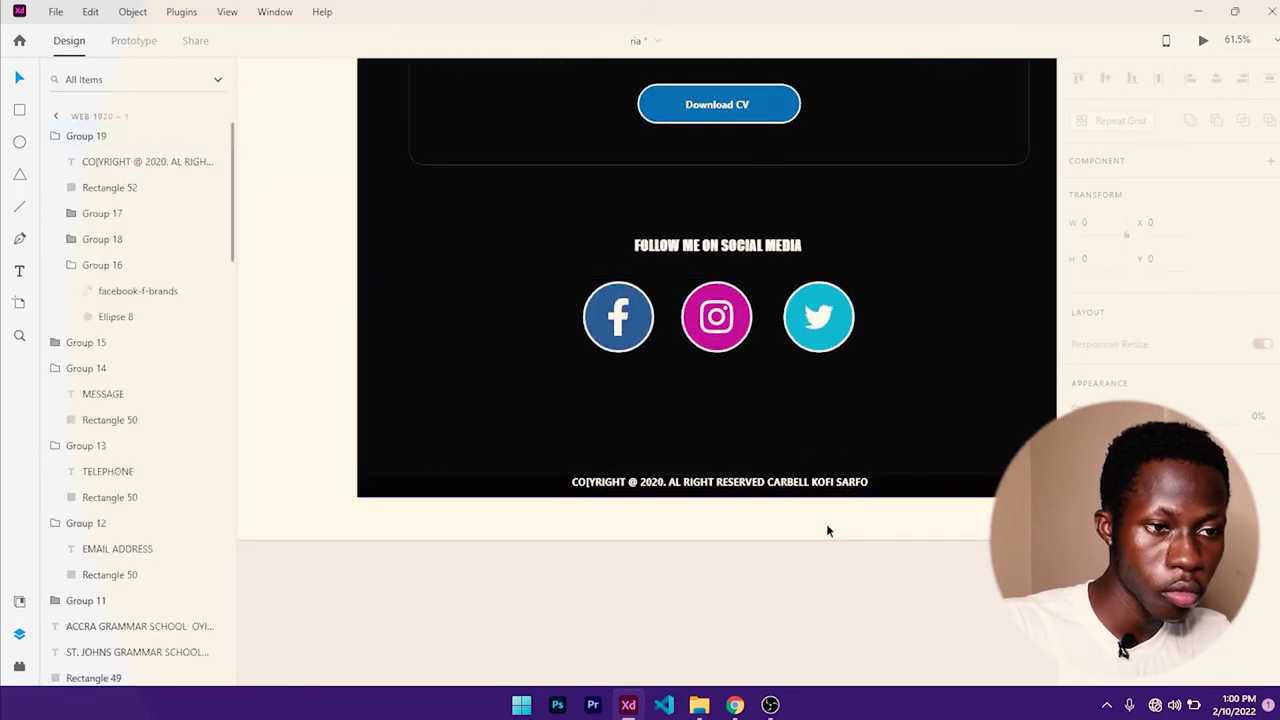
pyautogui.click(795, 490)
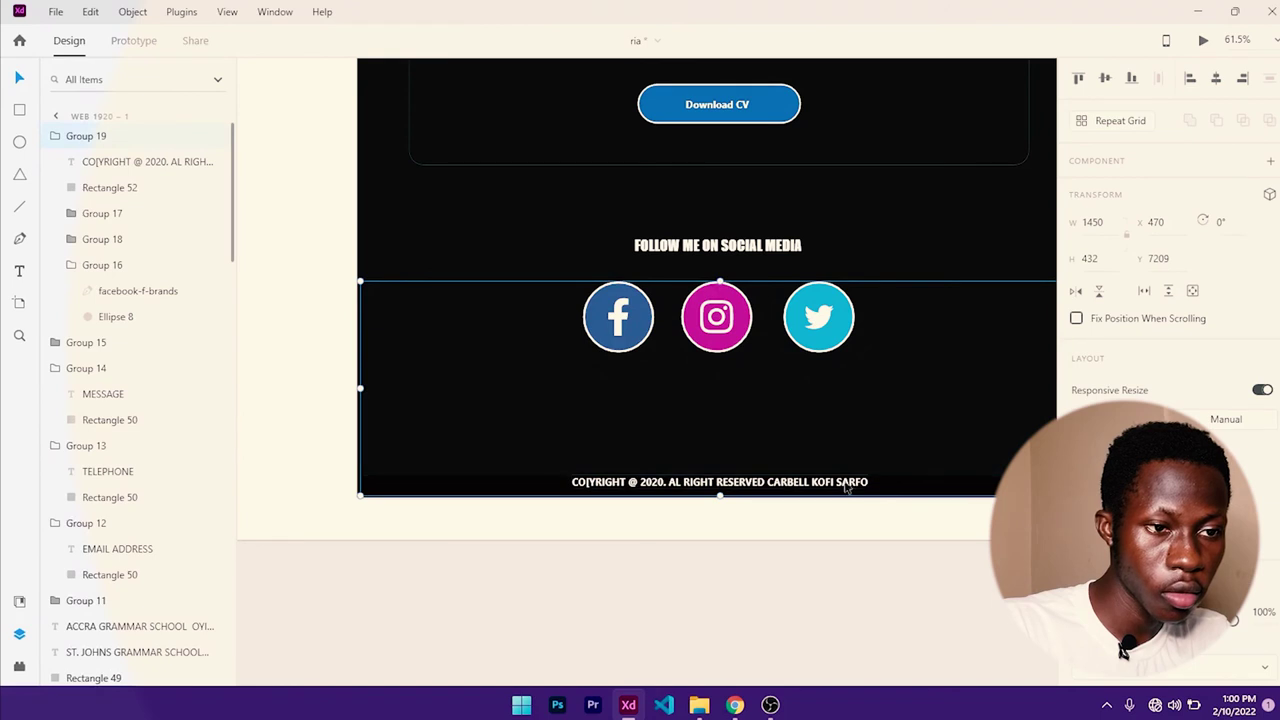
pyautogui.click(850, 500)
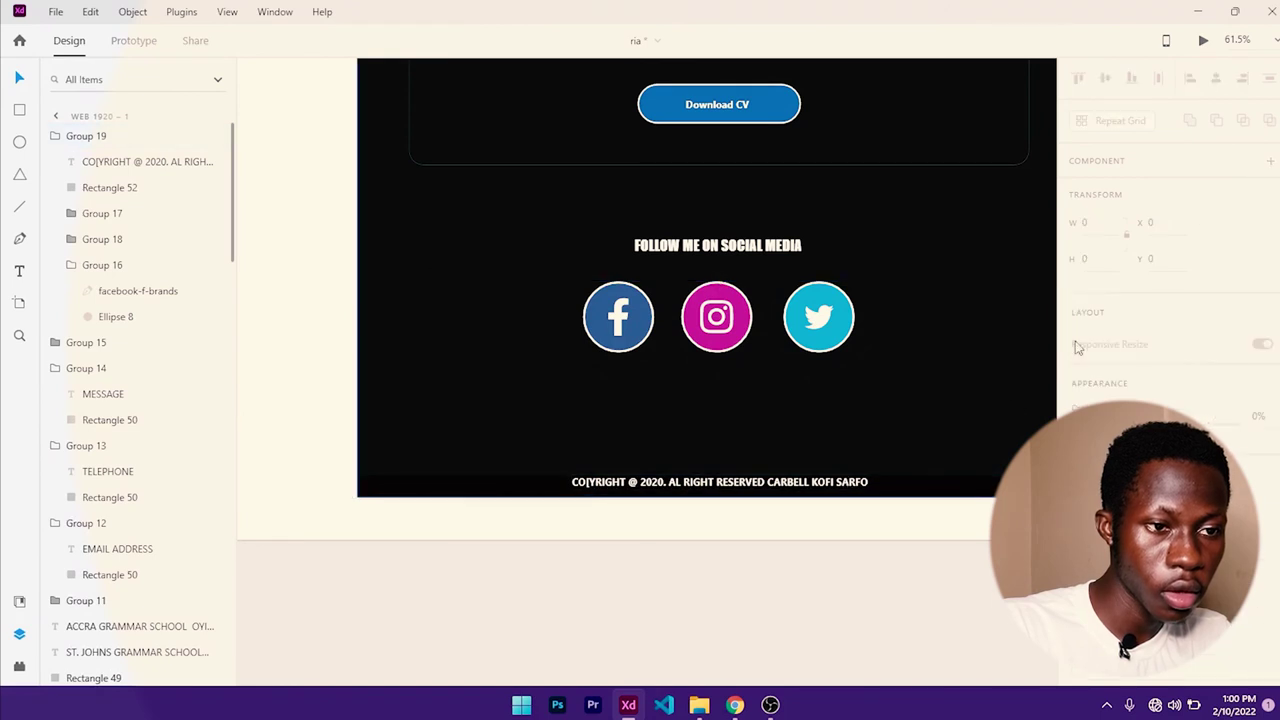
pyautogui.click(855, 488)
pyautogui.click(835, 498)
pyautogui.click(812, 484)
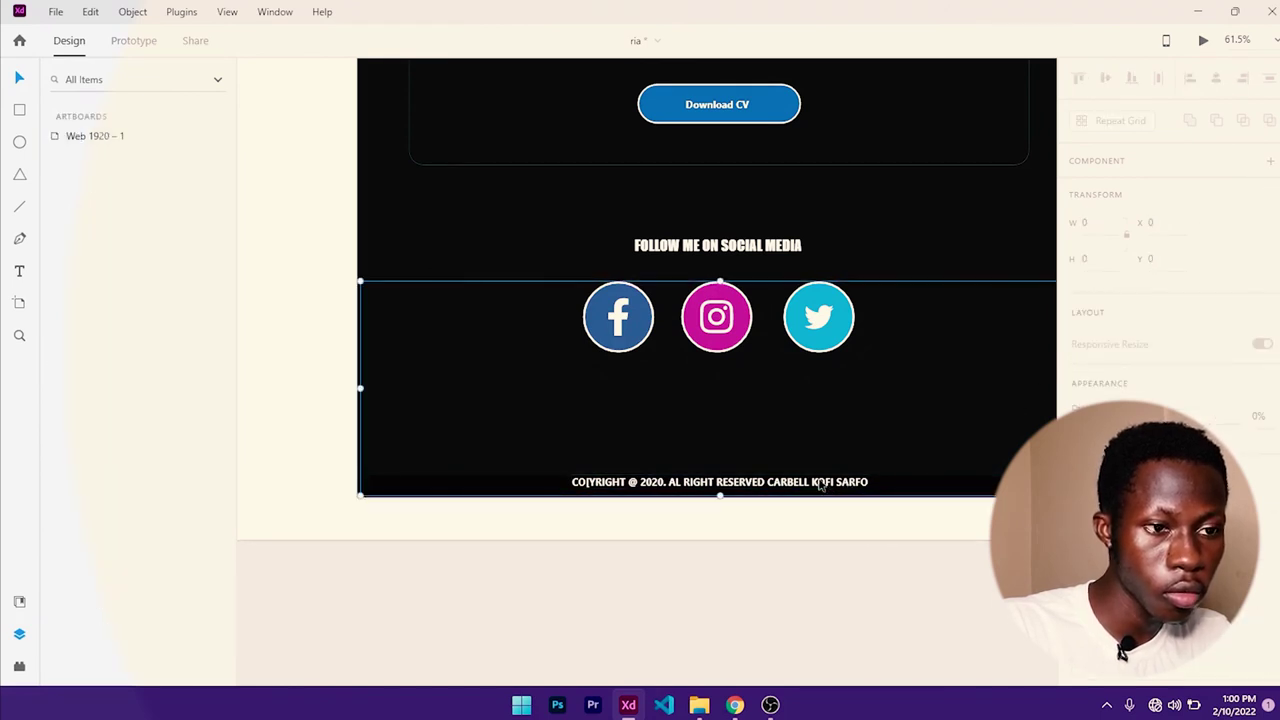
pyautogui.scroll(5, 812, 484)
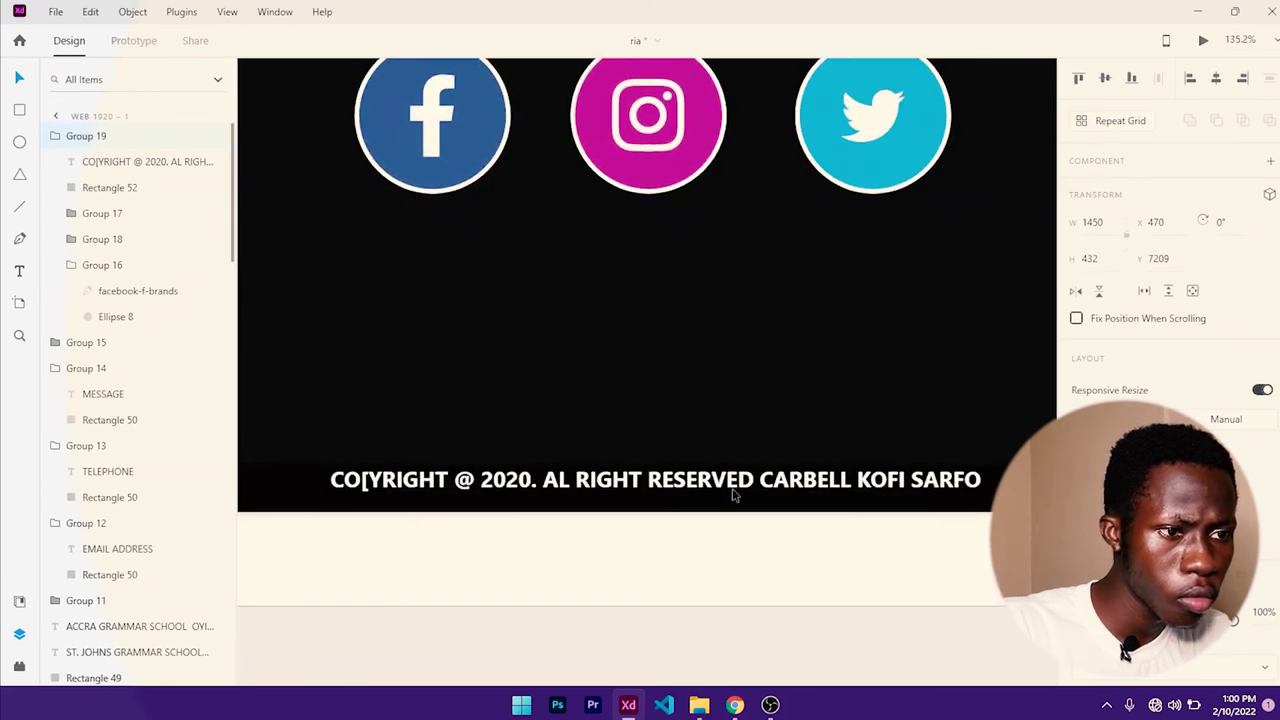
pyautogui.moveTo(729, 482); pyautogui.dragTo(740, 495)
pyautogui.hotkey('ctrl', 'z')
pyautogui.scroll(-2, 506, 243)
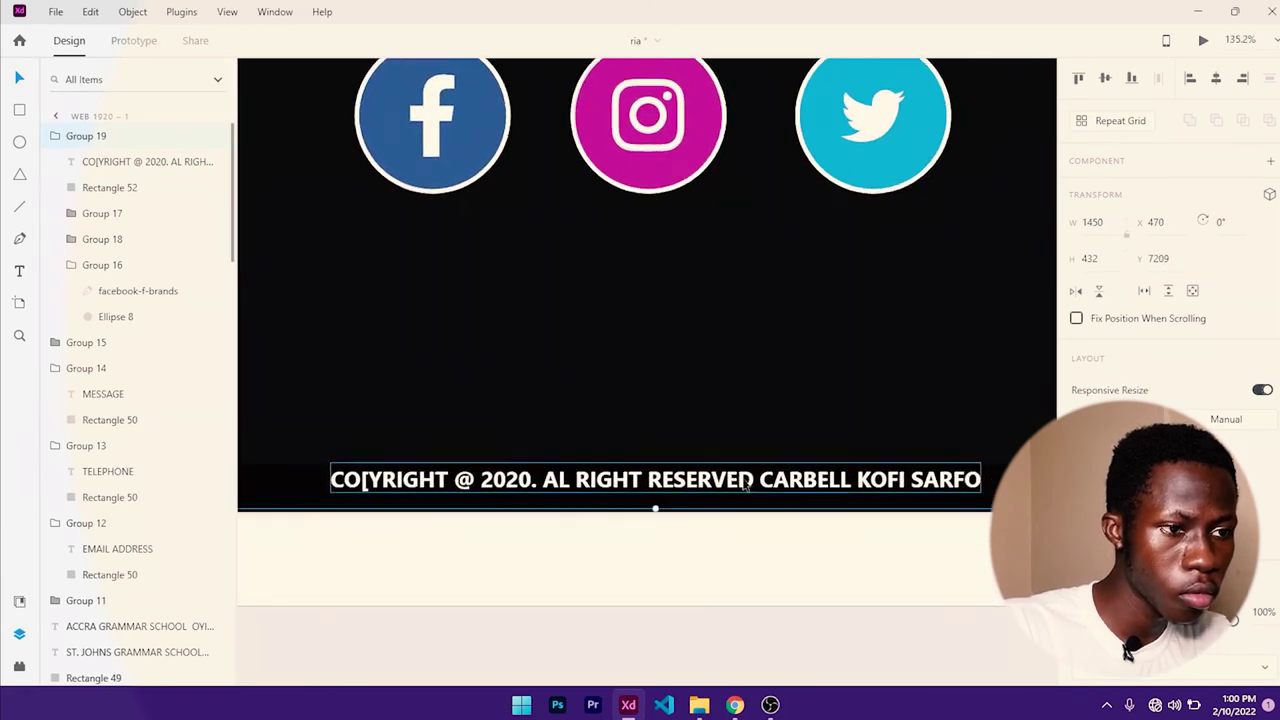
pyautogui.scroll(-5, 537, 377)
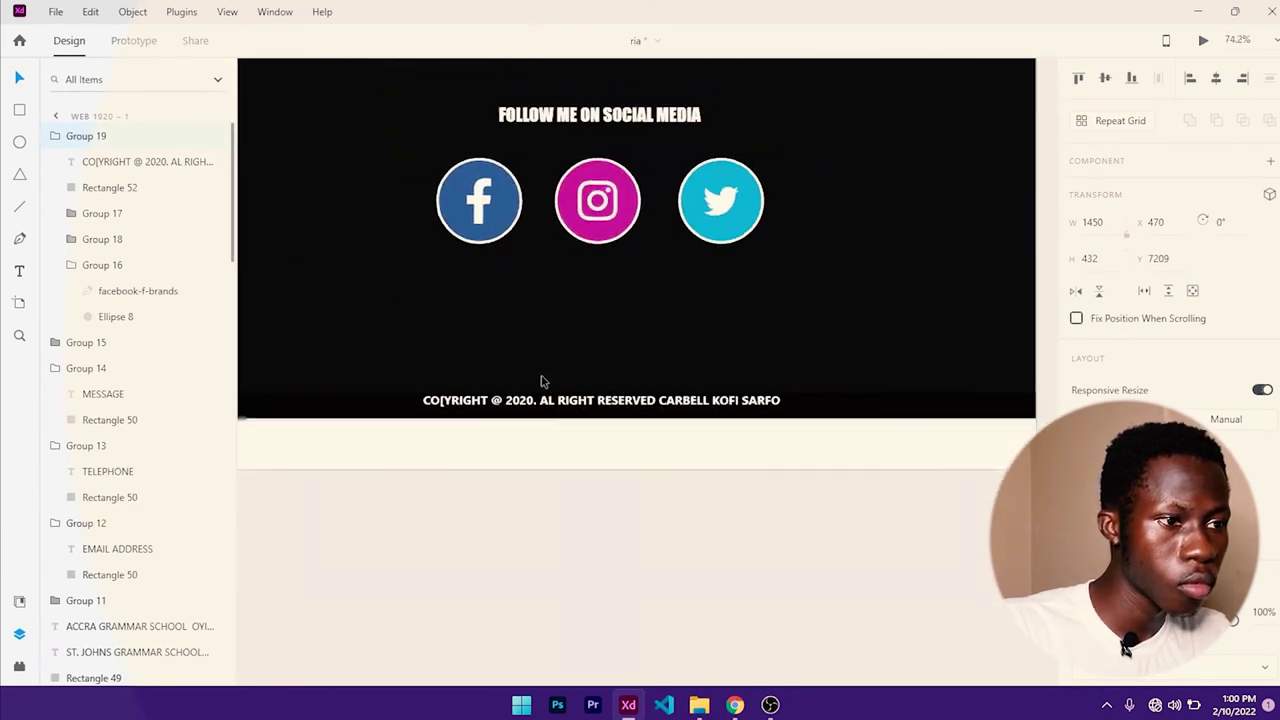
pyautogui.scroll(-10, 629, 449)
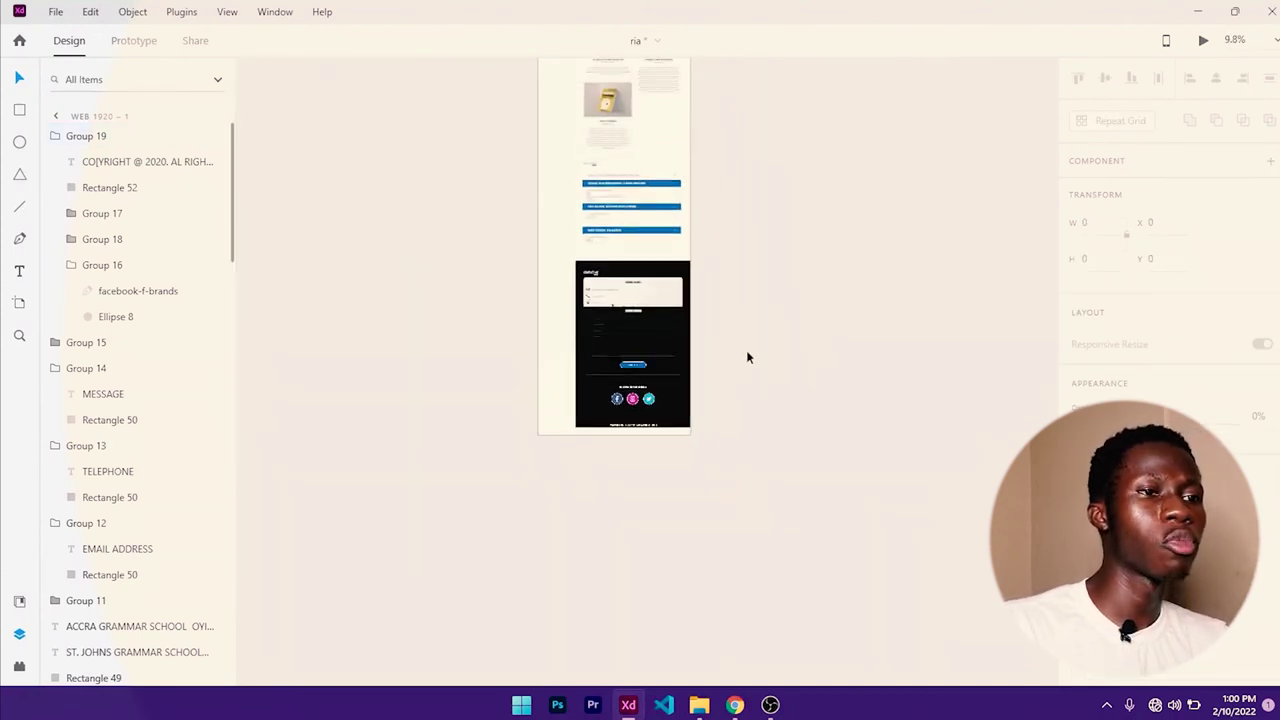
pyautogui.click(716, 466)
pyautogui.moveTo(757, 343); pyautogui.dragTo(703, 333)
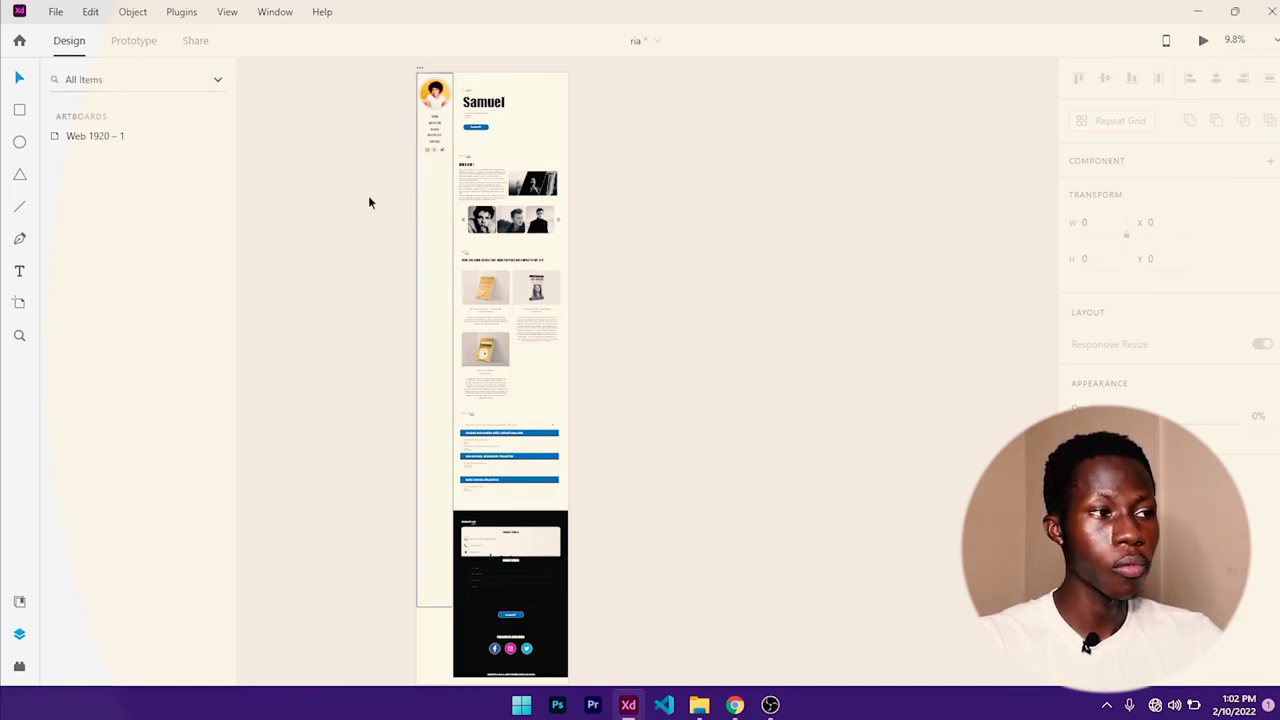
# - Add a 375 × 812 iPhone X, XS, 11 Pro artboard from the Artboard tool presets
pyautogui.click(18, 305)
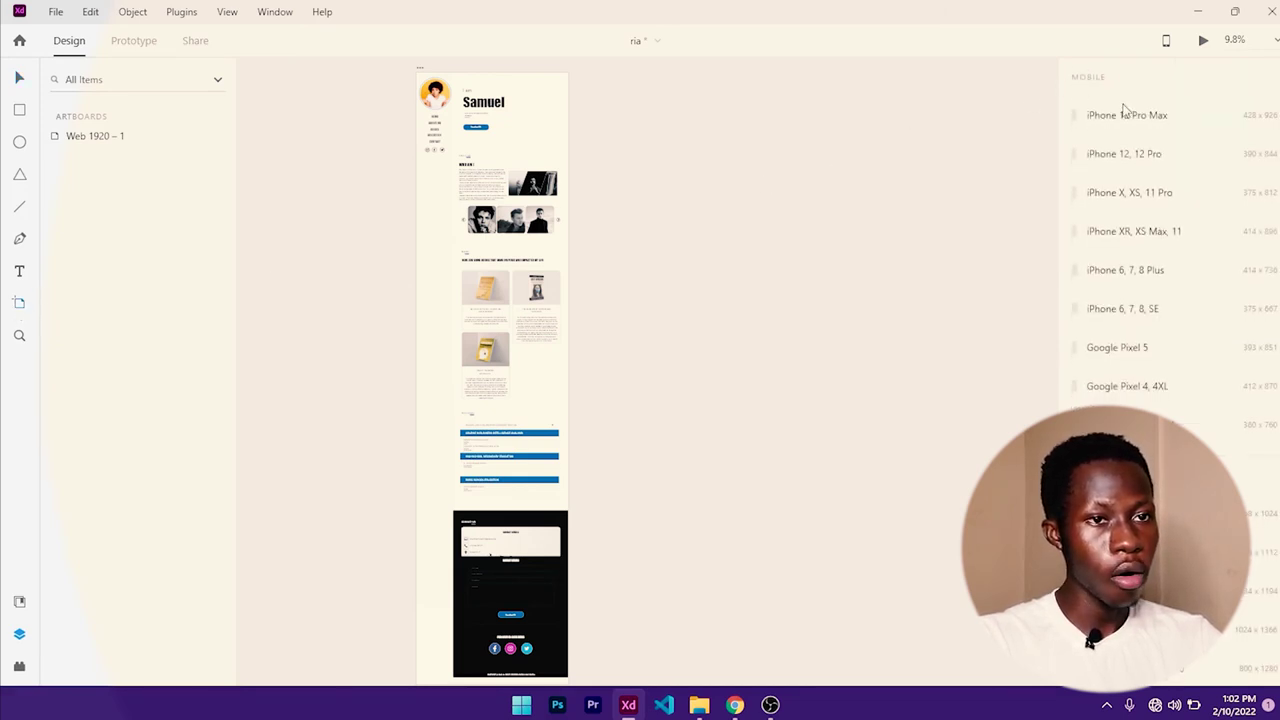
pyautogui.scroll(-10, 1165, 250)
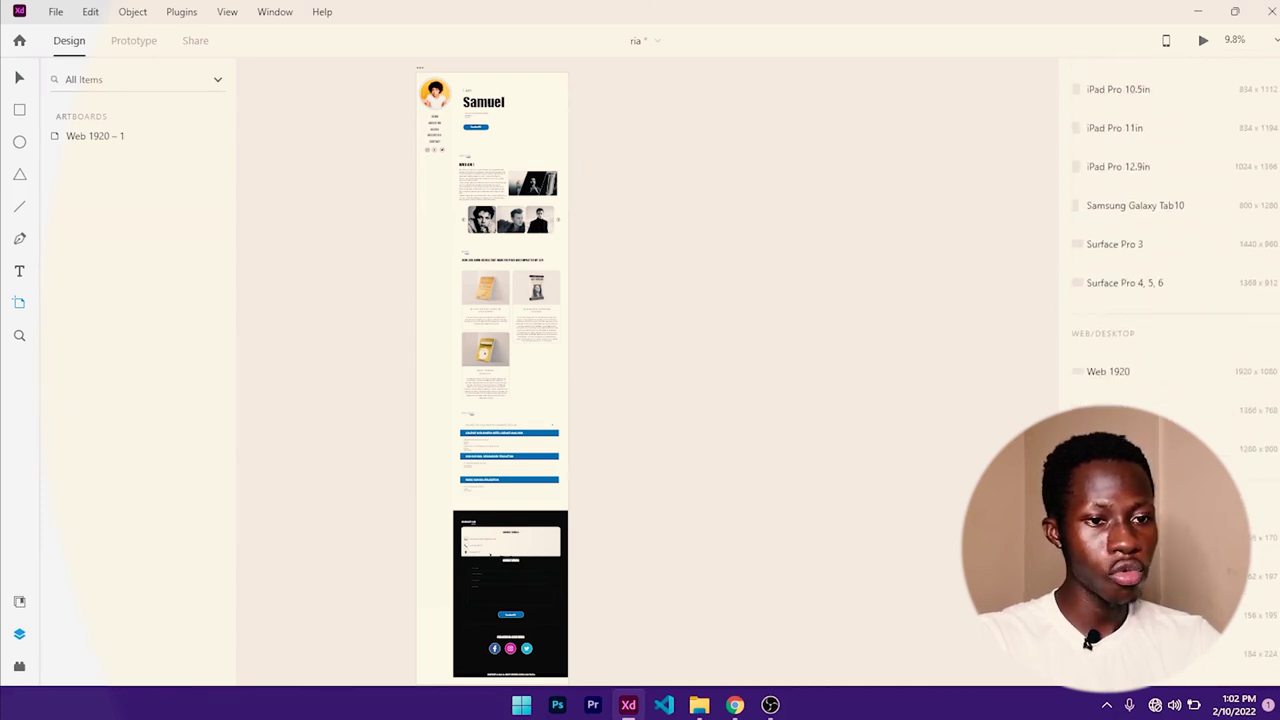
pyautogui.scroll(10, 1165, 250)
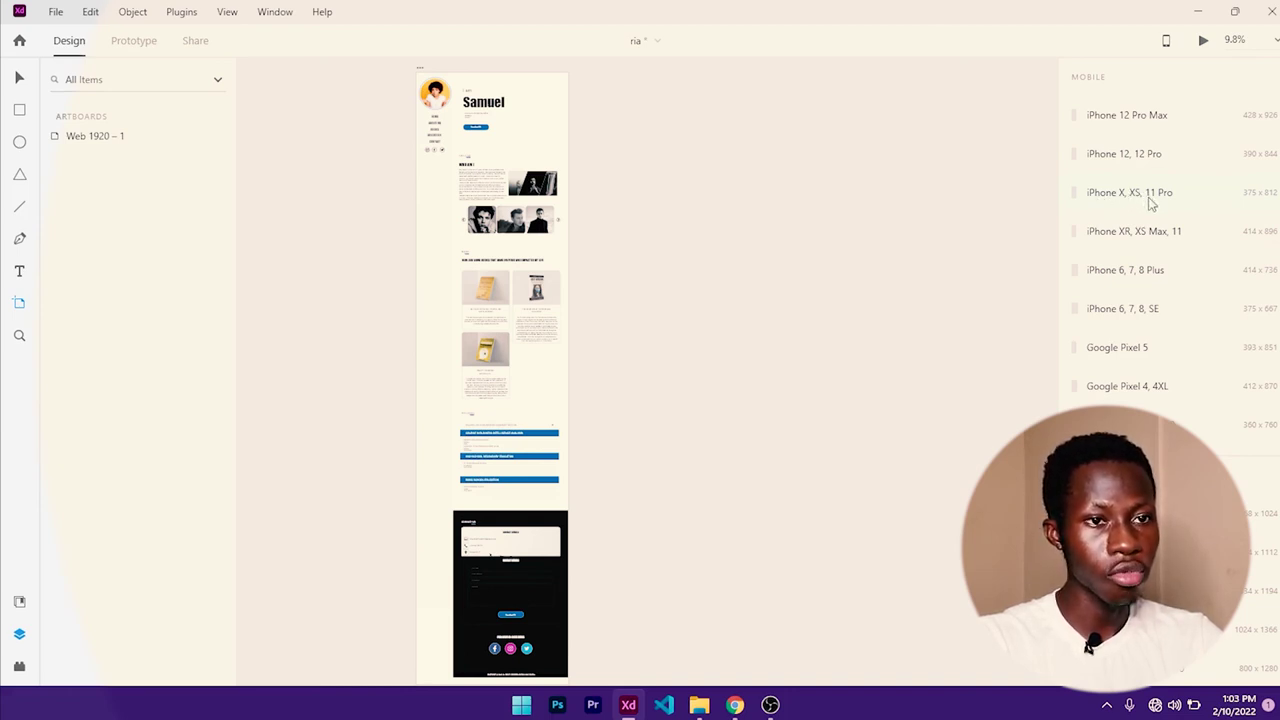
pyautogui.click(1150, 200)
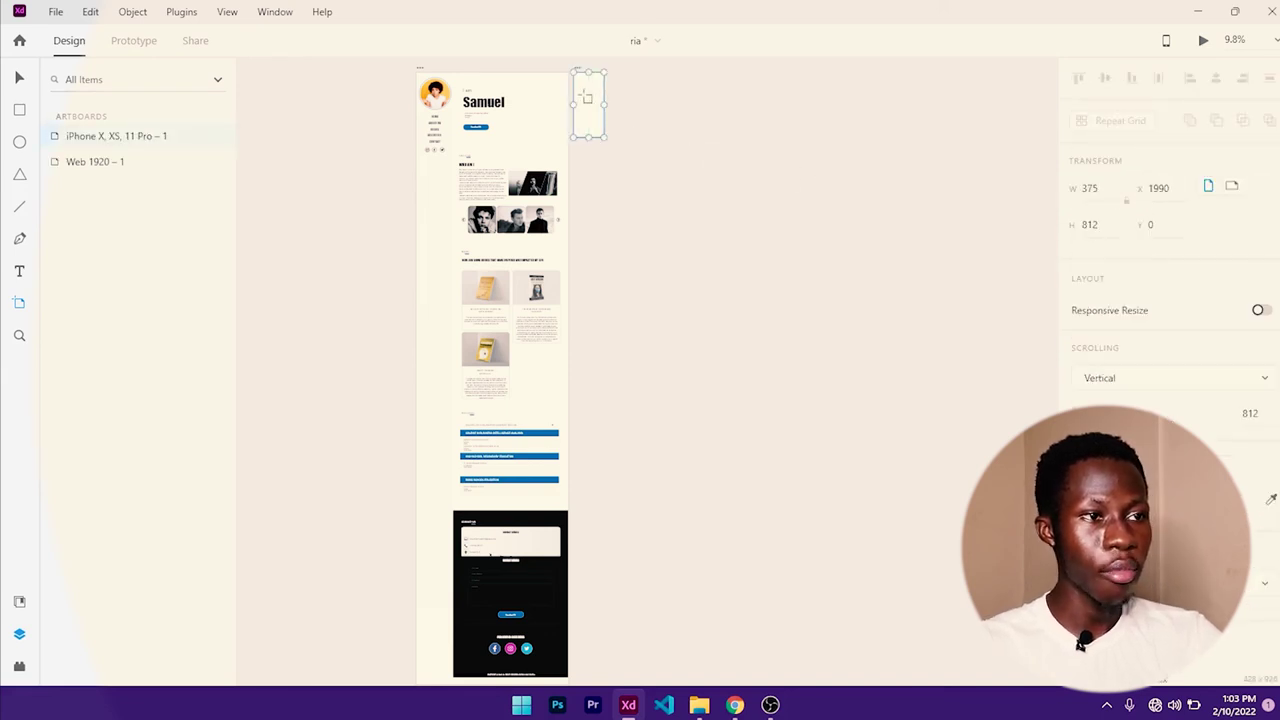
pyautogui.click(20, 78)
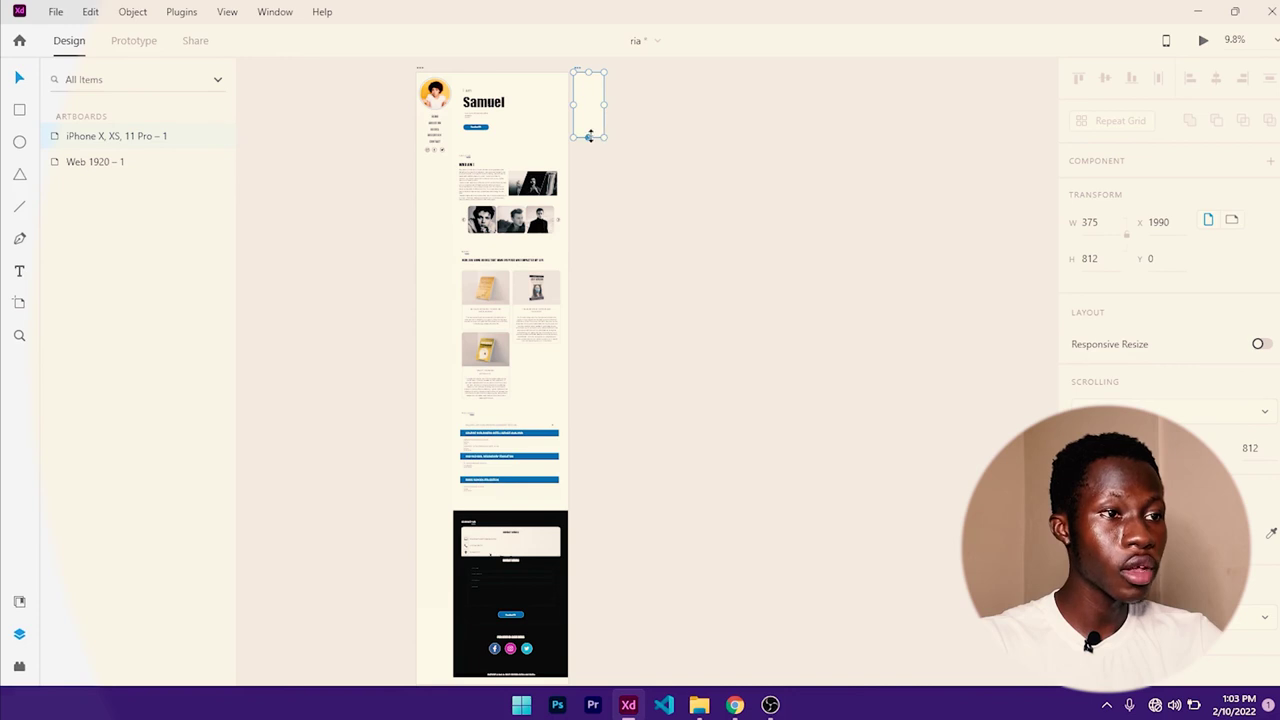
pyautogui.scroll(8, 578, 133)
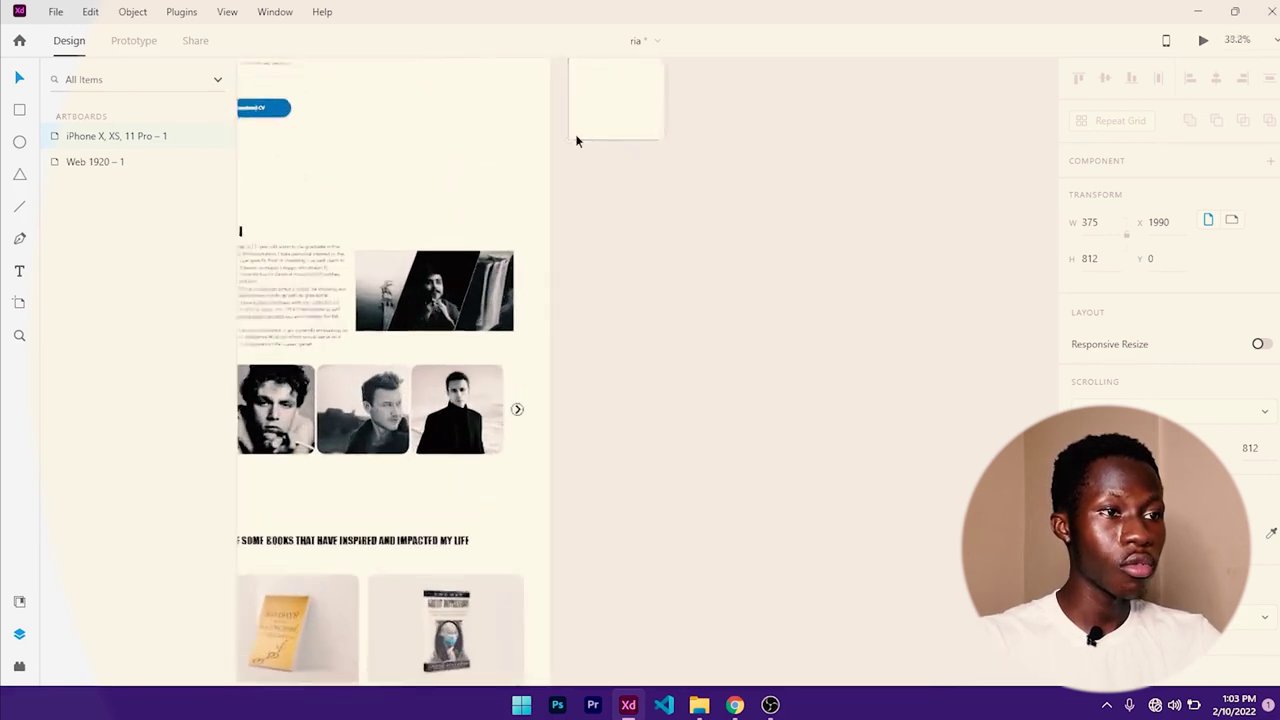
pyautogui.scroll(3, 690, 333)
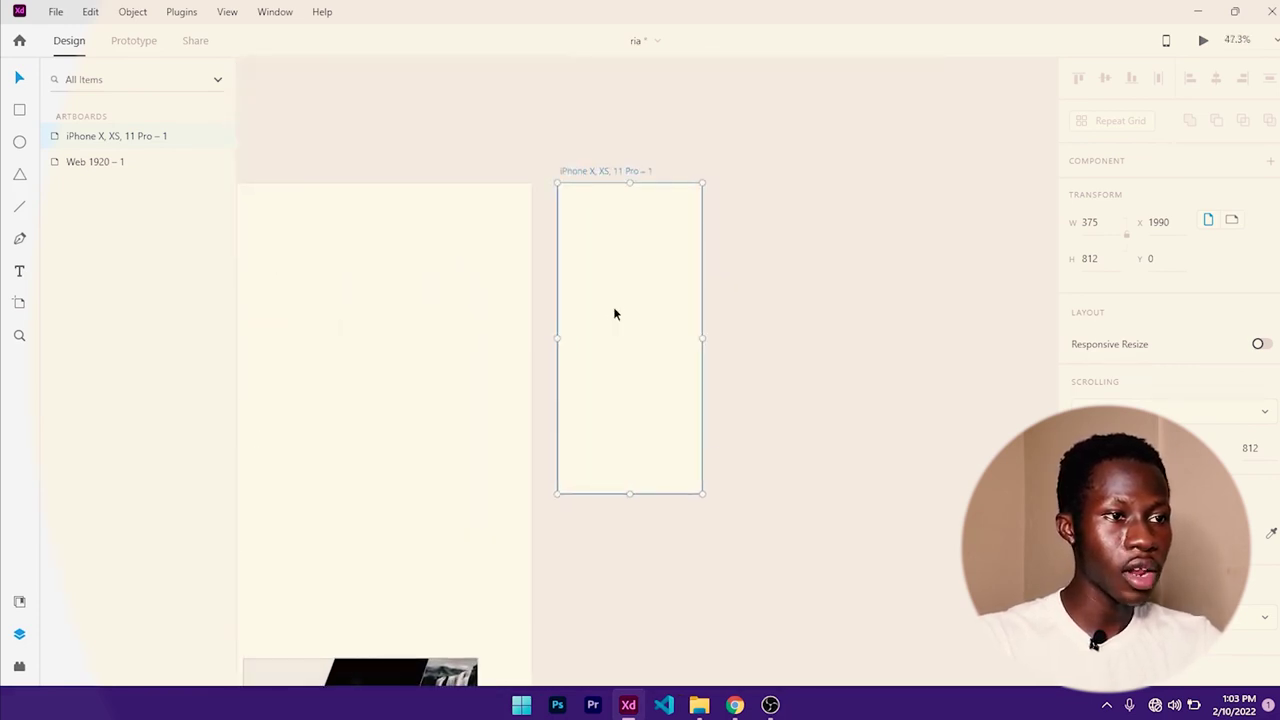
pyautogui.click(764, 284)
# - Draw a circle near the iPhone artboard's top-left and set its width to 50
pyautogui.click(640, 266)
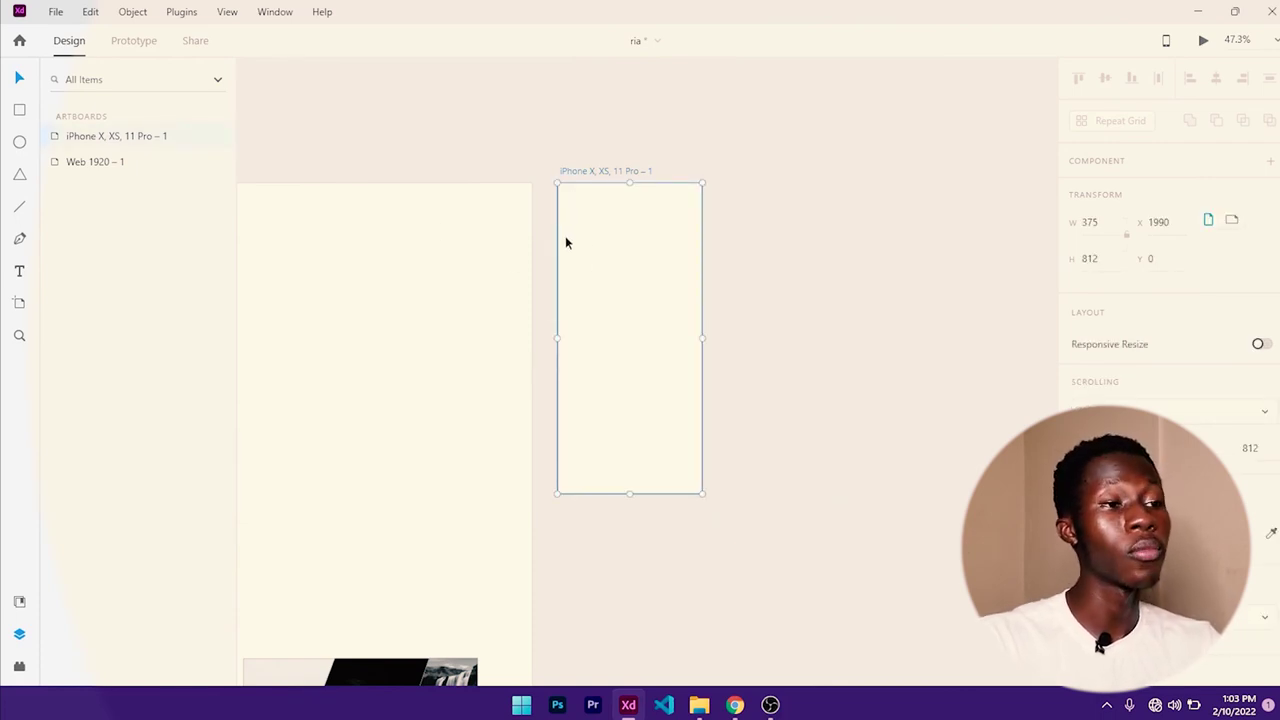
pyautogui.click(21, 142)
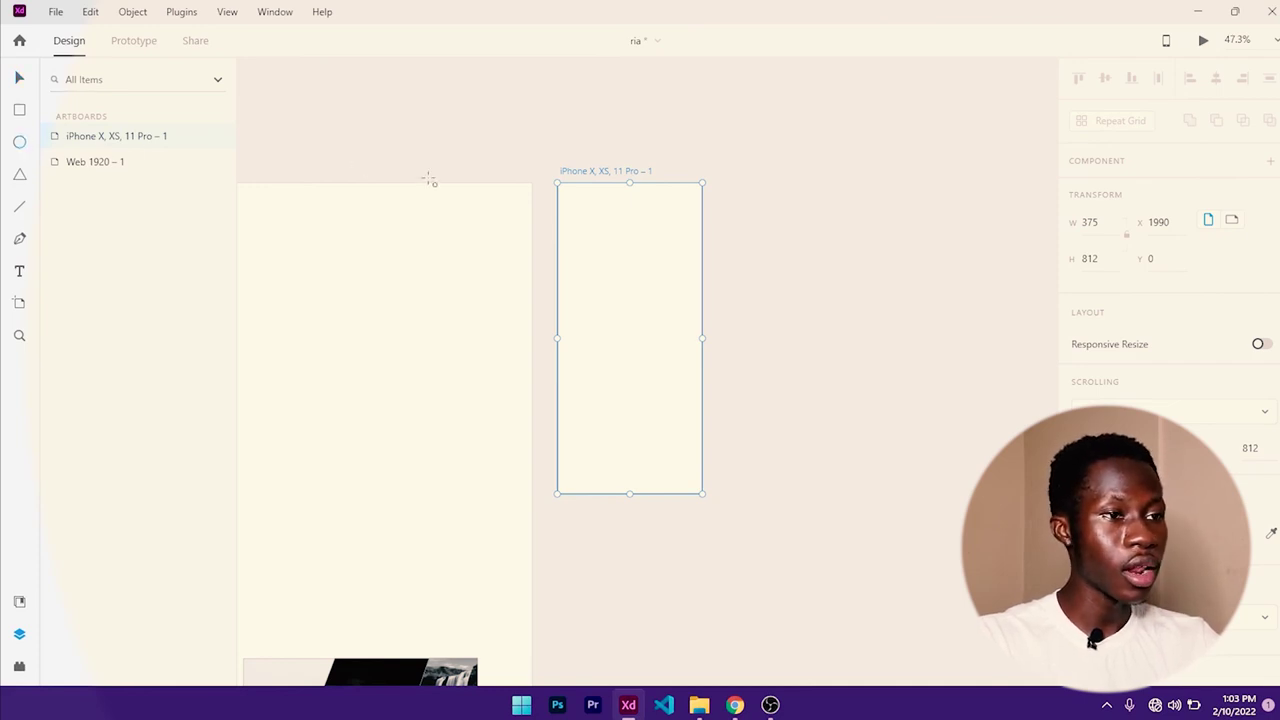
pyautogui.moveTo(569, 203); pyautogui.dragTo(604, 236)
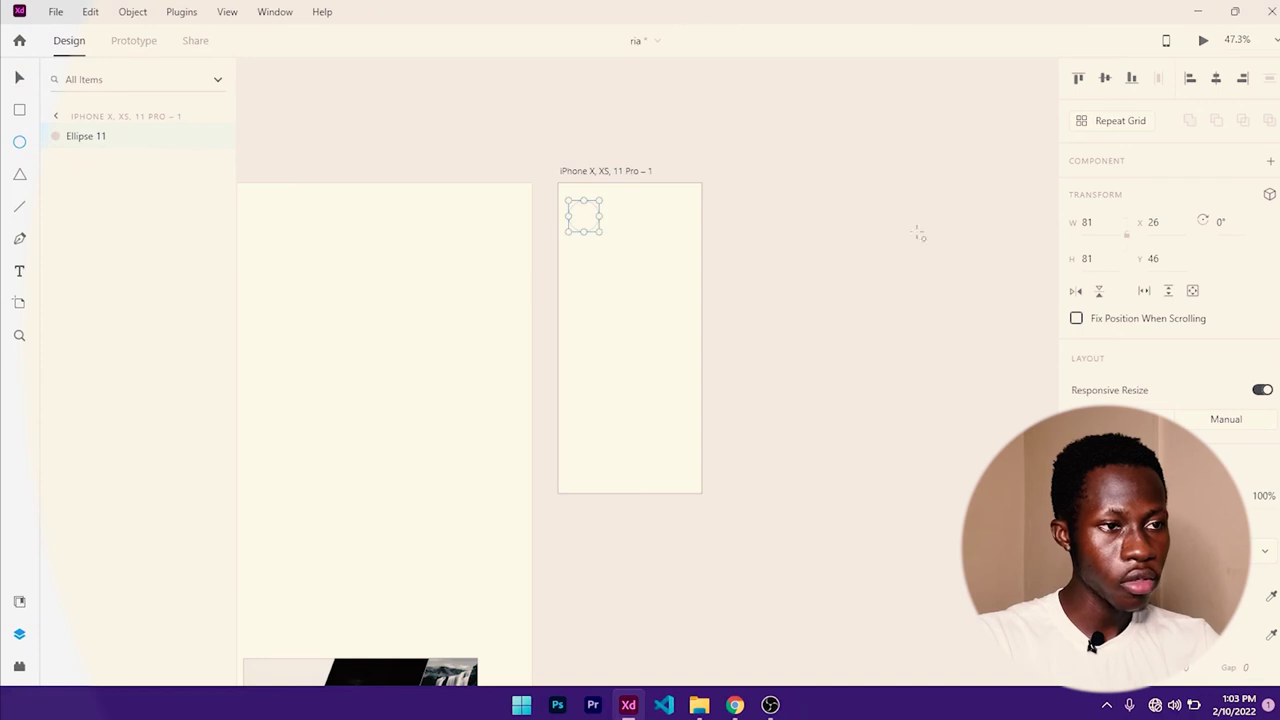
pyautogui.scroll(-3, 1147, 304)
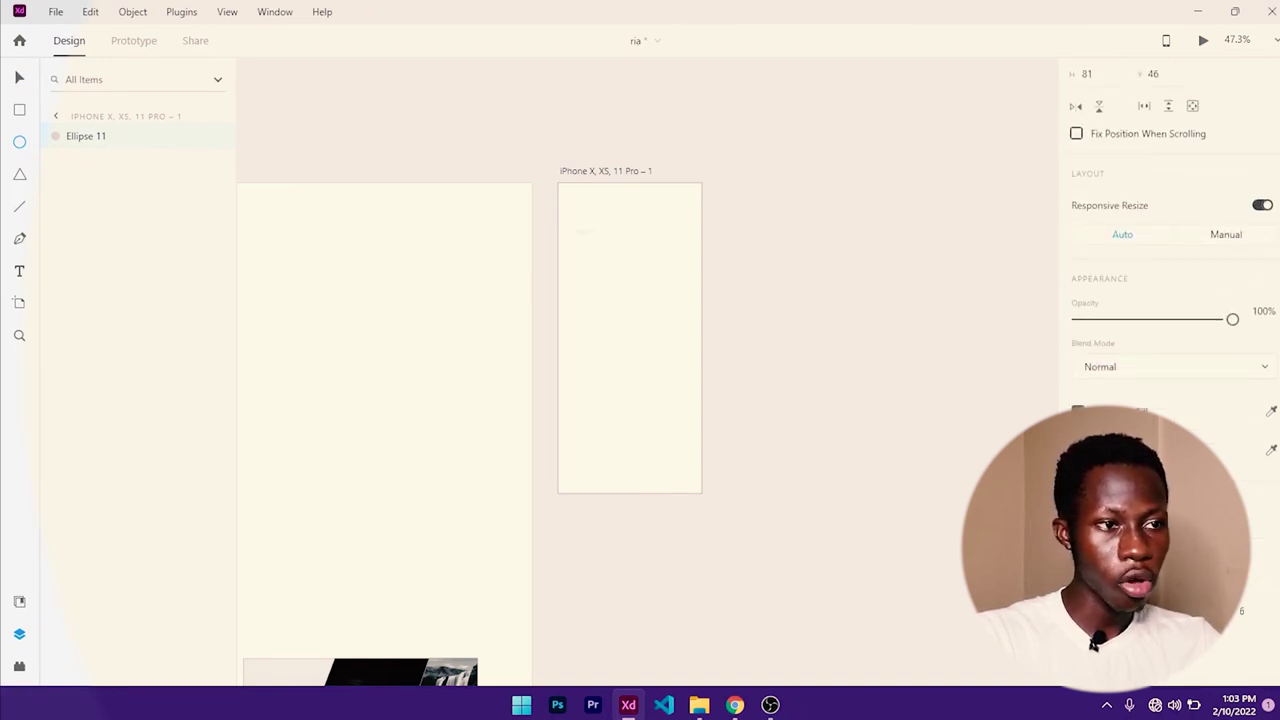
pyautogui.scroll(5, 597, 228)
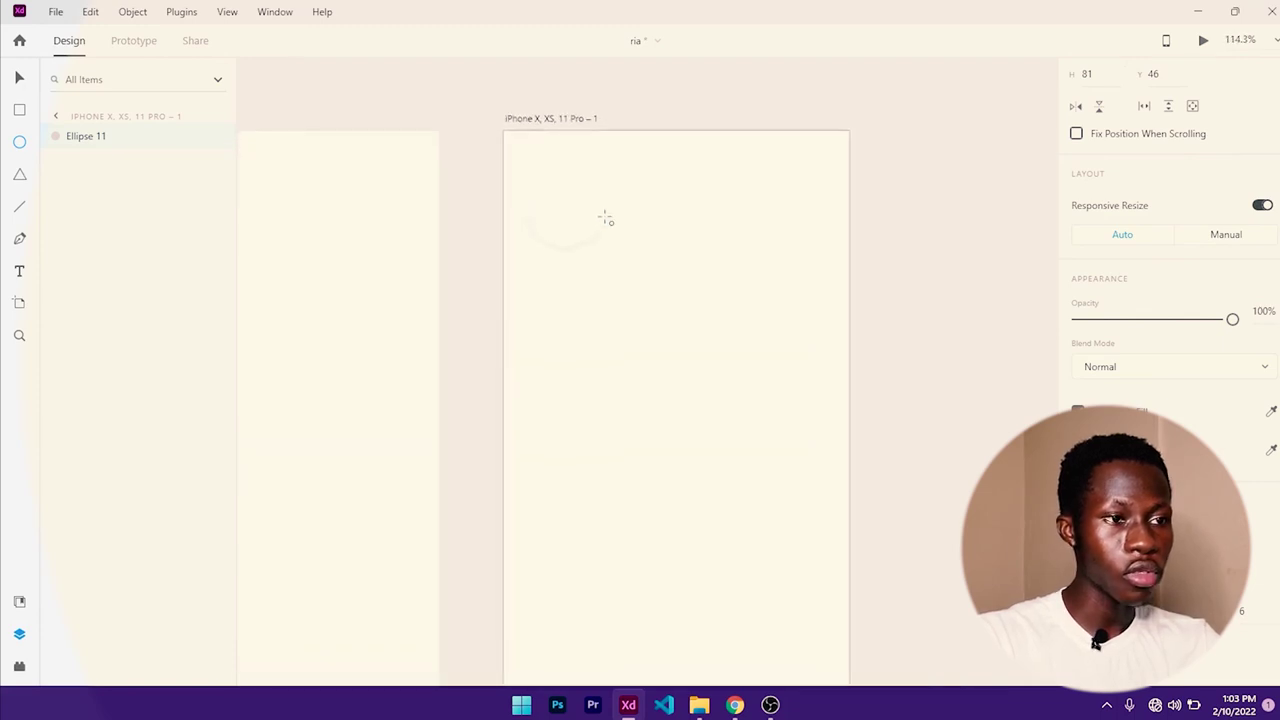
pyautogui.scroll(3, 1113, 215)
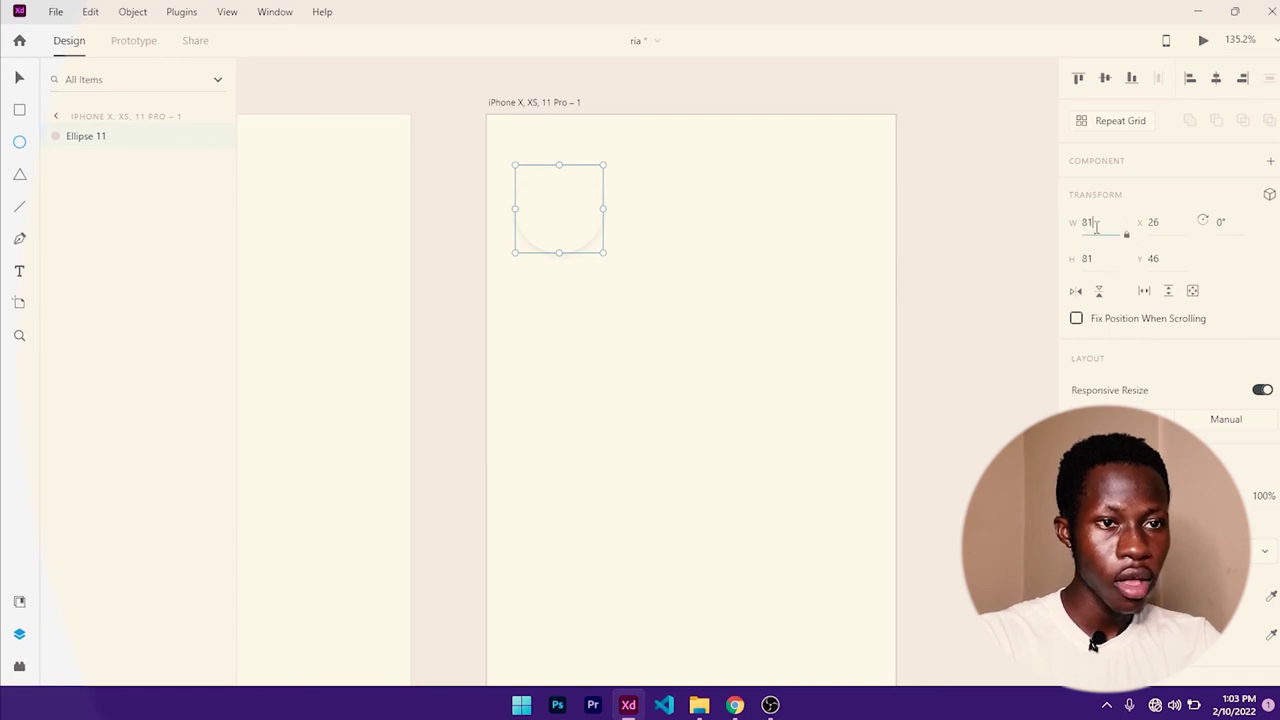
pyautogui.click(1096, 224)
pyautogui.write('50')
pyautogui.press('Return')
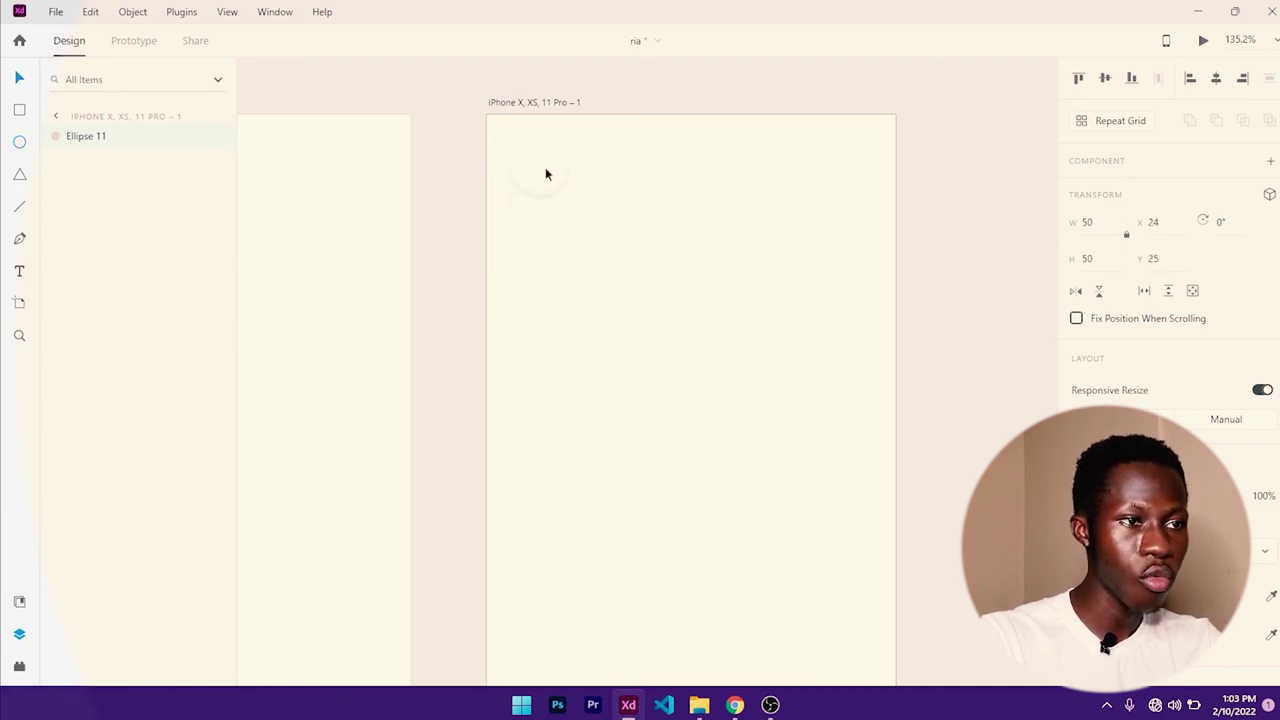
pyautogui.scroll(5, 569, 188)
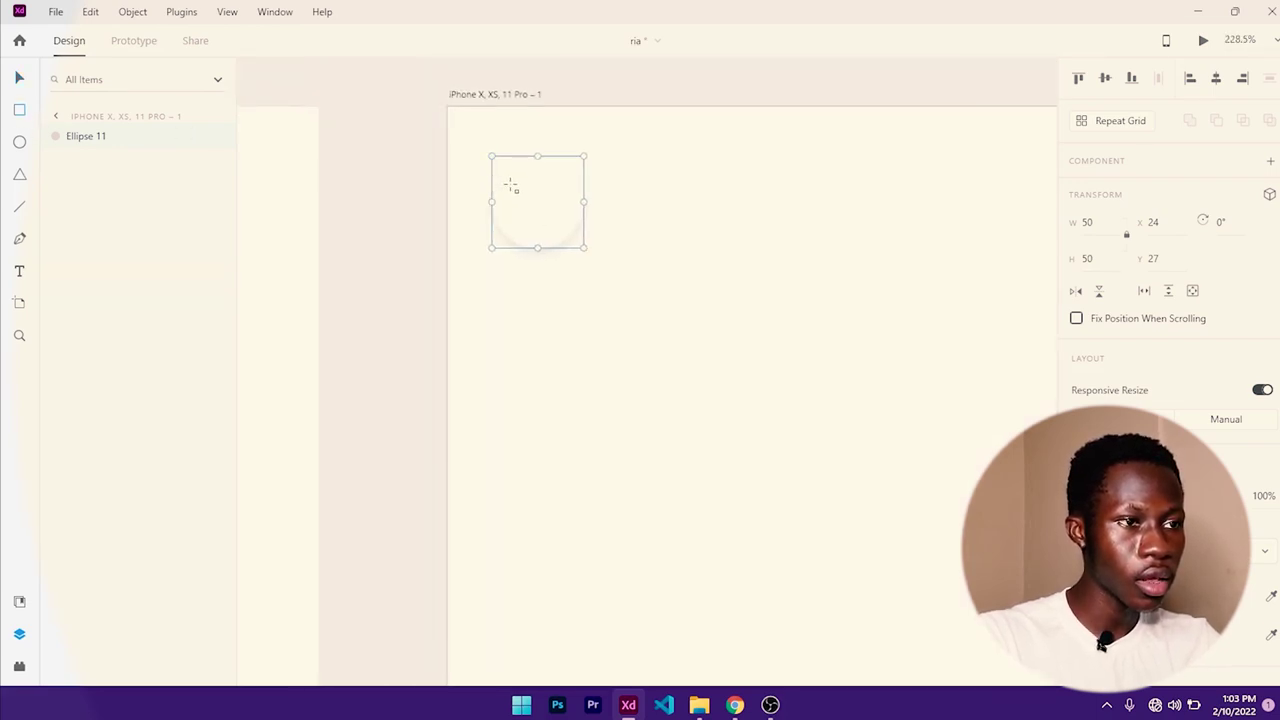
# - Draw a thin borderless black bar at the top of the circle
pyautogui.moveTo(508, 184); pyautogui.dragTo(572, 191)
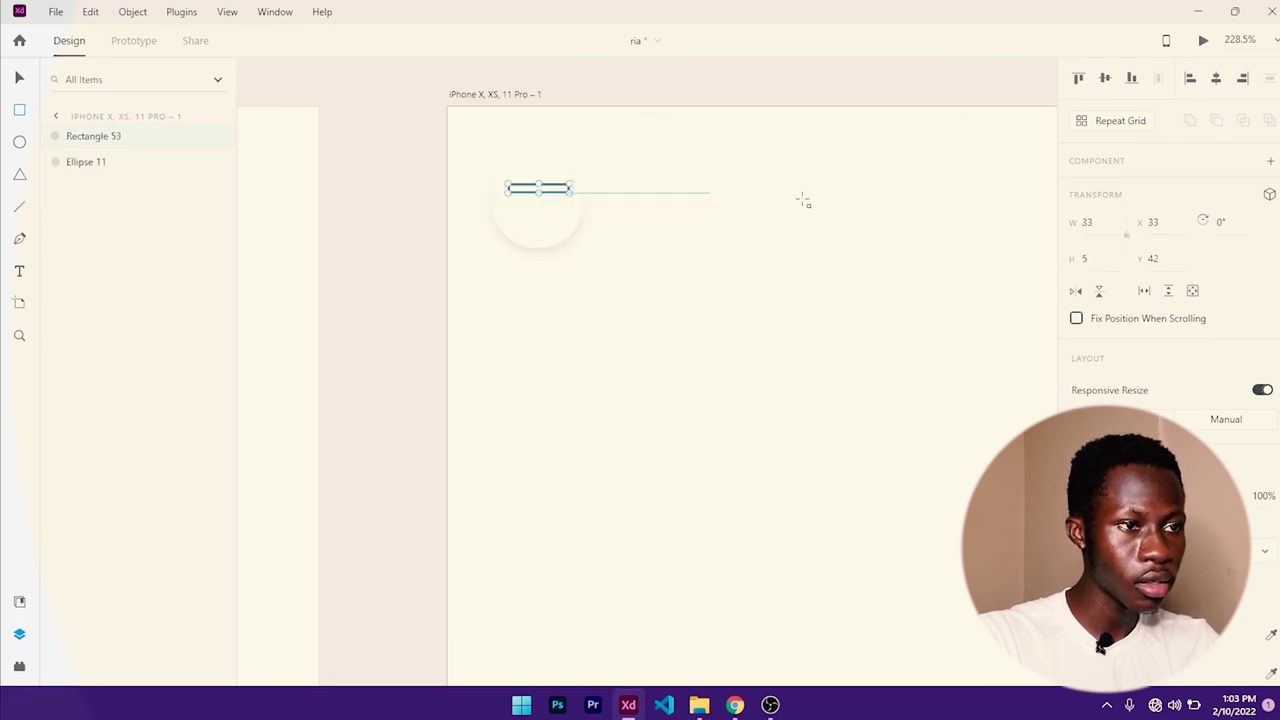
pyautogui.scroll(-5, 1134, 283)
pyautogui.click(1078, 392)
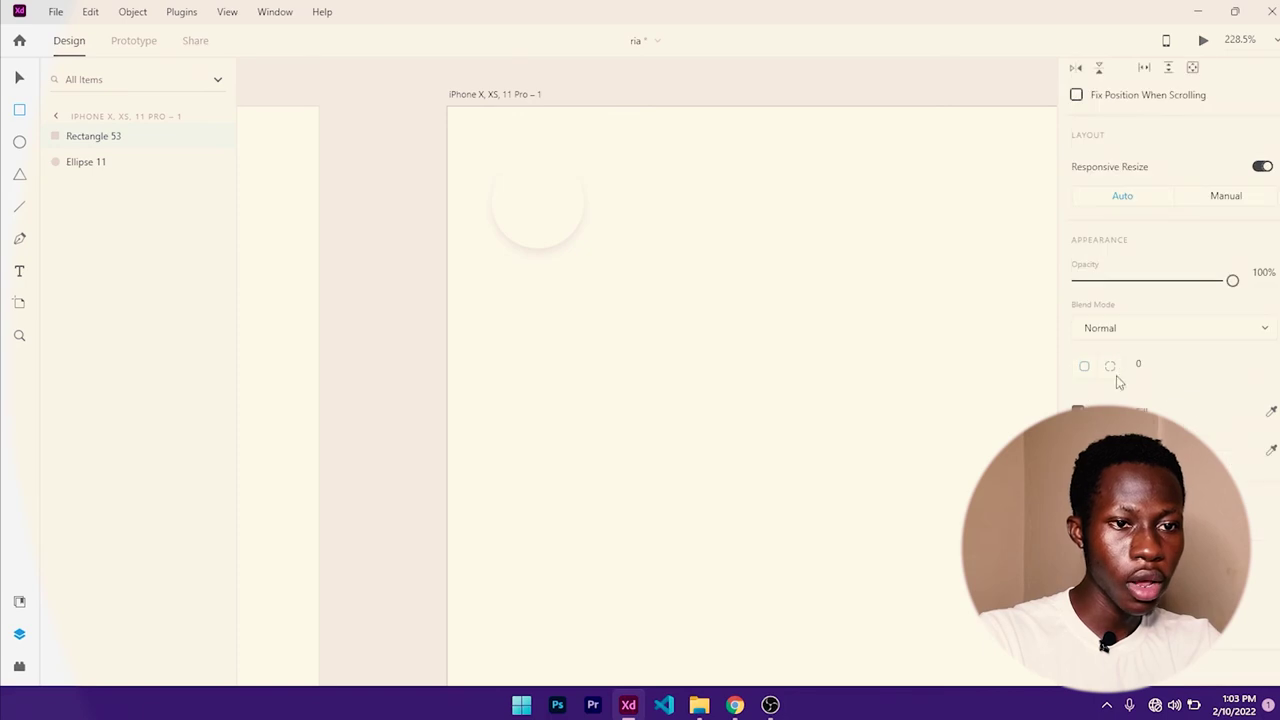
pyautogui.click(1110, 411)
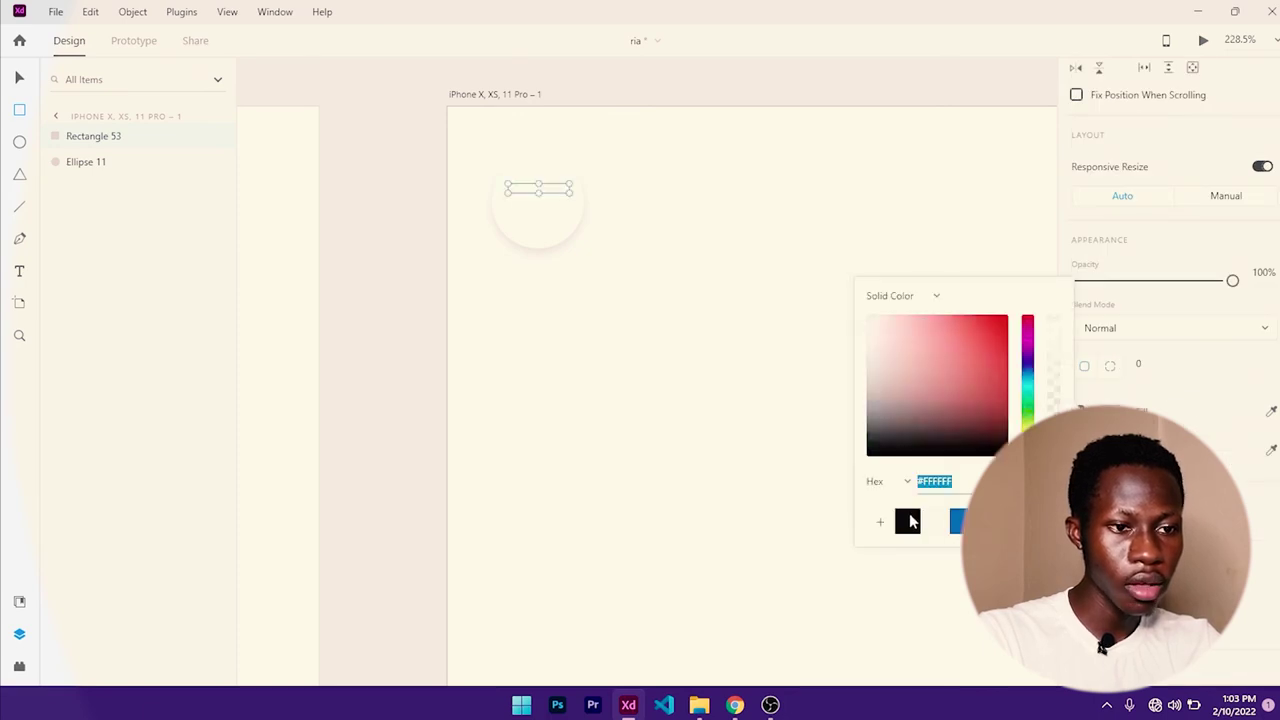
pyautogui.click(907, 520)
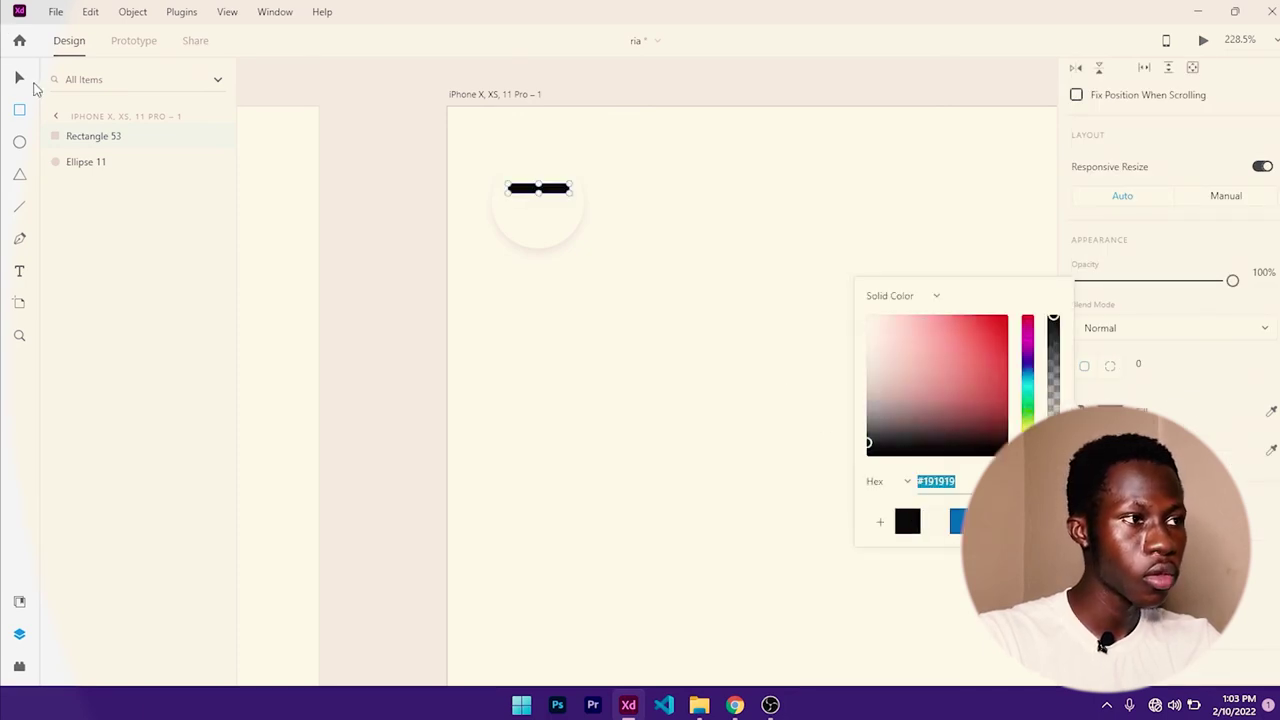
pyautogui.click(20, 78)
pyautogui.scroll(5, 1137, 163)
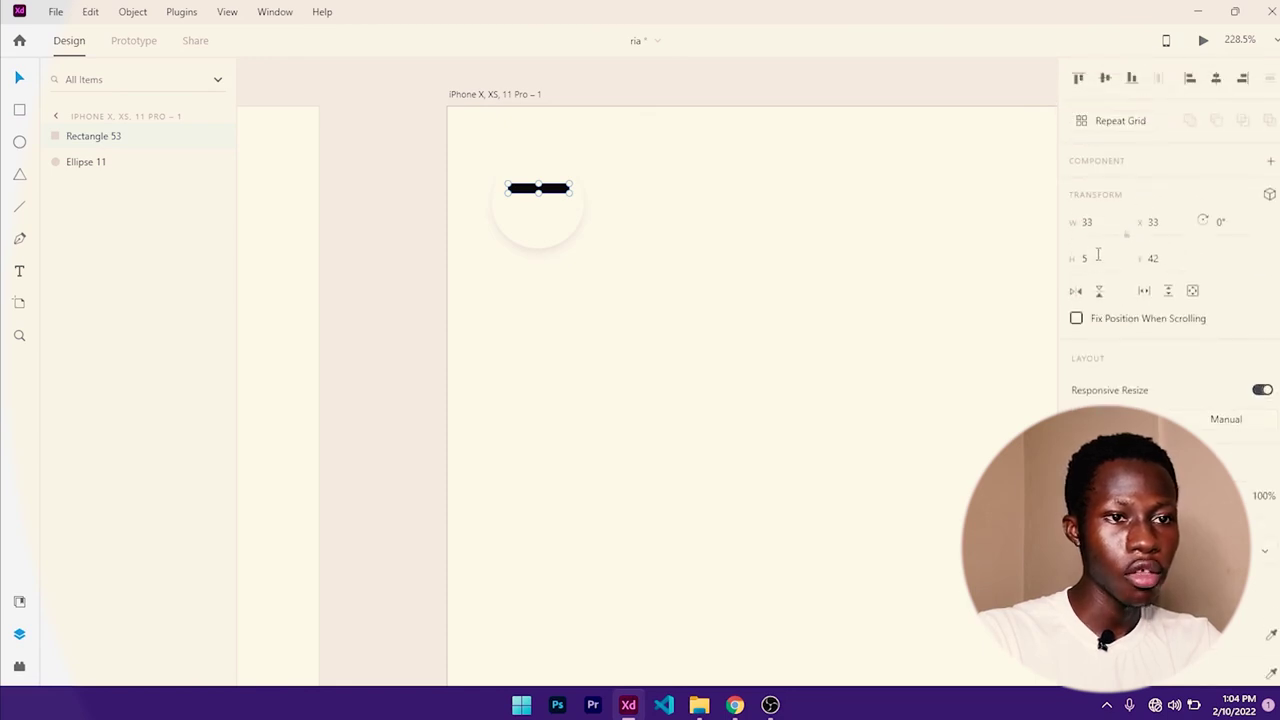
# - Set the black bar's height to 3
pyautogui.click(1097, 262)
pyautogui.write('4')
pyautogui.press('Return')
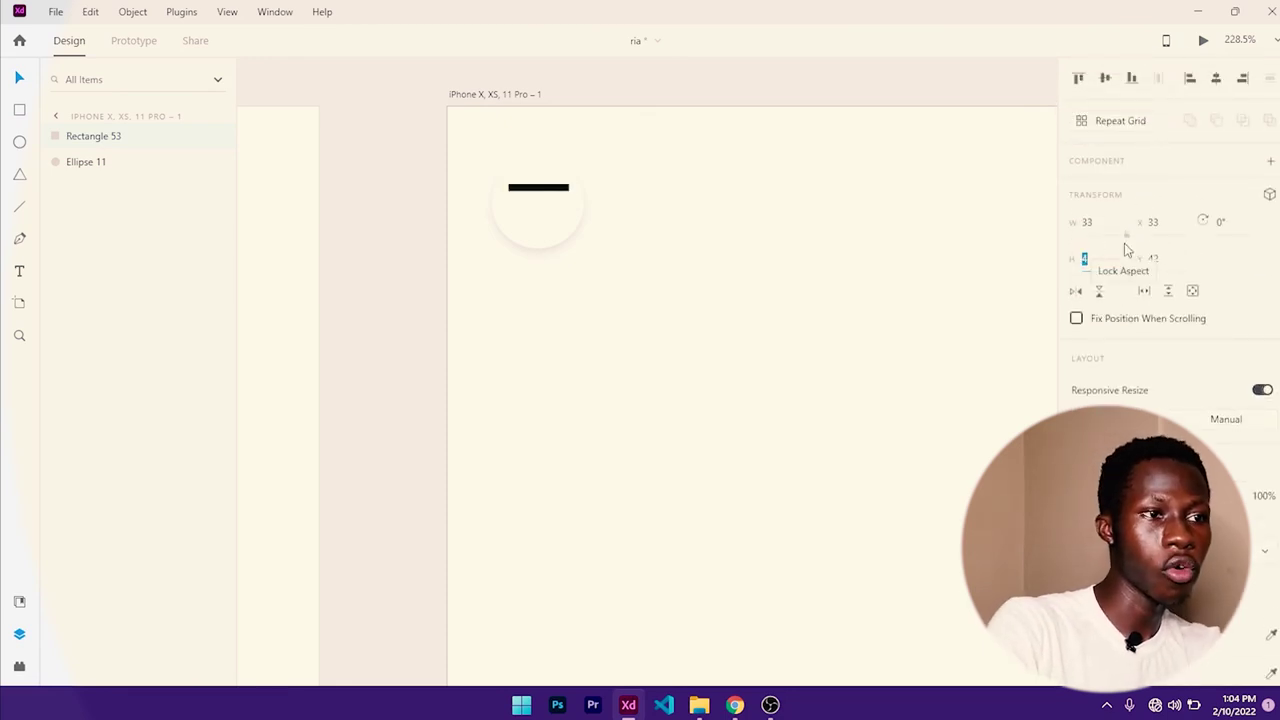
pyautogui.write('3')
pyautogui.press('Return')
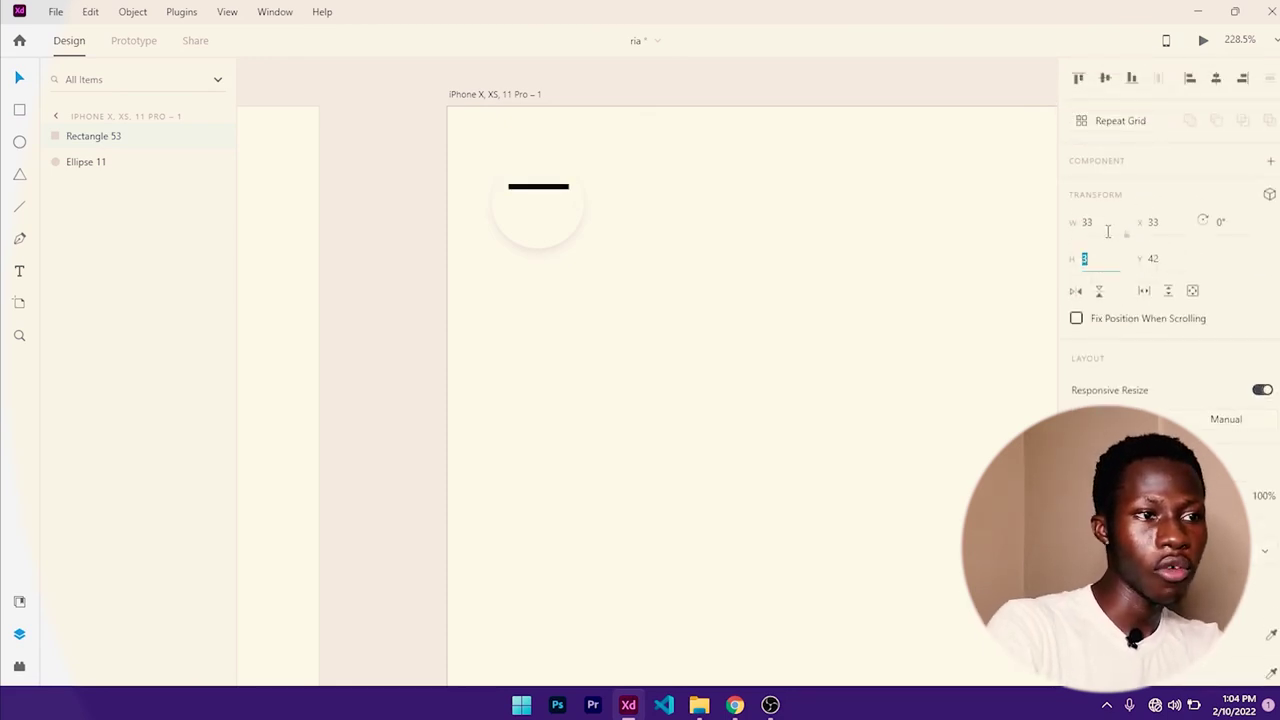
# - Duplicate the bar into a stack of three and group them
pyautogui.click(617, 277)
pyautogui.click(551, 187)
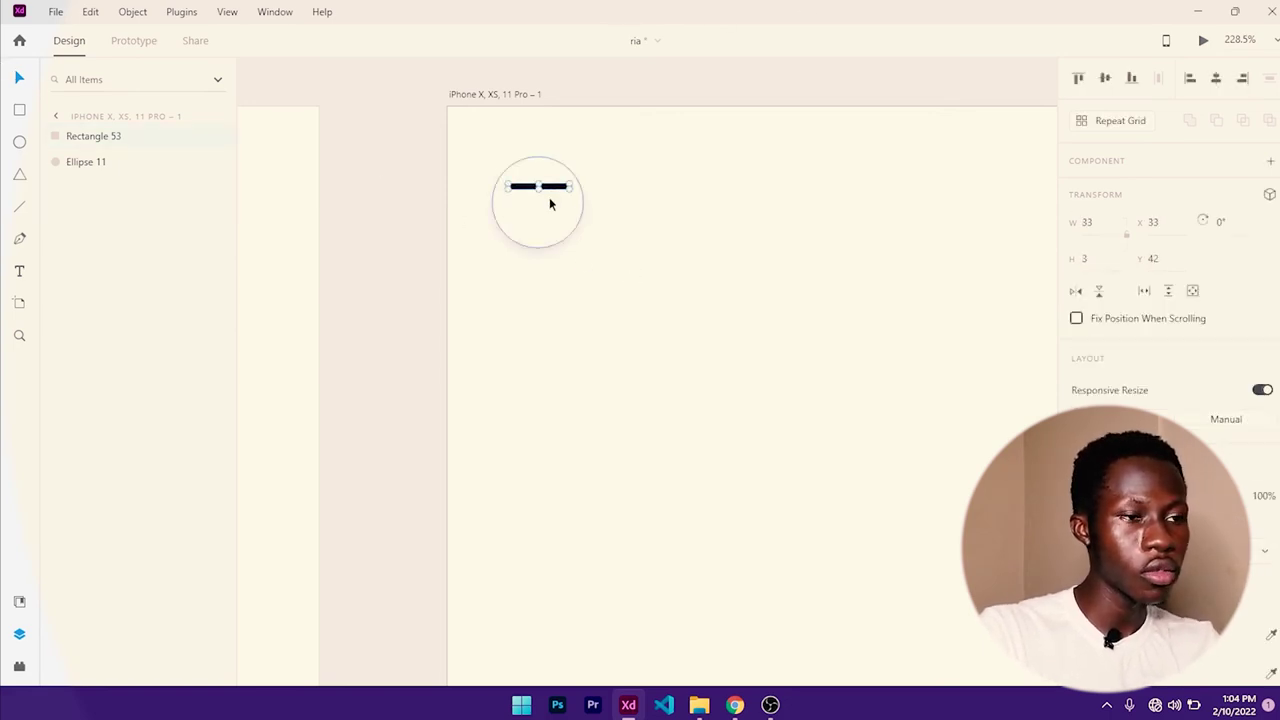
pyautogui.keyDown('shift'); pyautogui.click(544, 212); pyautogui.keyUp('shift')
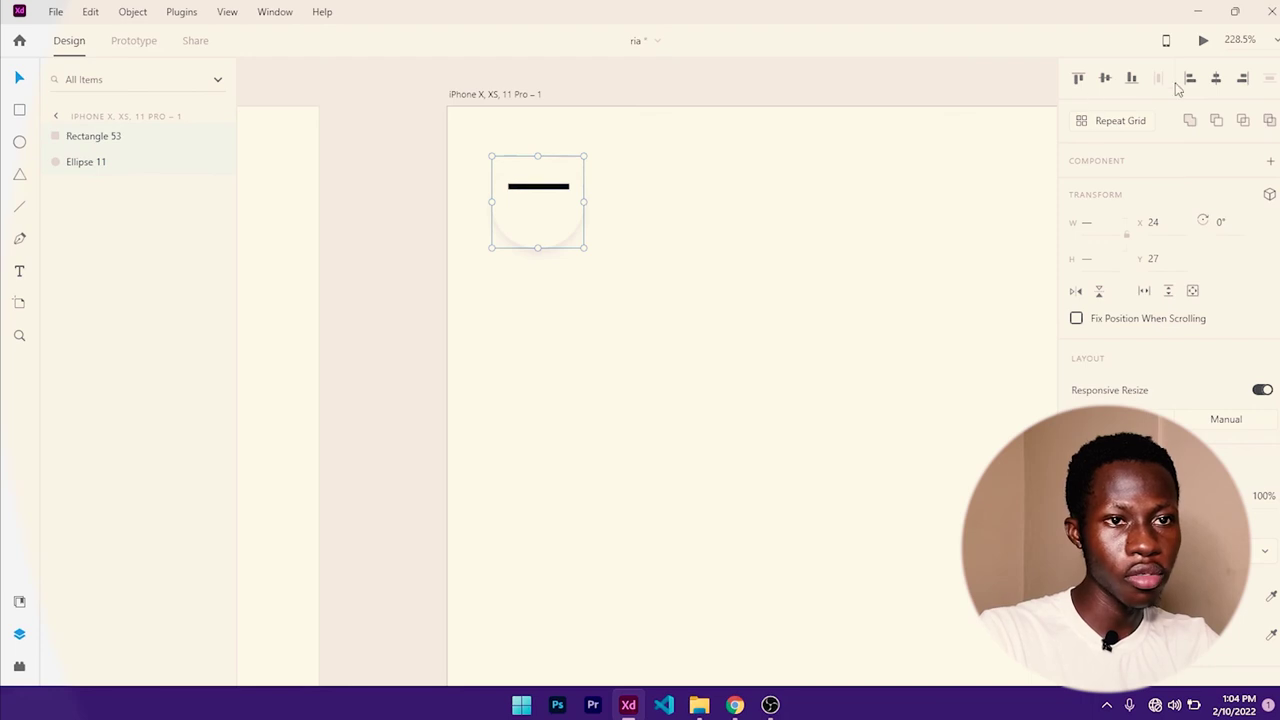
pyautogui.click(622, 170)
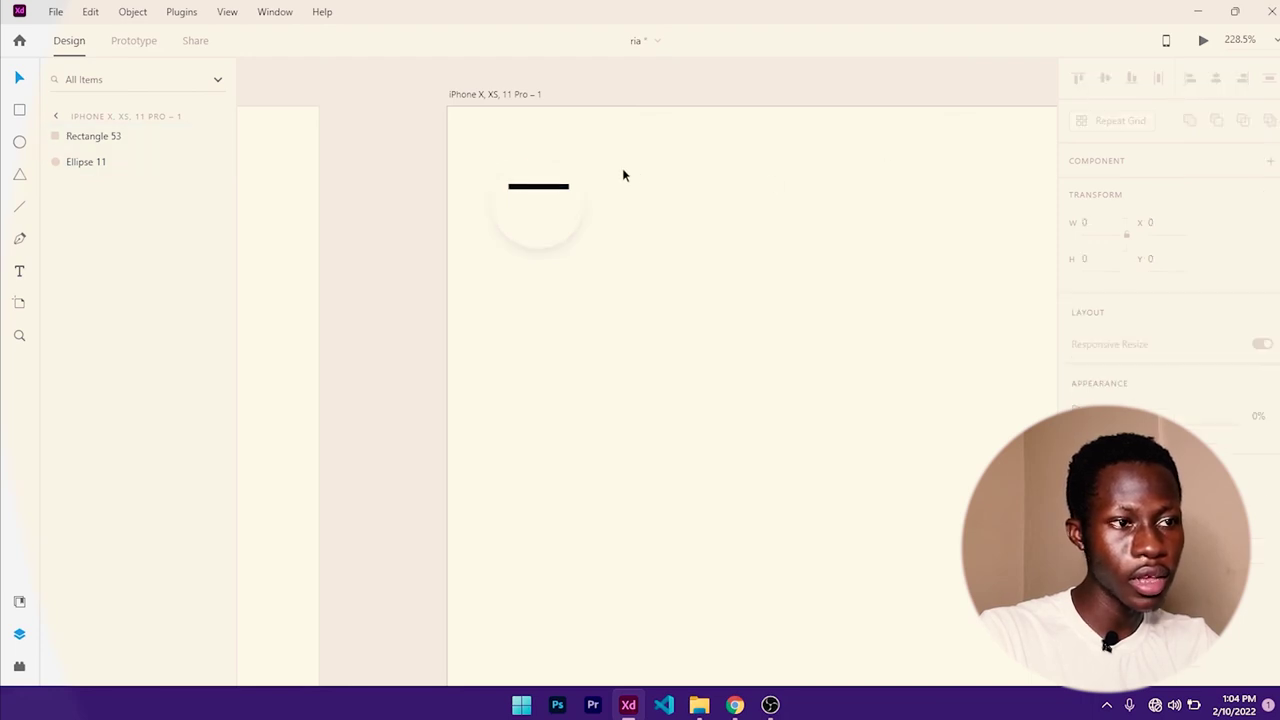
pyautogui.click(538, 186)
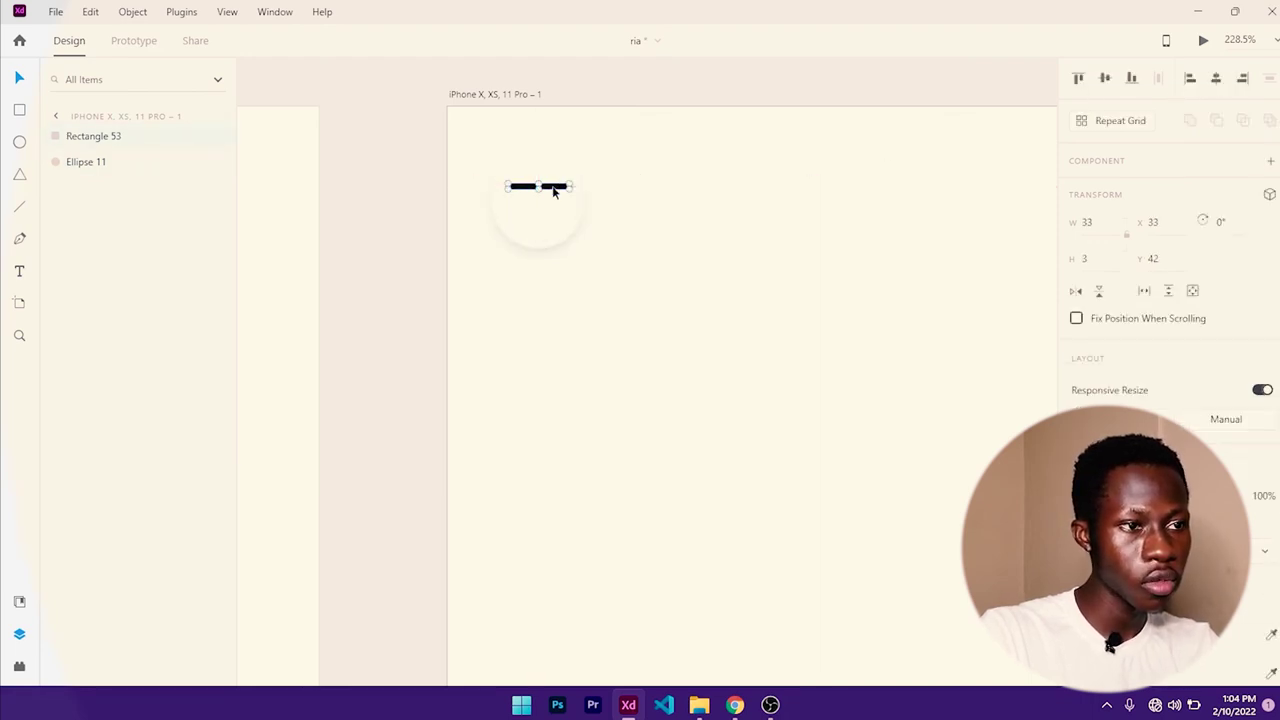
pyautogui.hotkey('ctrl', 'd')
pyautogui.moveTo(553, 191); pyautogui.dragTo(551, 211)
pyautogui.hotkey('ctrl', 'd')
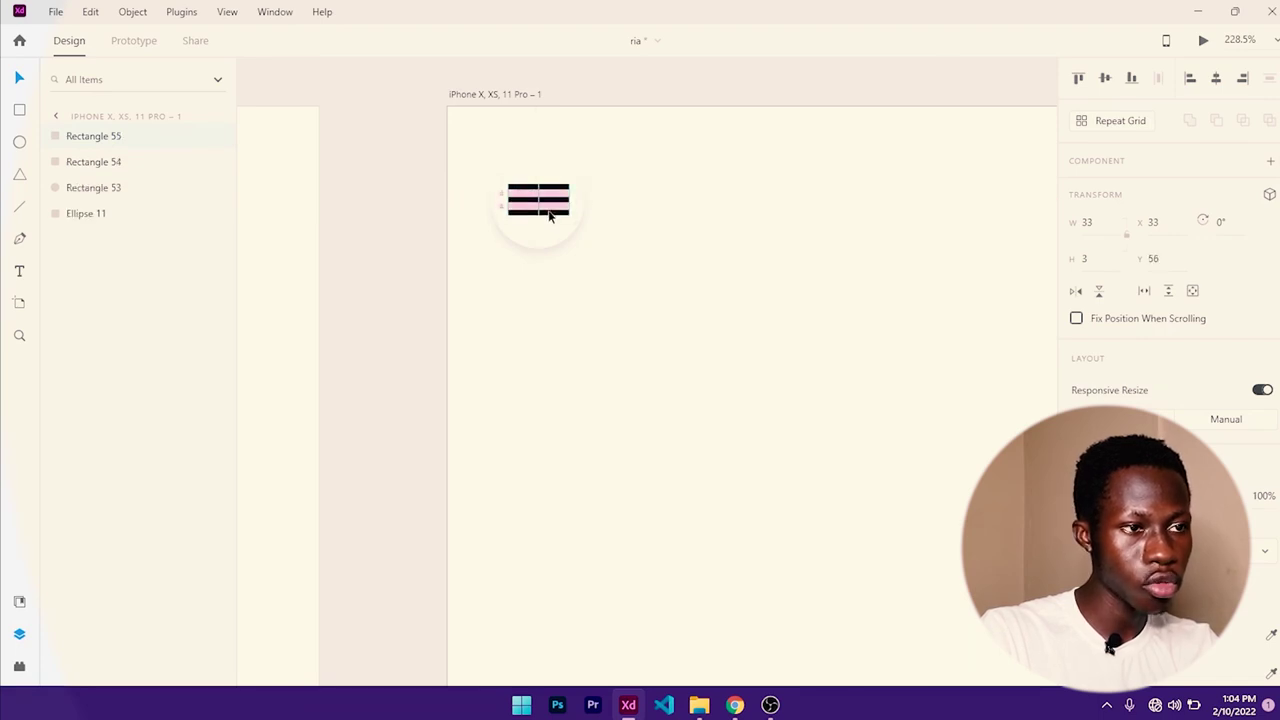
pyautogui.keyDown('shift'); pyautogui.click(557, 202); pyautogui.keyUp('shift')
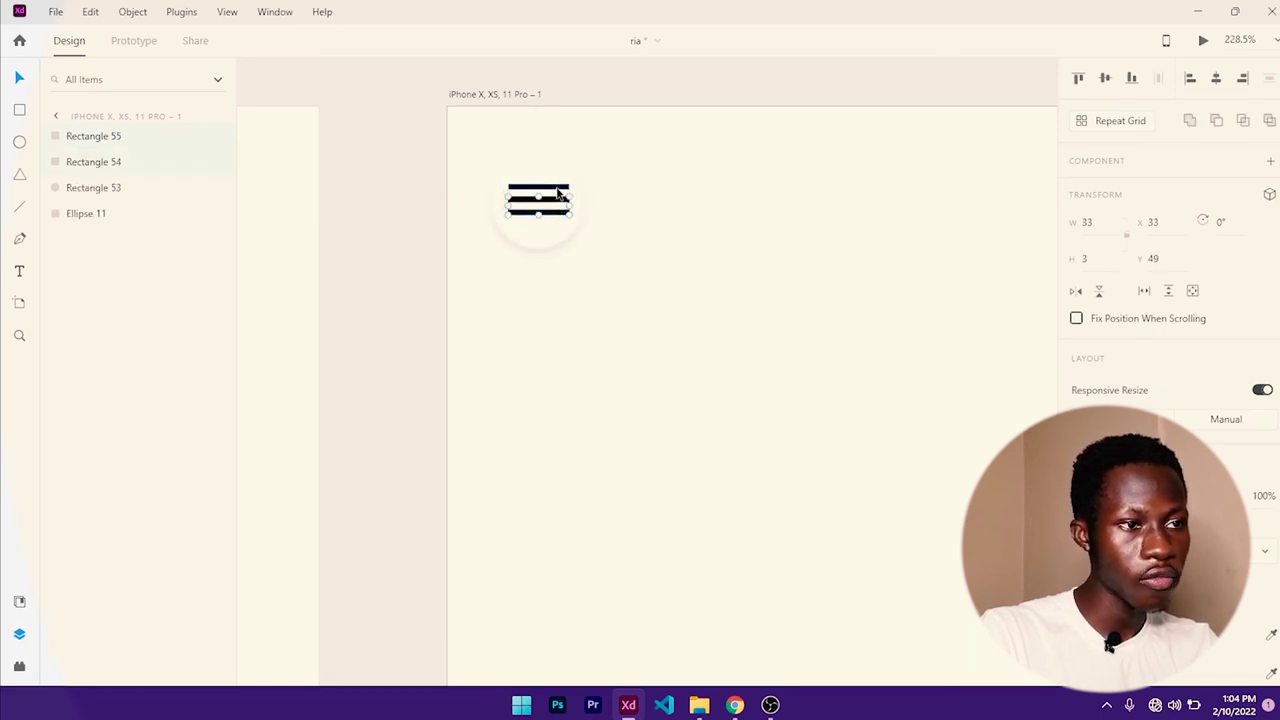
pyautogui.keyDown('shift'); pyautogui.click(559, 191); pyautogui.keyUp('shift')
pyautogui.hotkey('ctrl', 'g')
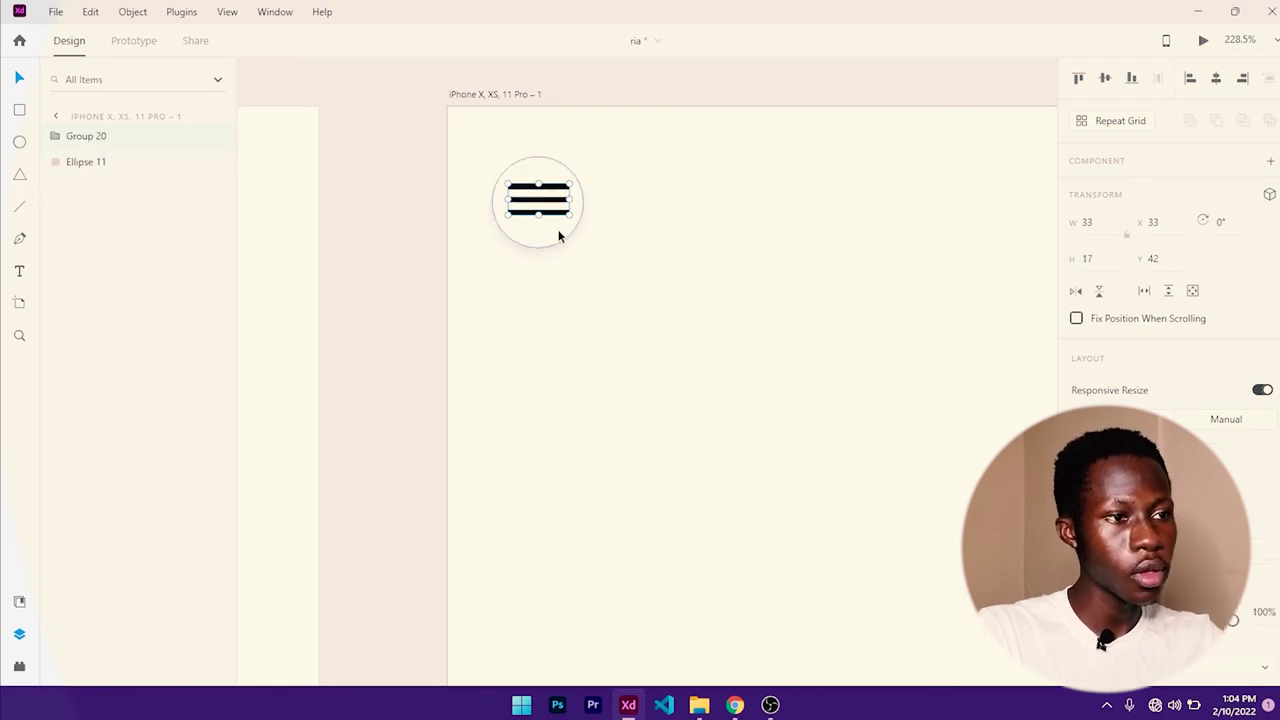
# - Centre the bar group vertically in the circle and even out the bars' spacing
pyautogui.keyDown('shift'); pyautogui.click(558, 229); pyautogui.keyUp('shift')
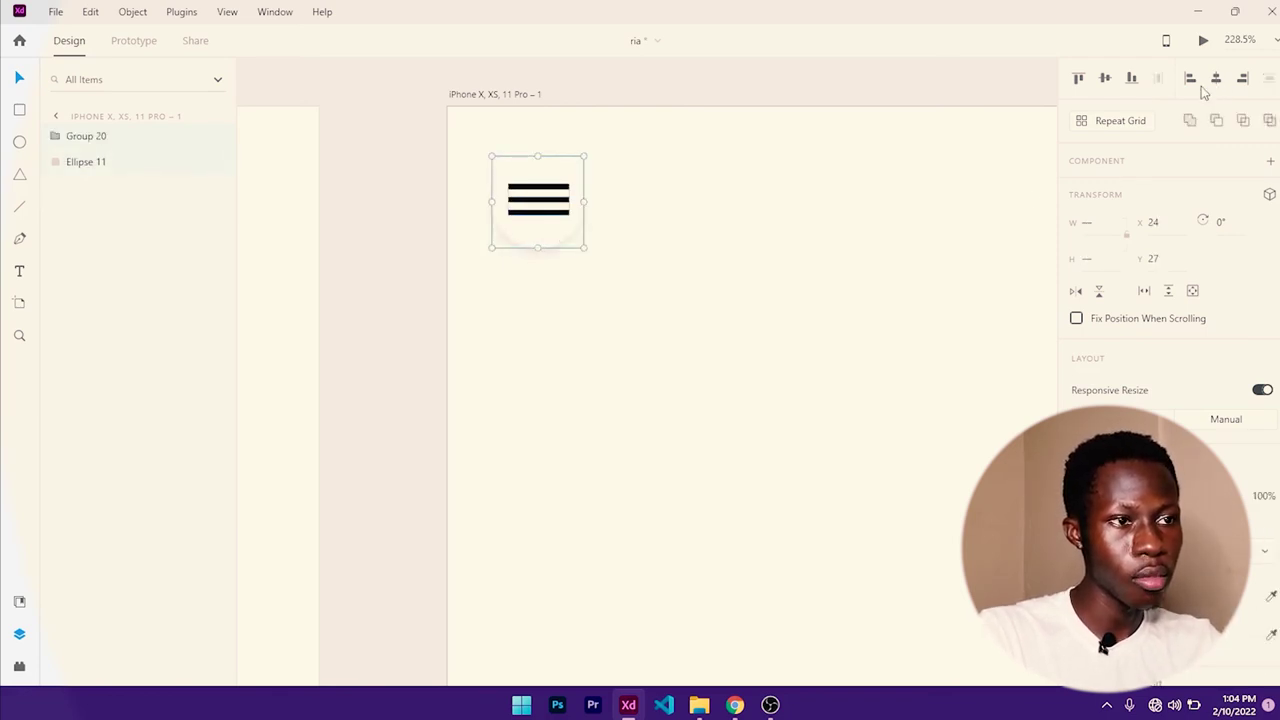
pyautogui.click(1105, 82)
pyautogui.click(686, 168)
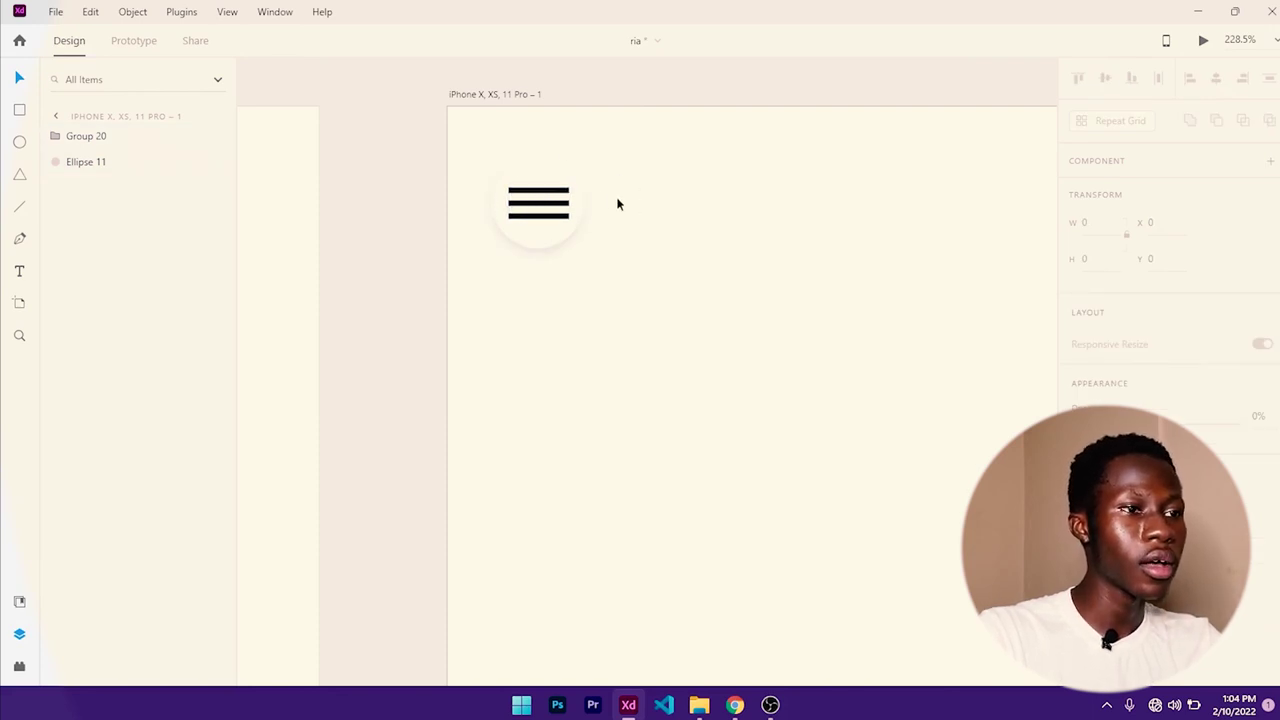
pyautogui.doubleClick(562, 190)
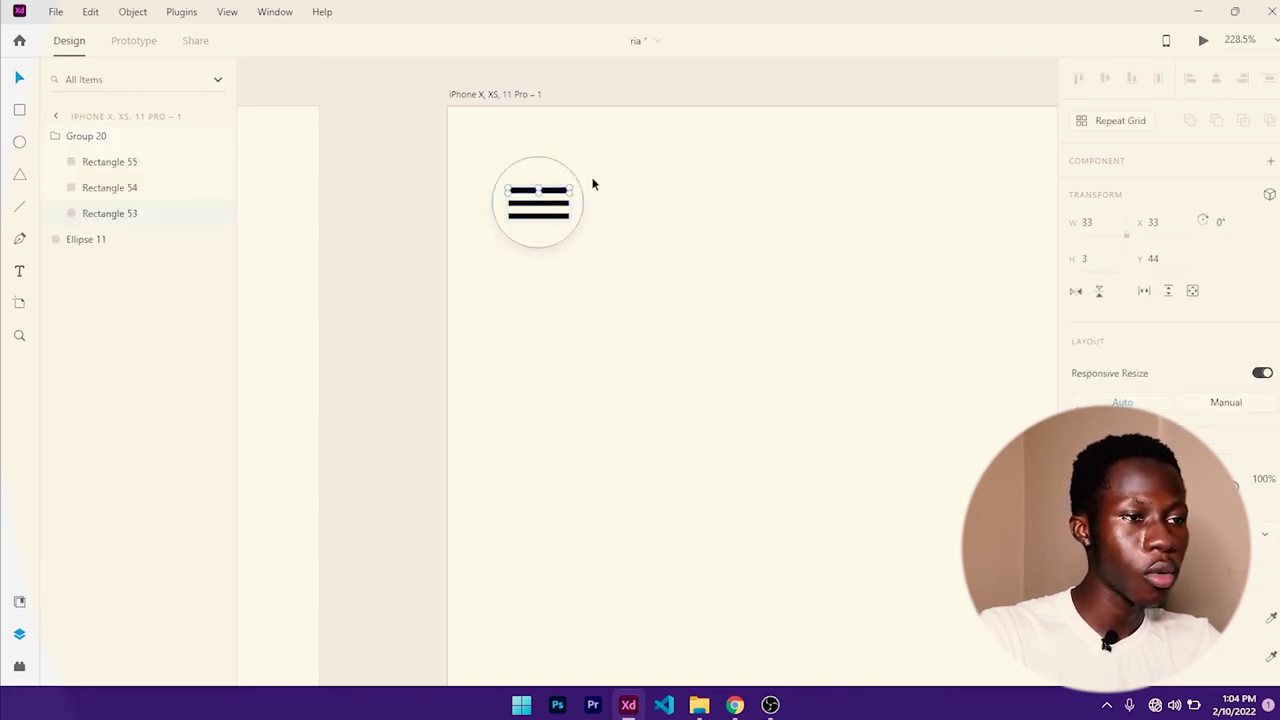
pyautogui.press('Up')
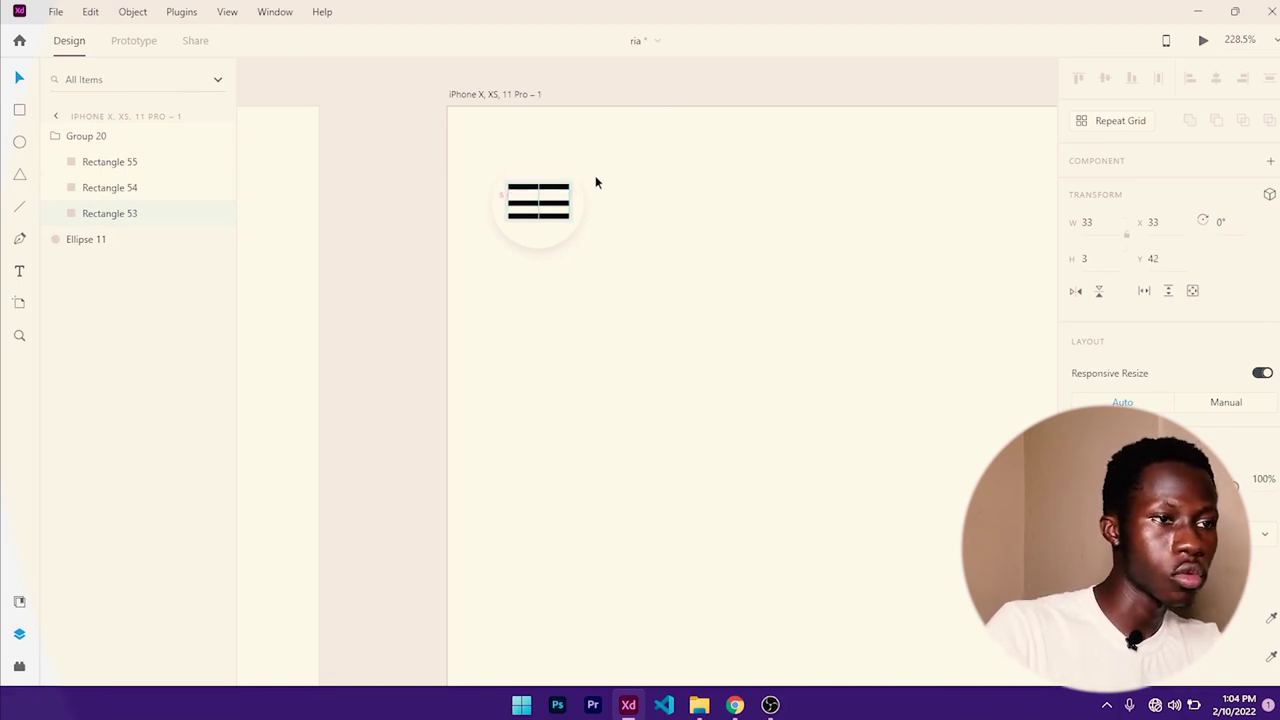
pyautogui.click(546, 204)
pyautogui.press('Up')
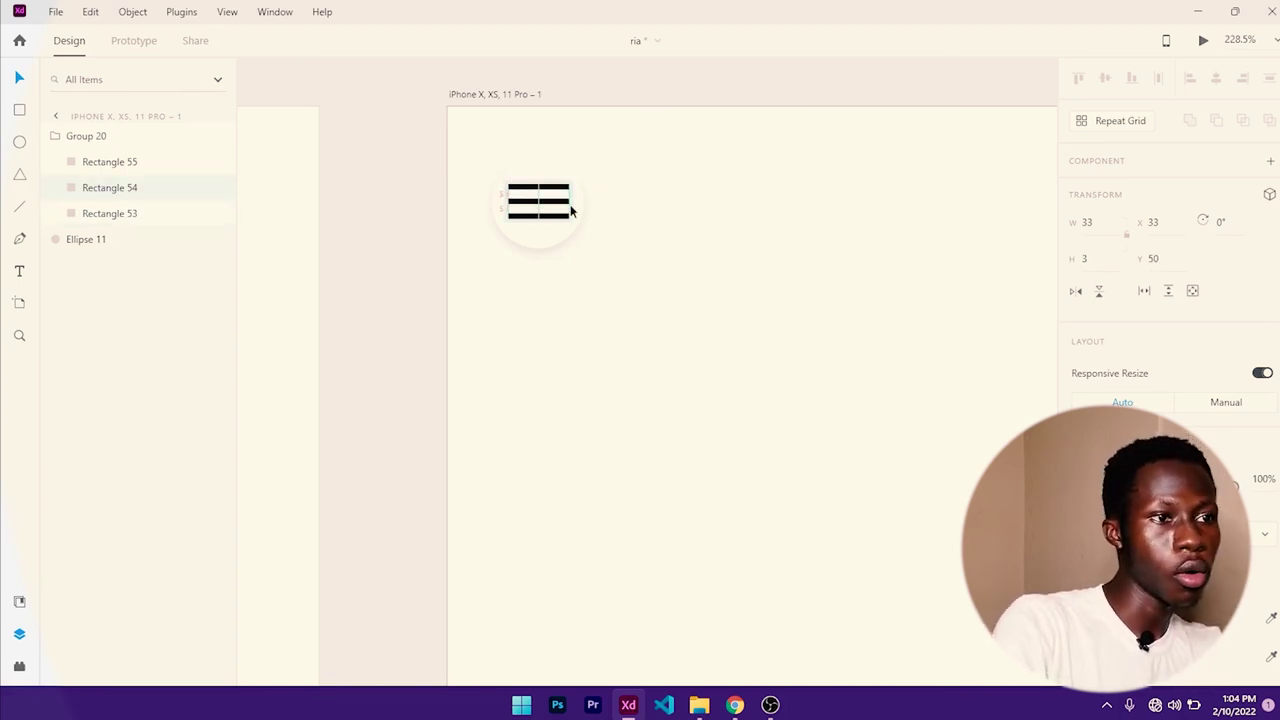
pyautogui.click(533, 217)
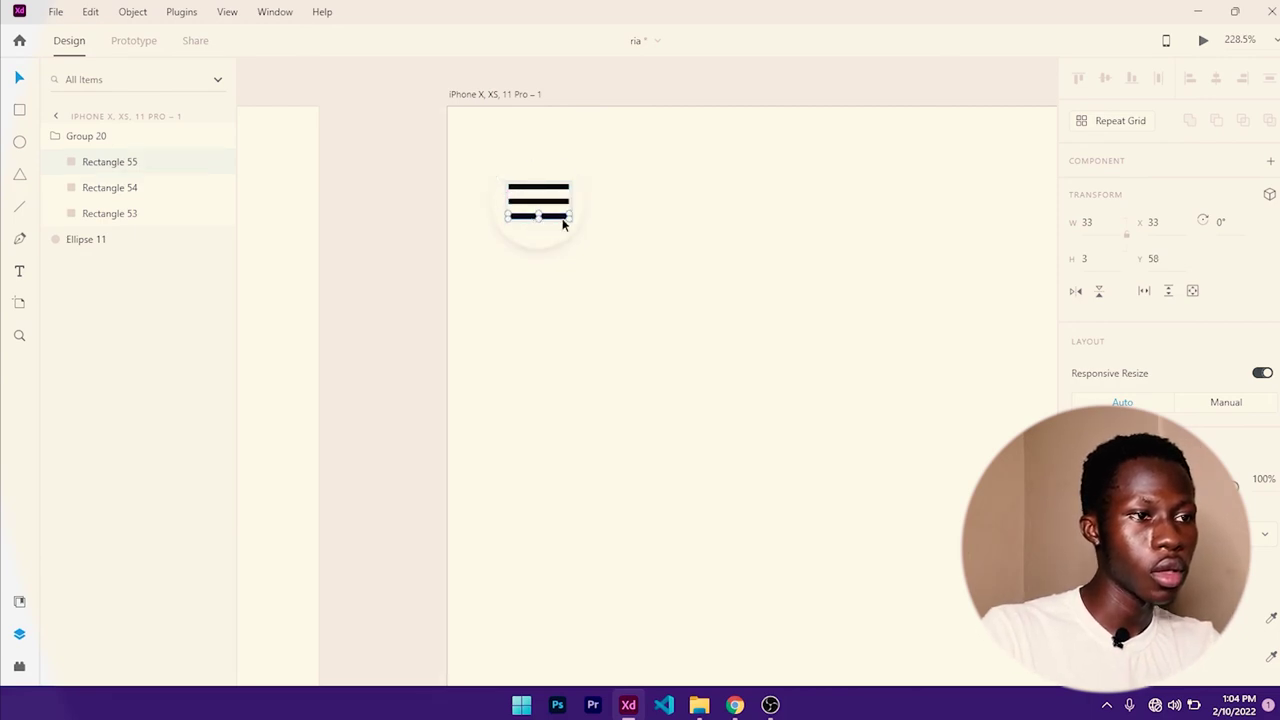
pyautogui.press('Down')
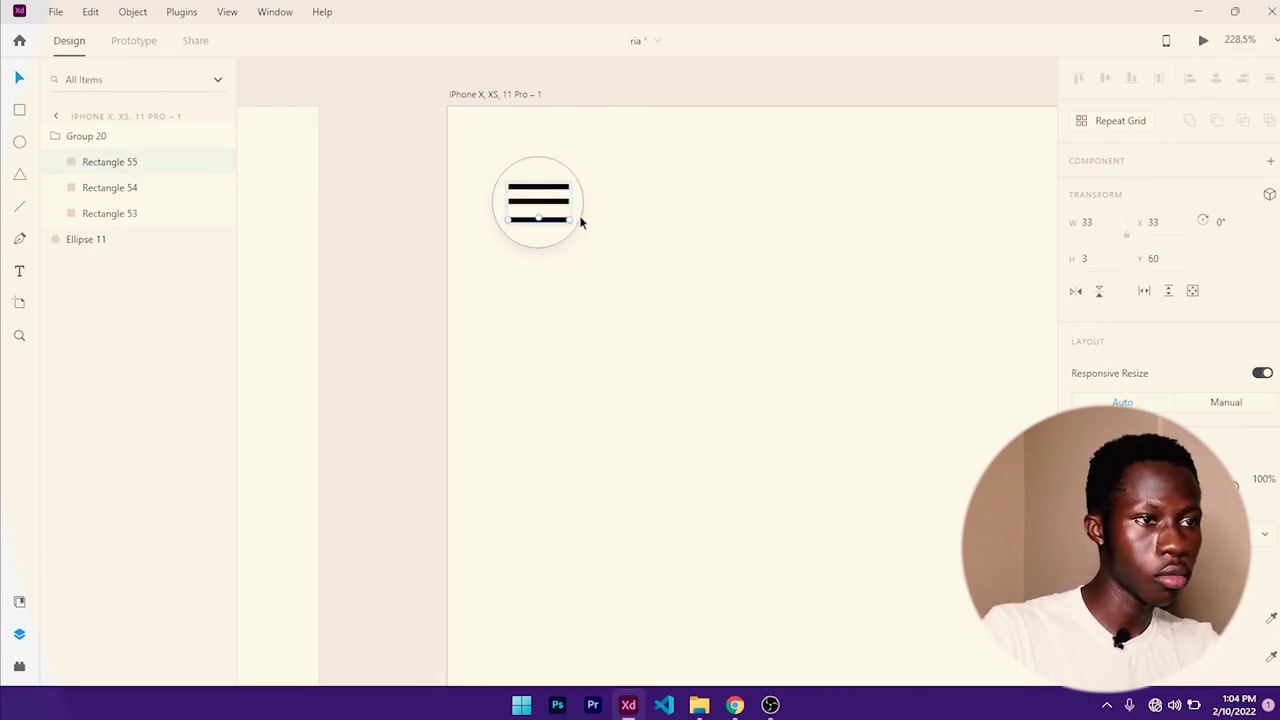
# - Narrow the menu-bar group to a width of 30
pyautogui.click(556, 201)
pyautogui.click(556, 201)
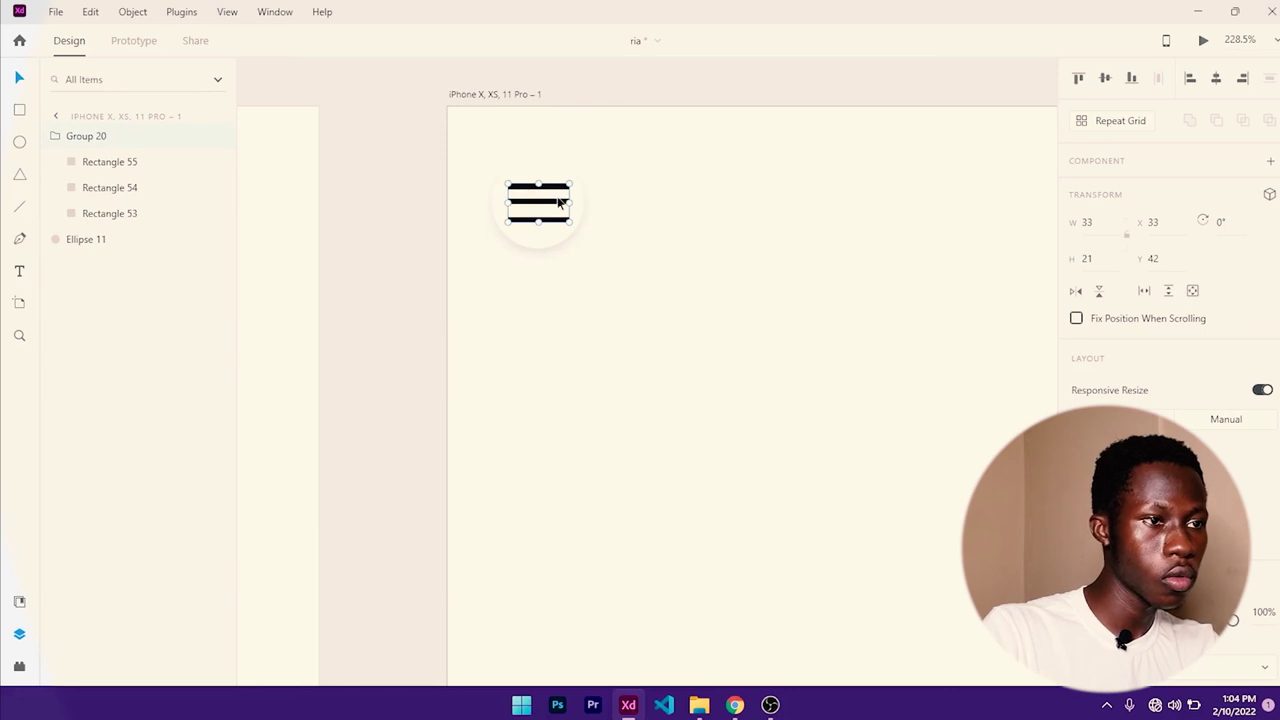
pyautogui.doubleClick(558, 203)
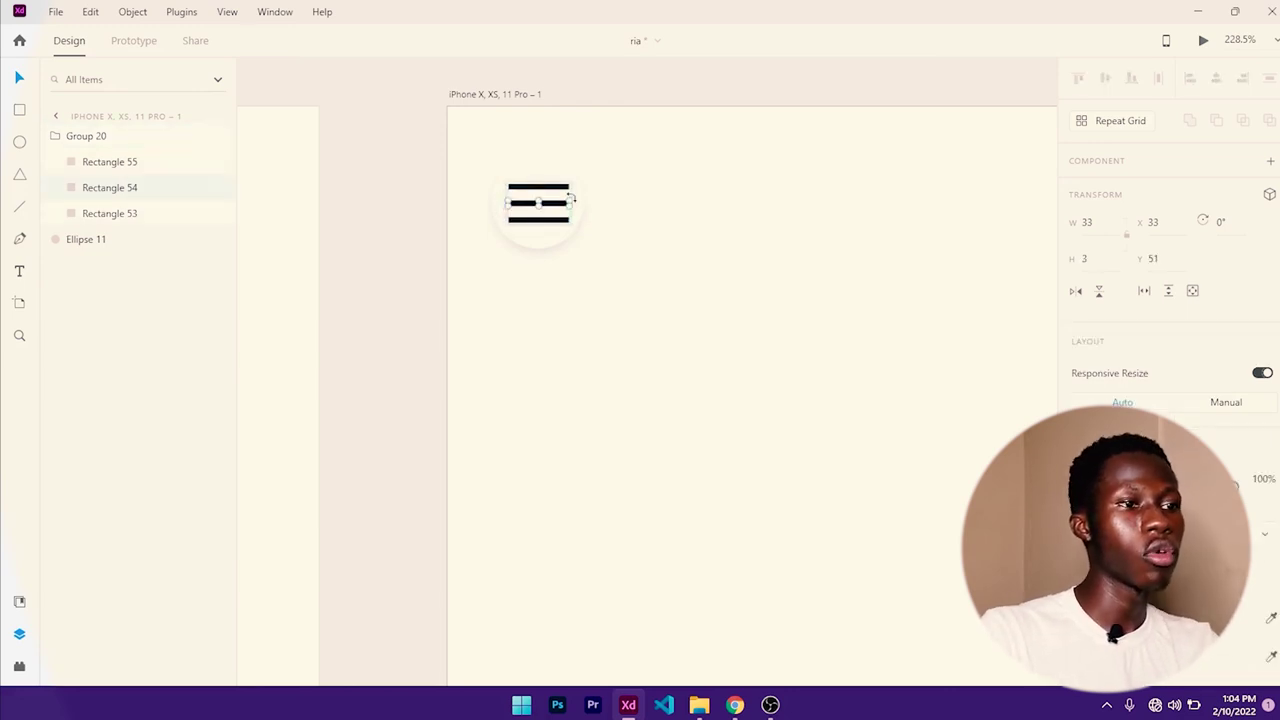
pyautogui.click(621, 232)
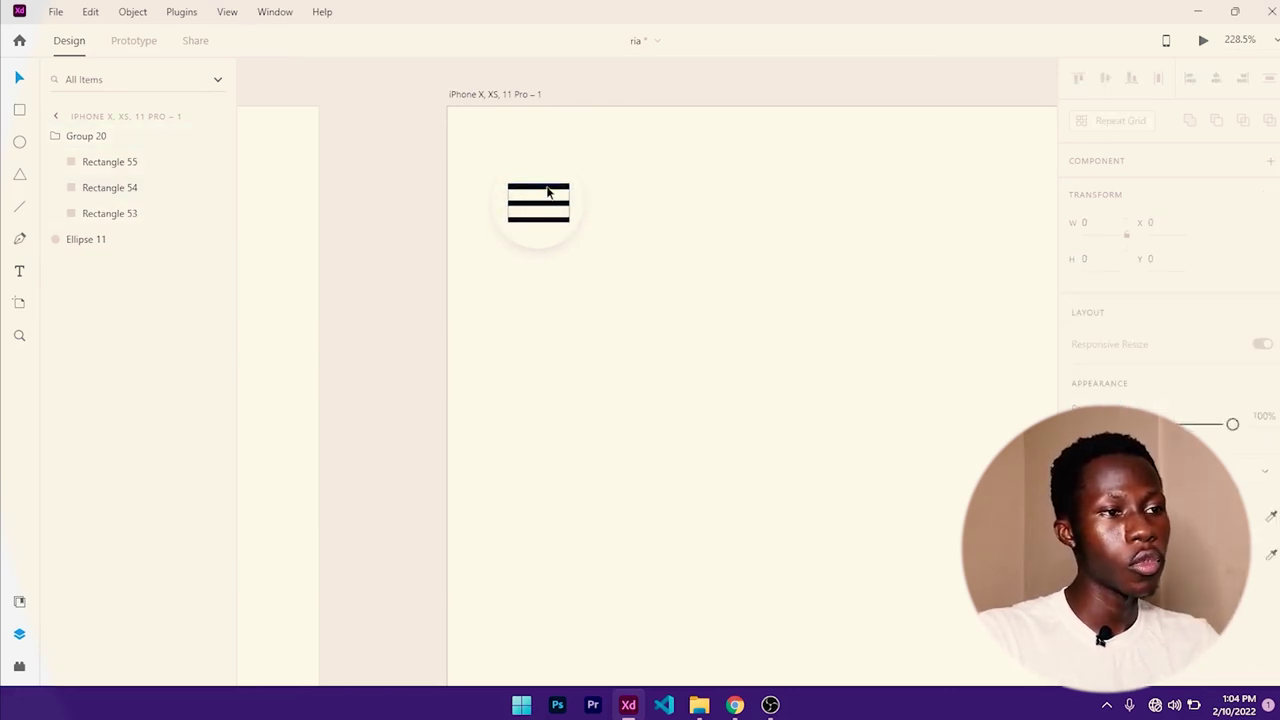
pyautogui.hotkey('ctrl', 'a')
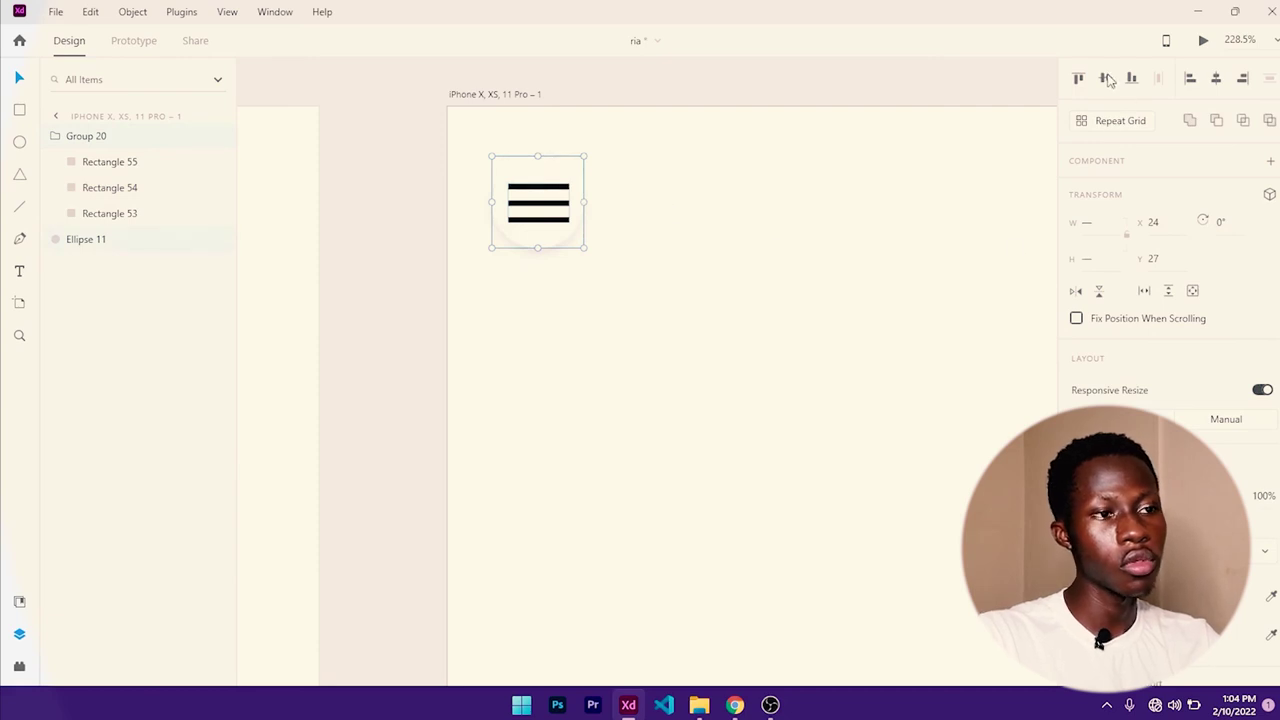
pyautogui.click(840, 190)
pyautogui.scroll(-3, 840, 190)
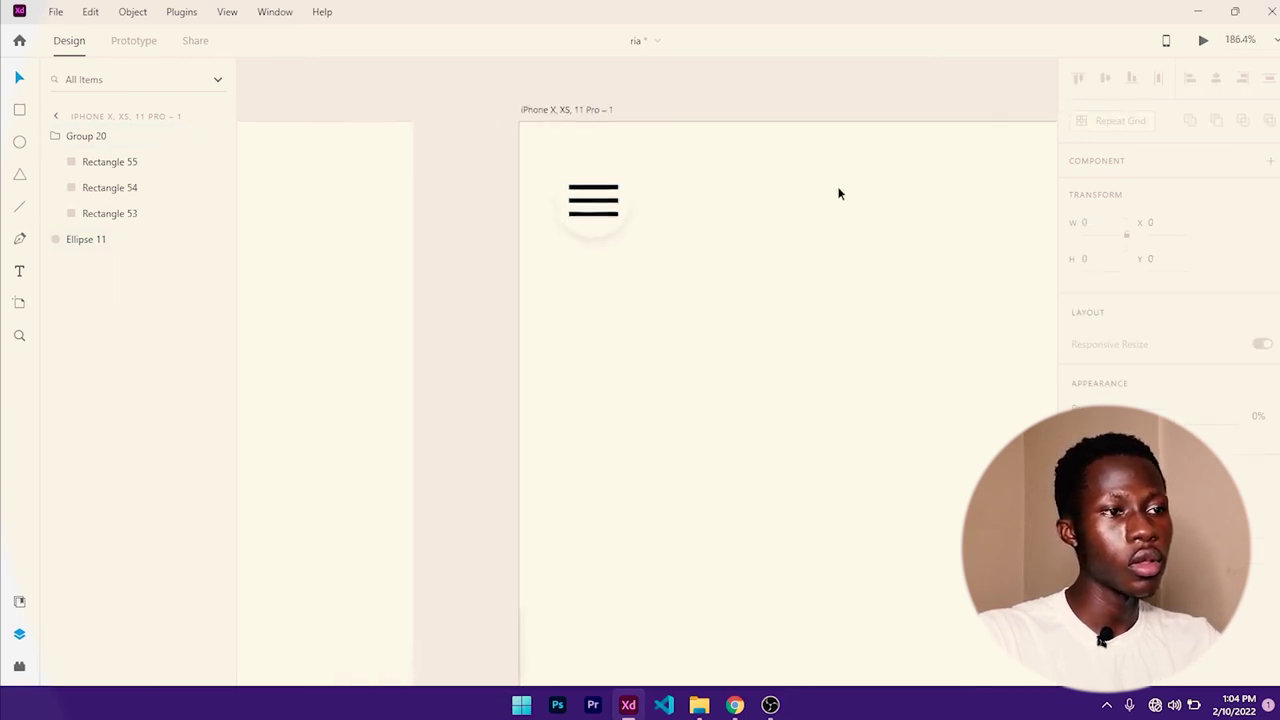
pyautogui.scroll(4, 660, 216)
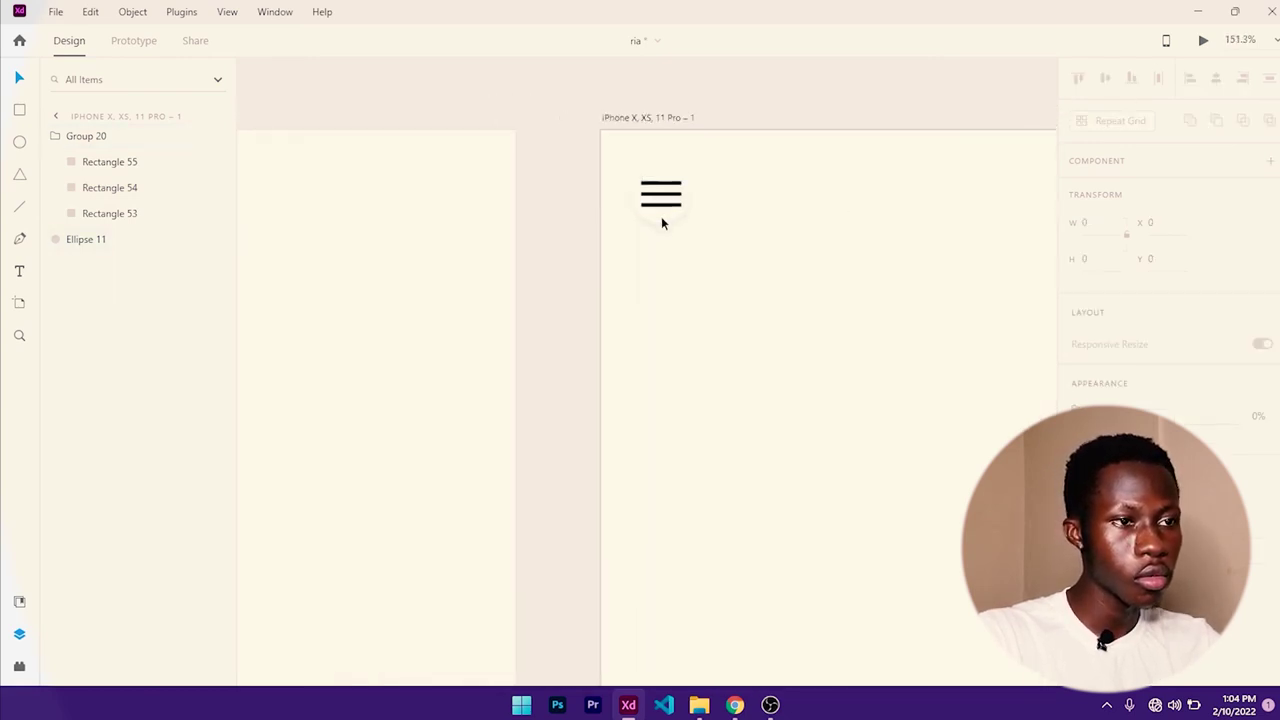
pyautogui.click(683, 176)
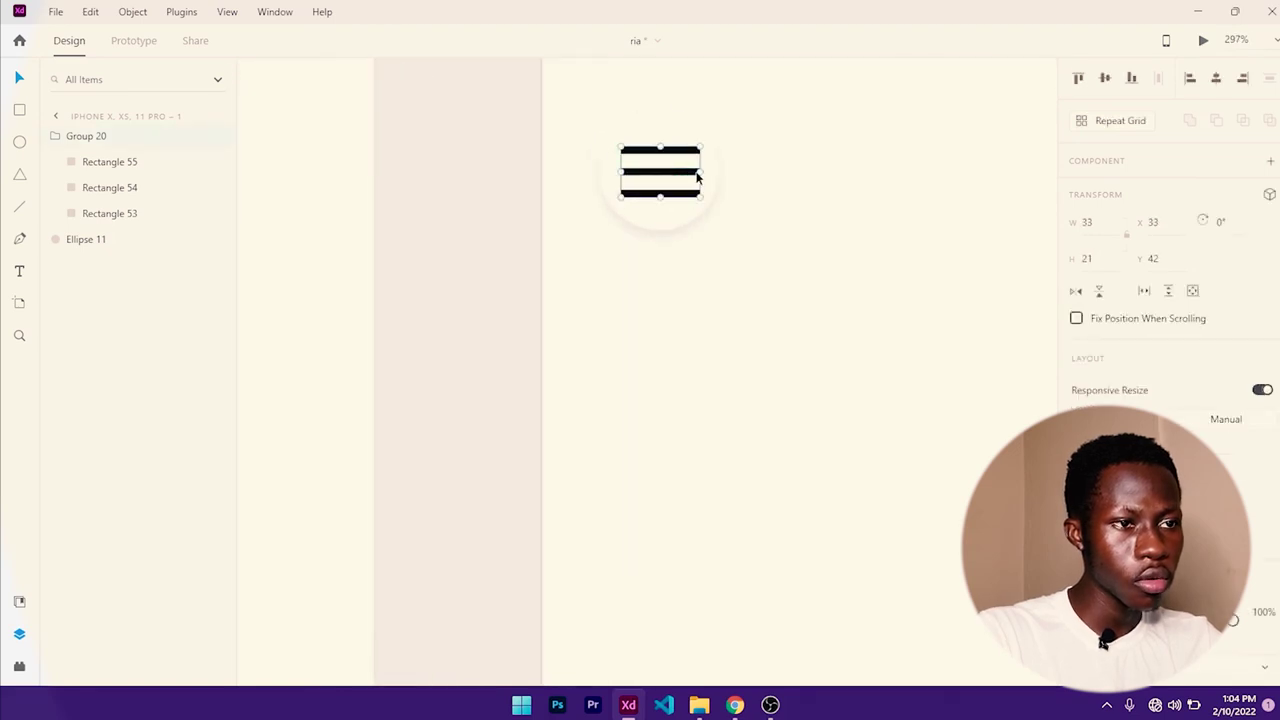
pyautogui.moveTo(698, 172); pyautogui.dragTo(693, 171)
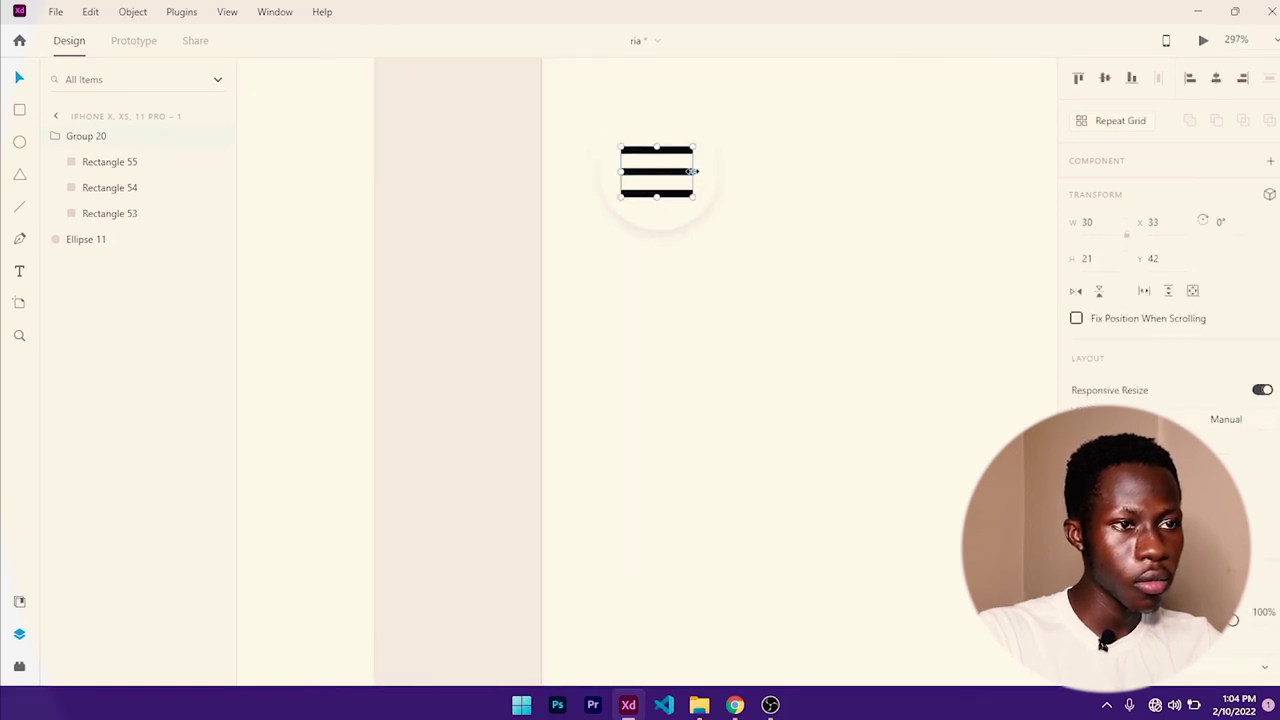
pyautogui.keyDown('shift'); pyautogui.click(705, 175); pyautogui.keyUp('shift')
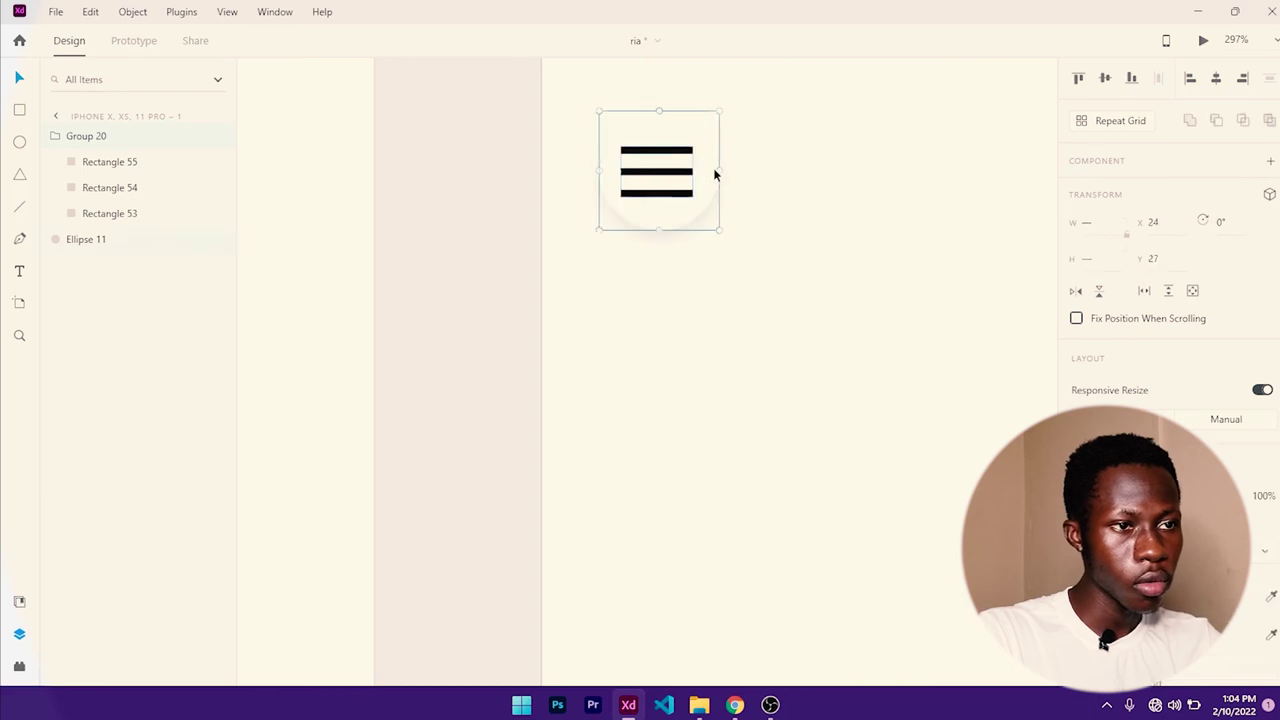
# - Centre the hamburger menu lines horizontally inside their circle
pyautogui.click(1218, 80)
pyautogui.click(822, 208)
pyautogui.scroll(-4, 820, 208)
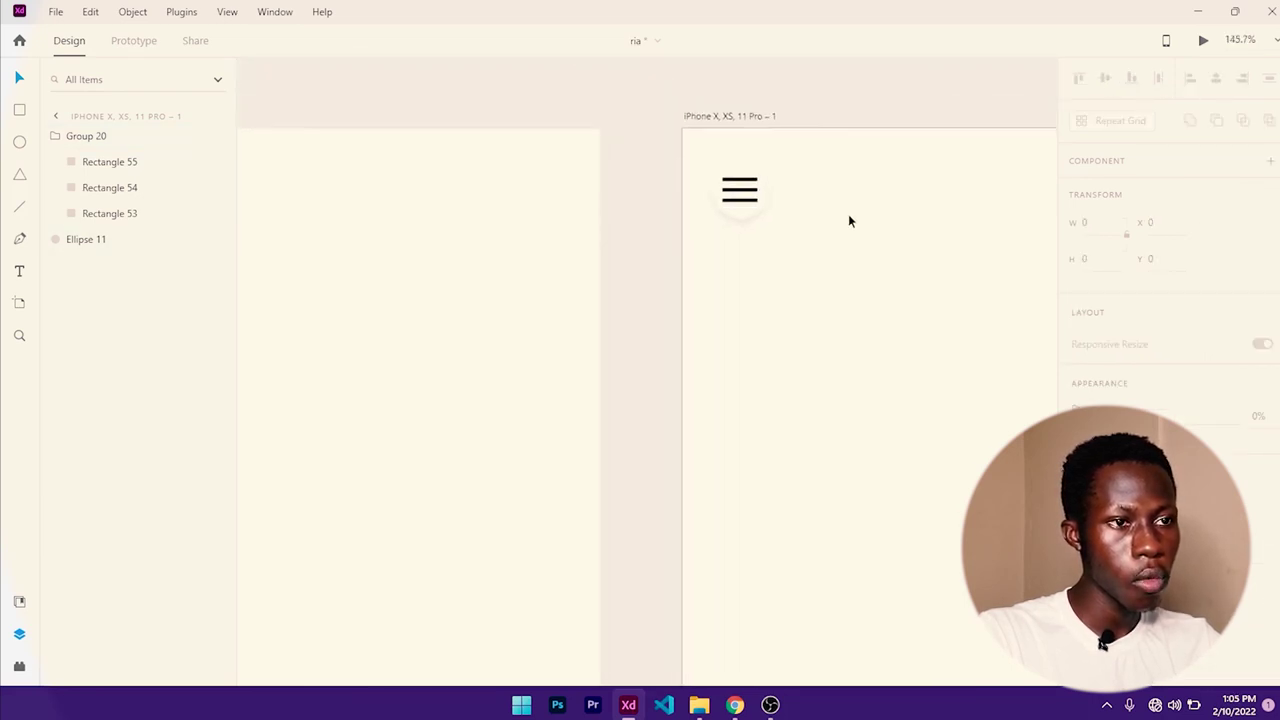
# - Duplicate the iPhone artboard as iPhone X, XS, 11 Pro – 2 to its right
pyautogui.scroll(-1, 849, 215)
pyautogui.scroll(-5, 823, 251)
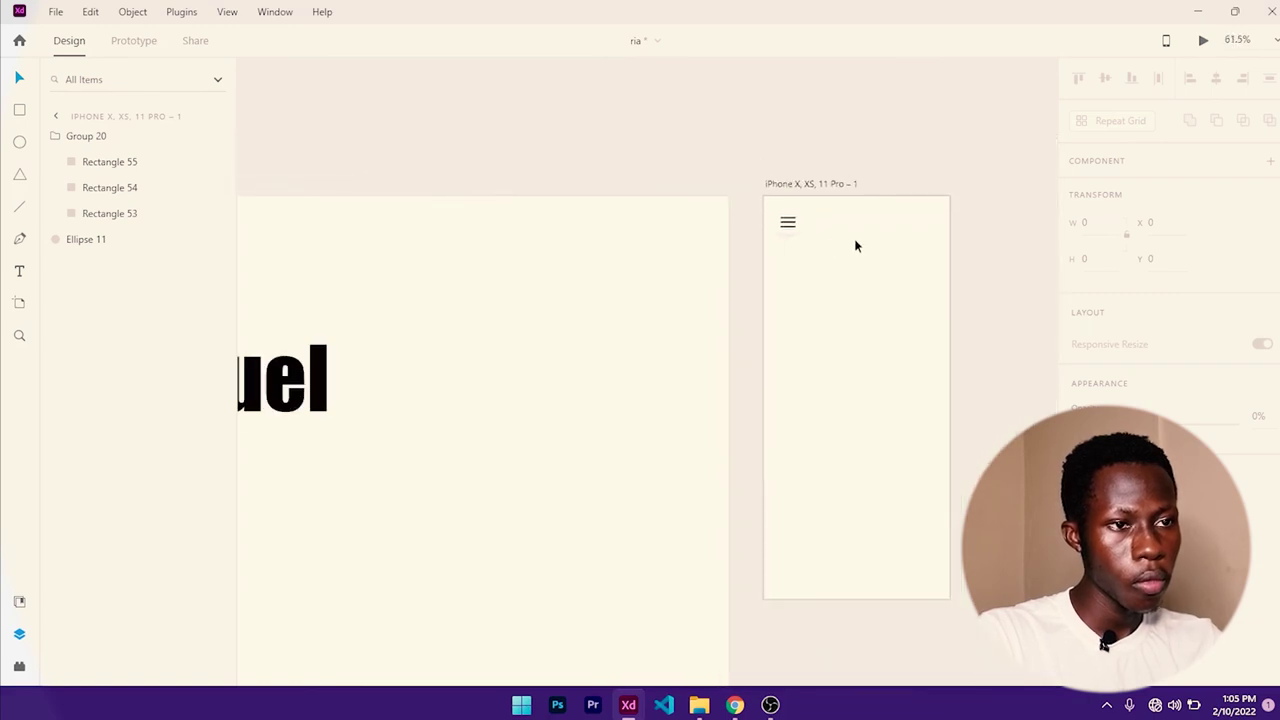
pyautogui.moveTo(854, 246); pyautogui.dragTo(656, 259)
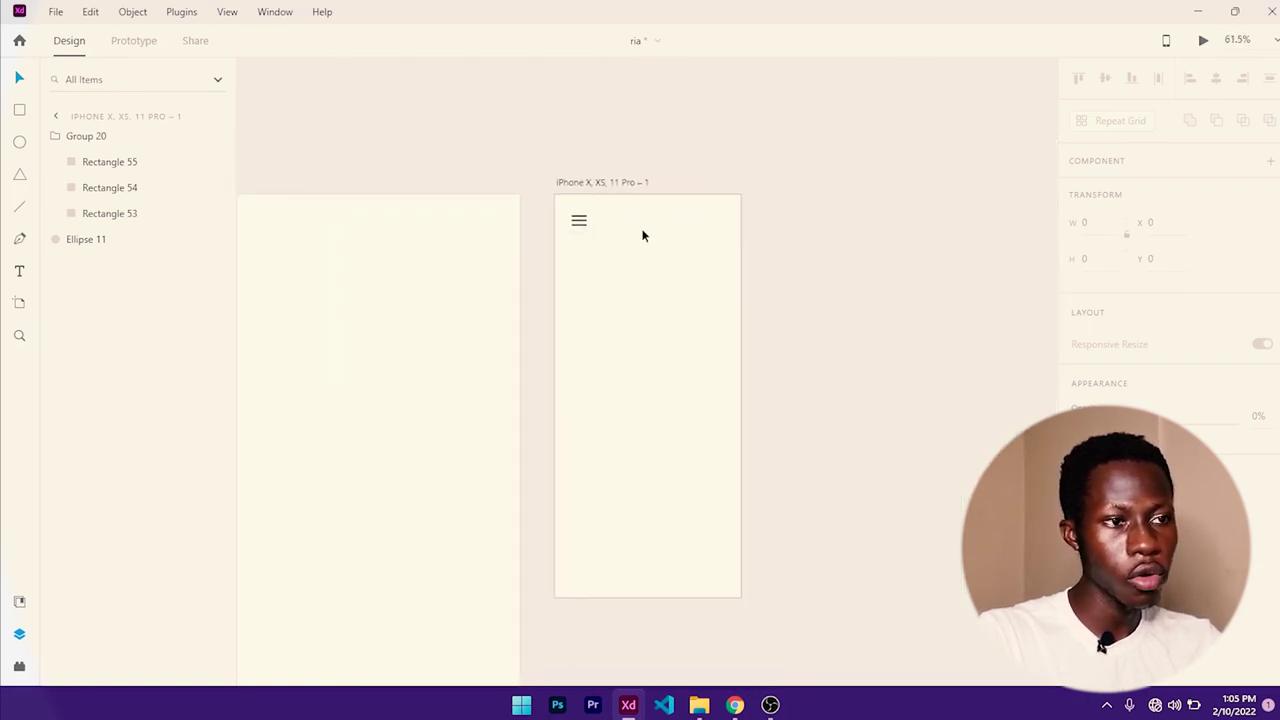
pyautogui.click(606, 183)
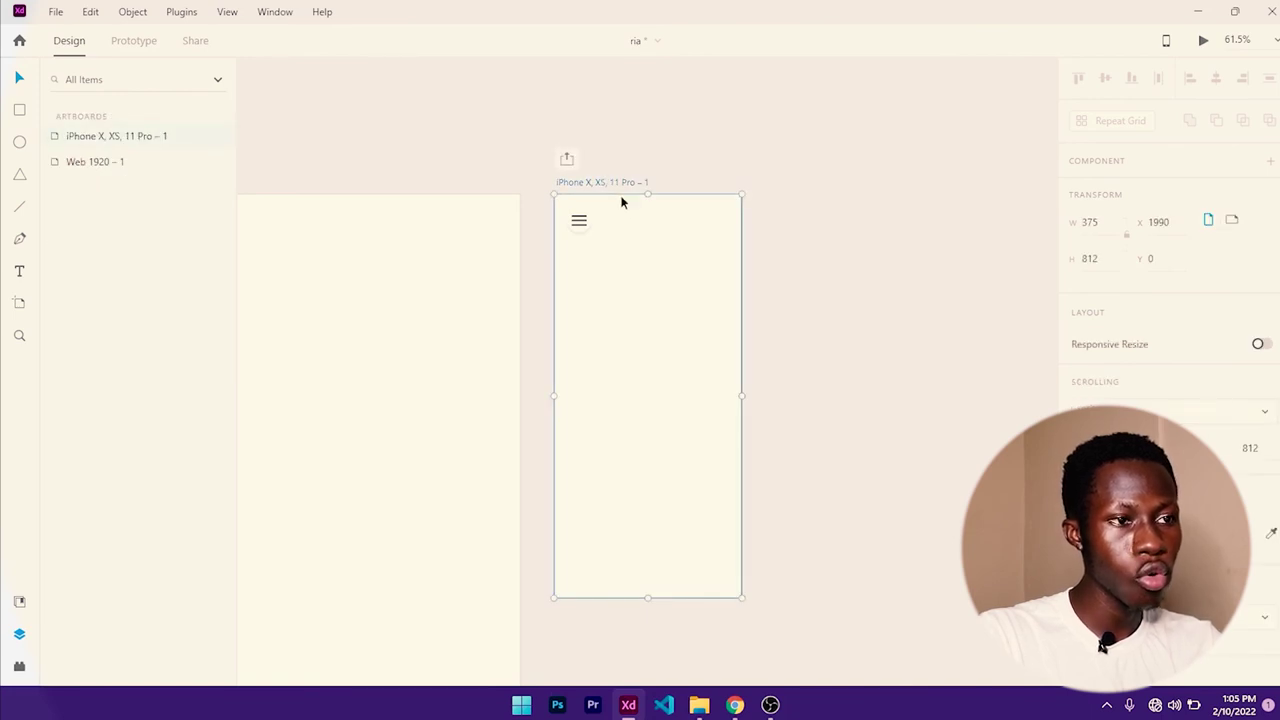
pyautogui.moveTo(616, 185); pyautogui.dragTo(836, 192)
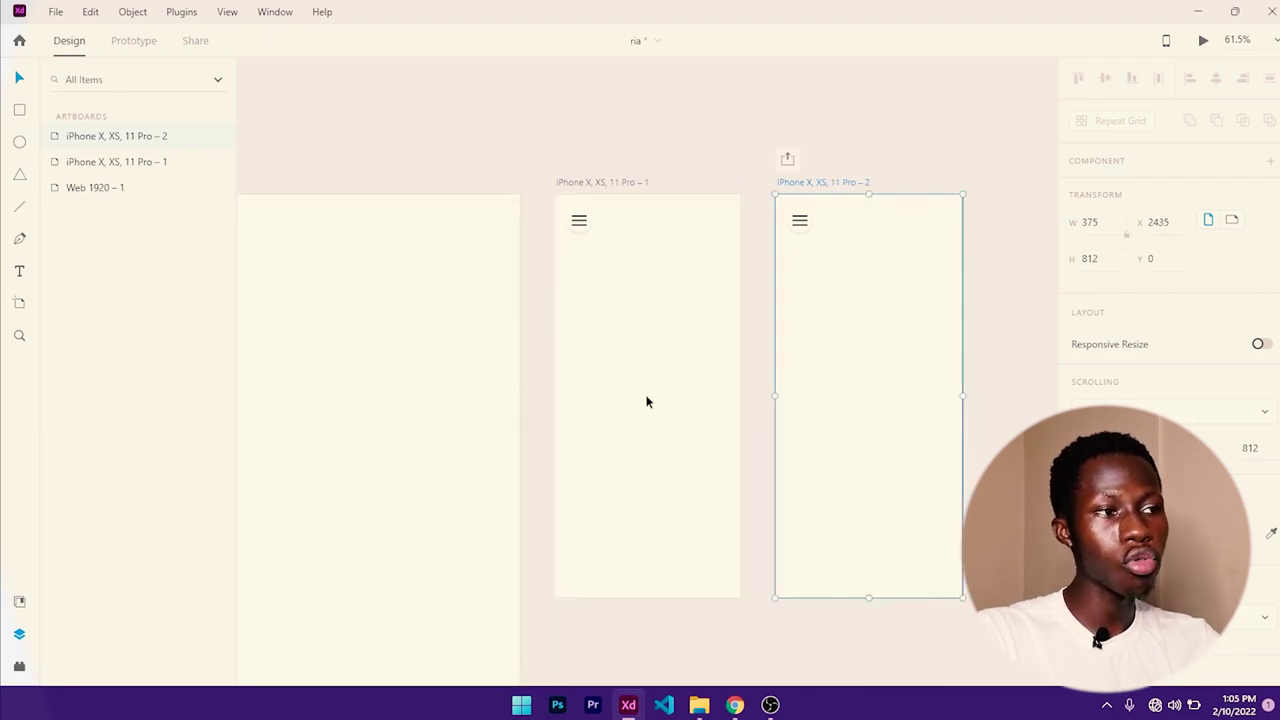
# - On the Web 1920 – 1 artboard, group the circular profile photo with its ring as Group 21
pyautogui.scroll(-3, 757, 322)
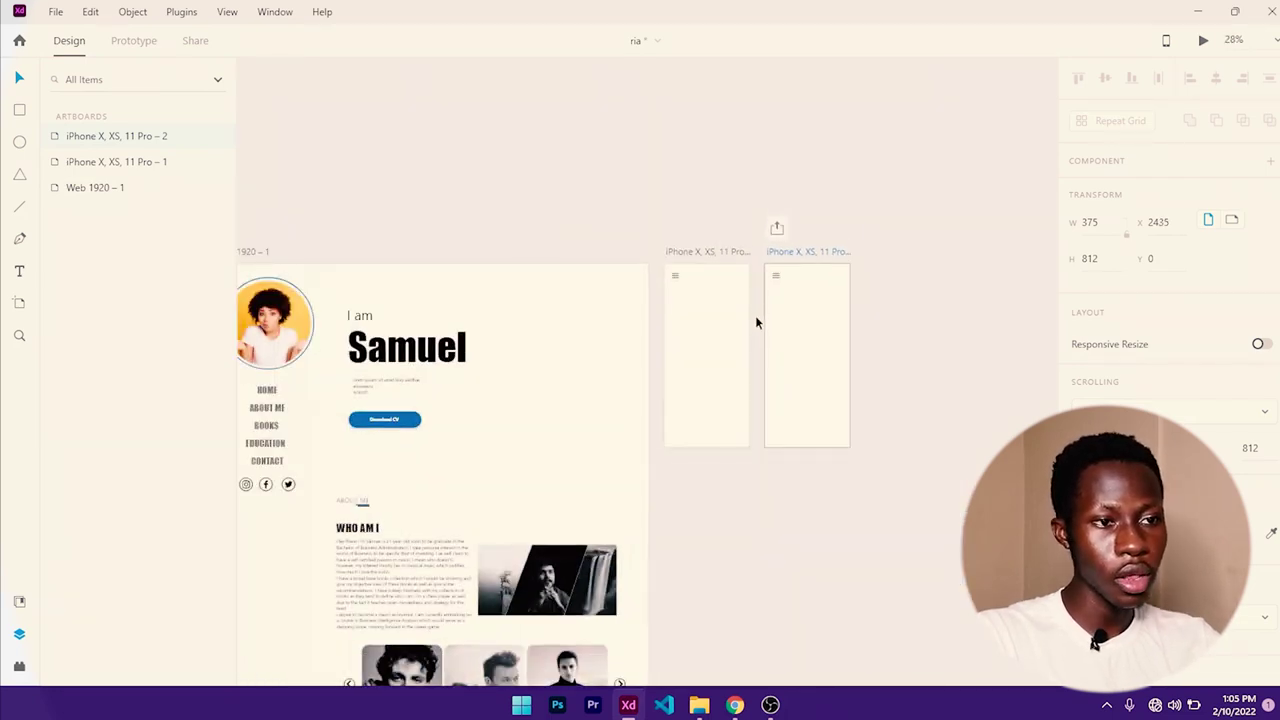
pyautogui.click(537, 318)
pyautogui.moveTo(536, 293); pyautogui.dragTo(626, 281)
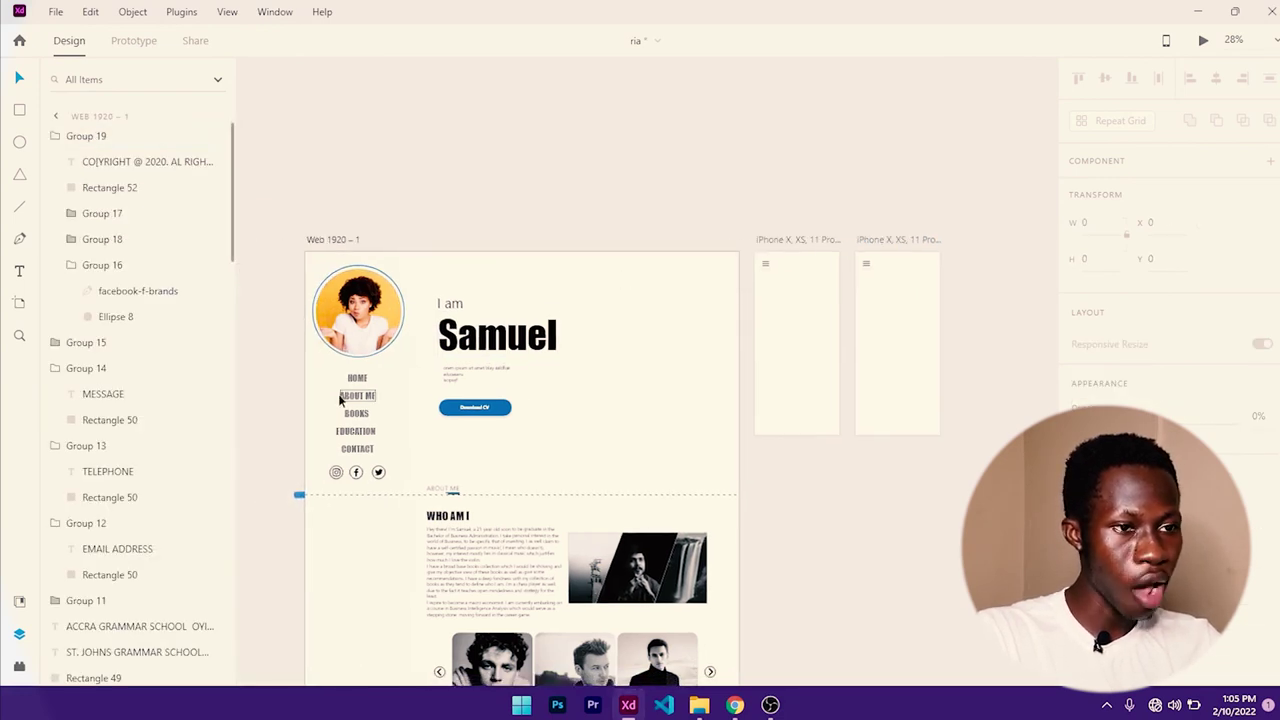
pyautogui.click(410, 214)
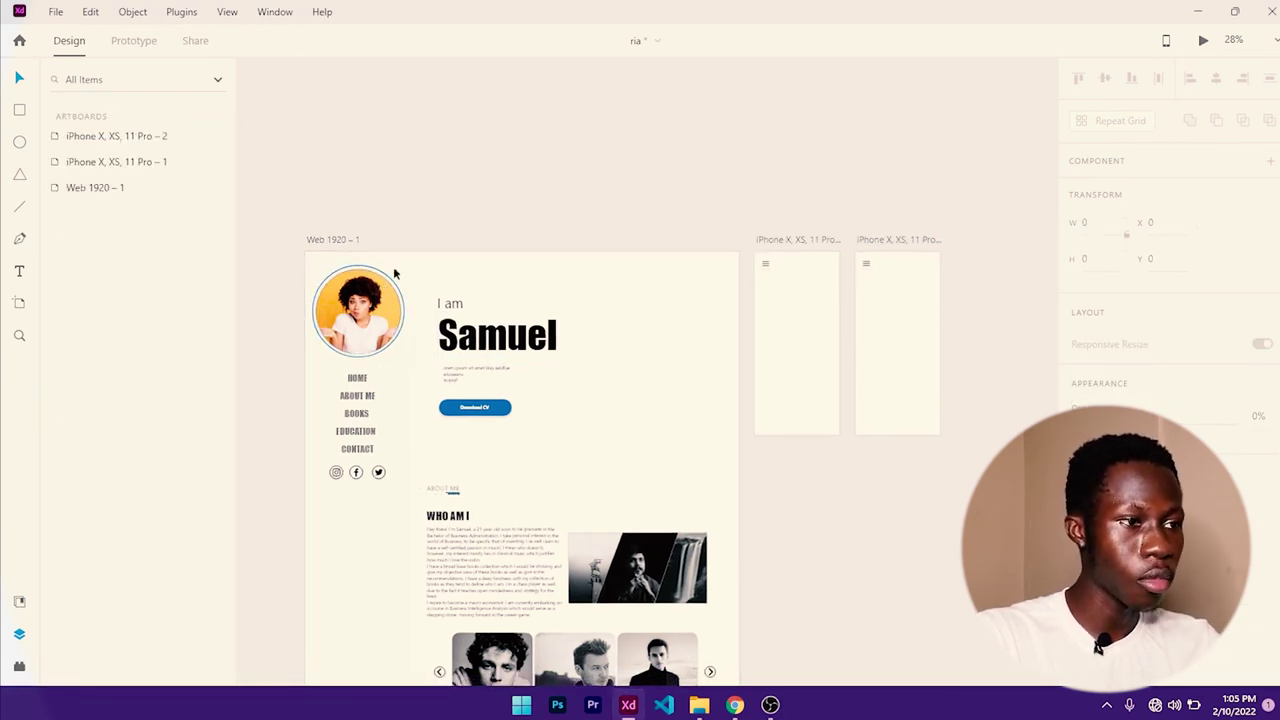
pyautogui.click(378, 282)
pyautogui.scroll(3, 380, 280)
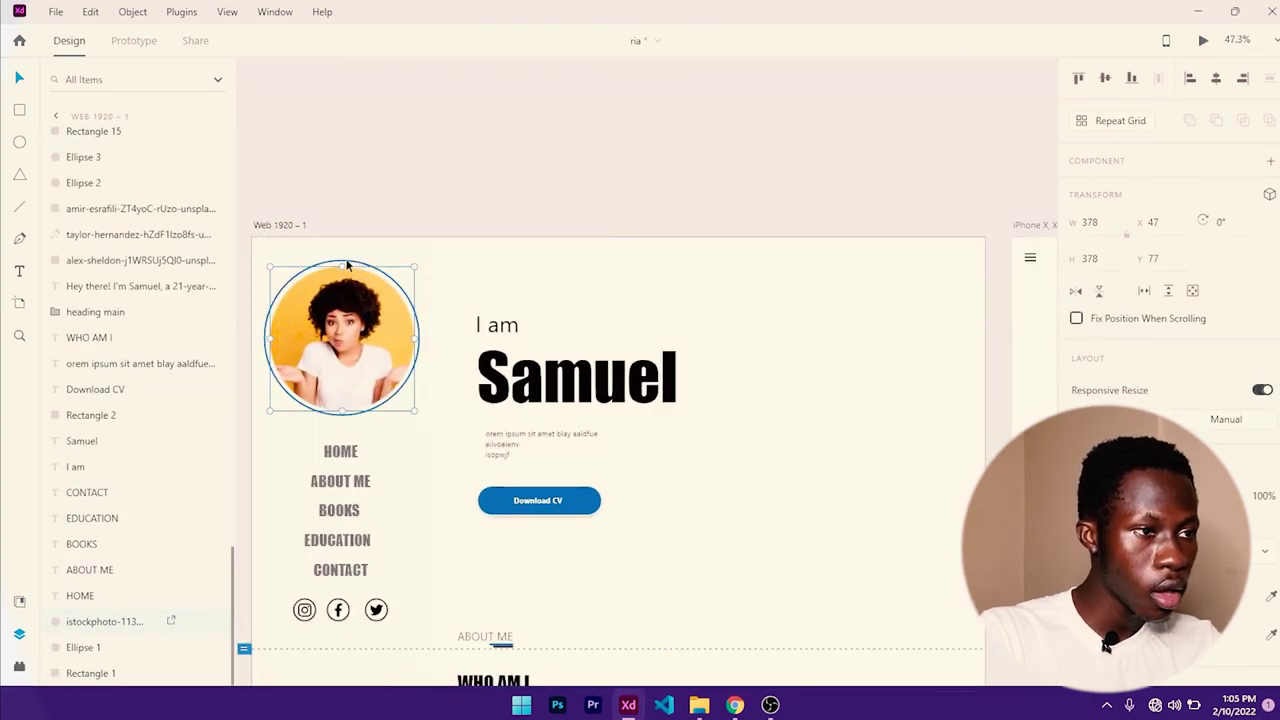
pyautogui.keyDown('shift'); pyautogui.click(347, 265); pyautogui.keyUp('shift')
pyautogui.hotkey('ctrl', 'g')
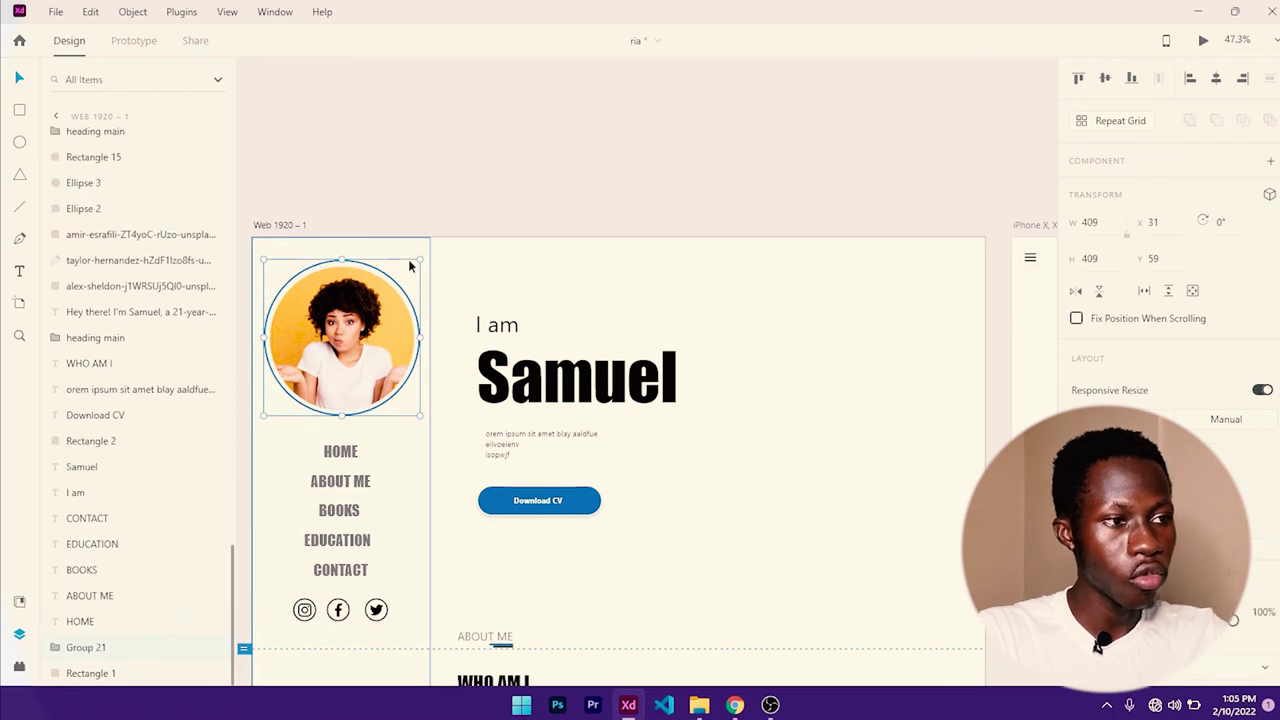
pyautogui.keyDown('shift'); pyautogui.click(397, 248); pyautogui.keyUp('shift')
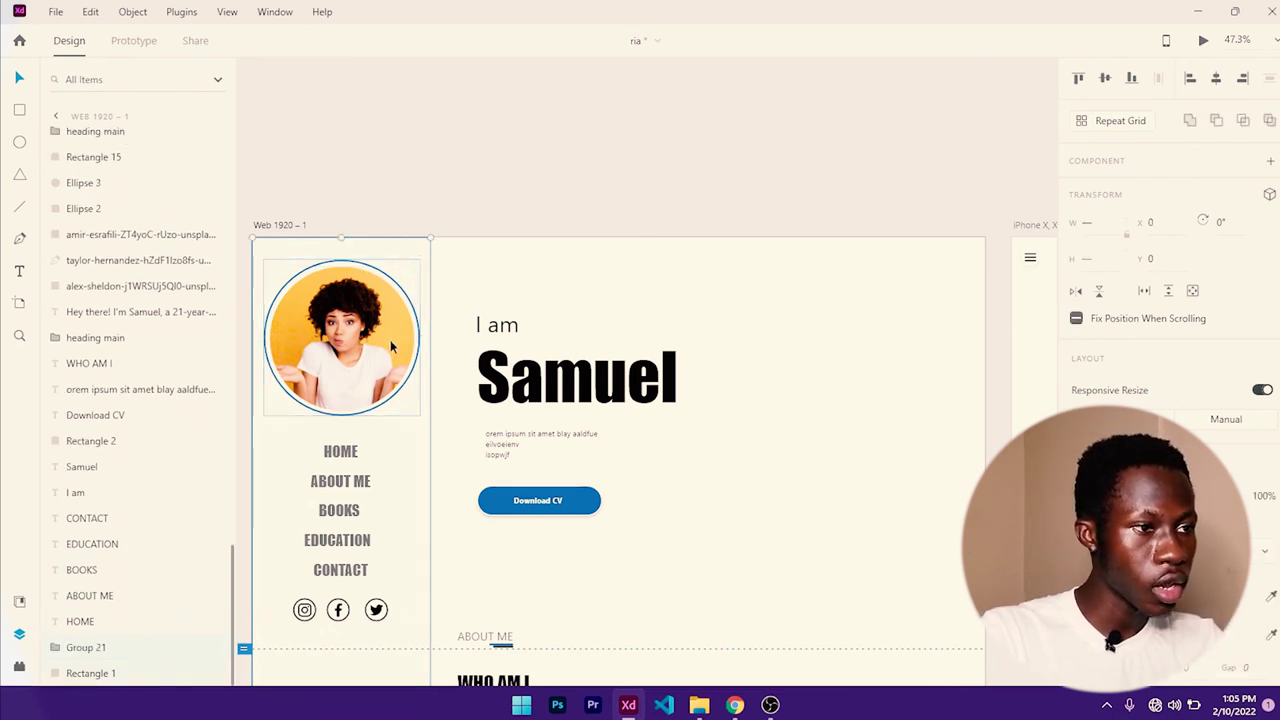
pyautogui.hscroll(2, 390, 340)
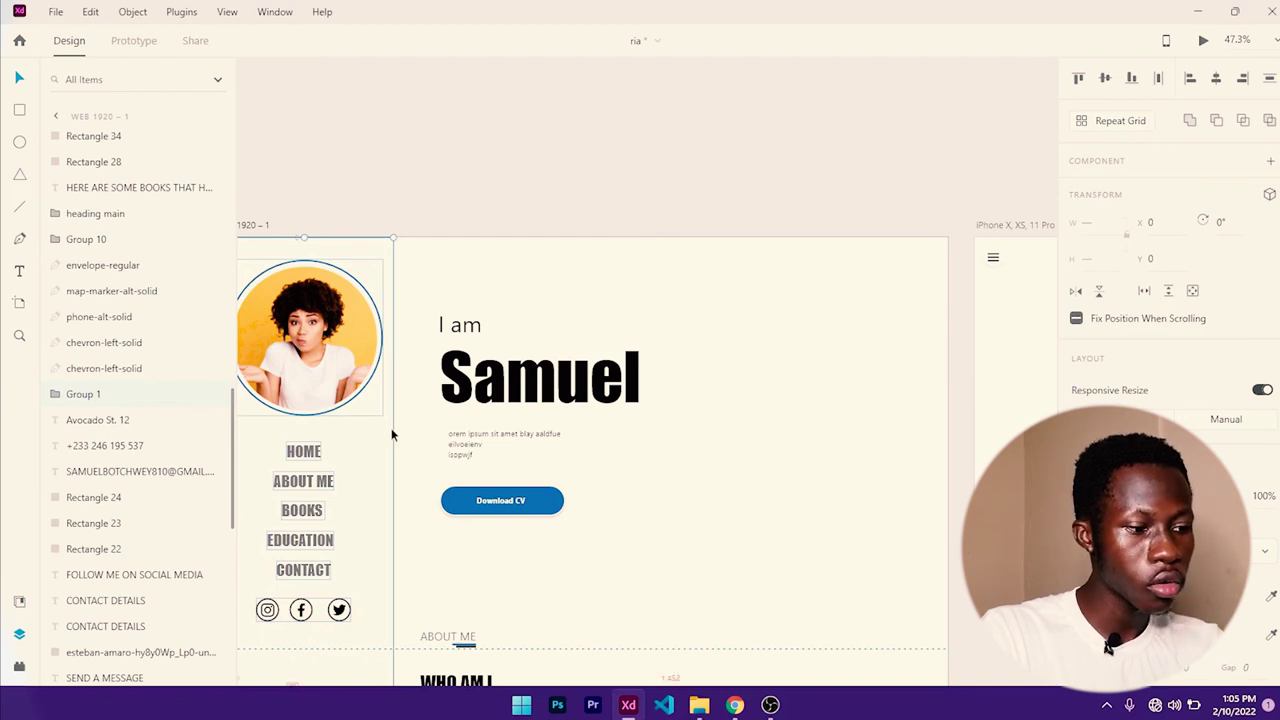
# - Duplicate the sidebar with photo, links and social icons onto the second iPhone artboard, shrinking the artboard slightly
pyautogui.hotkey('ctrl', 'd')
pyautogui.moveTo(391, 428); pyautogui.dragTo(846, 395)
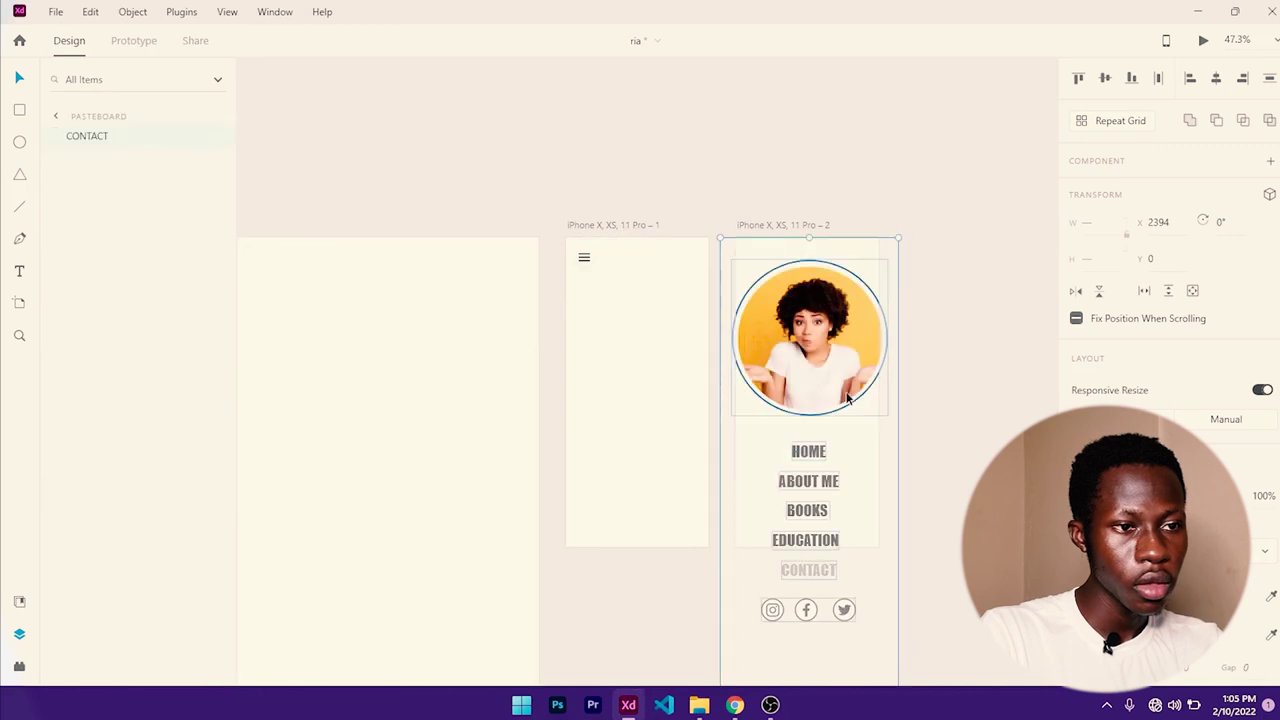
pyautogui.scroll(-5, 886, 514)
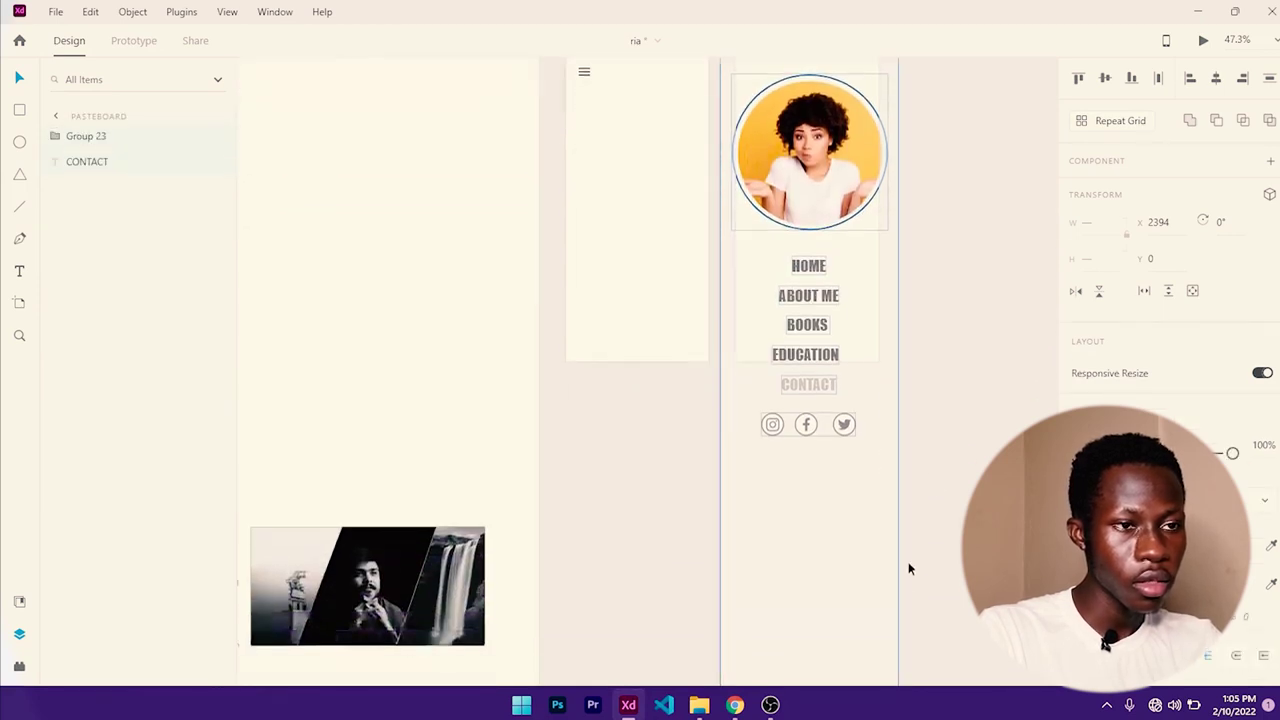
pyautogui.scroll(4, 925, 462)
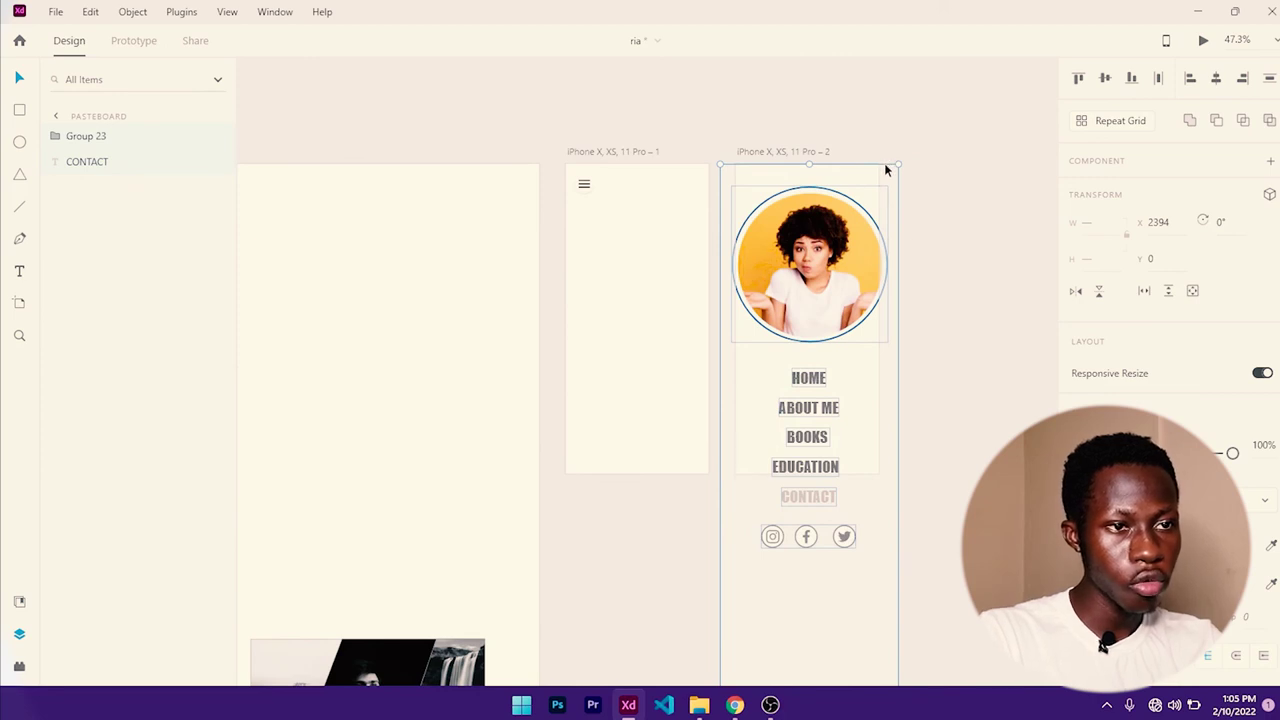
pyautogui.moveTo(897, 164); pyautogui.dragTo(886, 174)
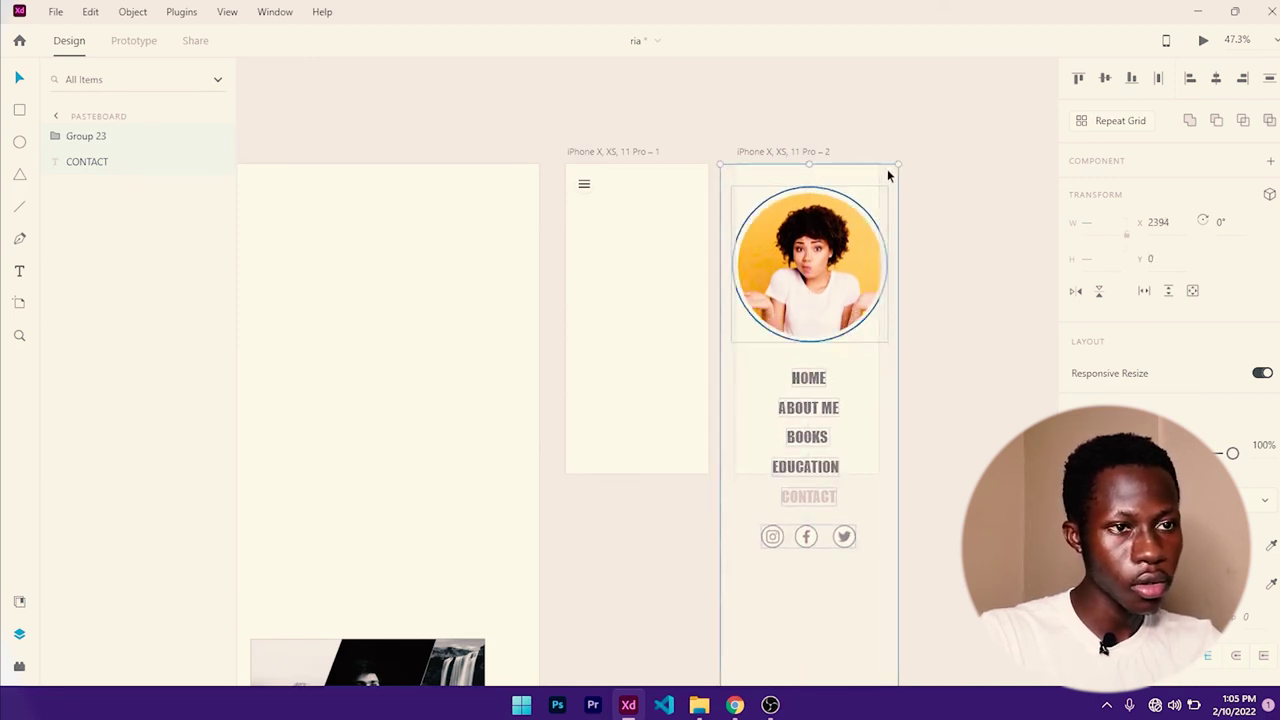
pyautogui.click(926, 272)
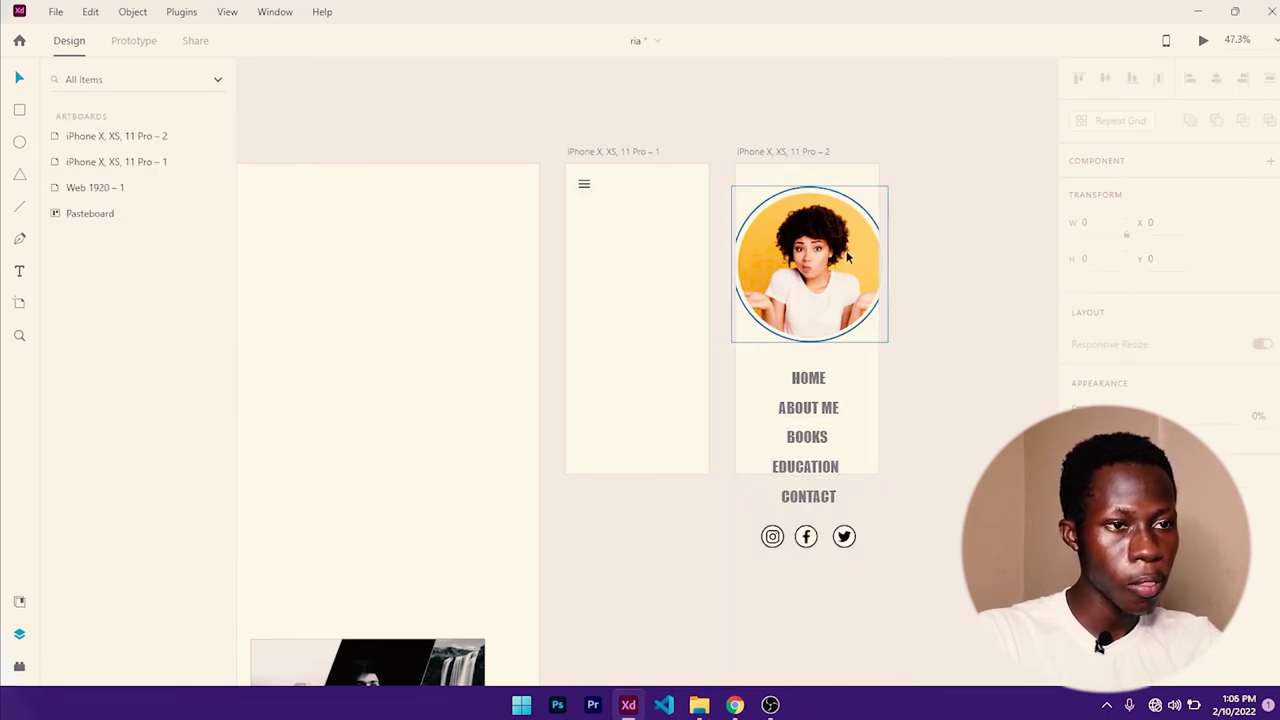
# - Shrink the profile photo group on the phone artboard and centre it horizontally
pyautogui.click(813, 226)
pyautogui.scroll(2, 810, 232)
pyautogui.scroll(3, 810, 232)
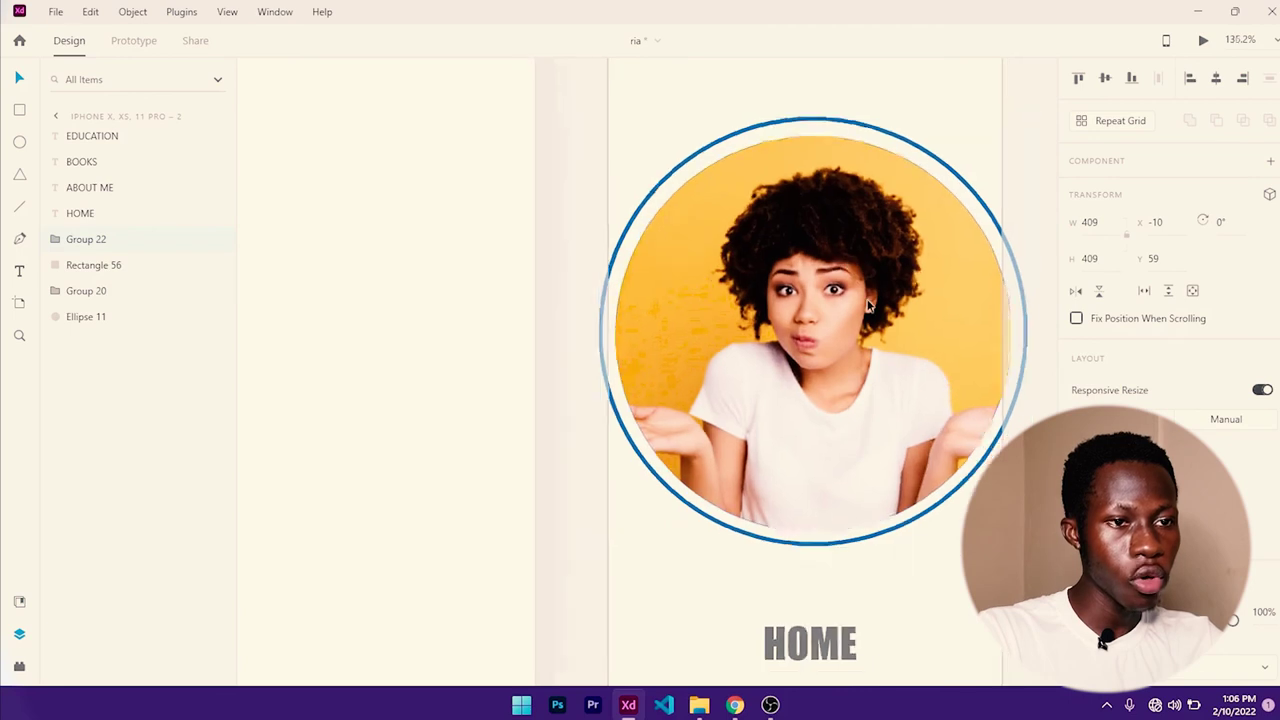
pyautogui.scroll(-3, 900, 370)
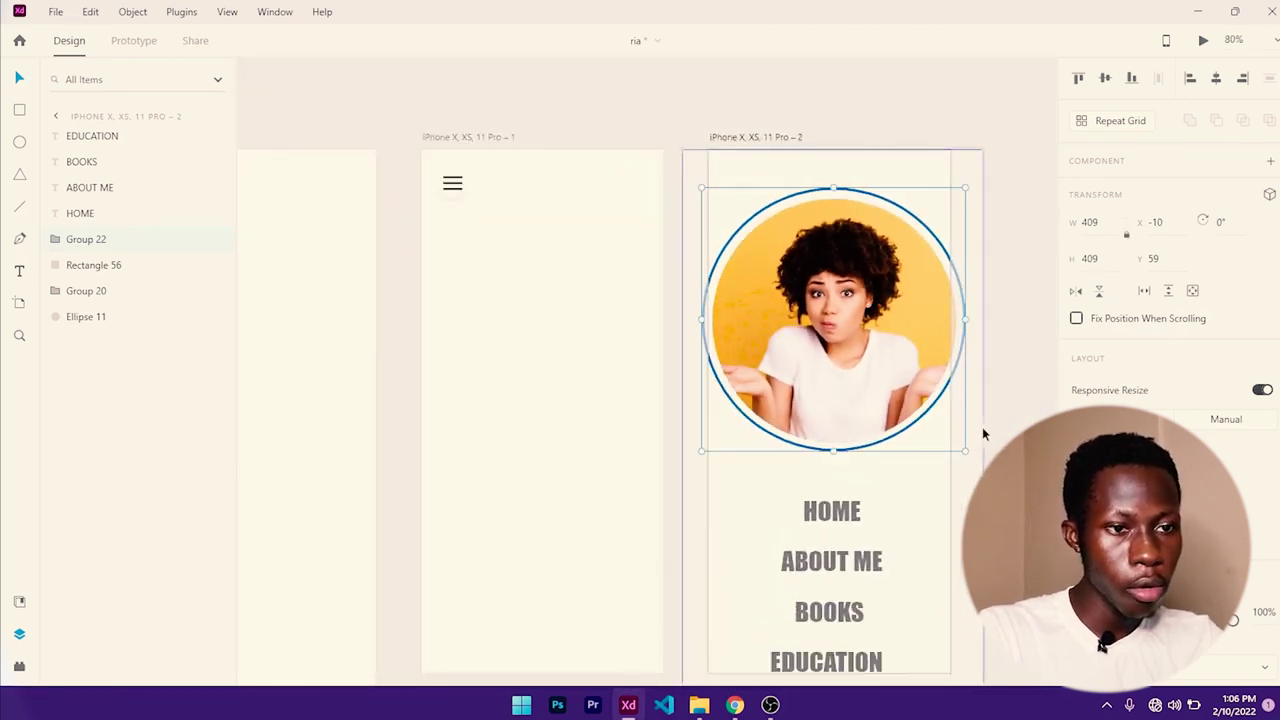
pyautogui.moveTo(966, 449); pyautogui.dragTo(868, 353)
pyautogui.moveTo(794, 290); pyautogui.dragTo(851, 274)
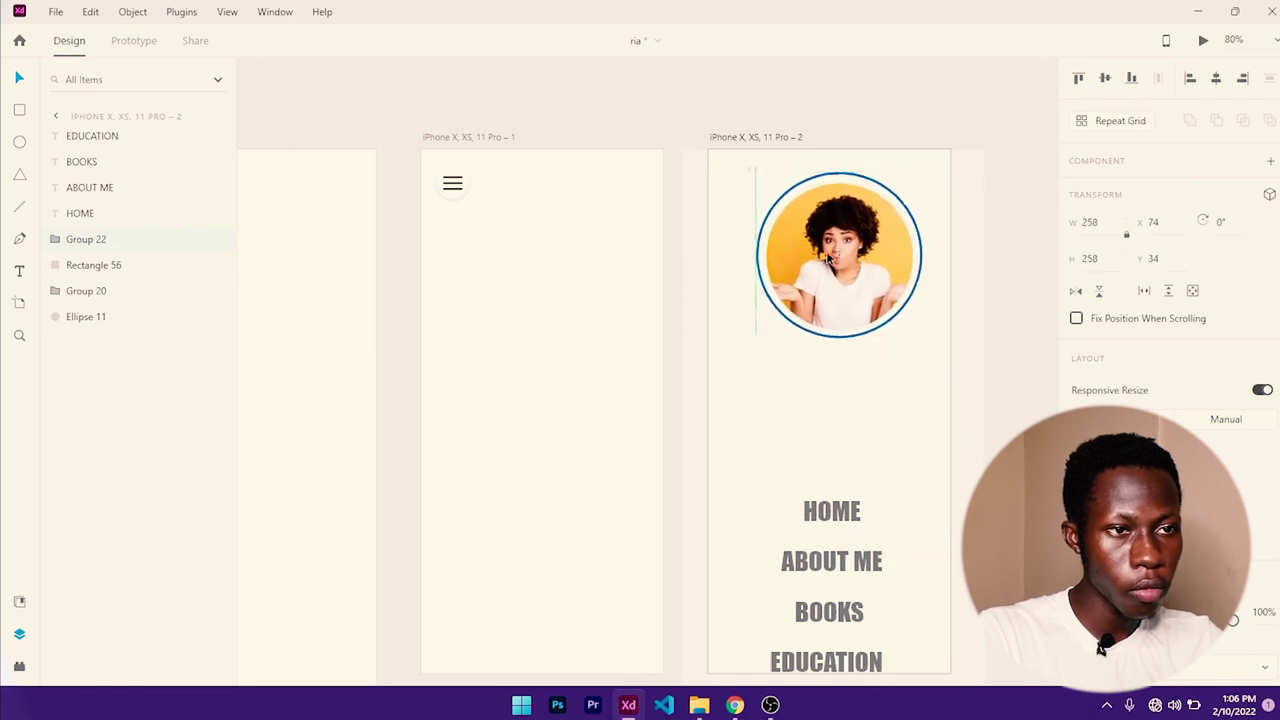
pyautogui.click(826, 340)
pyautogui.click(762, 268)
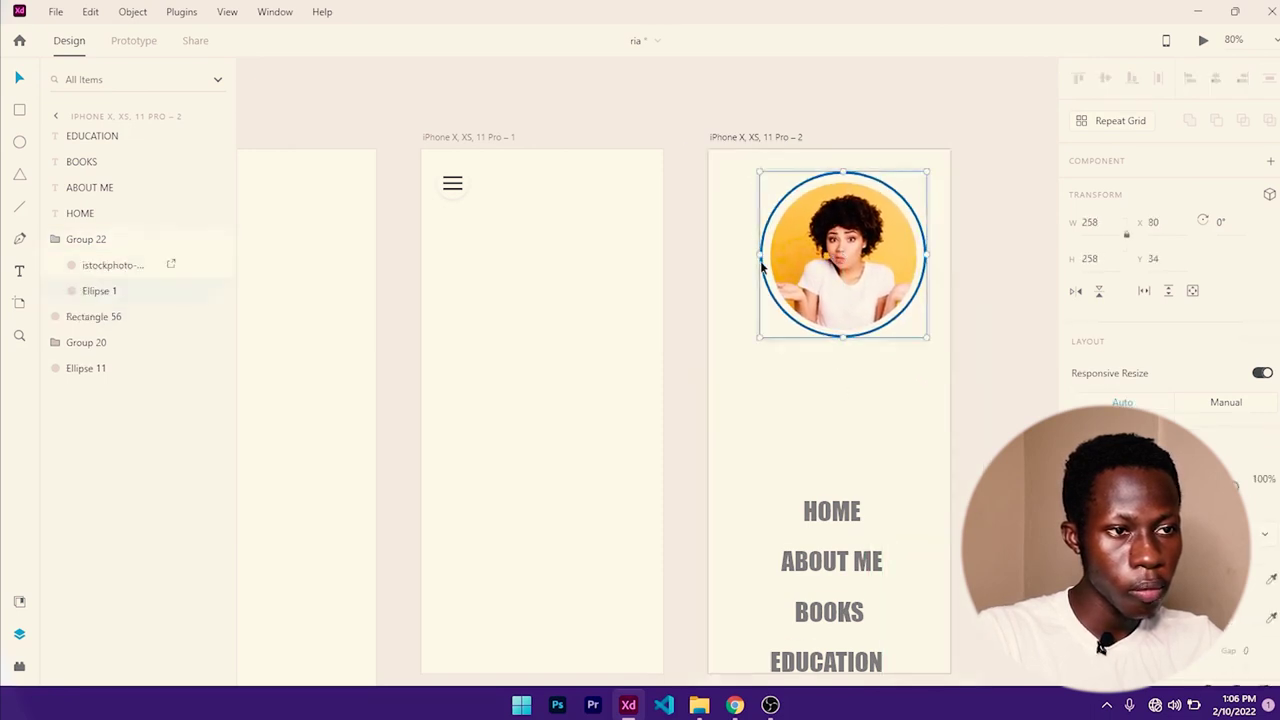
pyautogui.scroll(2, 760, 280)
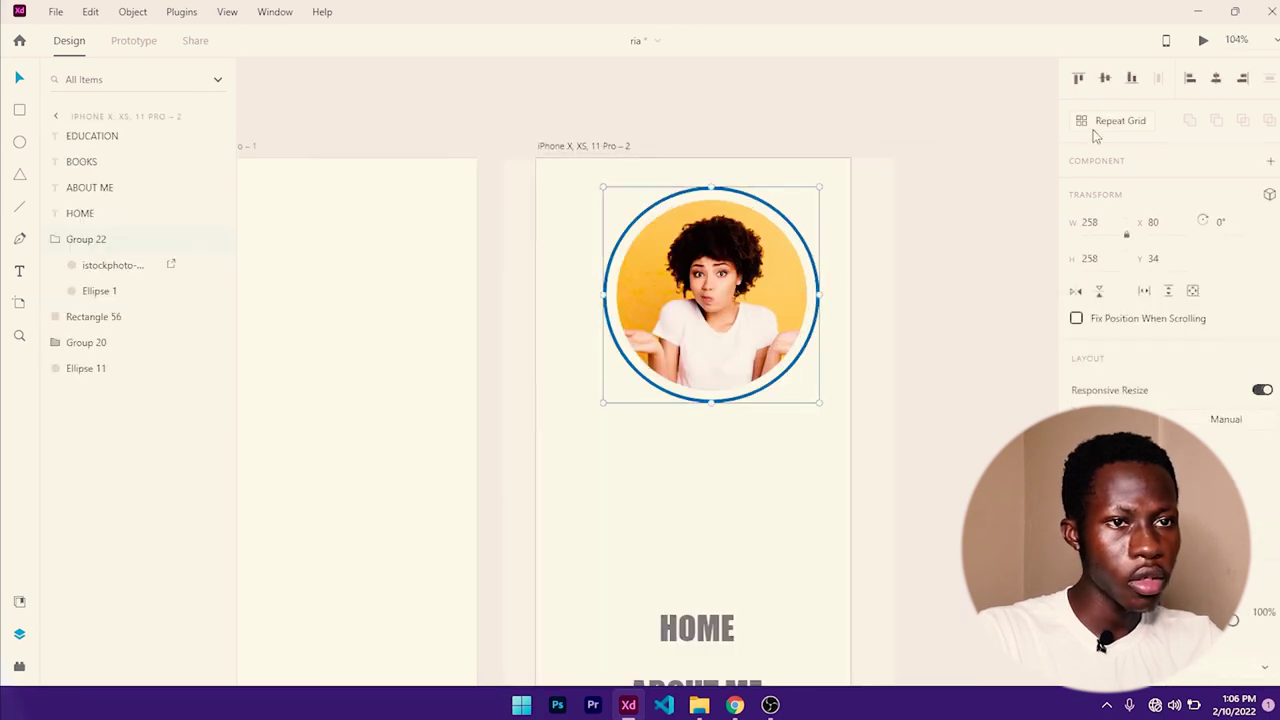
pyautogui.click(1218, 80)
pyautogui.click(956, 348)
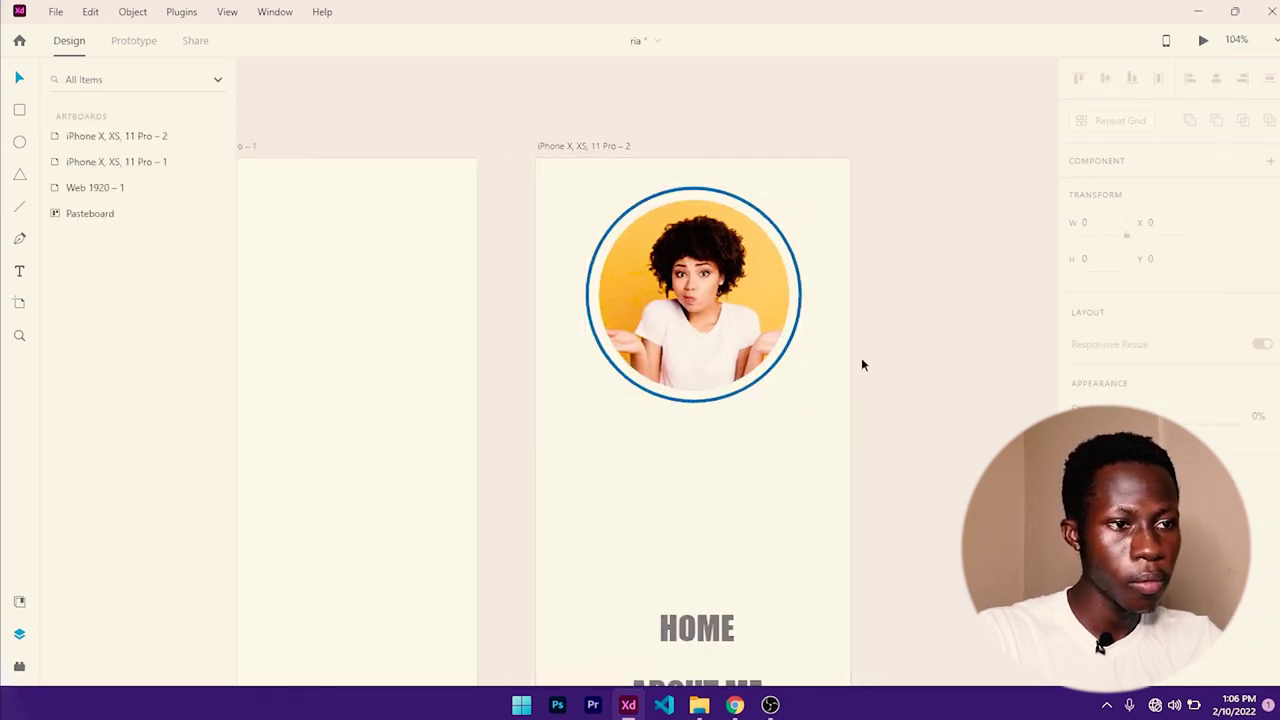
# - Shorten the tall sidebar background rectangle to 981 high
pyautogui.click(804, 398)
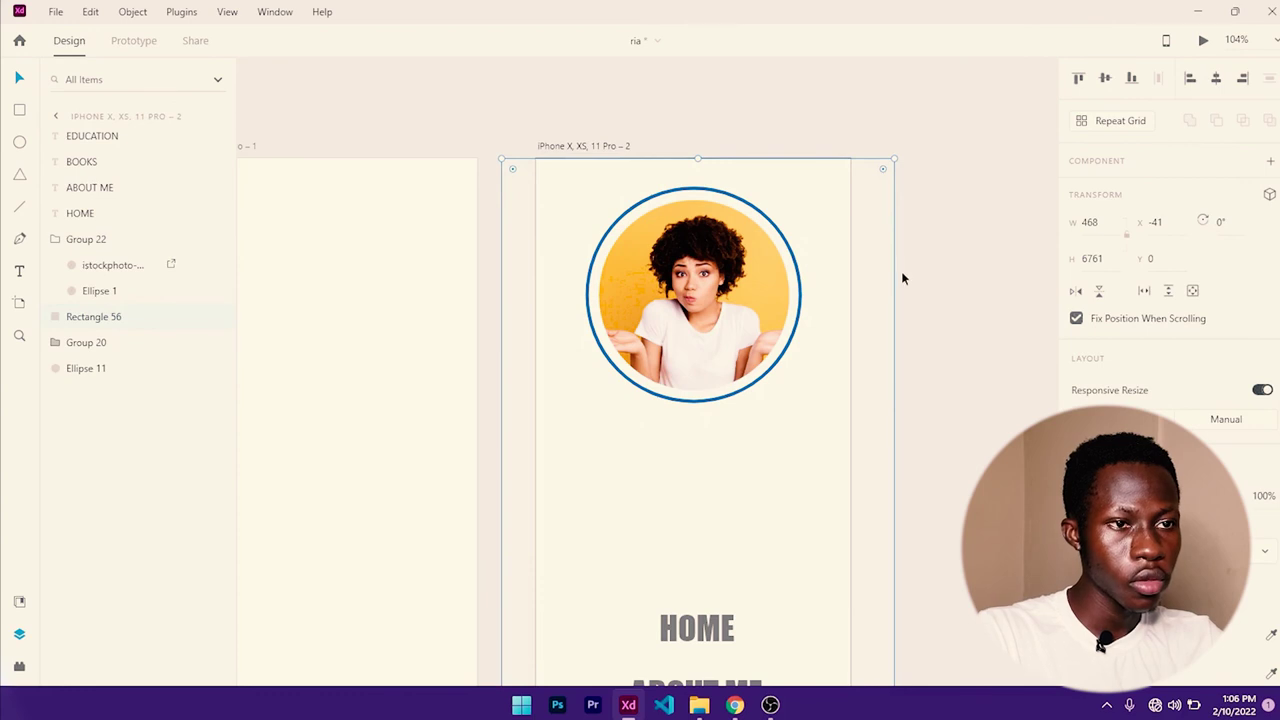
pyautogui.scroll(-6, 892, 466)
pyautogui.scroll(-3, 866, 506)
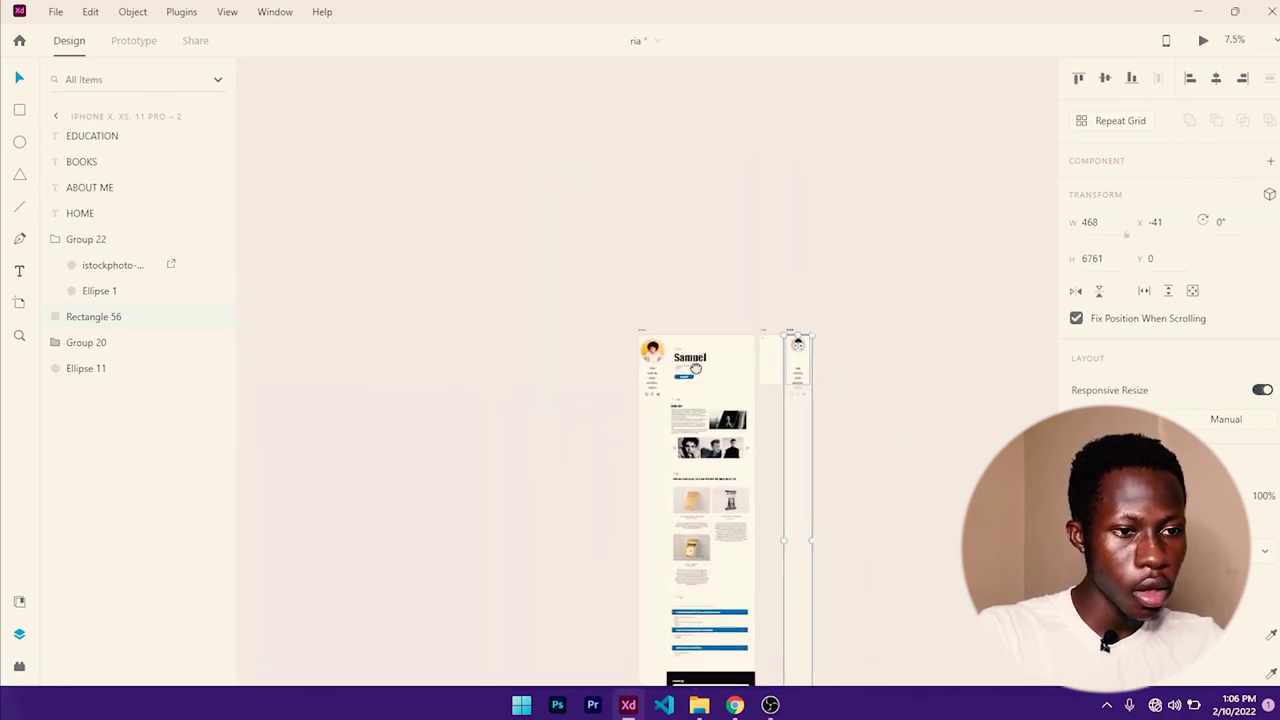
pyautogui.moveTo(738, 646); pyautogui.dragTo(750, 298)
pyautogui.scroll(8, 742, 335)
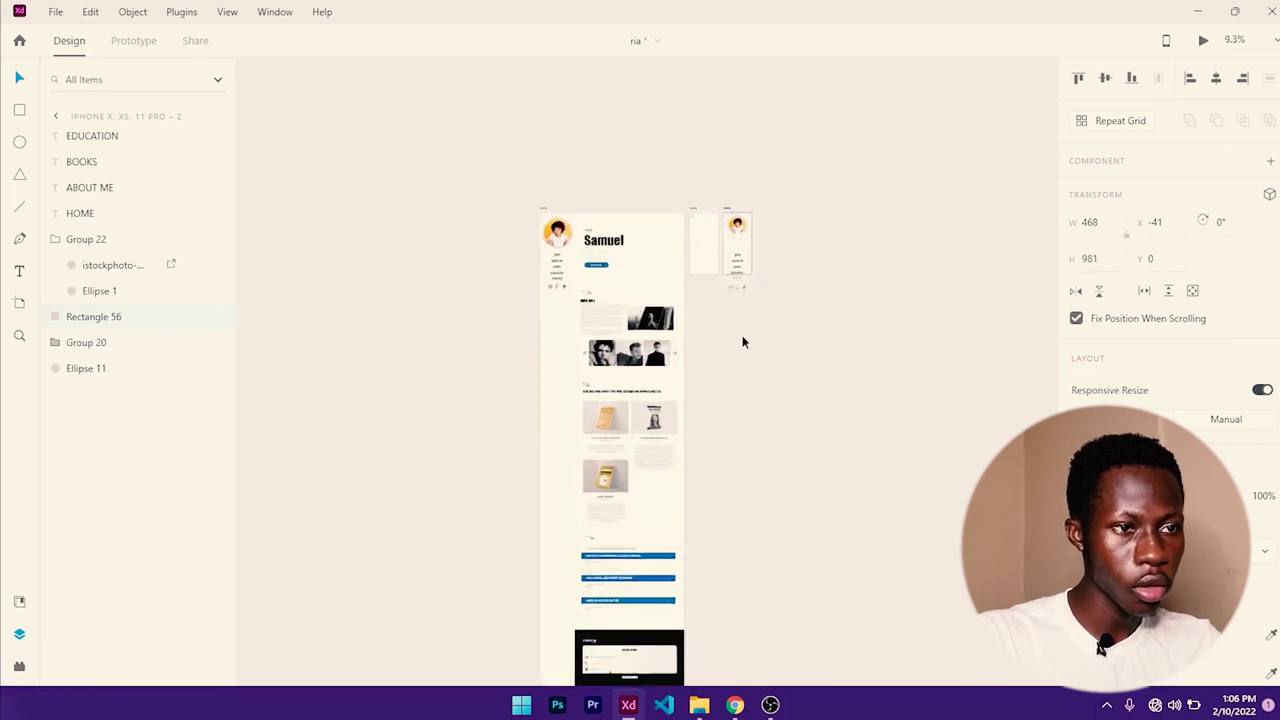
pyautogui.scroll(5, 743, 353)
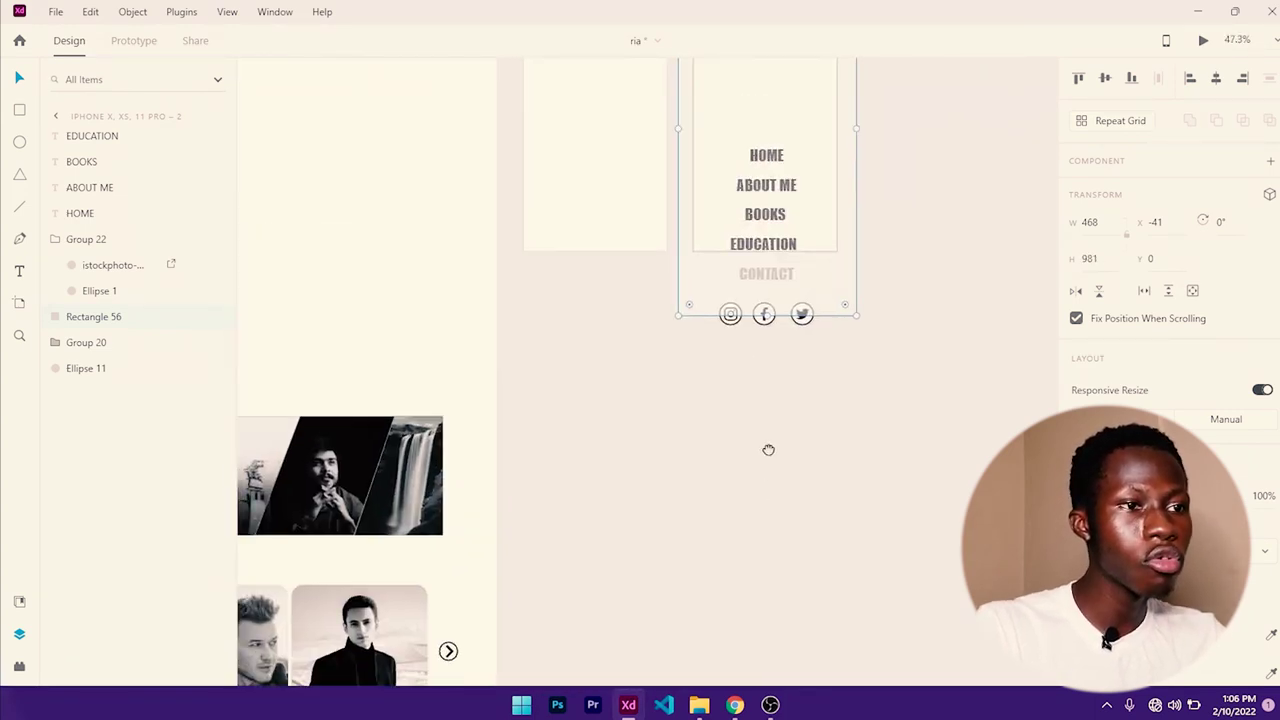
pyautogui.scroll(2, 762, 460)
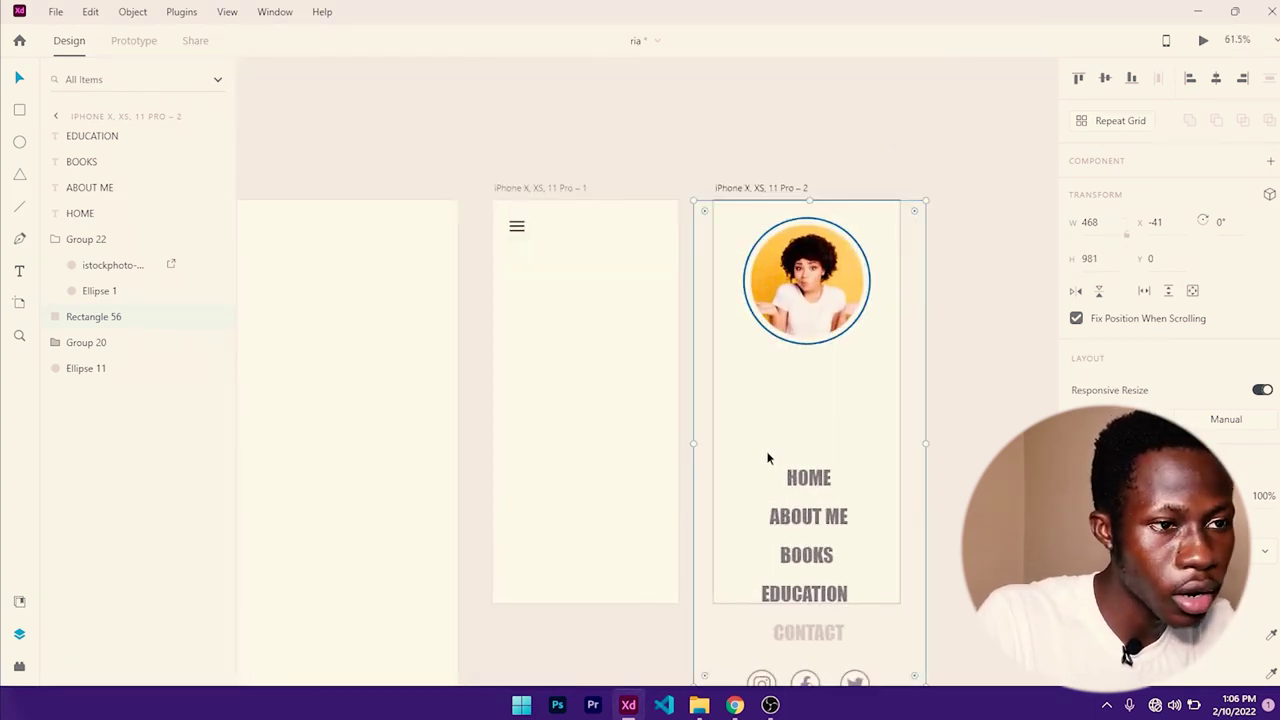
pyautogui.scroll(3, 766, 455)
# - Scale the profile photo group down to 195 and shift it slightly left and down
pyautogui.click(836, 229)
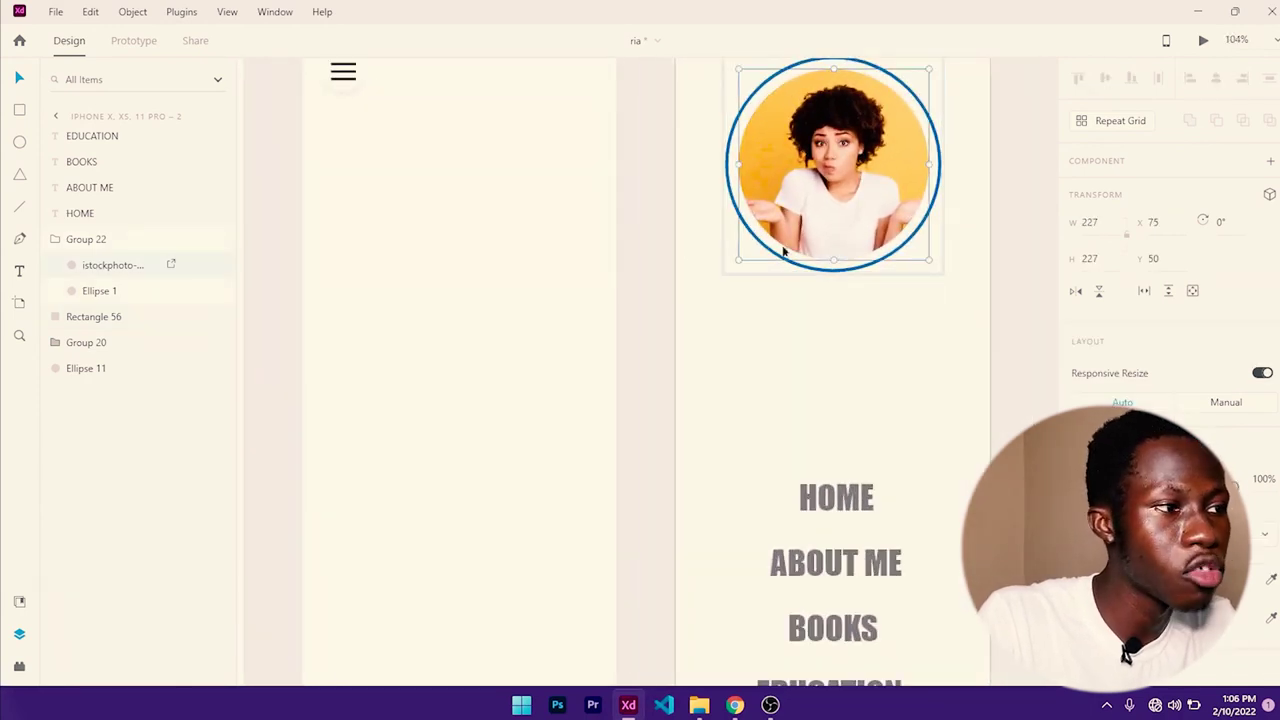
pyautogui.click(128, 243)
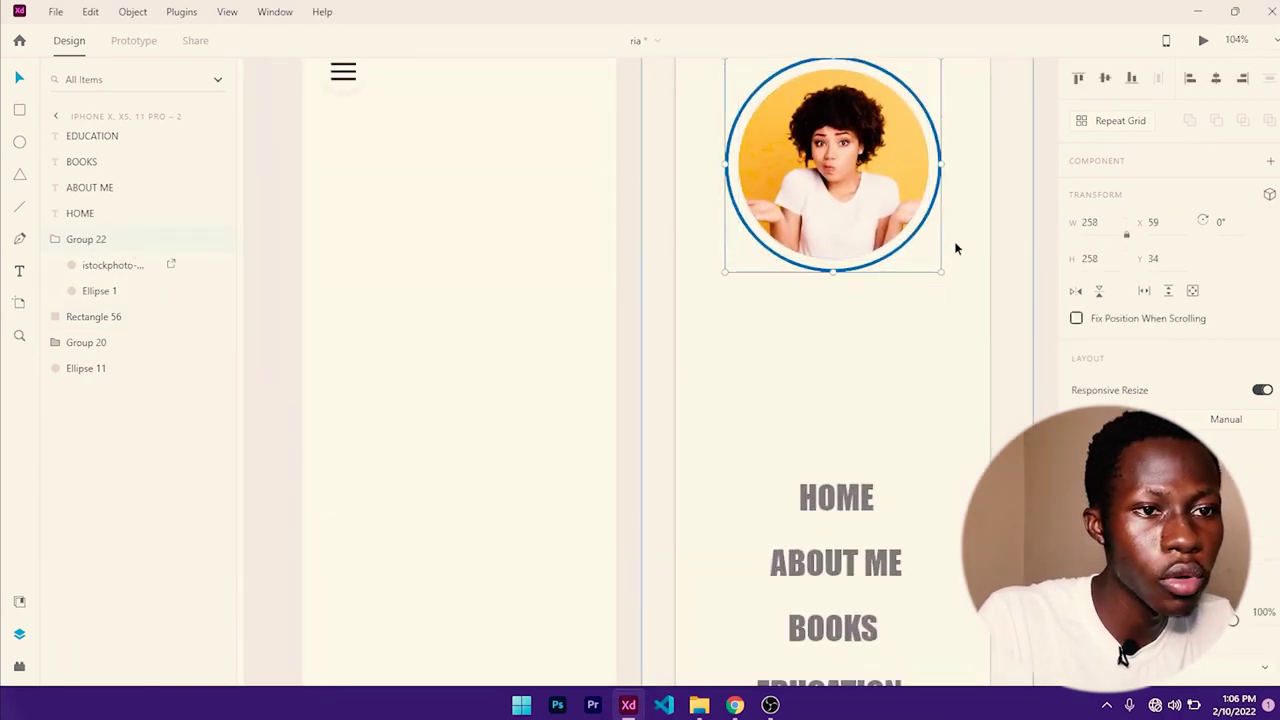
pyautogui.moveTo(942, 270); pyautogui.dragTo(791, 418)
pyautogui.moveTo(681, 314); pyautogui.dragTo(655, 319)
# - Narrow the sidebar menu background rectangle on the second iPhone artboard
pyautogui.click(908, 373)
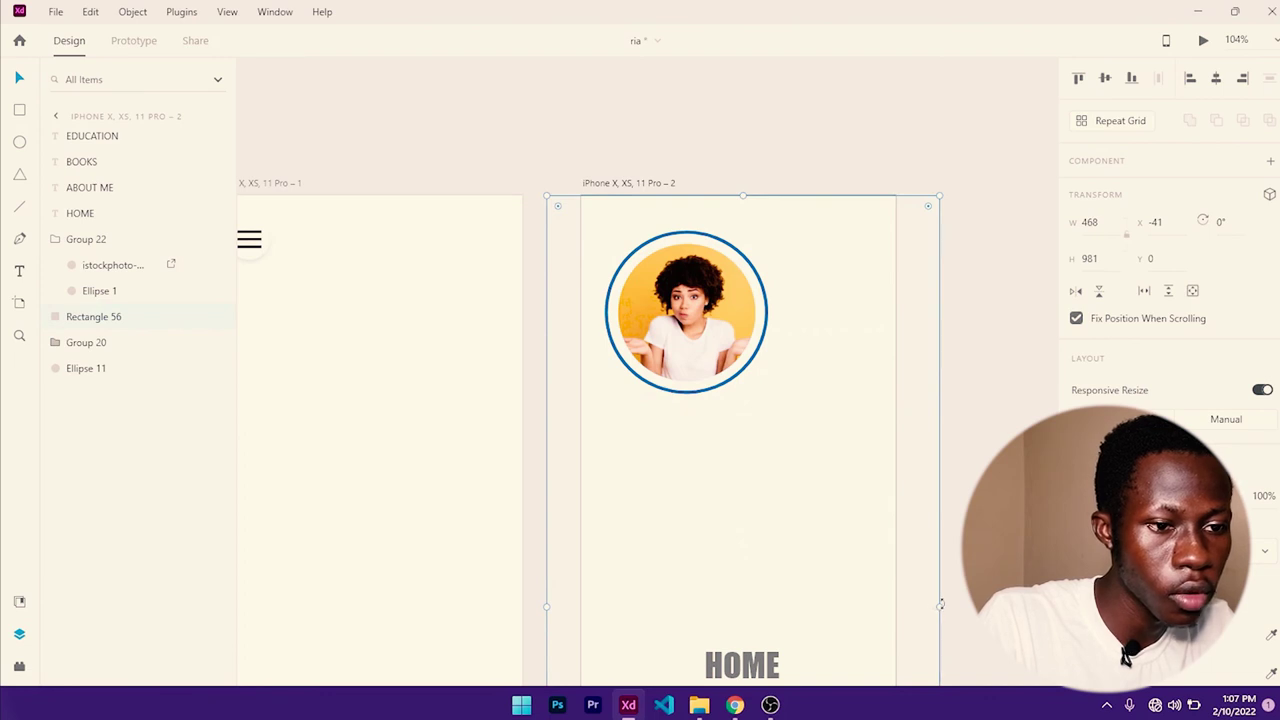
pyautogui.moveTo(940, 604); pyautogui.dragTo(902, 607)
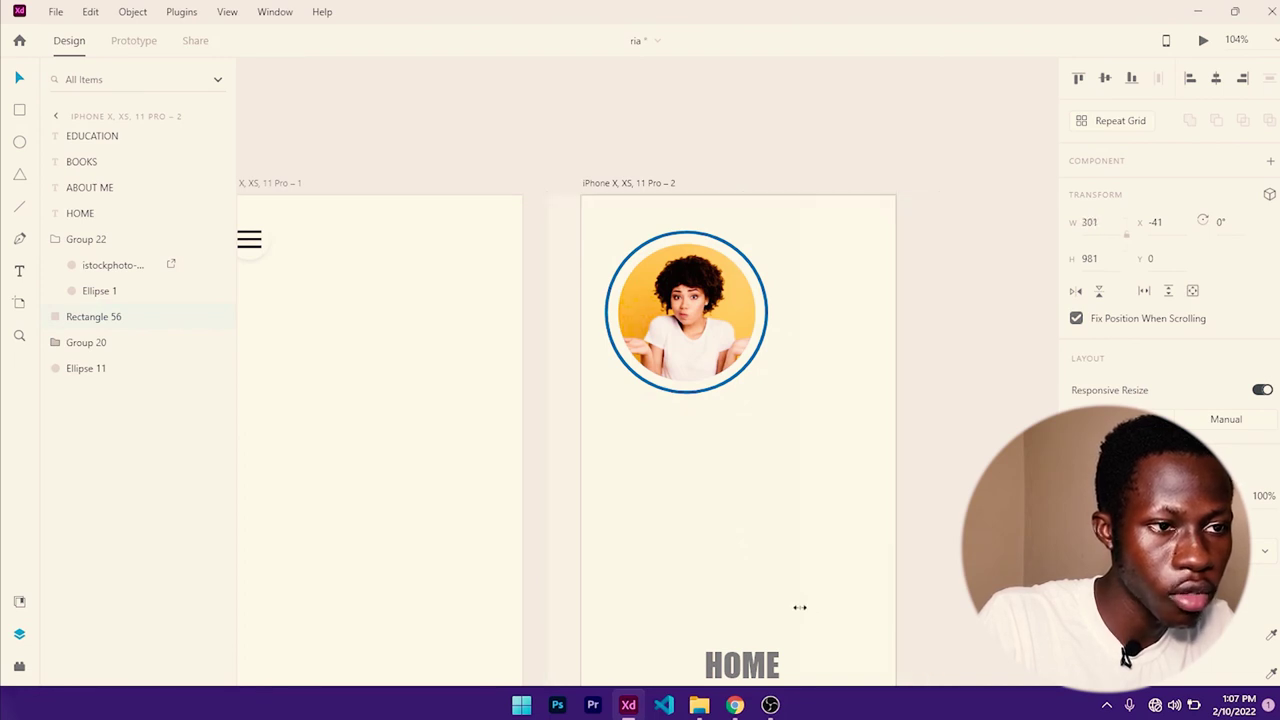
pyautogui.moveTo(797, 608); pyautogui.dragTo(795, 607)
pyautogui.scroll(-5, 815, 500)
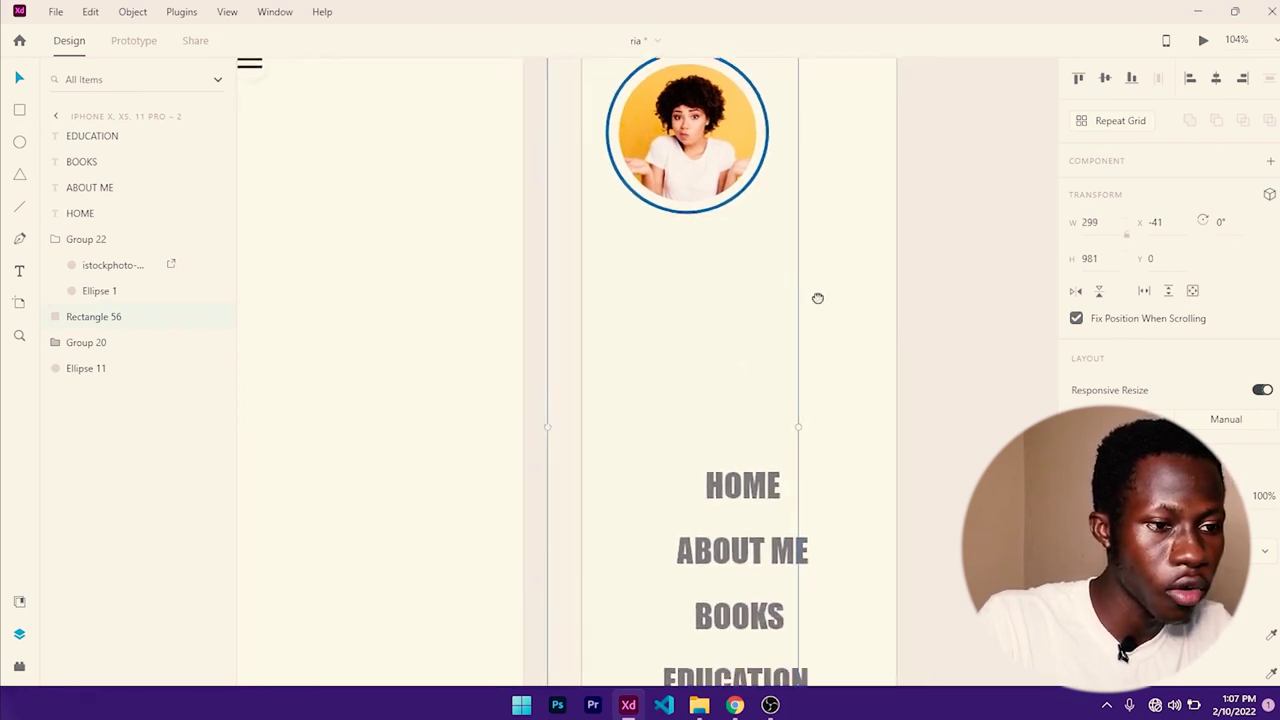
# - Stack HOME, ABOUT ME, BOOKS and EDUCATION up beneath the profile photo
pyautogui.moveTo(809, 326); pyautogui.dragTo(747, 175)
pyautogui.moveTo(810, 393); pyautogui.dragTo(731, 262)
pyautogui.moveTo(806, 456); pyautogui.dragTo(745, 318)
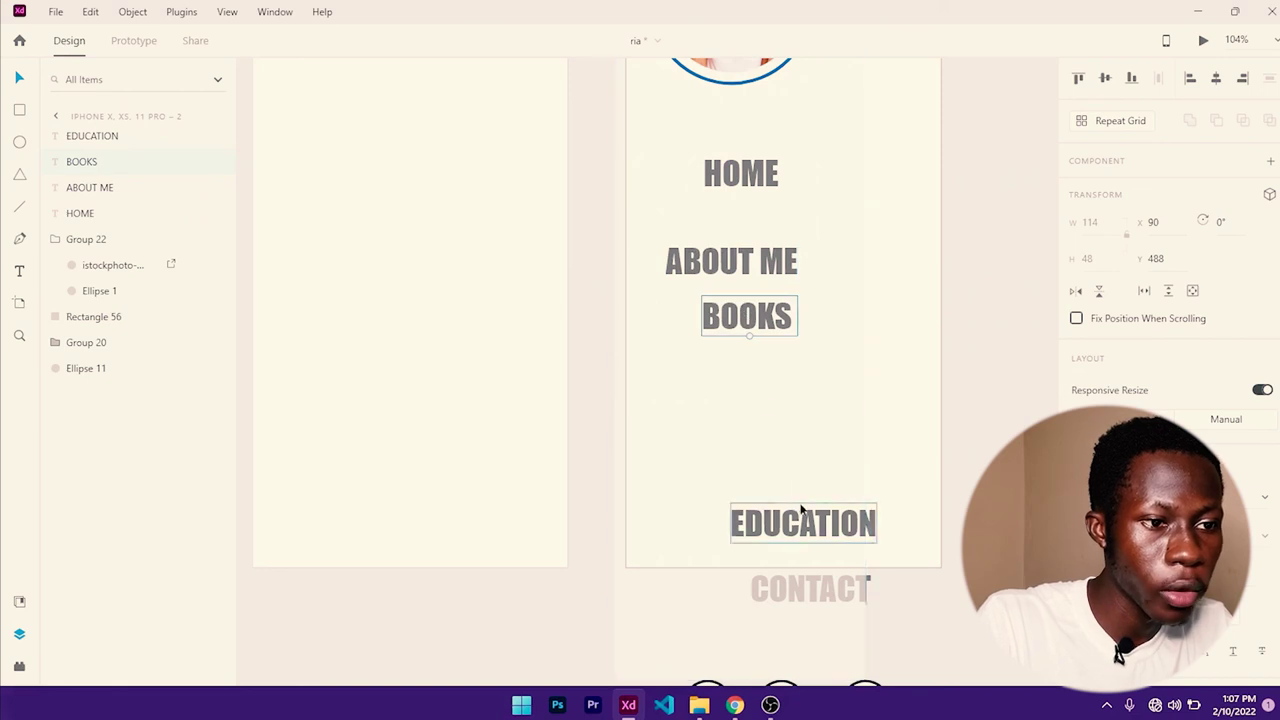
pyautogui.moveTo(806, 517); pyautogui.dragTo(714, 376)
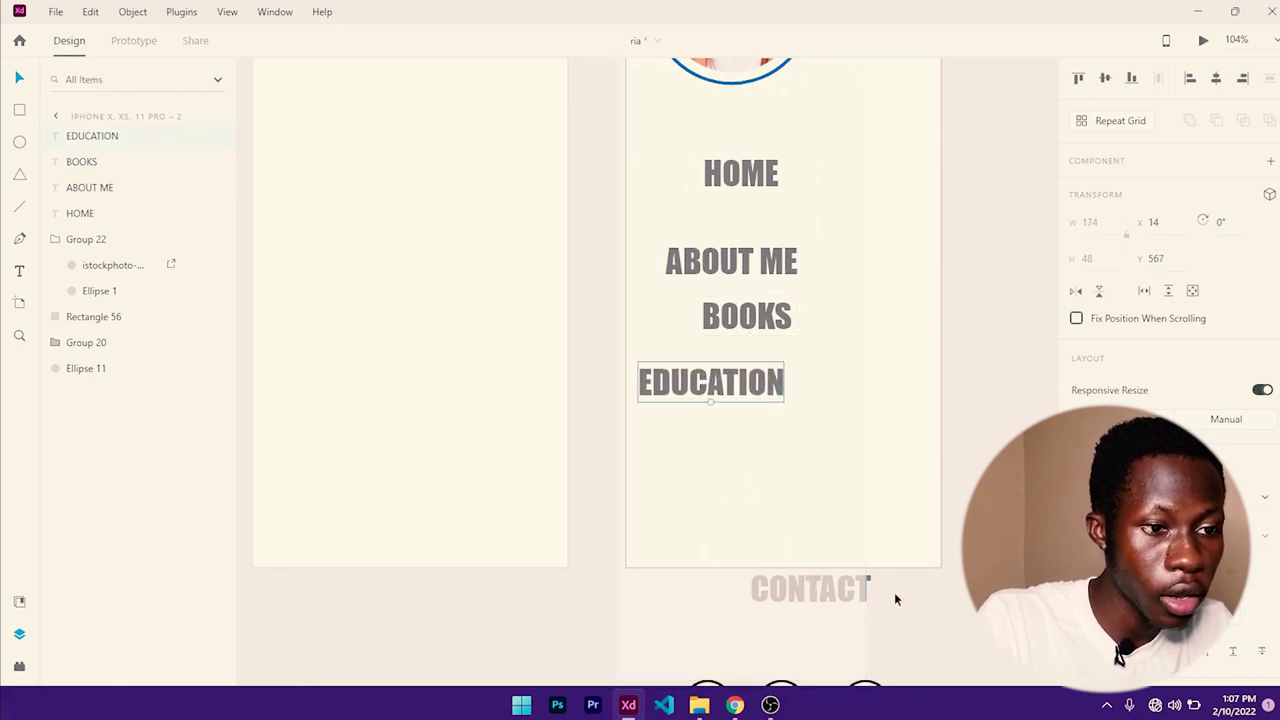
# - Bring the CONTACT text to the front
pyautogui.click(868, 585)
pyautogui.click(786, 534)
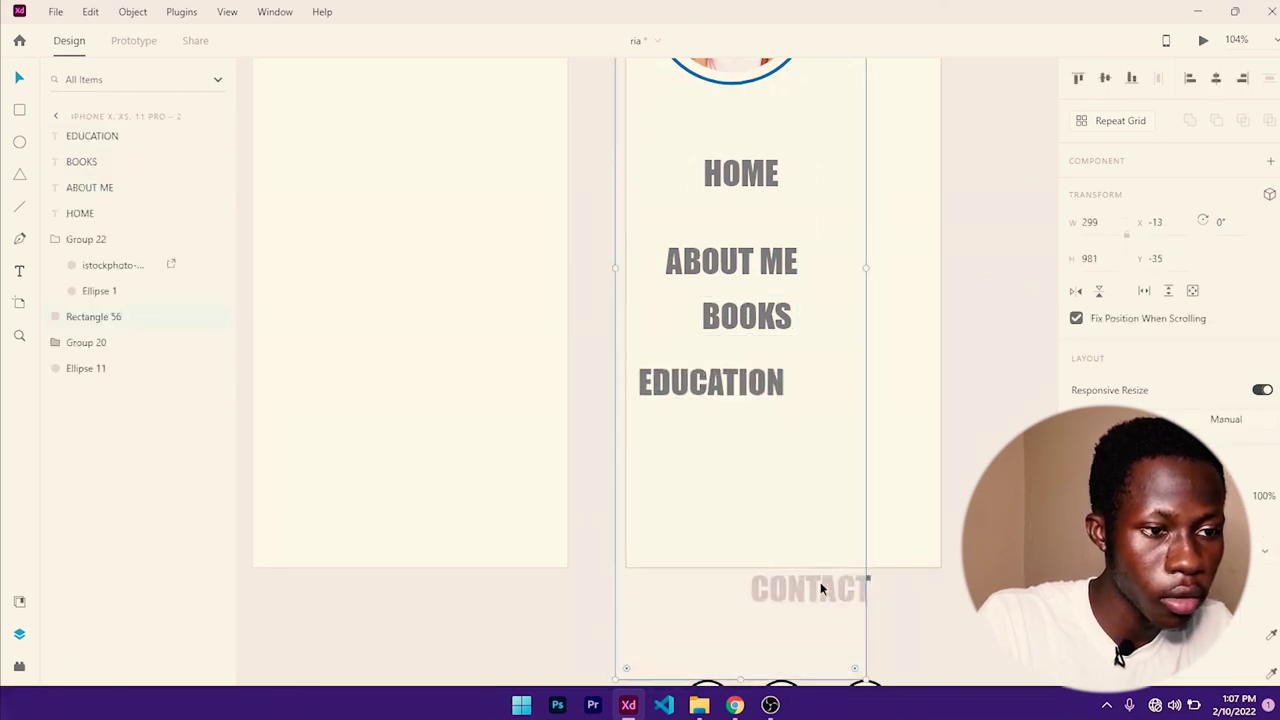
pyautogui.click(869, 588)
pyautogui.rightClick(866, 588)
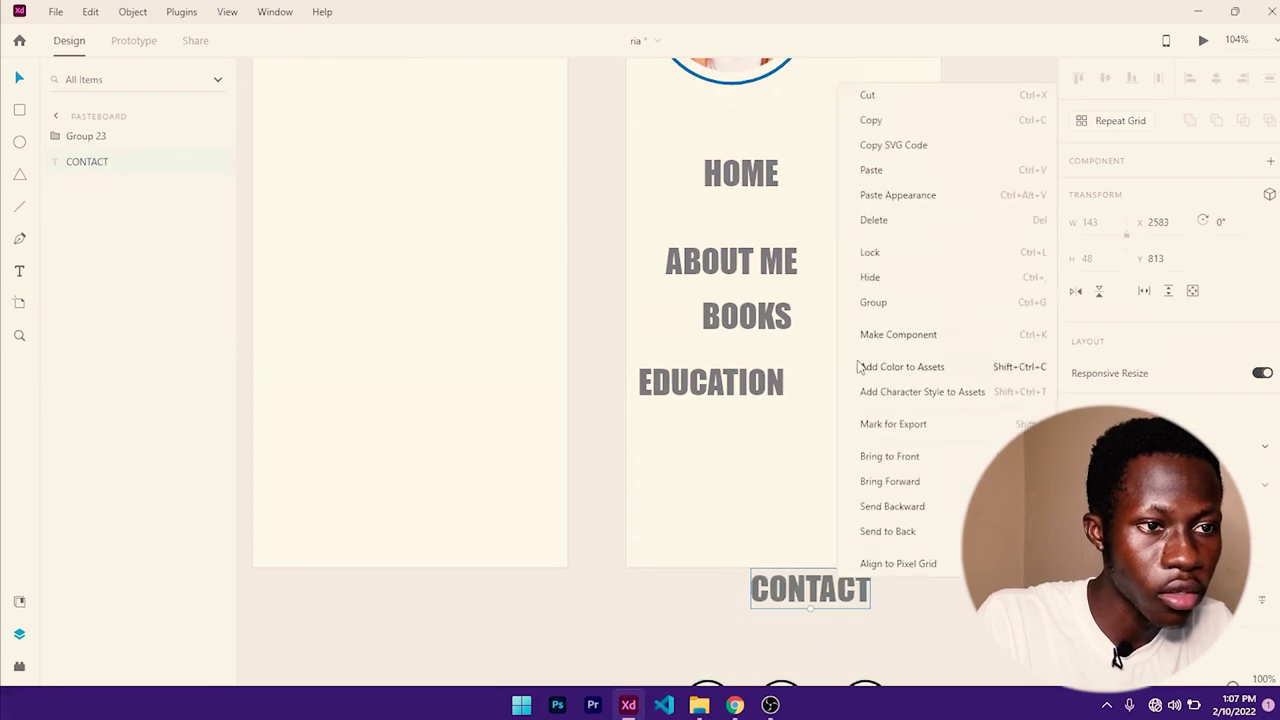
pyautogui.click(880, 456)
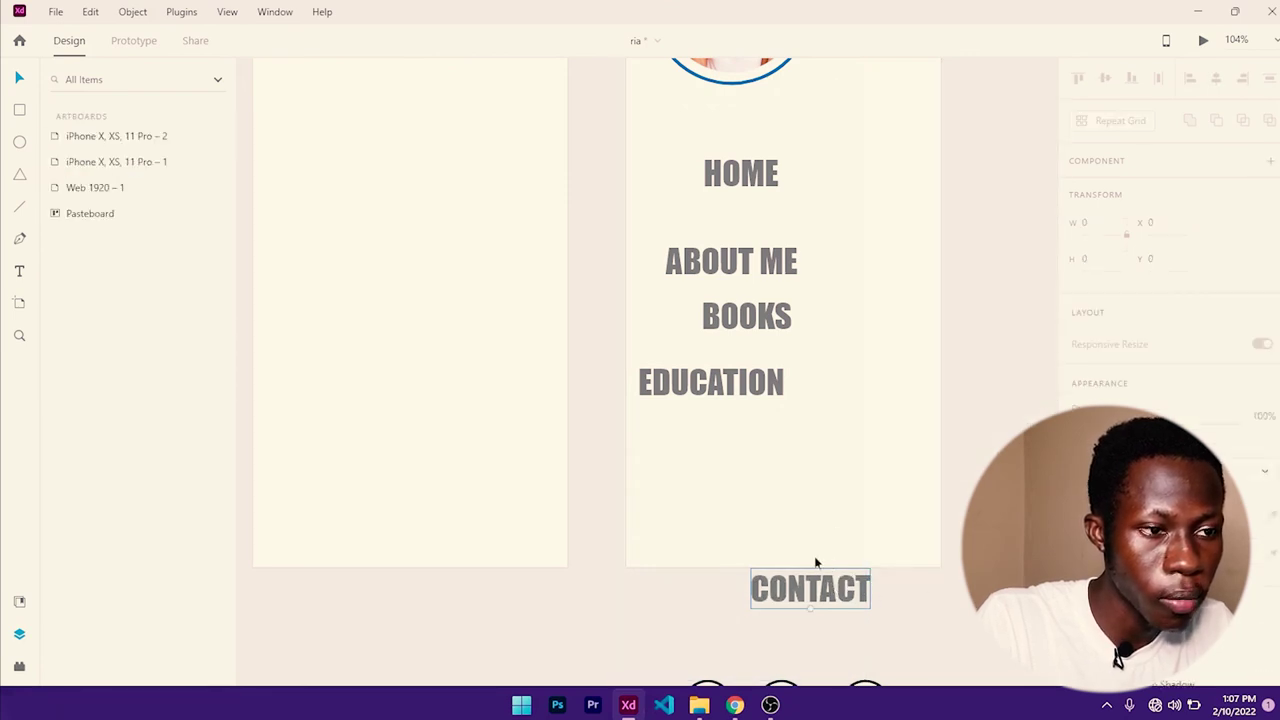
# - Move CONTACT under EDUCATION and fit the menu background to the artboard top at 812 high
pyautogui.moveTo(816, 563); pyautogui.dragTo(725, 425)
pyautogui.scroll(2, 723, 348)
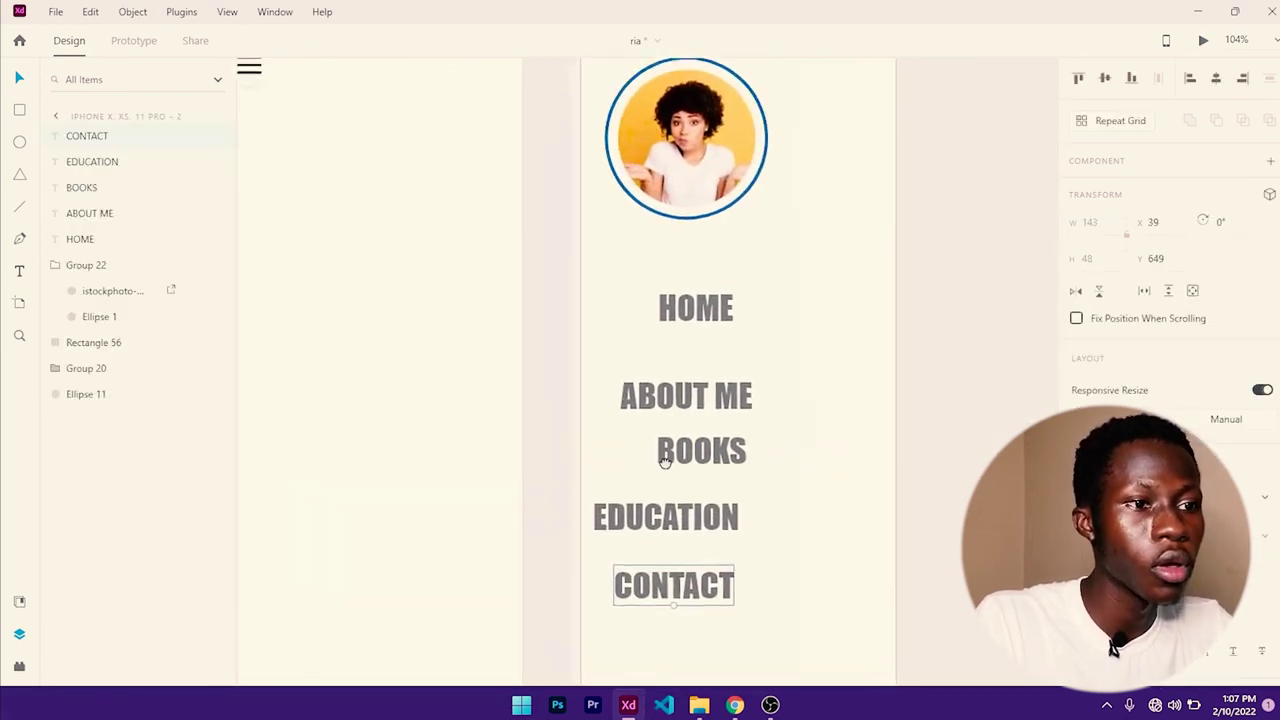
pyautogui.click(791, 229)
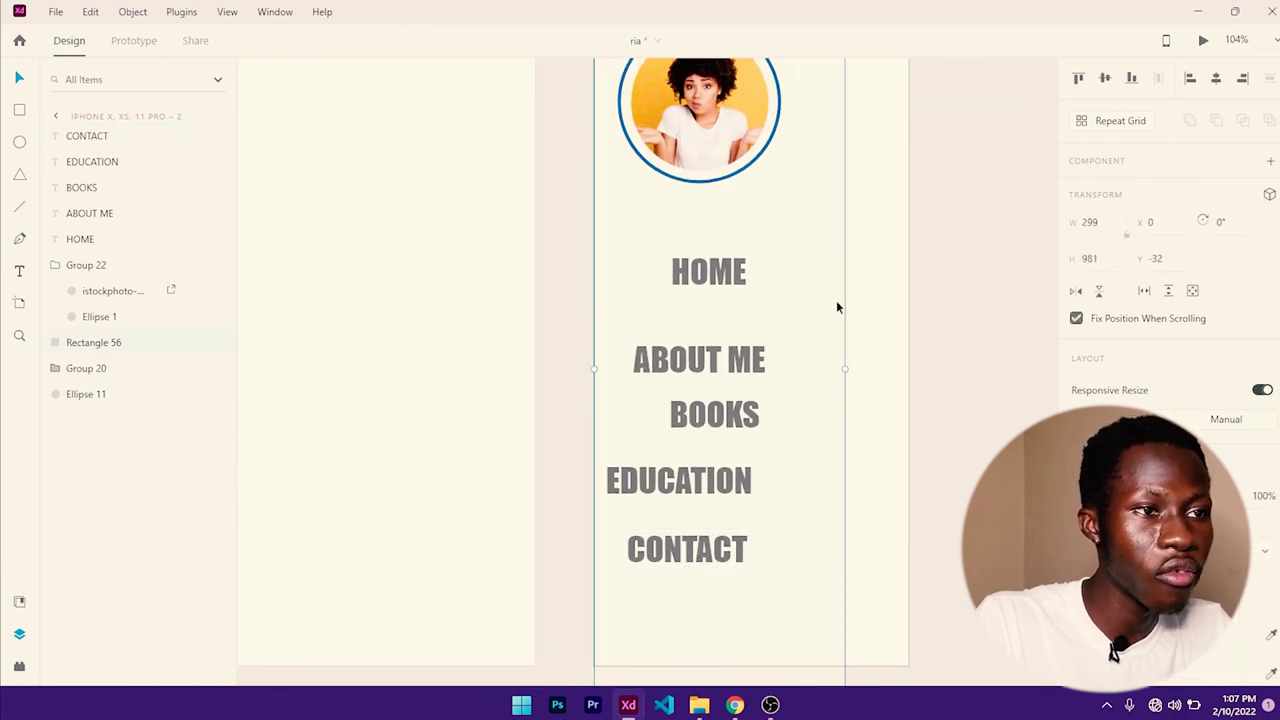
pyautogui.scroll(-4, 822, 300)
pyautogui.moveTo(822, 297); pyautogui.dragTo(808, 298)
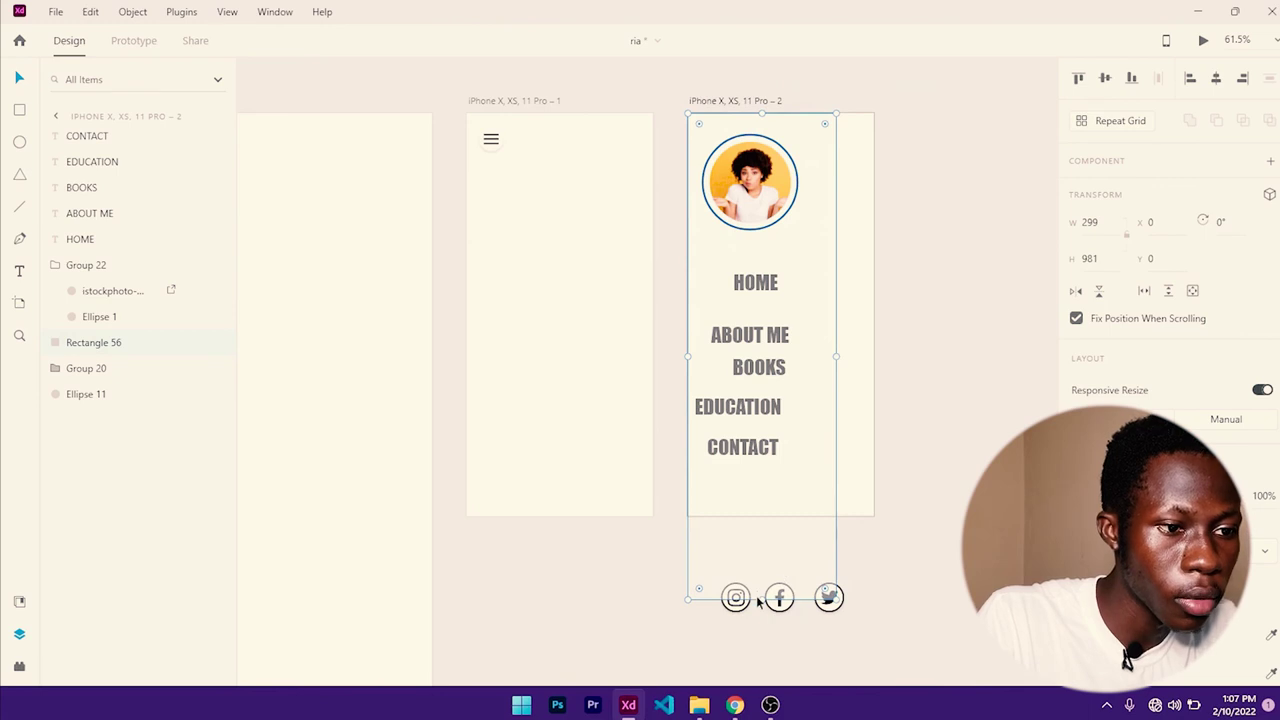
pyautogui.moveTo(762, 598); pyautogui.dragTo(760, 578)
pyautogui.moveTo(761, 514); pyautogui.dragTo(762, 516)
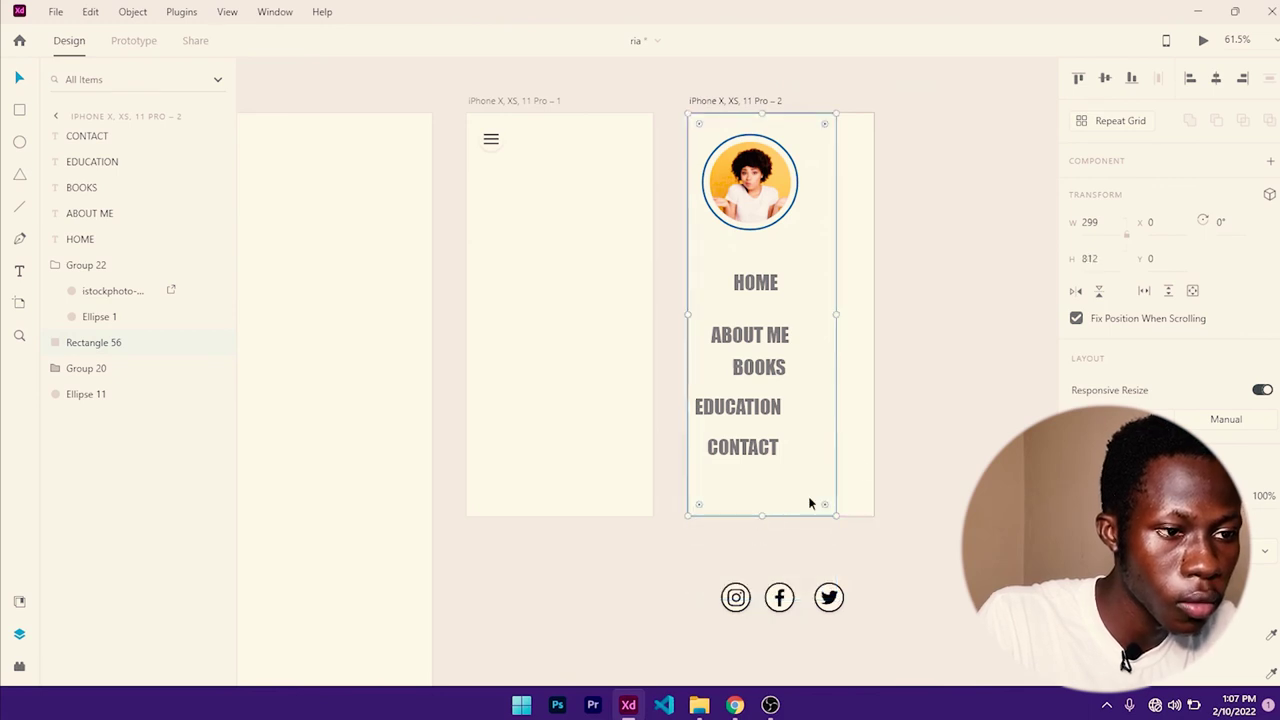
pyautogui.scroll(5, 782, 403)
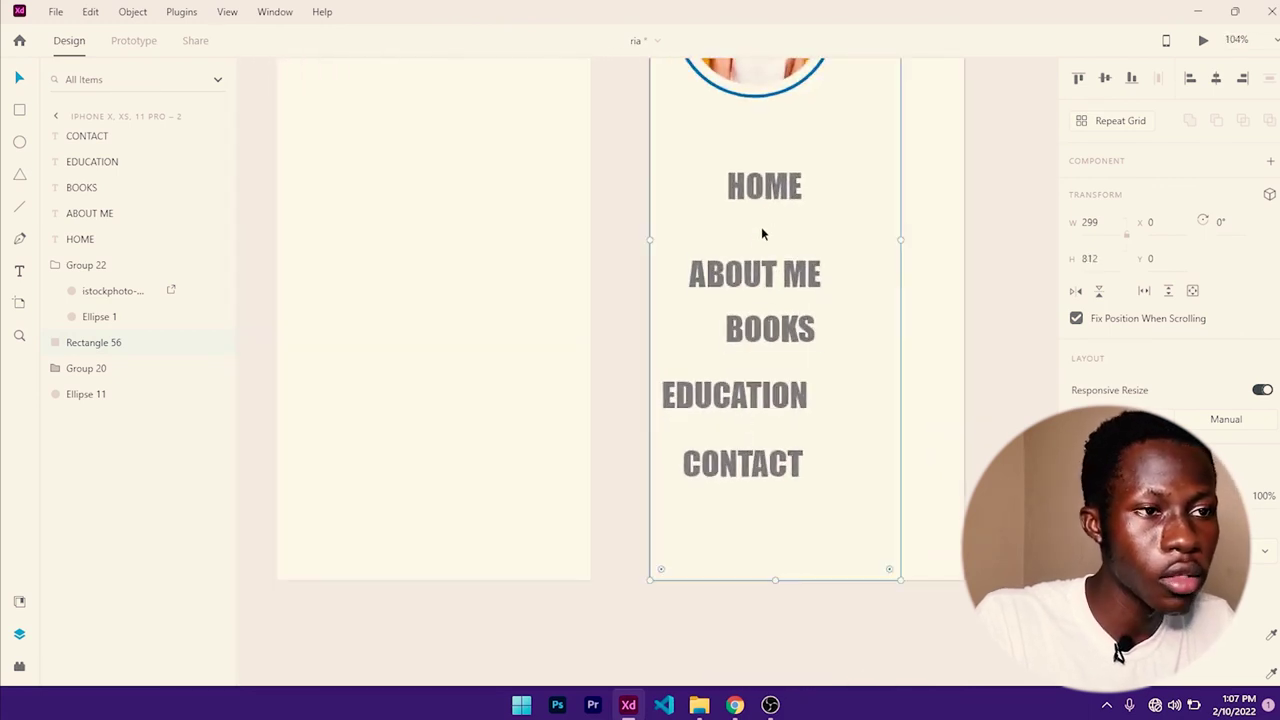
# - Tighten ABOUT ME and BOOKS under HOME, then centre all five nav links horizontally on the panel
pyautogui.moveTo(789, 273); pyautogui.dragTo(794, 263)
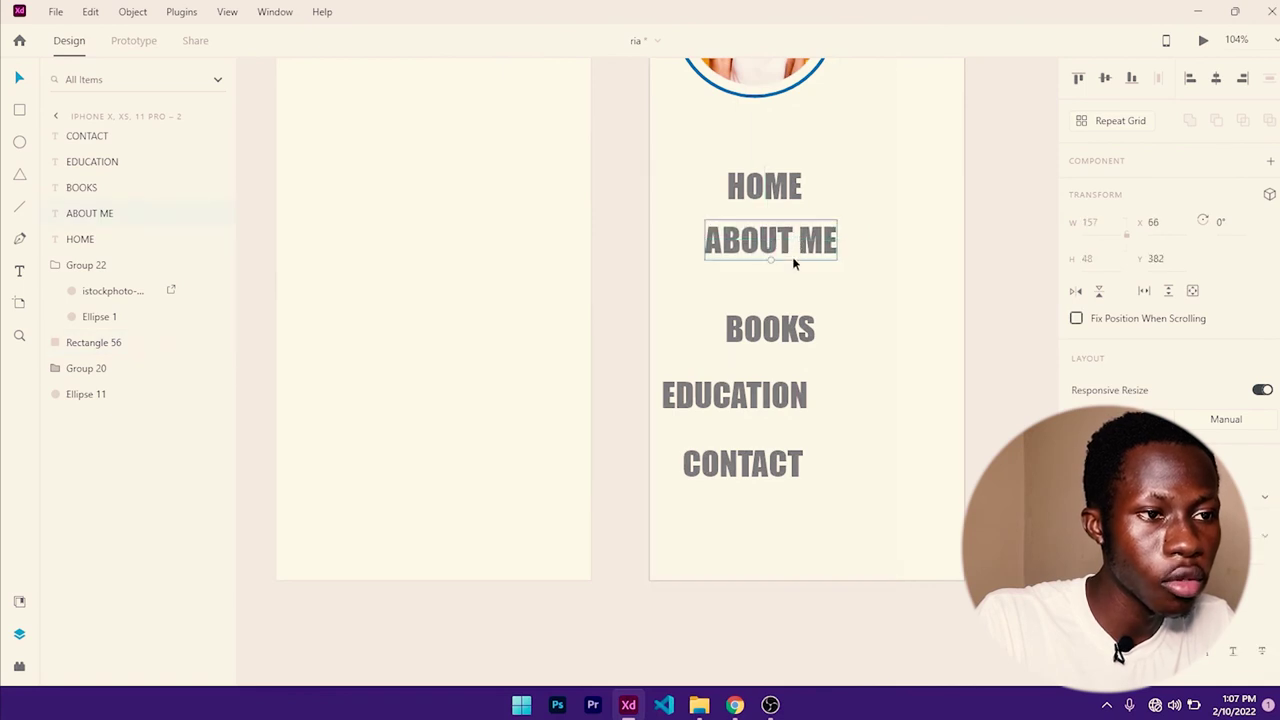
pyautogui.moveTo(782, 326); pyautogui.dragTo(797, 292)
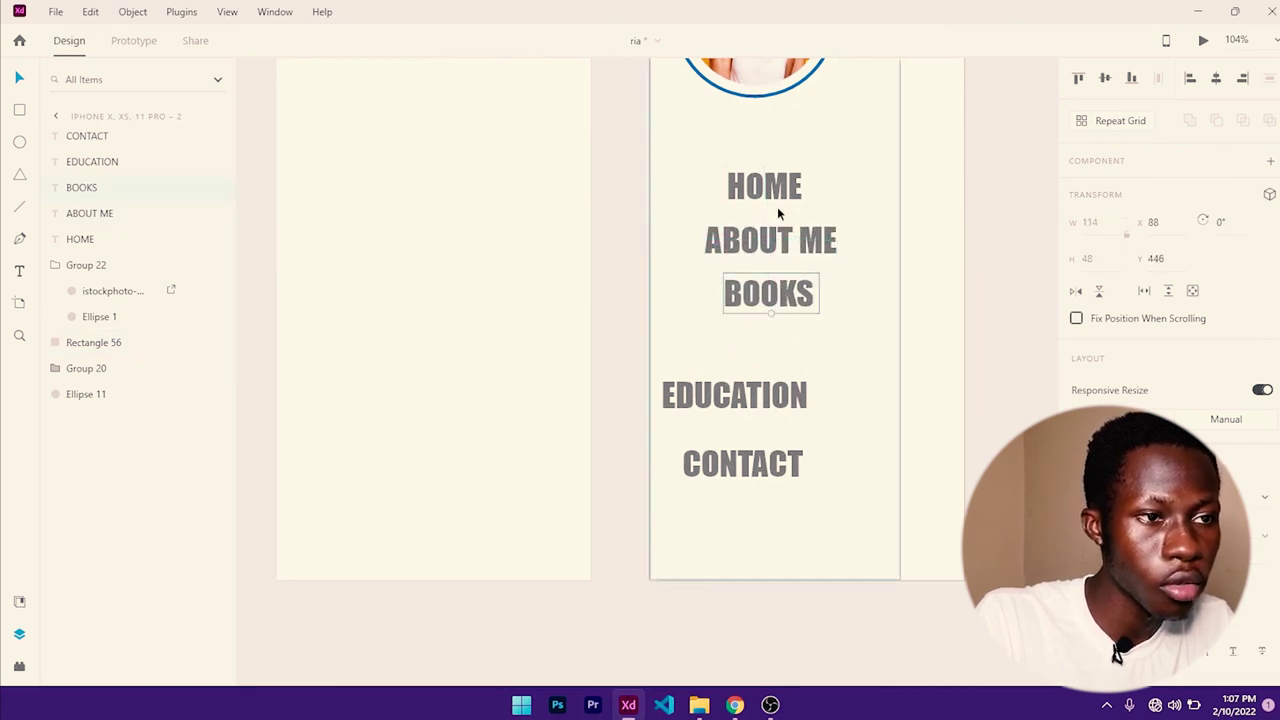
pyautogui.keyDown('shift'); pyautogui.click(778, 198); pyautogui.keyUp('shift')
pyautogui.keyDown('shift'); pyautogui.click(797, 241); pyautogui.keyUp('shift')
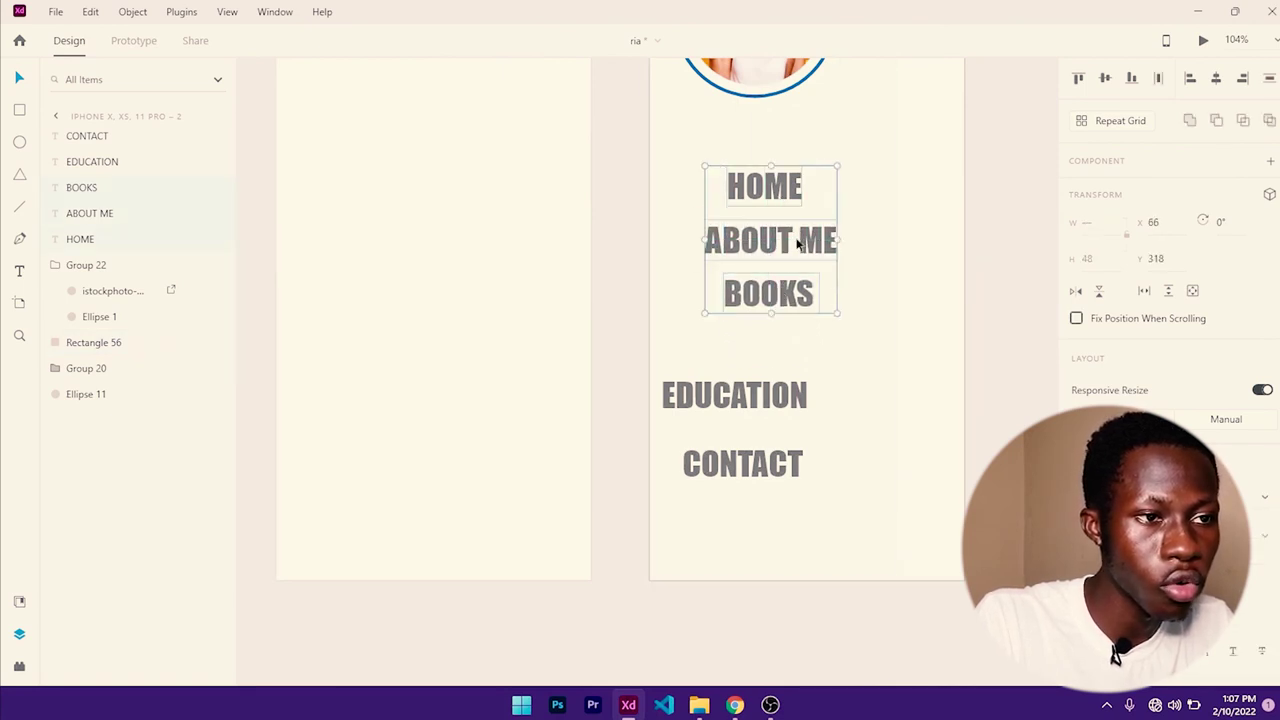
pyautogui.keyDown('shift'); pyautogui.click(766, 394); pyautogui.keyUp('shift')
pyautogui.keyDown('shift'); pyautogui.click(749, 460); pyautogui.keyUp('shift')
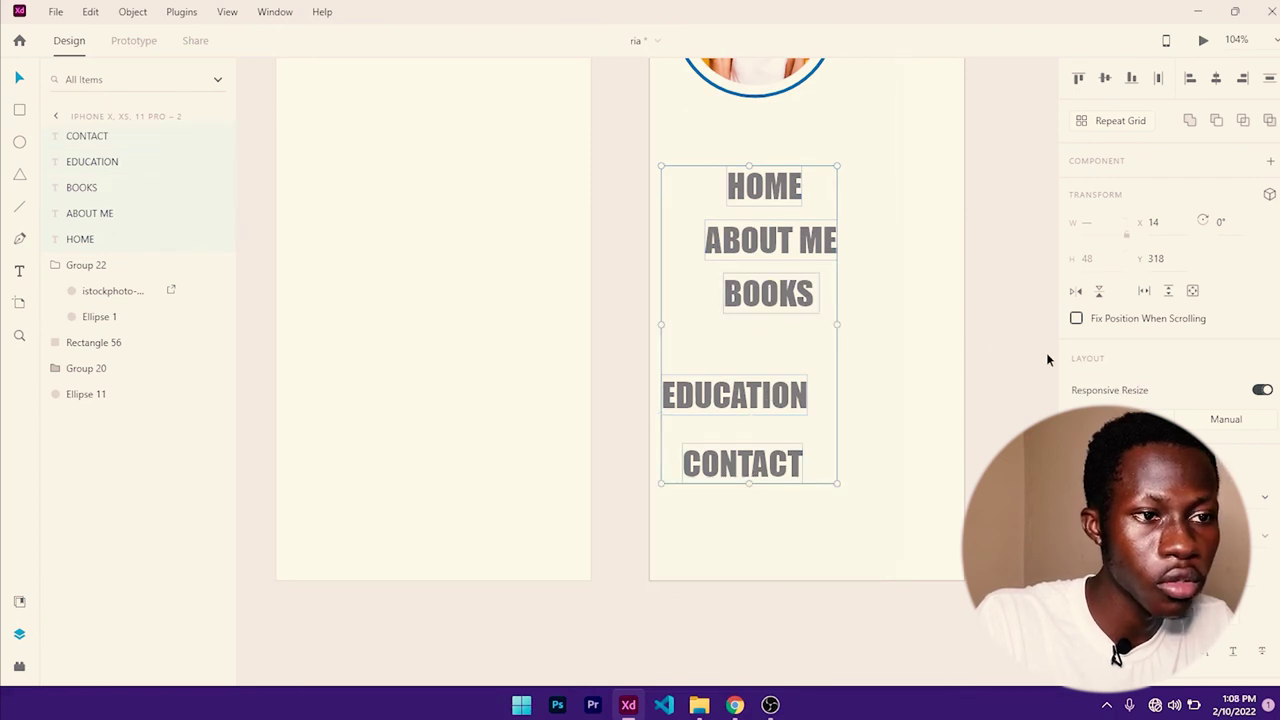
pyautogui.click(882, 422)
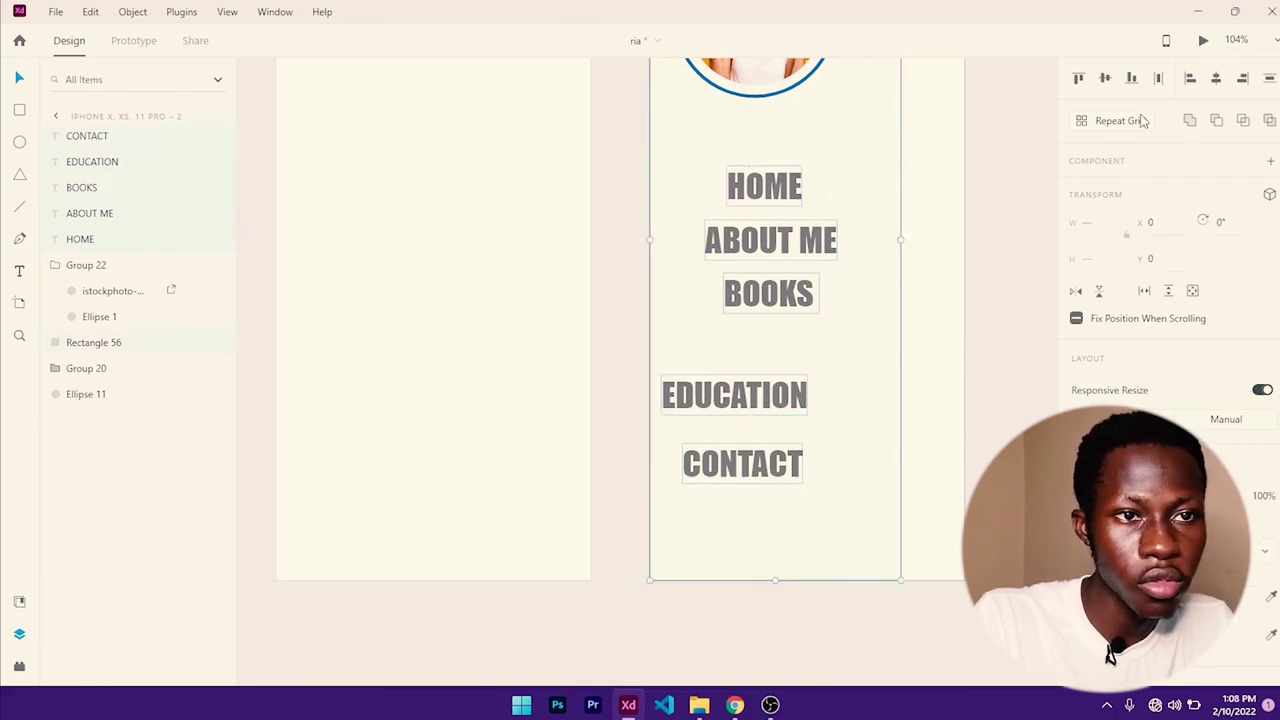
pyautogui.click(1213, 82)
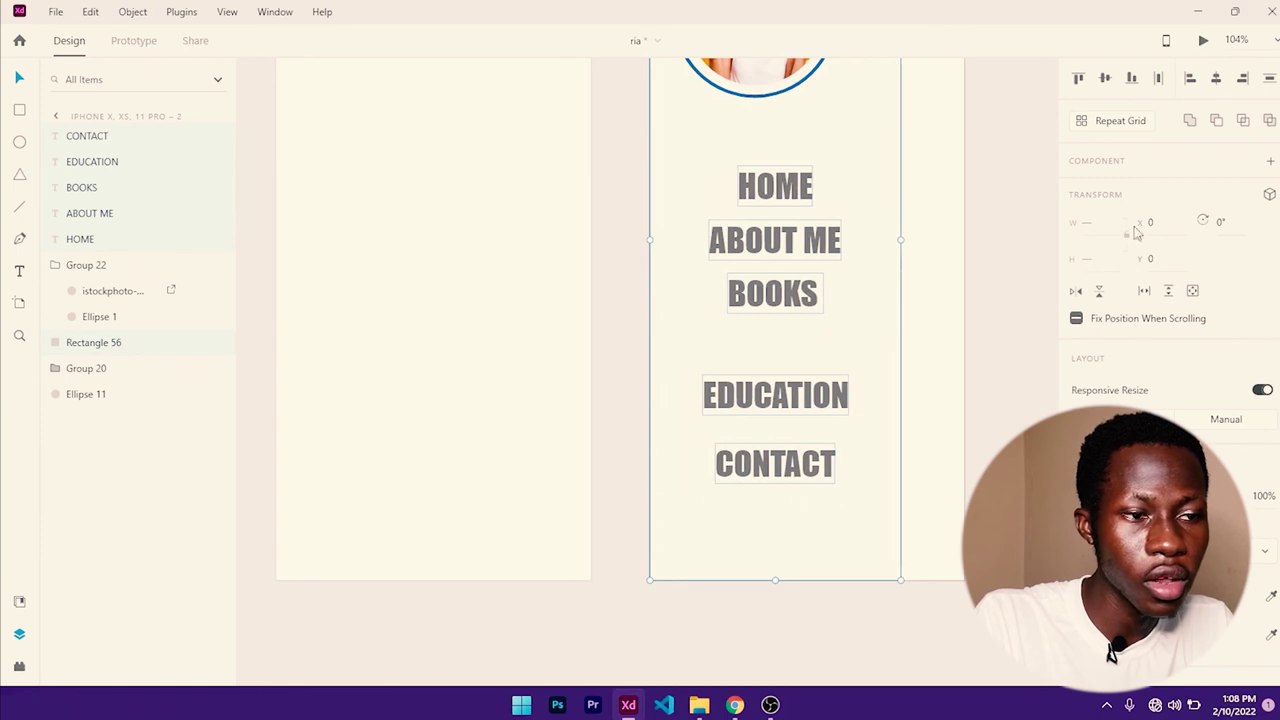
pyautogui.click(1038, 318)
# - Pull EDUCATION and CONTACT up closer together and place the social icons beneath CONTACT
pyautogui.click(829, 391)
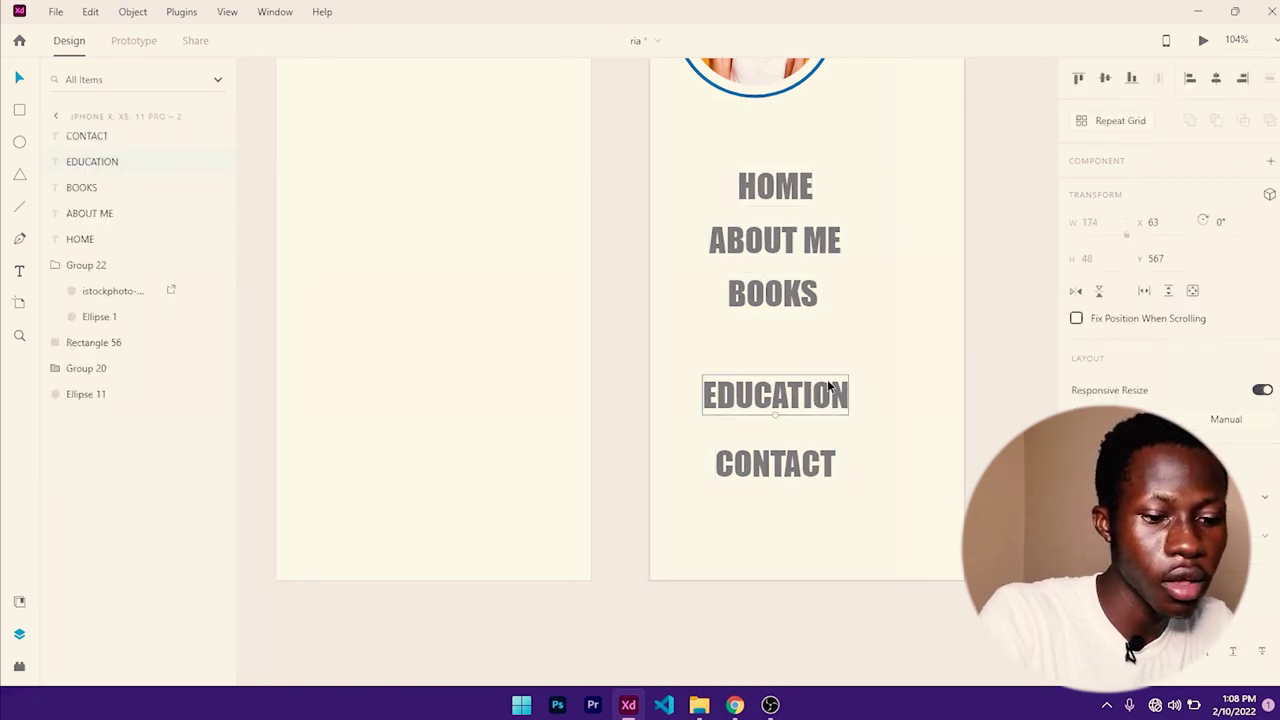
pyautogui.moveTo(829, 391); pyautogui.dragTo(827, 379)
pyautogui.hotkey('shift', 'Up')
pyautogui.hotkey('shift', 'Up')
pyautogui.hotkey('shift', 'Up')
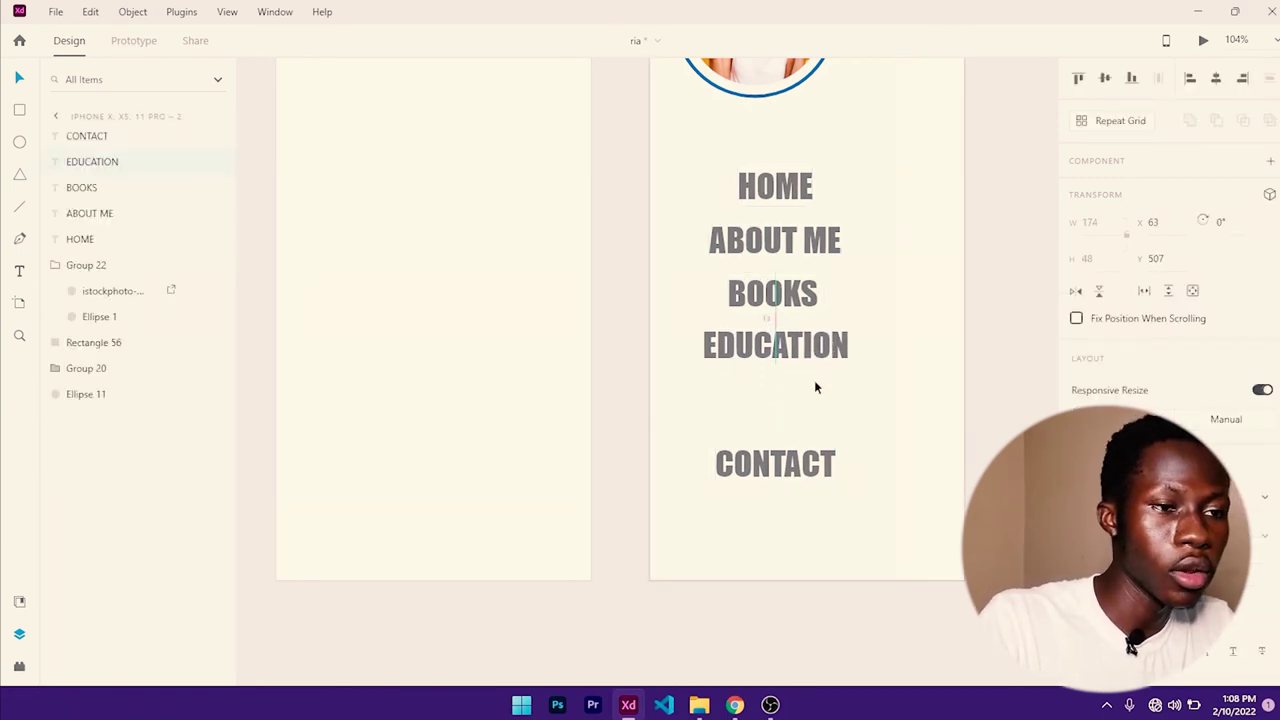
pyautogui.moveTo(778, 468); pyautogui.dragTo(779, 401)
pyautogui.scroll(-2, 795, 420)
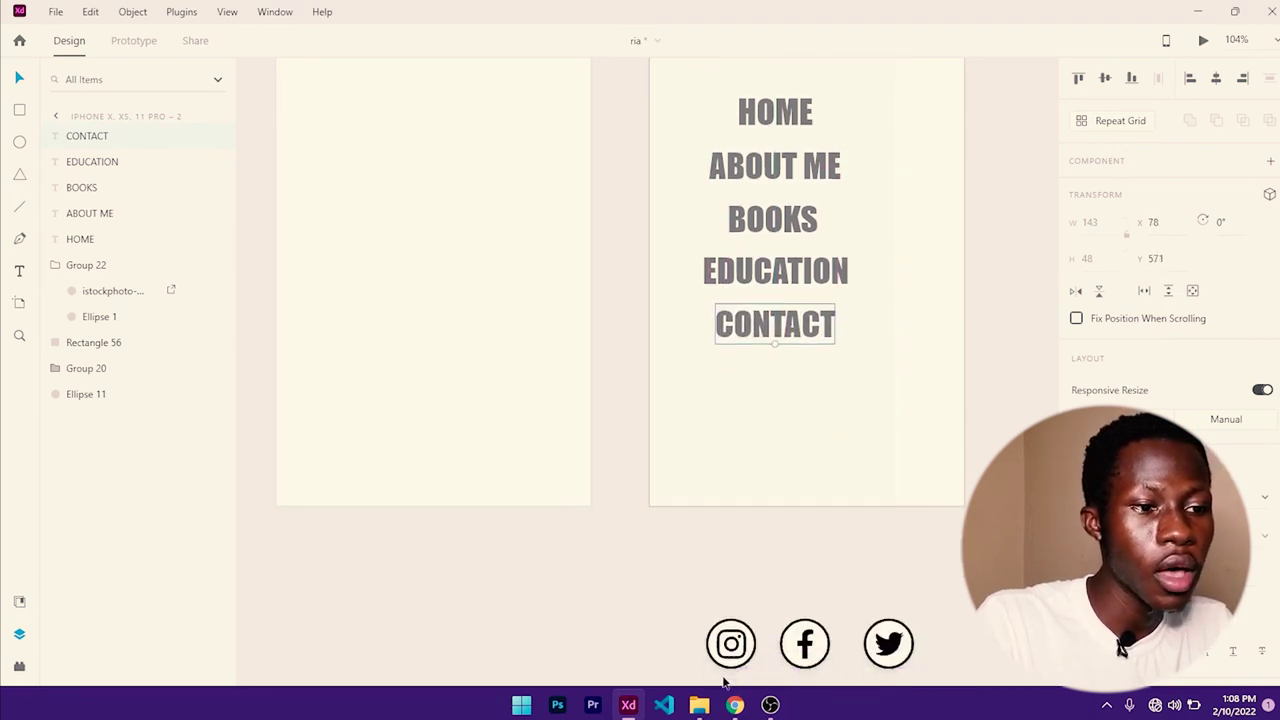
pyautogui.moveTo(737, 647); pyautogui.dragTo(705, 432)
pyautogui.scroll(-5, 705, 432)
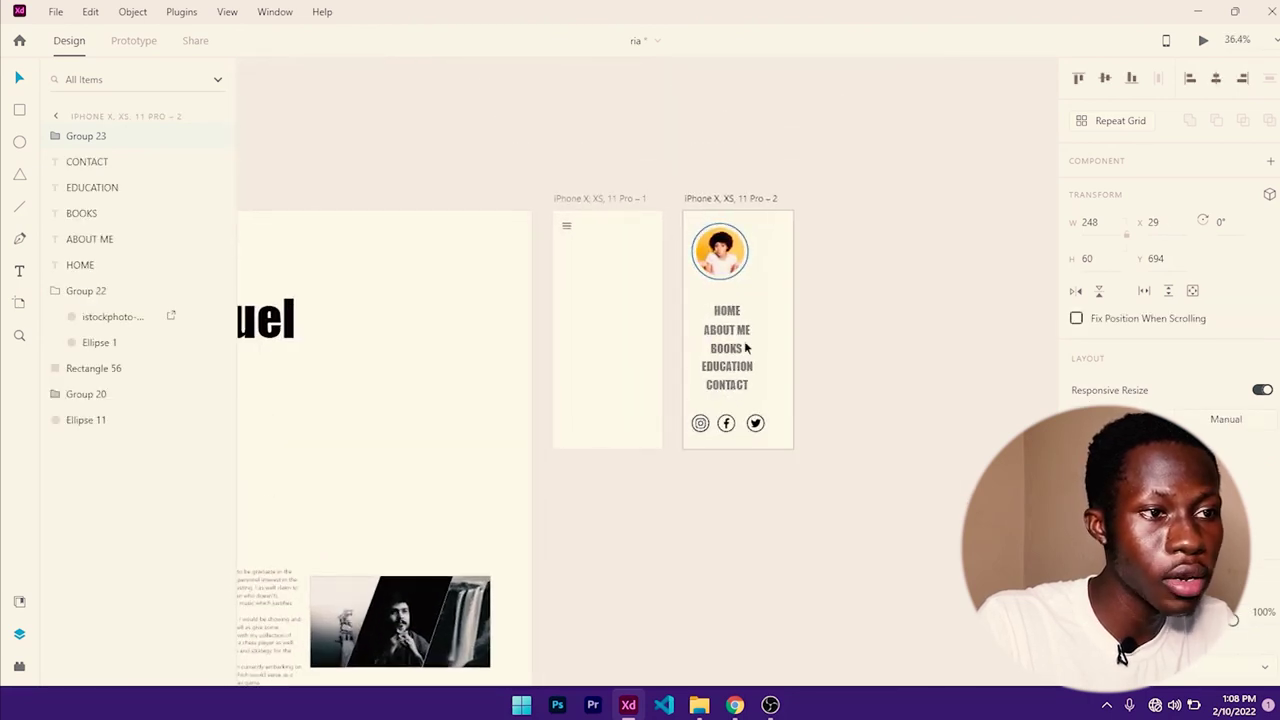
# - Group the hamburger icon lines (Group 20) with their circle (Ellipse 11)
pyautogui.click(565, 227)
pyautogui.scroll(4, 565, 227)
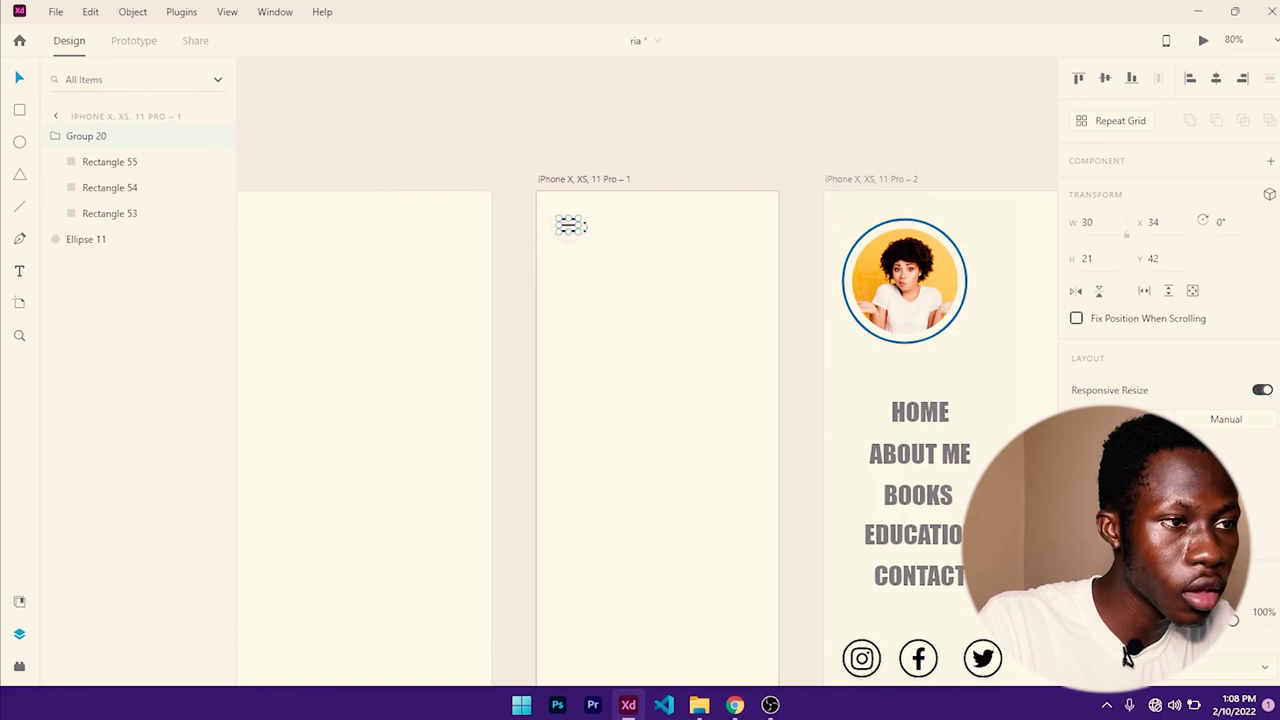
pyautogui.scroll(3, 585, 231)
pyautogui.keyDown('shift'); pyautogui.click(583, 231); pyautogui.keyUp('shift')
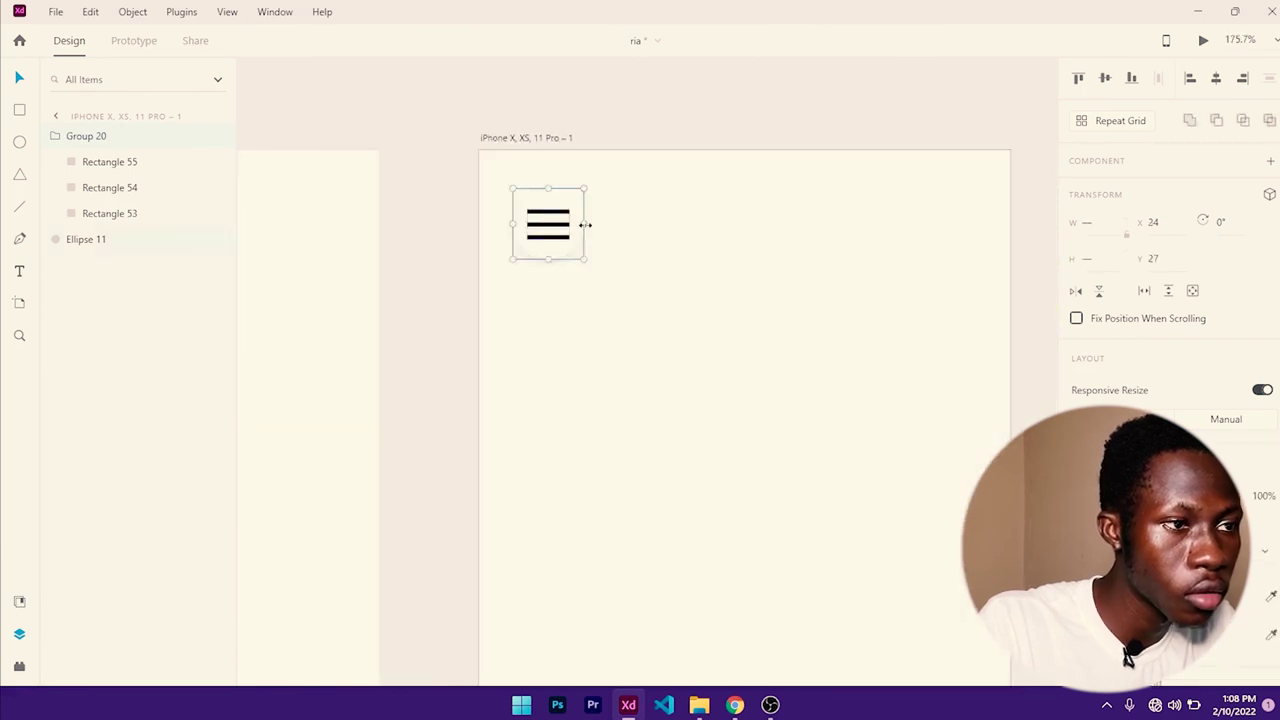
pyautogui.hotkey('ctrl', 'g')
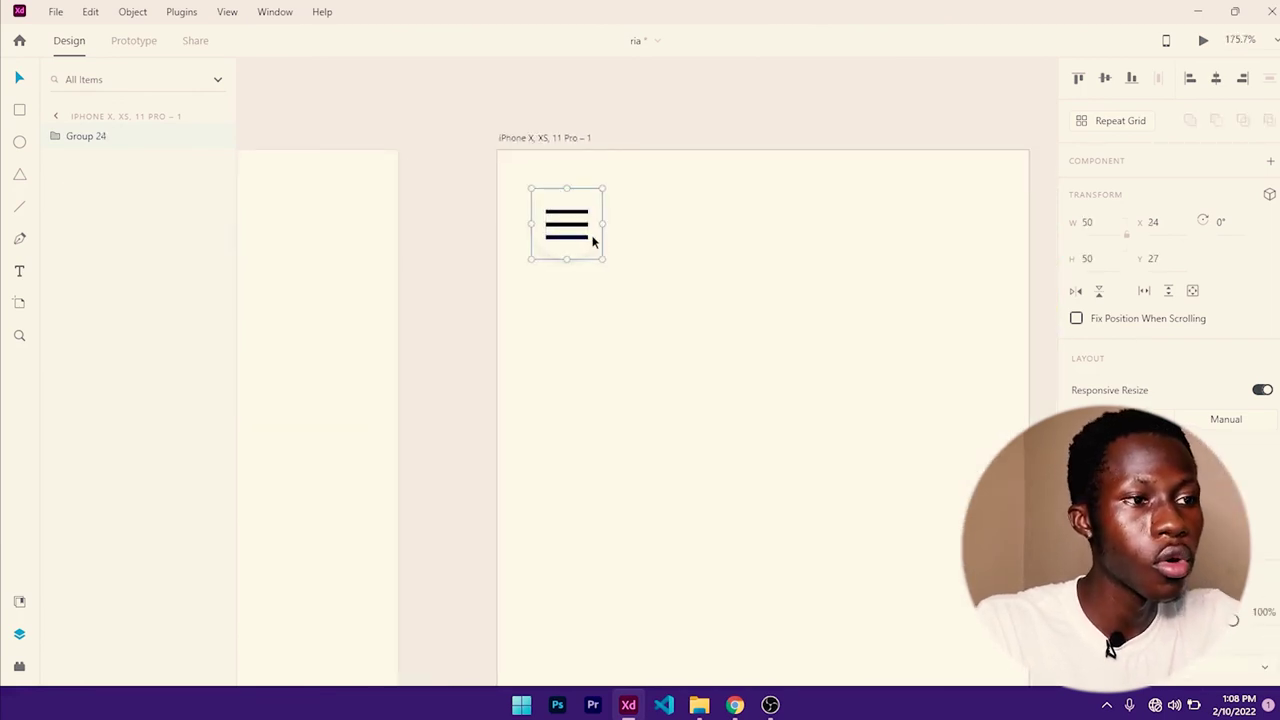
# - Place a copy of the hamburger icon at the top-left of iPhone Pro – 2
pyautogui.scroll(-1, 600, 251)
pyautogui.scroll(-4, 586, 214)
pyautogui.scroll(-1, 586, 211)
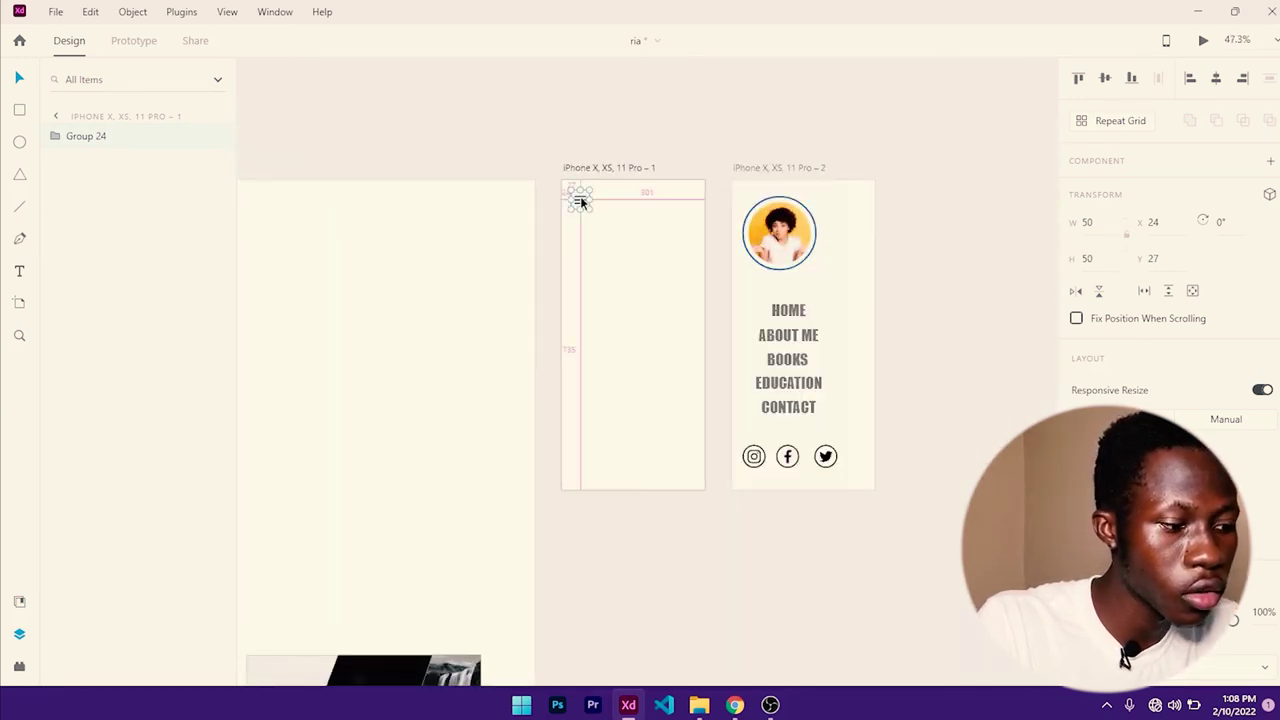
pyautogui.keyDown('alt'); pyautogui.moveTo(581, 203); pyautogui.dragTo(744, 203); pyautogui.keyUp('alt')
pyautogui.click(689, 260)
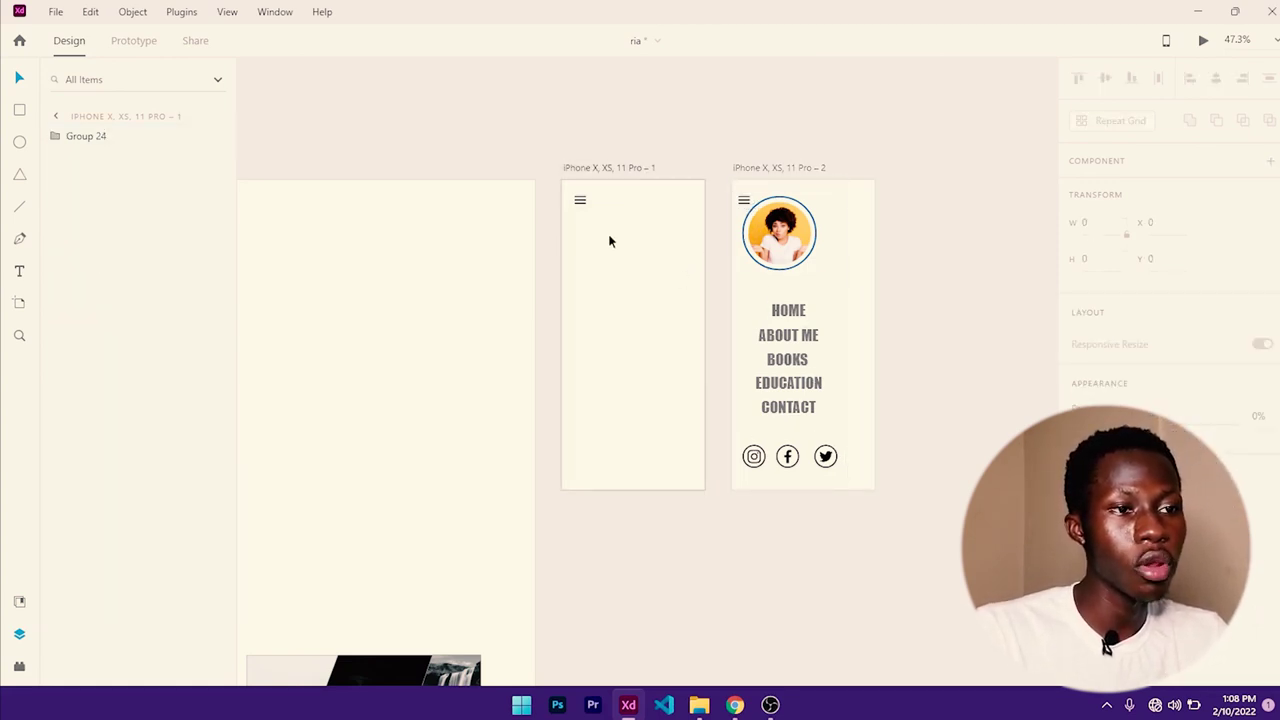
pyautogui.scroll(-4, 706, 386)
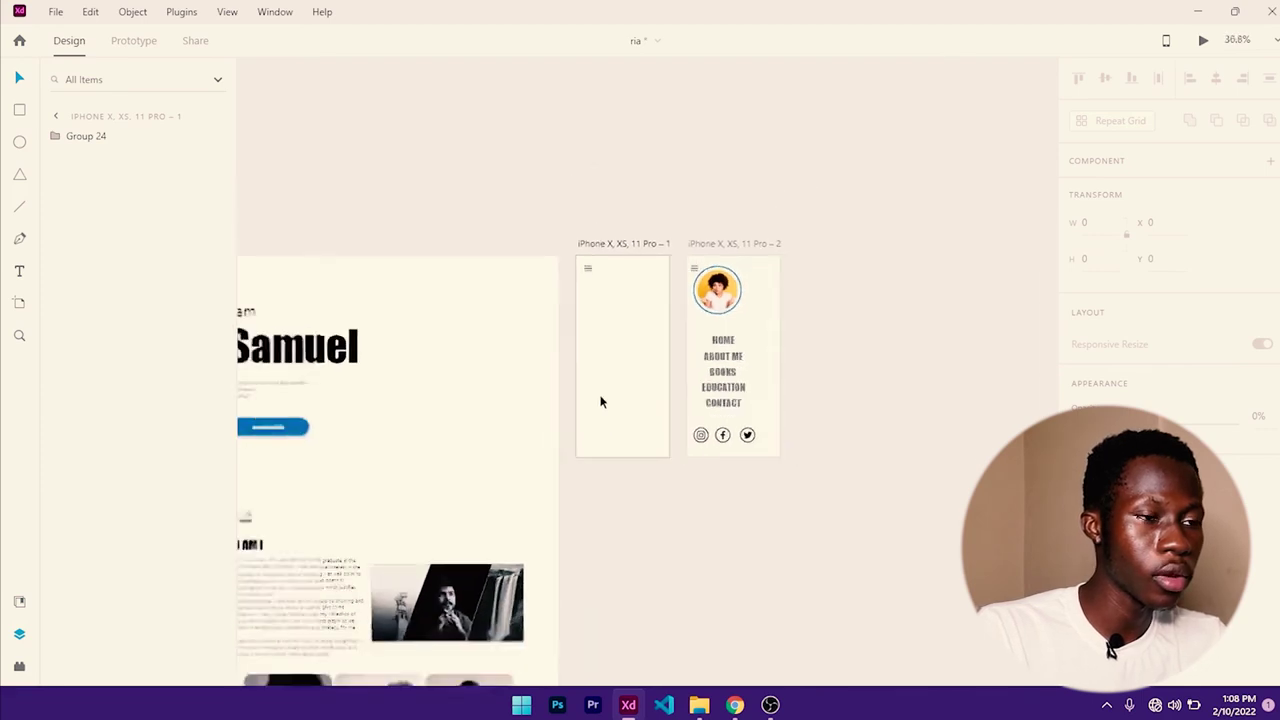
pyautogui.scroll(4, 513, 406)
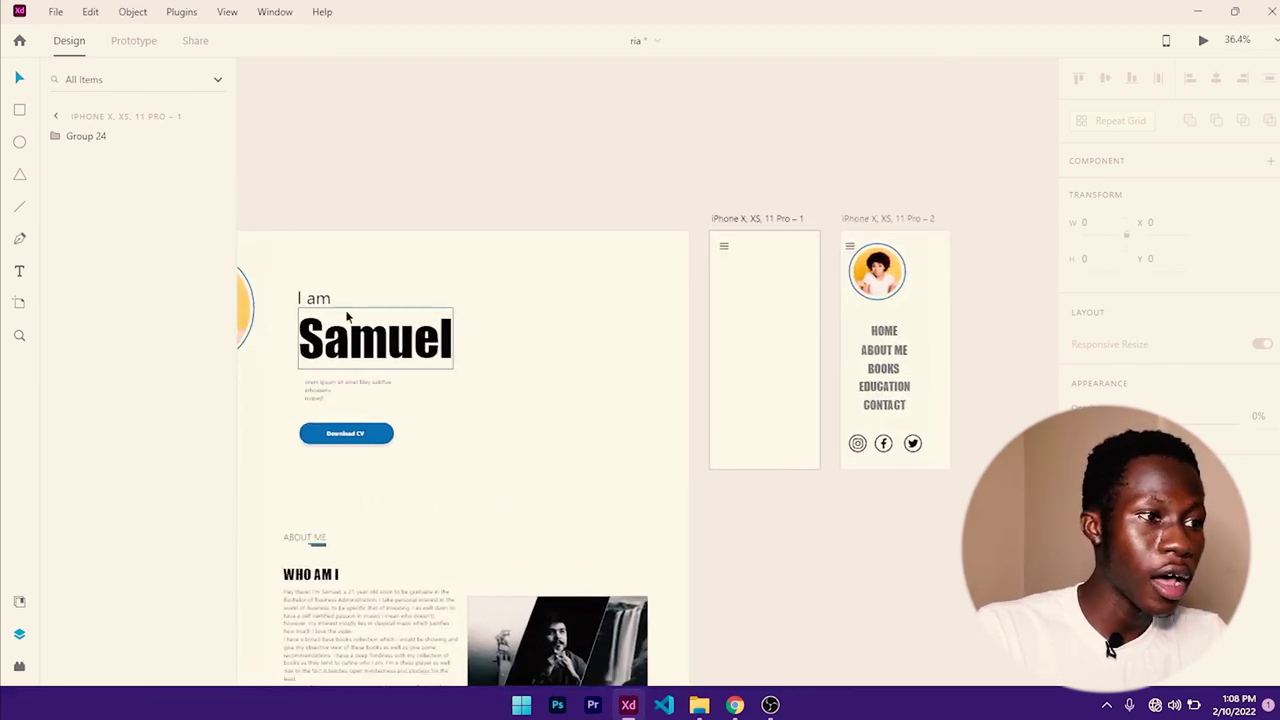
# - Move the I am/Samuel heading, paragraph and Download CV button onto the first iPhone artboard, scaled to fit
pyautogui.click(325, 300)
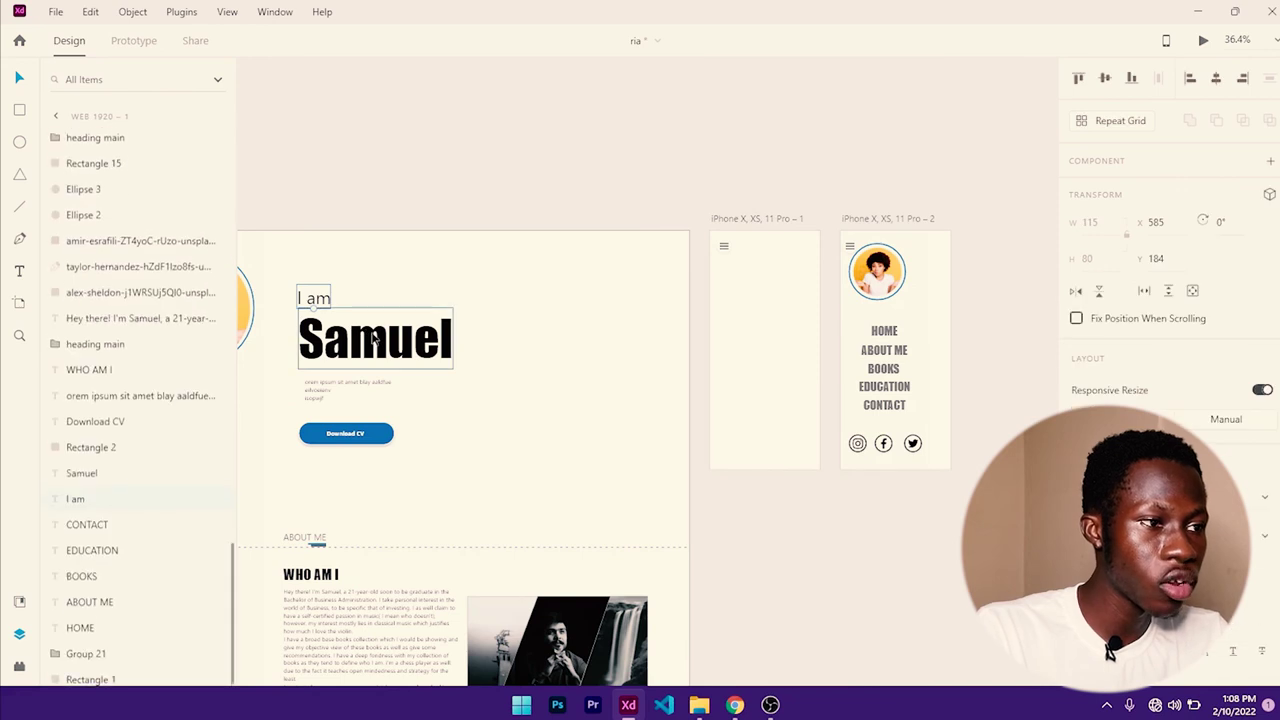
pyautogui.keyDown('shift'); pyautogui.click(336, 388); pyautogui.keyUp('shift')
pyautogui.keyDown('shift'); pyautogui.click(382, 433); pyautogui.keyUp('shift')
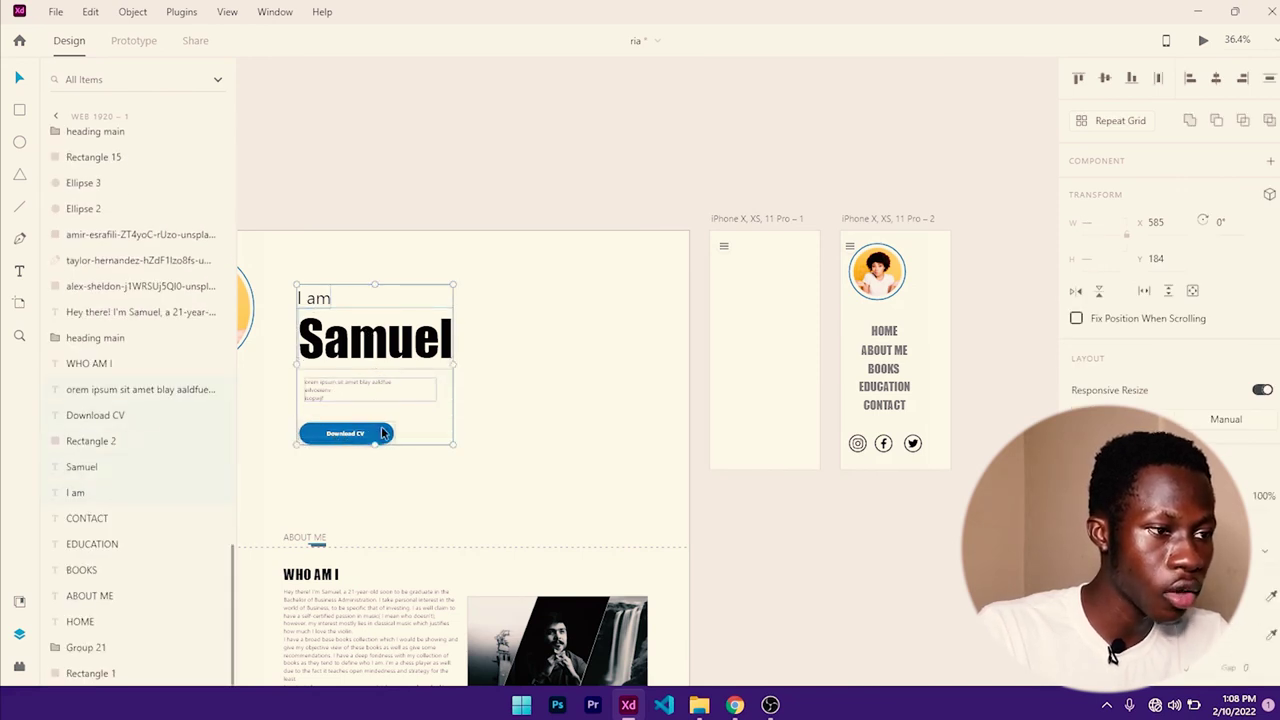
pyautogui.moveTo(390, 347); pyautogui.dragTo(810, 330)
pyautogui.scroll(3, 812, 333)
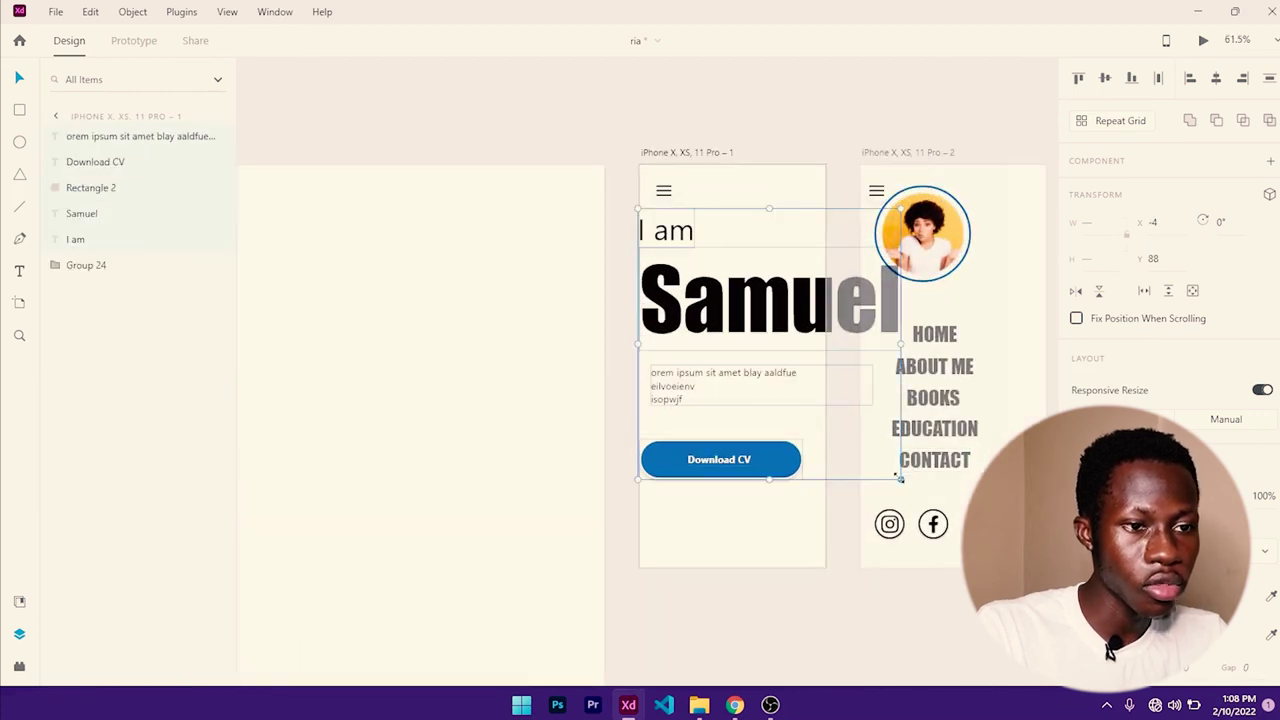
pyautogui.moveTo(901, 481); pyautogui.dragTo(805, 421)
pyautogui.click(732, 472)
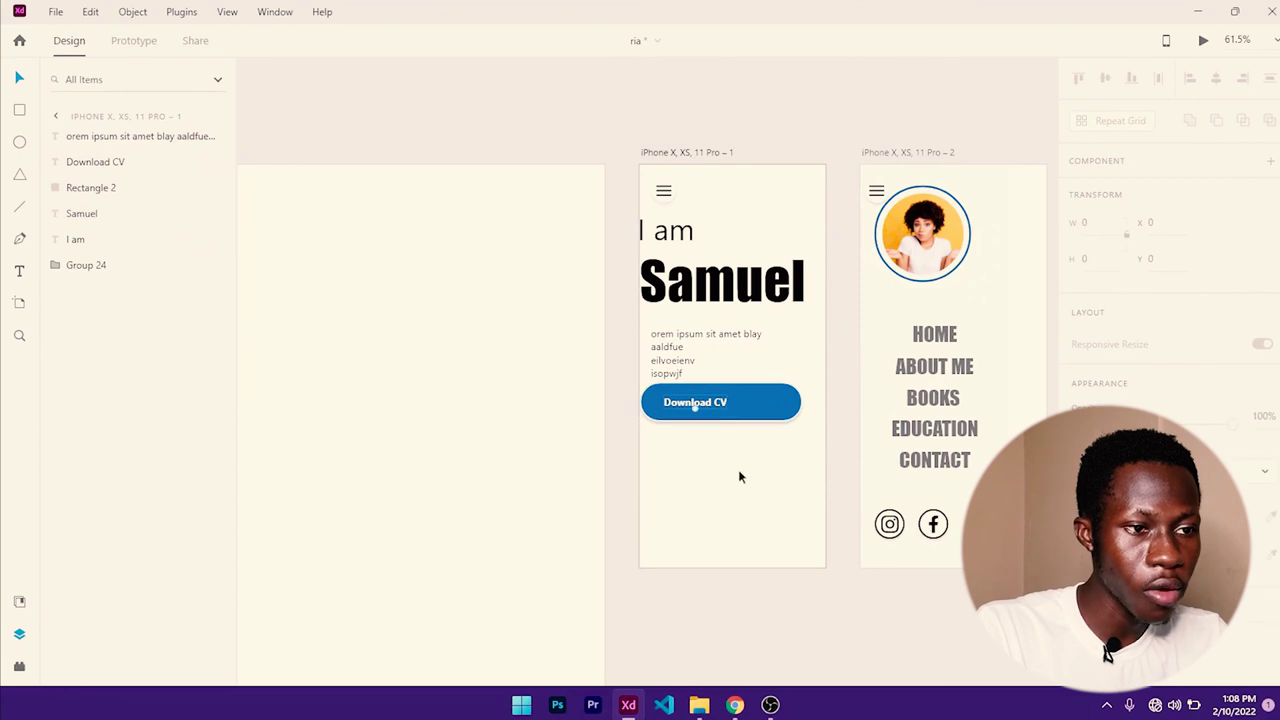
pyautogui.moveTo(723, 412); pyautogui.dragTo(736, 495)
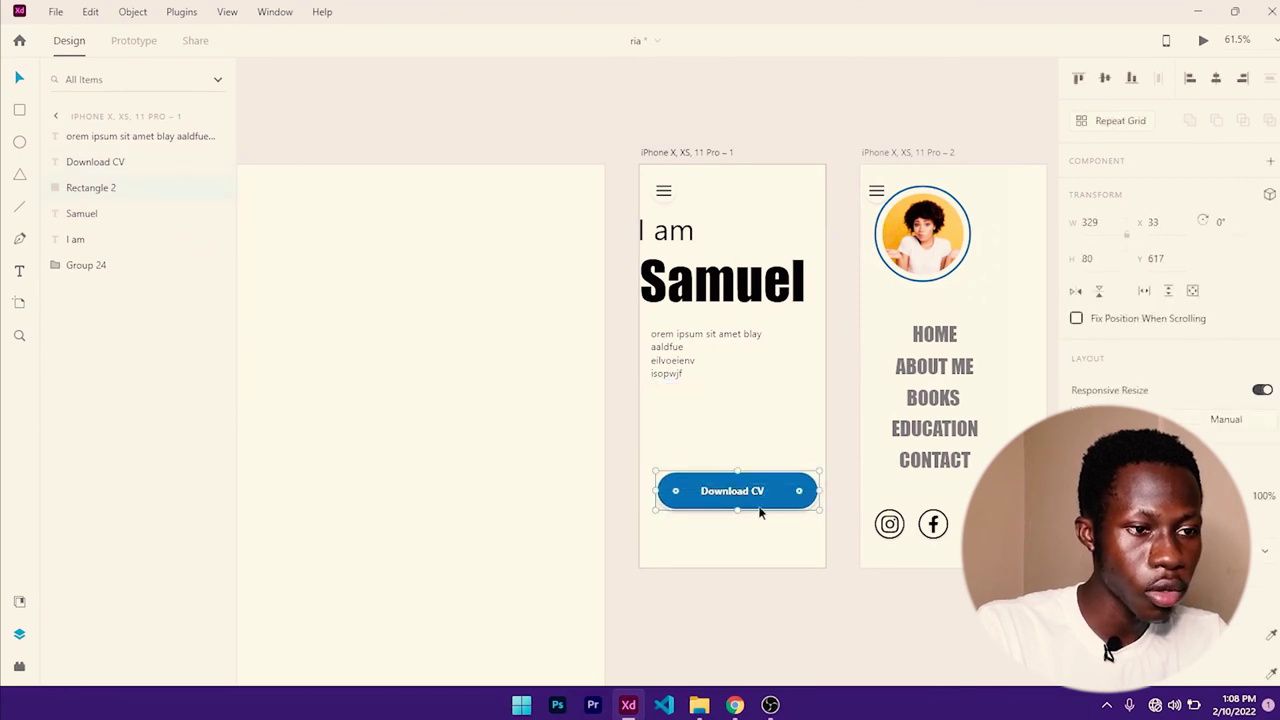
# - Give 'I am' a smaller font and scale Samuel down, both centred horizontally
pyautogui.click(670, 238)
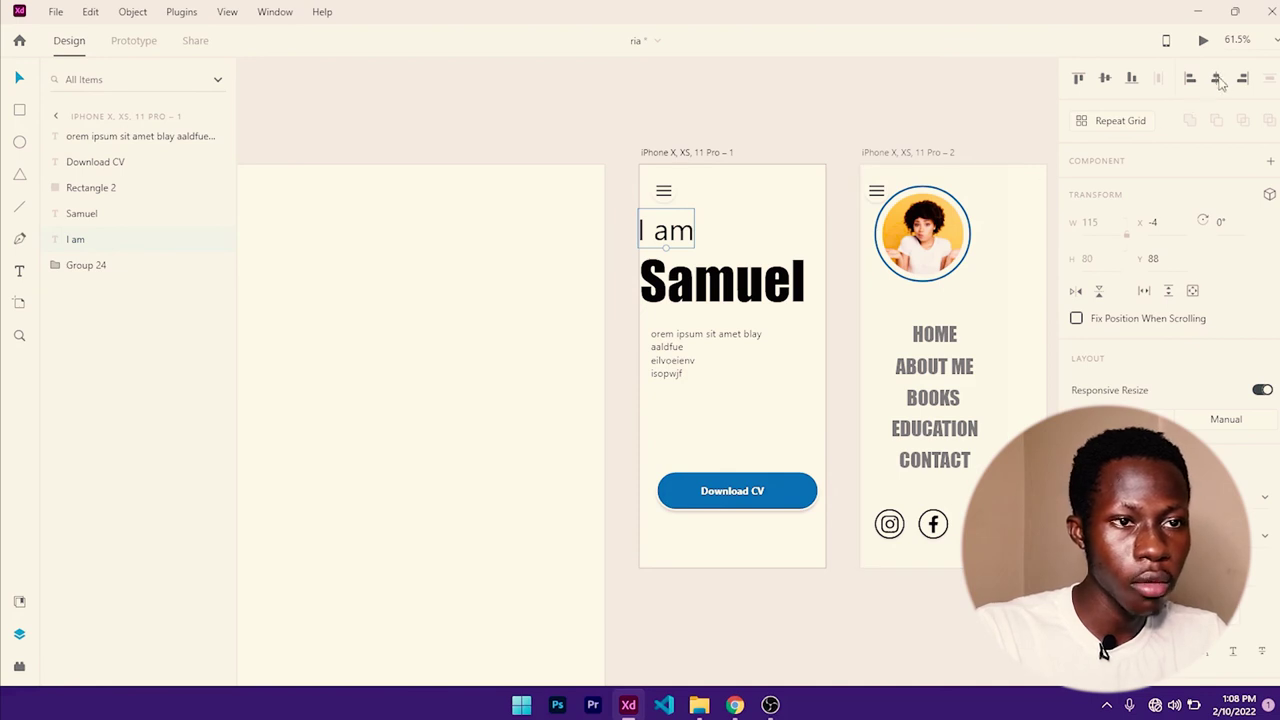
pyautogui.click(1217, 80)
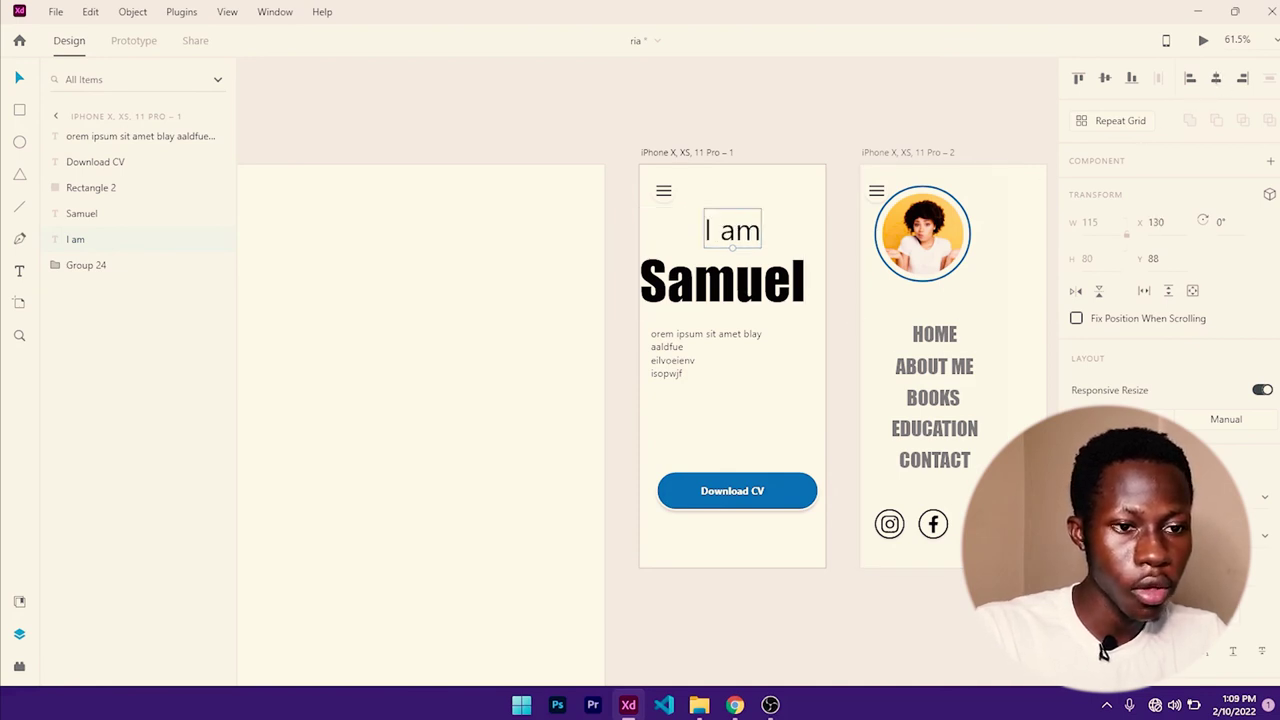
pyautogui.press('Return')
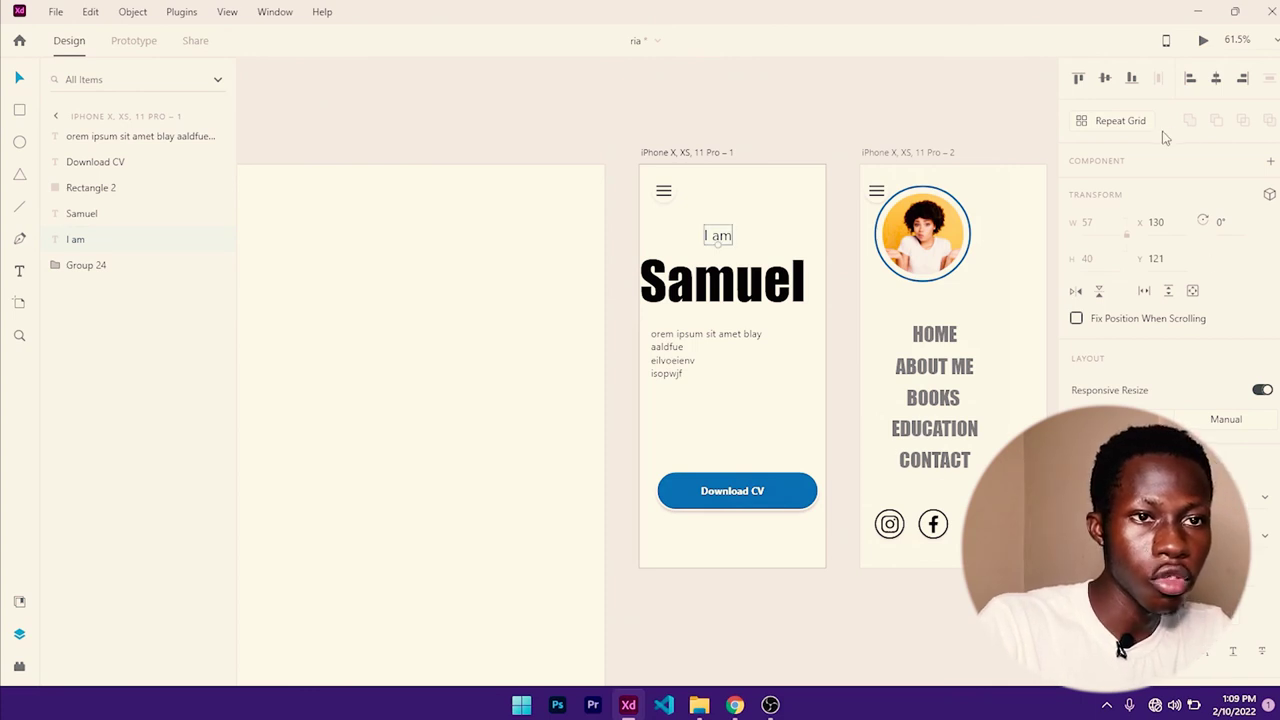
pyautogui.click(1217, 80)
pyautogui.click(803, 296)
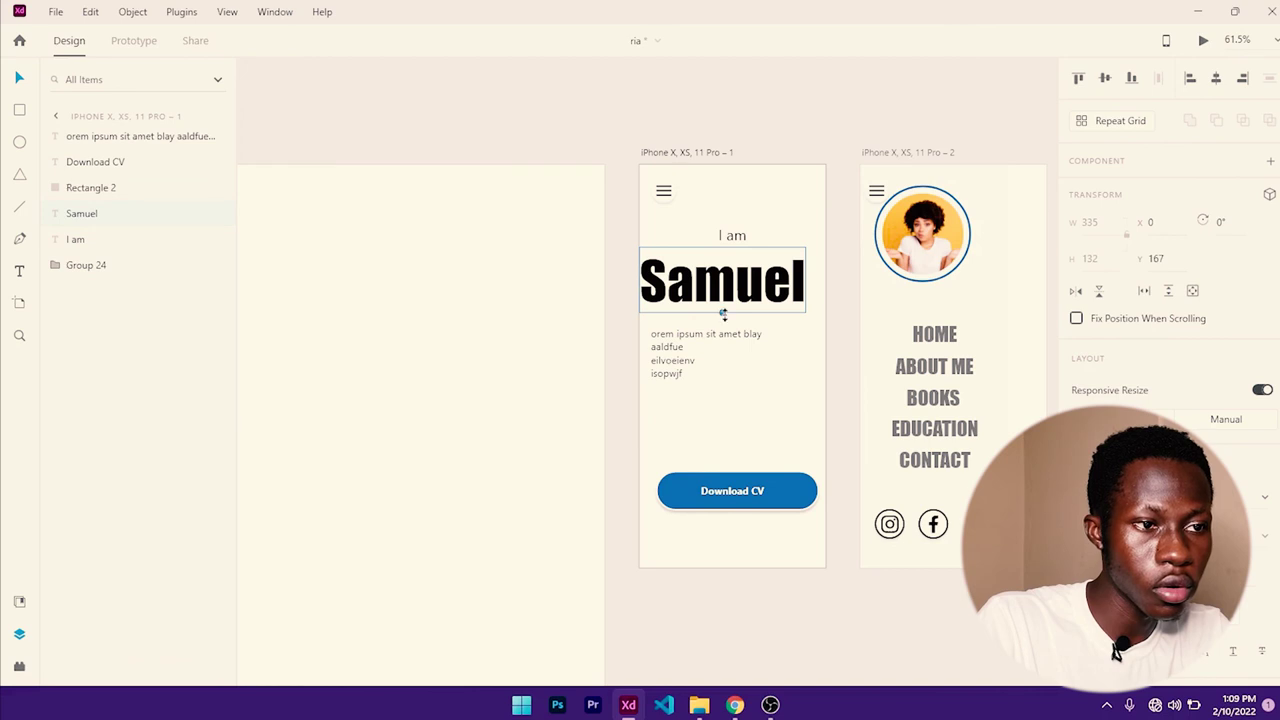
pyautogui.moveTo(723, 316); pyautogui.dragTo(738, 290)
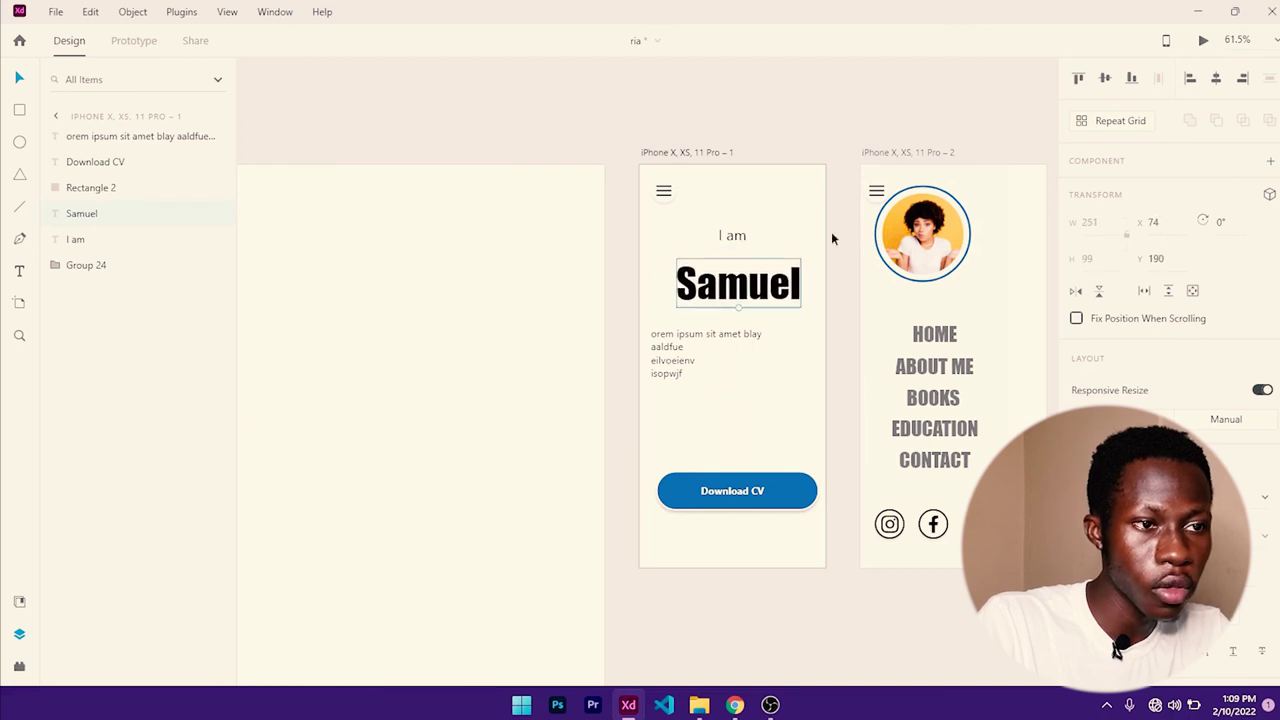
pyautogui.click(1217, 80)
# - Centre-align and centre the lorem paragraph, deleting 'aaldfue' and joining 'isopwjf' onto the previous line
pyautogui.click(703, 349)
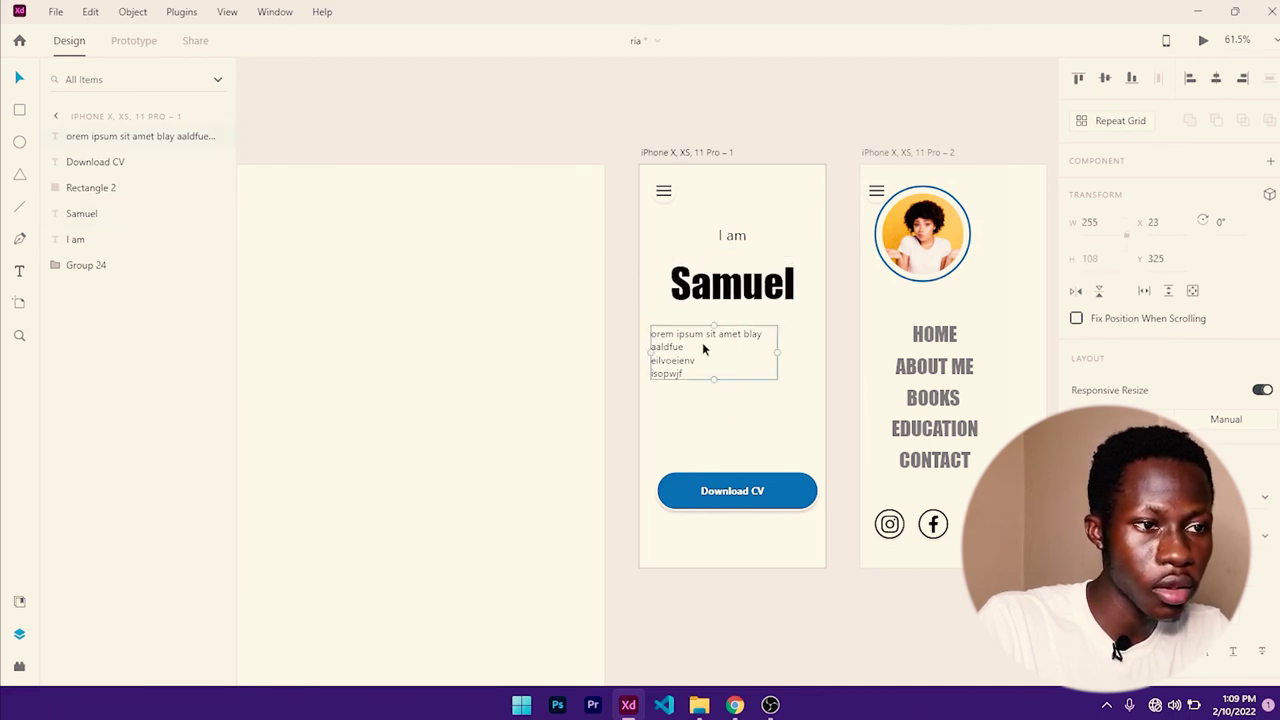
pyautogui.hotkey('ctrl', 'shift', 'c')
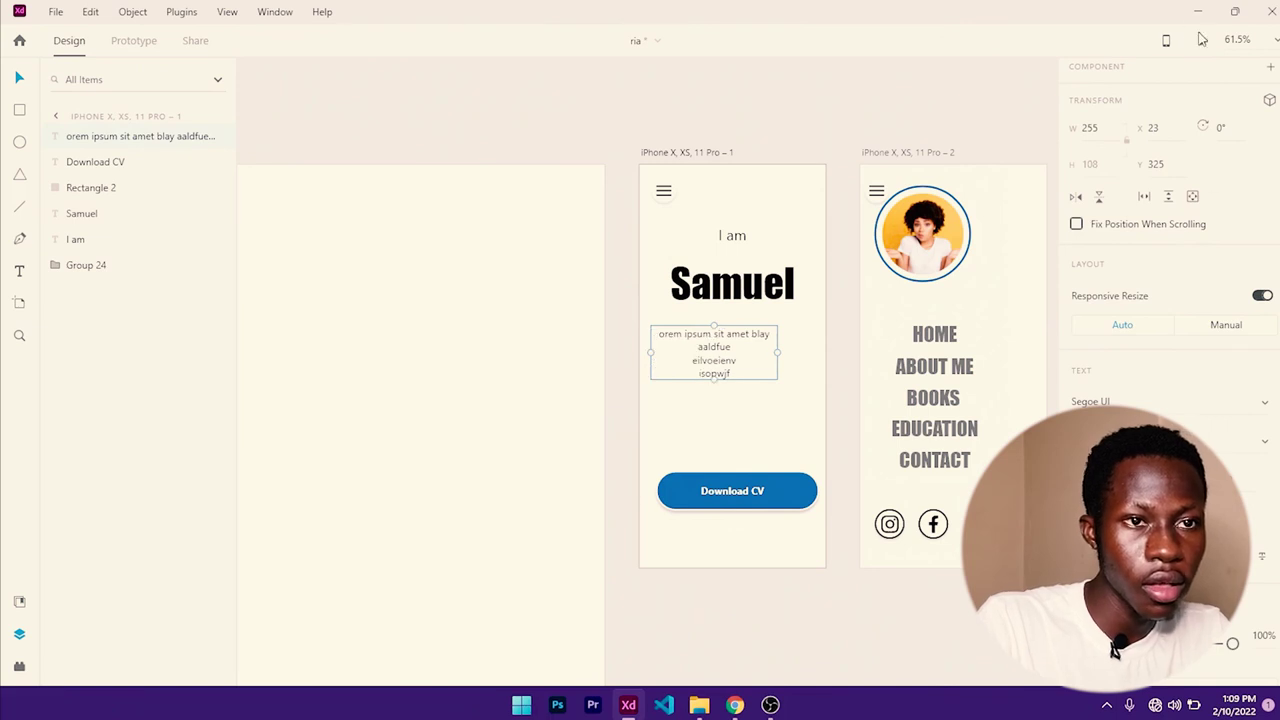
pyautogui.scroll(2, 1210, 80)
pyautogui.click(1216, 78)
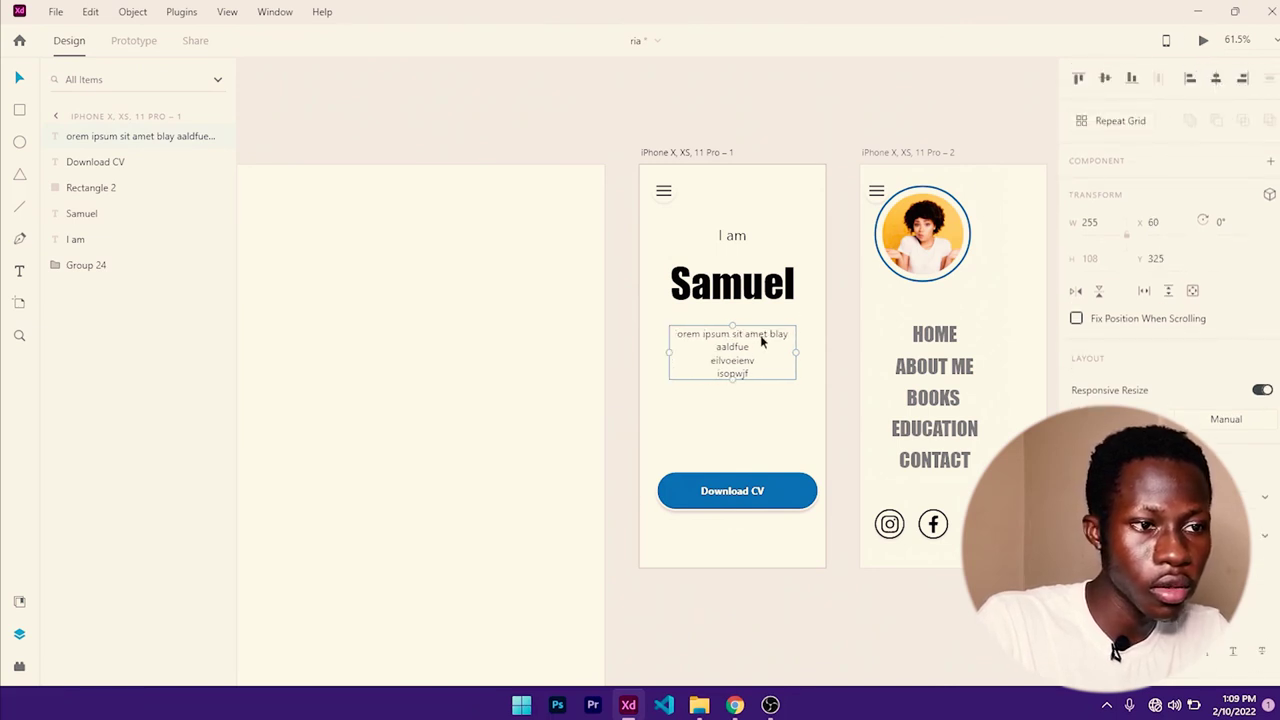
pyautogui.doubleClick(736, 360)
pyautogui.doubleClick(732, 346)
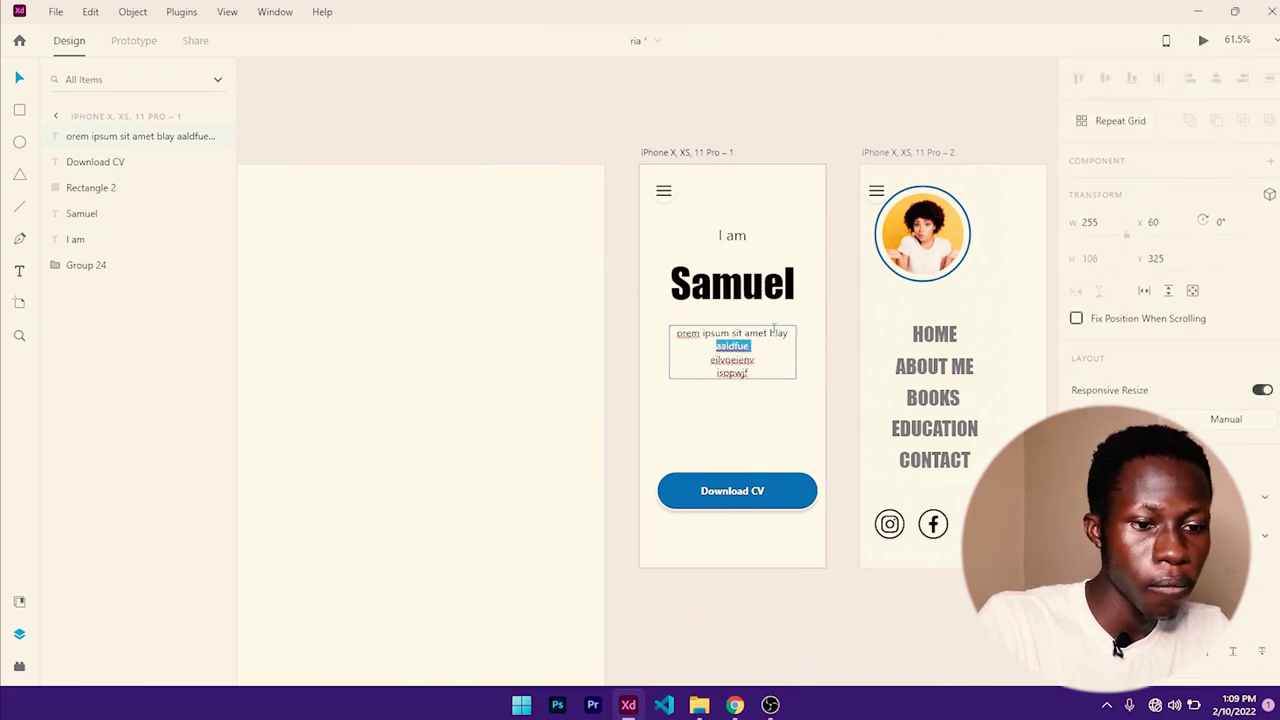
pyautogui.press('BackSpace')
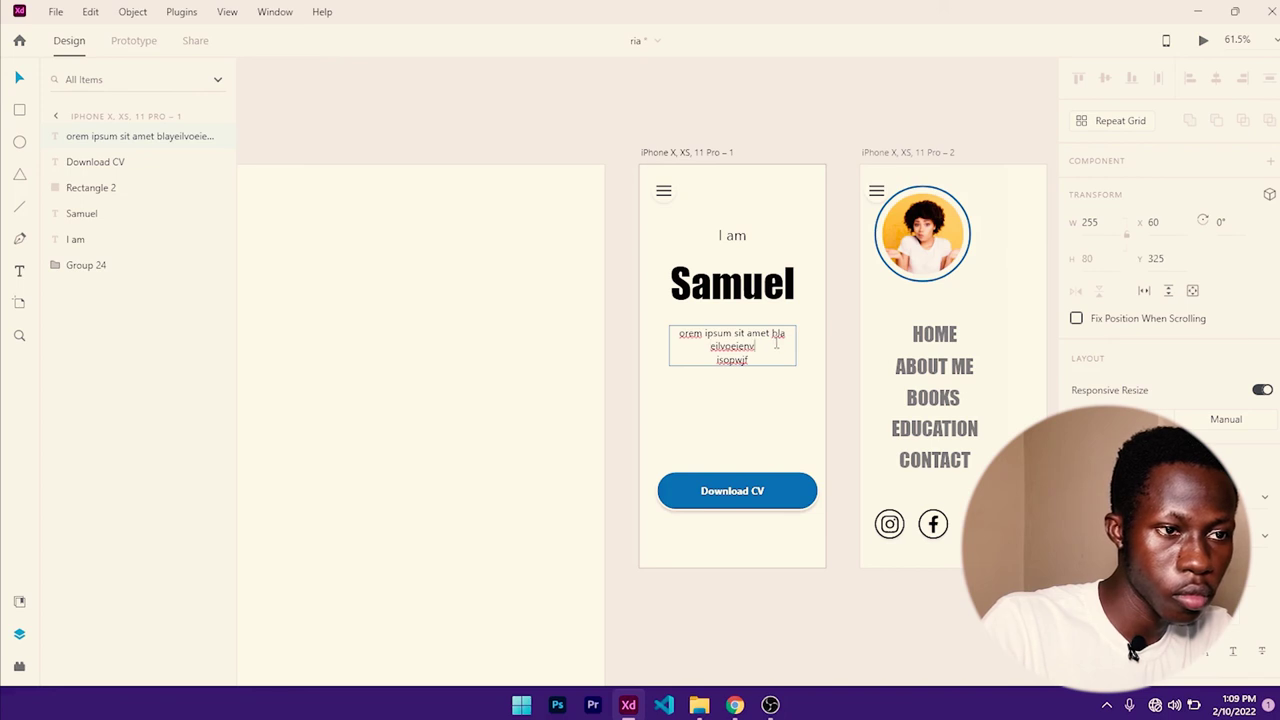
pyautogui.press('Delete')
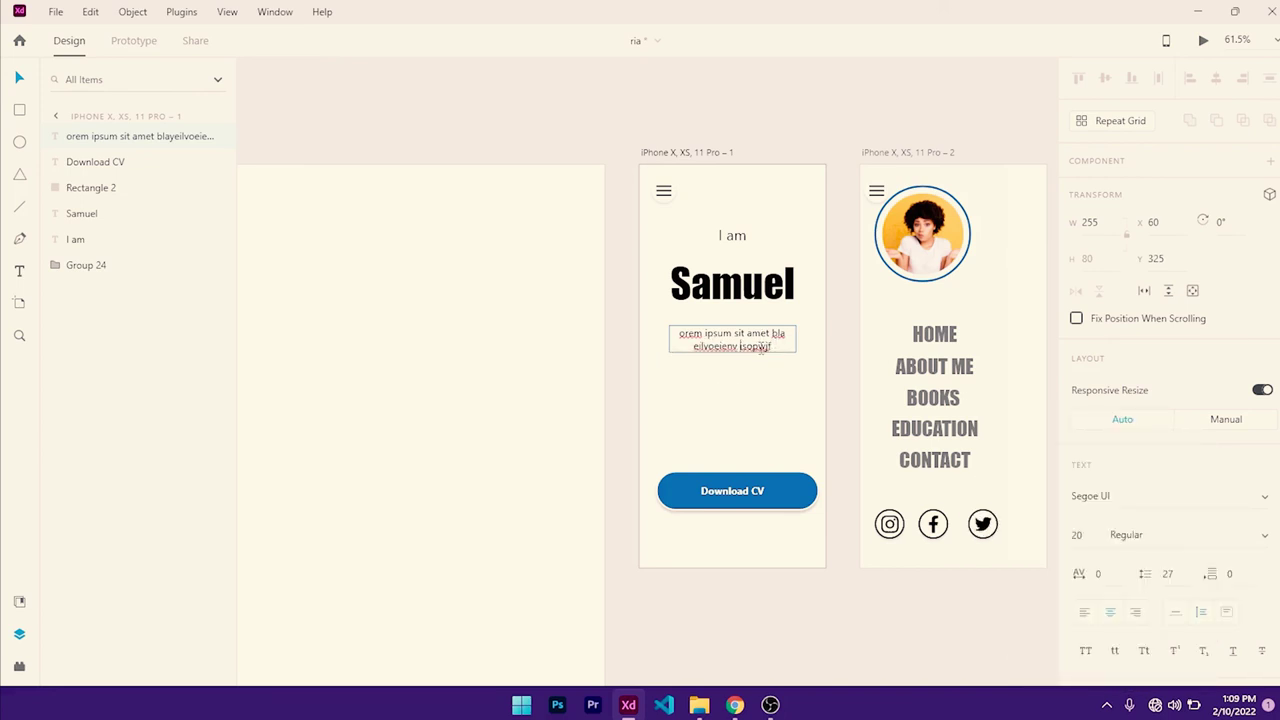
# - Move the Download CV button under the paragraph, narrow it, group it and centre it
pyautogui.click(781, 494)
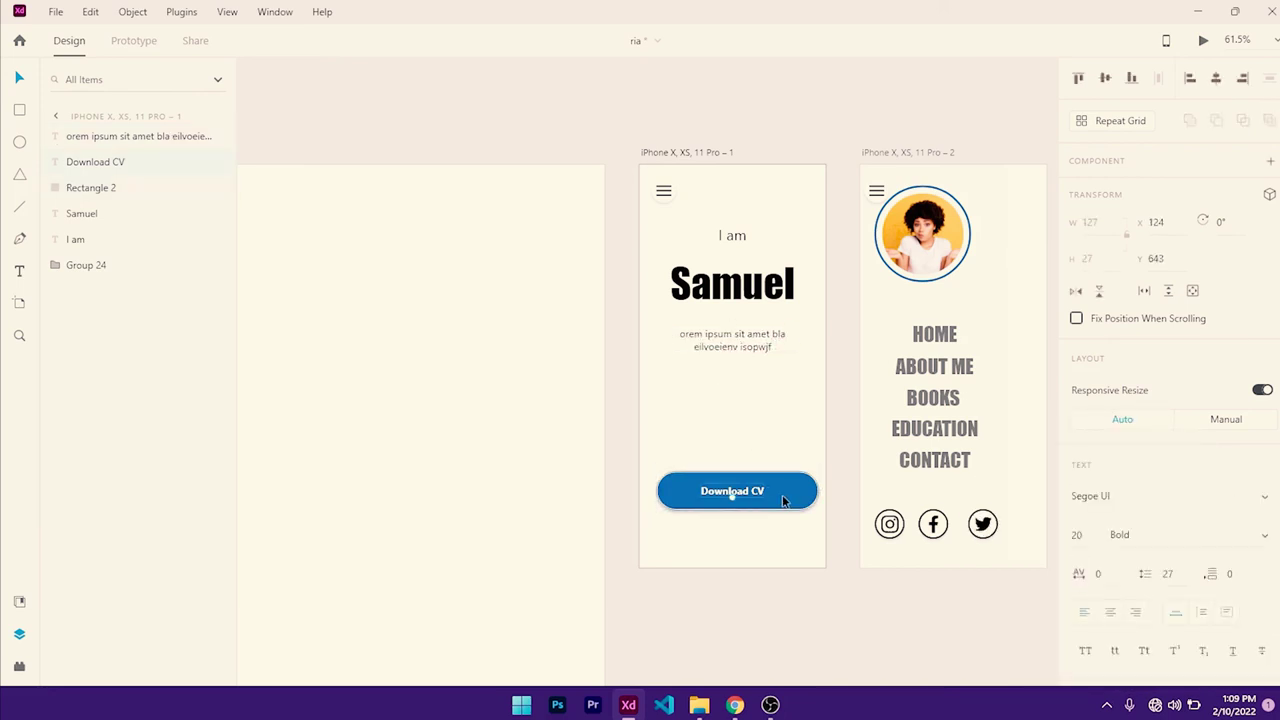
pyautogui.moveTo(782, 494); pyautogui.dragTo(729, 404)
pyautogui.click(815, 400)
pyautogui.moveTo(650, 388); pyautogui.dragTo(674, 389)
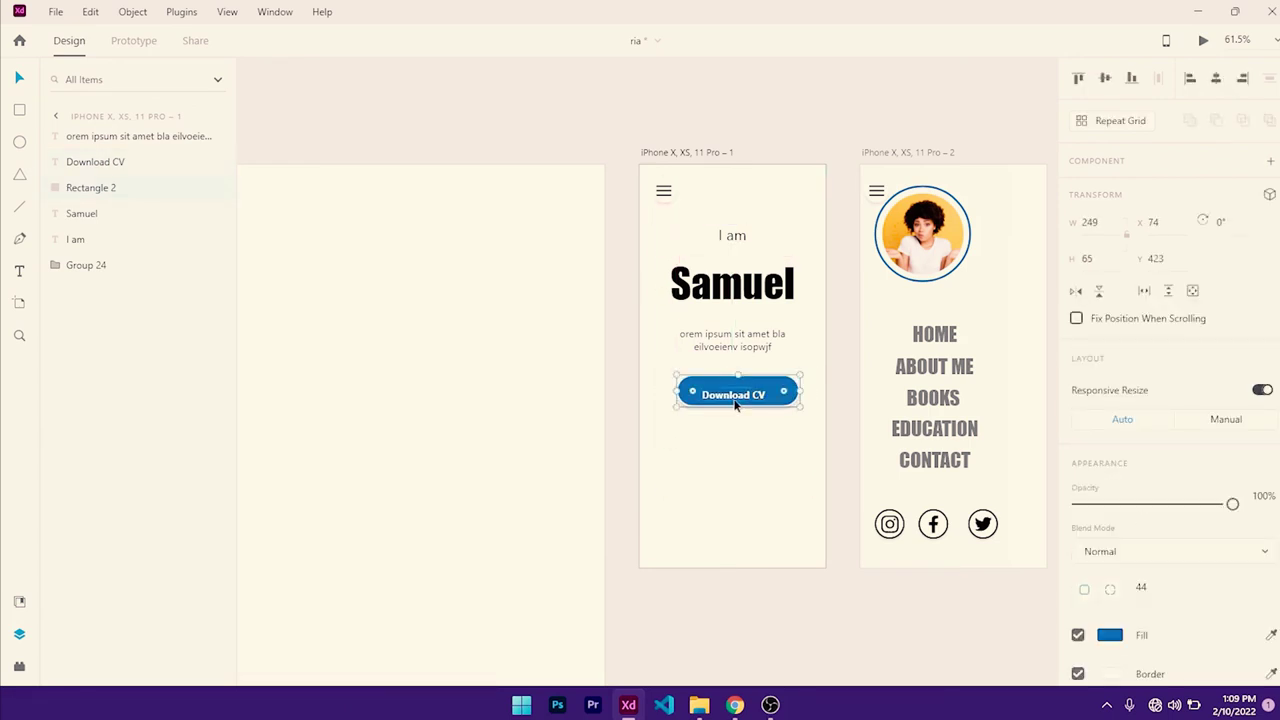
pyautogui.keyDown('shift'); pyautogui.click(734, 403); pyautogui.keyUp('shift')
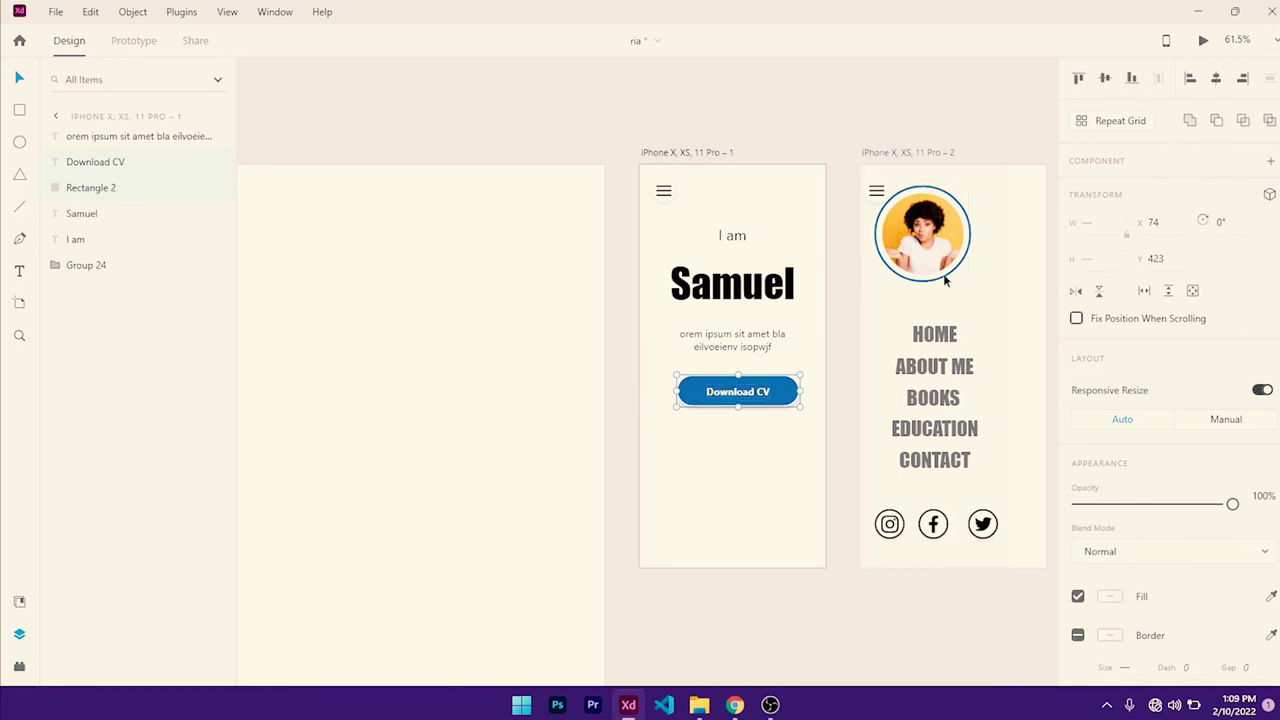
pyautogui.hotkey('ctrl', 'g')
pyautogui.click(1216, 84)
# - Nudge the paragraph and button up and lower 'I am' slightly to tighten the hero spacing
pyautogui.click(765, 342)
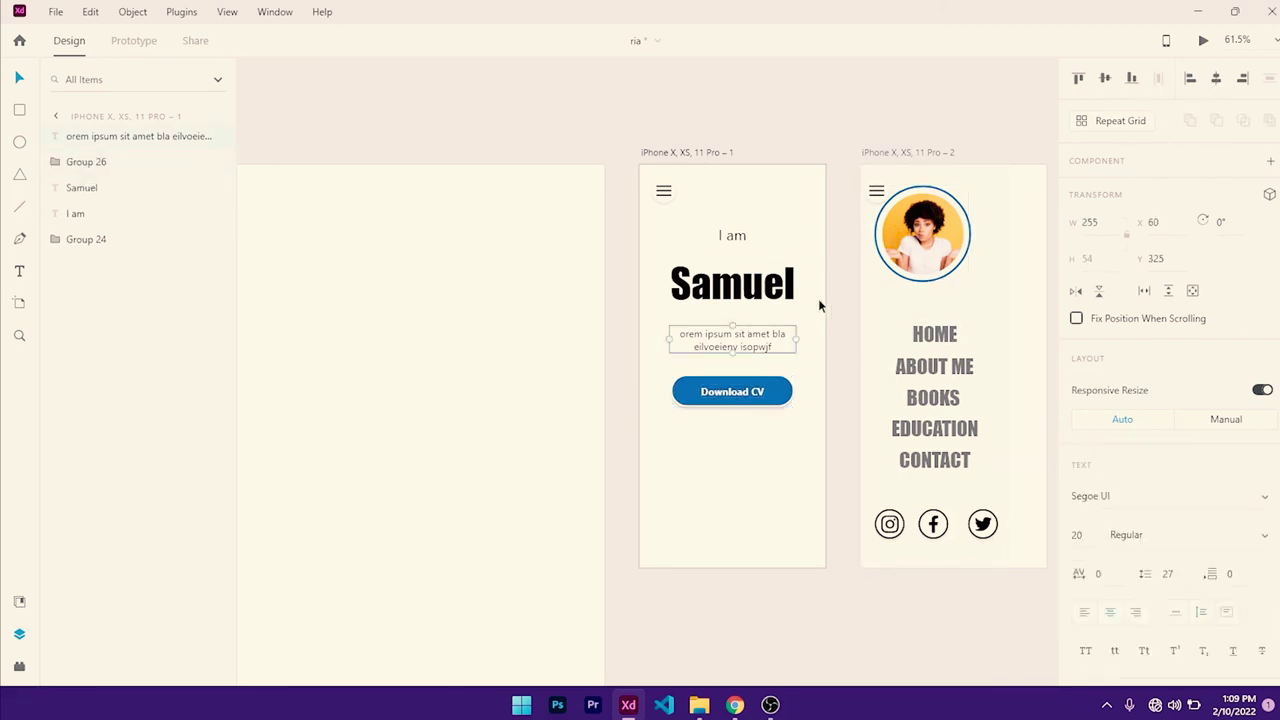
pyautogui.hotkey('shift', 'Up')
pyautogui.hotkey('shift', 'Up')
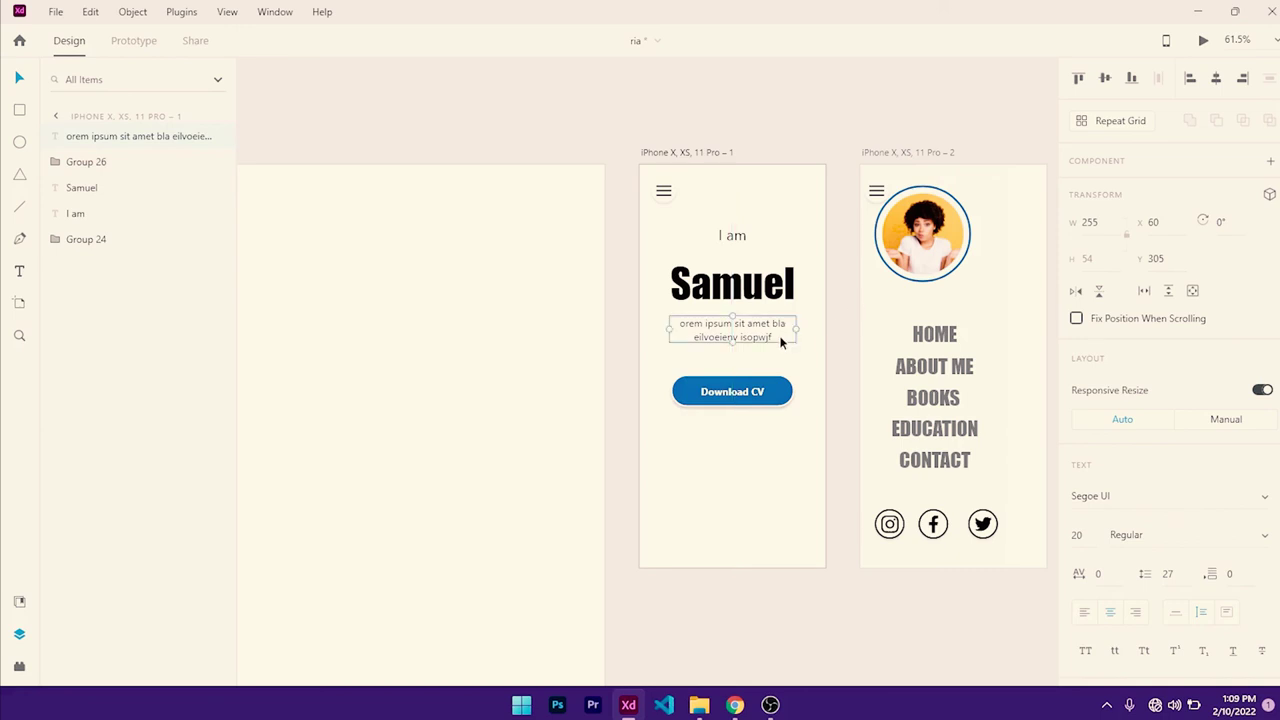
pyautogui.moveTo(734, 392); pyautogui.dragTo(740, 375)
pyautogui.moveTo(737, 240); pyautogui.dragTo(742, 237)
# - Lengthen the first iPhone artboard to a height of 2637
pyautogui.click(699, 482)
pyautogui.scroll(-5, 755, 529)
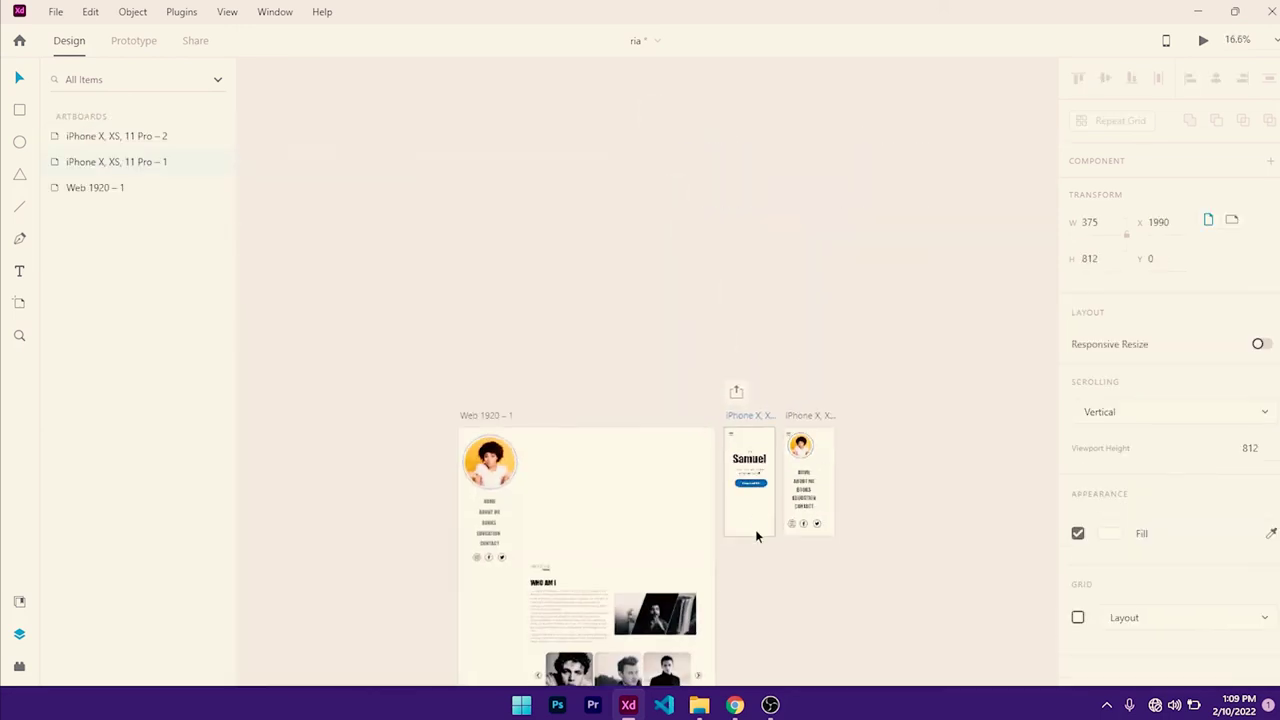
pyautogui.moveTo(715, 327); pyautogui.dragTo(710, 81)
pyautogui.moveTo(741, 289); pyautogui.dragTo(741, 533)
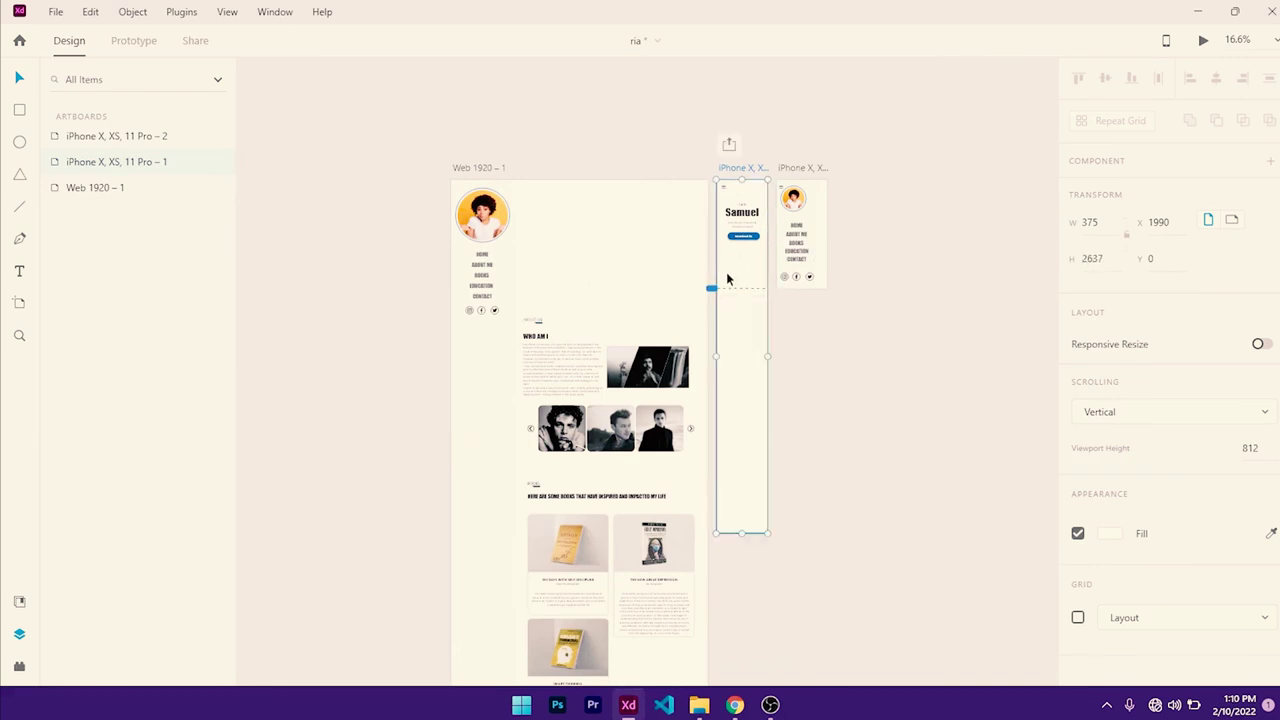
# - Move the Who Am I section group from Web 1920 into the iPhone artboard and position the ABOUT ME label
pyautogui.click(545, 352)
pyautogui.scroll(3, 547, 352)
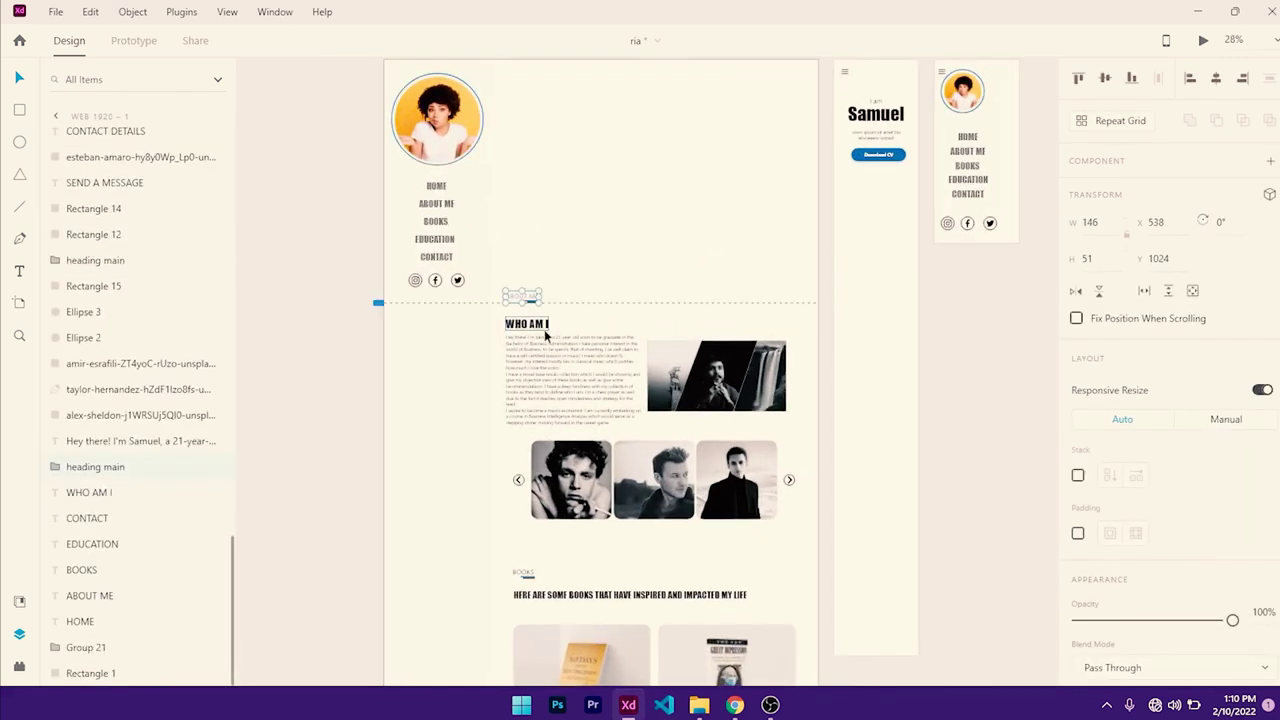
pyautogui.click(547, 352)
pyautogui.moveTo(784, 347); pyautogui.dragTo(985, 312)
pyautogui.moveTo(891, 308); pyautogui.dragTo(630, 331)
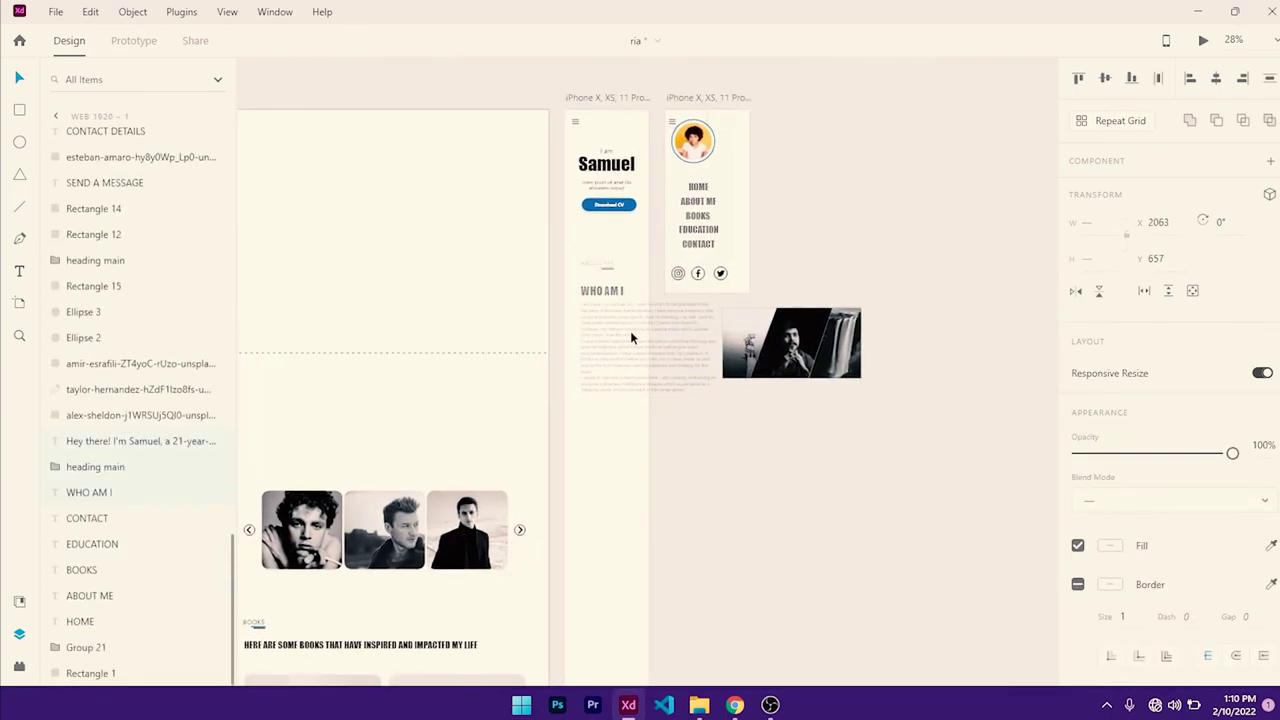
pyautogui.scroll(2, 590, 347)
pyautogui.scroll(2, 590, 341)
pyautogui.moveTo(610, 166); pyautogui.dragTo(629, 140)
pyautogui.moveTo(675, 224); pyautogui.dragTo(685, 224)
# - Centre-align the body text, narrow its box to the phone width, and centre it on the artboard
pyautogui.click(747, 287)
pyautogui.scroll(-3, 1098, 524)
pyautogui.click(1110, 424)
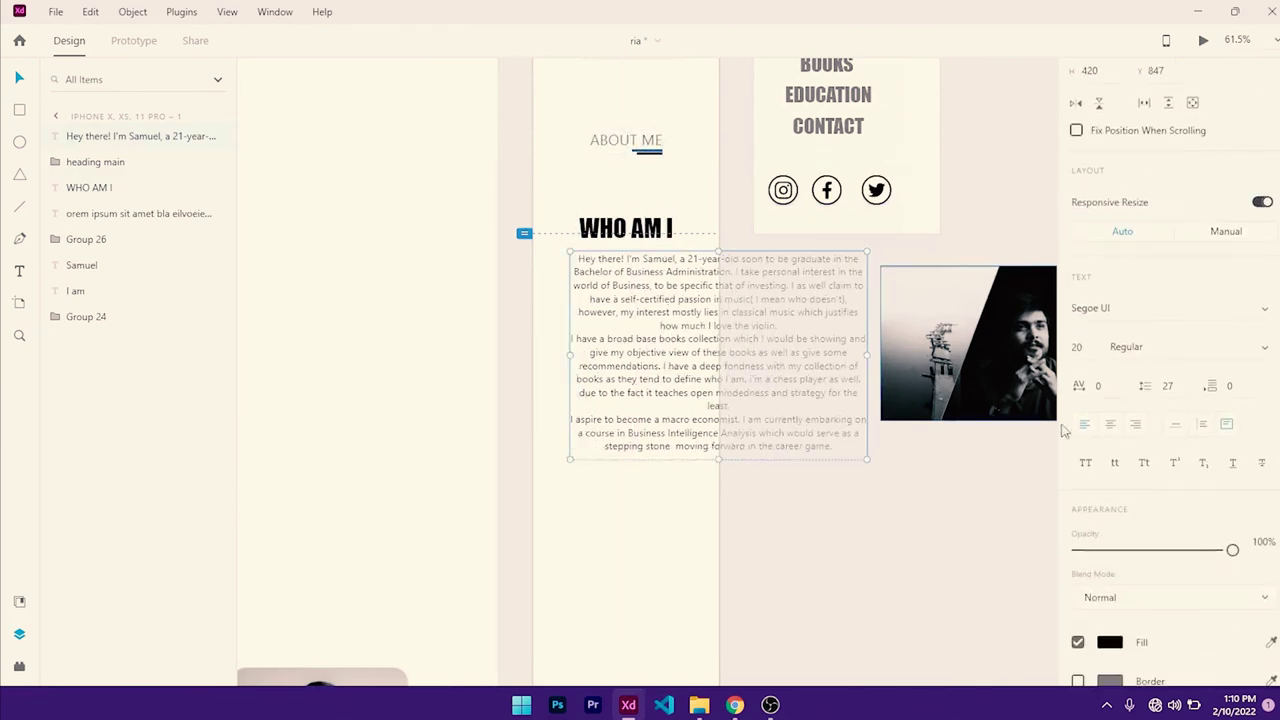
pyautogui.moveTo(867, 356); pyautogui.dragTo(707, 367)
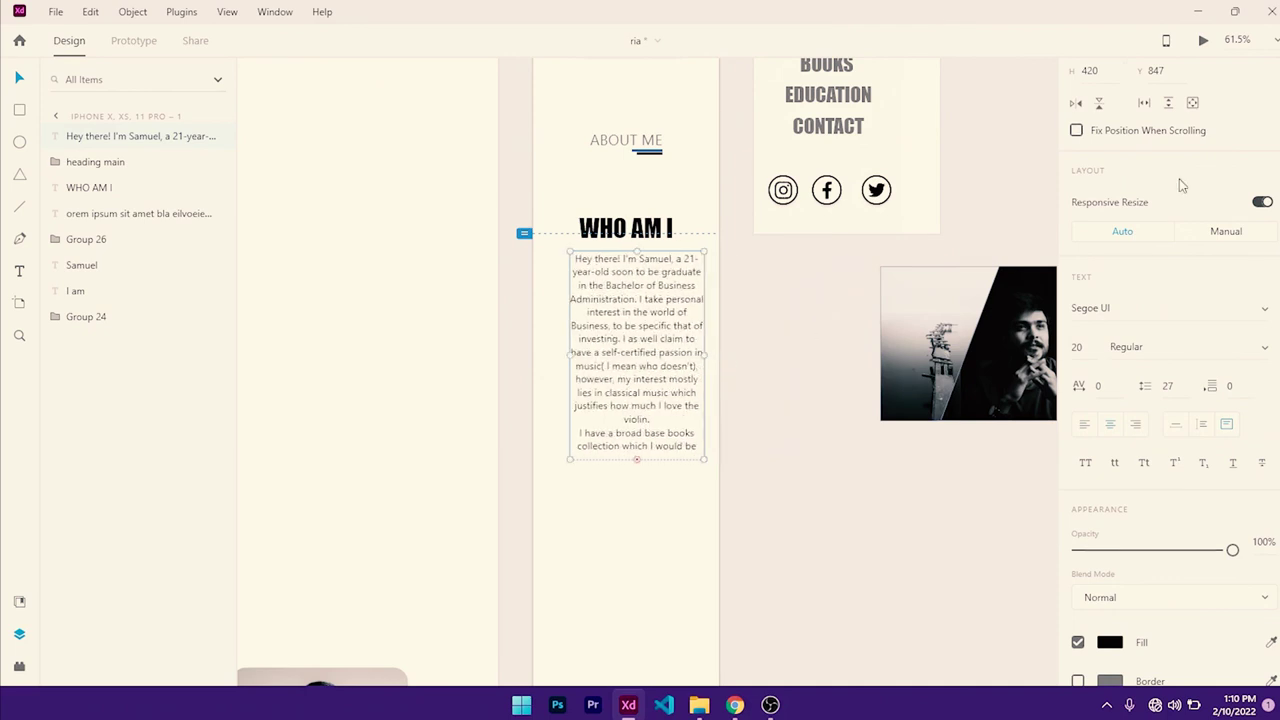
pyautogui.scroll(3, 1180, 180)
pyautogui.click(1217, 80)
pyautogui.hotkey('ctrl', 'shift', "'")
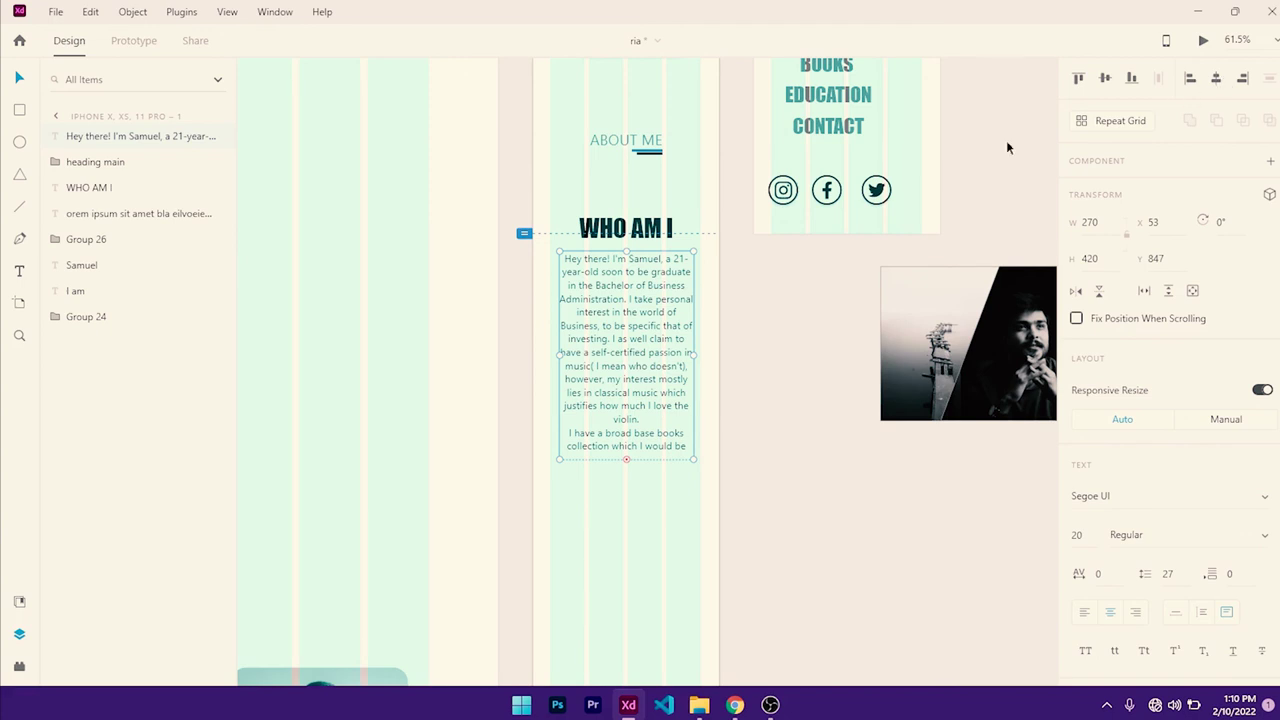
pyautogui.moveTo(694, 354); pyautogui.dragTo(704, 355)
# - Toggle the layout grid off and on, then widen the body text box to the left
pyautogui.click(227, 11)
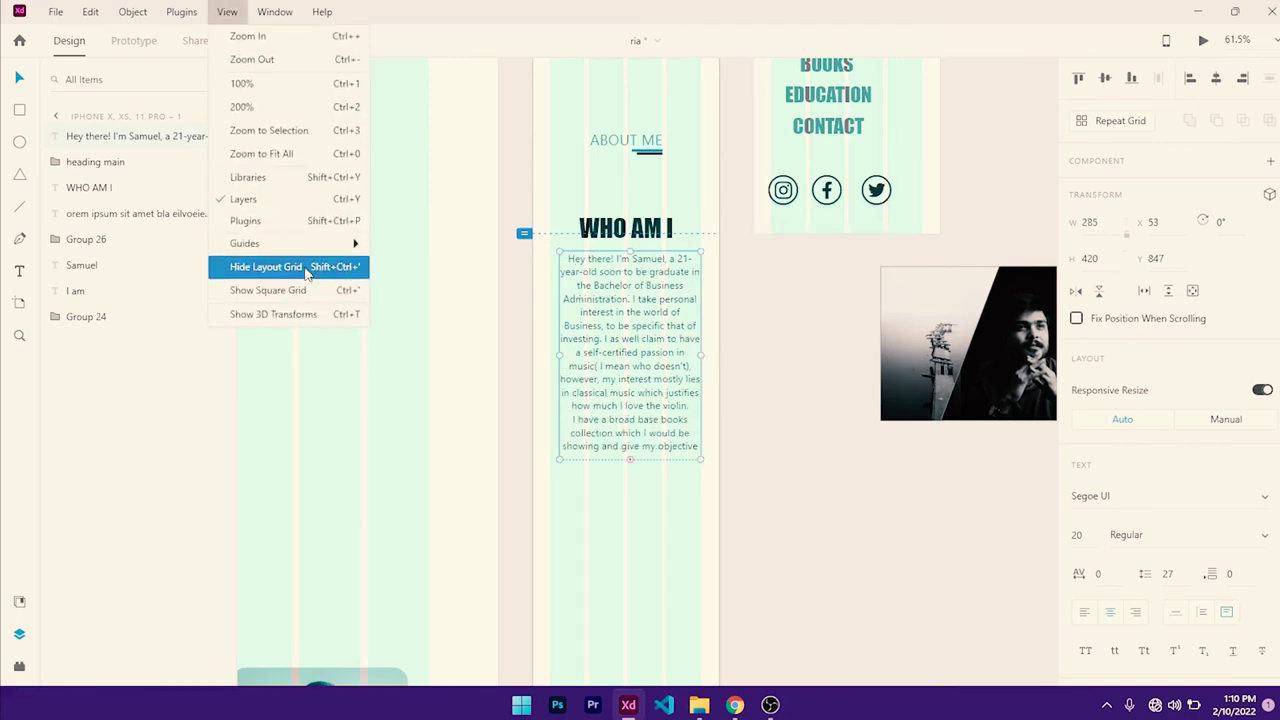
pyautogui.click(268, 266)
pyautogui.click(236, 11)
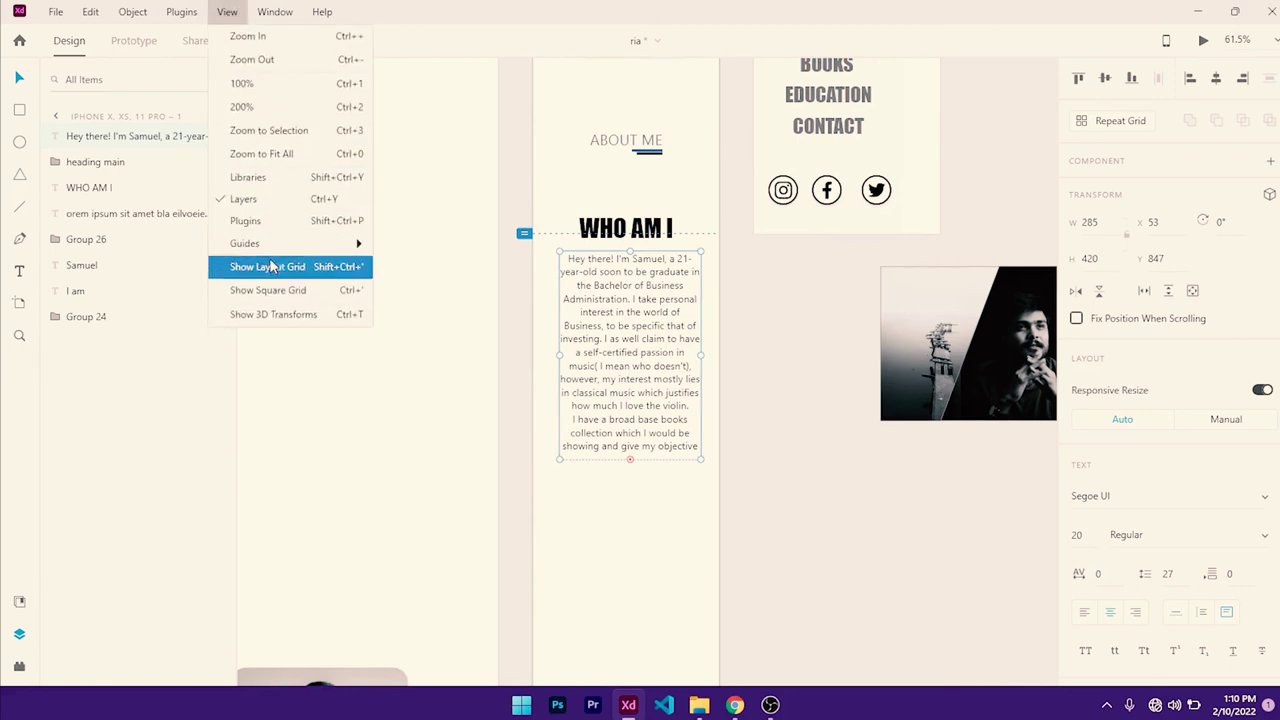
pyautogui.click(285, 266)
pyautogui.moveTo(558, 354); pyautogui.dragTo(547, 352)
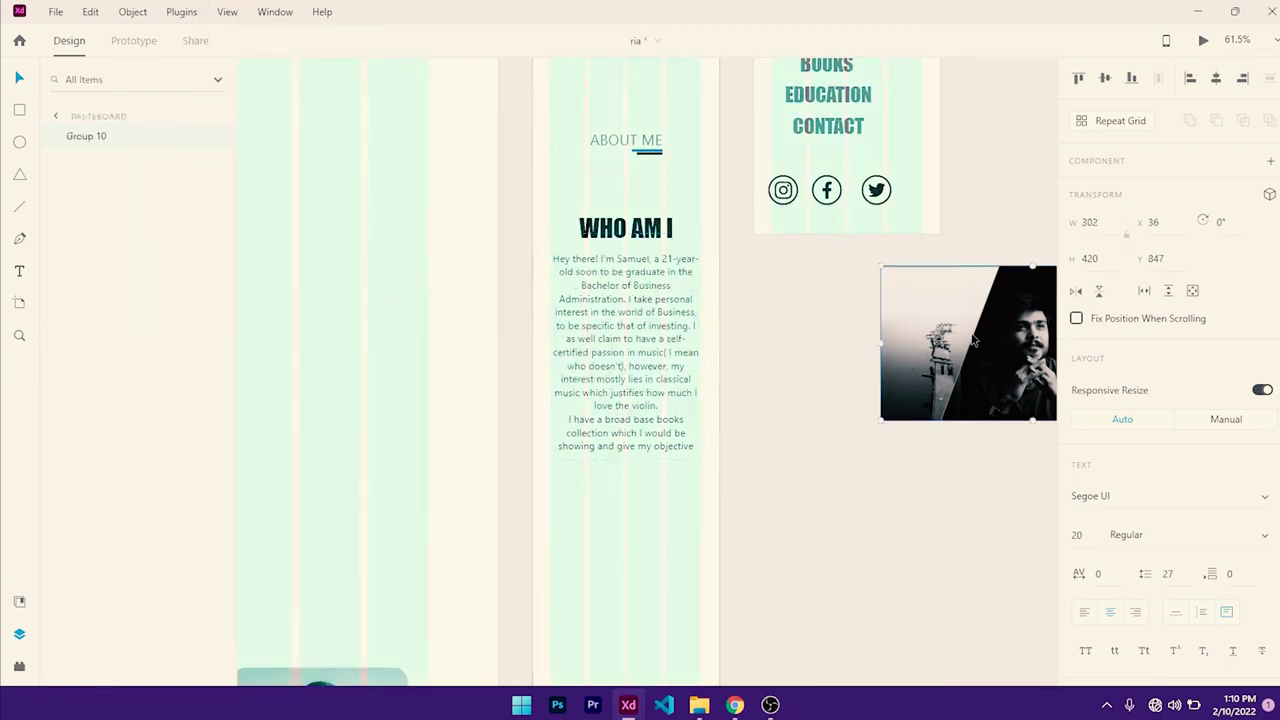
# - Shrink the photo to the phone width and place it beneath the body text
pyautogui.moveTo(960, 340); pyautogui.dragTo(597, 536)
pyautogui.moveTo(822, 614); pyautogui.dragTo(683, 534)
pyautogui.moveTo(619, 499); pyautogui.dragTo(701, 562)
pyautogui.scroll(-4, 708, 431)
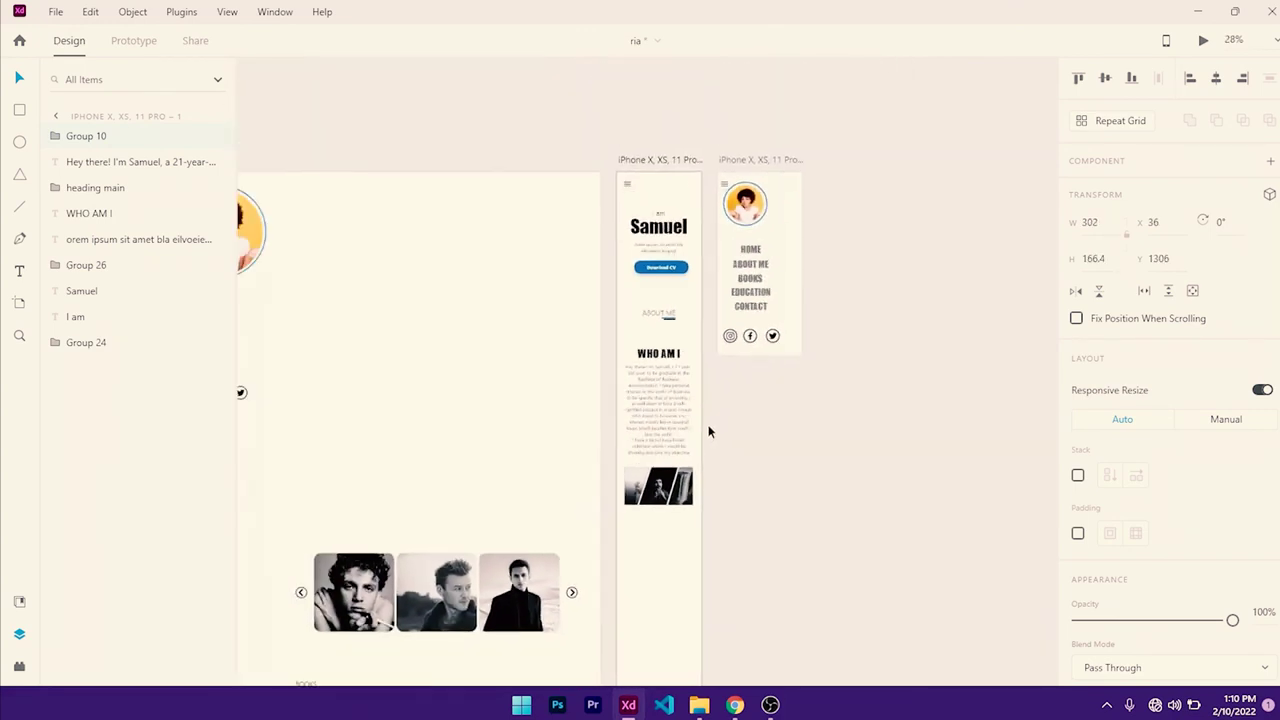